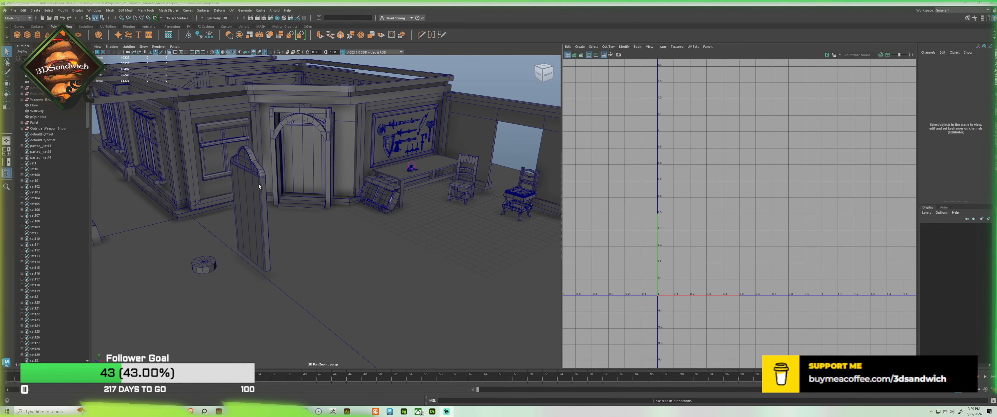
# Step: Examine the freestanding door panel and the shop's interior layout from several angles
pyautogui.keyDown('alt'); pyautogui.moveTo(435, 173); pyautogui.dragTo(317, 172); pyautogui.keyUp('alt')
pyautogui.keyDown('alt'); pyautogui.moveTo(207, 238); pyautogui.dragTo(288, 114, button='middle'); pyautogui.keyUp('alt')
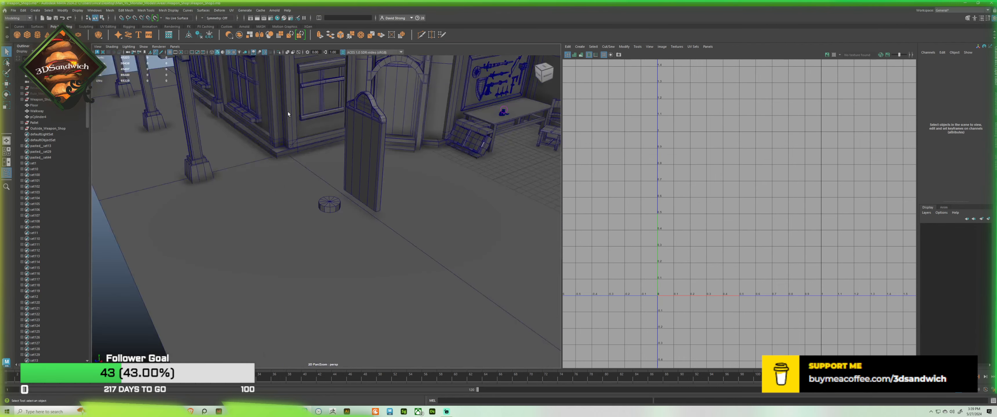
pyautogui.click(342, 157)
pyautogui.click(362, 130)
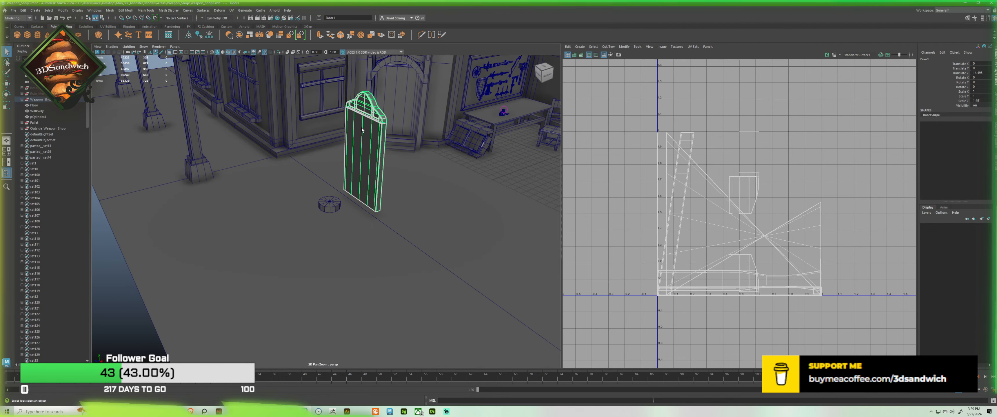
pyautogui.keyDown('alt'); pyautogui.moveTo(370, 119); pyautogui.dragTo(305, 138, button='middle'); pyautogui.keyUp('alt')
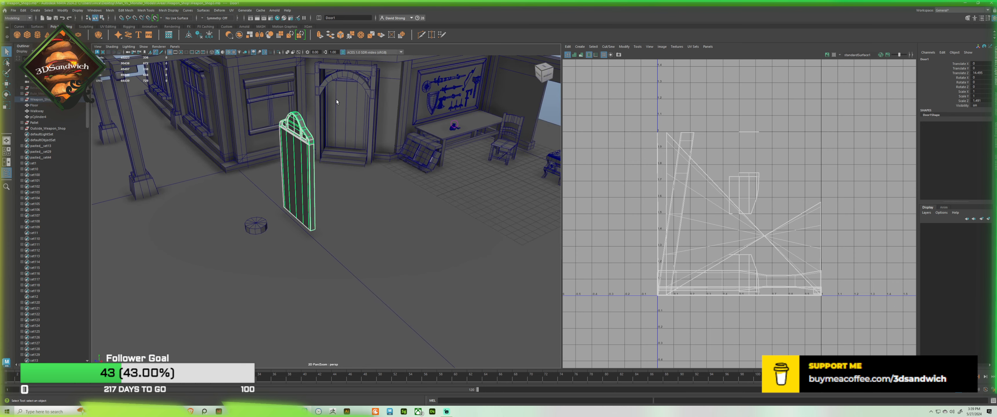
pyautogui.keyDown('alt'); pyautogui.moveTo(267, 151); pyautogui.dragTo(311, 157); pyautogui.keyUp('alt')
pyautogui.keyDown('alt'); pyautogui.moveTo(311, 157); pyautogui.dragTo(309, 283, button='middle'); pyautogui.keyUp('alt')
pyautogui.keyDown('alt'); pyautogui.moveTo(304, 136); pyautogui.dragTo(283, 127); pyautogui.keyUp('alt')
pyautogui.press('f')
pyautogui.keyDown('alt'); pyautogui.moveTo(283, 127); pyautogui.dragTo(285, 282, button='middle'); pyautogui.keyUp('alt')
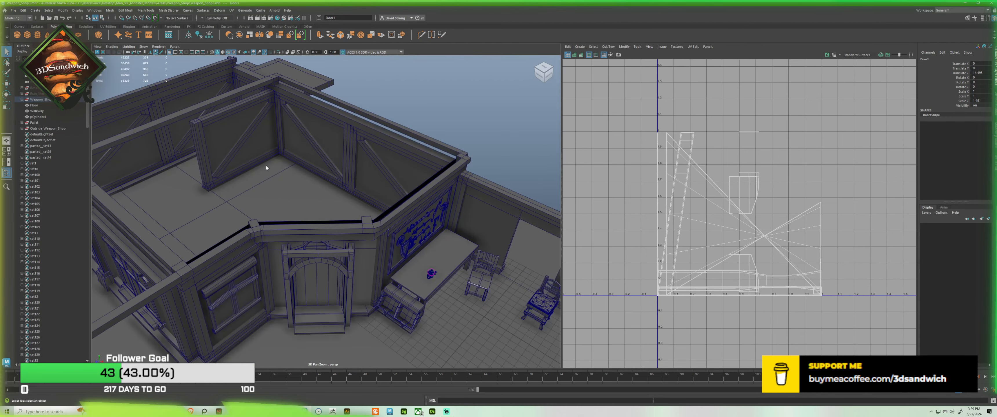
pyautogui.keyDown('alt'); pyautogui.moveTo(266, 166); pyautogui.dragTo(329, 215, button='middle'); pyautogui.keyUp('alt')
pyautogui.keyDown('alt'); pyautogui.moveTo(328, 216); pyautogui.dragTo(336, 210); pyautogui.keyUp('alt')
pyautogui.keyDown('alt'); pyautogui.moveTo(336, 210); pyautogui.dragTo(289, 207, button='right'); pyautogui.keyUp('alt')
pyautogui.keyDown('alt'); pyautogui.moveTo(263, 127); pyautogui.dragTo(314, 266); pyautogui.keyUp('alt')
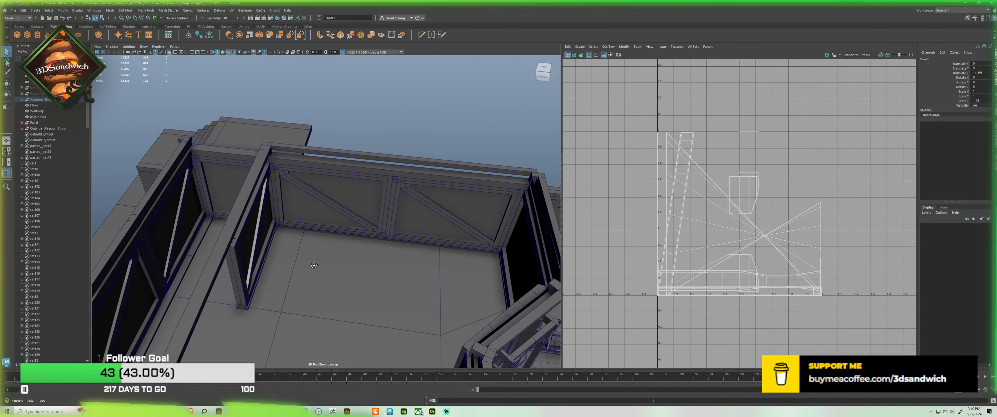
pyautogui.keyDown('alt'); pyautogui.moveTo(148, 225); pyautogui.dragTo(139, 110, button='middle'); pyautogui.keyUp('alt')
pyautogui.keyDown('alt'); pyautogui.moveTo(139, 110); pyautogui.dragTo(167, 121); pyautogui.keyUp('alt')
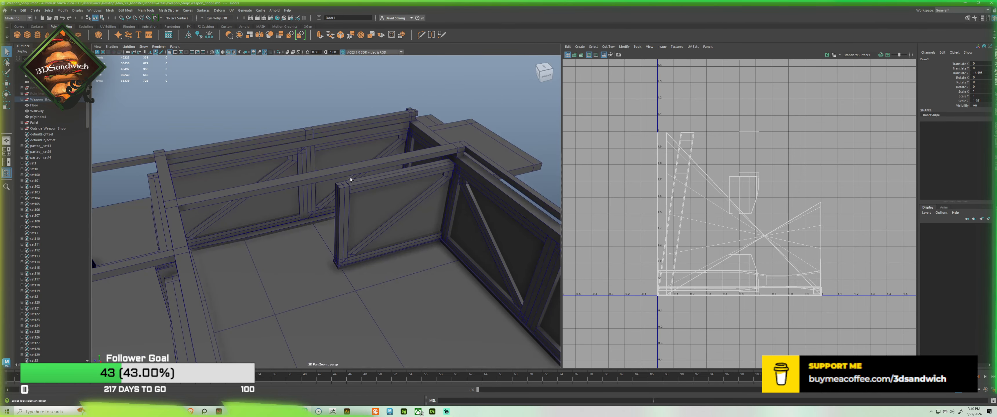
# Step: Check the interior partition wall and the shop floor up close, and save the scene
pyautogui.keyDown('alt'); pyautogui.moveTo(350, 178); pyautogui.dragTo(430, 212, button='right'); pyautogui.keyUp('alt')
pyautogui.click(426, 207)
pyautogui.keyDown('alt'); pyautogui.moveTo(426, 207); pyautogui.dragTo(218, 193, button='middle'); pyautogui.keyUp('alt')
pyautogui.scroll(5, 368, 212)
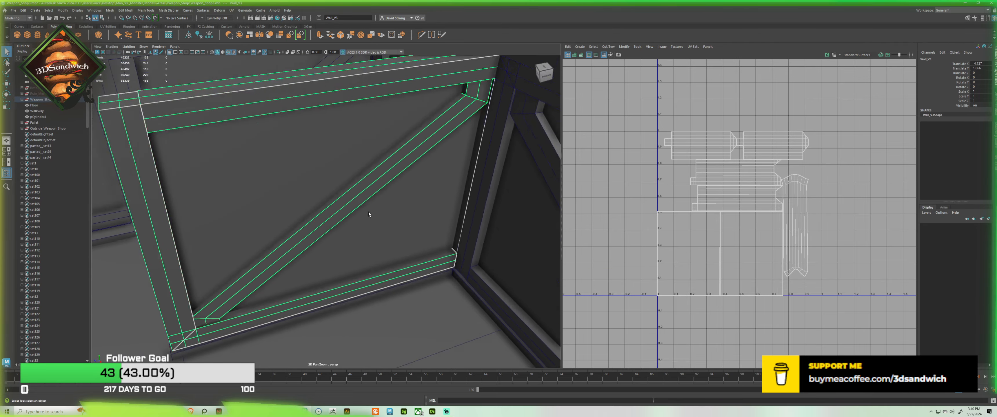
pyautogui.keyDown('alt'); pyautogui.moveTo(381, 210); pyautogui.dragTo(464, 248); pyautogui.keyUp('alt')
pyautogui.keyDown('alt'); pyautogui.moveTo(382, 214); pyautogui.dragTo(593, 203, button='middle'); pyautogui.keyUp('alt')
pyautogui.scroll(-3, 267, 228)
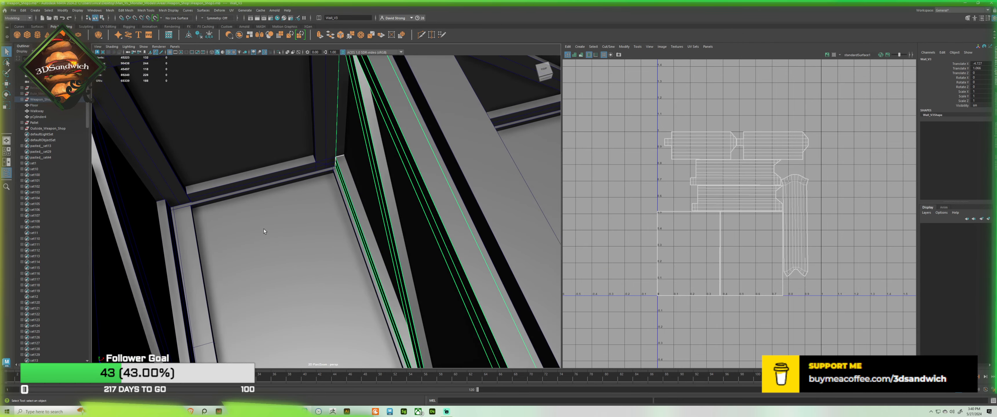
pyautogui.click(253, 229)
pyautogui.scroll(-6, 268, 209)
pyautogui.moveTo(285, 241)
pyautogui.keyDown('alt'); pyautogui.mouseDown()
pyautogui.moveTo(297, 193)
pyautogui.moveTo(301, 227)
pyautogui.moveTo(300, 195)
pyautogui.moveTo(288, 230)
pyautogui.mouseUp(); pyautogui.keyUp('alt')
pyautogui.scroll(-6, 289, 230)
pyautogui.keyDown('alt'); pyautogui.moveTo(364, 209); pyautogui.dragTo(201, 186, button='middle'); pyautogui.keyUp('alt')
pyautogui.keyDown('alt'); pyautogui.moveTo(201, 185); pyautogui.dragTo(308, 118); pyautogui.keyUp('alt')
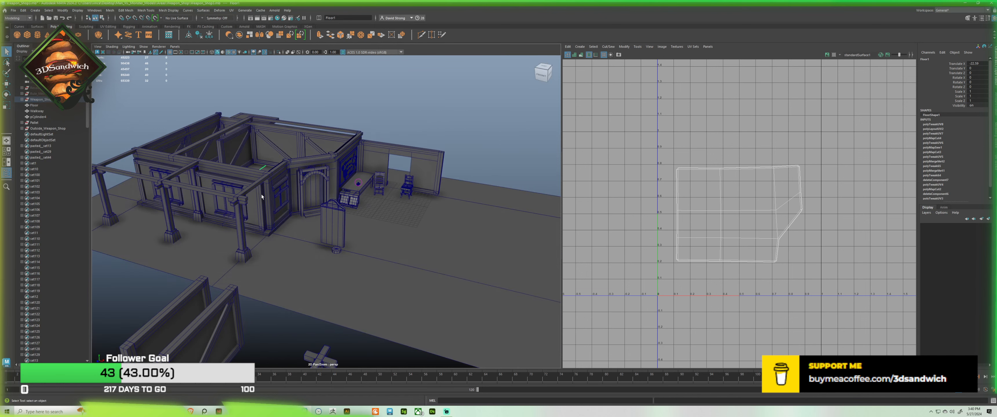
pyautogui.hotkey('ctrl', 's')
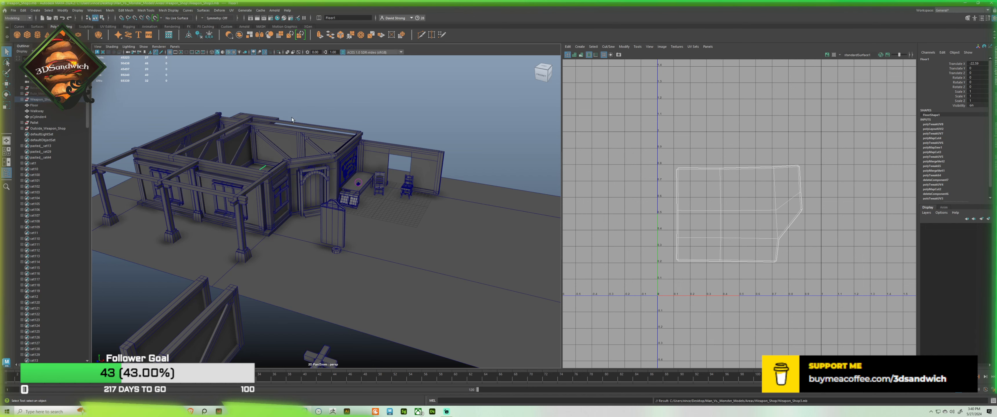
# Step: Delete the construction history of the shop floor mesh
pyautogui.click(336, 250)
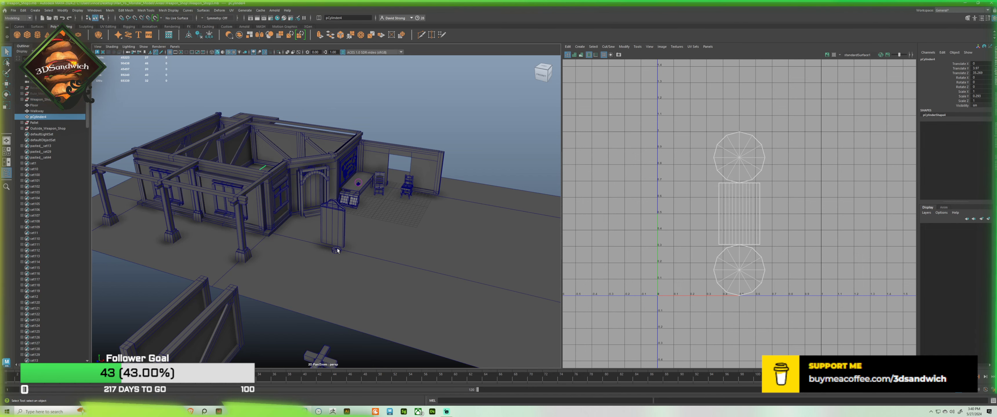
pyautogui.keyDown('alt'); pyautogui.moveTo(274, 190); pyautogui.dragTo(324, 222); pyautogui.keyUp('alt')
pyautogui.keyDown('alt'); pyautogui.moveTo(326, 223); pyautogui.dragTo(507, 302, button='middle'); pyautogui.keyUp('alt')
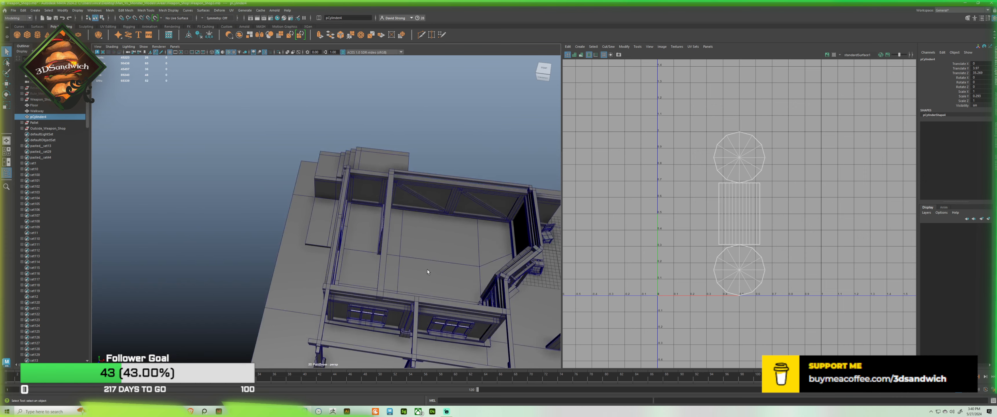
pyautogui.scroll(6, 405, 249)
pyautogui.click(407, 241)
pyautogui.keyDown('alt'); pyautogui.moveTo(366, 233); pyautogui.dragTo(265, 211, button='middle'); pyautogui.keyUp('alt')
pyautogui.keyDown('alt'); pyautogui.moveTo(265, 211); pyautogui.dragTo(362, 256); pyautogui.keyUp('alt')
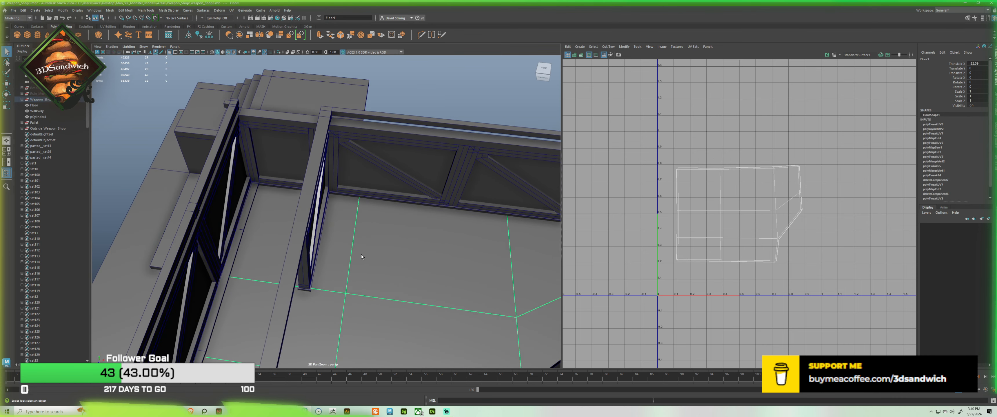
pyautogui.click(199, 36)
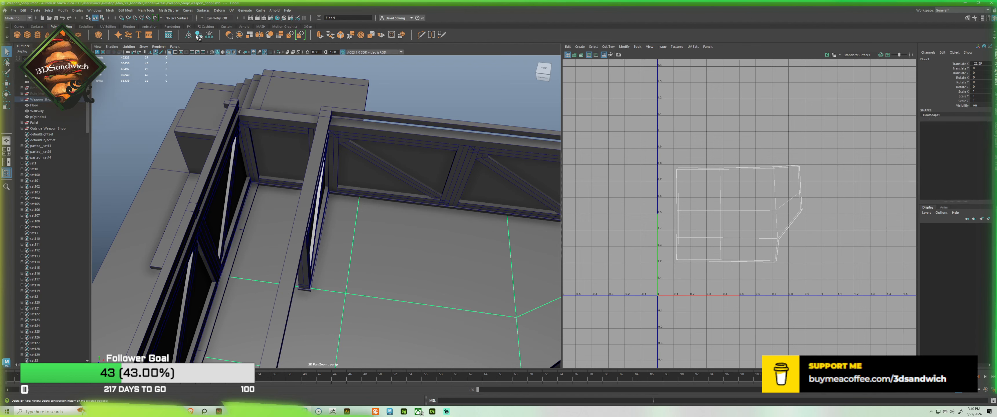
# Step: Insert two crossing Multi-Cut edge loops in the shop floor to mark out the area beside the partition wall
pyautogui.click(426, 34)
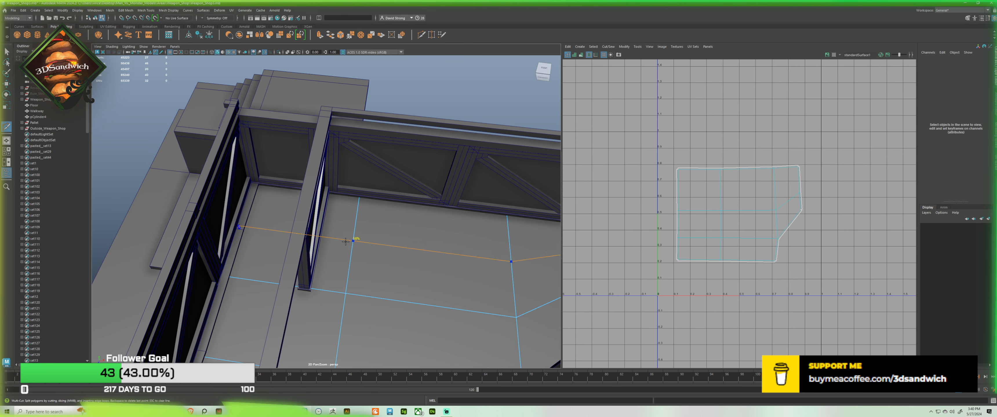
pyautogui.keyDown('ctrl'); pyautogui.click(339, 249); pyautogui.keyUp('ctrl')
pyautogui.keyDown('alt'); pyautogui.moveTo(338, 249); pyautogui.dragTo(325, 206, button='middle'); pyautogui.keyUp('alt')
pyautogui.scroll(2, 325, 206)
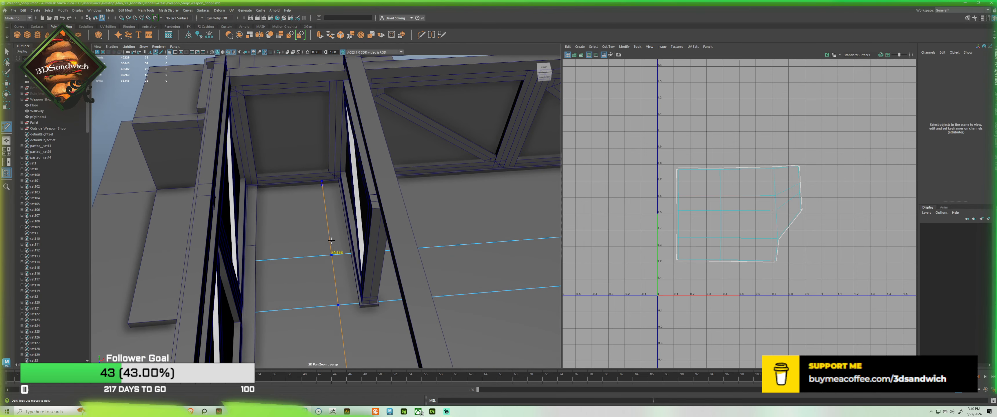
pyautogui.keyDown('ctrl'); pyautogui.click(344, 246); pyautogui.keyUp('ctrl')
pyautogui.press('w')
pyautogui.click(304, 210)
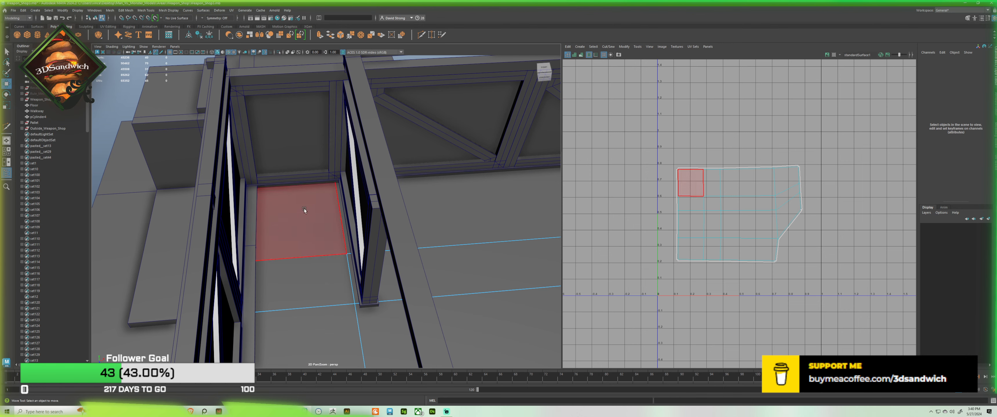
# Step: Insert further edge loops in the floor close to the walls bordering the area beside the partition
pyautogui.click(421, 36)
pyautogui.click(335, 181)
pyautogui.keyDown('alt'); pyautogui.moveTo(302, 192); pyautogui.dragTo(285, 206); pyautogui.keyUp('alt')
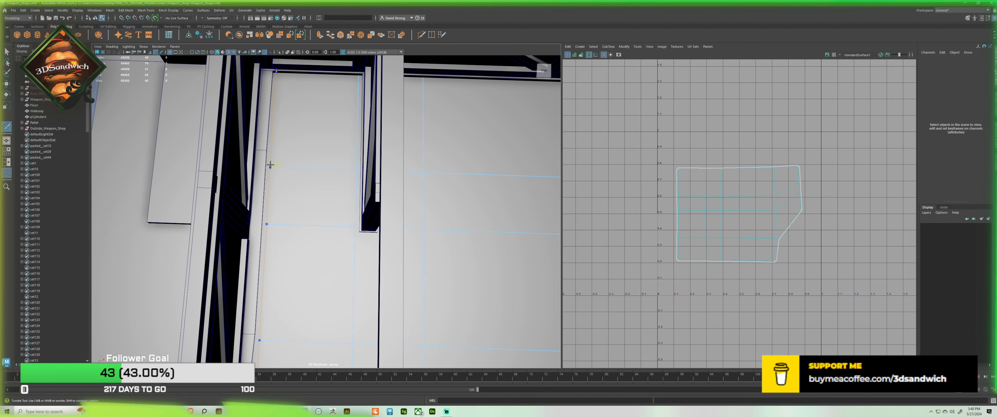
pyautogui.keyDown('alt'); pyautogui.moveTo(270, 165); pyautogui.dragTo(460, 198); pyautogui.keyUp('alt')
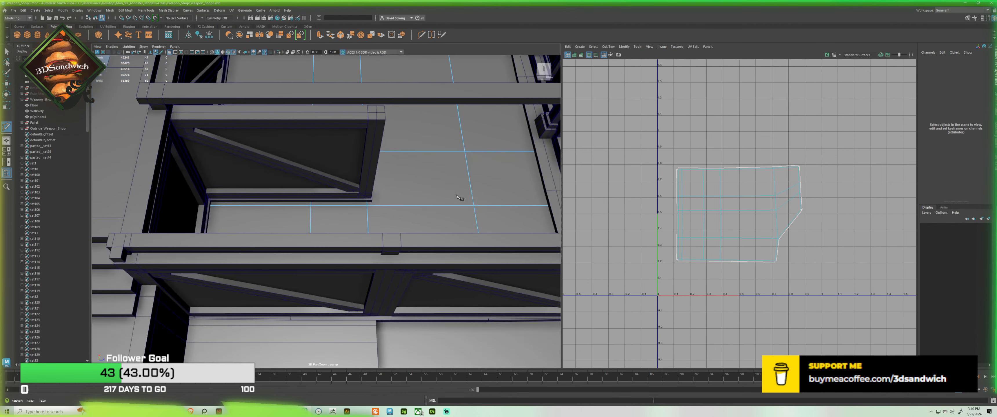
pyautogui.keyDown('ctrl'); pyautogui.click(215, 205); pyautogui.keyUp('ctrl')
pyautogui.keyDown('alt'); pyautogui.moveTo(283, 145); pyautogui.dragTo(290, 274); pyautogui.keyUp('alt')
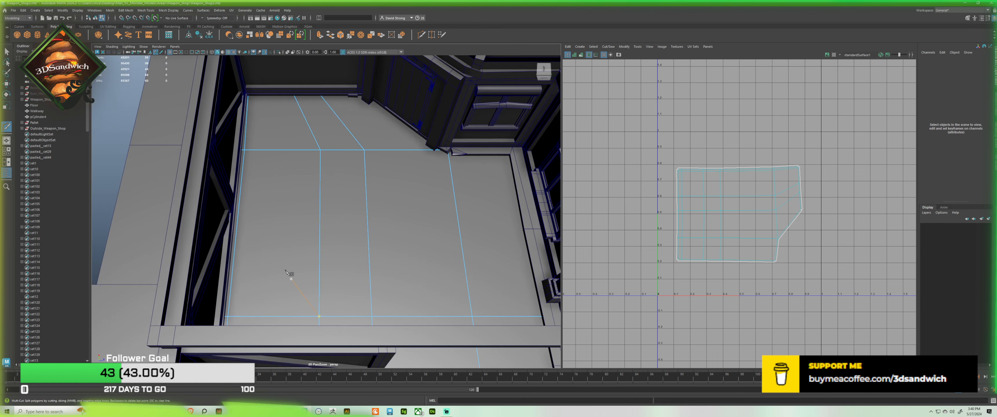
pyautogui.keyDown('alt'); pyautogui.moveTo(292, 264); pyautogui.dragTo(293, 287, button='middle'); pyautogui.keyUp('alt')
pyautogui.keyDown('alt'); pyautogui.moveTo(296, 289); pyautogui.dragTo(305, 276); pyautogui.keyUp('alt')
pyautogui.press('w')
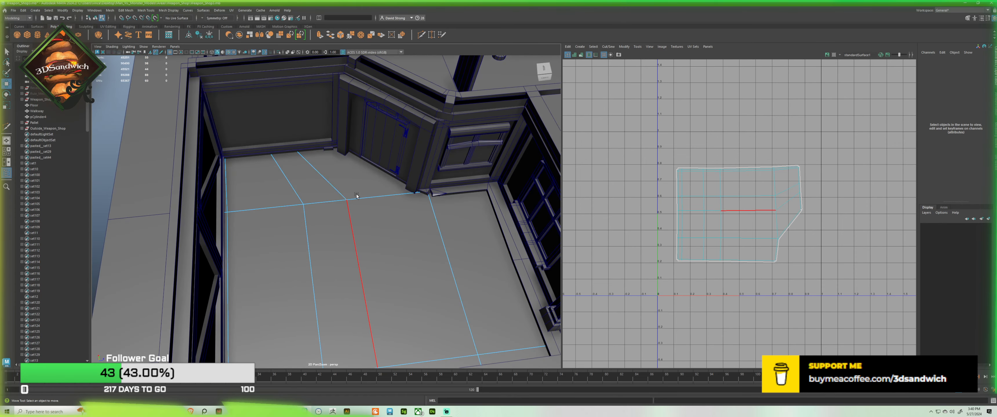
pyautogui.click(416, 203)
pyautogui.scroll(-3, 416, 203)
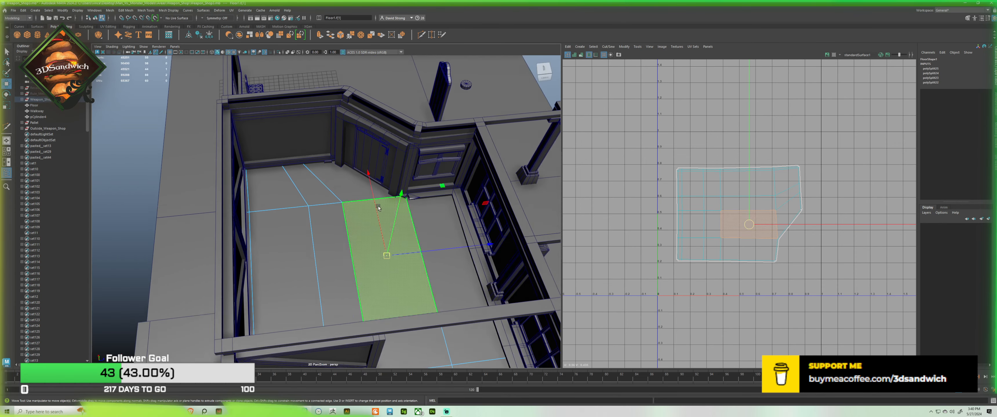
pyautogui.keyDown('alt'); pyautogui.moveTo(402, 196); pyautogui.dragTo(365, 199); pyautogui.keyUp('alt')
pyautogui.moveTo(366, 199); pyautogui.dragTo(387, 153, button='right')
pyautogui.keyDown('alt'); pyautogui.moveTo(345, 256); pyautogui.dragTo(354, 224); pyautogui.keyUp('alt')
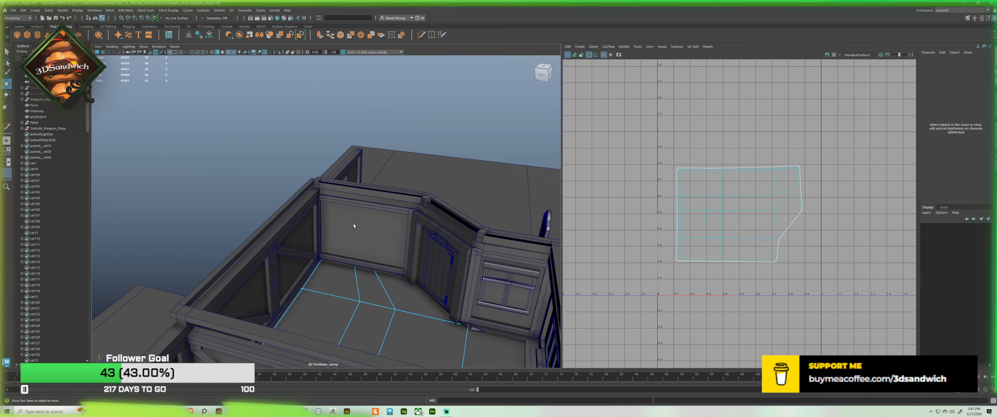
pyautogui.moveTo(378, 293); pyautogui.dragTo(352, 274, button='right')
pyautogui.keyDown('alt'); pyautogui.moveTo(352, 274); pyautogui.dragTo(414, 167); pyautogui.keyUp('alt')
# Step: Adjust the position of the floor's cross edge near the free end of the partition wall
pyautogui.click(417, 222)
pyautogui.scroll(6, 331, 221)
pyautogui.keyDown('alt'); pyautogui.moveTo(342, 229); pyautogui.dragTo(226, 160); pyautogui.keyUp('alt')
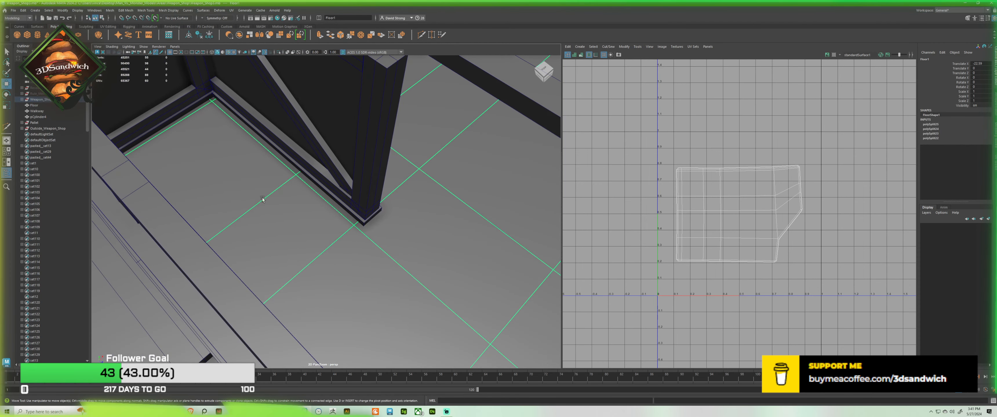
pyautogui.moveTo(226, 182); pyautogui.dragTo(226, 175, button='right')
pyautogui.click(271, 199)
pyautogui.keyDown('alt'); pyautogui.moveTo(269, 198); pyautogui.dragTo(316, 232); pyautogui.keyUp('alt')
pyautogui.click(285, 173)
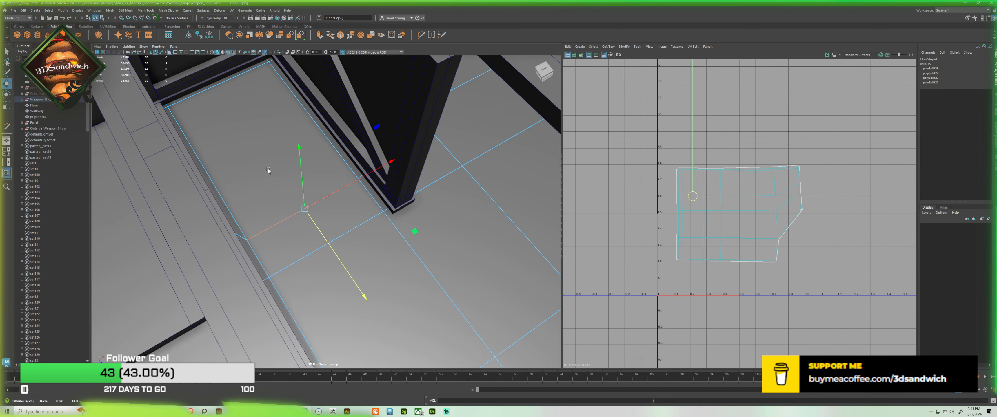
# Step: Extrude the floor face beside the partition wall downward into a shaft and delete its bottom face
pyautogui.click(234, 136)
pyautogui.hotkey('ctrl', 'e')
pyautogui.moveTo(262, 138); pyautogui.dragTo(254, 170)
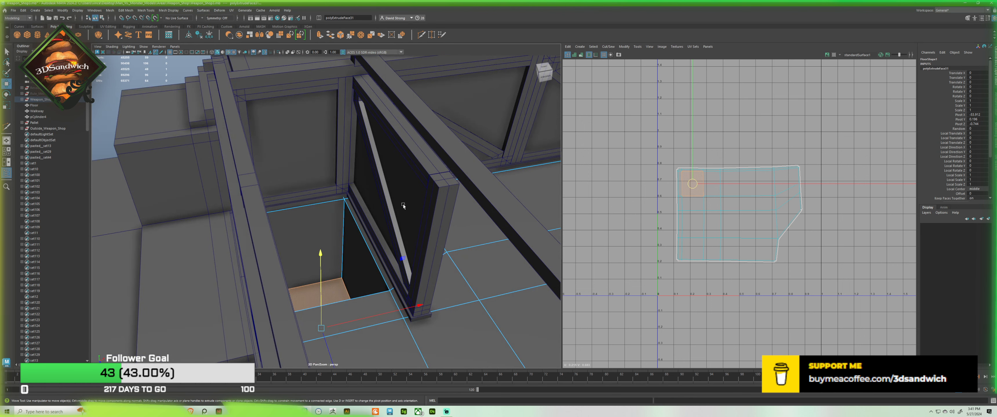
pyautogui.keyDown('alt'); pyautogui.moveTo(354, 209); pyautogui.dragTo(354, 184); pyautogui.keyUp('alt')
pyautogui.moveTo(347, 129); pyautogui.dragTo(368, 47)
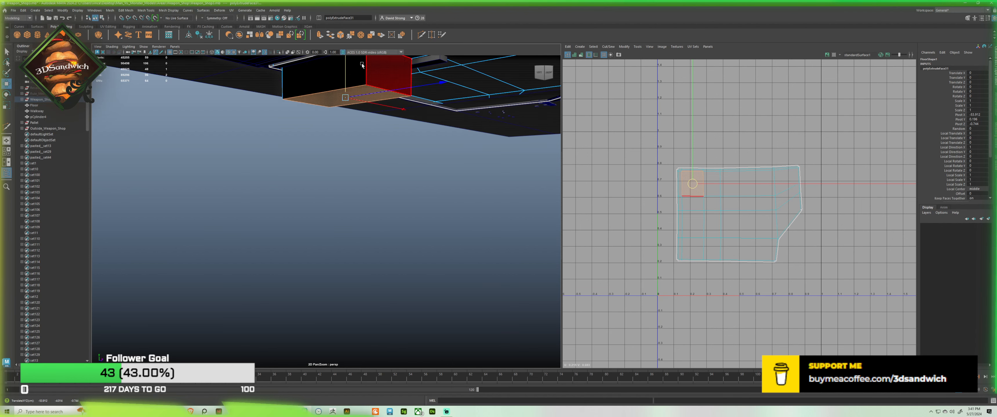
pyautogui.keyDown('alt'); pyautogui.moveTo(360, 87); pyautogui.dragTo(318, 165); pyautogui.keyUp('alt')
pyautogui.press('Delete')
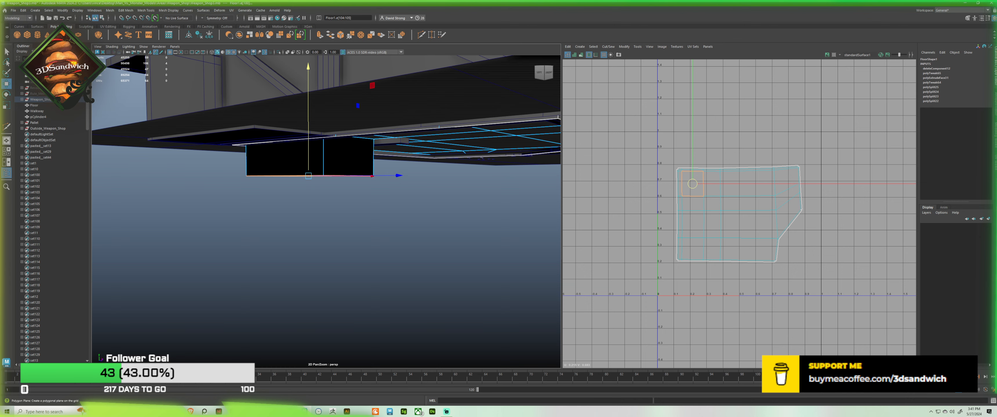
# Step: Create a polygon plane, move it below the building off to the side, and scale it up uniformly to about 37
pyautogui.click(68, 35)
pyautogui.scroll(-2, 434, 224)
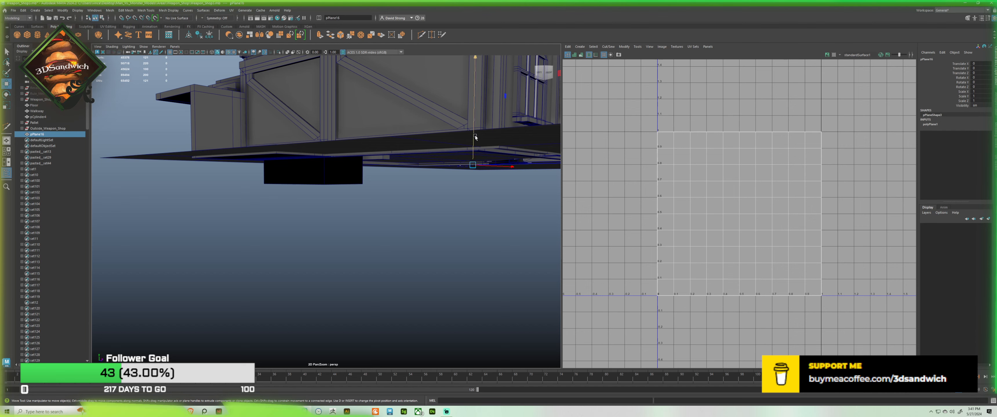
pyautogui.moveTo(474, 136); pyautogui.dragTo(472, 182)
pyautogui.moveTo(510, 202); pyautogui.dragTo(461, 218)
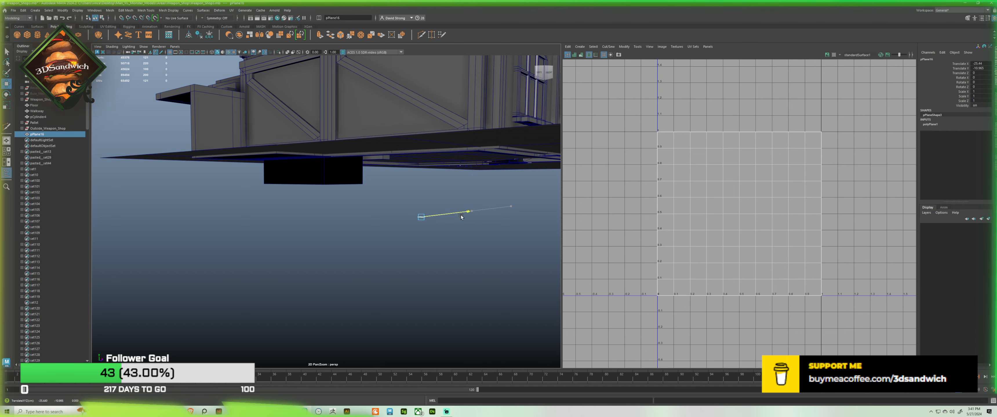
pyautogui.keyDown('alt'); pyautogui.moveTo(400, 225); pyautogui.dragTo(453, 320); pyautogui.keyUp('alt')
pyautogui.press('r')
pyautogui.moveTo(456, 292); pyautogui.dragTo(401, 209)
pyautogui.scroll(-6, 538, 274)
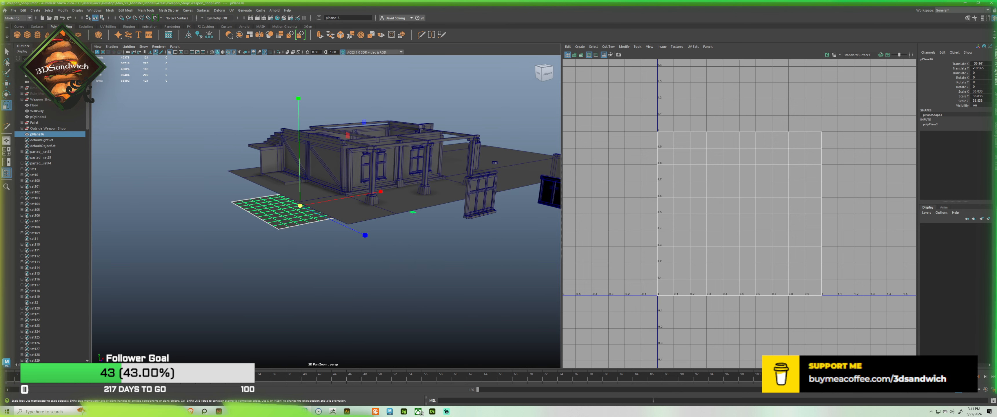
# Step: Expand the group of scale-reference figures in the scene hierarchy and hide its second and third figures
pyautogui.click(24, 93)
pyautogui.click(22, 94)
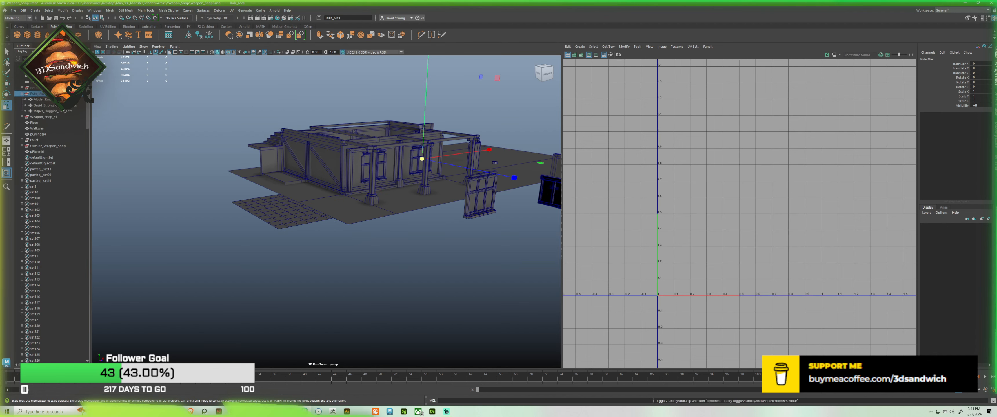
pyautogui.click(51, 106)
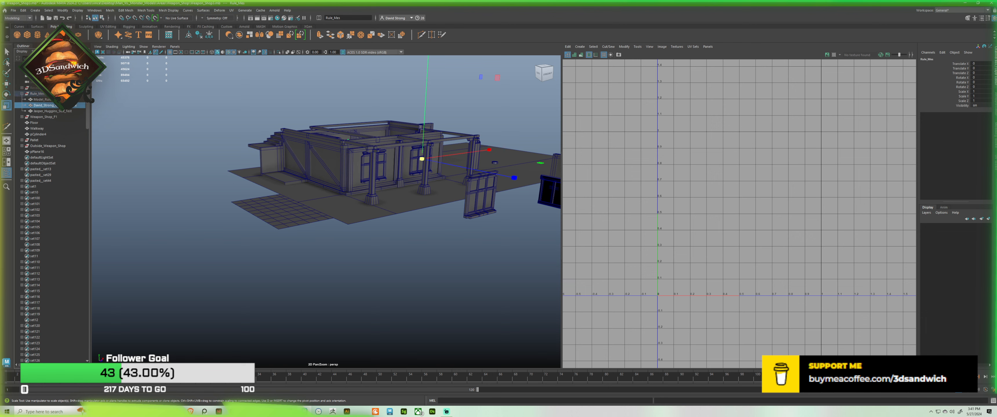
pyautogui.keyDown('ctrl'); pyautogui.click(66, 111); pyautogui.keyUp('ctrl')
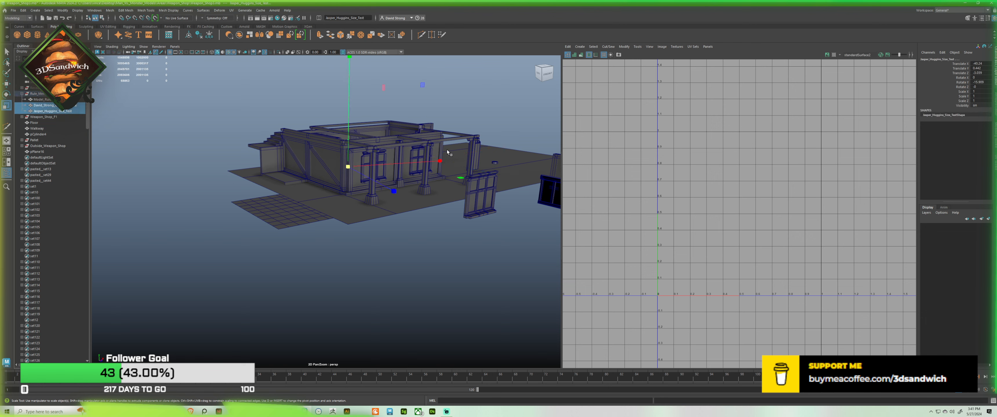
pyautogui.press('h')
pyautogui.scroll(3, 410, 172)
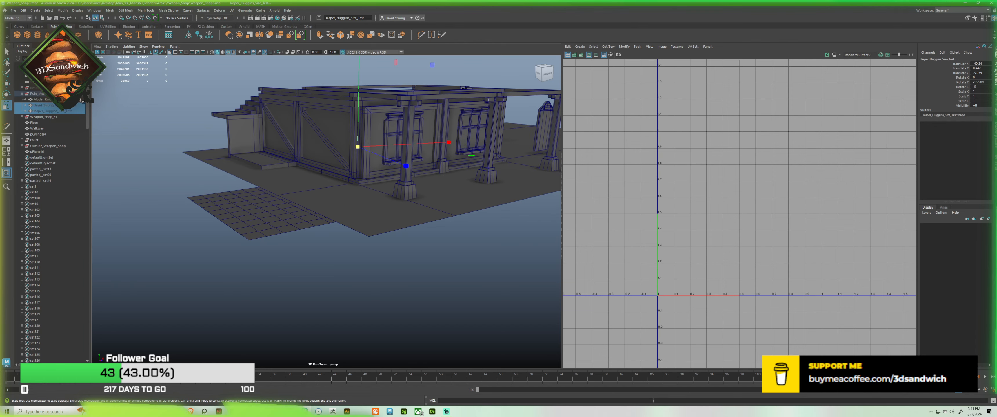
# Step: Move the first ruler figure from the shop down beneath the floor shaft so it stands on the lower plane
pyautogui.click(42, 99)
pyautogui.keyDown('alt'); pyautogui.moveTo(317, 137); pyautogui.dragTo(375, 154); pyautogui.keyUp('alt')
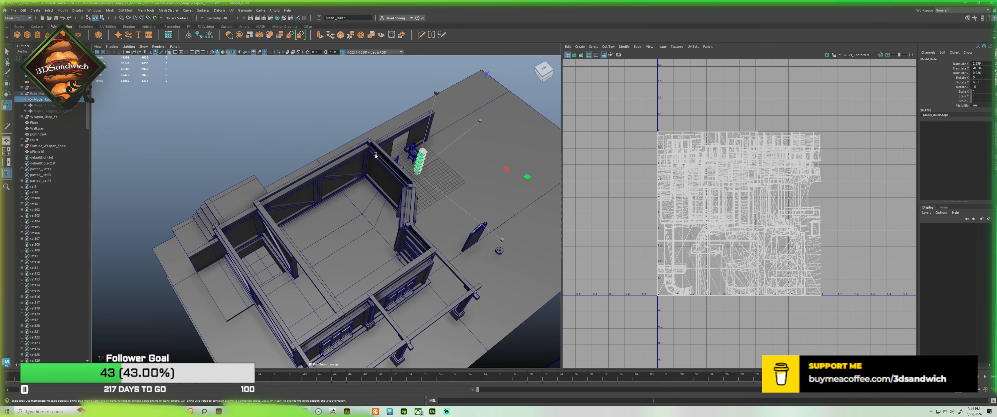
pyautogui.press('w')
pyautogui.moveTo(454, 150); pyautogui.dragTo(297, 100)
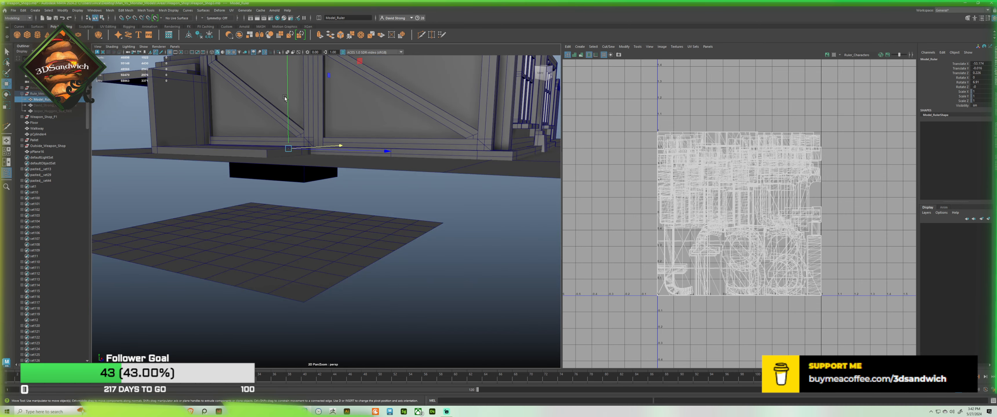
pyautogui.moveTo(303, 165); pyautogui.dragTo(302, 163)
pyautogui.hotkey('ctrl', 'z')
pyautogui.moveTo(286, 112); pyautogui.dragTo(287, 195)
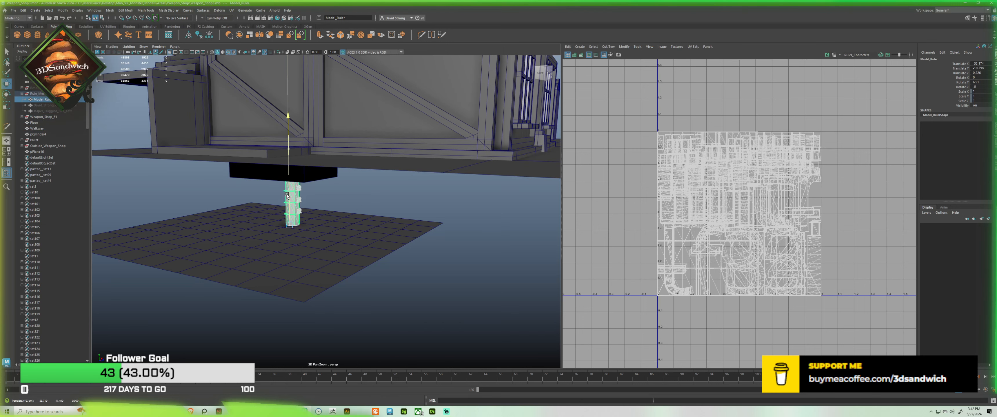
pyautogui.moveTo(304, 186); pyautogui.dragTo(418, 198, button='middle')
pyautogui.keyDown('alt'); pyautogui.moveTo(419, 198); pyautogui.dragTo(376, 191); pyautogui.keyUp('alt')
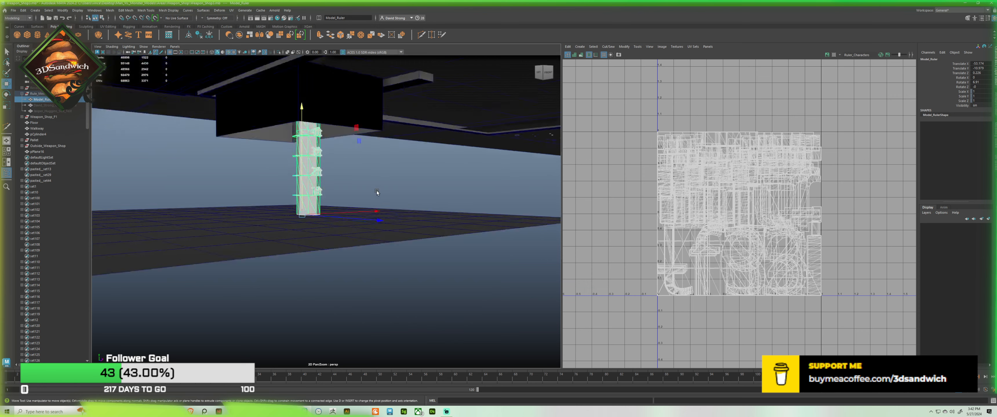
pyautogui.scroll(3, 377, 191)
# Step: Select the lower plane and set both its width and height subdivisions to 1
pyautogui.click(303, 232)
pyautogui.moveTo(224, 124); pyautogui.dragTo(245, 214, button='middle')
pyautogui.keyDown('alt'); pyautogui.moveTo(244, 214); pyautogui.dragTo(203, 209); pyautogui.keyUp('alt')
pyautogui.click(548, 74)
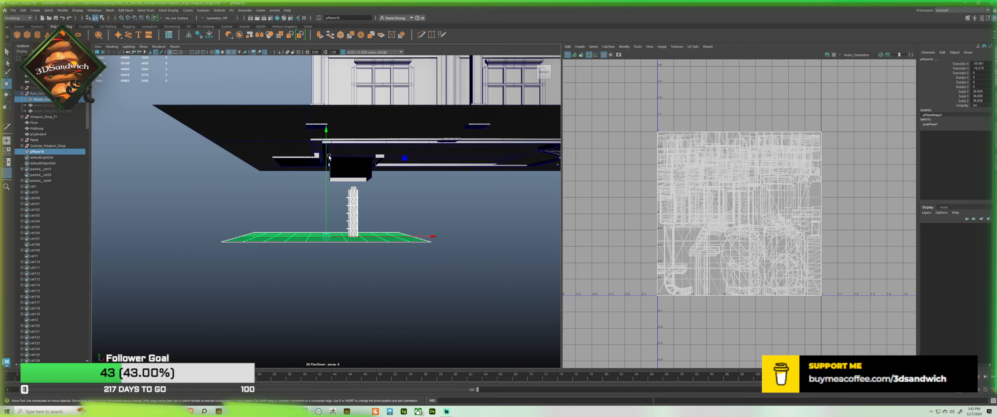
pyautogui.keyDown('alt'); pyautogui.moveTo(325, 168); pyautogui.dragTo(305, 178, button='middle'); pyautogui.keyUp('alt')
pyautogui.keyDown('alt'); pyautogui.moveTo(305, 178); pyautogui.dragTo(425, 205); pyautogui.keyUp('alt')
pyautogui.click(404, 237)
pyautogui.click(425, 286)
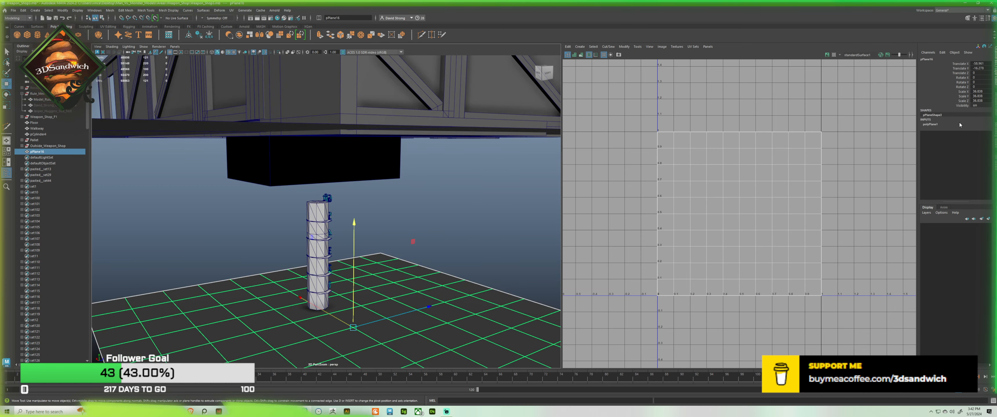
pyautogui.click(944, 125)
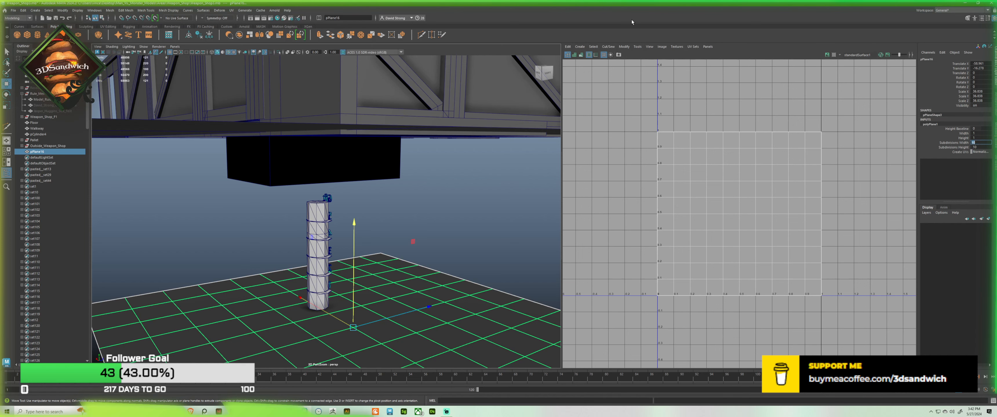
pyautogui.write('1')
pyautogui.press('Return')
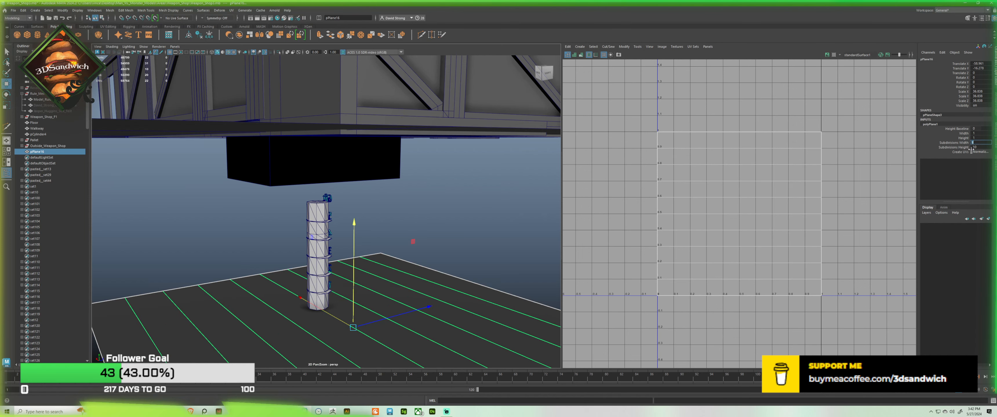
pyautogui.write('1')
pyautogui.press('Return')
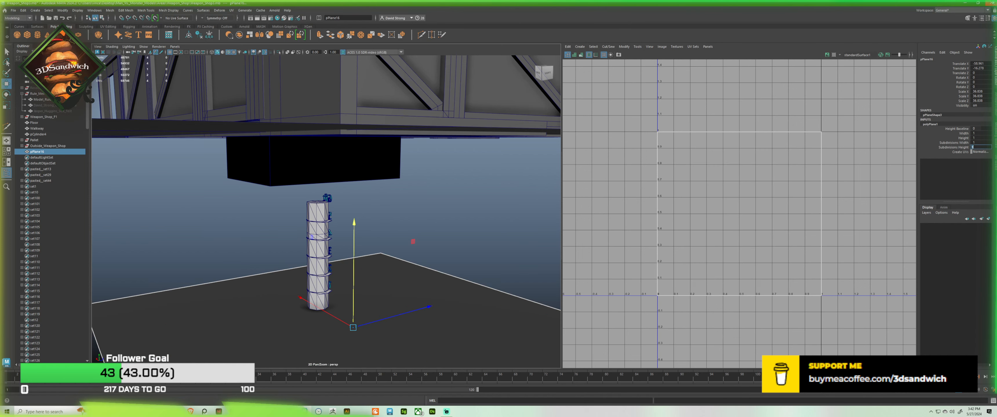
# Step: Move the lower plane's two opposite side edges inward to narrow it around the ruler figure
pyautogui.scroll(-5, 322, 204)
pyautogui.keyDown('alt'); pyautogui.moveTo(322, 204); pyautogui.dragTo(379, 240); pyautogui.keyUp('alt')
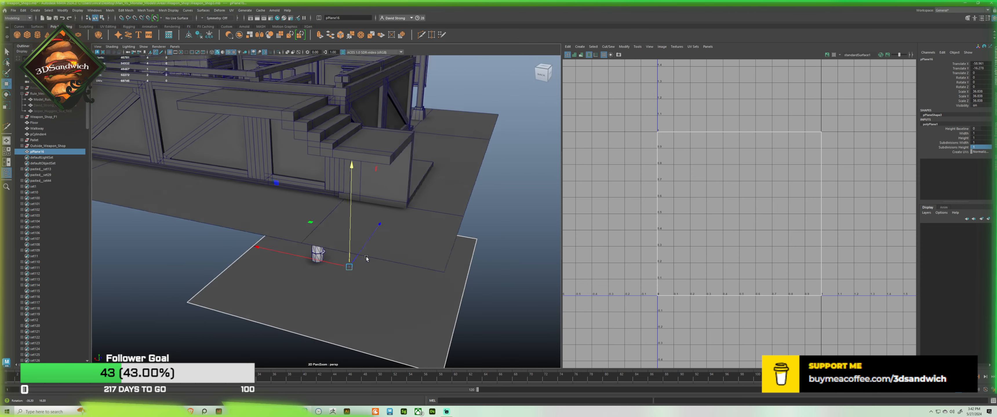
pyautogui.moveTo(379, 240); pyautogui.dragTo(351, 241, button='right')
pyautogui.click(445, 319)
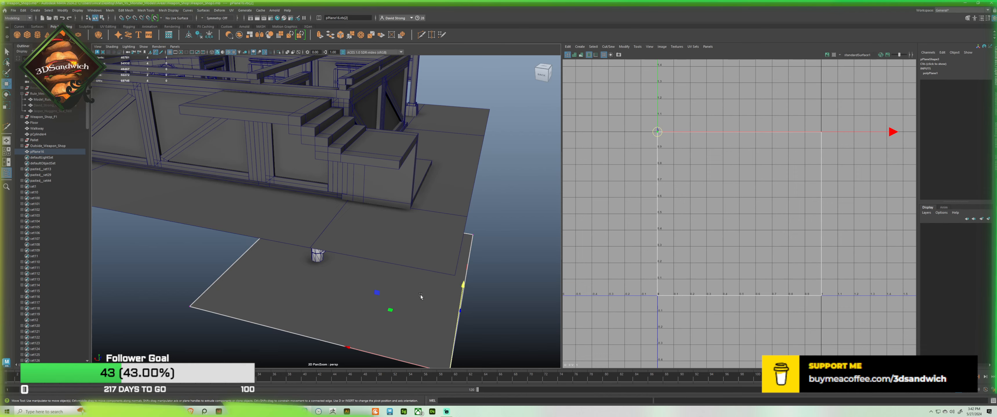
pyautogui.keyDown('alt'); pyautogui.moveTo(450, 324); pyautogui.dragTo(401, 210, button='middle'); pyautogui.keyUp('alt')
pyautogui.click(429, 146)
pyautogui.moveTo(419, 174); pyautogui.dragTo(418, 150, button='right')
pyautogui.click(413, 178)
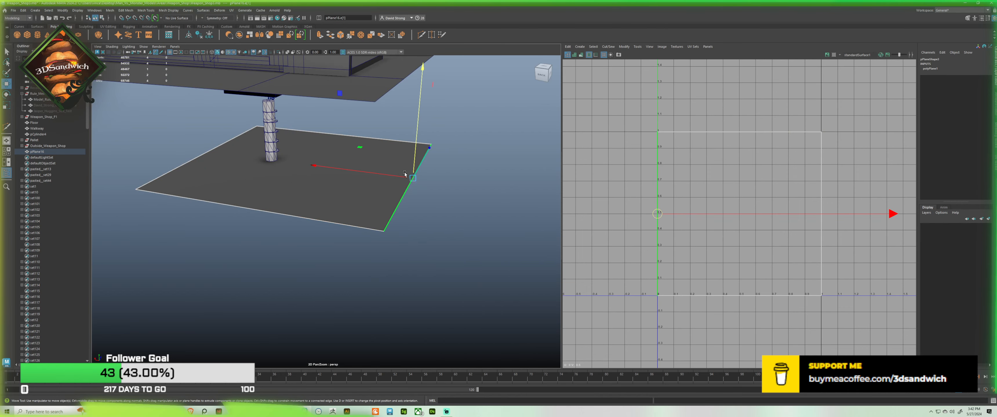
pyautogui.moveTo(349, 171); pyautogui.dragTo(190, 227)
pyautogui.click(189, 228)
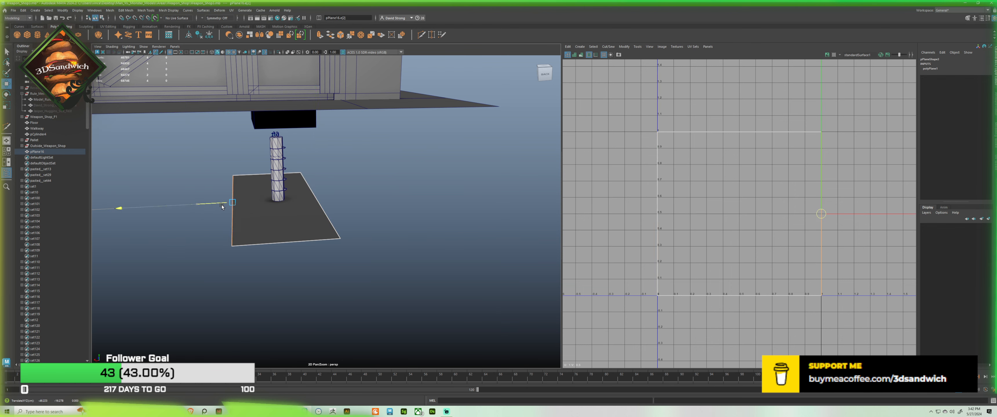
# Step: Select both long side edges of the lower plane and scale them along X to match the shaft above
pyautogui.keyDown('alt'); pyautogui.moveTo(253, 209); pyautogui.dragTo(282, 207); pyautogui.keyUp('alt')
pyautogui.click(315, 210)
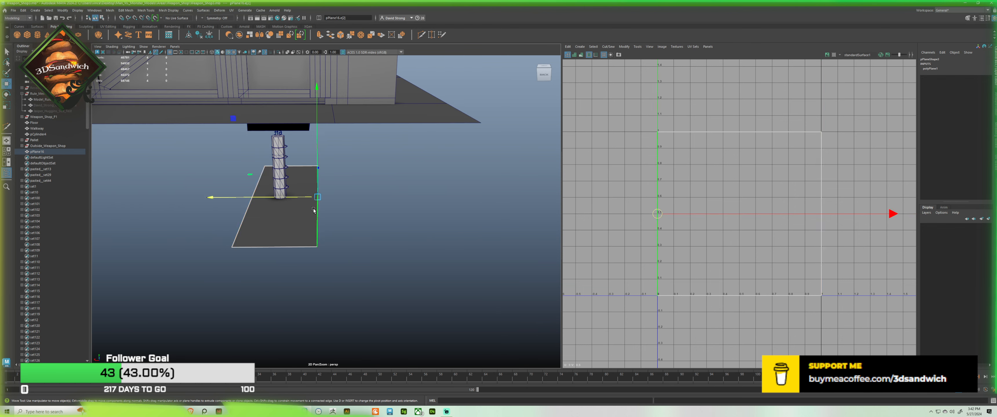
pyautogui.keyDown('shift'); pyautogui.click(240, 228); pyautogui.keyUp('shift')
pyautogui.keyDown('alt'); pyautogui.moveTo(223, 200); pyautogui.dragTo(260, 209); pyautogui.keyUp('alt')
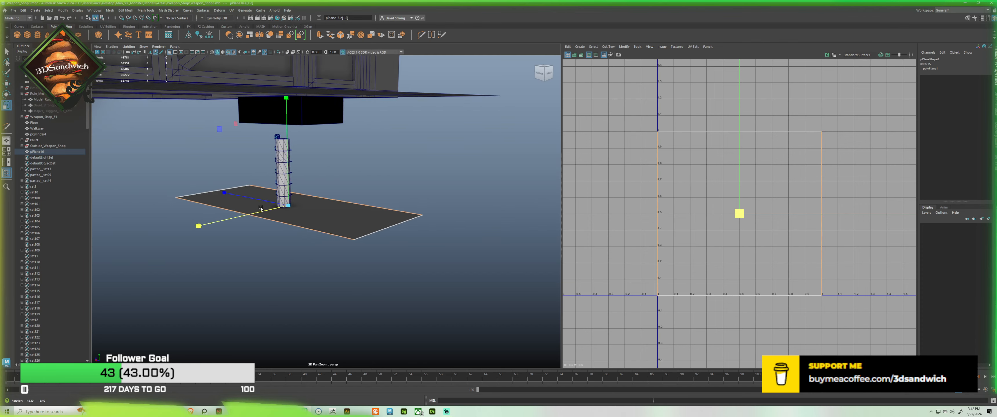
pyautogui.keyDown('alt'); pyautogui.moveTo(329, 201); pyautogui.dragTo(433, 220); pyautogui.keyUp('alt')
pyautogui.keyDown('alt'); pyautogui.moveTo(358, 180); pyautogui.dragTo(340, 205, button='middle'); pyautogui.keyUp('alt')
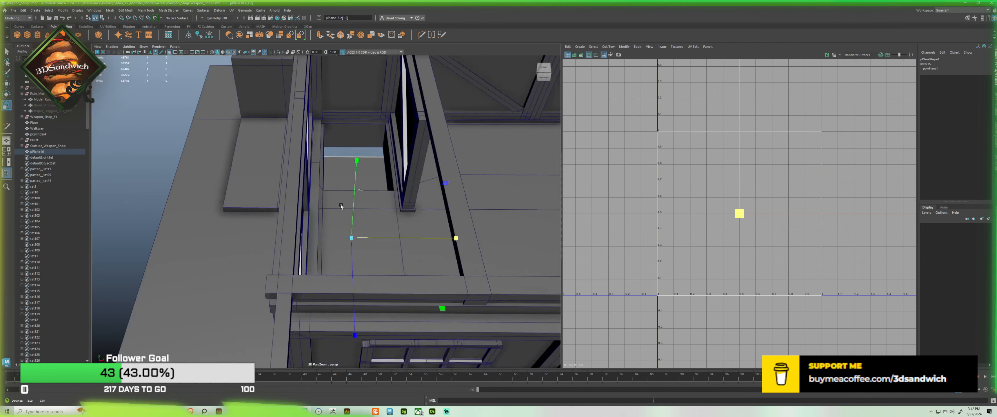
pyautogui.scroll(8, 336, 189)
pyautogui.keyDown('alt'); pyautogui.moveTo(337, 188); pyautogui.dragTo(227, 160); pyautogui.keyUp('alt')
pyautogui.scroll(-6, 337, 185)
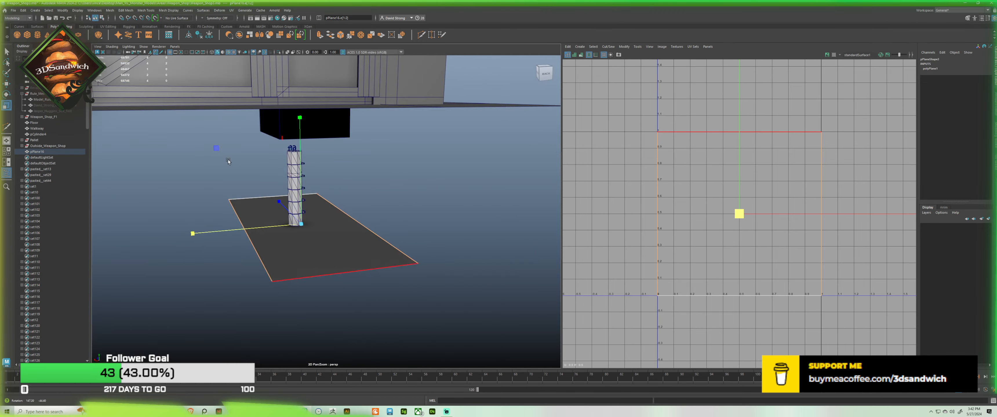
# Step: Select one long side edge of the lower plane and examine the clearance around the ruler figure and shaft from below
pyautogui.keyDown('alt'); pyautogui.moveTo(333, 199); pyautogui.dragTo(301, 229); pyautogui.keyUp('alt')
pyautogui.click(332, 194)
pyautogui.click(334, 231)
pyautogui.press('w')
pyautogui.hotkey('ctrl', 'z')
pyautogui.click(308, 260)
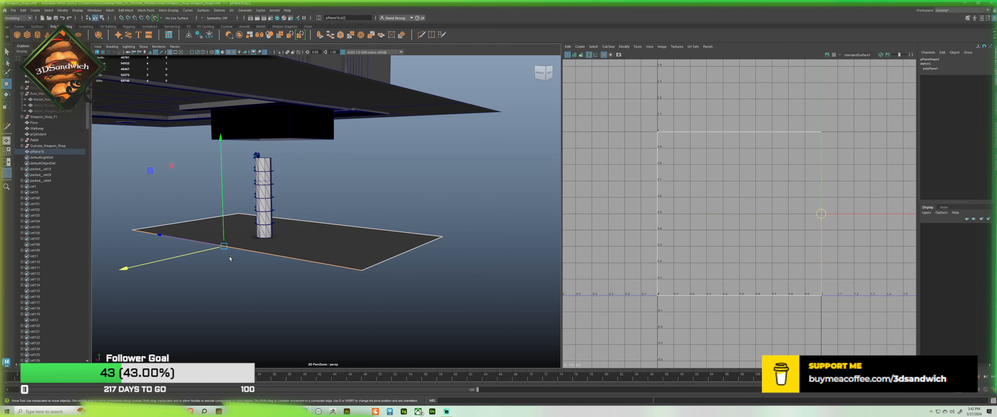
pyautogui.keyDown('alt'); pyautogui.moveTo(174, 261); pyautogui.dragTo(255, 210); pyautogui.keyUp('alt')
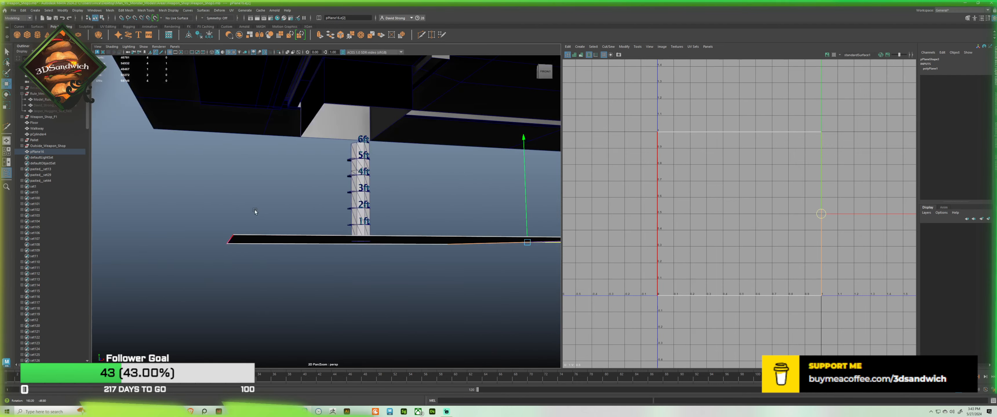
pyautogui.keyDown('alt'); pyautogui.moveTo(254, 209); pyautogui.dragTo(258, 211, button='right'); pyautogui.keyUp('alt')
pyautogui.keyDown('alt'); pyautogui.moveTo(259, 211); pyautogui.dragTo(212, 202, button='middle'); pyautogui.keyUp('alt')
pyautogui.keyDown('alt'); pyautogui.moveTo(211, 203); pyautogui.dragTo(350, 124); pyautogui.keyUp('alt')
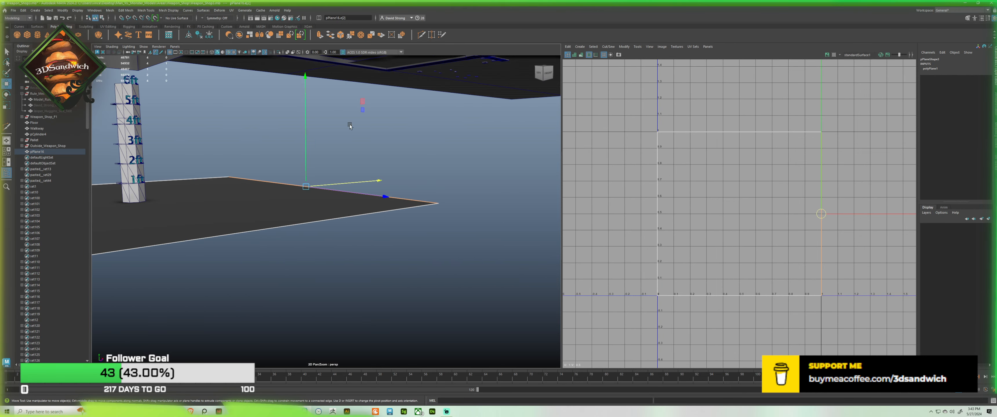
# Step: Insert an edge loop across the lower plane with Multi-Cut and extrude the resulting side edge segment outward into a corridor
pyautogui.click(421, 36)
pyautogui.keyDown('alt'); pyautogui.moveTo(318, 171); pyautogui.dragTo(349, 194); pyautogui.keyUp('alt')
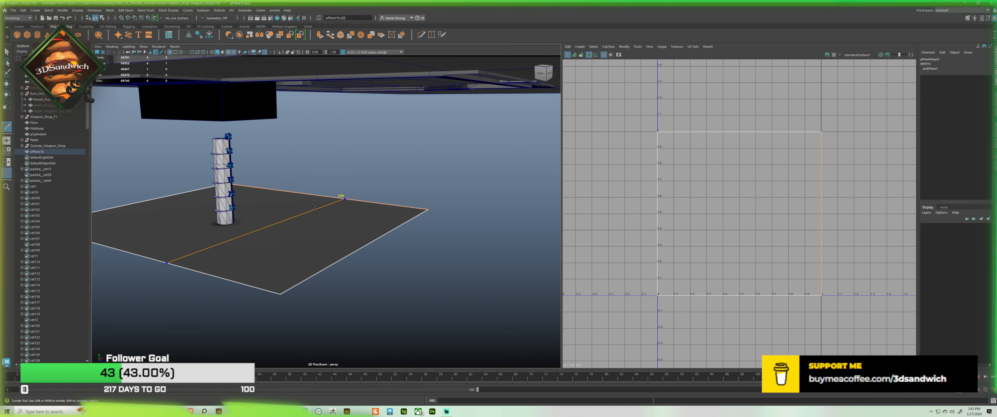
pyautogui.keyDown('ctrl'); pyautogui.click(285, 209); pyautogui.keyUp('ctrl')
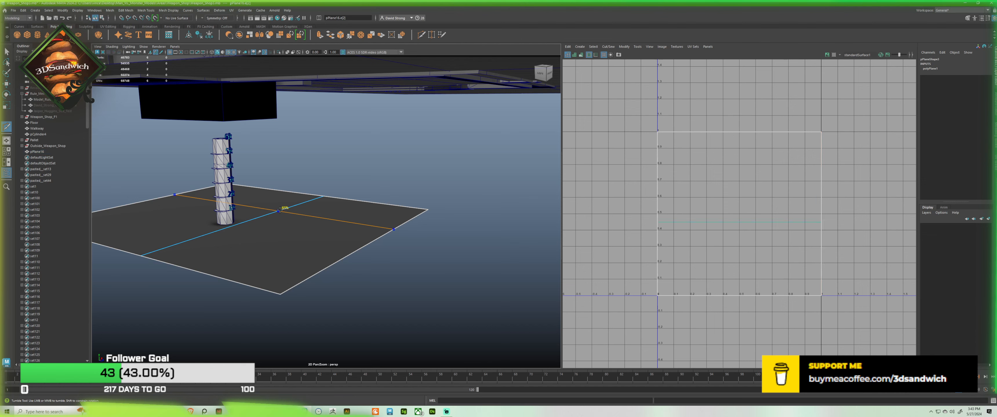
pyautogui.press('w')
pyautogui.click(365, 209)
pyautogui.keyDown('alt'); pyautogui.moveTo(365, 208); pyautogui.dragTo(531, 171); pyautogui.keyUp('alt')
pyautogui.keyDown('alt'); pyautogui.moveTo(531, 172); pyautogui.dragTo(406, 194); pyautogui.keyUp('alt')
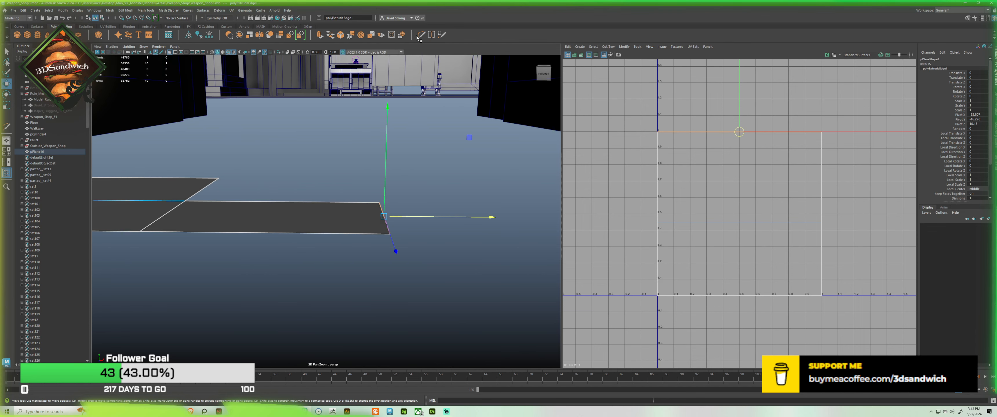
# Step: Insert an edge loop near the corridor's end and extrude the side edge there into a perpendicular passage
pyautogui.hotkey('ctrl', 'shift', 'x')
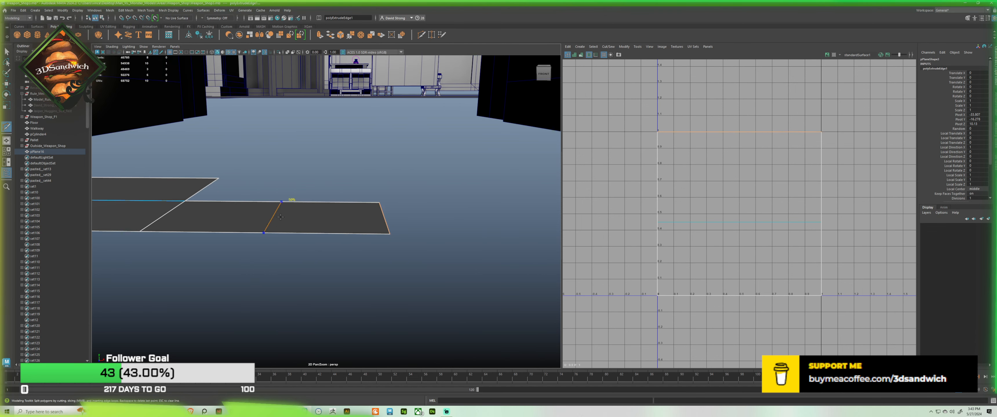
pyautogui.keyDown('ctrl'); pyautogui.click(281, 217); pyautogui.keyUp('ctrl')
pyautogui.press('w')
pyautogui.click(313, 203)
pyautogui.keyDown('alt'); pyautogui.moveTo(313, 202); pyautogui.dragTo(341, 75); pyautogui.keyUp('alt')
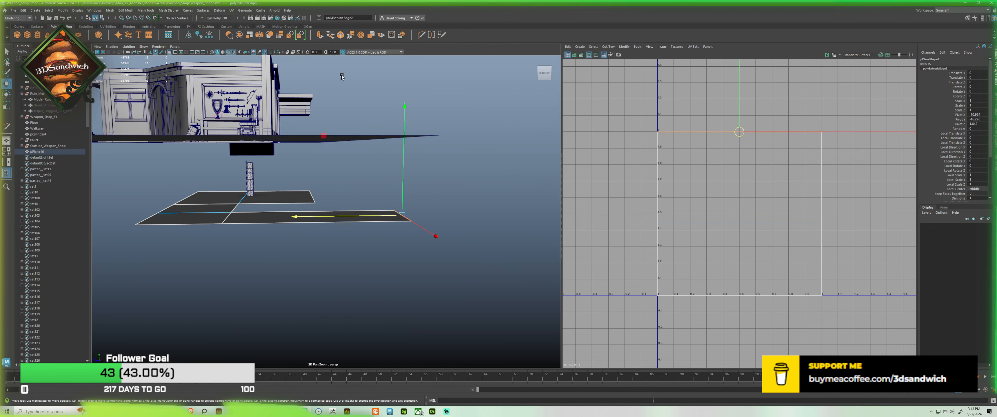
# Step: Insert an edge loop across the perpendicular passage with Multi-Cut
pyautogui.click(423, 36)
pyautogui.scroll(4, 322, 218)
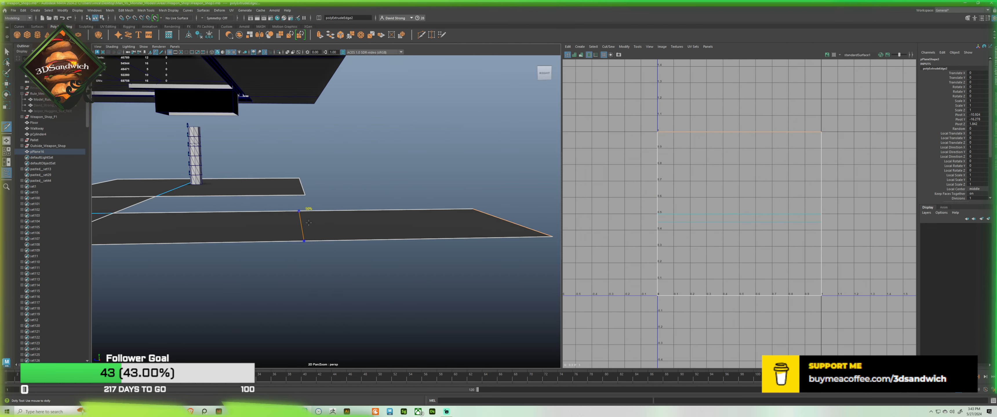
pyautogui.keyDown('alt'); pyautogui.moveTo(294, 229); pyautogui.dragTo(426, 227); pyautogui.keyUp('alt')
pyautogui.keyDown('ctrl'); pyautogui.click(313, 228); pyautogui.keyUp('ctrl')
pyautogui.scroll(-5, 314, 227)
pyautogui.scroll(-6, 391, 227)
# Step: Extrude the passage's end edge upward beside the ground plane
pyautogui.keyDown('alt'); pyautogui.moveTo(353, 228); pyautogui.dragTo(513, 232); pyautogui.keyUp('alt')
pyautogui.press('w')
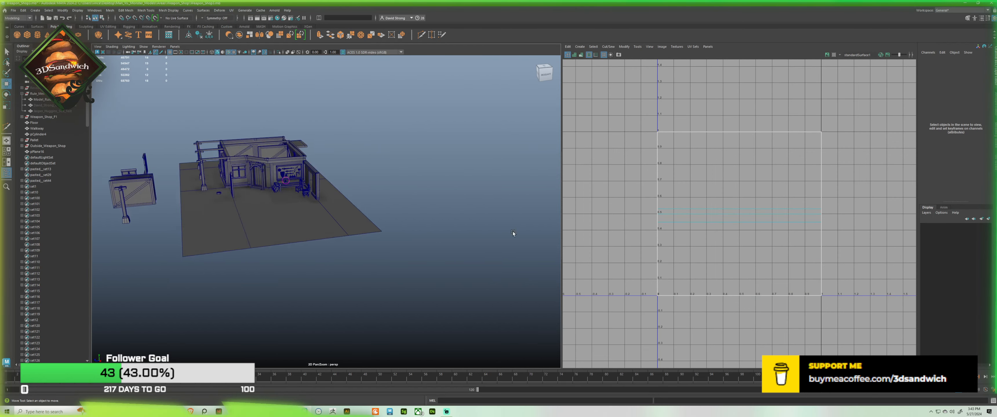
pyautogui.scroll(4, 403, 219)
pyautogui.keyDown('alt'); pyautogui.moveTo(402, 219); pyautogui.dragTo(353, 224); pyautogui.keyUp('alt')
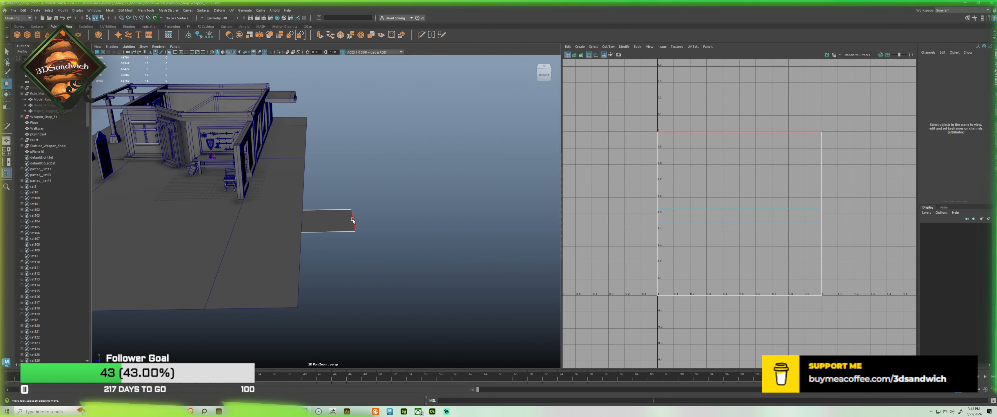
pyautogui.click(353, 220)
pyautogui.keyDown('shift'); pyautogui.moveTo(356, 184); pyautogui.dragTo(346, 128); pyautogui.keyUp('shift')
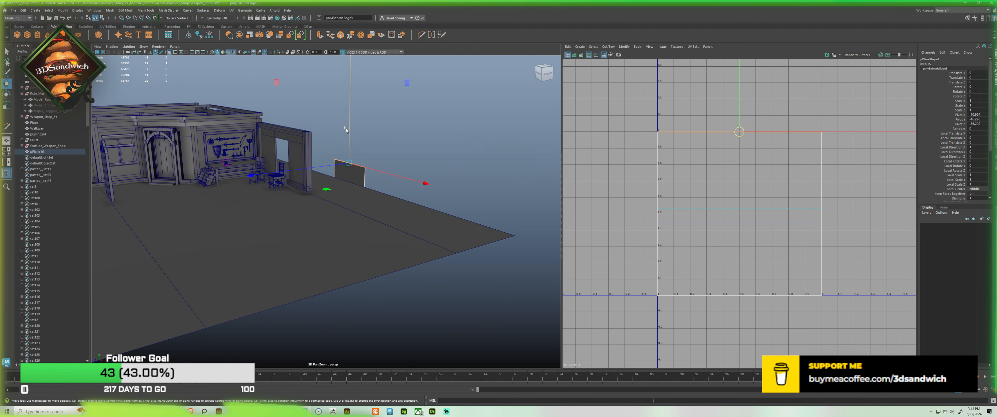
# Step: Pull the raised end edge outward so the extruded face forms a sloping ramp
pyautogui.moveTo(364, 156); pyautogui.dragTo(440, 169)
pyautogui.hotkey('ctrl', 'z')
pyautogui.press('x')
pyautogui.keyDown('alt'); pyautogui.moveTo(418, 203); pyautogui.dragTo(372, 196); pyautogui.keyUp('alt')
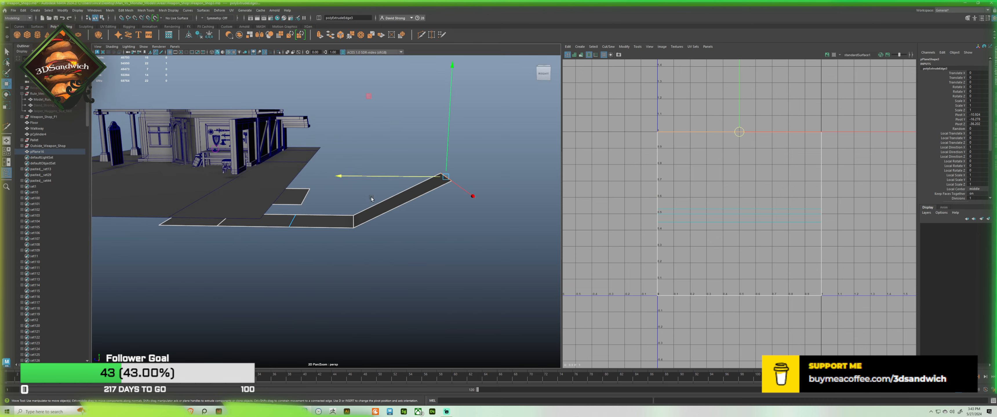
# Step: Return to object selection, deselect the lower plane, and save the scene
pyautogui.moveTo(371, 197); pyautogui.dragTo(396, 118, button='right')
pyautogui.click(397, 118)
pyautogui.keyDown('alt'); pyautogui.moveTo(396, 118); pyautogui.dragTo(300, 205); pyautogui.keyUp('alt')
pyautogui.hotkey('ctrl', 's')
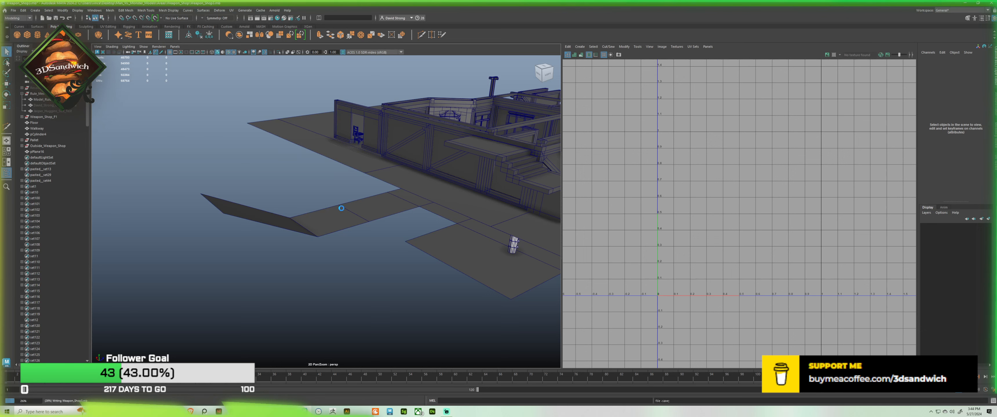
# Step: Select the lower floor plane and rename it Basement_Floor
pyautogui.press('w')
pyautogui.click(389, 211)
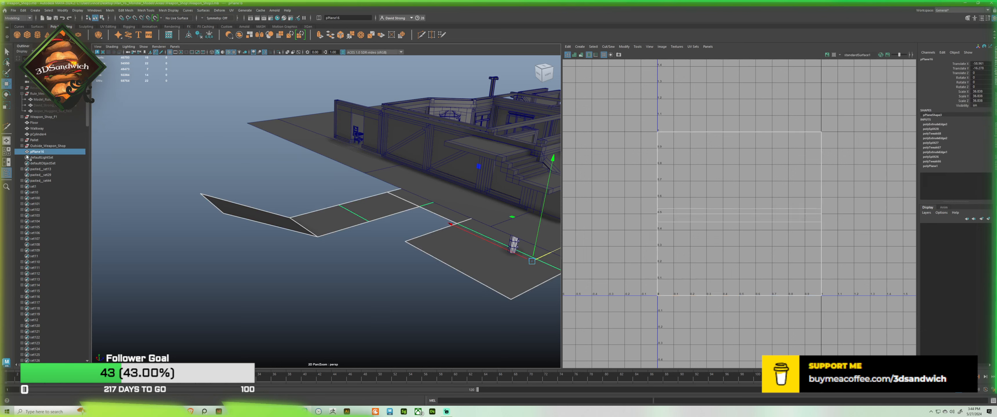
pyautogui.doubleClick(52, 153)
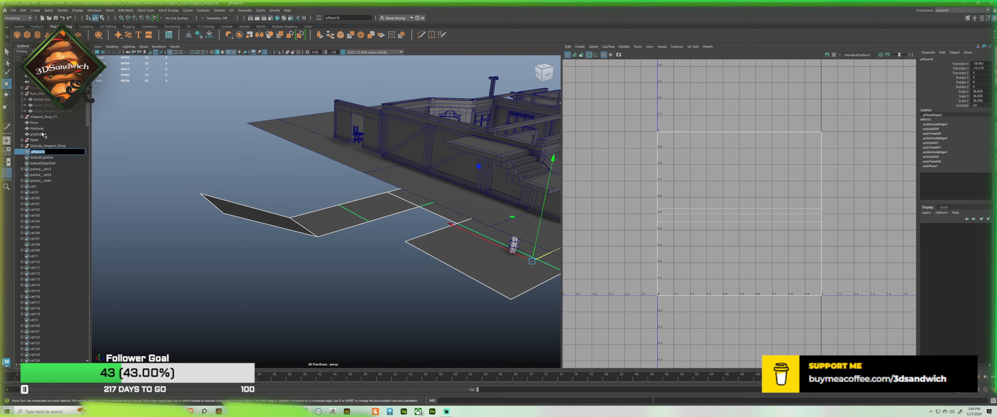
pyautogui.write('E')
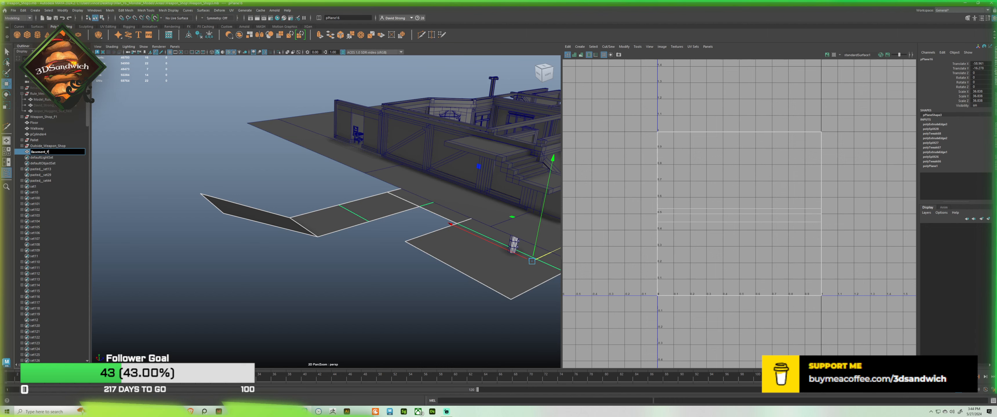
pyautogui.write('asement_Floor')
pyautogui.press('Return')
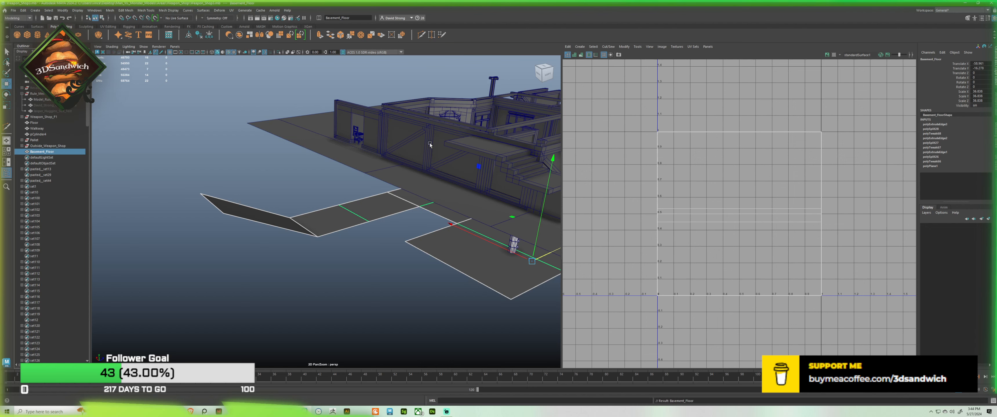
# Step: Deselect the basement floor, save the scene, and return to the Move tool
pyautogui.click(377, 251)
pyautogui.scroll(-5, 373, 244)
pyautogui.keyDown('alt'); pyautogui.moveTo(373, 242); pyautogui.dragTo(289, 250); pyautogui.keyUp('alt')
pyautogui.hotkey('ctrl', 's')
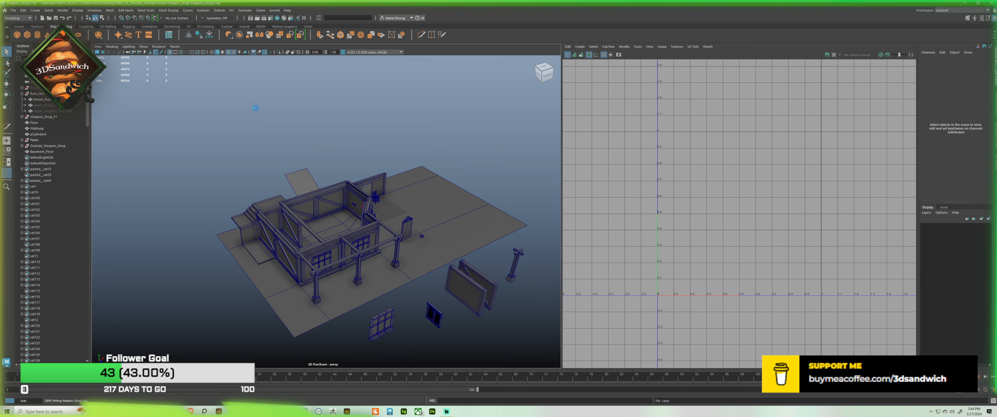
pyautogui.press('w')
pyautogui.keyDown('alt'); pyautogui.moveTo(301, 289); pyautogui.dragTo(273, 306); pyautogui.keyUp('alt')
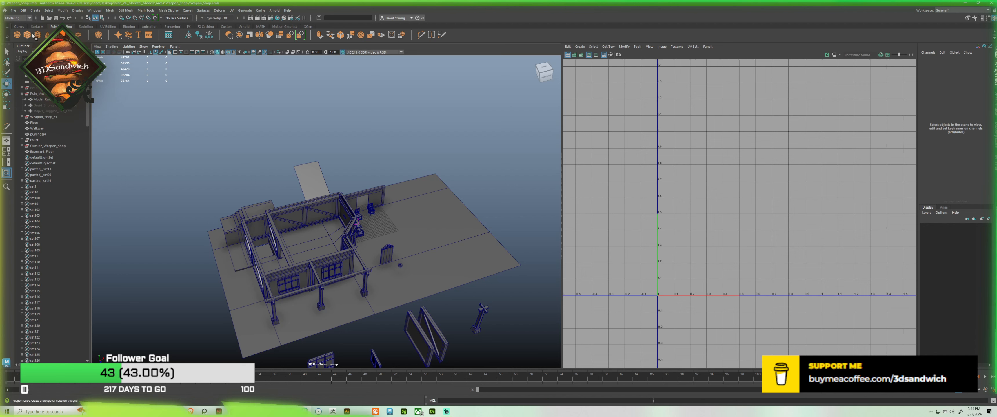
# Step: Create a polygon plane and reduce it to a single face by lowering its width and height subdivisions to 1
pyautogui.click(48, 34)
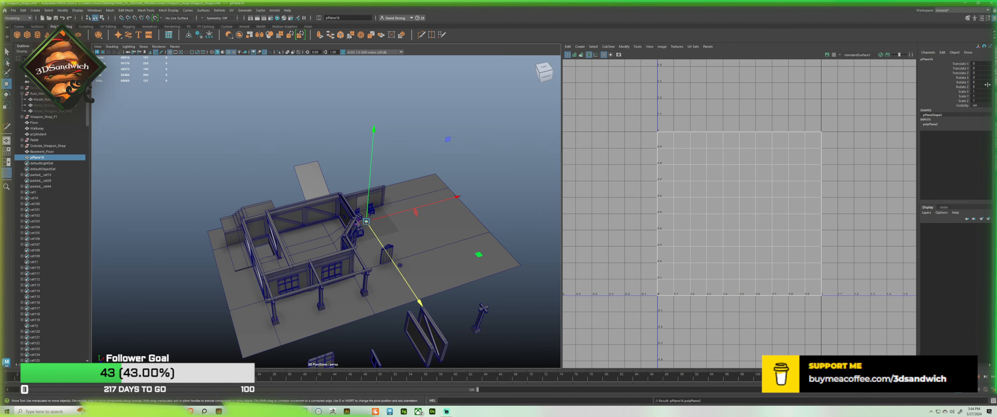
pyautogui.click(937, 125)
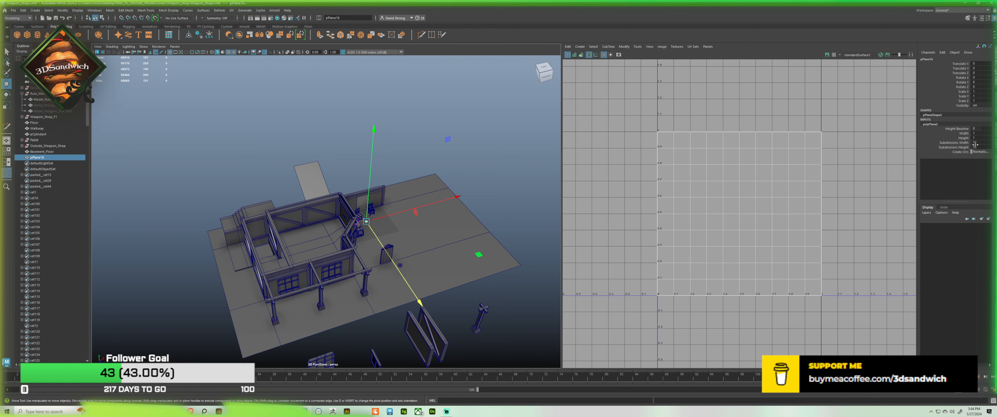
pyautogui.write('2')
pyautogui.press('Return')
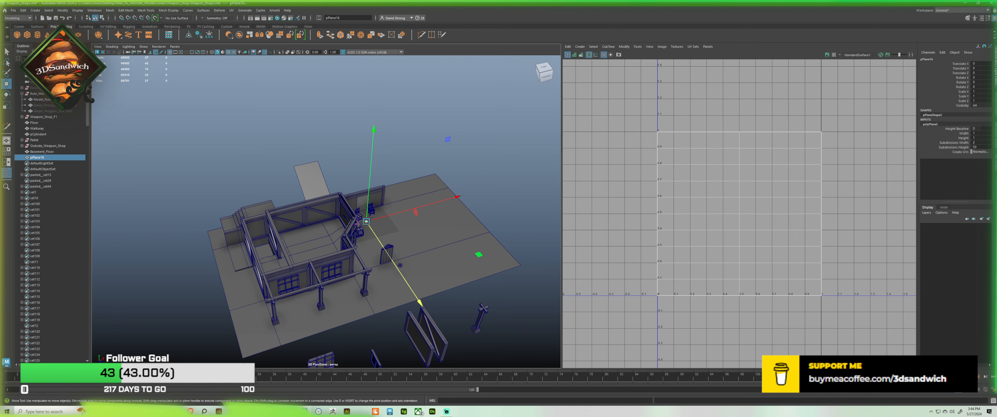
pyautogui.write('1')
pyautogui.press('Return')
# Step: Move the new plane up to wall-top height over the back corner of the shop
pyautogui.scroll(4, 386, 196)
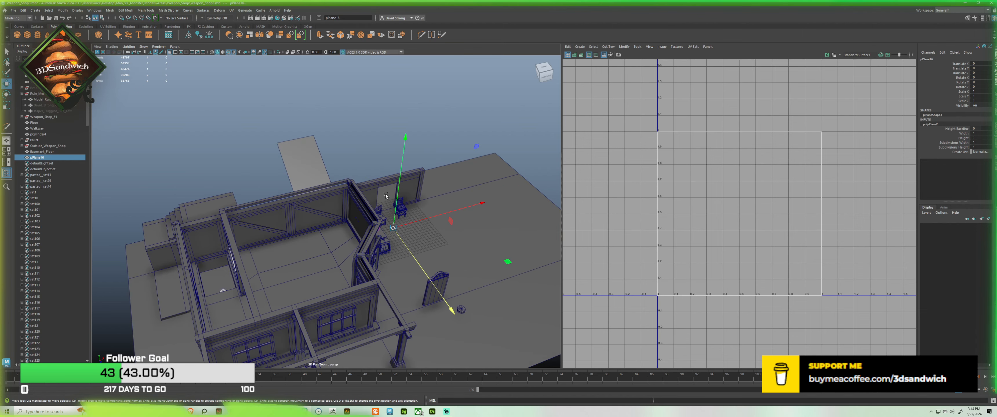
pyautogui.moveTo(392, 194); pyautogui.dragTo(359, 195)
pyautogui.keyDown('alt'); pyautogui.moveTo(378, 196); pyautogui.dragTo(428, 158); pyautogui.keyUp('alt')
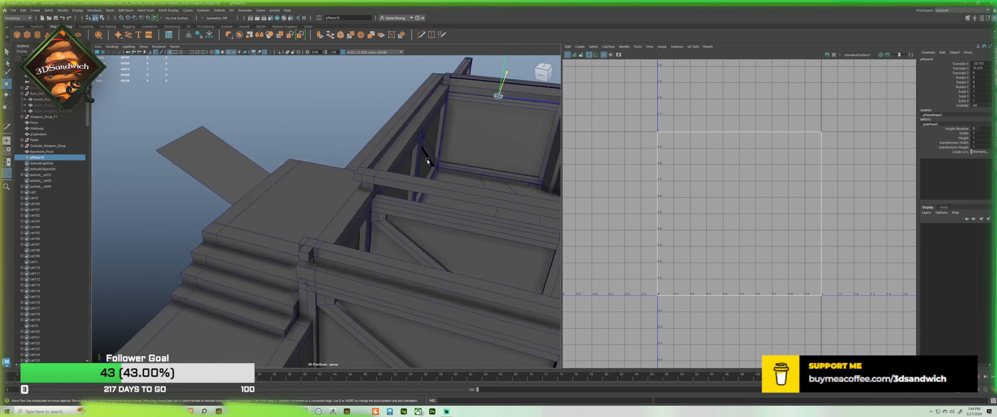
pyautogui.keyDown('alt'); pyautogui.moveTo(427, 158); pyautogui.dragTo(363, 196, button='middle'); pyautogui.keyUp('alt')
pyautogui.scroll(5, 402, 159)
# Step: Scale the plane up uniformly until it spans the back corner of the main room
pyautogui.rightClick(412, 168)
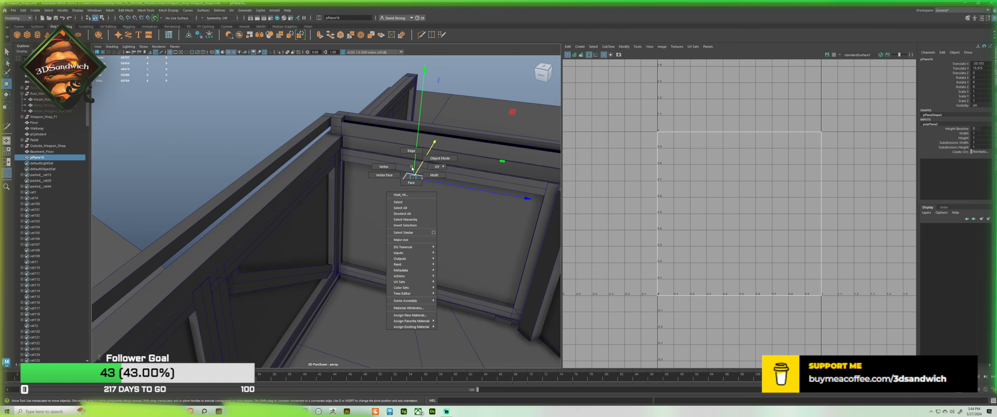
pyautogui.press('r')
pyautogui.moveTo(413, 178); pyautogui.dragTo(589, 217)
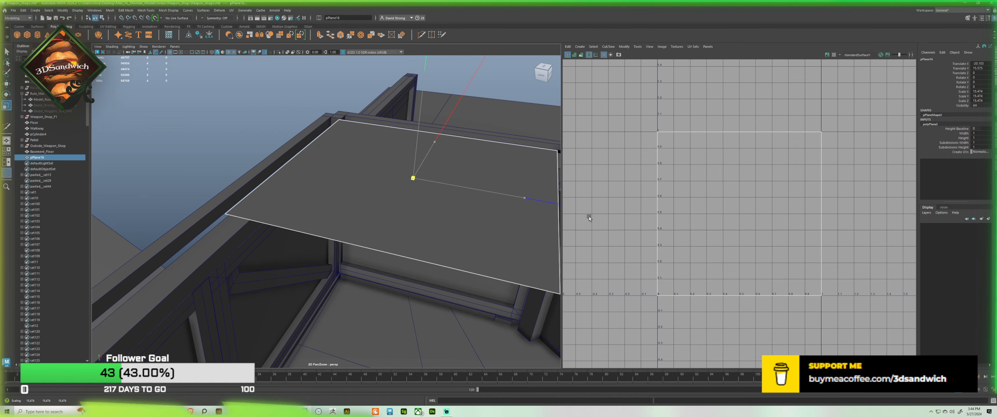
pyautogui.keyDown('alt'); pyautogui.moveTo(422, 228); pyautogui.dragTo(438, 196); pyautogui.keyUp('alt')
pyautogui.keyDown('alt'); pyautogui.moveTo(439, 196); pyautogui.dragTo(294, 261, button='middle'); pyautogui.keyUp('alt')
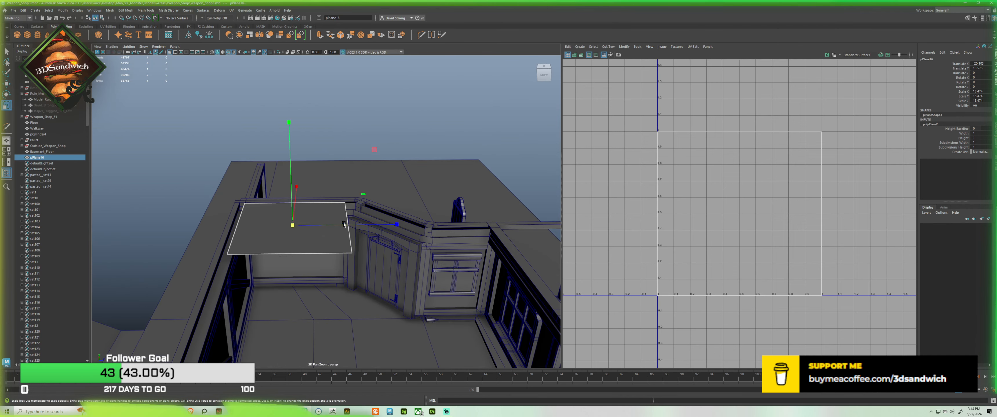
# Step: Slide the plane along the back wall and raise it toward the top of the wall beams
pyautogui.press('w')
pyautogui.moveTo(321, 225); pyautogui.dragTo(313, 214)
pyautogui.scroll(5, 313, 224)
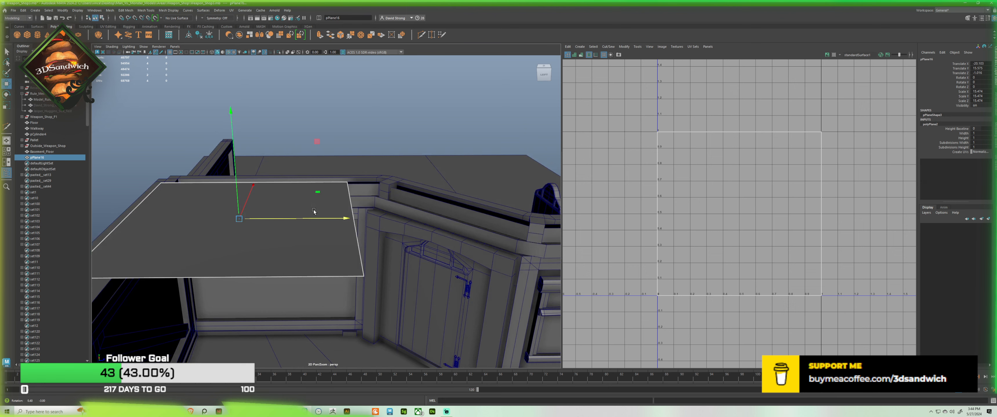
pyautogui.click(232, 151)
pyautogui.hotkey('ctrl', 'z')
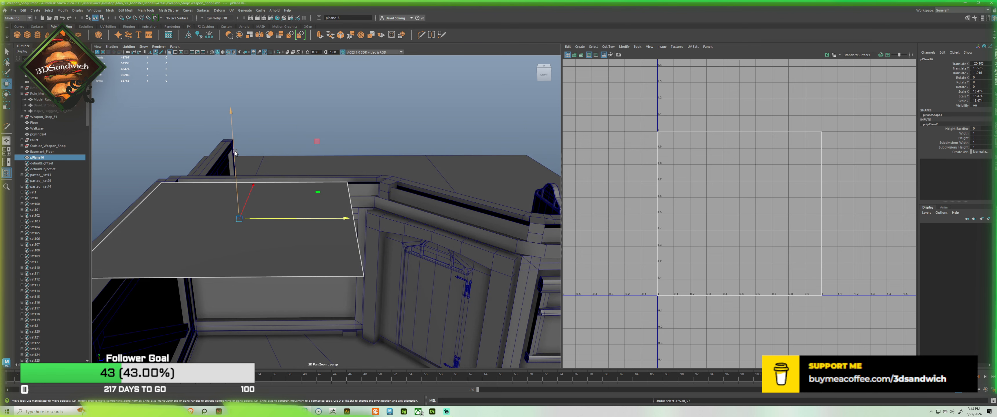
pyautogui.moveTo(235, 153); pyautogui.dragTo(242, 191)
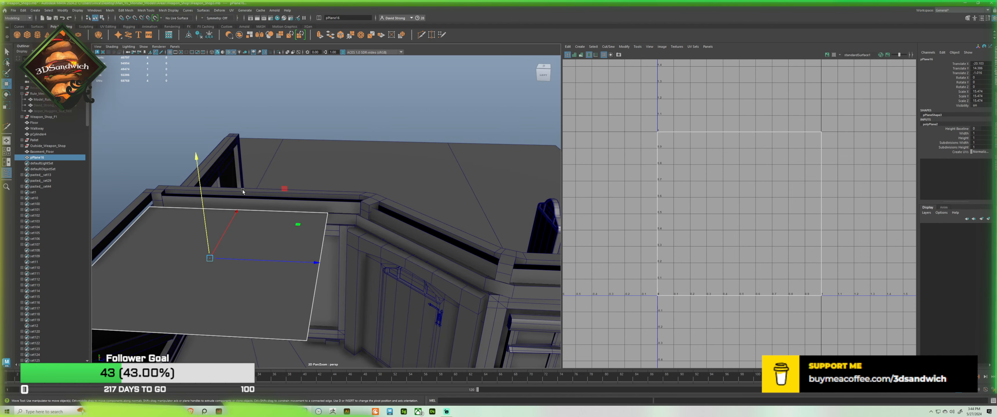
# Step: Shift the plane toward the back wall and the angled wall's corner, and fine-tune its height against the beams
pyautogui.moveTo(226, 232); pyautogui.dragTo(237, 220)
pyautogui.keyDown('alt'); pyautogui.moveTo(236, 220); pyautogui.dragTo(242, 205); pyautogui.keyUp('alt')
pyautogui.moveTo(324, 216); pyautogui.dragTo(279, 208)
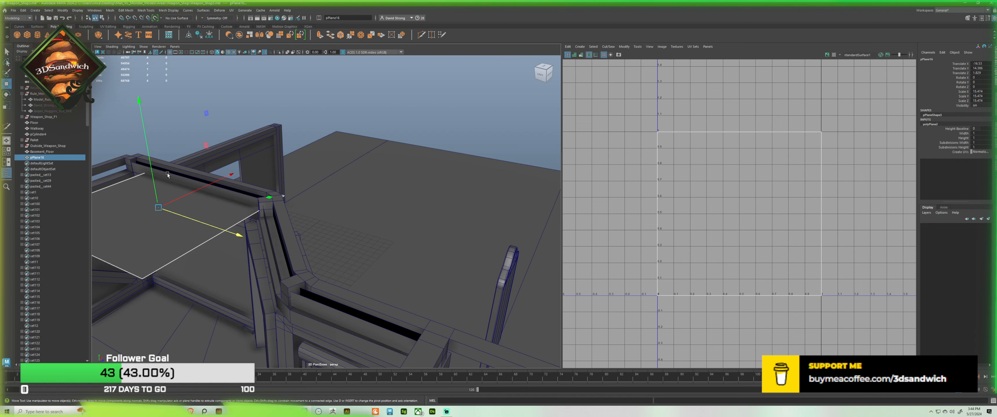
pyautogui.moveTo(154, 169); pyautogui.dragTo(184, 157)
pyautogui.keyDown('alt'); pyautogui.moveTo(184, 157); pyautogui.dragTo(224, 172); pyautogui.keyUp('alt')
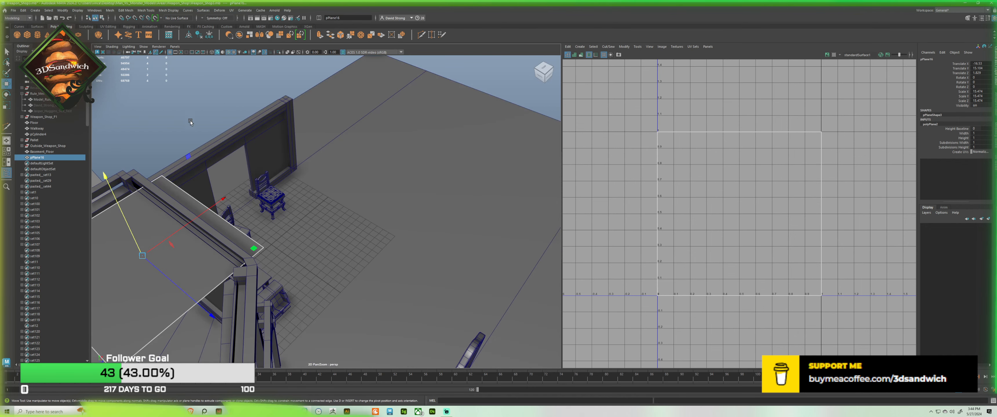
# Step: Switch the plane to edge selection and move its outer edges so they line up with the surrounding wall beams
pyautogui.keyDown('alt'); pyautogui.moveTo(190, 121); pyautogui.dragTo(281, 119, button='middle'); pyautogui.keyUp('alt')
pyautogui.moveTo(281, 119); pyautogui.dragTo(281, 102, button='right')
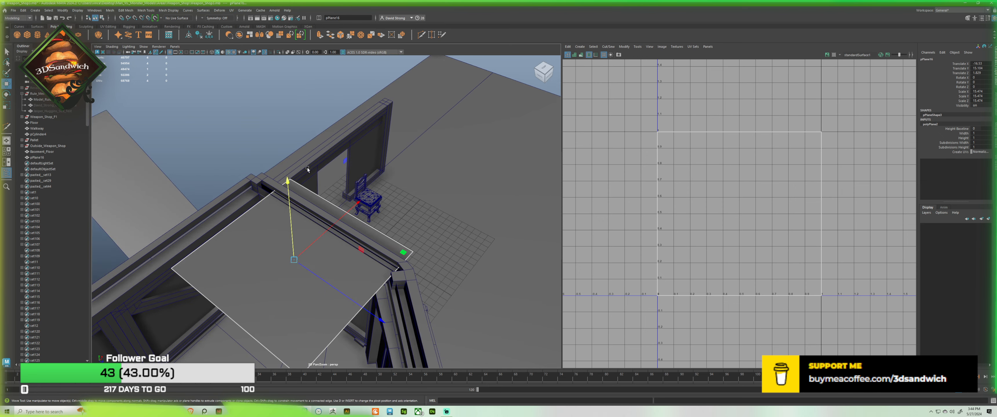
pyautogui.click(339, 217)
pyautogui.keyDown('alt'); pyautogui.moveTo(339, 216); pyautogui.dragTo(306, 213); pyautogui.keyUp('alt')
pyautogui.click(242, 209)
pyautogui.keyDown('alt'); pyautogui.moveTo(241, 209); pyautogui.dragTo(389, 238); pyautogui.keyUp('alt')
pyautogui.keyDown('alt'); pyautogui.moveTo(389, 239); pyautogui.dragTo(236, 197, button='middle'); pyautogui.keyUp('alt')
pyautogui.click(257, 244)
pyautogui.scroll(-2, 236, 197)
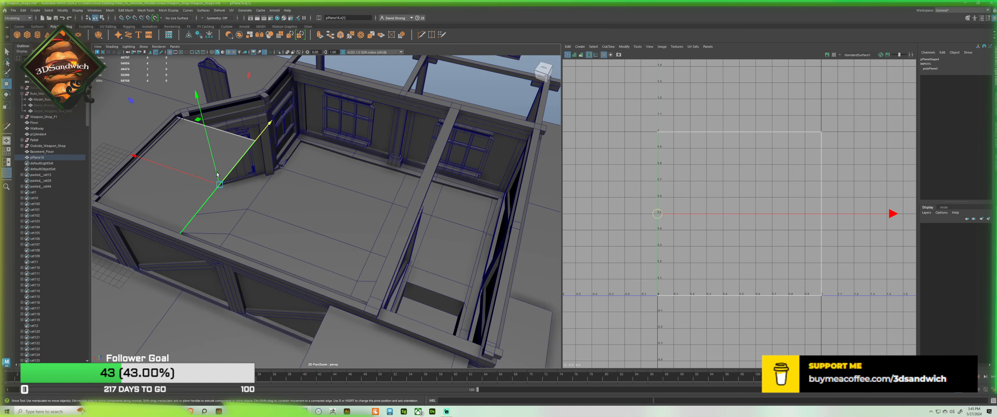
pyautogui.moveTo(201, 178); pyautogui.dragTo(287, 245)
# Step: Extrude the plane's front edge forward and fit its outer end to the next corner of the angled wall
pyautogui.click(336, 156)
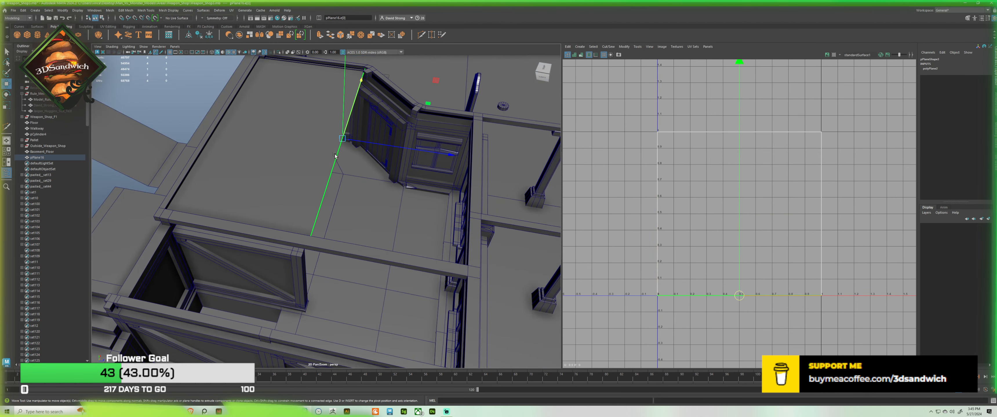
pyautogui.keyDown('alt'); pyautogui.moveTo(385, 144); pyautogui.dragTo(432, 148); pyautogui.keyUp('alt')
pyautogui.moveTo(361, 130); pyautogui.dragTo(338, 129, button='right')
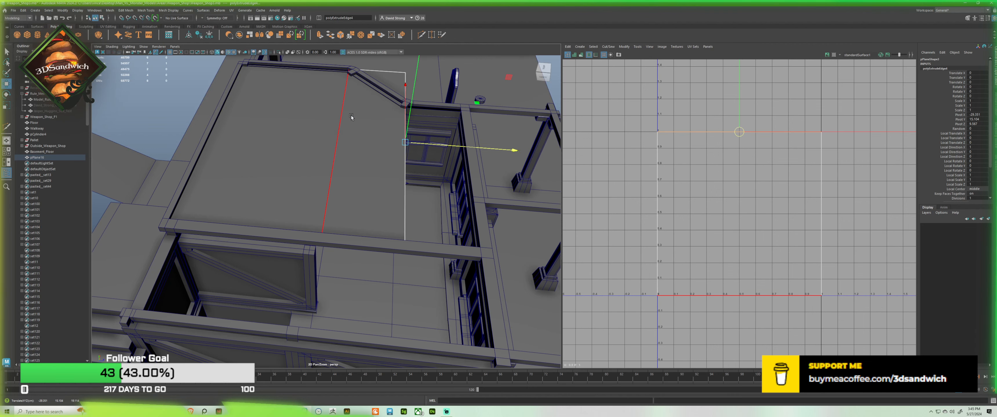
pyautogui.click(407, 72)
pyautogui.moveTo(407, 74)
pyautogui.keyDown('alt'); pyautogui.mouseDown()
pyautogui.moveTo(460, 107)
pyautogui.moveTo(464, 153)
pyautogui.moveTo(499, 144)
pyautogui.mouseUp(); pyautogui.keyUp('alt')
# Step: Extrude the new front edge again so the floor reaches the front wall of the main room
pyautogui.moveTo(388, 189); pyautogui.dragTo(388, 170, button='right')
pyautogui.click(409, 183)
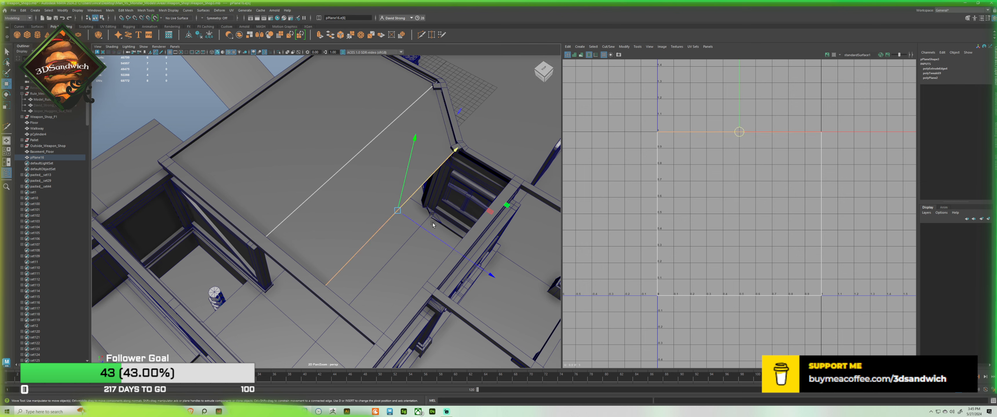
pyautogui.keyDown('shift'); pyautogui.moveTo(433, 225); pyautogui.dragTo(493, 271); pyautogui.keyUp('shift')
pyautogui.keyDown('alt'); pyautogui.moveTo(493, 271); pyautogui.dragTo(578, 266); pyautogui.keyUp('alt')
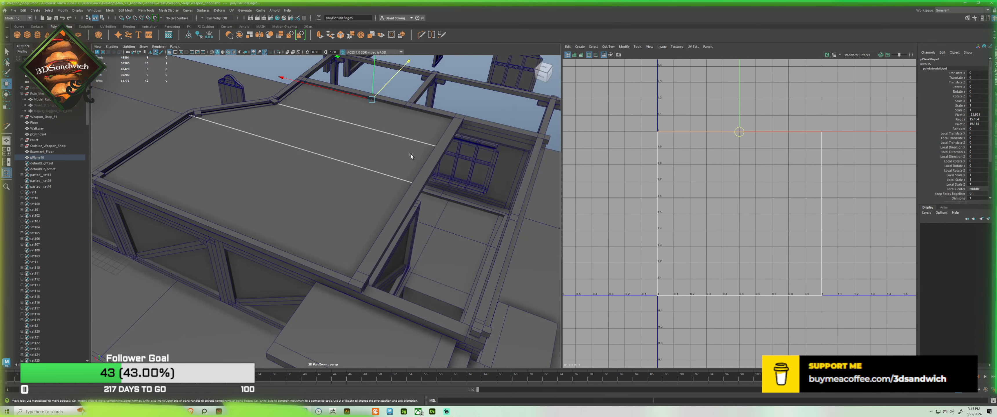
# Step: Select both side edges at the partition beam, using X-ray display, and extrude them across the side room to its outer wall
pyautogui.keyDown('alt'); pyautogui.moveTo(411, 156); pyautogui.dragTo(310, 180); pyautogui.keyUp('alt')
pyautogui.click(307, 184)
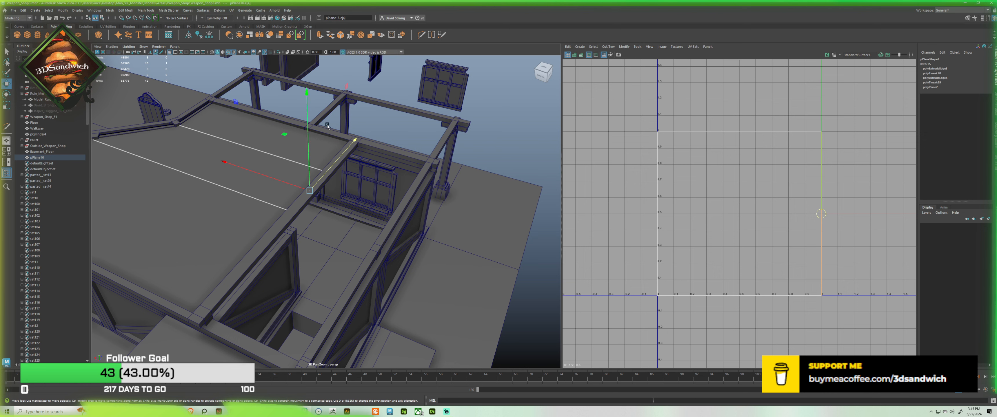
pyautogui.click(288, 53)
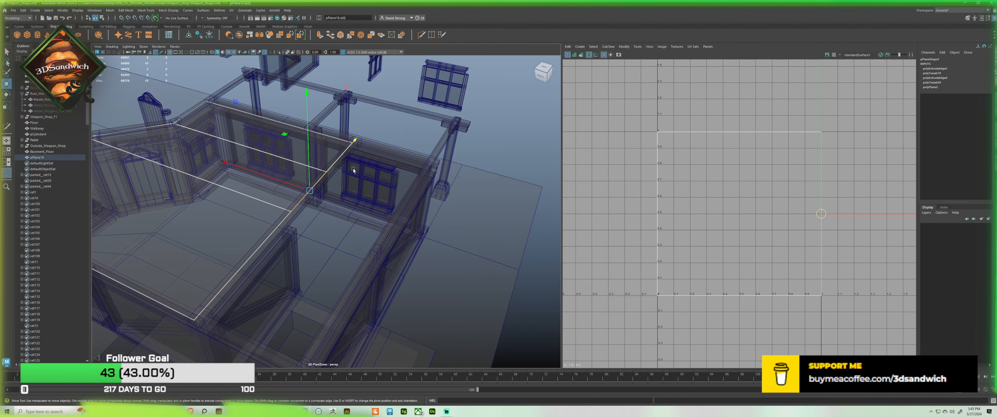
pyautogui.click(337, 165)
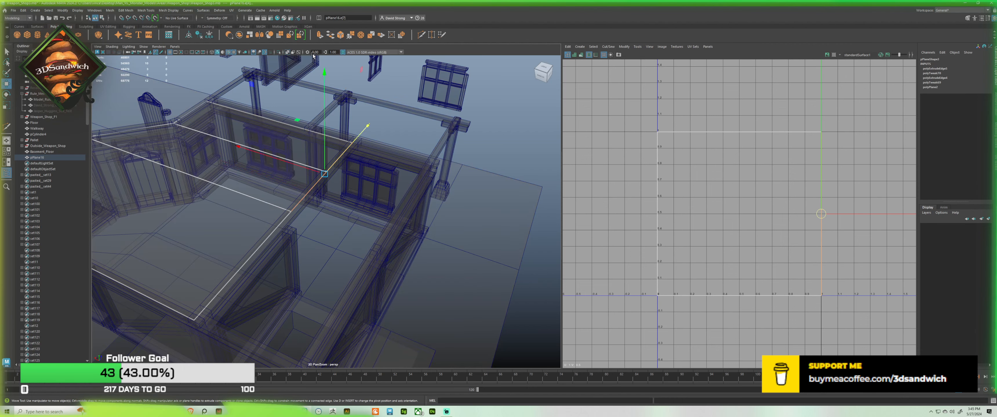
pyautogui.click(288, 53)
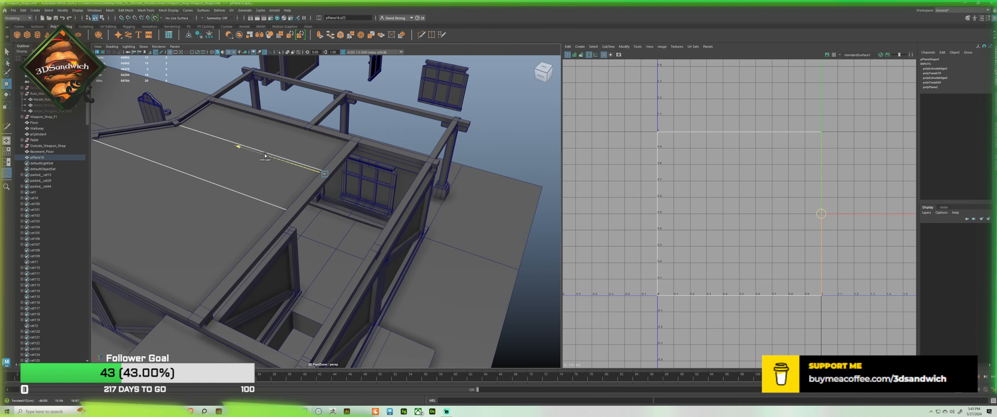
pyautogui.keyDown('shift'); pyautogui.moveTo(264, 157); pyautogui.dragTo(337, 144); pyautogui.keyUp('shift')
# Step: Extrude both edges along the front wall outward over the porch beams, and return to object selection
pyautogui.click(367, 139)
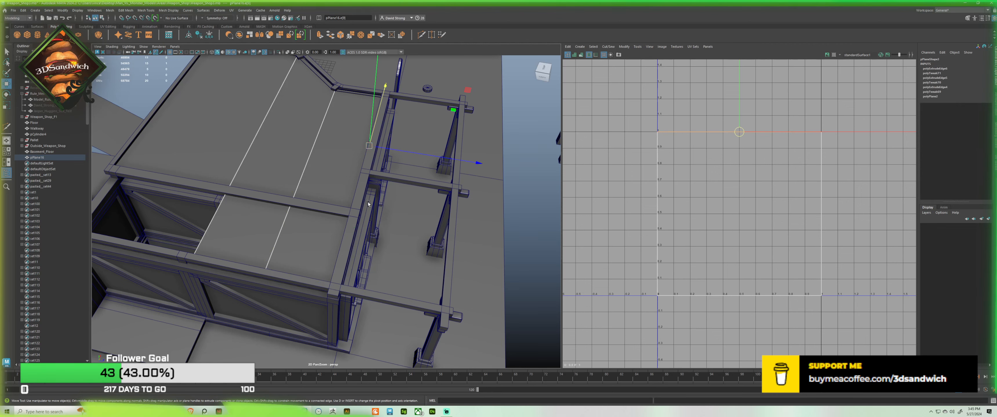
pyautogui.click(362, 220)
pyautogui.keyDown('shift'); pyautogui.moveTo(381, 176); pyautogui.dragTo(351, 177); pyautogui.keyUp('shift')
pyautogui.keyDown('alt'); pyautogui.moveTo(351, 177); pyautogui.dragTo(345, 234, button='middle'); pyautogui.keyUp('alt')
pyautogui.press('F8')
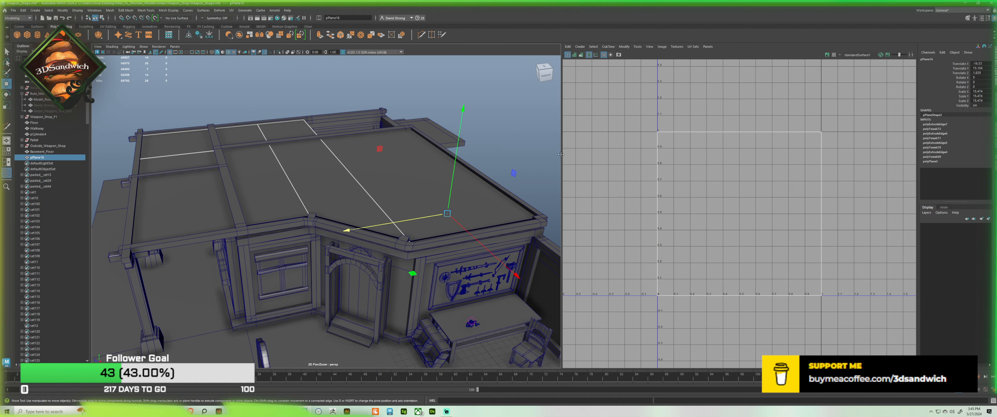
# Step: Rename the new upper floor plane Second_Floor
pyautogui.keyDown('alt'); pyautogui.moveTo(213, 205); pyautogui.dragTo(305, 150); pyautogui.keyUp('alt')
pyautogui.keyDown('alt'); pyautogui.moveTo(305, 150); pyautogui.dragTo(310, 192, button='middle'); pyautogui.keyUp('alt')
pyautogui.click(318, 123)
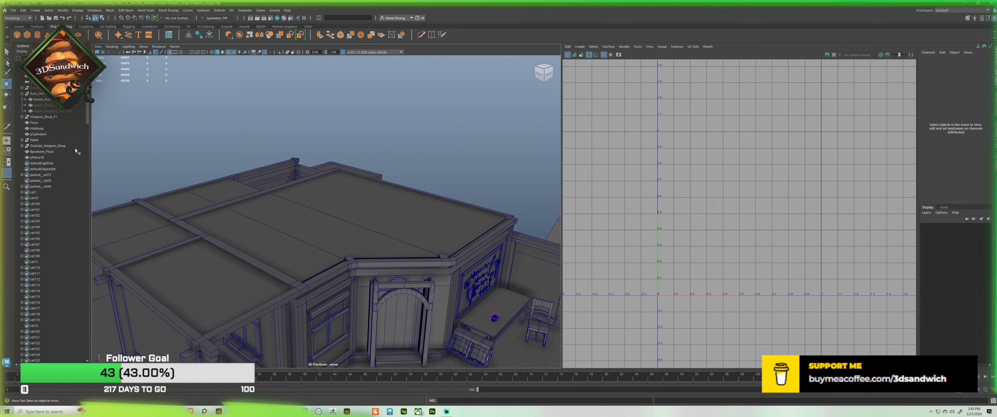
pyautogui.doubleClick(45, 157)
pyautogui.write('Second_Floor')
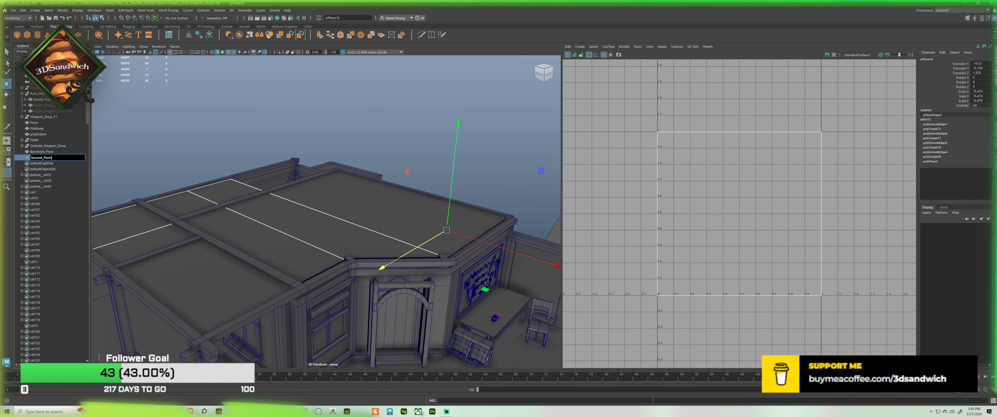
pyautogui.press('Return')
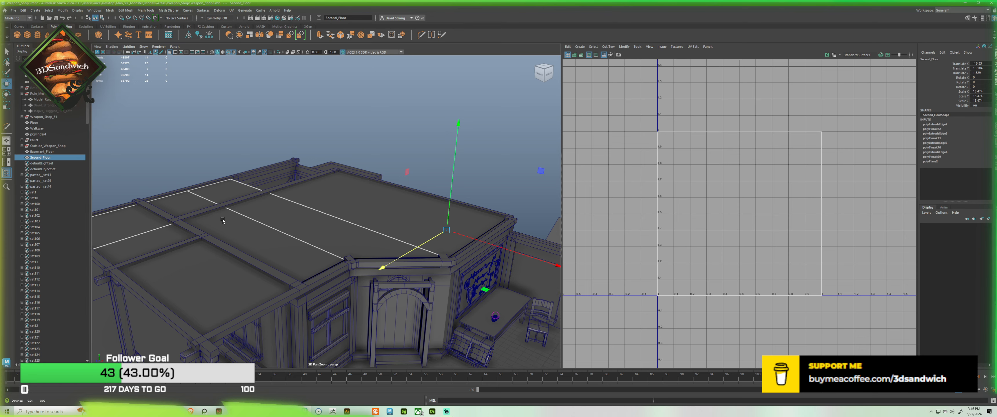
# Step: Save the scene and deselect the second floor plane
pyautogui.keyDown('alt'); pyautogui.moveTo(222, 219); pyautogui.dragTo(208, 180, button='middle'); pyautogui.keyUp('alt')
pyautogui.click(333, 96)
pyautogui.click(358, 187)
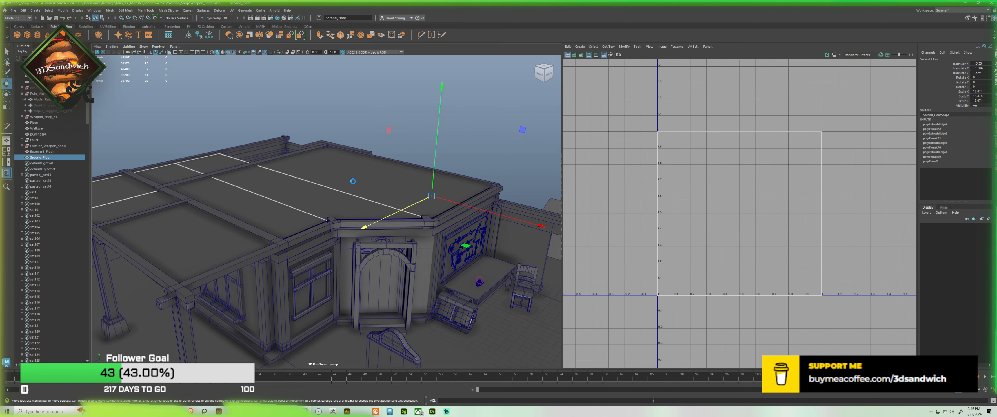
pyautogui.hotkey('ctrl', 's')
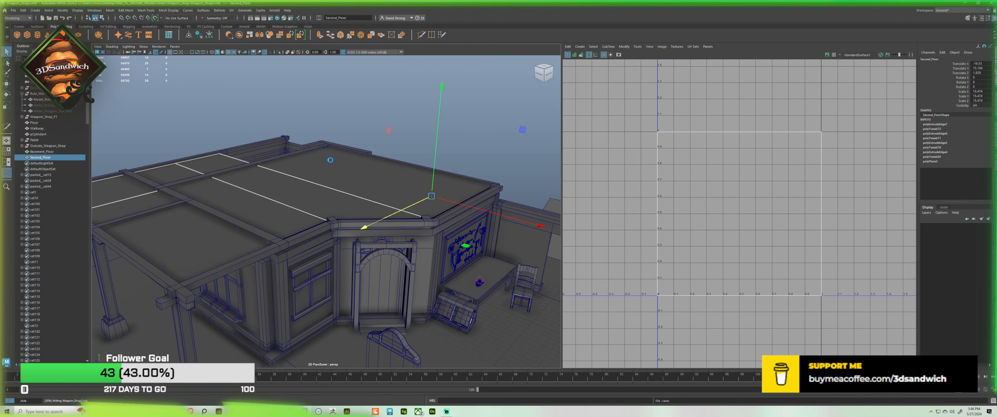
pyautogui.click(366, 126)
pyautogui.click(325, 199)
pyautogui.keyDown('alt'); pyautogui.moveTo(324, 200); pyautogui.dragTo(322, 209); pyautogui.keyUp('alt')
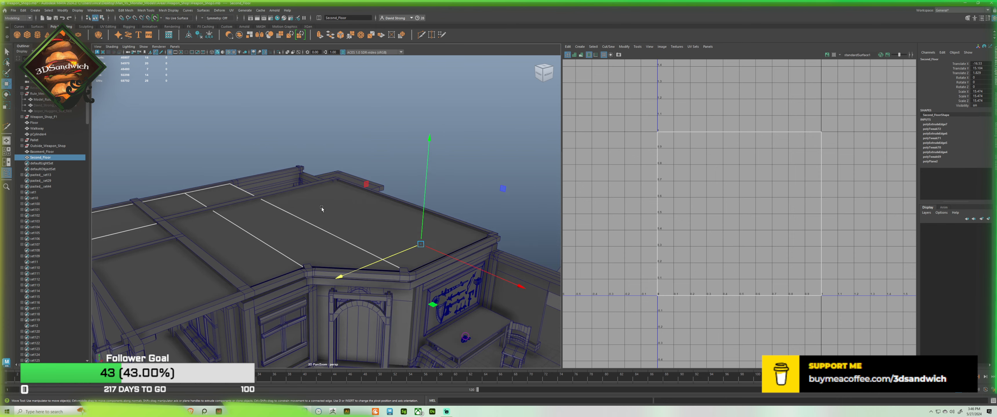
pyautogui.click(332, 151)
# Step: Create a polygon plane and set its width and height subdivisions to 1
pyautogui.click(47, 34)
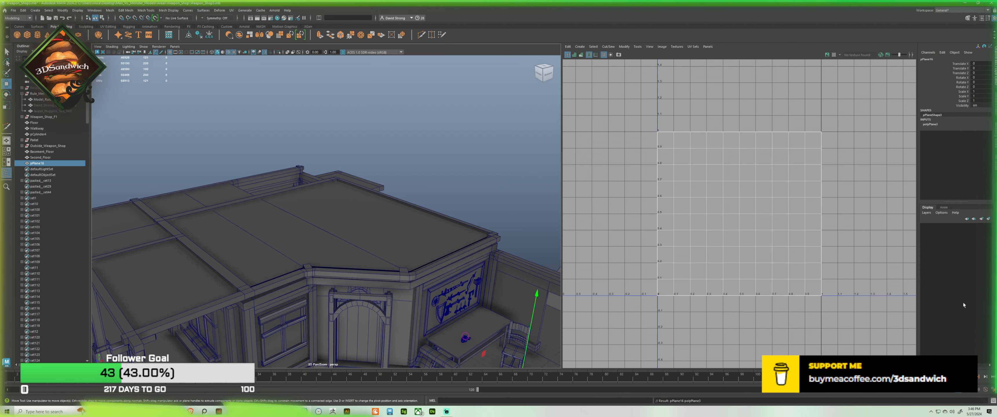
pyautogui.scroll(-4, 488, 225)
pyautogui.keyDown('alt'); pyautogui.moveTo(489, 225); pyautogui.dragTo(507, 211); pyautogui.keyUp('alt')
pyautogui.click(931, 124)
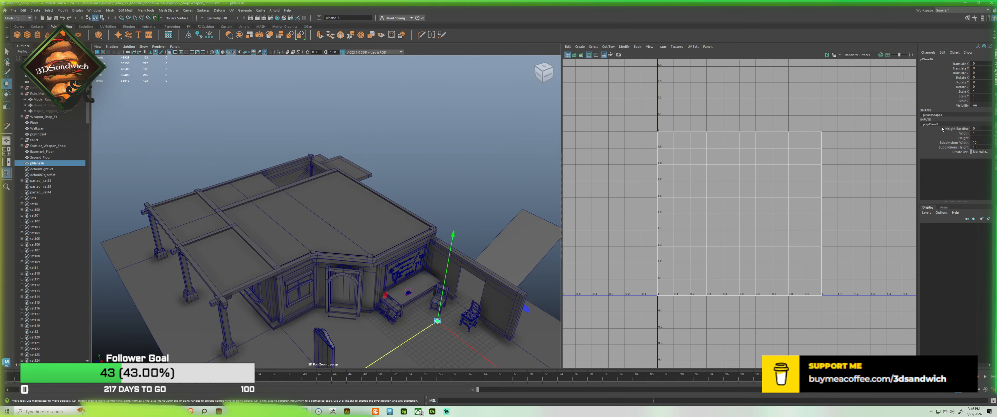
pyautogui.write('1')
pyautogui.press('Return')
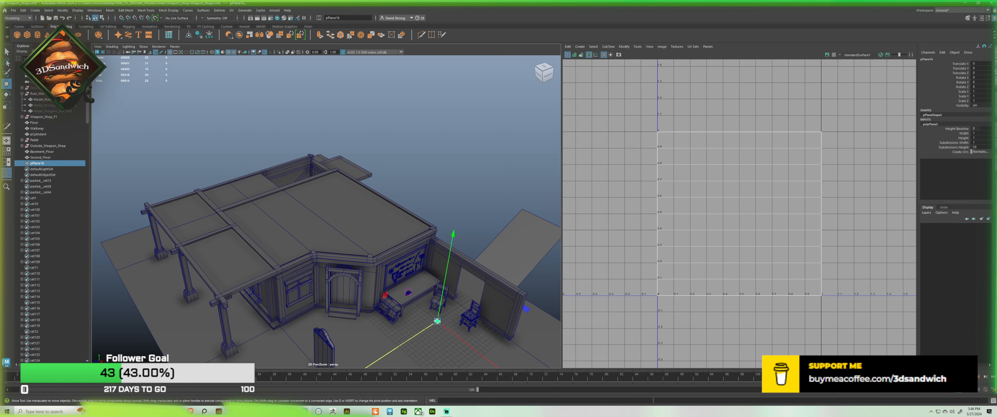
pyautogui.write('1')
pyautogui.press('Return')
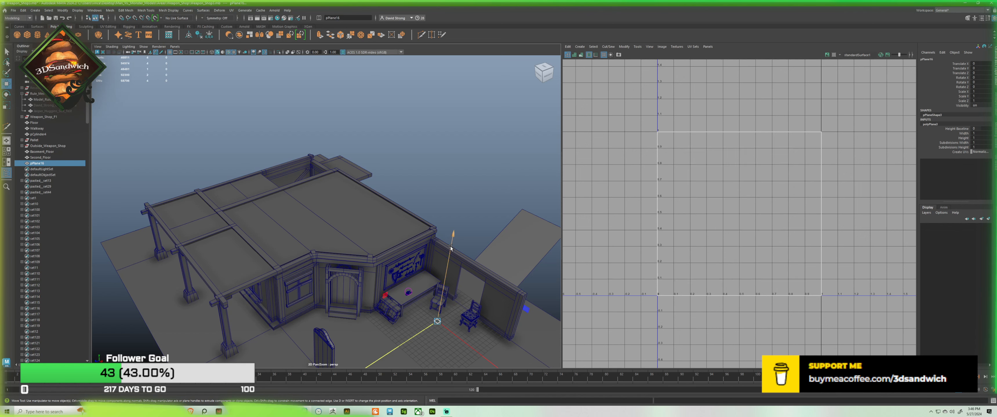
# Step: Move the new plane up and back so it floats above the rear of the second floor
pyautogui.moveTo(450, 247); pyautogui.dragTo(463, 166)
pyautogui.moveTo(502, 269); pyautogui.dragTo(351, 181)
pyautogui.scroll(7, 352, 171)
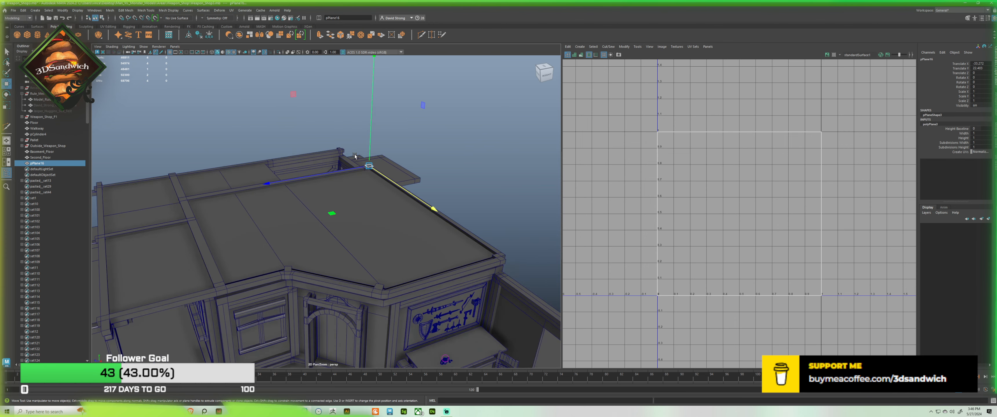
pyautogui.keyDown('alt'); pyautogui.moveTo(401, 112); pyautogui.dragTo(339, 266, button='middle'); pyautogui.keyUp('alt')
pyautogui.moveTo(339, 222); pyautogui.dragTo(354, 115)
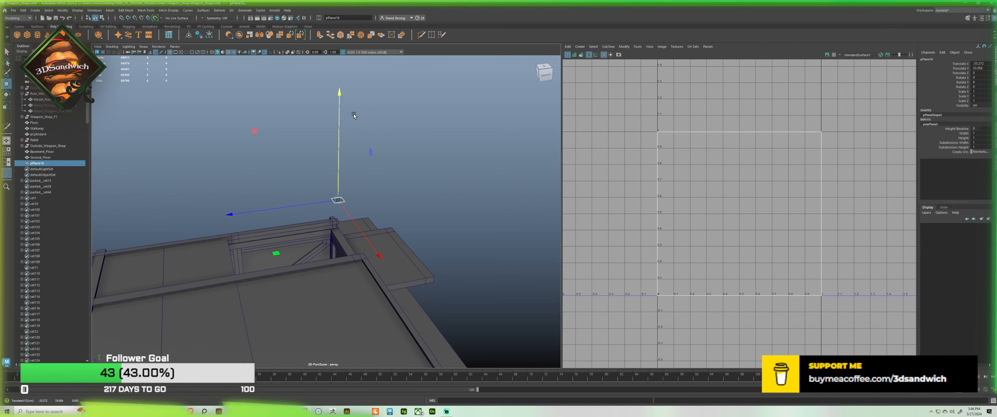
# Step: Scale the floating plane uniformly to about 16.4
pyautogui.press('r')
pyautogui.moveTo(338, 200); pyautogui.dragTo(426, 204)
pyautogui.scroll(-4, 348, 232)
pyautogui.keyDown('alt'); pyautogui.moveTo(315, 257); pyautogui.dragTo(526, 119); pyautogui.keyUp('alt')
pyautogui.scroll(-5, 352, 240)
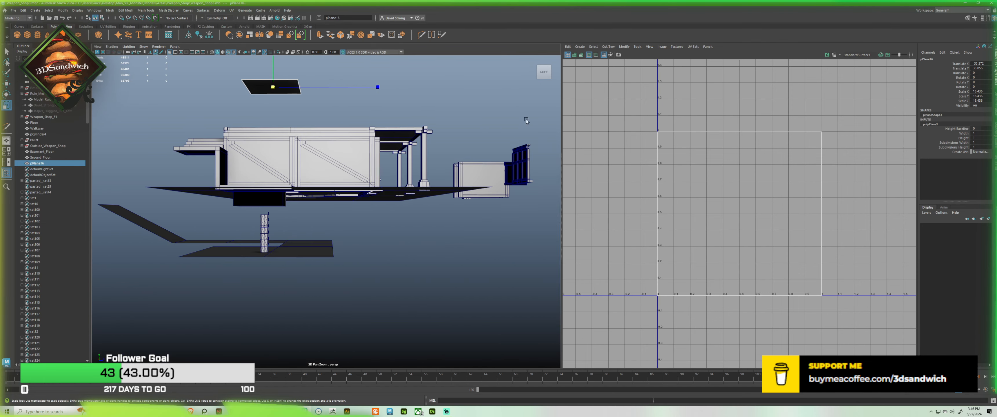
# Step: Move the model ruler up from the basement and stand it on the second floor plane
pyautogui.click(266, 224)
pyautogui.press('w')
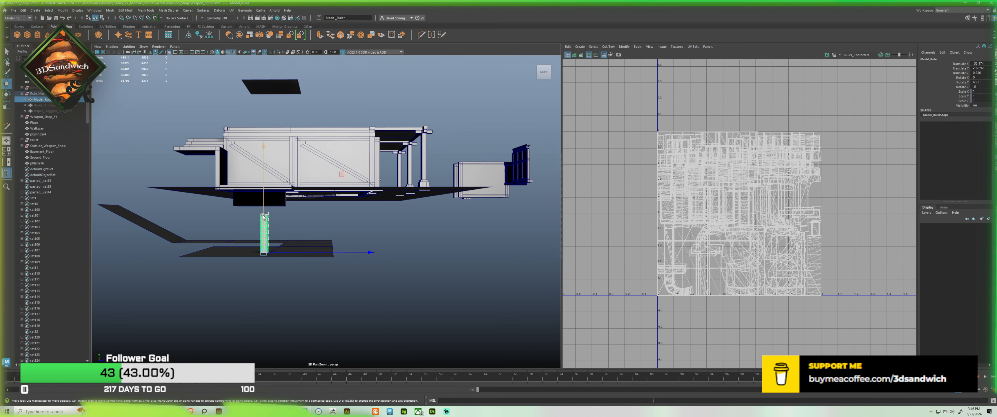
pyautogui.moveTo(264, 214); pyautogui.dragTo(286, 185)
pyautogui.scroll(8, 286, 184)
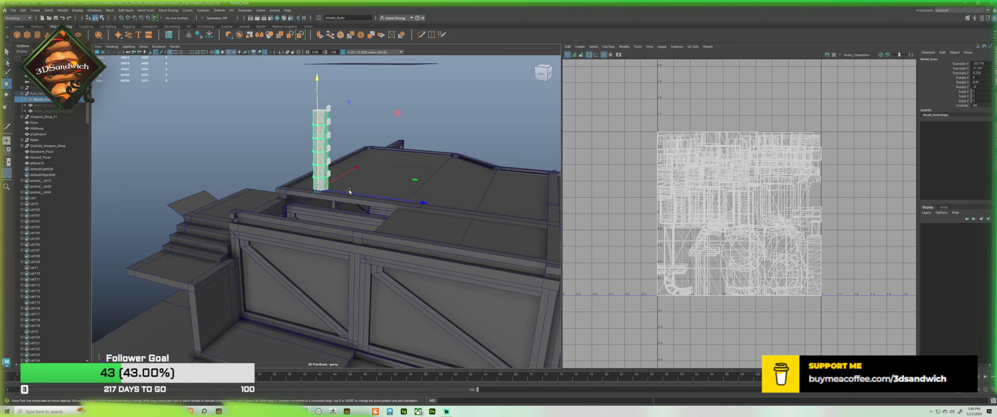
pyautogui.moveTo(347, 141)
pyautogui.mouseDown()
pyautogui.moveTo(415, 138)
pyautogui.moveTo(358, 134)
pyautogui.mouseUp()
pyautogui.keyDown('alt'); pyautogui.moveTo(358, 134); pyautogui.dragTo(333, 211, button='middle'); pyautogui.keyUp('alt')
pyautogui.keyDown('alt'); pyautogui.moveTo(334, 211); pyautogui.dragTo(304, 227); pyautogui.keyUp('alt')
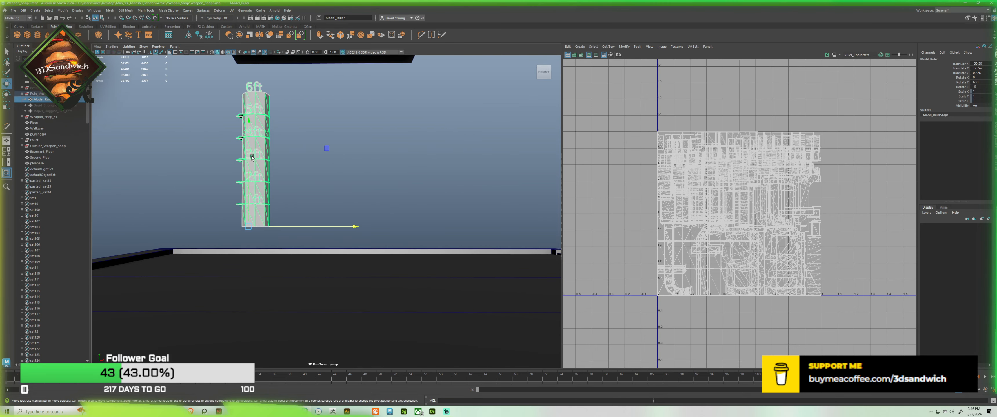
pyautogui.moveTo(248, 158); pyautogui.dragTo(328, 214)
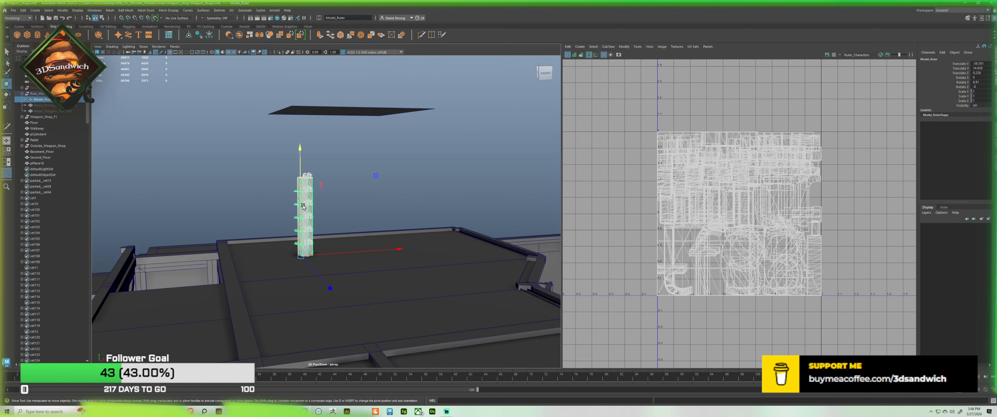
# Step: Duplicate the model ruler and stack the copy on the original, lining its base up with the lower ruler's top
pyautogui.keyDown('shift'); pyautogui.click(310, 185); pyautogui.keyUp('shift')
pyautogui.keyDown('shift'); pyautogui.click(309, 189); pyautogui.keyUp('shift')
pyautogui.moveTo(300, 207)
pyautogui.keyDown('shift'); pyautogui.mouseDown()
pyautogui.moveTo(329, 129)
pyautogui.moveTo(354, 121)
pyautogui.moveTo(345, 137)
pyautogui.mouseUp(); pyautogui.keyUp('shift')
pyautogui.press('f')
pyautogui.keyDown('alt'); pyautogui.moveTo(297, 268); pyautogui.dragTo(314, 167, button='middle'); pyautogui.keyUp('alt')
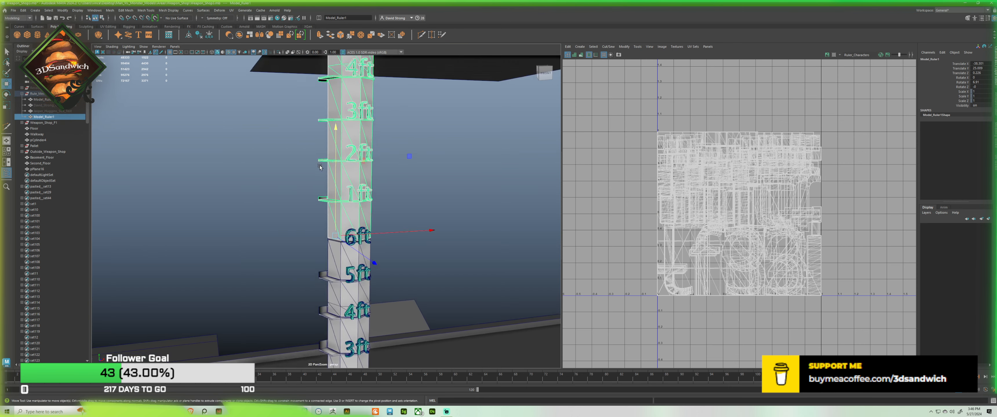
pyautogui.keyDown('alt'); pyautogui.moveTo(314, 166); pyautogui.dragTo(338, 229, button='right'); pyautogui.keyUp('alt')
pyautogui.keyDown('alt'); pyautogui.moveTo(338, 229); pyautogui.dragTo(311, 187, button='middle'); pyautogui.keyUp('alt')
pyautogui.keyDown('alt'); pyautogui.moveTo(311, 187); pyautogui.dragTo(505, 333, button='right'); pyautogui.keyUp('alt')
pyautogui.moveTo(300, 166)
pyautogui.mouseDown()
pyautogui.moveTo(332, 176)
pyautogui.moveTo(309, 173)
pyautogui.mouseUp()
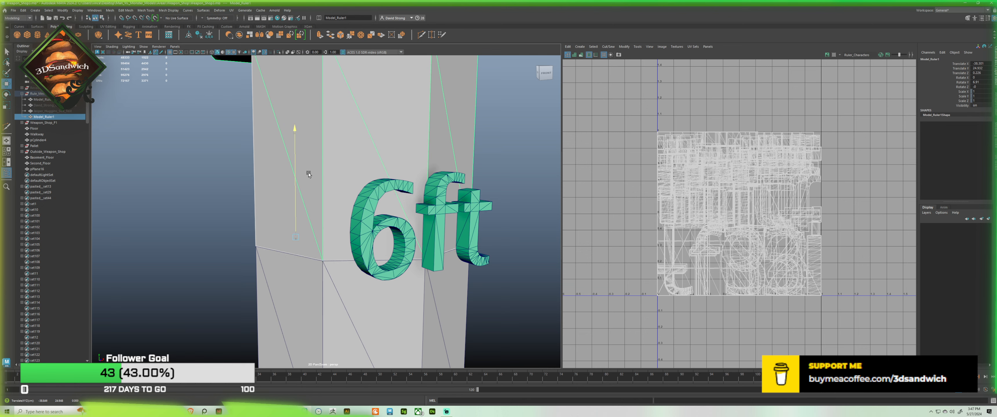
pyautogui.keyDown('alt'); pyautogui.moveTo(309, 173); pyautogui.dragTo(317, 263, button='right'); pyautogui.keyUp('alt')
# Step: Lower the floating plane to the 2 ft mark of the upper ruler
pyautogui.click(412, 76)
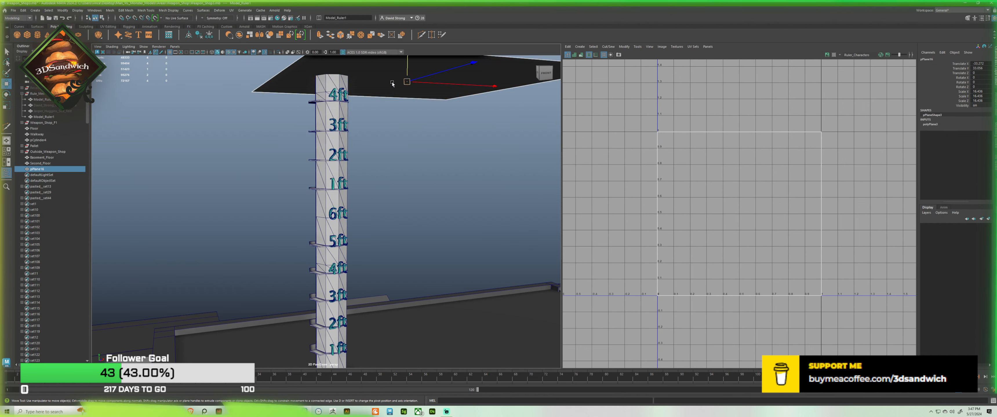
pyautogui.keyDown('alt'); pyautogui.moveTo(395, 82); pyautogui.dragTo(347, 120, button='right'); pyautogui.keyUp('alt')
pyautogui.click(361, 119)
pyautogui.keyDown('alt'); pyautogui.moveTo(379, 196); pyautogui.dragTo(381, 200); pyautogui.keyUp('alt')
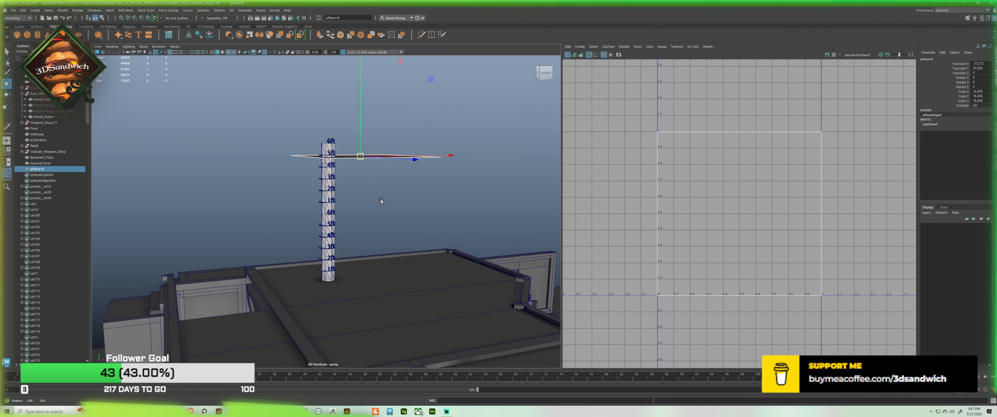
pyautogui.moveTo(360, 129); pyautogui.dragTo(401, 158)
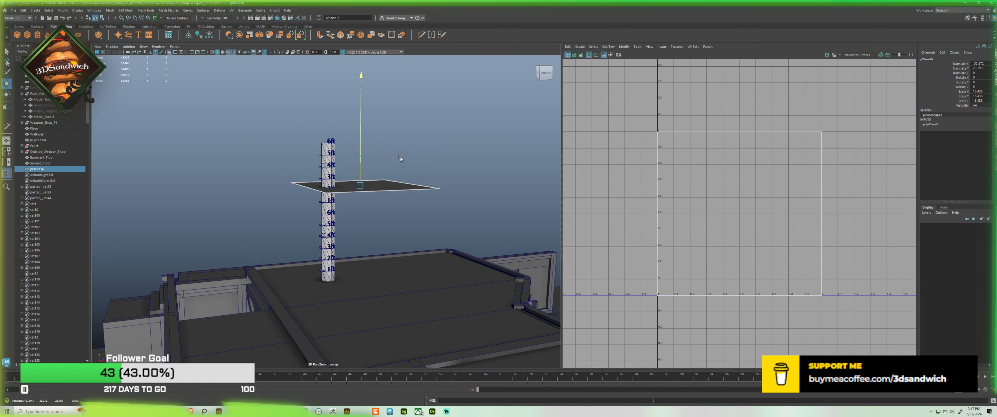
# Step: Delete both stacked model rulers
pyautogui.keyDown('alt'); pyautogui.moveTo(402, 223); pyautogui.dragTo(327, 235); pyautogui.keyUp('alt')
pyautogui.click(382, 224)
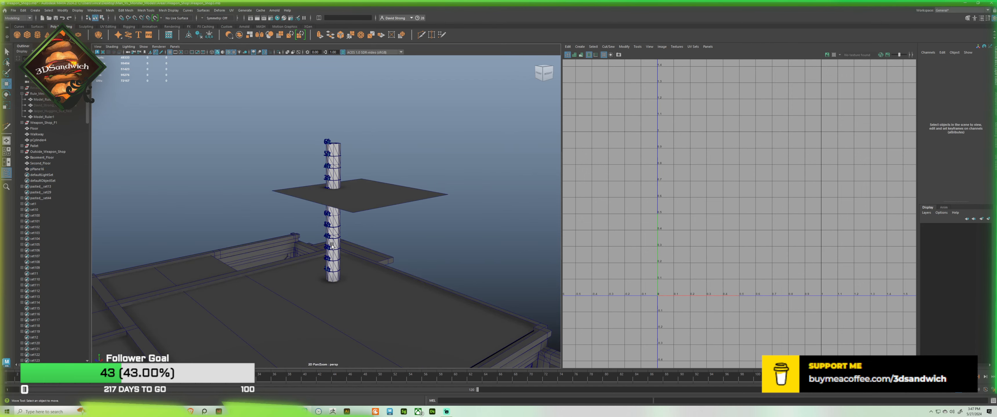
pyautogui.click(333, 247)
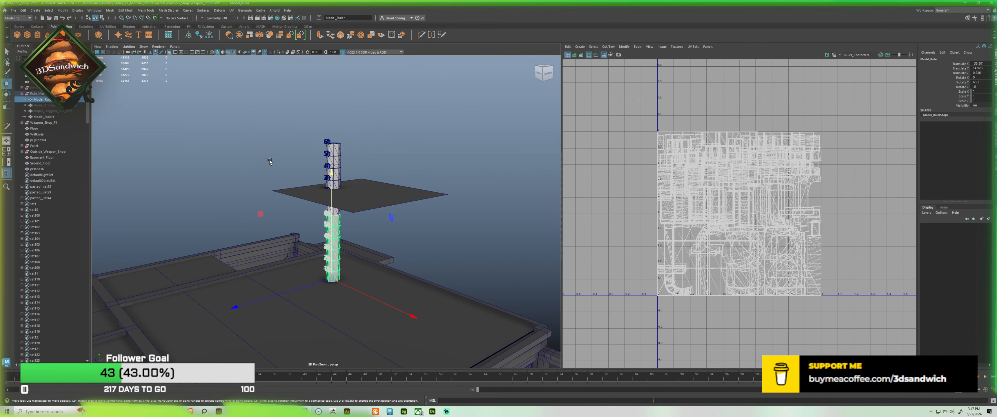
pyautogui.keyDown('alt'); pyautogui.moveTo(403, 190); pyautogui.dragTo(315, 189); pyautogui.keyUp('alt')
pyautogui.scroll(3, 311, 194)
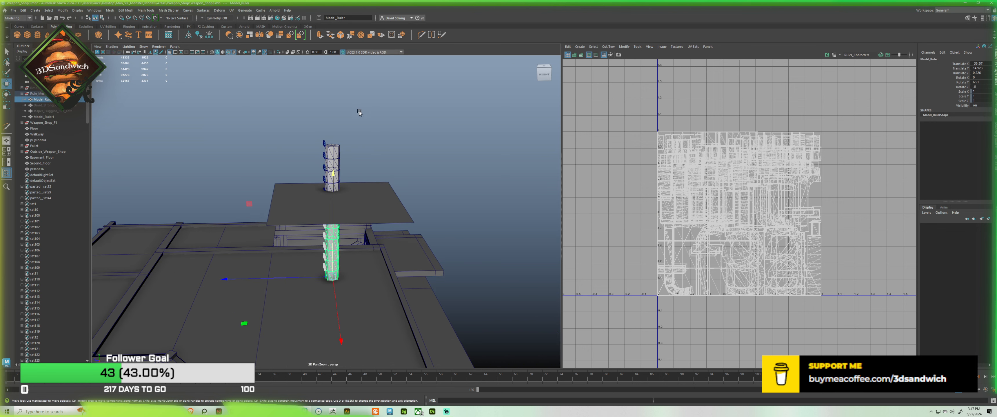
pyautogui.press('Delete')
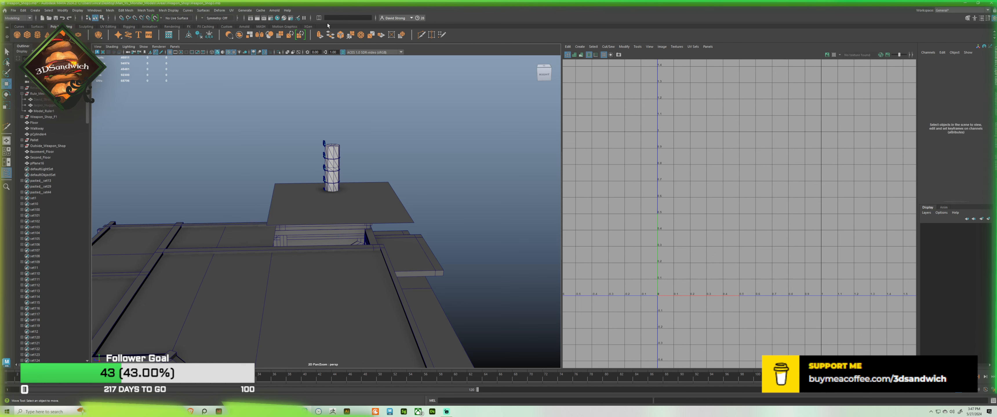
pyautogui.click(332, 152)
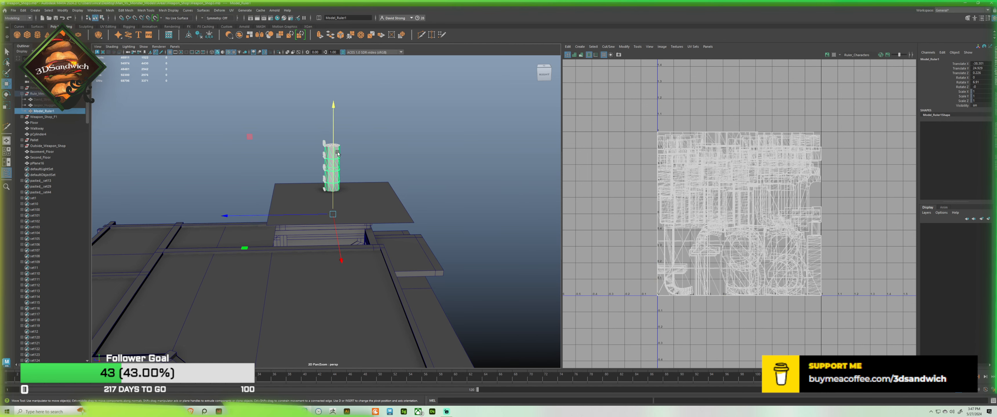
pyautogui.press('Delete')
# Step: Select the floating plane and freeze its transformations
pyautogui.click(369, 184)
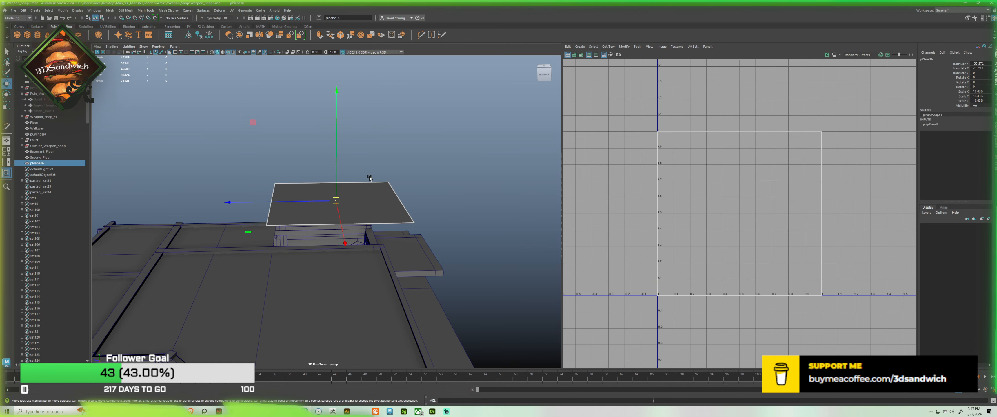
pyautogui.keyDown('alt'); pyautogui.moveTo(459, 220); pyautogui.dragTo(471, 221); pyautogui.keyUp('alt')
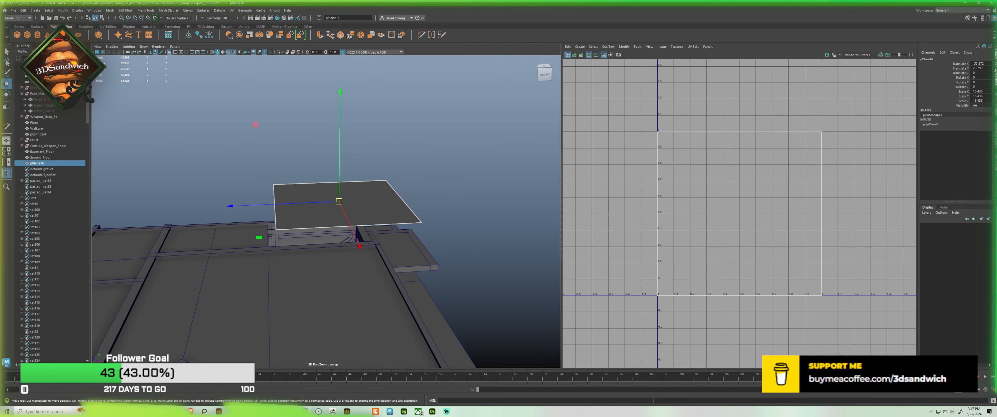
pyautogui.click(211, 39)
# Step: Try to raise one side edge of the floating plane, and undo the move
pyautogui.keyDown('alt'); pyautogui.moveTo(358, 223); pyautogui.dragTo(321, 213); pyautogui.keyUp('alt')
pyautogui.keyDown('alt'); pyautogui.moveTo(321, 213); pyautogui.dragTo(412, 88, button='middle'); pyautogui.keyUp('alt')
pyautogui.keyDown('alt'); pyautogui.moveTo(412, 88); pyautogui.dragTo(360, 170); pyautogui.keyUp('alt')
pyautogui.keyDown('alt'); pyautogui.moveTo(360, 170); pyautogui.dragTo(281, 213, button='middle'); pyautogui.keyUp('alt')
pyautogui.moveTo(326, 204); pyautogui.dragTo(324, 187, button='right')
pyautogui.click(324, 187)
pyautogui.keyDown('alt'); pyautogui.moveTo(324, 219); pyautogui.dragTo(320, 167); pyautogui.keyUp('alt')
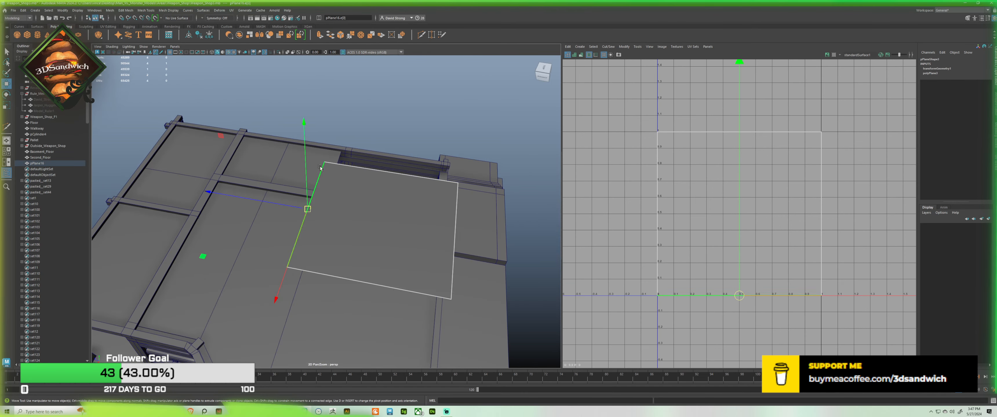
pyautogui.moveTo(304, 125); pyautogui.dragTo(301, 54)
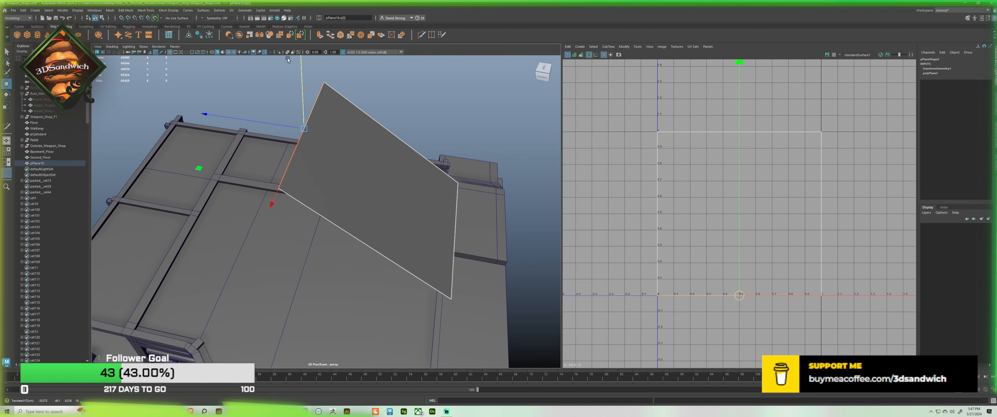
pyautogui.keyDown('alt'); pyautogui.moveTo(297, 167); pyautogui.dragTo(314, 118); pyautogui.keyUp('alt')
pyautogui.hotkey('ctrl', 'z')
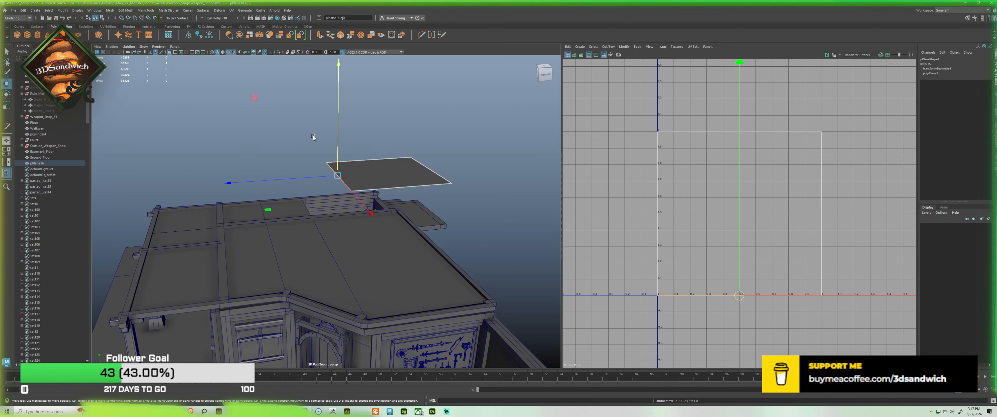
pyautogui.hotkey('ctrl', 'z')
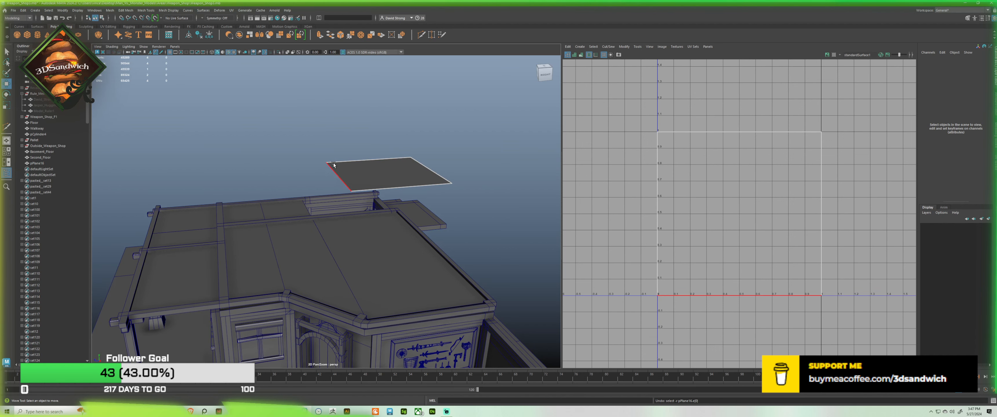
# Step: Return to object selection, duplicate the floating plane with the copy moved aside along X, and reselect the original
pyautogui.click(338, 181)
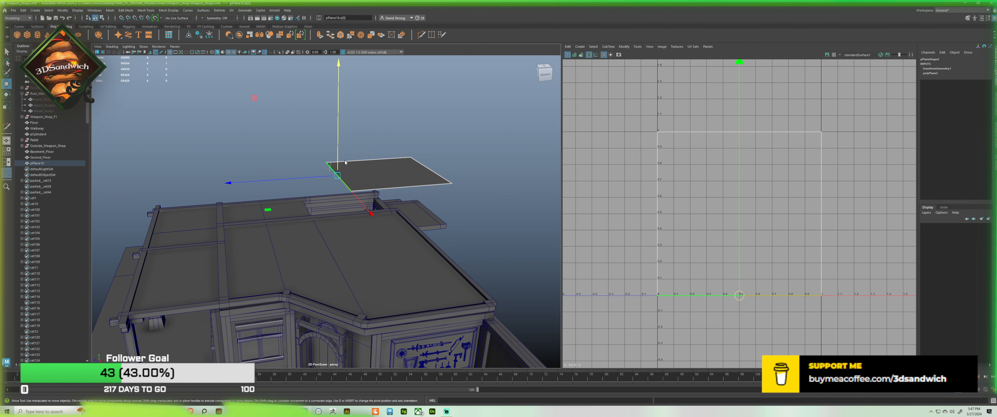
pyautogui.moveTo(346, 163); pyautogui.dragTo(364, 145, button='right')
pyautogui.click(366, 144)
pyautogui.click(372, 169)
pyautogui.keyDown('alt'); pyautogui.moveTo(373, 168); pyautogui.dragTo(577, 231); pyautogui.keyUp('alt')
pyautogui.click(442, 177)
pyautogui.keyDown('alt'); pyautogui.moveTo(413, 168); pyautogui.dragTo(381, 170); pyautogui.keyUp('alt')
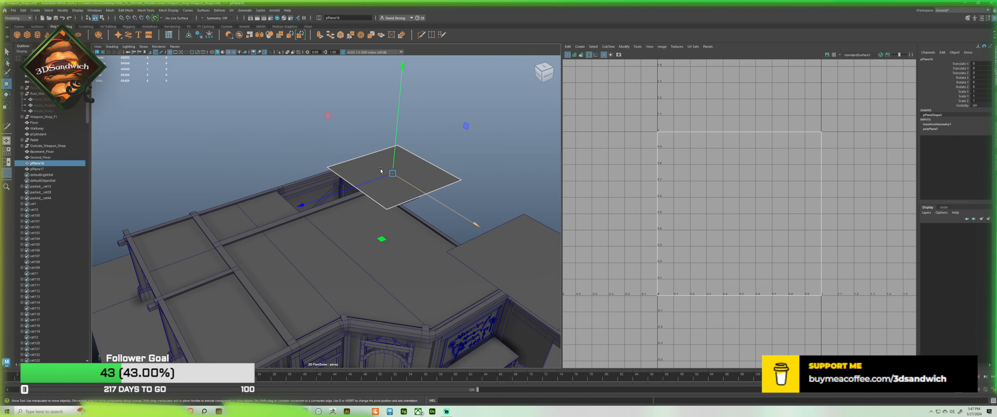
# Step: Raise one edge of the original plane to slope it, and select an adjoining side edge
pyautogui.moveTo(380, 169); pyautogui.dragTo(378, 151, button='right')
pyautogui.moveTo(359, 139); pyautogui.dragTo(368, 86)
pyautogui.keyDown('alt'); pyautogui.moveTo(434, 143); pyautogui.dragTo(367, 165); pyautogui.keyUp('alt')
pyautogui.click(361, 149)
pyautogui.keyDown('alt'); pyautogui.moveTo(358, 150); pyautogui.dragTo(307, 142); pyautogui.keyUp('alt')
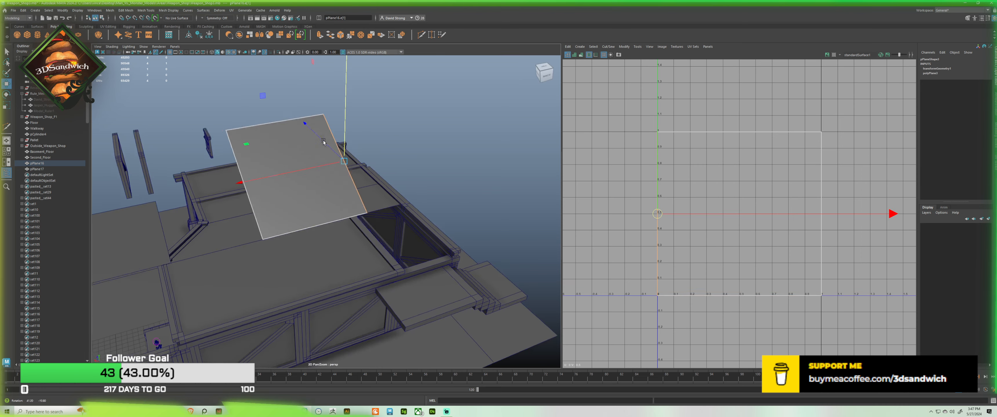
# Step: Undo the side edge's sideways move and shift only its upper corner vertex inward along X
pyautogui.moveTo(294, 171); pyautogui.dragTo(385, 175)
pyautogui.hotkey('ctrl', 'z')
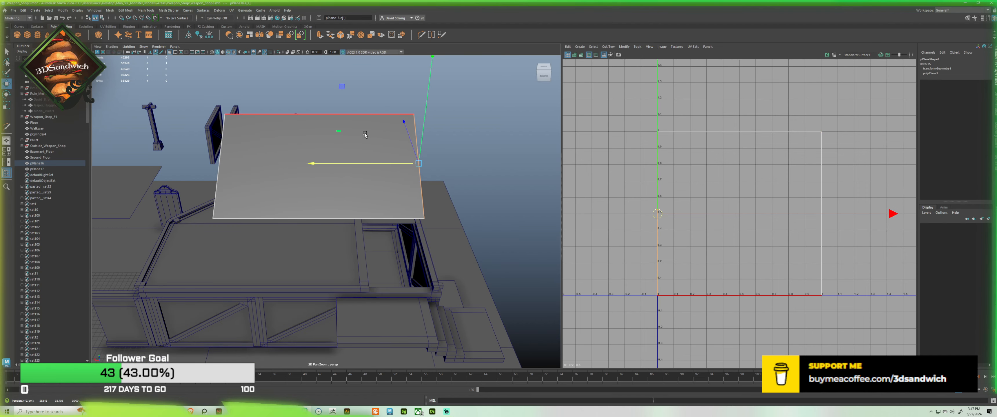
pyautogui.moveTo(365, 134); pyautogui.dragTo(338, 134, button='right')
pyautogui.click(403, 122)
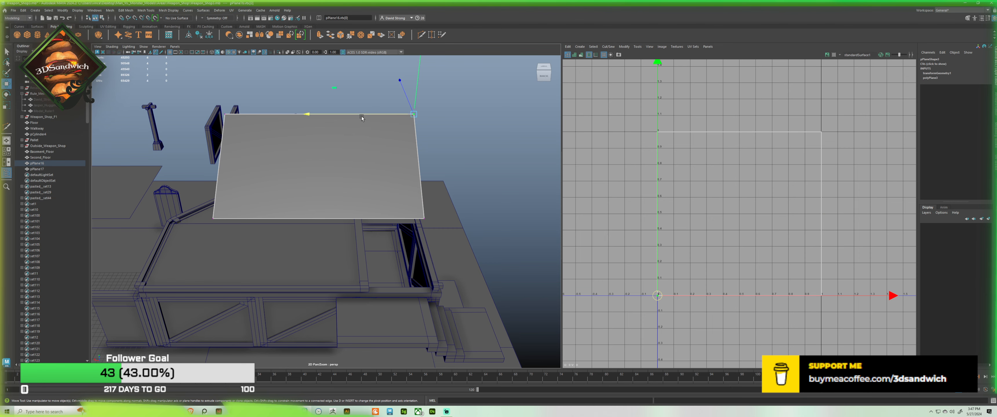
pyautogui.moveTo(362, 118); pyautogui.dragTo(299, 121)
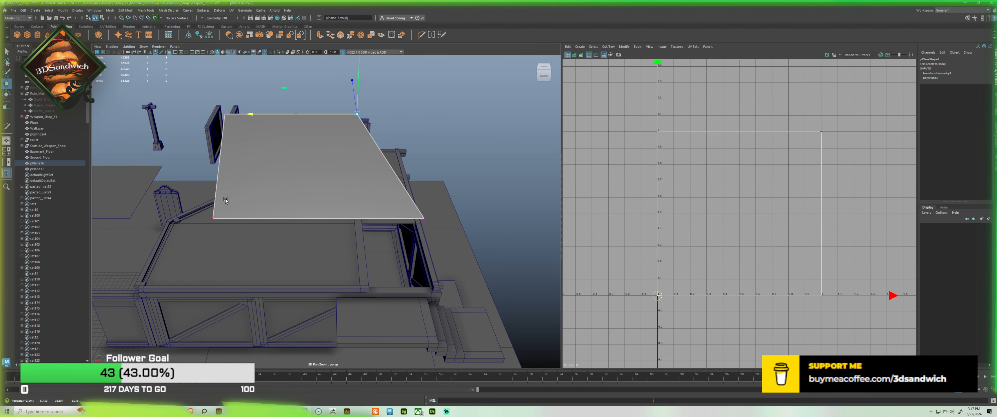
# Step: Select the opposite side edge of the sloped plane and move it inward along X
pyautogui.keyDown('alt'); pyautogui.moveTo(235, 200); pyautogui.dragTo(317, 196, button='middle'); pyautogui.keyUp('alt')
pyautogui.moveTo(315, 190); pyautogui.dragTo(309, 153, button='right')
pyautogui.click(300, 166)
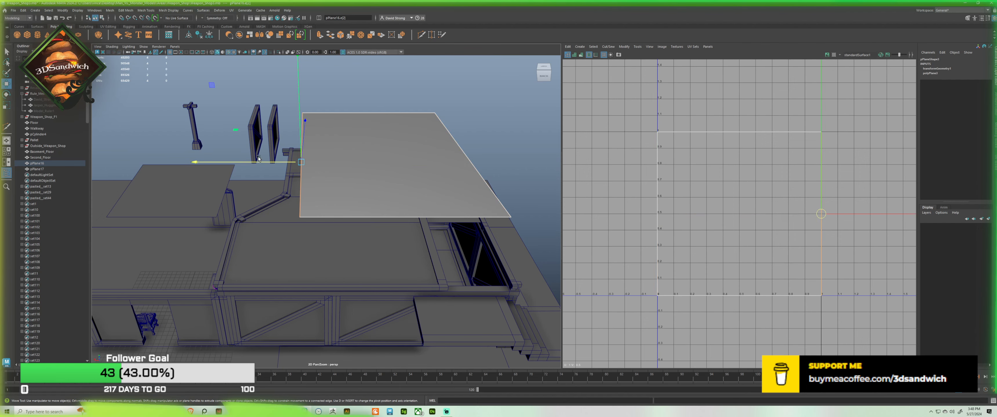
pyautogui.moveTo(251, 162); pyautogui.dragTo(324, 175)
# Step: Move the spare flat plane farther aside along X and reselect the sloped plane's side edge
pyautogui.keyDown('alt'); pyautogui.moveTo(325, 175); pyautogui.dragTo(234, 198, button='middle'); pyautogui.keyUp('alt')
pyautogui.click(387, 153)
pyautogui.click(377, 171)
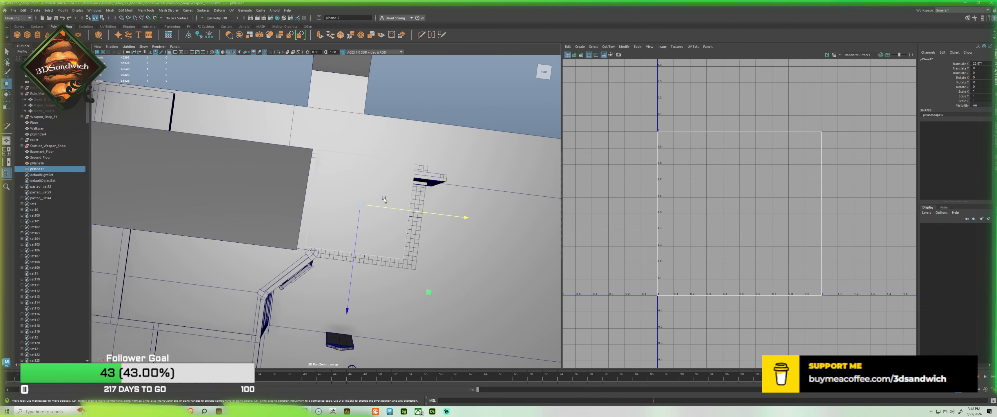
pyautogui.moveTo(398, 209); pyautogui.dragTo(492, 221)
pyautogui.click(290, 150)
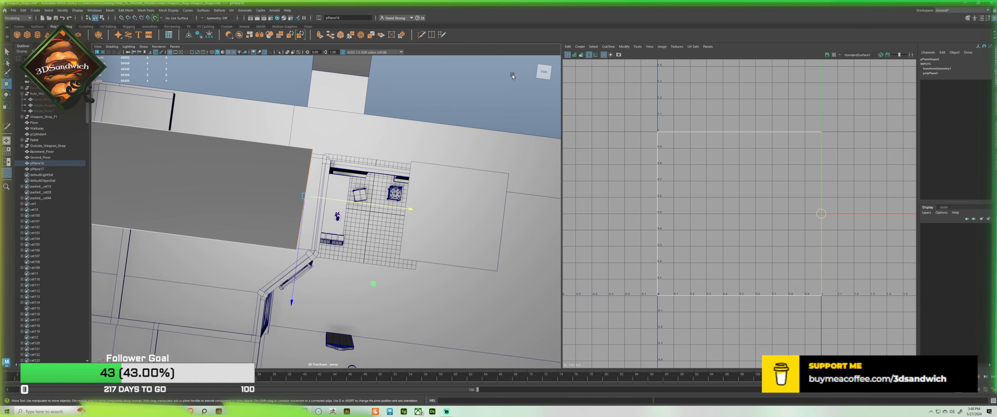
# Step: From a top-down view, move the sloped plane's selected side edge outward along X beyond the building wall
pyautogui.click(546, 73)
pyautogui.scroll(5, 287, 150)
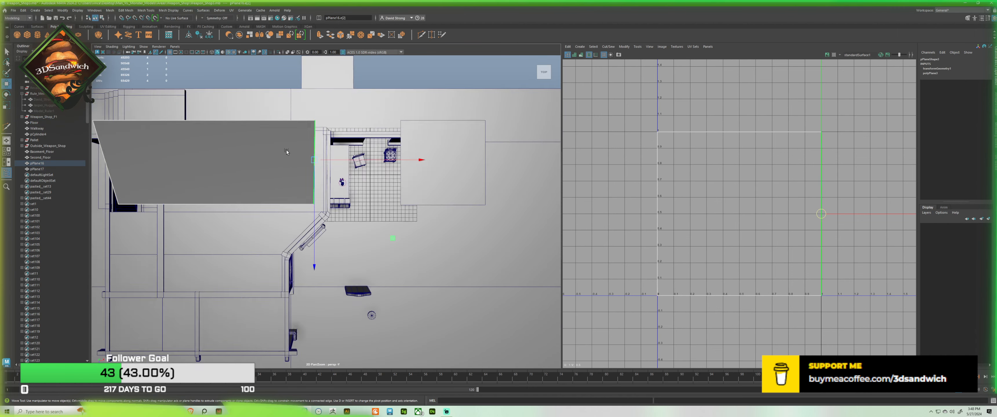
pyautogui.keyDown('alt'); pyautogui.moveTo(312, 157); pyautogui.dragTo(323, 209, button='middle'); pyautogui.keyUp('alt')
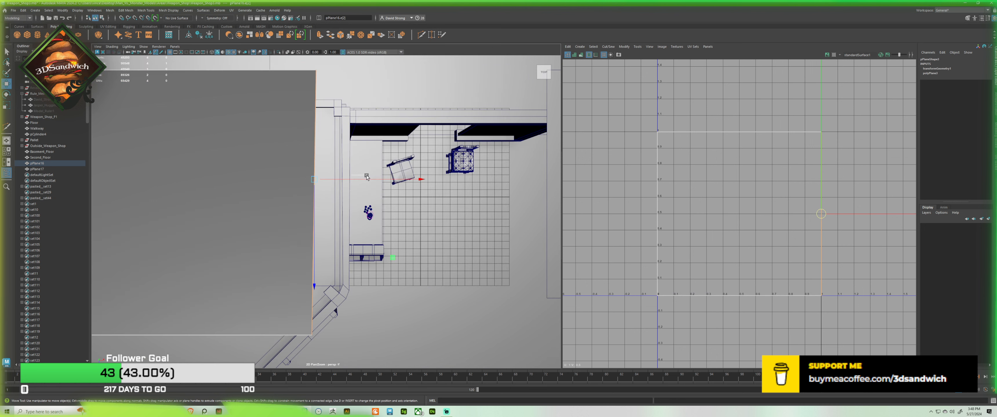
pyautogui.moveTo(347, 178); pyautogui.dragTo(376, 189)
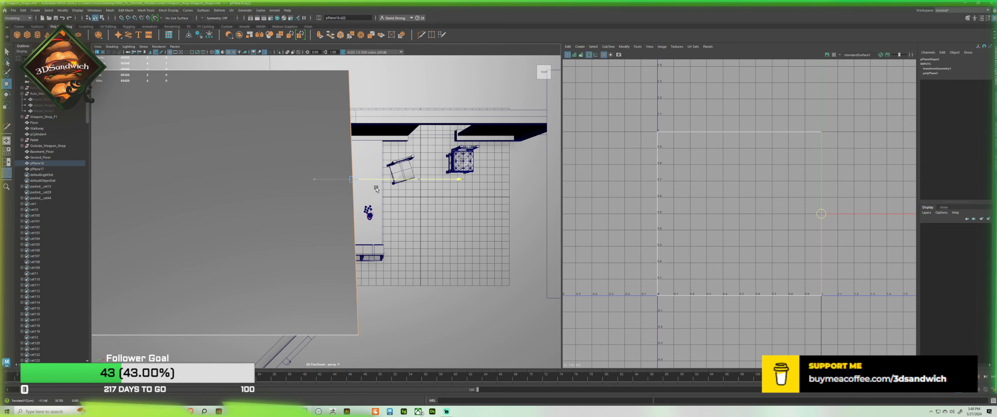
pyautogui.scroll(-6, 339, 167)
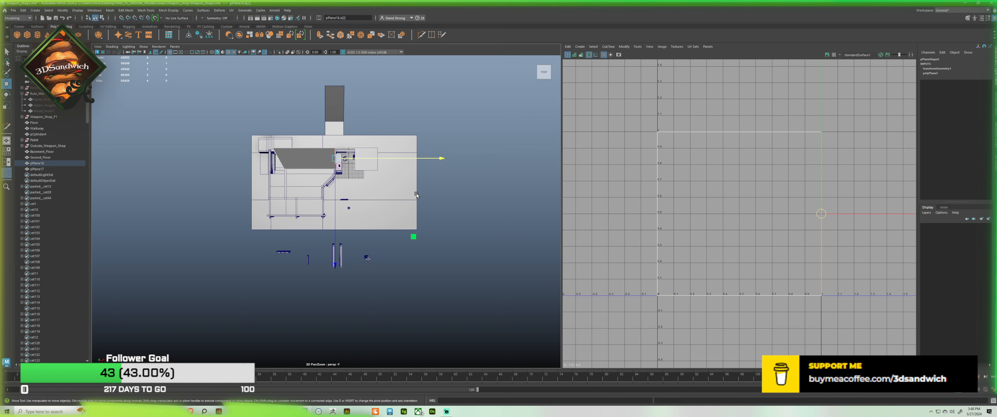
pyautogui.scroll(8, 301, 172)
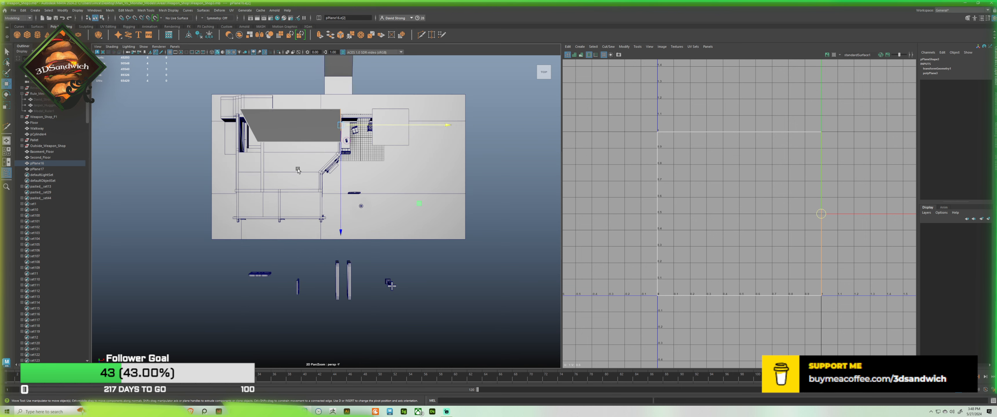
# Step: Select the sloped plane's opposite slanted side edge and move it outward along X in the top-down view
pyautogui.keyDown('alt'); pyautogui.moveTo(287, 152); pyautogui.dragTo(347, 155); pyautogui.keyUp('alt')
pyautogui.click(429, 113)
pyautogui.keyDown('alt'); pyautogui.moveTo(449, 129); pyautogui.dragTo(252, 150, button='middle'); pyautogui.keyUp('alt')
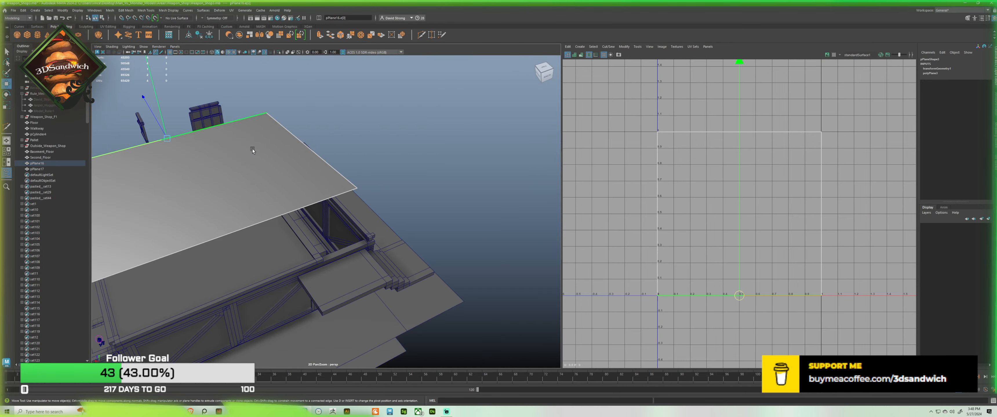
pyautogui.click(292, 155)
pyautogui.keyDown('alt'); pyautogui.moveTo(292, 154); pyautogui.dragTo(268, 158); pyautogui.keyUp('alt')
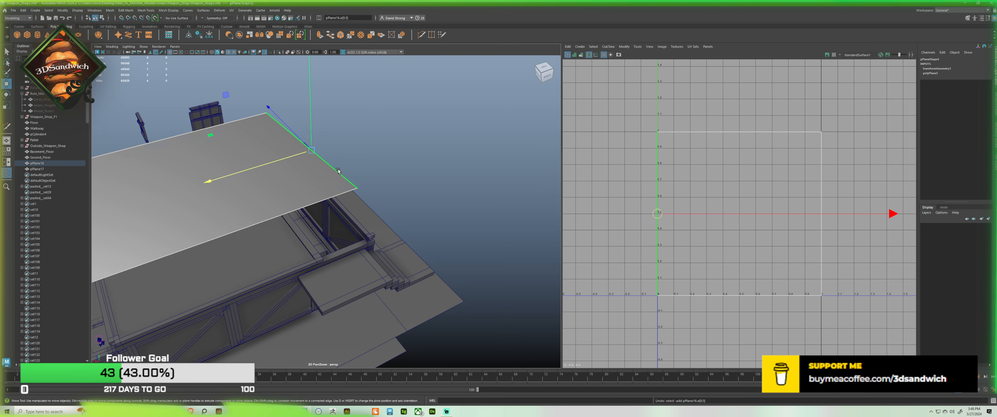
pyautogui.click(543, 69)
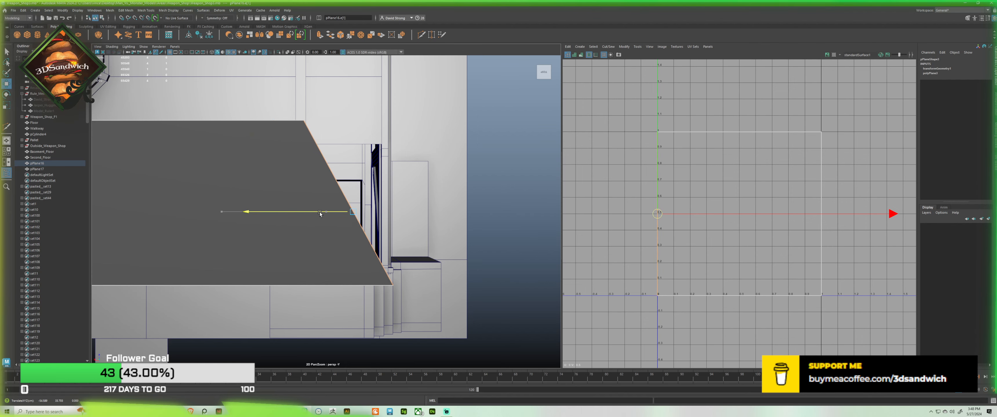
pyautogui.scroll(-2, 314, 214)
# Step: Extrude the slanted edge along Z into a second roof slope and pull its end edge back toward the inner beam
pyautogui.keyDown('alt'); pyautogui.moveTo(314, 215); pyautogui.dragTo(499, 109); pyautogui.keyUp('alt')
pyautogui.keyDown('alt'); pyautogui.moveTo(495, 108); pyautogui.dragTo(395, 81); pyautogui.keyUp('alt')
pyautogui.keyDown('alt'); pyautogui.moveTo(395, 82); pyautogui.dragTo(335, 89, button='middle'); pyautogui.keyUp('alt')
pyautogui.keyDown('alt'); pyautogui.moveTo(335, 89); pyautogui.dragTo(408, 115); pyautogui.keyUp('alt')
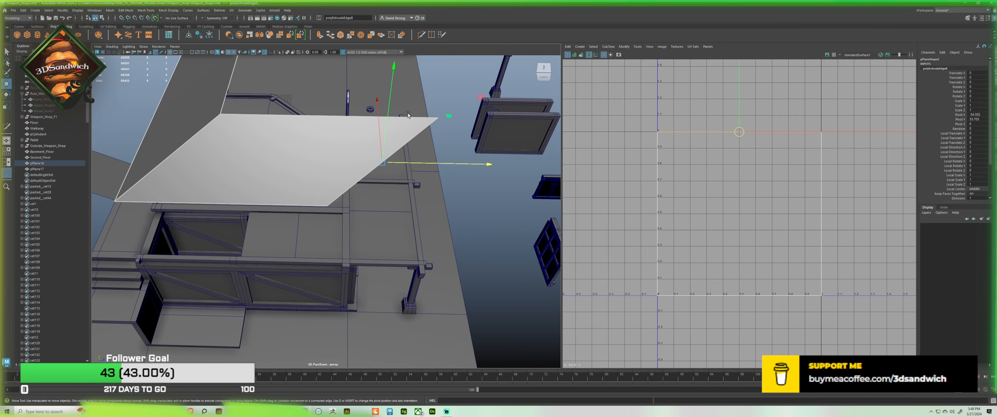
pyautogui.click(545, 68)
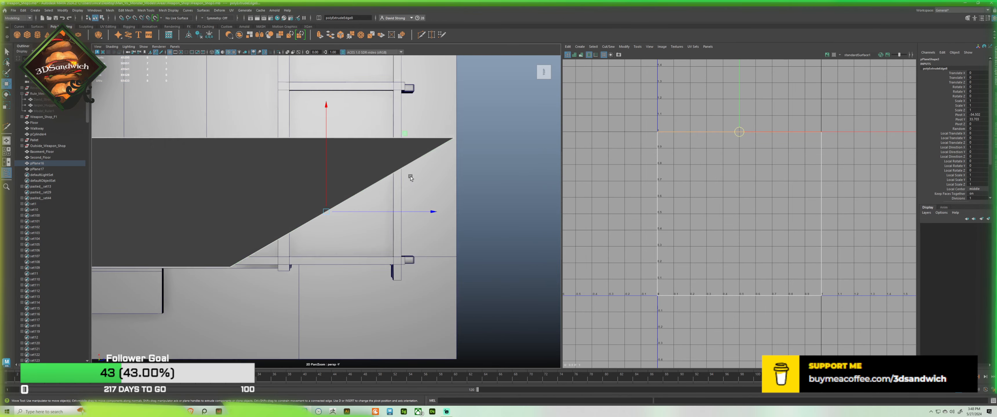
pyautogui.moveTo(395, 211); pyautogui.dragTo(288, 223)
# Step: Move the second slope's outer corner vertex along Z to the building's outer beam
pyautogui.moveTo(103, 212); pyautogui.dragTo(84, 211, button='right')
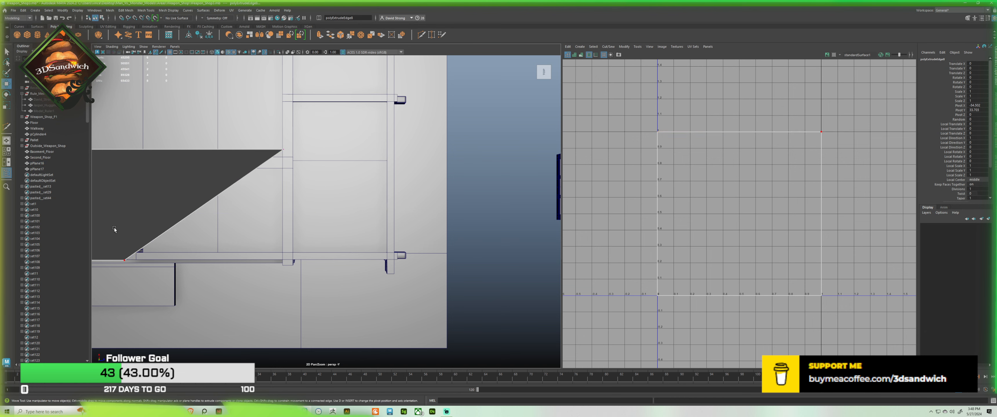
pyautogui.click(124, 259)
pyautogui.moveTo(156, 263); pyautogui.dragTo(433, 250)
# Step: Extrude the second slope's front edge along X into a front slope reaching the end of the front beams
pyautogui.keyDown('alt'); pyautogui.moveTo(433, 249); pyautogui.dragTo(341, 233, button='right'); pyautogui.keyUp('alt')
pyautogui.keyDown('alt'); pyautogui.moveTo(341, 232); pyautogui.dragTo(284, 178); pyautogui.keyUp('alt')
pyautogui.click(330, 195)
pyautogui.keyDown('alt'); pyautogui.moveTo(297, 232); pyautogui.dragTo(237, 206); pyautogui.keyUp('alt')
pyautogui.keyDown('shift'); pyautogui.moveTo(340, 152); pyautogui.dragTo(400, 139); pyautogui.keyUp('shift')
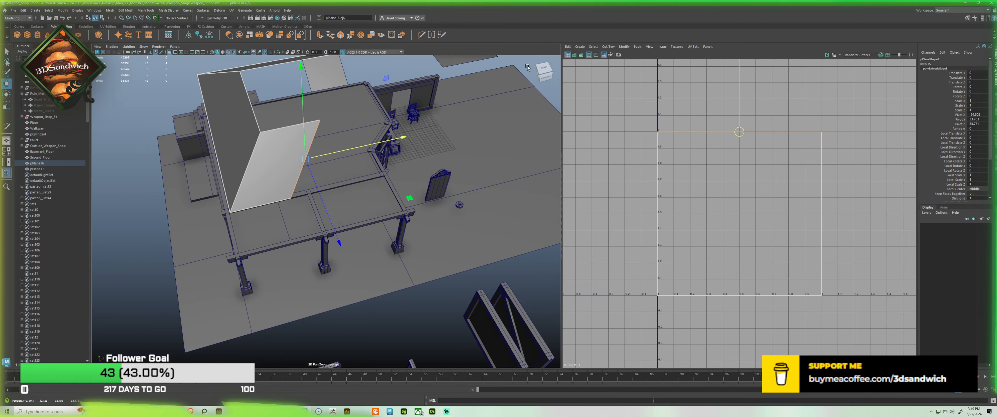
pyautogui.click(542, 68)
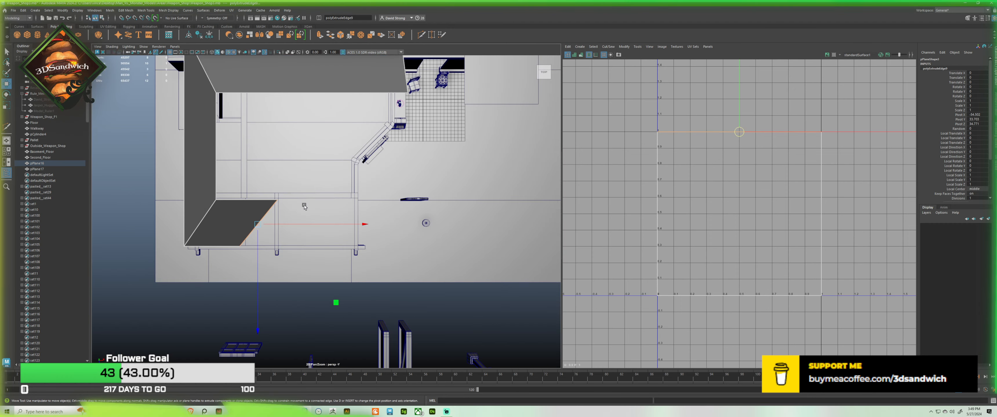
pyautogui.moveTo(308, 220); pyautogui.dragTo(392, 227)
pyautogui.hotkey('ctrl', 'z')
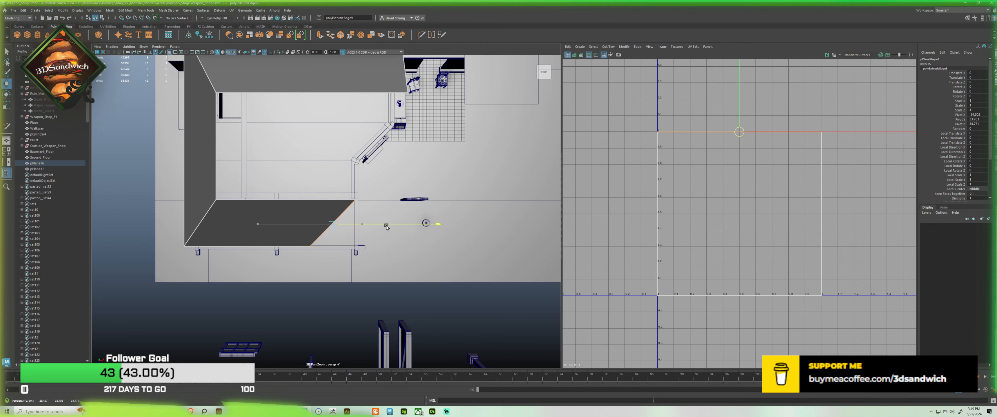
# Step: Move the front slope's outer corner vertex outward along X, nearly in line with its inner corner
pyautogui.moveTo(305, 234); pyautogui.dragTo(292, 236, button='right')
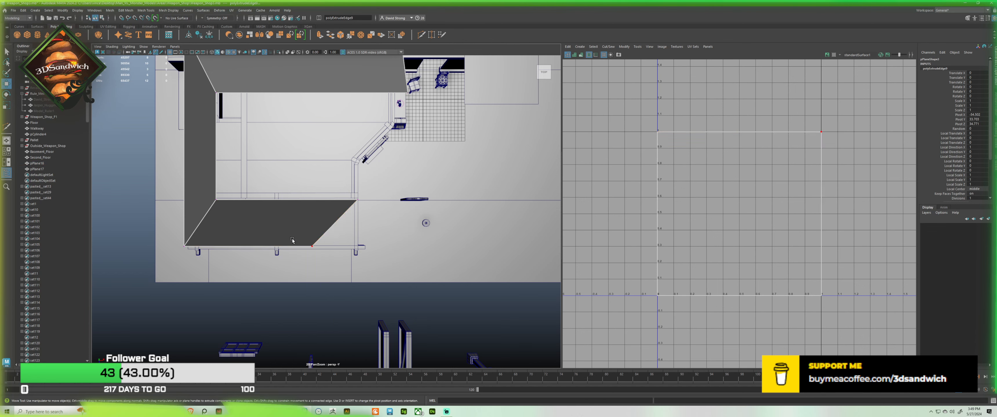
pyautogui.moveTo(305, 238); pyautogui.dragTo(311, 243)
pyautogui.moveTo(303, 238); pyautogui.dragTo(305, 243, button='right')
pyautogui.click(305, 243)
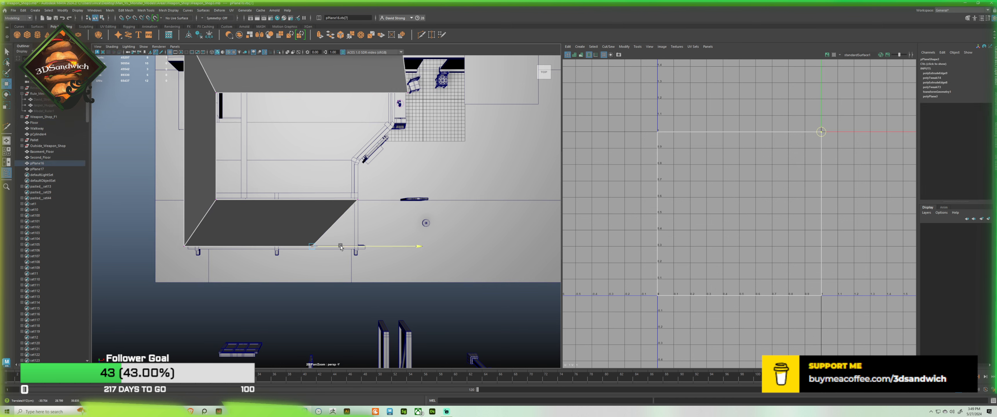
# Step: Select the front slope's end edge and extrude it backward along Z into another roof panel
pyautogui.click(353, 219)
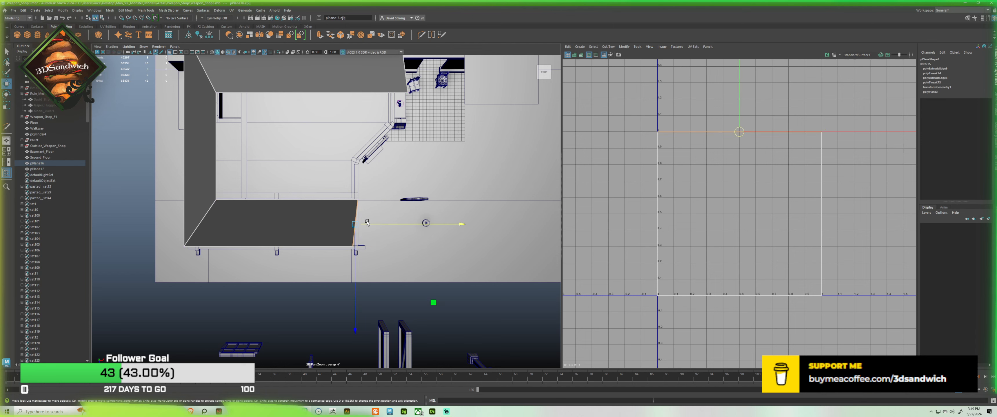
pyautogui.press('r')
pyautogui.moveTo(368, 223); pyautogui.dragTo(272, 225, button='middle')
pyautogui.press('w')
pyautogui.moveTo(366, 227); pyautogui.dragTo(297, 205)
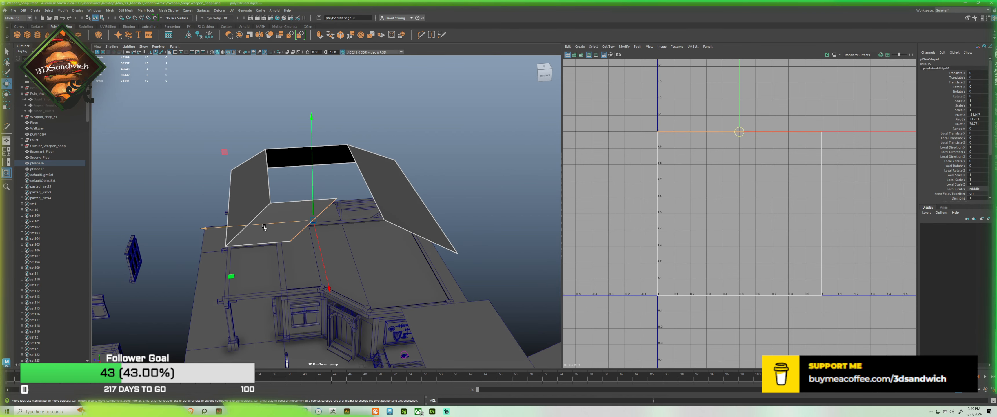
pyautogui.press('r')
pyautogui.moveTo(206, 228); pyautogui.dragTo(296, 187)
pyautogui.press('w')
pyautogui.moveTo(302, 226); pyautogui.dragTo(528, 63)
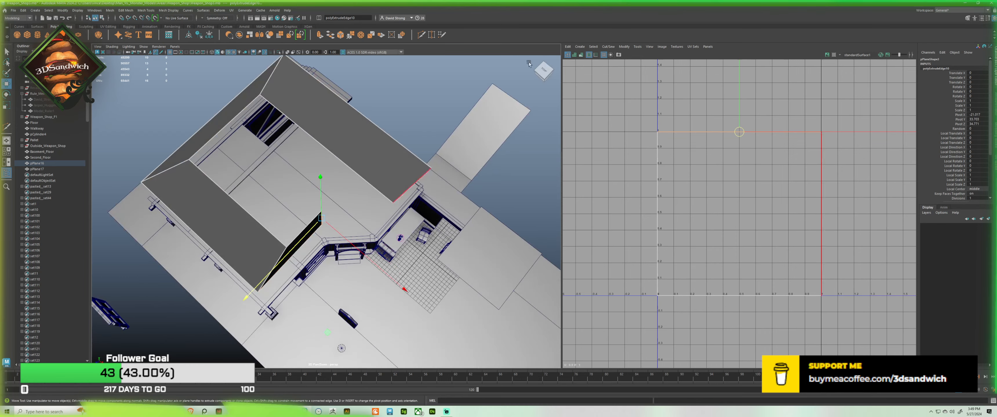
# Step: Extrude the new panel's free edge diagonally along the building's angled wall in the top-down view
pyautogui.click(542, 75)
pyautogui.press('f')
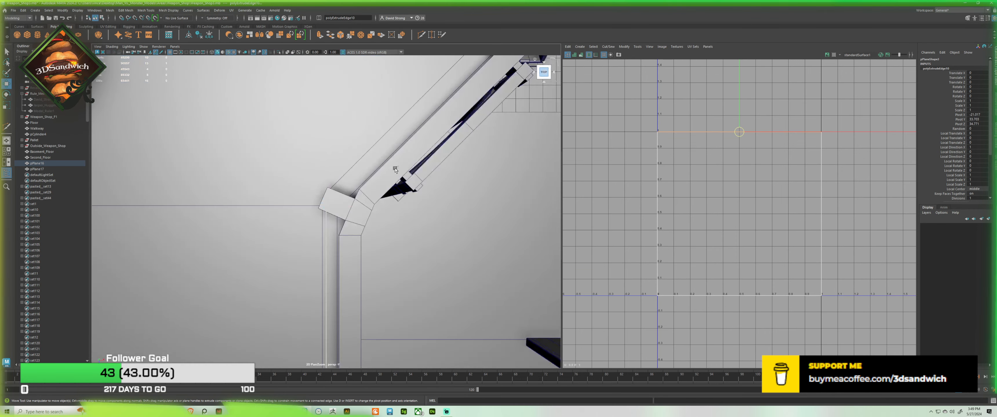
pyautogui.scroll(-5, 366, 179)
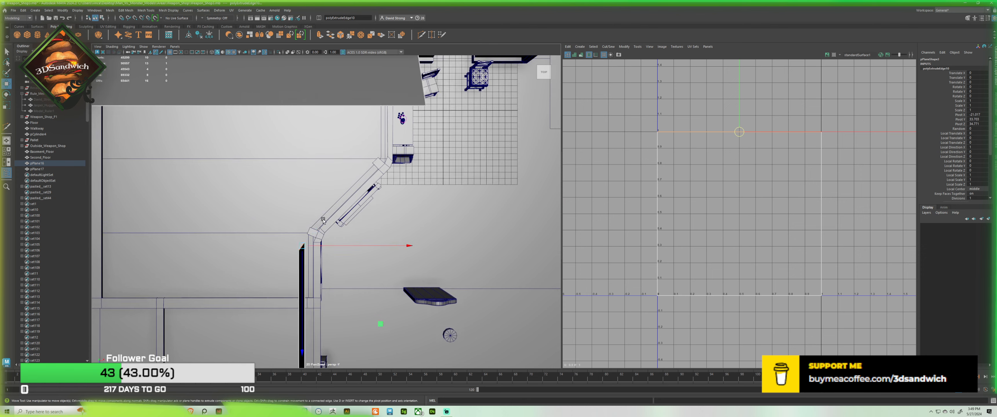
pyautogui.keyDown('shift'); pyautogui.moveTo(301, 245); pyautogui.dragTo(391, 152); pyautogui.keyUp('shift')
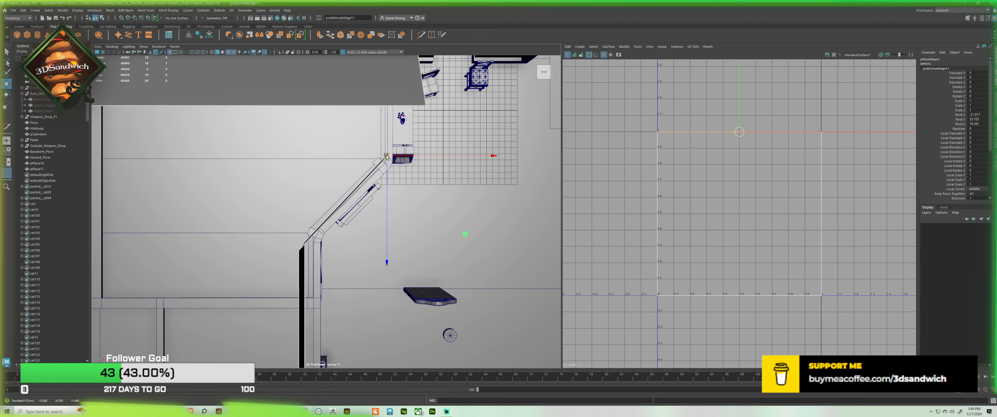
# Step: Undo the last change and reposition the diagonal panel's free edge along X and Z near the angled wall's far end
pyautogui.keyDown('alt'); pyautogui.moveTo(364, 233); pyautogui.dragTo(448, 187); pyautogui.keyUp('alt')
pyautogui.hotkey('ctrl', 'z')
pyautogui.click(545, 69)
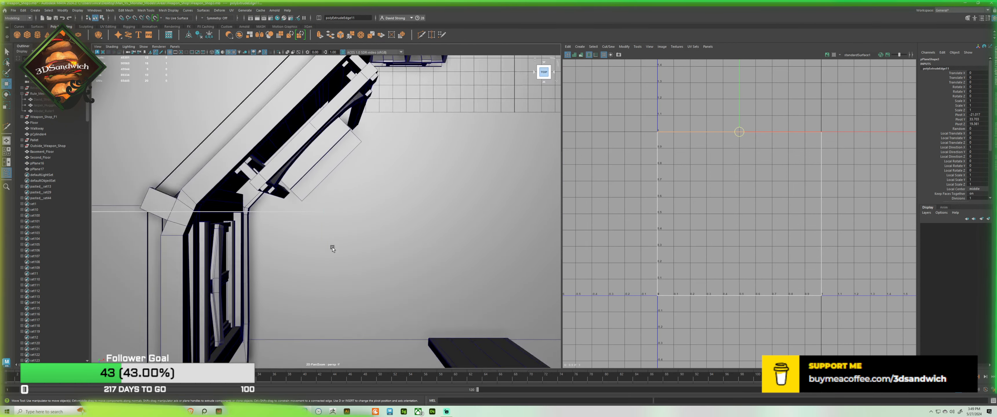
pyautogui.scroll(-8, 358, 248)
pyautogui.keyDown('alt'); pyautogui.moveTo(355, 244); pyautogui.dragTo(387, 263, button='middle'); pyautogui.keyUp('alt')
pyautogui.moveTo(357, 246); pyautogui.dragTo(346, 219)
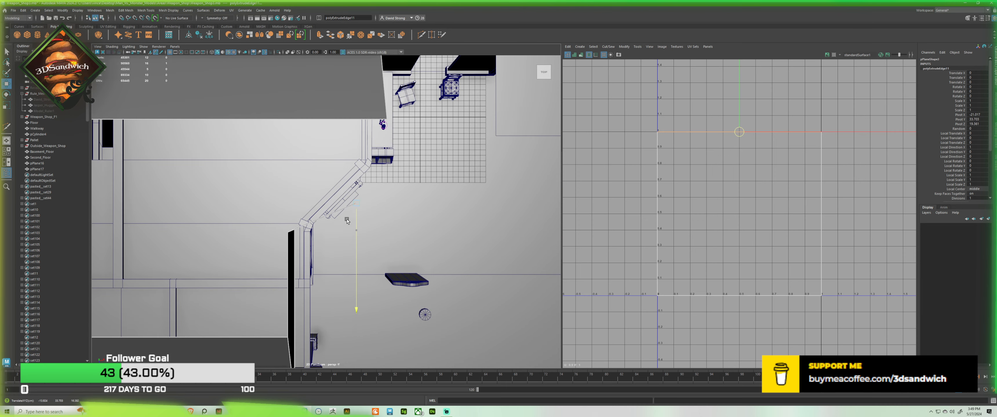
pyautogui.moveTo(384, 167); pyautogui.dragTo(357, 160)
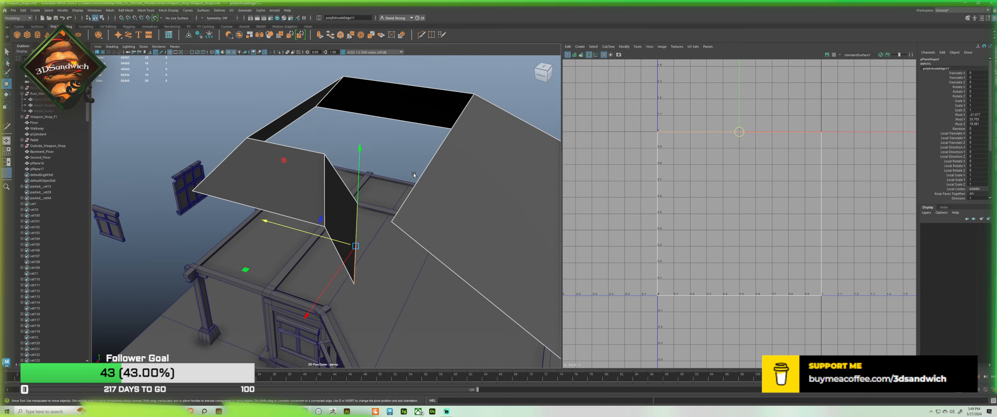
# Step: Use Append to Polygon to bridge the diagonal panel's free edge to the back slope's end edge
pyautogui.keyDown('alt'); pyautogui.moveTo(413, 175); pyautogui.dragTo(182, 77); pyautogui.keyUp('alt')
pyautogui.click(128, 11)
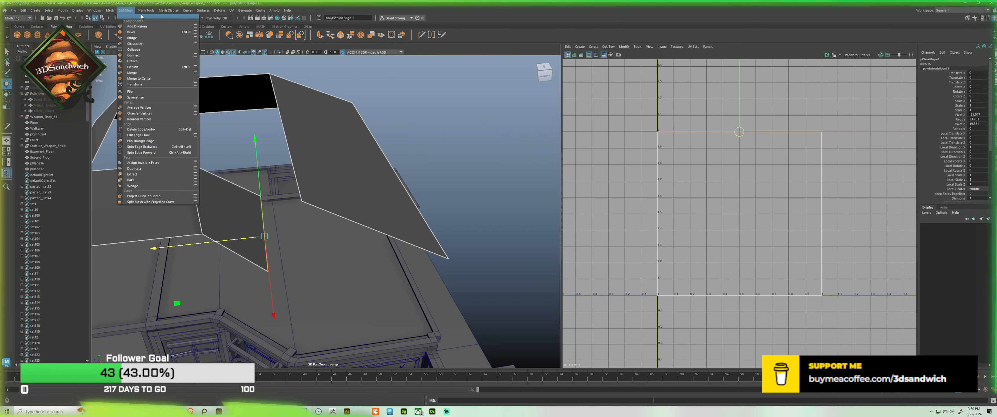
pyautogui.moveTo(146, 10)
pyautogui.click(154, 32)
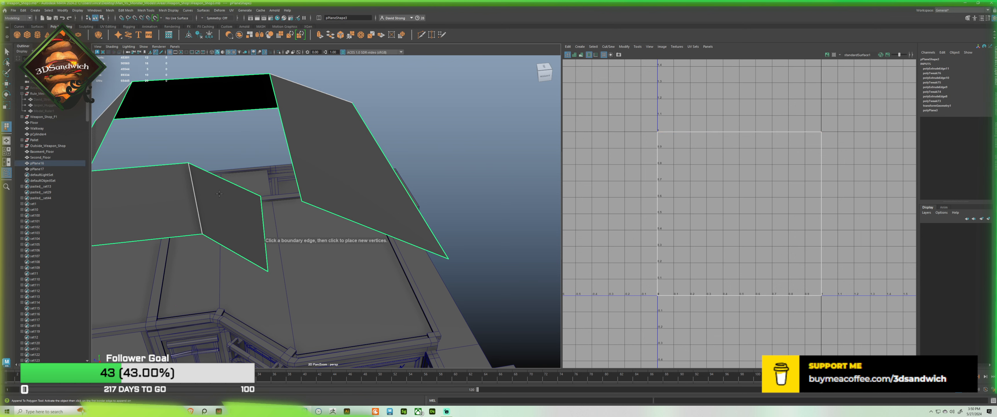
pyautogui.click(261, 206)
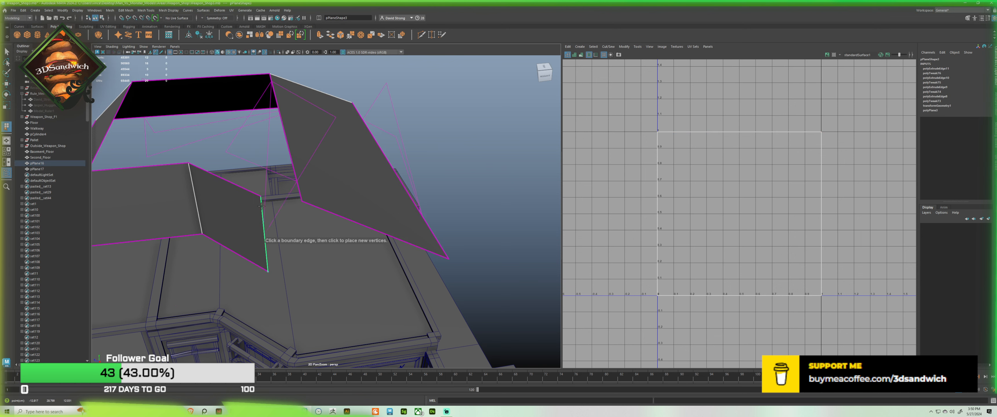
pyautogui.click(319, 206)
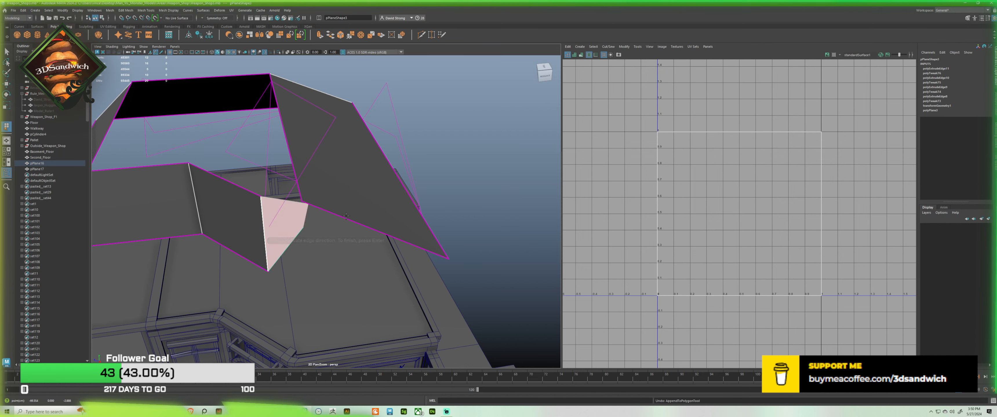
pyautogui.press('Return')
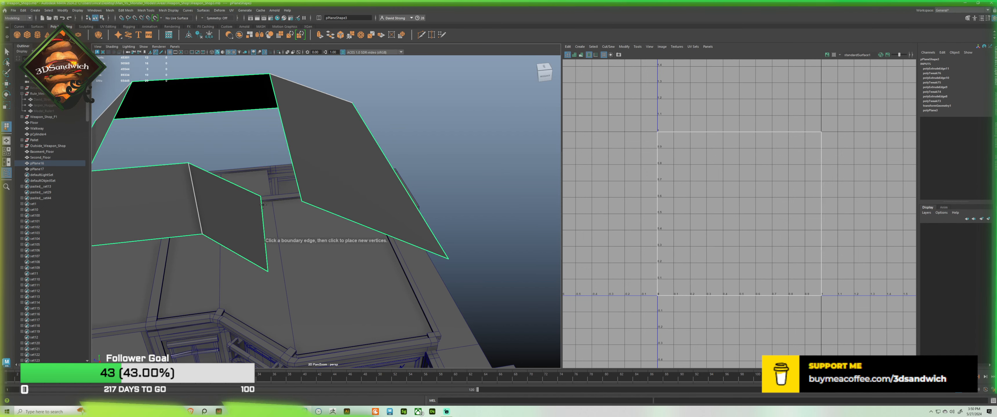
pyautogui.click(263, 205)
pyautogui.click(324, 209)
pyautogui.press('Return')
pyautogui.press('e')
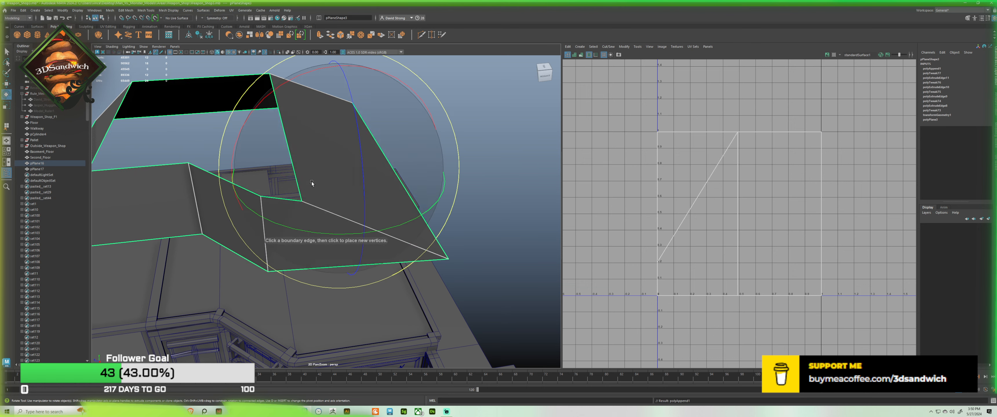
# Step: Switch to face selection, select the appended roof panel, and examine how it joins the neighbouring slopes
pyautogui.moveTo(194, 141); pyautogui.dragTo(194, 157, button='right')
pyautogui.click(299, 227)
pyautogui.keyDown('alt'); pyautogui.moveTo(299, 227); pyautogui.dragTo(348, 231); pyautogui.keyUp('alt')
pyautogui.press('r')
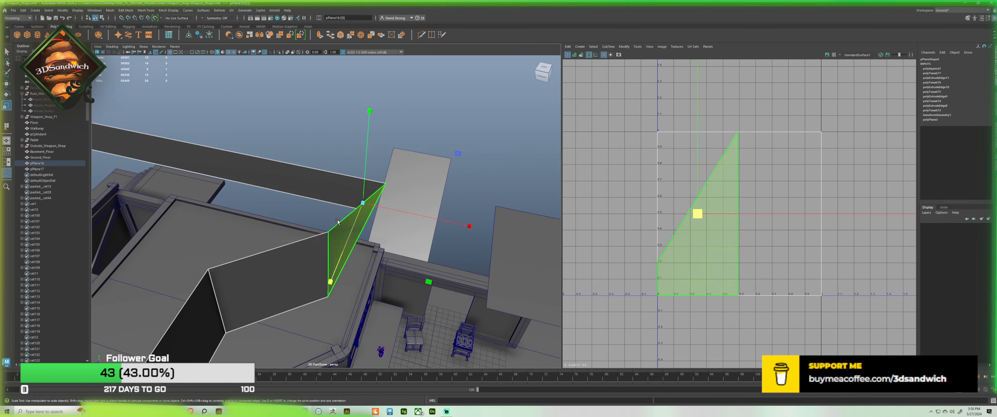
pyautogui.keyDown('alt'); pyautogui.moveTo(393, 211); pyautogui.dragTo(187, 159); pyautogui.keyUp('alt')
pyautogui.press('w')
pyautogui.scroll(3, 295, 220)
pyautogui.keyDown('alt'); pyautogui.moveTo(295, 221); pyautogui.dragTo(480, 232); pyautogui.keyUp('alt')
pyautogui.scroll(3, 283, 216)
pyautogui.keyDown('alt'); pyautogui.moveTo(247, 194); pyautogui.dragTo(257, 171); pyautogui.keyUp('alt')
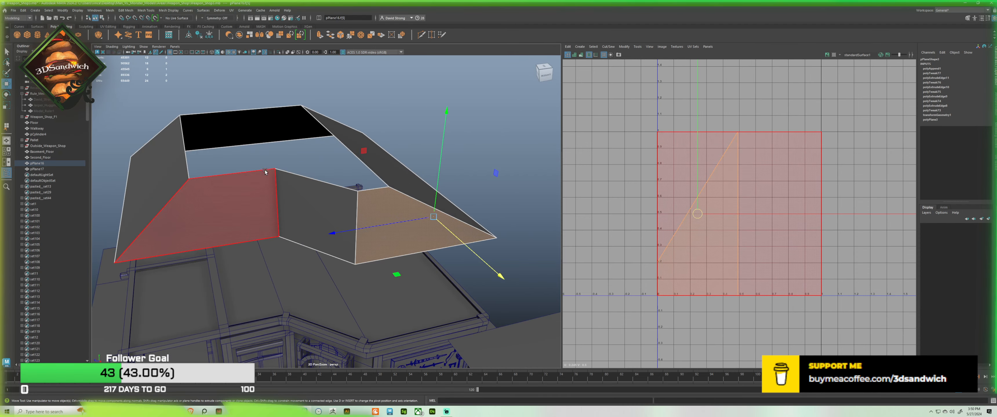
# Step: Use Multi-Cut to add an edge across each of two opposite roof slopes, in line with the angled front section's corners
pyautogui.click(421, 38)
pyautogui.keyDown('alt'); pyautogui.moveTo(352, 203); pyautogui.dragTo(287, 223); pyautogui.keyUp('alt')
pyautogui.keyDown('alt'); pyautogui.moveTo(386, 227); pyautogui.dragTo(194, 254); pyautogui.keyUp('alt')
pyautogui.keyDown('ctrl'); pyautogui.click(366, 241); pyautogui.keyUp('ctrl')
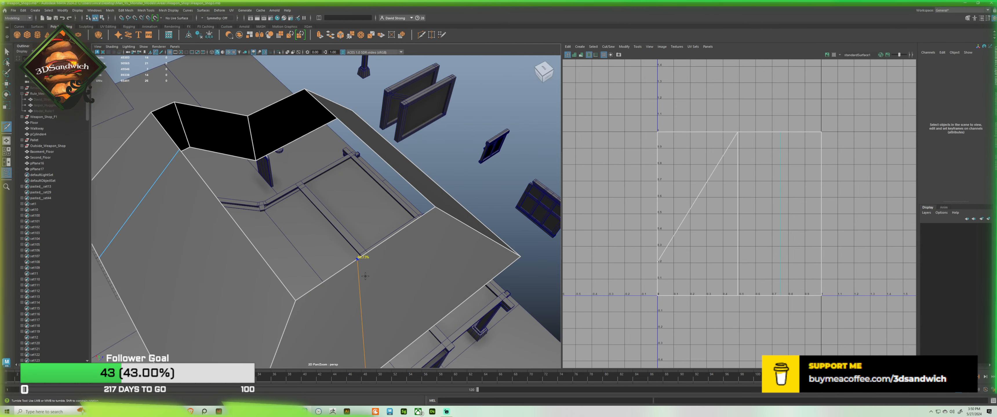
pyautogui.keyDown('alt'); pyautogui.moveTo(287, 213); pyautogui.dragTo(315, 364); pyautogui.keyUp('alt')
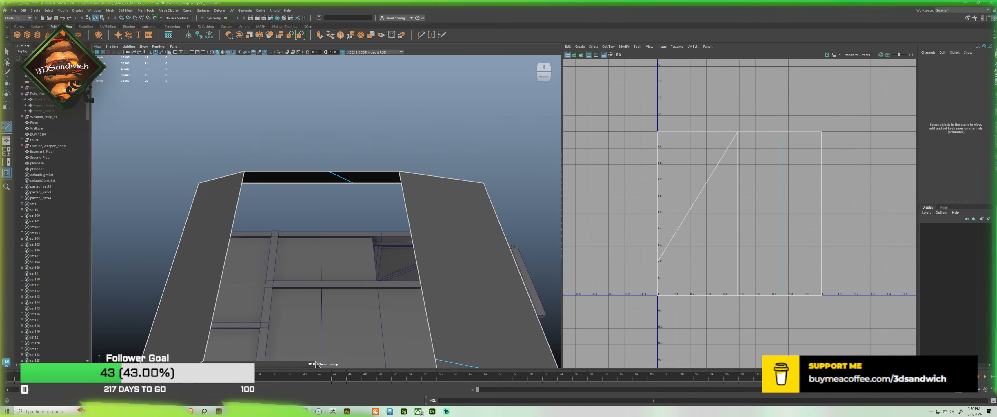
# Step: Use Append to Polygon to fill the roof top between the angled front slope's top edge and the neighbouring side slope
pyautogui.click(124, 11)
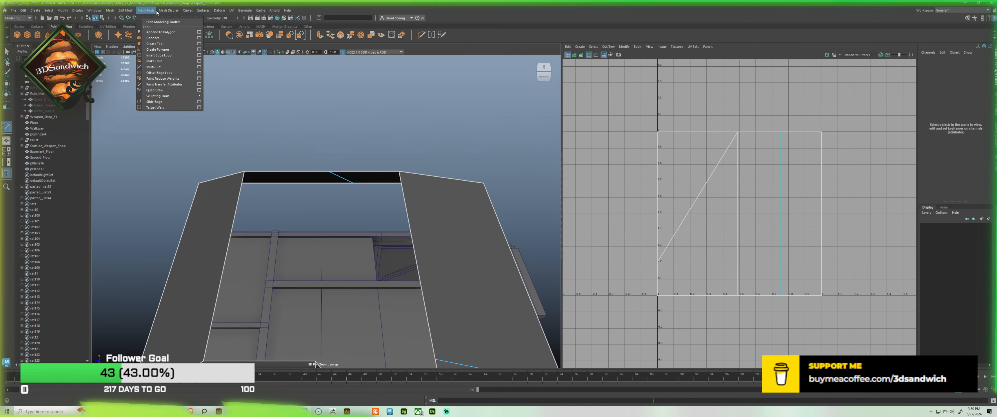
pyautogui.click(161, 33)
pyautogui.keyDown('alt'); pyautogui.moveTo(336, 224); pyautogui.dragTo(310, 171); pyautogui.keyUp('alt')
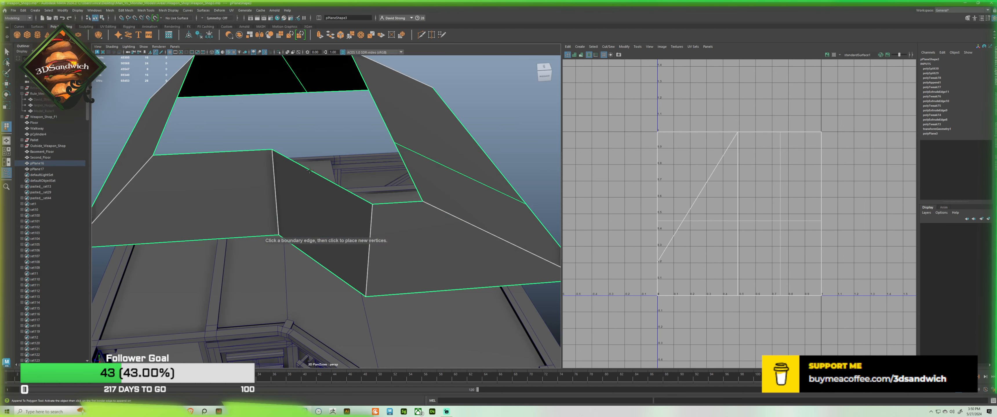
pyautogui.click(332, 186)
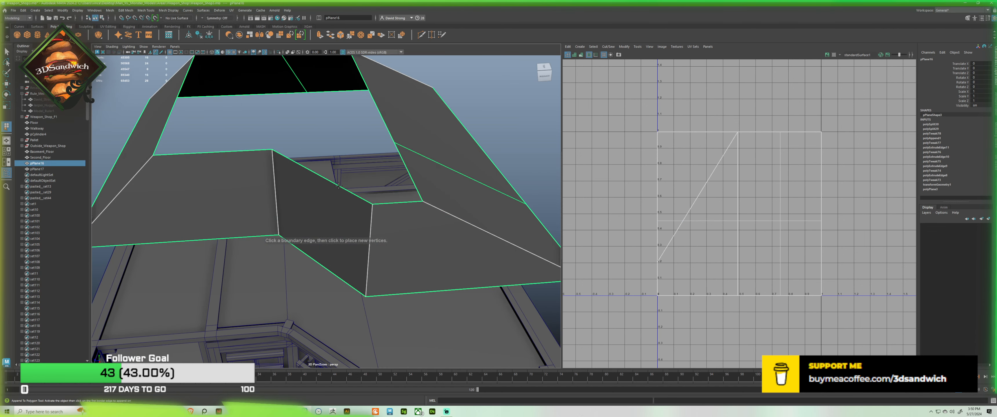
pyautogui.click(411, 176)
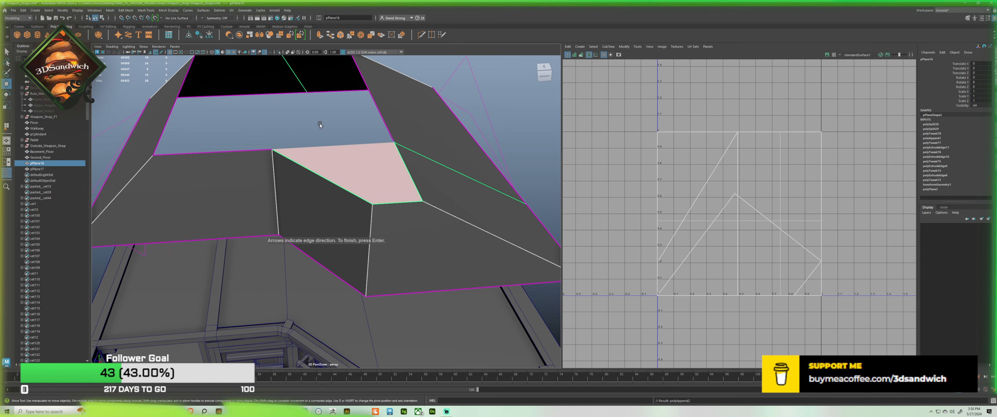
pyautogui.press('Return')
# Step: Append two more polygons across the remaining opening to close the roof top to the opposite slope
pyautogui.keyDown('alt'); pyautogui.moveTo(318, 125); pyautogui.dragTo(252, 217); pyautogui.keyUp('alt')
pyautogui.click(251, 235)
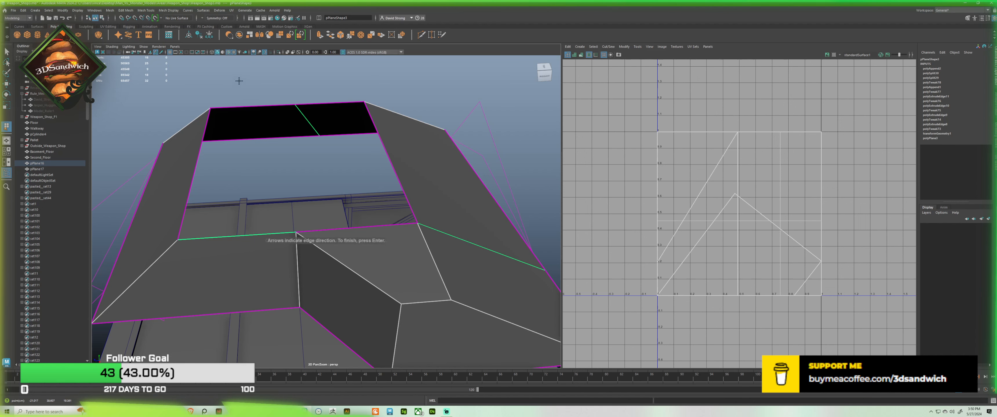
pyautogui.click(265, 105)
pyautogui.press('Return')
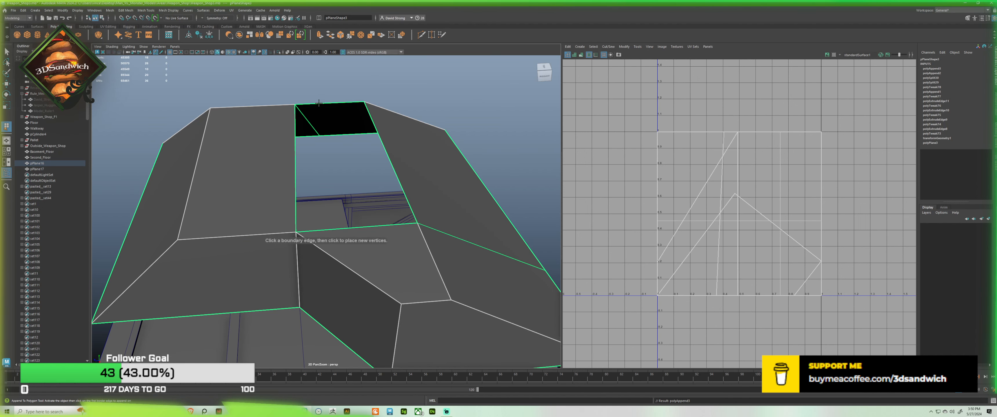
pyautogui.click(383, 226)
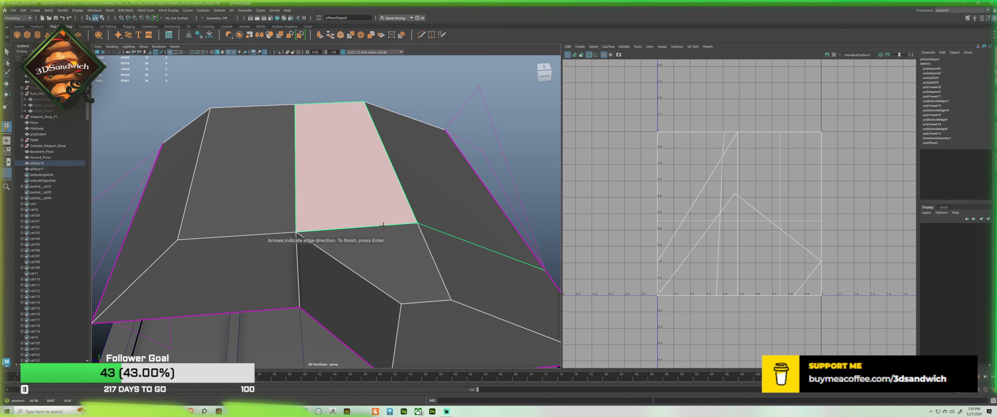
pyautogui.press('Return')
# Step: Select the roof's whole lower border edge and extrude it straight down to the building's top beams as walls
pyautogui.keyDown('alt'); pyautogui.moveTo(383, 226); pyautogui.dragTo(316, 139); pyautogui.keyUp('alt')
pyautogui.keyDown('alt'); pyautogui.moveTo(315, 121); pyautogui.dragTo(300, 221, button='middle'); pyautogui.keyUp('alt')
pyautogui.keyDown('alt'); pyautogui.moveTo(293, 196); pyautogui.dragTo(236, 192); pyautogui.keyUp('alt')
pyautogui.scroll(5, 200, 152)
pyautogui.doubleClick(191, 143)
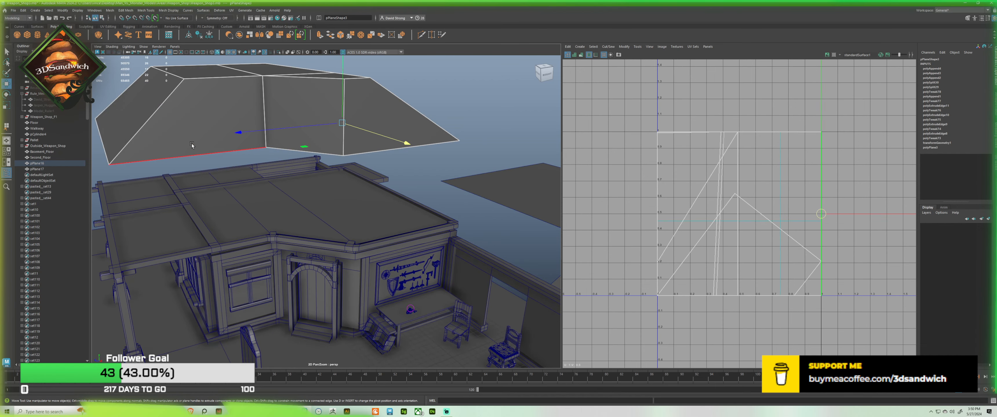
pyautogui.keyDown('shift'); pyautogui.moveTo(252, 89); pyautogui.dragTo(296, 166); pyautogui.keyUp('shift')
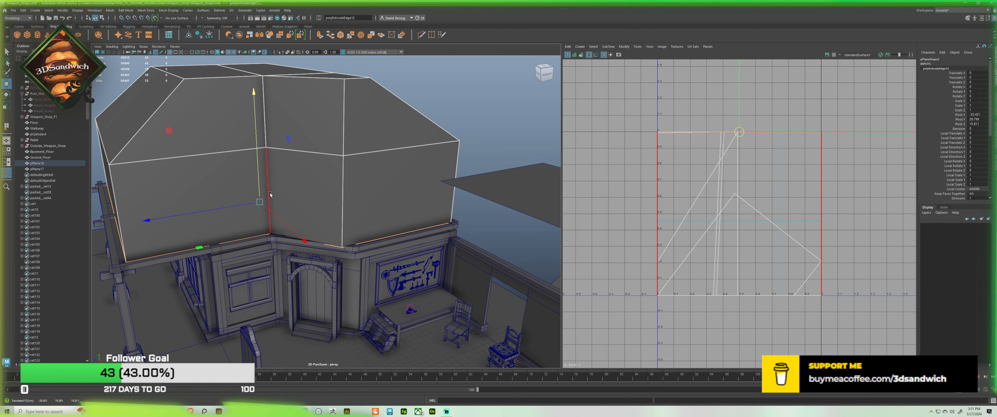
# Step: Switch to face selection and move the wall face above the porch posts outward along Z to the beam
pyautogui.keyDown('alt'); pyautogui.moveTo(248, 173); pyautogui.dragTo(466, 165, button='middle'); pyautogui.keyUp('alt')
pyautogui.press('F11')
pyautogui.click(320, 167)
pyautogui.keyDown('alt'); pyautogui.moveTo(319, 168); pyautogui.dragTo(285, 175); pyautogui.keyUp('alt')
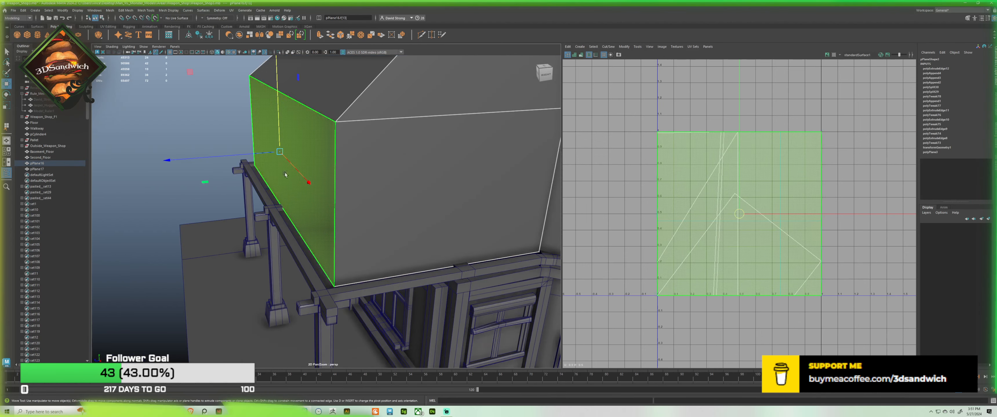
pyautogui.moveTo(245, 154); pyautogui.dragTo(230, 155)
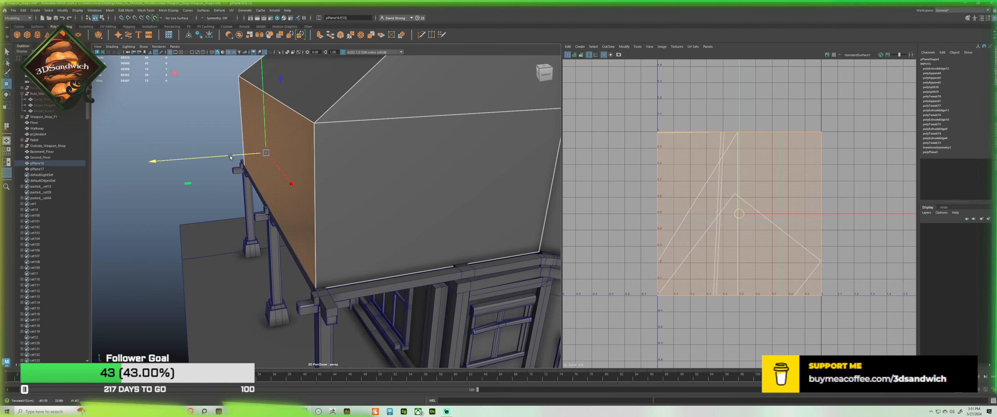
# Step: Select the vertical wall corner edge beside the angled door wall plus the roof edge above it, and move them along Z
pyautogui.keyDown('alt'); pyautogui.moveTo(368, 176); pyautogui.dragTo(405, 181); pyautogui.keyUp('alt')
pyautogui.click(491, 163)
pyautogui.keyDown('alt'); pyautogui.moveTo(488, 106); pyautogui.dragTo(363, 199); pyautogui.keyUp('alt')
pyautogui.press('F10')
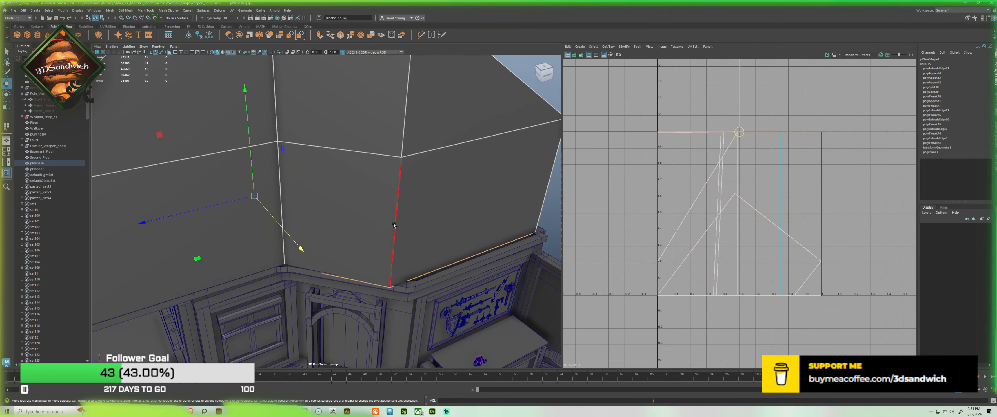
pyautogui.click(395, 223)
pyautogui.keyDown('shift'); pyautogui.click(405, 112); pyautogui.keyUp('shift')
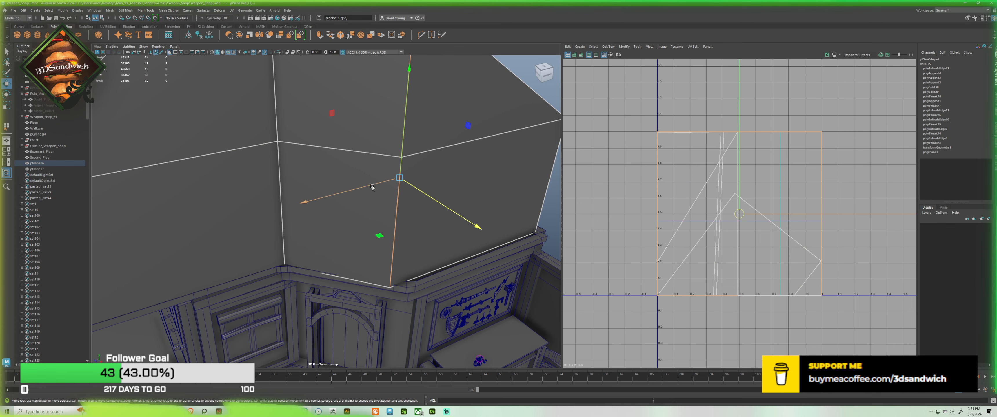
pyautogui.moveTo(372, 188); pyautogui.dragTo(393, 182)
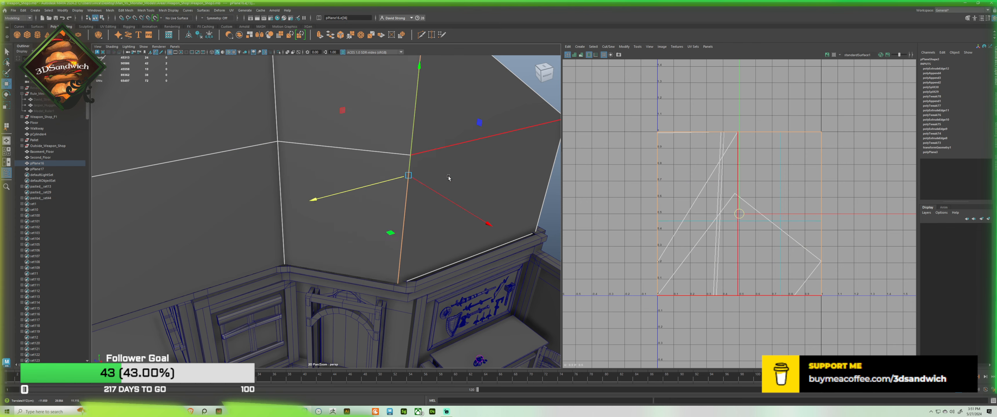
# Step: Move the wall face above the weapon display and its roof slope outward along X, and shift their corner edges further along Z
pyautogui.press('F11')
pyautogui.click(458, 185)
pyautogui.keyDown('shift'); pyautogui.click(451, 121); pyautogui.keyUp('shift')
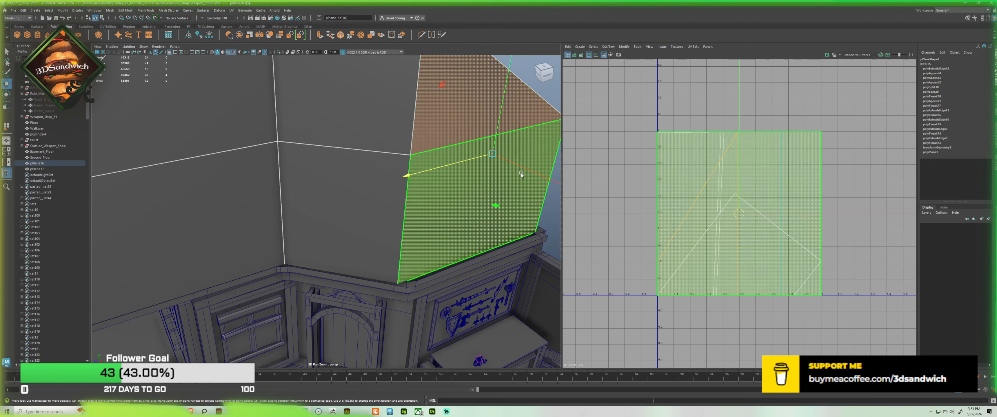
pyautogui.moveTo(521, 175); pyautogui.dragTo(545, 179)
pyautogui.click(422, 143)
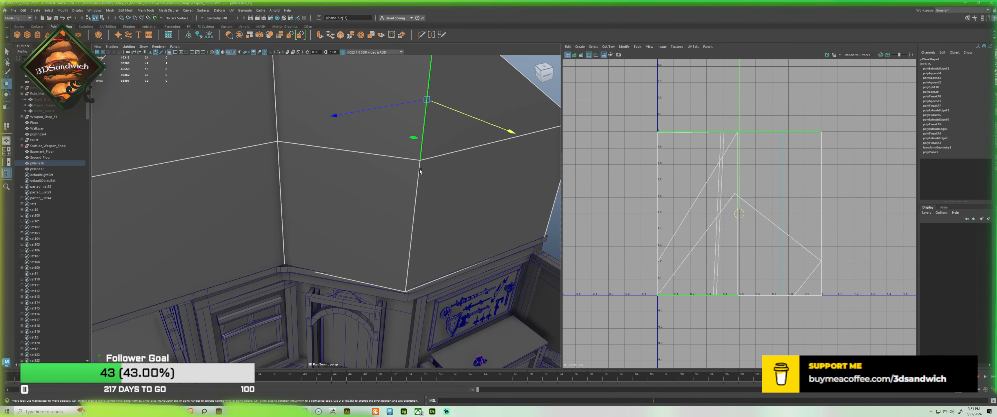
pyautogui.click(419, 171)
pyautogui.moveTo(347, 205); pyautogui.dragTo(361, 201)
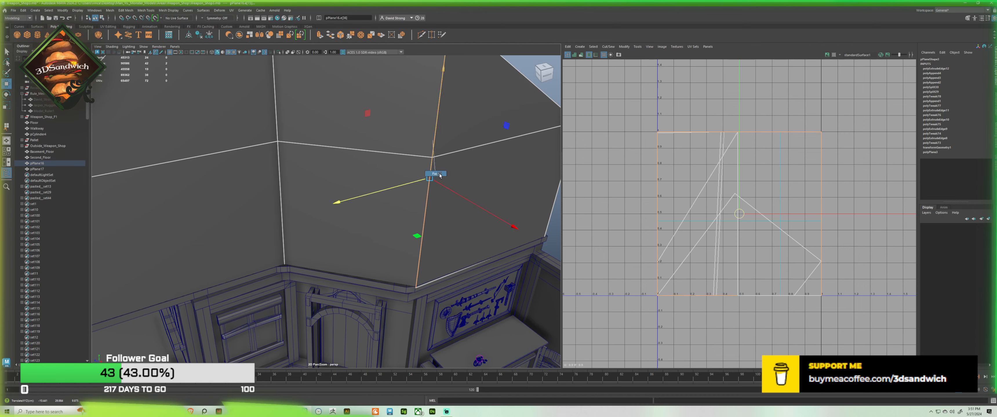
# Step: Select both faces of the end wall beyond the weapon display and move them inward along Z to the beam line
pyautogui.click(485, 170)
pyautogui.keyDown('shift'); pyautogui.click(466, 116); pyautogui.keyUp('shift')
pyautogui.press('r')
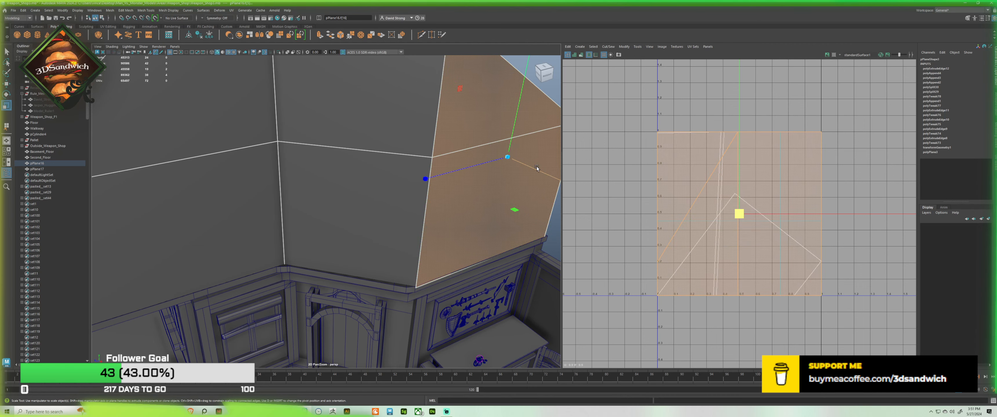
pyautogui.keyDown('alt'); pyautogui.moveTo(457, 179); pyautogui.dragTo(322, 187); pyautogui.keyUp('alt')
pyautogui.press('w')
pyautogui.click(299, 159)
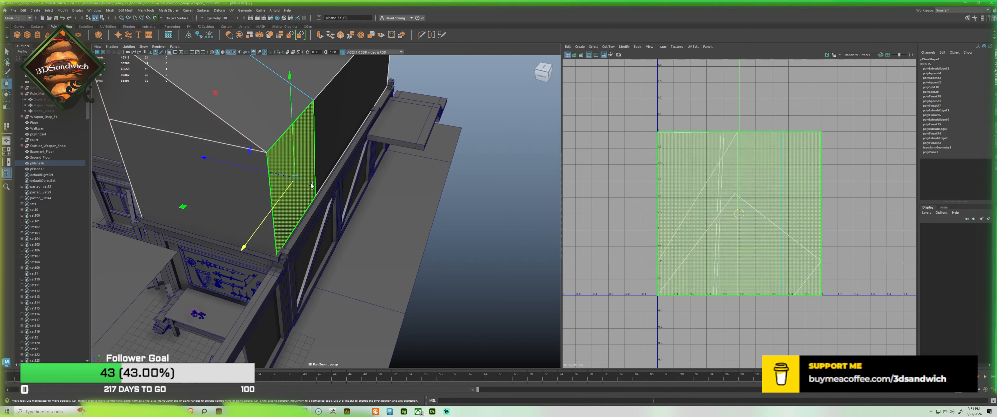
pyautogui.keyDown('shift'); pyautogui.click(338, 92); pyautogui.keyUp('shift')
pyautogui.keyDown('alt'); pyautogui.moveTo(338, 92); pyautogui.dragTo(295, 209, button='middle'); pyautogui.keyUp('alt')
pyautogui.press('r')
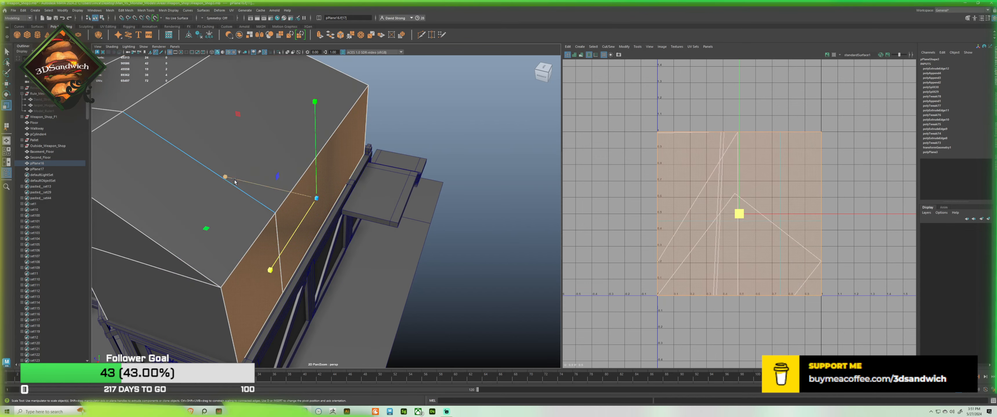
pyautogui.press('w')
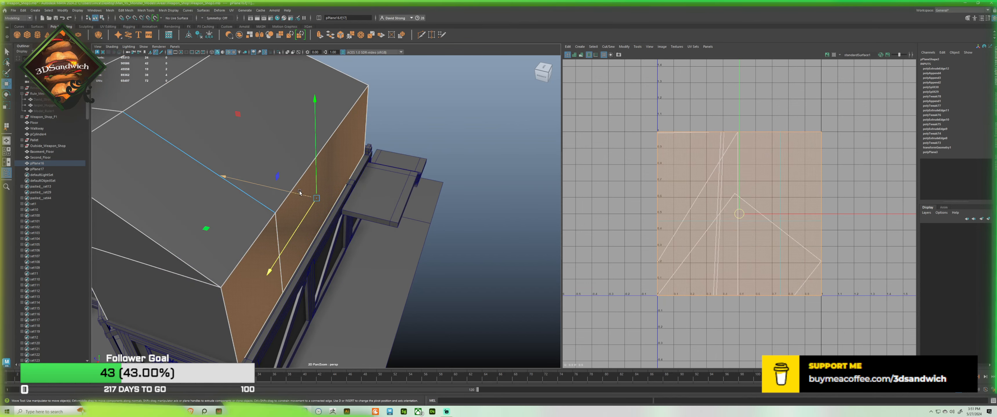
pyautogui.moveTo(302, 194); pyautogui.dragTo(271, 201)
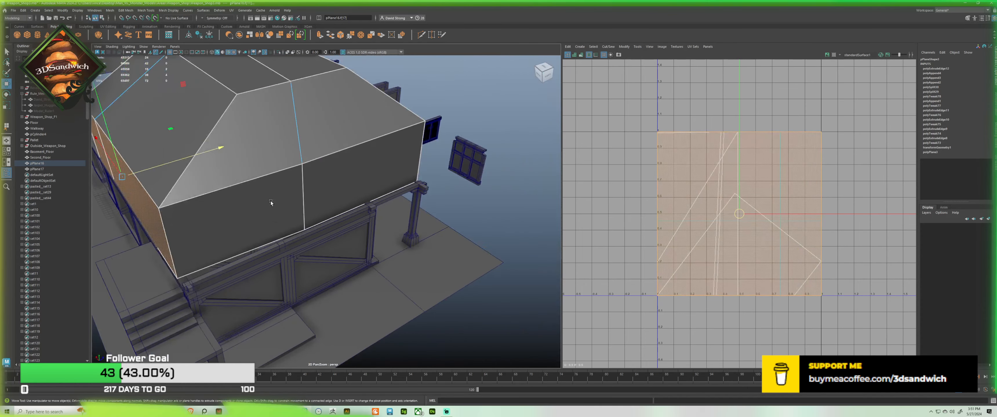
# Step: Select both wall faces above the side with the exit ramp and move them inward to the beam line
pyautogui.click(317, 199)
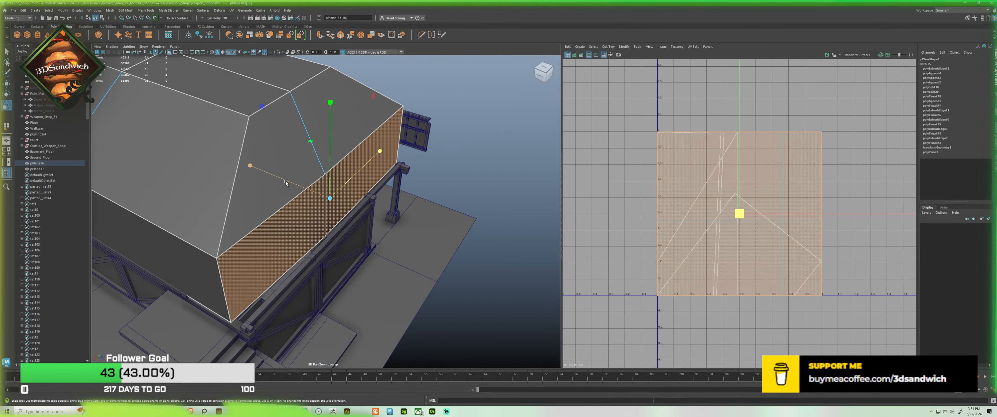
pyautogui.keyDown('alt'); pyautogui.moveTo(290, 184); pyautogui.dragTo(396, 215); pyautogui.keyUp('alt')
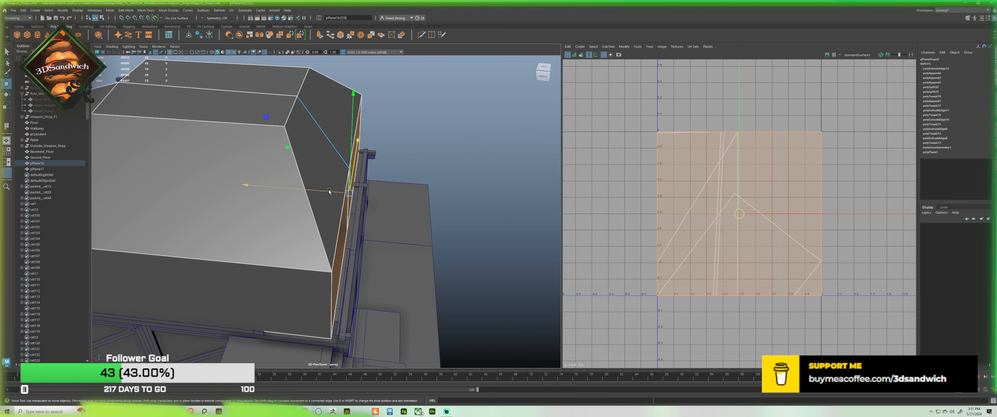
pyautogui.moveTo(329, 192); pyautogui.dragTo(284, 208)
# Step: Examine how the extruded walls meet the beams, corner posts and window frames around the building
pyautogui.scroll(-4, 353, 200)
pyautogui.scroll(4, 341, 258)
pyautogui.keyDown('alt'); pyautogui.moveTo(341, 258); pyautogui.dragTo(333, 249); pyautogui.keyUp('alt')
pyautogui.scroll(3, 333, 248)
pyautogui.keyDown('alt'); pyautogui.moveTo(358, 192); pyautogui.dragTo(387, 190); pyautogui.keyUp('alt')
pyautogui.scroll(3, 421, 181)
pyautogui.click(446, 218)
pyautogui.click(446, 217)
pyautogui.scroll(3, 359, 211)
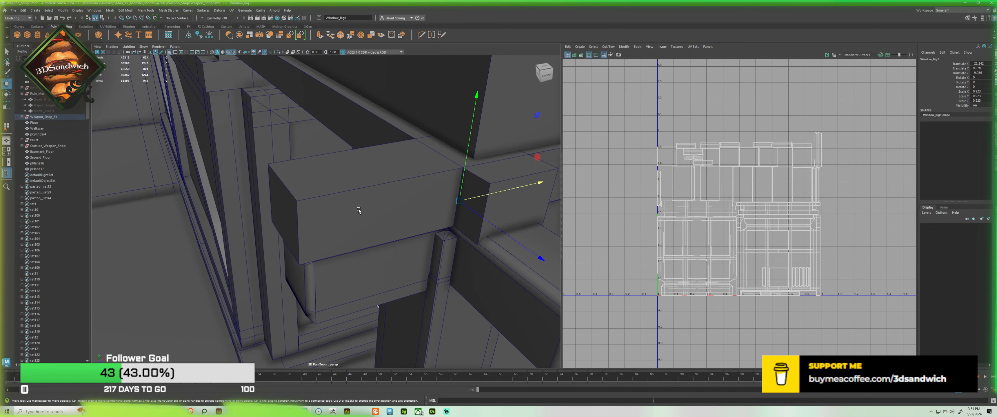
pyautogui.click(366, 189)
pyautogui.keyDown('alt'); pyautogui.moveTo(366, 188); pyautogui.dragTo(354, 145, button='middle'); pyautogui.keyUp('alt')
pyautogui.click(290, 208)
pyautogui.keyDown('alt'); pyautogui.moveTo(407, 174); pyautogui.dragTo(184, 212, button='middle'); pyautogui.keyUp('alt')
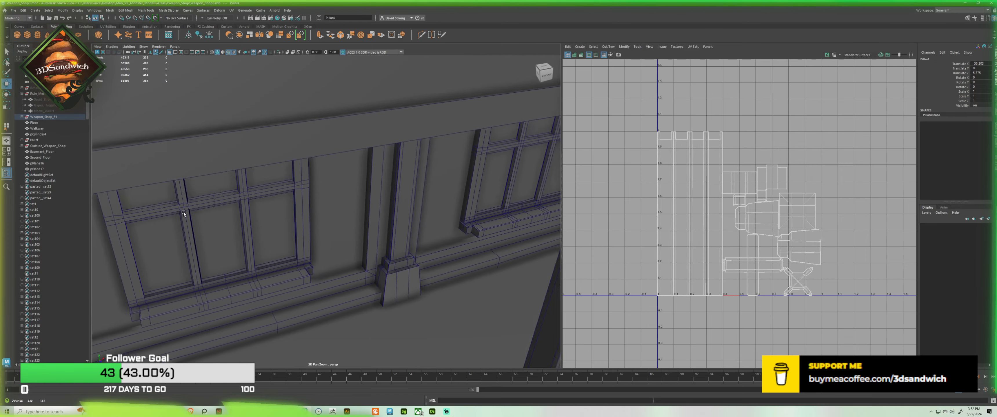
pyautogui.keyDown('alt'); pyautogui.moveTo(338, 195); pyautogui.dragTo(192, 217, button='middle'); pyautogui.keyUp('alt')
pyautogui.scroll(-7, 379, 228)
pyautogui.keyDown('alt'); pyautogui.moveTo(371, 222); pyautogui.dragTo(355, 180); pyautogui.keyUp('alt')
pyautogui.scroll(-5, 300, 204)
pyautogui.click(479, 125)
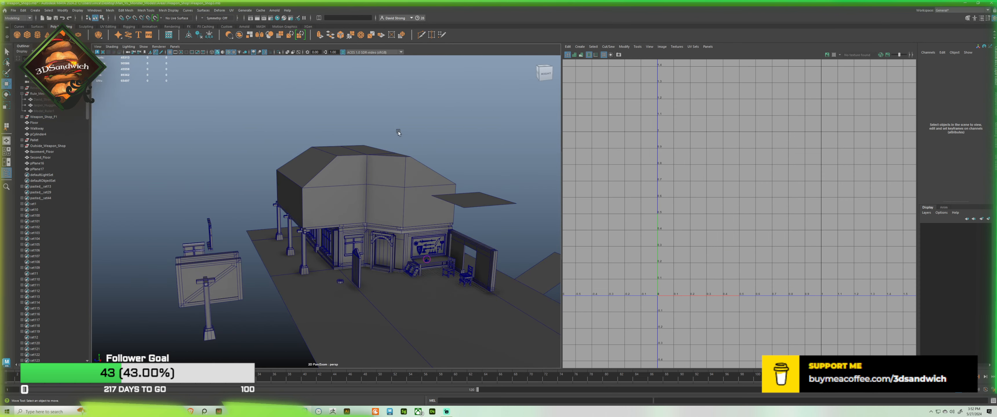
pyautogui.keyDown('alt'); pyautogui.moveTo(387, 156); pyautogui.dragTo(361, 159); pyautogui.keyUp('alt')
pyautogui.scroll(5, 389, 168)
# Step: Select the ring of extruded wall faces below the roof slopes and delete it
pyautogui.click(375, 165)
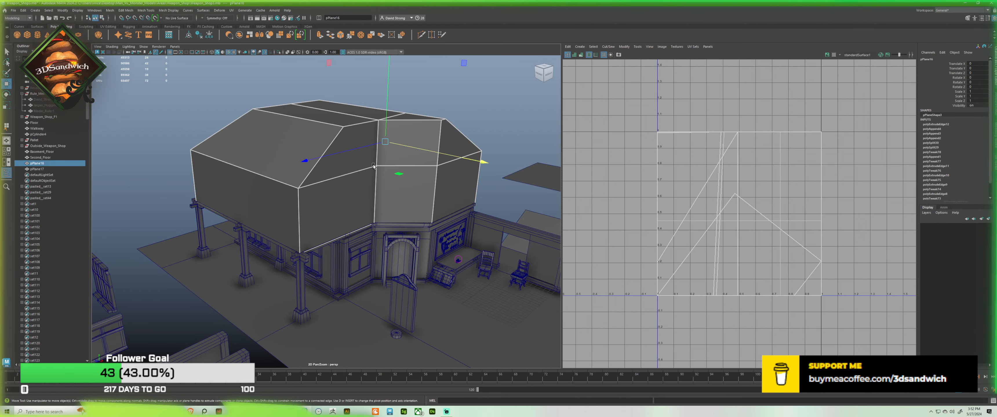
pyautogui.moveTo(367, 218); pyautogui.dragTo(367, 221, button='right')
pyautogui.click(358, 213)
pyautogui.keyDown('shift'); pyautogui.doubleClick(276, 195); pyautogui.keyUp('shift')
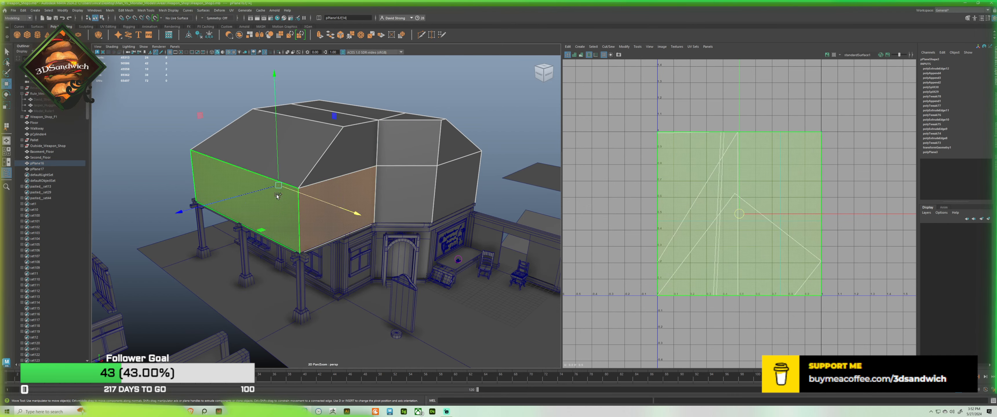
pyautogui.press('Delete')
# Step: Select the three faces on top of the roof and flatten them by scaling vertically
pyautogui.click(403, 132)
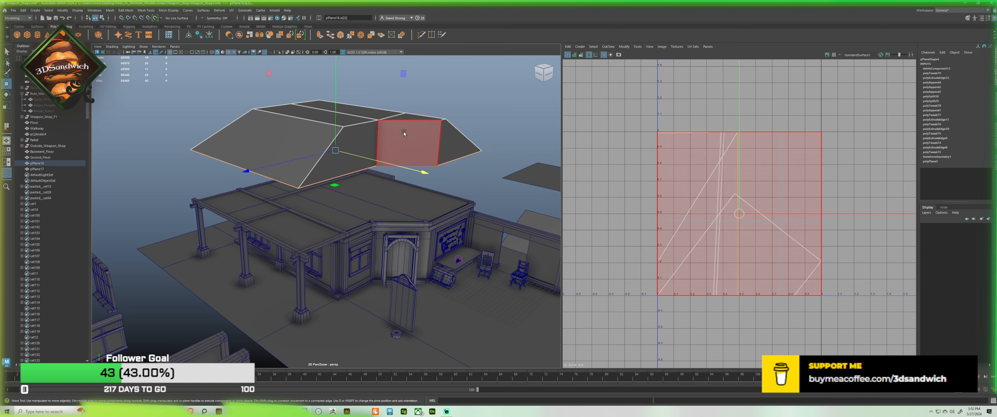
pyautogui.keyDown('alt'); pyautogui.moveTo(403, 132); pyautogui.dragTo(336, 150); pyautogui.keyUp('alt')
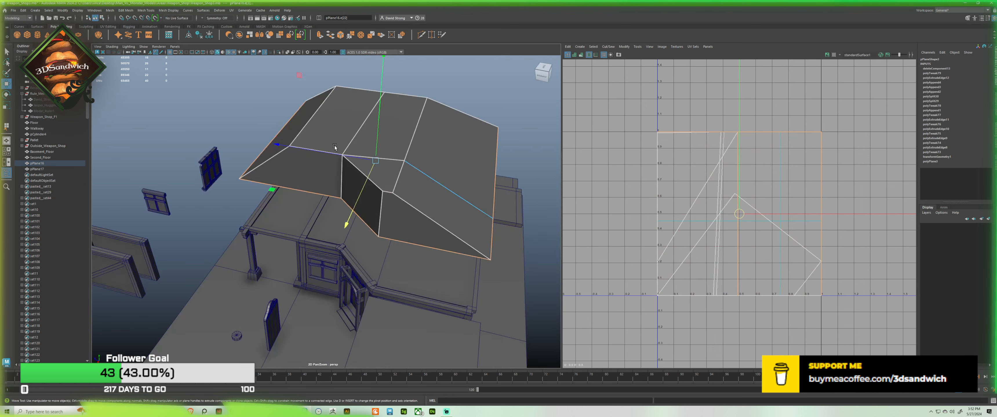
pyautogui.click(387, 161)
pyautogui.moveTo(387, 167); pyautogui.dragTo(387, 187, button='right')
pyautogui.click(381, 179)
pyautogui.keyDown('shift'); pyautogui.click(386, 138); pyautogui.keyUp('shift')
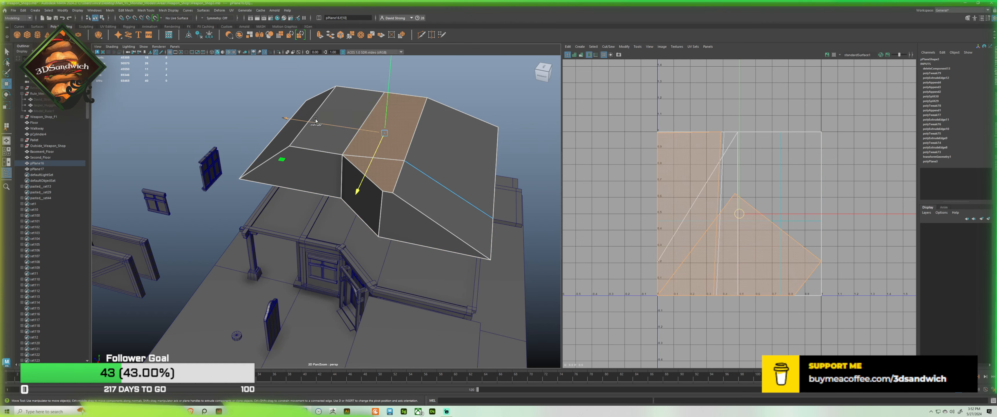
pyautogui.keyDown('shift'); pyautogui.click(352, 104); pyautogui.keyUp('shift')
pyautogui.press('r')
pyautogui.moveTo(362, 87); pyautogui.dragTo(348, 176)
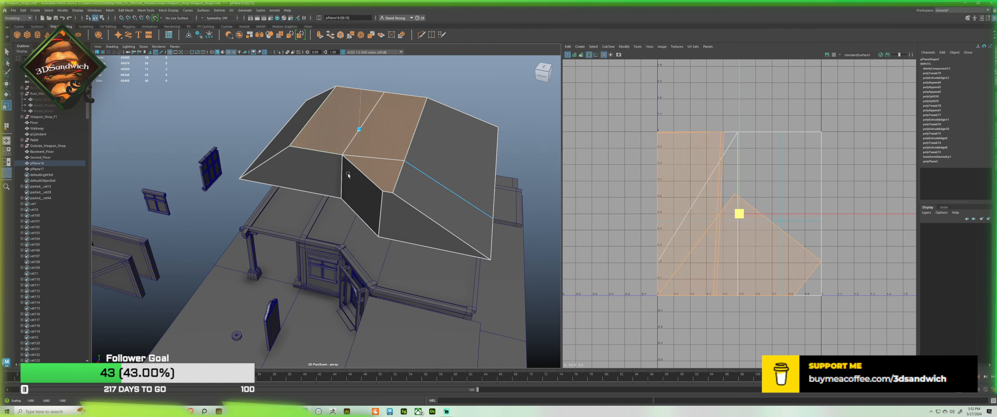
# Step: Save the scene with the flattened roof, clear the face selection and save again
pyautogui.hotkey('ctrl', 's')
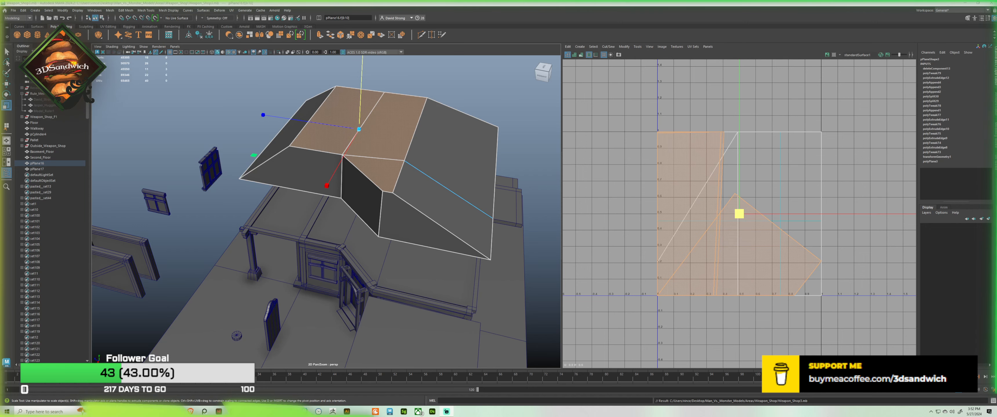
pyautogui.keyDown('alt'); pyautogui.moveTo(330, 218); pyautogui.dragTo(415, 212); pyautogui.keyUp('alt')
pyautogui.keyDown('alt'); pyautogui.moveTo(401, 228); pyautogui.dragTo(349, 198, button='middle'); pyautogui.keyUp('alt')
pyautogui.click(434, 96)
pyautogui.keyDown('alt'); pyautogui.moveTo(434, 95); pyautogui.dragTo(393, 220); pyautogui.keyUp('alt')
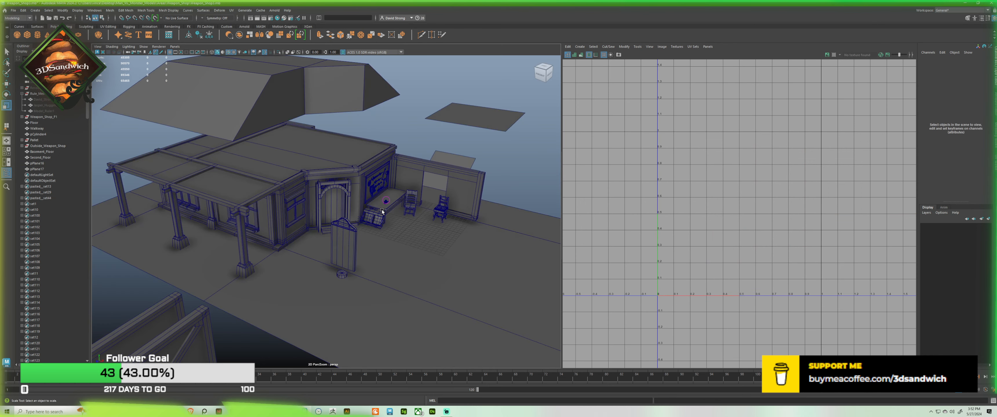
pyautogui.press('q')
pyautogui.hotkey('ctrl', 's')
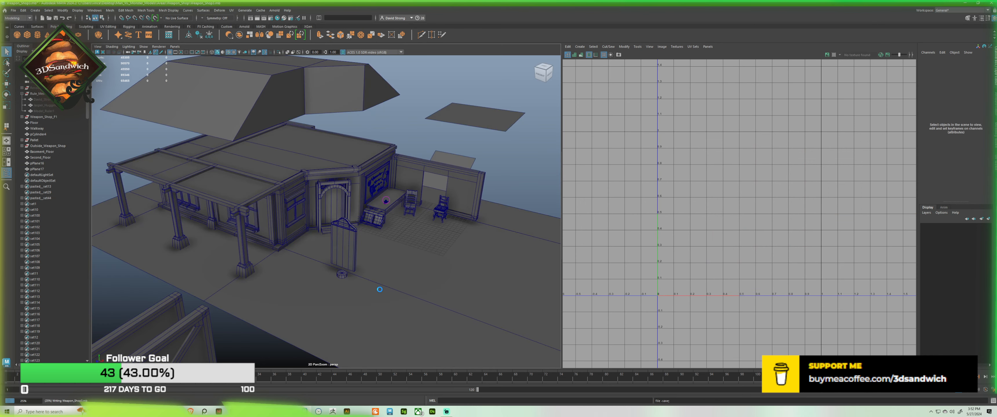
pyautogui.press('r')
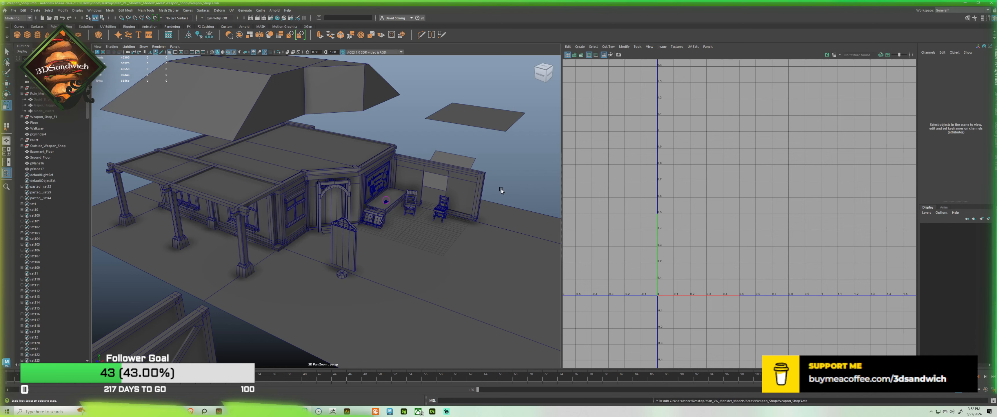
# Step: Unhide the two character size references in the outliner
pyautogui.scroll(6, 330, 242)
pyautogui.keyDown('alt'); pyautogui.moveTo(330, 240); pyautogui.dragTo(298, 178, button='middle'); pyautogui.keyUp('alt')
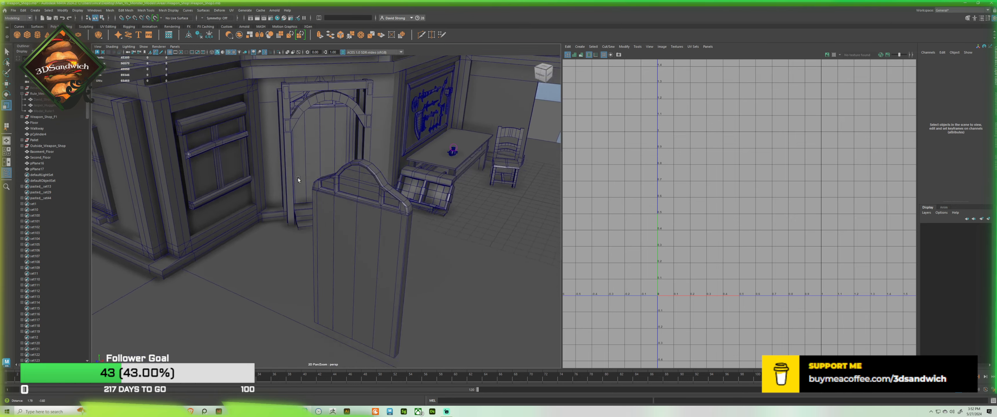
pyautogui.keyDown('alt'); pyautogui.moveTo(298, 177); pyautogui.dragTo(295, 263); pyautogui.keyUp('alt')
pyautogui.scroll(7, 290, 253)
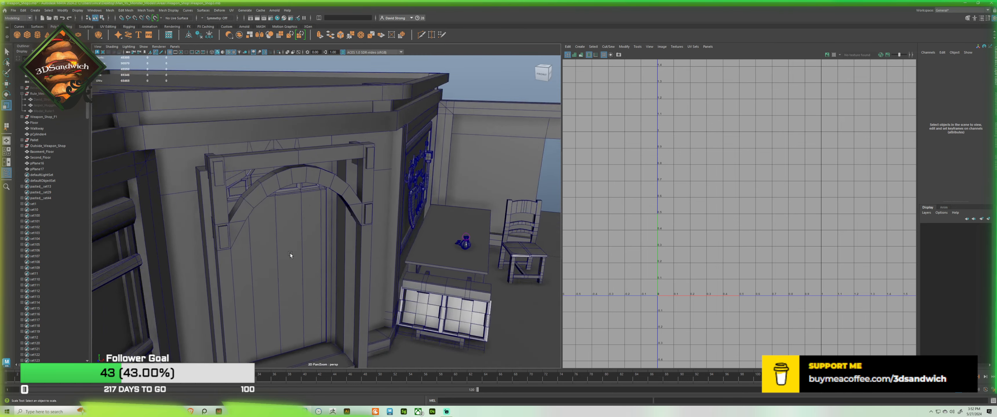
pyautogui.keyDown('alt'); pyautogui.moveTo(290, 253); pyautogui.dragTo(299, 181, button='middle'); pyautogui.keyUp('alt')
pyautogui.click(67, 100)
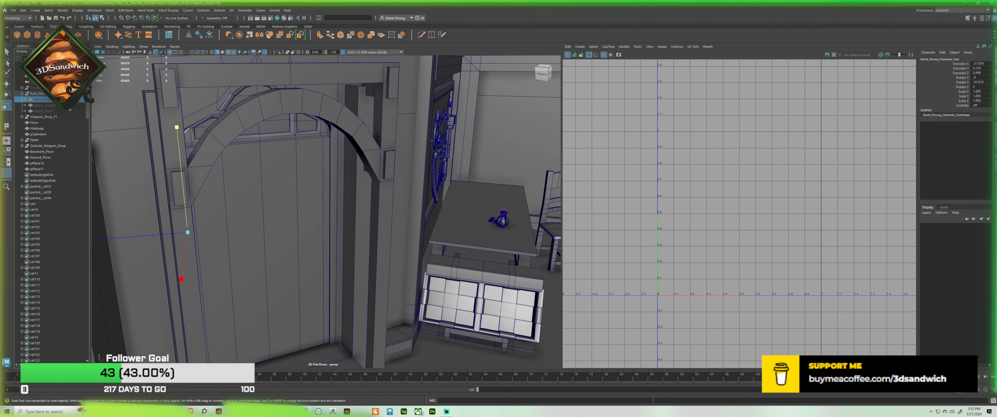
pyautogui.keyDown('shift'); pyautogui.click(67, 106); pyautogui.keyUp('shift')
pyautogui.press('h')
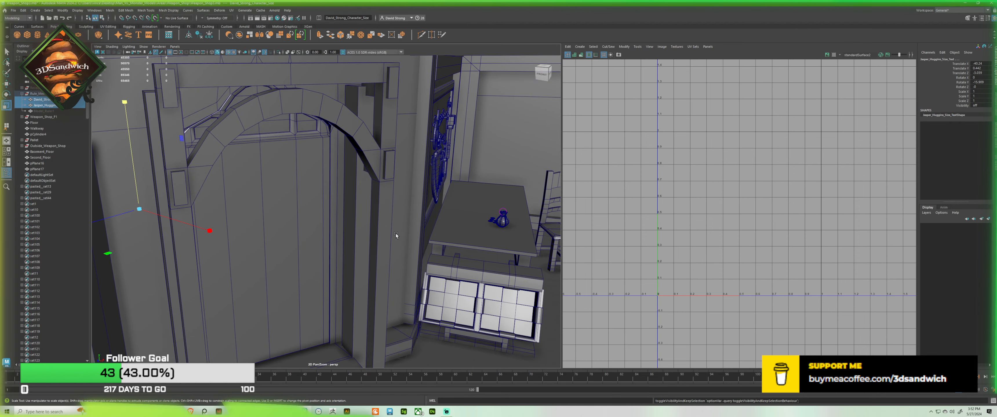
# Step: Rename the sloped roof mesh above the shop to Roof
pyautogui.scroll(-6, 387, 232)
pyautogui.keyDown('alt'); pyautogui.moveTo(386, 232); pyautogui.dragTo(457, 248); pyautogui.keyUp('alt')
pyautogui.keyDown('alt'); pyautogui.moveTo(476, 233); pyautogui.dragTo(678, 295, button='middle'); pyautogui.keyUp('alt')
pyautogui.scroll(-3, 351, 155)
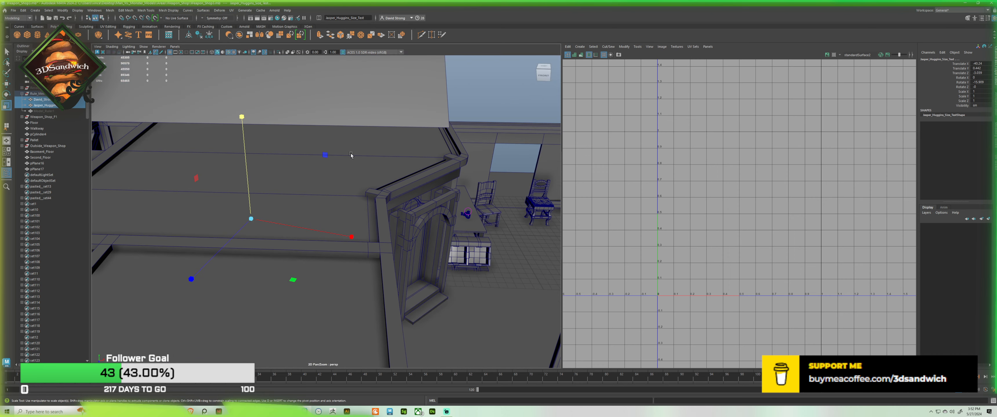
pyautogui.click(351, 161)
pyautogui.keyDown('shift'); pyautogui.click(238, 81); pyautogui.keyUp('shift')
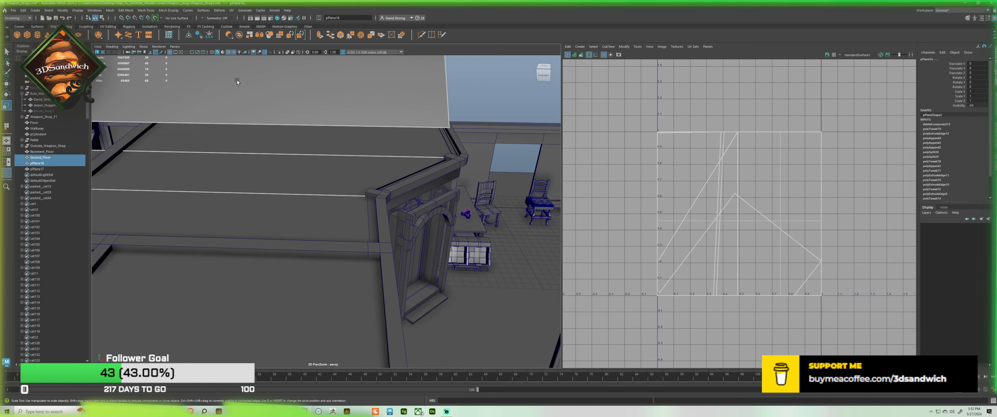
pyautogui.doubleClick(45, 164)
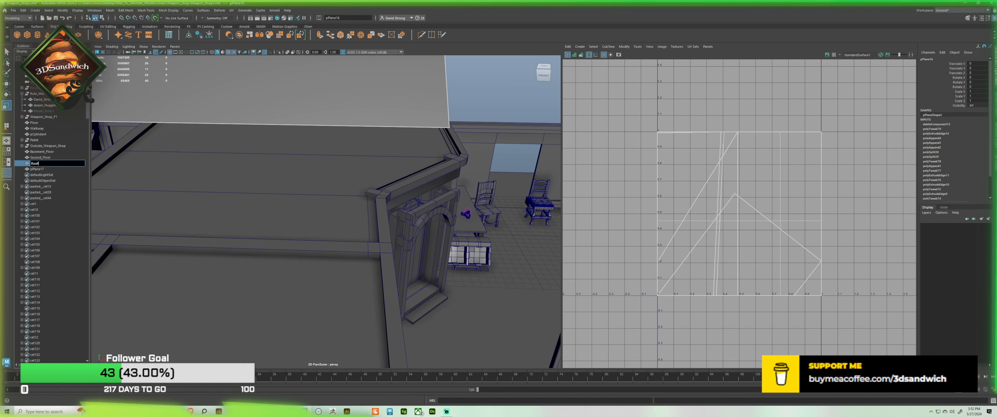
pyautogui.press('Return')
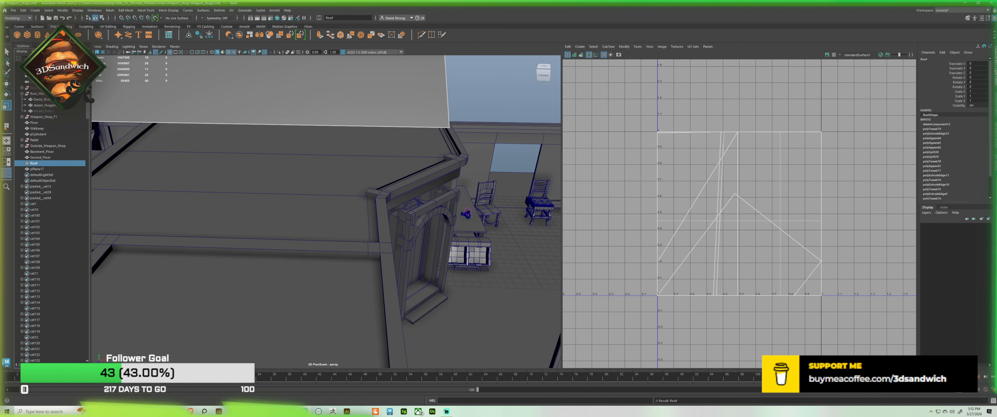
# Step: Rename the separate flat plane floating beside the roof to Roof_Height_Mes
pyautogui.click(49, 169)
pyautogui.keyDown('alt'); pyautogui.moveTo(448, 232); pyautogui.dragTo(345, 211, button='right'); pyautogui.keyUp('alt')
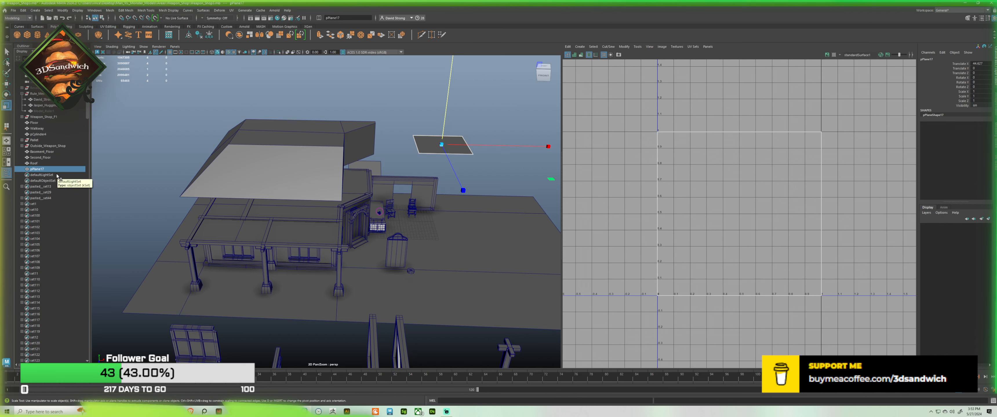
pyautogui.click(241, 166)
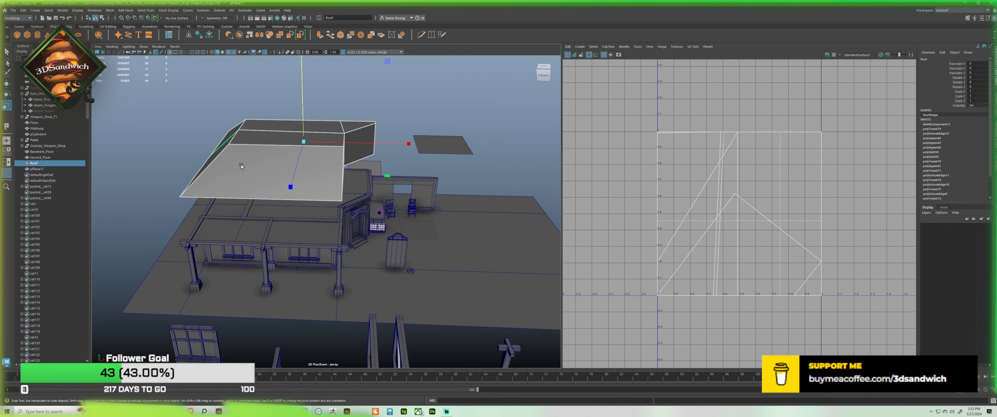
pyautogui.click(455, 136)
pyautogui.press('w')
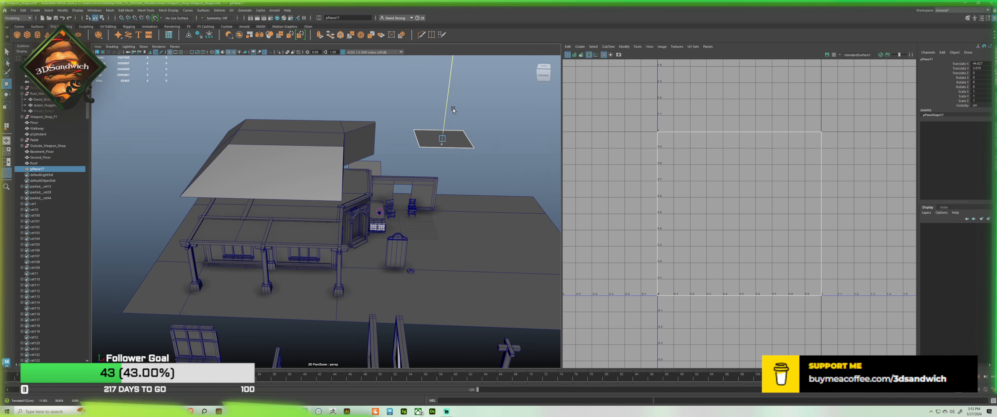
pyautogui.click(454, 108)
pyautogui.click(255, 175)
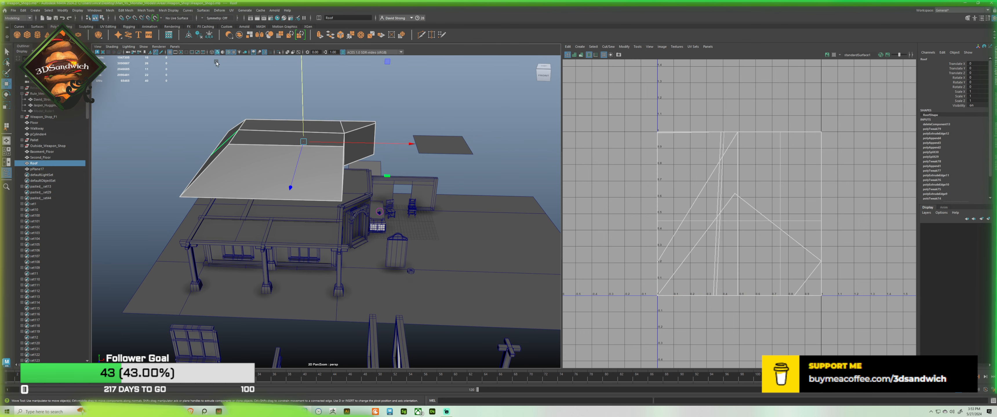
pyautogui.click(431, 121)
pyautogui.click(440, 137)
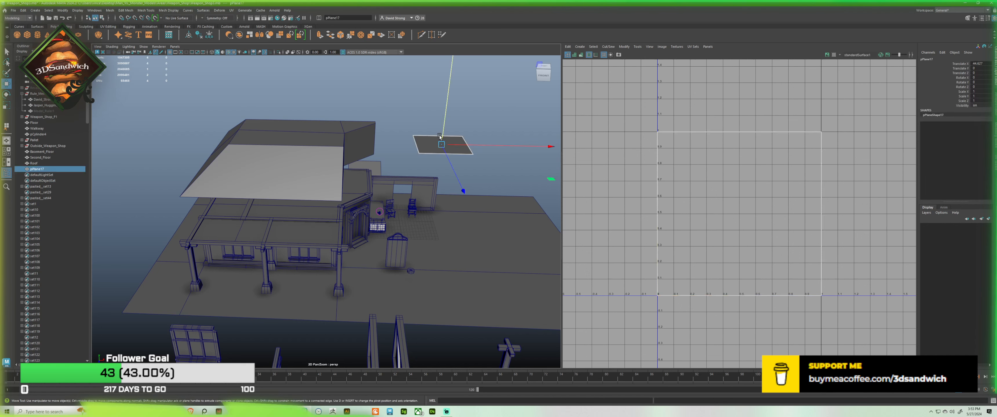
pyautogui.doubleClick(46, 170)
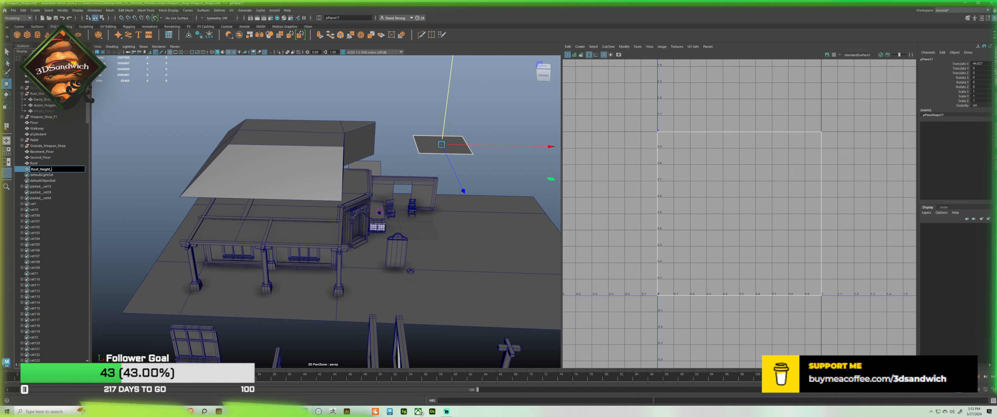
pyautogui.write('Roof_Height_Mes')
pyautogui.press('Return')
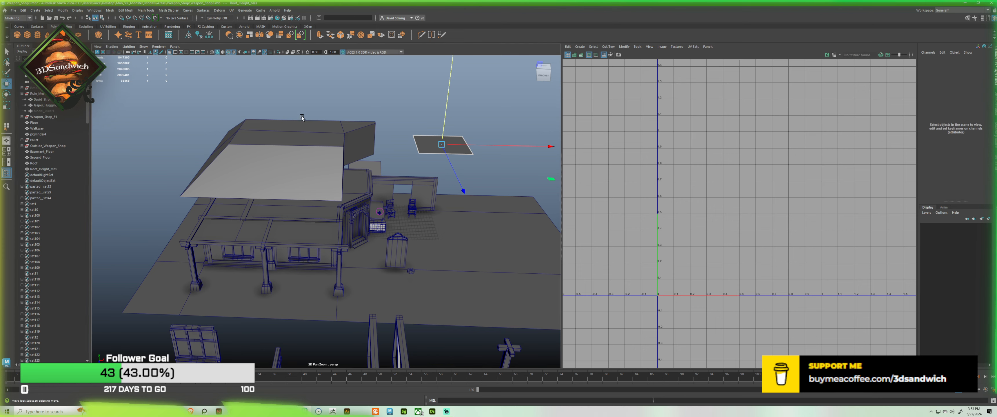
# Step: Hide the roof and the second floor plane to open up the shop interior
pyautogui.click(284, 149)
pyautogui.press('h')
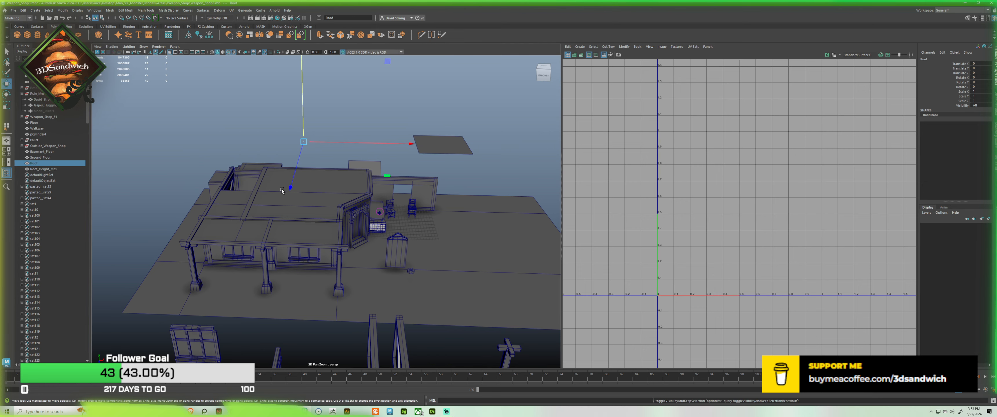
pyautogui.click(282, 189)
pyautogui.press('h')
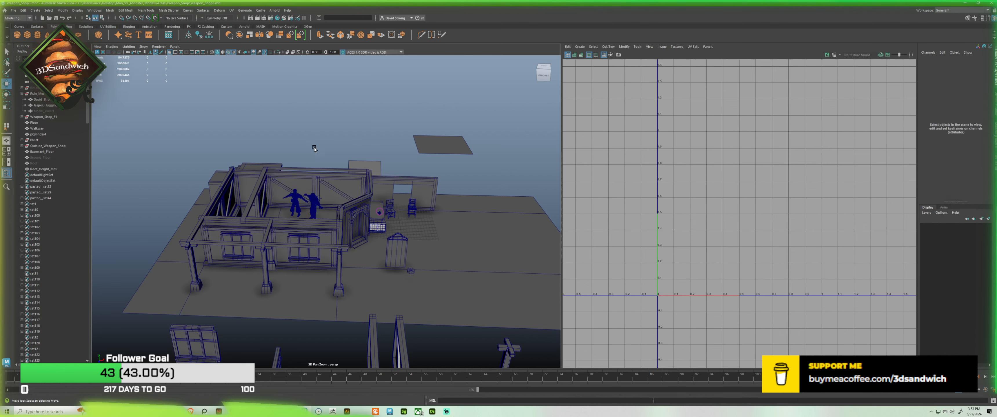
# Step: Examine the shop interior without wireframe overlay, comparing the size reference characters with the door, windows and walls, and restore the overlay
pyautogui.keyDown('alt'); pyautogui.moveTo(277, 199); pyautogui.dragTo(246, 68); pyautogui.keyUp('alt')
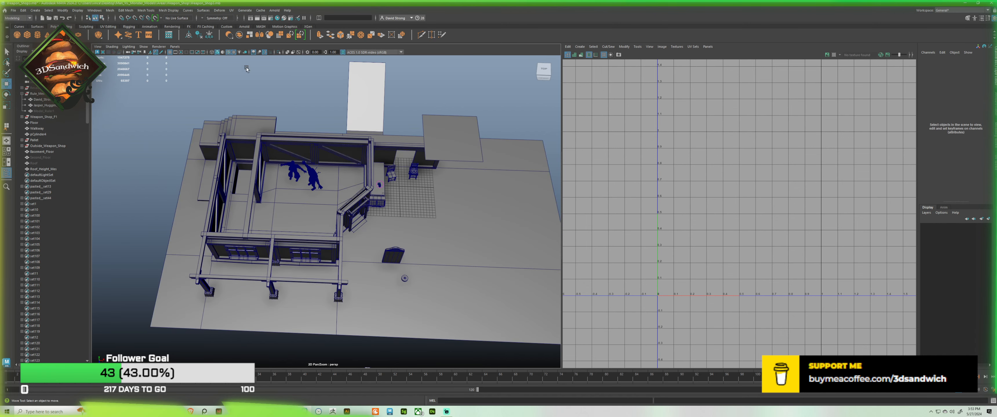
pyautogui.click(227, 53)
pyautogui.moveTo(284, 143)
pyautogui.keyDown('alt'); pyautogui.mouseDown(button='middle')
pyautogui.moveTo(390, 160)
pyautogui.moveTo(309, 225)
pyautogui.mouseUp(button='middle'); pyautogui.keyUp('alt')
pyautogui.scroll(5, 390, 159)
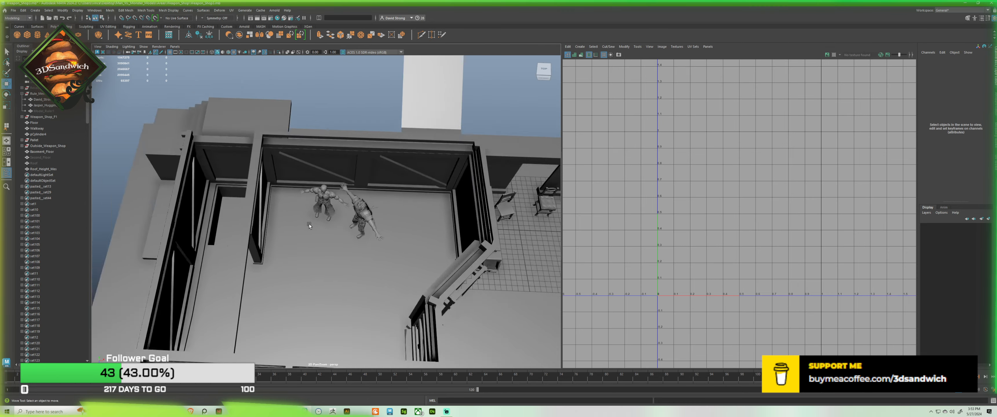
pyautogui.scroll(5, 310, 224)
pyautogui.keyDown('alt'); pyautogui.moveTo(313, 219); pyautogui.dragTo(358, 182); pyautogui.keyUp('alt')
pyautogui.click(334, 182)
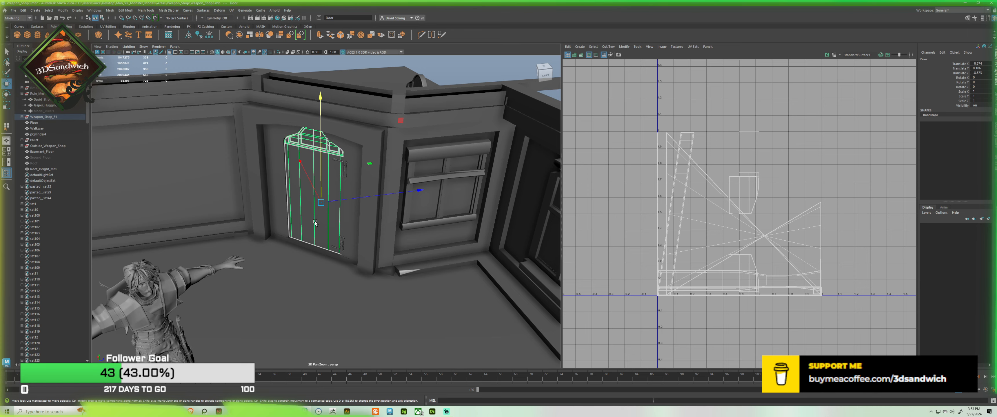
pyautogui.keyDown('alt'); pyautogui.moveTo(401, 267); pyautogui.dragTo(310, 276); pyautogui.keyUp('alt')
pyautogui.keyDown('alt'); pyautogui.moveTo(418, 194); pyautogui.dragTo(486, 117, button='middle'); pyautogui.keyUp('alt')
pyautogui.scroll(-10, 409, 154)
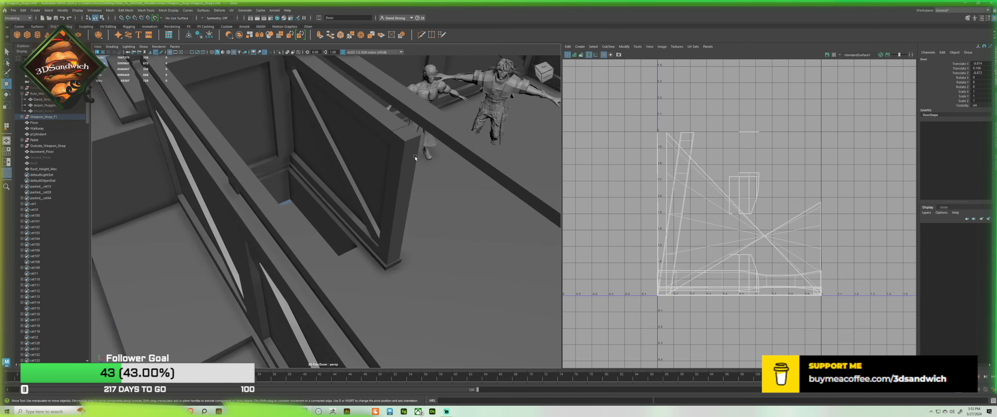
pyautogui.keyDown('alt'); pyautogui.moveTo(409, 154); pyautogui.dragTo(332, 221); pyautogui.keyUp('alt')
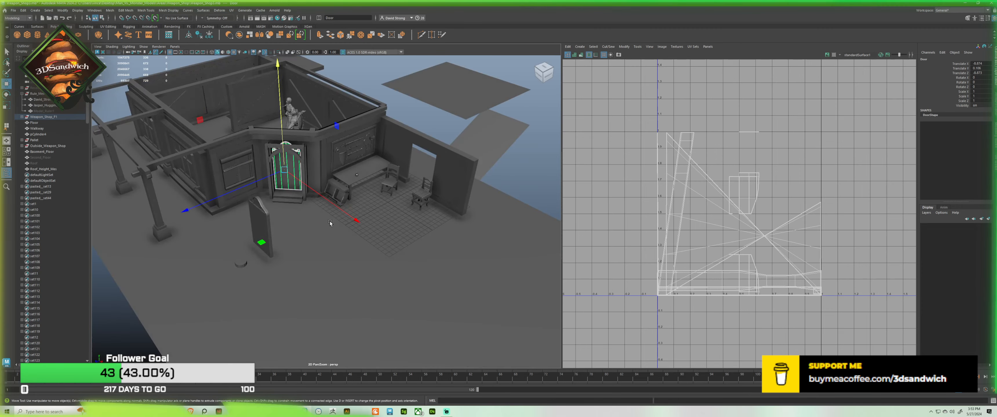
pyautogui.click(272, 255)
pyautogui.click(229, 52)
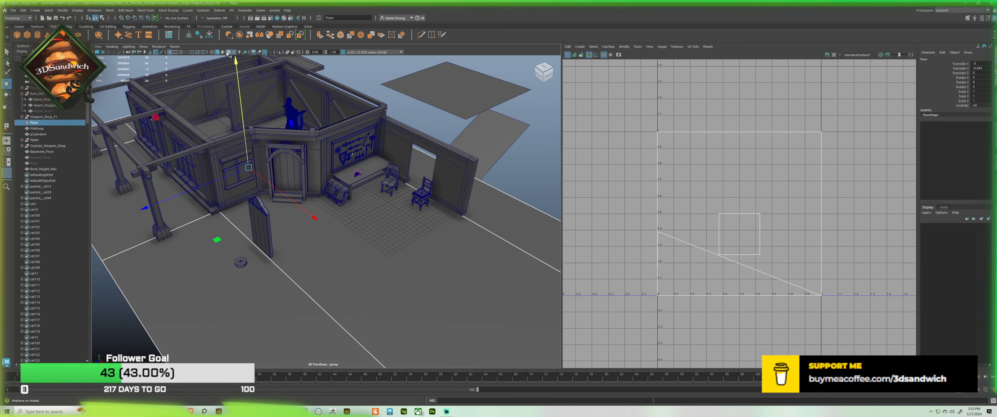
# Step: Select the small cylinder on the ground in front of the spare door and save the scene
pyautogui.keyDown('alt'); pyautogui.moveTo(237, 79); pyautogui.dragTo(282, 110); pyautogui.keyUp('alt')
pyautogui.keyDown('alt'); pyautogui.moveTo(282, 111); pyautogui.dragTo(255, 96, button='middle'); pyautogui.keyUp('alt')
pyautogui.keyDown('alt'); pyautogui.moveTo(346, 285); pyautogui.dragTo(328, 247, button='middle'); pyautogui.keyUp('alt')
pyautogui.scroll(8, 311, 152)
pyautogui.keyDown('alt'); pyautogui.moveTo(310, 186); pyautogui.dragTo(335, 234); pyautogui.keyUp('alt')
pyautogui.click(380, 281)
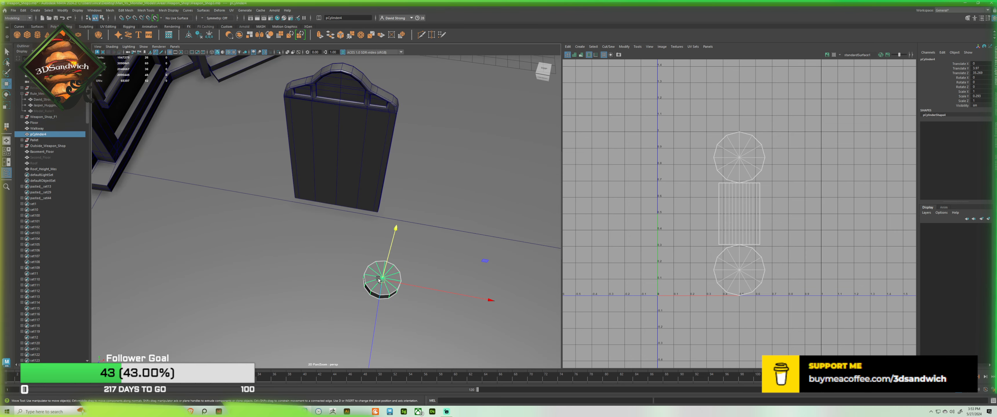
pyautogui.hotkey('ctrl', 's')
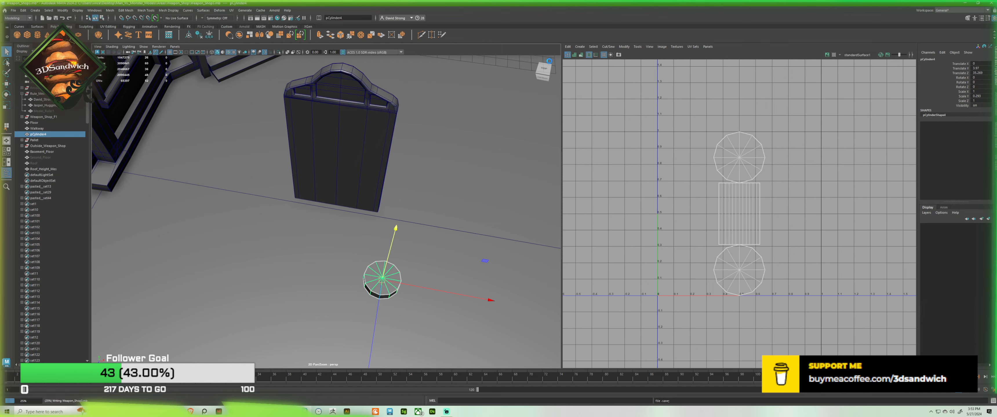
pyautogui.press('w')
# Step: Move the spare door outside the shop out of the weapon shop group in the outliner
pyautogui.click(321, 177)
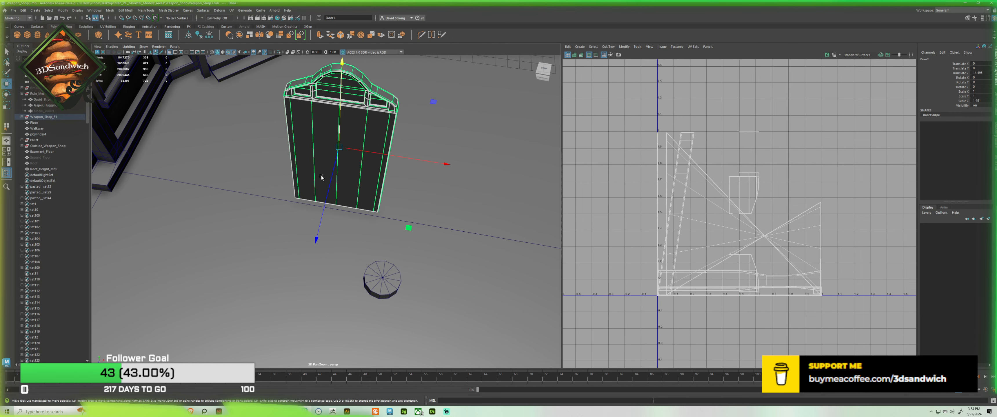
pyautogui.keyDown('alt'); pyautogui.moveTo(265, 190); pyautogui.dragTo(100, 124); pyautogui.keyUp('alt')
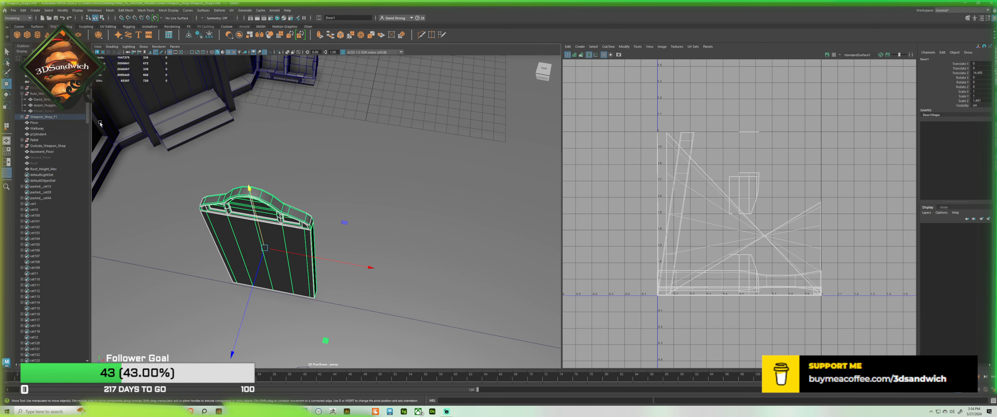
pyautogui.click(22, 117)
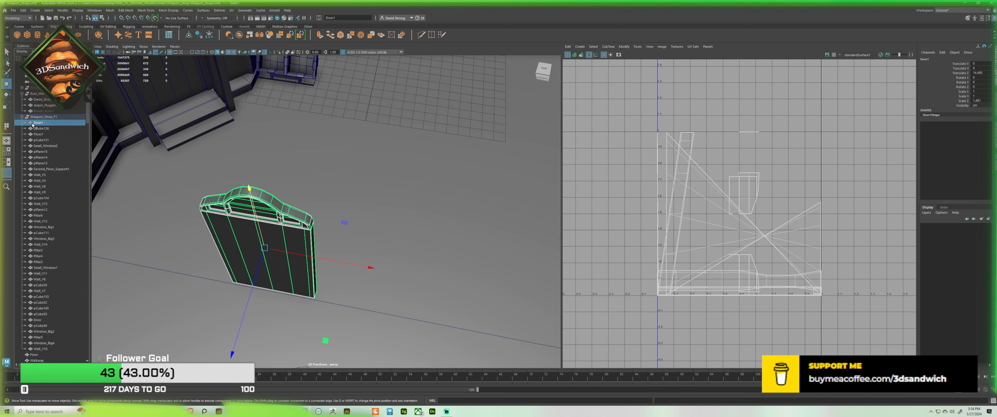
pyautogui.moveTo(32, 123)
pyautogui.mouseDown()
pyautogui.moveTo(34, 88)
pyautogui.moveTo(36, 124)
pyautogui.mouseUp()
pyautogui.moveTo(38, 86); pyautogui.dragTo(37, 86, button='middle')
pyautogui.click(22, 122)
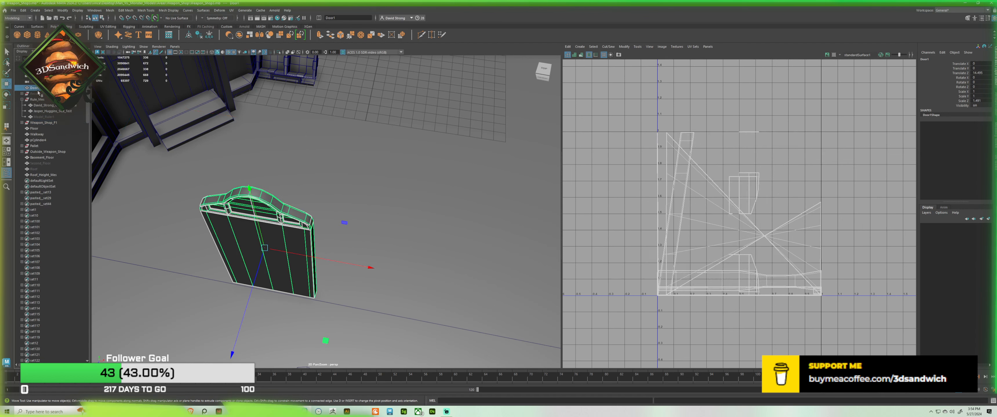
# Step: Reorder the outliner so Door1 follows the roof and Roof_Height_Mes sits directly below Basement_Floor
pyautogui.moveTo(26, 117); pyautogui.dragTo(42, 171, button='middle')
pyautogui.click(36, 157)
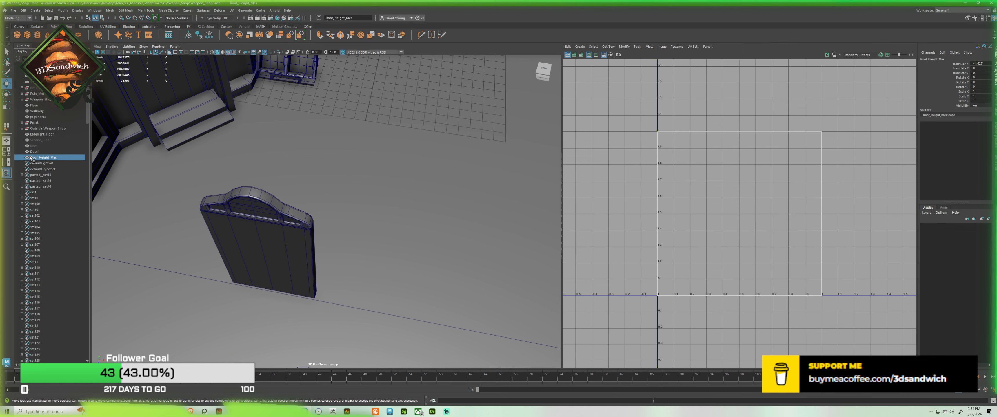
pyautogui.moveTo(33, 147); pyautogui.dragTo(43, 138, button='middle')
# Step: Move the small cylinder in the outliner out of the weapon shop group to directly above Door1
pyautogui.click(46, 117)
pyautogui.press('f')
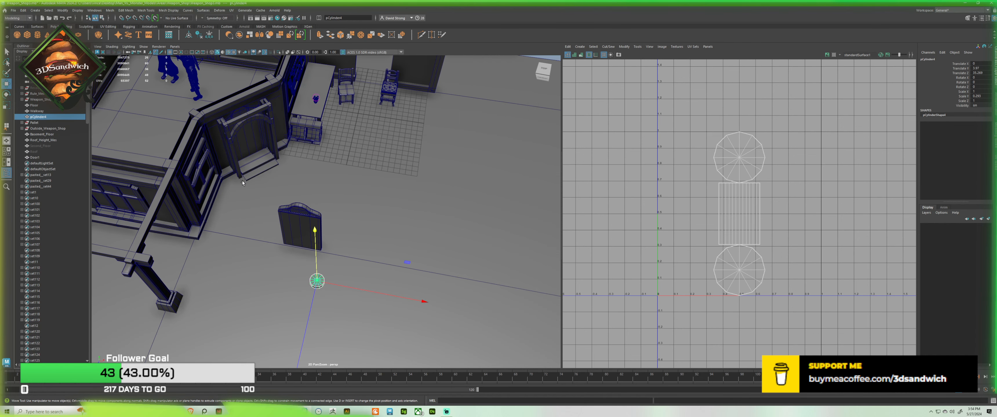
pyautogui.moveTo(49, 157); pyautogui.dragTo(48, 158, button='middle')
pyautogui.click(49, 157)
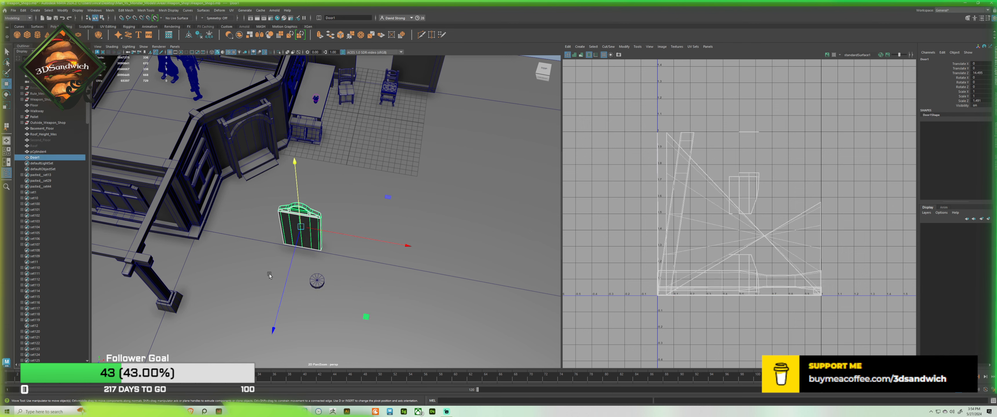
# Step: Duplicate the spare door and place the copy farther back, in line with the original near the chairs
pyautogui.moveTo(285, 280); pyautogui.dragTo(348, 218)
pyautogui.hotkey('ctrl', 'z')
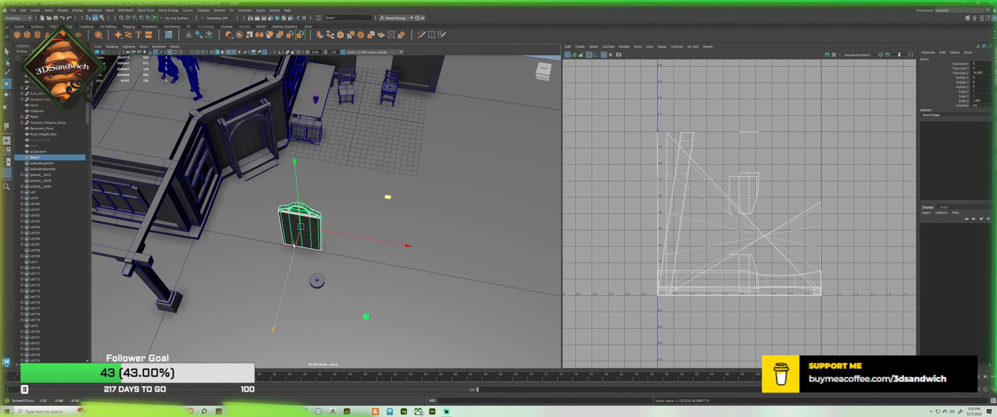
pyautogui.keyDown('shift'); pyautogui.moveTo(290, 257); pyautogui.dragTo(367, 182); pyautogui.keyUp('shift')
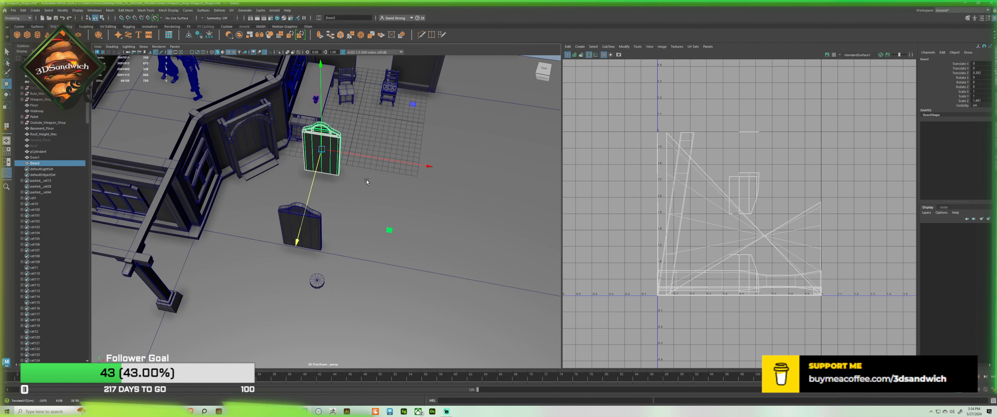
# Step: View the small ground cylinder from directly above and save the scene
pyautogui.click(336, 237)
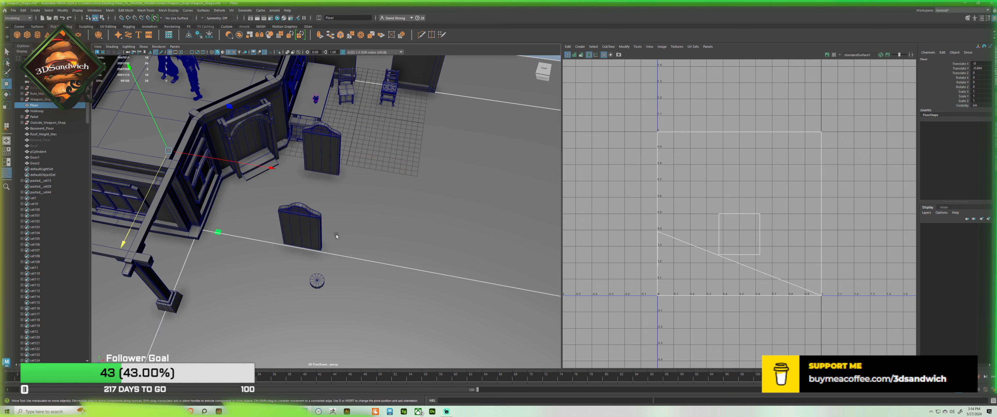
pyautogui.click(312, 285)
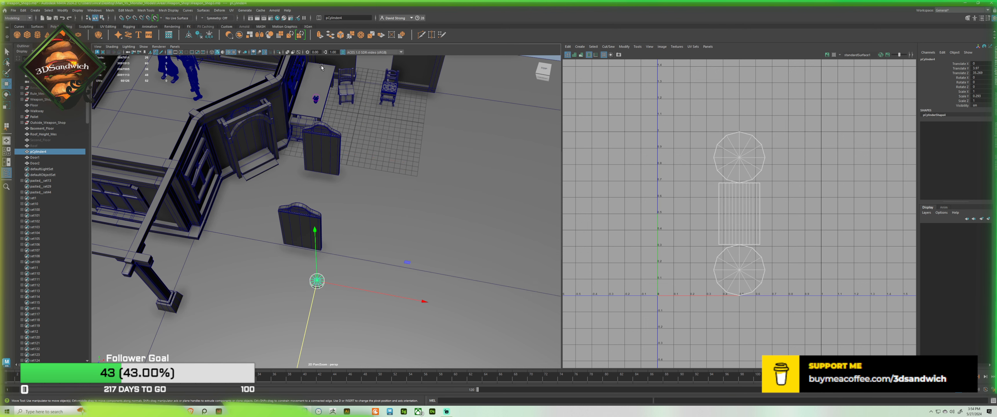
pyautogui.click(543, 70)
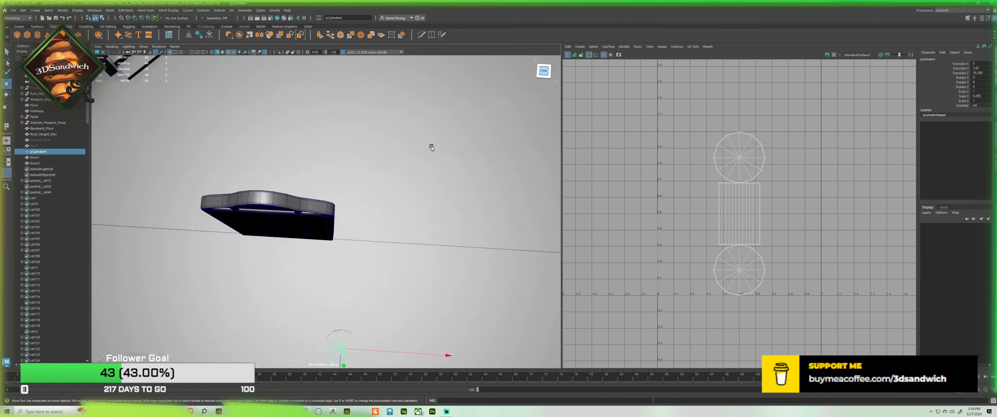
pyautogui.hotkey('ctrl', 's')
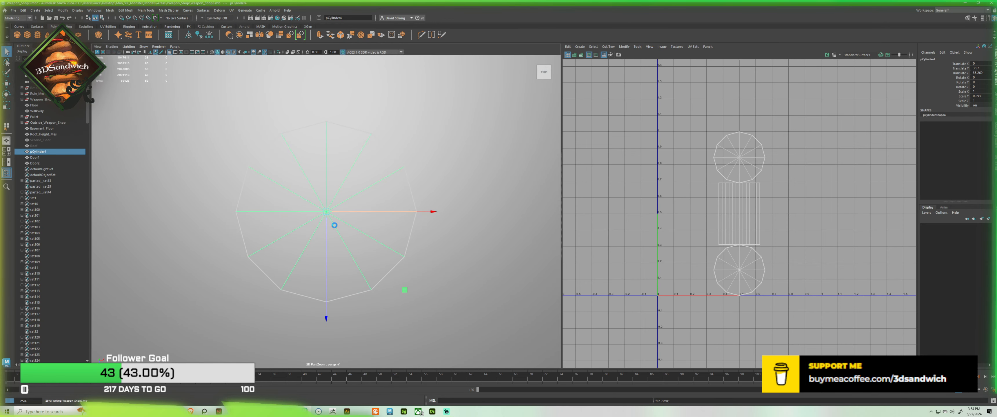
# Step: Examine the small cylinder against the surrounding floor from above, comparing how the floor's shading changes with angle and distance
pyautogui.keyDown('alt'); pyautogui.moveTo(330, 251); pyautogui.dragTo(304, 200); pyautogui.keyUp('alt')
pyautogui.keyDown('alt'); pyautogui.moveTo(305, 200); pyautogui.dragTo(419, 201, button='right'); pyautogui.keyUp('alt')
pyautogui.click(419, 198)
pyautogui.keyDown('alt'); pyautogui.moveTo(357, 221); pyautogui.dragTo(375, 243); pyautogui.keyUp('alt')
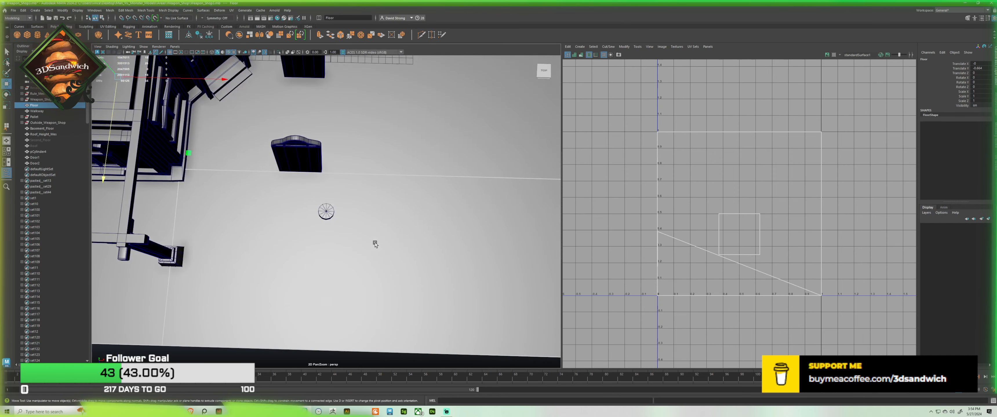
pyautogui.click(240, 53)
pyautogui.click(240, 53)
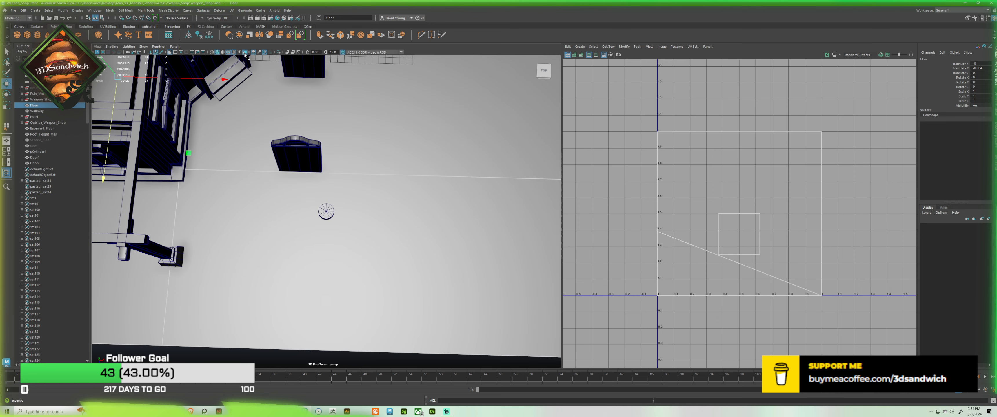
pyautogui.scroll(6, 331, 229)
pyautogui.keyDown('alt'); pyautogui.moveTo(330, 226); pyautogui.dragTo(338, 234); pyautogui.keyUp('alt')
pyautogui.click(543, 76)
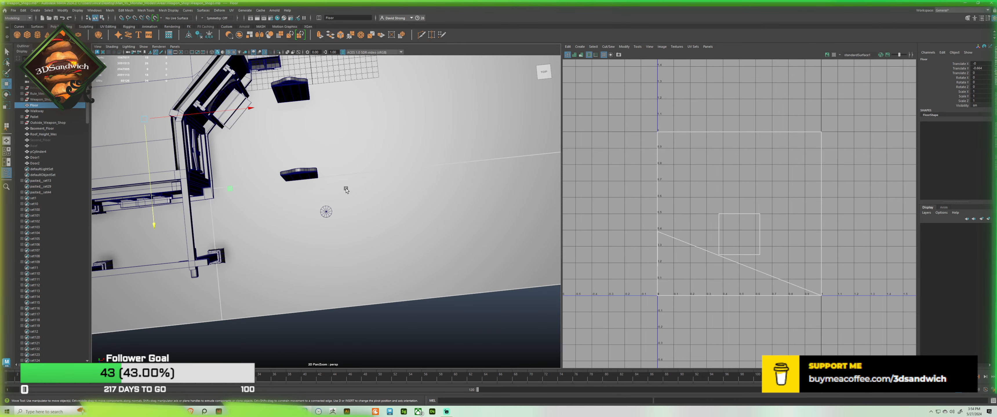
# Step: Open the floor's material attributes and set the base weight to 1, keeping metalness at 0
pyautogui.click(366, 134)
pyautogui.click(368, 133)
pyautogui.moveTo(368, 134); pyautogui.dragTo(373, 275, button='right')
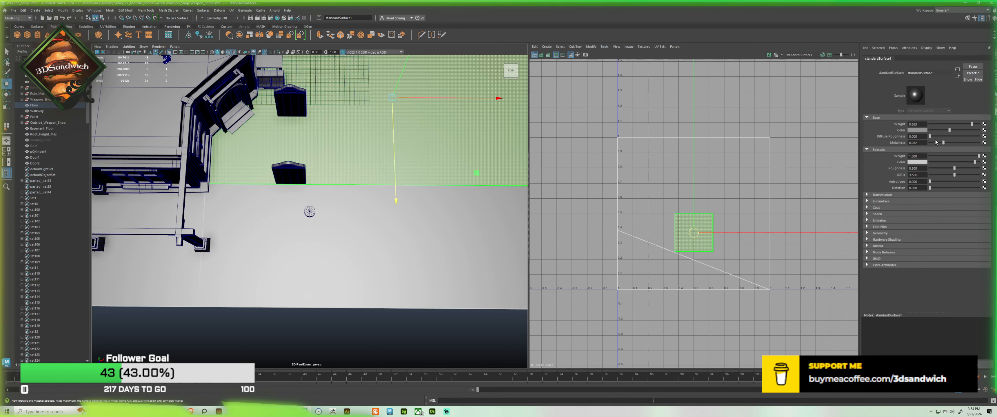
pyautogui.scroll(5, 224, 189)
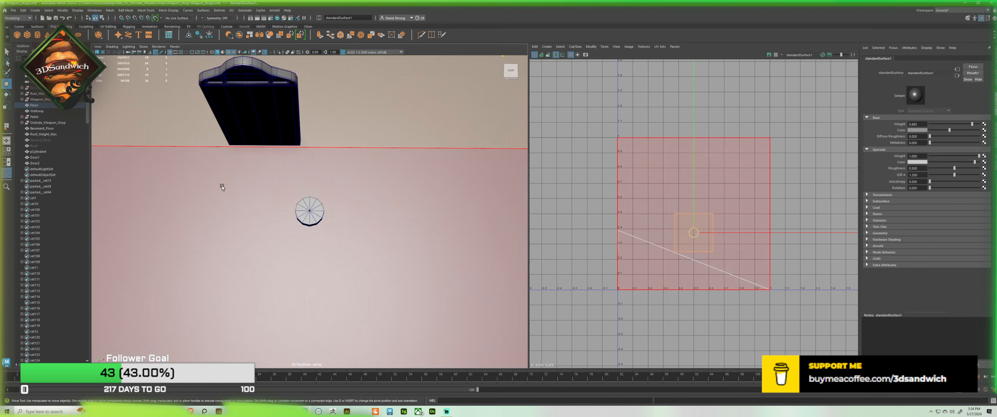
pyautogui.scroll(-9, 305, 201)
pyautogui.keyDown('alt'); pyautogui.moveTo(335, 238); pyautogui.dragTo(249, 118); pyautogui.keyUp('alt')
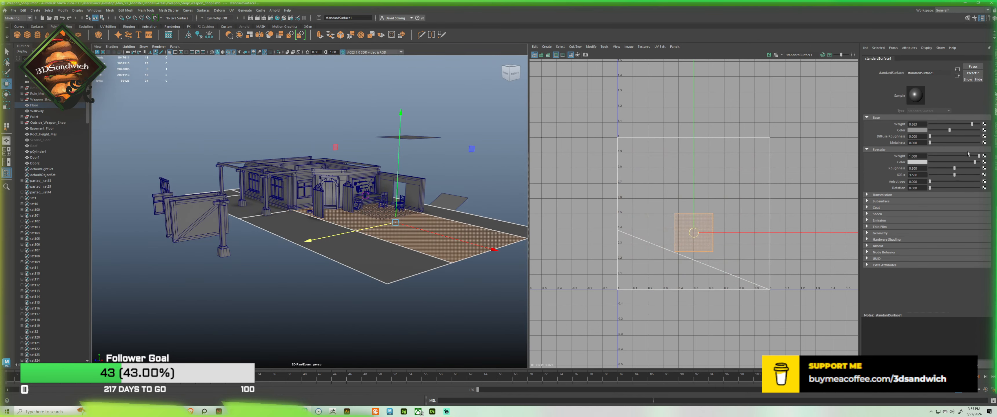
pyautogui.moveTo(930, 143)
pyautogui.mouseDown()
pyautogui.moveTo(986, 145)
pyautogui.moveTo(923, 146)
pyautogui.mouseUp()
pyautogui.keyDown('alt'); pyautogui.moveTo(381, 209); pyautogui.dragTo(387, 279); pyautogui.keyUp('alt')
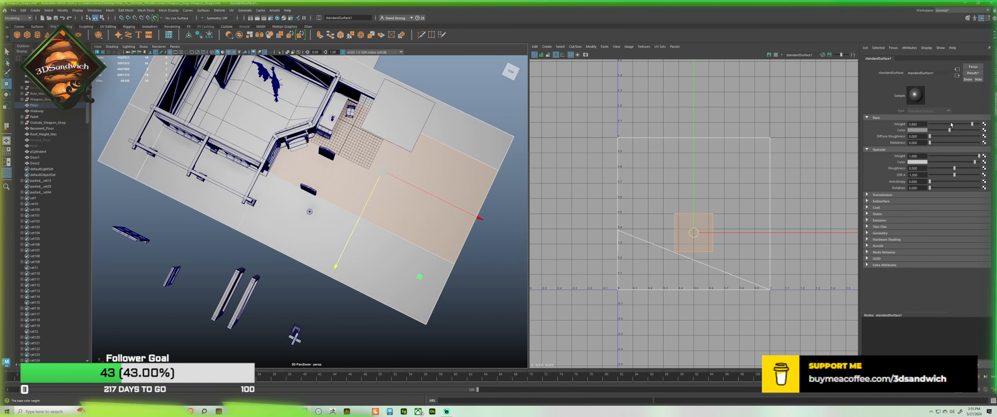
pyautogui.moveTo(950, 124); pyautogui.dragTo(981, 124)
# Step: Reopen the floor's material attributes with the cylinder seen from above and set the specular weight to 0
pyautogui.keyDown('alt'); pyautogui.moveTo(391, 219); pyautogui.dragTo(326, 211); pyautogui.keyUp('alt')
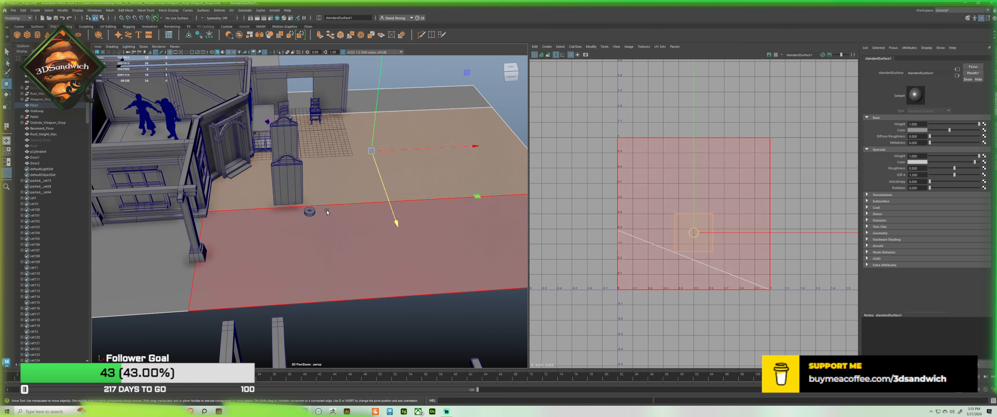
pyautogui.click(311, 213)
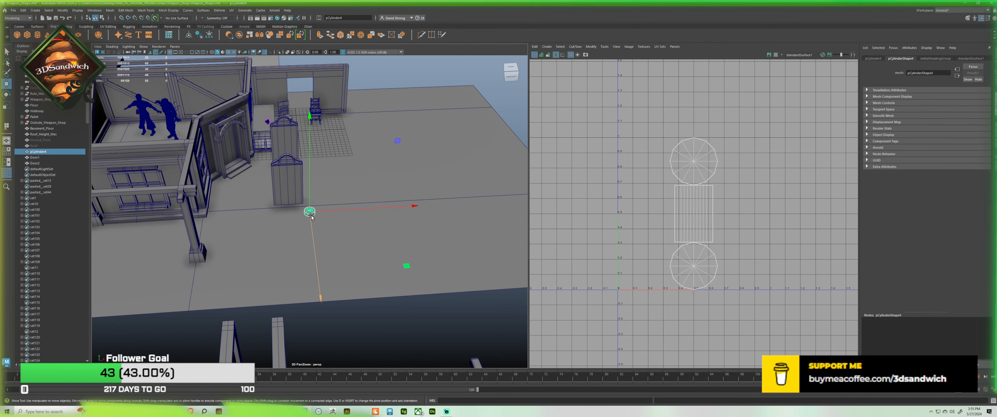
pyautogui.click(511, 66)
pyautogui.press('f')
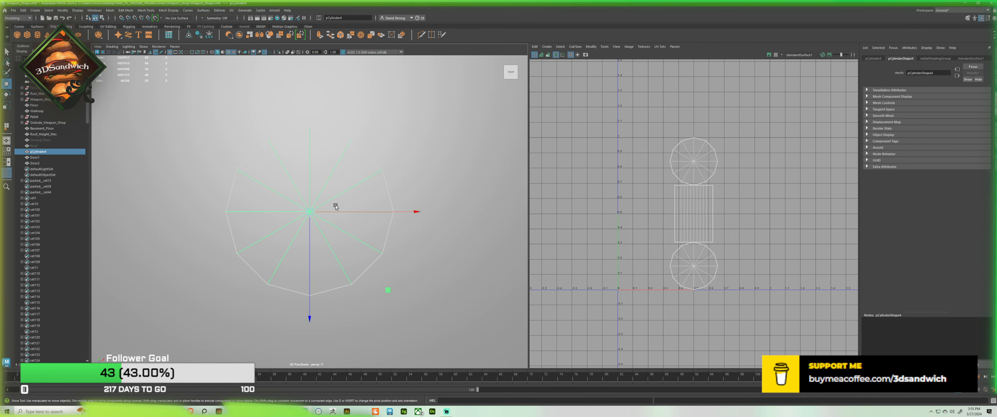
pyautogui.click(425, 160)
pyautogui.scroll(-5, 409, 199)
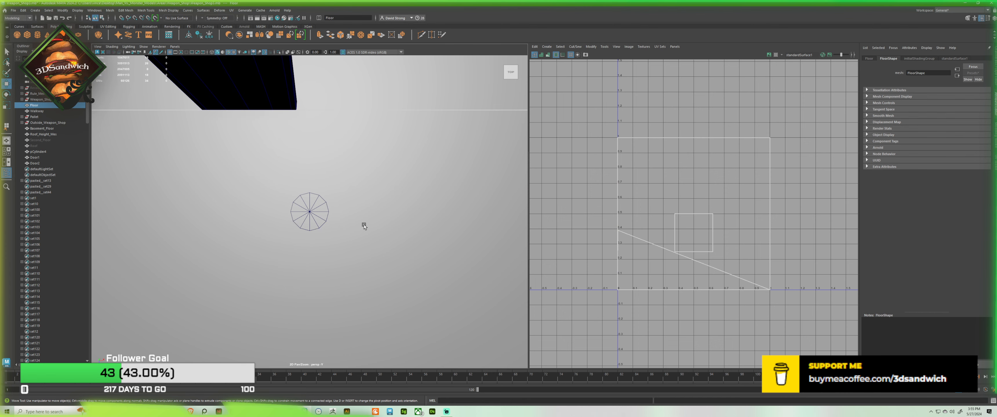
pyautogui.rightClick(383, 197)
pyautogui.click(399, 340)
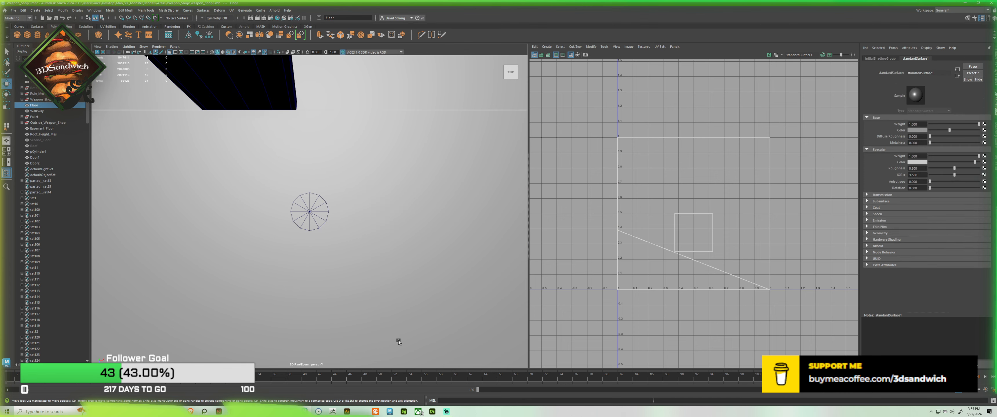
pyautogui.click(933, 156)
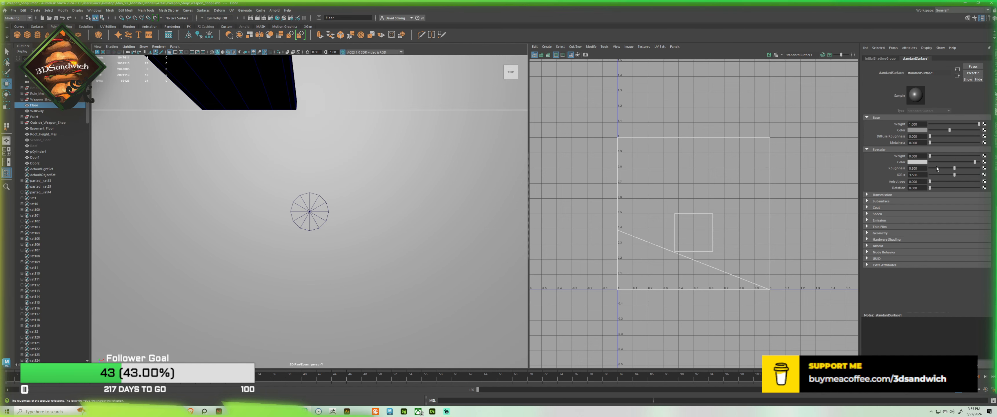
# Step: Set the floor material's base weight to about 0.33 with a white base color, and slightly adjust its roughness values
pyautogui.click(947, 136)
pyautogui.moveTo(939, 124); pyautogui.dragTo(930, 126)
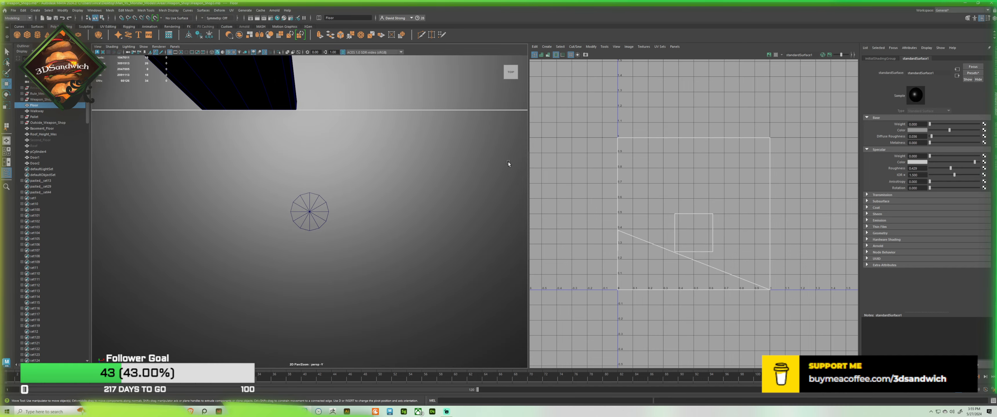
pyautogui.scroll(-6, 387, 221)
pyautogui.keyDown('alt'); pyautogui.moveTo(211, 292); pyautogui.dragTo(285, 263); pyautogui.keyUp('alt')
pyautogui.click(946, 125)
pyautogui.moveTo(951, 131); pyautogui.dragTo(980, 131)
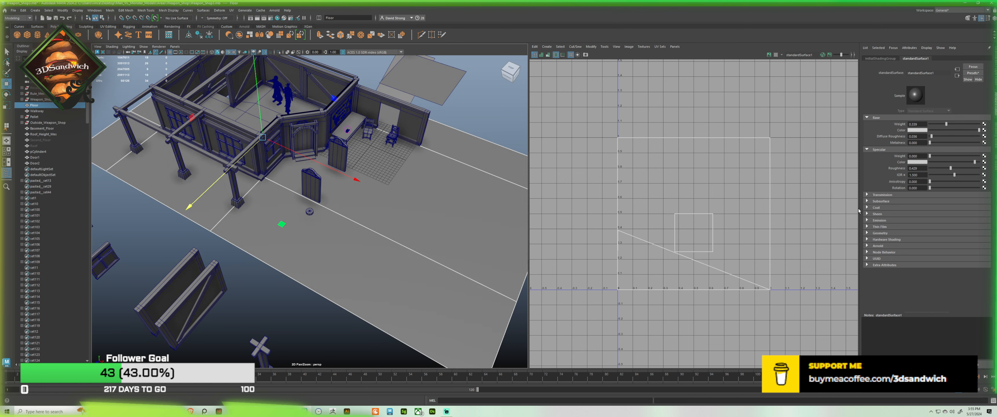
# Step: Lower the floor material's specular IOR and raise its coat weight to about 0.9, judging the shading around the cylinder from above
pyautogui.click(868, 202)
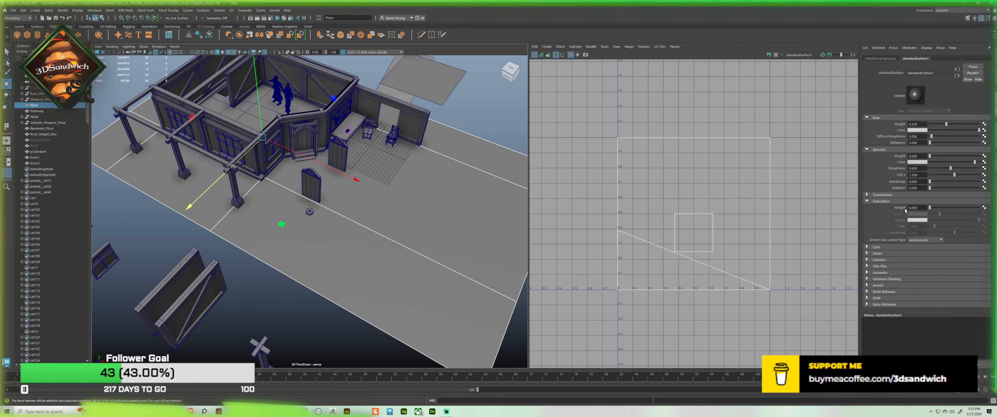
pyautogui.keyDown('alt'); pyautogui.moveTo(434, 217); pyautogui.dragTo(376, 220); pyautogui.keyUp('alt')
pyautogui.scroll(10, 377, 213)
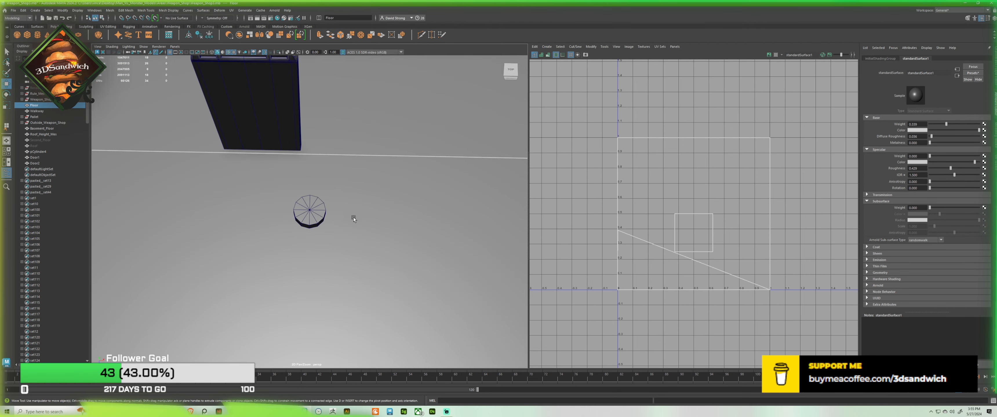
pyautogui.click(514, 72)
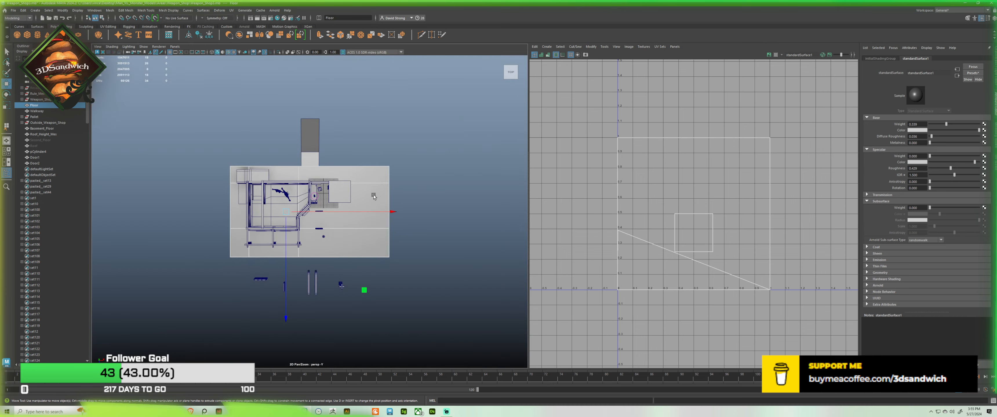
pyautogui.scroll(8, 347, 240)
pyautogui.scroll(10, 349, 253)
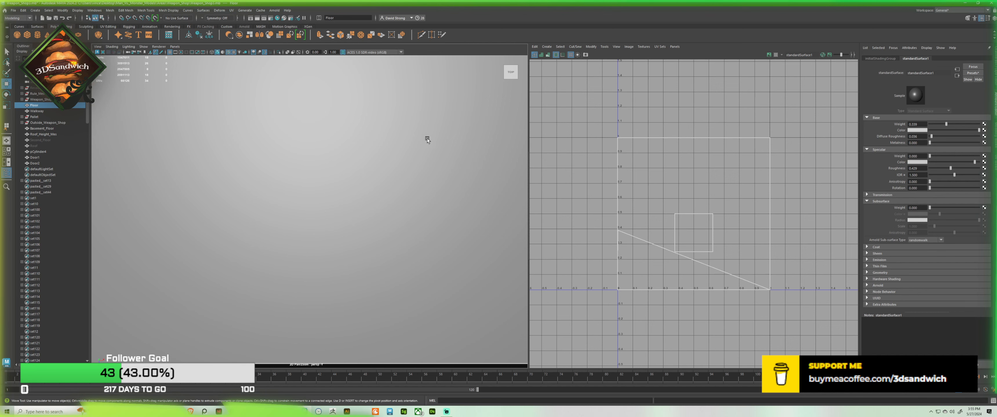
pyautogui.scroll(6, 360, 314)
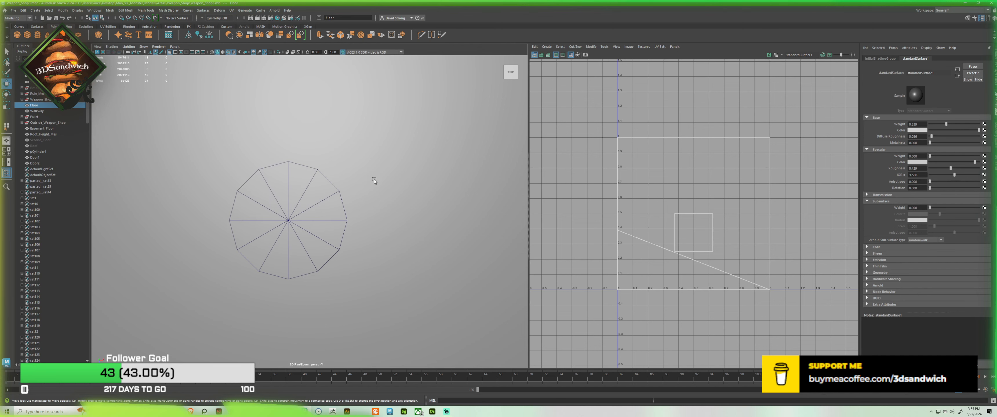
pyautogui.keyDown('alt'); pyautogui.moveTo(374, 180); pyautogui.dragTo(406, 181, button='middle'); pyautogui.keyUp('alt')
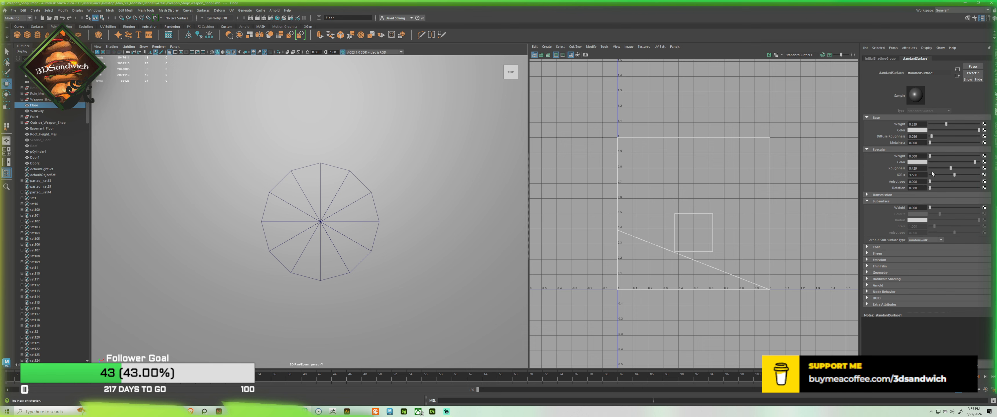
pyautogui.click(947, 176)
pyautogui.click(867, 247)
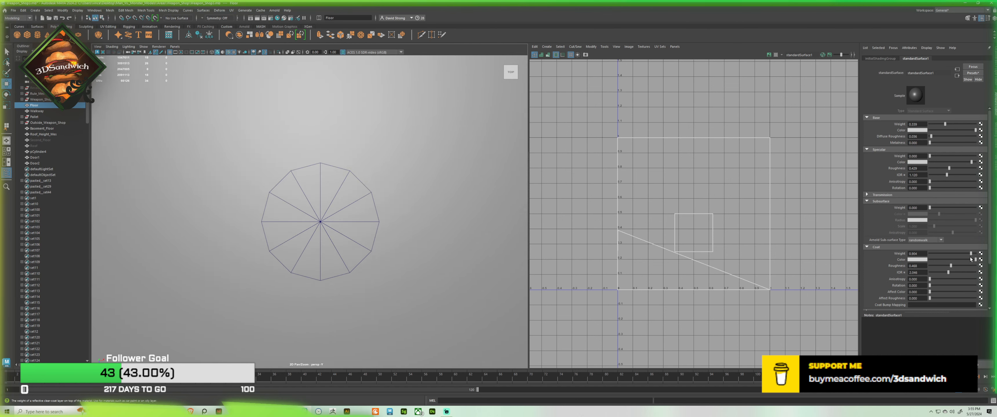
# Step: Delete the ring of side faces from the small ground cylinder
pyautogui.click(346, 210)
pyautogui.press('F10')
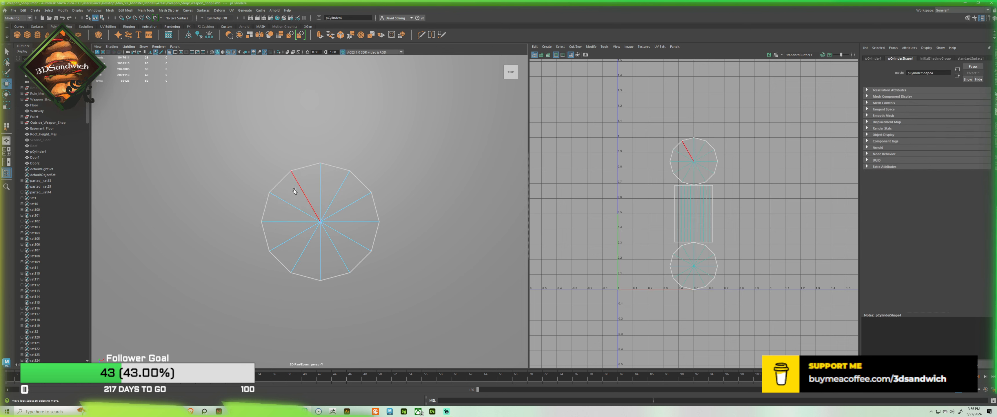
pyautogui.click(351, 221)
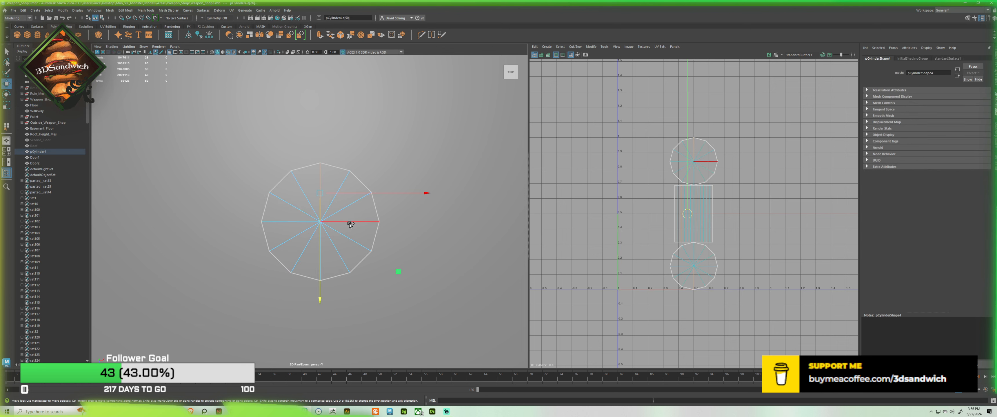
pyautogui.keyDown('shift'); pyautogui.doubleClick(349, 223); pyautogui.keyUp('shift')
pyautogui.keyDown('alt'); pyautogui.moveTo(339, 228); pyautogui.dragTo(301, 190); pyautogui.keyUp('alt')
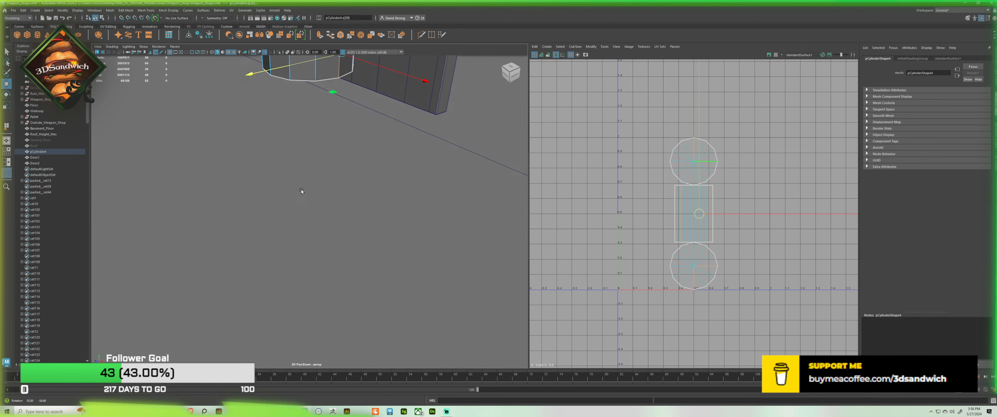
pyautogui.scroll(5, 302, 189)
pyautogui.press('F11')
pyautogui.click(344, 103)
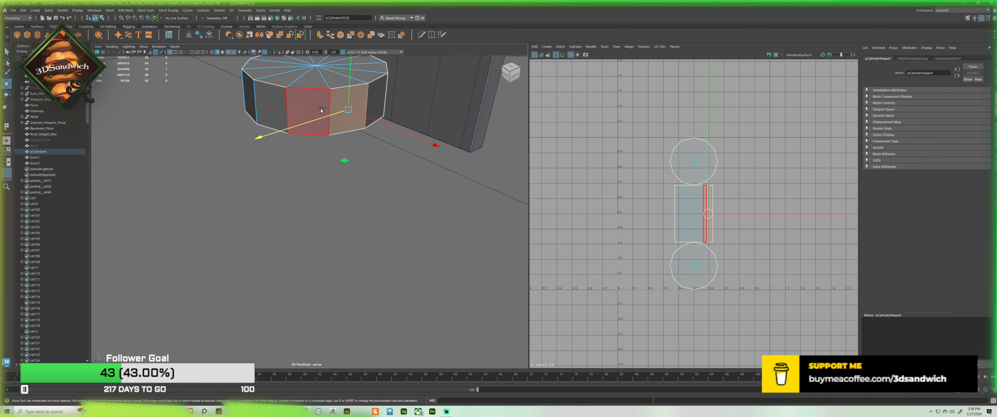
pyautogui.doubleClick(315, 109)
pyautogui.press('Delete')
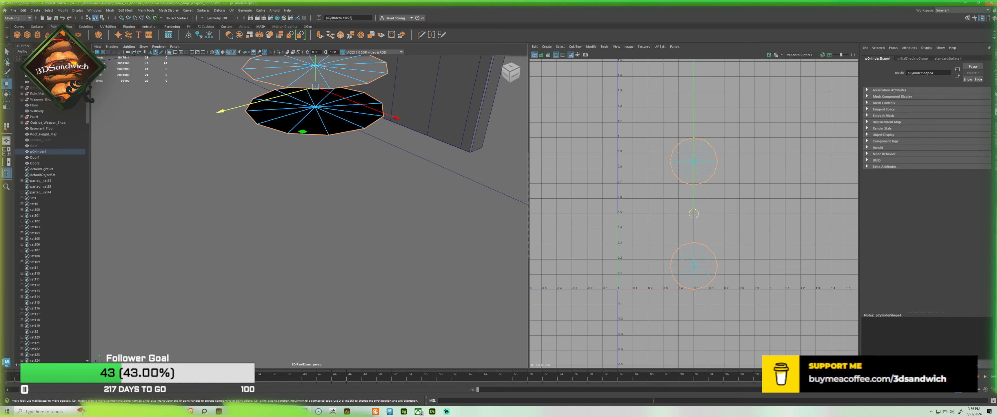
# Step: Delete the small cylinder's lower cap faces and frame the remaining disc in the top view
pyautogui.doubleClick(707, 254)
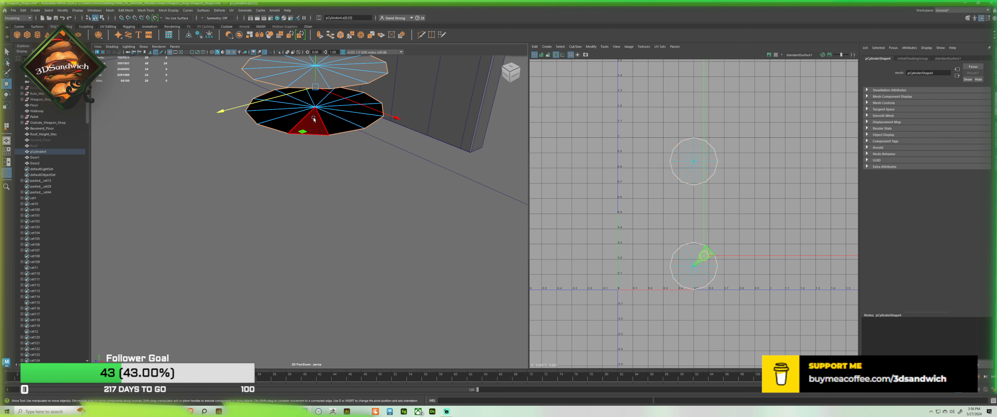
pyautogui.press('Delete')
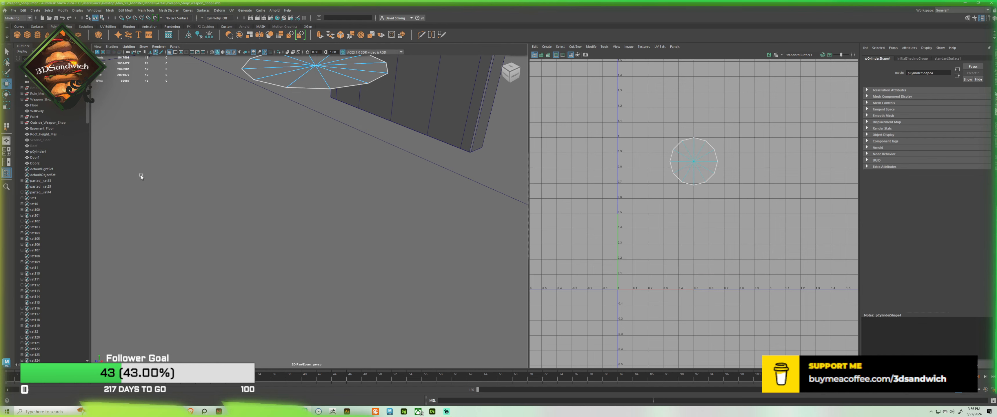
pyautogui.keyDown('alt'); pyautogui.moveTo(321, 126); pyautogui.dragTo(365, 155); pyautogui.keyUp('alt')
pyautogui.click(507, 66)
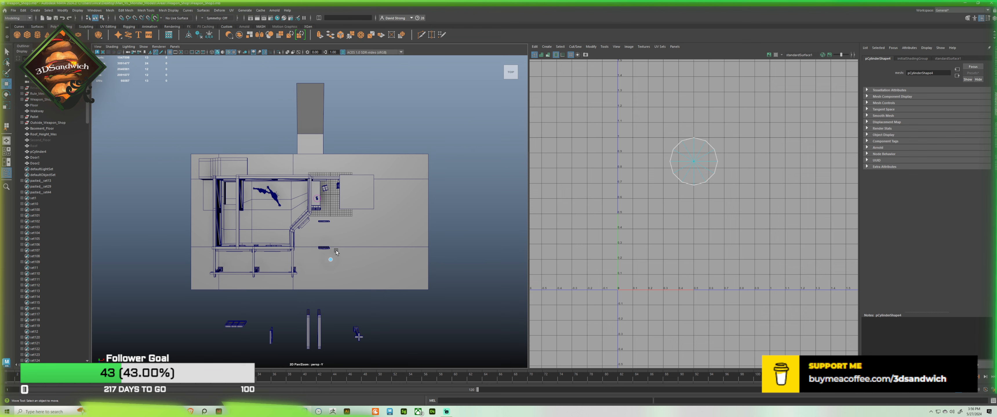
pyautogui.moveTo(336, 240); pyautogui.dragTo(337, 252, button='right')
pyautogui.click(362, 232)
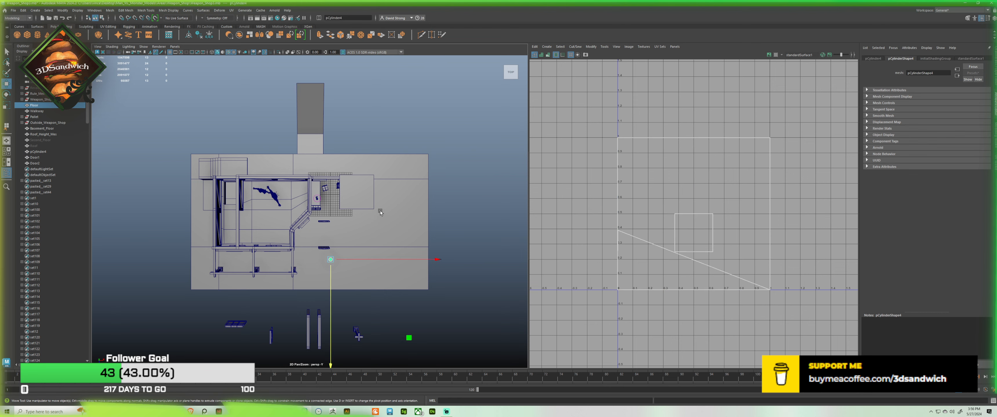
pyautogui.click(330, 262)
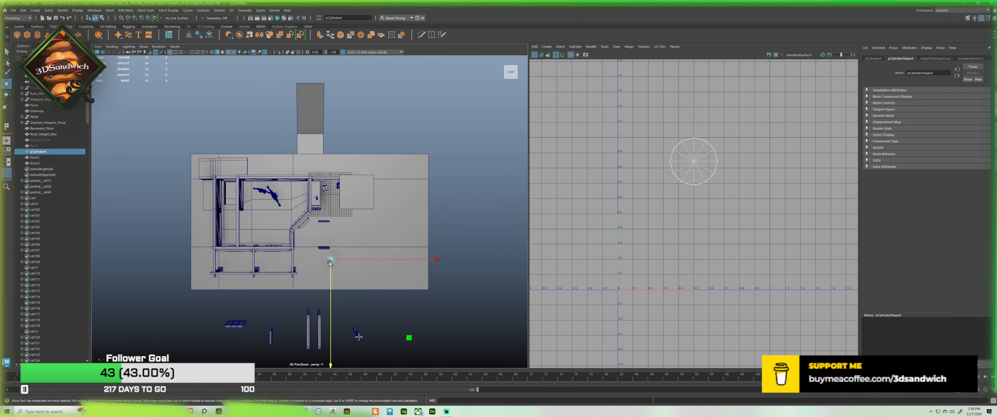
pyautogui.press('f')
# Step: Bevel the disc's four spoke edges that form a vertical and horizontal cross, with a fraction of 0.25
pyautogui.moveTo(331, 165); pyautogui.dragTo(330, 134, button='right')
pyautogui.click(308, 130)
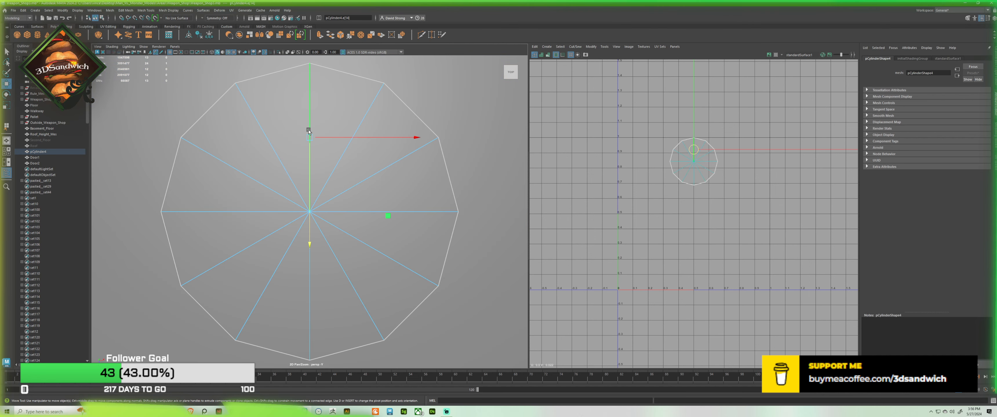
pyautogui.click(280, 295)
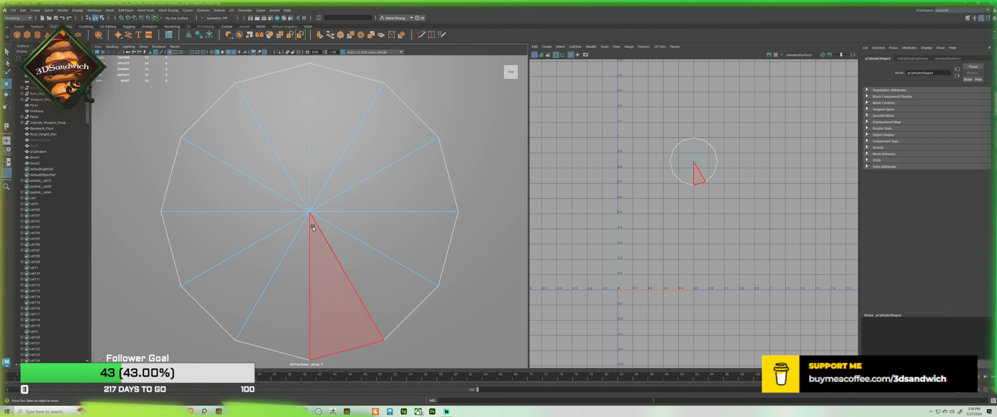
pyautogui.moveTo(311, 234); pyautogui.dragTo(318, 195, button='right')
pyautogui.click(317, 161)
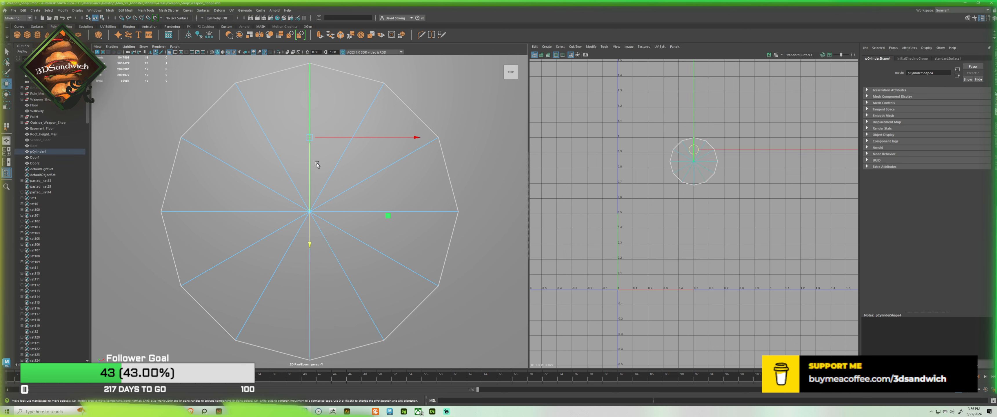
pyautogui.keyDown('shift'); pyautogui.click(321, 327); pyautogui.keyUp('shift')
pyautogui.keyDown('shift'); pyautogui.click(251, 219); pyautogui.keyUp('shift')
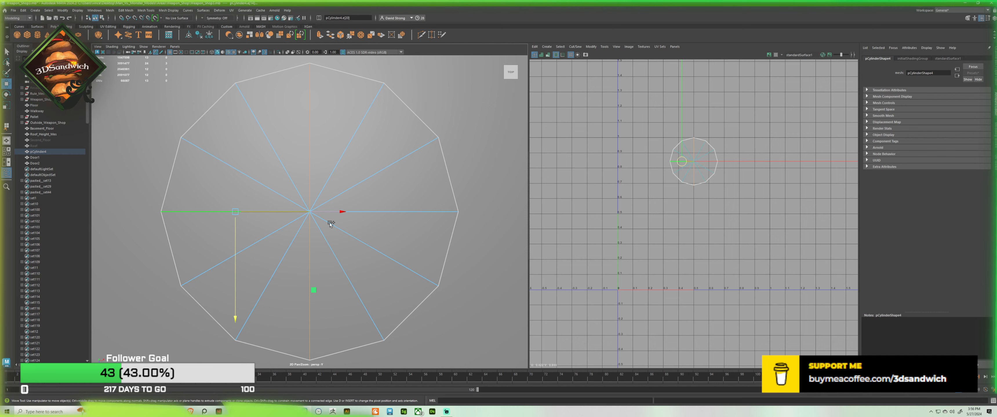
pyautogui.keyDown('shift'); pyautogui.click(412, 219); pyautogui.keyUp('shift')
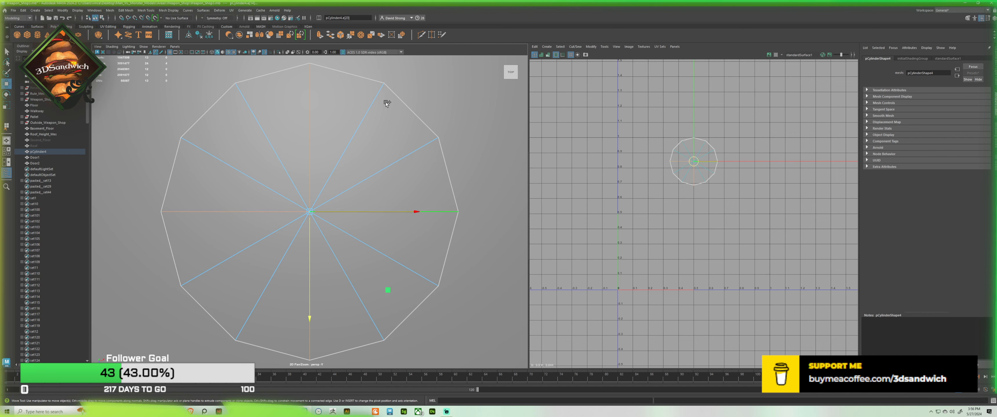
pyautogui.click(342, 35)
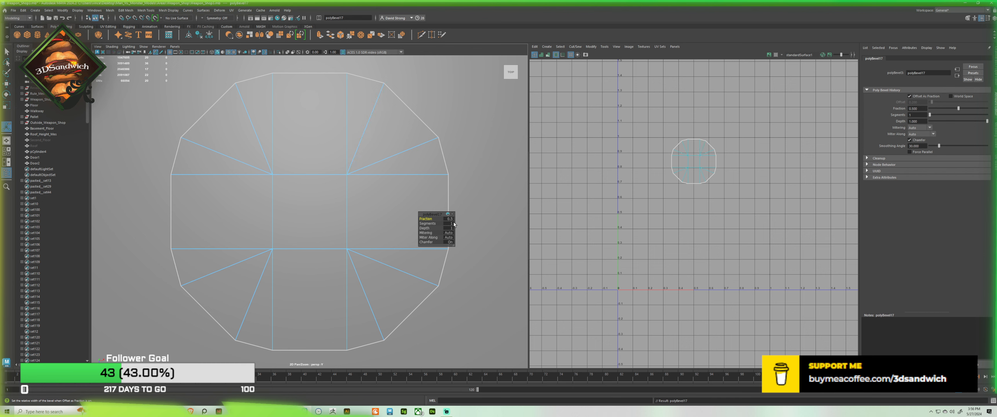
pyautogui.click(448, 219)
pyautogui.write('0.25')
pyautogui.press('Return')
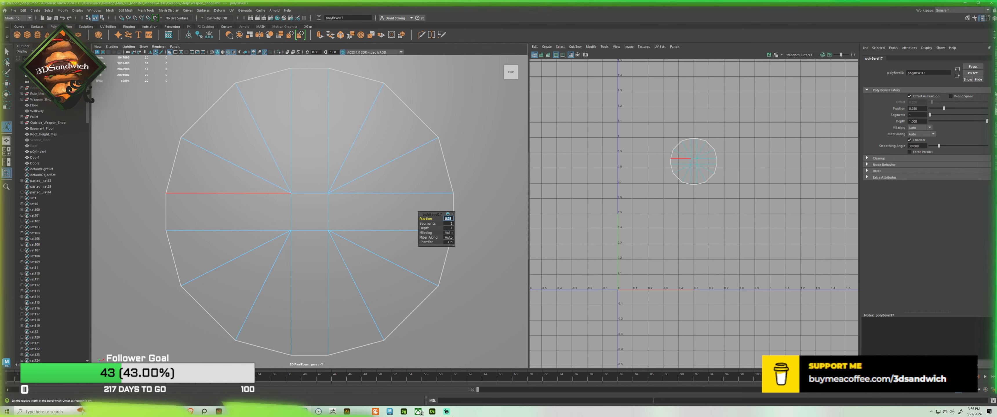
# Step: Circularize the disc's outer border edge loop and set its twist to -4
pyautogui.click(216, 100)
pyautogui.press('q')
pyautogui.moveTo(220, 163); pyautogui.dragTo(219, 132, button='right')
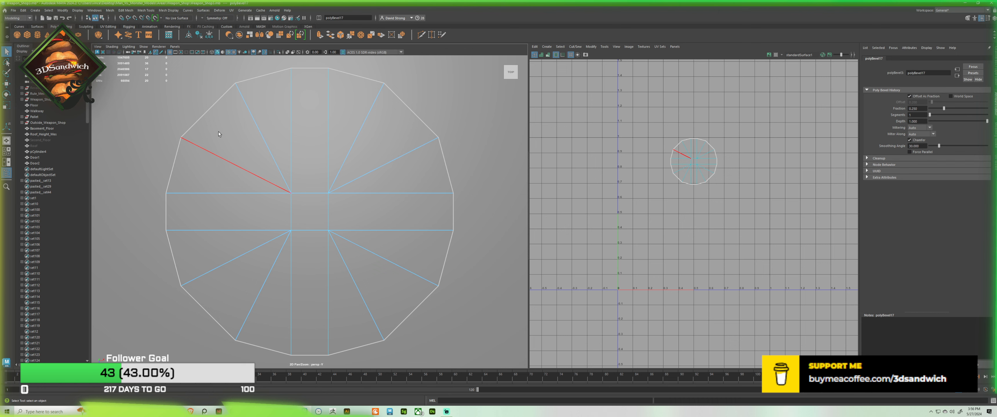
pyautogui.doubleClick(208, 111)
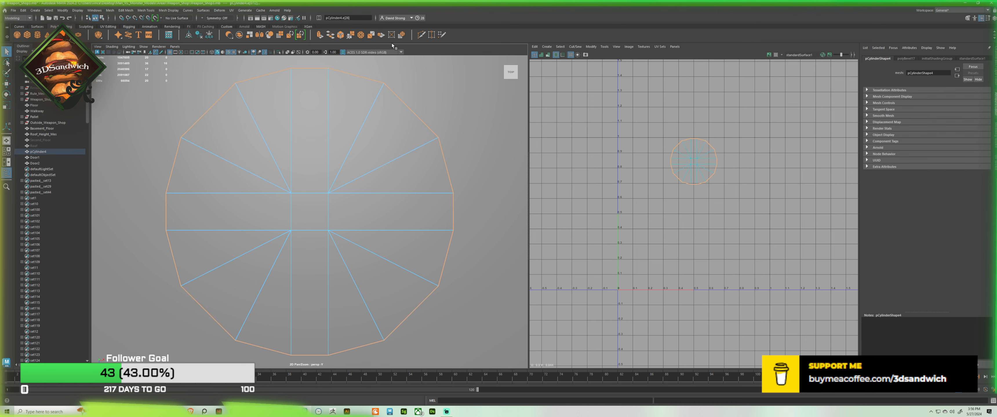
pyautogui.click(391, 35)
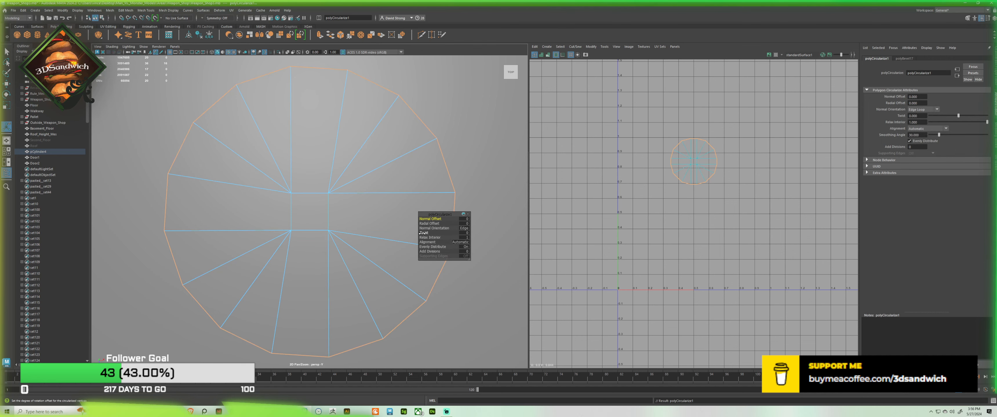
pyautogui.moveTo(424, 233); pyautogui.dragTo(411, 234)
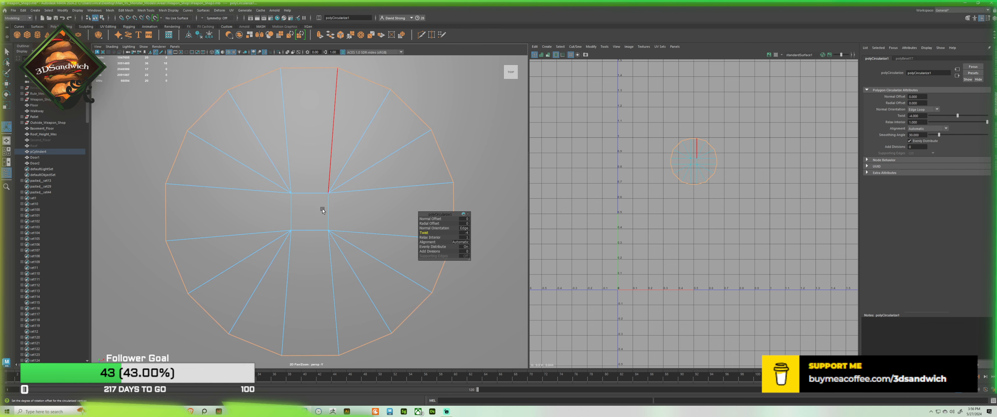
# Step: Chamfer the four corner vertices of the disc's central square with a width of 0.25
pyautogui.press('F11')
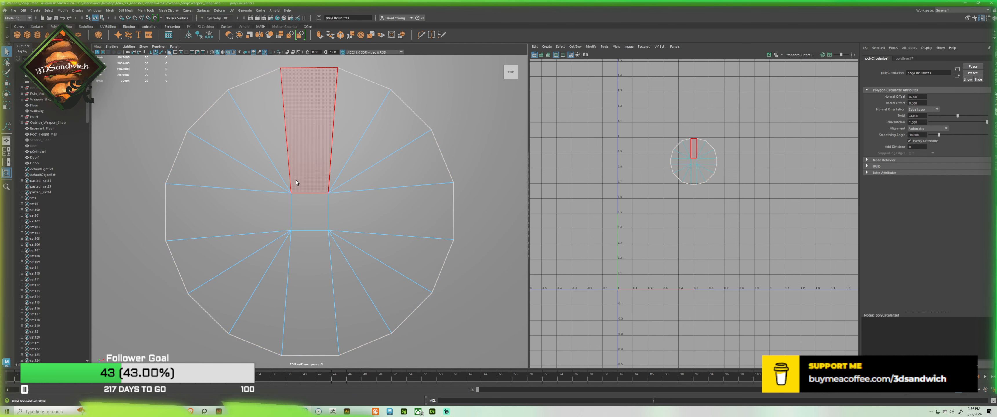
pyautogui.moveTo(308, 186)
pyautogui.mouseDown(button='right')
pyautogui.moveTo(359, 192)
pyautogui.moveTo(325, 188)
pyautogui.mouseUp(button='right')
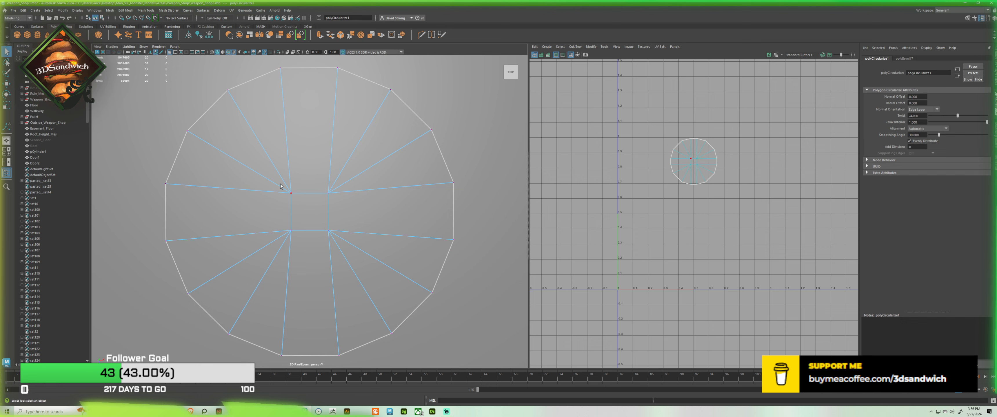
pyautogui.moveTo(342, 244); pyautogui.dragTo(341, 243)
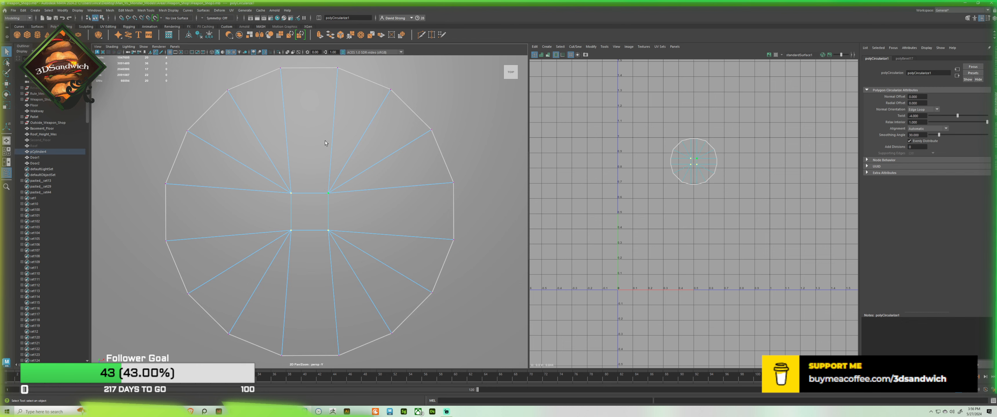
pyautogui.click(340, 35)
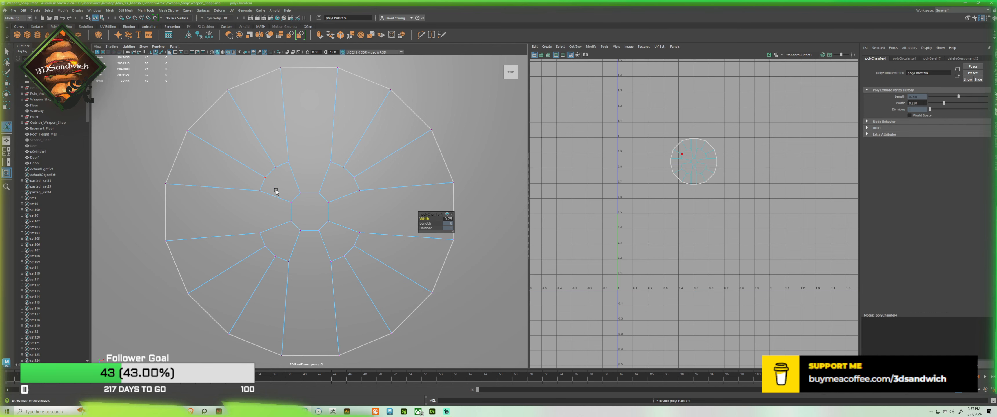
pyautogui.click(415, 102)
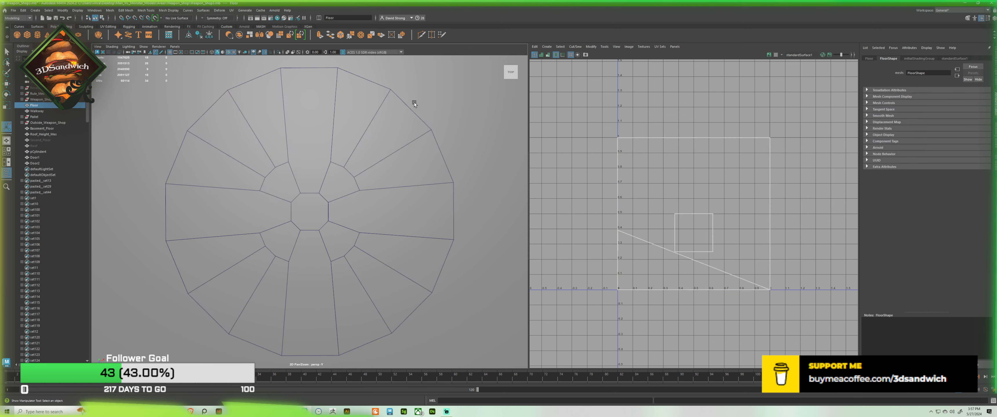
# Step: Cut four edges joining the neighbouring chamfered corners, closing the ring around the disc's central octagon
pyautogui.click(270, 165)
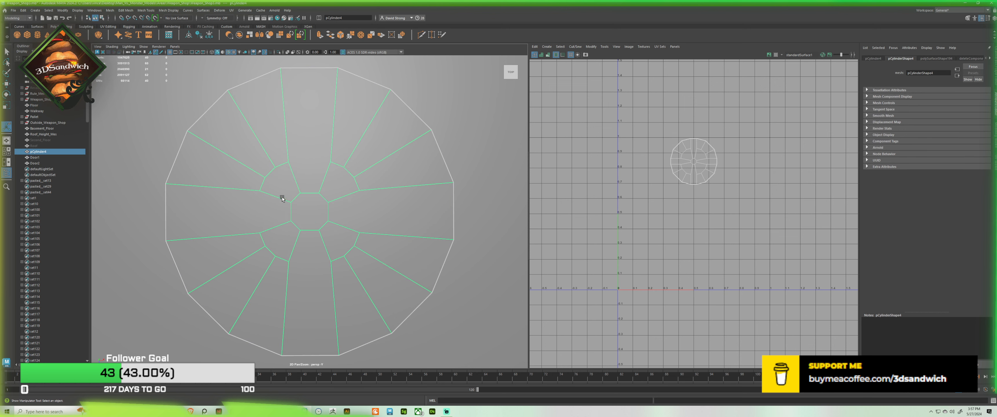
pyautogui.moveTo(283, 198); pyautogui.dragTo(284, 216, button='right')
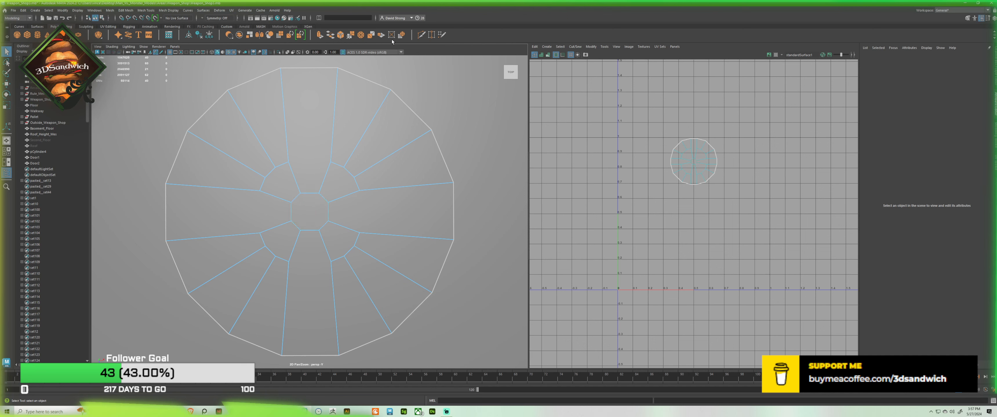
pyautogui.click(419, 35)
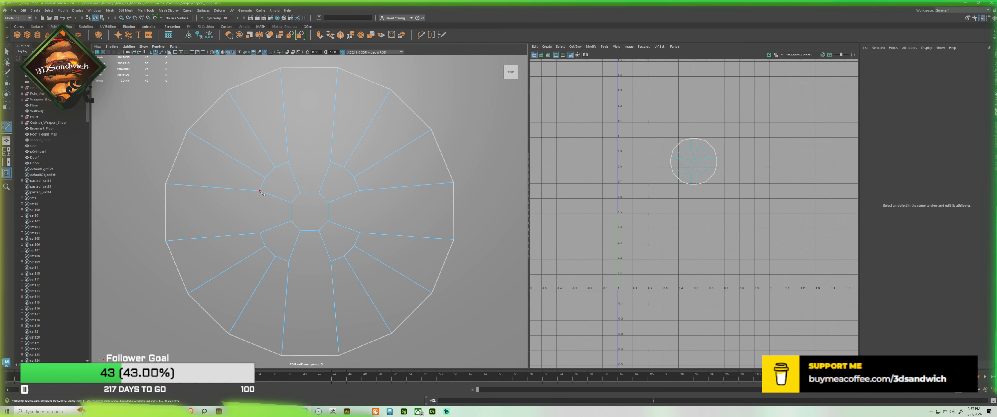
pyautogui.click(260, 233)
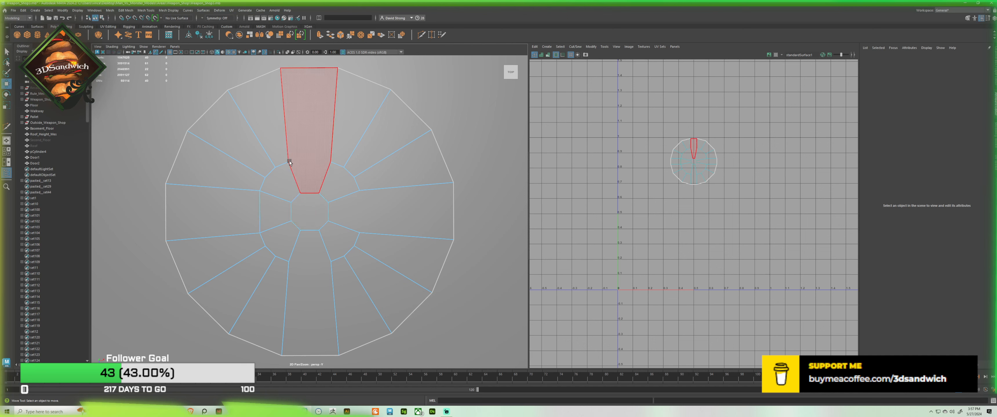
pyautogui.rightClick(334, 162)
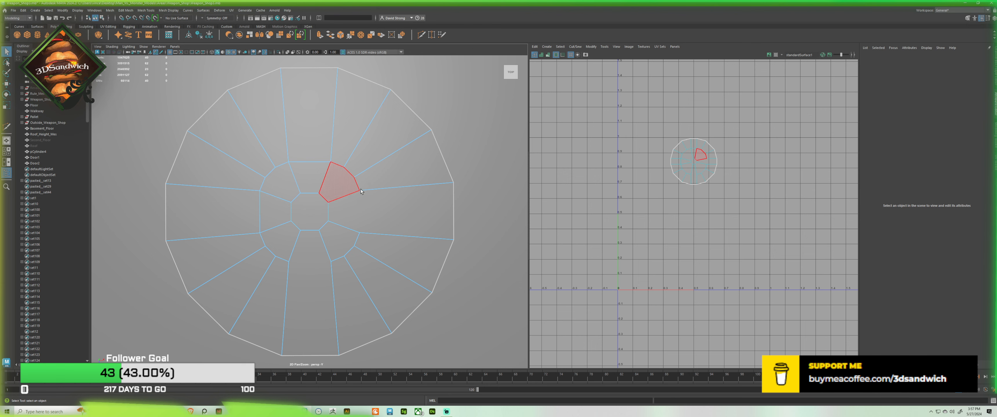
pyautogui.click(359, 234)
pyautogui.click(331, 262)
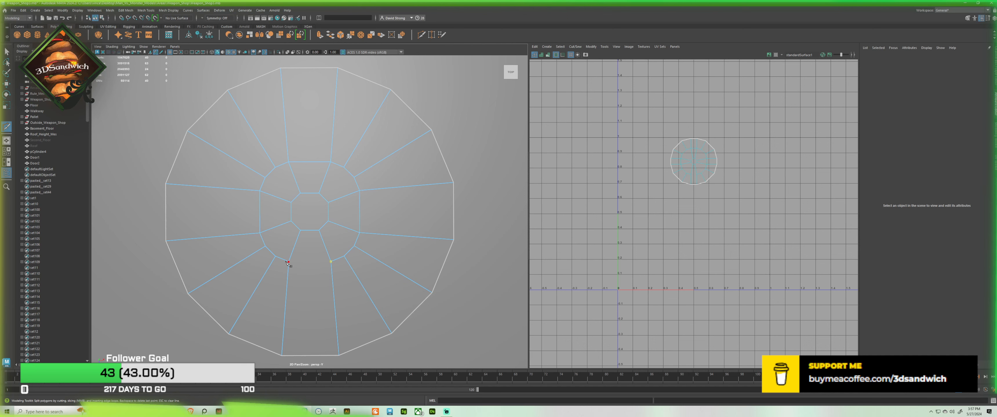
pyautogui.click(288, 262)
pyautogui.press('q')
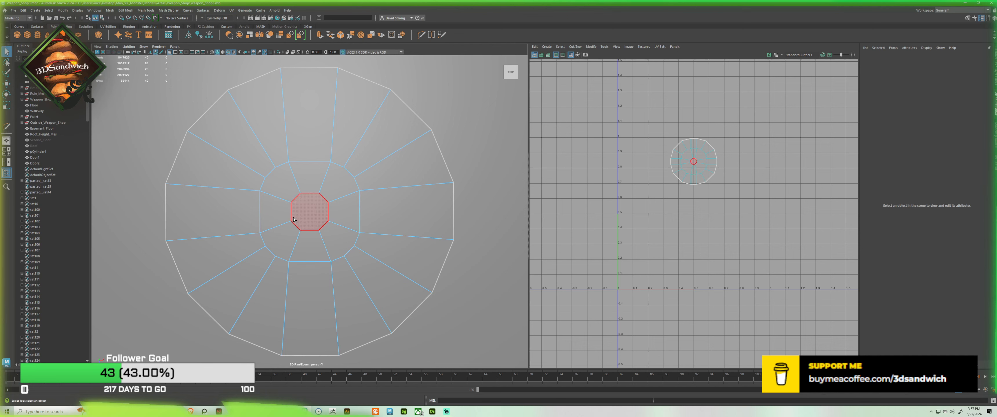
# Step: Select all edges of the inner ring around the central octagon and scale them uniformly outward to about halfway to the rim
pyautogui.doubleClick(281, 171)
pyautogui.press('r')
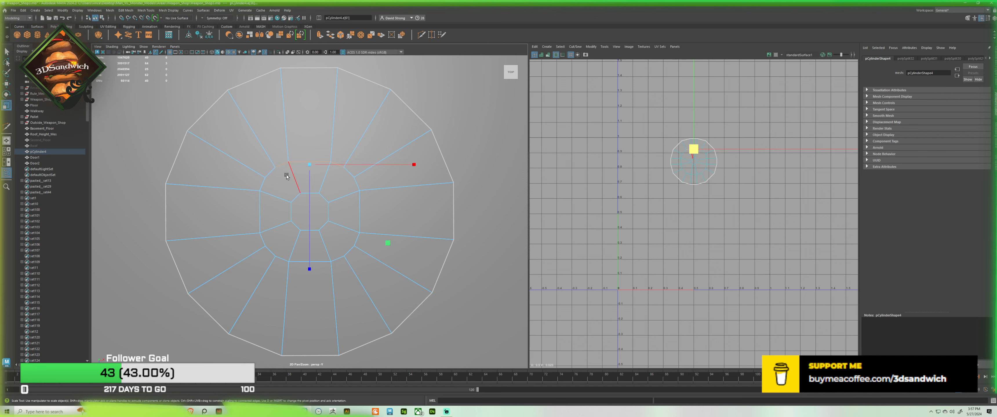
pyautogui.hotkey('ctrl', 'z')
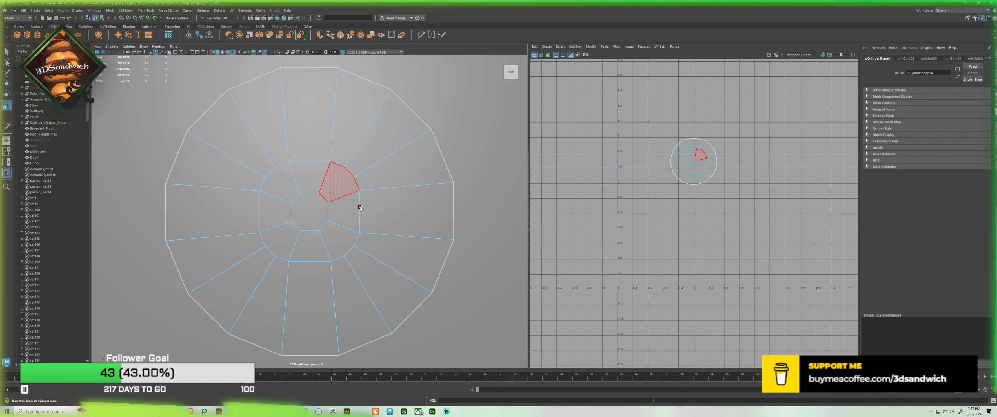
pyautogui.moveTo(317, 164); pyautogui.dragTo(305, 138, button='right')
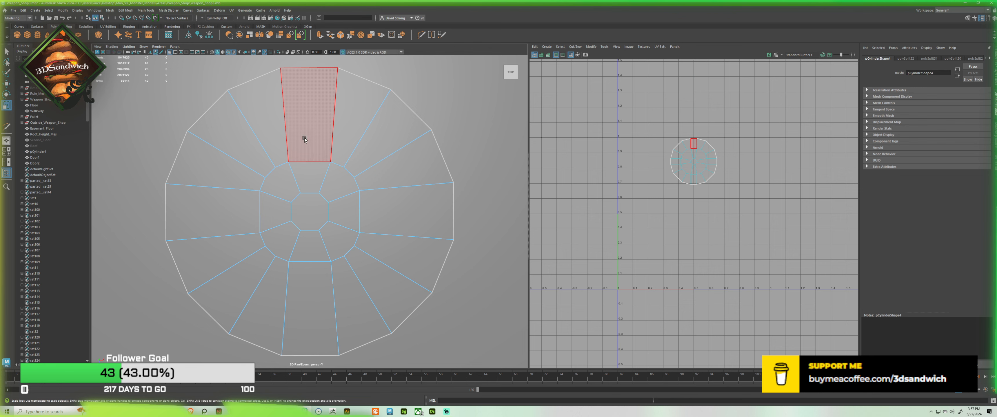
pyautogui.click(310, 162)
pyautogui.keyDown('shift'); pyautogui.doubleClick(257, 212); pyautogui.keyUp('shift')
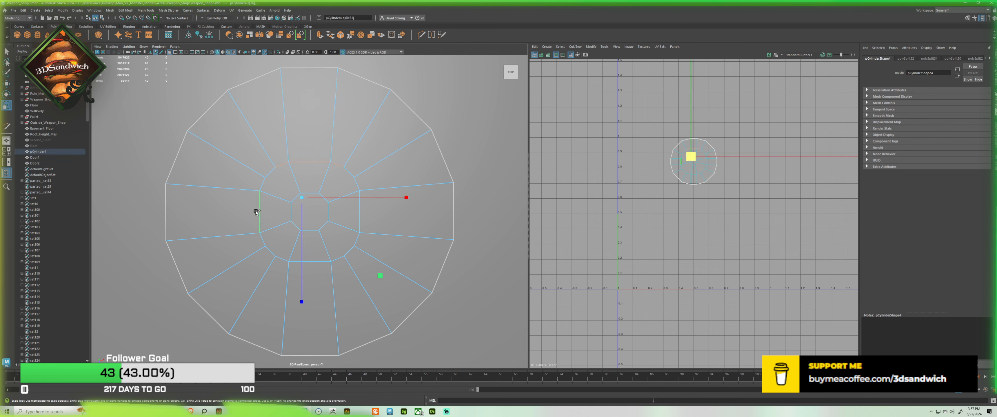
pyautogui.keyDown('shift'); pyautogui.click(272, 172); pyautogui.keyUp('shift')
pyautogui.keyDown('shift'); pyautogui.click(317, 262); pyautogui.keyUp('shift')
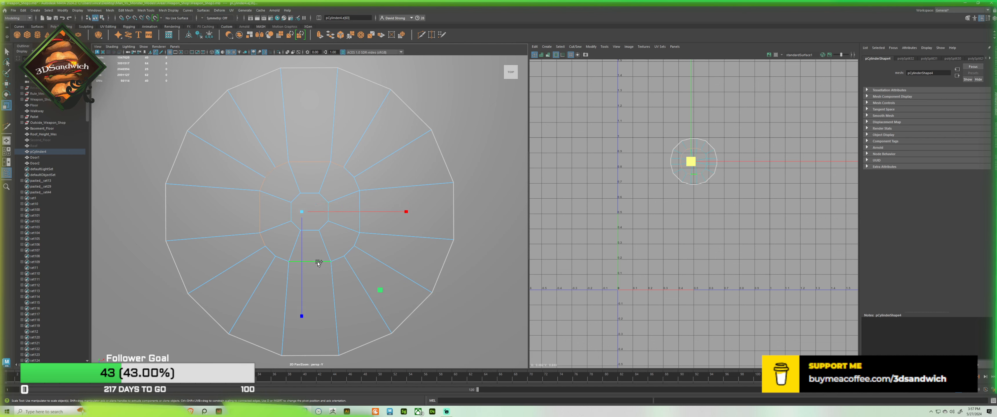
pyautogui.keyDown('shift'); pyautogui.doubleClick(361, 220); pyautogui.keyUp('shift')
pyautogui.keyDown('shift'); pyautogui.click(351, 173); pyautogui.keyUp('shift')
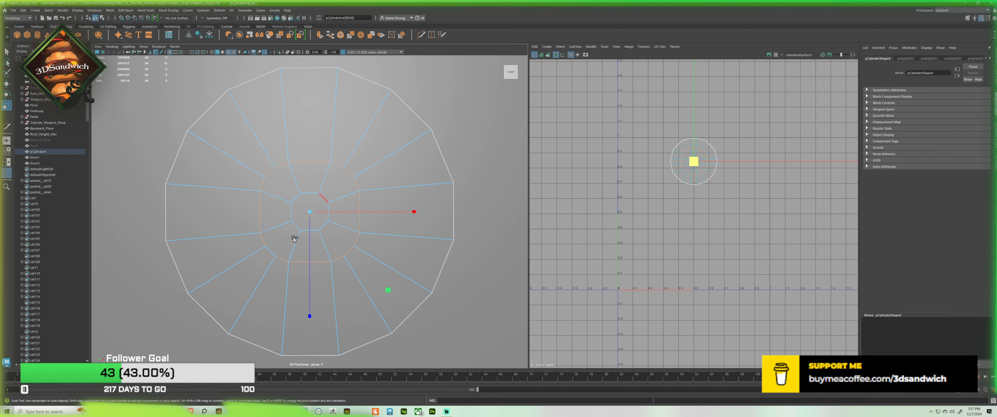
pyautogui.moveTo(311, 211); pyautogui.dragTo(336, 183)
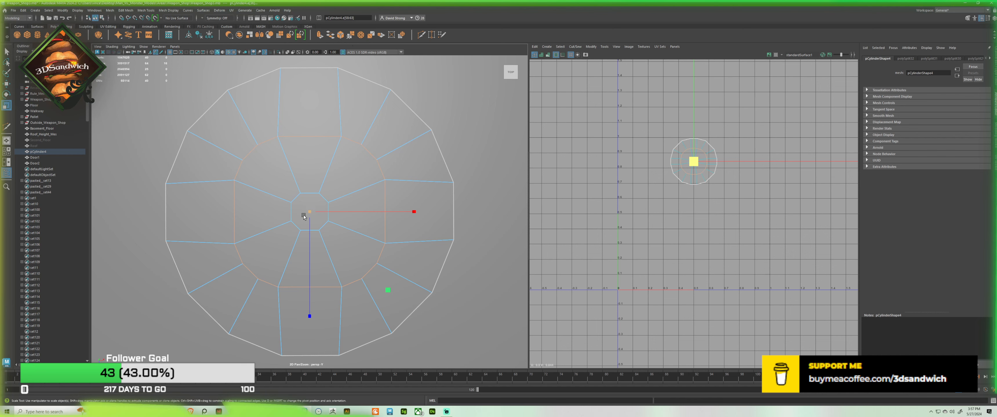
# Step: Select the disc's central octagon face and raise it above the surrounding ring
pyautogui.click(301, 203)
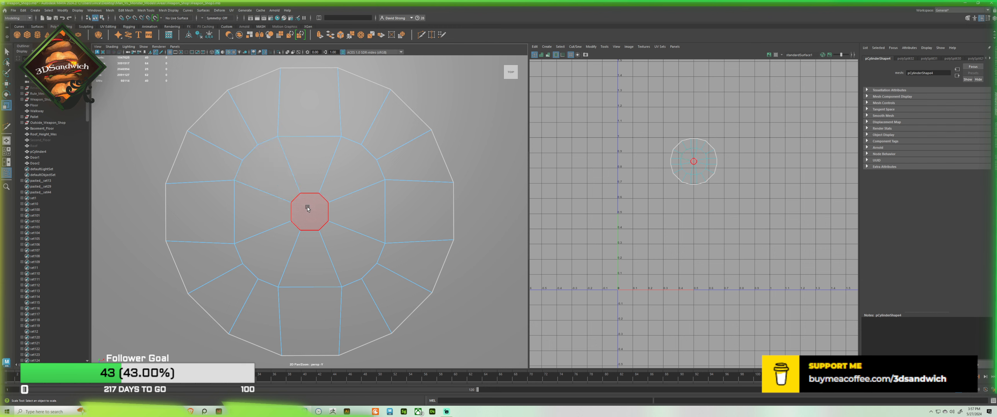
pyautogui.click(306, 206)
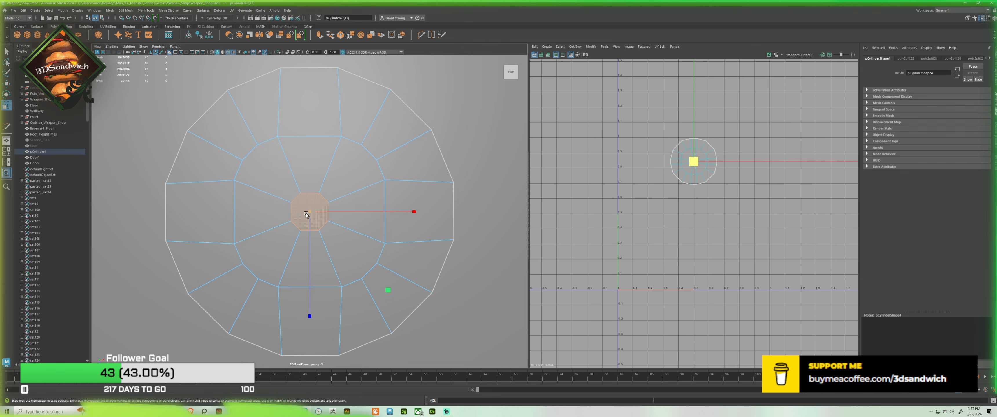
pyautogui.moveTo(310, 212); pyautogui.dragTo(324, 136)
pyautogui.scroll(-3, 332, 210)
pyautogui.press('w')
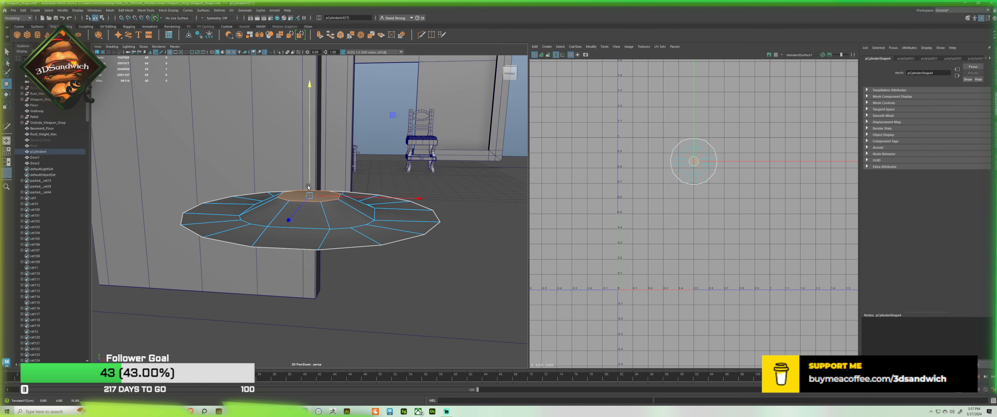
# Step: Raise the edge ring halfway to the disc's rim slightly and bevel it into two loops
pyautogui.doubleClick(308, 227)
pyautogui.keyDown('alt'); pyautogui.moveTo(307, 222); pyautogui.dragTo(309, 162); pyautogui.keyUp('alt')
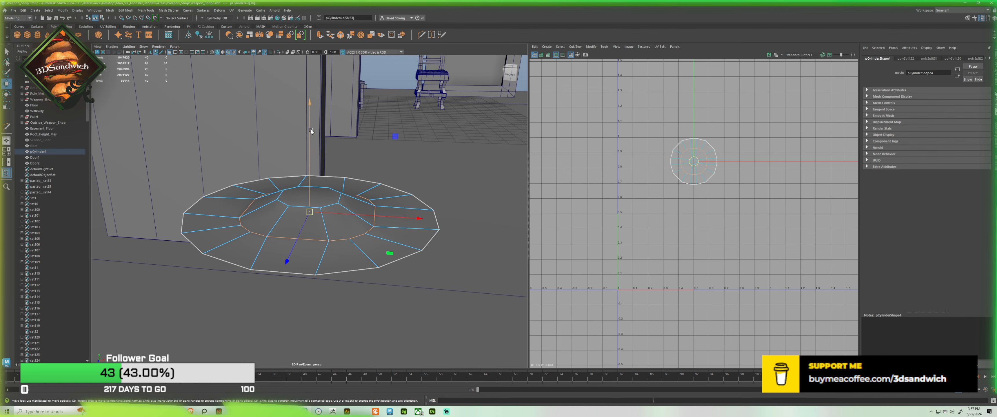
pyautogui.moveTo(311, 132); pyautogui.dragTo(313, 126)
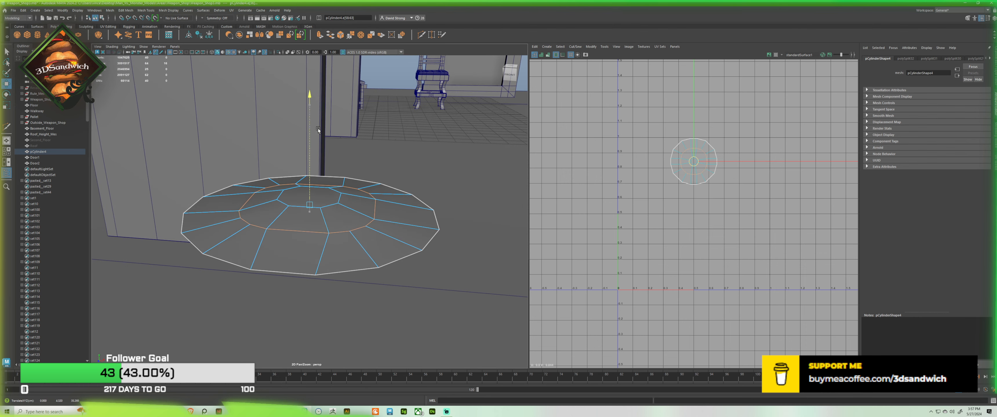
pyautogui.click(342, 37)
pyautogui.keyDown('alt'); pyautogui.moveTo(336, 208); pyautogui.dragTo(329, 256); pyautogui.keyUp('alt')
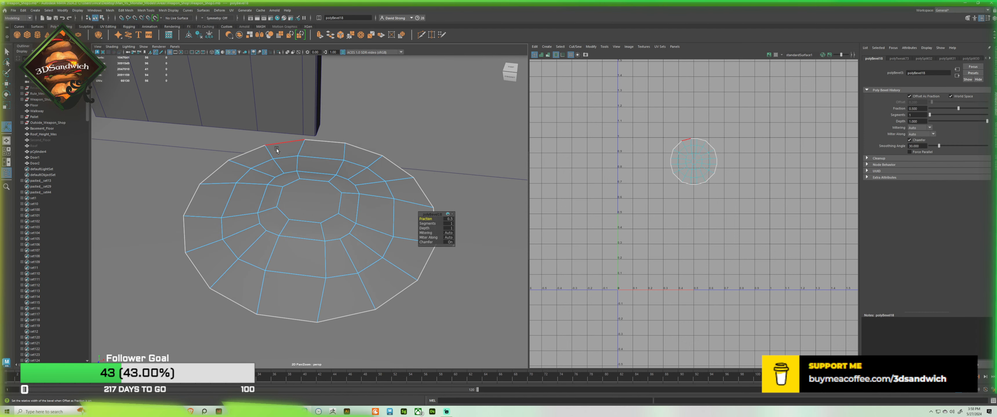
# Step: Select the central octagon face and scale it inward to a slightly smaller size
pyautogui.press('q')
pyautogui.click(300, 202)
pyautogui.press('r')
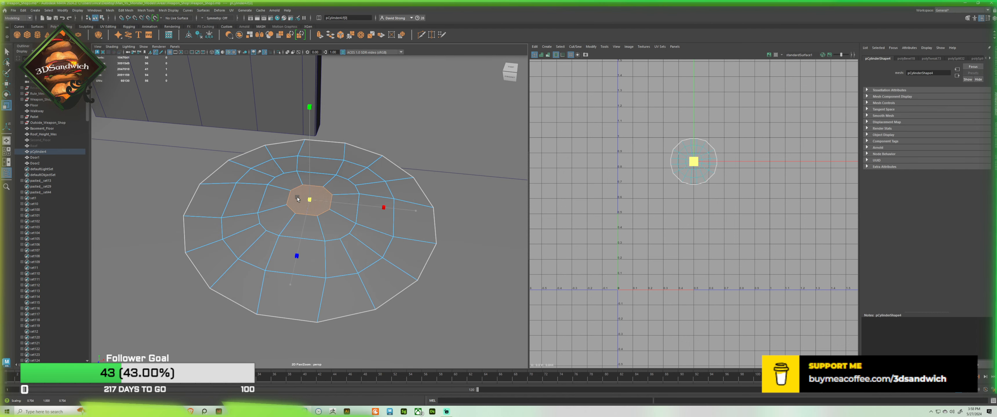
pyautogui.keyDown('alt'); pyautogui.moveTo(300, 216); pyautogui.dragTo(309, 222); pyautogui.keyUp('alt')
# Step: Select the outer of the two beveled edge loops and apply Edit Edge Flow to it
pyautogui.moveTo(242, 232); pyautogui.dragTo(241, 212, button='right')
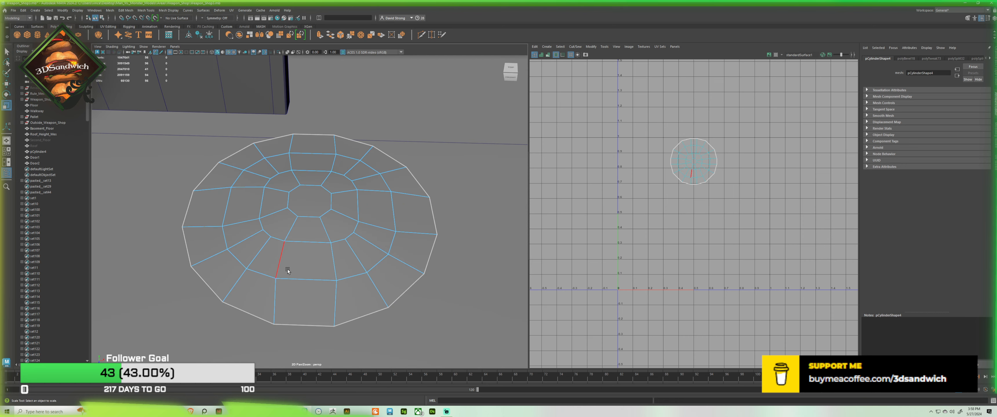
pyautogui.doubleClick(299, 279)
pyautogui.click(143, 9)
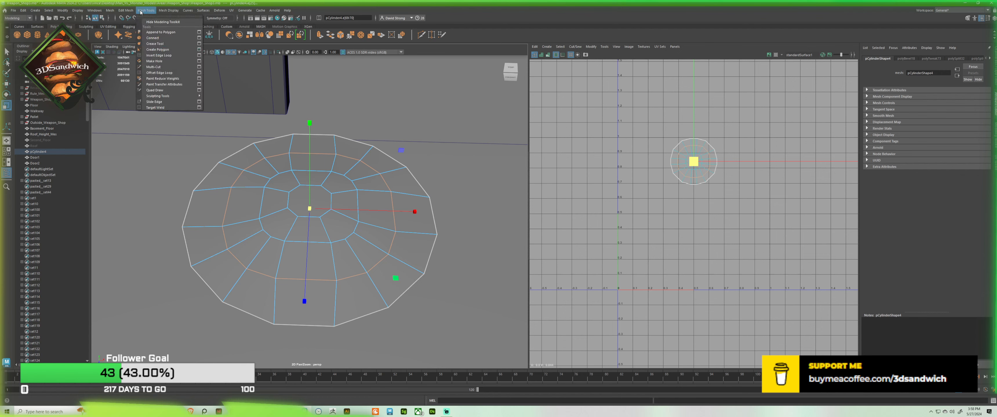
pyautogui.click(166, 12)
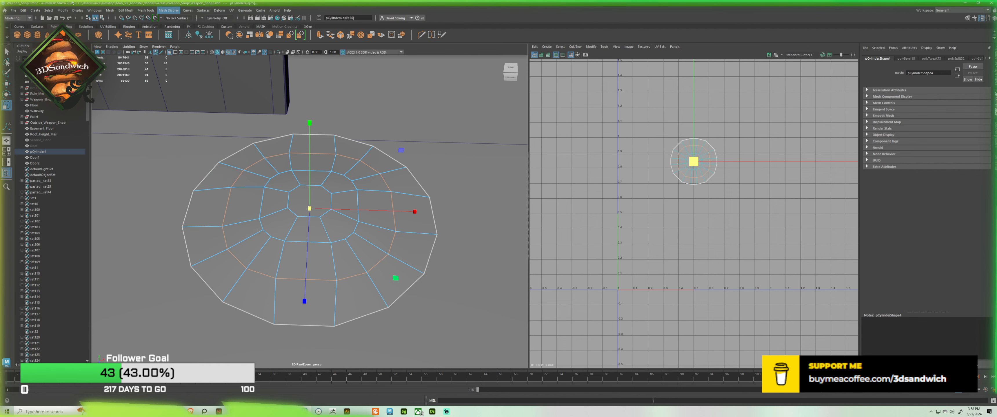
pyautogui.click(127, 11)
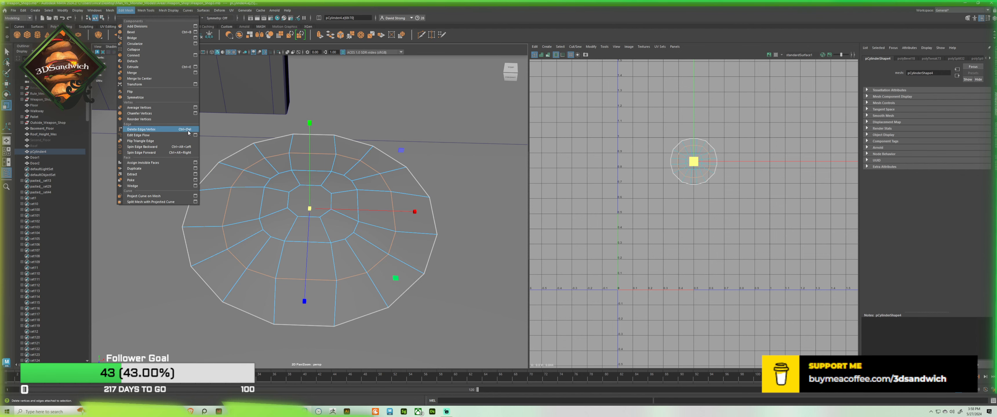
pyautogui.click(196, 136)
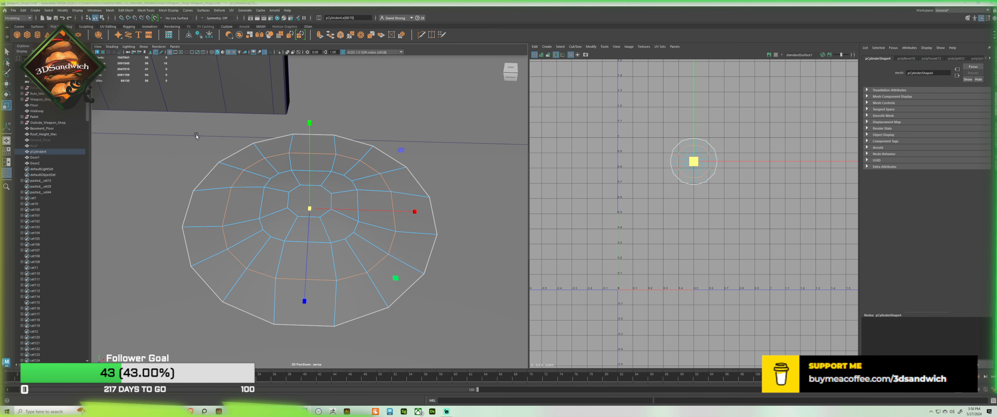
pyautogui.click(98, 105)
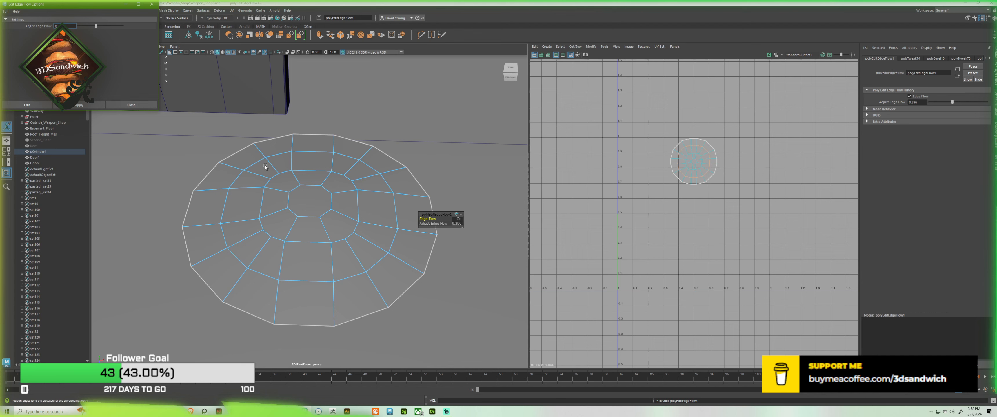
# Step: Try to apply Edit Edge Flow to the inner beveled loop around the central octagon, and undo it
pyautogui.doubleClick(300, 238)
pyautogui.press('g')
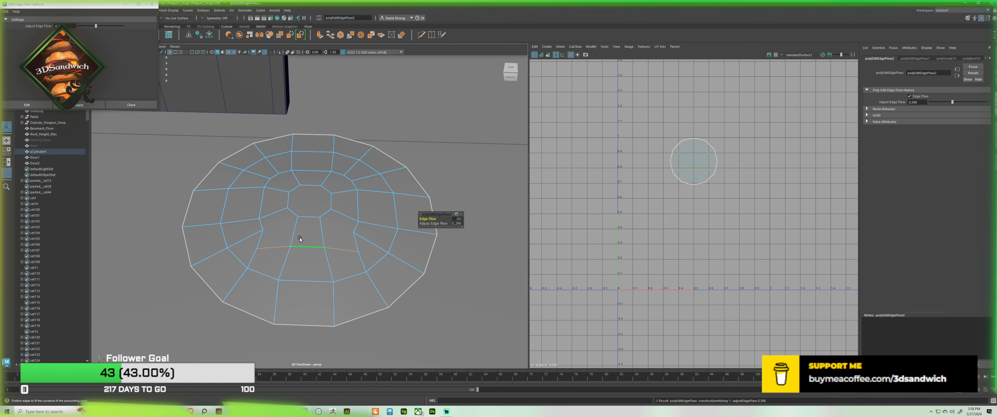
pyautogui.click(266, 201)
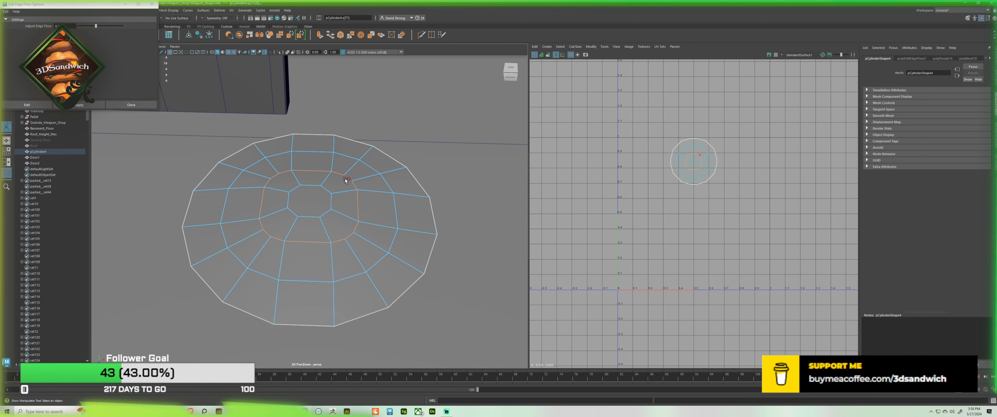
pyautogui.press('g')
pyautogui.keyDown('alt'); pyautogui.moveTo(331, 196); pyautogui.dragTo(329, 228); pyautogui.keyUp('alt')
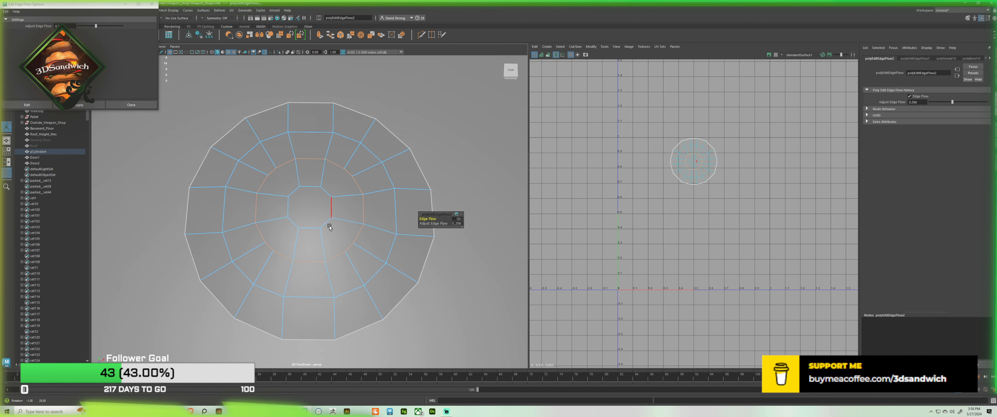
pyautogui.hotkey('ctrl', 'z')
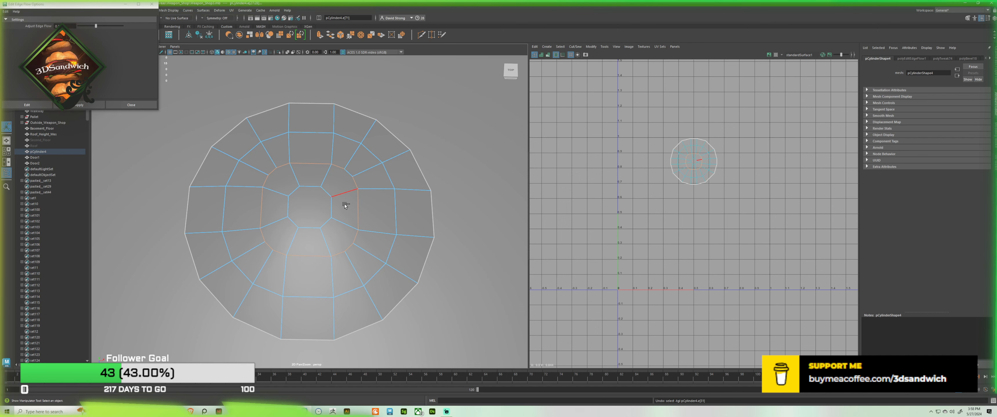
# Step: Select the four diagonal faces adjoining the disc's central octagon
pyautogui.press('q')
pyautogui.click(425, 113)
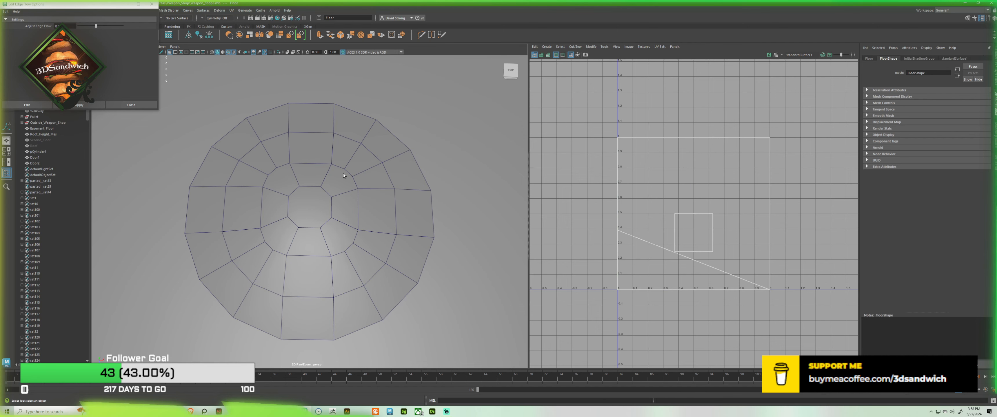
pyautogui.click(342, 174)
pyautogui.scroll(2, 336, 175)
pyautogui.keyDown('alt'); pyautogui.moveTo(337, 175); pyautogui.dragTo(312, 182); pyautogui.keyUp('alt')
pyautogui.press('F8')
pyautogui.click(354, 189)
pyautogui.keyDown('shift'); pyautogui.click(286, 171); pyautogui.keyUp('shift')
pyautogui.keyDown('shift'); pyautogui.click(274, 235); pyautogui.keyUp('shift')
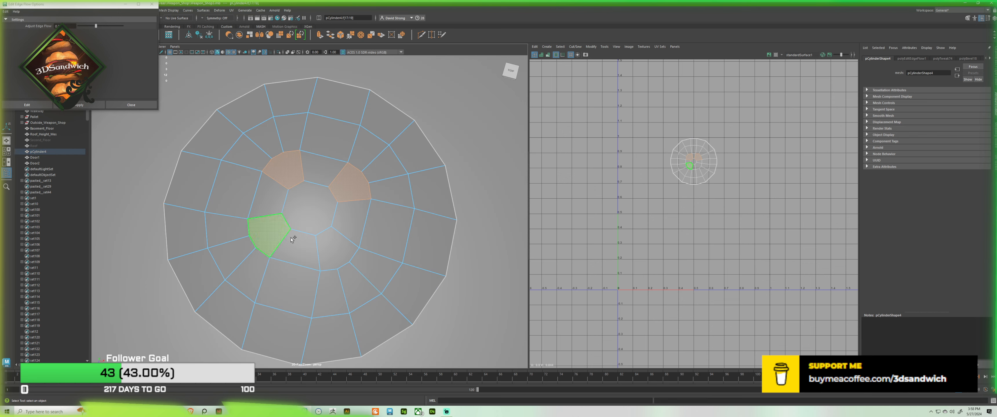
pyautogui.keyDown('shift'); pyautogui.click(334, 249); pyautogui.keyUp('shift')
pyautogui.keyDown('alt'); pyautogui.moveTo(329, 253); pyautogui.dragTo(320, 244); pyautogui.keyUp('alt')
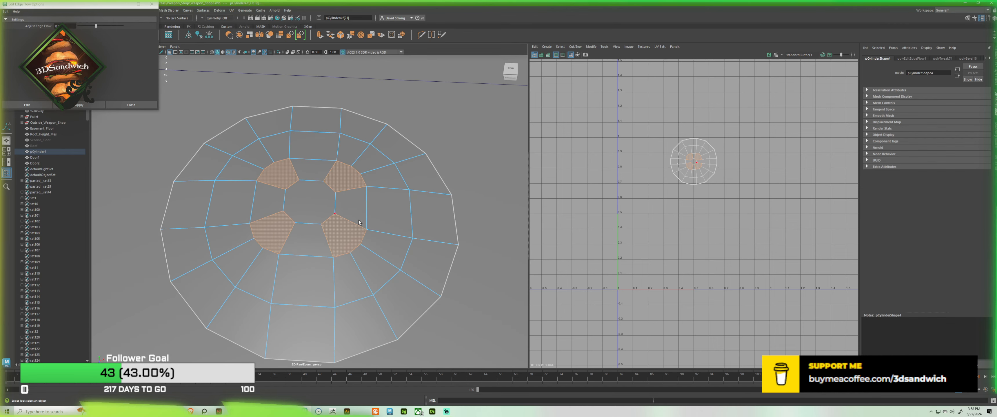
pyautogui.keyDown('alt'); pyautogui.moveTo(350, 223); pyautogui.dragTo(302, 242); pyautogui.keyUp('alt')
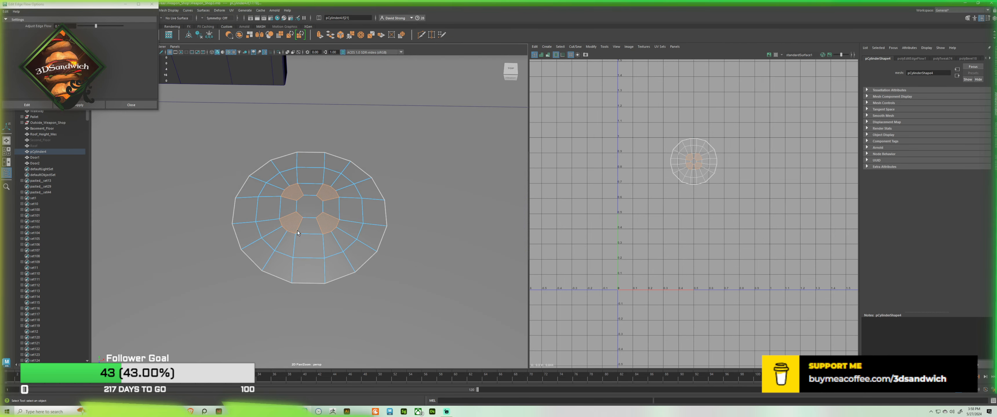
pyautogui.scroll(5, 297, 204)
pyautogui.keyDown('alt'); pyautogui.moveTo(296, 204); pyautogui.dragTo(297, 208); pyautogui.keyUp('alt')
pyautogui.moveTo(330, 145); pyautogui.dragTo(321, 154, button='right')
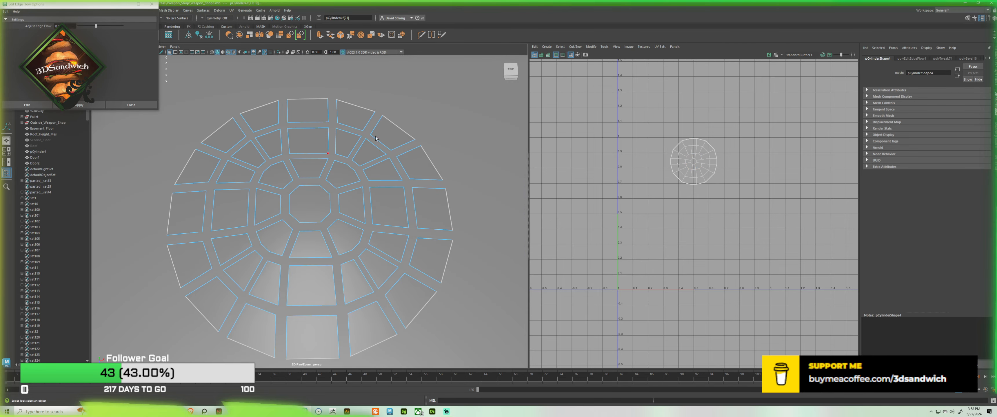
pyautogui.click(430, 121)
pyautogui.click(332, 187)
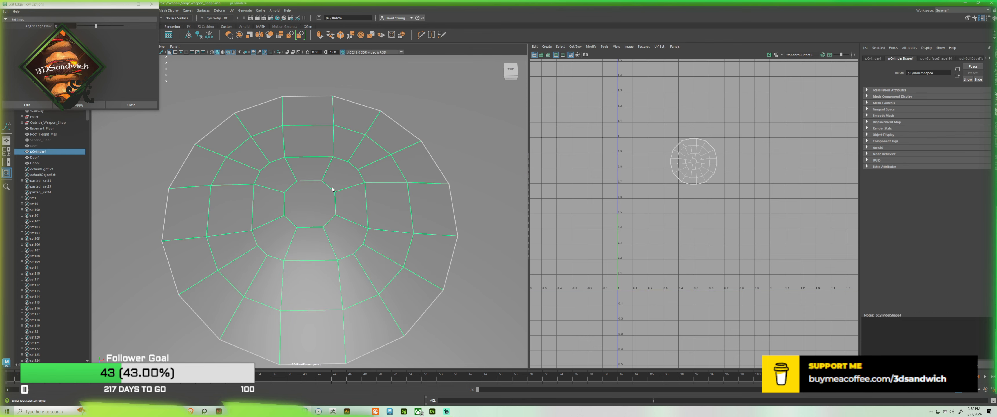
pyautogui.keyDown('alt'); pyautogui.moveTo(329, 218); pyautogui.dragTo(296, 262); pyautogui.keyUp('alt')
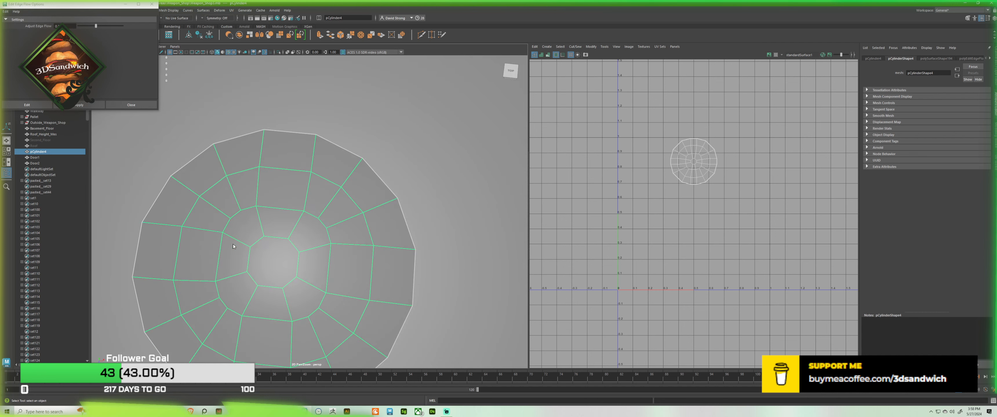
# Step: Delete the faces of the four diagonal sectors between the central octagon and the outer ring, leaving a four-spoked wheel
pyautogui.moveTo(233, 245); pyautogui.dragTo(232, 274, button='right')
pyautogui.click(245, 220)
pyautogui.keyDown('alt'); pyautogui.moveTo(245, 218); pyautogui.dragTo(284, 161, button='middle'); pyautogui.keyUp('alt')
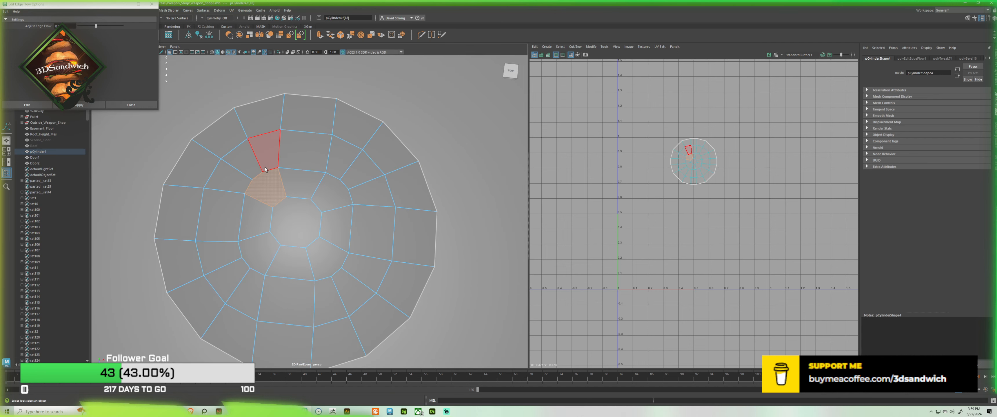
pyautogui.keyDown('shift'); pyautogui.click(331, 192); pyautogui.keyUp('shift')
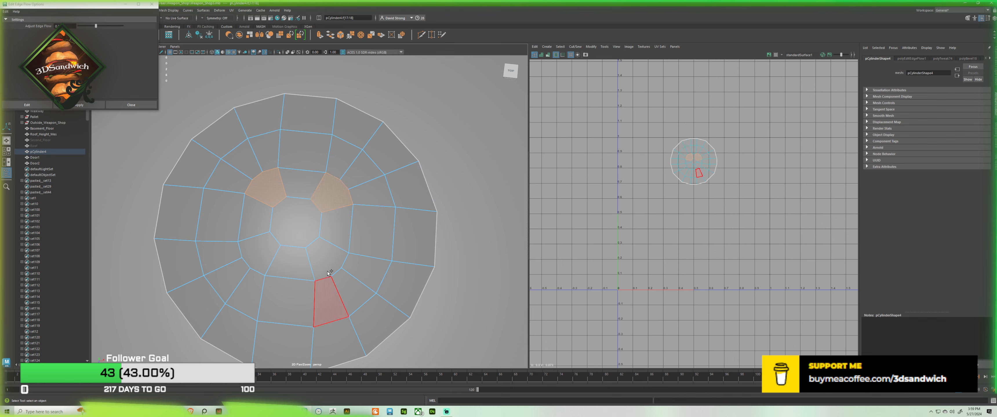
pyautogui.keyDown('shift'); pyautogui.click(327, 258); pyautogui.keyUp('shift')
pyautogui.keyDown('shift'); pyautogui.click(259, 254); pyautogui.keyUp('shift')
pyautogui.keyDown('shift'); pyautogui.click(218, 256); pyautogui.keyUp('shift')
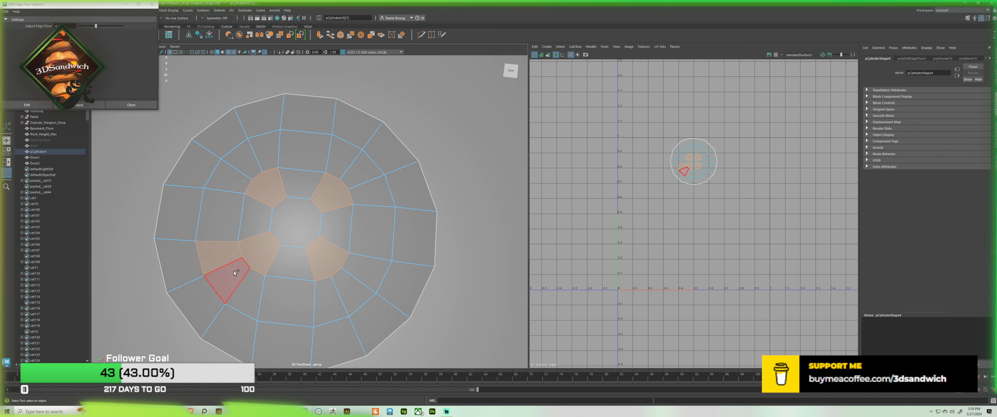
pyautogui.keyDown('shift'); pyautogui.click(234, 273); pyautogui.keyUp('shift')
pyautogui.keyDown('shift'); pyautogui.click(246, 294); pyautogui.keyUp('shift')
pyautogui.keyDown('shift'); pyautogui.click(333, 302); pyautogui.keyUp('shift')
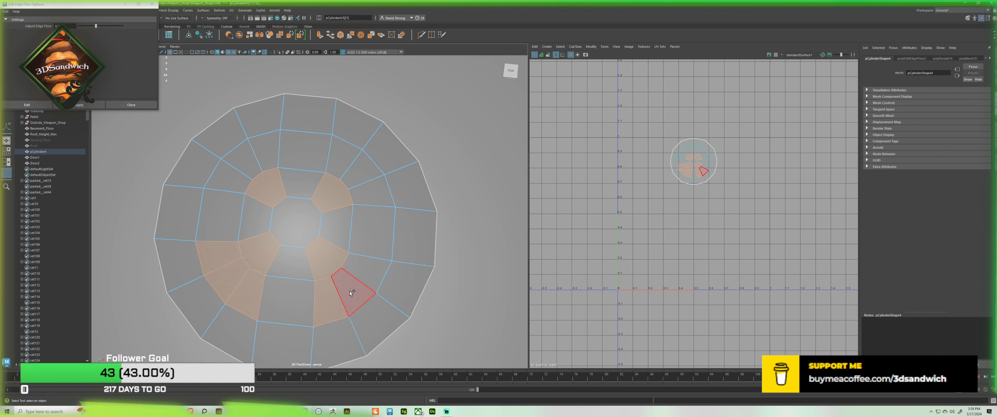
pyautogui.keyDown('shift'); pyautogui.click(356, 286); pyautogui.keyUp('shift')
pyautogui.keyDown('shift'); pyautogui.click(368, 271); pyautogui.keyUp('shift')
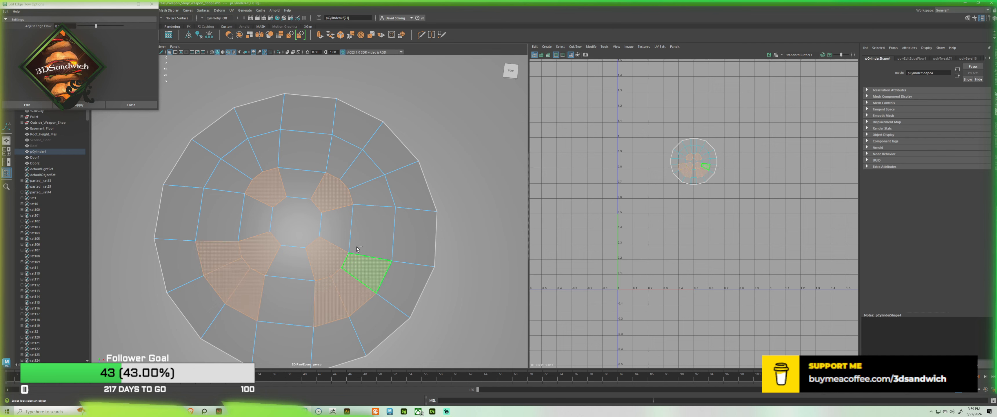
pyautogui.keyDown('shift'); pyautogui.click(350, 172); pyautogui.keyUp('shift')
pyautogui.keyDown('shift'); pyautogui.click(342, 157); pyautogui.keyUp('shift')
pyautogui.keyDown('shift'); pyautogui.click(252, 156); pyautogui.keyUp('shift')
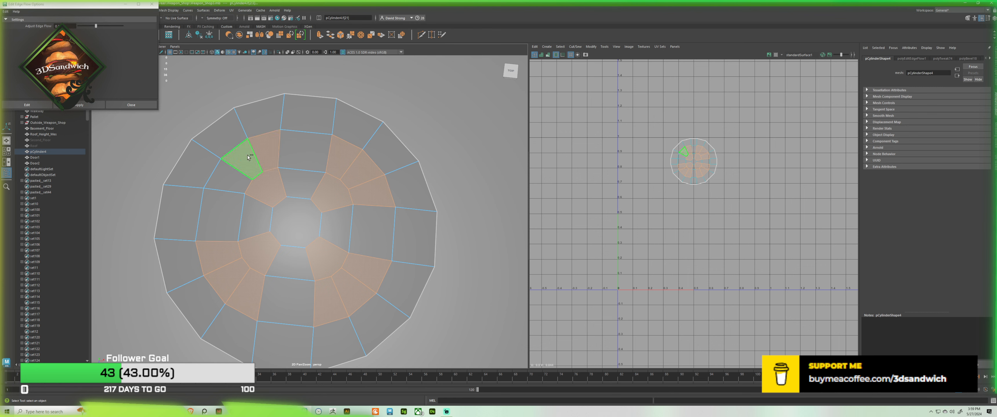
pyautogui.keyDown('shift'); pyautogui.click(228, 177); pyautogui.keyUp('shift')
pyautogui.press('Delete')
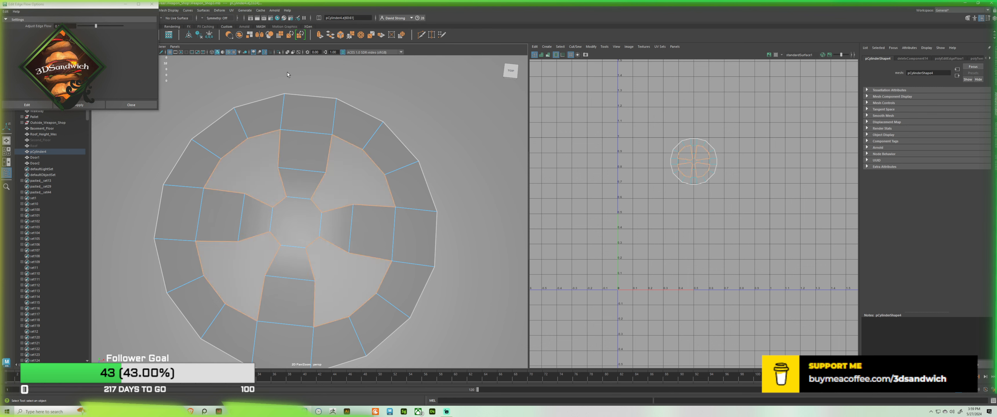
# Step: Return to object selection, deselect the wheel and save the scene
pyautogui.scroll(-3, 390, 147)
pyautogui.press('F8')
pyautogui.click(386, 169)
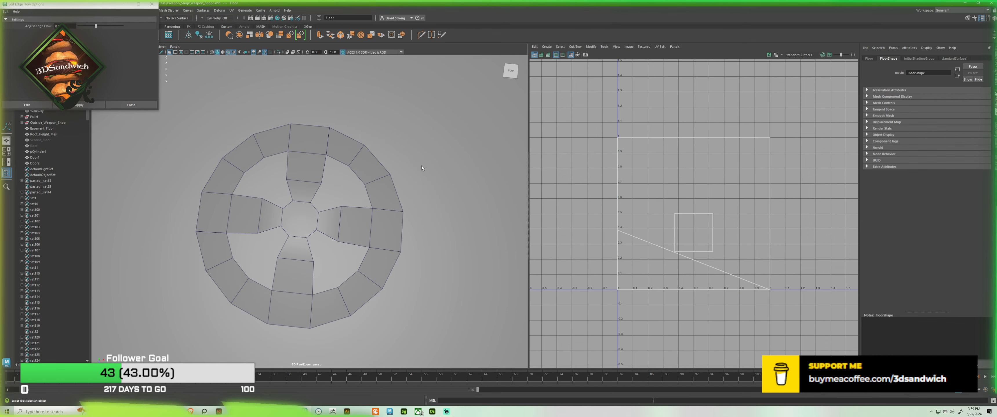
pyautogui.moveTo(388, 175)
pyautogui.keyDown('alt'); pyautogui.mouseDown()
pyautogui.moveTo(304, 149)
pyautogui.moveTo(341, 134)
pyautogui.moveTo(394, 177)
pyautogui.mouseUp(); pyautogui.keyUp('alt')
pyautogui.hotkey('ctrl', 's')
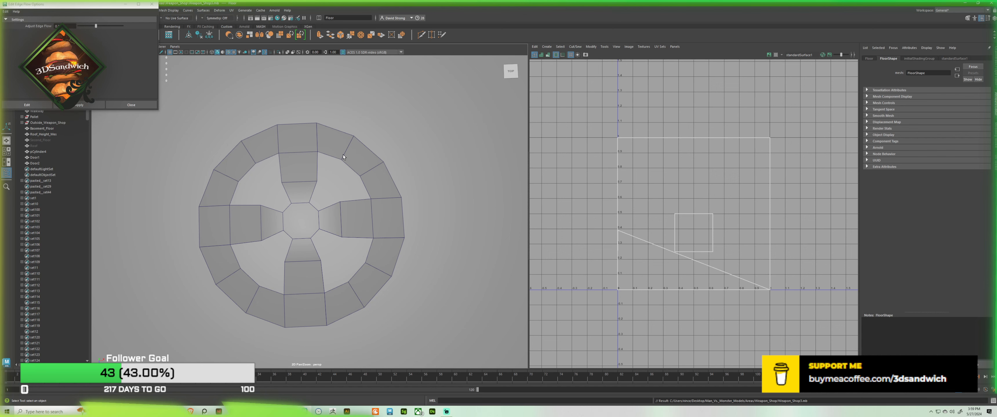
# Step: Extrude the wheel's central octagon face and scale the extruded face inward to form an inset
pyautogui.click(304, 178)
pyautogui.moveTo(304, 178); pyautogui.dragTo(305, 190, button='right')
pyautogui.click(305, 211)
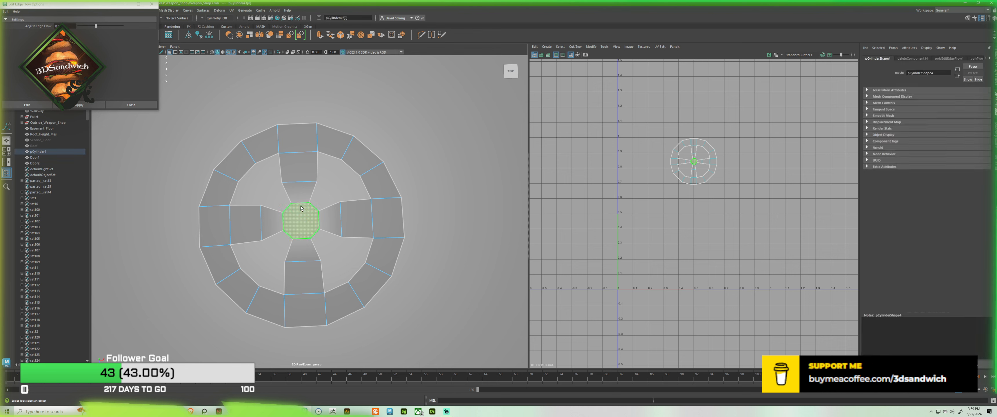
pyautogui.scroll(-3, 307, 205)
pyautogui.scroll(6, 302, 218)
pyautogui.press('e')
pyautogui.press('r')
pyautogui.keyDown('shift'); pyautogui.moveTo(298, 225); pyautogui.dragTo(287, 226); pyautogui.keyUp('shift')
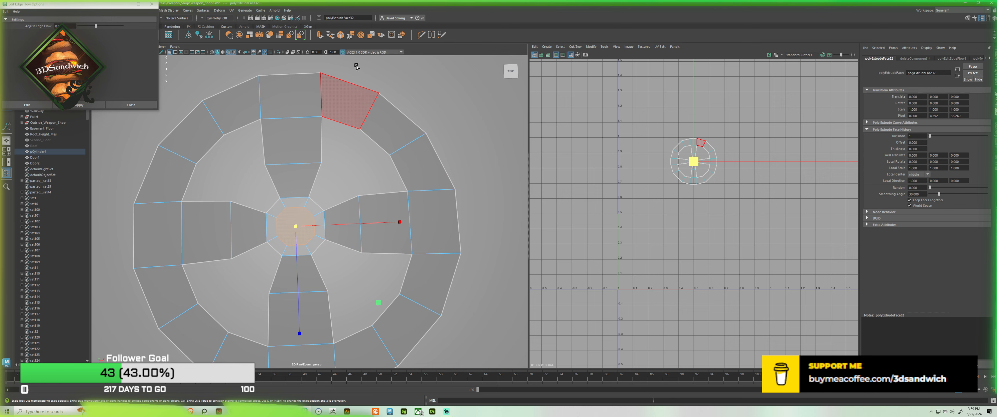
# Step: Merge the inset face of the wheel's central octagon to its center and return to object selection
pyautogui.click(359, 36)
pyautogui.moveTo(404, 101); pyautogui.dragTo(409, 98, button='right')
pyautogui.scroll(-8, 341, 158)
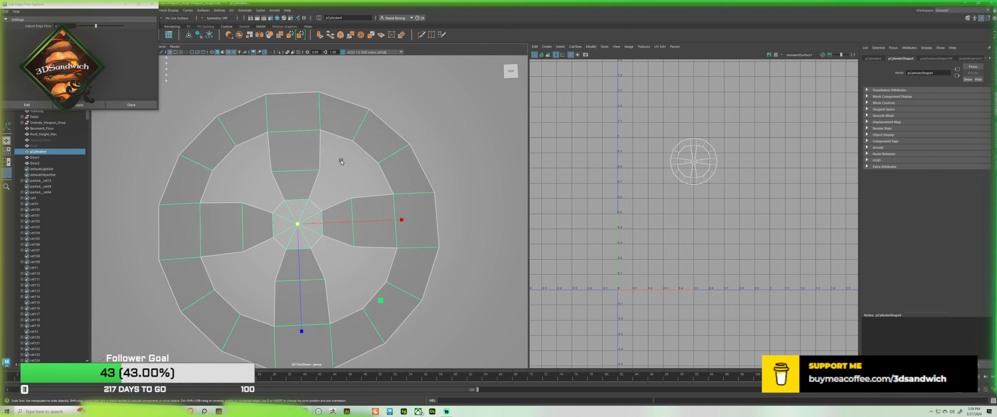
pyautogui.moveTo(341, 158); pyautogui.dragTo(370, 131, button='right')
pyautogui.click(369, 142)
# Step: Duplicate the flat wheel, placing the copy apart from it, and reselect the original
pyautogui.keyDown('alt'); pyautogui.moveTo(369, 142); pyautogui.dragTo(318, 195); pyautogui.keyUp('alt')
pyautogui.click(318, 194)
pyautogui.press('w')
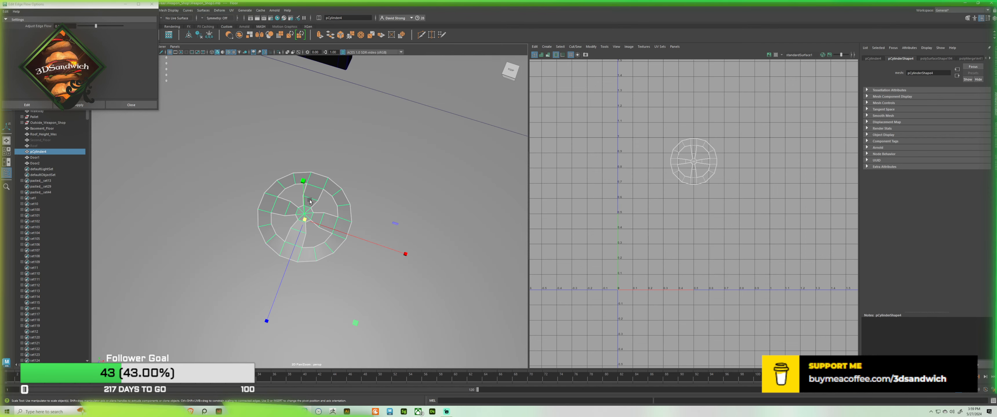
pyautogui.keyDown('shift'); pyautogui.moveTo(299, 240); pyautogui.dragTo(342, 126); pyautogui.keyUp('shift')
pyautogui.click(325, 216)
pyautogui.keyDown('alt'); pyautogui.moveTo(325, 218); pyautogui.dragTo(327, 195); pyautogui.keyUp('alt')
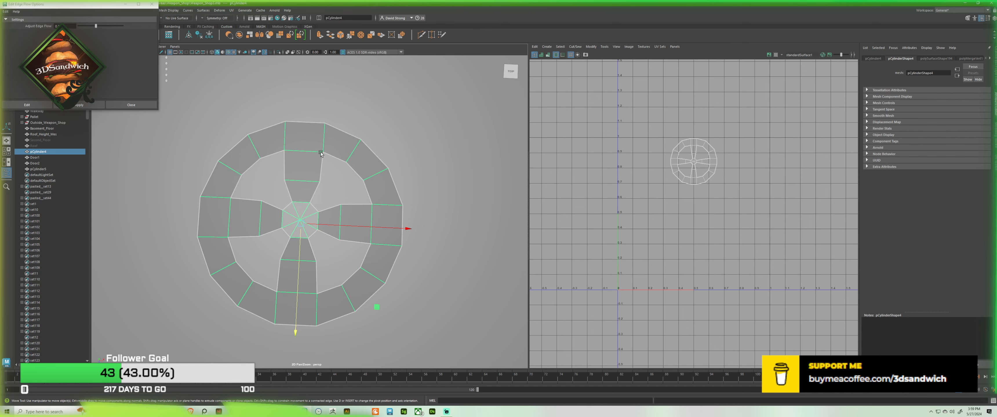
# Step: Extrude the wheel's faces about 0.87 in local Z to give it thickness
pyautogui.click(319, 37)
pyautogui.keyDown('alt'); pyautogui.moveTo(346, 194); pyautogui.dragTo(323, 74); pyautogui.keyUp('alt')
pyautogui.scroll(-3, 290, 161)
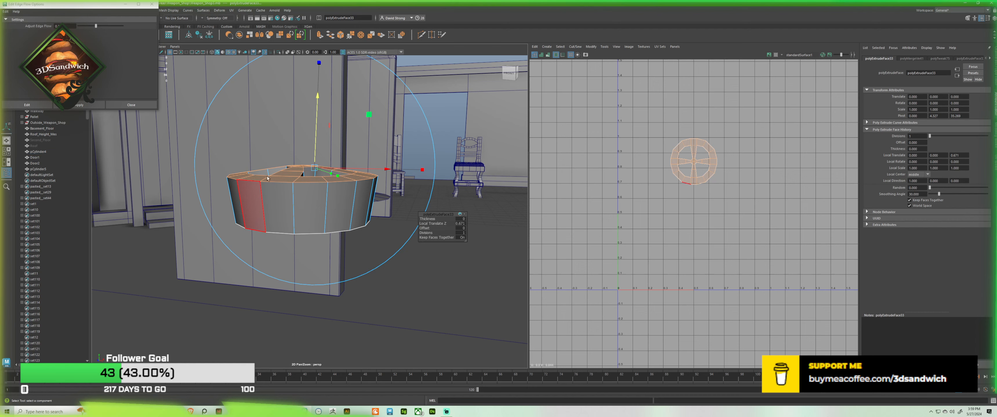
# Step: Scale the lower outer edge loop of the extruded wheel outward to straighten its sides, and return to object selection
pyautogui.press('F10')
pyautogui.doubleClick(280, 226)
pyautogui.press('r')
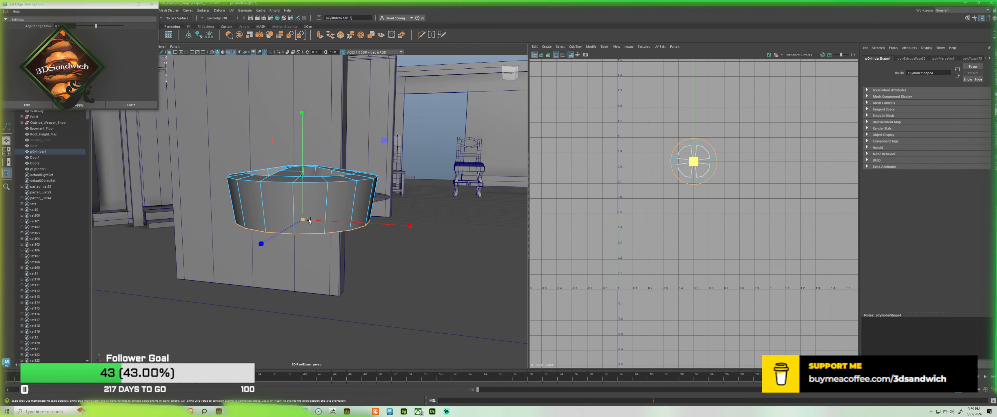
pyautogui.moveTo(302, 220); pyautogui.dragTo(320, 238)
pyautogui.click(430, 143)
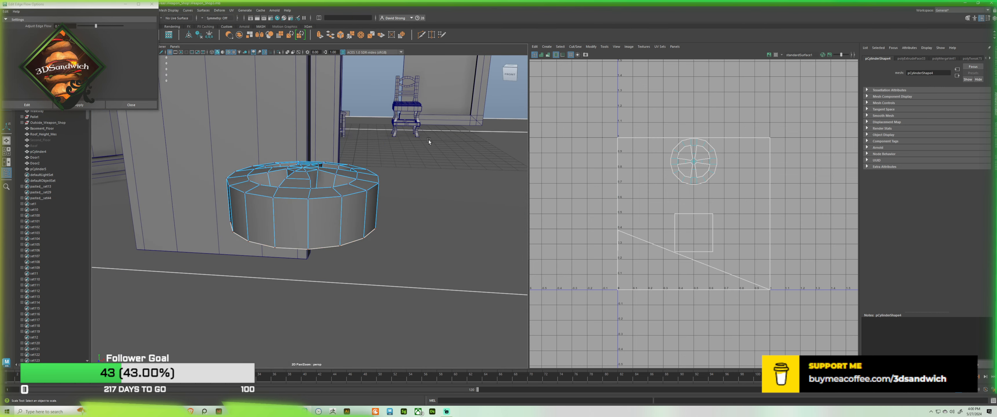
pyautogui.click(327, 193)
pyautogui.click(440, 138)
pyautogui.click(333, 196)
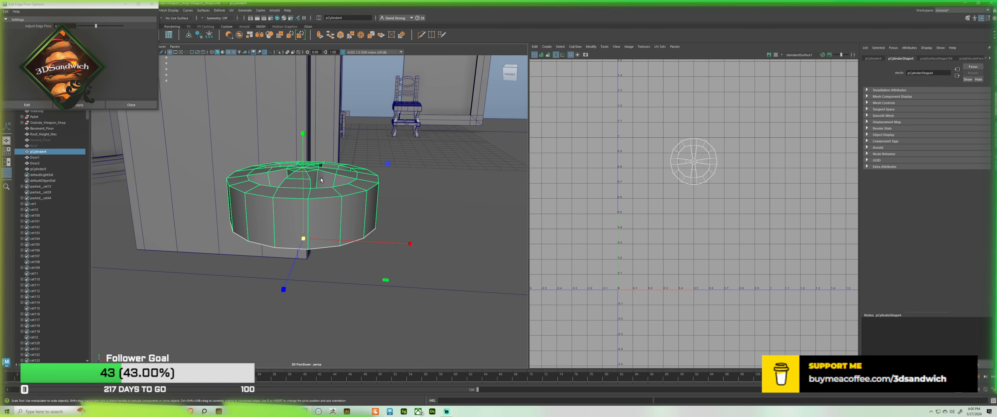
# Step: Close the edge flow options and set the wheel's X rotation to 90 so it stands upright
pyautogui.press('e')
pyautogui.click(150, 3)
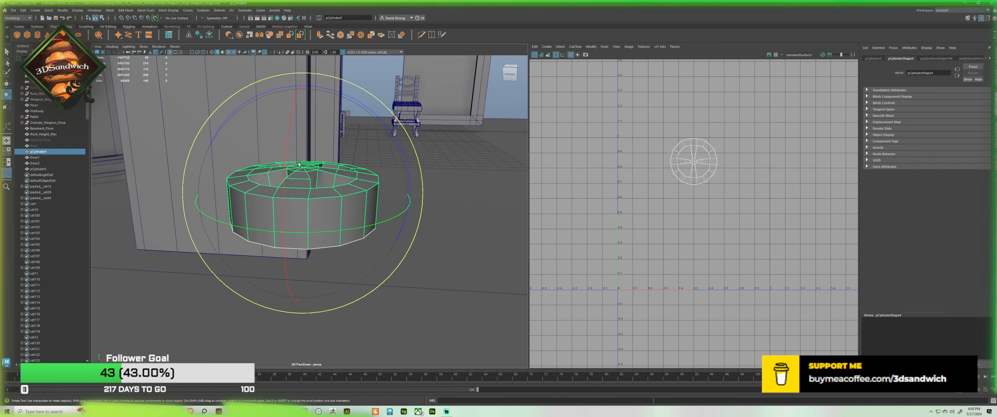
pyautogui.moveTo(289, 153); pyautogui.dragTo(275, 193)
pyautogui.hotkey('ctrl', 'z')
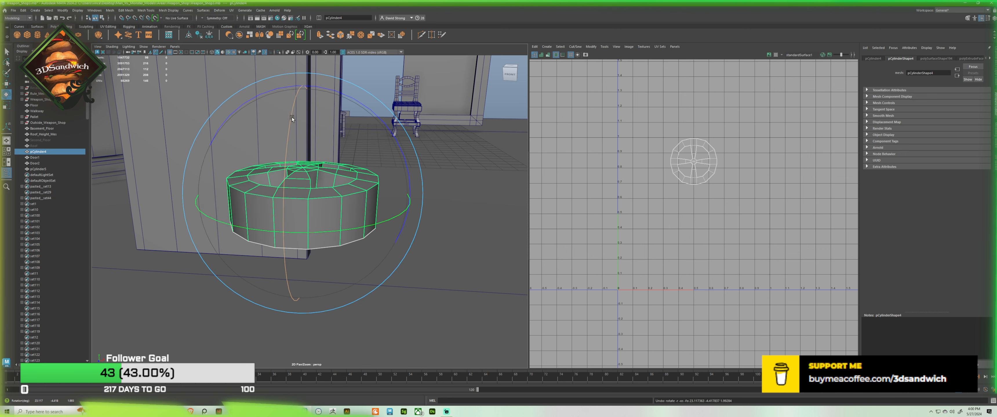
pyautogui.moveTo(293, 111); pyautogui.dragTo(285, 182)
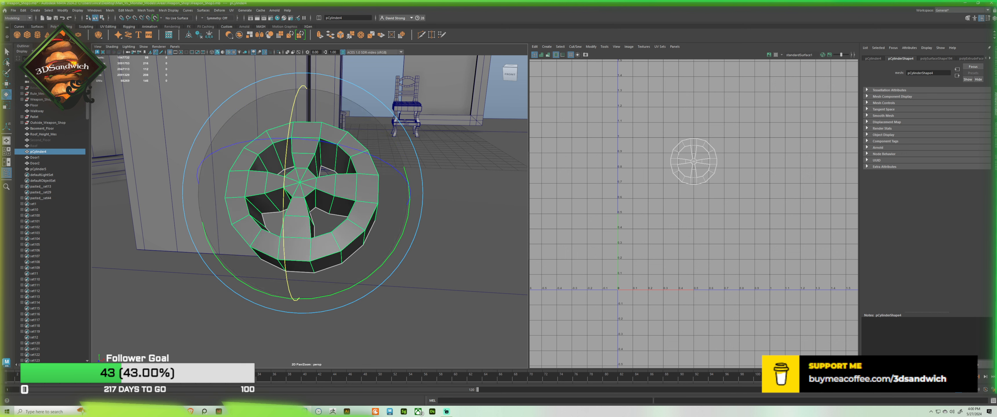
pyautogui.click(994, 20)
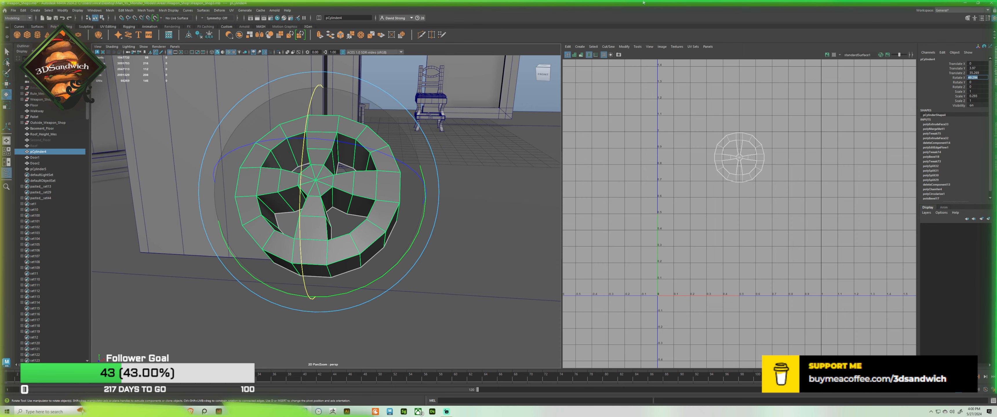
pyautogui.write('90')
pyautogui.press('Return')
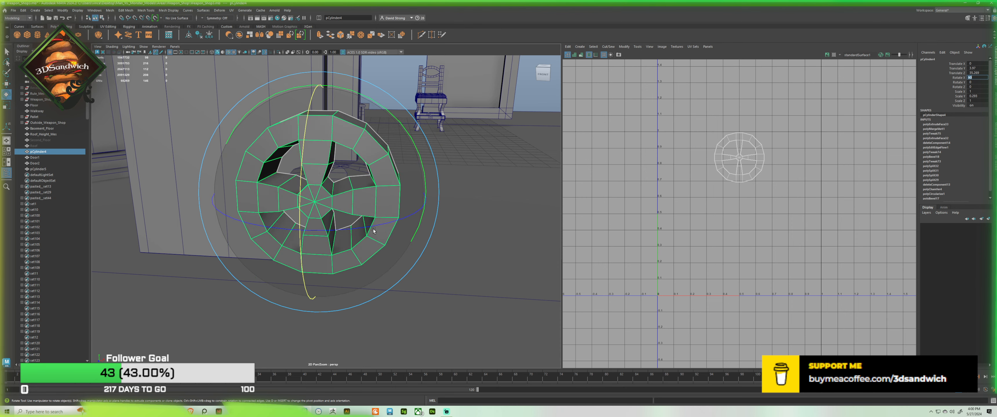
# Step: Select the wheel together with the spare door and try to align the wheel to it with the Align tool
pyautogui.scroll(-4, 407, 180)
pyautogui.keyDown('alt'); pyautogui.moveTo(406, 180); pyautogui.dragTo(354, 186); pyautogui.keyUp('alt')
pyautogui.press('w')
pyautogui.keyDown('shift'); pyautogui.click(423, 142); pyautogui.keyUp('shift')
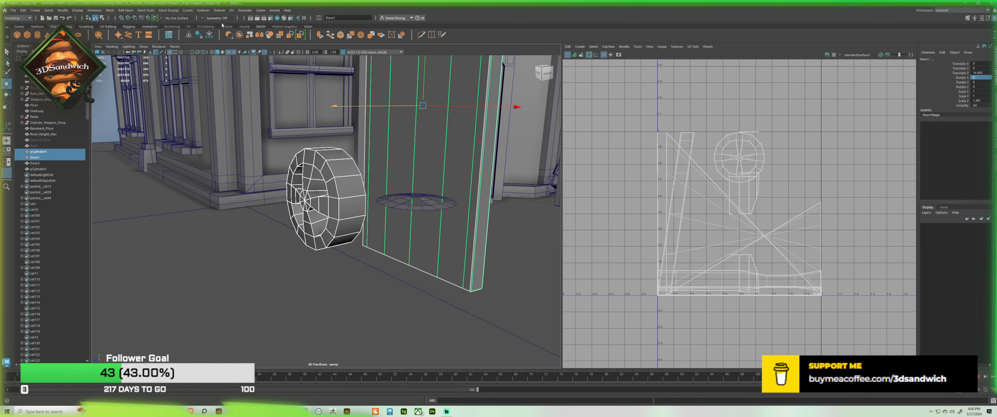
pyautogui.press('f')
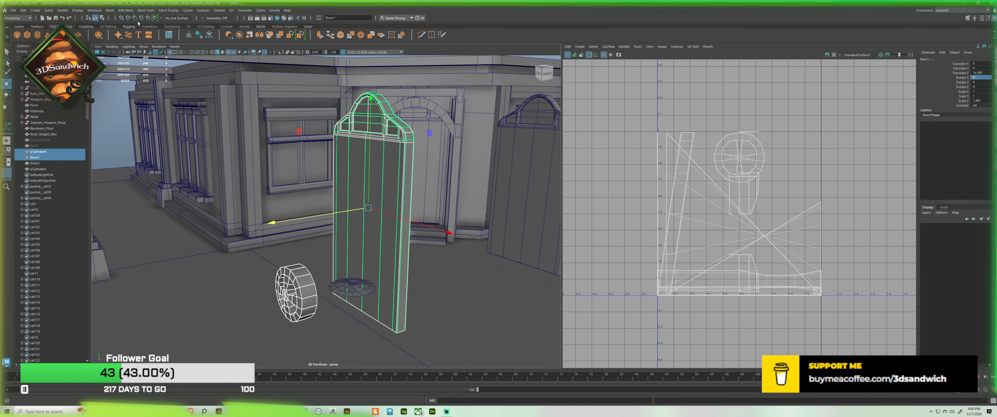
pyautogui.click(109, 10)
pyautogui.moveTo(63, 11)
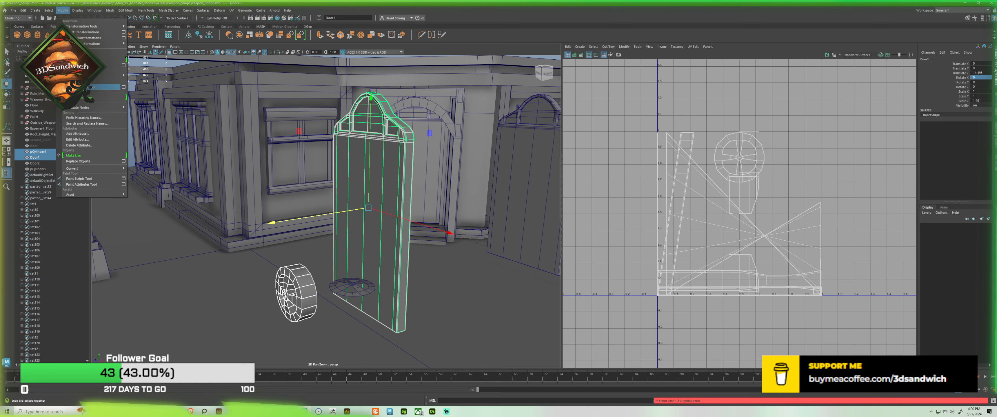
pyautogui.click(97, 82)
pyautogui.keyDown('alt'); pyautogui.moveTo(443, 134); pyautogui.dragTo(443, 207); pyautogui.keyUp('alt')
pyautogui.click(433, 220)
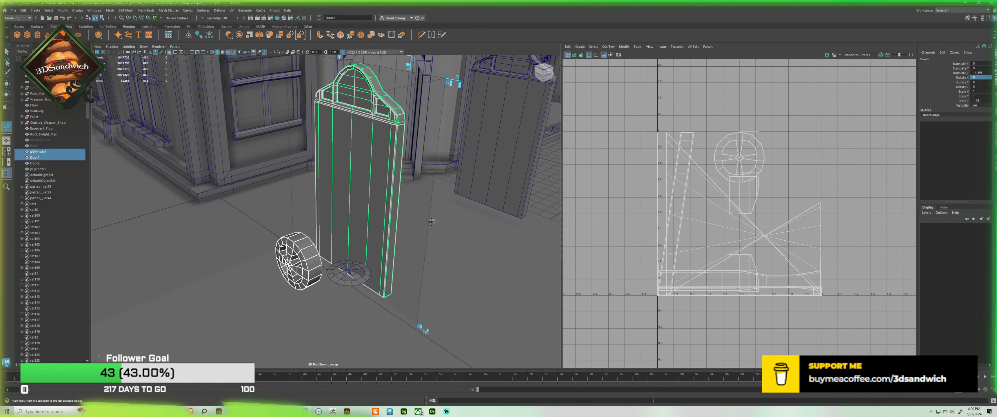
pyautogui.keyDown('alt'); pyautogui.moveTo(409, 242); pyautogui.dragTo(334, 223); pyautogui.keyUp('alt')
pyautogui.click(388, 297)
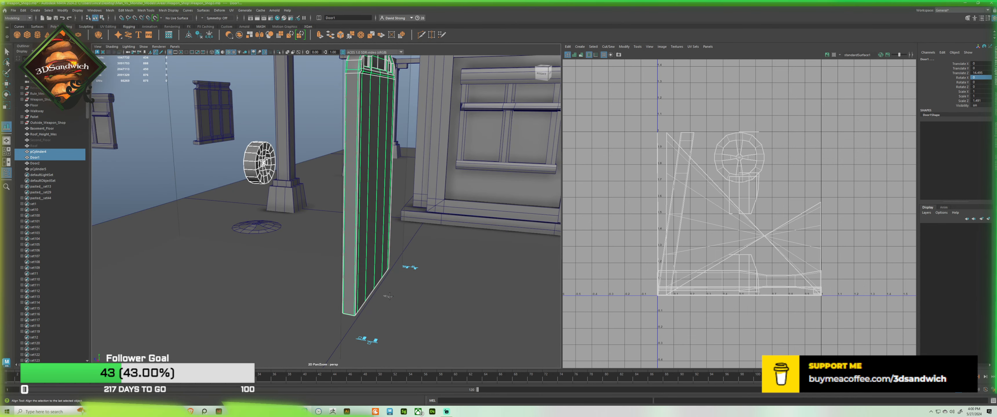
pyautogui.keyDown('alt'); pyautogui.moveTo(388, 296); pyautogui.dragTo(350, 228); pyautogui.keyUp('alt')
pyautogui.press('w')
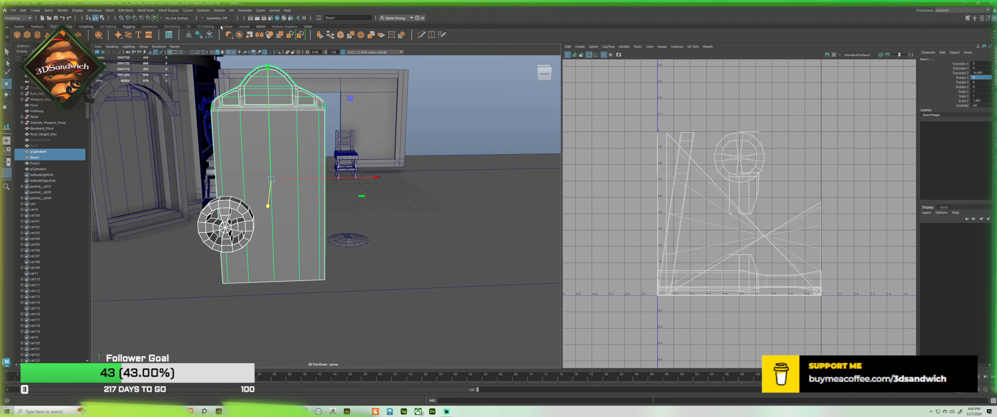
# Step: Freeze the selection's transformations and try the Align tool again to align the wheel to the door
pyautogui.click(206, 35)
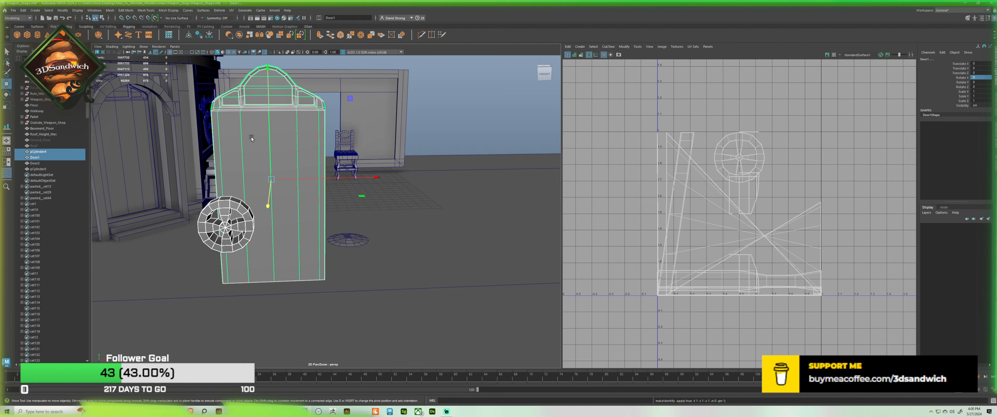
pyautogui.keyDown('alt'); pyautogui.moveTo(230, 102); pyautogui.dragTo(205, 117); pyautogui.keyUp('alt')
pyautogui.click(72, 11)
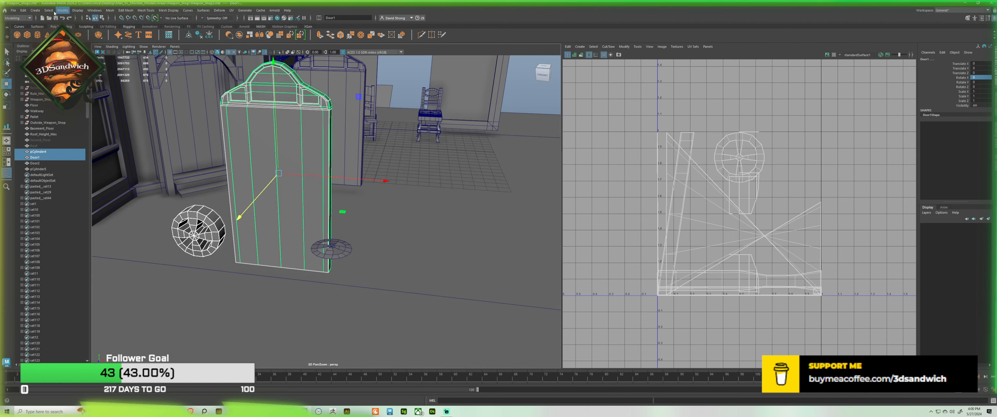
pyautogui.moveTo(112, 76)
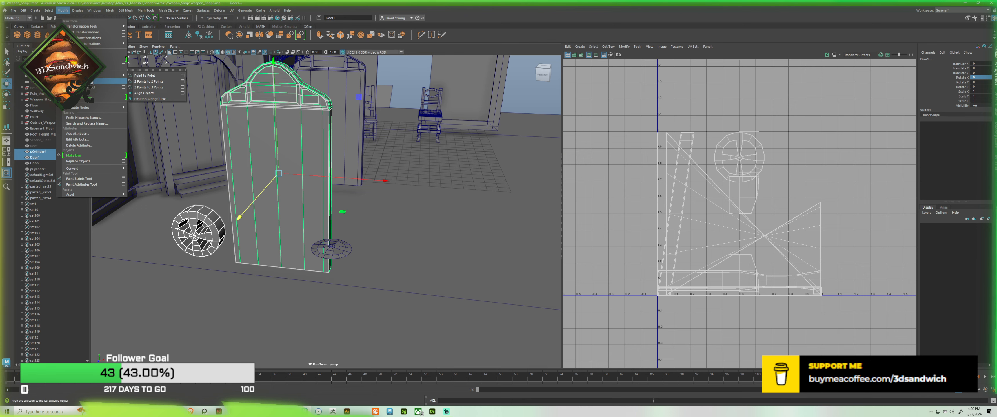
pyautogui.click(144, 93)
pyautogui.keyDown('alt'); pyautogui.moveTo(380, 250); pyautogui.dragTo(472, 232); pyautogui.keyUp('alt')
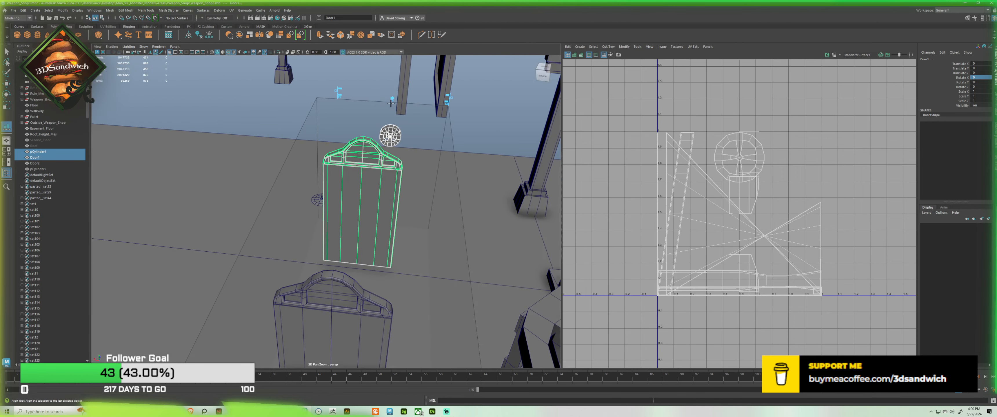
pyautogui.click(392, 98)
pyautogui.keyDown('alt'); pyautogui.moveTo(397, 126); pyautogui.dragTo(277, 144); pyautogui.keyUp('alt')
pyautogui.press('w')
# Step: Select only the wheel and move it along the Z axis back toward the spare door
pyautogui.click(408, 136)
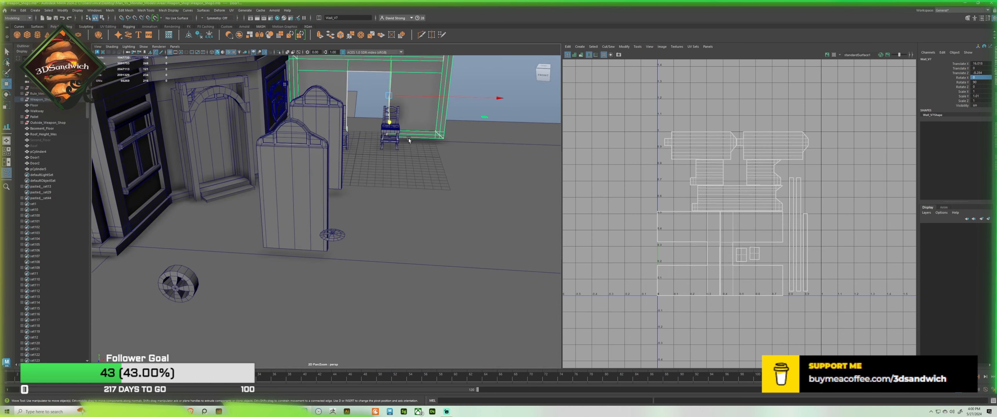
pyautogui.click(299, 183)
pyautogui.click(178, 292)
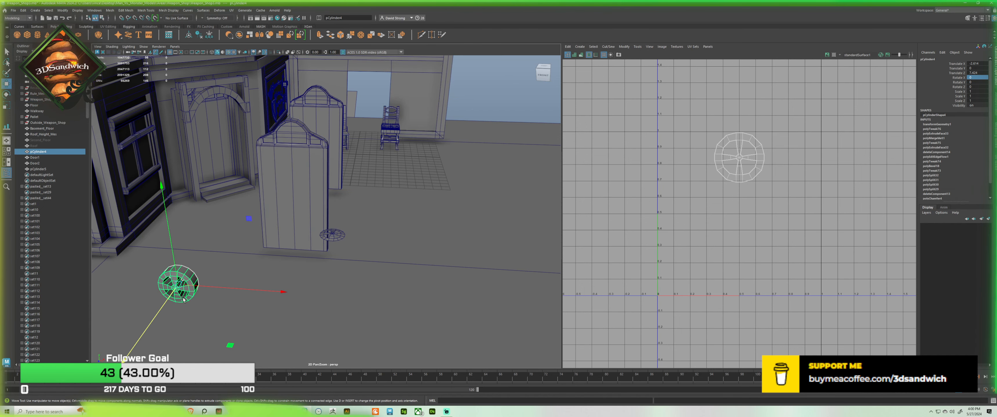
pyautogui.moveTo(168, 272); pyautogui.dragTo(217, 252)
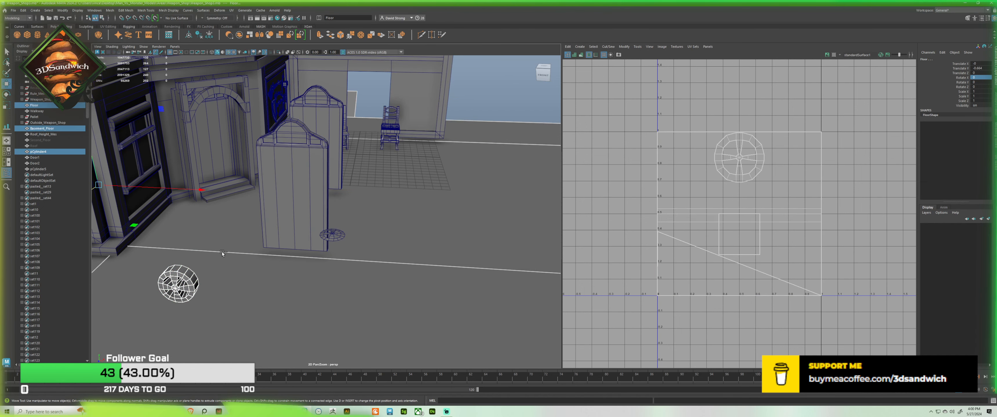
pyautogui.hotkey('ctrl', 'z')
pyautogui.moveTo(166, 299); pyautogui.dragTo(212, 235)
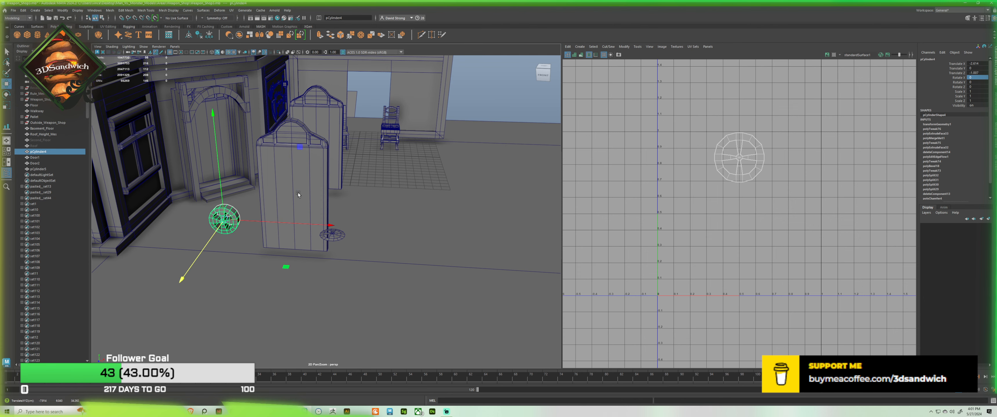
# Step: Move the wheel along the X axis in front of the spare door and scale it uniformly to about 1.8
pyautogui.click(299, 192)
pyautogui.keyDown('alt'); pyautogui.moveTo(318, 180); pyautogui.dragTo(332, 197); pyautogui.keyUp('alt')
pyautogui.click(226, 221)
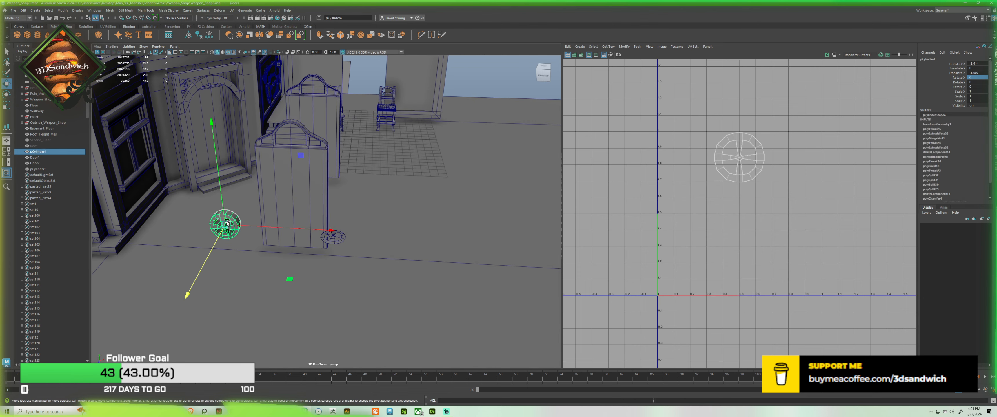
pyautogui.moveTo(286, 231); pyautogui.dragTo(347, 238)
pyautogui.keyDown('alt'); pyautogui.moveTo(347, 238); pyautogui.dragTo(306, 225); pyautogui.keyUp('alt')
pyautogui.press('r')
pyautogui.press('w')
# Step: In the front view, center the wheel horizontally on the door and raise it toward the upper part
pyautogui.click(546, 75)
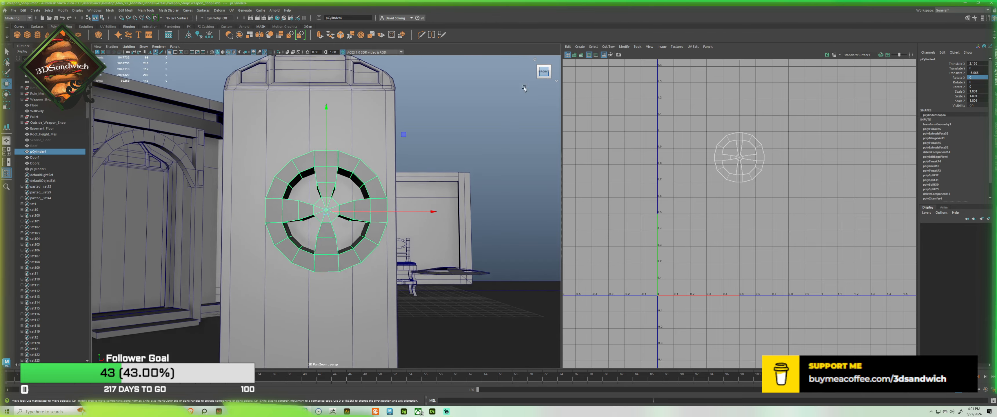
pyautogui.moveTo(360, 213); pyautogui.dragTo(348, 215)
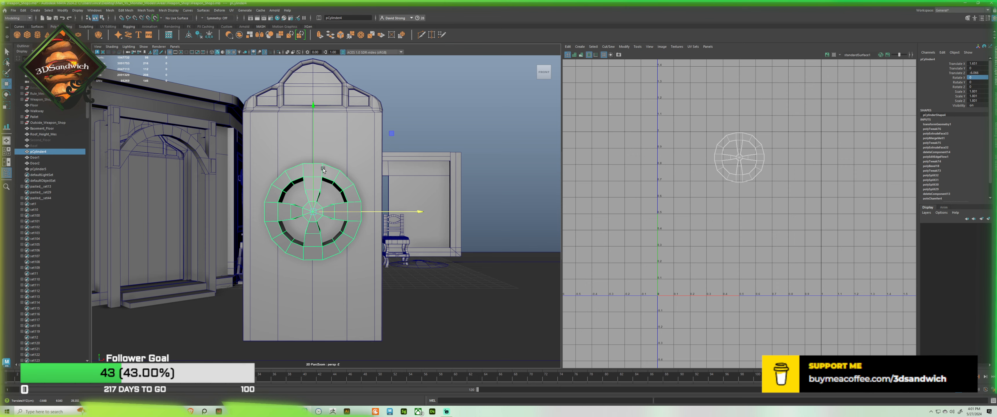
pyautogui.moveTo(314, 162); pyautogui.dragTo(314, 129)
# Step: Select the inner wall faces of the openings between the wheel's spokes
pyautogui.keyDown('alt'); pyautogui.moveTo(325, 177); pyautogui.dragTo(330, 207, button='middle'); pyautogui.keyUp('alt')
pyautogui.scroll(10, 331, 207)
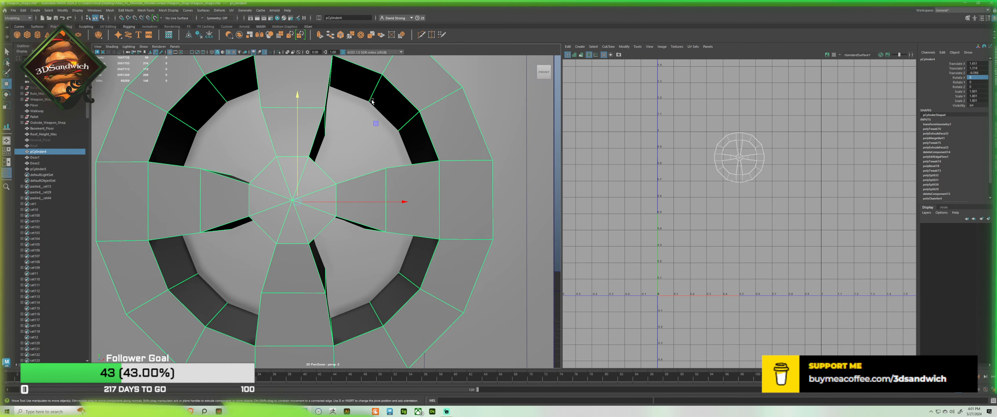
pyautogui.press('F11')
pyautogui.click(363, 78)
pyautogui.keyDown('shift'); pyautogui.doubleClick(392, 102); pyautogui.keyUp('shift')
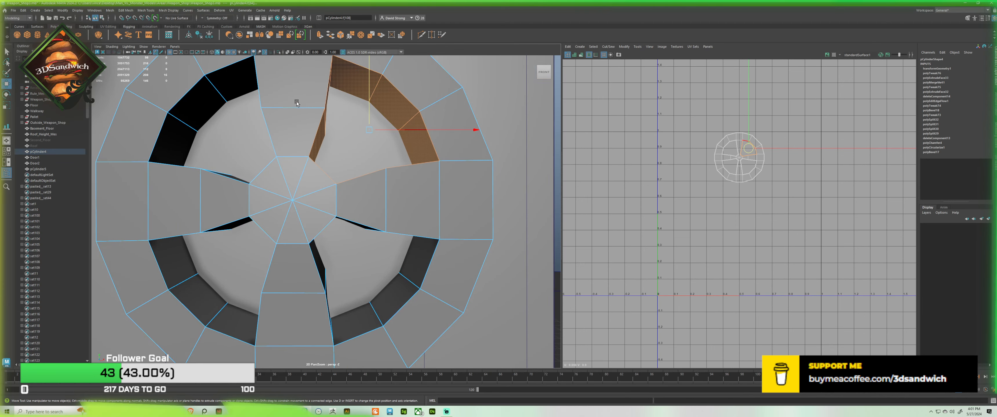
pyautogui.keyDown('shift'); pyautogui.click(228, 88); pyautogui.keyUp('shift')
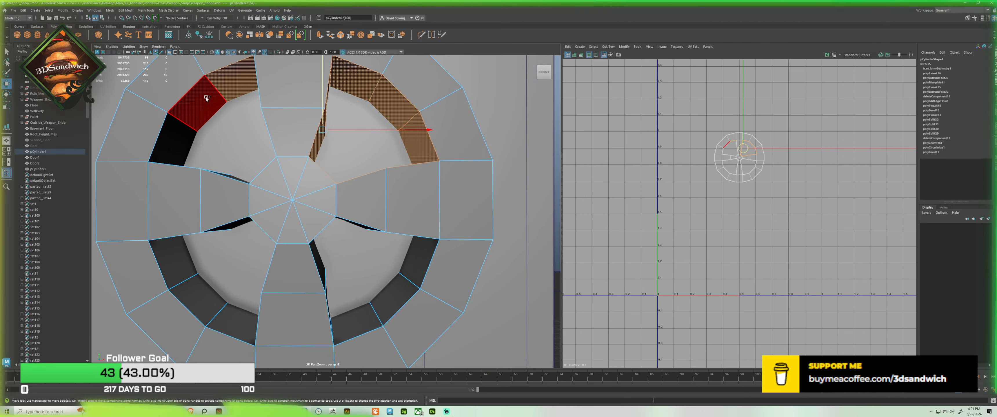
pyautogui.keyDown('shift'); pyautogui.doubleClick(205, 99); pyautogui.keyUp('shift')
pyautogui.keyDown('shift'); pyautogui.click(189, 258); pyautogui.keyUp('shift')
pyautogui.keyDown('shift'); pyautogui.doubleClick(197, 289); pyautogui.keyUp('shift')
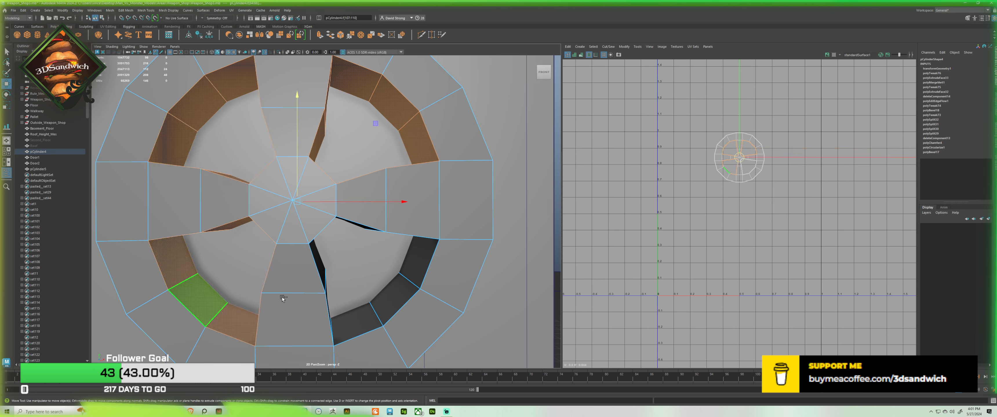
# Step: Extrude the inner wall faces of the round emblem's four openings inward with a Local Translate Z of about 0.22
pyautogui.keyDown('shift'); pyautogui.click(393, 301); pyautogui.keyUp('shift')
pyautogui.keyDown('shift'); pyautogui.doubleClick(418, 263); pyautogui.keyUp('shift')
pyautogui.press('r')
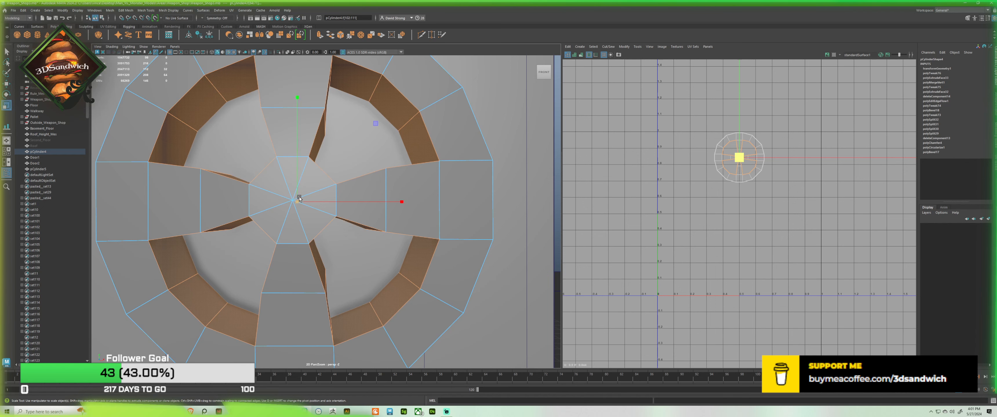
pyautogui.moveTo(299, 199)
pyautogui.mouseDown()
pyautogui.moveTo(288, 198)
pyautogui.moveTo(299, 190)
pyautogui.mouseUp()
pyautogui.hotkey('ctrl', 'z')
pyautogui.scroll(-3, 313, 175)
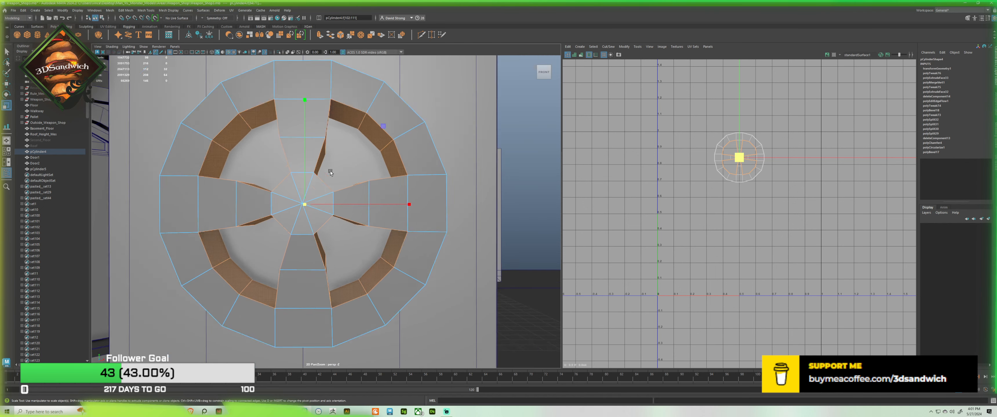
pyautogui.scroll(-3, 330, 170)
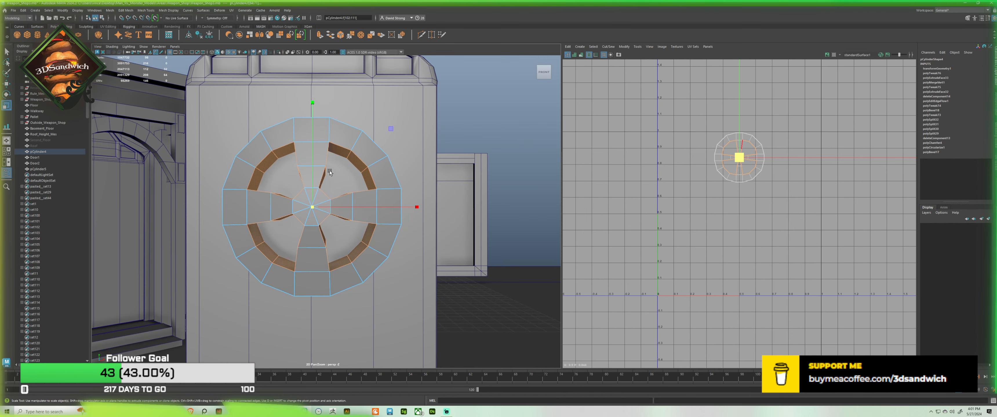
pyautogui.click(321, 37)
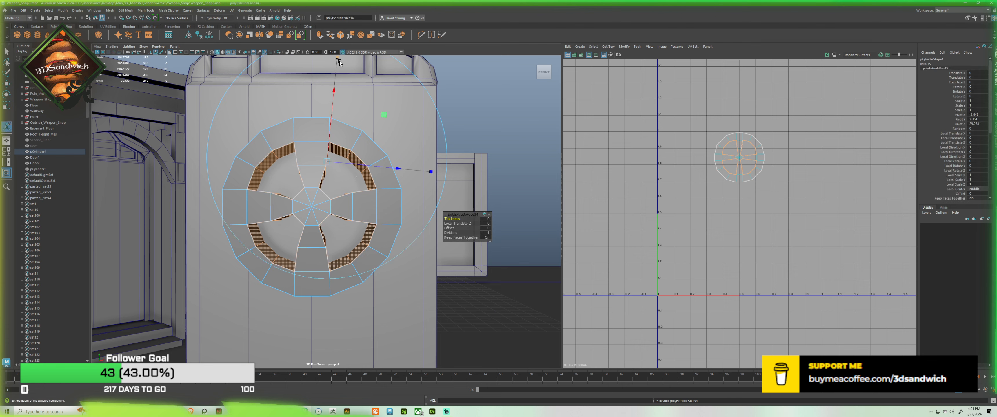
pyautogui.moveTo(334, 89); pyautogui.dragTo(336, 93)
pyautogui.hotkey('ctrl', 'z')
pyautogui.moveTo(397, 169); pyautogui.dragTo(408, 174)
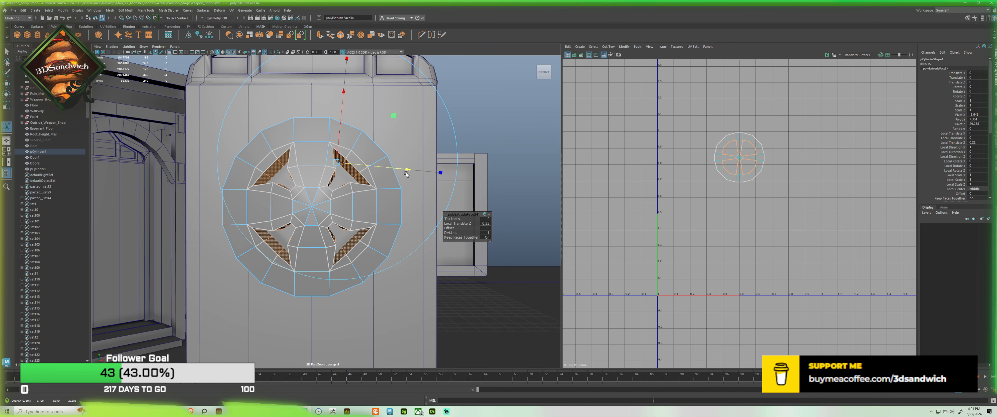
# Step: Apply Edit Edge Flow to the depth edges along the inner wall of the emblem's upper-right opening
pyautogui.scroll(4, 353, 175)
pyautogui.moveTo(337, 171); pyautogui.dragTo(324, 118, button='right')
pyautogui.keyDown('alt'); pyautogui.moveTo(341, 150); pyautogui.dragTo(334, 146); pyautogui.keyUp('alt')
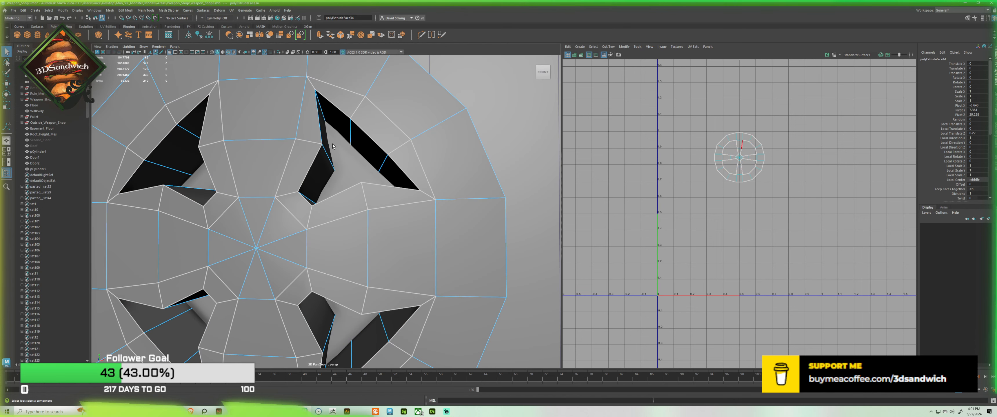
pyautogui.click(350, 138)
pyautogui.keyDown('shift'); pyautogui.doubleClick(384, 161); pyautogui.keyUp('shift')
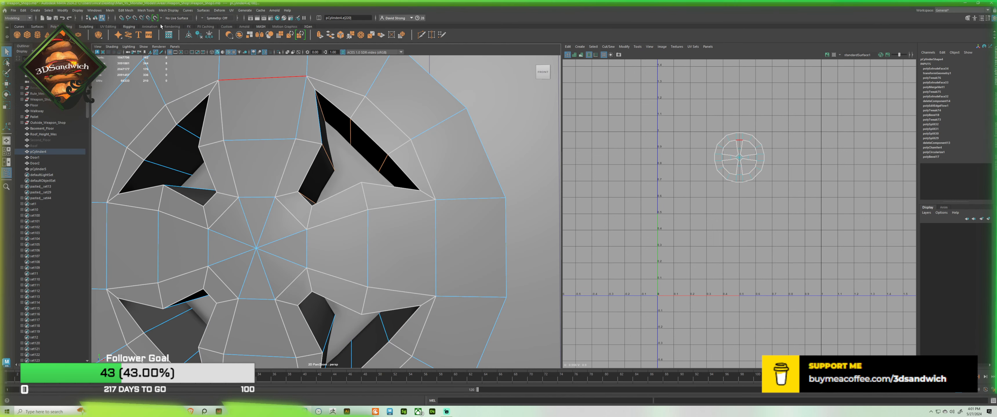
pyautogui.click(125, 10)
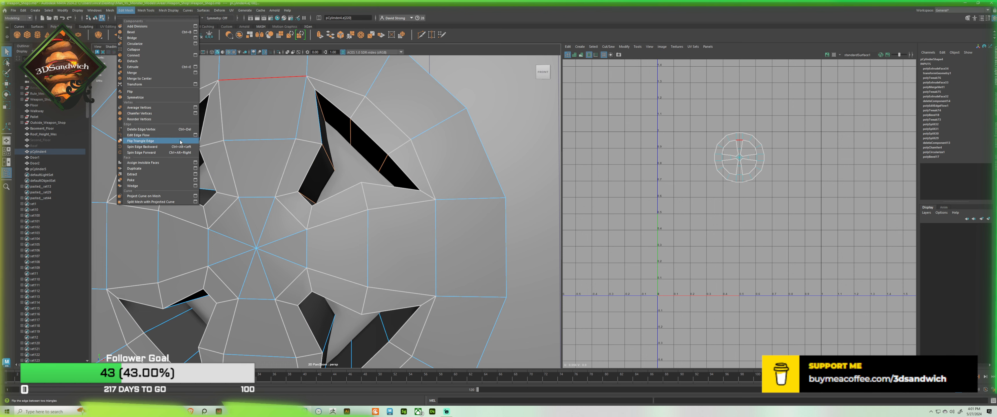
pyautogui.click(196, 135)
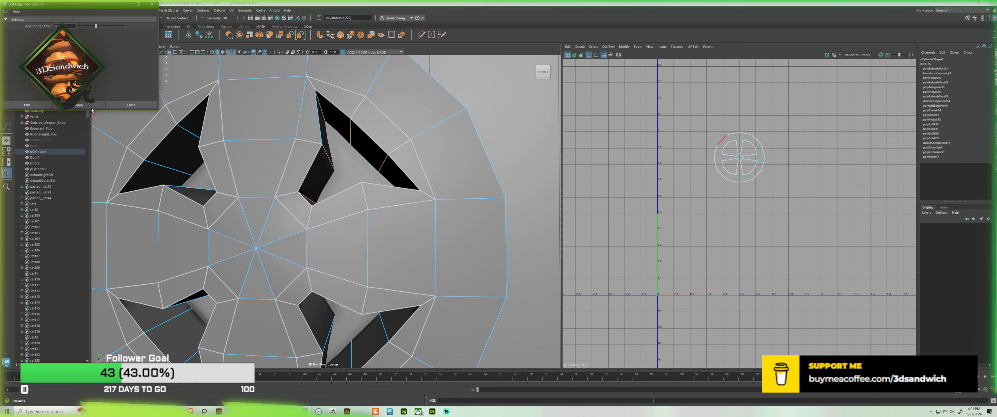
pyautogui.click(78, 105)
# Step: Repeat the edge flow adjustment on the inner wall edges of the emblem's other three openings
pyautogui.scroll(-3, 262, 166)
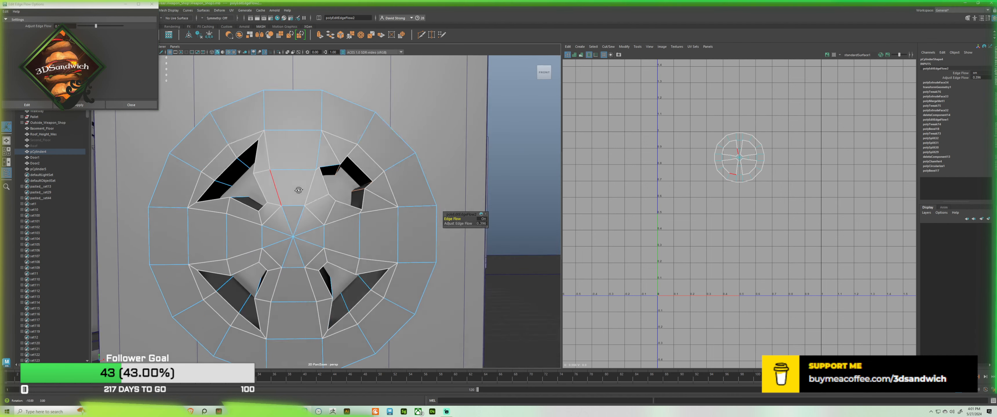
pyautogui.moveTo(295, 193)
pyautogui.keyDown('alt'); pyautogui.mouseDown()
pyautogui.moveTo(311, 196)
pyautogui.moveTo(286, 198)
pyautogui.mouseUp(); pyautogui.keyUp('alt')
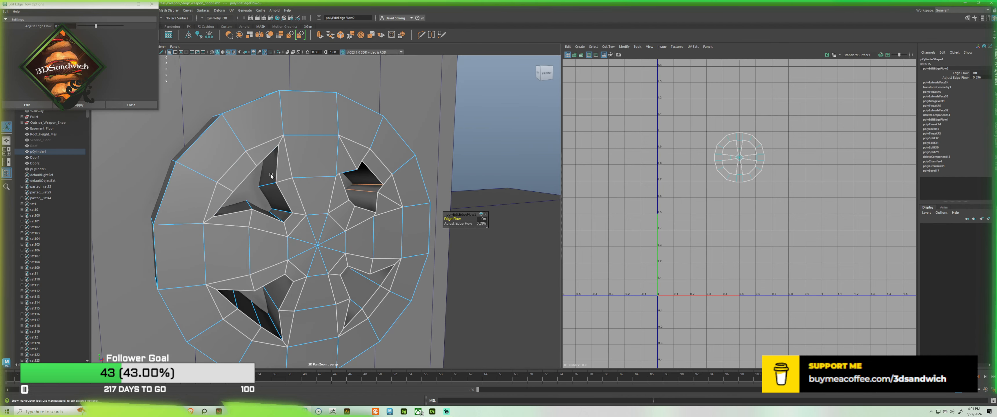
pyautogui.click(270, 181)
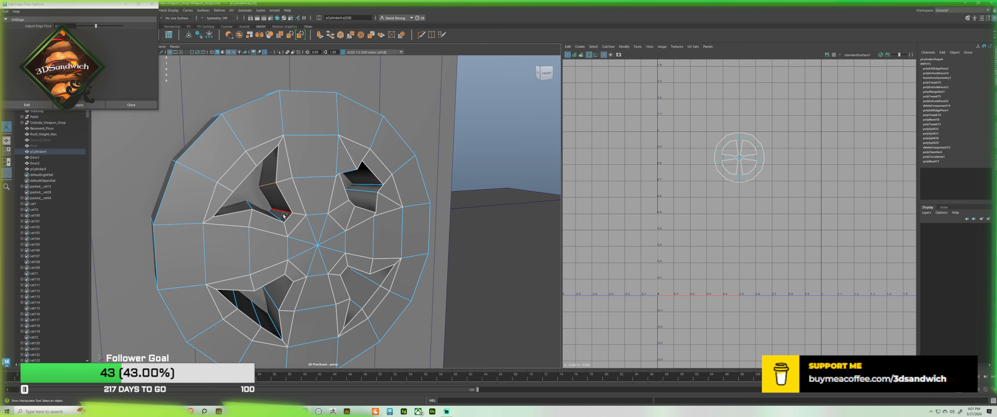
pyautogui.press('g')
pyautogui.keyDown('alt'); pyautogui.moveTo(283, 212); pyautogui.dragTo(322, 223); pyautogui.keyUp('alt')
pyautogui.click(322, 223)
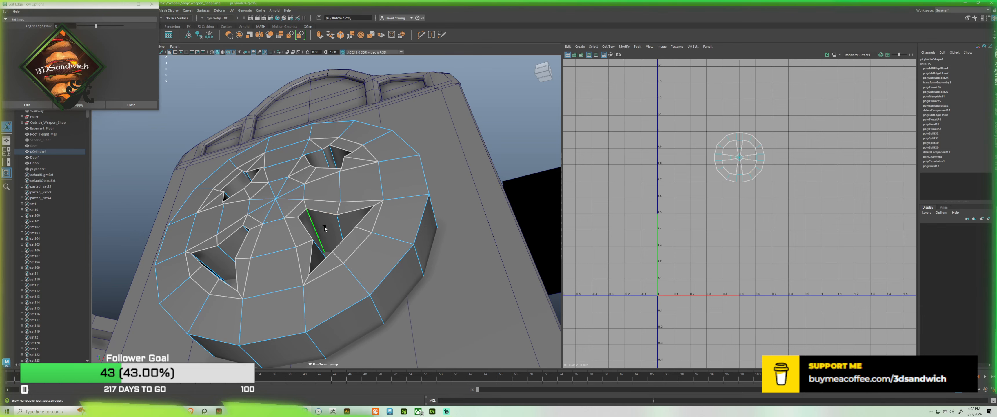
pyautogui.press('g')
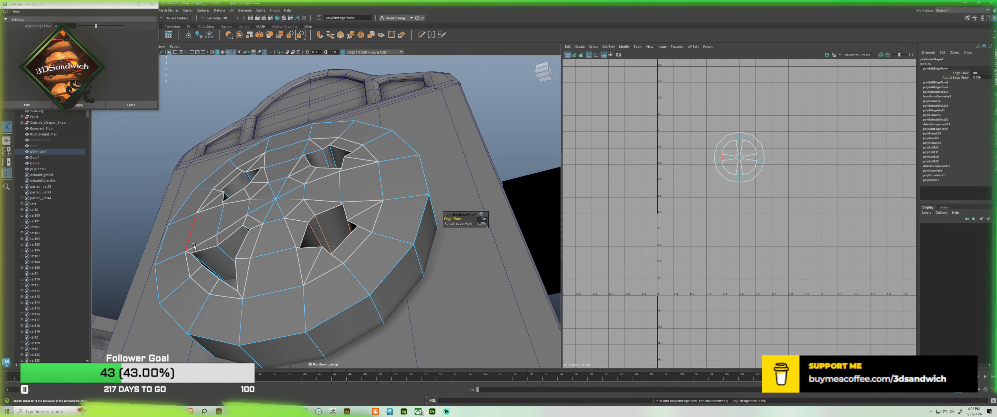
pyautogui.click(221, 253)
pyautogui.keyDown('alt'); pyautogui.moveTo(222, 254); pyautogui.dragTo(269, 204); pyautogui.keyUp('alt')
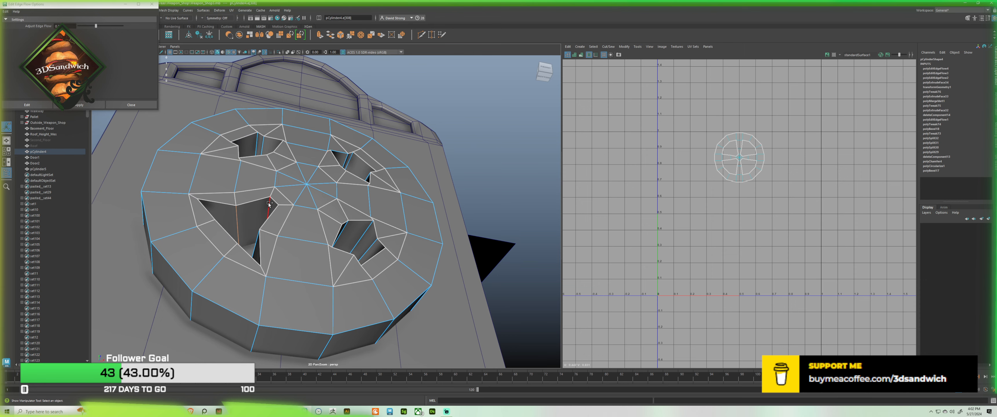
pyautogui.press('g')
pyautogui.keyDown('alt'); pyautogui.moveTo(269, 205); pyautogui.dragTo(237, 245); pyautogui.keyUp('alt')
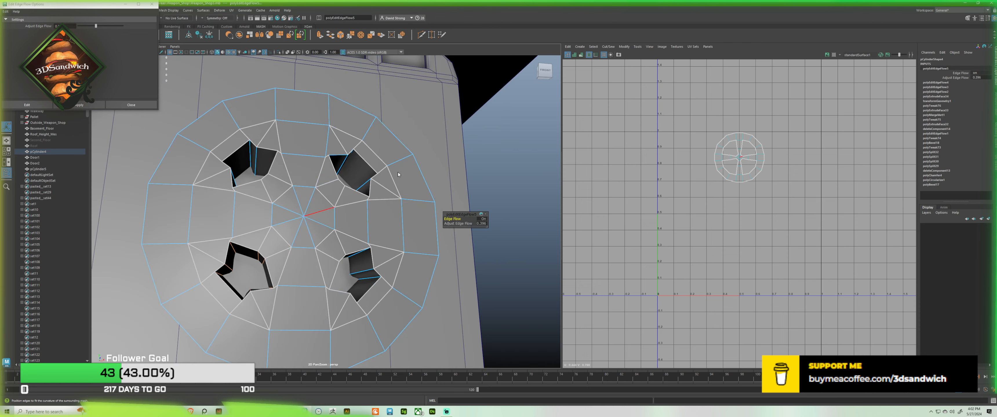
# Step: Examine the reshaped openings and surrounding topology of the round emblem up close and against the door
pyautogui.press('F8')
pyautogui.press('q')
pyautogui.click(483, 168)
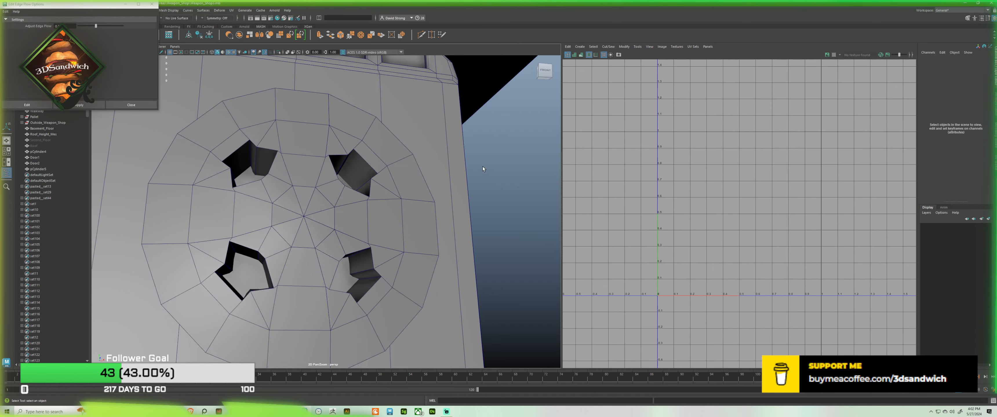
pyautogui.scroll(-3, 320, 183)
pyautogui.click(319, 182)
pyautogui.keyDown('alt'); pyautogui.moveTo(319, 182); pyautogui.dragTo(377, 144); pyautogui.keyUp('alt')
pyautogui.press('w')
pyautogui.click(256, 188)
pyautogui.click(293, 197)
pyautogui.scroll(-3, 328, 196)
pyautogui.scroll(10, 265, 219)
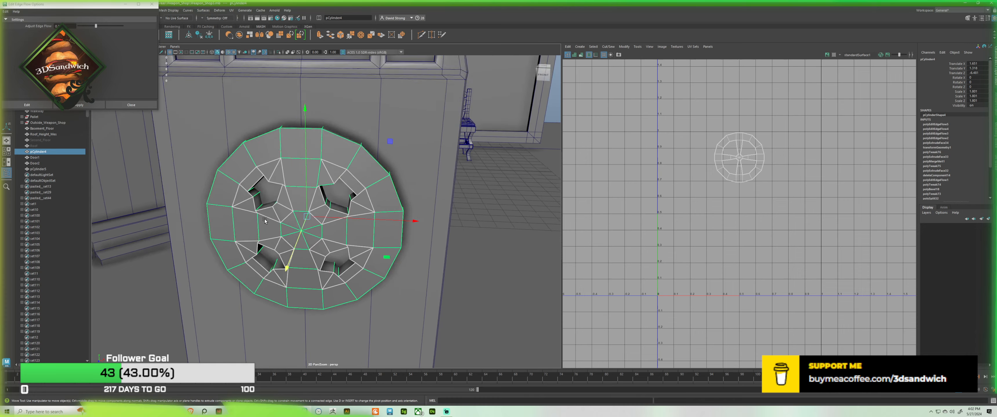
pyautogui.scroll(3, 305, 198)
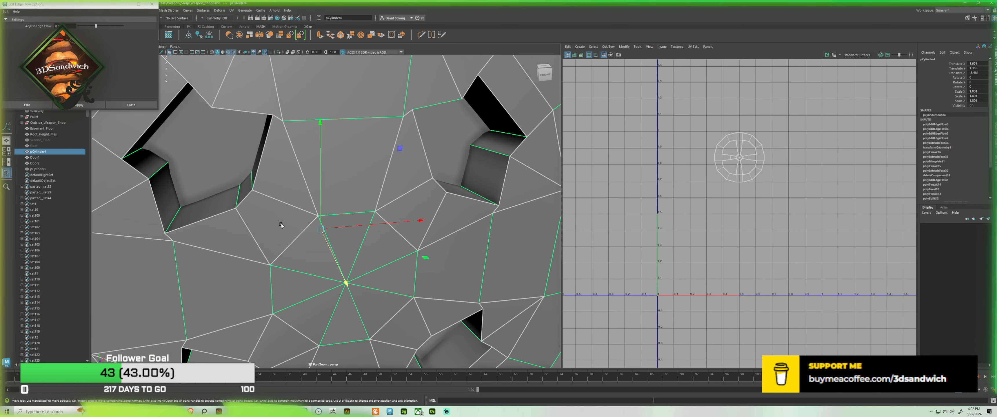
pyautogui.click(275, 209)
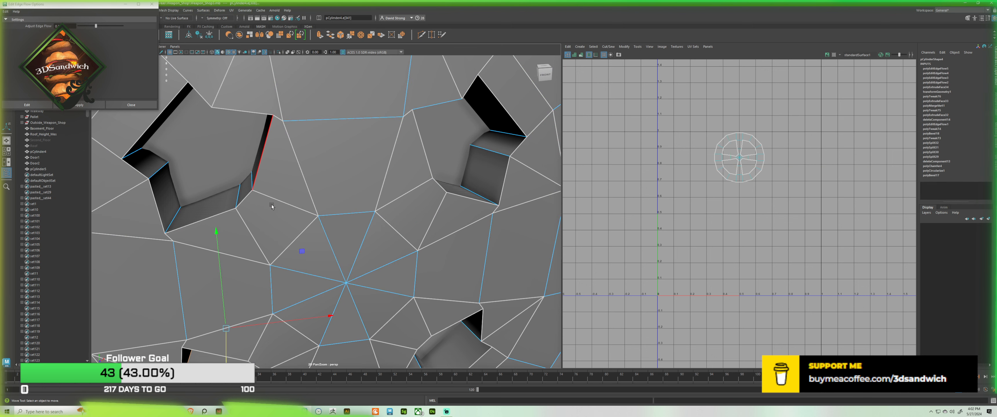
pyautogui.scroll(-3, 272, 200)
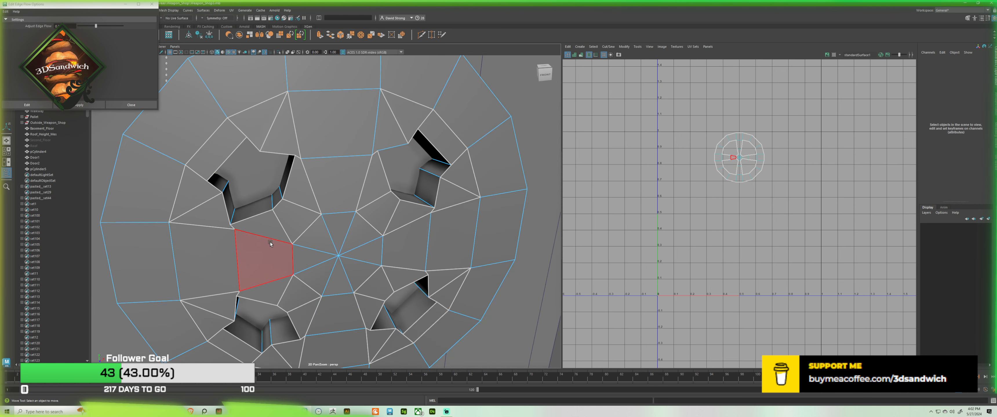
pyautogui.scroll(-4, 284, 240)
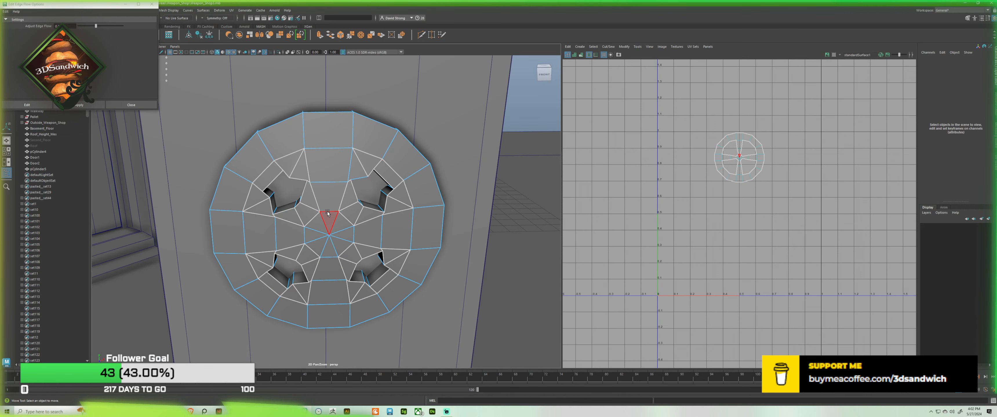
pyautogui.keyDown('alt'); pyautogui.moveTo(312, 197); pyautogui.dragTo(324, 211); pyautogui.keyUp('alt')
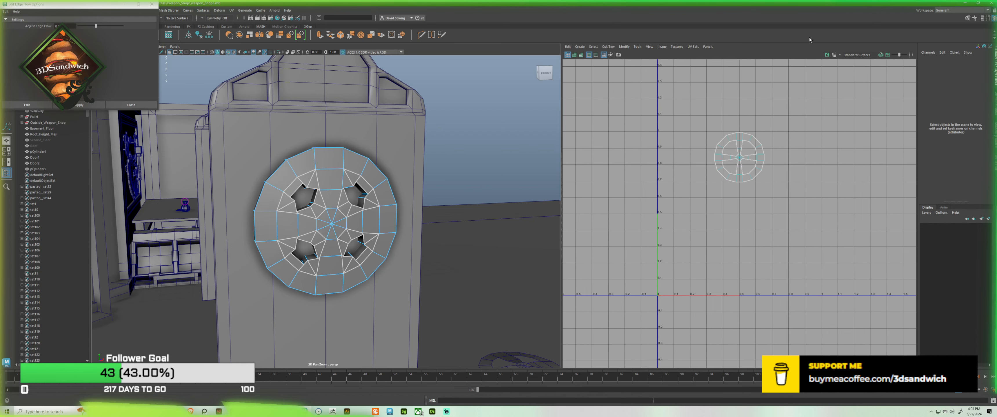
pyautogui.scroll(5, 371, 165)
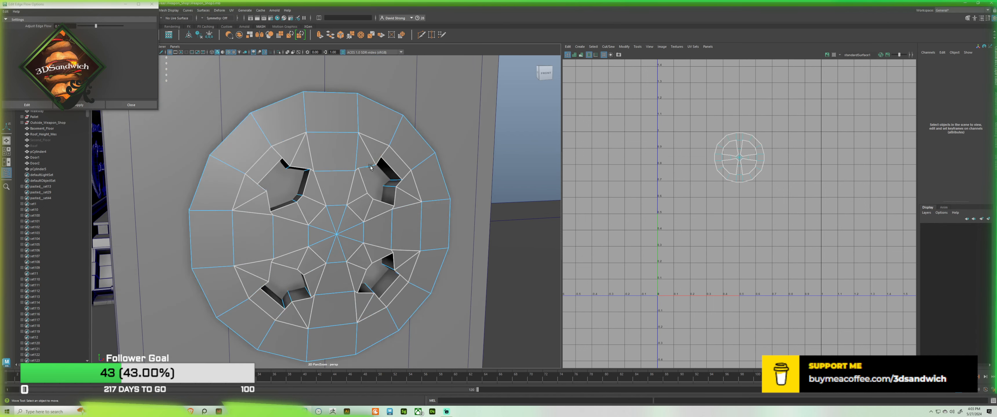
pyautogui.click(412, 151)
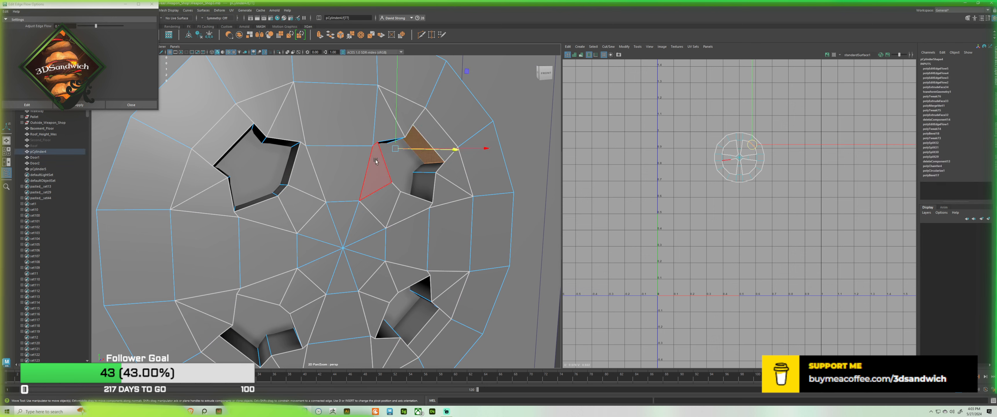
pyautogui.press('F9')
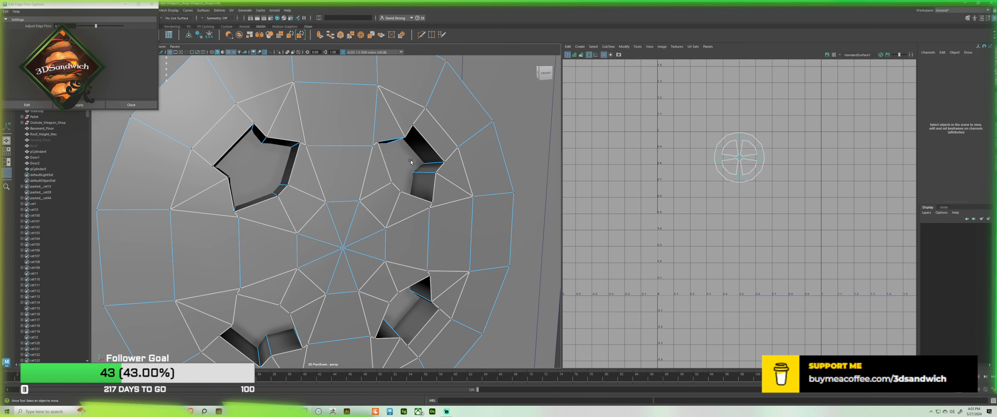
pyautogui.hotkey('ctrl', 'z')
pyautogui.scroll(-3, 274, 133)
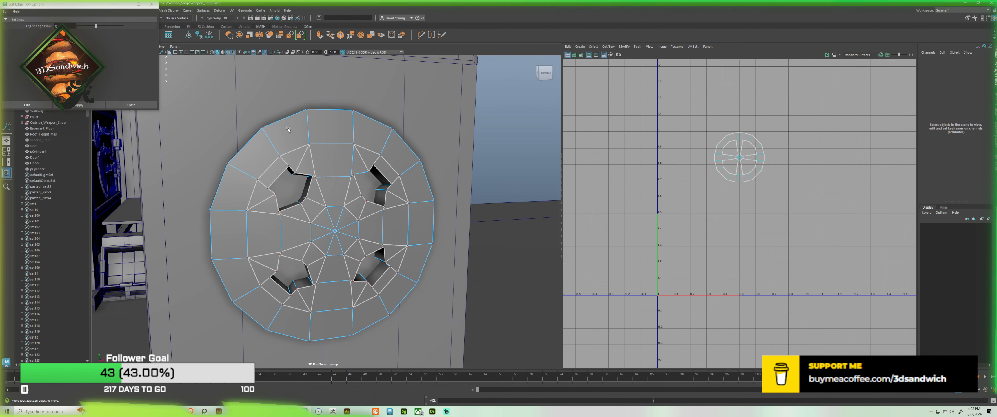
pyautogui.hotkey('ctrl', 'z')
pyautogui.scroll(-5, 269, 158)
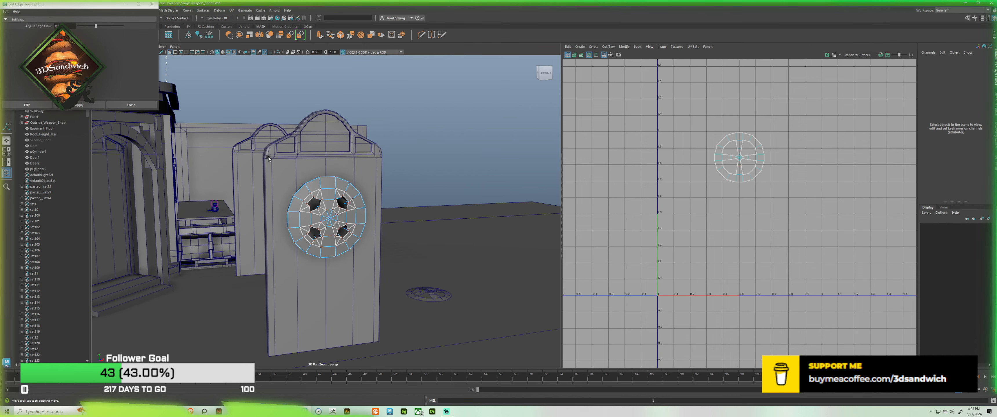
pyautogui.scroll(5, 315, 167)
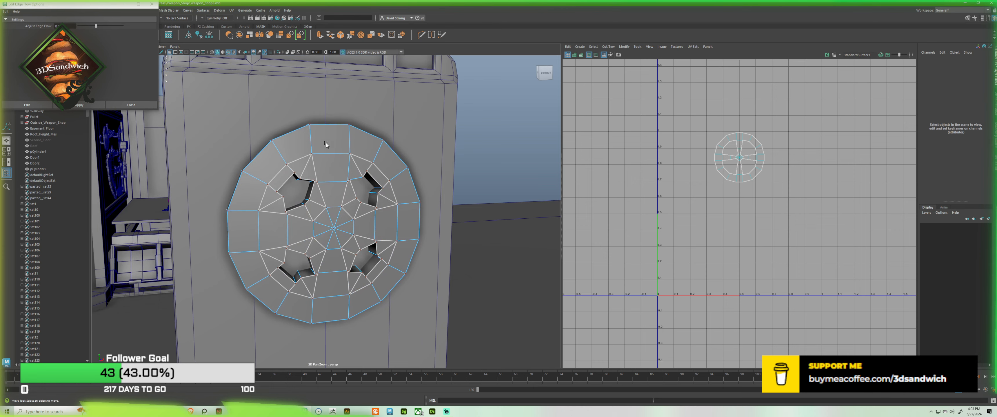
# Step: Duplicate the round emblem in object mode, place the copy behind the door, and select the original emblem together with the door
pyautogui.keyDown('alt'); pyautogui.moveTo(310, 244); pyautogui.dragTo(278, 197, button='middle'); pyautogui.keyUp('alt')
pyautogui.moveTo(278, 197); pyautogui.dragTo(314, 170, button='right')
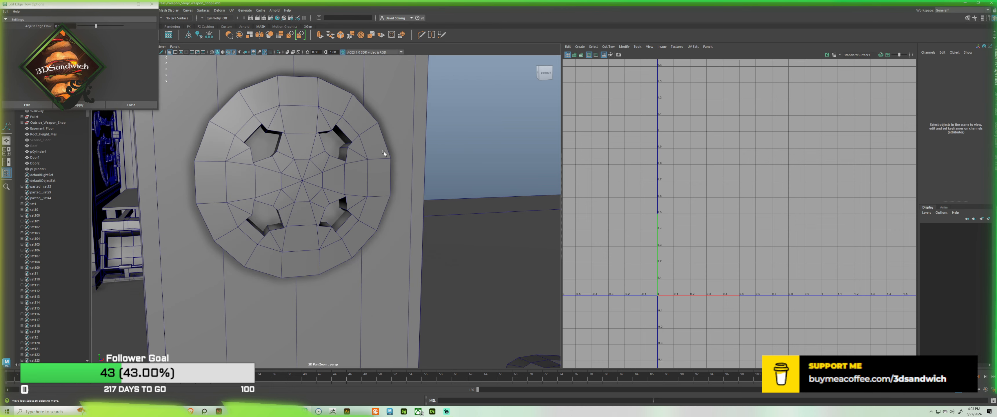
pyautogui.click(314, 171)
pyautogui.scroll(-5, 292, 209)
pyautogui.keyDown('alt'); pyautogui.moveTo(292, 209); pyautogui.dragTo(319, 194); pyautogui.keyUp('alt')
pyautogui.click(321, 179)
pyautogui.keyDown('shift'); pyautogui.click(267, 89); pyautogui.keyUp('shift')
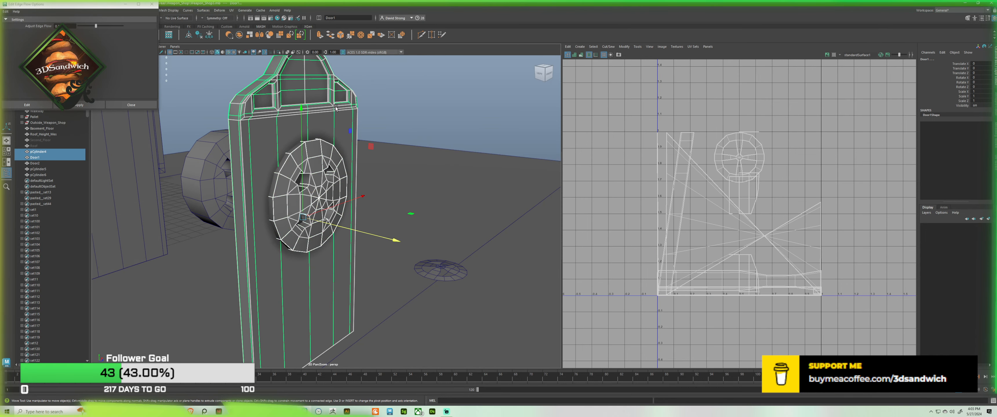
# Step: Save the scene, minimize the Edit Edge Flow options window and clear the selection
pyautogui.hotkey('ctrl', 's')
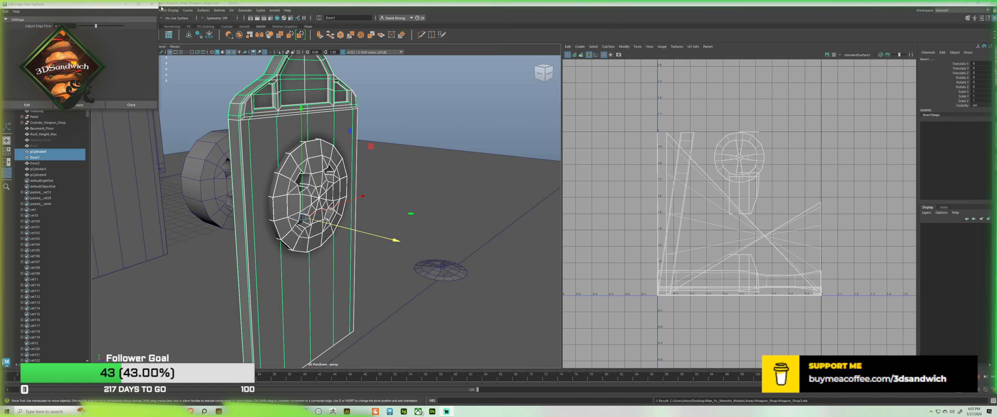
pyautogui.click(126, 4)
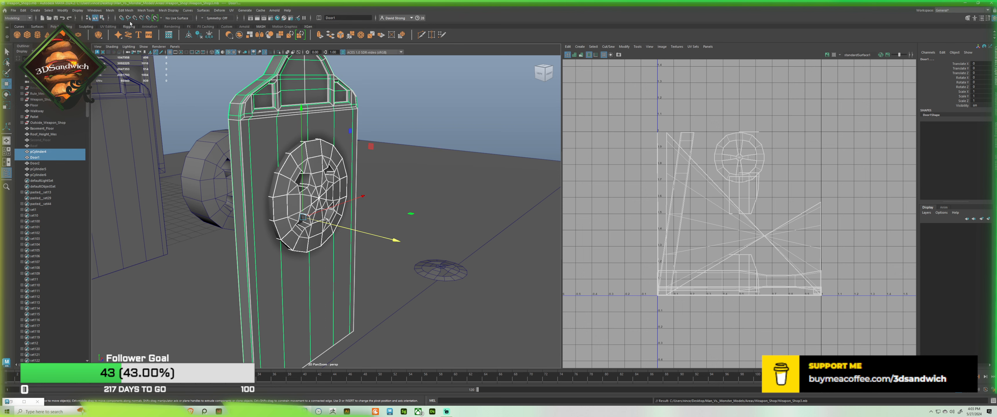
pyautogui.click(408, 119)
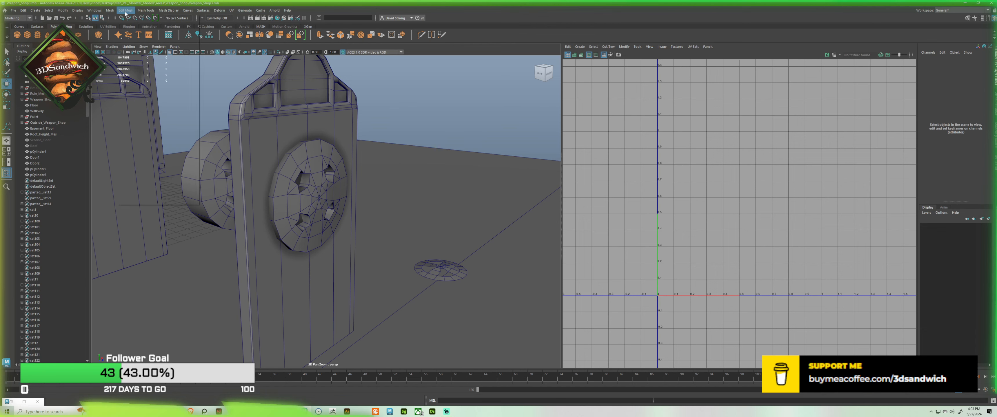
# Step: Try to cut the round emblem out of the door with a Boolean Difference (B - A)
pyautogui.click(109, 10)
pyautogui.moveTo(119, 11)
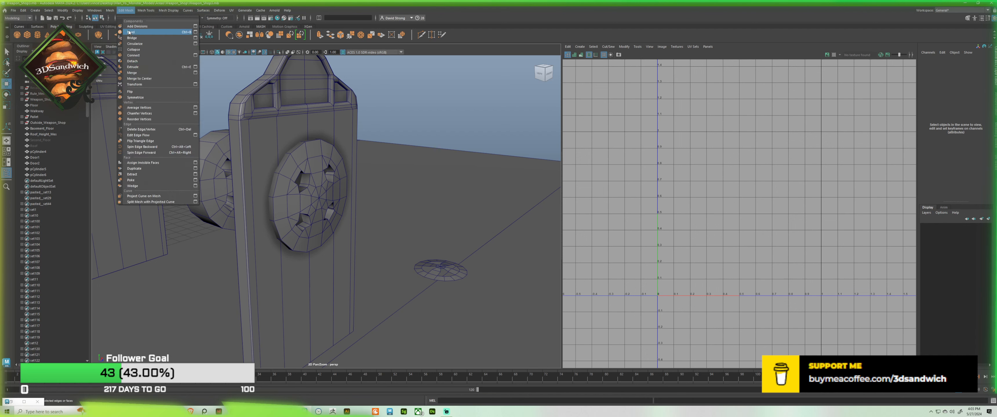
pyautogui.moveTo(122, 26)
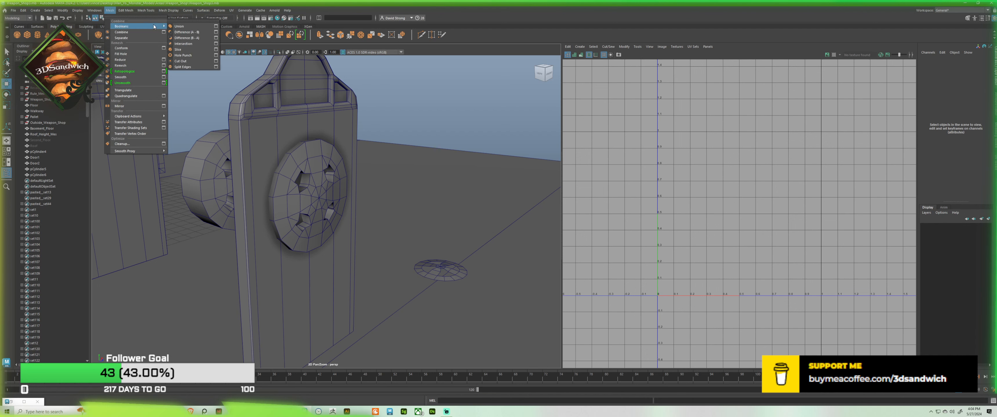
pyautogui.click(180, 23)
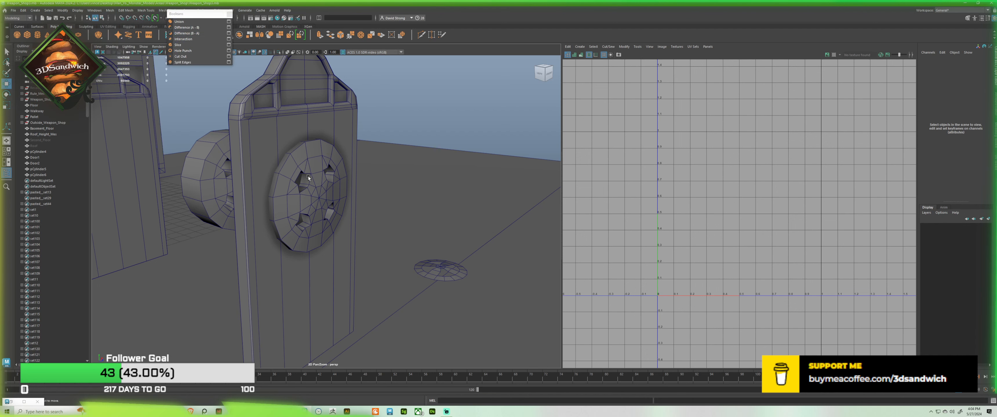
pyautogui.click(287, 159)
pyautogui.keyDown('shift'); pyautogui.click(285, 157); pyautogui.keyUp('shift')
pyautogui.click(193, 34)
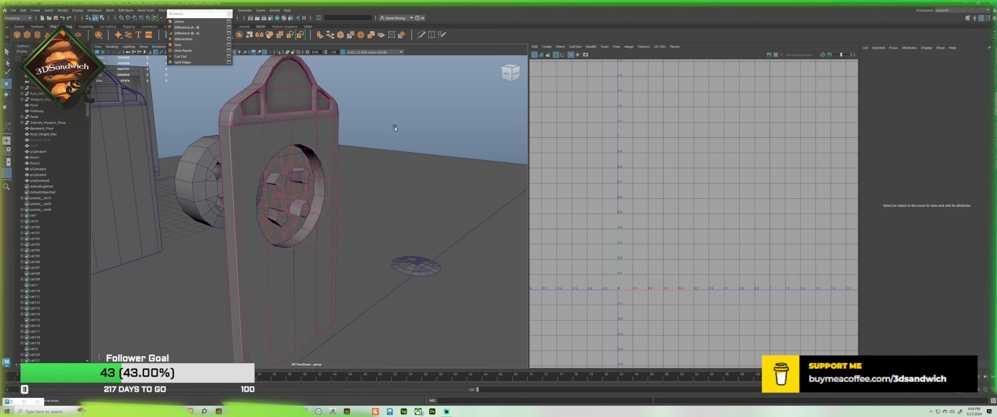
# Step: Inspect the cut in the door up close and undo the Boolean difference
pyautogui.keyDown('alt'); pyautogui.moveTo(359, 170); pyautogui.dragTo(299, 147); pyautogui.keyUp('alt')
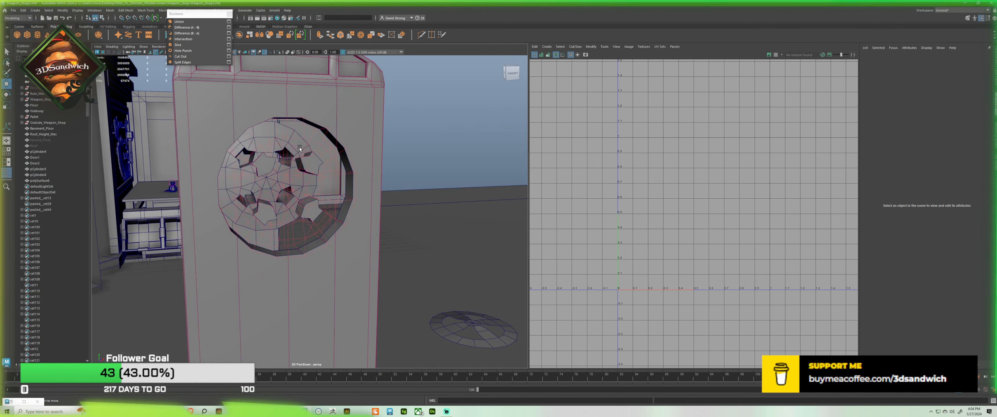
pyautogui.keyDown('alt'); pyautogui.moveTo(299, 148); pyautogui.dragTo(289, 212, button='right'); pyautogui.keyUp('alt')
pyautogui.click(302, 246)
pyautogui.keyDown('alt'); pyautogui.moveTo(292, 280); pyautogui.dragTo(325, 288); pyautogui.keyUp('alt')
pyautogui.click(310, 252)
pyautogui.keyDown('alt'); pyautogui.moveTo(309, 251); pyautogui.dragTo(300, 240); pyautogui.keyUp('alt')
pyautogui.hotkey('ctrl', 'z')
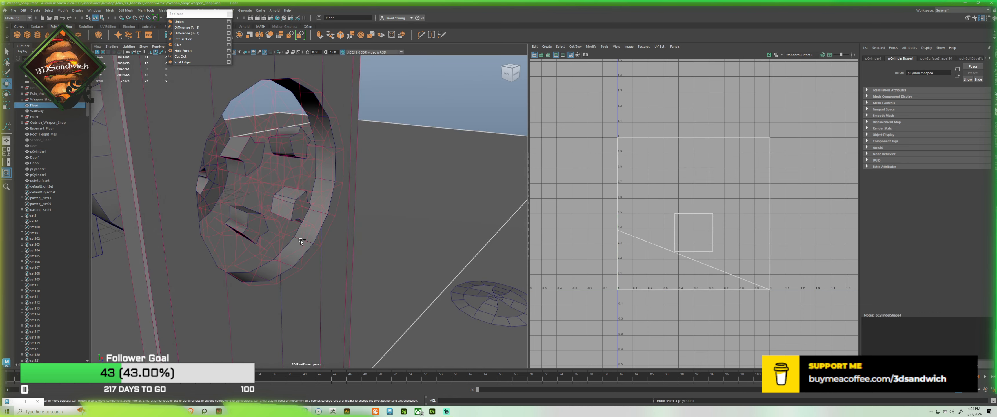
pyautogui.hotkey('ctrl', 'z')
pyautogui.hotkey('ctrl', 'z')
pyautogui.hotkey('ctrl', 'z')
pyautogui.click(409, 126)
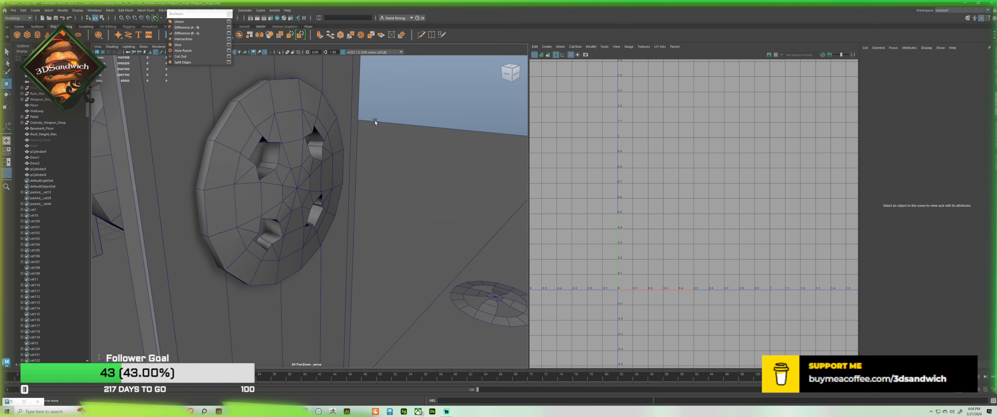
# Step: Try scaling the ring of inner wall faces of the emblem's upper-left opening, and undo the scaling
pyautogui.keyDown('alt'); pyautogui.moveTo(375, 121); pyautogui.dragTo(270, 141); pyautogui.keyUp('alt')
pyautogui.scroll(3, 303, 124)
pyautogui.keyDown('alt'); pyautogui.moveTo(270, 141); pyautogui.dragTo(292, 166, button='middle'); pyautogui.keyUp('alt')
pyautogui.click(292, 166)
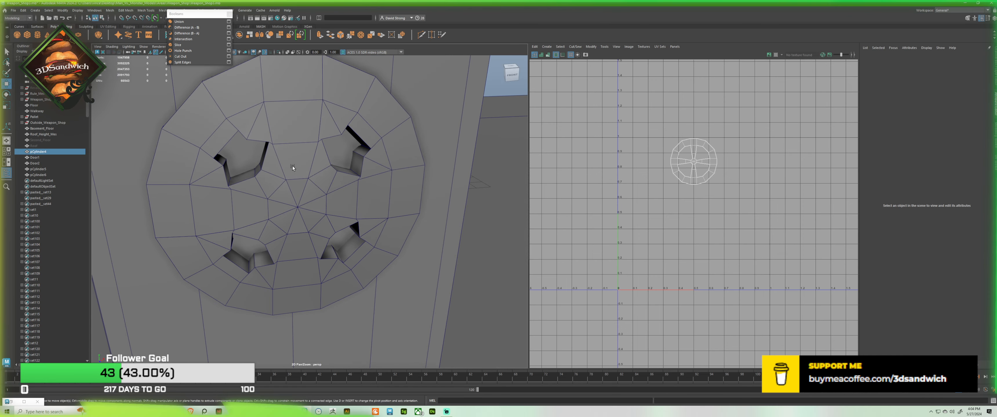
pyautogui.keyDown('alt'); pyautogui.moveTo(221, 177); pyautogui.dragTo(246, 181); pyautogui.keyUp('alt')
pyautogui.scroll(3, 246, 181)
pyautogui.press('F11')
pyautogui.click(258, 142)
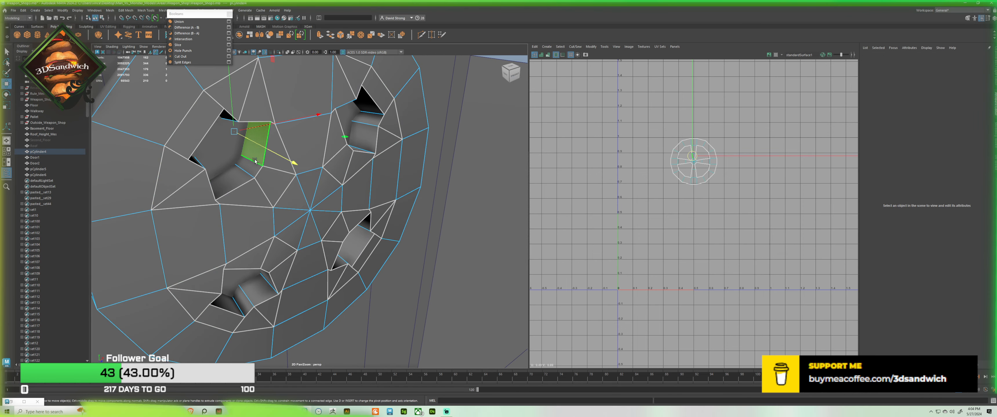
pyautogui.keyDown('shift'); pyautogui.doubleClick(255, 166); pyautogui.keyUp('shift')
pyautogui.keyDown('alt'); pyautogui.moveTo(255, 165); pyautogui.dragTo(233, 157); pyautogui.keyUp('alt')
pyautogui.press('r')
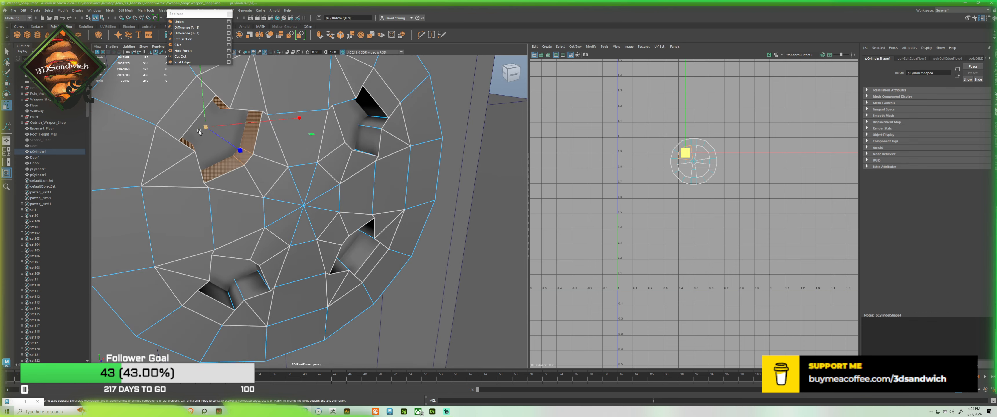
pyautogui.moveTo(206, 127); pyautogui.dragTo(171, 126)
pyautogui.hotkey('ctrl', 'z')
pyautogui.keyDown('alt'); pyautogui.moveTo(245, 132); pyautogui.dragTo(231, 126); pyautogui.keyUp('alt')
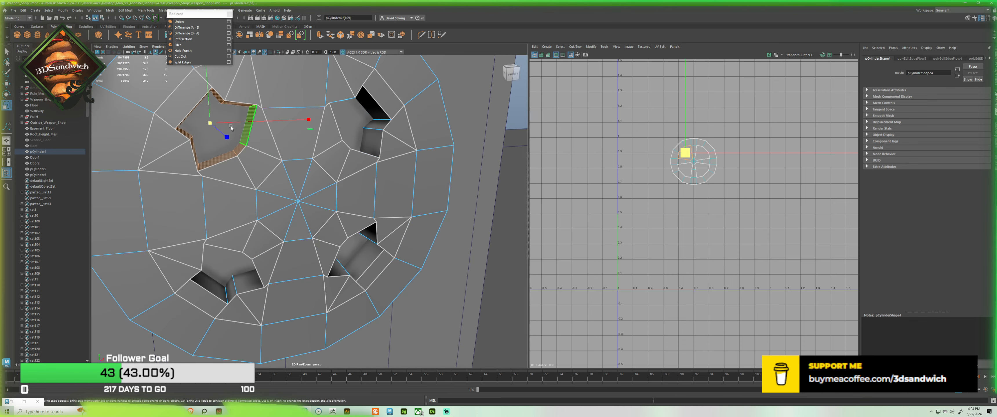
# Step: Move the floating Booleans window aside and try Circularize on the upper-left opening's inner wall faces, undoing it
pyautogui.moveTo(193, 19); pyautogui.dragTo(494, 67)
pyautogui.click(401, 36)
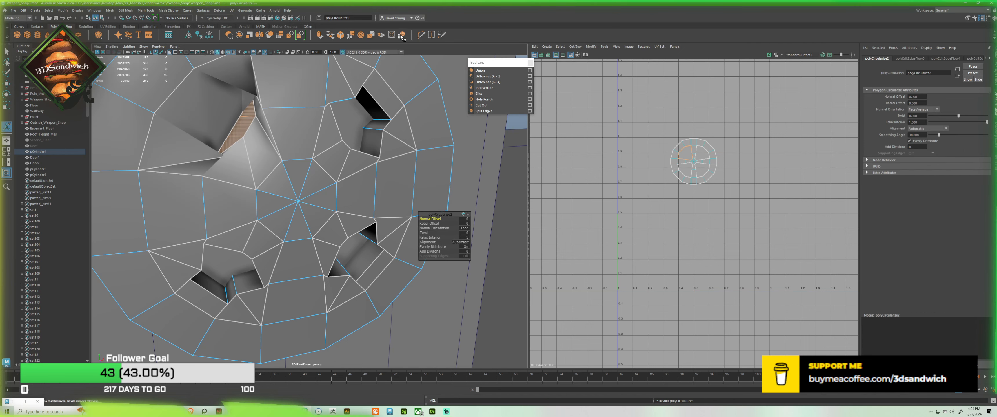
pyautogui.hotkey('ctrl', 'z')
# Step: Try Circularize on the front border edge loop of the upper-left opening, and undo it
pyautogui.doubleClick(247, 103)
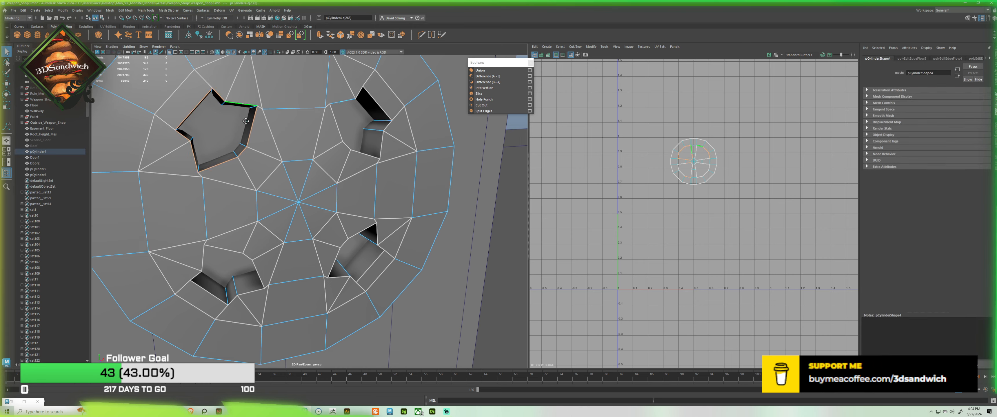
pyautogui.keyDown('alt'); pyautogui.moveTo(247, 103); pyautogui.dragTo(247, 151, button='middle'); pyautogui.keyUp('alt')
pyautogui.click(401, 36)
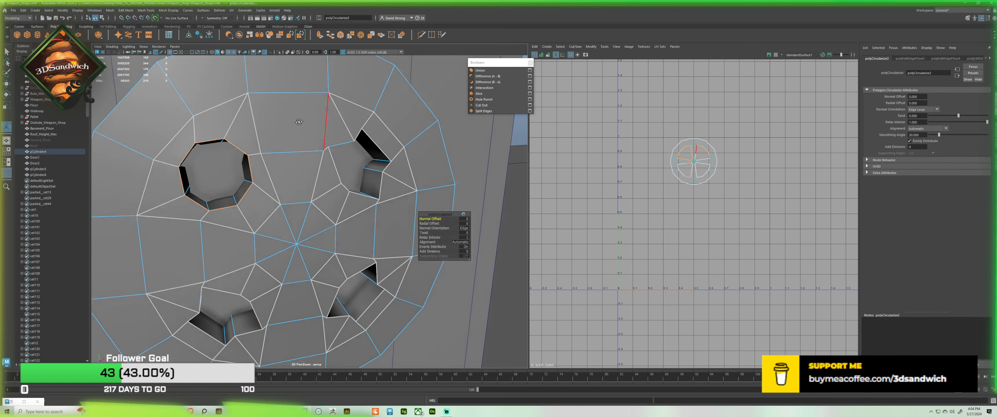
pyautogui.keyDown('alt'); pyautogui.moveTo(296, 120); pyautogui.dragTo(315, 127); pyautogui.keyUp('alt')
pyautogui.hotkey('ctrl', 'z')
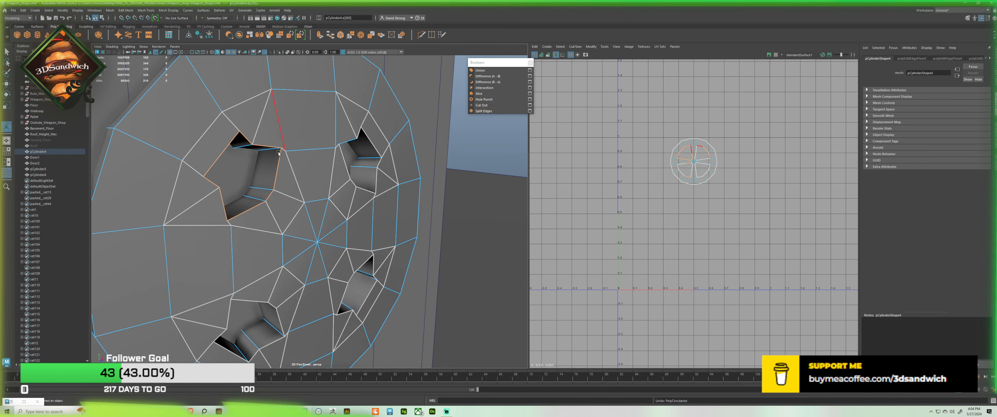
# Step: Examine the emblem's openings from several angles, try scaling selected opening edges about the emblem's centre, and undo it
pyautogui.keyDown('alt'); pyautogui.moveTo(280, 196); pyautogui.dragTo(373, 206); pyautogui.keyUp('alt')
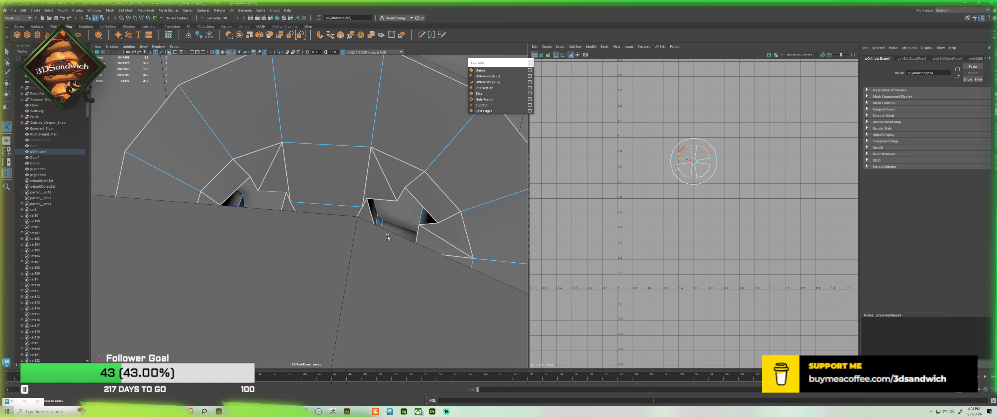
pyautogui.keyDown('alt'); pyautogui.moveTo(388, 237); pyautogui.dragTo(276, 152); pyautogui.keyUp('alt')
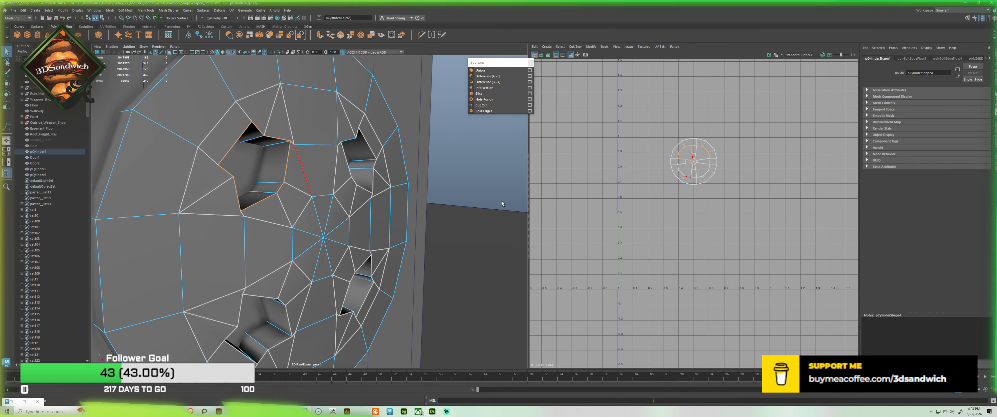
pyautogui.click(275, 147)
pyautogui.keyDown('alt'); pyautogui.moveTo(276, 147); pyautogui.dragTo(258, 150); pyautogui.keyUp('alt')
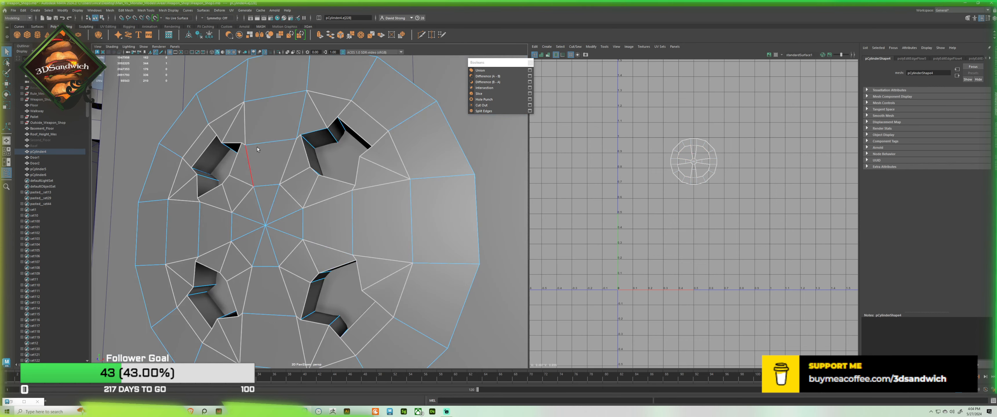
pyautogui.keyDown('alt'); pyautogui.moveTo(327, 196); pyautogui.dragTo(293, 250); pyautogui.keyUp('alt')
pyautogui.keyDown('alt'); pyautogui.moveTo(221, 234); pyautogui.dragTo(194, 222); pyautogui.keyUp('alt')
pyautogui.keyDown('shift'); pyautogui.click(191, 204); pyautogui.keyUp('shift')
pyautogui.press('w')
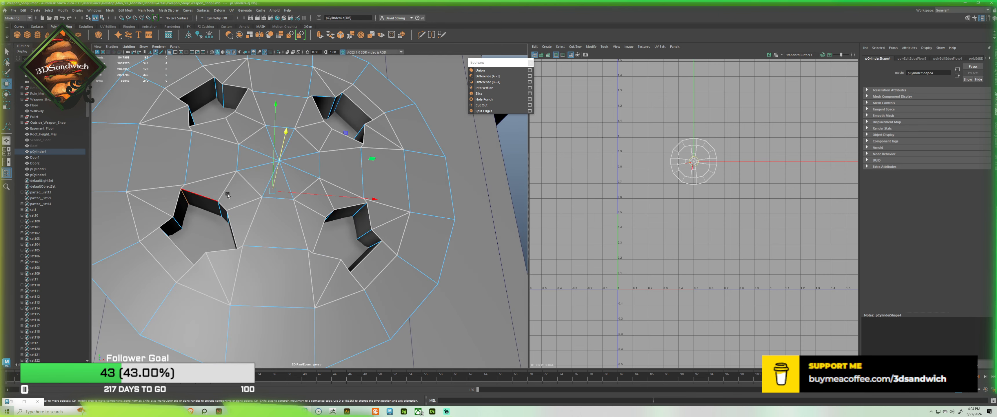
pyautogui.press('r')
pyautogui.moveTo(272, 191); pyautogui.dragTo(274, 228)
pyautogui.hotkey('ctrl', 'z')
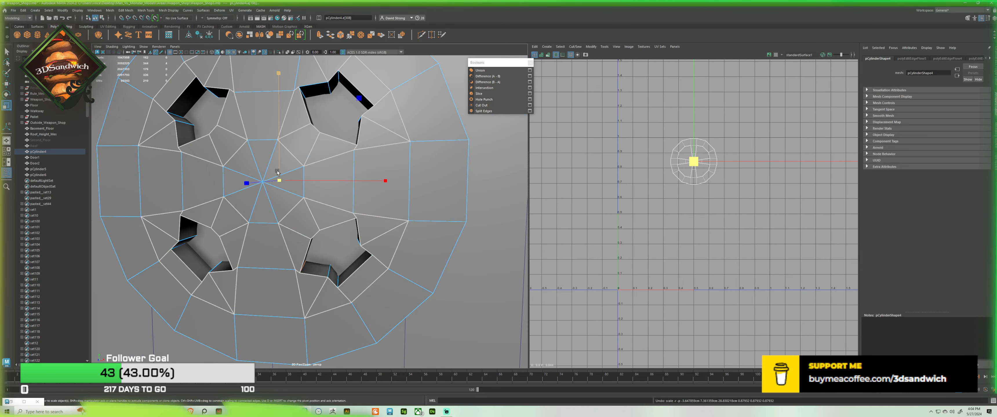
# Step: Undo the recent edits back through the emblem's duplication and the edge flow reshaping of its four openings
pyautogui.keyDown('alt'); pyautogui.moveTo(292, 191); pyautogui.dragTo(313, 205); pyautogui.keyUp('alt')
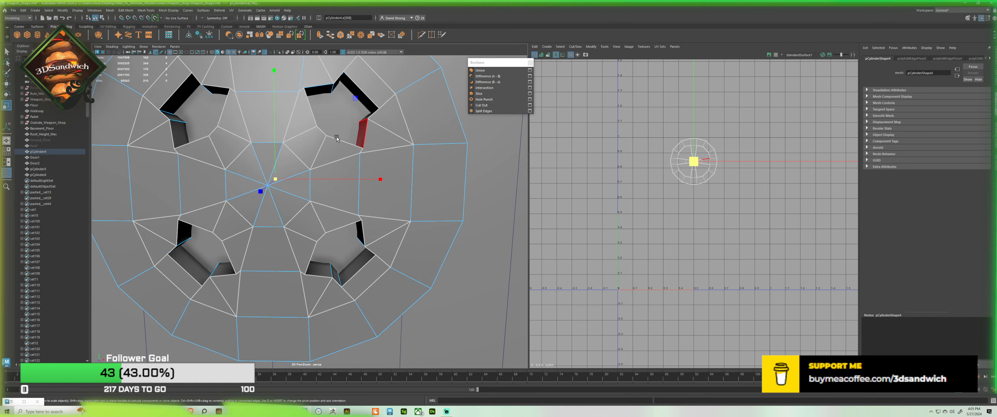
pyautogui.keyDown('alt'); pyautogui.moveTo(336, 139); pyautogui.dragTo(316, 194); pyautogui.keyUp('alt')
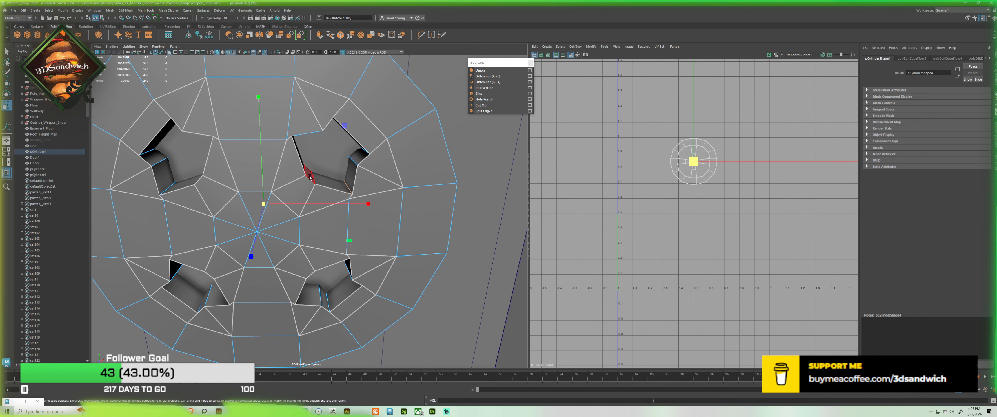
pyautogui.scroll(-5, 326, 168)
pyautogui.hotkey('ctrl', 'z')
pyautogui.hotkey('ctrl', 'z')
pyautogui.hotkey('ctrl', 'z')
pyautogui.hotkey('ctrl', 'z')
pyautogui.hotkey('ctrl', 'z')
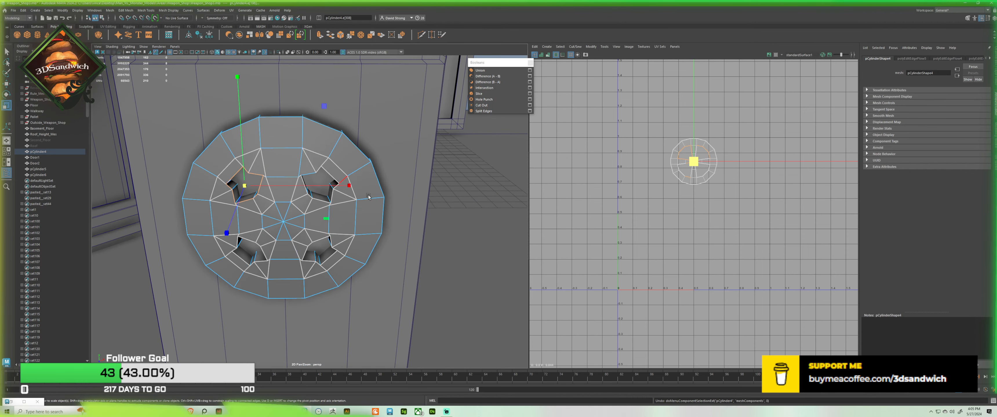
pyautogui.hotkey('ctrl', 'z')
pyautogui.hotkey('ctrl', 'z')
pyautogui.hotkey('ctrl', 'z')
pyautogui.hotkey('ctrl', 'z')
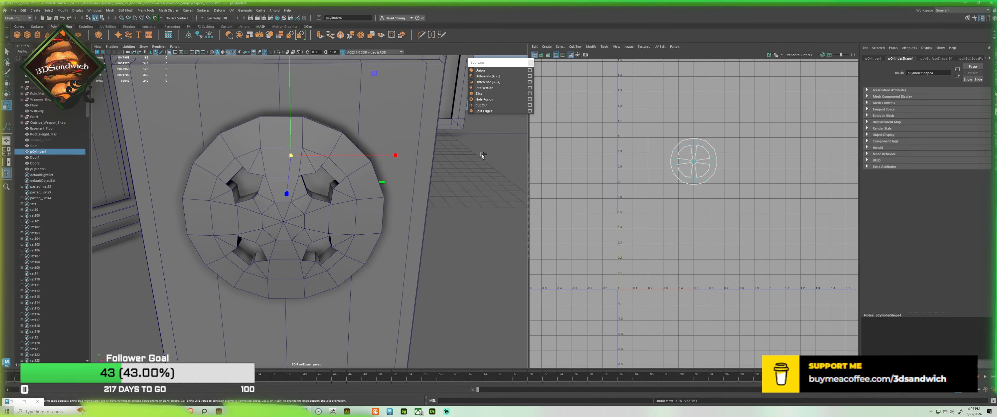
pyautogui.hotkey('ctrl', 'z')
pyautogui.hotkey('ctrl', 'z')
pyautogui.hotkey('ctrl', 'z')
pyautogui.hotkey('ctrl', 'z')
pyautogui.hotkey('ctrl', 'z')
pyautogui.hotkey('ctrl', 'z')
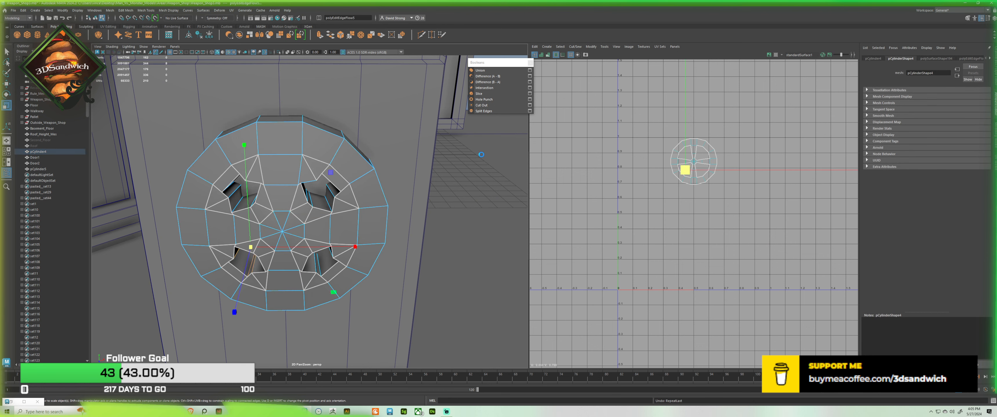
pyautogui.hotkey('ctrl', 'z')
pyautogui.hotkey('ctrl', 'z')
pyautogui.hotkey('ctrl', 'z')
pyautogui.hotkey('ctrl', 'z')
pyautogui.hotkey('ctrl', 'z')
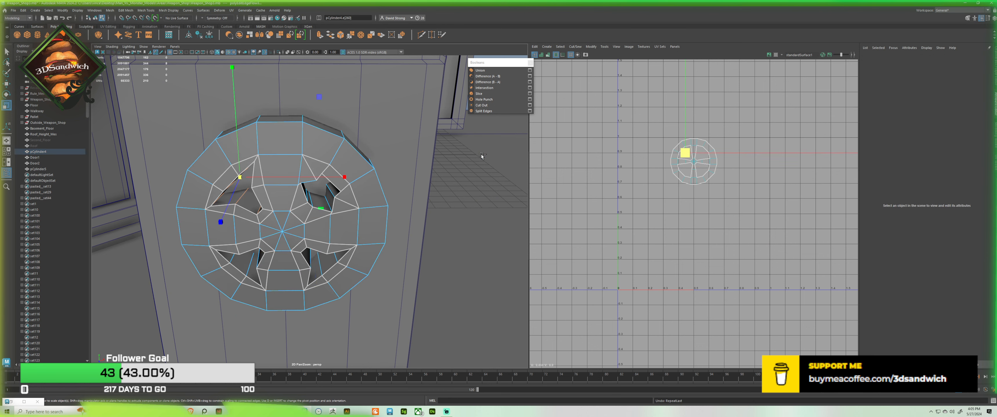
pyautogui.hotkey('ctrl', 'z')
pyautogui.hotkey('ctrl', 'z')
pyautogui.hotkey('ctrl', 'z')
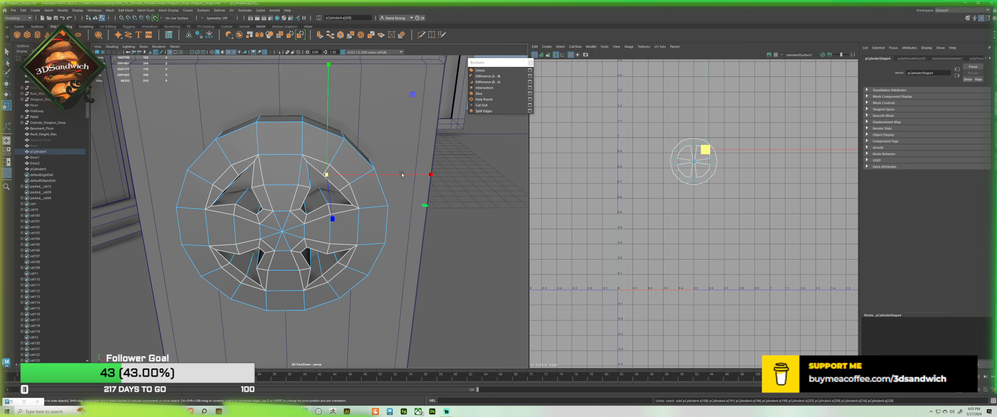
# Step: Try to select the middle outer wall faces inside the emblem's four openings
pyautogui.keyDown('alt'); pyautogui.moveTo(317, 203); pyautogui.dragTo(328, 157); pyautogui.keyUp('alt')
pyautogui.scroll(3, 272, 187)
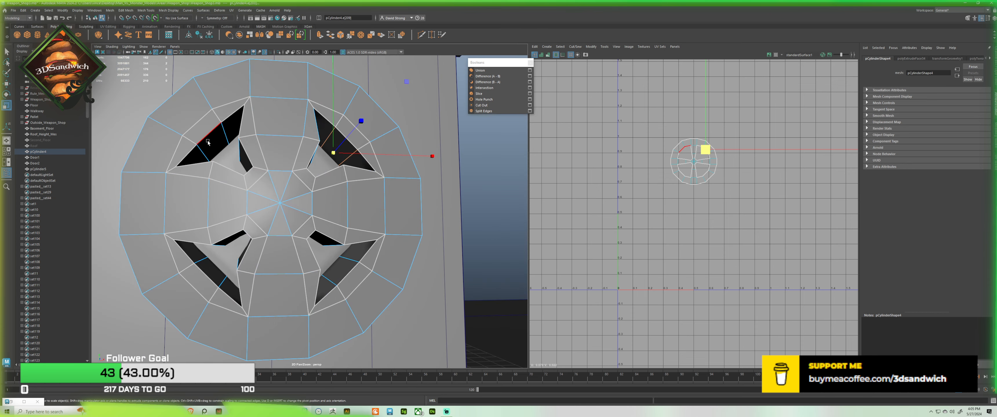
pyautogui.click(207, 142)
pyautogui.keyDown('shift'); pyautogui.click(333, 150); pyautogui.keyUp('shift')
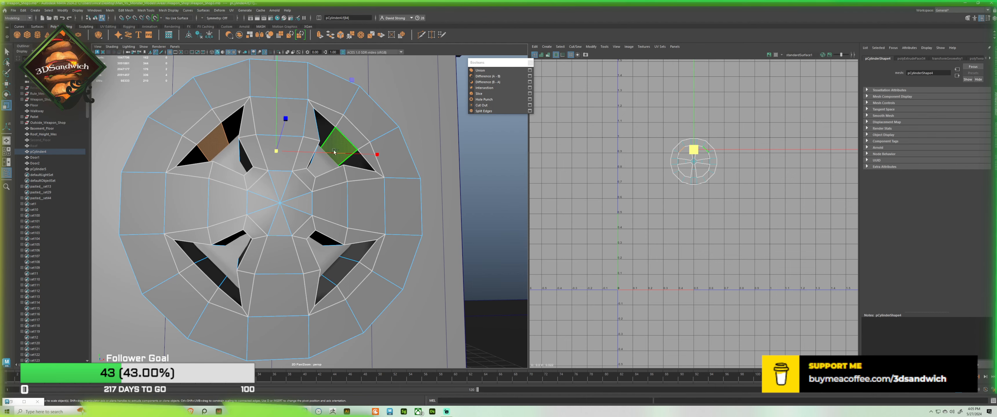
pyautogui.keyDown('shift'); pyautogui.click(341, 278); pyautogui.keyUp('shift')
pyautogui.scroll(-5, 343, 267)
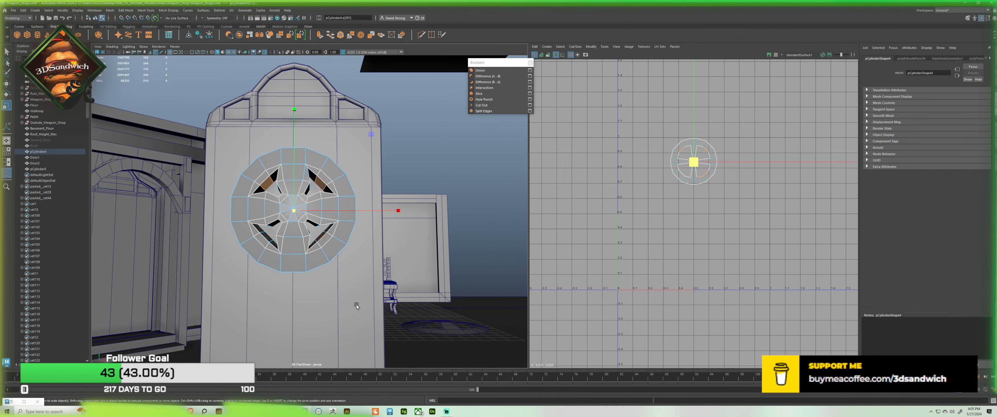
pyautogui.scroll(3, 348, 283)
pyautogui.keyDown('alt'); pyautogui.moveTo(280, 216); pyautogui.dragTo(335, 255); pyautogui.keyUp('alt')
# Step: Select the middle outer wall face inside each of the emblem's four openings and extrude them
pyautogui.rightClick(329, 230)
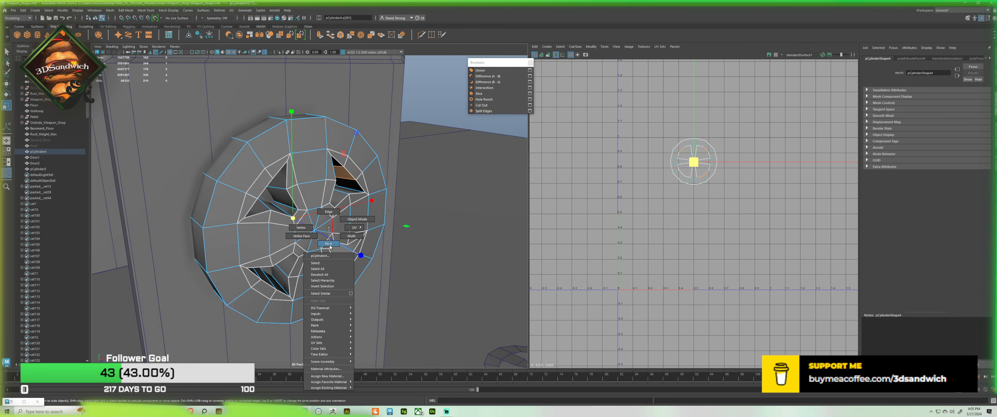
pyautogui.moveTo(329, 228); pyautogui.dragTo(330, 248, button='right')
pyautogui.click(339, 255)
pyautogui.keyDown('alt'); pyautogui.moveTo(337, 256); pyautogui.dragTo(300, 269); pyautogui.keyUp('alt')
pyautogui.keyDown('shift'); pyautogui.click(251, 274); pyautogui.keyUp('shift')
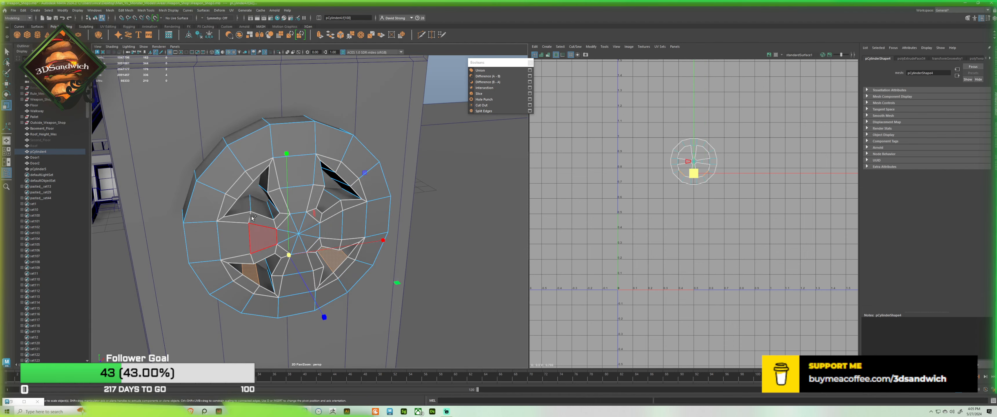
pyautogui.keyDown('alt'); pyautogui.moveTo(252, 218); pyautogui.dragTo(249, 169); pyautogui.keyUp('alt')
pyautogui.keyDown('shift'); pyautogui.click(247, 152); pyautogui.keyUp('shift')
pyautogui.keyDown('shift'); pyautogui.click(331, 164); pyautogui.keyUp('shift')
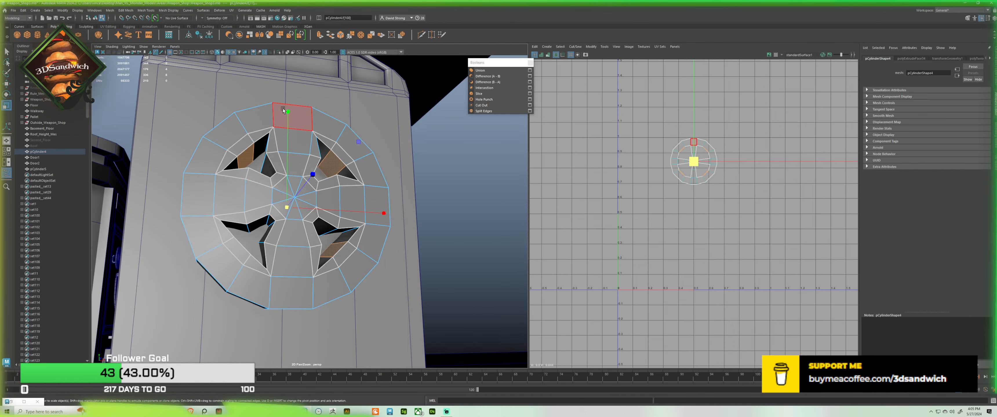
pyautogui.keyDown('alt'); pyautogui.moveTo(291, 116); pyautogui.dragTo(273, 149); pyautogui.keyUp('alt')
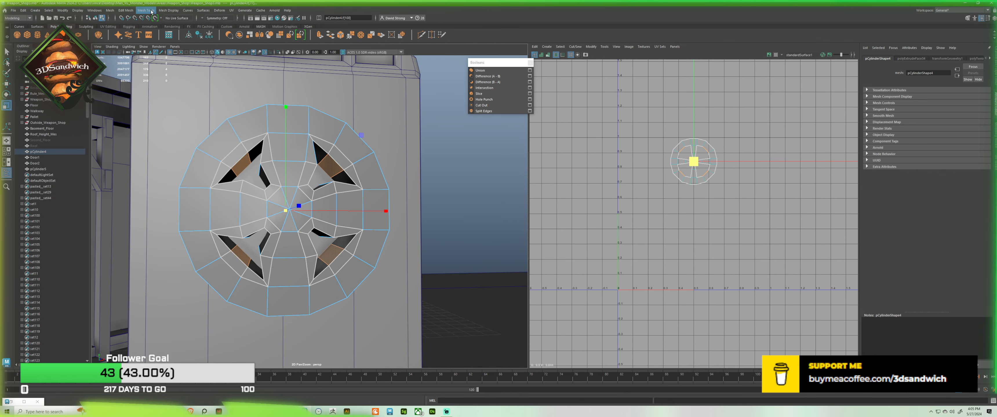
pyautogui.click(320, 35)
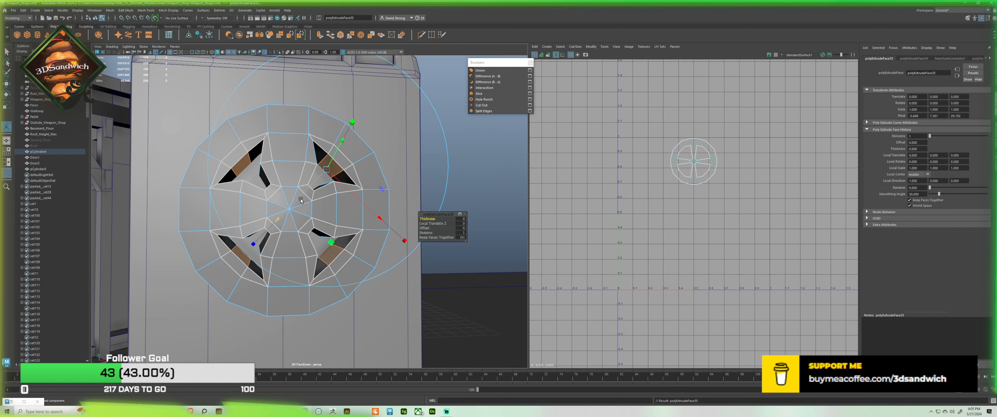
# Step: Push the extruded opening faces inward to a local offset of about 0.3 and narrow them to a local scale of about 0.27
pyautogui.moveTo(277, 219); pyautogui.dragTo(271, 226)
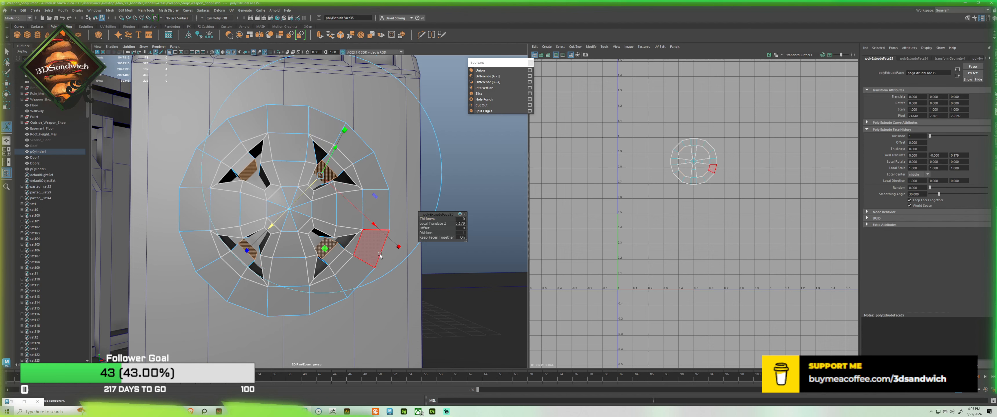
pyautogui.moveTo(395, 250); pyautogui.dragTo(388, 235)
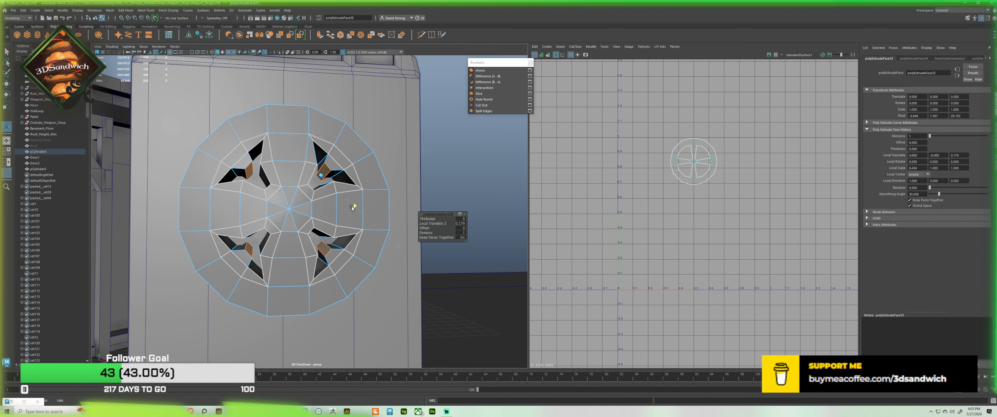
pyautogui.moveTo(341, 197); pyautogui.dragTo(340, 197)
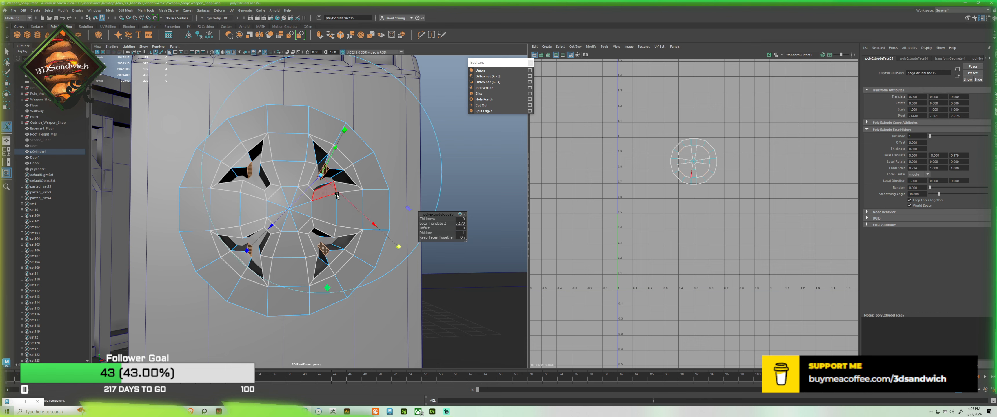
pyautogui.moveTo(281, 213); pyautogui.dragTo(276, 228)
pyautogui.keyDown('alt'); pyautogui.moveTo(284, 214); pyautogui.dragTo(345, 228); pyautogui.keyUp('alt')
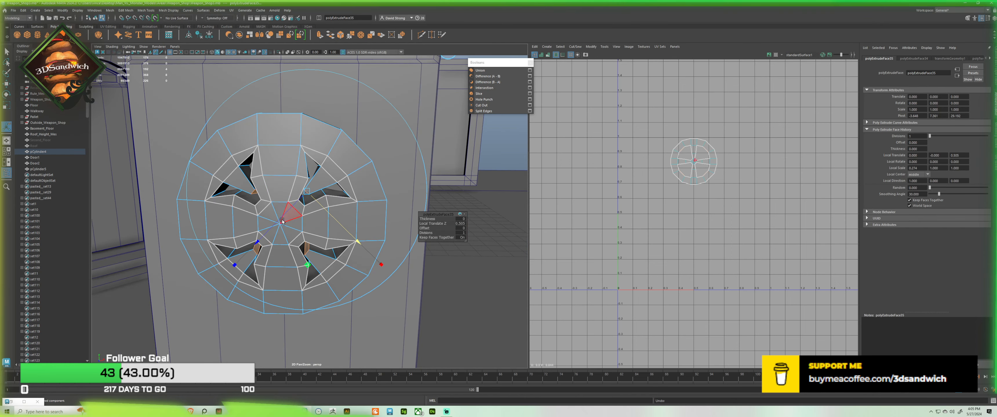
pyautogui.moveTo(277, 221); pyautogui.dragTo(290, 187)
pyautogui.press('q')
pyautogui.moveTo(273, 192); pyautogui.dragTo(310, 188, button='right')
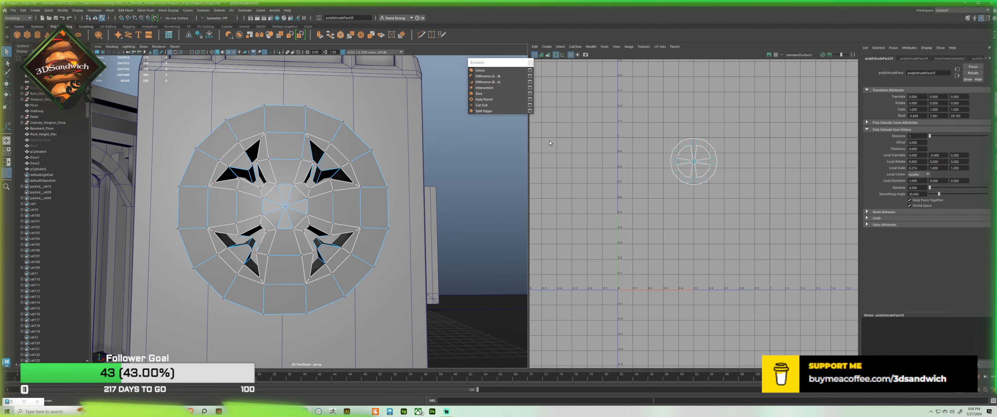
# Step: Examine the extruded prongs inside the emblem's openings up close
pyautogui.click(450, 171)
pyautogui.scroll(3, 256, 159)
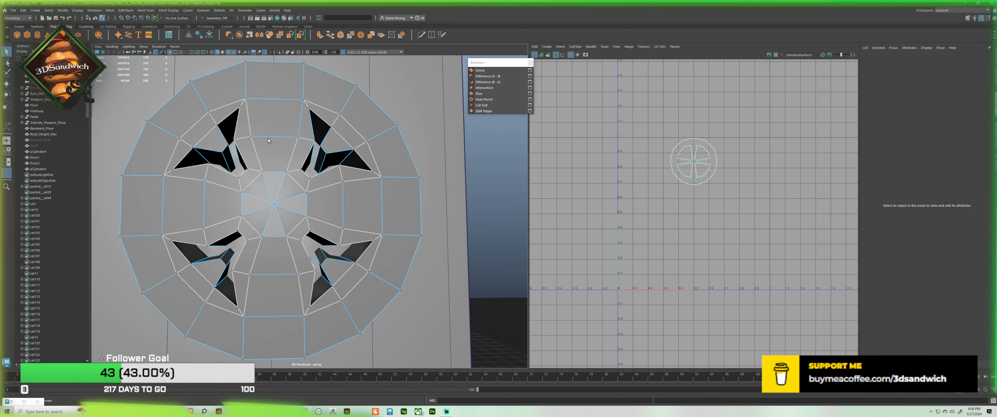
pyautogui.keyDown('alt'); pyautogui.moveTo(255, 158); pyautogui.dragTo(253, 160); pyautogui.keyUp('alt')
pyautogui.scroll(5, 252, 160)
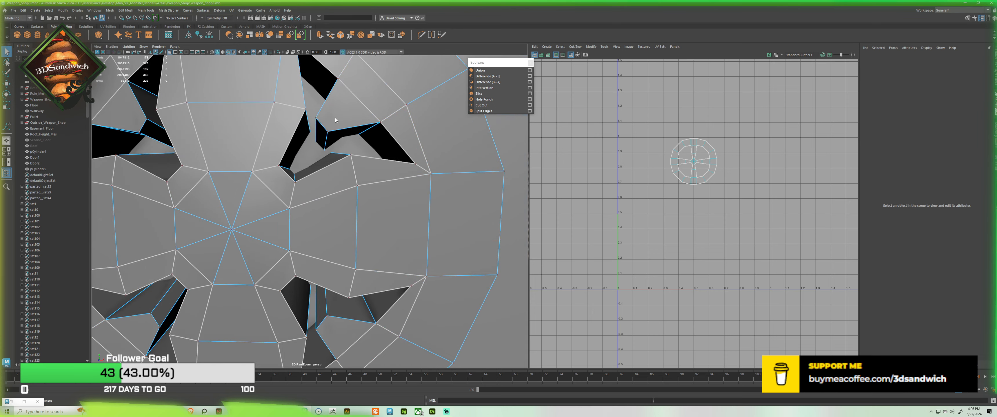
pyautogui.moveTo(319, 135)
pyautogui.keyDown('alt'); pyautogui.mouseDown()
pyautogui.moveTo(285, 141)
pyautogui.moveTo(414, 136)
pyautogui.moveTo(328, 133)
pyautogui.mouseUp(); pyautogui.keyUp('alt')
pyautogui.click(328, 133)
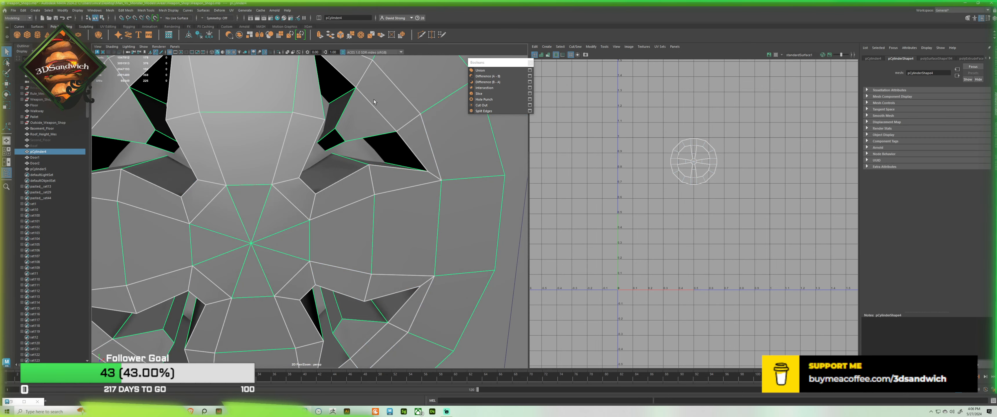
pyautogui.scroll(-5, 287, 140)
pyautogui.scroll(-7, 269, 152)
# Step: Move the emblem out in front of the door and inspect its openings and rim from several angles
pyautogui.keyDown('alt'); pyautogui.moveTo(269, 151); pyautogui.dragTo(443, 247); pyautogui.keyUp('alt')
pyautogui.press('w')
pyautogui.scroll(3, 447, 194)
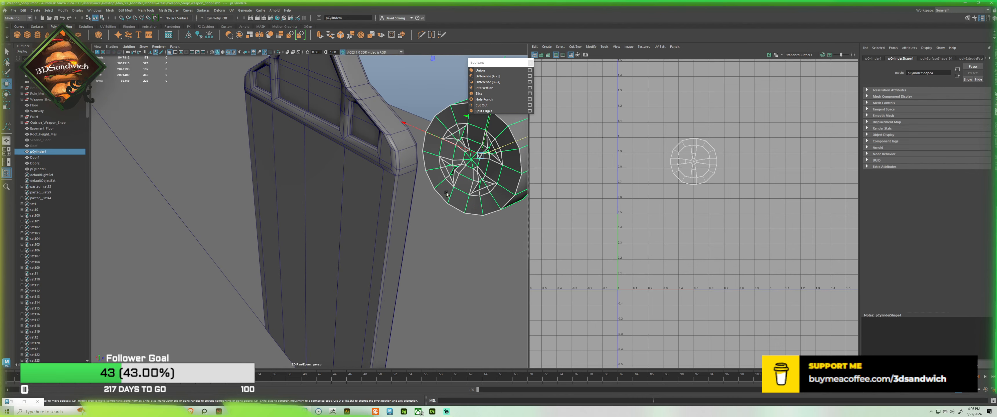
pyautogui.keyDown('alt'); pyautogui.moveTo(441, 195); pyautogui.dragTo(337, 217, button='middle'); pyautogui.keyUp('alt')
pyautogui.scroll(5, 344, 205)
pyautogui.keyDown('alt'); pyautogui.moveTo(351, 175); pyautogui.dragTo(372, 185); pyautogui.keyUp('alt')
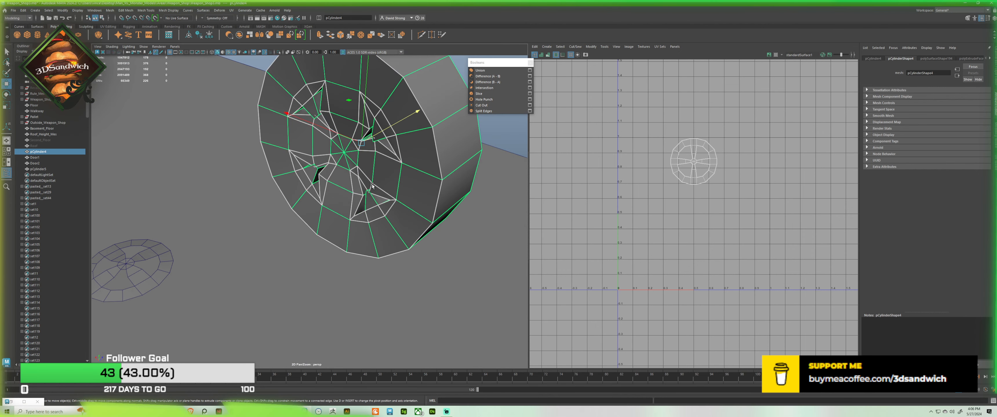
pyautogui.click(392, 278)
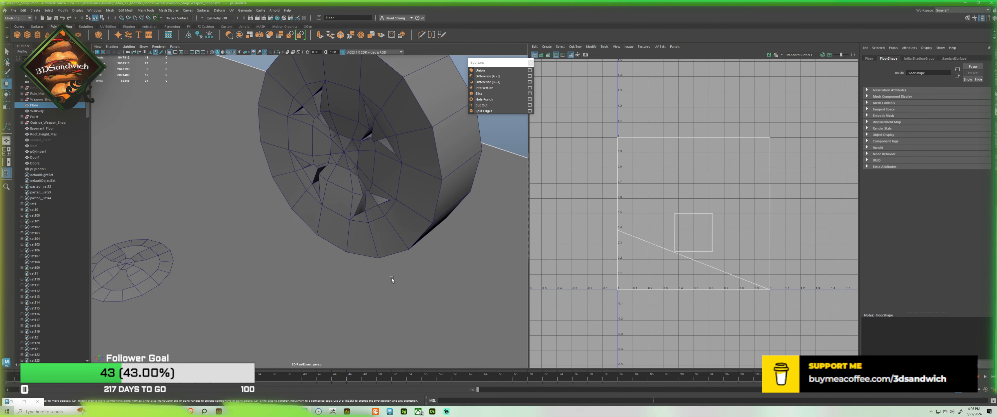
pyautogui.click(407, 238)
pyautogui.scroll(-4, 408, 236)
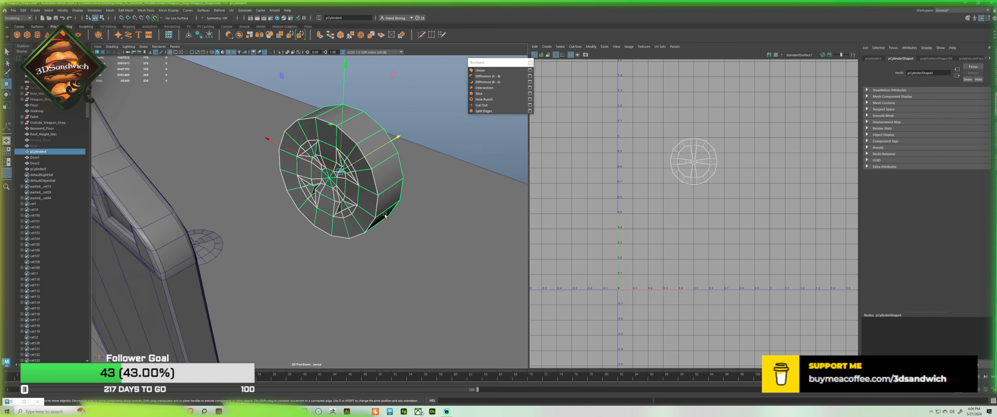
pyautogui.keyDown('alt'); pyautogui.moveTo(409, 233); pyautogui.dragTo(358, 198); pyautogui.keyUp('alt')
pyautogui.keyDown('alt'); pyautogui.moveTo(357, 198); pyautogui.dragTo(137, 170, button='middle'); pyautogui.keyUp('alt')
pyautogui.keyDown('alt'); pyautogui.moveTo(192, 171); pyautogui.dragTo(115, 177); pyautogui.keyUp('alt')
# Step: Undo the emblem's move and the narrowing of the extruded opening faces
pyautogui.hotkey('ctrl', 'z')
pyautogui.hotkey('ctrl', 'z')
pyautogui.hotkey('ctrl', 'z')
pyautogui.hotkey('ctrl', 'z')
pyautogui.hotkey('ctrl', 'z')
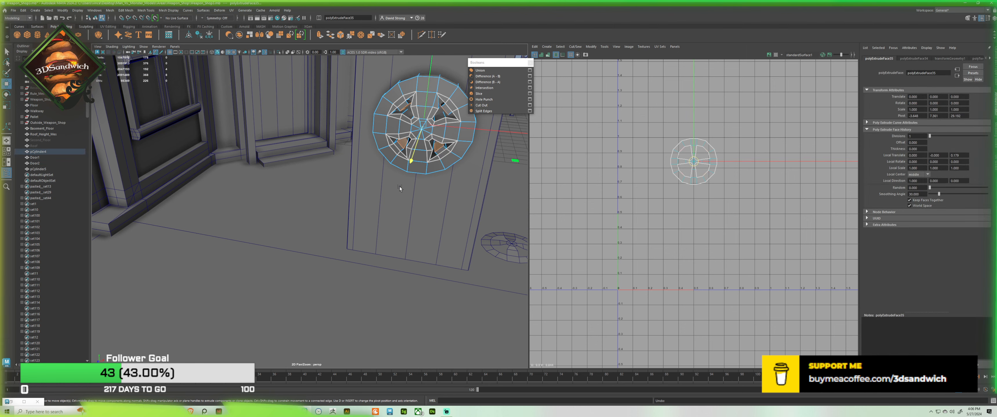
# Step: Try pulling the selected geometry away from the door, undo it, and undo the rest of the face extrusion
pyautogui.keyDown('alt'); pyautogui.moveTo(401, 189); pyautogui.dragTo(401, 213); pyautogui.keyUp('alt')
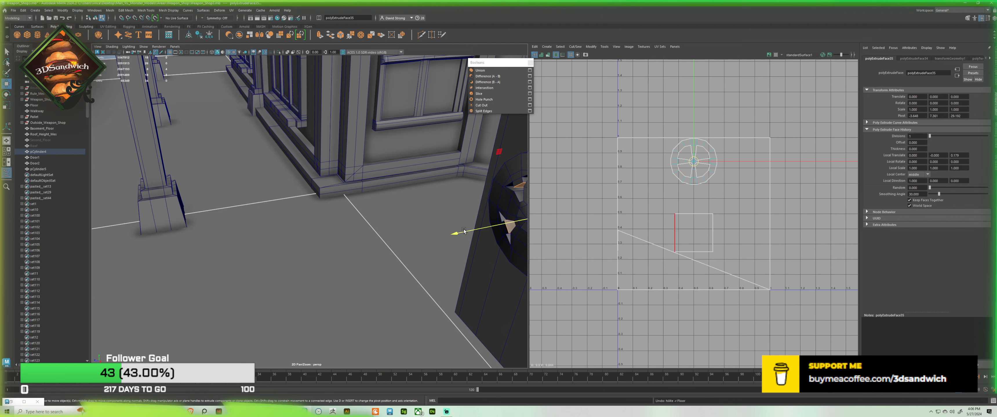
pyautogui.moveTo(462, 227); pyautogui.dragTo(205, 255)
pyautogui.hotkey('ctrl', 'z')
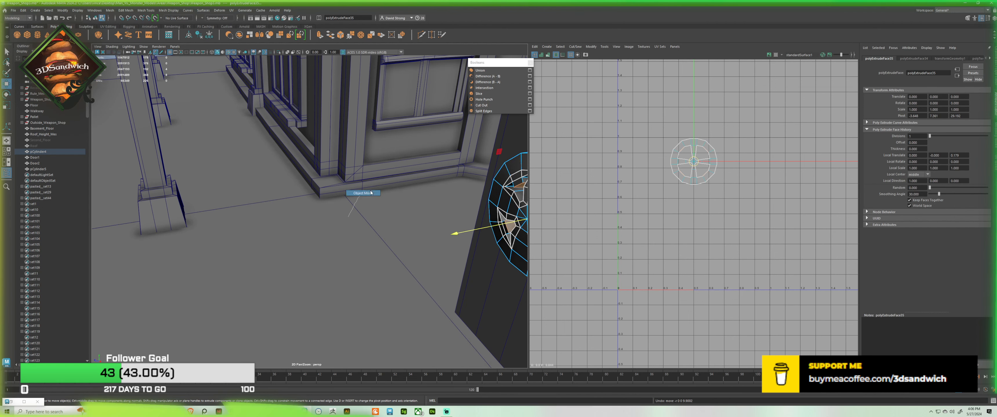
pyautogui.click(390, 184)
pyautogui.click(496, 211)
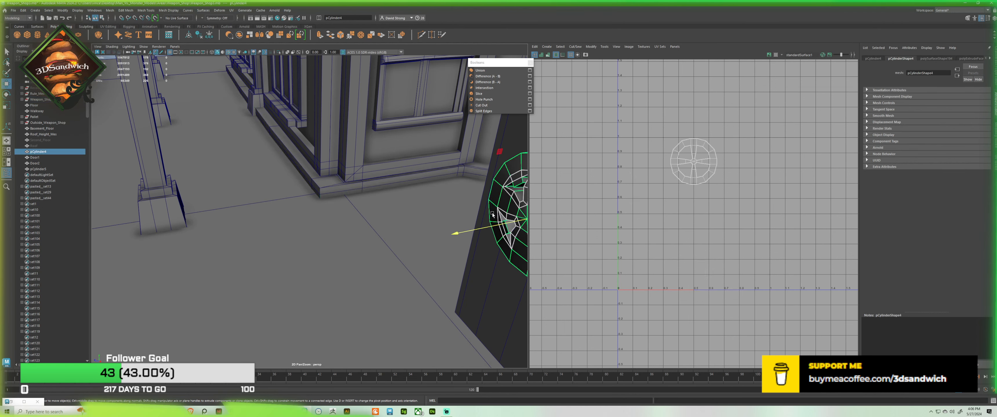
pyautogui.hotkey('ctrl', 'z')
pyautogui.hotkey('ctrl', 'z')
pyautogui.hotkey('ctrl', 'z')
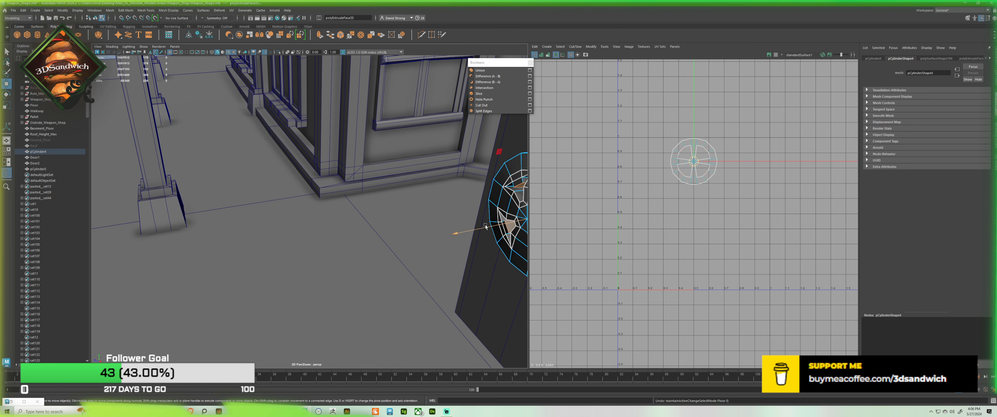
# Step: Select the whole emblem and move it out in front of the door
pyautogui.press('f')
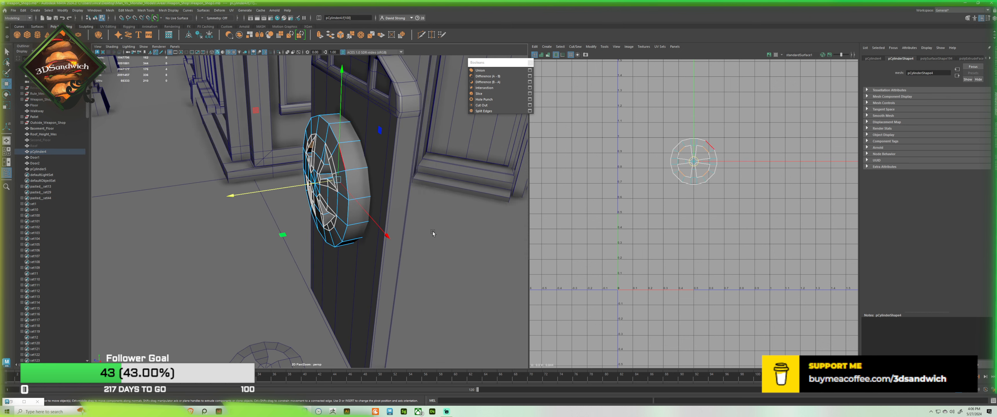
pyautogui.press('F8')
pyautogui.click(435, 195)
pyautogui.click(356, 182)
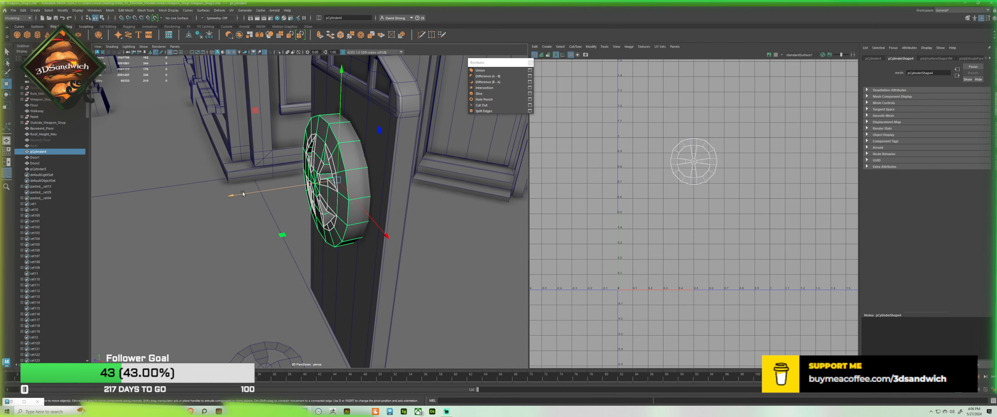
pyautogui.keyDown('alt'); pyautogui.moveTo(243, 194); pyautogui.dragTo(286, 251); pyautogui.keyUp('alt')
pyautogui.click(248, 246)
pyautogui.click(302, 216)
# Step: Select the cross edges on the outer inner walls of the emblem's four openings
pyautogui.keyDown('alt'); pyautogui.moveTo(301, 216); pyautogui.dragTo(333, 124); pyautogui.keyUp('alt')
pyautogui.scroll(3, 329, 121)
pyautogui.moveTo(301, 137); pyautogui.dragTo(277, 145, button='right')
pyautogui.keyDown('alt'); pyautogui.moveTo(277, 149); pyautogui.dragTo(282, 178); pyautogui.keyUp('alt')
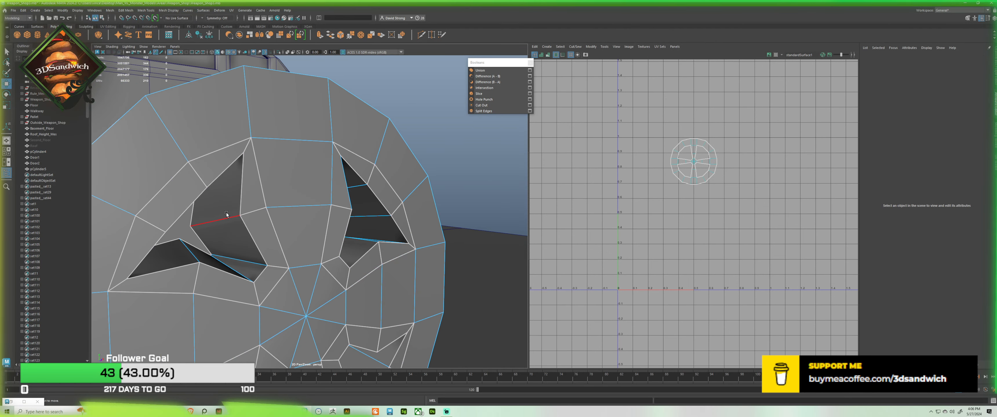
pyautogui.keyDown('alt'); pyautogui.moveTo(226, 213); pyautogui.dragTo(256, 232); pyautogui.keyUp('alt')
pyautogui.click(269, 242)
pyautogui.keyDown('shift'); pyautogui.click(271, 250); pyautogui.keyUp('shift')
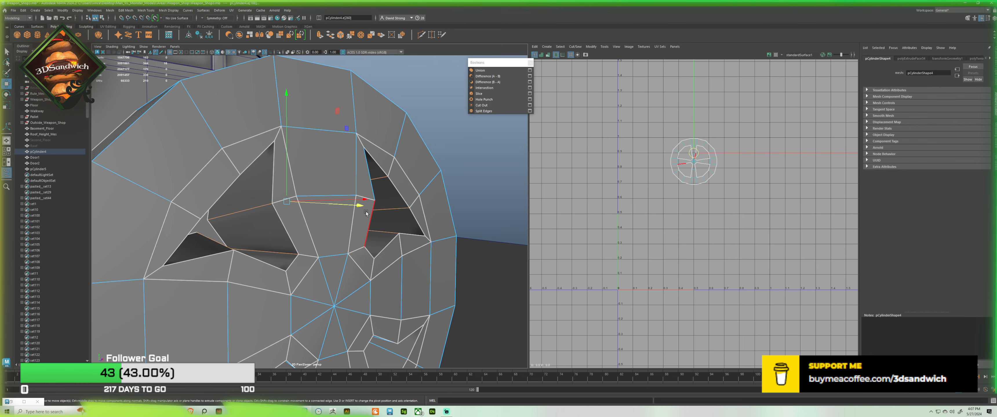
pyautogui.keyDown('alt'); pyautogui.moveTo(377, 211); pyautogui.dragTo(364, 253); pyautogui.keyUp('alt')
pyautogui.keyDown('shift'); pyautogui.click(364, 254); pyautogui.keyUp('shift')
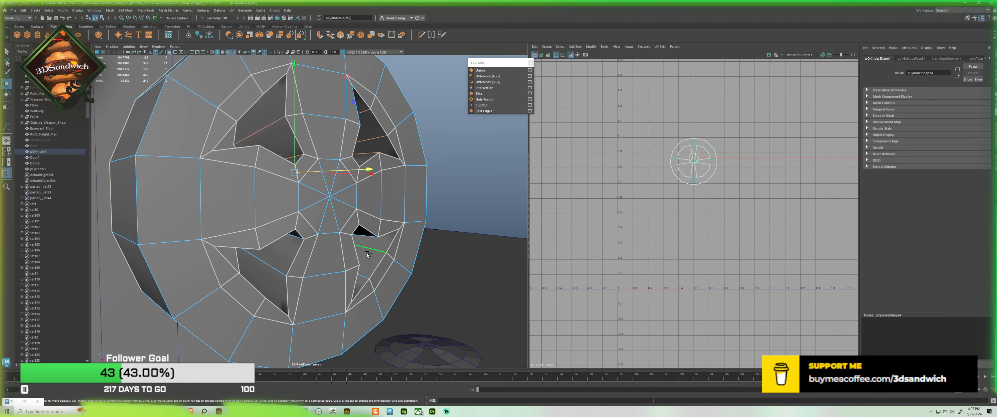
pyautogui.keyDown('shift'); pyautogui.doubleClick(362, 276); pyautogui.keyUp('shift')
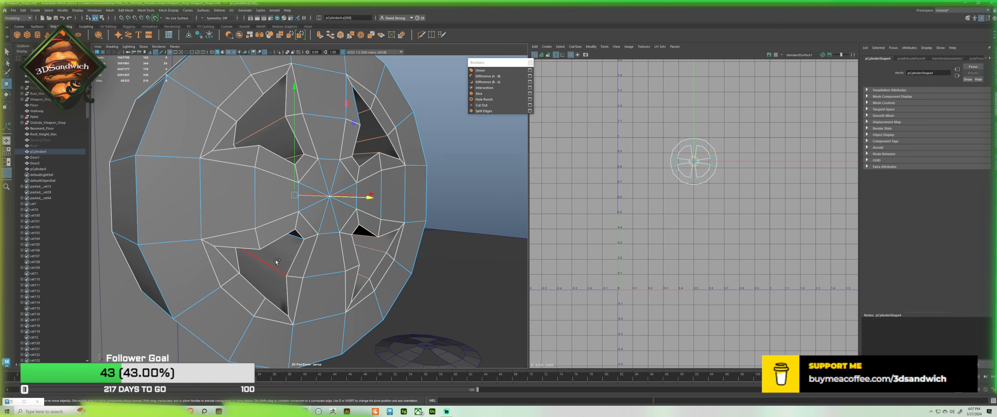
# Step: Apply Edit Edge Flow to the selected wall edges and adjust its amount to reshape the four openings
pyautogui.click(111, 10)
pyautogui.moveTo(125, 10)
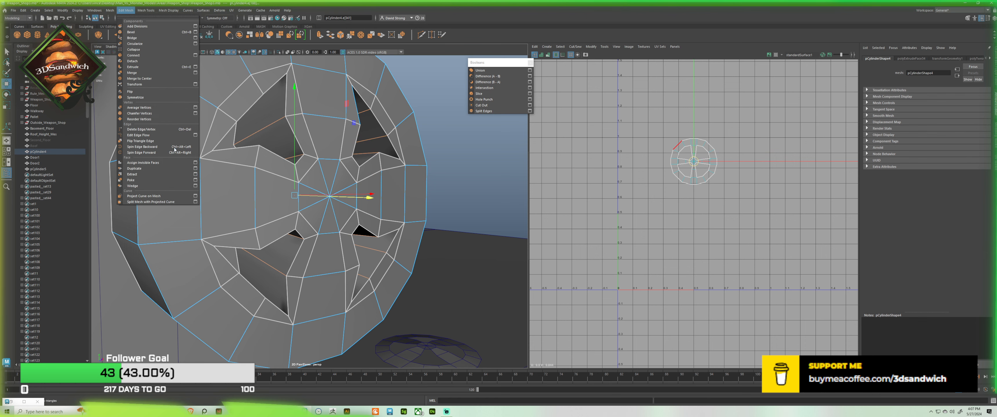
pyautogui.click(195, 135)
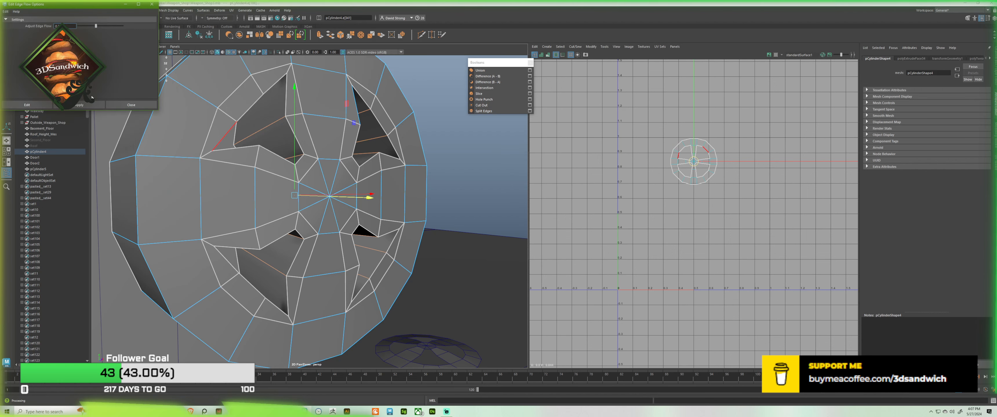
pyautogui.click(83, 104)
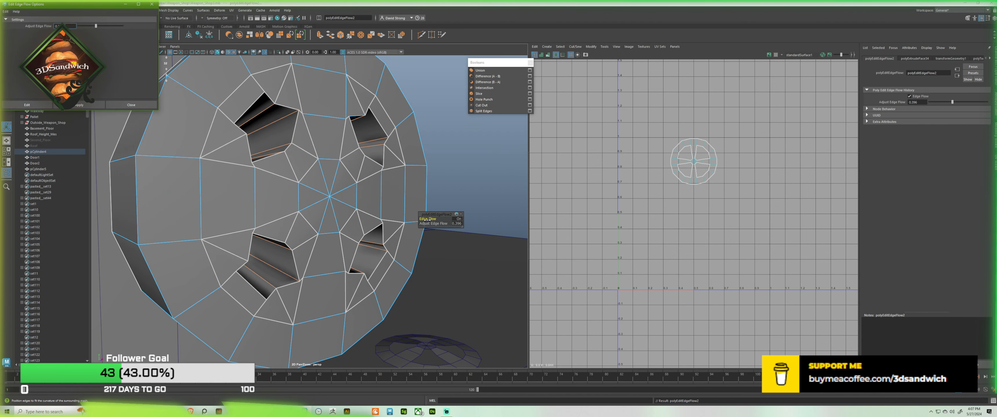
pyautogui.moveTo(429, 224); pyautogui.dragTo(430, 220)
pyautogui.keyDown('alt'); pyautogui.moveTo(272, 161); pyautogui.dragTo(230, 168); pyautogui.keyUp('alt')
pyautogui.keyDown('alt'); pyautogui.moveTo(230, 169); pyautogui.dragTo(263, 183, button='middle'); pyautogui.keyUp('alt')
pyautogui.moveTo(273, 211); pyautogui.dragTo(292, 201, button='right')
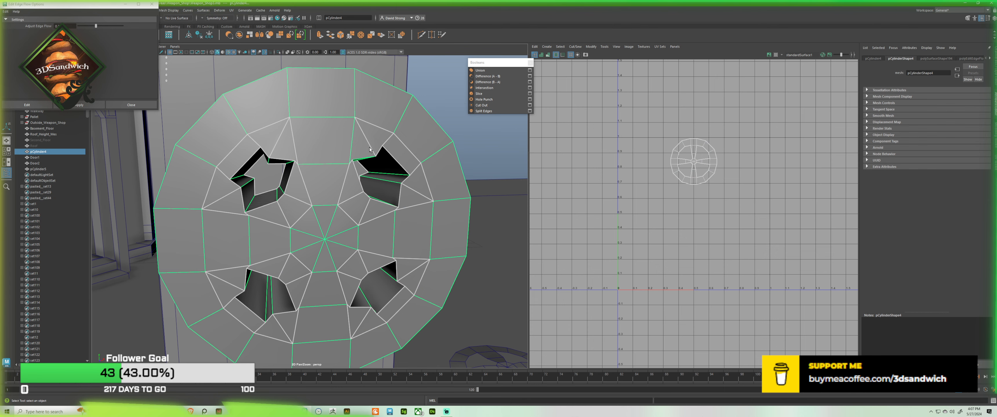
pyautogui.keyDown('alt'); pyautogui.moveTo(342, 150); pyautogui.dragTo(327, 157, button='middle'); pyautogui.keyUp('alt')
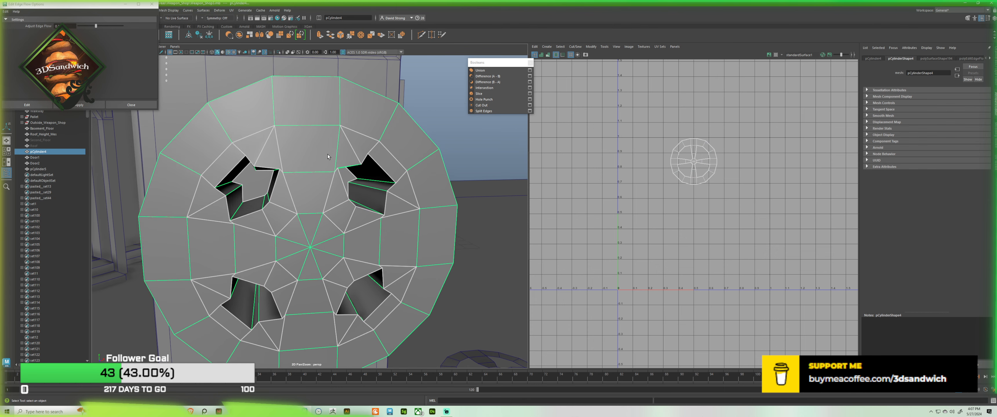
# Step: Switch the emblem to face selection and select the faces along the inner, centre-facing corners of its two upper openings
pyautogui.click(444, 158)
pyautogui.click(280, 204)
pyautogui.moveTo(297, 190); pyautogui.dragTo(299, 208, button='right')
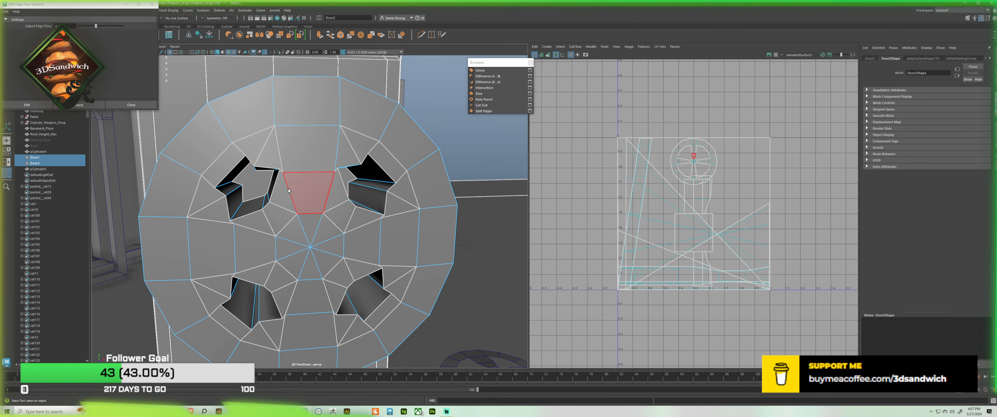
pyautogui.click(285, 195)
pyautogui.keyDown('alt'); pyautogui.moveTo(285, 195); pyautogui.dragTo(337, 201); pyautogui.keyUp('alt')
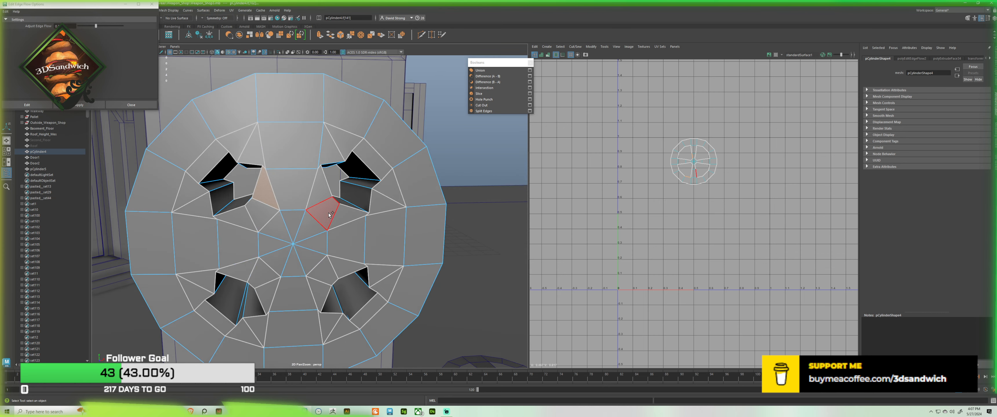
pyautogui.keyDown('shift'); pyautogui.click(322, 192); pyautogui.keyUp('shift')
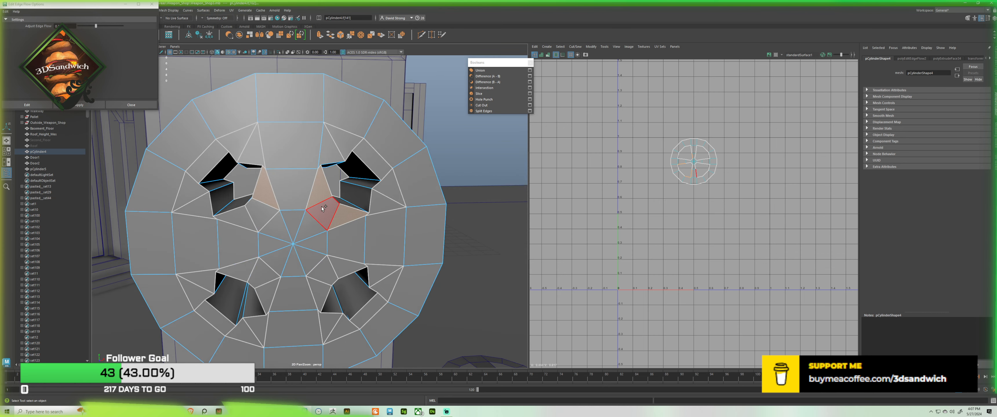
pyautogui.keyDown('shift'); pyautogui.click(324, 215); pyautogui.keyUp('shift')
# Step: Add the centre-facing inner walls and adjoining surface faces of one upper opening to the selection
pyautogui.keyDown('alt'); pyautogui.moveTo(305, 239); pyautogui.dragTo(241, 212); pyautogui.keyUp('alt')
pyautogui.keyDown('shift'); pyautogui.click(215, 249); pyautogui.keyUp('shift')
pyautogui.scroll(5, 329, 200)
pyautogui.keyDown('shift'); pyautogui.click(340, 201); pyautogui.keyUp('shift')
pyautogui.scroll(-5, 340, 202)
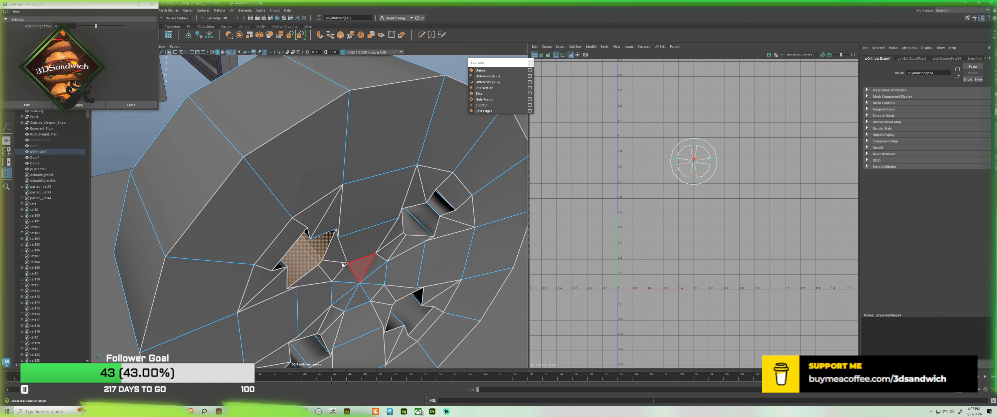
pyautogui.keyDown('shift'); pyautogui.click(335, 252); pyautogui.keyUp('shift')
pyautogui.keyDown('shift'); pyautogui.click(322, 274); pyautogui.keyUp('shift')
pyautogui.keyDown('alt'); pyautogui.moveTo(321, 273); pyautogui.dragTo(290, 252); pyautogui.keyUp('alt')
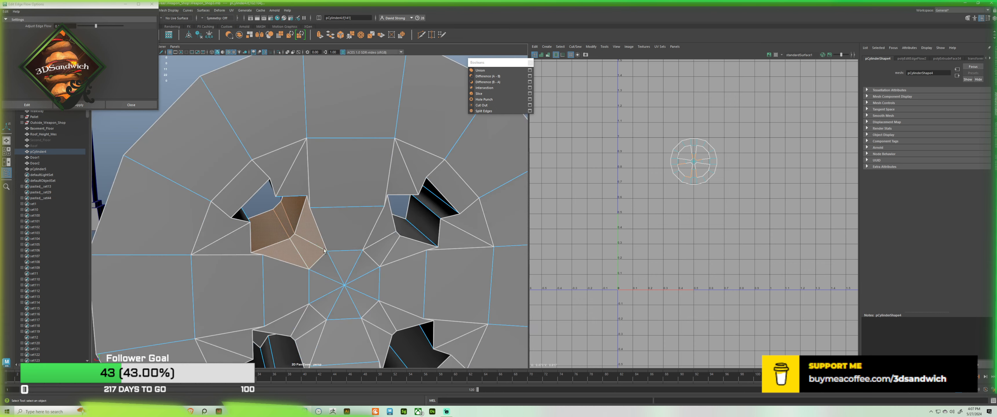
# Step: Add the centre-facing corner faces and inner walls of the other upper opening to the selection
pyautogui.keyDown('shift'); pyautogui.click(380, 231); pyautogui.keyUp('shift')
pyautogui.keyDown('shift'); pyautogui.click(384, 249); pyautogui.keyUp('shift')
pyautogui.keyDown('shift'); pyautogui.click(402, 248); pyautogui.keyUp('shift')
pyautogui.keyDown('shift'); pyautogui.click(411, 230); pyautogui.keyUp('shift')
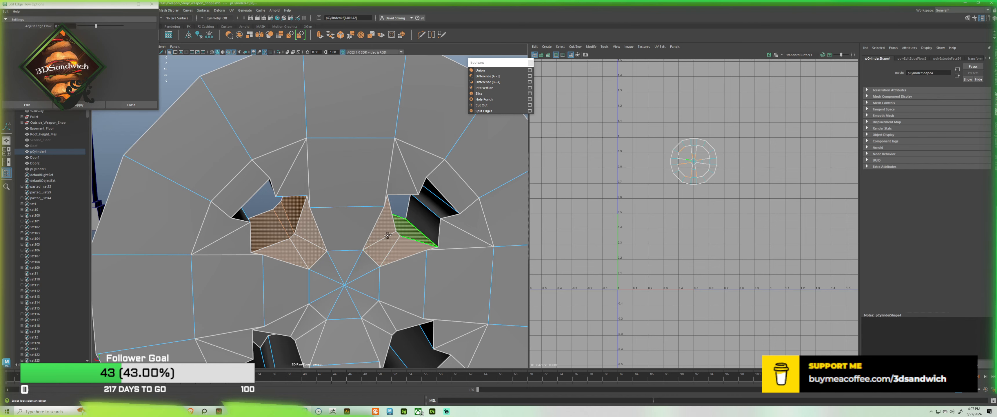
pyautogui.keyDown('alt'); pyautogui.moveTo(411, 229); pyautogui.dragTo(265, 235); pyautogui.keyUp('alt')
pyautogui.keyDown('shift'); pyautogui.click(387, 225); pyautogui.keyUp('shift')
pyautogui.keyDown('shift'); pyautogui.click(265, 235); pyautogui.keyUp('shift')
# Step: Add the centre-facing surface faces and inner walls of one lower opening to the selection
pyautogui.keyDown('alt'); pyautogui.moveTo(258, 242); pyautogui.dragTo(261, 158, button='middle'); pyautogui.keyUp('alt')
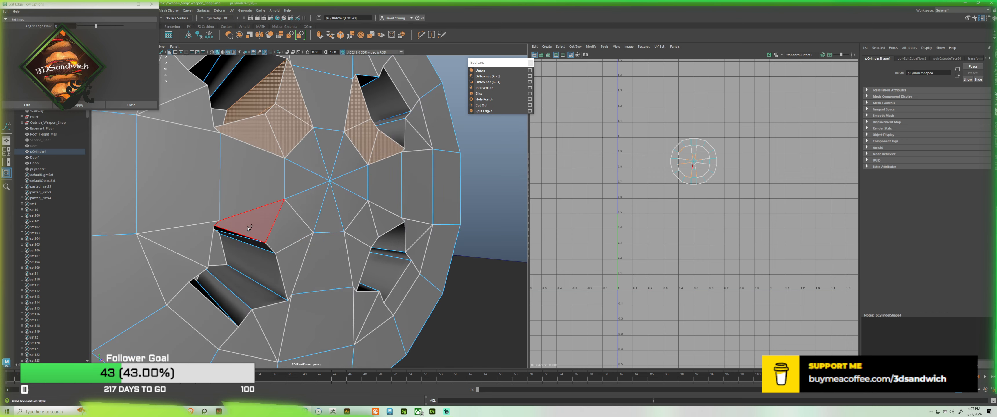
pyautogui.keyDown('shift'); pyautogui.click(247, 229); pyautogui.keyUp('shift')
pyautogui.keyDown('shift'); pyautogui.click(285, 232); pyautogui.keyUp('shift')
pyautogui.keyDown('shift'); pyautogui.click(288, 258); pyautogui.keyUp('shift')
pyautogui.keyDown('alt'); pyautogui.moveTo(250, 275); pyautogui.dragTo(277, 242); pyautogui.keyUp('alt')
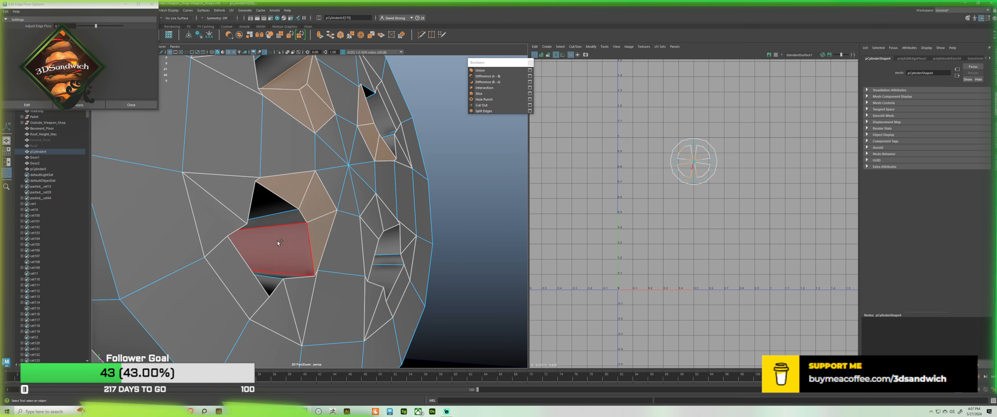
pyautogui.keyDown('shift'); pyautogui.click(277, 242); pyautogui.keyUp('shift')
pyautogui.keyDown('shift'); pyautogui.click(284, 223); pyautogui.keyUp('shift')
pyautogui.keyDown('shift'); pyautogui.click(271, 204); pyautogui.keyUp('shift')
# Step: Add the matching faces and walls of the remaining lower opening, and delete the whole face selection
pyautogui.keyDown('alt'); pyautogui.moveTo(405, 239); pyautogui.dragTo(349, 209); pyautogui.keyUp('alt')
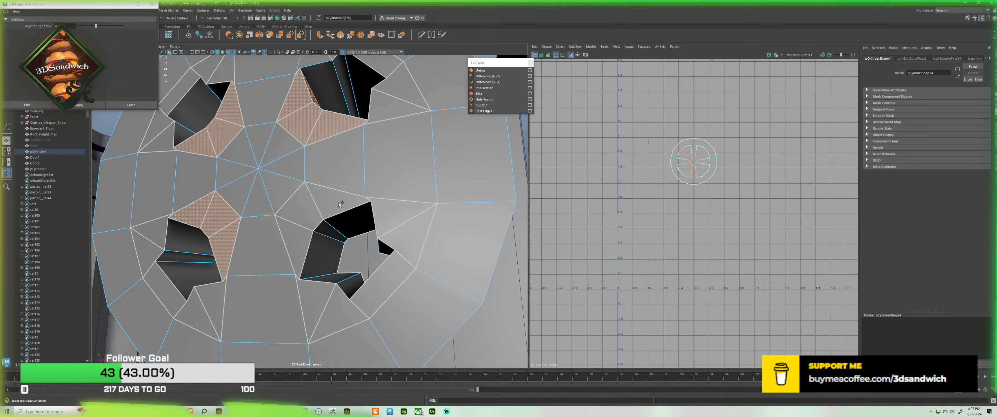
pyautogui.keyDown('shift'); pyautogui.click(340, 204); pyautogui.keyUp('shift')
pyautogui.keyDown('shift'); pyautogui.click(300, 210); pyautogui.keyUp('shift')
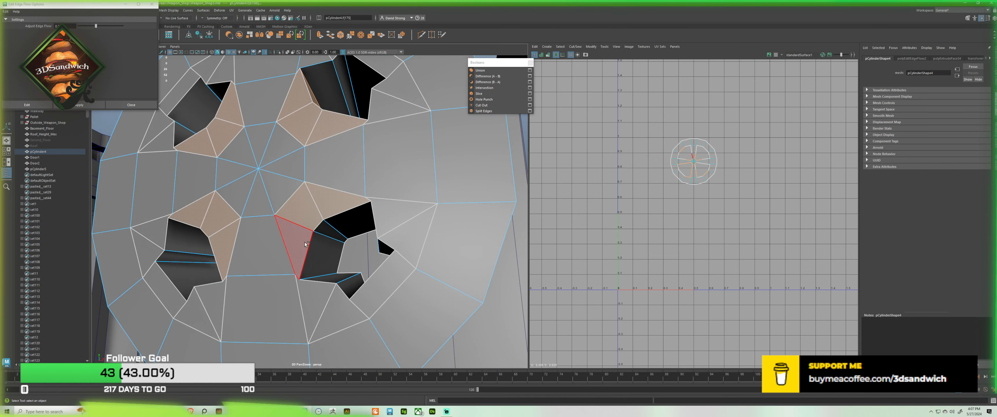
pyautogui.keyDown('shift'); pyautogui.click(323, 248); pyautogui.keyUp('shift')
pyautogui.keyDown('alt'); pyautogui.moveTo(346, 243); pyautogui.dragTo(287, 243); pyautogui.keyUp('alt')
pyautogui.keyDown('shift'); pyautogui.click(346, 209); pyautogui.keyUp('shift')
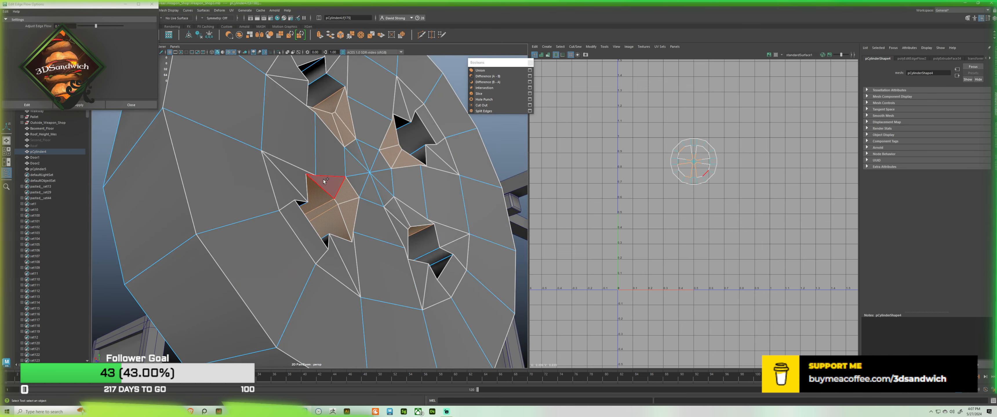
pyautogui.keyDown('shift'); pyautogui.click(347, 190); pyautogui.keyUp('shift')
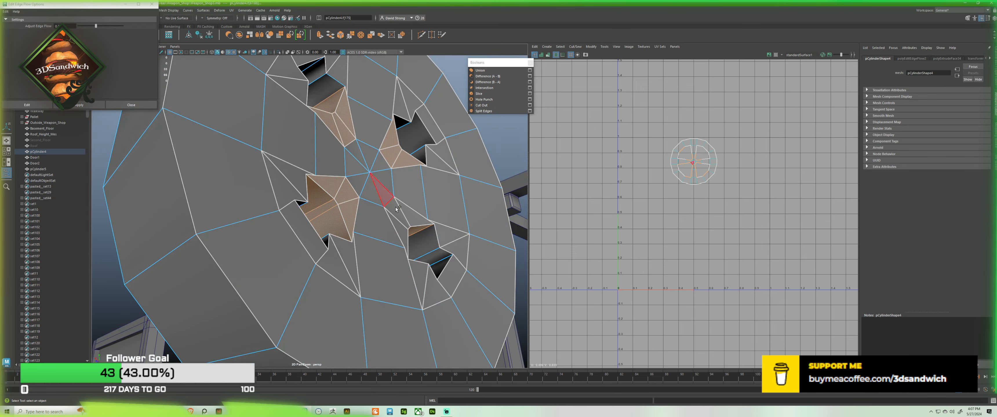
pyautogui.keyDown('shift'); pyautogui.click(406, 221); pyautogui.keyUp('shift')
pyautogui.press('Delete')
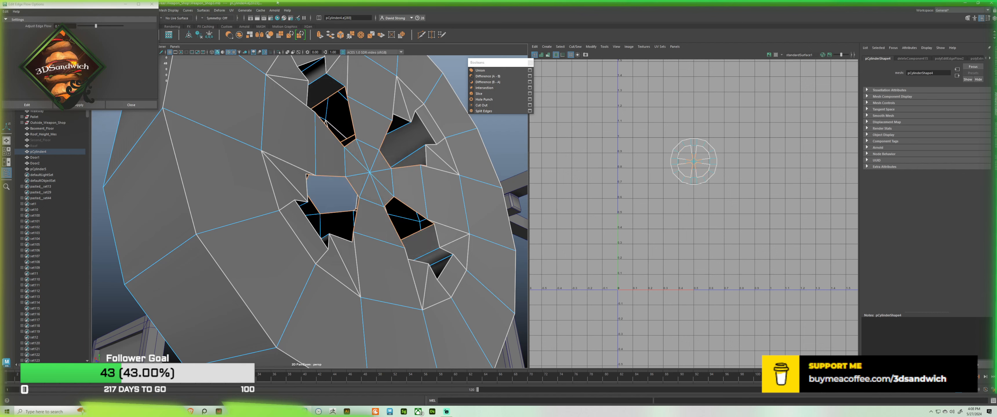
# Step: Close the edge flow options and use Append to Polygon to build the first replacement wall faces in a lower opening
pyautogui.keyDown('alt'); pyautogui.moveTo(489, 214); pyautogui.dragTo(484, 209); pyautogui.keyUp('alt')
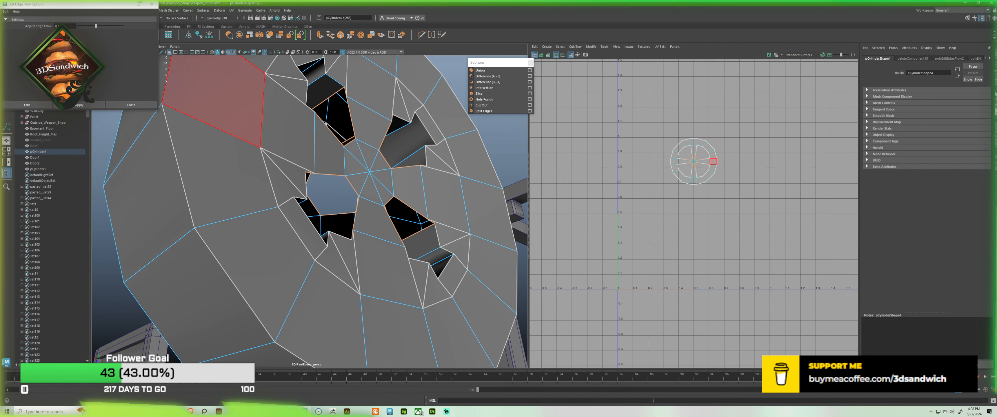
pyautogui.click(131, 105)
pyautogui.click(146, 10)
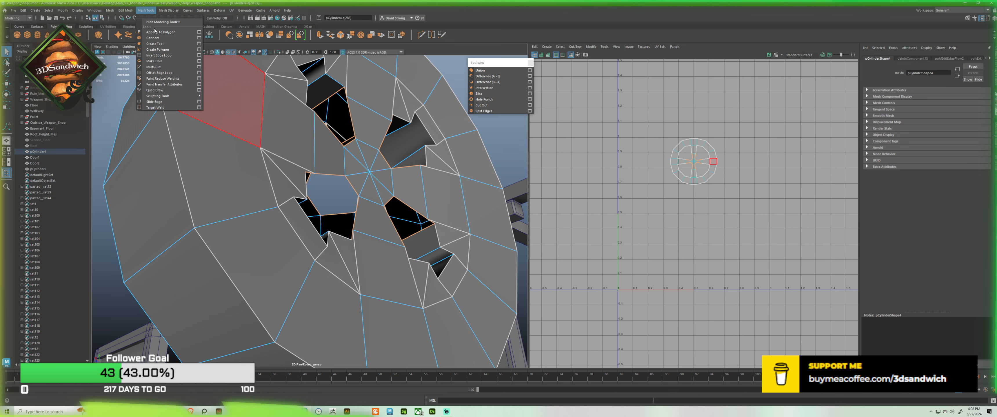
pyautogui.click(157, 32)
pyautogui.click(353, 185)
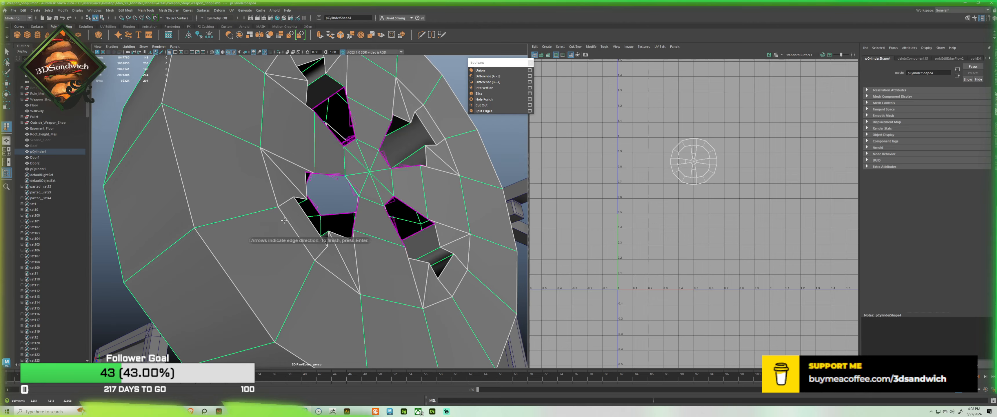
pyautogui.keyDown('alt'); pyautogui.moveTo(353, 186); pyautogui.dragTo(347, 234); pyautogui.keyUp('alt')
pyautogui.click(299, 169)
pyautogui.press('Return')
pyautogui.click(330, 160)
pyautogui.click(325, 203)
pyautogui.click(337, 231)
pyautogui.press('Return')
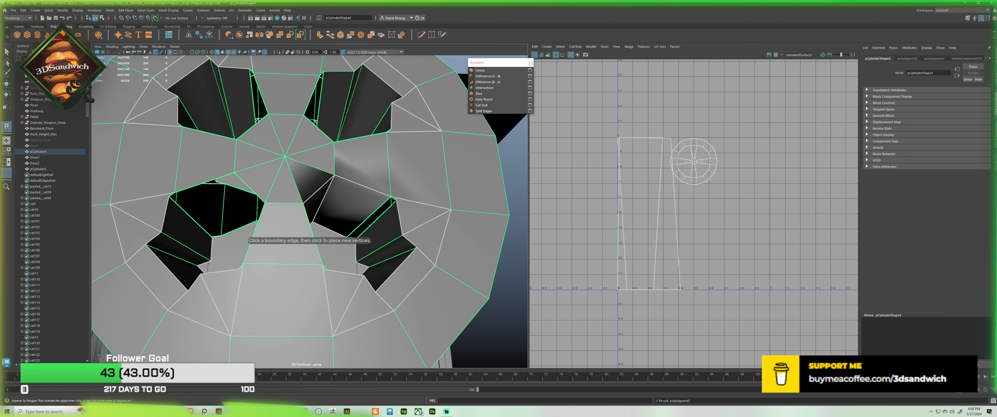
# Step: Append further polygons across the remaining wall gaps and narrow strip of that lower opening
pyautogui.click(393, 200)
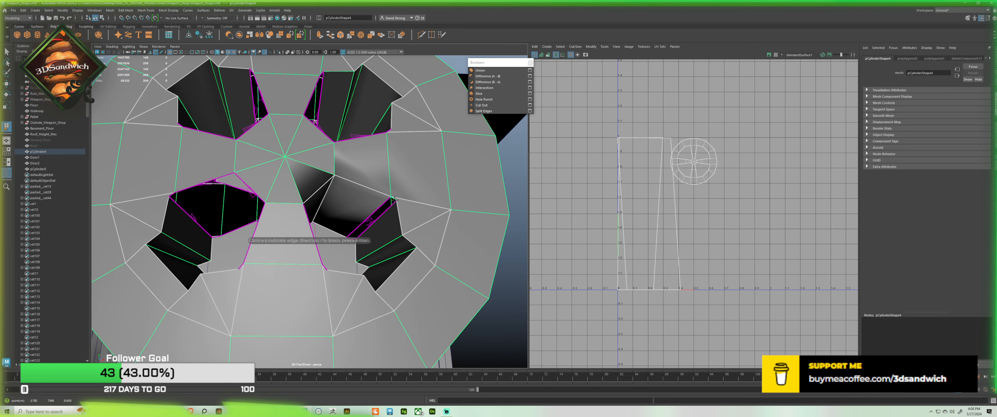
pyautogui.click(351, 235)
pyautogui.press('Return')
pyautogui.keyDown('alt'); pyautogui.moveTo(351, 235); pyautogui.dragTo(307, 288); pyautogui.keyUp('alt')
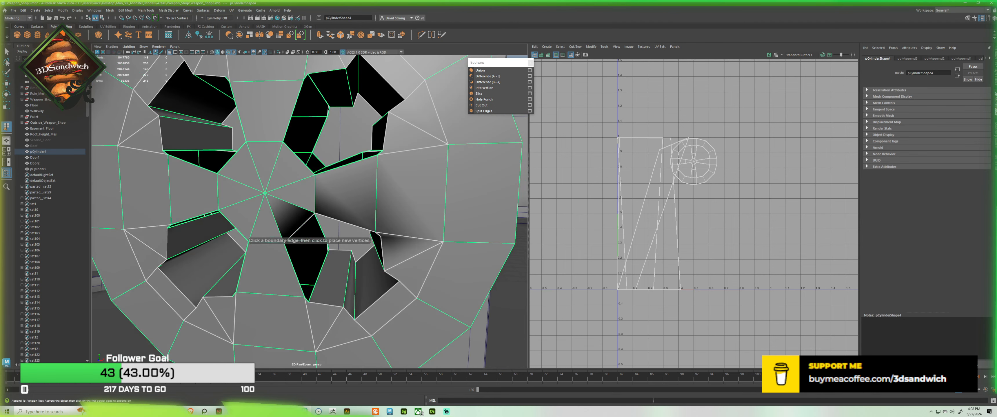
pyautogui.click(296, 273)
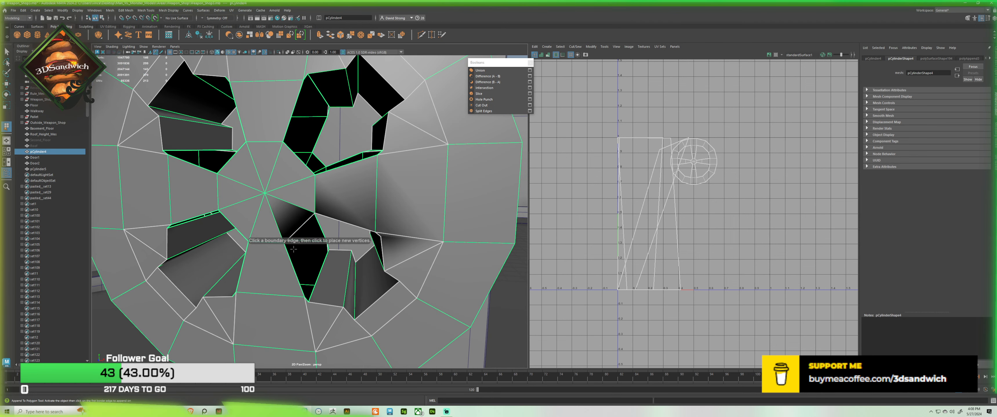
pyautogui.click(317, 225)
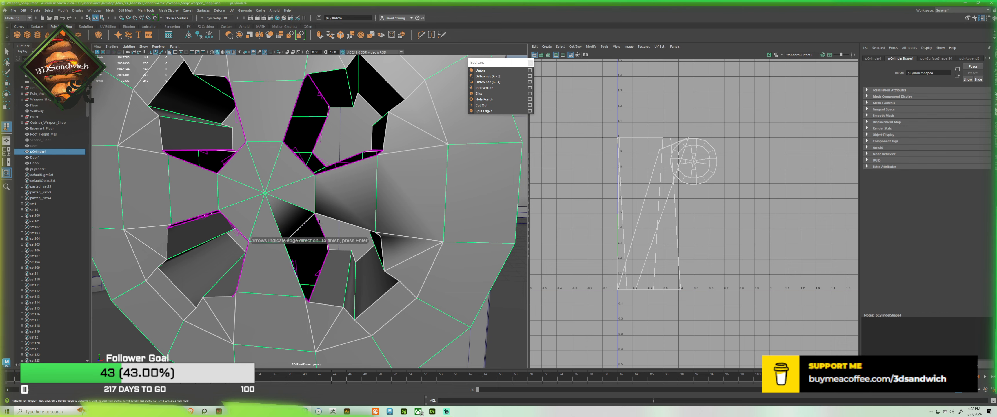
pyautogui.click(322, 266)
pyautogui.keyDown('alt'); pyautogui.moveTo(308, 220); pyautogui.dragTo(296, 298); pyautogui.keyUp('alt')
pyautogui.press('Return')
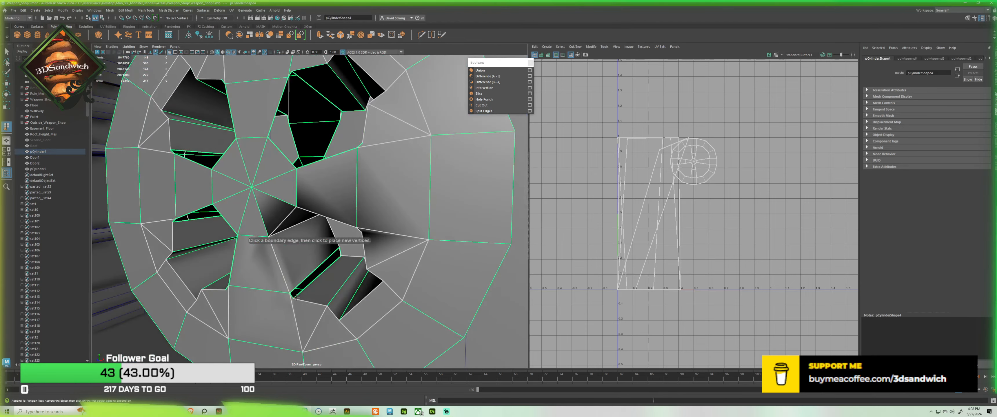
pyautogui.click(297, 296)
pyautogui.click(301, 284)
# Step: Append a wall polygon along the spoke in the neighbouring lower opening and fill the narrow strip beside it
pyautogui.press('w')
pyautogui.keyDown('alt'); pyautogui.moveTo(196, 251); pyautogui.dragTo(174, 255); pyautogui.keyUp('alt')
pyautogui.keyDown('alt'); pyautogui.moveTo(246, 264); pyautogui.dragTo(278, 268); pyautogui.keyUp('alt')
pyautogui.press('g')
pyautogui.click(291, 266)
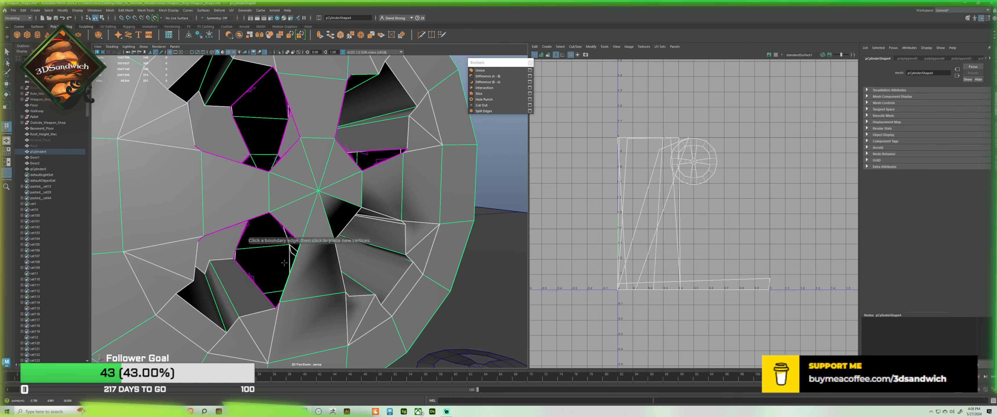
pyautogui.click(239, 234)
pyautogui.click(243, 272)
pyautogui.press('Return')
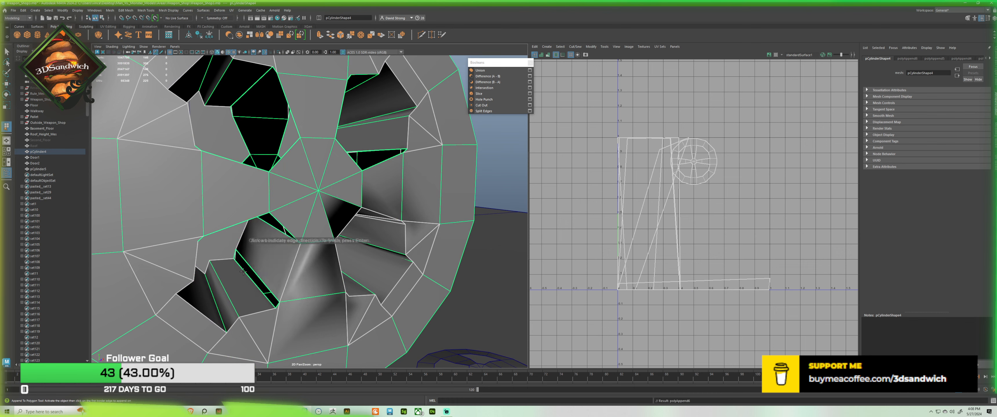
pyautogui.click(253, 276)
pyautogui.click(258, 274)
pyautogui.press('Return')
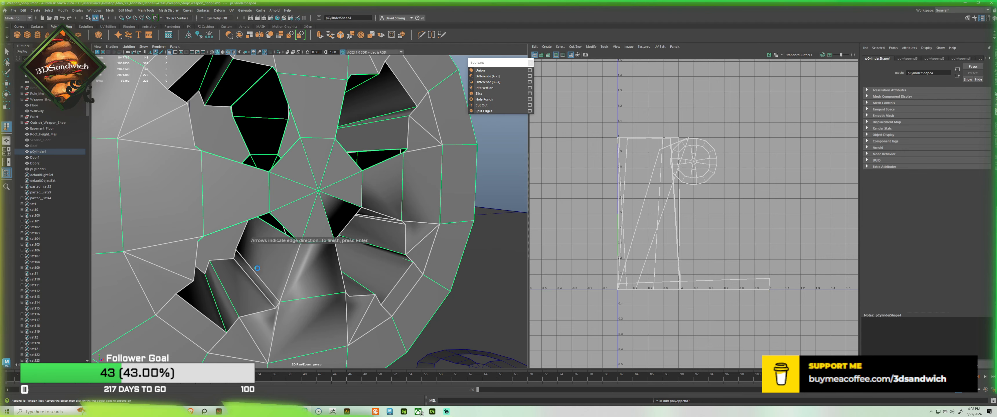
# Step: Append the other side wall, its thin strip and the centre-facing wall in the same lower opening
pyautogui.keyDown('alt'); pyautogui.moveTo(249, 211); pyautogui.dragTo(246, 197); pyautogui.keyUp('alt')
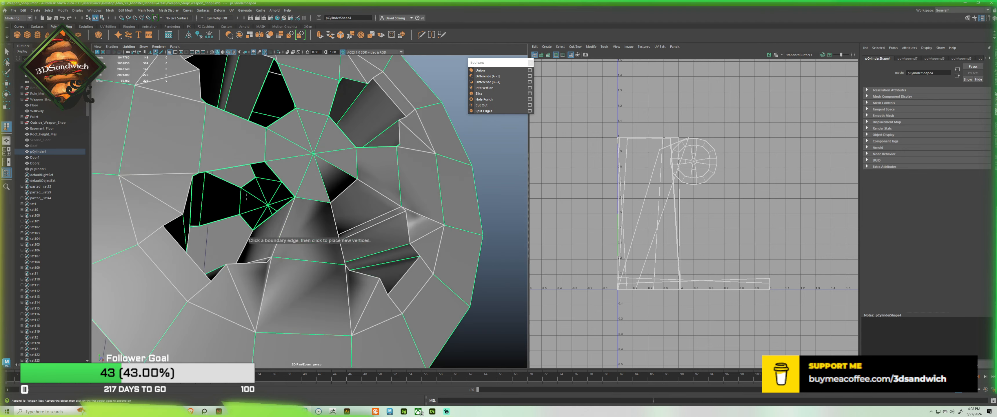
pyautogui.click(222, 220)
pyautogui.click(231, 165)
pyautogui.press('Return')
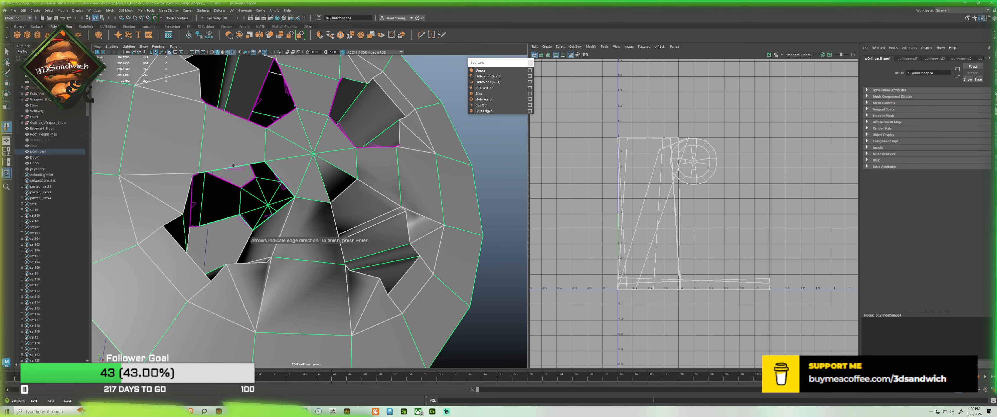
pyautogui.keyDown('alt'); pyautogui.moveTo(189, 181); pyautogui.dragTo(213, 179); pyautogui.keyUp('alt')
pyautogui.click(174, 188)
pyautogui.click(181, 184)
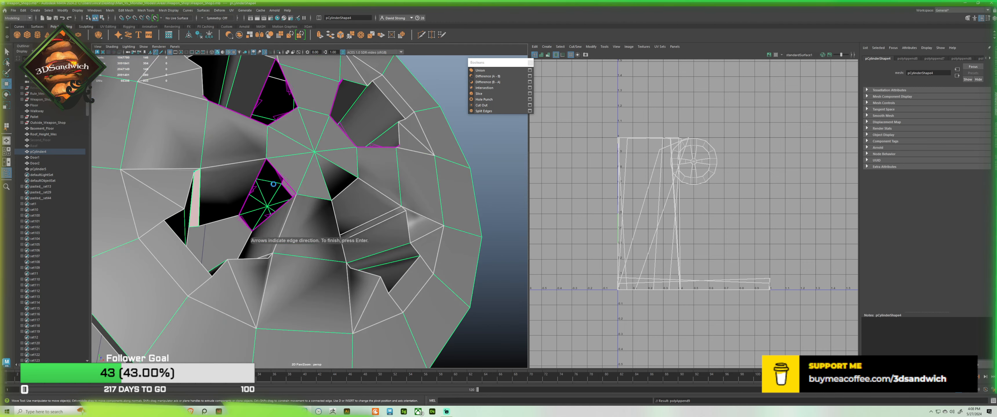
pyautogui.press('Return')
pyautogui.click(258, 178)
pyautogui.click(269, 175)
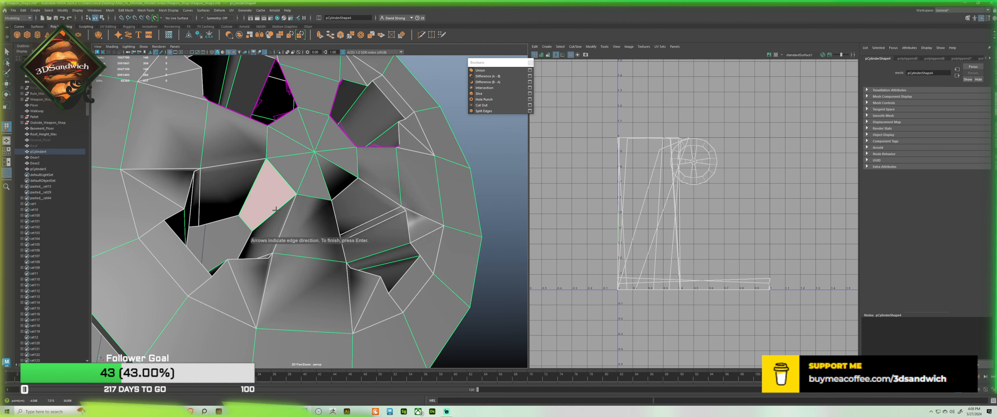
pyautogui.press('Return')
# Step: Append a wall polygon along the upper spoke's side in one of the upper openings
pyautogui.keyDown('alt'); pyautogui.moveTo(270, 175); pyautogui.dragTo(306, 232); pyautogui.keyUp('alt')
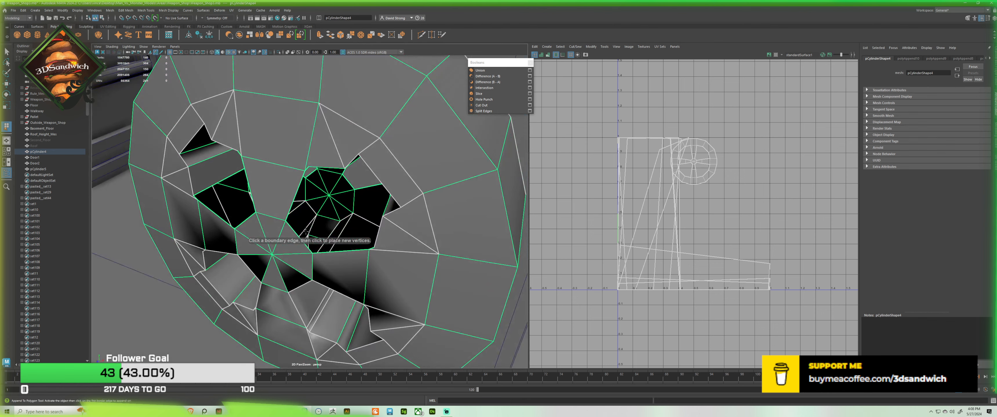
pyautogui.click(295, 227)
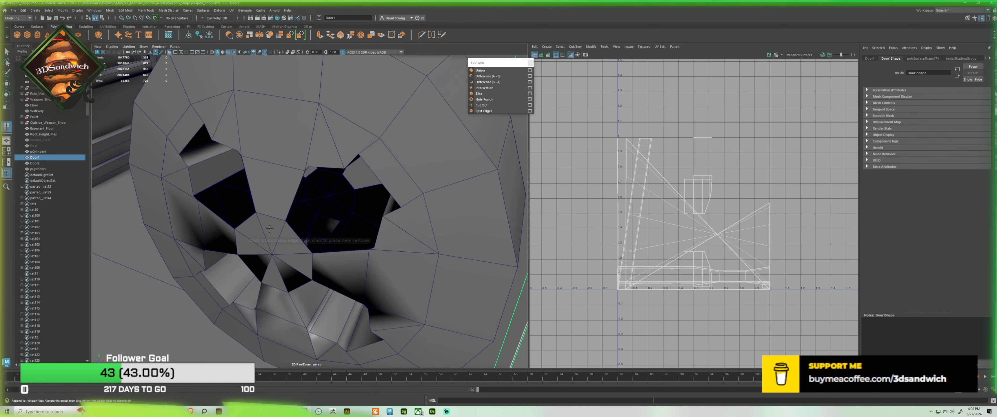
pyautogui.click(285, 228)
pyautogui.click(293, 229)
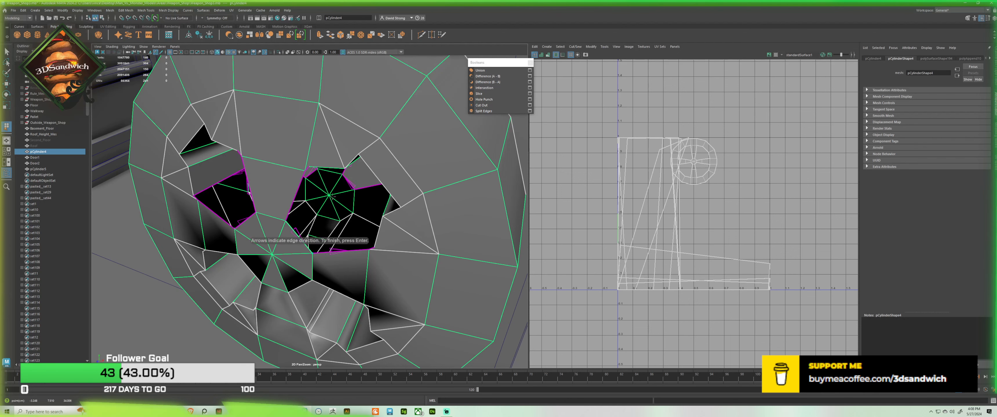
pyautogui.click(346, 179)
pyautogui.keyDown('alt'); pyautogui.moveTo(346, 179); pyautogui.dragTo(366, 182); pyautogui.keyUp('alt')
pyautogui.press('Return')
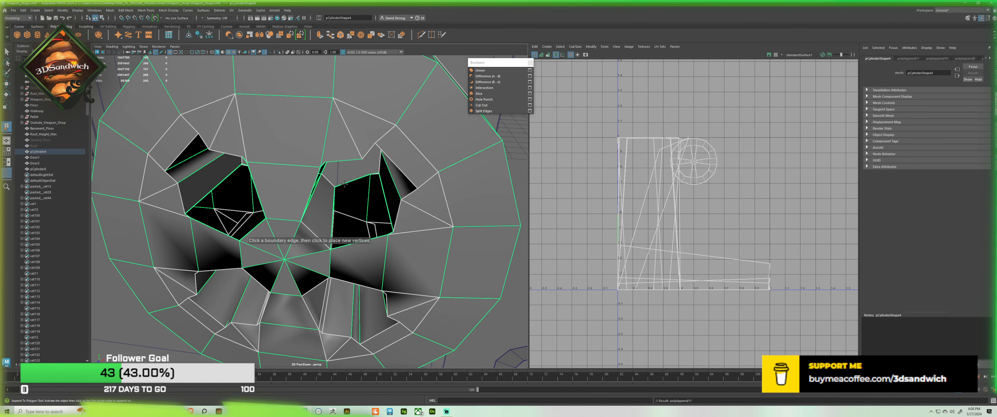
# Step: Append a wall polygon across the large gap in the upper opening and fill the narrow strip beside it
pyautogui.click(344, 185)
pyautogui.click(342, 250)
pyautogui.click(382, 200)
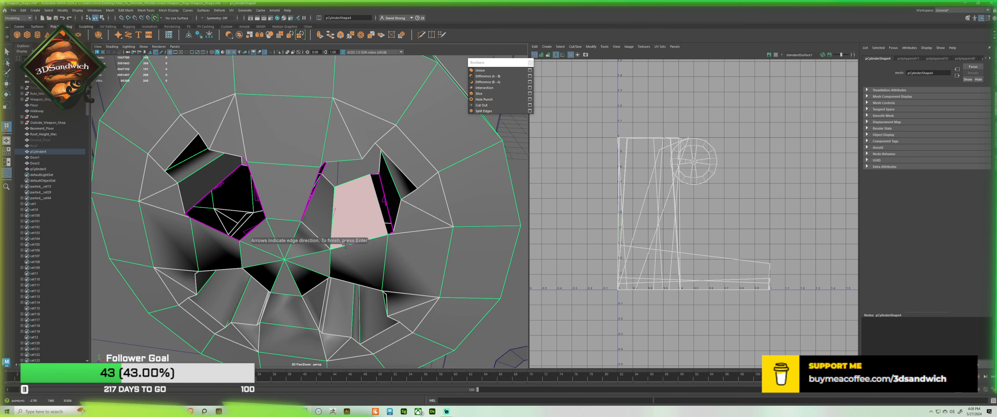
pyautogui.press('Return')
pyautogui.click(382, 200)
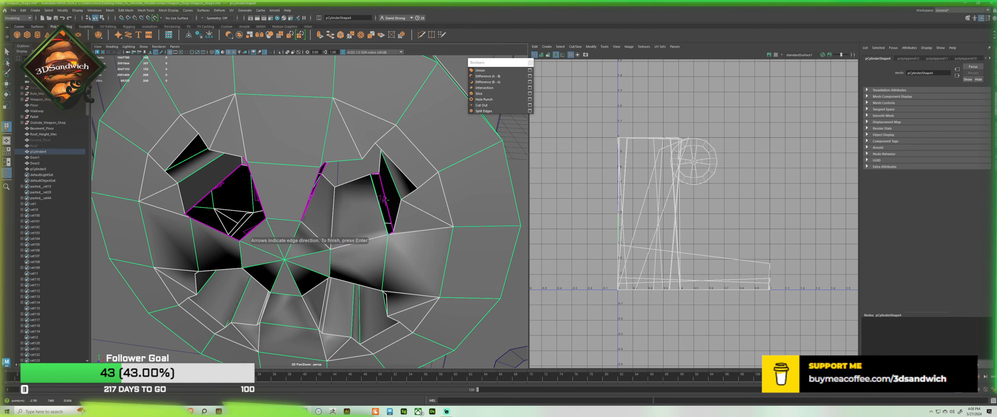
pyautogui.click(370, 199)
pyautogui.press('Return')
# Step: Append the remaining side wall polygon in the same upper opening and fill the thin strip next to it
pyautogui.keyDown('alt'); pyautogui.moveTo(301, 183); pyautogui.dragTo(295, 167); pyautogui.keyUp('alt')
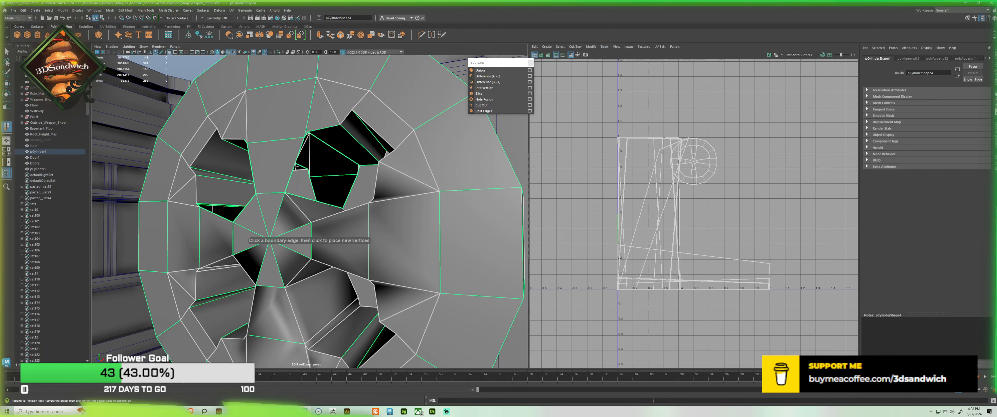
pyautogui.click(329, 185)
pyautogui.click(343, 186)
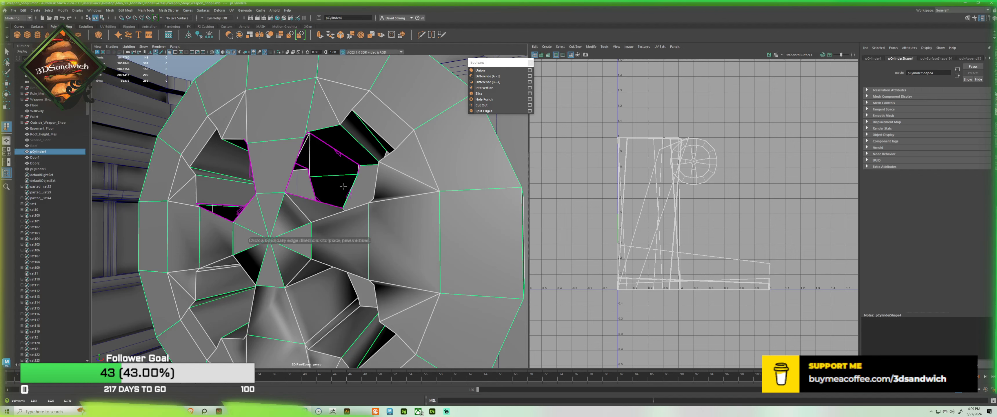
pyautogui.click(293, 173)
pyautogui.press('Return')
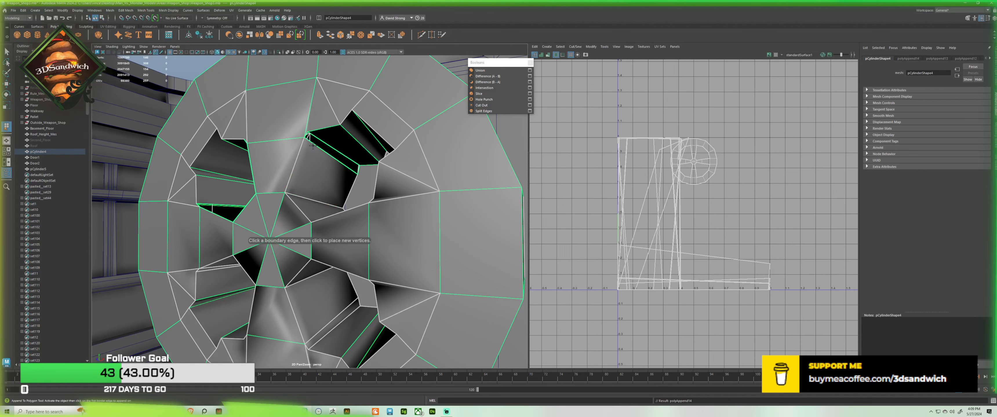
pyautogui.click(316, 144)
pyautogui.click(324, 140)
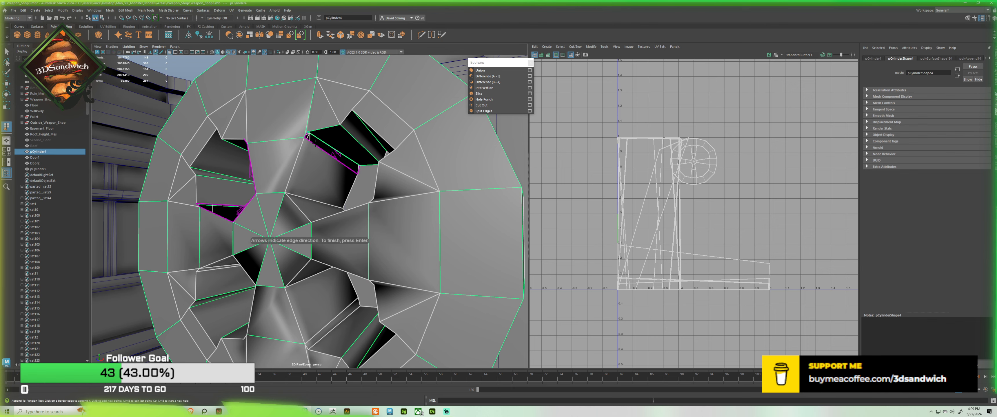
pyautogui.click(313, 143)
pyautogui.press('Return')
# Step: Append the centre-facing wall polygon in the other upper opening
pyautogui.keyDown('alt'); pyautogui.moveTo(314, 148); pyautogui.dragTo(223, 207); pyautogui.keyUp('alt')
pyautogui.click(267, 203)
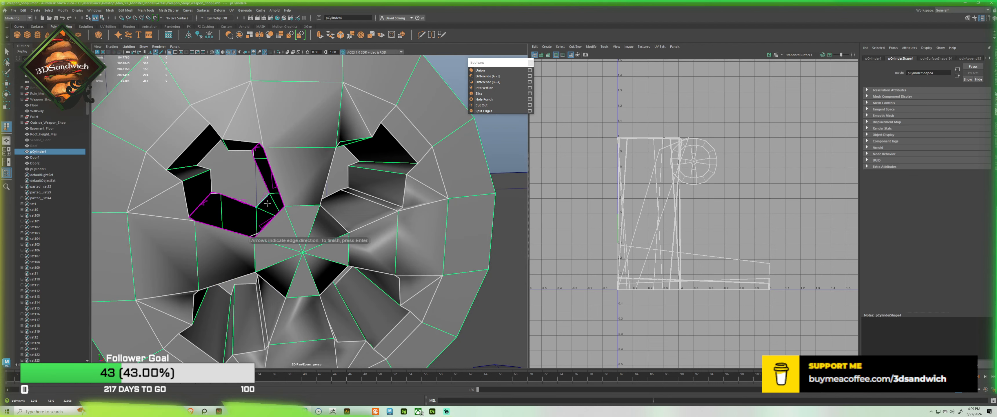
pyautogui.click(274, 212)
pyautogui.press('Return')
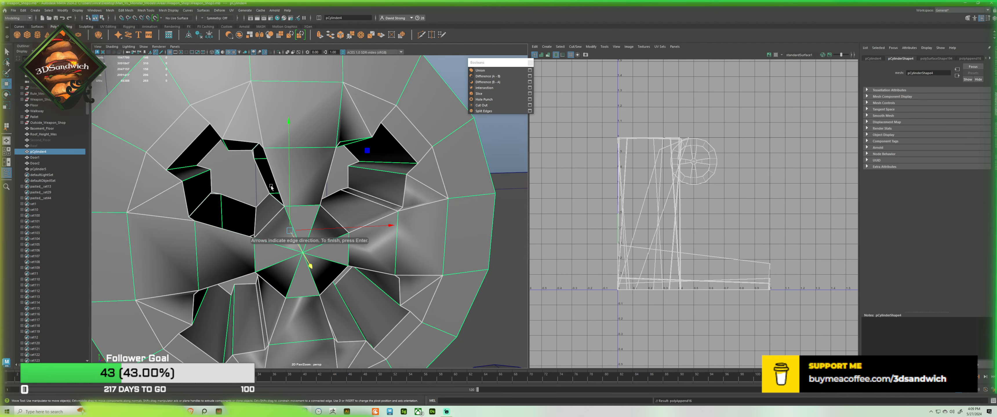
# Step: Append the wall polygon along the upper spoke in that opening and close the thin strip beside it
pyautogui.click(258, 169)
pyautogui.click(271, 170)
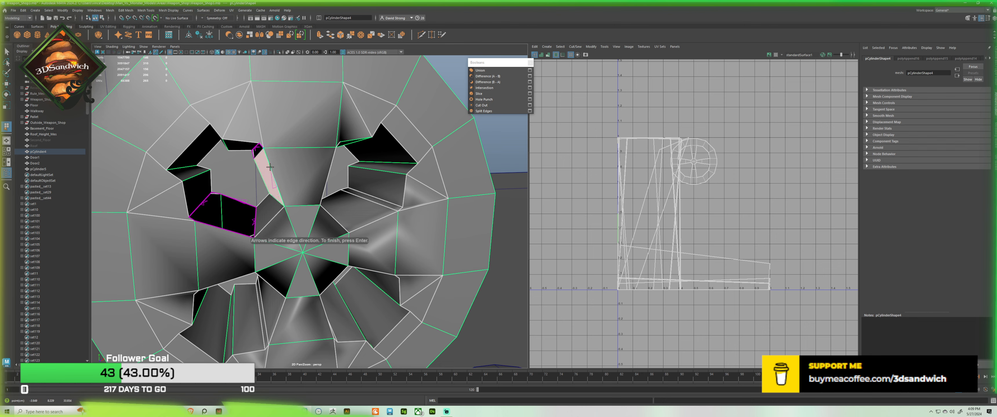
pyautogui.press('Return')
pyautogui.keyDown('alt'); pyautogui.moveTo(272, 169); pyautogui.dragTo(282, 154); pyautogui.keyUp('alt')
pyautogui.click(266, 144)
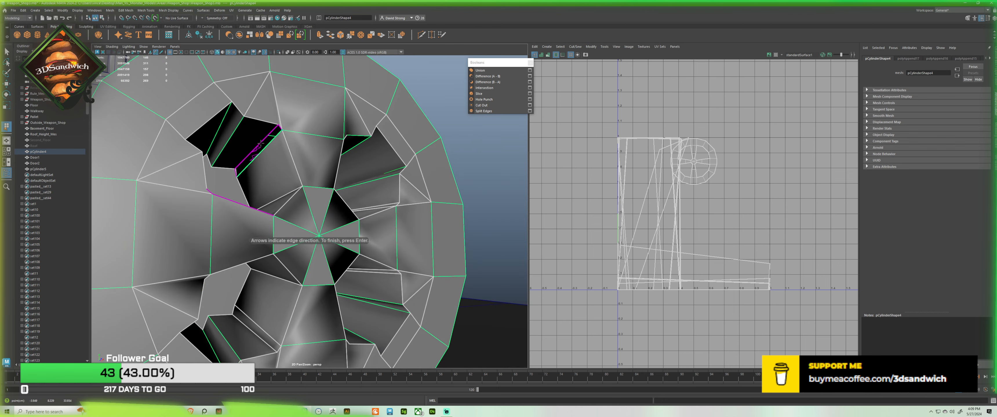
pyautogui.click(261, 143)
pyautogui.press('Return')
pyautogui.click(230, 201)
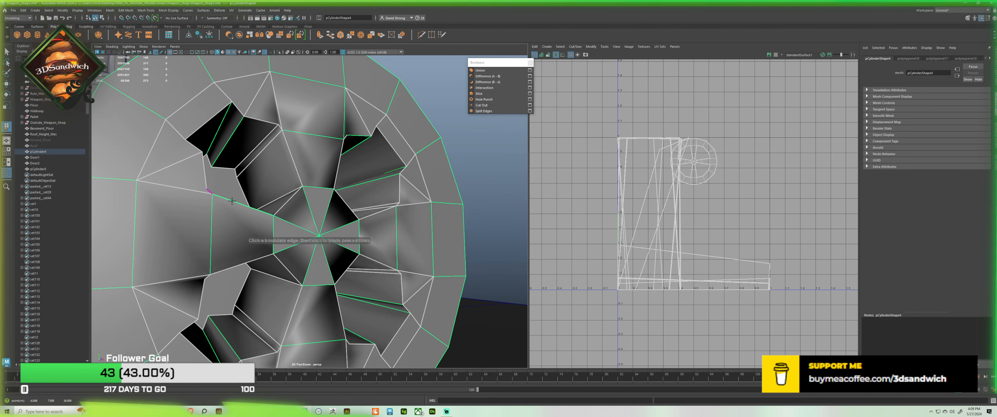
pyautogui.keyDown('alt'); pyautogui.moveTo(230, 200); pyautogui.dragTo(229, 213); pyautogui.keyUp('alt')
pyautogui.click(226, 198)
pyautogui.press('Return')
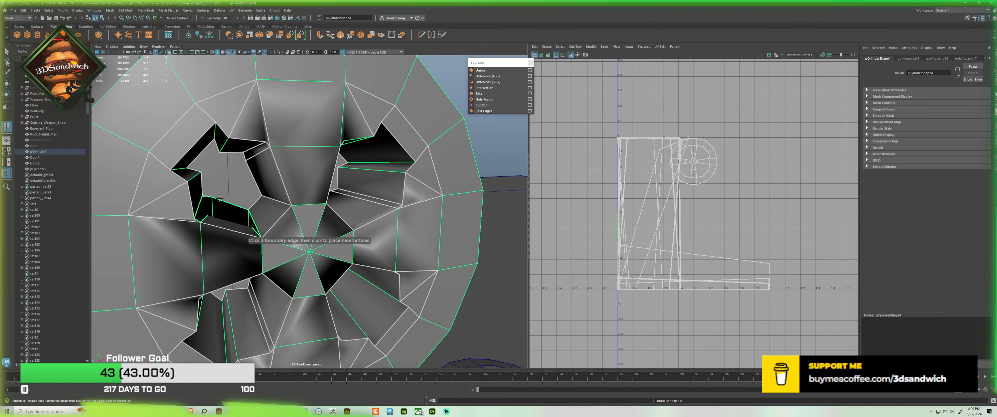
pyautogui.hotkey('ctrl', 'z')
# Step: Append the wall polygon along the horizontal spoke in that opening and fill the narrow strip beside it
pyautogui.click(224, 201)
pyautogui.click(216, 225)
pyautogui.press('Return')
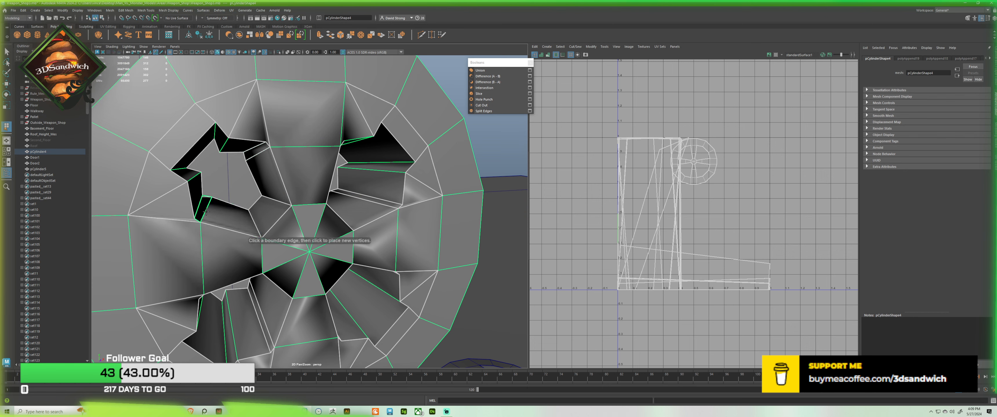
pyautogui.click(206, 211)
pyautogui.click(197, 211)
pyautogui.press('Return')
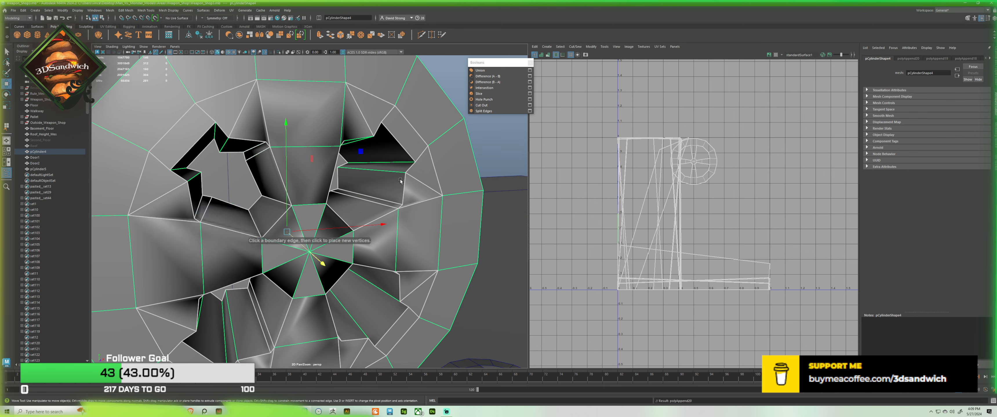
# Step: Apply Soften/Harden Edges to the whole emblem mesh
pyautogui.press('w')
pyautogui.click(171, 12)
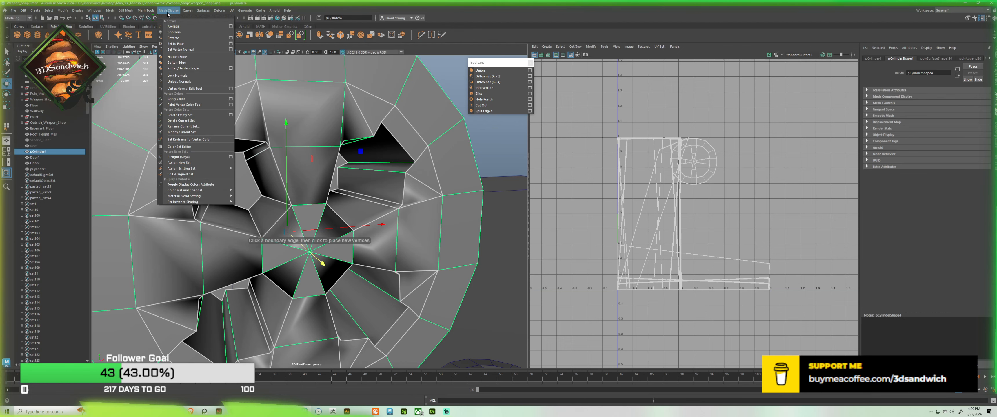
pyautogui.click(201, 75)
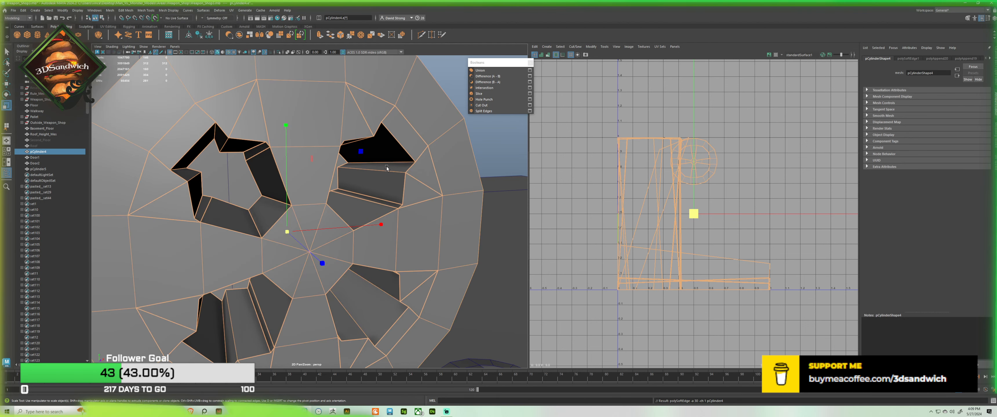
# Step: Examine the emblem's four openings on the door from several angles for remaining gaps and shading errors
pyautogui.click(483, 242)
pyautogui.scroll(-3, 280, 168)
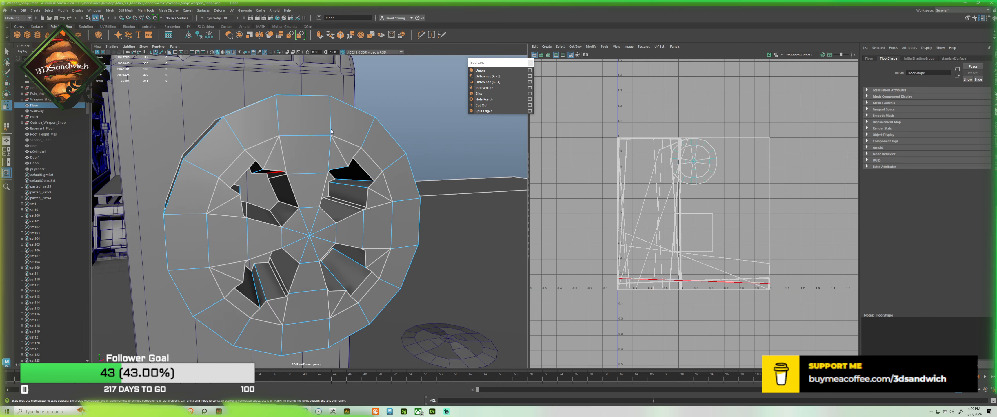
pyautogui.moveTo(278, 173); pyautogui.dragTo(309, 152, button='right')
pyautogui.click(401, 92)
pyautogui.scroll(-3, 417, 113)
pyautogui.keyDown('alt'); pyautogui.moveTo(417, 113); pyautogui.dragTo(381, 104); pyautogui.keyUp('alt')
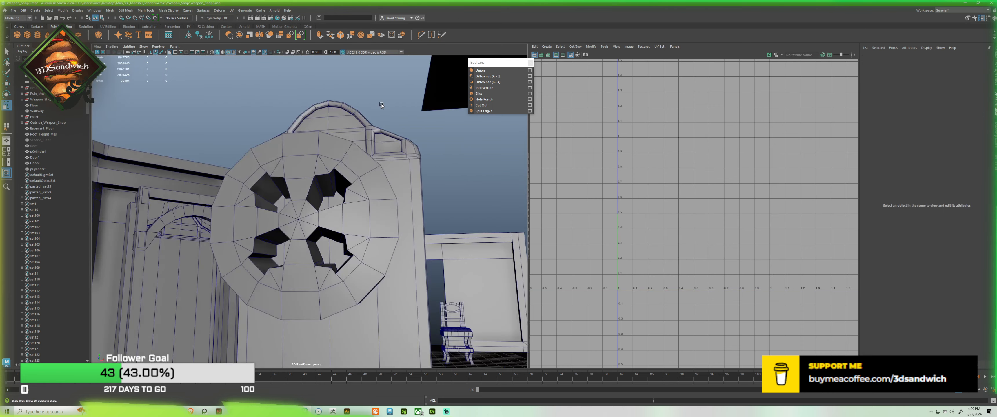
pyautogui.scroll(4, 340, 174)
pyautogui.keyDown('alt'); pyautogui.moveTo(339, 175); pyautogui.dragTo(312, 209); pyautogui.keyUp('alt')
pyautogui.click(412, 214)
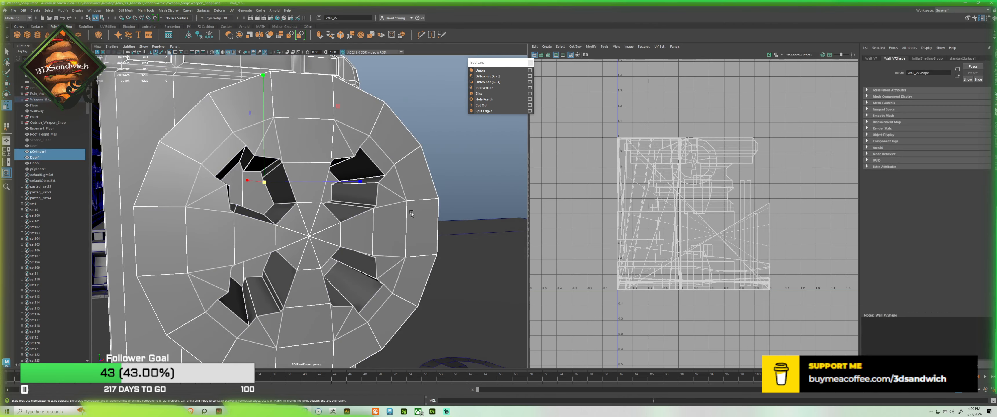
pyautogui.scroll(1, 377, 179)
pyautogui.keyDown('alt'); pyautogui.moveTo(378, 179); pyautogui.dragTo(268, 204); pyautogui.keyUp('alt')
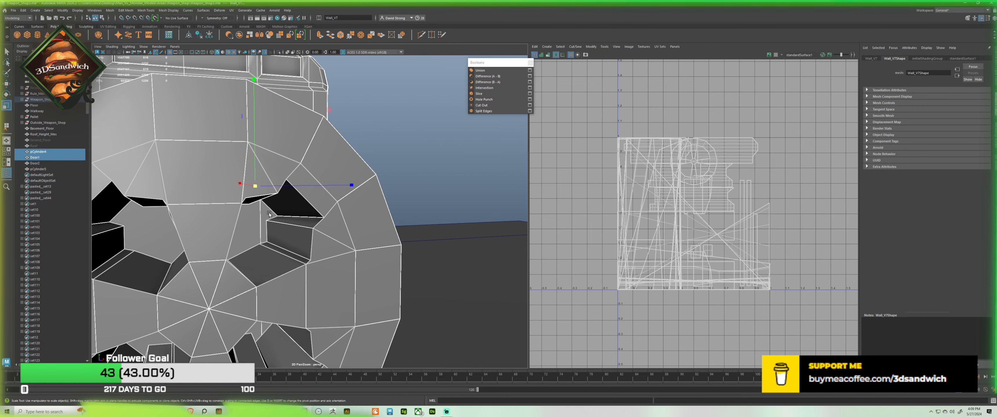
# Step: Try to join the selected border edges at the outer gap of the upper opening
pyautogui.scroll(2, 268, 203)
pyautogui.moveTo(268, 203); pyautogui.dragTo(266, 182, button='right')
pyautogui.keyDown('alt'); pyautogui.moveTo(267, 182); pyautogui.dragTo(252, 165); pyautogui.keyUp('alt')
pyautogui.click(269, 189)
pyautogui.keyDown('alt'); pyautogui.moveTo(270, 190); pyautogui.dragTo(303, 224); pyautogui.keyUp('alt')
pyautogui.keyDown('shift'); pyautogui.click(342, 91); pyautogui.keyUp('shift')
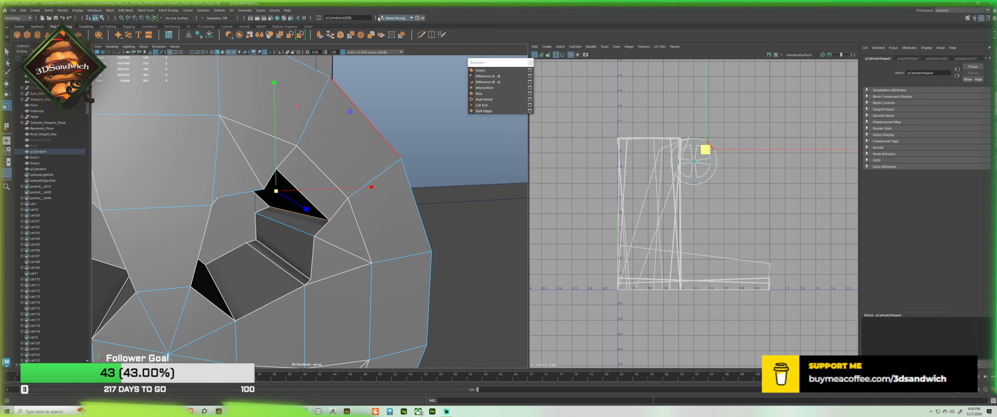
pyautogui.click(338, 36)
pyautogui.click(347, 37)
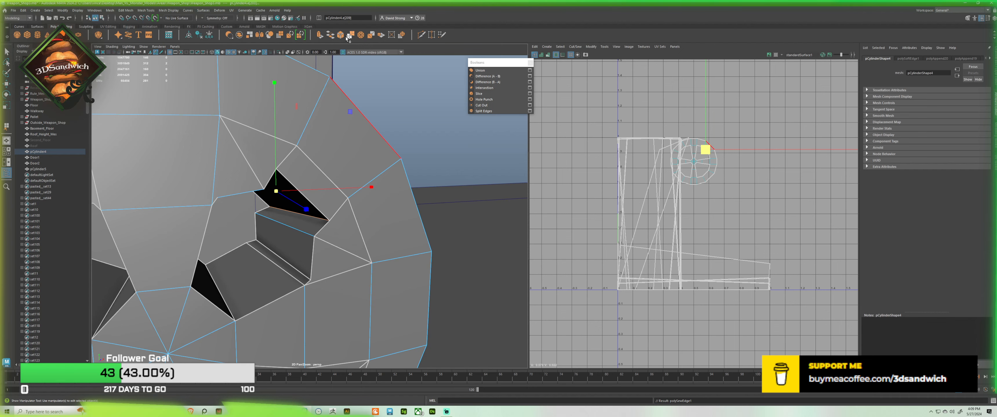
pyautogui.hotkey('ctrl', 'z')
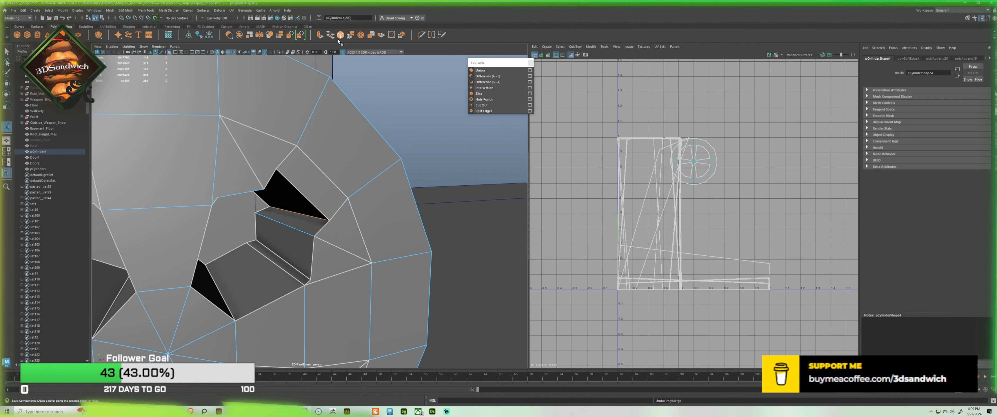
# Step: Try to bevel the selected edges of the upper opening
pyautogui.click(340, 35)
pyautogui.keyDown('alt'); pyautogui.moveTo(295, 172); pyautogui.dragTo(309, 154); pyautogui.keyUp('alt')
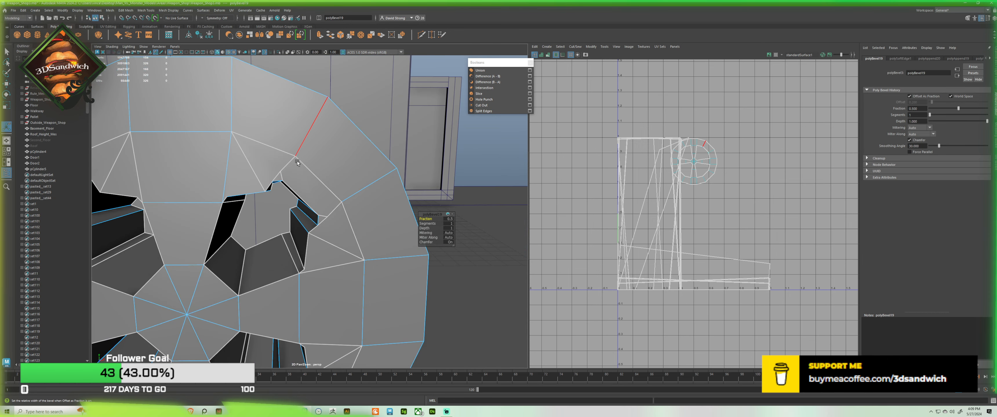
pyautogui.press('w')
pyautogui.moveTo(261, 225)
pyautogui.keyDown('alt'); pyautogui.mouseDown()
pyautogui.moveTo(267, 219)
pyautogui.moveTo(254, 228)
pyautogui.moveTo(264, 220)
pyautogui.mouseUp(); pyautogui.keyUp('alt')
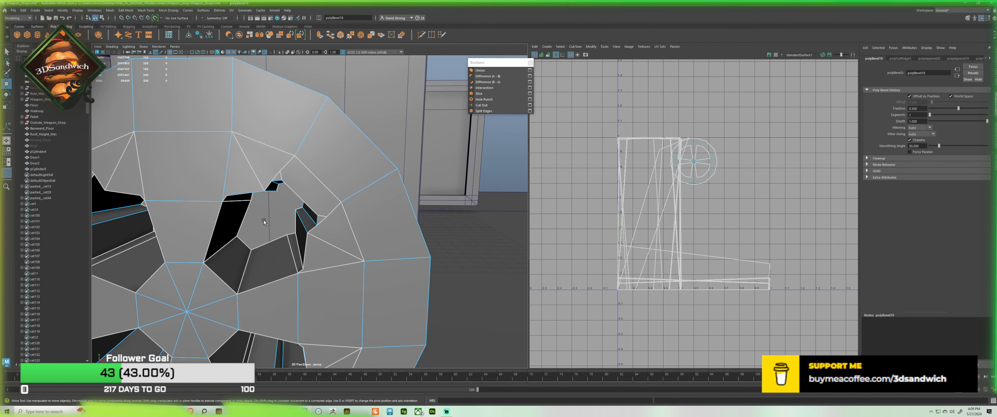
pyautogui.hotkey('ctrl', 'z')
# Step: Try to bevel the two selected edges bordering the upper opening's centre-facing wall
pyautogui.keyDown('shift'); pyautogui.click(276, 249); pyautogui.keyUp('shift')
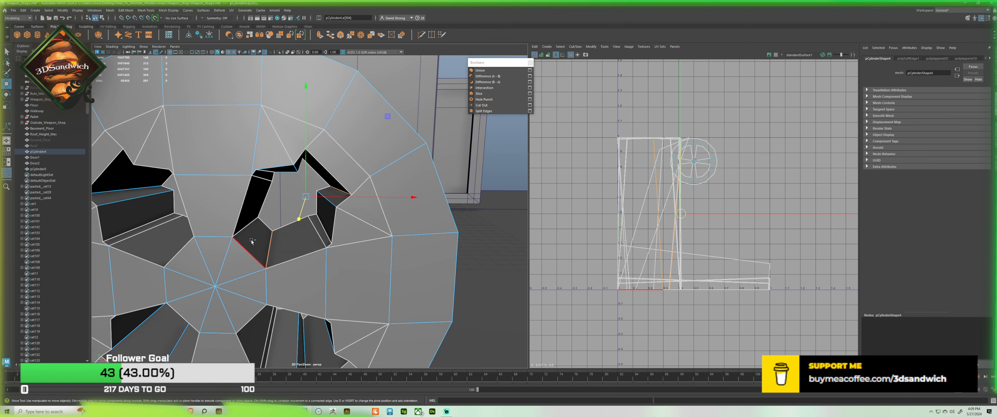
pyautogui.keyDown('shift'); pyautogui.click(253, 223); pyautogui.keyUp('shift')
pyautogui.click(350, 35)
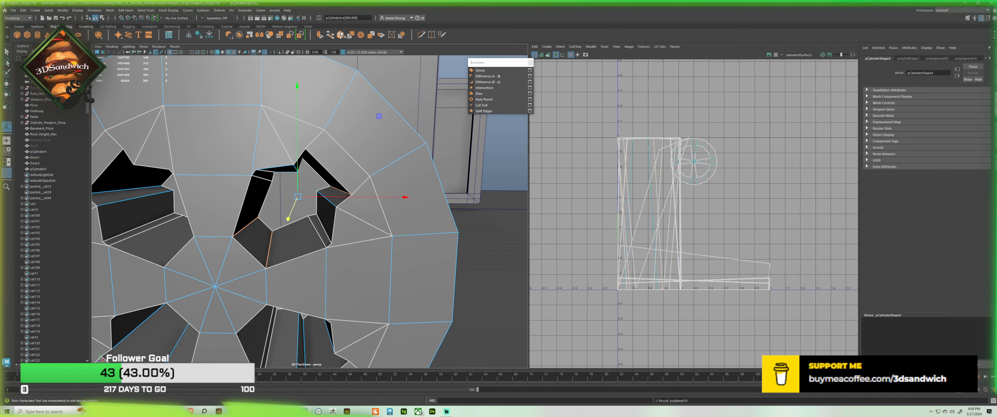
pyautogui.keyDown('alt'); pyautogui.moveTo(212, 294); pyautogui.dragTo(252, 285); pyautogui.keyUp('alt')
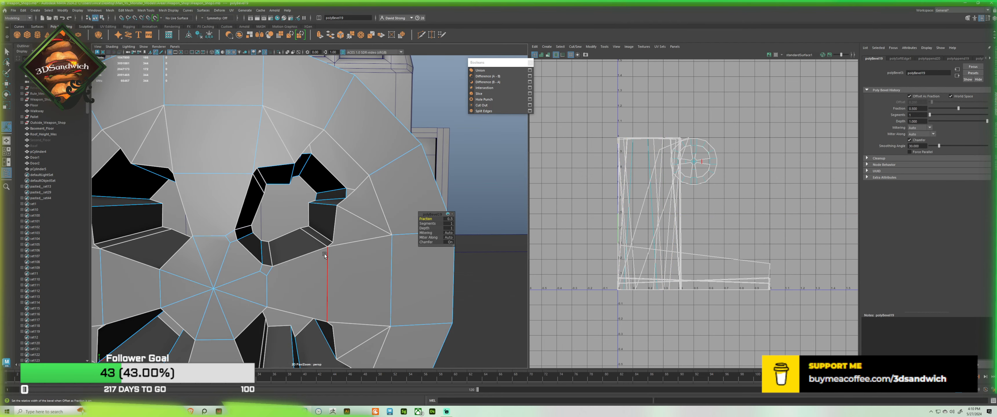
pyautogui.keyDown('alt'); pyautogui.moveTo(324, 255); pyautogui.dragTo(350, 265); pyautogui.keyUp('alt')
pyautogui.hotkey('ctrl', 'z')
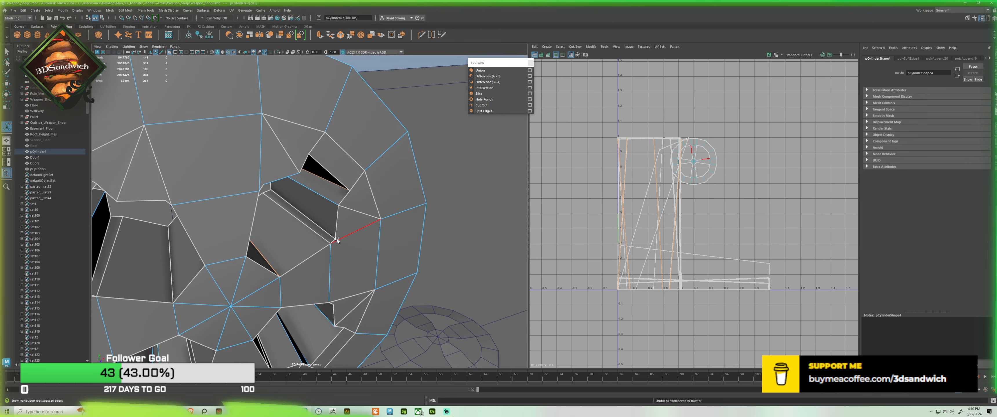
# Step: Inspect the inner walls of the upper and lower openings from different angles
pyautogui.moveTo(336, 241)
pyautogui.keyDown('alt'); pyautogui.mouseDown()
pyautogui.moveTo(312, 195)
pyautogui.moveTo(322, 236)
pyautogui.moveTo(328, 229)
pyautogui.mouseUp(); pyautogui.keyUp('alt')
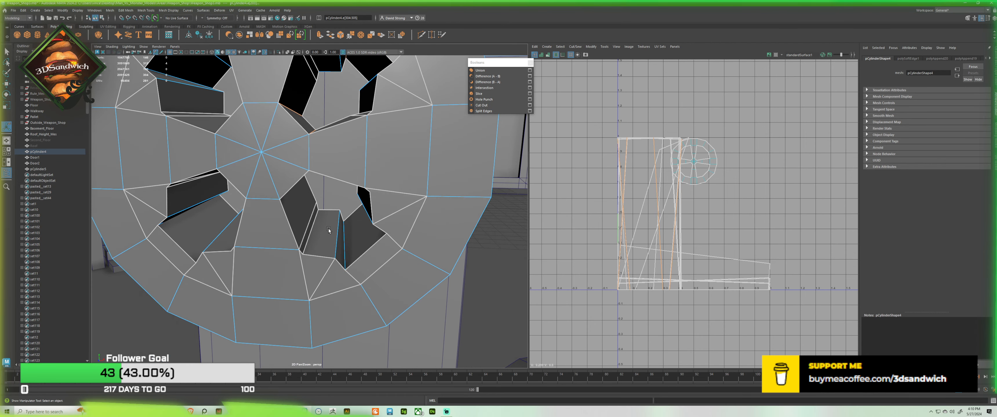
pyautogui.keyDown('alt'); pyautogui.moveTo(298, 162); pyautogui.dragTo(290, 206, button='middle'); pyautogui.keyUp('alt')
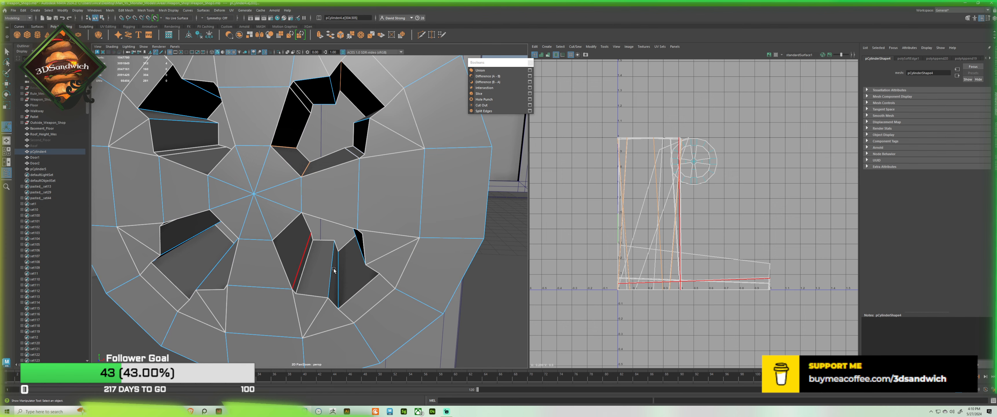
pyautogui.keyDown('alt'); pyautogui.moveTo(334, 256); pyautogui.dragTo(355, 224); pyautogui.keyUp('alt')
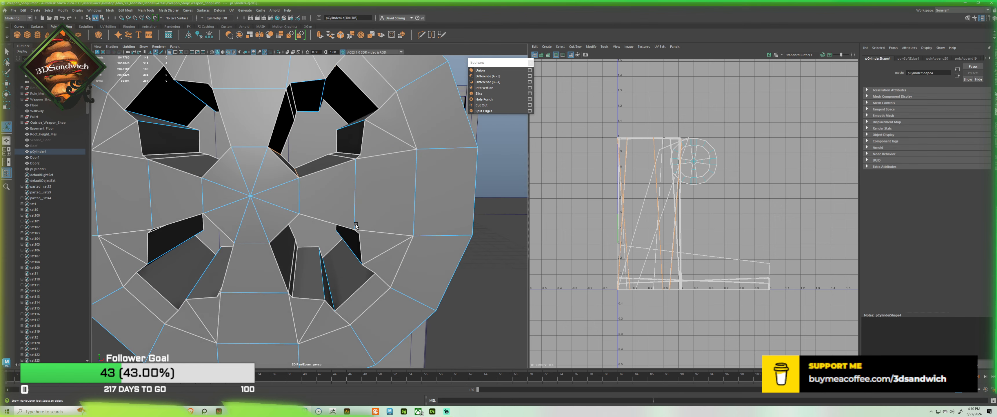
pyautogui.keyDown('alt'); pyautogui.moveTo(362, 178); pyautogui.dragTo(370, 184); pyautogui.keyUp('alt')
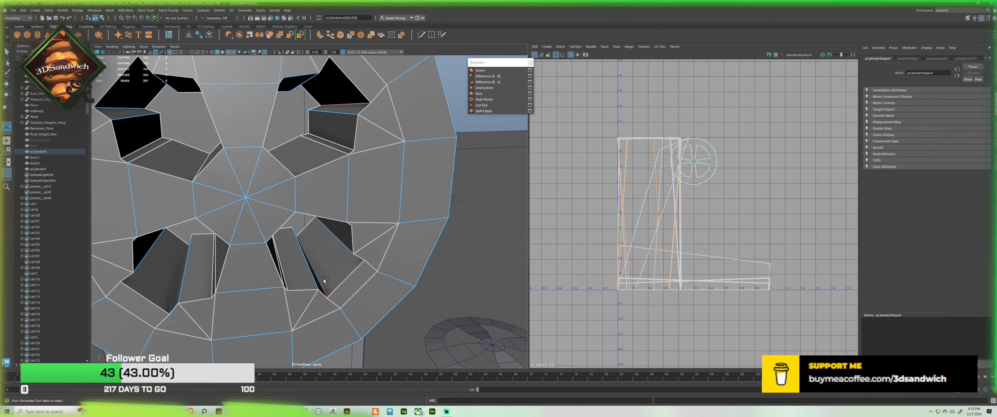
pyautogui.keyDown('alt'); pyautogui.moveTo(325, 280); pyautogui.dragTo(341, 268); pyautogui.keyUp('alt')
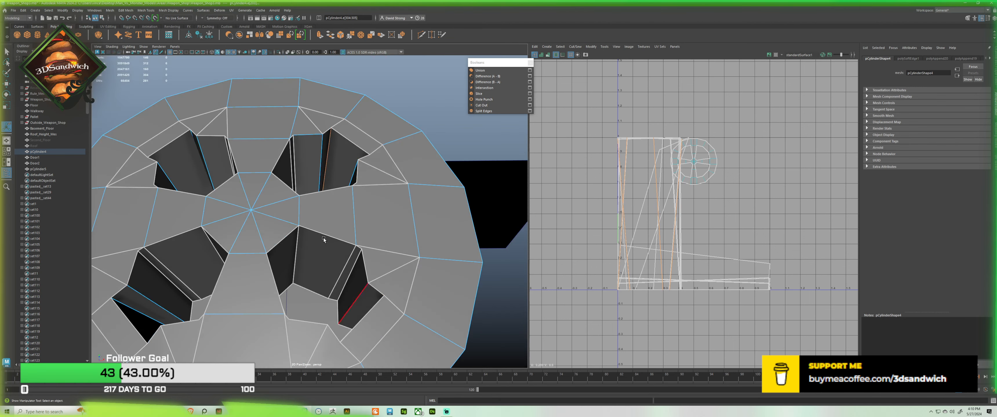
pyautogui.keyDown('alt'); pyautogui.moveTo(287, 248); pyautogui.dragTo(269, 273); pyautogui.keyUp('alt')
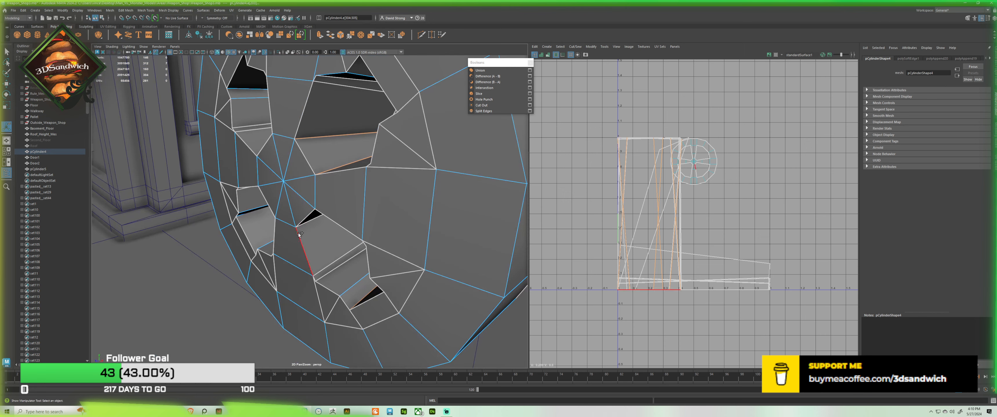
# Step: Bevel the selected corner edges around the four openings of the round emblem
pyautogui.keyDown('alt'); pyautogui.moveTo(299, 234); pyautogui.dragTo(292, 138); pyautogui.keyUp('alt')
pyautogui.click(205, 172)
pyautogui.keyDown('shift'); pyautogui.click(288, 226); pyautogui.keyUp('shift')
pyautogui.keyDown('shift'); pyautogui.click(271, 200); pyautogui.keyUp('shift')
pyautogui.keyDown('shift'); pyautogui.click(248, 232); pyautogui.keyUp('shift')
pyautogui.keyDown('shift'); pyautogui.click(237, 92); pyautogui.keyUp('shift')
pyautogui.click(321, 35)
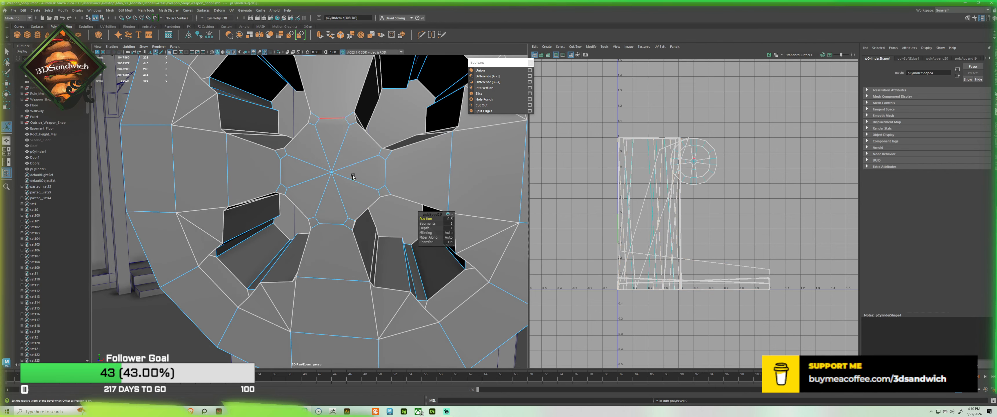
pyautogui.hotkey('ctrl', 'z')
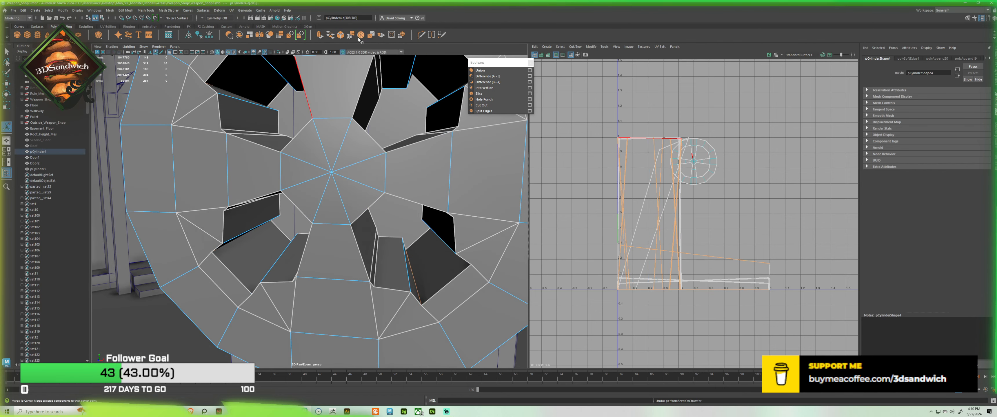
pyautogui.click(337, 37)
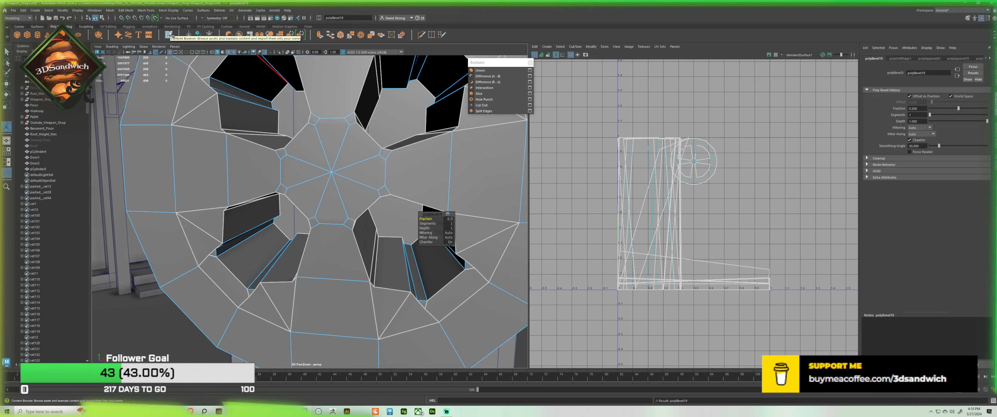
# Step: Insert a centred edge loop around the emblem's outer rim, halfway through its thickness
pyautogui.scroll(-5, 365, 164)
pyautogui.keyDown('alt'); pyautogui.moveTo(365, 164); pyautogui.dragTo(395, 179); pyautogui.keyUp('alt')
pyautogui.moveTo(387, 136); pyautogui.dragTo(410, 113, button='right')
pyautogui.click(421, 92)
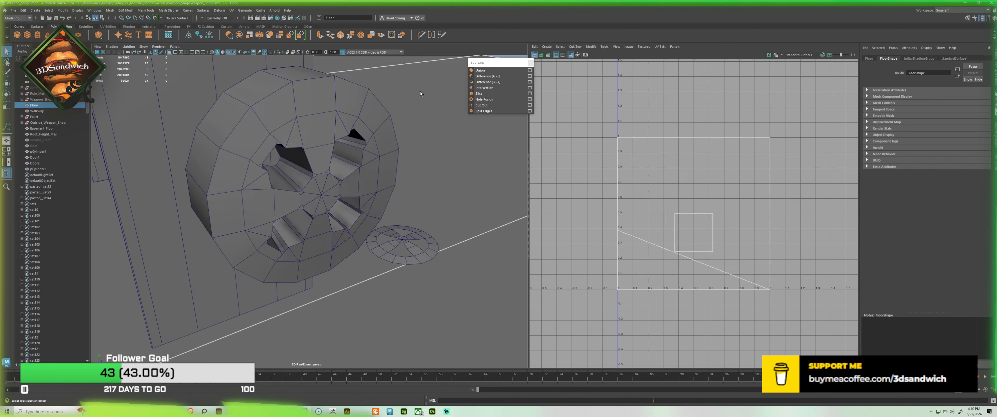
pyautogui.click(305, 109)
pyautogui.keyDown('alt'); pyautogui.moveTo(304, 113); pyautogui.dragTo(439, 117); pyautogui.keyUp('alt')
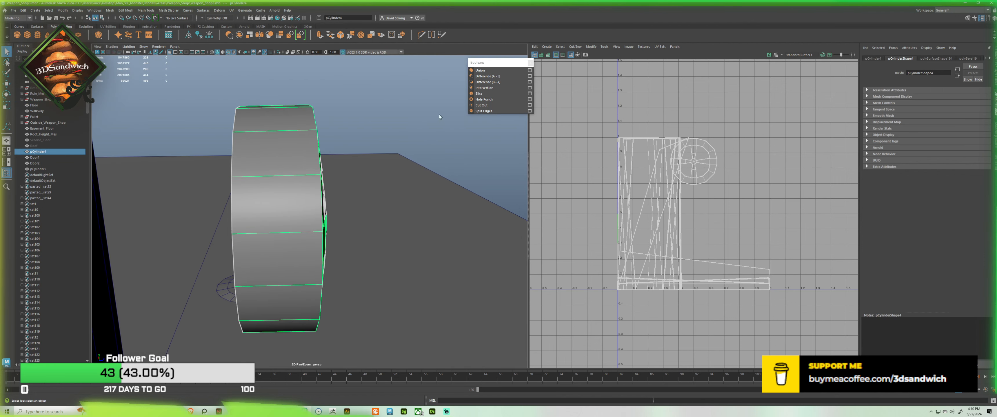
pyautogui.click(421, 38)
pyautogui.keyDown('alt'); pyautogui.moveTo(271, 182); pyautogui.dragTo(279, 187); pyautogui.keyUp('alt')
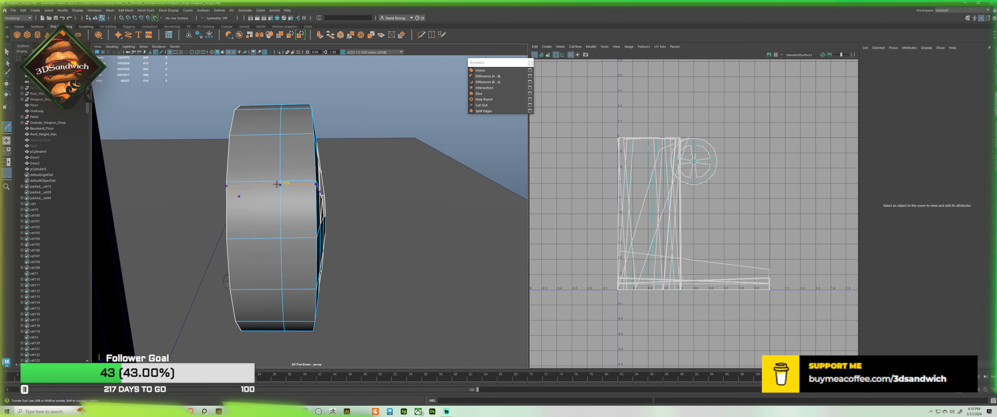
pyautogui.hotkey('ctrl', 'z')
pyautogui.keyDown('ctrl'); pyautogui.middleClick(278, 184); pyautogui.keyUp('ctrl')
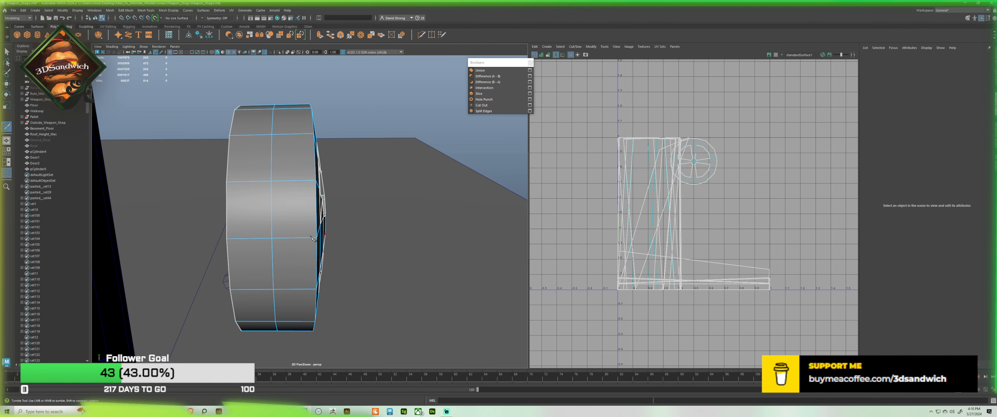
# Step: Cut edge loops around the inner walls of the four openings, midway through the emblem's thickness
pyautogui.keyDown('alt'); pyautogui.moveTo(312, 239); pyautogui.dragTo(260, 246); pyautogui.keyUp('alt')
pyautogui.keyDown('alt'); pyautogui.moveTo(259, 233); pyautogui.dragTo(293, 200, button='right'); pyautogui.keyUp('alt')
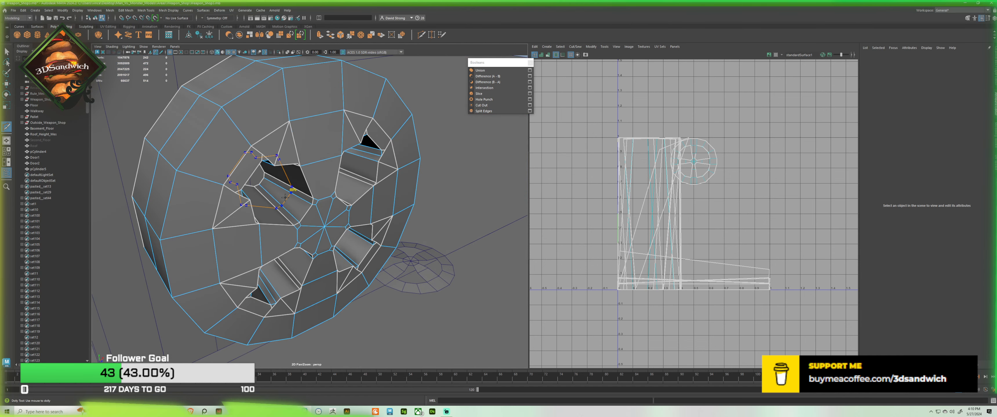
pyautogui.keyDown('ctrl'); pyautogui.click(286, 198); pyautogui.keyUp('ctrl')
pyautogui.keyDown('alt'); pyautogui.moveTo(320, 186); pyautogui.dragTo(352, 180); pyautogui.keyUp('alt')
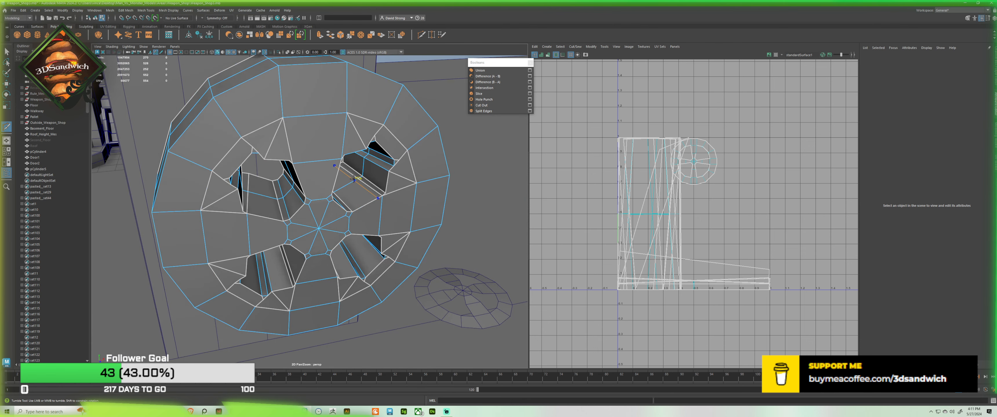
pyautogui.keyDown('alt'); pyautogui.moveTo(321, 231); pyautogui.dragTo(346, 285); pyautogui.keyUp('alt')
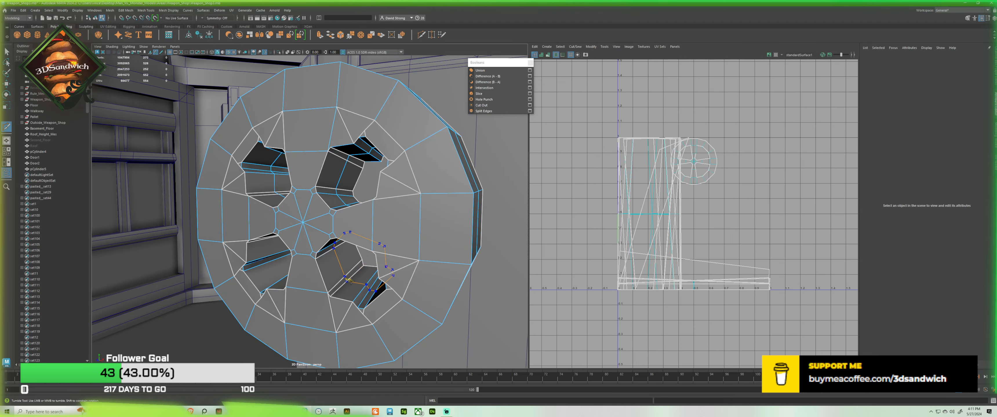
pyautogui.keyDown('ctrl'); pyautogui.click(350, 279); pyautogui.keyUp('ctrl')
pyautogui.keyDown('ctrl'); pyautogui.middleClick(384, 298); pyautogui.keyUp('ctrl')
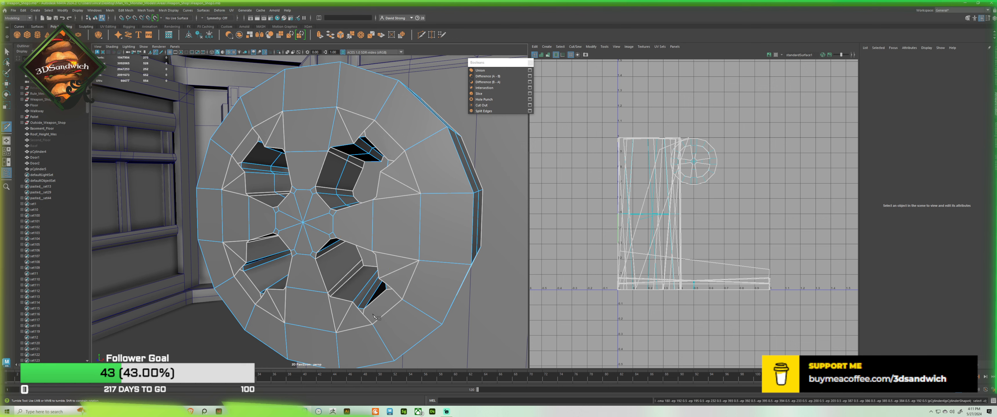
pyautogui.keyDown('alt'); pyautogui.moveTo(223, 317); pyautogui.dragTo(193, 311); pyautogui.keyUp('alt')
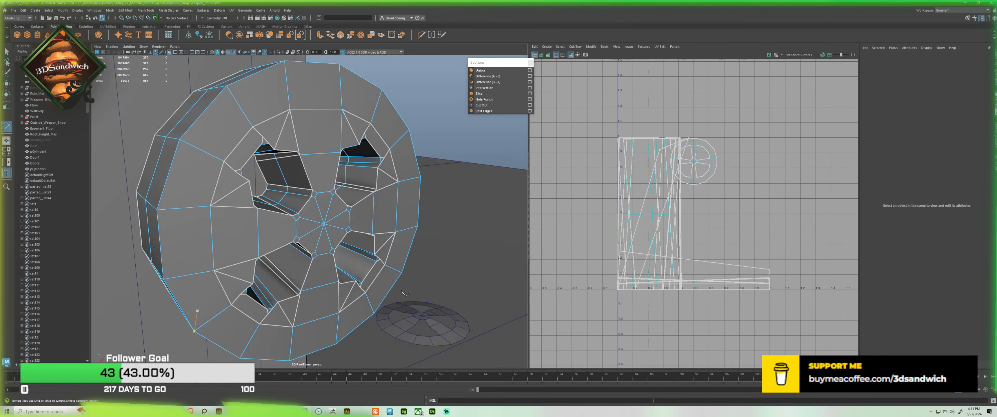
pyautogui.keyDown('ctrl'); pyautogui.click(347, 244); pyautogui.keyUp('ctrl')
pyautogui.keyDown('alt'); pyautogui.moveTo(346, 246); pyautogui.dragTo(285, 245); pyautogui.keyUp('alt')
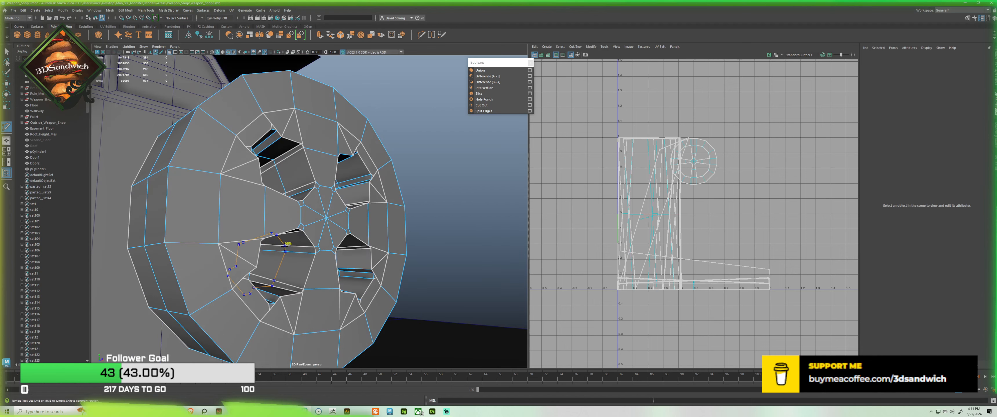
pyautogui.keyDown('ctrl'); pyautogui.click(286, 246); pyautogui.keyUp('ctrl')
# Step: Delete the ring of outer rim faces on one side of the emblem's middle edge loop
pyautogui.press('w')
pyautogui.keyDown('alt'); pyautogui.moveTo(323, 234); pyautogui.dragTo(275, 252); pyautogui.keyUp('alt')
pyautogui.scroll(-8, 60, 203)
pyautogui.scroll(-4, 226, 236)
pyautogui.keyDown('alt'); pyautogui.moveTo(229, 234); pyautogui.dragTo(317, 227); pyautogui.keyUp('alt')
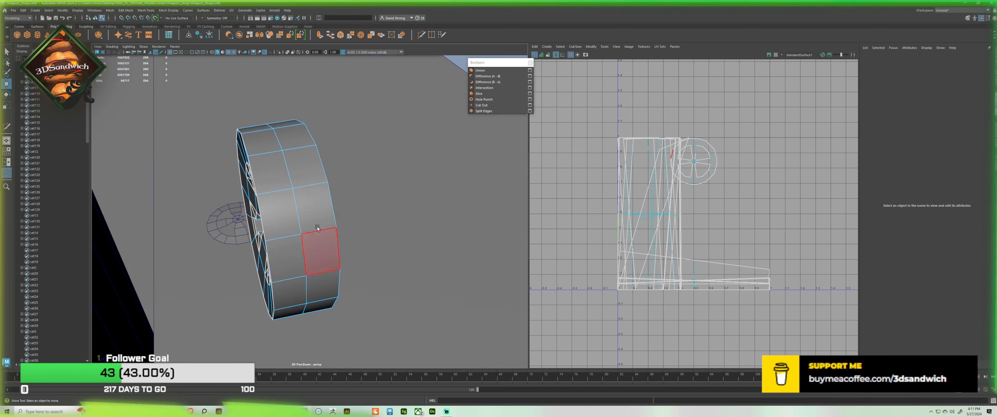
pyautogui.click(284, 204)
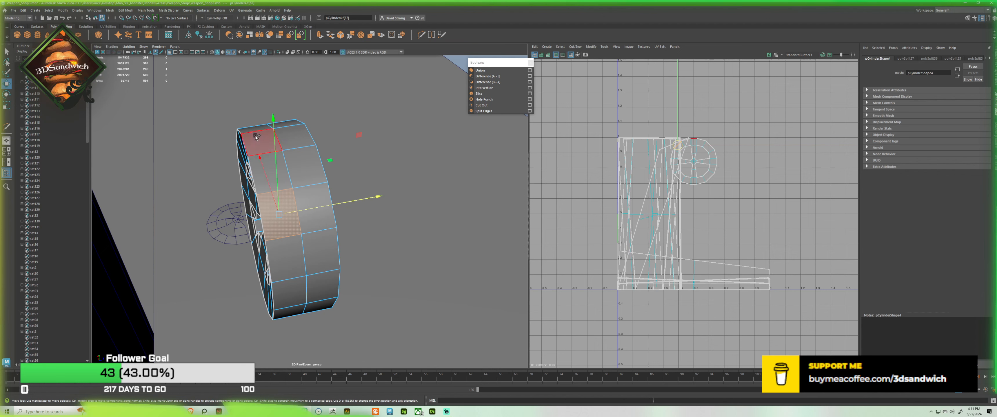
pyautogui.click(255, 154)
pyautogui.click(278, 227)
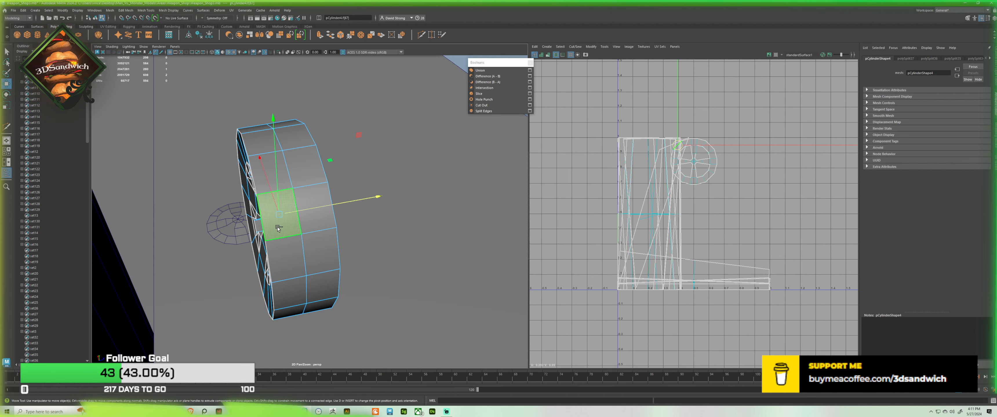
pyautogui.keyDown('shift'); pyautogui.doubleClick(290, 265); pyautogui.keyUp('shift')
pyautogui.press('Delete')
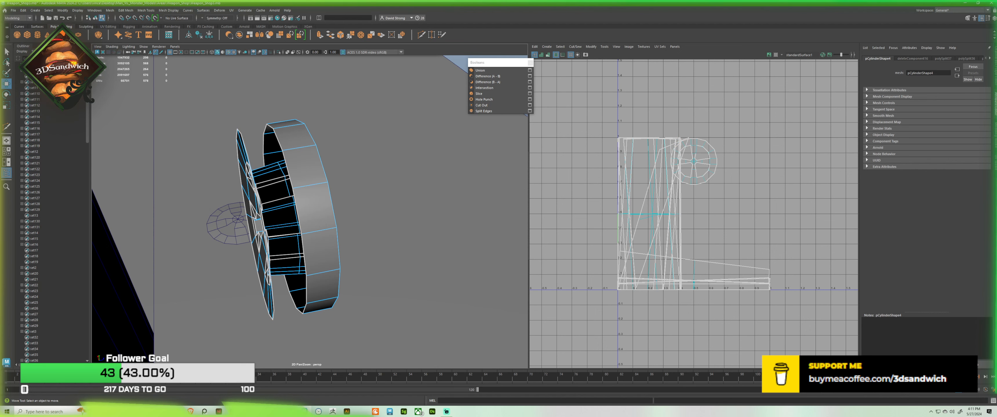
pyautogui.keyDown('alt'); pyautogui.moveTo(186, 194); pyautogui.dragTo(276, 289); pyautogui.keyUp('alt')
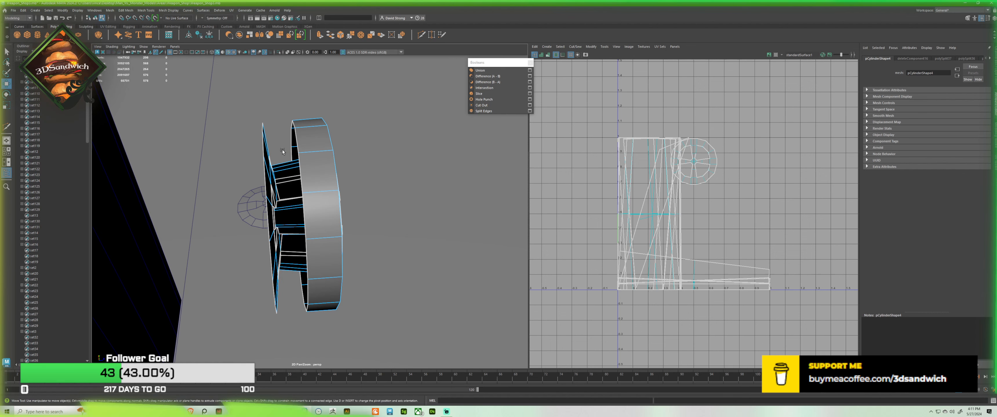
pyautogui.click(290, 171)
pyautogui.rightClick(290, 181)
pyautogui.click(289, 196)
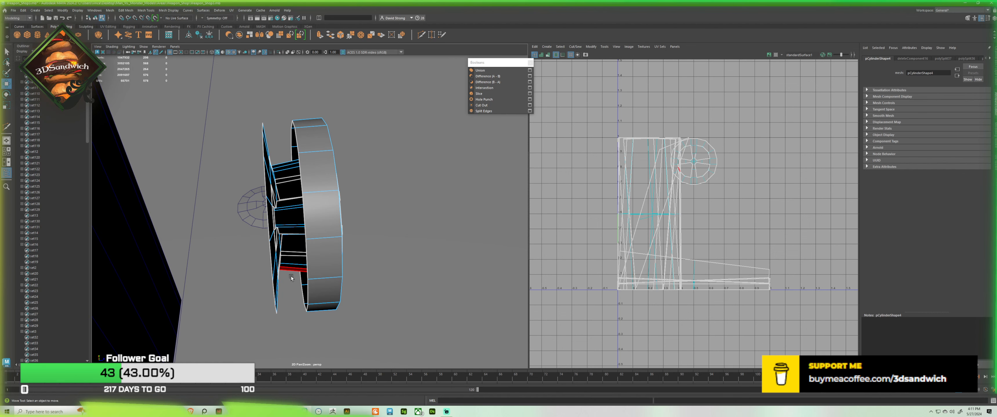
pyautogui.click(273, 184)
pyautogui.keyDown('alt'); pyautogui.moveTo(271, 184); pyautogui.dragTo(285, 132); pyautogui.keyUp('alt')
pyautogui.doubleClick(276, 150)
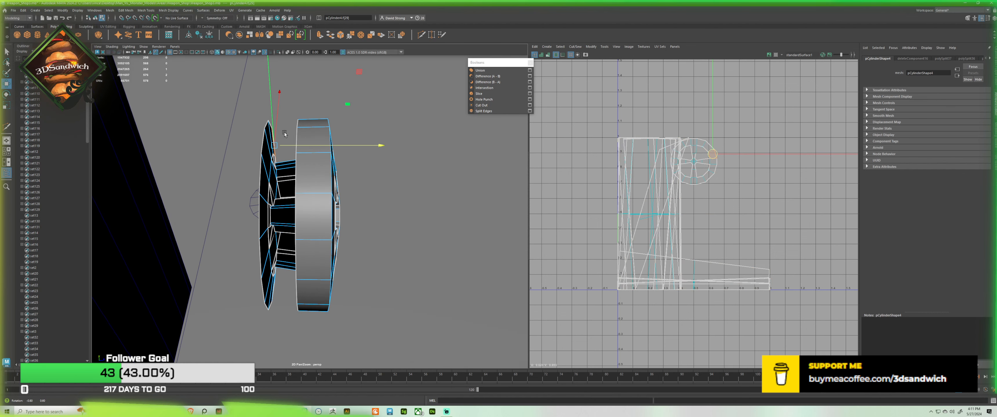
pyautogui.click(282, 129)
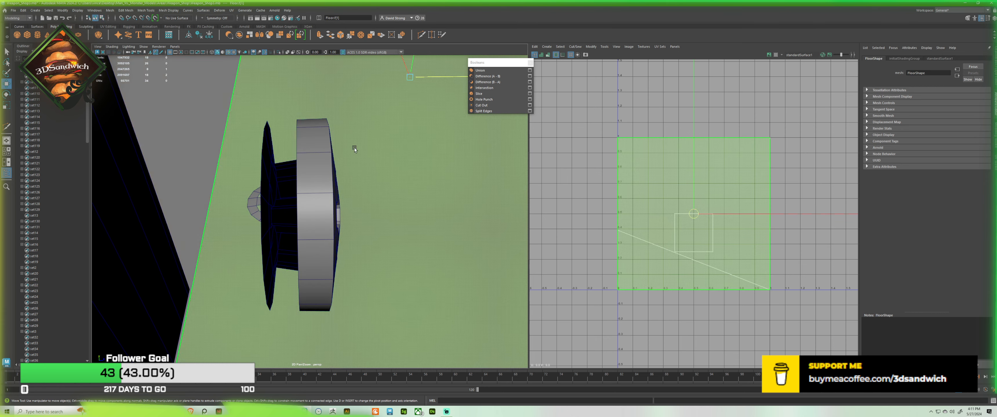
# Step: Delete the exposed inner-wall faces of the openings that connect the detached cap to the remaining half
pyautogui.press('F8')
pyautogui.click(293, 171)
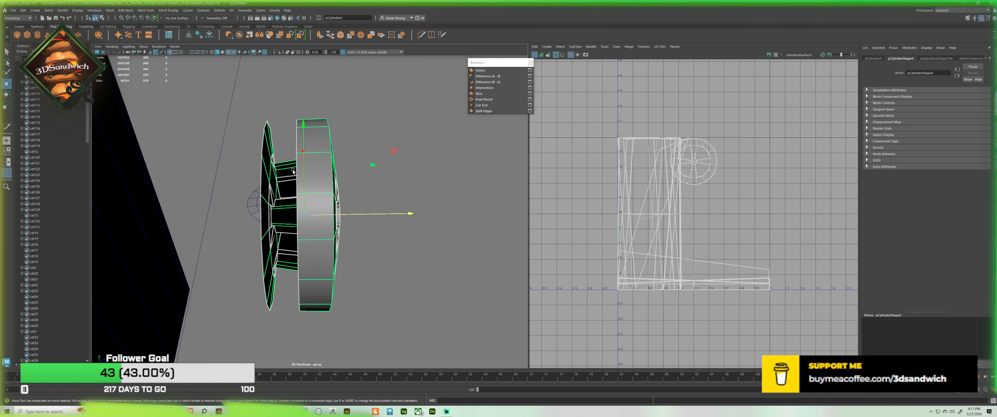
pyautogui.moveTo(293, 170); pyautogui.dragTo(290, 196, button='right')
pyautogui.click(282, 276)
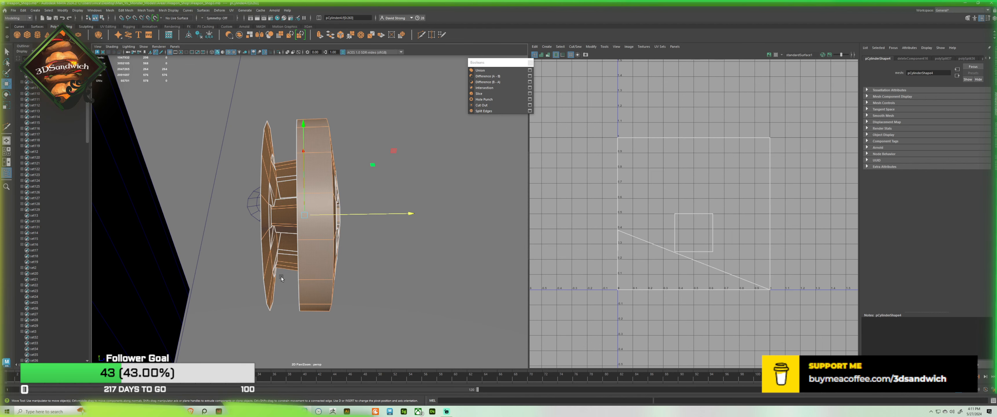
pyautogui.click(304, 212)
pyautogui.moveTo(304, 214); pyautogui.dragTo(304, 232, button='right')
pyautogui.click(311, 217)
pyautogui.moveTo(295, 281); pyautogui.dragTo(284, 154)
pyautogui.keyDown('alt'); pyautogui.moveTo(306, 215); pyautogui.dragTo(172, 225); pyautogui.keyUp('alt')
pyautogui.press('Delete')
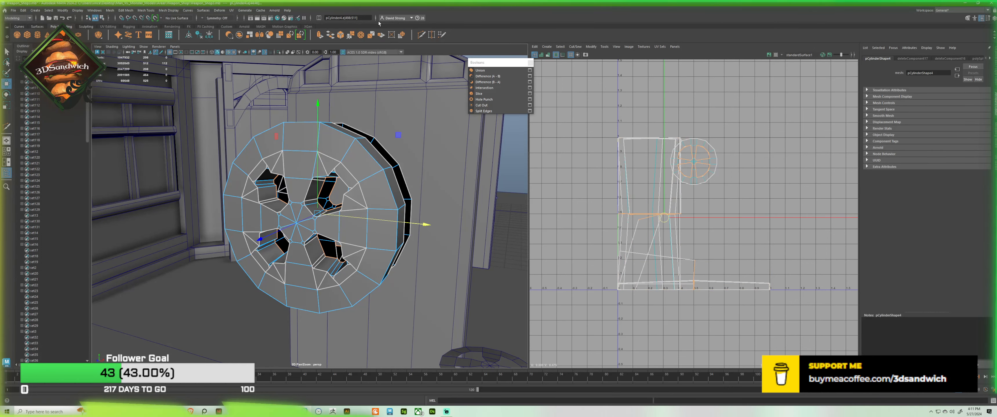
# Step: Delete the detached perforated cap so that only one half of the emblem is left
pyautogui.keyDown('alt'); pyautogui.moveTo(296, 199); pyautogui.dragTo(412, 205); pyautogui.keyUp('alt')
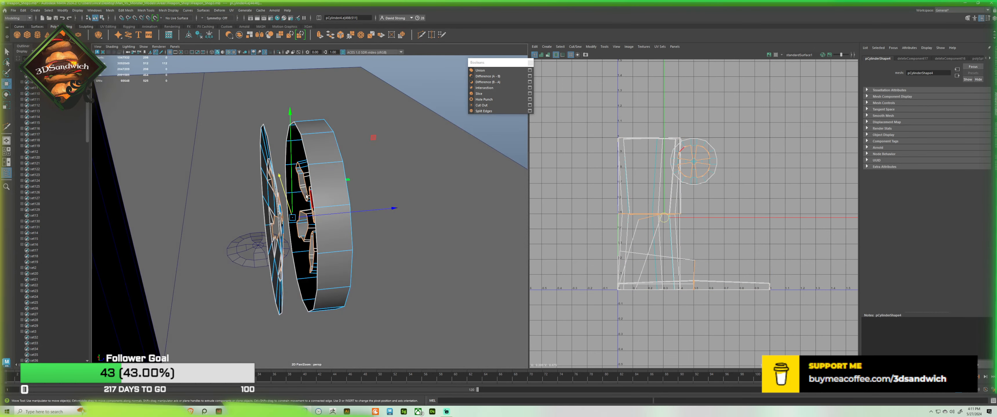
pyautogui.doubleClick(263, 137)
pyautogui.press('Delete')
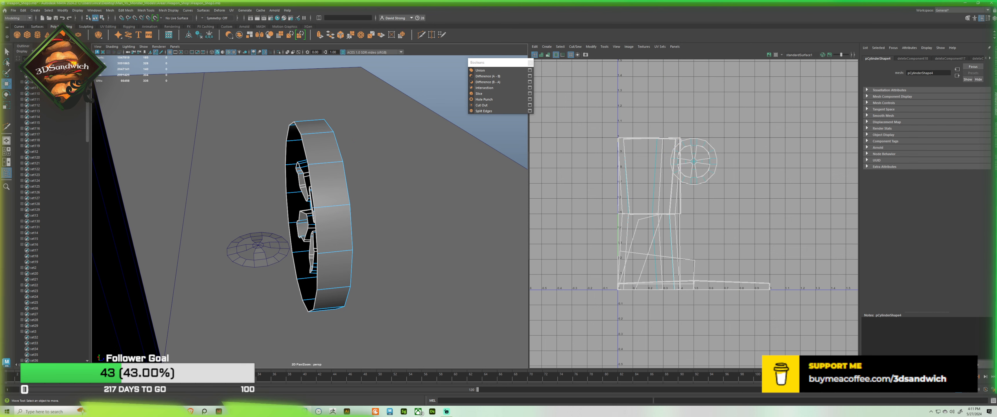
# Step: Select the remaining half emblem as an object and isolate it in the viewport
pyautogui.moveTo(335, 155); pyautogui.dragTo(393, 123, button='right')
pyautogui.click(347, 158)
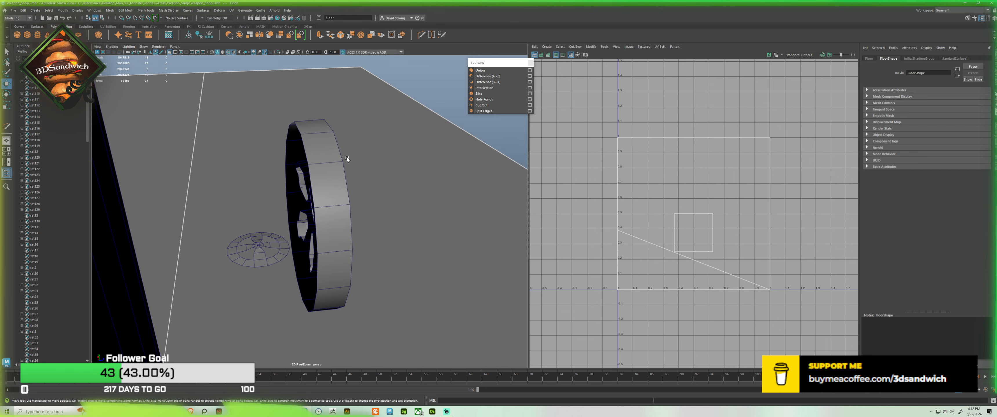
pyautogui.click(335, 154)
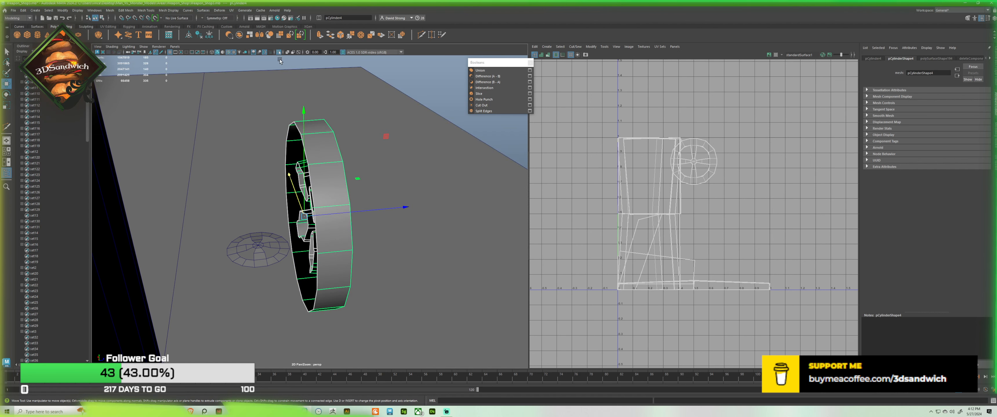
pyautogui.click(278, 53)
# Step: Move the half emblem to the centre of the world grid with grid snapping
pyautogui.scroll(-10, 336, 196)
pyautogui.press('x')
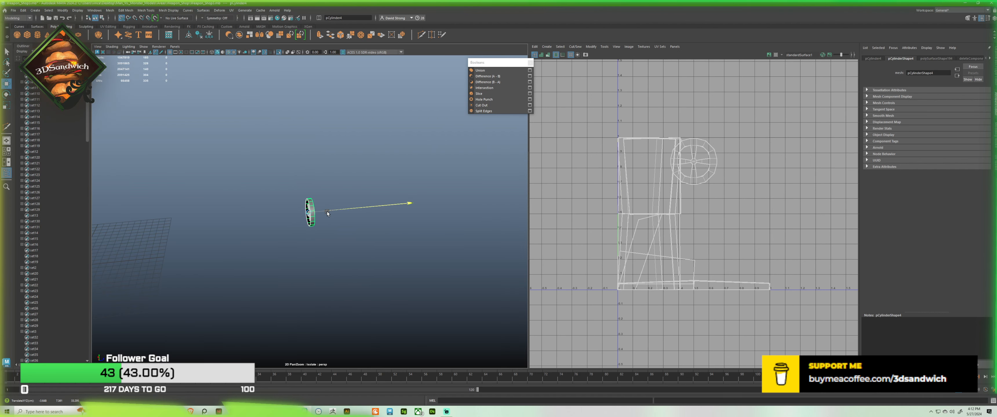
pyautogui.moveTo(327, 212); pyautogui.dragTo(138, 223)
pyautogui.keyDown('alt'); pyautogui.moveTo(126, 236); pyautogui.dragTo(356, 173, button='middle'); pyautogui.keyUp('alt')
pyautogui.press('x')
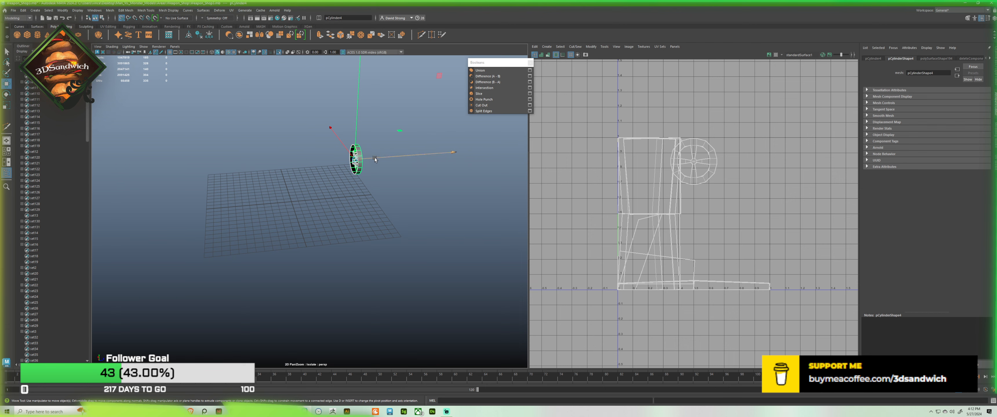
pyautogui.moveTo(364, 159); pyautogui.dragTo(336, 253)
# Step: Save the scene with the repositioned half emblem
pyautogui.scroll(5, 316, 210)
pyautogui.press('e')
pyautogui.hotkey('ctrl', 's')
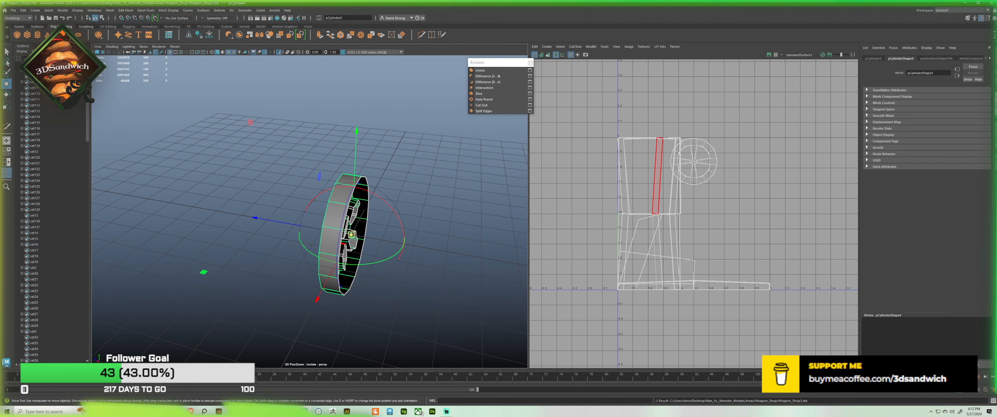
pyautogui.press('w')
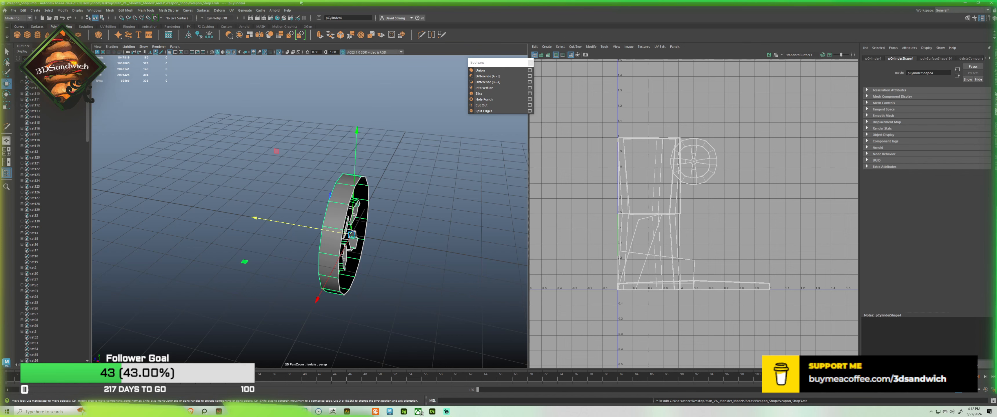
pyautogui.click(381, 219)
pyautogui.hotkey('ctrl', 's')
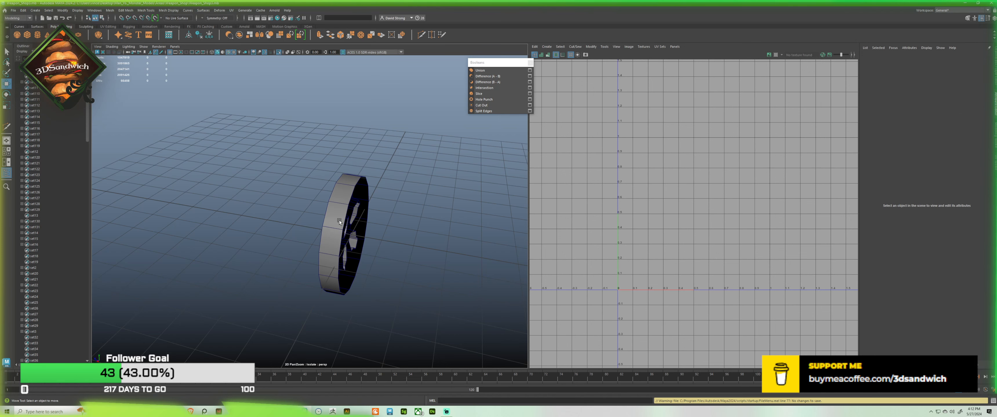
# Step: Mirror the half emblem across the world Z axis, merging the border vertices
pyautogui.click(336, 221)
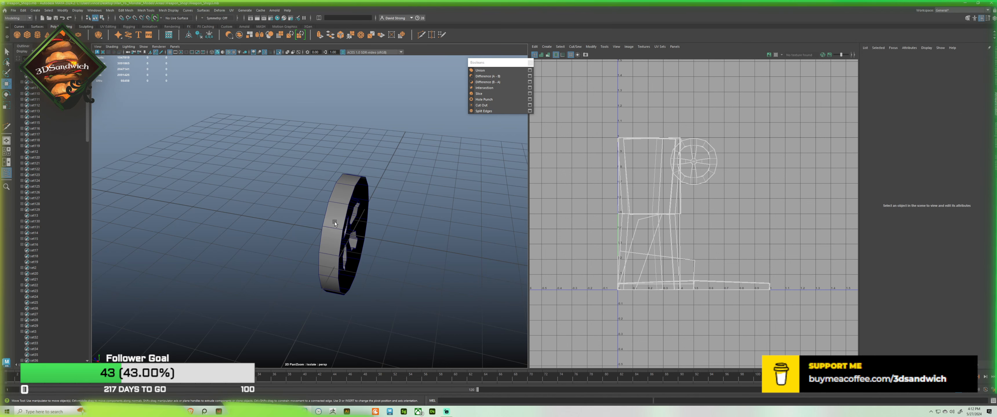
pyautogui.click(259, 36)
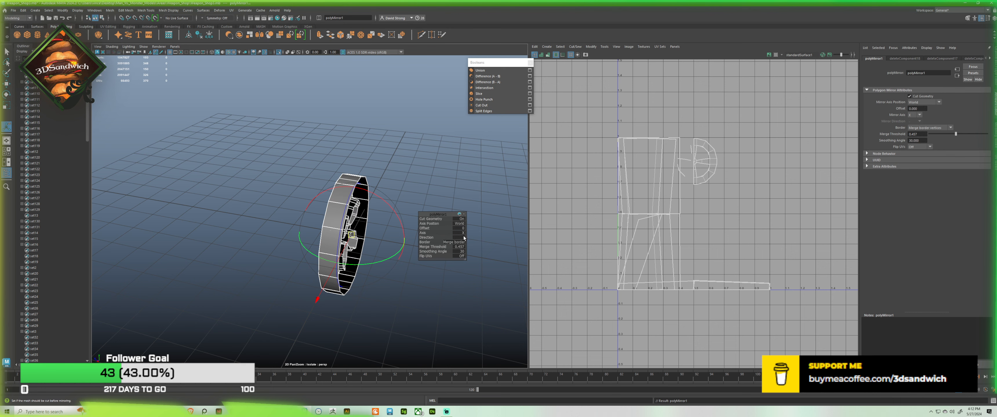
pyautogui.press('t')
pyautogui.click(461, 233)
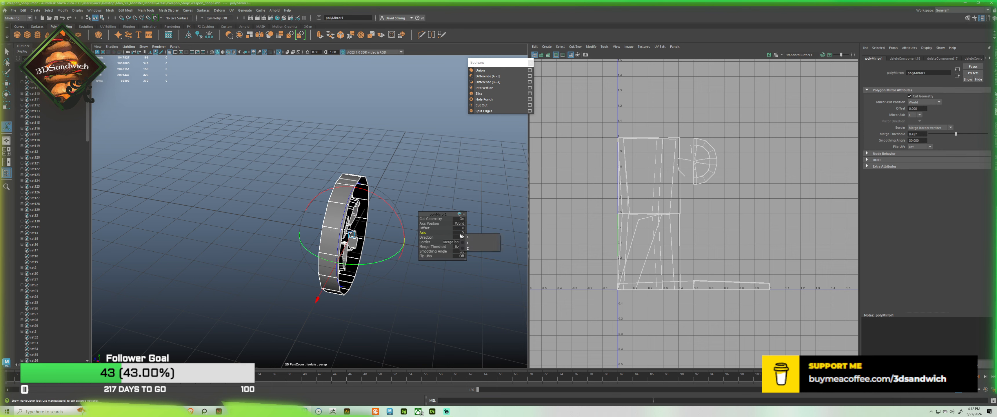
pyautogui.click(472, 249)
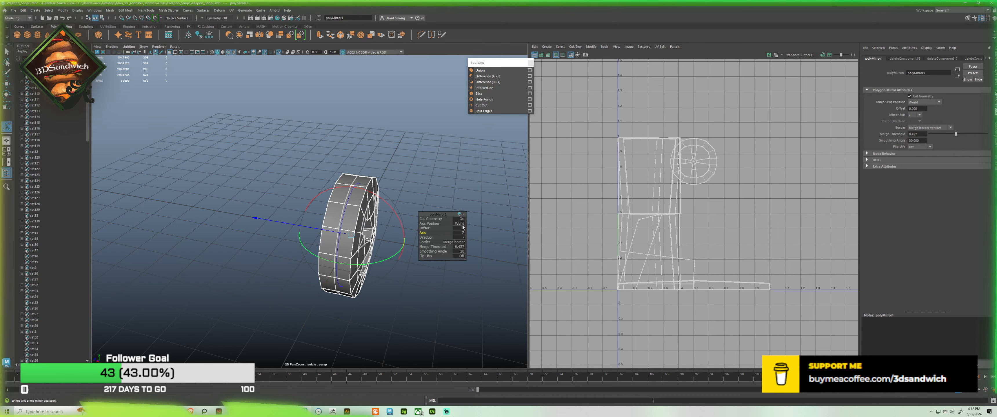
pyautogui.click(374, 142)
# Step: Open the polygon selection constraints for the emblem and restrict face selection to N-sided faces
pyautogui.keyDown('alt'); pyautogui.moveTo(334, 160); pyautogui.dragTo(308, 157); pyautogui.keyUp('alt')
pyautogui.keyDown('alt'); pyautogui.moveTo(307, 158); pyautogui.dragTo(378, 232, button='right'); pyautogui.keyUp('alt')
pyautogui.keyDown('alt'); pyautogui.moveTo(377, 232); pyautogui.dragTo(313, 237); pyautogui.keyUp('alt')
pyautogui.click(278, 205)
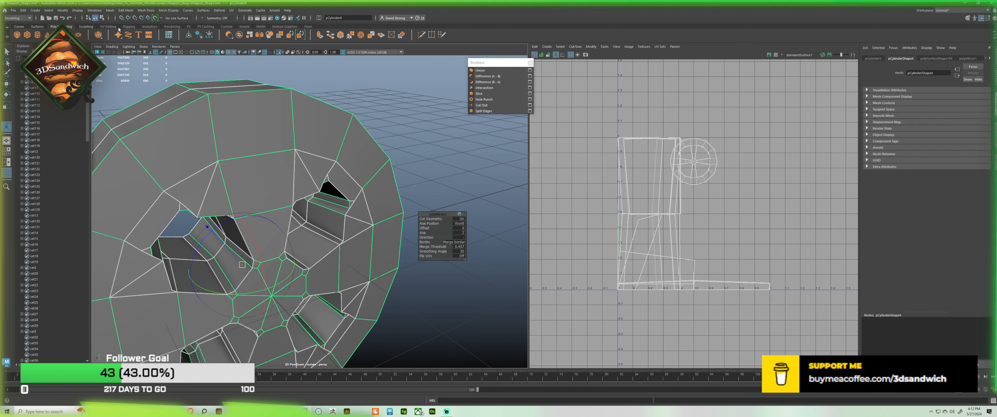
pyautogui.click(108, 10)
pyautogui.moveTo(91, 10)
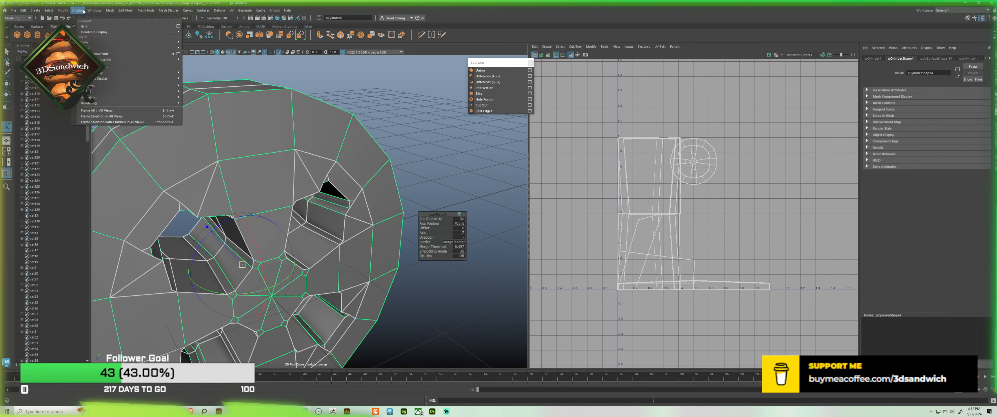
pyautogui.moveTo(48, 10)
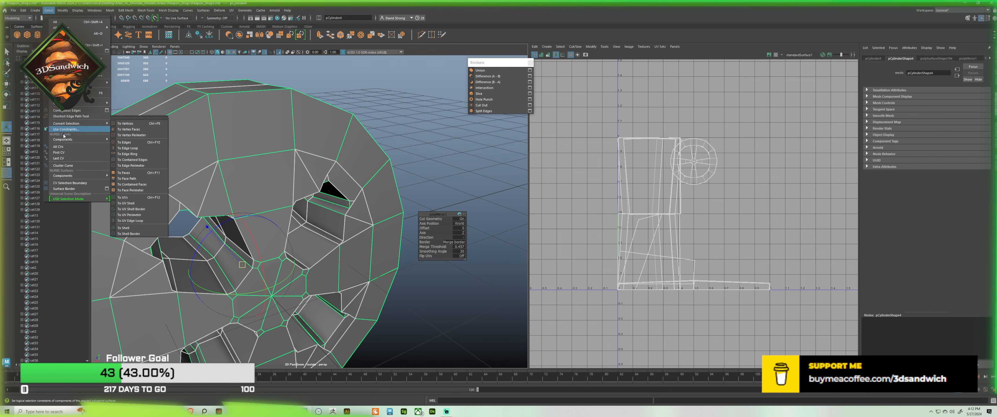
pyautogui.click(66, 130)
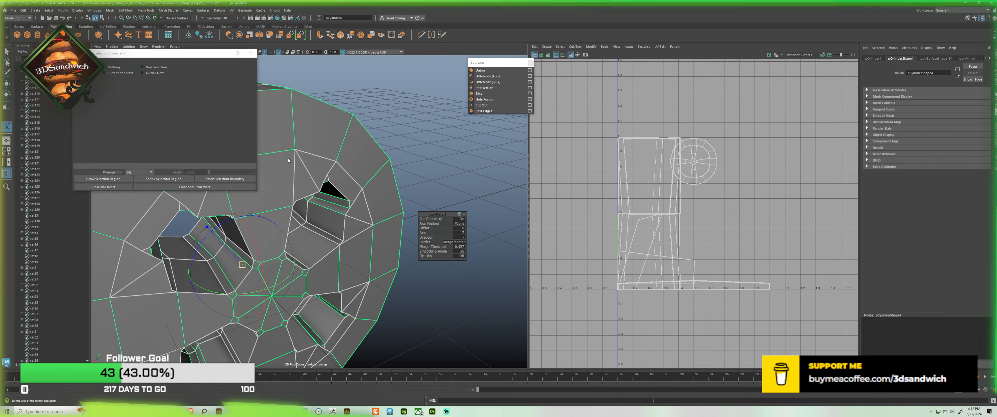
pyautogui.moveTo(288, 159); pyautogui.dragTo(293, 176, button='right')
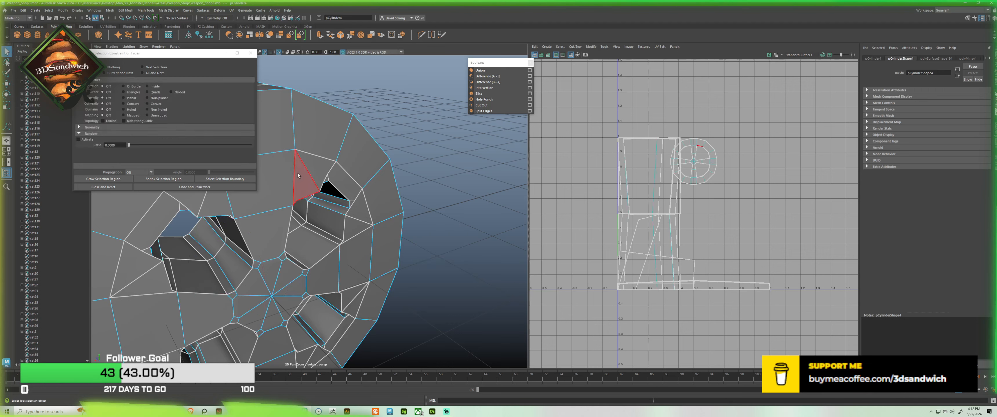
pyautogui.click(177, 91)
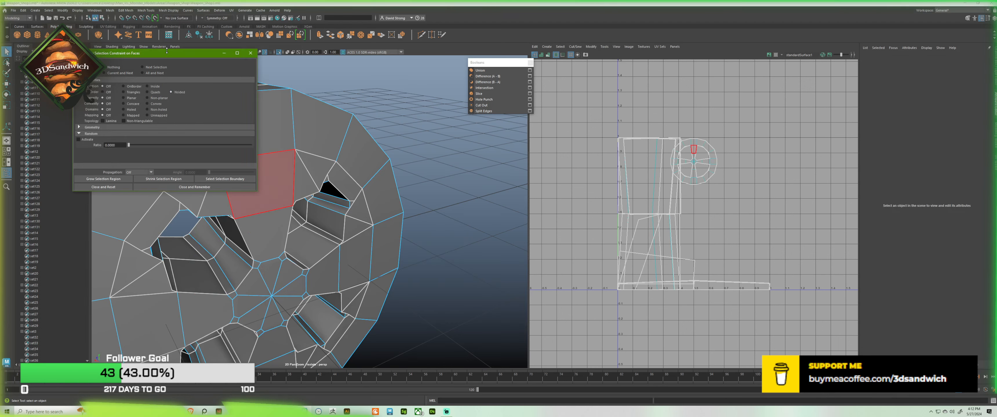
# Step: Select every N-sided face of the emblem using the All and Next constraint
pyautogui.moveTo(168, 53); pyautogui.dragTo(585, 101)
pyautogui.moveTo(288, 129); pyautogui.dragTo(333, 110, button='right')
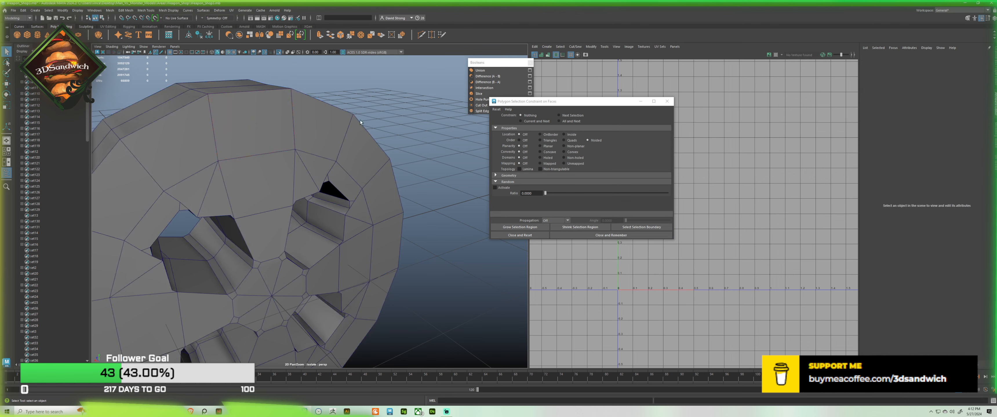
pyautogui.click(319, 187)
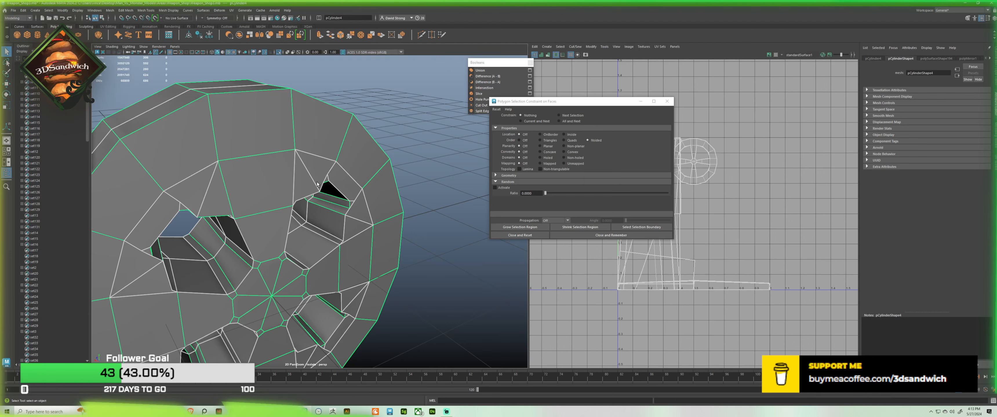
pyautogui.moveTo(317, 183); pyautogui.dragTo(306, 179, button='right')
pyautogui.click(305, 176)
pyautogui.click(565, 122)
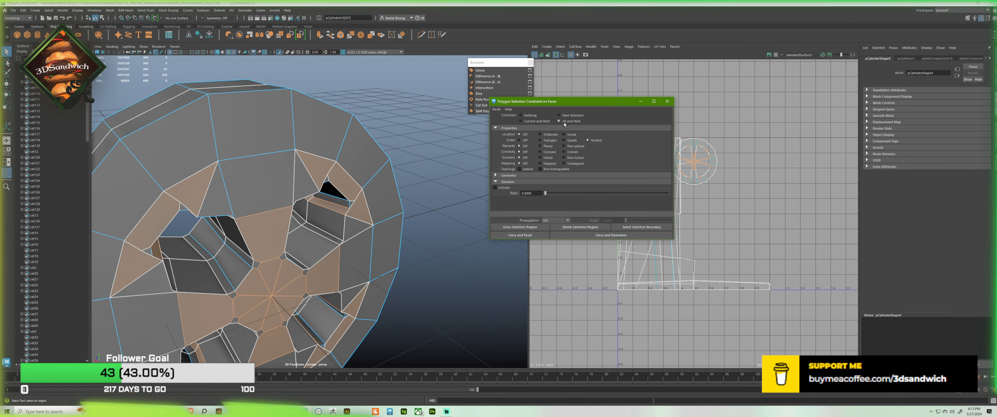
# Step: Triangulate the selected N-sided faces of the emblem and quadrangulate the result
pyautogui.scroll(-10, 304, 150)
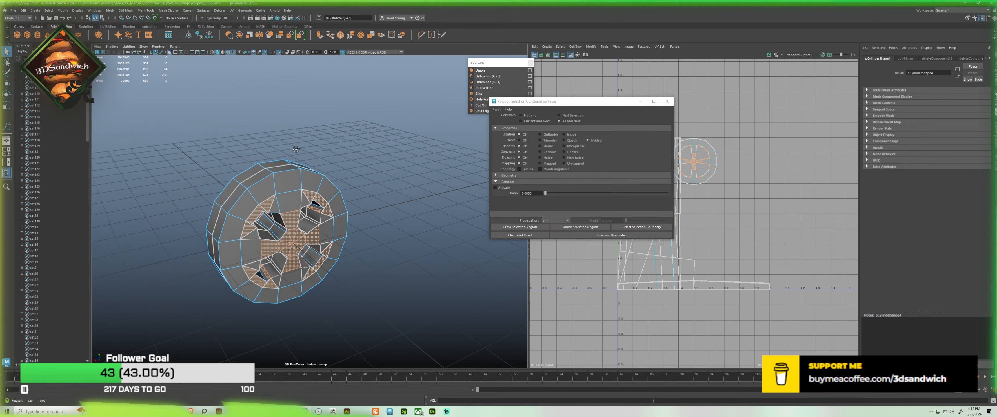
pyautogui.scroll(10, 318, 168)
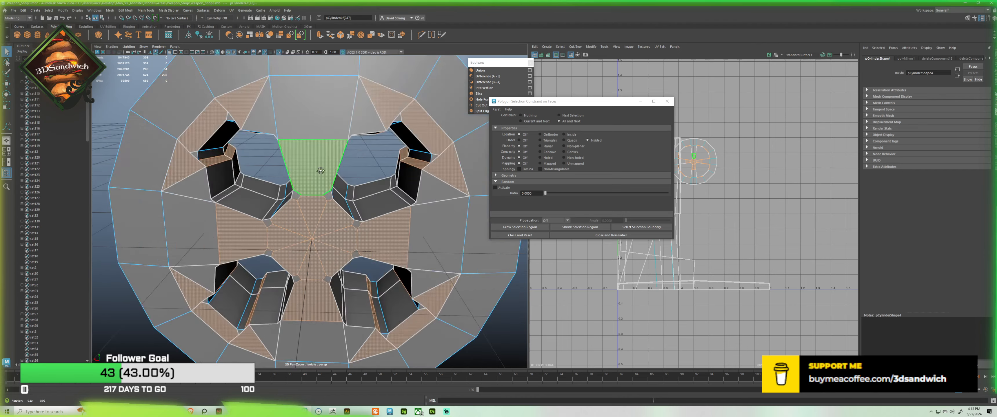
pyautogui.keyDown('alt'); pyautogui.moveTo(328, 174); pyautogui.dragTo(217, 153, button='middle'); pyautogui.keyUp('alt')
pyautogui.keyDown('alt'); pyautogui.moveTo(240, 161); pyautogui.dragTo(288, 195); pyautogui.keyUp('alt')
pyautogui.keyDown('alt'); pyautogui.moveTo(288, 196); pyautogui.dragTo(310, 198, button='right'); pyautogui.keyUp('alt')
pyautogui.keyDown('alt'); pyautogui.moveTo(309, 198); pyautogui.dragTo(180, 190); pyautogui.keyUp('alt')
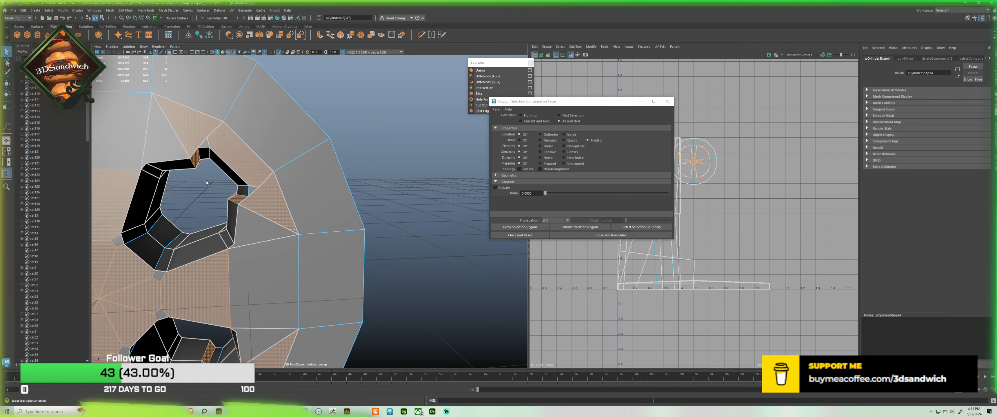
pyautogui.click(94, 12)
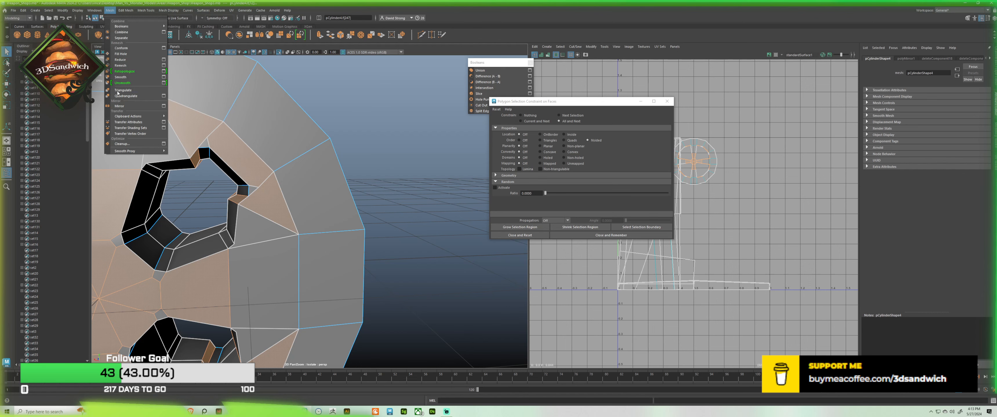
pyautogui.click(121, 90)
pyautogui.click(110, 10)
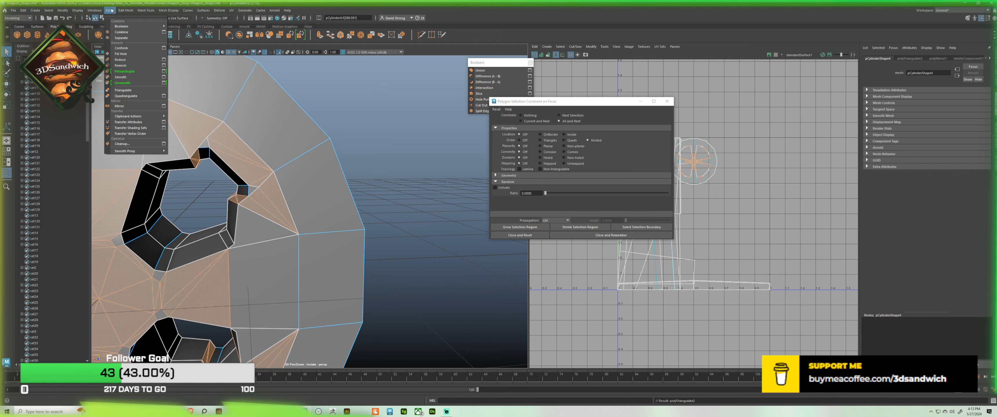
pyautogui.click(144, 97)
pyautogui.keyDown('alt'); pyautogui.moveTo(266, 133); pyautogui.dragTo(298, 141); pyautogui.keyUp('alt')
pyautogui.moveTo(298, 140); pyautogui.dragTo(269, 141, button='right')
pyautogui.scroll(3, 288, 207)
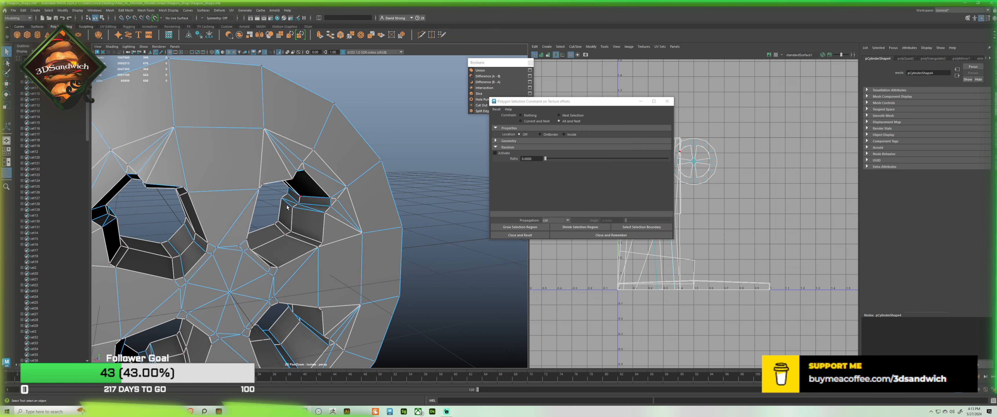
# Step: Undo the quadrangulation, triangulation and face selection on the emblem, and close the selection constraints
pyautogui.hotkey('ctrl', 'z')
pyautogui.hotkey('ctrl', 'z')
pyautogui.hotkey('ctrl', 'z')
pyautogui.hotkey('ctrl', 'z')
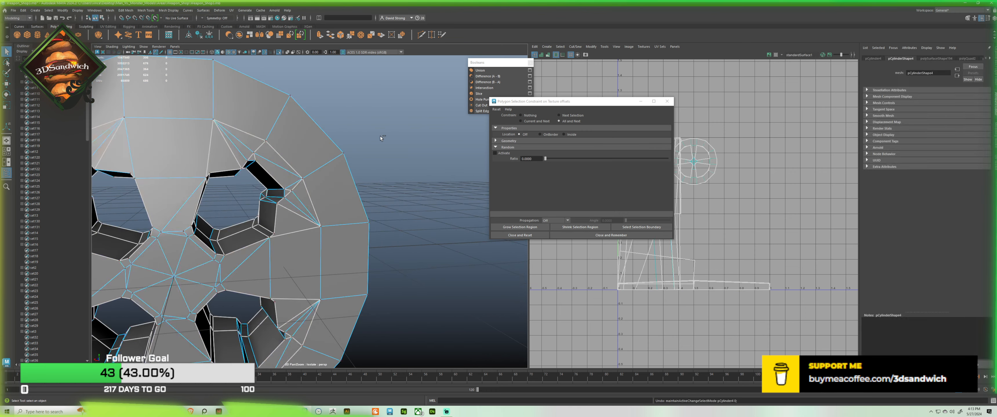
pyautogui.hotkey('ctrl', 'z')
pyautogui.hotkey('ctrl', 'z')
pyautogui.hotkey('ctrl', 'z')
pyautogui.hotkey('ctrl', 'z')
pyautogui.hotkey('ctrl', 'z')
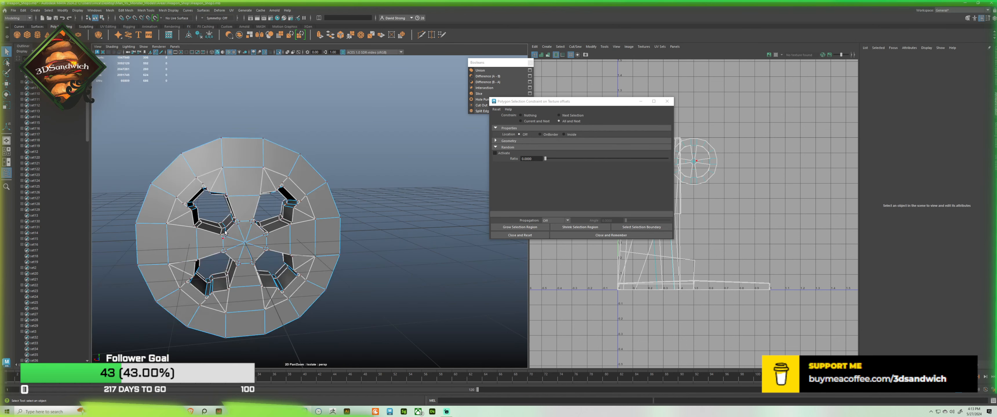
pyautogui.hotkey('ctrl', 'z')
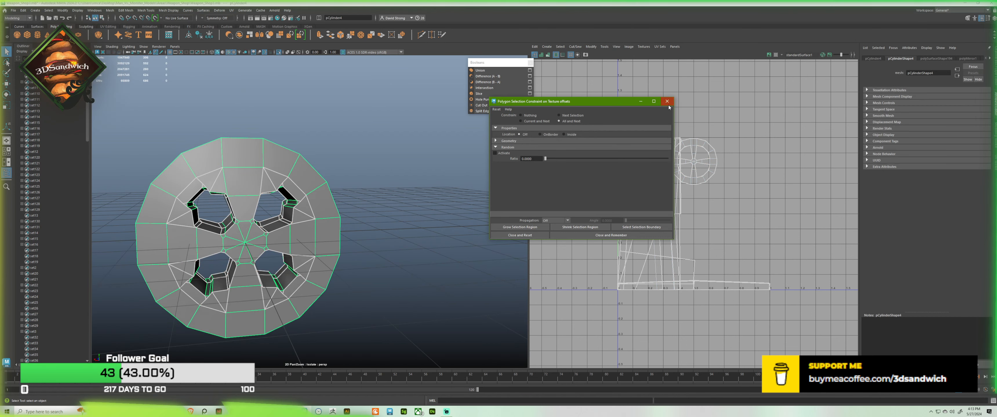
pyautogui.click(667, 101)
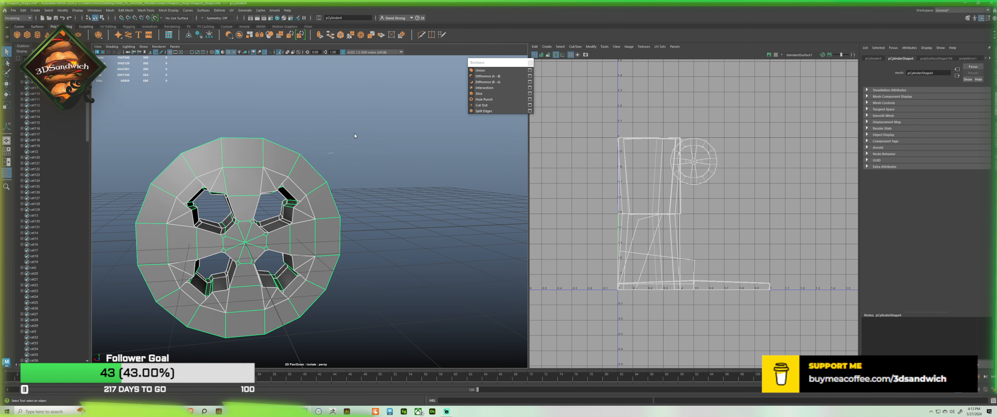
# Step: Examine the emblem in X-ray and within the whole shop scene, and return to its isolated view
pyautogui.click(288, 52)
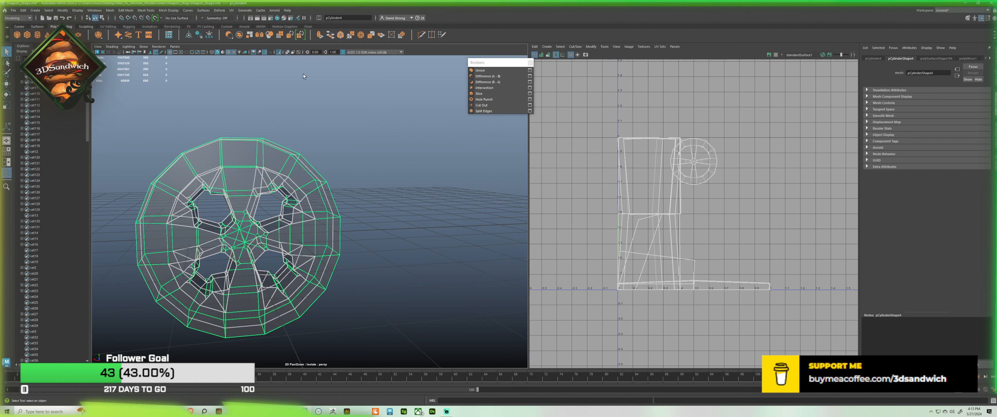
pyautogui.click(288, 51)
pyautogui.click(279, 52)
pyautogui.keyDown('alt'); pyautogui.moveTo(333, 155); pyautogui.dragTo(252, 175, button='right'); pyautogui.keyUp('alt')
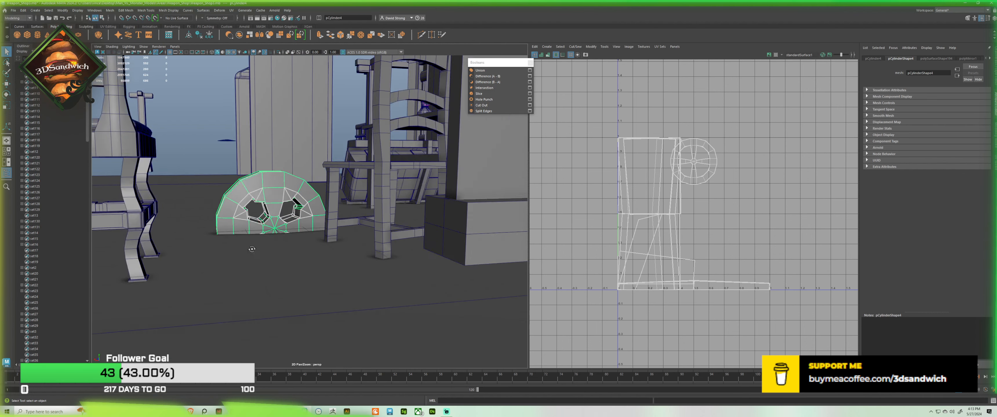
pyautogui.keyDown('alt'); pyautogui.moveTo(251, 174); pyautogui.dragTo(136, 237); pyautogui.keyUp('alt')
pyautogui.press('w')
pyautogui.keyDown('alt'); pyautogui.moveTo(137, 237); pyautogui.dragTo(171, 189, button='middle'); pyautogui.keyUp('alt')
pyautogui.hotkey('ctrl', 'z')
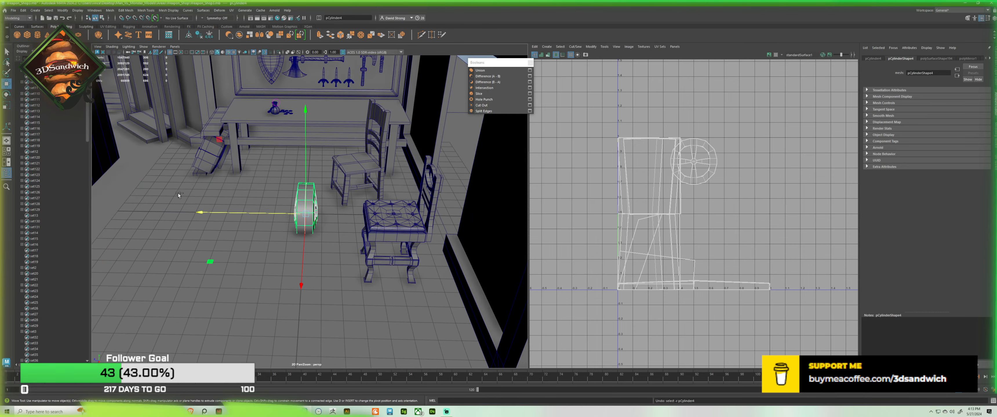
pyautogui.keyDown('alt'); pyautogui.moveTo(232, 200); pyautogui.dragTo(270, 206); pyautogui.keyUp('alt')
pyautogui.hotkey('ctrl', '1')
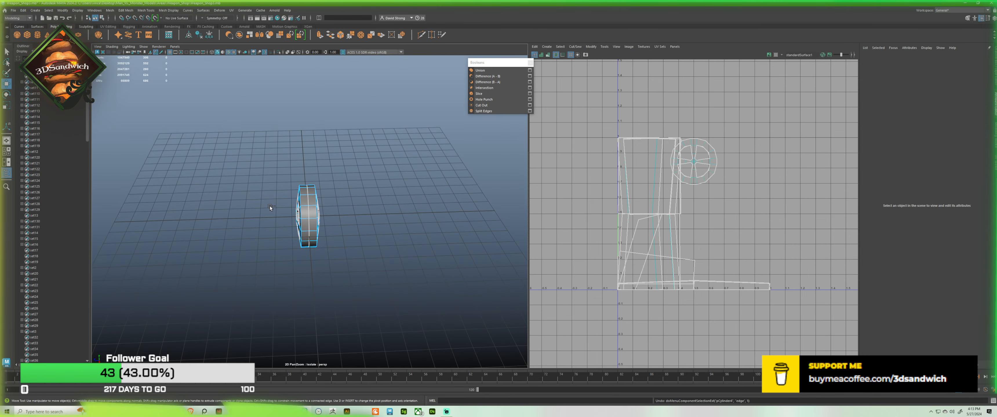
# Step: Duplicate the mirrored emblem and move the copy away along the Z axis
pyautogui.click(424, 210)
pyautogui.click(311, 216)
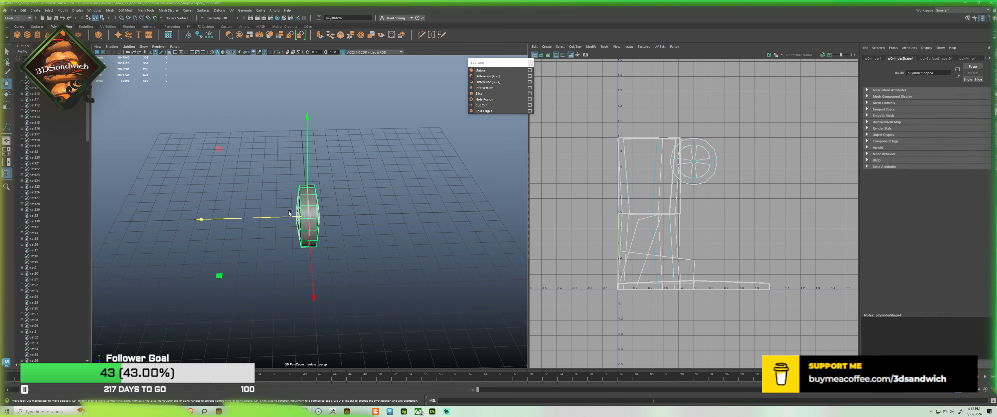
pyautogui.keyDown('shift'); pyautogui.moveTo(270, 218); pyautogui.dragTo(179, 222); pyautogui.keyUp('shift')
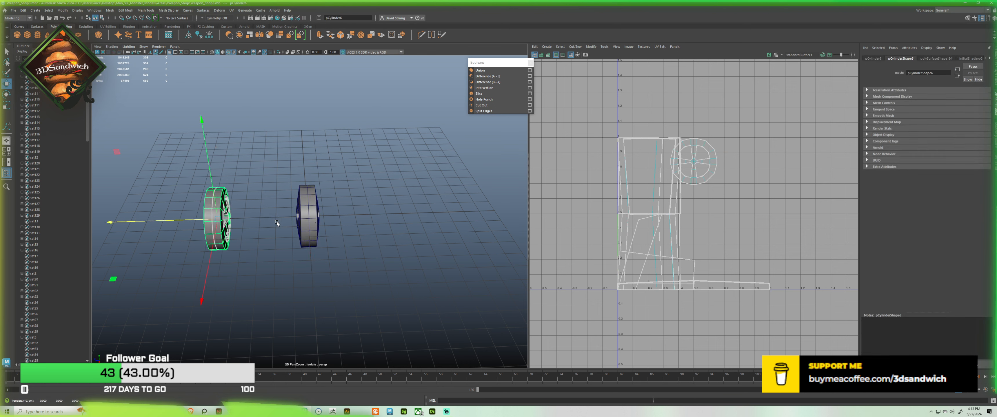
# Step: Undo the duplicate and the mirror operation to get back to the single half emblem
pyautogui.hotkey('ctrl', 'z')
pyautogui.hotkey('shift', 'z')
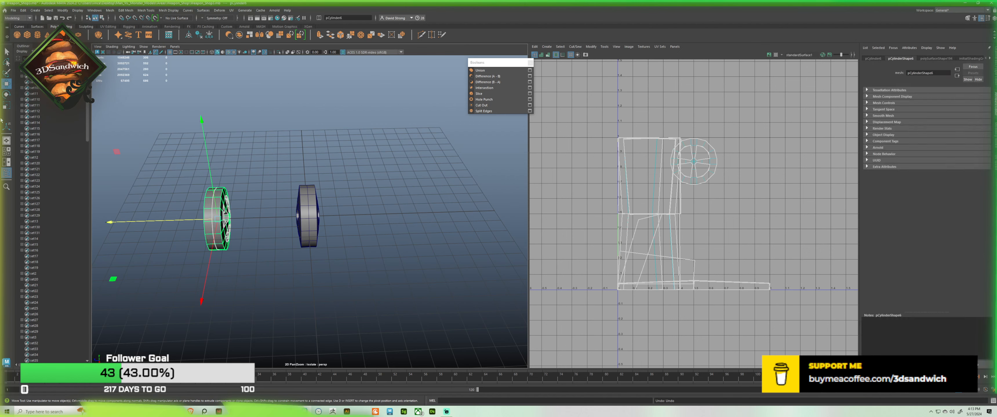
pyautogui.hotkey('ctrl', 'z')
pyautogui.hotkey('shift', 'z')
pyautogui.hotkey('ctrl', 'z')
pyautogui.hotkey('shift', 'z')
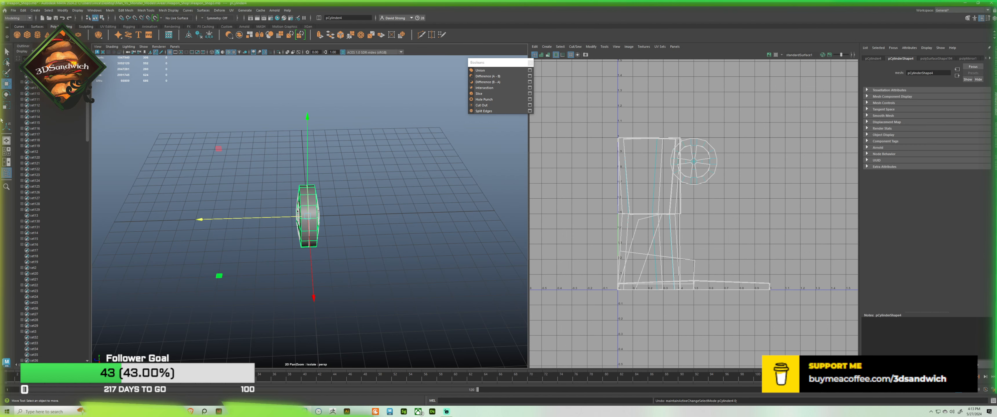
pyautogui.hotkey('ctrl', 'z')
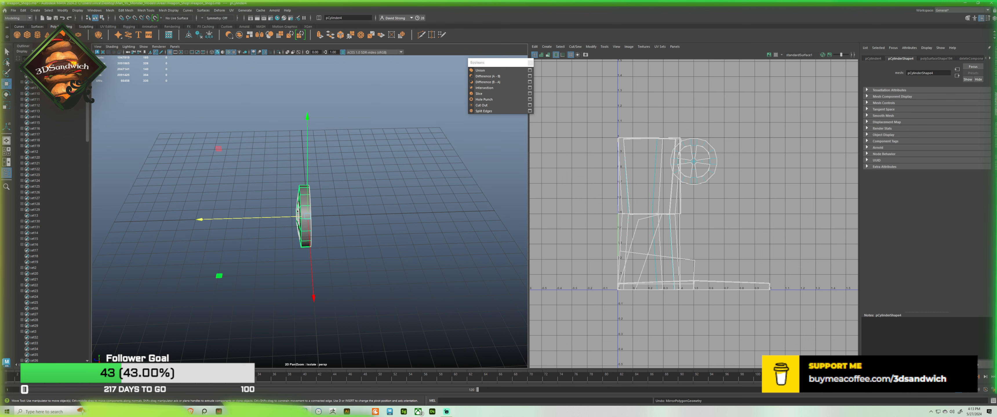
# Step: Cut edges with Multi-Cut across the inner end of all four spokes, joining the corners beside the central hub
pyautogui.keyDown('alt'); pyautogui.moveTo(273, 214); pyautogui.dragTo(390, 210); pyautogui.keyUp('alt')
pyautogui.scroll(8, 391, 210)
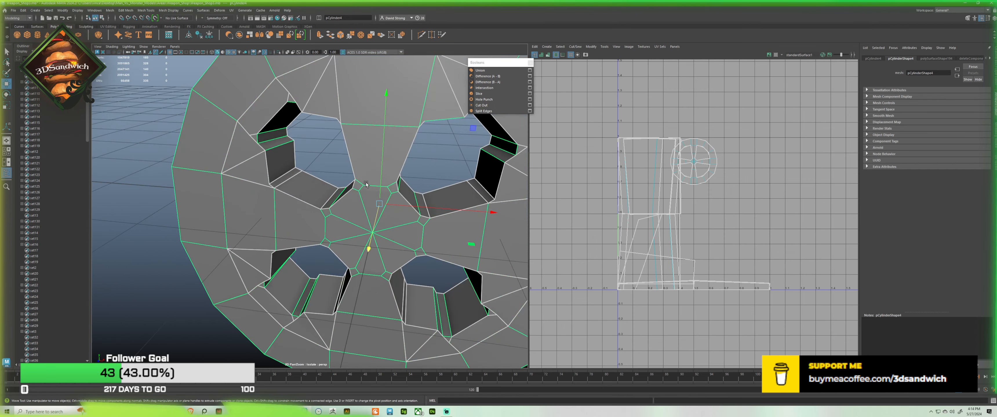
pyautogui.scroll(5, 335, 203)
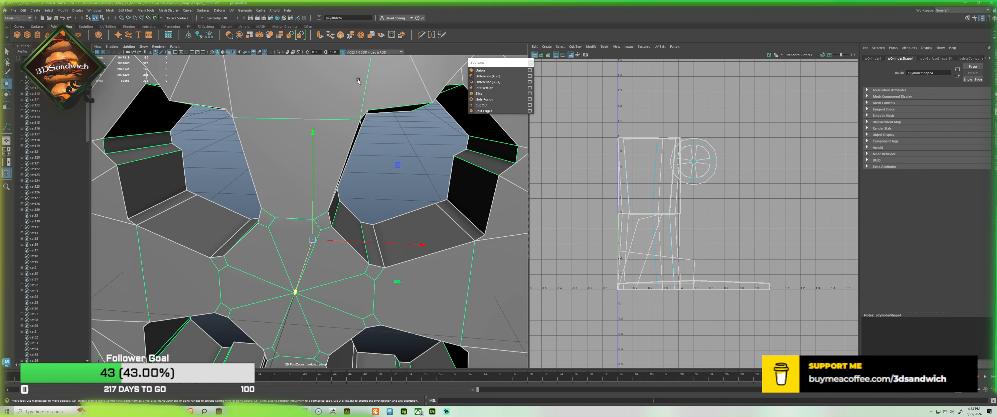
pyautogui.keyDown('alt'); pyautogui.moveTo(392, 120); pyautogui.dragTo(329, 136); pyautogui.keyUp('alt')
pyautogui.hotkey('ctrl', 'shift', 'x')
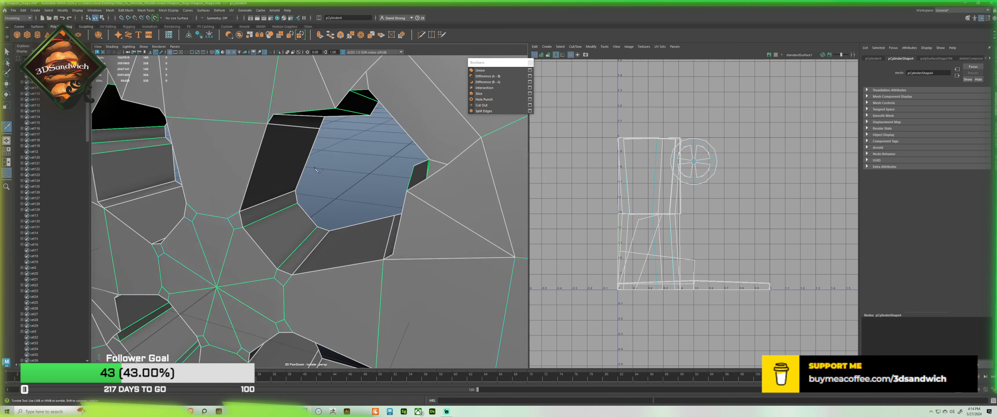
pyautogui.keyDown('alt'); pyautogui.moveTo(240, 212); pyautogui.dragTo(312, 145); pyautogui.keyUp('alt')
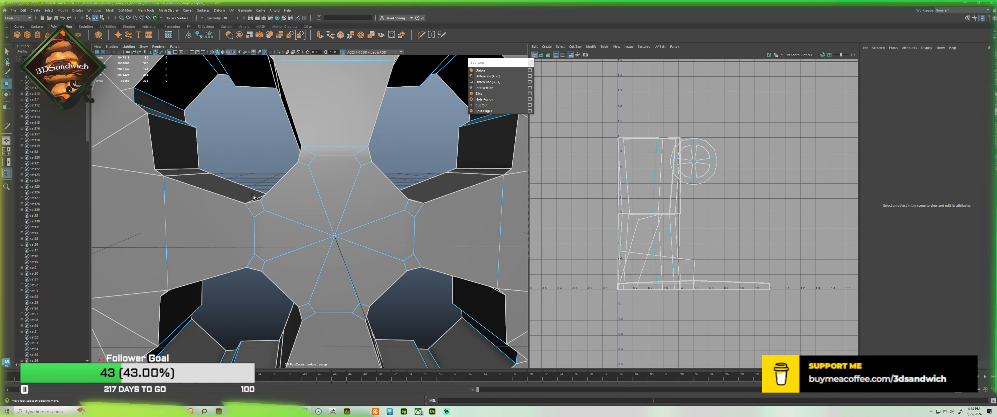
pyautogui.press('Return')
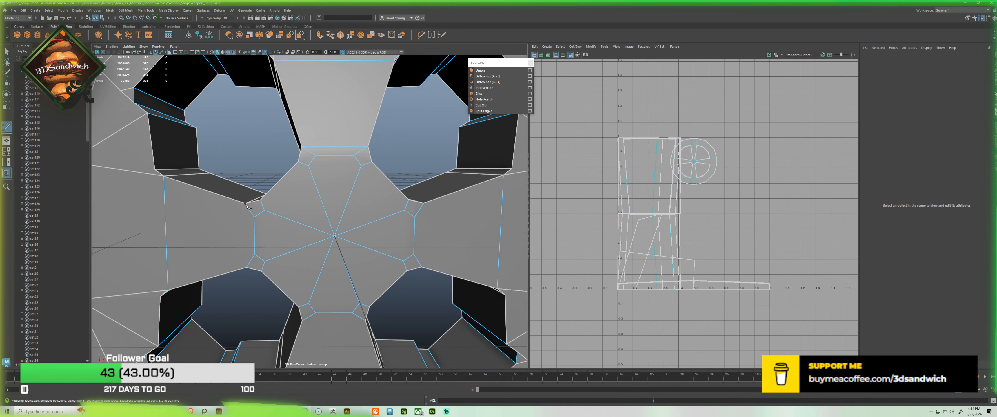
pyautogui.click(247, 268)
pyautogui.press('Return')
pyautogui.click(366, 322)
pyautogui.press('Return')
pyautogui.press('q')
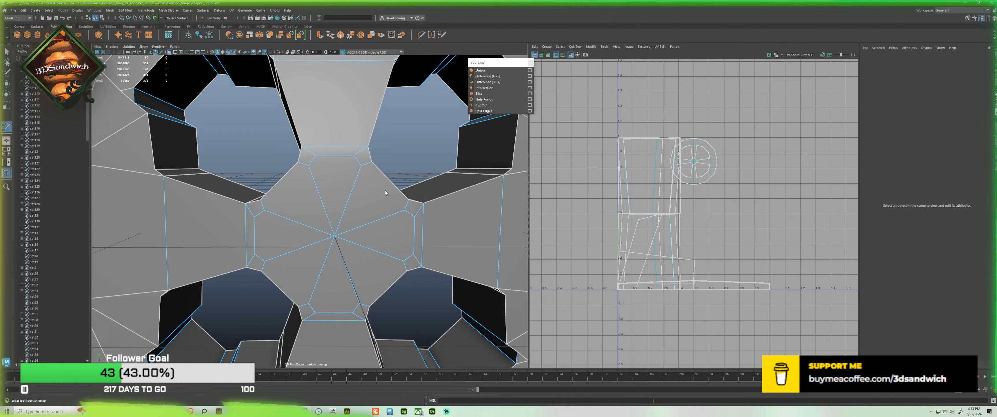
# Step: Cut edges along the sides of the upper spoke, from the ring vertices to the upper openings' corners
pyautogui.click(329, 200)
pyautogui.scroll(-5, 329, 201)
pyautogui.keyDown('alt'); pyautogui.moveTo(330, 201); pyautogui.dragTo(362, 201); pyautogui.keyUp('alt')
pyautogui.scroll(5, 338, 164)
pyautogui.hotkey('ctrl', 'shift', 'x')
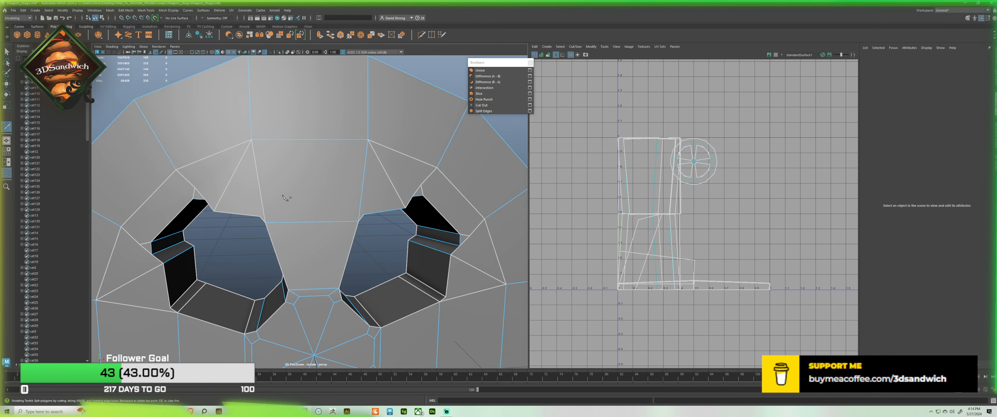
pyautogui.keyDown('alt'); pyautogui.moveTo(253, 148); pyautogui.dragTo(287, 159); pyautogui.keyUp('alt')
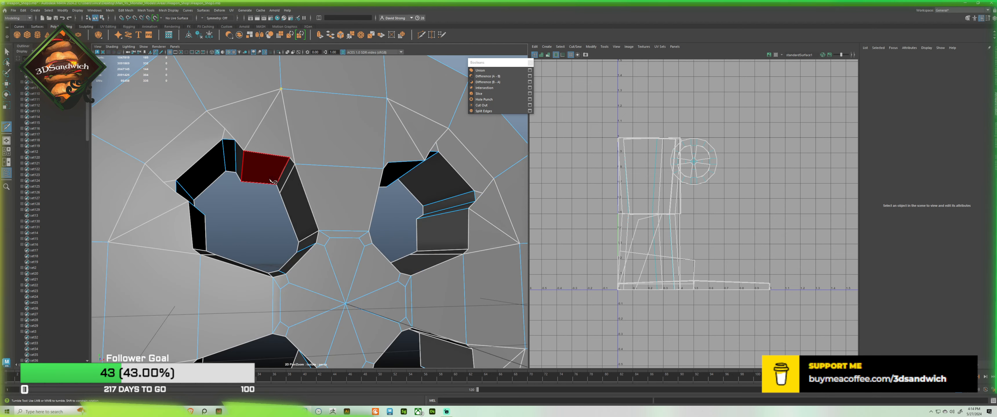
pyautogui.keyDown('alt'); pyautogui.moveTo(411, 155); pyautogui.dragTo(388, 161, button='middle'); pyautogui.keyUp('alt')
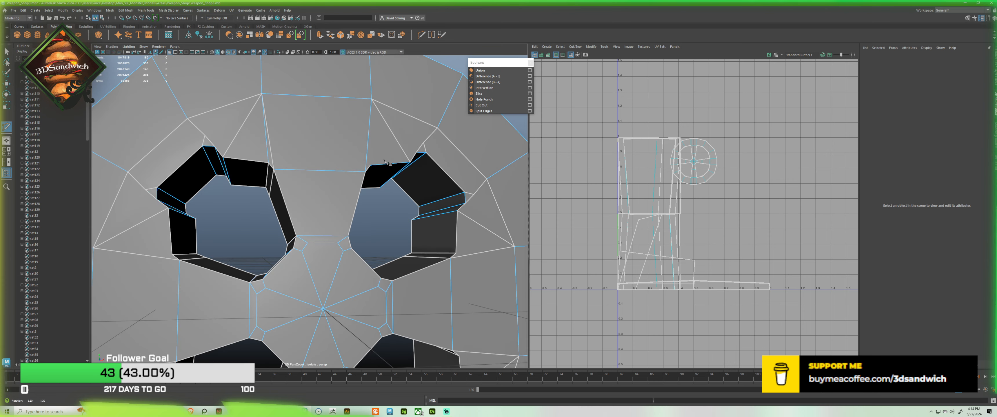
pyautogui.keyDown('alt'); pyautogui.moveTo(335, 179); pyautogui.dragTo(303, 212, button='middle'); pyautogui.keyUp('alt')
pyautogui.keyDown('alt'); pyautogui.moveTo(306, 202); pyautogui.dragTo(314, 201); pyautogui.keyUp('alt')
pyautogui.keyDown('alt'); pyautogui.moveTo(337, 160); pyautogui.dragTo(328, 219); pyautogui.keyUp('alt')
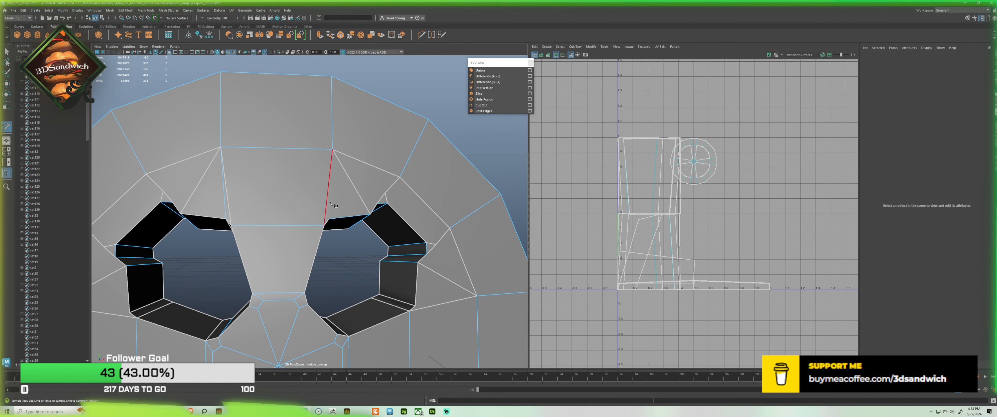
pyautogui.click(331, 149)
pyautogui.keyDown('alt'); pyautogui.moveTo(331, 170); pyautogui.dragTo(322, 172); pyautogui.keyUp('alt')
pyautogui.press('q')
# Step: Cut connecting edges around the upper-right opening, linking the neighbouring ring vertices through its two outer notch points
pyautogui.press('g')
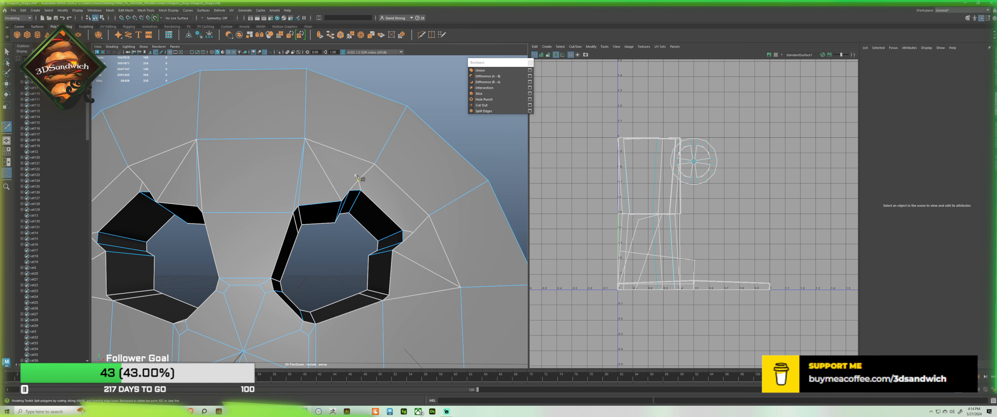
pyautogui.click(358, 180)
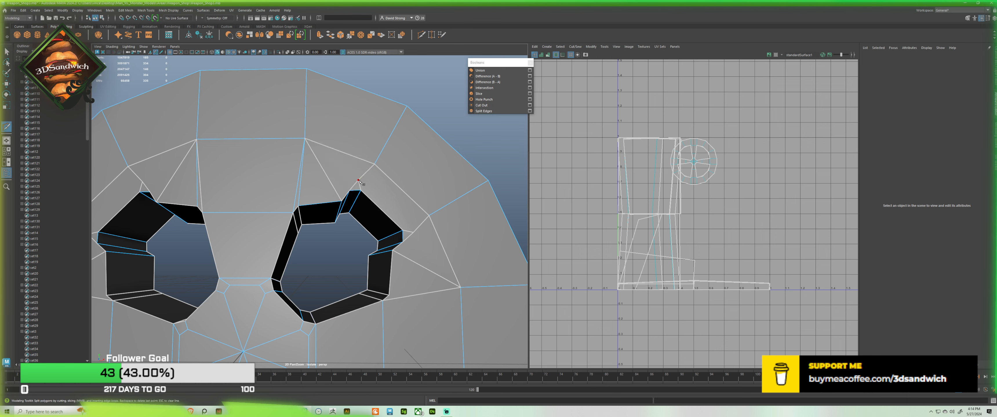
pyautogui.click(413, 233)
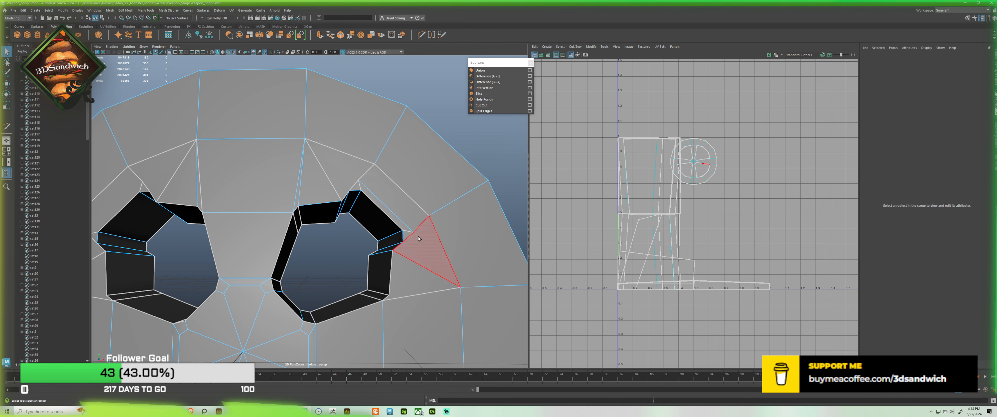
pyautogui.click(460, 288)
pyautogui.press('q')
pyautogui.press('g')
pyautogui.click(358, 179)
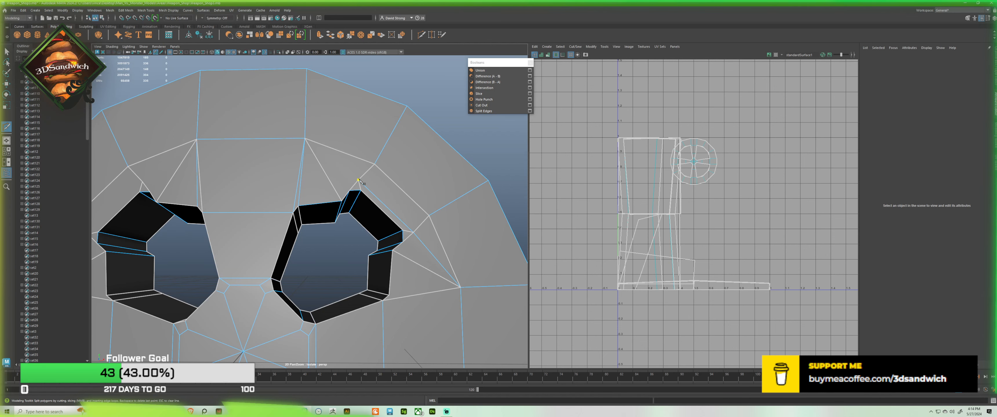
pyautogui.click(305, 139)
pyautogui.press('q')
# Step: Cut a matching chain of edges around the upper-left opening, from ring vertex to ring vertex through its notch points
pyautogui.keyDown('alt'); pyautogui.moveTo(247, 170); pyautogui.dragTo(336, 203, button='middle'); pyautogui.keyUp('alt')
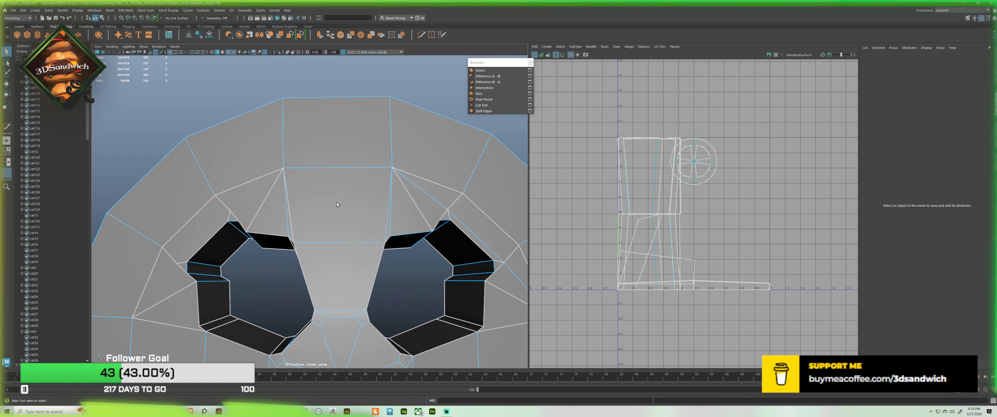
pyautogui.press('g')
pyautogui.click(283, 169)
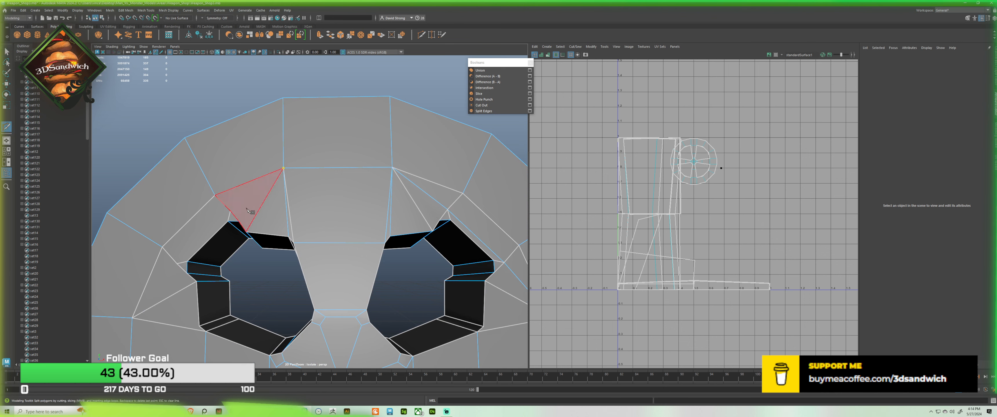
pyautogui.click(231, 211)
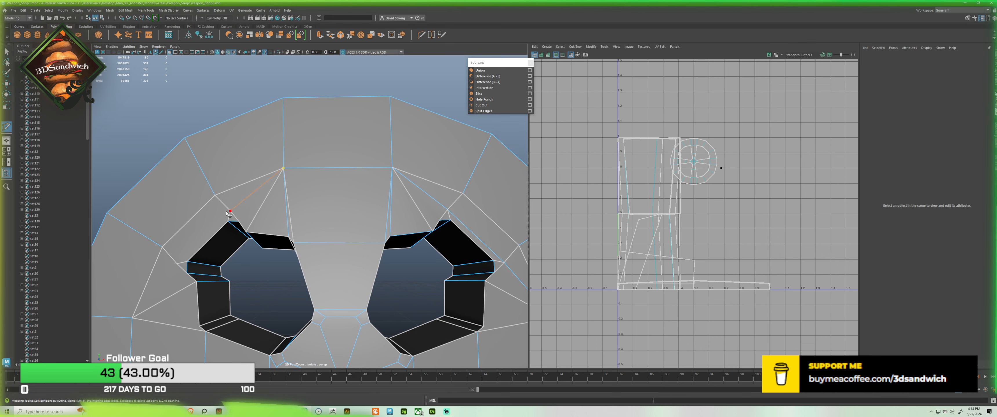
pyautogui.click(176, 264)
pyautogui.click(132, 319)
pyautogui.press('q')
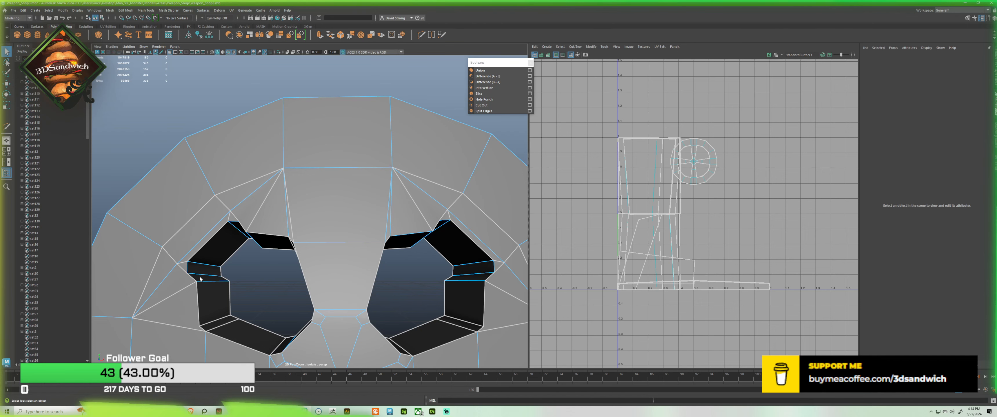
# Step: Cut the same chain of edges around the lower-left opening, through its notch points to the adjoining ring vertices
pyautogui.keyDown('alt'); pyautogui.moveTo(134, 320); pyautogui.dragTo(197, 102, button='middle'); pyautogui.keyUp('alt')
pyautogui.press('g')
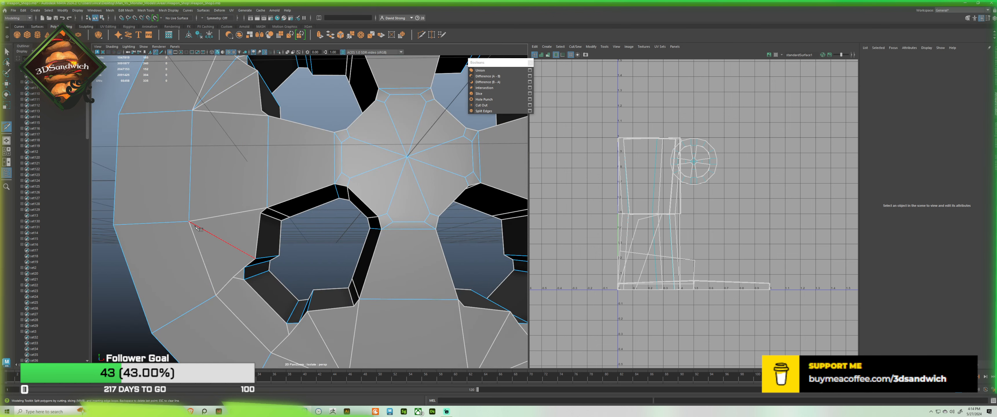
pyautogui.click(189, 222)
pyautogui.click(233, 278)
pyautogui.click(289, 334)
pyautogui.scroll(-5, 271, 277)
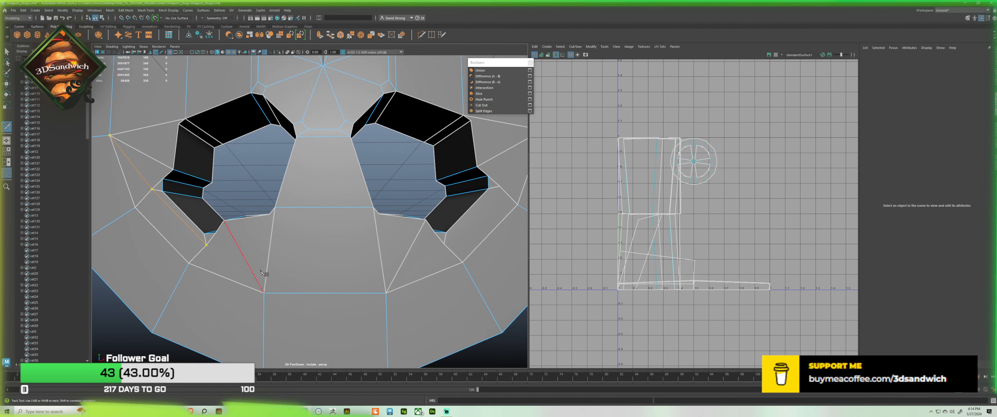
pyautogui.press('q')
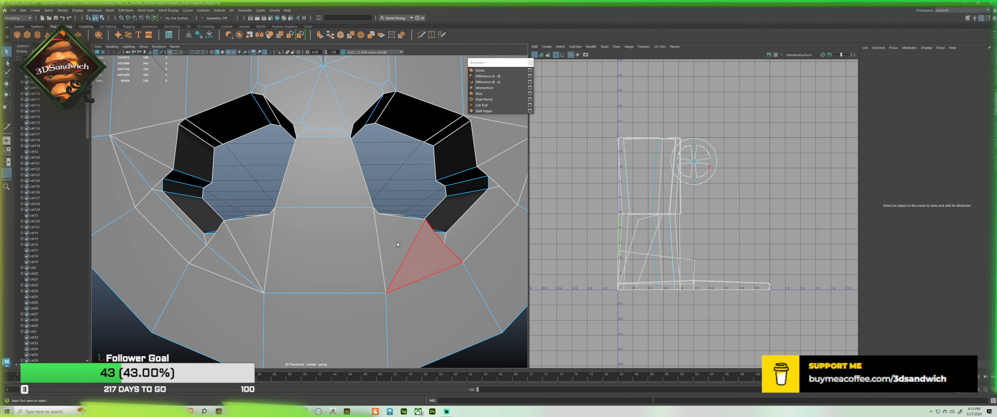
# Step: Cut the chain of edges around the lower-right opening and connect its side ring vertex to the opening's upper corner
pyautogui.keyDown('alt'); pyautogui.moveTo(396, 243); pyautogui.dragTo(260, 276, button='middle'); pyautogui.keyUp('alt')
pyautogui.hotkey('ctrl', 'shift', 'x')
pyautogui.click(250, 326)
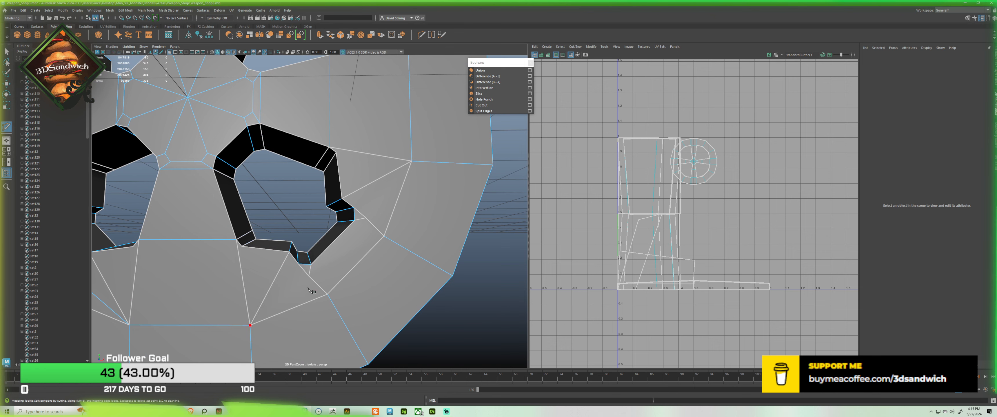
pyautogui.click(310, 277)
pyautogui.click(366, 219)
pyautogui.hotkey('ctrl', 'z')
pyautogui.click(411, 162)
pyautogui.press('Return')
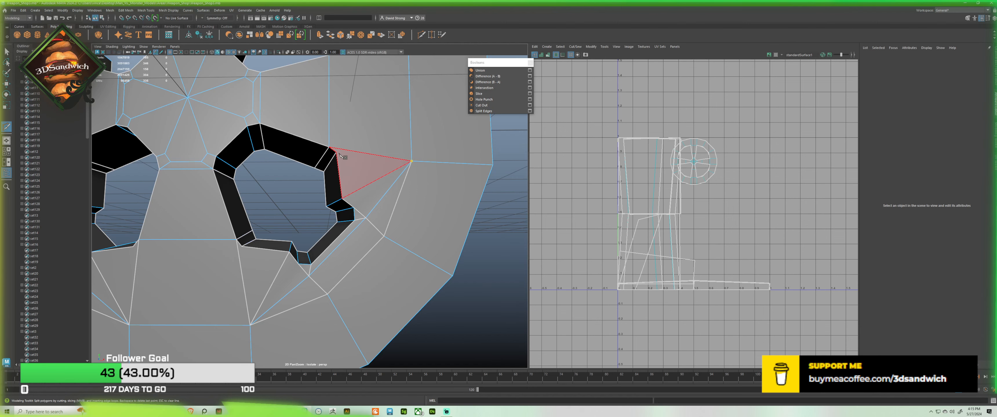
pyautogui.click(411, 161)
pyautogui.click(336, 153)
pyautogui.press('q')
pyautogui.scroll(-4, 336, 154)
pyautogui.keyDown('alt'); pyautogui.moveTo(336, 154); pyautogui.dragTo(400, 236, button='middle'); pyautogui.keyUp('alt')
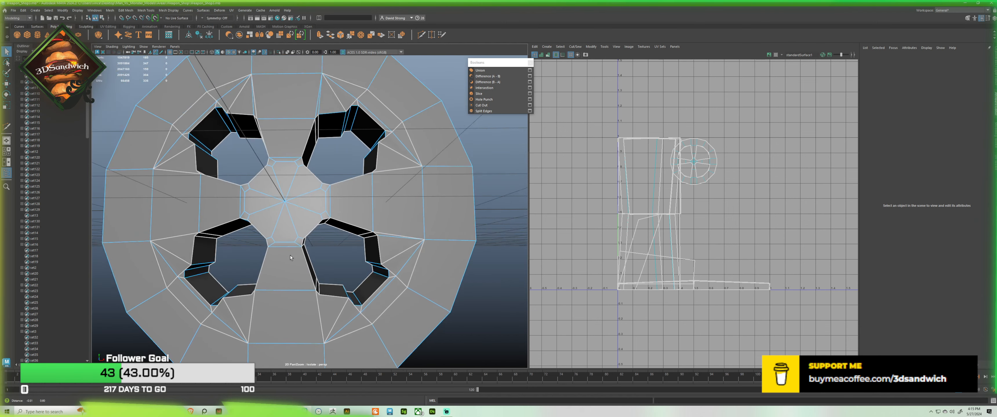
# Step: Select the whole emblem object, check it from an angle and save the scene
pyautogui.press('w')
pyautogui.click(483, 202)
pyautogui.click(466, 201)
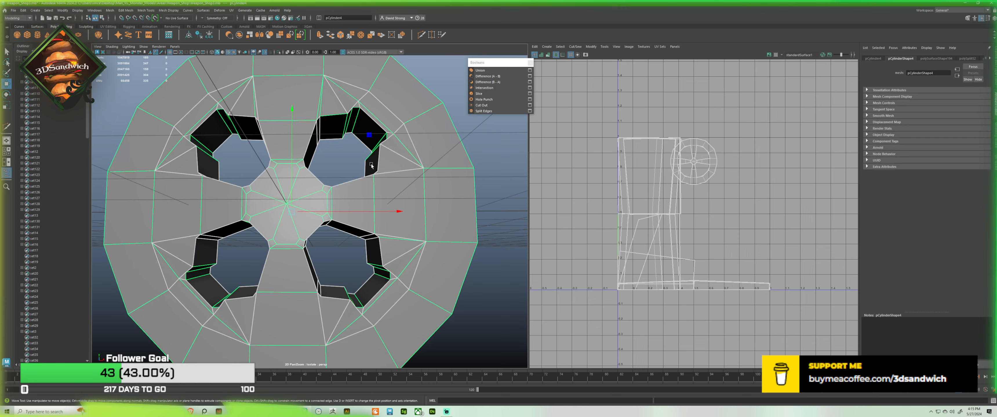
pyautogui.keyDown('alt'); pyautogui.moveTo(446, 203); pyautogui.dragTo(281, 199); pyautogui.keyUp('alt')
pyautogui.press('r')
pyautogui.hotkey('ctrl', 's')
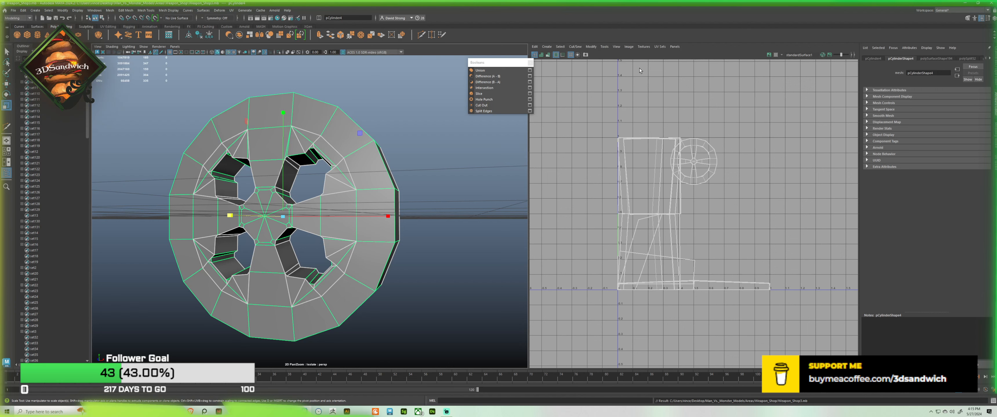
# Step: Cut a closed inner octagon on the hub through the eight inner corner points around its centre
pyautogui.click(82, 12)
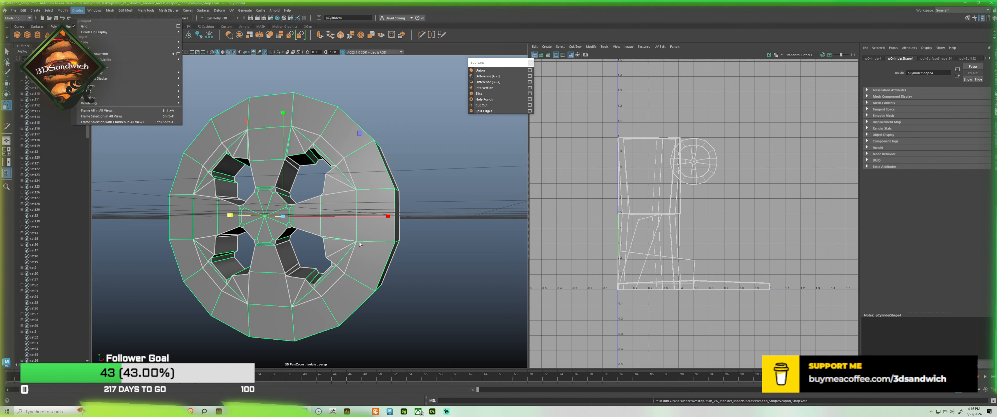
pyautogui.moveTo(360, 243)
pyautogui.keyDown('alt'); pyautogui.mouseDown()
pyautogui.moveTo(381, 223)
pyautogui.moveTo(366, 240)
pyautogui.mouseUp(); pyautogui.keyUp('alt')
pyautogui.scroll(5, 341, 139)
pyautogui.keyDown('alt'); pyautogui.moveTo(339, 136); pyautogui.dragTo(303, 155); pyautogui.keyUp('alt')
pyautogui.click(421, 36)
pyautogui.scroll(4, 321, 138)
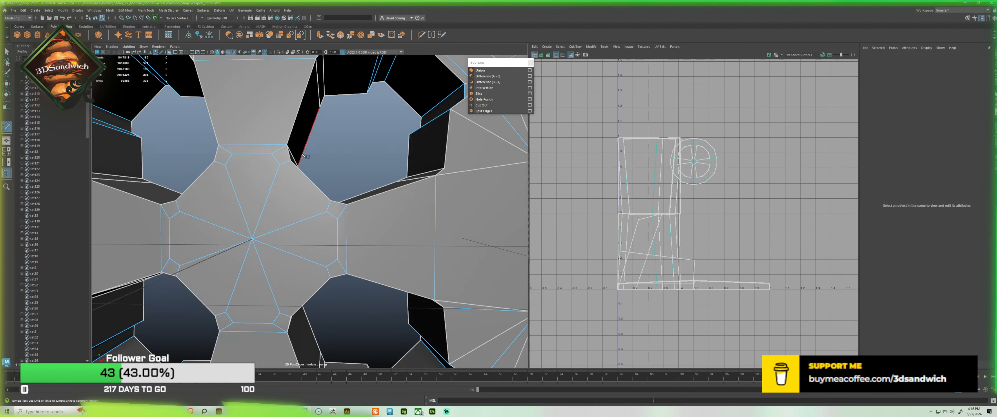
pyautogui.click(280, 165)
pyautogui.click(326, 211)
pyautogui.click(327, 267)
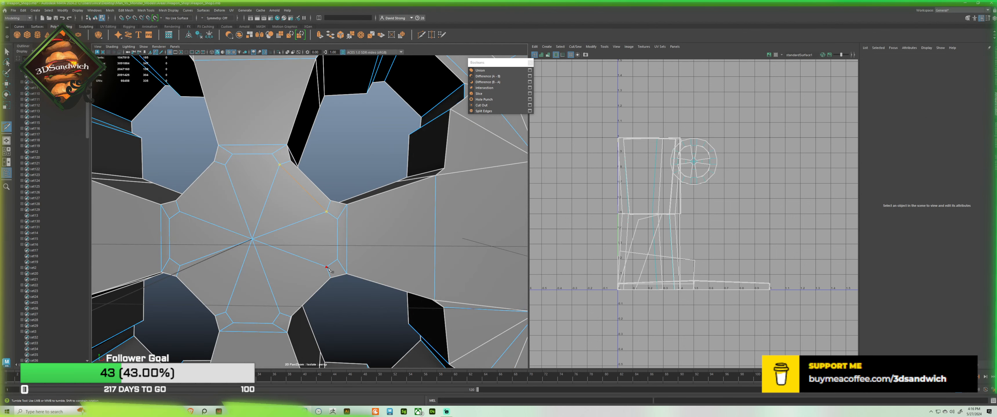
pyautogui.click(280, 313)
pyautogui.click(225, 313)
pyautogui.click(180, 265)
pyautogui.click(180, 212)
pyautogui.click(225, 166)
pyautogui.press('q')
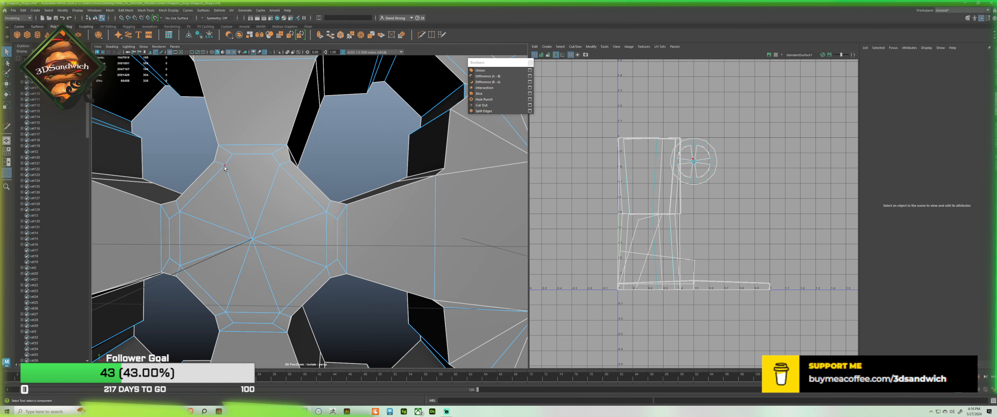
pyautogui.press('g')
pyautogui.click(225, 166)
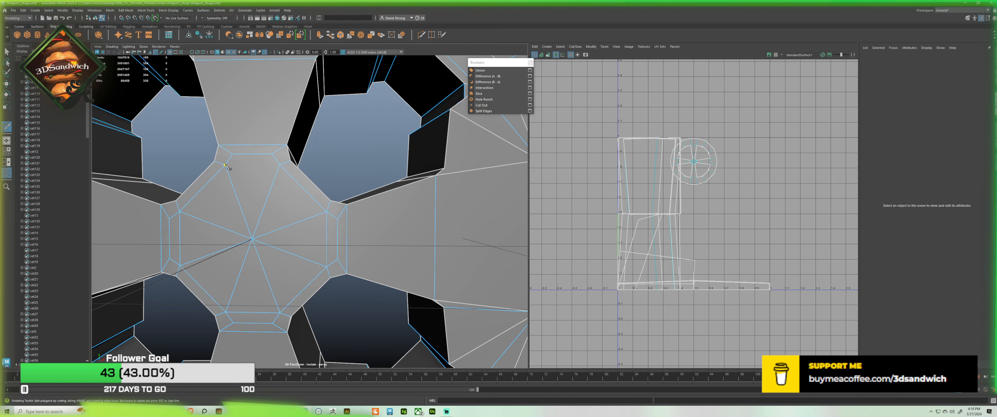
pyautogui.click(280, 165)
pyautogui.press('q')
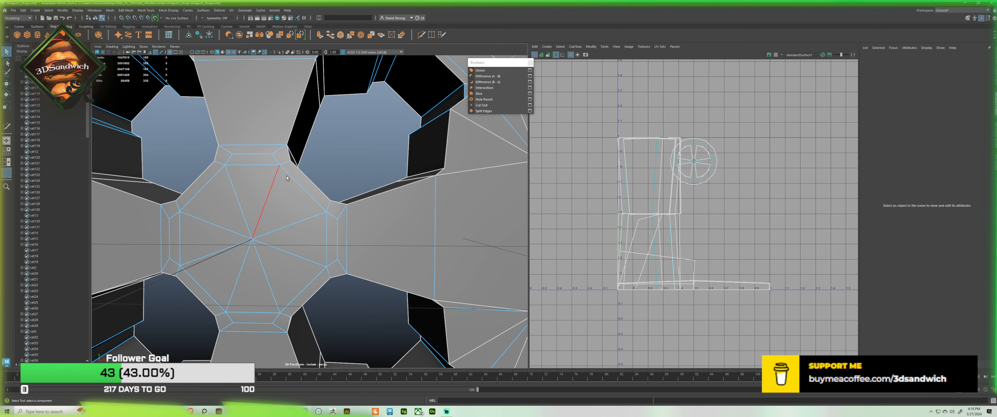
# Step: Check the vertices around the hub's inner octagon and return to whole-object selection
pyautogui.moveTo(265, 156); pyautogui.dragTo(241, 157, button='right')
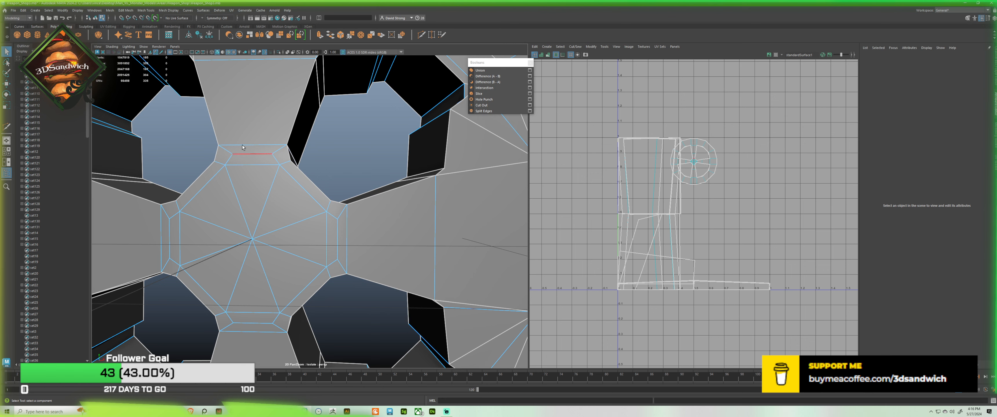
pyautogui.click(229, 164)
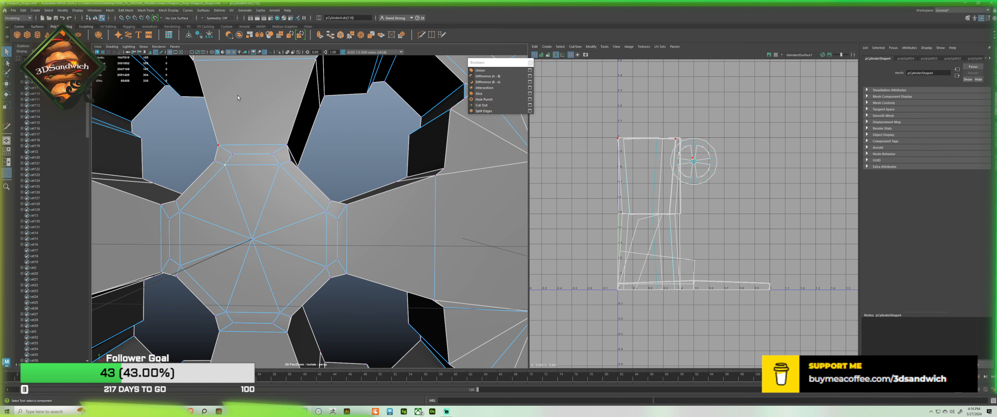
pyautogui.press('Up')
pyautogui.scroll(-5, 296, 171)
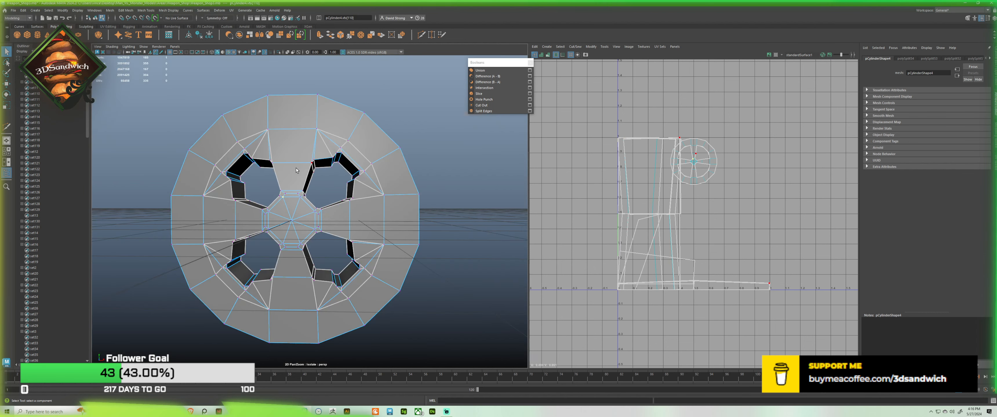
pyautogui.press('F8')
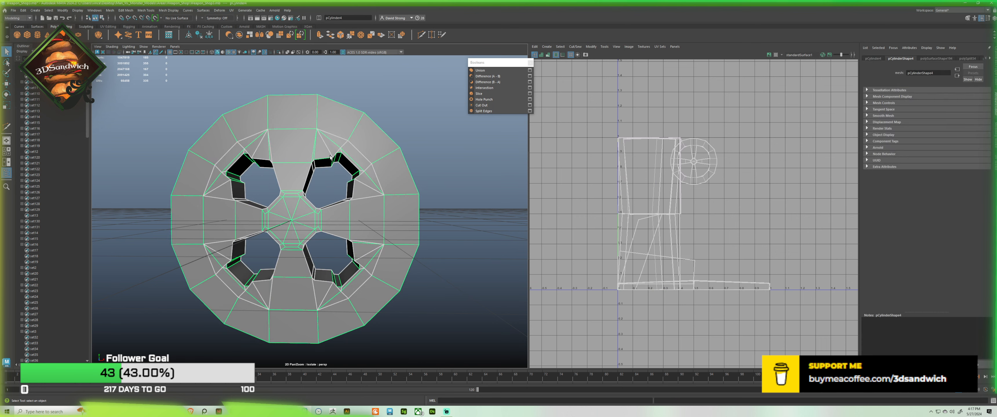
# Step: Cut an edge from the upper-right opening's lower outer corner to the adjoining ring vertex
pyautogui.keyDown('alt'); pyautogui.moveTo(322, 139); pyautogui.dragTo(294, 140, button='middle'); pyautogui.keyUp('alt')
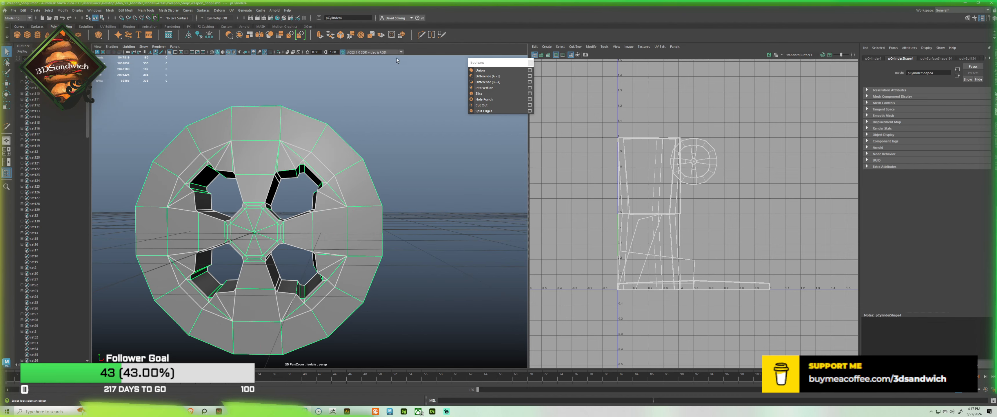
pyautogui.click(421, 35)
pyautogui.scroll(5, 344, 187)
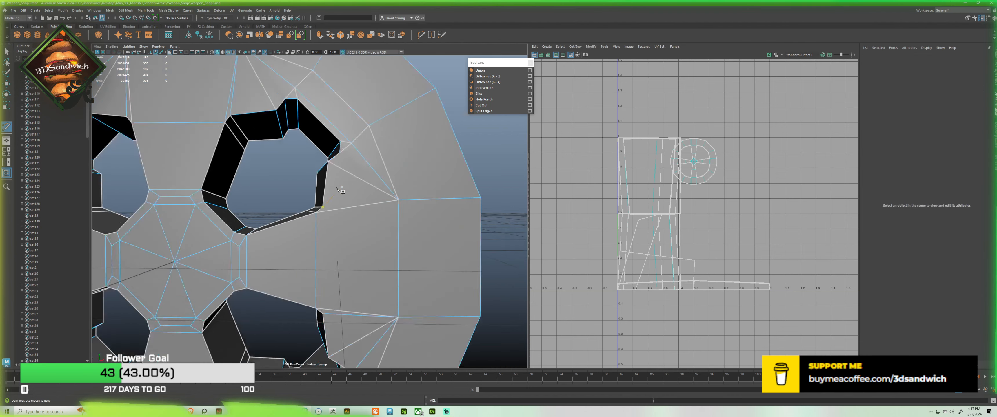
pyautogui.scroll(2, 340, 190)
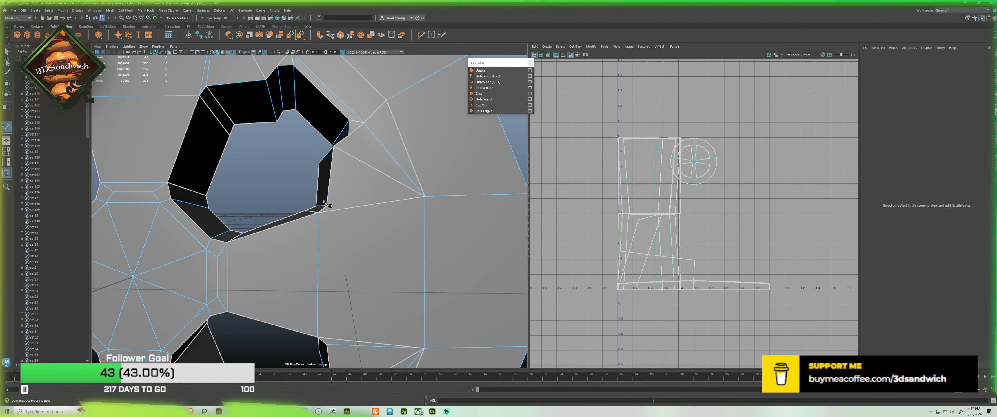
pyautogui.click(425, 197)
pyautogui.press('w')
pyautogui.scroll(-2, 368, 192)
pyautogui.keyDown('alt'); pyautogui.moveTo(271, 198); pyautogui.dragTo(422, 175, button='middle'); pyautogui.keyUp('alt')
pyautogui.press('g')
pyautogui.click(253, 148)
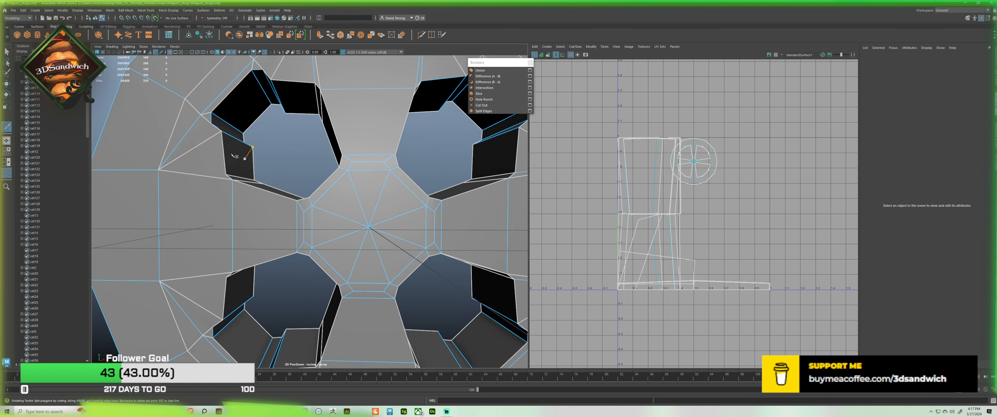
pyautogui.press('BackSpace')
pyautogui.press('q')
# Step: Cut edges from the lower-left opening's left notch corner and bottom notch corner to their adjoining ring vertices
pyautogui.keyDown('alt'); pyautogui.moveTo(229, 263); pyautogui.dragTo(219, 163, button='middle'); pyautogui.keyUp('alt')
pyautogui.press('y')
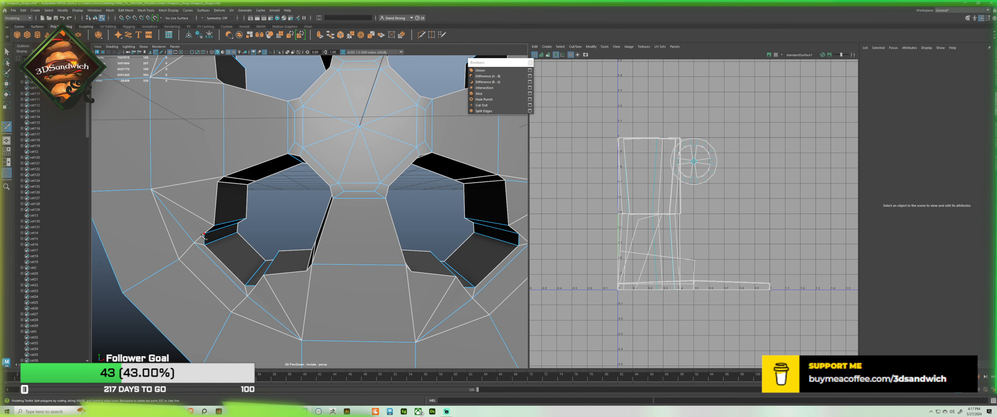
pyautogui.click(202, 234)
pyautogui.scroll(-3, 204, 235)
pyautogui.keyDown('alt'); pyautogui.moveTo(218, 205); pyautogui.dragTo(201, 230, button='middle'); pyautogui.keyUp('alt')
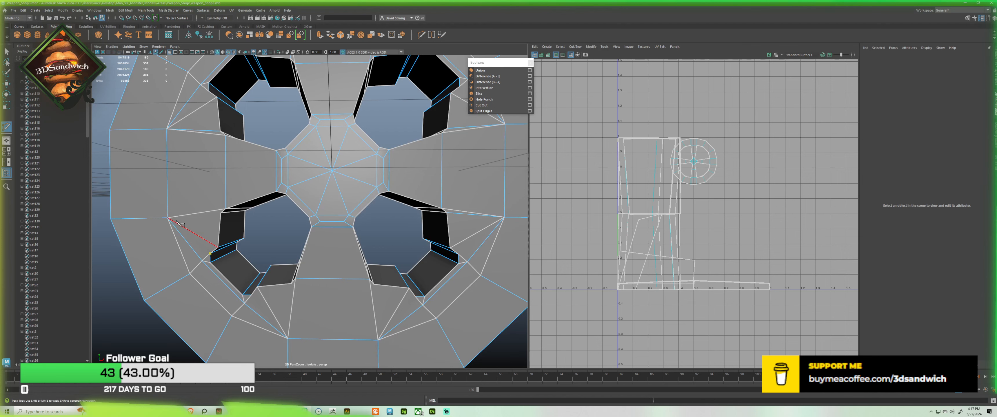
pyautogui.click(168, 218)
pyautogui.press('w')
pyautogui.press('y')
pyautogui.click(251, 295)
pyautogui.press('q')
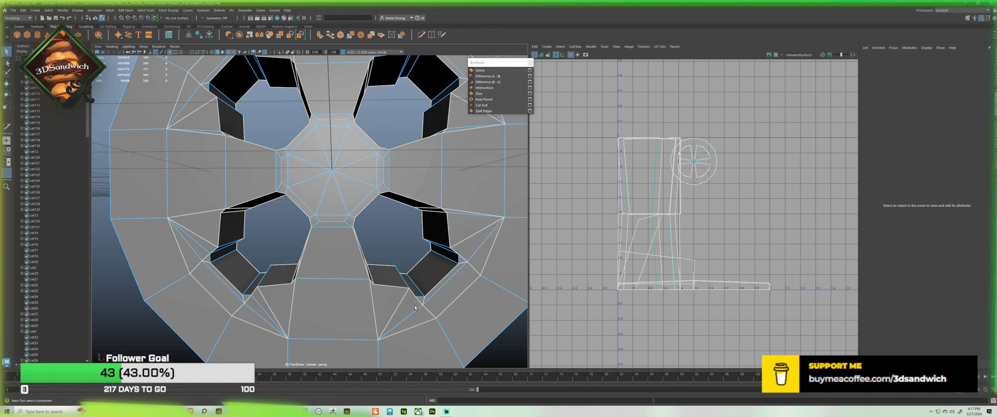
# Step: Cut edges from the lower-right opening's bottom notch corner and right notch corner to their adjoining ring vertices
pyautogui.press('y')
pyautogui.click(416, 298)
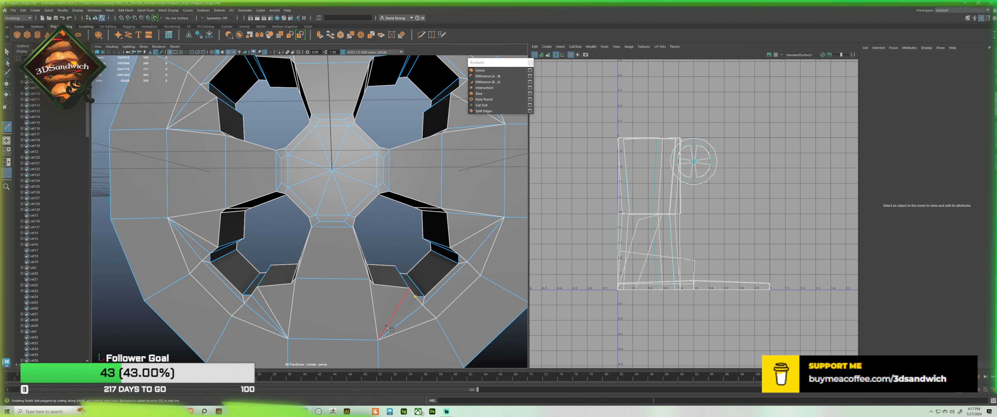
pyautogui.click(380, 339)
pyautogui.press('q')
pyautogui.keyDown('alt'); pyautogui.moveTo(409, 282); pyautogui.dragTo(434, 270); pyautogui.keyUp('alt')
pyautogui.press('y')
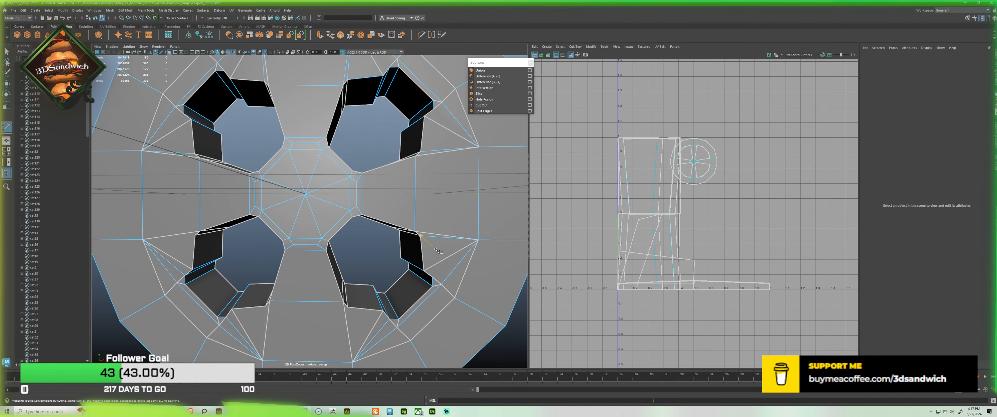
pyautogui.click(433, 278)
pyautogui.click(480, 242)
pyautogui.press('q')
# Step: Connect the upper-right opening's outer notch corners to the side and top ring vertices, then save the scene
pyautogui.press('y')
pyautogui.keyDown('alt'); pyautogui.moveTo(387, 146); pyautogui.dragTo(353, 223, button='middle'); pyautogui.keyUp('alt')
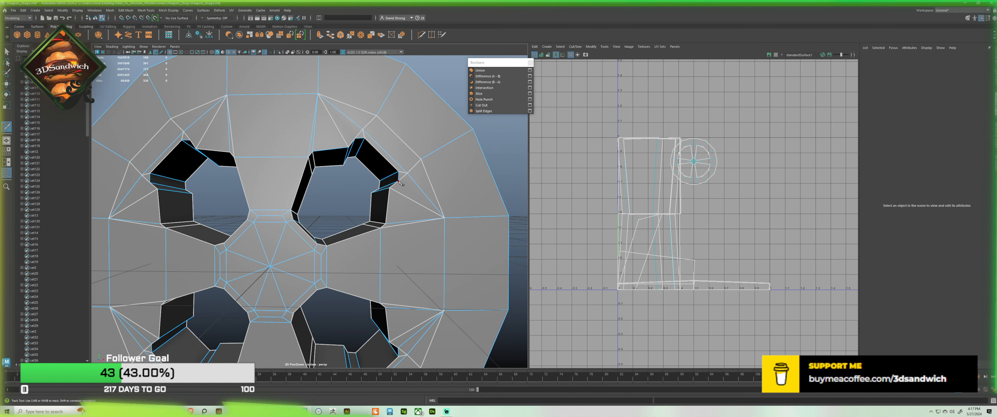
pyautogui.click(398, 181)
pyautogui.click(444, 218)
pyautogui.press('q')
pyautogui.press('y')
pyautogui.click(318, 96)
pyautogui.press('q')
pyautogui.press('w')
pyautogui.press('F8')
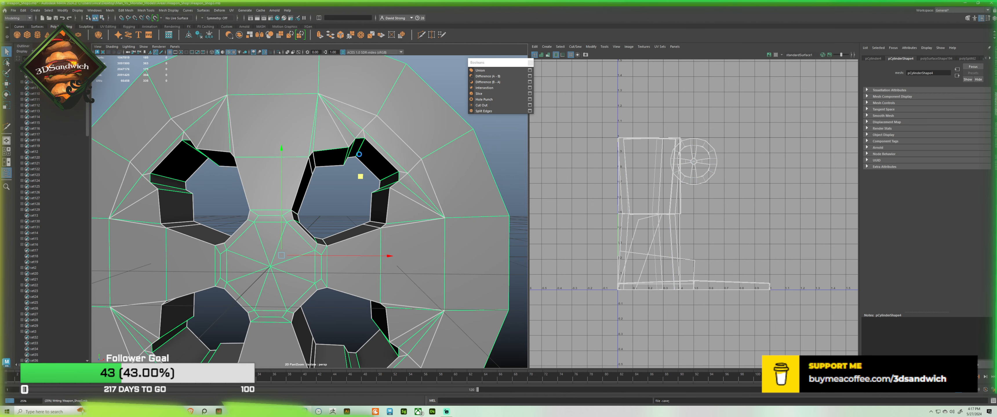
pyautogui.hotkey('ctrl', 's')
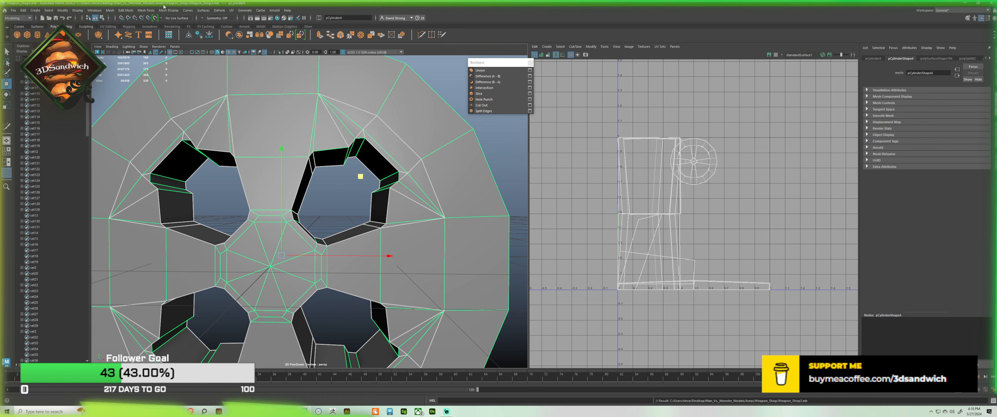
# Step: Check the emblem's faces with polygon selection constraints, testing Quads and Nsided, and close the constraint settings
pyautogui.click(146, 10)
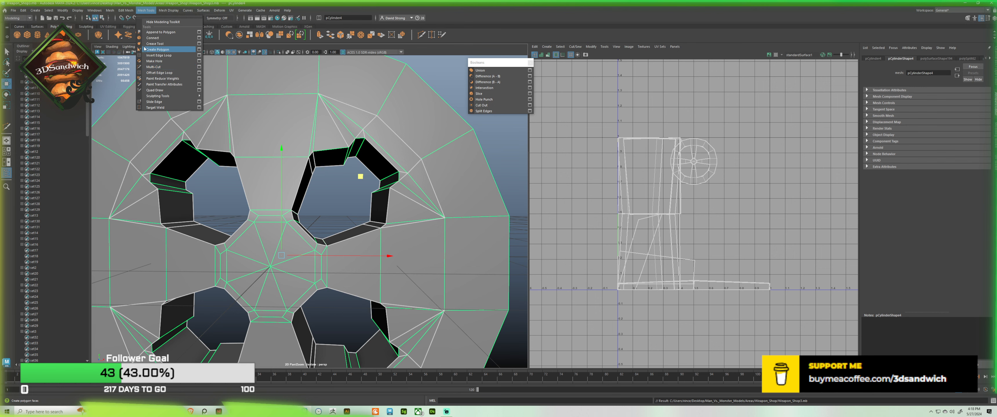
pyautogui.moveTo(120, 9)
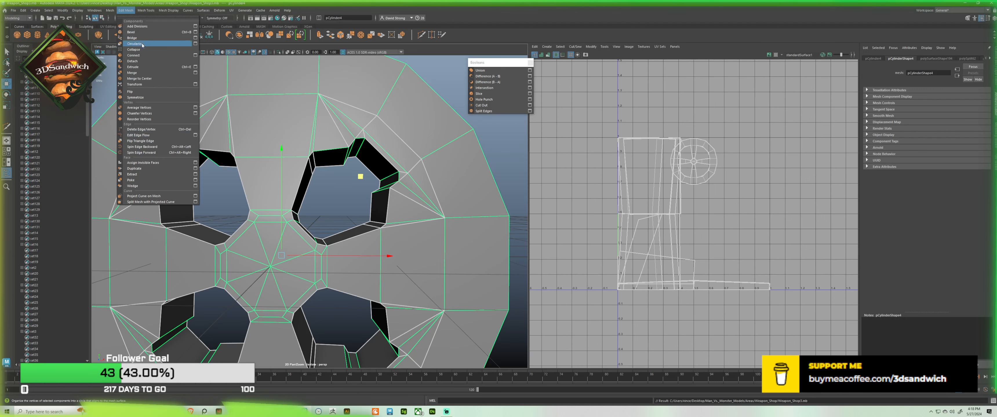
pyautogui.moveTo(67, 12)
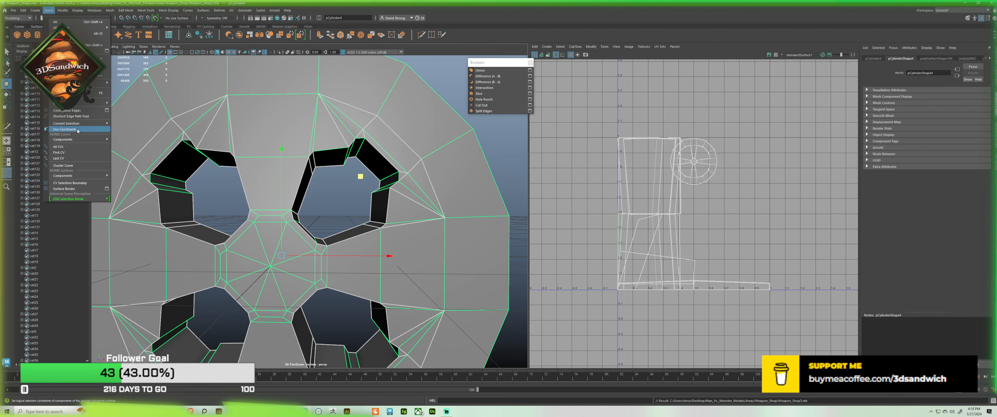
pyautogui.click(66, 129)
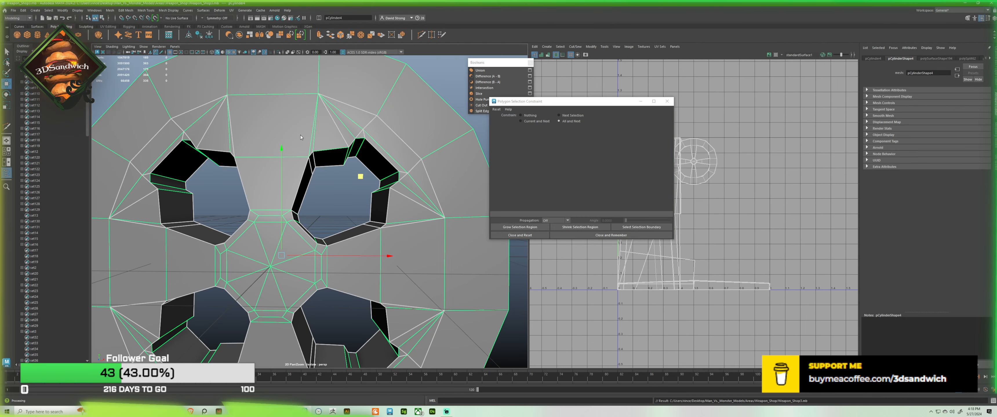
pyautogui.moveTo(300, 135); pyautogui.dragTo(309, 143, button='right')
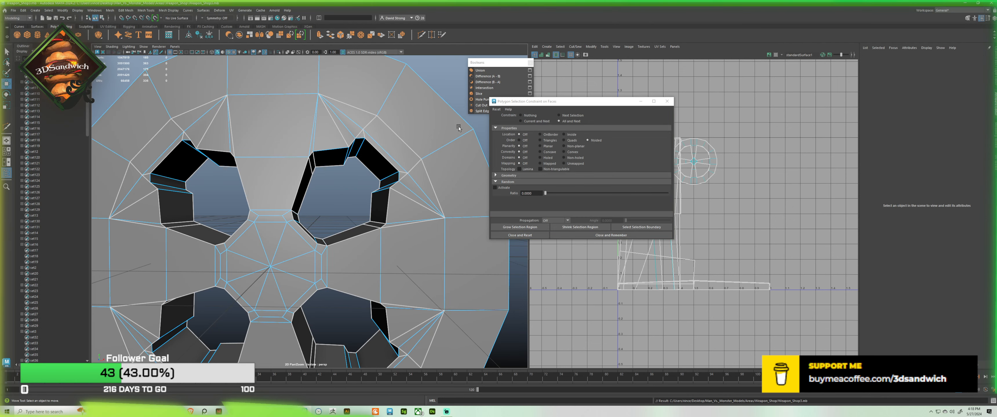
pyautogui.scroll(-3, 277, 108)
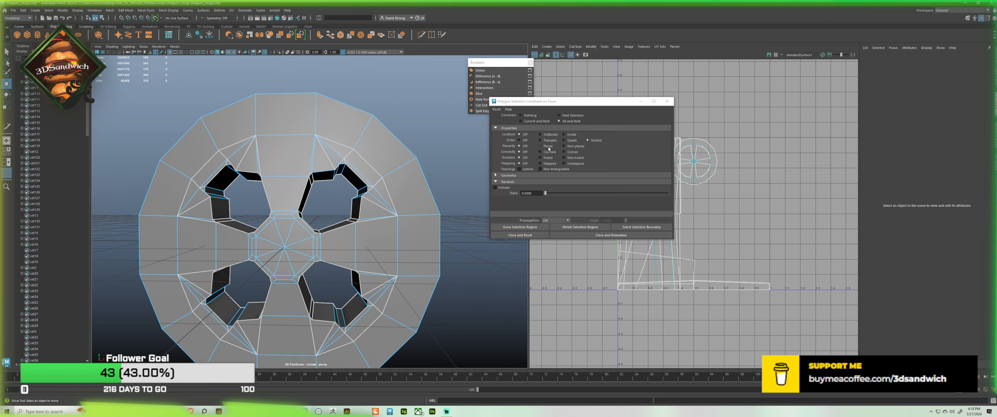
pyautogui.click(571, 140)
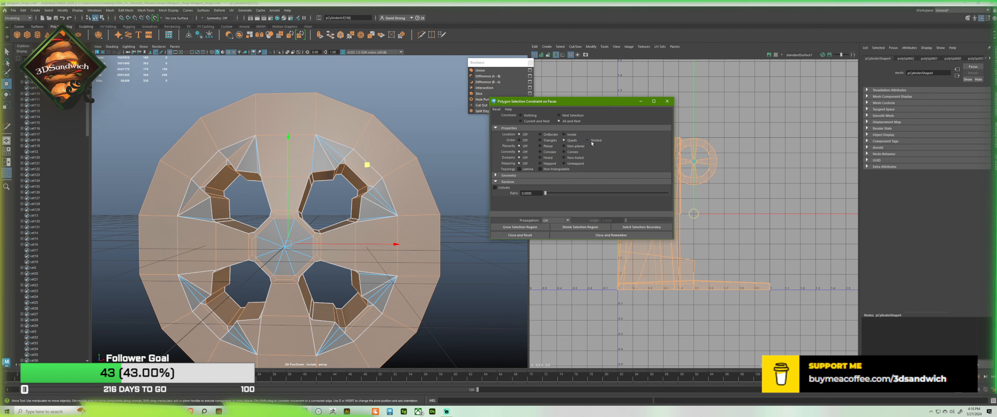
pyautogui.click(592, 142)
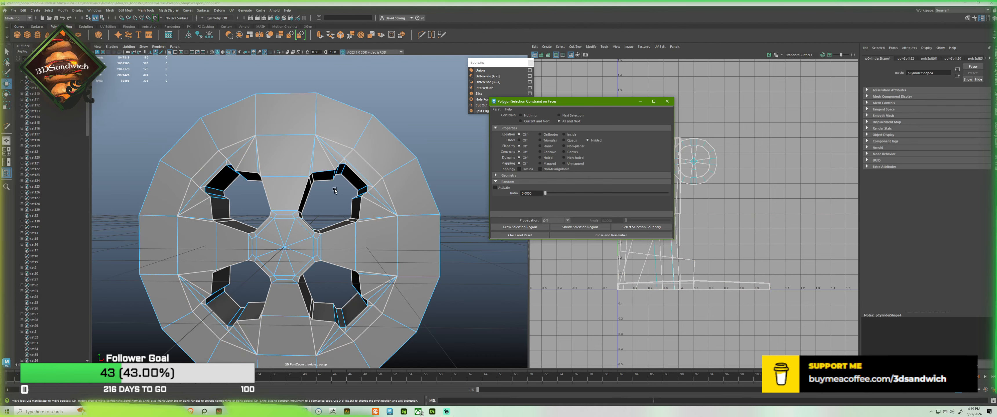
pyautogui.scroll(-3, 360, 168)
pyautogui.keyDown('alt'); pyautogui.moveTo(363, 171); pyautogui.dragTo(329, 152); pyautogui.keyUp('alt')
pyautogui.click(329, 152)
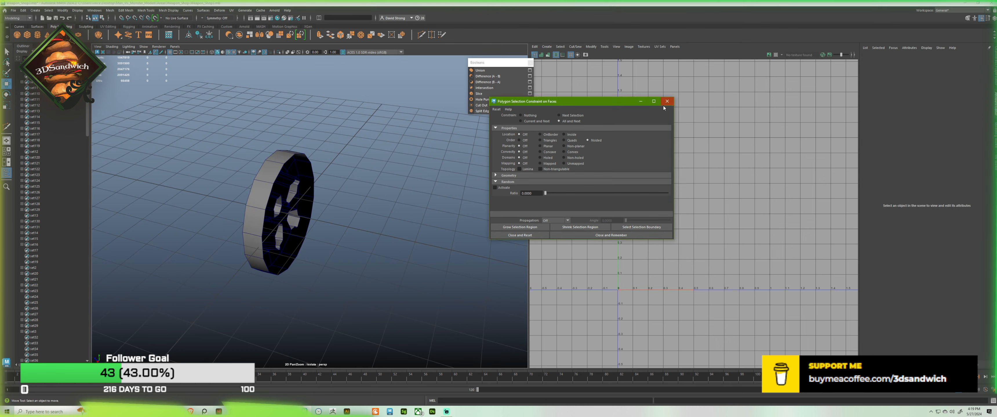
pyautogui.click(667, 101)
# Step: Select the whole emblem object from an angled view of its open back and save the scene
pyautogui.scroll(3, 256, 180)
pyautogui.click(256, 180)
pyautogui.keyDown('alt'); pyautogui.moveTo(271, 184); pyautogui.dragTo(266, 178); pyautogui.keyUp('alt')
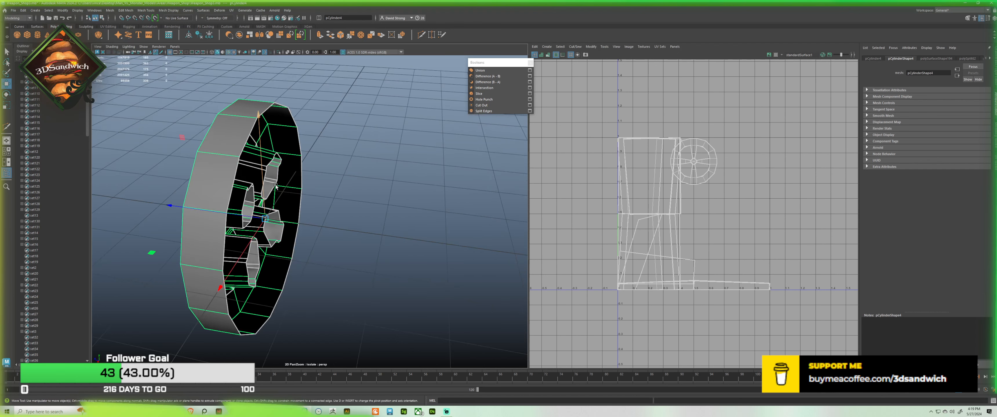
pyautogui.hotkey('ctrl', 's')
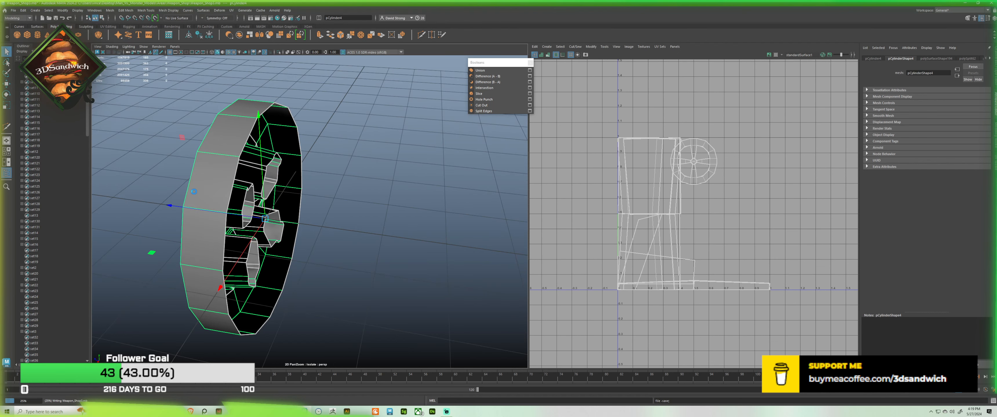
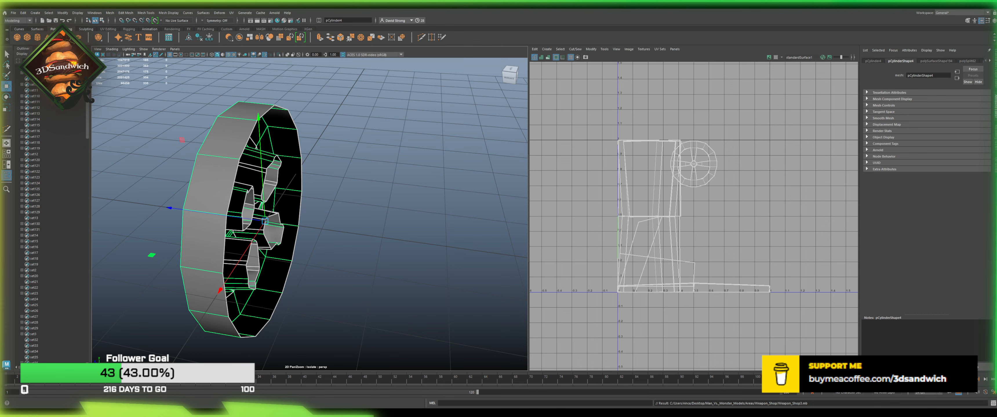
pyautogui.click(338, 186)
pyautogui.hotkey('ctrl', 's')
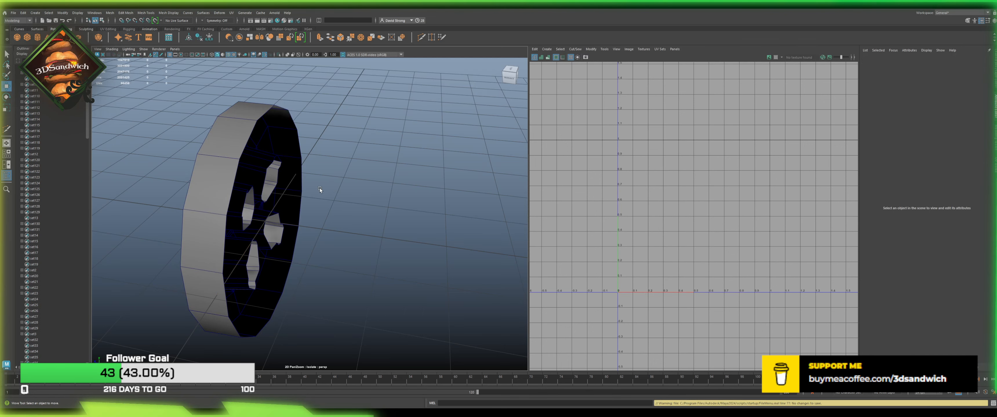
pyautogui.click(225, 163)
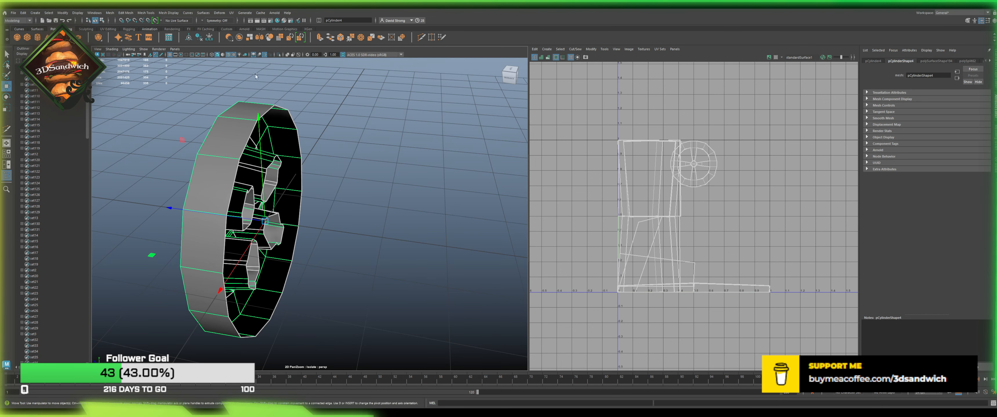
# Step: Mirror the emblem half across its open back with border vertices merged, then select the object and inspect its openings
pyautogui.click(258, 29)
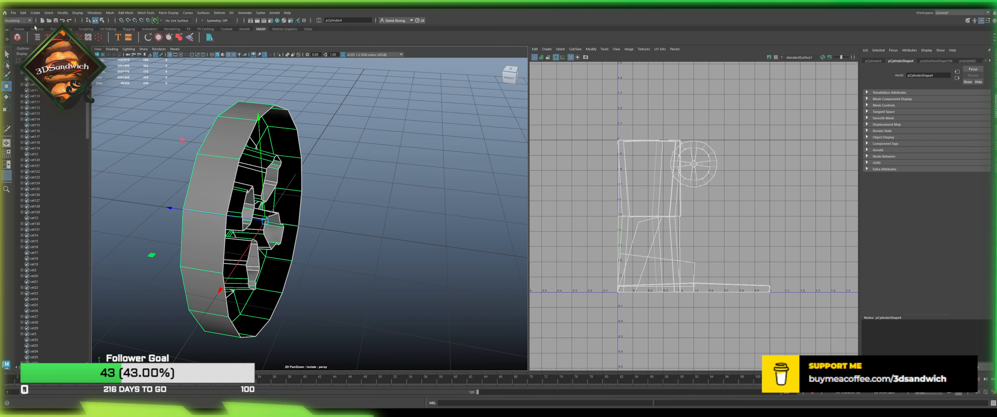
pyautogui.click(58, 29)
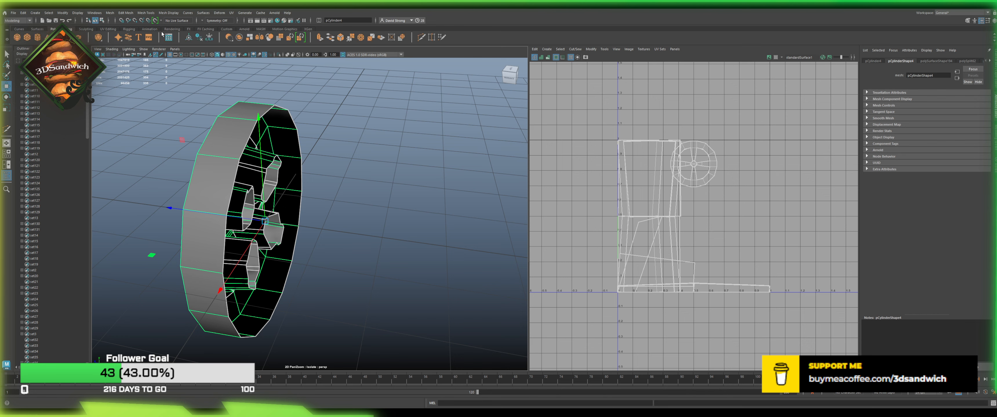
pyautogui.click(258, 39)
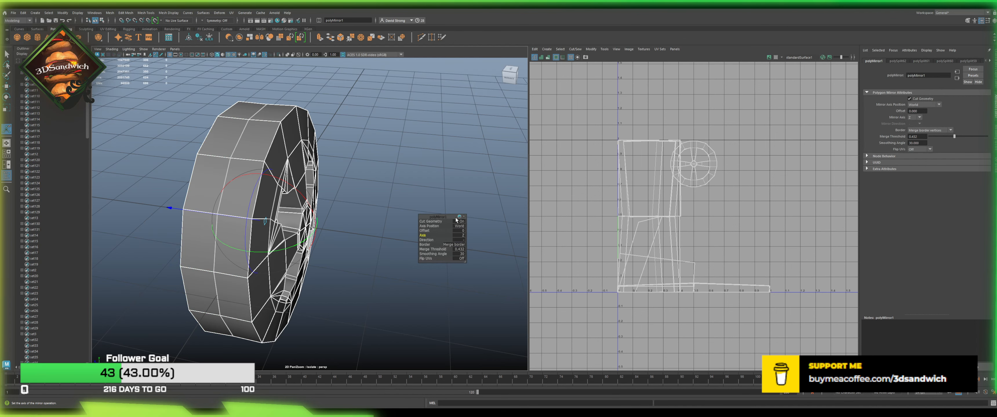
pyautogui.click(347, 142)
pyautogui.press('q')
pyautogui.click(284, 142)
pyautogui.keyDown('alt'); pyautogui.moveTo(284, 142); pyautogui.dragTo(221, 156); pyautogui.keyUp('alt')
pyautogui.scroll(5, 237, 153)
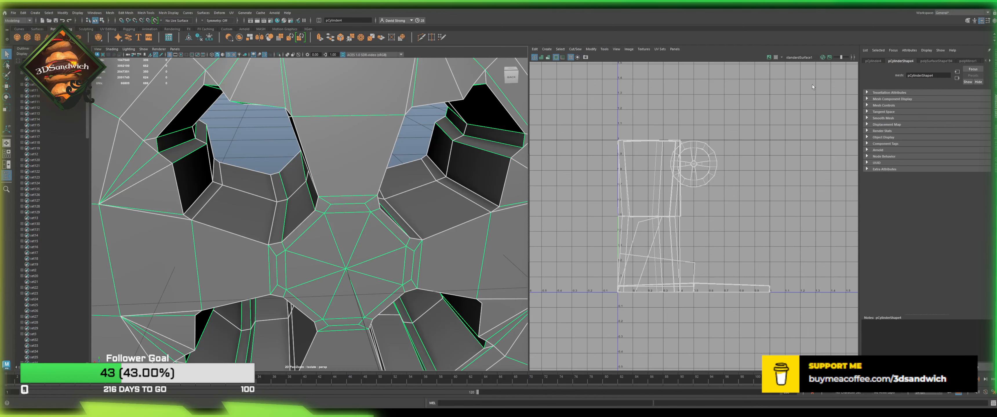
pyautogui.scroll(-6, 302, 107)
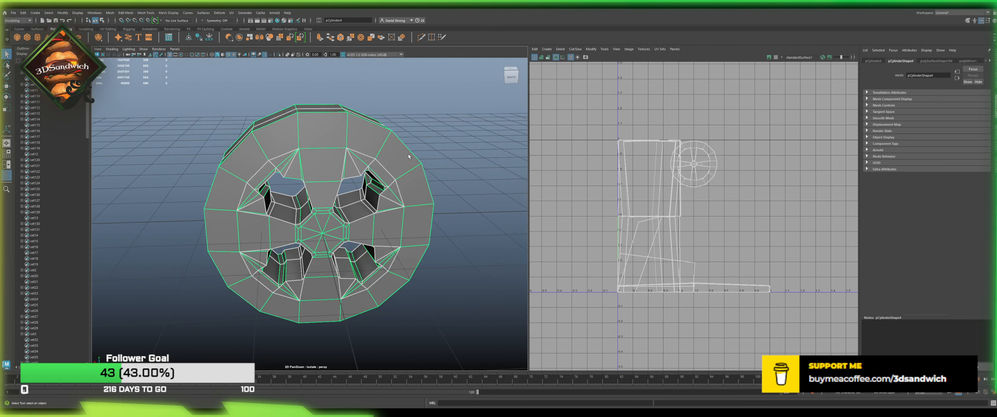
# Step: Inspect the mirrored emblem's components, return to object selection and select the whole emblem from an angled view
pyautogui.moveTo(408, 154); pyautogui.dragTo(366, 154, button='right')
pyautogui.moveTo(354, 112); pyautogui.dragTo(372, 96, button='right')
pyautogui.click(371, 96)
pyautogui.click(323, 123)
pyautogui.click(181, 73)
pyautogui.click(382, 100)
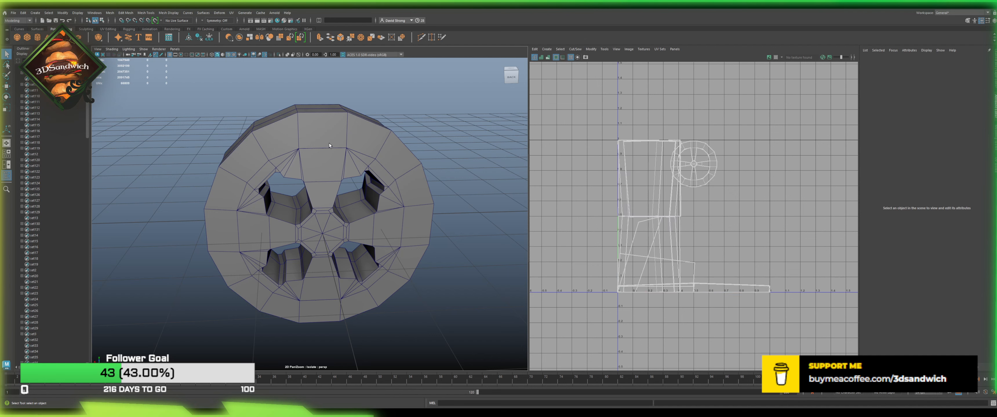
pyautogui.moveTo(329, 143); pyautogui.dragTo(346, 126, button='right')
pyautogui.scroll(-5, 341, 124)
pyautogui.keyDown('alt'); pyautogui.moveTo(277, 145); pyautogui.dragTo(297, 206); pyautogui.keyUp('alt')
pyautogui.press('r')
pyautogui.press('w')
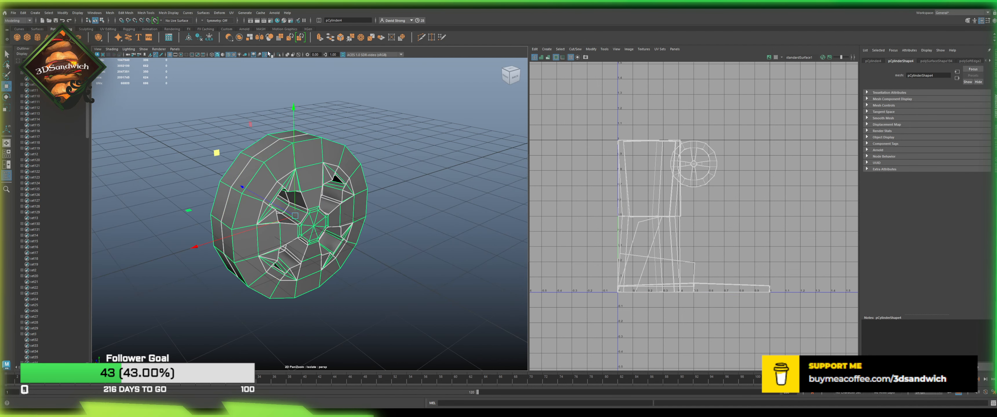
# Step: Show the full shop scene again and move the emblem along the Z axis toward the doors
pyautogui.click(287, 54)
pyautogui.click(287, 53)
pyautogui.click(279, 54)
pyautogui.scroll(-5, 286, 206)
pyautogui.keyDown('alt'); pyautogui.moveTo(286, 206); pyautogui.dragTo(374, 227); pyautogui.keyUp('alt')
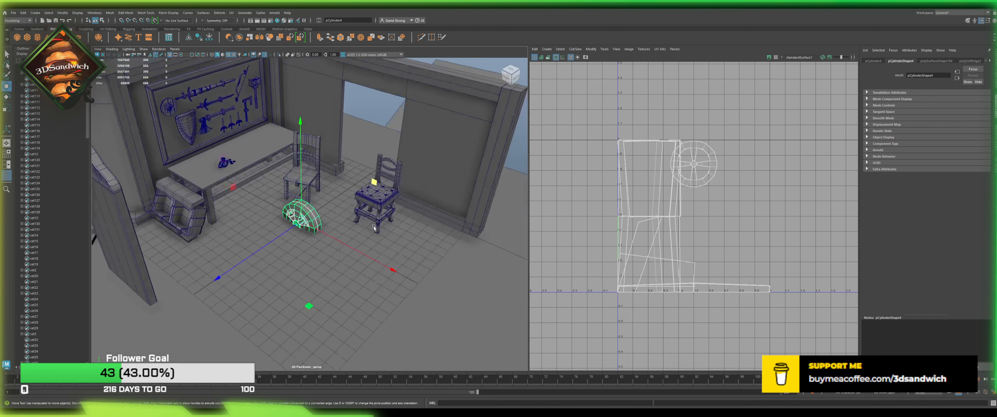
pyautogui.moveTo(252, 256); pyautogui.dragTo(119, 317)
pyautogui.keyDown('alt'); pyautogui.moveTo(217, 244); pyautogui.dragTo(384, 254, button='middle'); pyautogui.keyUp('alt')
pyautogui.keyDown('alt'); pyautogui.moveTo(384, 253); pyautogui.dragTo(373, 117); pyautogui.keyUp('alt')
pyautogui.scroll(-10, 222, 202)
# Step: Align the emblem vertically to the free-standing door's center with the Align Tool, using the door as the reference
pyautogui.click(262, 210)
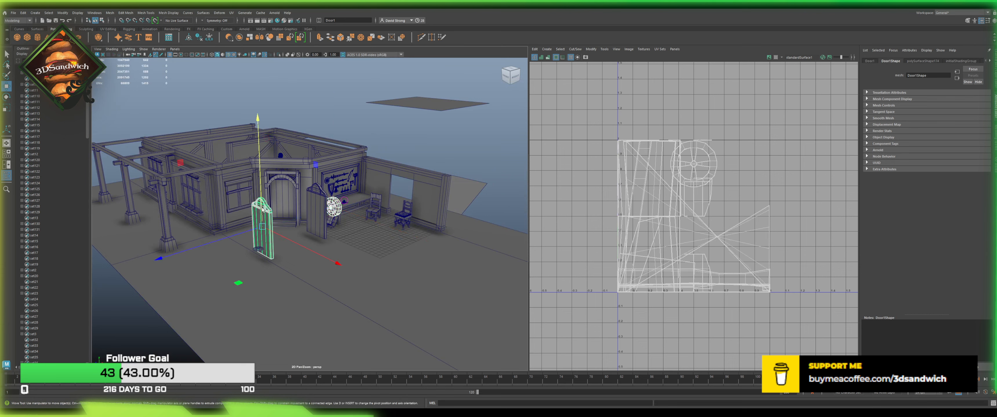
pyautogui.click(329, 208)
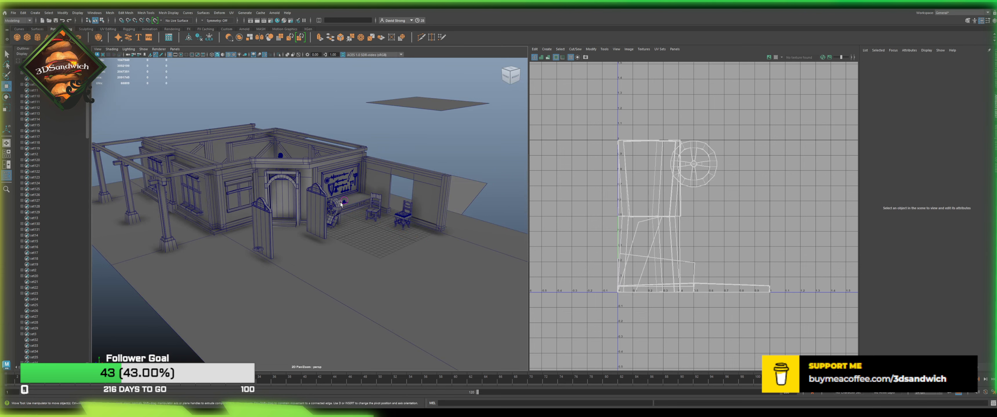
pyautogui.click(270, 241)
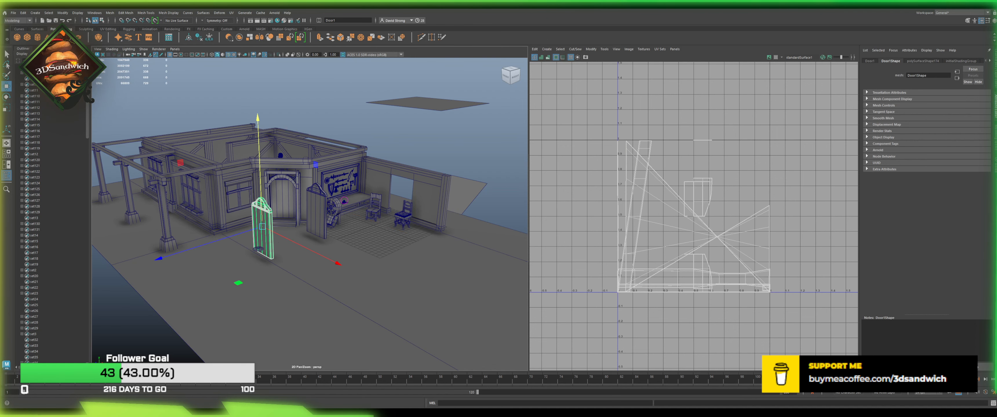
pyautogui.click(989, 20)
pyautogui.scroll(3, 343, 197)
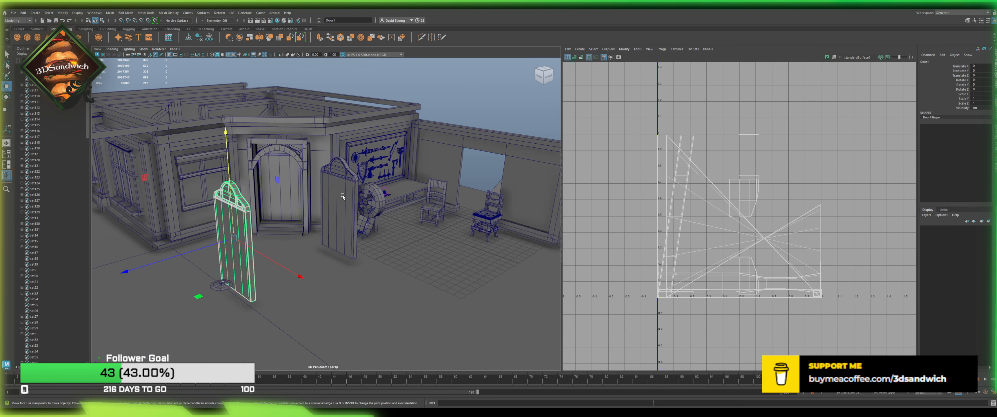
pyautogui.click(369, 206)
pyautogui.click(216, 213)
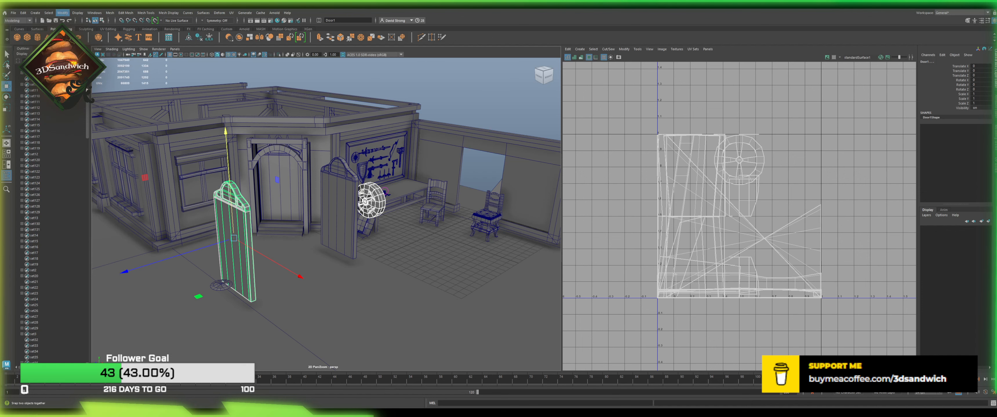
pyautogui.click(74, 81)
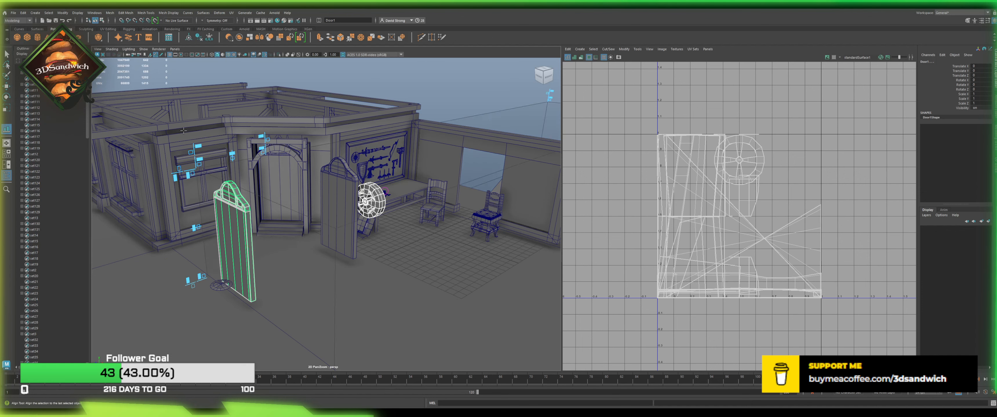
pyautogui.click(198, 226)
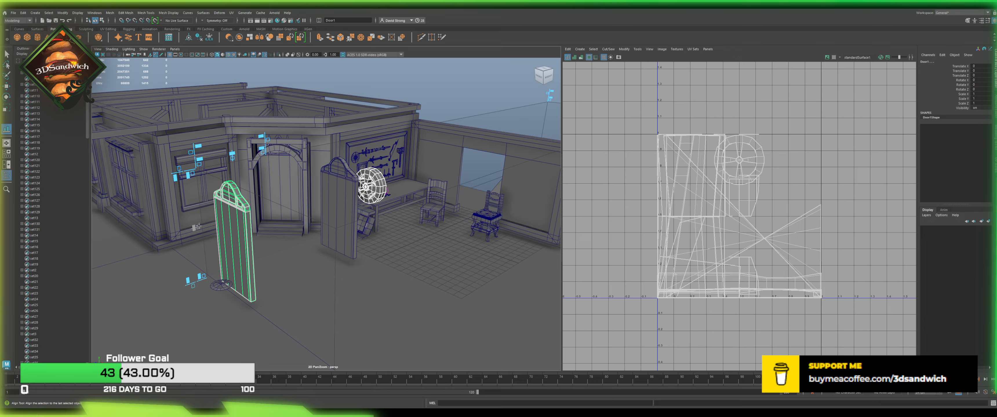
pyautogui.keyDown('alt'); pyautogui.moveTo(199, 226); pyautogui.dragTo(303, 229); pyautogui.keyUp('alt')
pyautogui.press('w')
pyautogui.click(305, 215)
# Step: Move the free-standing door back along Z and across in X to stand beside the emblem
pyautogui.click(217, 273)
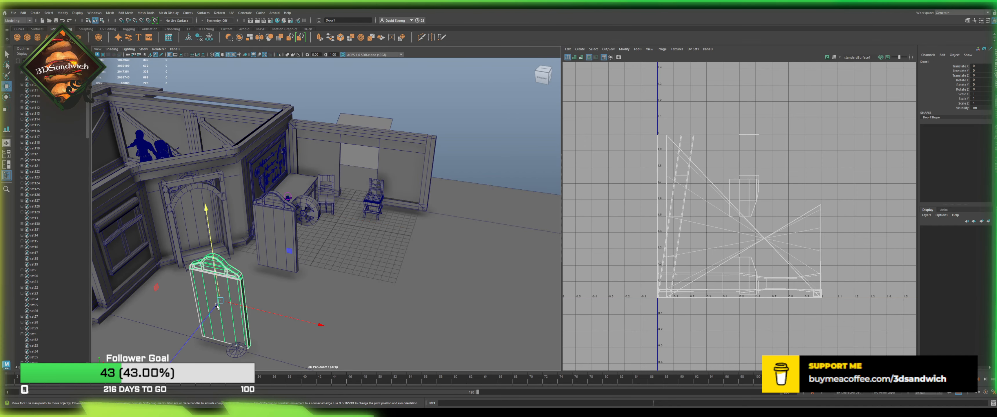
pyautogui.moveTo(209, 316); pyautogui.dragTo(369, 211)
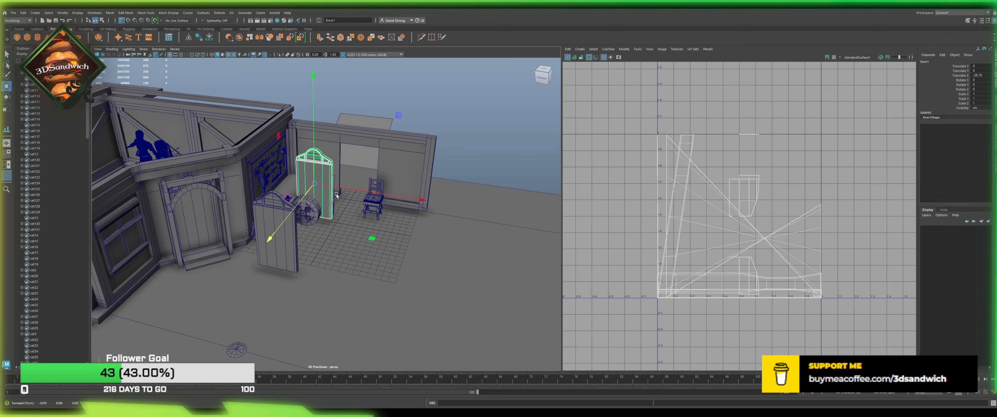
pyautogui.moveTo(345, 187); pyautogui.dragTo(369, 193)
pyautogui.hotkey('ctrl', 'z')
# Step: Isolate the door together with the emblem and move the emblem onto the middle of the door panel
pyautogui.click(309, 210)
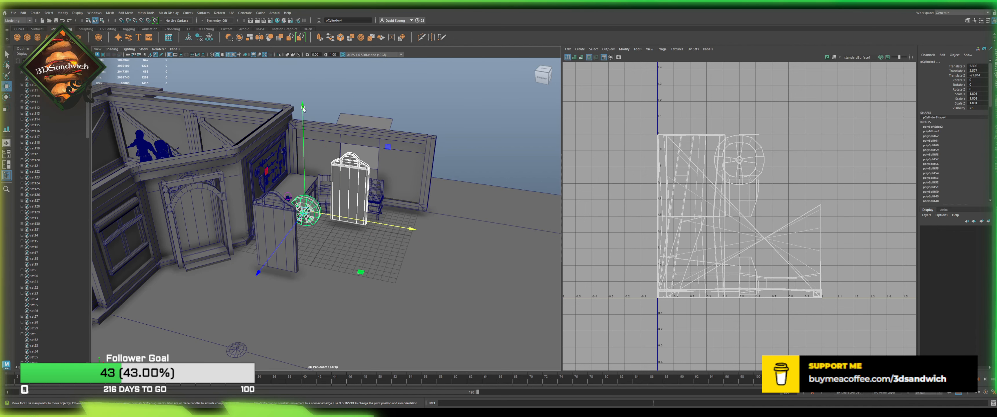
pyautogui.click(278, 55)
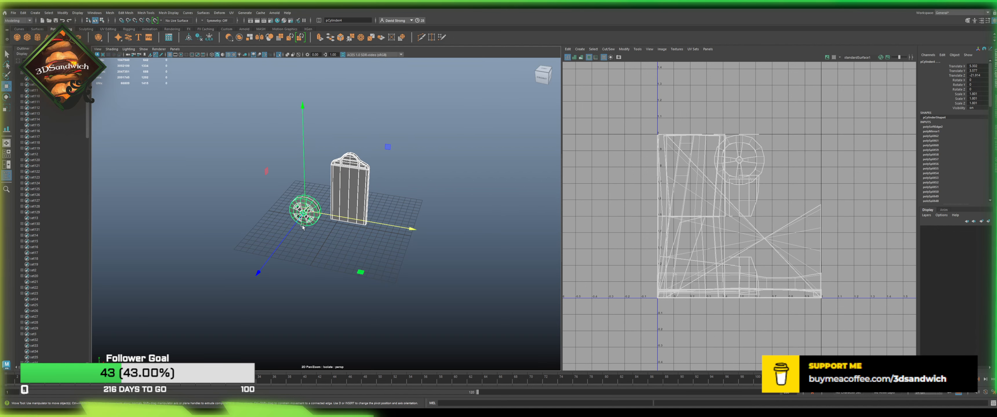
pyautogui.moveTo(292, 231); pyautogui.dragTo(337, 178)
pyautogui.moveTo(344, 151); pyautogui.dragTo(372, 175)
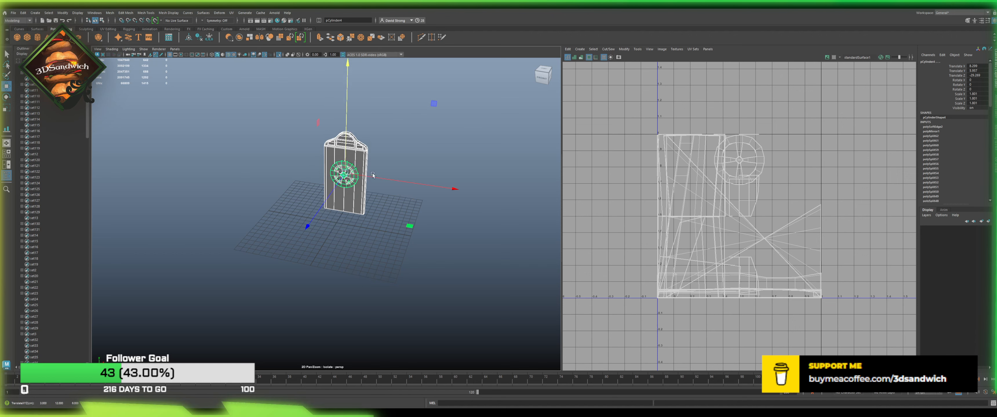
# Step: Duplicate the emblem and pull the copy out along Z in front of the door
pyautogui.click(401, 134)
pyautogui.scroll(8, 327, 174)
pyautogui.keyDown('alt'); pyautogui.moveTo(336, 152); pyautogui.dragTo(335, 217, button='middle'); pyautogui.keyUp('alt')
pyautogui.click(344, 154)
pyautogui.keyDown('shift'); pyautogui.moveTo(293, 280); pyautogui.dragTo(233, 368); pyautogui.keyUp('shift')
# Step: Scale the emblem copy along Z to about half its depth and check its openings up close
pyautogui.scroll(-6, 250, 337)
pyautogui.press('r')
pyautogui.moveTo(267, 312); pyautogui.dragTo(352, 256)
pyautogui.click(397, 232)
pyautogui.moveTo(387, 233)
pyautogui.keyDown('alt'); pyautogui.mouseDown()
pyautogui.moveTo(359, 234)
pyautogui.moveTo(383, 229)
pyautogui.mouseUp(); pyautogui.keyUp('alt')
pyautogui.keyDown('alt'); pyautogui.moveTo(383, 229); pyautogui.dragTo(427, 196, button='middle'); pyautogui.keyUp('alt')
pyautogui.scroll(8, 427, 196)
pyautogui.keyDown('alt'); pyautogui.moveTo(410, 271); pyautogui.dragTo(391, 191, button='middle'); pyautogui.keyUp('alt')
pyautogui.scroll(-8, 349, 146)
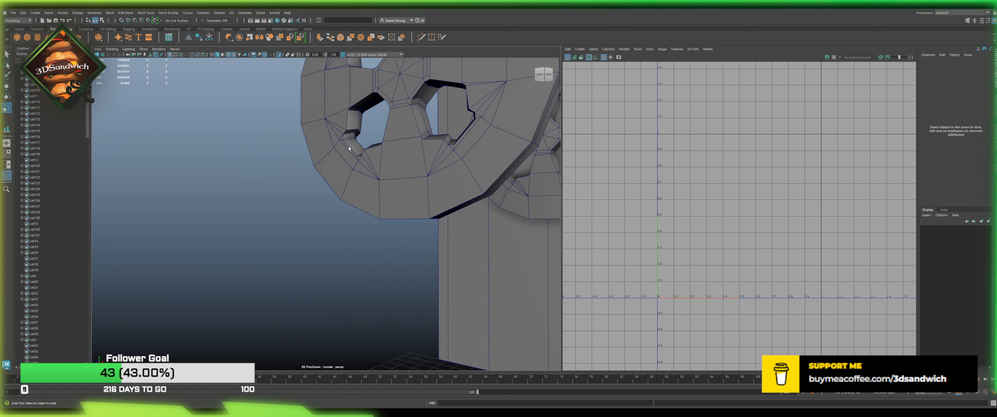
# Step: Lower the thin emblem copy below the door and duplicate it into a loose set of four wheels
pyautogui.press('w')
pyautogui.click(351, 144)
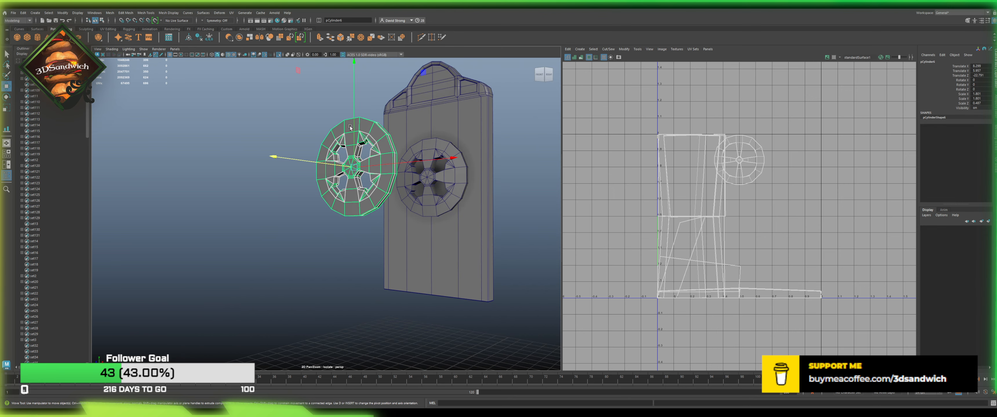
pyautogui.moveTo(354, 128); pyautogui.dragTo(311, 196)
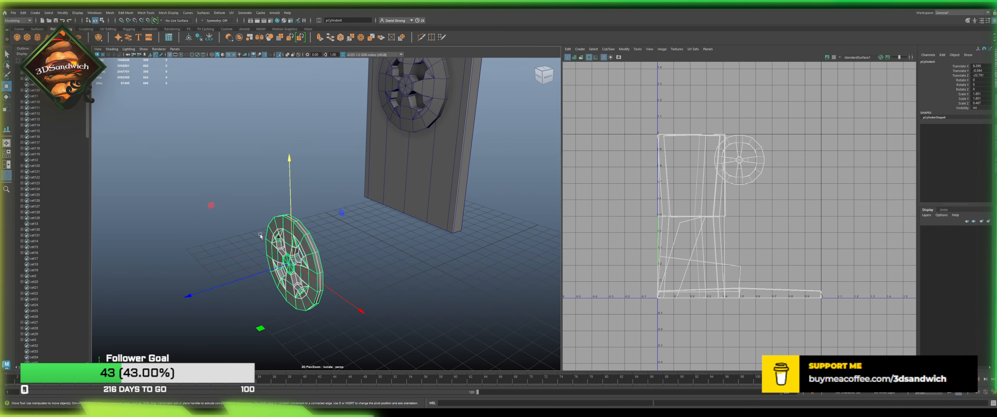
pyautogui.keyDown('shift'); pyautogui.moveTo(251, 274); pyautogui.dragTo(101, 323); pyautogui.keyUp('shift')
pyautogui.keyDown('alt'); pyautogui.moveTo(228, 300); pyautogui.dragTo(283, 278); pyautogui.keyUp('alt')
pyautogui.keyDown('alt'); pyautogui.moveTo(282, 278); pyautogui.dragTo(479, 132, button='middle'); pyautogui.keyUp('alt')
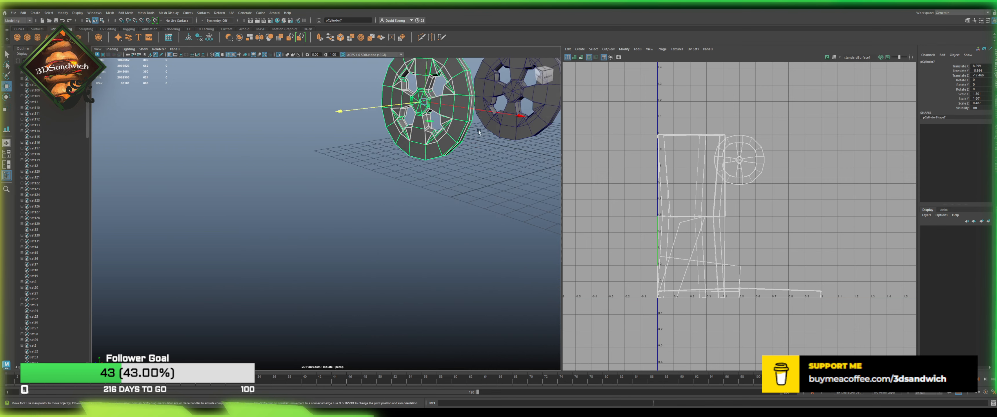
pyautogui.keyDown('shift'); pyautogui.click(497, 124); pyautogui.keyUp('shift')
pyautogui.keyDown('alt'); pyautogui.moveTo(496, 124); pyautogui.dragTo(395, 170, button='right'); pyautogui.keyUp('alt')
pyautogui.moveTo(395, 171)
pyautogui.keyDown('alt'); pyautogui.mouseDown()
pyautogui.moveTo(426, 231)
pyautogui.moveTo(484, 238)
pyautogui.moveTo(534, 286)
pyautogui.moveTo(558, 275)
pyautogui.mouseUp(); pyautogui.keyUp('alt')
pyautogui.click(468, 195)
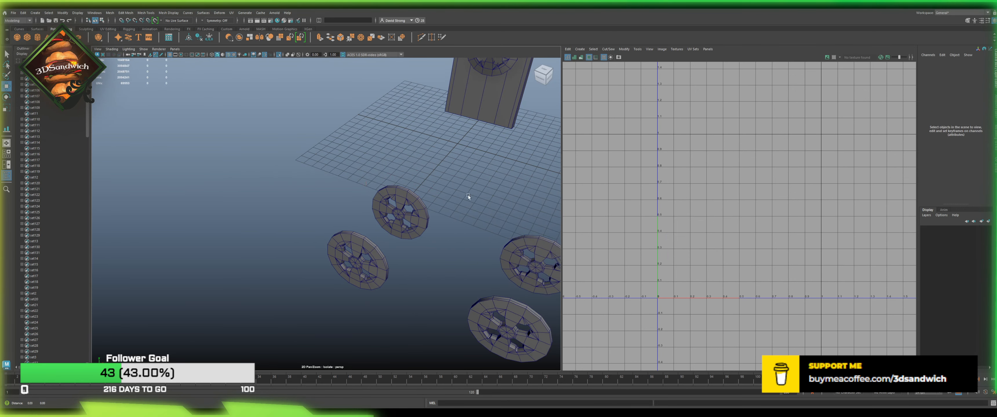
# Step: Turn off the wireframe overlay and examine the four wheels in shaded view from different angles
pyautogui.keyDown('alt'); pyautogui.moveTo(469, 196); pyautogui.dragTo(424, 190, button='middle'); pyautogui.keyUp('alt')
pyautogui.click(231, 56)
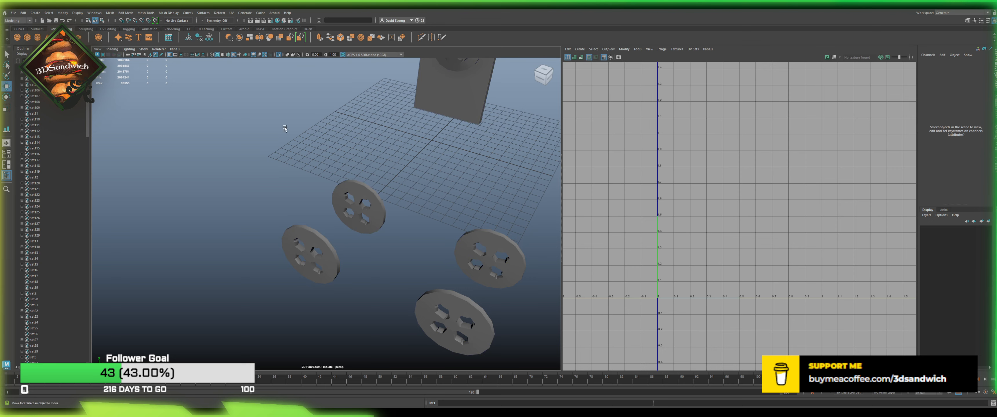
pyautogui.moveTo(285, 126)
pyautogui.keyDown('alt'); pyautogui.mouseDown()
pyautogui.moveTo(271, 143)
pyautogui.moveTo(298, 143)
pyautogui.moveTo(316, 160)
pyautogui.moveTo(378, 119)
pyautogui.moveTo(353, 181)
pyautogui.mouseUp(); pyautogui.keyUp('alt')
pyautogui.click(278, 166)
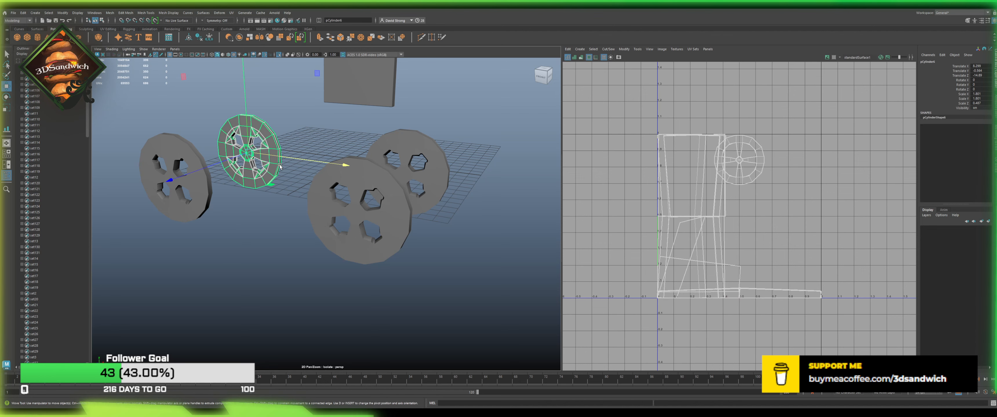
pyautogui.click(290, 222)
pyautogui.keyDown('alt'); pyautogui.moveTo(289, 222); pyautogui.dragTo(296, 232); pyautogui.keyUp('alt')
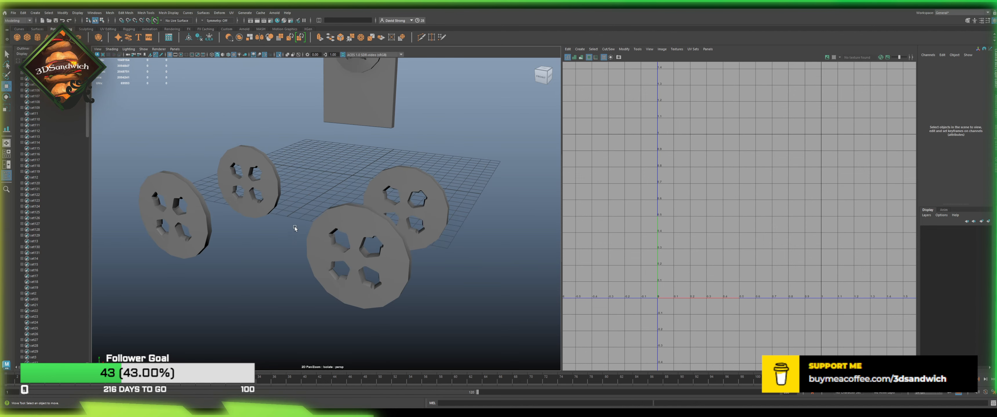
pyautogui.click(367, 238)
pyautogui.click(449, 158)
pyautogui.keyDown('alt'); pyautogui.moveTo(388, 178); pyautogui.dragTo(433, 211); pyautogui.keyUp('alt')
# Step: Undo the wheel duplicates, the lowering and the depth scaling of the emblem copy
pyautogui.hotkey('ctrl', 'z')
pyautogui.hotkey('ctrl', 'z')
pyautogui.hotkey('ctrl', 'z')
pyautogui.hotkey('ctrl', 'z')
pyautogui.hotkey('ctrl', 'z')
pyautogui.hotkey('ctrl', 'z')
pyautogui.hotkey('ctrl', 'z')
pyautogui.hotkey('ctrl', 'z')
pyautogui.hotkey('ctrl', 'z')
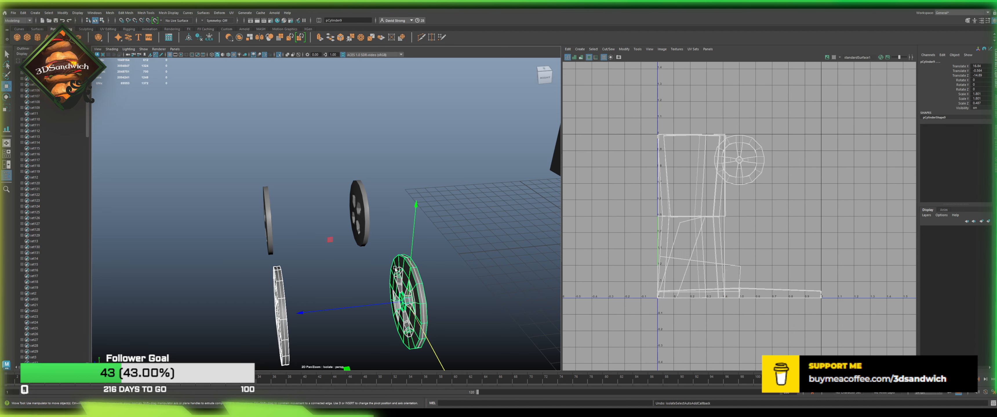
pyautogui.hotkey('ctrl', 'z')
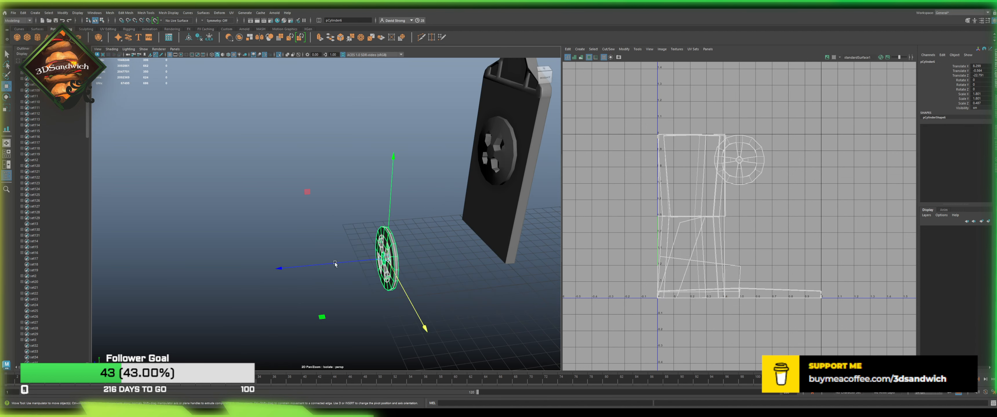
pyautogui.hotkey('ctrl', 'z')
pyautogui.hotkey('ctrl', 'z')
pyautogui.hotkey('ctrl', 'z')
pyautogui.hotkey('ctrl', 'z')
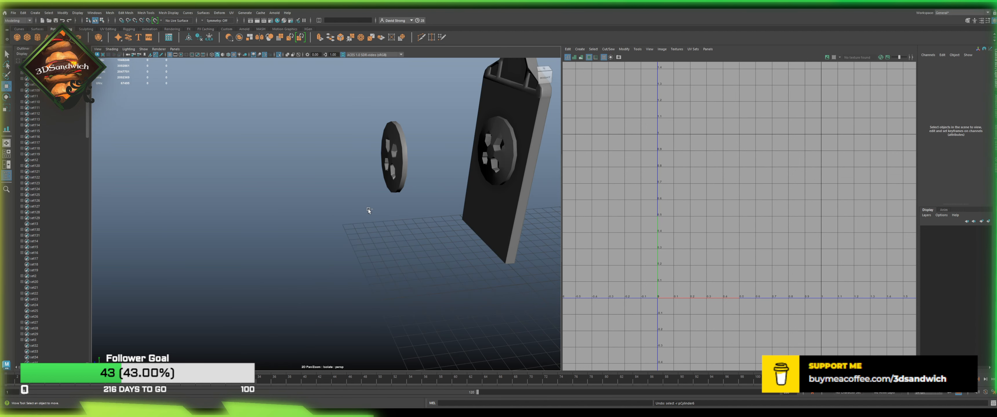
# Step: Rename the spare emblem copy Fancy_Wheel and parent it under the upper group in the object hierarchy
pyautogui.keyDown('alt'); pyautogui.moveTo(354, 188); pyautogui.dragTo(304, 262, button='middle'); pyautogui.keyUp('alt')
pyautogui.scroll(8, 52, 143)
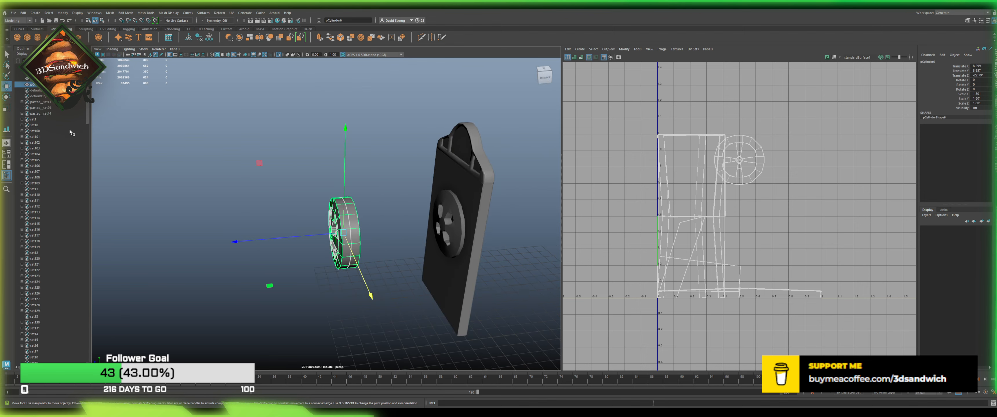
pyautogui.moveTo(40, 178); pyautogui.dragTo(40, 179, button='middle')
pyautogui.doubleClick(40, 178)
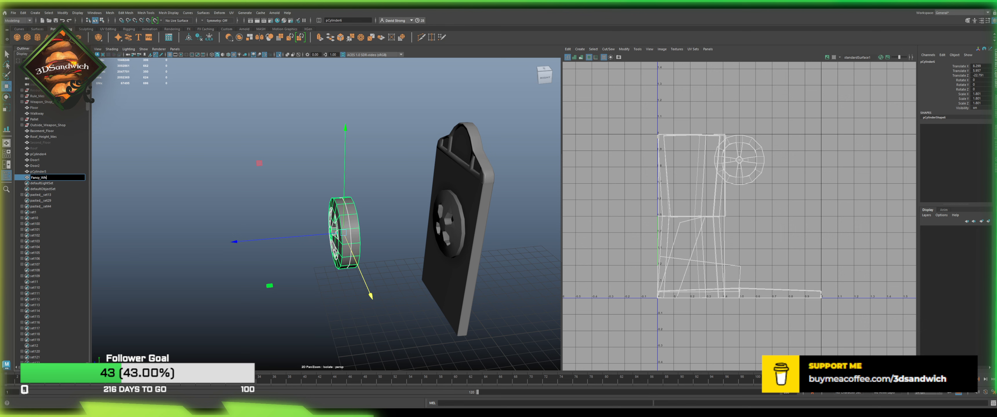
pyautogui.press('Return')
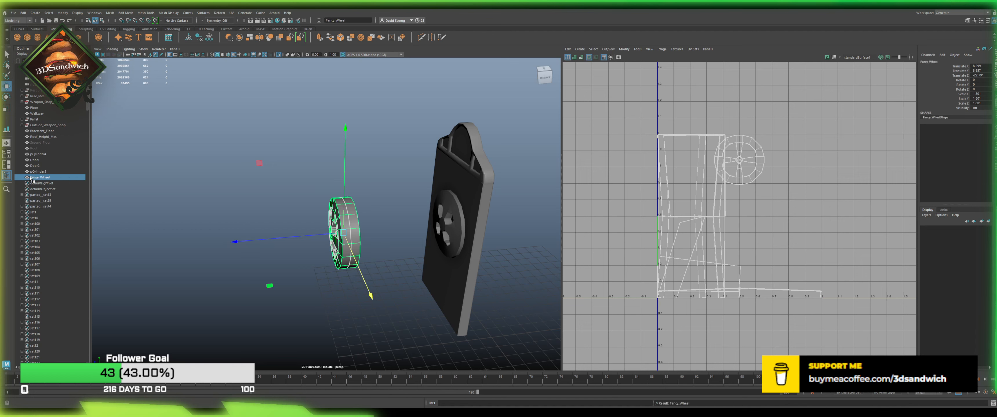
pyautogui.moveTo(35, 90); pyautogui.dragTo(37, 89, button='middle')
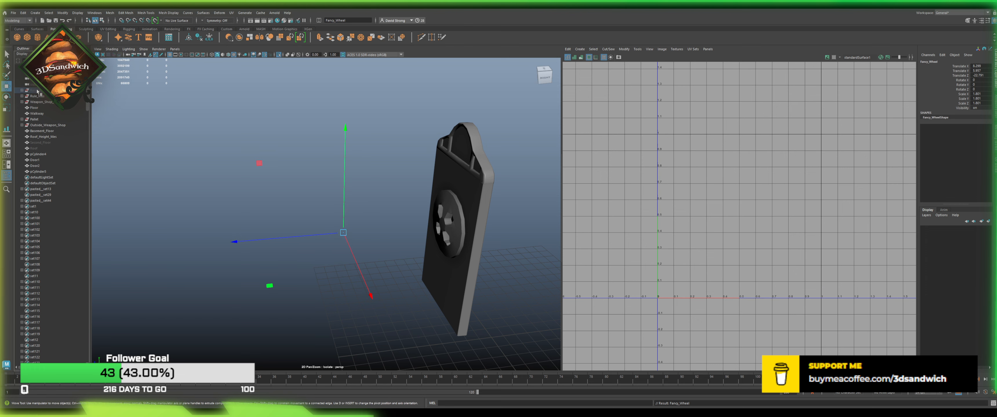
# Step: Duplicate the emblem embedded in the door and move the copy out along Z in front of it
pyautogui.click(447, 213)
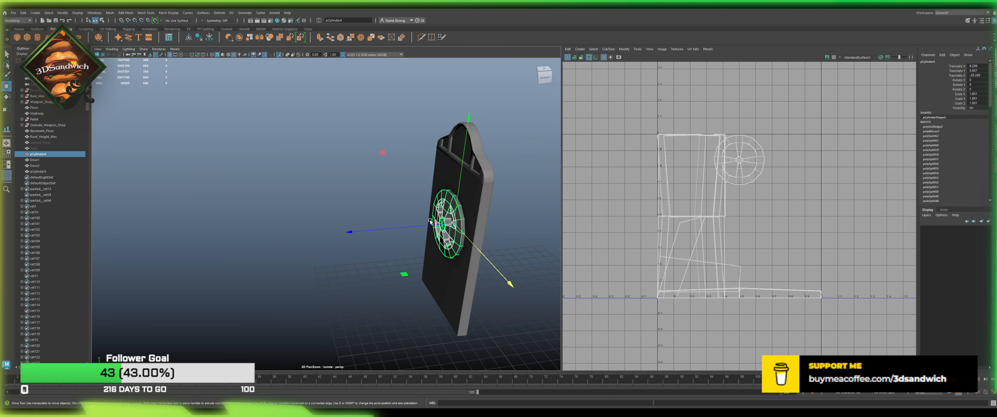
pyautogui.hotkey('shift', 'd')
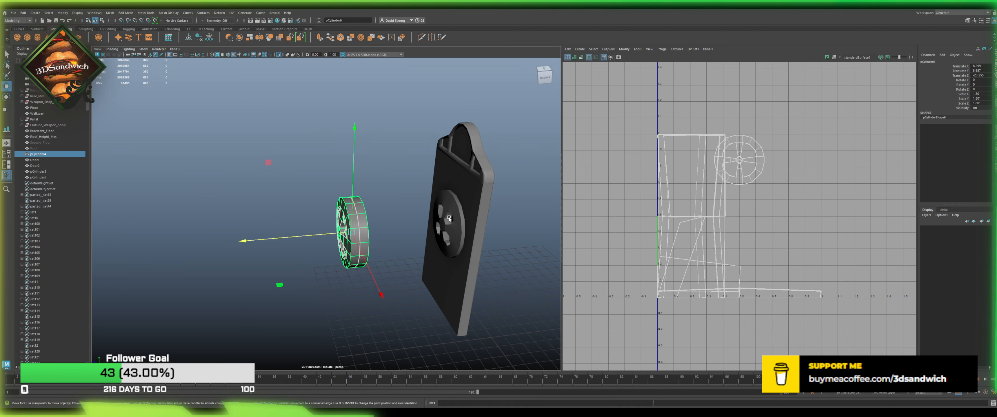
# Step: Try a Boolean difference between the embedded emblem and the door, then undo it
pyautogui.click(449, 219)
pyautogui.keyDown('shift'); pyautogui.click(487, 194); pyautogui.keyUp('shift')
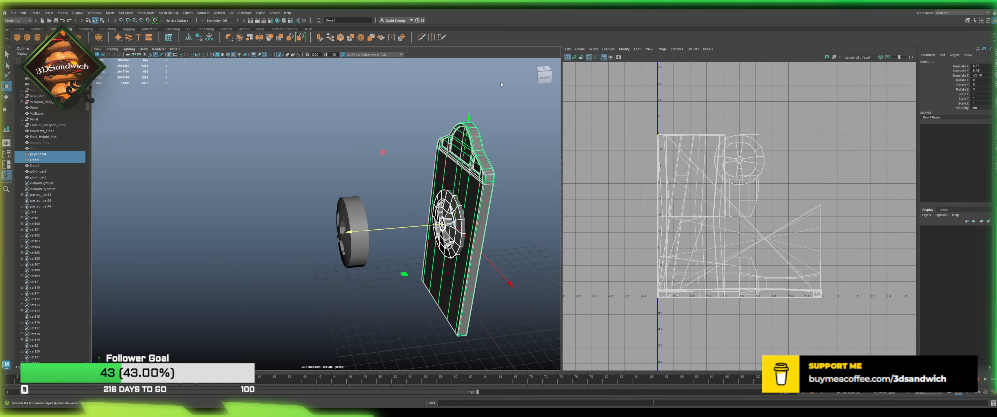
pyautogui.hotkey('ctrl', 'z')
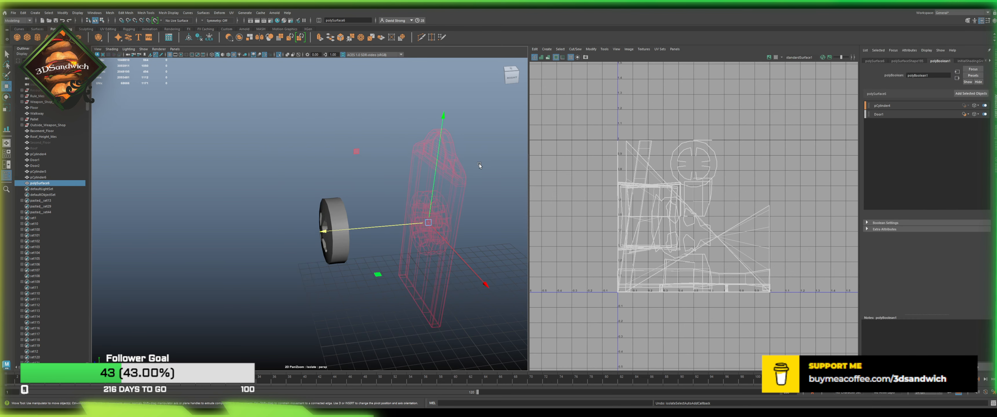
pyautogui.keyDown('alt'); pyautogui.moveTo(348, 185); pyautogui.dragTo(271, 194, button='middle'); pyautogui.keyUp('alt')
pyautogui.hotkey('ctrl', 'z')
pyautogui.hotkey('ctrl', 'z')
# Step: Try the Boolean difference again with the embedded emblem and Door1, inspect the cut from the front, and undo it
pyautogui.keyDown('alt'); pyautogui.moveTo(401, 223); pyautogui.dragTo(411, 237); pyautogui.keyUp('alt')
pyautogui.keyDown('shift'); pyautogui.click(386, 206); pyautogui.keyUp('shift')
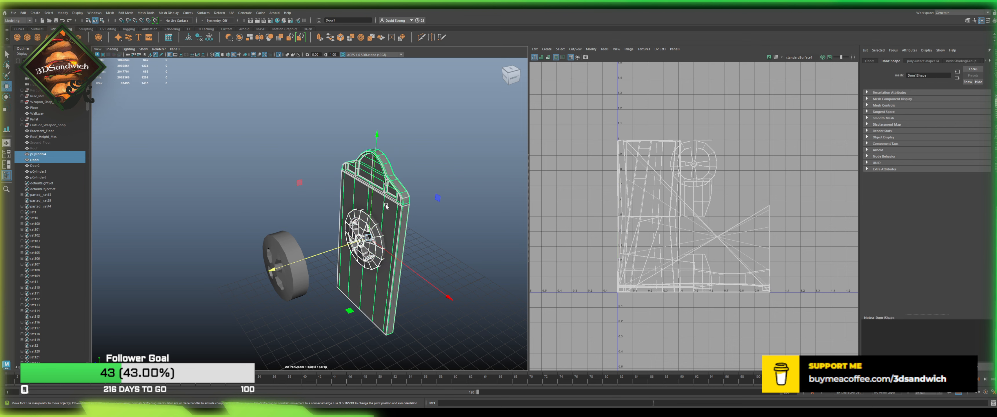
pyautogui.keyDown('shift'); pyautogui.moveTo(484, 89); pyautogui.dragTo(489, 83, button='right'); pyautogui.keyUp('shift')
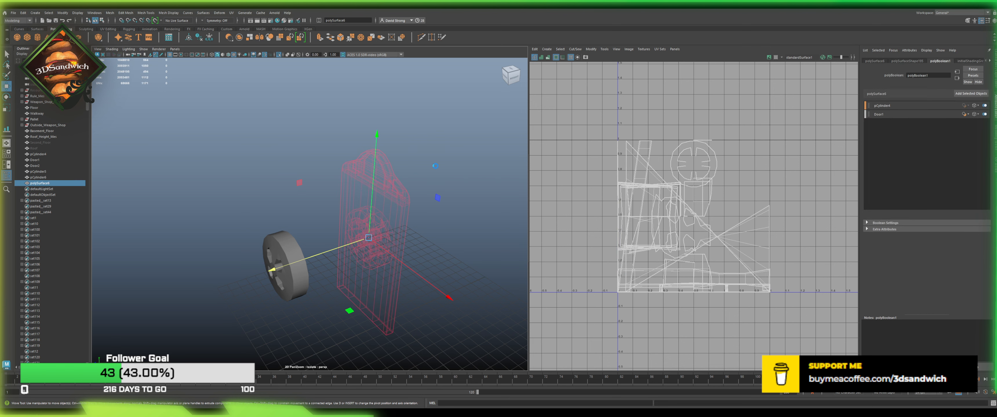
pyautogui.click(437, 170)
pyautogui.keyDown('alt'); pyautogui.moveTo(395, 163); pyautogui.dragTo(194, 91, button='middle'); pyautogui.keyUp('alt')
pyautogui.keyDown('alt'); pyautogui.moveTo(194, 91); pyautogui.dragTo(326, 165); pyautogui.keyUp('alt')
pyautogui.scroll(5, 256, 107)
pyautogui.scroll(-5, 256, 107)
pyautogui.keyDown('alt'); pyautogui.moveTo(327, 165); pyautogui.dragTo(258, 205, button='middle'); pyautogui.keyUp('alt')
pyautogui.keyDown('alt'); pyautogui.moveTo(259, 205); pyautogui.dragTo(254, 212); pyautogui.keyUp('alt')
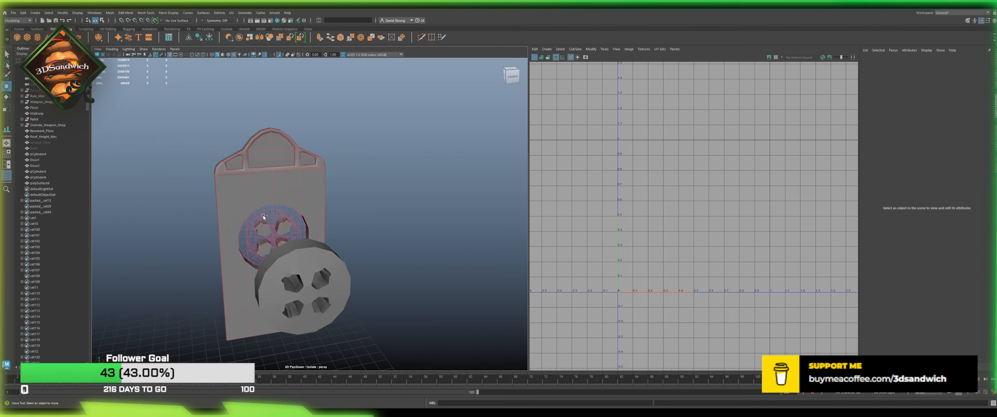
pyautogui.click(264, 216)
pyautogui.keyDown('alt'); pyautogui.moveTo(247, 241); pyautogui.dragTo(251, 234); pyautogui.keyUp('alt')
pyautogui.hotkey('ctrl', 'z')
pyautogui.hotkey('ctrl', 'z')
pyautogui.hotkey('ctrl', 'z')
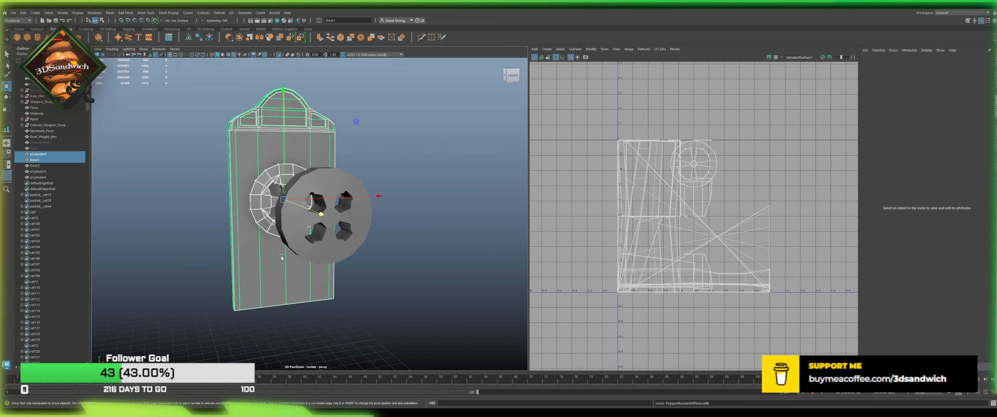
# Step: Raise the embedded emblem and the copy in front of the door together along Y
pyautogui.click(268, 165)
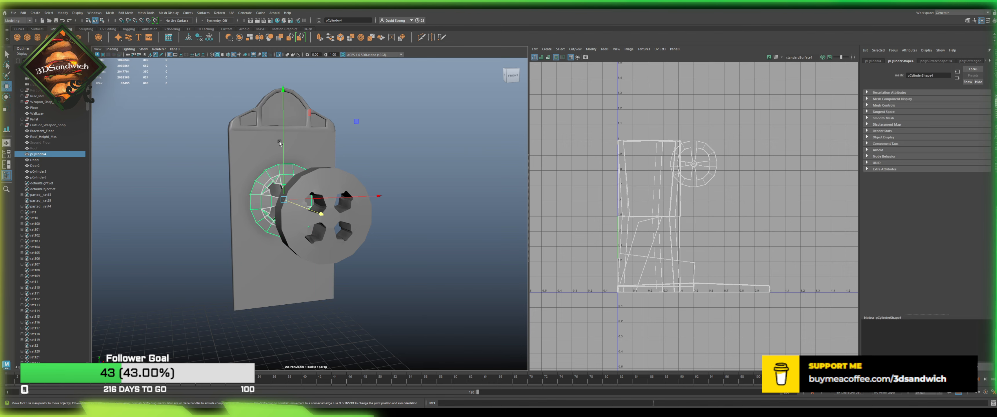
pyautogui.keyDown('shift'); pyautogui.click(307, 264); pyautogui.keyUp('shift')
pyautogui.hotkey('ctrl', 'z')
pyautogui.keyDown('shift'); pyautogui.click(321, 193); pyautogui.keyUp('shift')
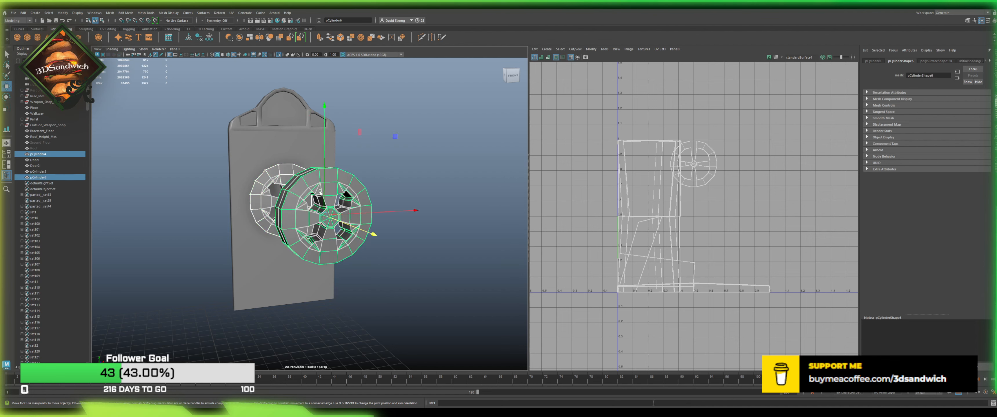
pyautogui.moveTo(322, 159); pyautogui.dragTo(331, 132)
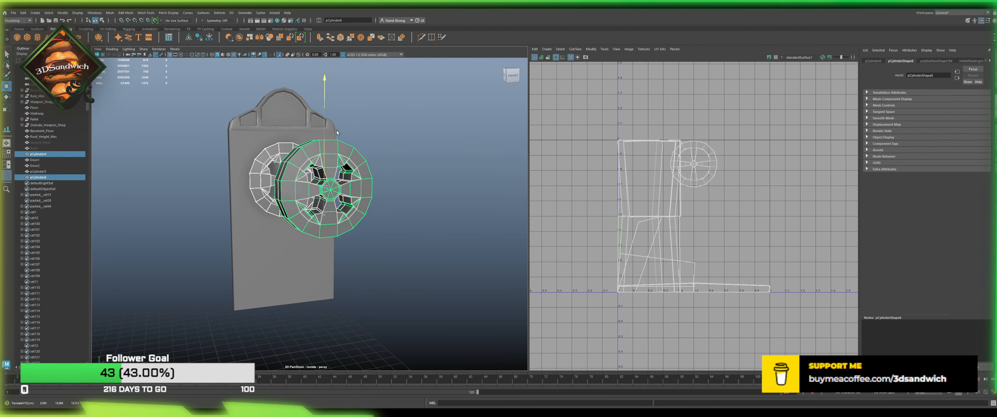
# Step: Cut the raised embedded emblem out of Door1 with a Boolean difference
pyautogui.keyDown('alt'); pyautogui.moveTo(337, 173); pyautogui.dragTo(384, 182); pyautogui.keyUp('alt')
pyautogui.keyDown('alt'); pyautogui.moveTo(379, 230); pyautogui.dragTo(357, 191); pyautogui.keyUp('alt')
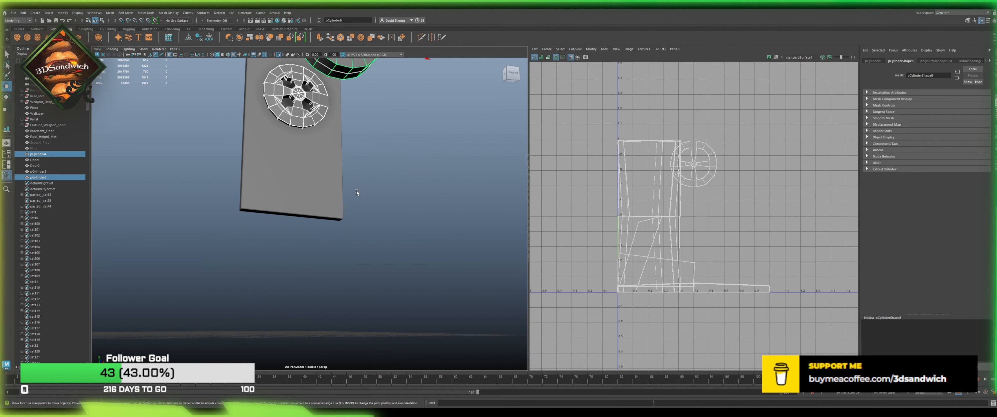
pyautogui.click(291, 134)
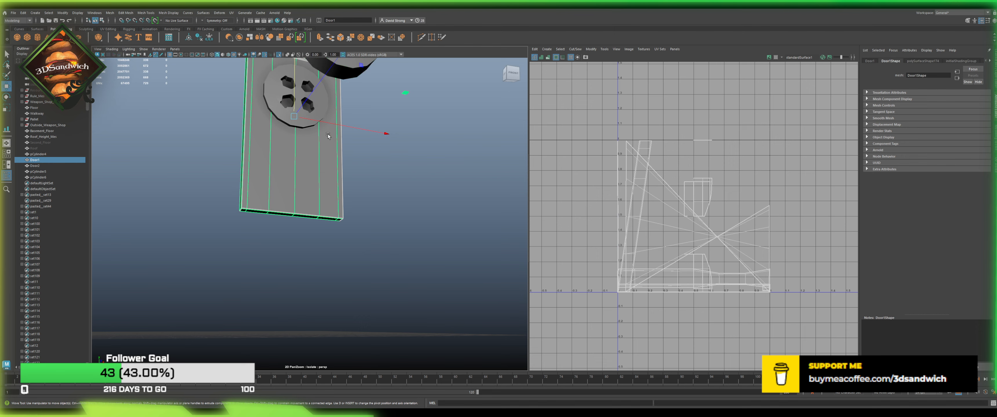
pyautogui.keyDown('alt'); pyautogui.moveTo(328, 136); pyautogui.dragTo(317, 259); pyautogui.keyUp('alt')
pyautogui.click(280, 252)
pyautogui.press('r')
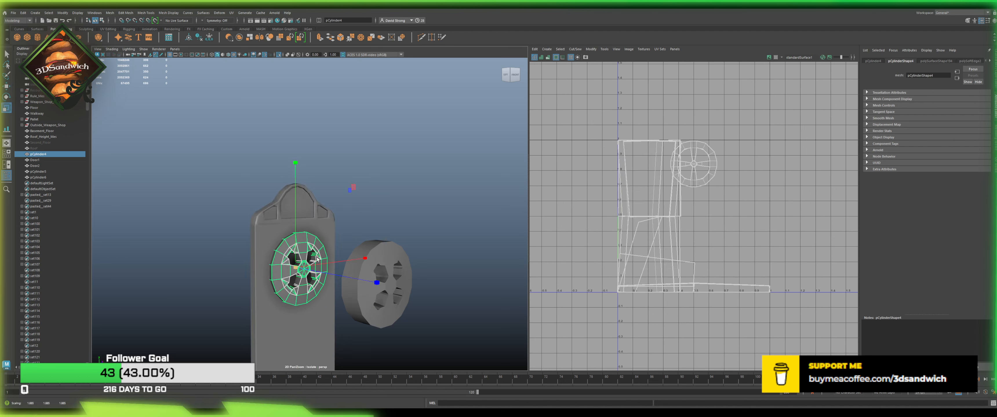
pyautogui.keyDown('shift'); pyautogui.click(253, 224); pyautogui.keyUp('shift')
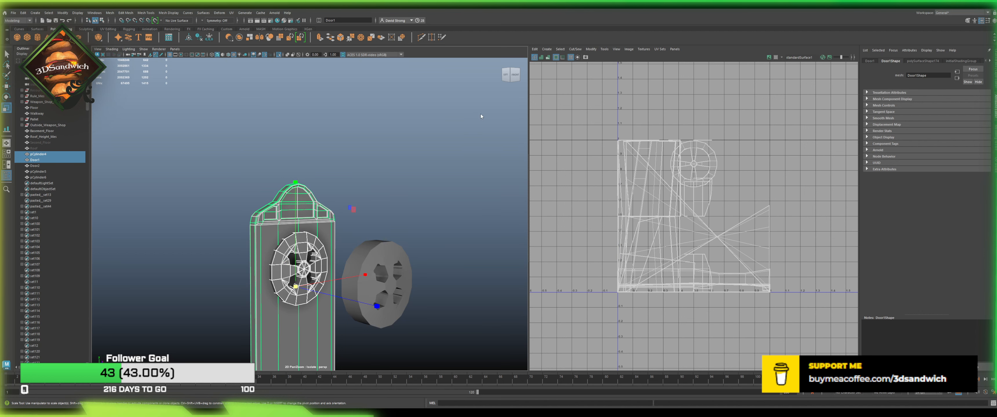
pyautogui.keyDown('shift'); pyautogui.moveTo(481, 115); pyautogui.dragTo(466, 95, button='right'); pyautogui.keyUp('shift')
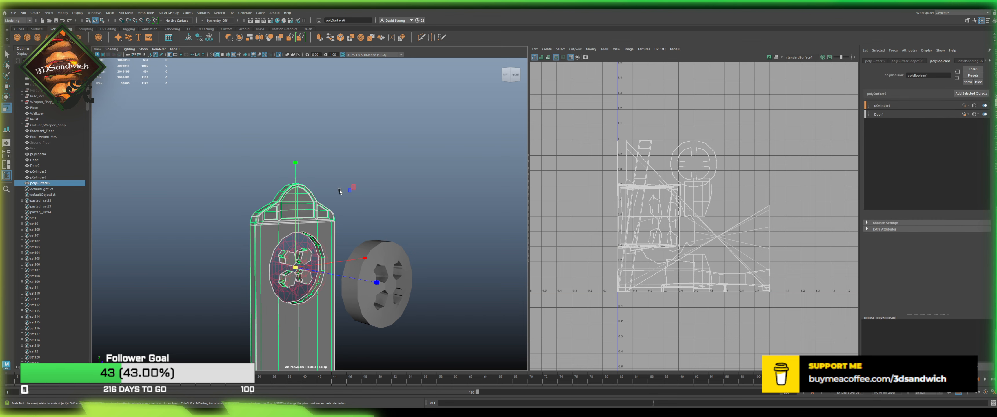
pyautogui.keyDown('alt'); pyautogui.moveTo(340, 189); pyautogui.dragTo(400, 172); pyautogui.keyUp('alt')
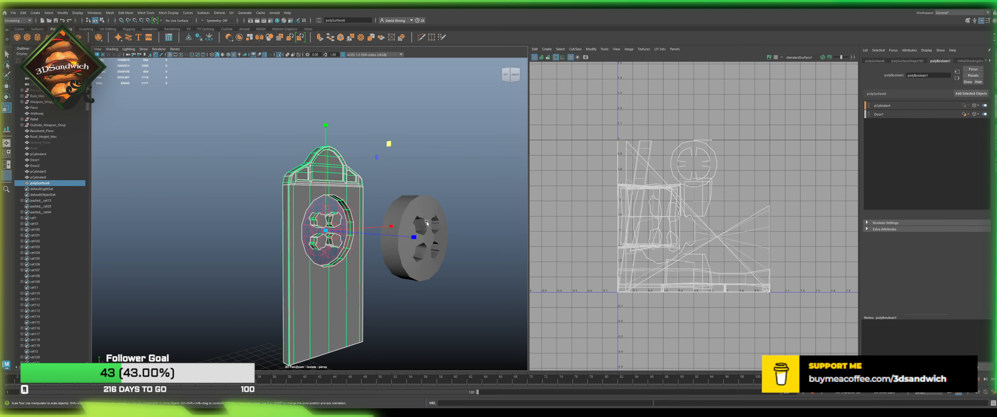
# Step: Move the spare emblem along Z from in front of the door to behind it
pyautogui.click(438, 228)
pyautogui.press('w')
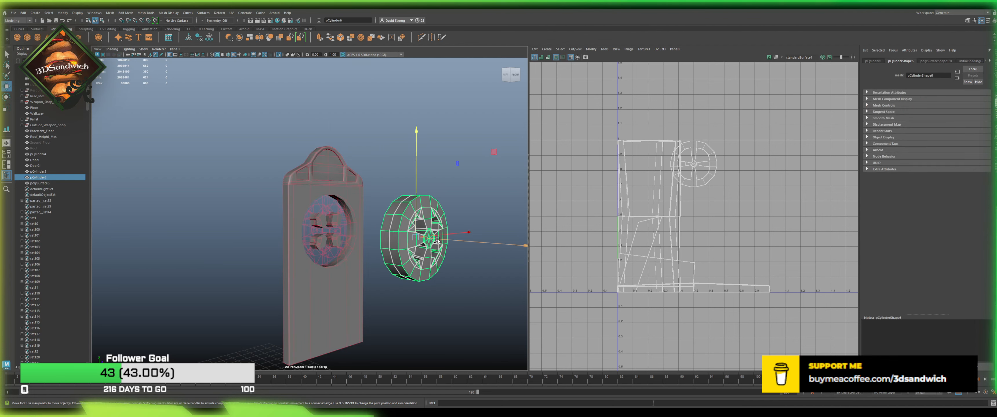
pyautogui.moveTo(435, 240); pyautogui.dragTo(222, 238)
pyautogui.keyDown('alt'); pyautogui.moveTo(223, 238); pyautogui.dragTo(301, 204, button='middle'); pyautogui.keyUp('alt')
pyautogui.scroll(5, 349, 162)
pyautogui.scroll(-4, 349, 161)
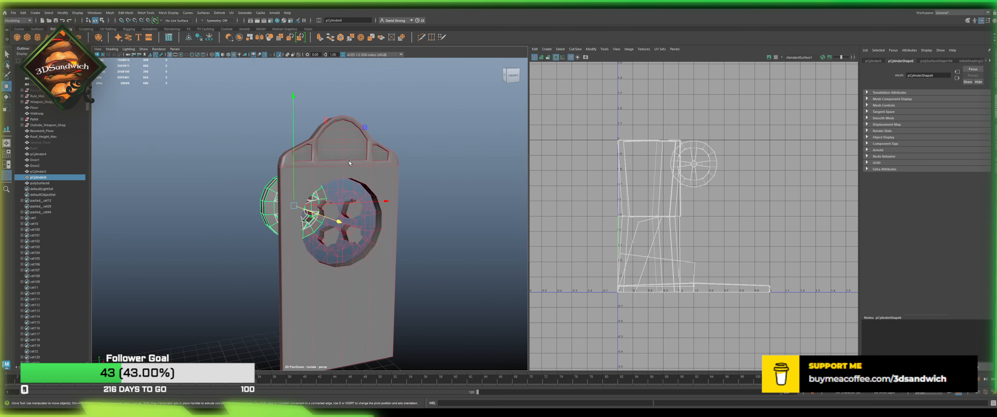
# Step: Delete the construction history of the cut door mesh
pyautogui.click(350, 161)
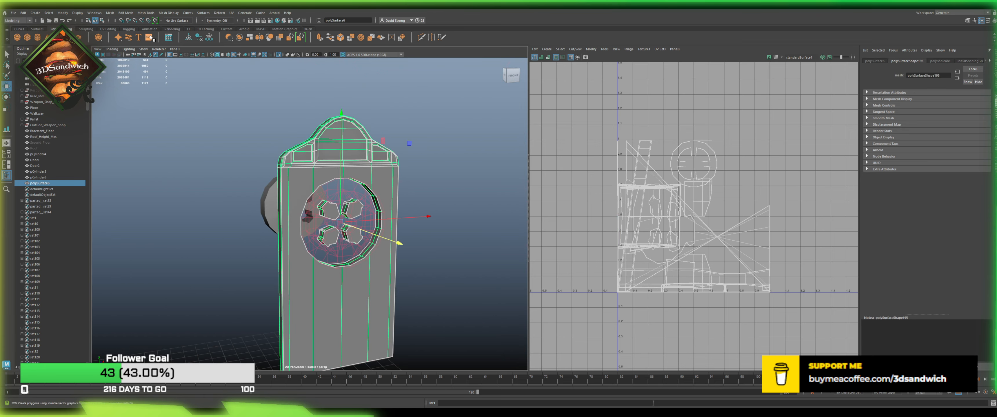
pyautogui.click(199, 40)
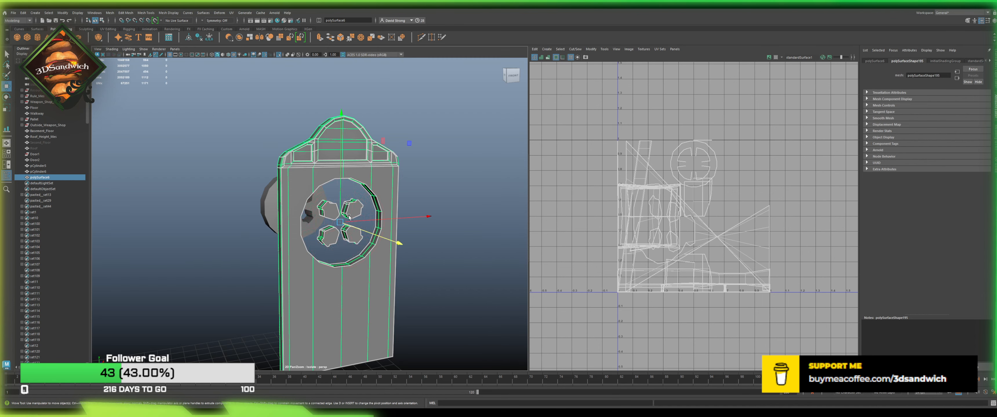
pyautogui.keyDown('alt'); pyautogui.moveTo(425, 209); pyautogui.dragTo(391, 213); pyautogui.keyUp('alt')
pyautogui.click(389, 214)
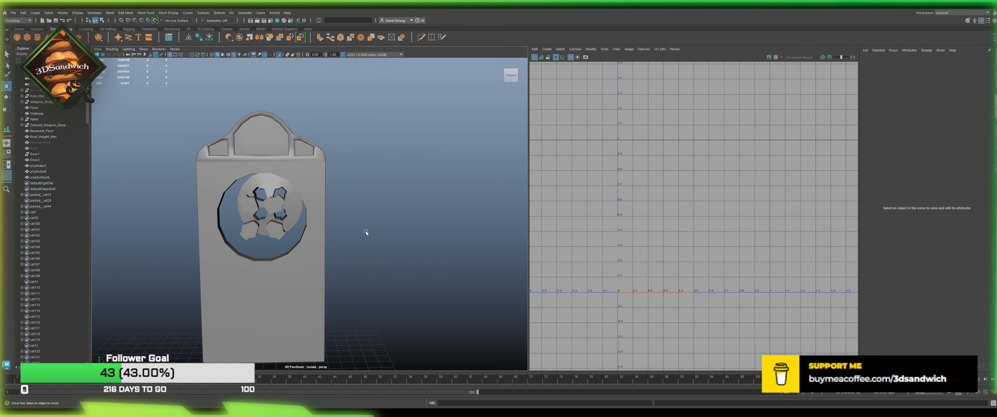
pyautogui.click(291, 295)
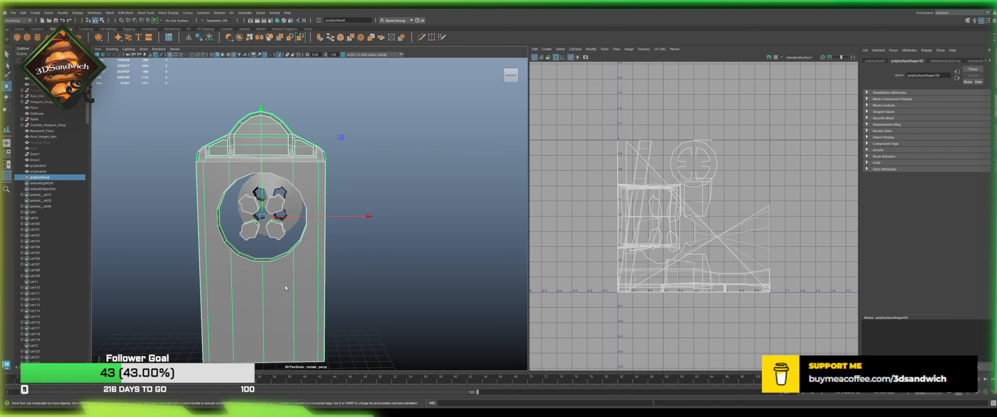
pyautogui.keyDown('alt'); pyautogui.moveTo(207, 210); pyautogui.dragTo(300, 219, button='middle'); pyautogui.keyUp('alt')
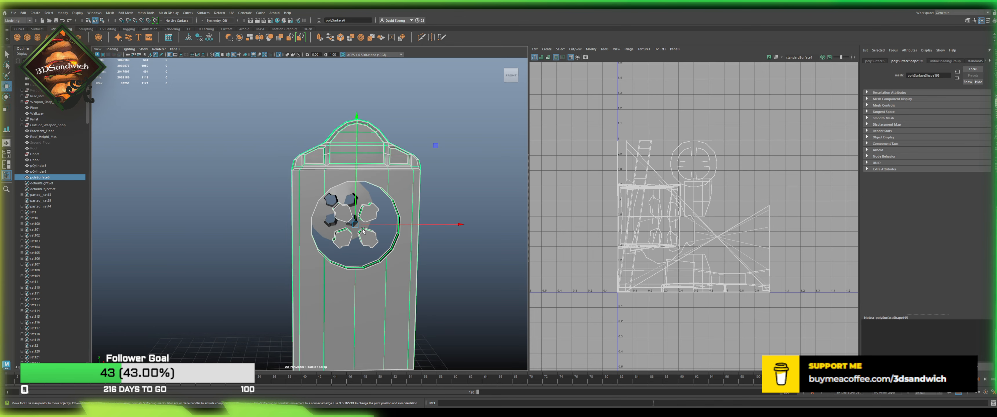
# Step: Examine the four leftover plugs floating in the door's round opening
pyautogui.scroll(10, 393, 247)
pyautogui.scroll(-3, 392, 247)
pyautogui.keyDown('alt'); pyautogui.moveTo(393, 247); pyautogui.dragTo(347, 225, button='middle'); pyautogui.keyUp('alt')
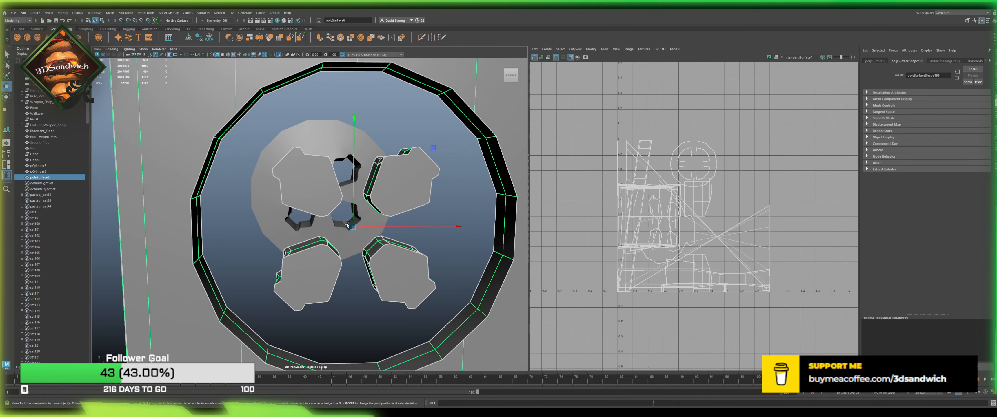
pyautogui.scroll(5, 349, 210)
pyautogui.moveTo(394, 209)
pyautogui.mouseDown(button='right')
pyautogui.moveTo(393, 189)
pyautogui.moveTo(409, 204)
pyautogui.mouseUp(button='right')
pyautogui.hotkey('ctrl', 'z')
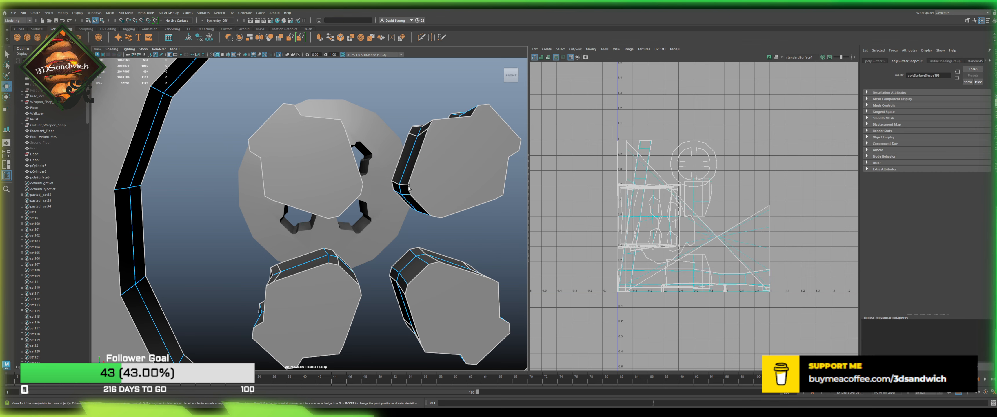
pyautogui.scroll(-5, 403, 187)
pyautogui.moveTo(400, 184); pyautogui.dragTo(457, 147, button='right')
pyautogui.click(457, 147)
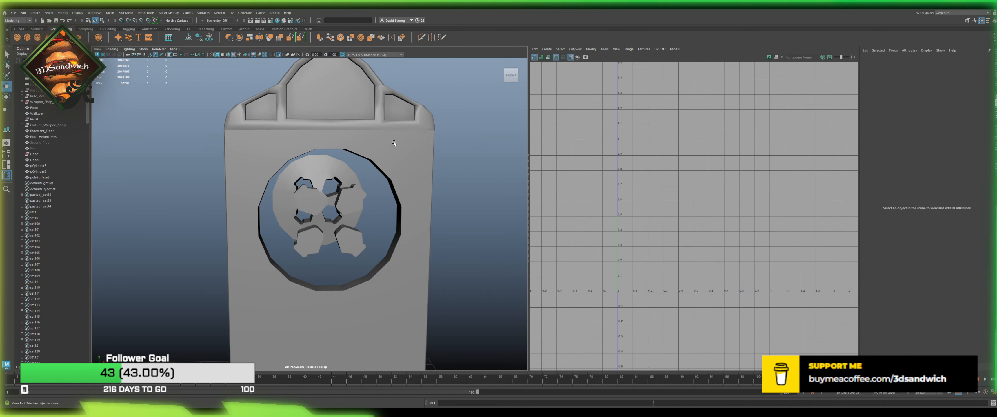
# Step: Widen the 3D viewport over the UV editor and switch the cut door to face selection
pyautogui.click(394, 142)
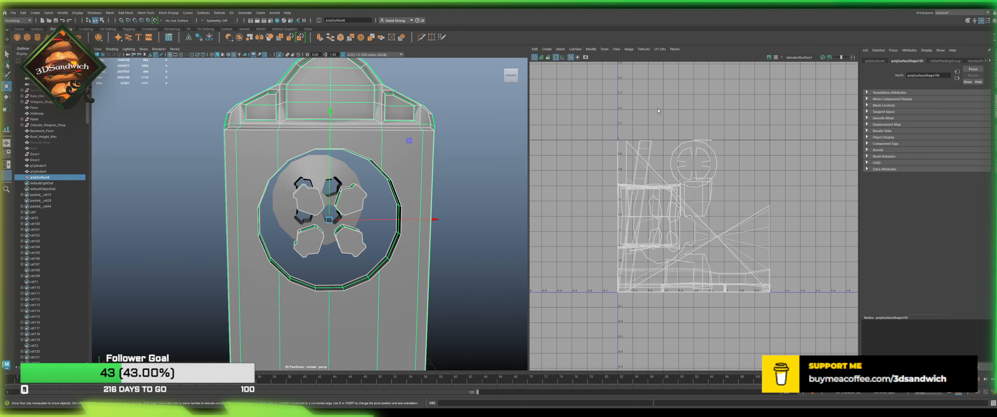
pyautogui.click(529, 181)
pyautogui.keyDown('alt'); pyautogui.moveTo(460, 236); pyautogui.dragTo(234, 212); pyautogui.keyUp('alt')
pyautogui.press('F11')
pyautogui.click(263, 204)
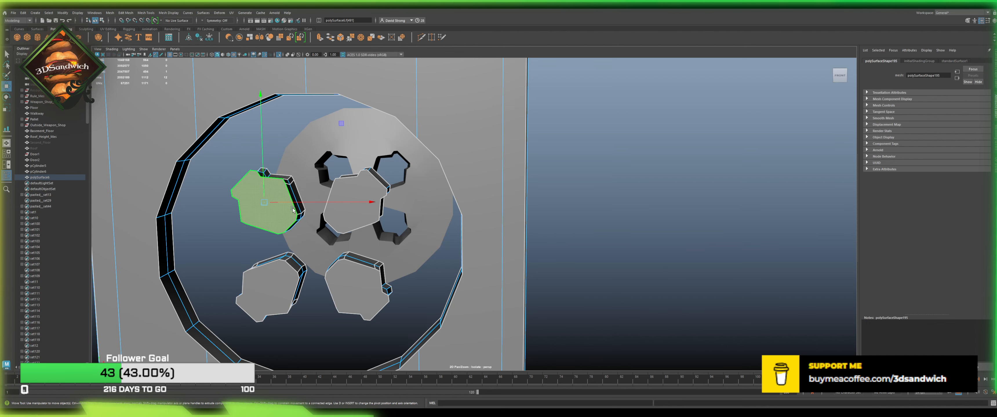
# Step: Select the two adjoining narrow side faces at one corner of a leftover upper plug
pyautogui.keyDown('alt'); pyautogui.moveTo(284, 223); pyautogui.dragTo(311, 188, button='middle'); pyautogui.keyUp('alt')
pyautogui.keyDown('alt'); pyautogui.moveTo(311, 187); pyautogui.dragTo(329, 208, button='right'); pyautogui.keyUp('alt')
pyautogui.click(279, 172)
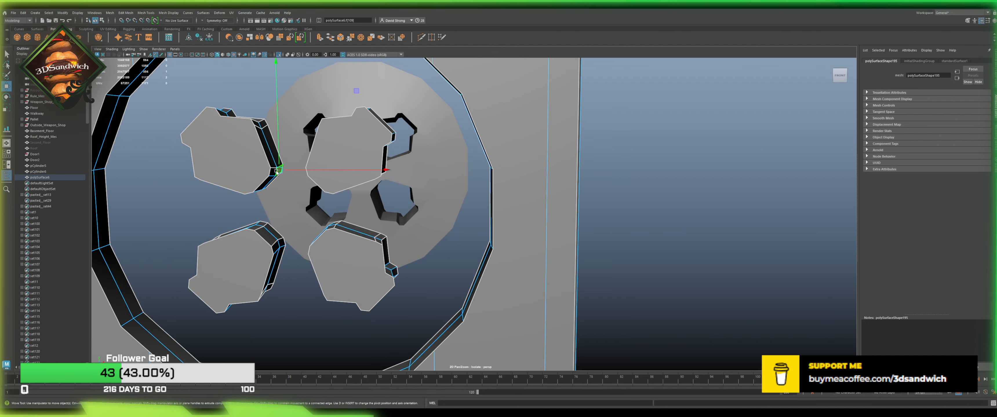
pyautogui.keyDown('alt'); pyautogui.moveTo(276, 166); pyautogui.dragTo(312, 232, button='middle'); pyautogui.keyUp('alt')
pyautogui.keyDown('alt'); pyautogui.moveTo(309, 224); pyautogui.dragTo(333, 225, button='right'); pyautogui.keyUp('alt')
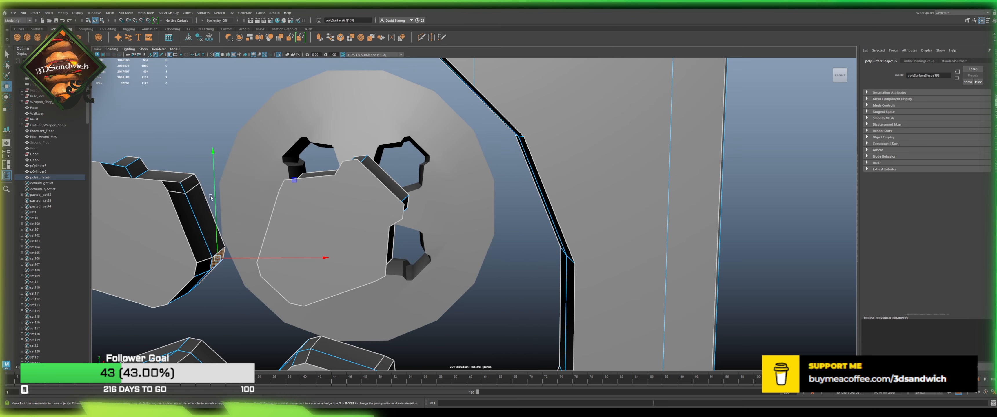
pyautogui.click(191, 184)
pyautogui.keyDown('shift'); pyautogui.click(173, 187); pyautogui.keyUp('shift')
pyautogui.press('f')
pyautogui.keyDown('alt'); pyautogui.moveTo(216, 186); pyautogui.dragTo(640, 165); pyautogui.keyUp('alt')
pyautogui.click(667, 127)
pyautogui.keyDown('shift'); pyautogui.click(729, 146); pyautogui.keyUp('shift')
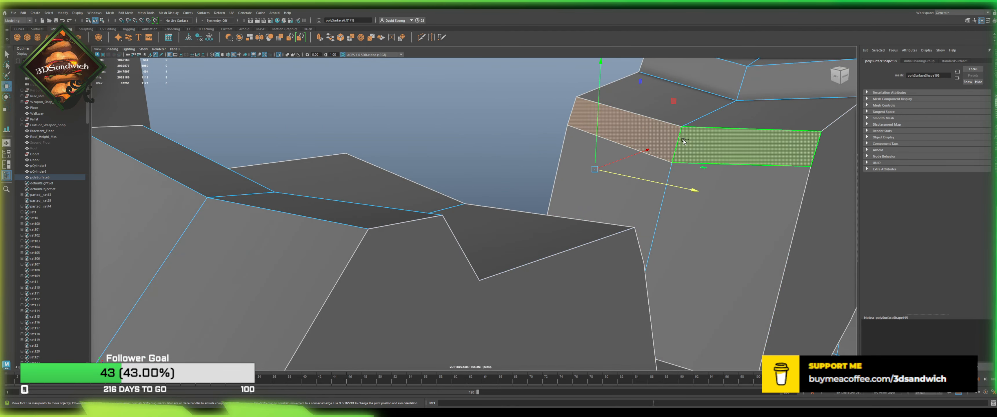
# Step: Add the two narrow corner faces of the lower-left plug to the face selection
pyautogui.keyDown('alt'); pyautogui.moveTo(521, 236); pyautogui.dragTo(445, 222, button='right'); pyautogui.keyUp('alt')
pyautogui.keyDown('alt'); pyautogui.moveTo(445, 222); pyautogui.dragTo(425, 216); pyautogui.keyUp('alt')
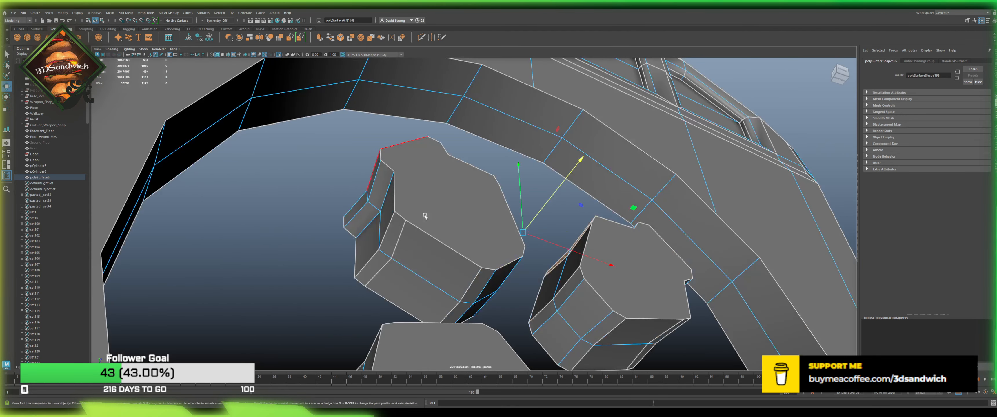
pyautogui.keyDown('shift'); pyautogui.click(393, 238); pyautogui.keyUp('shift')
pyautogui.keyDown('shift'); pyautogui.click(380, 260); pyautogui.keyUp('shift')
pyautogui.moveTo(387, 254)
pyautogui.keyDown('alt'); pyautogui.mouseDown()
pyautogui.moveTo(411, 216)
pyautogui.moveTo(392, 163)
pyautogui.moveTo(383, 240)
pyautogui.mouseUp(); pyautogui.keyUp('alt')
pyautogui.keyDown('shift'); pyautogui.click(383, 240); pyautogui.keyUp('shift')
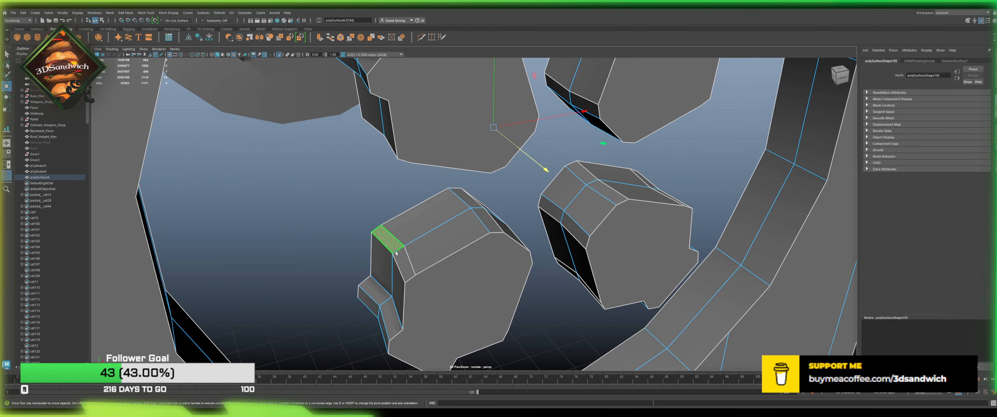
pyautogui.keyDown('alt'); pyautogui.moveTo(418, 294); pyautogui.dragTo(550, 225); pyautogui.keyUp('alt')
pyautogui.keyDown('shift'); pyautogui.click(559, 221); pyautogui.keyUp('shift')
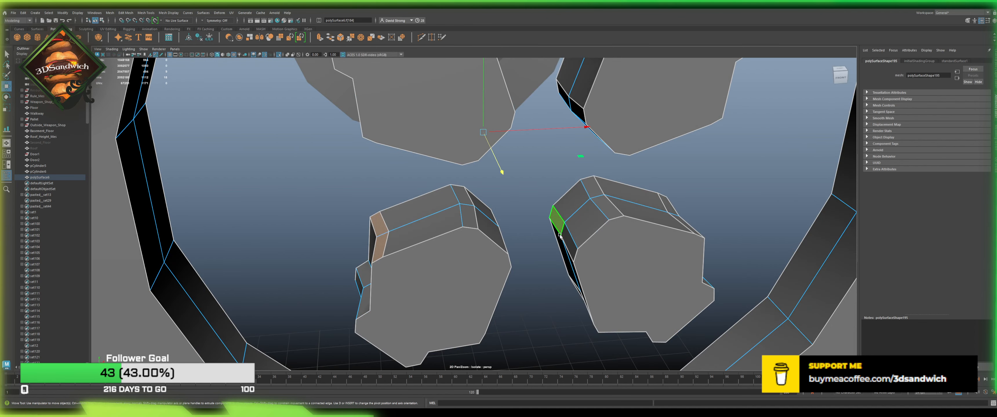
pyautogui.hotkey('ctrl', 'z')
pyautogui.hotkey('ctrl', 'z')
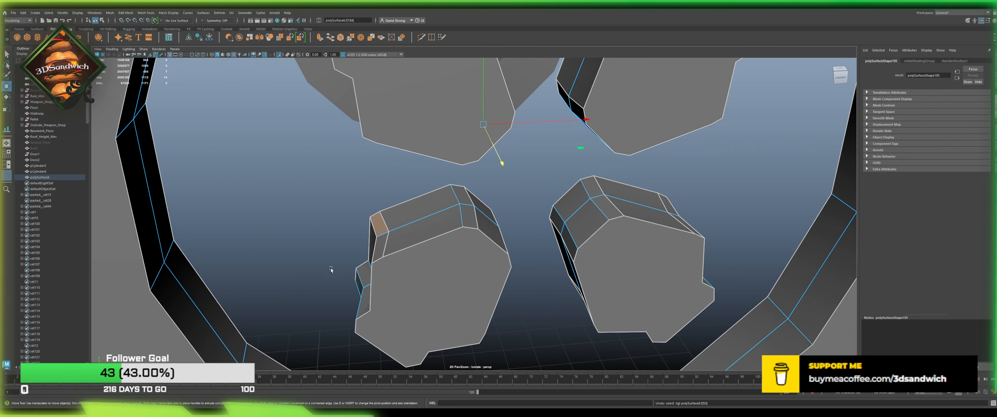
pyautogui.keyDown('shift'); pyautogui.click(382, 247); pyautogui.keyUp('shift')
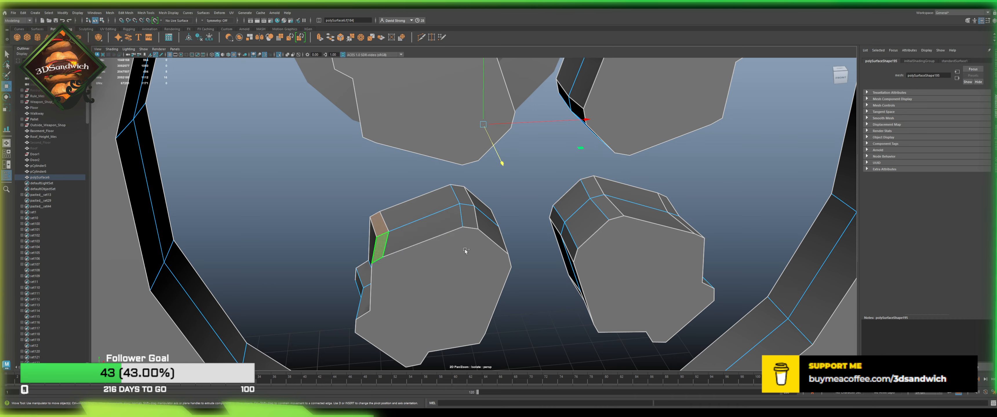
# Step: Add the matching narrow corner side faces of the neighbouring plugs to the face selection
pyautogui.keyDown('alt'); pyautogui.moveTo(467, 251); pyautogui.dragTo(381, 217); pyautogui.keyUp('alt')
pyautogui.keyDown('shift'); pyautogui.click(572, 231); pyautogui.keyUp('shift')
pyautogui.keyDown('shift'); pyautogui.click(370, 238); pyautogui.keyUp('shift')
pyautogui.keyDown('shift'); pyautogui.click(385, 250); pyautogui.keyUp('shift')
pyautogui.keyDown('shift'); pyautogui.click(494, 234); pyautogui.keyUp('shift')
pyautogui.keyDown('shift'); pyautogui.click(475, 244); pyautogui.keyUp('shift')
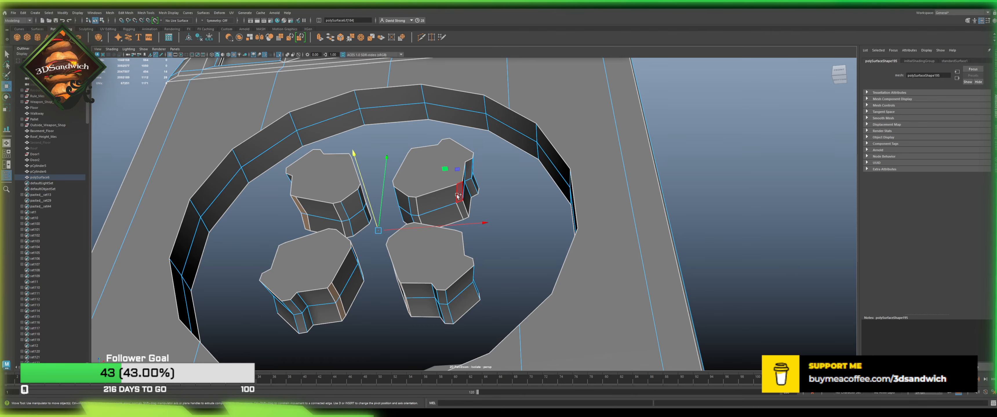
# Step: Add the last plug's two narrow corner faces to the selection, delete all the selected faces, and save the scene
pyautogui.keyDown('shift'); pyautogui.click(457, 196); pyautogui.keyUp('shift')
pyautogui.keyDown('shift'); pyautogui.click(457, 209); pyautogui.keyUp('shift')
pyautogui.hotkey('ctrl', 'z')
pyautogui.keyDown('shift'); pyautogui.click(460, 208); pyautogui.keyUp('shift')
pyautogui.keyDown('alt'); pyautogui.moveTo(346, 245); pyautogui.dragTo(350, 182); pyautogui.keyUp('alt')
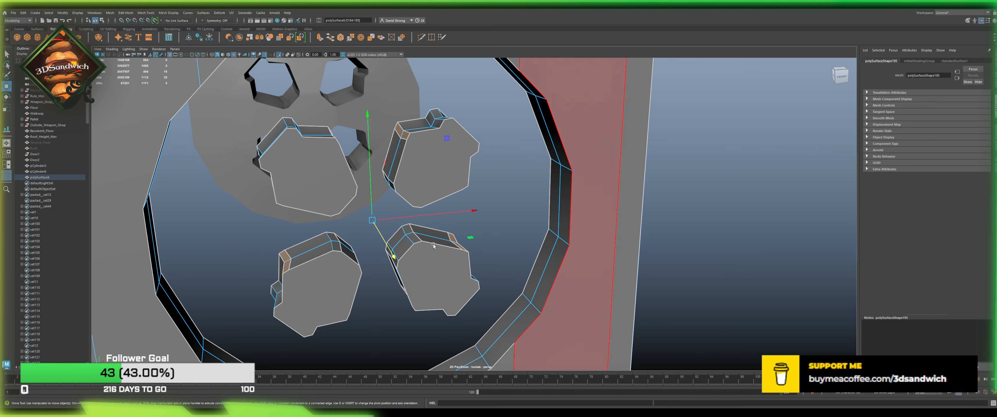
pyautogui.keyDown('alt'); pyautogui.moveTo(433, 246); pyautogui.dragTo(403, 217); pyautogui.keyUp('alt')
pyautogui.press('Delete')
pyautogui.hotkey('ctrl', 's')
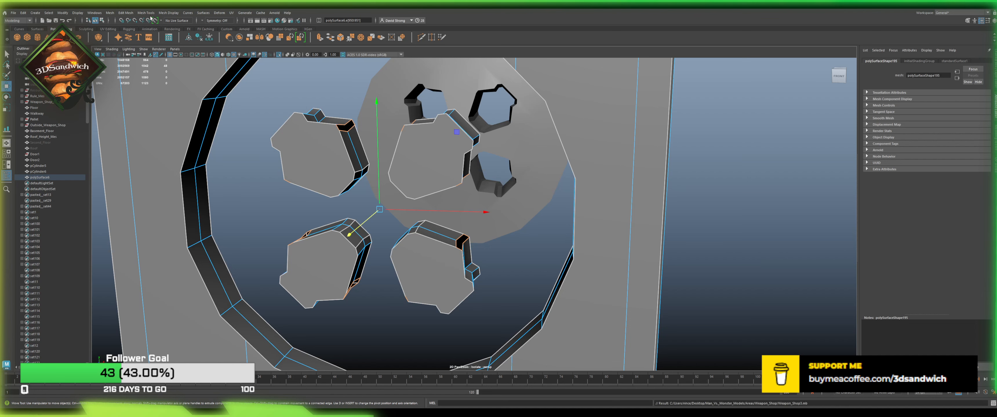
# Step: Try to bridge the open corner edges of two neighbouring plugs with Append to Polygon
pyautogui.click(156, 28)
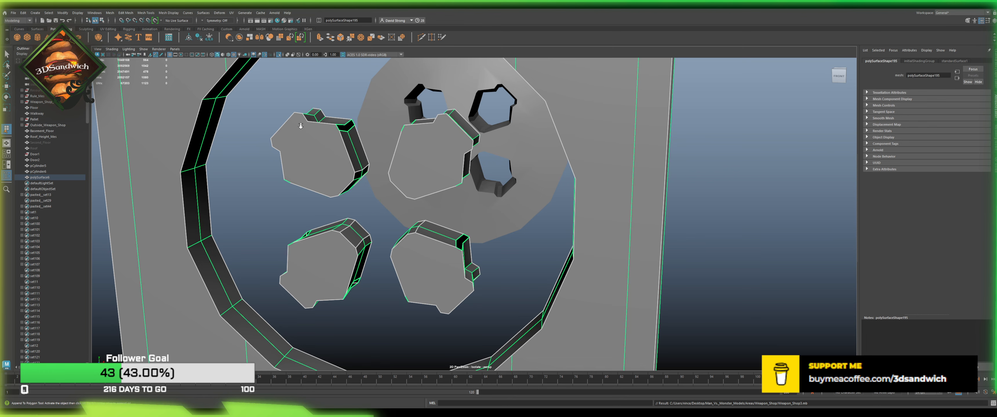
pyautogui.scroll(5, 324, 253)
pyautogui.keyDown('alt'); pyautogui.moveTo(324, 253); pyautogui.dragTo(305, 240); pyautogui.keyUp('alt')
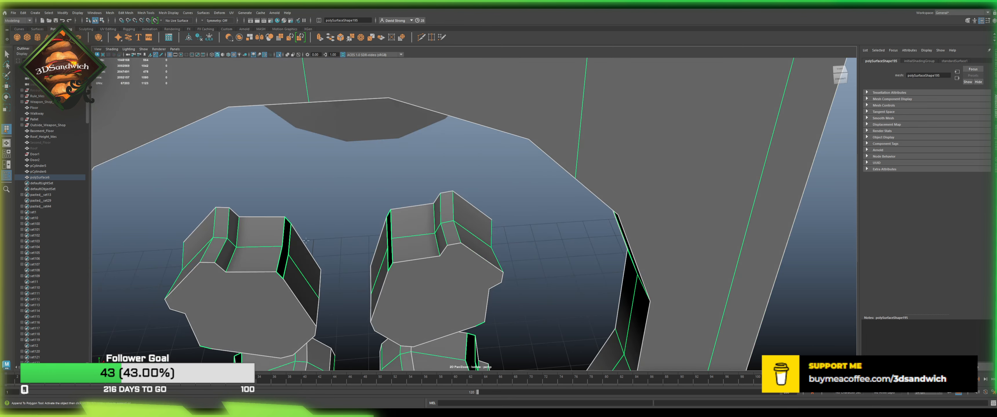
pyautogui.click(283, 228)
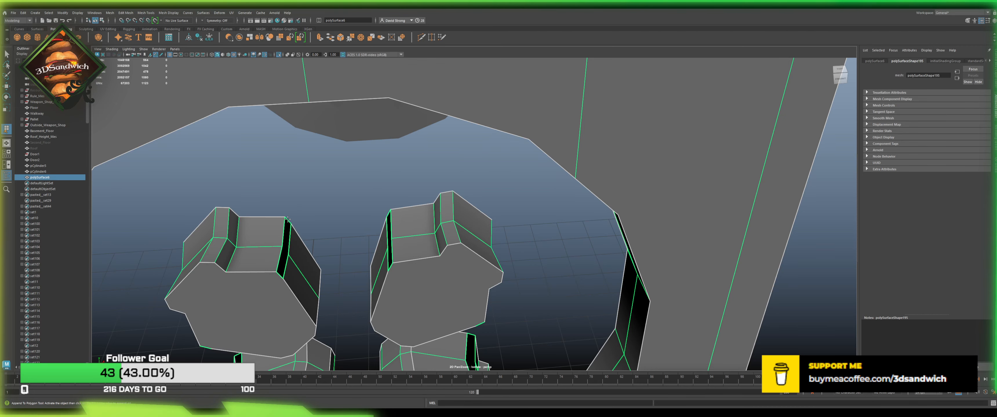
pyautogui.click(287, 218)
pyautogui.keyDown('alt'); pyautogui.moveTo(287, 218); pyautogui.dragTo(342, 205); pyautogui.keyUp('alt')
pyautogui.click(385, 232)
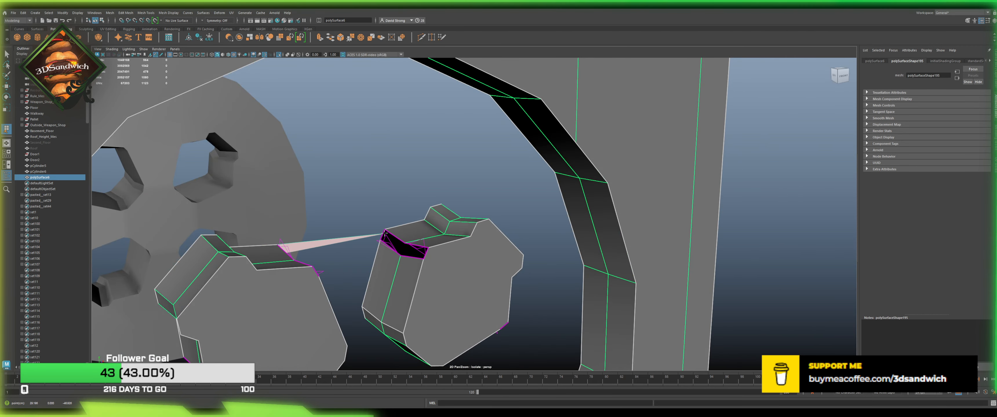
pyautogui.press('Return')
pyautogui.hotkey('ctrl', 'z')
pyautogui.hotkey('ctrl', 'z')
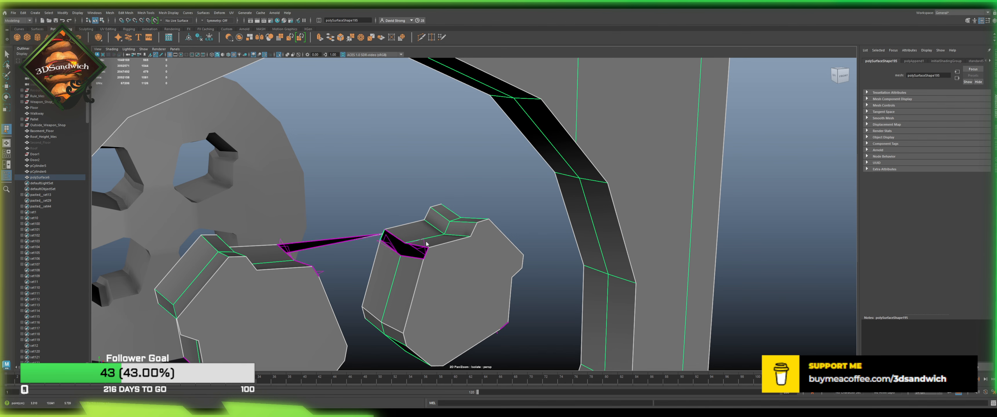
# Step: Append a polygon between the facing open corner edges of the two adjacent upper plugs
pyautogui.click(383, 236)
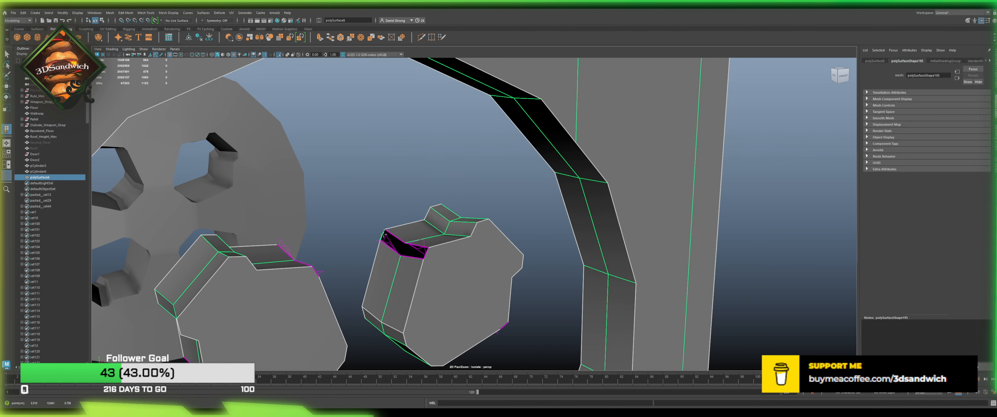
pyautogui.keyDown('alt'); pyautogui.moveTo(384, 235); pyautogui.dragTo(321, 239); pyautogui.keyUp('alt')
pyautogui.click(304, 215)
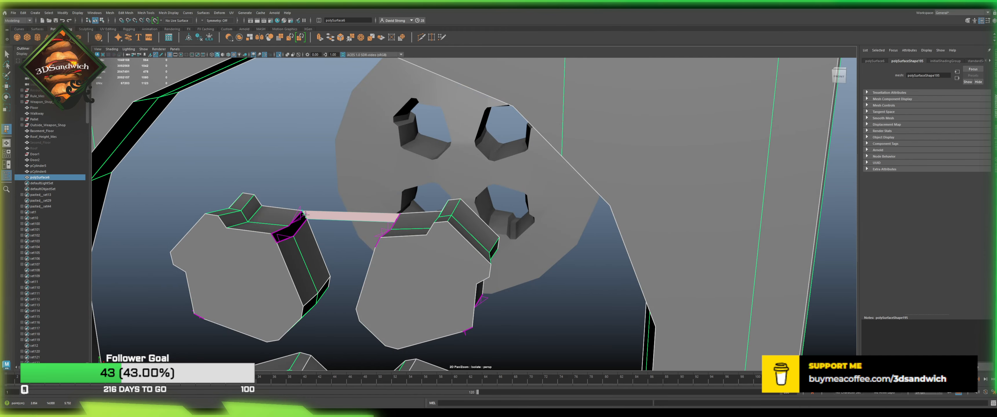
pyautogui.press('Return')
# Step: Append two more polygons side by side between the same plugs to span both halves of their side wall's depth
pyautogui.moveTo(296, 217)
pyautogui.keyDown('alt'); pyautogui.mouseDown()
pyautogui.moveTo(374, 230)
pyautogui.moveTo(299, 226)
pyautogui.mouseUp(); pyautogui.keyUp('alt')
pyautogui.click(386, 232)
pyautogui.press('Return')
pyautogui.click(386, 232)
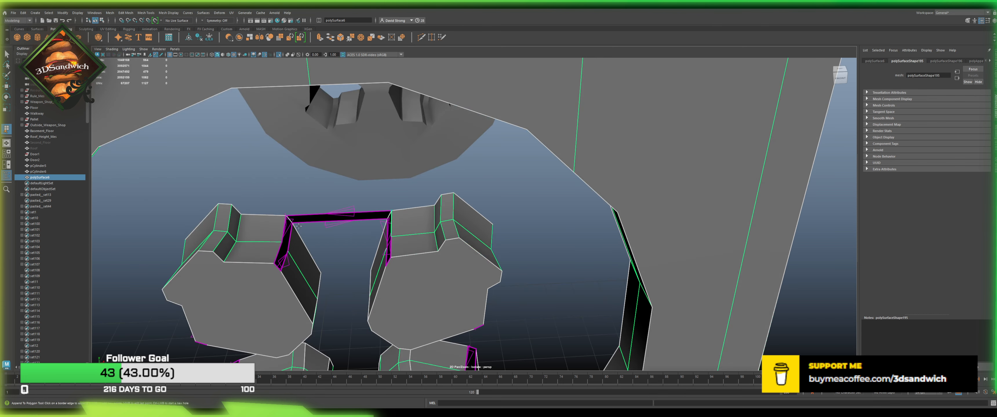
pyautogui.click(283, 228)
pyautogui.press('Return')
pyautogui.click(279, 251)
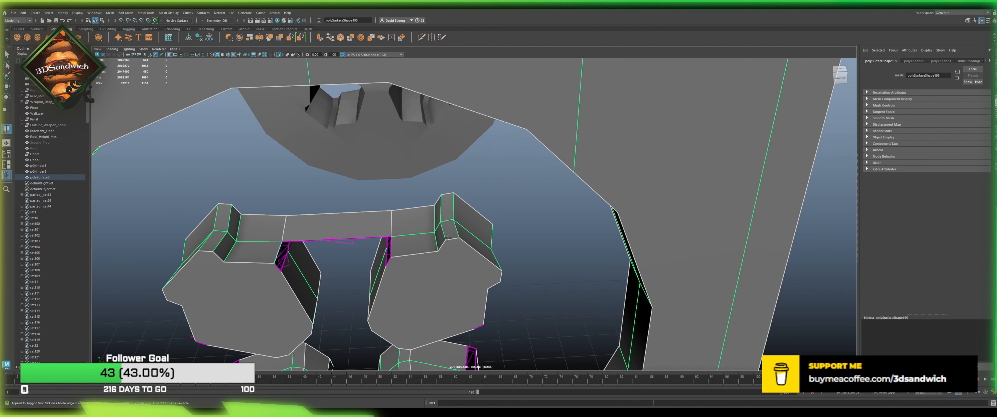
pyautogui.click(389, 248)
pyautogui.press('Return')
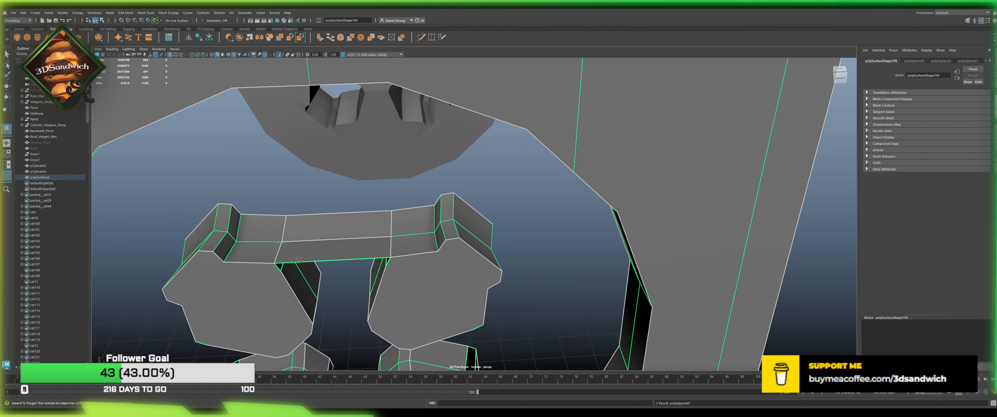
# Step: Append a further polygon between the two bridged plugs from the opposite side of the door
pyautogui.keyDown('alt'); pyautogui.moveTo(391, 247); pyautogui.dragTo(303, 246); pyautogui.keyUp('alt')
pyautogui.click(289, 242)
pyautogui.click(417, 215)
pyautogui.press('Return')
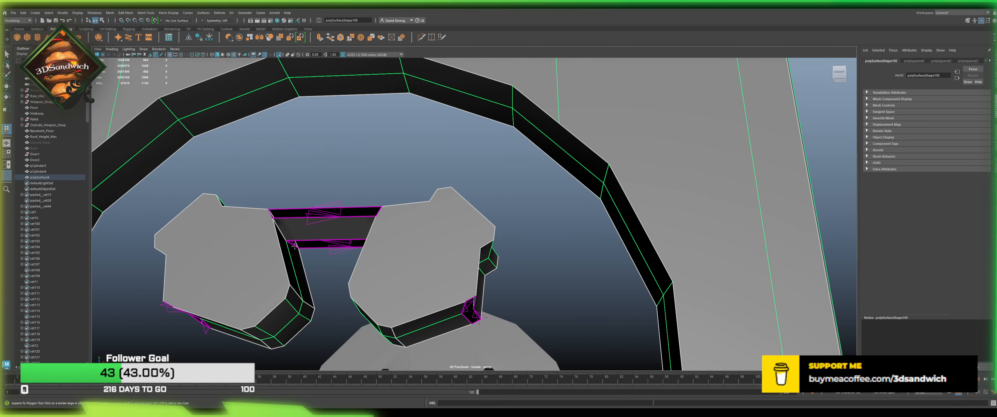
pyautogui.press('Return')
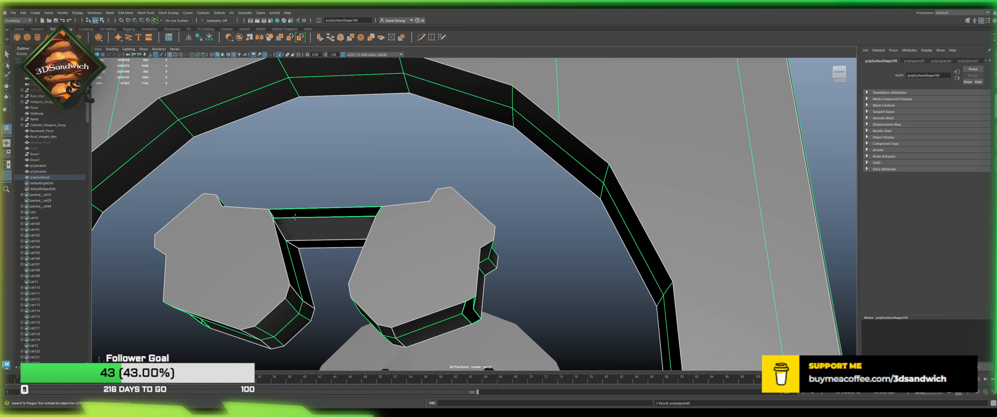
# Step: Append a polygon between the open edges of the two upper plugs
pyautogui.click(295, 217)
pyautogui.click(304, 209)
pyautogui.press('Return')
pyautogui.keyDown('alt'); pyautogui.moveTo(321, 202); pyautogui.dragTo(382, 229); pyautogui.keyUp('alt')
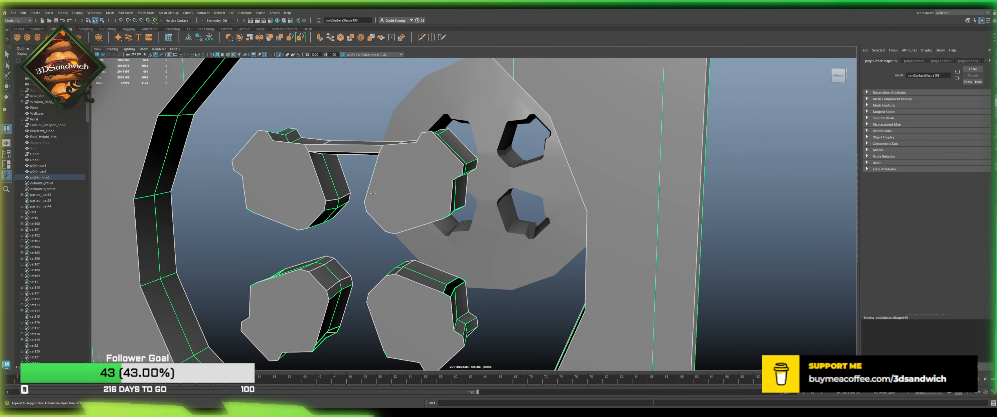
# Step: Undo the appended polygons and the earlier face deletion on the plugs, and reselect the wall mesh
pyautogui.hotkey('ctrl', 'z')
pyautogui.hotkey('ctrl', 'z')
pyautogui.hotkey('ctrl', 'z')
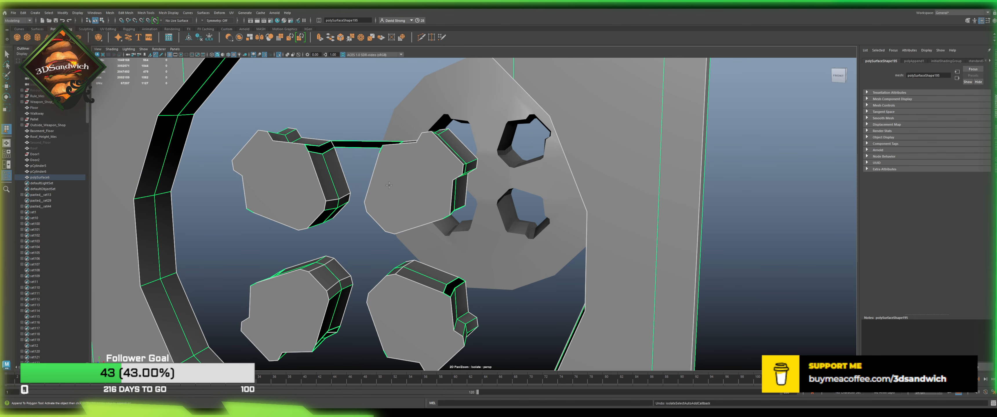
pyautogui.hotkey('ctrl', 'z')
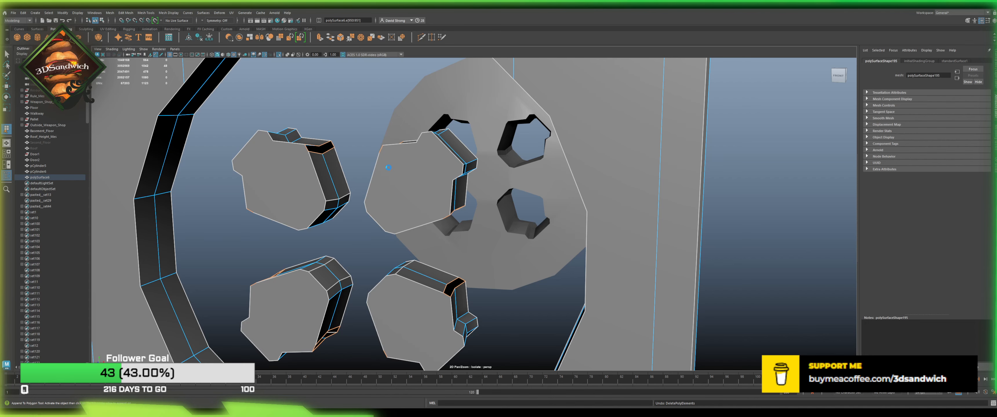
pyautogui.hotkey('ctrl', 'z')
pyautogui.press('w')
pyautogui.click(377, 167)
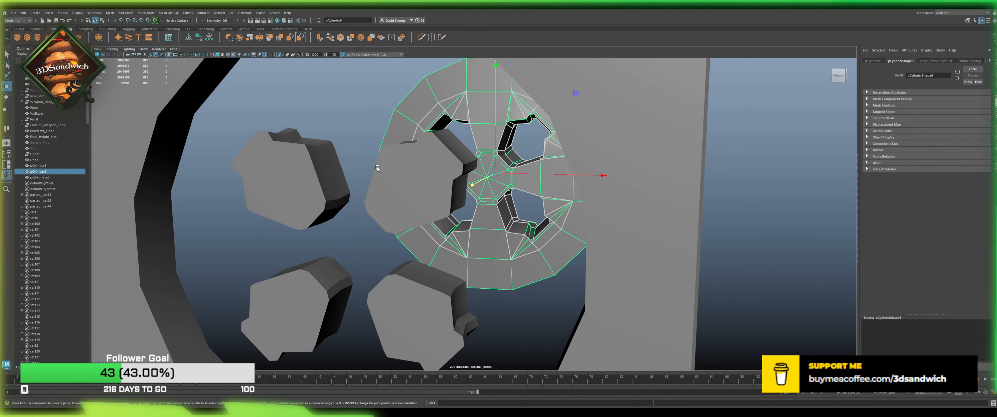
pyautogui.scroll(-5, 377, 168)
pyautogui.click(531, 155)
pyautogui.keyDown('alt'); pyautogui.moveTo(446, 198); pyautogui.dragTo(471, 167); pyautogui.keyUp('alt')
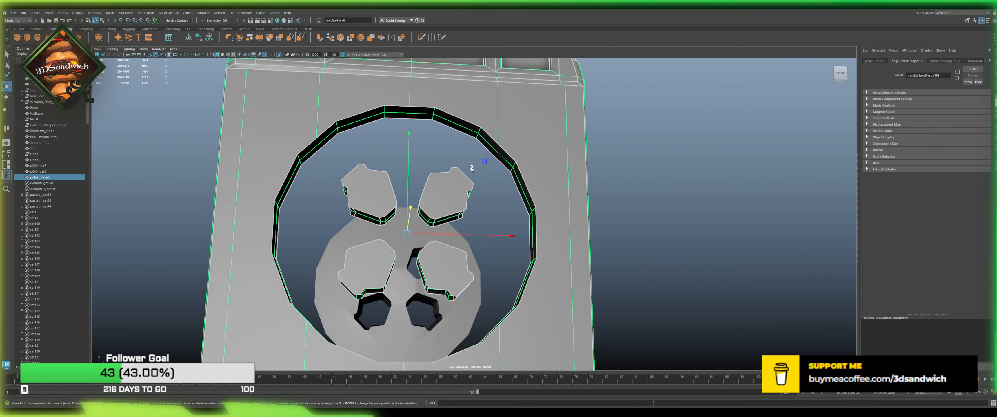
pyautogui.keyDown('alt'); pyautogui.moveTo(471, 167); pyautogui.dragTo(431, 170, button='middle'); pyautogui.keyUp('alt')
pyautogui.scroll(2, 431, 169)
pyautogui.scroll(1, 416, 183)
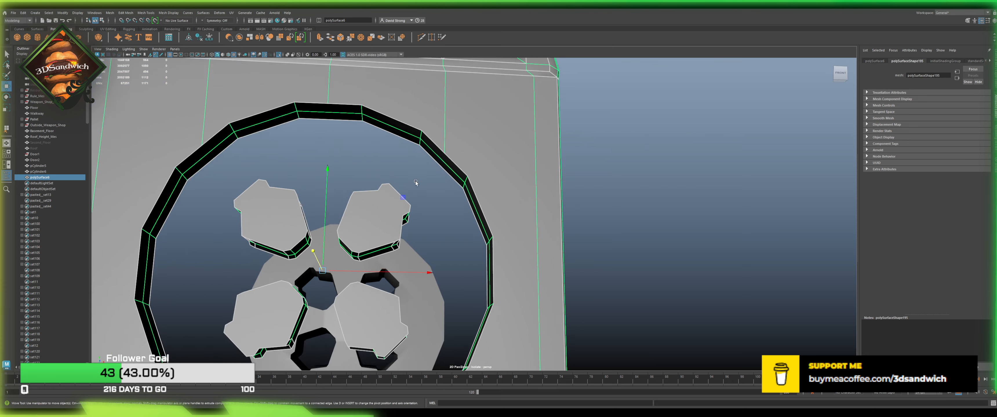
# Step: Extrude the front cap of the upper-right plug inward and merge its inner face to the center
pyautogui.keyDown('alt'); pyautogui.moveTo(416, 183); pyautogui.dragTo(345, 64); pyautogui.keyUp('alt')
pyautogui.press('F11')
pyautogui.click(365, 226)
pyautogui.press('e')
pyautogui.press('r')
pyautogui.click(360, 38)
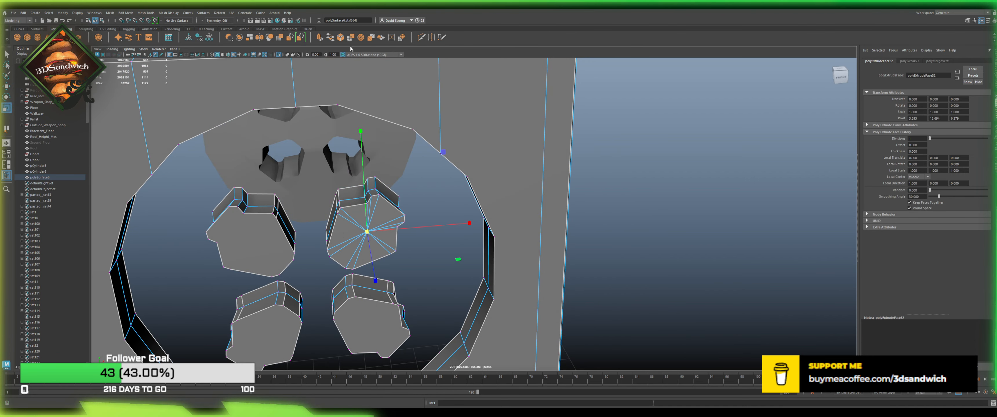
pyautogui.hotkey('ctrl', 'z')
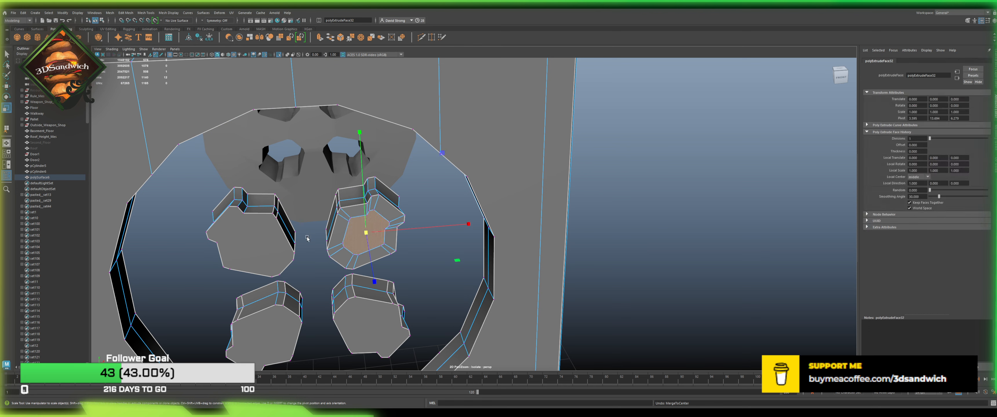
pyautogui.click(360, 38)
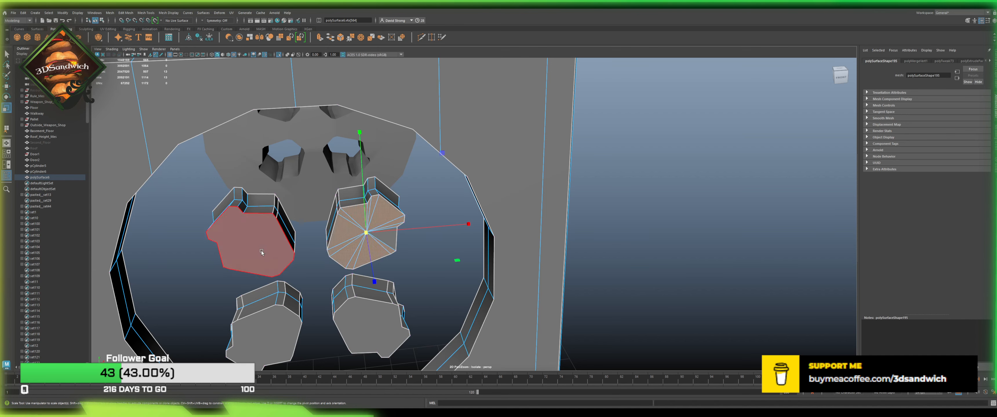
# Step: Extrude the upper-left and lower-right plug caps inward and merge each inner face to the center
pyautogui.click(250, 244)
pyautogui.keyDown('shift'); pyautogui.moveTo(251, 245); pyautogui.dragTo(247, 245); pyautogui.keyUp('shift')
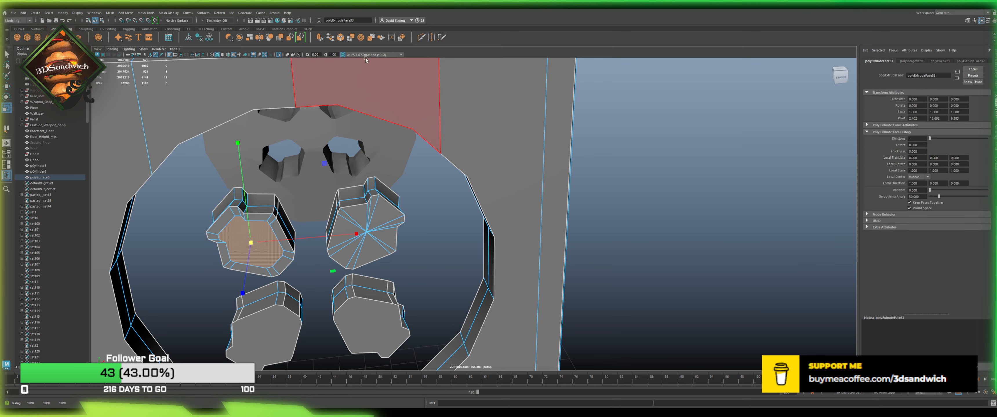
pyautogui.click(360, 37)
pyautogui.click(371, 324)
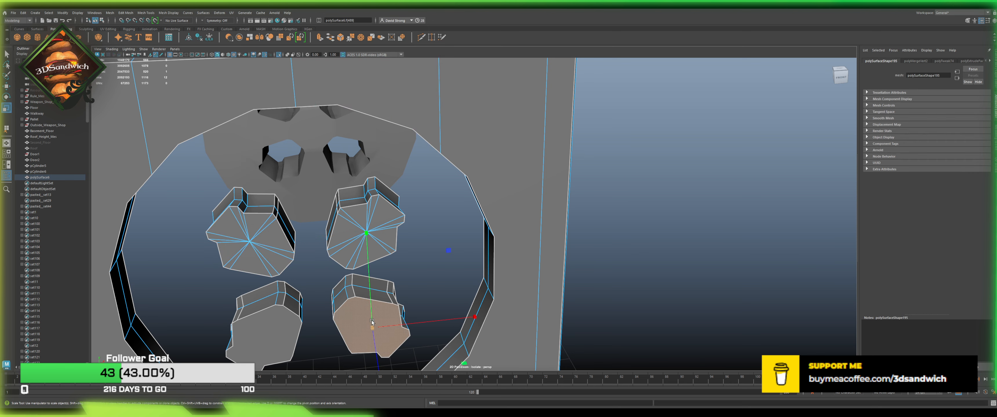
pyautogui.click(360, 39)
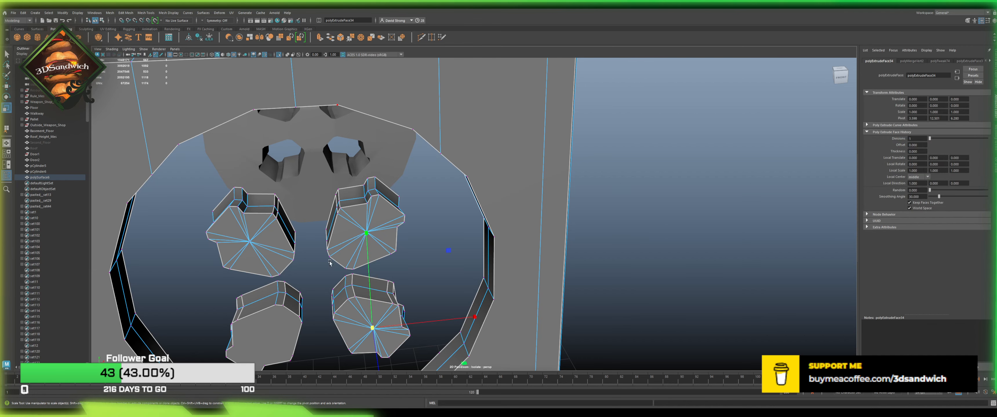
pyautogui.keyDown('alt'); pyautogui.moveTo(324, 313); pyautogui.dragTo(334, 247, button='middle'); pyautogui.keyUp('alt')
pyautogui.keyDown('alt'); pyautogui.moveTo(347, 247); pyautogui.dragTo(367, 238); pyautogui.keyUp('alt')
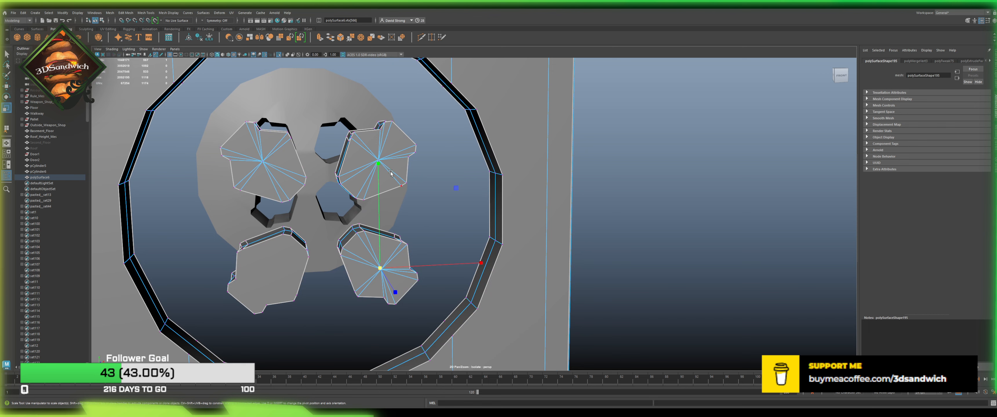
# Step: Undo the cap extrusions and center merges on the three plugs
pyautogui.hotkey('ctrl', 'z')
pyautogui.hotkey('ctrl', 'z')
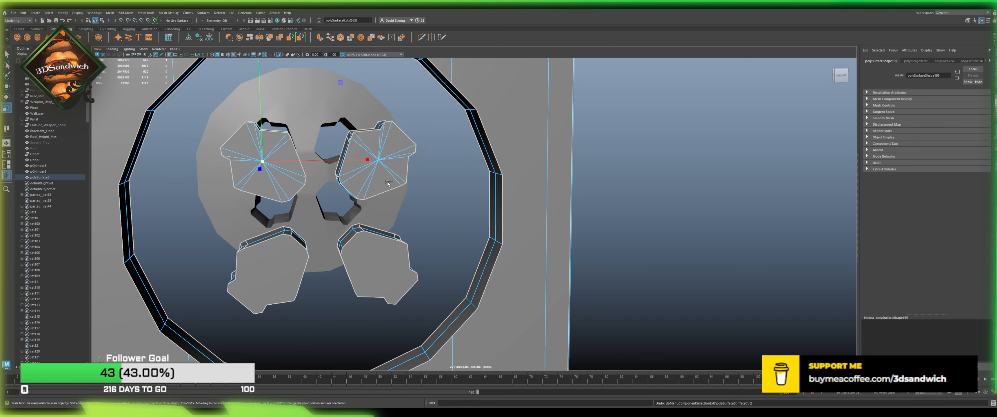
pyautogui.hotkey('ctrl', 'z')
pyautogui.hotkey('ctrl', 'z')
pyautogui.hotkey('ctrl', 'z')
pyautogui.hotkey('ctrl', 'z')
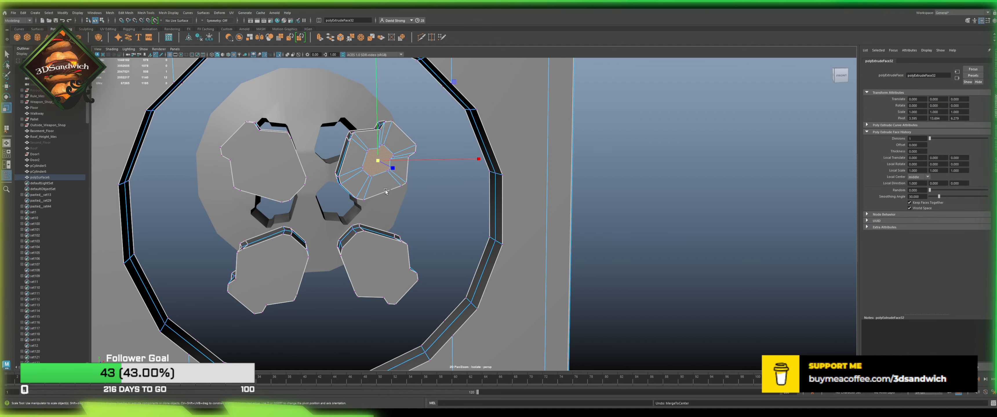
pyautogui.hotkey('ctrl', 'z')
pyautogui.hotkey('ctrl', 'z')
pyautogui.hotkey('ctrl', 'z')
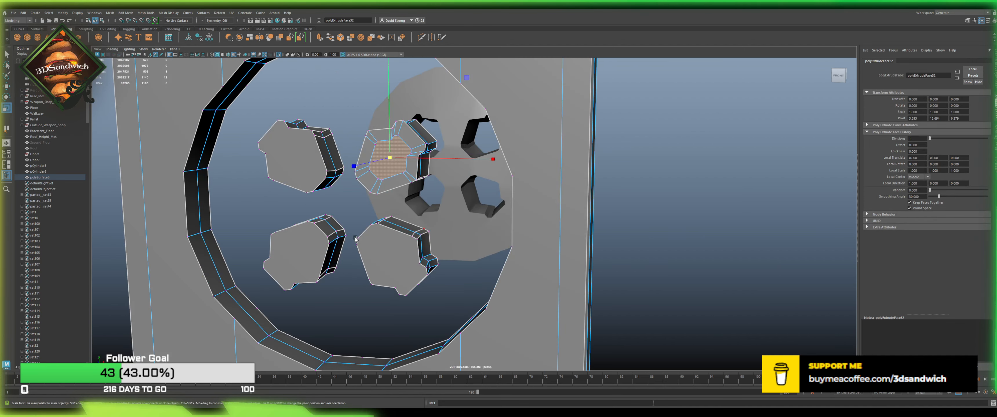
# Step: Try triangulating and quadrangulating the upper-right plug's cap face, and undo both operations
pyautogui.click(110, 13)
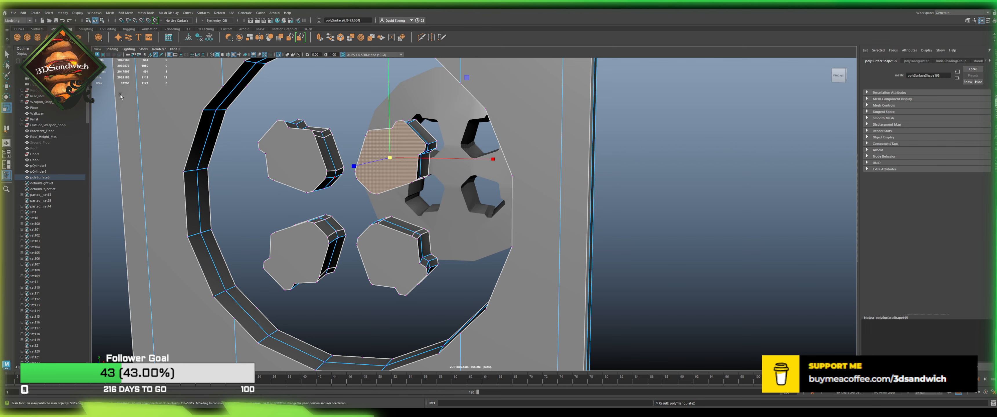
pyautogui.click(125, 50)
pyautogui.click(110, 13)
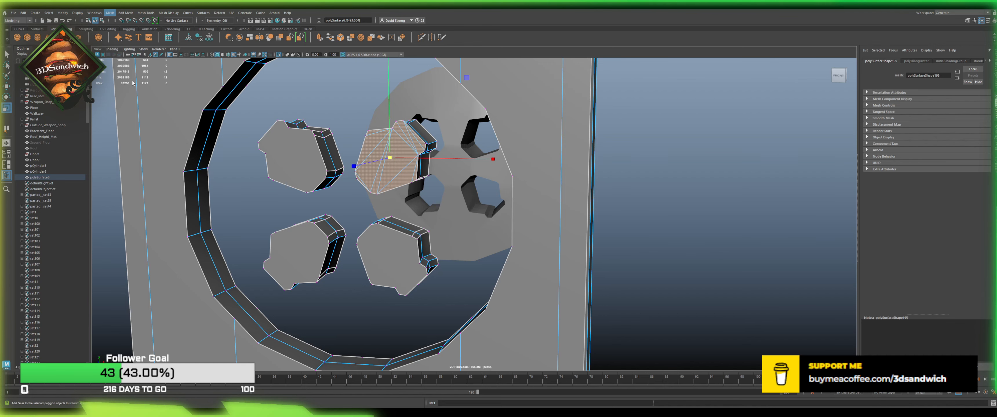
pyautogui.click(140, 98)
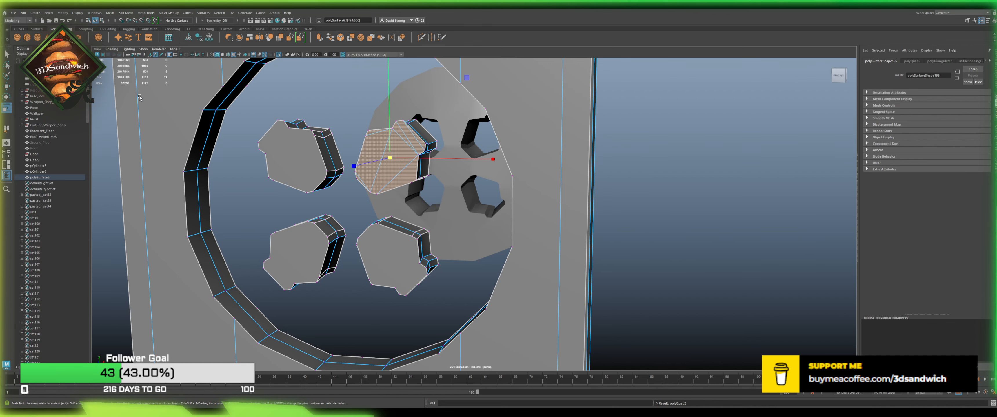
pyautogui.hotkey('ctrl', 'z')
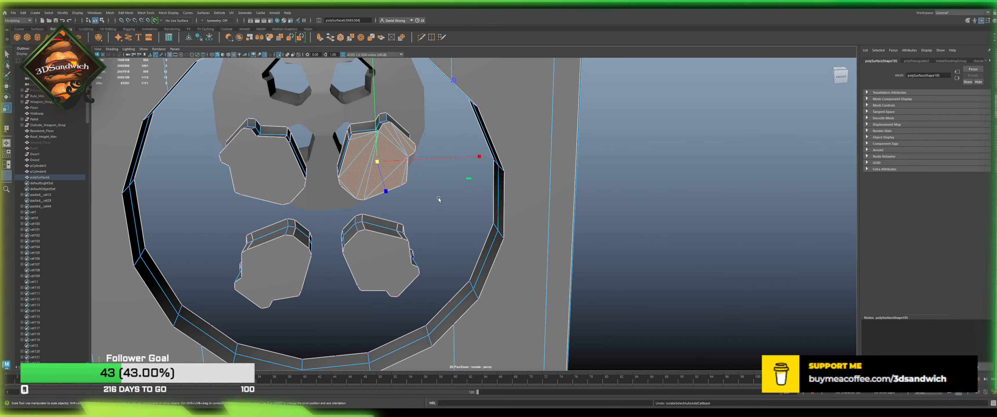
pyautogui.hotkey('ctrl', 'z')
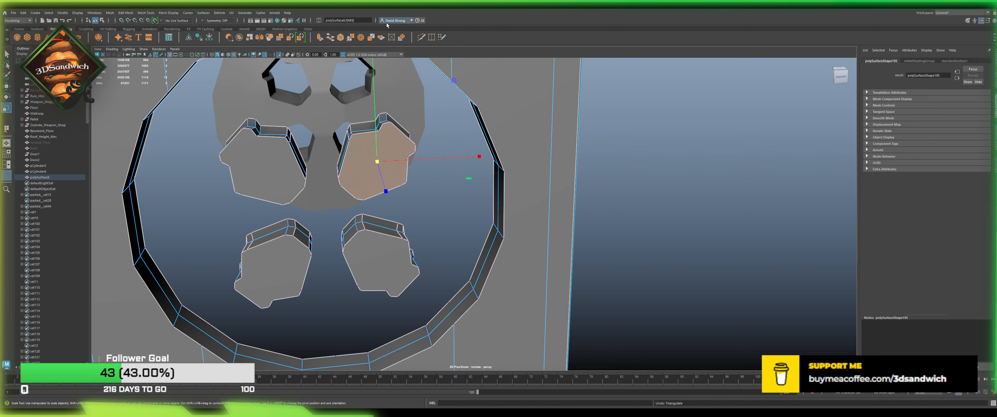
# Step: Cut an edge between the inner corners of the small tab on the upper-right plug's cap with Multi-Cut
pyautogui.click(421, 38)
pyautogui.scroll(2, 404, 149)
pyautogui.click(403, 152)
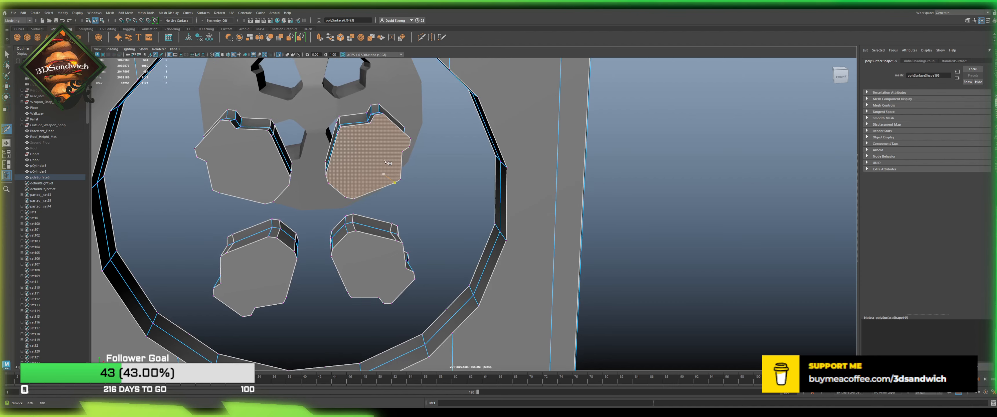
pyautogui.keyDown('alt'); pyautogui.moveTo(381, 147); pyautogui.dragTo(369, 186, button='middle'); pyautogui.keyUp('alt')
pyautogui.scroll(3, 370, 186)
pyautogui.keyDown('alt'); pyautogui.moveTo(312, 164); pyautogui.dragTo(329, 162); pyautogui.keyUp('alt')
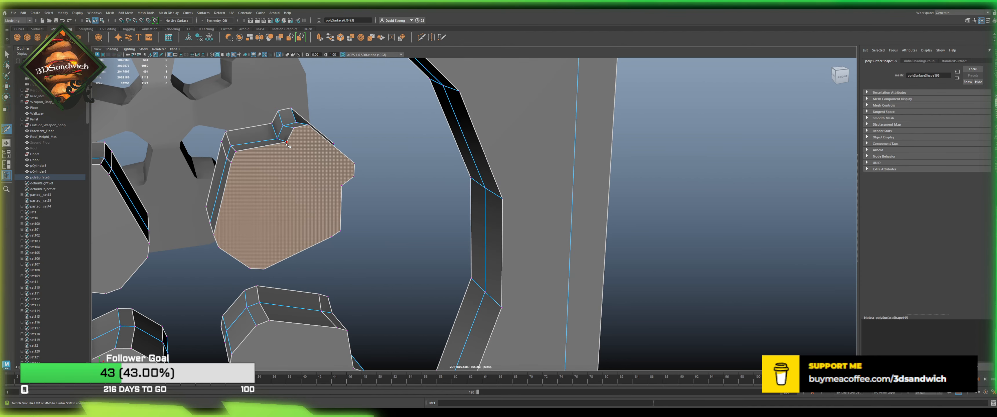
pyautogui.click(342, 187)
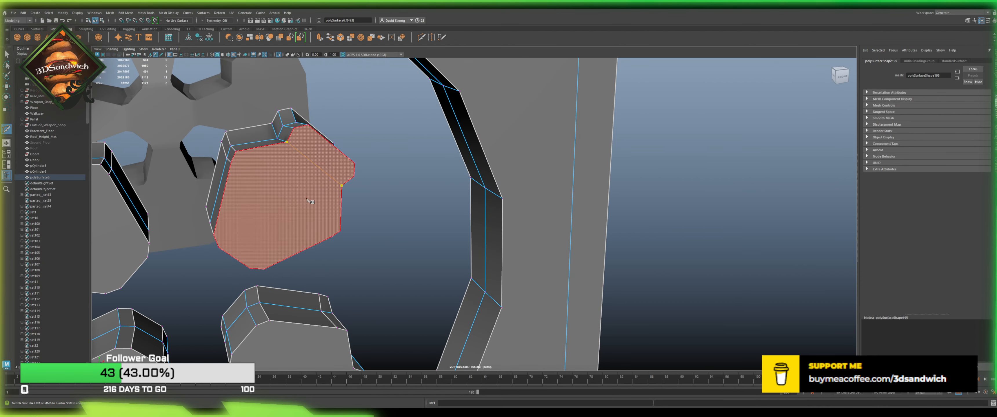
pyautogui.press('Return')
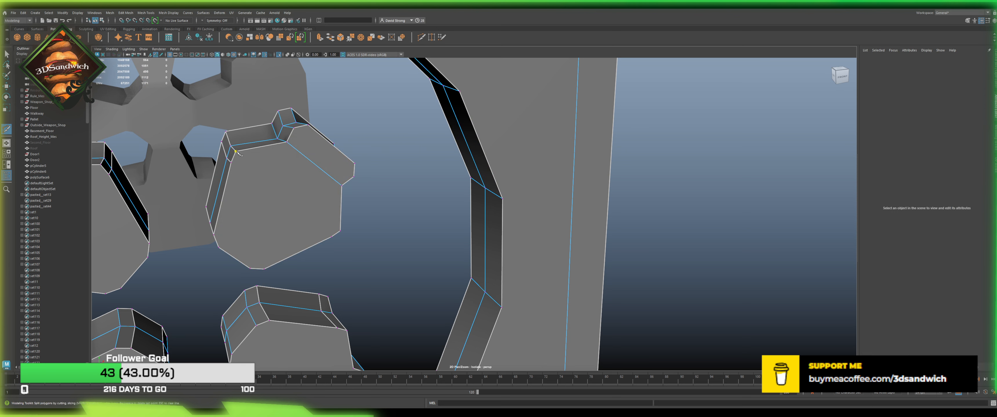
# Step: Cut diagonal edges across the middle of the upper-right plug's cap, from its upper-left corners to its right side
pyautogui.click(340, 231)
pyautogui.press('Return')
pyautogui.click(327, 234)
pyautogui.press('q')
# Step: Cut edges across the lower-left corner and the tab's outer corners on the upper-right plug's cap
pyautogui.keyDown('alt'); pyautogui.moveTo(242, 219); pyautogui.dragTo(307, 203); pyautogui.keyUp('alt')
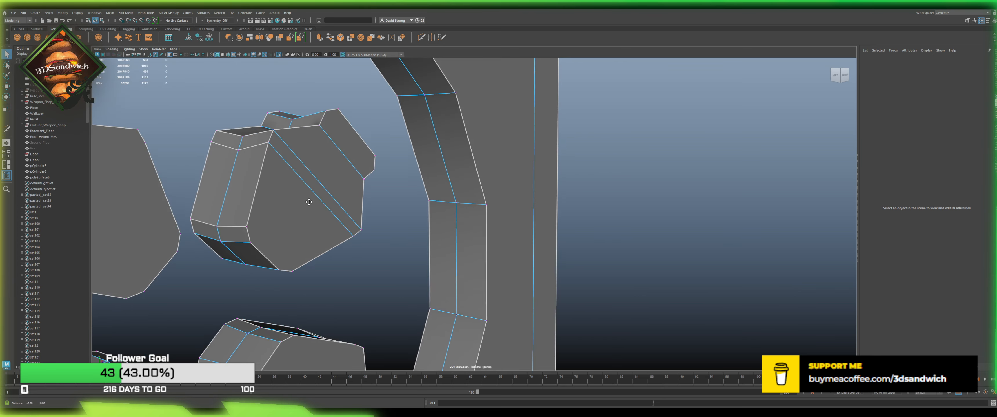
pyautogui.keyDown('alt'); pyautogui.moveTo(308, 203); pyautogui.dragTo(340, 175, button='middle'); pyautogui.keyUp('alt')
pyautogui.hotkey('ctrl', 'shift', 'x')
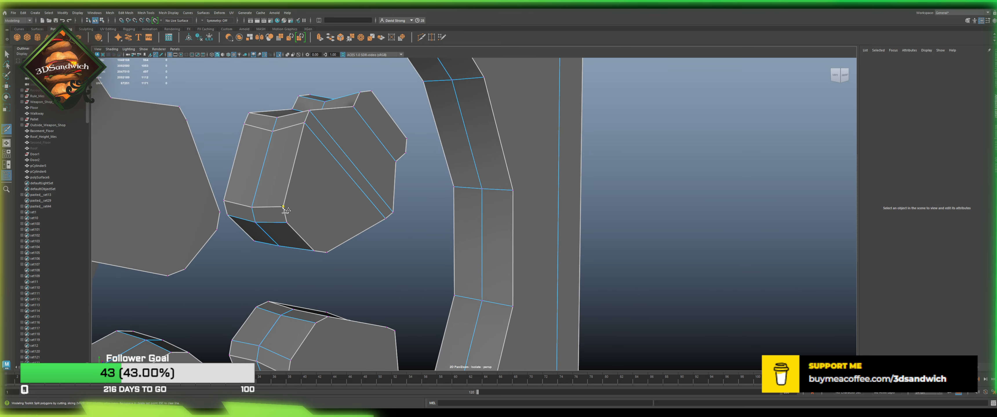
pyautogui.click(327, 252)
pyautogui.press('q')
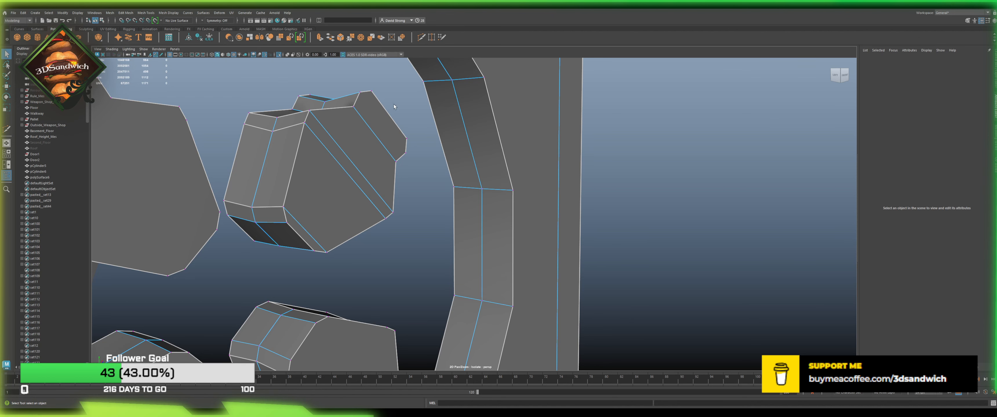
pyautogui.hotkey('ctrl', 'shift', 'x')
pyautogui.click(360, 92)
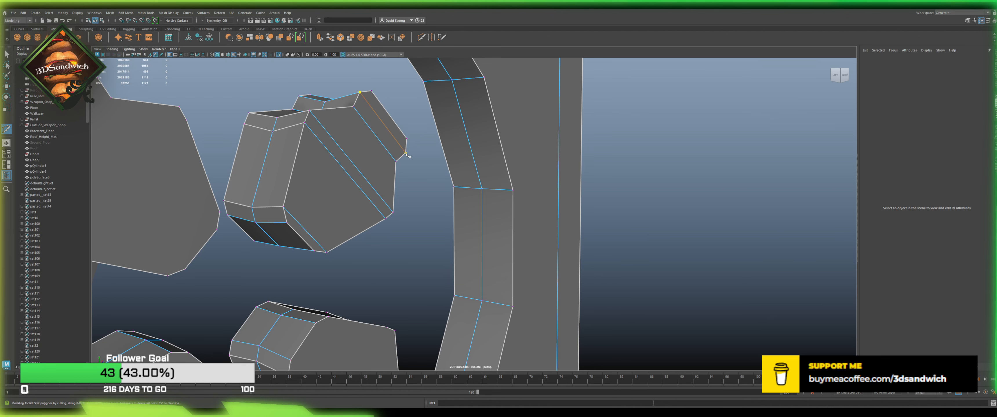
pyautogui.press('q')
# Step: Cut two parallel edges across the tab of the lower-right plug's cap, one at its base and one farther out
pyautogui.scroll(-2, 377, 171)
pyautogui.keyDown('alt'); pyautogui.moveTo(406, 153); pyautogui.dragTo(360, 217); pyautogui.keyUp('alt')
pyautogui.keyDown('alt'); pyautogui.moveTo(348, 310); pyautogui.dragTo(341, 225, button='middle'); pyautogui.keyUp('alt')
pyautogui.hotkey('ctrl', 'shift', 'x')
pyautogui.click(325, 282)
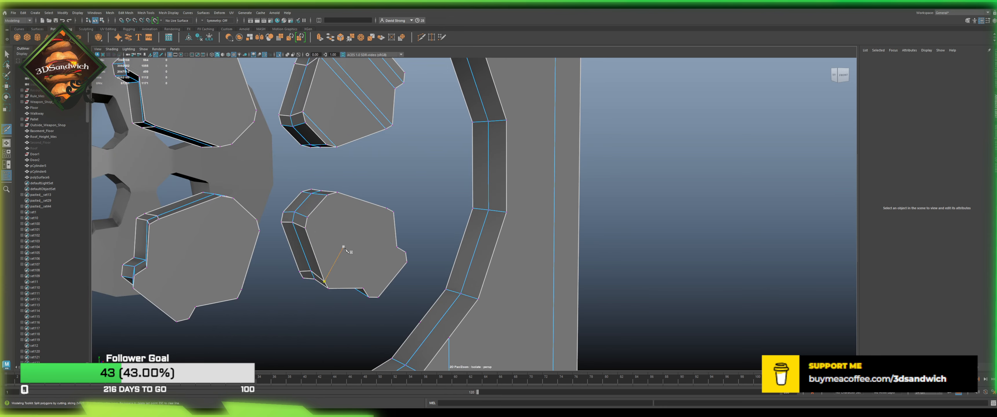
pyautogui.press('Escape')
pyautogui.keyDown('alt'); pyautogui.moveTo(333, 239); pyautogui.dragTo(336, 202); pyautogui.keyUp('alt')
pyautogui.scroll(2, 336, 202)
pyautogui.click(374, 217)
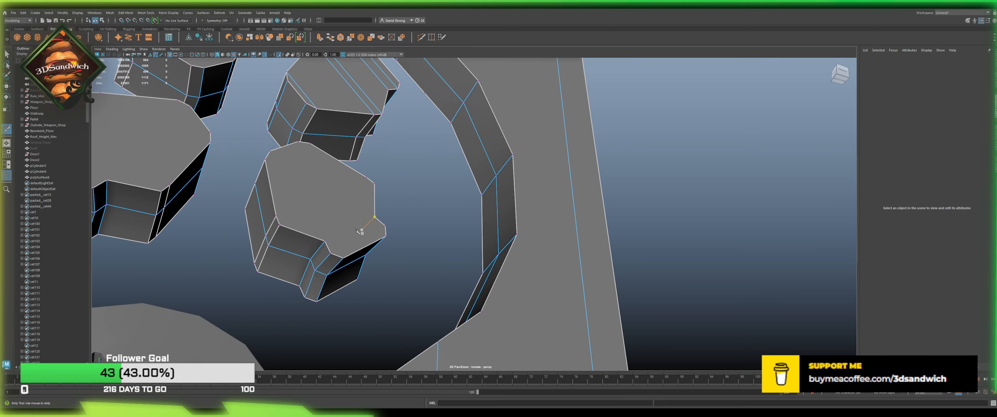
pyautogui.click(324, 242)
pyautogui.press('q')
pyautogui.hotkey('ctrl', 'shift', 'x')
pyautogui.click(330, 253)
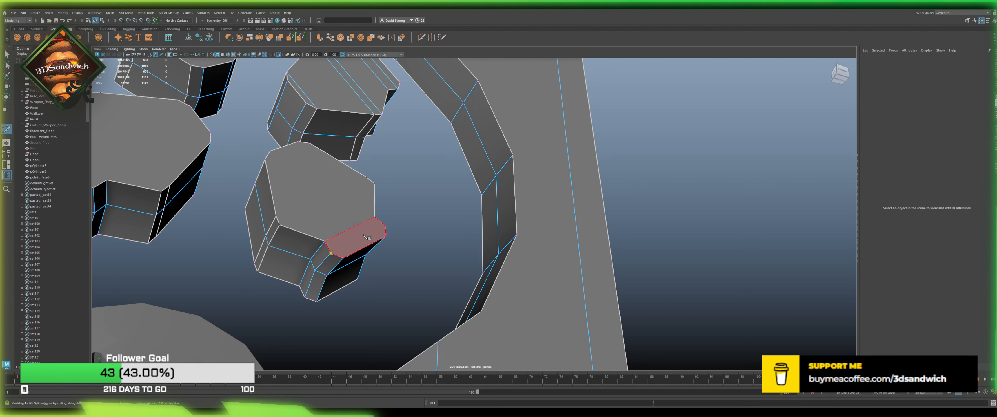
pyautogui.press('q')
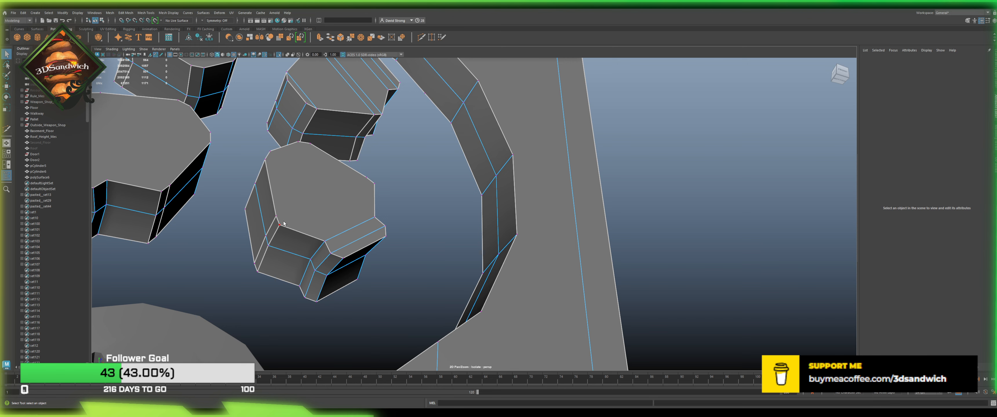
# Step: Cut a diagonal edge across the main face of the lower-right plug's cap, between its left and right corners
pyautogui.hotkey('ctrl', 'shift', 'x')
pyautogui.click(280, 225)
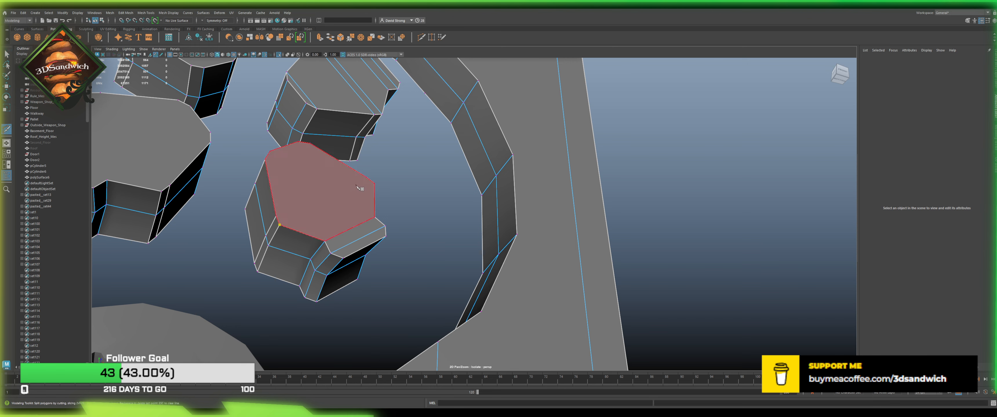
pyautogui.click(375, 184)
pyautogui.press('Return')
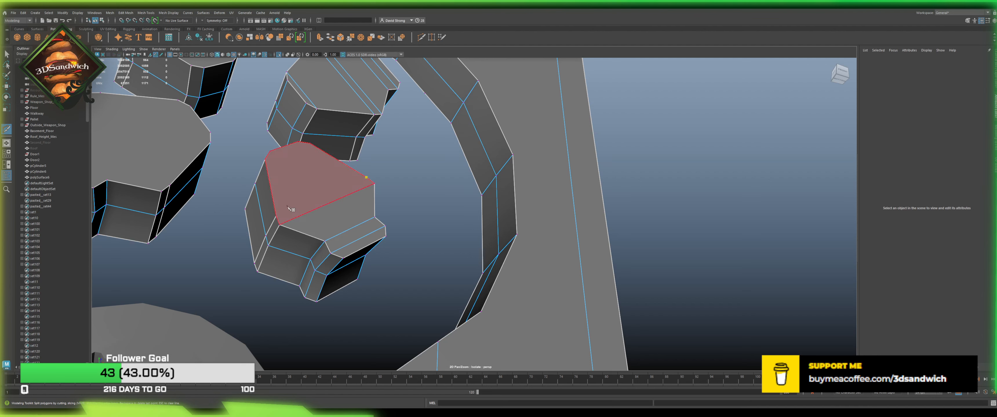
# Step: Cut a second diagonal edge across the main face of the lower-right plug's cap and another across its upper-left corner
pyautogui.click(280, 212)
pyautogui.press('Return')
pyautogui.click(265, 160)
pyautogui.click(310, 146)
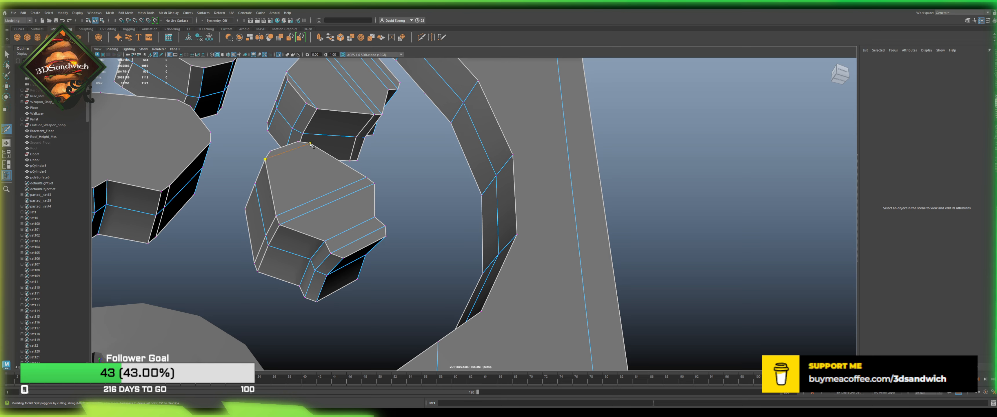
pyautogui.press('q')
# Step: Cut an edge across the upper-right corner of the lower-left plug's cap and a diagonal edge across its middle
pyautogui.keyDown('alt'); pyautogui.moveTo(310, 146); pyautogui.dragTo(297, 211); pyautogui.keyUp('alt')
pyautogui.keyDown('alt'); pyautogui.moveTo(296, 211); pyautogui.dragTo(324, 223, button='middle'); pyautogui.keyUp('alt')
pyautogui.press('g')
pyautogui.click(244, 235)
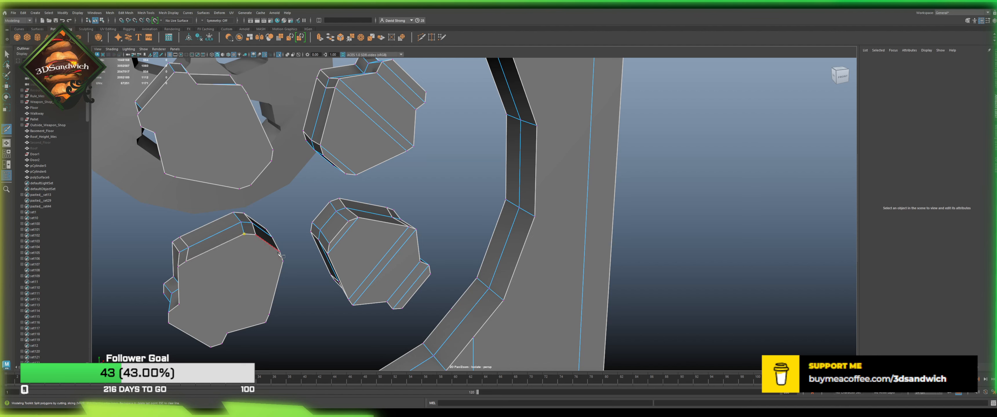
pyautogui.click(283, 261)
pyautogui.press('q')
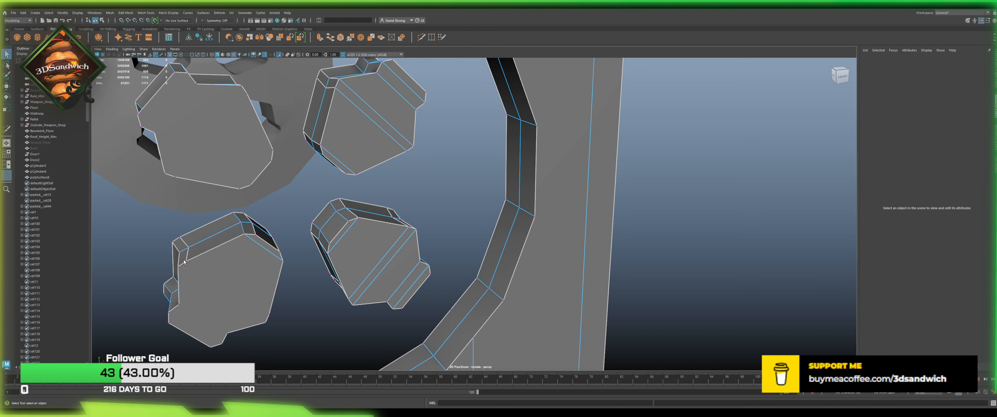
pyautogui.press('g')
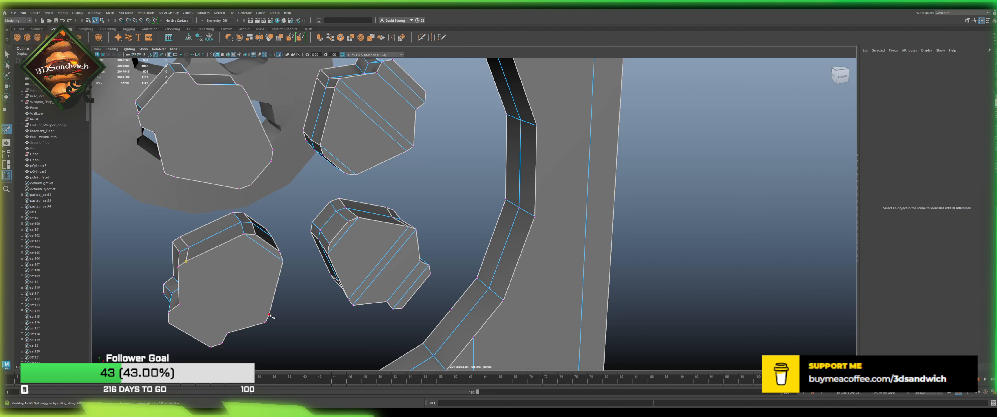
pyautogui.press('q')
# Step: On the wall's back side, cut a diagonal edge across the middle of the lower-left plug's cap
pyautogui.scroll(-10, 367, 229)
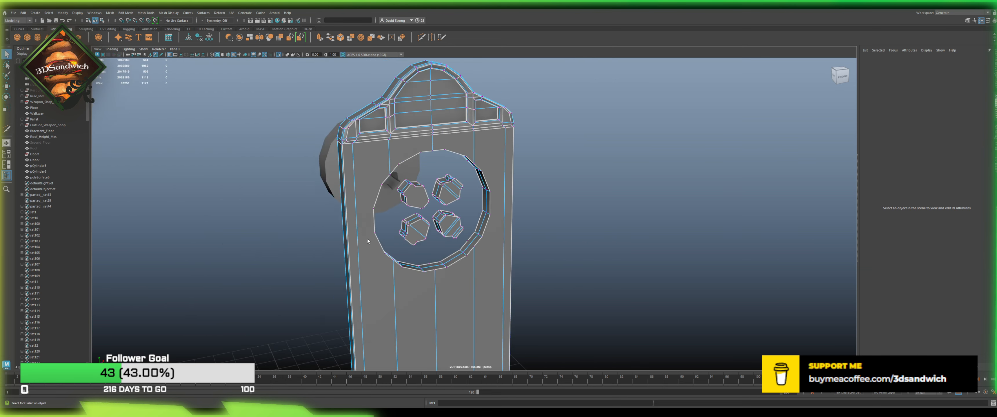
pyautogui.keyDown('alt'); pyautogui.moveTo(367, 237); pyautogui.dragTo(424, 245); pyautogui.keyUp('alt')
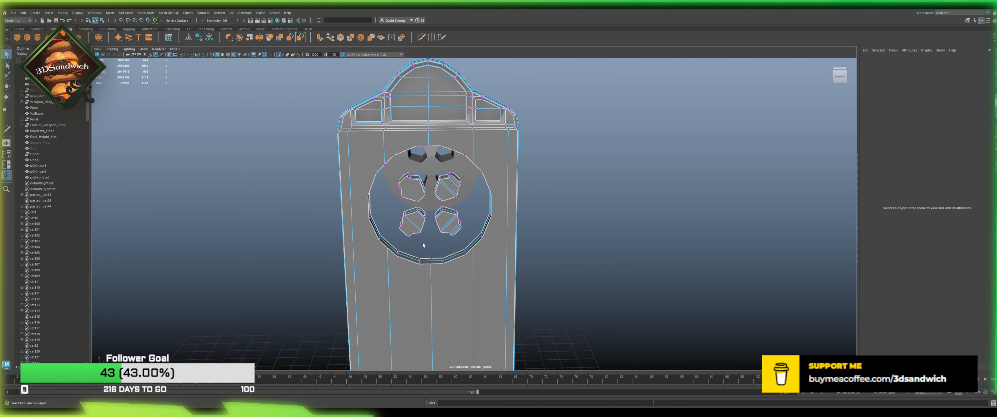
pyautogui.scroll(5, 466, 222)
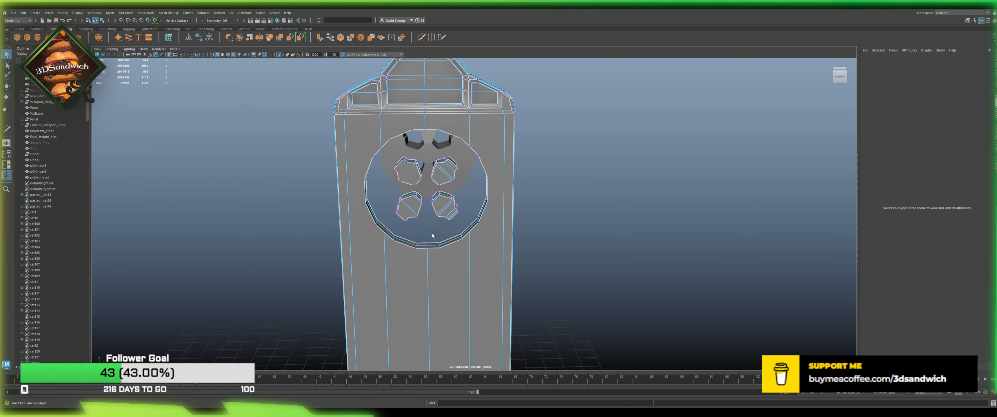
pyautogui.keyDown('alt'); pyautogui.moveTo(467, 222); pyautogui.dragTo(323, 232); pyautogui.keyUp('alt')
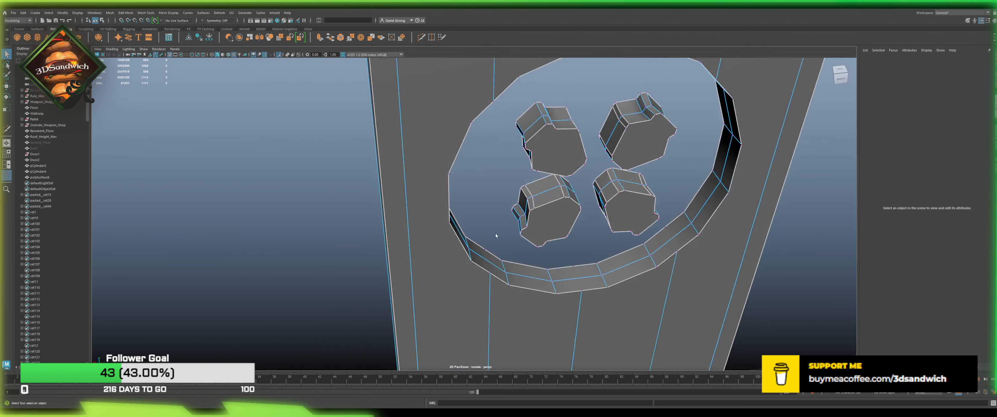
pyautogui.keyDown('alt'); pyautogui.moveTo(496, 236); pyautogui.dragTo(431, 216); pyautogui.keyUp('alt')
pyautogui.scroll(4, 430, 217)
pyautogui.hotkey('ctrl', 'shift', 'x')
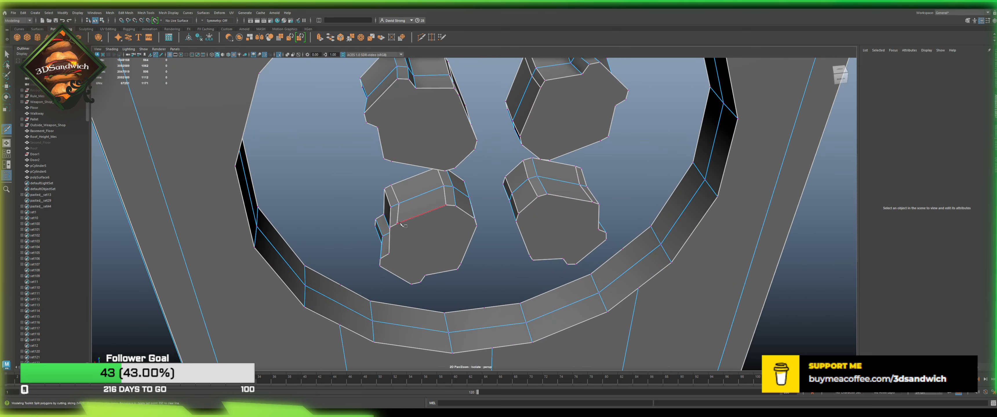
pyautogui.click(397, 224)
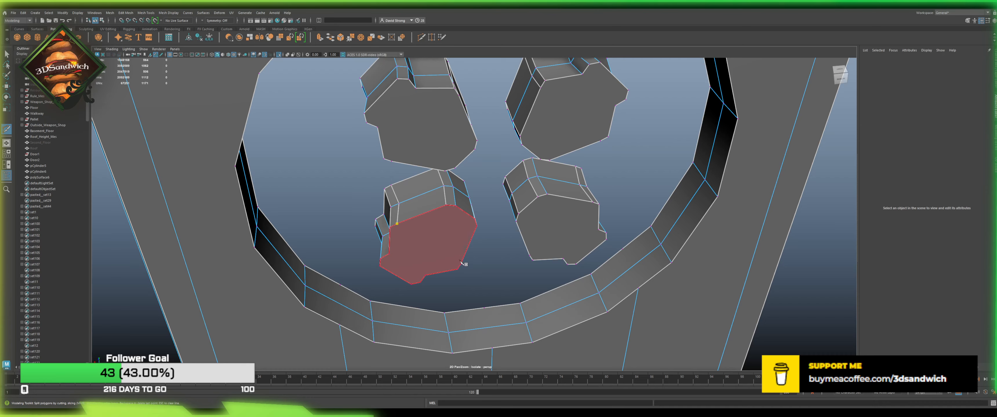
pyautogui.keyDown('alt'); pyautogui.moveTo(465, 267); pyautogui.dragTo(412, 226); pyautogui.keyUp('alt')
pyautogui.scroll(3, 439, 244)
pyautogui.click(415, 219)
pyautogui.press('q')
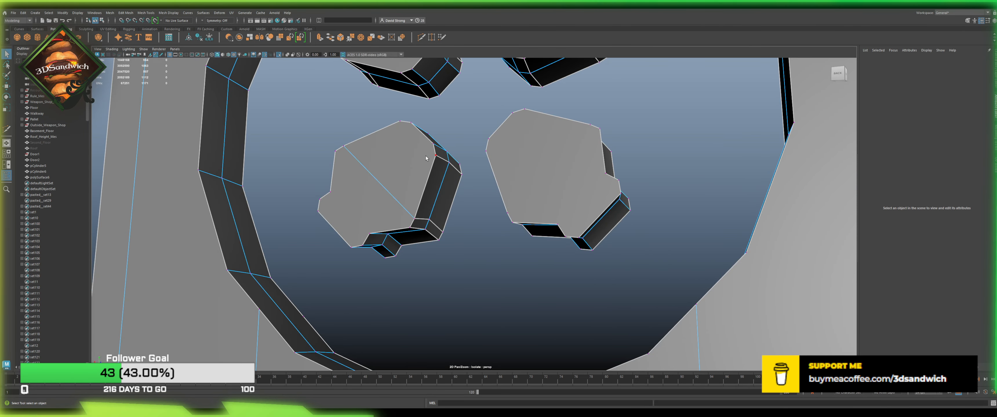
# Step: Cut an edge across the upper-right corner of the same back cap
pyautogui.hotkey('ctrl', 'shift', 'x')
pyautogui.click(436, 156)
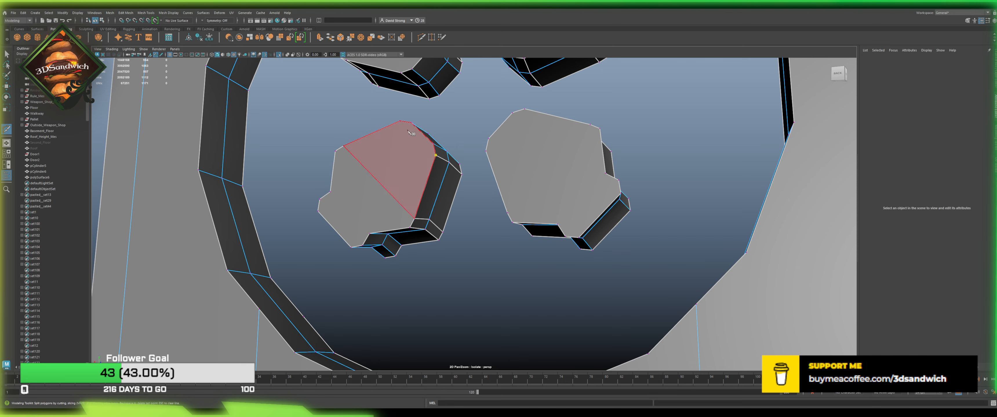
pyautogui.click(400, 122)
pyautogui.press('q')
# Step: Cut a second diagonal edge on the back cap, parallel to the middle one on the side facing the tab
pyautogui.hotkey('ctrl', 'shift', 'x')
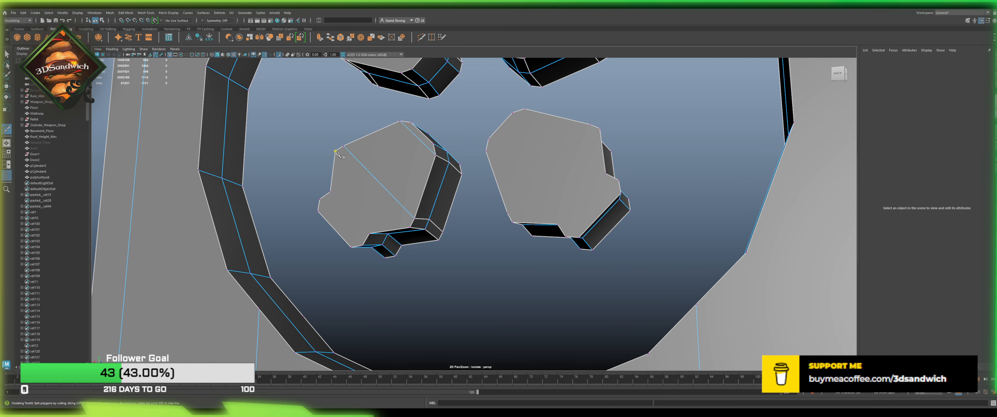
pyautogui.keyDown('alt'); pyautogui.moveTo(363, 195); pyautogui.dragTo(418, 225); pyautogui.keyUp('alt')
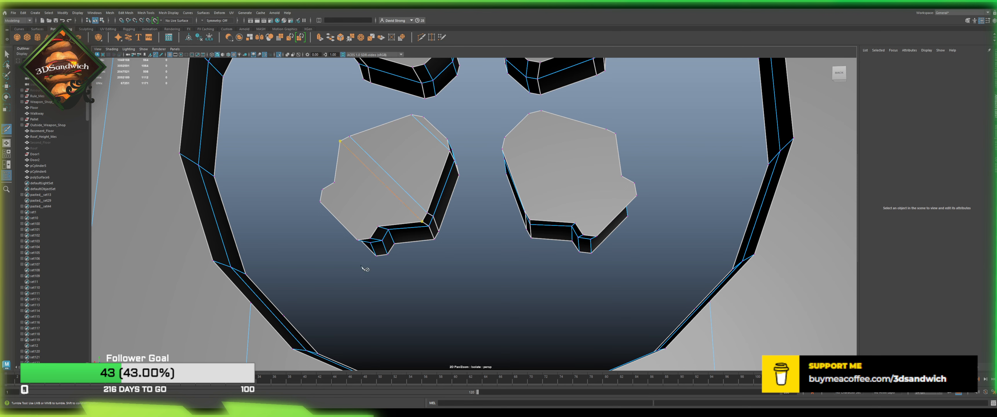
pyautogui.keyDown('alt'); pyautogui.moveTo(371, 287); pyautogui.dragTo(382, 283); pyautogui.keyUp('alt')
pyautogui.press('w')
pyautogui.press('g')
pyautogui.press('q')
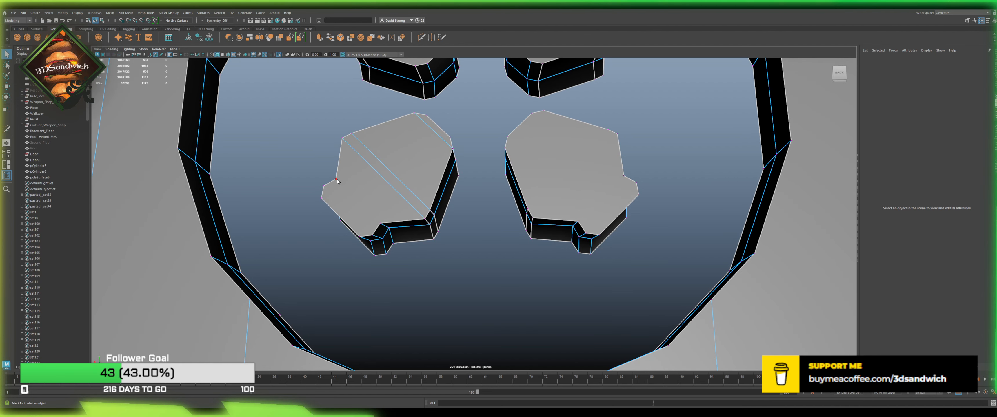
# Step: Cut two parallel edges across the tab of the back cap, one at its base and one farther out
pyautogui.press('g')
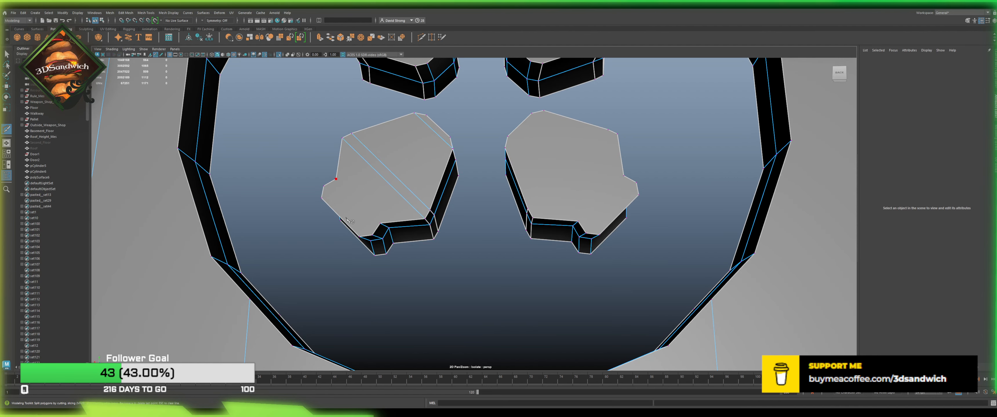
pyautogui.click(381, 223)
pyautogui.press('q')
pyautogui.hotkey('ctrl', 'shift', 'x')
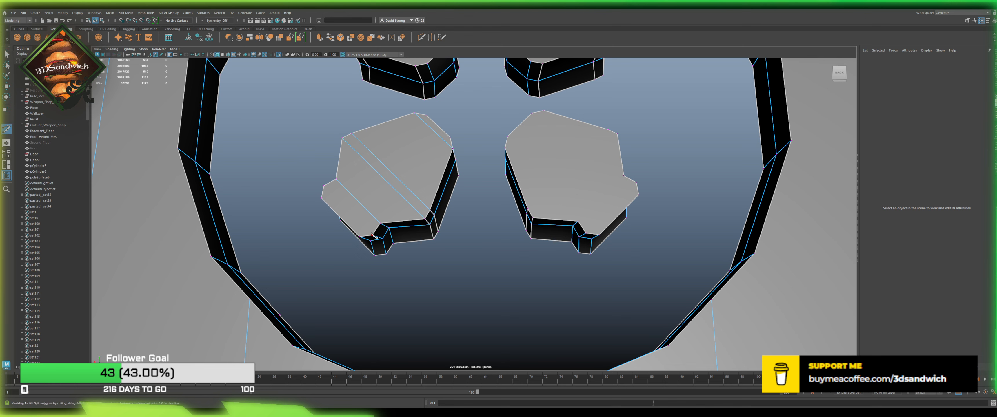
pyautogui.click(327, 185)
pyautogui.press('Return')
pyautogui.press('w')
# Step: From the front, select the upper-left and lower-left plugs and delete them
pyautogui.keyDown('alt'); pyautogui.moveTo(332, 195); pyautogui.dragTo(445, 201); pyautogui.keyUp('alt')
pyautogui.click(445, 205)
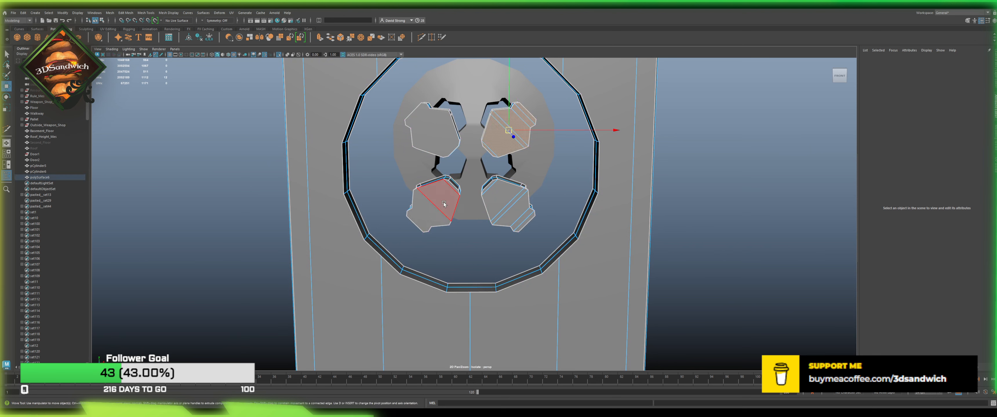
pyautogui.keyDown('shift'); pyautogui.doubleClick(446, 144); pyautogui.keyUp('shift')
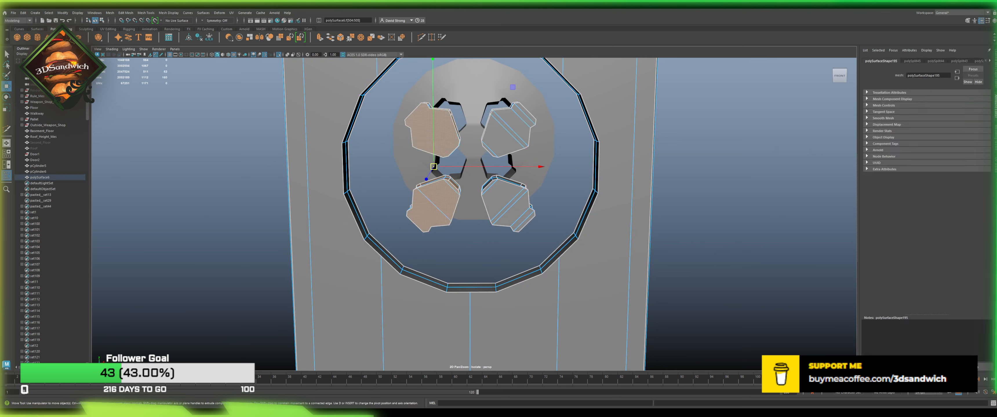
pyautogui.press('Delete')
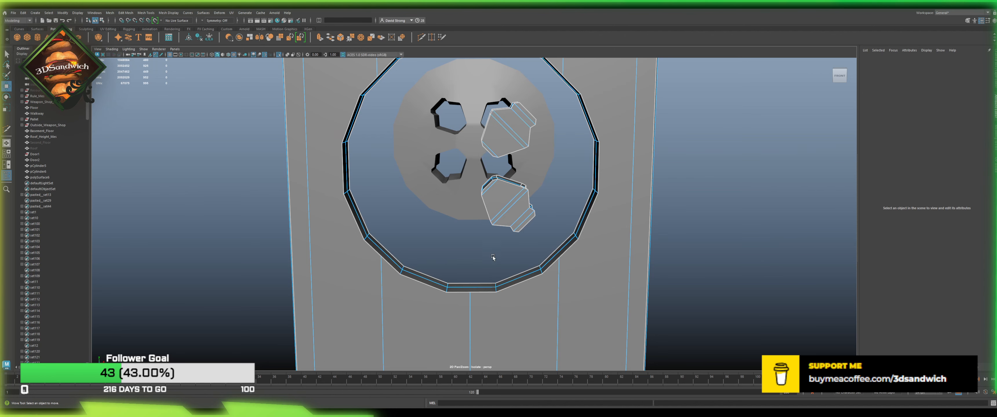
# Step: Cut an edge across the bottom segment of the circular opening's rim, in line with the wall's central vertical edge
pyautogui.keyDown('alt'); pyautogui.moveTo(493, 258); pyautogui.dragTo(393, 249); pyautogui.keyUp('alt')
pyautogui.hotkey('ctrl', 'shift', 'x')
pyautogui.press('w')
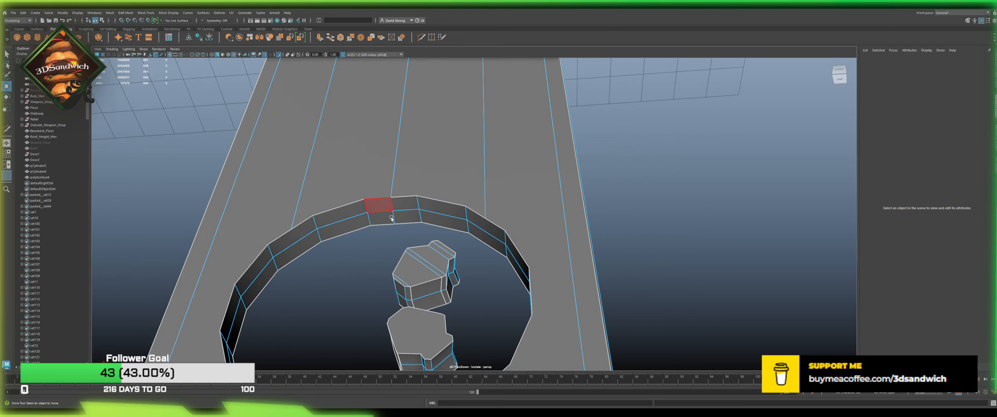
# Step: Below the opening's lower-right rim, cut edges from two rim corners to the neighbouring vertical wall edges and join them with a horizontal edge
pyautogui.keyDown('alt'); pyautogui.moveTo(391, 220); pyautogui.dragTo(391, 155); pyautogui.keyUp('alt')
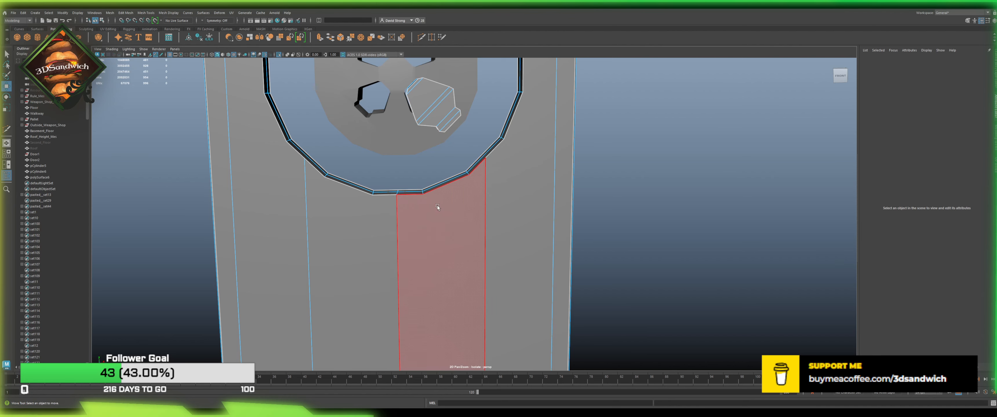
pyautogui.scroll(5, 420, 198)
pyautogui.scroll(-4, 387, 180)
pyautogui.scroll(1, 374, 187)
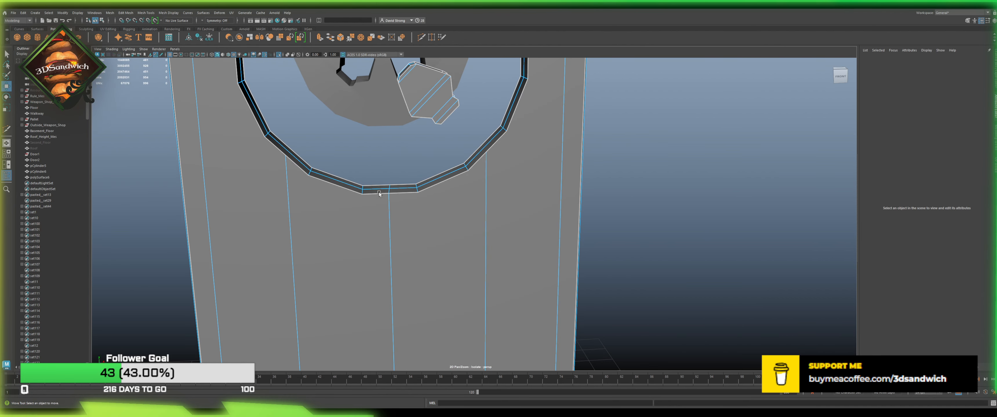
pyautogui.keyDown('alt'); pyautogui.moveTo(378, 192); pyautogui.dragTo(342, 209); pyautogui.keyUp('alt')
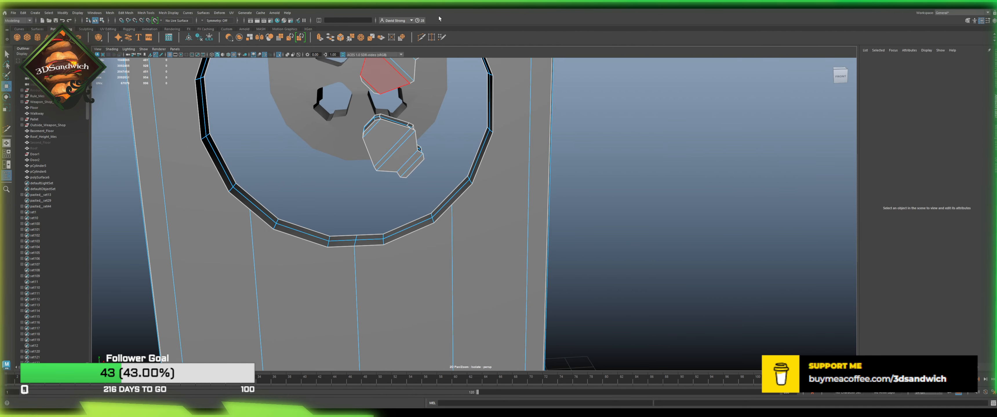
pyautogui.click(422, 37)
pyautogui.keyDown('alt'); pyautogui.moveTo(427, 202); pyautogui.dragTo(440, 225); pyautogui.keyUp('alt')
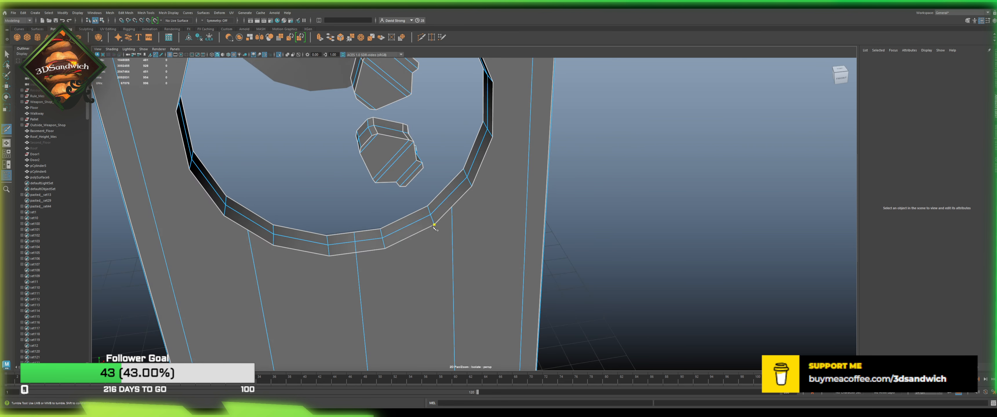
pyautogui.click(453, 263)
pyautogui.moveTo(386, 249)
pyautogui.keyDown('alt'); pyautogui.mouseDown()
pyautogui.moveTo(432, 228)
pyautogui.moveTo(373, 250)
pyautogui.mouseUp(); pyautogui.keyUp('alt')
pyautogui.press('w')
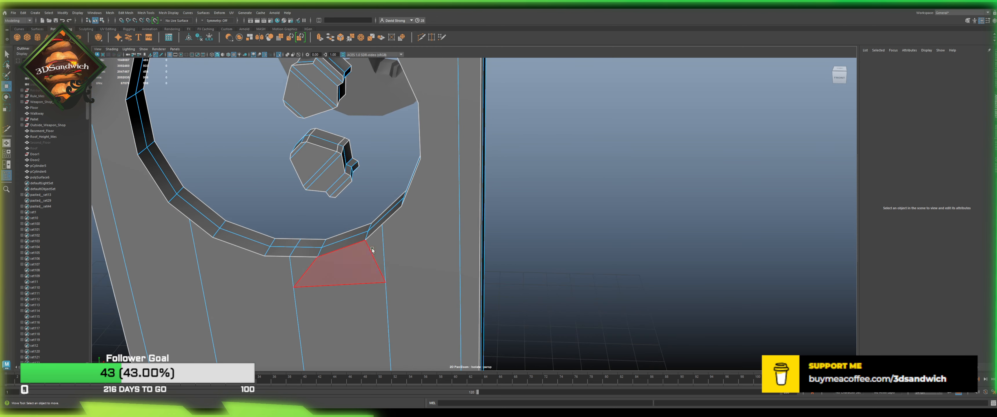
# Step: Continue the cut from the horizontal edge's right end diagonally to the next vertical wall edge and back to the nearest rim corner
pyautogui.press('g')
pyautogui.click(386, 282)
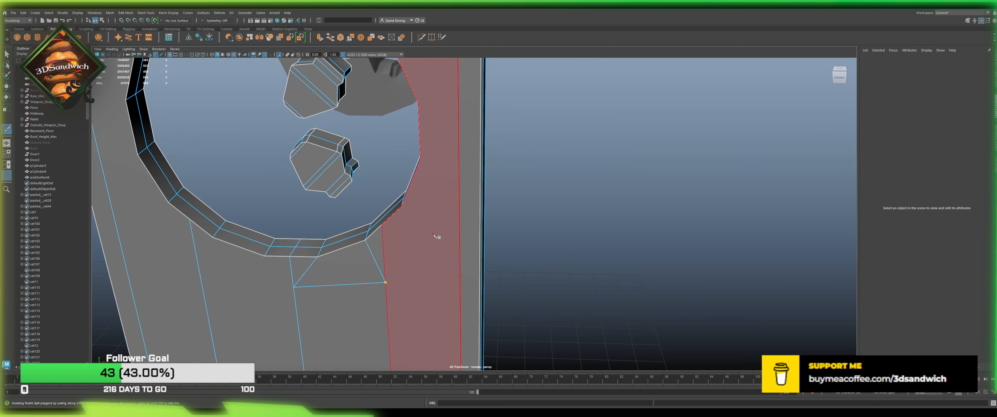
pyautogui.click(459, 209)
pyautogui.keyDown('alt'); pyautogui.moveTo(460, 209); pyautogui.dragTo(418, 224); pyautogui.keyUp('alt')
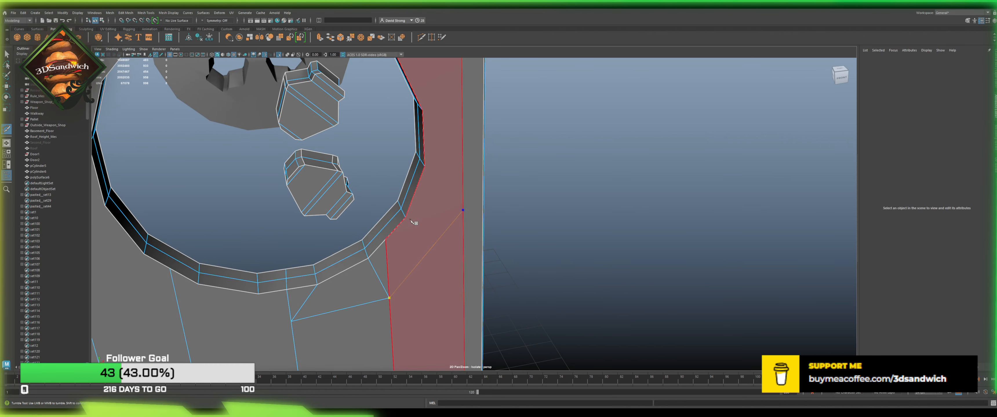
pyautogui.click(406, 218)
pyautogui.press('q')
# Step: Cut an edge from the next rim corner up the right side to the same point on the vertical wall edge
pyautogui.press('g')
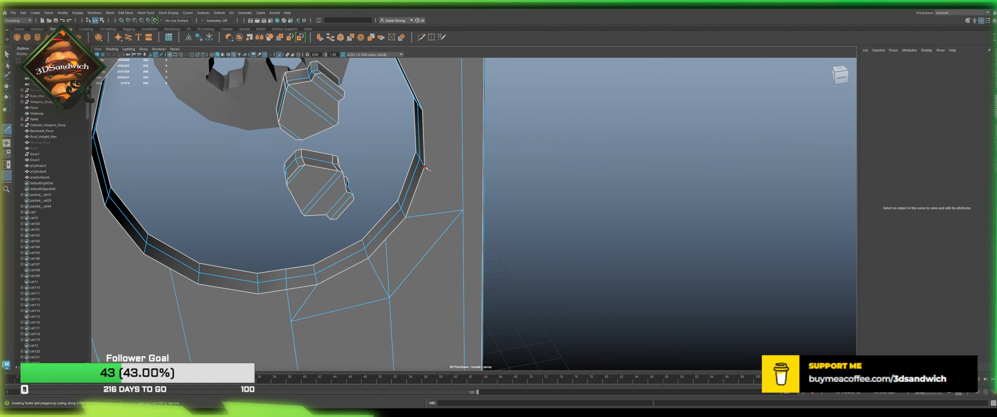
pyautogui.click(461, 210)
pyautogui.press('q')
# Step: Cut edges from two upper-right rim corners to one point on the right vertical wall edge, extending the cut to the wall's outer border
pyautogui.keyDown('alt'); pyautogui.moveTo(443, 164); pyautogui.dragTo(401, 238, button='middle'); pyautogui.keyUp('alt')
pyautogui.keyDown('alt'); pyautogui.moveTo(394, 188); pyautogui.dragTo(414, 196); pyautogui.keyUp('alt')
pyautogui.press('g')
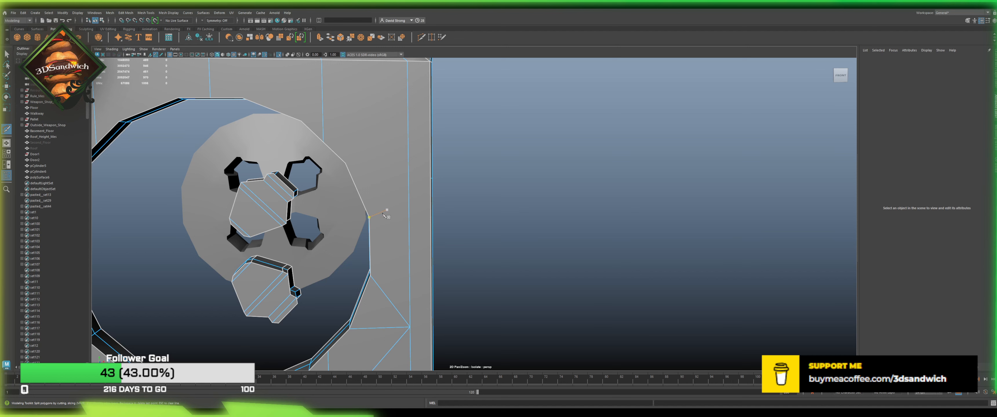
pyautogui.keyDown('alt'); pyautogui.moveTo(393, 198); pyautogui.dragTo(399, 195); pyautogui.keyUp('alt')
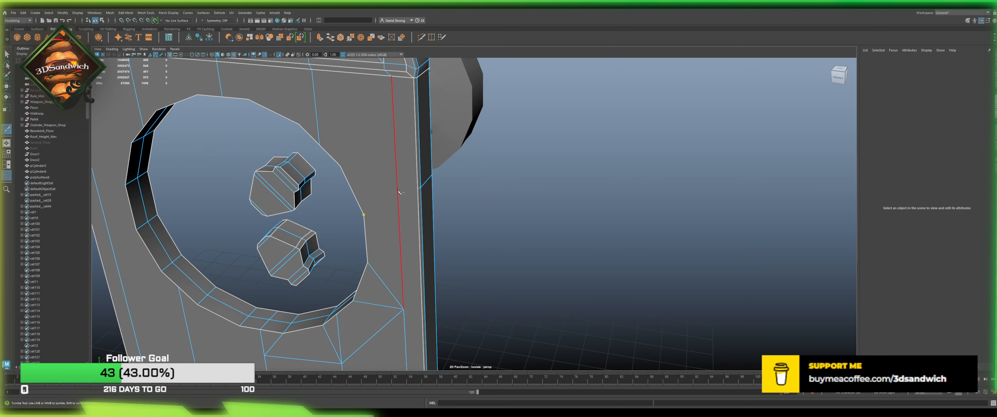
pyautogui.click(397, 190)
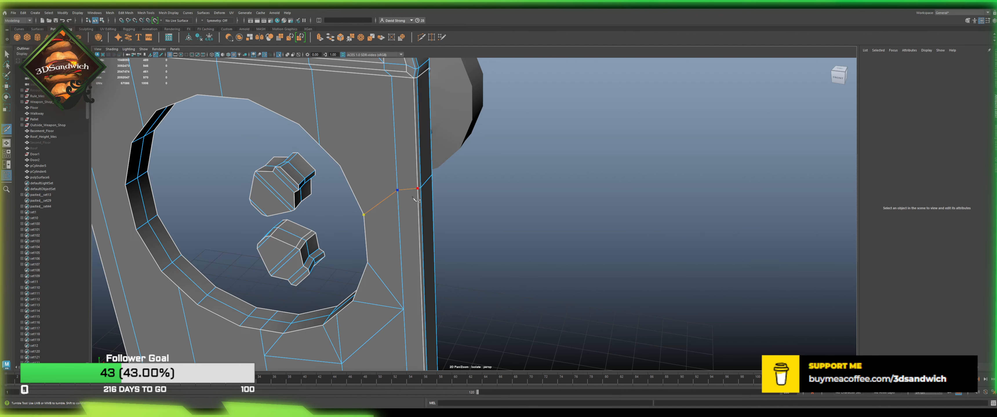
pyautogui.keyDown('alt'); pyautogui.moveTo(417, 200); pyautogui.dragTo(404, 190); pyautogui.keyUp('alt')
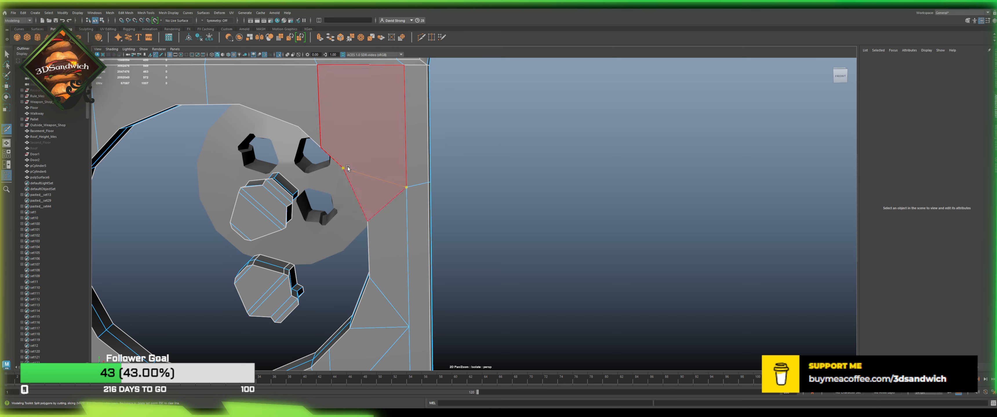
pyautogui.press('w')
pyautogui.keyDown('alt'); pyautogui.moveTo(352, 142); pyautogui.dragTo(366, 218, button='middle'); pyautogui.keyUp('alt')
pyautogui.keyDown('alt'); pyautogui.moveTo(366, 217); pyautogui.dragTo(337, 200); pyautogui.keyUp('alt')
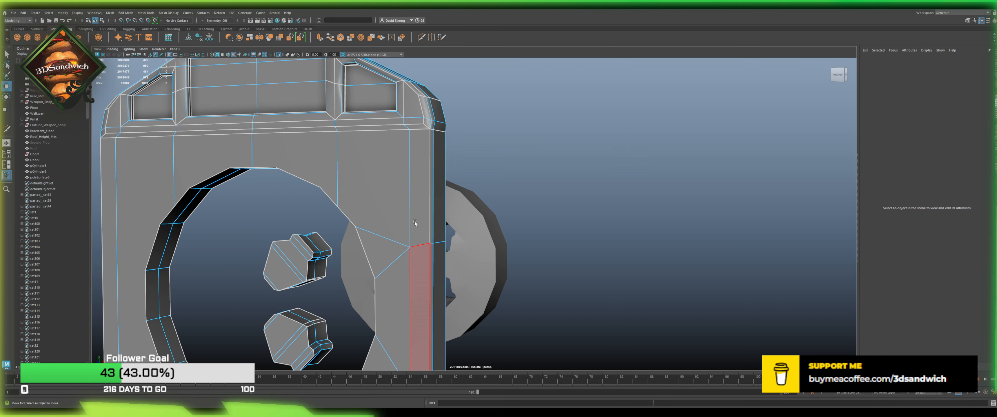
pyautogui.click(419, 244)
pyautogui.press('r')
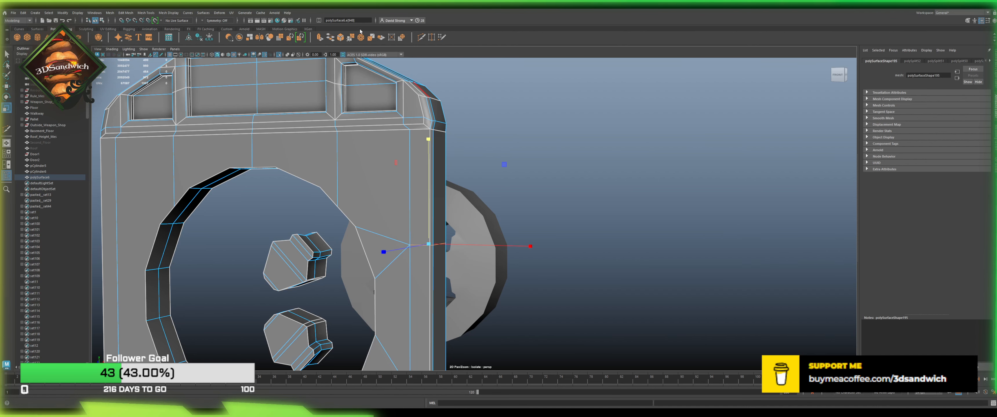
# Step: Cut an edge across the opening's inner rim at the top, continuing the wall's central vertical edge through the rim's thickness
pyautogui.click(421, 38)
pyautogui.scroll(8, 446, 220)
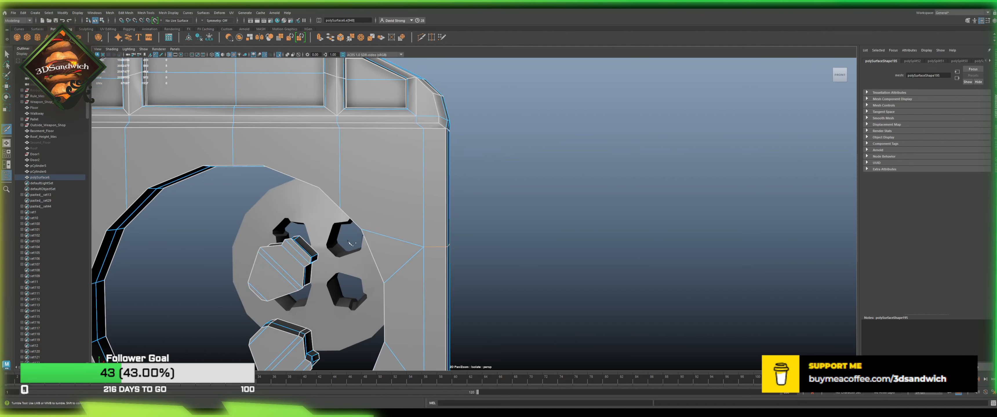
pyautogui.keyDown('alt'); pyautogui.moveTo(380, 260); pyautogui.dragTo(398, 265, button='middle'); pyautogui.keyUp('alt')
pyautogui.keyDown('alt'); pyautogui.moveTo(319, 206); pyautogui.dragTo(326, 231, button='middle'); pyautogui.keyUp('alt')
pyautogui.keyDown('alt'); pyautogui.moveTo(326, 231); pyautogui.dragTo(321, 200); pyautogui.keyUp('alt')
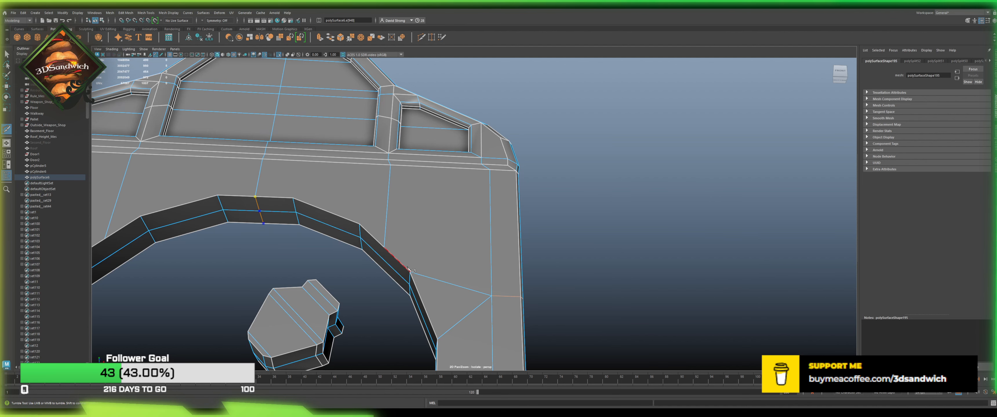
pyautogui.keyDown('alt'); pyautogui.moveTo(408, 268); pyautogui.dragTo(538, 232); pyautogui.keyUp('alt')
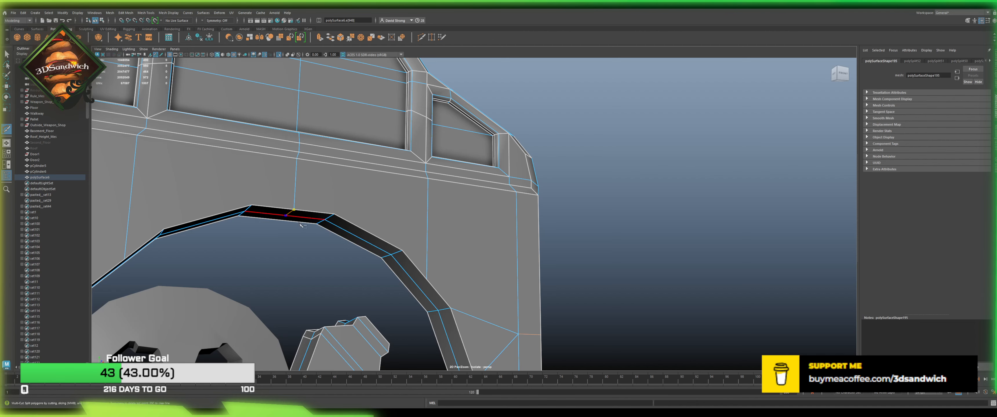
pyautogui.rightClick(171, 190)
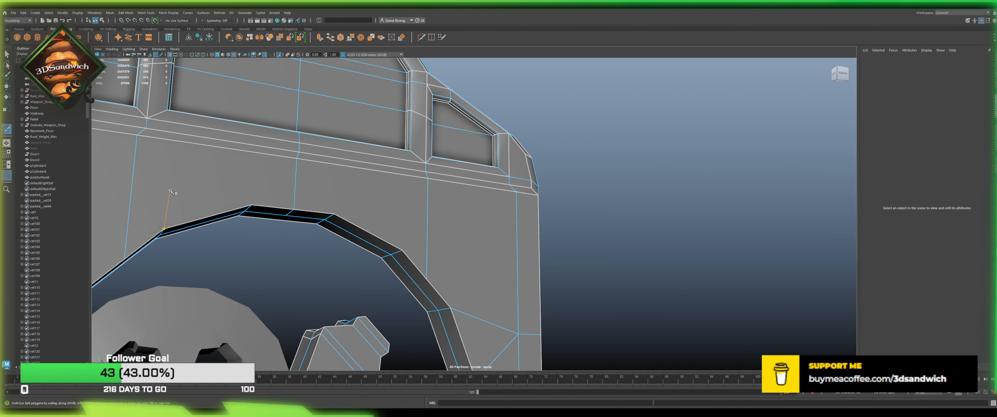
pyautogui.keyDown('alt'); pyautogui.moveTo(237, 317); pyautogui.dragTo(253, 236); pyautogui.keyUp('alt')
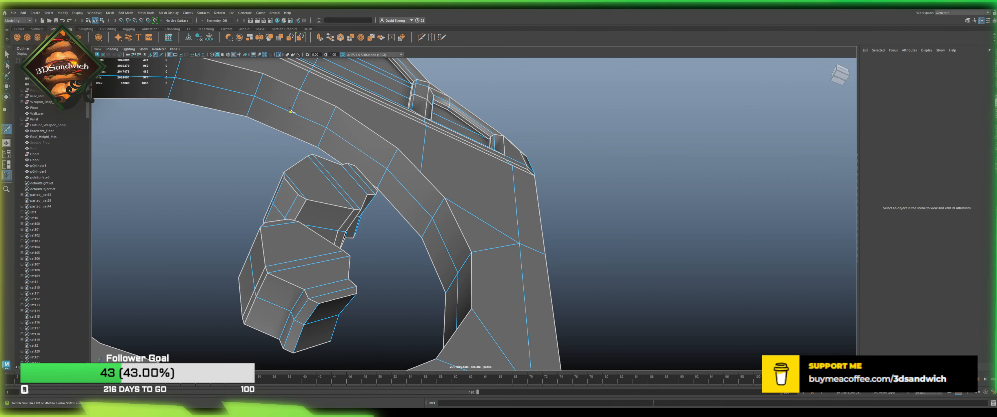
# Step: Insert an edge loop down the middle of the wall's outer side, running around its thickness
pyautogui.keyDown('alt'); pyautogui.moveTo(291, 111); pyautogui.dragTo(416, 242); pyautogui.keyUp('alt')
pyautogui.press('w')
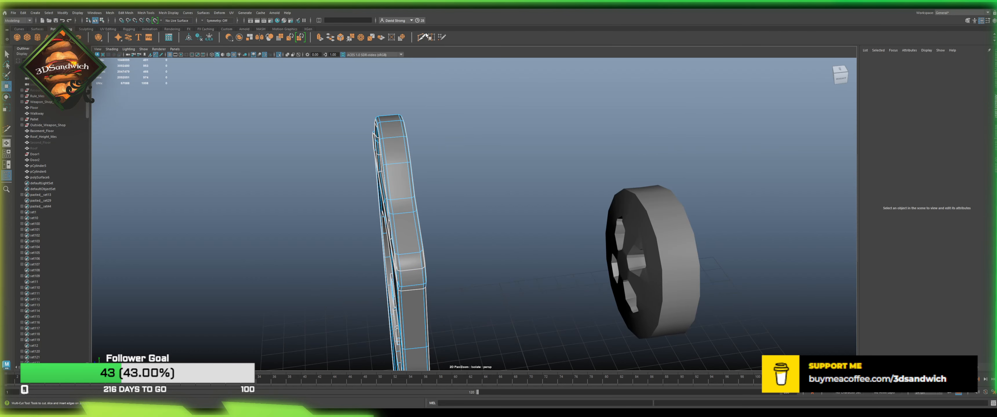
pyautogui.hotkey('ctrl', 'shift', 'x')
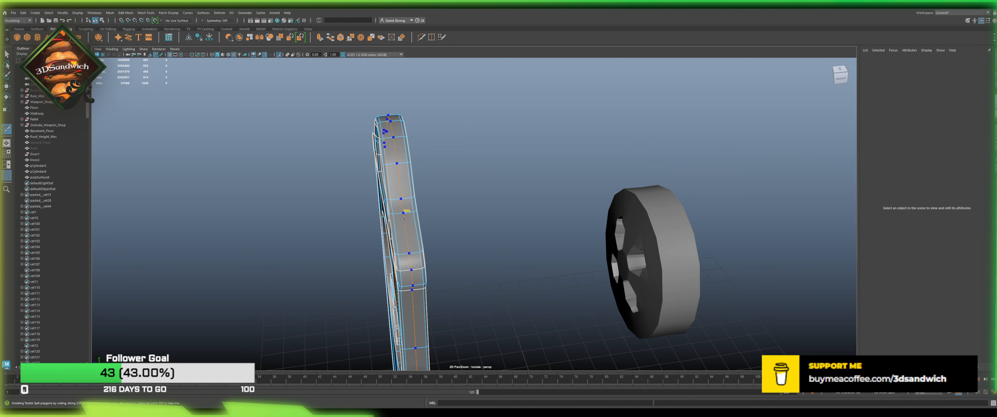
pyautogui.keyDown('ctrl'); pyautogui.click(404, 219); pyautogui.keyUp('ctrl')
pyautogui.press('w')
pyautogui.keyDown('alt'); pyautogui.moveTo(406, 245); pyautogui.dragTo(391, 228); pyautogui.keyUp('alt')
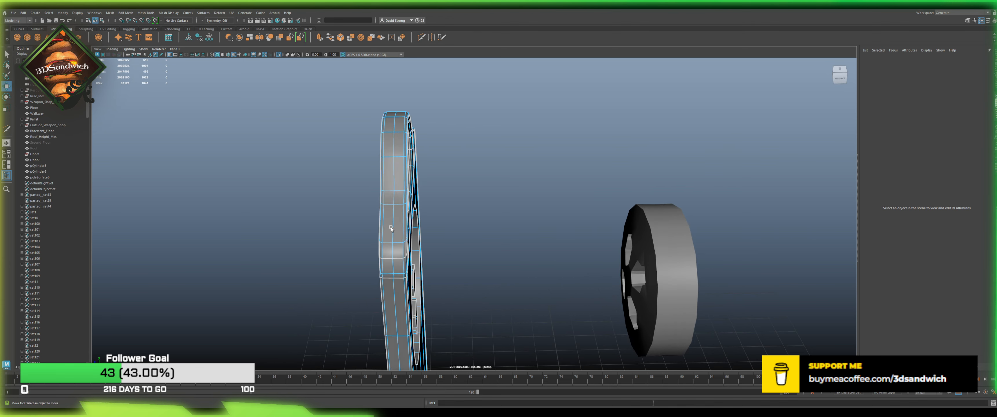
# Step: Delete the loop of outer side faces on one side of the wall's new middle edge loop
pyautogui.doubleClick(394, 216)
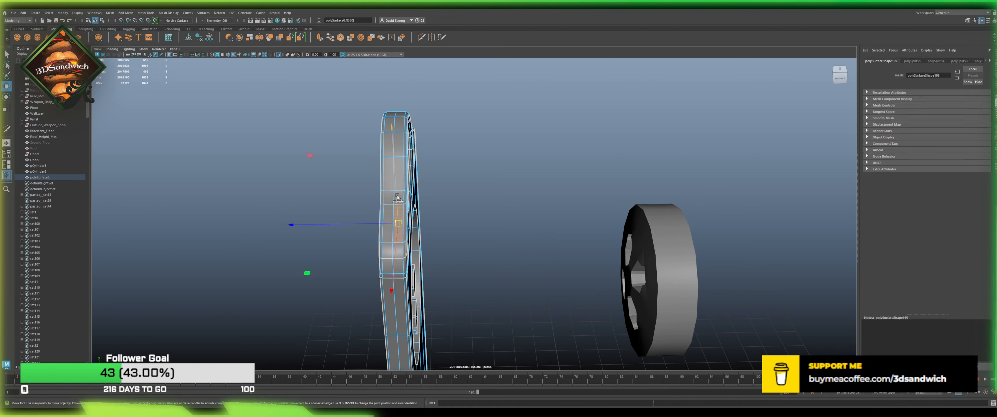
pyautogui.doubleClick(401, 197)
pyautogui.press('Delete')
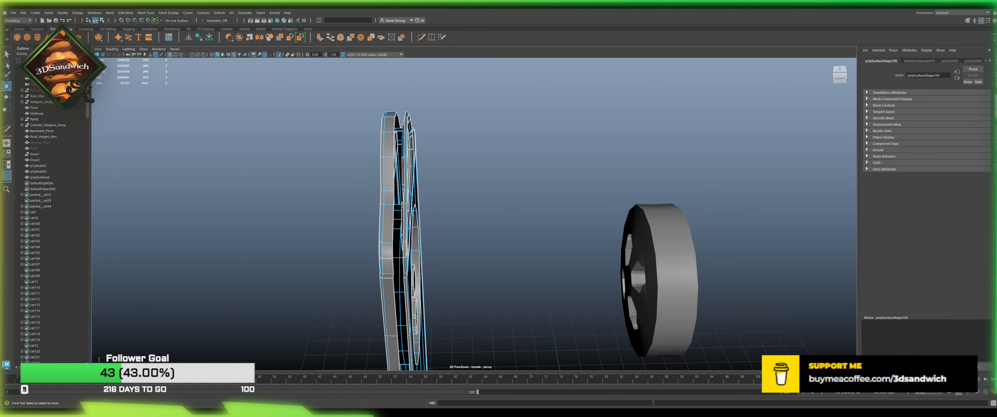
# Step: Delete the near half of the inner rim faces along one side of the circular opening, up to the rim's middle edge loop
pyautogui.keyDown('alt'); pyautogui.moveTo(464, 174); pyautogui.dragTo(412, 182); pyautogui.keyUp('alt')
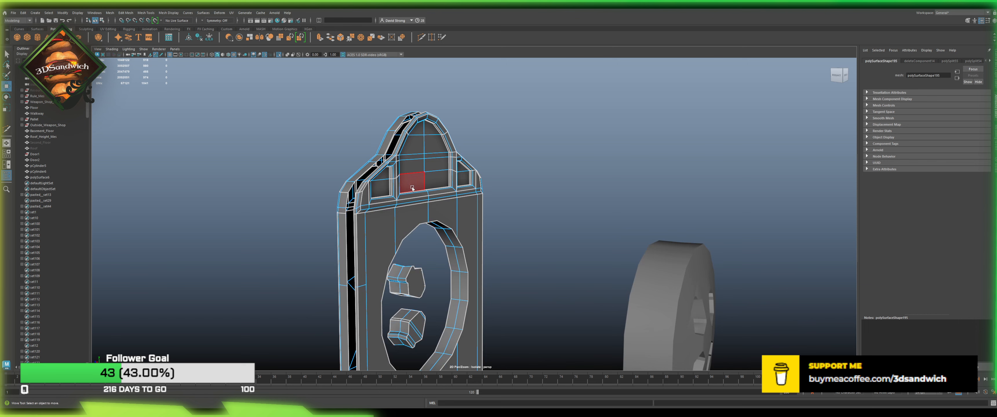
pyautogui.doubleClick(412, 209)
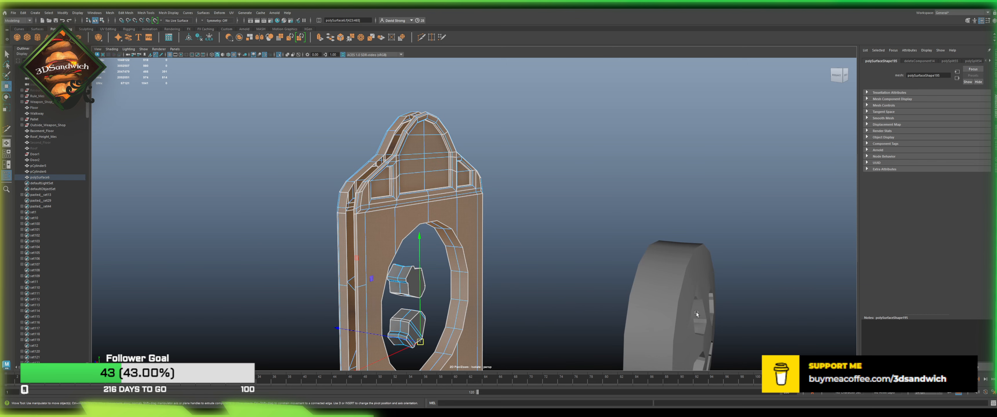
pyautogui.keyDown('alt'); pyautogui.moveTo(484, 232); pyautogui.dragTo(461, 95, button='middle'); pyautogui.keyUp('alt')
pyautogui.scroll(3, 420, 164)
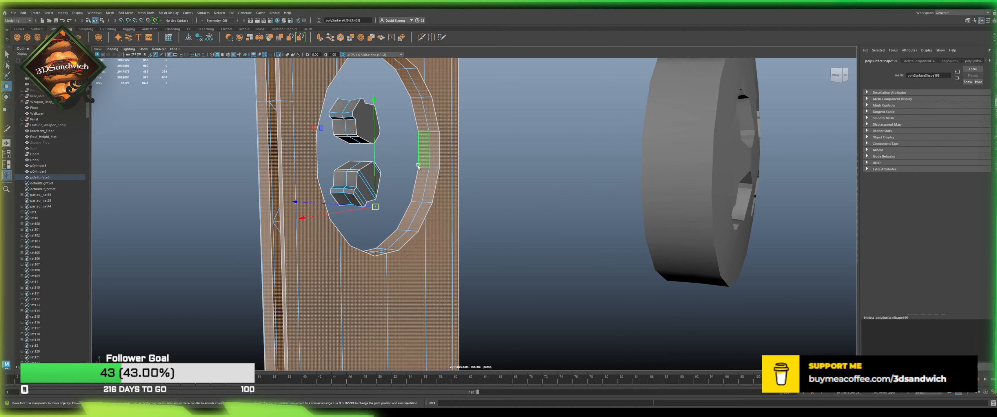
pyautogui.click(431, 183)
pyautogui.keyDown('shift'); pyautogui.doubleClick(434, 157); pyautogui.keyUp('shift')
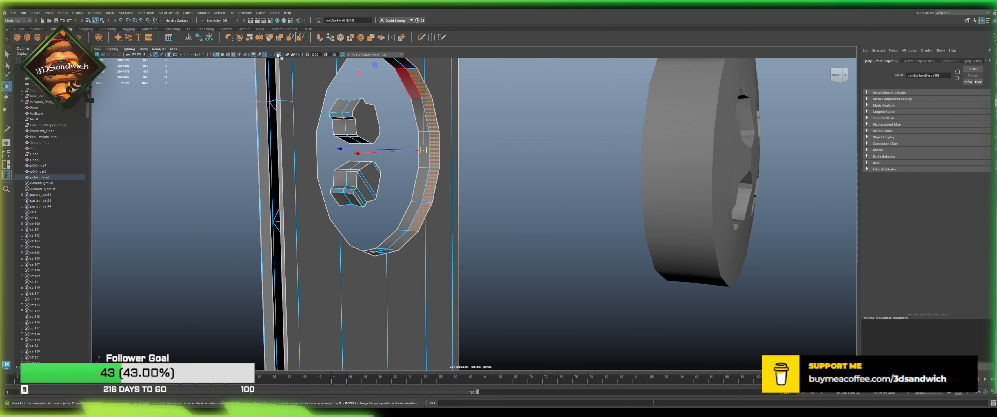
pyautogui.press('Delete')
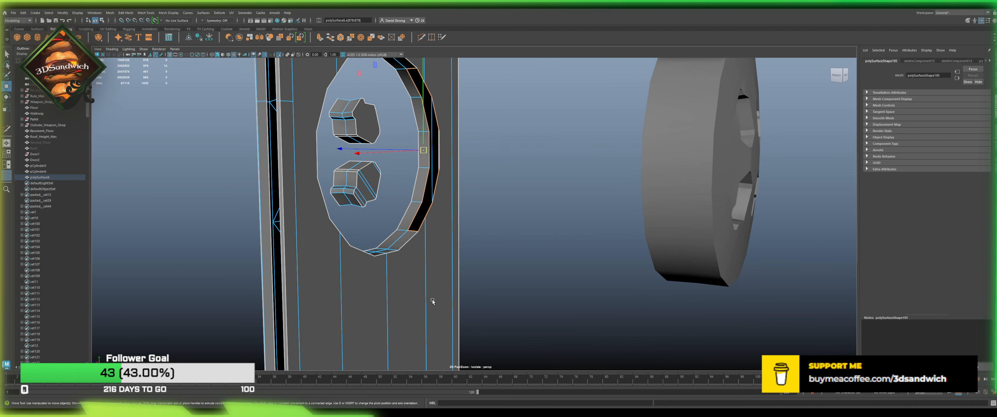
# Step: Delete the matching half-depth inner rim faces along the opening's bottom and up its opposite side
pyautogui.keyDown('alt'); pyautogui.moveTo(432, 301); pyautogui.dragTo(358, 333); pyautogui.keyUp('alt')
pyautogui.click(424, 268)
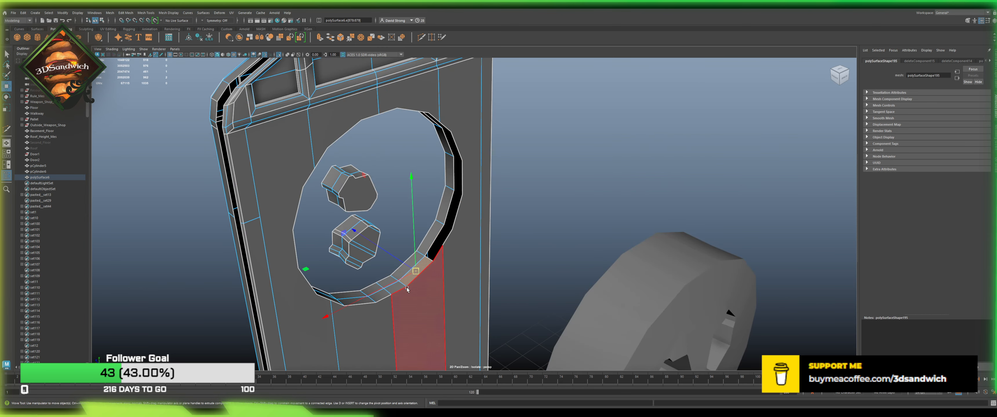
pyautogui.keyDown('shift'); pyautogui.click(394, 289); pyautogui.keyUp('shift')
pyautogui.keyDown('shift'); pyautogui.doubleClick(382, 295); pyautogui.keyUp('shift')
pyautogui.keyDown('alt'); pyautogui.moveTo(418, 340); pyautogui.dragTo(293, 266); pyautogui.keyUp('alt')
pyautogui.keyDown('shift'); pyautogui.click(459, 305); pyautogui.keyUp('shift')
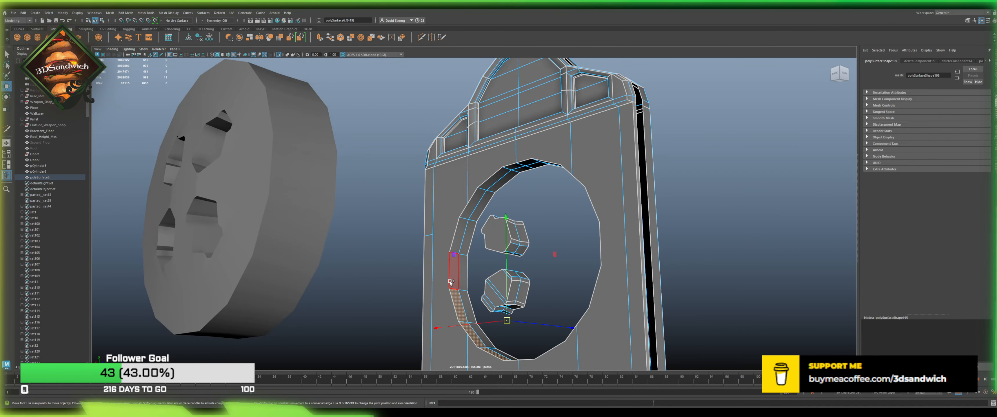
pyautogui.keyDown('shift'); pyautogui.doubleClick(454, 272); pyautogui.keyUp('shift')
pyautogui.press('Delete')
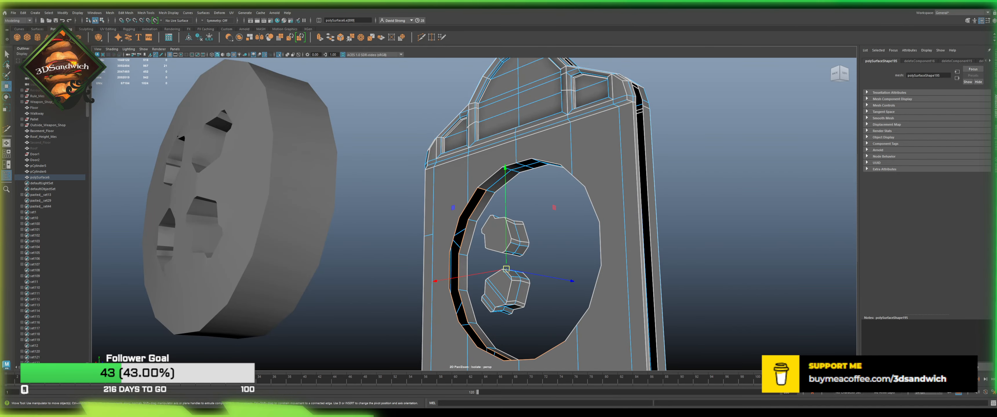
# Step: Delete the remaining half-depth inner rim faces across the top of the opening
pyautogui.doubleClick(499, 174)
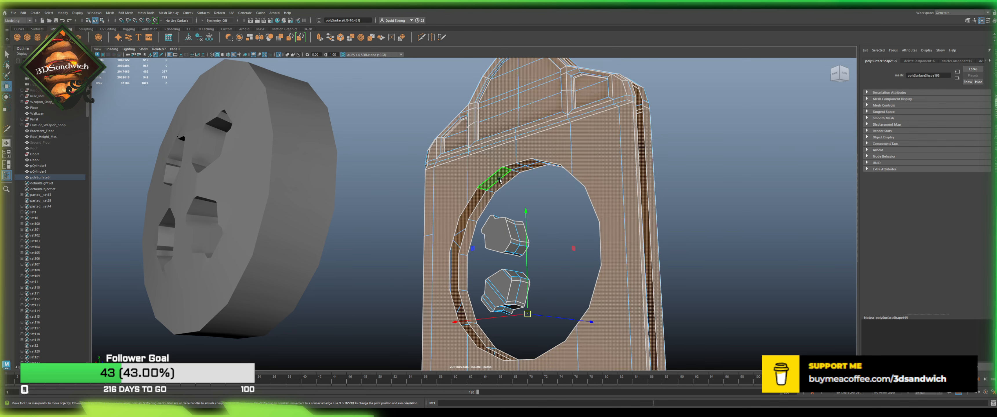
pyautogui.click(499, 180)
pyautogui.keyDown('alt'); pyautogui.moveTo(488, 197); pyautogui.dragTo(550, 178); pyautogui.keyUp('alt')
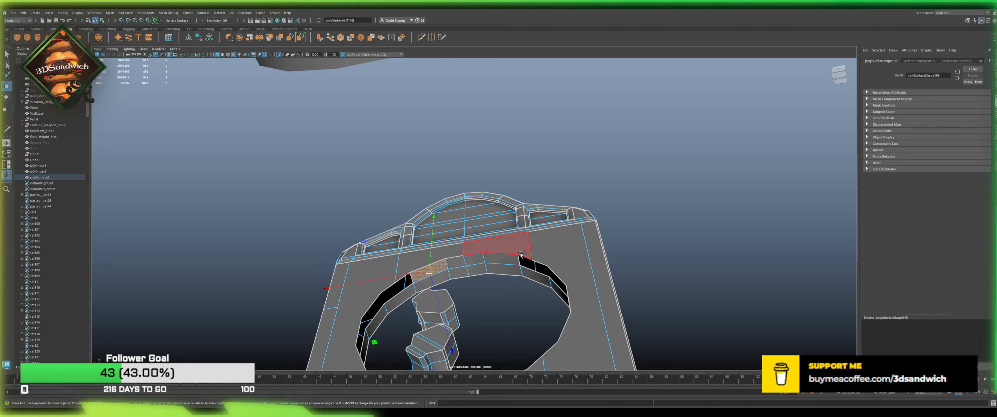
pyautogui.keyDown('shift'); pyautogui.doubleClick(521, 257); pyautogui.keyUp('shift')
pyautogui.press('Delete')
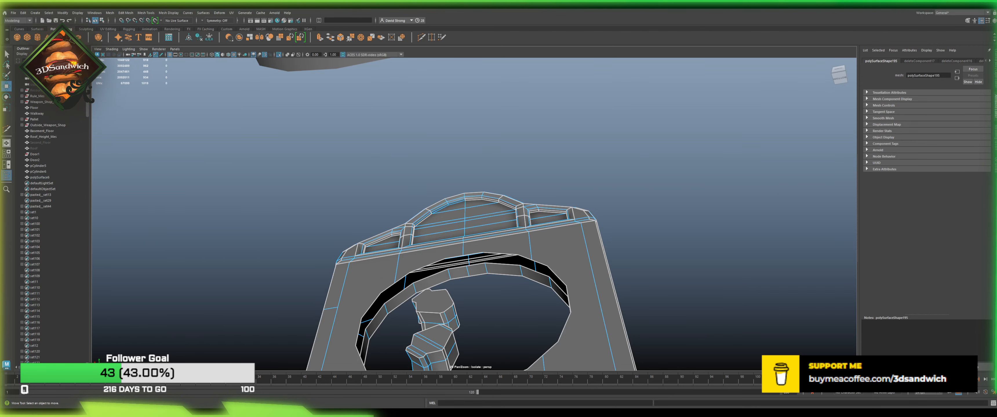
# Step: Delete the wall's left-half faces up to the vertical centreline, keeping the half with the new cuts
pyautogui.scroll(-5, 523, 272)
pyautogui.keyDown('alt'); pyautogui.moveTo(474, 254); pyautogui.dragTo(389, 157); pyautogui.keyUp('alt')
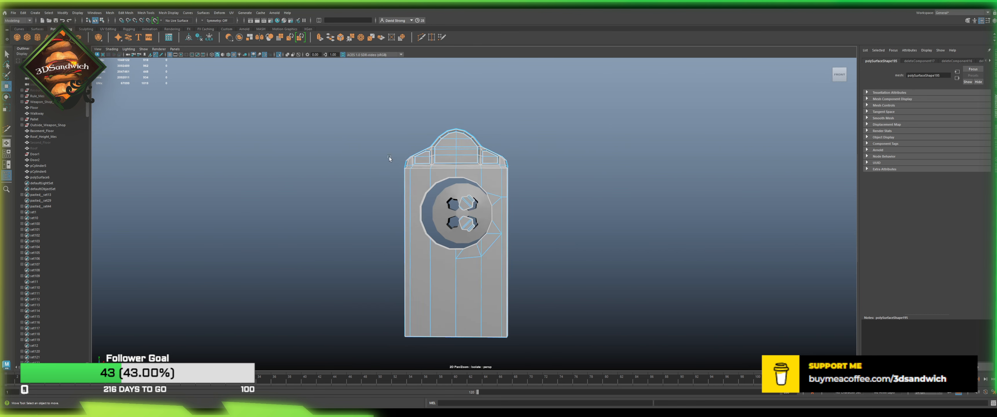
pyautogui.moveTo(369, 113); pyautogui.dragTo(445, 354)
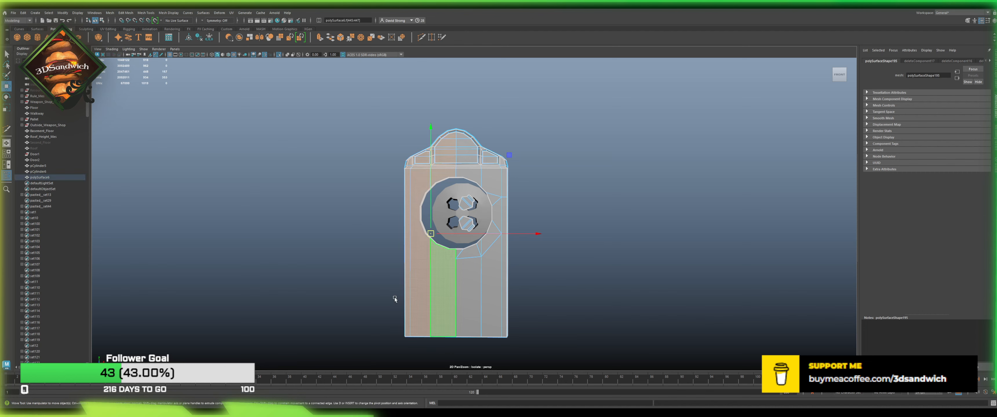
pyautogui.press('Delete')
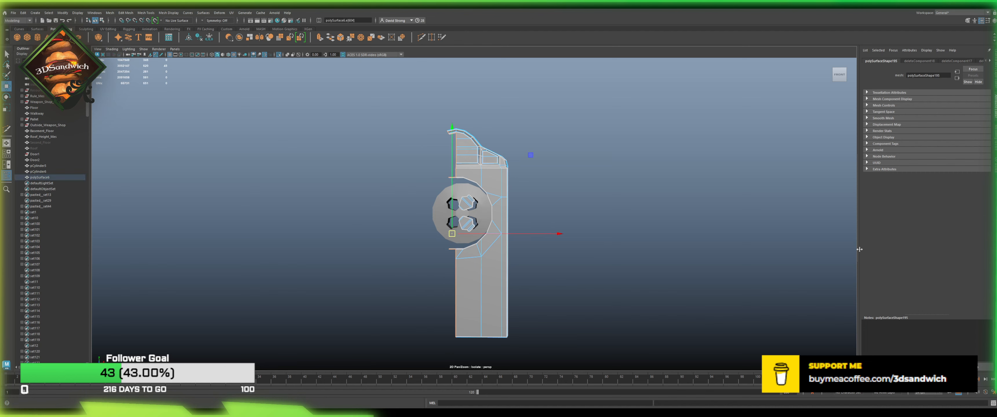
# Step: Delete the leftover faces sticking out past the centreline at the gable's peak and along the opening's rim
pyautogui.keyDown('alt'); pyautogui.moveTo(438, 163); pyautogui.dragTo(393, 189, button='middle'); pyautogui.keyUp('alt')
pyautogui.scroll(3, 392, 190)
pyautogui.keyDown('alt'); pyautogui.moveTo(400, 170); pyautogui.dragTo(324, 228); pyautogui.keyUp('alt')
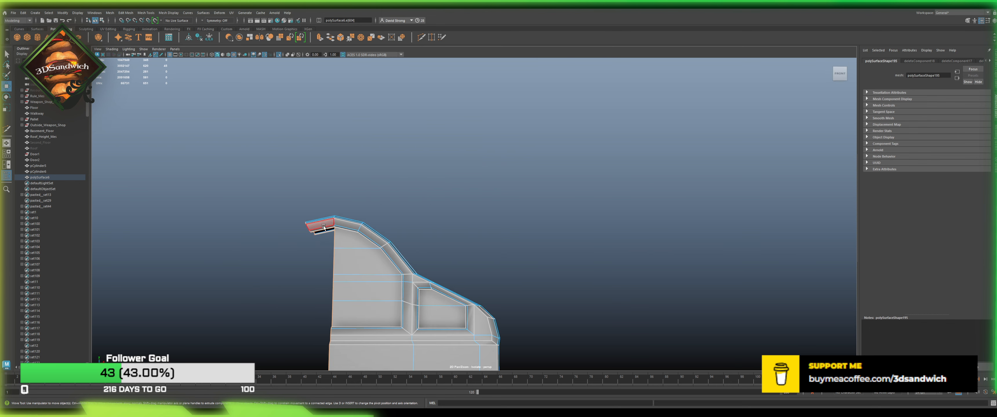
pyautogui.moveTo(296, 199); pyautogui.dragTo(295, 199)
pyautogui.keyDown('alt'); pyautogui.moveTo(308, 291); pyautogui.dragTo(350, 150, button='middle'); pyautogui.keyUp('alt')
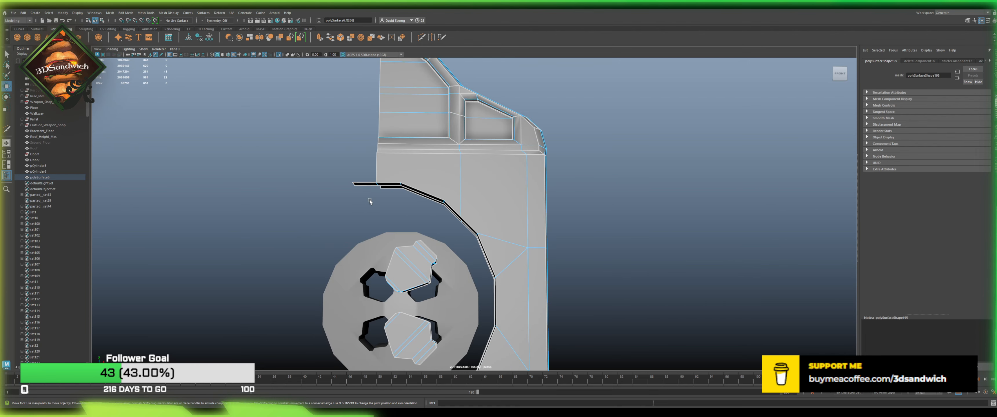
pyautogui.keyDown('shift'); pyautogui.moveTo(369, 200); pyautogui.dragTo(352, 169); pyautogui.keyUp('shift')
pyautogui.keyDown('shift'); pyautogui.click(398, 302); pyautogui.keyUp('shift')
pyautogui.keyDown('alt'); pyautogui.moveTo(398, 301); pyautogui.dragTo(405, 204); pyautogui.keyUp('alt')
pyautogui.press('Delete')
# Step: Scale the middle edge loops around the upper and lower plugs outward so their sides bulge
pyautogui.scroll(-5, 350, 162)
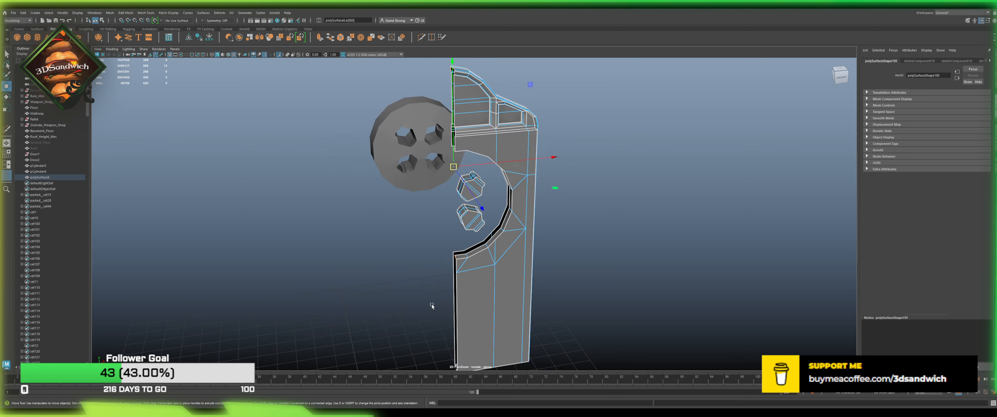
pyautogui.keyDown('alt'); pyautogui.moveTo(431, 306); pyautogui.dragTo(409, 243); pyautogui.keyUp('alt')
pyautogui.keyDown('alt'); pyautogui.moveTo(410, 242); pyautogui.dragTo(333, 271, button='middle'); pyautogui.keyUp('alt')
pyautogui.scroll(7, 427, 238)
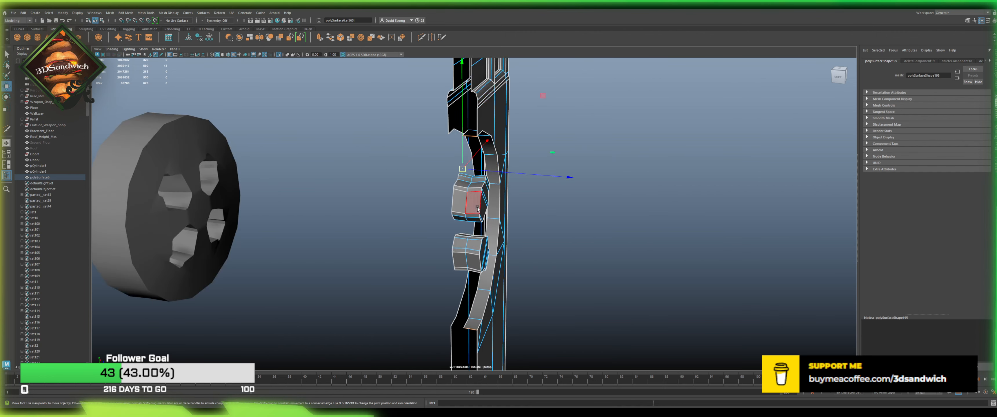
pyautogui.keyDown('alt'); pyautogui.moveTo(475, 180); pyautogui.dragTo(414, 203, button='middle'); pyautogui.keyUp('alt')
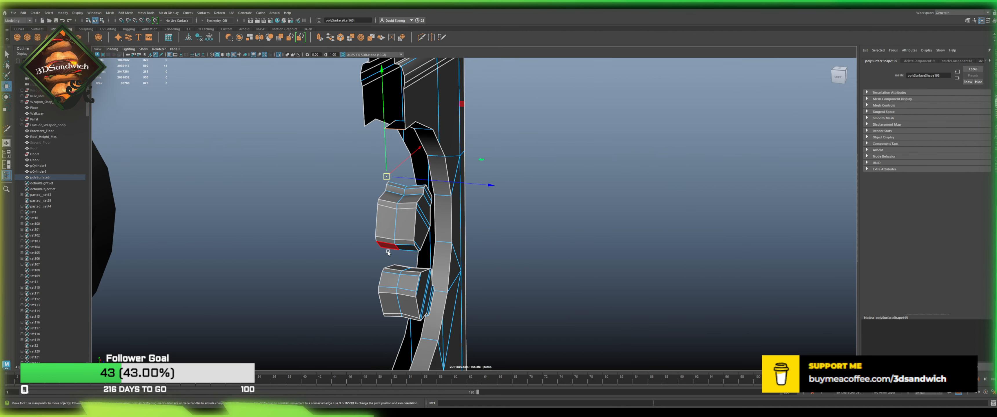
pyautogui.press('r')
pyautogui.click(396, 222)
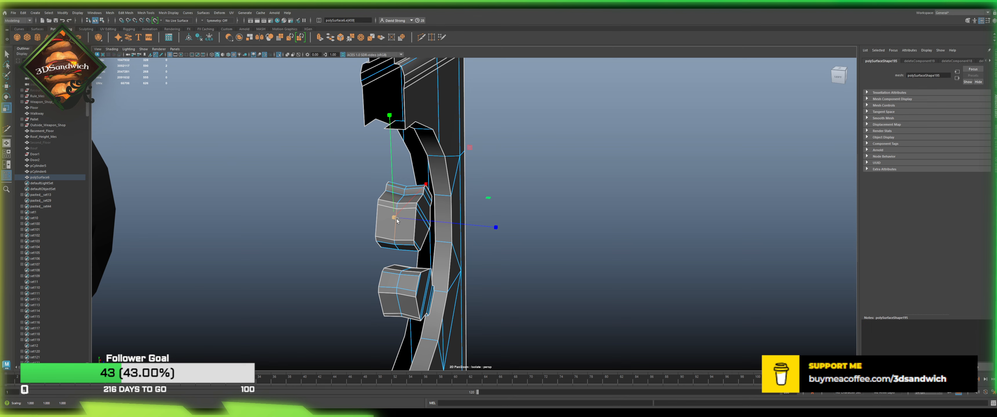
pyautogui.doubleClick(398, 236)
pyautogui.moveTo(402, 216); pyautogui.dragTo(426, 213)
pyautogui.keyDown('alt'); pyautogui.moveTo(426, 211); pyautogui.dragTo(360, 193); pyautogui.keyUp('alt')
pyautogui.moveTo(306, 165); pyautogui.dragTo(364, 226)
pyautogui.click(329, 236)
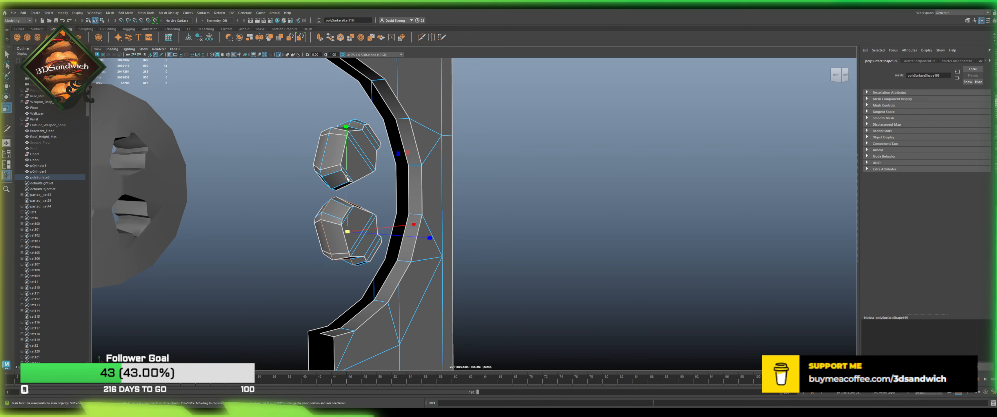
# Step: Delete the upper plug's outer half-depth ring of side faces and the end cap left detached beyond it
pyautogui.keyDown('alt'); pyautogui.moveTo(347, 183); pyautogui.dragTo(374, 197); pyautogui.keyUp('alt')
pyautogui.press('F11')
pyautogui.click(386, 215)
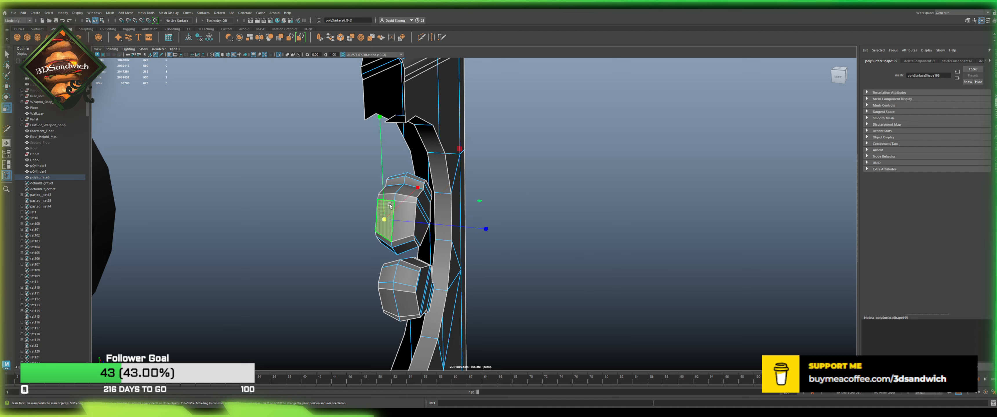
pyautogui.keyDown('shift'); pyautogui.doubleClick(386, 197); pyautogui.keyUp('shift')
pyautogui.keyDown('shift'); pyautogui.click(389, 280); pyautogui.keyUp('shift')
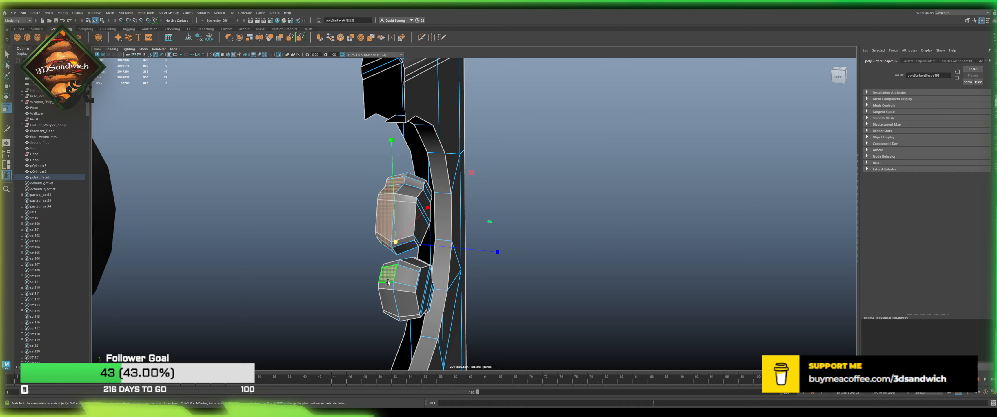
pyautogui.keyDown('shift'); pyautogui.doubleClick(389, 287); pyautogui.keyUp('shift')
pyautogui.hotkey('ctrl', 'z')
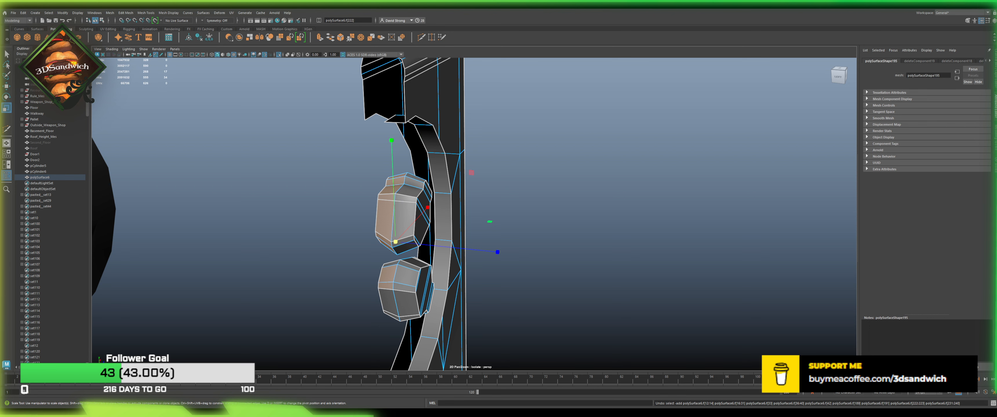
pyautogui.press('Delete')
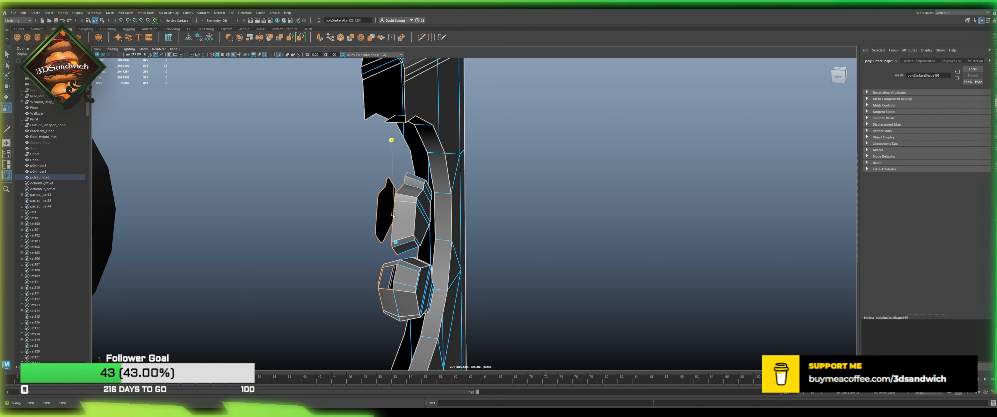
pyautogui.click(384, 211)
pyautogui.press('Delete')
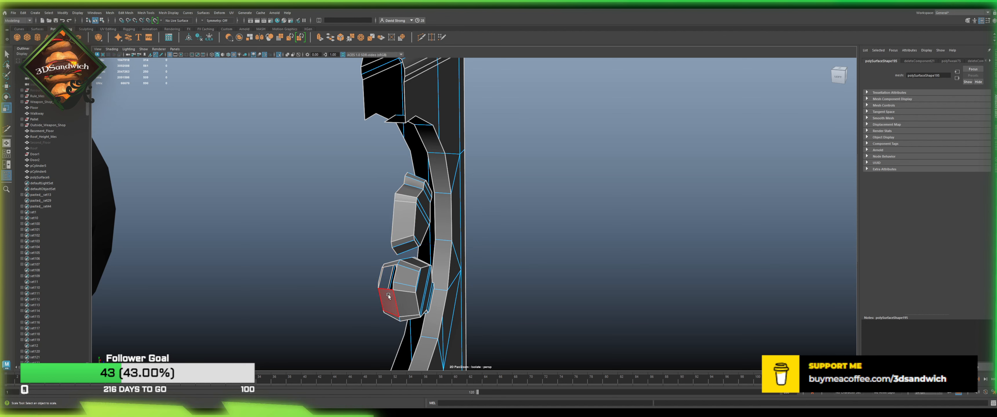
# Step: Delete the matching half-depth ring of side faces around the lower plug
pyautogui.click(388, 297)
pyautogui.keyDown('alt'); pyautogui.moveTo(382, 299); pyautogui.dragTo(369, 243, button='middle'); pyautogui.keyUp('alt')
pyautogui.scroll(2, 369, 243)
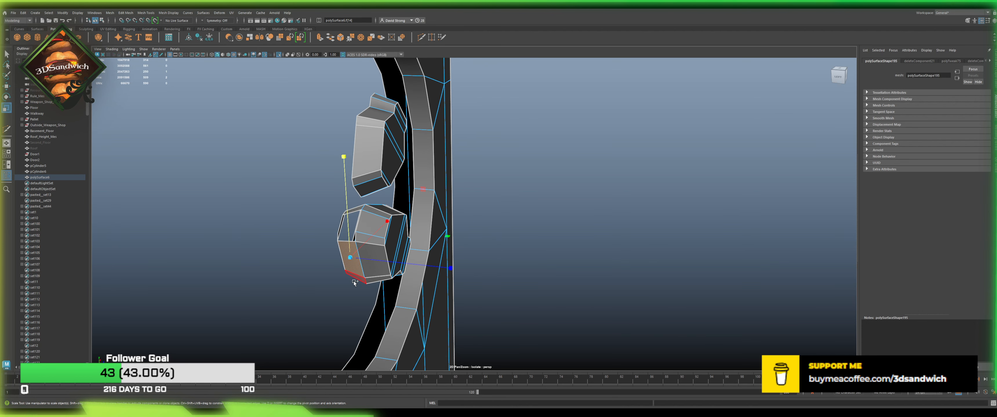
pyautogui.keyDown('shift'); pyautogui.doubleClick(354, 283); pyautogui.keyUp('shift')
pyautogui.keyDown('alt'); pyautogui.moveTo(354, 283); pyautogui.dragTo(470, 274); pyautogui.keyUp('alt')
pyautogui.keyDown('alt'); pyautogui.moveTo(470, 275); pyautogui.dragTo(366, 253, button='middle'); pyautogui.keyUp('alt')
pyautogui.scroll(1, 367, 253)
pyautogui.keyDown('alt'); pyautogui.moveTo(367, 253); pyautogui.dragTo(343, 256); pyautogui.keyUp('alt')
pyautogui.scroll(1, 381, 244)
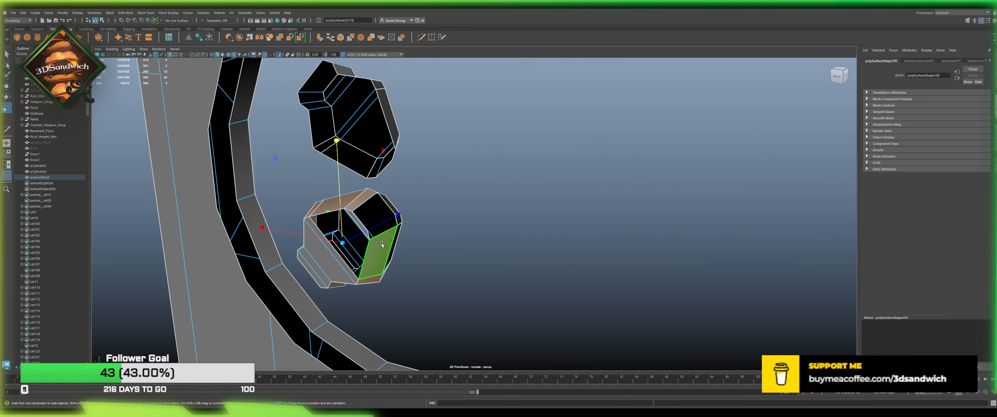
pyautogui.keyDown('alt'); pyautogui.moveTo(382, 244); pyautogui.dragTo(364, 243, button='middle'); pyautogui.keyUp('alt')
pyautogui.press('Delete')
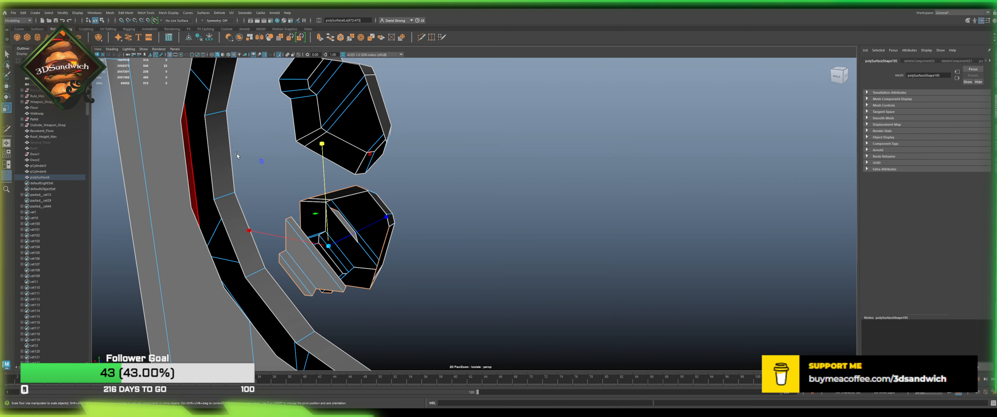
# Step: Delete the lower plug's detached end cap pieces and the remaining stray face
pyautogui.doubleClick(297, 272)
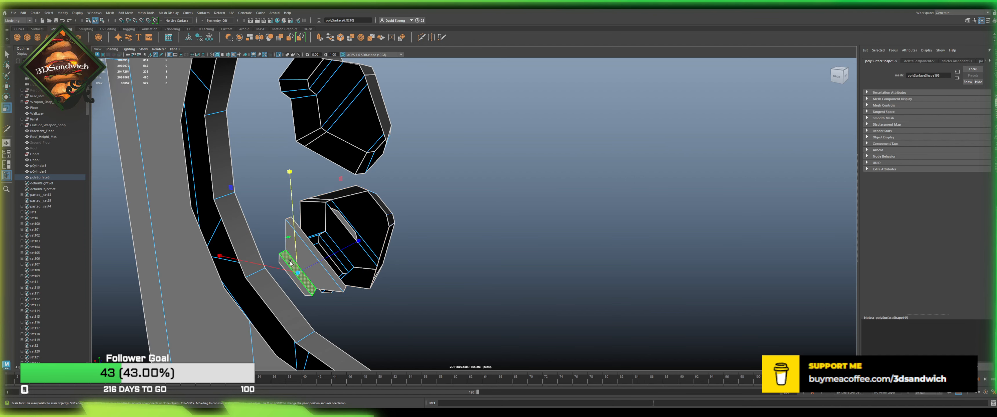
pyautogui.press('Delete')
pyautogui.click(342, 219)
pyautogui.press('Delete')
pyautogui.scroll(-3, 342, 219)
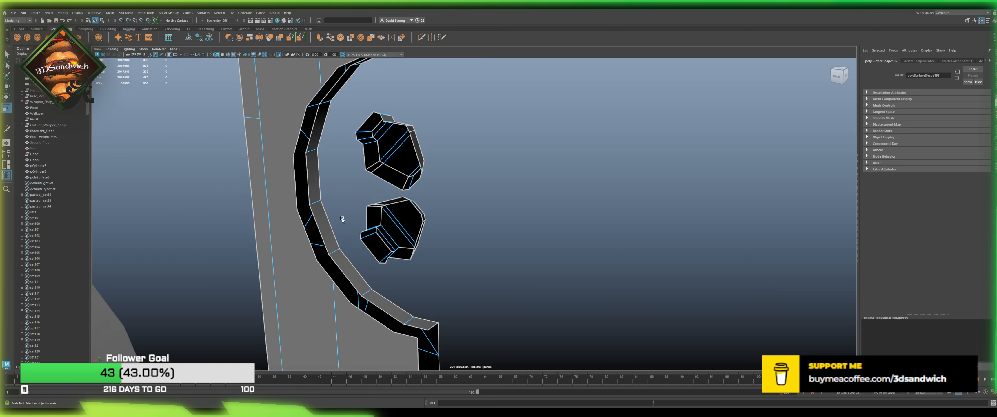
# Step: Delete the flat back faces of the wall section and save the scene
pyautogui.scroll(-3, 342, 219)
pyautogui.keyDown('alt'); pyautogui.moveTo(359, 223); pyautogui.dragTo(399, 163); pyautogui.keyUp('alt')
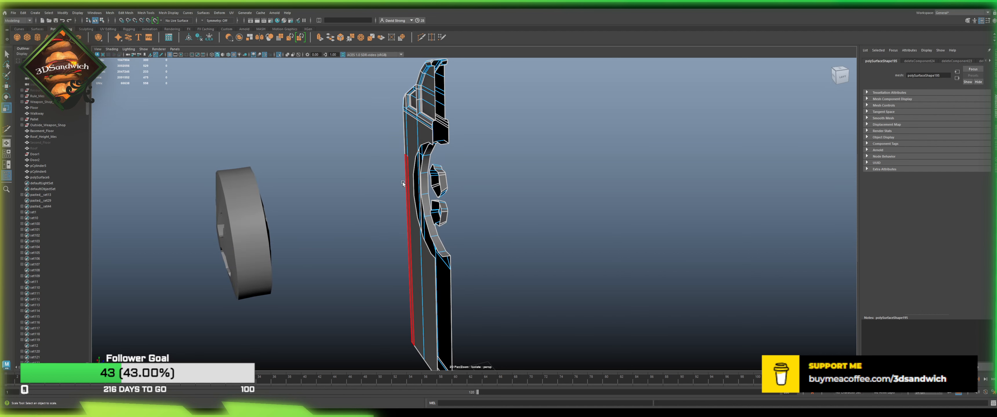
pyautogui.click(409, 130)
pyautogui.keyDown('shift'); pyautogui.click(412, 132); pyautogui.keyUp('shift')
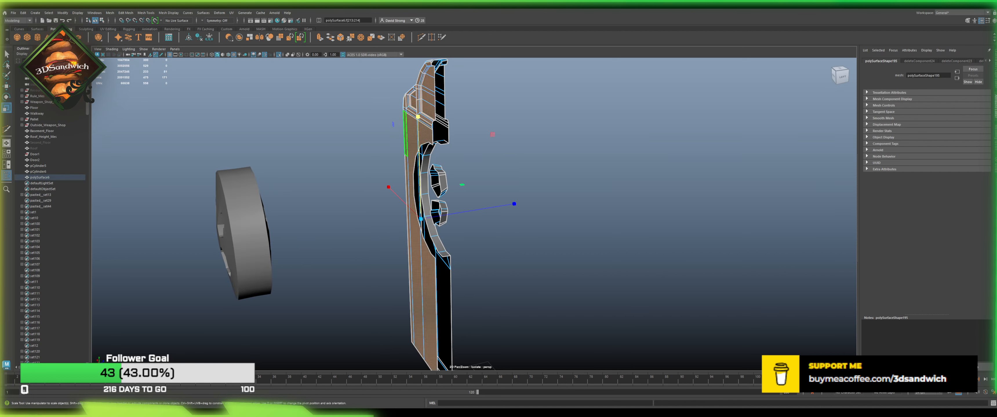
pyautogui.press('Delete')
pyautogui.press('q')
pyautogui.hotkey('ctrl', 's')
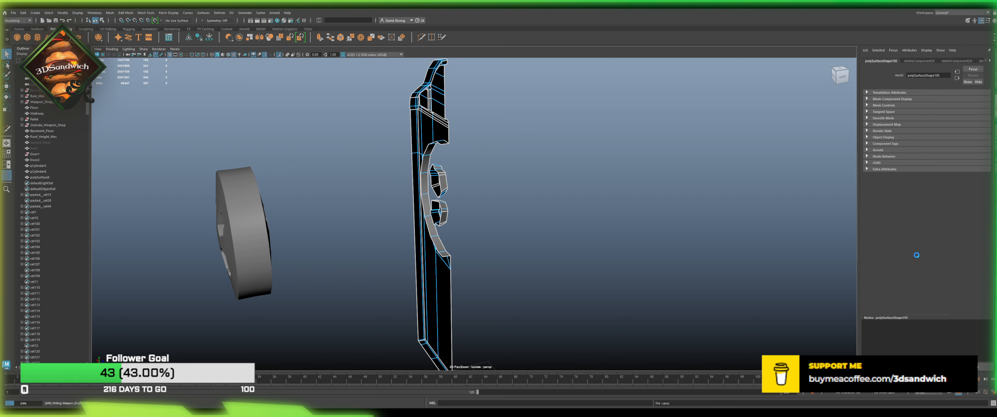
# Step: Return to object mode, select the whole wall section and save the scene
pyautogui.press('r')
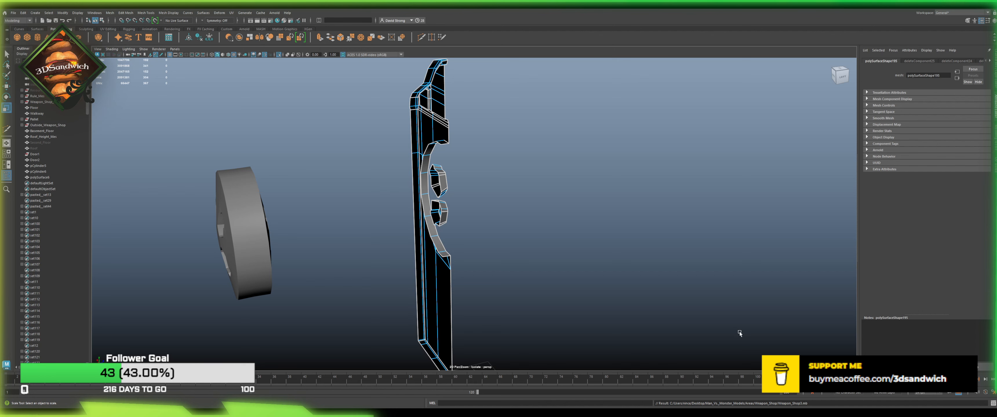
pyautogui.keyDown('alt'); pyautogui.moveTo(529, 327); pyautogui.dragTo(397, 277); pyautogui.keyUp('alt')
pyautogui.keyDown('alt'); pyautogui.moveTo(551, 158); pyautogui.dragTo(469, 156, button='middle'); pyautogui.keyUp('alt')
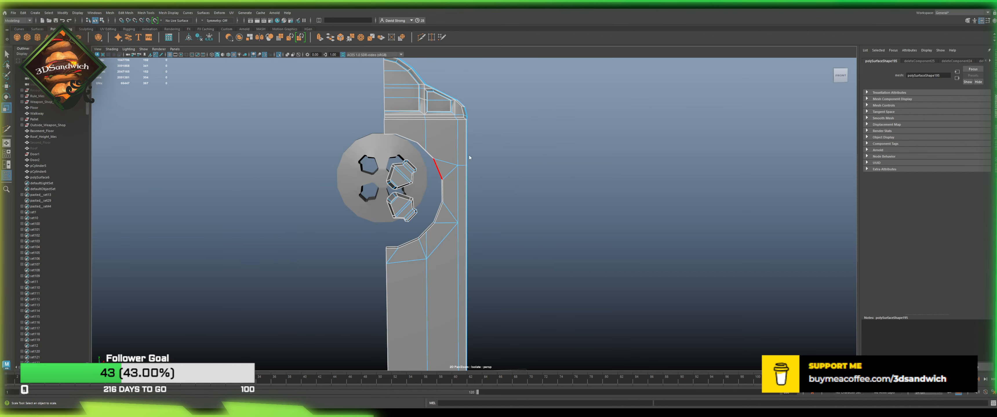
pyautogui.press('F8')
pyautogui.click(481, 180)
pyautogui.scroll(-2, 481, 180)
pyautogui.keyDown('alt'); pyautogui.moveTo(481, 180); pyautogui.dragTo(450, 213); pyautogui.keyUp('alt')
pyautogui.click(450, 212)
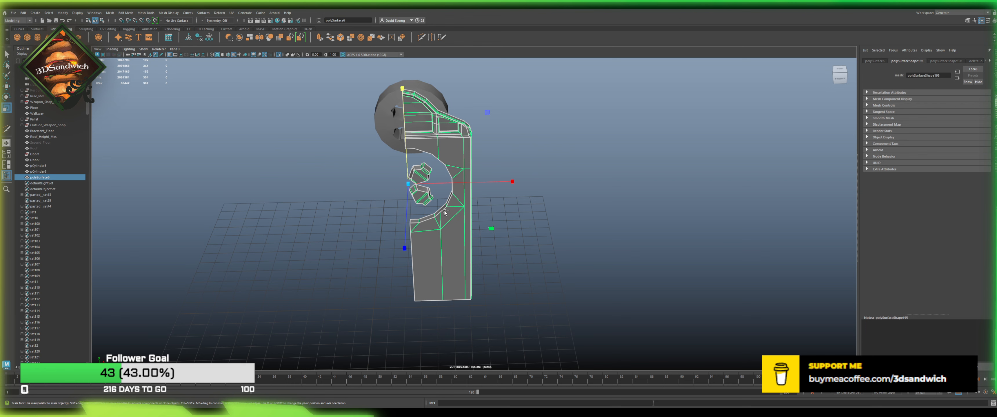
pyautogui.hotkey('ctrl', 's')
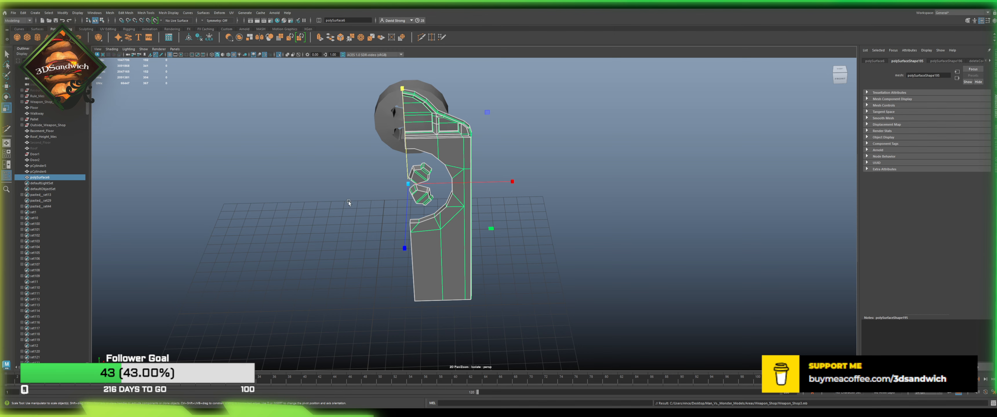
# Step: Move the wall section with grid snapping along its depth and height to the grid centre, and save the scene
pyautogui.keyDown('alt'); pyautogui.moveTo(526, 244); pyautogui.dragTo(436, 192); pyautogui.keyUp('alt')
pyautogui.press('w')
pyautogui.press('x')
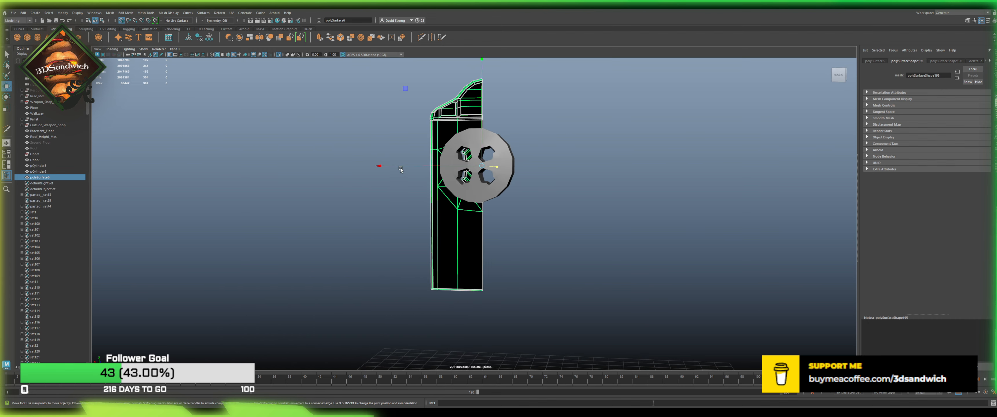
pyautogui.keyDown('alt'); pyautogui.moveTo(400, 168); pyautogui.dragTo(519, 351); pyautogui.keyUp('alt')
pyautogui.keyDown('alt'); pyautogui.moveTo(512, 354); pyautogui.dragTo(471, 199, button='middle'); pyautogui.keyUp('alt')
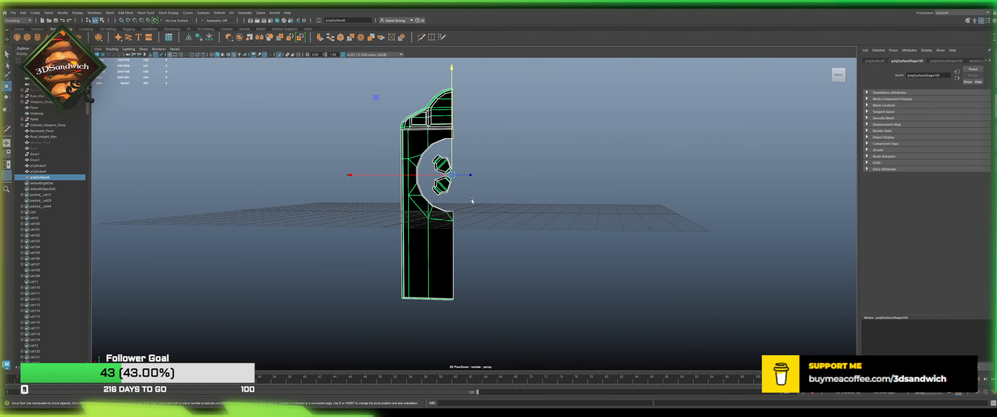
pyautogui.scroll(3, 472, 199)
pyautogui.press('x')
pyautogui.moveTo(448, 140); pyautogui.dragTo(417, 244)
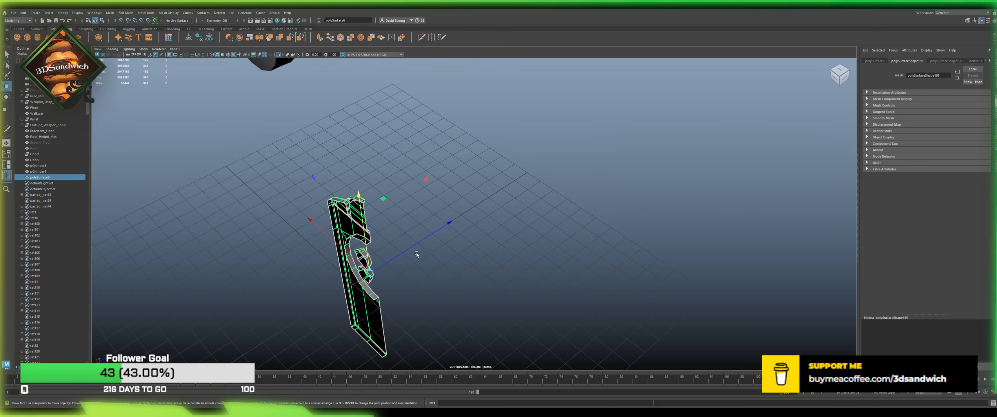
pyautogui.hotkey('ctrl', 's')
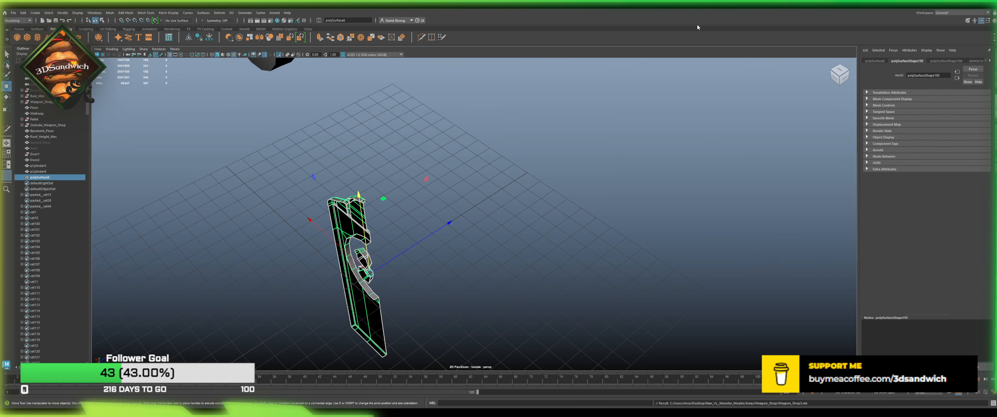
# Step: Snap the wall section along its depth axis onto the grid's centre line
pyautogui.keyDown('alt'); pyautogui.moveTo(487, 191); pyautogui.dragTo(327, 224); pyautogui.keyUp('alt')
pyautogui.press('x')
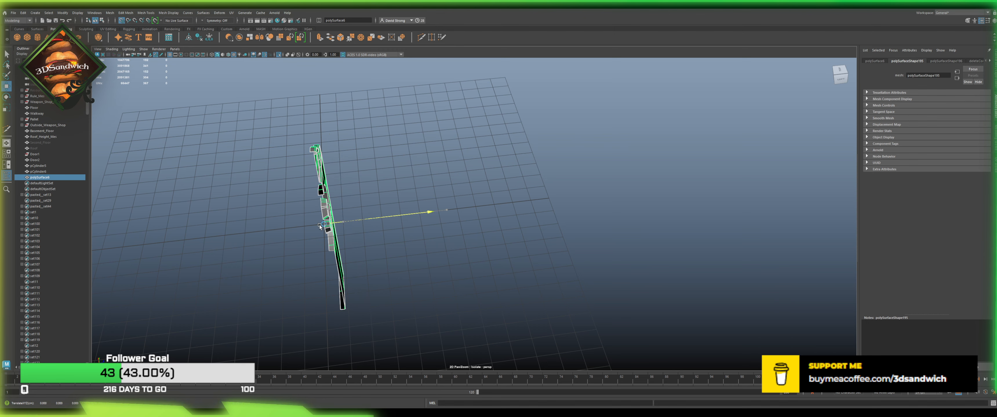
pyautogui.press('d')
pyautogui.keyDown('alt'); pyautogui.moveTo(375, 155); pyautogui.dragTo(421, 213, button='middle'); pyautogui.keyUp('alt')
pyautogui.keyDown('alt'); pyautogui.moveTo(421, 214); pyautogui.dragTo(362, 206); pyautogui.keyUp('alt')
pyautogui.press('d')
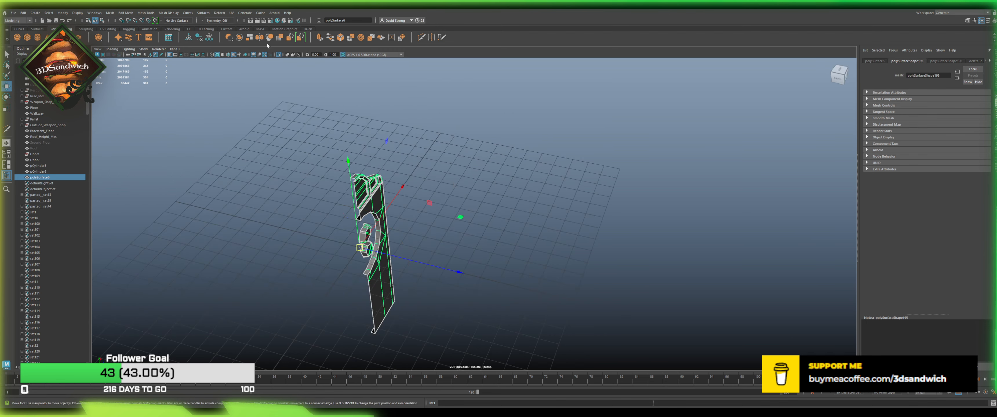
# Step: Try mirroring the wall section across its vertical centreline with a world mirror position, cut geometry and merged border vertices
pyautogui.click(260, 38)
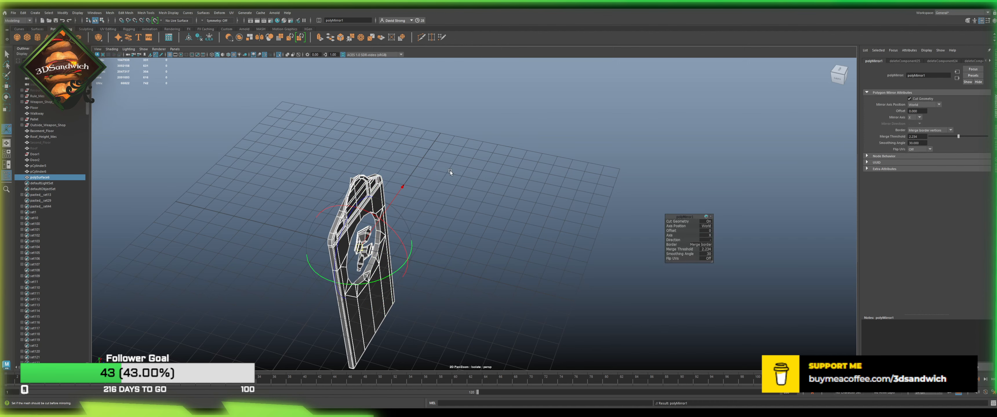
pyautogui.keyDown('alt'); pyautogui.moveTo(450, 173); pyautogui.dragTo(394, 156); pyautogui.keyUp('alt')
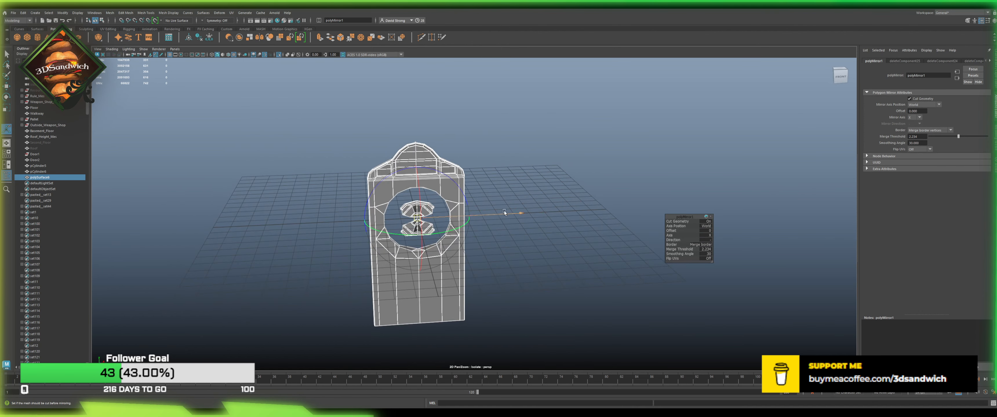
pyautogui.scroll(3, 504, 211)
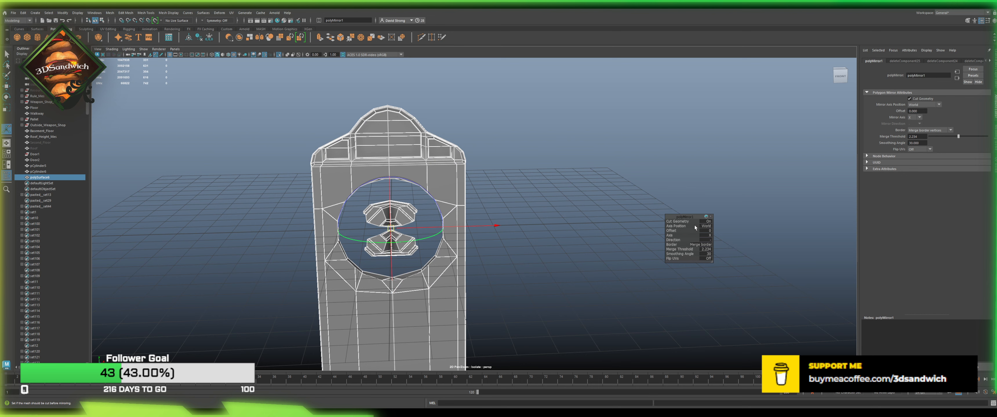
pyautogui.click(708, 223)
pyautogui.click(709, 222)
pyautogui.keyDown('alt'); pyautogui.moveTo(648, 257); pyautogui.dragTo(643, 259); pyautogui.keyUp('alt')
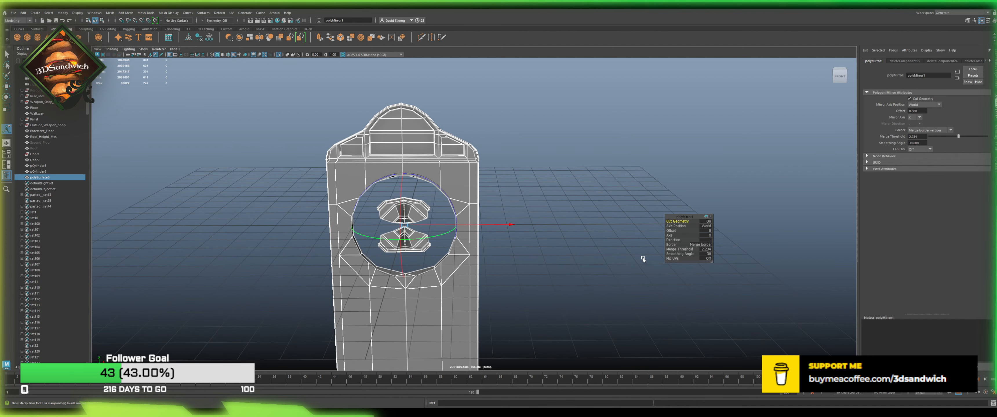
pyautogui.click(644, 261)
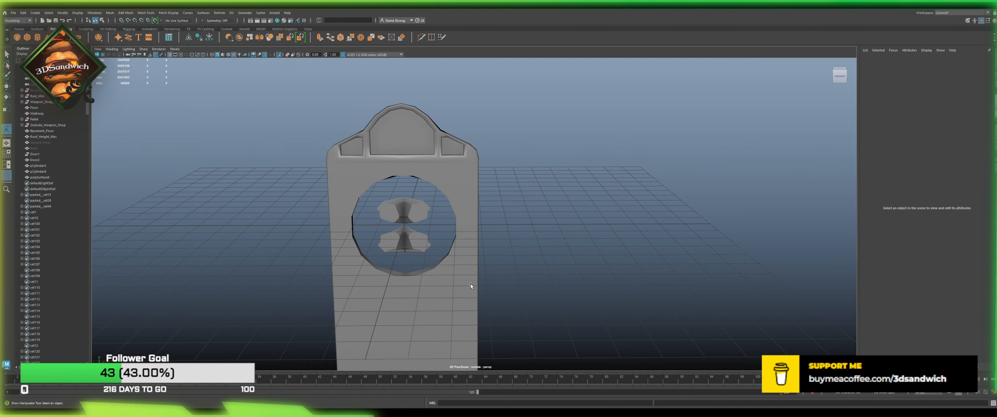
# Step: Undo the mirror of the wall section
pyautogui.click(446, 278)
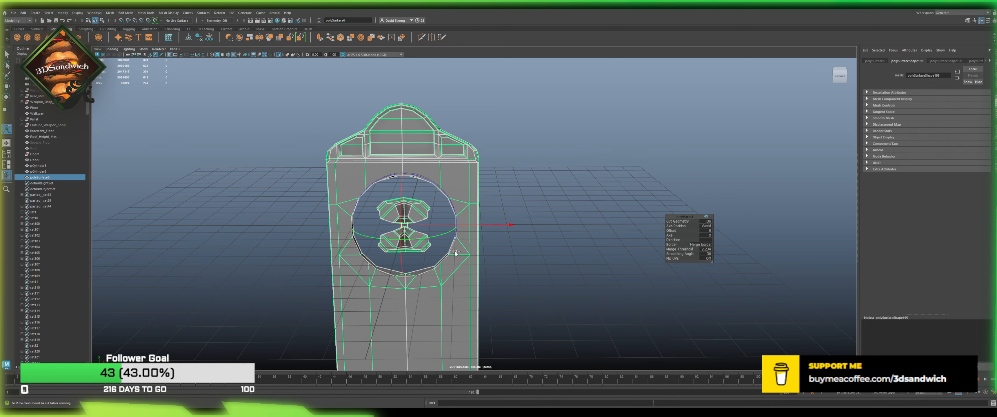
pyautogui.hotkey('ctrl', 'z')
pyautogui.hotkey('ctrl', 'z')
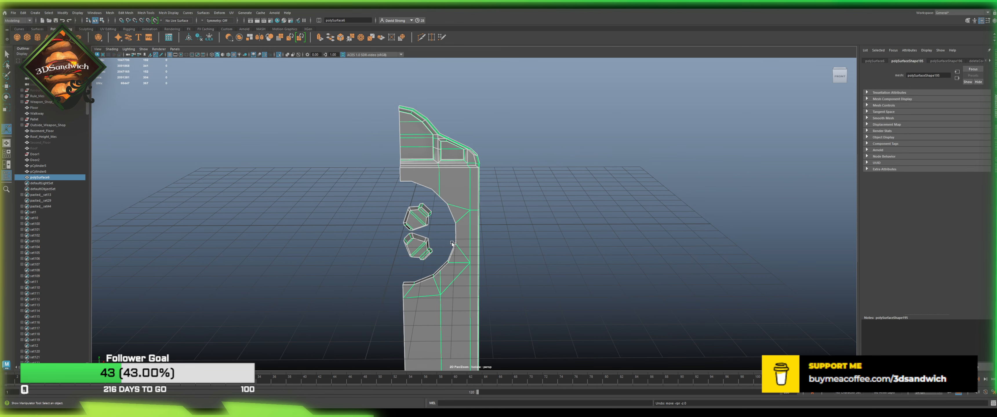
pyautogui.click(520, 222)
# Step: Scale the upper plug's outer edge loop slightly inward to reduce the bulge of its sides
pyautogui.scroll(2, 454, 231)
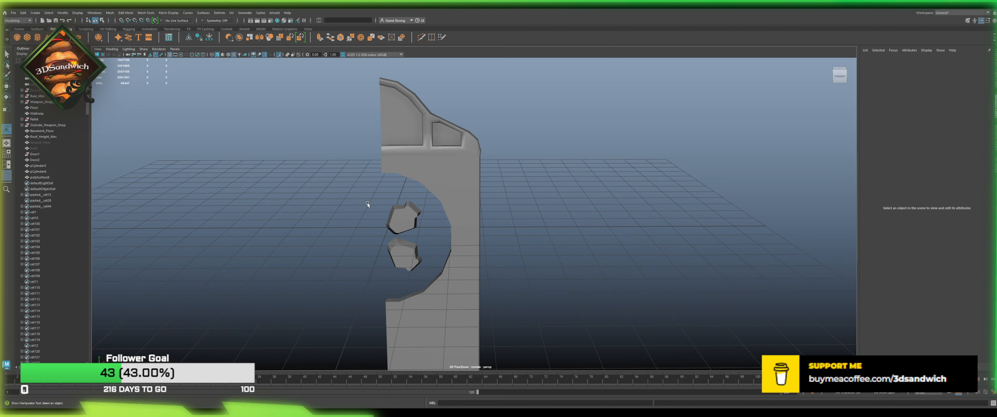
pyautogui.keyDown('alt'); pyautogui.moveTo(367, 202); pyautogui.dragTo(394, 195); pyautogui.keyUp('alt')
pyautogui.keyDown('alt'); pyautogui.moveTo(394, 194); pyautogui.dragTo(440, 117, button='middle'); pyautogui.keyUp('alt')
pyautogui.scroll(3, 430, 143)
pyautogui.click(409, 178)
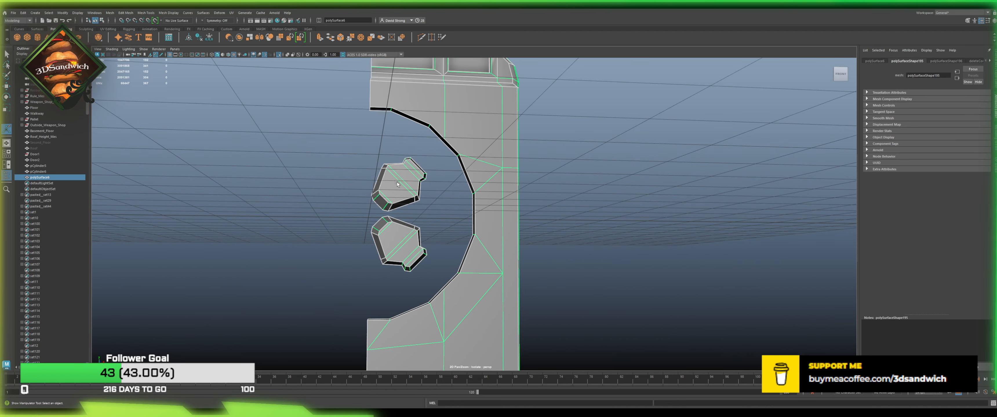
pyautogui.moveTo(406, 180)
pyautogui.keyDown('alt'); pyautogui.mouseDown()
pyautogui.moveTo(390, 184)
pyautogui.moveTo(410, 183)
pyautogui.mouseUp(); pyautogui.keyUp('alt')
pyautogui.press('F7')
pyautogui.doubleClick(410, 183)
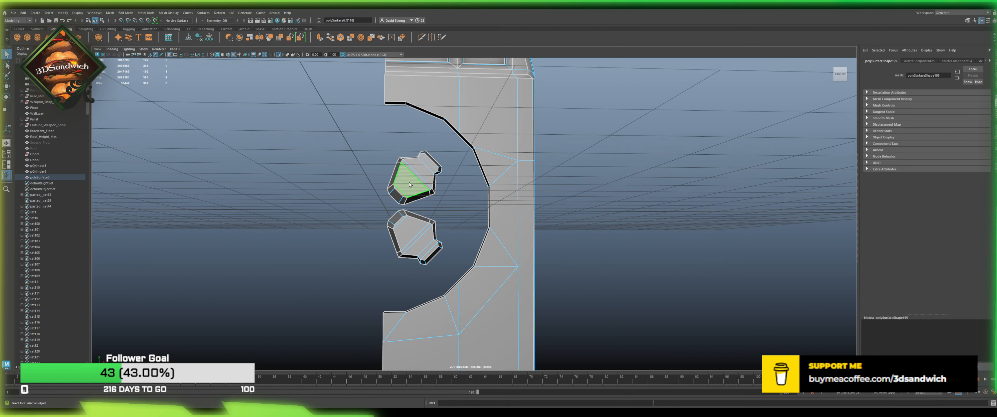
pyautogui.click(414, 207)
pyautogui.doubleClick(414, 202)
pyautogui.press('r')
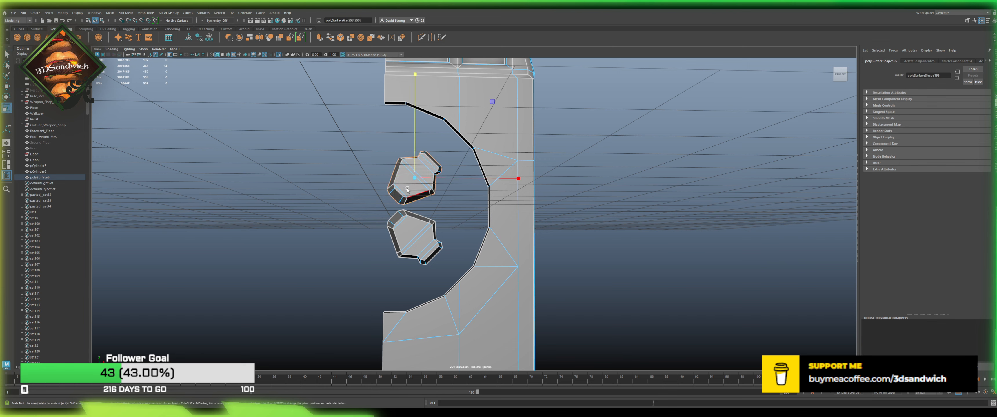
pyautogui.moveTo(412, 179); pyautogui.dragTo(408, 181)
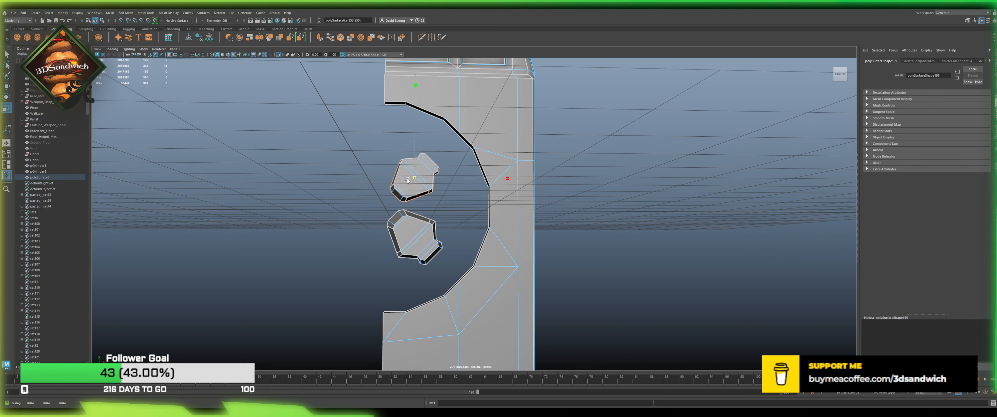
# Step: Scale the lower plug's outer edge loop slightly inward like the upper one, return to the whole object and save the scene
pyautogui.doubleClick(417, 220)
pyautogui.moveTo(416, 236); pyautogui.dragTo(412, 236)
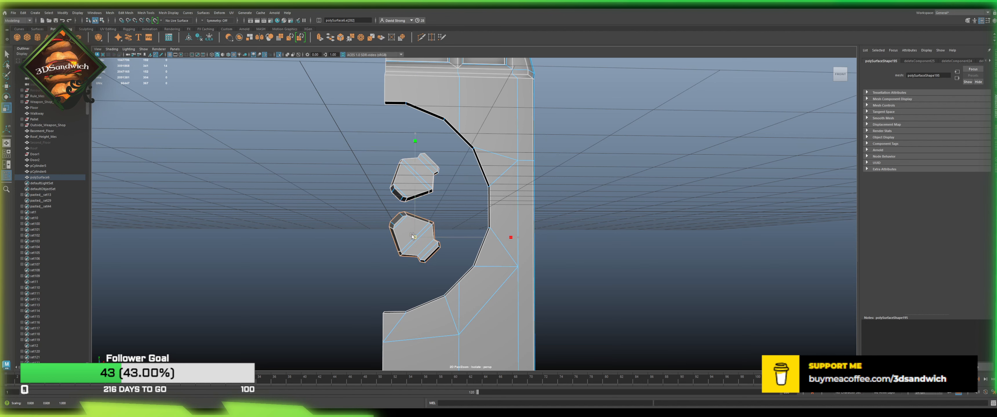
pyautogui.moveTo(411, 236); pyautogui.dragTo(512, 193, button='right')
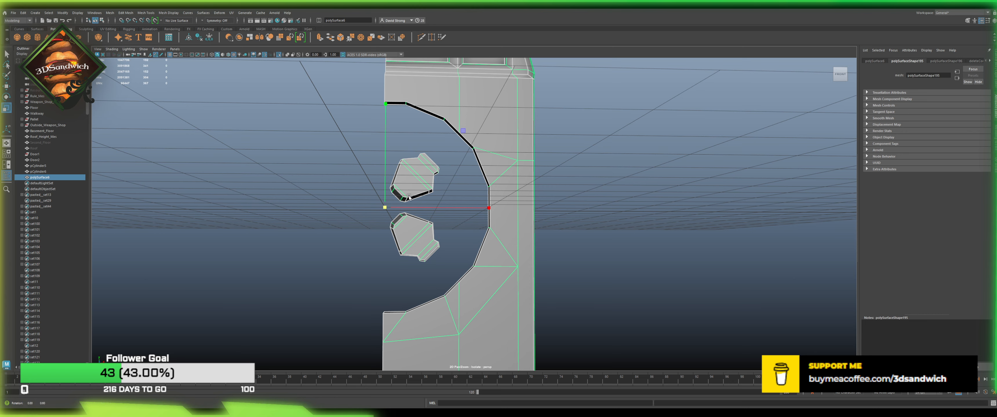
pyautogui.keyDown('alt'); pyautogui.moveTo(463, 111); pyautogui.dragTo(265, 128); pyautogui.keyUp('alt')
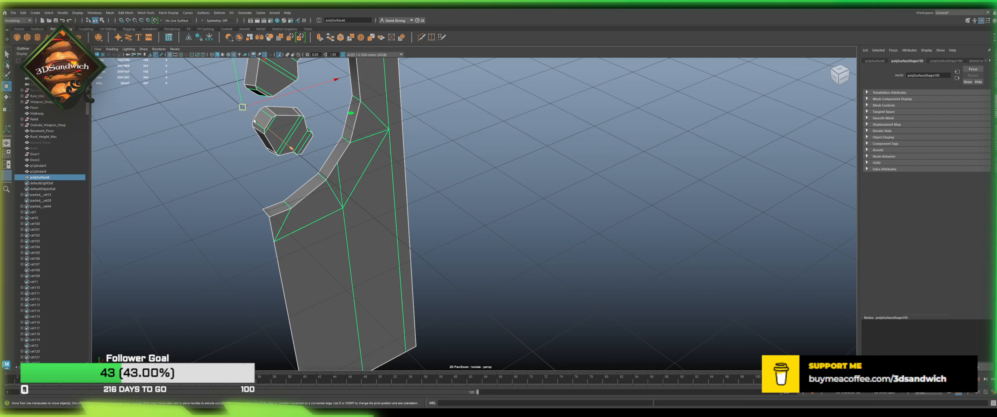
pyautogui.press('w')
pyautogui.keyDown('alt'); pyautogui.moveTo(264, 128); pyautogui.dragTo(218, 88, button='middle'); pyautogui.keyUp('alt')
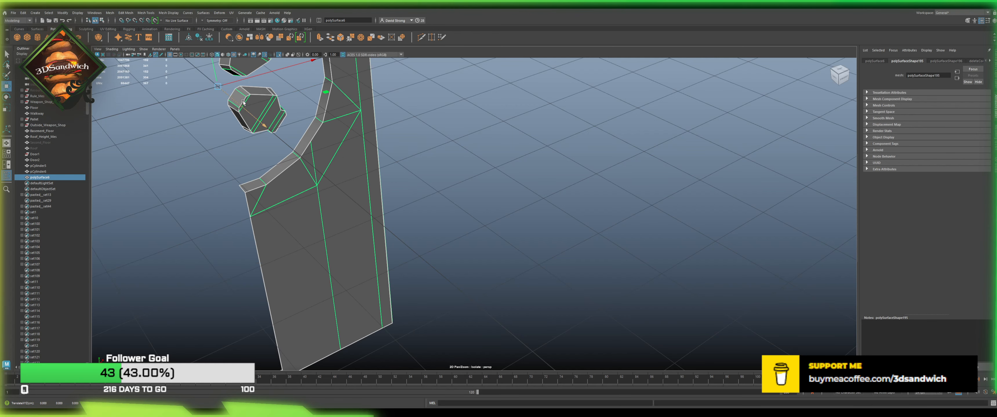
pyautogui.hotkey('ctrl', 's')
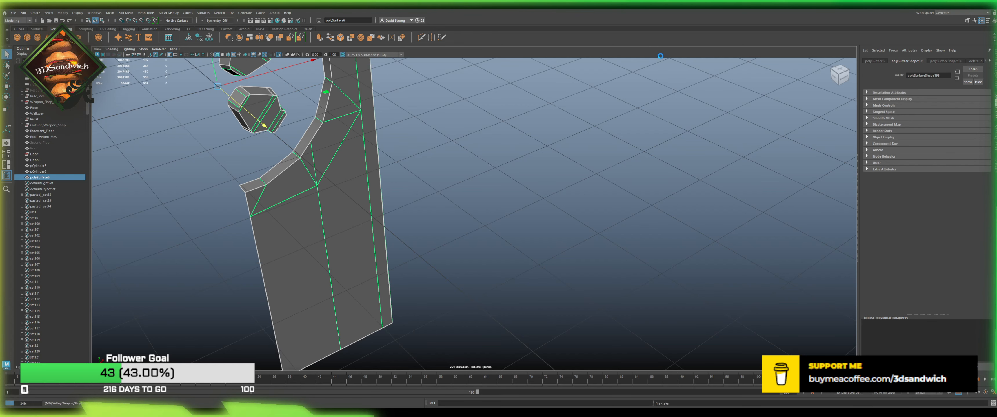
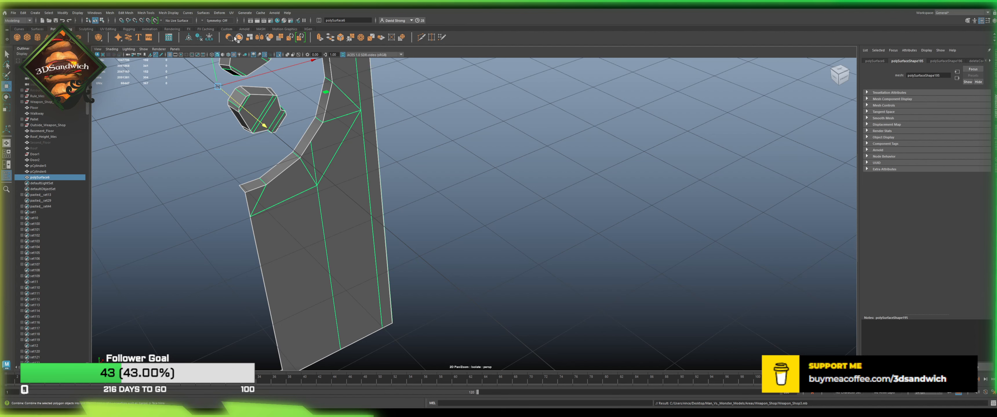
# Step: Try mirroring the wall section along its depth (Z) axis with world axis position, cut geometry and merged border vertices
pyautogui.click(260, 37)
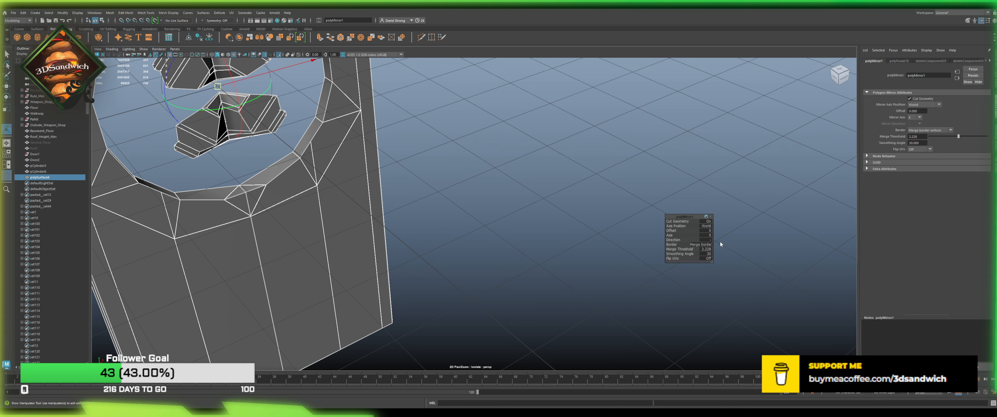
pyautogui.moveTo(669, 235); pyautogui.dragTo(723, 248)
pyautogui.scroll(-3, 439, 208)
pyautogui.moveTo(439, 209)
pyautogui.keyDown('alt'); pyautogui.mouseDown()
pyautogui.moveTo(496, 207)
pyautogui.moveTo(484, 186)
pyautogui.moveTo(491, 163)
pyautogui.moveTo(445, 200)
pyautogui.moveTo(435, 196)
pyautogui.mouseUp(); pyautogui.keyUp('alt')
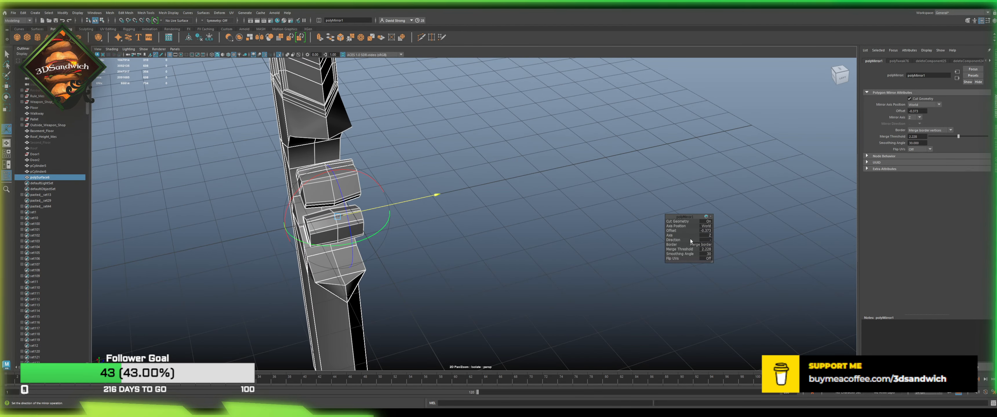
pyautogui.hotkey('ctrl', 'z')
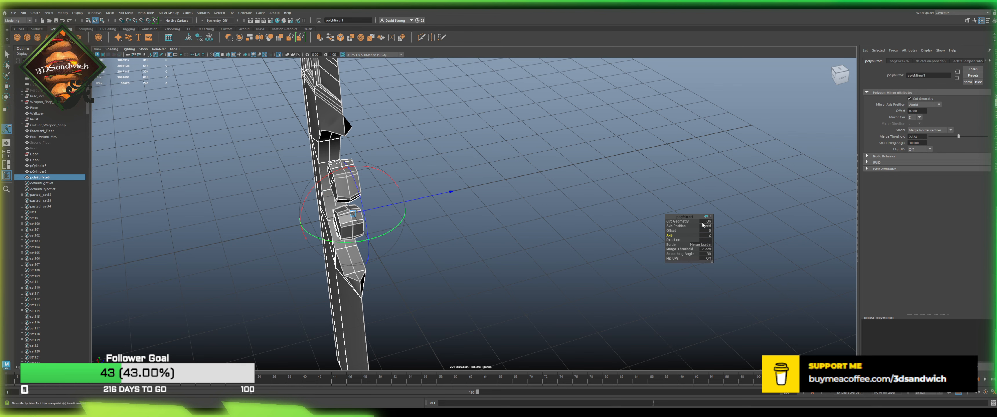
pyautogui.click(705, 226)
pyautogui.click(707, 221)
pyautogui.click(420, 196)
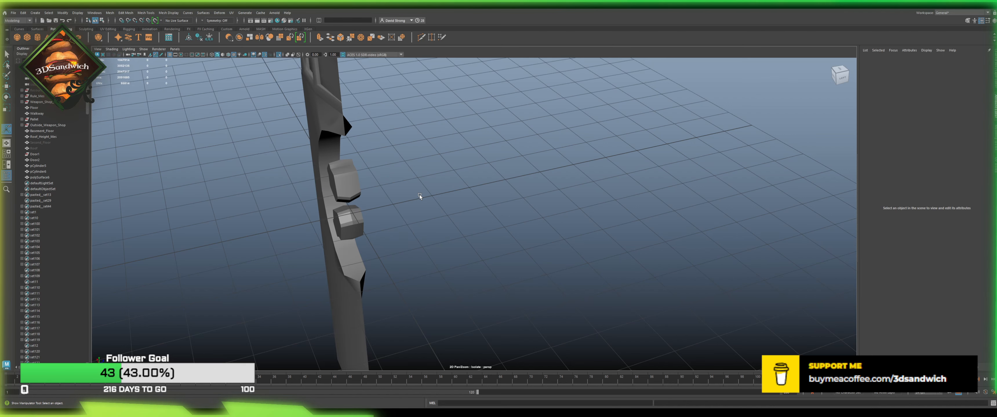
# Step: Undo the depth mirror of the wall section and its offset adjustments
pyautogui.hotkey('ctrl', 'z')
pyautogui.click(429, 197)
pyautogui.moveTo(428, 197); pyautogui.dragTo(358, 211)
pyautogui.moveTo(469, 204)
pyautogui.keyDown('alt'); pyautogui.mouseDown()
pyautogui.moveTo(513, 220)
pyautogui.moveTo(453, 209)
pyautogui.mouseUp(); pyautogui.keyUp('alt')
pyautogui.hotkey('ctrl', 'z')
pyautogui.hotkey('ctrl', 'z')
# Step: Examine the wall section's open back, circular cutout and plugs from behind
pyautogui.press('F10')
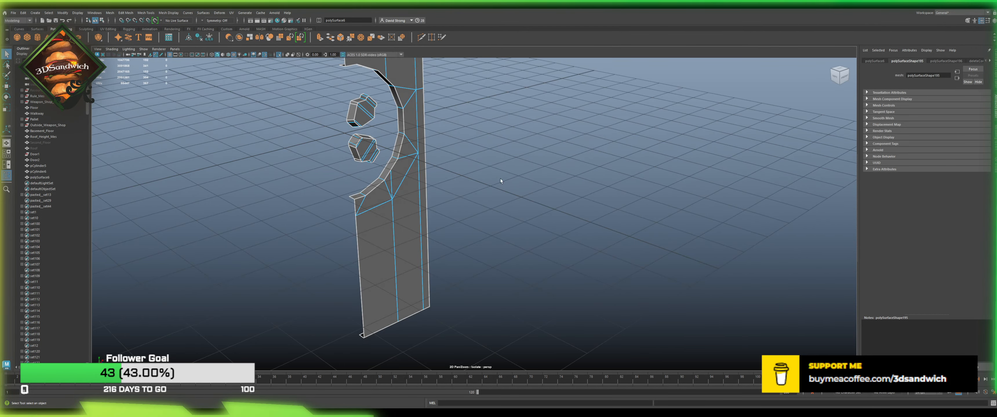
pyautogui.press('F8')
pyautogui.click(453, 119)
pyautogui.keyDown('alt'); pyautogui.moveTo(434, 120); pyautogui.dragTo(500, 217); pyautogui.keyUp('alt')
pyautogui.click(463, 212)
pyautogui.keyDown('alt'); pyautogui.moveTo(430, 204); pyautogui.dragTo(414, 213, button='middle'); pyautogui.keyUp('alt')
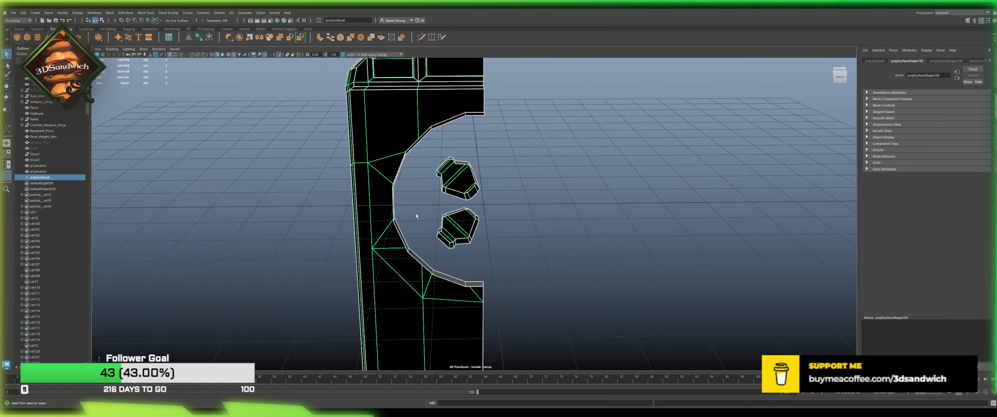
pyautogui.keyDown('alt'); pyautogui.moveTo(413, 213); pyautogui.dragTo(361, 240); pyautogui.keyUp('alt')
pyautogui.click(395, 222)
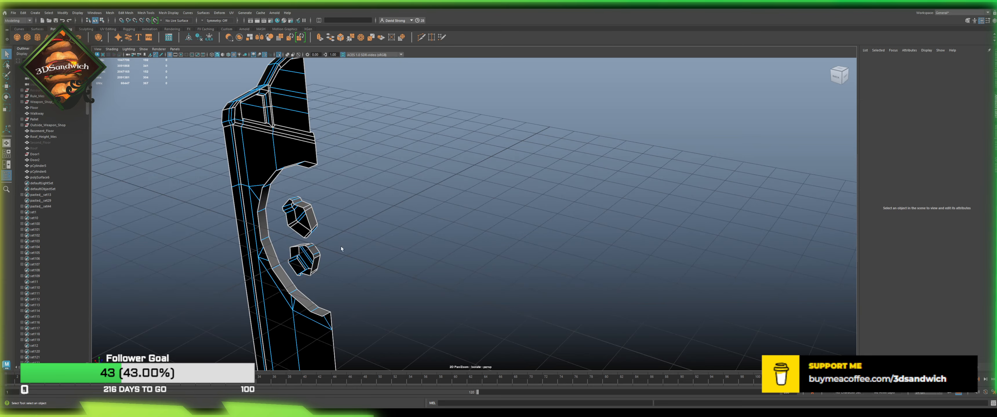
# Step: Shift both plugs sideways away from the wall's vertical centreline, towards the edge of the circular cutout
pyautogui.click(302, 220)
pyautogui.keyDown('alt'); pyautogui.moveTo(301, 221); pyautogui.dragTo(355, 207); pyautogui.keyUp('alt')
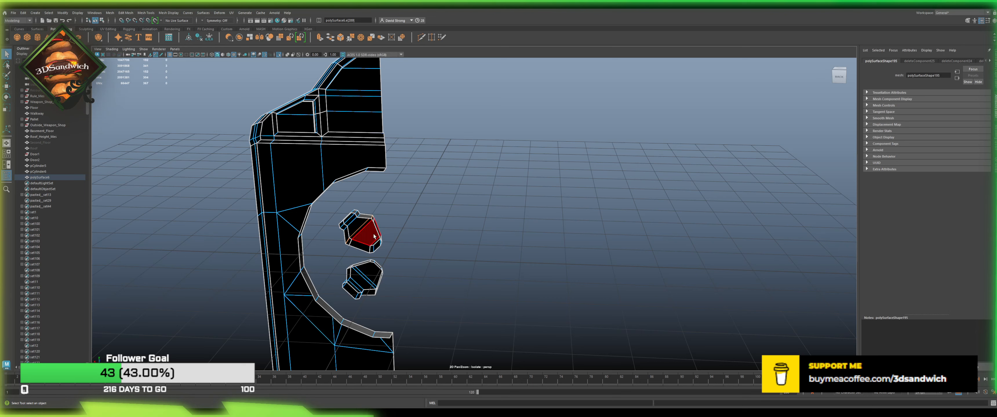
pyautogui.doubleClick(364, 233)
pyautogui.keyDown('shift'); pyautogui.click(364, 272); pyautogui.keyUp('shift')
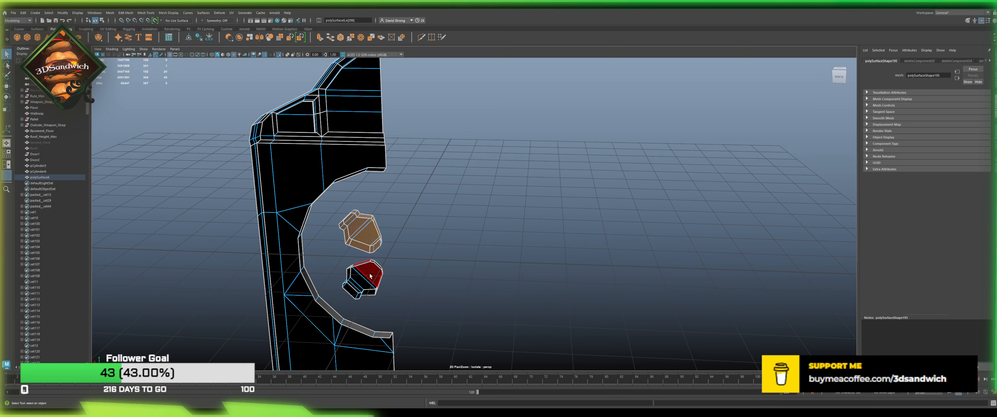
pyautogui.doubleClick(371, 276)
pyautogui.press('w')
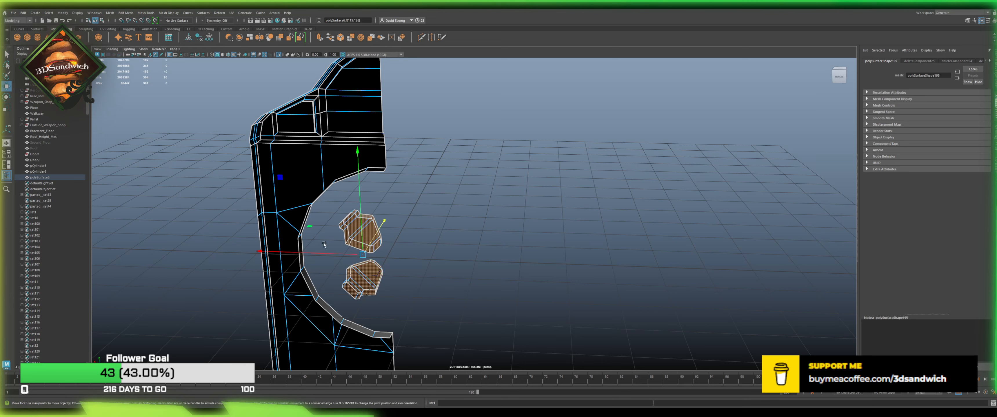
pyautogui.moveTo(263, 253); pyautogui.dragTo(232, 251)
pyautogui.moveTo(286, 247); pyautogui.dragTo(387, 196, button='right')
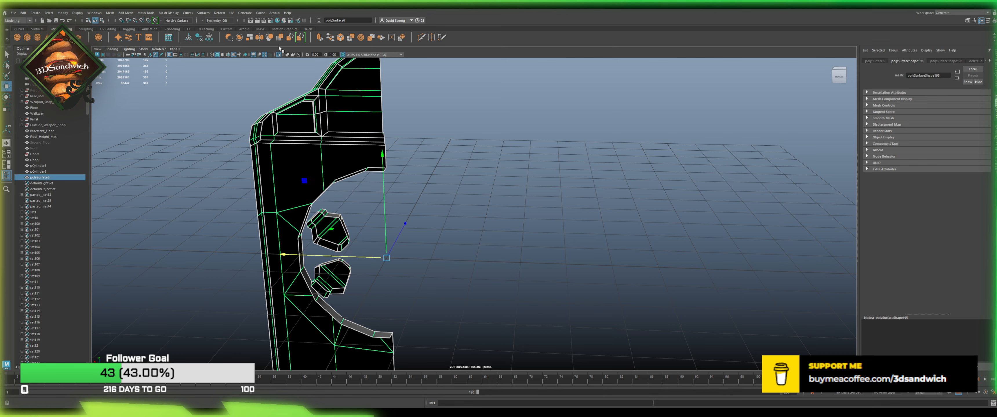
# Step: Try mirroring the wall section across its vertical centreline, then undo the mirror and the plugs' sideways shift
pyautogui.click(258, 37)
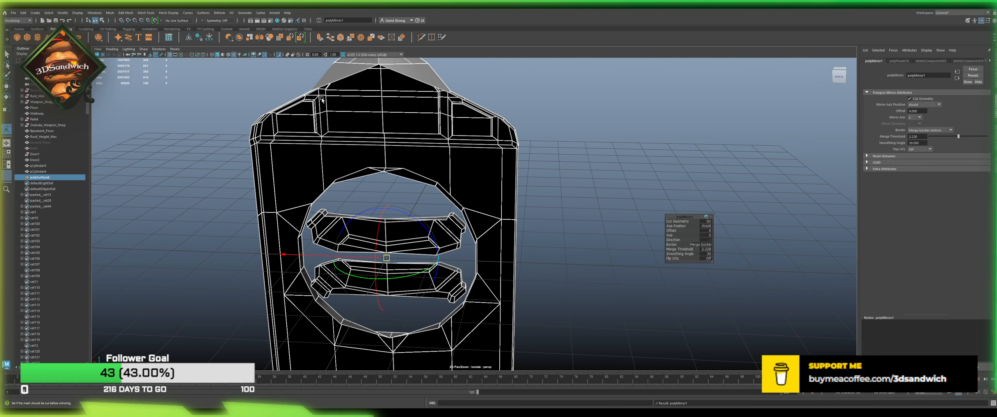
pyautogui.keyDown('alt'); pyautogui.moveTo(446, 194); pyautogui.dragTo(557, 253); pyautogui.keyUp('alt')
pyautogui.hotkey('ctrl', 'z')
pyautogui.hotkey('ctrl', 'z')
pyautogui.hotkey('ctrl', 'z')
pyautogui.hotkey('ctrl', 'z')
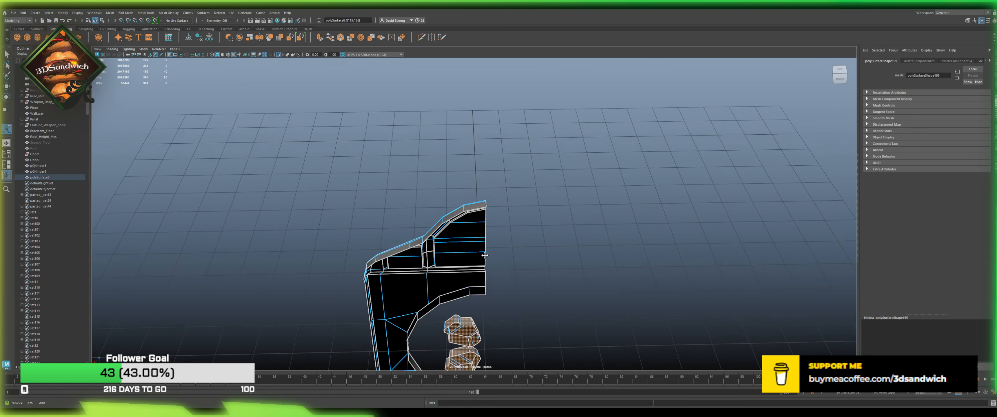
# Step: Duplicate the whole wall section and scale the copy down along its depth axis
pyautogui.keyDown('alt'); pyautogui.moveTo(605, 267); pyautogui.dragTo(585, 203, button='middle'); pyautogui.keyUp('alt')
pyautogui.press('q')
pyautogui.click(585, 202)
pyautogui.moveTo(562, 178); pyautogui.dragTo(519, 175, button='right')
pyautogui.press('F8')
pyautogui.click(515, 176)
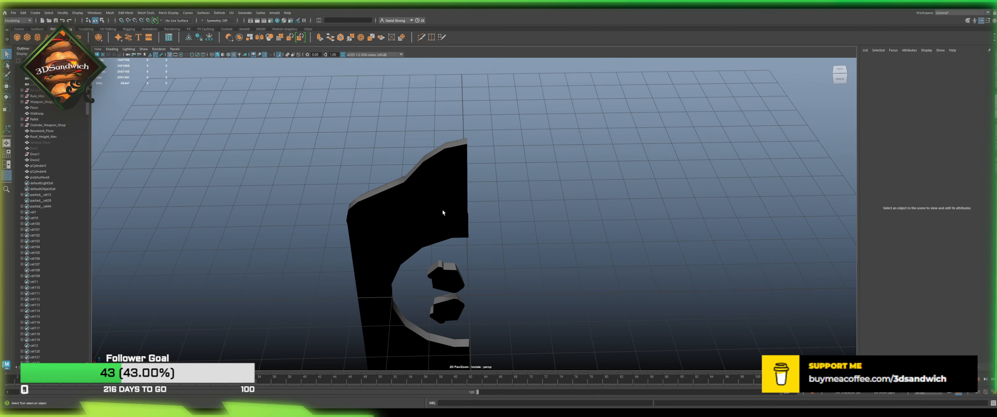
pyautogui.click(442, 209)
pyautogui.keyDown('alt'); pyautogui.moveTo(441, 210); pyautogui.dragTo(403, 225); pyautogui.keyUp('alt')
pyautogui.press('w')
pyautogui.press('r')
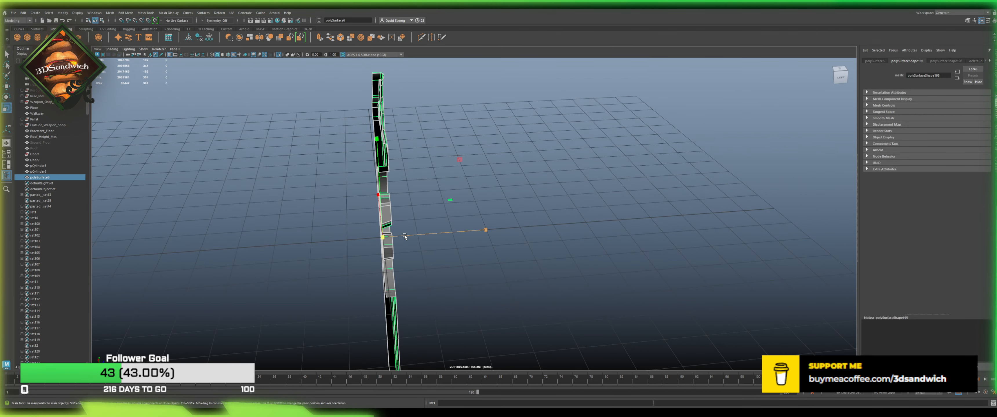
pyautogui.click(211, 38)
pyautogui.keyDown('shift'); pyautogui.moveTo(438, 234); pyautogui.dragTo(382, 239); pyautogui.keyUp('shift')
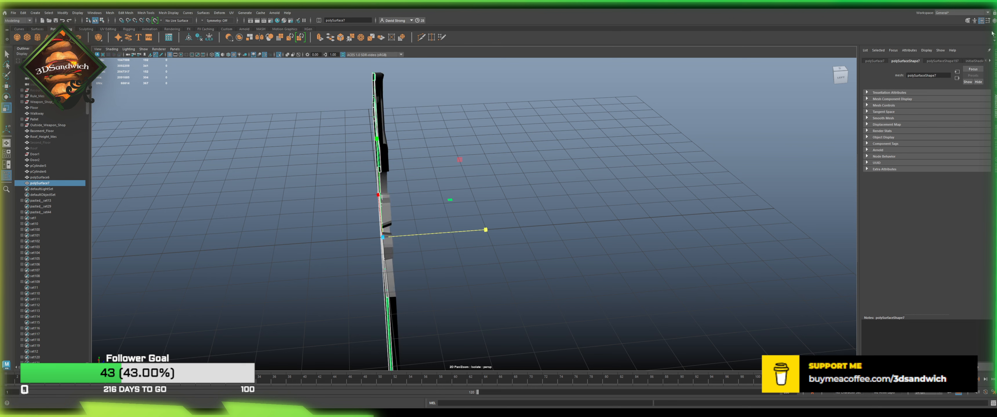
# Step: Set the duplicate's Scale Z to -1 to flip it front to back
pyautogui.click(994, 21)
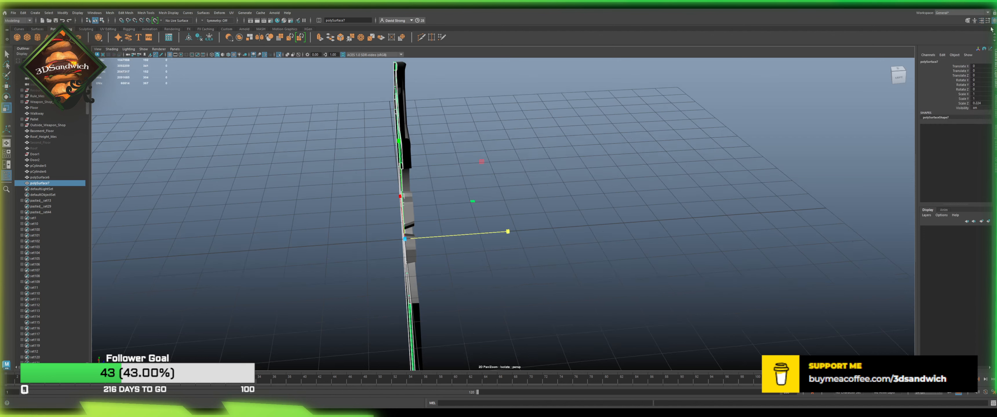
pyautogui.click(980, 104)
pyautogui.write('-1')
pyautogui.press('Return')
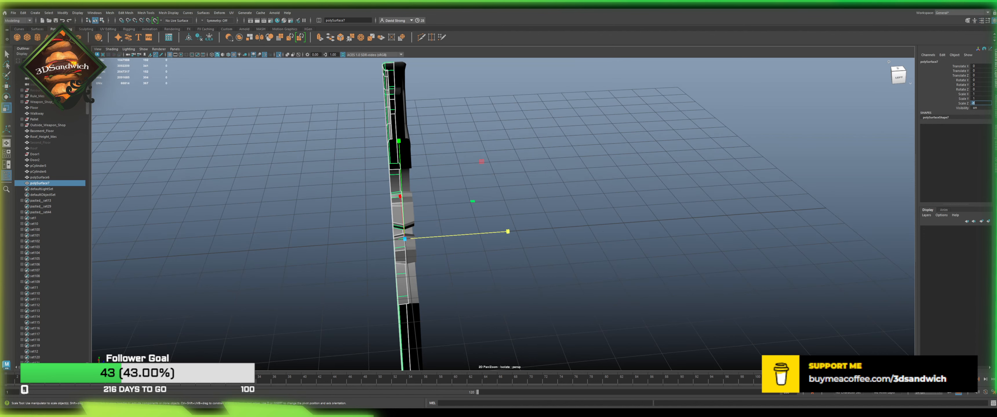
# Step: Try moving the flipped duplicate away from the original along the depth axis, then delete the duplicate
pyautogui.keyDown('alt'); pyautogui.moveTo(225, 179); pyautogui.dragTo(440, 183); pyautogui.keyUp('alt')
pyautogui.keyDown('alt'); pyautogui.moveTo(440, 183); pyautogui.dragTo(372, 176, button='middle'); pyautogui.keyUp('alt')
pyautogui.keyDown('alt'); pyautogui.moveTo(372, 177); pyautogui.dragTo(554, 220, button='right'); pyautogui.keyUp('alt')
pyautogui.keyDown('alt'); pyautogui.moveTo(553, 220); pyautogui.dragTo(421, 234, button='middle'); pyautogui.keyUp('alt')
pyautogui.keyDown('alt'); pyautogui.moveTo(421, 234); pyautogui.dragTo(460, 221, button='right'); pyautogui.keyUp('alt')
pyautogui.keyDown('alt'); pyautogui.moveTo(460, 221); pyautogui.dragTo(425, 236, button='middle'); pyautogui.keyUp('alt')
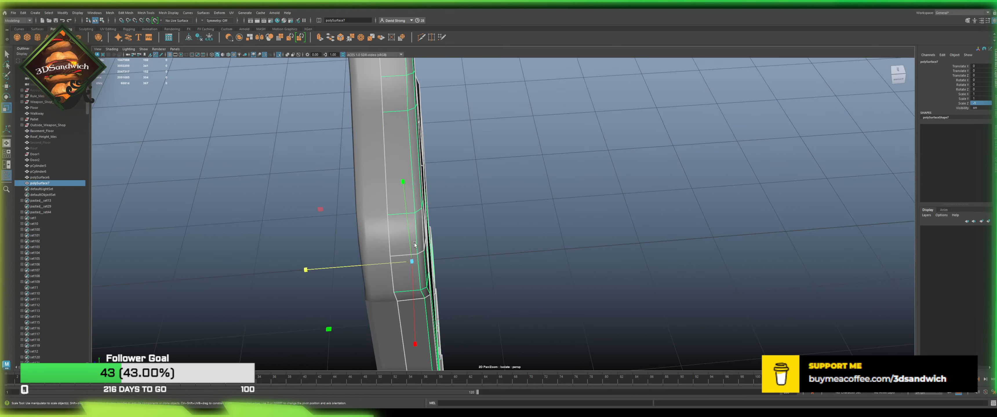
pyautogui.press('w')
pyautogui.moveTo(404, 267)
pyautogui.keyDown('alt'); pyautogui.mouseDown()
pyautogui.moveTo(362, 249)
pyautogui.moveTo(357, 233)
pyautogui.moveTo(399, 247)
pyautogui.moveTo(362, 278)
pyautogui.moveTo(390, 274)
pyautogui.moveTo(389, 266)
pyautogui.mouseUp(); pyautogui.keyUp('alt')
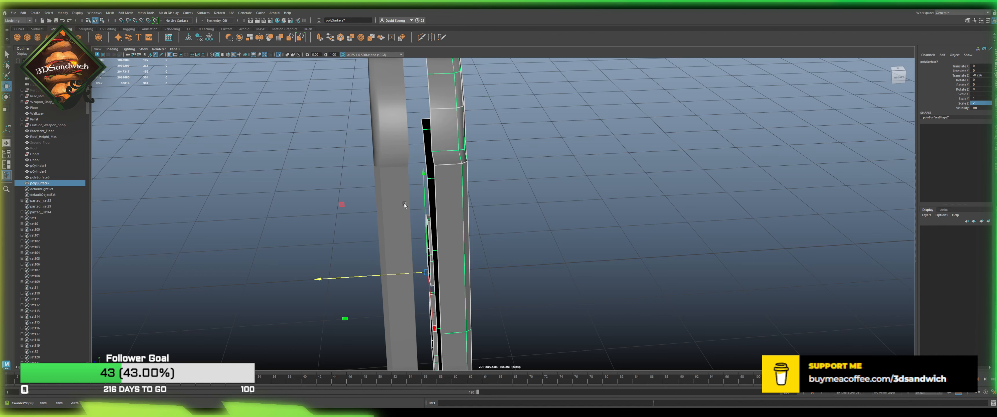
pyautogui.press('Delete')
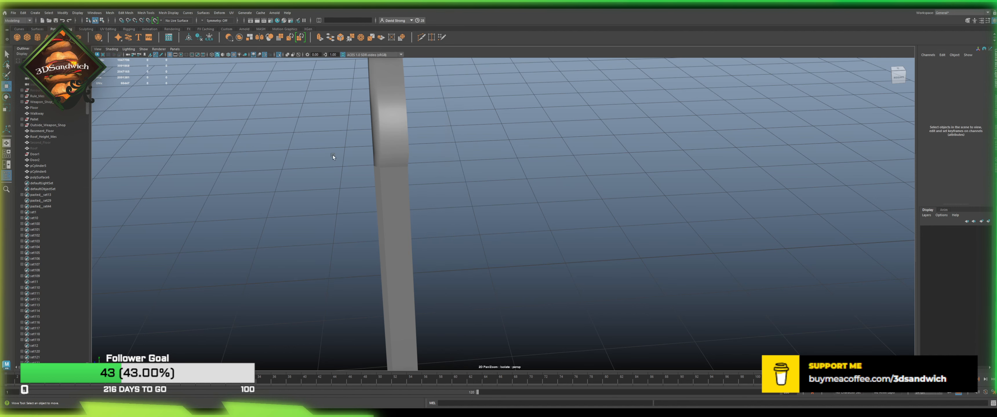
# Step: Select the back border edges of the wall section along its outer side and circular cutout for scaling
pyautogui.click(390, 149)
pyautogui.moveTo(390, 149); pyautogui.dragTo(391, 129, button='right')
pyautogui.doubleClick(409, 147)
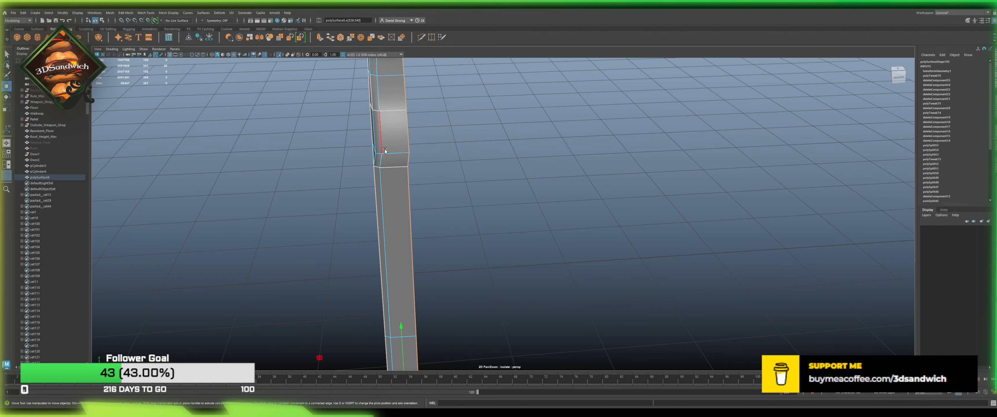
pyautogui.press('r')
pyautogui.scroll(-3, 415, 270)
pyautogui.keyDown('alt'); pyautogui.moveTo(415, 270); pyautogui.dragTo(496, 256); pyautogui.keyUp('alt')
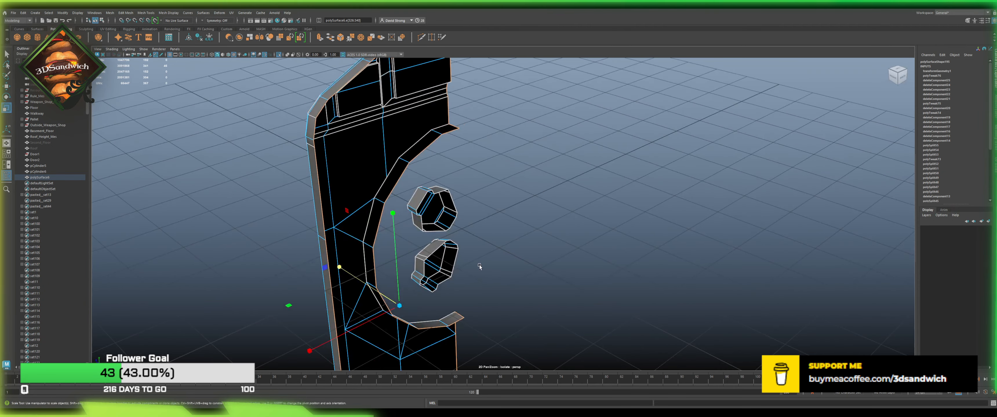
pyautogui.click(449, 132)
pyautogui.keyDown('shift'); pyautogui.doubleClick(457, 323); pyautogui.keyUp('shift')
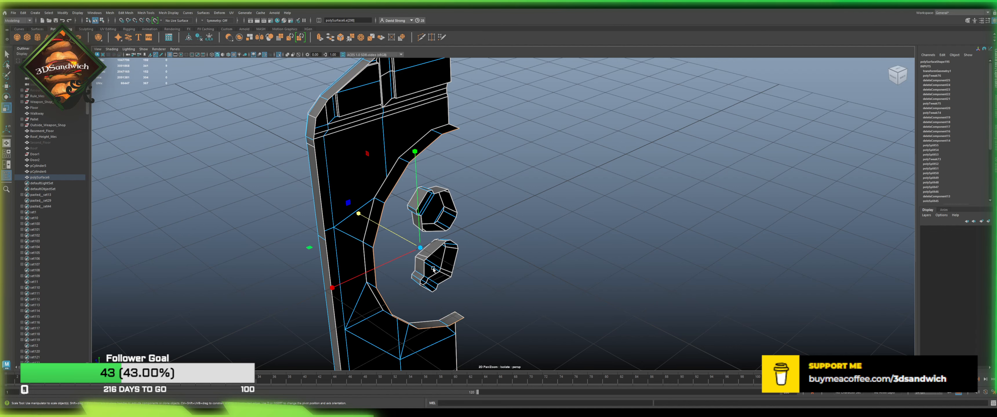
# Step: Extend the back border edge selection to the wall's bottom edge and both plugs
pyautogui.keyDown('alt'); pyautogui.moveTo(622, 174); pyautogui.dragTo(406, 80); pyautogui.keyUp('alt')
pyautogui.click(412, 71)
pyautogui.keyDown('alt'); pyautogui.moveTo(527, 311); pyautogui.dragTo(487, 170, button='middle'); pyautogui.keyUp('alt')
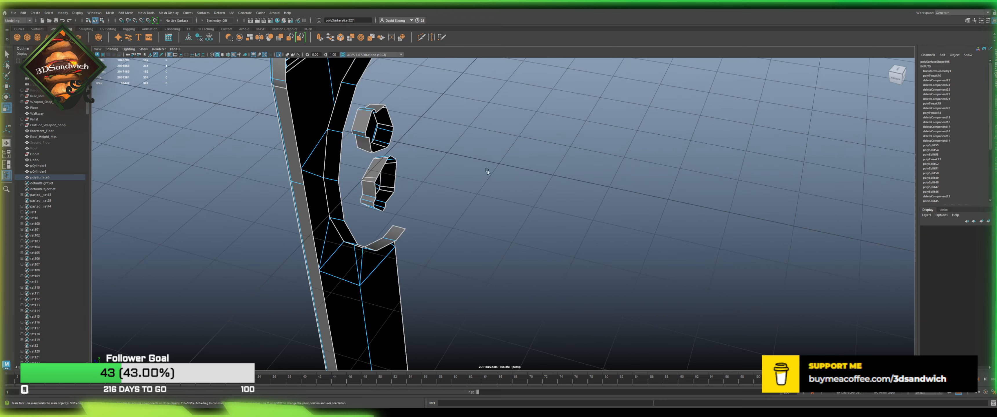
pyautogui.keyDown('alt'); pyautogui.moveTo(434, 267); pyautogui.dragTo(408, 51, button='middle'); pyautogui.keyUp('alt')
pyautogui.keyDown('shift'); pyautogui.doubleClick(413, 221); pyautogui.keyUp('shift')
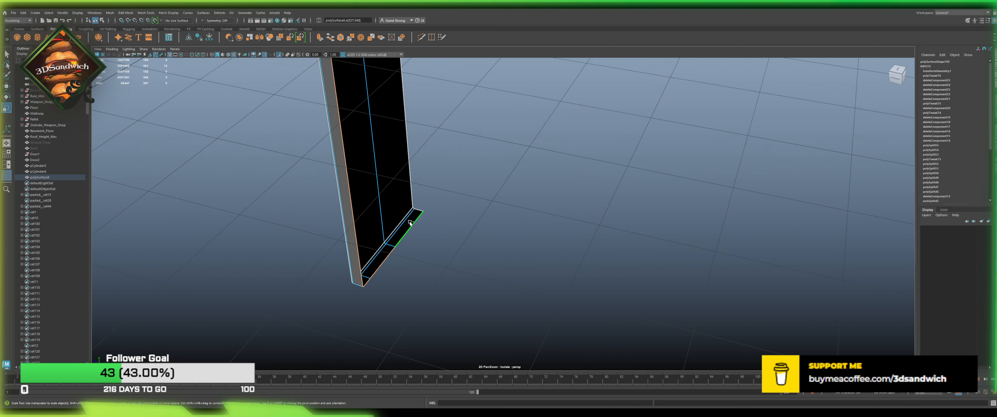
pyautogui.scroll(-3, 414, 186)
pyautogui.keyDown('alt'); pyautogui.moveTo(415, 186); pyautogui.dragTo(425, 253, button='middle'); pyautogui.keyUp('alt')
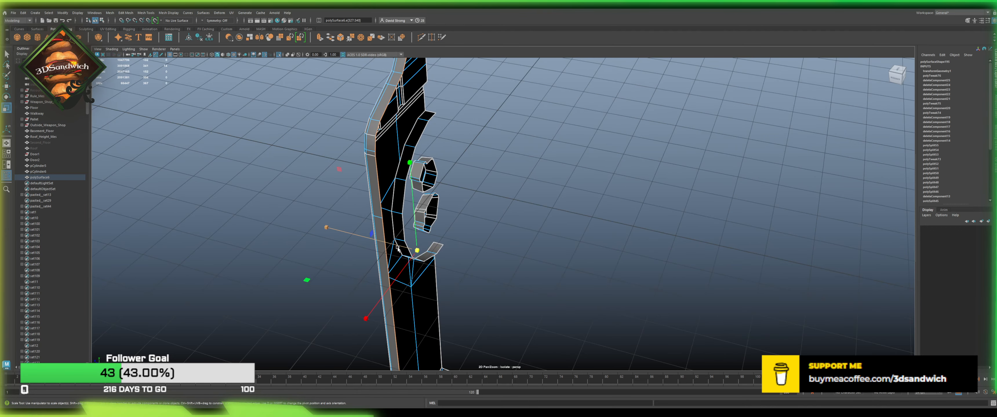
pyautogui.keyDown('alt'); pyautogui.moveTo(620, 225); pyautogui.dragTo(607, 219); pyautogui.keyUp('alt')
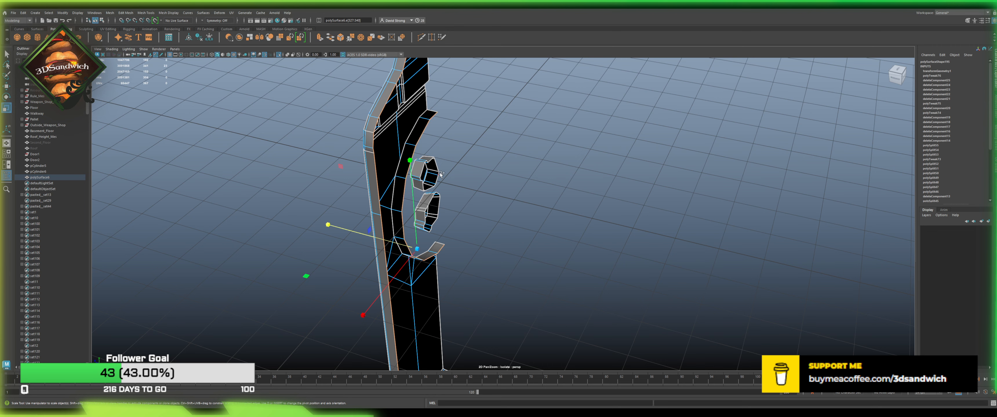
pyautogui.keyDown('shift'); pyautogui.doubleClick(435, 161); pyautogui.keyUp('shift')
pyautogui.keyDown('alt'); pyautogui.moveTo(569, 211); pyautogui.dragTo(566, 210); pyautogui.keyUp('alt')
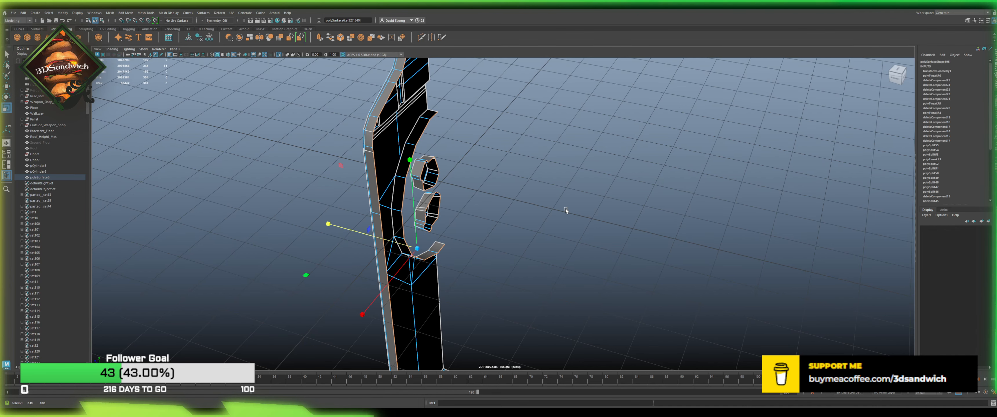
# Step: Select the whole wall section, freeze its transformations, and delete its construction history
pyautogui.click(541, 198)
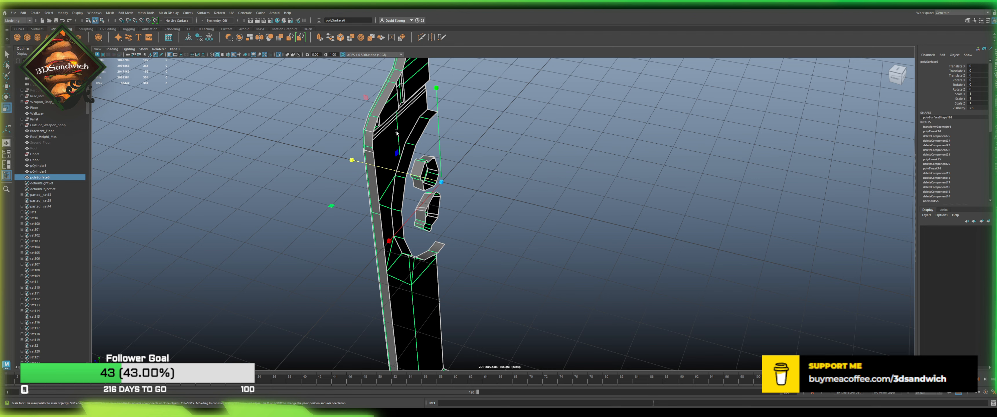
pyautogui.click(209, 39)
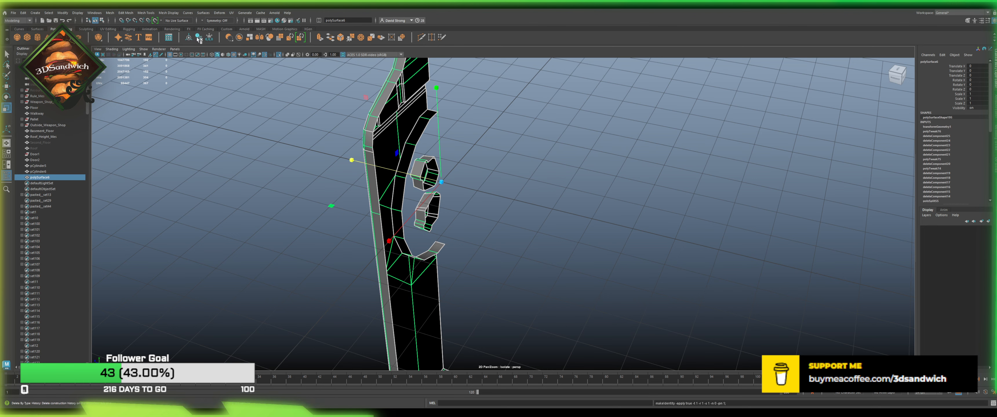
pyautogui.click(199, 38)
pyautogui.keyDown('alt'); pyautogui.moveTo(590, 228); pyautogui.dragTo(565, 211); pyautogui.keyUp('alt')
pyautogui.press('w')
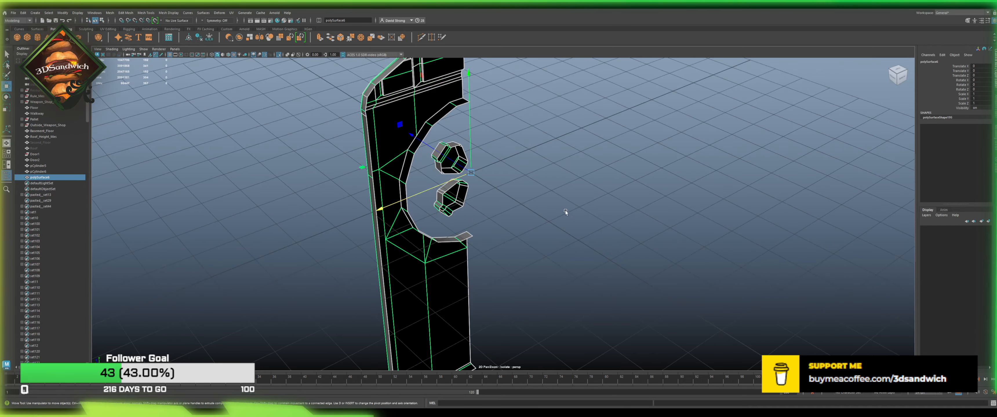
pyautogui.click(464, 233)
pyautogui.keyDown('alt'); pyautogui.moveTo(464, 233); pyautogui.dragTo(408, 236); pyautogui.keyUp('alt')
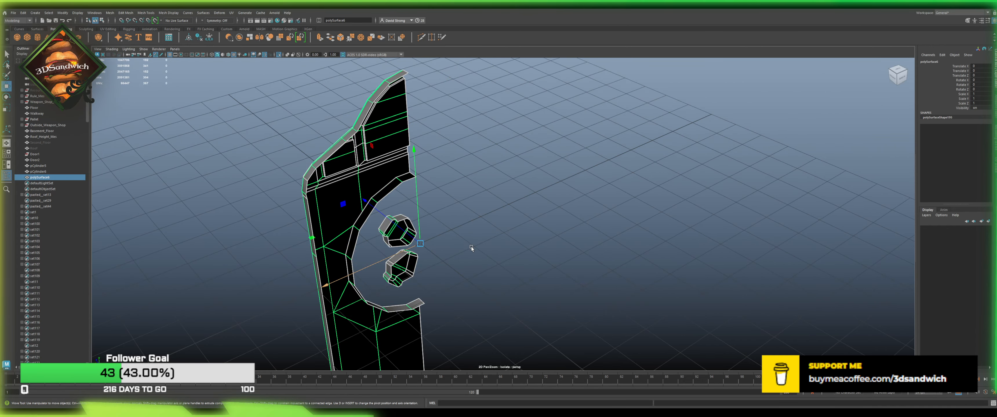
pyautogui.keyDown('alt'); pyautogui.moveTo(474, 251); pyautogui.dragTo(461, 252); pyautogui.keyUp('alt')
pyautogui.press('r')
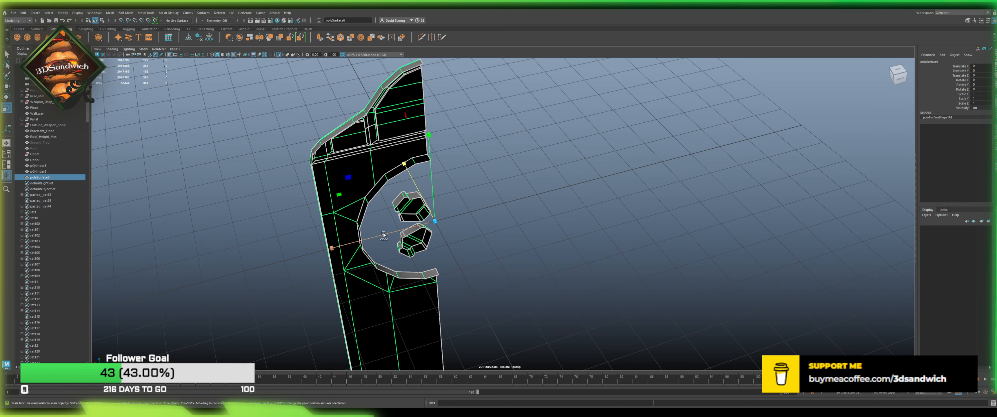
pyautogui.moveTo(383, 235)
pyautogui.keyDown('shift'); pyautogui.mouseDown()
pyautogui.moveTo(398, 240)
pyautogui.moveTo(382, 230)
pyautogui.mouseUp(); pyautogui.keyUp('shift')
pyautogui.hotkey('ctrl', 'z')
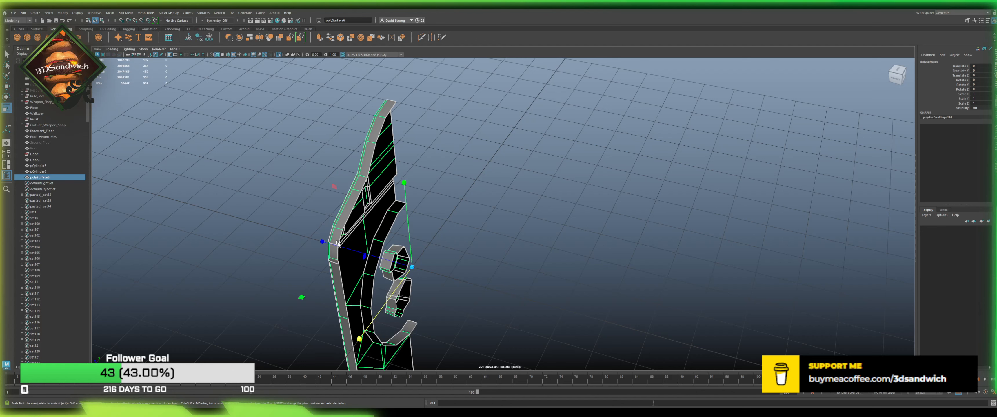
# Step: Duplicate the wall section and set the copy's Scale Z to -1 to mirror it front to back
pyautogui.keyDown('shift'); pyautogui.moveTo(353, 249); pyautogui.dragTo(362, 258); pyautogui.keyUp('shift')
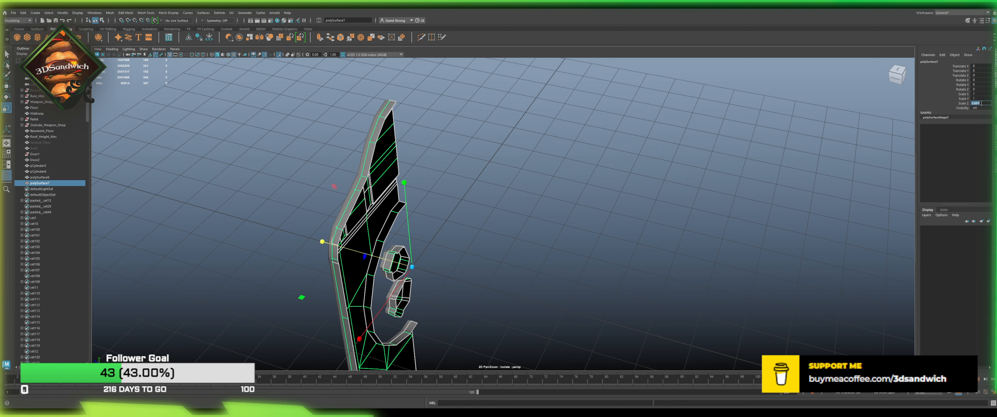
pyautogui.write('1')
pyautogui.press('Return')
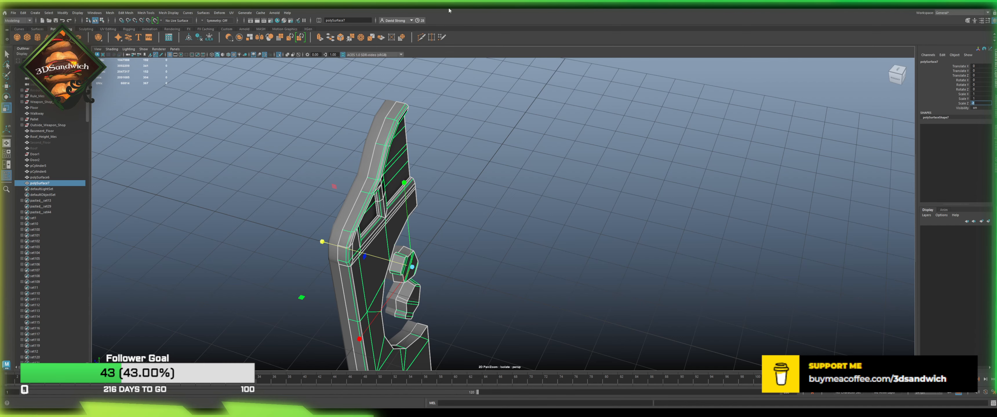
# Step: Select the original and mirrored wall halves, combine them into one mesh, and delete its history
pyautogui.keyDown('alt'); pyautogui.moveTo(411, 186); pyautogui.dragTo(434, 197); pyautogui.keyUp('alt')
pyautogui.keyDown('alt'); pyautogui.moveTo(433, 197); pyautogui.dragTo(473, 139, button='middle'); pyautogui.keyUp('alt')
pyautogui.press('w')
pyautogui.keyDown('alt'); pyautogui.moveTo(473, 138); pyautogui.dragTo(395, 193); pyautogui.keyUp('alt')
pyautogui.keyDown('alt'); pyautogui.moveTo(374, 220); pyautogui.dragTo(471, 182); pyautogui.keyUp('alt')
pyautogui.click(391, 138)
pyautogui.moveTo(392, 138); pyautogui.dragTo(470, 162)
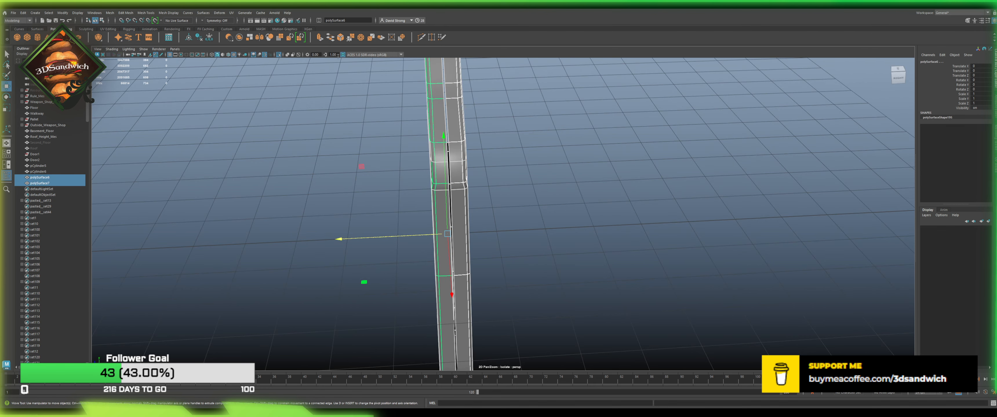
pyautogui.click(239, 38)
pyautogui.click(199, 38)
# Step: Merge the facing pair of seam vertices at the upper part of the wall's outer bend
pyautogui.keyDown('alt'); pyautogui.moveTo(523, 181); pyautogui.dragTo(383, 157); pyautogui.keyUp('alt')
pyautogui.moveTo(383, 157); pyautogui.dragTo(351, 155, button='right')
pyautogui.keyDown('alt'); pyautogui.moveTo(352, 155); pyautogui.dragTo(437, 246, button='middle'); pyautogui.keyUp('alt')
pyautogui.scroll(3, 430, 240)
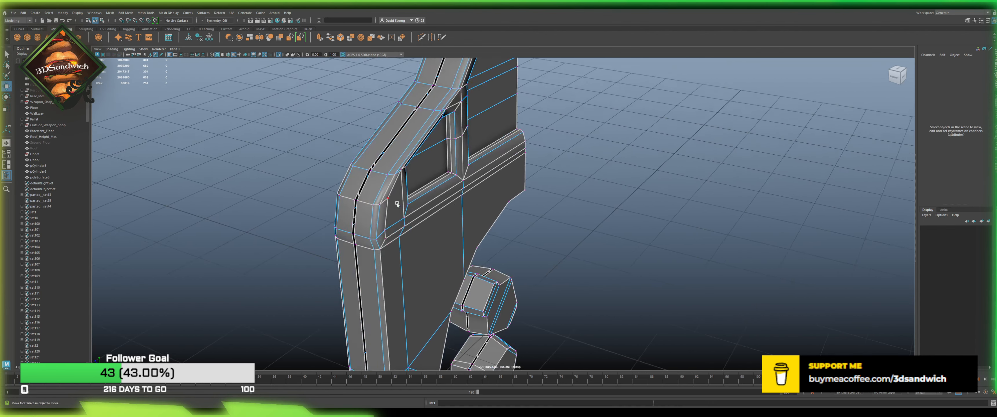
pyautogui.keyDown('alt'); pyautogui.moveTo(392, 231); pyautogui.dragTo(422, 232); pyautogui.keyUp('alt')
pyautogui.scroll(2, 421, 232)
pyautogui.click(406, 224)
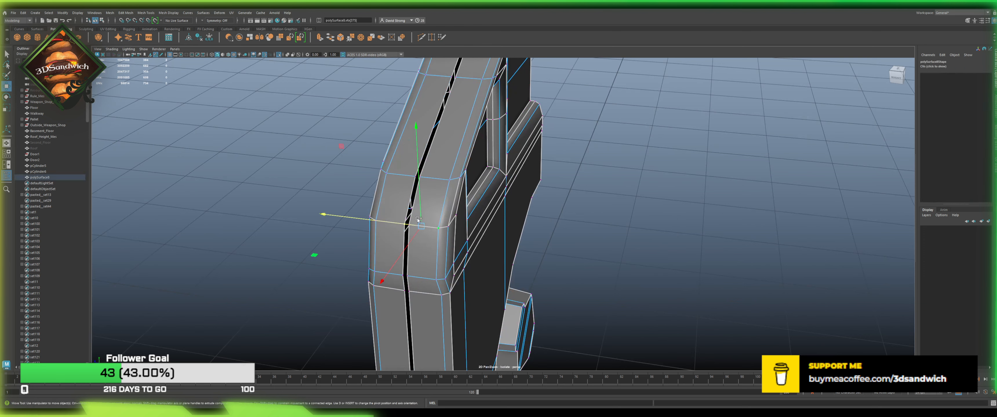
pyautogui.keyDown('shift'); pyautogui.click(410, 226); pyautogui.keyUp('shift')
pyautogui.click(360, 38)
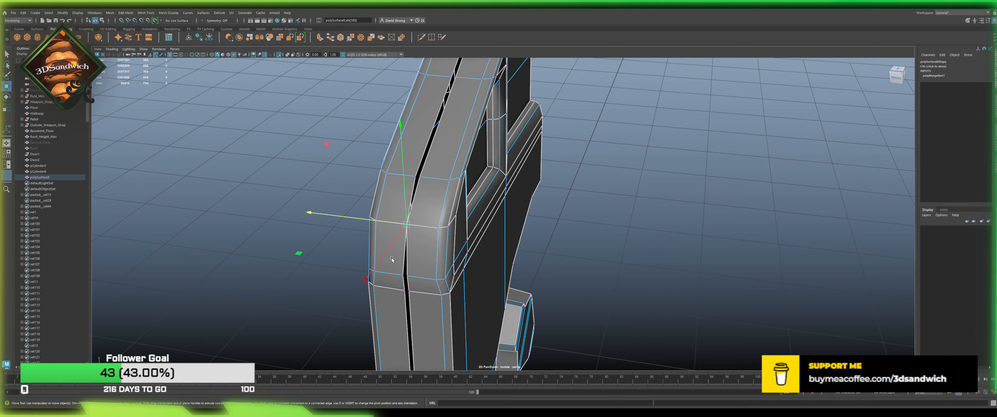
# Step: Merge the two vertex pairs along the seam at the lower part of the outer bend
pyautogui.click(403, 273)
pyautogui.keyDown('shift'); pyautogui.click(414, 273); pyautogui.keyUp('shift')
pyautogui.press('g')
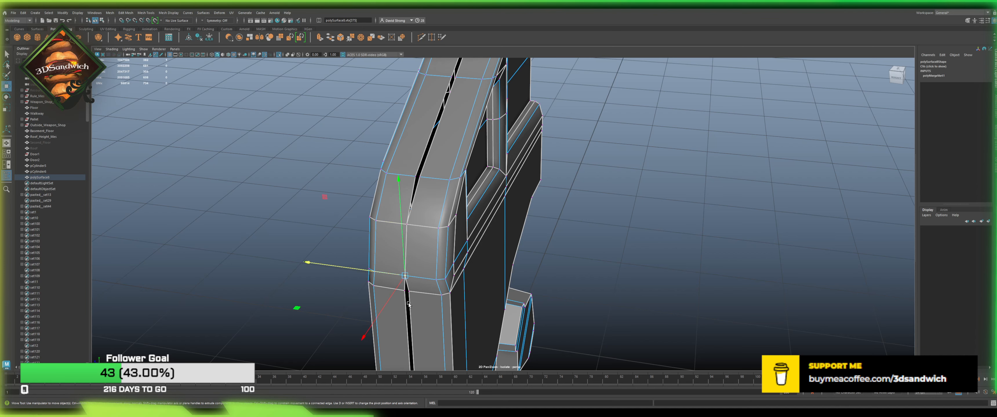
pyautogui.click(403, 299)
pyautogui.keyDown('shift'); pyautogui.click(412, 297); pyautogui.keyUp('shift')
pyautogui.press('g')
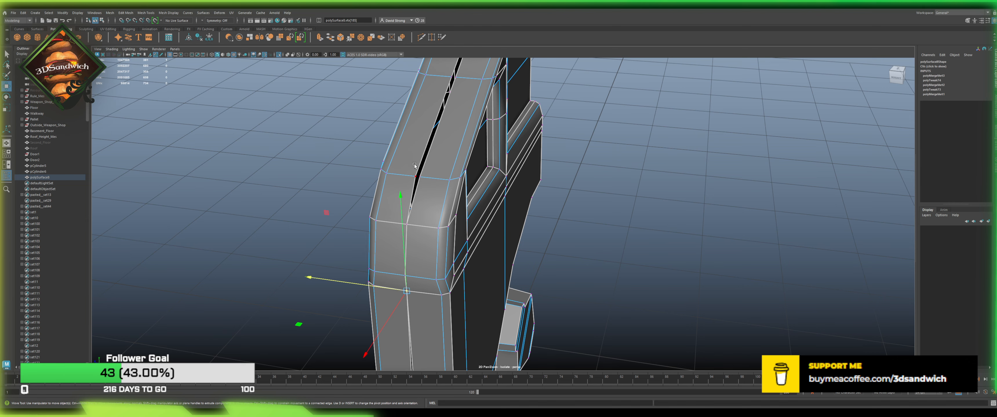
# Step: Merge the next three vertex pairs going up the seam of the sloped outer edge
pyautogui.click(415, 177)
pyautogui.keyDown('shift'); pyautogui.click(426, 186); pyautogui.keyUp('shift')
pyautogui.press('g')
pyautogui.keyDown('alt'); pyautogui.moveTo(442, 150); pyautogui.dragTo(401, 257, button='middle'); pyautogui.keyUp('alt')
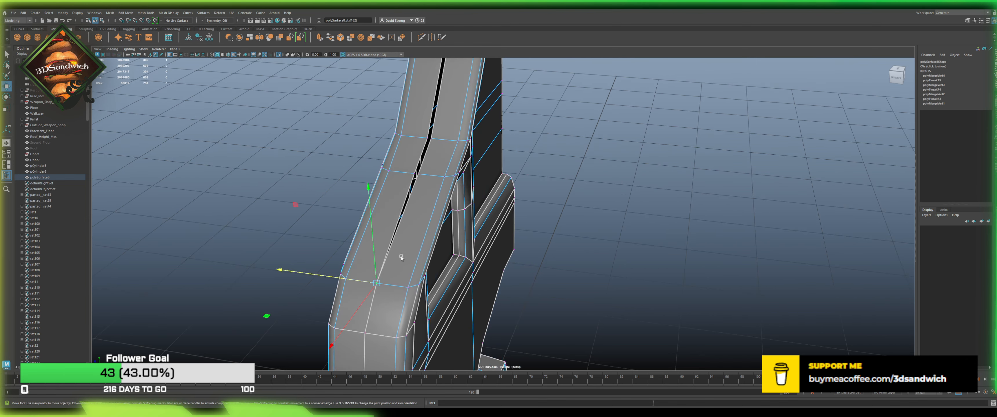
pyautogui.click(408, 178)
pyautogui.keyDown('shift'); pyautogui.click(425, 176); pyautogui.keyUp('shift')
pyautogui.press('g')
pyautogui.click(422, 131)
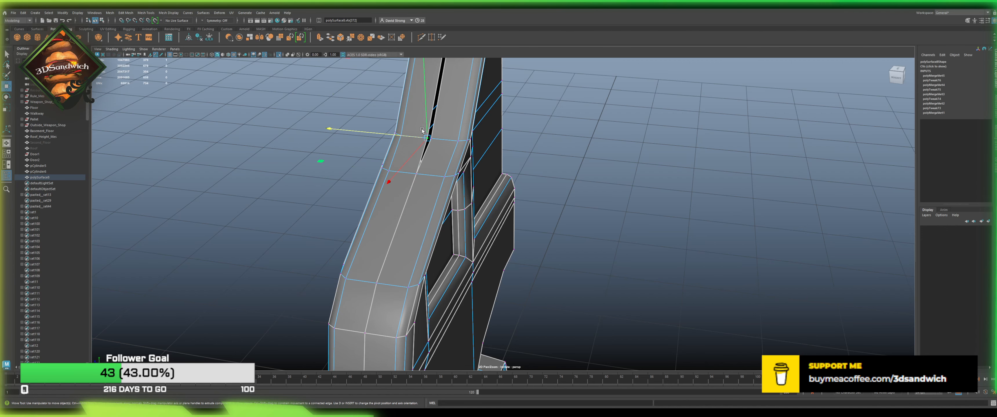
pyautogui.keyDown('shift'); pyautogui.click(437, 138); pyautogui.keyUp('shift')
pyautogui.press('g')
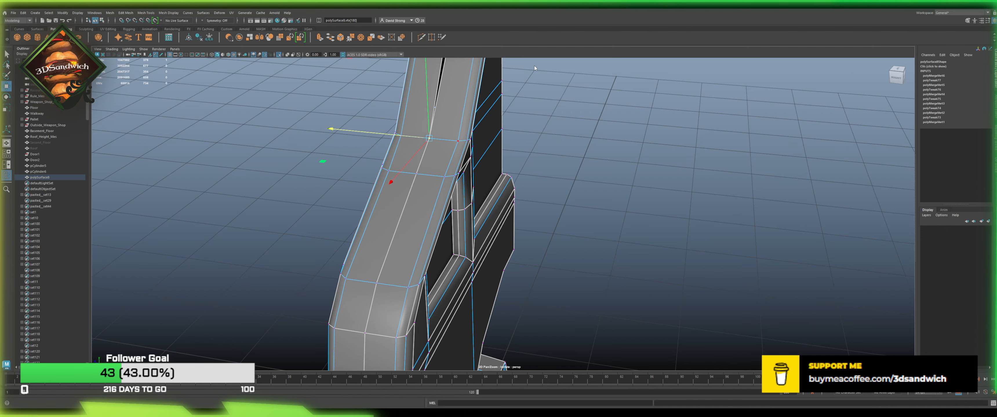
# Step: Merge the remaining vertex pairs along the seam up to the wall's top tip
pyautogui.keyDown('alt'); pyautogui.moveTo(488, 150); pyautogui.dragTo(488, 291, button='middle'); pyautogui.keyUp('alt')
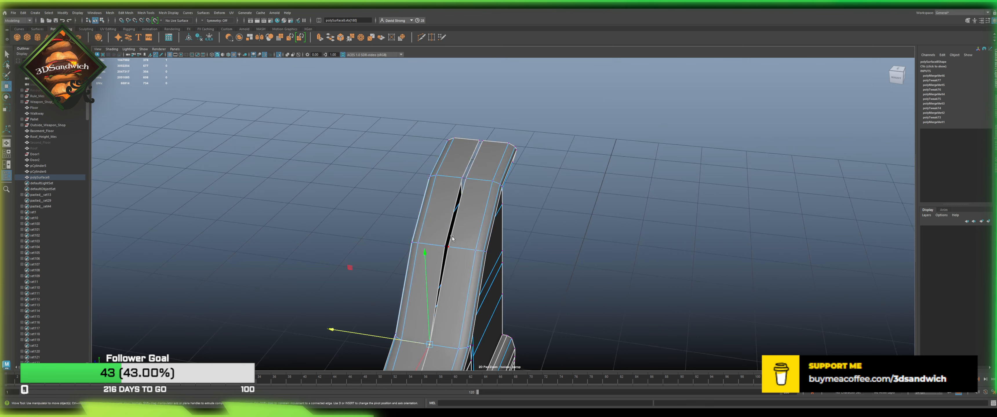
pyautogui.click(451, 239)
pyautogui.keyDown('shift'); pyautogui.click(464, 177); pyautogui.keyUp('shift')
pyautogui.press('g')
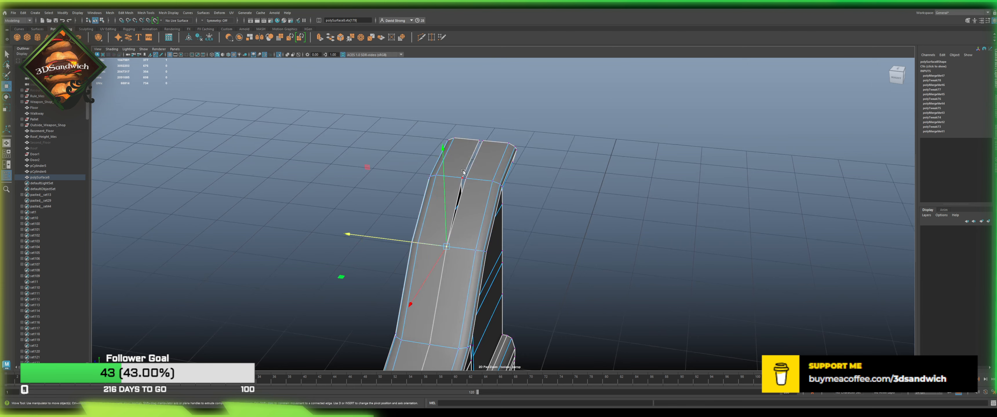
pyautogui.press('g')
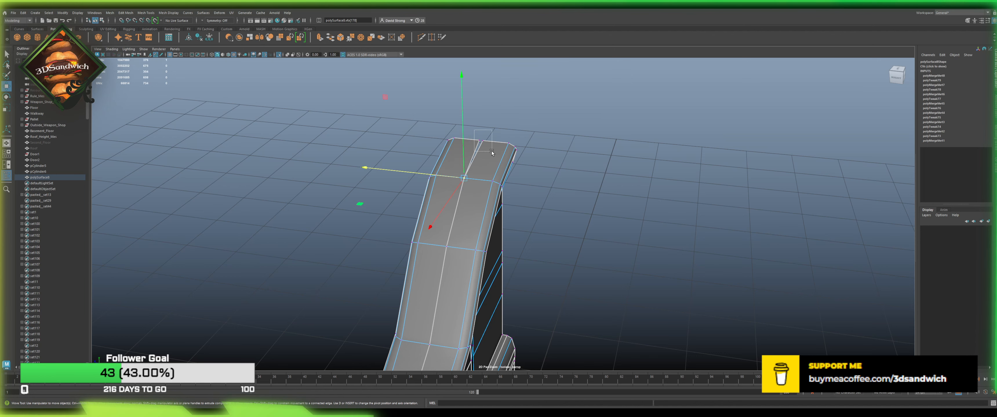
pyautogui.moveTo(491, 151); pyautogui.dragTo(491, 150)
pyautogui.press('g')
# Step: Merge the seam vertex pair midway down the straight outer side, beside the plugs
pyautogui.scroll(-2, 492, 150)
pyautogui.keyDown('alt'); pyautogui.moveTo(495, 333); pyautogui.dragTo(498, 158, button='middle'); pyautogui.keyUp('alt')
pyautogui.scroll(1, 424, 279)
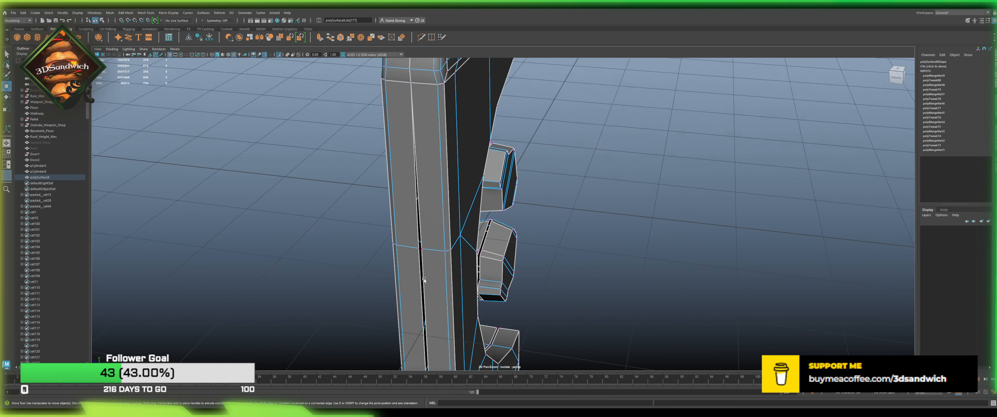
pyautogui.scroll(1, 424, 281)
pyautogui.click(398, 252)
pyautogui.keyDown('shift'); pyautogui.click(422, 260); pyautogui.keyUp('shift')
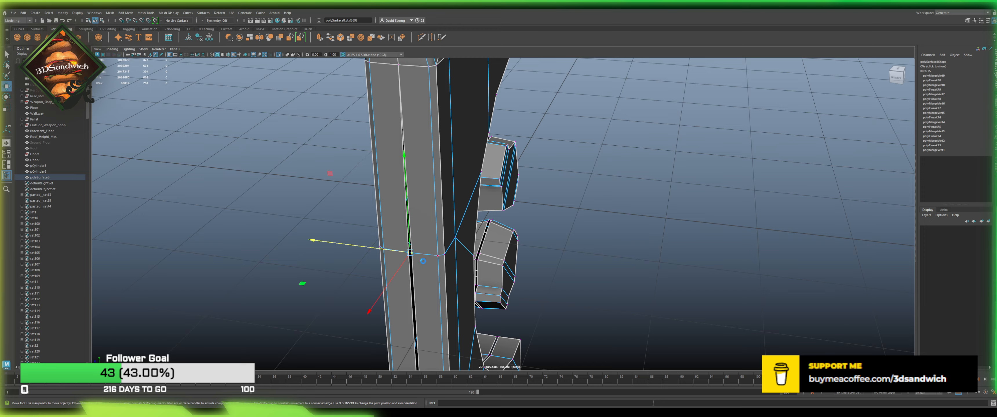
pyautogui.press('g')
# Step: Merge the seam vertex pair at the bottom end of the wall's outer side
pyautogui.keyDown('alt'); pyautogui.moveTo(418, 269); pyautogui.dragTo(431, 103, button='middle'); pyautogui.keyUp('alt')
pyautogui.keyDown('alt'); pyautogui.moveTo(436, 279); pyautogui.dragTo(432, 123, button='middle'); pyautogui.keyUp('alt')
pyautogui.scroll(3, 428, 288)
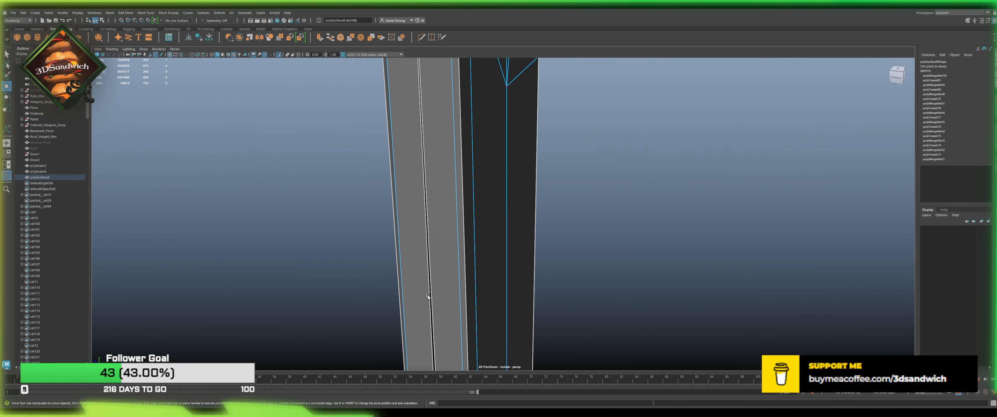
pyautogui.keyDown('alt'); pyautogui.moveTo(427, 294); pyautogui.dragTo(447, 134, button='middle'); pyautogui.keyUp('alt')
pyautogui.keyDown('alt'); pyautogui.moveTo(492, 268); pyautogui.dragTo(487, 135, button='middle'); pyautogui.keyUp('alt')
pyautogui.keyDown('alt'); pyautogui.moveTo(488, 154); pyautogui.dragTo(492, 240); pyautogui.keyUp('alt')
pyautogui.keyDown('alt'); pyautogui.moveTo(492, 239); pyautogui.dragTo(495, 251, button='middle'); pyautogui.keyUp('alt')
pyautogui.scroll(3, 495, 251)
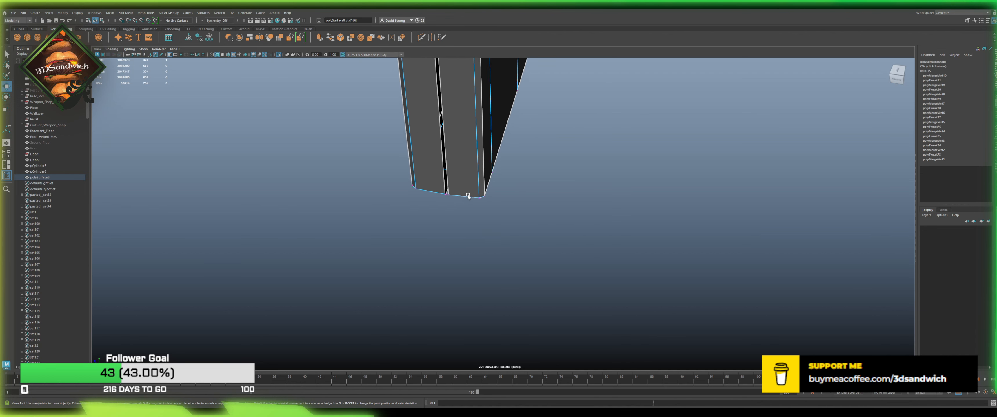
pyautogui.click(433, 177)
pyautogui.keyDown('shift'); pyautogui.click(455, 183); pyautogui.keyUp('shift')
pyautogui.press('g')
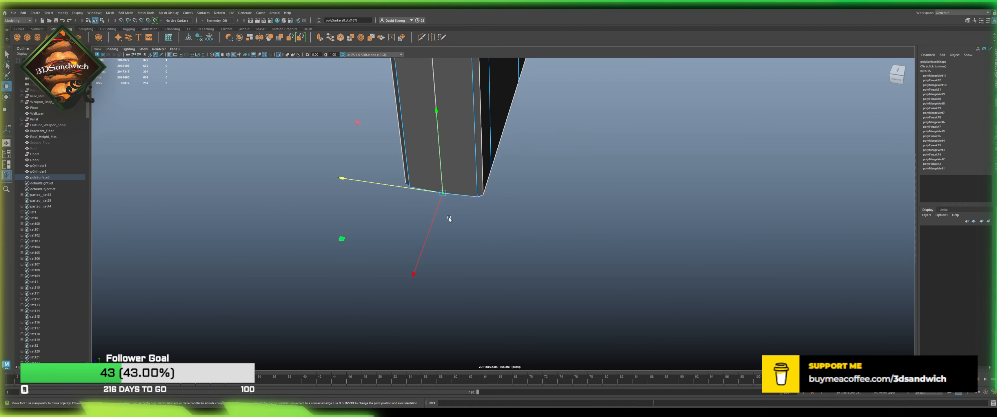
# Step: Merge the first two vertex pairs along the underside seam, nearest the outer side
pyautogui.press('f')
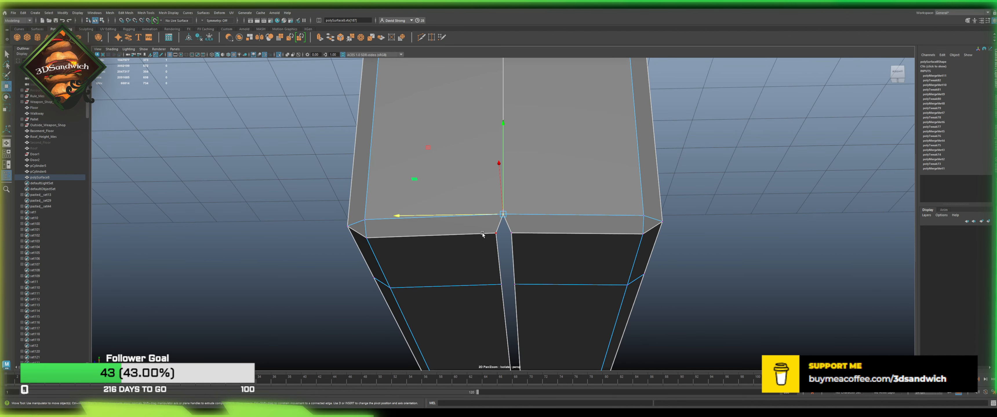
pyautogui.moveTo(482, 227); pyautogui.dragTo(526, 238)
pyautogui.press('g')
pyautogui.moveTo(488, 278); pyautogui.dragTo(525, 295)
pyautogui.press('g')
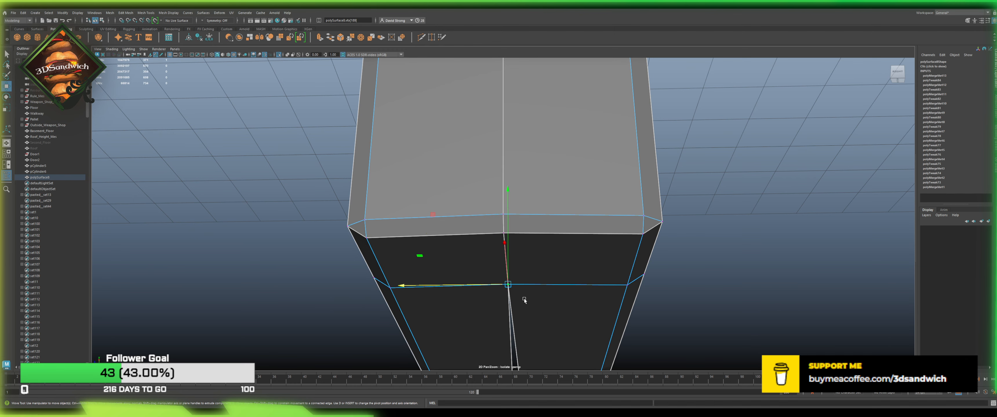
# Step: Merge the last two vertex pairs along the underside seam, toward the wall's inner end
pyautogui.press('f')
pyautogui.moveTo(463, 185); pyautogui.dragTo(500, 229)
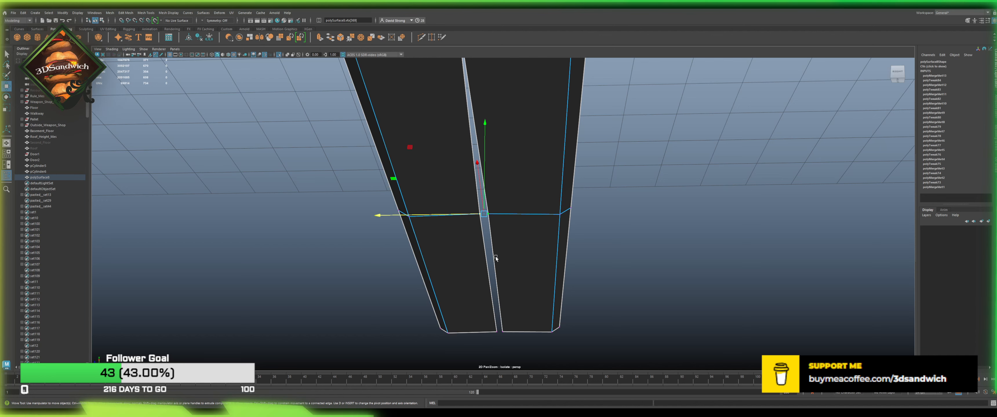
pyautogui.press('g')
pyautogui.moveTo(524, 354); pyautogui.dragTo(486, 320)
pyautogui.press('g')
pyautogui.scroll(-4, 500, 287)
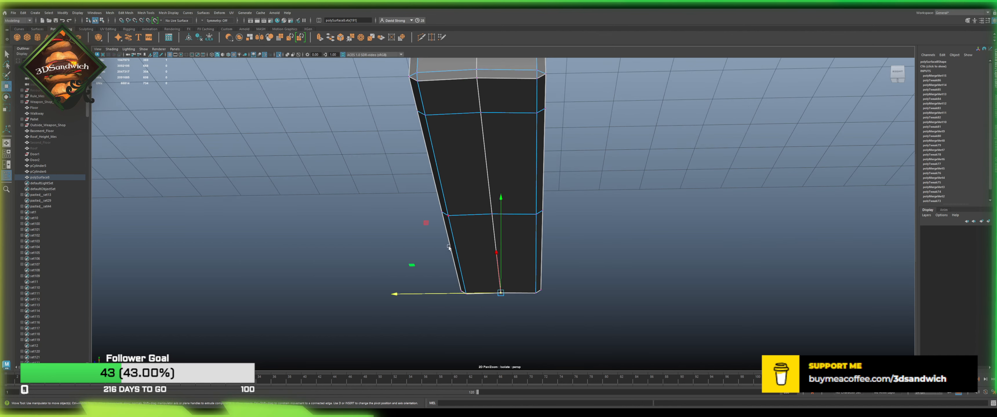
pyautogui.keyDown('alt'); pyautogui.moveTo(492, 251); pyautogui.dragTo(381, 293); pyautogui.keyUp('alt')
pyautogui.scroll(-4, 420, 238)
pyautogui.scroll(-4, 426, 236)
pyautogui.keyDown('alt'); pyautogui.moveTo(460, 229); pyautogui.dragTo(479, 191); pyautogui.keyUp('alt')
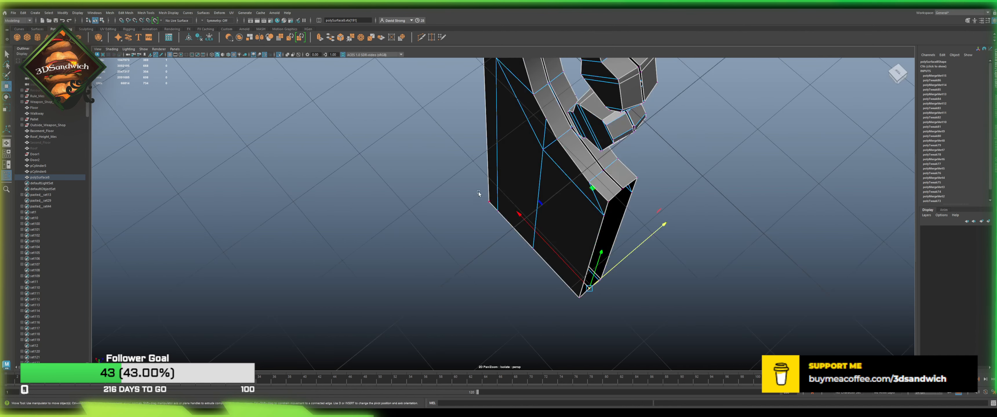
# Step: Merge the two seam vertex pairs along the upper outer edge of the upper plug
pyautogui.keyDown('alt'); pyautogui.moveTo(538, 164); pyautogui.dragTo(522, 191, button='middle'); pyautogui.keyUp('alt')
pyautogui.scroll(-1, 511, 167)
pyautogui.scroll(4, 522, 193)
pyautogui.keyDown('alt'); pyautogui.moveTo(575, 337); pyautogui.dragTo(579, 267, button='middle'); pyautogui.keyUp('alt')
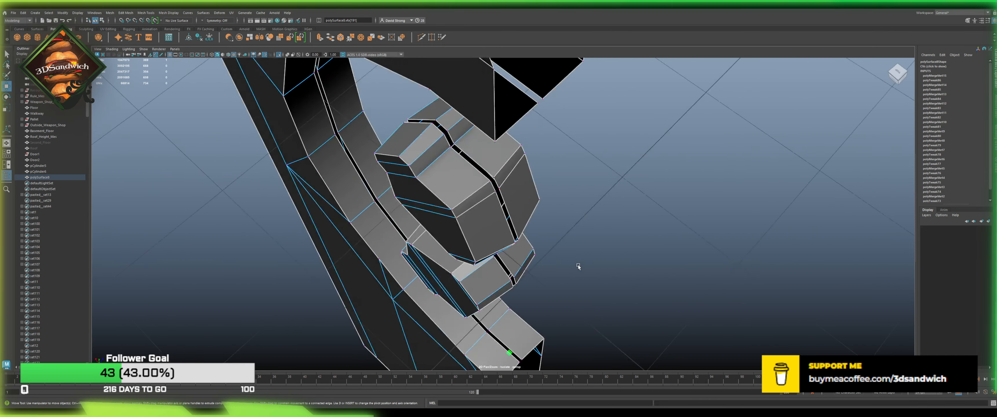
pyautogui.keyDown('alt'); pyautogui.moveTo(507, 186); pyautogui.dragTo(498, 191); pyautogui.keyUp('alt')
pyautogui.scroll(3, 480, 190)
pyautogui.click(463, 184)
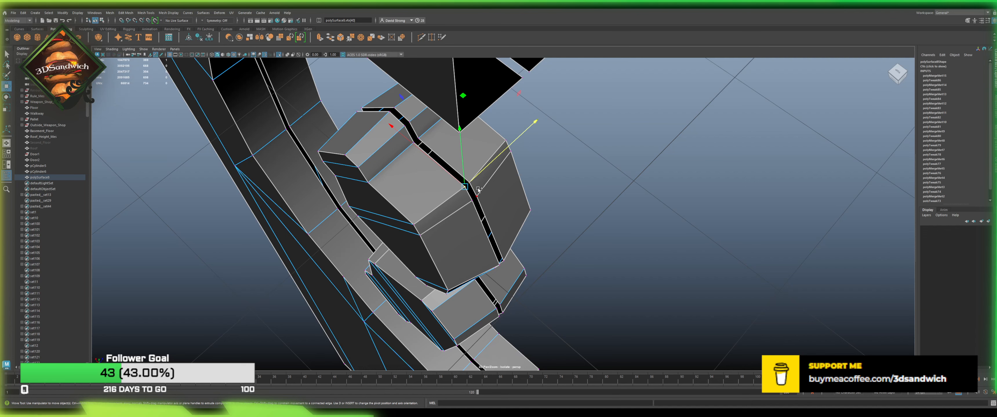
pyautogui.click(471, 202)
pyautogui.keyDown('shift'); pyautogui.click(478, 197); pyautogui.keyUp('shift')
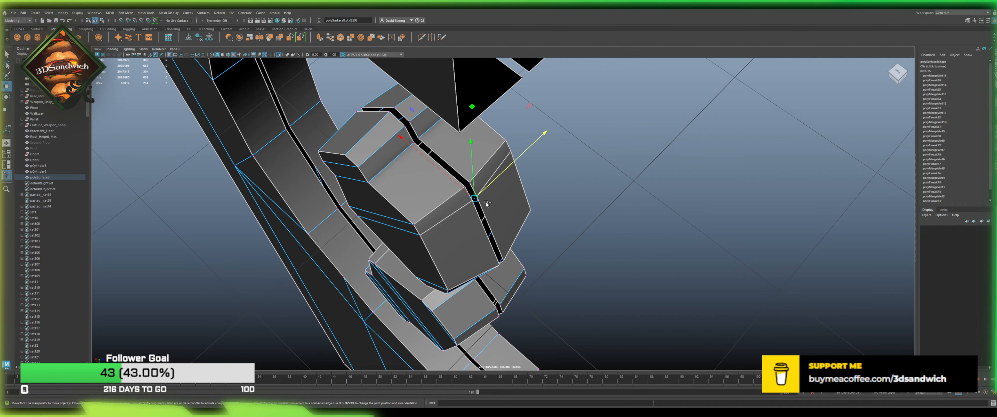
pyautogui.press('g')
pyautogui.click(465, 187)
pyautogui.keyDown('shift'); pyautogui.click(469, 182); pyautogui.keyUp('shift')
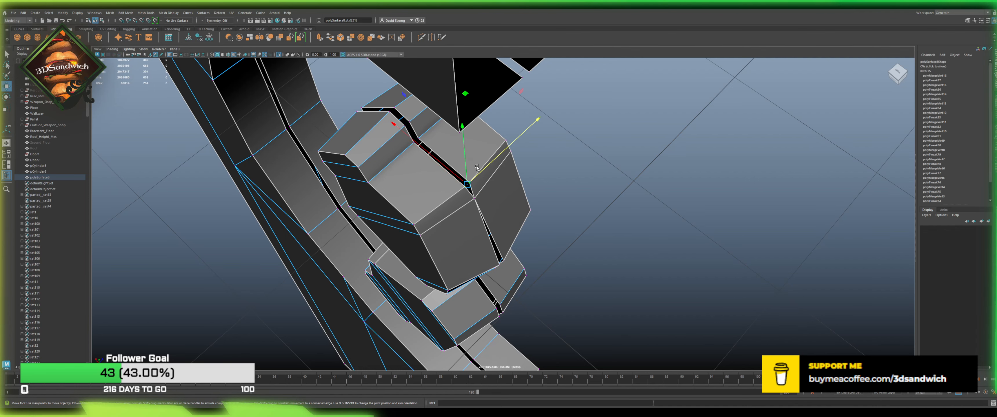
pyautogui.press('g')
# Step: Merge the seam vertex pair at the lower inner corner of the wall's overhang, above the upper plug
pyautogui.keyDown('alt'); pyautogui.moveTo(446, 83); pyautogui.dragTo(416, 198, button='middle'); pyautogui.keyUp('alt')
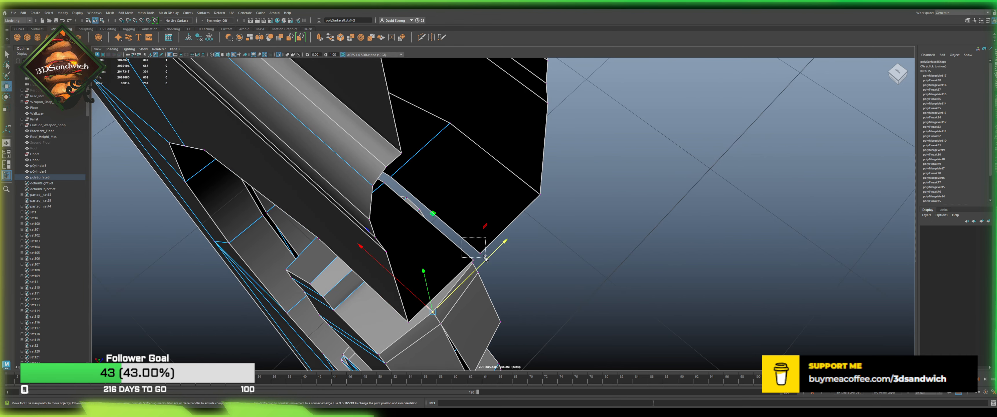
pyautogui.moveTo(486, 258); pyautogui.dragTo(487, 257)
pyautogui.keyDown('shift'); pyautogui.click(463, 259); pyautogui.keyUp('shift')
pyautogui.press('g')
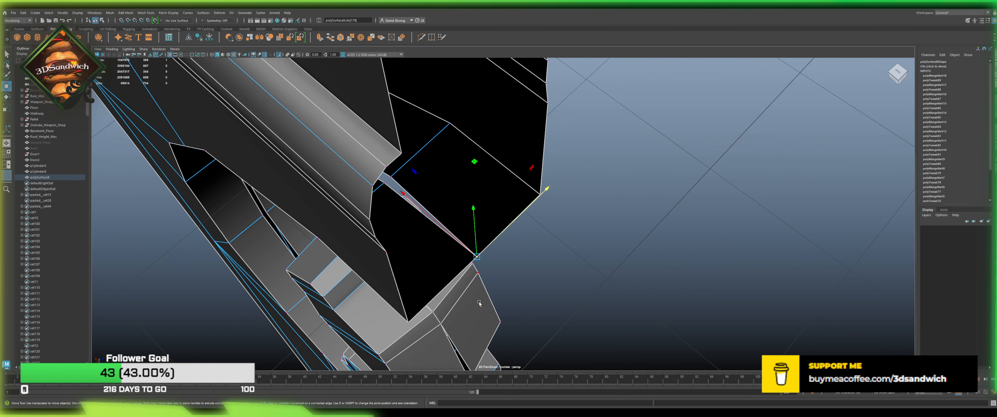
# Step: Merge the first three seam vertex pairs at the lower end of the wall's curved inner face
pyautogui.keyDown('alt'); pyautogui.moveTo(480, 302); pyautogui.dragTo(501, 264); pyautogui.keyUp('alt')
pyautogui.keyDown('alt'); pyautogui.moveTo(508, 201); pyautogui.dragTo(462, 270, button='middle'); pyautogui.keyUp('alt')
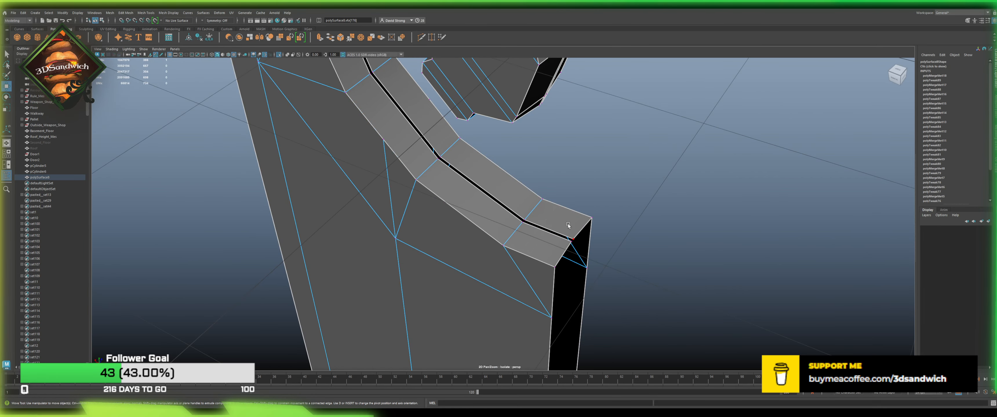
pyautogui.click(572, 237)
pyautogui.keyDown('shift'); pyautogui.click(569, 245); pyautogui.keyUp('shift')
pyautogui.press('g')
pyautogui.click(521, 227)
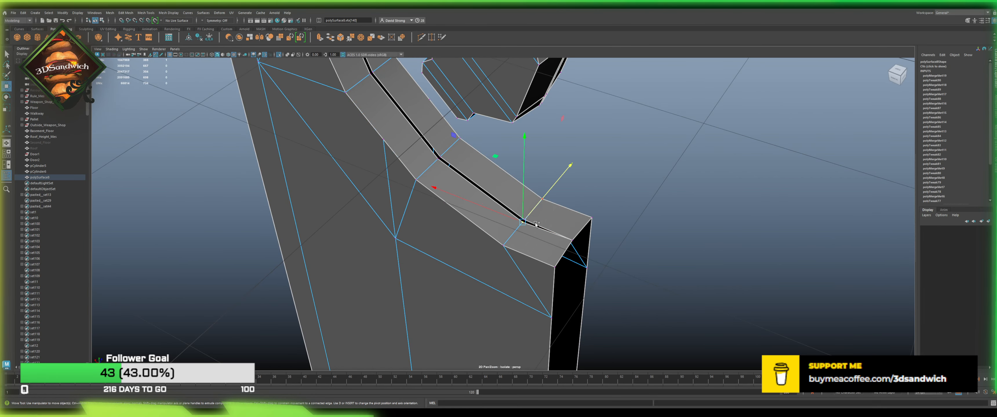
pyautogui.keyDown('shift'); pyautogui.click(523, 223); pyautogui.keyUp('shift')
pyautogui.press('g')
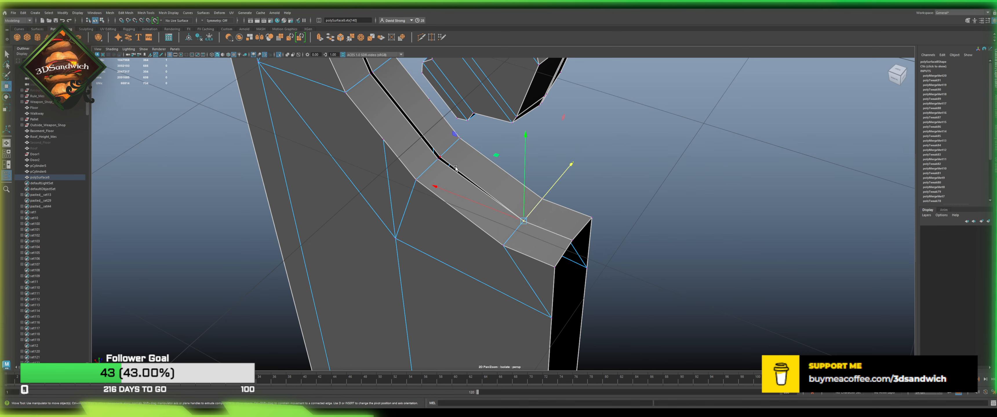
pyautogui.click(441, 162)
pyautogui.keyDown('shift'); pyautogui.click(442, 156); pyautogui.keyUp('shift')
pyautogui.press('g')
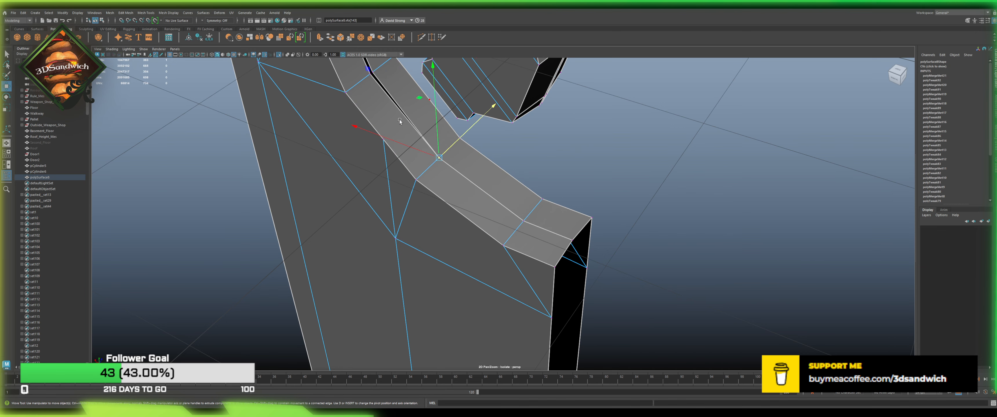
# Step: Merge the next three seam vertex pairs up the middle of the wall's curved inner face, beside the plugs
pyautogui.keyDown('alt'); pyautogui.moveTo(400, 116); pyautogui.dragTo(384, 202, button='middle'); pyautogui.keyUp('alt')
pyautogui.click(376, 143)
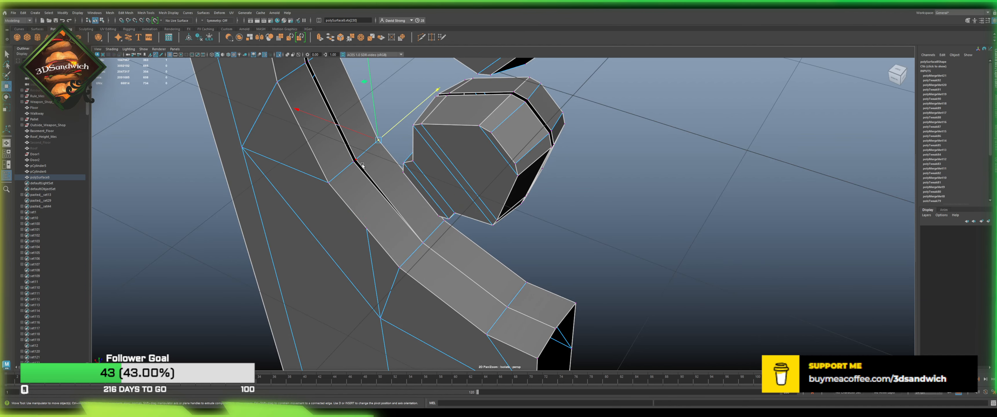
pyautogui.keyDown('shift'); pyautogui.click(363, 165); pyautogui.keyUp('shift')
pyautogui.press('g')
pyautogui.keyDown('alt'); pyautogui.moveTo(344, 133); pyautogui.dragTo(321, 252, button='middle'); pyautogui.keyUp('alt')
pyautogui.keyDown('alt'); pyautogui.moveTo(321, 252); pyautogui.dragTo(298, 211); pyautogui.keyUp('alt')
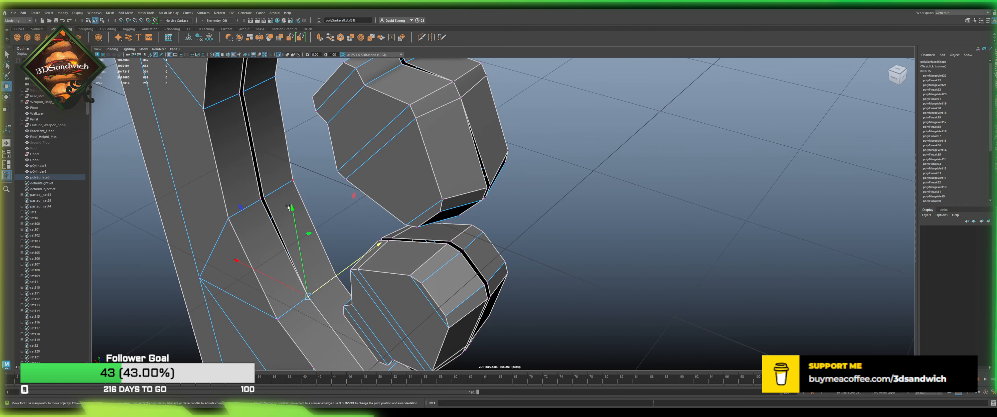
pyautogui.click(275, 192)
pyautogui.keyDown('shift'); pyautogui.click(260, 214); pyautogui.keyUp('shift')
pyautogui.press('g')
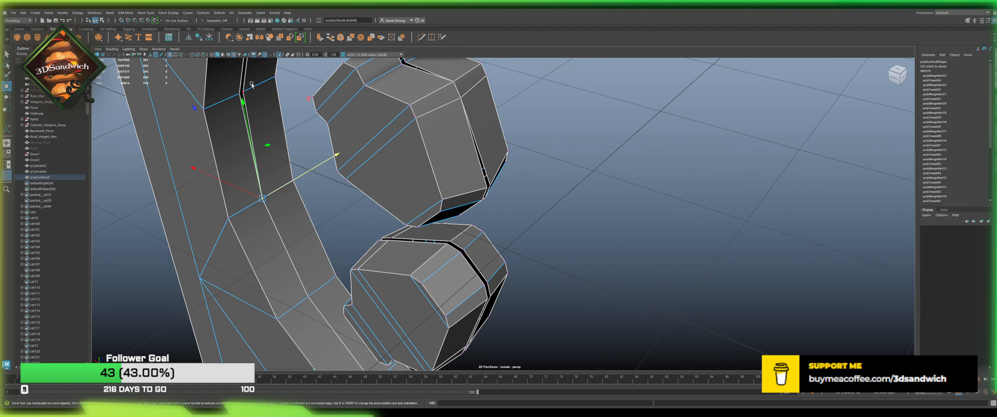
pyautogui.click(250, 84)
pyautogui.press('g')
# Step: Merge the remaining three seam vertex pairs along the upper part of the curved inner face, up to the overhang
pyautogui.keyDown('alt'); pyautogui.moveTo(241, 104); pyautogui.dragTo(287, 122); pyautogui.keyUp('alt')
pyautogui.keyDown('alt'); pyautogui.moveTo(287, 121); pyautogui.dragTo(312, 282, button='middle'); pyautogui.keyUp('alt')
pyautogui.keyDown('alt'); pyautogui.moveTo(313, 281); pyautogui.dragTo(403, 268); pyautogui.keyUp('alt')
pyautogui.keyDown('alt'); pyautogui.moveTo(403, 267); pyautogui.dragTo(411, 222, button='middle'); pyautogui.keyUp('alt')
pyautogui.keyDown('alt'); pyautogui.moveTo(411, 221); pyautogui.dragTo(409, 174); pyautogui.keyUp('alt')
pyautogui.keyDown('alt'); pyautogui.moveTo(409, 174); pyautogui.dragTo(413, 310, button='middle'); pyautogui.keyUp('alt')
pyautogui.keyDown('alt'); pyautogui.moveTo(414, 310); pyautogui.dragTo(389, 252); pyautogui.keyUp('alt')
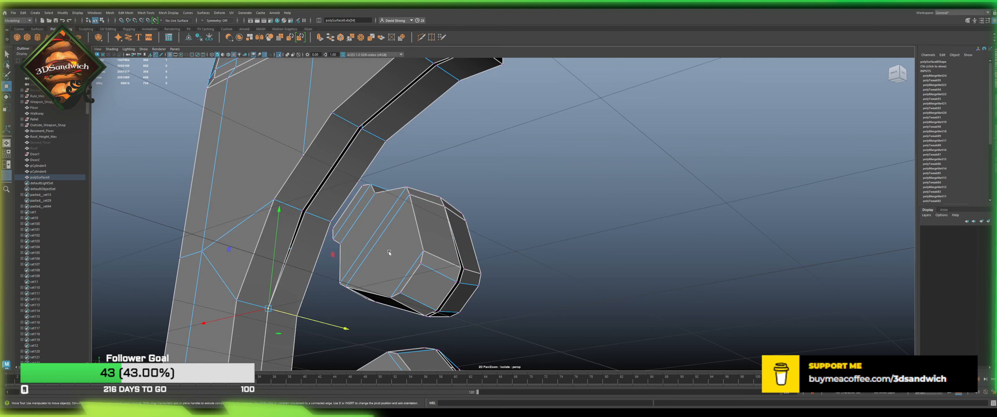
pyautogui.click(314, 208)
pyautogui.keyDown('shift'); pyautogui.click(293, 200); pyautogui.keyUp('shift')
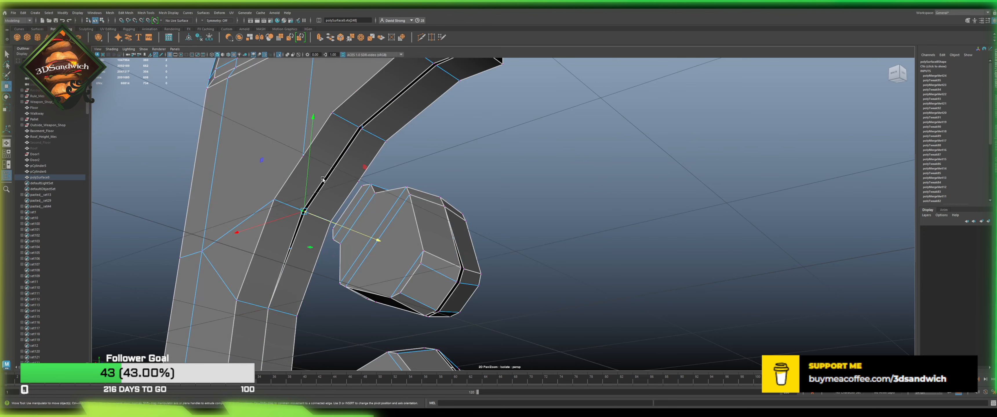
pyautogui.press('g')
pyautogui.click(370, 133)
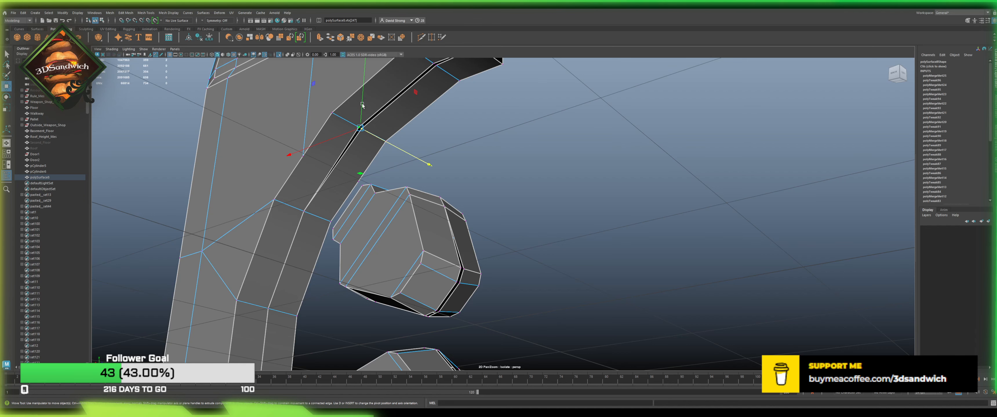
pyautogui.press('g')
pyautogui.keyDown('alt'); pyautogui.moveTo(369, 96); pyautogui.dragTo(347, 178, button='middle'); pyautogui.keyUp('alt')
pyautogui.click(404, 156)
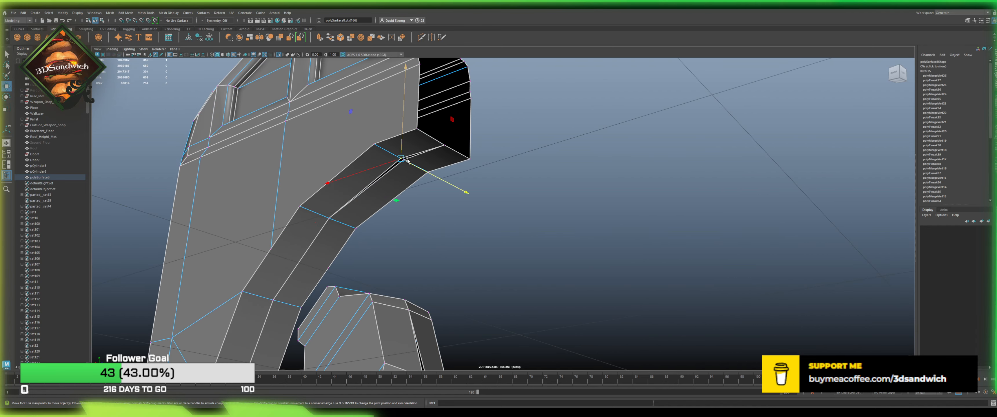
pyautogui.keyDown('shift'); pyautogui.click(411, 169); pyautogui.keyUp('shift')
pyautogui.press('g')
# Step: Merge the two seam vertex pairs at the lower outer edge of the upper plug
pyautogui.scroll(-5, 402, 183)
pyautogui.keyDown('alt'); pyautogui.moveTo(389, 212); pyautogui.dragTo(382, 248); pyautogui.keyUp('alt')
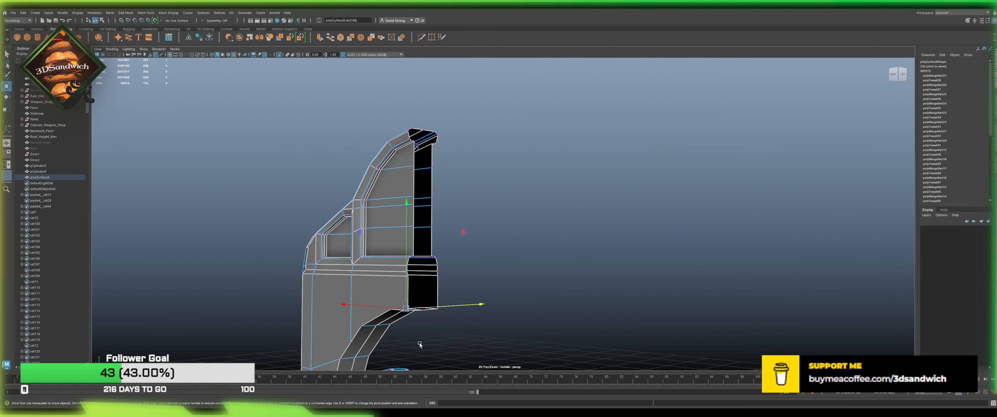
pyautogui.keyDown('alt'); pyautogui.moveTo(421, 345); pyautogui.dragTo(436, 248, button='middle'); pyautogui.keyUp('alt')
pyautogui.keyDown('alt'); pyautogui.moveTo(436, 248); pyautogui.dragTo(532, 290, button='right'); pyautogui.keyUp('alt')
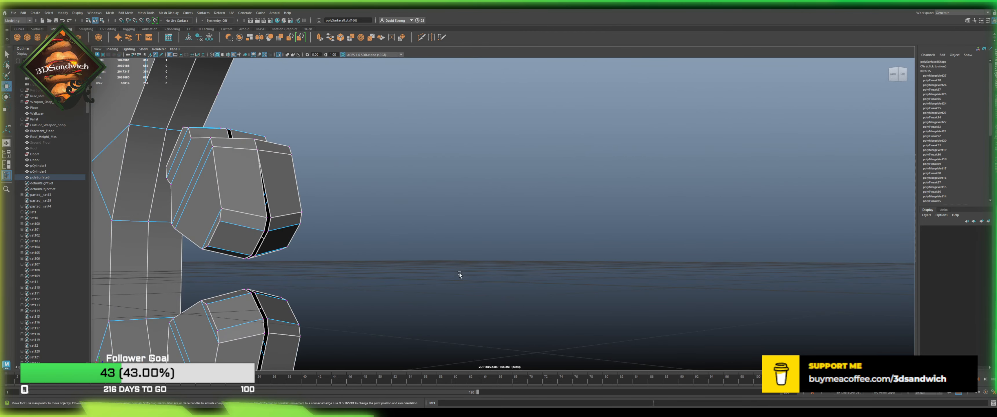
pyautogui.keyDown('alt'); pyautogui.moveTo(426, 259); pyautogui.dragTo(505, 252, button='middle'); pyautogui.keyUp('alt')
pyautogui.click(352, 208)
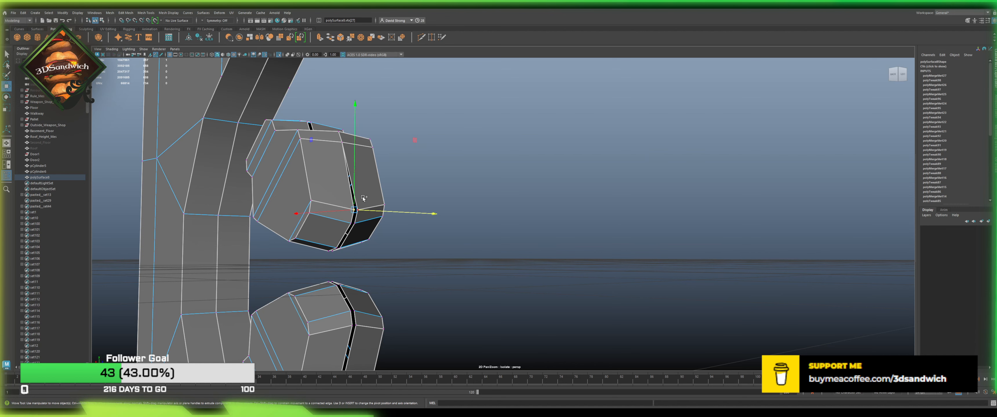
pyautogui.keyDown('shift'); pyautogui.click(360, 208); pyautogui.keyUp('shift')
pyautogui.press('g')
pyautogui.click(352, 226)
pyautogui.keyDown('shift'); pyautogui.click(356, 234); pyautogui.keyUp('shift')
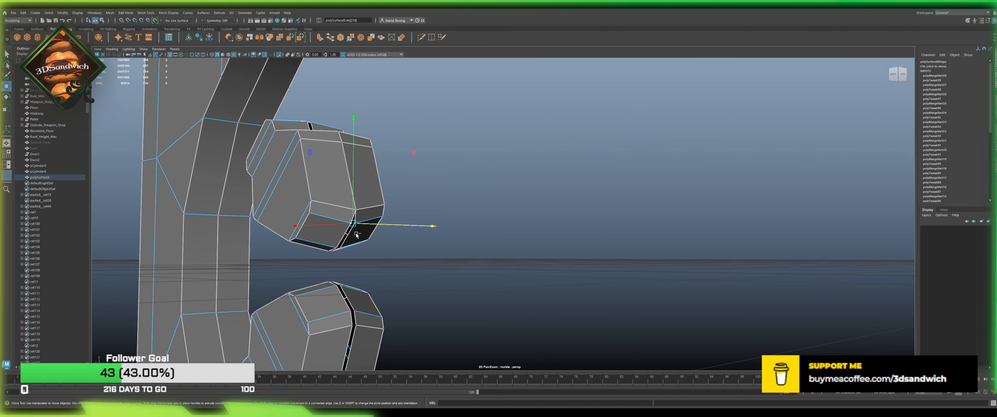
pyautogui.press('g')
# Step: Merge the two seam vertex pairs at the outer end of the upper plug's underside
pyautogui.press('f')
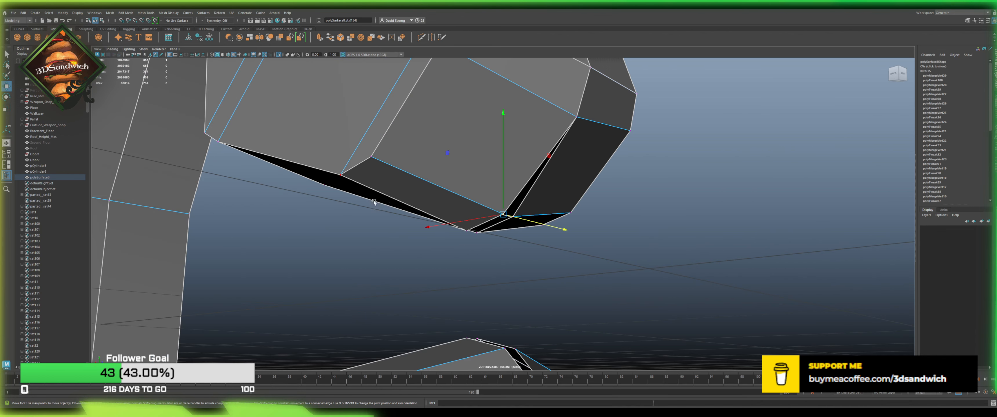
pyautogui.keyDown('alt'); pyautogui.moveTo(518, 203); pyautogui.dragTo(544, 153); pyautogui.keyUp('alt')
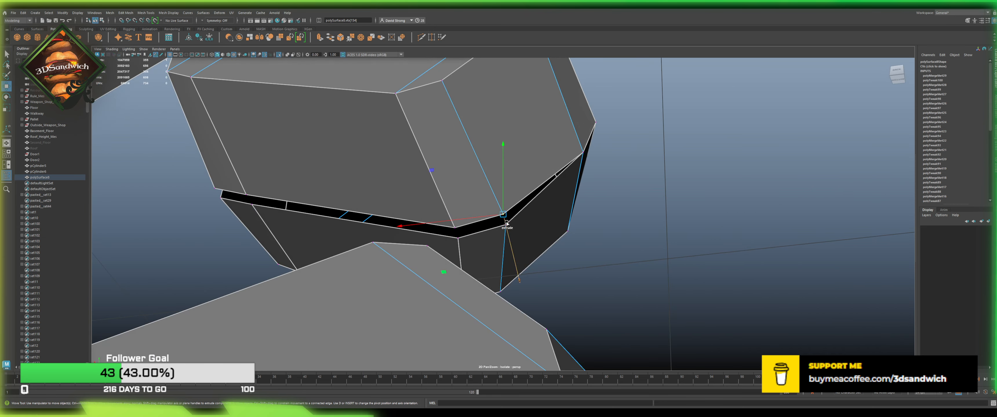
pyautogui.keyDown('shift'); pyautogui.click(507, 225); pyautogui.keyUp('shift')
pyautogui.press('g')
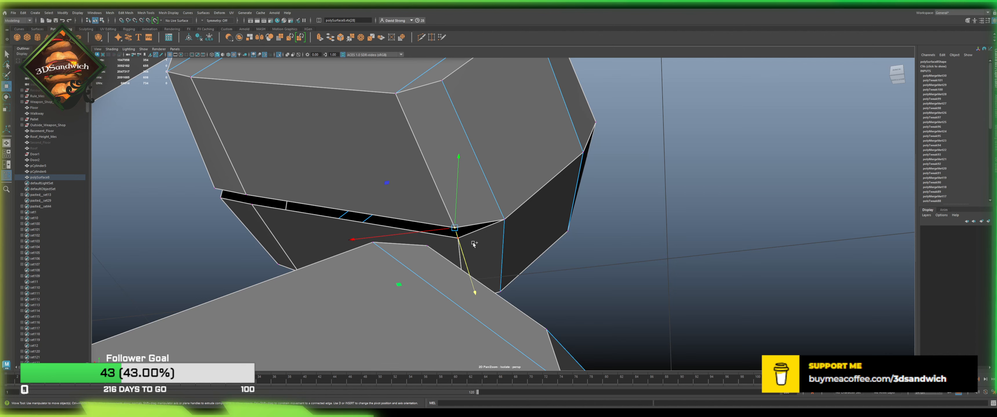
pyautogui.keyDown('shift'); pyautogui.click(474, 244); pyautogui.keyUp('shift')
pyautogui.press('g')
# Step: Merge the two seam vertex pairs at the wall-side end of the upper plug's underside
pyautogui.click(241, 191)
pyautogui.keyDown('shift'); pyautogui.click(272, 220); pyautogui.keyUp('shift')
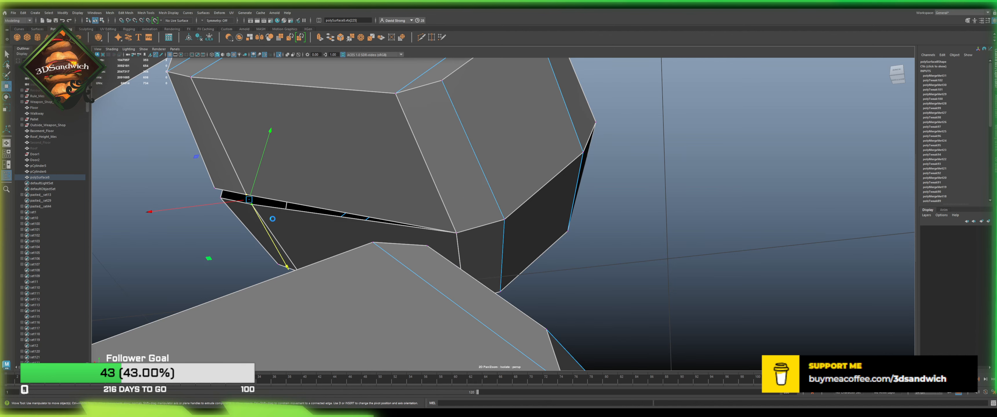
pyautogui.press('g')
pyautogui.keyDown('alt'); pyautogui.moveTo(273, 221); pyautogui.dragTo(317, 229); pyautogui.keyUp('alt')
pyautogui.keyDown('alt'); pyautogui.moveTo(316, 229); pyautogui.dragTo(388, 306, button='middle'); pyautogui.keyUp('alt')
pyautogui.keyDown('alt'); pyautogui.moveTo(388, 306); pyautogui.dragTo(350, 301); pyautogui.keyUp('alt')
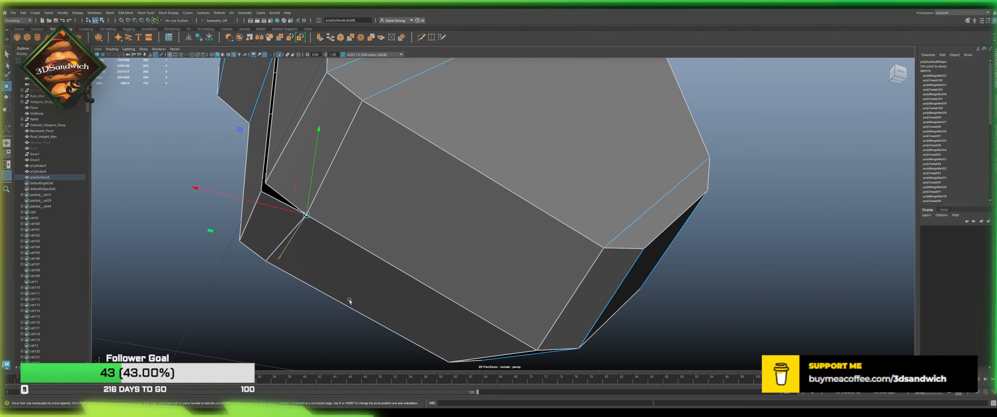
pyautogui.keyDown('shift'); pyautogui.click(266, 172); pyautogui.keyUp('shift')
pyautogui.press('g')
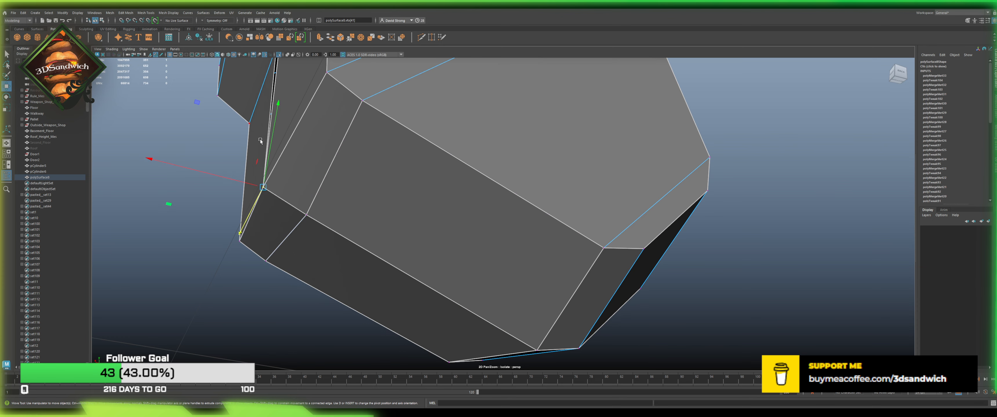
# Step: Merge the seam vertex pair at the lower corner where the upper plug's back meets its narrow neck
pyautogui.keyDown('alt'); pyautogui.moveTo(267, 171); pyautogui.dragTo(323, 230); pyautogui.keyUp('alt')
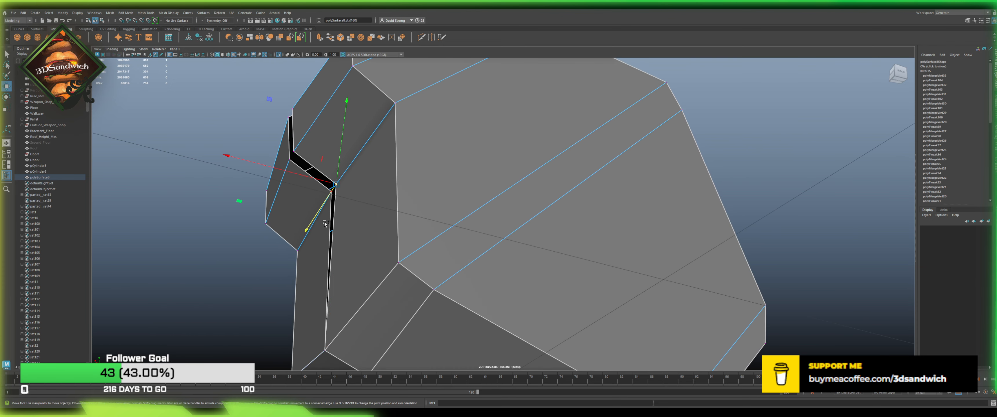
pyautogui.press('g')
pyautogui.keyDown('shift'); pyautogui.click(331, 205); pyautogui.keyUp('shift')
pyautogui.click(336, 186)
pyautogui.keyDown('shift'); pyautogui.click(331, 192); pyautogui.keyUp('shift')
pyautogui.press('g')
# Step: Merge the two remaining seam vertex pairs around the neck end of the upper plug
pyautogui.keyDown('alt'); pyautogui.moveTo(354, 154); pyautogui.dragTo(391, 203, button='middle'); pyautogui.keyUp('alt')
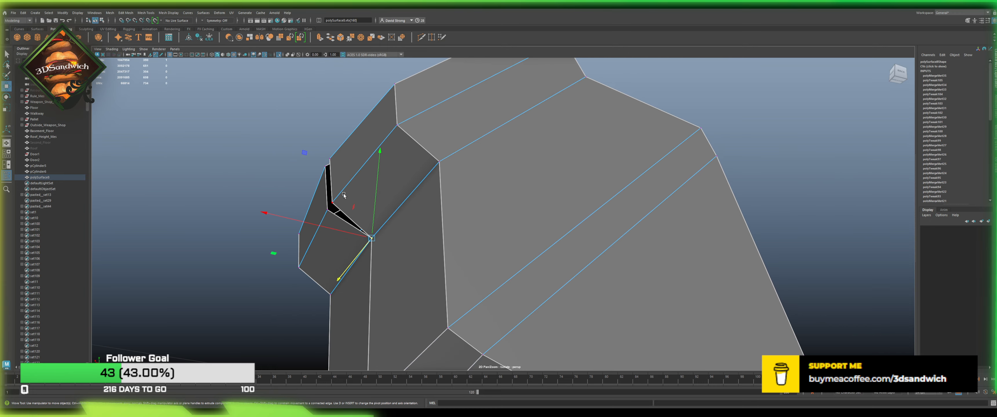
pyautogui.click(336, 195)
pyautogui.keyDown('shift'); pyautogui.click(326, 220); pyautogui.keyUp('shift')
pyautogui.press('g')
pyautogui.keyDown('alt'); pyautogui.moveTo(325, 183); pyautogui.dragTo(489, 217); pyautogui.keyUp('alt')
pyautogui.keyDown('shift'); pyautogui.click(312, 191); pyautogui.keyUp('shift')
pyautogui.press('g')
# Step: Merge the last three seam vertex pairs across the stepped top of the upper plug, closing its seam
pyautogui.click(437, 138)
pyautogui.keyDown('shift'); pyautogui.click(425, 133); pyautogui.keyUp('shift')
pyautogui.press('g')
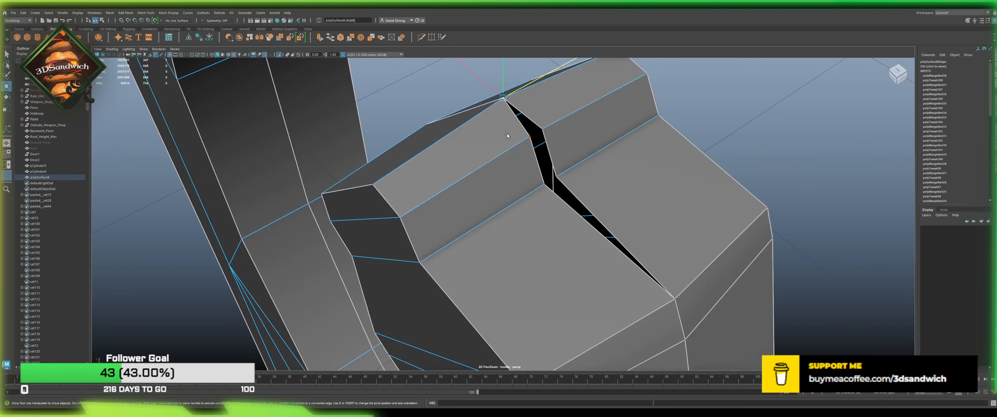
pyautogui.click(520, 133)
pyautogui.click(561, 128)
pyautogui.keyDown('shift'); pyautogui.click(535, 143); pyautogui.keyUp('shift')
pyautogui.hotkey('ctrl', 'z')
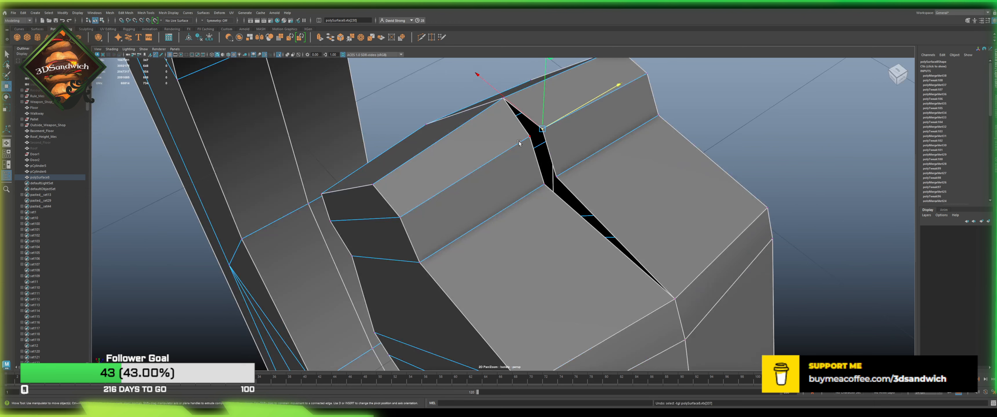
pyautogui.keyDown('shift'); pyautogui.click(520, 144); pyautogui.keyUp('shift')
pyautogui.press('g')
pyautogui.click(558, 177)
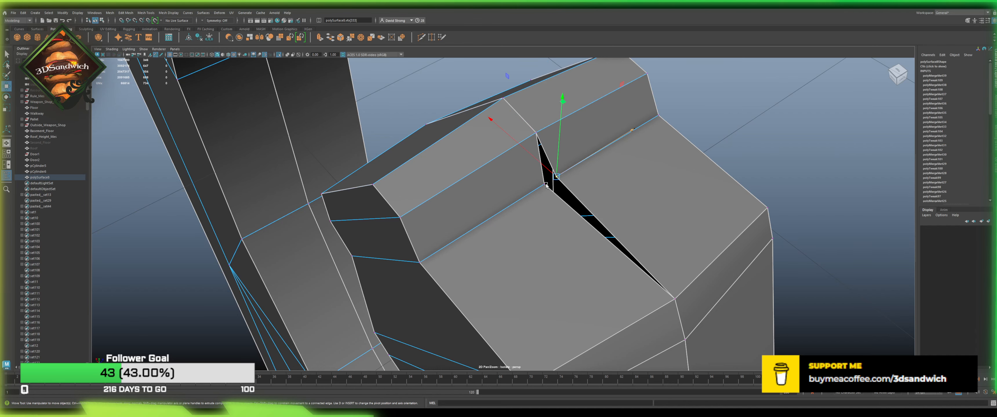
pyautogui.press('g')
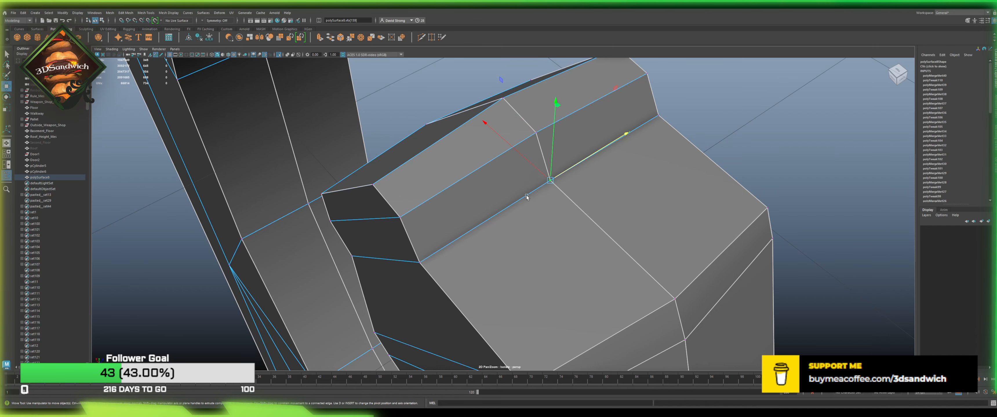
# Step: Merge the two seam vertex pairs along the beveled upper edge of the lower plug
pyautogui.scroll(-3, 519, 232)
pyautogui.keyDown('alt'); pyautogui.moveTo(519, 303); pyautogui.dragTo(504, 273); pyautogui.keyUp('alt')
pyautogui.keyDown('alt'); pyautogui.moveTo(504, 273); pyautogui.dragTo(507, 186, button='middle'); pyautogui.keyUp('alt')
pyautogui.keyDown('alt'); pyautogui.moveTo(515, 294); pyautogui.dragTo(518, 251); pyautogui.keyUp('alt')
pyautogui.keyDown('alt'); pyautogui.moveTo(518, 251); pyautogui.dragTo(459, 146, button='middle'); pyautogui.keyUp('alt')
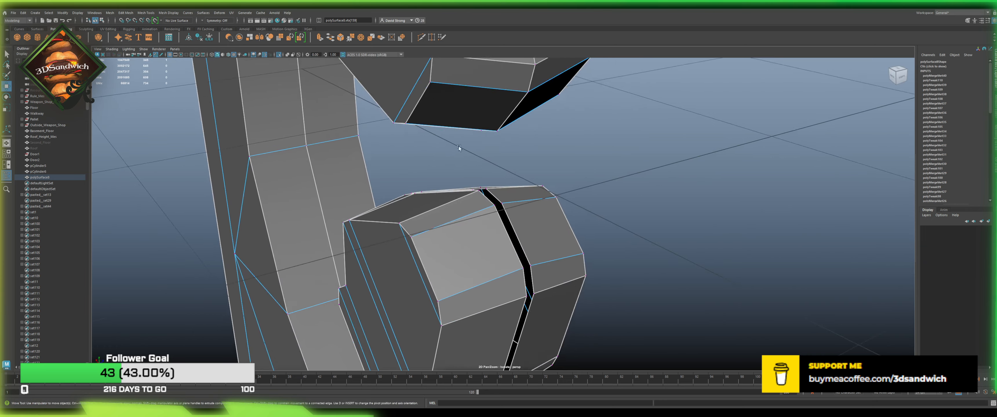
pyautogui.scroll(4, 503, 198)
pyautogui.click(489, 202)
pyautogui.keyDown('shift'); pyautogui.click(512, 201); pyautogui.keyUp('shift')
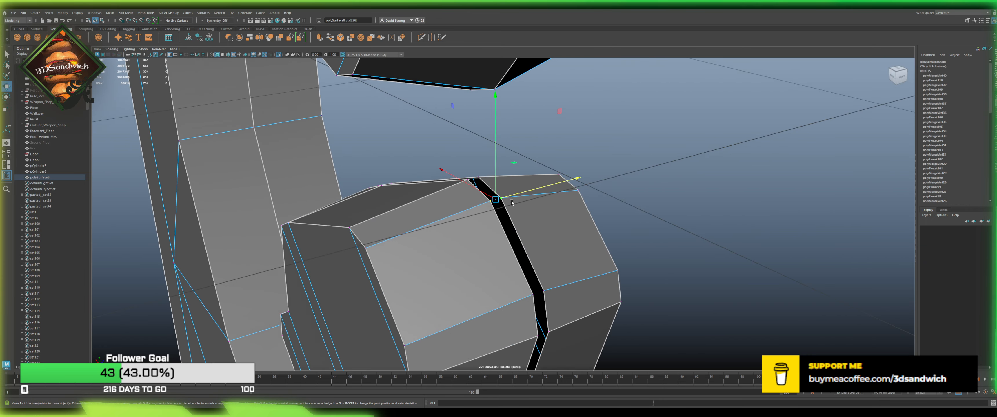
pyautogui.press('g')
pyautogui.click(468, 180)
pyautogui.keyDown('shift'); pyautogui.click(483, 178); pyautogui.keyUp('shift')
pyautogui.press('g')
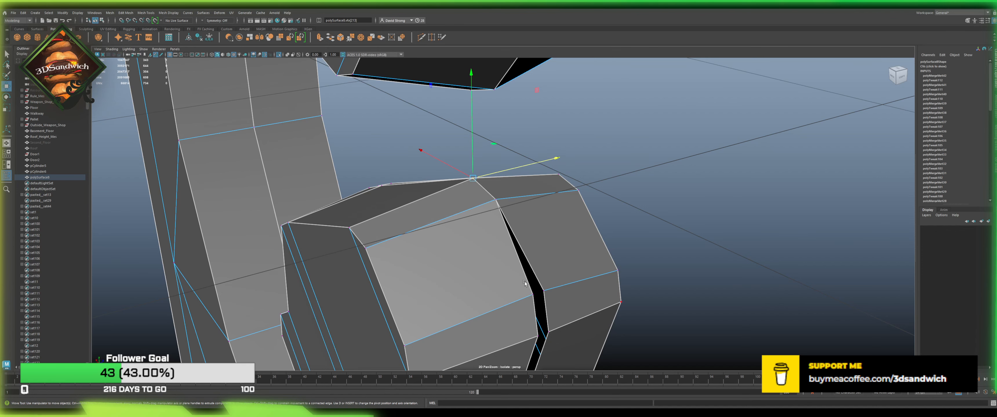
# Step: Merge the next two seam vertex pairs down the lower plug's outer end, at both edges of its narrow bevel
pyautogui.click(542, 288)
pyautogui.keyDown('shift'); pyautogui.click(551, 271); pyautogui.keyUp('shift')
pyautogui.press('g')
pyautogui.click(537, 335)
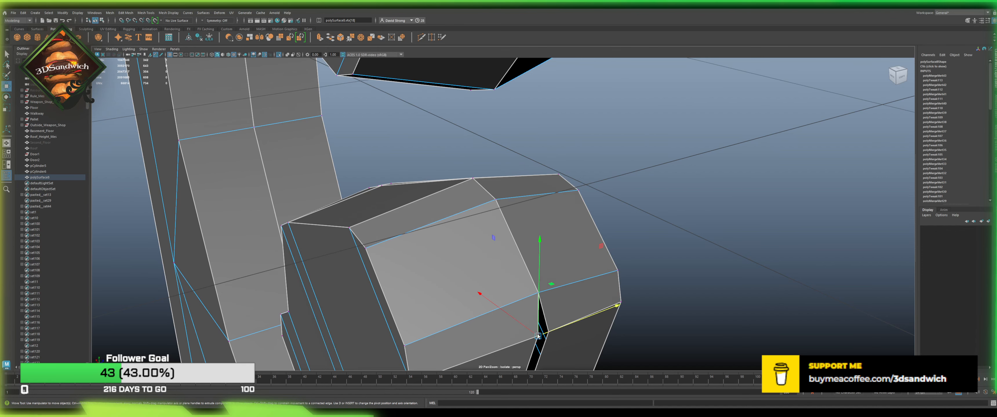
pyautogui.keyDown('shift'); pyautogui.click(556, 337); pyautogui.keyUp('shift')
pyautogui.press('g')
# Step: Merge the two seam vertex pairs where the lower plug's outer face bends into its underside
pyautogui.keyDown('alt'); pyautogui.moveTo(448, 311); pyautogui.dragTo(439, 162); pyautogui.keyUp('alt')
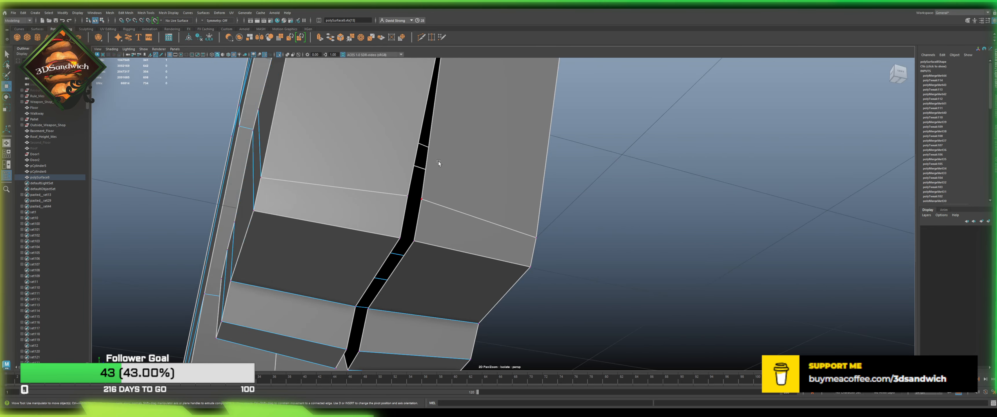
pyautogui.keyDown('shift'); pyautogui.click(422, 201); pyautogui.keyUp('shift')
pyautogui.press('g')
pyautogui.click(394, 240)
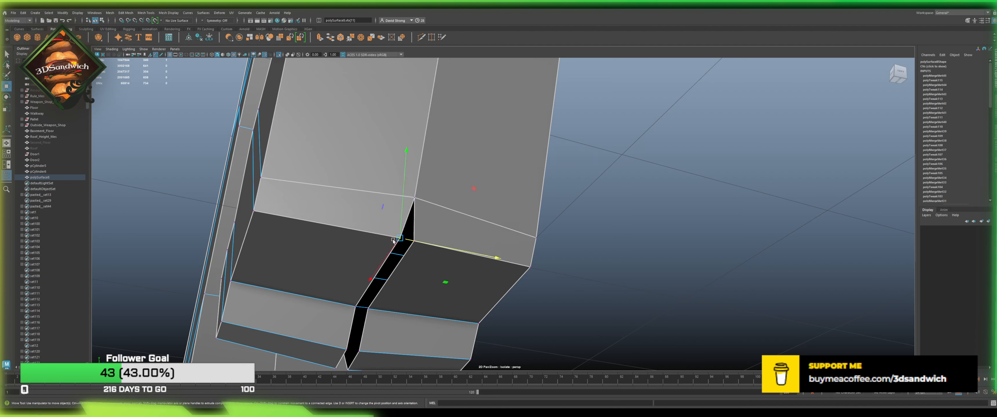
pyautogui.keyDown('shift'); pyautogui.click(413, 241); pyautogui.keyUp('shift')
pyautogui.press('g')
# Step: Merge the two seam vertex pairs on the underside where the lower plug's body steps to its neck
pyautogui.click(356, 307)
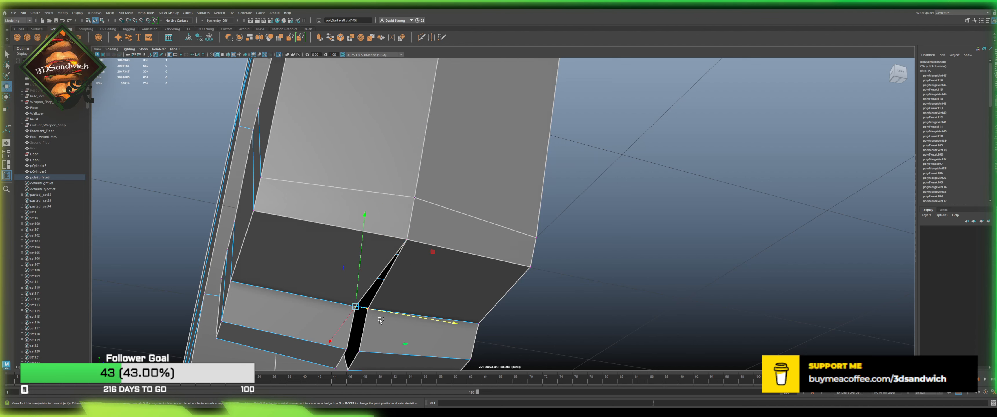
pyautogui.keyDown('shift'); pyautogui.click(369, 309); pyautogui.keyUp('shift')
pyautogui.press('g')
pyautogui.click(346, 349)
pyautogui.keyDown('shift'); pyautogui.click(371, 336); pyautogui.keyUp('shift')
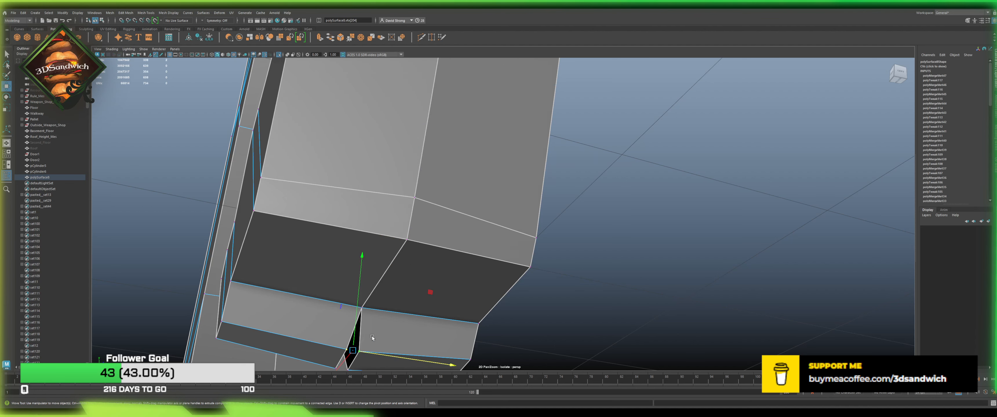
pyautogui.press('g')
# Step: Merge the two seam vertex pairs around the neck end of the lower plug
pyautogui.keyDown('alt'); pyautogui.moveTo(372, 337); pyautogui.dragTo(399, 286); pyautogui.keyUp('alt')
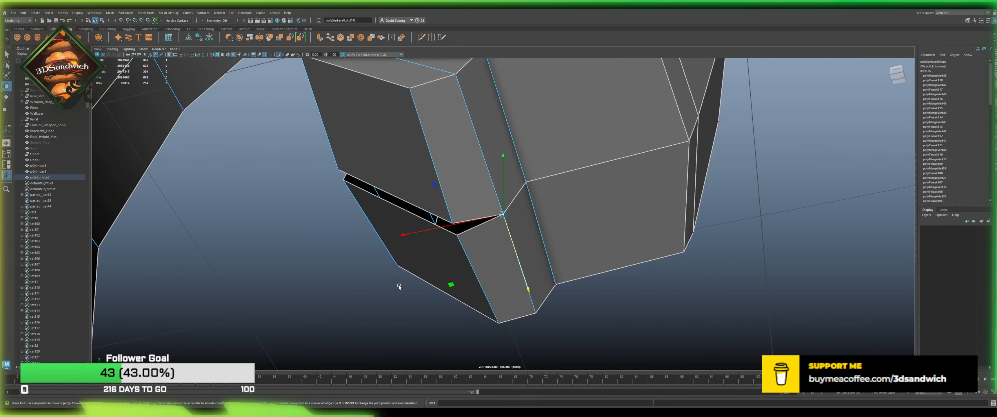
pyautogui.keyDown('shift'); pyautogui.click(438, 212); pyautogui.keyUp('shift')
pyautogui.press('g')
pyautogui.keyDown('alt'); pyautogui.moveTo(479, 247); pyautogui.dragTo(404, 250); pyautogui.keyUp('alt')
pyautogui.keyDown('alt'); pyautogui.moveTo(416, 215); pyautogui.dragTo(430, 390, button='middle'); pyautogui.keyUp('alt')
pyautogui.click(351, 208)
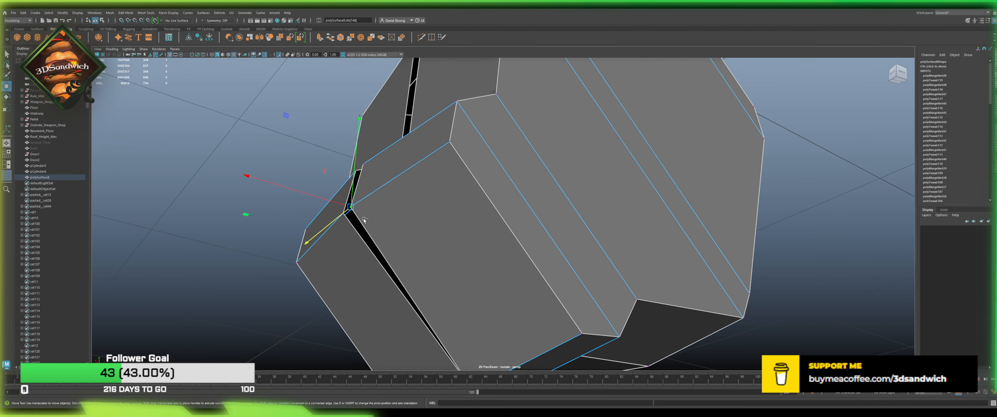
pyautogui.keyDown('shift'); pyautogui.click(347, 221); pyautogui.keyUp('shift')
pyautogui.press('g')
# Step: Merge the two seam vertex pairs across the upper side of the lower plug's neck, up to the body
pyautogui.keyDown('alt'); pyautogui.moveTo(362, 209); pyautogui.dragTo(368, 259); pyautogui.keyUp('alt')
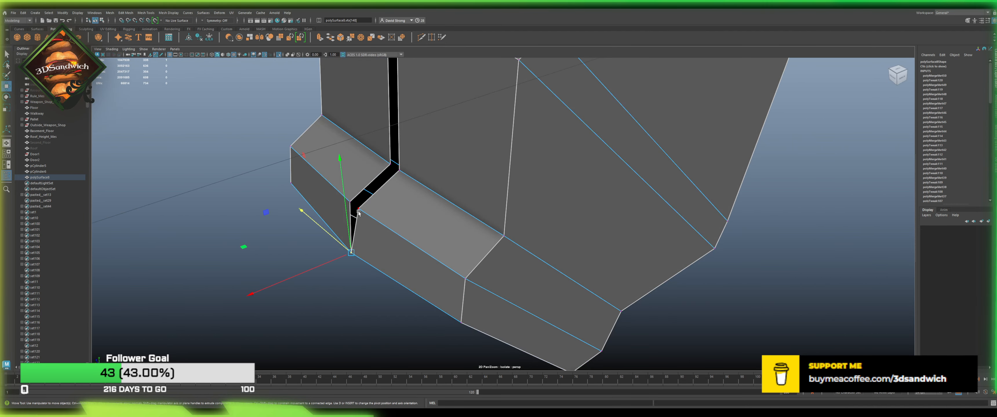
pyautogui.click(358, 209)
pyautogui.keyDown('shift'); pyautogui.click(350, 200); pyautogui.keyUp('shift')
pyautogui.press('g')
pyautogui.click(390, 165)
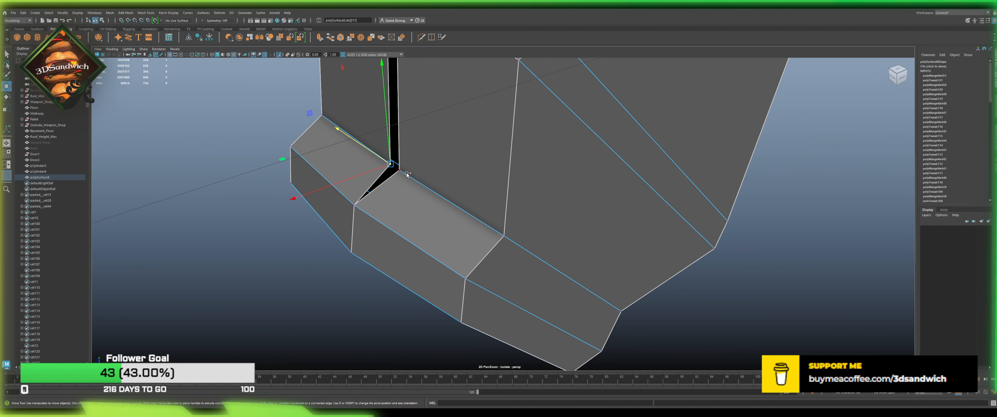
pyautogui.keyDown('shift'); pyautogui.click(401, 172); pyautogui.keyUp('shift')
pyautogui.press('g')
# Step: Merge the last two seam vertex pairs on the lower plug's upper bevel, closing its seam
pyautogui.keyDown('alt'); pyautogui.moveTo(403, 175); pyautogui.dragTo(406, 379, button='middle'); pyautogui.keyUp('alt')
pyautogui.click(389, 210)
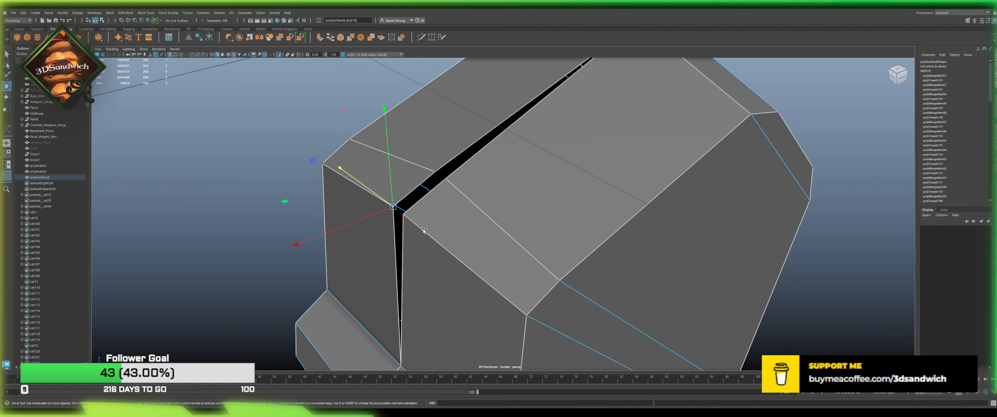
pyautogui.keyDown('shift'); pyautogui.click(400, 214); pyautogui.keyUp('shift')
pyautogui.press('g')
pyautogui.click(435, 172)
pyautogui.keyDown('shift'); pyautogui.click(446, 179); pyautogui.keyUp('shift')
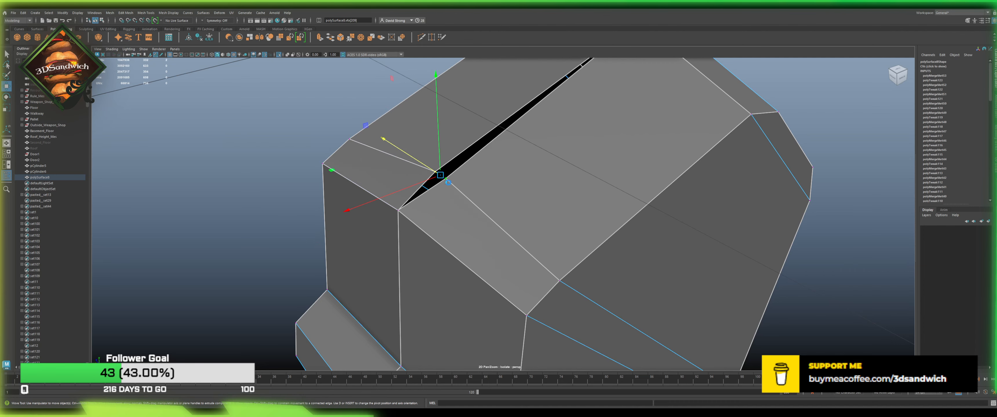
pyautogui.press('g')
# Step: Return to object mode, select the combined wall mesh and save the scene
pyautogui.keyDown('alt'); pyautogui.moveTo(446, 180); pyautogui.dragTo(499, 205); pyautogui.keyUp('alt')
pyautogui.scroll(-5, 436, 250)
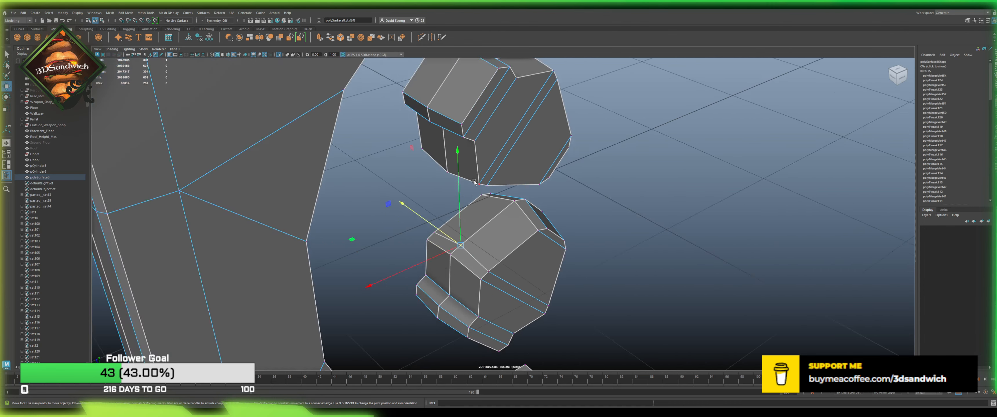
pyautogui.scroll(-6, 542, 171)
pyautogui.keyDown('alt'); pyautogui.moveTo(548, 166); pyautogui.dragTo(553, 119); pyautogui.keyUp('alt')
pyautogui.click(553, 119)
pyautogui.scroll(-3, 548, 165)
pyautogui.keyDown('alt'); pyautogui.moveTo(511, 163); pyautogui.dragTo(455, 174, button='middle'); pyautogui.keyUp('alt')
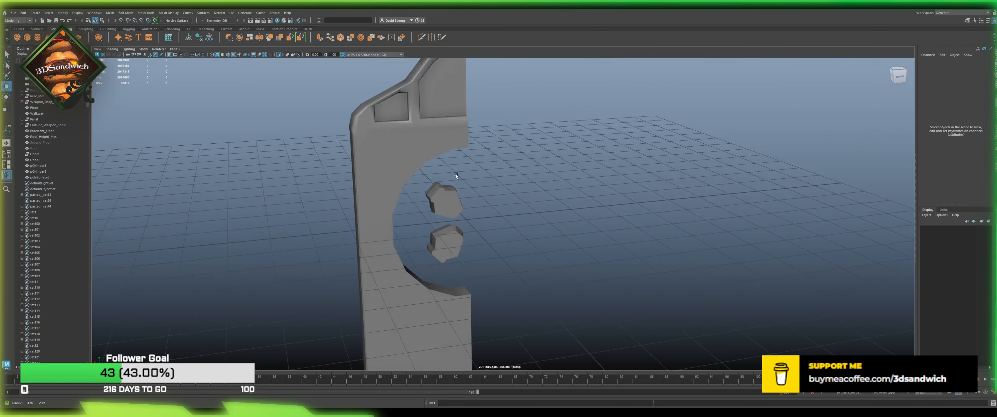
pyautogui.click(429, 136)
pyautogui.hotkey('ctrl', 's')
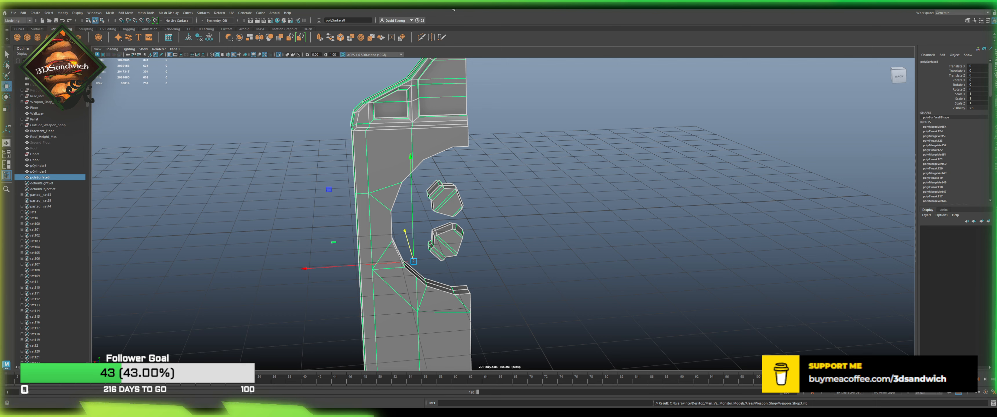
# Step: Cut an edge with Multi-Cut across the arch opening's upper rim, linking the vertical edges of both wall faces
pyautogui.click(422, 37)
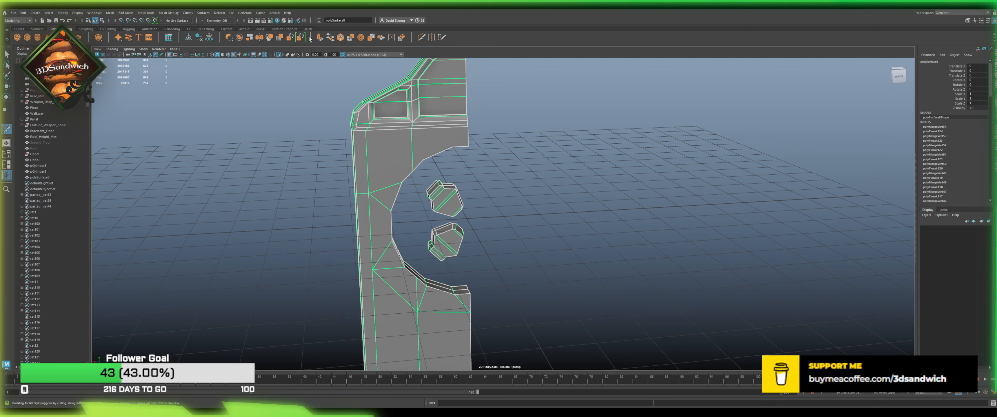
pyautogui.keyDown('alt'); pyautogui.moveTo(404, 132); pyautogui.dragTo(435, 180, button='middle'); pyautogui.keyUp('alt')
pyautogui.scroll(4, 396, 221)
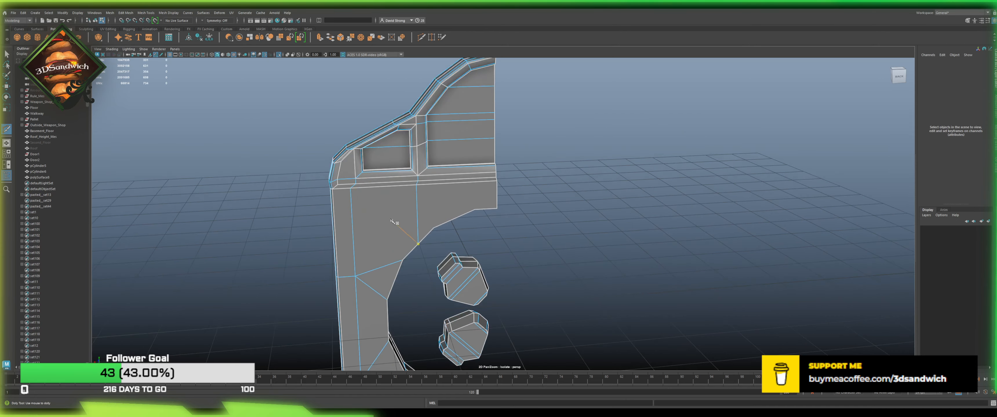
pyautogui.click(403, 229)
pyautogui.keyDown('alt'); pyautogui.moveTo(394, 218); pyautogui.dragTo(374, 203); pyautogui.keyUp('alt')
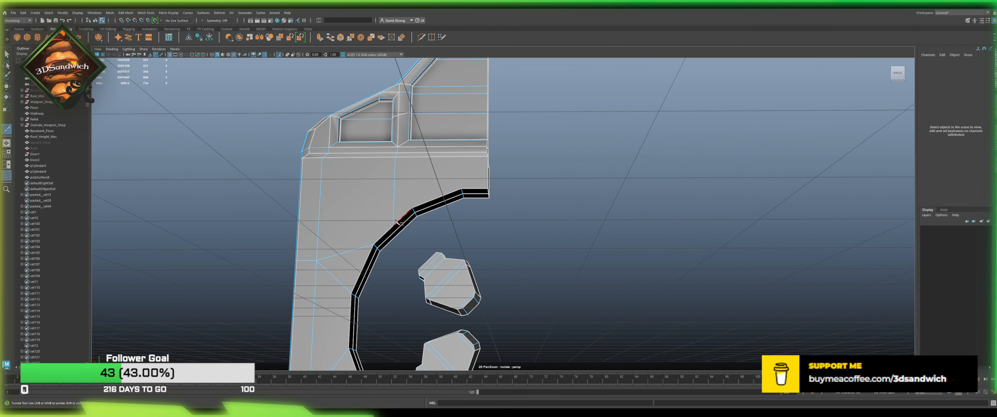
pyautogui.keyDown('alt'); pyautogui.moveTo(472, 254); pyautogui.dragTo(367, 259); pyautogui.keyUp('alt')
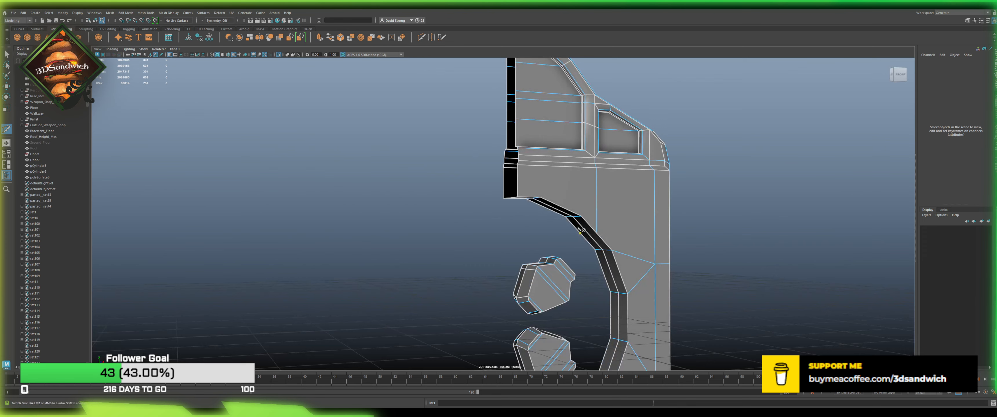
pyautogui.keyDown('alt'); pyautogui.moveTo(603, 308); pyautogui.dragTo(523, 171, button='middle'); pyautogui.keyUp('alt')
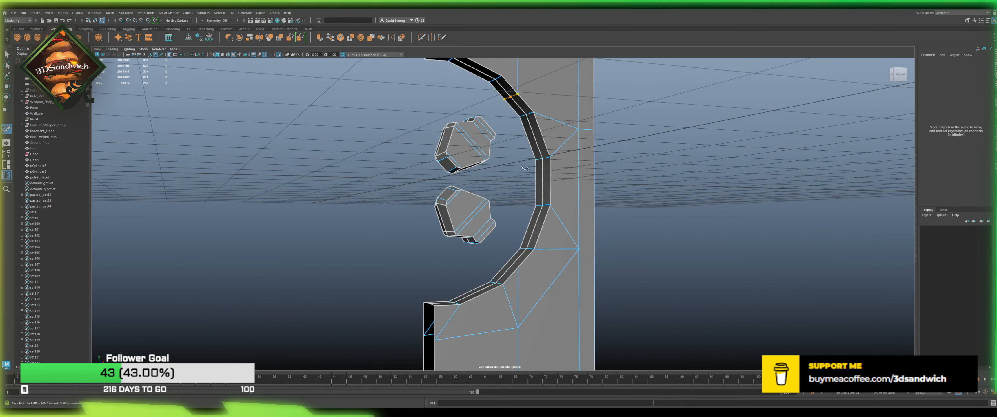
pyautogui.keyDown('alt'); pyautogui.moveTo(523, 171); pyautogui.dragTo(570, 209); pyautogui.keyUp('alt')
pyautogui.press('q')
pyautogui.press('g')
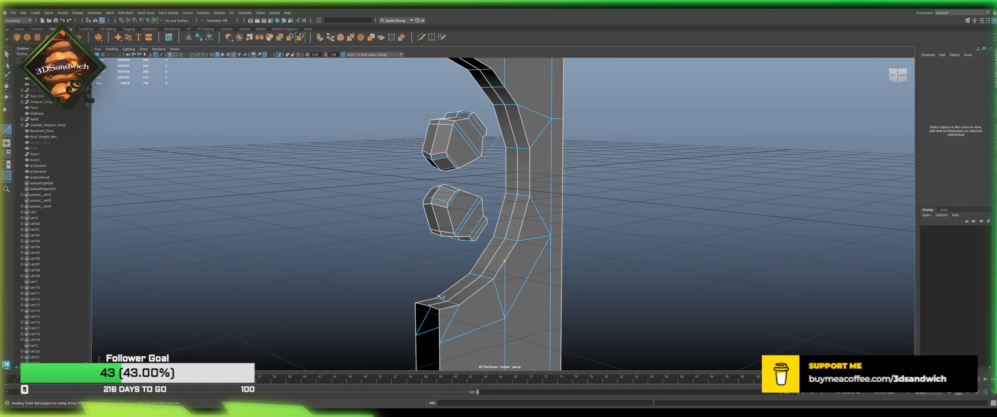
# Step: Cut an edge across the arch opening's lower rim, linking the vertical edges of both wall faces
pyautogui.keyDown('alt'); pyautogui.moveTo(440, 296); pyautogui.dragTo(522, 300); pyautogui.keyUp('alt')
pyautogui.keyDown('alt'); pyautogui.moveTo(485, 275); pyautogui.dragTo(438, 286); pyautogui.keyUp('alt')
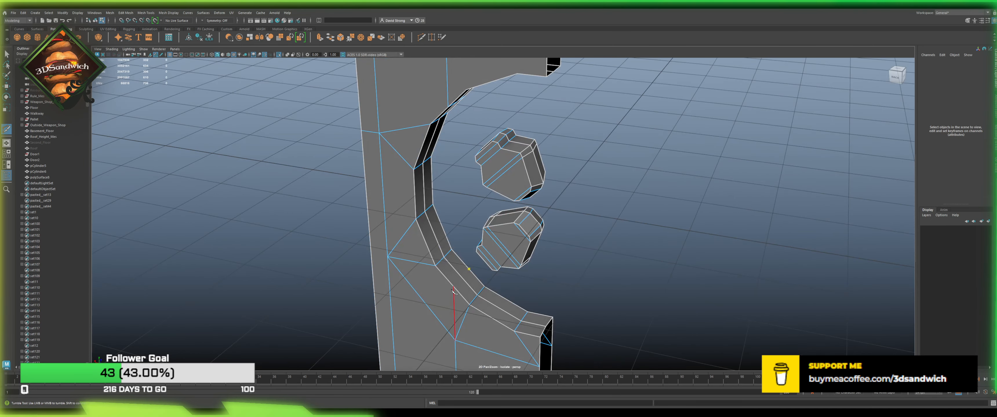
pyautogui.press('q')
# Step: Cut diagonal edges on one wall face from the arch's upper corners to the vertices along the horizontal trim
pyautogui.moveTo(445, 229)
pyautogui.keyDown('alt'); pyautogui.mouseDown()
pyautogui.moveTo(457, 260)
pyautogui.moveTo(472, 248)
pyautogui.moveTo(438, 225)
pyautogui.mouseUp(); pyautogui.keyUp('alt')
pyautogui.press('g')
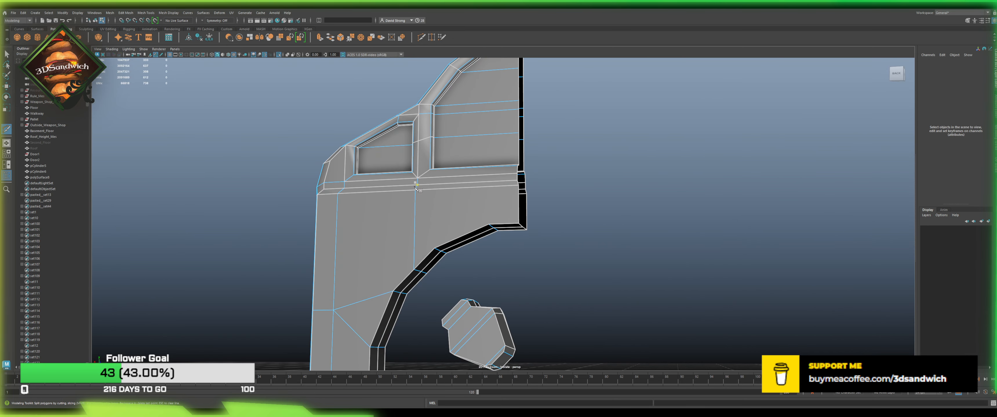
pyautogui.click(434, 249)
pyautogui.press('q')
pyautogui.press('g')
pyautogui.click(474, 218)
pyautogui.click(415, 190)
pyautogui.press('q')
pyautogui.press('g')
pyautogui.click(342, 197)
pyautogui.press('q')
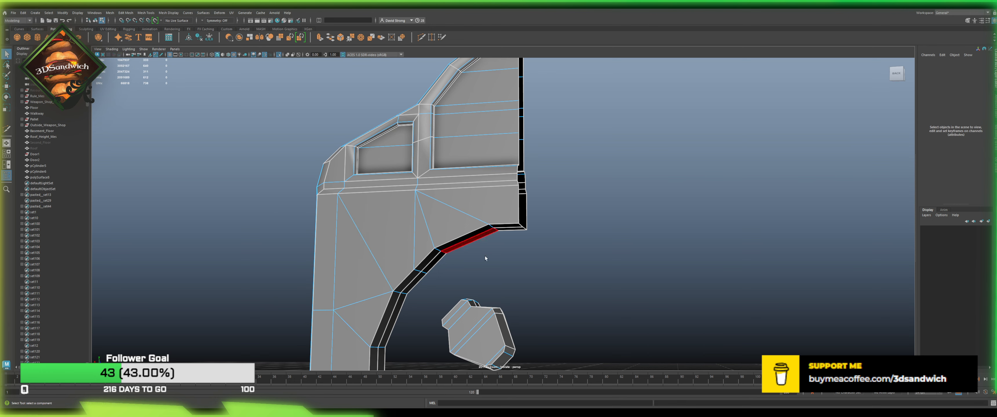
# Step: Cut the matching diagonal edges on the opposite wall face between the arch's upper corners and the horizontal trim
pyautogui.keyDown('alt'); pyautogui.moveTo(542, 277); pyautogui.dragTo(437, 255); pyautogui.keyUp('alt')
pyautogui.press('g')
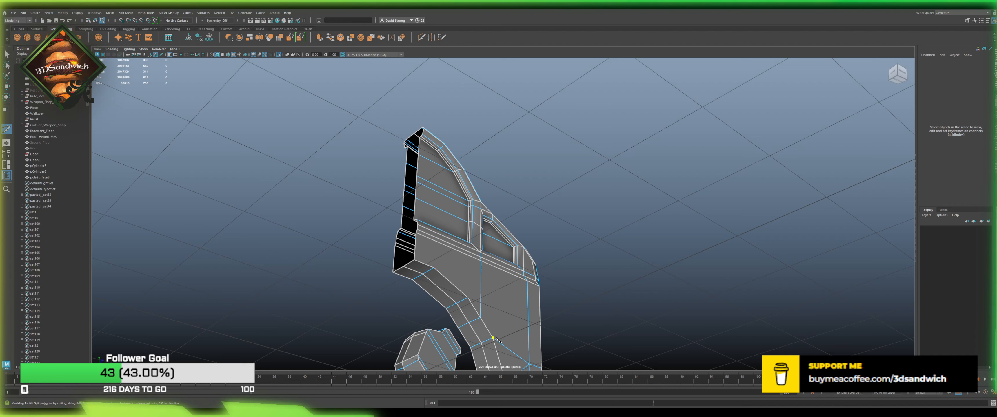
pyautogui.click(528, 284)
pyautogui.press('q')
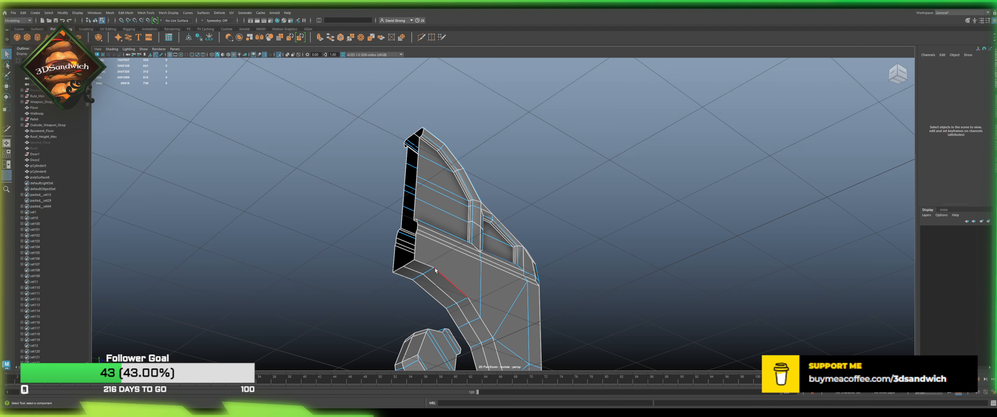
pyautogui.click(436, 271)
pyautogui.press('g')
pyautogui.click(439, 270)
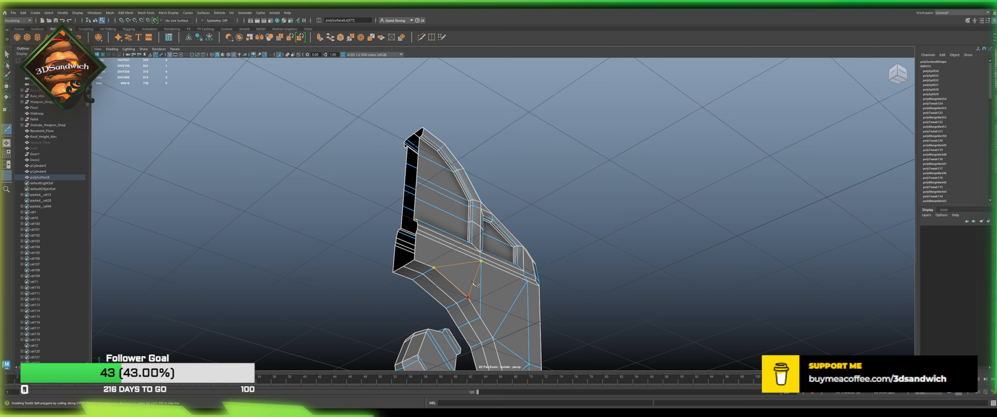
pyautogui.press('q')
# Step: Return to object mode, select the wall mesh, delete its construction history and save the scene
pyautogui.scroll(-3, 470, 287)
pyautogui.click(453, 293)
pyautogui.keyDown('alt'); pyautogui.moveTo(452, 292); pyautogui.dragTo(389, 145, button='middle'); pyautogui.keyUp('alt')
pyautogui.keyDown('alt'); pyautogui.moveTo(389, 145); pyautogui.dragTo(410, 181); pyautogui.keyUp('alt')
pyautogui.moveTo(423, 159); pyautogui.dragTo(488, 118, button='right')
pyautogui.click(488, 119)
pyautogui.click(422, 162)
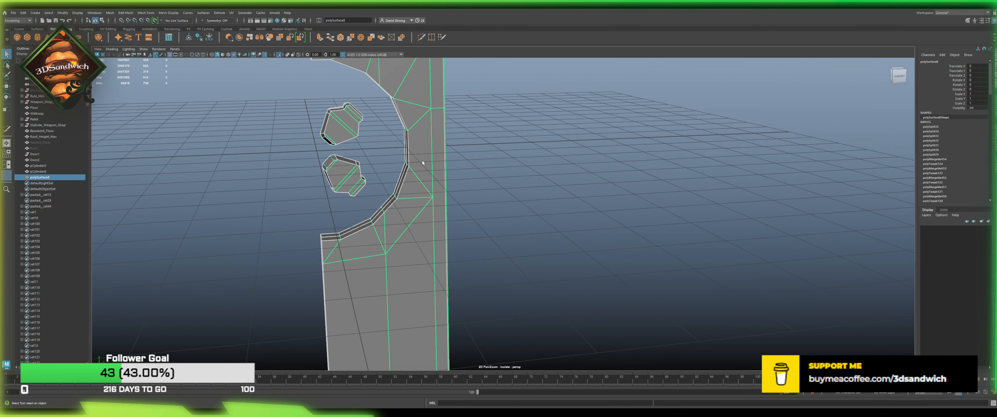
pyautogui.hotkey('ctrl', 's')
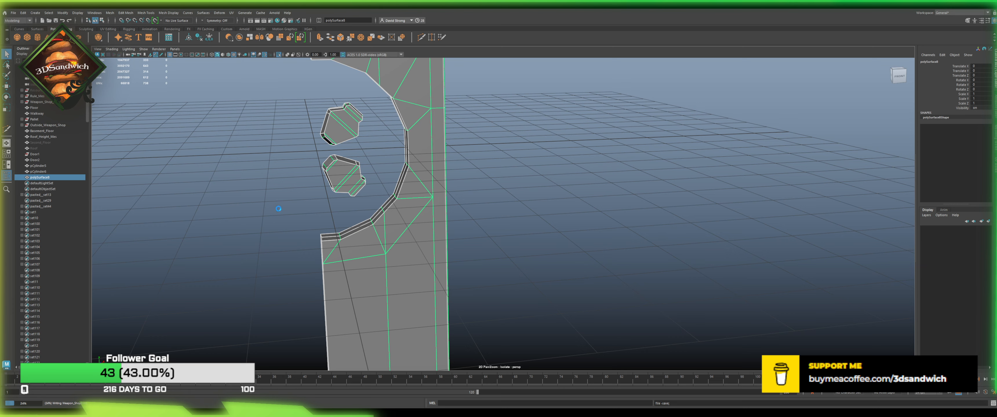
# Step: Move the wall mesh's pivot horizontally to the open centre edge of the half wall
pyautogui.scroll(-3, 341, 295)
pyautogui.keyDown('alt'); pyautogui.moveTo(394, 264); pyautogui.dragTo(466, 281); pyautogui.keyUp('alt')
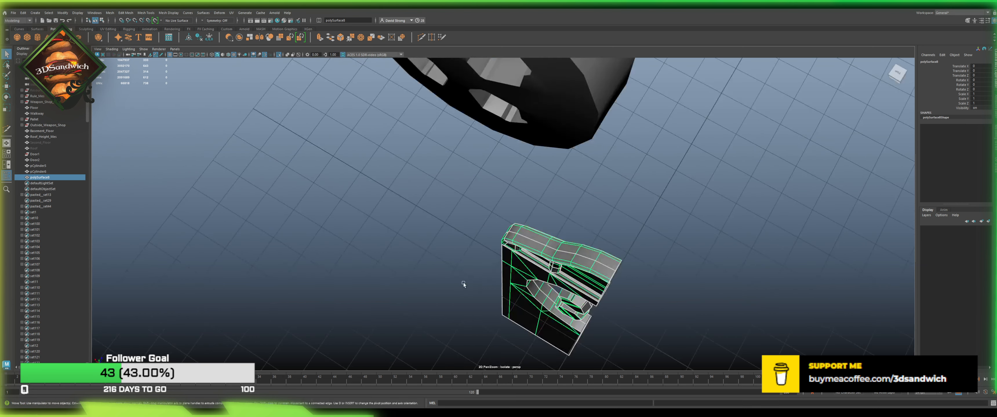
pyautogui.press('w')
pyautogui.scroll(3, 474, 274)
pyautogui.keyDown('alt'); pyautogui.moveTo(404, 236); pyautogui.dragTo(510, 239); pyautogui.keyUp('alt')
pyautogui.press('d')
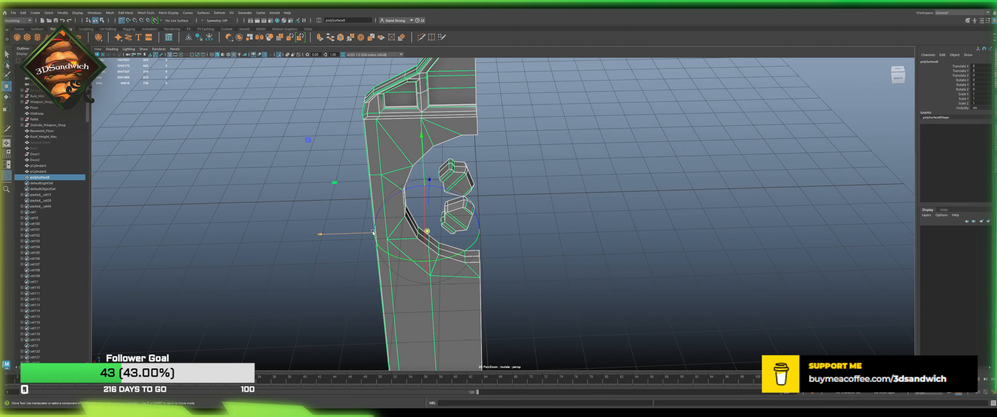
pyautogui.moveTo(428, 231); pyautogui.dragTo(463, 226)
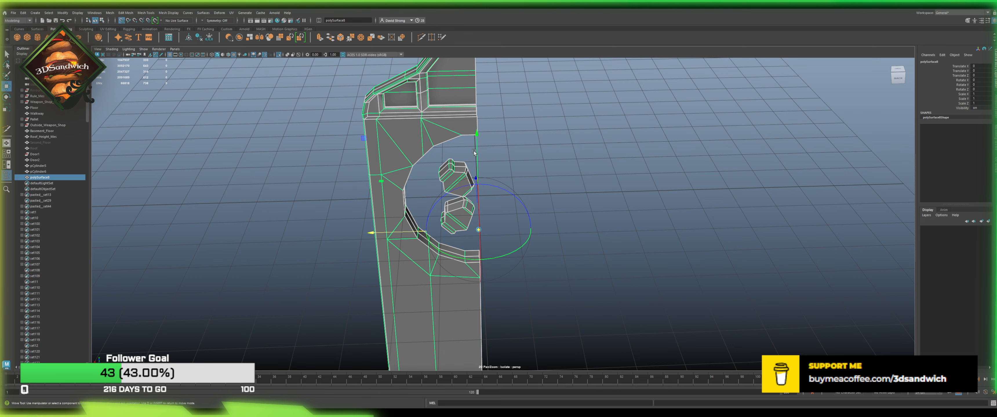
# Step: Raise the pivot along the open centre edge with grid snapping, level with the gap between the two plugs
pyautogui.click(475, 148)
pyautogui.hotkey('ctrl', 'z')
pyautogui.press('d')
pyautogui.press('x')
pyautogui.moveTo(477, 148); pyautogui.dragTo(491, 189)
pyautogui.keyDown('alt'); pyautogui.moveTo(489, 190); pyautogui.dragTo(441, 270, button='middle'); pyautogui.keyUp('alt')
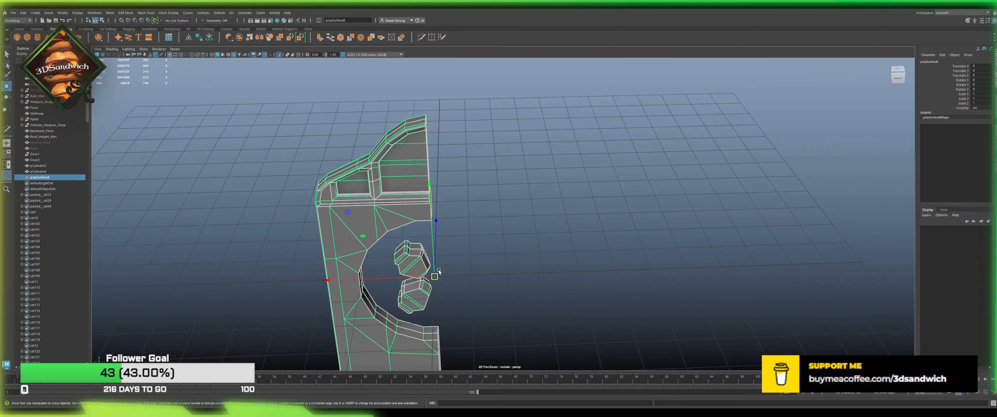
# Step: Save the scene, with the half wall duplicated sideways as a backup and the original mirrored across its centre edge
pyautogui.hotkey('ctrl', 's')
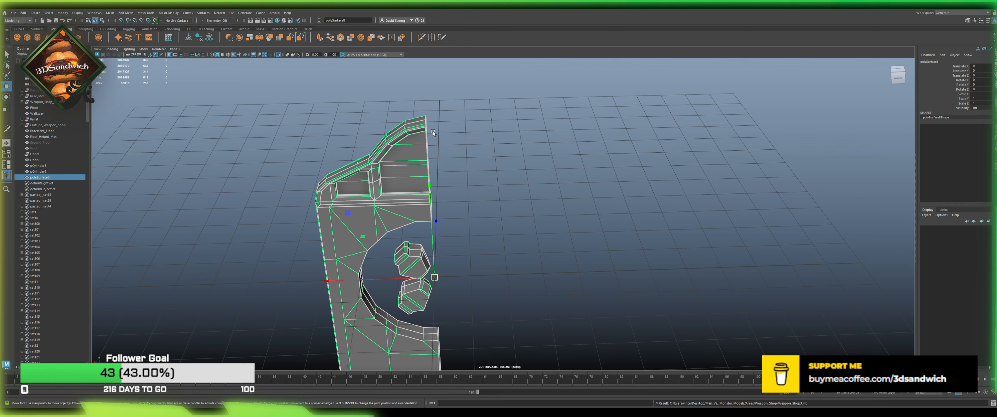
pyautogui.keyDown('shift'); pyautogui.moveTo(341, 279); pyautogui.dragTo(143, 280); pyautogui.keyUp('shift')
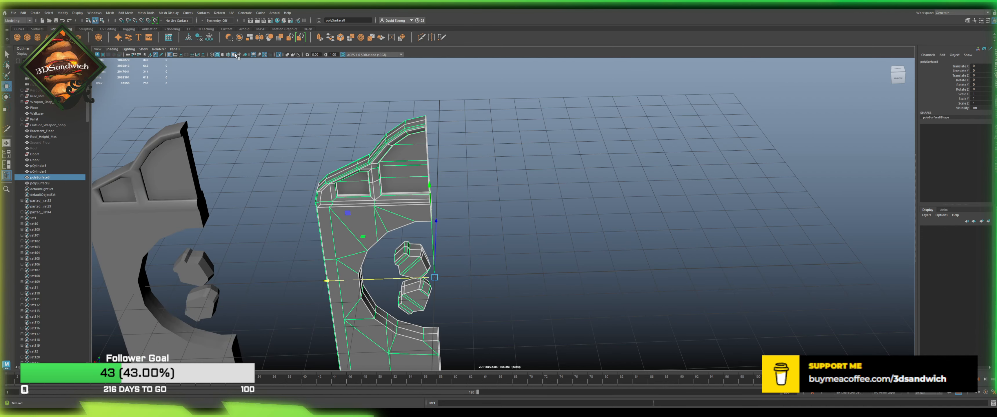
pyautogui.click(260, 37)
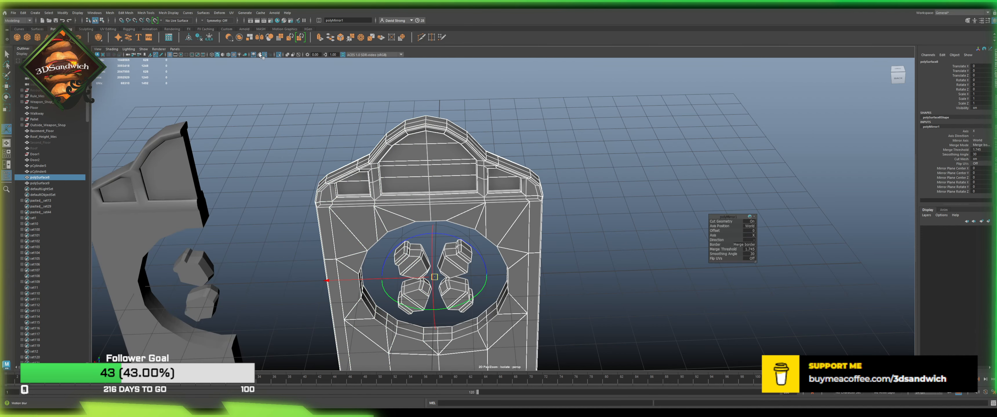
# Step: Examine the mirrored wall's outline, base and centre seam, especially beneath the round opening
pyautogui.keyDown('alt'); pyautogui.moveTo(524, 220); pyautogui.dragTo(370, 206); pyautogui.keyUp('alt')
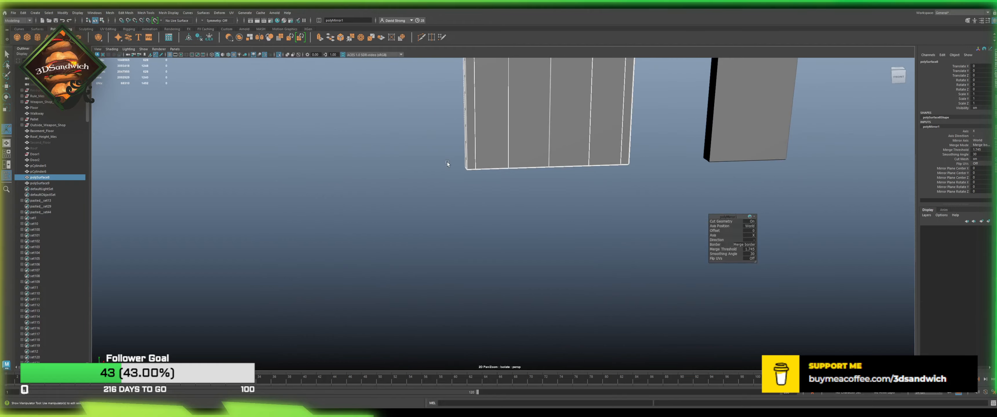
pyautogui.keyDown('alt'); pyautogui.moveTo(447, 163); pyautogui.dragTo(374, 336, button='middle'); pyautogui.keyUp('alt')
pyautogui.keyDown('alt'); pyautogui.moveTo(435, 215); pyautogui.dragTo(427, 312, button='middle'); pyautogui.keyUp('alt')
pyautogui.keyDown('alt'); pyautogui.moveTo(426, 311); pyautogui.dragTo(413, 321); pyautogui.keyUp('alt')
pyautogui.press('q')
pyautogui.click(548, 140)
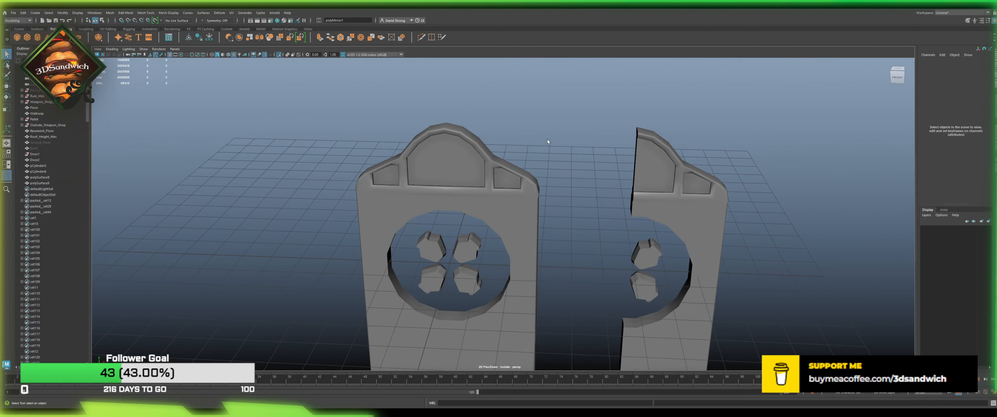
pyautogui.click(508, 196)
pyautogui.keyDown('alt'); pyautogui.moveTo(503, 211); pyautogui.dragTo(520, 204, button='middle'); pyautogui.keyUp('alt')
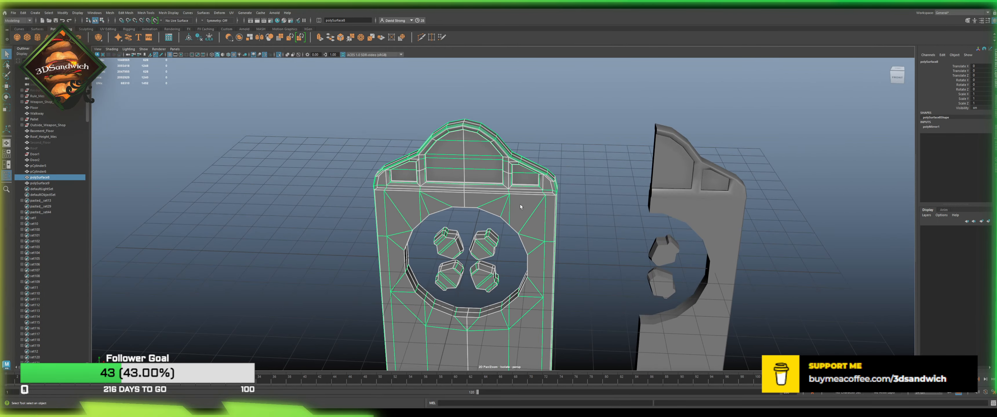
pyautogui.keyDown('alt'); pyautogui.moveTo(520, 204); pyautogui.dragTo(517, 170); pyautogui.keyUp('alt')
pyautogui.keyDown('alt'); pyautogui.moveTo(491, 331); pyautogui.dragTo(489, 215, button='middle'); pyautogui.keyUp('alt')
pyautogui.keyDown('alt'); pyautogui.moveTo(489, 218); pyautogui.dragTo(476, 253); pyautogui.keyUp('alt')
pyautogui.scroll(6, 476, 253)
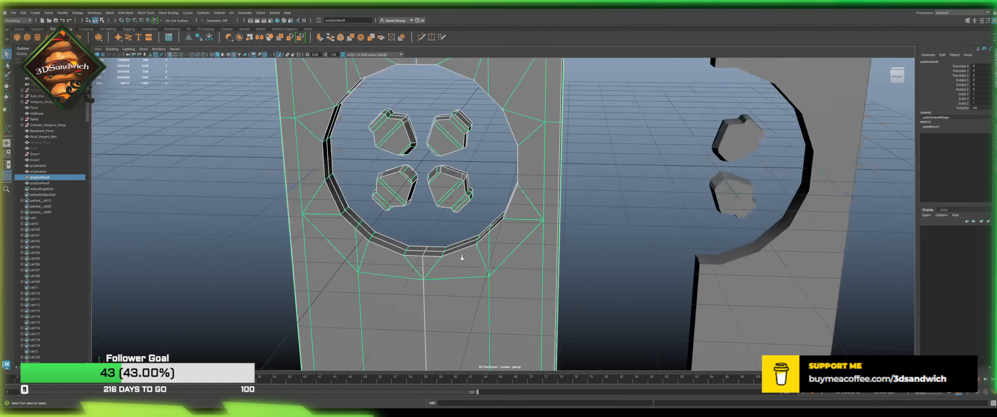
pyautogui.keyDown('alt'); pyautogui.moveTo(439, 256); pyautogui.dragTo(464, 246, button='middle'); pyautogui.keyUp('alt')
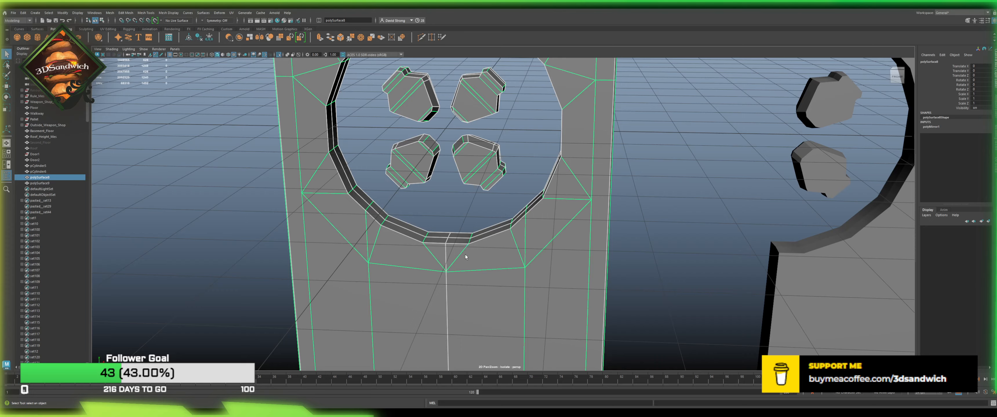
# Step: Try lowering the centre edge on the round opening's bottom rim, and undo the move
pyautogui.press('F7')
pyautogui.scroll(5, 430, 247)
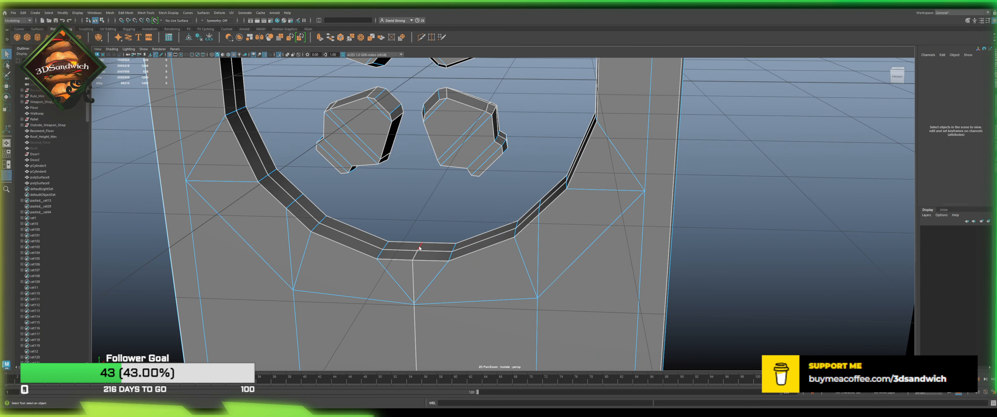
pyautogui.click(420, 248)
pyautogui.press('w')
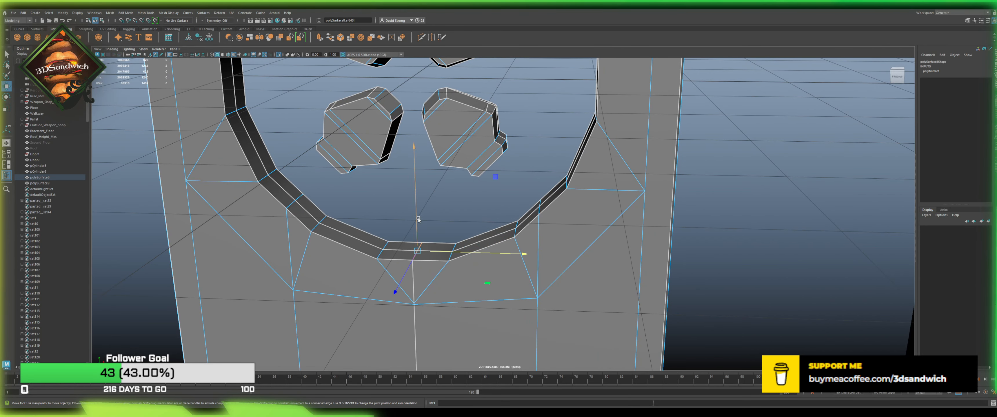
pyautogui.moveTo(418, 219); pyautogui.dragTo(423, 240)
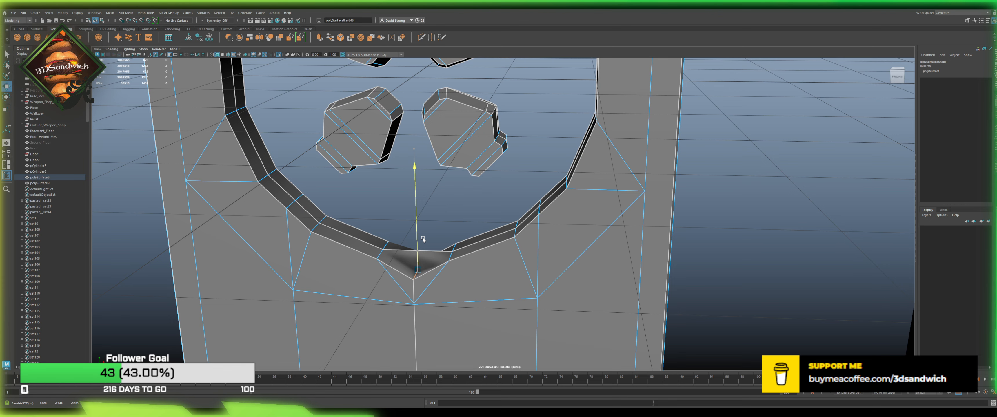
pyautogui.hotkey('ctrl', 'z')
# Step: Delete the stray vertex on the centre edge inside the round opening's bottom rim
pyautogui.scroll(5, 421, 239)
pyautogui.keyDown('alt'); pyautogui.moveTo(381, 266); pyautogui.dragTo(384, 287); pyautogui.keyUp('alt')
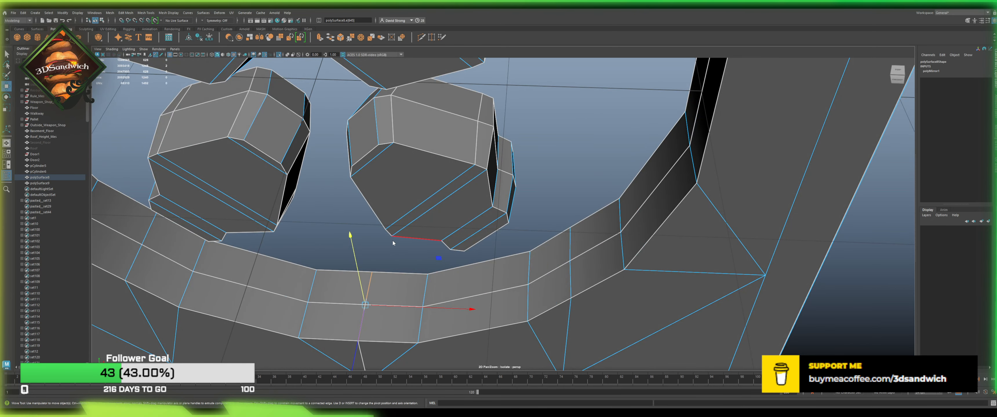
pyautogui.press('F9')
pyautogui.click(370, 290)
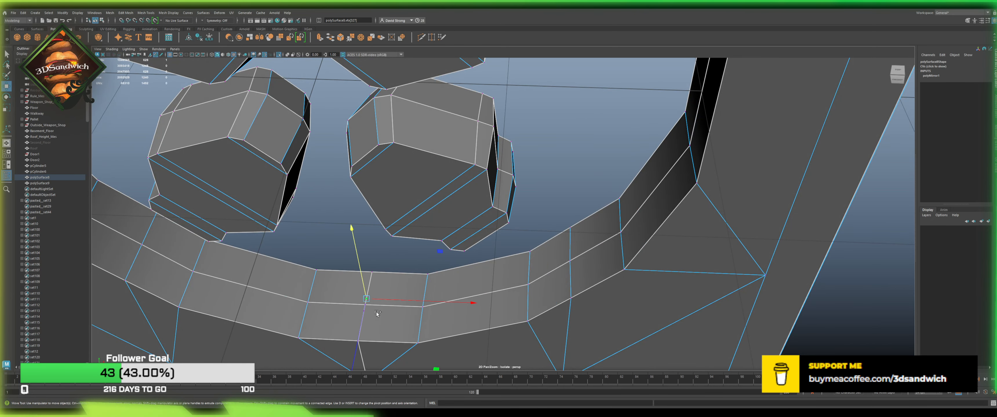
pyautogui.press('Delete')
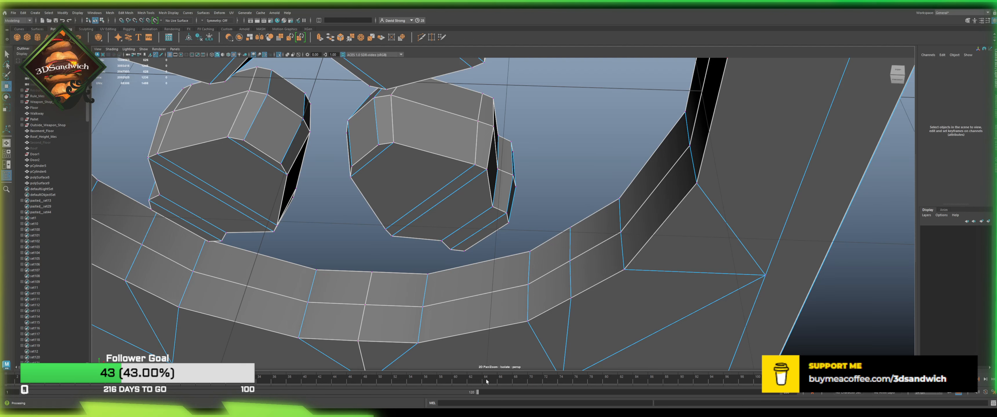
pyautogui.click(368, 290)
pyautogui.click(369, 296)
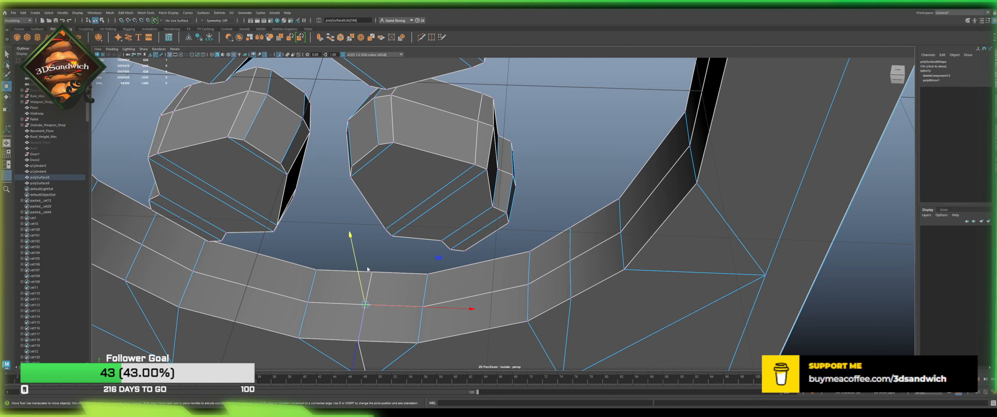
# Step: Try moving the centre edge of the opening's inner bottom rim in edge mode, and undo the change
pyautogui.press('F10')
pyautogui.click(369, 294)
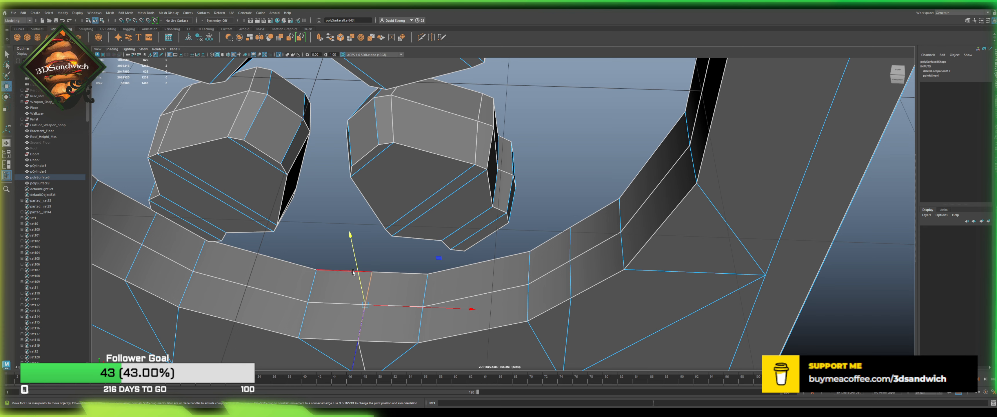
pyautogui.moveTo(354, 249); pyautogui.dragTo(377, 228)
pyautogui.scroll(-5, 367, 269)
pyautogui.scroll(3, 409, 266)
pyautogui.keyDown('alt'); pyautogui.moveTo(409, 268); pyautogui.dragTo(448, 186, button='middle'); pyautogui.keyUp('alt')
pyautogui.hotkey('ctrl', 'z')
pyautogui.hotkey('ctrl', 'z')
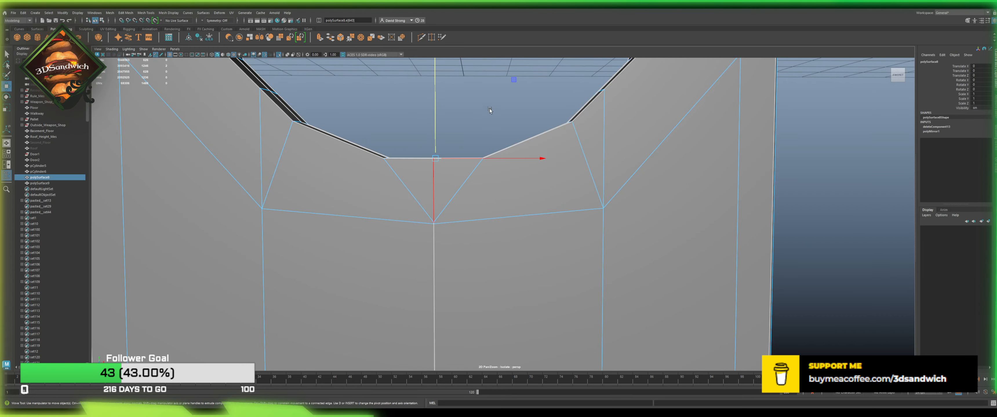
# Step: Return to object mode and delete the backup half wall beside the mirrored wall
pyautogui.click(489, 110)
pyautogui.click(408, 244)
pyautogui.scroll(-9, 391, 260)
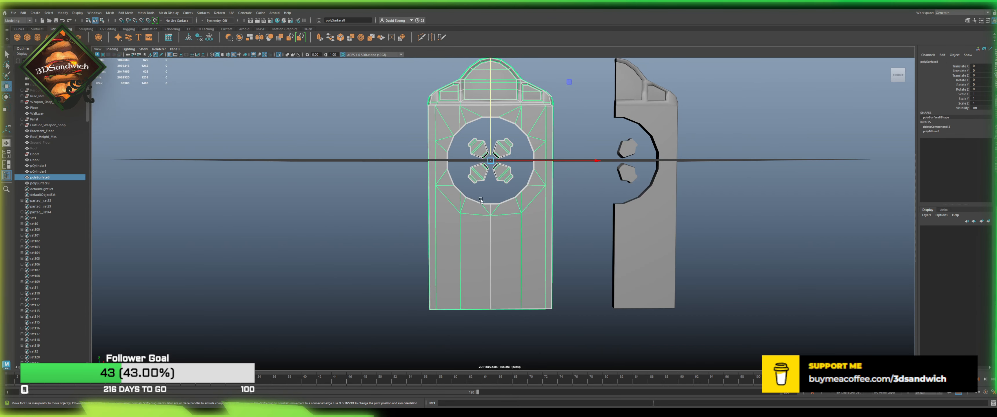
pyautogui.click(635, 245)
pyautogui.press('Delete')
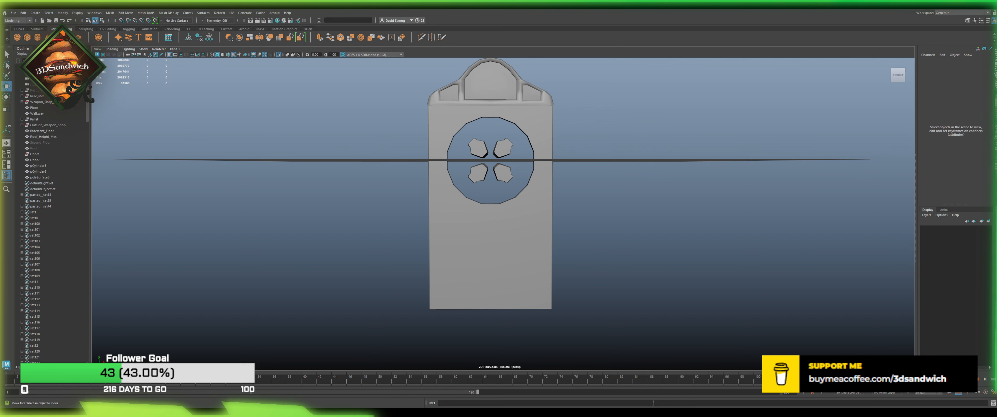
# Step: Show the full scene again, and isolate the mirrored wall together with the thick round cylinder pCylinder6
pyautogui.keyDown('alt'); pyautogui.moveTo(364, 178); pyautogui.dragTo(331, 105); pyautogui.keyUp('alt')
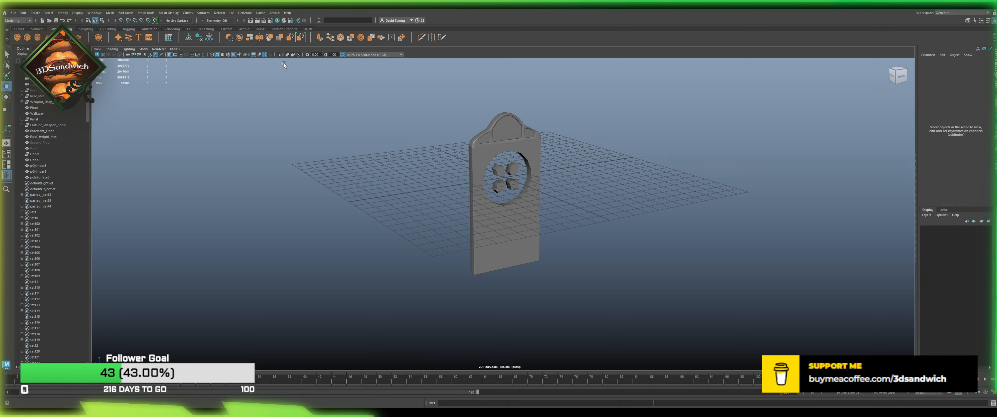
pyautogui.click(278, 54)
pyautogui.keyDown('alt'); pyautogui.moveTo(419, 165); pyautogui.dragTo(490, 155); pyautogui.keyUp('alt')
pyautogui.click(490, 155)
pyautogui.keyDown('alt'); pyautogui.moveTo(474, 219); pyautogui.dragTo(469, 279, button='middle'); pyautogui.keyUp('alt')
pyautogui.keyDown('alt'); pyautogui.moveTo(469, 279); pyautogui.dragTo(441, 278); pyautogui.keyUp('alt')
pyautogui.click(39, 171)
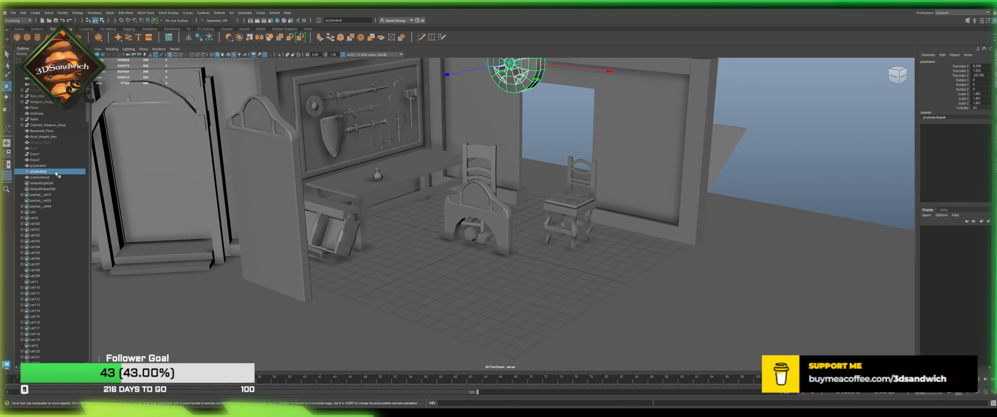
pyautogui.press('f')
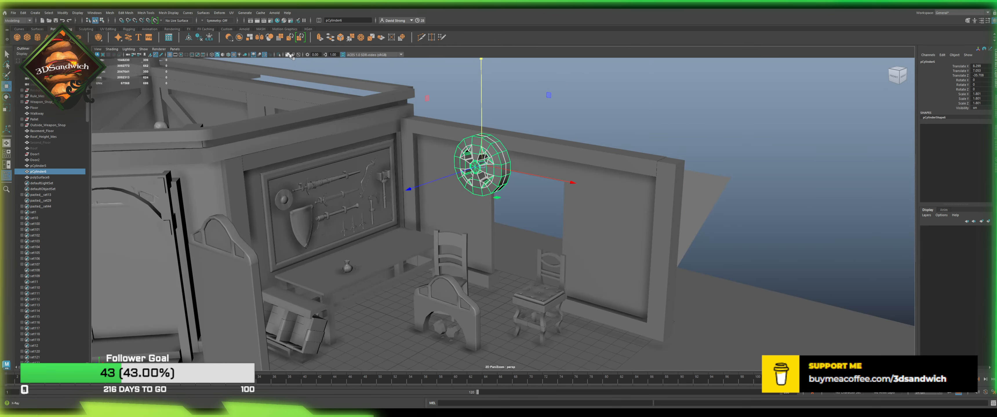
pyautogui.keyDown('shift'); pyautogui.click(447, 296); pyautogui.keyUp('shift')
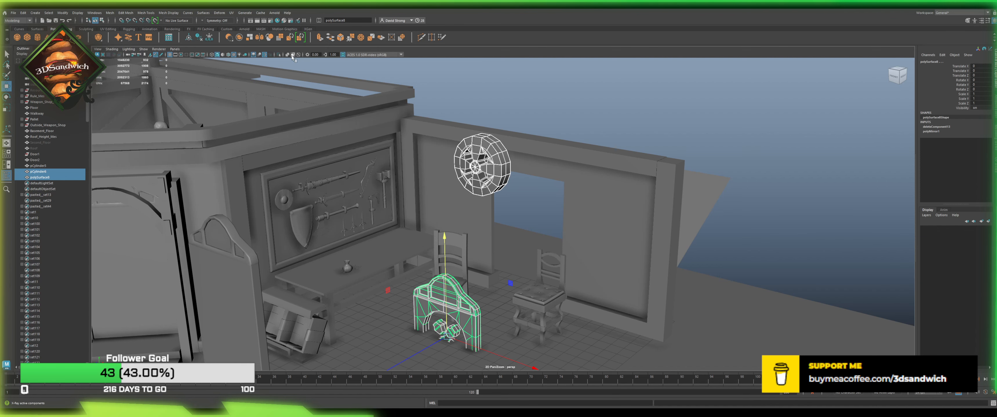
pyautogui.click(279, 55)
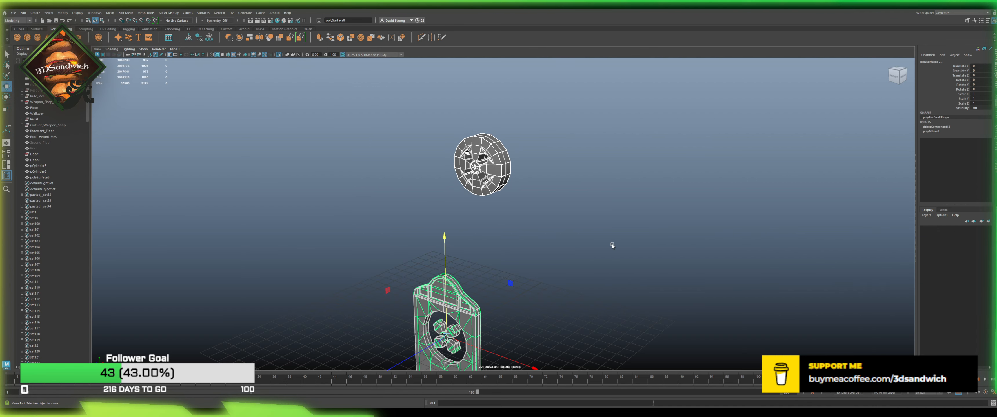
# Step: Duplicate the thick round cylinder straight down to the height of the wall's round opening
pyautogui.click(510, 174)
pyautogui.click(488, 188)
pyautogui.keyDown('alt'); pyautogui.moveTo(488, 187); pyautogui.dragTo(473, 180); pyautogui.keyUp('alt')
pyautogui.keyDown('shift'); pyautogui.moveTo(472, 132); pyautogui.dragTo(473, 306); pyautogui.keyUp('shift')
pyautogui.keyDown('alt'); pyautogui.moveTo(475, 272); pyautogui.dragTo(469, 209, button='middle'); pyautogui.keyUp('alt')
# Step: Exit isolation and move the flat spoked disc pCylinder5 along the Z axis closer to the wall
pyautogui.click(68, 172)
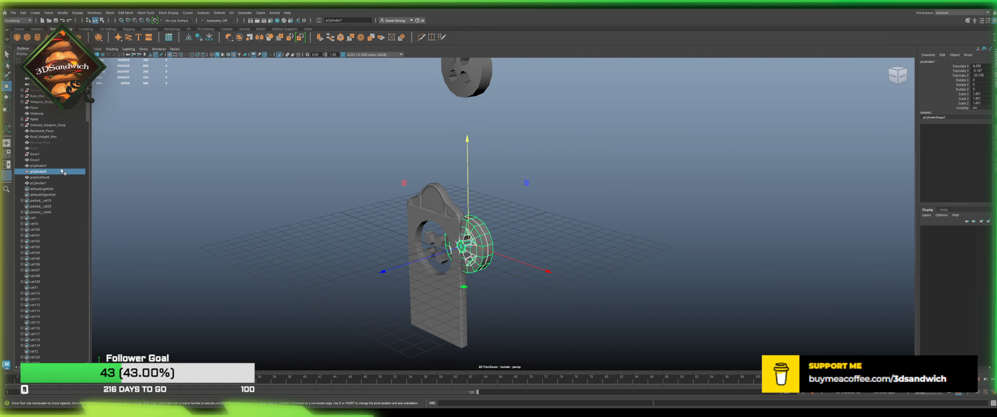
pyautogui.click(54, 166)
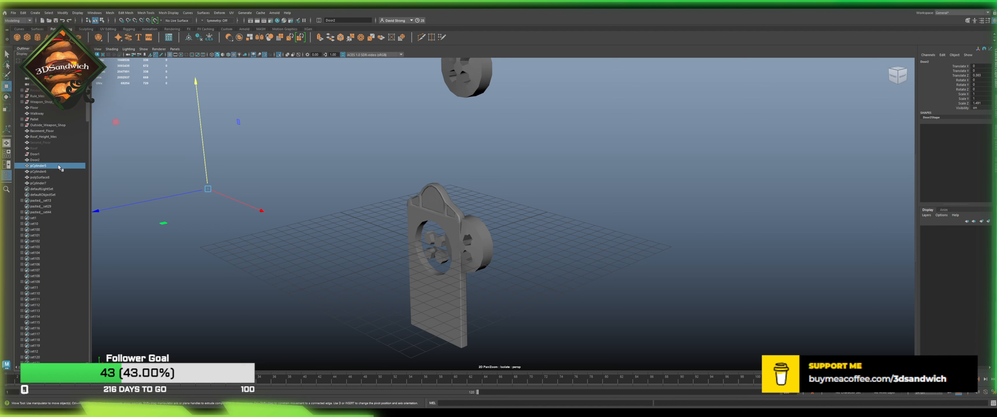
pyautogui.scroll(-3, 469, 239)
pyautogui.keyDown('alt'); pyautogui.moveTo(469, 238); pyautogui.dragTo(419, 240); pyautogui.keyUp('alt')
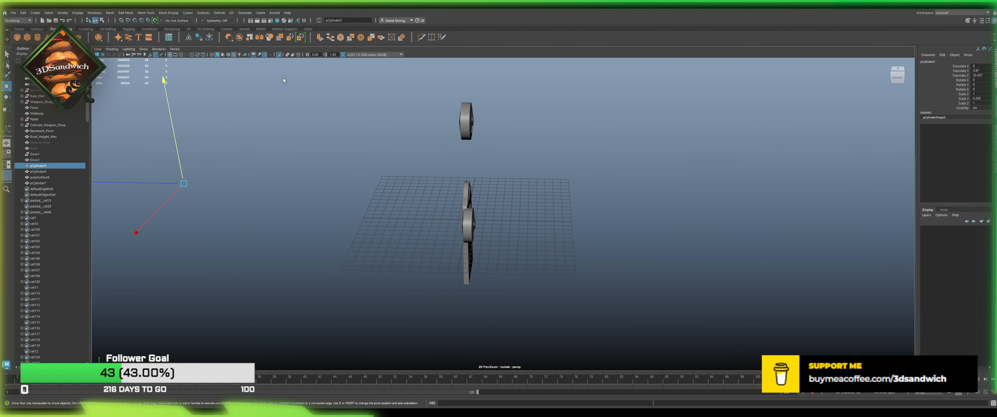
pyautogui.click(278, 55)
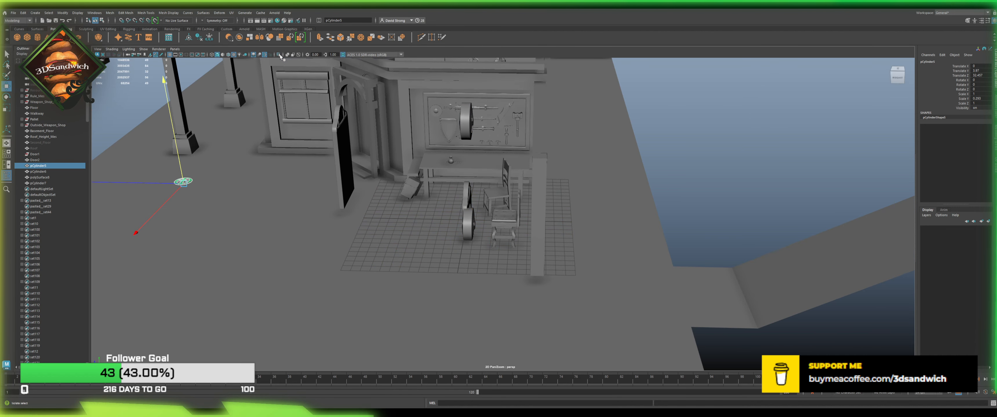
pyautogui.moveTo(152, 182); pyautogui.dragTo(366, 185)
# Step: Isolate the flat disc, both thick cylinders and the mirrored wall, and frame them in the view
pyautogui.keyDown('shift'); pyautogui.click(56, 182); pyautogui.keyUp('shift')
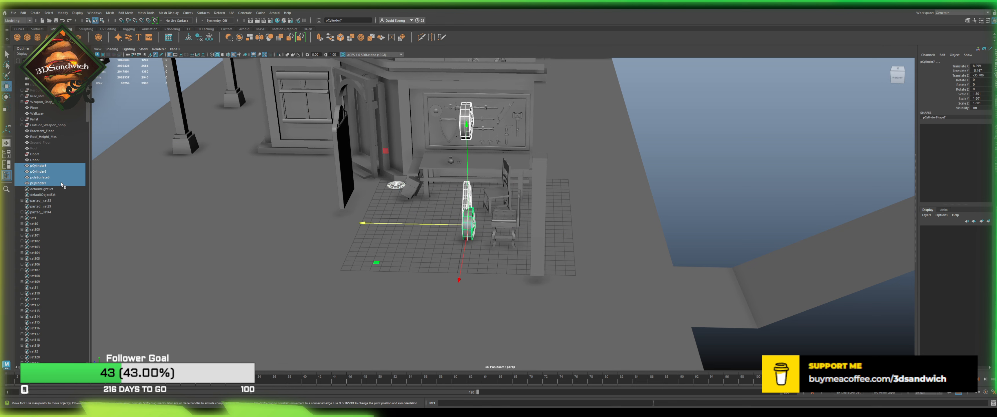
pyautogui.click(286, 55)
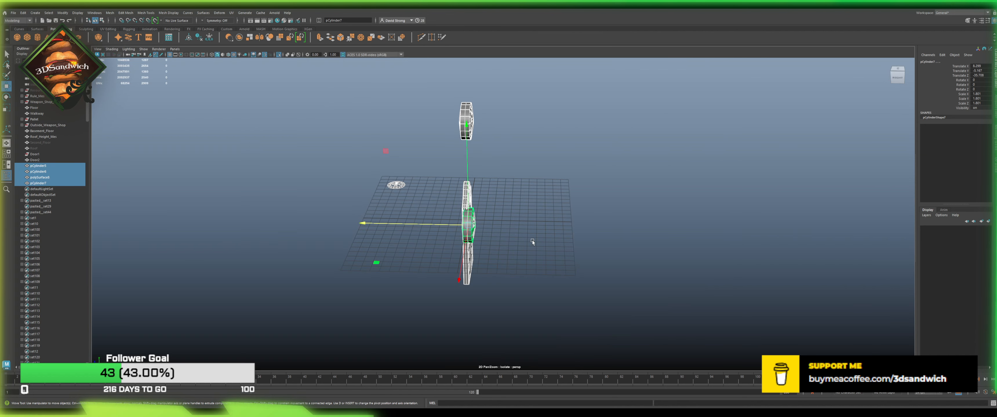
pyautogui.press('f')
pyautogui.click(532, 241)
# Step: Move the lower thick cylinder along the Z axis farther behind the wall
pyautogui.click(498, 251)
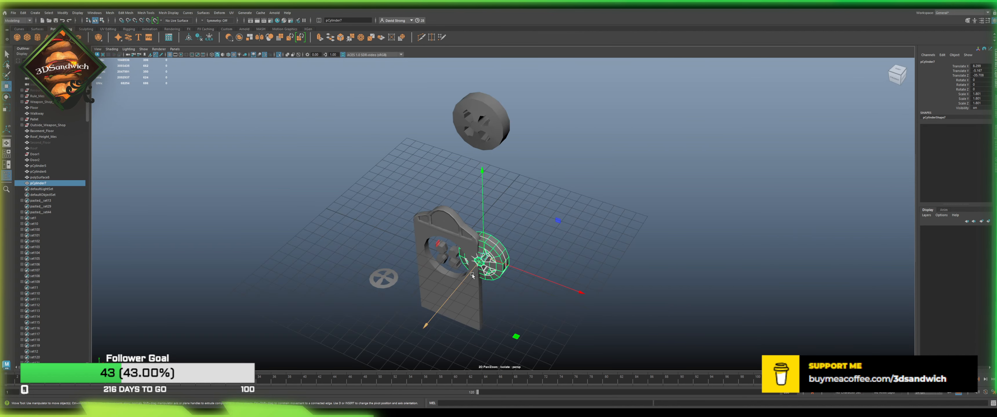
pyautogui.click(471, 274)
pyautogui.moveTo(471, 274); pyautogui.dragTo(495, 245)
# Step: Duplicate the flat spoked disc along the Z axis in front of the wall and rotate the copy upright about X
pyautogui.click(375, 279)
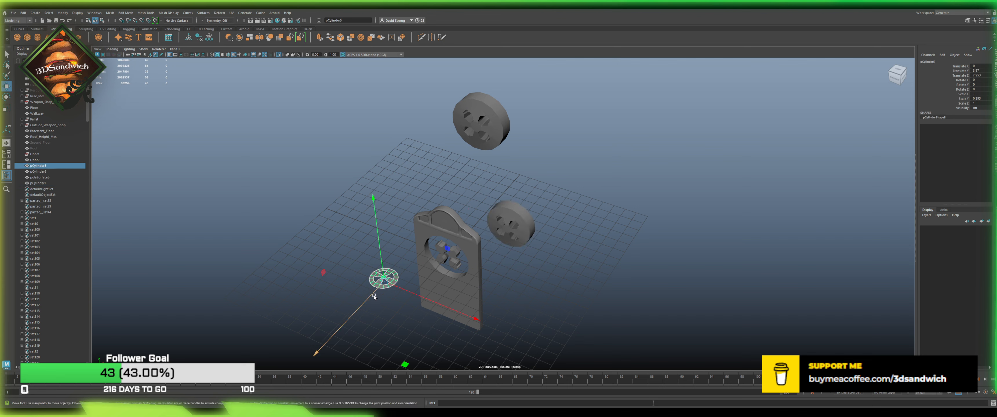
pyautogui.moveTo(373, 297)
pyautogui.mouseDown()
pyautogui.moveTo(354, 335)
pyautogui.moveTo(311, 371)
pyautogui.moveTo(365, 305)
pyautogui.mouseUp()
pyautogui.press('e')
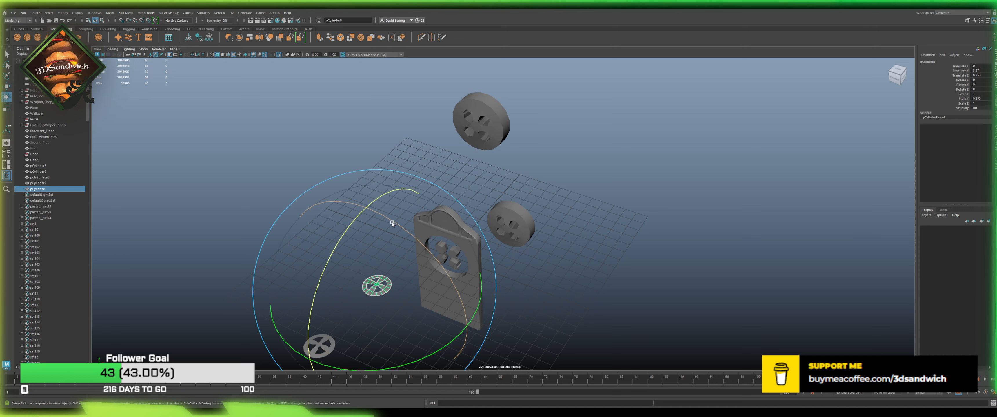
pyautogui.moveTo(392, 224); pyautogui.dragTo(406, 295)
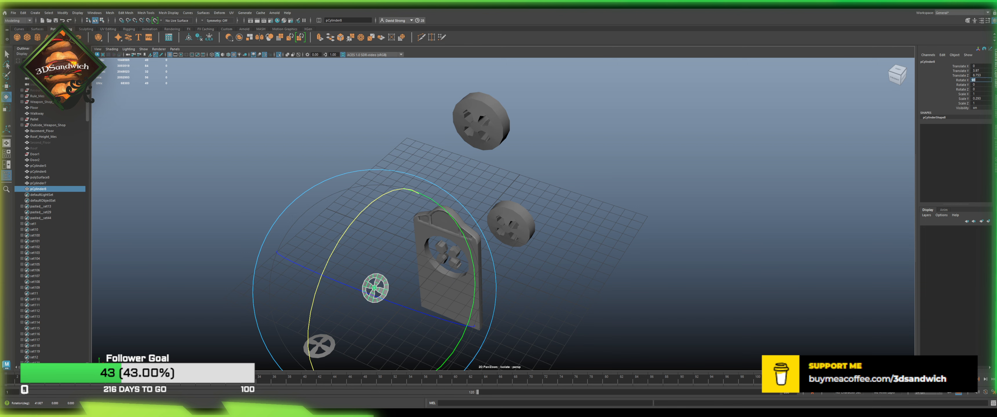
pyautogui.press('Return')
pyautogui.keyDown('alt'); pyautogui.moveTo(331, 217); pyautogui.dragTo(329, 173); pyautogui.keyUp('alt')
pyautogui.scroll(2, 329, 172)
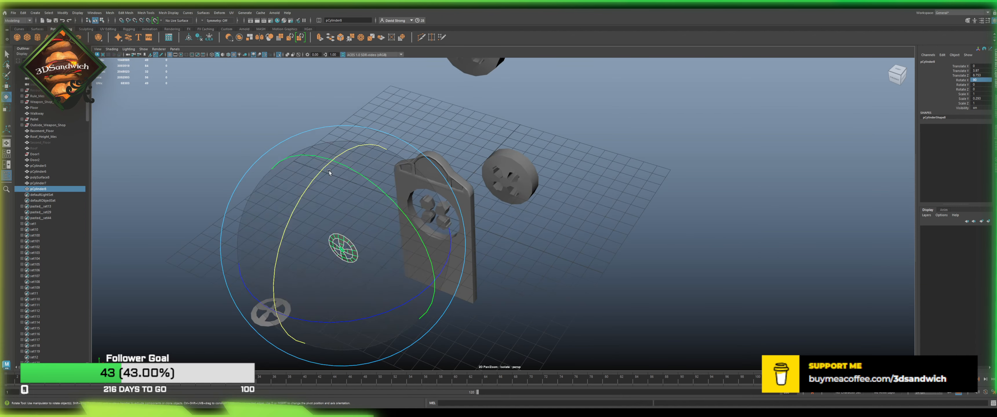
# Step: Scale up the upright copy of the spoked disc and move it along the Z axis up to the wall
pyautogui.click(510, 180)
pyautogui.click(348, 250)
pyautogui.press('w')
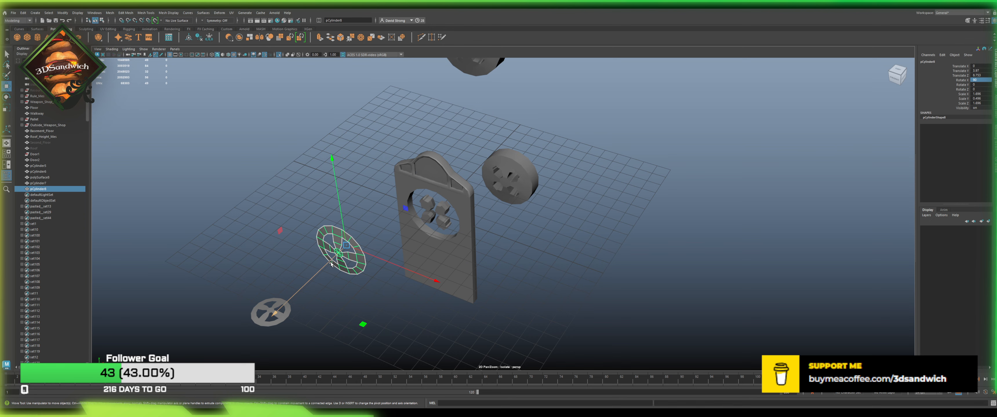
pyautogui.moveTo(332, 264); pyautogui.dragTo(325, 115)
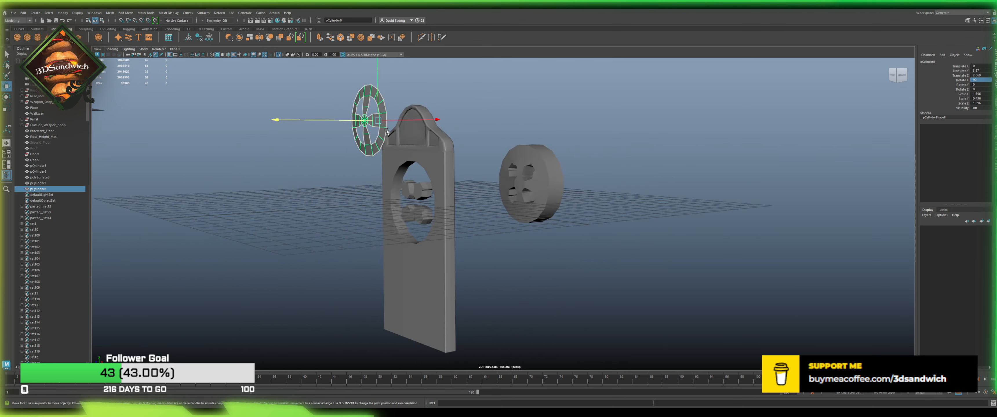
pyautogui.click(321, 124)
pyautogui.hotkey('ctrl', 'z')
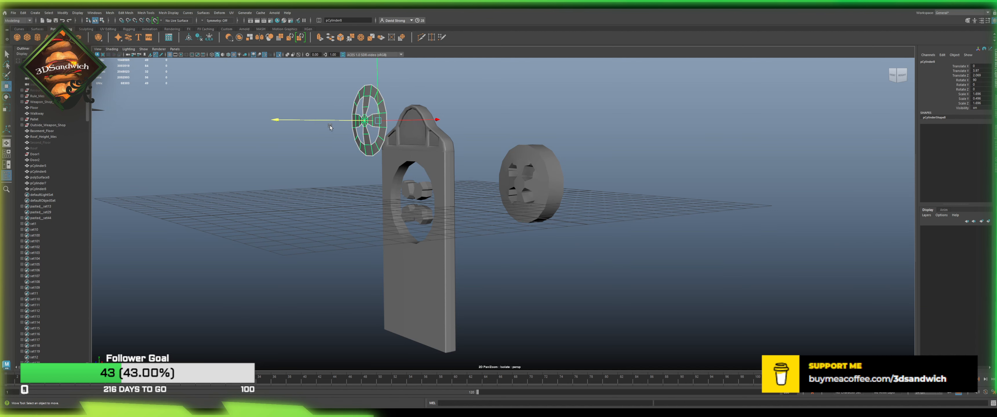
pyautogui.moveTo(322, 124); pyautogui.dragTo(346, 120)
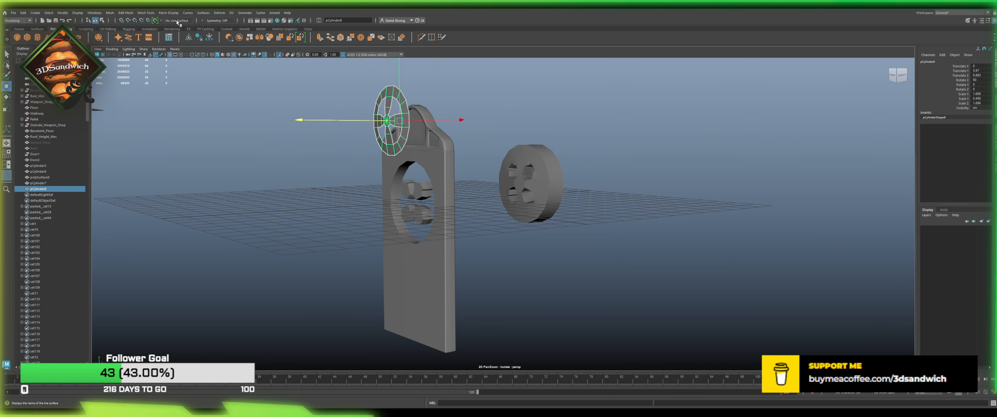
# Step: Lower the spoked disc along the Y axis to the wall's round opening and adjust its depth along Z
pyautogui.keyDown('alt'); pyautogui.moveTo(341, 164); pyautogui.dragTo(425, 141); pyautogui.keyUp('alt')
pyautogui.keyDown('alt'); pyautogui.moveTo(426, 141); pyautogui.dragTo(417, 141, button='middle'); pyautogui.keyUp('alt')
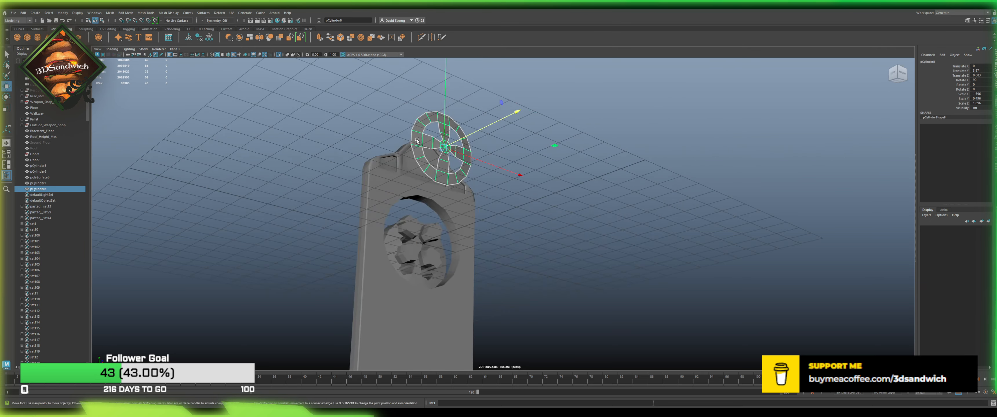
pyautogui.moveTo(444, 95); pyautogui.dragTo(445, 187)
pyautogui.keyDown('alt'); pyautogui.moveTo(474, 192); pyautogui.dragTo(419, 198); pyautogui.keyUp('alt')
pyautogui.press('r')
pyautogui.keyDown('alt'); pyautogui.moveTo(419, 228); pyautogui.dragTo(456, 257); pyautogui.keyUp('alt')
pyautogui.press('w')
pyautogui.moveTo(530, 263); pyautogui.dragTo(501, 258)
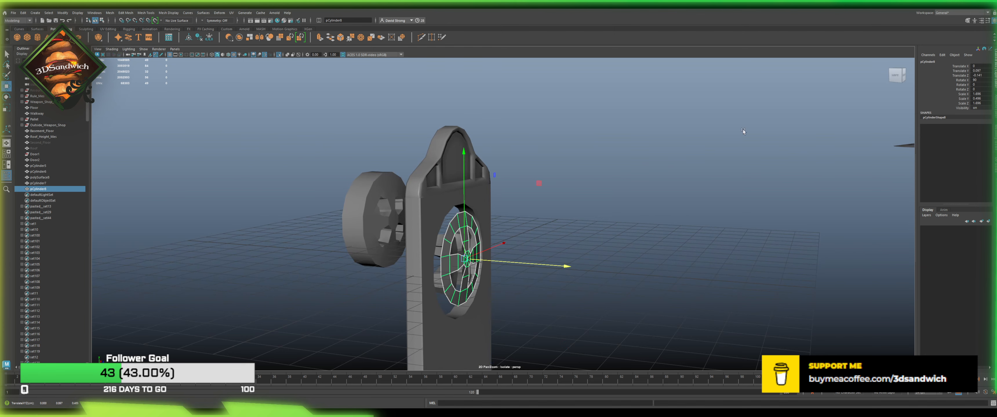
# Step: Scale the spoked disc up, as seen from the front, until its rim covers the wall's round opening
pyautogui.keyDown('alt'); pyautogui.moveTo(818, 104); pyautogui.dragTo(740, 125); pyautogui.keyUp('alt')
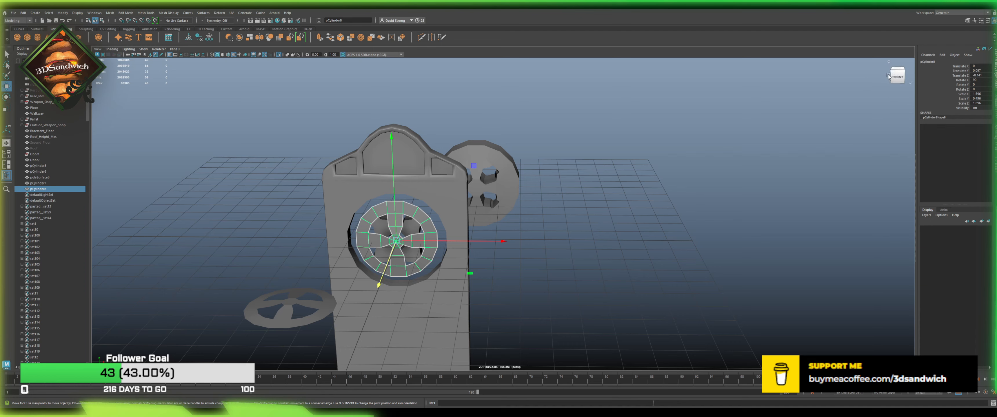
pyautogui.click(897, 77)
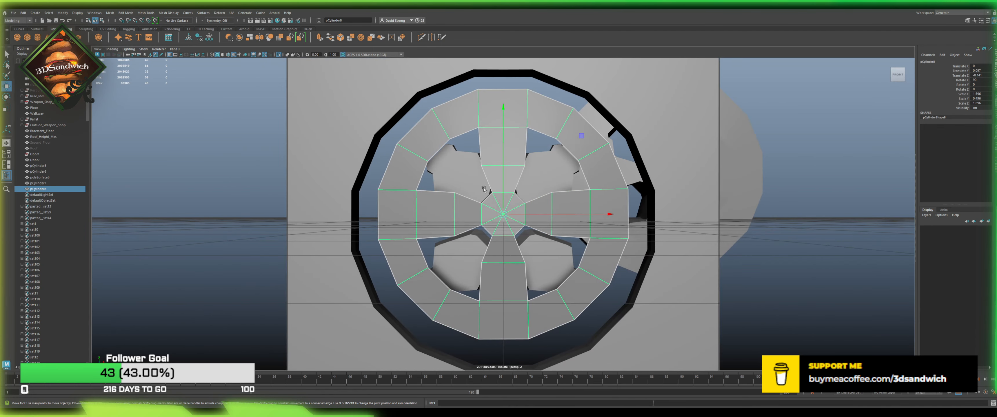
pyautogui.keyDown('alt'); pyautogui.moveTo(476, 153); pyautogui.dragTo(513, 153); pyautogui.keyUp('alt')
pyautogui.keyDown('alt'); pyautogui.moveTo(489, 159); pyautogui.dragTo(465, 163, button='middle'); pyautogui.keyUp('alt')
pyautogui.press('r')
pyautogui.moveTo(462, 207); pyautogui.dragTo(442, 213)
pyautogui.scroll(-2, 515, 190)
pyautogui.scroll(5, 571, 193)
# Step: Select the hub faces at the centre of the spoked disc and move them along the Z axis
pyautogui.press('F11')
pyautogui.press('w')
pyautogui.moveTo(442, 213); pyautogui.dragTo(452, 216)
pyautogui.keyDown('alt'); pyautogui.moveTo(451, 216); pyautogui.dragTo(416, 248); pyautogui.keyUp('alt')
pyautogui.scroll(-2, 416, 185)
pyautogui.keyDown('alt'); pyautogui.moveTo(422, 276); pyautogui.dragTo(412, 216); pyautogui.keyUp('alt')
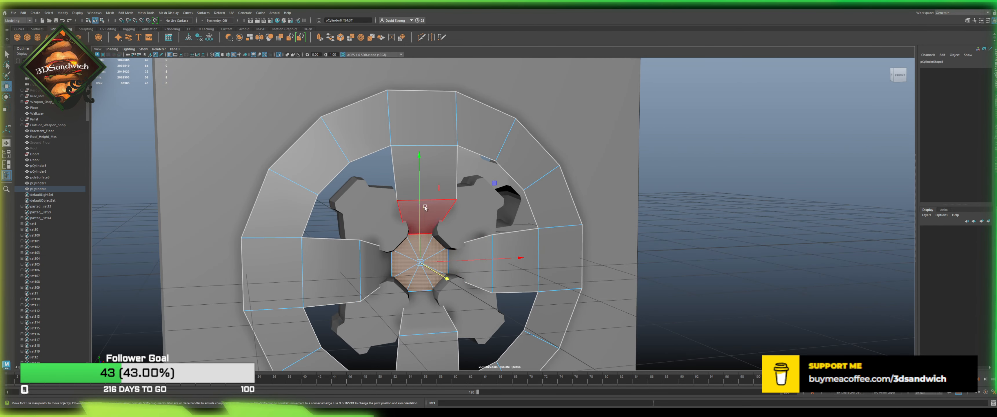
# Step: Narrow the disc's four spokes near the hub by scaling their inner cross edges in opposite pairs
pyautogui.click(411, 191)
pyautogui.click(408, 200)
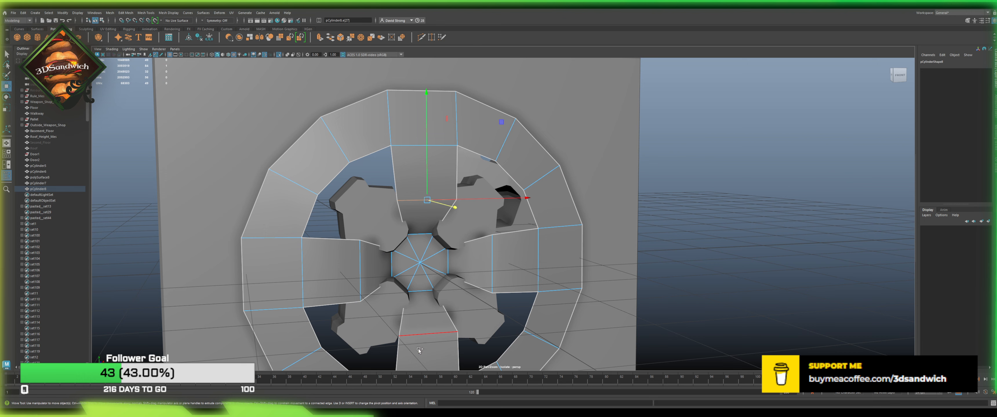
pyautogui.keyDown('shift'); pyautogui.click(422, 334); pyautogui.keyUp('shift')
pyautogui.press('r')
pyautogui.moveTo(464, 266); pyautogui.dragTo(415, 273, button='middle')
pyautogui.click(492, 261)
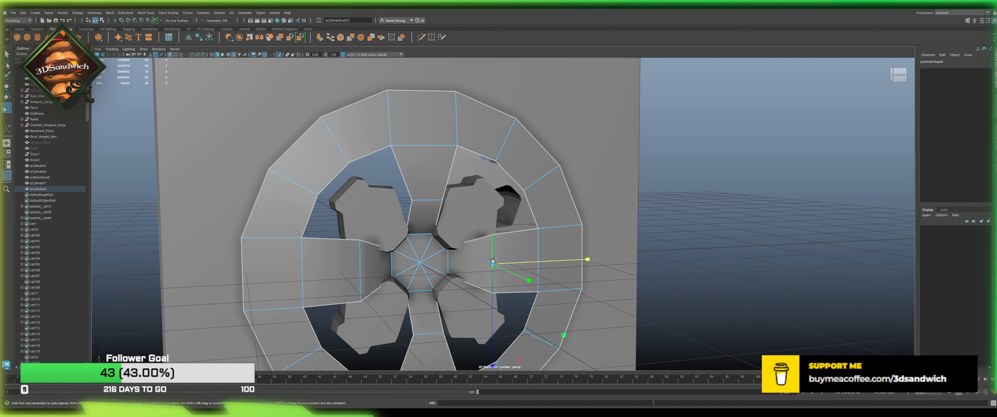
pyautogui.keyDown('shift'); pyautogui.click(361, 267); pyautogui.keyUp('shift')
pyautogui.moveTo(427, 336); pyautogui.dragTo(427, 296)
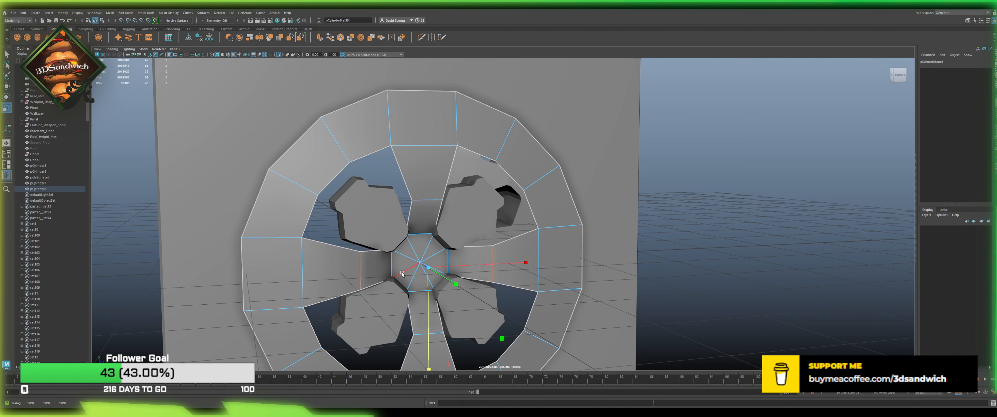
# Step: Select opposite edges around the disc's octagonal hub and adjust their scale where they meet the spokes
pyautogui.click(393, 267)
pyautogui.scroll(3, 393, 268)
pyautogui.keyDown('alt'); pyautogui.moveTo(393, 267); pyautogui.dragTo(380, 268); pyautogui.keyUp('alt')
pyautogui.keyDown('shift'); pyautogui.click(437, 267); pyautogui.keyUp('shift')
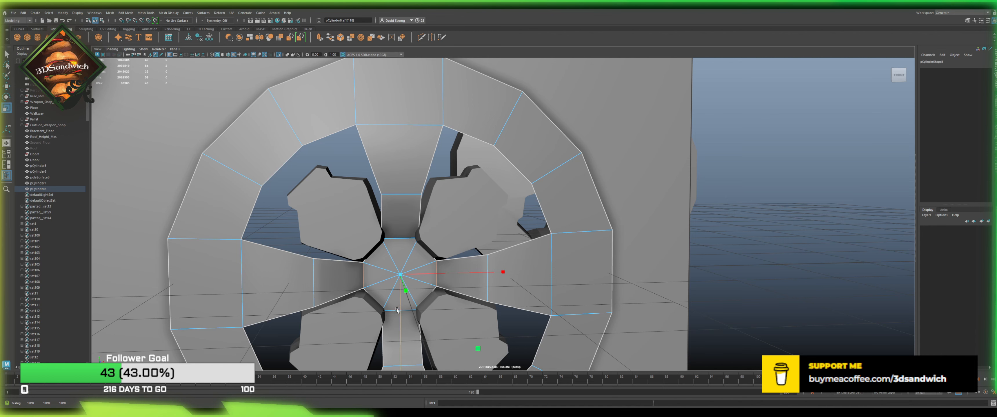
pyautogui.click(392, 309)
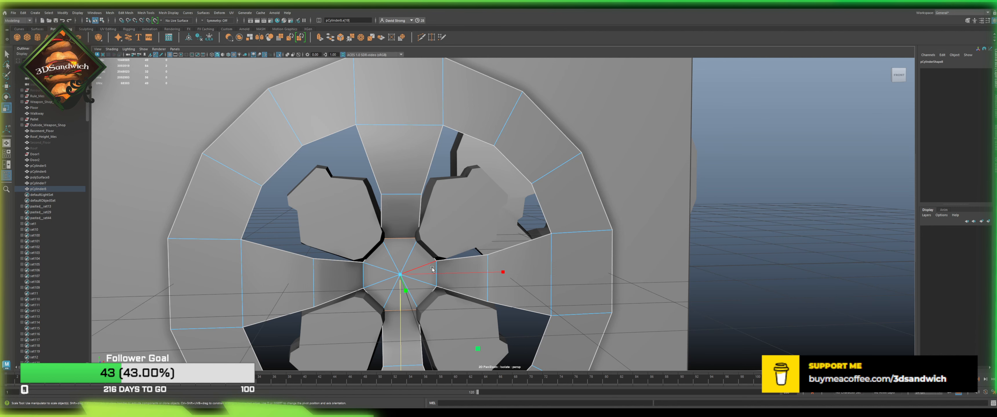
pyautogui.moveTo(432, 269); pyautogui.dragTo(480, 192)
pyautogui.scroll(-2, 398, 282)
pyautogui.click(460, 257)
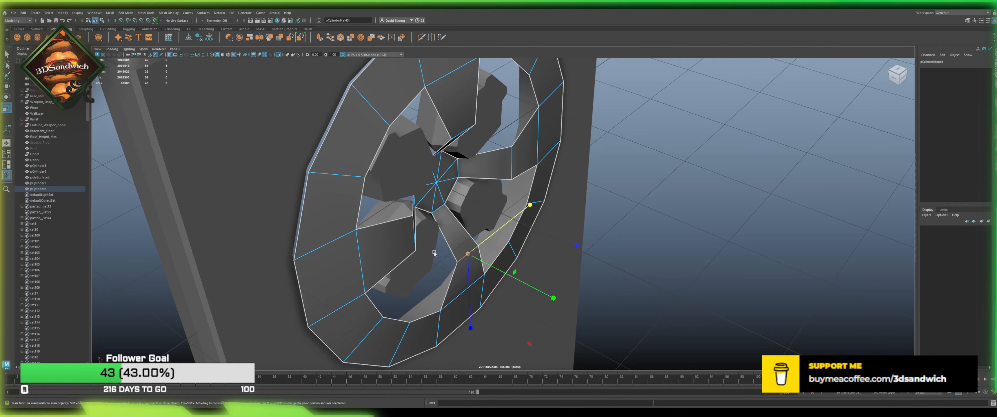
pyautogui.keyDown('shift'); pyautogui.click(414, 241); pyautogui.keyUp('shift')
pyautogui.keyDown('shift'); pyautogui.click(518, 159); pyautogui.keyUp('shift')
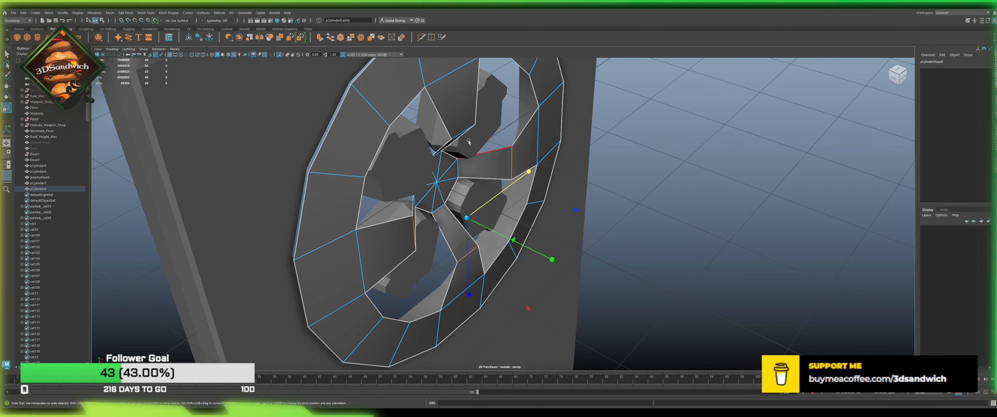
pyautogui.keyDown('shift'); pyautogui.click(456, 133); pyautogui.keyUp('shift')
pyautogui.keyDown('alt'); pyautogui.moveTo(457, 133); pyautogui.dragTo(379, 196); pyautogui.keyUp('alt')
pyautogui.press('w')
pyautogui.click(677, 163)
# Step: Leave component editing and select the spoked disc in front of the wall as an object
pyautogui.keyDown('alt'); pyautogui.moveTo(678, 164); pyautogui.dragTo(559, 163); pyautogui.keyUp('alt')
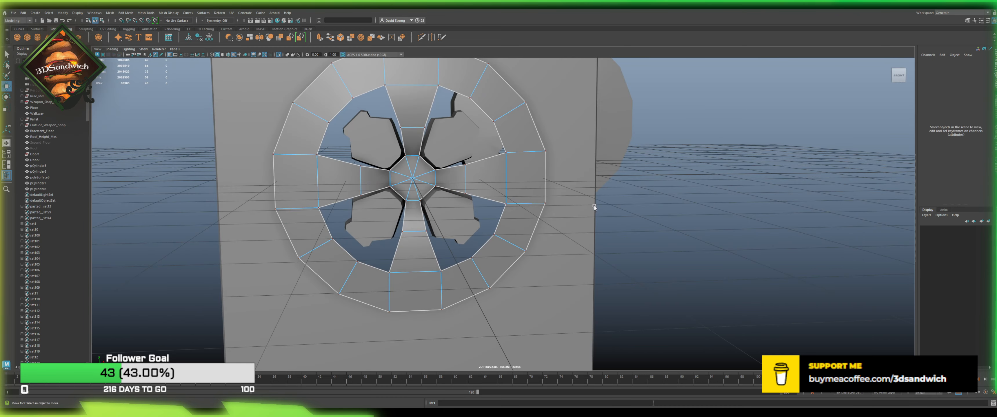
pyautogui.click(636, 170)
pyautogui.keyDown('alt'); pyautogui.moveTo(636, 169); pyautogui.dragTo(564, 184, button='right'); pyautogui.keyUp('alt')
pyautogui.keyDown('alt'); pyautogui.moveTo(563, 185); pyautogui.dragTo(552, 209); pyautogui.keyUp('alt')
pyautogui.scroll(8, 493, 205)
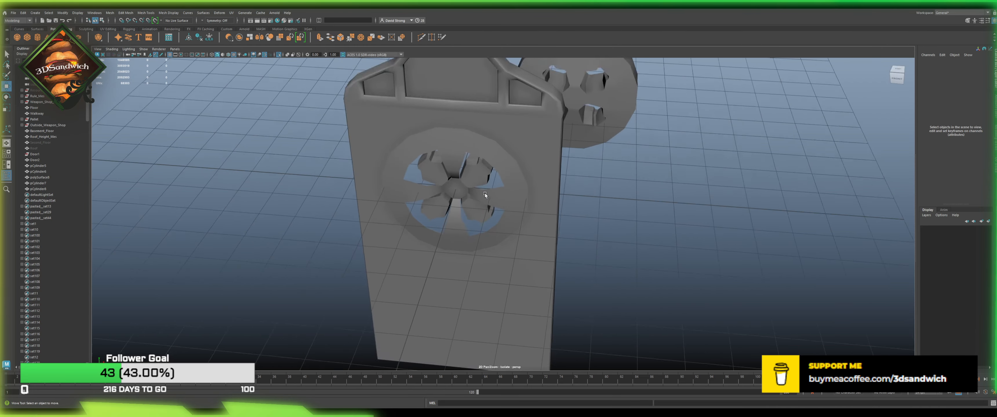
pyautogui.click(474, 177)
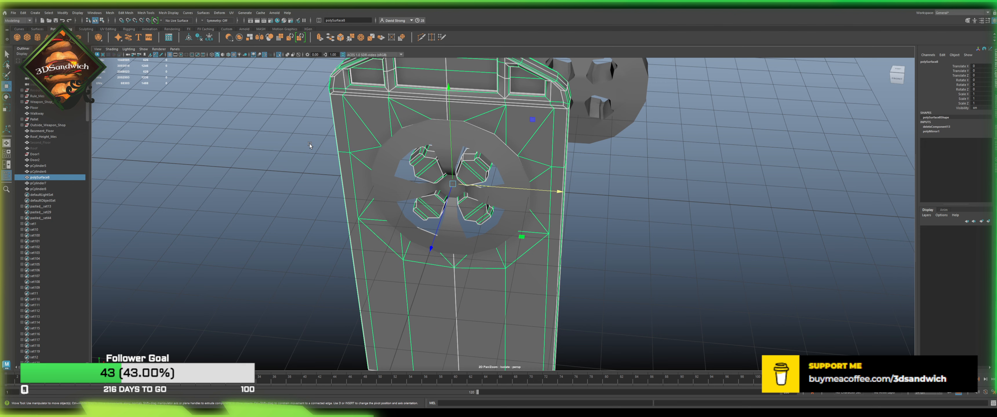
pyautogui.click(429, 142)
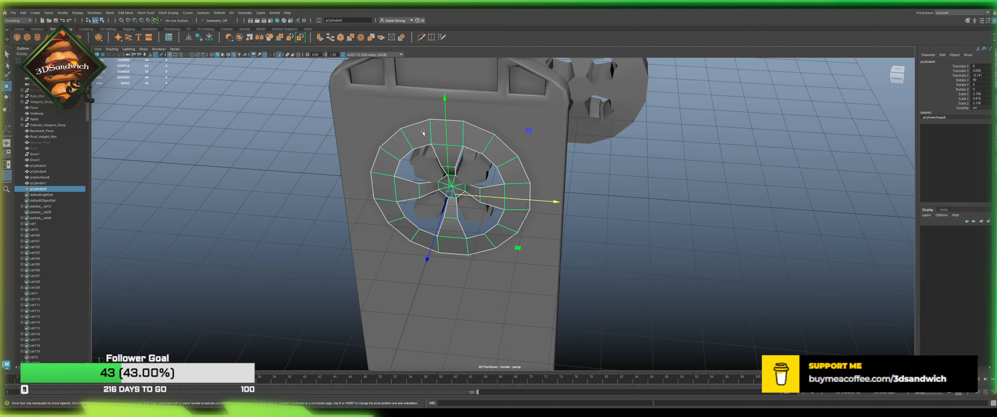
# Step: Extrude the outer border edge loop of the spoked disc to give its rim depth
pyautogui.scroll(3, 445, 159)
pyautogui.keyDown('alt'); pyautogui.moveTo(461, 171); pyautogui.dragTo(427, 154); pyautogui.keyUp('alt')
pyautogui.moveTo(426, 154); pyautogui.dragTo(427, 142, button='right')
pyautogui.doubleClick(427, 142)
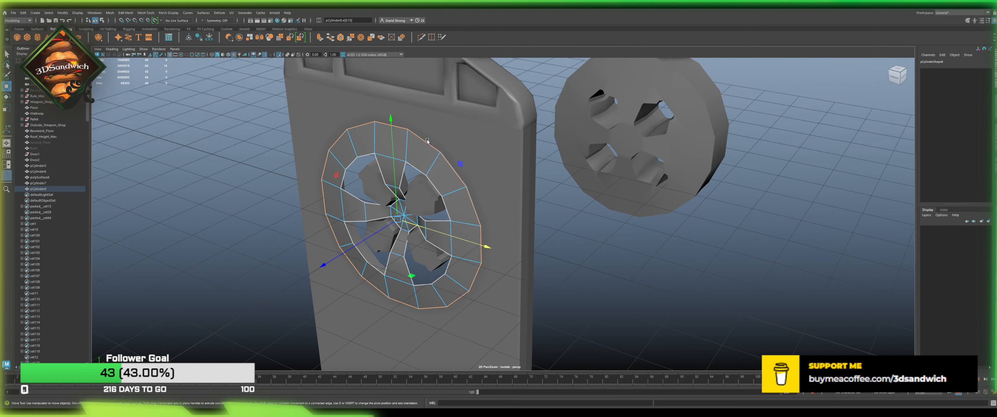
pyautogui.keyDown('alt'); pyautogui.moveTo(430, 158); pyautogui.dragTo(399, 171); pyautogui.keyUp('alt')
pyautogui.hotkey('ctrl', 'e')
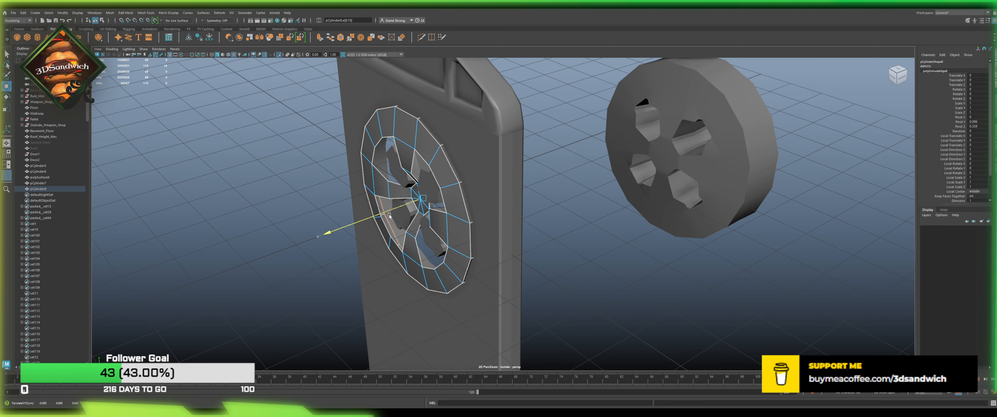
pyautogui.press('r')
pyautogui.moveTo(415, 214); pyautogui.dragTo(490, 158, button='right')
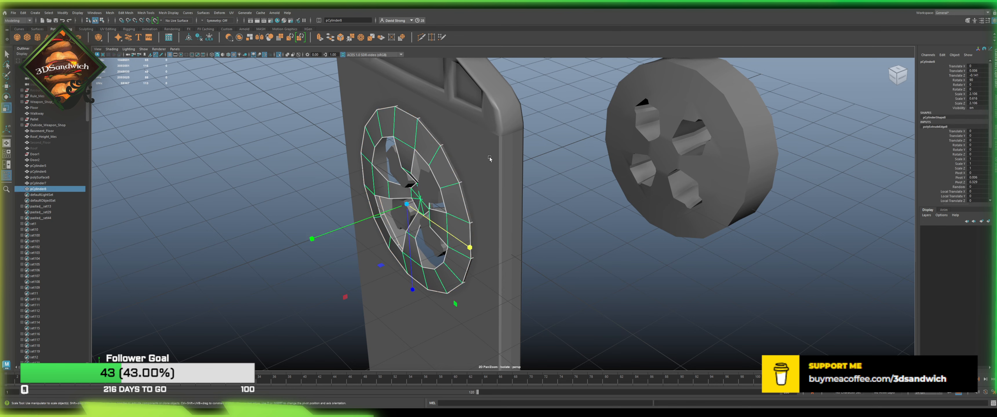
pyautogui.moveTo(432, 180); pyautogui.dragTo(434, 166, button='right')
pyautogui.click(448, 155)
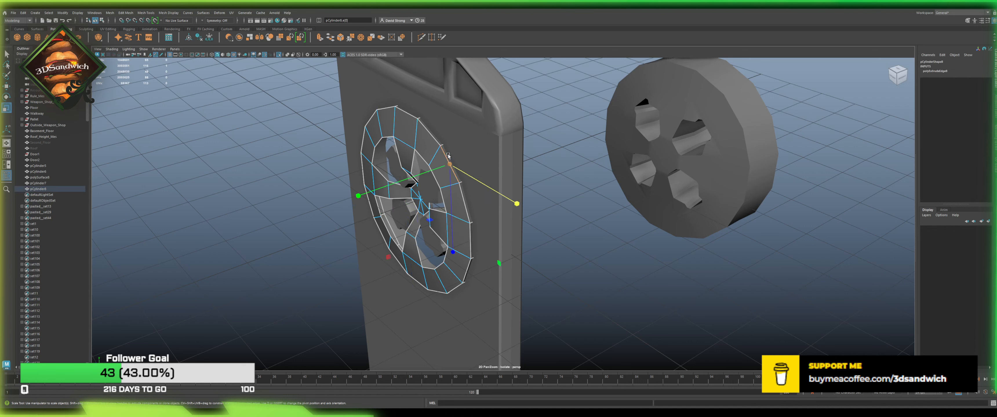
pyautogui.moveTo(416, 126); pyautogui.dragTo(422, 133, button='right')
pyautogui.click(432, 130)
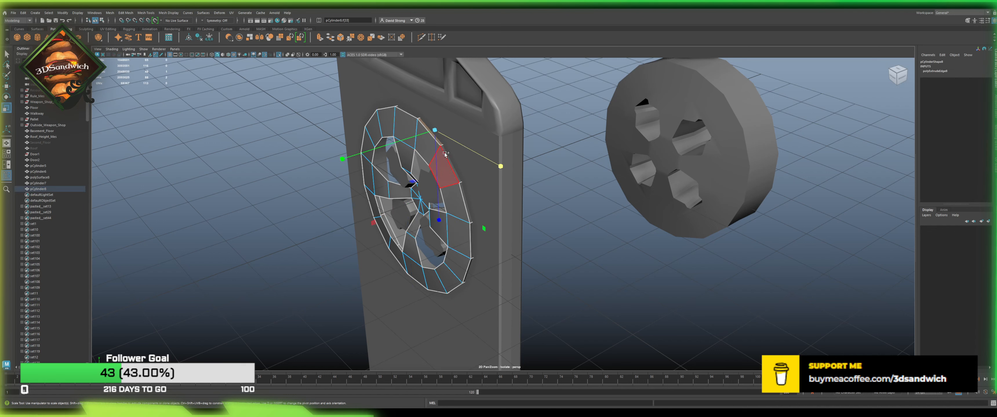
pyautogui.keyDown('shift'); pyautogui.doubleClick(450, 158); pyautogui.keyUp('shift')
pyautogui.moveTo(420, 199); pyautogui.dragTo(477, 179)
pyautogui.moveTo(485, 149); pyautogui.dragTo(486, 136, button='right')
pyautogui.click(496, 143)
pyautogui.keyDown('alt'); pyautogui.moveTo(445, 221); pyautogui.dragTo(458, 180); pyautogui.keyUp('alt')
pyautogui.doubleClick(498, 150)
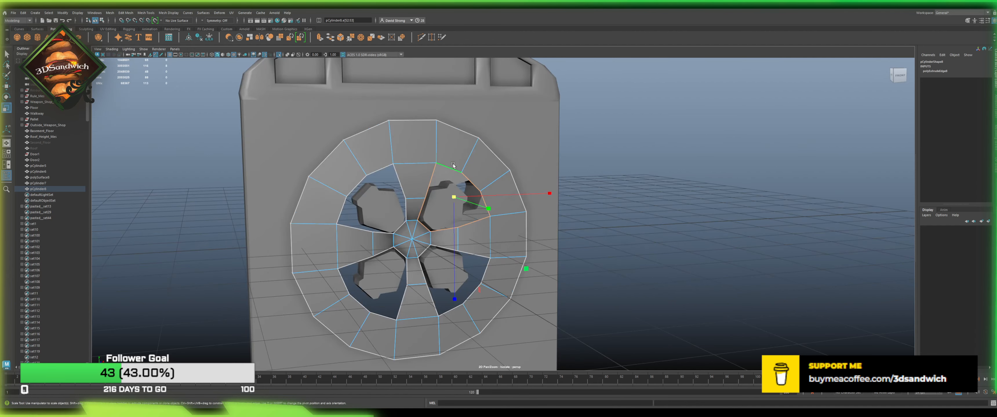
# Step: Select the outer arc edges of all four openings between the spokes and scale them outward to thin the rim
pyautogui.click(454, 166)
pyautogui.keyDown('shift'); pyautogui.click(483, 204); pyautogui.keyUp('shift')
pyautogui.keyDown('shift'); pyautogui.click(473, 295); pyautogui.keyUp('shift')
pyautogui.keyDown('shift'); pyautogui.click(447, 318); pyautogui.keyUp('shift')
pyautogui.keyDown('shift'); pyautogui.click(382, 312); pyautogui.keyUp('shift')
pyautogui.keyDown('shift'); pyautogui.click(360, 304); pyautogui.keyUp('shift')
pyautogui.keyDown('shift'); pyautogui.click(343, 284); pyautogui.keyUp('shift')
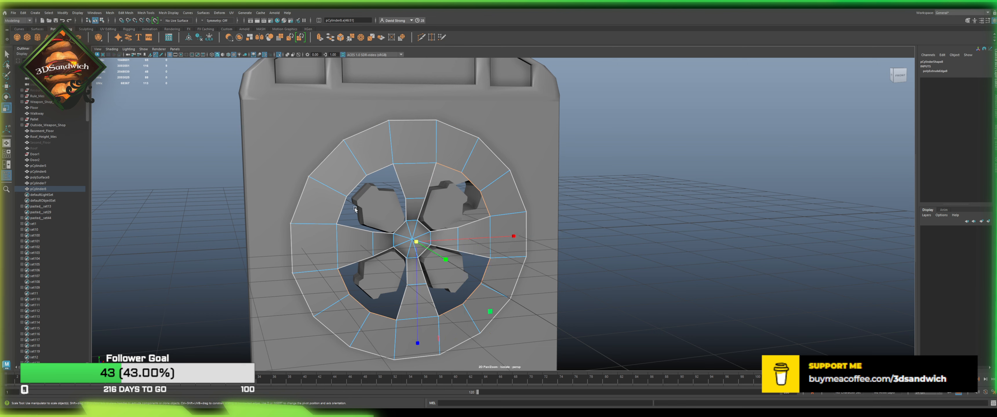
pyautogui.keyDown('shift'); pyautogui.click(374, 174); pyautogui.keyUp('shift')
pyautogui.moveTo(423, 237)
pyautogui.keyDown('alt'); pyautogui.mouseDown()
pyautogui.moveTo(511, 238)
pyautogui.moveTo(502, 248)
pyautogui.moveTo(432, 232)
pyautogui.mouseUp(); pyautogui.keyUp('alt')
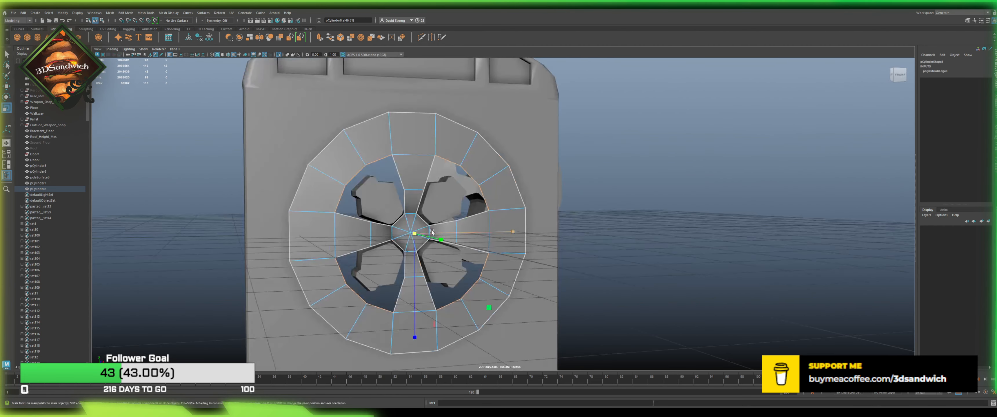
pyautogui.moveTo(432, 232)
pyautogui.mouseDown(button='middle')
pyautogui.moveTo(475, 225)
pyautogui.moveTo(450, 235)
pyautogui.mouseUp(button='middle')
# Step: Try to extrude the selected inner rim edges of the four openings
pyautogui.keyDown('alt'); pyautogui.moveTo(450, 235); pyautogui.dragTo(447, 202); pyautogui.keyUp('alt')
pyautogui.press('w')
pyautogui.hotkey('ctrl', 'e')
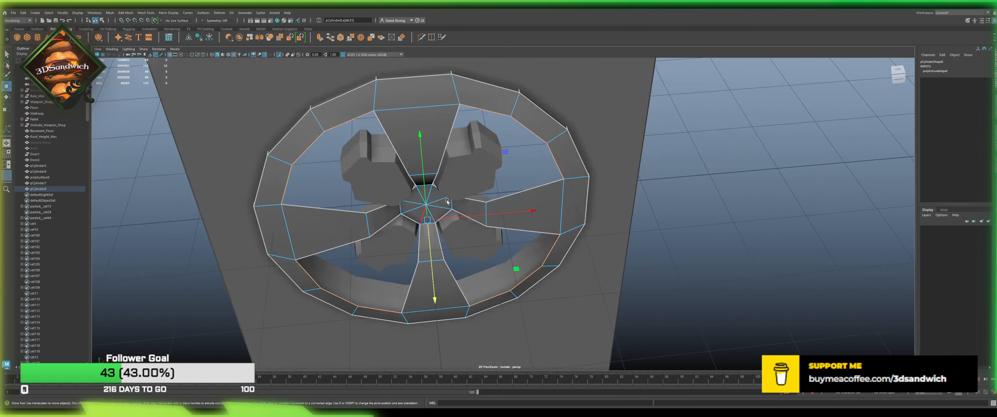
pyautogui.keyDown('alt'); pyautogui.moveTo(511, 193); pyautogui.dragTo(512, 168); pyautogui.keyUp('alt')
pyautogui.click(769, 225)
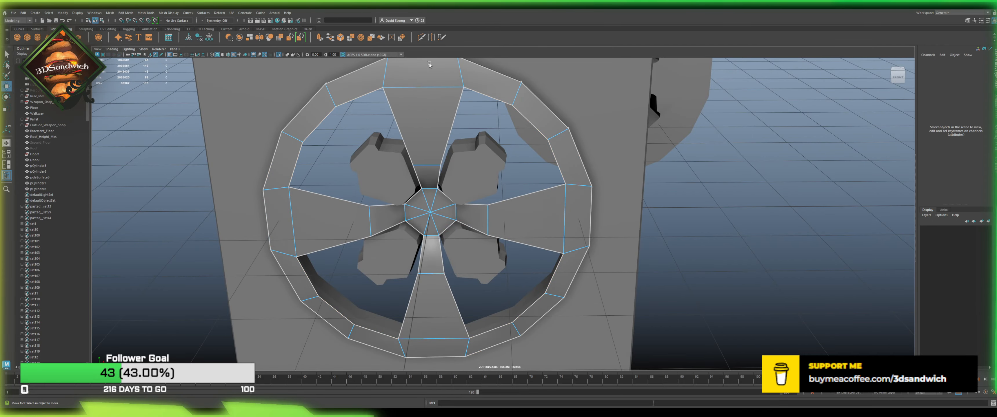
# Step: Cut an extra edge across each of the four spokes close to the rim with Multi-Cut
pyautogui.click(422, 37)
pyautogui.click(463, 87)
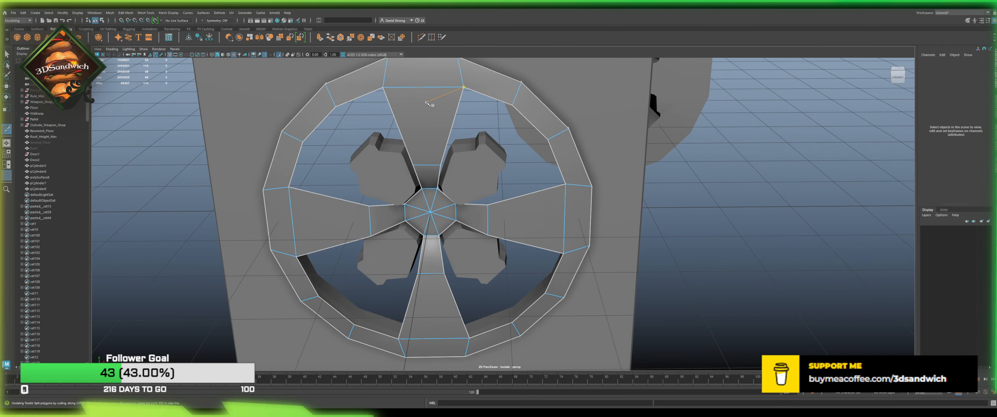
pyautogui.keyDown('ctrl'); pyautogui.click(403, 106); pyautogui.keyUp('ctrl')
pyautogui.keyDown('ctrl'); pyautogui.click(305, 198); pyautogui.keyUp('ctrl')
pyautogui.keyDown('ctrl'); pyautogui.click(544, 190); pyautogui.keyUp('ctrl')
pyautogui.keyDown('ctrl'); pyautogui.click(454, 323); pyautogui.keyUp('ctrl')
pyautogui.press('w')
# Step: Narrow the outer ends of all four spokes by scaling the new cross edges in opposite pairs
pyautogui.keyDown('shift'); pyautogui.click(417, 113); pyautogui.keyUp('shift')
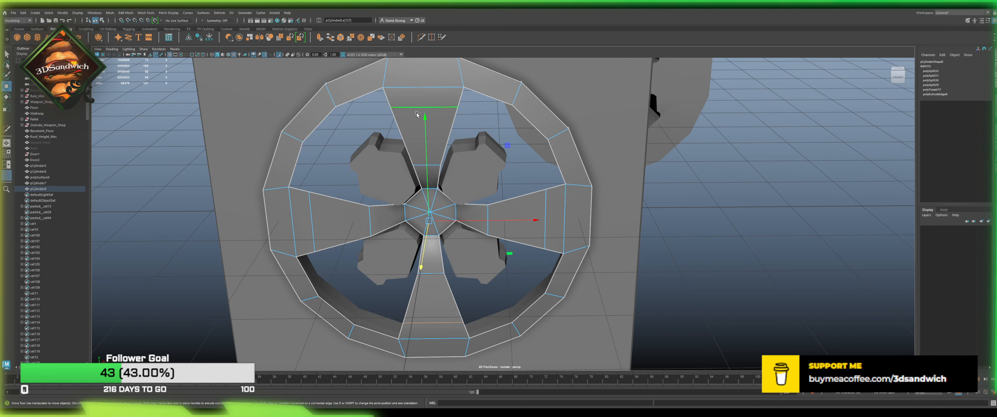
pyautogui.press('r')
pyautogui.moveTo(475, 224); pyautogui.dragTo(518, 212)
pyautogui.click(541, 207)
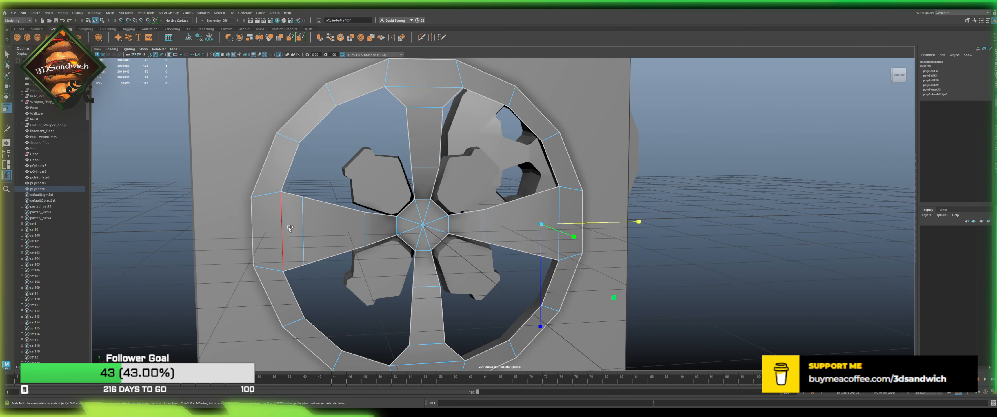
pyautogui.keyDown('shift'); pyautogui.click(302, 229); pyautogui.keyUp('shift')
pyautogui.moveTo(426, 327); pyautogui.dragTo(434, 233)
# Step: Select the narrowed cross edges near the rim on all four spokes and bevel them
pyautogui.keyDown('shift'); pyautogui.click(429, 104); pyautogui.keyUp('shift')
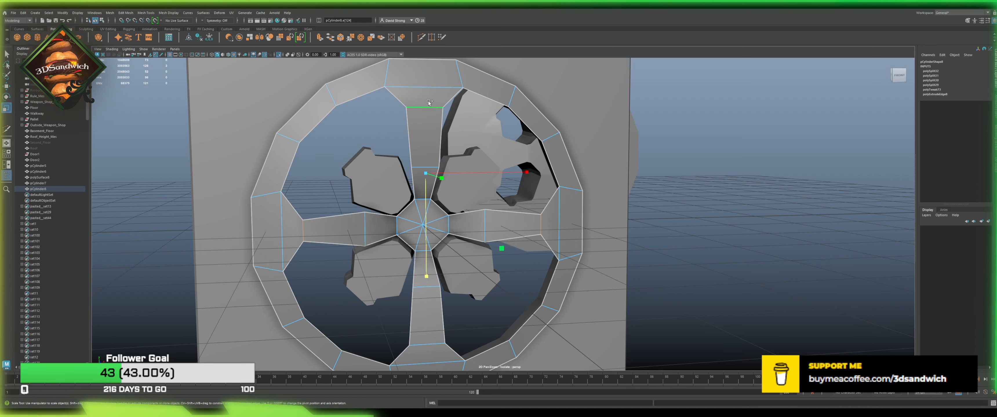
pyautogui.hotkey('ctrl', 'z')
pyautogui.moveTo(427, 330); pyautogui.dragTo(428, 370)
pyautogui.keyDown('shift'); pyautogui.click(427, 107); pyautogui.keyUp('shift')
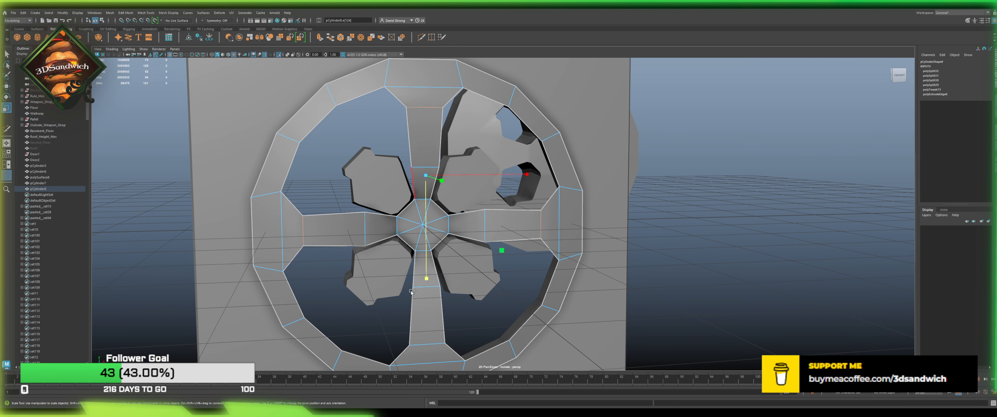
pyautogui.keyDown('shift'); pyautogui.click(421, 349); pyautogui.keyUp('shift')
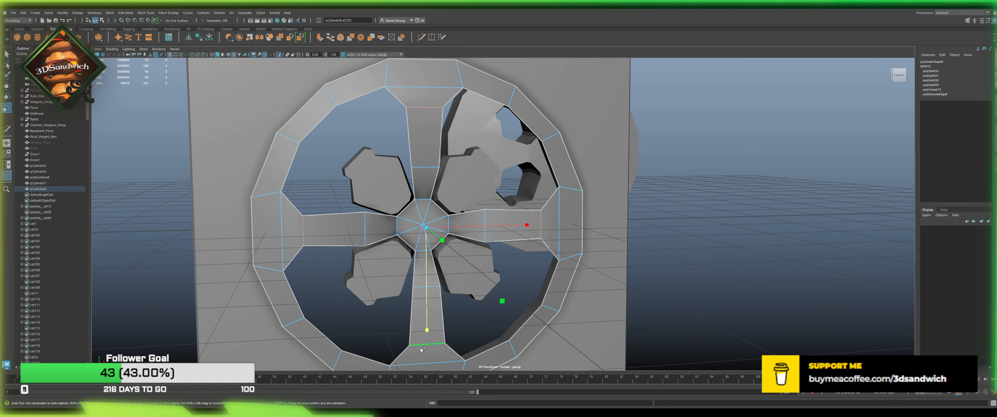
pyautogui.click(341, 39)
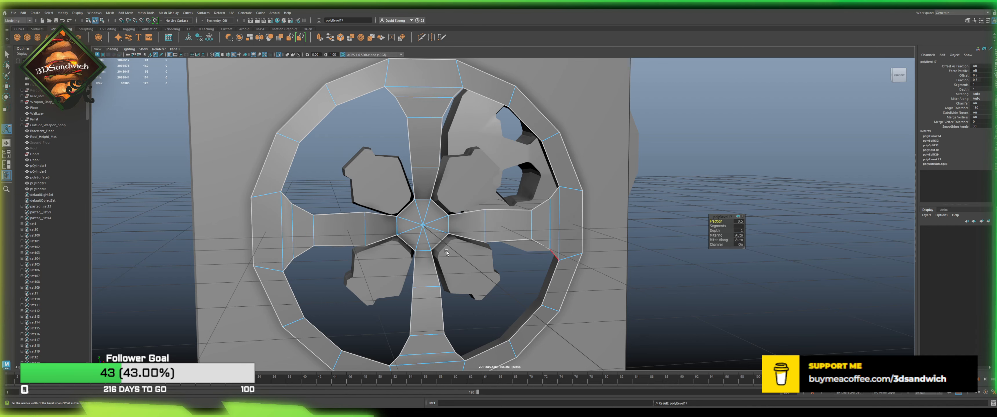
# Step: Bevel the hub-side edge of each new bevel on the four spokes to round the spoke flare further
pyautogui.keyDown('alt'); pyautogui.moveTo(447, 253); pyautogui.dragTo(372, 248); pyautogui.keyUp('alt')
pyautogui.click(320, 225)
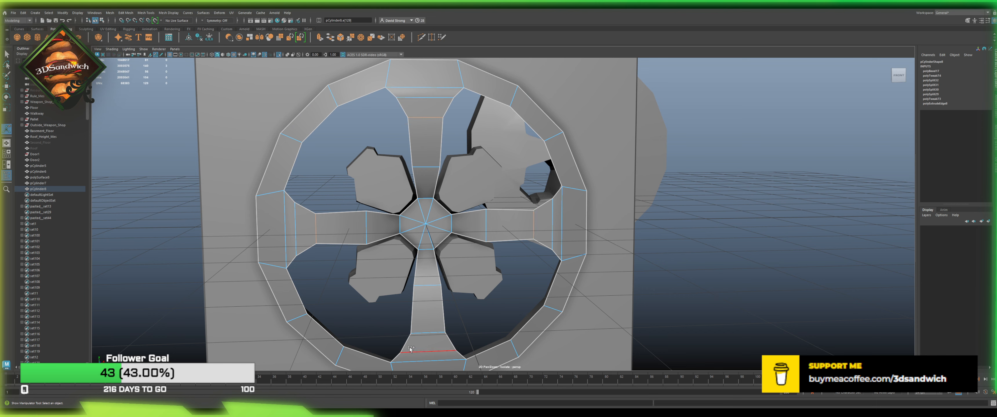
pyautogui.hotkey('ctrl', 'b')
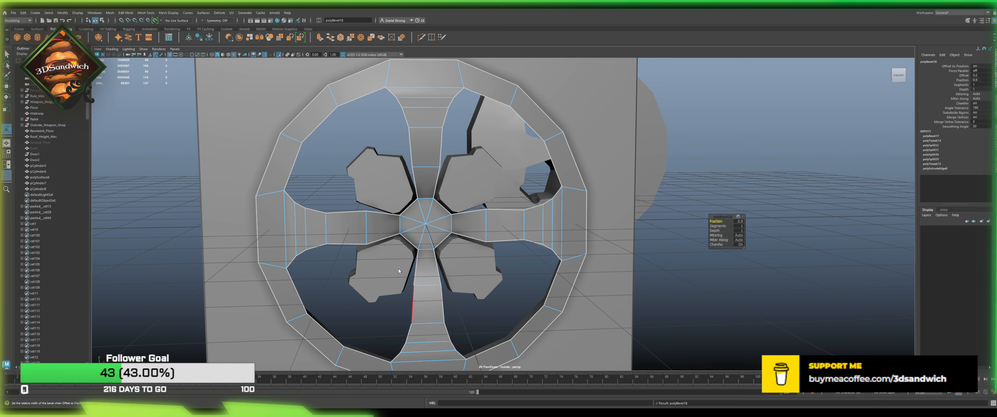
# Step: Narrow the inner part of all four spokes by scaling their cross edges nearest the hub in opposite pairs
pyautogui.click(364, 228)
pyautogui.keyDown('shift'); pyautogui.click(488, 222); pyautogui.keyUp('shift')
pyautogui.press('r')
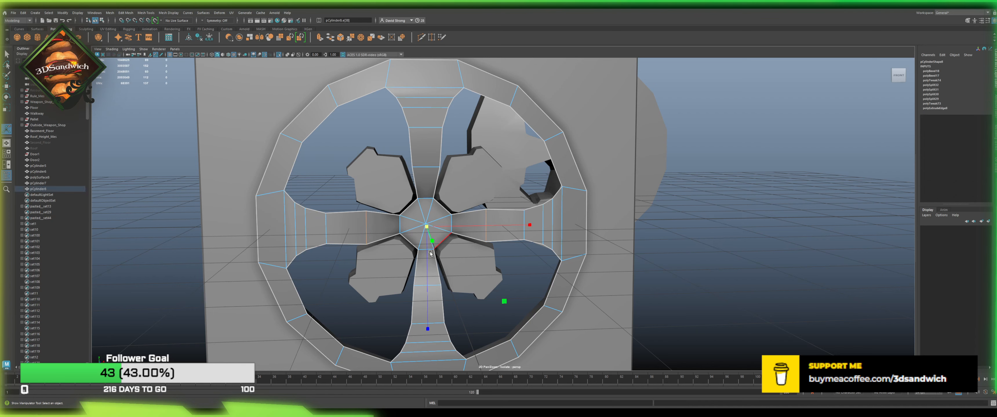
pyautogui.moveTo(427, 328); pyautogui.dragTo(431, 234)
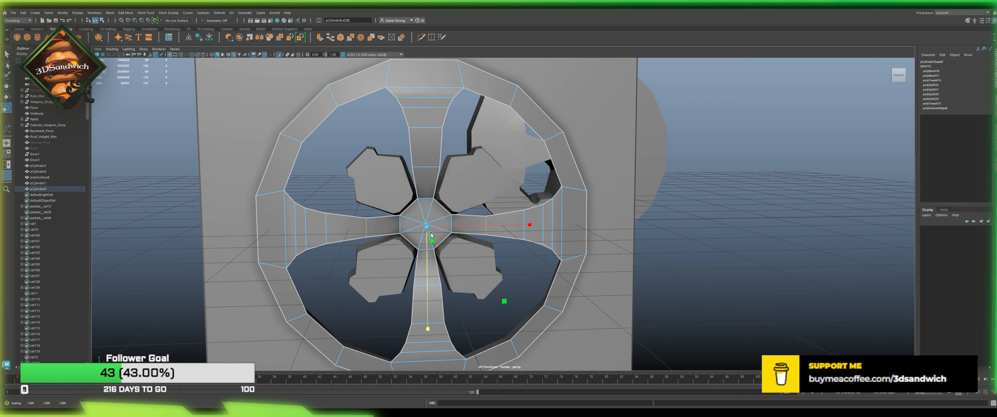
pyautogui.click(421, 165)
pyautogui.keyDown('shift'); pyautogui.click(431, 285); pyautogui.keyUp('shift')
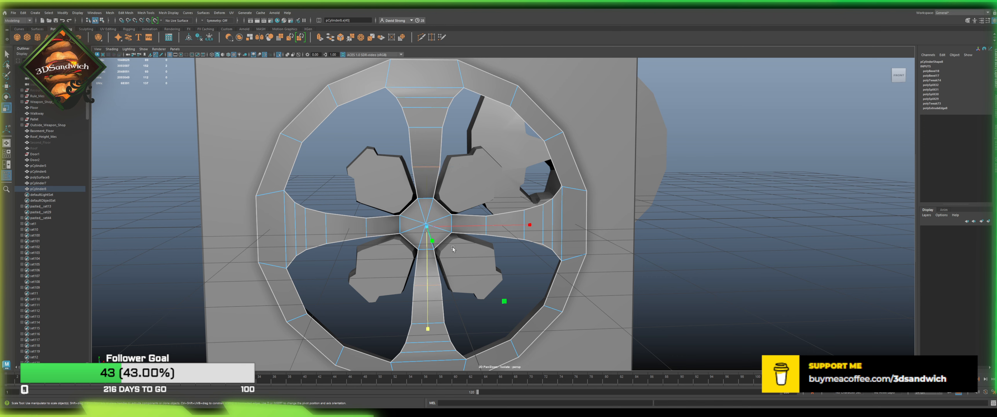
pyautogui.moveTo(459, 228); pyautogui.dragTo(440, 230)
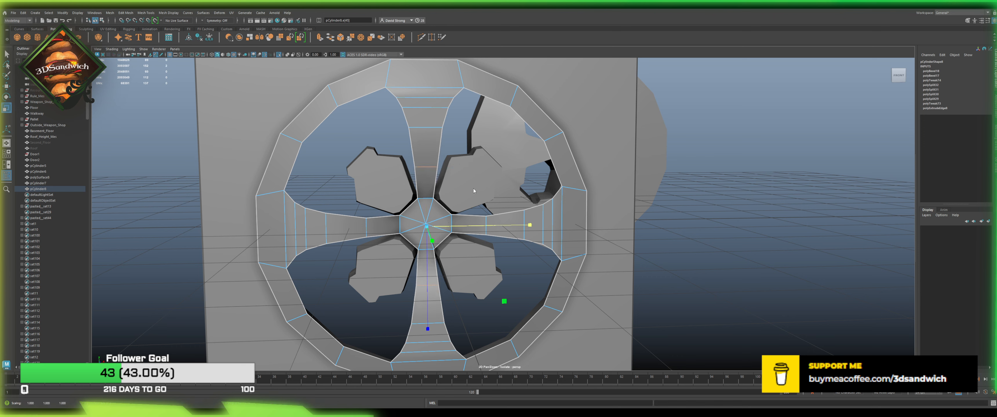
# Step: Examine from the front and the side how the wheel frame sits against the wall's opening and its four petal-shaped pieces
pyautogui.press('F8')
pyautogui.click(611, 215)
pyautogui.press('F9')
pyautogui.scroll(-3, 682, 204)
pyautogui.keyDown('alt'); pyautogui.moveTo(682, 204); pyautogui.dragTo(600, 183); pyautogui.keyUp('alt')
pyautogui.click(543, 235)
pyautogui.keyDown('alt'); pyautogui.moveTo(550, 235); pyautogui.dragTo(481, 233); pyautogui.keyUp('alt')
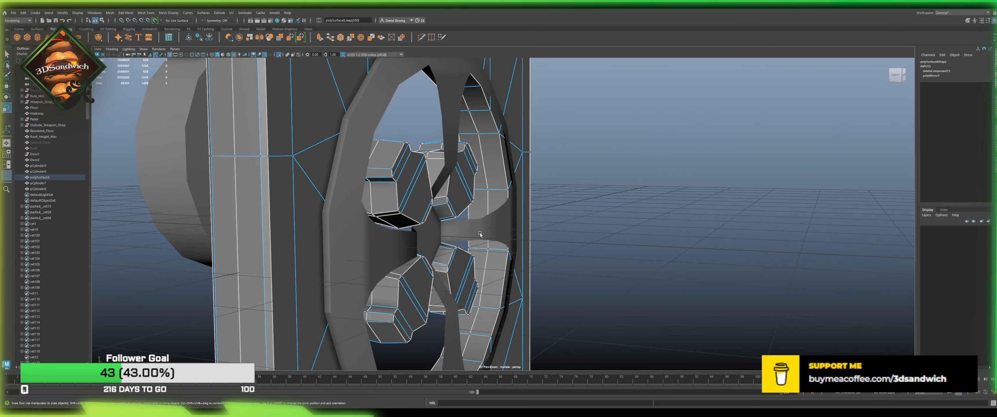
pyautogui.click(501, 231)
pyautogui.click(646, 237)
pyautogui.keyDown('alt'); pyautogui.moveTo(647, 237); pyautogui.dragTo(548, 211); pyautogui.keyUp('alt')
pyautogui.click(459, 169)
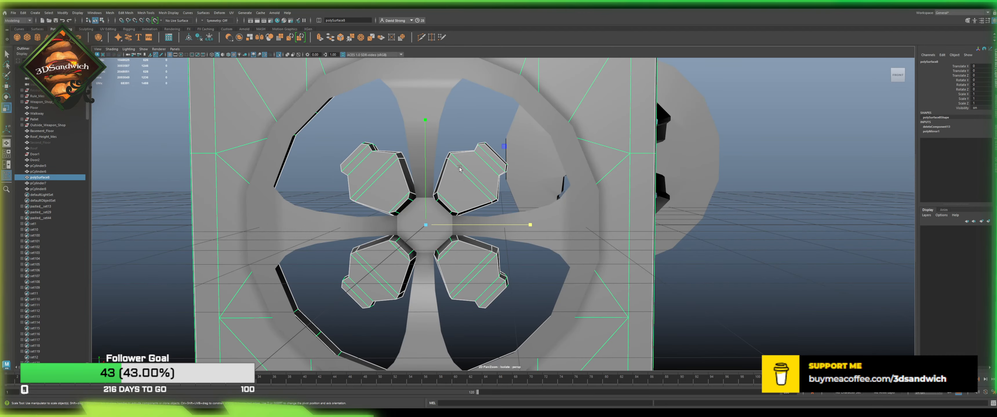
pyautogui.keyDown('alt'); pyautogui.moveTo(459, 199); pyautogui.dragTo(522, 210); pyautogui.keyUp('alt')
pyautogui.keyDown('alt'); pyautogui.moveTo(678, 236); pyautogui.dragTo(725, 225); pyautogui.keyUp('alt')
pyautogui.scroll(-2, 711, 221)
pyautogui.click(701, 239)
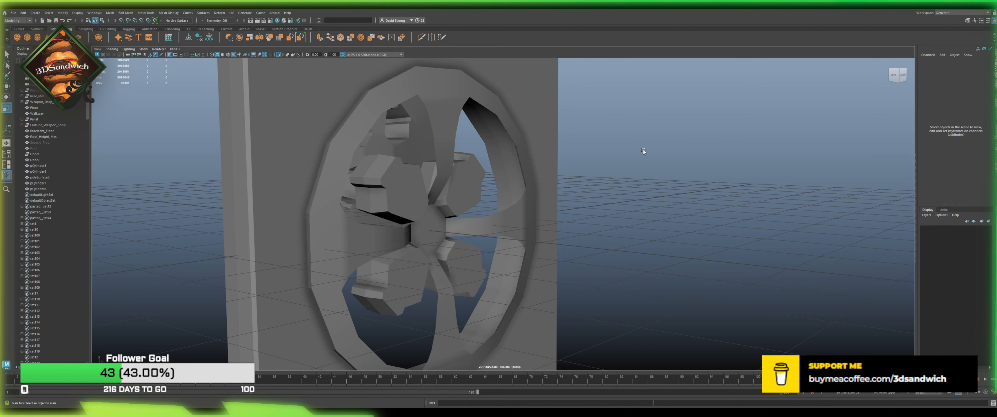
pyautogui.click(389, 129)
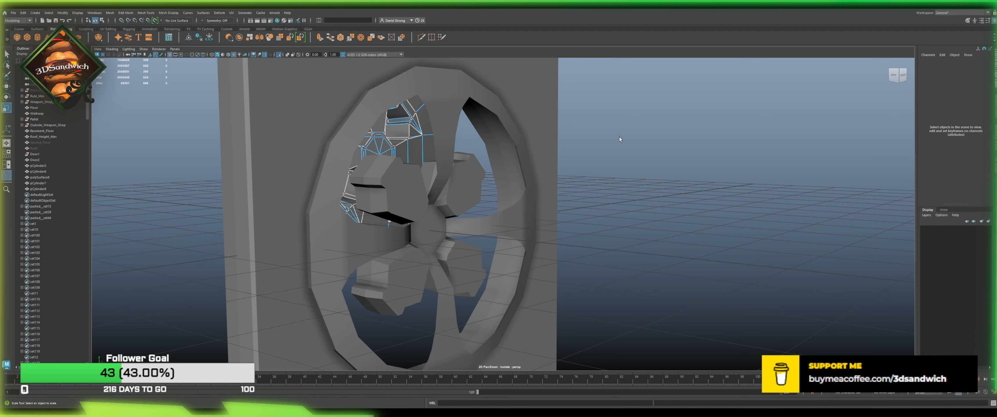
pyautogui.click(526, 200)
pyautogui.click(595, 177)
pyautogui.click(511, 208)
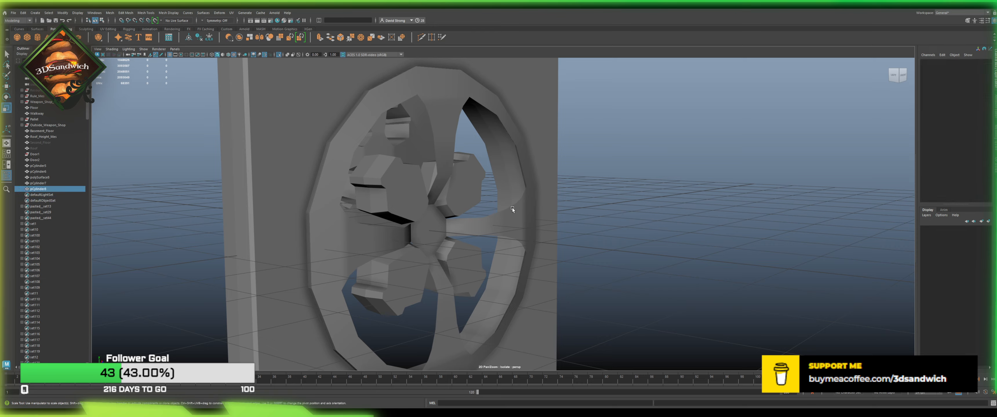
pyautogui.keyDown('alt'); pyautogui.moveTo(511, 208); pyautogui.dragTo(471, 189); pyautogui.keyUp('alt')
pyautogui.scroll(-3, 471, 189)
pyautogui.click(471, 189)
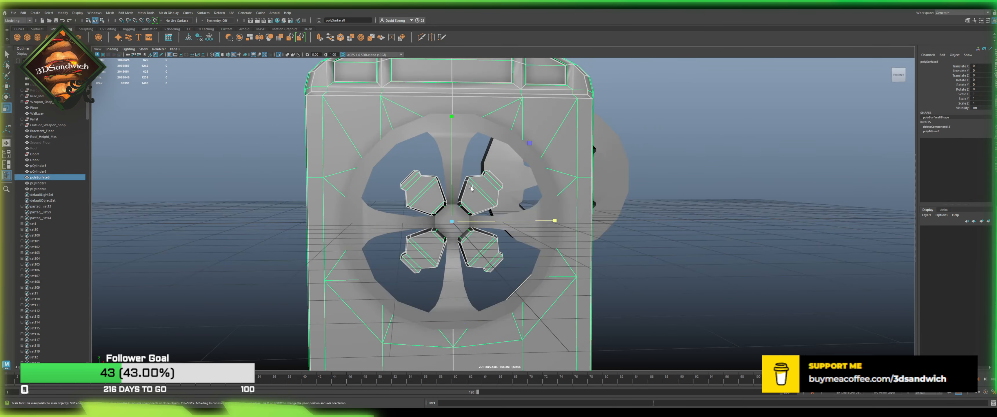
pyautogui.click(898, 75)
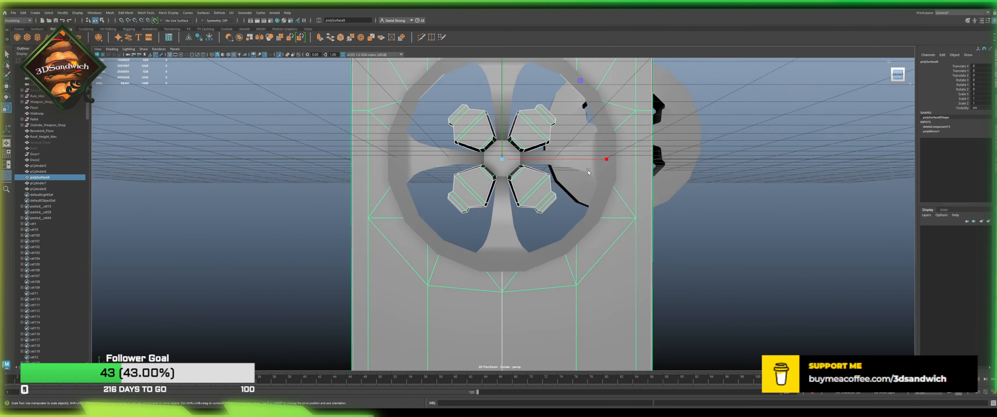
# Step: Try moving the faces of the wall's upper-right petal-shaped piece outward, and undo the move
pyautogui.press('F11')
pyautogui.click(497, 206)
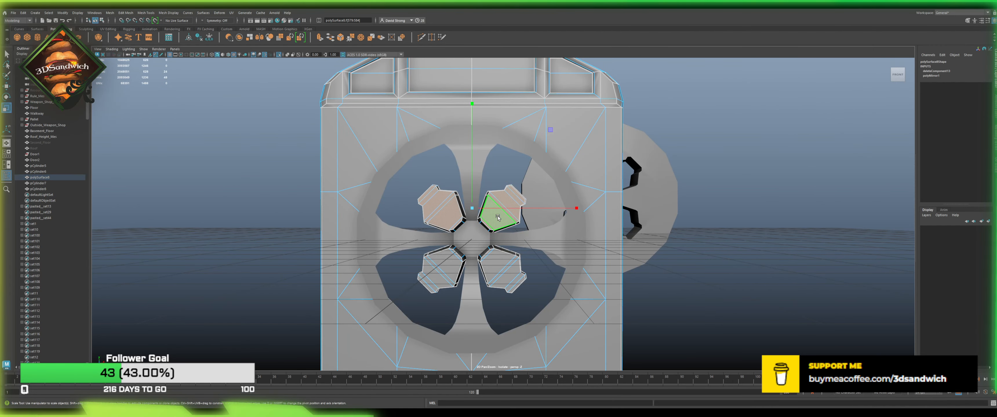
pyautogui.press('w')
pyautogui.moveTo(500, 208); pyautogui.dragTo(517, 194)
pyautogui.hotkey('ctrl', 'z')
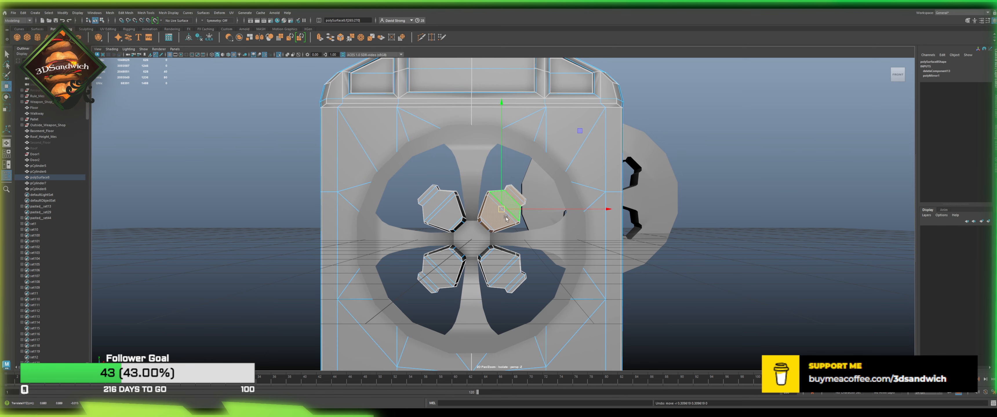
pyautogui.keyDown('alt'); pyautogui.moveTo(479, 234); pyautogui.dragTo(505, 246); pyautogui.keyUp('alt')
pyautogui.scroll(10, 506, 217)
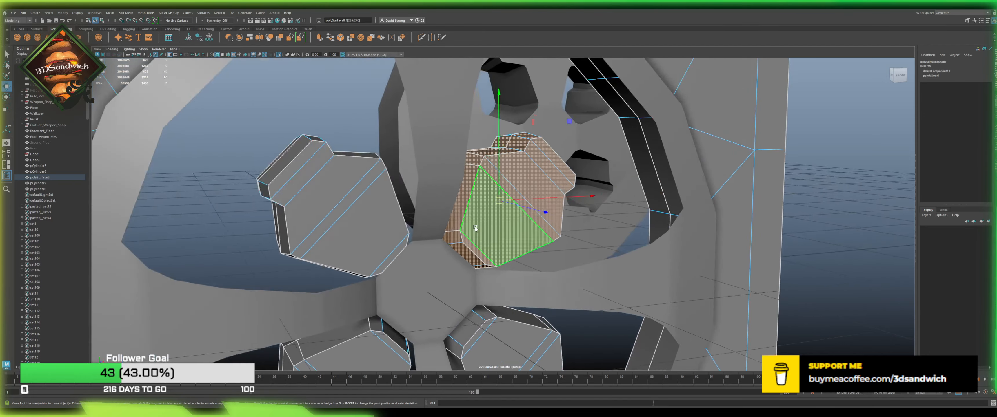
pyautogui.moveTo(453, 216)
pyautogui.keyDown('alt'); pyautogui.mouseDown()
pyautogui.moveTo(505, 209)
pyautogui.moveTo(445, 216)
pyautogui.mouseUp(); pyautogui.keyUp('alt')
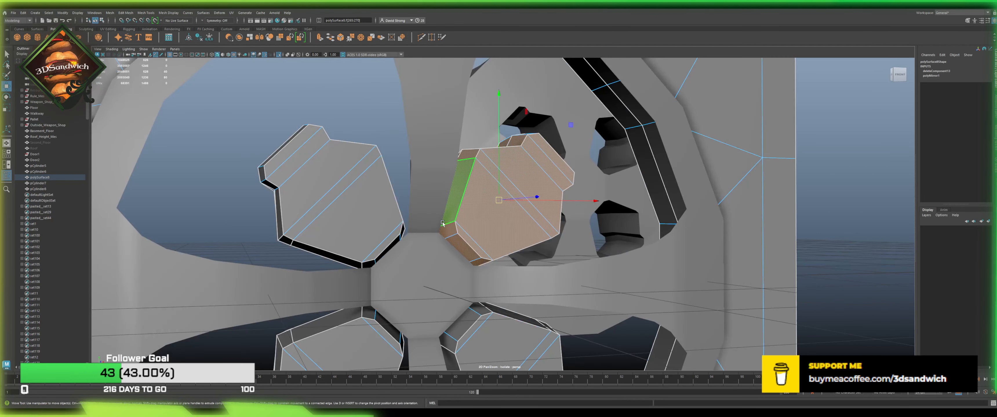
# Step: Select the front faces of the wheel frame's central octagonal hub
pyautogui.click(423, 236)
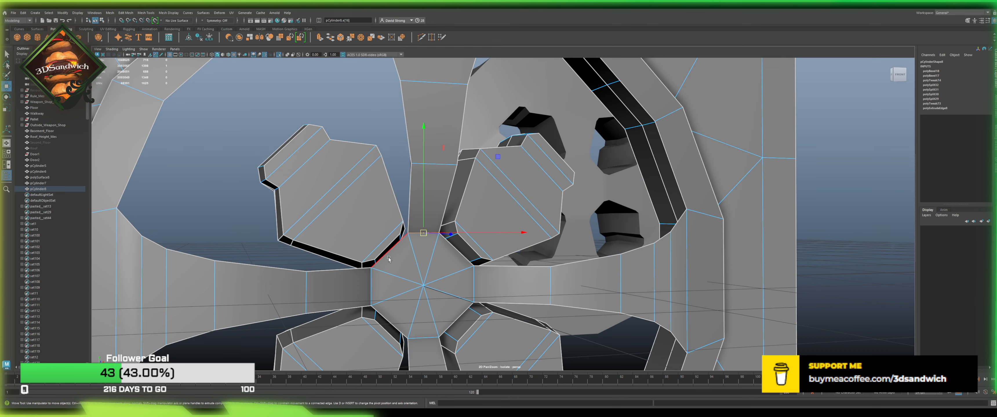
pyautogui.keyDown('alt'); pyautogui.moveTo(388, 258); pyautogui.dragTo(379, 248); pyautogui.keyUp('alt')
pyautogui.click(389, 244)
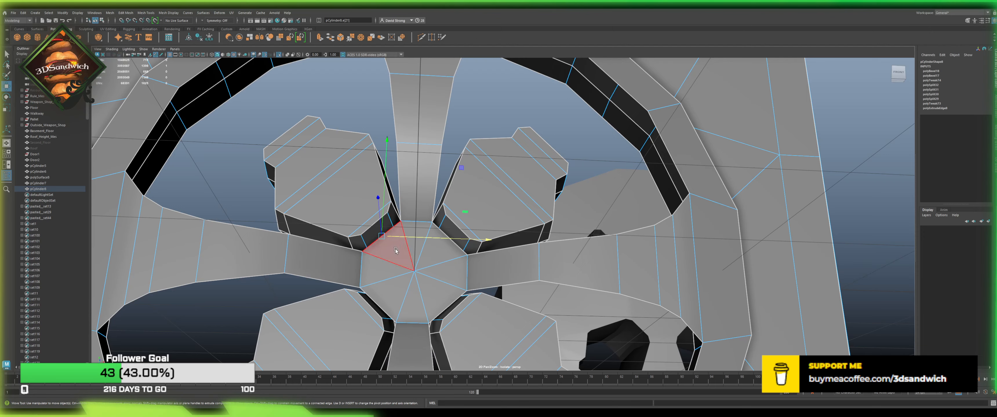
pyautogui.doubleClick(395, 251)
pyautogui.keyDown('alt'); pyautogui.moveTo(396, 252); pyautogui.dragTo(404, 261); pyautogui.keyUp('alt')
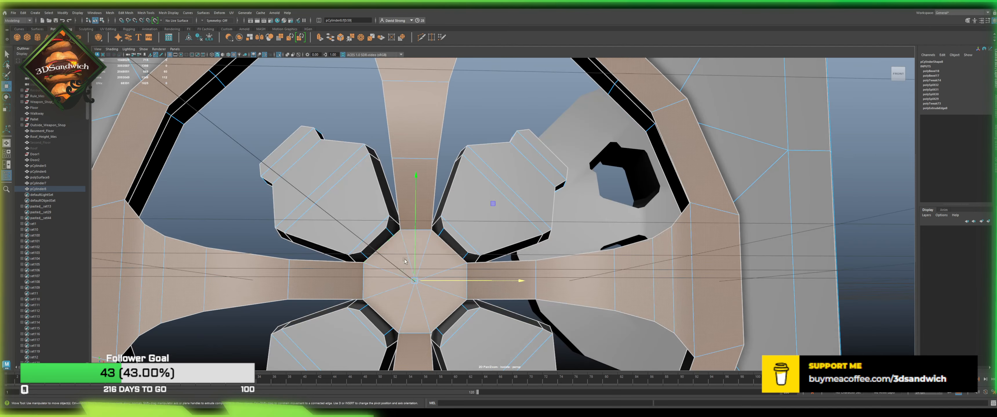
pyautogui.moveTo(428, 293); pyautogui.dragTo(372, 248)
pyautogui.scroll(-6, 419, 229)
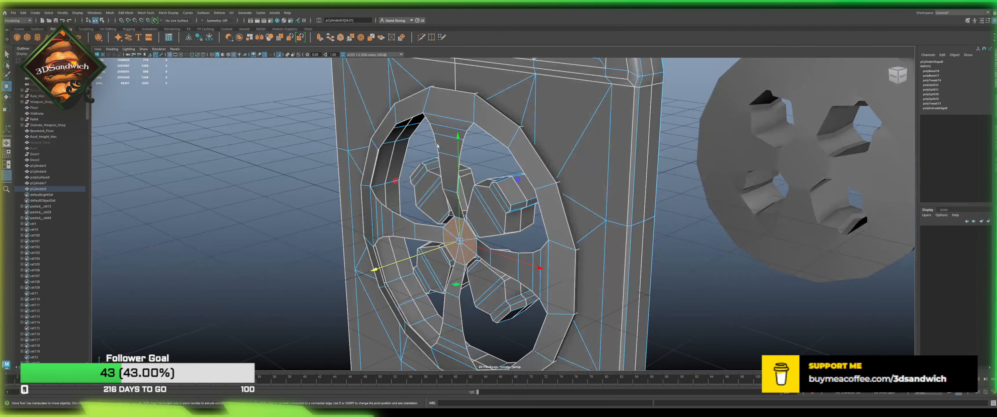
# Step: Duplicate the wheel frame, place the copy clear of the wall's front, and move the copy's pivot to its back side
pyautogui.moveTo(435, 147); pyautogui.dragTo(471, 125, button='right')
pyautogui.moveTo(463, 119)
pyautogui.keyDown('alt'); pyautogui.mouseDown()
pyautogui.moveTo(412, 244)
pyautogui.moveTo(279, 299)
pyautogui.mouseUp(); pyautogui.keyUp('alt')
pyautogui.keyDown('alt'); pyautogui.moveTo(488, 219); pyautogui.dragTo(435, 230); pyautogui.keyUp('alt')
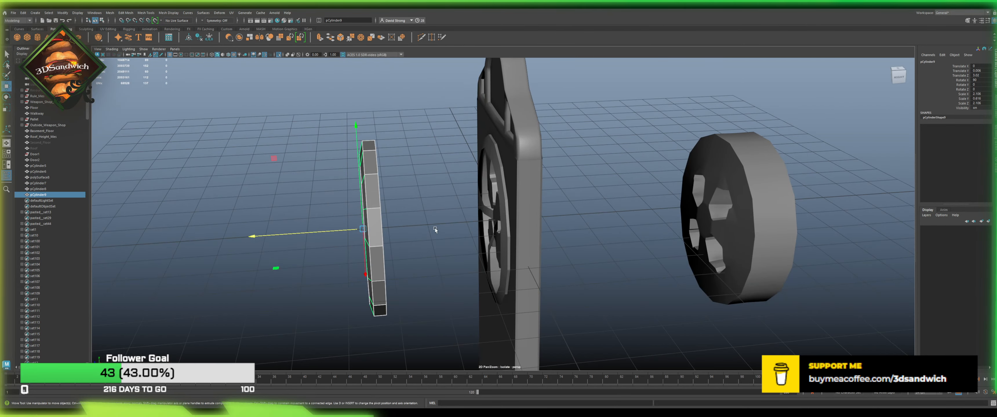
pyautogui.keyDown('alt'); pyautogui.moveTo(363, 228); pyautogui.dragTo(330, 297); pyautogui.keyUp('alt')
pyautogui.press('d')
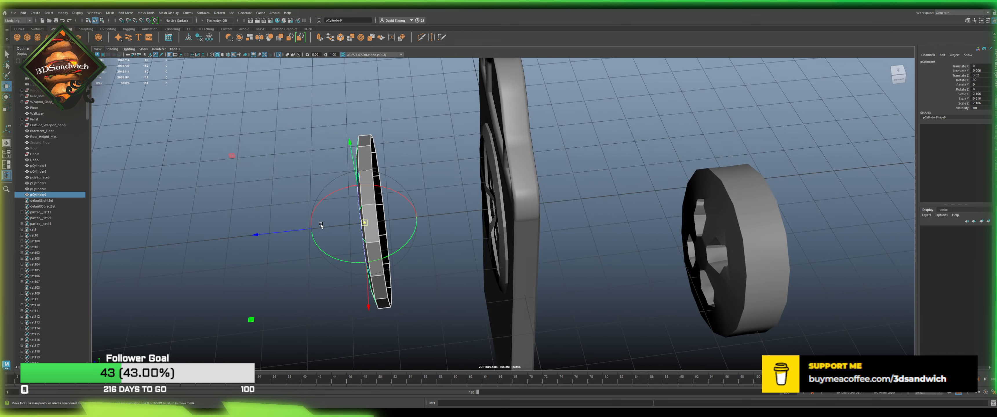
pyautogui.moveTo(300, 230); pyautogui.dragTo(405, 222)
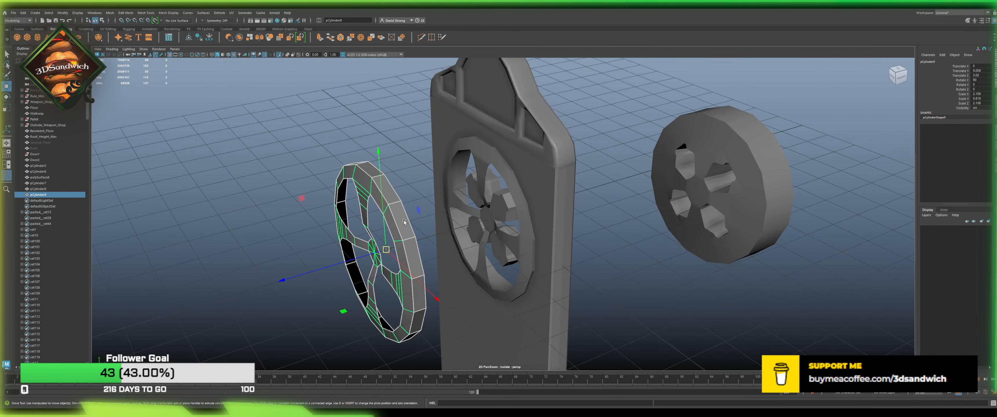
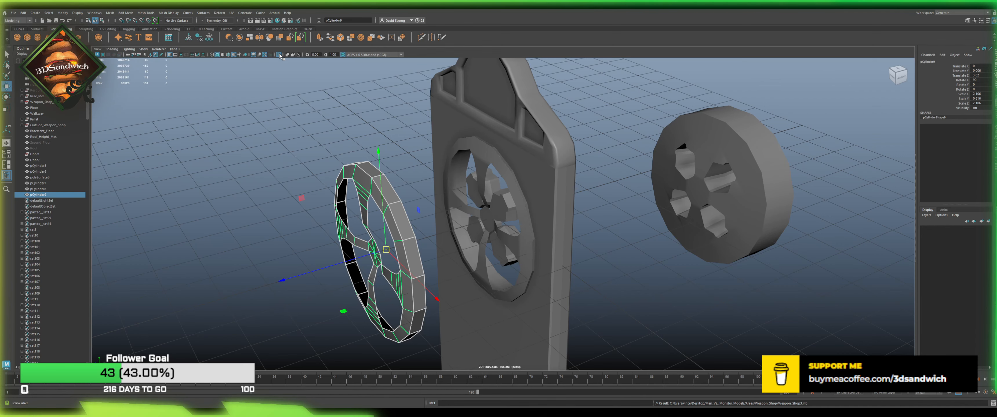
# Step: Isolate the wheel copy and move it along its depth axis until its back lies on the grid's centre line
pyautogui.hotkey('ctrl', '1')
pyautogui.hotkey('ctrl', '1')
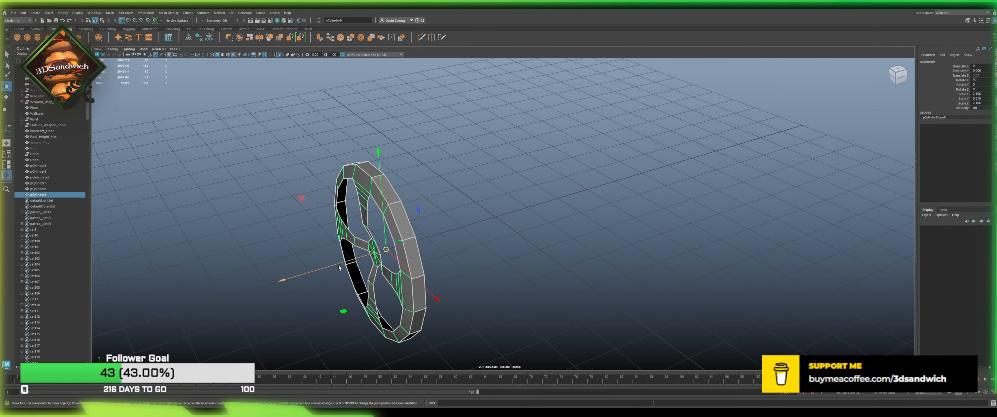
pyautogui.moveTo(339, 265); pyautogui.dragTo(421, 247)
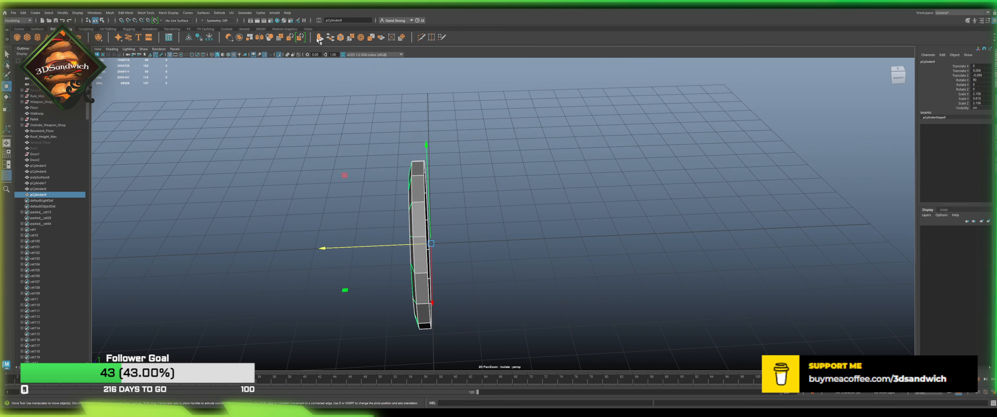
# Step: Mirror the wheel copy front to back across the world centre, changing the mirror axis to its depth direction
pyautogui.click(258, 38)
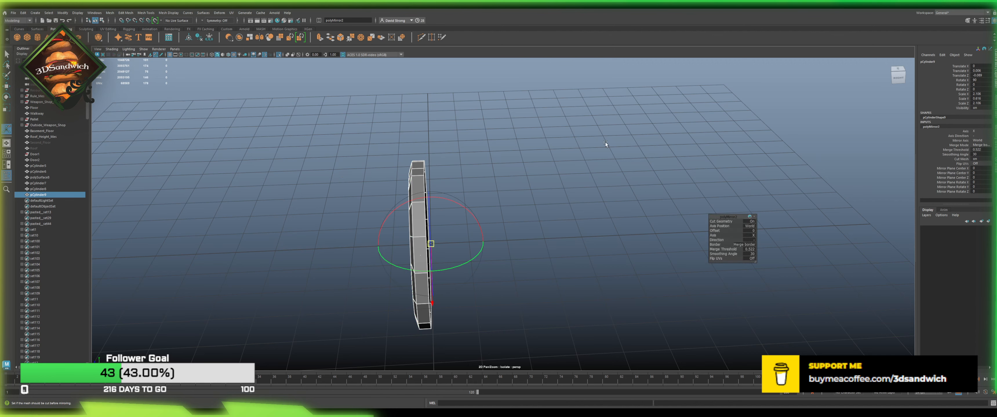
pyautogui.keyDown('alt'); pyautogui.moveTo(541, 233); pyautogui.dragTo(595, 227); pyautogui.keyUp('alt')
pyautogui.click(752, 236)
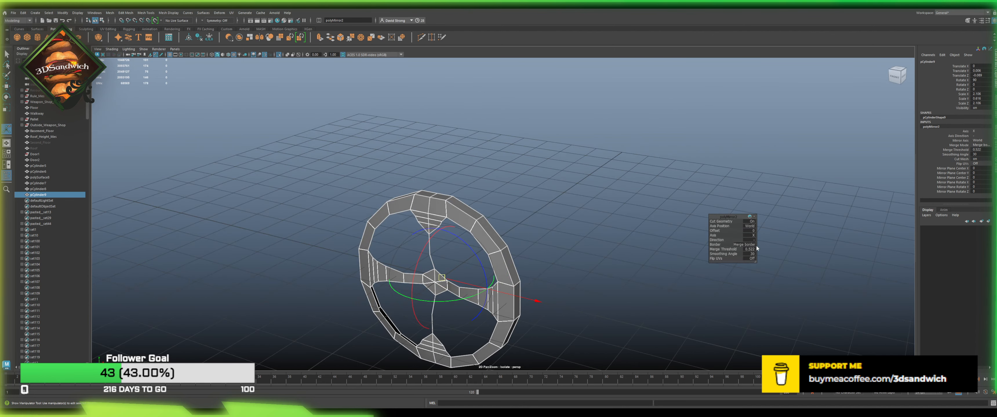
pyautogui.click(753, 245)
pyautogui.keyDown('alt'); pyautogui.moveTo(533, 228); pyautogui.dragTo(575, 205); pyautogui.keyUp('alt')
# Step: Append a polygon between the wheel copy's front and back rim edges, in the upper-right opening's segment nearest the upper spoke
pyautogui.click(546, 212)
pyautogui.click(496, 193)
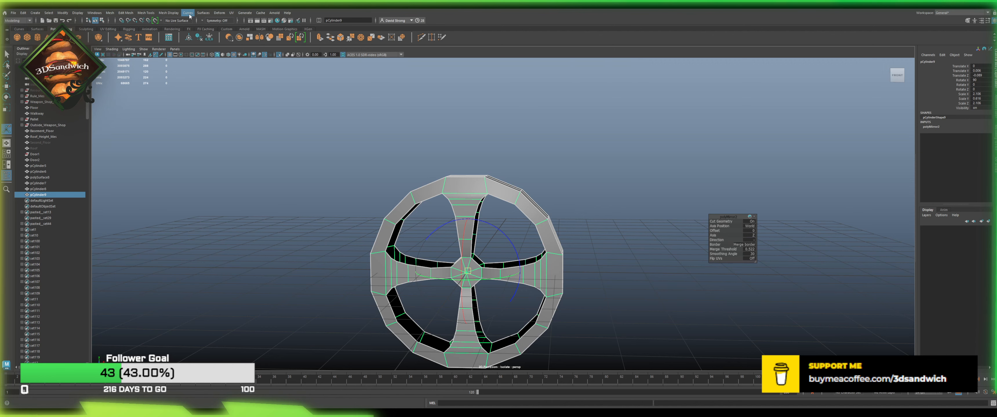
pyautogui.click(147, 13)
pyautogui.click(156, 34)
pyautogui.scroll(5, 485, 191)
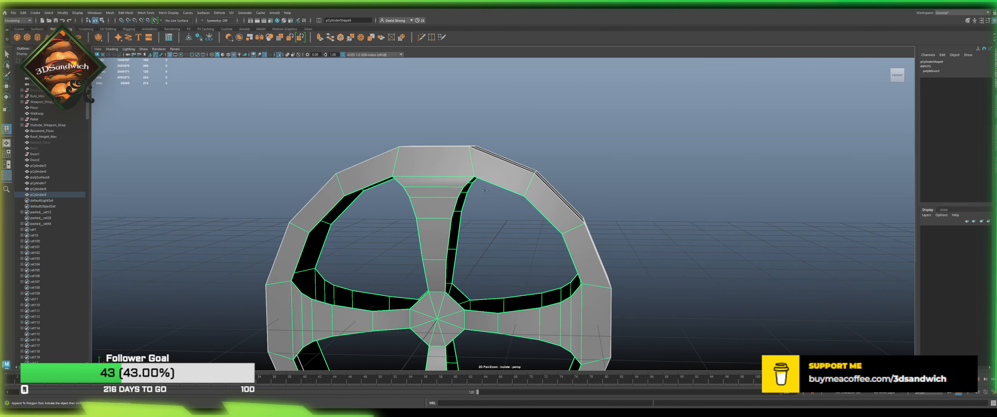
pyautogui.scroll(6, 484, 190)
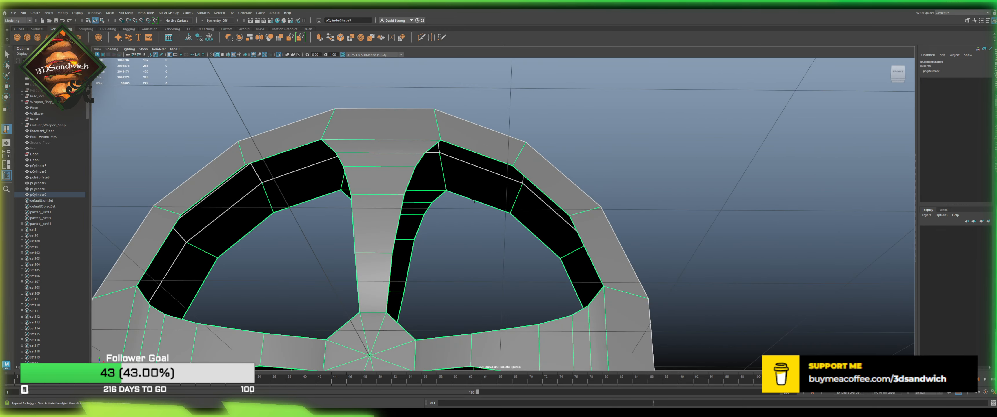
pyautogui.click(474, 199)
pyautogui.click(470, 153)
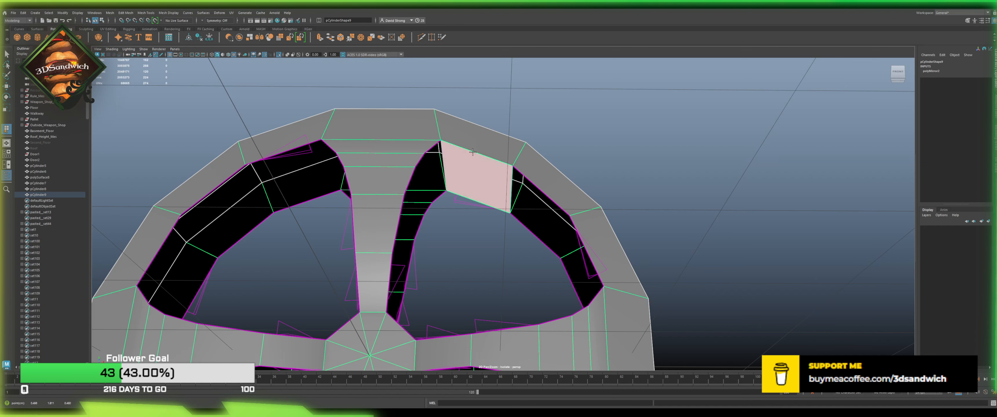
pyautogui.press('Return')
# Step: Append polygons across the remaining two inner rim gaps of the upper-right opening, down towards the horizontal spoke
pyautogui.click(541, 186)
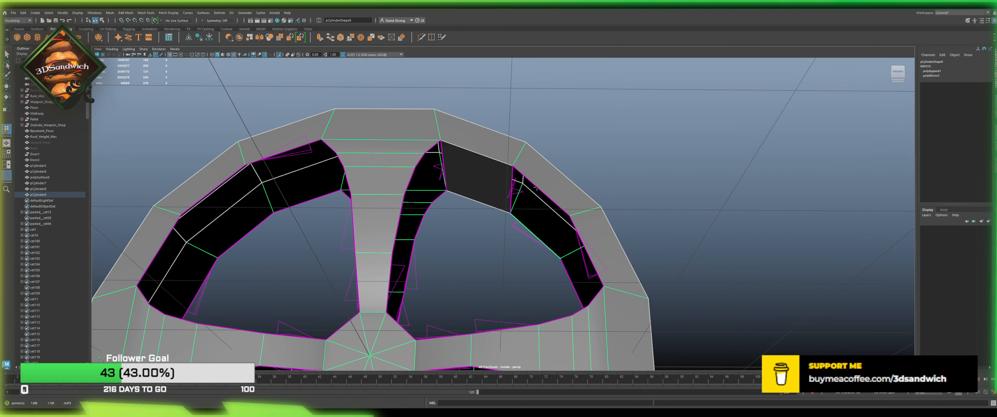
pyautogui.click(549, 213)
pyautogui.press('Return')
pyautogui.click(572, 245)
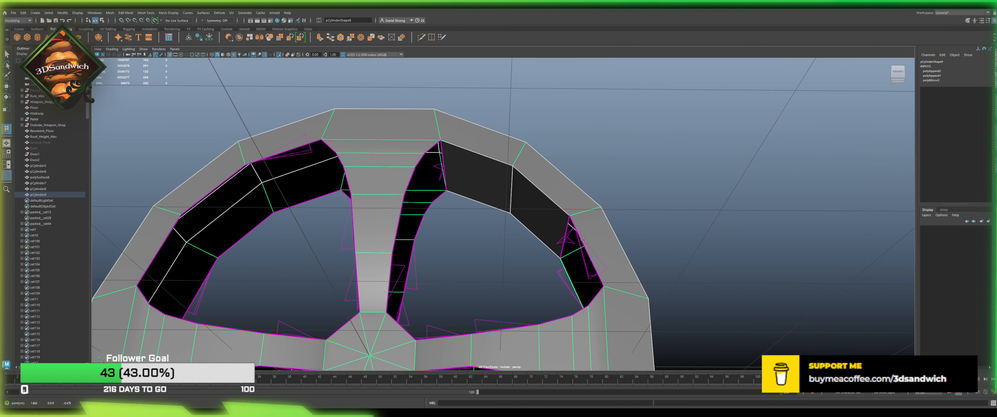
pyautogui.click(565, 236)
pyautogui.press('Return')
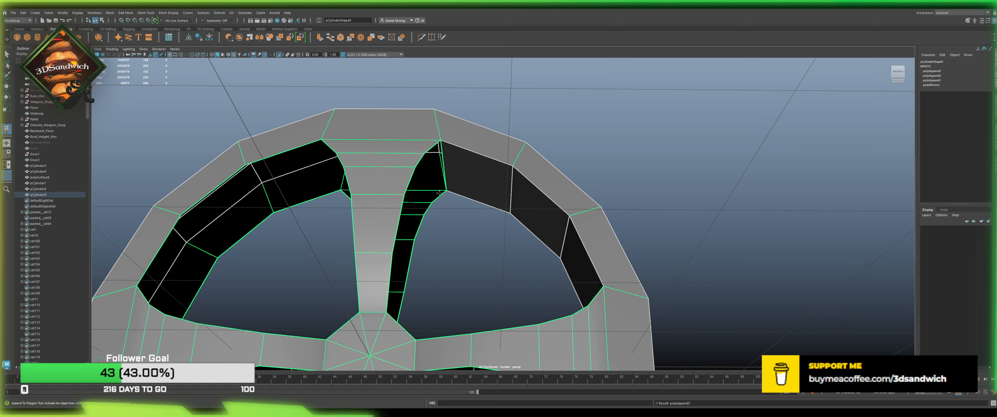
# Step: Append polygons between the front and back edges along the upper spoke's flared side, starting at the rim corner of the upper-right opening
pyautogui.click(432, 153)
pyautogui.click(431, 150)
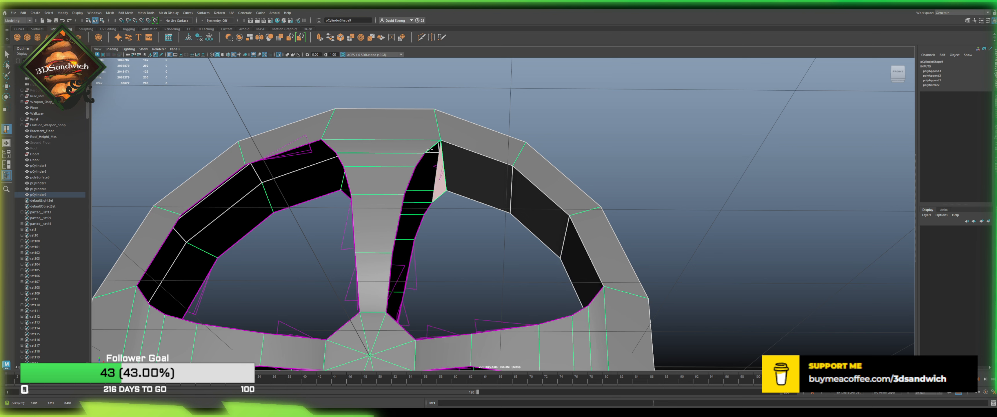
pyautogui.press('Return')
pyautogui.click(424, 211)
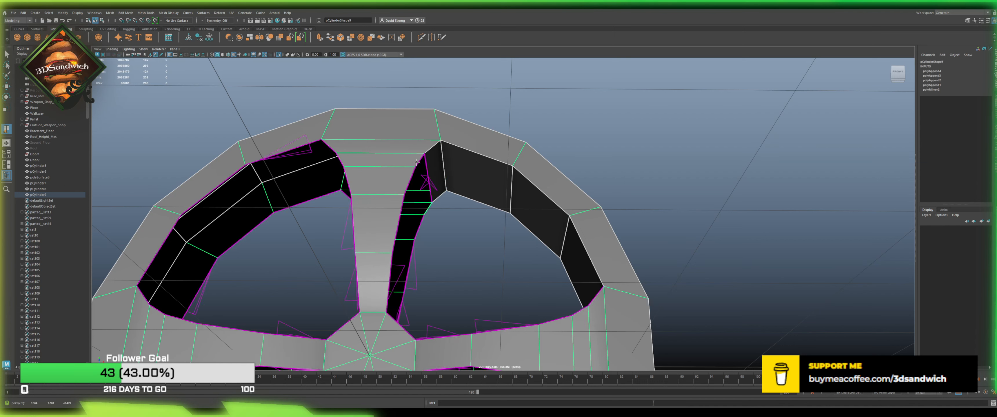
# Step: Append polygons across the curved top of the upper vertical spoke's open wall, inside the upper-right opening
pyautogui.click(416, 162)
pyautogui.press('Return')
pyautogui.click(411, 185)
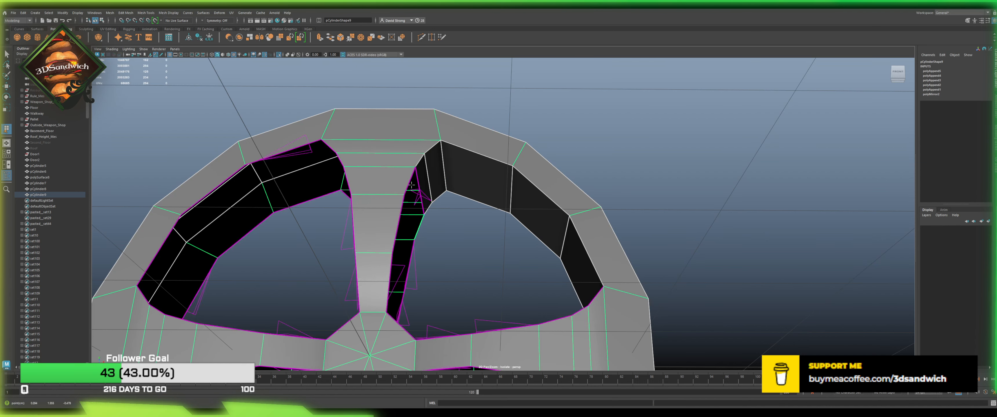
pyautogui.click(408, 186)
pyautogui.press('Return')
# Step: Append polygons down the rest of the upper vertical spoke's right-hand open wall to bridge its front and back edges near the hub
pyautogui.click(397, 237)
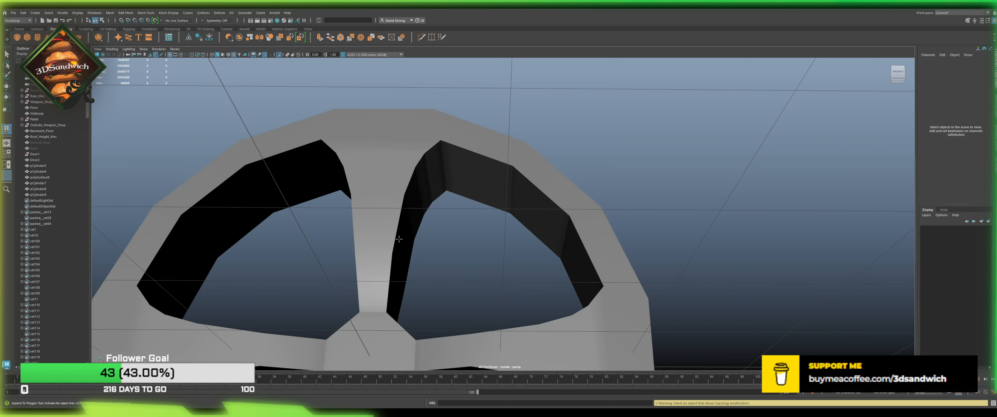
pyautogui.click(399, 232)
pyautogui.click(395, 231)
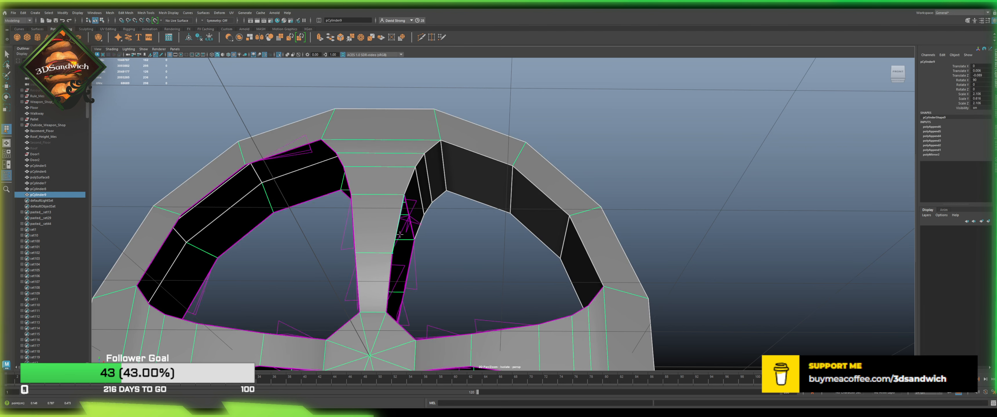
pyautogui.click(410, 252)
pyautogui.press('Return')
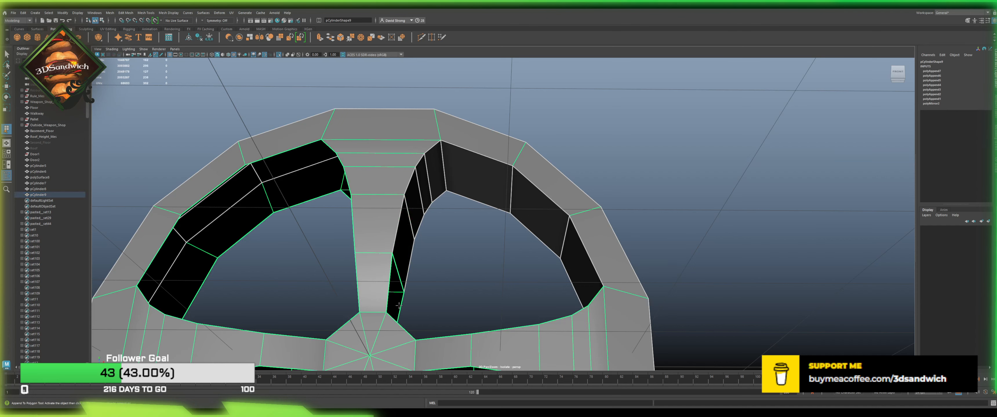
pyautogui.click(389, 297)
pyautogui.click(388, 297)
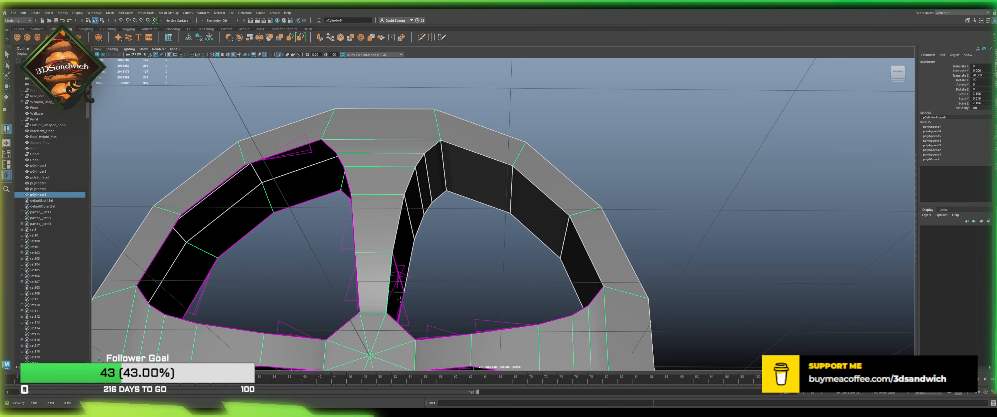
pyautogui.click(401, 302)
pyautogui.press('Return')
# Step: Append two polygons along the upper wall of the right horizontal spoke, starting from the hub end
pyautogui.scroll(-5, 407, 289)
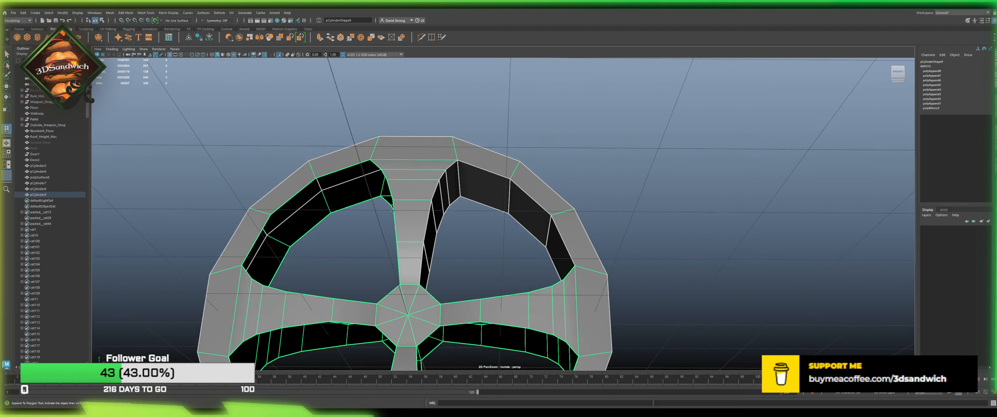
pyautogui.moveTo(410, 278)
pyautogui.keyDown('alt'); pyautogui.mouseDown()
pyautogui.moveTo(397, 174)
pyautogui.moveTo(401, 285)
pyautogui.mouseUp(); pyautogui.keyUp('alt')
pyautogui.keyDown('alt'); pyautogui.moveTo(401, 285); pyautogui.dragTo(374, 185, button='middle'); pyautogui.keyUp('alt')
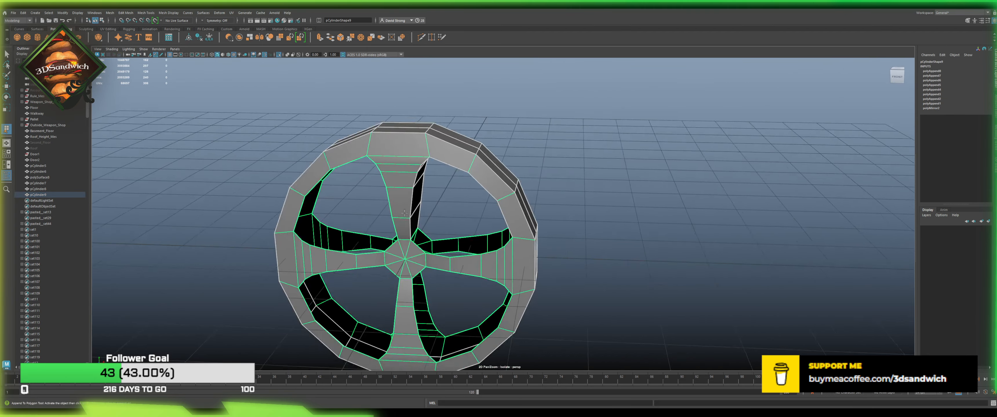
pyautogui.scroll(5, 364, 232)
pyautogui.click(371, 249)
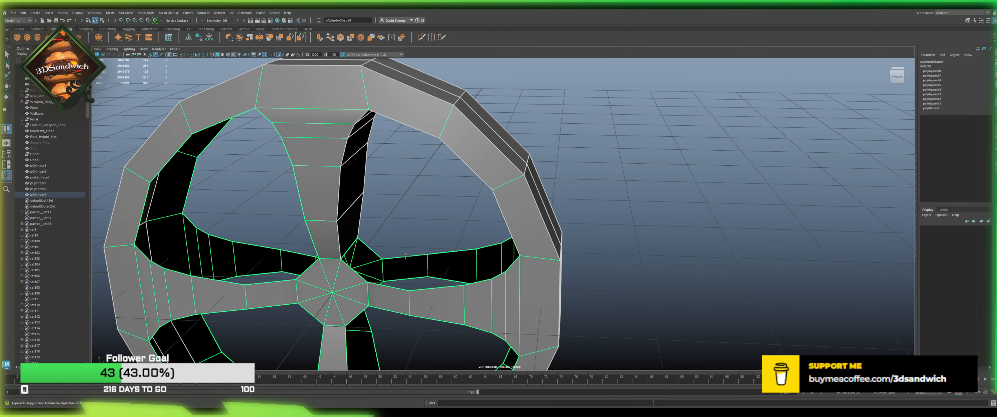
pyautogui.click(391, 293)
pyautogui.click(382, 285)
pyautogui.press('Return')
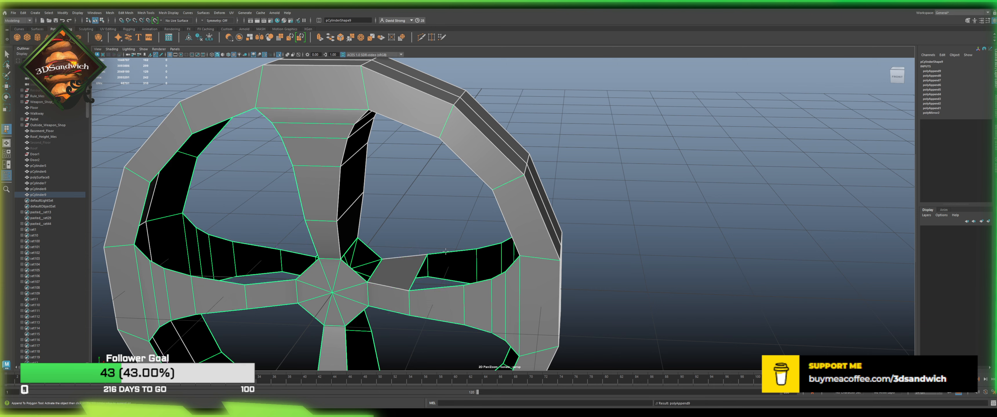
pyautogui.click(446, 253)
pyautogui.click(442, 287)
pyautogui.press('Return')
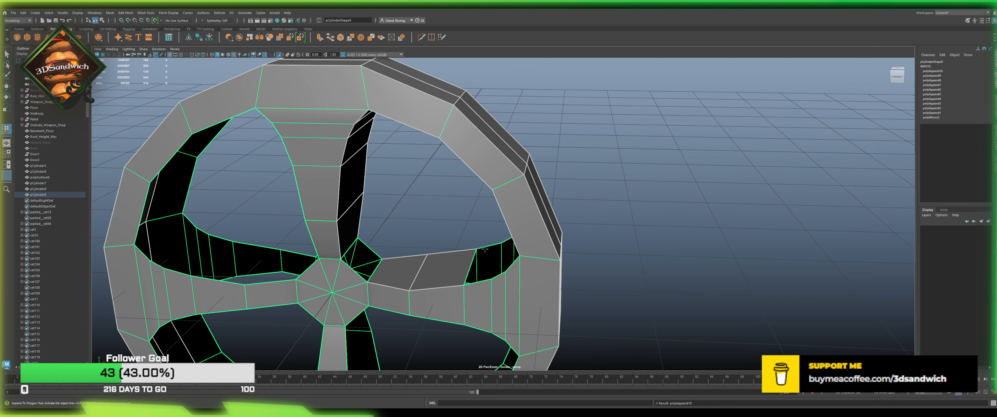
# Step: Try to append the next polygon on the right horizontal spoke's upper wall, and undo the attempt
pyautogui.click(481, 248)
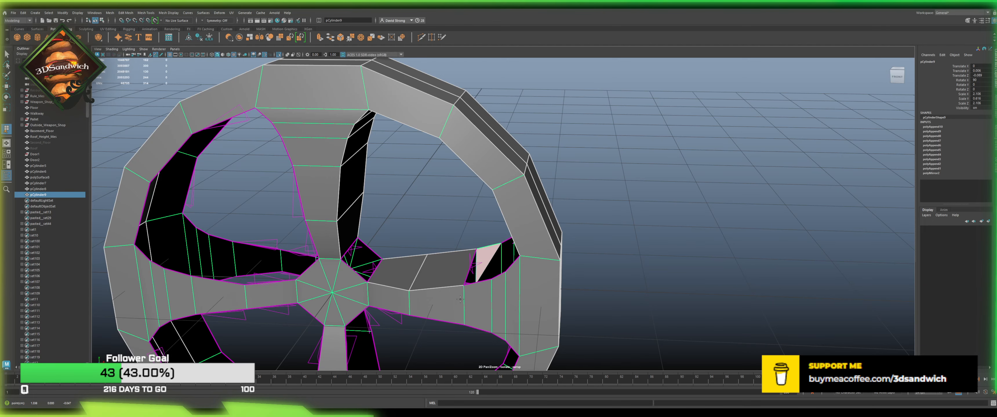
pyautogui.keyDown('alt'); pyautogui.moveTo(467, 274); pyautogui.dragTo(493, 283); pyautogui.keyUp('alt')
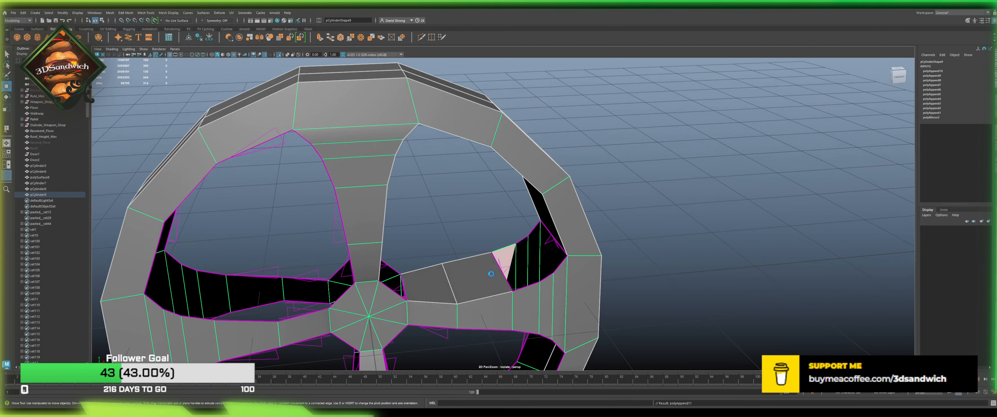
pyautogui.press('Return')
pyautogui.press('g')
pyautogui.keyDown('alt'); pyautogui.moveTo(467, 255); pyautogui.dragTo(426, 248, button='middle'); pyautogui.keyUp('alt')
pyautogui.hotkey('ctrl', 'z')
pyautogui.hotkey('ctrl', 'z')
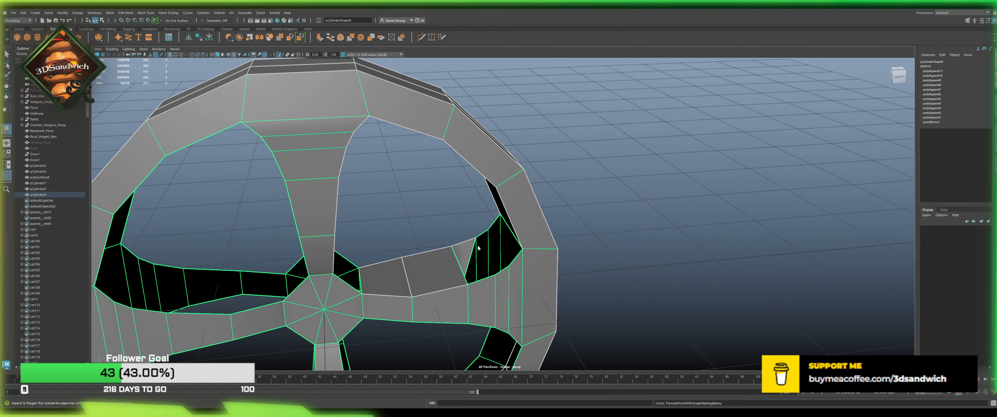
# Step: Append polygons at the rim end of the right horizontal spoke's upper wall, up to the corner with the rim
pyautogui.scroll(3, 439, 247)
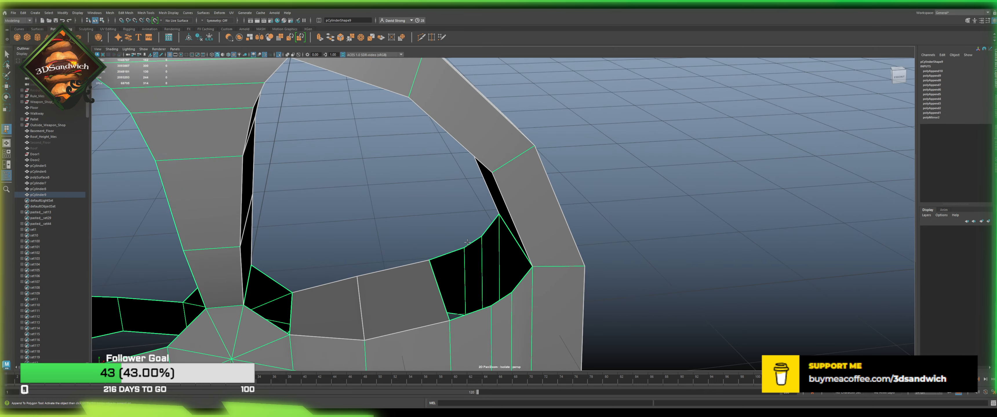
pyautogui.click(468, 245)
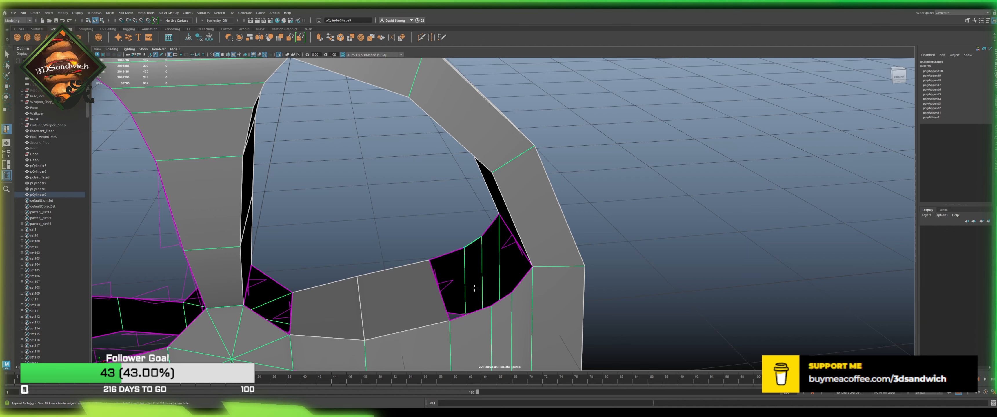
pyautogui.click(494, 304)
pyautogui.press('Return')
pyautogui.press('g')
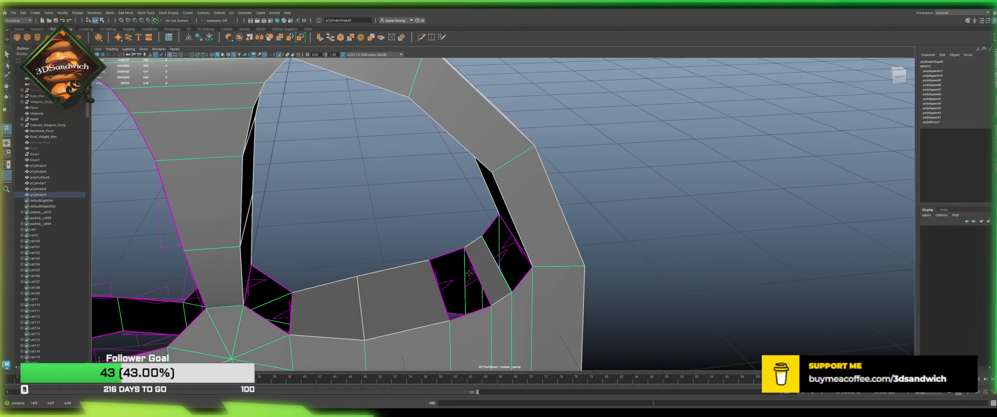
pyautogui.keyDown('alt'); pyautogui.moveTo(493, 261); pyautogui.dragTo(515, 222); pyautogui.keyUp('alt')
pyautogui.click(567, 167)
pyautogui.press('Return')
pyautogui.press('g')
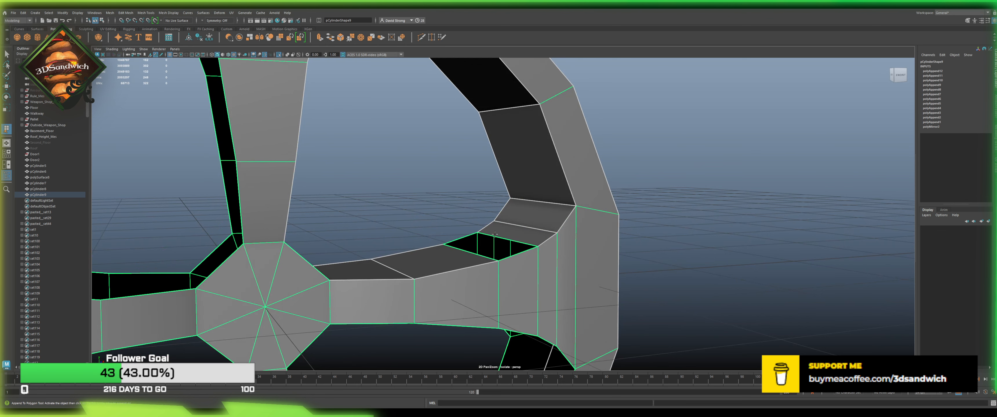
# Step: Fill the remaining gap in the middle of the right horizontal spoke's upper wall with an appended polygon
pyautogui.click(468, 255)
pyautogui.click(470, 254)
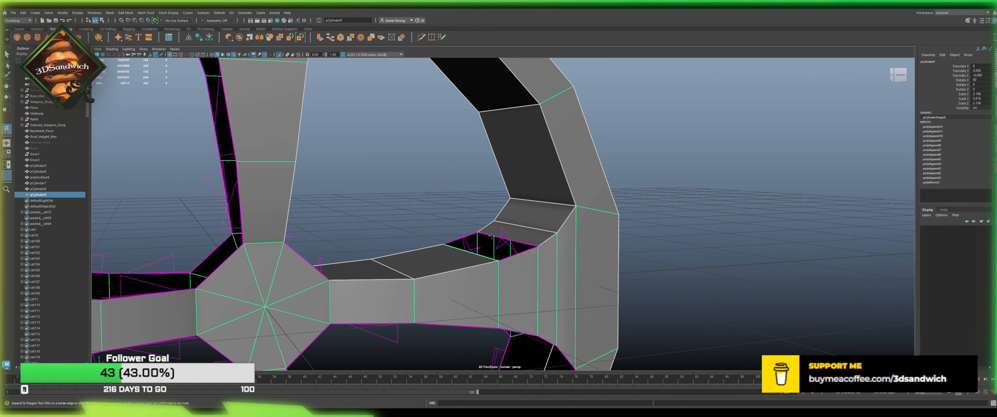
pyautogui.click(491, 234)
pyautogui.press('Return')
# Step: Append two polygons along the underside of the right horizontal spoke, from the hub end outward
pyautogui.keyDown('alt'); pyautogui.moveTo(480, 243); pyautogui.dragTo(311, 270); pyautogui.keyUp('alt')
pyautogui.keyDown('alt'); pyautogui.moveTo(294, 315); pyautogui.dragTo(364, 252); pyautogui.keyUp('alt')
pyautogui.click(374, 242)
pyautogui.press('Return')
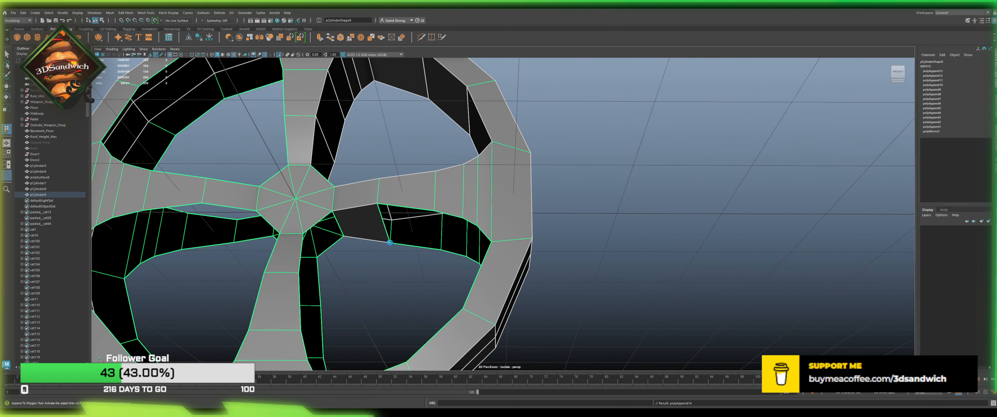
pyautogui.press('g')
pyautogui.click(405, 244)
pyautogui.click(401, 207)
pyautogui.press('Return')
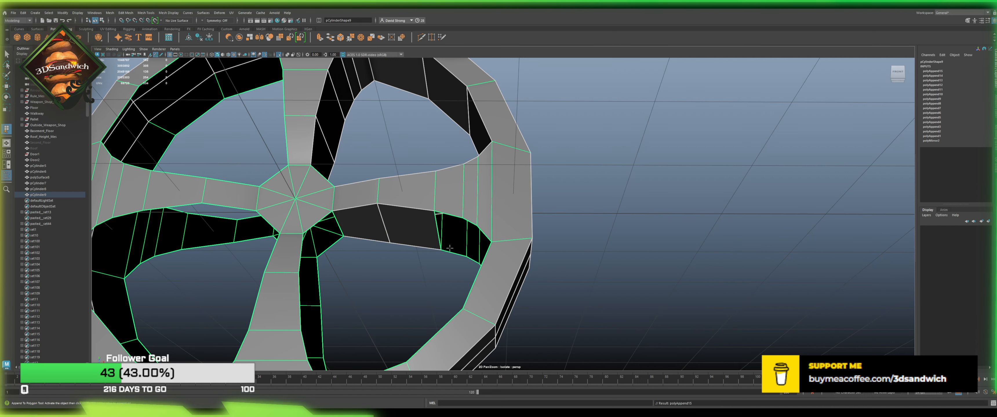
# Step: Append two more polygons along the underside of the right horizontal spoke, toward the rim
pyautogui.press('g')
pyautogui.click(454, 232)
pyautogui.click(451, 216)
pyautogui.press('Return')
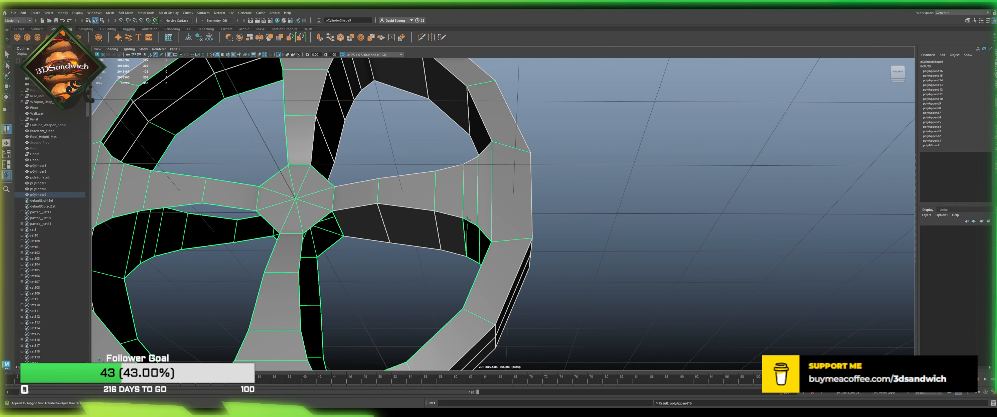
pyautogui.press('g')
pyautogui.click(470, 223)
pyautogui.click(473, 261)
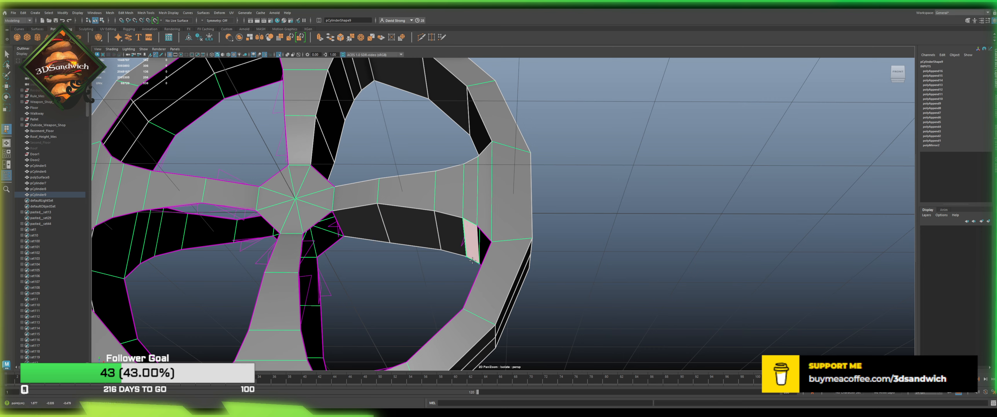
pyautogui.press('Return')
# Step: Append polygons closing the spoke-to-rim corner and the first rim segment inside the lower-right opening
pyautogui.keyDown('alt'); pyautogui.moveTo(428, 265); pyautogui.dragTo(536, 278); pyautogui.keyUp('alt')
pyautogui.keyDown('alt'); pyautogui.moveTo(536, 278); pyautogui.dragTo(456, 236, button='middle'); pyautogui.keyUp('alt')
pyautogui.keyDown('alt'); pyautogui.moveTo(457, 237); pyautogui.dragTo(409, 223); pyautogui.keyUp('alt')
pyautogui.press('g')
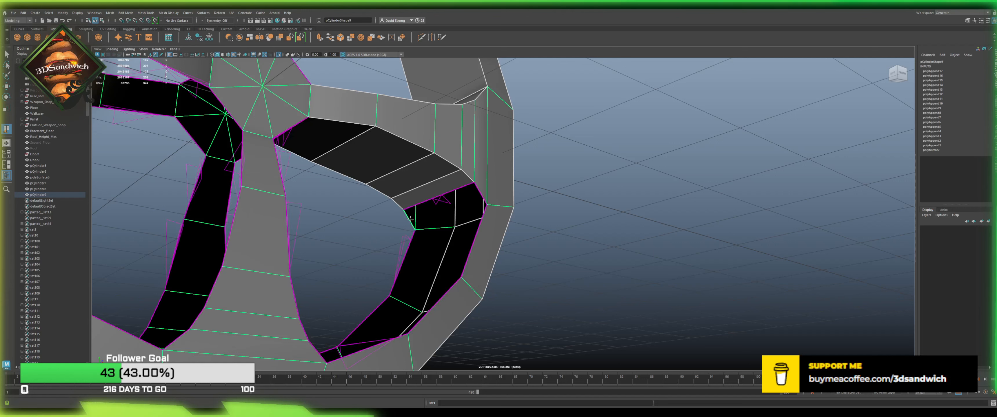
pyautogui.click(481, 197)
pyautogui.click(409, 219)
pyautogui.press('Return')
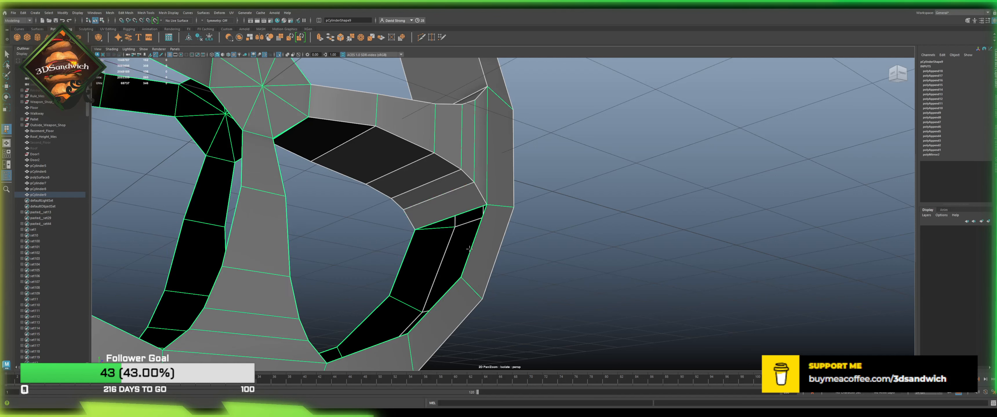
pyautogui.click(401, 254)
pyautogui.press('Return')
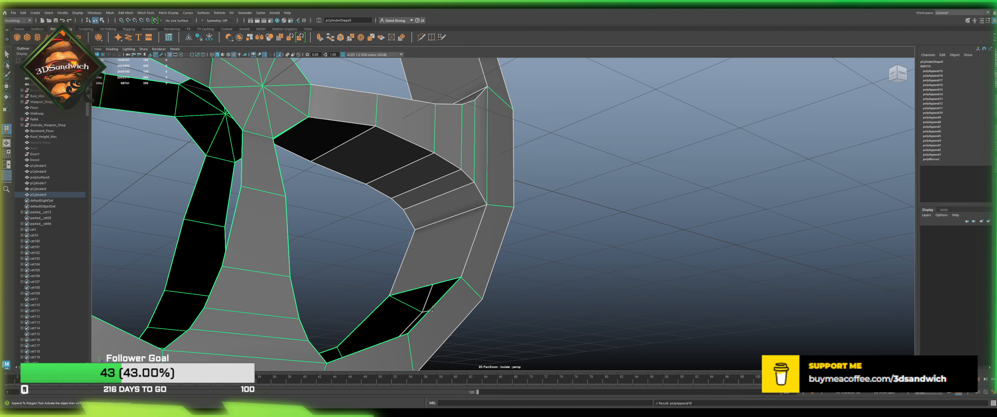
# Step: Append polygons across the next two inner rim segments of the lower-right opening, toward the lower vertical spoke
pyautogui.click(432, 309)
pyautogui.click(366, 320)
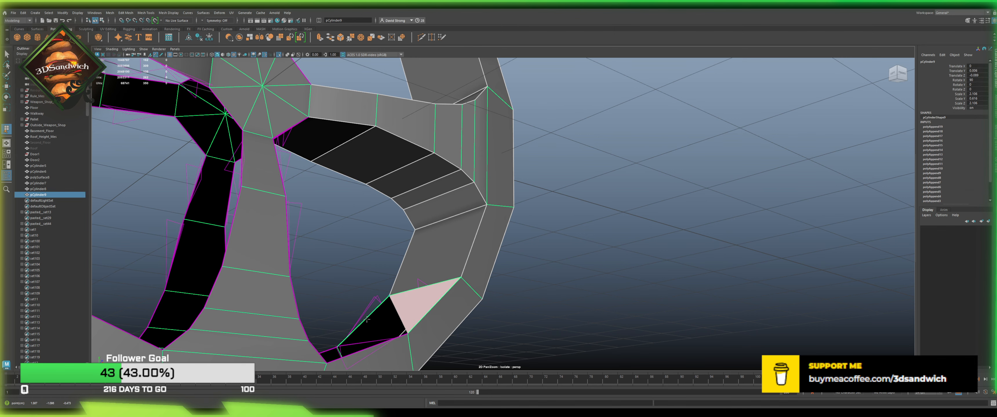
pyautogui.press('Return')
pyautogui.keyDown('alt'); pyautogui.moveTo(367, 319); pyautogui.dragTo(343, 264); pyautogui.keyUp('alt')
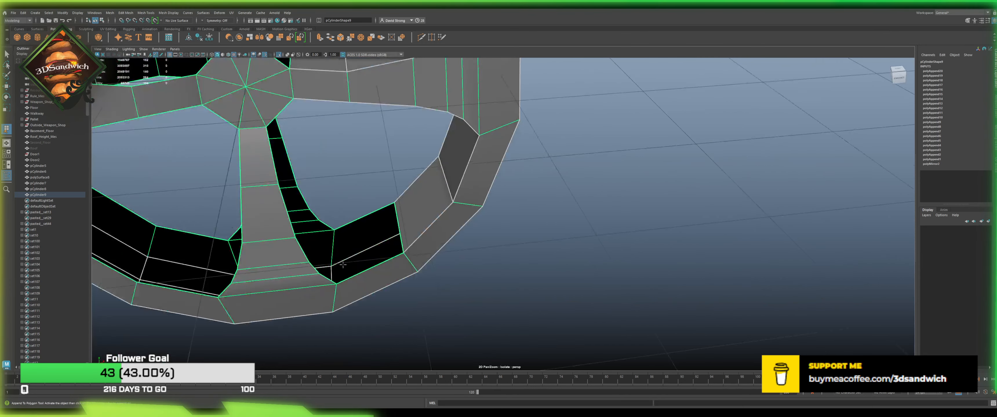
pyautogui.click(358, 218)
pyautogui.click(364, 270)
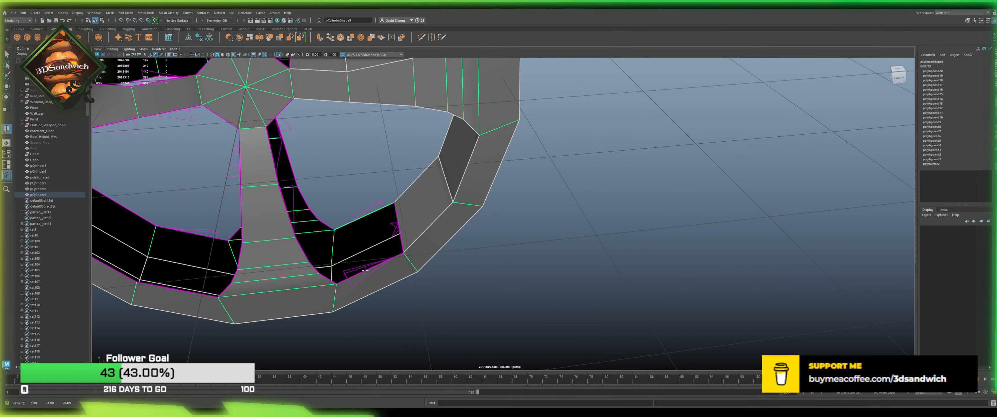
pyautogui.press('Return')
# Step: Append two narrow polygons at the curved corner where the rim meets the lower vertical spoke
pyautogui.click(325, 273)
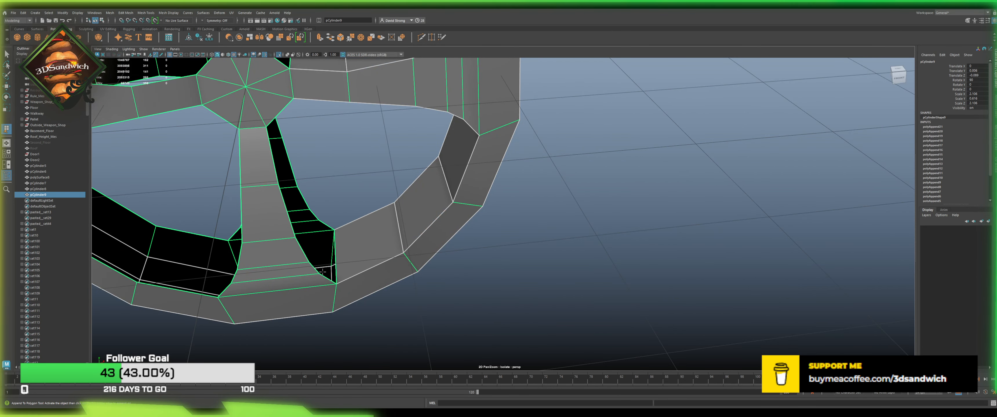
pyautogui.click(323, 273)
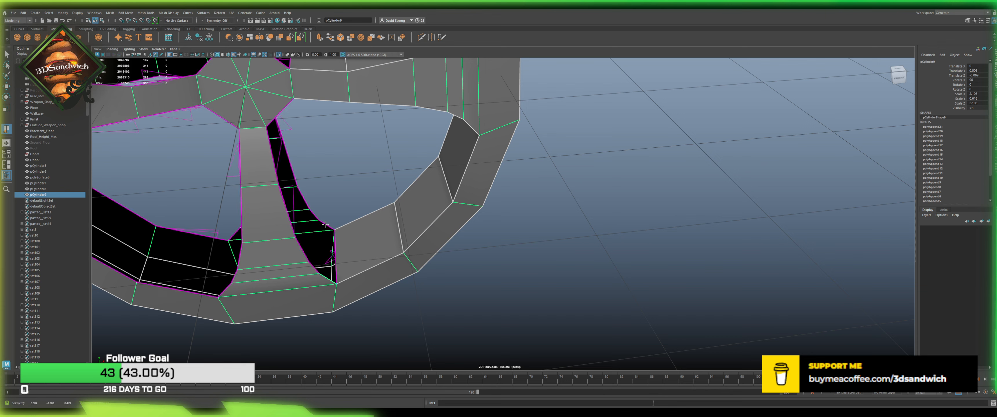
pyautogui.click(318, 242)
pyautogui.press('Return')
pyautogui.click(315, 228)
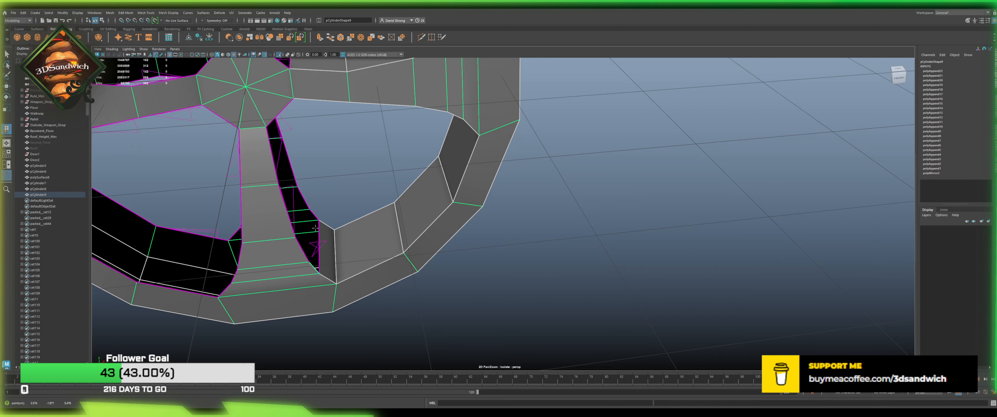
pyautogui.click(313, 213)
pyautogui.press('Return')
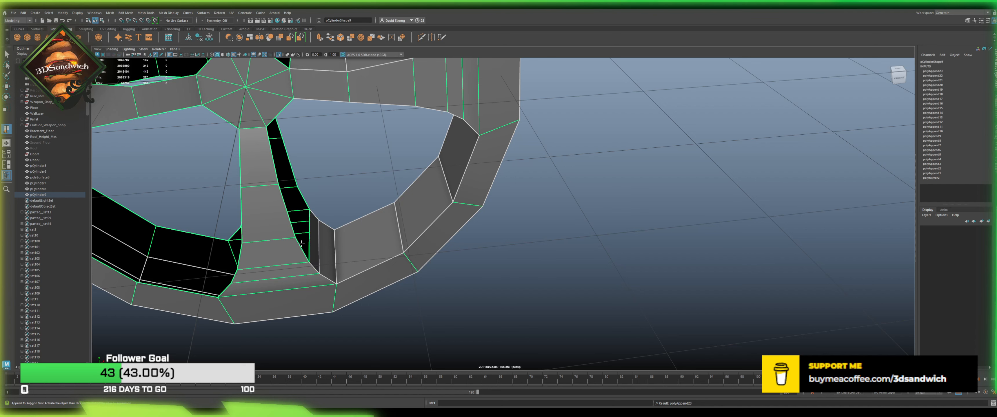
# Step: Try to append the next polygon up the lower vertical spoke's right-hand open wall, and undo the attempt
pyautogui.click(300, 245)
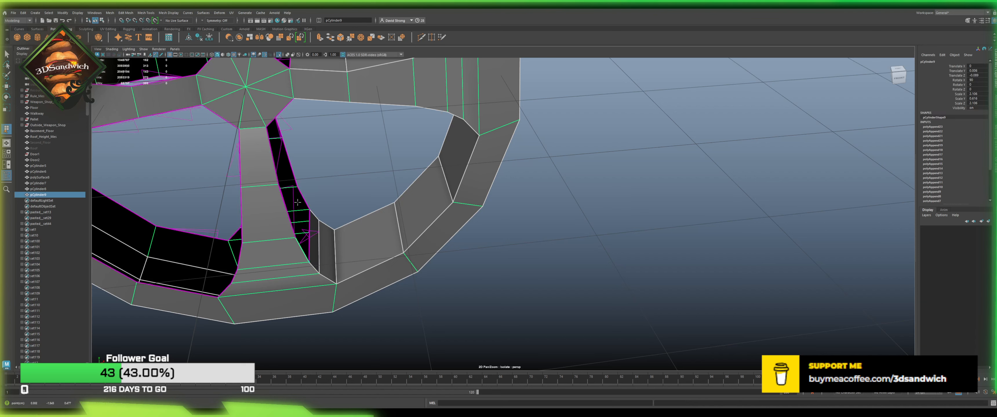
pyautogui.click(302, 199)
pyautogui.press('Return')
pyautogui.hotkey('ctrl', 'z')
pyautogui.hotkey('ctrl', 'z')
pyautogui.hotkey('ctrl', 'z')
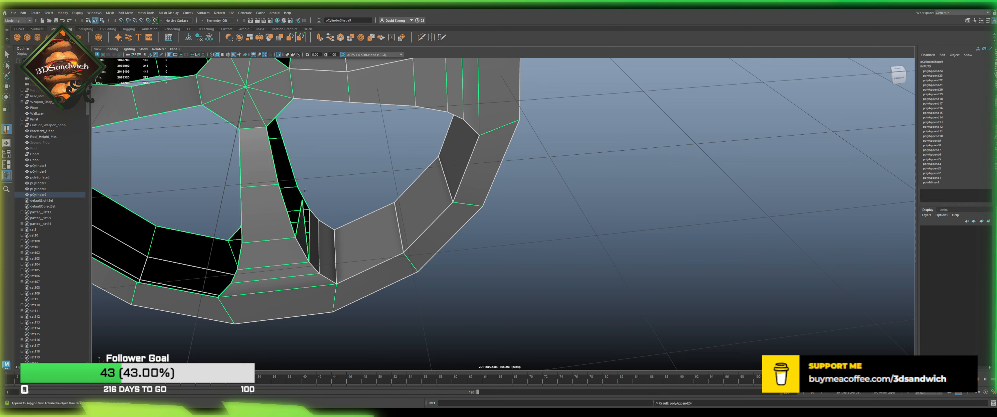
# Step: Append two polygons up the right-hand open wall of the lower vertical spoke, above the curved rim corner
pyautogui.press('g')
pyautogui.click(301, 192)
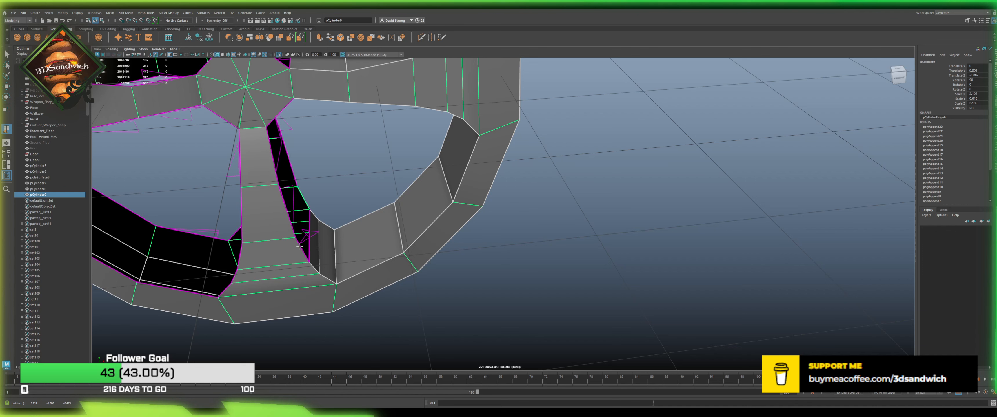
pyautogui.click(308, 252)
pyautogui.press('Return')
pyautogui.click(284, 204)
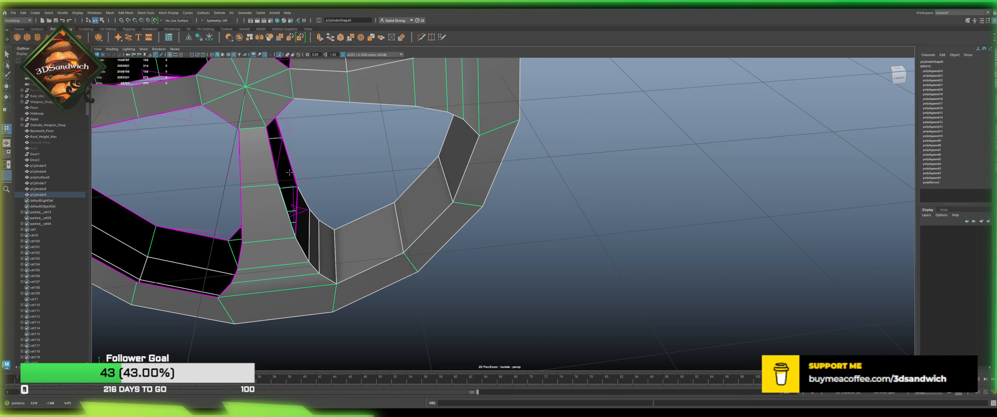
pyautogui.click(290, 162)
pyautogui.press('Return')
# Step: Append a polygon closing the upper end of the lower vertical spoke's right-hand wall, near the hub
pyautogui.press('g')
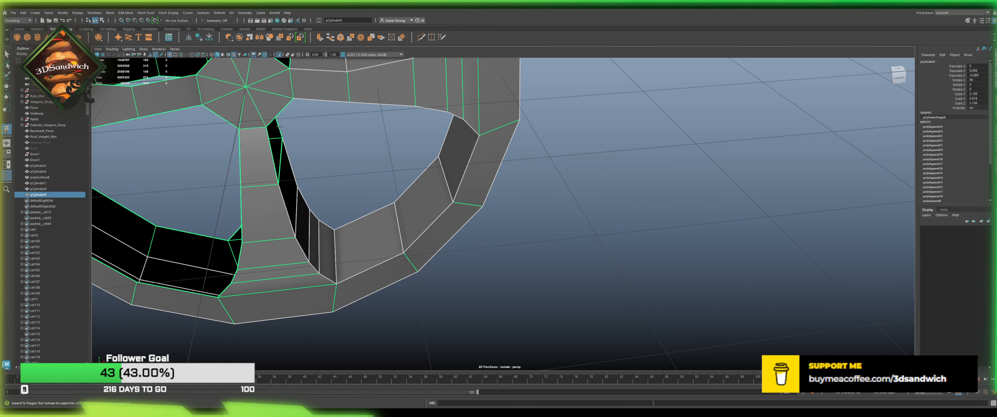
pyautogui.click(279, 123)
pyautogui.click(276, 123)
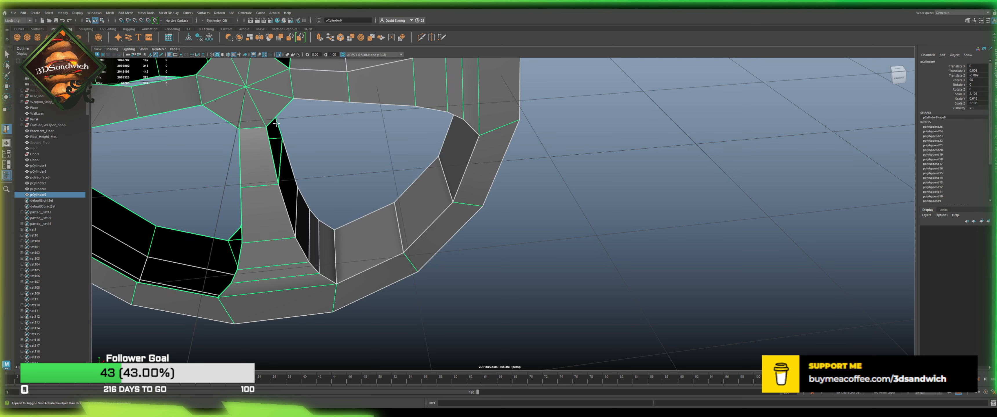
pyautogui.click(269, 143)
pyautogui.click(281, 129)
pyautogui.press('Return')
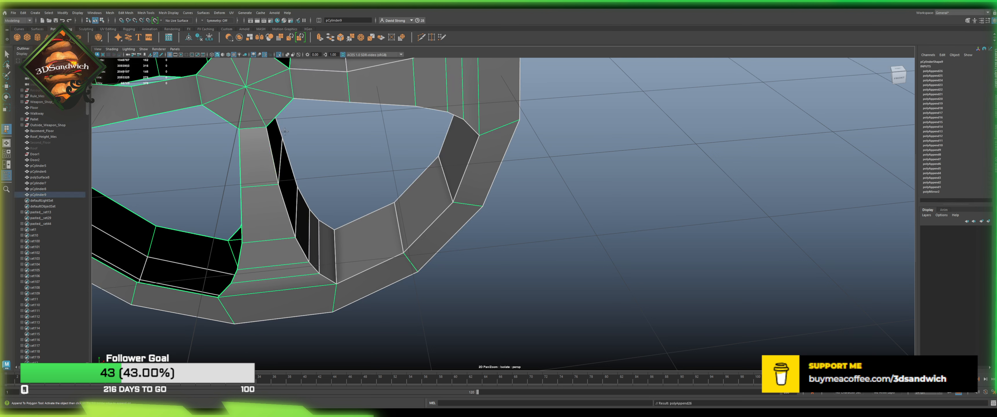
# Step: Append two polygons along the upper part of the lower vertical spoke's left-hand open wall, up toward the hub
pyautogui.keyDown('alt'); pyautogui.moveTo(285, 132); pyautogui.dragTo(378, 226); pyautogui.keyUp('alt')
pyautogui.click(365, 215)
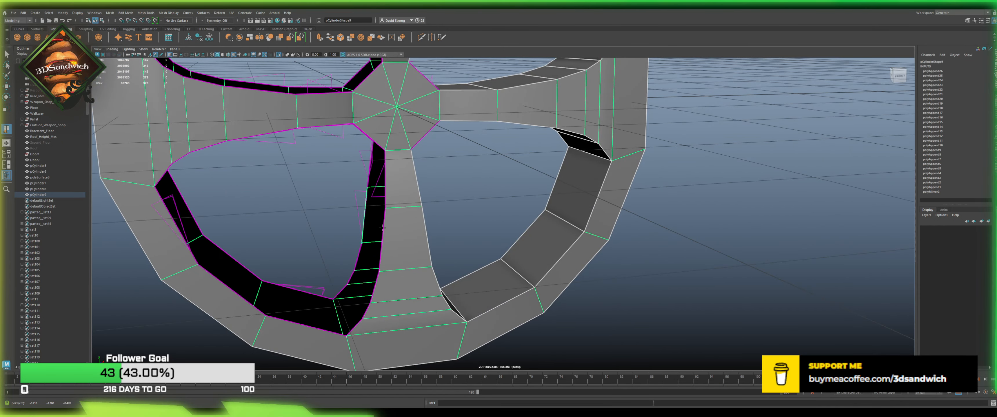
pyautogui.click(382, 228)
pyautogui.press('Return')
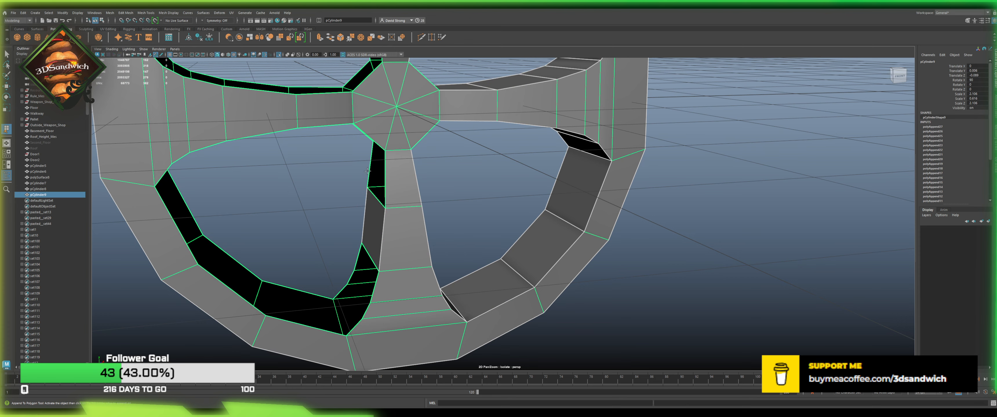
pyautogui.click(371, 170)
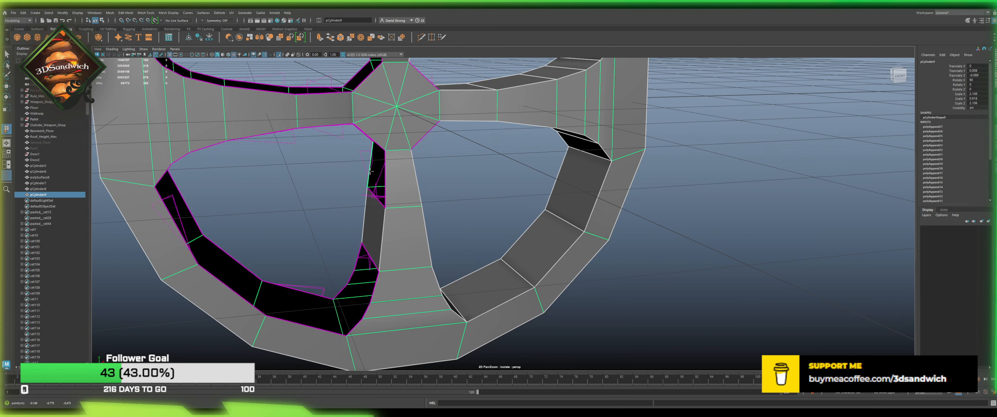
pyautogui.click(382, 173)
pyautogui.press('Return')
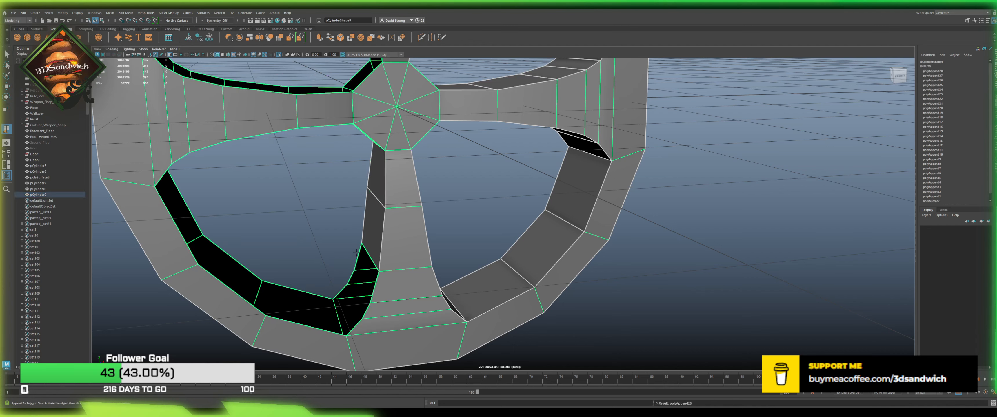
# Step: Append three polygons down the left-hand curved corner where the lower vertical spoke flares into the rim
pyautogui.click(357, 253)
pyautogui.click(360, 254)
pyautogui.click(360, 254)
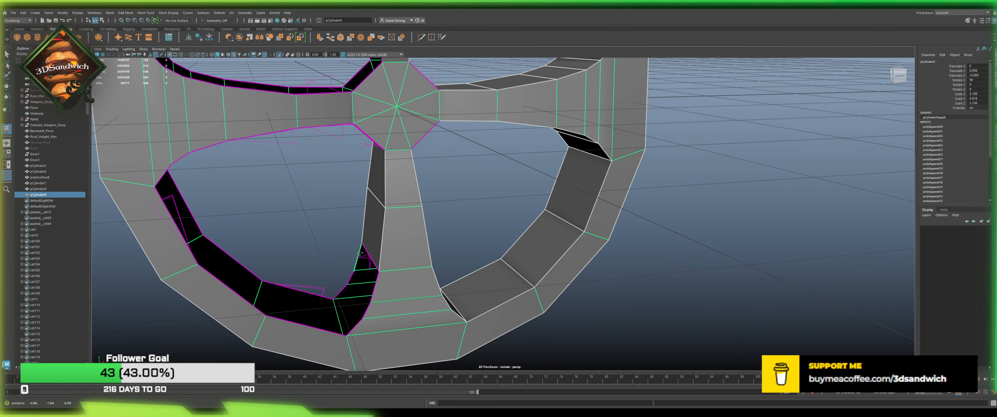
pyautogui.click(372, 274)
pyautogui.press('Return')
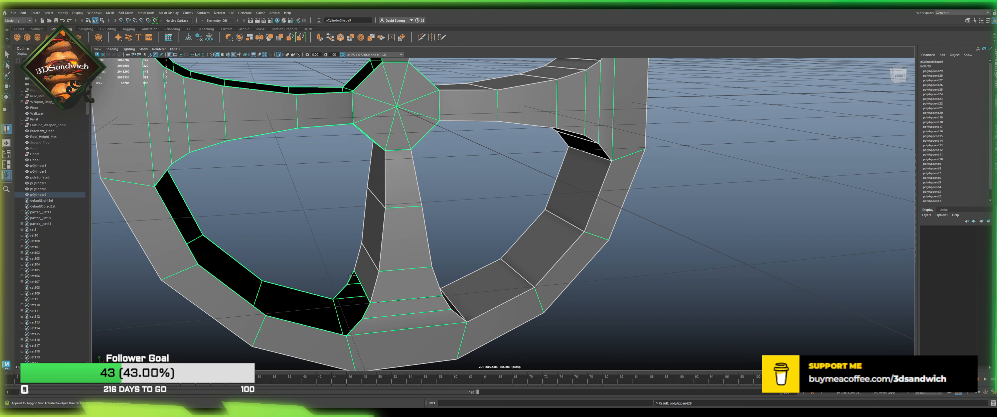
pyautogui.click(352, 276)
pyautogui.click(366, 310)
pyautogui.press('Return')
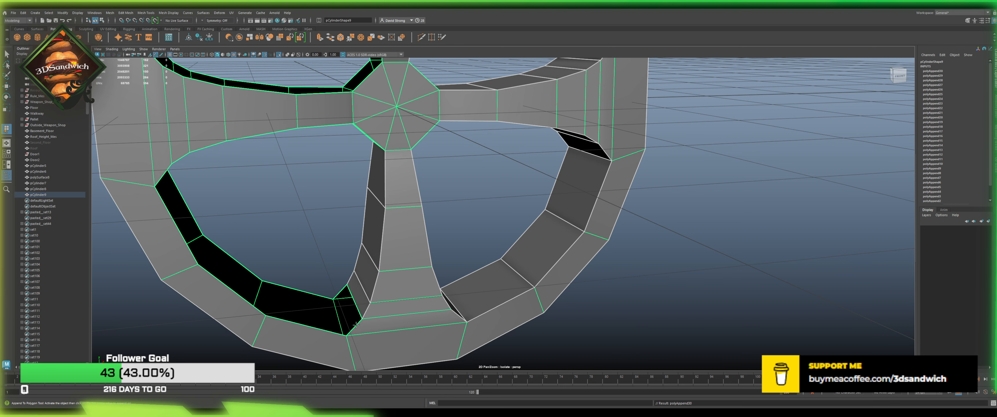
pyautogui.click(356, 326)
pyautogui.click(340, 292)
pyautogui.press('Return')
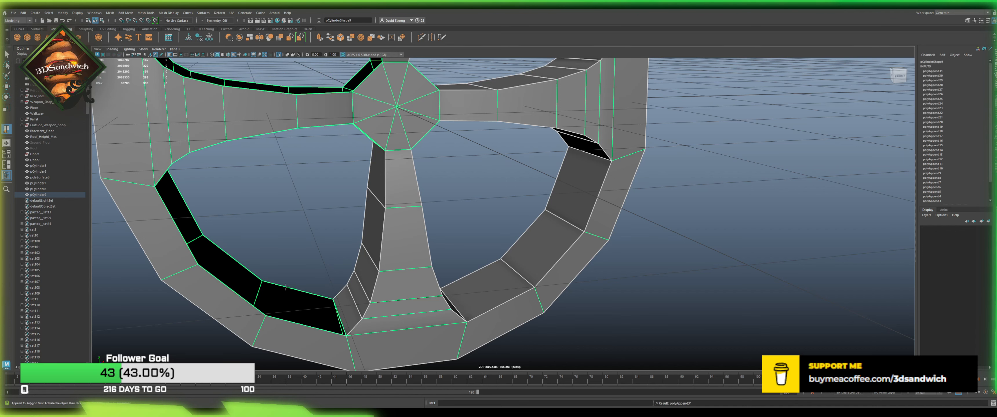
# Step: Append polygons across the three remaining inner rim segments of the lower-left opening
pyautogui.click(289, 289)
pyautogui.click(286, 319)
pyautogui.press('Return')
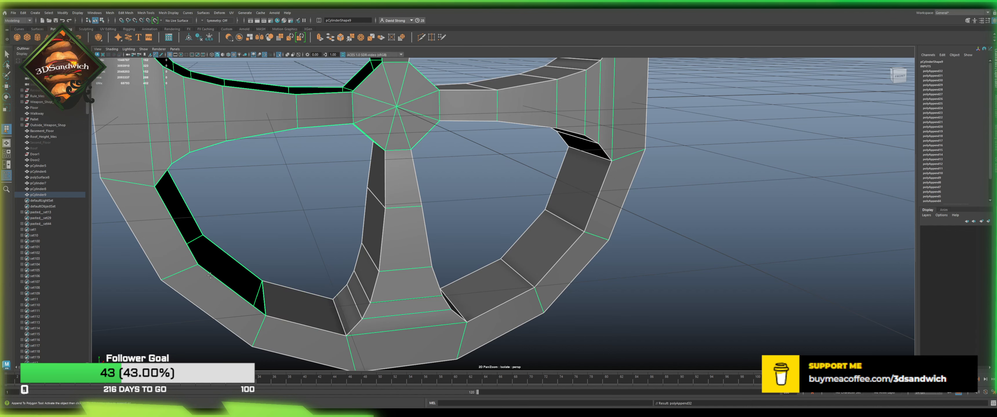
pyautogui.click(210, 274)
pyautogui.click(214, 249)
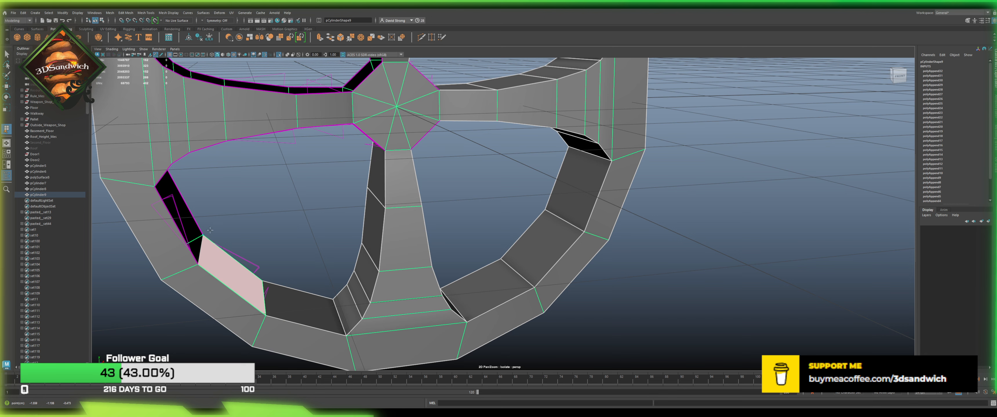
pyautogui.press('Return')
pyautogui.click(175, 213)
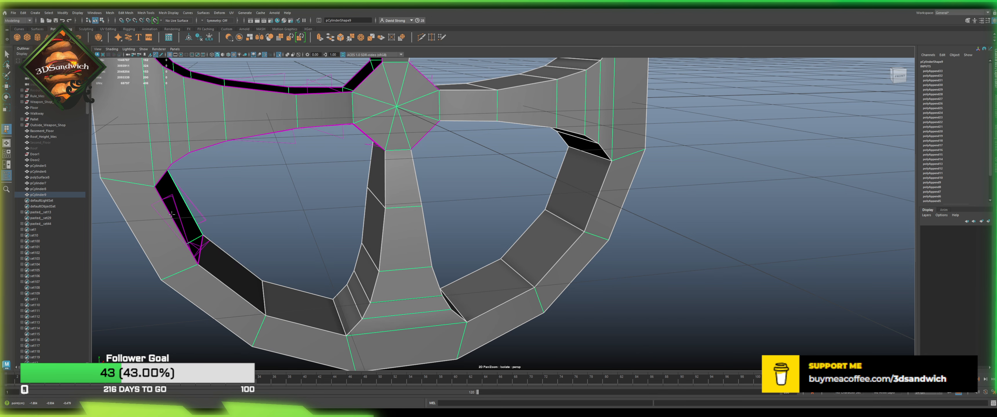
pyautogui.click(172, 215)
pyautogui.press('Return')
# Step: Append two polygons along the open underside of the left horizontal spoke, working outward from near the hub
pyautogui.scroll(-3, 174, 215)
pyautogui.keyDown('alt'); pyautogui.moveTo(217, 201); pyautogui.dragTo(292, 143); pyautogui.keyUp('alt')
pyautogui.keyDown('alt'); pyautogui.moveTo(295, 142); pyautogui.dragTo(296, 228, button='middle'); pyautogui.keyUp('alt')
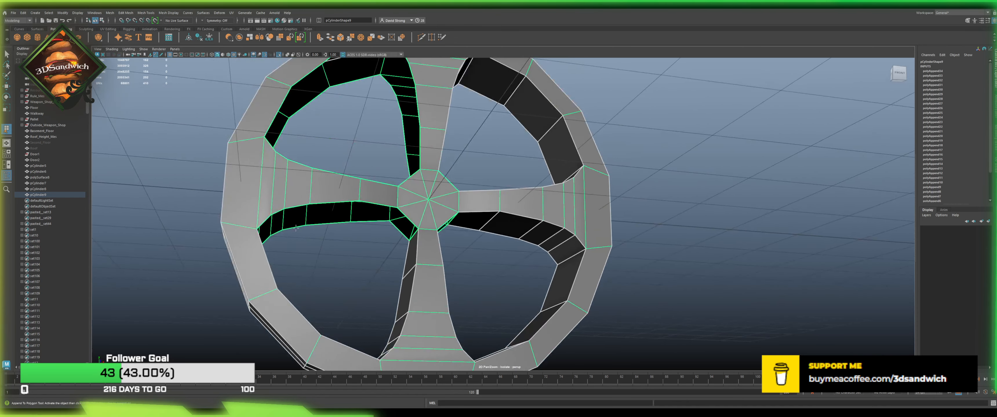
pyautogui.scroll(2, 296, 227)
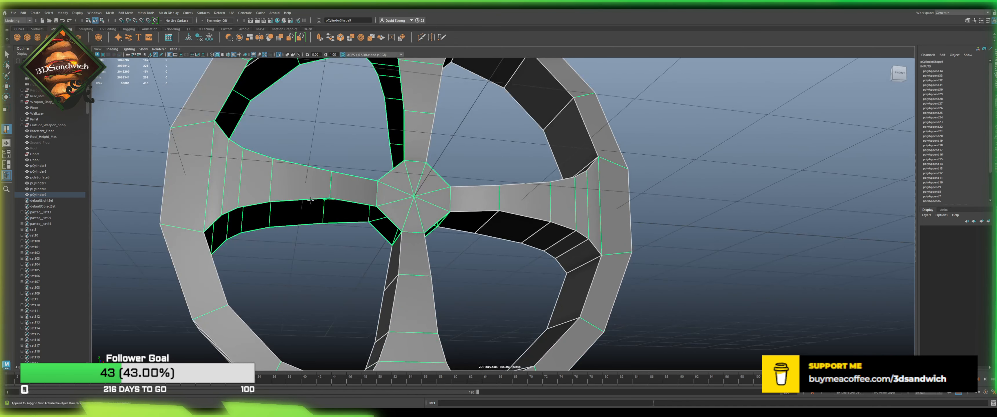
pyautogui.click(340, 199)
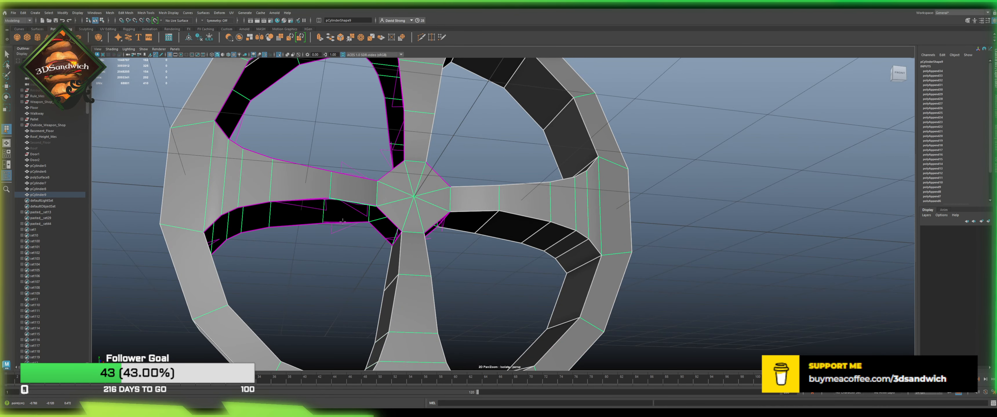
pyautogui.click(347, 202)
pyautogui.press('Return')
pyautogui.click(282, 200)
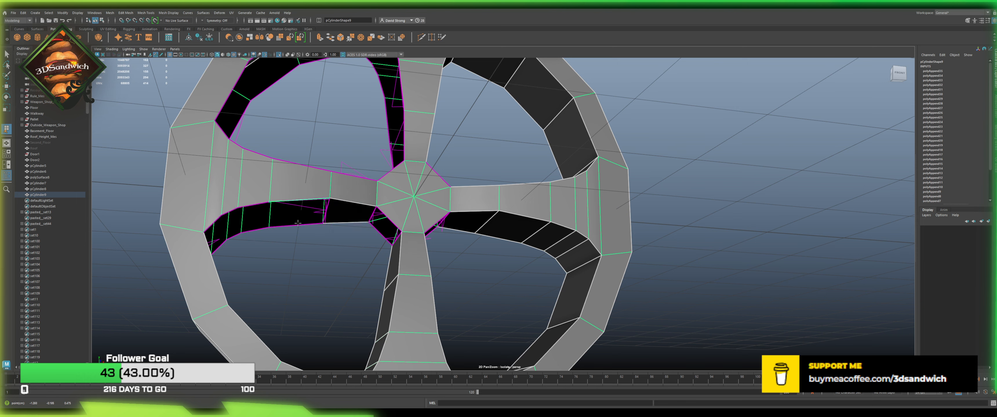
pyautogui.click(297, 223)
pyautogui.press('g')
pyautogui.hotkey('ctrl', 'z')
pyautogui.click(284, 200)
pyautogui.click(297, 224)
pyautogui.press('Return')
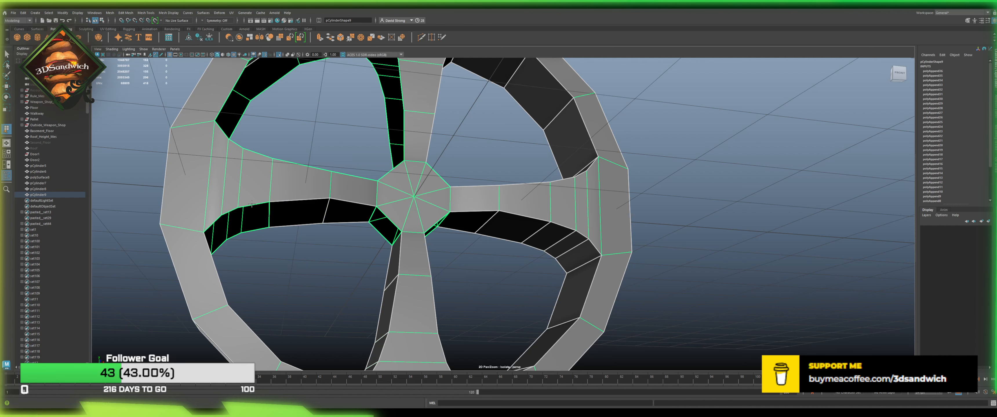
# Step: Append three polygons along the left spoke's curved underside up to the rim, and save the scene
pyautogui.click(258, 205)
pyautogui.click(259, 229)
pyautogui.press('Return')
pyautogui.click(229, 213)
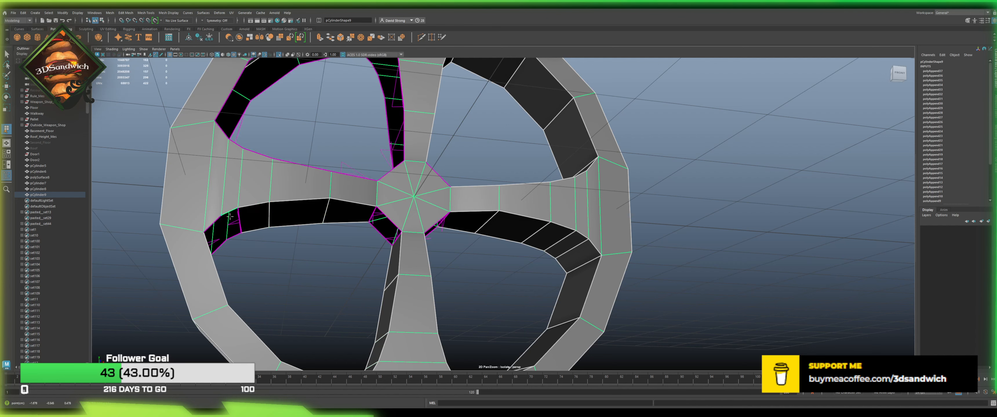
pyautogui.click(215, 223)
pyautogui.press('Return')
pyautogui.press('g')
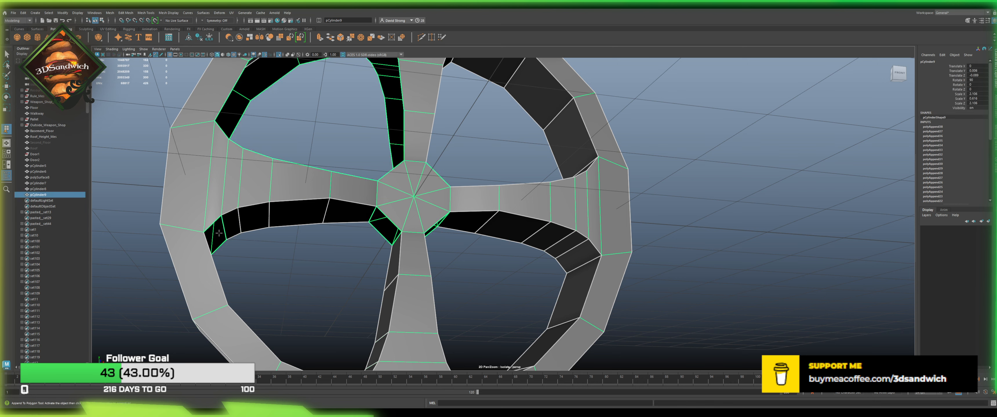
pyautogui.click(218, 237)
pyautogui.click(209, 224)
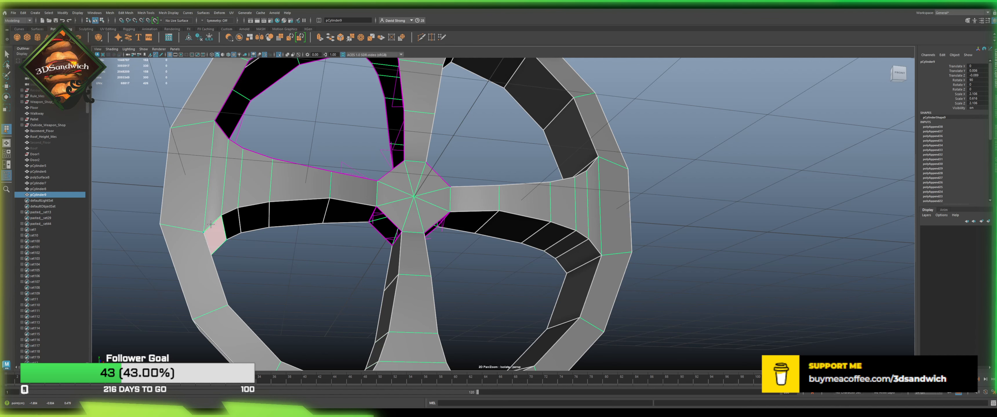
pyautogui.press('Return')
pyautogui.hotkey('ctrl', 's')
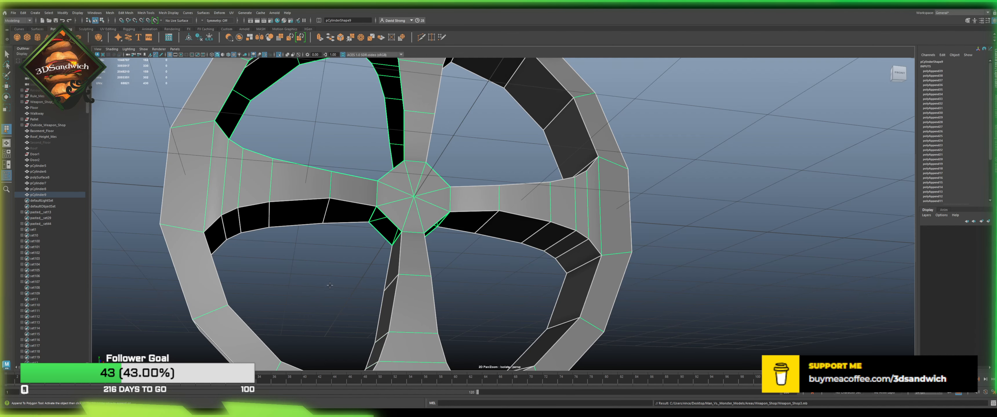
# Step: Append two polygons on the upper vertical spoke's left-hand open wall, starting beside the hub
pyautogui.keyDown('alt'); pyautogui.moveTo(329, 285); pyautogui.dragTo(392, 236); pyautogui.keyUp('alt')
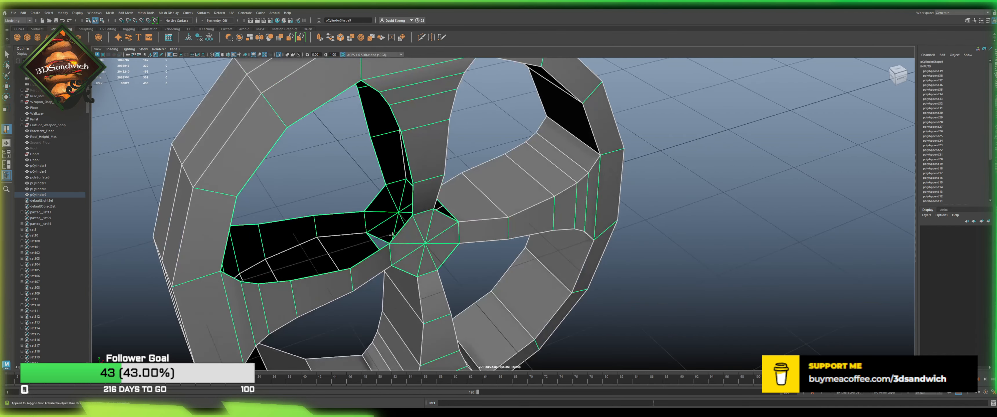
pyautogui.click(378, 160)
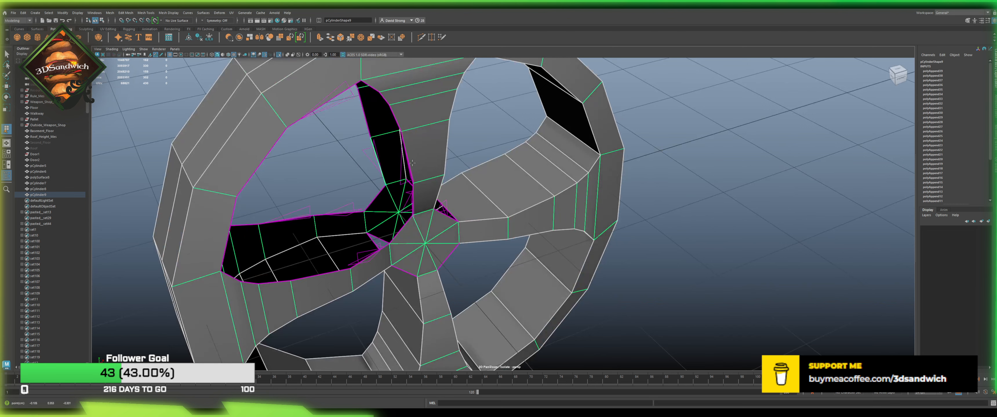
pyautogui.keyDown('alt'); pyautogui.moveTo(419, 200); pyautogui.dragTo(421, 182); pyautogui.keyUp('alt')
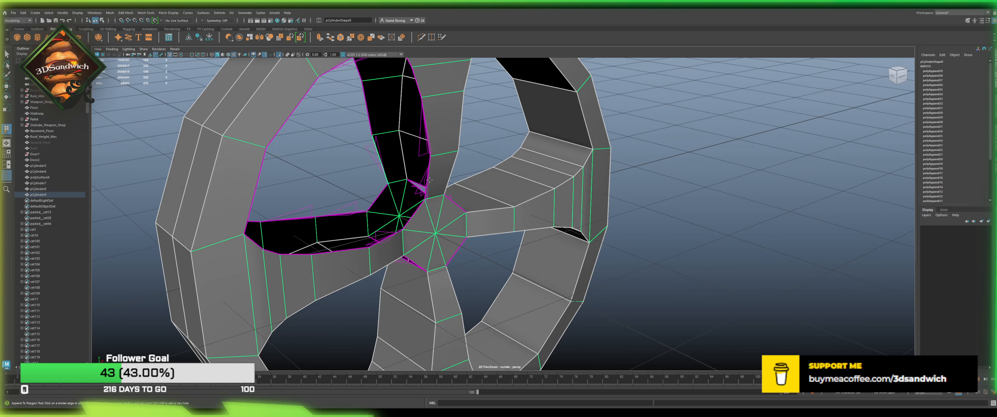
pyautogui.click(424, 180)
pyautogui.click(428, 160)
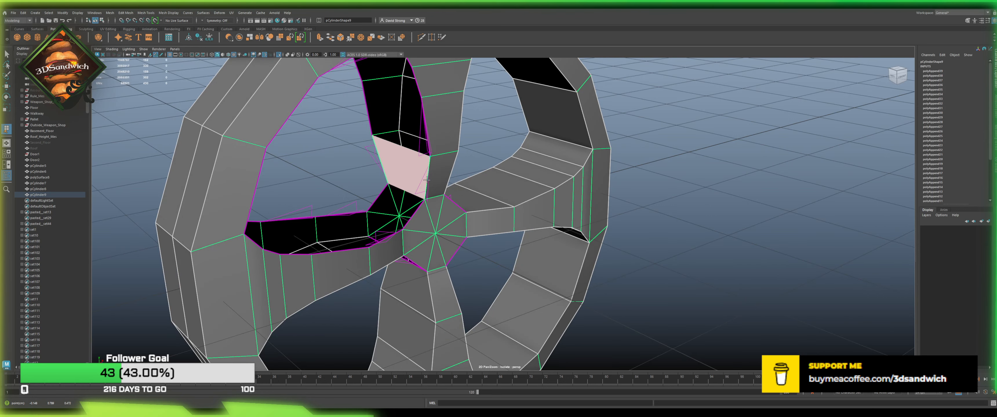
pyautogui.press('Return')
pyautogui.click(424, 131)
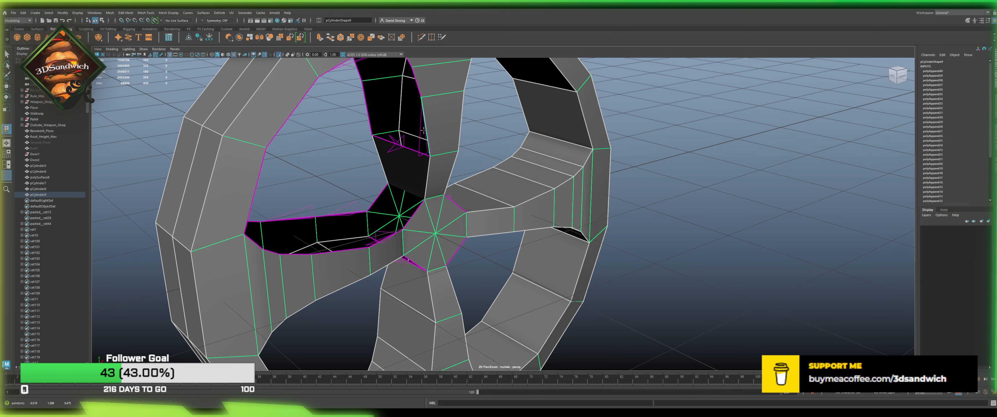
pyautogui.click(367, 113)
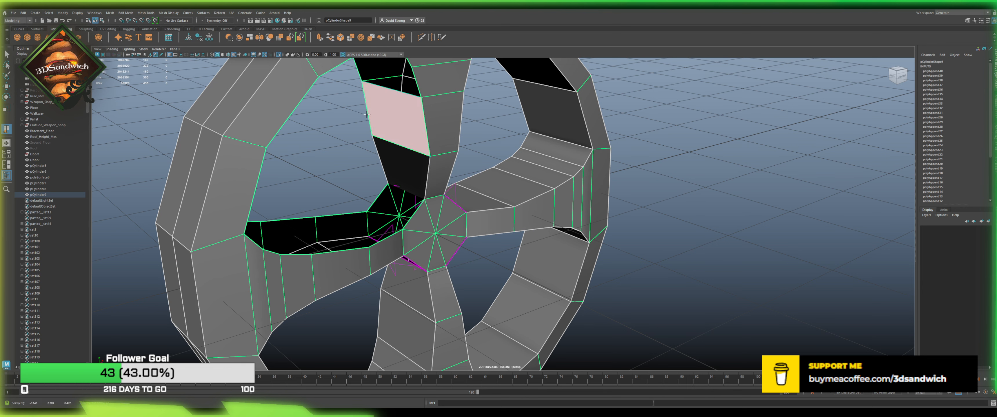
pyautogui.press('Return')
# Step: Delete the stray triangular face sticking out from the hub beside the upper vertical spoke
pyautogui.keyDown('alt'); pyautogui.moveTo(367, 114); pyautogui.dragTo(332, 191); pyautogui.keyUp('alt')
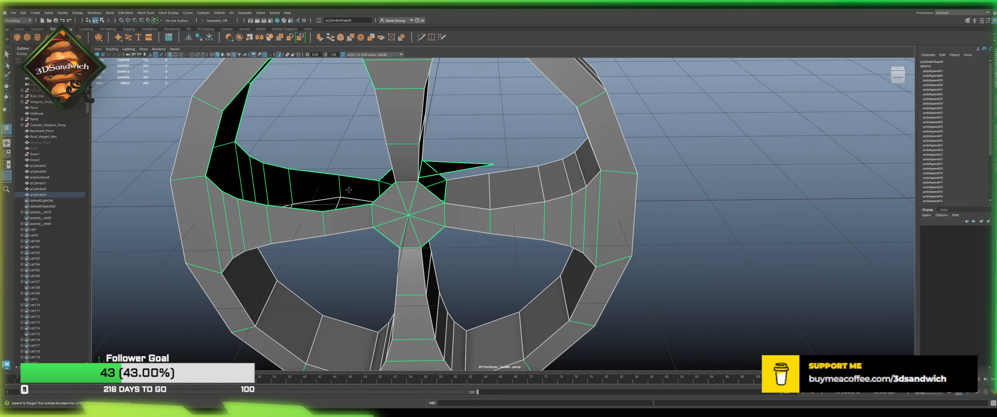
pyautogui.press('w')
pyautogui.press('F11')
pyautogui.click(456, 166)
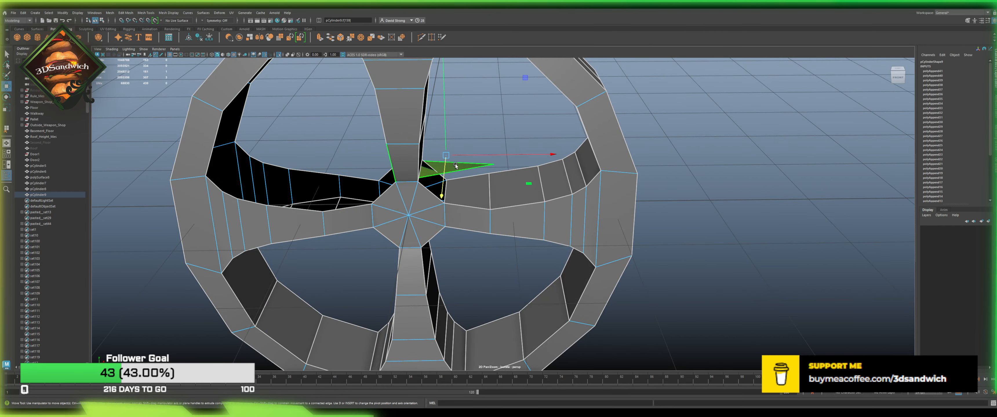
pyautogui.press('Delete')
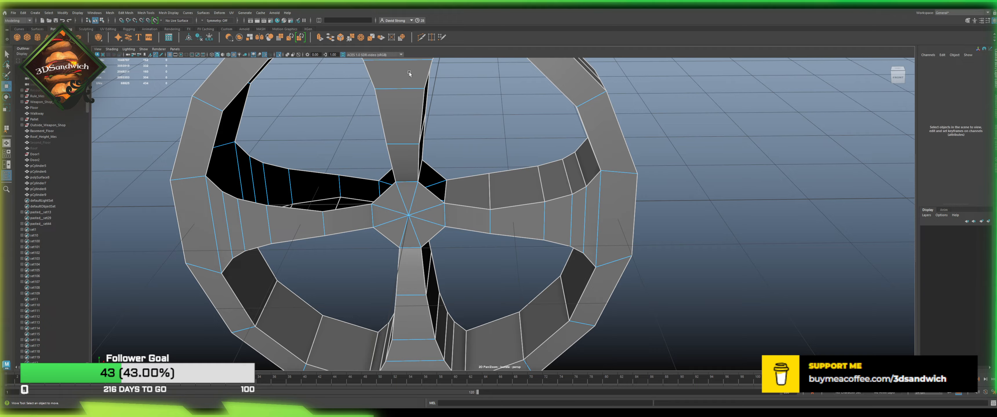
pyautogui.keyDown('alt'); pyautogui.moveTo(410, 74); pyautogui.dragTo(422, 222); pyautogui.keyUp('alt')
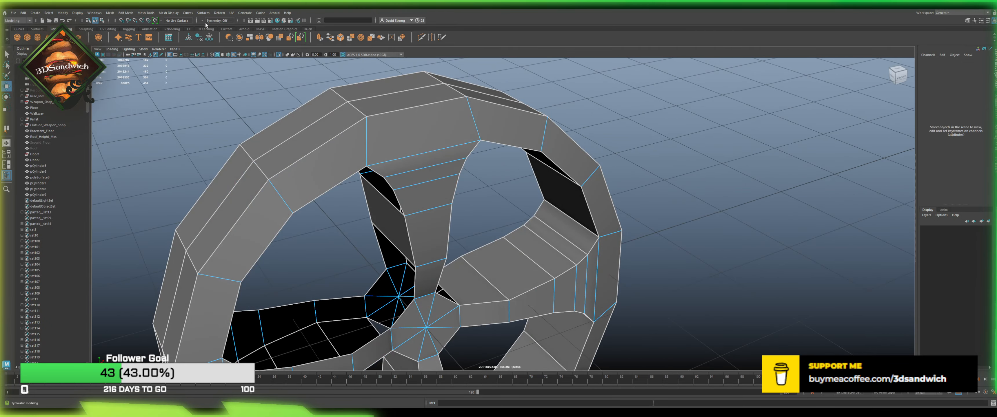
# Step: Append two polygons on the upper vertical spoke's left-hand wall, one beside the hub and one above the existing faces
pyautogui.keyDown('alt'); pyautogui.moveTo(308, 119); pyautogui.dragTo(332, 133); pyautogui.keyUp('alt')
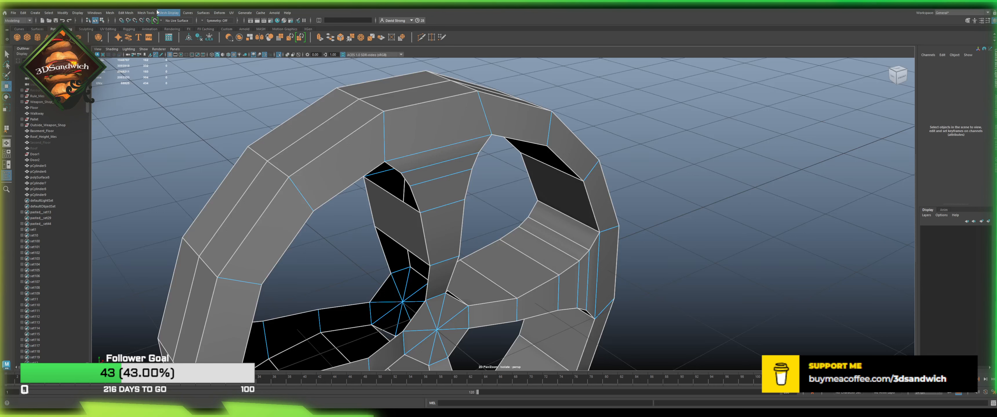
pyautogui.click(147, 13)
pyautogui.click(155, 34)
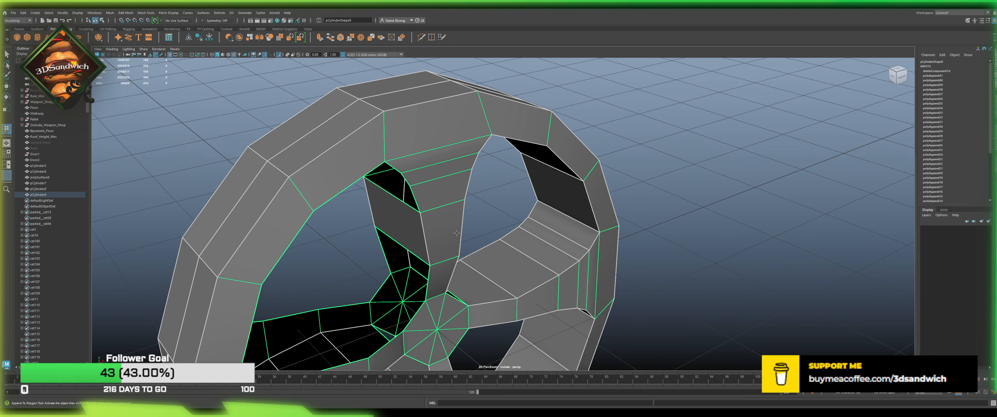
pyautogui.click(380, 244)
pyautogui.click(427, 271)
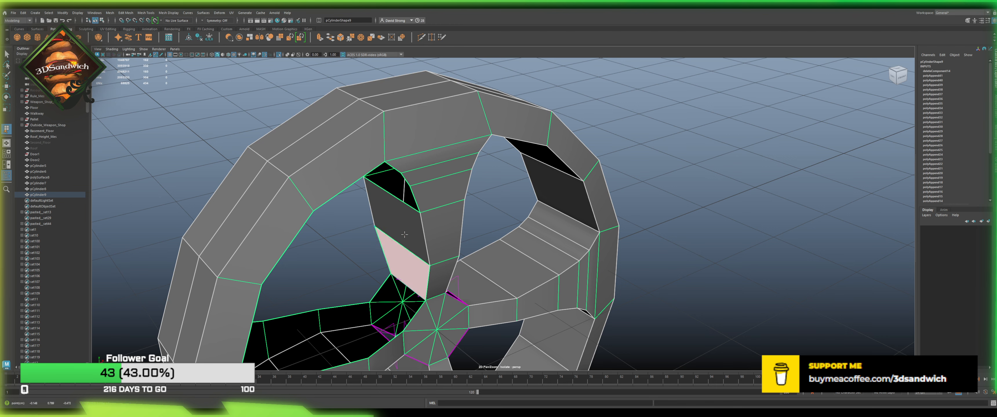
pyautogui.press('Return')
pyautogui.click(414, 193)
pyautogui.keyDown('alt'); pyautogui.moveTo(413, 194); pyautogui.dragTo(370, 166); pyautogui.keyUp('alt')
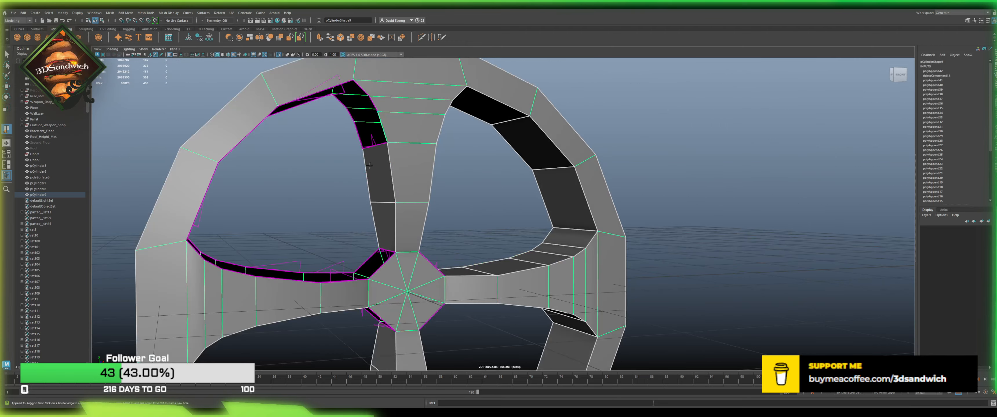
pyautogui.click(359, 133)
pyautogui.press('Return')
# Step: Append two polygons along the flared end of the upper spoke's left-hand wall, up to the rim
pyautogui.click(349, 115)
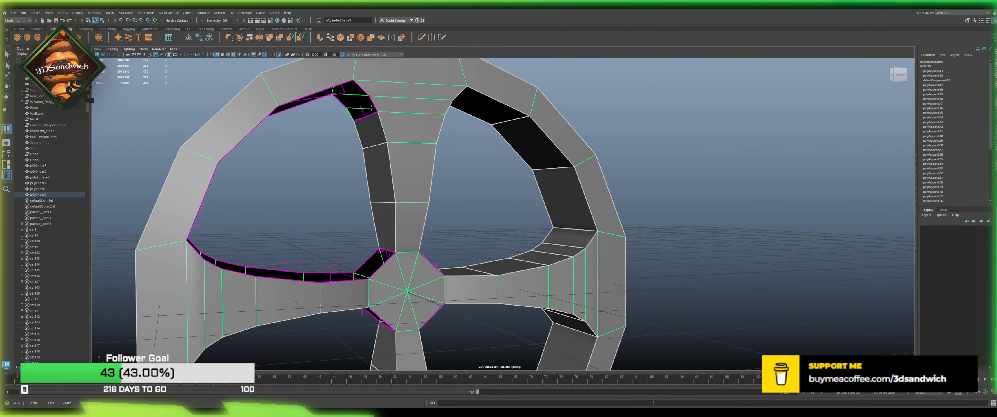
pyautogui.click(373, 103)
pyautogui.press('Return')
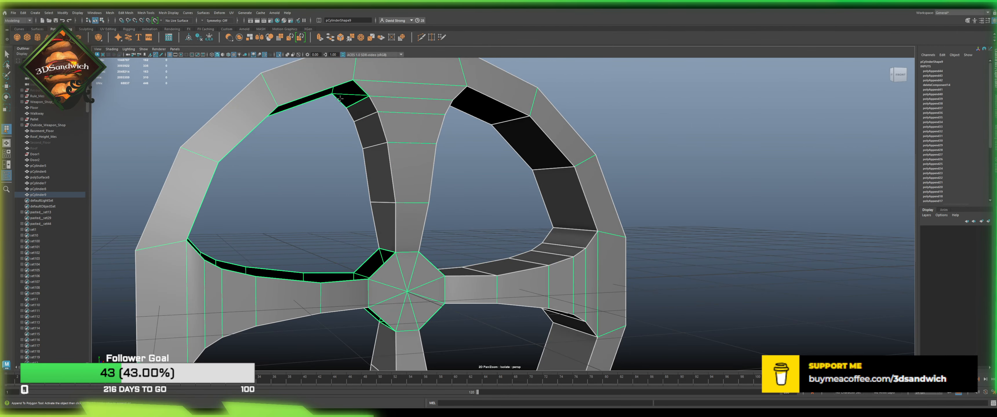
pyautogui.click(354, 87)
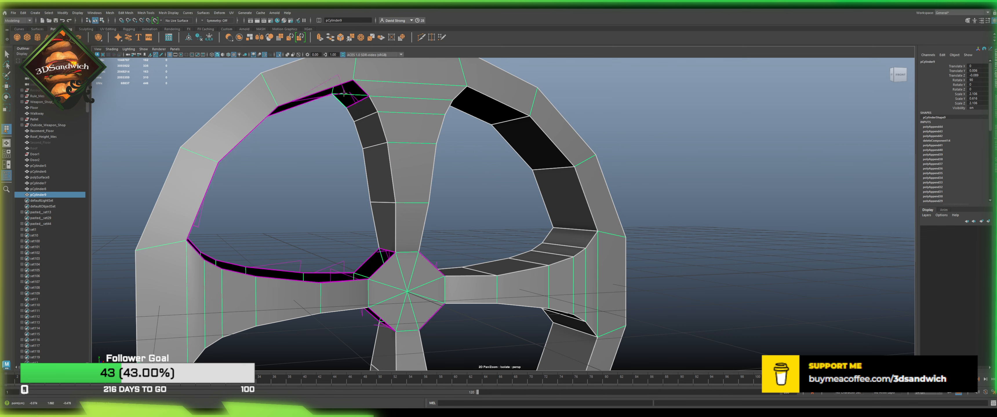
pyautogui.click(359, 89)
pyautogui.press('Return')
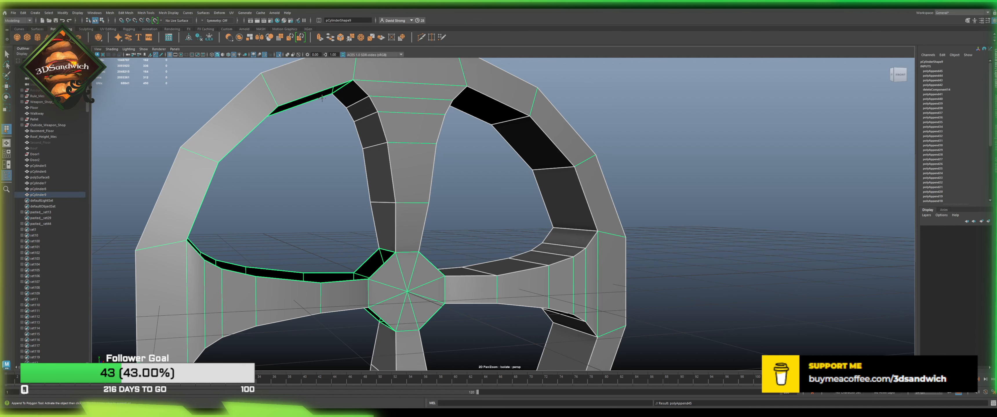
# Step: Append two polygons along the rim's inner wall in the upper-left opening, starting beside the upper spoke
pyautogui.click(327, 93)
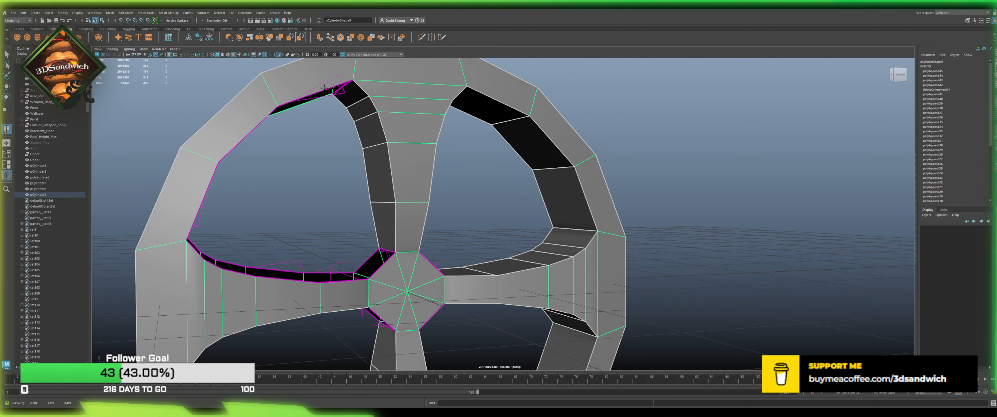
pyautogui.click(324, 88)
pyautogui.press('Return')
pyautogui.keyDown('alt'); pyautogui.moveTo(340, 217); pyautogui.dragTo(292, 181); pyautogui.keyUp('alt')
pyautogui.click(261, 158)
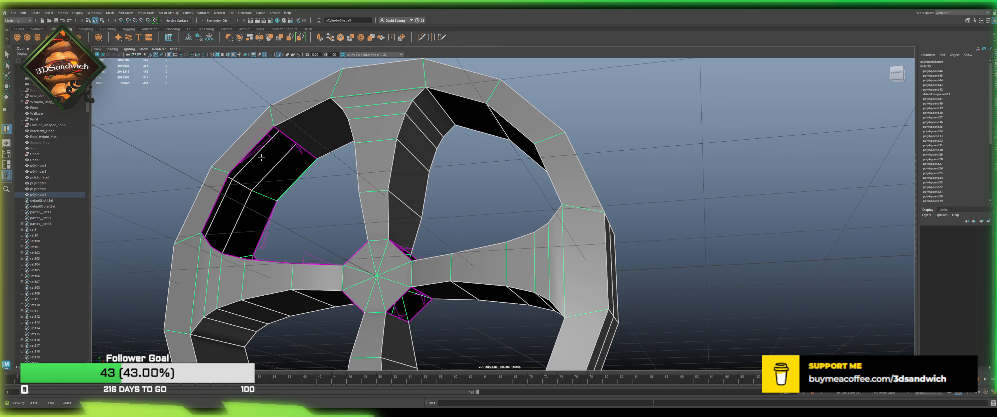
pyautogui.click(246, 156)
pyautogui.press('Return')
pyautogui.press('g')
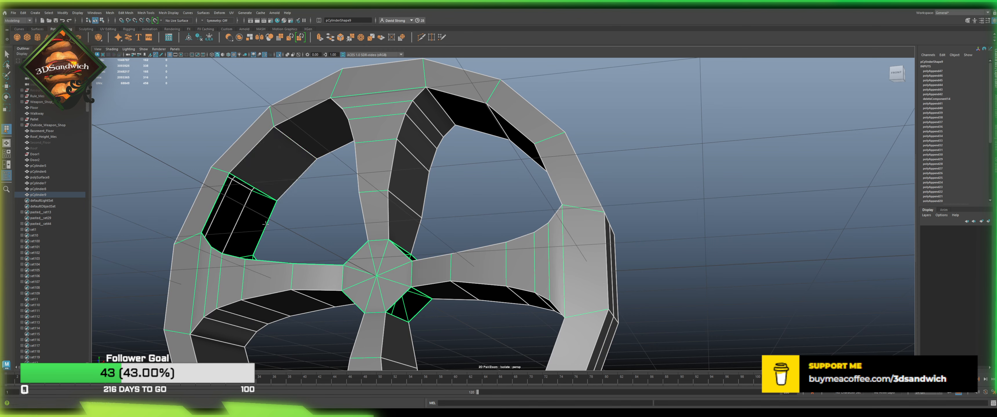
pyautogui.click(265, 227)
pyautogui.click(232, 193)
pyautogui.press('Return')
# Step: Append a polygon over the last open section of the rim's inner wall, just above the left horizontal spoke
pyautogui.press('g')
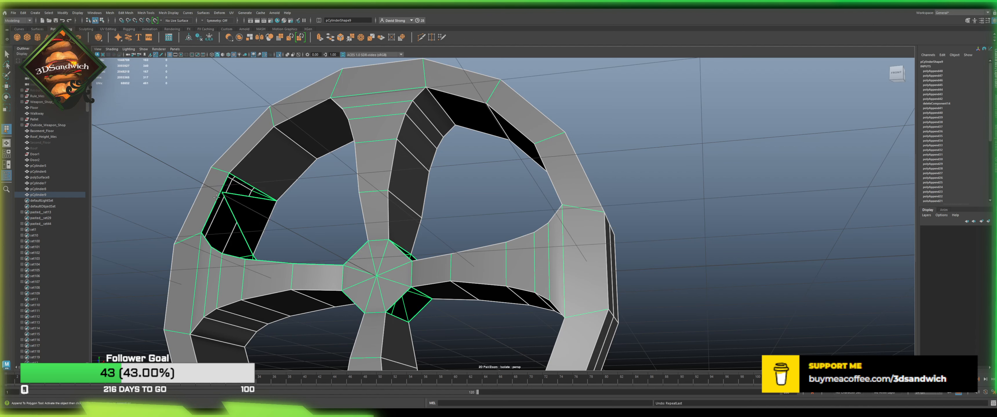
pyautogui.click(216, 202)
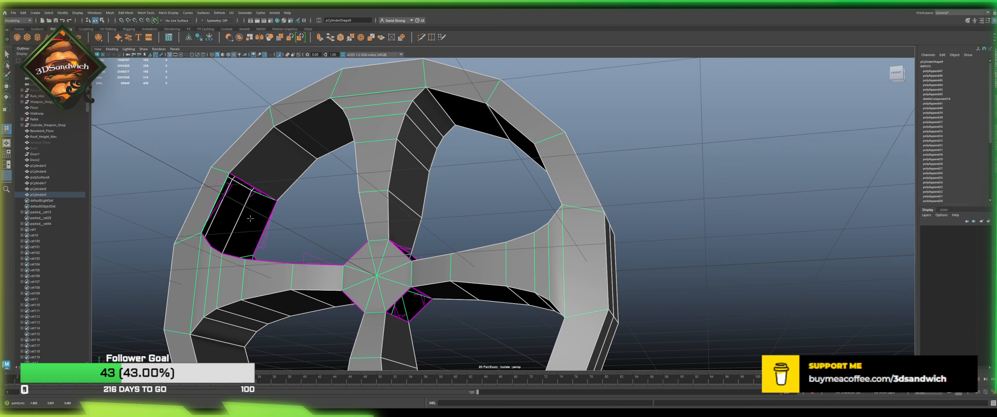
pyautogui.click(267, 224)
pyautogui.keyDown('alt'); pyautogui.moveTo(267, 224); pyautogui.dragTo(276, 256); pyautogui.keyUp('alt')
pyautogui.press('Return')
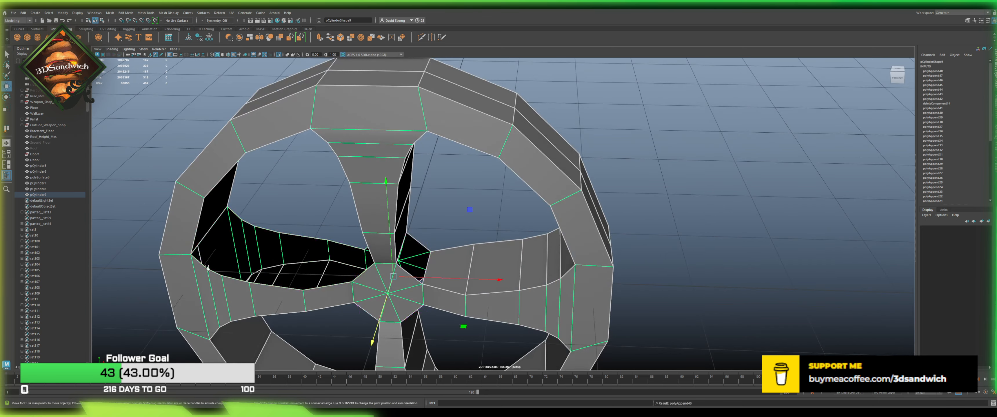
# Step: Append two polygons on the left horizontal spoke's curved upper wall, working inward from the rim
pyautogui.press('g')
pyautogui.click(199, 266)
pyautogui.click(234, 215)
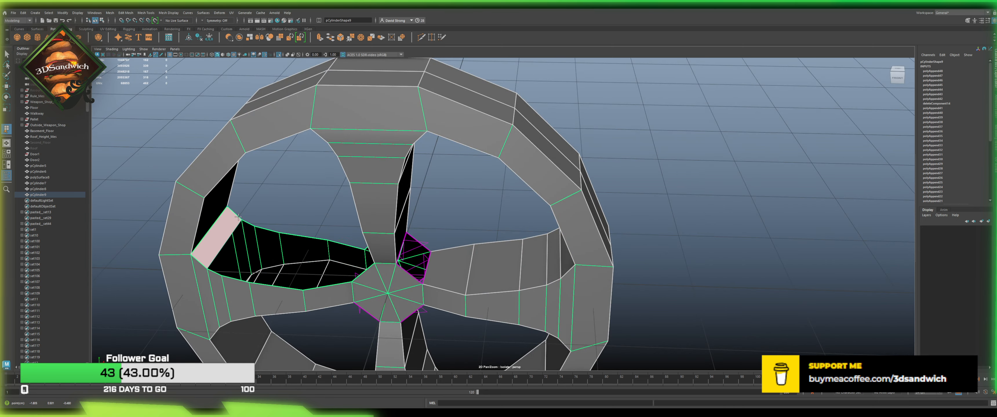
pyautogui.press('Return')
pyautogui.click(214, 269)
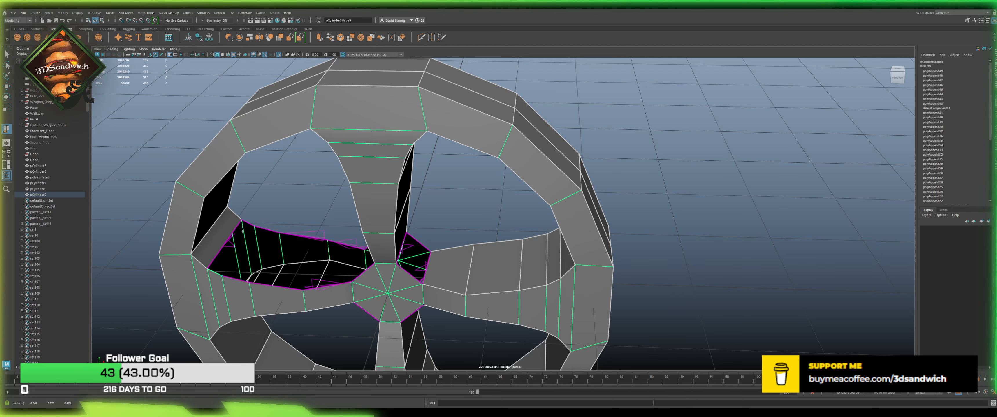
pyautogui.click(249, 221)
pyautogui.press('Return')
pyautogui.press('g')
pyautogui.click(264, 228)
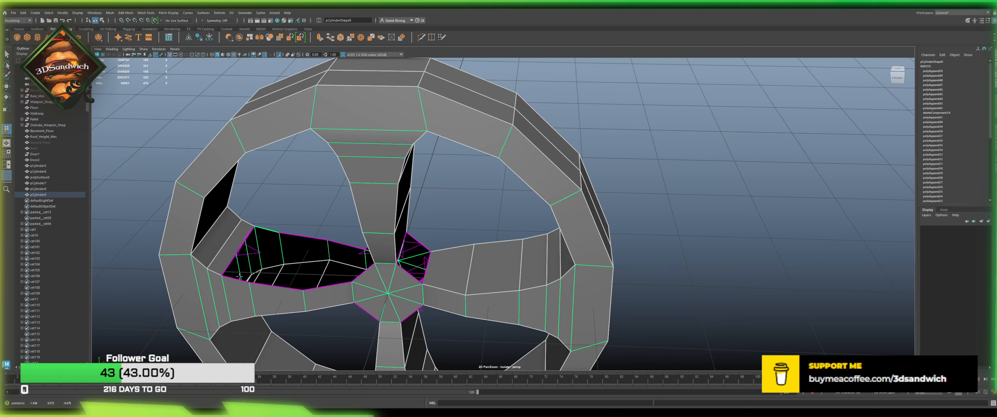
pyautogui.click(243, 280)
pyautogui.press('Return')
pyautogui.press('g')
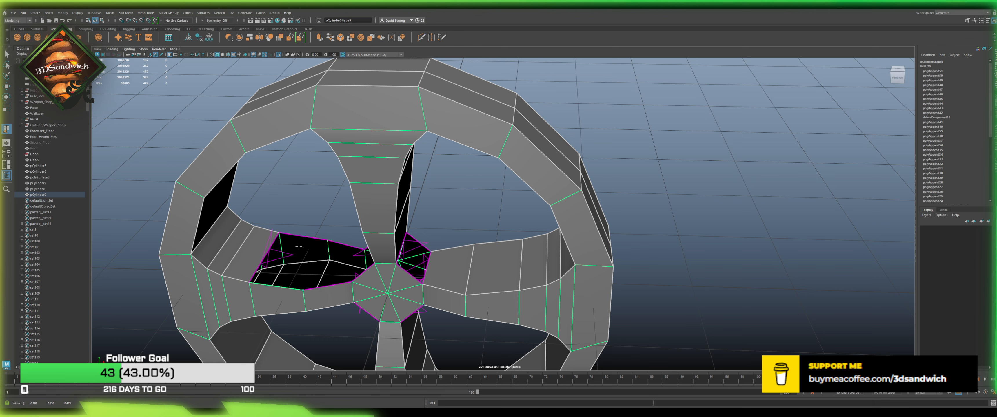
pyautogui.click(317, 240)
pyautogui.hotkey('ctrl', 'z')
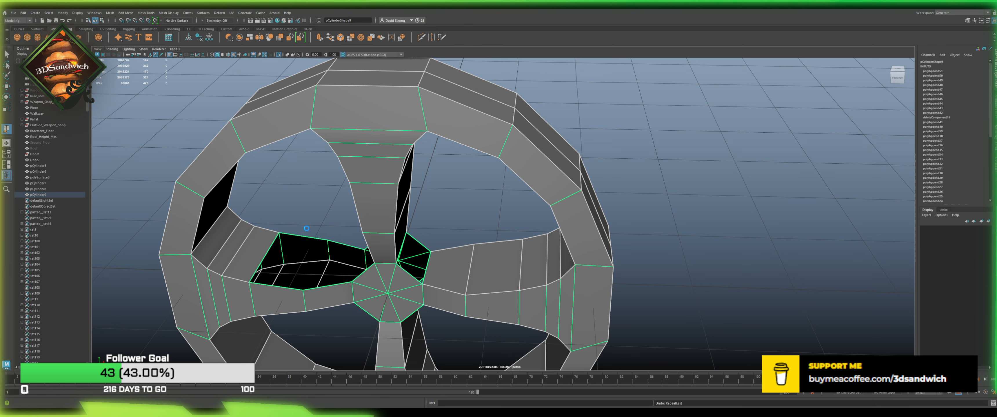
pyautogui.hotkey('ctrl', 'z')
# Step: Append a polygon between the front and back edges at the middle of the left spoke's upper wall
pyautogui.press('g')
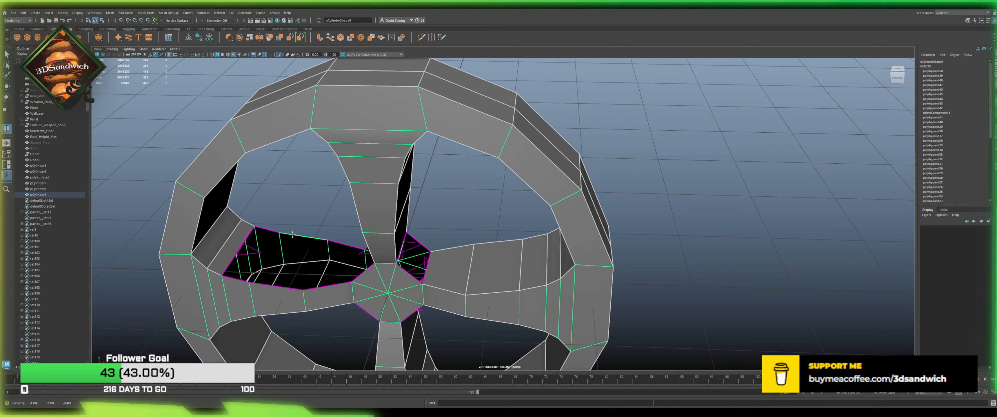
pyautogui.click(263, 284)
pyautogui.press('Return')
pyautogui.press('g')
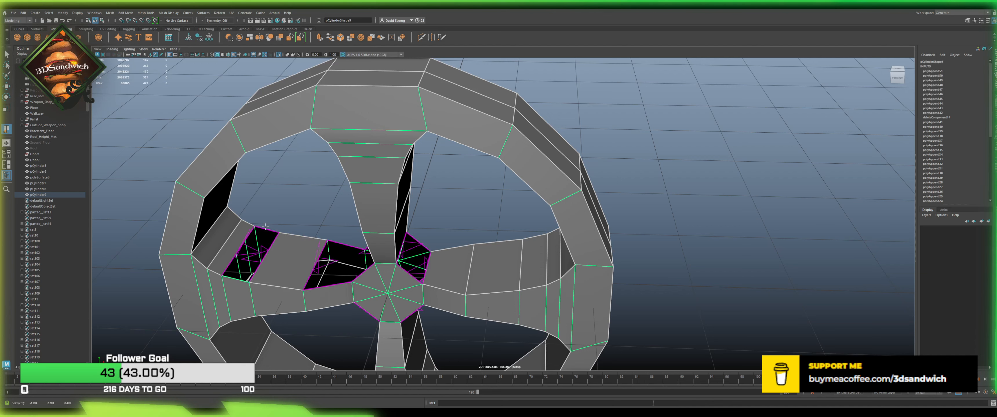
pyautogui.click(265, 228)
pyautogui.press('Return')
pyautogui.hotkey('ctrl', 'z')
# Step: Append a polygon to fill the gap between the left spoke's middle face and its curved outer section
pyautogui.press('g')
pyautogui.click(267, 229)
pyautogui.click(230, 278)
pyautogui.press('Return')
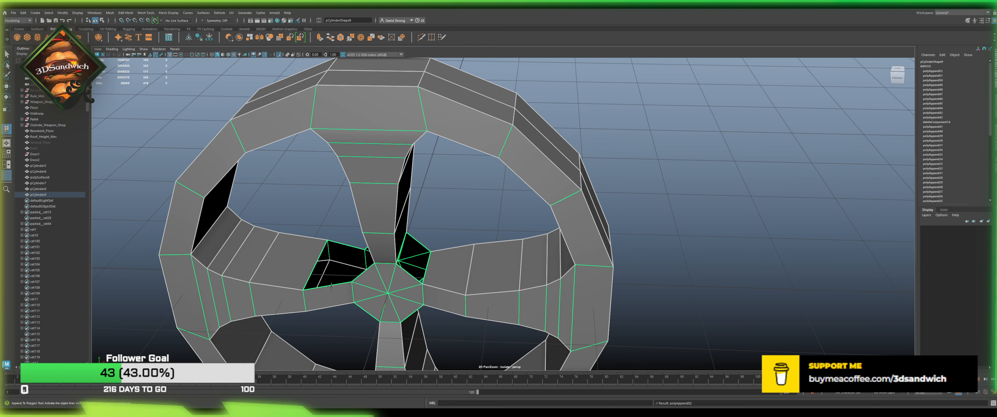
pyautogui.press('g')
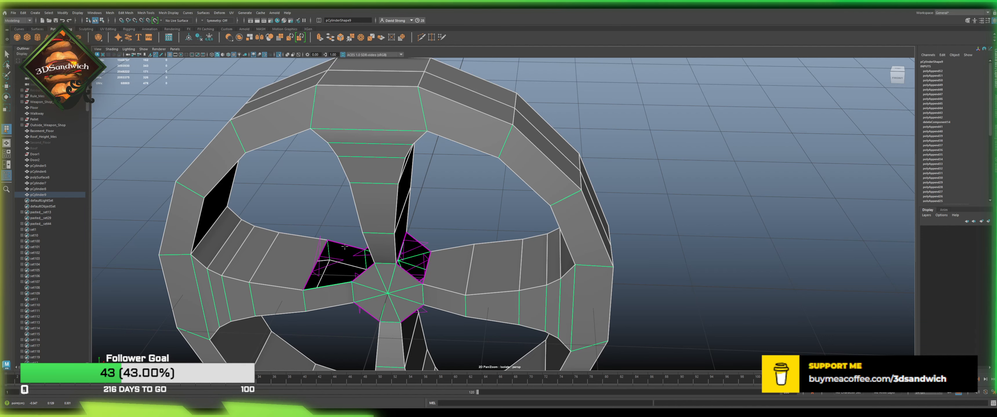
pyautogui.click(345, 249)
pyautogui.press('Return')
pyautogui.hotkey('ctrl', 'z')
# Step: Append a polygon over the remaining stretch of the left spoke's upper wall beside the hub
pyautogui.press('g')
pyautogui.click(340, 245)
pyautogui.click(323, 288)
pyautogui.press('Return')
# Step: Examine the whole wheel from several angles and try scaling it narrower along its axle
pyautogui.scroll(-4, 323, 247)
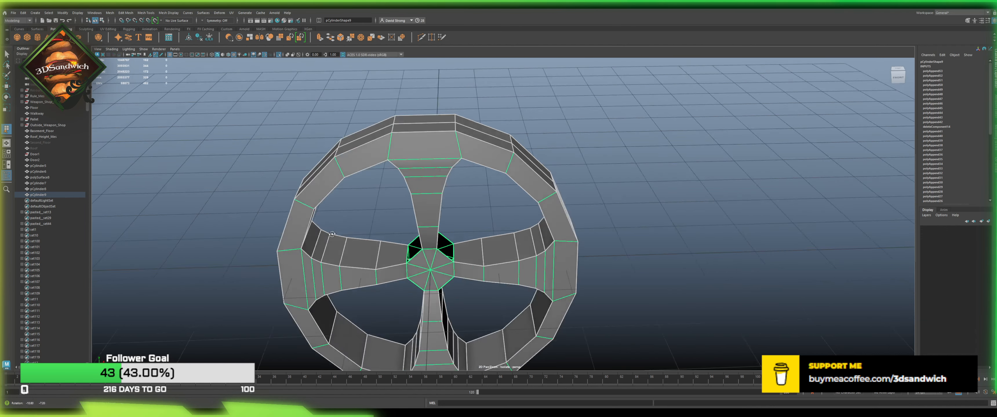
pyautogui.keyDown('alt'); pyautogui.moveTo(326, 217); pyautogui.dragTo(384, 186); pyautogui.keyUp('alt')
pyautogui.scroll(-4, 410, 232)
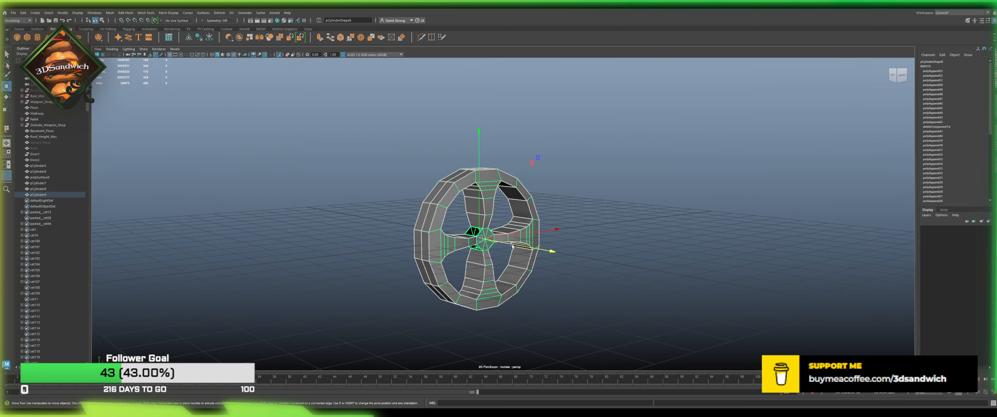
pyautogui.keyDown('alt'); pyautogui.moveTo(513, 246); pyautogui.dragTo(490, 253); pyautogui.keyUp('alt')
pyautogui.press('r')
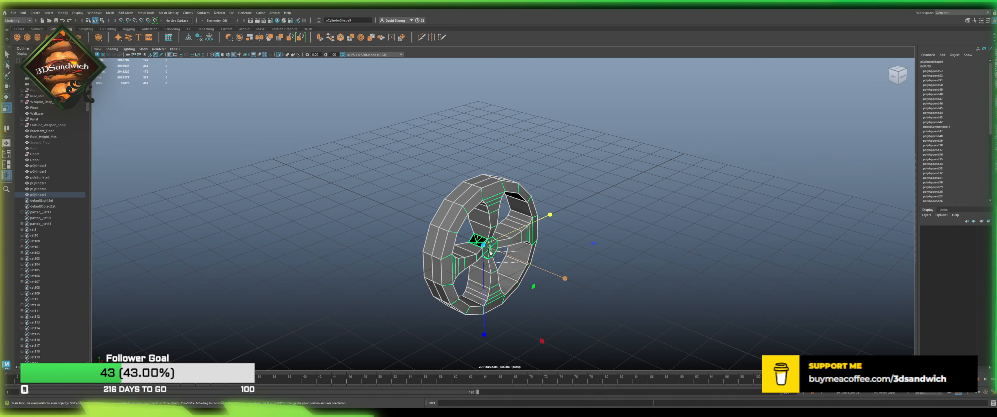
pyautogui.scroll(8, 509, 254)
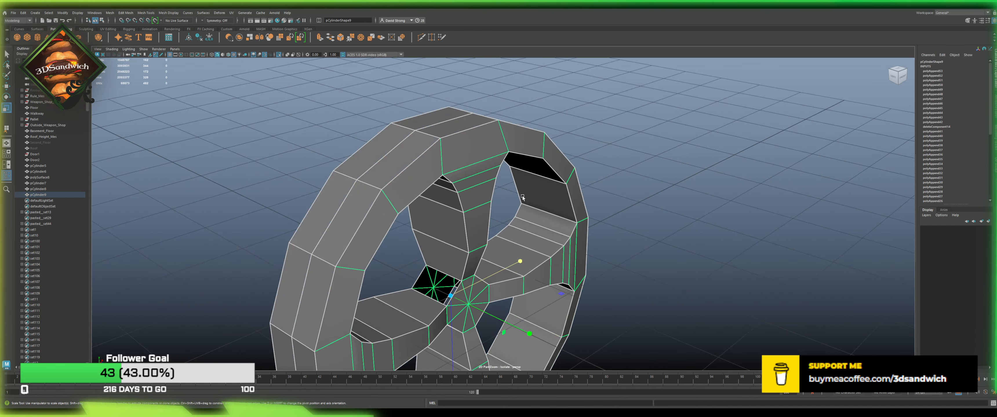
pyautogui.scroll(-6, 526, 333)
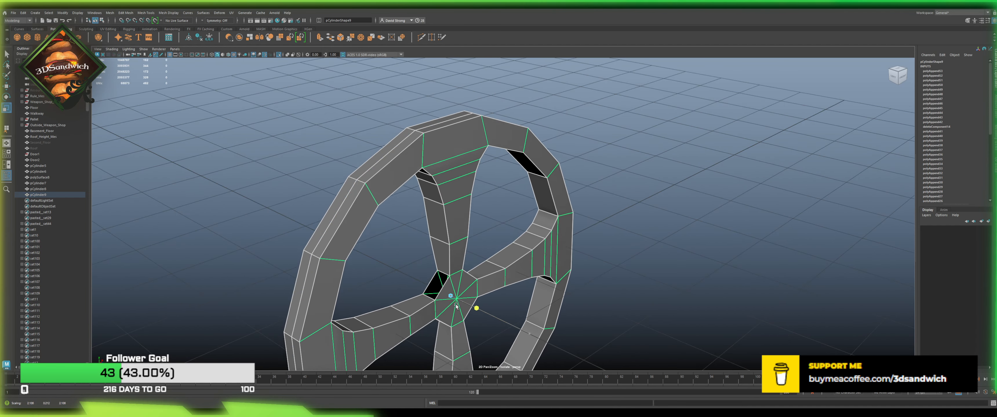
pyautogui.keyDown('alt'); pyautogui.moveTo(413, 197); pyautogui.dragTo(487, 210); pyautogui.keyUp('alt')
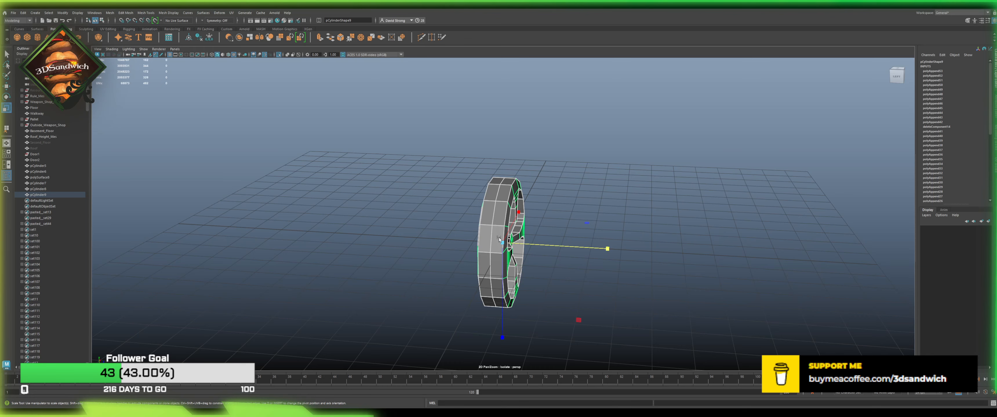
# Step: Scale the whole wheel up uniformly
pyautogui.moveTo(502, 243); pyautogui.dragTo(774, 306)
pyautogui.scroll(-3, 697, 294)
pyautogui.hotkey('ctrl', 'z')
pyautogui.moveTo(521, 236); pyautogui.dragTo(623, 267)
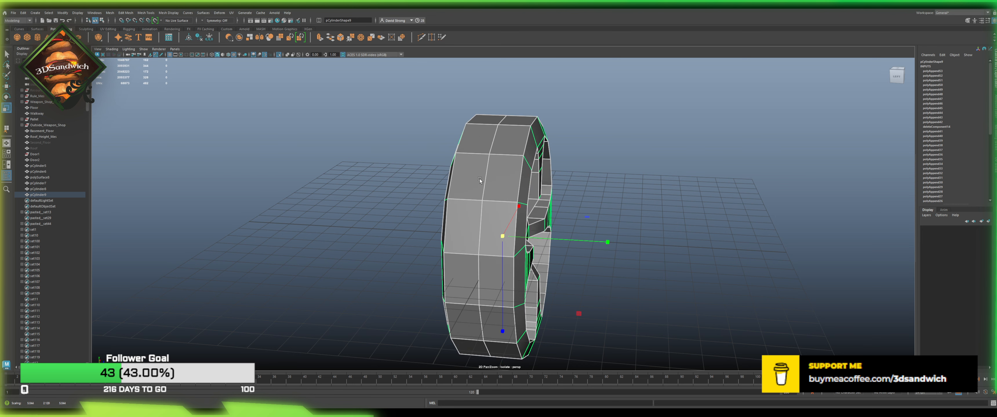
# Step: Select four side-by-side face pairs on the rim's outer surface, skipping one pair between each
pyautogui.click(486, 211)
pyautogui.keyDown('shift'); pyautogui.click(465, 220); pyautogui.keyUp('shift')
pyautogui.keyDown('shift'); pyautogui.click(478, 143); pyautogui.keyUp('shift')
pyautogui.keyDown('shift'); pyautogui.click(508, 142); pyautogui.keyUp('shift')
pyautogui.keyDown('alt'); pyautogui.moveTo(508, 143); pyautogui.dragTo(422, 164); pyautogui.keyUp('alt')
pyautogui.keyDown('shift'); pyautogui.click(500, 155); pyautogui.keyUp('shift')
pyautogui.keyDown('shift'); pyautogui.click(523, 137); pyautogui.keyUp('shift')
pyautogui.keyDown('shift'); pyautogui.click(555, 229); pyautogui.keyUp('shift')
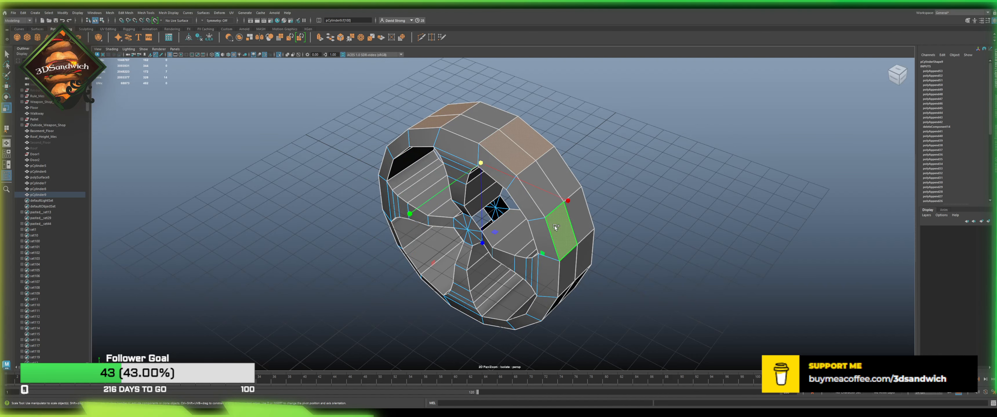
pyautogui.keyDown('shift'); pyautogui.click(577, 224); pyautogui.keyUp('shift')
# Step: Extend the selection with four more side-by-side face pairs around the rim's lower outer surface, leaving one pair unselected between each
pyautogui.keyDown('alt'); pyautogui.moveTo(578, 224); pyautogui.dragTo(518, 248); pyautogui.keyUp('alt')
pyautogui.keyDown('shift'); pyautogui.click(516, 285); pyautogui.keyUp('shift')
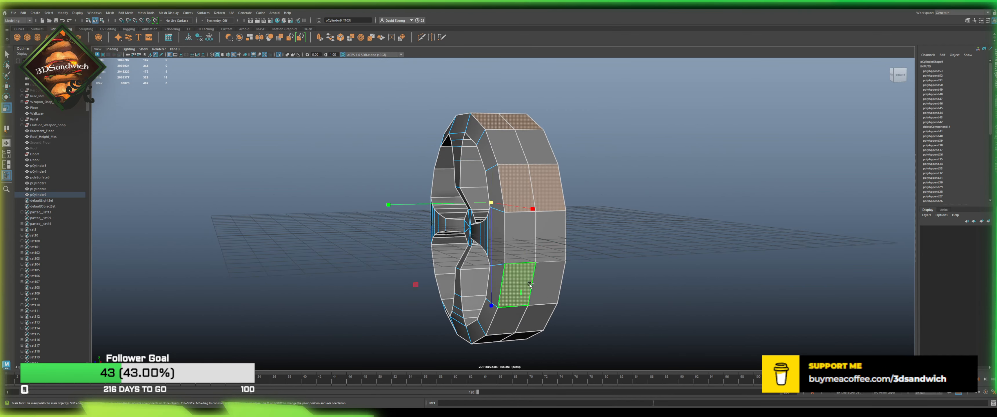
pyautogui.keyDown('shift'); pyautogui.click(542, 296); pyautogui.keyUp('shift')
pyautogui.keyDown('alt'); pyautogui.moveTo(539, 315); pyautogui.dragTo(521, 277); pyautogui.keyUp('alt')
pyautogui.keyDown('shift'); pyautogui.click(484, 275); pyautogui.keyUp('shift')
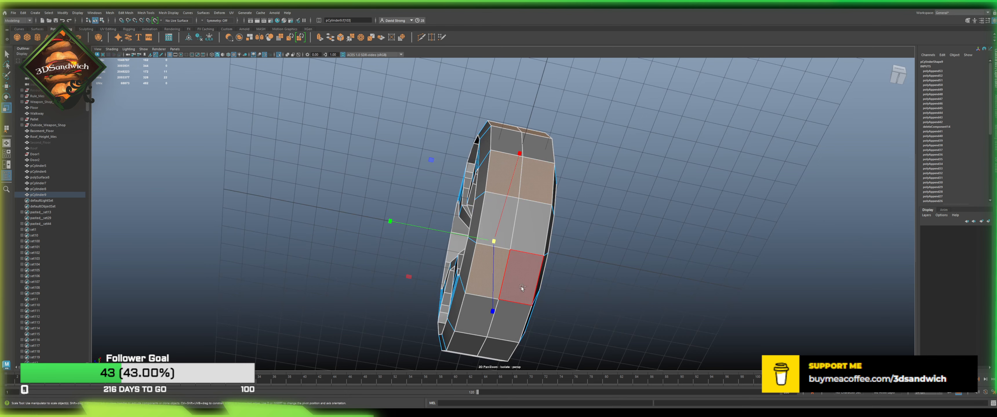
pyautogui.keyDown('shift'); pyautogui.click(520, 283); pyautogui.keyUp('shift')
pyautogui.keyDown('alt'); pyautogui.moveTo(501, 325); pyautogui.dragTo(450, 248); pyautogui.keyUp('alt')
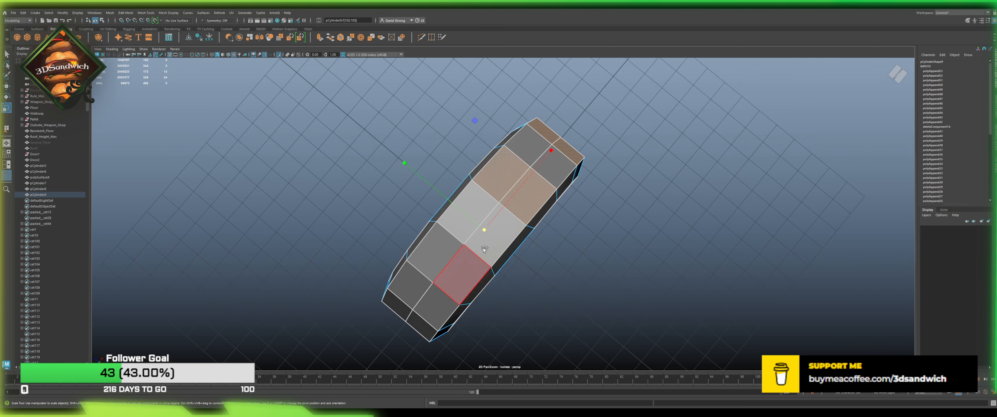
pyautogui.keyDown('shift'); pyautogui.click(449, 247); pyautogui.keyUp('shift')
pyautogui.keyDown('shift'); pyautogui.click(462, 271); pyautogui.keyUp('shift')
pyautogui.keyDown('alt'); pyautogui.moveTo(421, 286); pyautogui.dragTo(397, 300); pyautogui.keyUp('alt')
pyautogui.keyDown('shift'); pyautogui.click(500, 310); pyautogui.keyUp('shift')
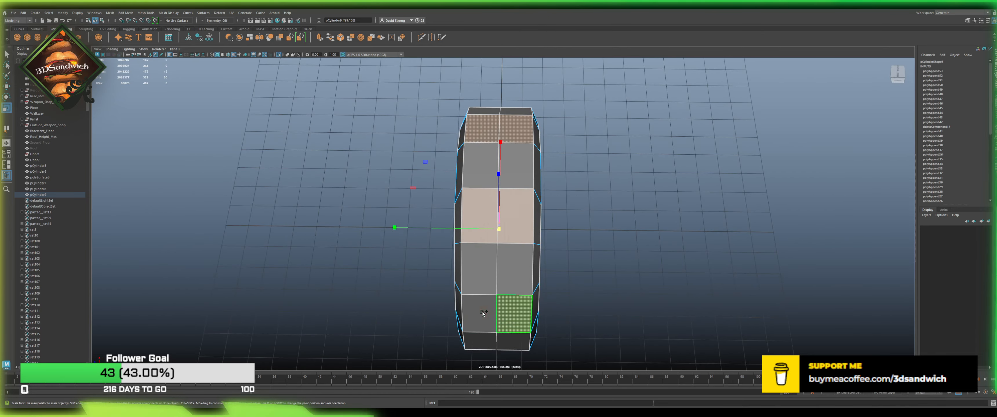
pyautogui.keyDown('shift'); pyautogui.click(483, 313); pyautogui.keyUp('shift')
pyautogui.keyDown('alt'); pyautogui.moveTo(480, 340); pyautogui.dragTo(507, 309); pyautogui.keyUp('alt')
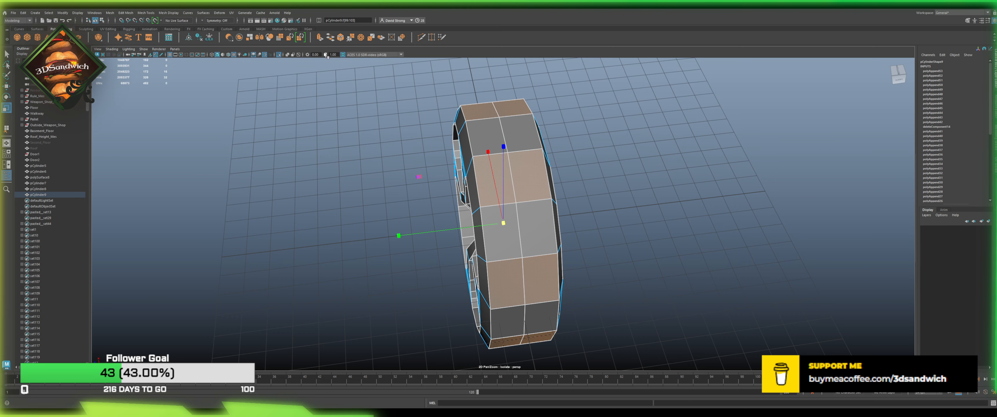
# Step: Extrude the selected rim face pairs and try moving them along their normals
pyautogui.hotkey('ctrl', 'e')
pyautogui.keyDown('alt'); pyautogui.moveTo(521, 209); pyautogui.dragTo(513, 259); pyautogui.keyUp('alt')
pyautogui.hotkey('ctrl', 'z')
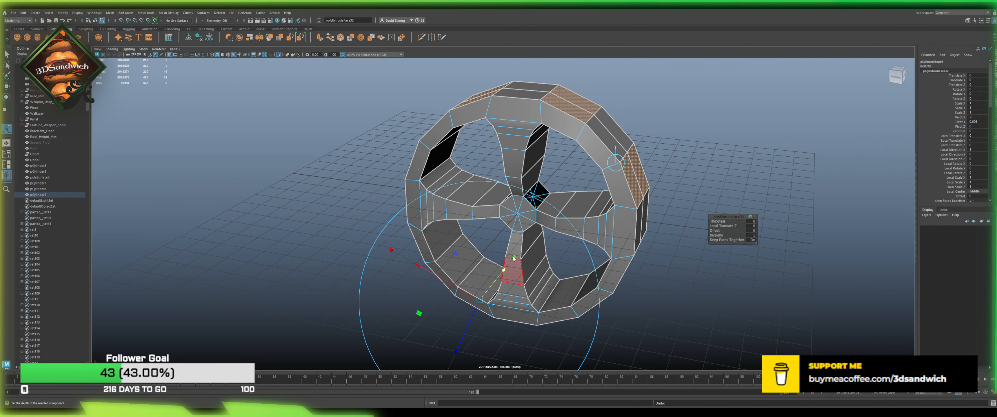
pyautogui.keyDown('alt'); pyautogui.moveTo(472, 304); pyautogui.dragTo(496, 276); pyautogui.keyUp('alt')
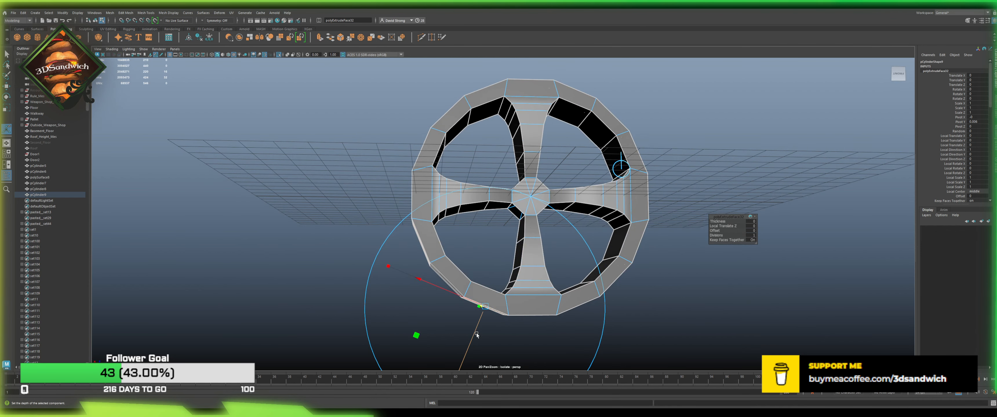
pyautogui.moveTo(476, 334); pyautogui.dragTo(483, 318)
pyautogui.hotkey('ctrl', 'z')
pyautogui.moveTo(447, 292)
pyautogui.keyDown('alt'); pyautogui.mouseDown()
pyautogui.moveTo(444, 304)
pyautogui.moveTo(434, 297)
pyautogui.mouseUp(); pyautogui.keyUp('alt')
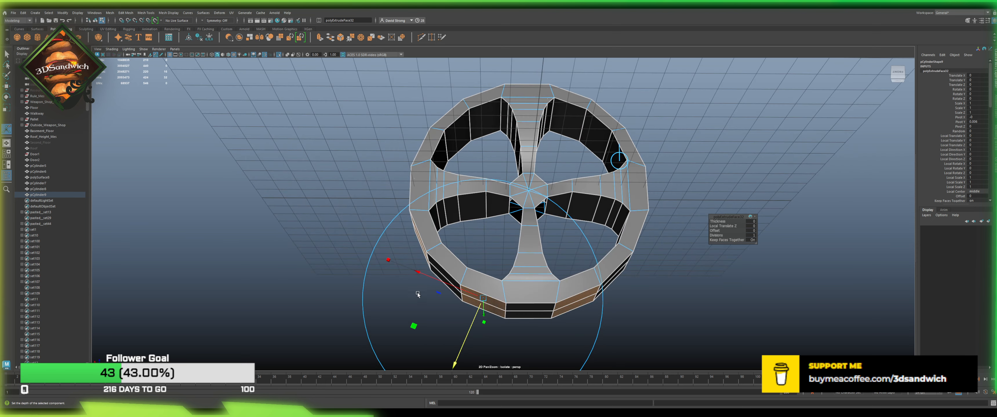
# Step: Scale the extruded rim faces down and push them inward to form small recesses around the rim
pyautogui.keyDown('alt'); pyautogui.moveTo(419, 294); pyautogui.dragTo(405, 256, button='middle'); pyautogui.keyUp('alt')
pyautogui.moveTo(426, 353); pyautogui.dragTo(453, 292)
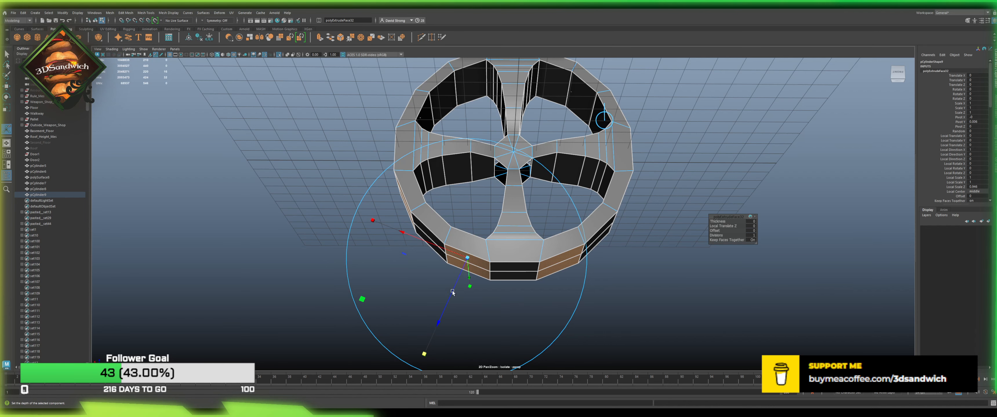
pyautogui.moveTo(468, 257); pyautogui.dragTo(463, 283)
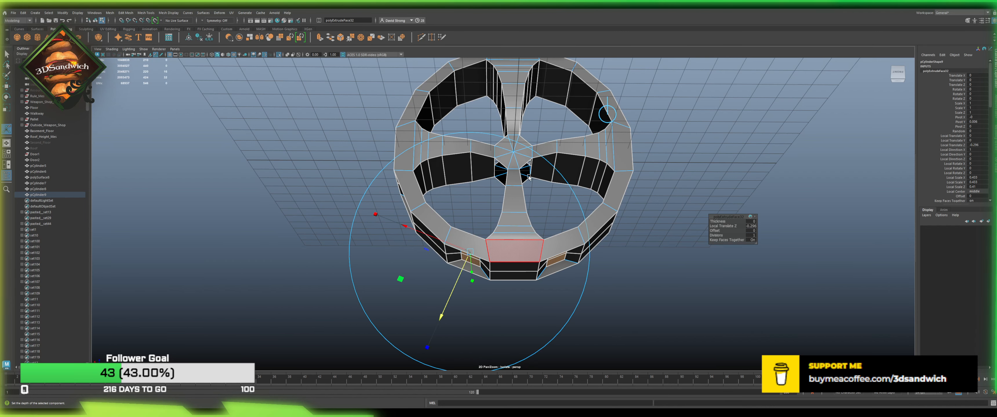
pyautogui.keyDown('alt'); pyautogui.moveTo(529, 177); pyautogui.dragTo(623, 194); pyautogui.keyUp('alt')
pyautogui.click(596, 196)
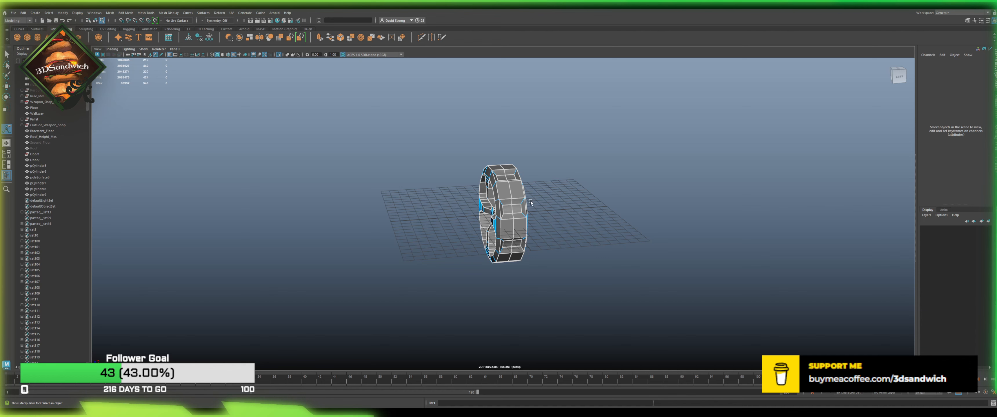
# Step: Try rotating the whole wheel about its axle
pyautogui.press('q')
pyautogui.click(509, 198)
pyautogui.press('e')
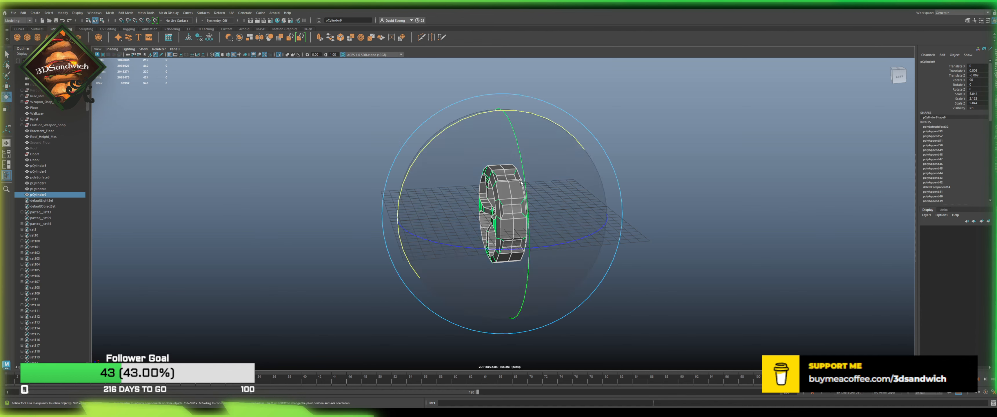
pyautogui.moveTo(520, 182); pyautogui.dragTo(556, 336)
pyautogui.hotkey('ctrl', 'z')
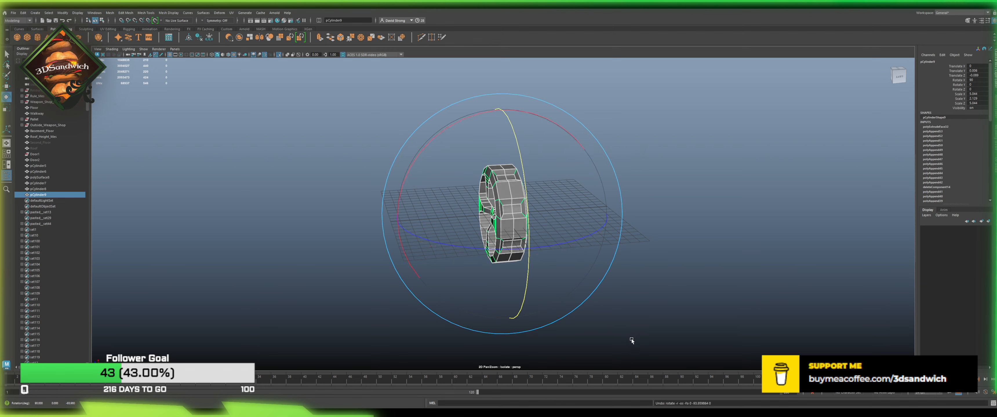
# Step: Undo the rim extrusion, the rim face selections and the wheel's enlargement
pyautogui.hotkey('ctrl', 'z')
pyautogui.hotkey('ctrl', 'z')
pyautogui.hotkey('ctrl', 'z')
pyautogui.hotkey('ctrl', 'z')
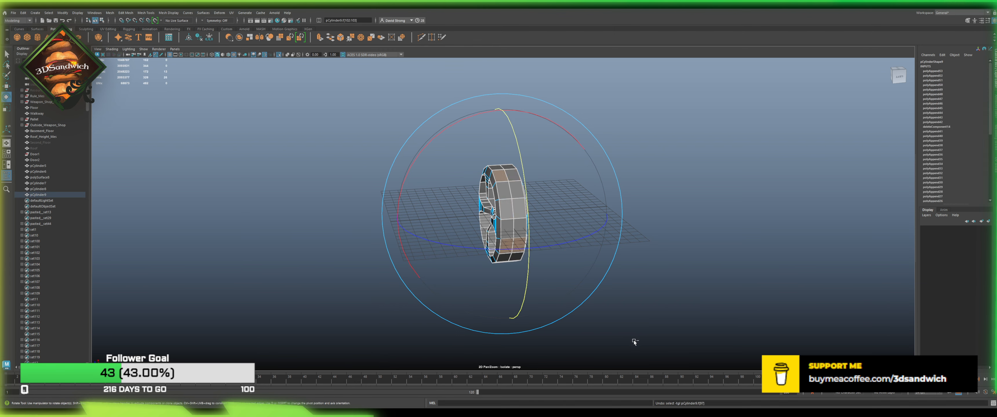
pyautogui.hotkey('ctrl', 'z')
pyautogui.hotkey('ctrl', 'z')
pyautogui.hotkey('ctrl', 'z')
pyautogui.hotkey('ctrl', 'z')
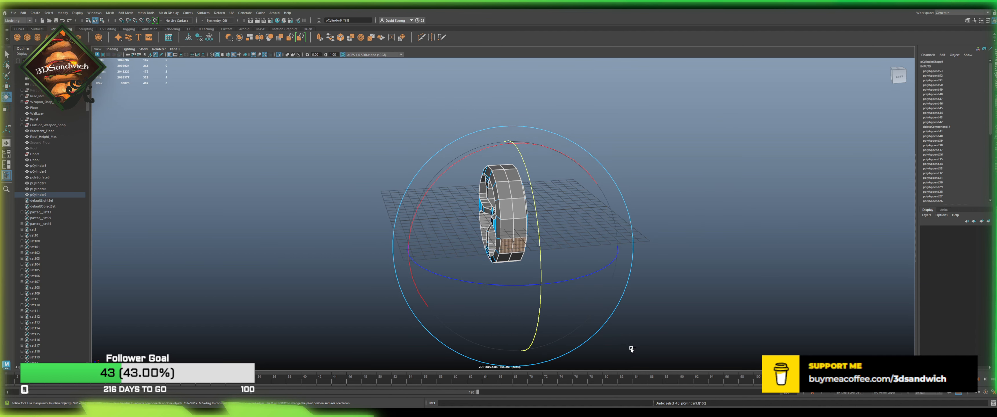
pyautogui.hotkey('ctrl', 'z')
# Step: Turn off the wheel's isolation so the whole weapon shop scene is displayed
pyautogui.click(287, 183)
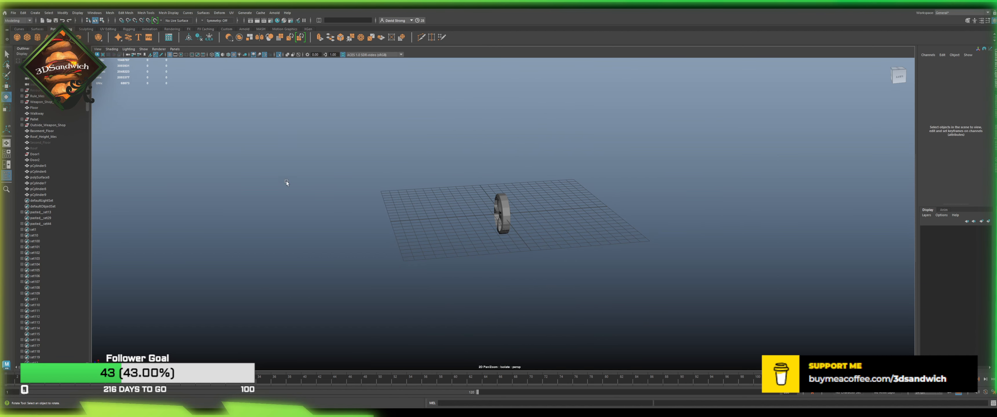
pyautogui.click(279, 55)
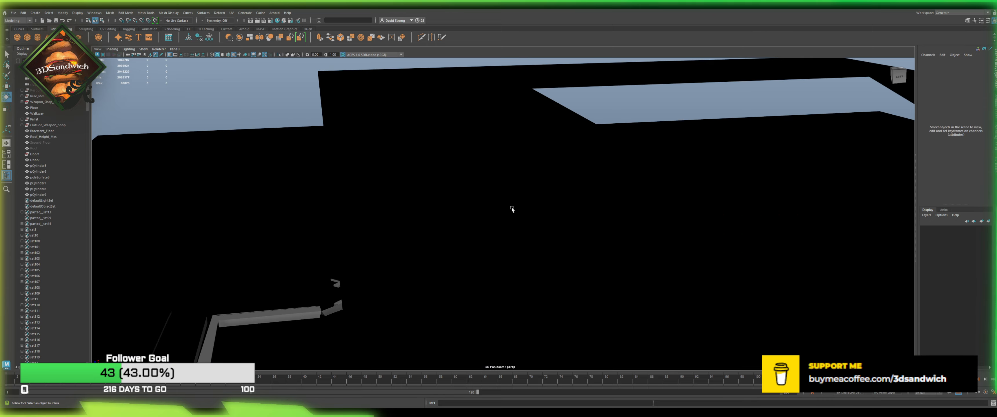
pyautogui.keyDown('alt'); pyautogui.moveTo(421, 254); pyautogui.dragTo(391, 176); pyautogui.keyUp('alt')
pyautogui.scroll(8, 503, 197)
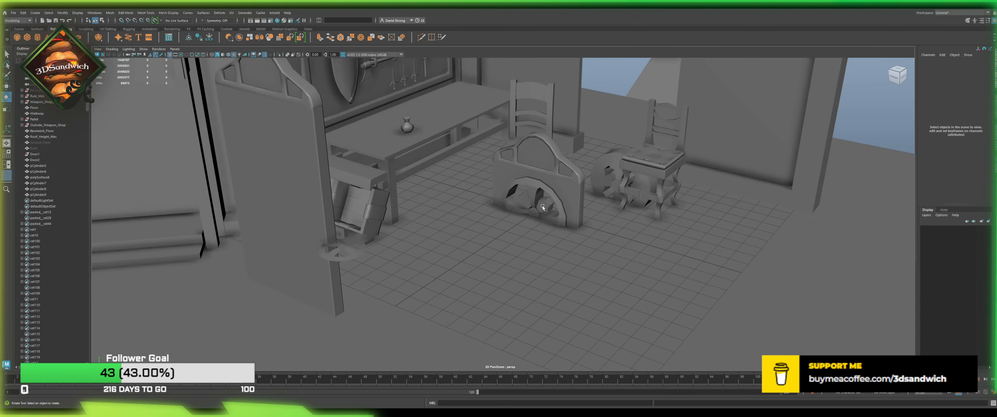
# Step: Isolate the two doors together with the carved door panel and all the wheel and cylinder pieces
pyautogui.click(544, 205)
pyautogui.keyDown('alt'); pyautogui.moveTo(469, 245); pyautogui.dragTo(334, 334, button='middle'); pyautogui.keyUp('alt')
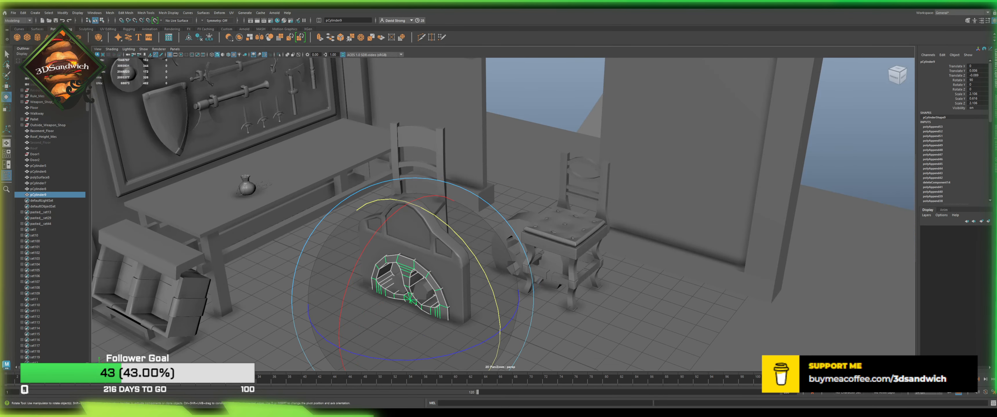
pyautogui.keyDown('shift'); pyautogui.click(59, 166); pyautogui.keyUp('shift')
pyautogui.keyDown('shift'); pyautogui.click(53, 155); pyautogui.keyUp('shift')
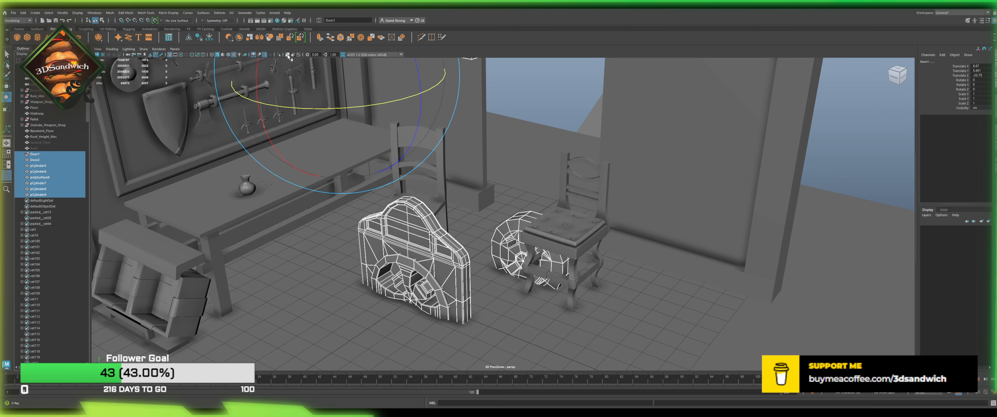
pyautogui.click(278, 54)
pyautogui.click(470, 217)
# Step: Hide the wheel with the closed inner walls that sits in the door panel's round opening
pyautogui.moveTo(445, 245)
pyautogui.keyDown('alt'); pyautogui.mouseDown(button='middle')
pyautogui.moveTo(416, 179)
pyautogui.moveTo(435, 237)
pyautogui.mouseUp(button='middle'); pyautogui.keyUp('alt')
pyautogui.scroll(3, 415, 182)
pyautogui.click(415, 185)
pyautogui.keyDown('alt'); pyautogui.moveTo(435, 237); pyautogui.dragTo(484, 217); pyautogui.keyUp('alt')
pyautogui.click(614, 189)
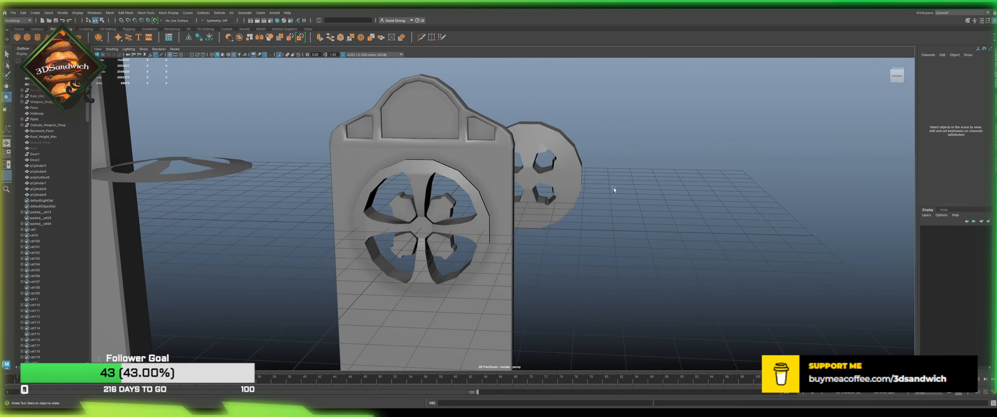
pyautogui.click(403, 219)
pyautogui.keyDown('alt'); pyautogui.moveTo(403, 219); pyautogui.dragTo(396, 243); pyautogui.keyUp('alt')
pyautogui.press('w')
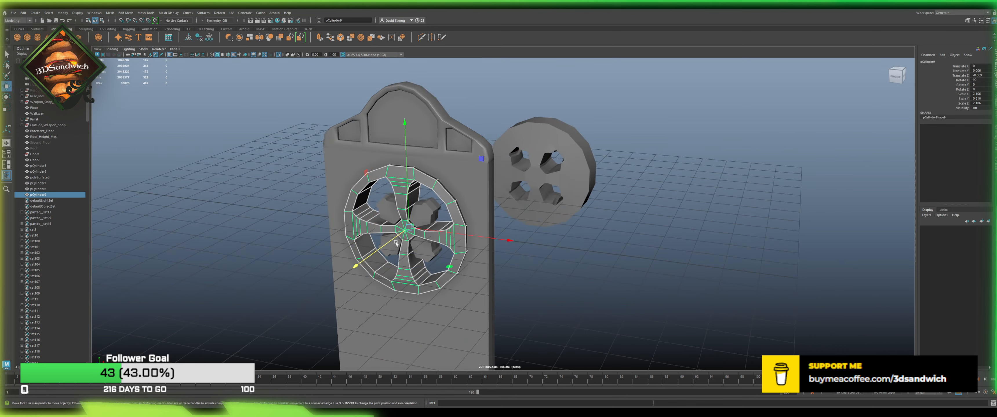
pyautogui.press('h')
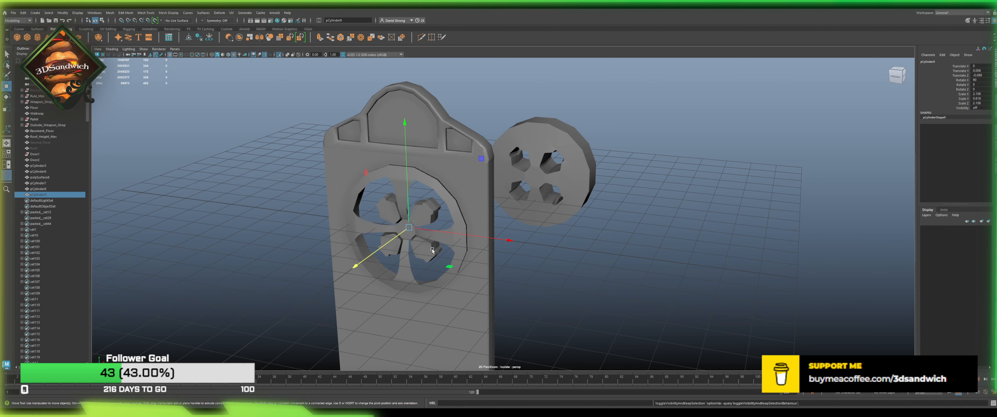
# Step: Move the duplicate wheel without inner walls straight back out of the opening, well behind the door panel
pyautogui.click(451, 233)
pyautogui.click(457, 250)
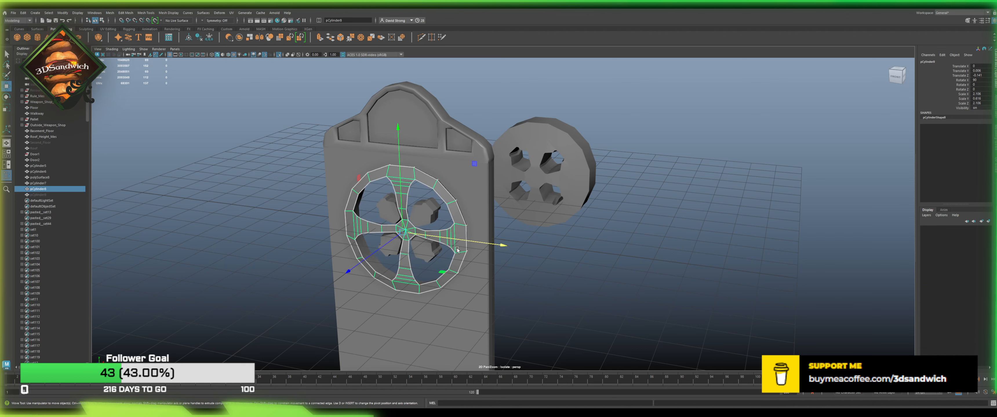
pyautogui.keyDown('shift'); pyautogui.click(429, 210); pyautogui.keyUp('shift')
pyautogui.hotkey('ctrl', 'z')
pyautogui.moveTo(371, 255); pyautogui.dragTo(390, 197)
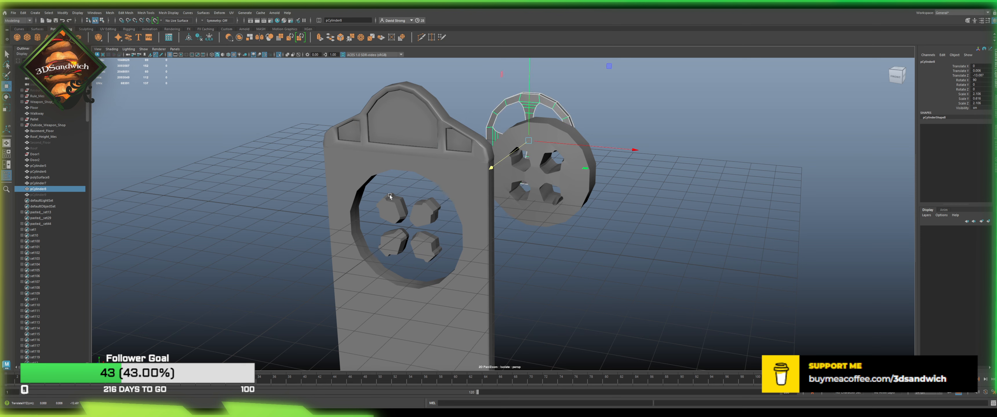
# Step: Unhide the finished wheel in the door panel's opening and save the scene
pyautogui.click(57, 195)
pyautogui.press('h')
pyautogui.click(638, 252)
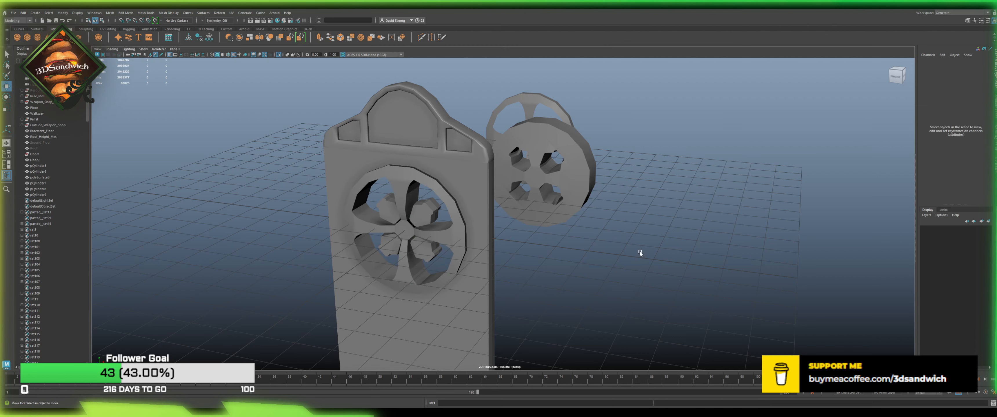
pyautogui.hotkey('ctrl', 's')
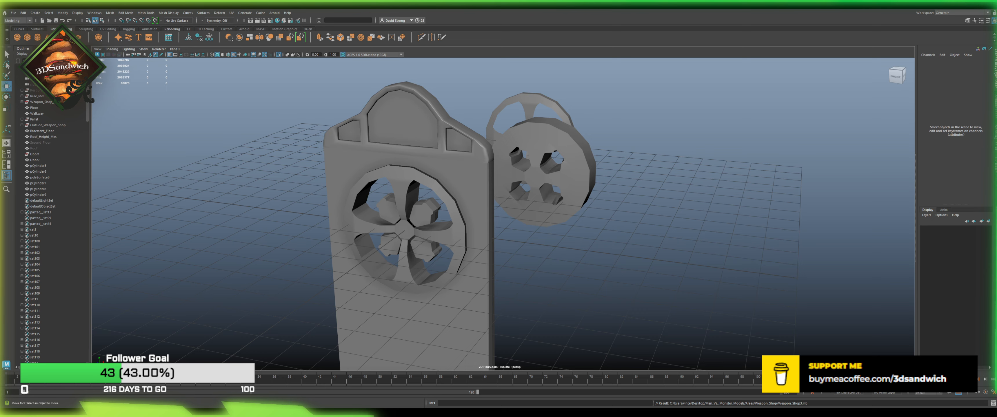
# Step: Examine the isolated doors, wheels and discs from the front and at an angle
pyautogui.scroll(3, 371, 189)
pyautogui.keyDown('alt'); pyautogui.moveTo(345, 201); pyautogui.dragTo(372, 188); pyautogui.keyUp('alt')
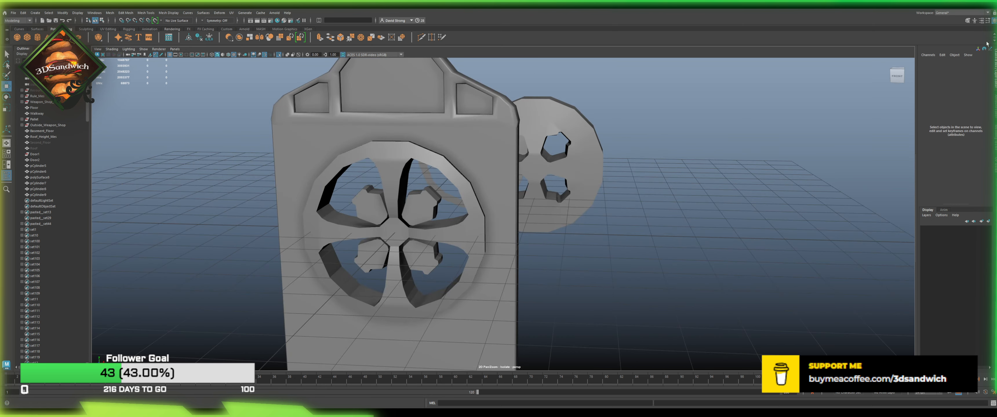
pyautogui.click(905, 76)
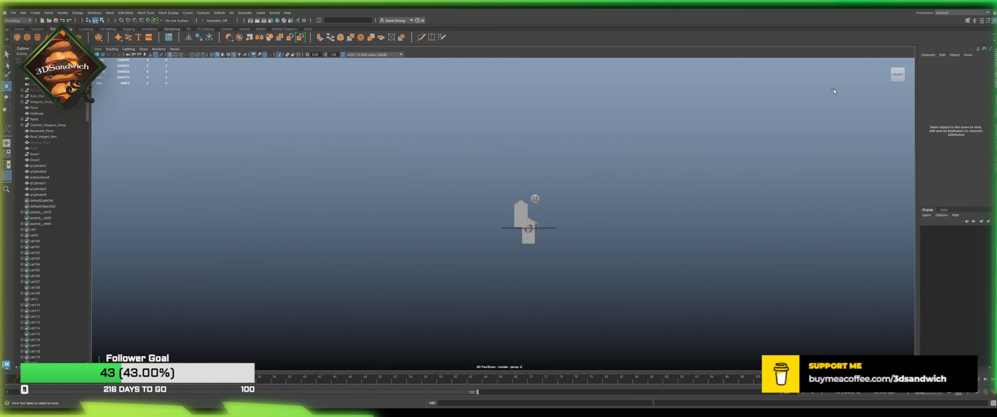
pyautogui.scroll(6, 536, 226)
pyautogui.keyDown('alt'); pyautogui.moveTo(536, 227); pyautogui.dragTo(430, 209, button='middle'); pyautogui.keyUp('alt')
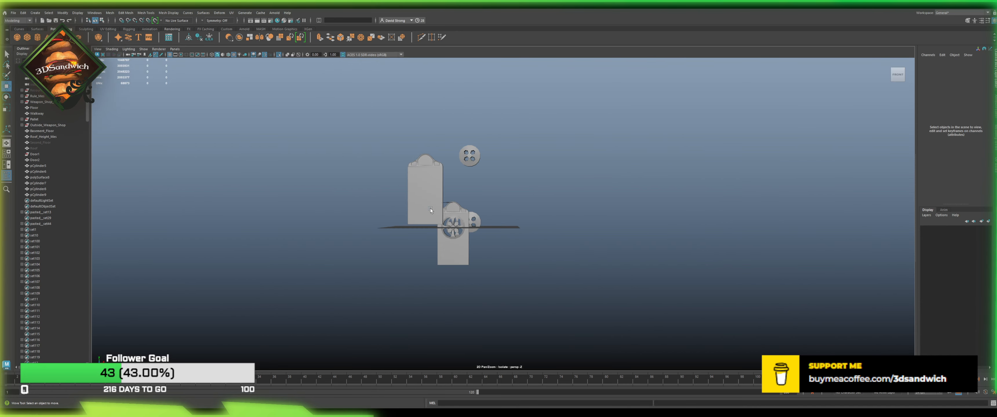
pyautogui.keyDown('alt'); pyautogui.moveTo(443, 194); pyautogui.dragTo(429, 203); pyautogui.keyUp('alt')
pyautogui.keyDown('alt'); pyautogui.moveTo(429, 202); pyautogui.dragTo(468, 210, button='right'); pyautogui.keyUp('alt')
pyautogui.moveTo(474, 224); pyautogui.dragTo(432, 174)
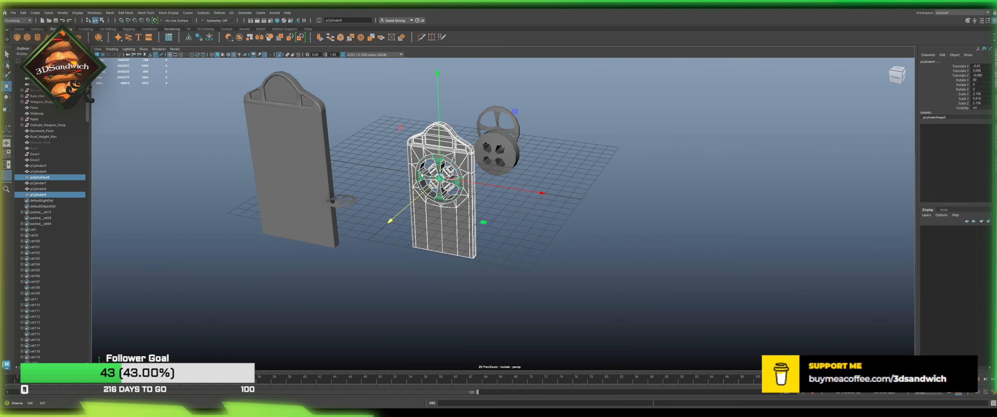
pyautogui.keyDown('alt'); pyautogui.moveTo(313, 163); pyautogui.dragTo(296, 258, button='middle'); pyautogui.keyUp('alt')
pyautogui.click(274, 288)
pyautogui.click(324, 324)
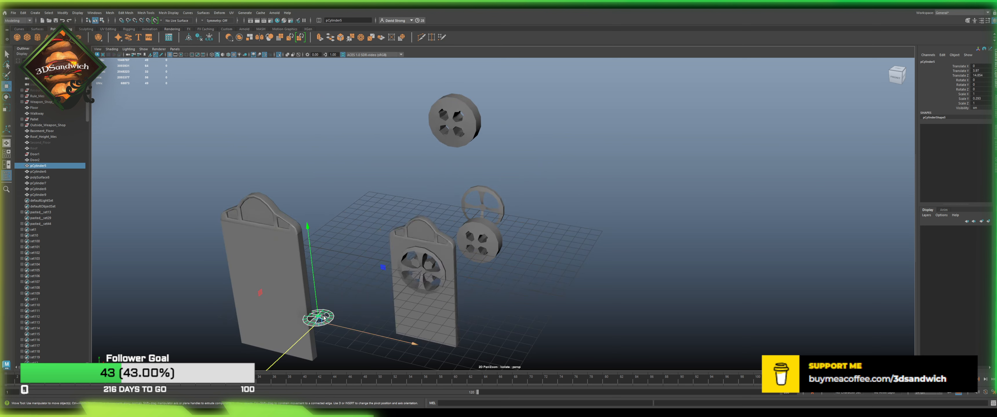
# Step: Leave isolation and raise the carved door and its wheel until they stand on the shop floor, moved slightly forward
pyautogui.click(277, 55)
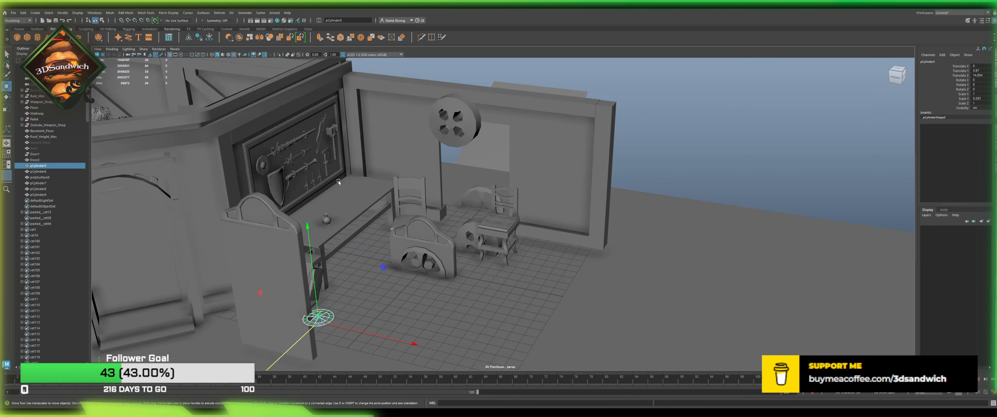
pyautogui.click(433, 265)
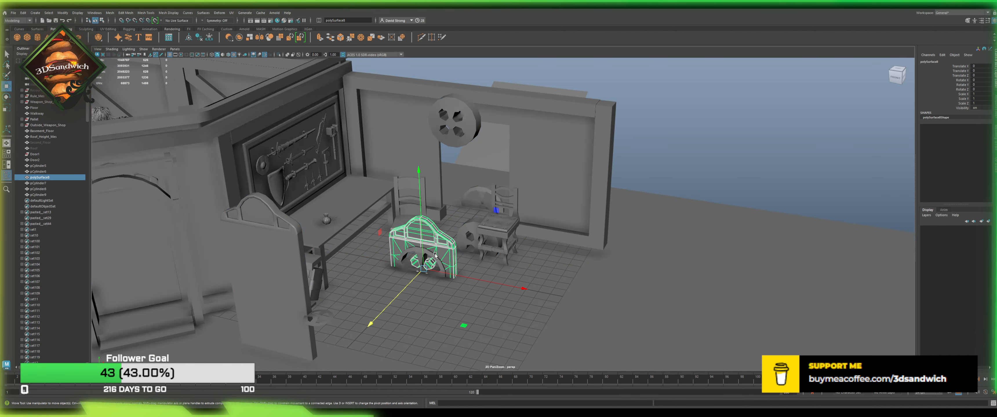
pyautogui.keyDown('shift'); pyautogui.click(436, 256); pyautogui.keyUp('shift')
pyautogui.moveTo(418, 220); pyautogui.dragTo(423, 119)
pyautogui.hotkey('ctrl', 'z')
pyautogui.moveTo(422, 190); pyautogui.dragTo(413, 72)
pyautogui.hotkey('ctrl', 'z')
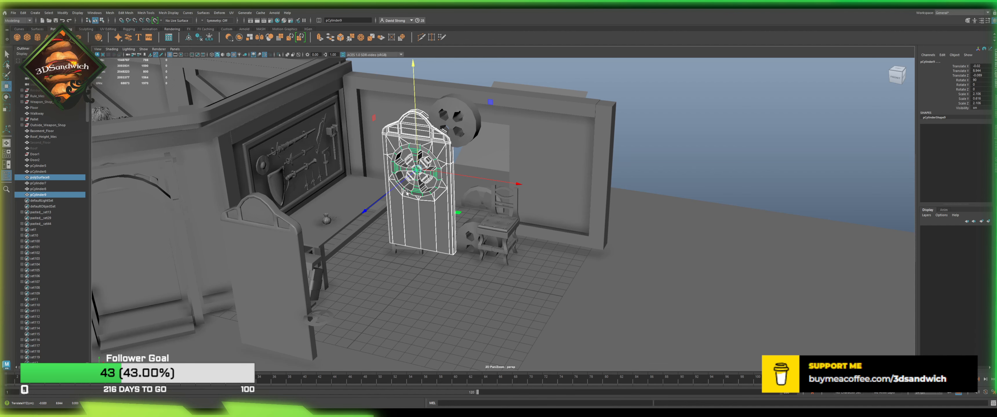
pyautogui.moveTo(388, 192); pyautogui.dragTo(305, 279)
# Step: Gather the spare plain door and its spare discs in front of the carved door
pyautogui.click(289, 241)
pyautogui.keyDown('shift'); pyautogui.click(315, 307); pyautogui.keyUp('shift')
pyautogui.keyDown('alt'); pyautogui.moveTo(409, 260); pyautogui.dragTo(523, 188); pyautogui.keyUp('alt')
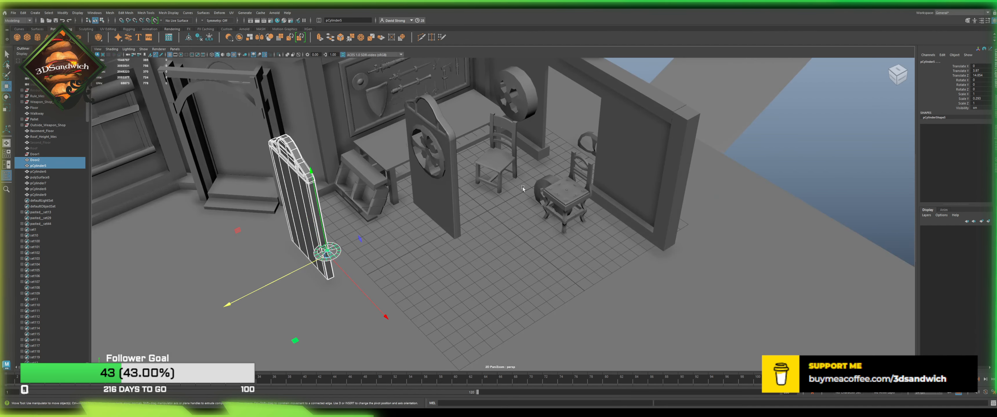
pyautogui.keyDown('shift'); pyautogui.click(538, 185); pyautogui.keyUp('shift')
pyautogui.keyDown('shift'); pyautogui.click(501, 116); pyautogui.keyUp('shift')
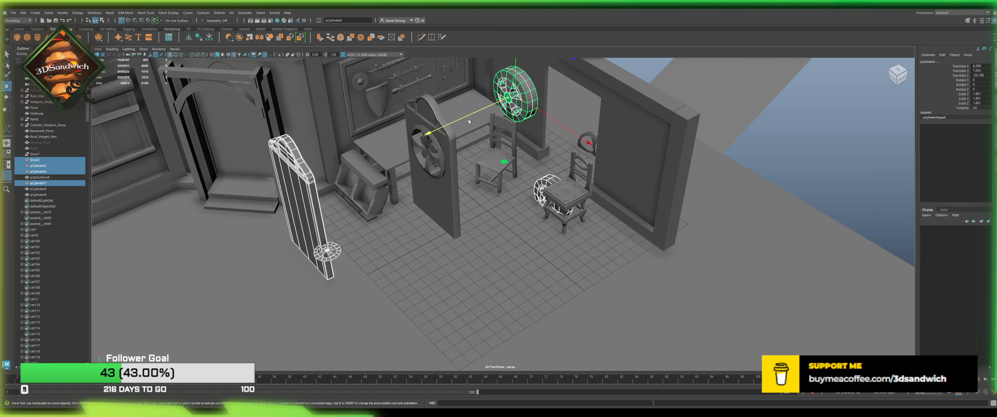
pyautogui.moveTo(466, 117); pyautogui.dragTo(249, 184)
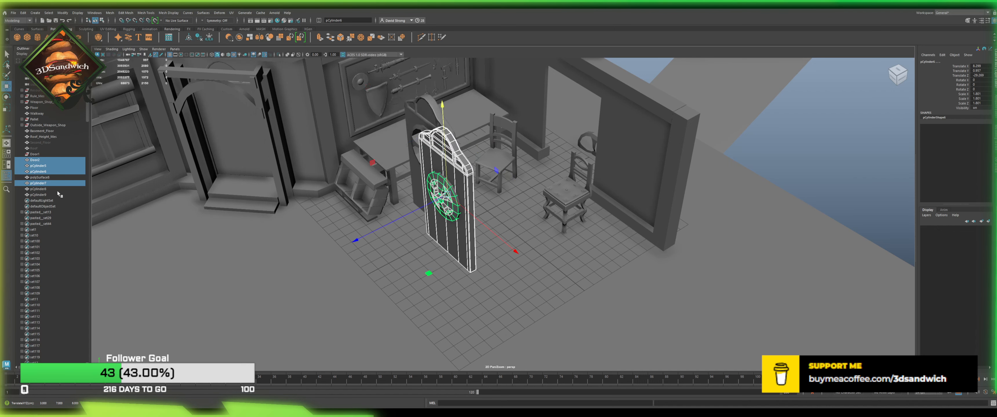
# Step: Group the spare door and discs and name the group Door_Resource
pyautogui.hotkey('ctrl', 'g')
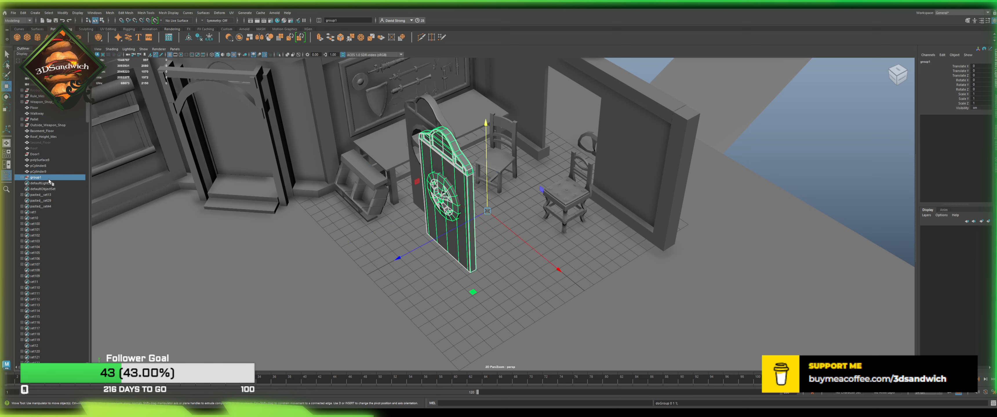
pyautogui.doubleClick(49, 180)
pyautogui.write('Do')
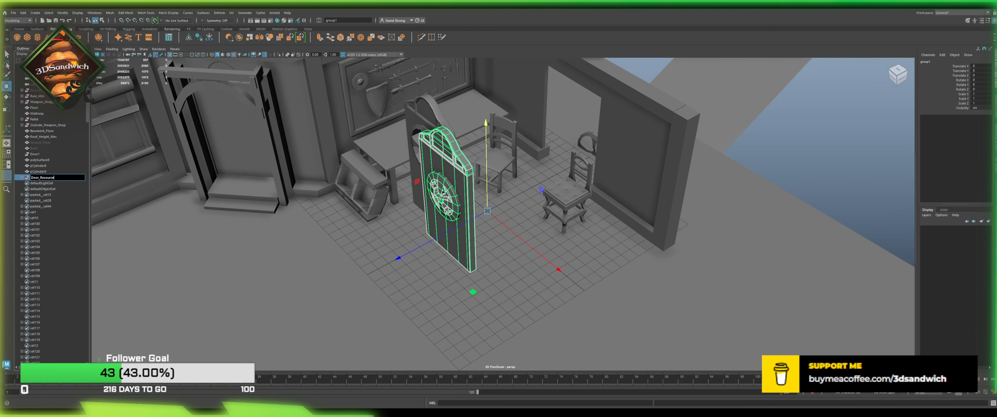
pyautogui.write('or_Resource')
pyautogui.press('Return')
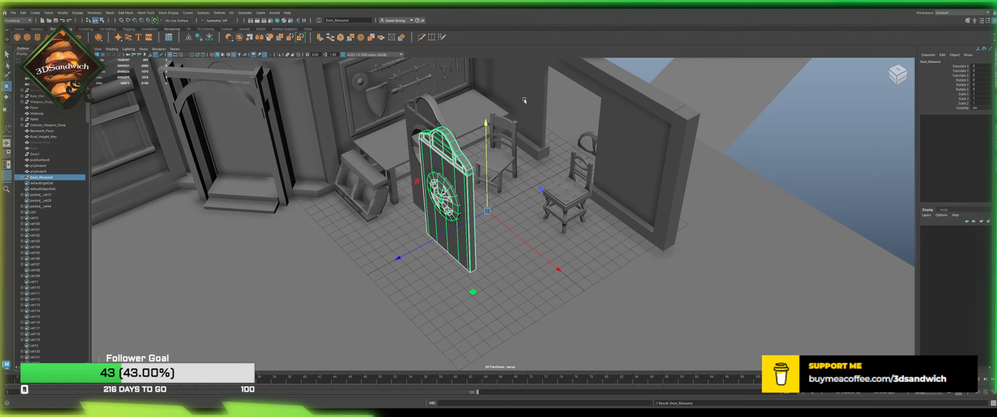
# Step: Parent Door_Resource and the duplicate wheel behind the carved door under the hidden group in the scene hierarchy
pyautogui.keyDown('alt'); pyautogui.moveTo(524, 101); pyautogui.dragTo(318, 211); pyautogui.keyUp('alt')
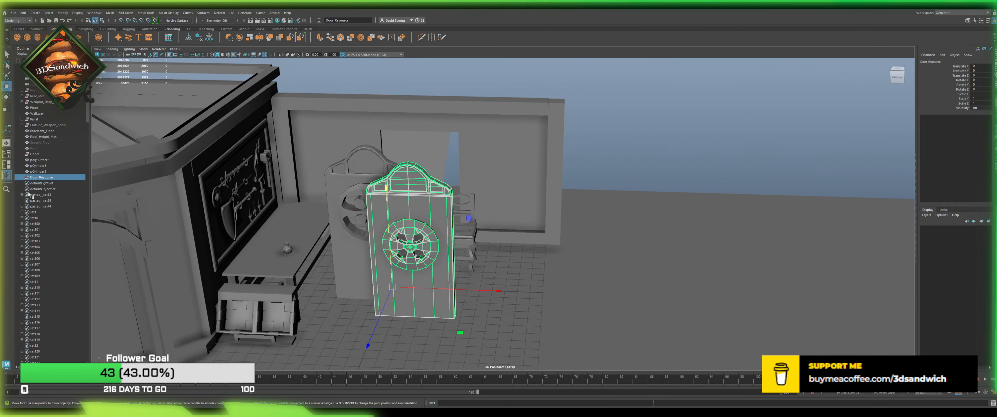
pyautogui.moveTo(26, 179); pyautogui.dragTo(34, 91, button='middle')
pyautogui.click(457, 210)
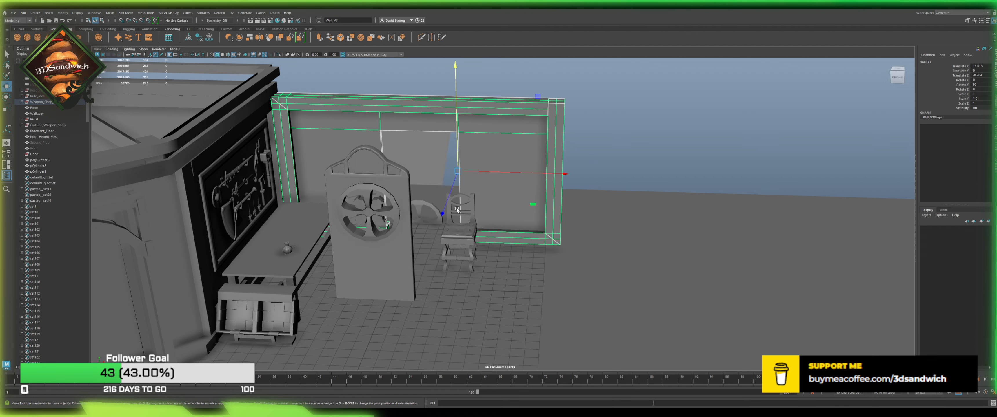
pyautogui.click(423, 208)
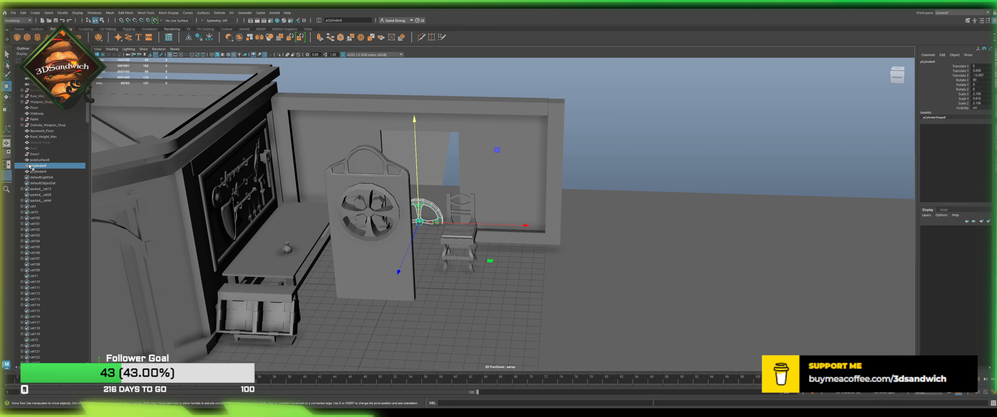
pyautogui.moveTo(34, 94); pyautogui.dragTo(34, 93)
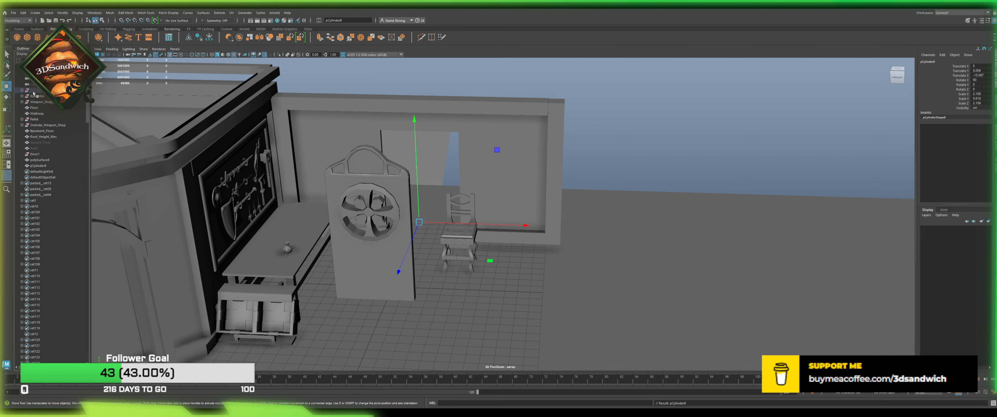
# Step: Try moving the wheel down out of the carved door's round opening, and undo the move
pyautogui.click(599, 272)
pyautogui.click(387, 226)
pyautogui.keyDown('alt'); pyautogui.moveTo(387, 226); pyautogui.dragTo(410, 212); pyautogui.keyUp('alt')
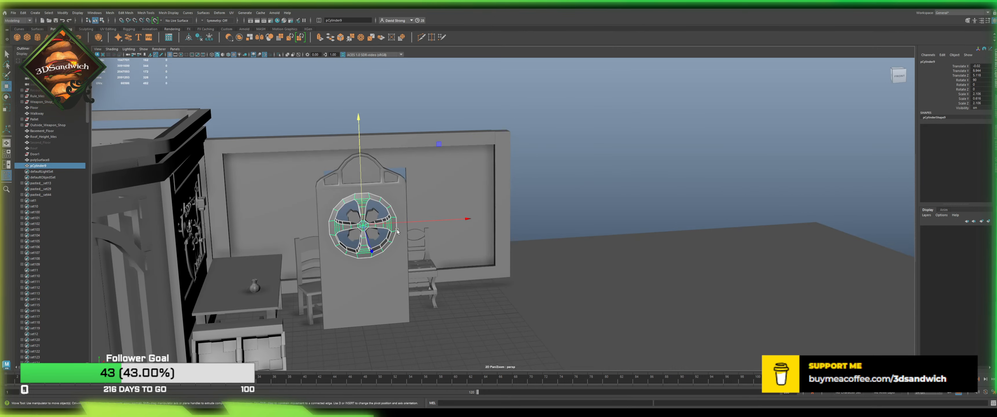
pyautogui.keyDown('alt'); pyautogui.moveTo(410, 212); pyautogui.dragTo(487, 175, button='middle'); pyautogui.keyUp('alt')
pyautogui.scroll(3, 428, 160)
pyautogui.moveTo(443, 139); pyautogui.dragTo(445, 253)
pyautogui.scroll(4, 437, 240)
pyautogui.keyDown('alt'); pyautogui.moveTo(414, 220); pyautogui.dragTo(461, 254); pyautogui.keyUp('alt')
pyautogui.hotkey('ctrl', 'z')
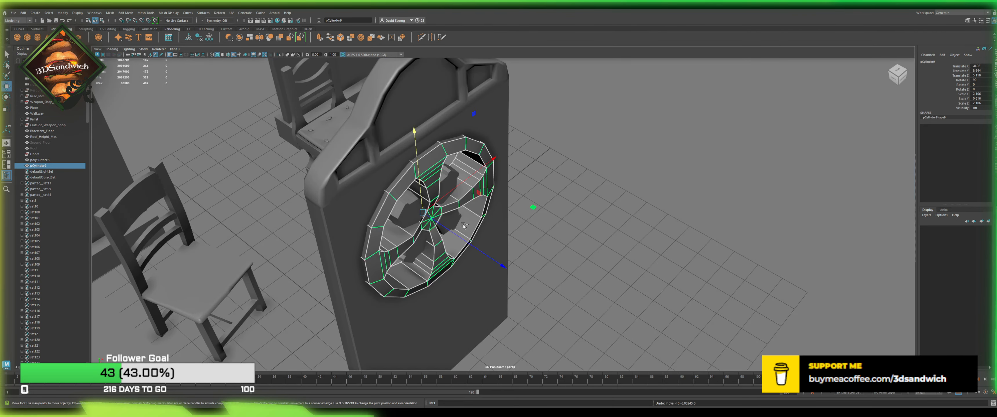
# Step: Hide the wheel and delete the outer ring of side faces inside the door panel's round opening
pyautogui.click(445, 257)
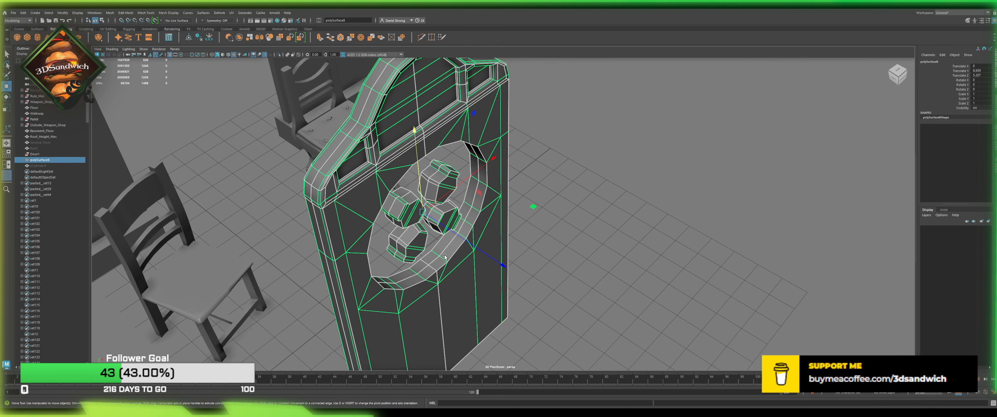
pyautogui.press('F11')
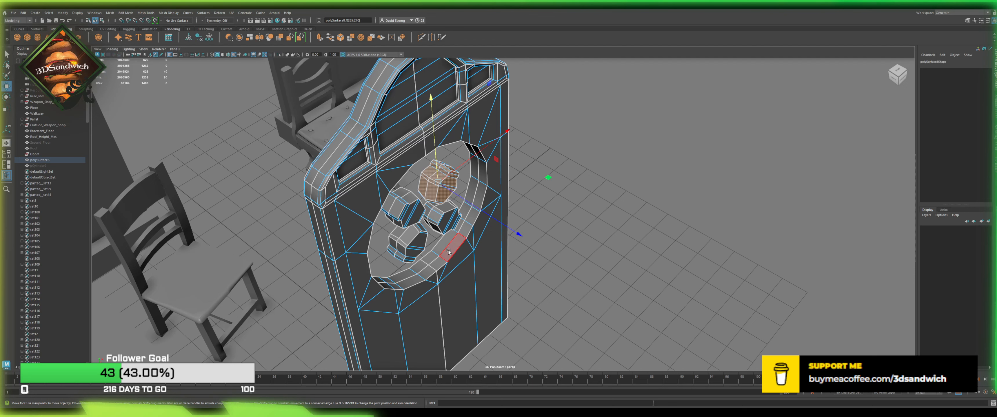
pyautogui.click(451, 250)
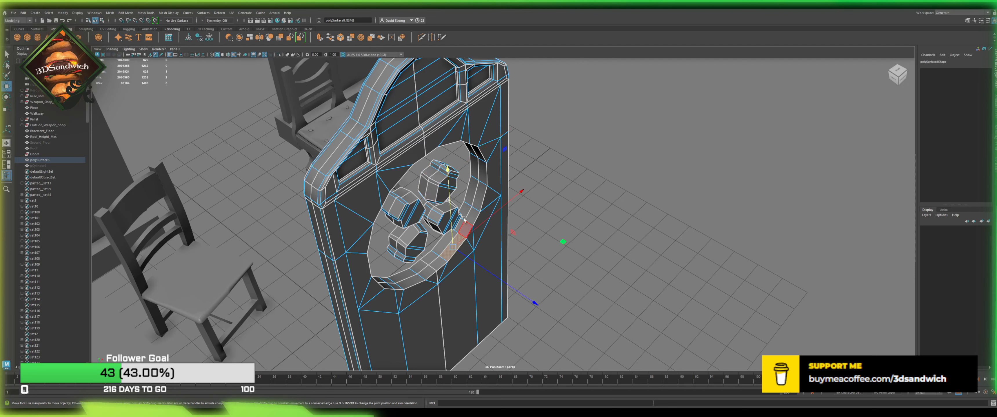
pyautogui.keyDown('alt'); pyautogui.moveTo(461, 212); pyautogui.dragTo(454, 197); pyautogui.keyUp('alt')
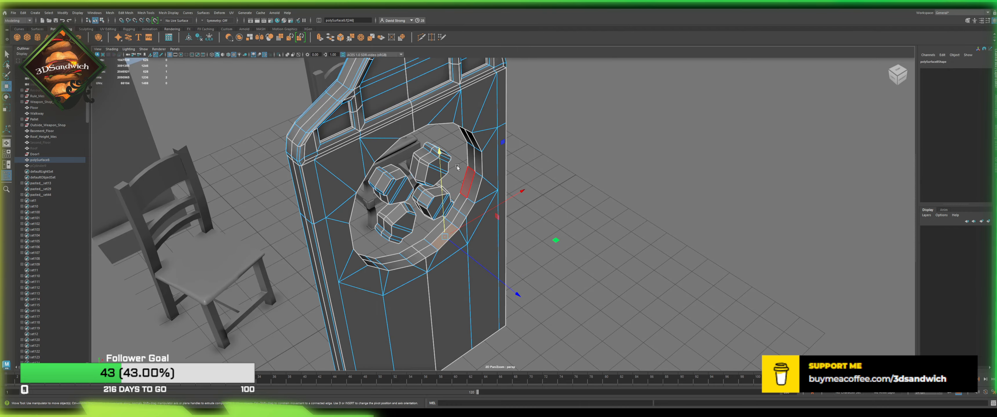
pyautogui.keyDown('alt'); pyautogui.moveTo(457, 167); pyautogui.dragTo(475, 220); pyautogui.keyUp('alt')
pyautogui.scroll(5, 476, 220)
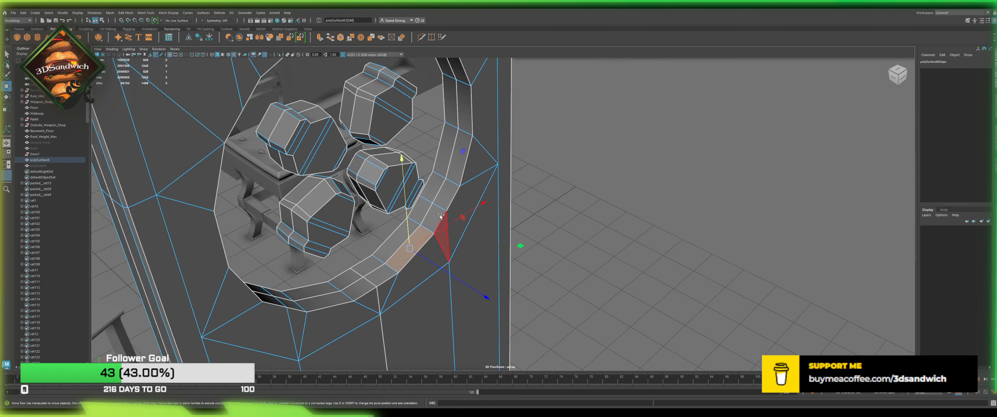
pyautogui.doubleClick(440, 218)
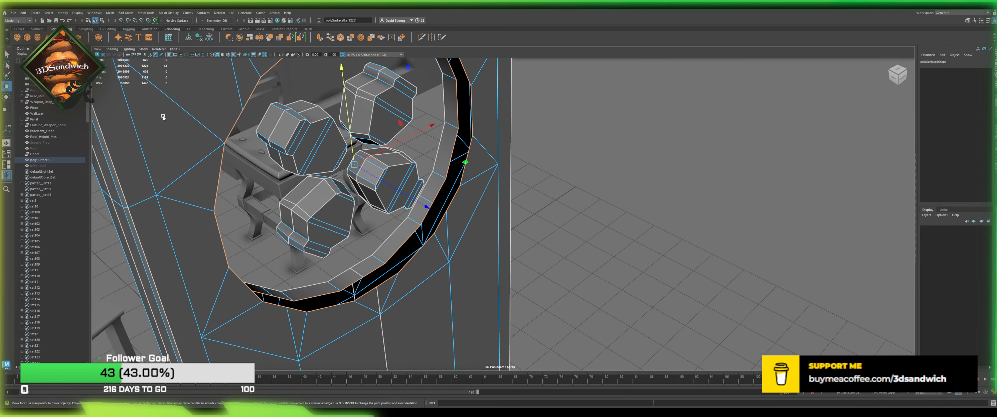
# Step: Delete the remaining ring of inner wall faces in the door panel's round opening
pyautogui.press('F11')
pyautogui.click(398, 237)
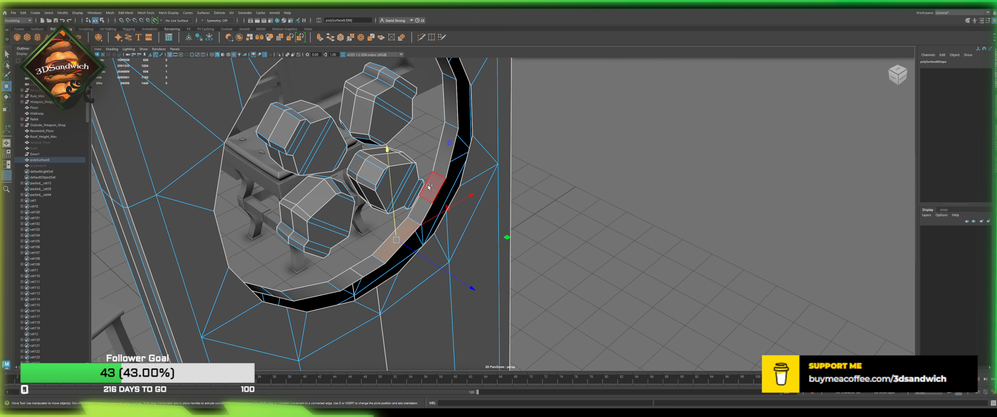
pyautogui.keyDown('shift'); pyautogui.doubleClick(429, 188); pyautogui.keyUp('shift')
pyautogui.keyDown('shift'); pyautogui.doubleClick(439, 143); pyautogui.keyUp('shift')
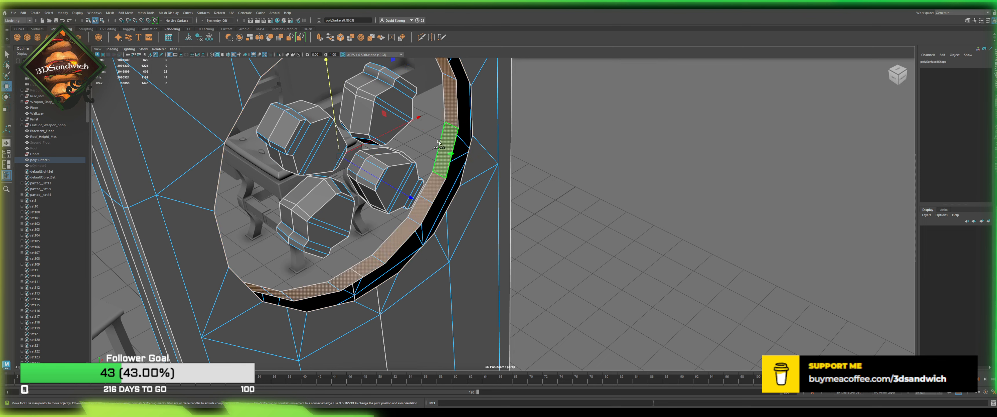
pyautogui.press('Delete')
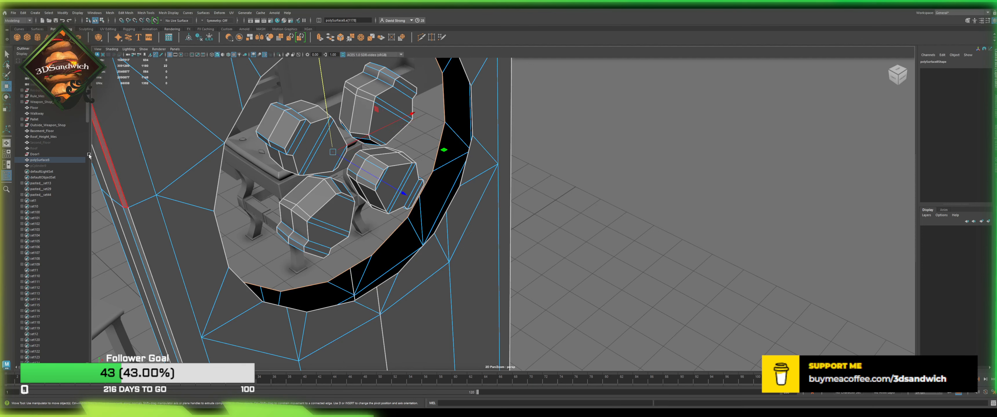
# Step: Unhide the wheel and delete the construction history of the door objects
pyautogui.click(39, 166)
pyautogui.press('h')
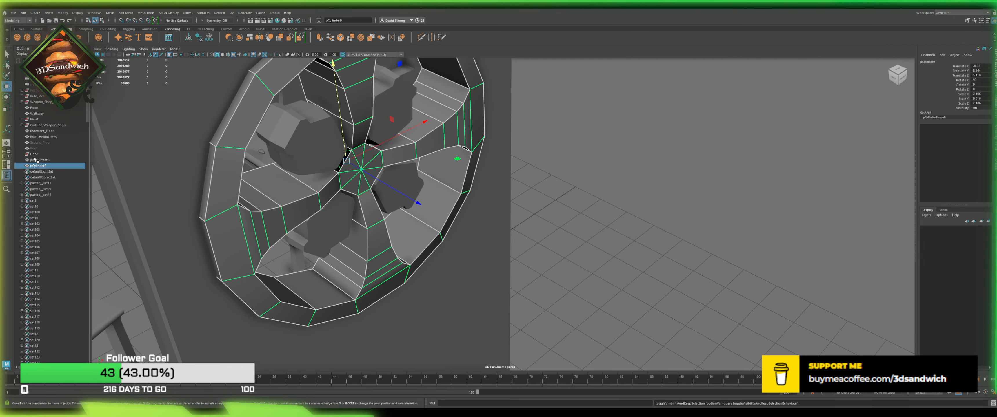
pyautogui.click(40, 155)
pyautogui.keyDown('shift'); pyautogui.click(58, 173); pyautogui.keyUp('shift')
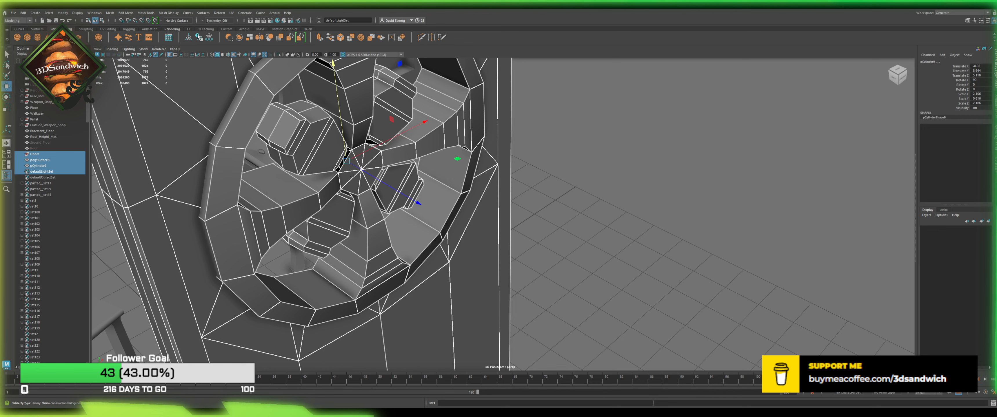
pyautogui.click(50, 155)
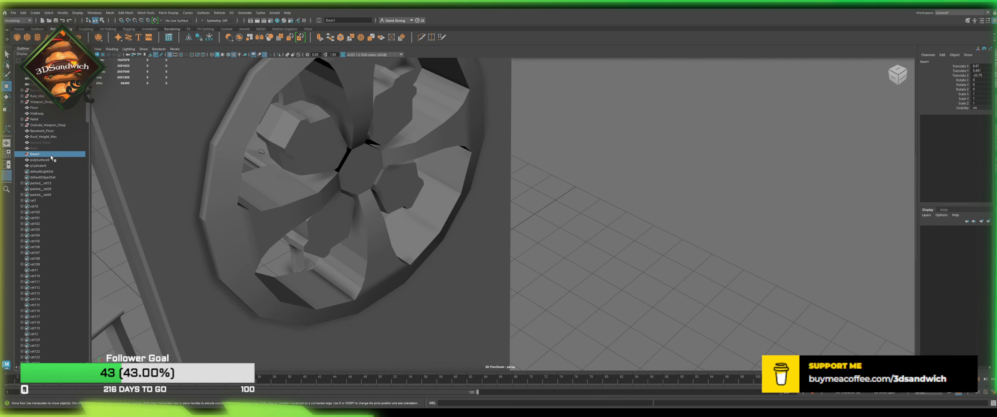
pyautogui.press('Delete')
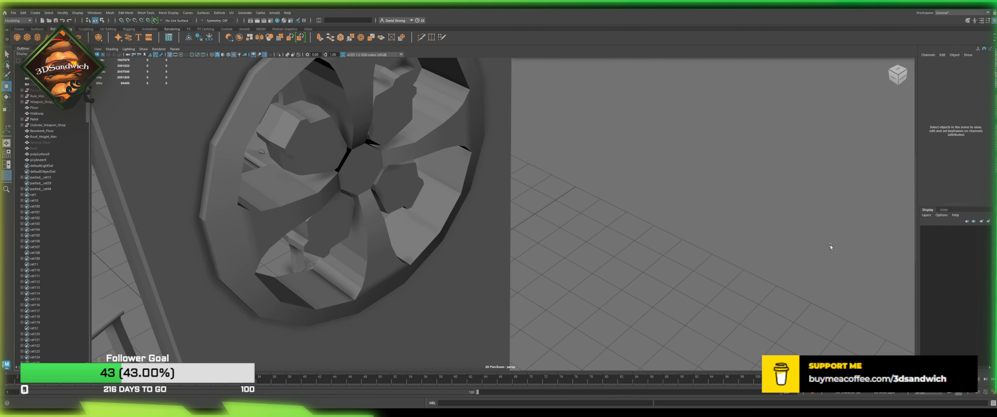
pyautogui.hotkey('ctrl', 'z')
pyautogui.hotkey('ctrl', 'z')
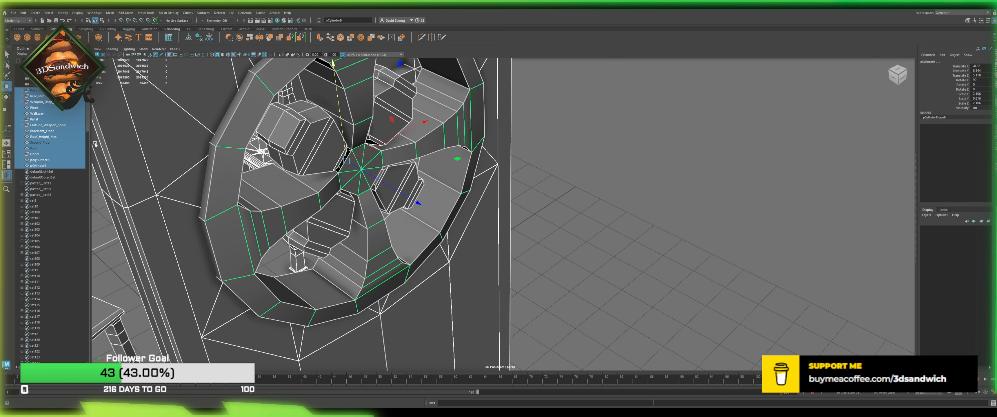
# Step: Delete the leftover Door1 object from the scene hierarchy
pyautogui.click(42, 195)
pyautogui.click(35, 155)
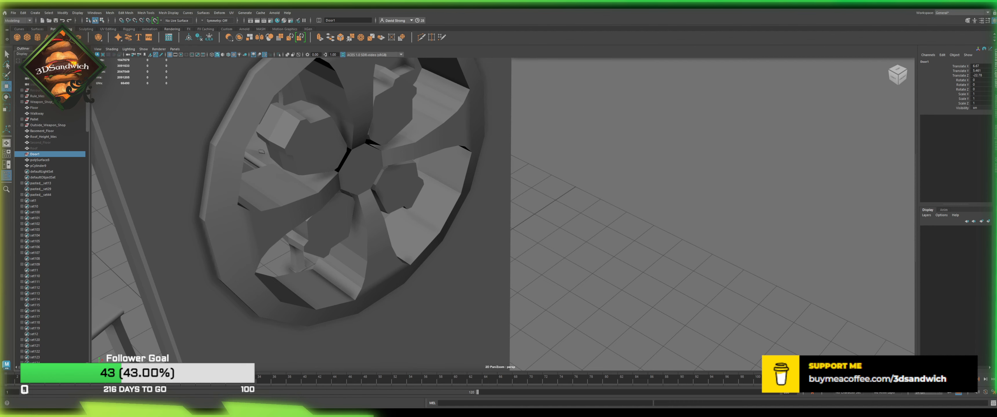
pyautogui.press('Delete')
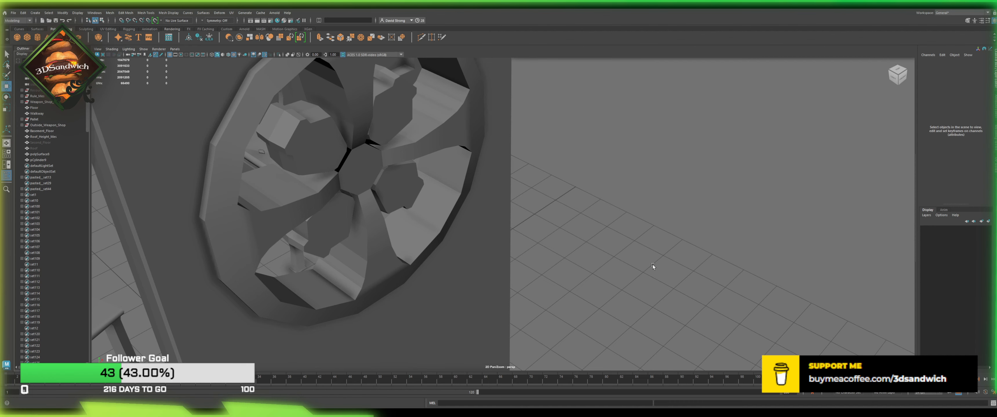
# Step: Apply edge softening to the wheel in the carved door
pyautogui.scroll(-7, 465, 197)
pyautogui.keyDown('alt'); pyautogui.moveTo(449, 190); pyautogui.dragTo(375, 168); pyautogui.keyUp('alt')
pyautogui.click(375, 168)
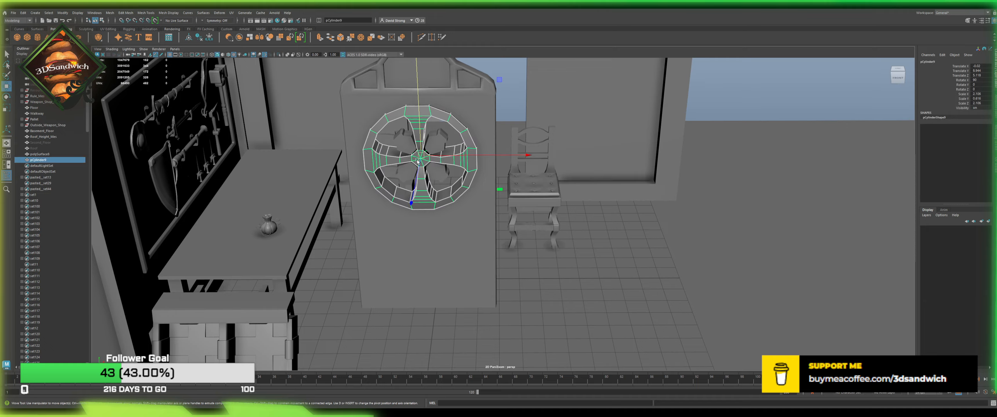
pyautogui.press('f')
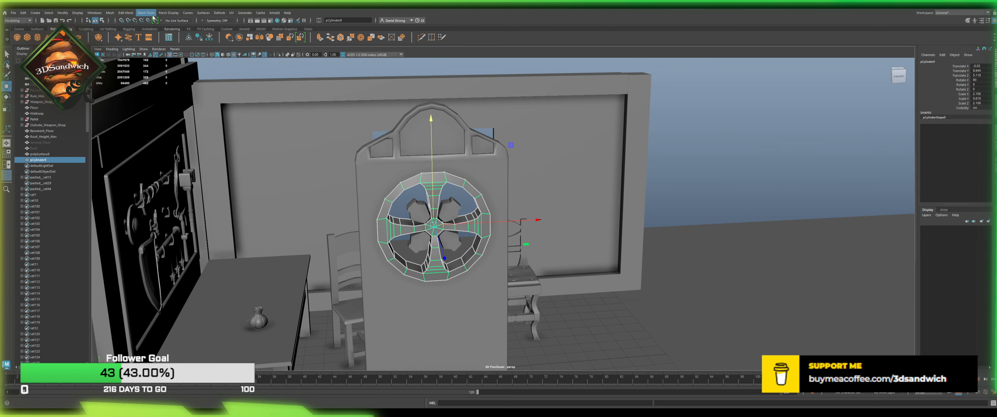
pyautogui.click(168, 13)
pyautogui.click(201, 68)
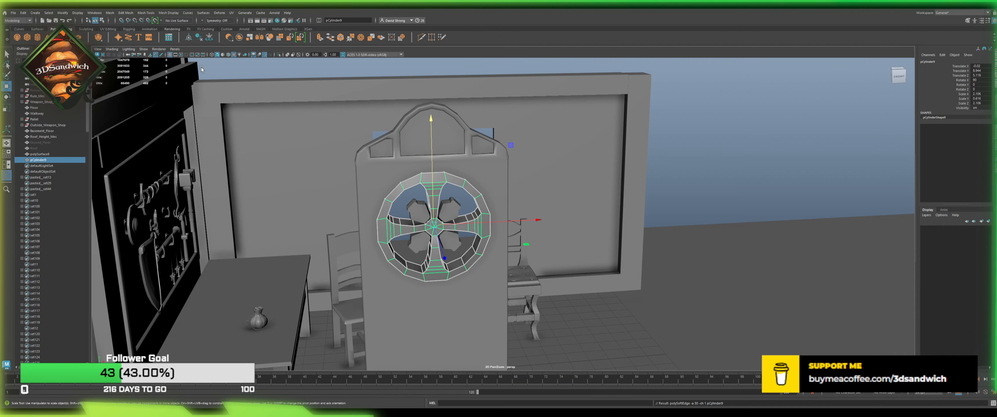
# Step: Examine the four small ornament pieces of the door panel inside the wheel window, from the front and at an angle
pyautogui.press('r')
pyautogui.click(696, 239)
pyautogui.scroll(5, 399, 221)
pyautogui.keyDown('alt'); pyautogui.moveTo(394, 221); pyautogui.dragTo(429, 207); pyautogui.keyUp('alt')
pyautogui.keyDown('alt'); pyautogui.moveTo(430, 207); pyautogui.dragTo(496, 202, button='middle'); pyautogui.keyUp('alt')
pyautogui.click(496, 202)
pyautogui.keyDown('alt'); pyautogui.moveTo(683, 143); pyautogui.dragTo(640, 108); pyautogui.keyUp('alt')
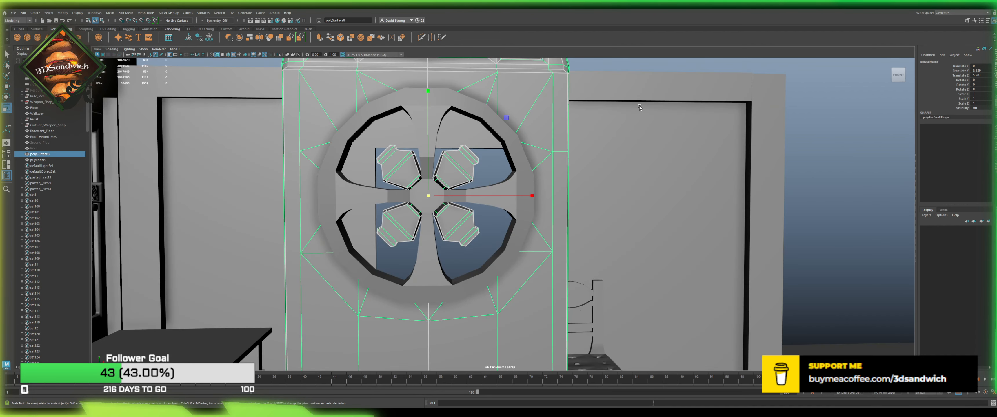
pyautogui.click(898, 74)
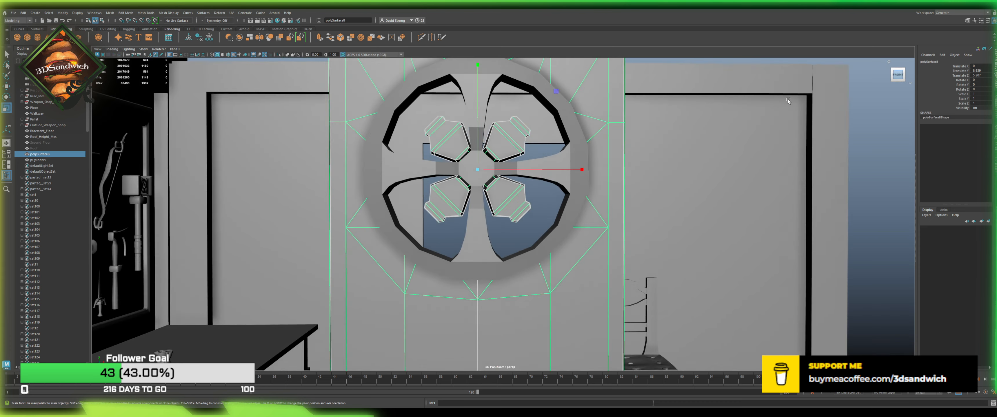
pyautogui.scroll(6, 453, 256)
pyautogui.press('F11')
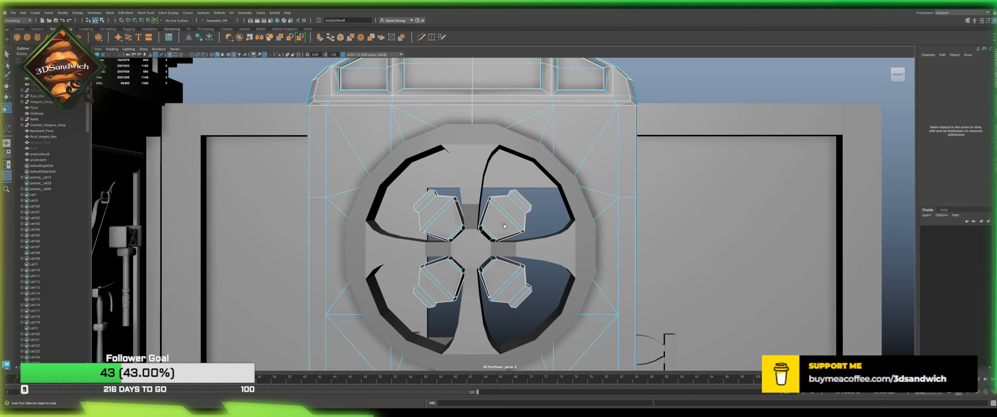
pyautogui.click(504, 225)
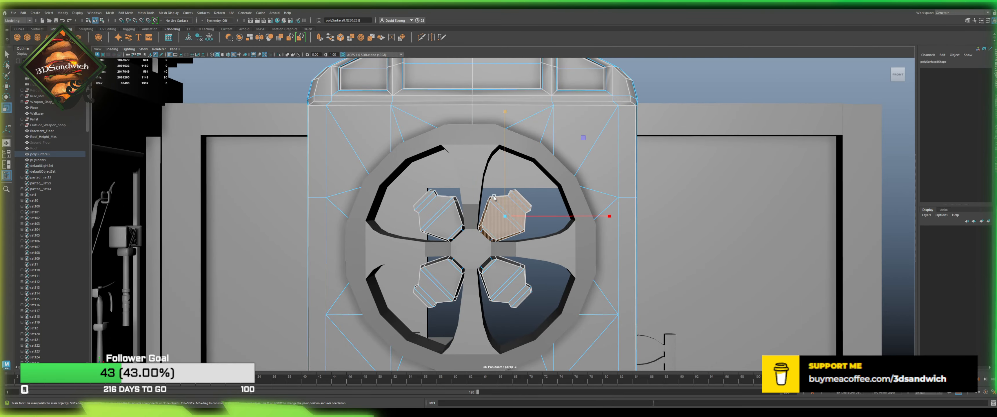
pyautogui.keyDown('alt'); pyautogui.moveTo(504, 225); pyautogui.dragTo(448, 183, button='middle'); pyautogui.keyUp('alt')
pyautogui.keyDown('alt'); pyautogui.moveTo(448, 184); pyautogui.dragTo(424, 192); pyautogui.keyUp('alt')
pyautogui.scroll(6, 387, 203)
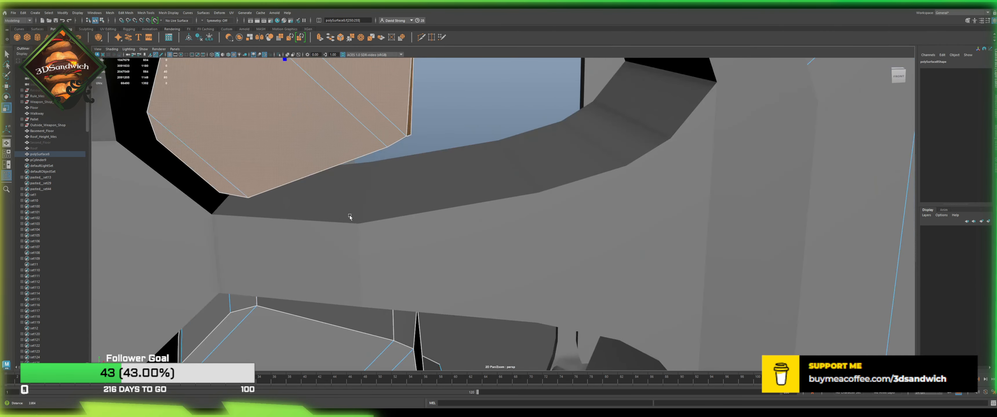
pyautogui.scroll(-1, 350, 216)
pyautogui.keyDown('alt'); pyautogui.moveTo(274, 194); pyautogui.dragTo(362, 164); pyautogui.keyUp('alt')
pyautogui.keyDown('alt'); pyautogui.moveTo(362, 164); pyautogui.dragTo(343, 226, button='middle'); pyautogui.keyUp('alt')
pyautogui.keyDown('alt'); pyautogui.moveTo(344, 226); pyautogui.dragTo(355, 201); pyautogui.keyUp('alt')
pyautogui.moveTo(353, 199); pyautogui.dragTo(363, 184, button='right')
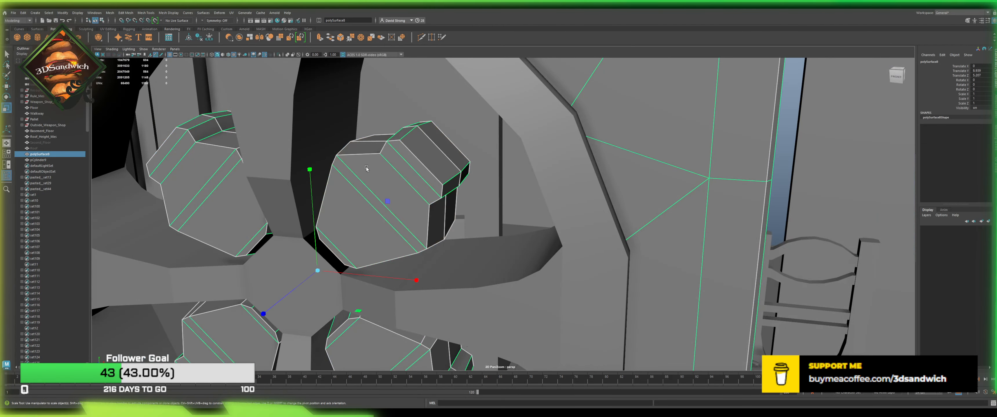
pyautogui.keyDown('alt'); pyautogui.moveTo(363, 183); pyautogui.dragTo(384, 166); pyautogui.keyUp('alt')
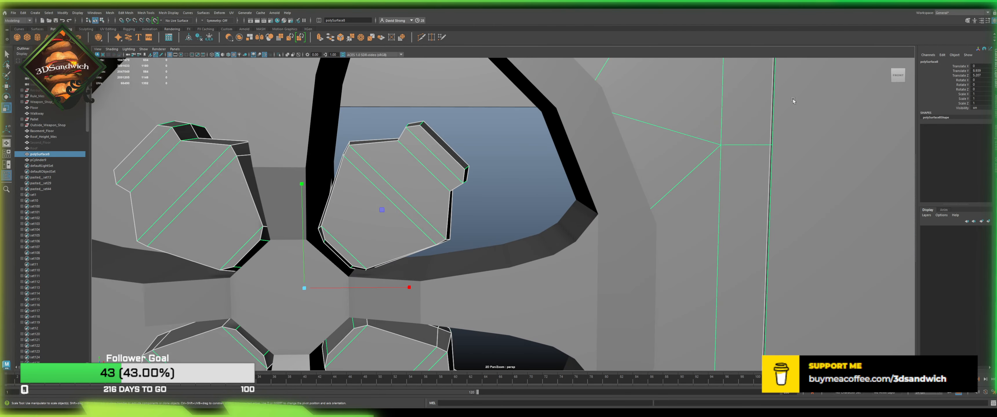
# Step: Select all faces of the upper-right ornament piece and move it outward from the wheel's hub
pyautogui.click(898, 75)
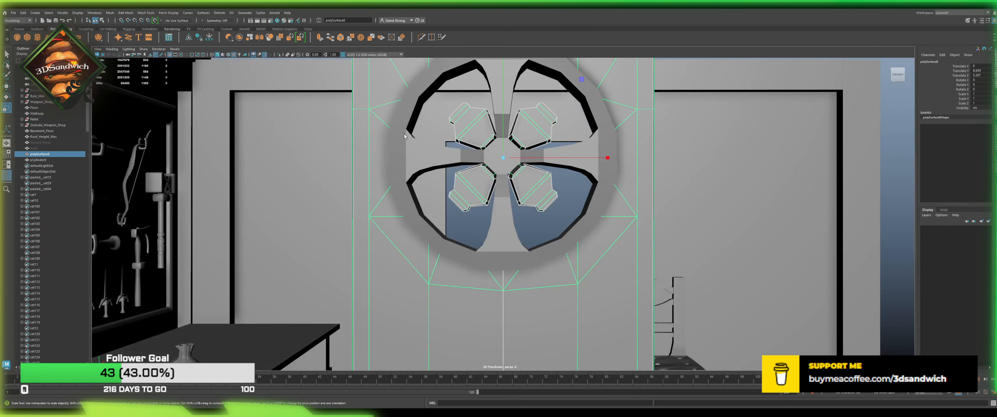
pyautogui.keyDown('alt'); pyautogui.moveTo(435, 186); pyautogui.dragTo(465, 176, button='right'); pyautogui.keyUp('alt')
pyautogui.press('F11')
pyautogui.doubleClick(466, 176)
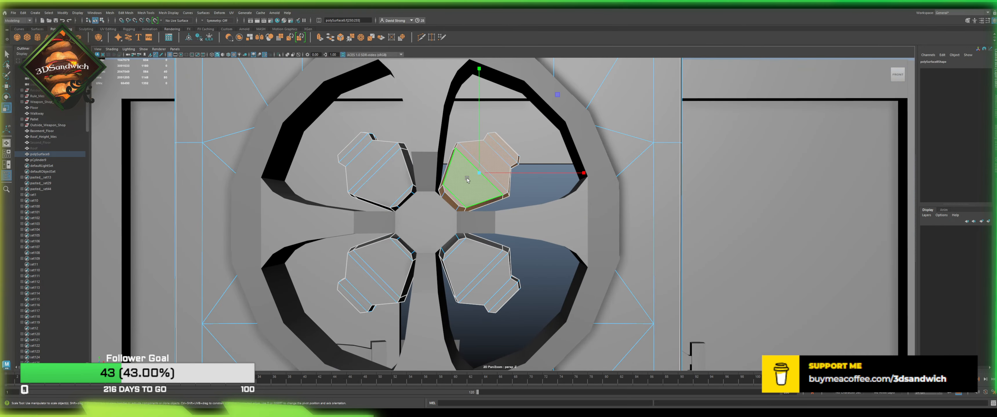
pyautogui.keyDown('alt'); pyautogui.moveTo(471, 177); pyautogui.dragTo(456, 212, button='middle'); pyautogui.keyUp('alt')
pyautogui.press('w')
pyautogui.moveTo(455, 213); pyautogui.dragTo(481, 190)
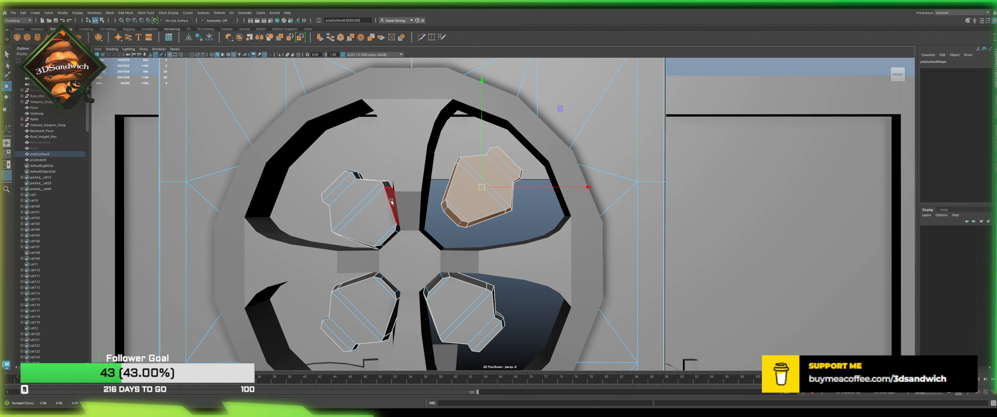
# Step: Try to move the upper-left ornament piece outward from the hub, and undo that move
pyautogui.doubleClick(354, 201)
pyautogui.moveTo(354, 201); pyautogui.dragTo(331, 180)
pyautogui.hotkey('ctrl', 'z')
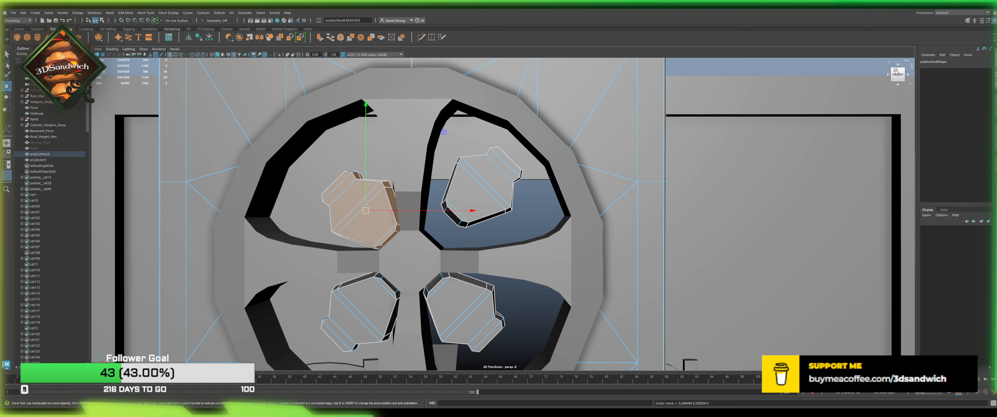
# Step: Move the lower-right, lower-left and upper-left ornament pieces outward from the hub, towards the middle of their openings
pyautogui.press('f')
pyautogui.keyDown('alt'); pyautogui.moveTo(354, 196); pyautogui.dragTo(277, 144, button='right'); pyautogui.keyUp('alt')
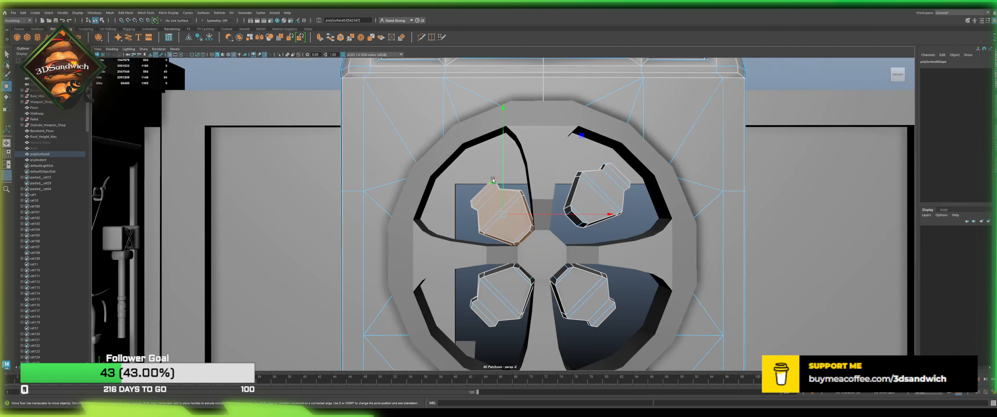
pyautogui.keyDown('alt'); pyautogui.moveTo(499, 176); pyautogui.dragTo(450, 166, button='middle'); pyautogui.keyUp('alt')
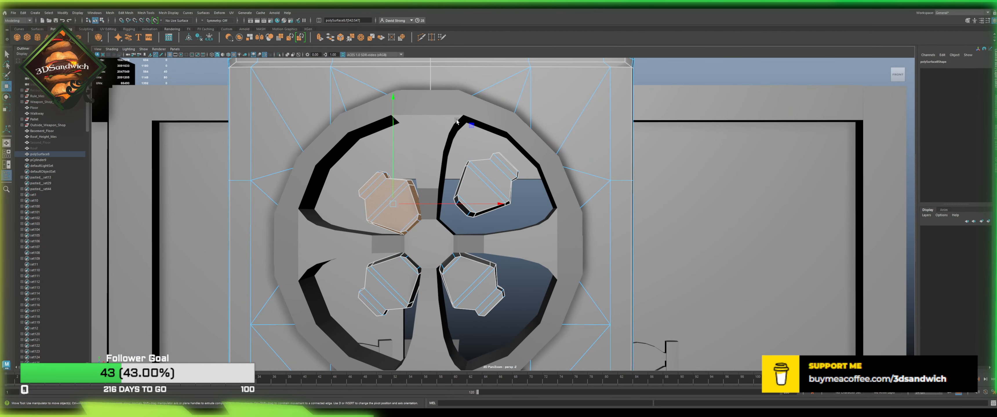
pyautogui.click(467, 282)
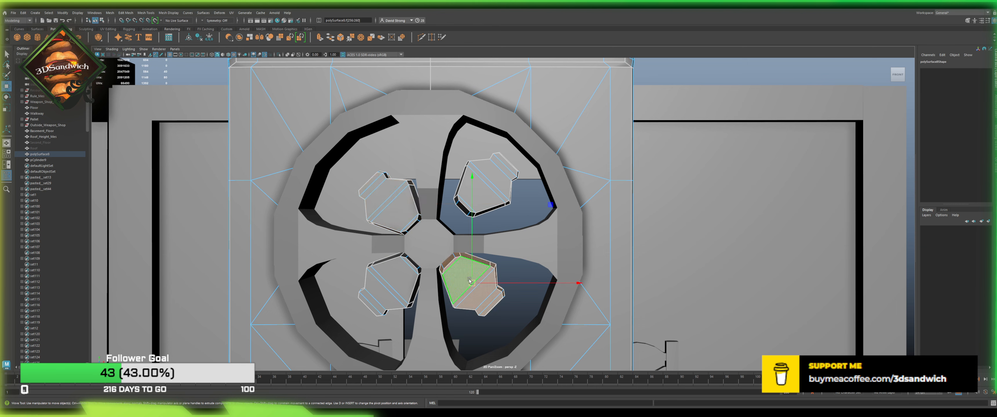
pyautogui.moveTo(467, 281); pyautogui.dragTo(486, 306)
pyautogui.click(393, 280)
pyautogui.moveTo(392, 279); pyautogui.dragTo(374, 301)
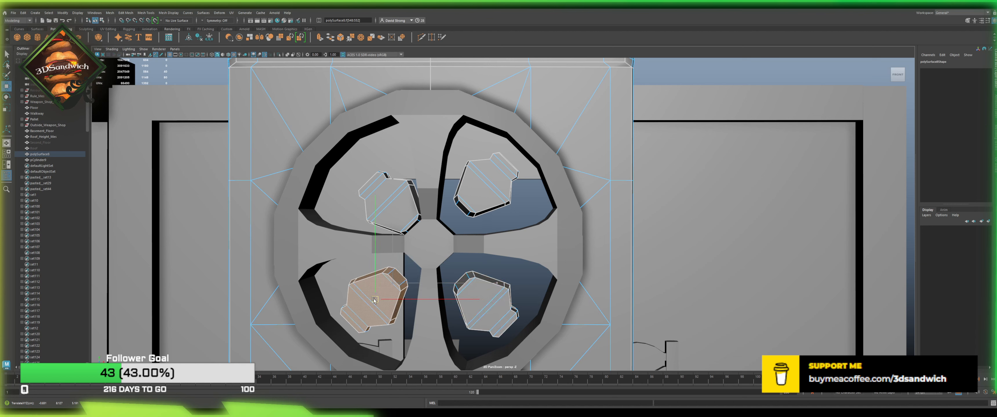
pyautogui.click(395, 209)
pyautogui.moveTo(395, 209); pyautogui.dragTo(372, 191)
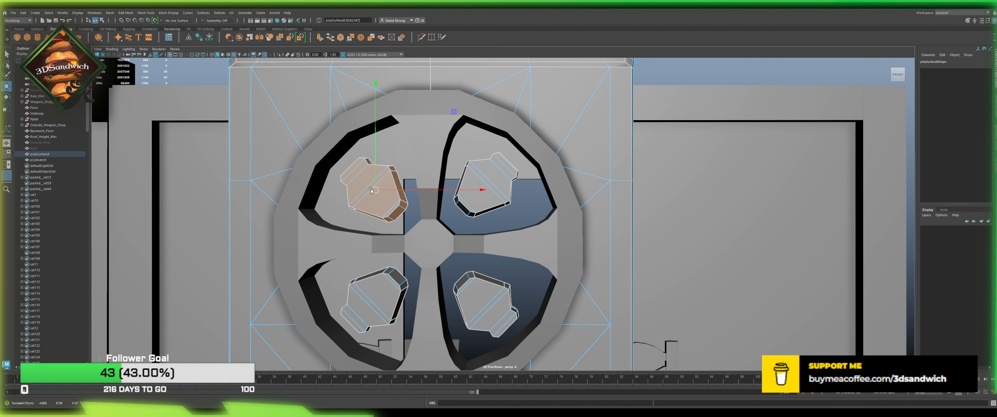
# Step: Scale down the upper-left and upper-right ornament pieces, keeping each placed within its wheel opening
pyautogui.press('r')
pyautogui.press('w')
pyautogui.moveTo(375, 191); pyautogui.dragTo(363, 190)
pyautogui.press('r')
pyautogui.click(484, 183)
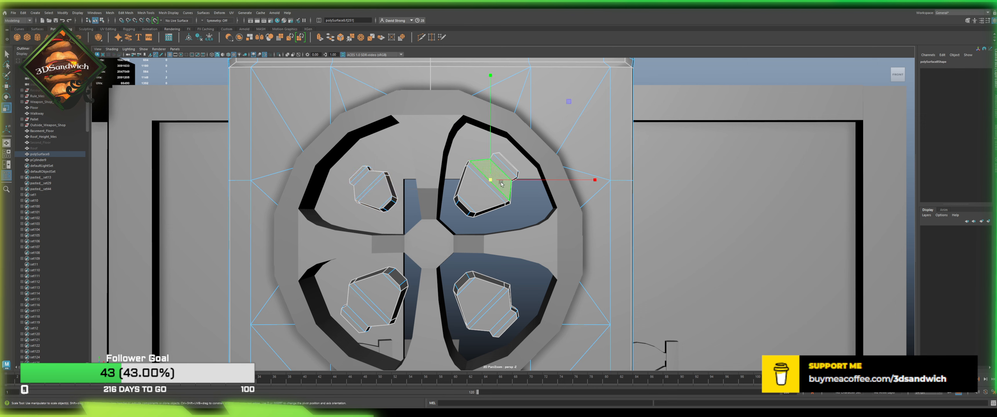
pyautogui.moveTo(487, 185)
pyautogui.mouseDown()
pyautogui.moveTo(466, 185)
pyautogui.moveTo(491, 174)
pyautogui.mouseUp()
pyautogui.press('w')
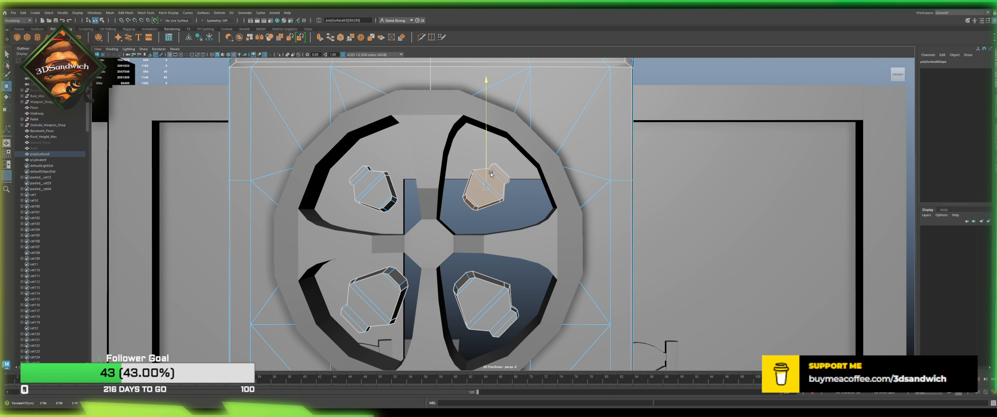
# Step: Scale down the lower-right and lower-left ornament pieces to match the two upper ones
pyautogui.click(483, 302)
pyautogui.press('r')
pyautogui.moveTo(483, 301)
pyautogui.mouseDown()
pyautogui.moveTo(455, 303)
pyautogui.moveTo(492, 305)
pyautogui.moveTo(482, 304)
pyautogui.mouseUp()
pyautogui.press('w')
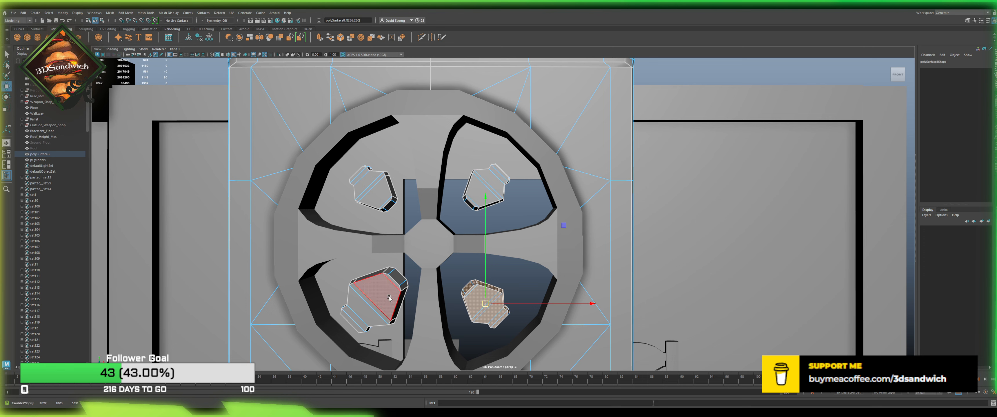
pyautogui.click(389, 299)
pyautogui.press('r')
pyautogui.moveTo(376, 299); pyautogui.dragTo(360, 297)
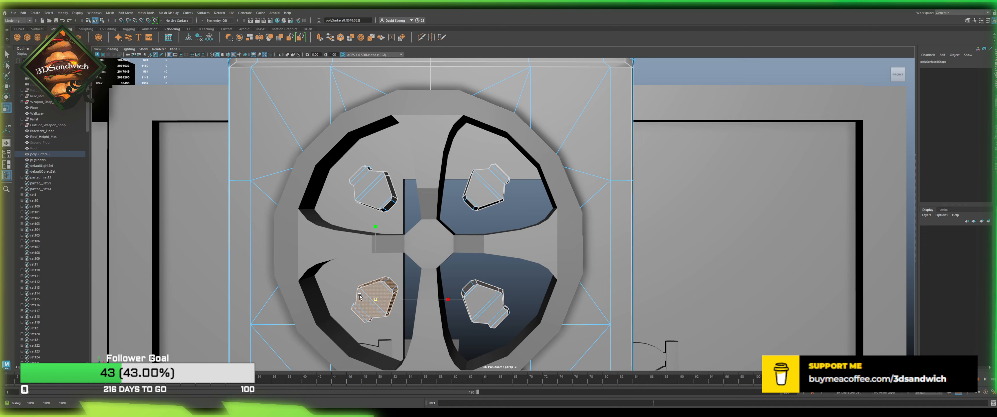
pyautogui.press('w')
# Step: Fine-tune the scale of the lower-right ornament piece and save the scene
pyautogui.click(481, 308)
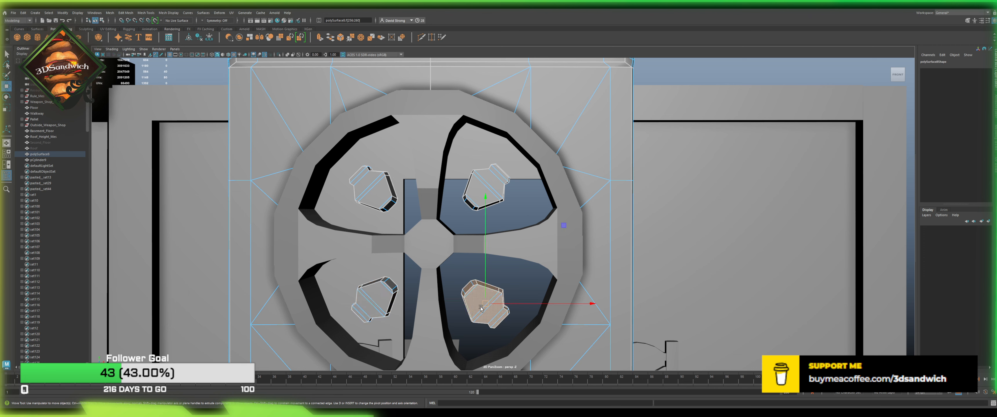
pyautogui.press('r')
pyautogui.moveTo(481, 308); pyautogui.dragTo(456, 285)
pyautogui.press('w')
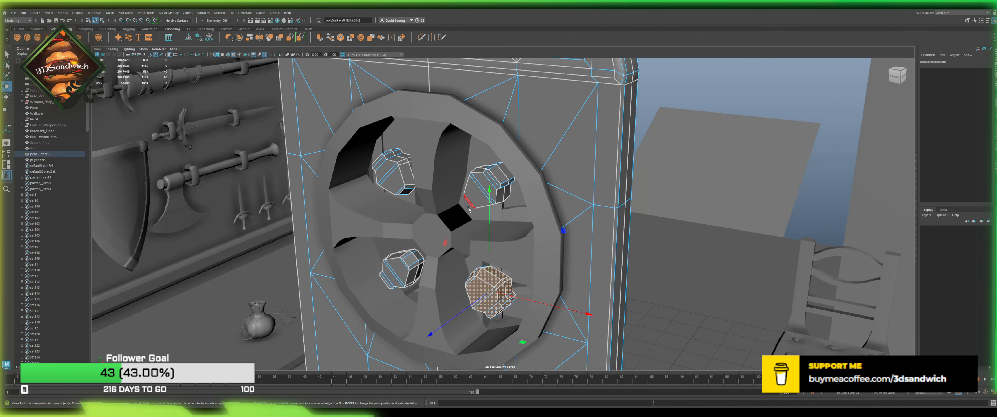
pyautogui.scroll(3, 467, 210)
pyautogui.keyDown('alt'); pyautogui.moveTo(425, 205); pyautogui.dragTo(450, 191); pyautogui.keyUp('alt')
pyautogui.hotkey('ctrl', 's')
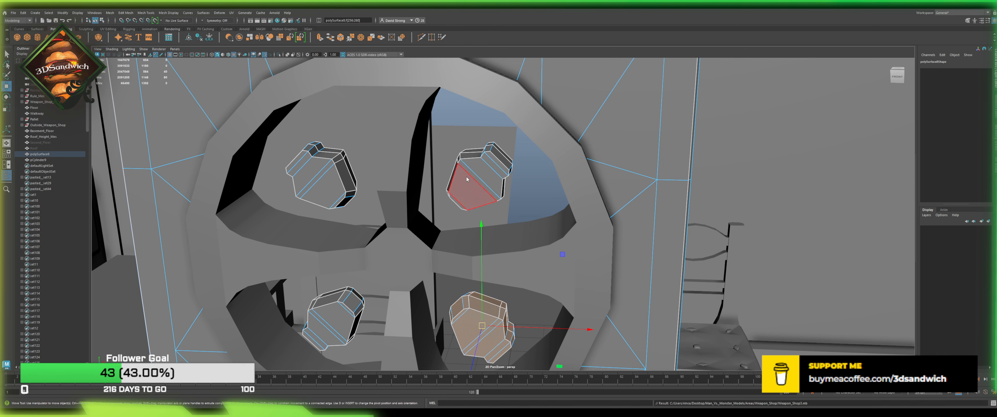
# Step: Combine the door panel, the wheel and the basement floor into one mesh and save the scene
pyautogui.click(510, 163)
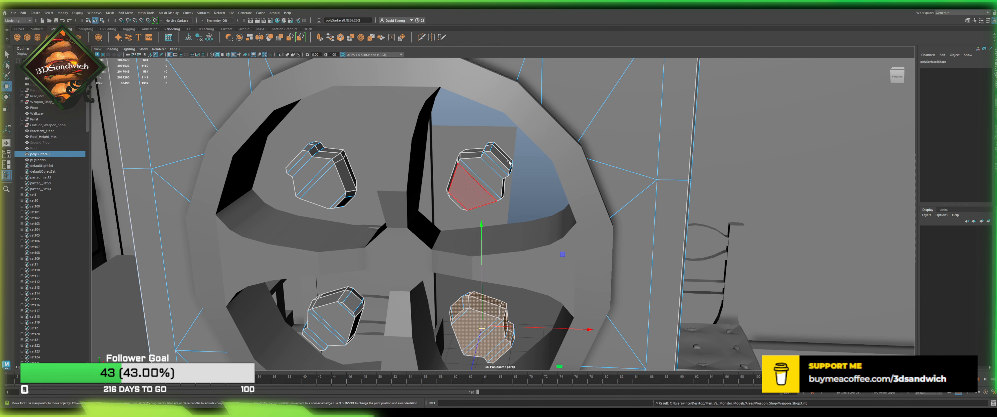
pyautogui.click(482, 182)
pyautogui.keyDown('alt'); pyautogui.moveTo(539, 271); pyautogui.dragTo(539, 269); pyautogui.keyUp('alt')
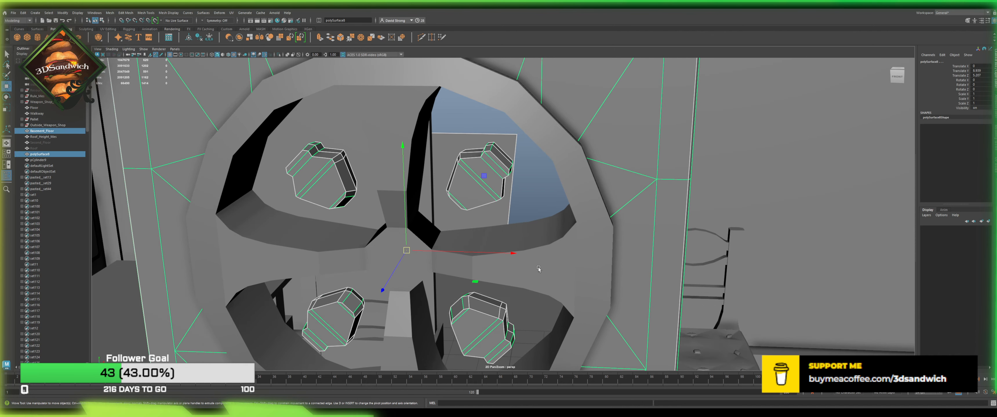
pyautogui.keyDown('shift'); pyautogui.click(549, 259); pyautogui.keyUp('shift')
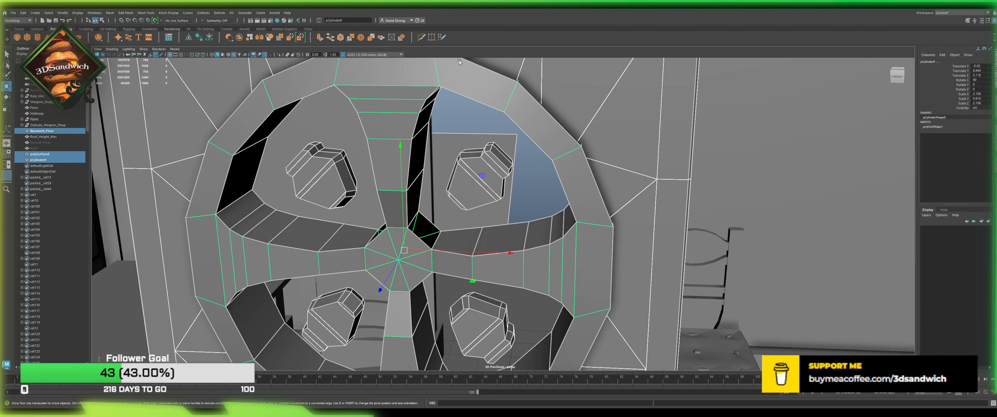
pyautogui.click(238, 36)
pyautogui.hotkey('ctrl', 's')
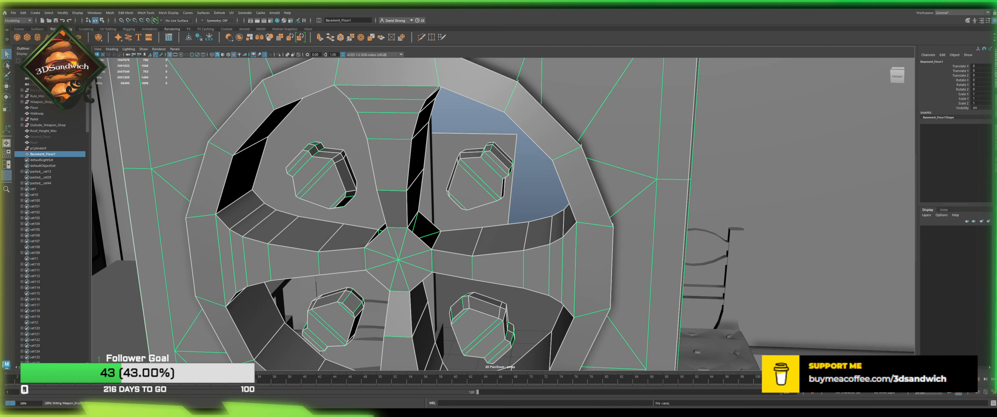
# Step: Insert an edge loop with Multi-Cut along the middle of the inner walls of the wheel's upper-right opening
pyautogui.press('w')
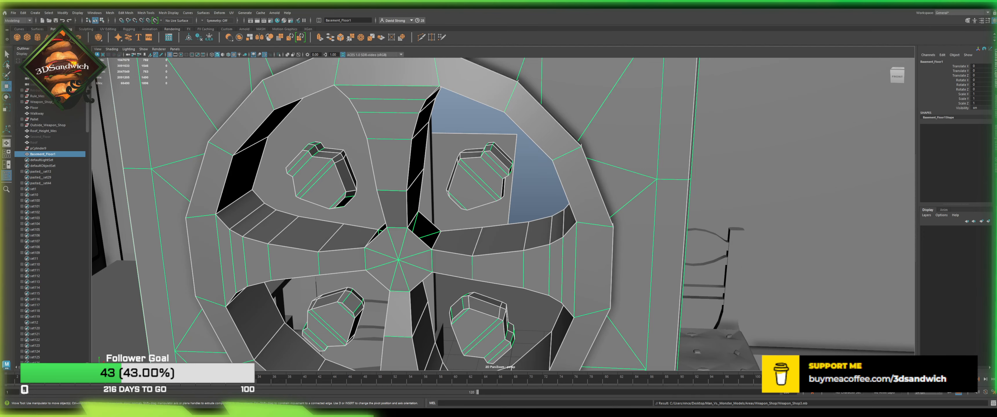
pyautogui.scroll(4, 408, 160)
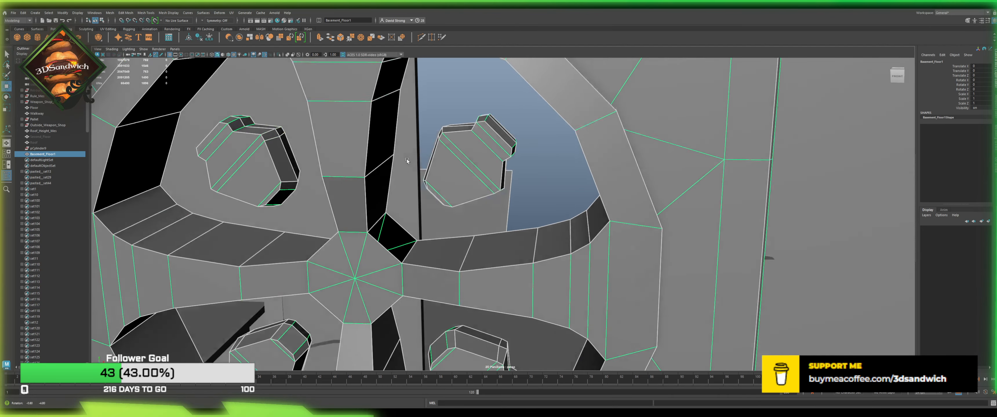
pyautogui.keyDown('alt'); pyautogui.moveTo(407, 160); pyautogui.dragTo(439, 166); pyautogui.keyUp('alt')
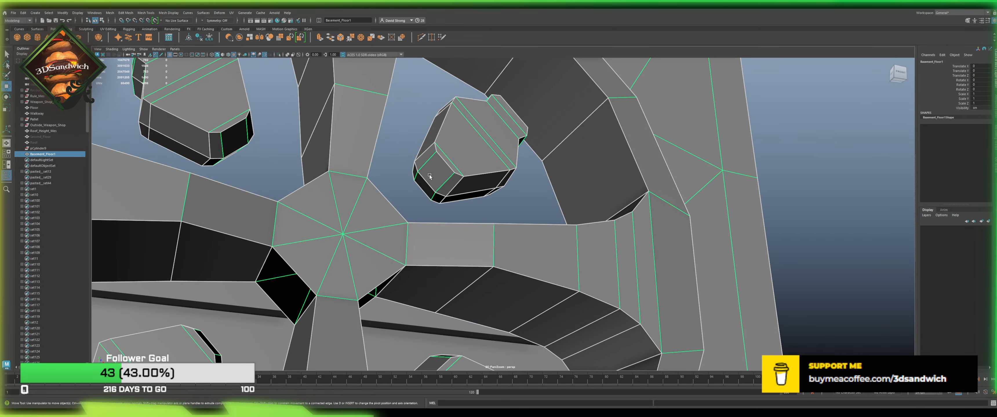
pyautogui.click(429, 176)
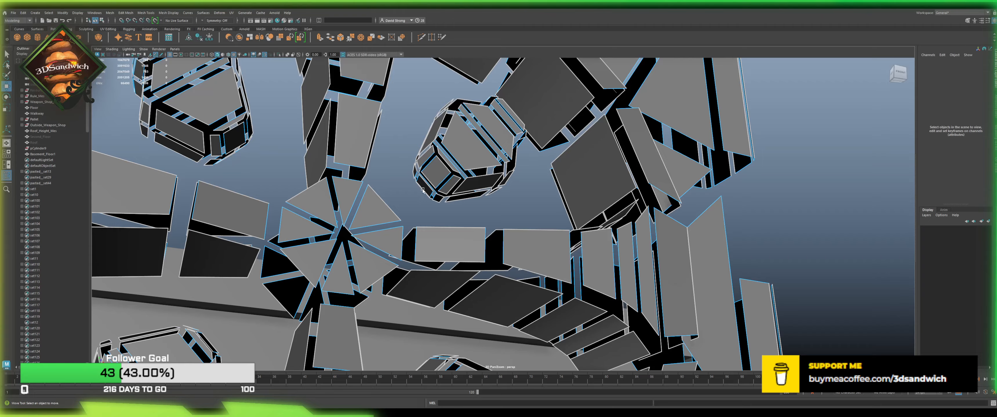
pyautogui.keyDown('alt'); pyautogui.moveTo(422, 190); pyautogui.dragTo(391, 182); pyautogui.keyUp('alt')
pyautogui.click(382, 166)
pyautogui.keyDown('alt'); pyautogui.moveTo(437, 77); pyautogui.dragTo(456, 56); pyautogui.keyUp('alt')
pyautogui.hotkey('ctrl', 'shift', 'x')
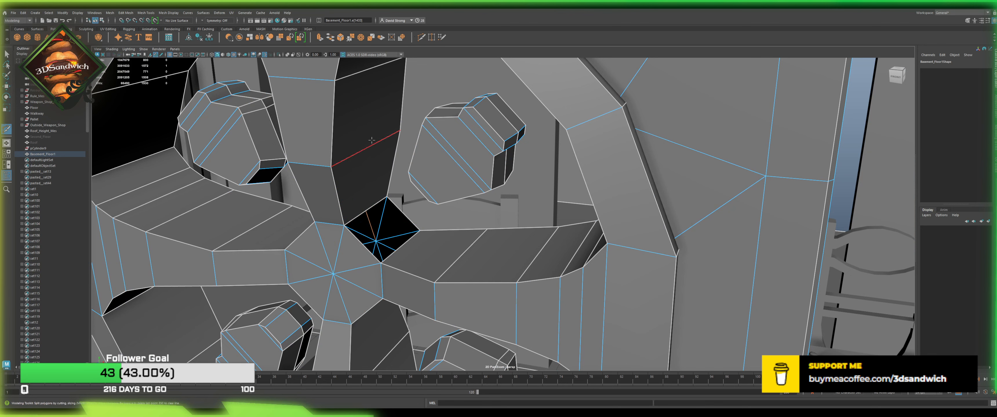
pyautogui.keyDown('ctrl'); pyautogui.keyDown('shift'); pyautogui.click(372, 141); pyautogui.keyUp('shift'); pyautogui.keyUp('ctrl')
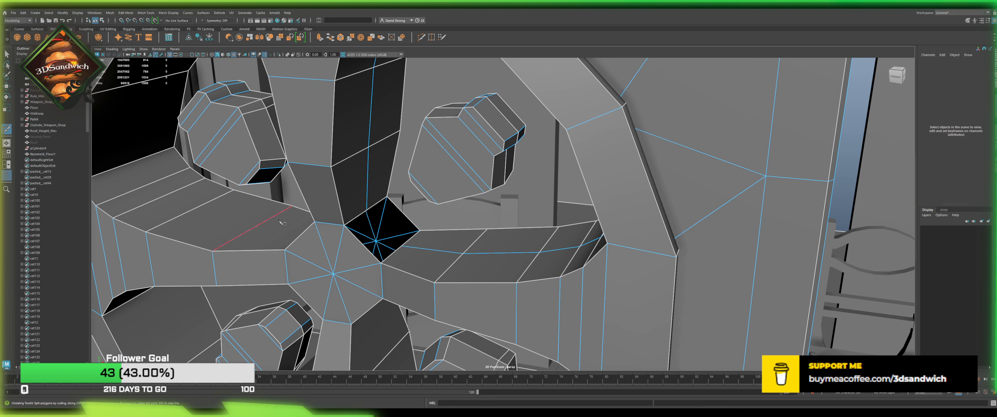
# Step: Insert a matching edge loop along the inner walls of the wheel's upper-left opening
pyautogui.keyDown('alt'); pyautogui.moveTo(271, 222); pyautogui.dragTo(318, 218); pyautogui.keyUp('alt')
pyautogui.scroll(-5, 379, 202)
pyautogui.keyDown('alt'); pyautogui.moveTo(379, 202); pyautogui.dragTo(389, 232); pyautogui.keyUp('alt')
pyautogui.keyDown('ctrl'); pyautogui.click(378, 230); pyautogui.keyUp('ctrl')
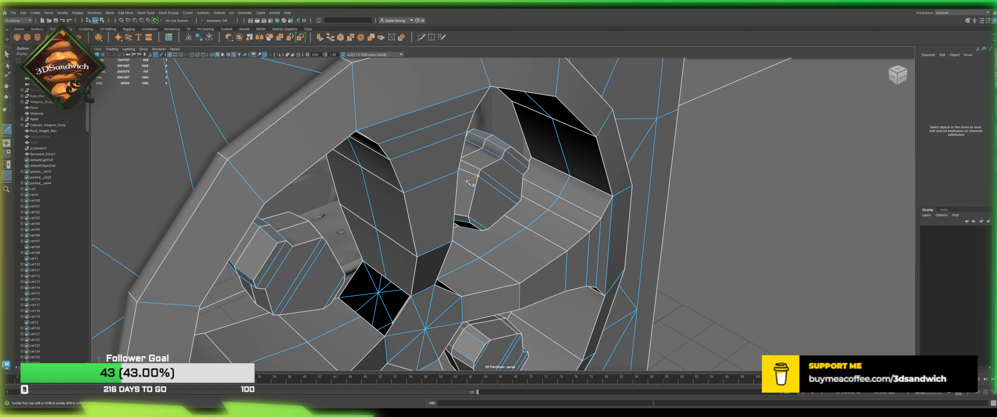
pyautogui.keyDown('alt'); pyautogui.moveTo(469, 182); pyautogui.dragTo(464, 341); pyautogui.keyUp('alt')
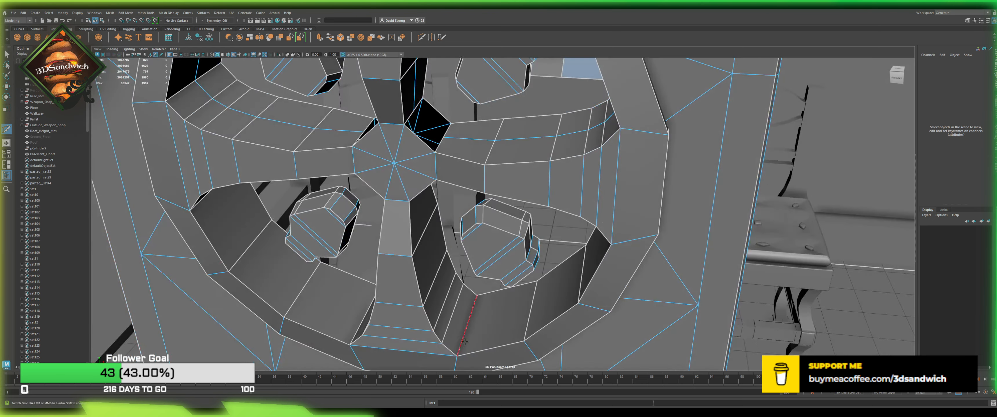
# Step: Insert matching edge loops with Multi-Cut along the middle of the inner walls of the wheel's lower-right and lower-left openings
pyautogui.click(437, 285)
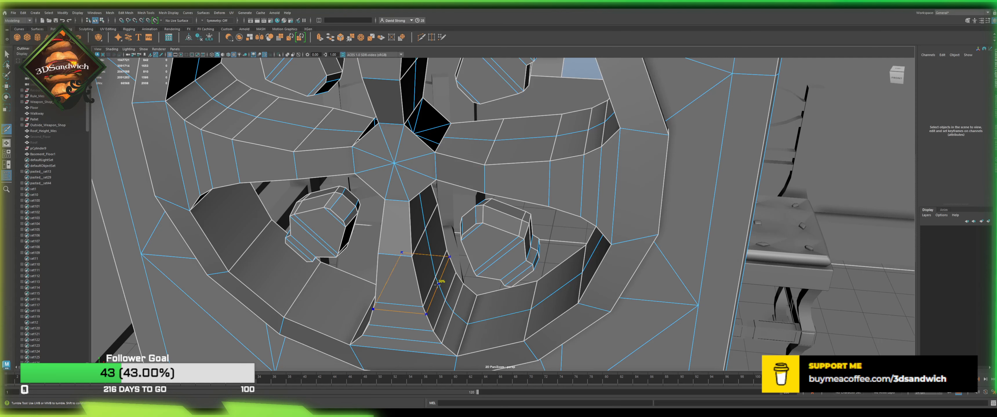
pyautogui.click(301, 287)
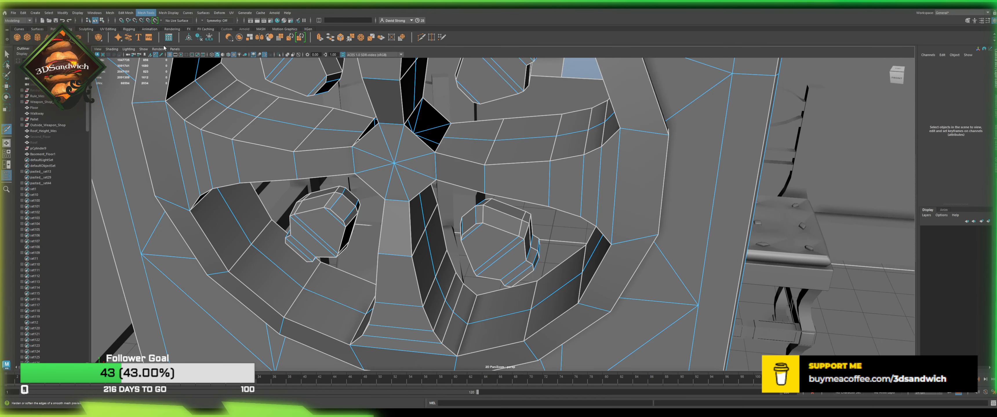
pyautogui.click(169, 37)
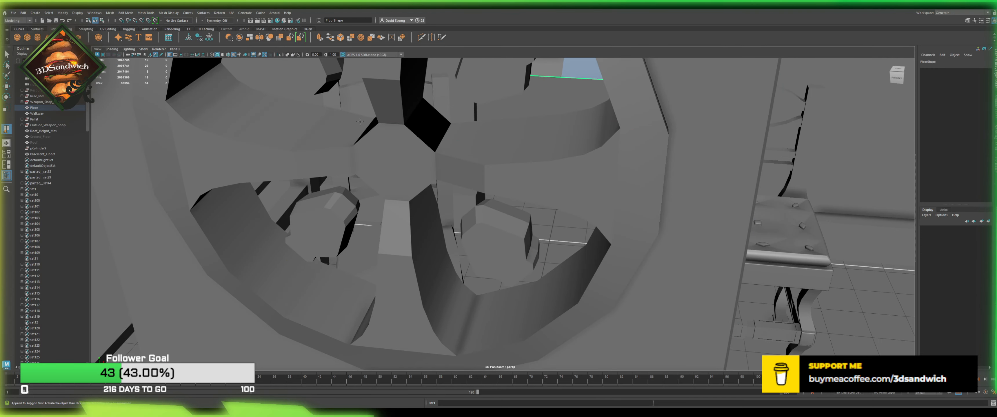
pyautogui.click(400, 143)
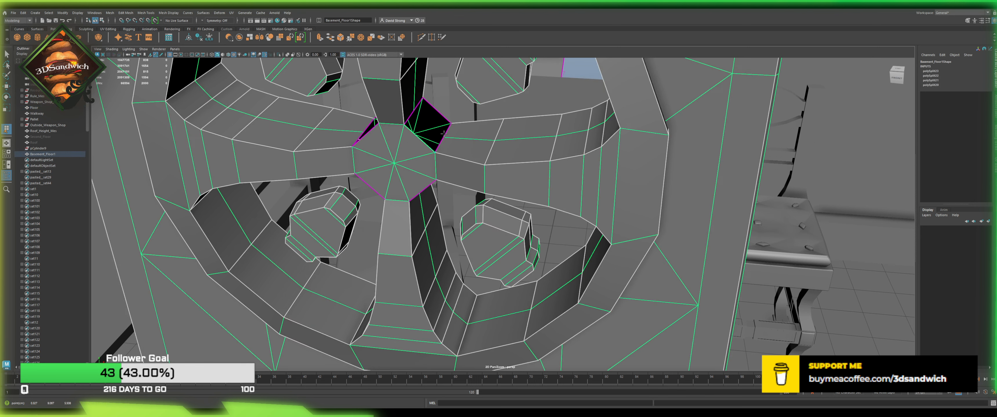
pyautogui.keyDown('alt'); pyautogui.moveTo(435, 133); pyautogui.dragTo(422, 219); pyautogui.keyUp('alt')
pyautogui.click(440, 235)
pyautogui.press('w')
# Step: Delete the end faces of the four ornament pieces that point toward the wheel's hub and save the scene
pyautogui.click(440, 234)
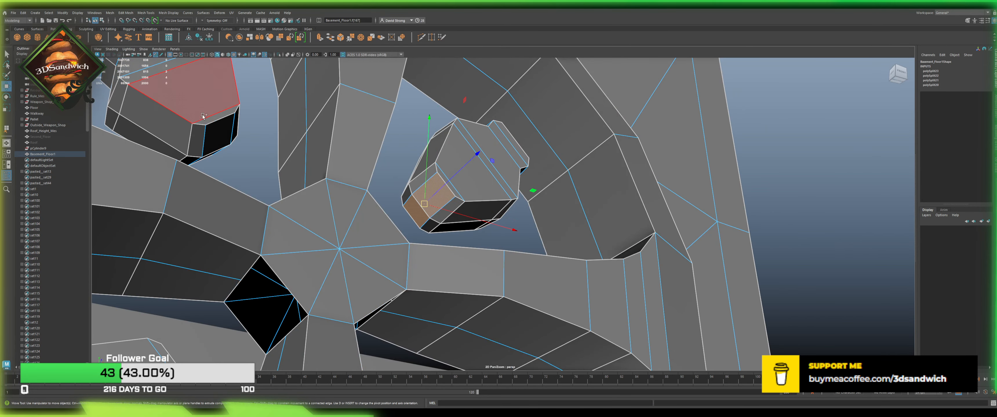
pyautogui.click(214, 133)
pyautogui.keyDown('alt'); pyautogui.moveTo(215, 133); pyautogui.dragTo(477, 216); pyautogui.keyUp('alt')
pyautogui.keyDown('shift'); pyautogui.click(523, 226); pyautogui.keyUp('shift')
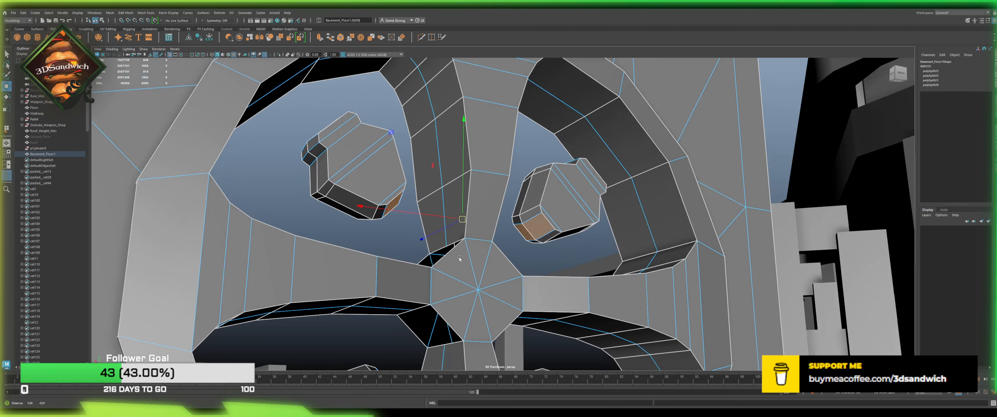
pyautogui.keyDown('alt'); pyautogui.moveTo(558, 333); pyautogui.dragTo(540, 247, button='middle'); pyautogui.keyUp('alt')
pyautogui.keyDown('alt'); pyautogui.moveTo(543, 271); pyautogui.dragTo(537, 318); pyautogui.keyUp('alt')
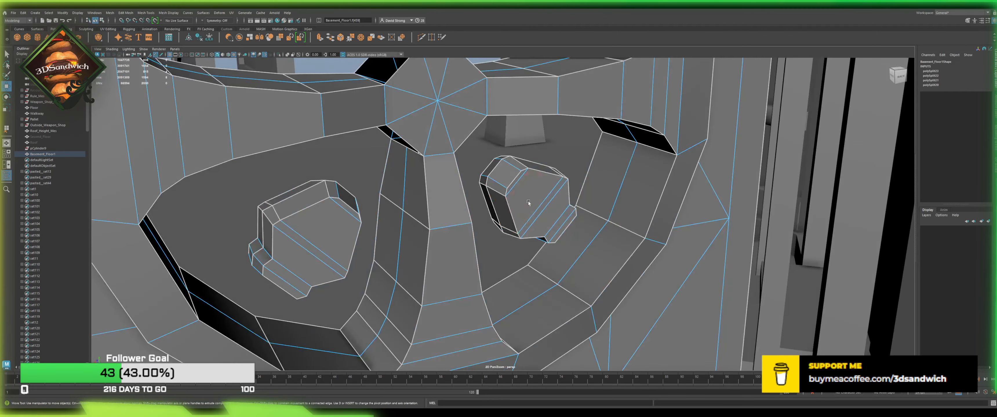
pyautogui.keyDown('shift'); pyautogui.click(503, 175); pyautogui.keyUp('shift')
pyautogui.keyDown('alt'); pyautogui.moveTo(304, 230); pyautogui.dragTo(372, 252); pyautogui.keyUp('alt')
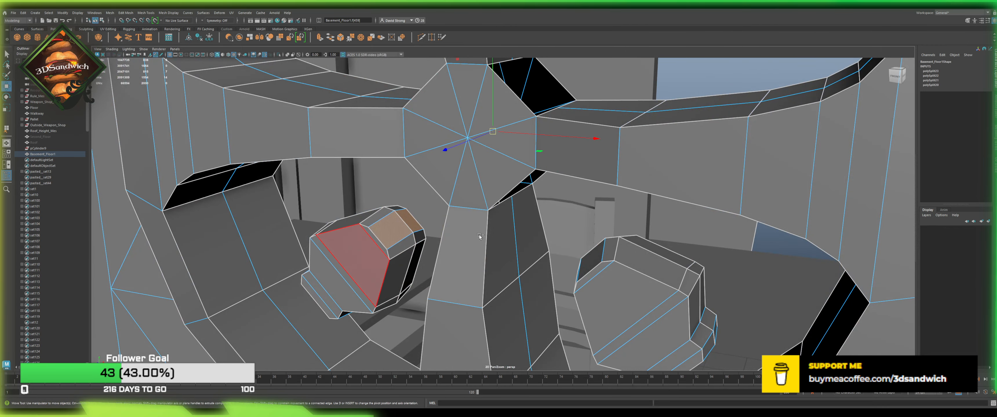
pyautogui.keyDown('shift'); pyautogui.click(593, 258); pyautogui.keyUp('shift')
pyautogui.keyDown('alt'); pyautogui.moveTo(478, 232); pyautogui.dragTo(514, 217); pyautogui.keyUp('alt')
pyautogui.scroll(2, 513, 207)
pyautogui.press('Delete')
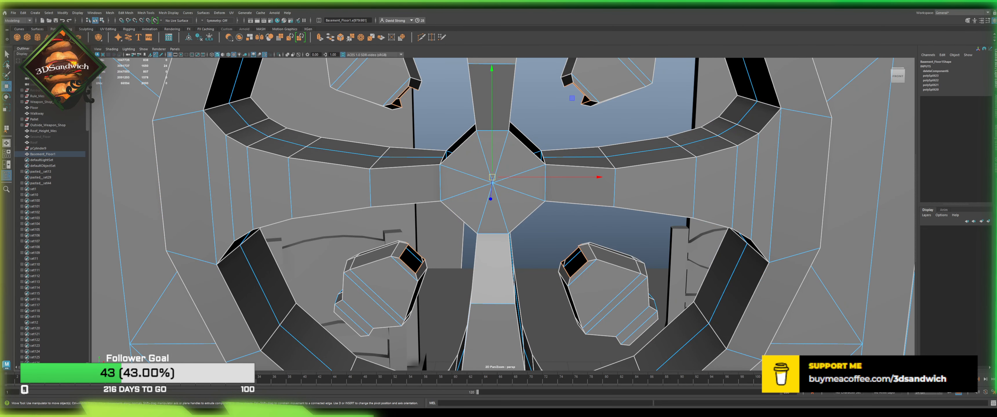
pyautogui.hotkey('ctrl', 's')
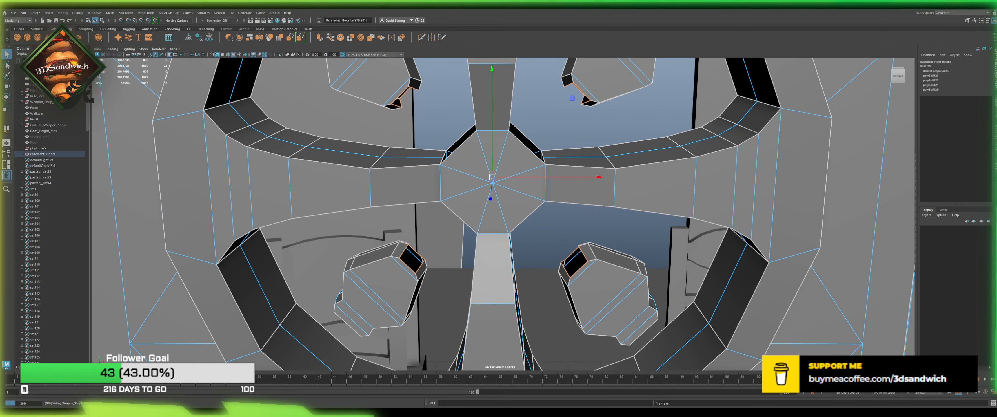
# Step: Use Append to Polygon to join the lower-left ornament's open end to the hub with a front face
pyautogui.click(146, 14)
pyautogui.click(155, 31)
pyautogui.scroll(2, 380, 292)
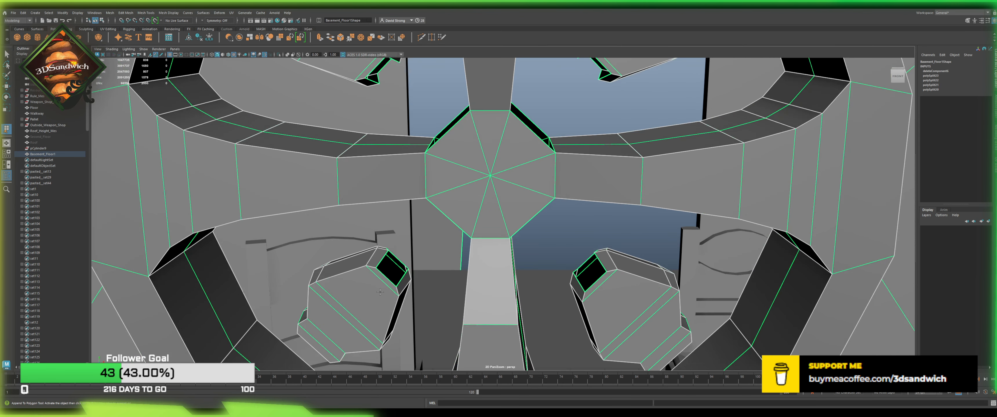
pyautogui.click(382, 275)
pyautogui.keyDown('alt'); pyautogui.moveTo(382, 275); pyautogui.dragTo(440, 214); pyautogui.keyUp('alt')
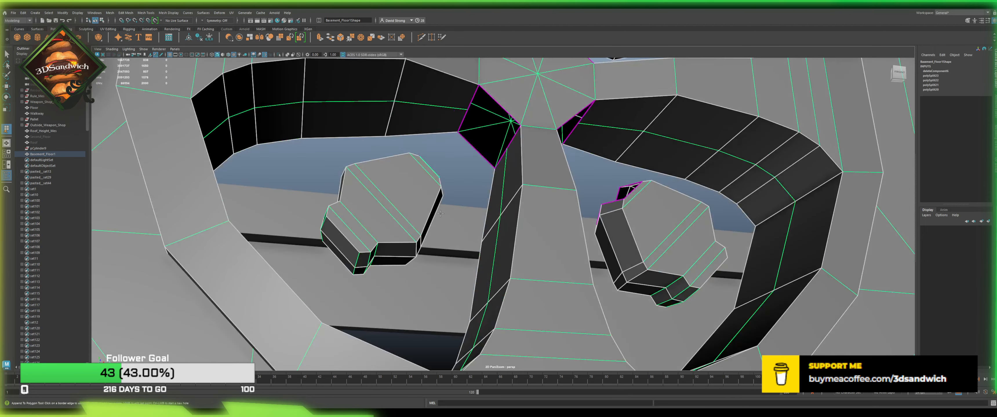
pyautogui.click(491, 96)
pyautogui.keyDown('alt'); pyautogui.moveTo(447, 119); pyautogui.dragTo(367, 161); pyautogui.keyUp('alt')
pyautogui.press('Return')
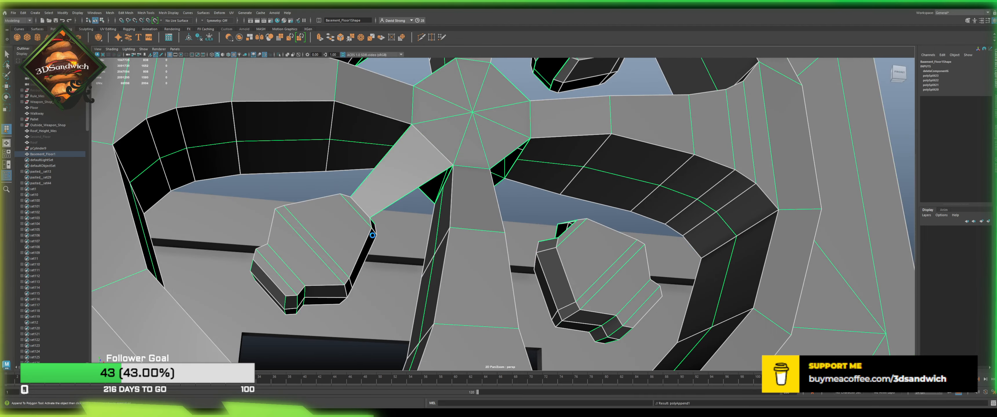
# Step: Append the matching back face between that ornament and the hub on the reverse side of the wheel
pyautogui.keyDown('alt'); pyautogui.moveTo(389, 250); pyautogui.dragTo(610, 252); pyautogui.keyUp('alt')
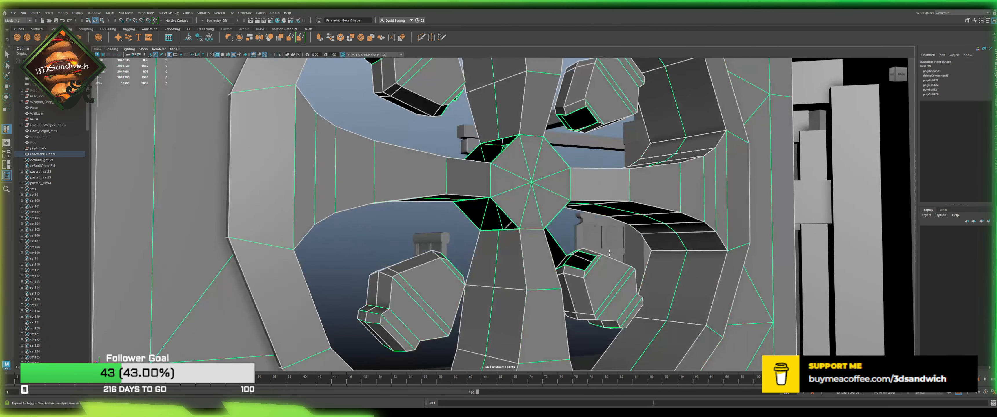
pyautogui.click(585, 255)
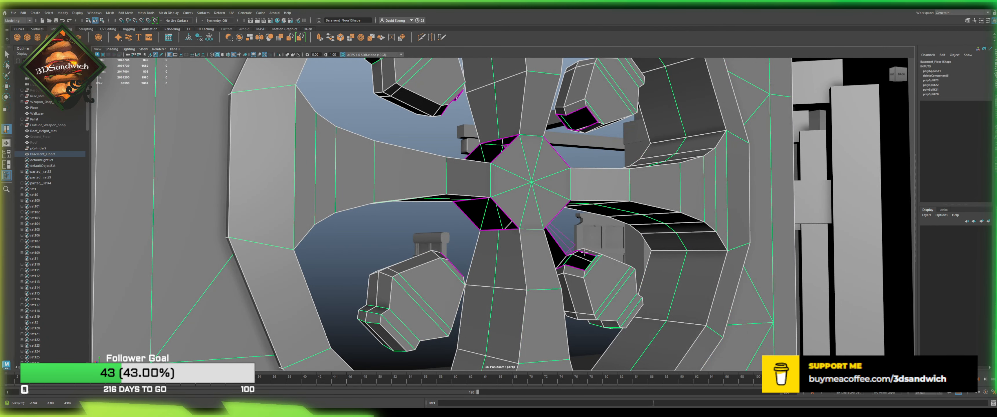
pyautogui.click(558, 218)
pyautogui.press('Return')
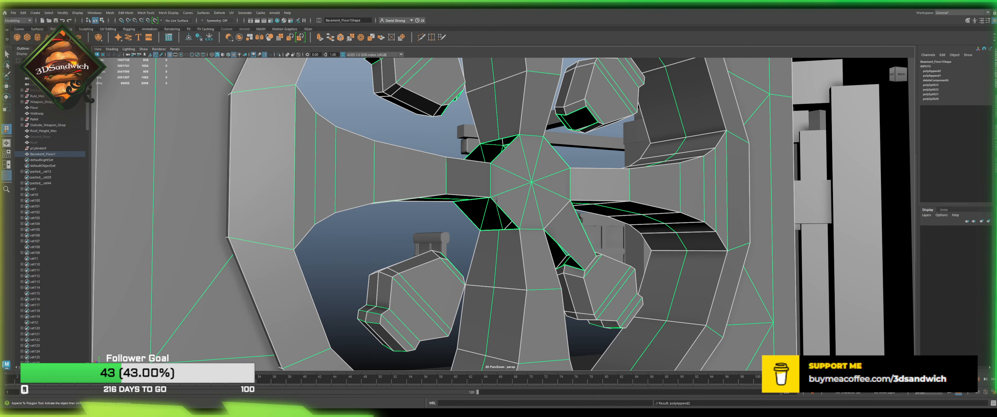
# Step: Connect the other lower ornament to the hub with appended polygons on the back and front of the wheel
pyautogui.click(494, 204)
pyautogui.click(495, 203)
pyautogui.keyDown('alt'); pyautogui.moveTo(495, 204); pyautogui.dragTo(539, 295); pyautogui.keyUp('alt')
pyautogui.click(462, 254)
pyautogui.press('Return')
pyautogui.click(550, 330)
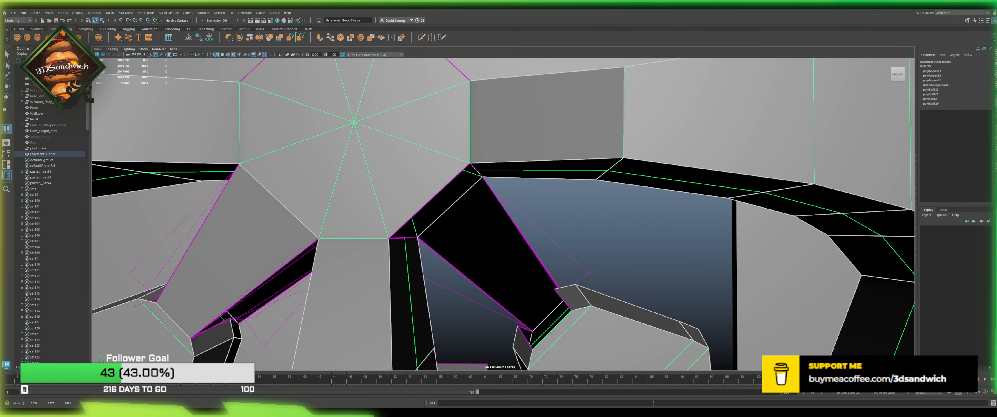
pyautogui.click(421, 205)
pyautogui.press('Return')
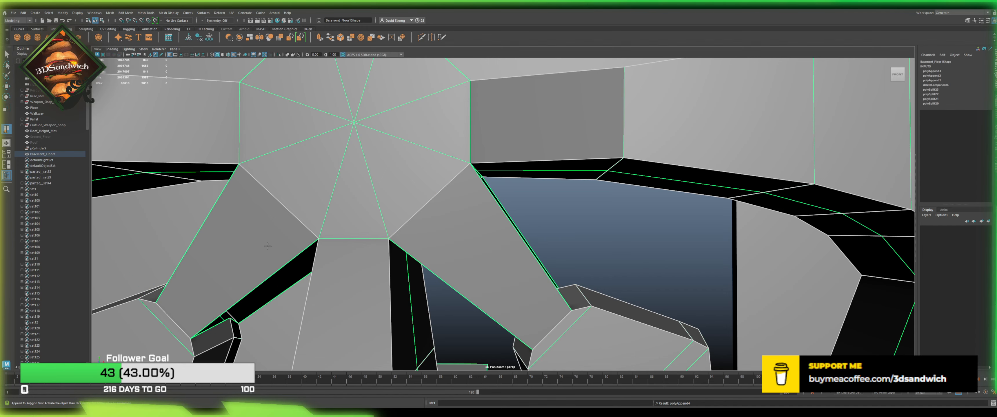
# Step: Connect the upper-left ornament to the hub with appended polygons on the front and back of the wheel
pyautogui.scroll(-3, 289, 216)
pyautogui.keyDown('alt'); pyautogui.moveTo(288, 216); pyautogui.dragTo(324, 216); pyautogui.keyUp('alt')
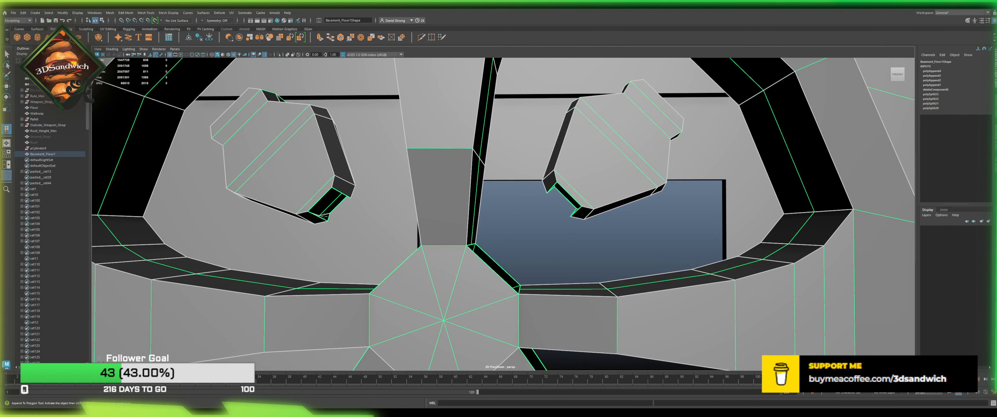
pyautogui.click(318, 203)
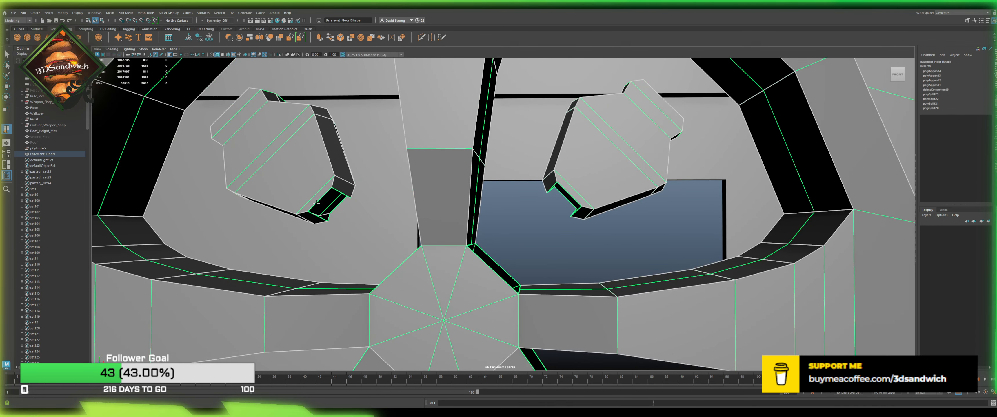
pyautogui.click(406, 259)
pyautogui.press('Return')
pyautogui.keyDown('alt'); pyautogui.moveTo(406, 259); pyautogui.dragTo(464, 251); pyautogui.keyUp('alt')
pyautogui.keyDown('alt'); pyautogui.moveTo(615, 201); pyautogui.dragTo(620, 202); pyautogui.keyUp('alt')
pyautogui.press('g')
pyautogui.click(633, 222)
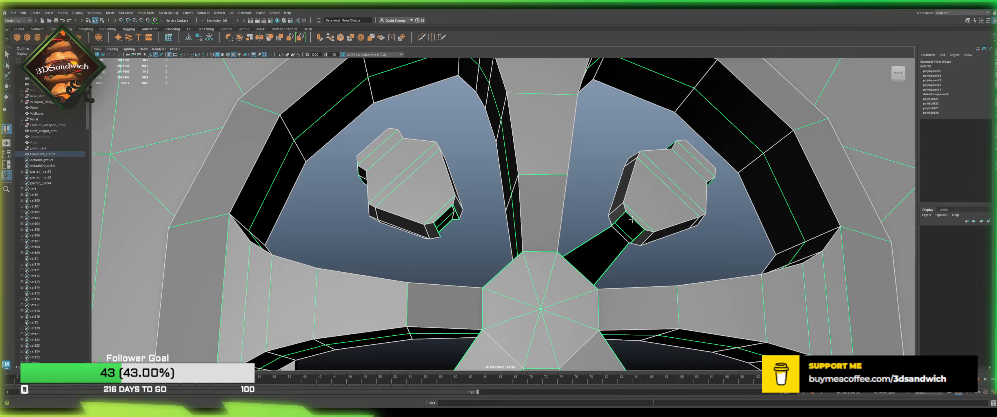
pyautogui.click(576, 266)
pyautogui.press('Return')
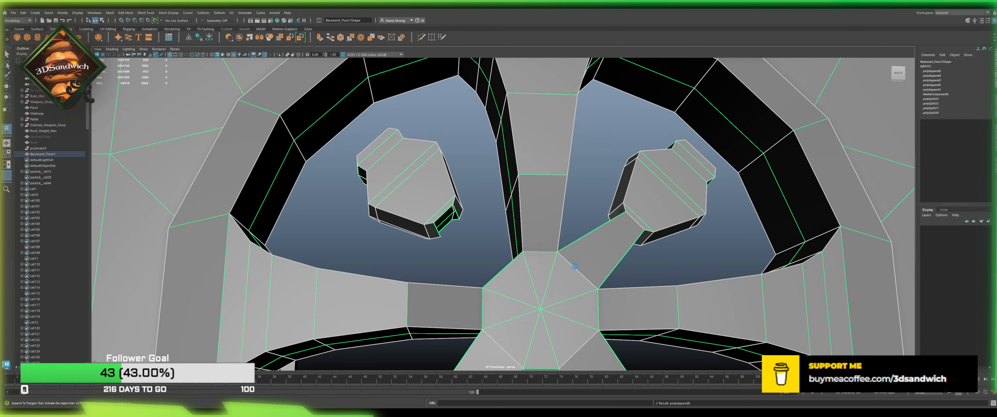
# Step: Append polygons around the upper ornaments from the wheel's reverse side, including the back face joining the remaining ornament to the hub
pyautogui.keyDown('alt'); pyautogui.moveTo(630, 228); pyautogui.dragTo(464, 221, button='middle'); pyautogui.keyUp('alt')
pyautogui.keyDown('alt'); pyautogui.moveTo(465, 221); pyautogui.dragTo(400, 205); pyautogui.keyUp('alt')
pyautogui.click(392, 197)
pyautogui.click(429, 202)
pyautogui.press('Return')
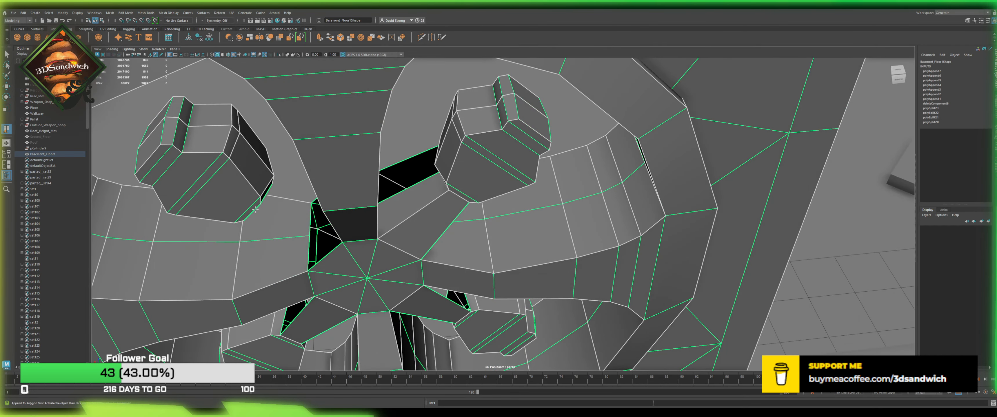
pyautogui.click(271, 224)
pyautogui.click(331, 251)
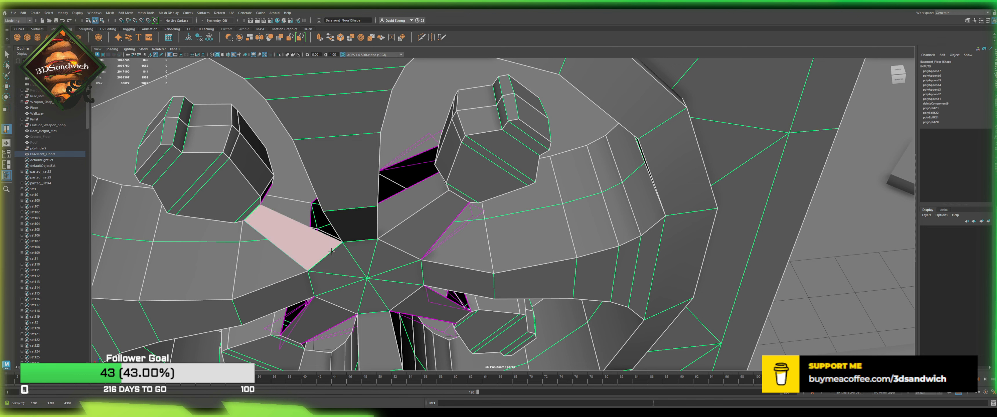
pyautogui.press('Return')
# Step: Append further polygons between the upper-right ornament and the hub, including the front face of the connection
pyautogui.click(266, 190)
pyautogui.keyDown('alt'); pyautogui.moveTo(267, 191); pyautogui.dragTo(434, 300); pyautogui.keyUp('alt')
pyautogui.click(329, 296)
pyautogui.press('Return')
pyautogui.keyDown('alt'); pyautogui.moveTo(581, 341); pyautogui.dragTo(408, 287, button='middle'); pyautogui.keyUp('alt')
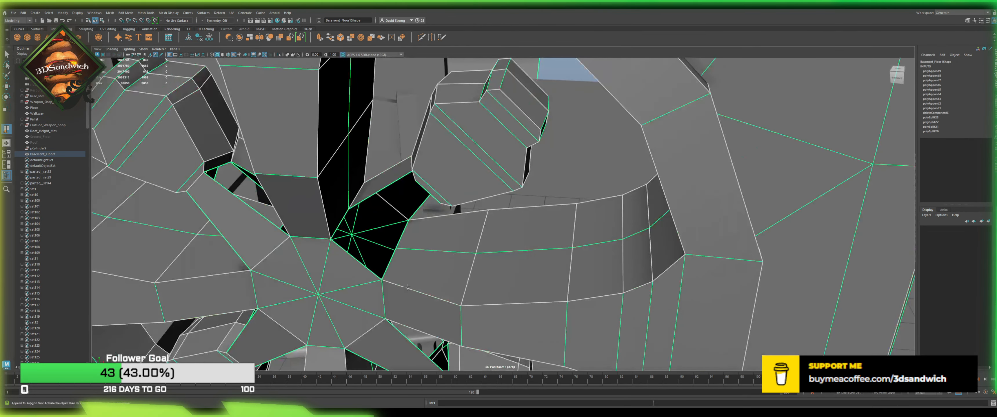
pyautogui.click(347, 252)
pyautogui.keyDown('alt'); pyautogui.moveTo(393, 209); pyautogui.dragTo(432, 176); pyautogui.keyUp('alt')
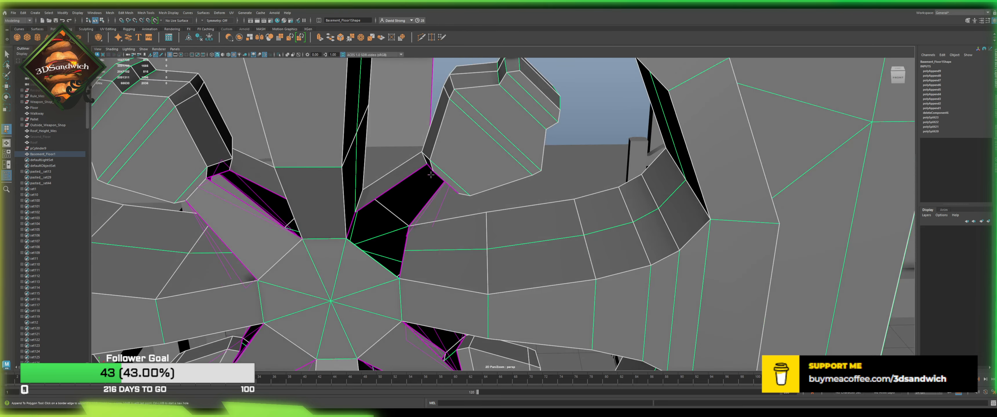
pyautogui.click(442, 180)
pyautogui.keyDown('alt'); pyautogui.moveTo(413, 206); pyautogui.dragTo(473, 191); pyautogui.keyUp('alt')
pyautogui.press('Return')
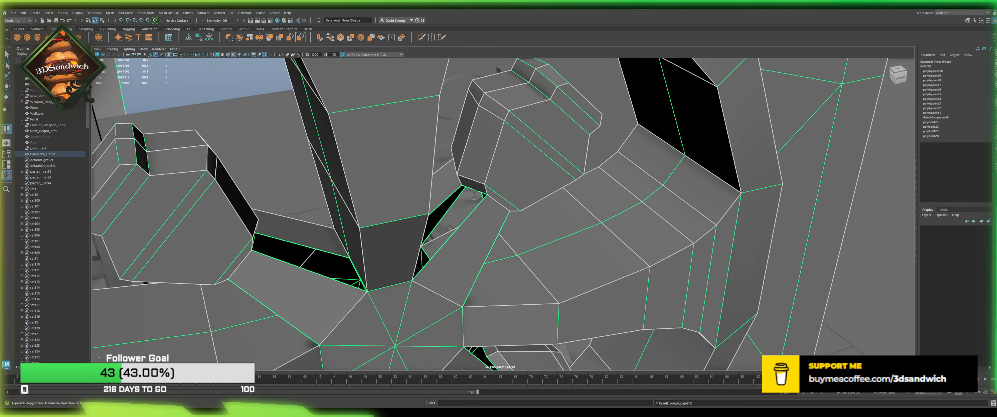
# Step: Append a polygon across the open upper side of the connection between the hub and the upper-right ornament
pyautogui.click(463, 223)
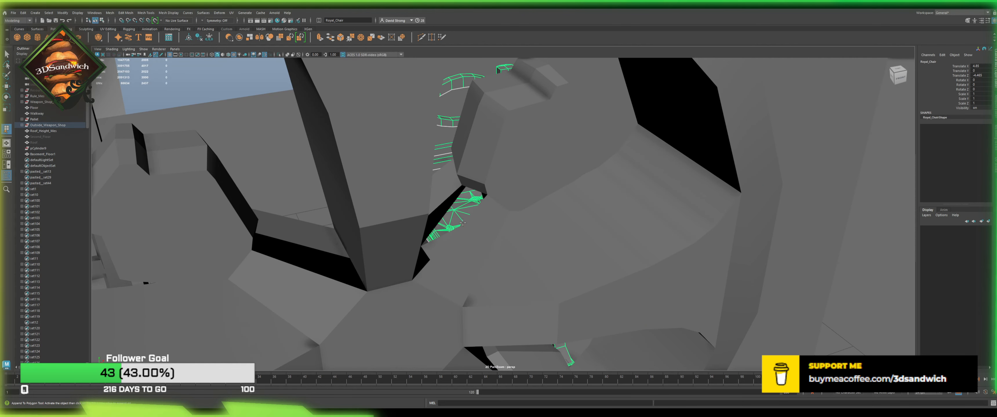
pyautogui.press('w')
pyautogui.click(436, 196)
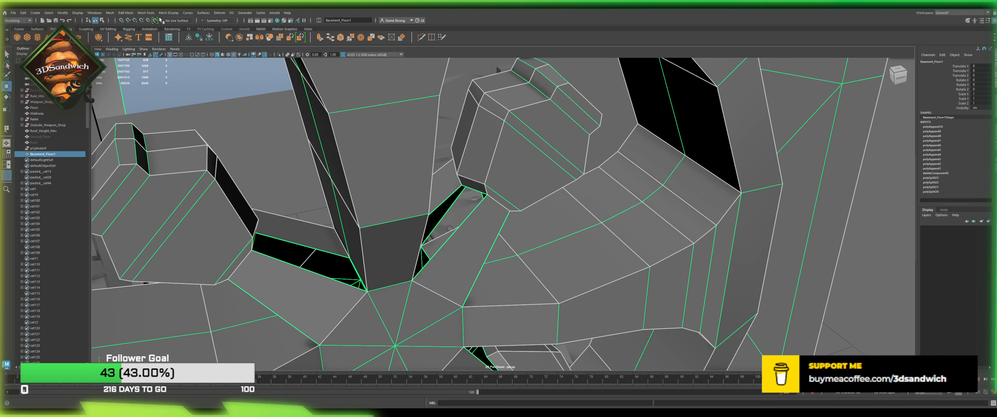
pyautogui.click(158, 37)
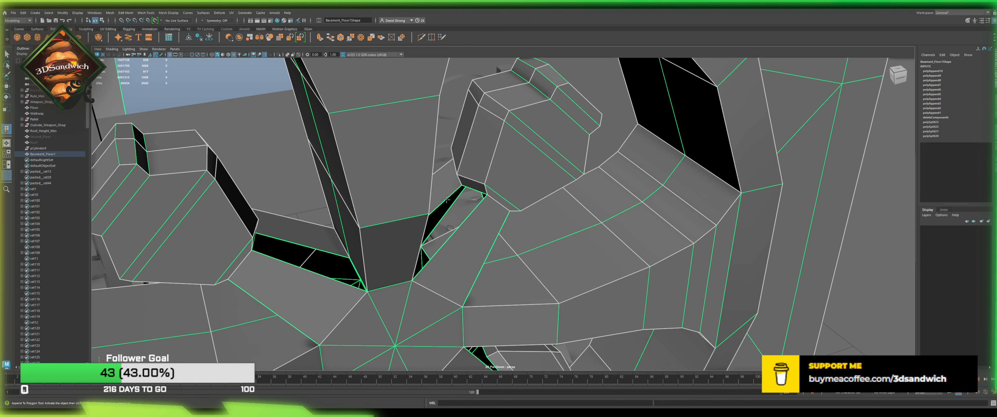
pyautogui.click(472, 226)
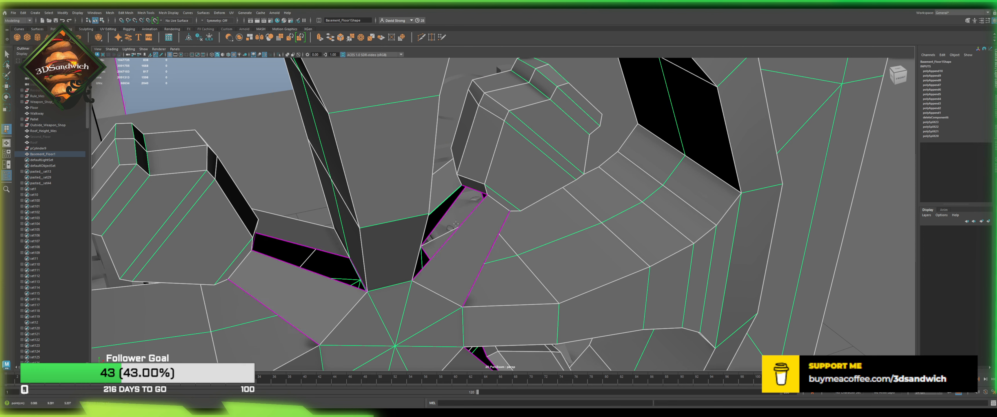
pyautogui.click(433, 240)
pyautogui.keyDown('alt'); pyautogui.moveTo(434, 241); pyautogui.dragTo(403, 211); pyautogui.keyUp('alt')
pyautogui.press('Return')
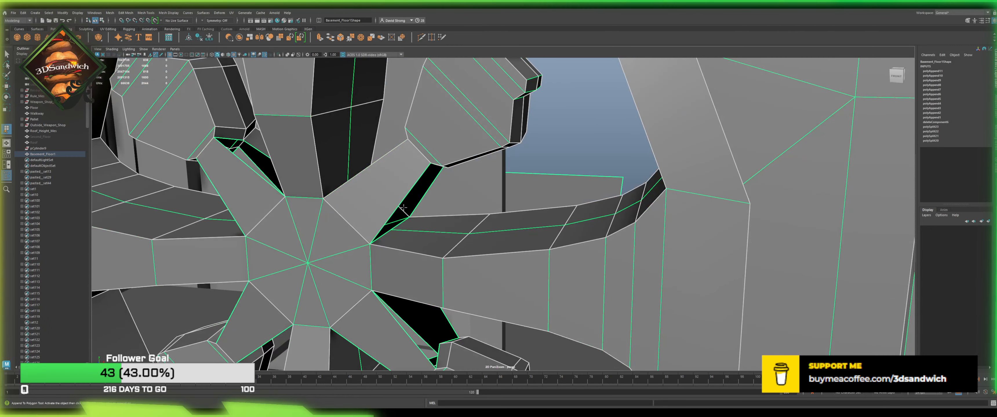
# Step: Append polygons between the hub and the upper-right ornament to close the open lower side of their connection
pyautogui.click(381, 234)
pyautogui.keyDown('alt'); pyautogui.moveTo(407, 185); pyautogui.dragTo(448, 133); pyautogui.keyUp('alt')
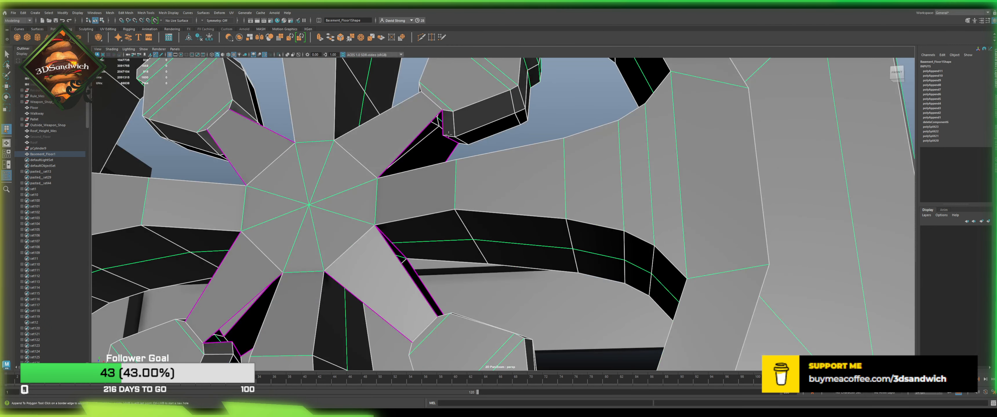
pyautogui.click(442, 124)
pyautogui.keyDown('alt'); pyautogui.moveTo(428, 171); pyautogui.dragTo(409, 180); pyautogui.keyUp('alt')
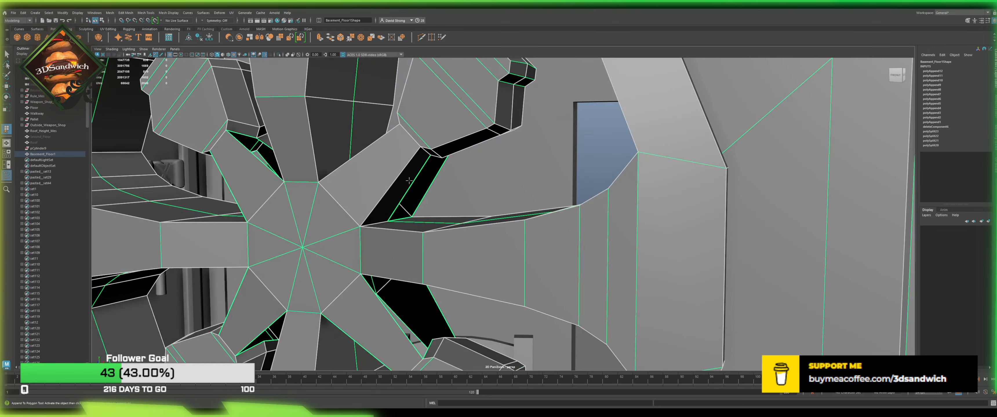
pyautogui.click(426, 184)
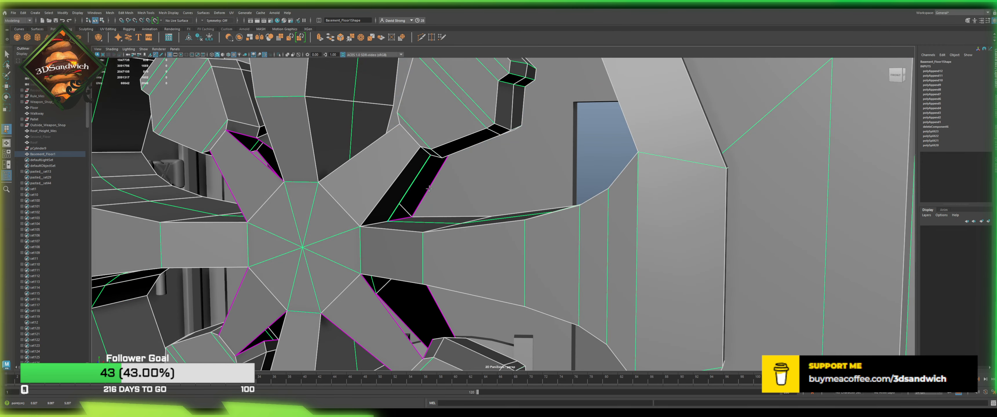
pyautogui.click(430, 189)
pyautogui.press('Return')
# Step: Append a polygon across the open upper side of the connection between the hub and the upper-left ornament
pyautogui.keyDown('alt'); pyautogui.moveTo(308, 184); pyautogui.dragTo(332, 228); pyautogui.keyUp('alt')
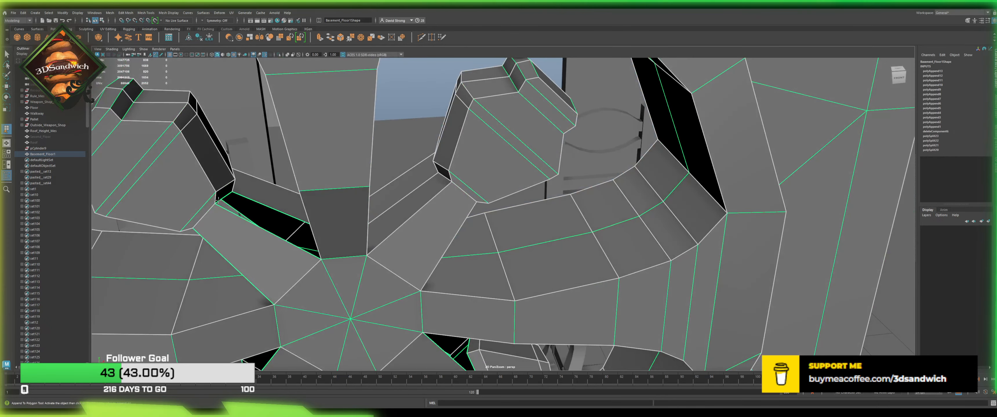
pyautogui.click(228, 209)
pyautogui.click(271, 207)
pyautogui.press('Return')
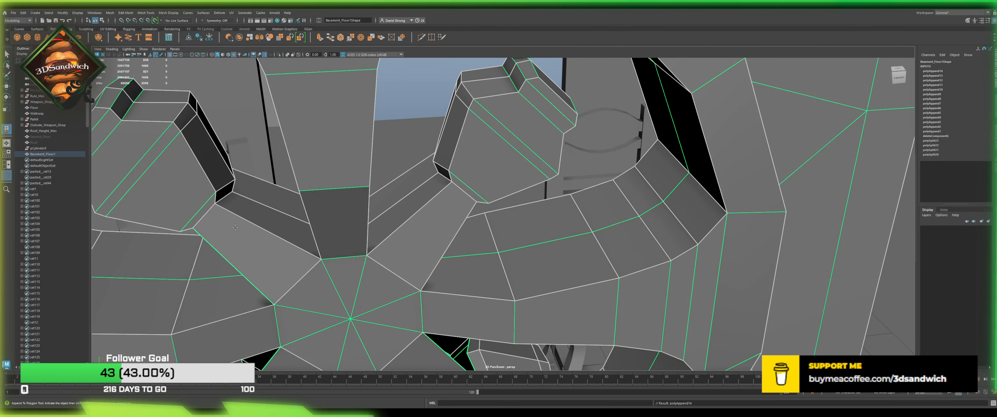
# Step: Append a polygon along the front edge of the gap under the upper-left ornament's connection, undoing the wrongly placed one
pyautogui.keyDown('alt'); pyautogui.moveTo(271, 207); pyautogui.dragTo(319, 144); pyautogui.keyUp('alt')
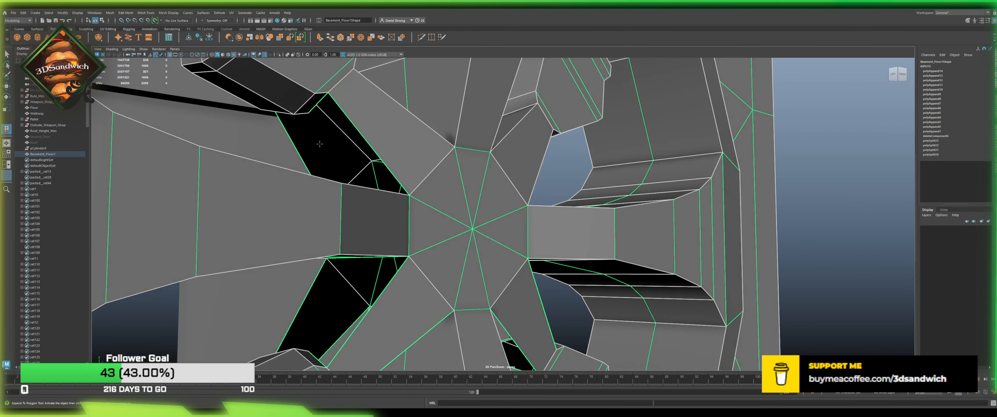
pyautogui.click(315, 108)
pyautogui.click(316, 104)
pyautogui.keyDown('alt'); pyautogui.moveTo(318, 116); pyautogui.dragTo(327, 187); pyautogui.keyUp('alt')
pyautogui.click(319, 172)
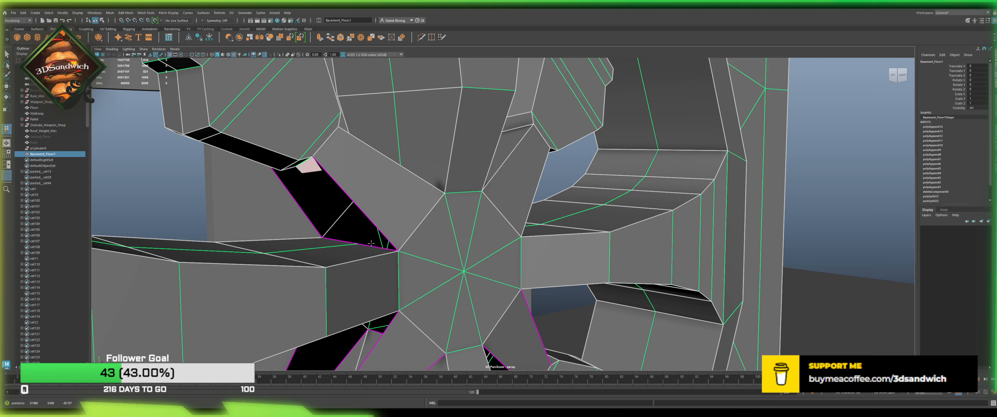
pyautogui.hotkey('ctrl', 'z')
pyautogui.hotkey('ctrl', 'z')
pyautogui.click(301, 164)
pyautogui.click(381, 249)
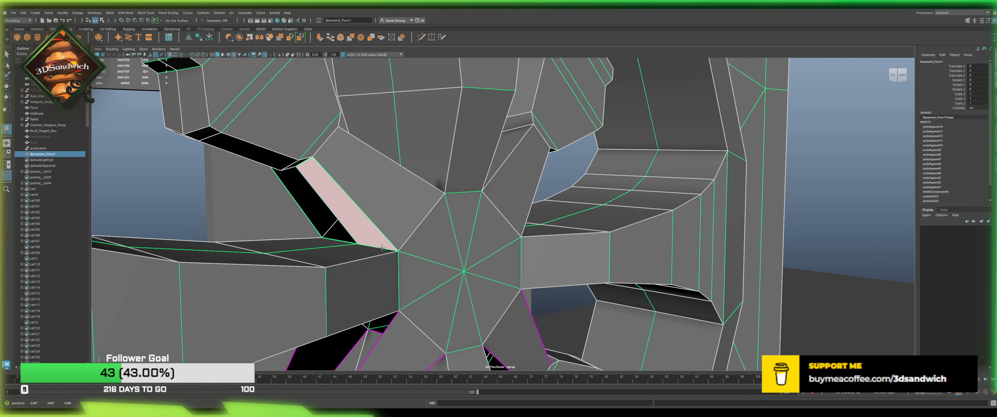
pyautogui.press('Return')
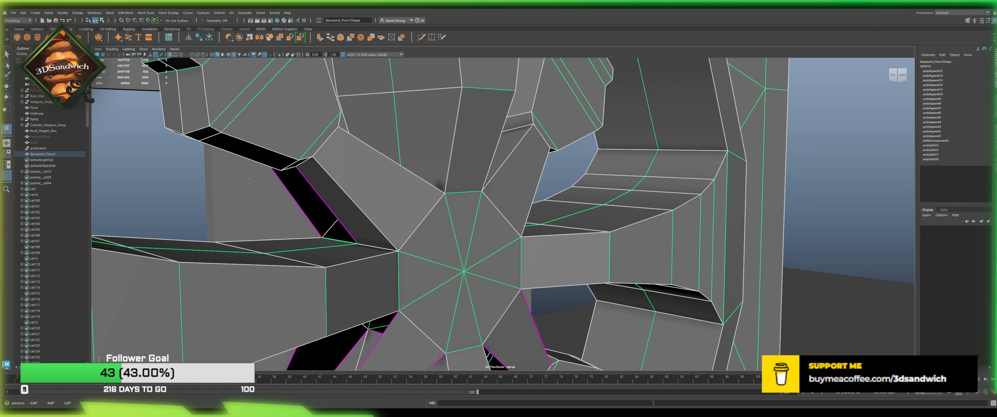
# Step: Append the remaining polygon that closes the underside of this upper ornament's connection, working from the wheel's other side
pyautogui.keyDown('alt'); pyautogui.moveTo(284, 196); pyautogui.dragTo(278, 127, button='middle'); pyautogui.keyUp('alt')
pyautogui.keyDown('alt'); pyautogui.moveTo(296, 101); pyautogui.dragTo(534, 210); pyautogui.keyUp('alt')
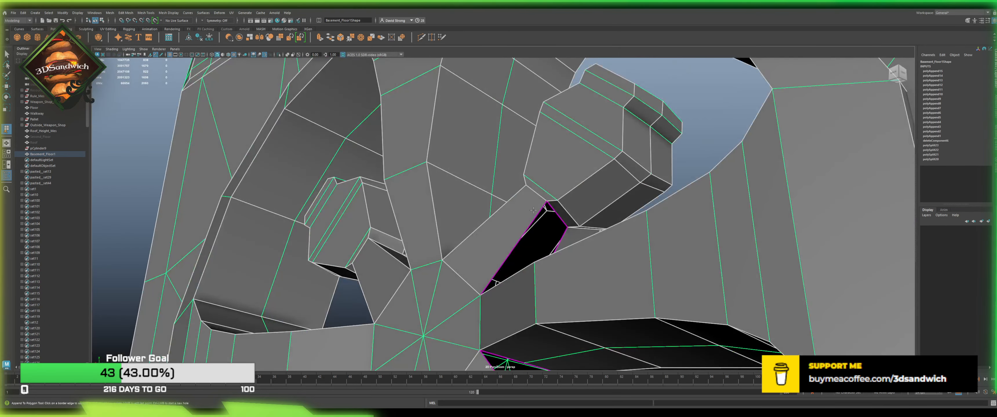
pyautogui.click(556, 211)
pyautogui.press('Return')
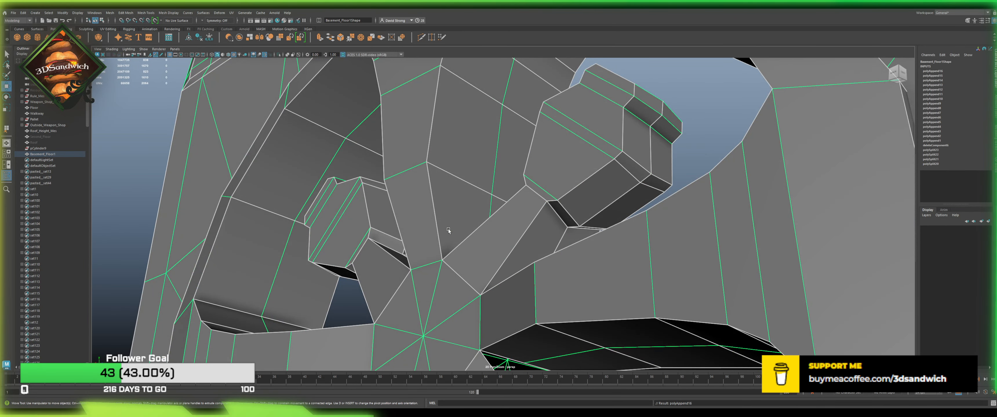
# Step: Append a polygon from the lower-left ornament's edge to the hub along the outer side of their connection
pyautogui.keyDown('alt'); pyautogui.moveTo(446, 225); pyautogui.dragTo(398, 214); pyautogui.keyUp('alt')
pyautogui.keyDown('alt'); pyautogui.moveTo(398, 214); pyautogui.dragTo(468, 282, button='right'); pyautogui.keyUp('alt')
pyautogui.keyDown('alt'); pyautogui.moveTo(468, 282); pyautogui.dragTo(461, 302); pyautogui.keyUp('alt')
pyautogui.click(359, 259)
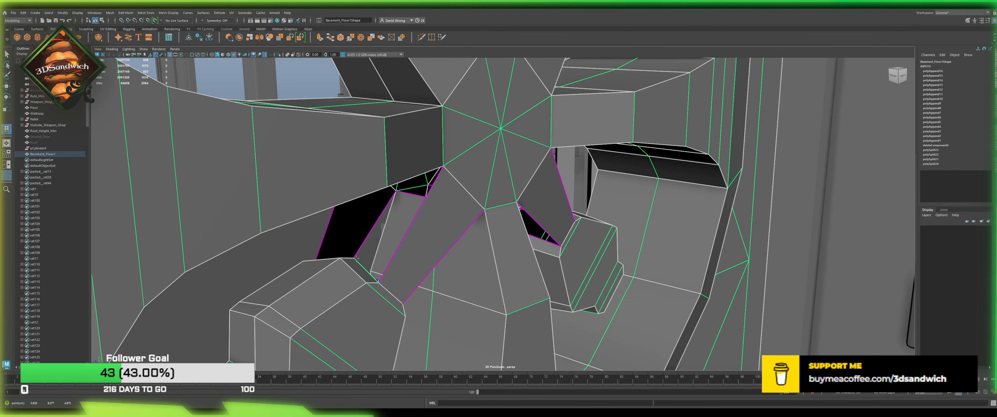
pyautogui.keyDown('alt'); pyautogui.moveTo(359, 258); pyautogui.dragTo(410, 108); pyautogui.keyUp('alt')
pyautogui.click(420, 114)
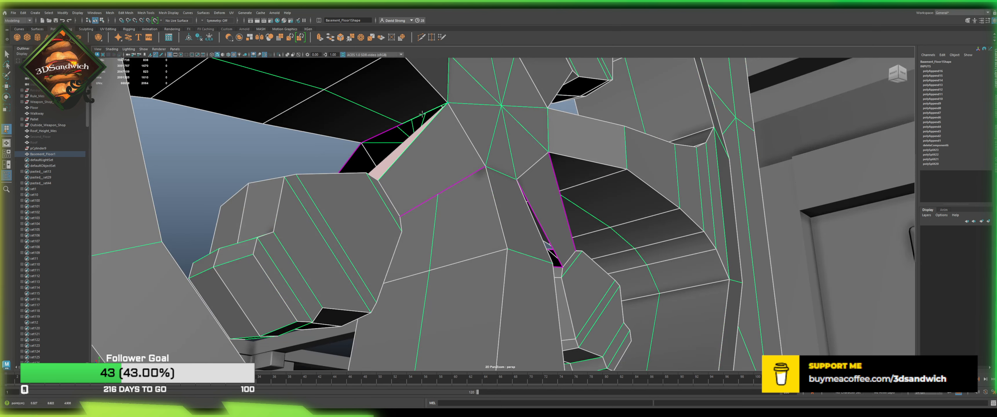
pyautogui.click(403, 150)
pyautogui.keyDown('alt'); pyautogui.moveTo(404, 149); pyautogui.dragTo(464, 161); pyautogui.keyUp('alt')
pyautogui.press('Return')
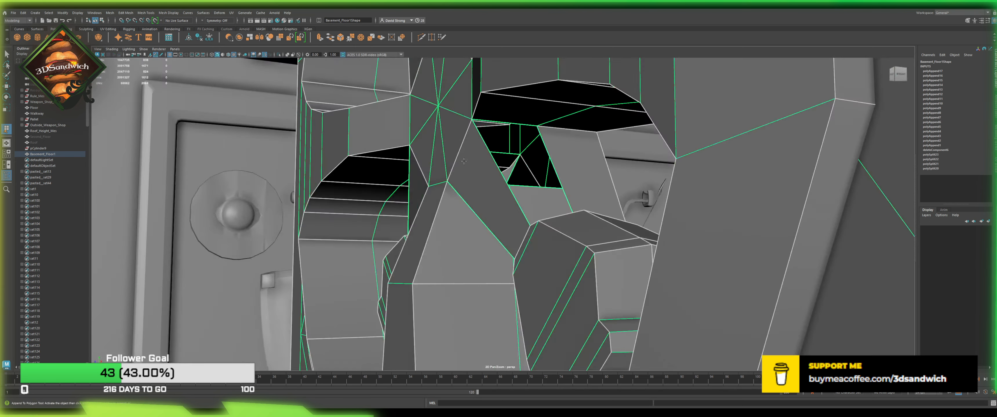
# Step: Append another polygon between the hub and the lower-right ornament in the gap facing the horizontal spoke
pyautogui.keyDown('alt'); pyautogui.moveTo(500, 120); pyautogui.dragTo(577, 203); pyautogui.keyUp('alt')
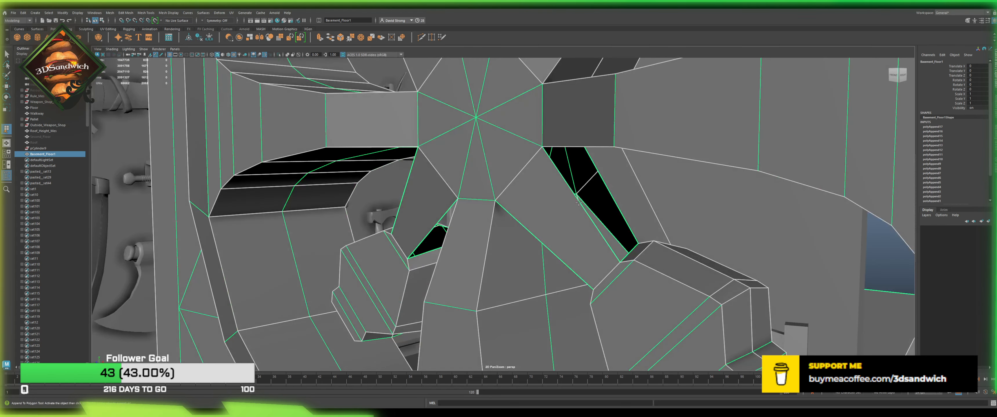
pyautogui.click(606, 189)
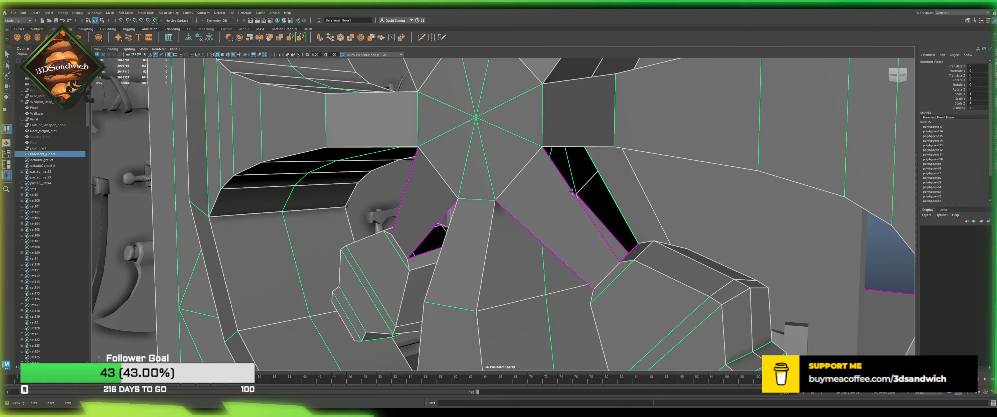
pyautogui.click(581, 204)
pyautogui.keyDown('alt'); pyautogui.moveTo(548, 297); pyautogui.dragTo(638, 234); pyautogui.keyUp('alt')
pyautogui.press('Return')
# Step: Append polygons across the gap between the lower spoke and the lower ornament's connection until that side is closed
pyautogui.click(657, 237)
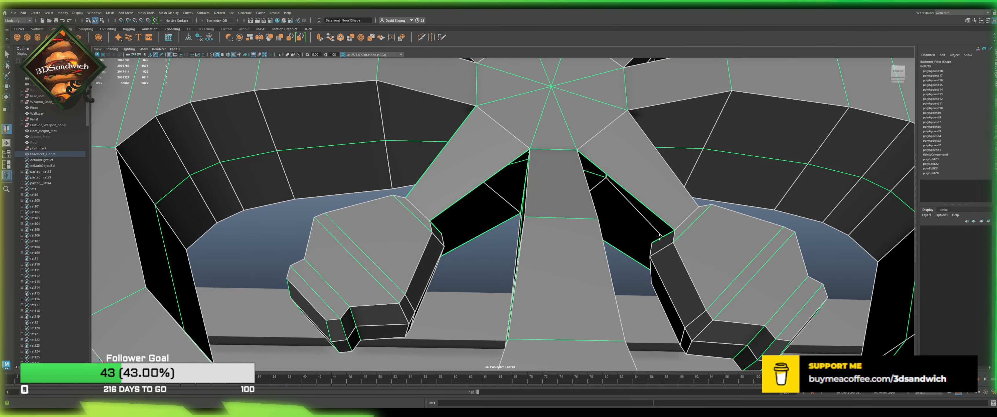
pyautogui.keyDown('alt'); pyautogui.moveTo(619, 224); pyautogui.dragTo(518, 150); pyautogui.keyUp('alt')
pyautogui.click(522, 123)
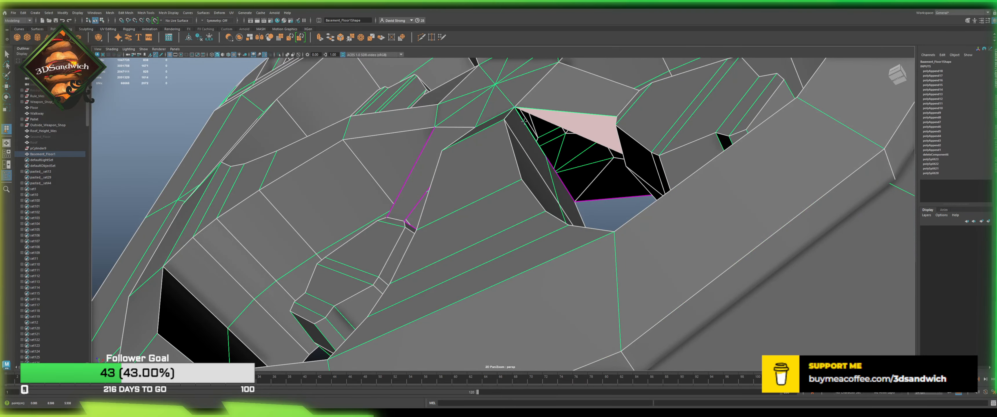
pyautogui.keyDown('alt'); pyautogui.moveTo(522, 122); pyautogui.dragTo(366, 223); pyautogui.keyUp('alt')
pyautogui.press('Return')
pyautogui.click(455, 169)
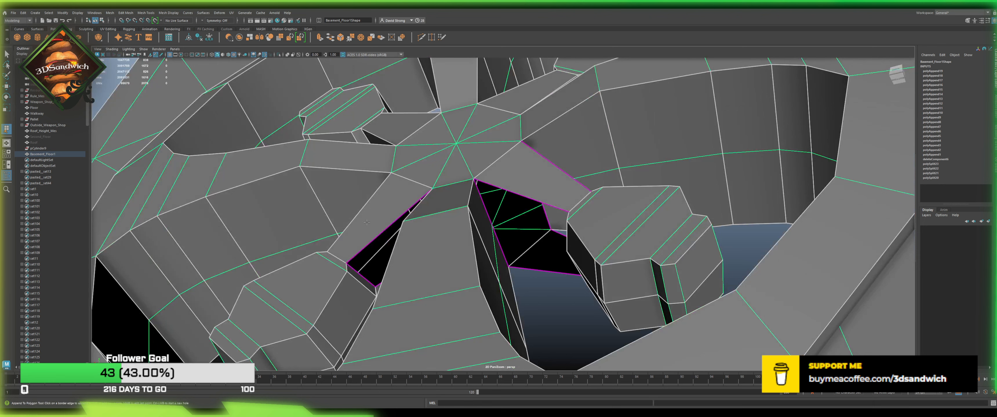
pyautogui.click(360, 273)
pyautogui.press('Return')
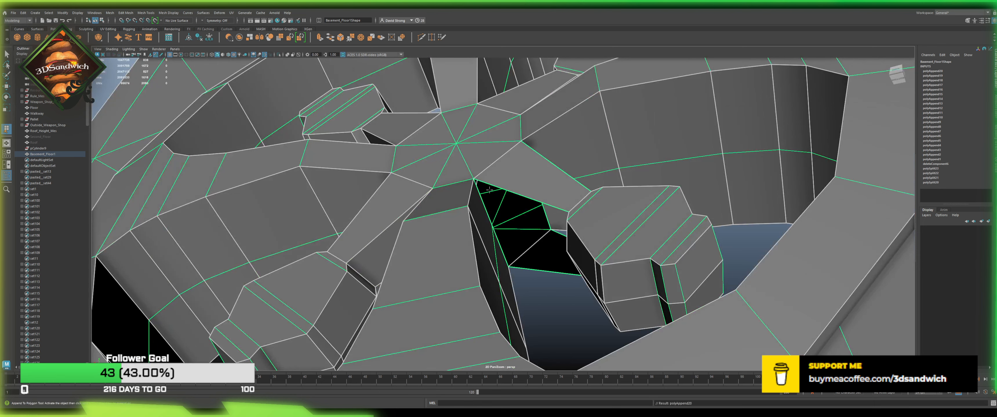
# Step: Append a polygon on the other lower ornament's connection, along its open side facing the lower spoke
pyautogui.click(476, 192)
pyautogui.keyDown('alt'); pyautogui.moveTo(475, 192); pyautogui.dragTo(582, 261); pyautogui.keyUp('alt')
pyautogui.click(565, 256)
pyautogui.press('Return')
# Step: Append two polygons between the hub and the lower ornament to close the connection's side facing the horizontal spoke
pyautogui.click(577, 250)
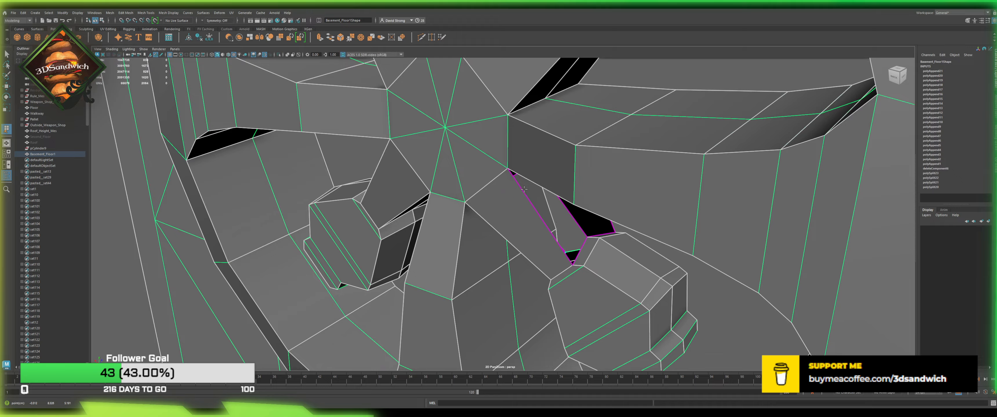
pyautogui.keyDown('alt'); pyautogui.moveTo(524, 189); pyautogui.dragTo(498, 152); pyautogui.keyUp('alt')
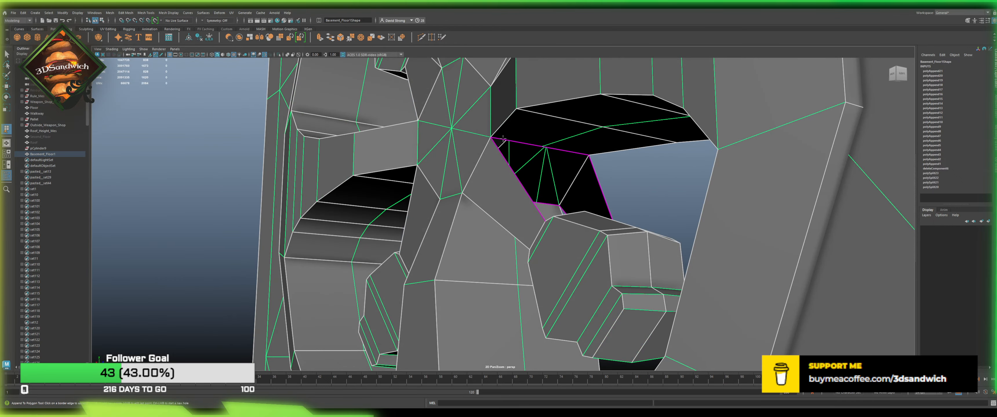
pyautogui.keyDown('alt'); pyautogui.moveTo(513, 140); pyautogui.dragTo(465, 211); pyautogui.keyUp('alt')
pyautogui.click(567, 262)
pyautogui.press('Return')
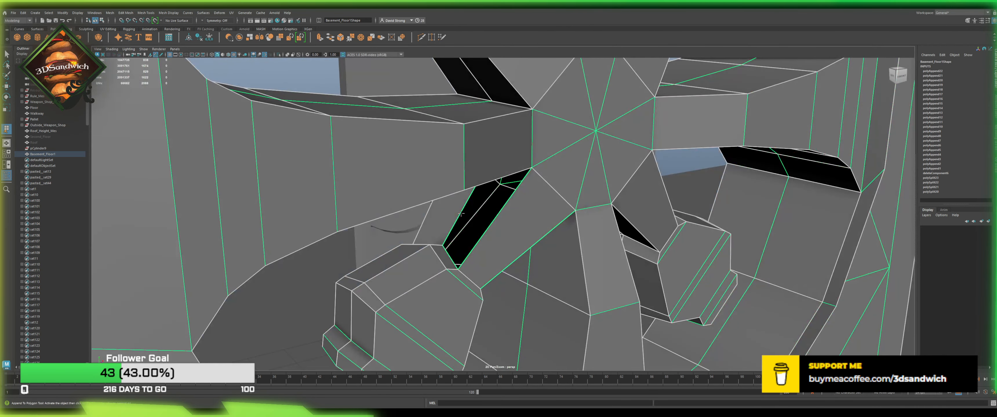
pyautogui.click(461, 214)
pyautogui.click(488, 223)
pyautogui.press('Return')
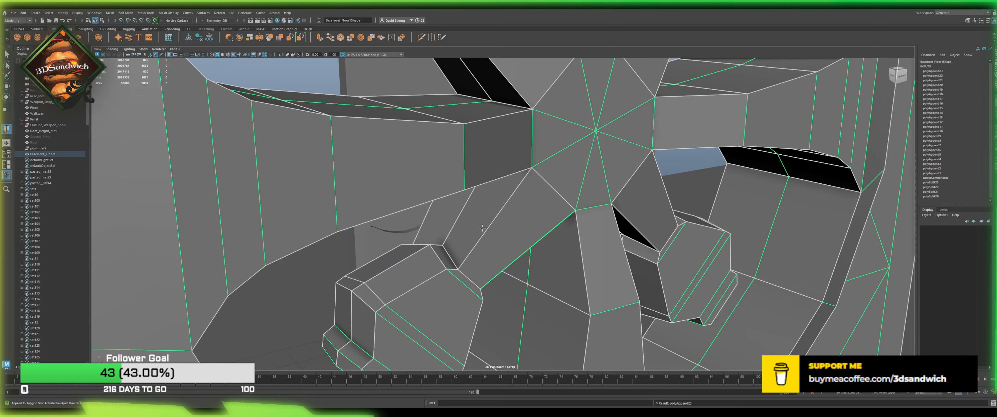
# Step: Append the last missing polygon on the lower ornaments' connections, check the whole wheel window and save the scene
pyautogui.keyDown('alt'); pyautogui.moveTo(482, 228); pyautogui.dragTo(523, 194); pyautogui.keyUp('alt')
pyautogui.click(439, 199)
pyautogui.click(465, 215)
pyautogui.scroll(-3, 543, 218)
pyautogui.press('w')
pyautogui.scroll(-4, 547, 218)
pyautogui.scroll(3, 530, 116)
pyautogui.keyDown('alt'); pyautogui.moveTo(542, 74); pyautogui.dragTo(489, 132, button='middle'); pyautogui.keyUp('alt')
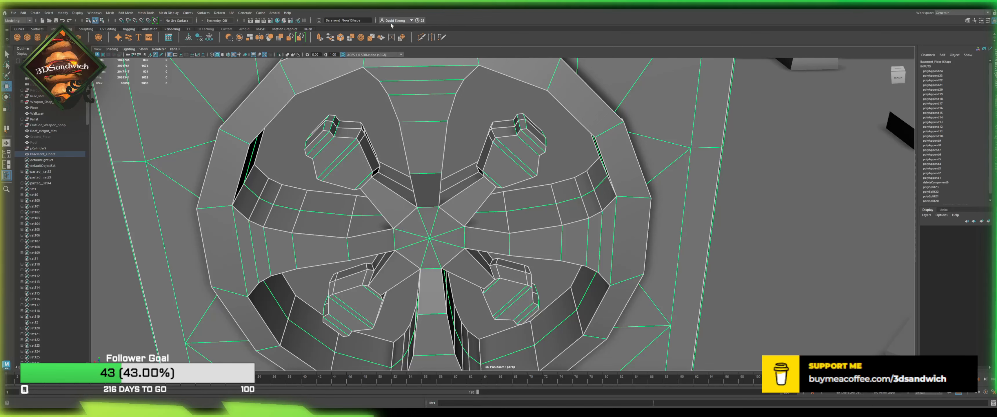
pyautogui.scroll(2, 501, 188)
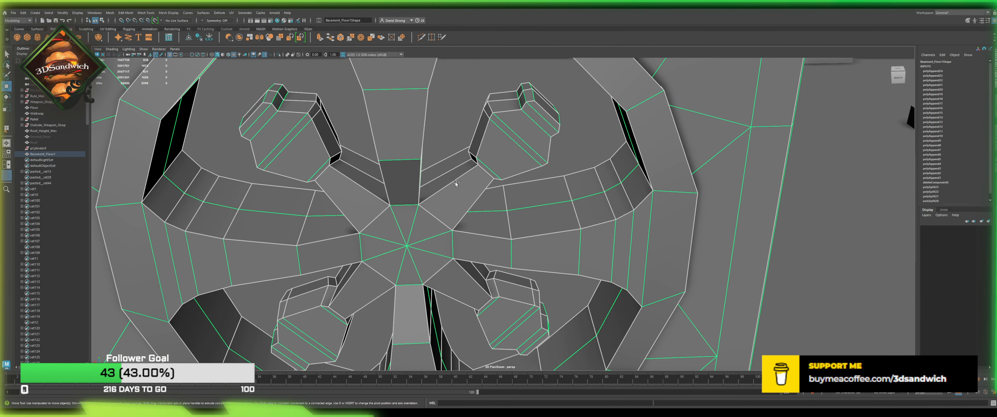
pyautogui.keyDown('alt'); pyautogui.moveTo(441, 158); pyautogui.dragTo(361, 174, button='middle'); pyautogui.keyUp('alt')
pyautogui.hotkey('ctrl', 's')
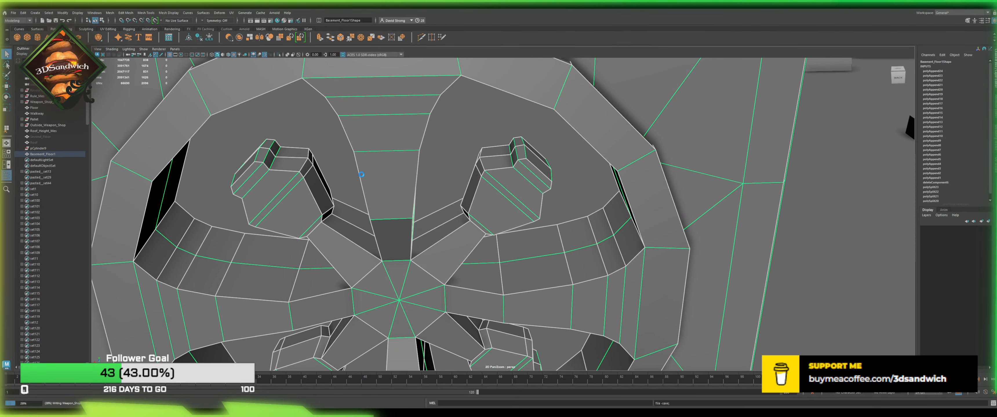
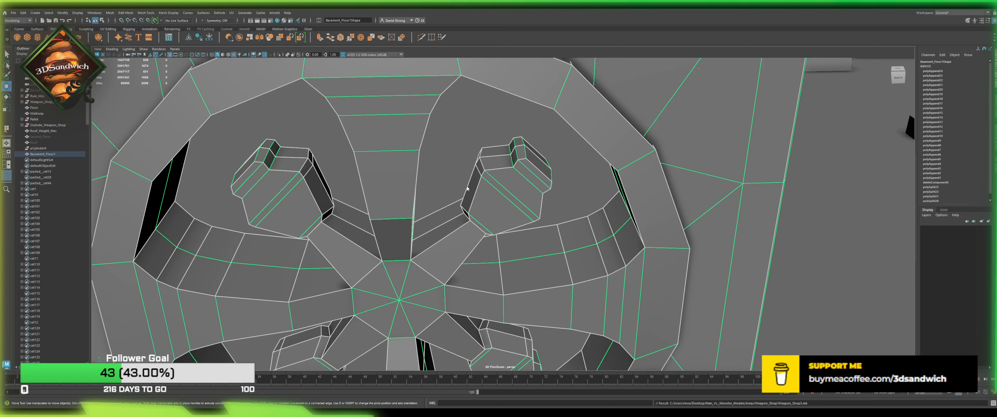
# Step: Insert an edge loop with Multi-Cut around the middle of the connection between the hub and the upper-right ornament
pyautogui.click(406, 277)
pyautogui.moveTo(444, 240); pyautogui.dragTo(467, 219, button='right')
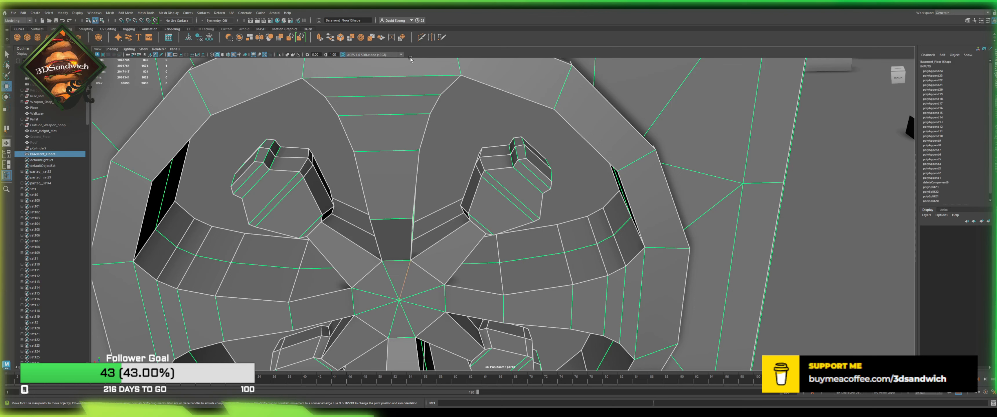
pyautogui.click(423, 38)
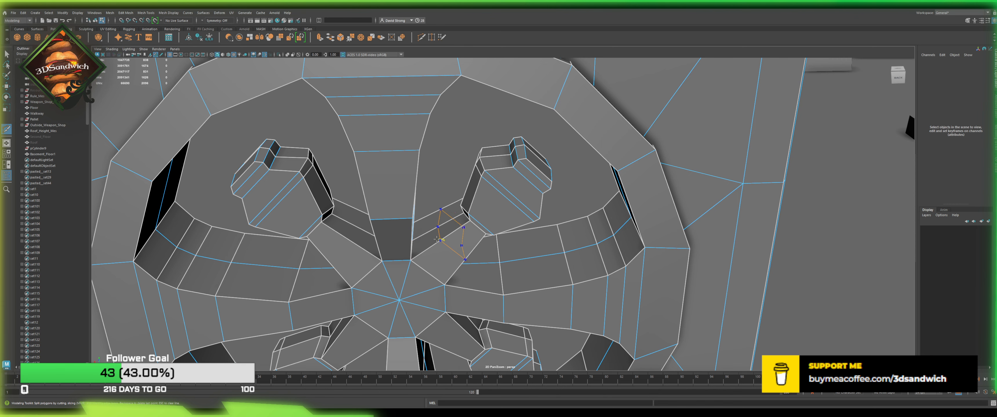
pyautogui.keyDown('ctrl'); pyautogui.click(438, 239); pyautogui.keyUp('ctrl')
pyautogui.click(441, 241)
pyautogui.press('w')
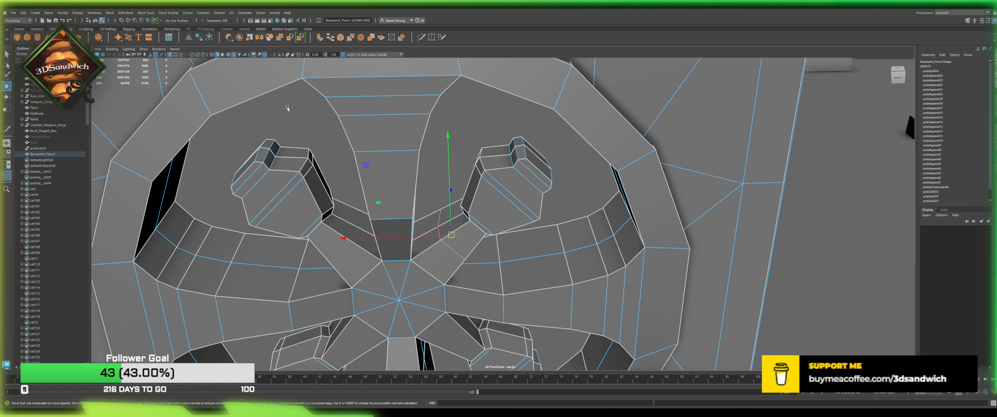
# Step: Apply Edit Edge Flow at strength 1 to the new edge loop on the upper-right connection, and circularize the loop
pyautogui.click(124, 18)
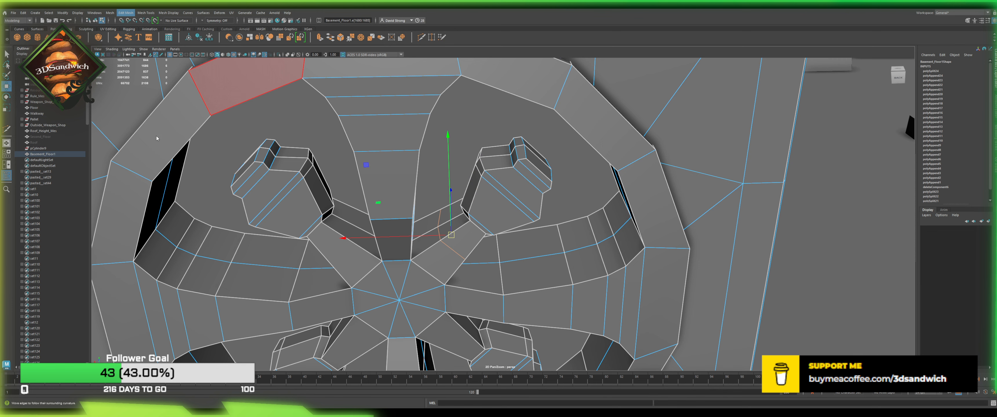
pyautogui.click(195, 140)
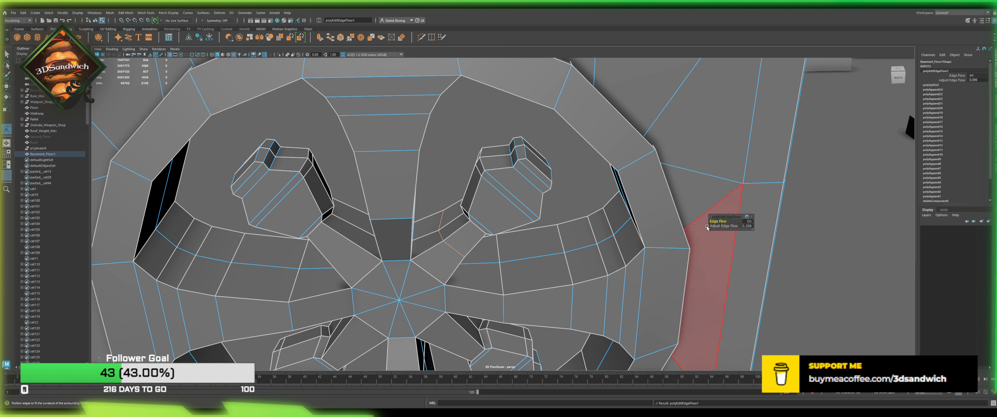
pyautogui.moveTo(723, 226); pyautogui.dragTo(738, 229)
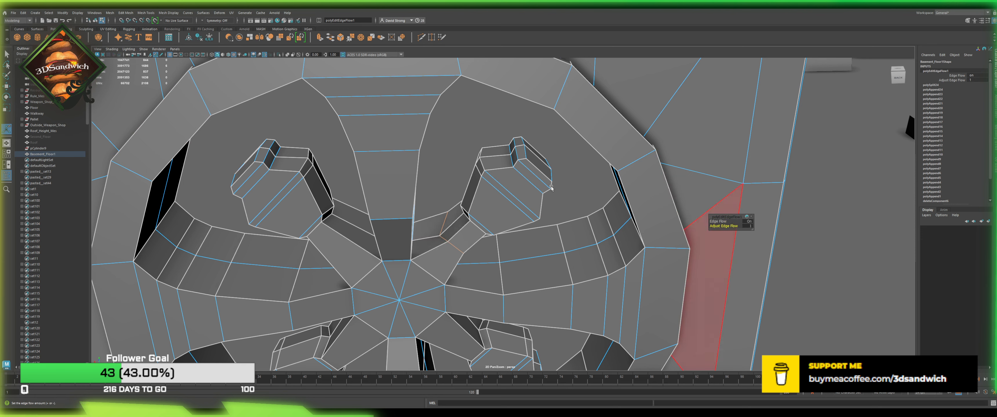
pyautogui.click(402, 38)
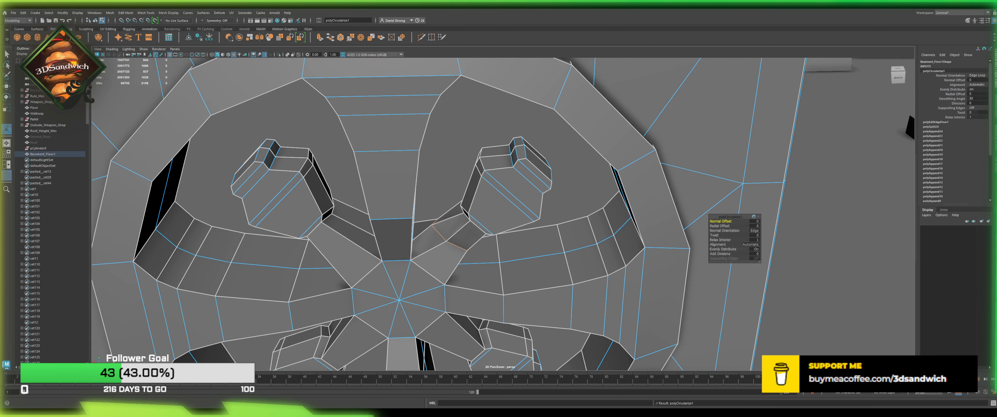
# Step: Undo the circularize and Edge Flow changes on the edge loop of the upper-right connection
pyautogui.keyDown('alt'); pyautogui.moveTo(332, 77); pyautogui.dragTo(423, 168); pyautogui.keyUp('alt')
pyautogui.press('r')
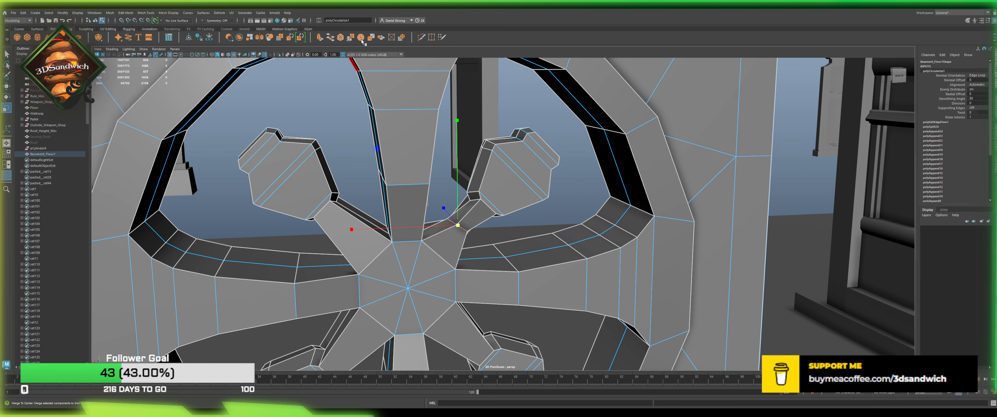
pyautogui.click(340, 37)
pyautogui.moveTo(441, 155)
pyautogui.keyDown('alt'); pyautogui.mouseDown()
pyautogui.moveTo(411, 148)
pyautogui.moveTo(451, 154)
pyautogui.mouseUp(); pyautogui.keyUp('alt')
pyautogui.hotkey('ctrl', 'z')
pyautogui.hotkey('ctrl', 'z')
pyautogui.hotkey('ctrl', 'z')
pyautogui.hotkey('ctrl', 'z')
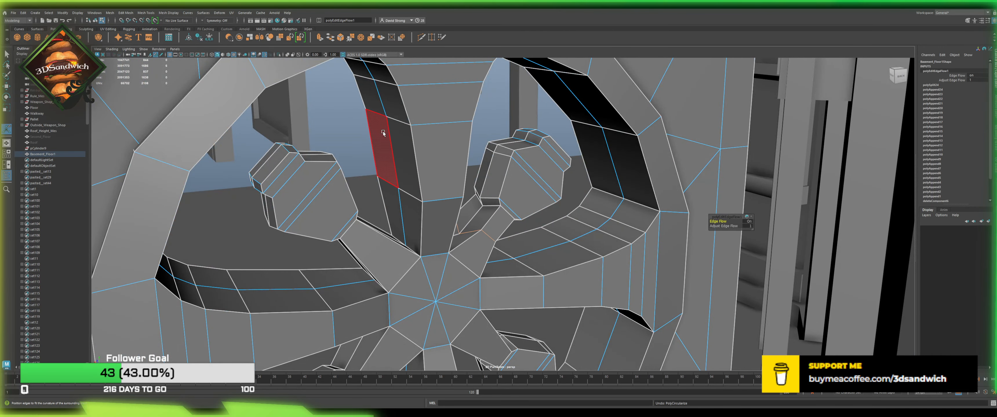
pyautogui.hotkey('ctrl', 'z')
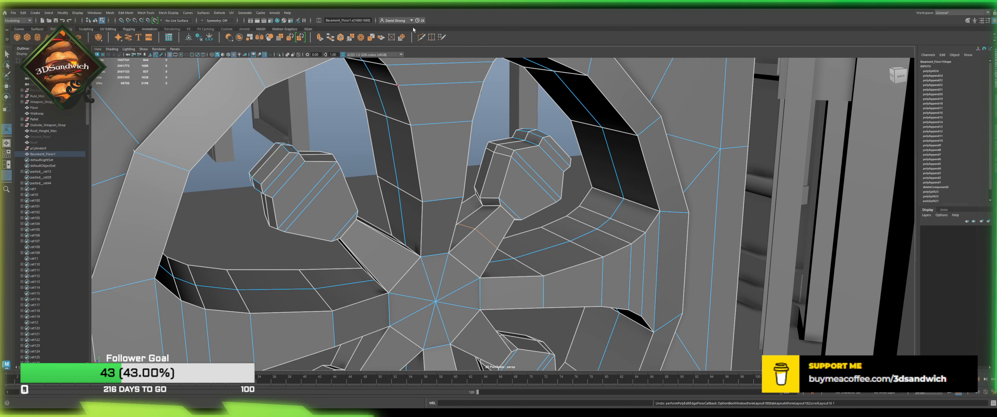
# Step: Insert edge loops with Multi-Cut around the middle of the upper-left, lower-left and lower-right connections between the hub and the ornaments
pyautogui.click(422, 37)
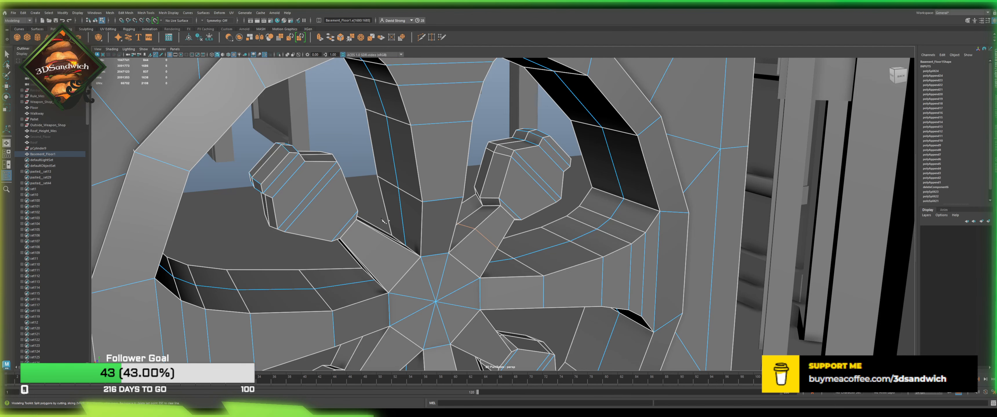
pyautogui.keyDown('ctrl'); pyautogui.middleClick(383, 245); pyautogui.keyUp('ctrl')
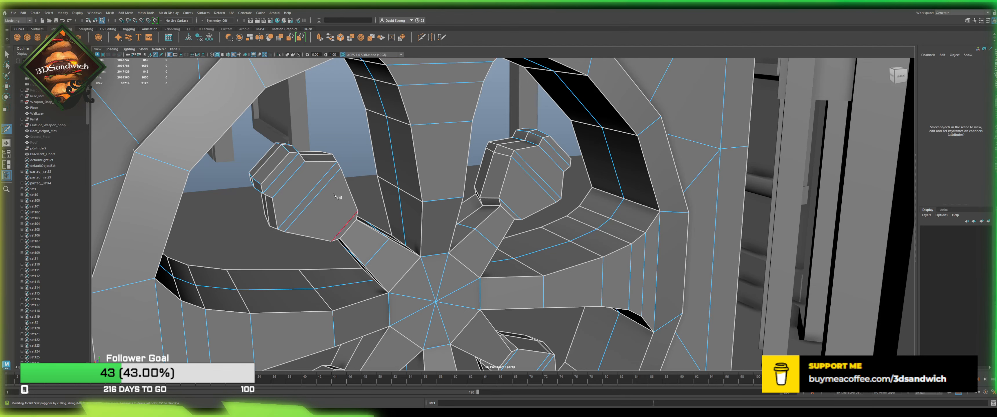
pyautogui.keyDown('alt'); pyautogui.moveTo(329, 271); pyautogui.dragTo(294, 128, button='middle'); pyautogui.keyUp('alt')
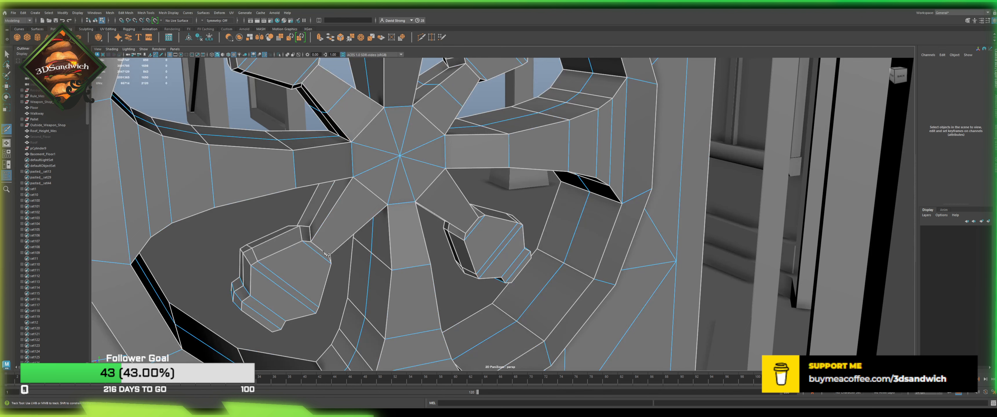
pyautogui.keyDown('ctrl'); pyautogui.click(338, 206); pyautogui.keyUp('ctrl')
pyautogui.keyDown('ctrl'); pyautogui.click(343, 217); pyautogui.keyUp('ctrl')
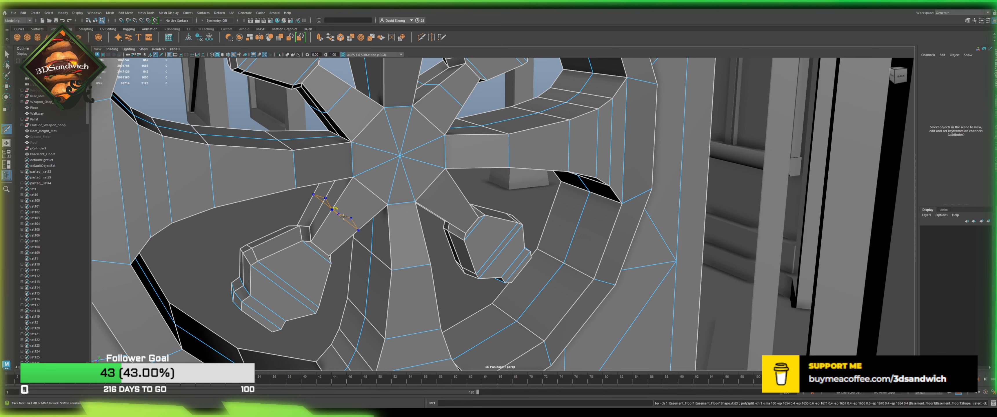
pyautogui.keyDown('ctrl'); pyautogui.keyDown('shift'); pyautogui.click(344, 218); pyautogui.keyUp('shift'); pyautogui.keyUp('ctrl')
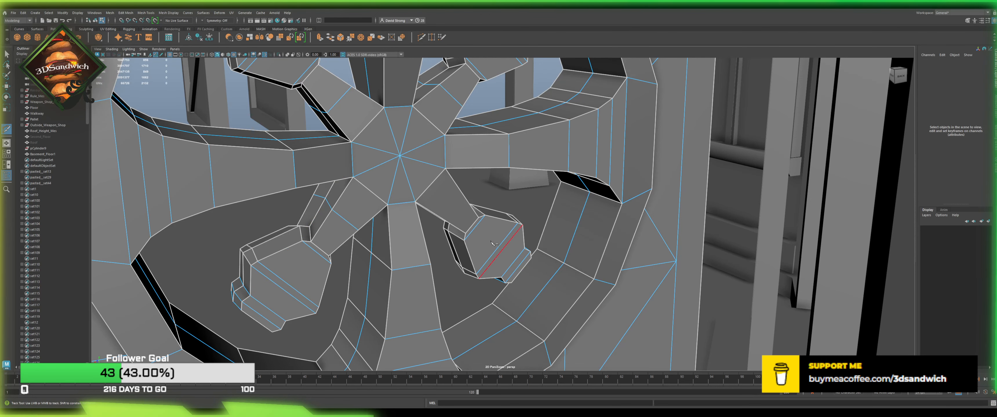
pyautogui.keyDown('alt'); pyautogui.moveTo(466, 201); pyautogui.dragTo(455, 198); pyautogui.keyUp('alt')
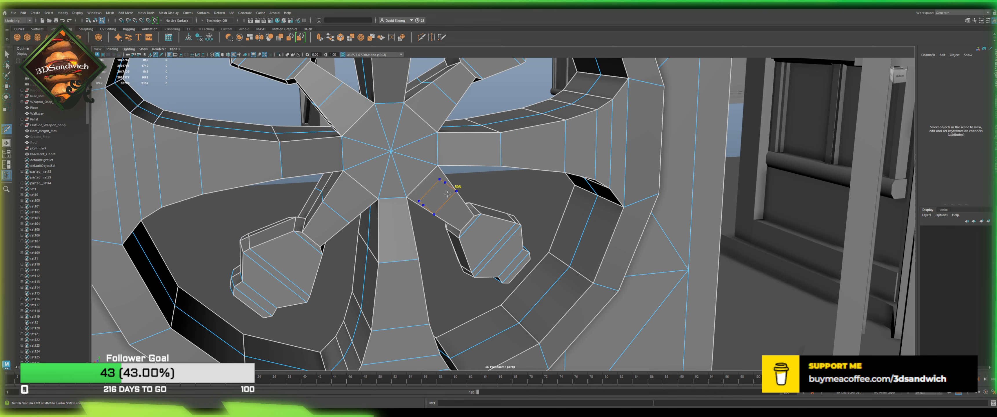
pyautogui.keyDown('alt'); pyautogui.moveTo(471, 300); pyautogui.dragTo(463, 358, button='middle'); pyautogui.keyUp('alt')
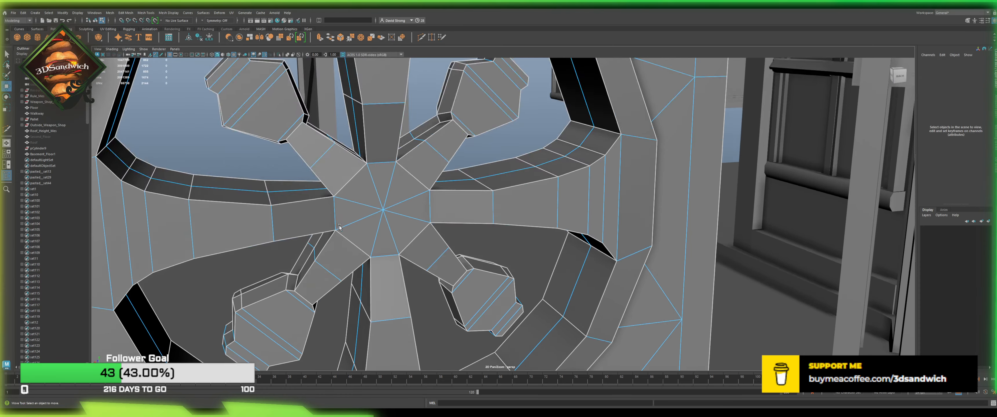
pyautogui.keyDown('alt'); pyautogui.moveTo(463, 359); pyautogui.dragTo(453, 324); pyautogui.keyUp('alt')
pyautogui.press('w')
pyautogui.keyDown('alt'); pyautogui.moveTo(455, 234); pyautogui.dragTo(457, 256); pyautogui.keyUp('alt')
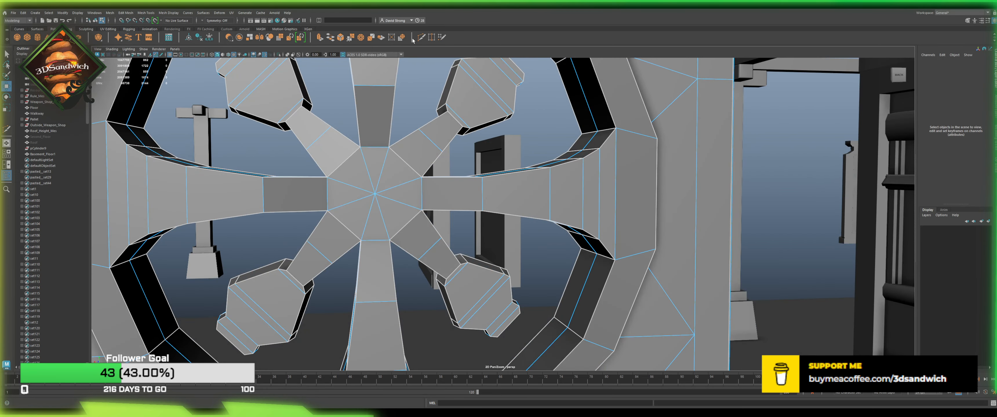
# Step: Insert lengthwise edge loops with Multi-Cut along the centre of the four diagonal connections and their ornaments
pyautogui.click(422, 38)
pyautogui.click(423, 210)
pyautogui.press('ctrl')
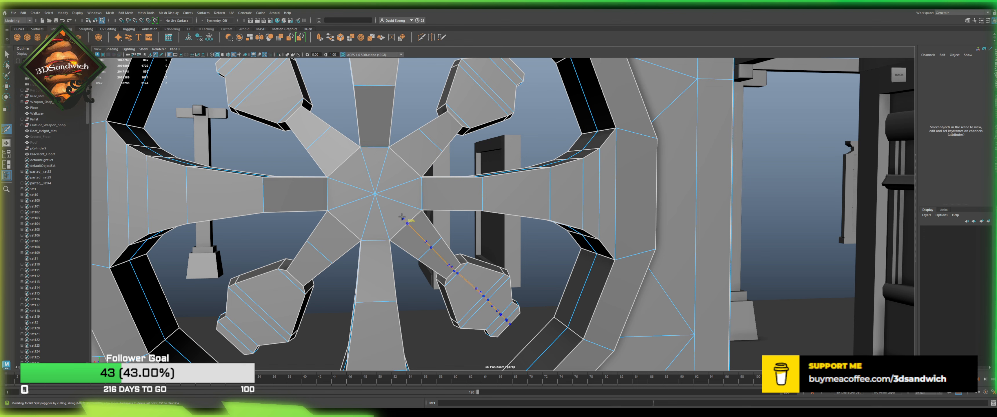
pyautogui.keyDown('ctrl'); pyautogui.click(404, 220); pyautogui.keyUp('ctrl')
pyautogui.keyDown('alt'); pyautogui.moveTo(353, 251); pyautogui.dragTo(375, 253); pyautogui.keyUp('alt')
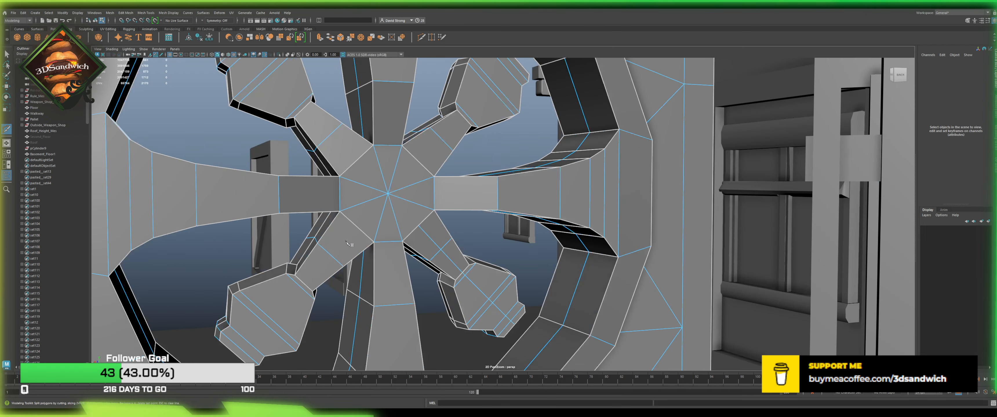
pyautogui.click(343, 266)
pyautogui.keyDown('ctrl'); pyautogui.click(327, 259); pyautogui.keyUp('ctrl')
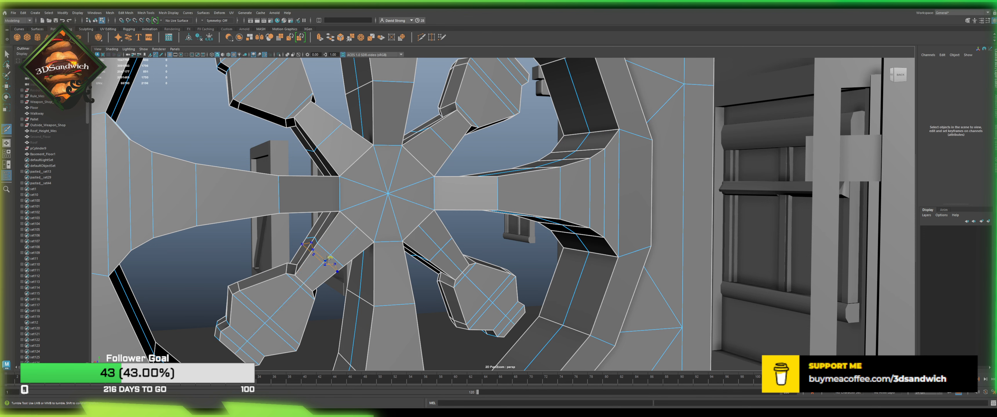
pyautogui.keyDown('ctrl'); pyautogui.click(298, 106); pyautogui.keyUp('ctrl')
pyautogui.keyDown('ctrl'); pyautogui.click(440, 140); pyautogui.keyUp('ctrl')
pyautogui.keyDown('alt'); pyautogui.moveTo(406, 173); pyautogui.dragTo(395, 172); pyautogui.keyUp('alt')
pyautogui.press('w')
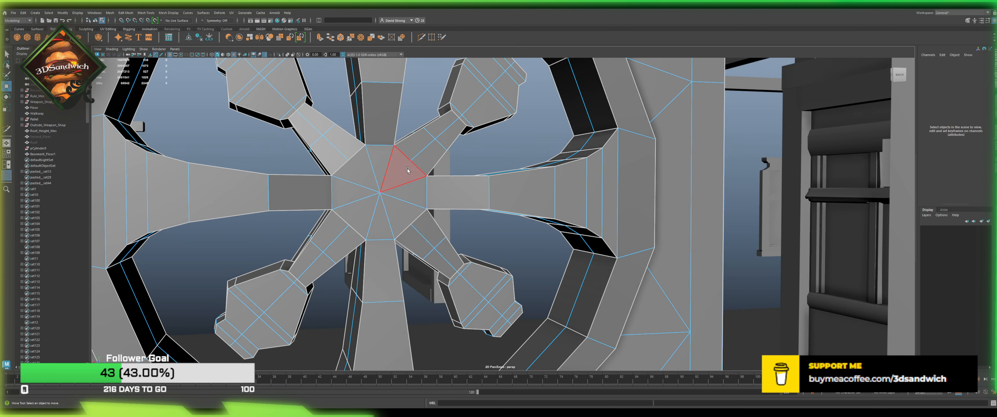
pyautogui.click(406, 170)
pyautogui.keyDown('shift'); pyautogui.click(359, 171); pyautogui.keyUp('shift')
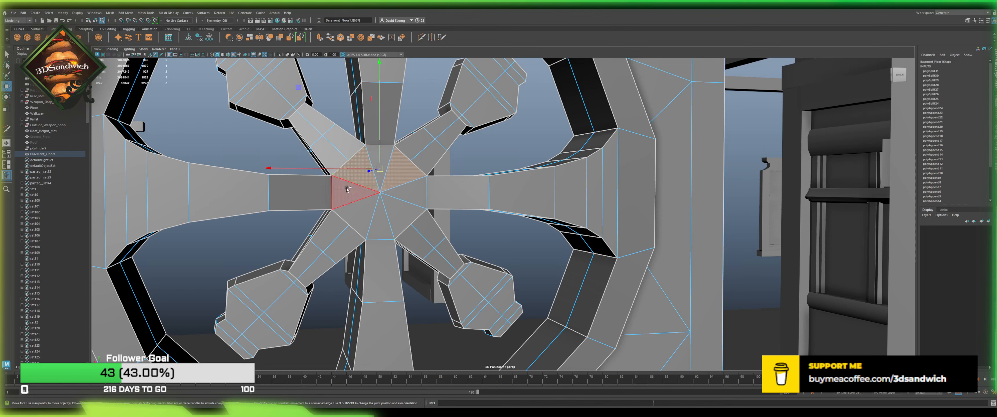
pyautogui.keyDown('shift'); pyautogui.click(348, 193); pyautogui.keyUp('shift')
pyautogui.keyDown('shift'); pyautogui.click(359, 215); pyautogui.keyUp('shift')
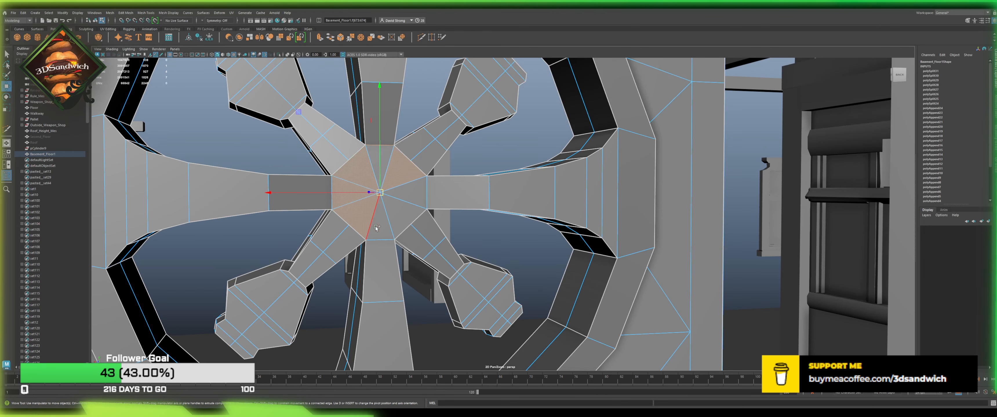
# Step: Select all the hub's triangular faces on the visible side of the wheel window and scale them down slightly
pyautogui.click(407, 216)
pyautogui.keyDown('alt'); pyautogui.moveTo(406, 216); pyautogui.dragTo(386, 218); pyautogui.keyUp('alt')
pyautogui.keyDown('shift'); pyautogui.click(403, 195); pyautogui.keyUp('shift')
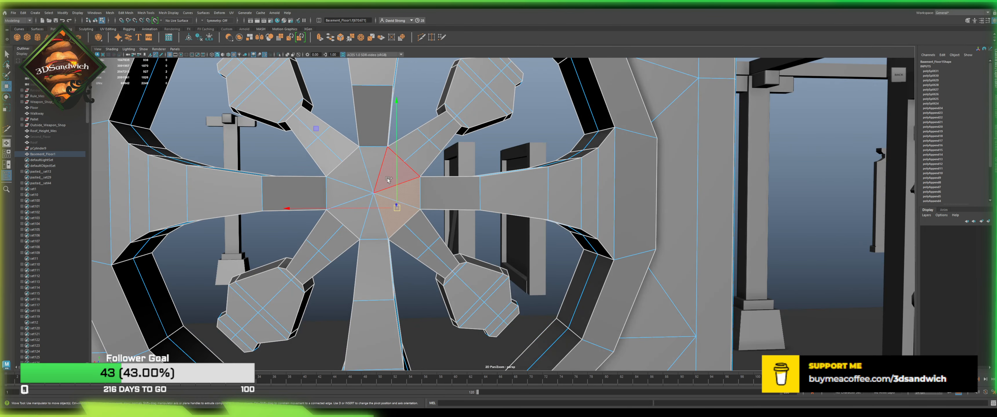
pyautogui.keyDown('shift'); pyautogui.click(391, 177); pyautogui.keyUp('shift')
pyautogui.keyDown('shift'); pyautogui.click(367, 169); pyautogui.keyUp('shift')
pyautogui.keyDown('shift'); pyautogui.click(353, 169); pyautogui.keyUp('shift')
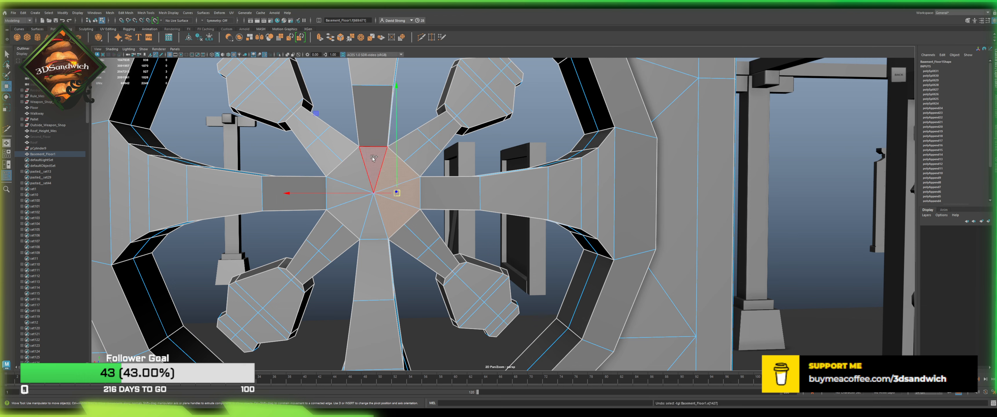
pyautogui.keyDown('shift'); pyautogui.click(372, 159); pyautogui.keyUp('shift')
pyautogui.keyDown('shift'); pyautogui.click(339, 194); pyautogui.keyUp('shift')
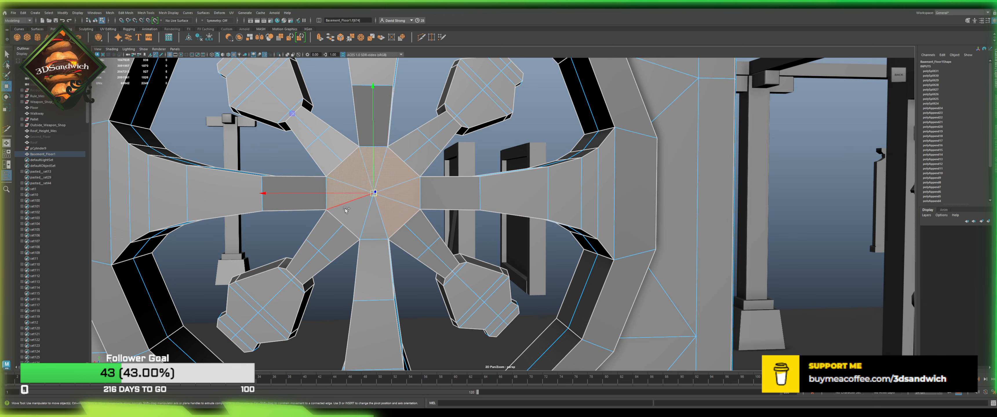
pyautogui.keyDown('shift'); pyautogui.click(351, 215); pyautogui.keyUp('shift')
pyautogui.keyDown('shift'); pyautogui.click(374, 223); pyautogui.keyUp('shift')
pyautogui.press('r')
pyautogui.moveTo(374, 194); pyautogui.dragTo(366, 193)
# Step: Extrude the scaled hub faces inward and merge them to the center
pyautogui.hotkey('ctrl', 'z')
pyautogui.keyDown('alt'); pyautogui.moveTo(372, 116); pyautogui.dragTo(345, 128); pyautogui.keyUp('alt')
pyautogui.keyDown('alt'); pyautogui.moveTo(387, 175); pyautogui.dragTo(376, 203); pyautogui.keyUp('alt')
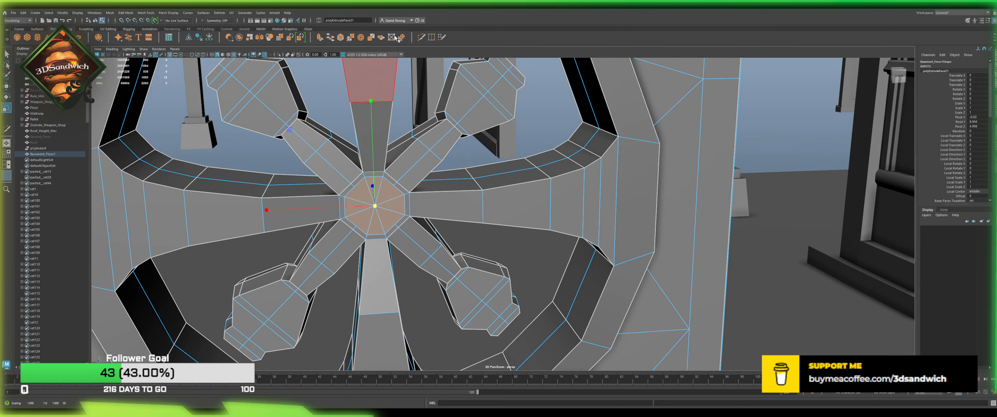
pyautogui.click(361, 39)
# Step: Select all the hub's triangular faces on the opposite side of the door and scale them down slightly
pyautogui.keyDown('alt'); pyautogui.moveTo(316, 247); pyautogui.dragTo(457, 232); pyautogui.keyUp('alt')
pyautogui.keyDown('alt'); pyautogui.moveTo(484, 215); pyautogui.dragTo(417, 232, button='middle'); pyautogui.keyUp('alt')
pyautogui.scroll(2, 417, 232)
pyautogui.click(432, 244)
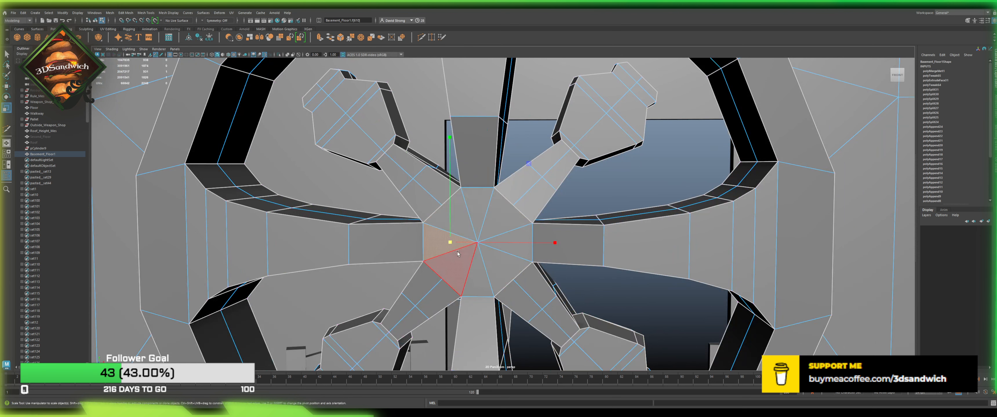
pyautogui.keyDown('shift'); pyautogui.click(464, 223); pyautogui.keyUp('shift')
pyautogui.keyDown('shift'); pyautogui.click(478, 212); pyautogui.keyUp('shift')
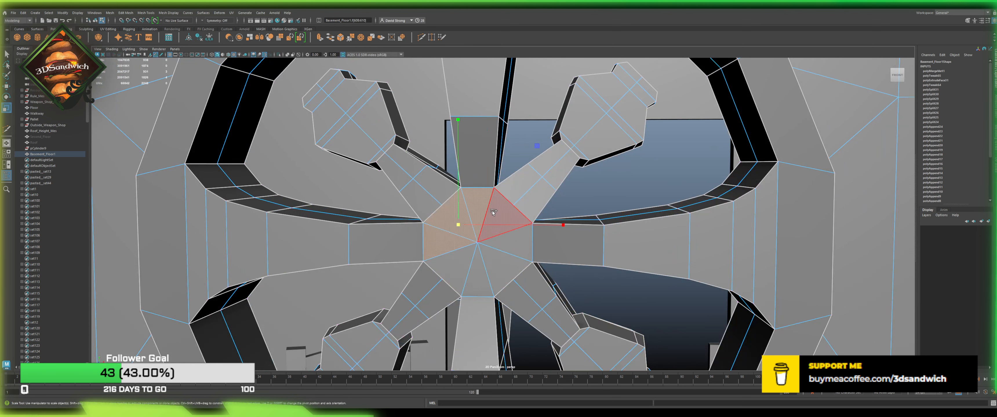
pyautogui.keyDown('shift'); pyautogui.click(496, 232); pyautogui.keyUp('shift')
pyautogui.keyDown('shift'); pyautogui.click(506, 246); pyautogui.keyUp('shift')
pyautogui.keyDown('shift'); pyautogui.click(503, 265); pyautogui.keyUp('shift')
pyautogui.keyDown('shift'); pyautogui.click(464, 266); pyautogui.keyUp('shift')
pyautogui.keyDown('shift'); pyautogui.click(477, 279); pyautogui.keyUp('shift')
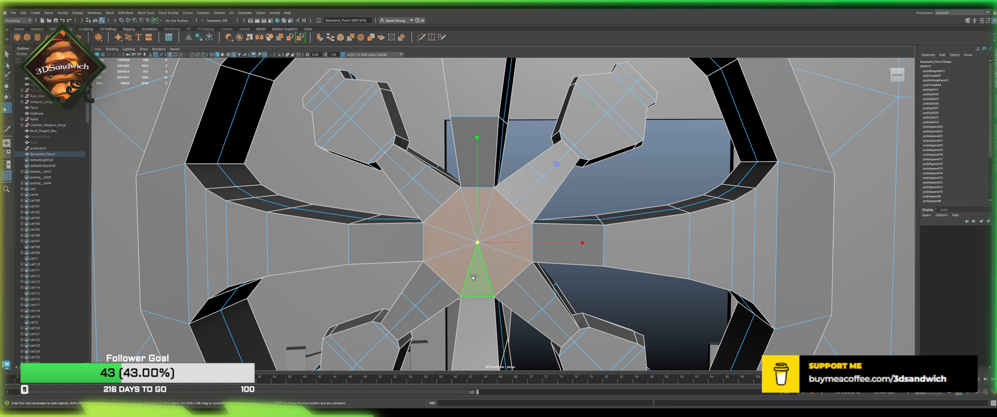
pyautogui.hotkey('ctrl', 'e')
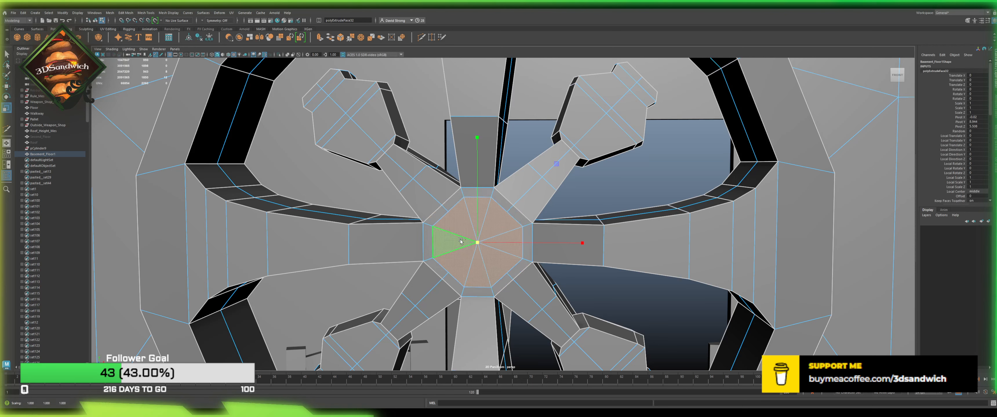
pyautogui.hotkey('ctrl', 'z')
pyautogui.moveTo(479, 243); pyautogui.dragTo(458, 242)
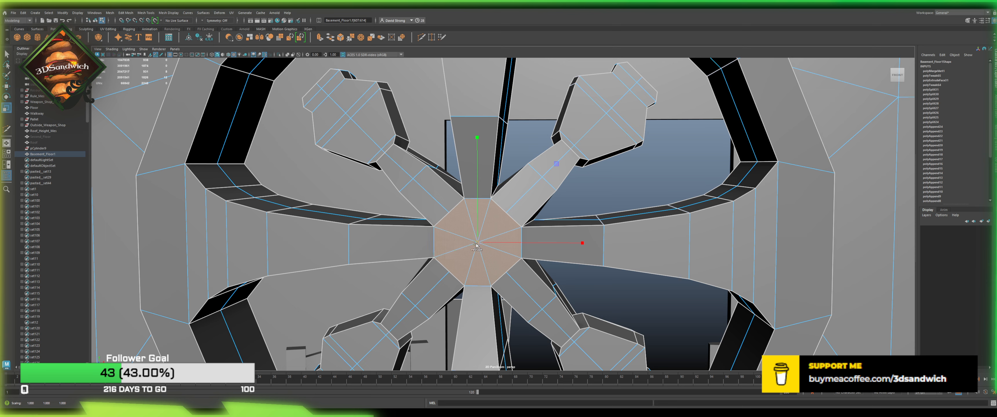
# Step: Extrude the opposite side's hub faces inward and merge them to the center
pyautogui.hotkey('ctrl', 'e')
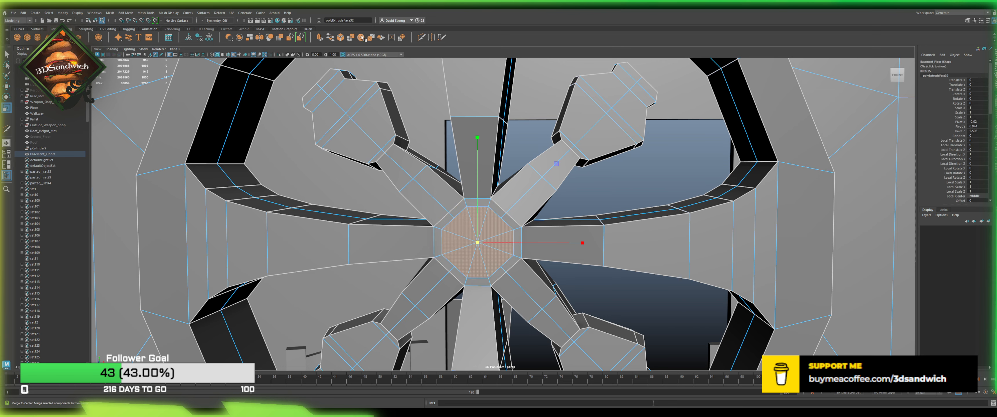
pyautogui.click(364, 38)
pyautogui.keyDown('alt'); pyautogui.moveTo(366, 146); pyautogui.dragTo(380, 165); pyautogui.keyUp('alt')
# Step: Circularize the middle edge loops of all four diagonal connections together with a twist of about 14
pyautogui.moveTo(380, 165); pyautogui.dragTo(380, 149, button='right')
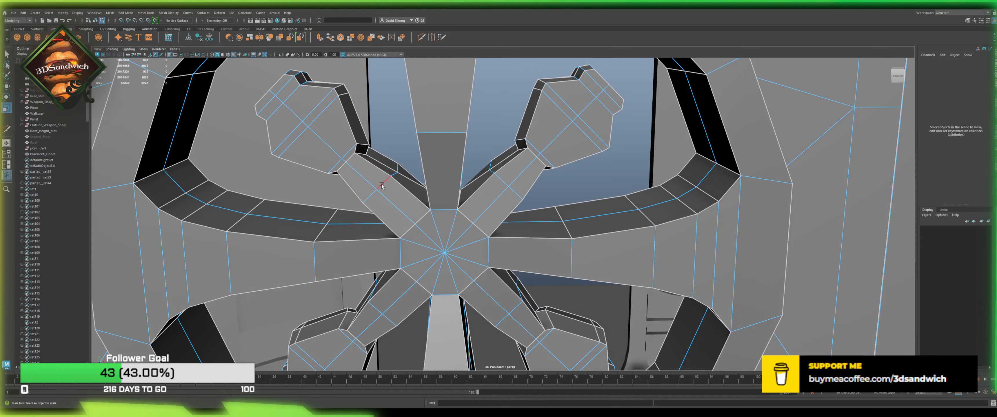
pyautogui.doubleClick(383, 184)
pyautogui.keyDown('shift'); pyautogui.doubleClick(501, 180); pyautogui.keyUp('shift')
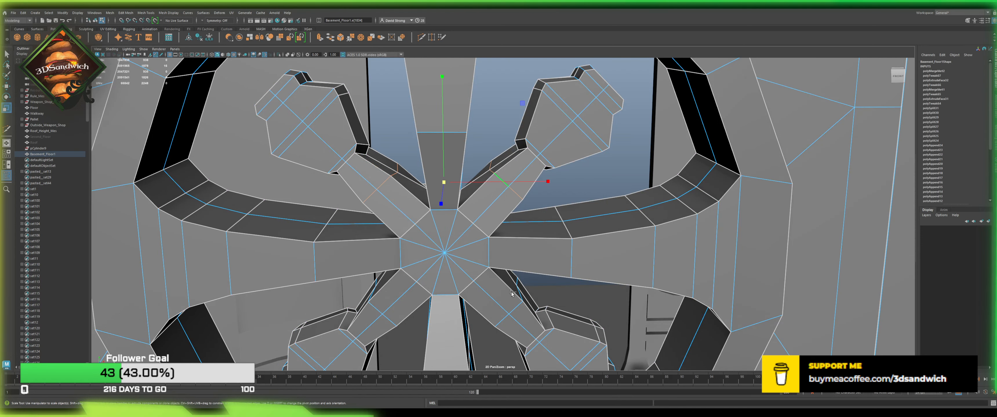
pyautogui.keyDown('shift'); pyautogui.doubleClick(513, 308); pyautogui.keyUp('shift')
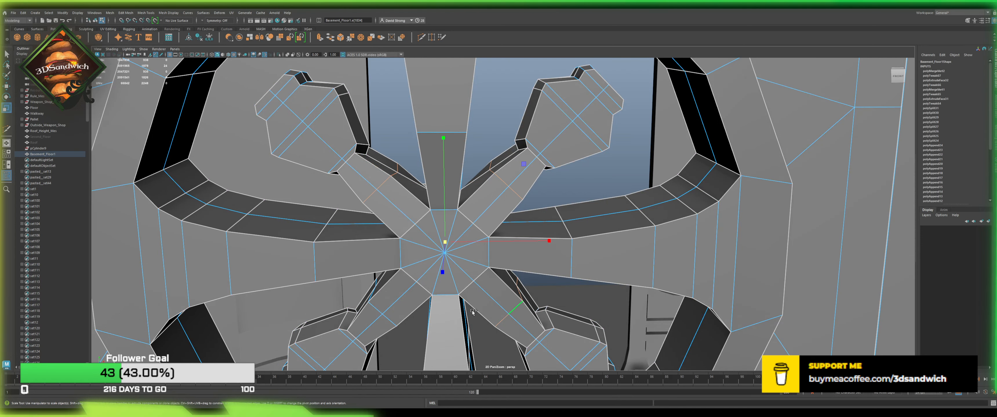
pyautogui.keyDown('shift'); pyautogui.doubleClick(377, 310); pyautogui.keyUp('shift')
pyautogui.click(402, 37)
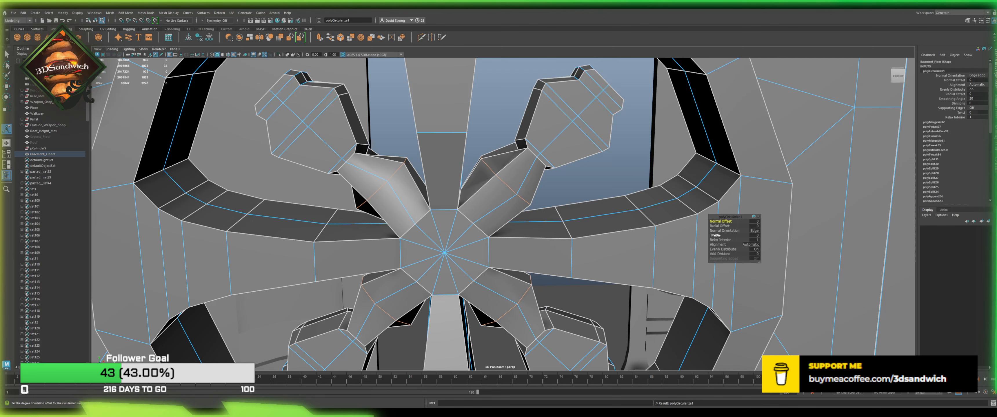
pyautogui.moveTo(719, 236)
pyautogui.mouseDown()
pyautogui.moveTo(752, 238)
pyautogui.moveTo(719, 221)
pyautogui.mouseUp()
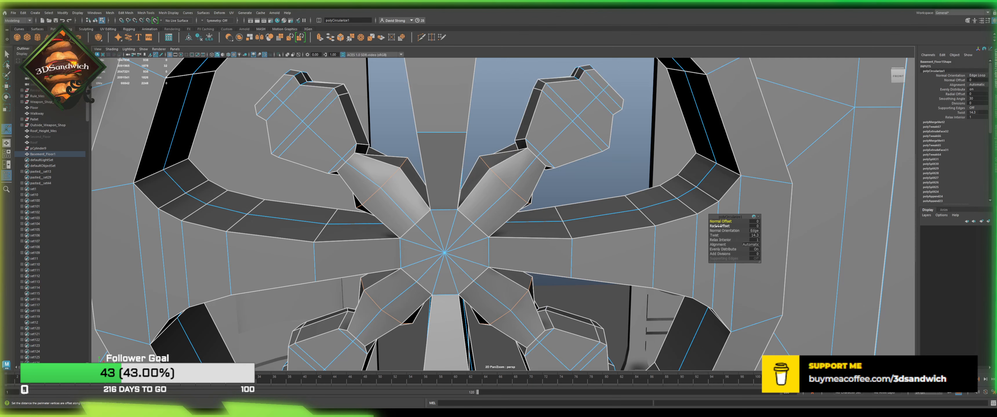
# Step: Set the radial offset of the circularized connection loops to -0.1
pyautogui.moveTo(720, 226); pyautogui.dragTo(717, 226)
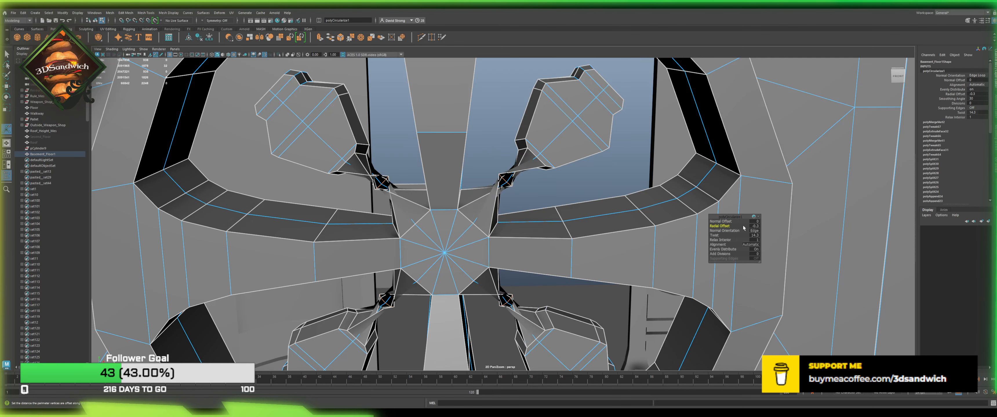
pyautogui.click(753, 227)
pyautogui.write('-1')
pyautogui.press('Return')
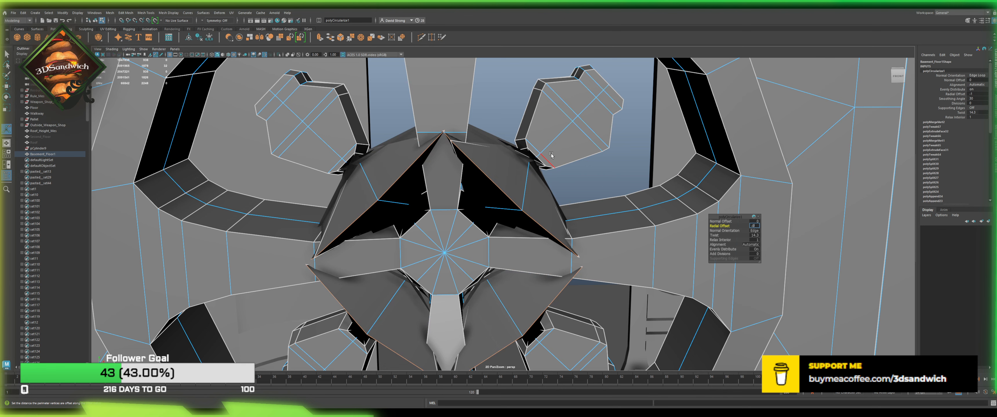
pyautogui.press('Return')
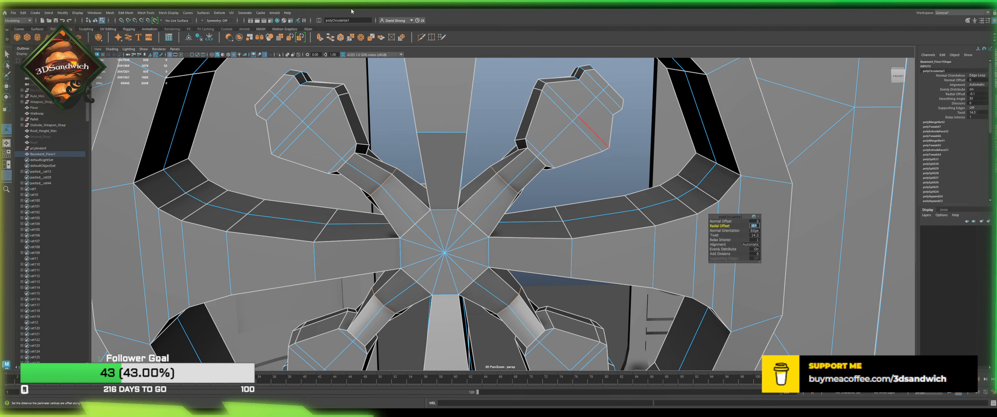
# Step: Bevel the circularized edge loops on the four diagonal connections with 2 segments and try a bevel depth of -2
pyautogui.click(342, 37)
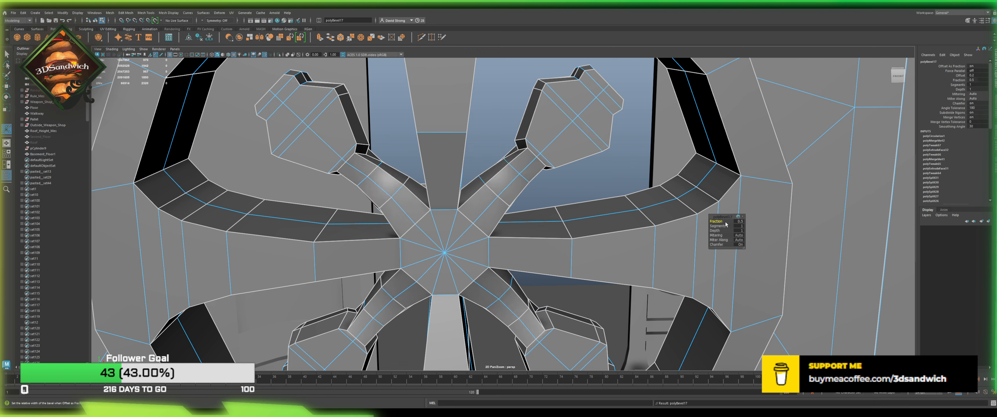
pyautogui.click(739, 226)
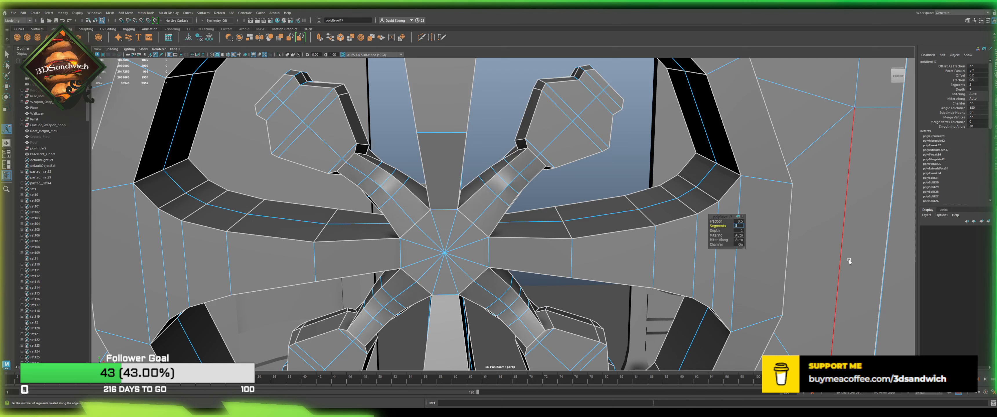
pyautogui.click(737, 231)
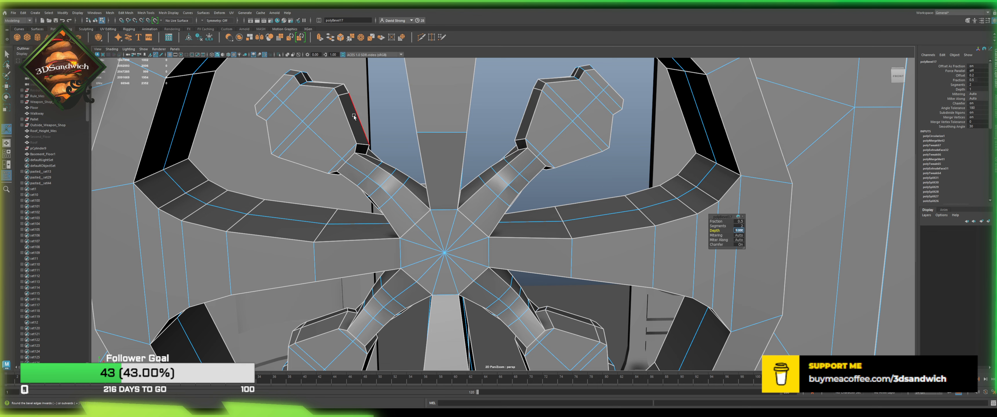
pyautogui.write('-2')
pyautogui.press('Return')
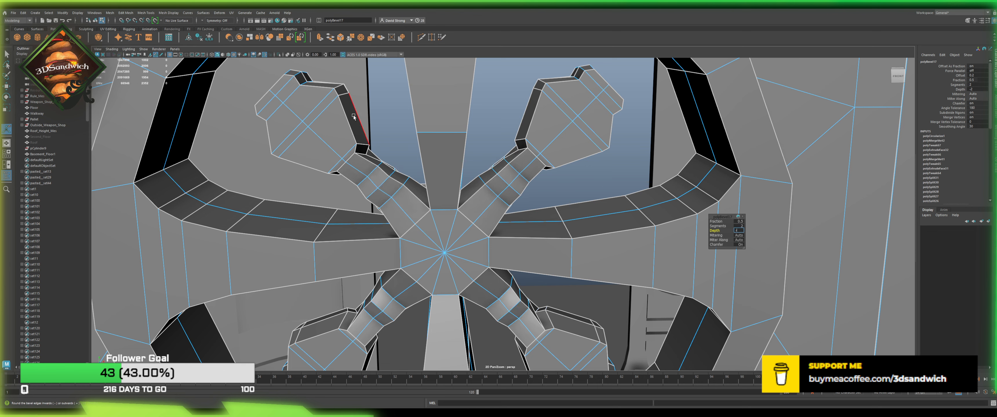
pyautogui.press('Return')
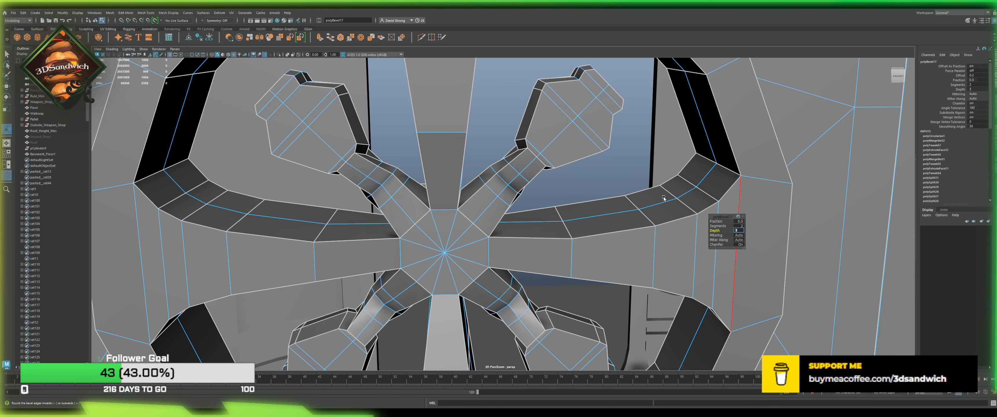
# Step: Set the fraction of the bevel on the diagonal connections to 0.75
pyautogui.click(738, 225)
pyautogui.click(738, 221)
pyautogui.write('0')
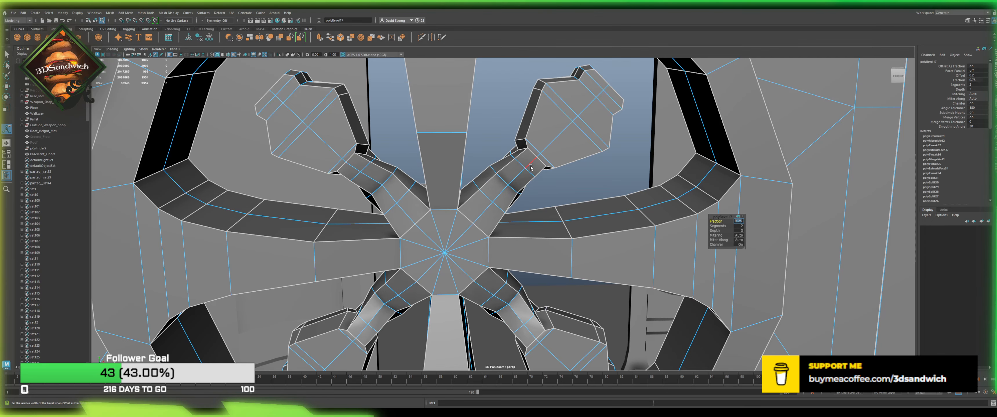
pyautogui.keyDown('alt'); pyautogui.moveTo(425, 261); pyautogui.dragTo(457, 228); pyautogui.keyUp('alt')
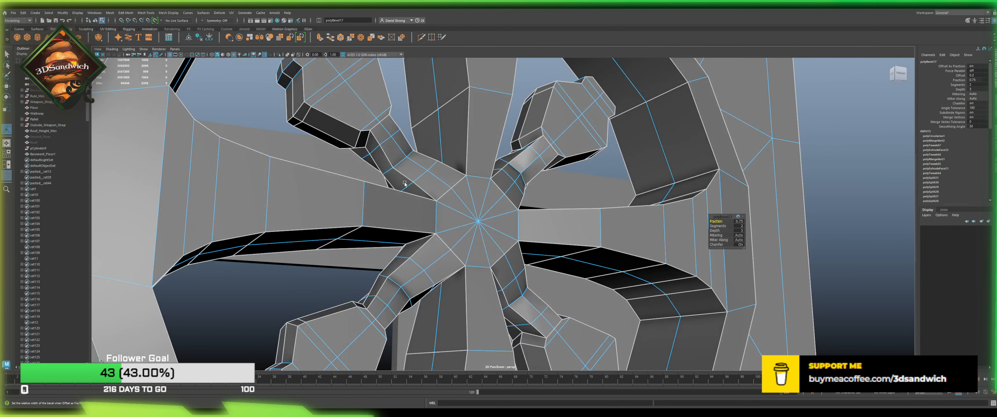
pyautogui.keyDown('alt'); pyautogui.moveTo(395, 124); pyautogui.dragTo(369, 148); pyautogui.keyUp('alt')
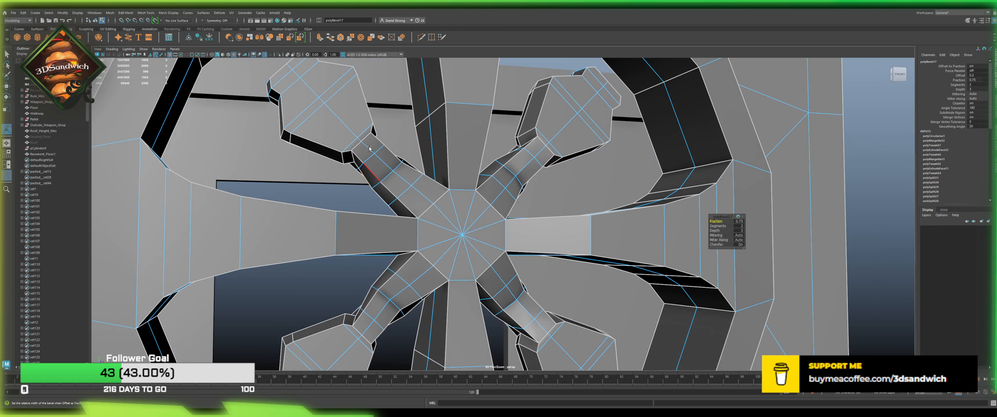
# Step: Try to circularize the middle edge loop of the upper-left diagonal connection again
pyautogui.press('q')
pyautogui.doubleClick(387, 177)
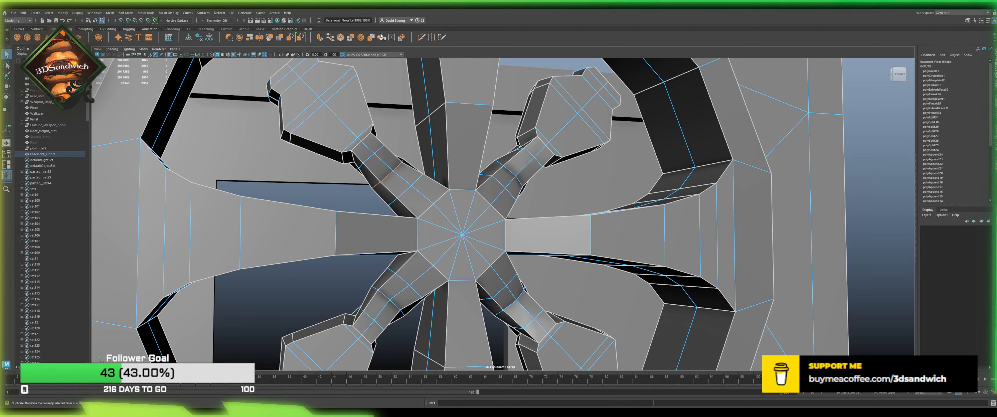
pyautogui.click(400, 37)
pyautogui.keyDown('alt'); pyautogui.moveTo(392, 118); pyautogui.dragTo(380, 232); pyautogui.keyUp('alt')
pyautogui.press('q')
pyautogui.doubleClick(369, 217)
pyautogui.press('g')
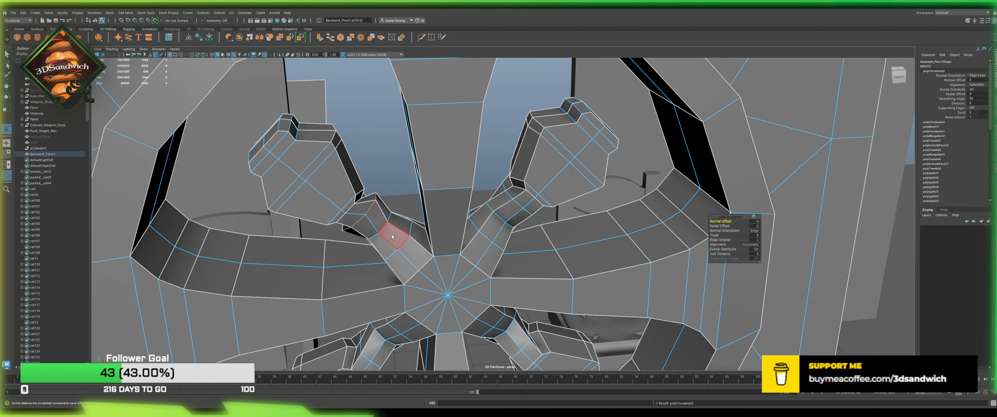
pyautogui.hotkey('ctrl', 'z')
pyautogui.hotkey('ctrl', 'z')
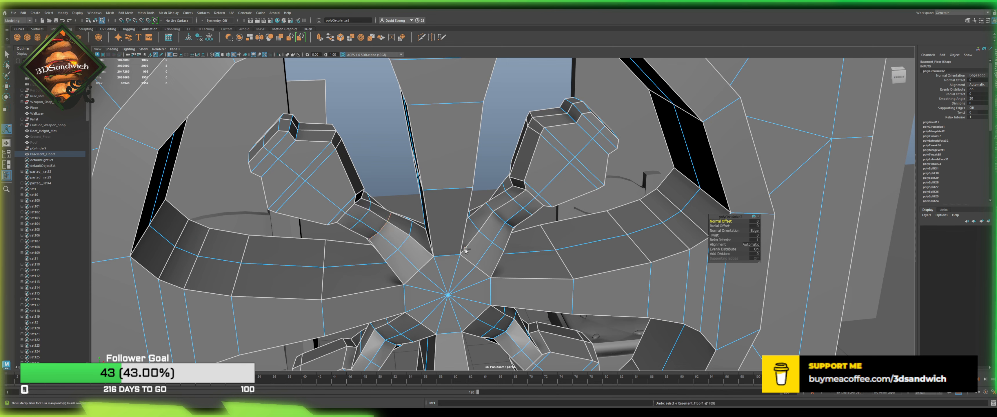
pyautogui.hotkey('ctrl', 'z')
pyautogui.press('q')
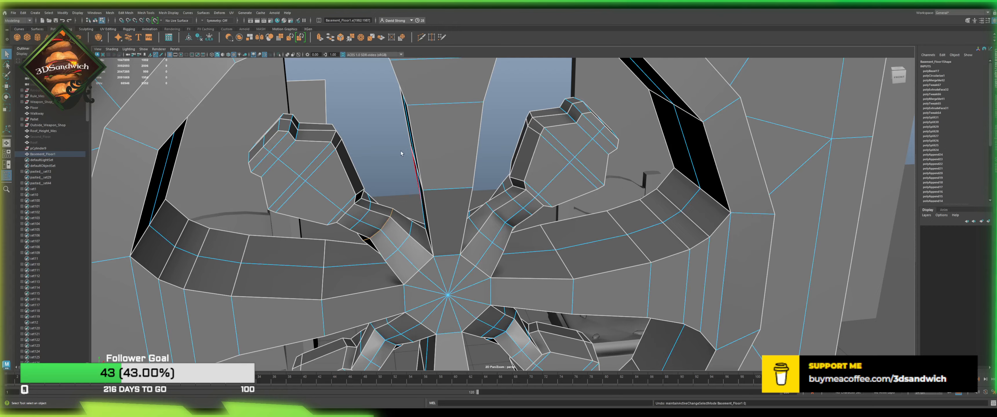
# Step: Apply Edit Edge Flow to the middle edge loops of the two upper diagonal connections
pyautogui.scroll(-5, 390, 148)
pyautogui.moveTo(408, 138); pyautogui.dragTo(433, 120, button='right')
pyautogui.keyDown('alt'); pyautogui.moveTo(543, 229); pyautogui.dragTo(510, 225); pyautogui.keyUp('alt')
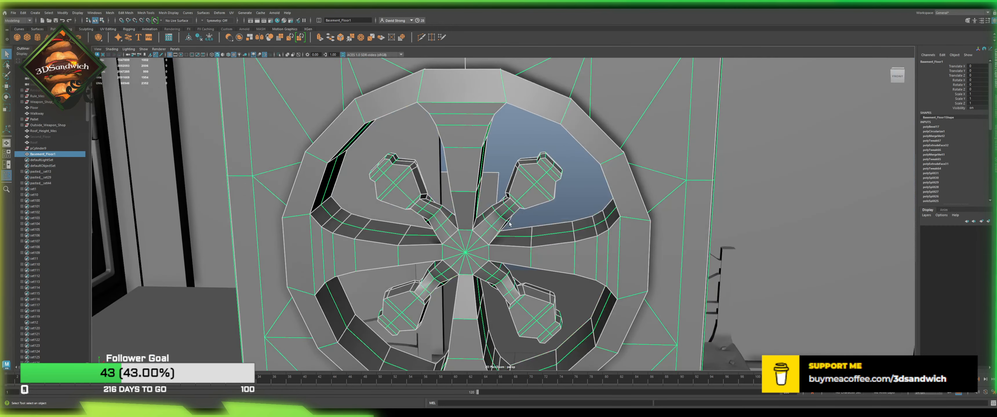
pyautogui.scroll(6, 509, 225)
pyautogui.moveTo(500, 223); pyautogui.dragTo(498, 199, button='right')
pyautogui.doubleClick(381, 212)
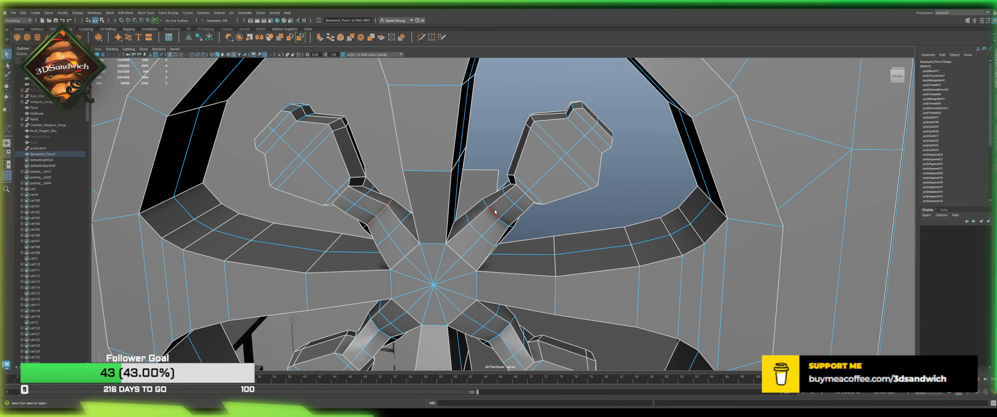
pyautogui.doubleClick(495, 212)
pyautogui.press('g')
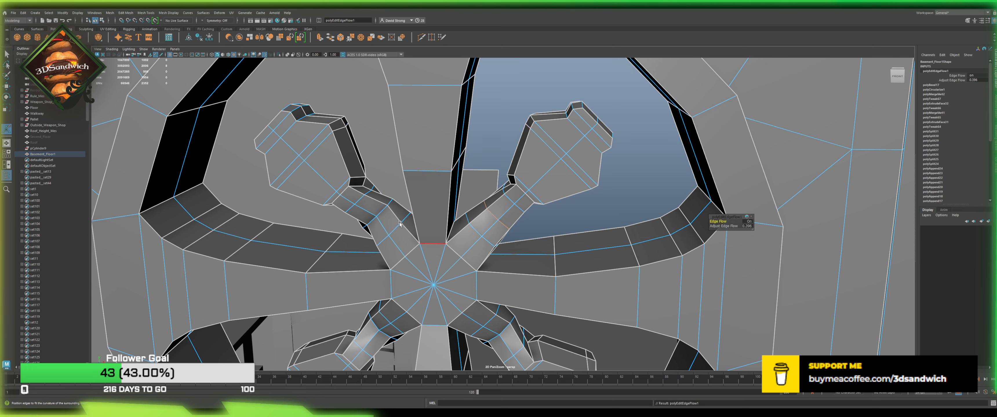
pyautogui.keyDown('alt'); pyautogui.moveTo(431, 237); pyautogui.dragTo(451, 239); pyautogui.keyUp('alt')
pyautogui.doubleClick(389, 220)
pyautogui.press('g')
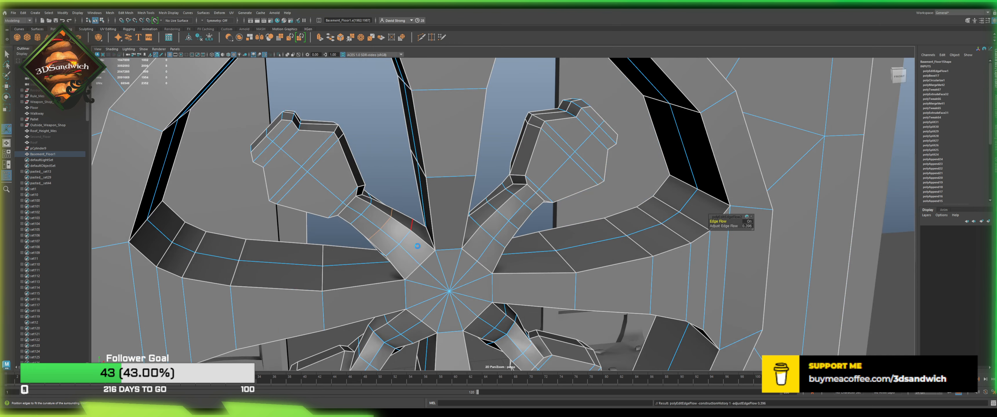
# Step: Apply Edit Edge Flow to the middle edge loops of the two lower diagonal connections
pyautogui.keyDown('alt'); pyautogui.moveTo(388, 220); pyautogui.dragTo(337, 250); pyautogui.keyUp('alt')
pyautogui.doubleClick(336, 250)
pyautogui.press('g')
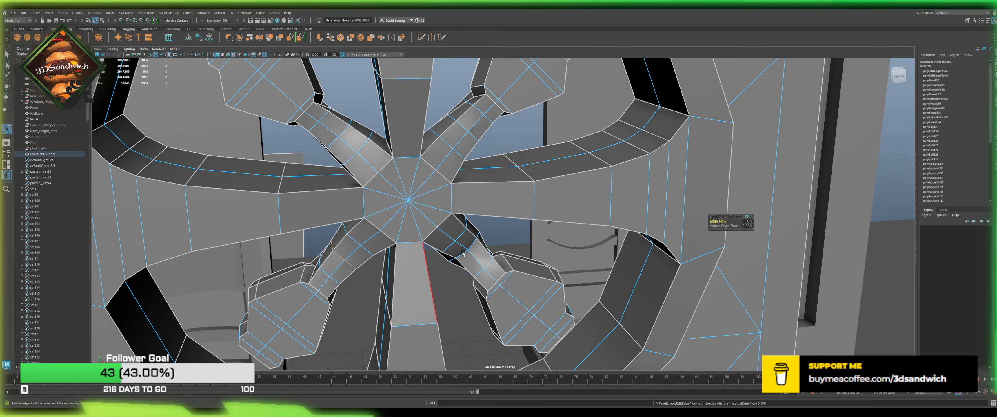
pyautogui.doubleClick(479, 247)
pyautogui.press('g')
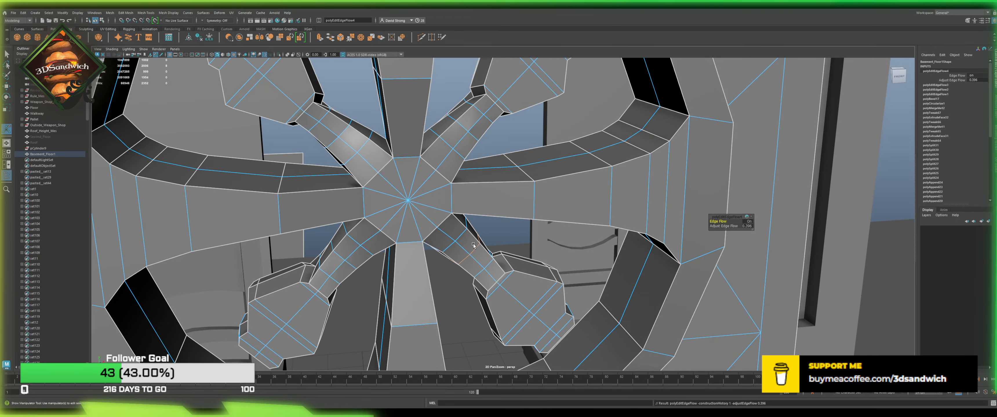
# Step: Apply Edit Edge Flow to the middle edge loops lining the inner walls of the wheel window's two upper openings
pyautogui.press('F8')
pyautogui.keyDown('alt'); pyautogui.moveTo(480, 247); pyautogui.dragTo(464, 145); pyautogui.keyUp('alt')
pyautogui.click(658, 179)
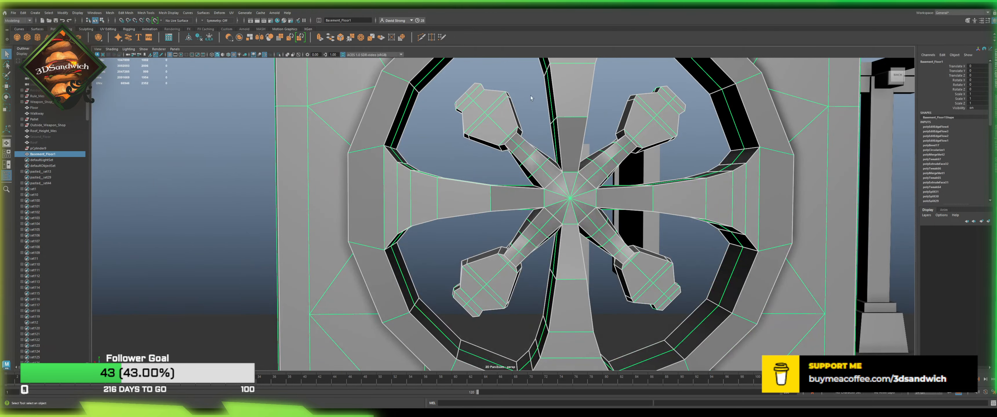
pyautogui.keyDown('alt'); pyautogui.moveTo(494, 137); pyautogui.dragTo(386, 159, button='middle'); pyautogui.keyUp('alt')
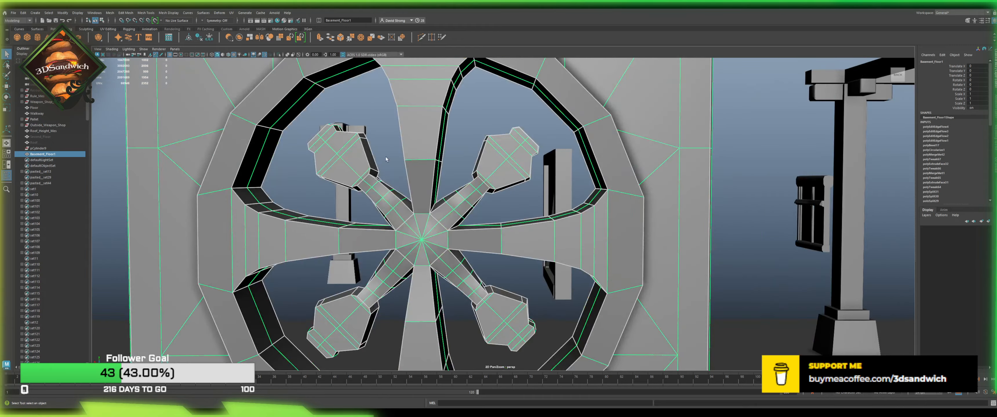
pyautogui.click(480, 143)
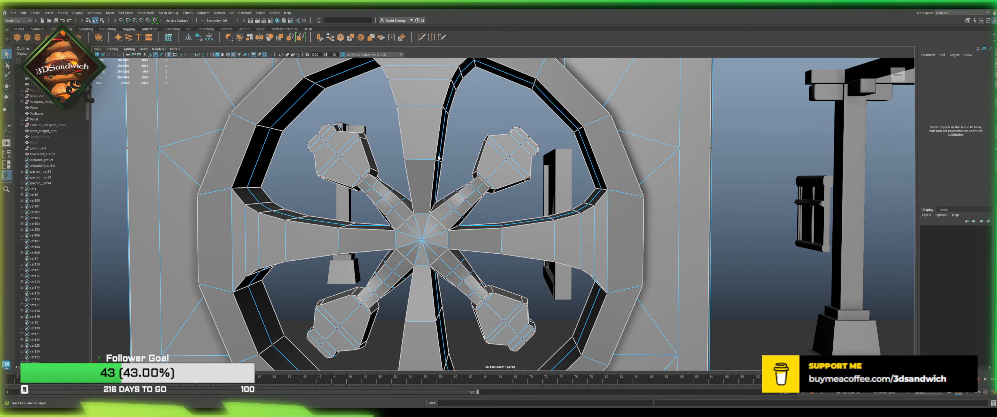
pyautogui.moveTo(408, 214)
pyautogui.keyDown('alt'); pyautogui.mouseDown()
pyautogui.moveTo(403, 229)
pyautogui.moveTo(411, 217)
pyautogui.mouseUp(); pyautogui.keyUp('alt')
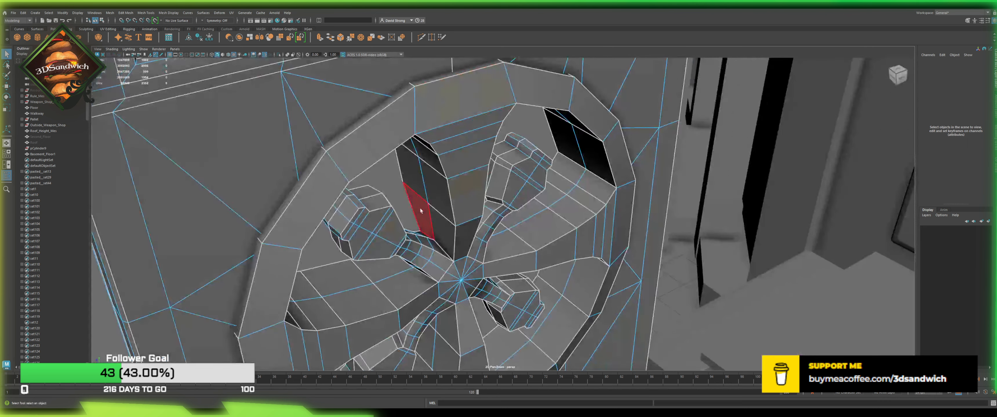
pyautogui.doubleClick(423, 188)
pyautogui.press('g')
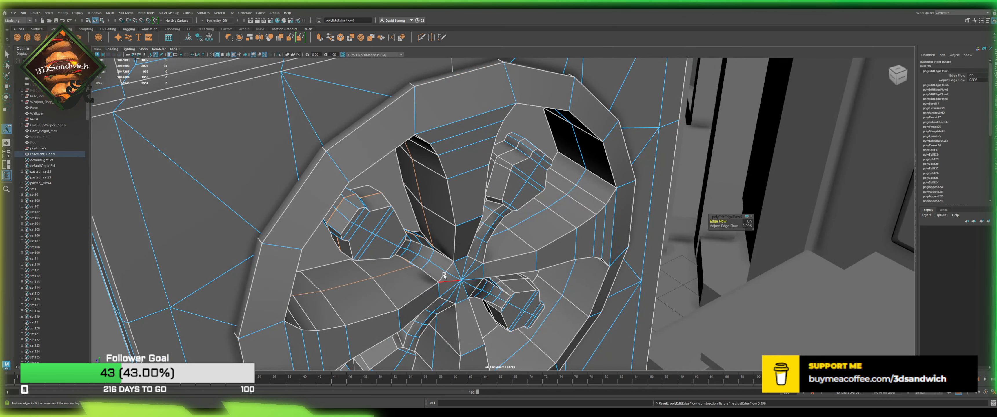
pyautogui.keyDown('alt'); pyautogui.moveTo(427, 187); pyautogui.dragTo(426, 242); pyautogui.keyUp('alt')
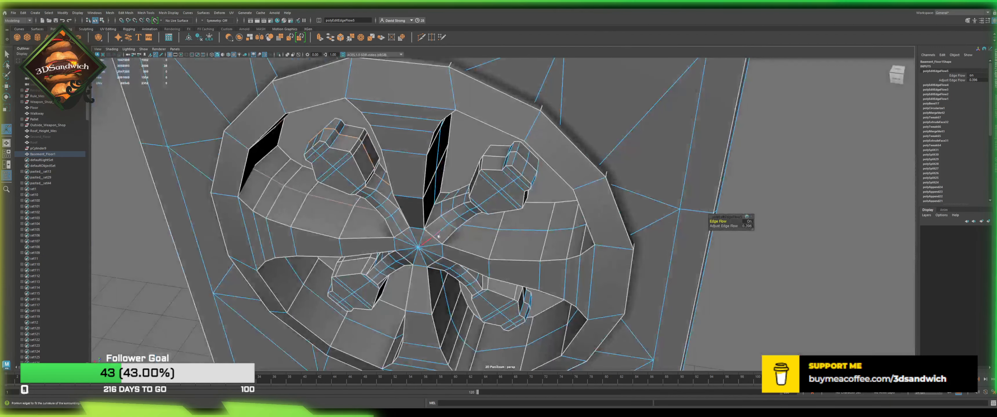
pyautogui.doubleClick(446, 200)
pyautogui.press('g')
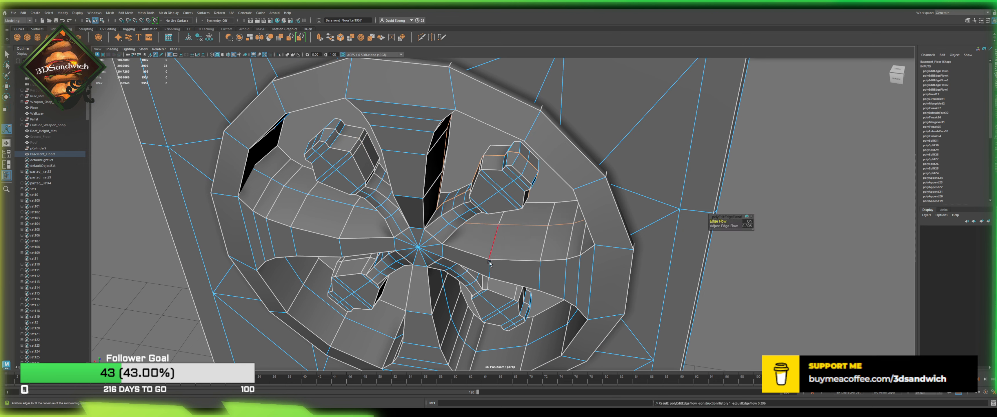
# Step: Apply Edit Edge Flow to the middle edge loops inside the wheel window's two lower openings and save the scene
pyautogui.doubleClick(451, 308)
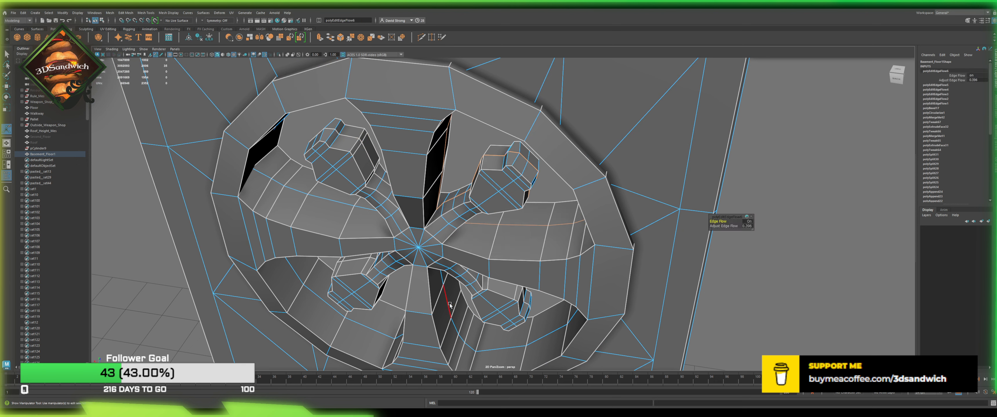
pyautogui.press('g')
pyautogui.doubleClick(384, 332)
pyautogui.press('g')
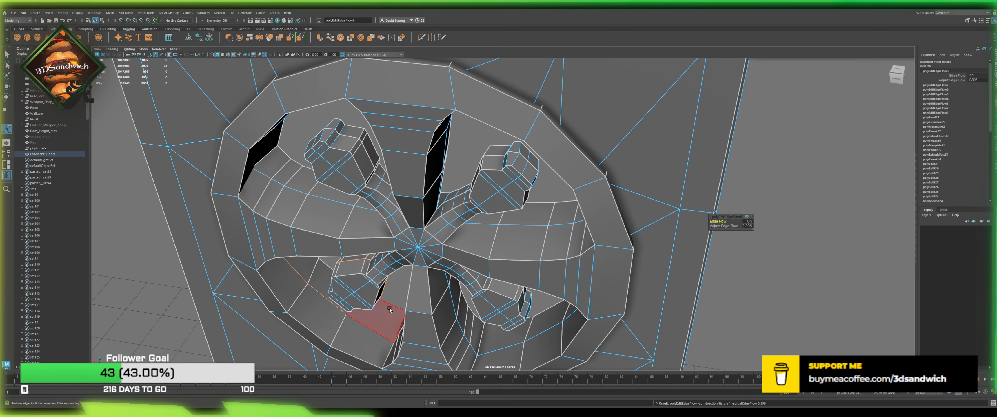
pyautogui.keyDown('alt'); pyautogui.moveTo(385, 333); pyautogui.dragTo(364, 230); pyautogui.keyUp('alt')
pyautogui.moveTo(363, 228); pyautogui.dragTo(375, 186, button='right')
pyautogui.keyDown('alt'); pyautogui.moveTo(374, 176); pyautogui.dragTo(536, 186); pyautogui.keyUp('alt')
pyautogui.hotkey('ctrl', 's')
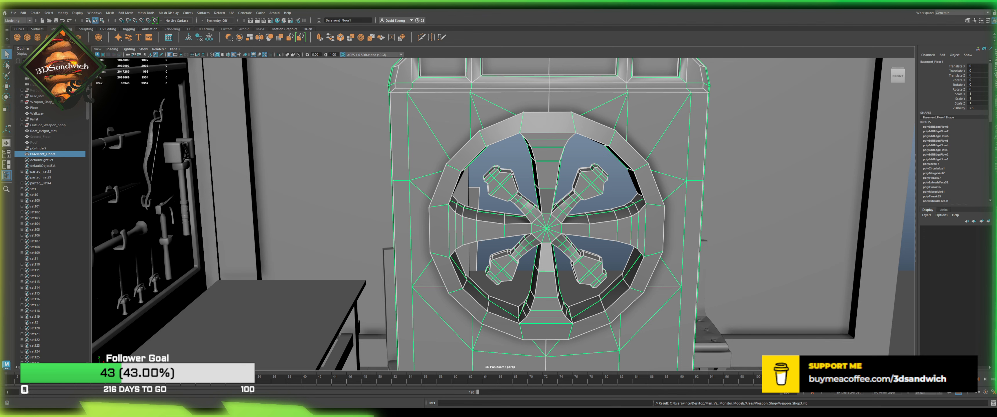
# Step: Bevel the outer rim edge loops of the wheel window's ring with a fraction of 0.15
pyautogui.keyDown('alt'); pyautogui.moveTo(503, 186); pyautogui.dragTo(451, 191); pyautogui.keyUp('alt')
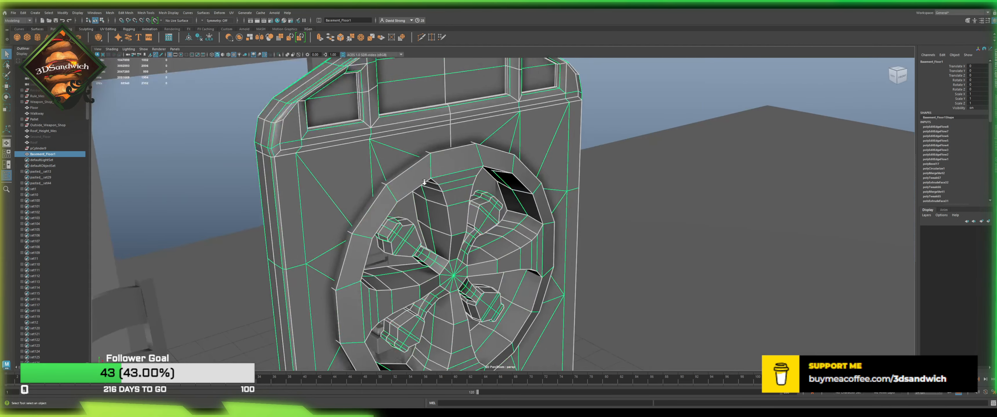
pyautogui.scroll(3, 445, 189)
pyautogui.press('F10')
pyautogui.doubleClick(394, 158)
pyautogui.keyDown('alt'); pyautogui.moveTo(394, 157); pyautogui.dragTo(479, 190); pyautogui.keyUp('alt')
pyautogui.keyDown('shift'); pyautogui.doubleClick(575, 184); pyautogui.keyUp('shift')
pyautogui.keyDown('alt'); pyautogui.moveTo(522, 171); pyautogui.dragTo(478, 172); pyautogui.keyUp('alt')
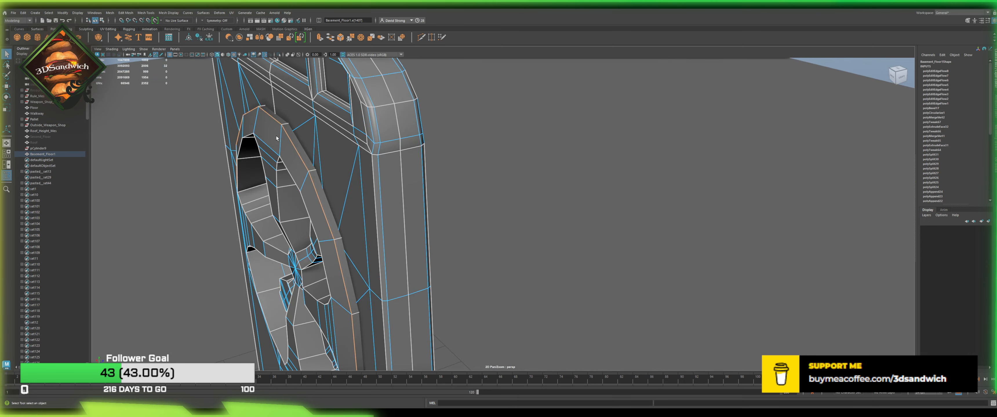
pyautogui.click(345, 40)
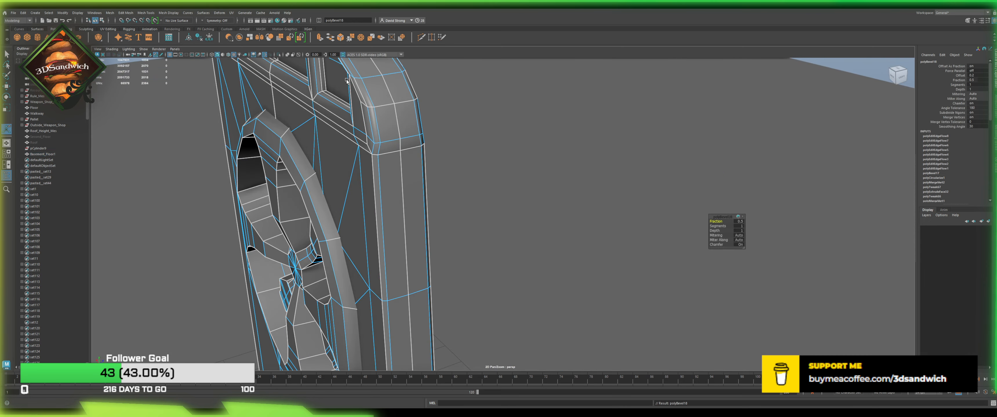
pyautogui.click(740, 223)
pyautogui.write('0.2')
pyautogui.press('Return')
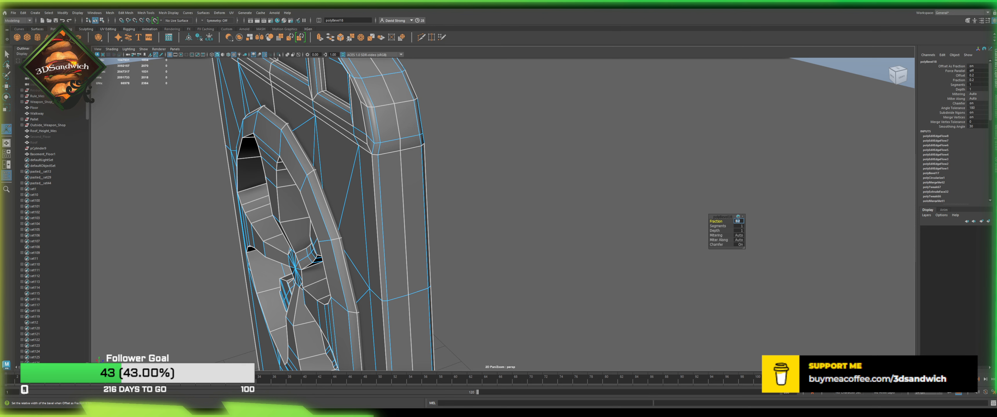
pyautogui.write('0.15')
pyautogui.press('Return')
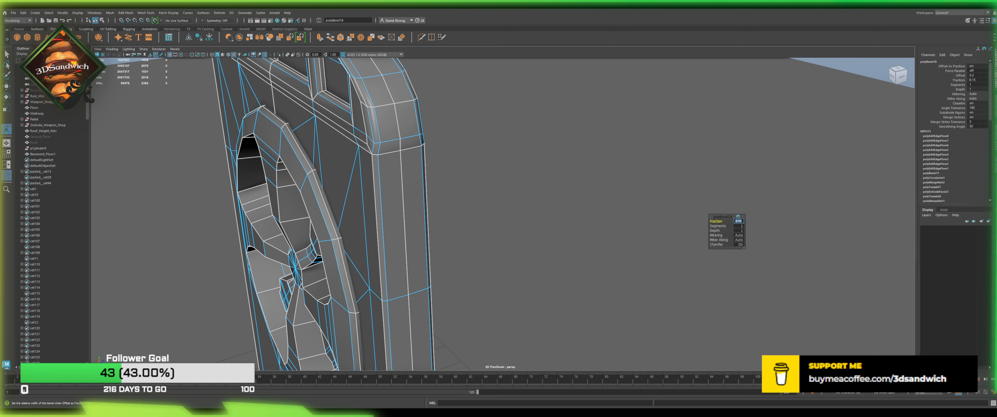
# Step: Set the ring bevel to 2 segments and change its depth to sink a groove along the rim
pyautogui.press('Tab')
pyautogui.write('2')
pyautogui.press('Return')
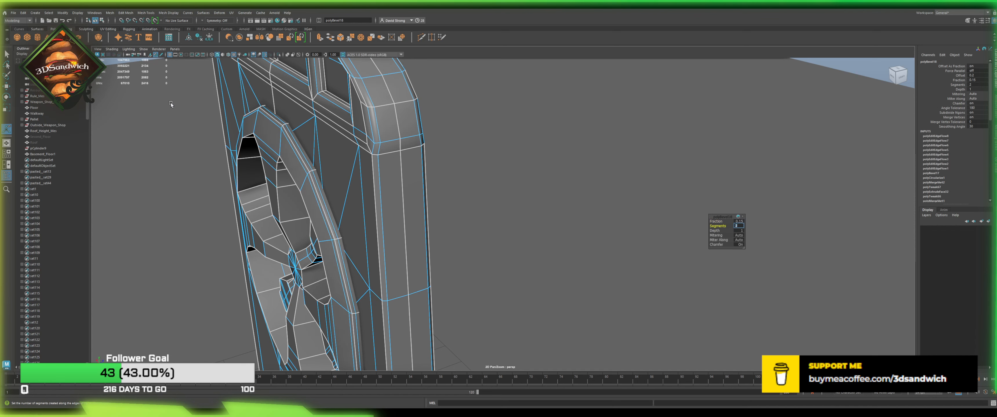
pyautogui.click(739, 231)
pyautogui.write('6')
pyautogui.press('Return')
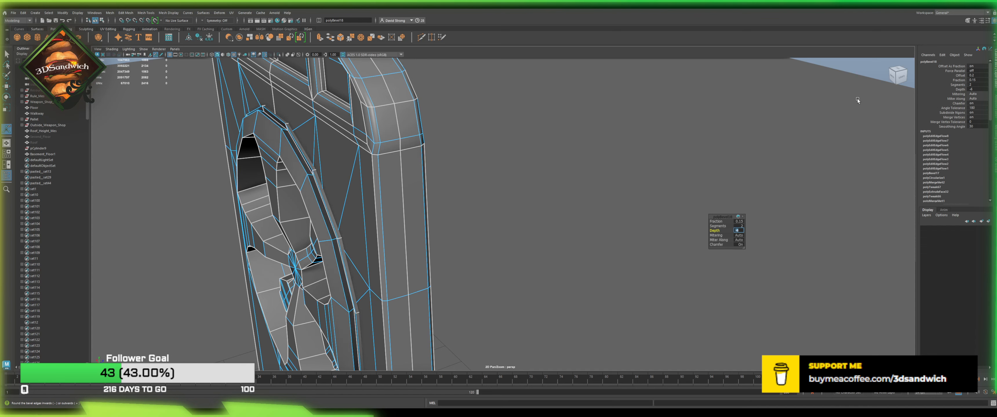
# Step: Set the ring bevel to 3 segments with a depth of -2 and close the bevel operation
pyautogui.click(738, 227)
pyautogui.write('3')
pyautogui.press('Return')
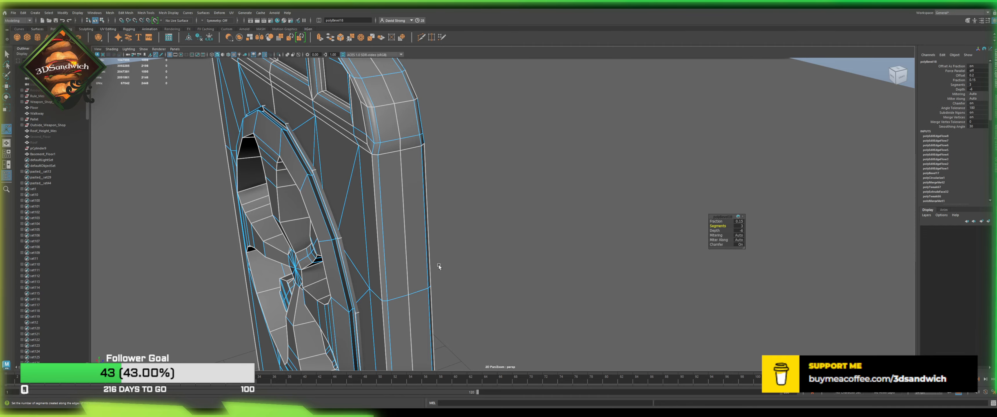
pyautogui.keyDown('alt'); pyautogui.moveTo(439, 267); pyautogui.dragTo(483, 267); pyautogui.keyUp('alt')
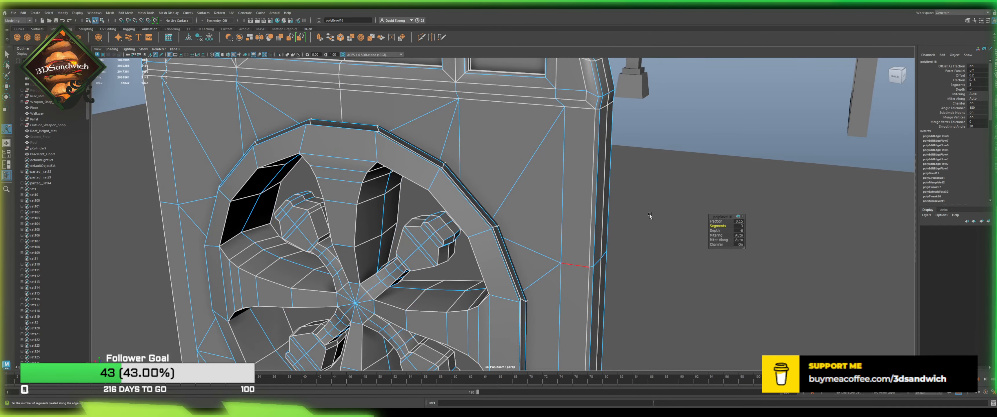
pyautogui.click(738, 231)
pyautogui.write('-2')
pyautogui.press('Return')
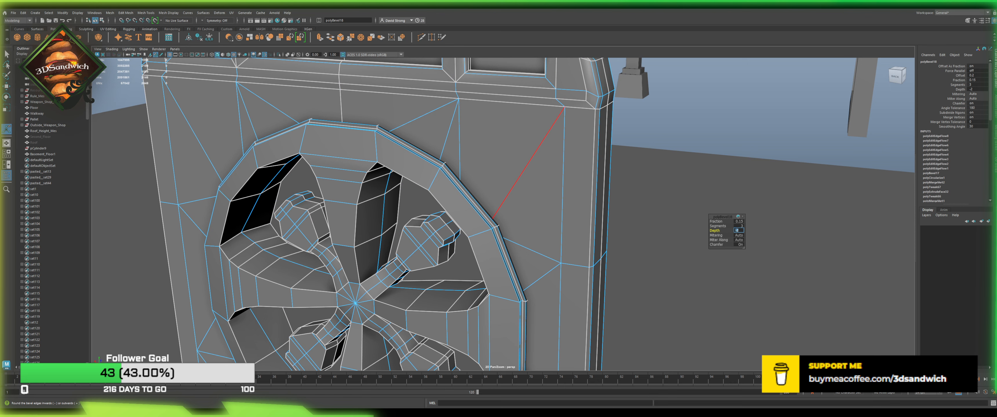
pyautogui.press('q')
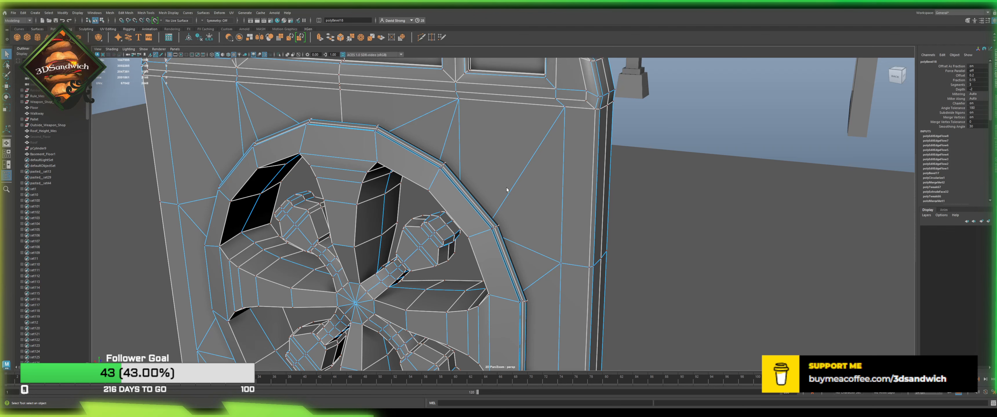
# Step: Preview the door mesh smoothed, examine the wheel window from the front, and return to the unsmoothed display
pyautogui.click(551, 172)
pyautogui.press('3')
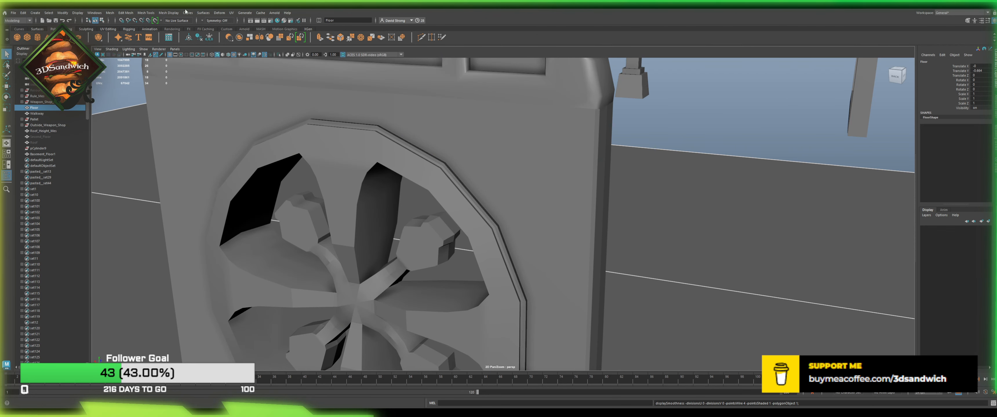
pyautogui.click(407, 167)
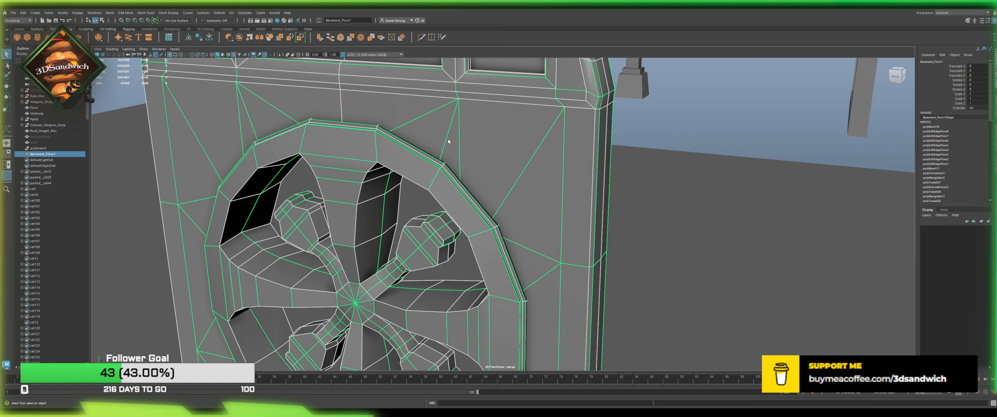
pyautogui.click(673, 110)
pyautogui.click(563, 141)
pyautogui.press('3')
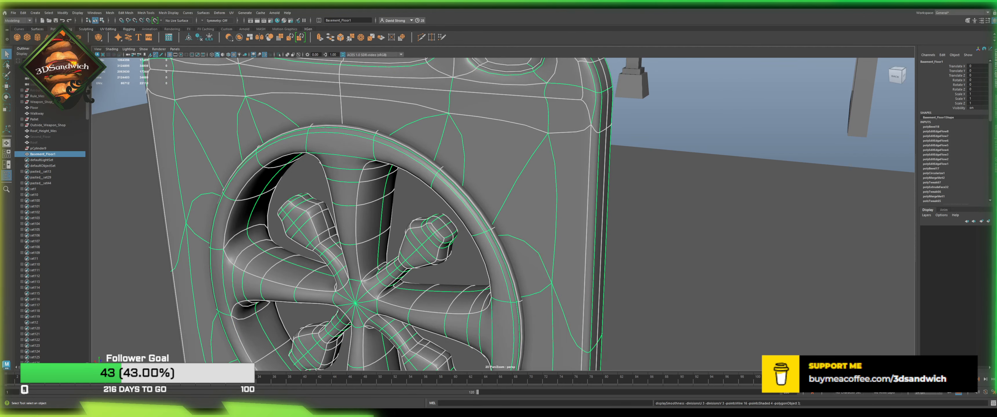
pyautogui.click(679, 129)
pyautogui.keyDown('alt'); pyautogui.moveTo(680, 130); pyautogui.dragTo(527, 216); pyautogui.keyUp('alt')
pyautogui.keyDown('alt'); pyautogui.moveTo(528, 216); pyautogui.dragTo(471, 270, button='middle'); pyautogui.keyUp('alt')
pyautogui.click(472, 270)
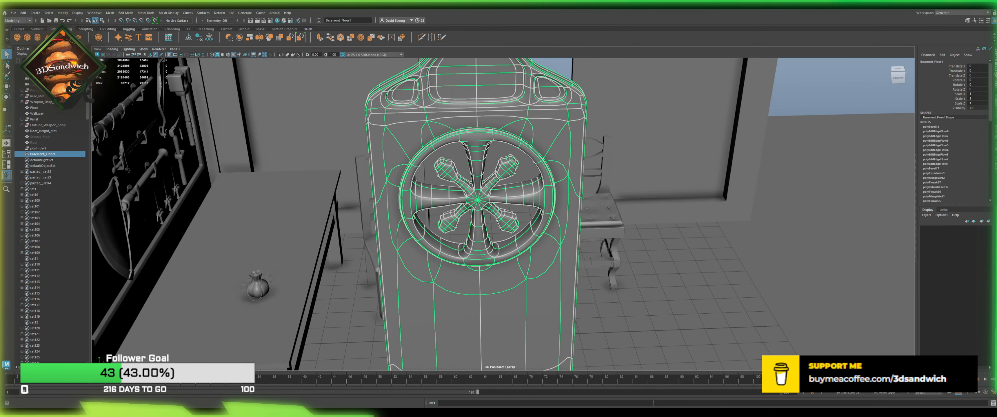
pyautogui.press('1')
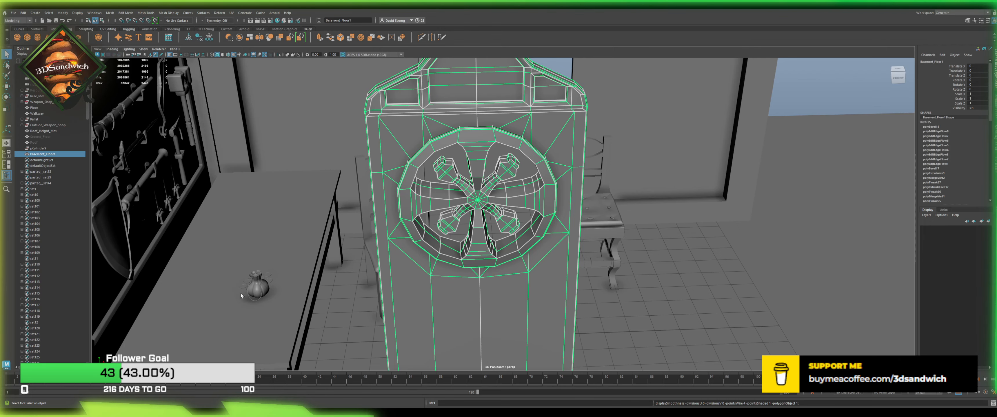
# Step: Create a new polygon cylinder in the scene near the door
pyautogui.scroll(-10, 395, 211)
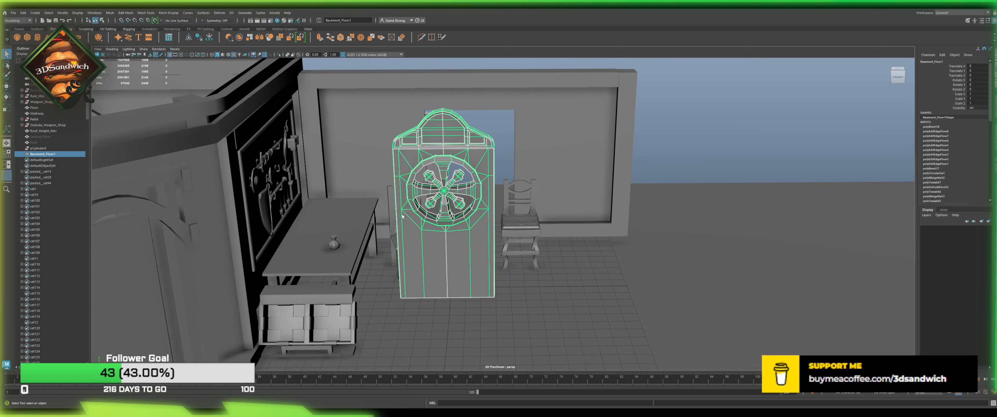
pyautogui.click(37, 37)
pyautogui.scroll(2, 493, 281)
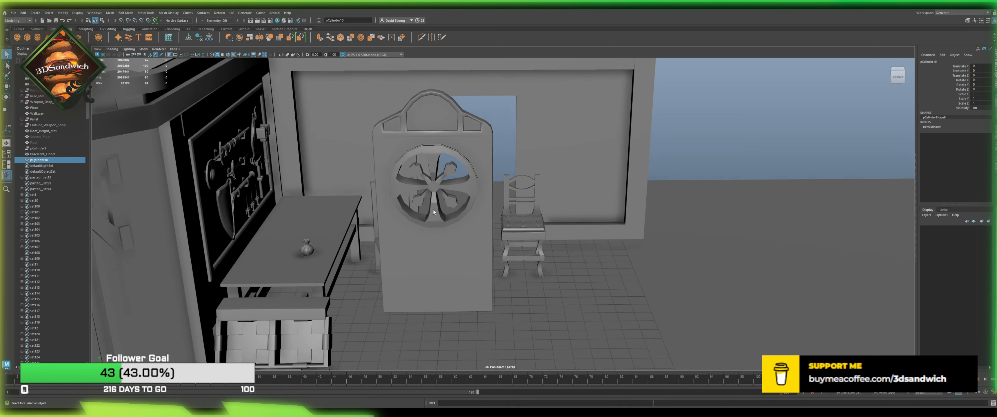
pyautogui.click(489, 279)
pyautogui.scroll(8, 393, 215)
pyautogui.click(393, 215)
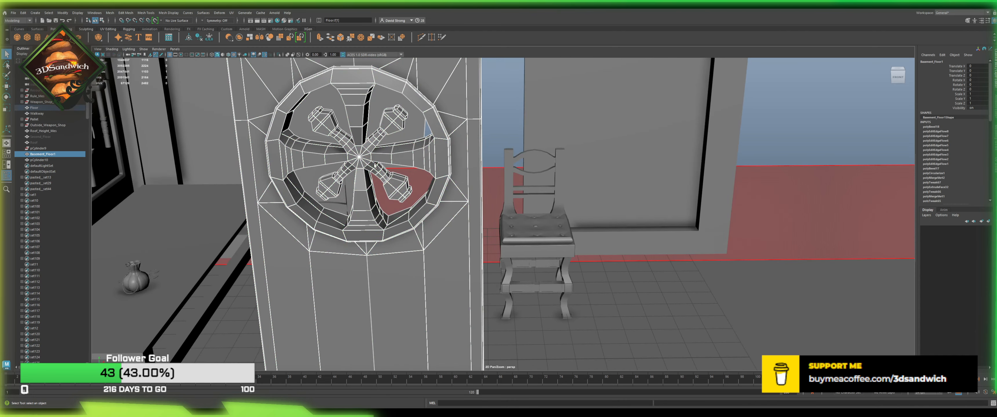
pyautogui.scroll(3, 384, 186)
pyautogui.press('F10')
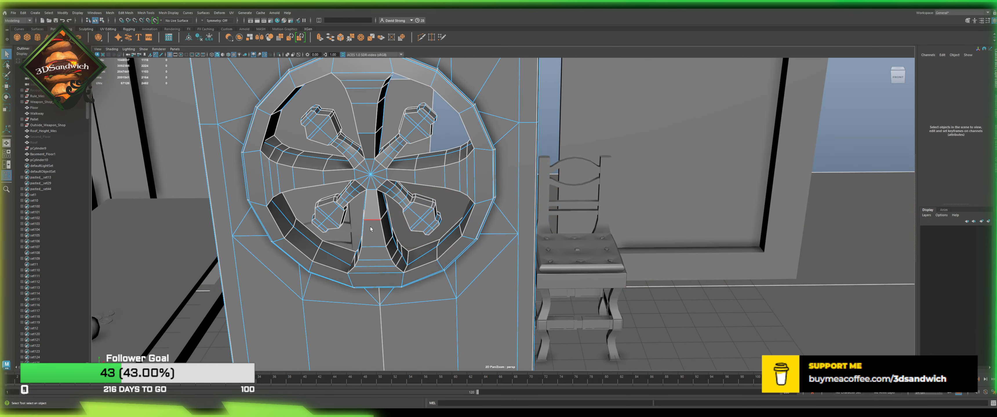
pyautogui.click(375, 250)
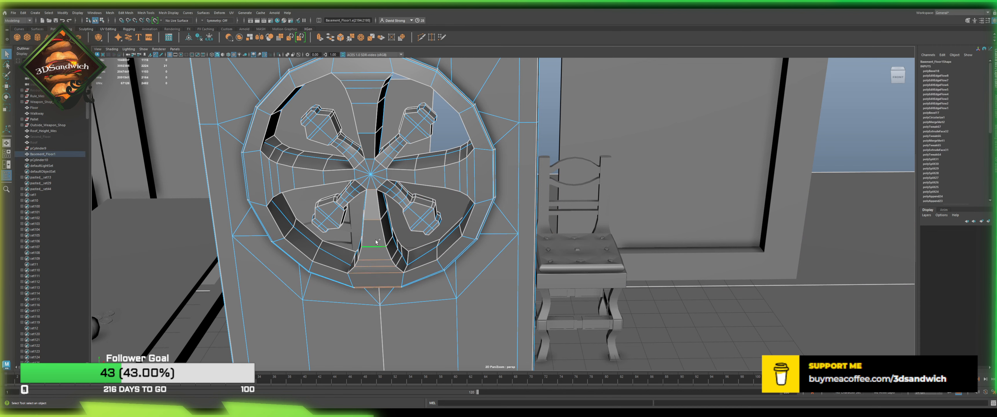
pyautogui.keyDown('alt'); pyautogui.moveTo(366, 138); pyautogui.dragTo(376, 224, button='middle'); pyautogui.keyUp('alt')
pyautogui.press('F8')
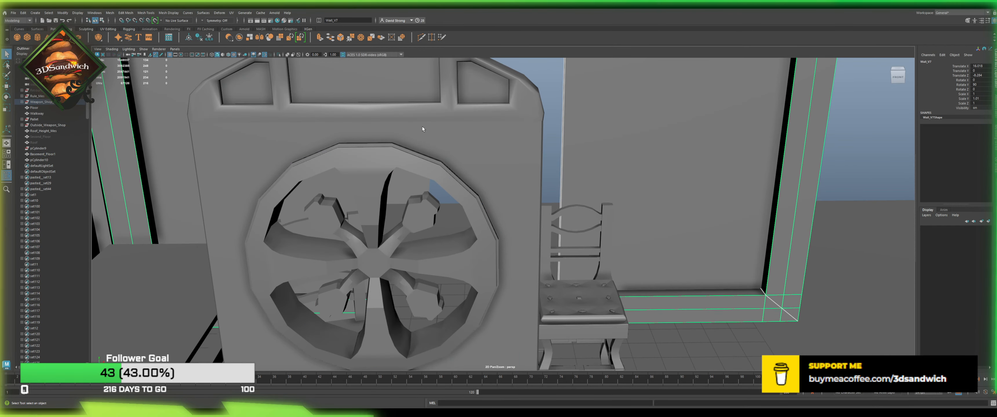
# Step: Try to apply Edit Edge Flow to the crosswise edges around the wheel window's spokes
pyautogui.click(456, 212)
pyautogui.scroll(2, 390, 222)
pyautogui.press('F10')
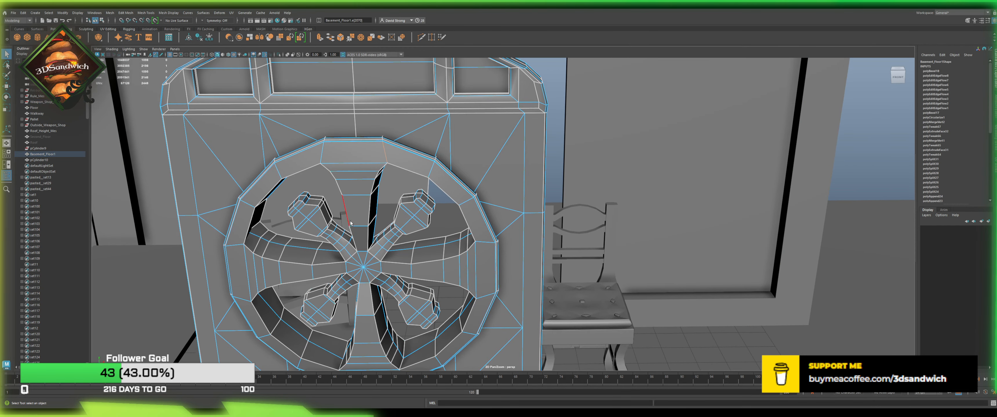
pyautogui.click(355, 226)
pyautogui.keyDown('shift'); pyautogui.moveTo(742, 374); pyautogui.dragTo(743, 376, button='right'); pyautogui.keyUp('shift')
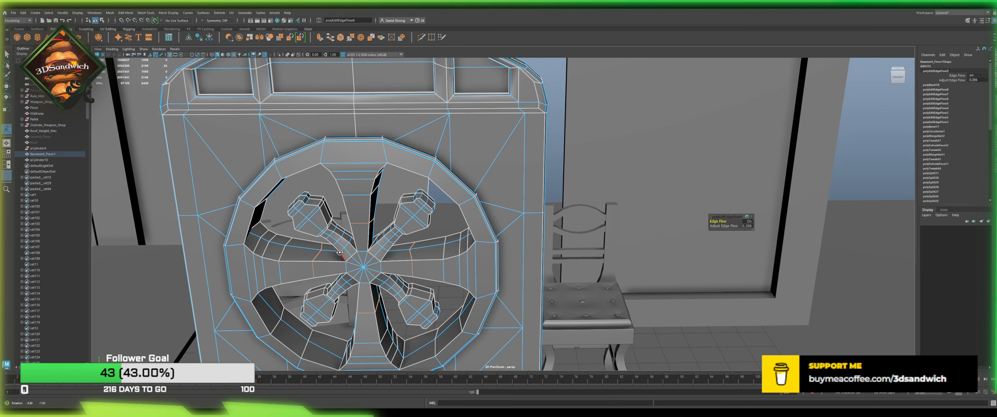
pyautogui.keyDown('alt'); pyautogui.moveTo(334, 261); pyautogui.dragTo(419, 241); pyautogui.keyUp('alt')
pyautogui.hotkey('ctrl', 'z')
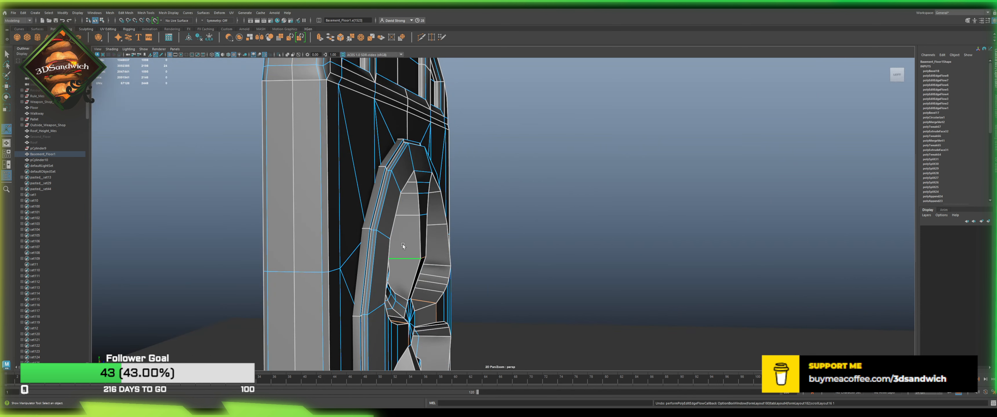
# Step: Bevel the crosswise edge on the wheel window's upper spoke and return to object selection
pyautogui.click(340, 37)
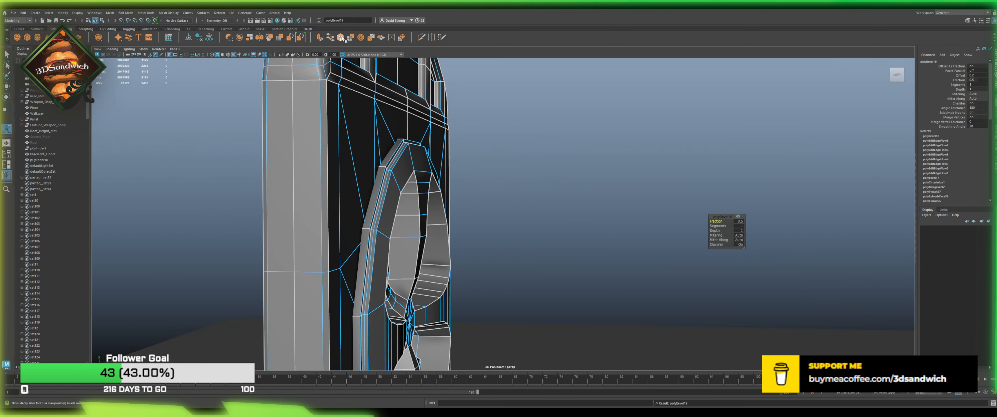
pyautogui.keyDown('alt'); pyautogui.moveTo(511, 206); pyautogui.dragTo(445, 217); pyautogui.keyUp('alt')
pyautogui.moveTo(563, 172); pyautogui.dragTo(596, 151, button='right')
pyautogui.click(595, 154)
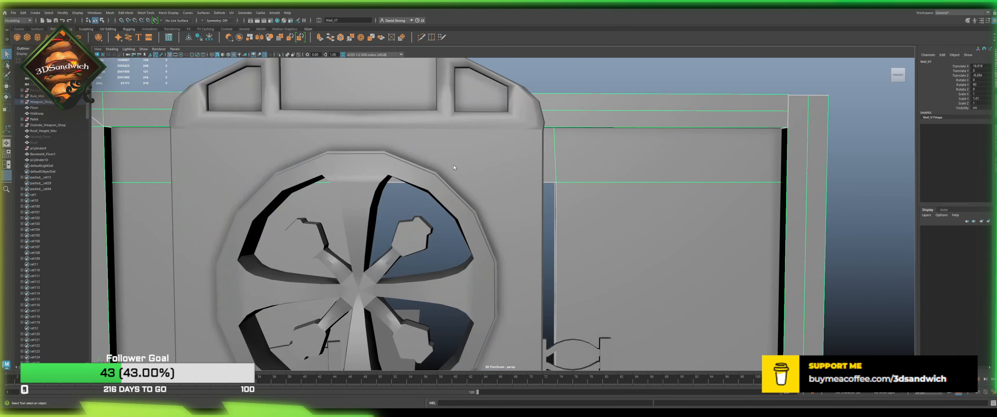
# Step: Apply Soften/Harden Edges to the whole door mesh with a 30-degree angle and deselect it
pyautogui.scroll(-3, 426, 190)
pyautogui.click(396, 229)
pyautogui.click(126, 13)
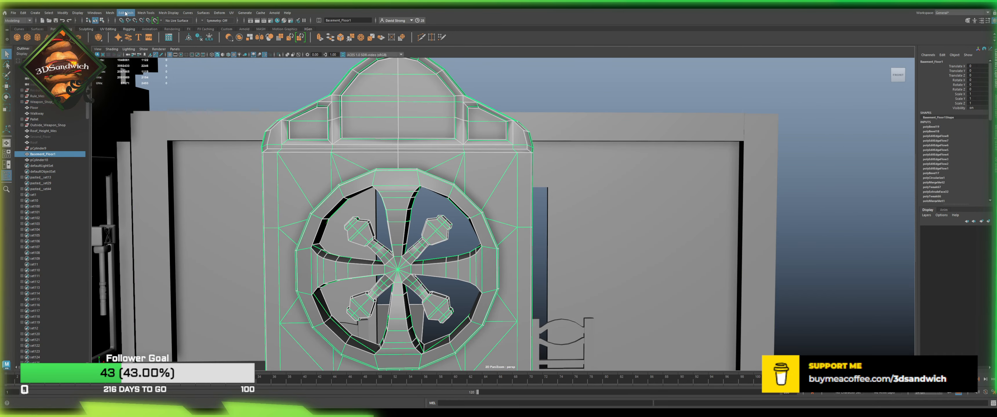
pyautogui.moveTo(169, 12)
pyautogui.click(197, 69)
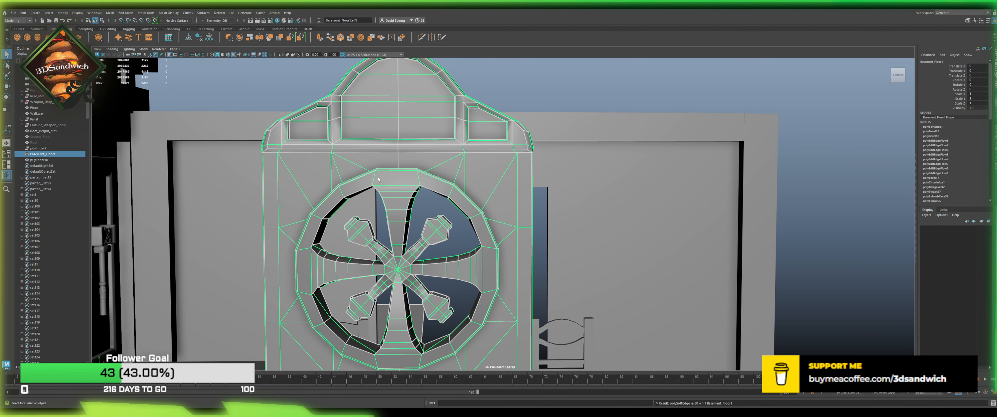
pyautogui.click(517, 82)
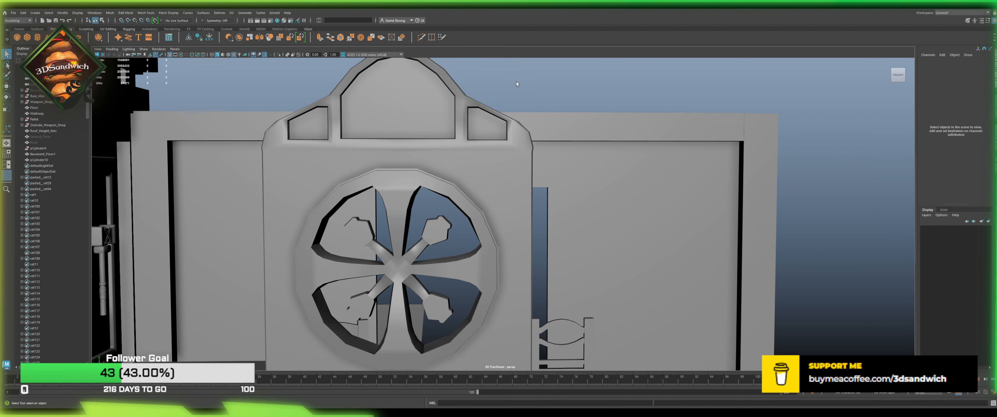
# Step: Reduce the new cylinder's axis subdivisions to 8 so that it becomes octagonal
pyautogui.scroll(-3, 515, 118)
pyautogui.keyDown('alt'); pyautogui.moveTo(515, 126); pyautogui.dragTo(419, 181); pyautogui.keyUp('alt')
pyautogui.click(609, 294)
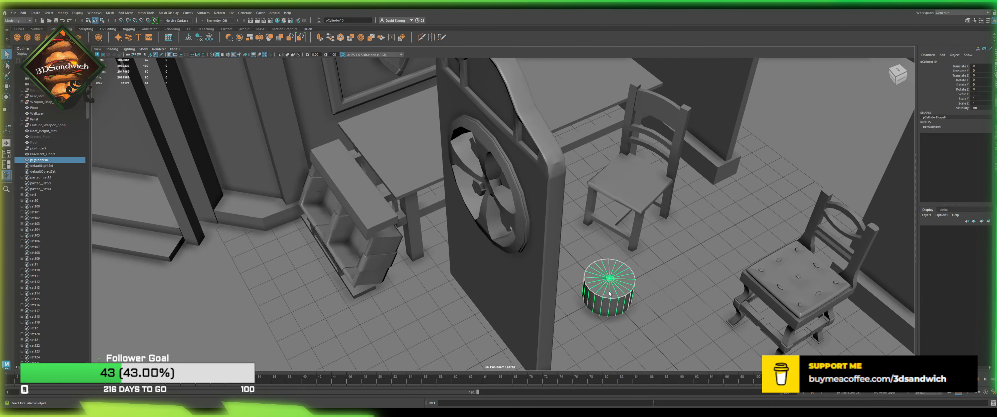
pyautogui.click(935, 128)
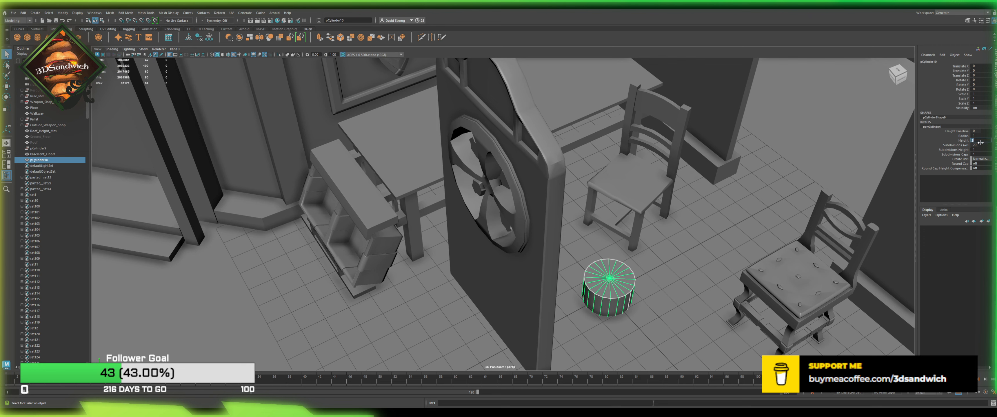
pyautogui.click(984, 149)
pyautogui.click(979, 144)
pyautogui.press('Return')
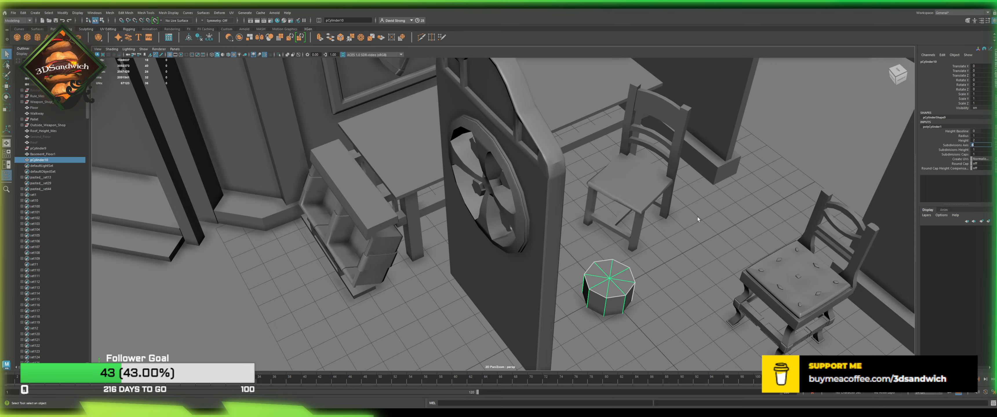
# Step: Rotate the octagonal cylinder to 90 degrees around the X axis so its cap faces the door's front
pyautogui.keyDown('alt'); pyautogui.moveTo(698, 219); pyautogui.dragTo(496, 195); pyautogui.keyUp('alt')
pyautogui.press('e')
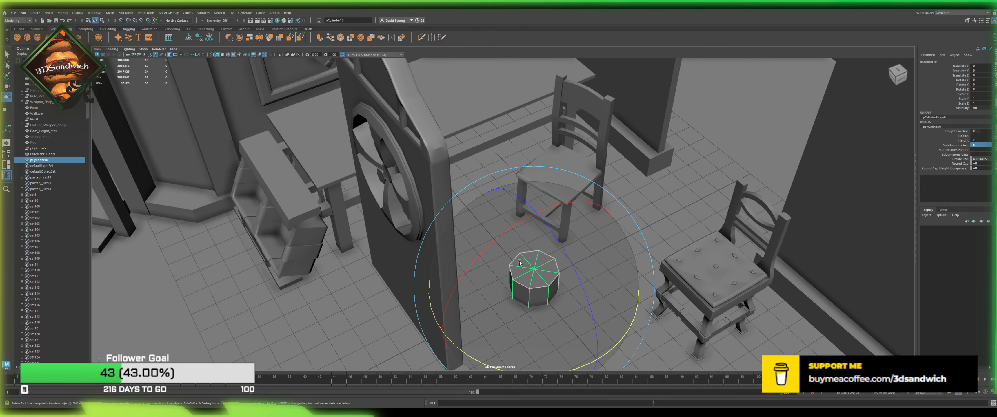
pyautogui.moveTo(499, 238); pyautogui.dragTo(550, 203)
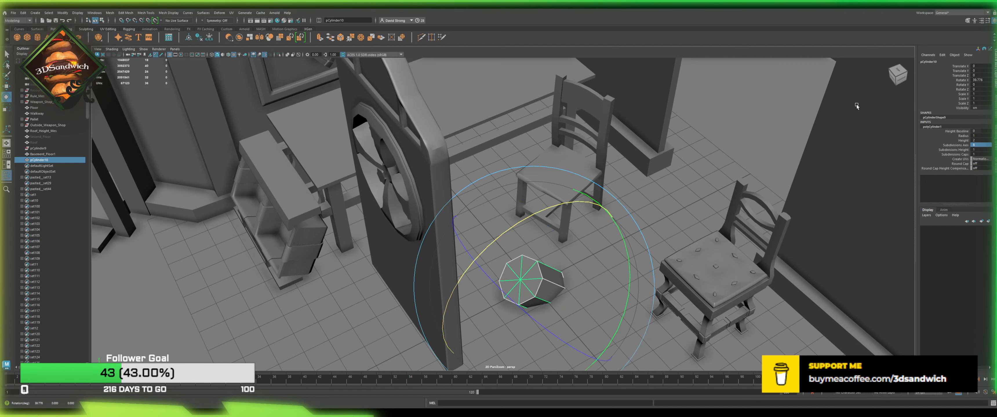
pyautogui.doubleClick(977, 80)
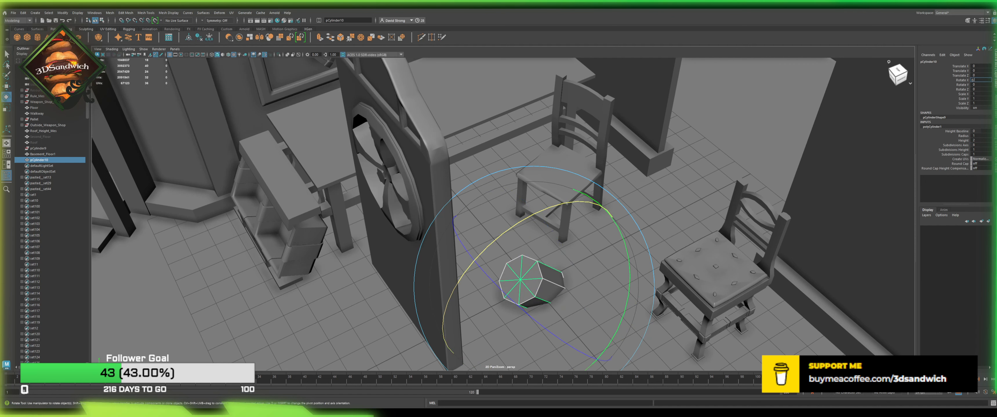
pyautogui.write('90')
pyautogui.press('Return')
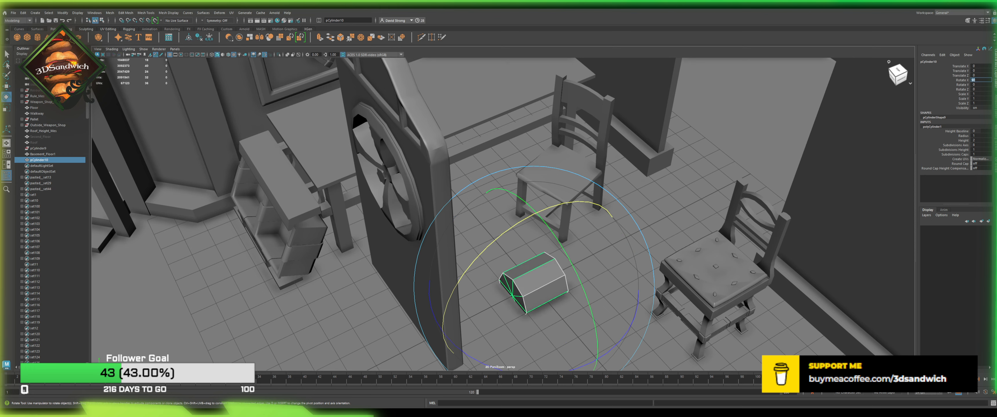
# Step: Move the octagonal cylinder to the door and raise it to the center of the wheel window
pyautogui.keyDown('alt'); pyautogui.moveTo(506, 256); pyautogui.dragTo(500, 164); pyautogui.keyUp('alt')
pyautogui.press('w')
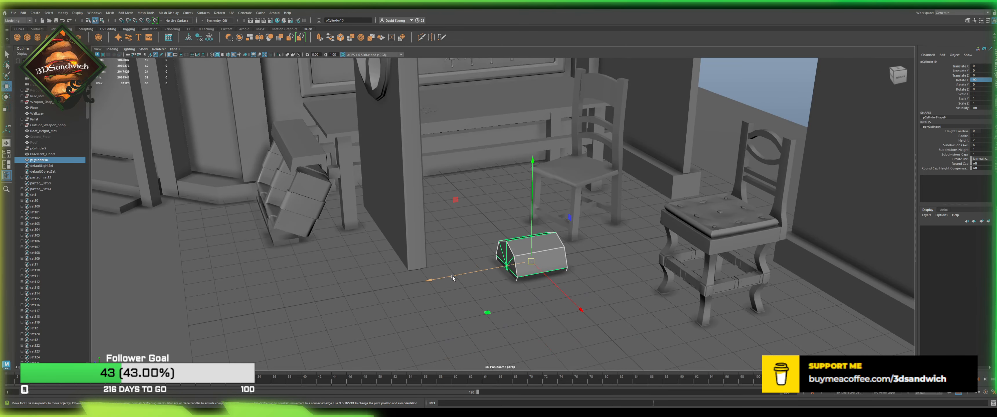
pyautogui.moveTo(452, 277); pyautogui.dragTo(324, 302)
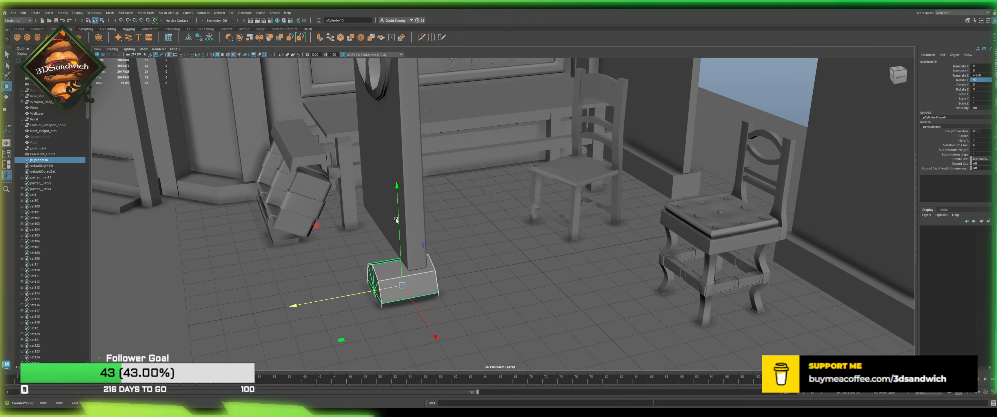
pyautogui.moveTo(398, 219); pyautogui.dragTo(390, 21)
pyautogui.keyDown('alt'); pyautogui.moveTo(396, 62); pyautogui.dragTo(401, 245, button='middle'); pyautogui.keyUp('alt')
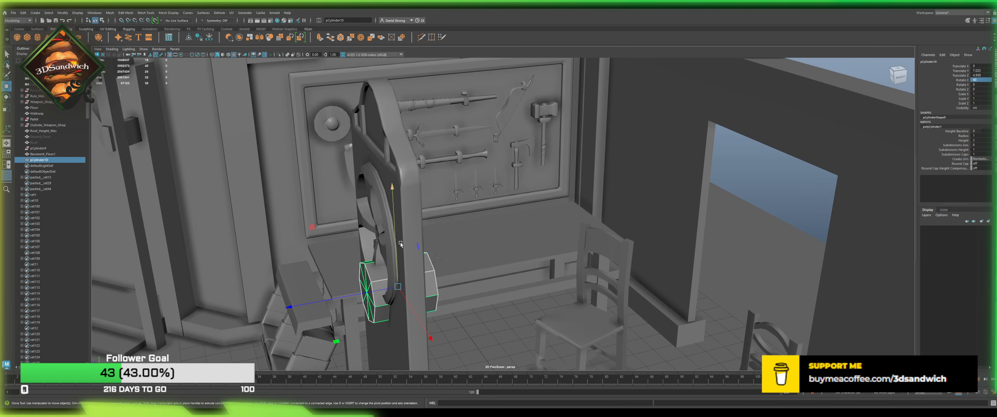
pyautogui.moveTo(401, 244); pyautogui.dragTo(398, 186)
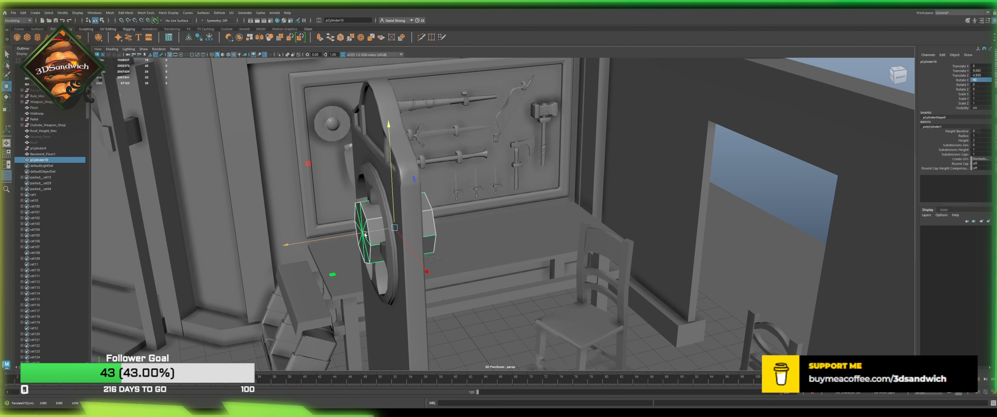
# Step: Flatten the octagonal cylinder along its depth to roughly a third of its thickness
pyautogui.press('r')
pyautogui.moveTo(365, 234); pyautogui.dragTo(440, 254)
pyautogui.scroll(2, 440, 248)
pyautogui.keyDown('alt'); pyautogui.moveTo(438, 241); pyautogui.dragTo(492, 237, button='middle'); pyautogui.keyUp('alt')
pyautogui.scroll(4, 492, 236)
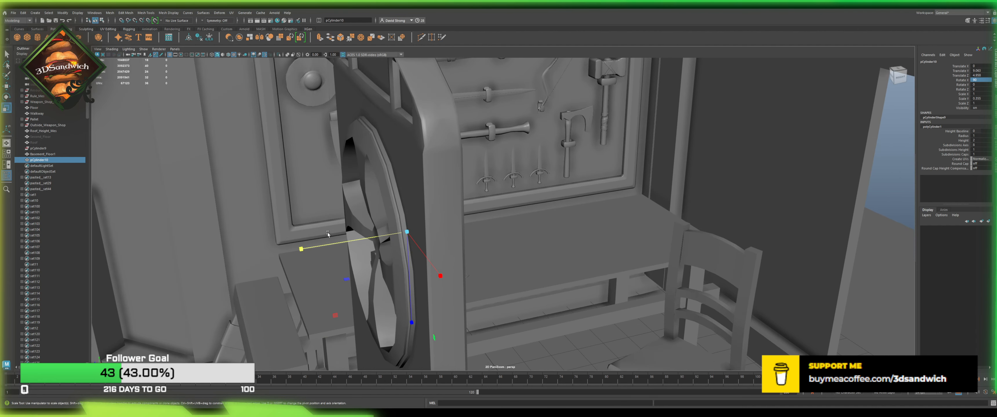
# Step: Move the flattened octagonal cylinder forward along its depth so its cap stands in front of the wheel window's spokes
pyautogui.press('w')
pyautogui.moveTo(333, 244); pyautogui.dragTo(310, 246)
pyautogui.keyDown('alt'); pyautogui.moveTo(310, 246); pyautogui.dragTo(428, 233); pyautogui.keyUp('alt')
pyautogui.keyDown('alt'); pyautogui.moveTo(428, 233); pyautogui.dragTo(424, 233, button='middle'); pyautogui.keyUp('alt')
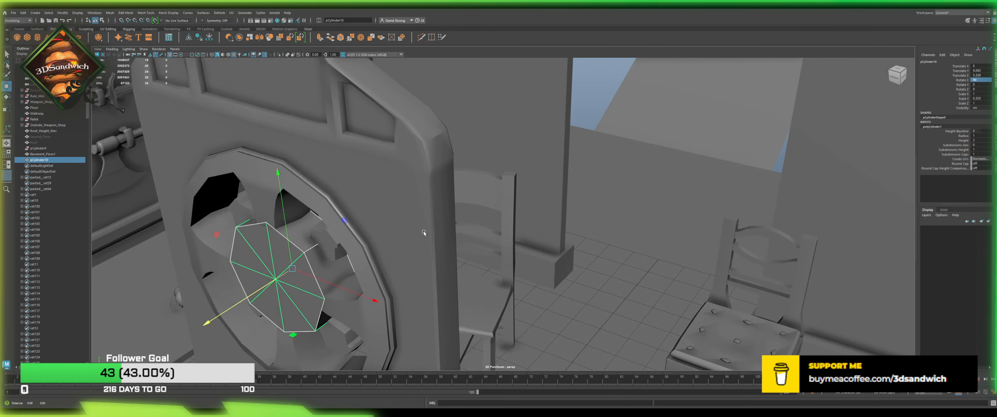
pyautogui.press('f')
pyautogui.press('r')
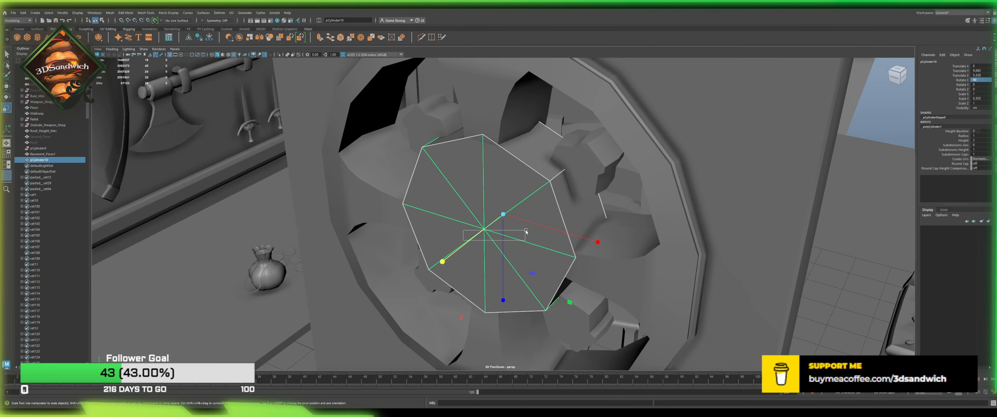
pyautogui.scroll(-5, 461, 205)
pyautogui.press('w')
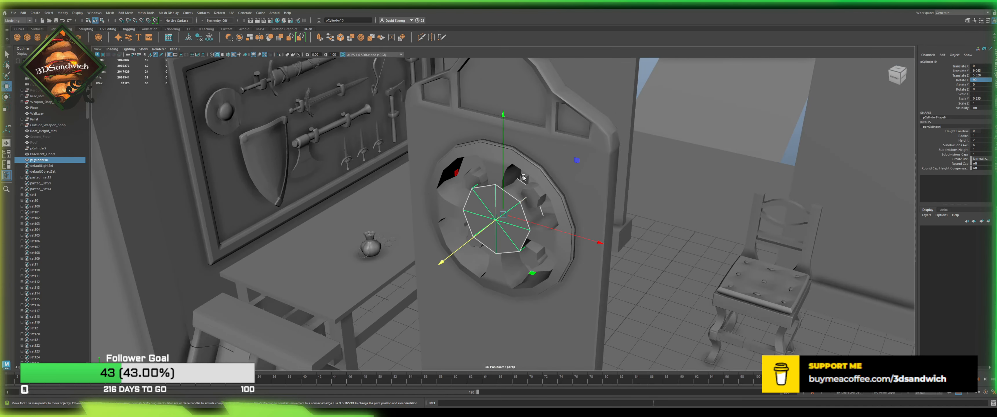
# Step: Scale the octagonal hub down further along its depth to make it a thinner disc
pyautogui.keyDown('alt'); pyautogui.moveTo(461, 205); pyautogui.dragTo(437, 279); pyautogui.keyUp('alt')
pyautogui.press('r')
pyautogui.keyDown('alt'); pyautogui.moveTo(438, 279); pyautogui.dragTo(421, 257); pyautogui.keyUp('alt')
# Step: Adjust the hub's depth position at the wheel window's spokes and flatten it into a thin octagonal plate
pyautogui.press('w')
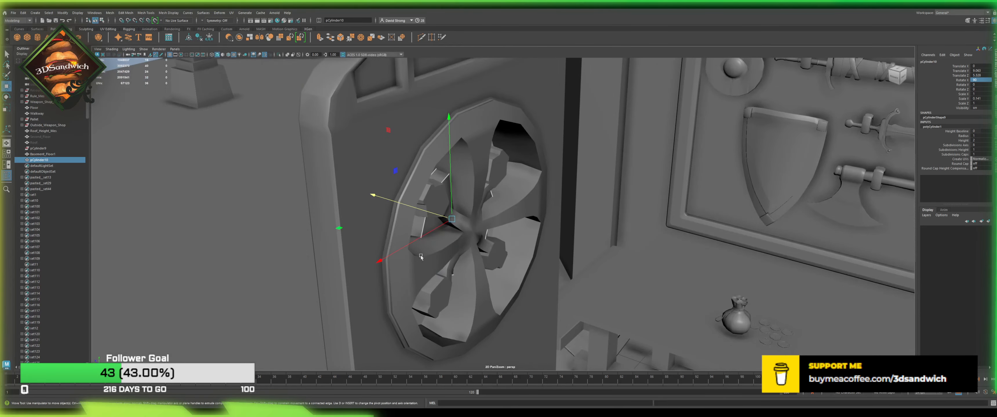
pyautogui.moveTo(427, 216); pyautogui.dragTo(438, 259)
pyautogui.press('r')
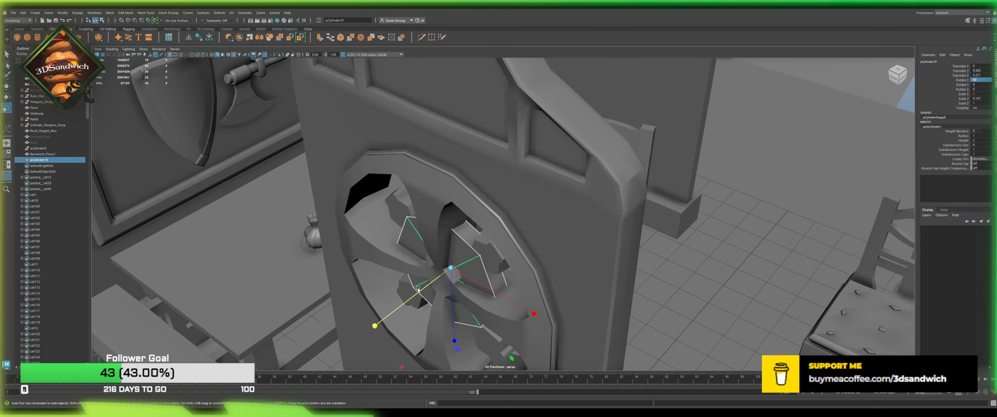
pyautogui.moveTo(418, 290); pyautogui.dragTo(500, 244)
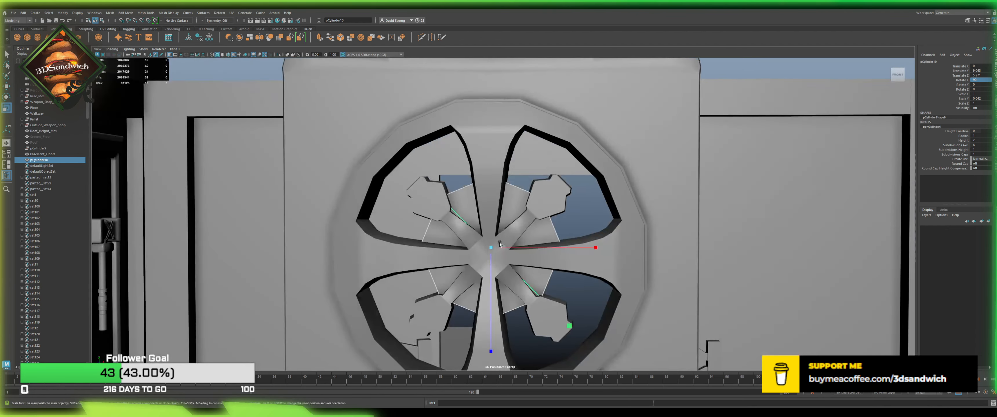
# Step: Scale up the cylinder behind the panel's round opening so that it covers the whole cross-shaped cutout
pyautogui.keyDown('alt'); pyautogui.moveTo(493, 242); pyautogui.dragTo(481, 241, button='right'); pyautogui.keyUp('alt')
pyautogui.moveTo(491, 237); pyautogui.dragTo(540, 257)
pyautogui.keyDown('alt'); pyautogui.moveTo(539, 257); pyautogui.dragTo(509, 211, button='middle'); pyautogui.keyUp('alt')
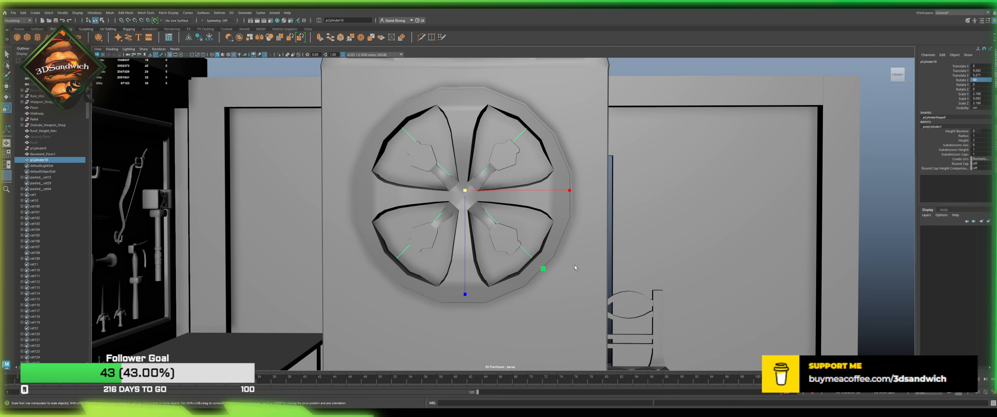
pyautogui.keyDown('alt'); pyautogui.moveTo(505, 234); pyautogui.dragTo(450, 209); pyautogui.keyUp('alt')
pyautogui.press('w')
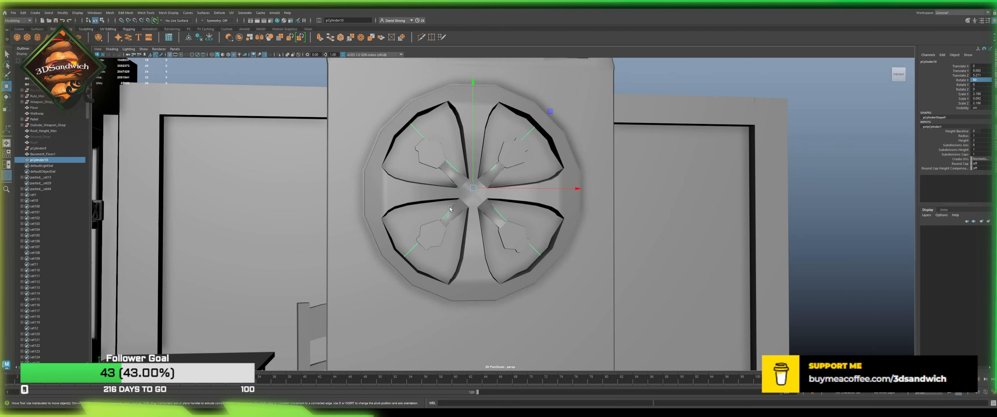
pyautogui.keyDown('shift'); pyautogui.click(470, 236); pyautogui.keyUp('shift')
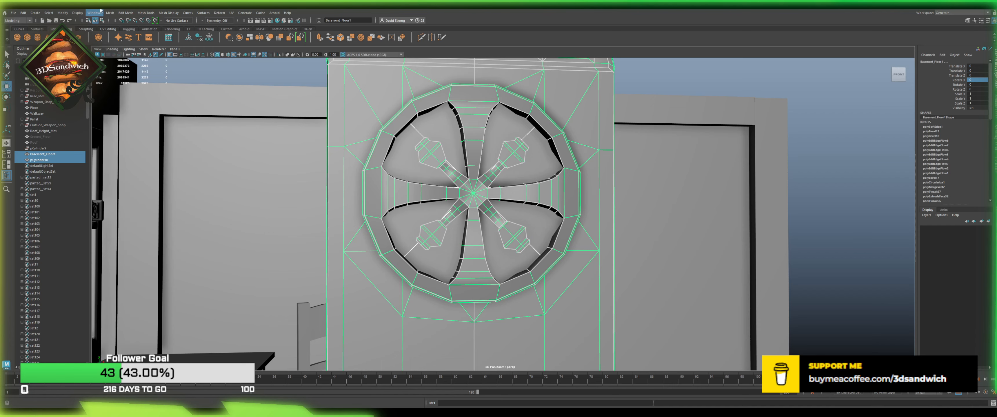
pyautogui.click(101, 83)
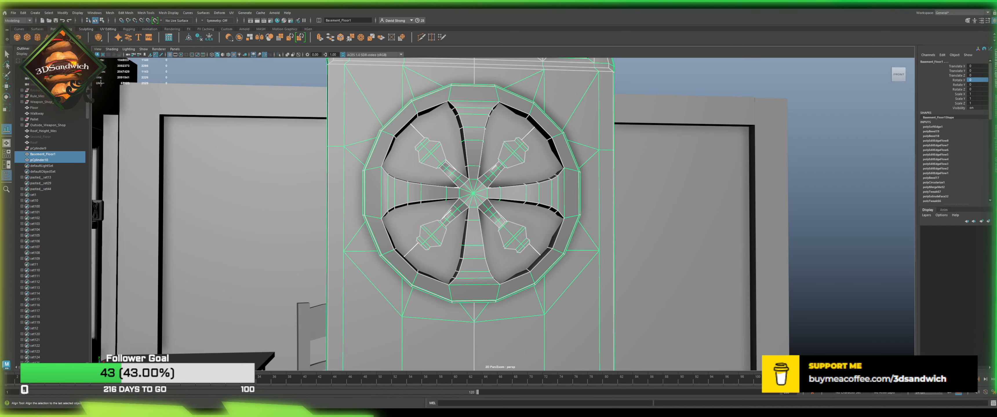
pyautogui.scroll(-5, 493, 184)
pyautogui.keyDown('alt'); pyautogui.moveTo(493, 165); pyautogui.dragTo(551, 200); pyautogui.keyUp('alt')
pyautogui.press('w')
# Step: Examine the ornamented panel from several angles and check which distant plane belongs to the same mesh
pyautogui.click(605, 166)
pyautogui.scroll(5, 605, 165)
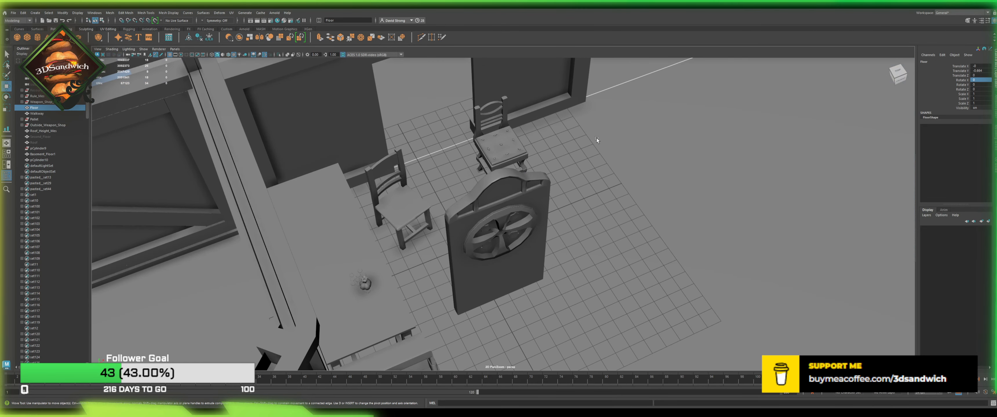
pyautogui.click(506, 218)
pyautogui.keyDown('alt'); pyautogui.moveTo(506, 213); pyautogui.dragTo(490, 218); pyautogui.keyUp('alt')
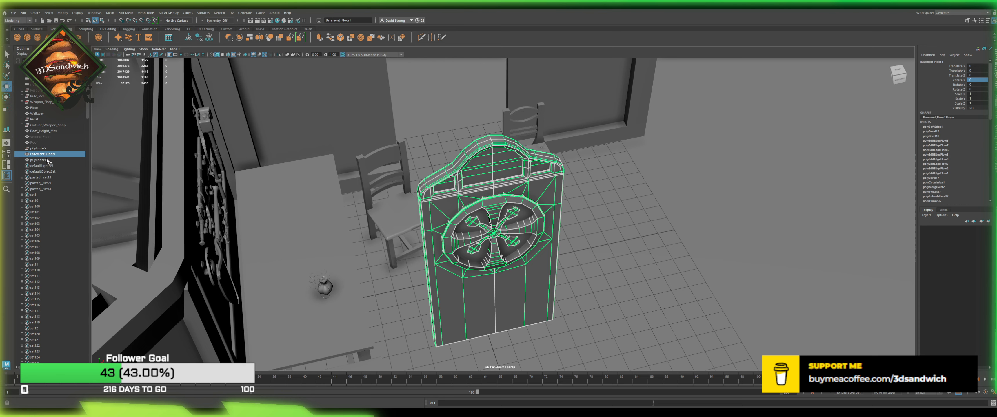
pyautogui.scroll(-3, 499, 232)
pyautogui.keyDown('alt'); pyautogui.moveTo(500, 232); pyautogui.dragTo(464, 174); pyautogui.keyUp('alt')
pyautogui.click(491, 111)
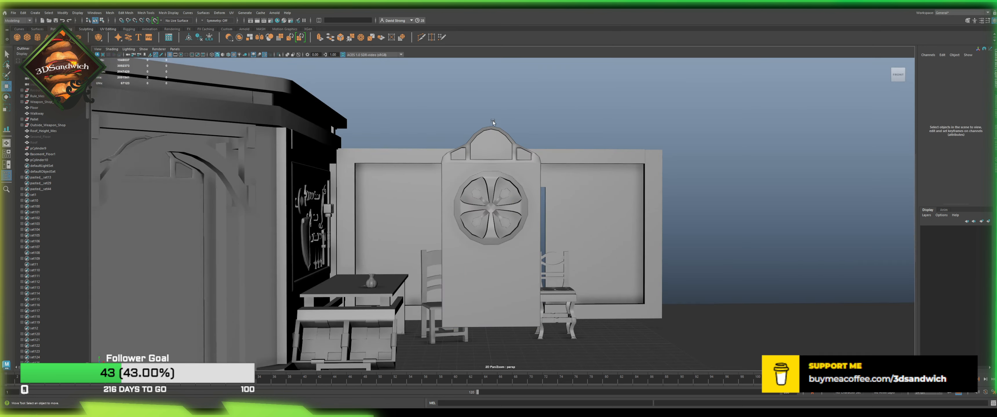
pyautogui.click(499, 140)
pyautogui.click(514, 117)
pyautogui.click(495, 158)
pyautogui.scroll(-5, 439, 126)
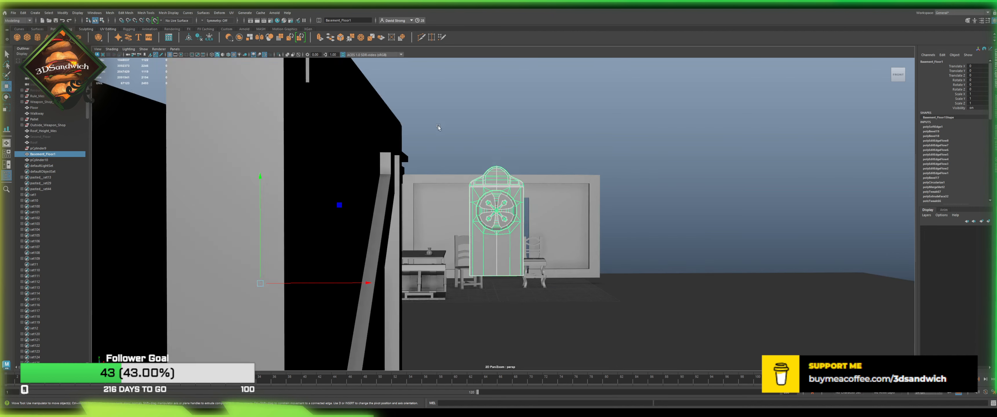
pyautogui.keyDown('alt'); pyautogui.moveTo(429, 151); pyautogui.dragTo(391, 187); pyautogui.keyUp('alt')
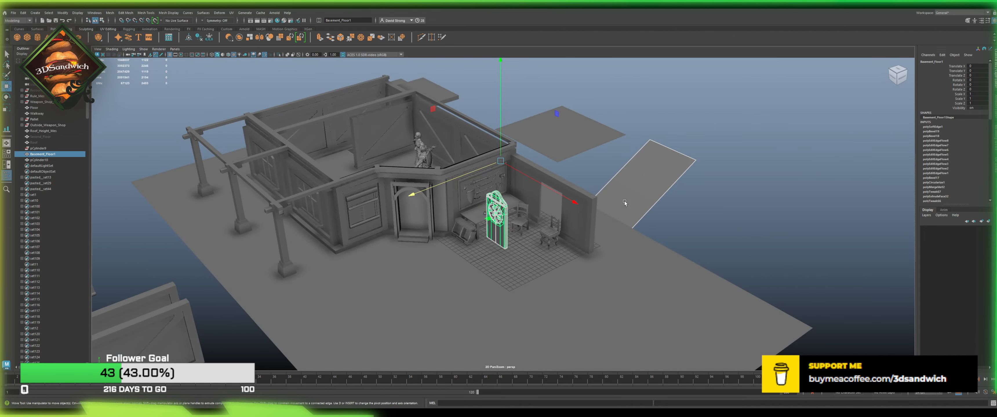
pyautogui.scroll(4, 624, 203)
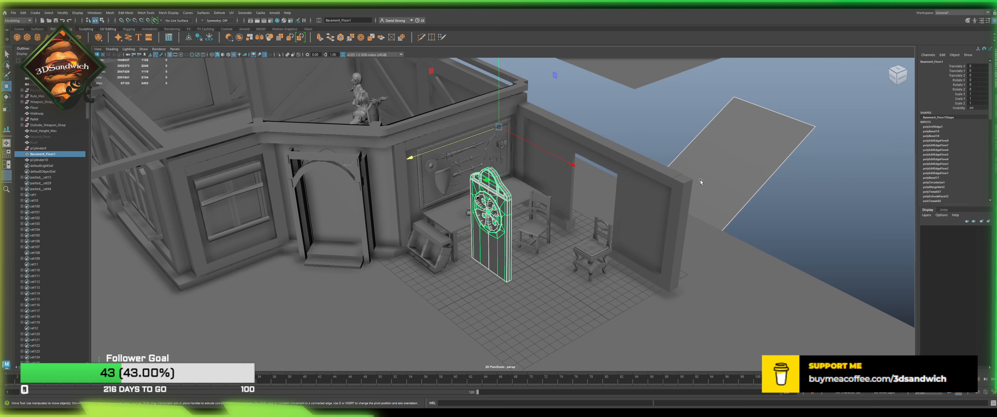
# Step: Select all faces of the distant plane and separate it from the ornamented panel's mesh
pyautogui.press('F11')
pyautogui.doubleClick(719, 159)
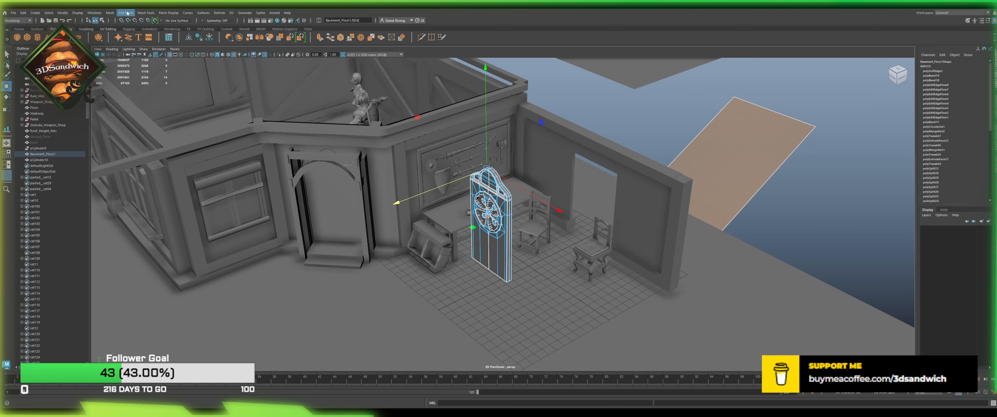
pyautogui.click(113, 13)
pyautogui.click(123, 40)
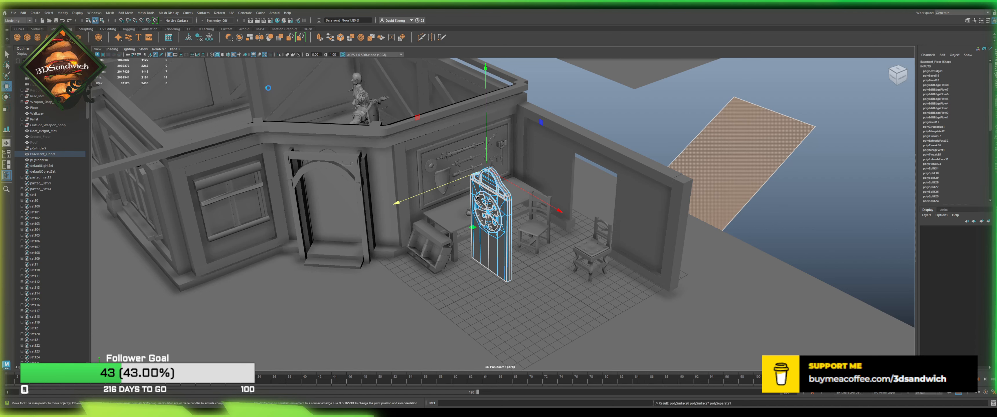
pyautogui.click(656, 110)
pyautogui.click(502, 229)
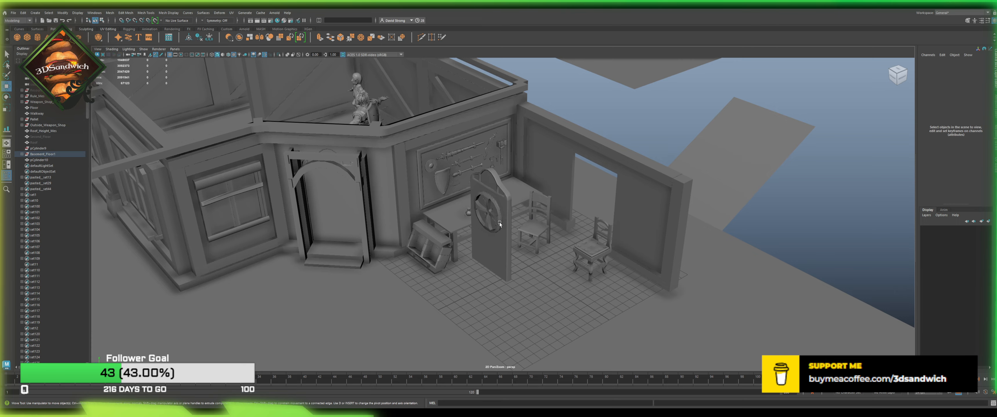
# Step: Expand the Basement_Floor1 group and select the separated ornamented panel, polySurface7
pyautogui.moveTo(501, 236)
pyautogui.keyDown('alt'); pyautogui.mouseDown()
pyautogui.moveTo(491, 238)
pyautogui.moveTo(513, 236)
pyautogui.mouseUp(); pyautogui.keyUp('alt')
pyautogui.scroll(5, 513, 235)
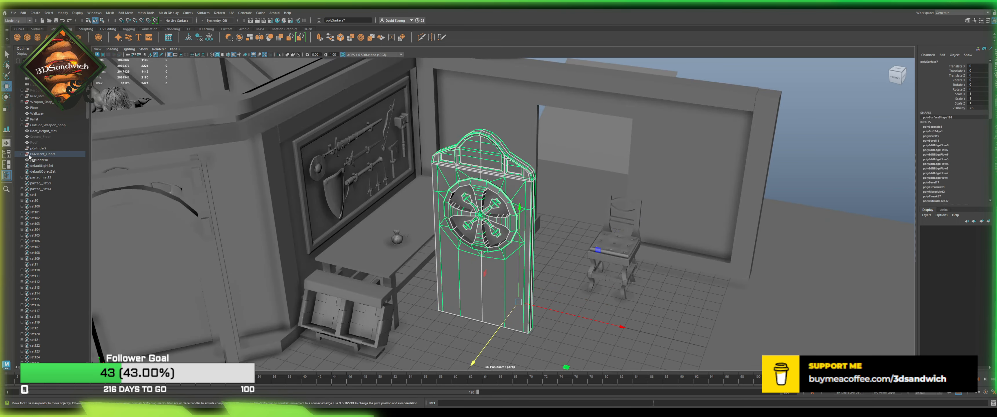
pyautogui.click(22, 154)
pyautogui.click(35, 161)
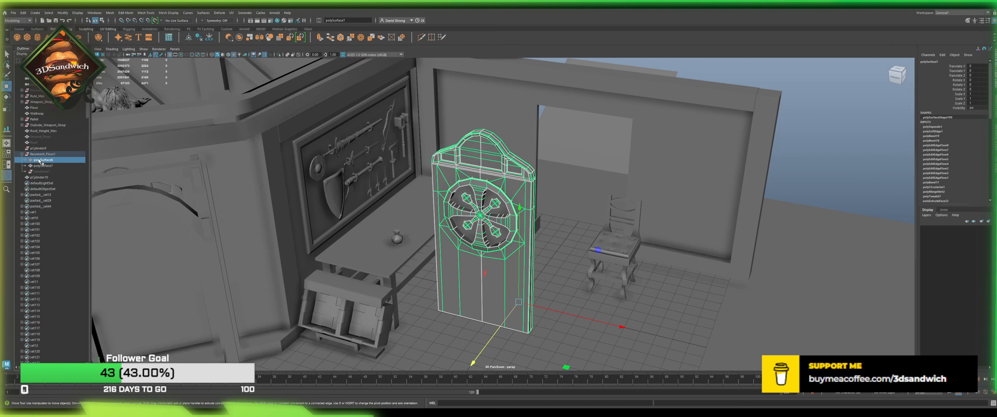
pyautogui.click(491, 178)
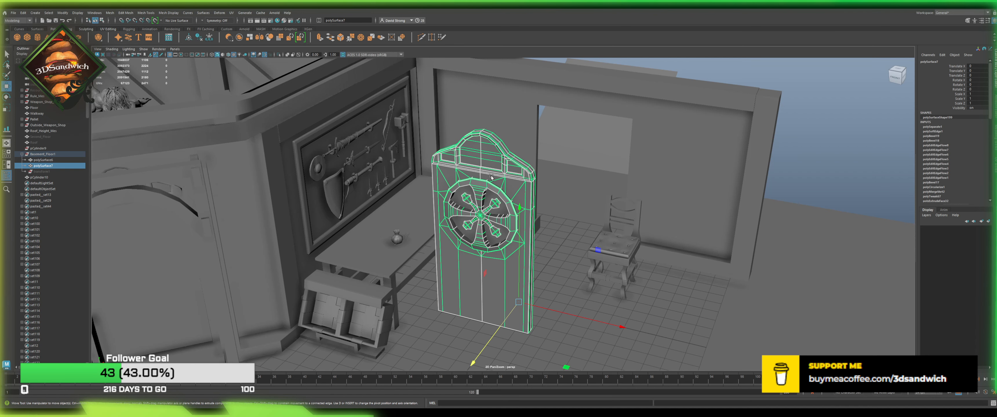
# Step: Try raising the ornamented panel above the room, and undo the move
pyautogui.moveTo(518, 226); pyautogui.dragTo(509, 36)
pyautogui.scroll(-5, 440, 167)
pyautogui.scroll(10, 493, 206)
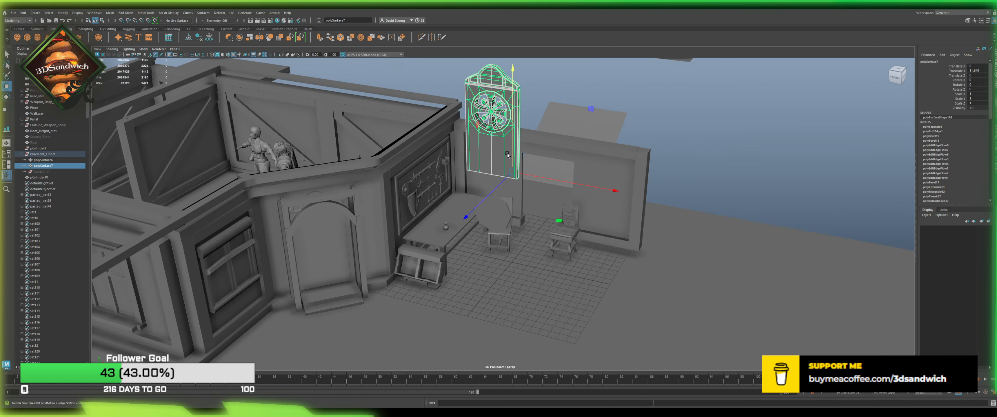
pyautogui.hotkey('ctrl', 'z')
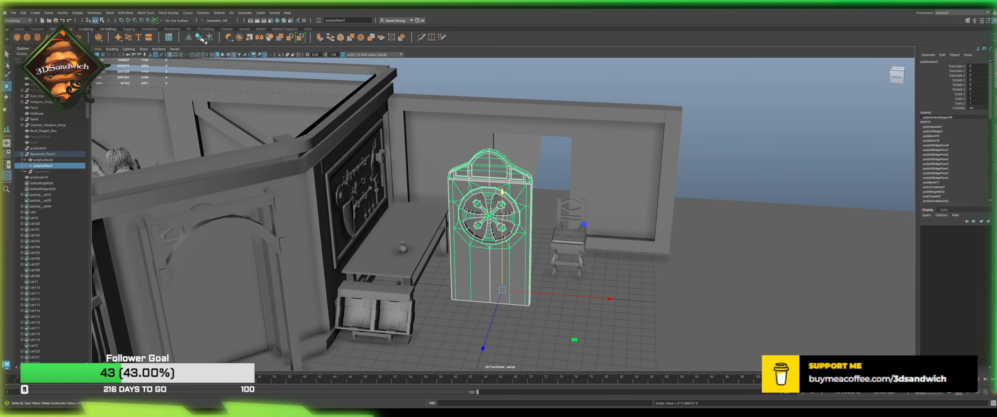
# Step: Clean up the ornamented panel by centering its pivot, freezing its transformations and deleting its construction history
pyautogui.click(189, 38)
pyautogui.click(211, 39)
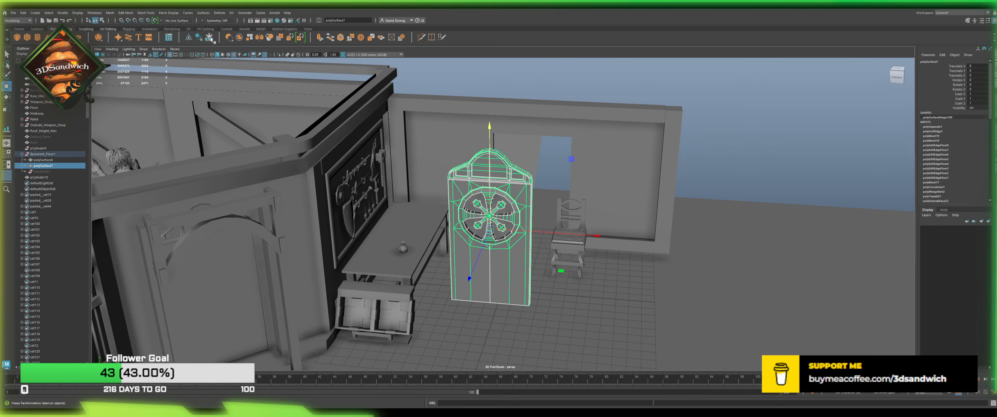
pyautogui.scroll(1, 232, 116)
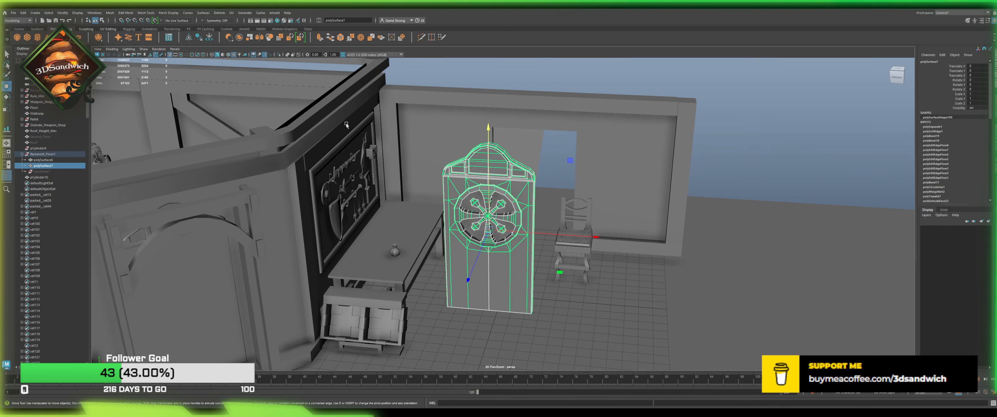
pyautogui.click(198, 38)
# Step: Try to align the ornamented panel and the cylinder with the Align Tool
pyautogui.keyDown('ctrl'); pyautogui.click(43, 160); pyautogui.keyUp('ctrl')
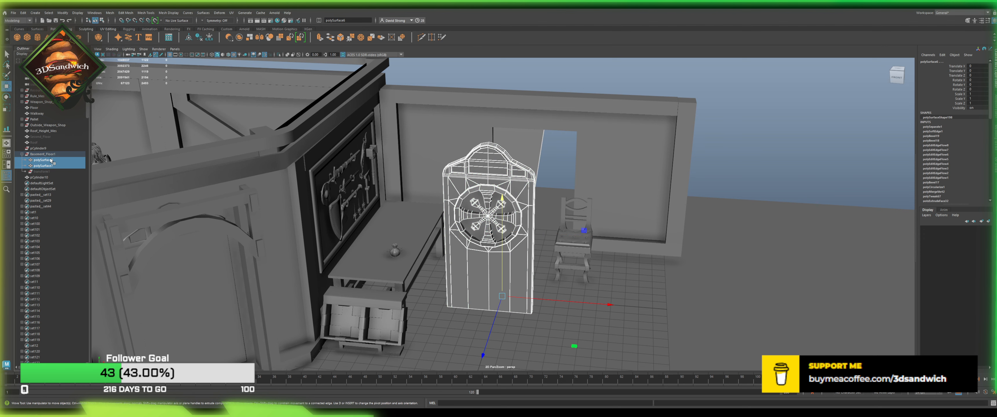
pyautogui.hotkey('ctrl', 'z')
pyautogui.keyDown('ctrl'); pyautogui.click(54, 177); pyautogui.keyUp('ctrl')
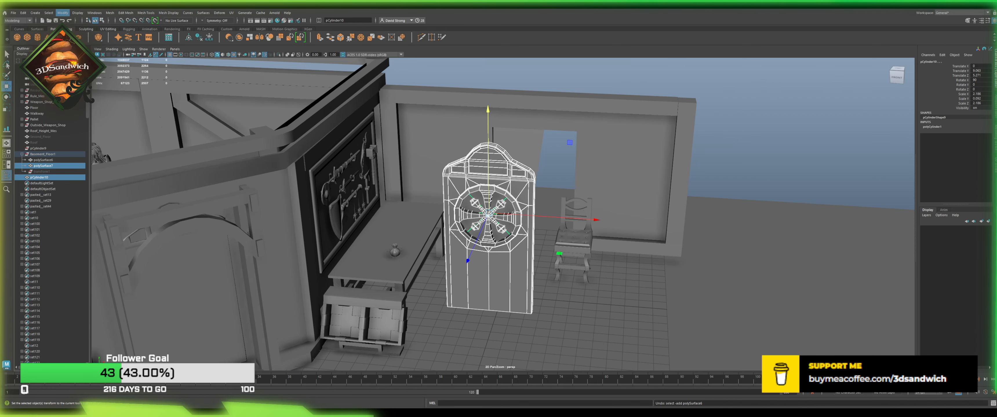
pyautogui.click(73, 76)
pyautogui.scroll(3, 551, 208)
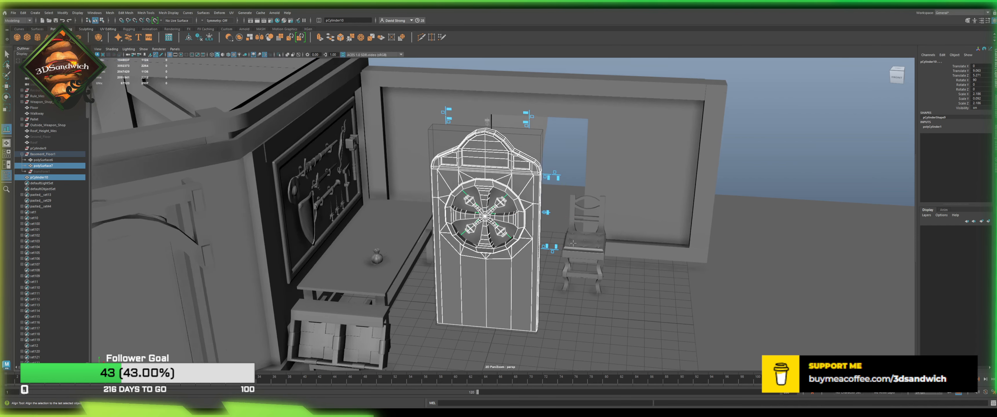
pyautogui.keyDown('alt'); pyautogui.moveTo(551, 207); pyautogui.dragTo(452, 109); pyautogui.keyUp('alt')
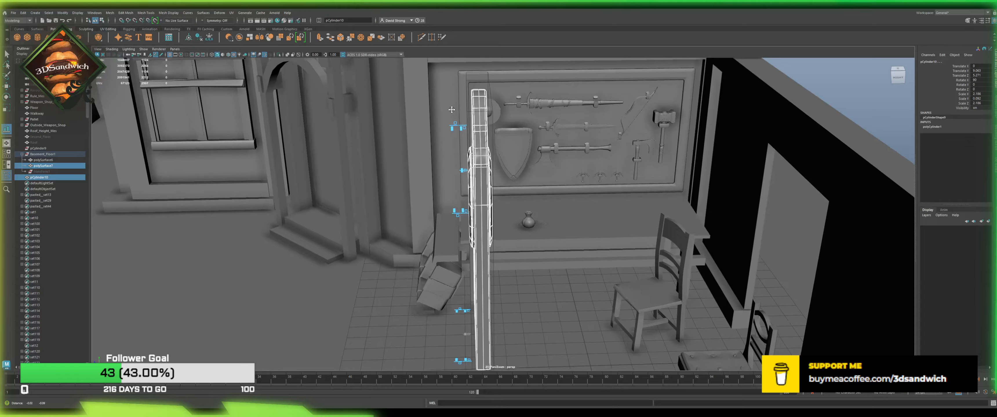
pyautogui.keyDown('alt'); pyautogui.moveTo(451, 109); pyautogui.dragTo(449, 42, button='middle'); pyautogui.keyUp('alt')
pyautogui.keyDown('alt'); pyautogui.moveTo(453, 126); pyautogui.dragTo(515, 122); pyautogui.keyUp('alt')
pyautogui.click(491, 107)
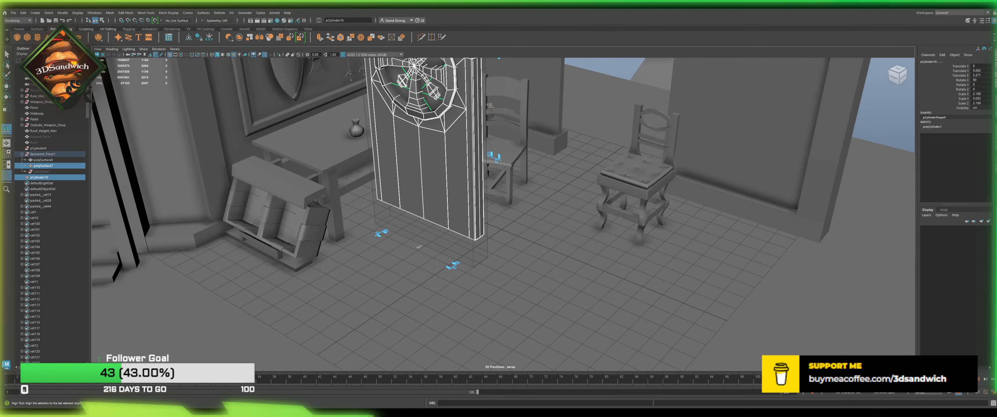
pyautogui.keyDown('alt'); pyautogui.moveTo(452, 118); pyautogui.dragTo(446, 266, button='middle'); pyautogui.keyUp('alt')
pyautogui.keyDown('alt'); pyautogui.moveTo(446, 265); pyautogui.dragTo(490, 233); pyautogui.keyUp('alt')
pyautogui.press('w')
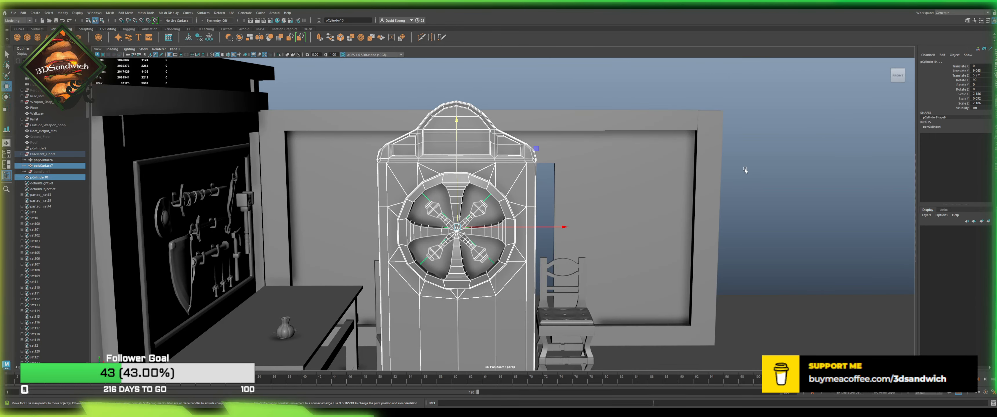
# Step: Rename the cylinder Basement_Floor and move it higher in the scene's object list
pyautogui.click(745, 170)
pyautogui.scroll(-4, 533, 155)
pyautogui.keyDown('alt'); pyautogui.moveTo(533, 155); pyautogui.dragTo(517, 172); pyautogui.keyUp('alt')
pyautogui.click(498, 214)
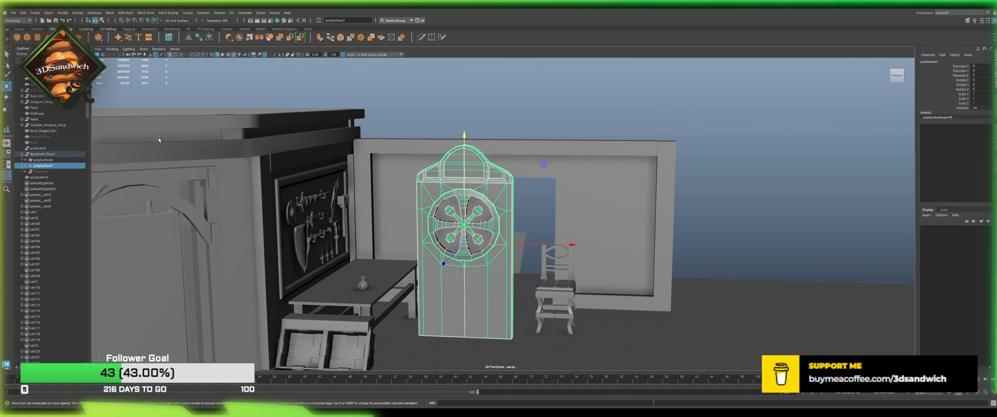
pyautogui.click(39, 177)
pyautogui.doubleClick(39, 177)
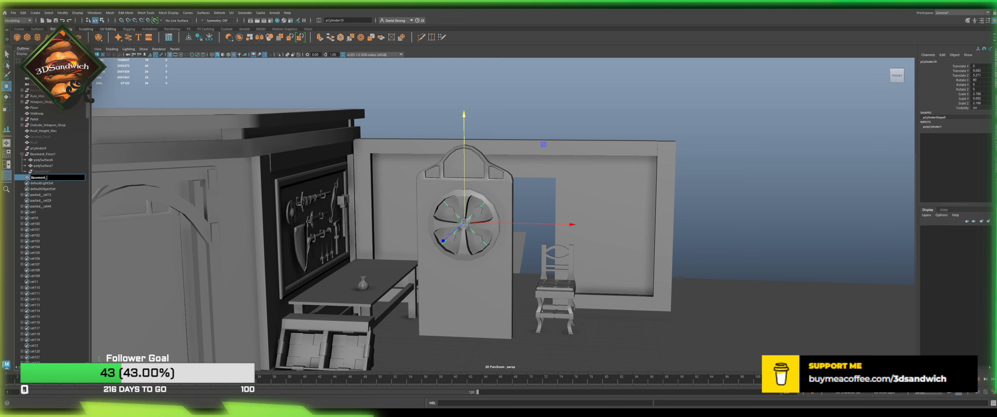
pyautogui.write('Basement_Floor')
pyautogui.press('Return')
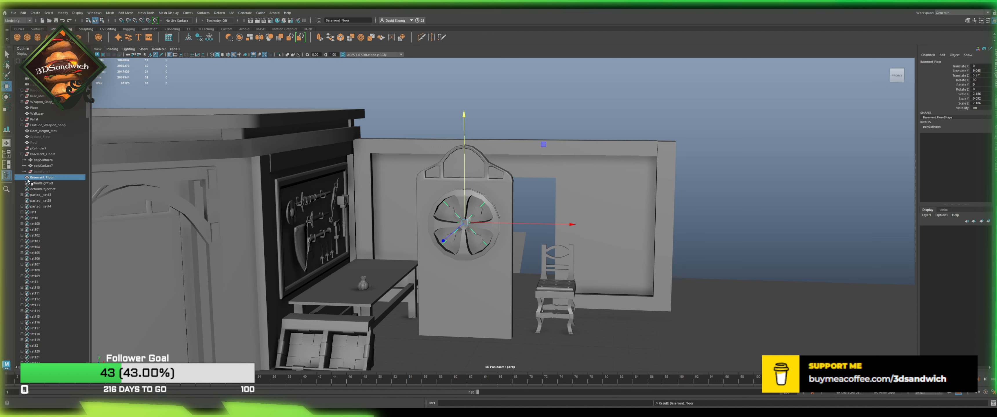
pyautogui.moveTo(27, 180); pyautogui.dragTo(44, 137)
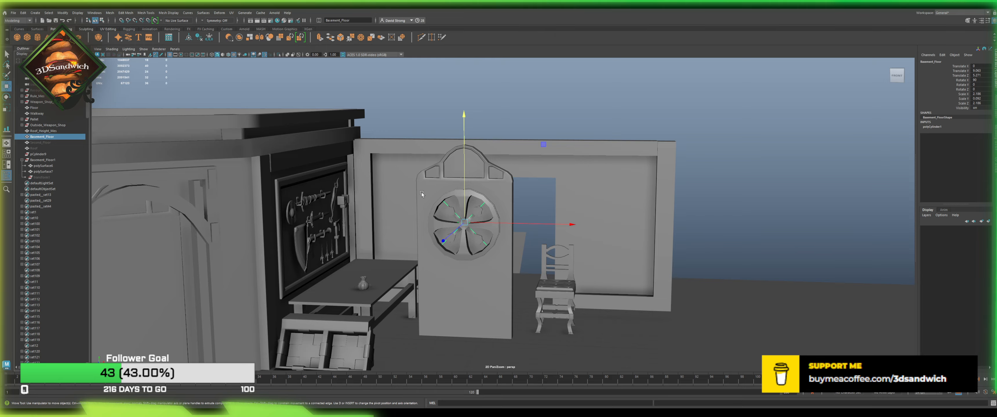
# Step: Hide the plane floating above the building and the separated plane behind the room
pyautogui.scroll(-10, 532, 155)
pyautogui.scroll(1, 532, 154)
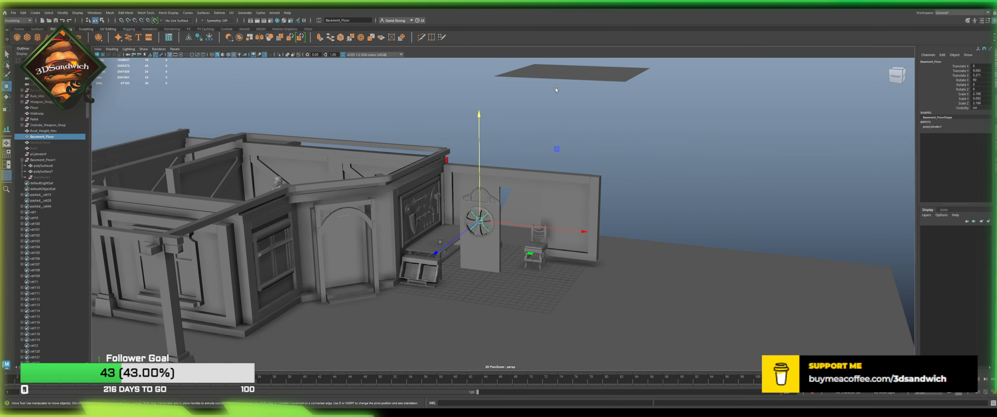
pyautogui.click(558, 77)
pyautogui.scroll(6, 530, 175)
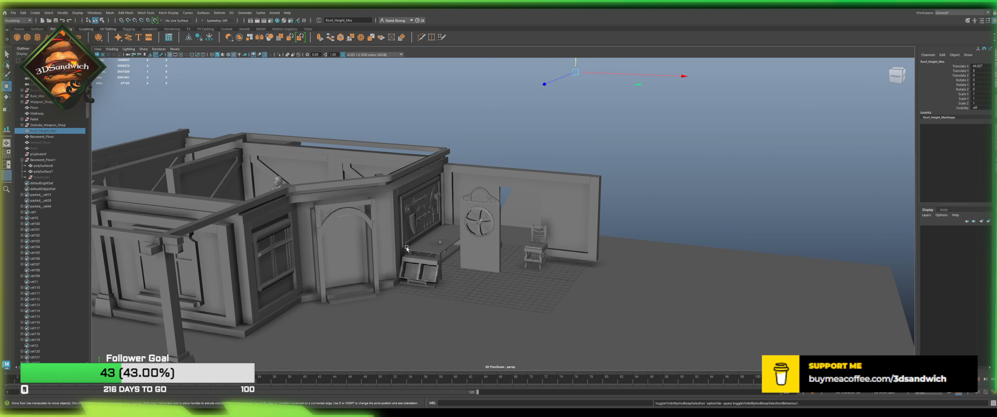
pyautogui.click(532, 189)
pyautogui.press('h')
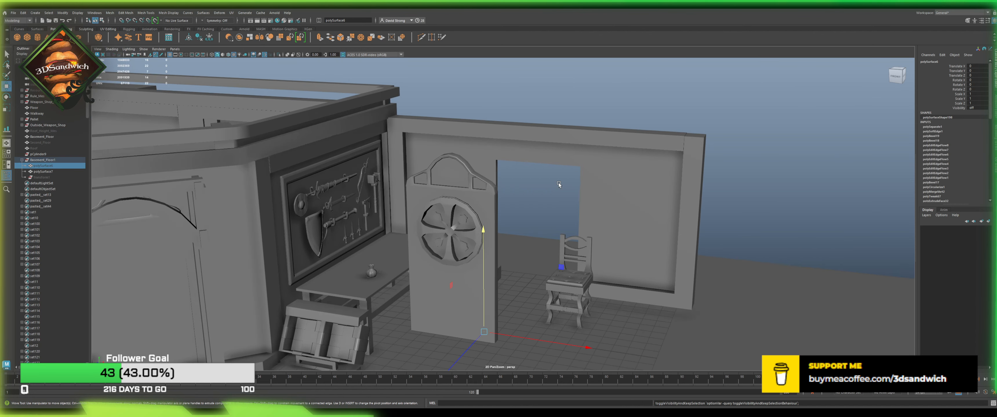
pyautogui.click(558, 184)
# Step: Select the ornamented panel and freeze its transformations
pyautogui.click(443, 223)
pyautogui.keyDown('alt'); pyautogui.moveTo(435, 225); pyautogui.dragTo(428, 166, button='middle'); pyautogui.keyUp('alt')
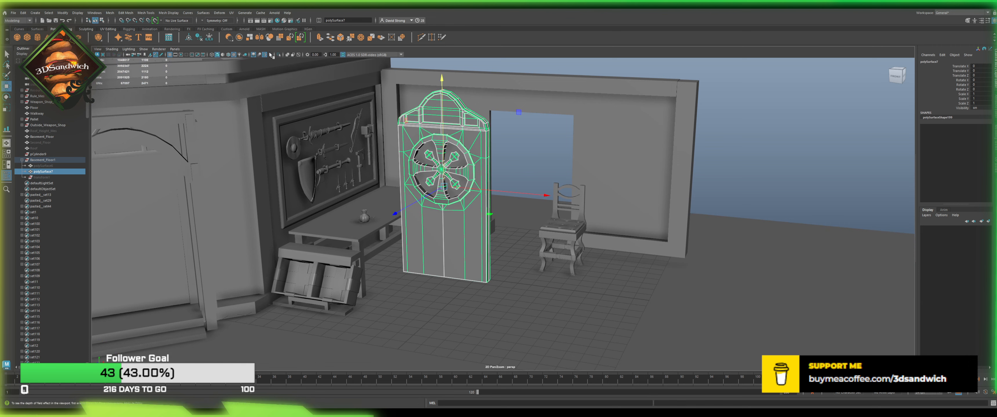
pyautogui.click(209, 39)
# Step: Move the hidden plane polySurface6 out of the Basement_Floor1 group and unhide it
pyautogui.moveTo(43, 166); pyautogui.dragTo(42, 149)
pyautogui.press('h')
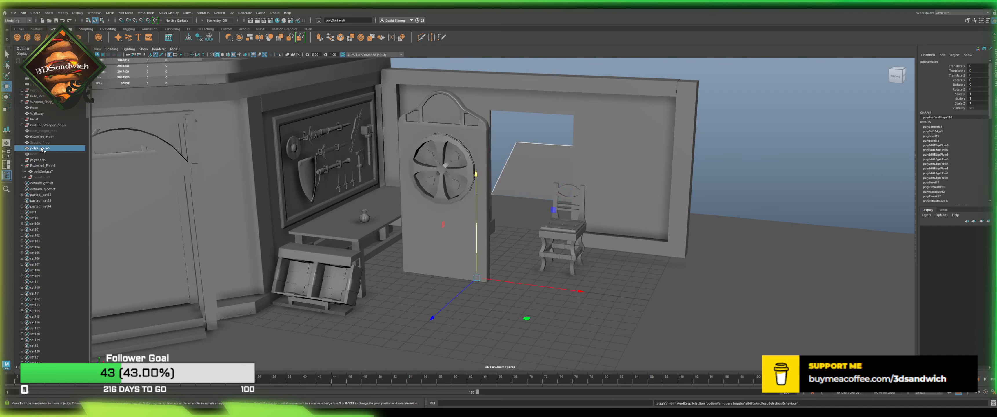
# Step: Rename the plane polySurface6 as BasementFloor
pyautogui.doubleClick(42, 149)
pyautogui.write('Basement')
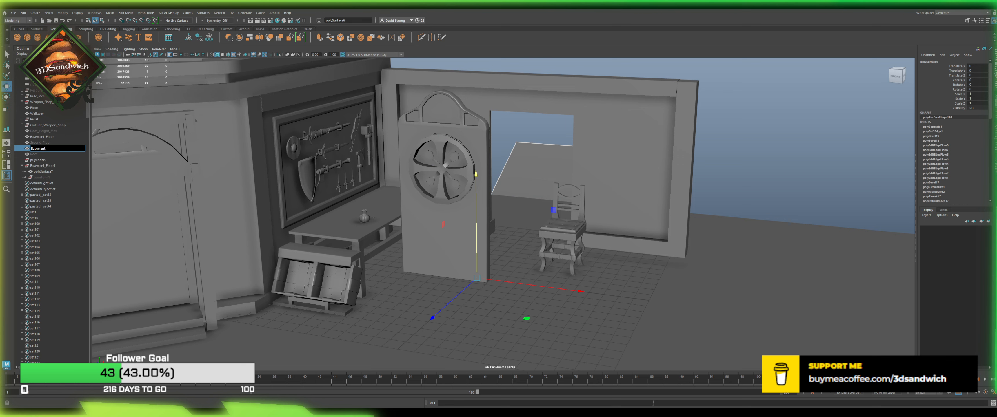
pyautogui.write('Floor')
pyautogui.press('Return')
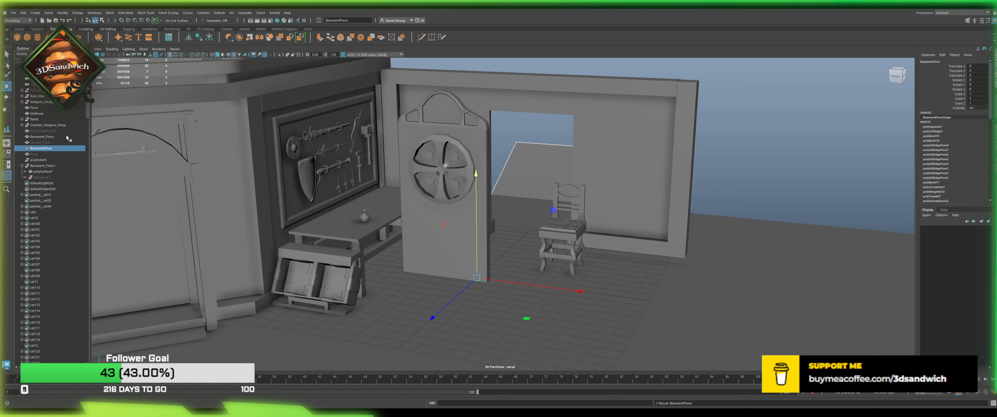
# Step: Isolate the Basement_Floor cylinder from the panel's round opening and switch it to face selection
pyautogui.click(42, 137)
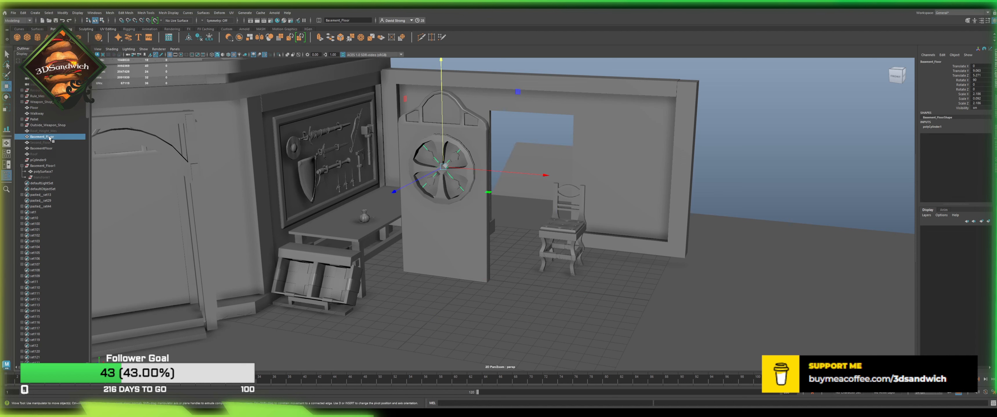
pyautogui.keyDown('shift'); pyautogui.click(474, 251); pyautogui.keyUp('shift')
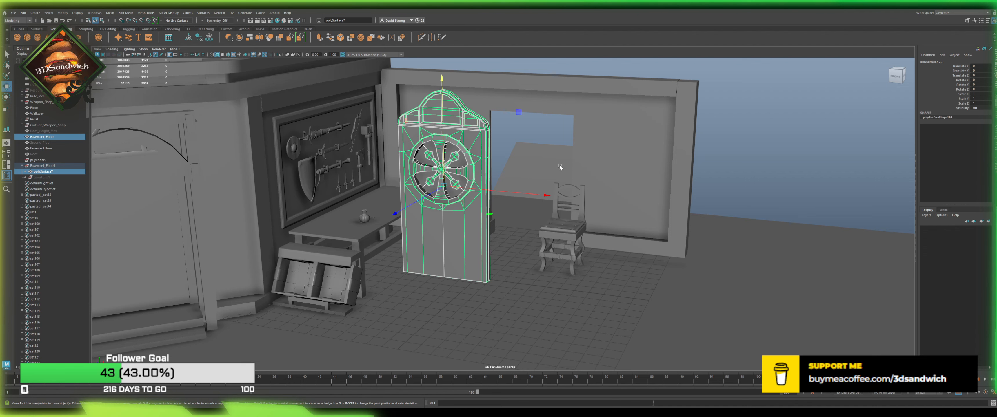
pyautogui.click(512, 165)
pyautogui.click(460, 159)
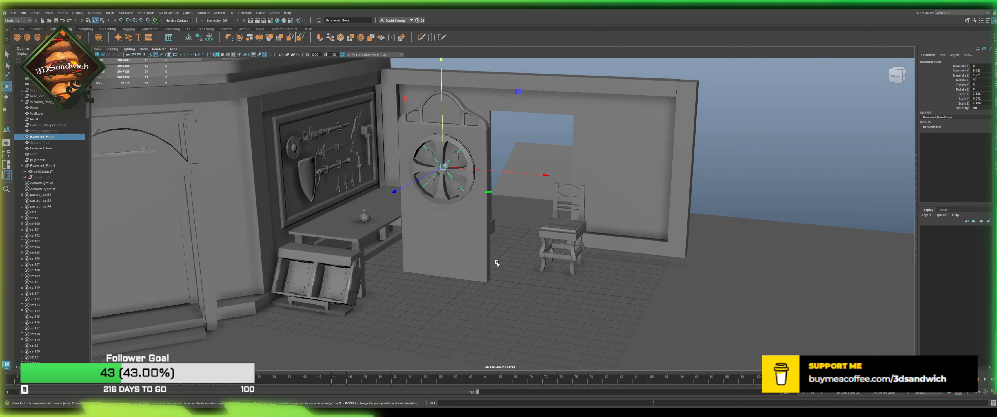
pyautogui.keyDown('alt'); pyautogui.moveTo(264, 137); pyautogui.dragTo(253, 184, button='middle'); pyautogui.keyUp('alt')
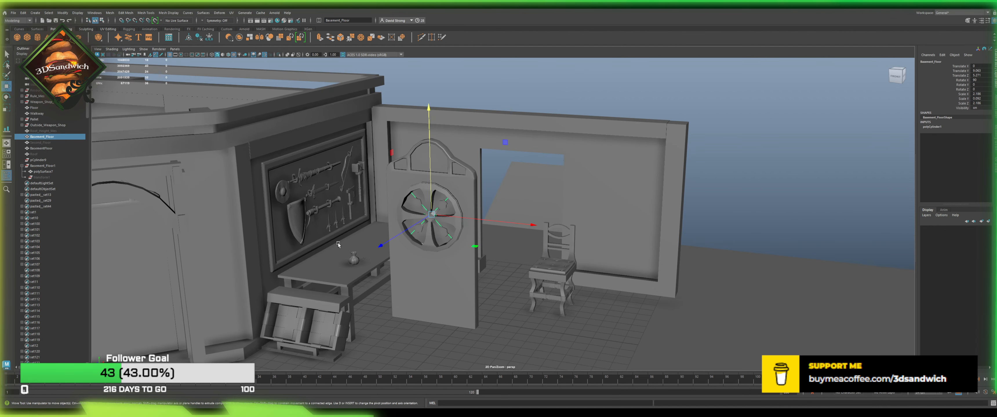
pyautogui.click(277, 54)
pyautogui.scroll(5, 372, 175)
pyautogui.keyDown('alt'); pyautogui.moveTo(381, 174); pyautogui.dragTo(349, 201); pyautogui.keyUp('alt')
pyautogui.moveTo(349, 201); pyautogui.dragTo(353, 187, button='right')
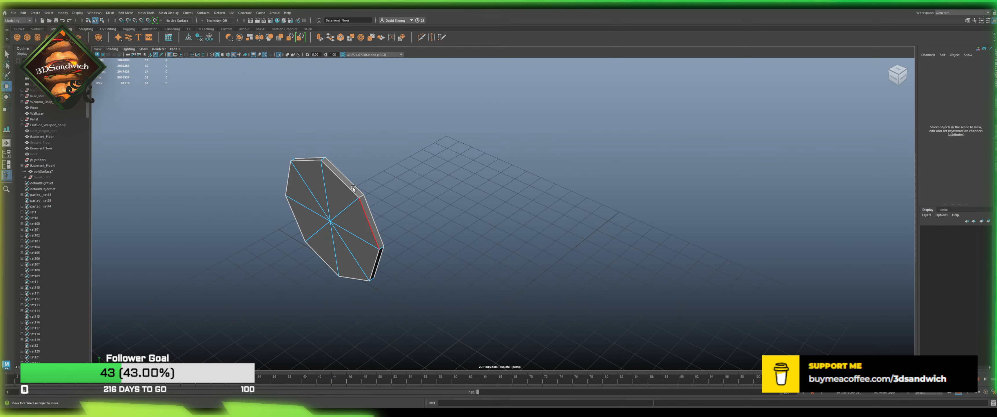
# Step: Delete the ring of side faces around the cylinder's rim and show the whole scene again
pyautogui.click(330, 164)
pyautogui.click(328, 164)
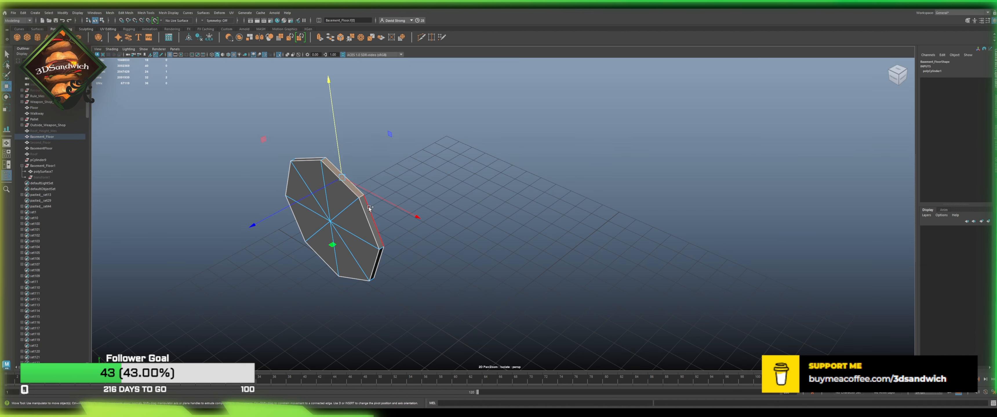
pyautogui.keyDown('shift'); pyautogui.doubleClick(368, 208); pyautogui.keyUp('shift')
pyautogui.press('Delete')
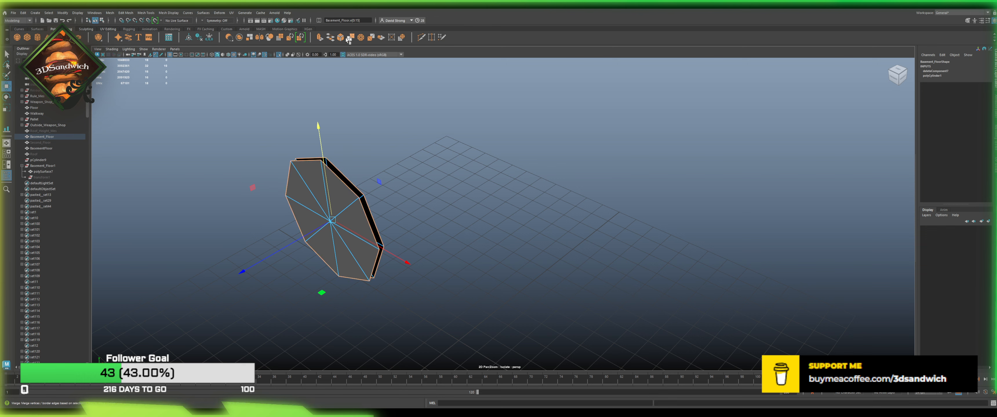
pyautogui.click(279, 55)
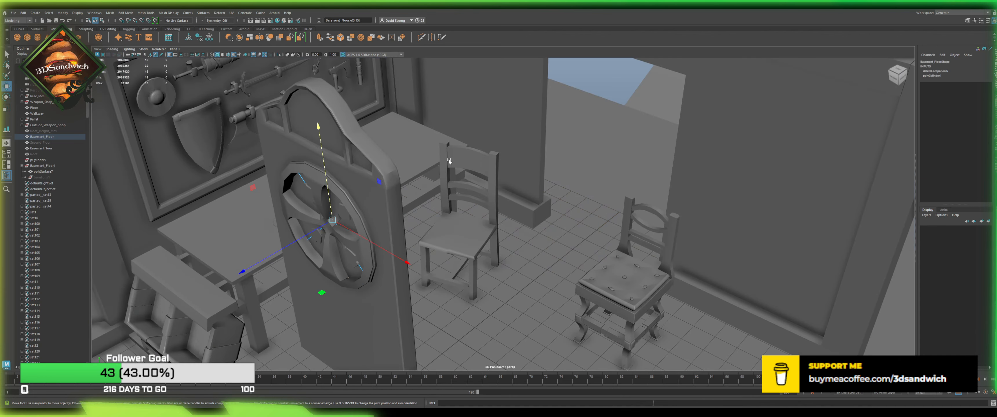
# Step: Combine the ornamented panel, the Floor plane and the cylinder into one mesh and delete its construction history
pyautogui.moveTo(452, 160); pyautogui.dragTo(487, 129, button='right')
pyautogui.click(487, 129)
pyautogui.moveTo(388, 199); pyautogui.dragTo(412, 193)
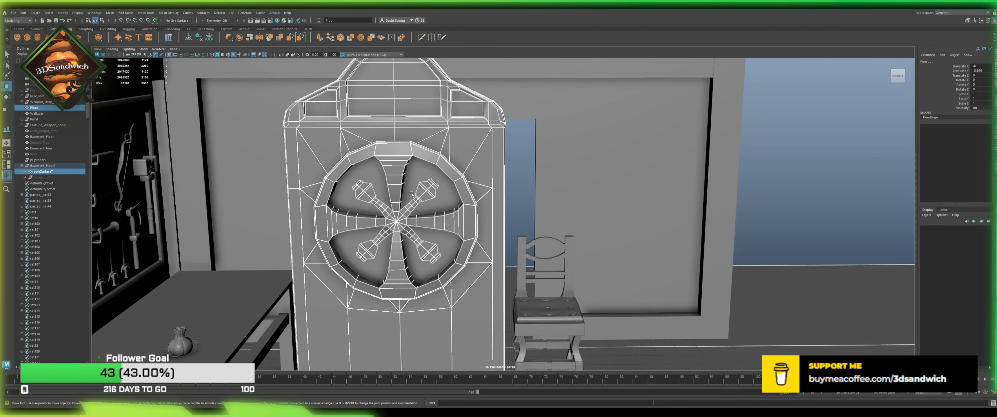
pyautogui.keyDown('shift'); pyautogui.click(378, 176); pyautogui.keyUp('shift')
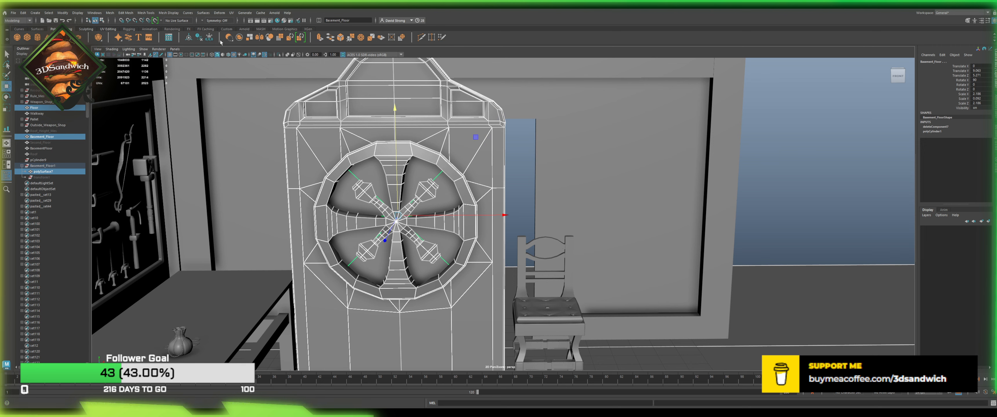
pyautogui.click(238, 37)
pyautogui.click(200, 39)
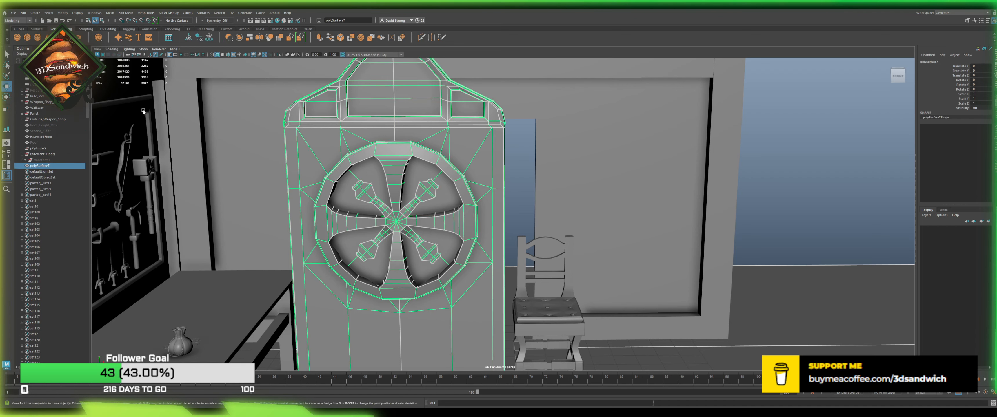
# Step: Delete the construction history of all listed scene objects and remove the leftover cylinder object
pyautogui.keyDown('shift'); pyautogui.click(49, 79); pyautogui.keyUp('shift')
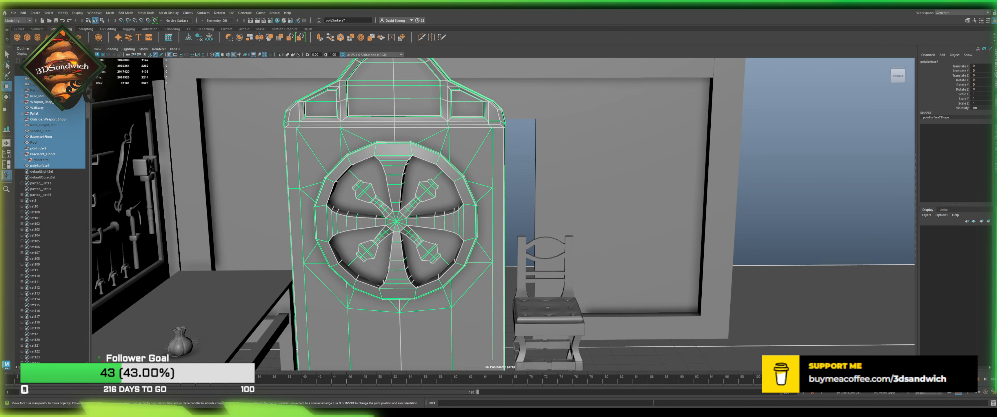
pyautogui.click(198, 38)
pyautogui.click(62, 108)
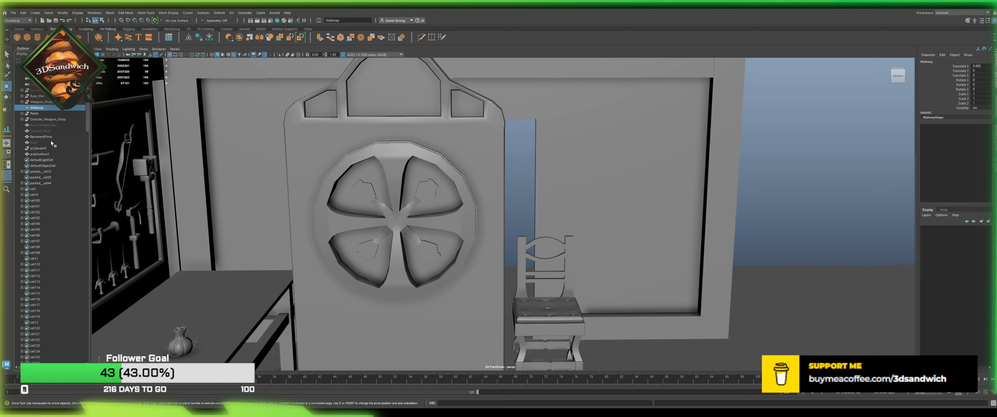
pyautogui.click(48, 149)
pyautogui.press('Delete')
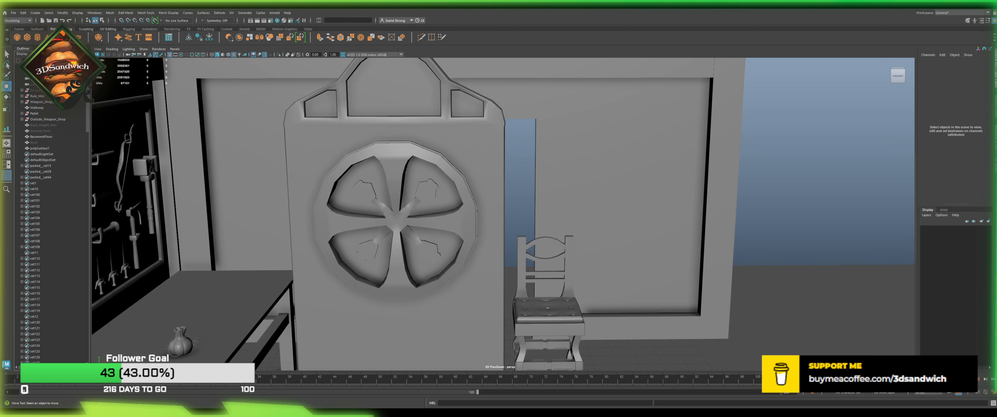
# Step: Rename the combined panel mesh as Weapon_Shop_Front_Door
pyautogui.doubleClick(45, 149)
pyautogui.write('w')
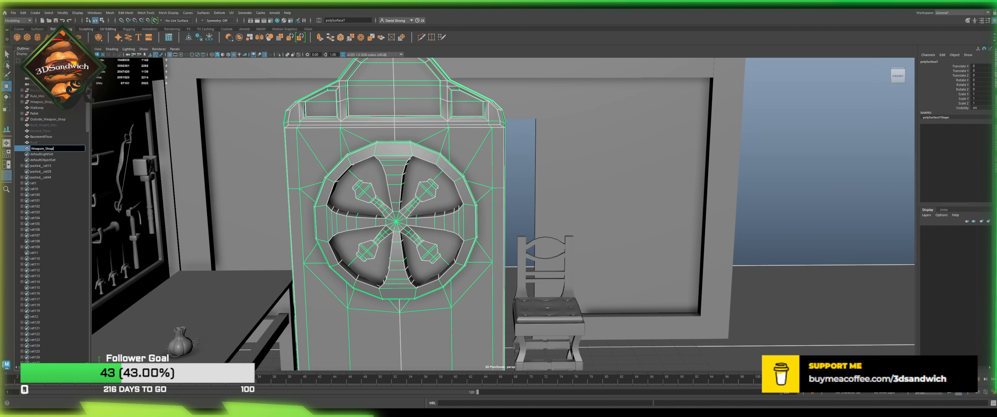
pyautogui.write('eapon_Shop_Front_Door')
pyautogui.press('Return')
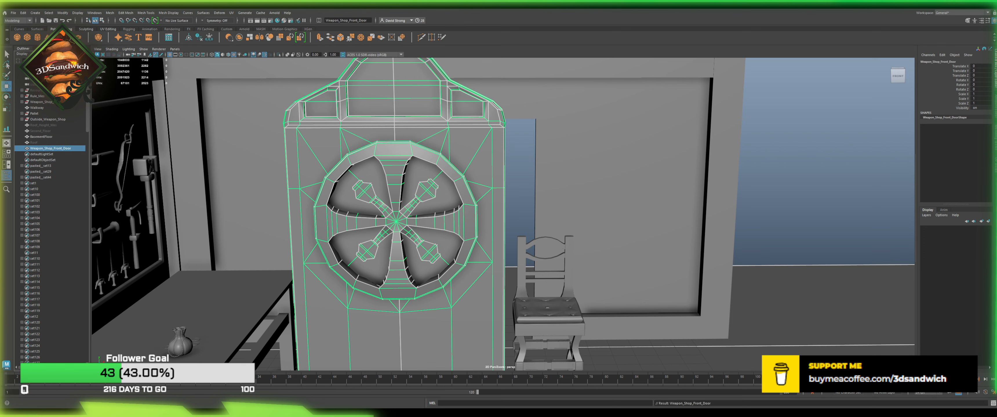
# Step: Examine the door mesh, the wall behind it and the floor from several angles to check what the door object includes
pyautogui.click(550, 143)
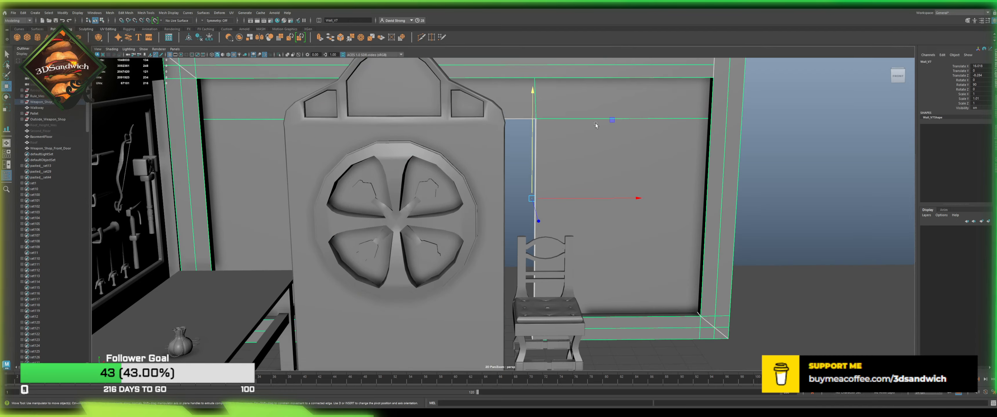
pyautogui.scroll(-5, 465, 143)
pyautogui.keyDown('alt'); pyautogui.moveTo(439, 142); pyautogui.dragTo(460, 160); pyautogui.keyUp('alt')
pyautogui.click(464, 194)
pyautogui.keyDown('alt'); pyautogui.moveTo(464, 195); pyautogui.dragTo(443, 145, button='middle'); pyautogui.keyUp('alt')
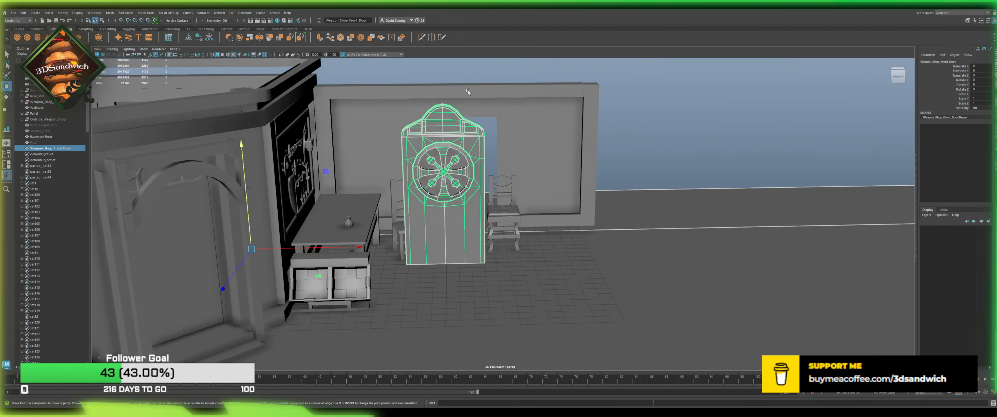
pyautogui.click(493, 68)
pyautogui.click(433, 162)
pyautogui.keyDown('alt'); pyautogui.moveTo(387, 202); pyautogui.dragTo(370, 190); pyautogui.keyUp('alt')
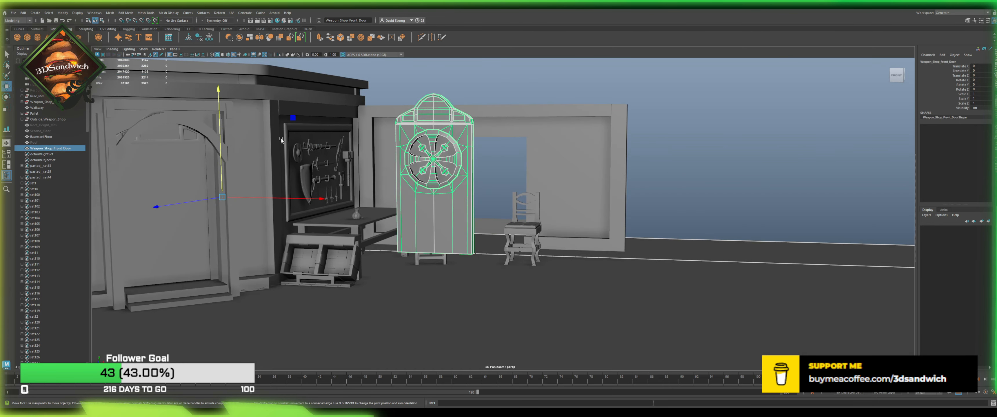
pyautogui.click(391, 77)
pyautogui.click(412, 150)
pyautogui.keyDown('alt'); pyautogui.moveTo(419, 163); pyautogui.dragTo(360, 240); pyautogui.keyUp('alt')
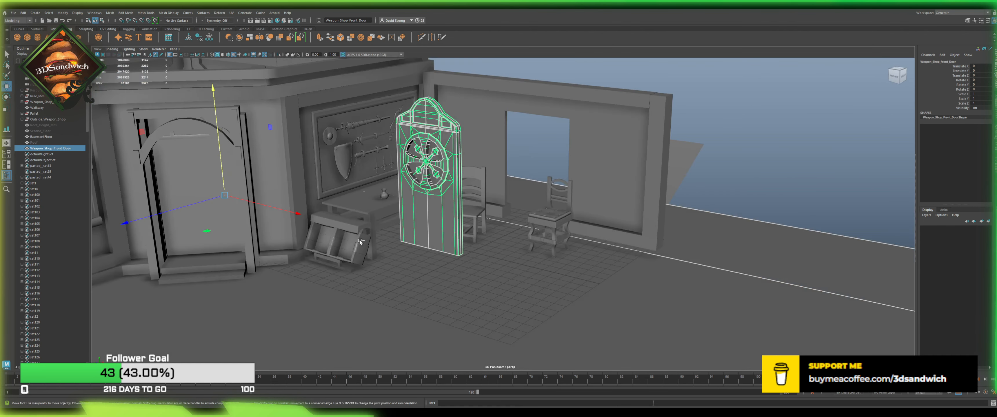
# Step: Undo the door's renaming and the deletion of the leftover cylinder object
pyautogui.hotkey('ctrl', 'z')
pyautogui.hotkey('ctrl', 'z')
pyautogui.hotkey('ctrl', 'z')
pyautogui.hotkey('ctrl', 'z')
pyautogui.hotkey('ctrl', 'z')
pyautogui.hotkey('ctrl', 'z')
pyautogui.hotkey('ctrl', 'z')
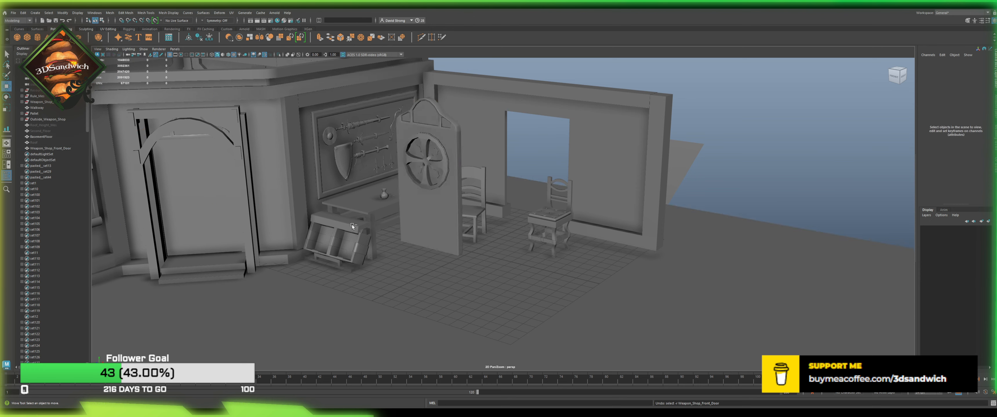
pyautogui.hotkey('ctrl', 'z')
pyautogui.hotkey('ctrl', 'z')
pyautogui.hotkey('ctrl', 'z')
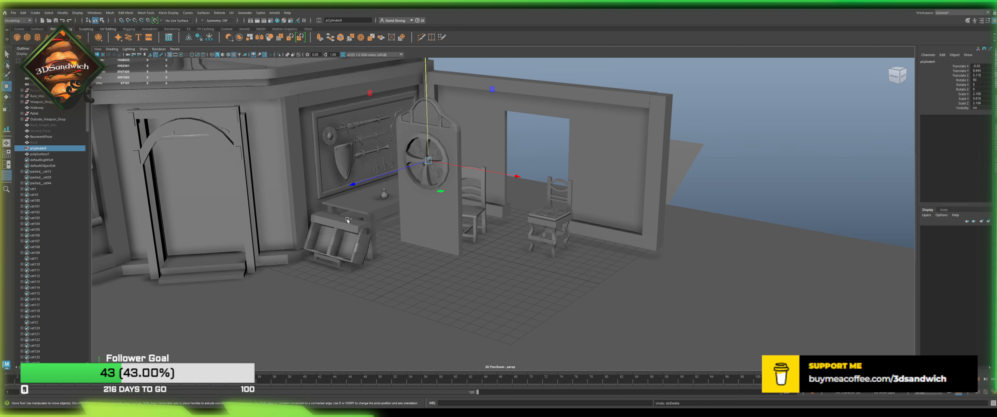
# Step: Undo the history deletion on the scene objects
pyautogui.click(424, 215)
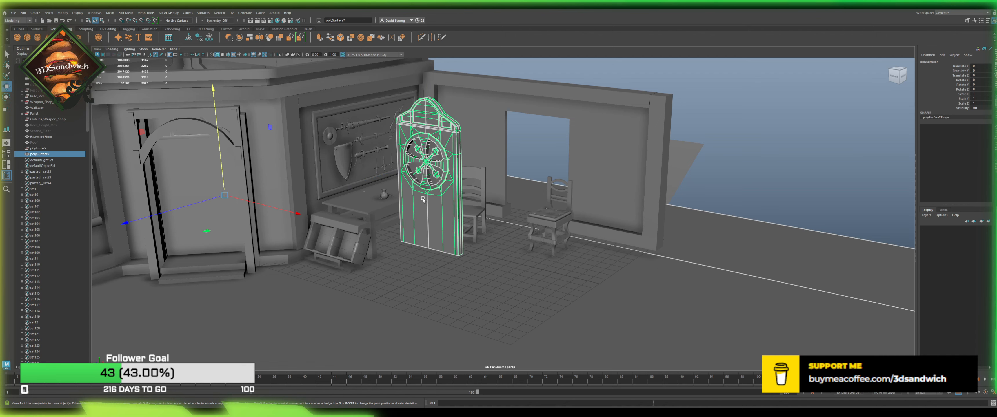
pyautogui.hotkey('ctrl', 'z')
pyautogui.hotkey('ctrl', 'z')
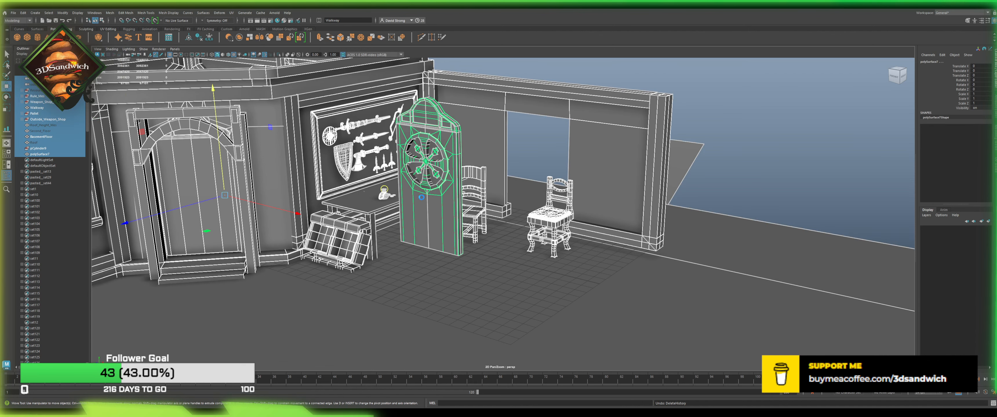
pyautogui.hotkey('ctrl', 'z')
pyautogui.hotkey('ctrl', 'z')
pyautogui.hotkey('shift', 'z')
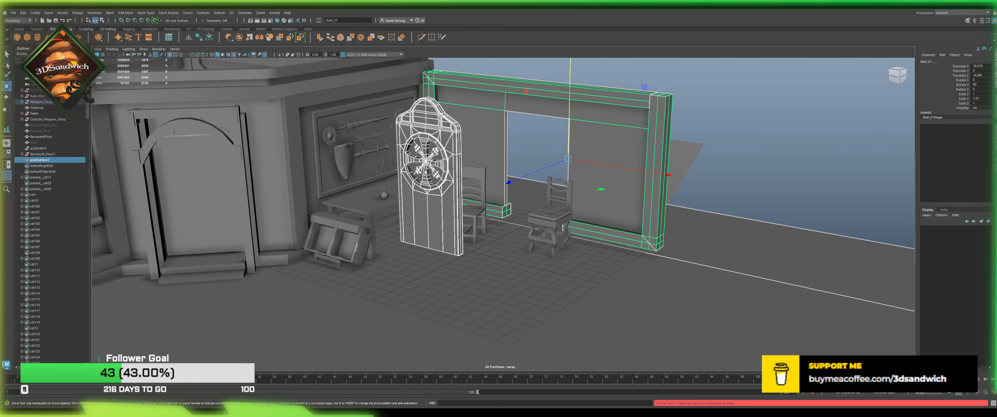
# Step: Select the large floor plane's faces within the combined door mesh and separate the plane from the door
pyautogui.click(444, 176)
pyautogui.keyDown('alt'); pyautogui.moveTo(444, 178); pyautogui.dragTo(462, 262); pyautogui.keyUp('alt')
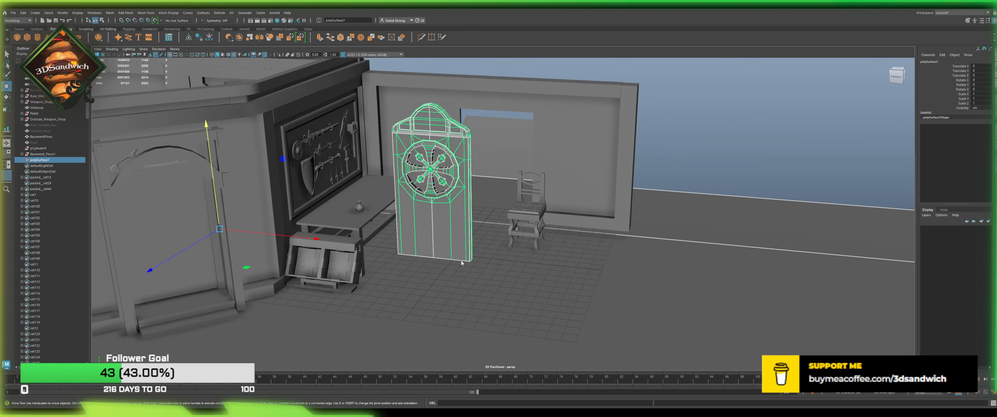
pyautogui.press('F11')
pyautogui.click(509, 302)
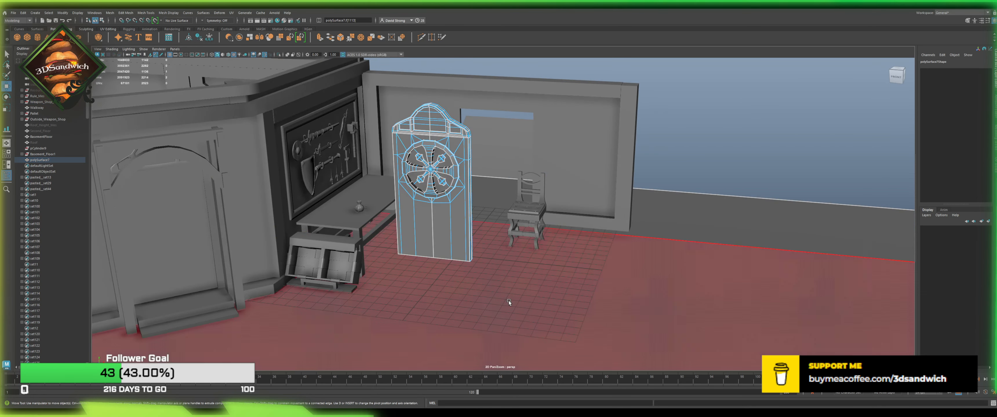
pyautogui.doubleClick(504, 285)
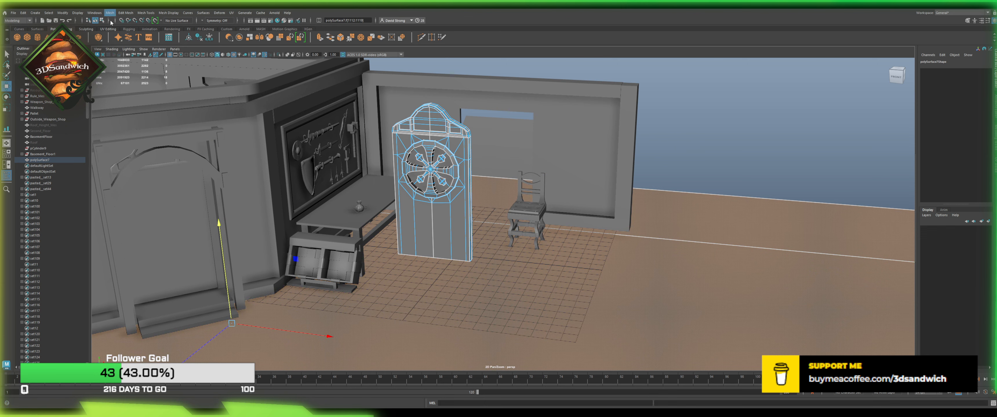
pyautogui.click(122, 38)
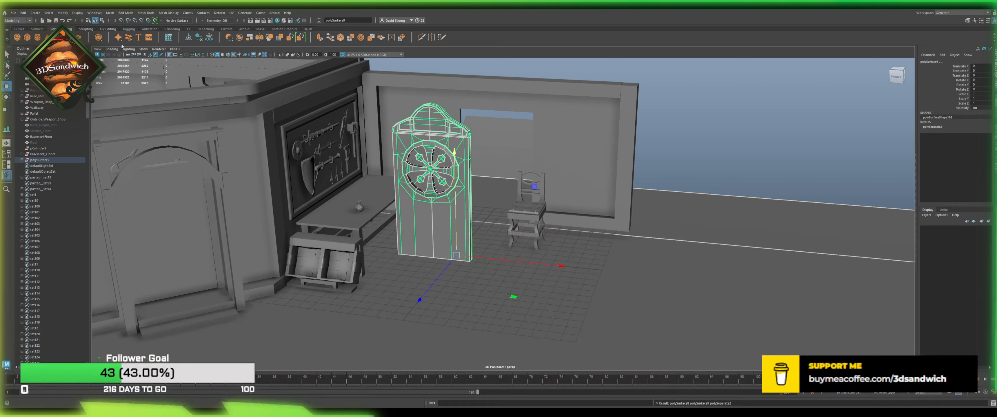
# Step: Move the separated floor plane out of the polySurface7 group and rename it as Floor
pyautogui.click(22, 160)
pyautogui.click(38, 166)
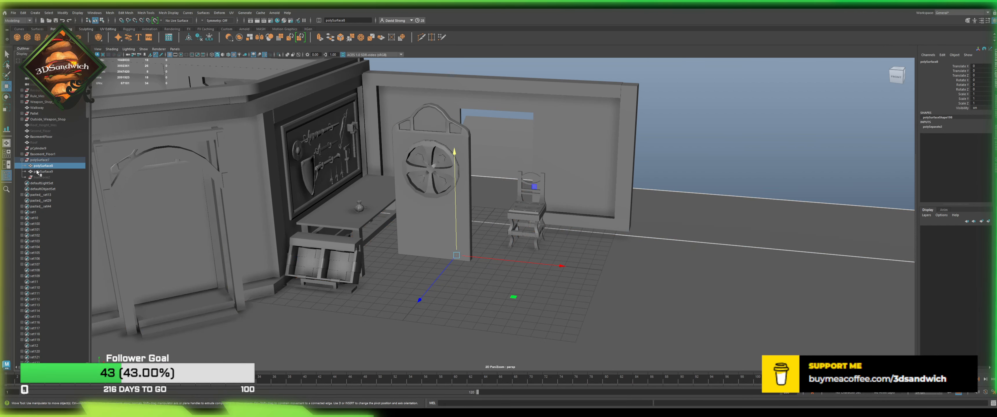
pyautogui.moveTo(30, 167); pyautogui.dragTo(43, 136)
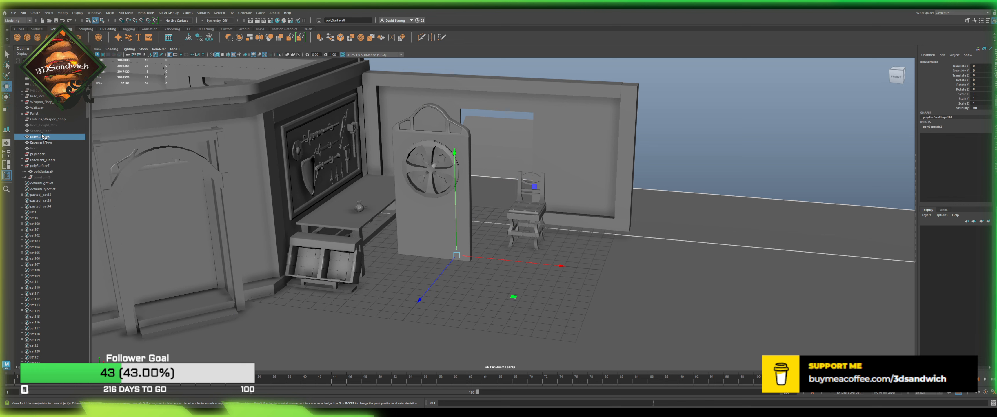
pyautogui.doubleClick(43, 137)
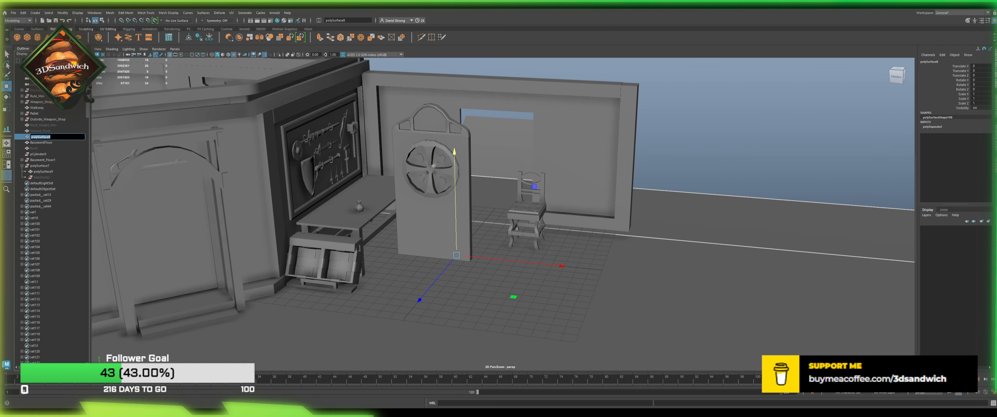
pyautogui.write('Floor')
pyautogui.press('Return')
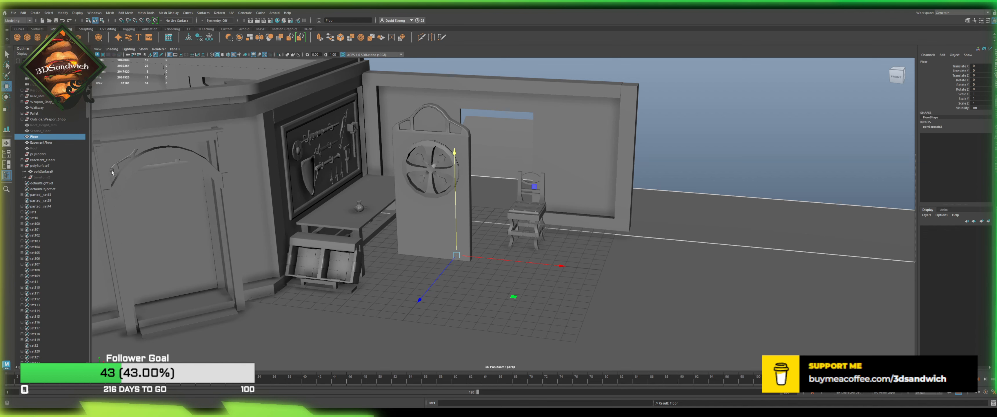
# Step: Center the pivot of the door mesh and move the door out of the polySurface7 group
pyautogui.click(68, 143)
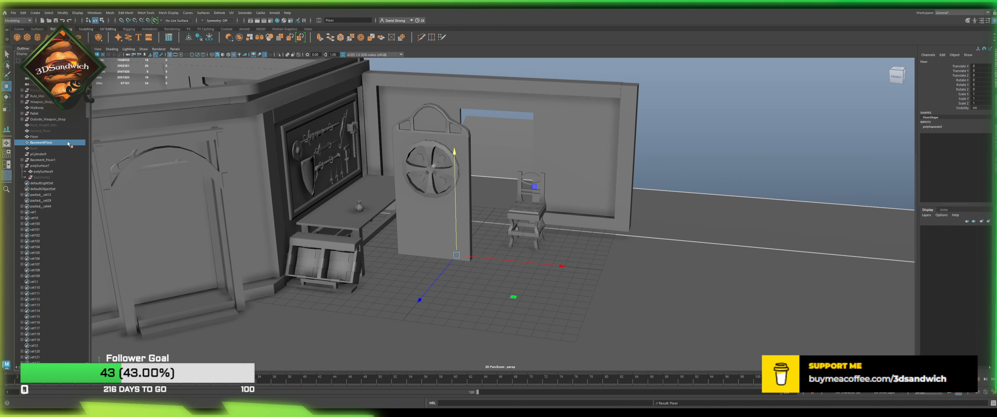
pyautogui.click(42, 176)
pyautogui.keyDown('shift'); pyautogui.click(39, 154); pyautogui.keyUp('shift')
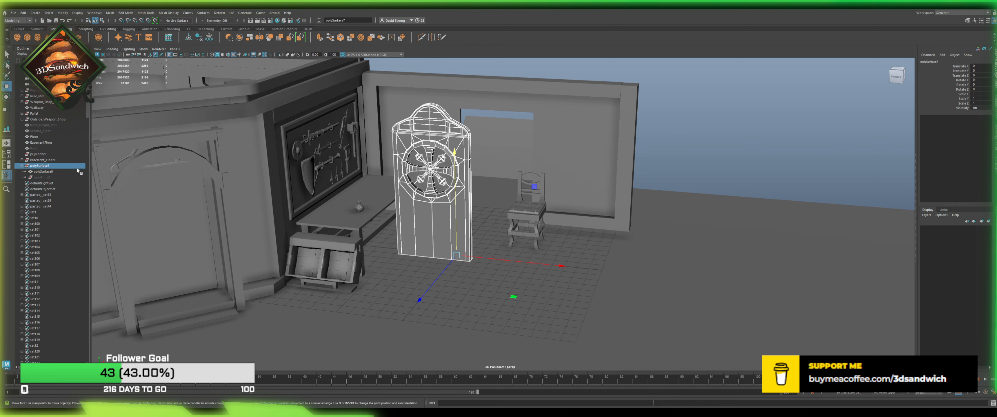
pyautogui.click(44, 171)
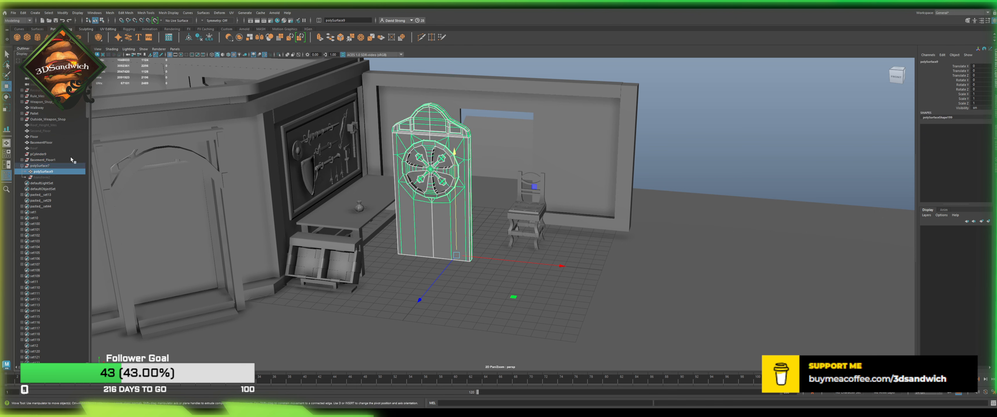
pyautogui.click(188, 37)
pyautogui.moveTo(30, 173); pyautogui.dragTo(33, 151, button='middle')
# Step: Delete the leftover cylinder, Basement_Floor1 and polySurface7 groups from the scene
pyautogui.click(48, 166)
pyautogui.click(43, 172)
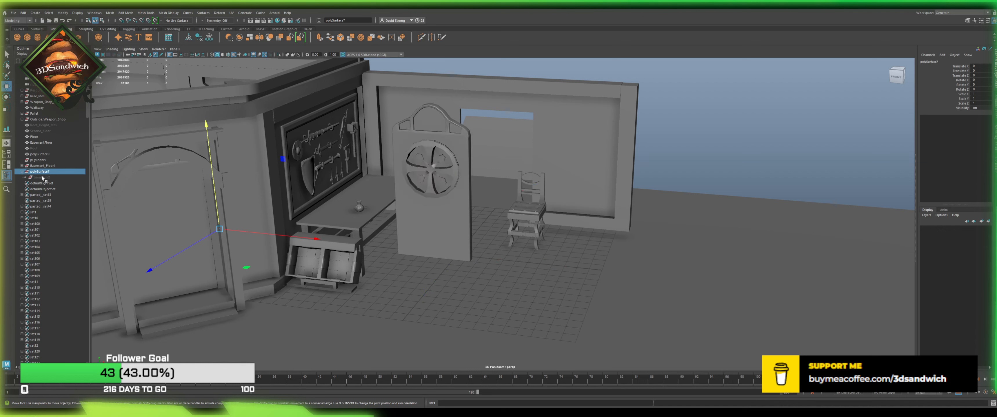
pyautogui.click(22, 166)
pyautogui.click(40, 160)
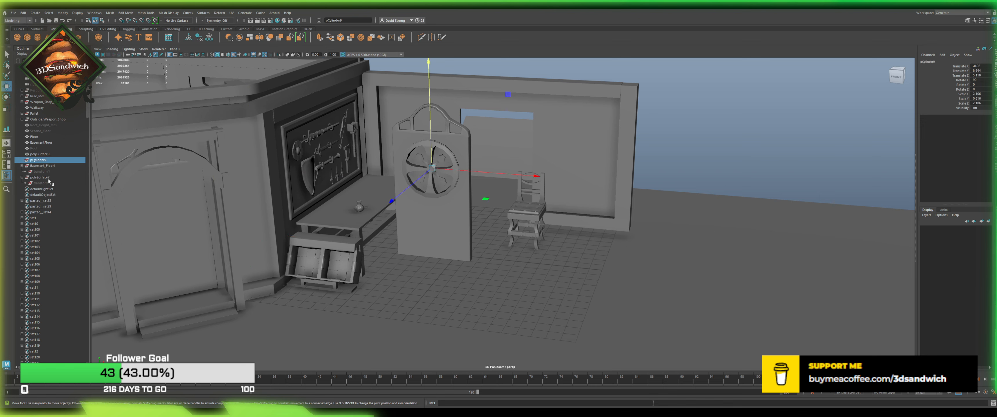
pyautogui.keyDown('shift'); pyautogui.click(42, 183); pyautogui.keyUp('shift')
pyautogui.press('Delete')
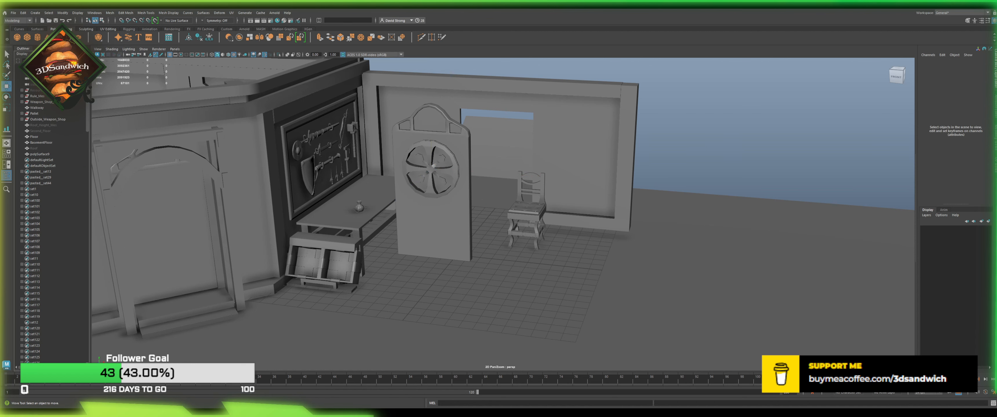
# Step: Lower the ornamented door, move it forward into the open floor area, and save the scene
pyautogui.click(433, 163)
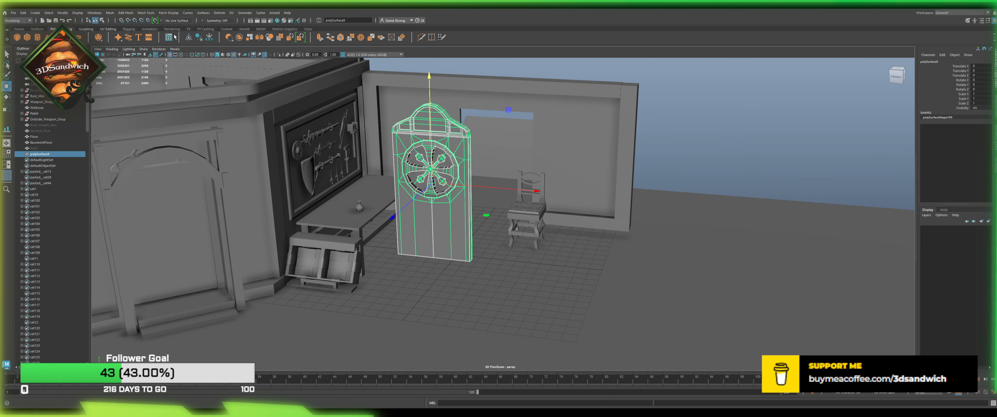
pyautogui.keyDown('alt'); pyautogui.moveTo(425, 151); pyautogui.dragTo(458, 187); pyautogui.keyUp('alt')
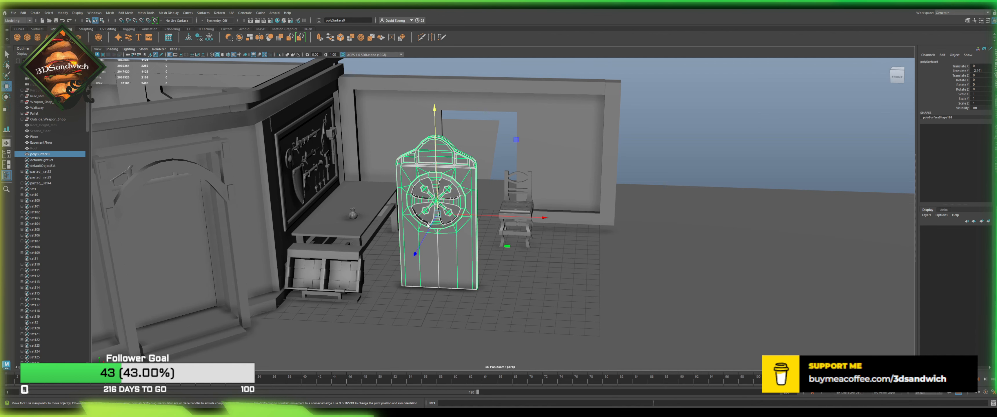
pyautogui.moveTo(425, 224); pyautogui.dragTo(397, 285)
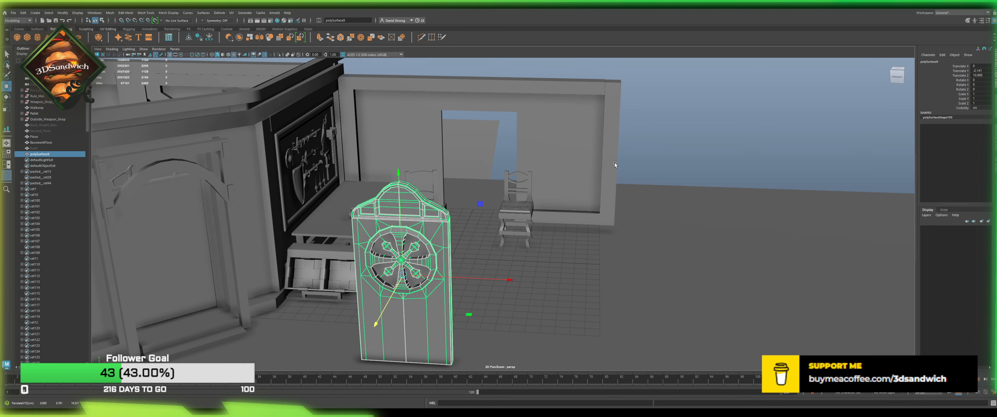
pyautogui.click(625, 152)
pyautogui.keyDown('alt'); pyautogui.moveTo(456, 220); pyautogui.dragTo(466, 152, button='middle'); pyautogui.keyUp('alt')
pyautogui.keyDown('alt'); pyautogui.moveTo(466, 152); pyautogui.dragTo(478, 175); pyautogui.keyUp('alt')
pyautogui.hotkey('ctrl', 's')
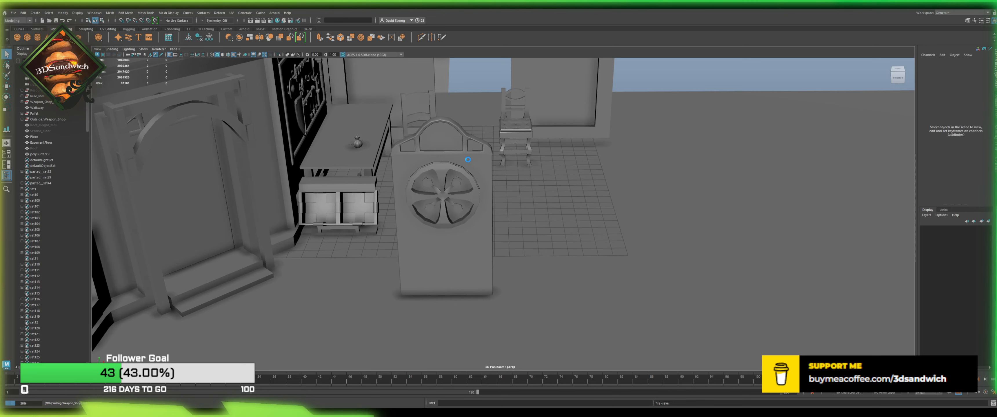
# Step: Create a polygon cube at the door and raise it from the floor to just below the round ornament
pyautogui.click(485, 249)
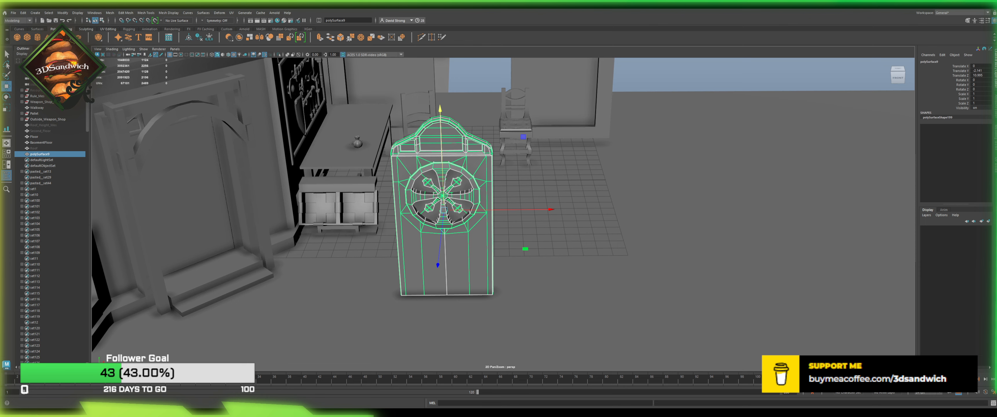
pyautogui.click(28, 38)
pyautogui.keyDown('alt'); pyautogui.moveTo(365, 167); pyautogui.dragTo(309, 268); pyautogui.keyUp('alt')
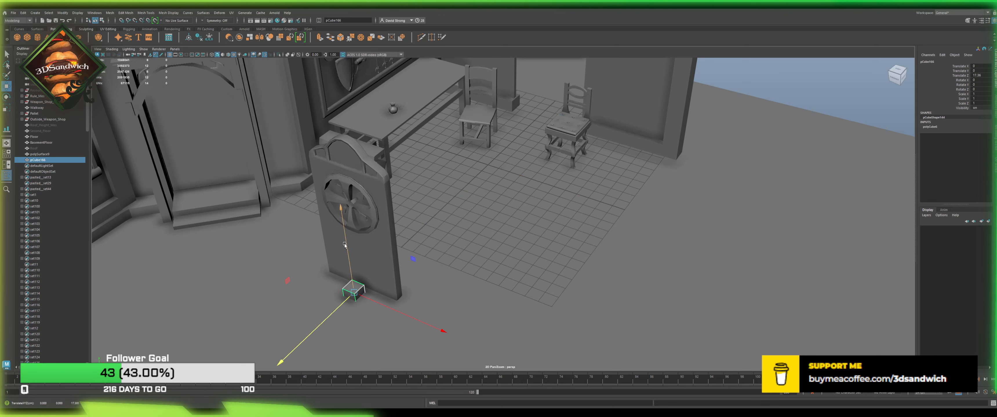
pyautogui.moveTo(345, 245); pyautogui.dragTo(342, 176)
pyautogui.hotkey('ctrl', 'z')
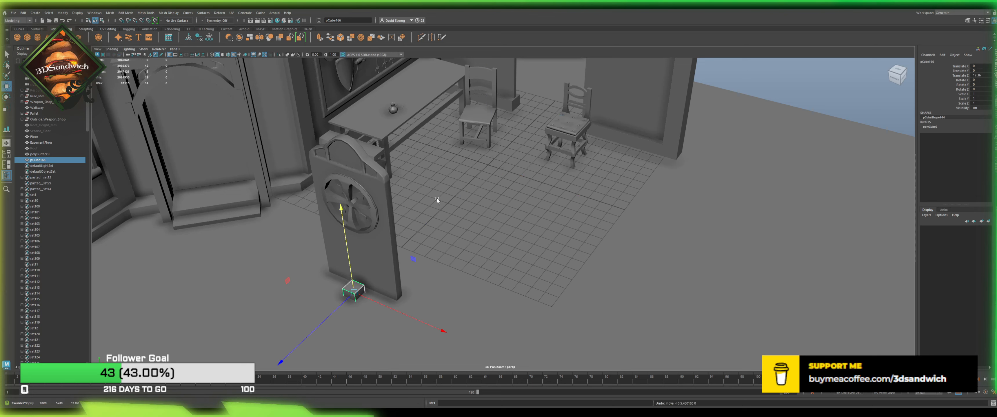
pyautogui.keyDown('alt'); pyautogui.moveTo(390, 271); pyautogui.dragTo(371, 157); pyautogui.keyUp('alt')
pyautogui.keyDown('alt'); pyautogui.moveTo(372, 157); pyautogui.dragTo(541, 255, button='middle'); pyautogui.keyUp('alt')
pyautogui.keyDown('alt'); pyautogui.moveTo(501, 217); pyautogui.dragTo(501, 215, button='middle'); pyautogui.keyUp('alt')
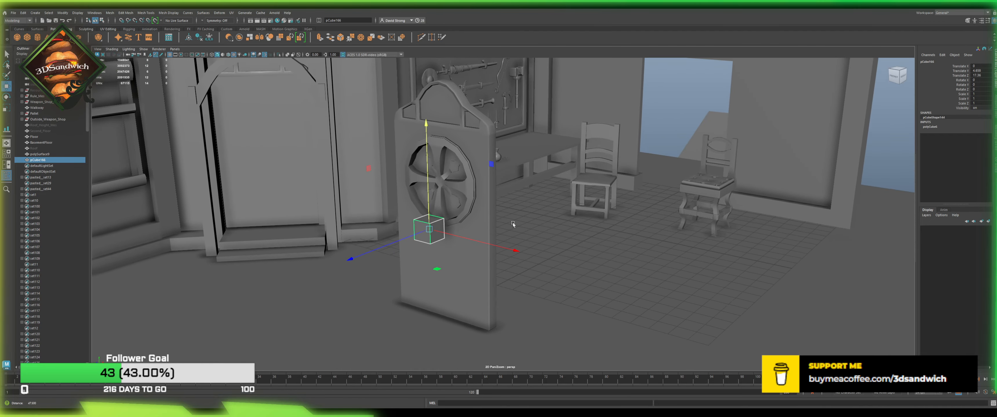
pyautogui.keyDown('alt'); pyautogui.moveTo(513, 223); pyautogui.dragTo(553, 232, button='right'); pyautogui.keyUp('alt')
pyautogui.keyDown('alt'); pyautogui.moveTo(434, 216); pyautogui.dragTo(377, 213); pyautogui.keyUp('alt')
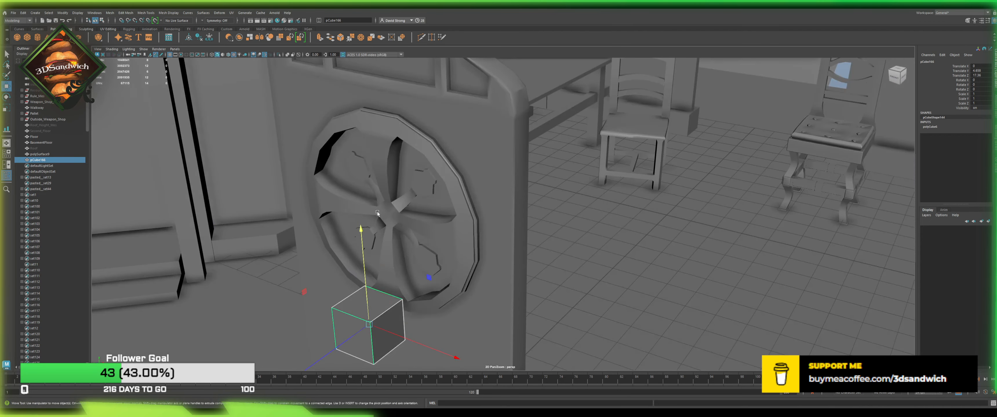
# Step: Move the cube against the door's front near its free edge and scale it down in width and depth
pyautogui.moveTo(350, 332); pyautogui.dragTo(529, 347)
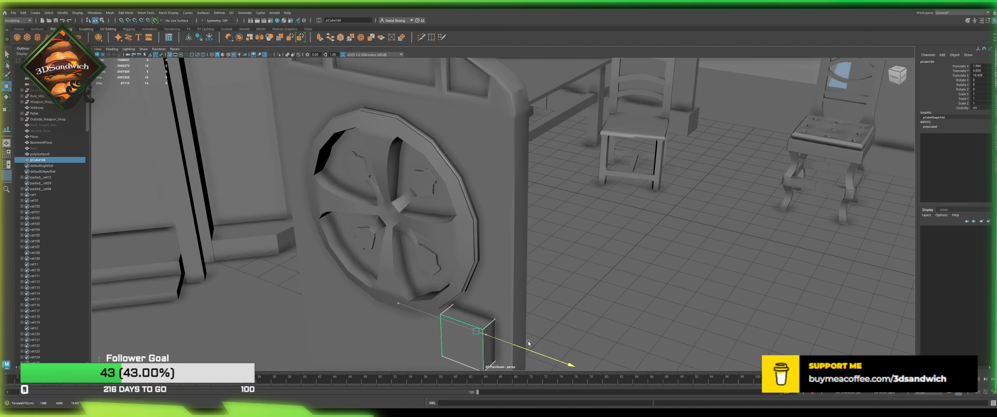
pyautogui.press('f')
pyautogui.scroll(-2, 512, 245)
pyautogui.keyDown('alt'); pyautogui.moveTo(512, 245); pyautogui.dragTo(464, 191); pyautogui.keyUp('alt')
pyautogui.press('r')
pyautogui.press('w')
pyautogui.press('r')
pyautogui.press('w')
# Step: Adjust the block's height and sideways position so it sits at handle height beside the door's edge
pyautogui.keyDown('alt'); pyautogui.moveTo(486, 202); pyautogui.dragTo(494, 210); pyautogui.keyUp('alt')
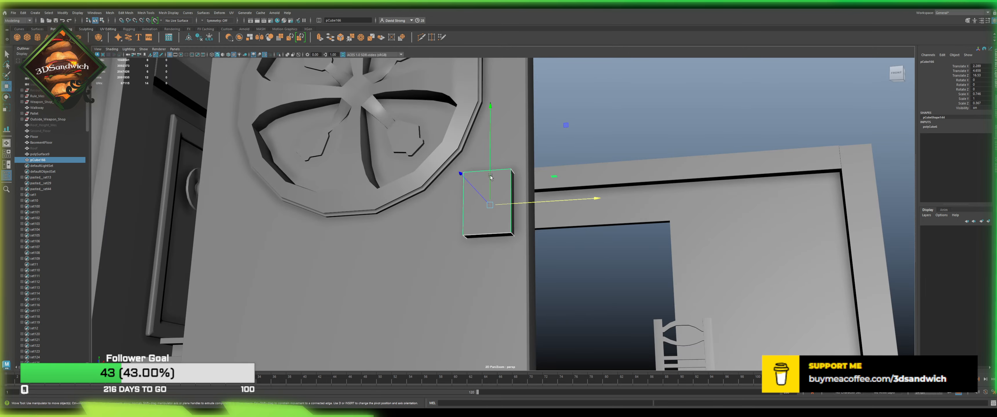
pyautogui.moveTo(489, 172); pyautogui.dragTo(487, 248)
pyautogui.scroll(-5, 391, 246)
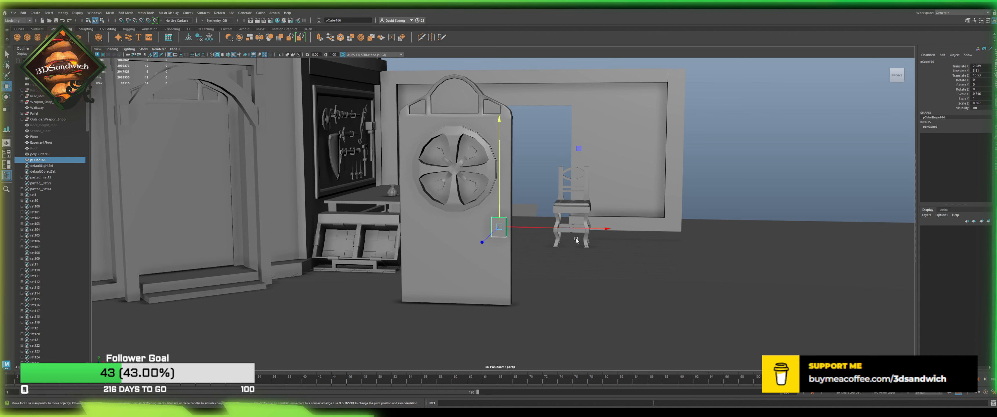
pyautogui.scroll(5, 494, 188)
pyautogui.moveTo(497, 188); pyautogui.dragTo(506, 170)
pyautogui.moveTo(524, 223); pyautogui.dragTo(472, 234)
# Step: Select the block's front face and push it toward the door to make a thinner handle plate
pyautogui.scroll(5, 511, 228)
pyautogui.moveTo(472, 234); pyautogui.dragTo(473, 257, button='right')
pyautogui.keyDown('alt'); pyautogui.moveTo(474, 261); pyautogui.dragTo(444, 298); pyautogui.keyUp('alt')
pyautogui.click(469, 287)
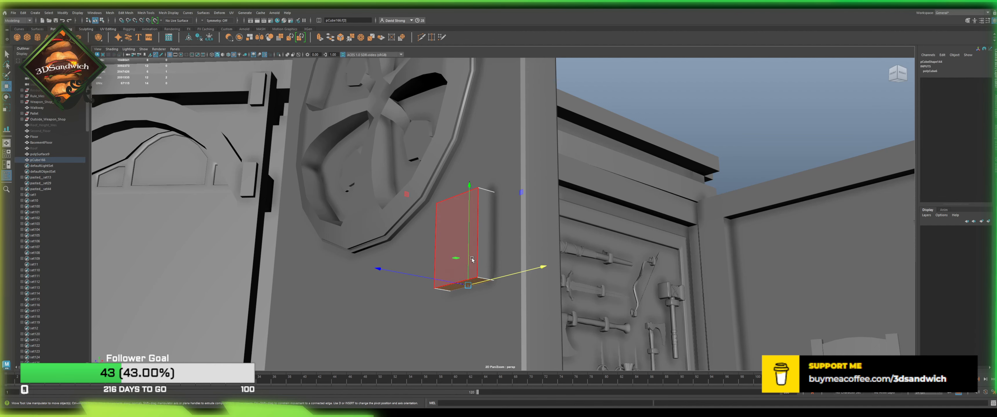
pyautogui.moveTo(463, 258); pyautogui.dragTo(538, 279)
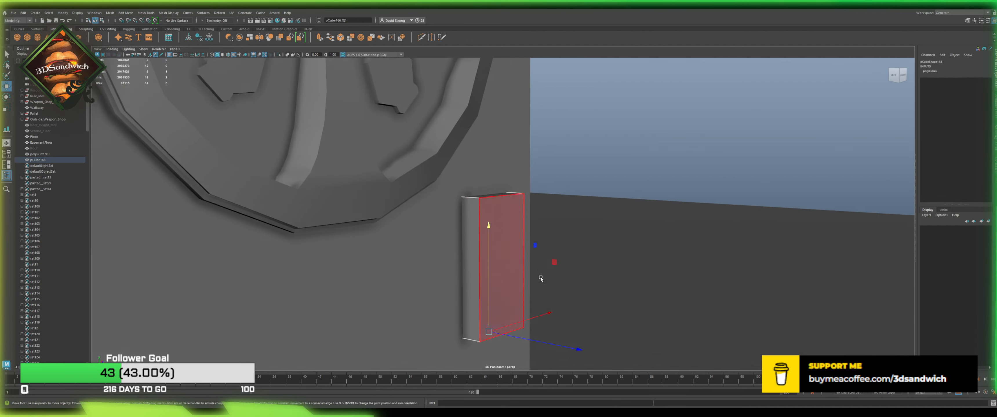
pyautogui.click(472, 253)
pyautogui.moveTo(470, 251)
pyautogui.keyDown('alt'); pyautogui.mouseDown()
pyautogui.moveTo(448, 246)
pyautogui.moveTo(442, 264)
pyautogui.moveTo(465, 254)
pyautogui.mouseUp(); pyautogui.keyUp('alt')
pyautogui.click(461, 252)
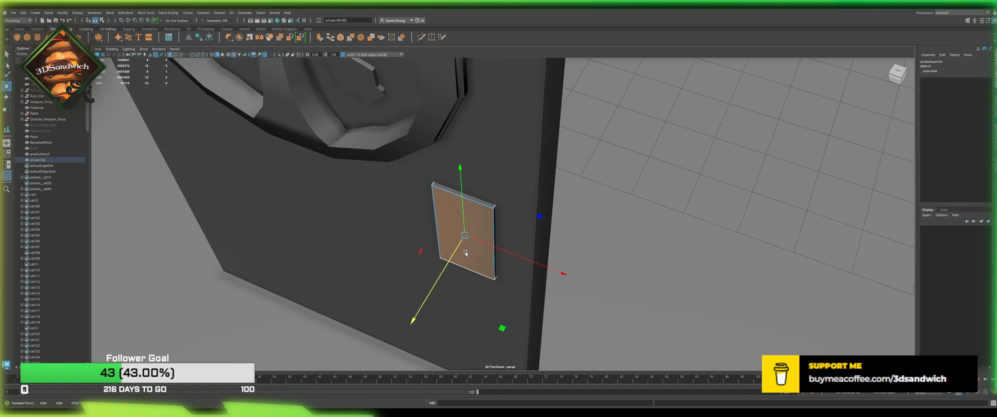
# Step: Return to object selection and move the whole handle plate slightly outward from the door
pyautogui.moveTo(462, 252); pyautogui.dragTo(570, 207, button='right')
pyautogui.click(569, 208)
pyautogui.click(460, 242)
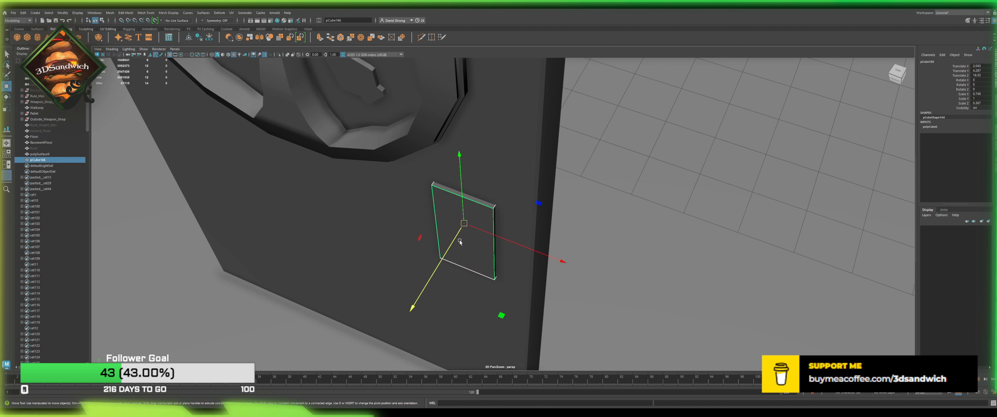
pyautogui.moveTo(452, 253); pyautogui.dragTo(523, 316)
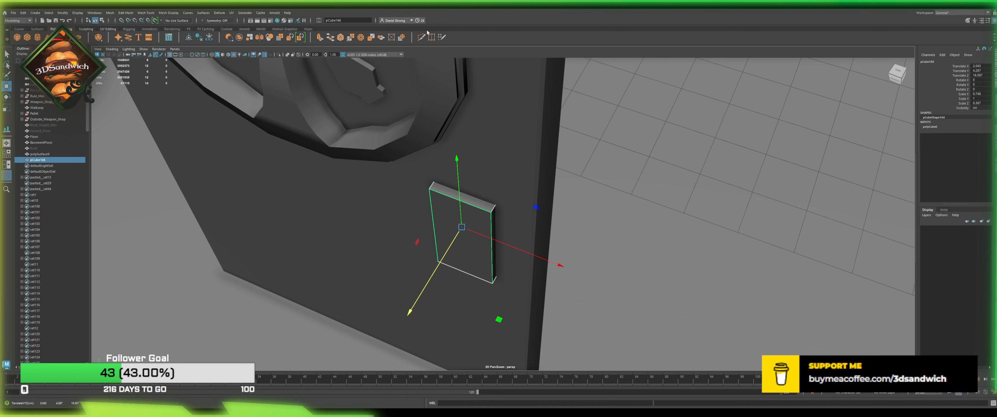
# Step: Isolate the handle plate, delete its hidden back face, and show the whole scene again
pyautogui.keyDown('alt'); pyautogui.moveTo(387, 136); pyautogui.dragTo(342, 140); pyautogui.keyUp('alt')
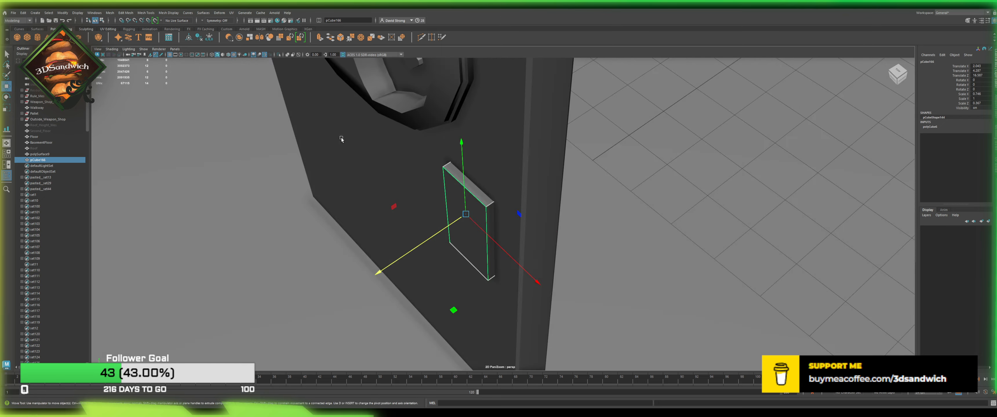
pyautogui.click(279, 55)
pyautogui.keyDown('alt'); pyautogui.moveTo(501, 187); pyautogui.dragTo(435, 171); pyautogui.keyUp('alt')
pyautogui.moveTo(589, 213); pyautogui.dragTo(590, 238, button='right')
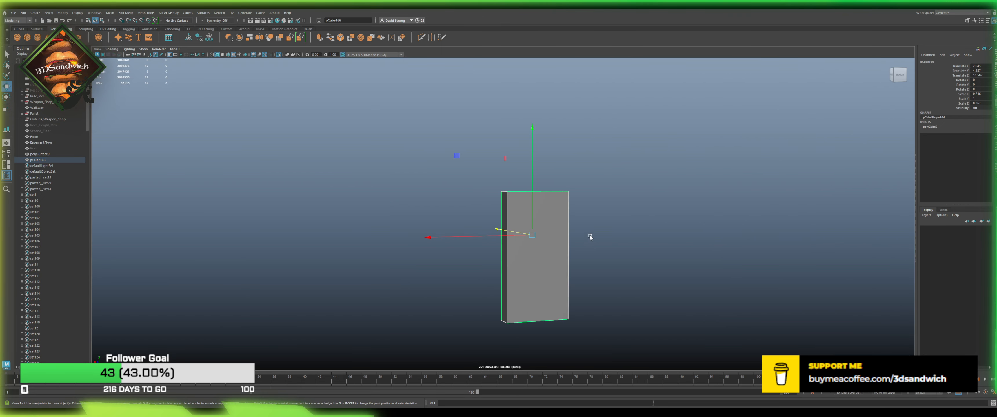
pyautogui.click(542, 240)
pyautogui.press('Delete')
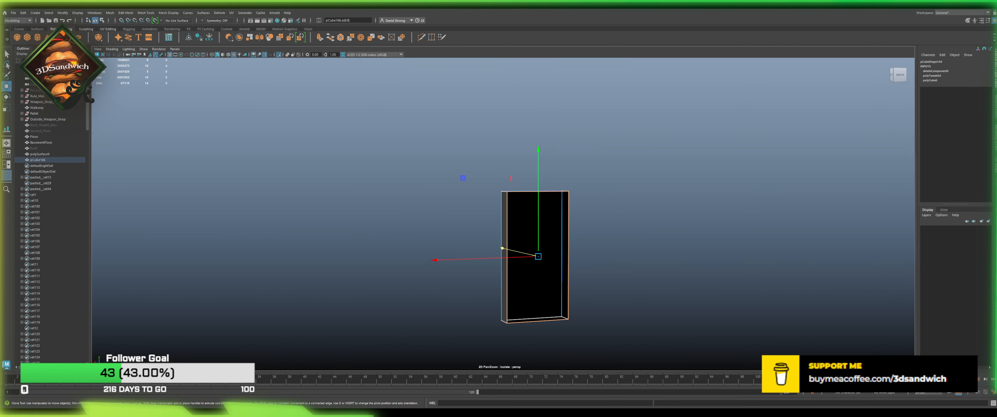
pyautogui.click(276, 56)
# Step: Bevel the handle plate's four corner edges with a fraction of 0.2
pyautogui.keyDown('alt'); pyautogui.moveTo(317, 153); pyautogui.dragTo(488, 218); pyautogui.keyUp('alt')
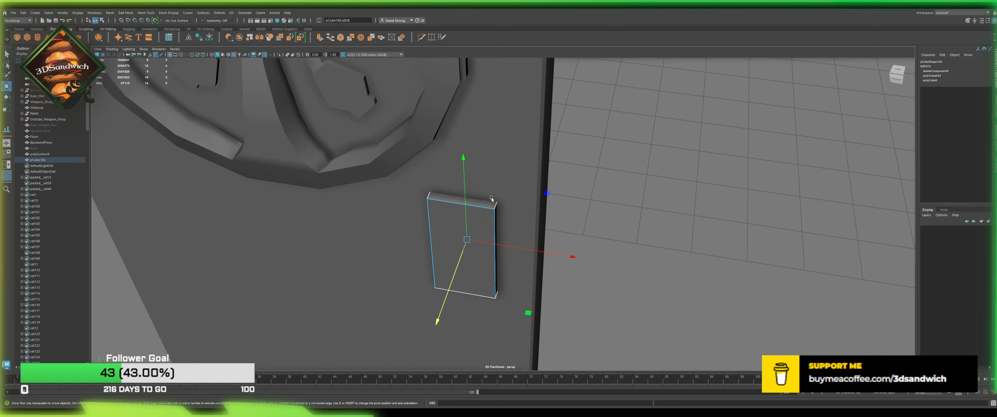
pyautogui.click(495, 206)
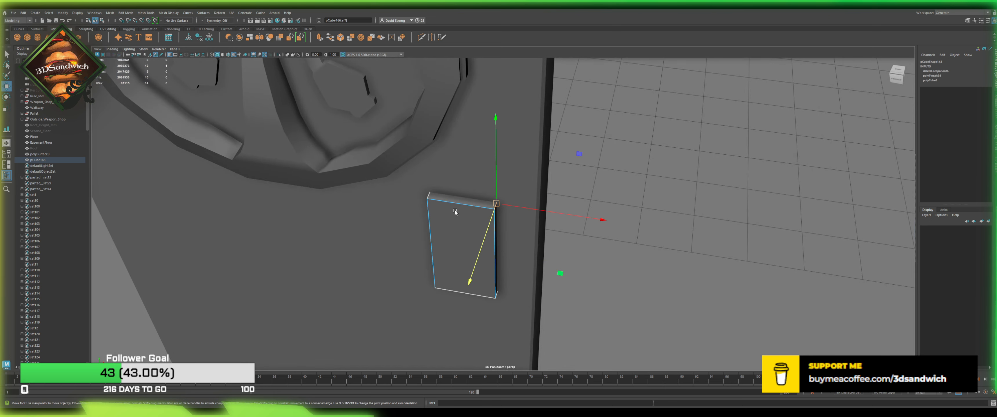
pyautogui.keyDown('shift'); pyautogui.click(429, 196); pyautogui.keyUp('shift')
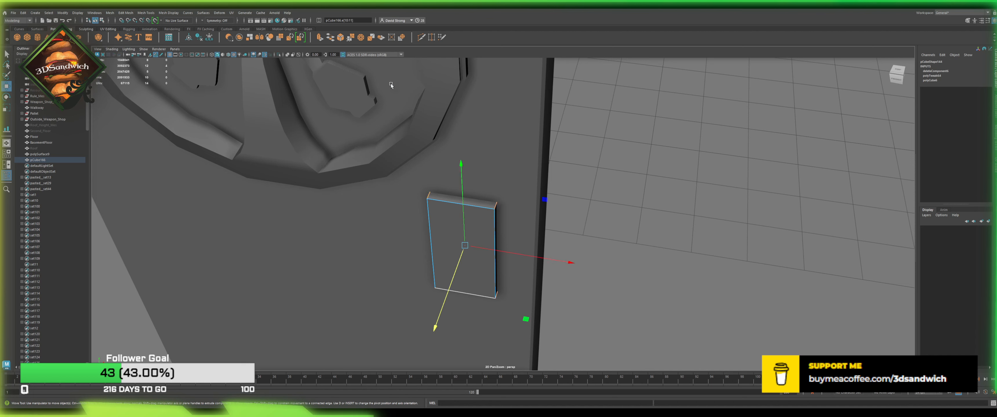
pyautogui.click(340, 37)
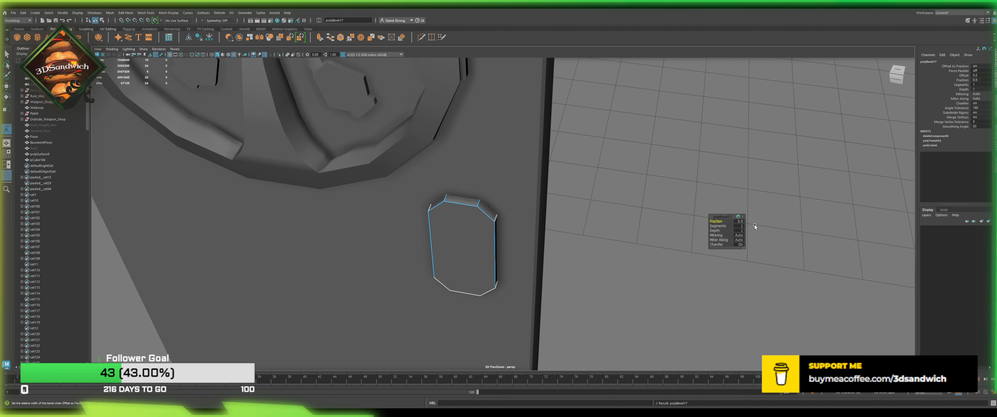
pyautogui.click(741, 226)
pyautogui.click(738, 222)
pyautogui.write('0.2')
pyautogui.press('Return')
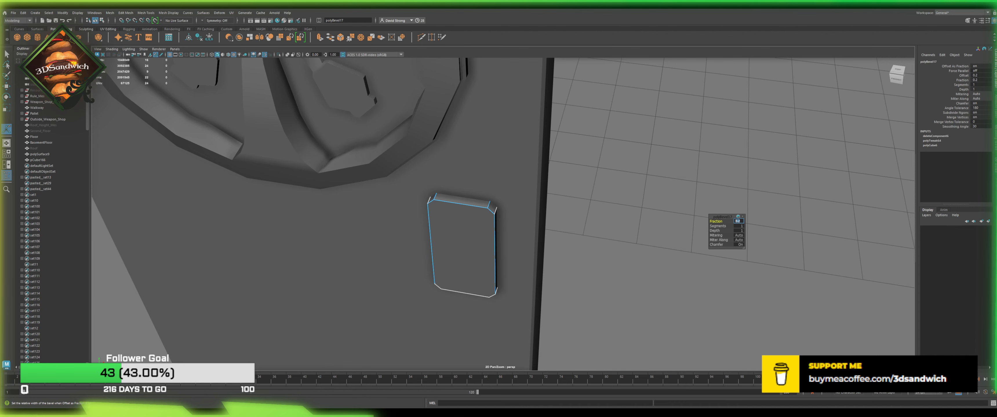
# Step: Cut an edge across the upper end of the handle plate's front face between the two beveled corners
pyautogui.keyDown('alt'); pyautogui.moveTo(460, 136); pyautogui.dragTo(539, 153); pyautogui.keyUp('alt')
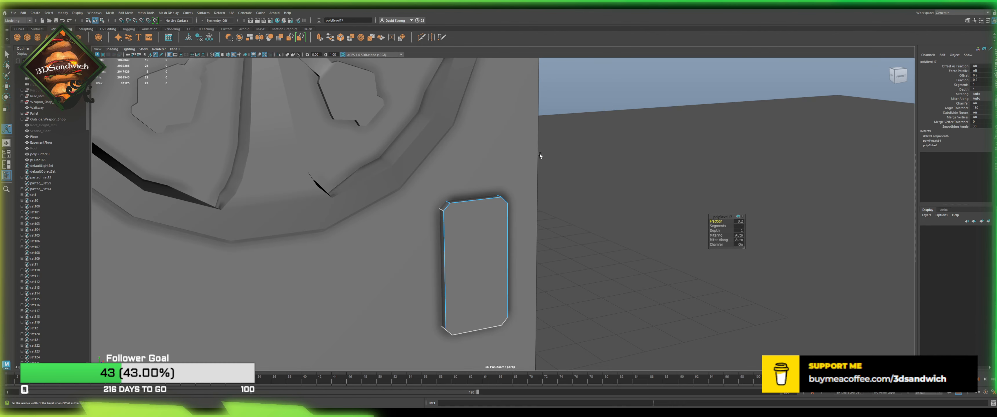
pyautogui.click(596, 129)
pyautogui.click(477, 240)
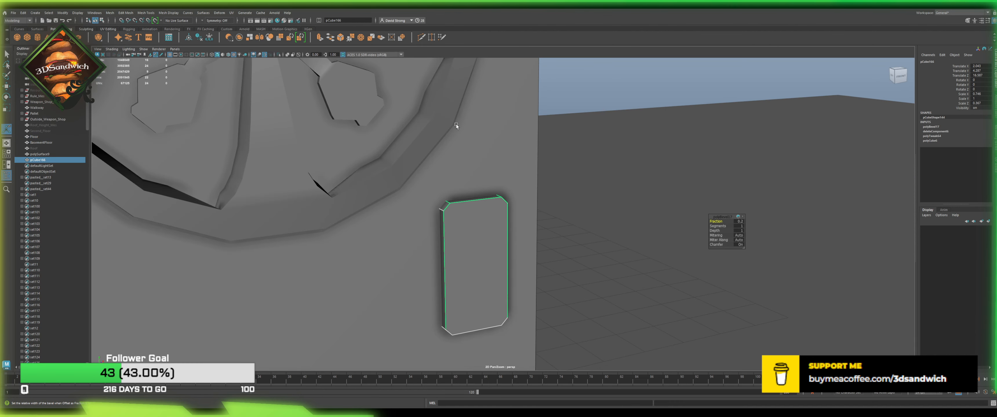
pyautogui.click(422, 37)
pyautogui.scroll(3, 457, 212)
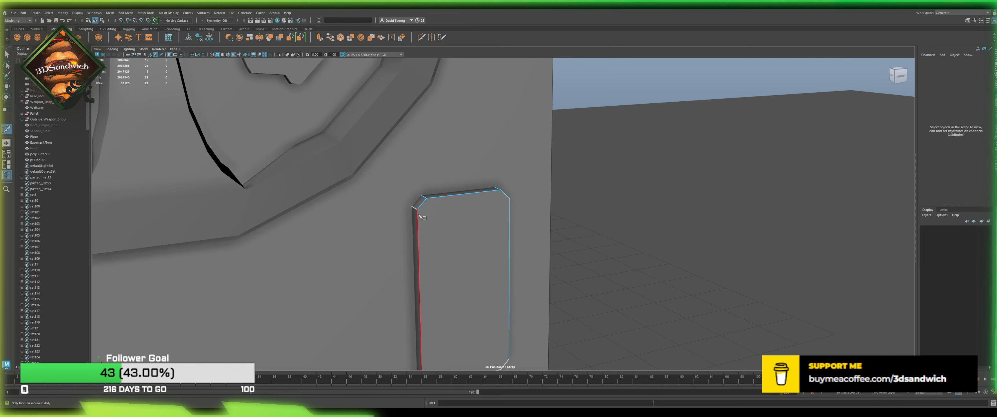
pyautogui.click(508, 204)
# Step: Cut a matching edge across the lower end of the plate's front face and return to object selection
pyautogui.keyDown('alt'); pyautogui.moveTo(489, 250); pyautogui.dragTo(485, 141, button='middle'); pyautogui.keyUp('alt')
pyautogui.keyDown('alt'); pyautogui.moveTo(490, 225); pyautogui.dragTo(494, 205); pyautogui.keyUp('alt')
pyautogui.press('w')
pyautogui.press('g')
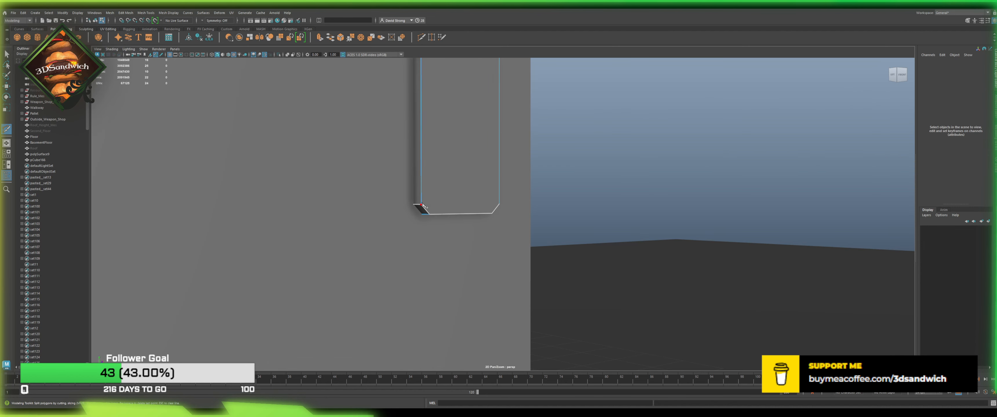
pyautogui.click(499, 205)
pyautogui.press('q')
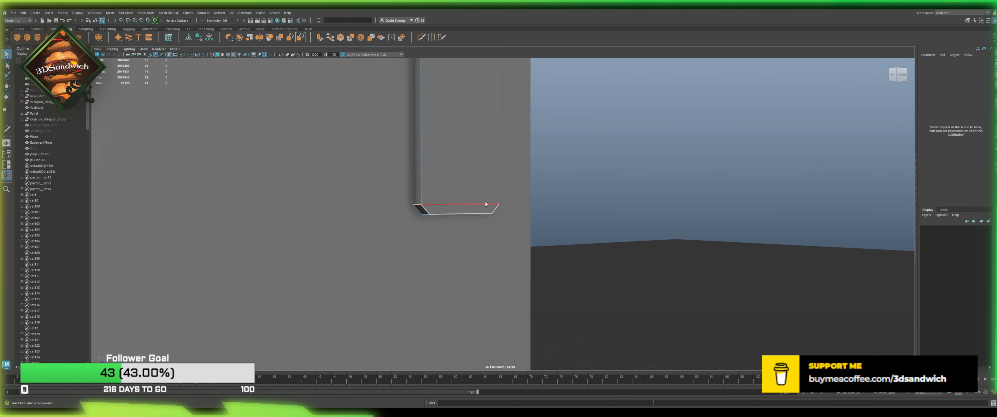
pyautogui.keyDown('alt'); pyautogui.moveTo(489, 204); pyautogui.dragTo(425, 227, button='right'); pyautogui.keyUp('alt')
pyautogui.keyDown('alt'); pyautogui.moveTo(425, 228); pyautogui.dragTo(412, 244, button='middle'); pyautogui.keyUp('alt')
pyautogui.moveTo(449, 209); pyautogui.dragTo(484, 171, button='right')
pyautogui.click(483, 184)
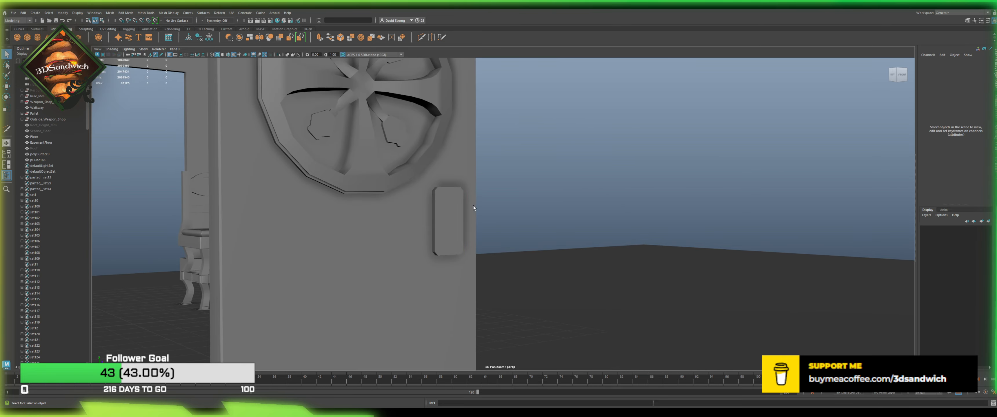
pyautogui.click(442, 217)
pyautogui.keyDown('alt'); pyautogui.moveTo(442, 220); pyautogui.dragTo(482, 102); pyautogui.keyUp('alt')
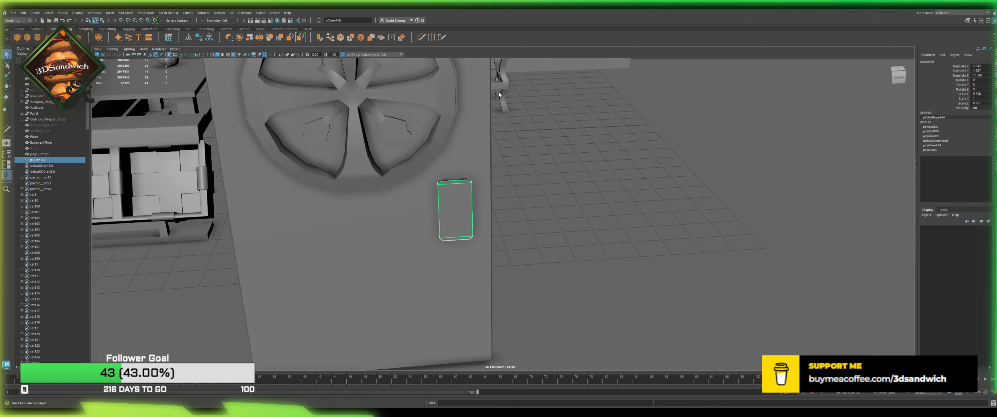
pyautogui.keyDown('alt'); pyautogui.moveTo(466, 205); pyautogui.dragTo(444, 191); pyautogui.keyUp('alt')
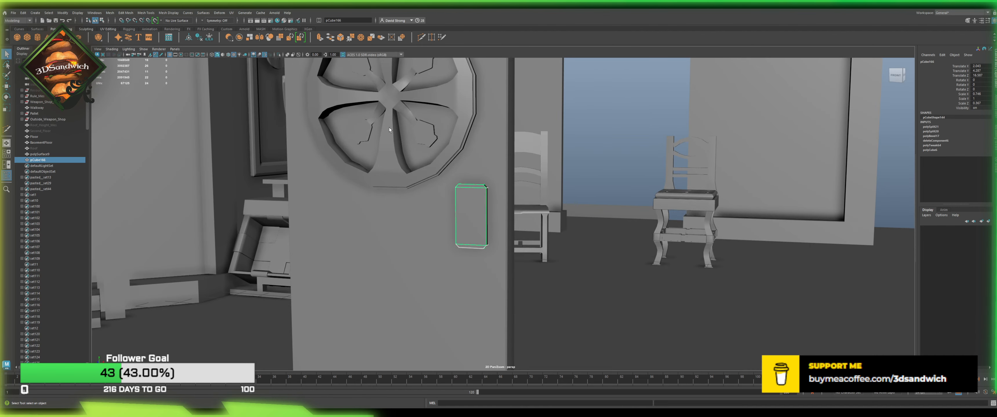
pyautogui.keyDown('alt'); pyautogui.moveTo(389, 130); pyautogui.dragTo(444, 223, button='right'); pyautogui.keyUp('alt')
pyautogui.click(457, 215)
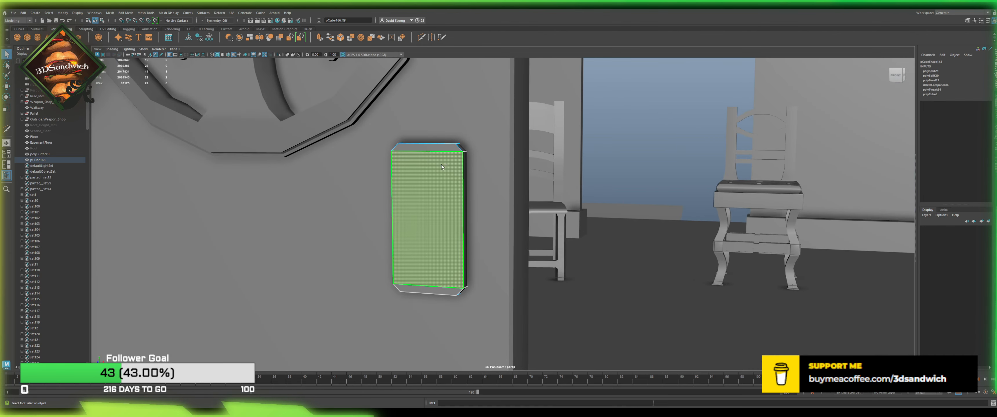
pyautogui.keyDown('shift'); pyautogui.click(424, 289); pyautogui.keyUp('shift')
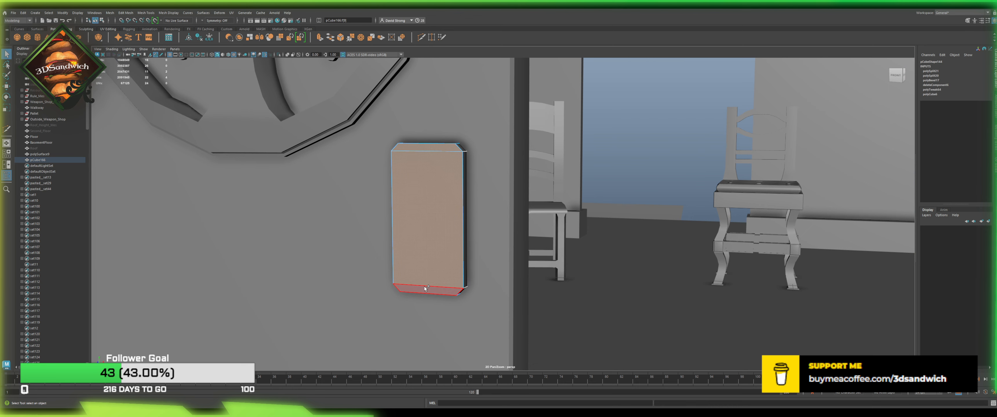
pyautogui.keyDown('shift'); pyautogui.click(424, 288); pyautogui.keyUp('shift')
pyautogui.keyDown('alt'); pyautogui.moveTo(424, 269); pyautogui.dragTo(412, 207); pyautogui.keyUp('alt')
pyautogui.press('r')
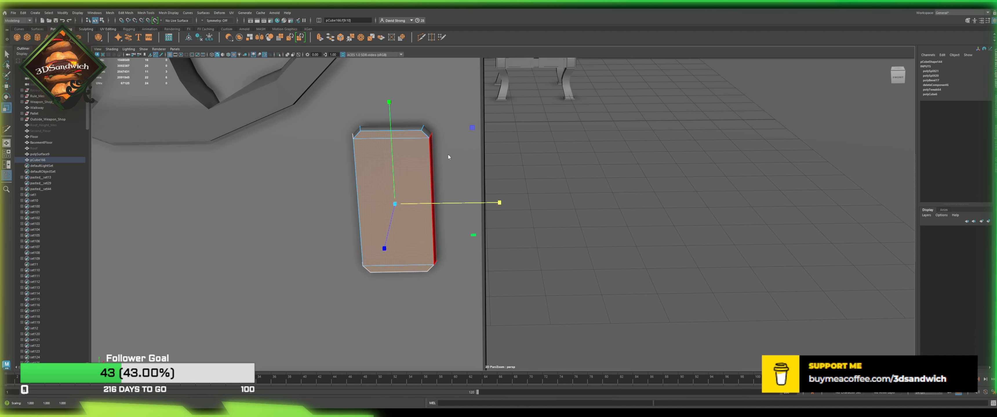
pyautogui.press('F8')
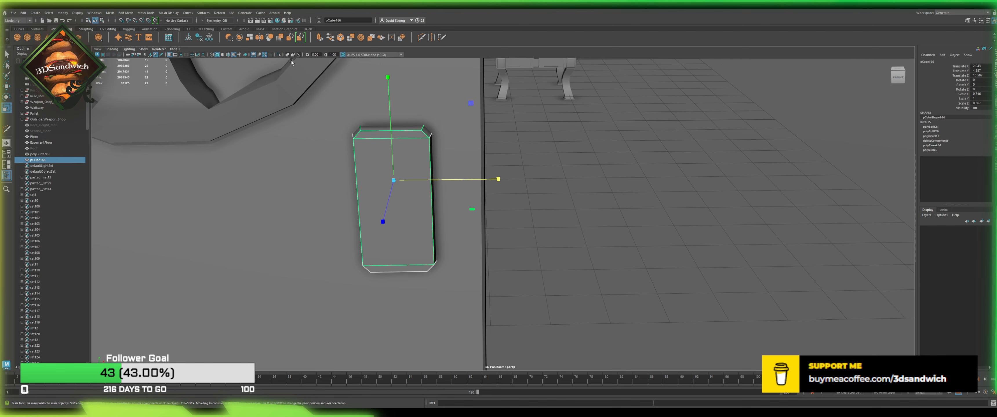
# Step: Isolate the handle plate in the viewport and save the scene
pyautogui.click(278, 57)
pyautogui.click(587, 196)
pyautogui.keyDown('alt'); pyautogui.moveTo(588, 196); pyautogui.dragTo(513, 196); pyautogui.keyUp('alt')
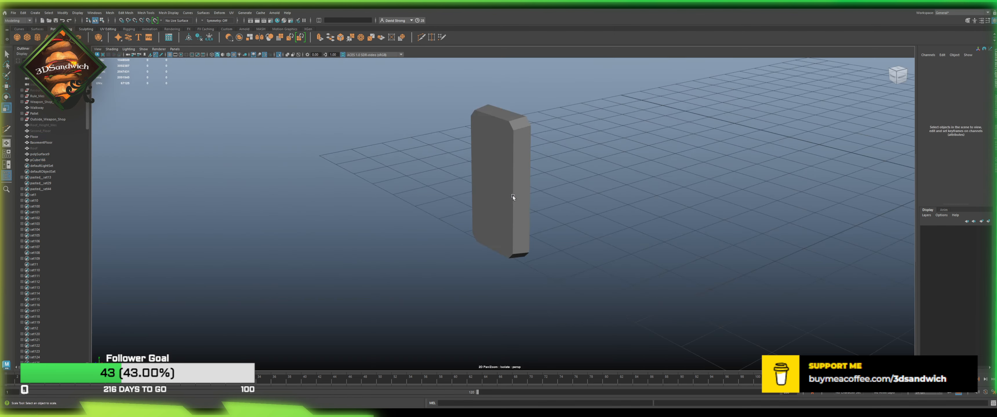
pyautogui.press('q')
pyautogui.hotkey('ctrl', 's')
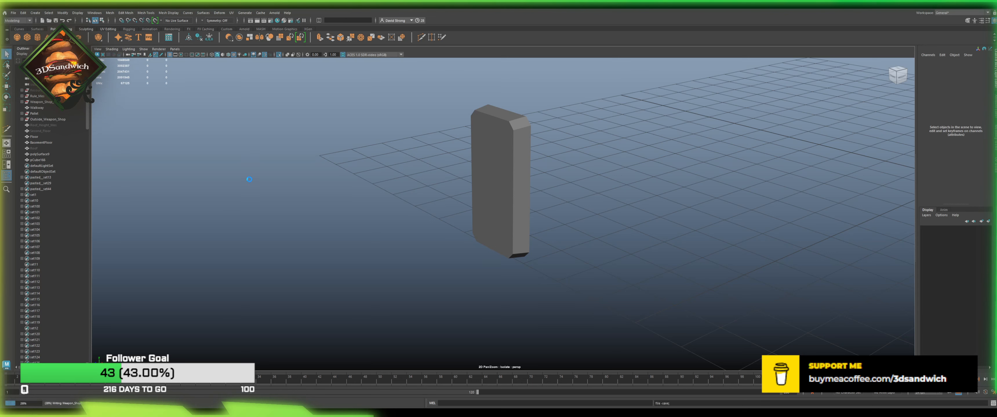
# Step: Create a polygon cone and set its axis subdivisions to 12
pyautogui.press('r')
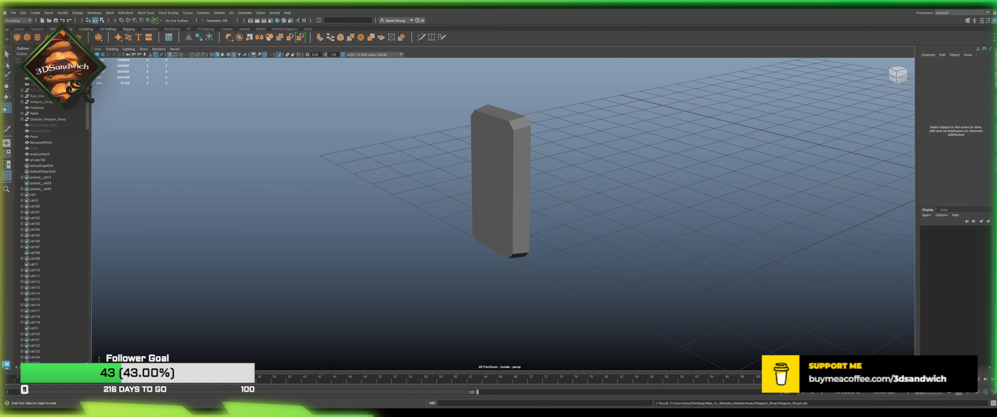
pyautogui.keyDown('alt'); pyautogui.moveTo(600, 144); pyautogui.dragTo(577, 156, button='middle'); pyautogui.keyUp('alt')
pyautogui.scroll(-6, 551, 142)
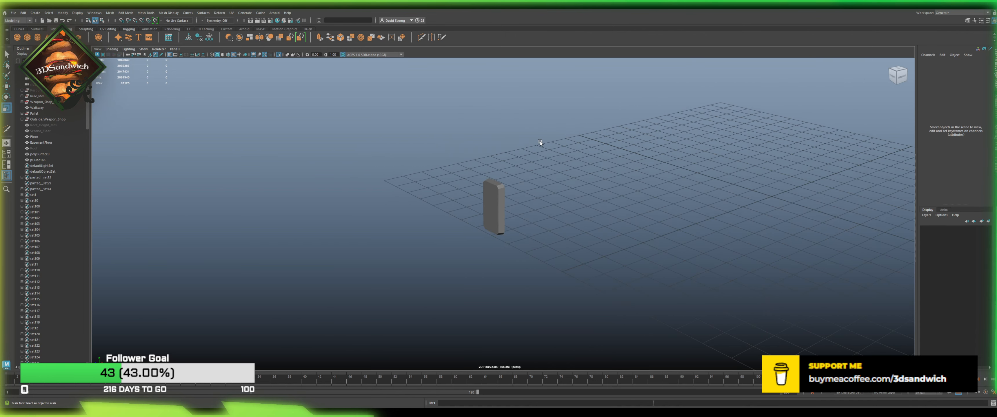
pyautogui.keyDown('alt'); pyautogui.moveTo(518, 140); pyautogui.dragTo(447, 170, button='middle'); pyautogui.keyUp('alt')
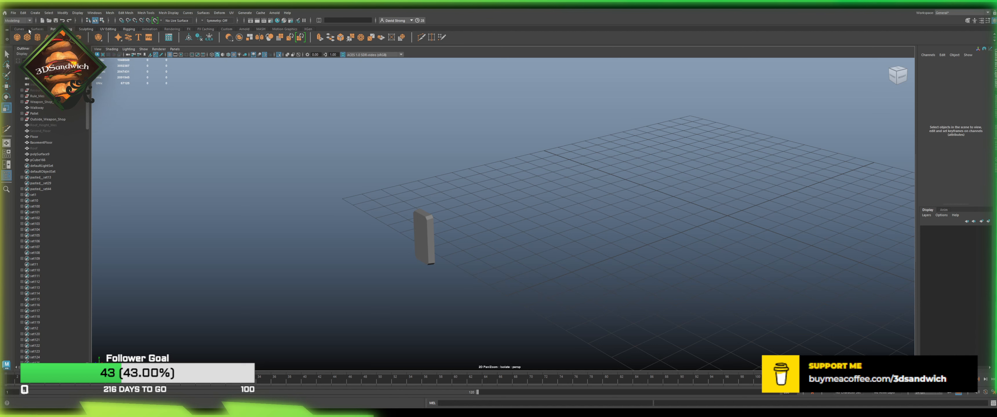
pyautogui.click(48, 38)
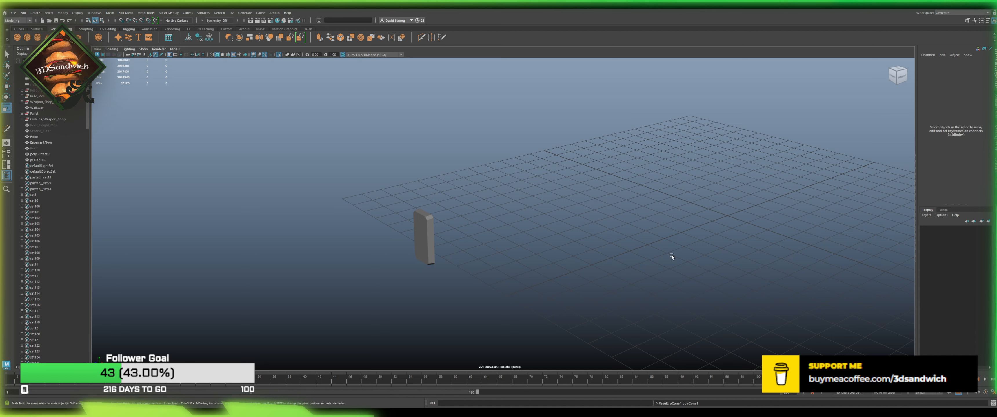
pyautogui.click(931, 127)
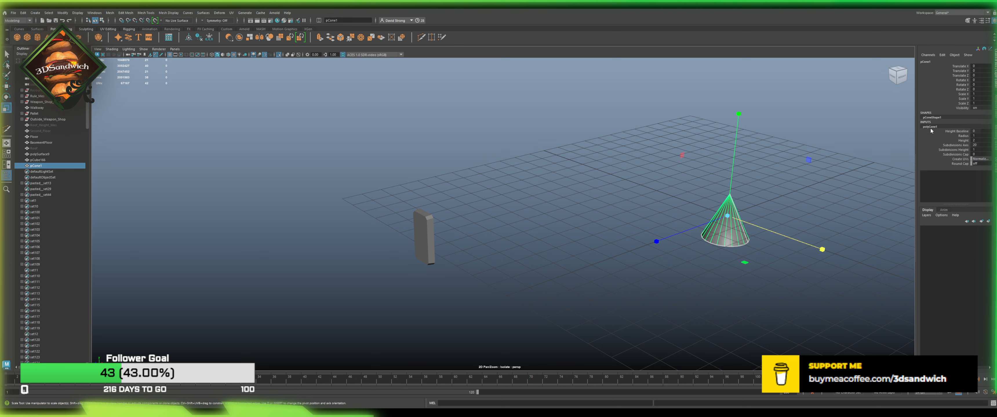
pyautogui.doubleClick(980, 145)
pyautogui.write('12')
pyautogui.press('Return')
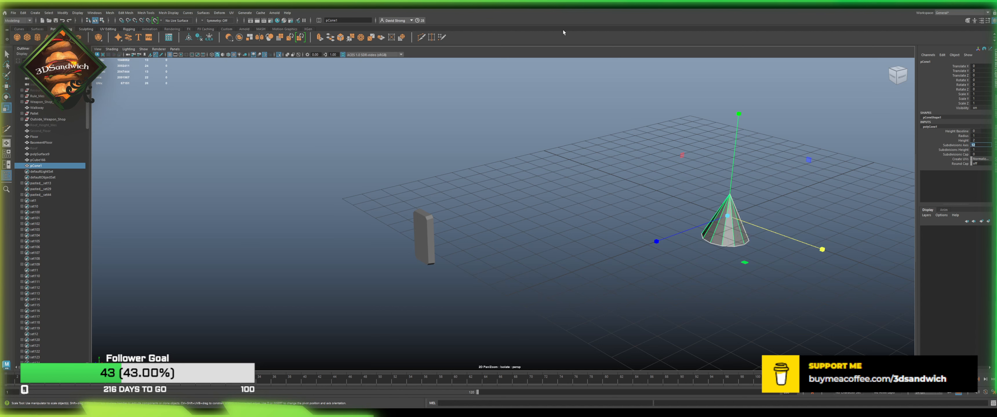
# Step: Move the cone from the grid centre to just in front of the handle plate
pyautogui.click(623, 132)
pyautogui.click(726, 224)
pyautogui.press('w')
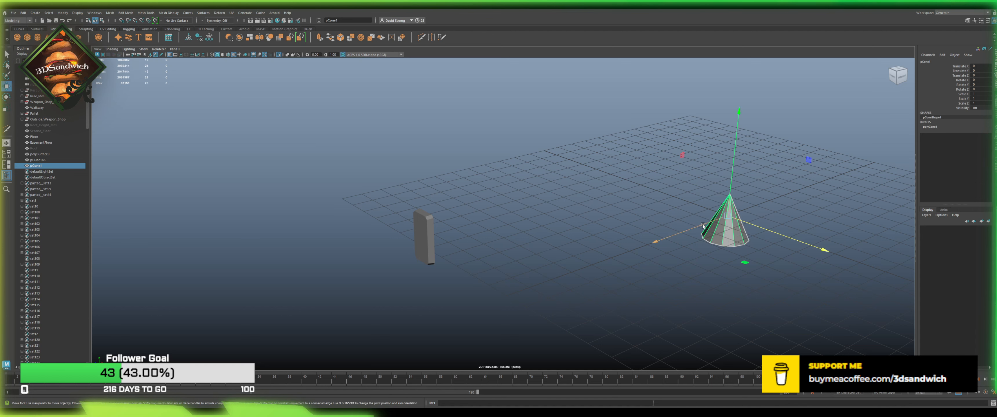
pyautogui.moveTo(666, 239); pyautogui.dragTo(486, 191)
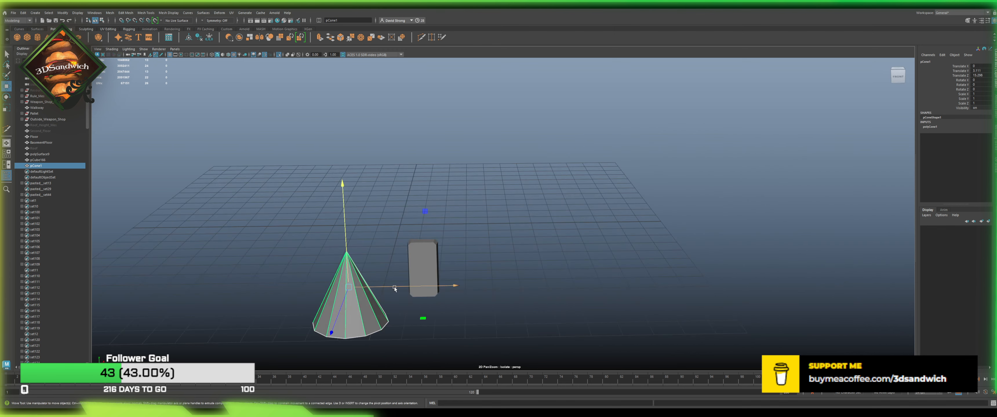
pyautogui.moveTo(395, 289); pyautogui.dragTo(513, 239)
# Step: Rotate the cone to exactly 90 degrees on X so its tip points away from the plate
pyautogui.press('e')
pyautogui.doubleClick(989, 80)
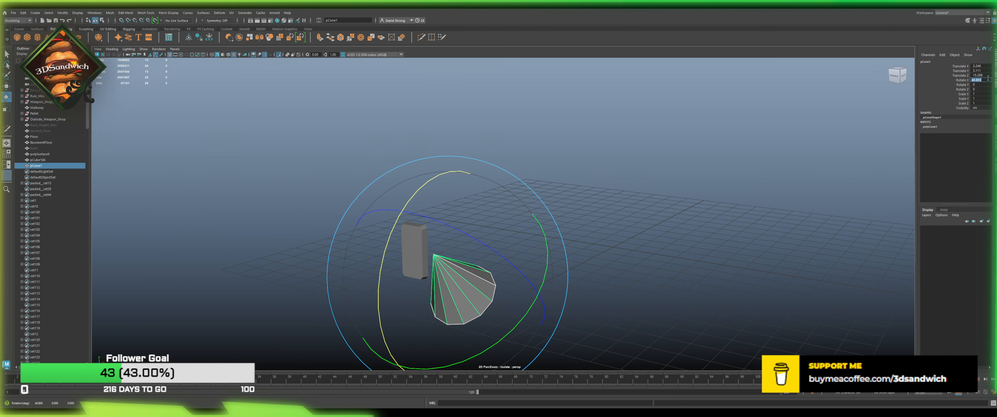
pyautogui.write('90')
pyautogui.press('Return')
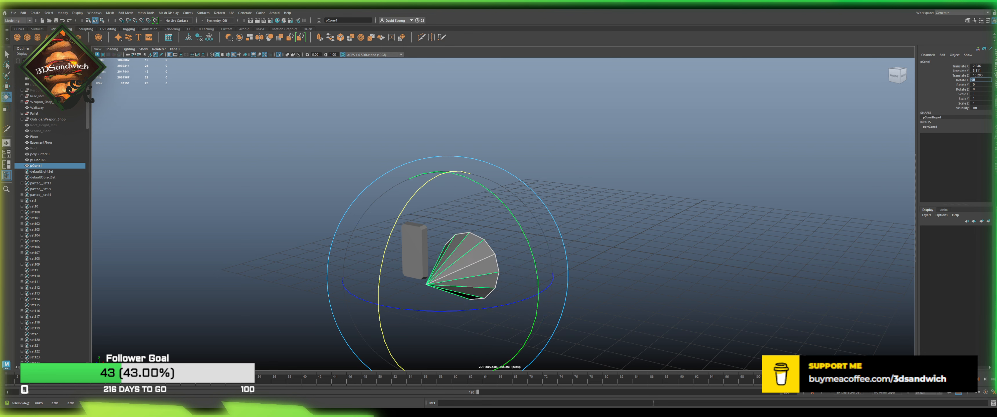
# Step: Scale the cone uniformly to about 0.281 and reposition it in front of the handle plate
pyautogui.click(565, 216)
pyautogui.click(440, 277)
pyautogui.press('w')
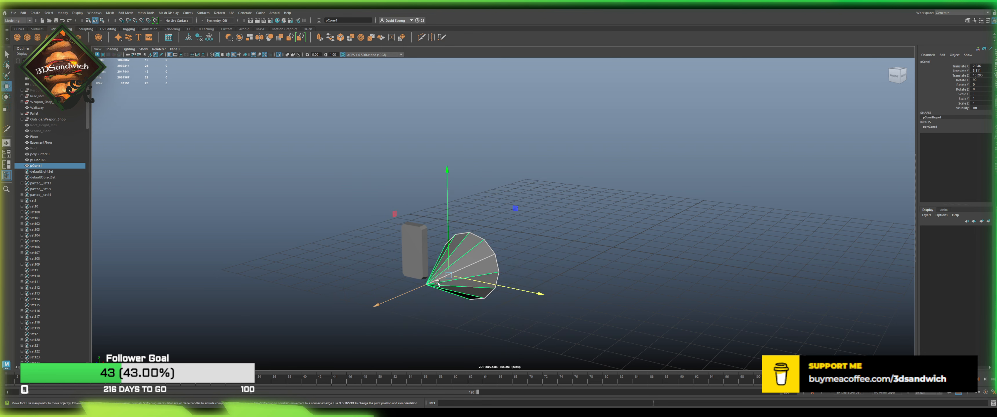
pyautogui.moveTo(438, 283); pyautogui.dragTo(409, 321)
pyautogui.press('r')
pyautogui.moveTo(416, 294); pyautogui.dragTo(374, 309)
pyautogui.press('w')
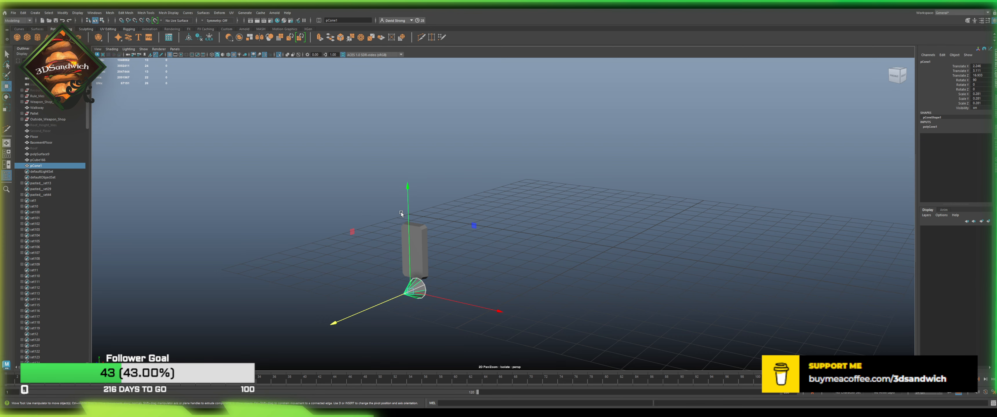
pyautogui.moveTo(408, 209); pyautogui.dragTo(490, 220)
# Step: Flatten the cone along its axis to a Y scale of about 0.118, close to the plate's front
pyautogui.press('f')
pyautogui.keyDown('alt'); pyautogui.moveTo(491, 221); pyautogui.dragTo(536, 200); pyautogui.keyUp('alt')
pyautogui.moveTo(548, 227); pyautogui.dragTo(474, 217)
pyautogui.press('r')
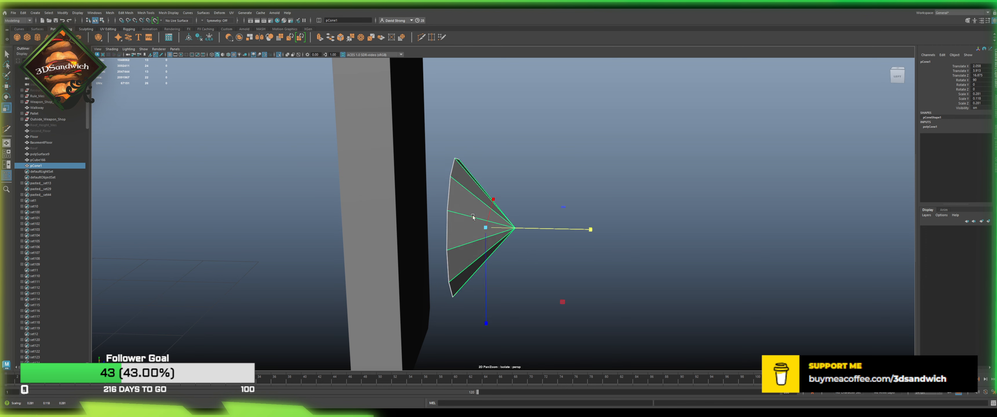
# Step: Chamfer the cone's tip vertex into a small flat cap
pyautogui.moveTo(450, 202); pyautogui.dragTo(424, 200, button='right')
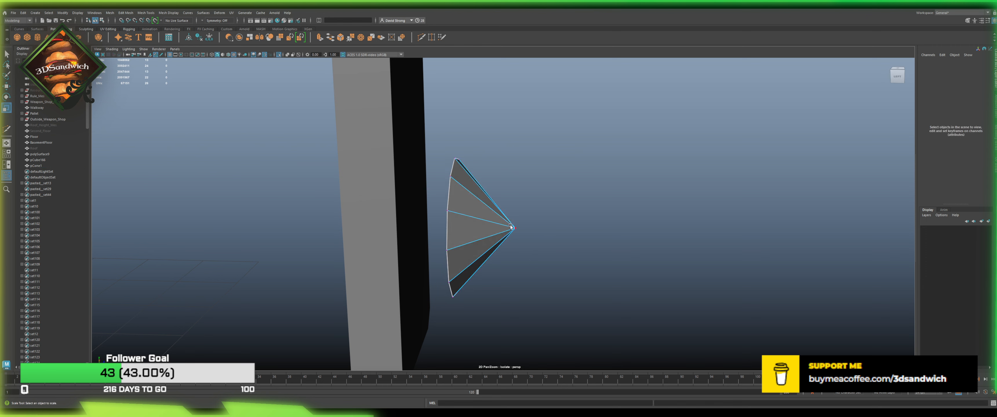
pyautogui.click(515, 229)
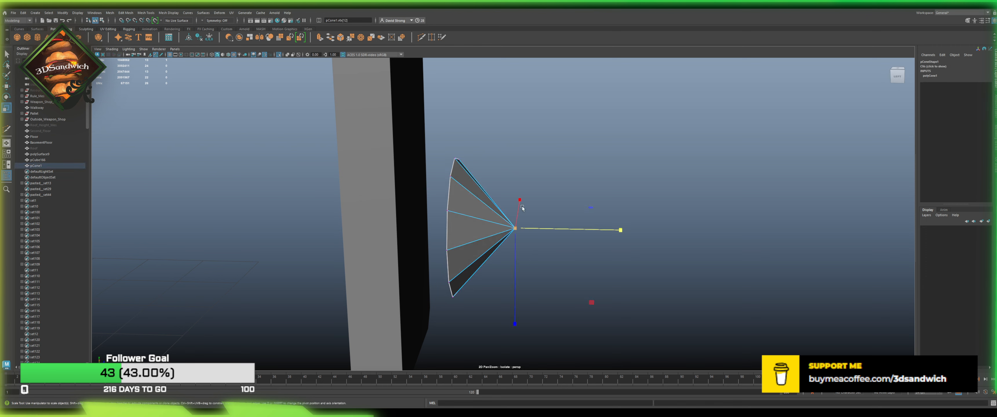
pyautogui.click(342, 38)
pyautogui.keyDown('alt'); pyautogui.moveTo(465, 193); pyautogui.dragTo(438, 197); pyautogui.keyUp('alt')
# Step: Enlarge the cap face to turn the cone into a wide knob base, and return to object selection
pyautogui.moveTo(458, 240); pyautogui.dragTo(457, 261, button='right')
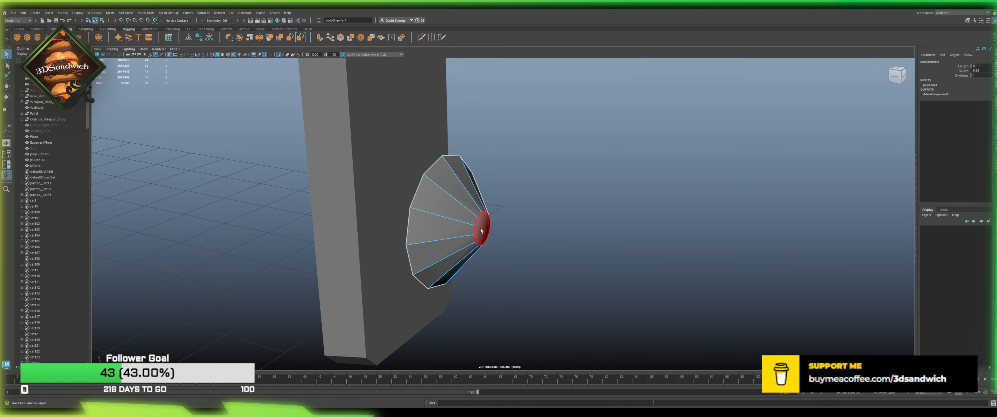
pyautogui.click(481, 229)
pyautogui.press('r')
pyautogui.moveTo(483, 229); pyautogui.dragTo(543, 238)
pyautogui.press('F8')
# Step: Move the knob base away from the plate and delete its hidden back face
pyautogui.press('w')
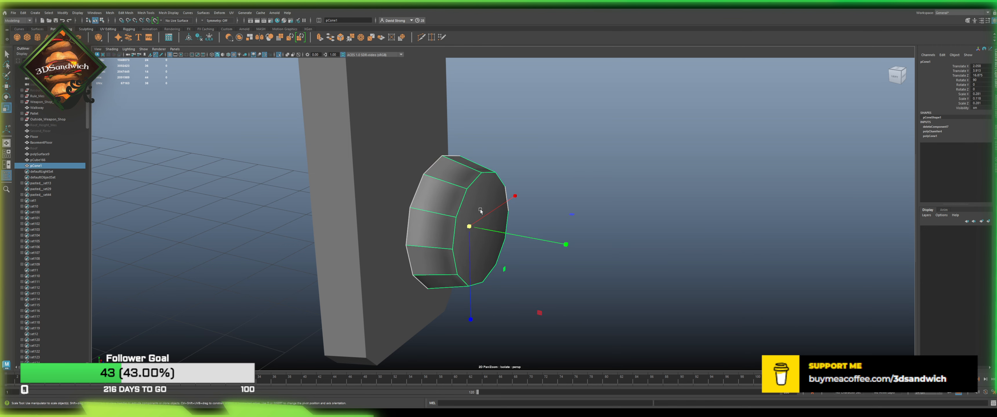
pyautogui.moveTo(516, 235); pyautogui.dragTo(667, 265)
pyautogui.keyDown('alt'); pyautogui.moveTo(554, 265); pyautogui.dragTo(613, 205); pyautogui.keyUp('alt')
pyautogui.press('F11')
pyautogui.click(621, 261)
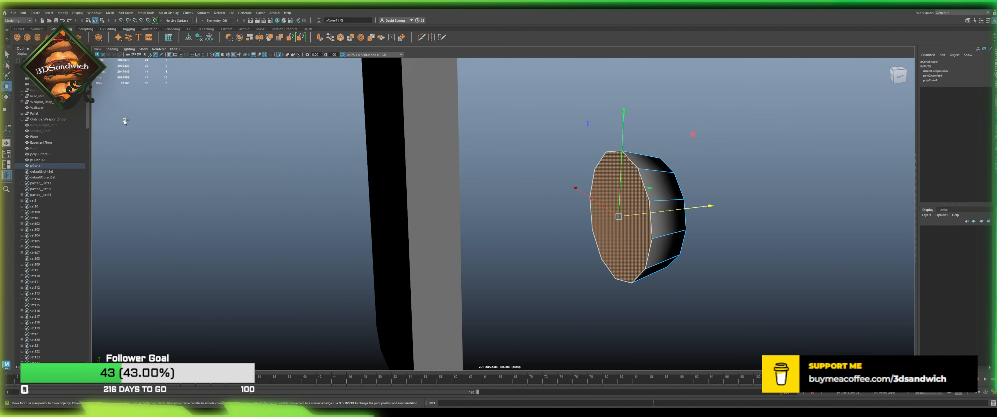
pyautogui.press('Delete')
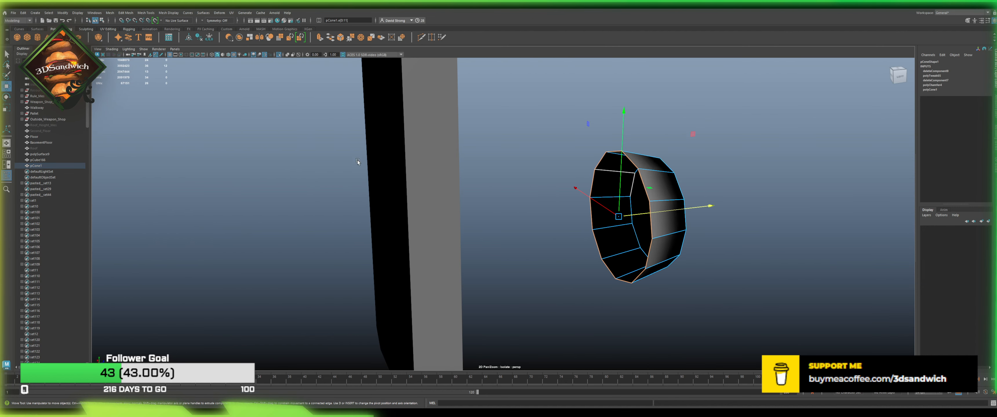
# Step: Return the knob base to object selection and move it back against the front of the plate
pyautogui.keyDown('alt'); pyautogui.moveTo(388, 164); pyautogui.dragTo(493, 220); pyautogui.keyUp('alt')
pyautogui.click(631, 141)
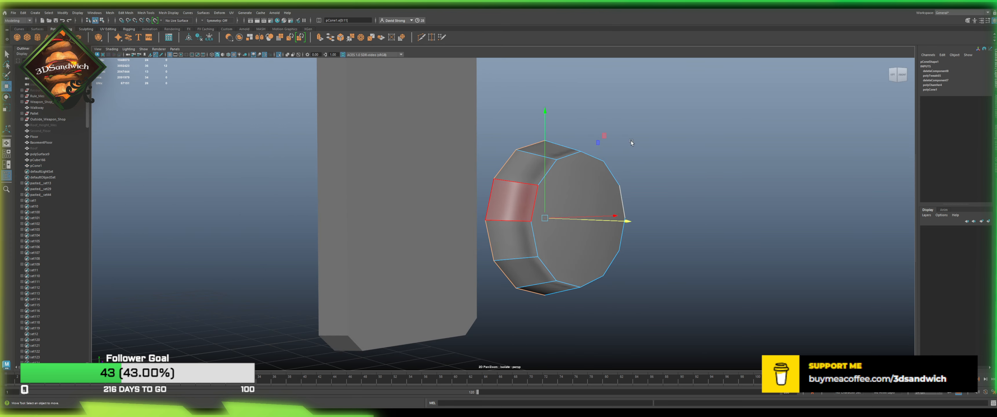
pyautogui.press('F8')
pyautogui.click(530, 210)
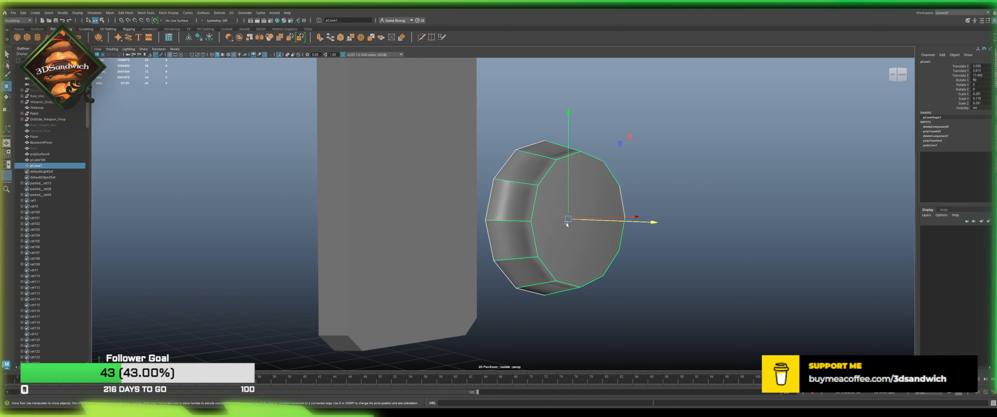
pyautogui.keyDown('alt'); pyautogui.moveTo(617, 224); pyautogui.dragTo(577, 172); pyautogui.keyUp('alt')
pyautogui.click(577, 172)
pyautogui.scroll(-6, 545, 146)
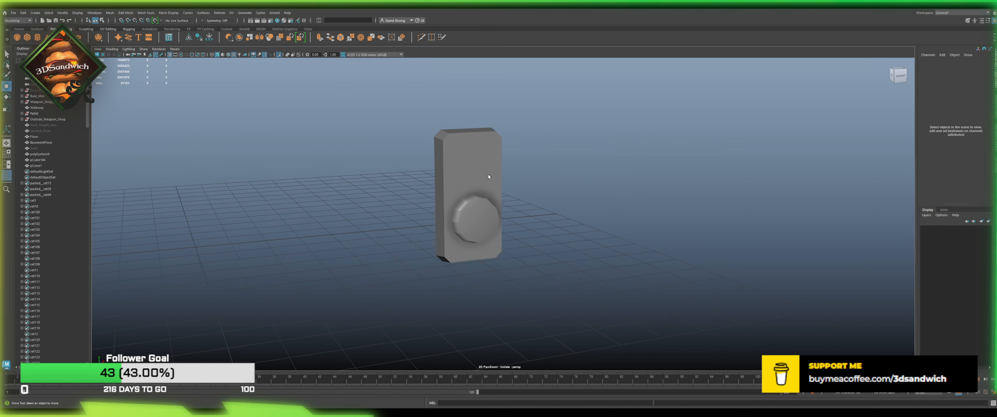
# Step: Adjust the hardness of the knob base's edge normals and deselect it
pyautogui.keyDown('alt'); pyautogui.moveTo(488, 174); pyautogui.dragTo(484, 212); pyautogui.keyUp('alt')
pyautogui.click(483, 211)
pyautogui.click(169, 13)
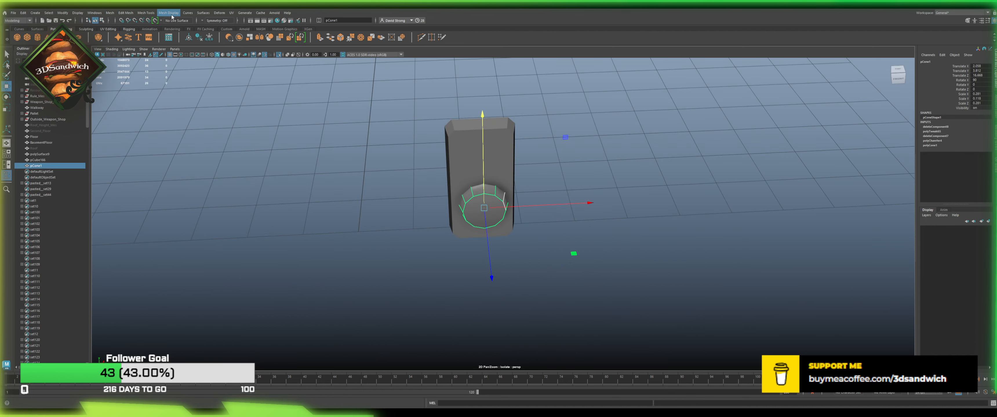
pyautogui.click(186, 75)
pyautogui.click(596, 152)
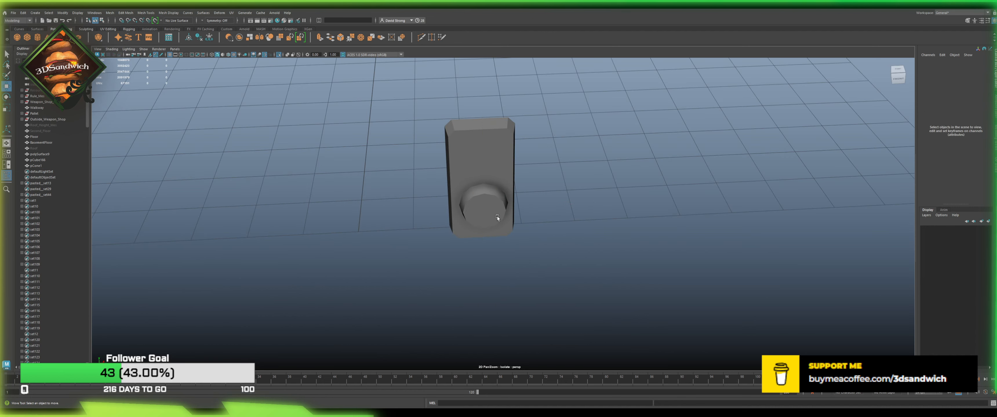
# Step: Extrude the knob base's front cap and scale it inward into a smaller concentric face, undoing any merge of that face to its centre
pyautogui.scroll(5, 497, 216)
pyautogui.keyDown('alt'); pyautogui.moveTo(456, 175); pyautogui.dragTo(450, 224); pyautogui.keyUp('alt')
pyautogui.click(451, 229)
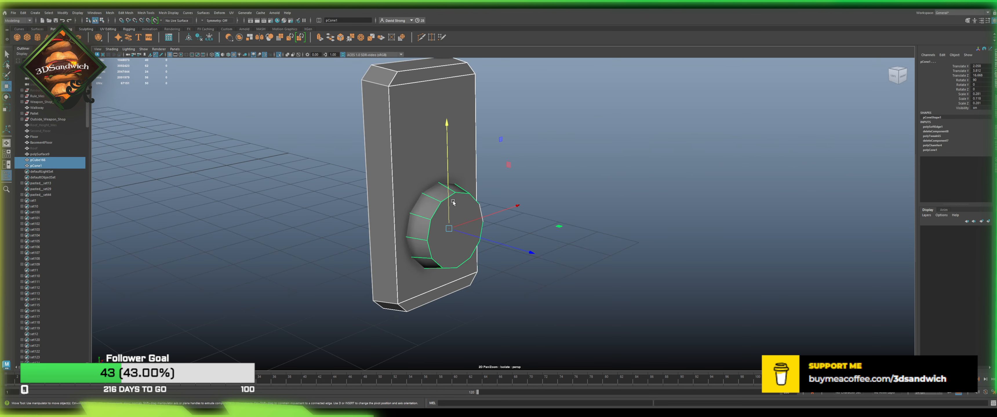
pyautogui.press('F11')
pyautogui.click(439, 225)
pyautogui.hotkey('ctrl', 'e')
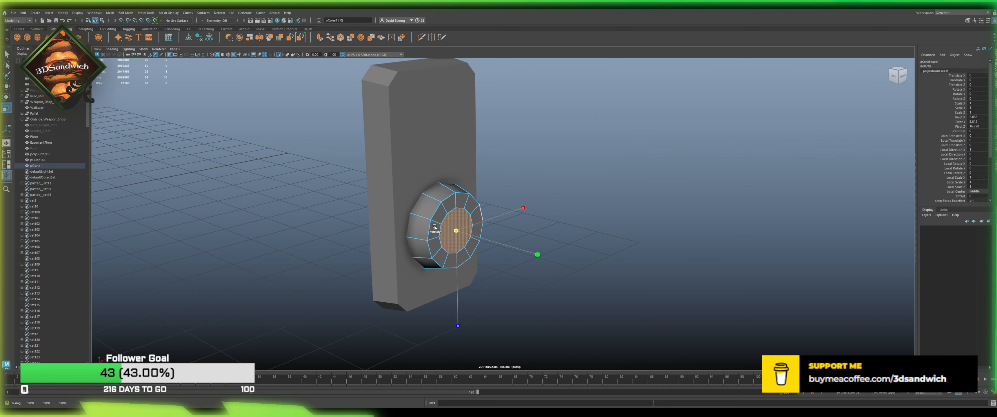
pyautogui.click(364, 40)
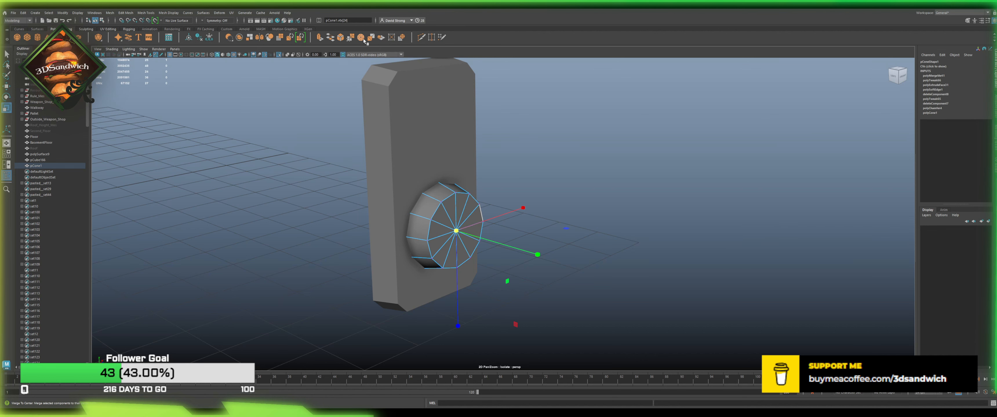
pyautogui.hotkey('ctrl', 'z')
# Step: Extrude the inset cap face into the knob base to form a recess and merge the recessed face to its centre
pyautogui.scroll(2, 481, 246)
pyautogui.keyDown('alt'); pyautogui.moveTo(481, 247); pyautogui.dragTo(451, 252); pyautogui.keyUp('alt')
pyautogui.press('w')
pyautogui.keyDown('shift'); pyautogui.moveTo(456, 260); pyautogui.dragTo(410, 254); pyautogui.keyUp('shift')
pyautogui.press('r')
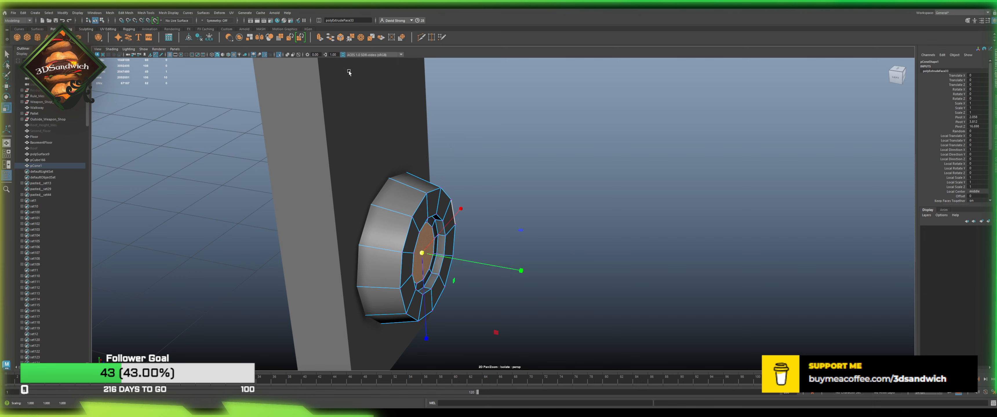
pyautogui.click(361, 36)
pyautogui.keyDown('alt'); pyautogui.moveTo(509, 232); pyautogui.dragTo(439, 209); pyautogui.keyUp('alt')
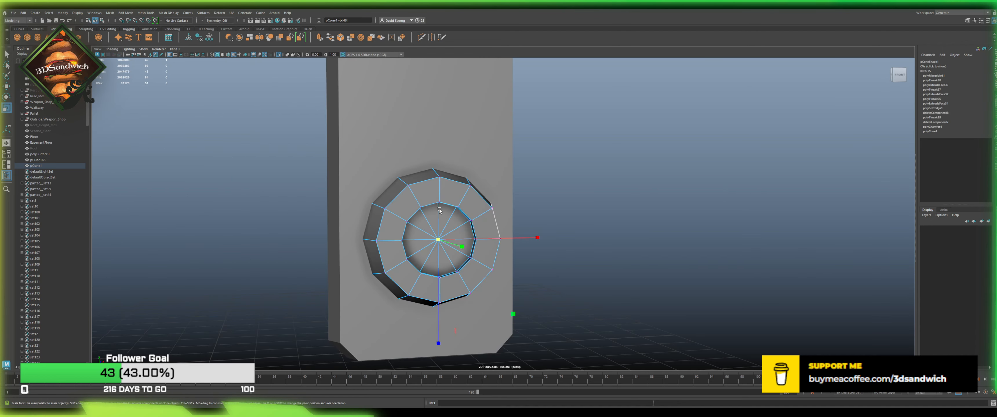
# Step: Return the knob base to object selection and save the scene
pyautogui.moveTo(439, 209); pyautogui.dragTo(480, 186, button='right')
pyautogui.click(553, 162)
pyautogui.moveTo(460, 217)
pyautogui.keyDown('alt'); pyautogui.mouseDown()
pyautogui.moveTo(486, 230)
pyautogui.moveTo(466, 205)
pyautogui.mouseUp(); pyautogui.keyUp('alt')
pyautogui.scroll(-5, 480, 212)
pyautogui.click(476, 214)
pyautogui.keyDown('alt'); pyautogui.moveTo(466, 205); pyautogui.dragTo(370, 282, button='middle'); pyautogui.keyUp('alt')
pyautogui.hotkey('ctrl', 's')
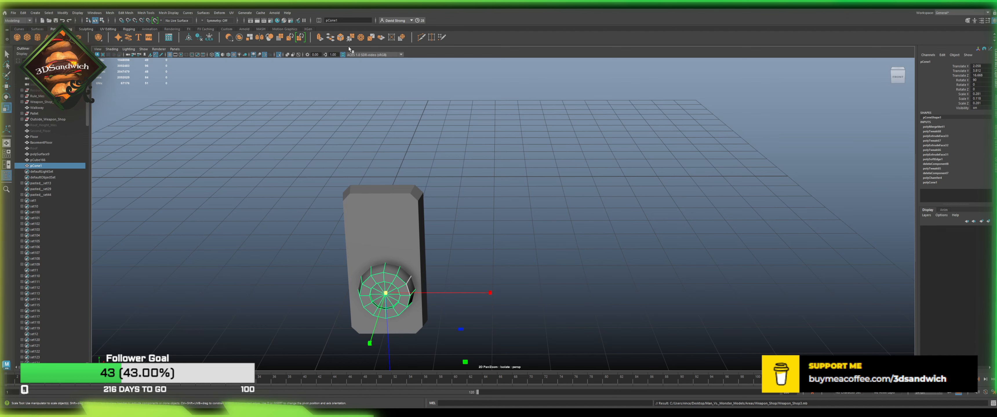
# Step: Shift the knob base slightly on the plate's lower half and deselect it
pyautogui.keyDown('alt'); pyautogui.moveTo(301, 211); pyautogui.dragTo(352, 190); pyautogui.keyUp('alt')
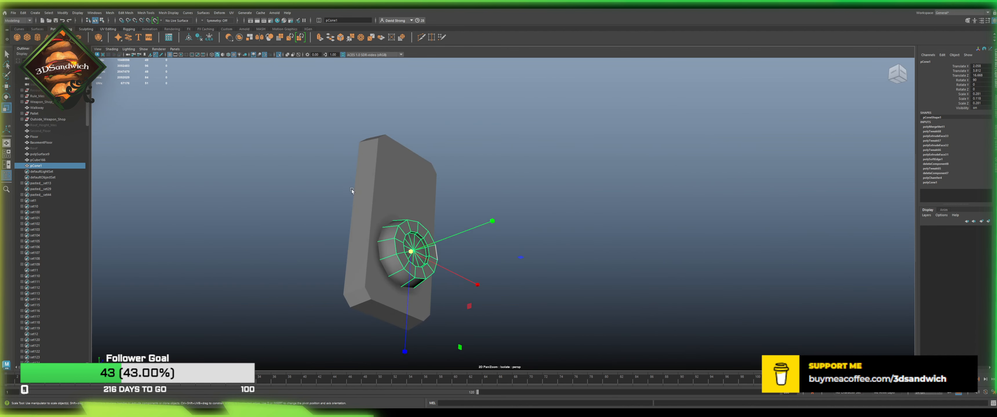
pyautogui.press('w')
pyautogui.moveTo(419, 196)
pyautogui.mouseDown()
pyautogui.moveTo(420, 205)
pyautogui.moveTo(427, 200)
pyautogui.mouseUp()
pyautogui.click(591, 197)
pyautogui.keyDown('alt'); pyautogui.moveTo(591, 197); pyautogui.dragTo(518, 237); pyautogui.keyUp('alt')
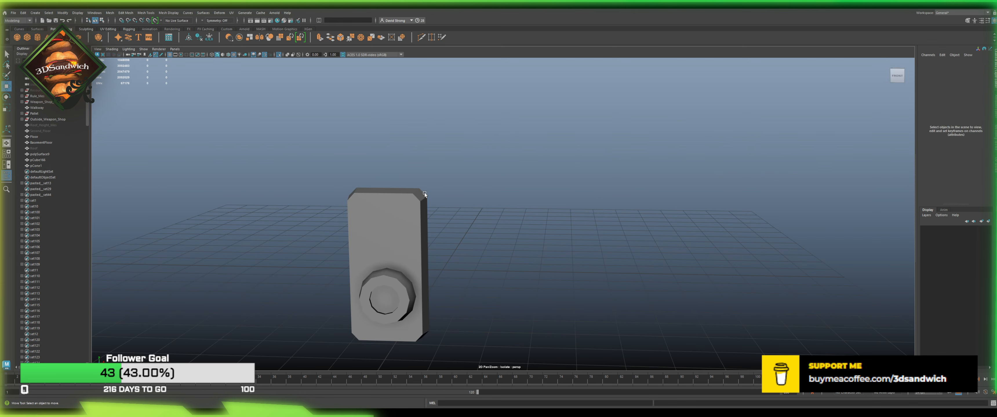
pyautogui.keyDown('alt'); pyautogui.moveTo(358, 272); pyautogui.dragTo(416, 222, button='middle'); pyautogui.keyUp('alt')
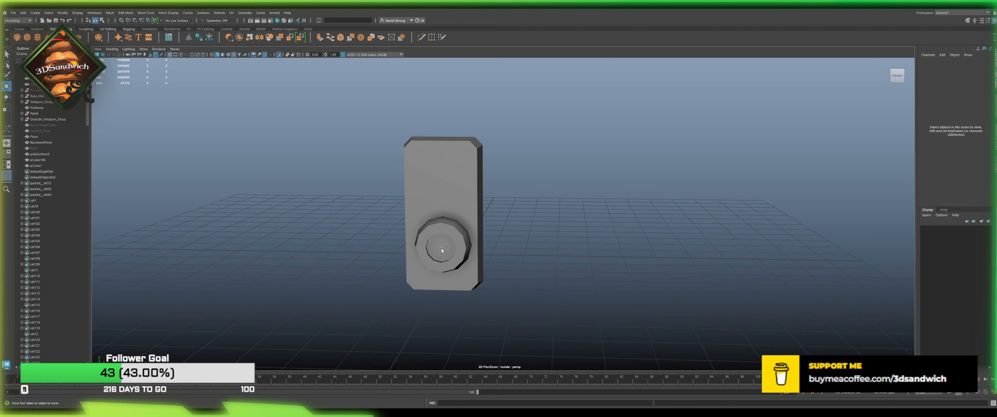
# Step: Scale the recess's edge loops outward to widen the recess across the knob base's cap
pyautogui.moveTo(415, 223); pyautogui.dragTo(436, 248)
pyautogui.scroll(6, 405, 219)
pyautogui.keyDown('alt'); pyautogui.moveTo(405, 219); pyautogui.dragTo(423, 209); pyautogui.keyUp('alt')
pyautogui.keyDown('alt'); pyautogui.moveTo(419, 247); pyautogui.dragTo(446, 201, button='middle'); pyautogui.keyUp('alt')
pyautogui.scroll(3, 446, 201)
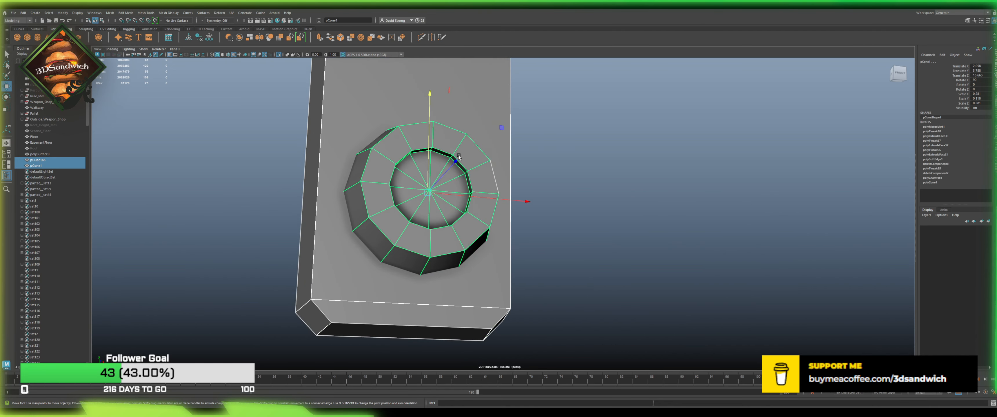
pyautogui.scroll(3, 440, 217)
pyautogui.keyDown('alt'); pyautogui.moveTo(445, 201); pyautogui.dragTo(444, 213); pyautogui.keyUp('alt')
pyautogui.moveTo(441, 214); pyautogui.dragTo(433, 186, button='right')
pyautogui.click(434, 186)
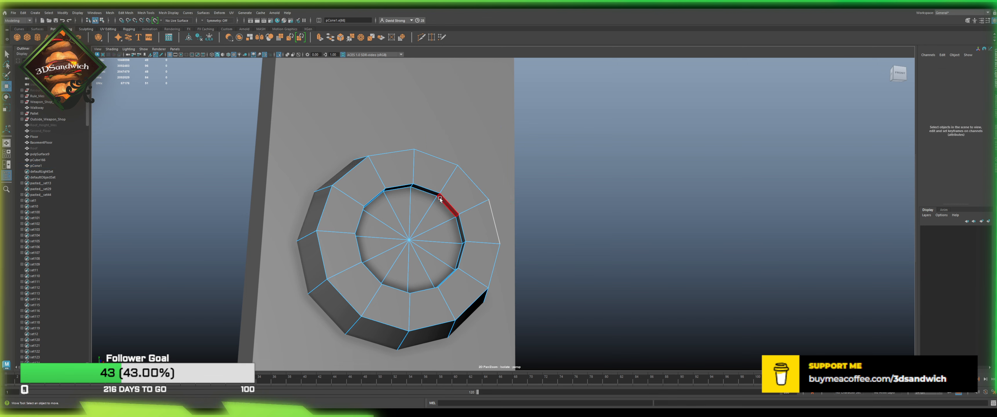
pyautogui.click(447, 206)
pyautogui.keyDown('shift'); pyautogui.doubleClick(459, 231); pyautogui.keyUp('shift')
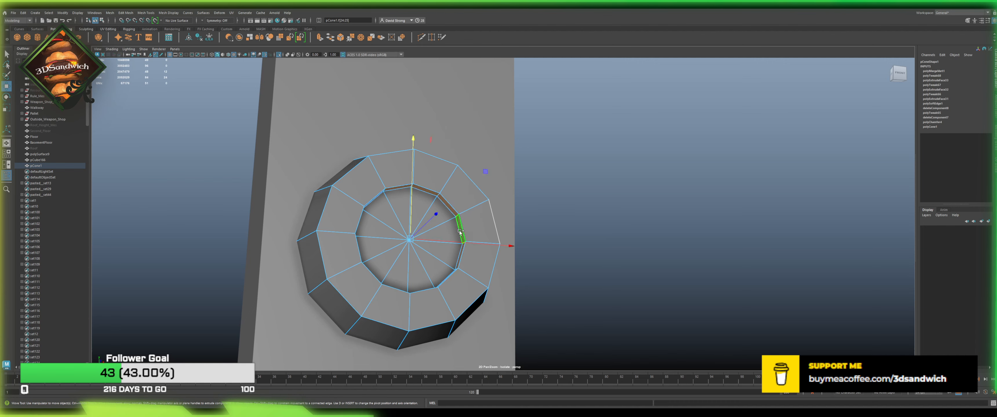
pyautogui.press('r')
pyautogui.moveTo(410, 239); pyautogui.dragTo(442, 251)
pyautogui.hotkey('ctrl', 'z')
pyautogui.hotkey('ctrl', 'z')
pyautogui.hotkey('ctrl', 'z')
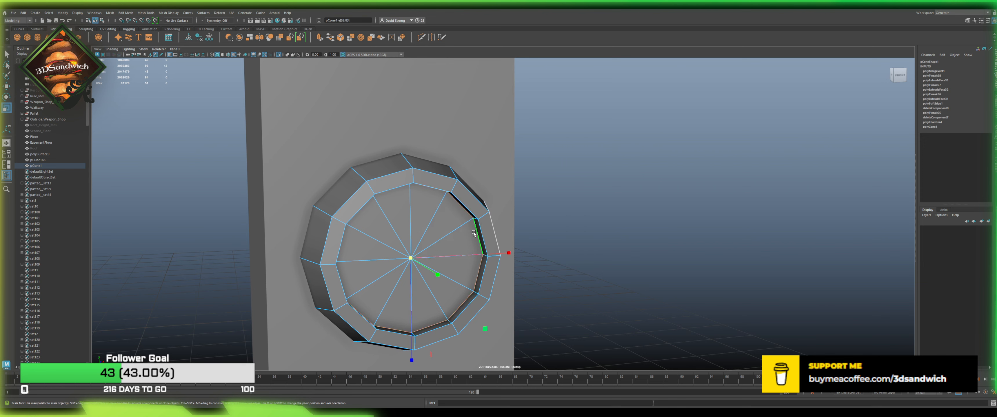
# Step: Shrink the recess's bottom edge loop slightly, bevel it with 2 segments and a changed depth, and return to object selection
pyautogui.doubleClick(474, 236)
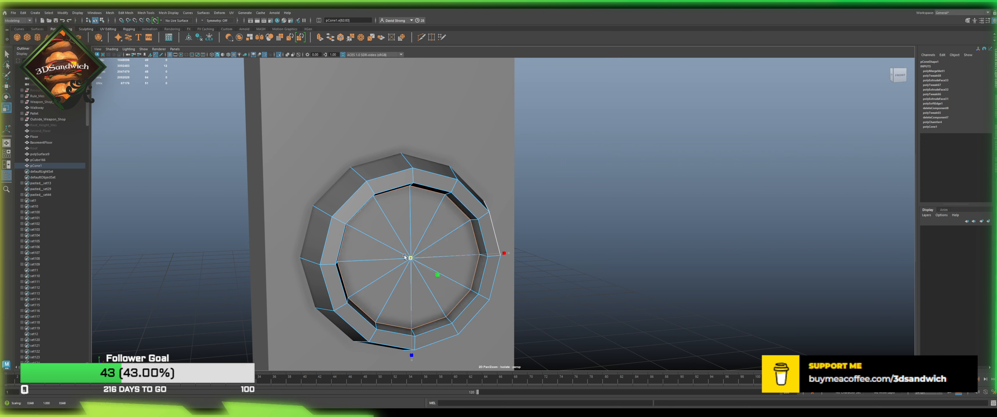
pyautogui.click(341, 38)
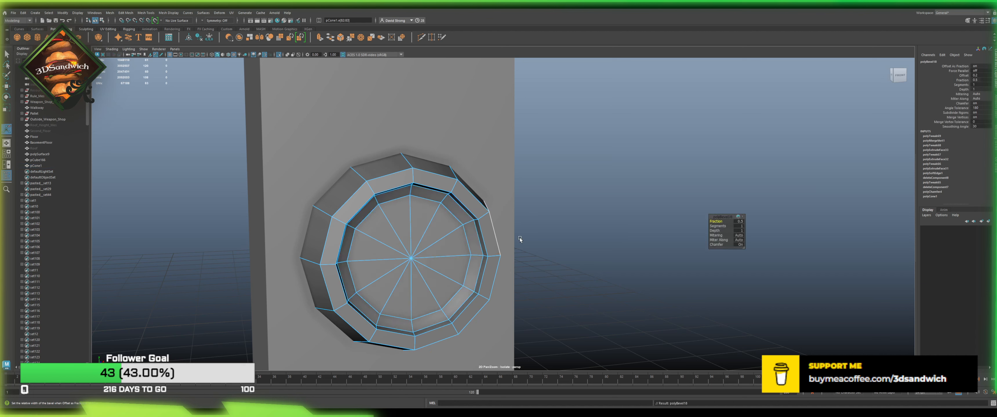
pyautogui.click(738, 226)
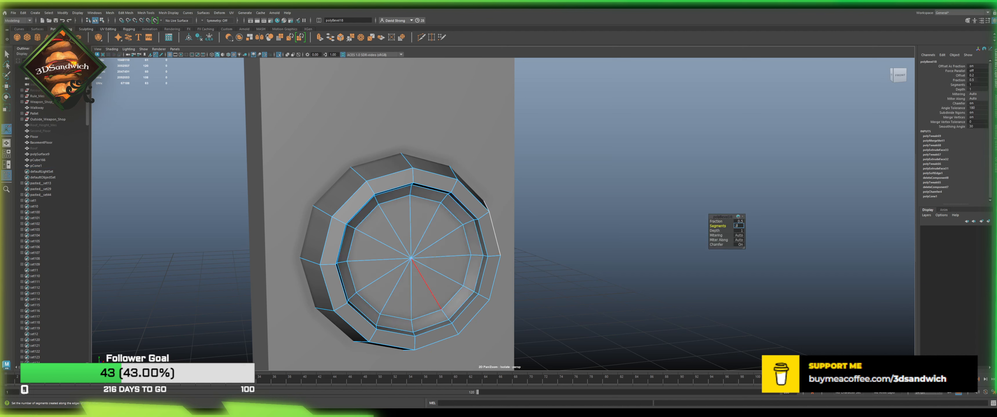
pyautogui.write('2')
pyautogui.press('Return')
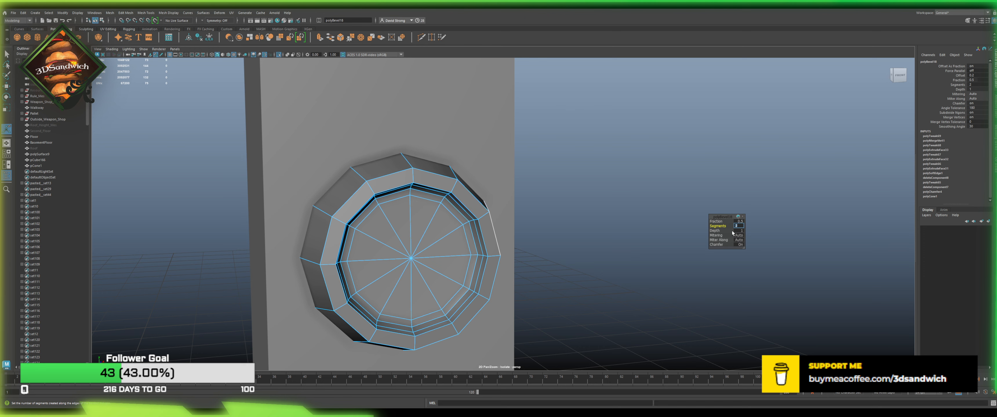
pyautogui.press('Tab')
pyautogui.write('2')
pyautogui.press('Return')
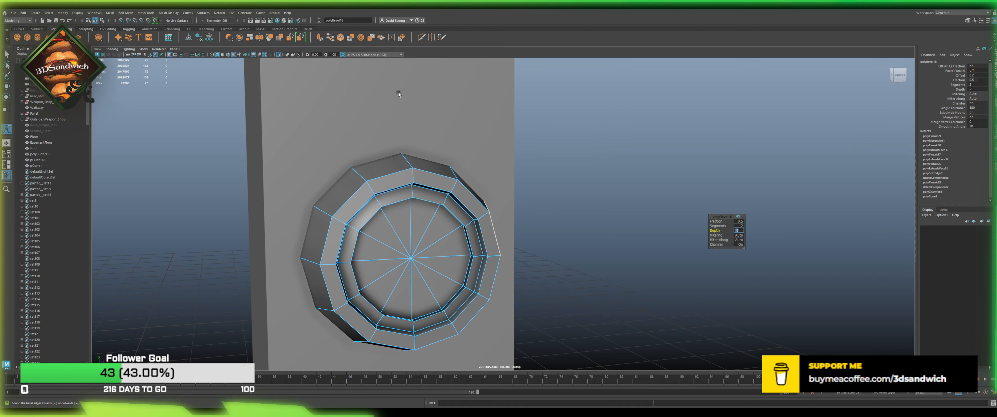
pyautogui.press('q')
pyautogui.click(649, 131)
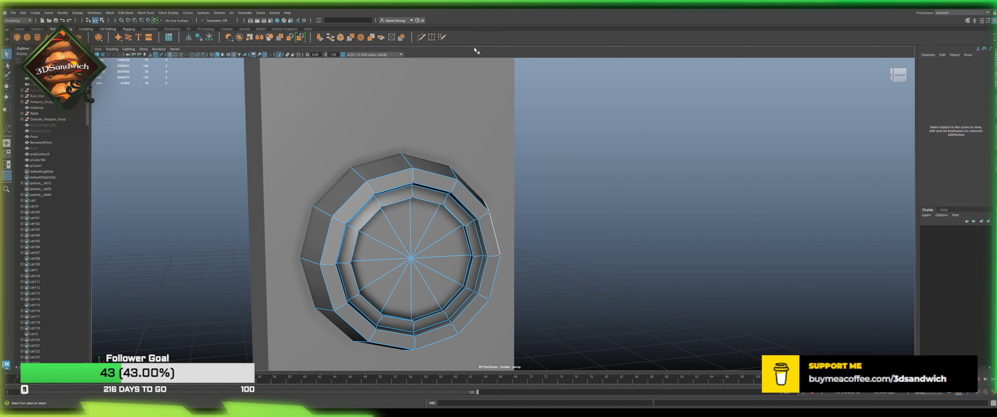
pyautogui.moveTo(455, 172); pyautogui.dragTo(494, 149, button='right')
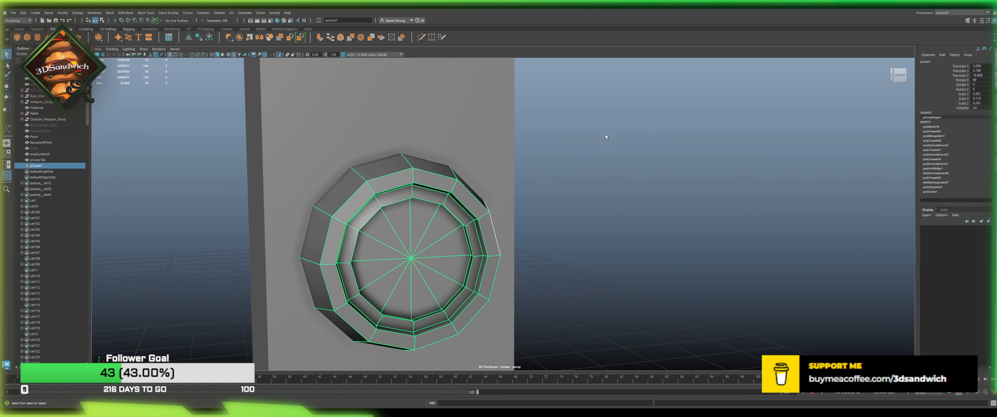
pyautogui.click(606, 134)
# Step: Check the beveled knob base against the plate and save the scene
pyautogui.scroll(-2, 484, 202)
pyautogui.keyDown('alt'); pyautogui.moveTo(484, 202); pyautogui.dragTo(521, 220); pyautogui.keyUp('alt')
pyautogui.click(451, 224)
pyautogui.scroll(4, 438, 236)
pyautogui.scroll(-4, 521, 221)
pyautogui.click(569, 171)
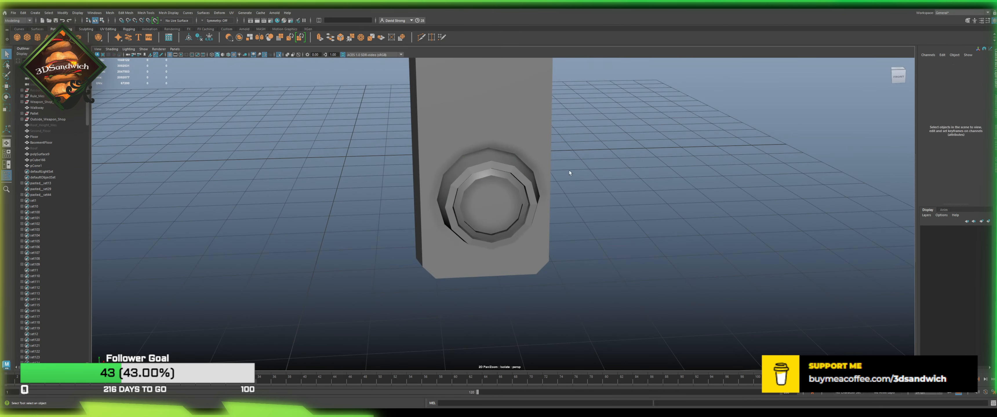
pyautogui.keyDown('alt'); pyautogui.moveTo(586, 167); pyautogui.dragTo(579, 274, button='middle'); pyautogui.keyUp('alt')
pyautogui.keyDown('alt'); pyautogui.moveTo(577, 271); pyautogui.dragTo(566, 261); pyautogui.keyUp('alt')
pyautogui.keyDown('alt'); pyautogui.moveTo(506, 270); pyautogui.dragTo(483, 228, button='middle'); pyautogui.keyUp('alt')
pyautogui.hotkey('ctrl', 's')
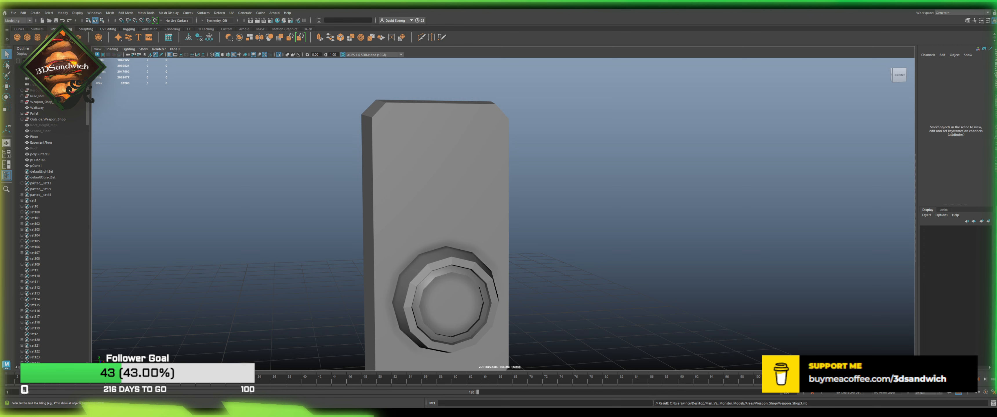
pyautogui.click(38, 38)
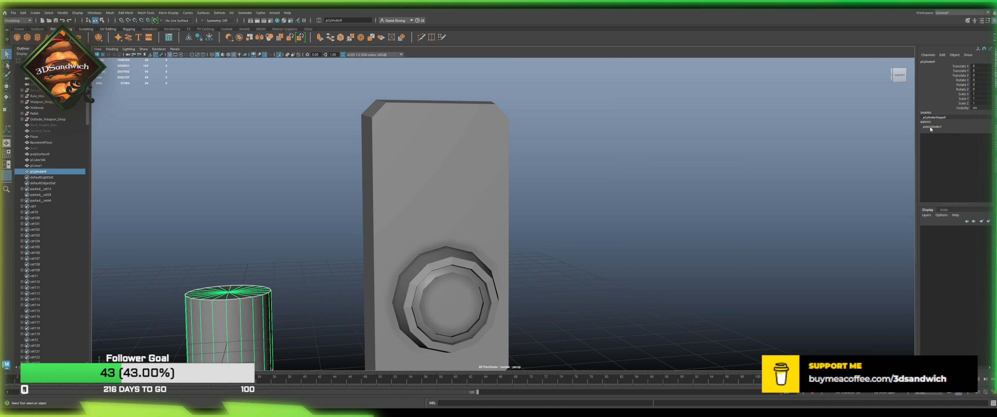
pyautogui.click(933, 127)
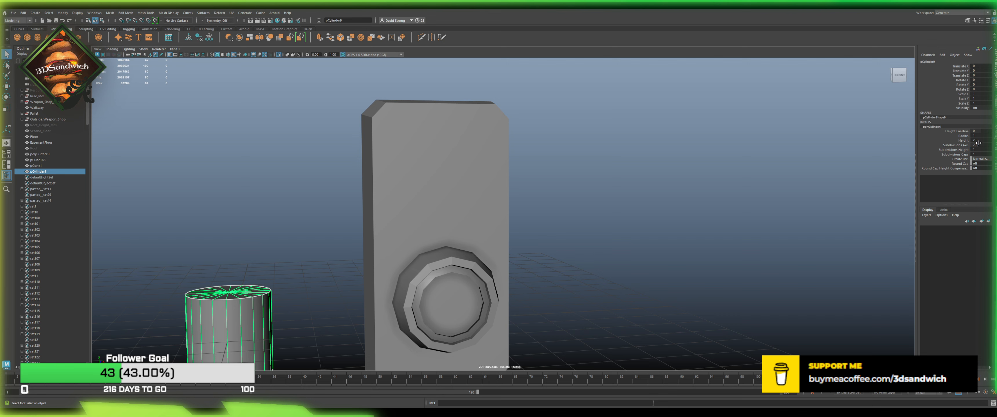
pyautogui.click(212, 215)
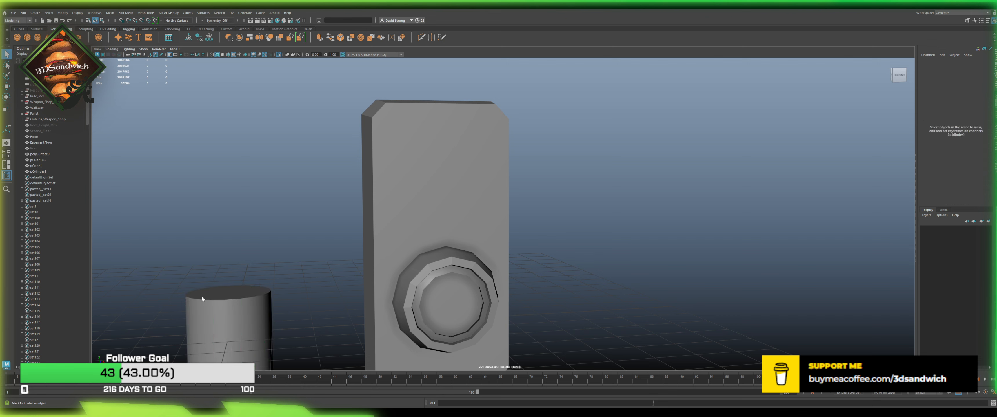
pyautogui.click(205, 307)
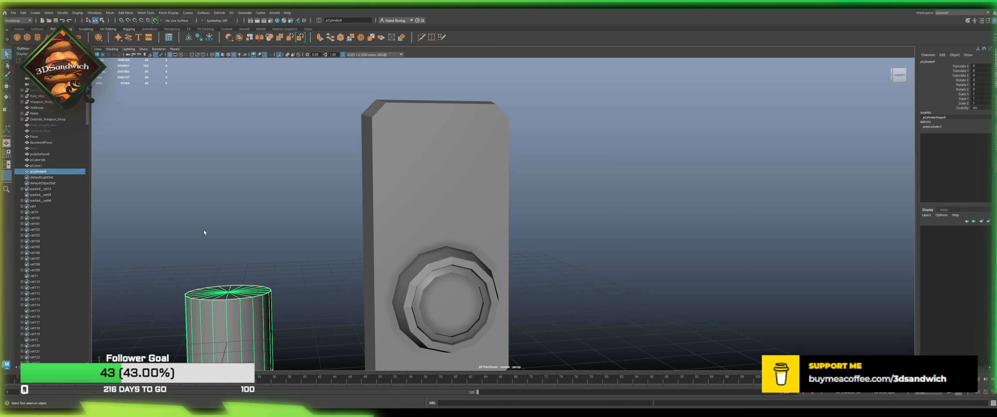
pyautogui.press('Delete')
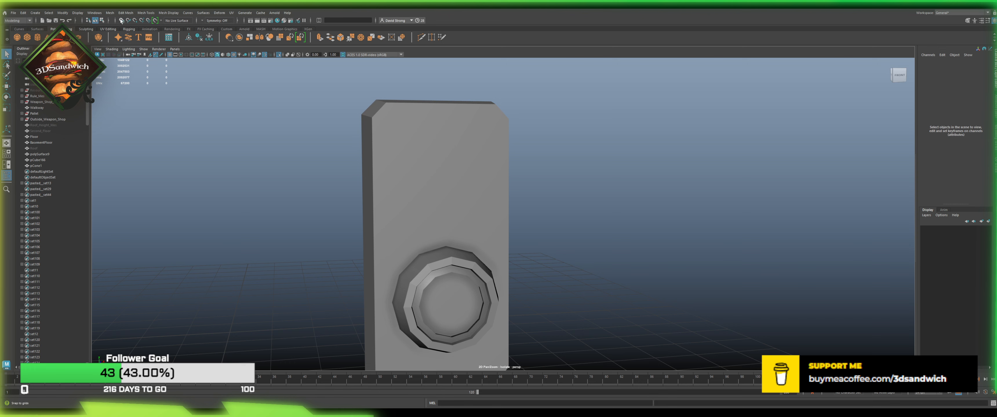
# Step: Create a polygon sphere for the knob with 12 axis subdivisions and 12 height subdivisions
pyautogui.click(18, 38)
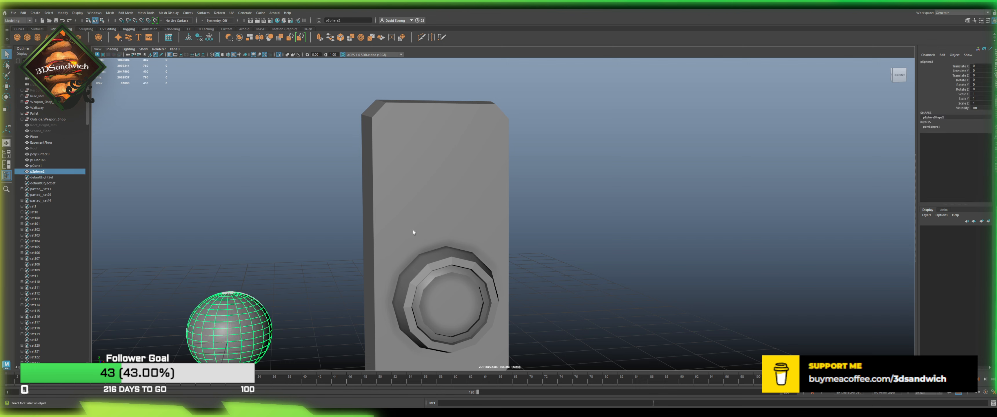
pyautogui.scroll(-3, 414, 229)
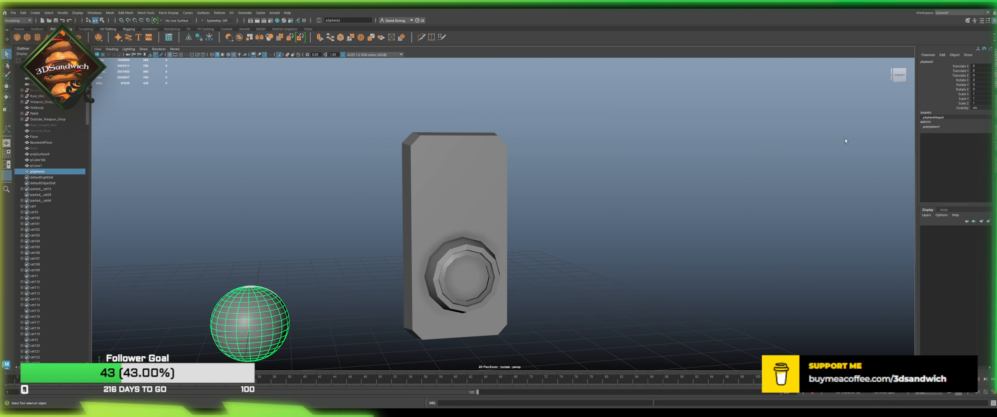
pyautogui.click(930, 127)
pyautogui.doubleClick(977, 141)
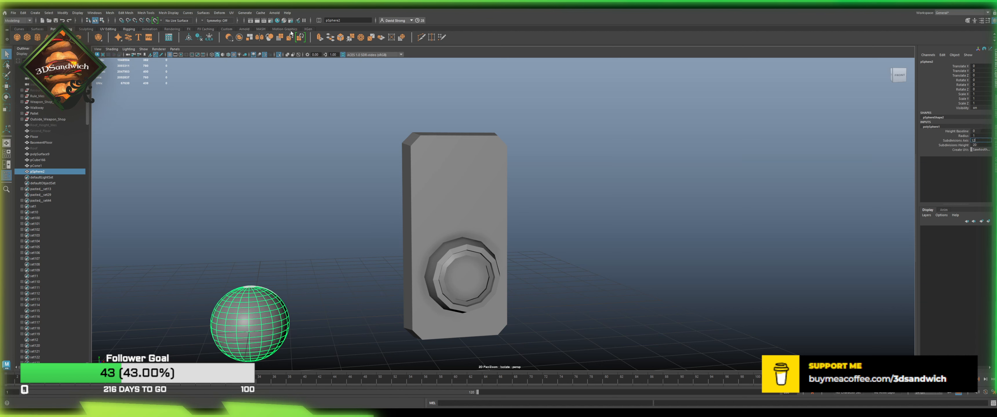
pyautogui.write('12')
pyautogui.press('Return')
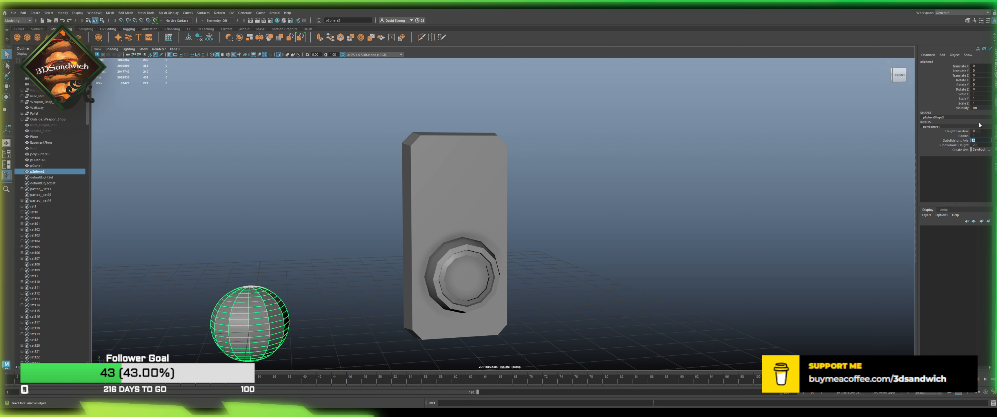
pyautogui.press('Tab')
pyautogui.write('12')
pyautogui.press('Return')
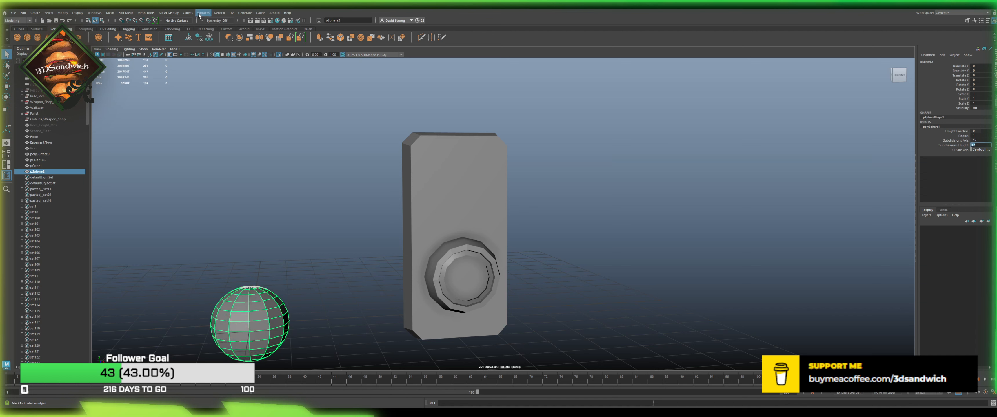
pyautogui.click(284, 262)
pyautogui.click(262, 297)
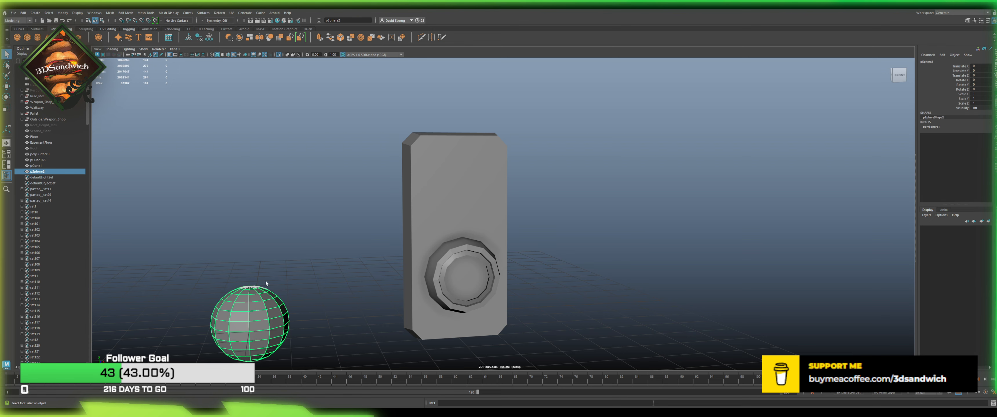
# Step: Move the sphere forward along the Z axis and set its X rotation to 90
pyautogui.keyDown('alt'); pyautogui.moveTo(265, 279); pyautogui.dragTo(338, 224); pyautogui.keyUp('alt')
pyautogui.keyDown('alt'); pyautogui.moveTo(337, 224); pyautogui.dragTo(338, 209, button='right'); pyautogui.keyUp('alt')
pyautogui.press('w')
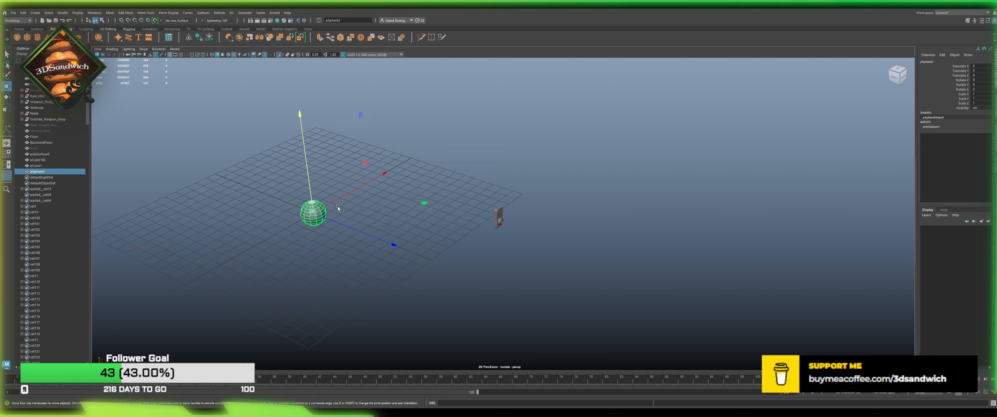
pyautogui.moveTo(337, 218); pyautogui.dragTo(735, 276)
pyautogui.press('e')
pyautogui.hotkey('ctrl', 'z')
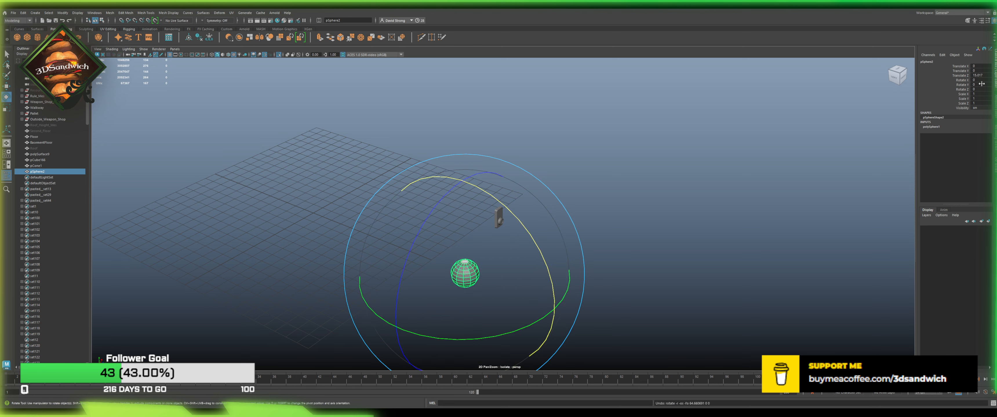
pyautogui.click(979, 80)
pyautogui.write('90')
pyautogui.press('Return')
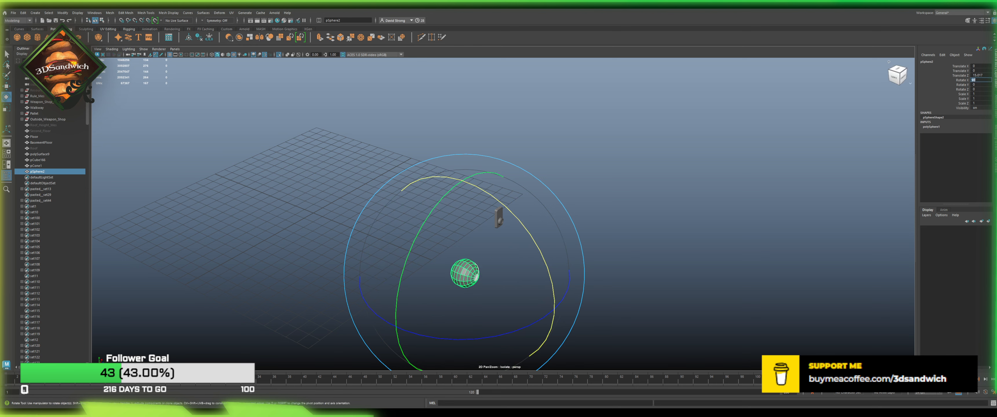
# Step: Soften the edges of the knob sphere
pyautogui.click(671, 217)
pyautogui.scroll(3, 552, 240)
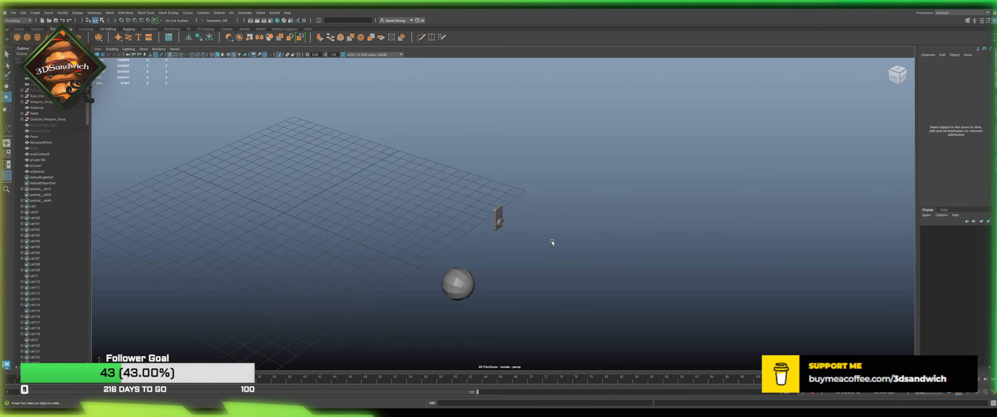
pyautogui.click(442, 304)
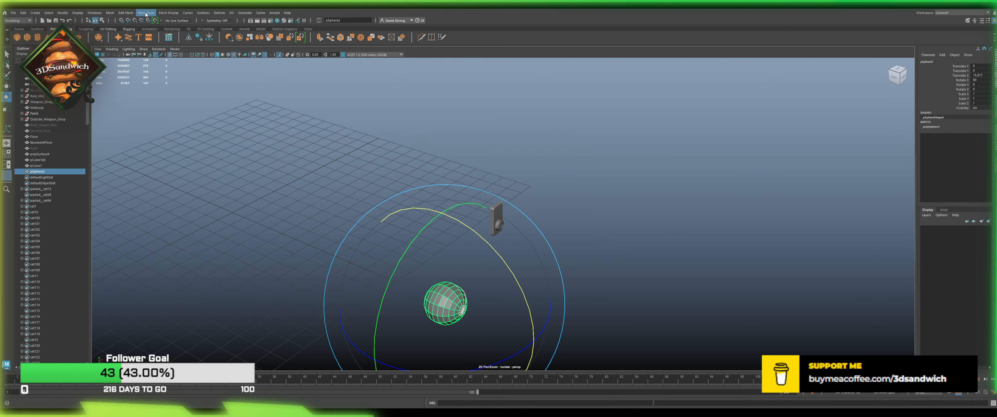
pyautogui.click(168, 13)
pyautogui.click(197, 66)
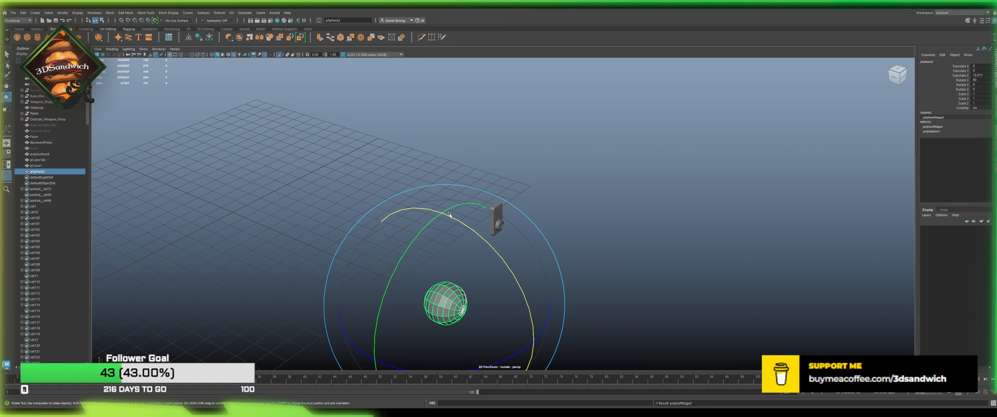
# Step: Move the sphere across and up to bring it close to the door handle plate
pyautogui.keyDown('alt'); pyautogui.moveTo(487, 232); pyautogui.dragTo(468, 232); pyautogui.keyUp('alt')
pyautogui.press('w')
pyautogui.moveTo(507, 265); pyautogui.dragTo(630, 210)
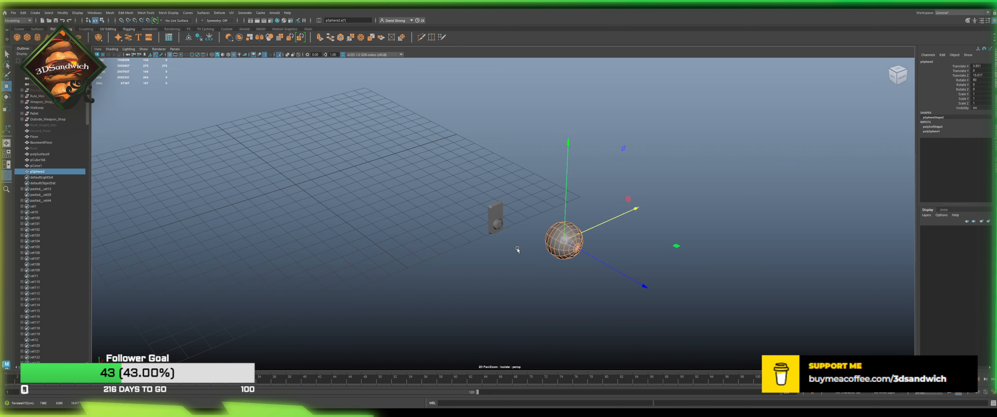
pyautogui.scroll(2, 535, 227)
pyautogui.keyDown('alt'); pyautogui.moveTo(534, 227); pyautogui.dragTo(540, 229); pyautogui.keyUp('alt')
pyautogui.moveTo(650, 267); pyautogui.dragTo(538, 252)
pyautogui.moveTo(499, 222); pyautogui.dragTo(499, 126)
pyautogui.moveTo(507, 207); pyautogui.dragTo(497, 231)
# Step: Scale the sphere down uniformly to about half its size and compare it with the plate
pyautogui.press('r')
pyautogui.scroll(1, 522, 226)
pyautogui.scroll(2, 508, 225)
pyautogui.keyDown('alt'); pyautogui.moveTo(508, 227); pyautogui.dragTo(451, 236, button='middle'); pyautogui.keyUp('alt')
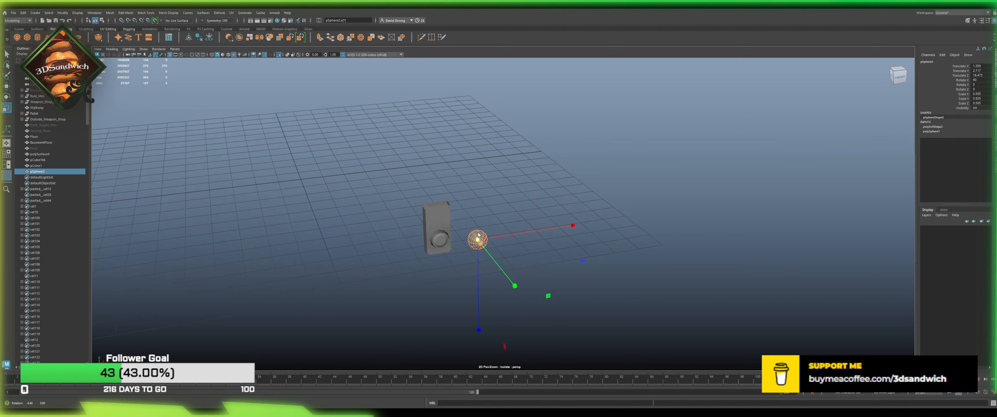
pyautogui.keyDown('alt'); pyautogui.moveTo(451, 236); pyautogui.dragTo(520, 260); pyautogui.keyUp('alt')
# Step: From the side view, position the sphere in front of the plate's upper half and shrink it slightly
pyautogui.click(906, 68)
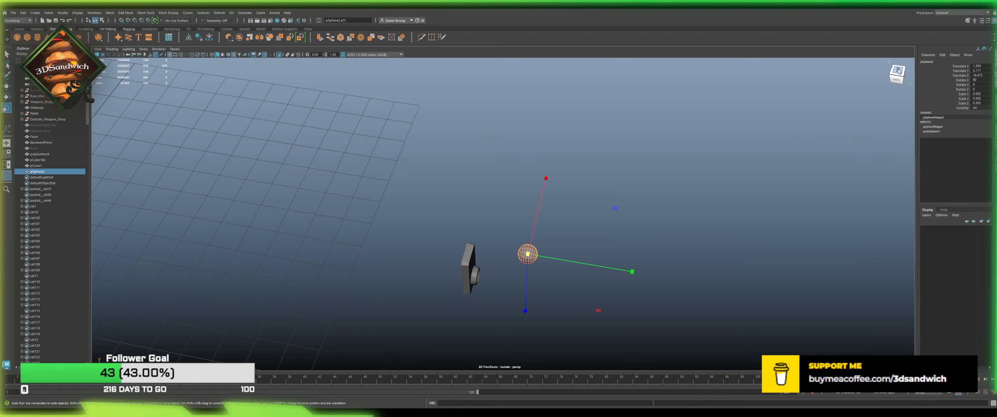
pyautogui.press('w')
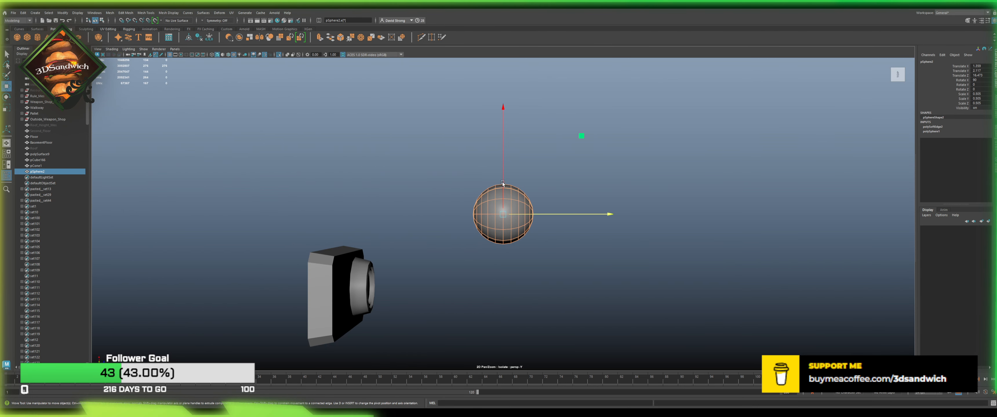
pyautogui.moveTo(505, 184); pyautogui.dragTo(537, 225)
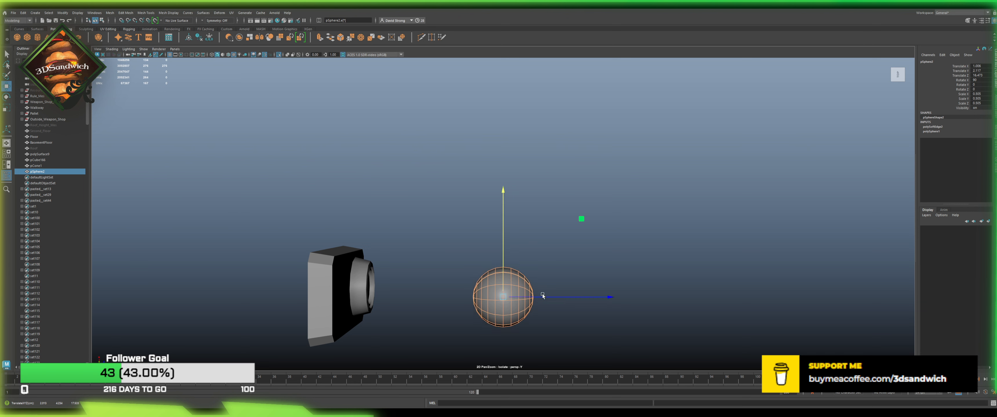
pyautogui.moveTo(605, 297); pyautogui.dragTo(500, 248)
pyautogui.press('r')
pyautogui.press('w')
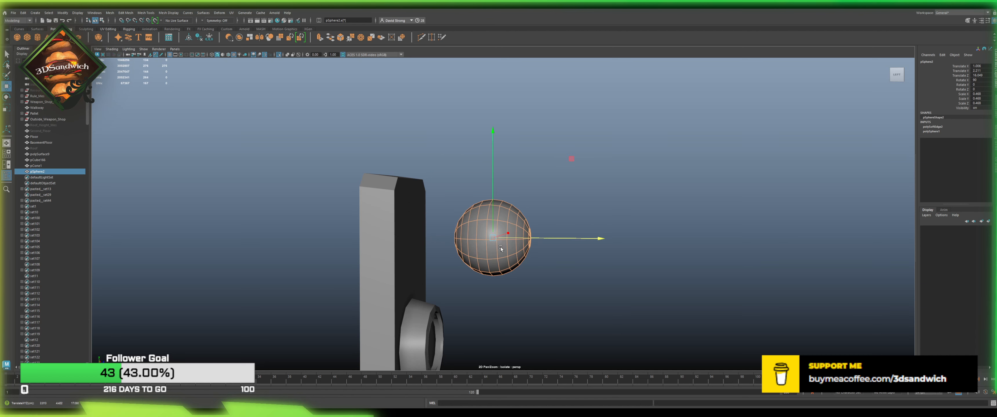
# Step: Isolate the sphere and delete the two rings of faces around its plate-facing pole
pyautogui.click(279, 54)
pyautogui.click(278, 55)
pyautogui.keyDown('alt'); pyautogui.moveTo(425, 179); pyautogui.dragTo(486, 182); pyautogui.keyUp('alt')
pyautogui.keyDown('alt'); pyautogui.moveTo(533, 207); pyautogui.dragTo(430, 157, button='middle'); pyautogui.keyUp('alt')
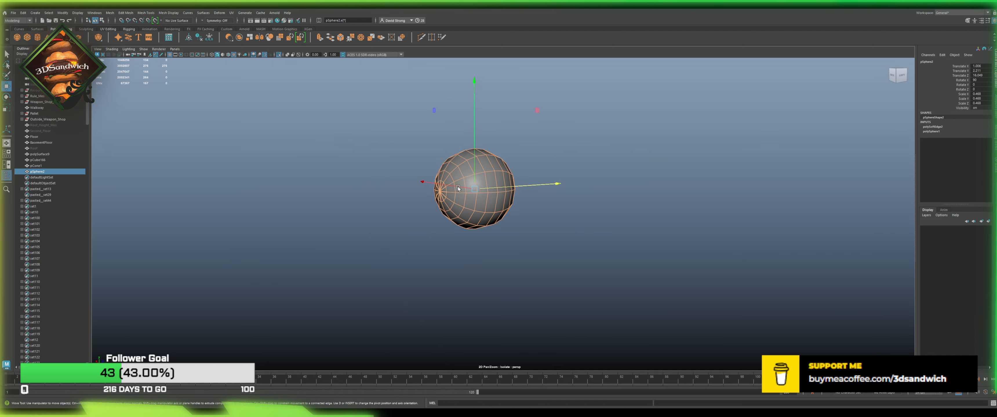
pyautogui.scroll(4, 457, 186)
pyautogui.keyDown('alt'); pyautogui.moveTo(457, 189); pyautogui.dragTo(471, 191); pyautogui.keyUp('alt')
pyautogui.scroll(3, 471, 191)
pyautogui.keyDown('alt'); pyautogui.moveTo(471, 191); pyautogui.dragTo(462, 207, button='middle'); pyautogui.keyUp('alt')
pyautogui.scroll(3, 478, 229)
pyautogui.moveTo(463, 208); pyautogui.dragTo(465, 239, button='right')
pyautogui.click(452, 232)
pyautogui.doubleClick(456, 210)
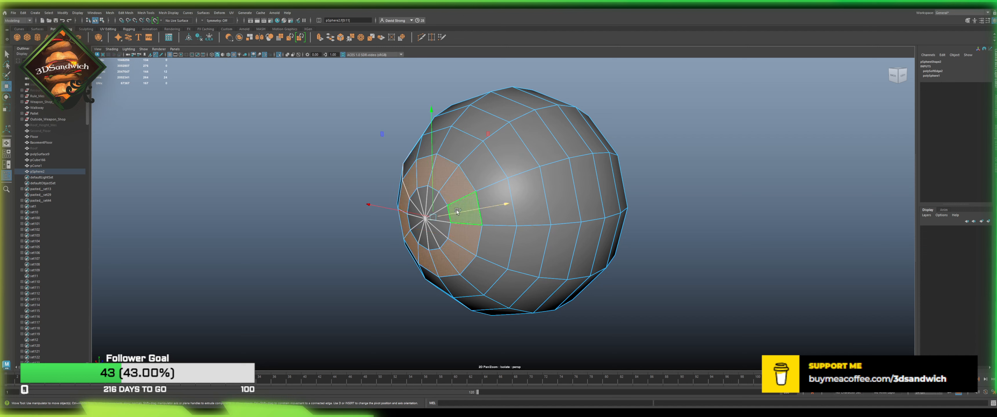
pyautogui.press('Delete')
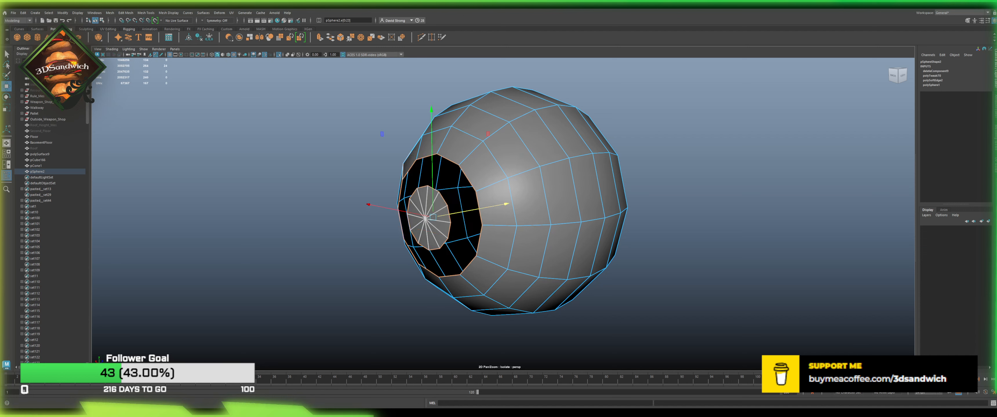
pyautogui.doubleClick(445, 226)
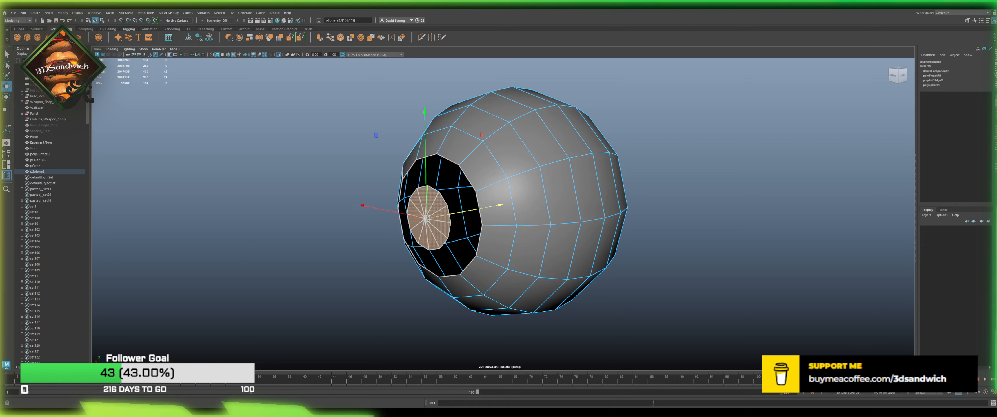
pyautogui.press('Delete')
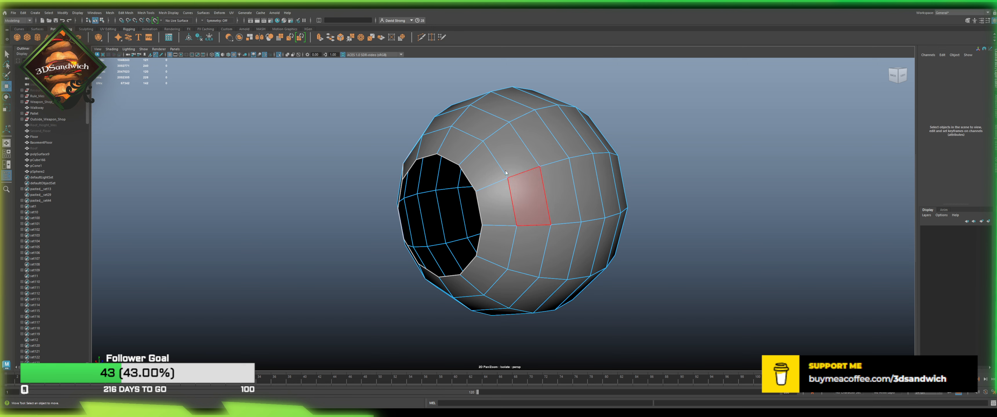
# Step: Show the plate again and extrude the sphere's open border toward it in scaled sections, forming a curved neck
pyautogui.doubleClick(471, 168)
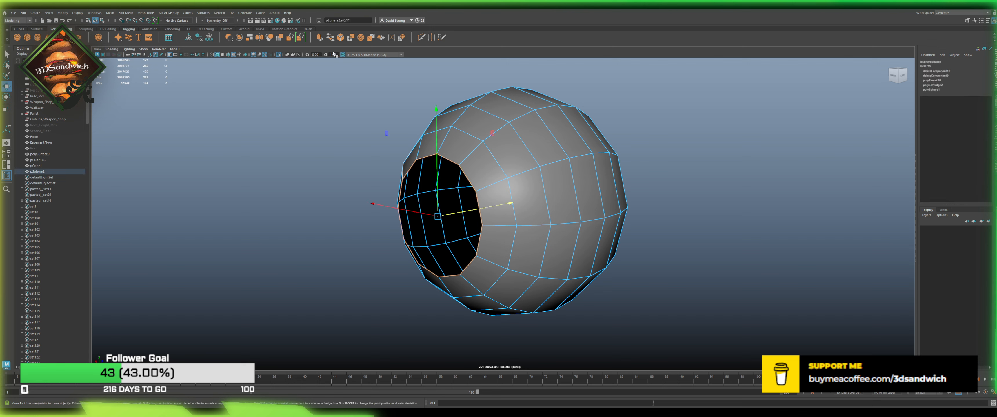
pyautogui.click(278, 54)
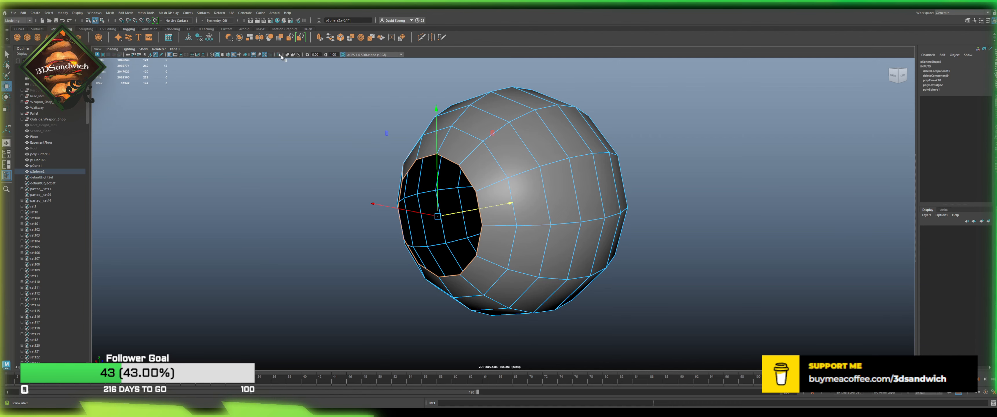
pyautogui.keyDown('alt'); pyautogui.moveTo(379, 173); pyautogui.dragTo(329, 170); pyautogui.keyUp('alt')
pyautogui.scroll(3, 329, 171)
pyautogui.keyDown('alt'); pyautogui.moveTo(329, 170); pyautogui.dragTo(474, 221, button='middle'); pyautogui.keyUp('alt')
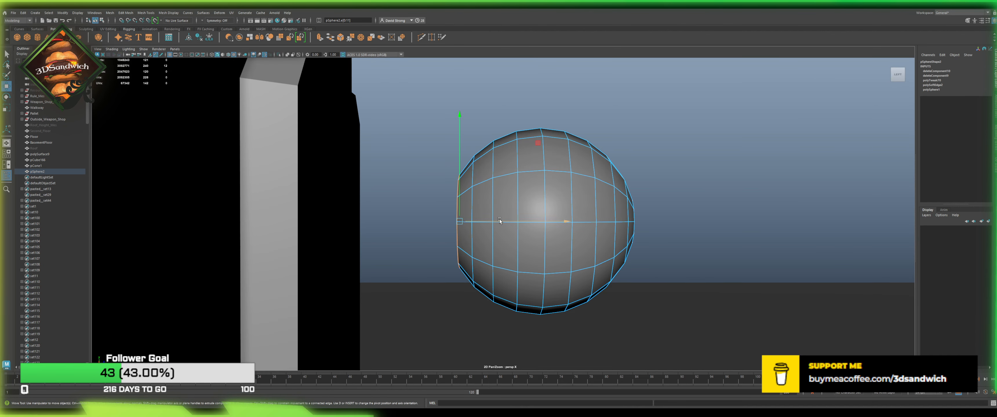
pyautogui.keyDown('shift'); pyautogui.moveTo(483, 221); pyautogui.dragTo(364, 224); pyautogui.keyUp('shift')
pyautogui.press('w')
pyautogui.press('r')
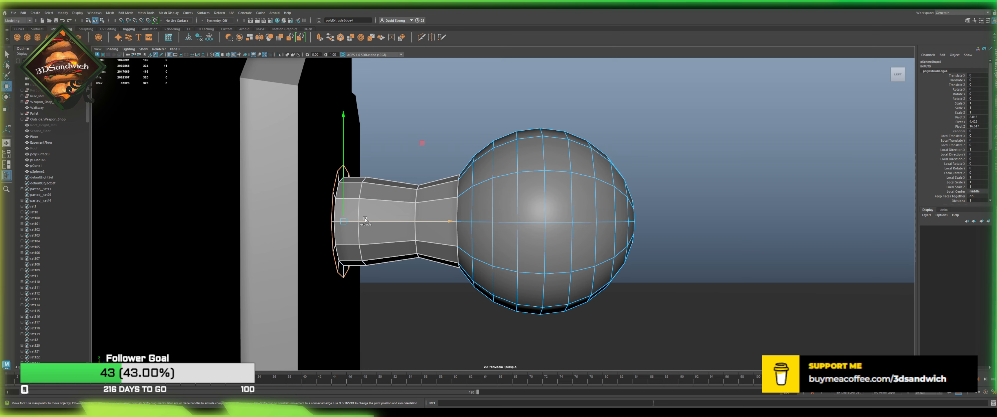
# Step: Extrude the neck's widened end edges toward the plate to form a thin flange
pyautogui.keyDown('shift'); pyautogui.moveTo(367, 220); pyautogui.dragTo(452, 175); pyautogui.keyUp('shift')
pyautogui.scroll(2, 446, 209)
pyautogui.keyDown('alt'); pyautogui.moveTo(469, 205); pyautogui.dragTo(498, 185); pyautogui.keyUp('alt')
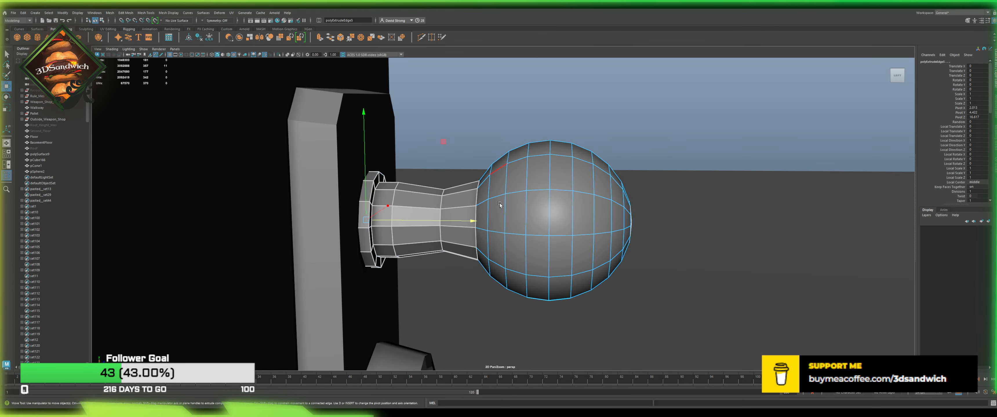
# Step: Select the knob ball with its adjoining neck faces, flatten it in depth and move it toward the plate
pyautogui.keyDown('alt'); pyautogui.moveTo(481, 231); pyautogui.dragTo(425, 200, button='middle'); pyautogui.keyUp('alt')
pyautogui.keyDown('alt'); pyautogui.moveTo(425, 201); pyautogui.dragTo(430, 202); pyautogui.keyUp('alt')
pyautogui.moveTo(625, 321); pyautogui.dragTo(405, 82)
pyautogui.moveTo(518, 202); pyautogui.dragTo(453, 201)
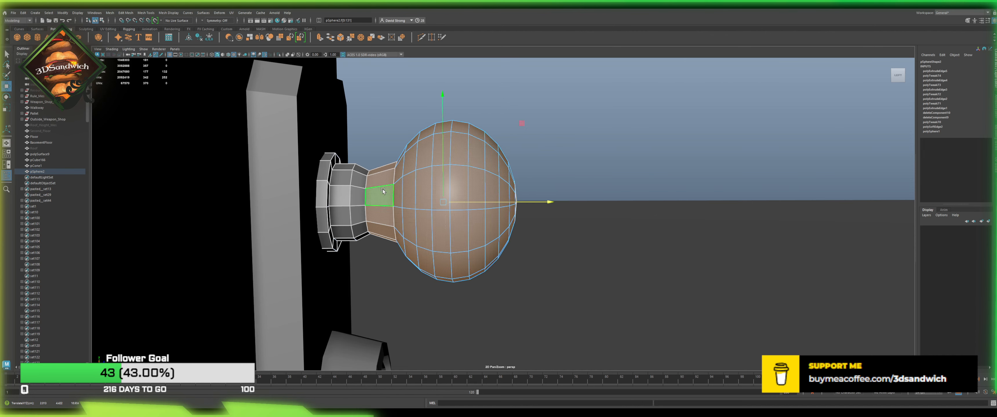
# Step: Bevel the flange's edge loop with a reduced fraction
pyautogui.moveTo(369, 193); pyautogui.dragTo(365, 184, button='right')
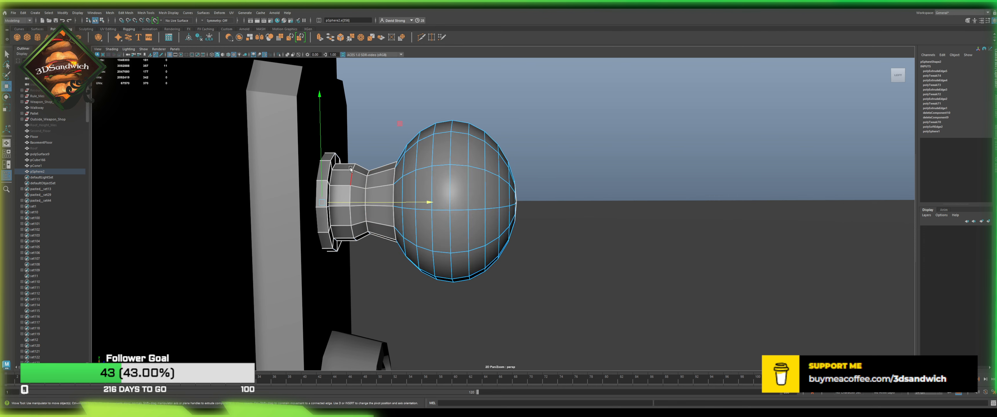
pyautogui.doubleClick(330, 175)
pyautogui.click(334, 36)
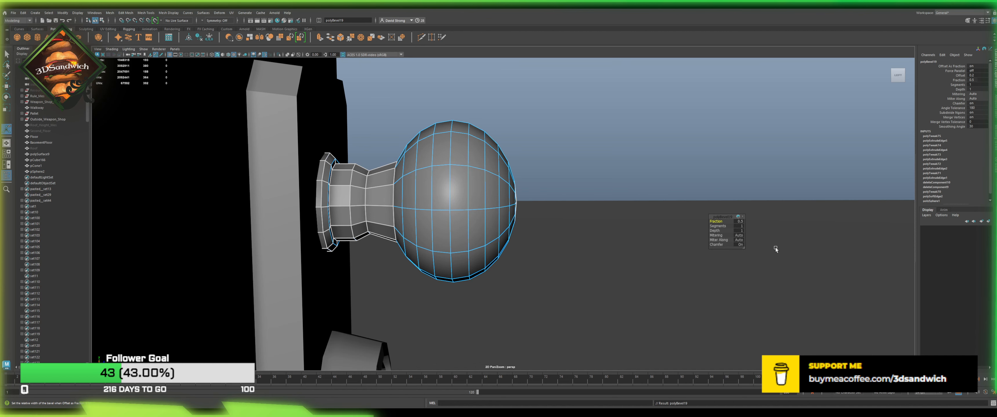
pyautogui.click(738, 222)
pyautogui.press('Return')
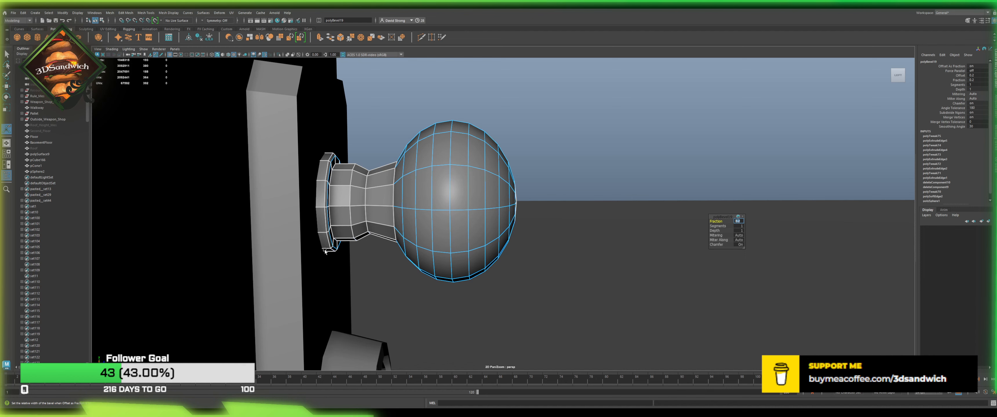
# Step: Bevel the two edge loops around the knob's neck with a fraction of 0.25
pyautogui.doubleClick(345, 193)
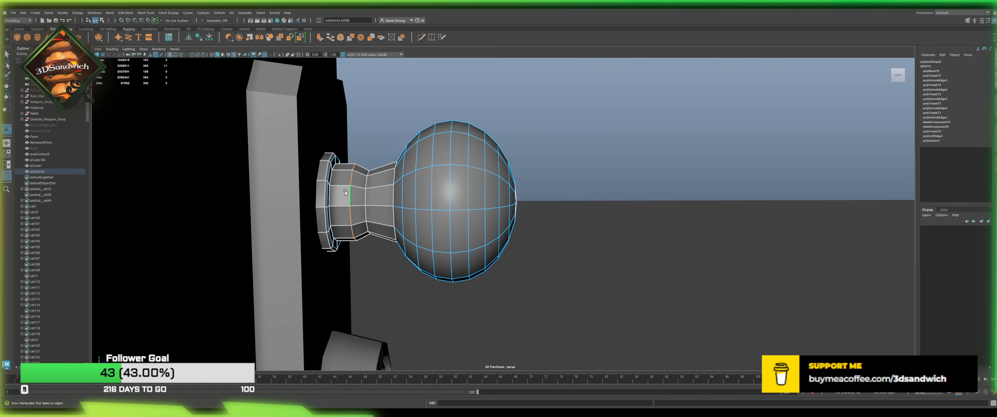
pyautogui.keyDown('shift'); pyautogui.doubleClick(364, 196); pyautogui.keyUp('shift')
pyautogui.keyDown('alt'); pyautogui.moveTo(364, 196); pyautogui.dragTo(308, 211); pyautogui.keyUp('alt')
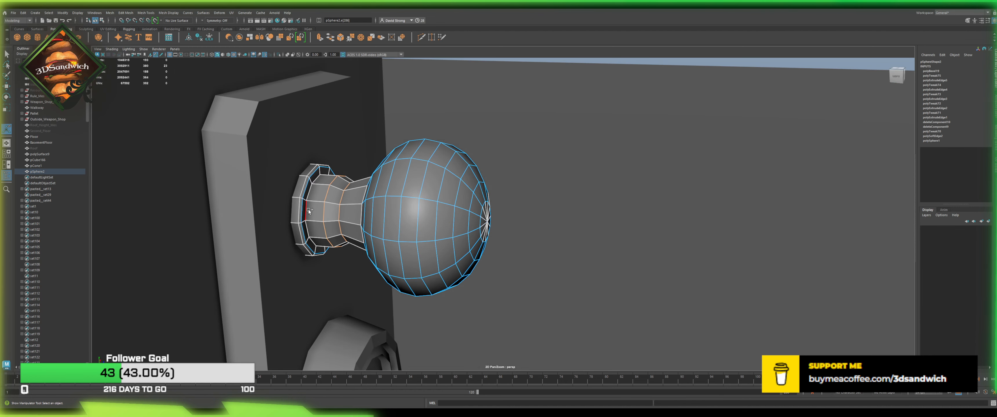
pyautogui.click(340, 38)
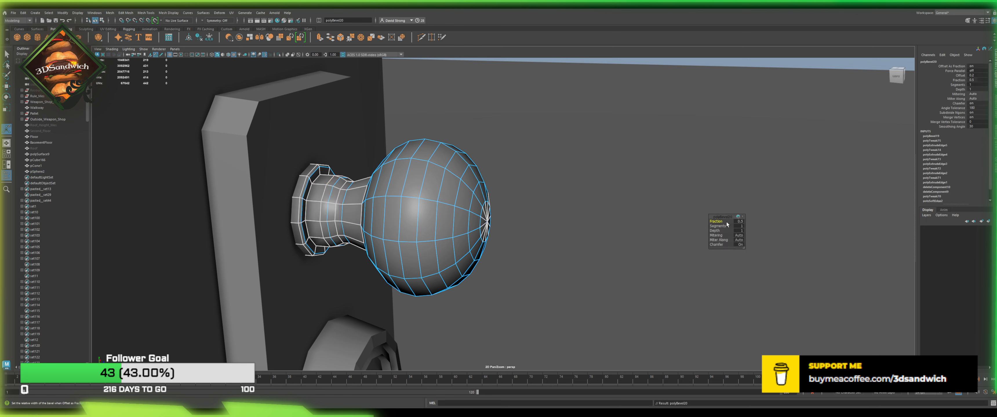
pyautogui.click(739, 221)
pyautogui.write('0.25')
pyautogui.press('Return')
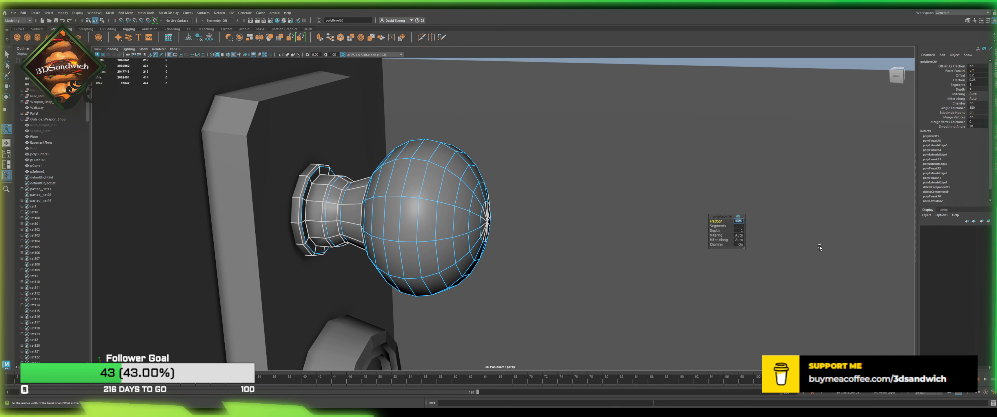
# Step: Set the neck bevel to 2 segments and change its depth
pyautogui.press('Tab')
pyautogui.write('2')
pyautogui.press('Return')
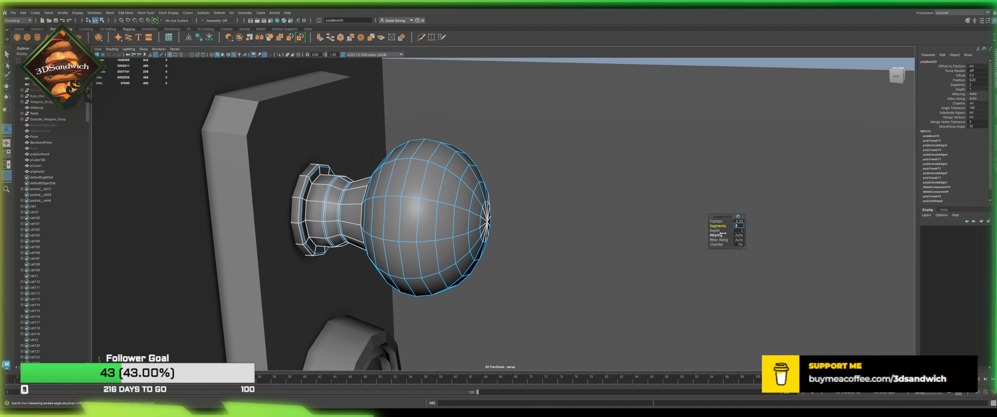
pyautogui.click(739, 231)
pyautogui.press('Return')
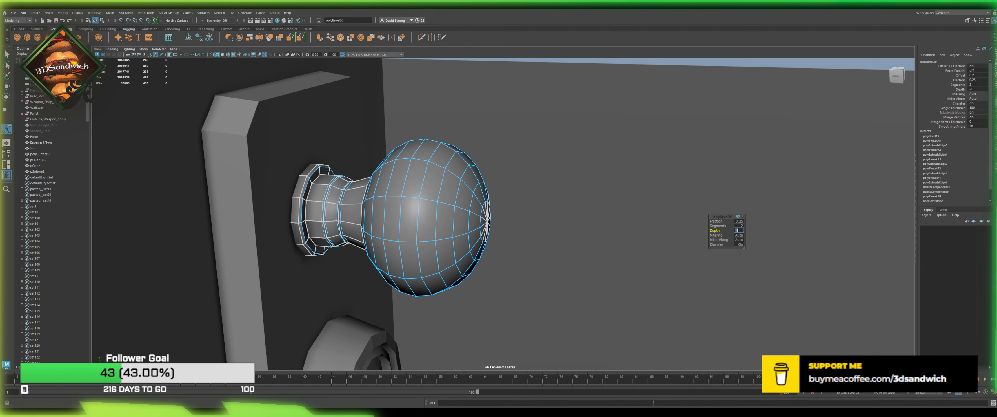
# Step: Display the knob in smooth preview and deselect it to examine the rounded neck and flange
pyautogui.keyDown('alt'); pyautogui.moveTo(454, 241); pyautogui.dragTo(427, 234); pyautogui.keyUp('alt')
pyautogui.press('q')
pyautogui.click(576, 151)
pyautogui.click(428, 197)
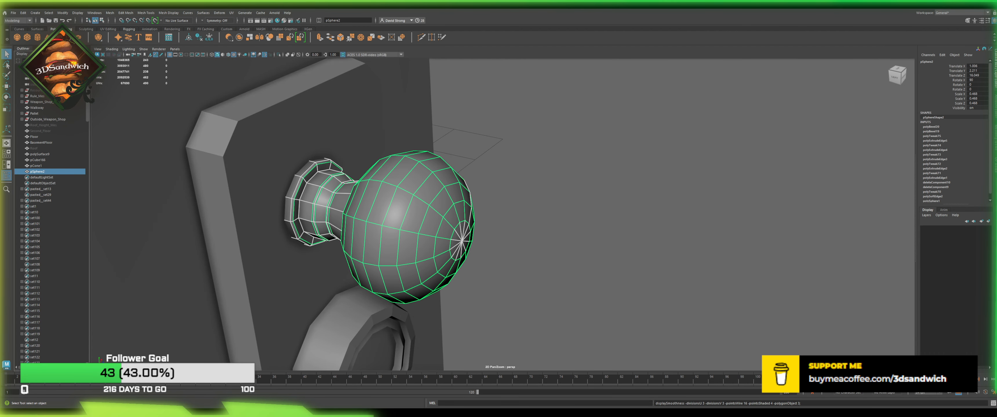
pyautogui.press('3')
pyautogui.click(624, 176)
pyautogui.scroll(3, 319, 230)
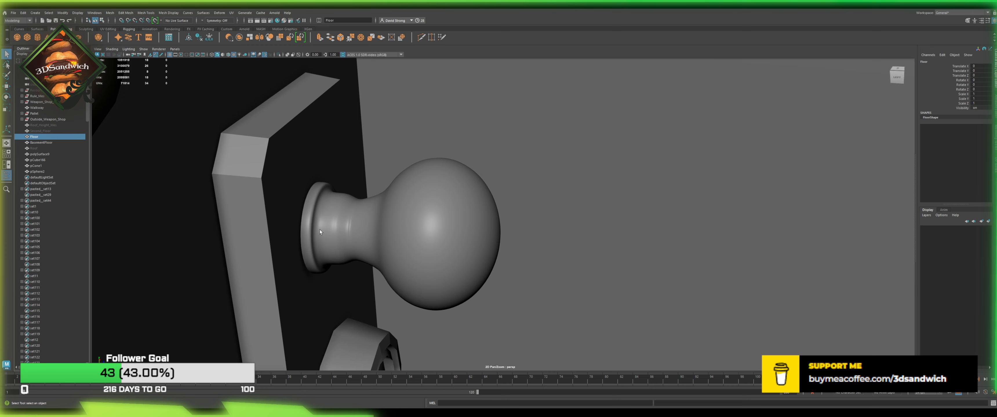
pyautogui.scroll(4, 380, 225)
# Step: Insert an edge loop around the middle of the neck with Multi-Cut and scale that loop
pyautogui.click(380, 225)
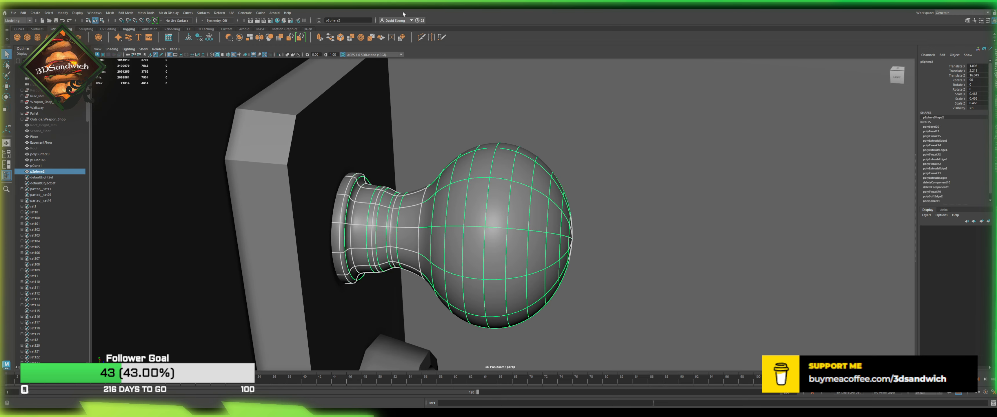
pyautogui.click(421, 37)
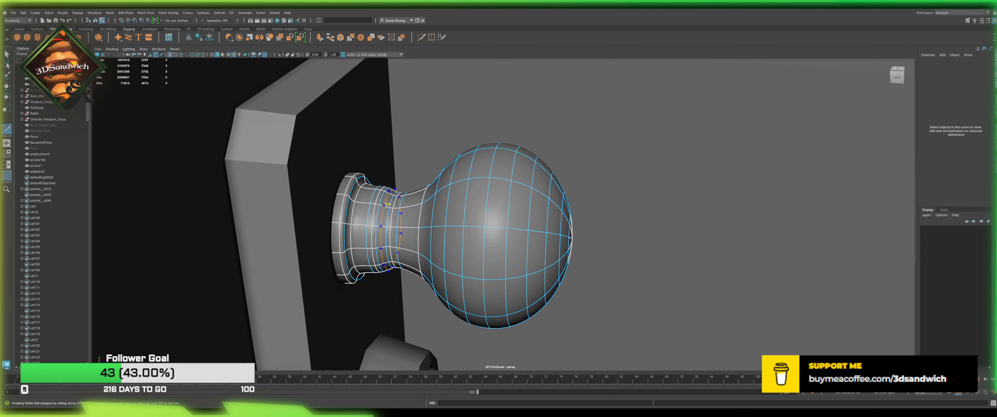
pyautogui.keyDown('ctrl'); pyautogui.click(382, 204); pyautogui.keyUp('ctrl')
pyautogui.press('w')
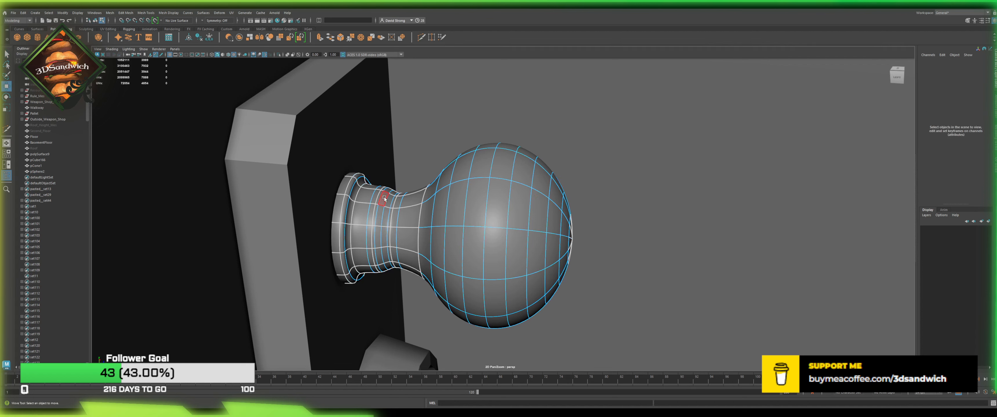
pyautogui.doubleClick(386, 199)
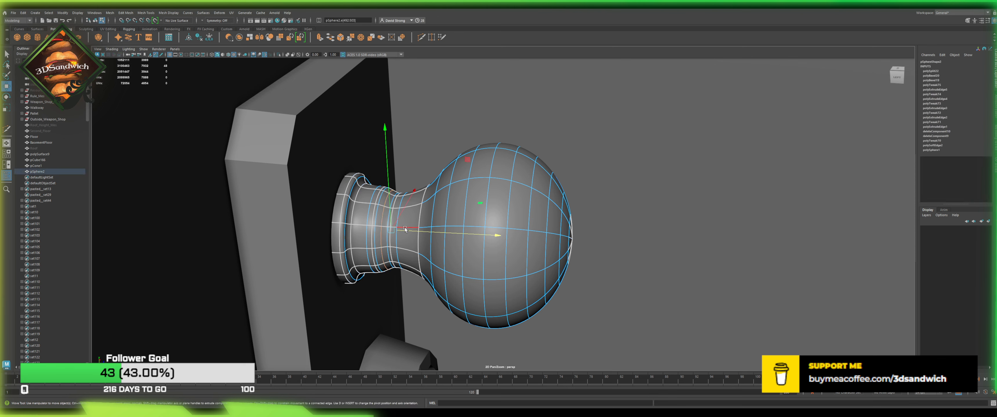
pyautogui.press('r')
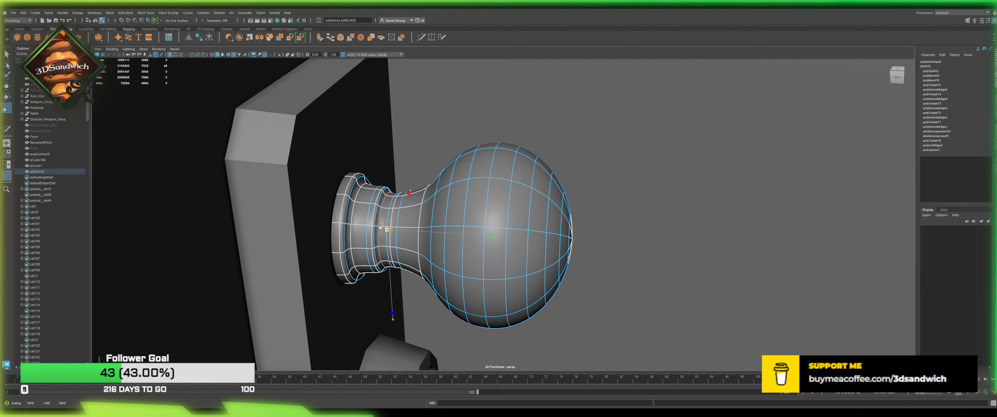
pyautogui.keyDown('alt'); pyautogui.moveTo(397, 230); pyautogui.dragTo(394, 186); pyautogui.keyUp('alt')
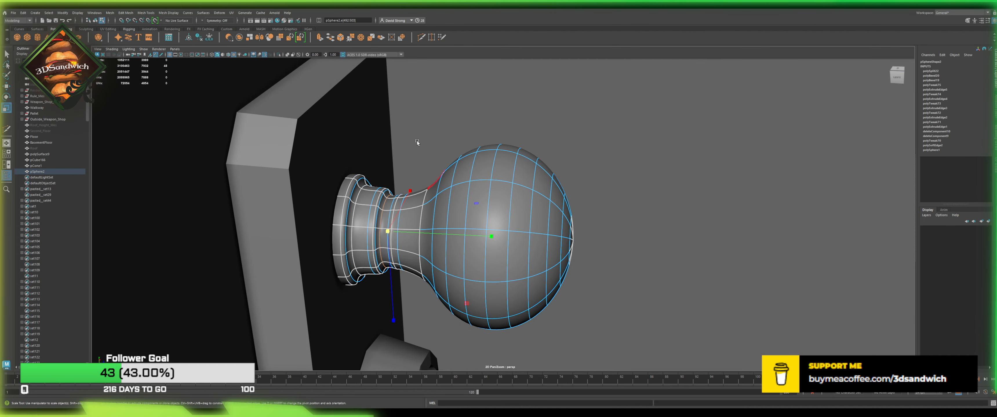
# Step: Insert another edge loop on the neck near the ball, scale it slightly and return to object mode with the knob deselected
pyautogui.press('g')
pyautogui.keyDown('ctrl'); pyautogui.click(408, 211); pyautogui.keyUp('ctrl')
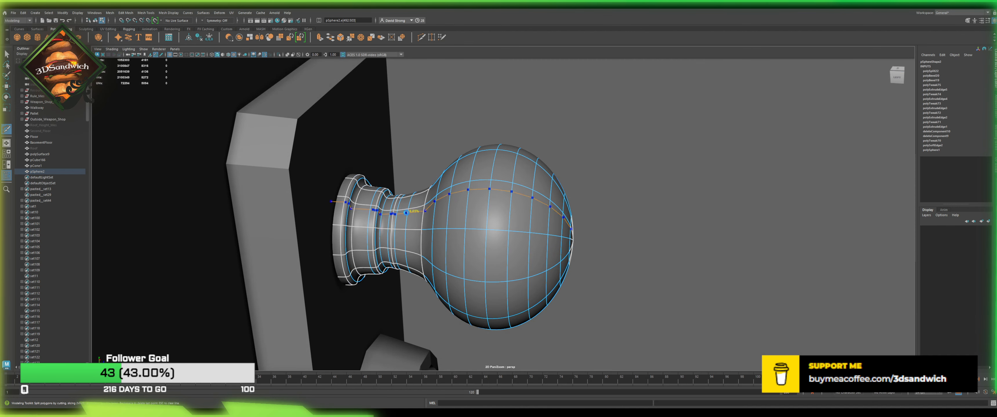
pyautogui.press('w')
pyautogui.doubleClick(406, 217)
pyautogui.press('r')
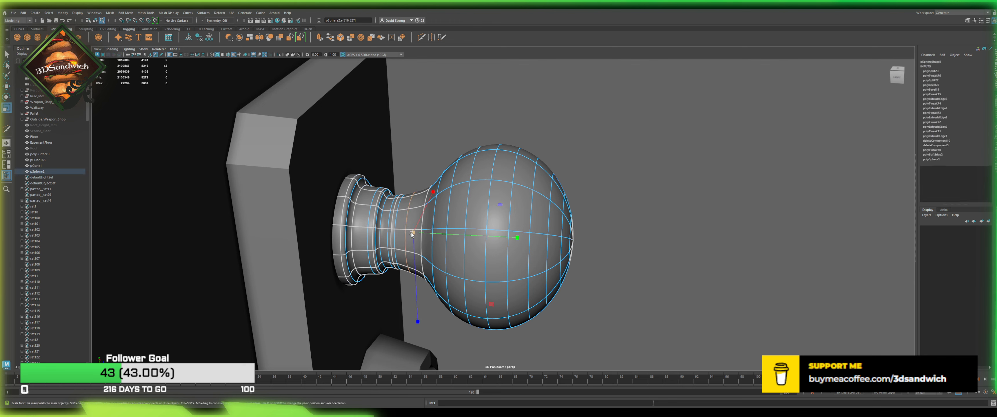
pyautogui.moveTo(413, 232)
pyautogui.mouseDown()
pyautogui.moveTo(401, 230)
pyautogui.moveTo(425, 236)
pyautogui.moveTo(415, 233)
pyautogui.mouseUp()
pyautogui.press('w')
pyautogui.keyDown('alt'); pyautogui.moveTo(414, 233); pyautogui.dragTo(400, 245); pyautogui.keyUp('alt')
pyautogui.press('F8')
pyautogui.click(648, 126)
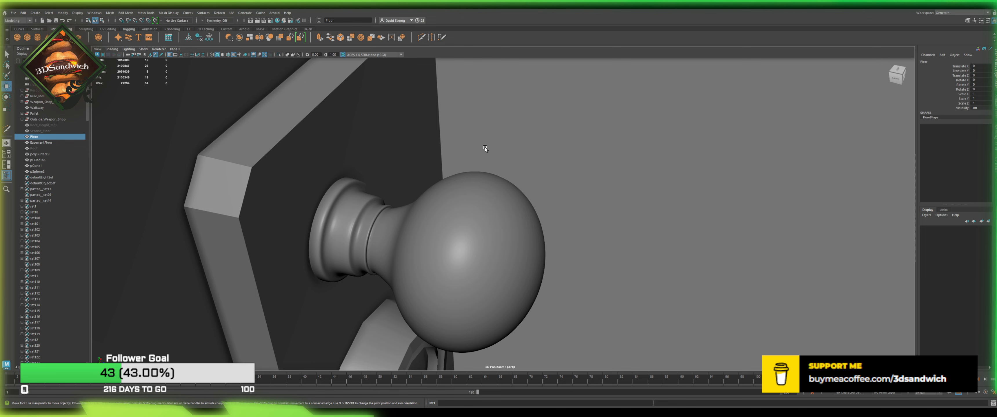
pyautogui.click(445, 233)
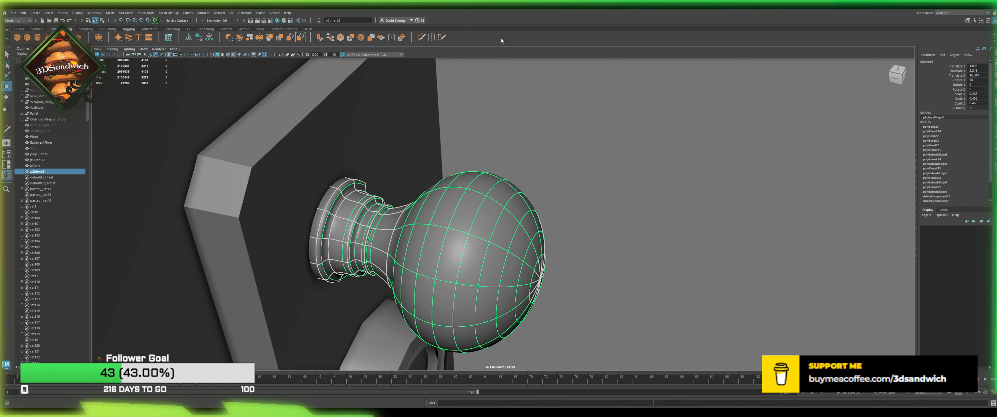
pyautogui.click(421, 37)
pyautogui.scroll(2, 335, 174)
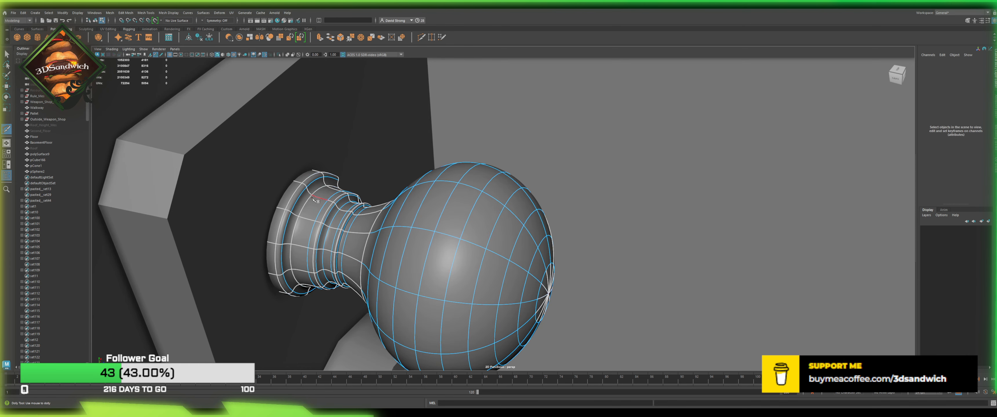
pyautogui.press('w')
pyautogui.scroll(-2, 371, 169)
pyautogui.moveTo(425, 155); pyautogui.dragTo(551, 78, button='right')
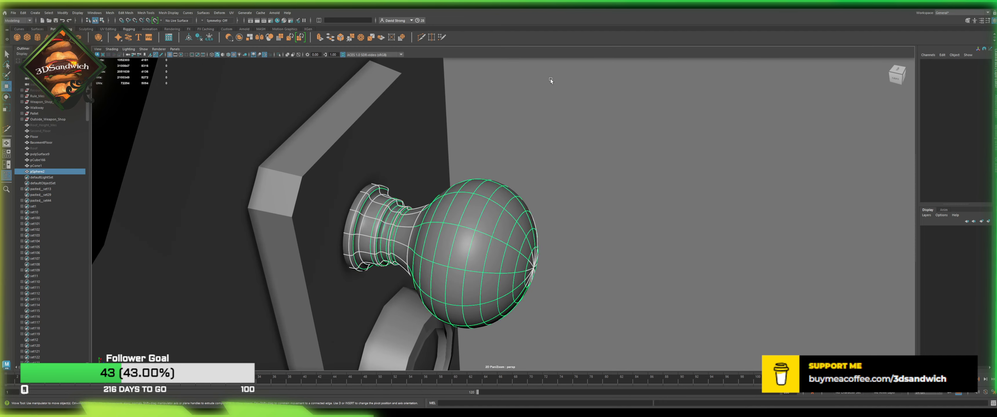
pyautogui.click(550, 78)
# Step: Turn off the smooth preview on the knob and isolate it in the viewport
pyautogui.keyDown('alt'); pyautogui.moveTo(518, 110); pyautogui.dragTo(435, 170); pyautogui.keyUp('alt')
pyautogui.click(502, 174)
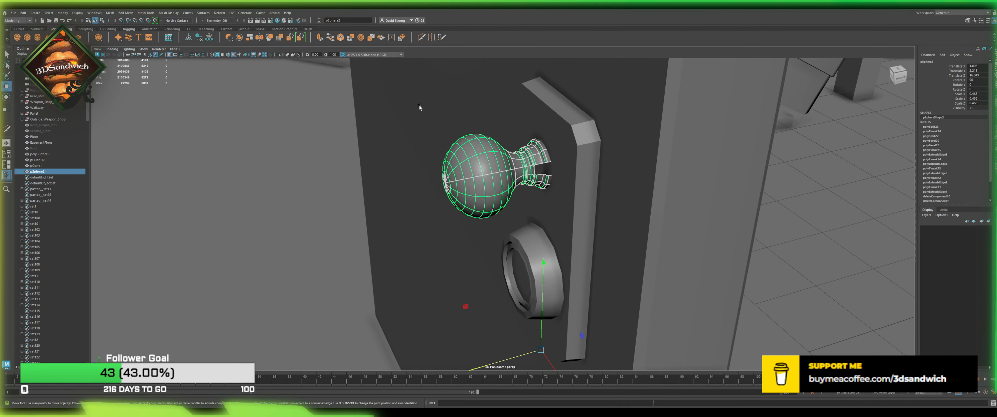
pyautogui.press('1')
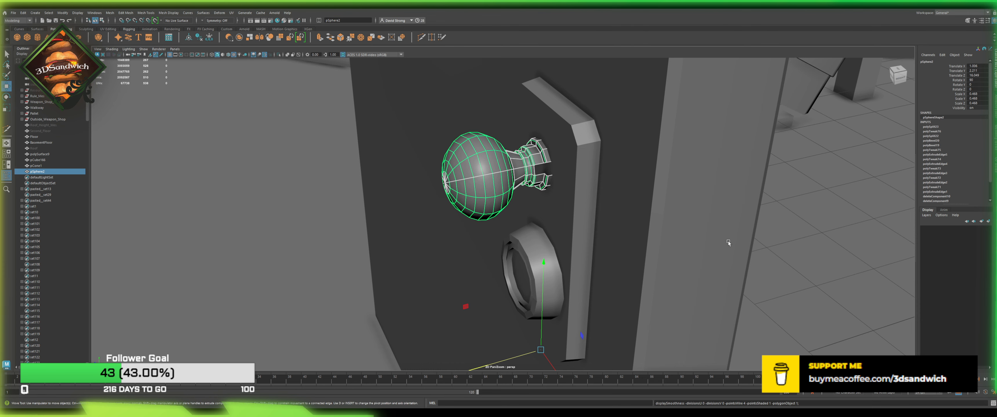
pyautogui.keyDown('alt'); pyautogui.moveTo(459, 225); pyautogui.dragTo(463, 175); pyautogui.keyUp('alt')
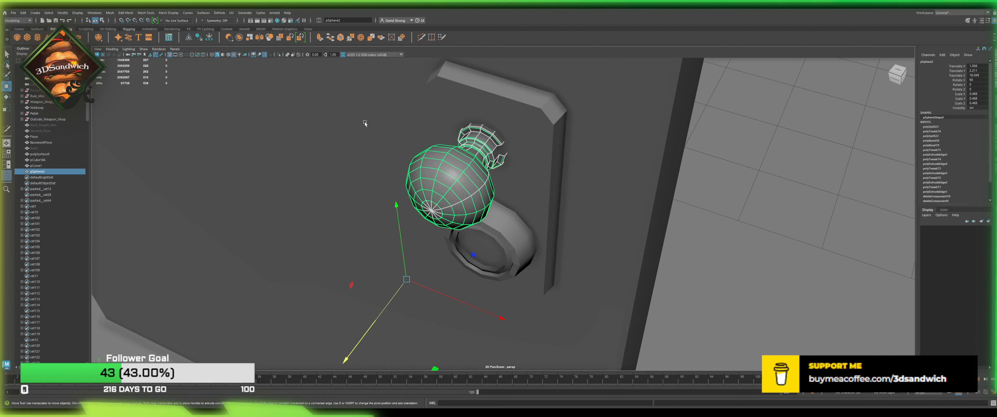
pyautogui.click(278, 54)
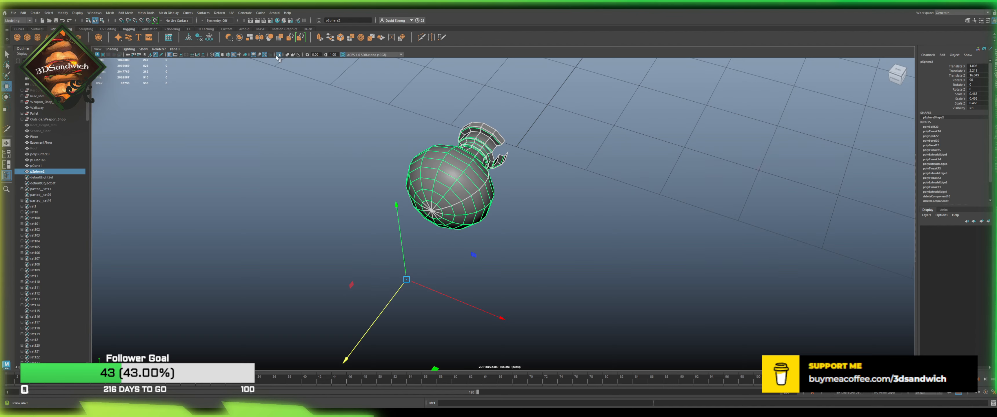
# Step: Delete the irregular neck face bordering the gap in the knob's mesh
pyautogui.keyDown('alt'); pyautogui.moveTo(387, 178); pyautogui.dragTo(402, 201); pyautogui.keyUp('alt')
pyautogui.keyDown('alt'); pyautogui.moveTo(402, 200); pyautogui.dragTo(419, 224, button='right'); pyautogui.keyUp('alt')
pyautogui.scroll(5, 412, 212)
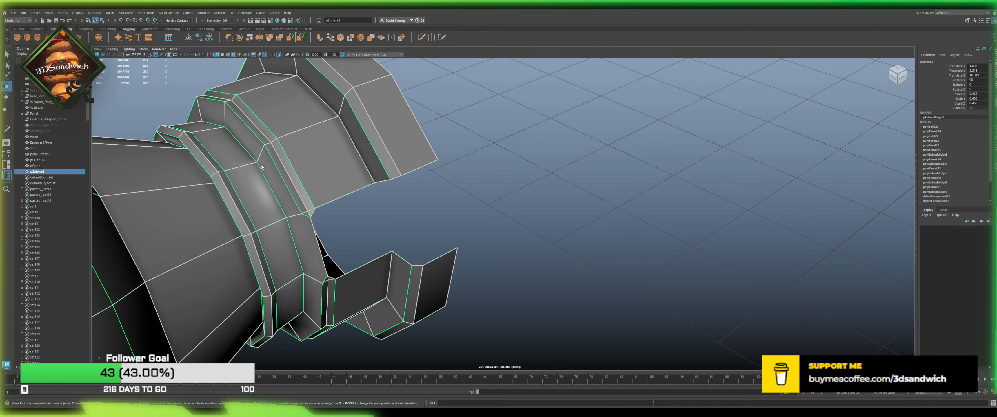
pyautogui.moveTo(263, 152); pyautogui.dragTo(264, 134, button='right')
pyautogui.scroll(3, 325, 188)
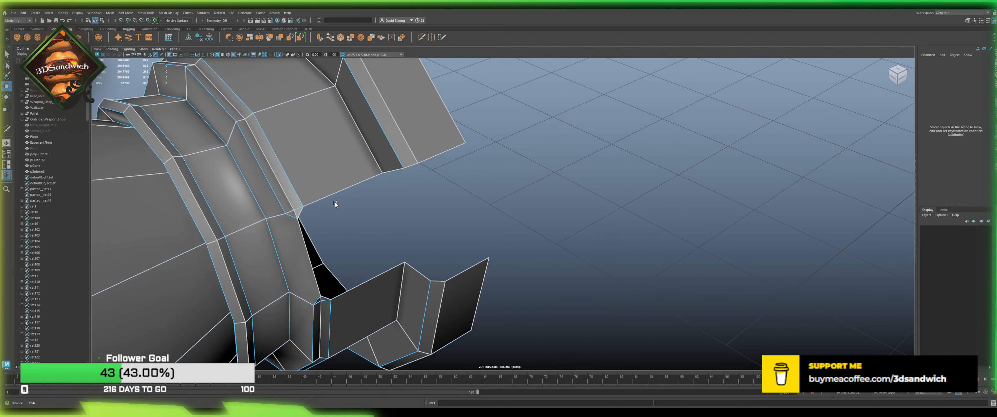
pyautogui.moveTo(335, 202)
pyautogui.keyDown('alt'); pyautogui.mouseDown()
pyautogui.moveTo(315, 237)
pyautogui.moveTo(337, 189)
pyautogui.mouseUp(); pyautogui.keyUp('alt')
pyautogui.click(335, 213)
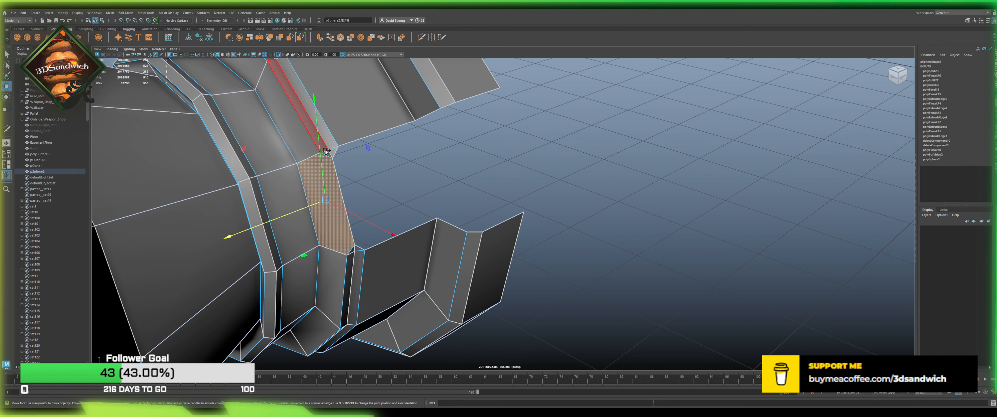
pyautogui.keyDown('alt'); pyautogui.moveTo(329, 155); pyautogui.dragTo(337, 325); pyautogui.keyUp('alt')
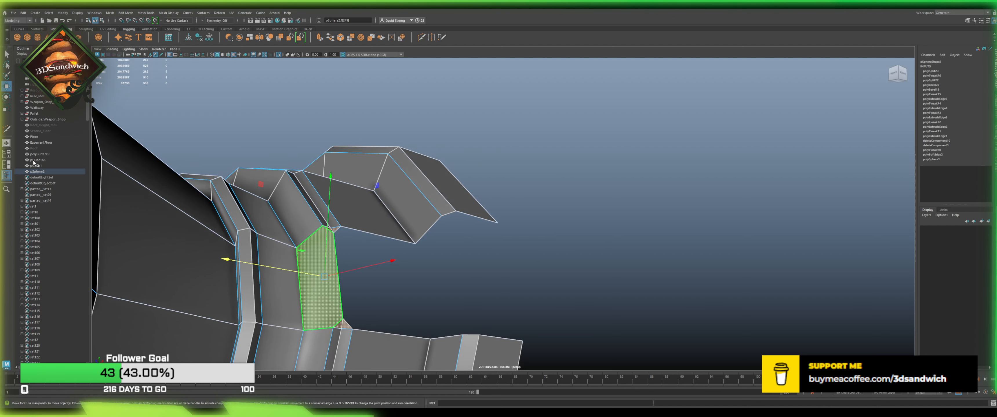
pyautogui.press('Delete')
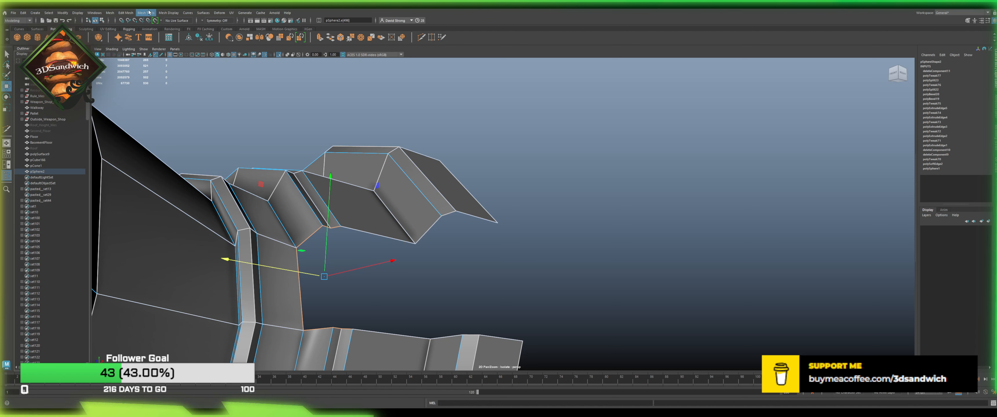
# Step: Fill the gap along the neck with four new faces using Append to Polygon, up to the start of the flange
pyautogui.click(160, 36)
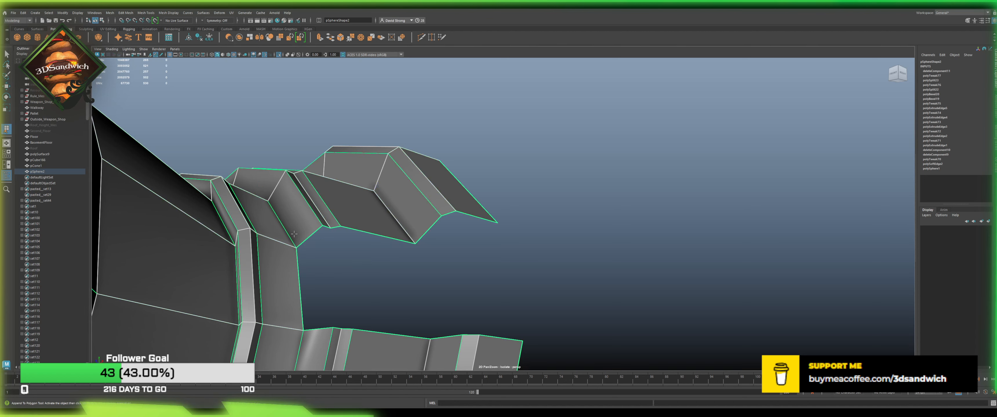
pyautogui.click(315, 330)
pyautogui.press('Return')
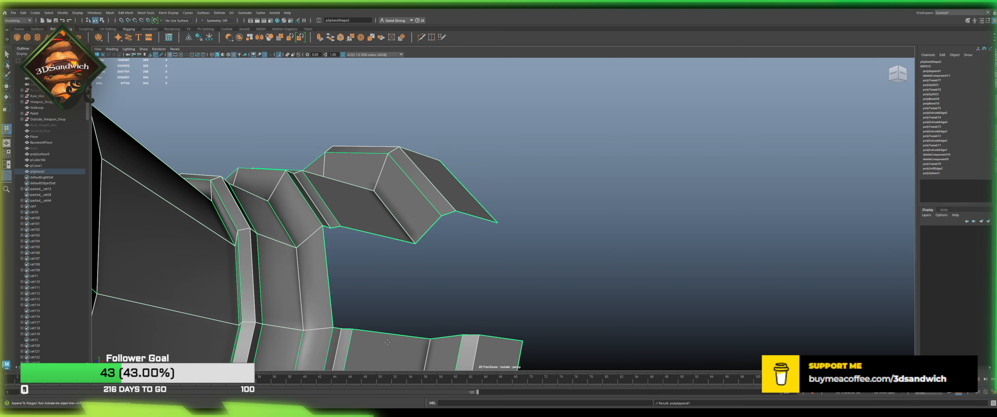
pyautogui.click(373, 330)
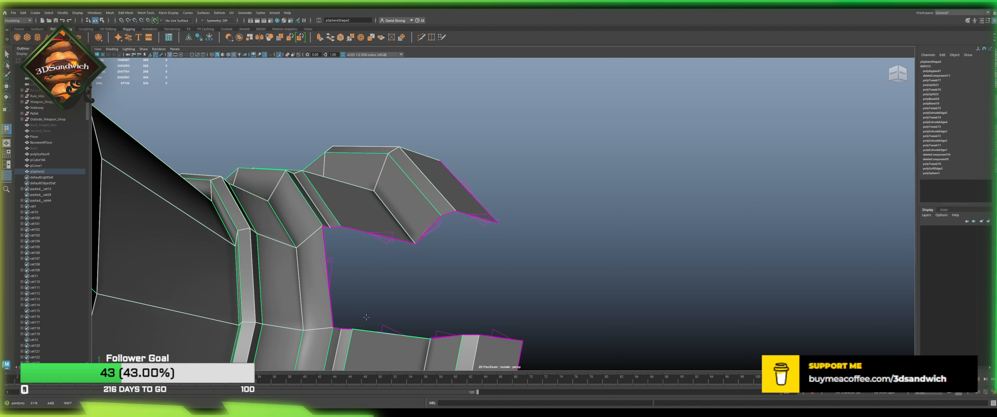
pyautogui.click(357, 229)
pyautogui.press('Return')
pyautogui.click(339, 324)
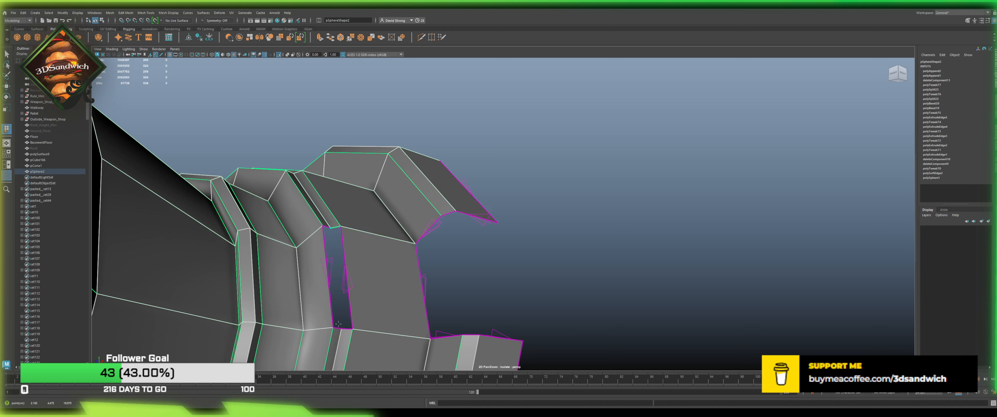
pyautogui.click(347, 329)
pyautogui.press('Return')
pyautogui.click(334, 321)
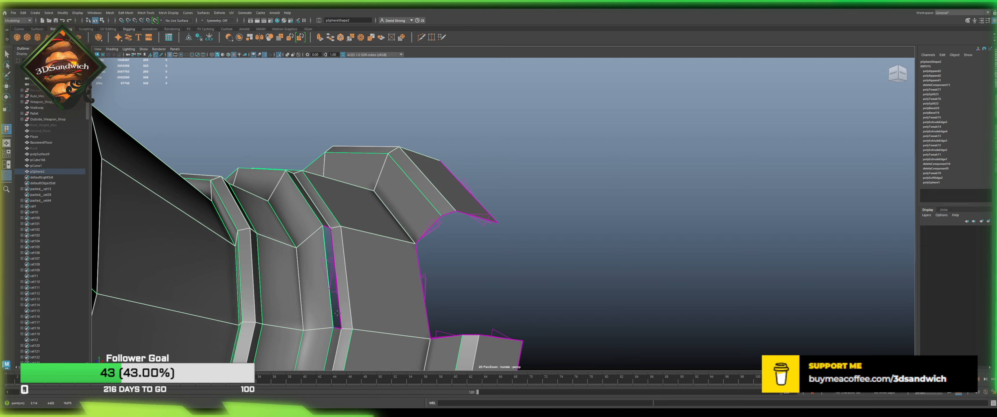
pyautogui.press('Return')
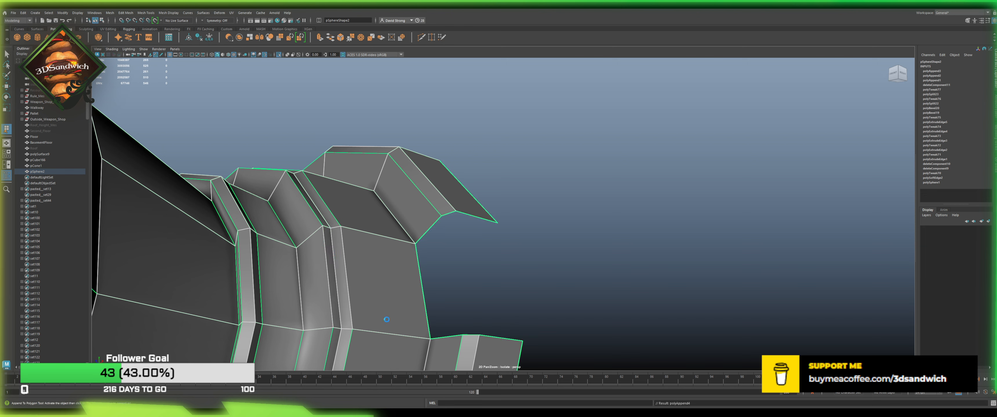
# Step: Close the rest of the gap across the knob's flange with three new faces using Append to Polygon
pyautogui.click(445, 338)
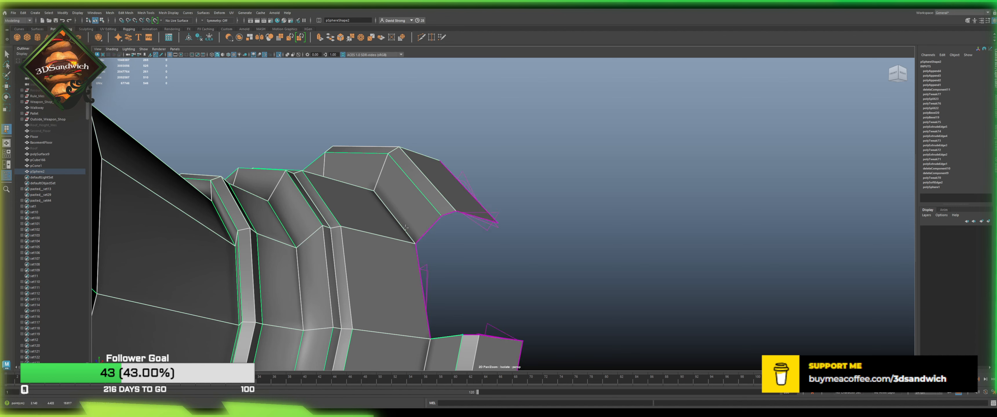
pyautogui.click(424, 231)
pyautogui.press('Return')
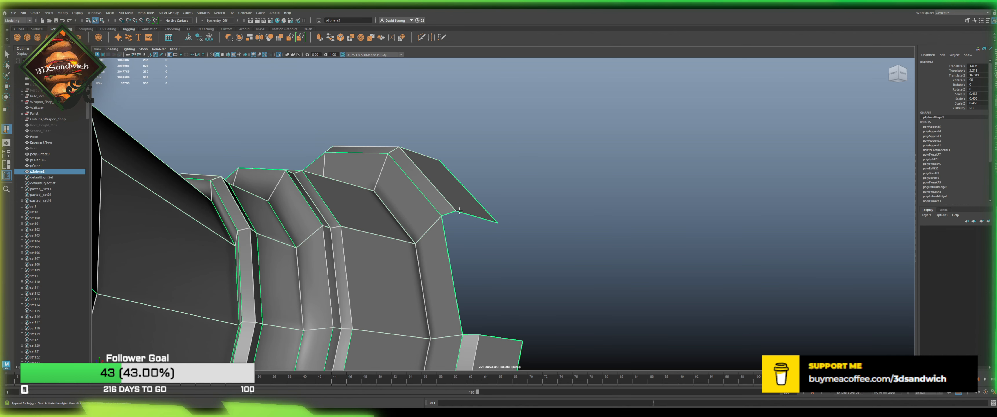
pyautogui.click(474, 216)
pyautogui.click(497, 338)
pyautogui.press('Return')
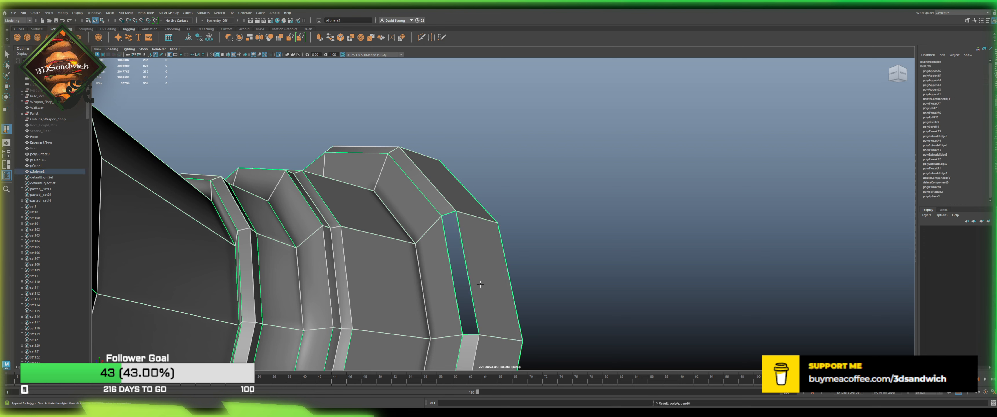
pyautogui.click(466, 277)
pyautogui.press('Return')
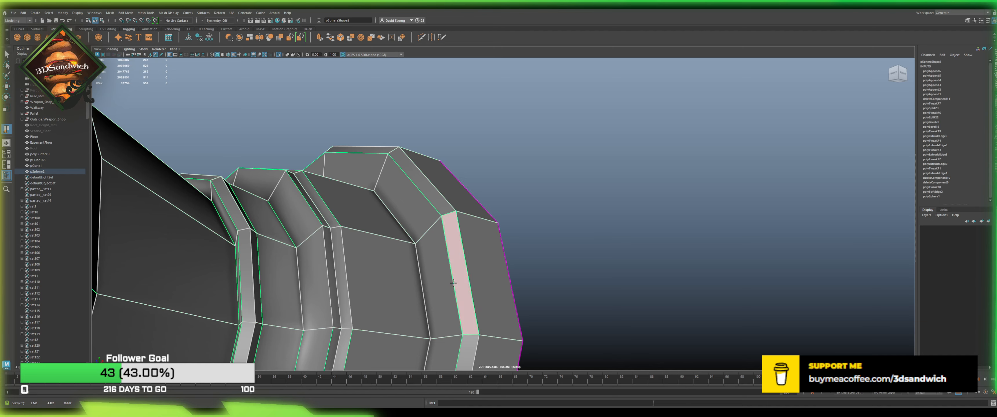
# Step: Turn off the knob's isolation so the surrounding door is shown, and deselect the knob
pyautogui.press('f')
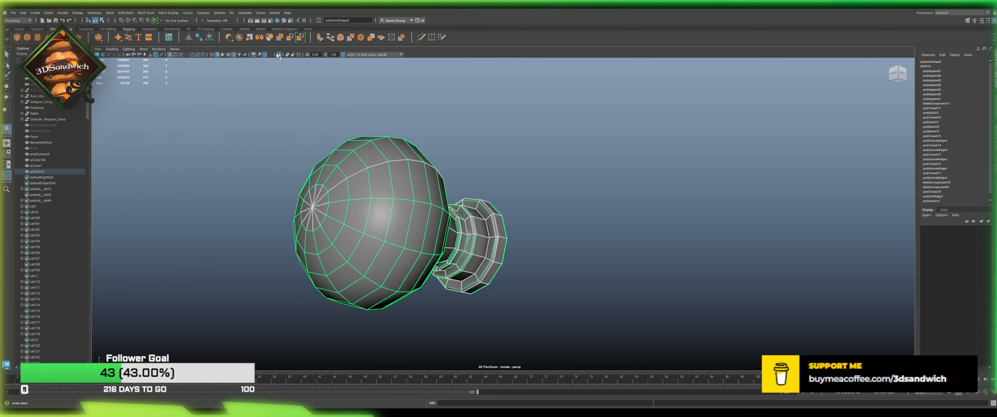
pyautogui.click(279, 55)
pyautogui.keyDown('alt'); pyautogui.moveTo(333, 171); pyautogui.dragTo(486, 218); pyautogui.keyUp('alt')
pyautogui.press('w')
pyautogui.click(572, 127)
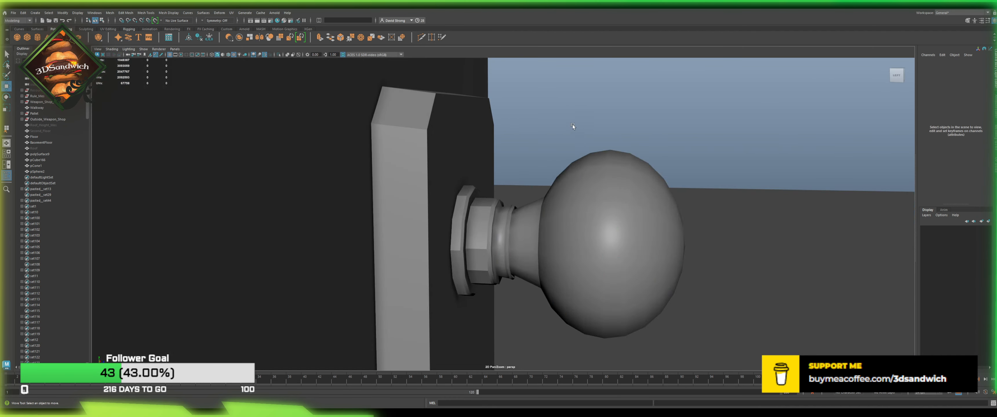
pyautogui.scroll(-5, 503, 190)
pyautogui.keyDown('alt'); pyautogui.moveTo(503, 189); pyautogui.dragTo(474, 224); pyautogui.keyUp('alt')
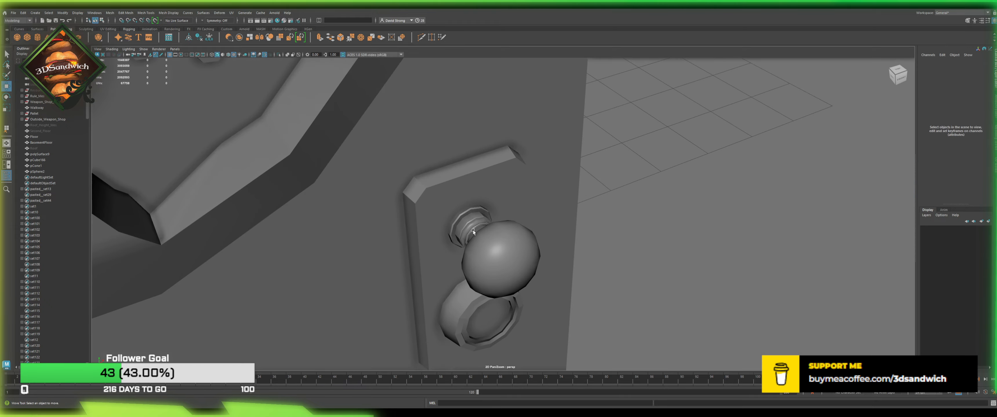
# Step: Select the lengthwise edges around the neck's wide collar and the outer rim of the flange on the knob
pyautogui.click(469, 247)
pyautogui.scroll(8, 468, 248)
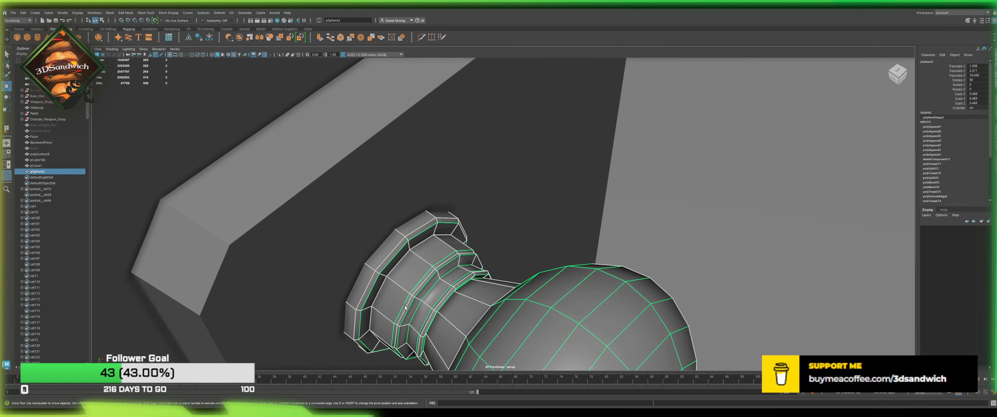
pyautogui.moveTo(405, 308); pyautogui.dragTo(406, 331, button='right')
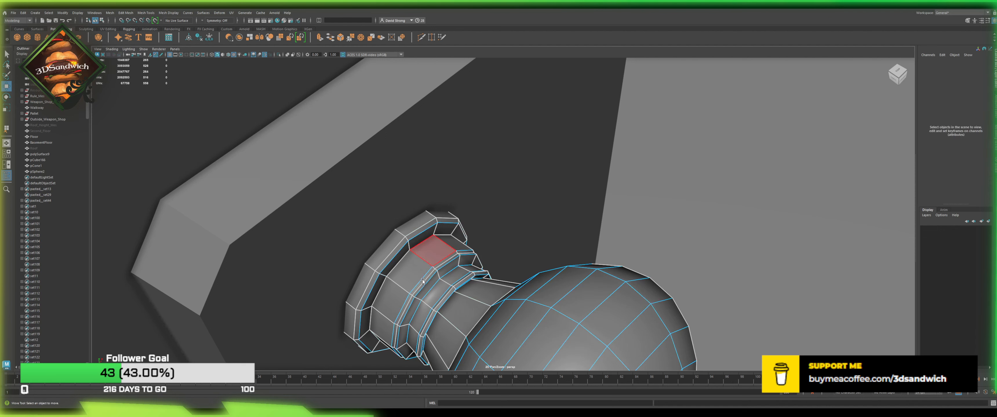
pyautogui.click(436, 255)
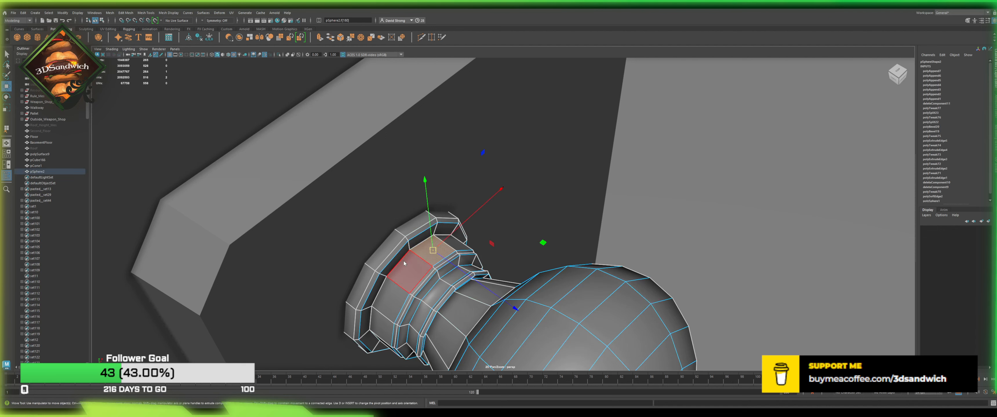
pyautogui.moveTo(410, 217); pyautogui.dragTo(409, 209, button='right')
pyautogui.click(413, 262)
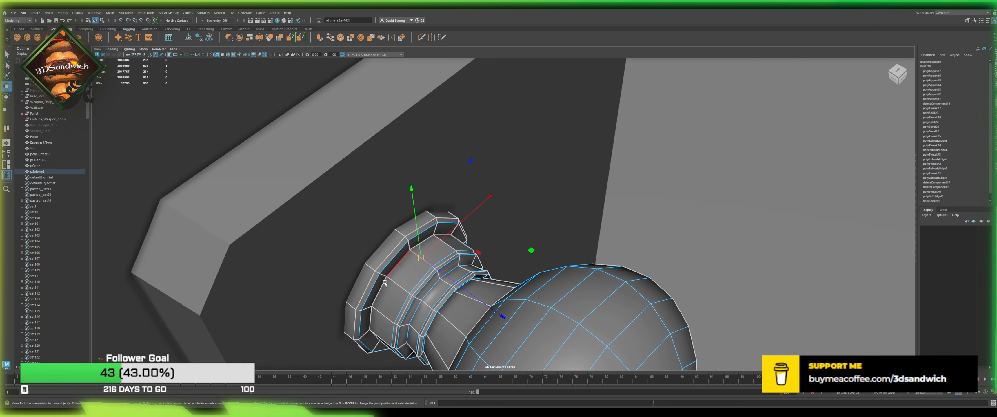
pyautogui.keyDown('shift'); pyautogui.doubleClick(398, 290); pyautogui.keyUp('shift')
pyautogui.keyDown('shift'); pyautogui.doubleClick(368, 267); pyautogui.keyUp('shift')
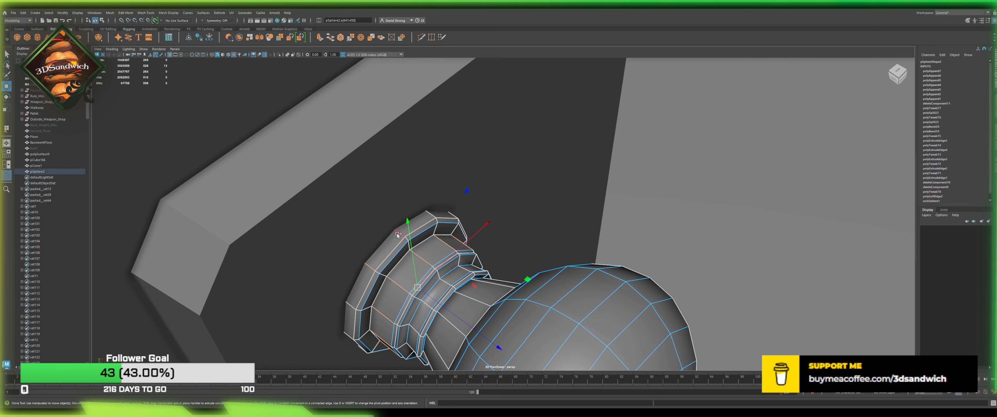
# Step: Add the remaining crosswise edges on the flange's front and inner faces to the edge selection
pyautogui.scroll(2, 382, 263)
pyautogui.keyDown('alt'); pyautogui.moveTo(381, 263); pyautogui.dragTo(416, 219, button='middle'); pyautogui.keyUp('alt')
pyautogui.scroll(2, 416, 218)
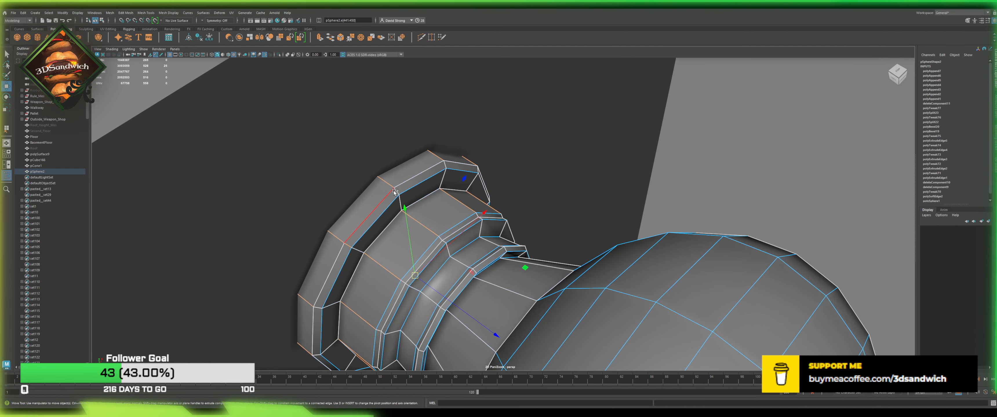
pyautogui.keyDown('shift'); pyautogui.doubleClick(401, 202); pyautogui.keyUp('shift')
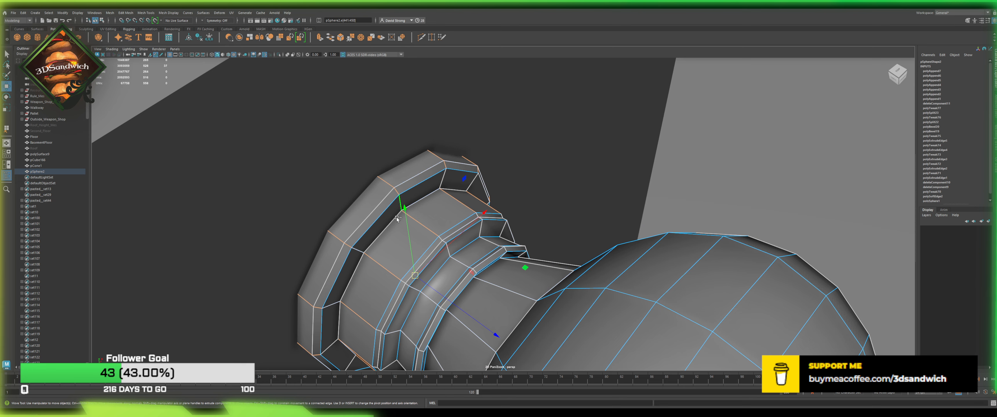
pyautogui.keyDown('shift'); pyautogui.doubleClick(359, 250); pyautogui.keyUp('shift')
# Step: Extend the edge selection with the lengthwise edges of the grooved section between the collar and the narrow ring
pyautogui.keyDown('alt'); pyautogui.moveTo(411, 305); pyautogui.dragTo(429, 243, button='middle'); pyautogui.keyUp('alt')
pyautogui.scroll(2, 429, 244)
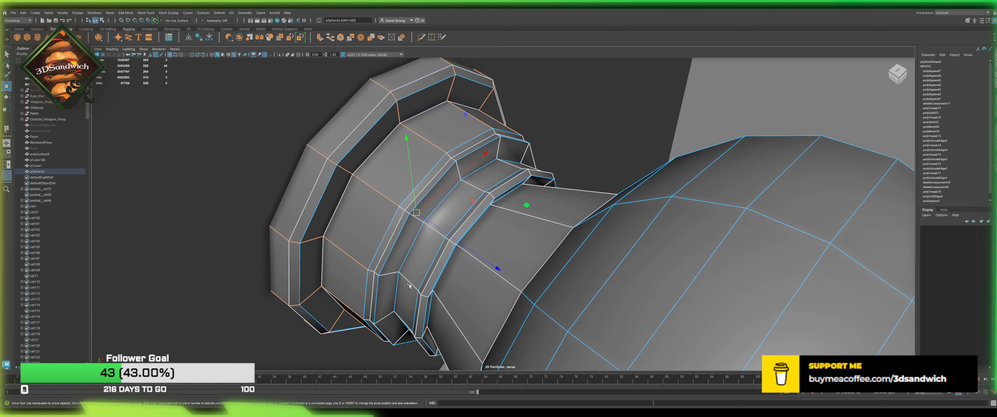
pyautogui.keyDown('shift'); pyautogui.doubleClick(392, 276); pyautogui.keyUp('shift')
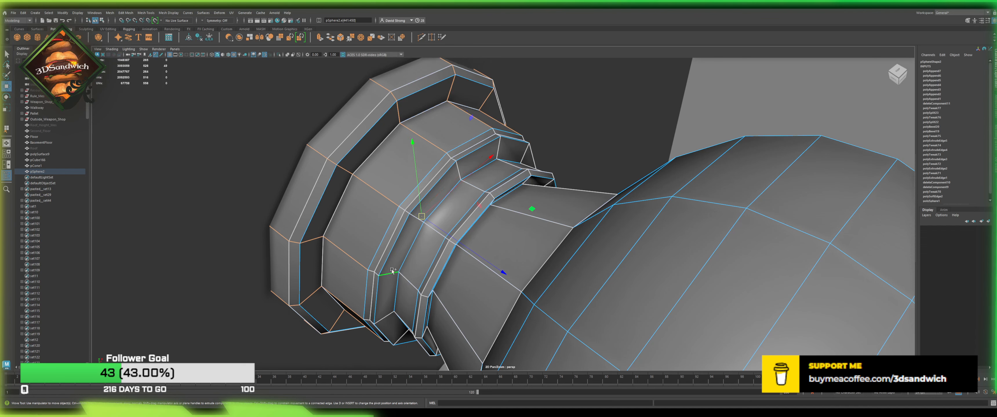
pyautogui.keyDown('shift'); pyautogui.doubleClick(415, 238); pyautogui.keyUp('shift')
pyautogui.hotkey('ctrl', 'z')
pyautogui.keyDown('shift'); pyautogui.click(434, 230); pyautogui.keyUp('shift')
pyautogui.keyDown('shift'); pyautogui.doubleClick(406, 285); pyautogui.keyUp('shift')
pyautogui.scroll(3, 406, 286)
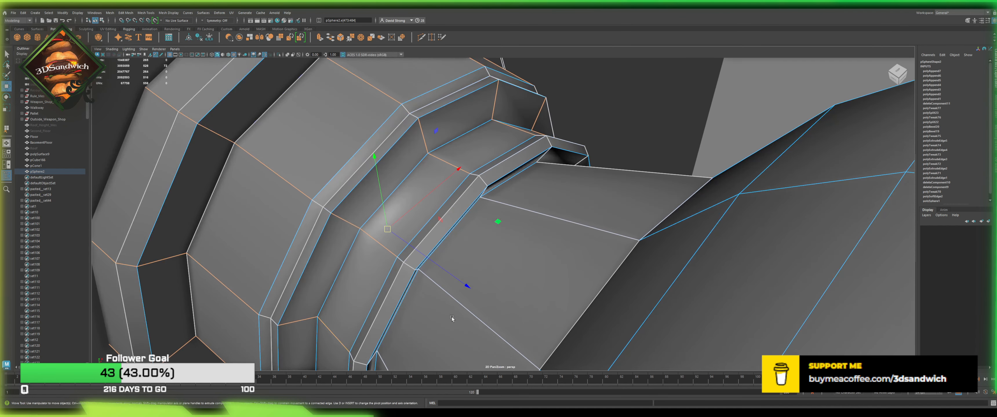
# Step: Add the short lengthwise edges on the narrow bevel bands and the ring nearest the ball to the selection
pyautogui.keyDown('shift'); pyautogui.click(320, 203); pyautogui.keyUp('shift')
pyautogui.keyDown('shift'); pyautogui.click(413, 117); pyautogui.keyUp('shift')
pyautogui.keyDown('alt'); pyautogui.moveTo(345, 222); pyautogui.dragTo(352, 192); pyautogui.keyUp('alt')
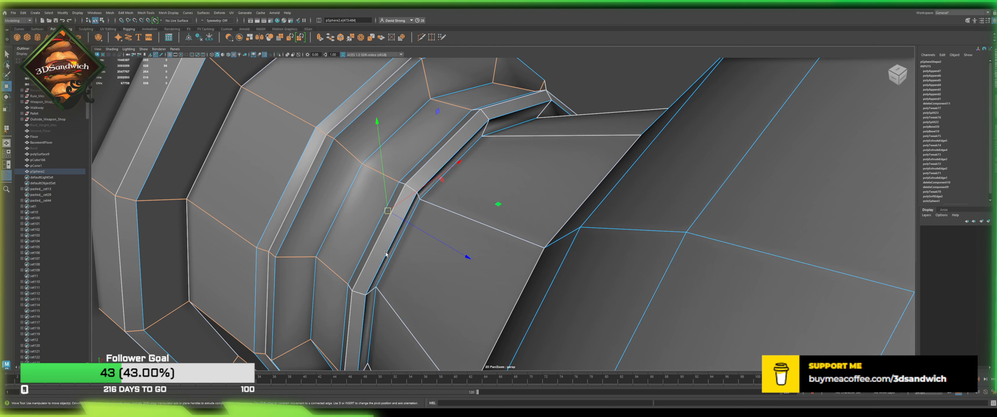
pyautogui.keyDown('shift'); pyautogui.click(360, 293); pyautogui.keyUp('shift')
pyautogui.keyDown('shift'); pyautogui.doubleClick(546, 109); pyautogui.keyUp('shift')
pyautogui.keyDown('alt'); pyautogui.moveTo(496, 163); pyautogui.dragTo(556, 327); pyautogui.keyUp('alt')
pyautogui.keyDown('shift'); pyautogui.click(551, 187); pyautogui.keyUp('shift')
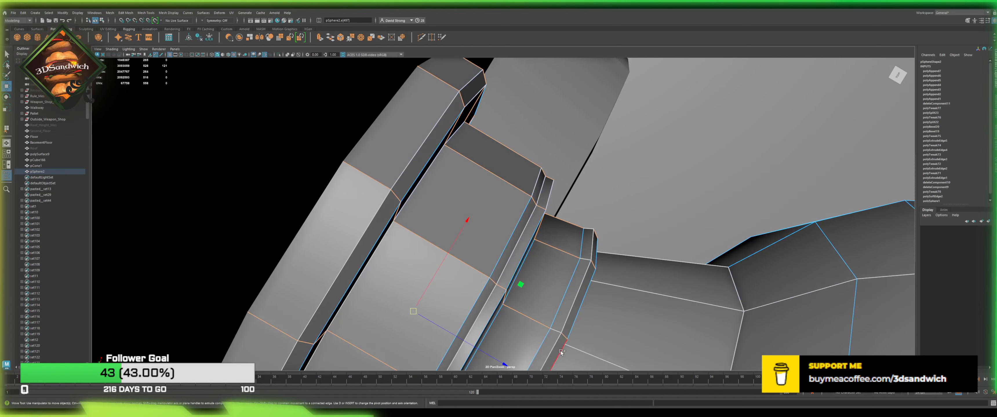
pyautogui.keyDown('shift'); pyautogui.doubleClick(556, 328); pyautogui.keyUp('shift')
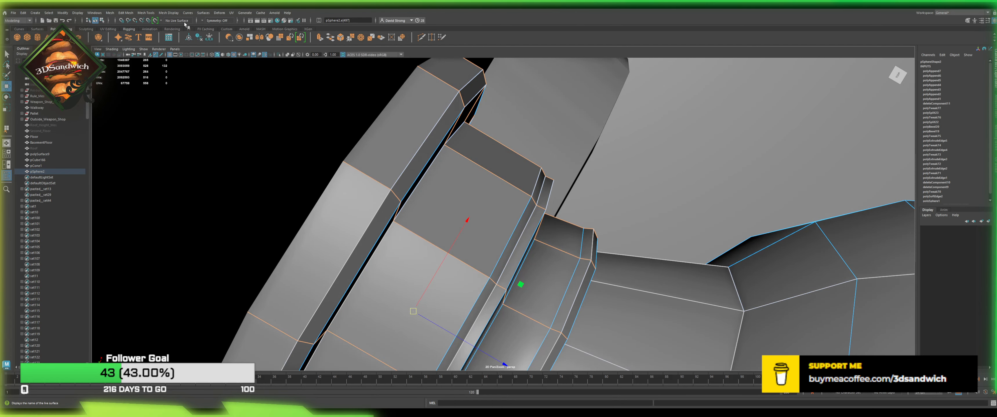
# Step: Apply Soften Edge to the selected neck and flange edges, and return to object mode with the knob deselected
pyautogui.click(169, 13)
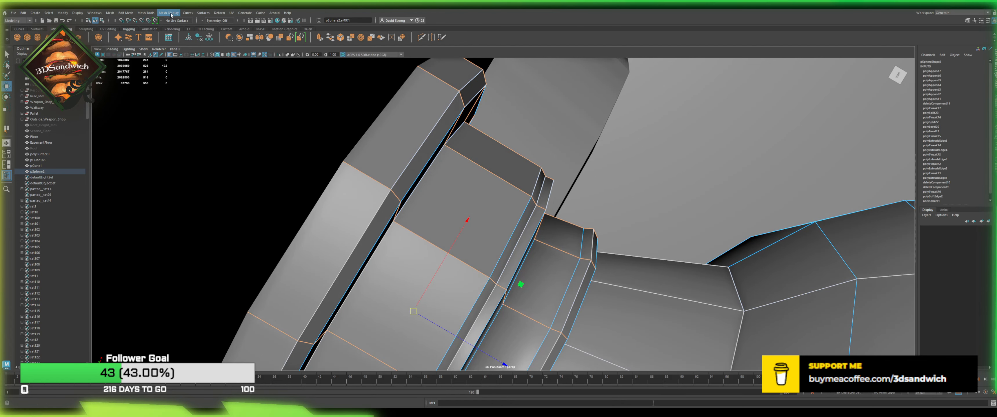
pyautogui.click(186, 61)
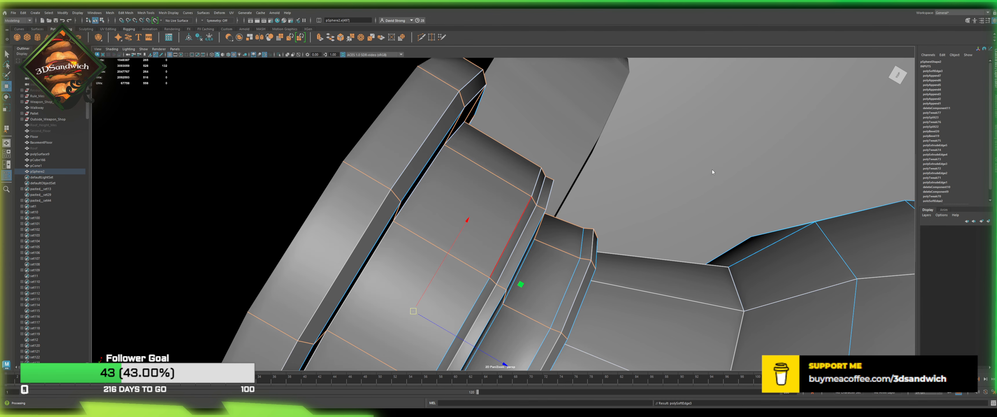
pyautogui.scroll(-4, 712, 172)
pyautogui.click(682, 132)
pyautogui.press('F9')
pyautogui.scroll(-2, 487, 188)
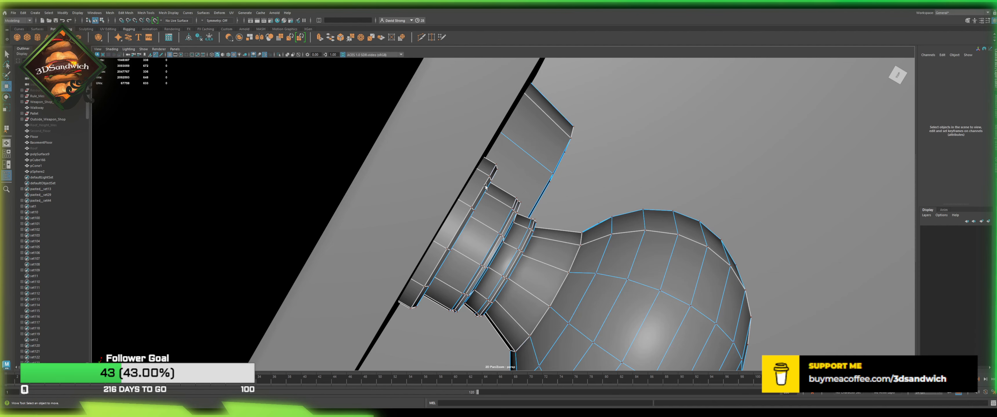
pyautogui.press('F8')
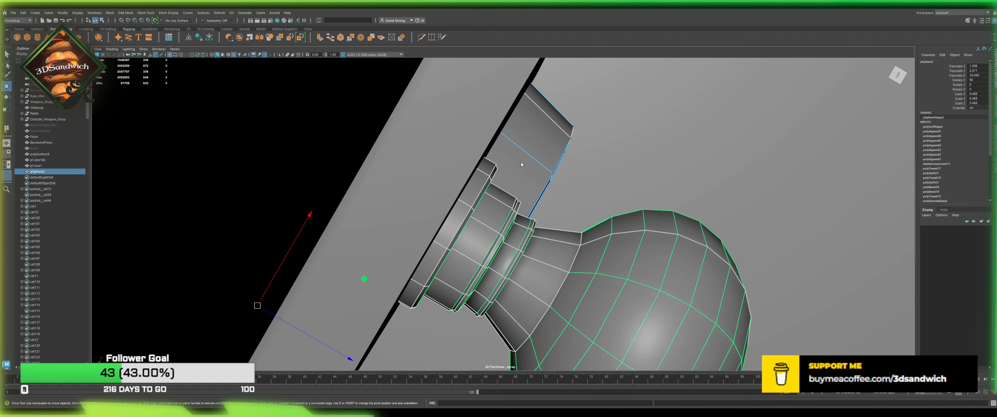
pyautogui.click(521, 162)
# Step: Soften the edge loop where the knob's neck meets the ball and return to object mode
pyautogui.scroll(-6, 494, 205)
pyautogui.keyDown('alt'); pyautogui.moveTo(476, 323); pyautogui.dragTo(511, 267); pyautogui.keyUp('alt')
pyautogui.click(541, 238)
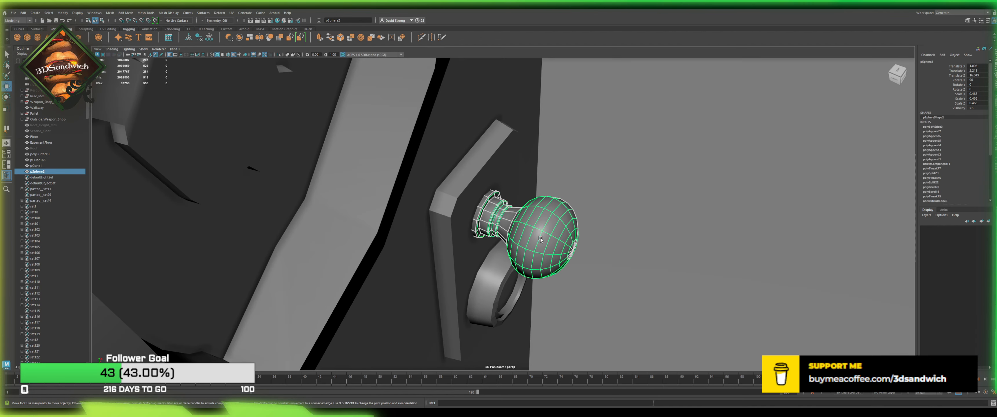
pyautogui.keyDown('alt'); pyautogui.moveTo(541, 237); pyautogui.dragTo(399, 228, button='middle'); pyautogui.keyUp('alt')
pyautogui.keyDown('alt'); pyautogui.moveTo(399, 229); pyautogui.dragTo(412, 214); pyautogui.keyUp('alt')
pyautogui.scroll(5, 412, 214)
pyautogui.keyDown('alt'); pyautogui.moveTo(369, 244); pyautogui.dragTo(476, 174, button='middle'); pyautogui.keyUp('alt')
pyautogui.scroll(3, 476, 174)
pyautogui.press('F10')
pyautogui.doubleClick(387, 227)
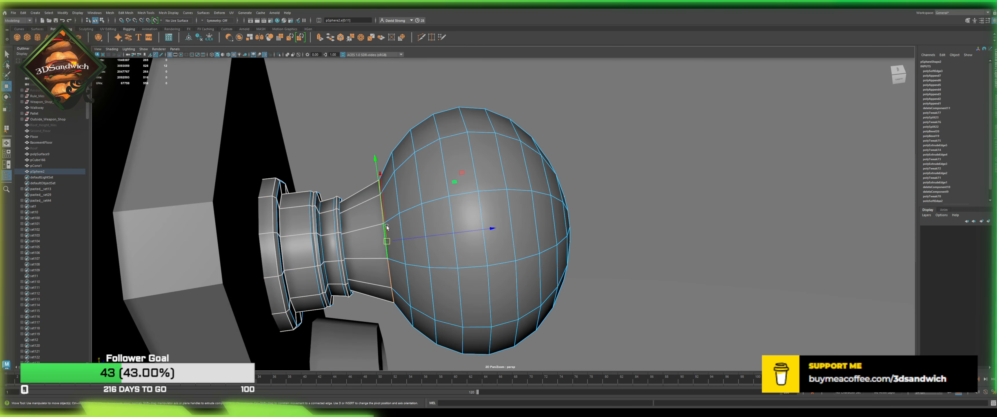
pyautogui.press('g')
pyautogui.press('F8')
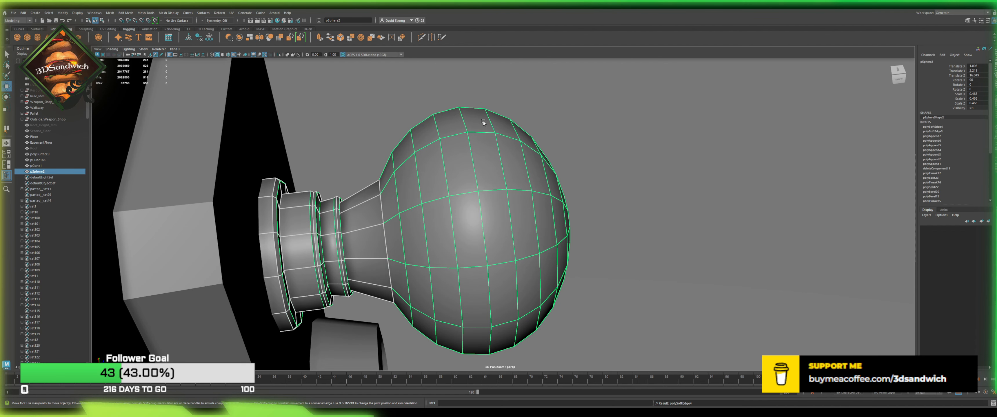
# Step: Insert an edge loop with Multi-Cut around the neck between the narrow ring and the ball, and turn on the smooth preview
pyautogui.click(422, 38)
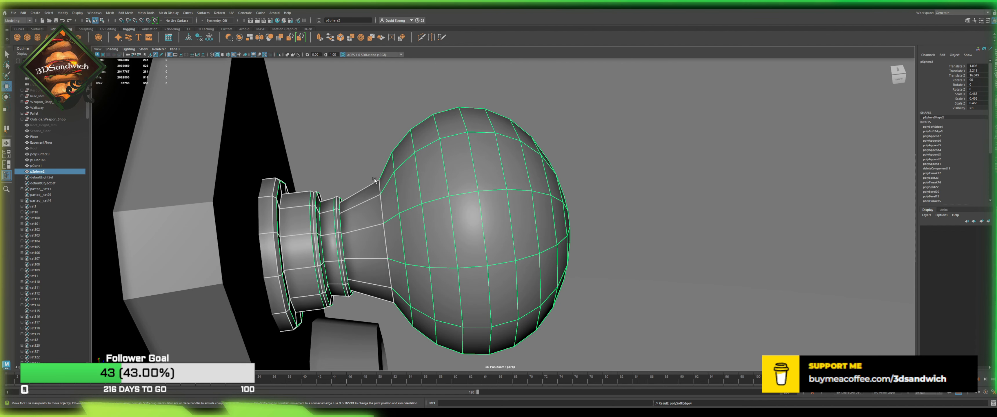
pyautogui.click(364, 228)
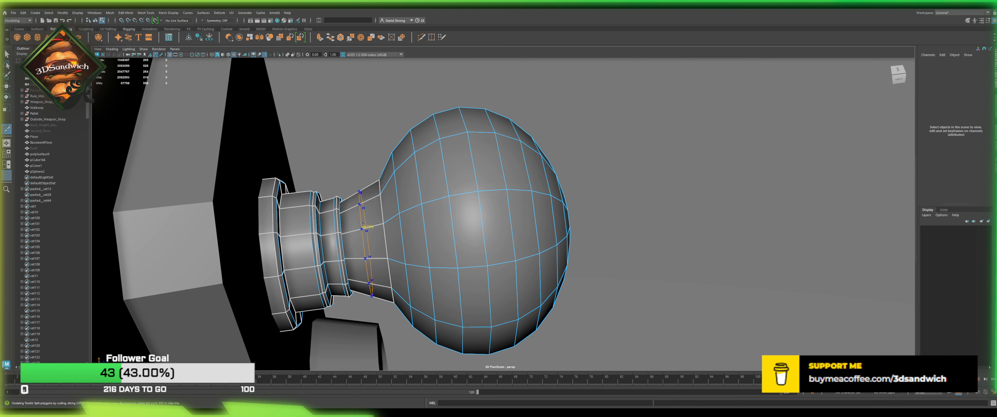
pyautogui.keyDown('ctrl'); pyautogui.click(362, 223); pyautogui.keyUp('ctrl')
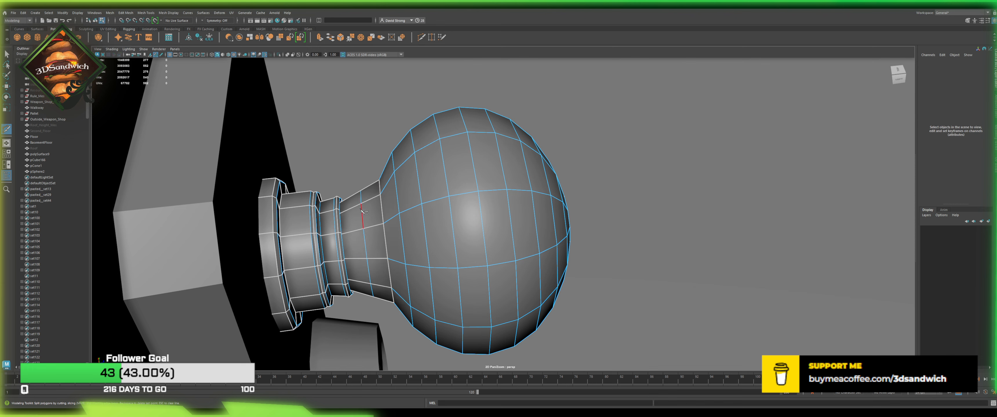
pyautogui.press('w')
pyautogui.press('3')
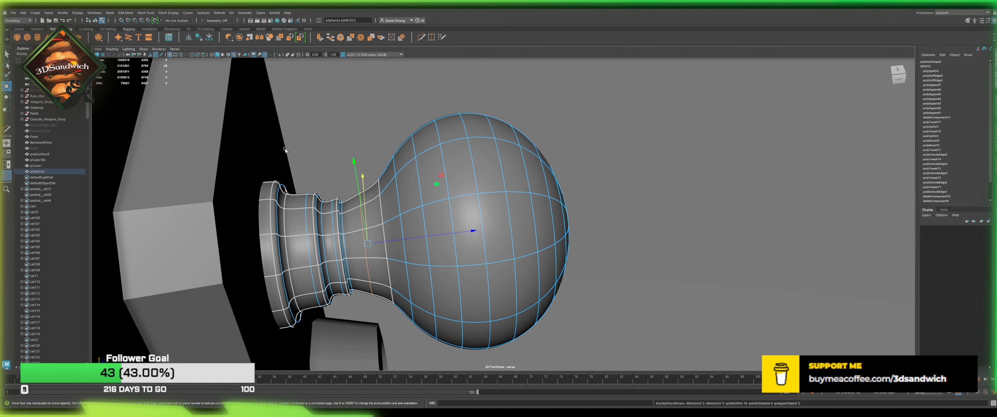
# Step: Scale the new neck edge loop slightly and return to object mode with the knob deselected
pyautogui.press('r')
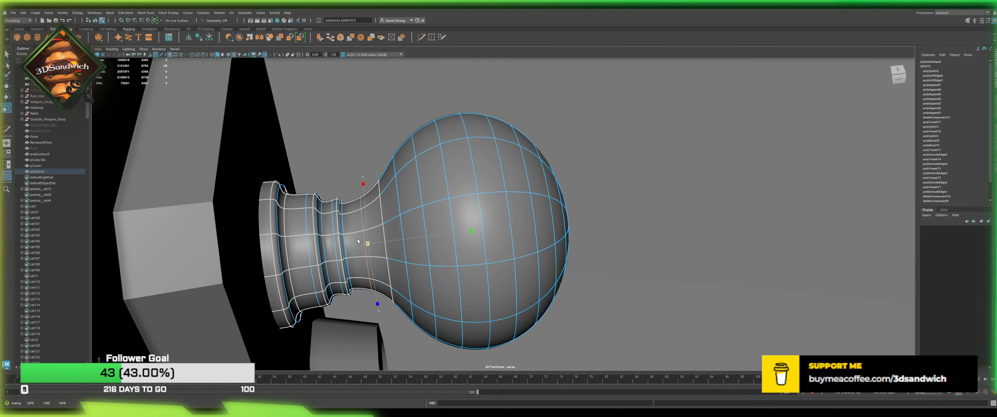
pyautogui.click(533, 115)
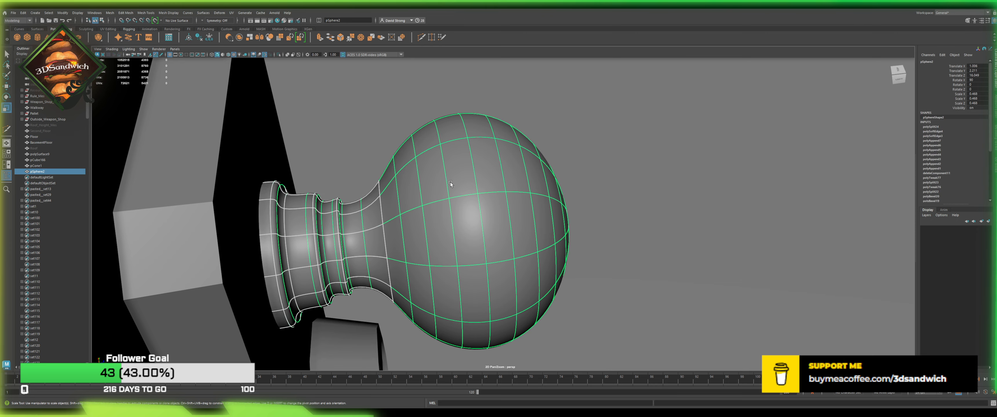
pyautogui.keyDown('alt'); pyautogui.moveTo(450, 182); pyautogui.dragTo(497, 177); pyautogui.keyUp('alt')
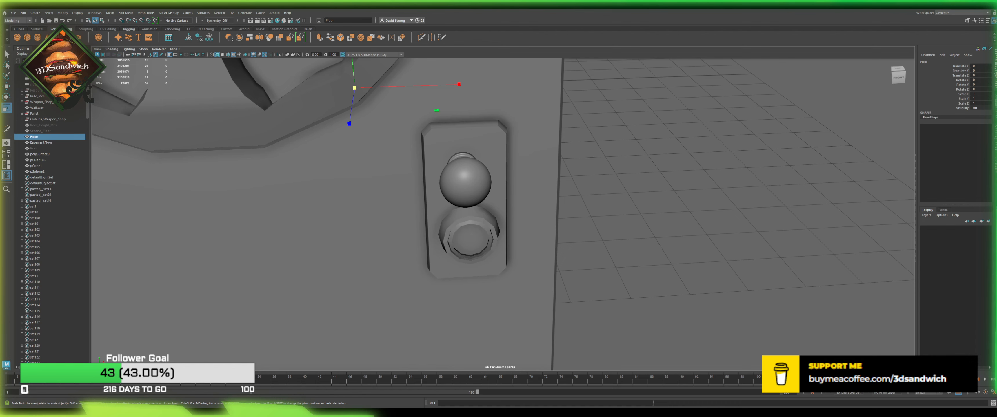
pyautogui.scroll(-6, 505, 115)
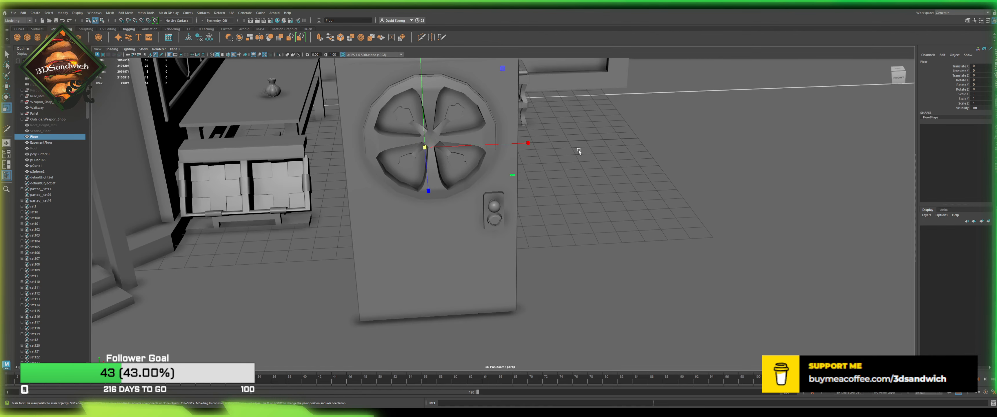
# Step: Select the handle's backplate and the knob, and turn off their smooth preview
pyautogui.keyDown('alt'); pyautogui.moveTo(555, 139); pyautogui.dragTo(478, 149); pyautogui.keyUp('alt')
pyautogui.click(515, 210)
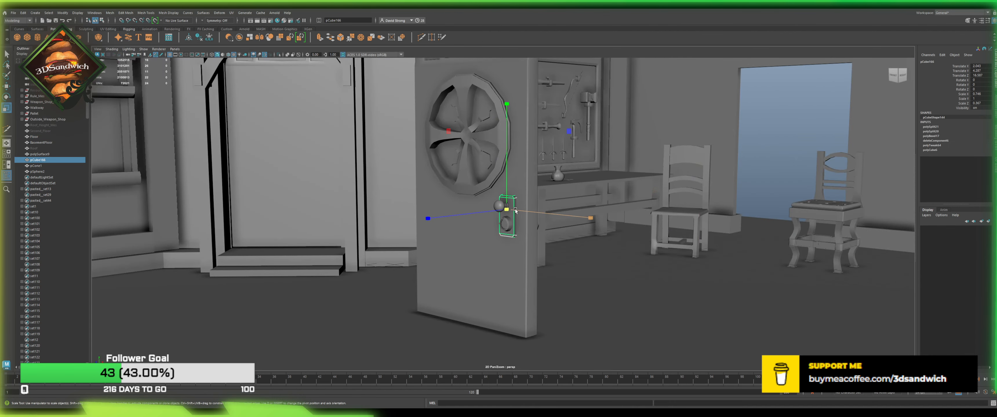
pyautogui.scroll(6, 515, 209)
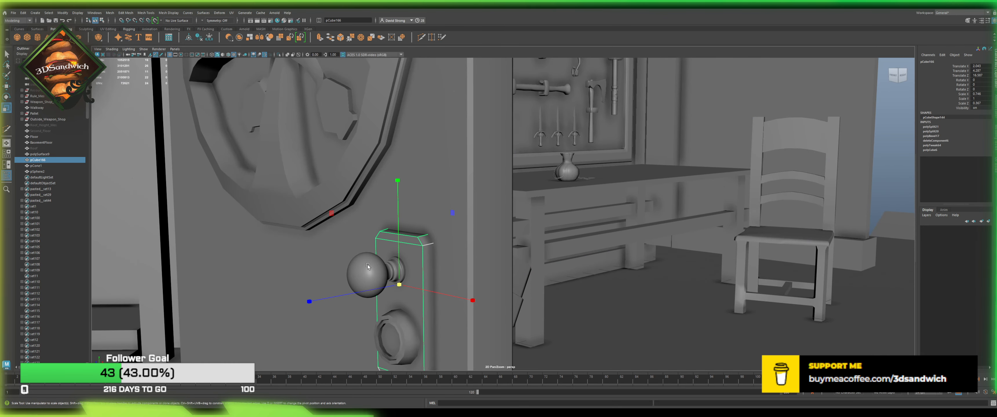
pyautogui.keyDown('shift'); pyautogui.click(367, 266); pyautogui.keyUp('shift')
pyautogui.press('1')
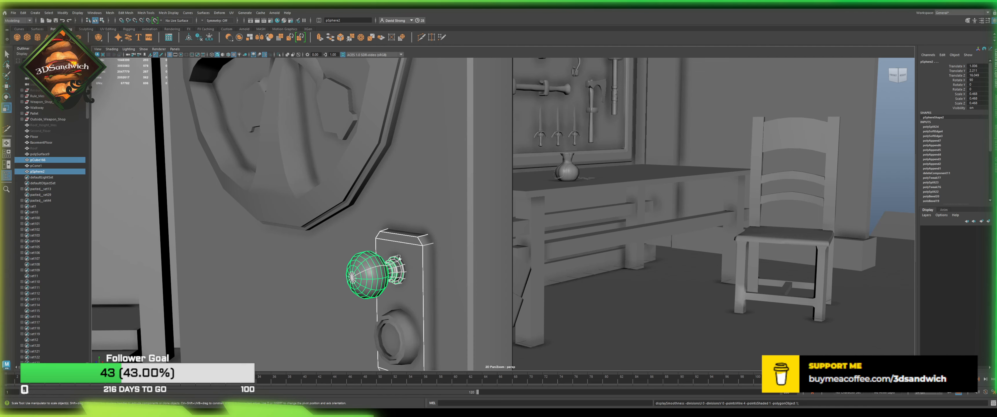
# Step: Select only the knob, try to separate its mesh, and centre its pivot
pyautogui.keyDown('alt'); pyautogui.moveTo(361, 290); pyautogui.dragTo(538, 284); pyautogui.keyUp('alt')
pyautogui.keyDown('alt'); pyautogui.moveTo(538, 284); pyautogui.dragTo(540, 190, button='middle'); pyautogui.keyUp('alt')
pyautogui.click(540, 190)
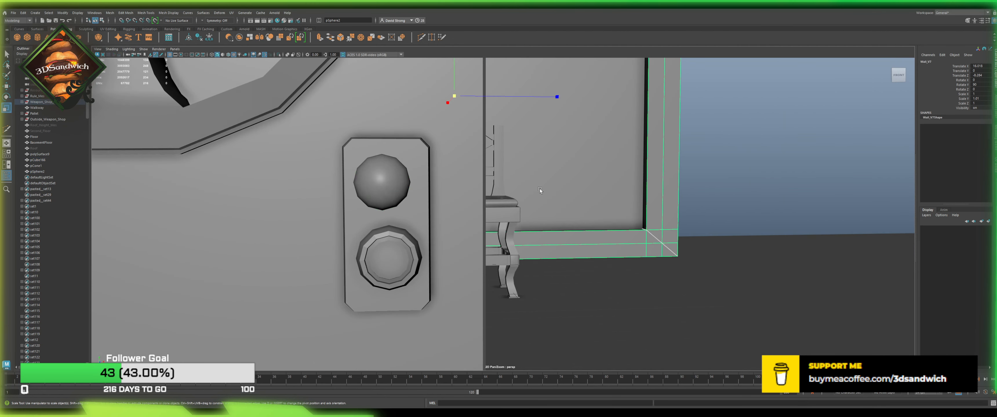
pyautogui.click(393, 204)
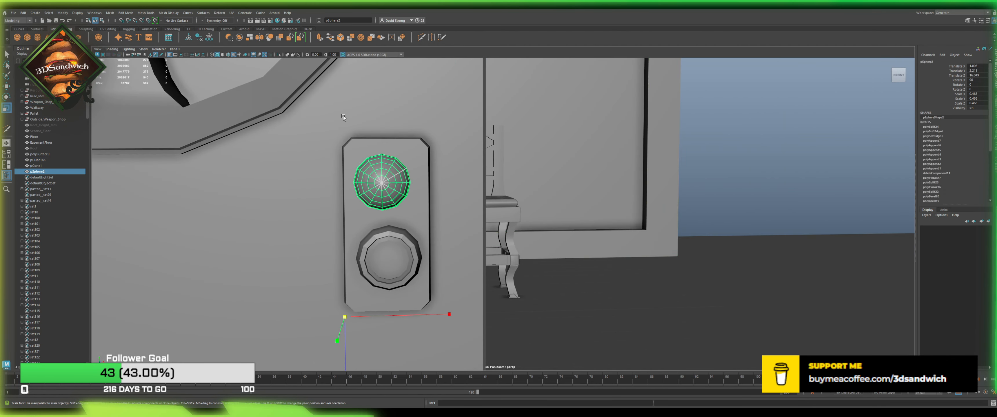
pyautogui.scroll(-12, 351, 187)
pyautogui.keyDown('alt'); pyautogui.moveTo(359, 194); pyautogui.dragTo(314, 214); pyautogui.keyUp('alt')
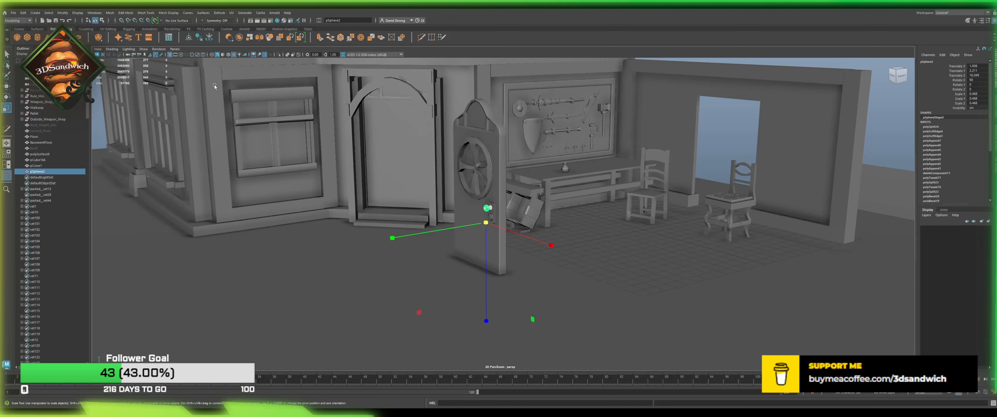
pyautogui.scroll(6, 467, 198)
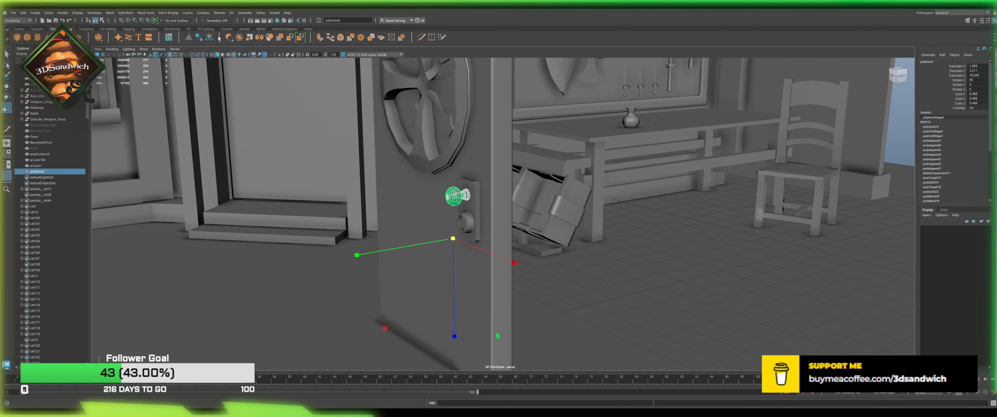
pyautogui.click(239, 38)
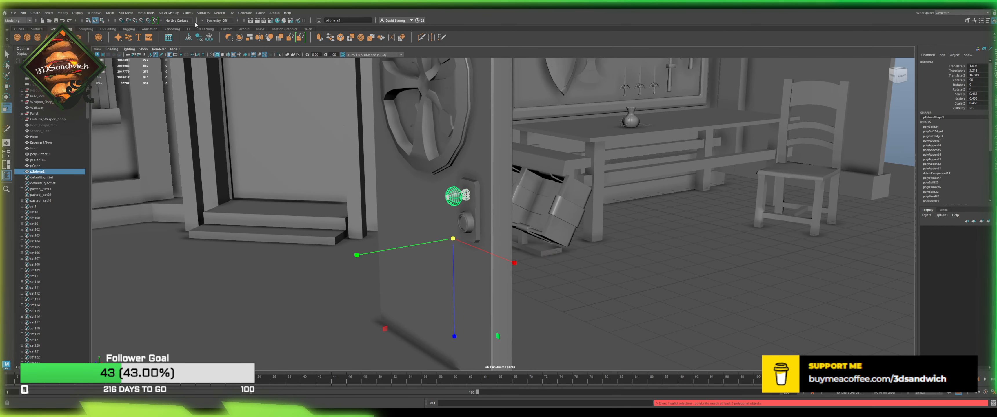
pyautogui.click(189, 38)
pyautogui.keyDown('alt'); pyautogui.moveTo(374, 177); pyautogui.dragTo(415, 218); pyautogui.keyUp('alt')
pyautogui.keyDown('shift'); pyautogui.click(415, 218); pyautogui.keyUp('shift')
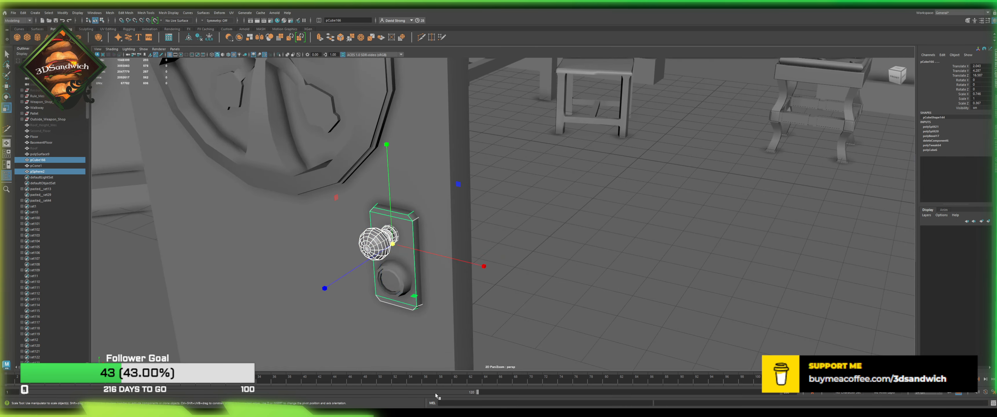
pyautogui.click(114, 20)
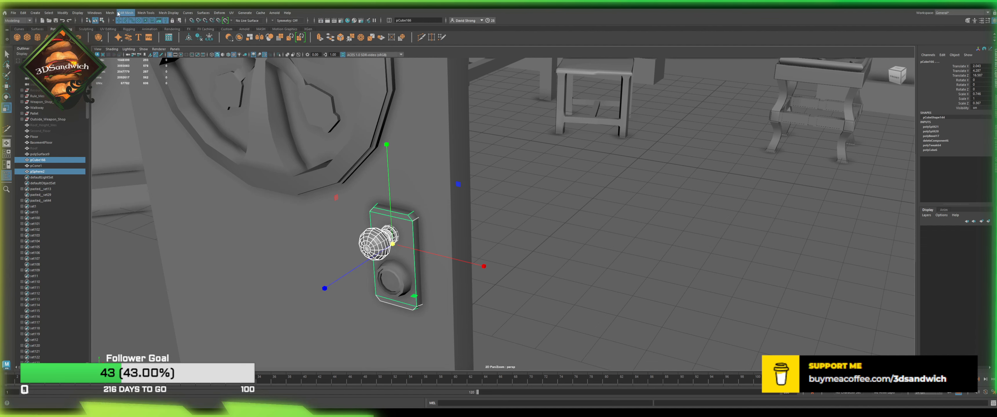
pyautogui.click(62, 13)
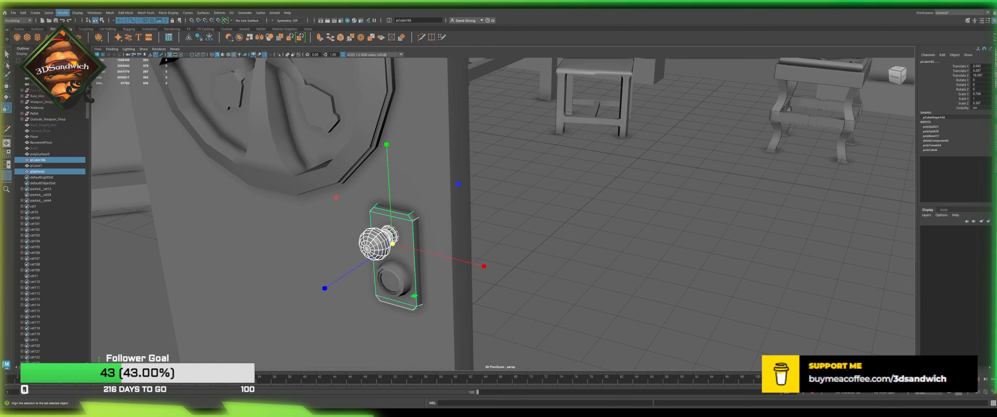
pyautogui.click(74, 79)
pyautogui.keyDown('alt'); pyautogui.moveTo(401, 194); pyautogui.dragTo(411, 210); pyautogui.keyUp('alt')
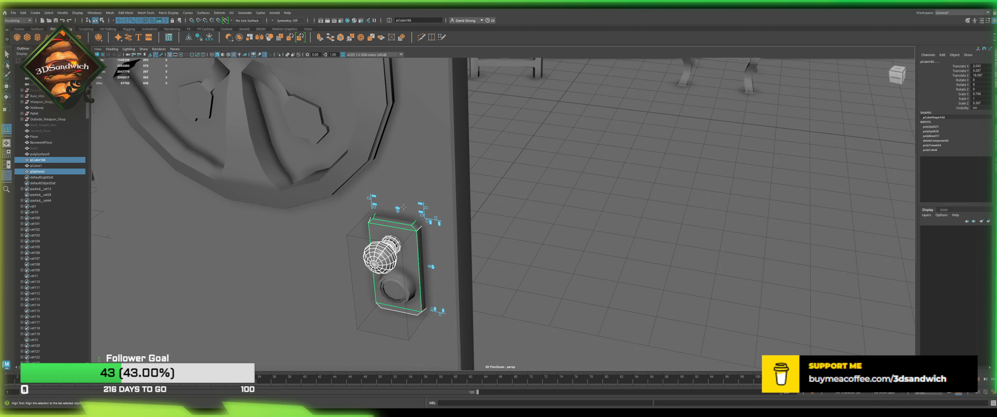
pyautogui.press('w')
pyautogui.click(442, 232)
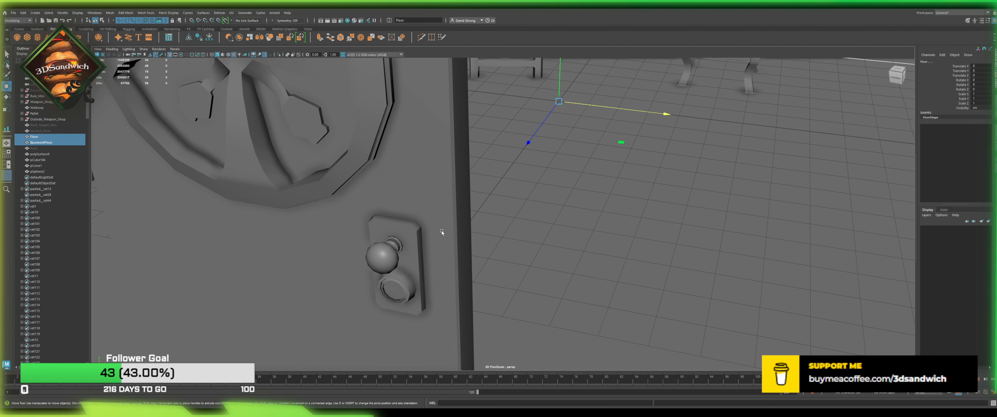
# Step: Select the front border edges of the handle's backplate in edge mode
pyautogui.click(400, 247)
pyautogui.press('f')
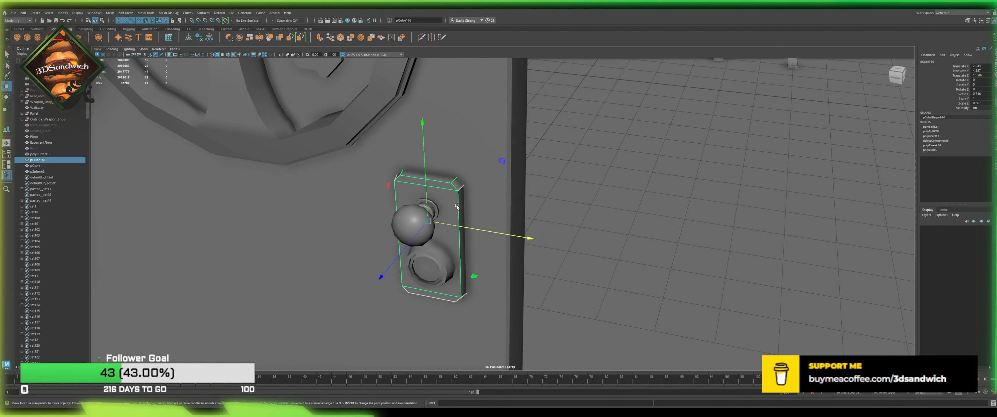
pyautogui.press('F2')
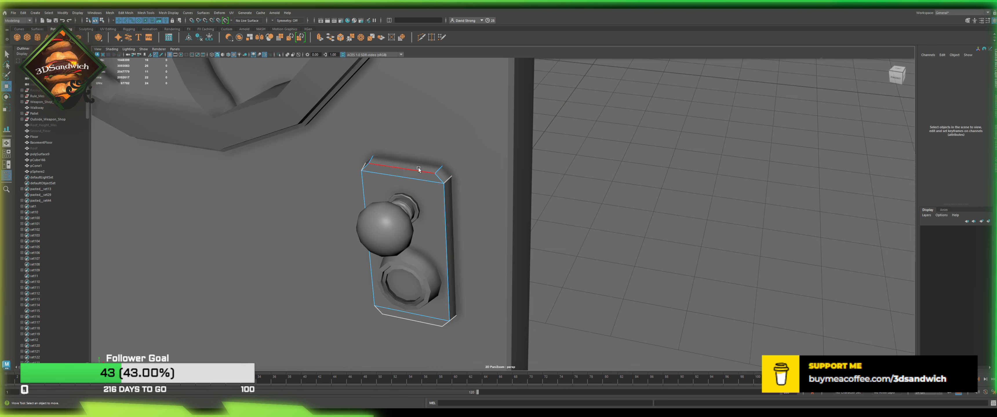
pyautogui.click(423, 175)
pyautogui.keyDown('shift'); pyautogui.doubleClick(441, 198); pyautogui.keyUp('shift')
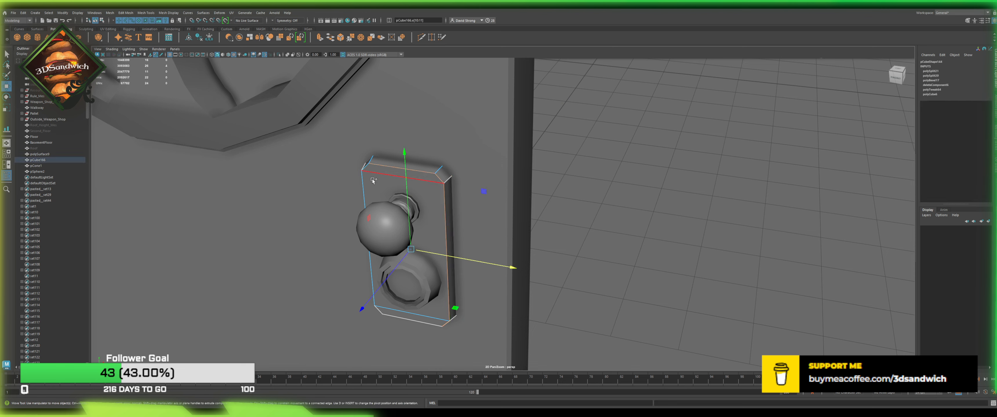
pyautogui.keyDown('shift'); pyautogui.doubleClick(365, 190); pyautogui.keyUp('shift')
pyautogui.keyDown('shift'); pyautogui.click(415, 321); pyautogui.keyUp('shift')
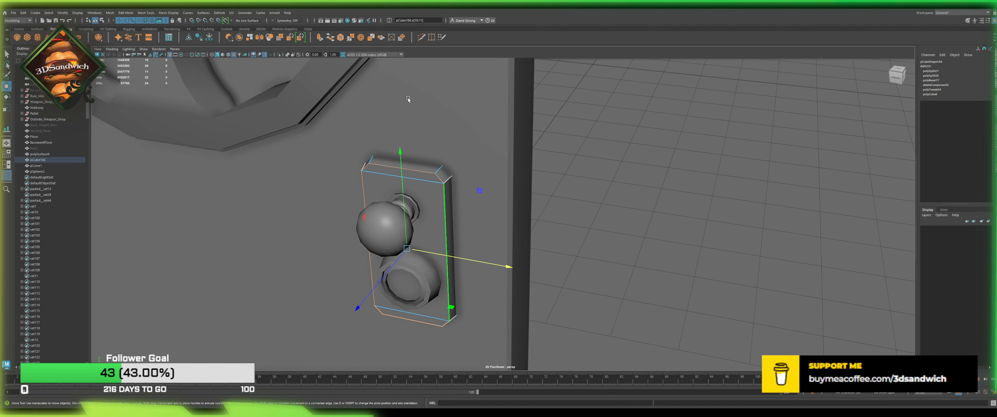
# Step: Bevel the selected backplate edges with a fraction of 0.1 and deselect the plate
pyautogui.click(341, 37)
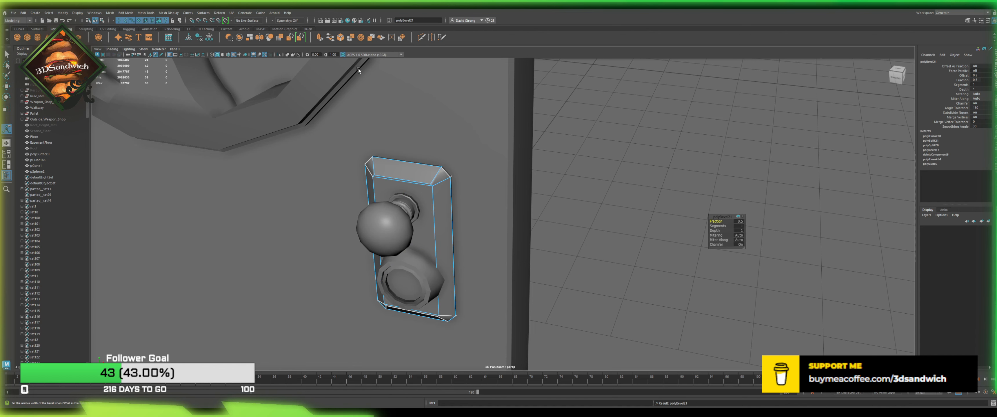
pyautogui.click(739, 221)
pyautogui.write('0.23')
pyautogui.press('Return')
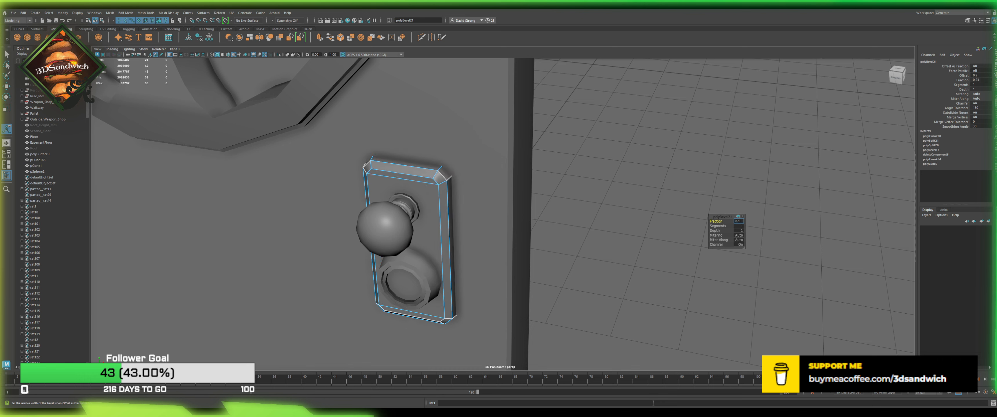
pyautogui.press('Return')
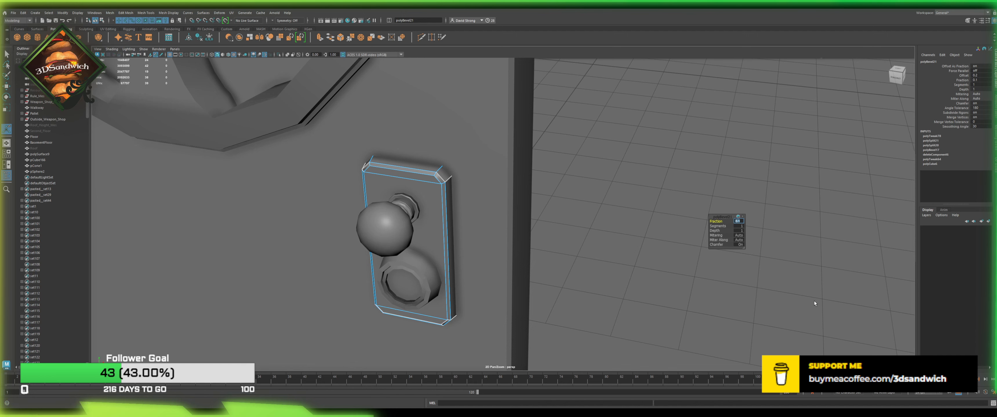
pyautogui.click(584, 150)
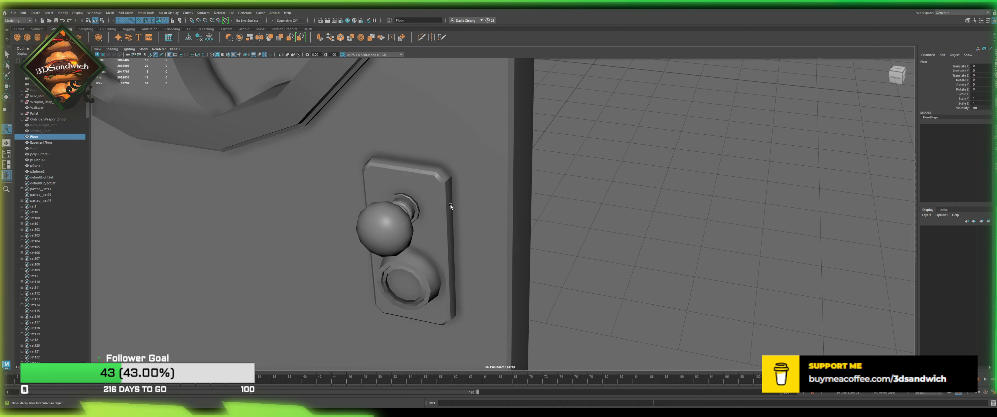
pyautogui.click(439, 201)
pyautogui.keyDown('shift'); pyautogui.moveTo(403, 226); pyautogui.dragTo(413, 274); pyautogui.keyUp('shift')
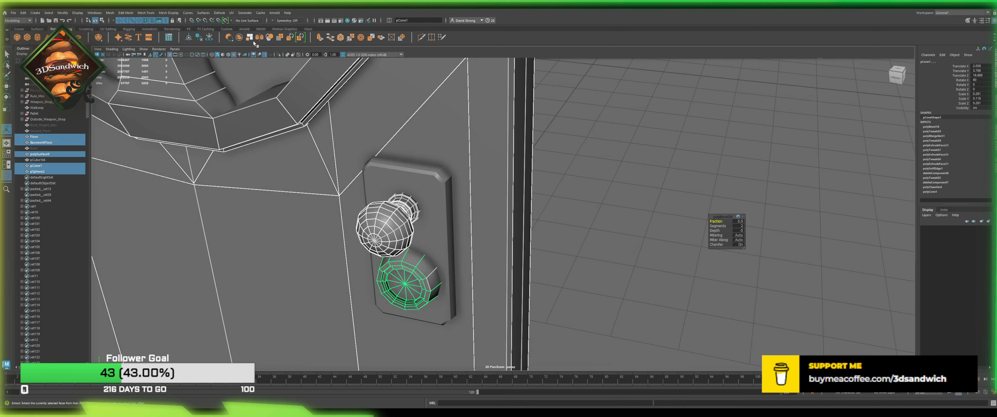
pyautogui.click(579, 198)
pyautogui.click(439, 185)
pyautogui.keyDown('shift'); pyautogui.click(391, 223); pyautogui.keyUp('shift')
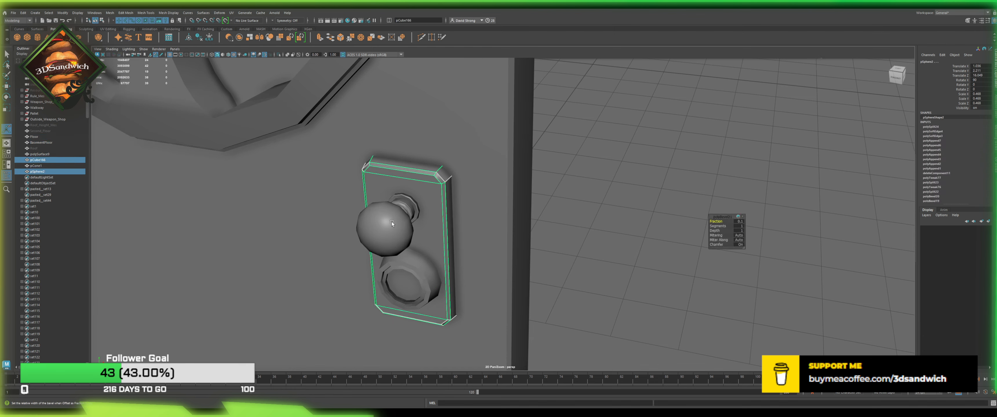
pyautogui.keyDown('shift'); pyautogui.click(404, 285); pyautogui.keyUp('shift')
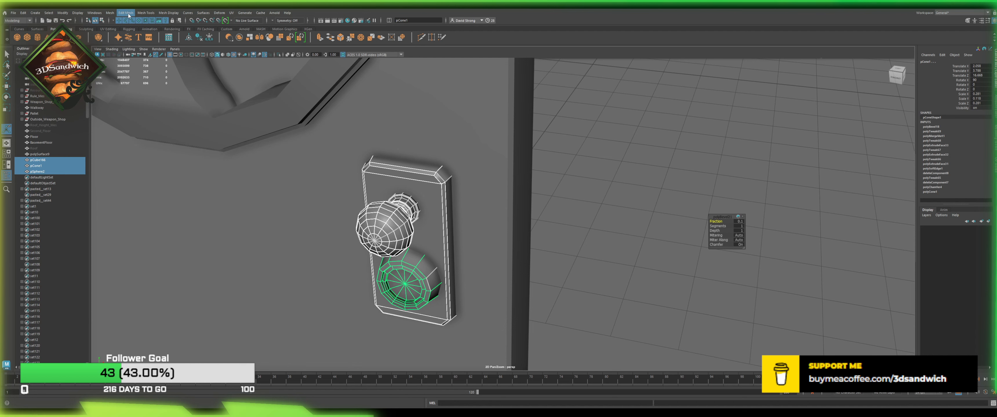
pyautogui.click(468, 182)
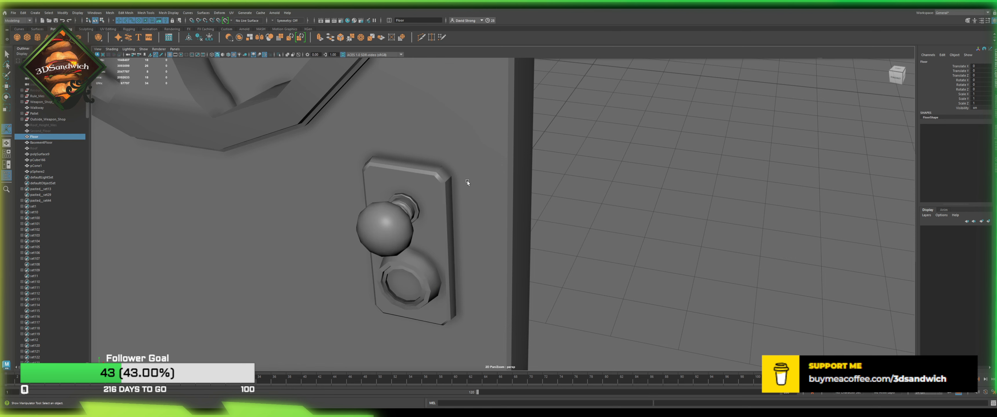
# Step: Soften the edges of the backplate and the round lock below the knob, and deselect them
pyautogui.click(445, 194)
pyautogui.keyDown('shift'); pyautogui.click(428, 274); pyautogui.keyUp('shift')
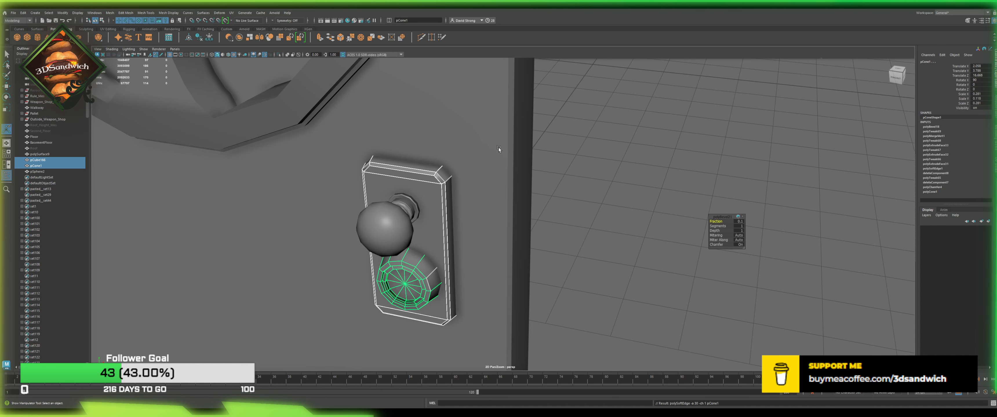
pyautogui.click(604, 150)
# Step: Select the backplate, knob, round lock and door together, and examine the door in front of the shop
pyautogui.scroll(-3, 431, 205)
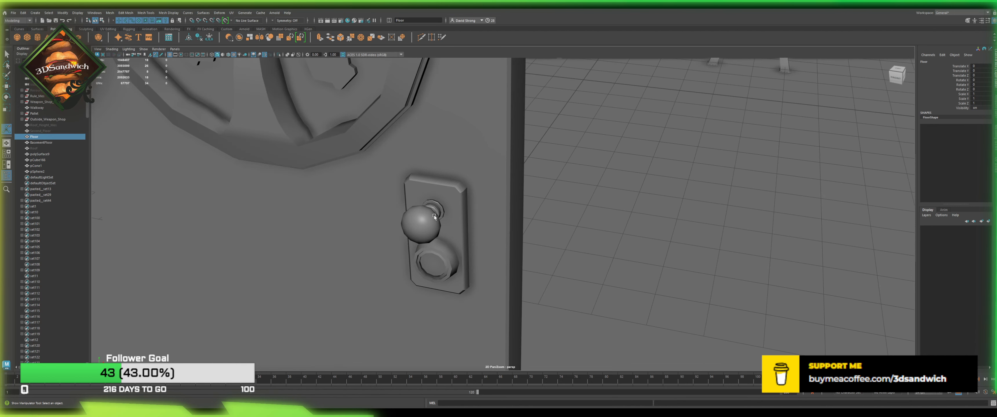
pyautogui.click(455, 217)
pyautogui.keyDown('shift'); pyautogui.click(421, 223); pyautogui.keyUp('shift')
pyautogui.keyDown('shift'); pyautogui.click(447, 263); pyautogui.keyUp('shift')
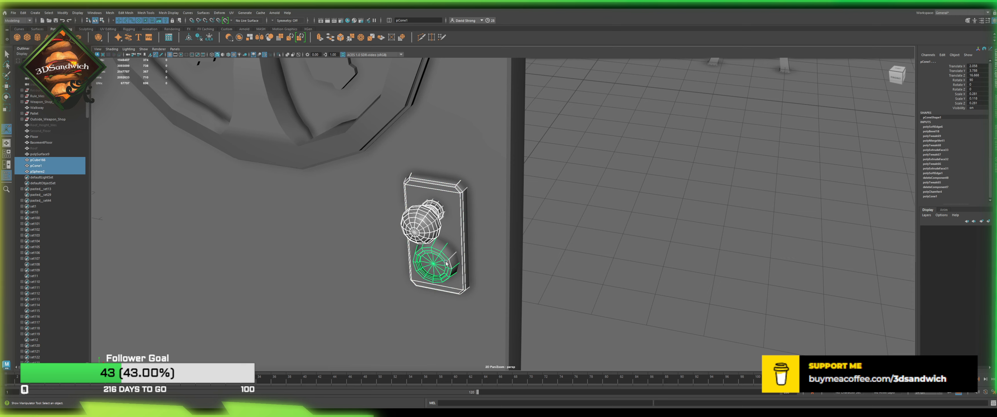
pyautogui.keyDown('shift'); pyautogui.click(466, 149); pyautogui.keyUp('shift')
pyautogui.scroll(-6, 357, 223)
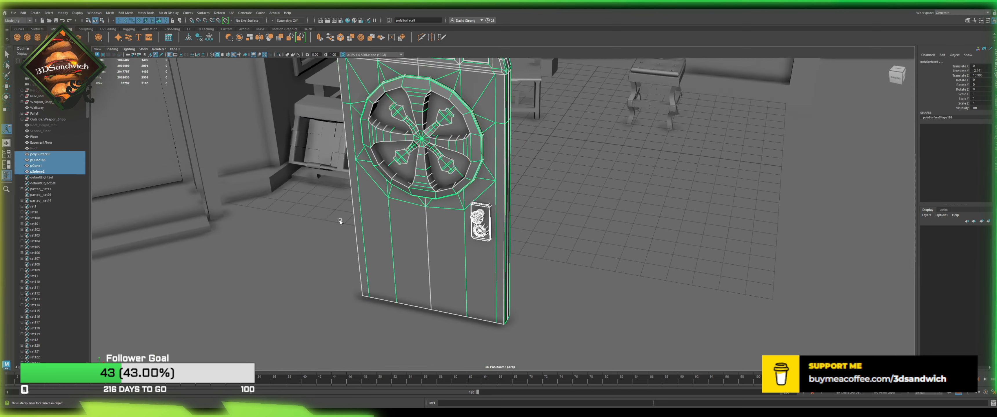
pyautogui.scroll(-5, 351, 216)
pyautogui.keyDown('alt'); pyautogui.moveTo(404, 216); pyautogui.dragTo(565, 239); pyautogui.keyUp('alt')
pyautogui.scroll(15, 525, 194)
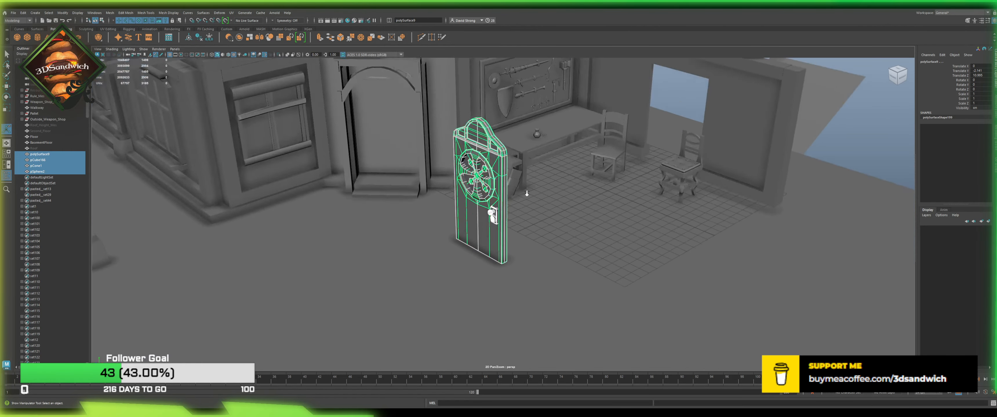
pyautogui.scroll(6, 524, 196)
pyautogui.click(490, 202)
# Step: Combine the knob and the round lock into one mesh and delete its construction history
pyautogui.click(445, 202)
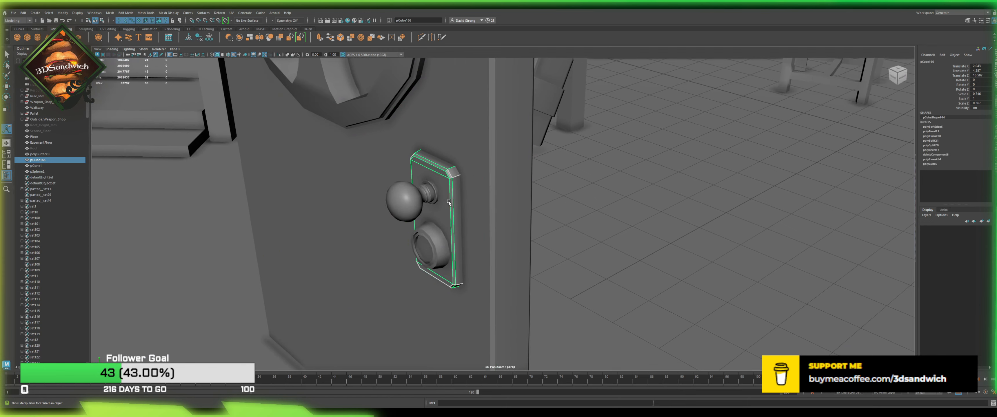
pyautogui.click(419, 202)
pyautogui.keyDown('shift'); pyautogui.click(435, 251); pyautogui.keyUp('shift')
pyautogui.keyDown('shift'); pyautogui.click(420, 112); pyautogui.keyUp('shift')
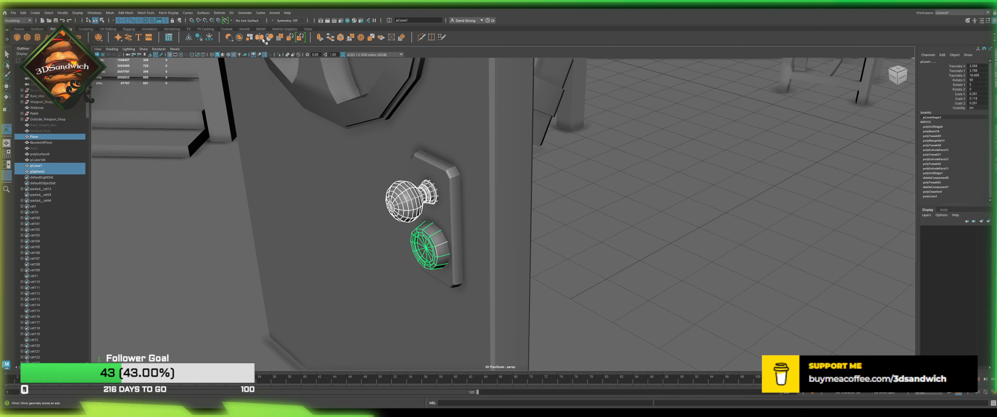
pyautogui.click(242, 35)
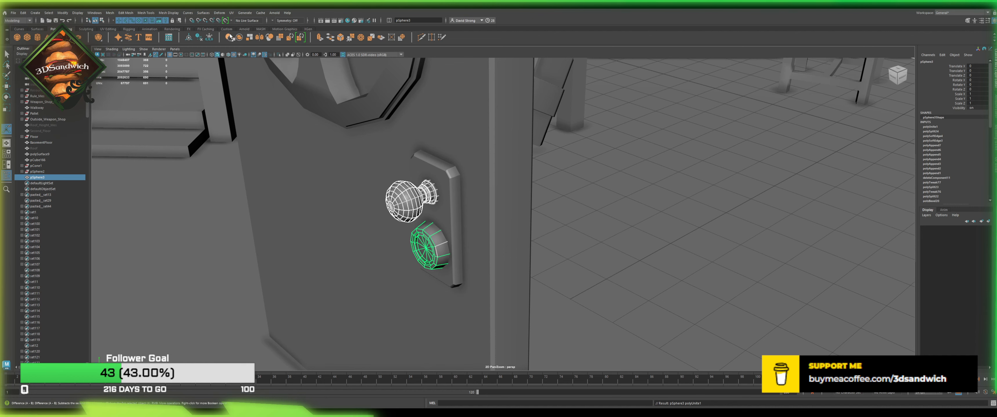
pyautogui.click(199, 37)
pyautogui.keyDown('alt'); pyautogui.moveTo(428, 221); pyautogui.dragTo(382, 207); pyautogui.keyUp('alt')
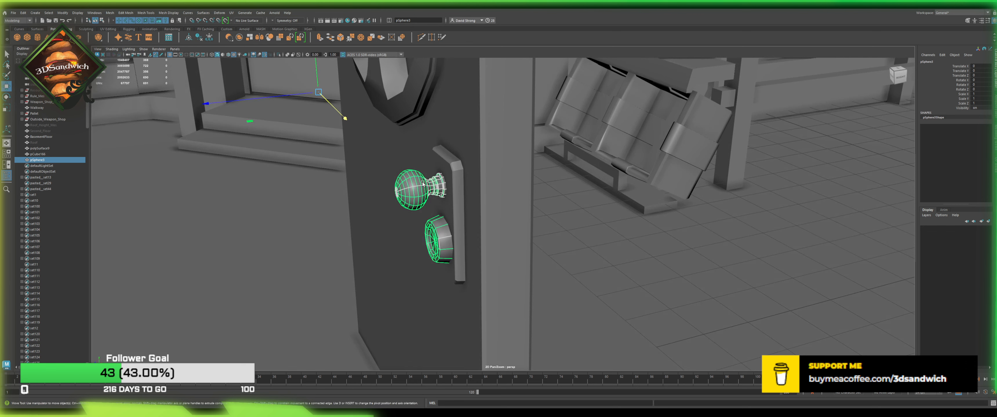
pyautogui.press('w')
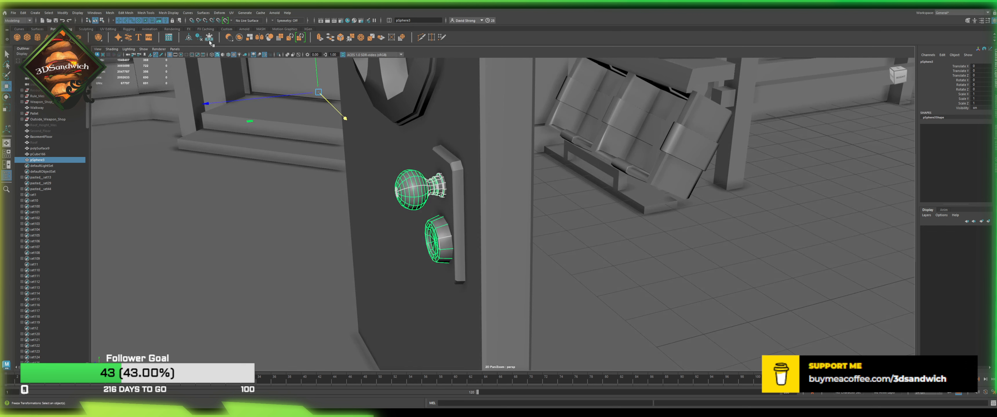
# Step: Undo the history deletion and the combining of the knob and round lock
pyautogui.scroll(-10, 373, 198)
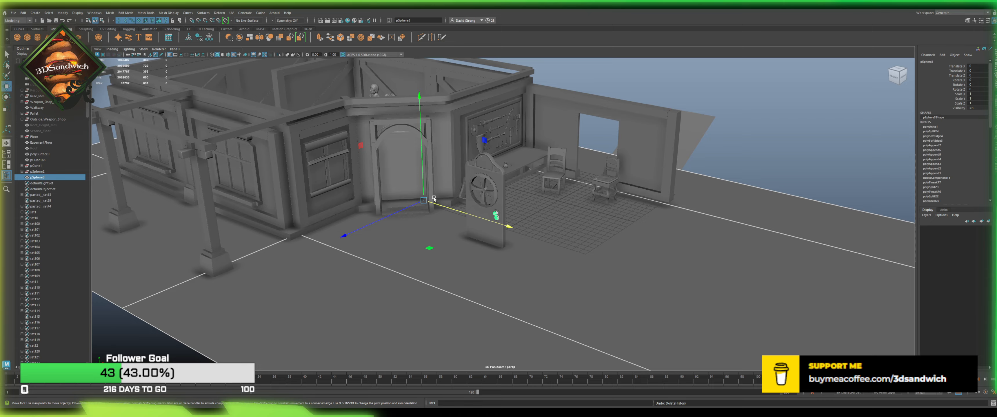
pyautogui.keyDown('alt'); pyautogui.moveTo(513, 203); pyautogui.dragTo(545, 221); pyautogui.keyUp('alt')
pyautogui.hotkey('ctrl', 'z')
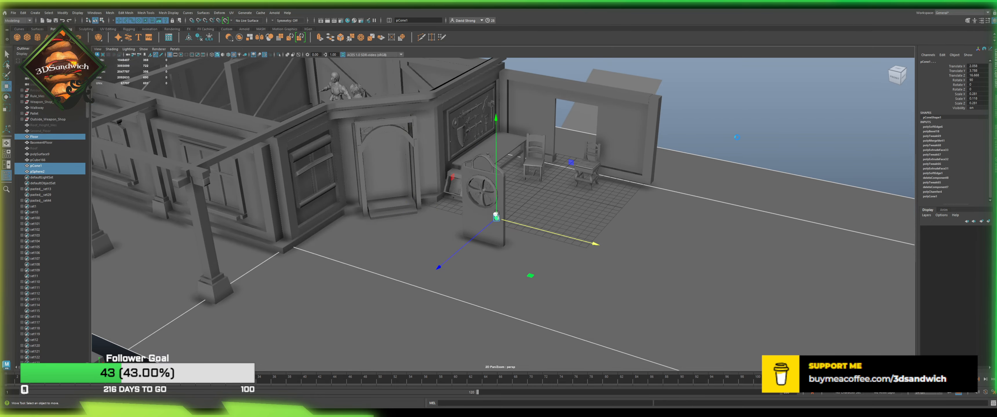
# Step: Combine the backplate, knob and round lock into one mesh and delete its construction history
pyautogui.click(596, 213)
pyautogui.scroll(10, 549, 179)
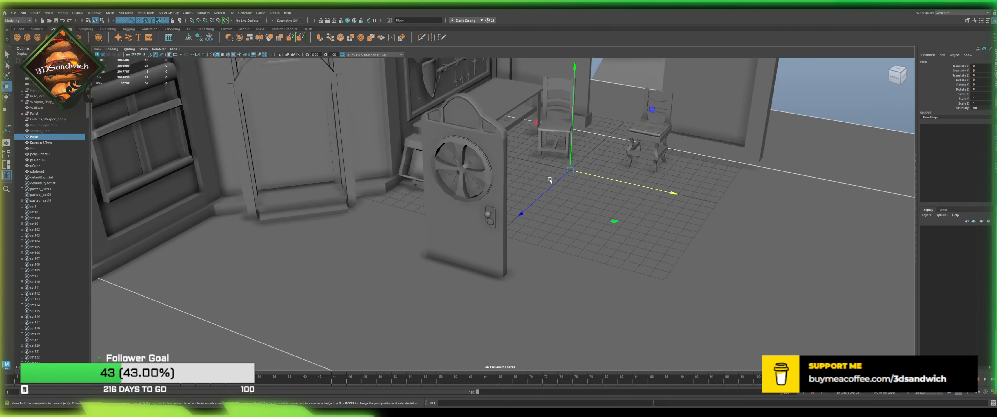
pyautogui.click(474, 210)
pyautogui.scroll(5, 475, 211)
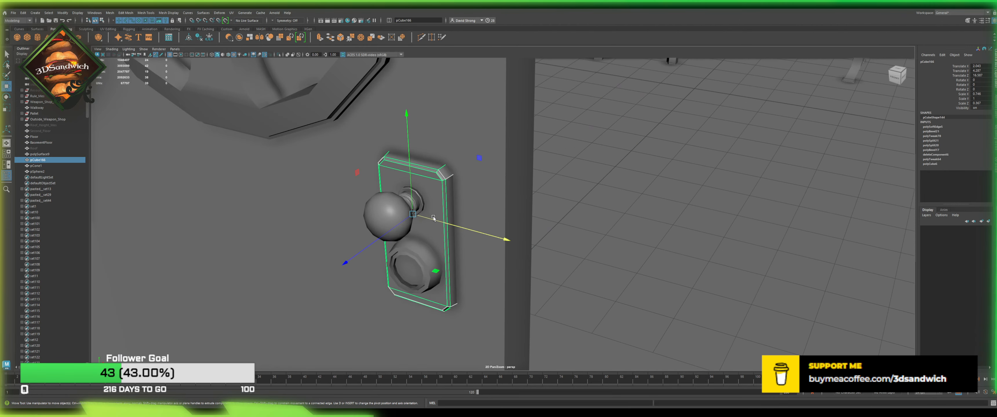
pyautogui.keyDown('shift'); pyautogui.click(391, 203); pyautogui.keyUp('shift')
pyautogui.keyDown('shift'); pyautogui.click(413, 258); pyautogui.keyUp('shift')
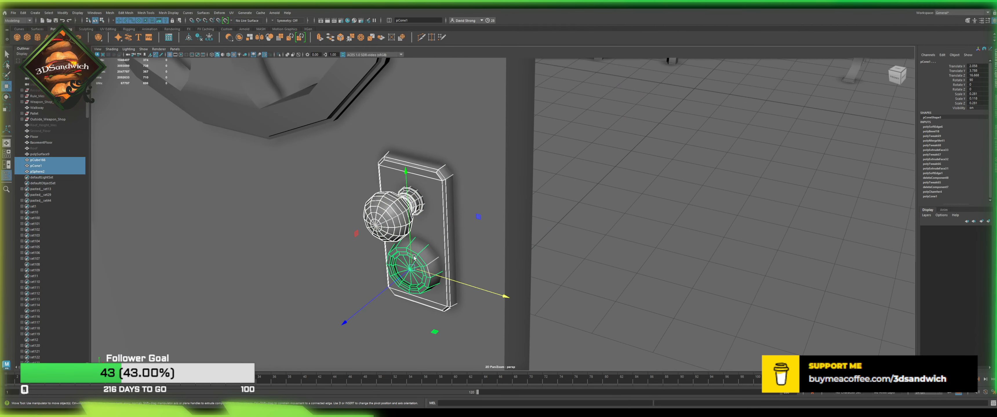
pyautogui.scroll(-10, 492, 242)
pyautogui.scroll(8, 493, 242)
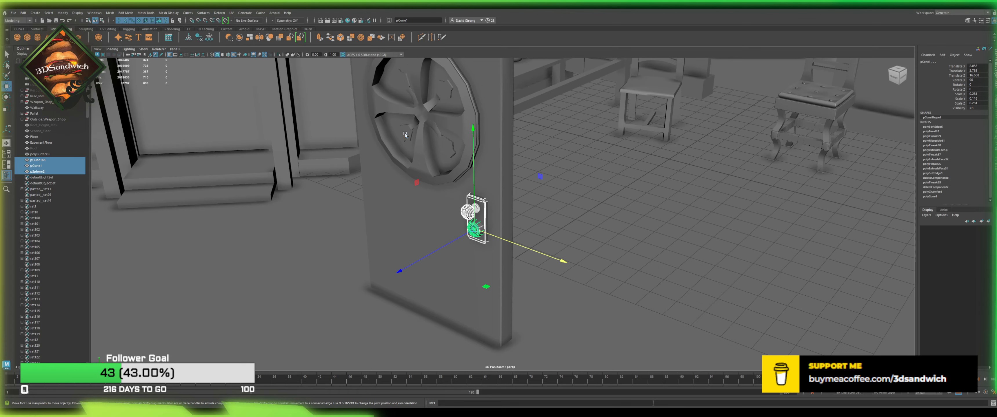
pyautogui.click(239, 38)
pyautogui.click(202, 38)
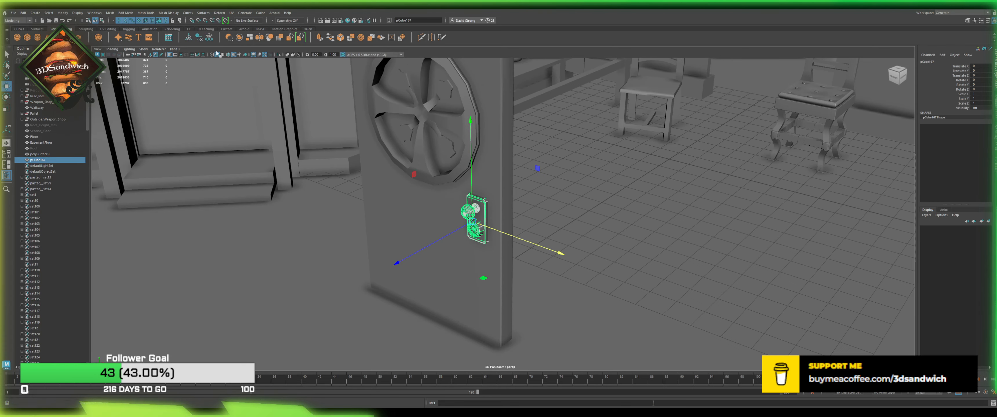
# Step: Move the combined handle's pivot sideways to the middle of the door's thickness
pyautogui.keyDown('alt'); pyautogui.moveTo(550, 233); pyautogui.dragTo(453, 216); pyautogui.keyUp('alt')
pyautogui.scroll(5, 461, 216)
pyautogui.press('d')
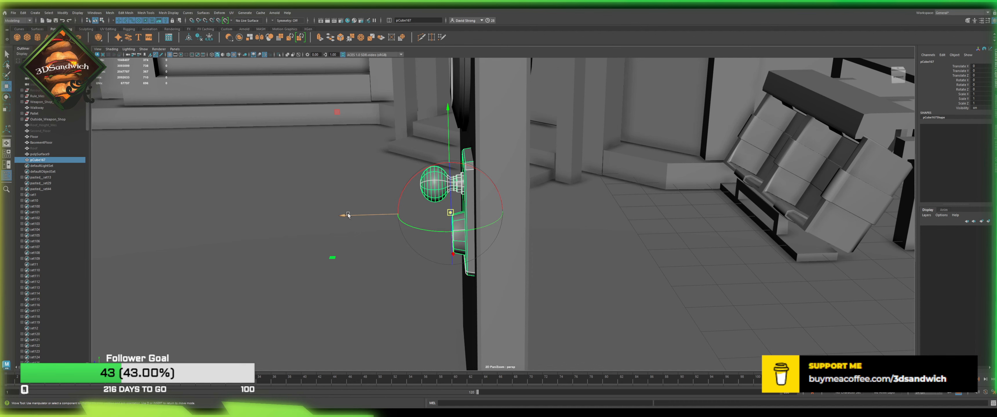
pyautogui.moveTo(348, 215); pyautogui.dragTo(406, 247)
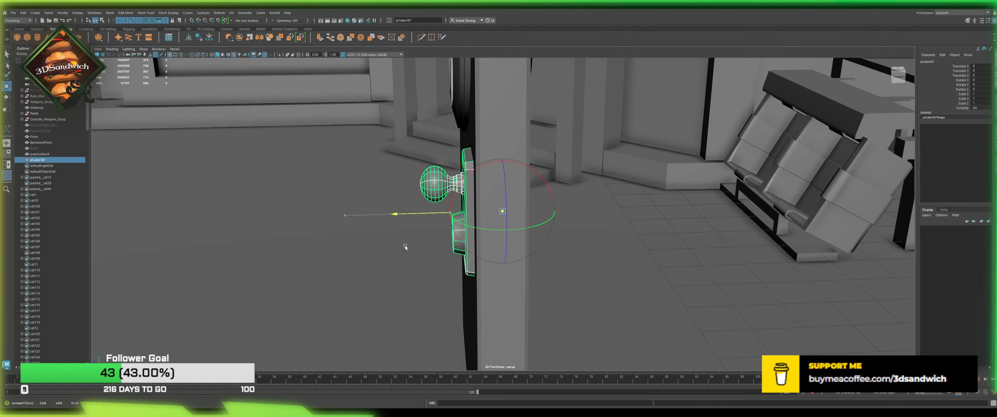
# Step: Duplicate the handle and mirror the copy onto the opposite face of the door with Scale Z set to -1
pyautogui.keyDown('alt'); pyautogui.moveTo(414, 195); pyautogui.dragTo(389, 210, button='middle'); pyautogui.keyUp('alt')
pyautogui.press('r')
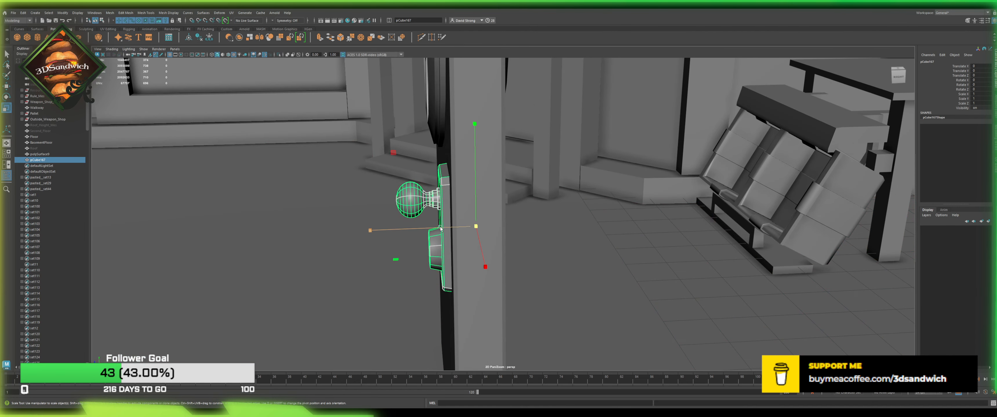
pyautogui.keyDown('shift'); pyautogui.moveTo(419, 228); pyautogui.dragTo(646, 237); pyautogui.keyUp('shift')
pyautogui.click(980, 103)
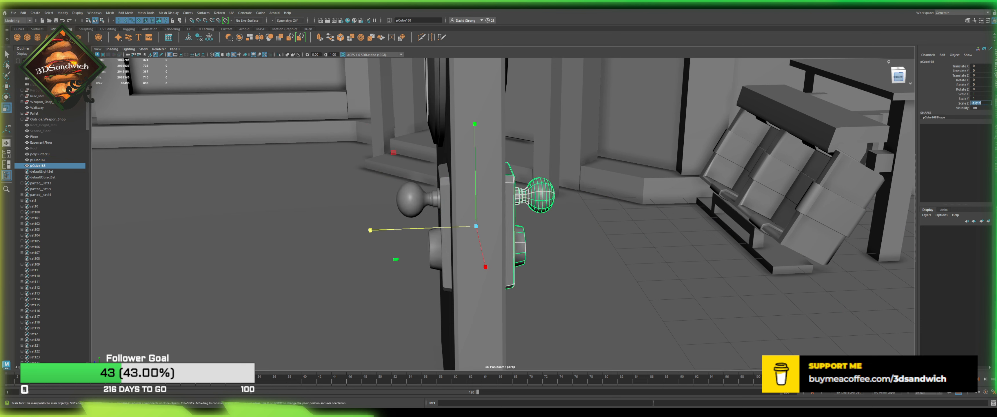
pyautogui.write('-1')
pyautogui.press('Return')
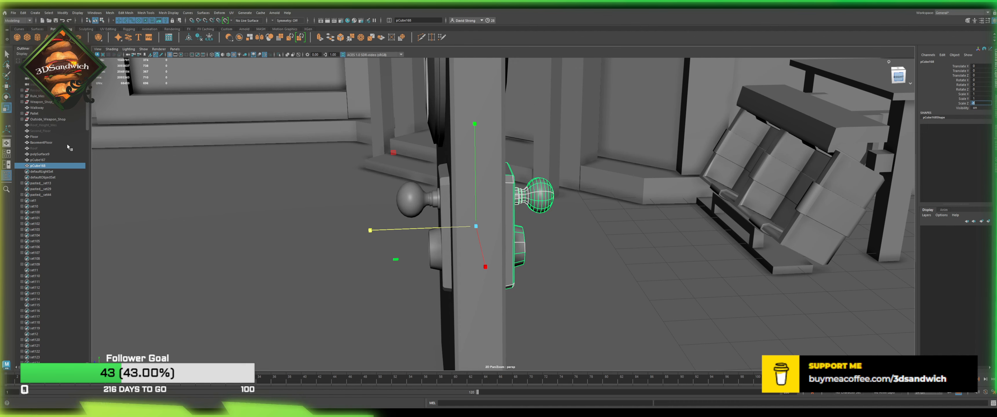
# Step: Delete the recessed inner edge loops from the round lock on the mirrored handle, leaving a plain rim and face
pyautogui.keyDown('alt'); pyautogui.moveTo(494, 222); pyautogui.dragTo(531, 232); pyautogui.keyUp('alt')
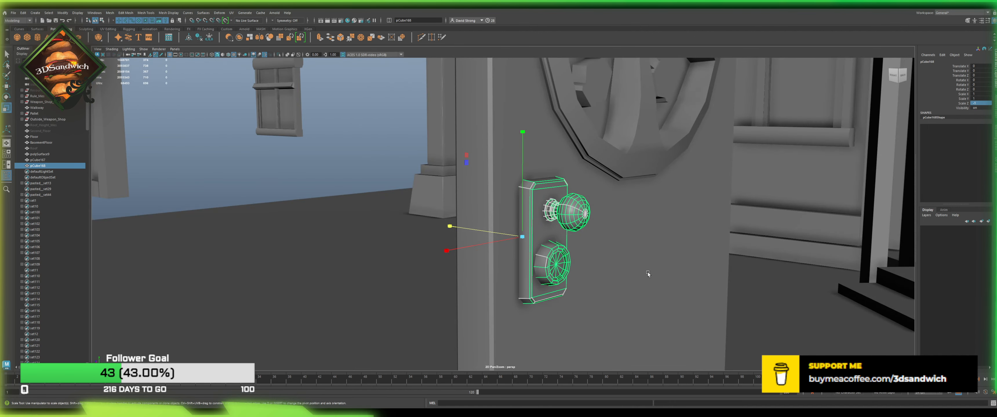
pyautogui.click(657, 306)
pyautogui.click(544, 256)
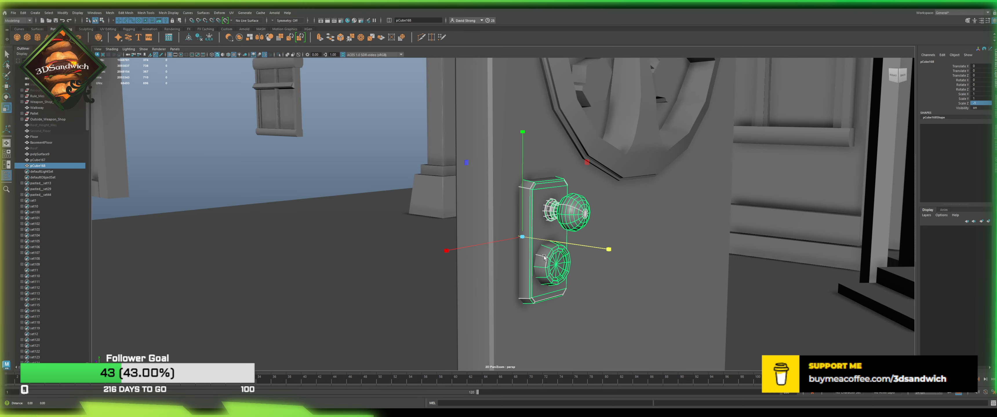
pyautogui.keyDown('alt'); pyautogui.moveTo(544, 256); pyautogui.dragTo(424, 181, button='middle'); pyautogui.keyUp('alt')
pyautogui.scroll(2, 405, 157)
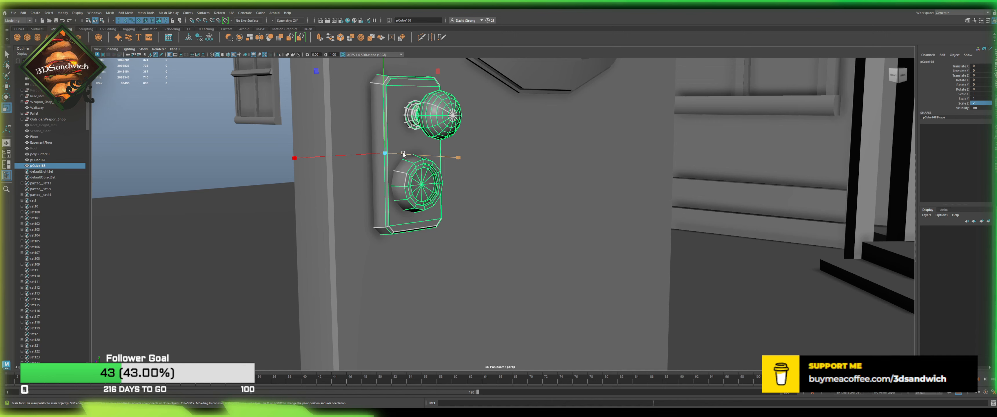
pyautogui.click(404, 155)
pyautogui.scroll(9, 516, 177)
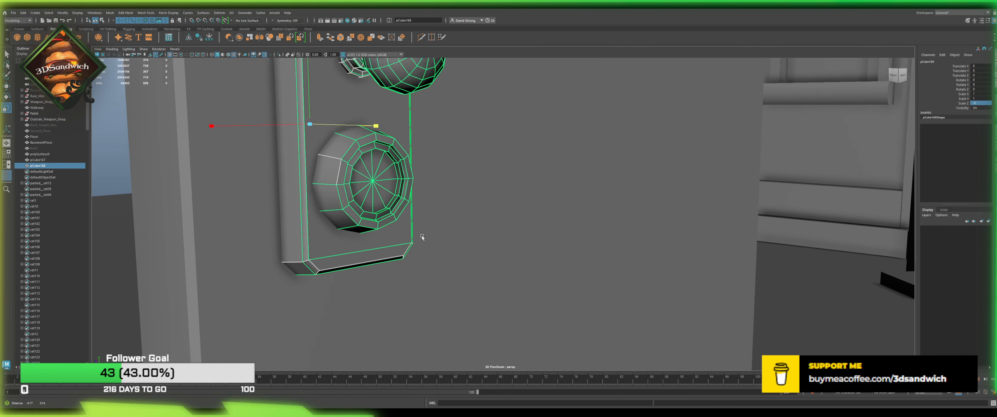
pyautogui.click(375, 209)
pyautogui.keyDown('alt'); pyautogui.moveTo(368, 180); pyautogui.dragTo(391, 210, button='middle'); pyautogui.keyUp('alt')
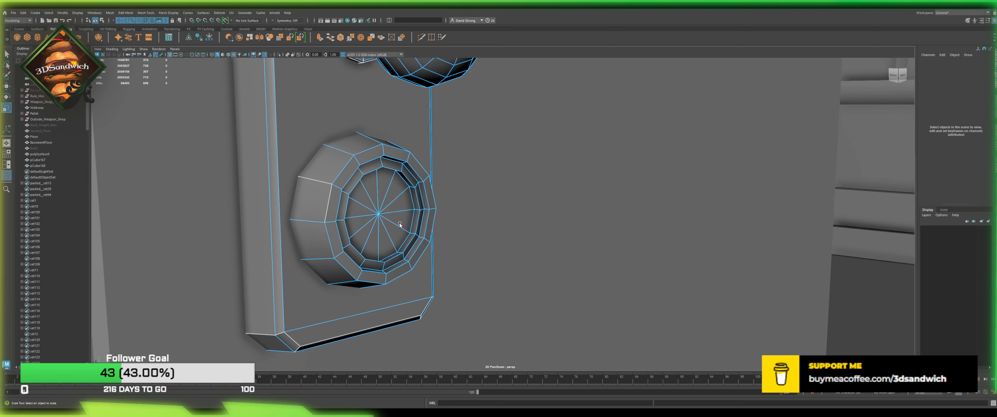
pyautogui.scroll(2, 389, 207)
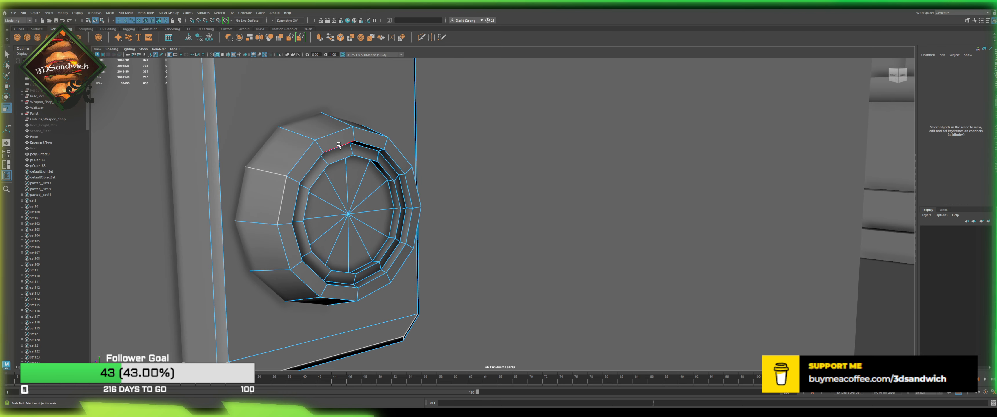
pyautogui.click(339, 145)
pyautogui.keyDown('alt'); pyautogui.moveTo(338, 146); pyautogui.dragTo(375, 217, button='middle'); pyautogui.keyUp('alt')
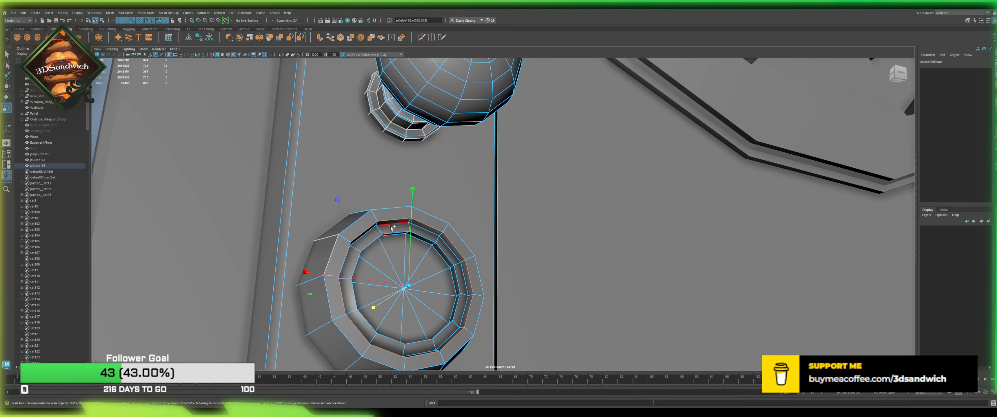
pyautogui.keyDown('shift'); pyautogui.doubleClick(391, 227); pyautogui.keyUp('shift')
pyautogui.press('Delete')
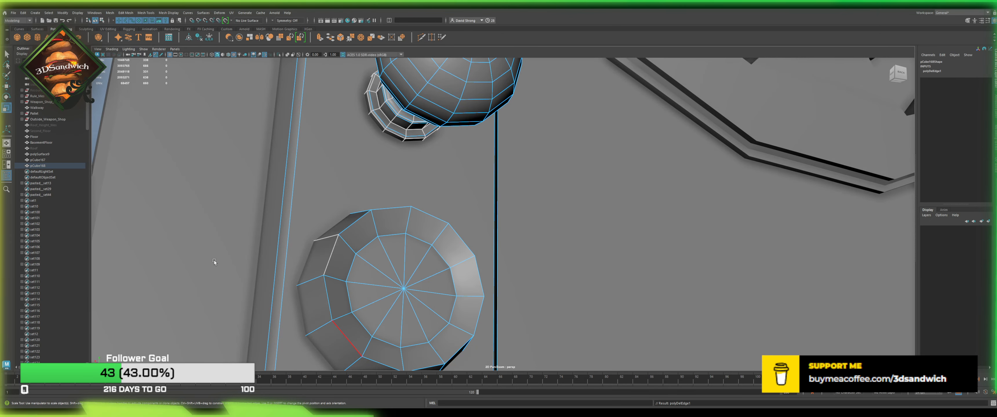
# Step: Bevel the front rim edge loop of the mirrored handle's round lock with a reduced fraction, and return to object selection
pyautogui.keyDown('alt'); pyautogui.moveTo(214, 261); pyautogui.dragTo(349, 198); pyautogui.keyUp('alt')
pyautogui.press('F8')
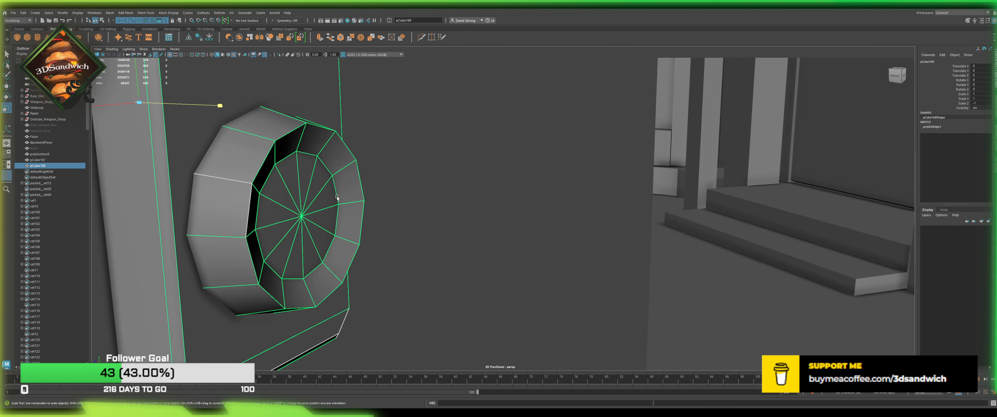
pyautogui.press('F8')
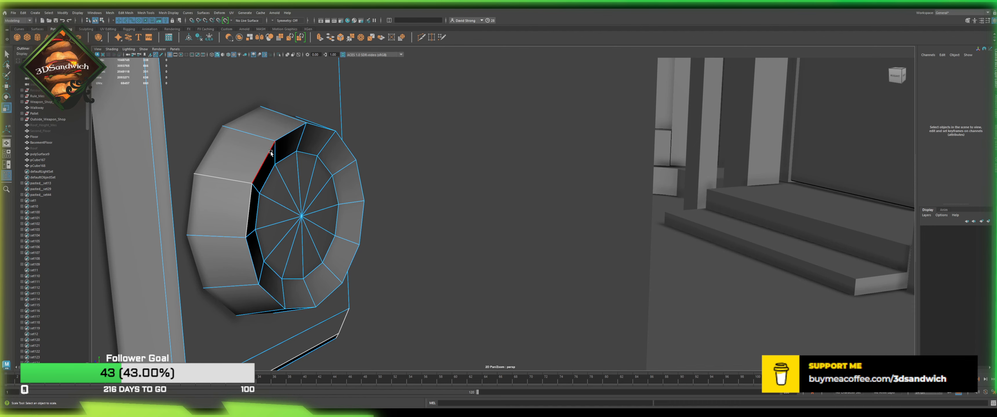
pyautogui.doubleClick(271, 153)
pyautogui.click(340, 36)
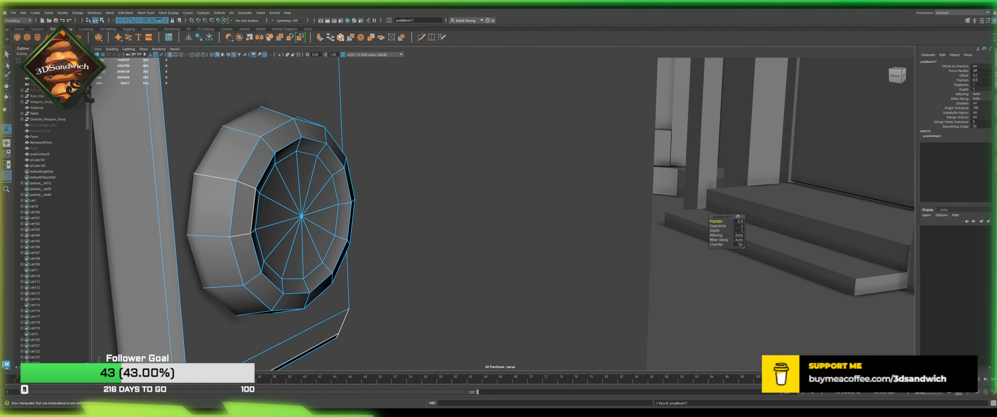
pyautogui.press('f')
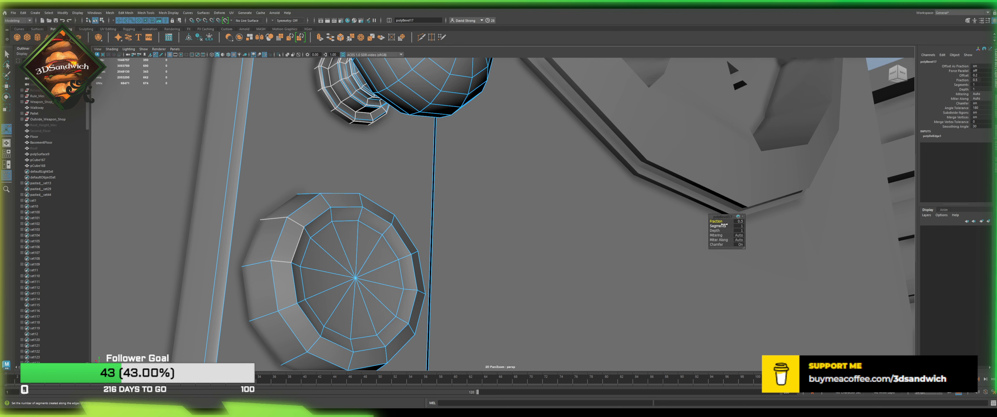
pyautogui.click(739, 221)
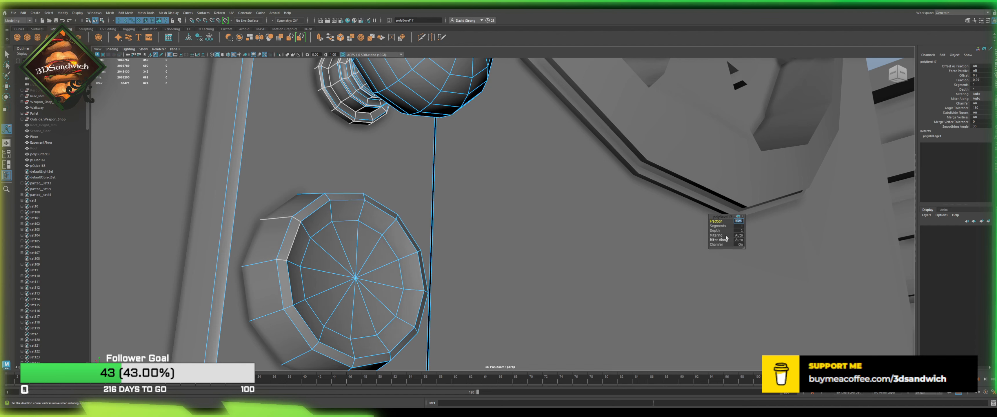
pyautogui.click(739, 226)
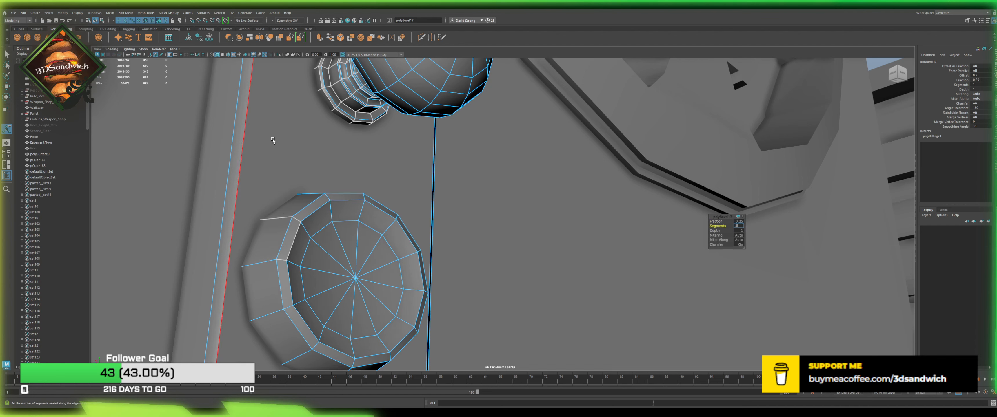
pyautogui.press('Return')
pyautogui.press('q')
pyautogui.click(497, 108)
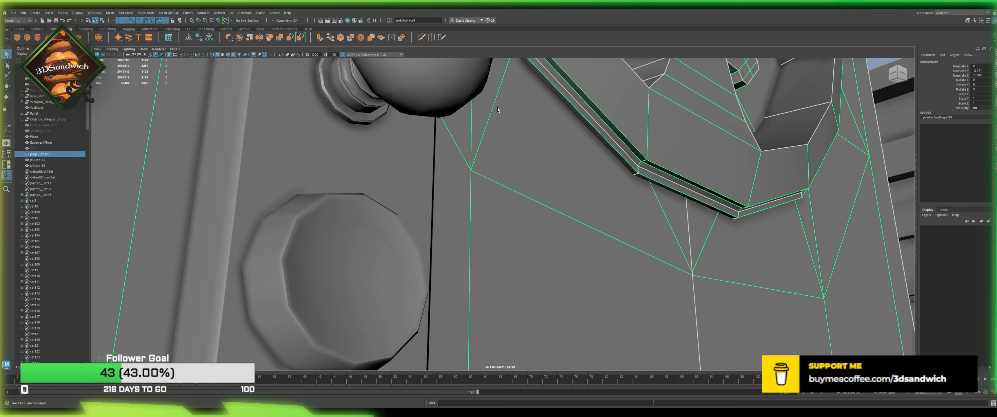
# Step: Check the handles on both sides of the door and the surrounding shop, and save the scene
pyautogui.scroll(-8, 518, 242)
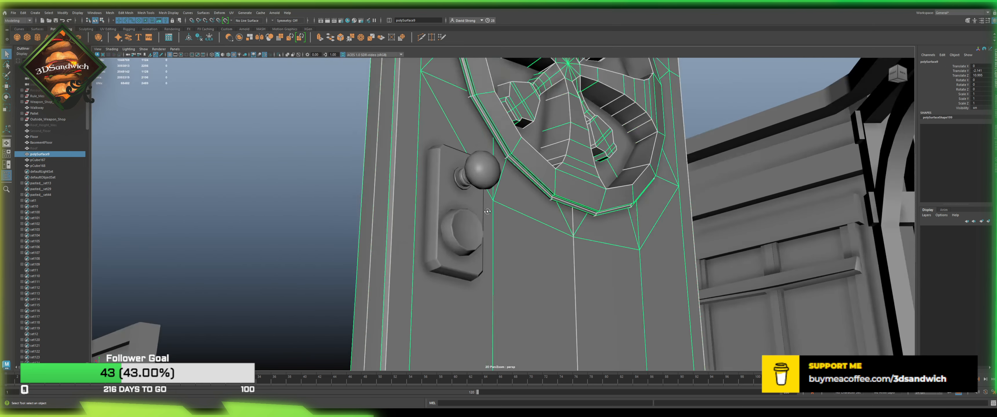
pyautogui.keyDown('alt'); pyautogui.moveTo(518, 242); pyautogui.dragTo(603, 244); pyautogui.keyUp('alt')
pyautogui.click(594, 237)
pyautogui.hotkey('ctrl', 's')
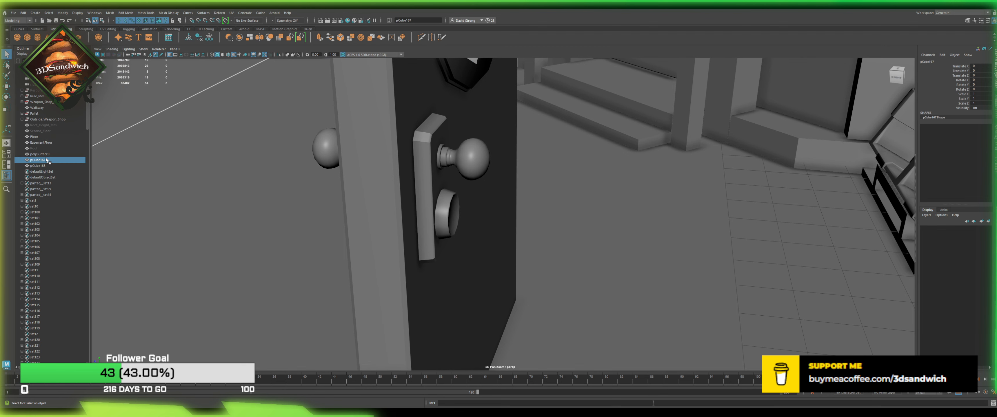
pyautogui.click(55, 125)
pyautogui.scroll(-12, 304, 295)
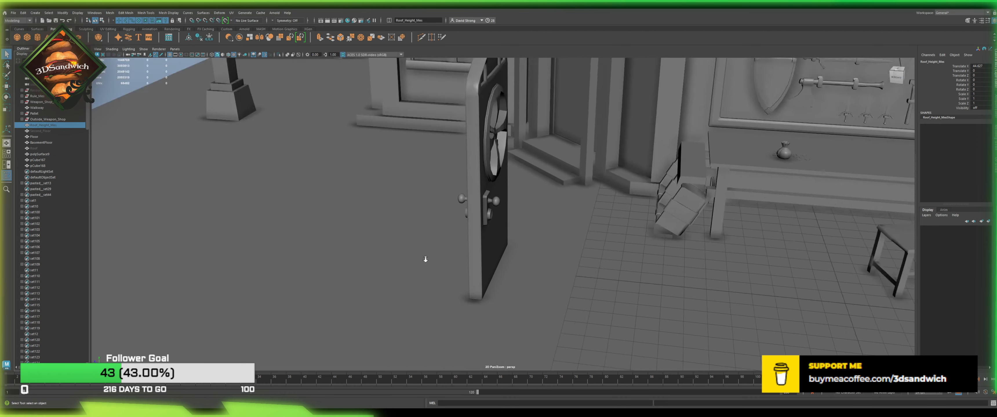
pyautogui.keyDown('alt'); pyautogui.moveTo(551, 177); pyautogui.dragTo(521, 266); pyautogui.keyUp('alt')
pyautogui.scroll(8, 521, 265)
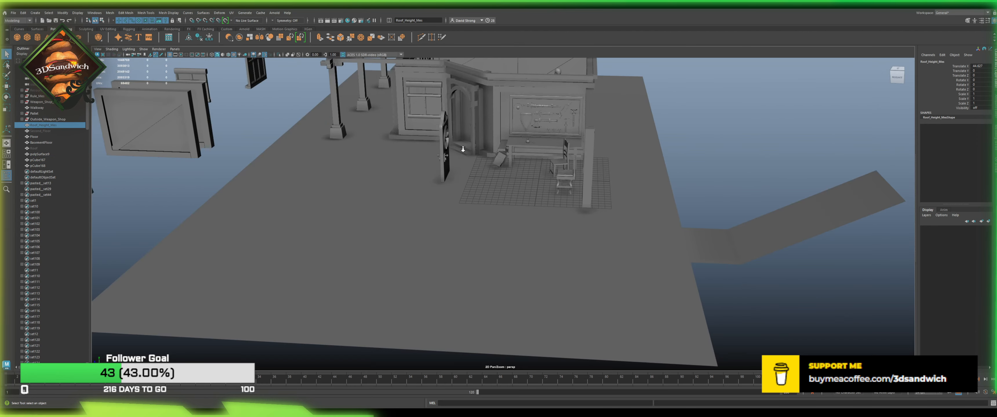
pyautogui.hotkey('ctrl', 's')
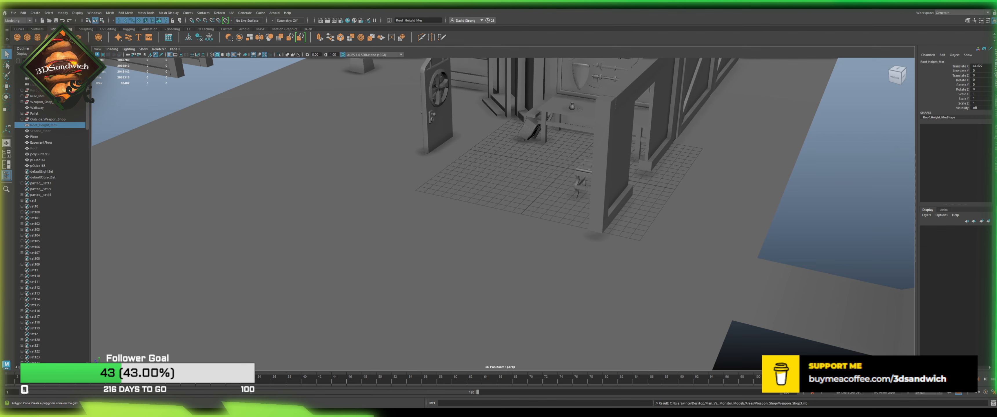
# Step: Create a polygon cone and move it along the Z axis to the floor in front of the shop's door
pyautogui.click(47, 38)
pyautogui.keyDown('alt'); pyautogui.moveTo(492, 188); pyautogui.dragTo(439, 281, button='middle'); pyautogui.keyUp('alt')
pyautogui.press('w')
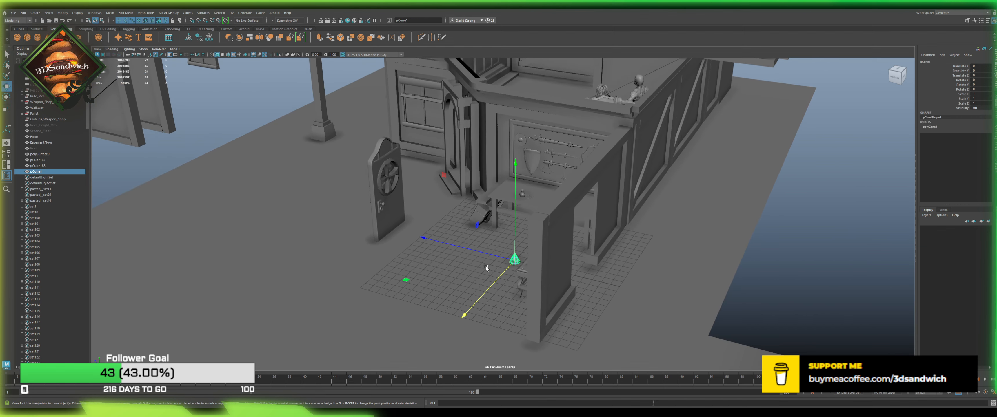
pyautogui.moveTo(487, 254); pyautogui.dragTo(368, 202)
pyautogui.scroll(3, 315, 204)
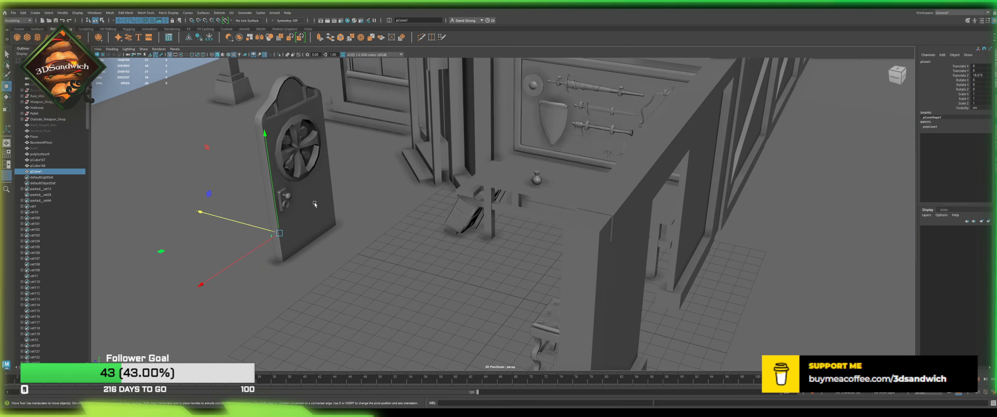
pyautogui.moveTo(242, 215); pyautogui.dragTo(313, 232, button='middle')
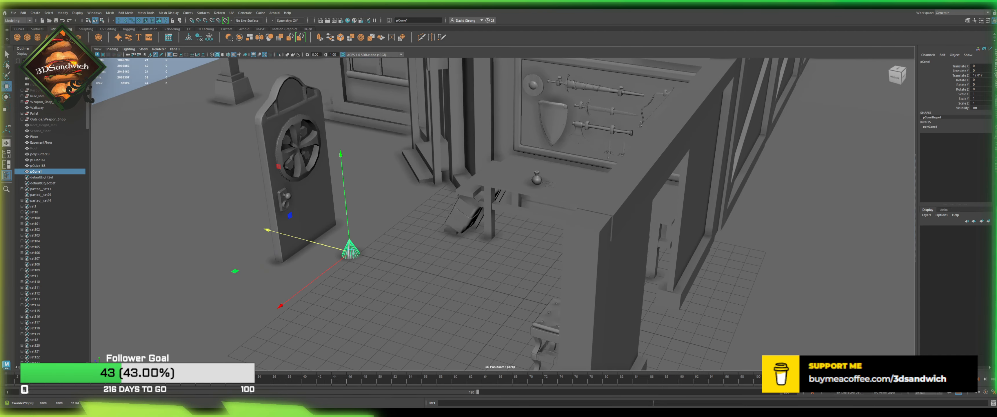
# Step: Set the cone's axis subdivisions to 6
pyautogui.click(930, 127)
pyautogui.click(981, 145)
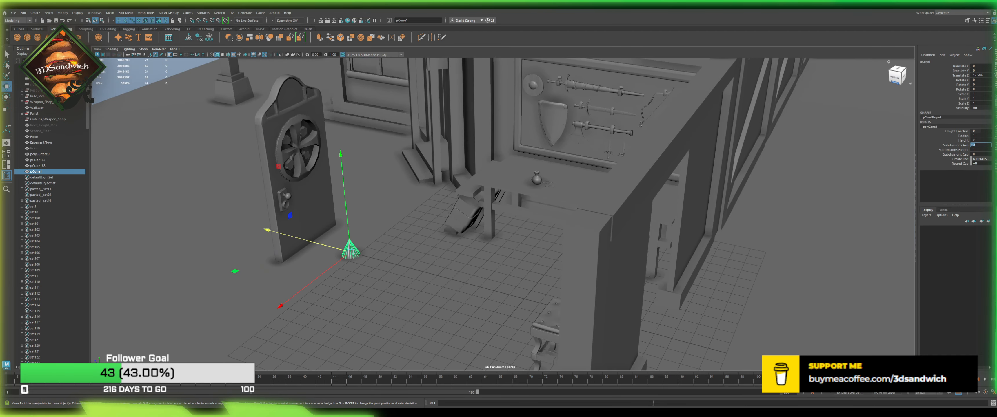
pyautogui.write('6')
pyautogui.press('Return')
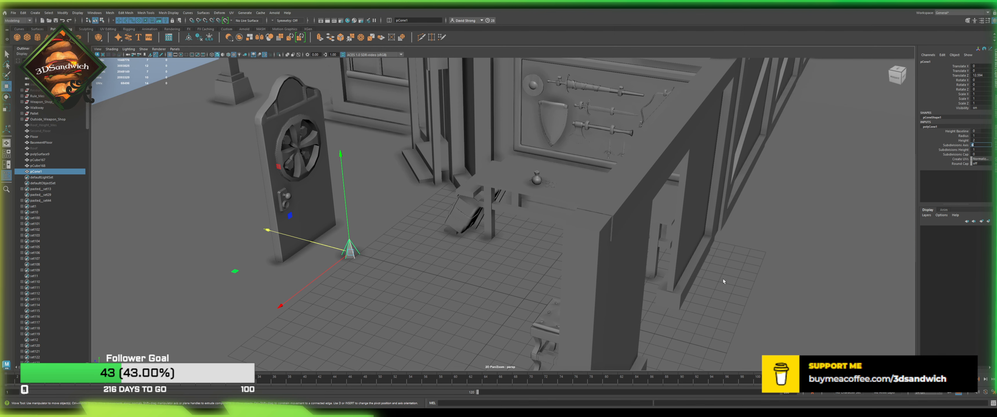
# Step: Raise the six-sided cone above the floor and scale it down uniformly to about 0.29
pyautogui.press('f')
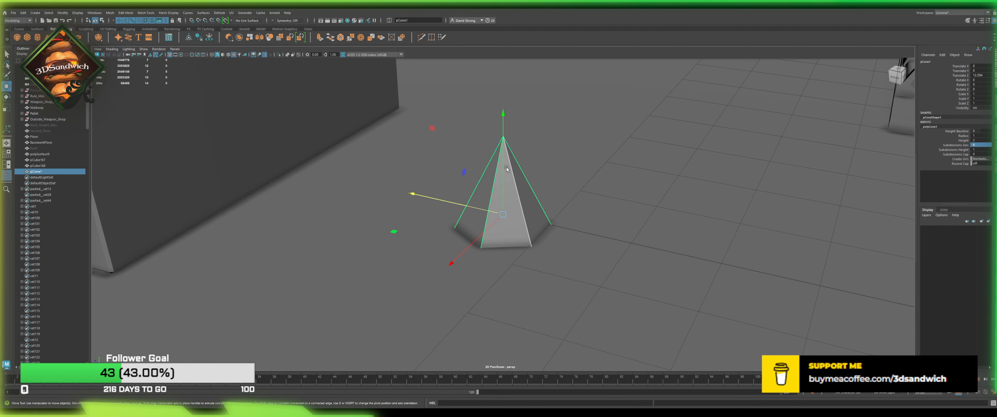
pyautogui.moveTo(504, 168); pyautogui.dragTo(503, 11)
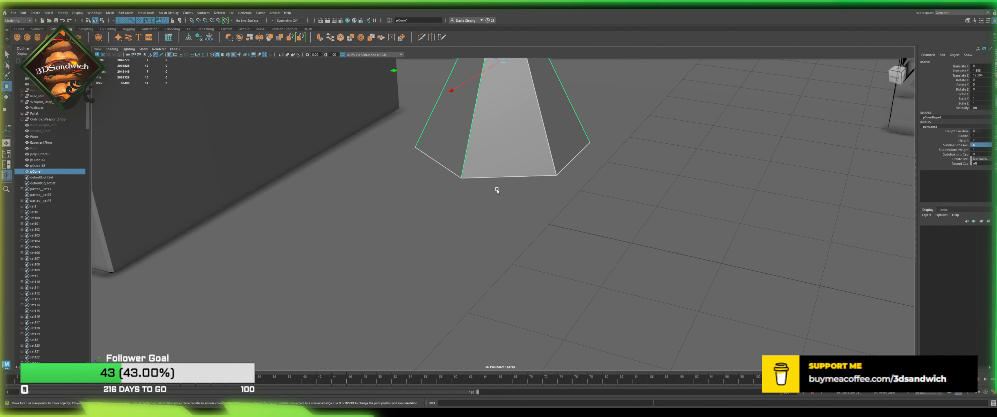
pyautogui.keyDown('alt'); pyautogui.moveTo(495, 190); pyautogui.dragTo(458, 283, button='middle'); pyautogui.keyUp('alt')
pyautogui.press('r')
pyautogui.moveTo(461, 233); pyautogui.dragTo(327, 228)
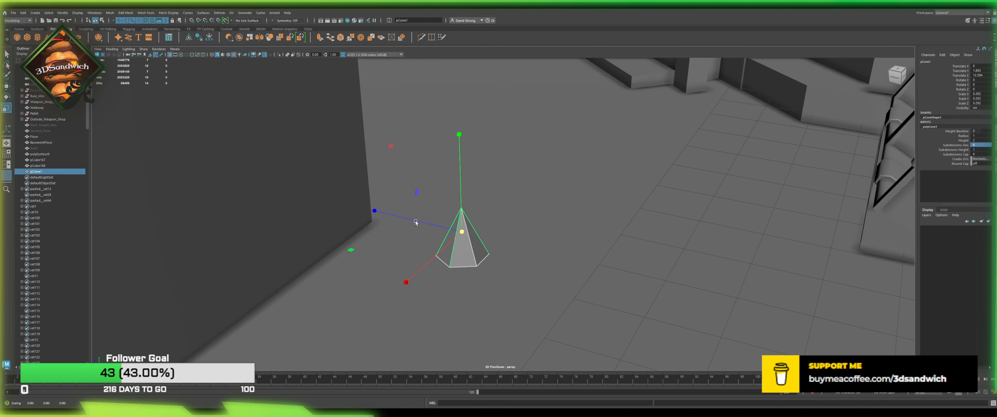
pyautogui.press('w')
pyautogui.moveTo(461, 192); pyautogui.dragTo(476, 93)
pyautogui.keyDown('alt'); pyautogui.moveTo(460, 151); pyautogui.dragTo(454, 230, button='middle'); pyautogui.keyUp('alt')
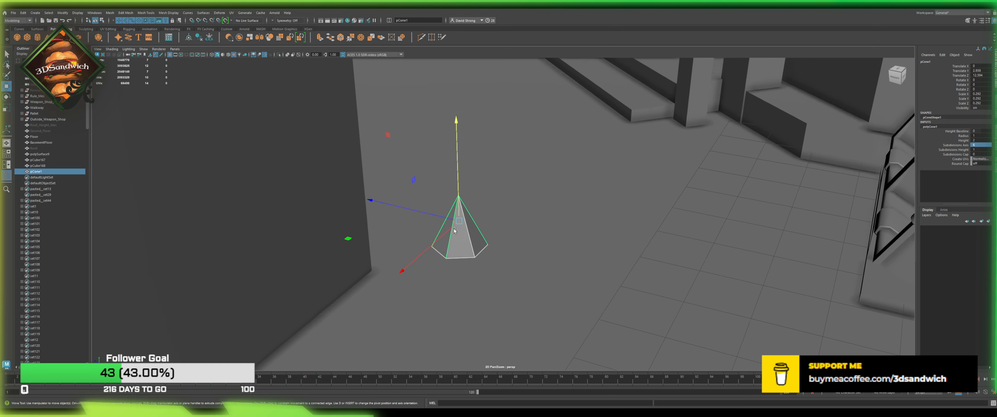
# Step: Isolate the cone in the viewport with its underside facing the view
pyautogui.keyDown('alt'); pyautogui.moveTo(451, 231); pyautogui.dragTo(459, 175); pyautogui.keyUp('alt')
pyautogui.keyDown('alt'); pyautogui.moveTo(458, 175); pyautogui.dragTo(453, 279, button='middle'); pyautogui.keyUp('alt')
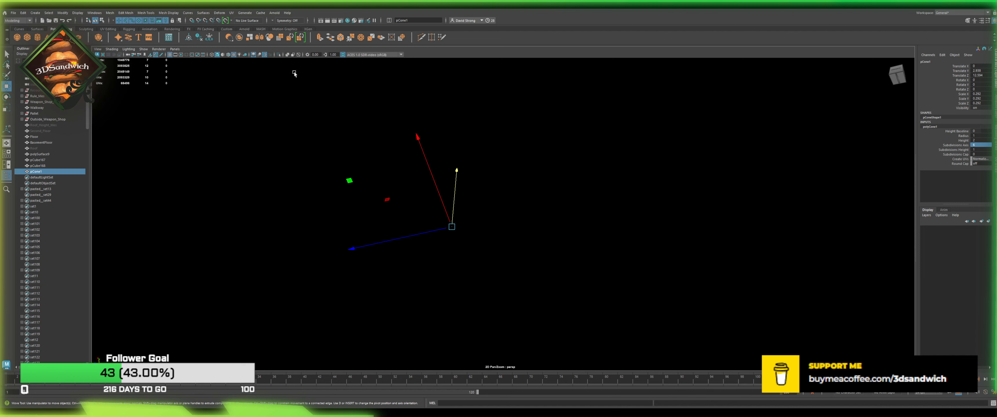
pyautogui.click(279, 55)
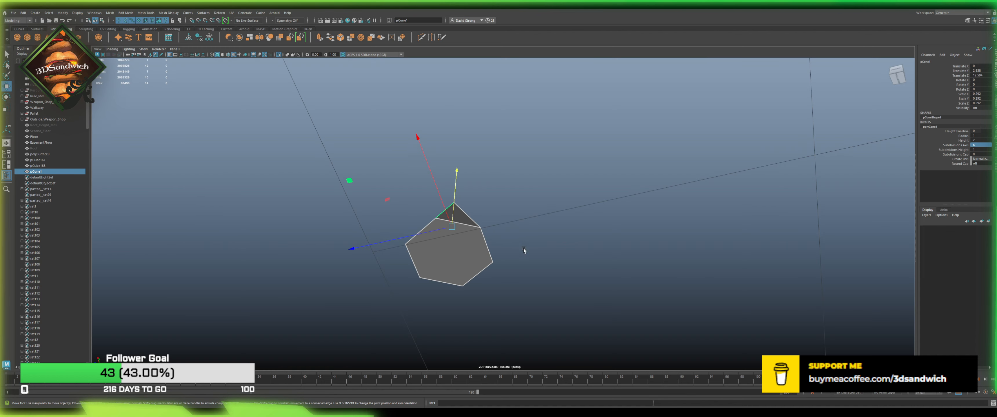
# Step: Try deleting the cone's hexagonal base face, undo the deletion and return to object selection
pyautogui.click(456, 266)
pyautogui.press('Delete')
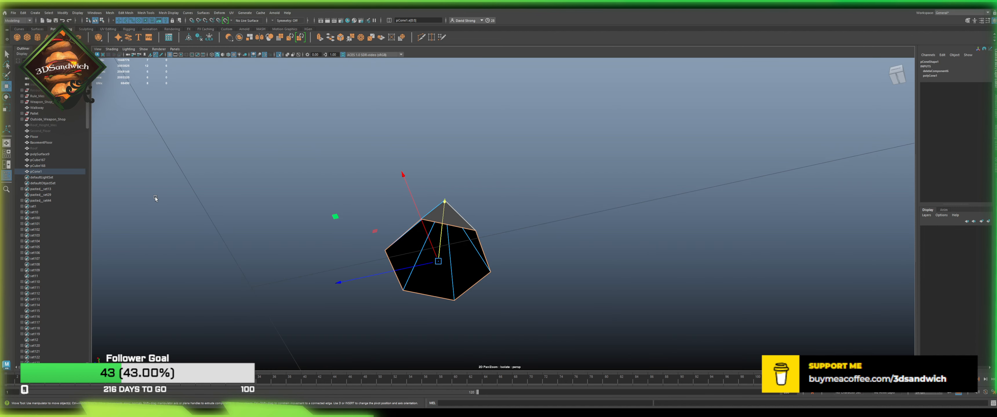
pyautogui.keyDown('alt'); pyautogui.moveTo(409, 276); pyautogui.dragTo(418, 342); pyautogui.keyUp('alt')
pyautogui.doubleClick(484, 220)
pyautogui.click(460, 262)
pyautogui.keyDown('alt'); pyautogui.moveTo(460, 262); pyautogui.dragTo(453, 200); pyautogui.keyUp('alt')
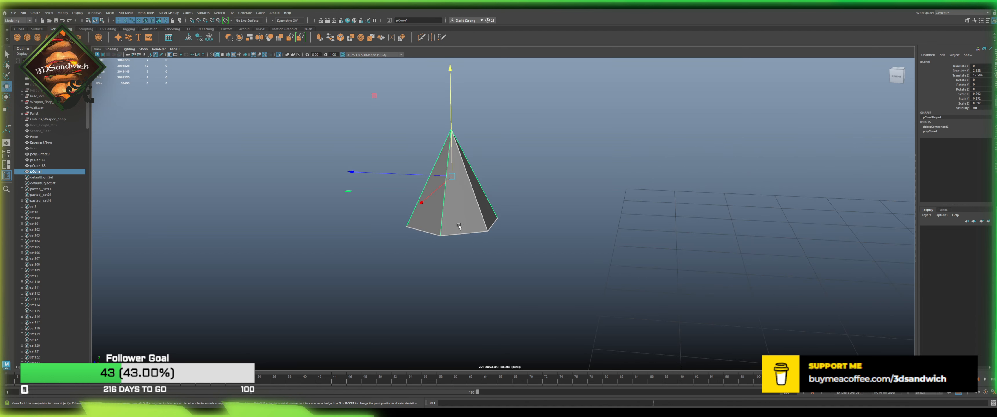
pyautogui.doubleClick(458, 217)
pyautogui.doubleClick(452, 235)
pyautogui.keyDown('alt'); pyautogui.moveTo(436, 257); pyautogui.dragTo(470, 208); pyautogui.keyUp('alt')
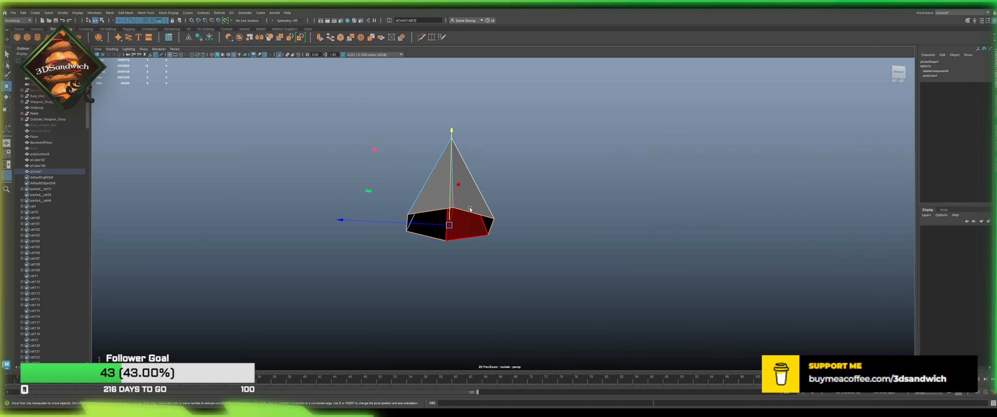
pyautogui.press('g')
pyautogui.click(527, 153)
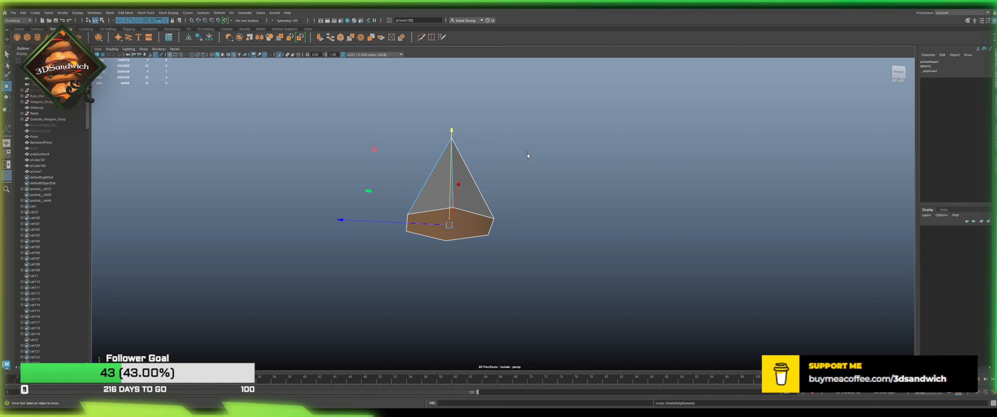
pyautogui.doubleClick(486, 175)
pyautogui.click(449, 190)
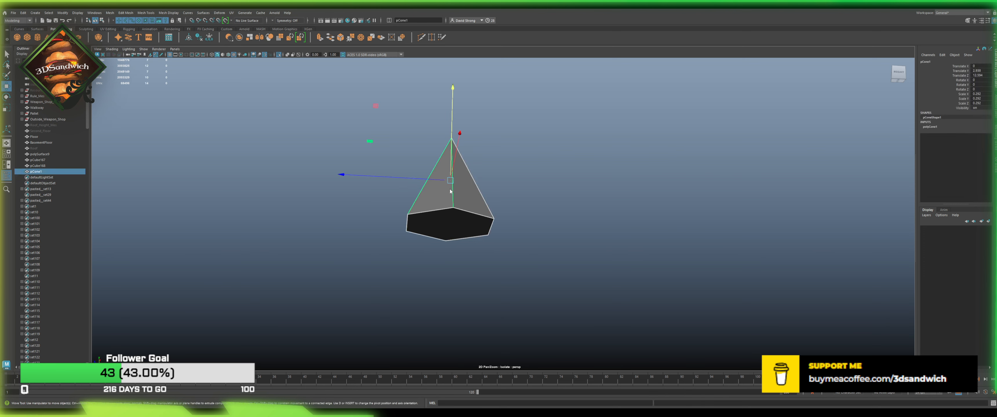
# Step: Place the cone's pivot at the centre of its base and delete the hexagonal base face
pyautogui.press('d')
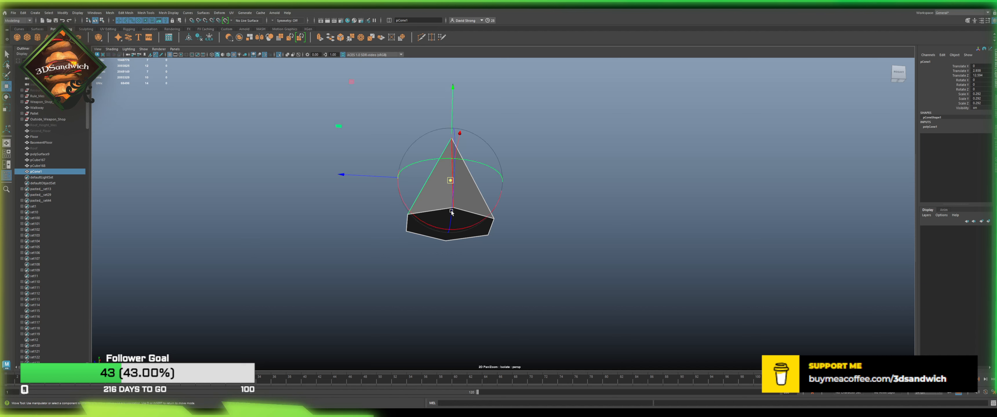
pyautogui.click(451, 228)
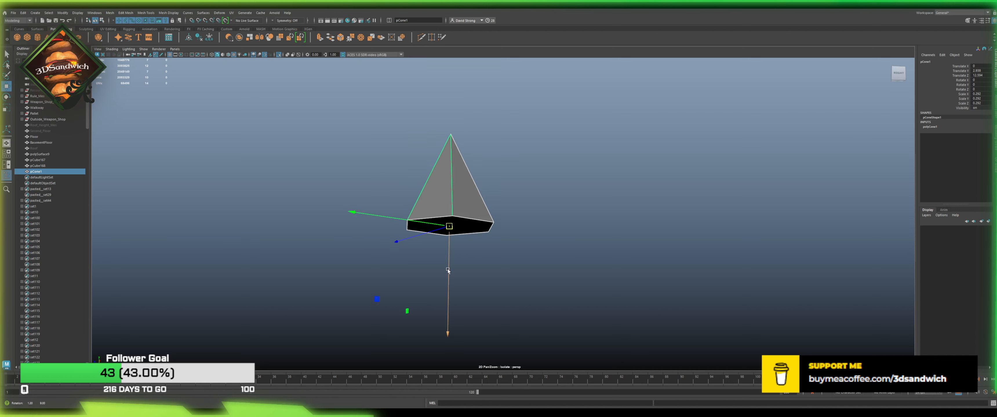
pyautogui.keyDown('alt'); pyautogui.moveTo(447, 271); pyautogui.dragTo(448, 273); pyautogui.keyUp('alt')
pyautogui.press('F11')
pyautogui.click(460, 235)
pyautogui.press('Delete')
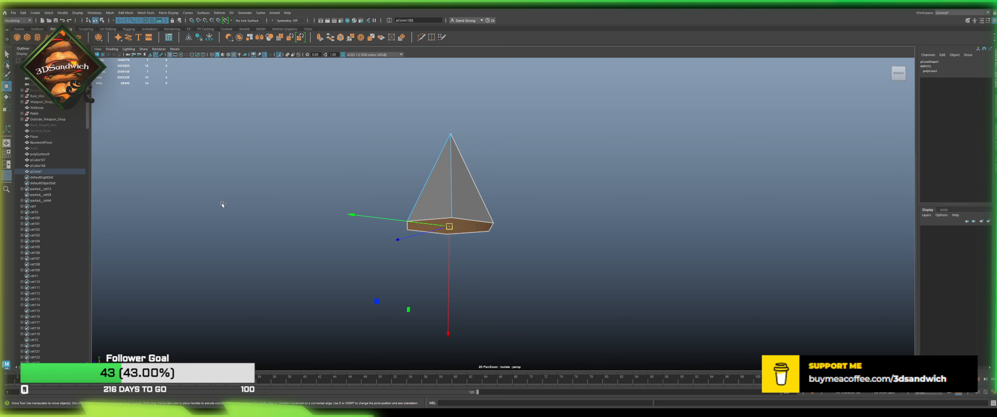
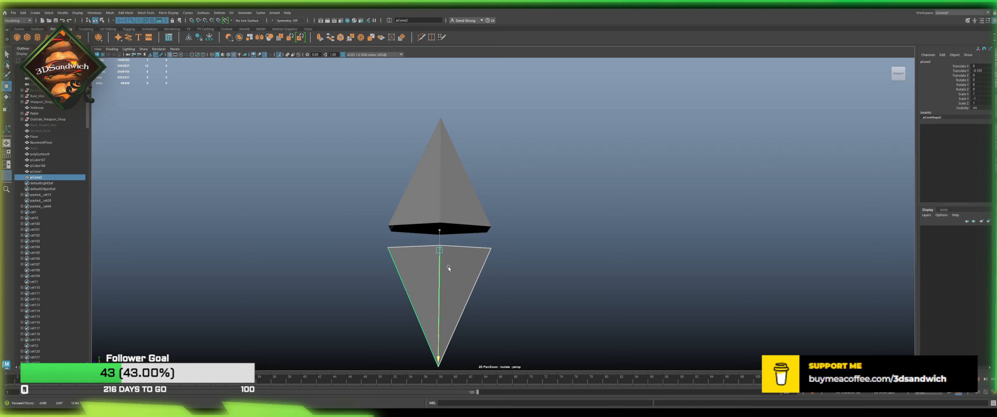
# Step: Combine the upper cone and its mirrored lower copy into one mesh and delete the construction history
pyautogui.click(542, 257)
pyautogui.moveTo(533, 287); pyautogui.dragTo(389, 191)
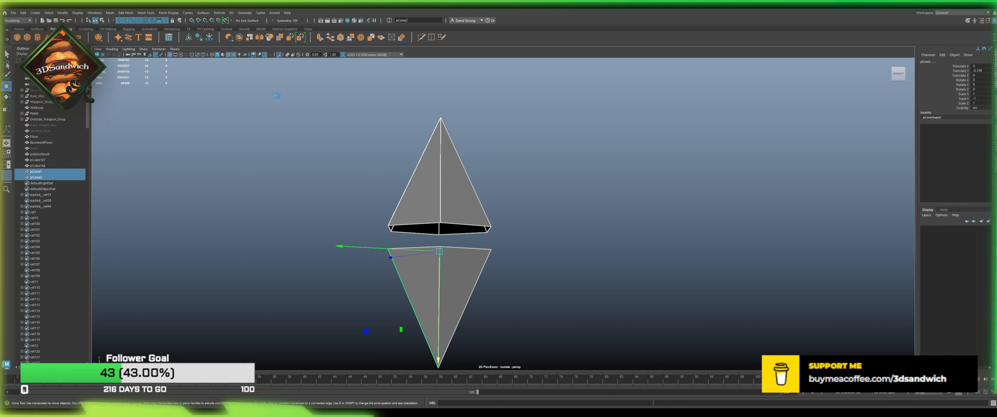
pyautogui.keyDown('alt'); pyautogui.moveTo(359, 180); pyautogui.dragTo(358, 201); pyautogui.keyUp('alt')
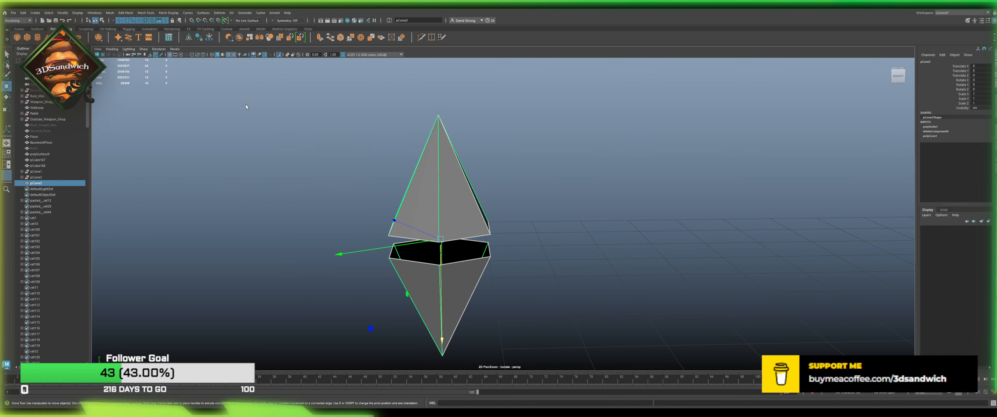
pyautogui.click(199, 37)
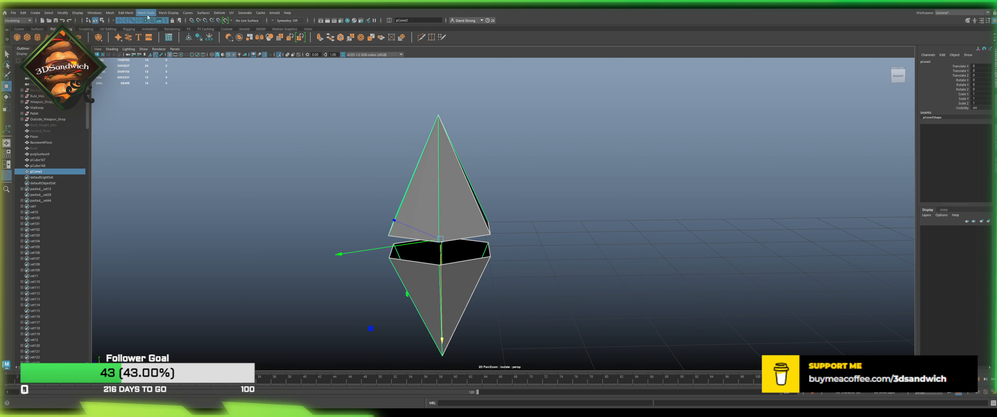
# Step: Bridge two adjacent gaps between the upper and lower cone rims using Append to Polygon
pyautogui.click(160, 36)
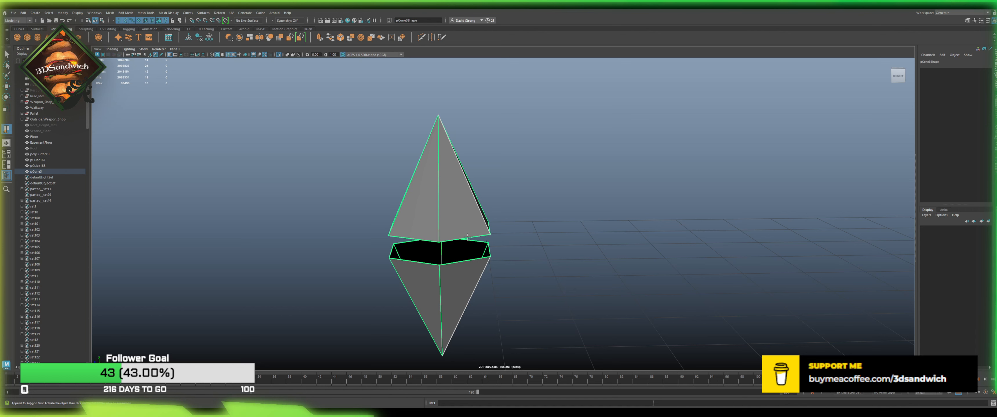
pyautogui.click(454, 263)
pyautogui.click(453, 264)
pyautogui.press('Return')
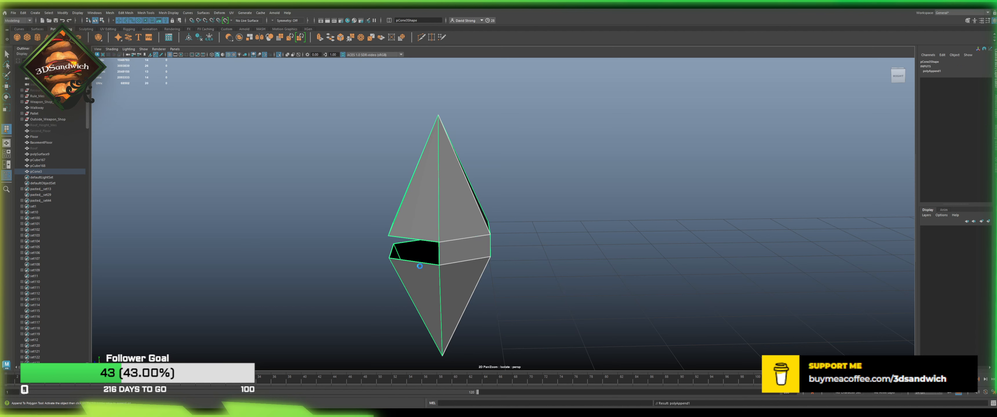
pyautogui.click(421, 263)
pyautogui.click(402, 238)
pyautogui.press('Return')
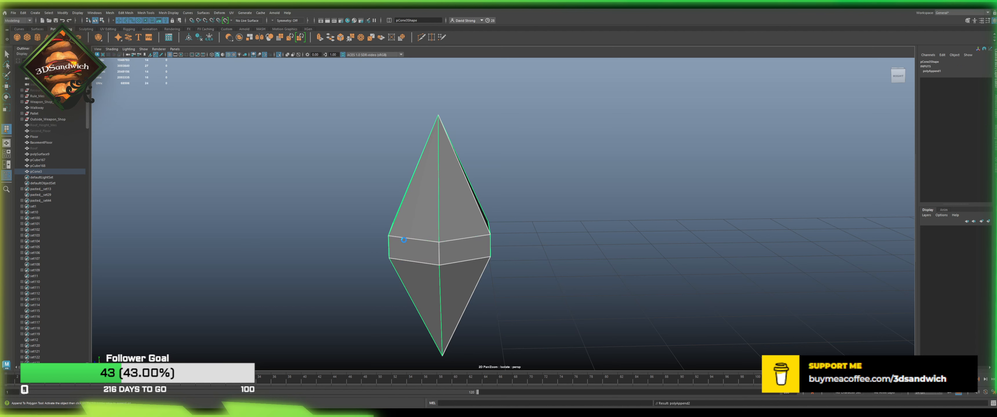
# Step: Append three more quads around the other sides of the gap, joining the upper and lower cone rims
pyautogui.keyDown('alt'); pyautogui.moveTo(389, 252); pyautogui.dragTo(428, 282); pyautogui.keyUp('alt')
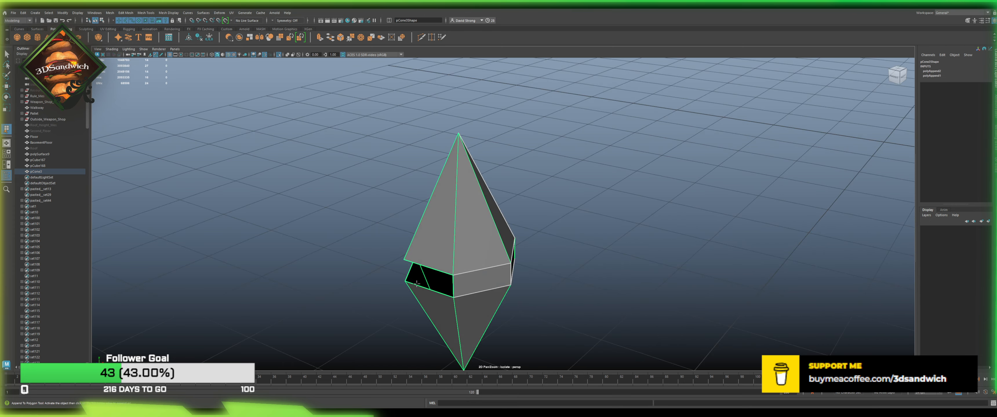
pyautogui.click(417, 284)
pyautogui.hotkey('ctrl', 'z')
pyautogui.click(425, 286)
pyautogui.click(430, 268)
pyautogui.press('g')
pyautogui.keyDown('alt'); pyautogui.moveTo(428, 285); pyautogui.dragTo(501, 301); pyautogui.keyUp('alt')
pyautogui.click(560, 277)
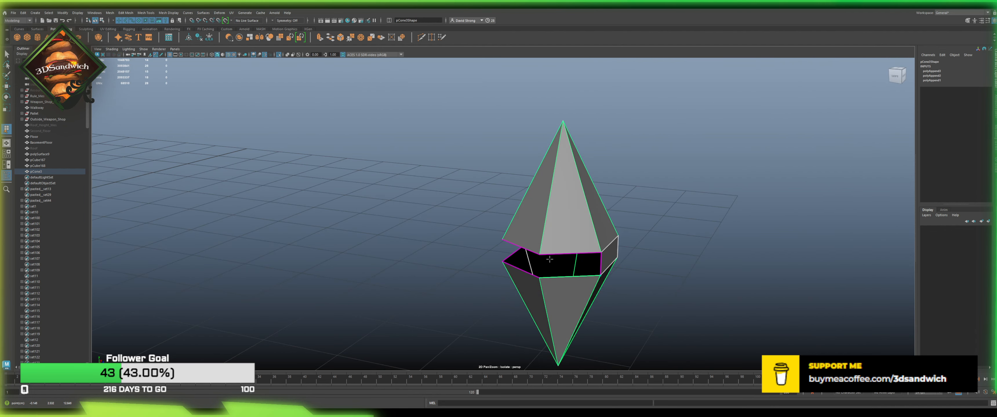
pyautogui.click(545, 254)
pyautogui.press('Return')
pyautogui.click(512, 273)
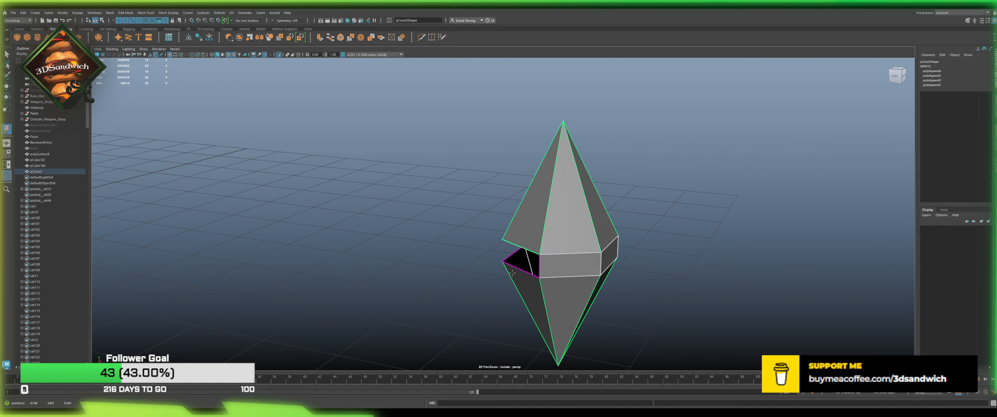
pyautogui.click(520, 270)
pyautogui.press('Return')
# Step: Append the sixth quad to close the band between the two cones and leave the append tool
pyautogui.keyDown('alt'); pyautogui.moveTo(521, 271); pyautogui.dragTo(516, 244); pyautogui.keyUp('alt')
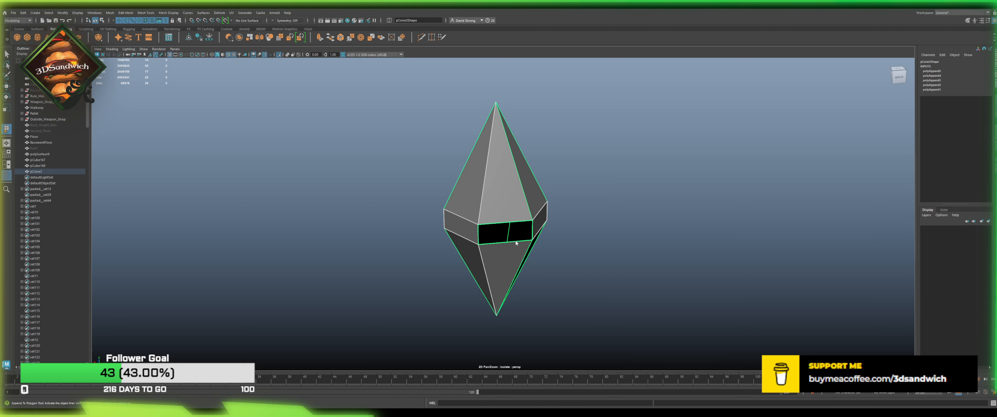
pyautogui.click(493, 223)
pyautogui.scroll(2, 510, 201)
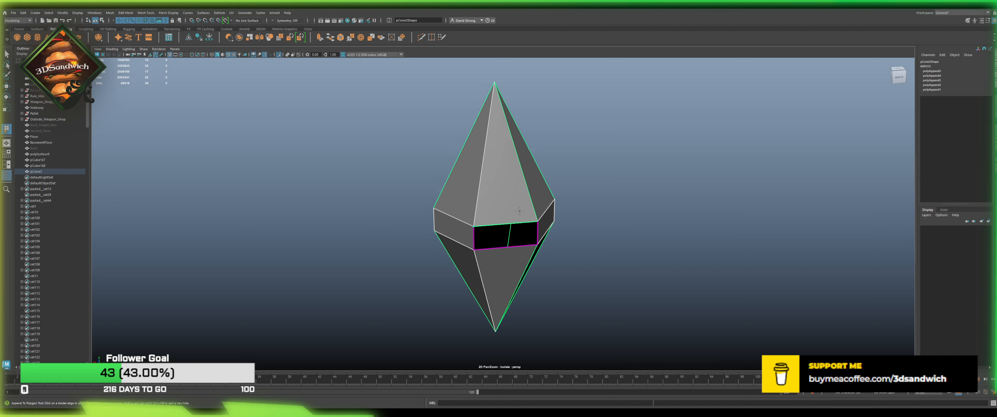
pyautogui.click(481, 249)
pyautogui.keyDown('alt'); pyautogui.moveTo(497, 181); pyautogui.dragTo(468, 205, button='middle'); pyautogui.keyUp('alt')
pyautogui.press('w')
# Step: Select the edge loops above and below the middle band and scale them apart vertically to make the band taller
pyautogui.click(480, 245)
pyautogui.doubleClick(482, 267)
pyautogui.keyDown('alt'); pyautogui.moveTo(482, 267); pyautogui.dragTo(481, 346); pyautogui.keyUp('alt')
pyautogui.press('r')
pyautogui.scroll(-2, 483, 271)
pyautogui.keyDown('alt'); pyautogui.moveTo(483, 269); pyautogui.dragTo(459, 226, button='middle'); pyautogui.keyUp('alt')
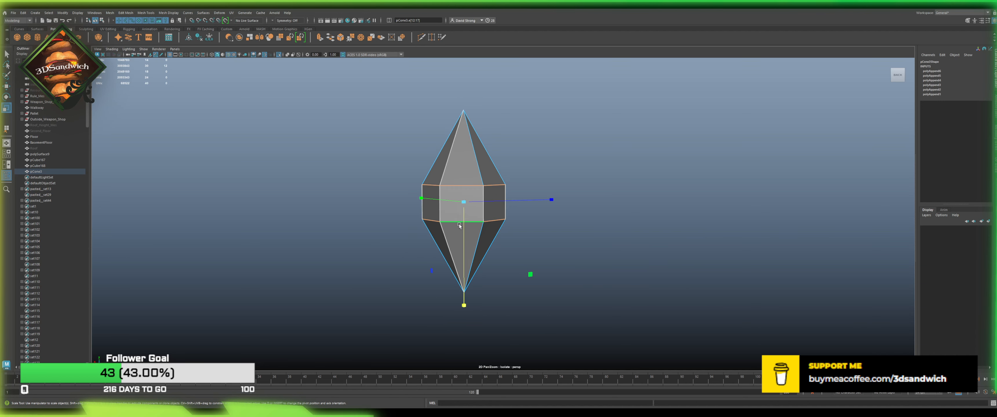
pyautogui.moveTo(464, 224); pyautogui.dragTo(467, 144)
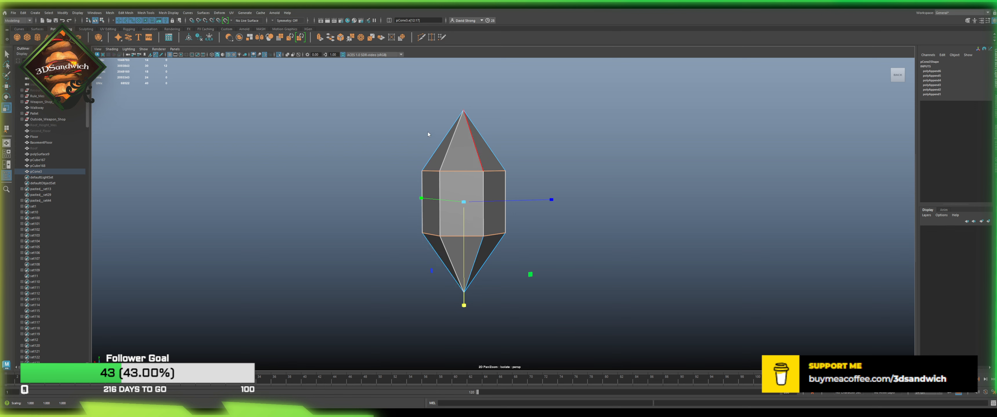
# Step: Bevel the top and bottom tip vertices with a width of 0.25 to cut both points flat
pyautogui.moveTo(428, 135); pyautogui.dragTo(425, 134, button='right')
pyautogui.moveTo(445, 98); pyautogui.dragTo(479, 121)
pyautogui.keyDown('shift'); pyautogui.click(464, 292); pyautogui.keyUp('shift')
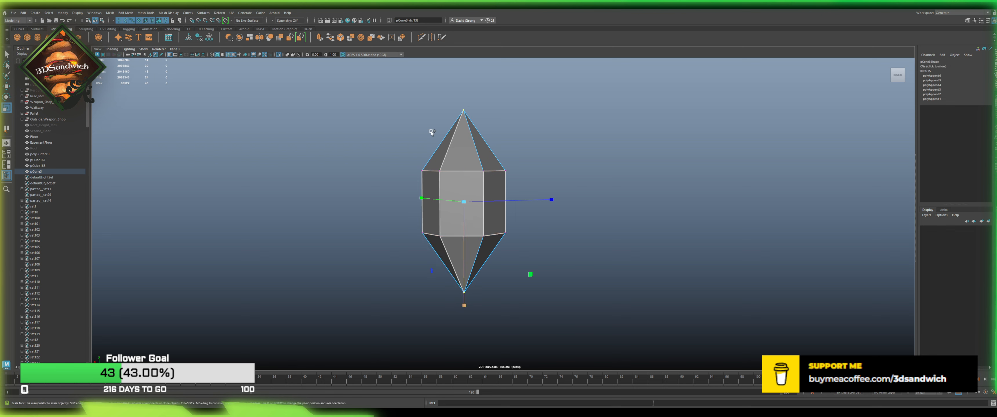
pyautogui.click(344, 38)
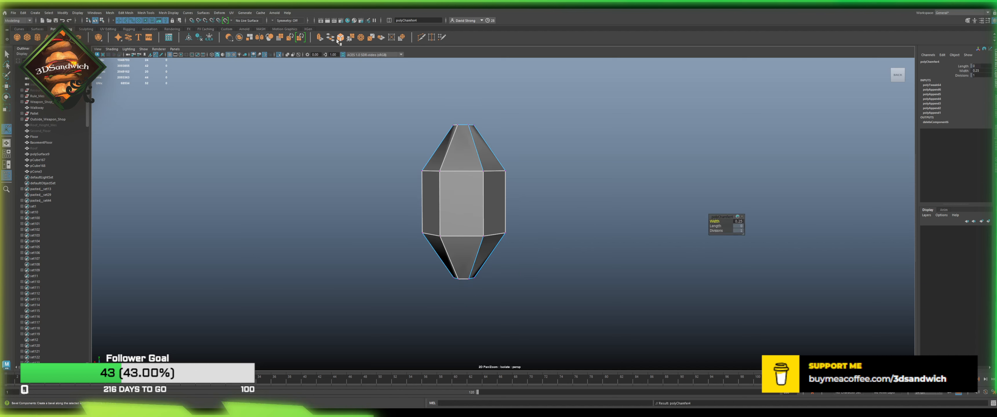
pyautogui.keyDown('alt'); pyautogui.moveTo(403, 225); pyautogui.dragTo(416, 226); pyautogui.keyUp('alt')
pyautogui.press('q')
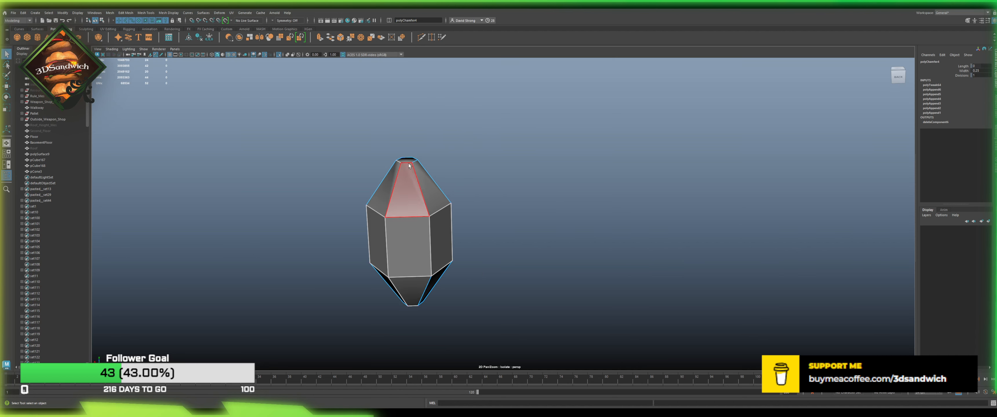
pyautogui.click(409, 160)
pyautogui.press('r')
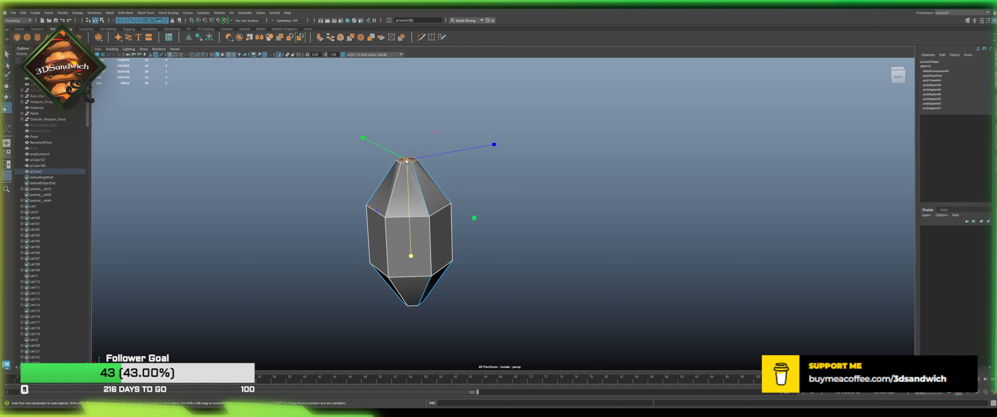
pyautogui.hotkey('ctrl', 'z')
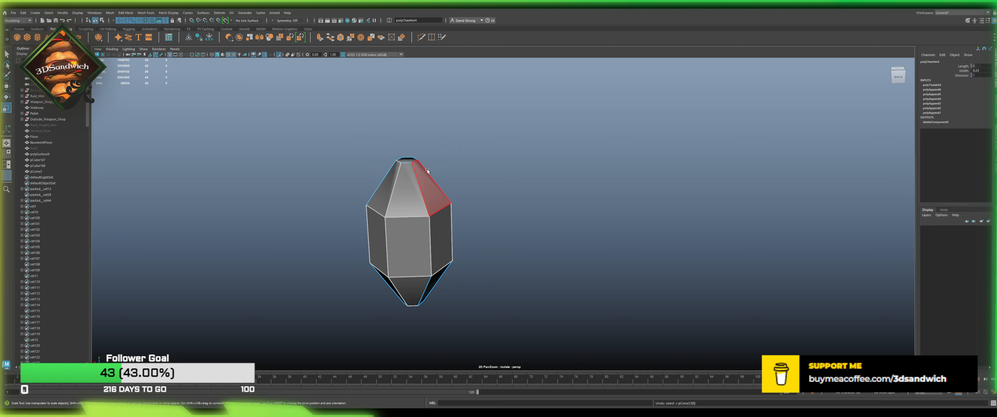
pyautogui.click(407, 160)
pyautogui.keyDown('alt'); pyautogui.moveTo(409, 229); pyautogui.dragTo(403, 286); pyautogui.keyUp('alt')
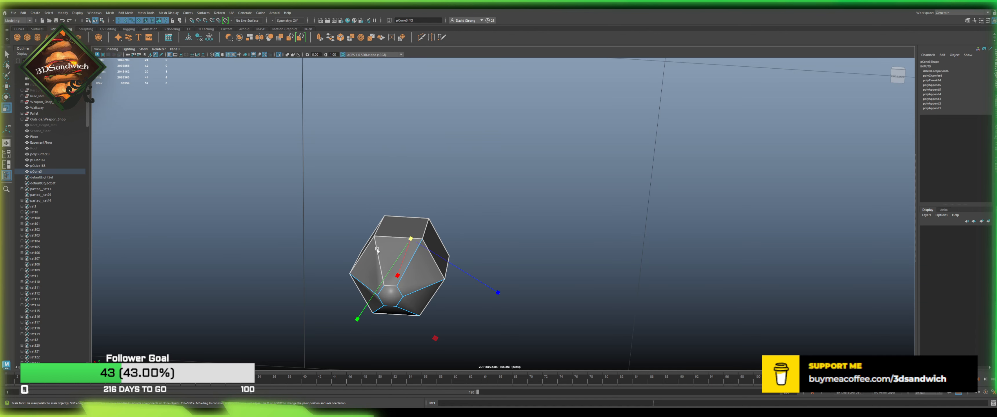
pyautogui.keyDown('shift'); pyautogui.click(390, 296); pyautogui.keyUp('shift')
pyautogui.keyDown('alt'); pyautogui.moveTo(483, 218); pyautogui.dragTo(495, 233); pyautogui.keyUp('alt')
# Step: Extrude the flat cap face at the top tip and merge the extruded face to its center
pyautogui.click(407, 151)
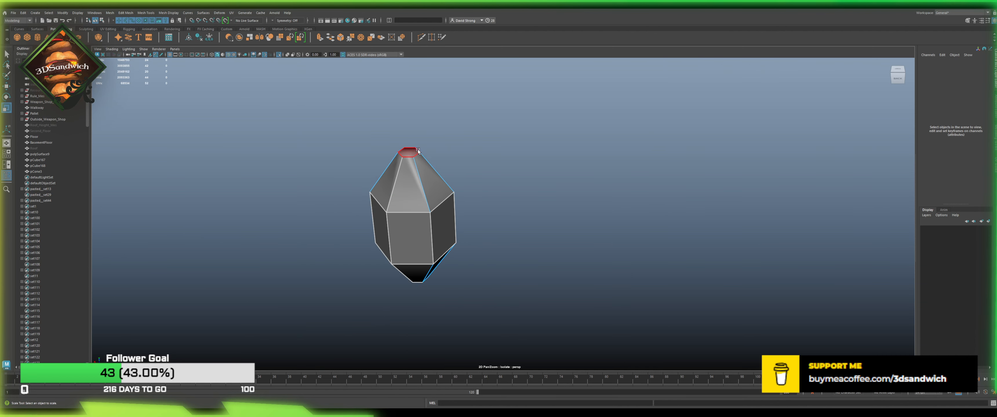
pyautogui.hotkey('ctrl', 'e')
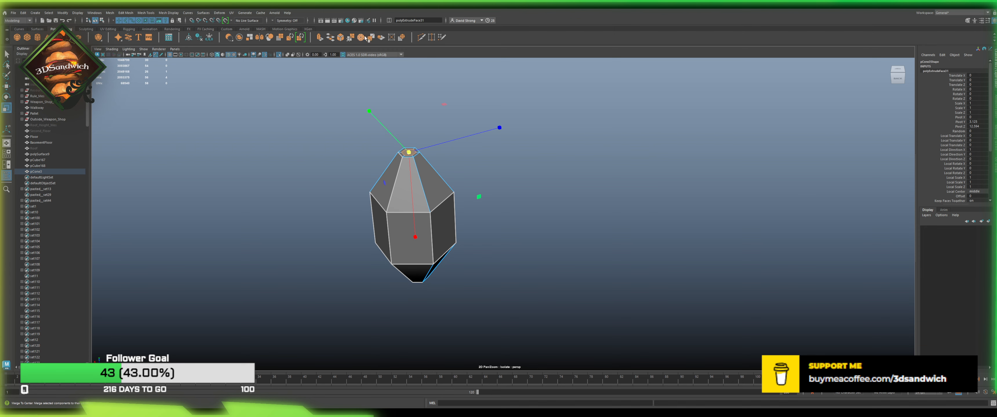
pyautogui.click(356, 38)
# Step: Extrude the flat cap face at the bottom tip, merge it to its center, and return to edge selection
pyautogui.keyDown('alt'); pyautogui.moveTo(411, 128); pyautogui.dragTo(435, 176); pyautogui.keyUp('alt')
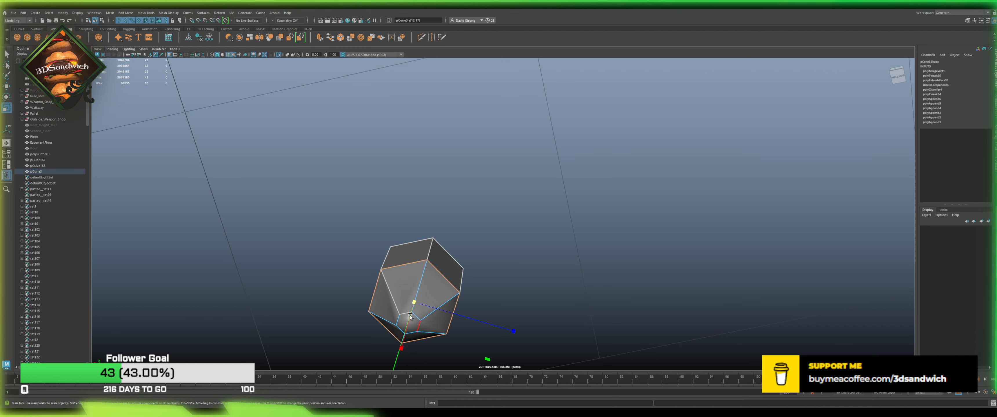
pyautogui.moveTo(388, 234); pyautogui.dragTo(392, 253, button='right')
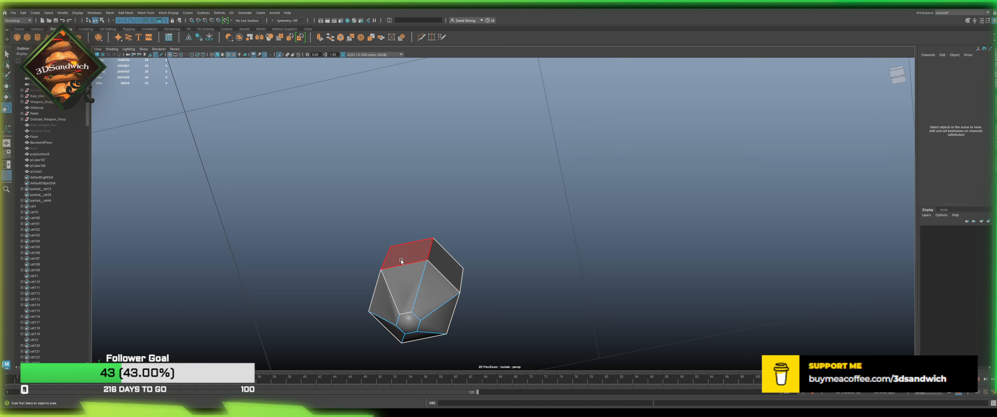
pyautogui.click(407, 325)
pyautogui.keyDown('shift'); pyautogui.moveTo(407, 325); pyautogui.dragTo(400, 324); pyautogui.keyUp('shift')
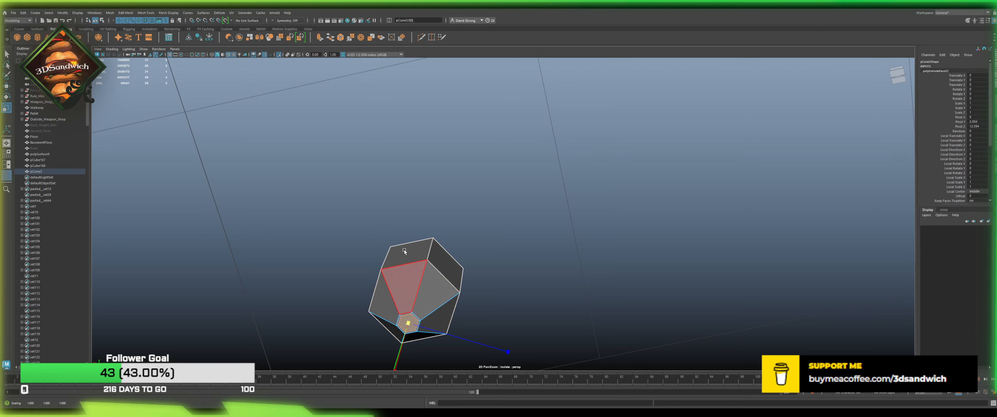
pyautogui.click(358, 40)
pyautogui.keyDown('alt'); pyautogui.moveTo(401, 220); pyautogui.dragTo(415, 267); pyautogui.keyUp('alt')
pyautogui.moveTo(416, 223); pyautogui.dragTo(416, 198, button='right')
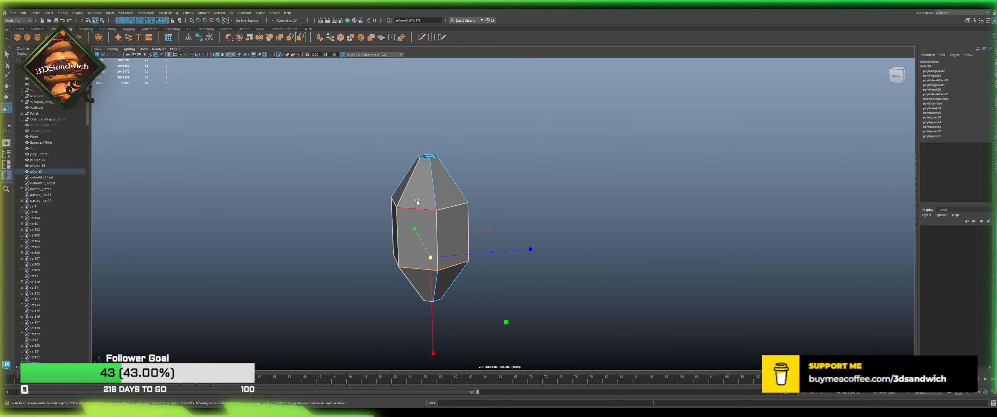
# Step: Apply Edit Edge Flow to the two horizontal edge loops around the body's middle and bevel them
pyautogui.doubleClick(417, 204)
pyautogui.keyDown('shift'); pyautogui.click(419, 257); pyautogui.keyUp('shift')
pyautogui.click(741, 370)
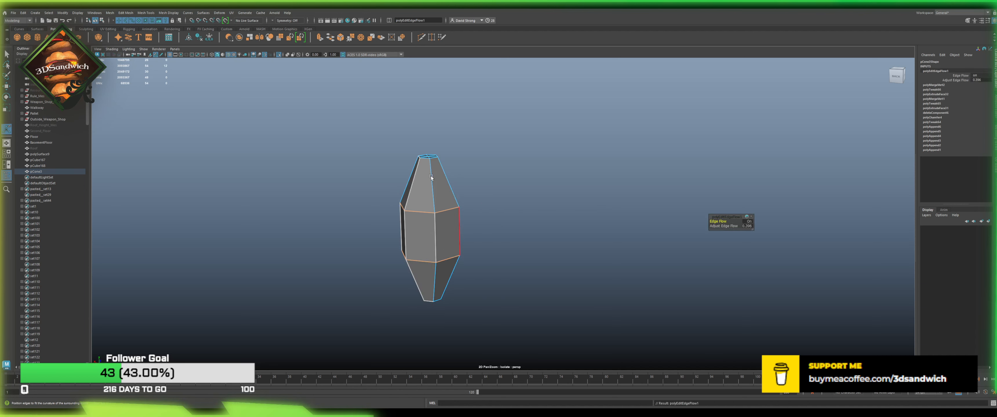
pyautogui.click(341, 38)
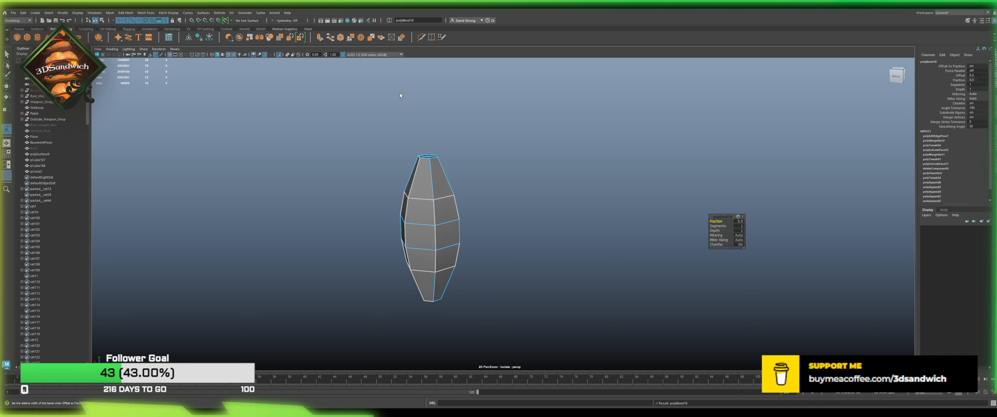
pyautogui.press('q')
pyautogui.click(437, 193)
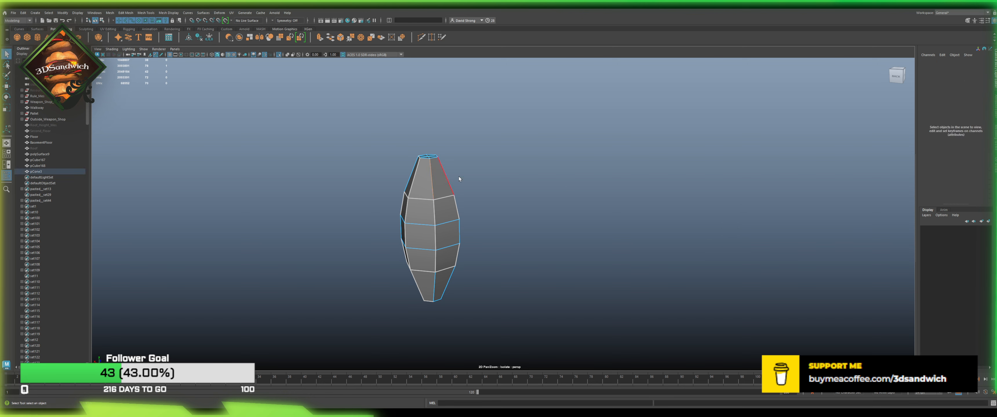
pyautogui.moveTo(438, 194); pyautogui.dragTo(461, 177, button='right')
pyautogui.click(462, 177)
pyautogui.keyDown('alt'); pyautogui.moveTo(417, 232); pyautogui.dragTo(454, 241); pyautogui.keyUp('alt')
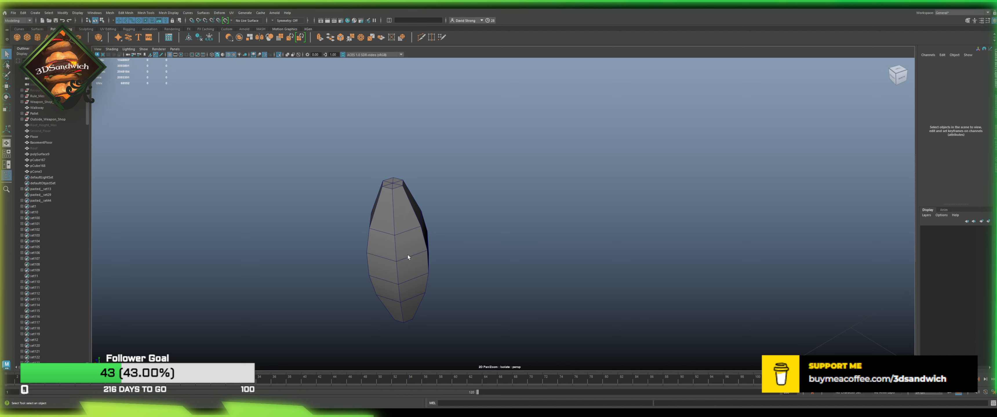
# Step: Delete the construction history of the elongated faceted body
pyautogui.keyDown('alt'); pyautogui.moveTo(382, 291); pyautogui.dragTo(484, 283); pyautogui.keyUp('alt')
pyautogui.click(431, 273)
pyautogui.click(898, 77)
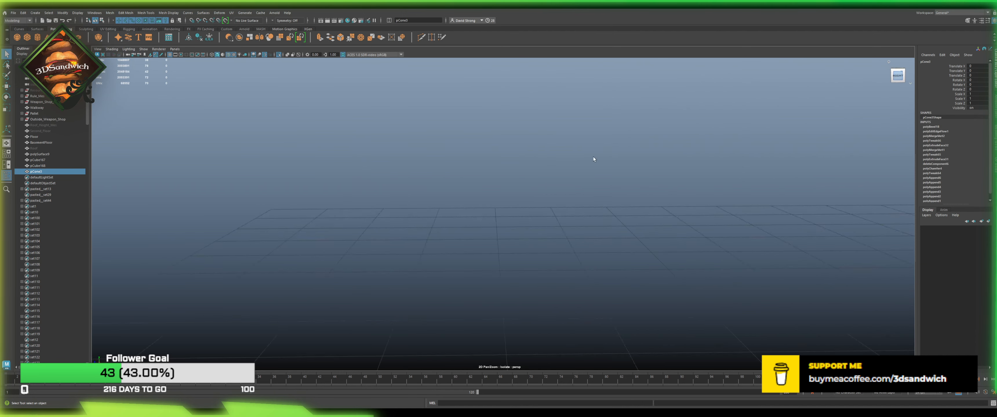
pyautogui.press('f')
pyautogui.scroll(-4, 534, 196)
pyautogui.keyDown('alt'); pyautogui.moveTo(523, 199); pyautogui.dragTo(457, 200, button='middle'); pyautogui.keyUp('alt')
pyautogui.press('w')
pyautogui.keyDown('shift'); pyautogui.moveTo(359, 217); pyautogui.dragTo(409, 218); pyautogui.keyUp('shift')
pyautogui.hotkey('ctrl', 'z')
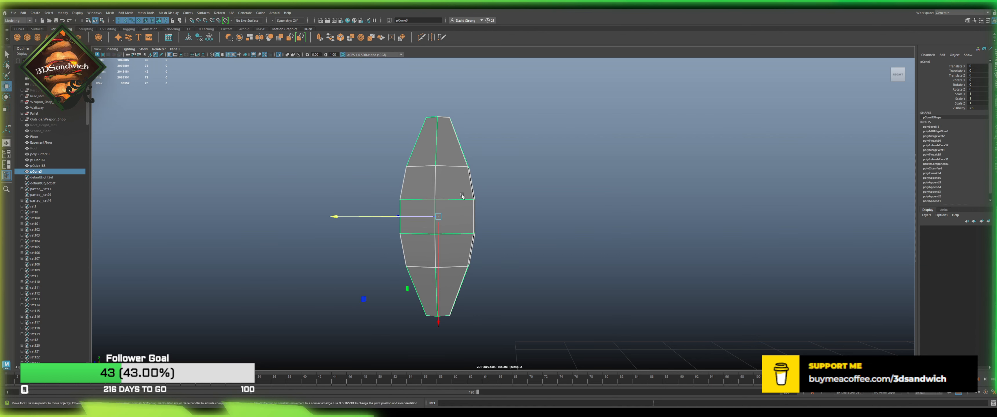
pyautogui.click(192, 38)
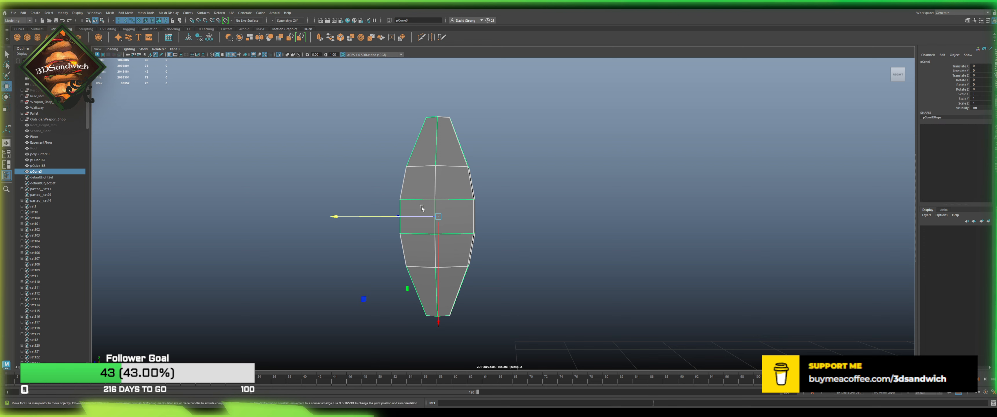
pyautogui.keyDown('shift'); pyautogui.moveTo(401, 216); pyautogui.dragTo(481, 224); pyautogui.keyUp('shift')
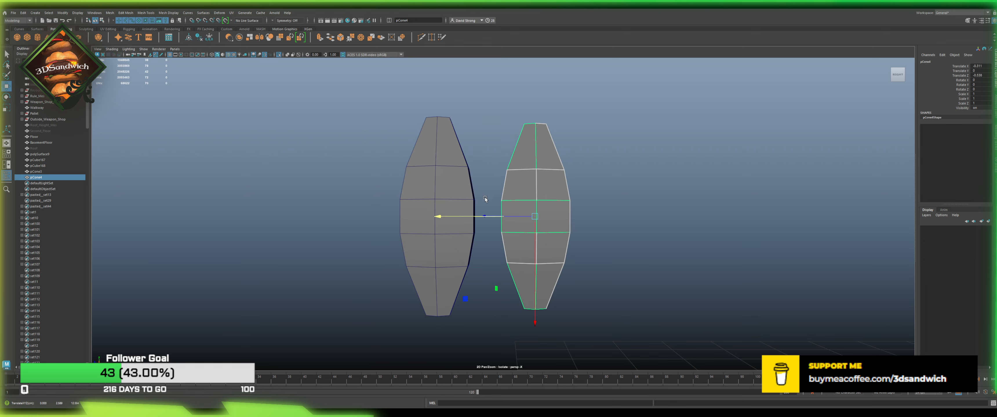
pyautogui.press('e')
pyautogui.keyDown('alt'); pyautogui.moveTo(471, 112); pyautogui.dragTo(574, 222); pyautogui.keyUp('alt')
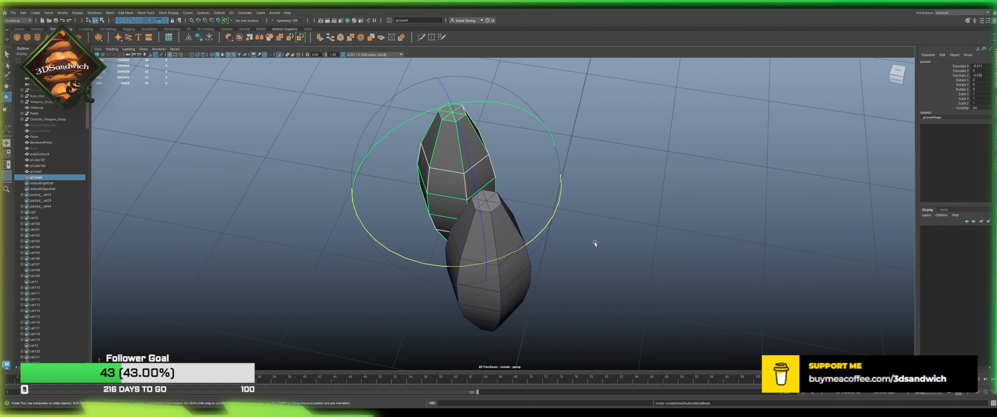
pyautogui.hotkey('ctrl', 'z')
# Step: Realign the body's custom pivot axes using one of its upper side faces
pyautogui.press('w')
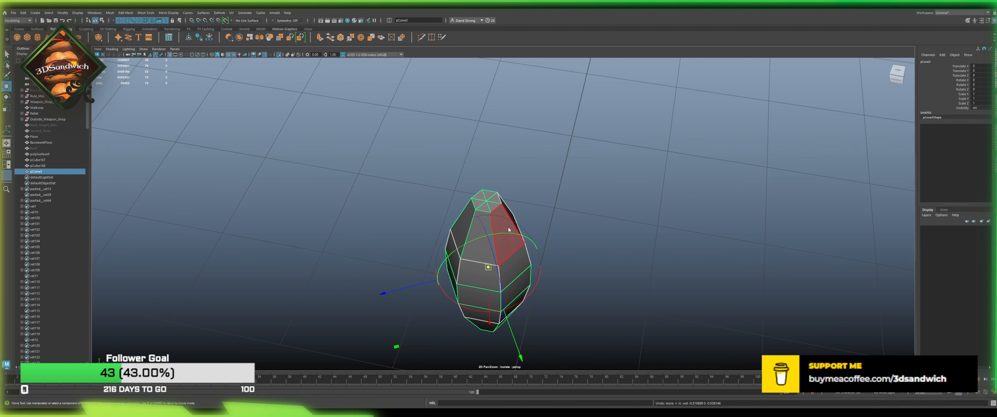
pyautogui.keyDown('ctrl'); pyautogui.click(511, 231); pyautogui.keyUp('ctrl')
pyautogui.keyDown('alt'); pyautogui.moveTo(525, 232); pyautogui.dragTo(417, 180); pyautogui.keyUp('alt')
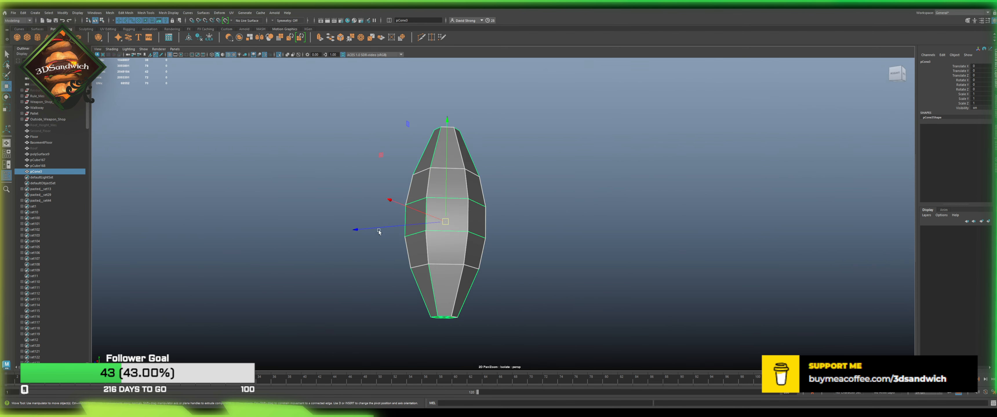
pyautogui.keyDown('alt'); pyautogui.moveTo(378, 231); pyautogui.dragTo(403, 245); pyautogui.keyUp('alt')
# Step: Duplicate the faceted body and place the copy beside the original along the Z axis
pyautogui.click(895, 75)
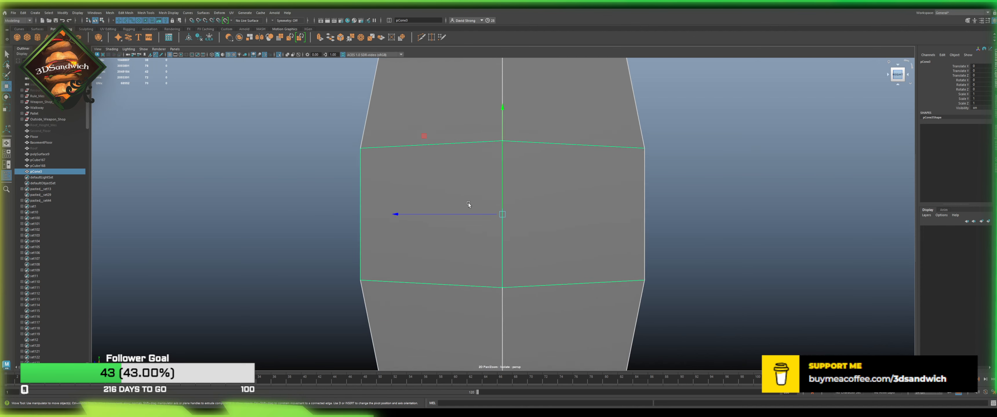
pyautogui.scroll(-6, 410, 219)
pyautogui.keyDown('shift'); pyautogui.moveTo(400, 216); pyautogui.dragTo(569, 226); pyautogui.keyUp('shift')
pyautogui.scroll(-2, 530, 171)
pyautogui.keyDown('alt'); pyautogui.moveTo(530, 172); pyautogui.dragTo(433, 177, button='middle'); pyautogui.keyUp('alt')
# Step: Rotate the copy to lie horizontally, setting its Rotate X to -90
pyautogui.press('e')
pyautogui.moveTo(493, 132); pyautogui.dragTo(658, 165)
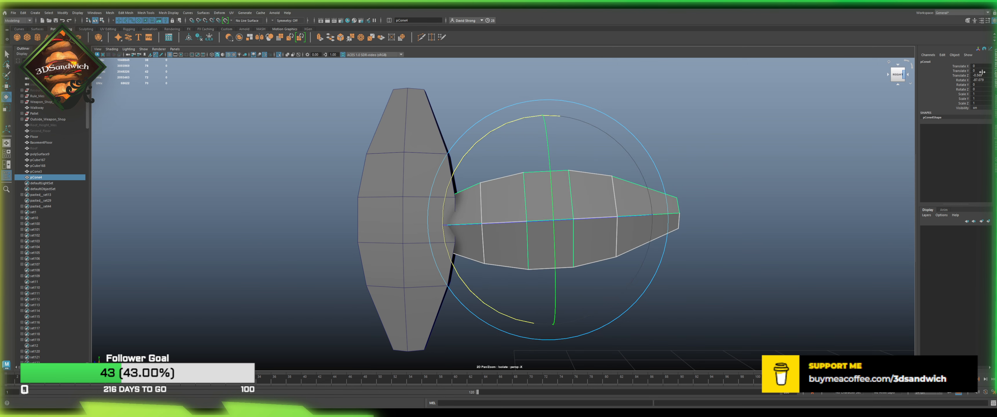
pyautogui.click(985, 80)
pyautogui.write('-9')
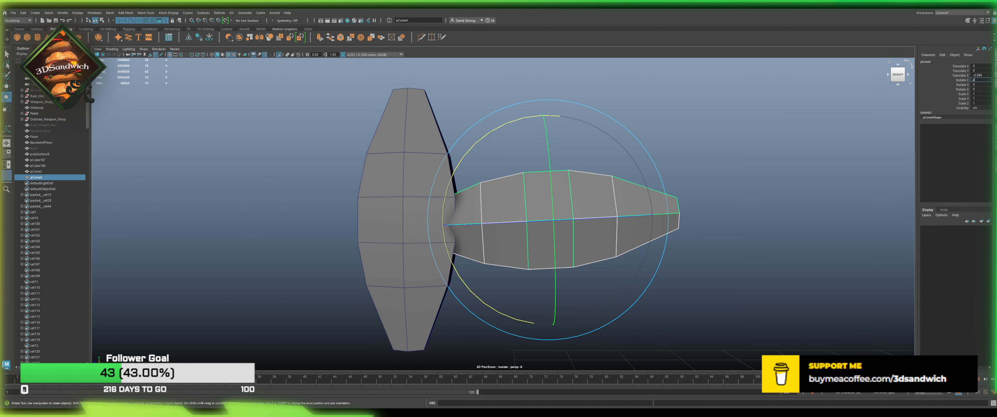
pyautogui.write('0')
pyautogui.press('Return')
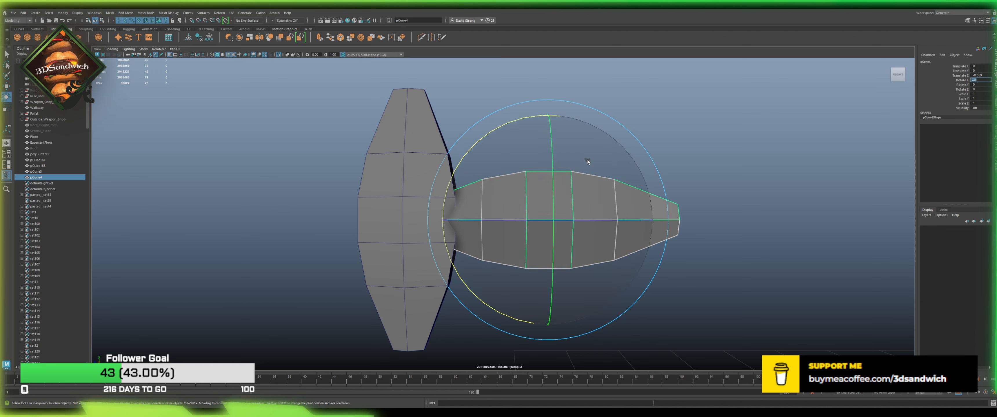
pyautogui.click(770, 160)
# Step: Shorten the copy along its length to a scale of about 0.4 and position it just beside the tall body
pyautogui.click(636, 199)
pyautogui.press('r')
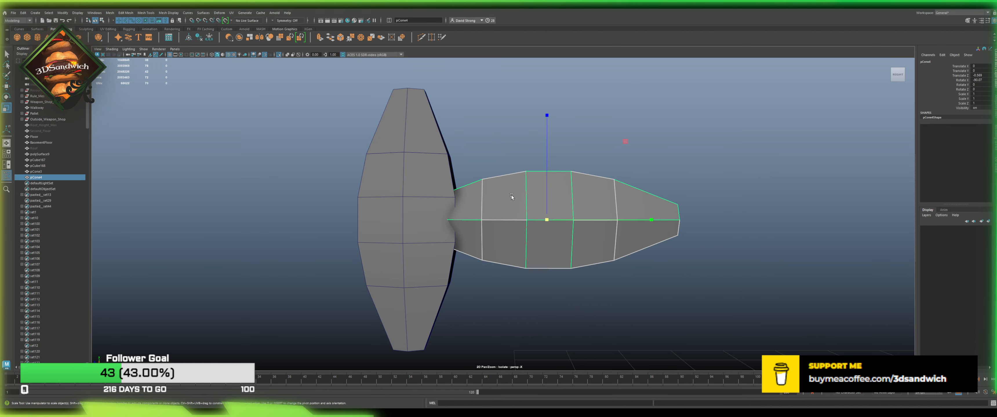
pyautogui.moveTo(583, 221); pyautogui.dragTo(521, 226)
pyautogui.keyDown('alt'); pyautogui.moveTo(523, 253); pyautogui.dragTo(459, 210); pyautogui.keyUp('alt')
pyautogui.press('w')
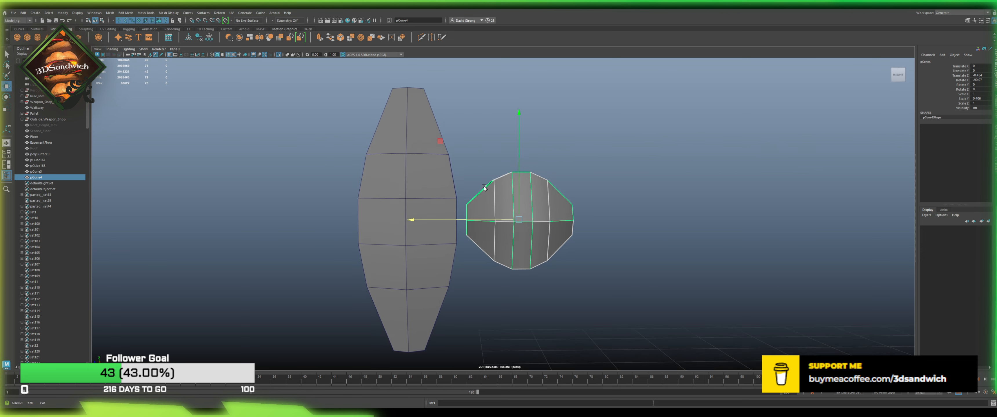
# Step: Insert an edge loop around the middle of the tall body with the Multi-Cut tool
pyautogui.click(399, 187)
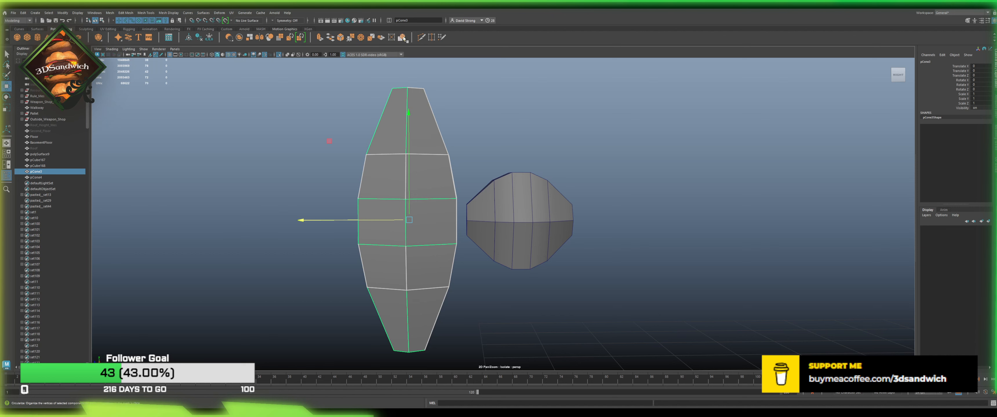
pyautogui.click(421, 38)
pyautogui.keyDown('ctrl'); pyautogui.middleClick(405, 224); pyautogui.keyUp('ctrl')
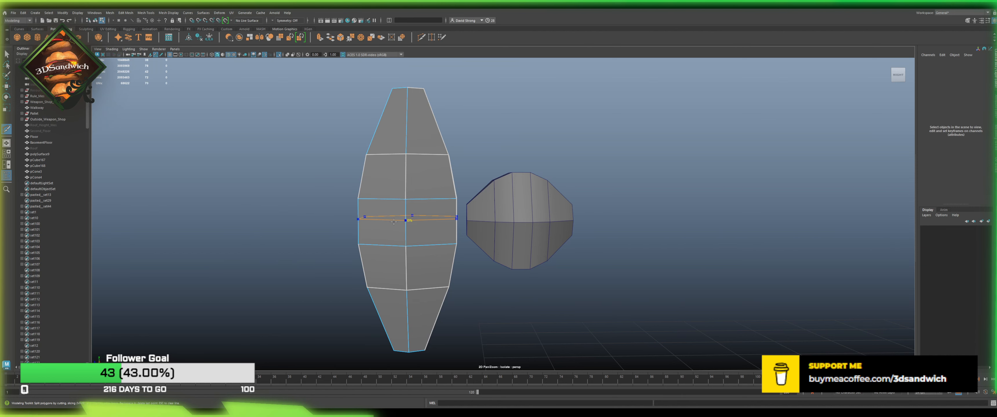
pyautogui.keyDown('alt'); pyautogui.moveTo(397, 197); pyautogui.dragTo(455, 265); pyautogui.keyUp('alt')
pyautogui.press('w')
# Step: Move the whole shortened copy farther away from the tall body to expose its near end
pyautogui.scroll(3, 495, 202)
pyautogui.keyDown('alt'); pyautogui.moveTo(496, 202); pyautogui.dragTo(451, 230); pyautogui.keyUp('alt')
pyautogui.doubleClick(491, 189)
pyautogui.scroll(4, 466, 185)
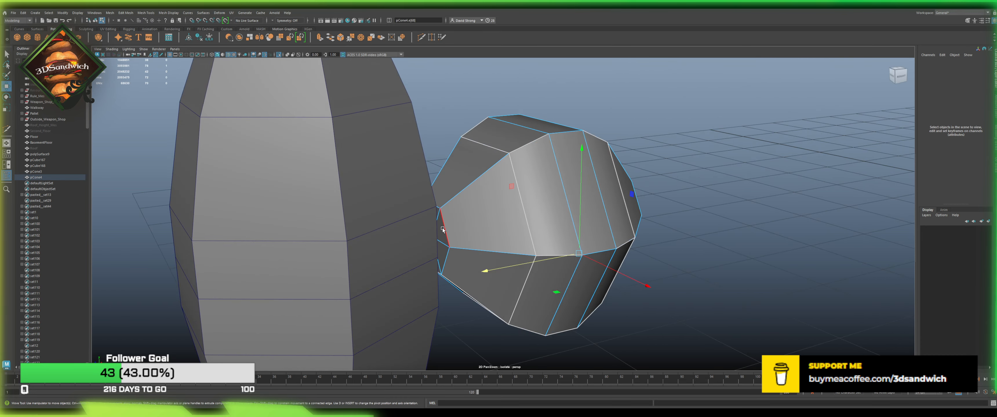
pyautogui.click(519, 197)
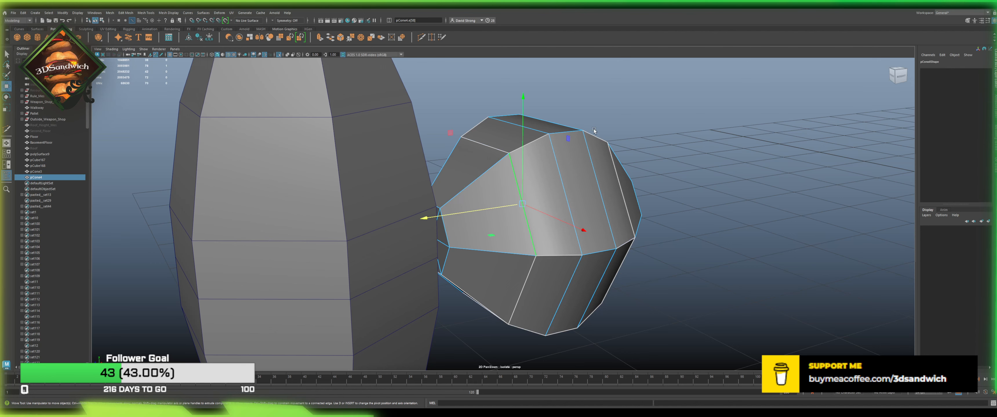
pyautogui.press('F8')
pyautogui.moveTo(495, 226); pyautogui.dragTo(579, 212)
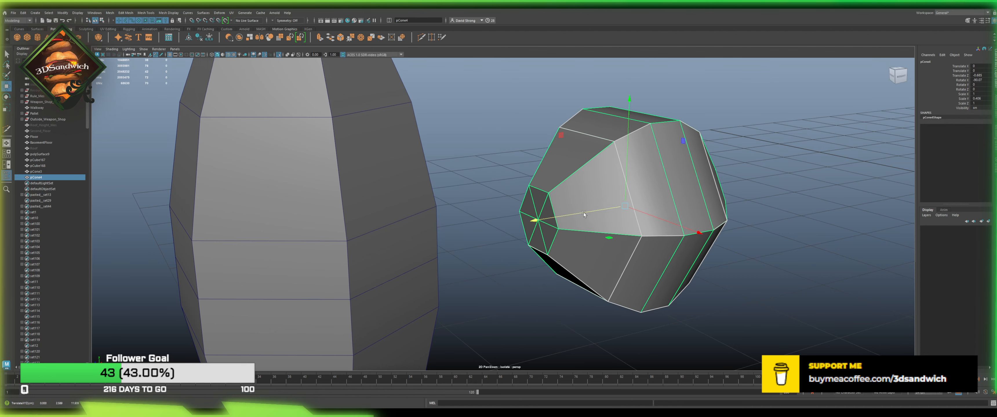
# Step: Delete the six triangular cap faces on the copy's end that faces the tall body
pyautogui.keyDown('alt'); pyautogui.moveTo(579, 213); pyautogui.dragTo(445, 170, button='middle'); pyautogui.keyUp('alt')
pyautogui.scroll(5, 445, 169)
pyautogui.keyDown('alt'); pyautogui.moveTo(443, 166); pyautogui.dragTo(380, 212); pyautogui.keyUp('alt')
pyautogui.press('F11')
pyautogui.click(339, 187)
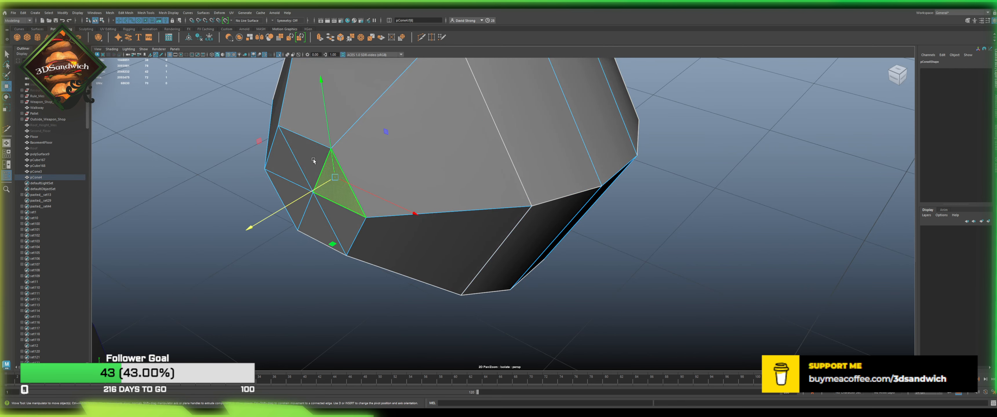
pyautogui.keyDown('shift'); pyautogui.click(313, 159); pyautogui.keyUp('shift')
pyautogui.keyDown('shift'); pyautogui.click(288, 153); pyautogui.keyUp('shift')
pyautogui.keyDown('shift'); pyautogui.click(300, 196); pyautogui.keyUp('shift')
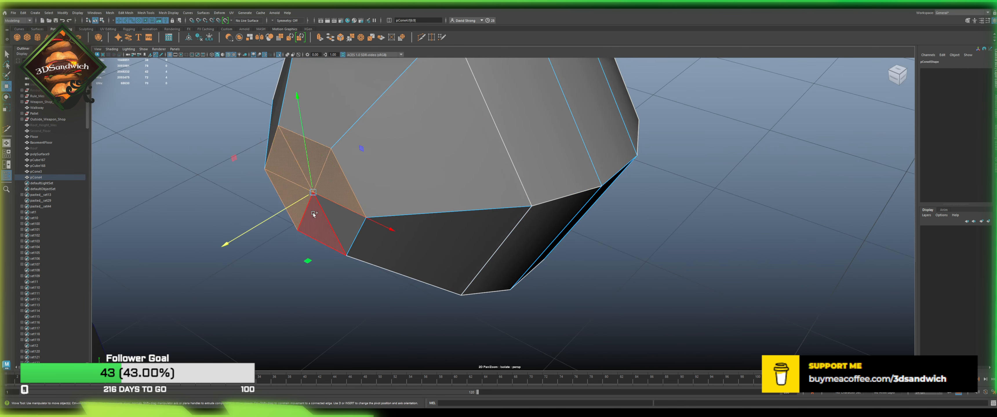
pyautogui.keyDown('shift'); pyautogui.click(318, 223); pyautogui.keyUp('shift')
pyautogui.keyDown('shift'); pyautogui.click(338, 222); pyautogui.keyUp('shift')
pyautogui.press('Delete')
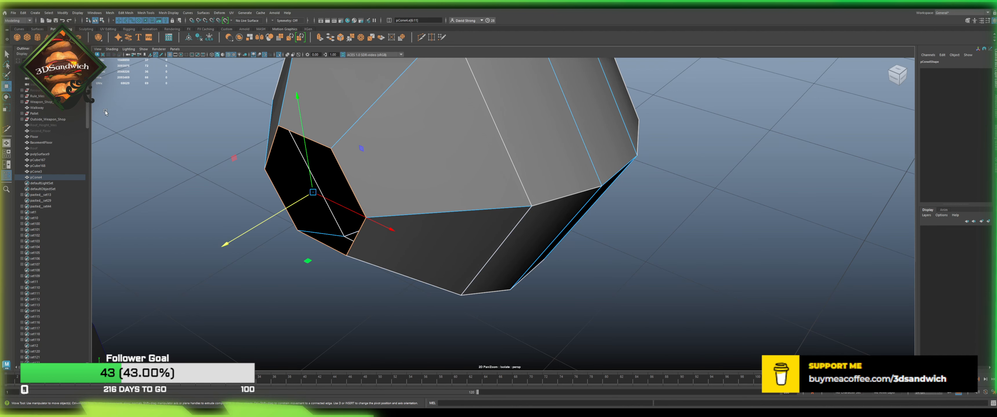
# Step: Move the open-ended copy closer to the tall body, leaving a small gap between them
pyautogui.keyDown('alt'); pyautogui.moveTo(162, 127); pyautogui.dragTo(411, 221); pyautogui.keyUp('alt')
pyautogui.click(608, 183)
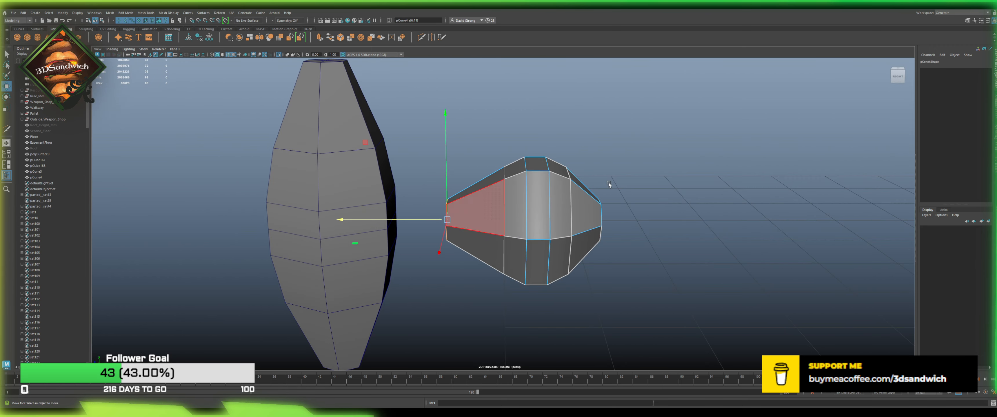
pyautogui.click(550, 200)
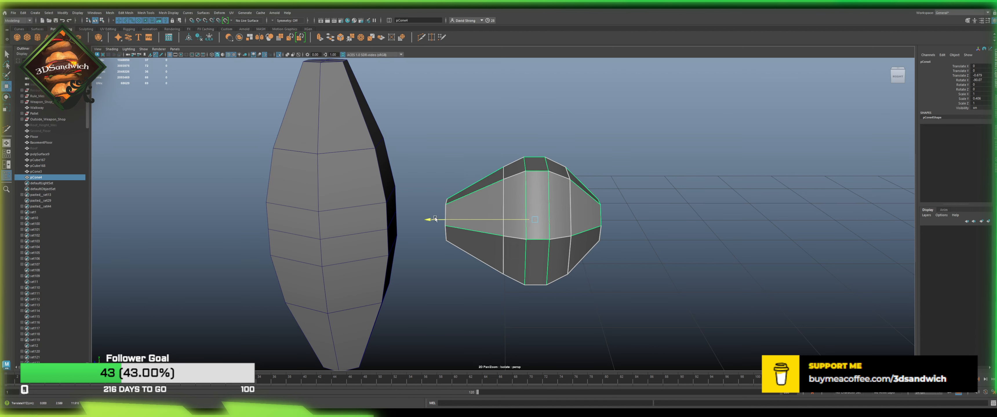
pyautogui.moveTo(433, 219); pyautogui.dragTo(407, 218)
pyautogui.click(432, 313)
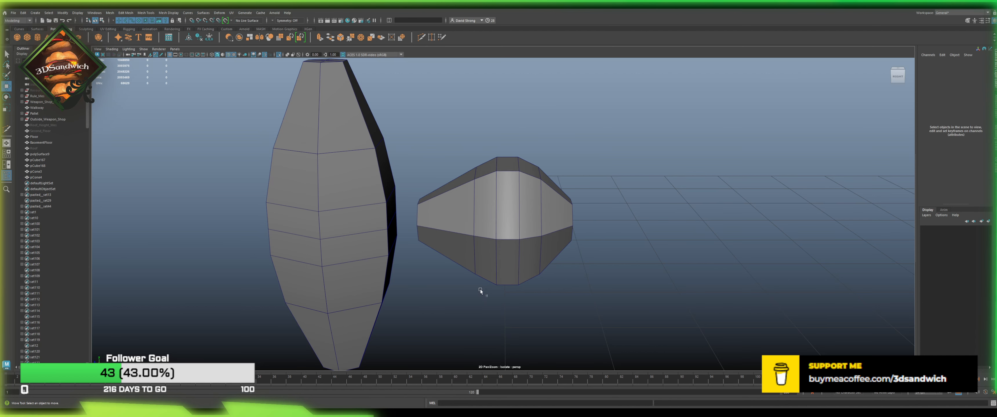
# Step: Combine the tall body and the shortened copy into one mesh and delete its history
pyautogui.moveTo(481, 290); pyautogui.dragTo(282, 88)
pyautogui.click(239, 38)
pyautogui.click(199, 39)
pyautogui.keyDown('alt'); pyautogui.moveTo(391, 174); pyautogui.dragTo(349, 162); pyautogui.keyUp('alt')
# Step: Delete the two middle side faces of the tall body that face the copy's open end, and save the scene
pyautogui.moveTo(403, 176); pyautogui.dragTo(410, 203, button='right')
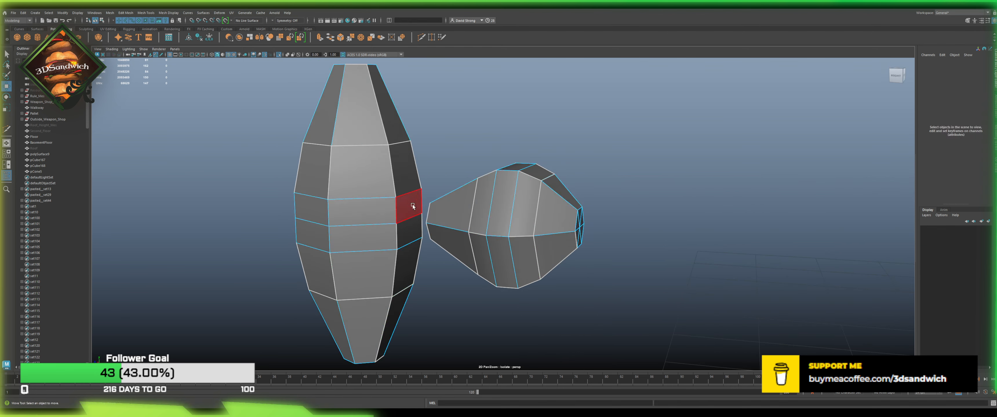
pyautogui.click(413, 206)
pyautogui.keyDown('alt'); pyautogui.moveTo(413, 205); pyautogui.dragTo(409, 255); pyautogui.keyUp('alt')
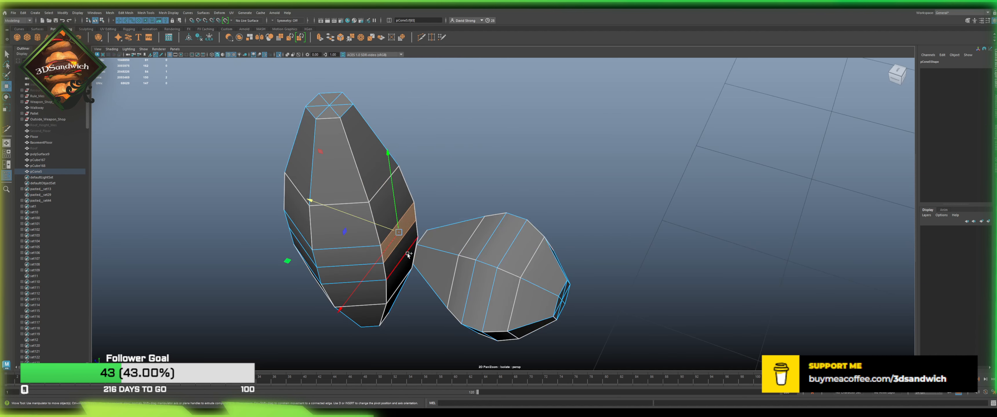
pyautogui.keyDown('shift'); pyautogui.click(405, 251); pyautogui.keyUp('shift')
pyautogui.press('Delete')
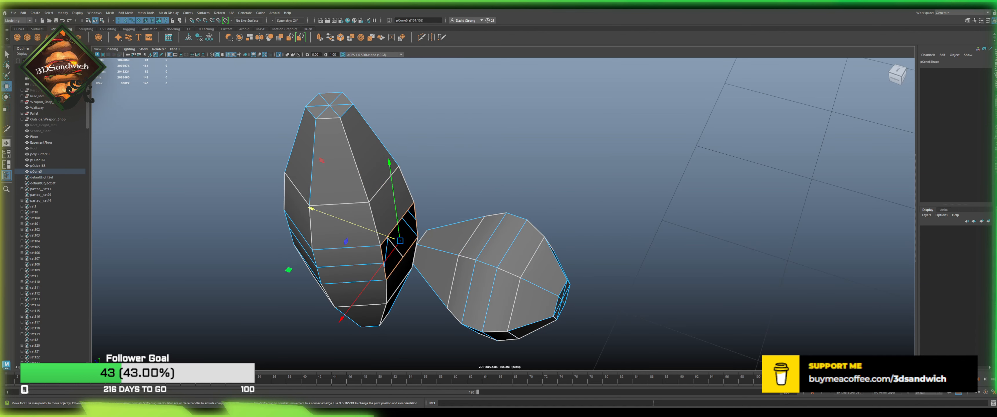
pyautogui.hotkey('ctrl', 's')
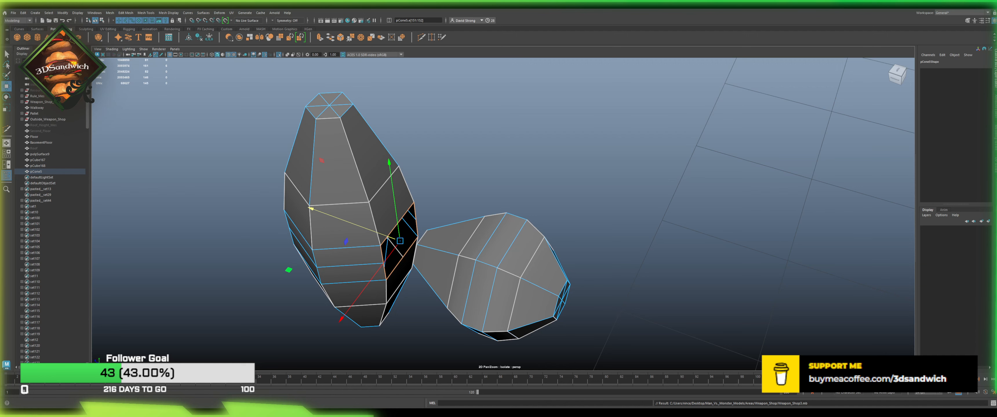
# Step: Bridge one side of the gap between the tall body and the copy with two Append to Polygon faces
pyautogui.click(148, 36)
pyautogui.scroll(3, 444, 310)
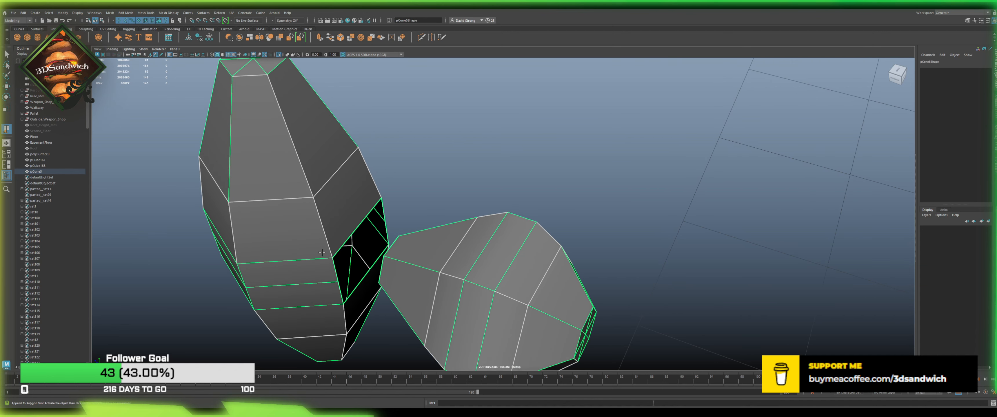
pyautogui.keyDown('alt'); pyautogui.moveTo(322, 253); pyautogui.dragTo(355, 280); pyautogui.keyUp('alt')
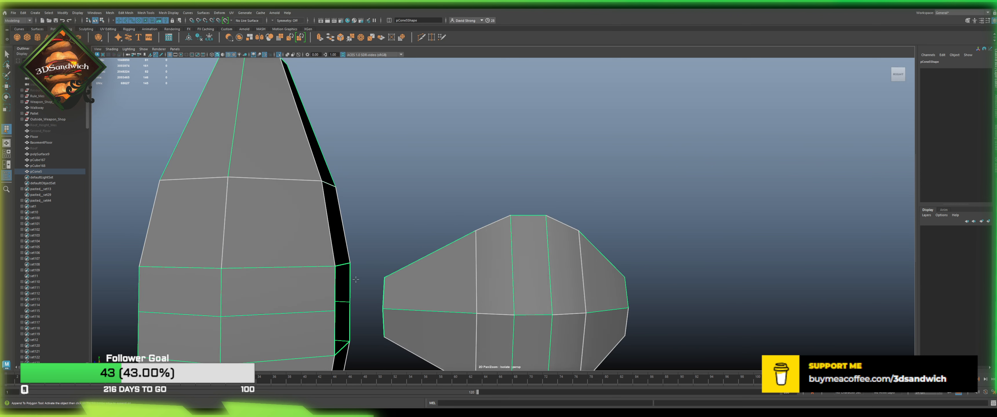
pyautogui.click(332, 279)
pyautogui.click(335, 280)
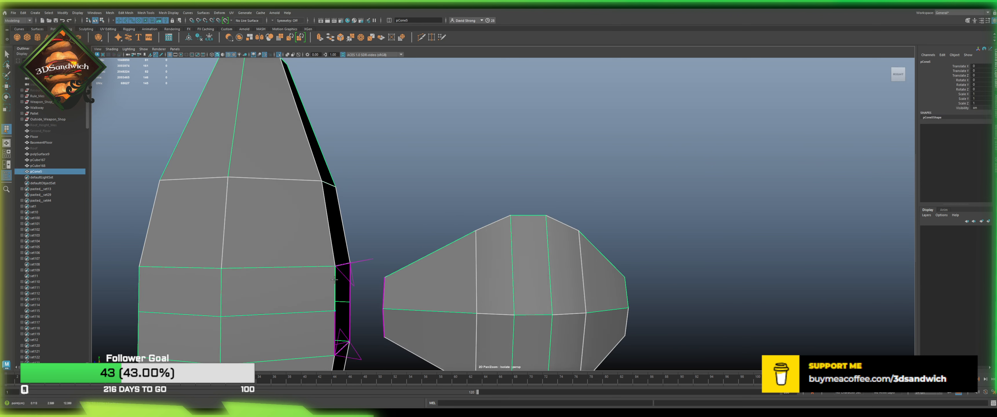
pyautogui.click(383, 297)
pyautogui.keyDown('alt'); pyautogui.moveTo(387, 319); pyautogui.dragTo(392, 262, button='middle'); pyautogui.keyUp('alt')
pyautogui.press('Return')
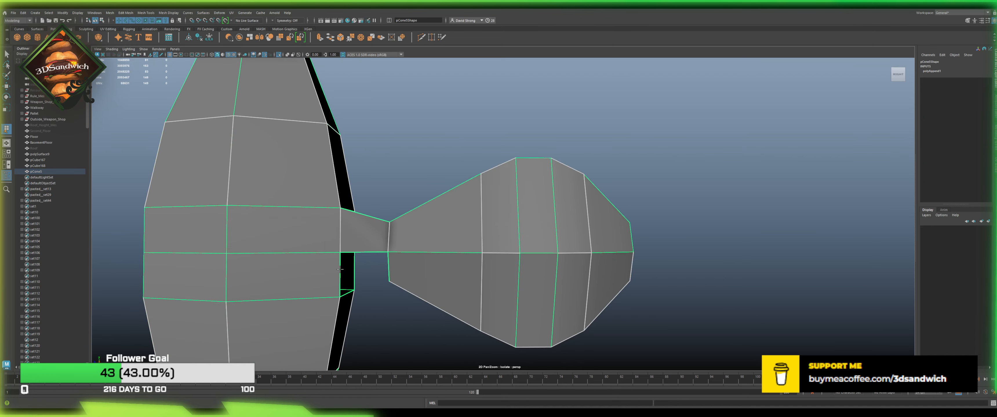
pyautogui.click(389, 268)
pyautogui.press('Return')
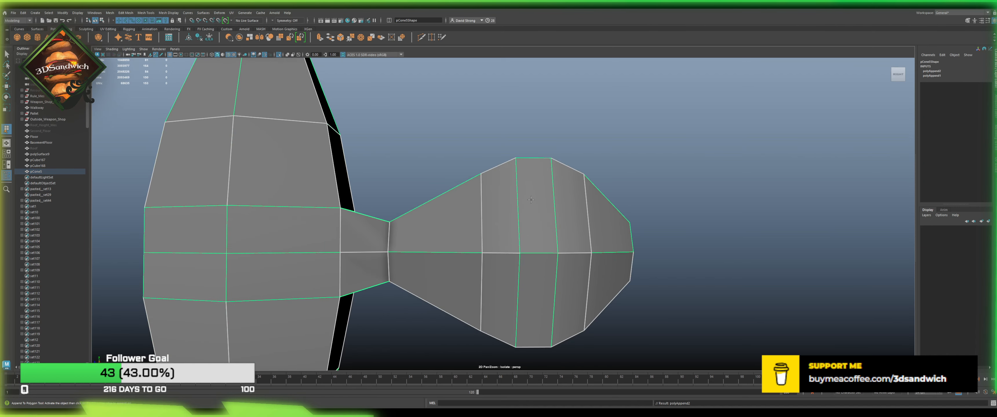
# Step: Append two more faces across the opposite side of the gap between the tall body and the copy
pyautogui.keyDown('alt'); pyautogui.moveTo(388, 263); pyautogui.dragTo(442, 203); pyautogui.keyUp('alt')
pyautogui.click(437, 207)
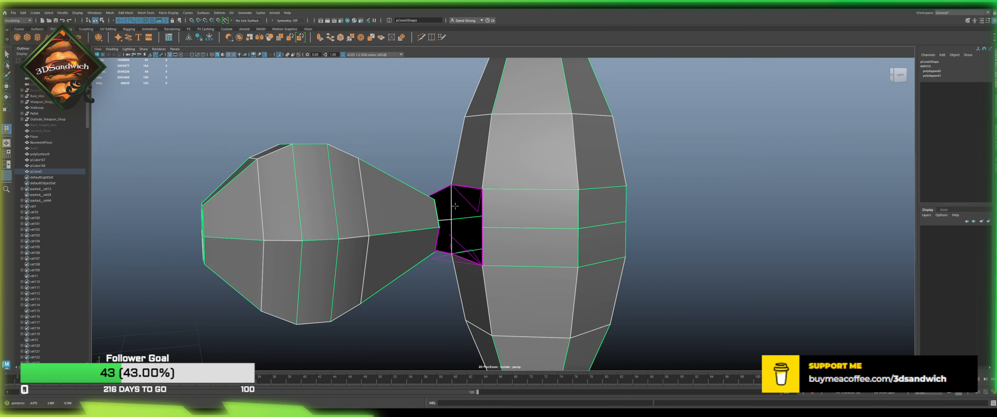
pyautogui.click(481, 210)
pyautogui.press('Return')
pyautogui.click(436, 237)
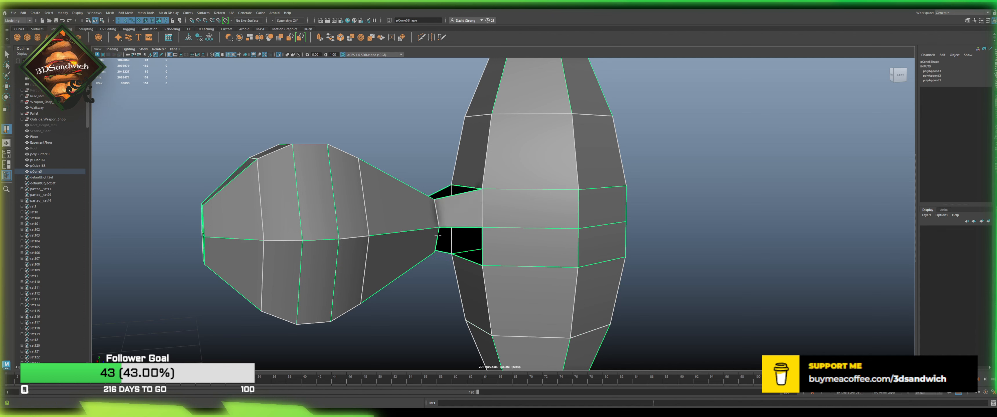
pyautogui.click(482, 256)
pyautogui.press('Return')
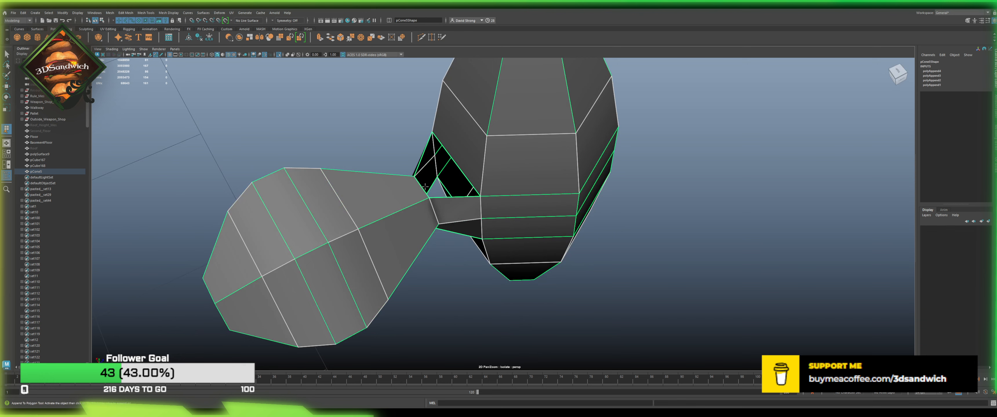
# Step: Append the remaining top and bottom faces to close the connection between the two bodies
pyautogui.click(432, 177)
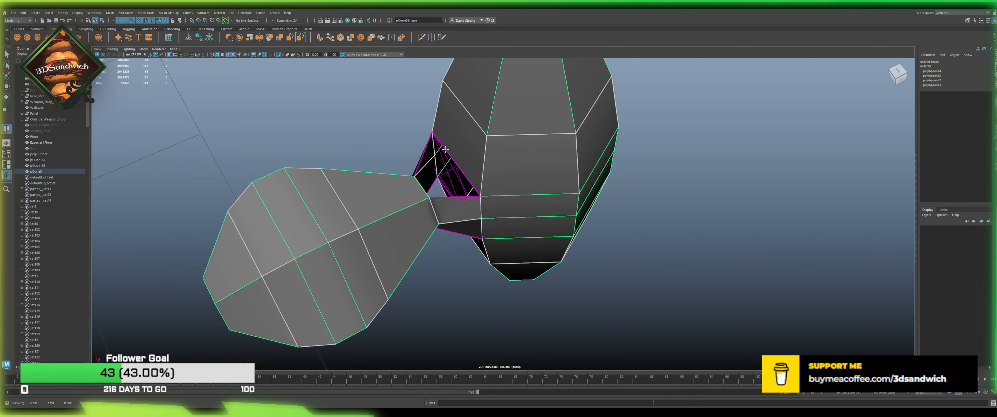
pyautogui.press('Return')
pyautogui.keyDown('alt'); pyautogui.moveTo(445, 149); pyautogui.dragTo(537, 243); pyautogui.keyUp('alt')
pyautogui.click(429, 267)
pyautogui.press('Return')
# Step: Bevel the edge loop where the neck meets the copy, using 2 segments
pyautogui.press('w')
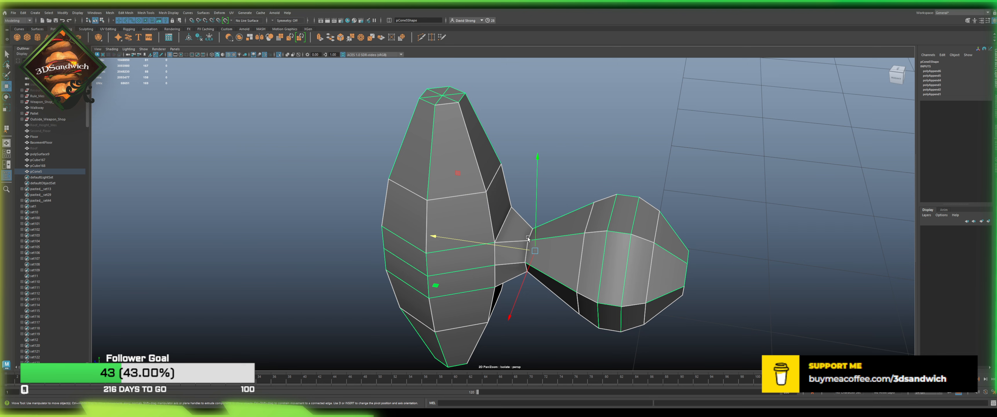
pyautogui.click(524, 236)
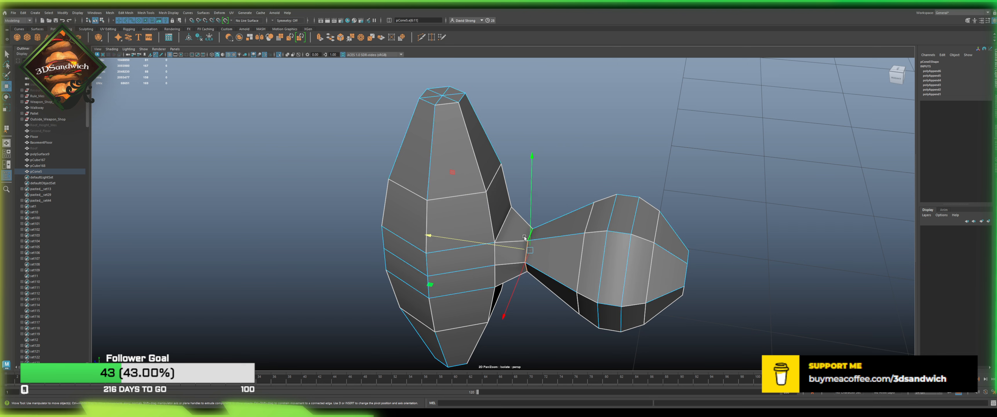
pyautogui.click(341, 40)
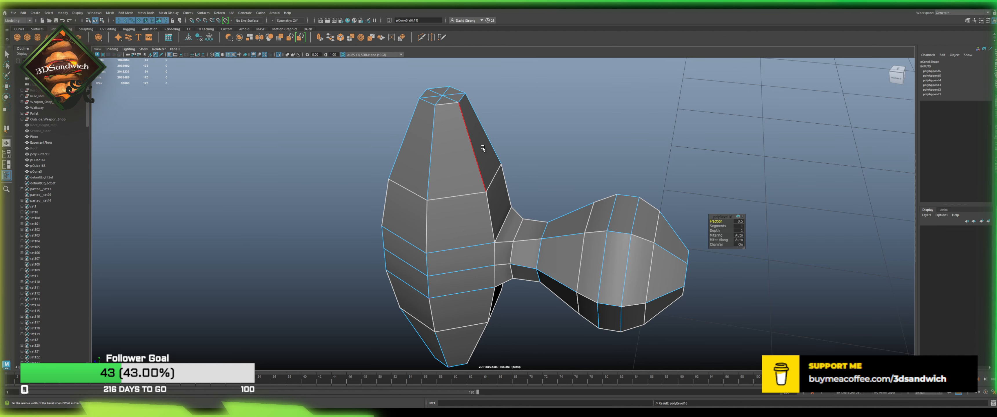
pyautogui.keyDown('alt'); pyautogui.moveTo(631, 188); pyautogui.dragTo(597, 190, button='middle'); pyautogui.keyUp('alt')
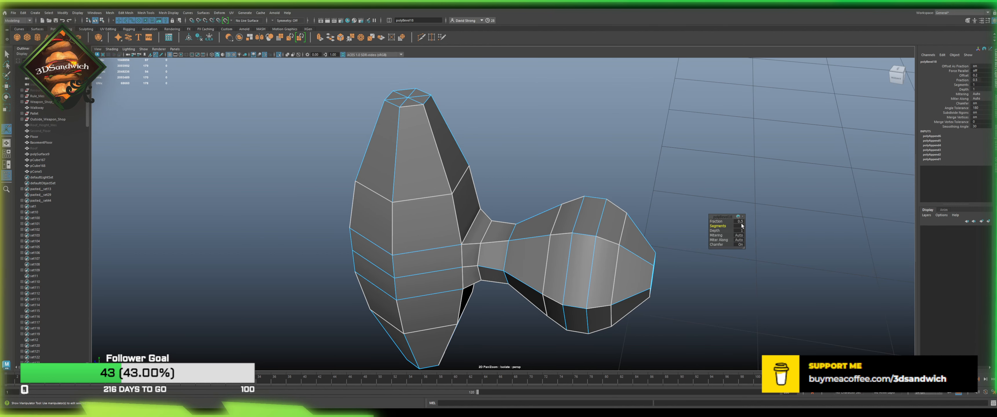
pyautogui.press('Return')
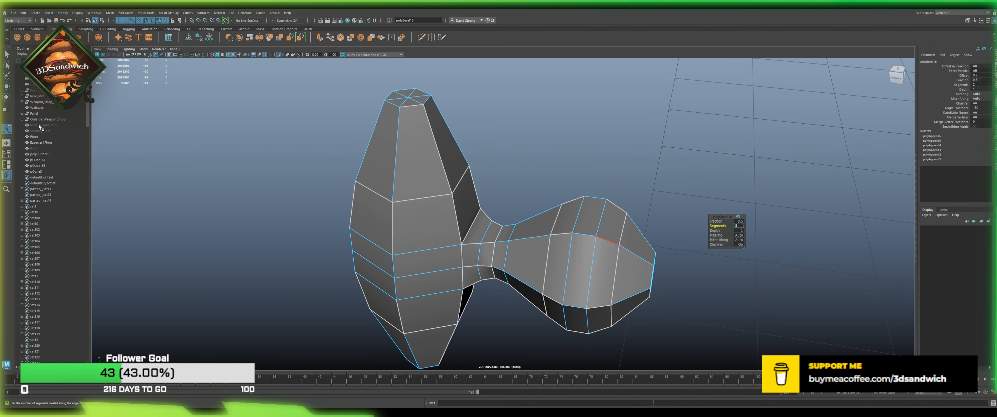
pyautogui.keyDown('alt'); pyautogui.moveTo(663, 258); pyautogui.dragTo(615, 209); pyautogui.keyUp('alt')
pyautogui.press('q')
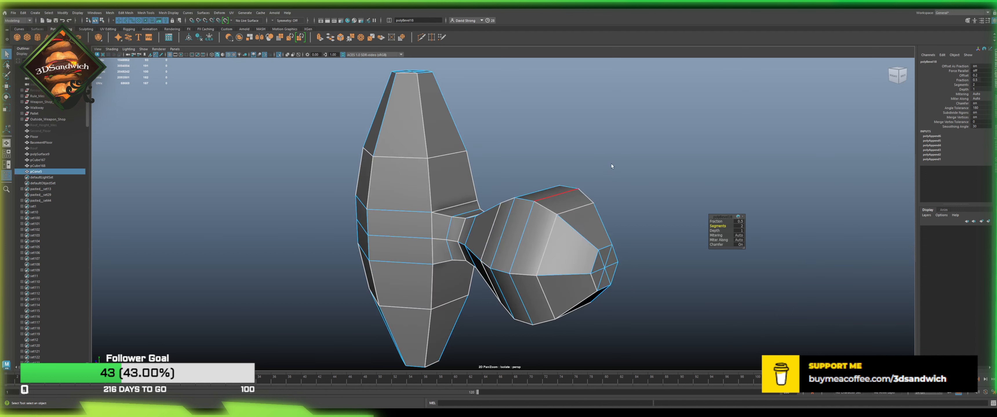
pyautogui.click(611, 164)
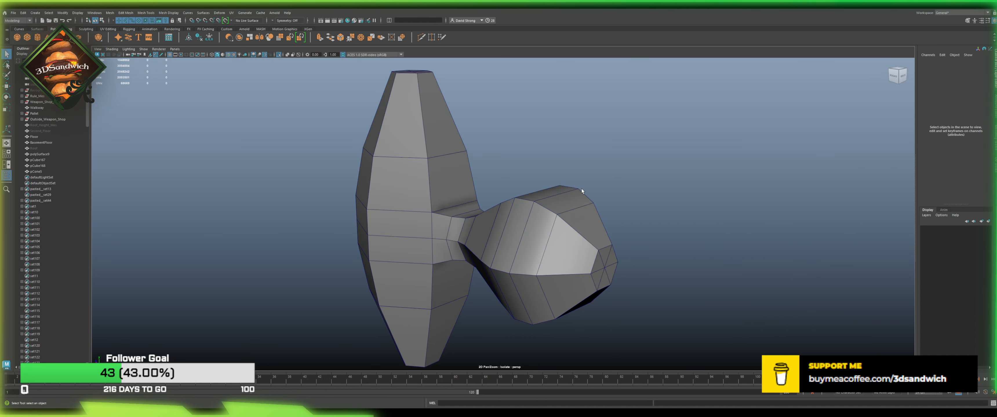
# Step: Turn off isolation so the joined mesh is shown with the door and the rest of the scene
pyautogui.click(278, 55)
pyautogui.scroll(-3, 414, 190)
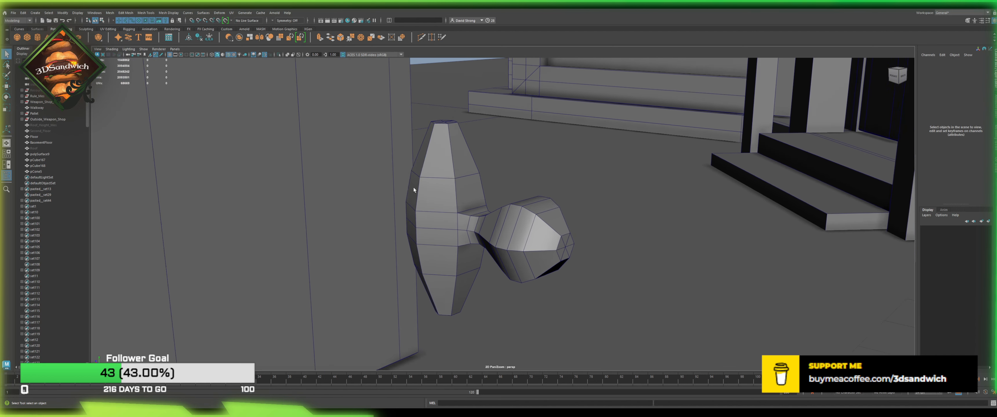
pyautogui.scroll(-4, 414, 190)
pyautogui.keyDown('alt'); pyautogui.moveTo(542, 201); pyautogui.dragTo(405, 222); pyautogui.keyUp('alt')
pyautogui.scroll(-3, 462, 223)
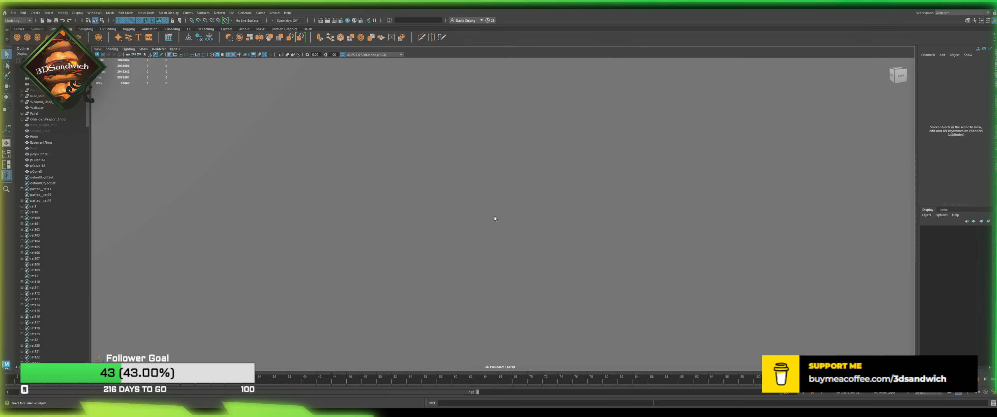
pyautogui.keyDown('alt'); pyautogui.moveTo(494, 217); pyautogui.dragTo(546, 220); pyautogui.keyUp('alt')
# Step: Rotate the joined mesh 180 degrees about the Y axis so its shorter branch faces the door
pyautogui.click(468, 209)
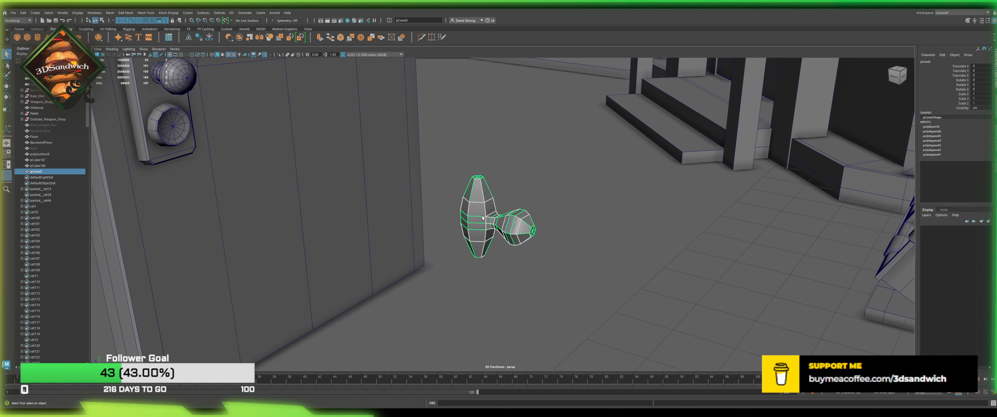
pyautogui.press('e')
pyautogui.moveTo(551, 261); pyautogui.dragTo(401, 244)
pyautogui.hotkey('ctrl', 'z')
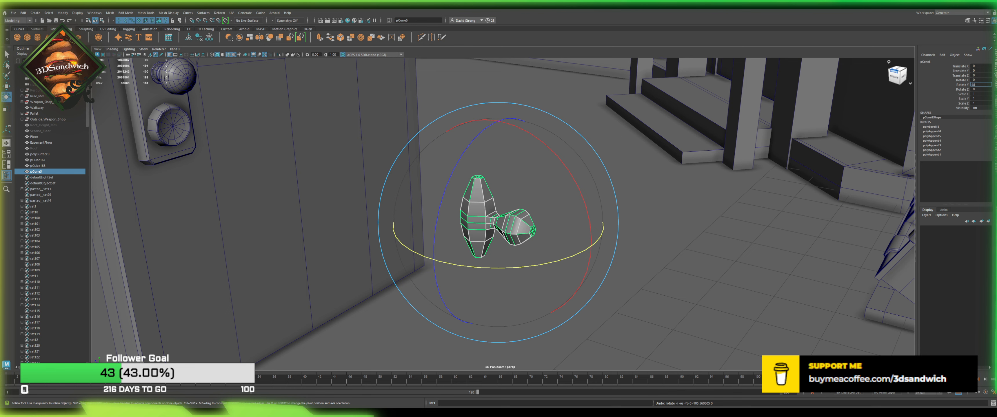
pyautogui.press('Return')
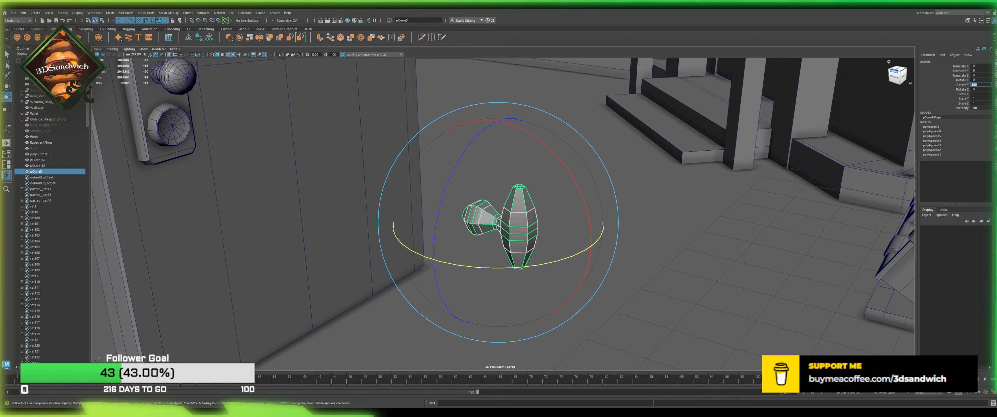
# Step: Delete the construction history of the joined mesh
pyautogui.click(637, 162)
pyautogui.keyDown('shift'); pyautogui.click(488, 221); pyautogui.keyUp('shift')
pyautogui.press('w')
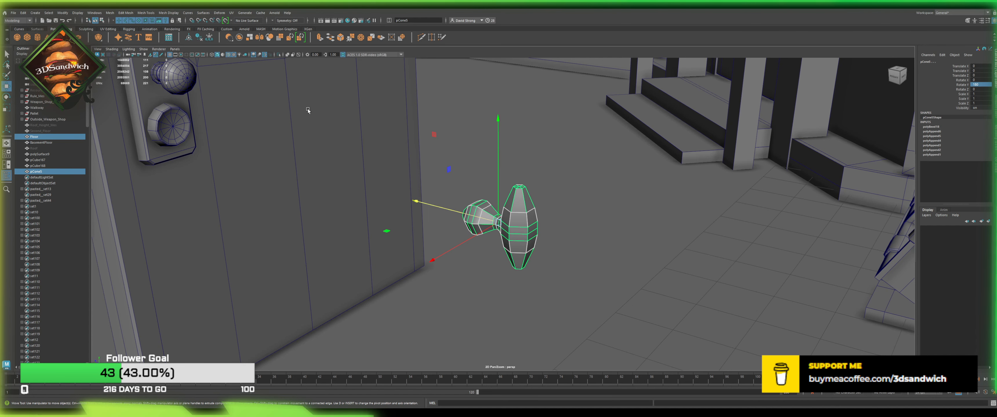
pyautogui.click(198, 37)
# Step: Try to move the joined mesh toward the door's lock plate, and undo the move
pyautogui.moveTo(417, 203); pyautogui.dragTo(139, 131)
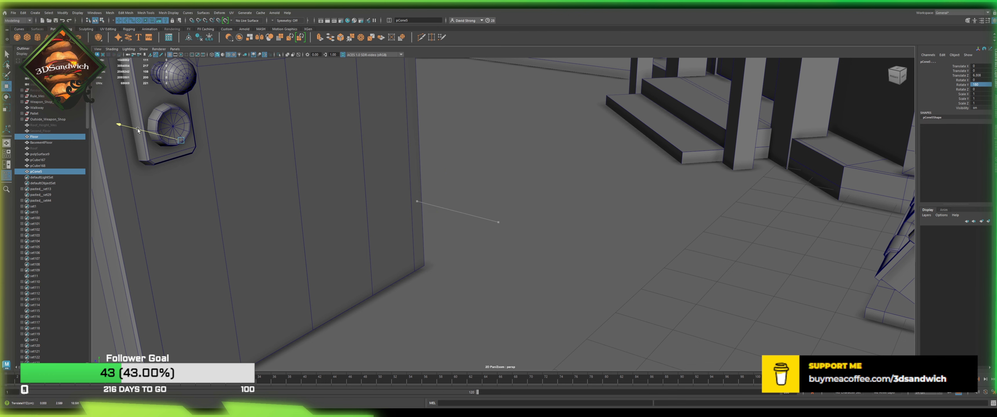
pyautogui.keyDown('alt'); pyautogui.moveTo(232, 154); pyautogui.dragTo(353, 250, button='middle'); pyautogui.keyUp('alt')
pyautogui.moveTo(287, 216); pyautogui.dragTo(375, 247)
pyautogui.hotkey('ctrl', 'z')
pyautogui.hotkey('ctrl', 'z')
pyautogui.click(630, 225)
pyautogui.click(491, 114)
pyautogui.scroll(-3, 553, 151)
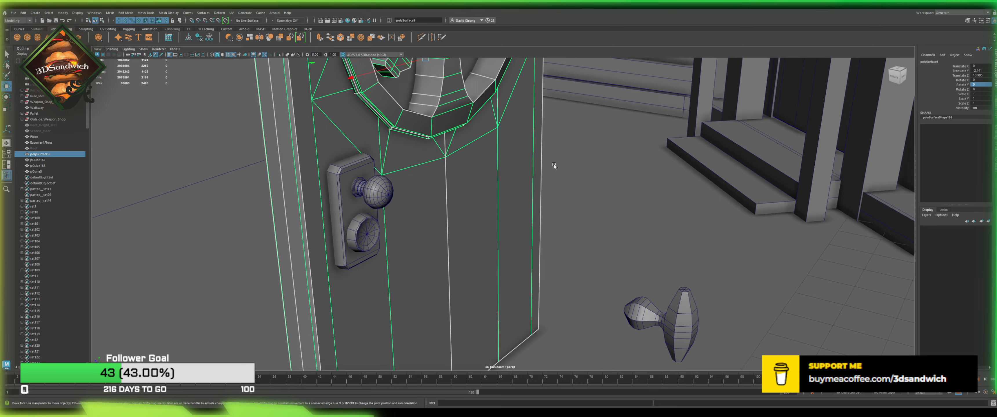
# Step: Examine the shop layout from above and at an angle around the door and the joined mesh
pyautogui.click(621, 306)
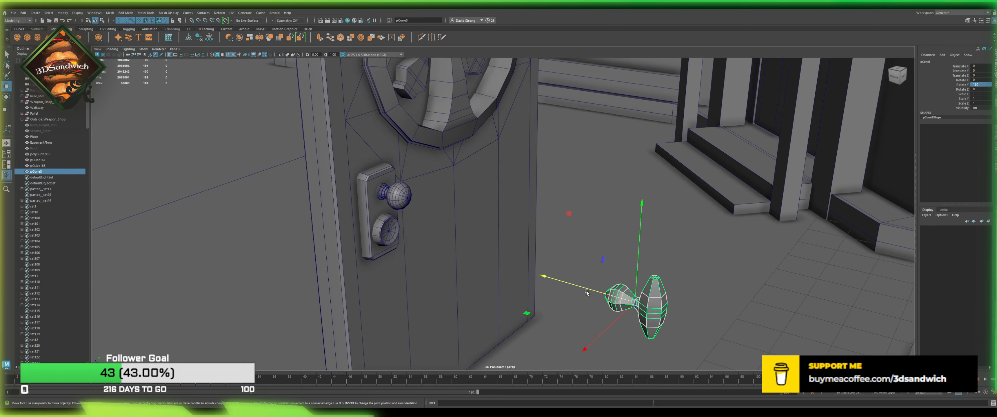
pyautogui.keyDown('alt'); pyautogui.moveTo(587, 293); pyautogui.dragTo(470, 268); pyautogui.keyUp('alt')
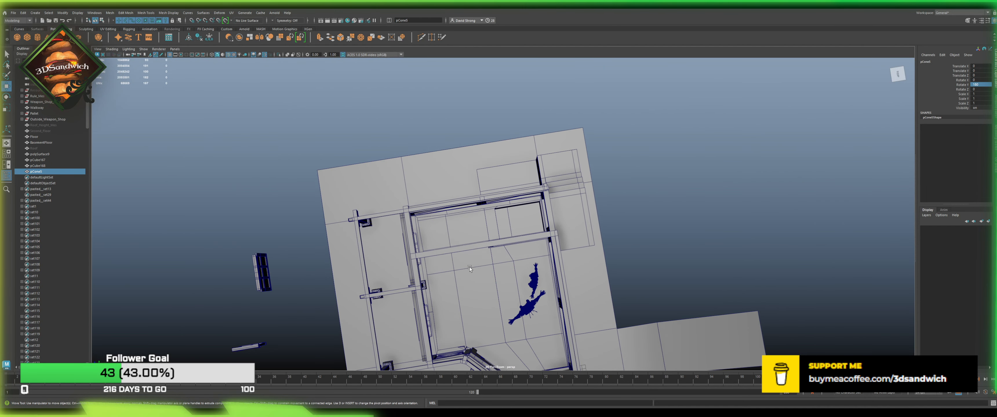
pyautogui.click(460, 272)
pyautogui.click(455, 180)
pyautogui.keyDown('alt'); pyautogui.moveTo(464, 212); pyautogui.dragTo(402, 220); pyautogui.keyUp('alt')
pyautogui.keyDown('alt'); pyautogui.moveTo(403, 220); pyautogui.dragTo(480, 148, button='middle'); pyautogui.keyUp('alt')
pyautogui.keyDown('alt'); pyautogui.moveTo(480, 147); pyautogui.dragTo(503, 197); pyautogui.keyUp('alt')
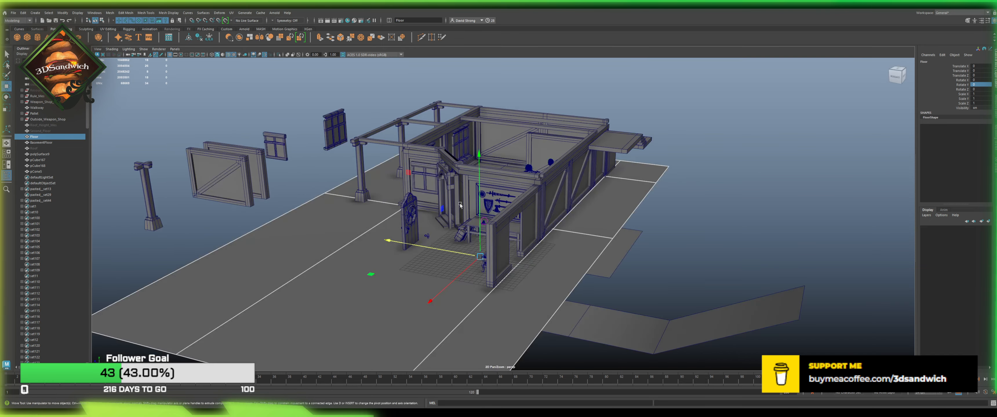
pyautogui.scroll(7, 371, 205)
pyautogui.keyDown('alt'); pyautogui.moveTo(371, 205); pyautogui.dragTo(492, 189, button='middle'); pyautogui.keyUp('alt')
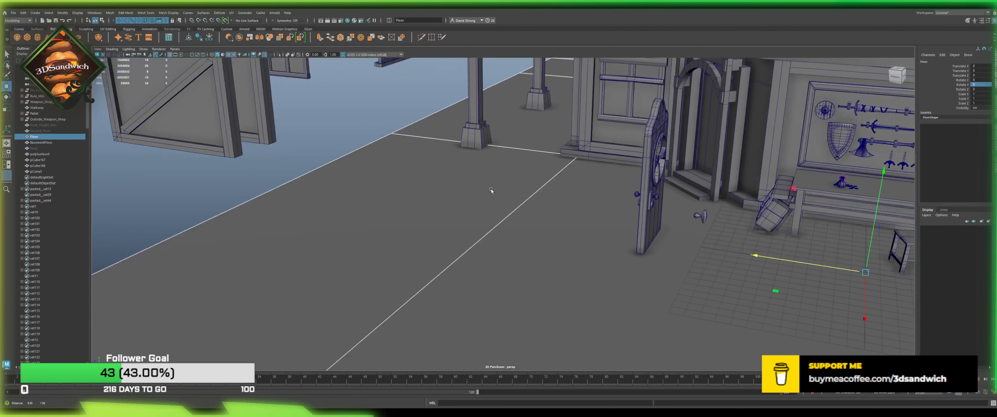
pyautogui.keyDown('alt'); pyautogui.moveTo(492, 189); pyautogui.dragTo(496, 201); pyautogui.keyUp('alt')
pyautogui.scroll(5, 509, 185)
# Step: Move the joined mesh over to the door, level with the lower round lock on the knob plate
pyautogui.click(525, 178)
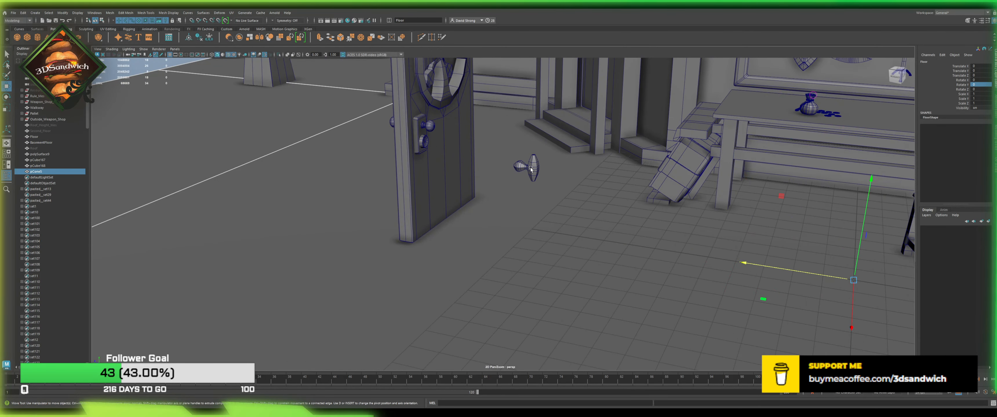
pyautogui.keyDown('alt'); pyautogui.moveTo(518, 175); pyautogui.dragTo(406, 244); pyautogui.keyUp('alt')
pyautogui.keyDown('alt'); pyautogui.moveTo(432, 295); pyautogui.dragTo(475, 195, button='middle'); pyautogui.keyUp('alt')
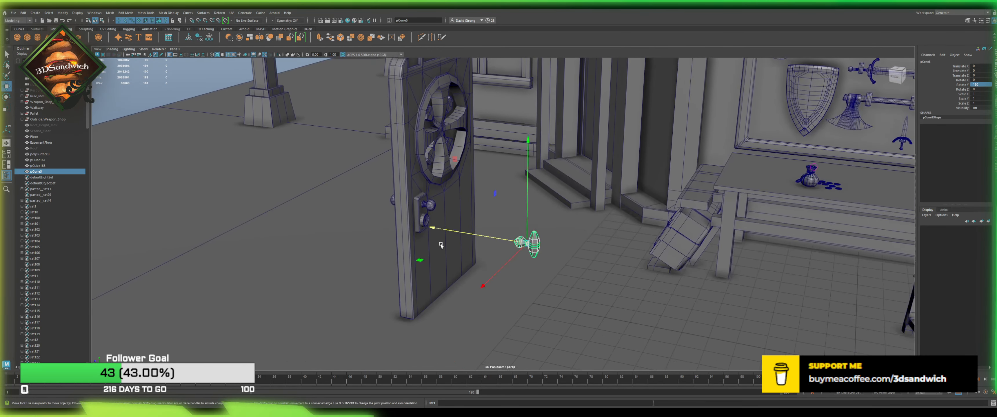
pyautogui.moveTo(434, 230); pyautogui.dragTo(366, 203)
pyautogui.keyDown('alt'); pyautogui.moveTo(366, 203); pyautogui.dragTo(325, 187); pyautogui.keyUp('alt')
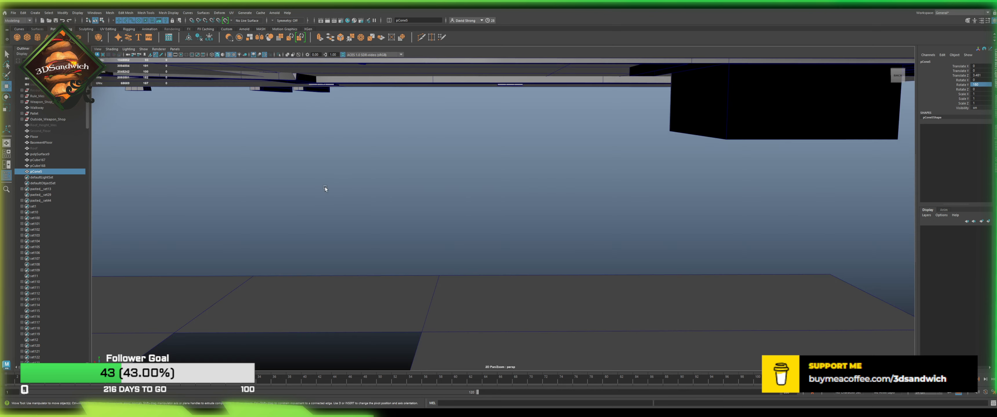
pyautogui.keyDown('alt'); pyautogui.moveTo(325, 187); pyautogui.dragTo(512, 364, button='middle'); pyautogui.keyUp('alt')
pyautogui.press('f')
pyautogui.keyDown('alt'); pyautogui.moveTo(449, 206); pyautogui.dragTo(393, 100); pyautogui.keyUp('alt')
pyautogui.scroll(-7, 470, 232)
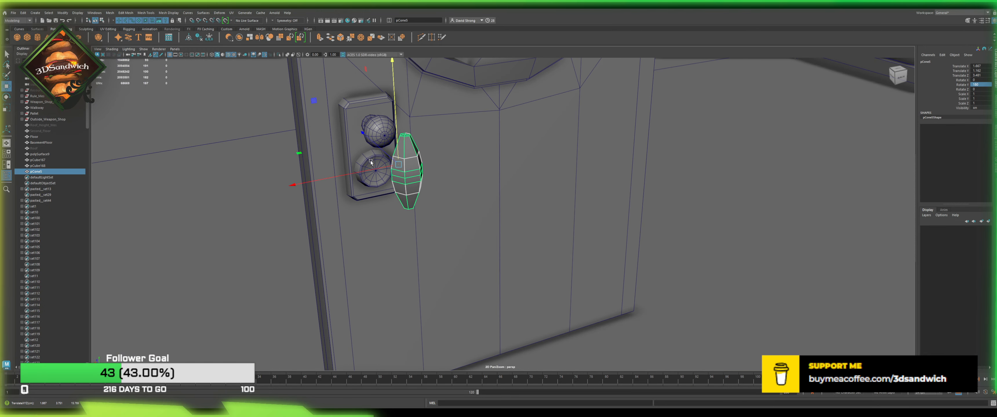
pyautogui.moveTo(381, 171); pyautogui.dragTo(426, 131)
# Step: Scale the joined mesh down uniformly to suit the size of the round lock
pyautogui.press('r')
pyautogui.scroll(3, 436, 187)
pyautogui.press('w')
pyautogui.keyDown('alt'); pyautogui.moveTo(426, 131); pyautogui.dragTo(433, 237, button='middle'); pyautogui.keyUp('alt')
pyautogui.keyDown('alt'); pyautogui.moveTo(433, 236); pyautogui.dragTo(425, 218); pyautogui.keyUp('alt')
# Step: Raise the joined mesh slightly so its short branch lines up with the centre of the round lock
pyautogui.press('d')
pyautogui.press('f')
pyautogui.press('d')
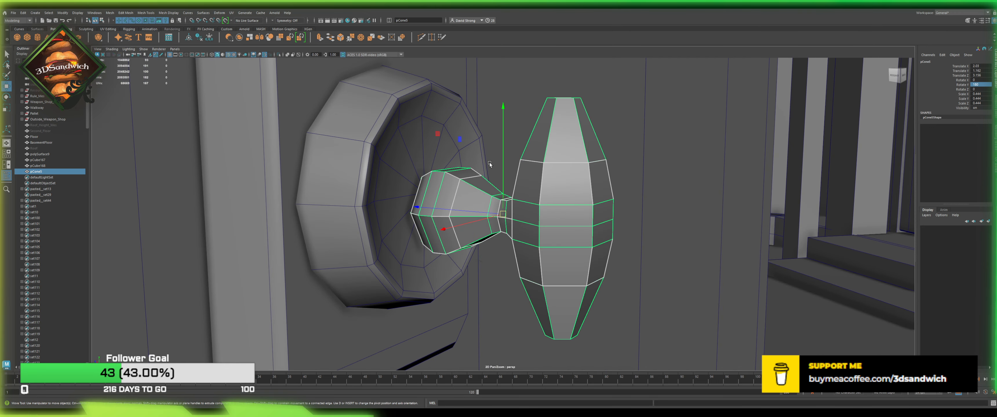
pyautogui.moveTo(500, 158); pyautogui.dragTo(476, 171)
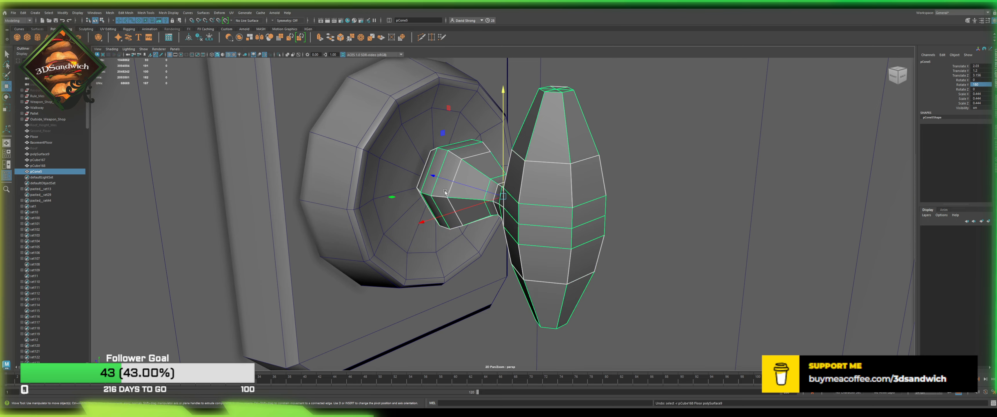
# Step: Scale the turn piece down uniformly to about 0.3 so it fits inside the rim of the round lock
pyautogui.keyDown('alt'); pyautogui.moveTo(428, 225); pyautogui.dragTo(477, 210); pyautogui.keyUp('alt')
pyautogui.scroll(-4, 425, 217)
pyautogui.press('r')
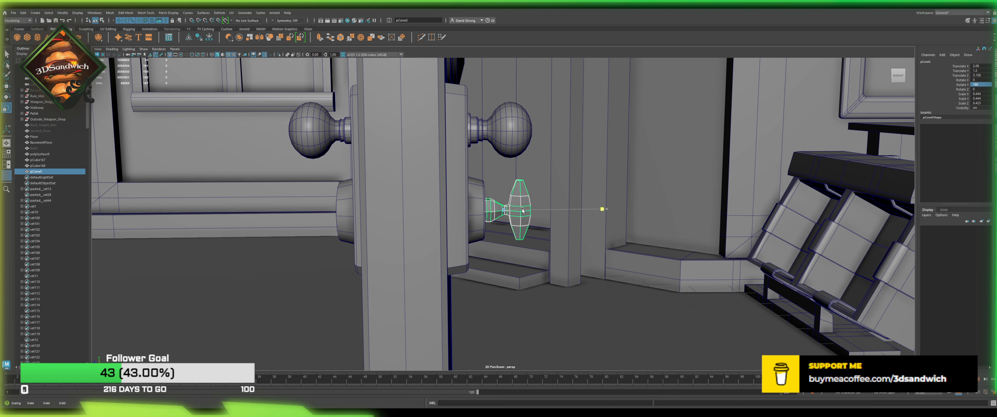
pyautogui.moveTo(505, 210); pyautogui.dragTo(488, 214)
pyautogui.keyDown('alt'); pyautogui.moveTo(488, 215); pyautogui.dragTo(457, 233, button='middle'); pyautogui.keyUp('alt')
pyautogui.scroll(5, 442, 246)
pyautogui.keyDown('alt'); pyautogui.moveTo(442, 246); pyautogui.dragTo(393, 177); pyautogui.keyUp('alt')
pyautogui.press('w')
pyautogui.press('e')
pyautogui.hotkey('ctrl', 'z')
pyautogui.click(357, 195)
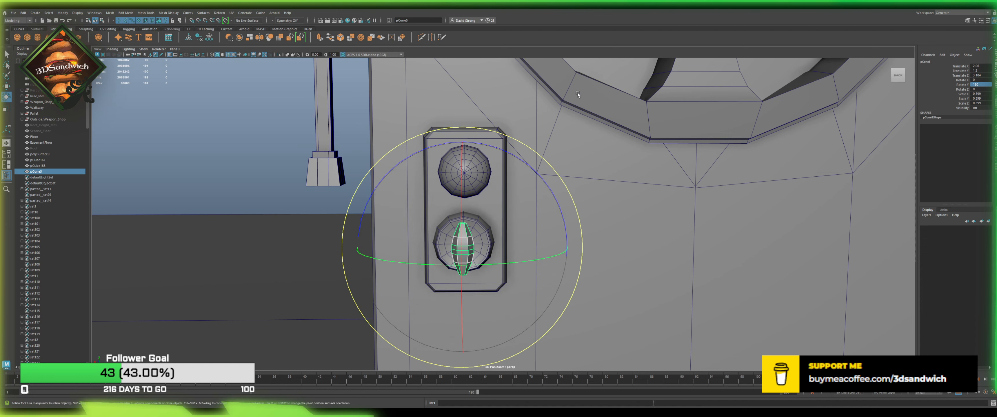
pyautogui.click(541, 97)
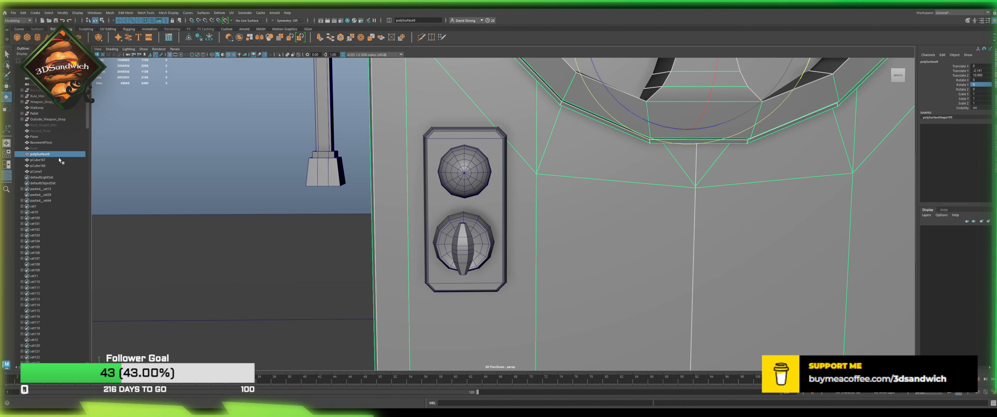
pyautogui.keyDown('shift'); pyautogui.click(45, 172); pyautogui.keyUp('shift')
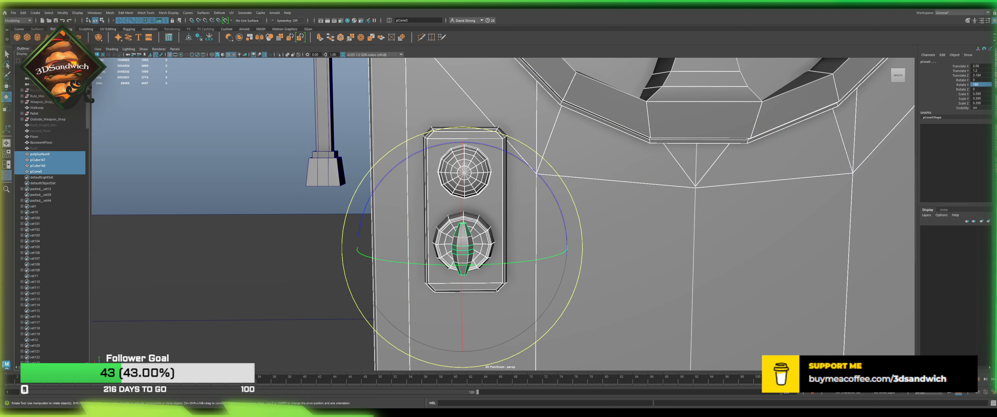
pyautogui.keyDown('alt'); pyautogui.moveTo(386, 194); pyautogui.dragTo(633, 102); pyautogui.keyUp('alt')
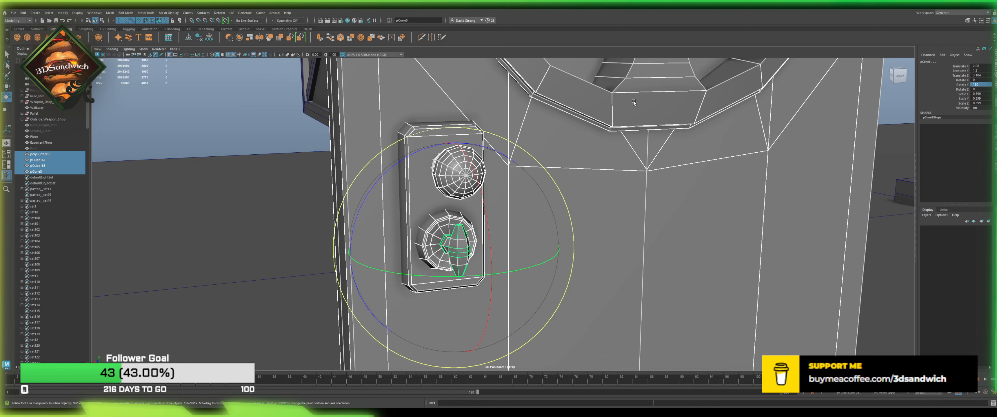
pyautogui.click(522, 111)
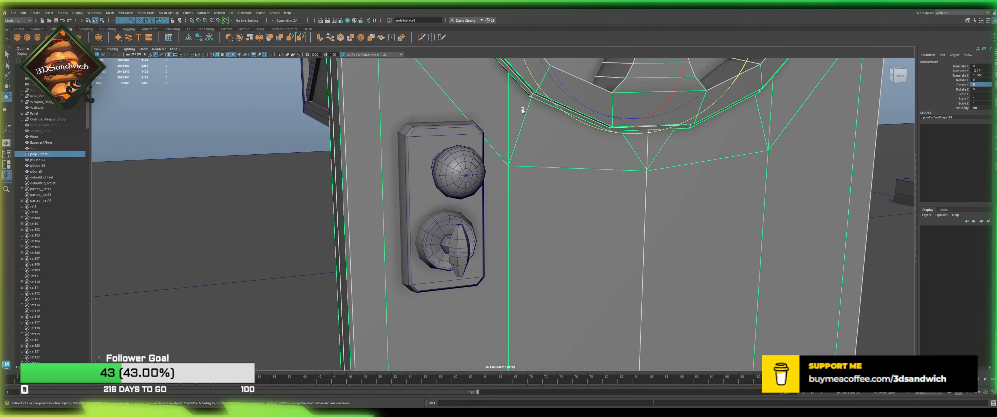
# Step: Combine both knob plates and the turn piece into one mesh and clear its construction history
pyautogui.click(462, 154)
pyautogui.press('w')
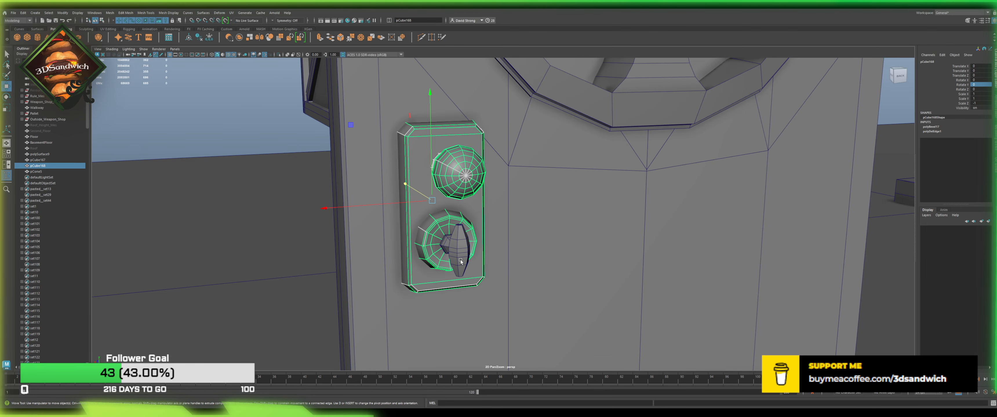
pyautogui.keyDown('shift'); pyautogui.click(460, 260); pyautogui.keyUp('shift')
pyautogui.keyDown('alt'); pyautogui.moveTo(449, 250); pyautogui.dragTo(240, 209); pyautogui.keyUp('alt')
pyautogui.keyDown('shift'); pyautogui.click(383, 192); pyautogui.keyUp('shift')
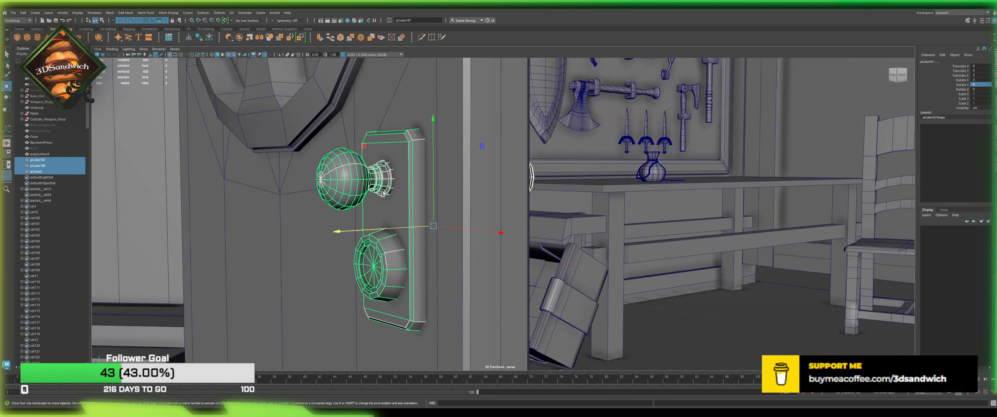
pyautogui.click(238, 37)
pyautogui.click(199, 37)
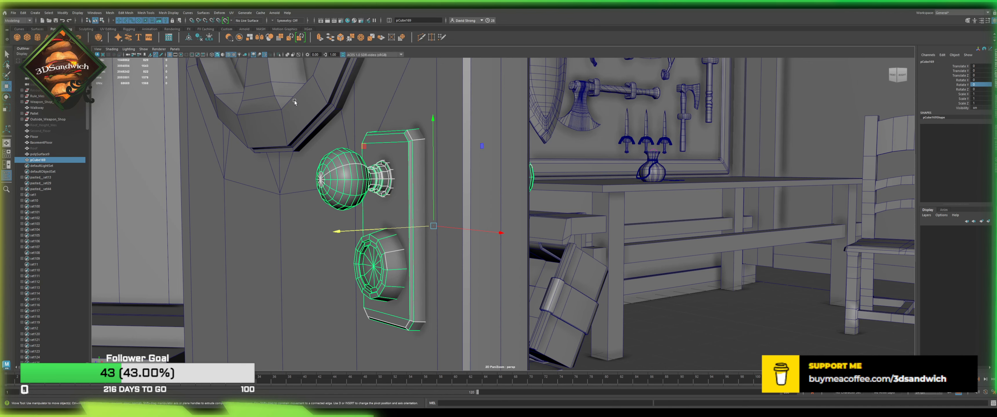
# Step: Hide the wireframe overlay so the scene shows plain shaded surfaces
pyautogui.keyDown('alt'); pyautogui.moveTo(371, 166); pyautogui.dragTo(417, 123); pyautogui.keyUp('alt')
pyautogui.keyDown('alt'); pyautogui.moveTo(414, 130); pyautogui.dragTo(461, 179); pyautogui.keyUp('alt')
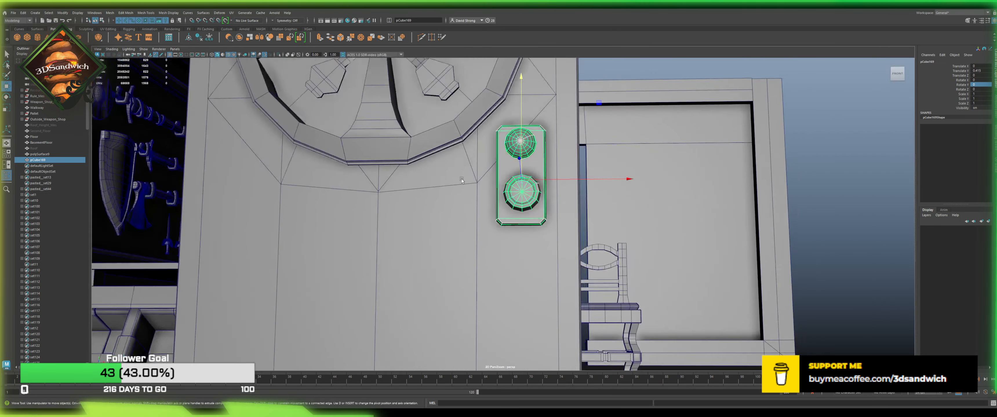
pyautogui.scroll(-5, 461, 179)
pyautogui.keyDown('alt'); pyautogui.moveTo(460, 222); pyautogui.dragTo(436, 236); pyautogui.keyUp('alt')
pyautogui.click(566, 294)
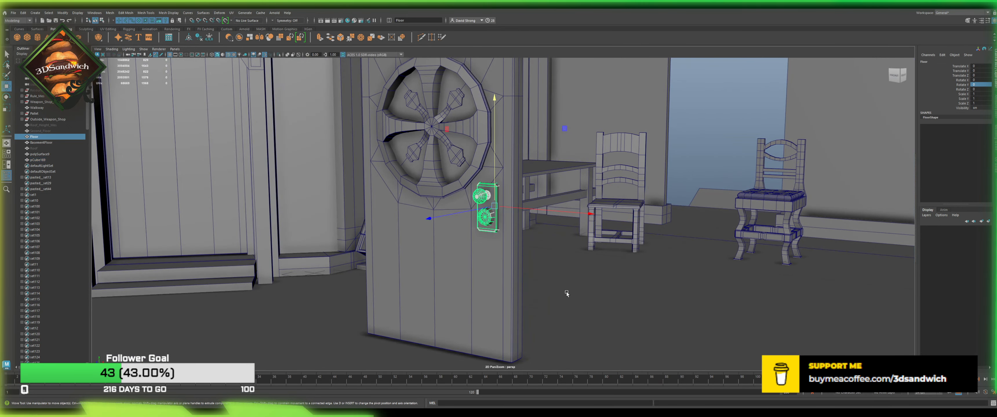
pyautogui.keyDown('alt'); pyautogui.moveTo(567, 294); pyautogui.dragTo(356, 87); pyautogui.keyUp('alt')
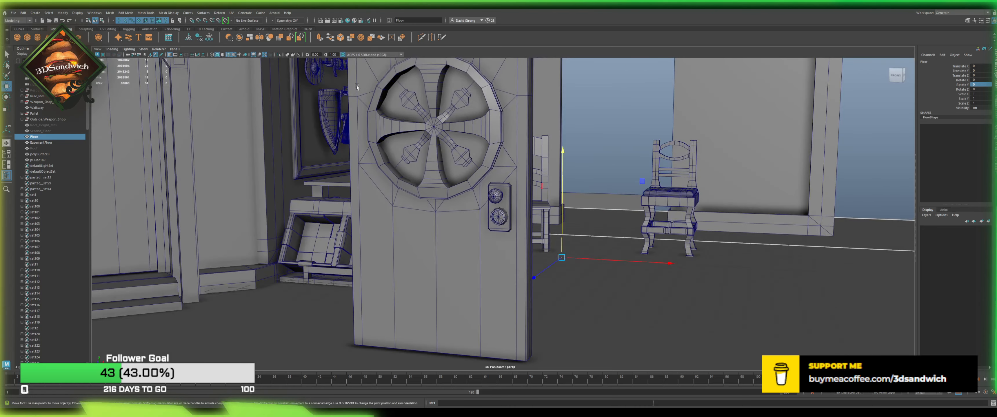
pyautogui.click(228, 55)
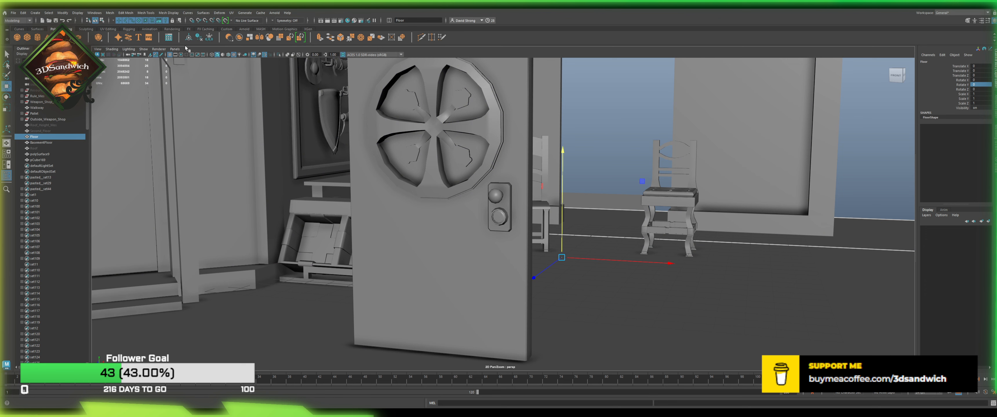
# Step: Examine the shaded door from the front and slightly from above
pyautogui.keyDown('alt'); pyautogui.moveTo(382, 201); pyautogui.dragTo(592, 143); pyautogui.keyUp('alt')
pyautogui.click(899, 75)
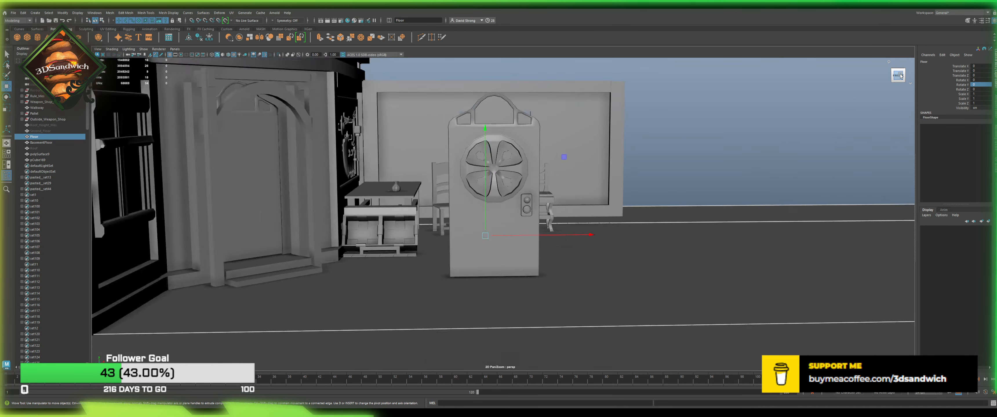
pyautogui.click(531, 201)
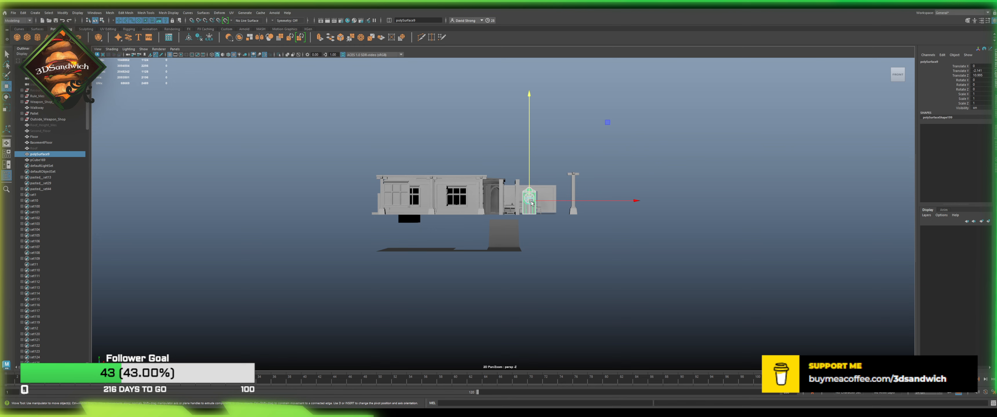
pyautogui.press('f')
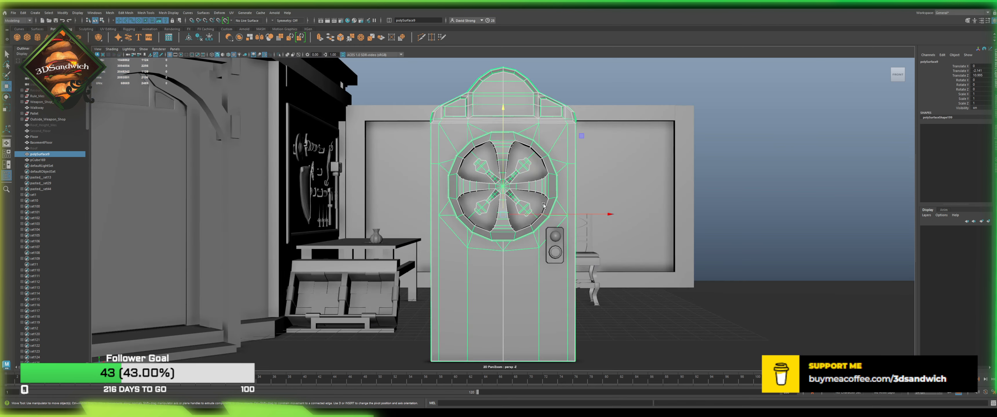
pyautogui.keyDown('alt'); pyautogui.moveTo(543, 206); pyautogui.dragTo(508, 195, button='middle'); pyautogui.keyUp('alt')
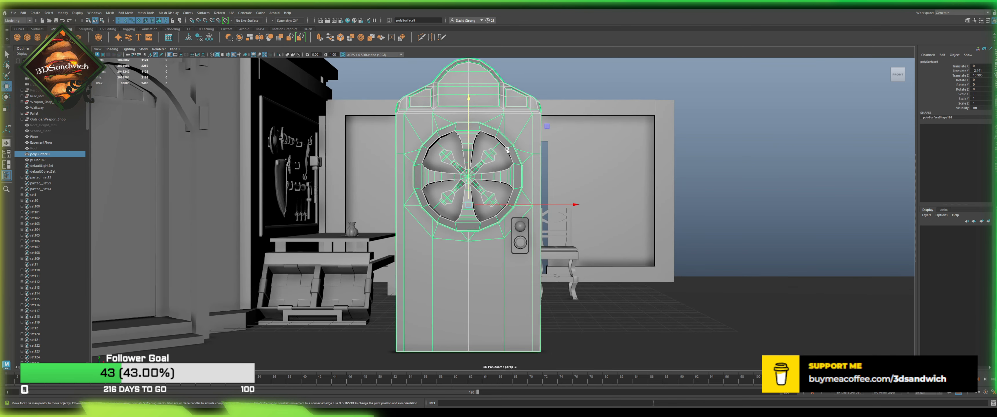
pyautogui.click(769, 101)
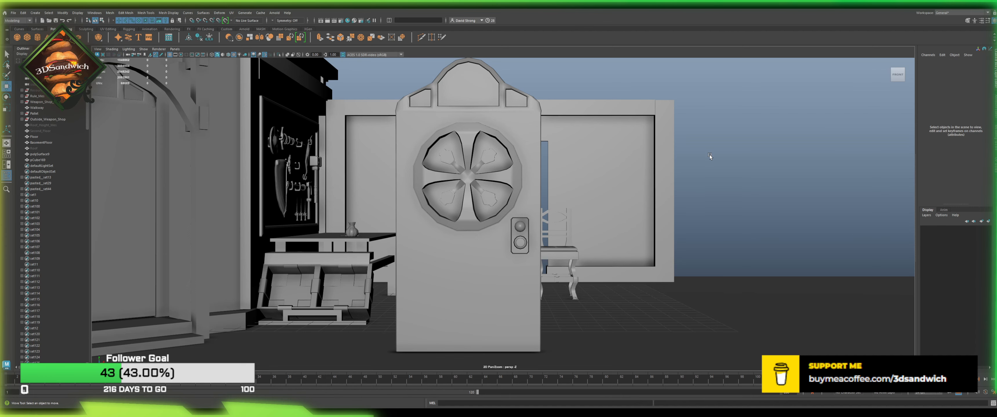
pyautogui.keyDown('alt'); pyautogui.moveTo(570, 189); pyautogui.dragTo(623, 188); pyautogui.keyUp('alt')
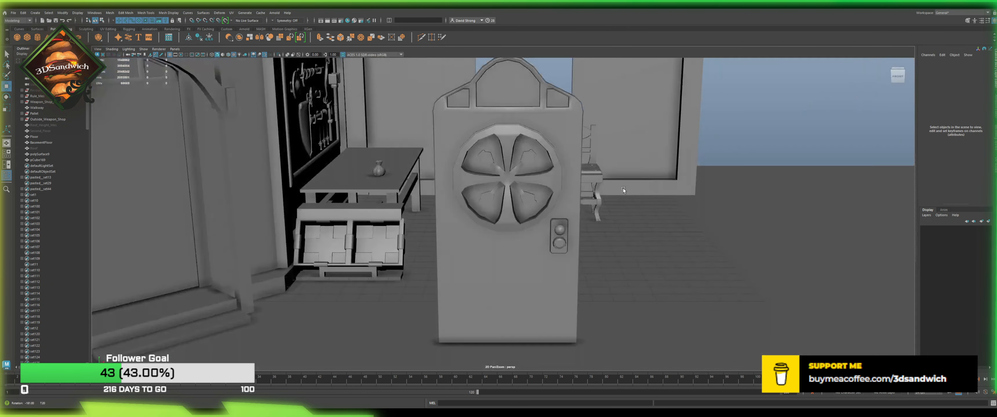
# Step: Rotate the combined knob set 180 degrees around the Y axis so its two sides swap faces of the door
pyautogui.click(553, 182)
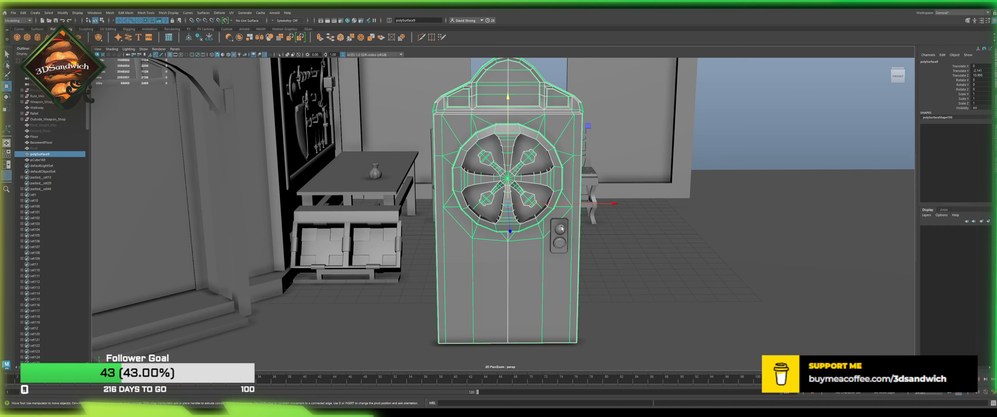
pyautogui.click(562, 228)
pyautogui.keyDown('alt'); pyautogui.moveTo(651, 214); pyautogui.dragTo(540, 207); pyautogui.keyUp('alt')
pyautogui.press('f')
pyautogui.press('e')
pyautogui.moveTo(562, 300); pyautogui.dragTo(437, 306)
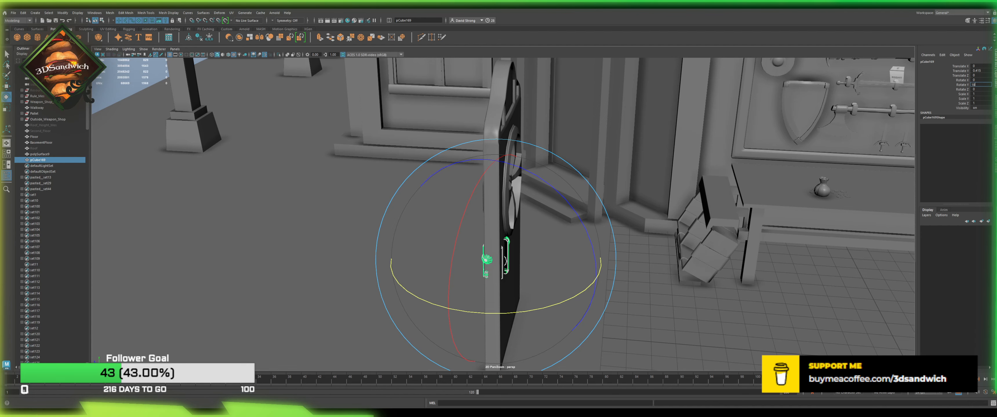
pyautogui.press('Return')
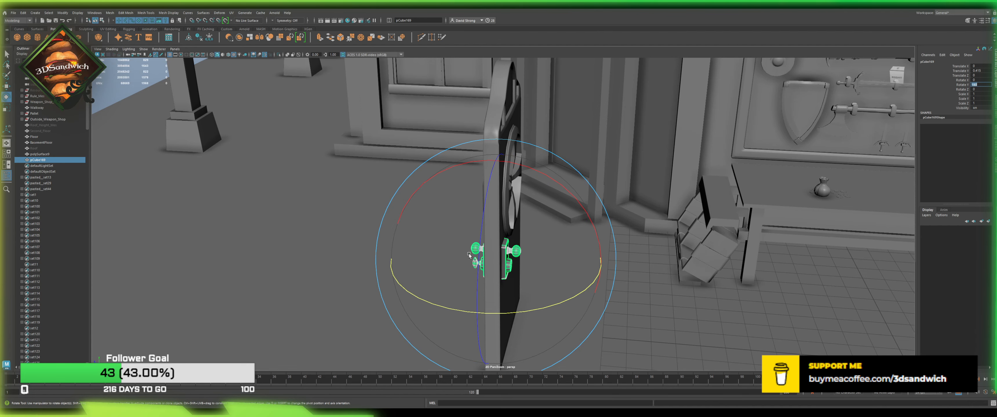
# Step: Move the knob set slightly along the door's thickness so its plates sit properly on both faces
pyautogui.keyDown('alt'); pyautogui.moveTo(469, 254); pyautogui.dragTo(497, 234); pyautogui.keyUp('alt')
pyautogui.keyDown('alt'); pyautogui.moveTo(476, 237); pyautogui.dragTo(447, 241, button='middle'); pyautogui.keyUp('alt')
pyautogui.scroll(6, 447, 240)
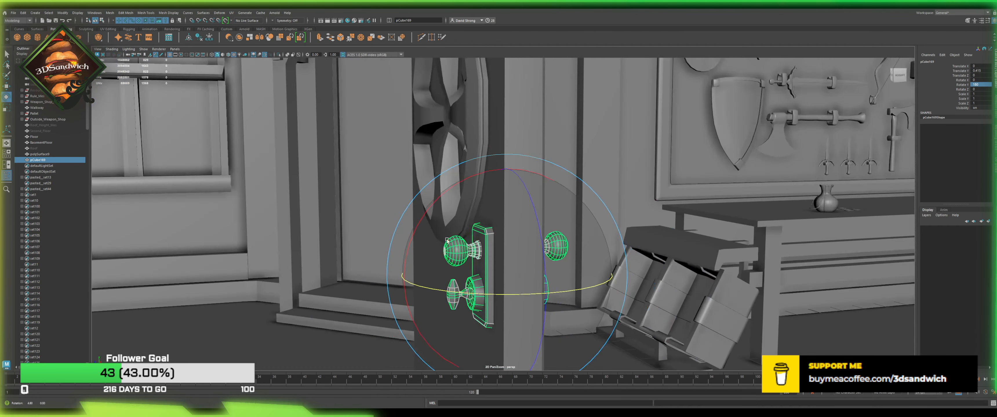
pyautogui.keyDown('alt'); pyautogui.moveTo(447, 240); pyautogui.dragTo(428, 245); pyautogui.keyUp('alt')
pyautogui.press('w')
pyautogui.moveTo(447, 280); pyautogui.dragTo(428, 286)
pyautogui.scroll(-7, 445, 155)
# Step: Examine the door and its knob set from both sides for a correct fit
pyautogui.keyDown('alt'); pyautogui.moveTo(451, 136); pyautogui.dragTo(514, 170); pyautogui.keyUp('alt')
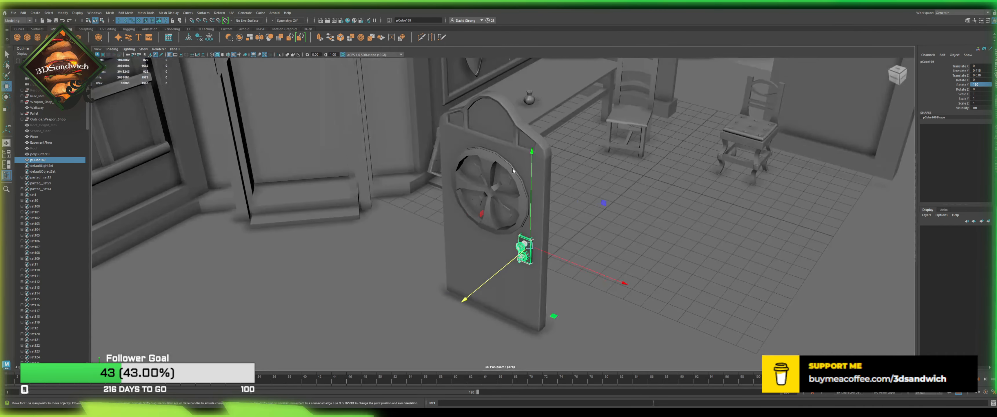
pyautogui.click(628, 118)
pyautogui.keyDown('alt'); pyautogui.moveTo(574, 182); pyautogui.dragTo(601, 162); pyautogui.keyUp('alt')
pyautogui.click(523, 206)
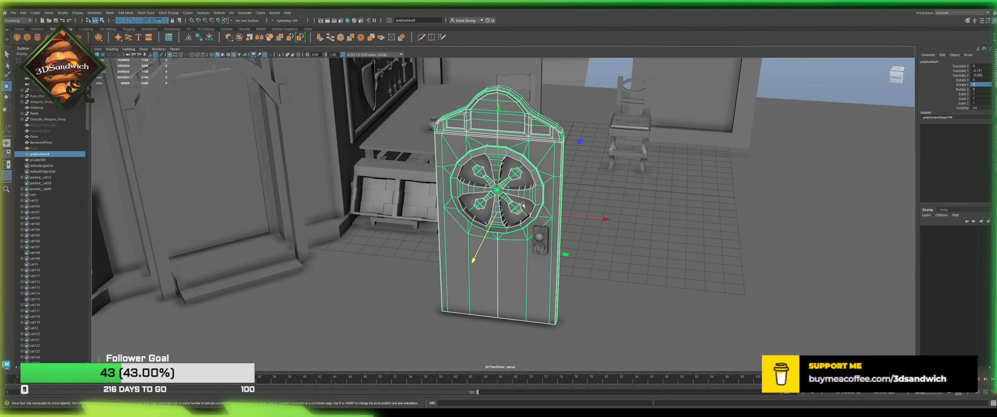
pyautogui.keyDown('alt'); pyautogui.moveTo(523, 206); pyautogui.dragTo(437, 209); pyautogui.keyUp('alt')
pyautogui.click(568, 260)
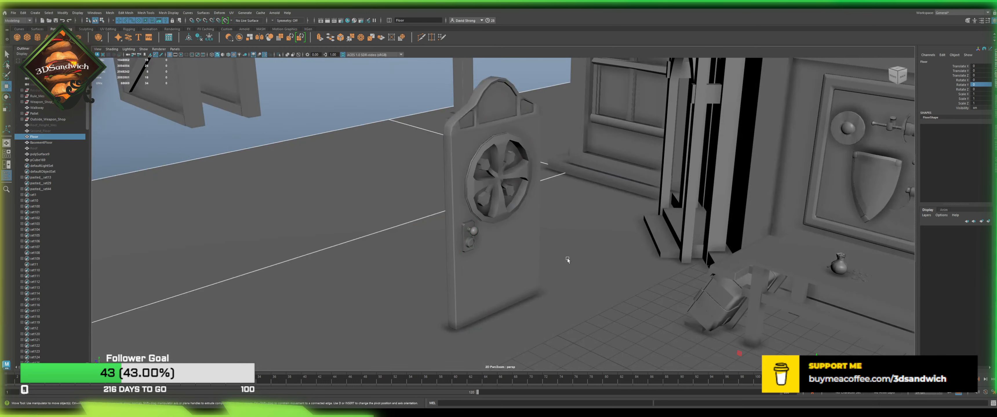
pyautogui.keyDown('alt'); pyautogui.moveTo(567, 260); pyautogui.dragTo(514, 248); pyautogui.keyUp('alt')
pyautogui.click(515, 244)
pyautogui.press('e')
pyautogui.click(595, 307)
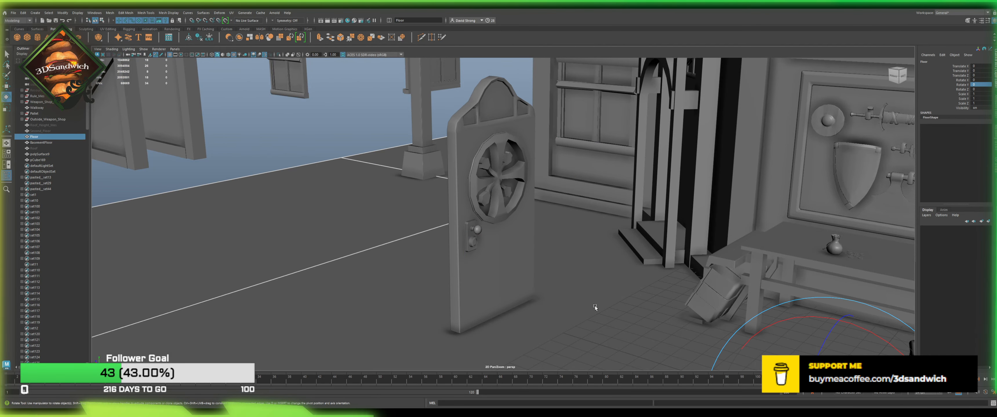
# Step: Combine the door and the knob set into one mesh and clear its construction history
pyautogui.click(507, 232)
pyautogui.press('f')
pyautogui.press('w')
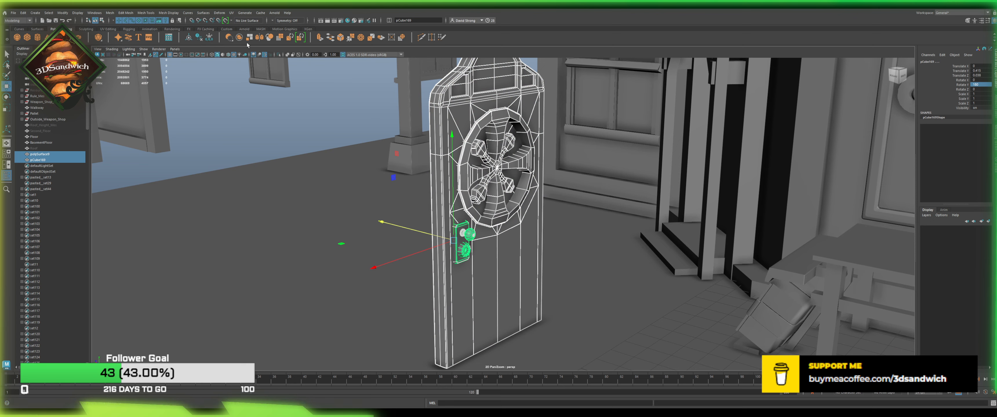
pyautogui.click(199, 37)
# Step: Set the combined door's rotation around the Y axis to 45 degrees
pyautogui.scroll(-5, 454, 208)
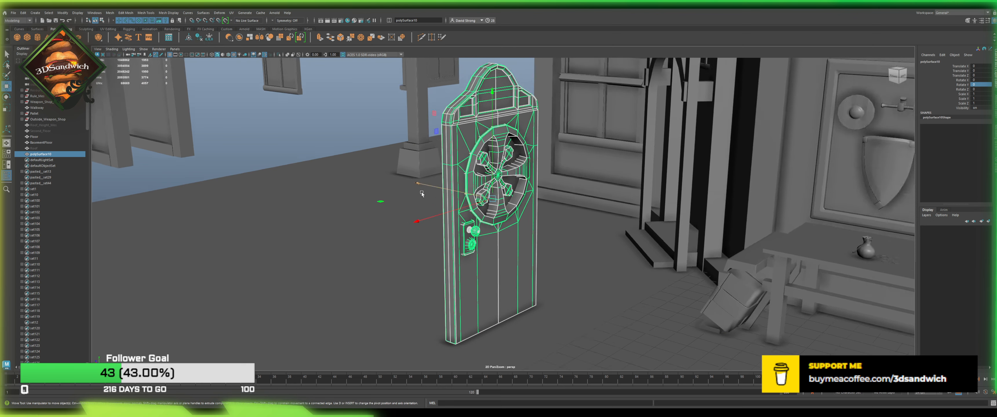
pyautogui.press('e')
pyautogui.keyDown('alt'); pyautogui.moveTo(454, 208); pyautogui.dragTo(390, 242); pyautogui.keyUp('alt')
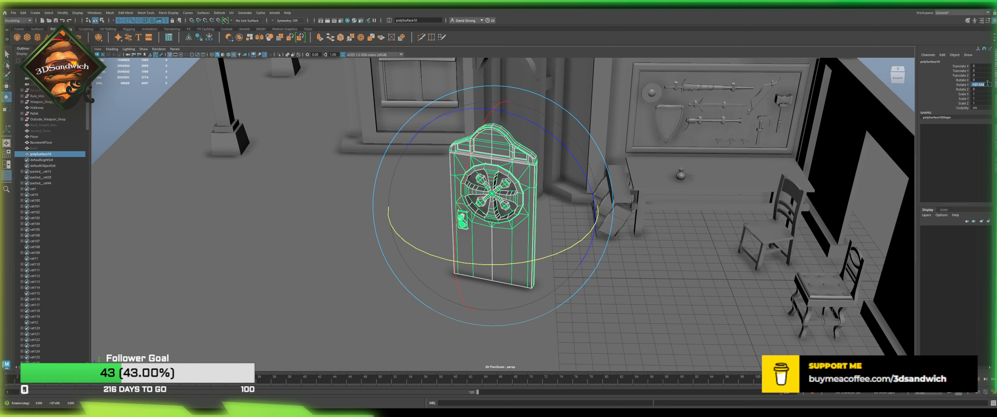
pyautogui.press('Return')
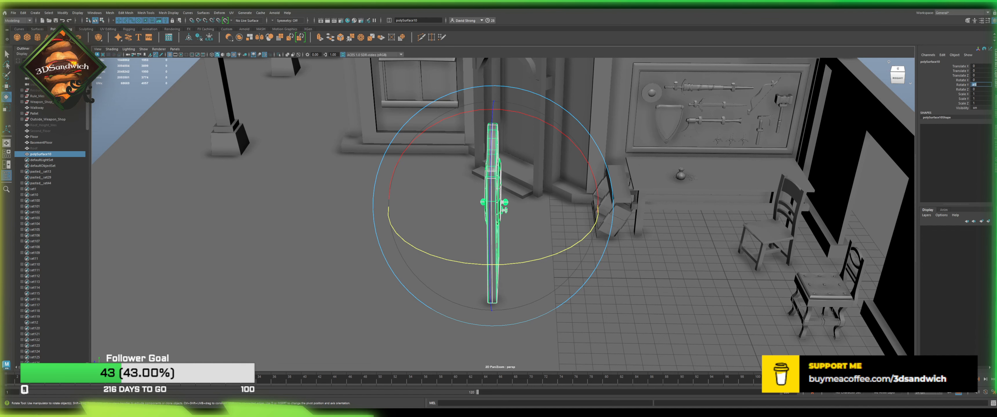
pyautogui.press('Return')
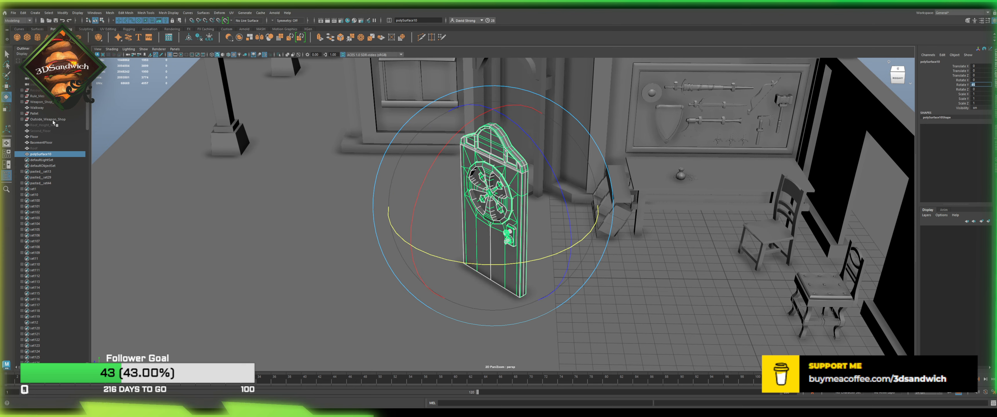
# Step: Move the rotated door across the floor to the arched doorway of the weapon shop
pyautogui.click(500, 186)
pyautogui.keyDown('alt'); pyautogui.moveTo(501, 186); pyautogui.dragTo(550, 181); pyautogui.keyUp('alt')
pyautogui.click(321, 152)
pyautogui.keyDown('alt'); pyautogui.moveTo(321, 152); pyautogui.dragTo(735, 112); pyautogui.keyUp('alt')
pyautogui.press('w')
pyautogui.press('Delete')
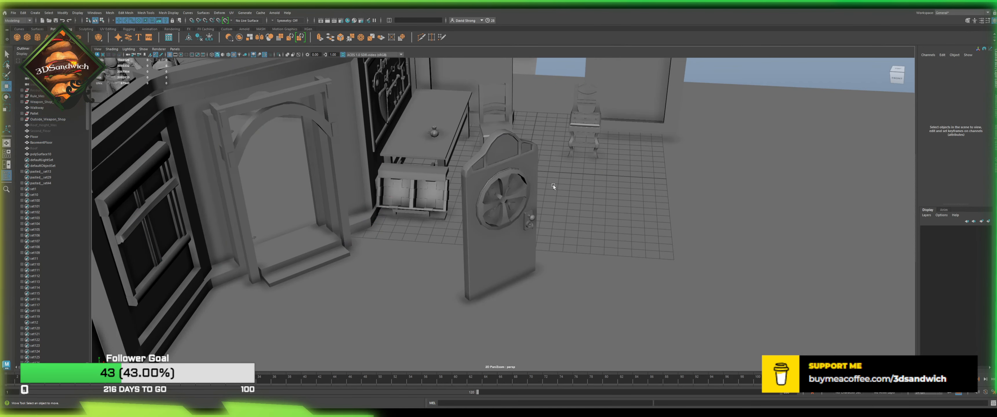
pyautogui.click(515, 206)
pyautogui.moveTo(511, 213); pyautogui.dragTo(272, 192)
pyautogui.keyDown('alt'); pyautogui.moveTo(263, 209); pyautogui.dragTo(389, 237, button='middle'); pyautogui.keyUp('alt')
pyautogui.moveTo(367, 243); pyautogui.dragTo(356, 199)
# Step: Reposition the door's pivot onto the lower middle panel of its front face
pyautogui.keyDown('alt'); pyautogui.moveTo(410, 202); pyautogui.dragTo(490, 197, button='right'); pyautogui.keyUp('alt')
pyautogui.keyDown('alt'); pyautogui.moveTo(499, 196); pyautogui.dragTo(476, 191, button='middle'); pyautogui.keyUp('alt')
pyautogui.keyDown('alt'); pyautogui.moveTo(477, 192); pyautogui.dragTo(494, 194, button='right'); pyautogui.keyUp('alt')
pyautogui.keyDown('alt'); pyautogui.moveTo(494, 193); pyautogui.dragTo(497, 273); pyautogui.keyUp('alt')
pyautogui.press('d')
pyautogui.click(501, 276)
pyautogui.press('d')
pyautogui.click(452, 268)
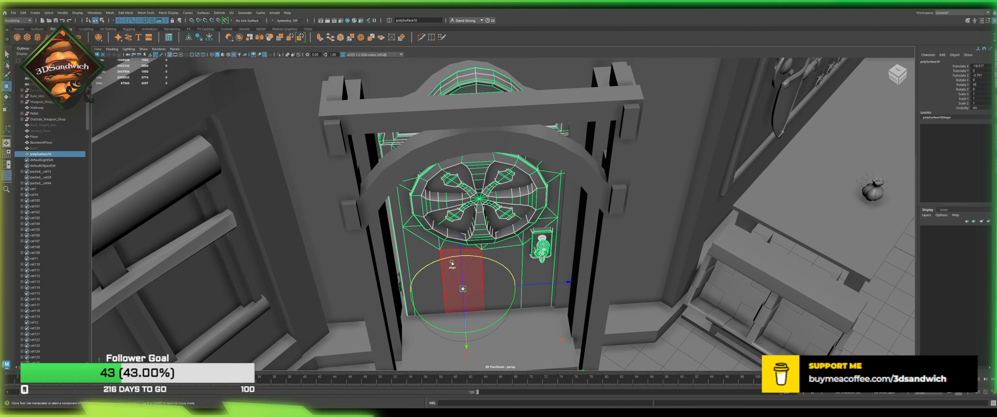
# Step: Shift the door within the arched doorway and check its position against the hinges on the inner side
pyautogui.moveTo(491, 286); pyautogui.dragTo(473, 295)
pyautogui.keyDown('alt'); pyautogui.moveTo(473, 296); pyautogui.dragTo(345, 298); pyautogui.keyUp('alt')
pyautogui.keyDown('alt'); pyautogui.moveTo(567, 241); pyautogui.dragTo(511, 223); pyautogui.keyUp('alt')
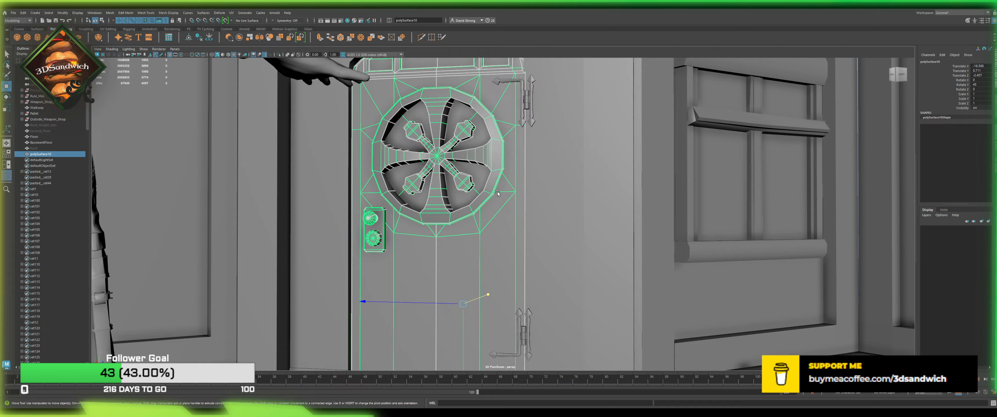
# Step: Nudge the door sideways and vertically within the arched doorway to fit it against the inner hinges
pyautogui.keyDown('alt'); pyautogui.moveTo(497, 193); pyautogui.dragTo(468, 249, button='middle'); pyautogui.keyUp('alt')
pyautogui.keyDown('alt'); pyautogui.moveTo(467, 249); pyautogui.dragTo(442, 275); pyautogui.keyUp('alt')
pyautogui.moveTo(368, 323); pyautogui.dragTo(366, 324)
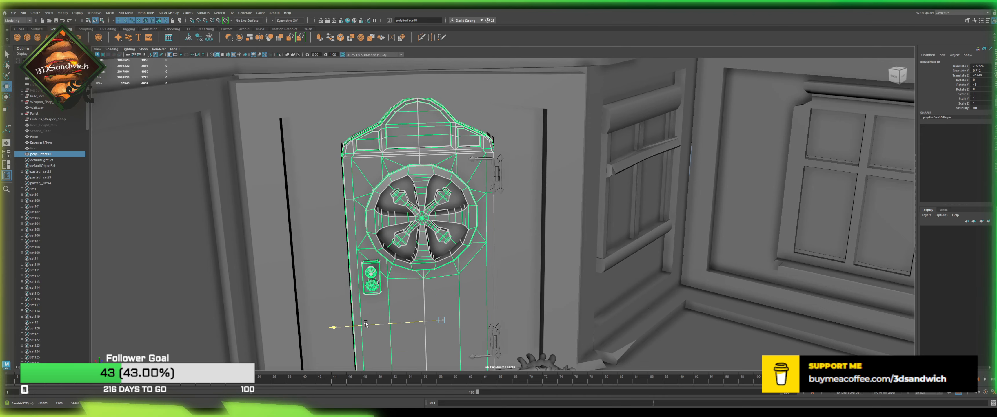
pyautogui.keyDown('alt'); pyautogui.moveTo(475, 277); pyautogui.dragTo(446, 262); pyautogui.keyUp('alt')
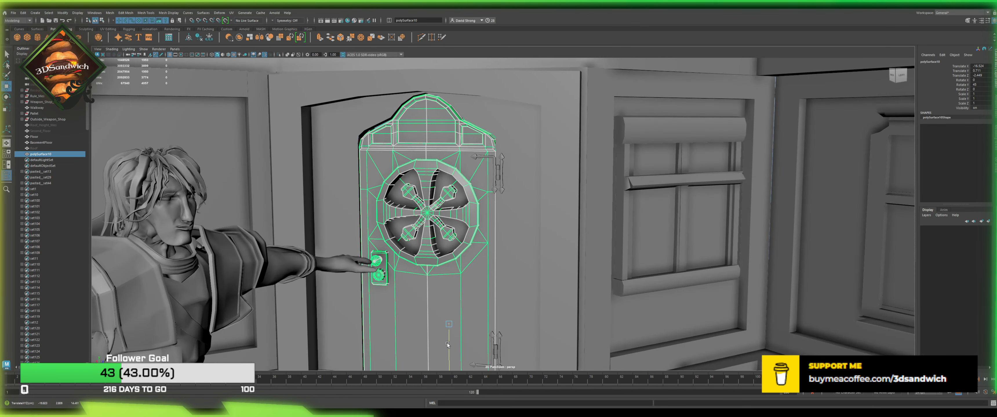
pyautogui.moveTo(449, 345); pyautogui.dragTo(562, 284)
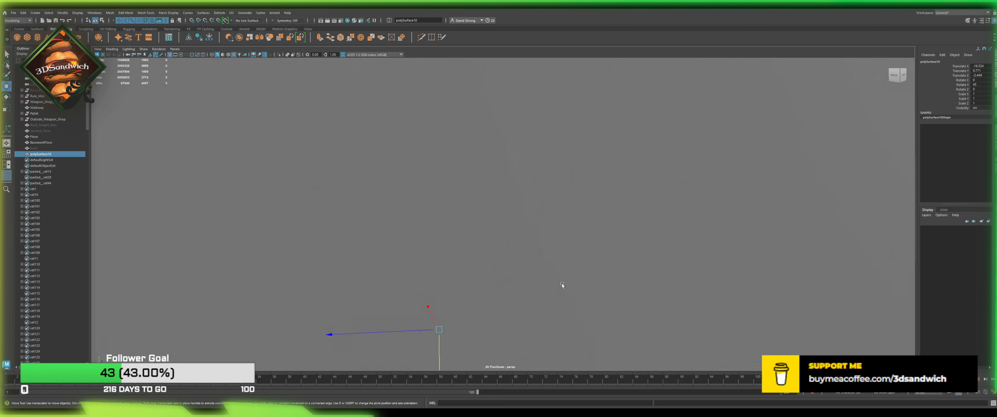
# Step: Check the fitted door from outside against the whole weapon shop and save the scene
pyautogui.click(621, 236)
pyautogui.keyDown('alt'); pyautogui.moveTo(621, 236); pyautogui.dragTo(564, 203); pyautogui.keyUp('alt')
pyautogui.click(602, 228)
pyautogui.keyDown('alt'); pyautogui.moveTo(564, 202); pyautogui.dragTo(581, 182, button='middle'); pyautogui.keyUp('alt')
pyautogui.click(621, 206)
pyautogui.keyDown('alt'); pyautogui.moveTo(580, 182); pyautogui.dragTo(681, 217); pyautogui.keyUp('alt')
pyautogui.keyDown('alt'); pyautogui.moveTo(693, 175); pyautogui.dragTo(552, 195, button='right'); pyautogui.keyUp('alt')
pyautogui.click(666, 156)
pyautogui.keyDown('alt'); pyautogui.moveTo(553, 195); pyautogui.dragTo(516, 185); pyautogui.keyUp('alt')
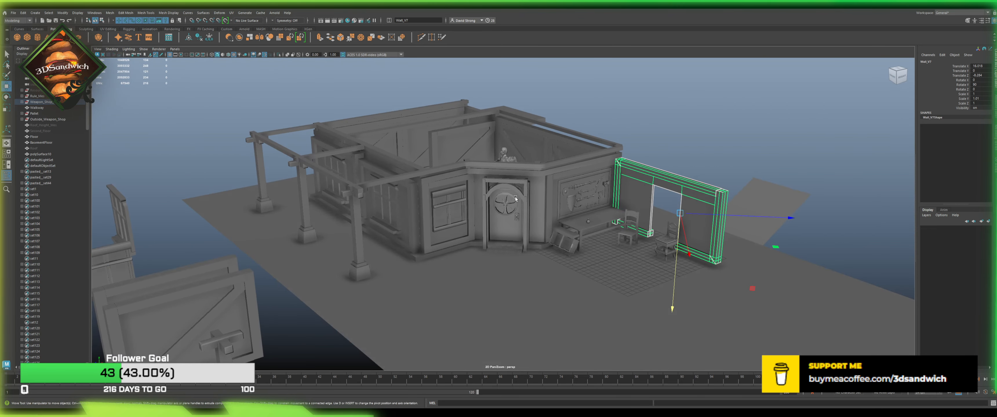
pyautogui.hotkey('ctrl', 's')
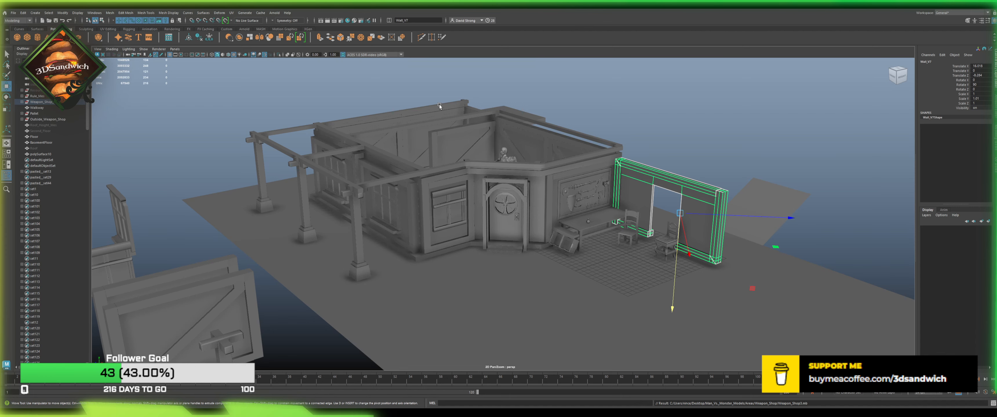
# Step: Select the door, inspect it closely from the front and around the porch, and save the scene again
pyautogui.scroll(10, 620, 252)
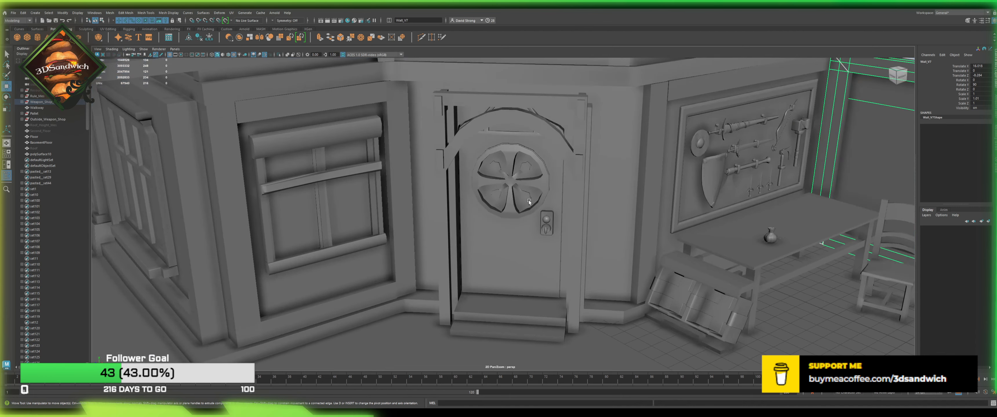
pyautogui.click(533, 171)
pyautogui.keyDown('alt'); pyautogui.moveTo(533, 171); pyautogui.dragTo(544, 211); pyautogui.keyUp('alt')
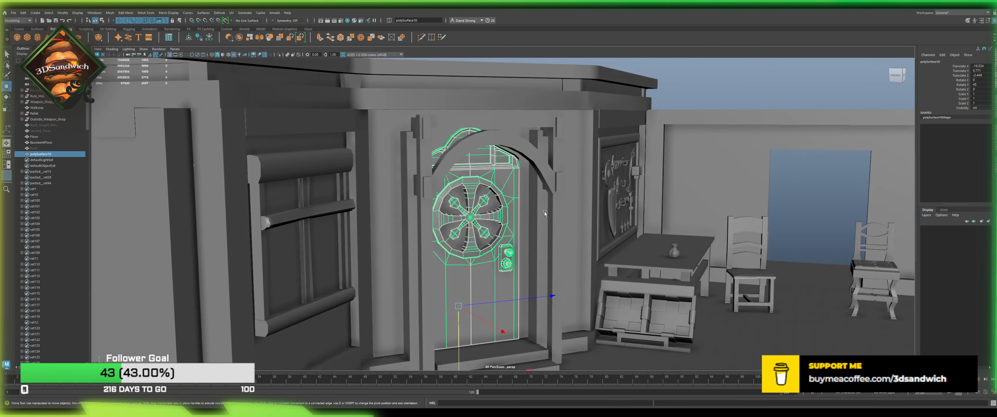
pyautogui.hotkey('ctrl', 's')
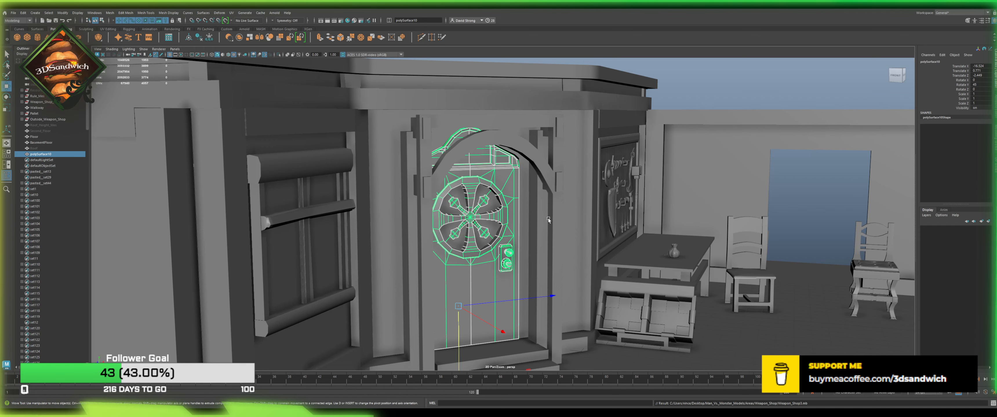
pyautogui.scroll(-10, 467, 240)
pyautogui.moveTo(467, 240)
pyautogui.keyDown('alt'); pyautogui.mouseDown()
pyautogui.moveTo(421, 210)
pyautogui.moveTo(449, 271)
pyautogui.moveTo(488, 270)
pyautogui.moveTo(418, 286)
pyautogui.moveTo(452, 244)
pyautogui.mouseUp(); pyautogui.keyUp('alt')
pyautogui.keyDown('alt'); pyautogui.moveTo(456, 269); pyautogui.dragTo(433, 221, button='middle'); pyautogui.keyUp('alt')
pyautogui.scroll(5, 432, 177)
pyautogui.hotkey('ctrl', 's')
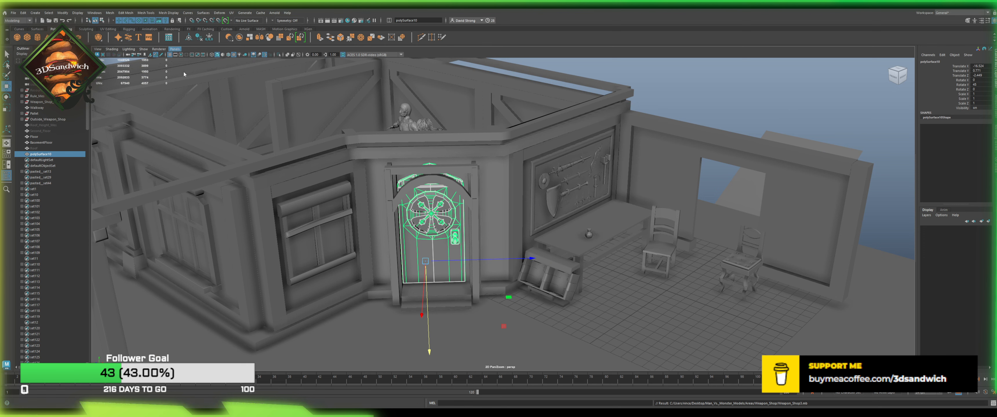
# Step: Show the UV editor beside the 3D view and create camera-based UVs for all of the door's faces
pyautogui.click(244, 179)
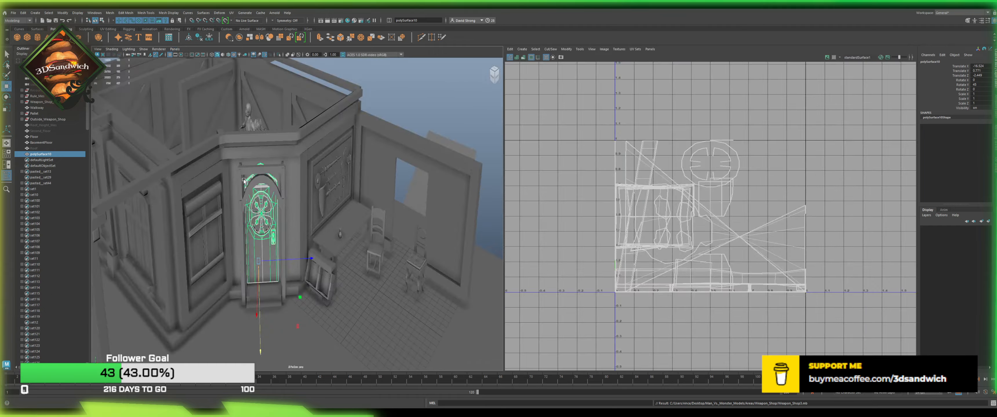
pyautogui.press('q')
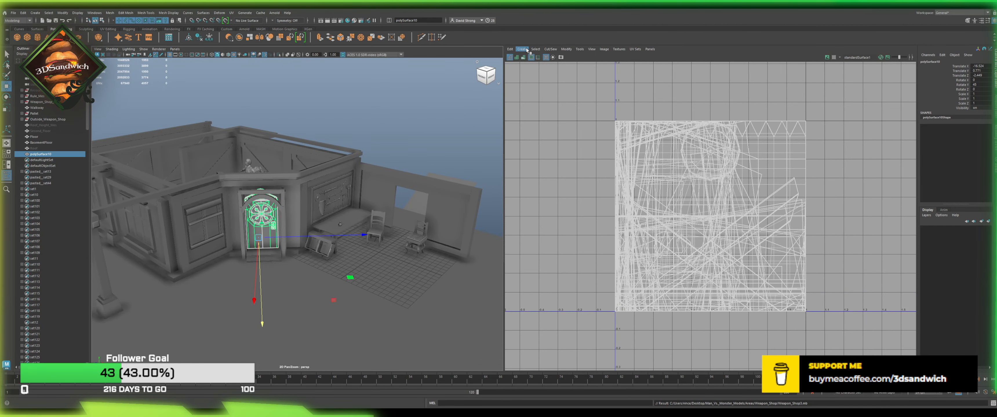
pyautogui.hotkey('ctrl', 'F11')
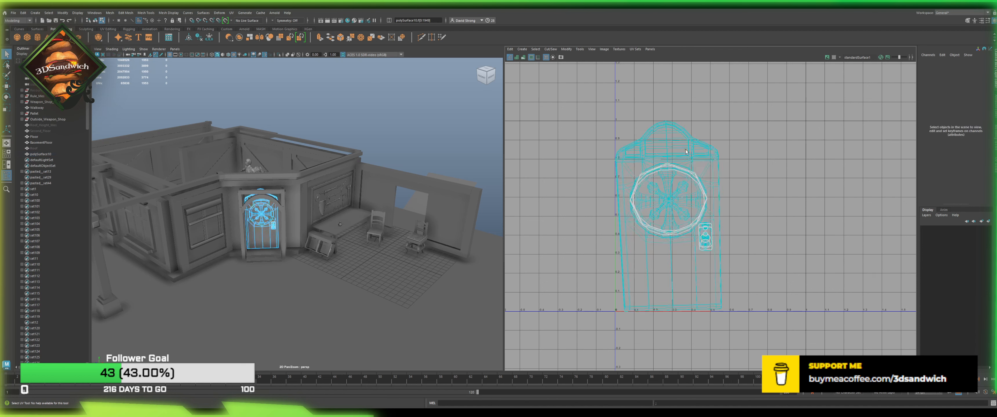
# Step: Move the door panel's UV shell and the round window ornament's shell apart, away from the remaining shells
pyautogui.click(669, 219)
pyautogui.press('w')
pyautogui.moveTo(668, 221); pyautogui.dragTo(808, 171)
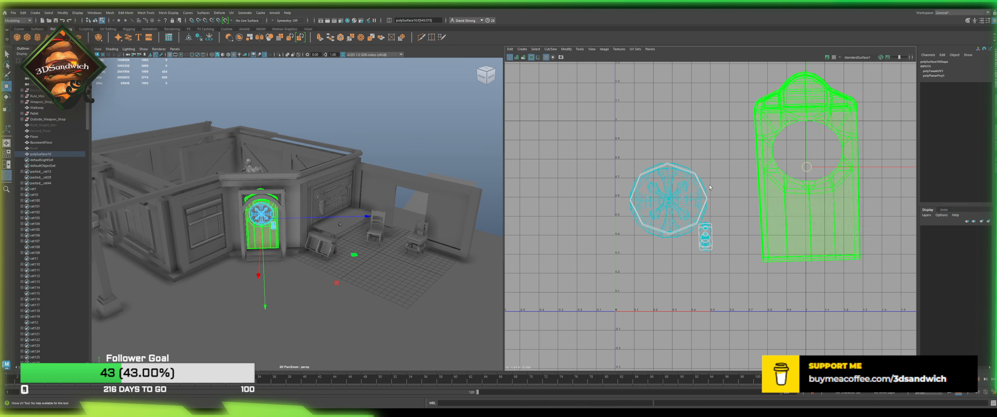
pyautogui.click(668, 203)
pyautogui.moveTo(668, 202); pyautogui.dragTo(631, 62)
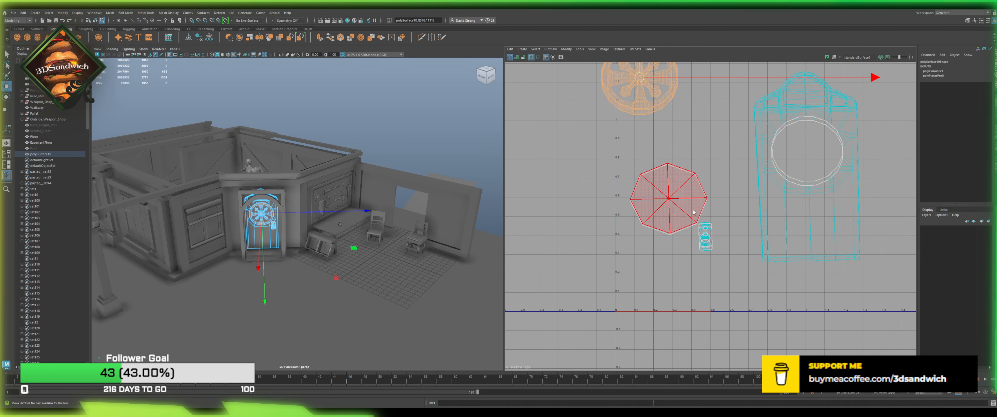
# Step: Unfold the overlapping octagonal UV shells left behind by the round window ornament
pyautogui.click(661, 201)
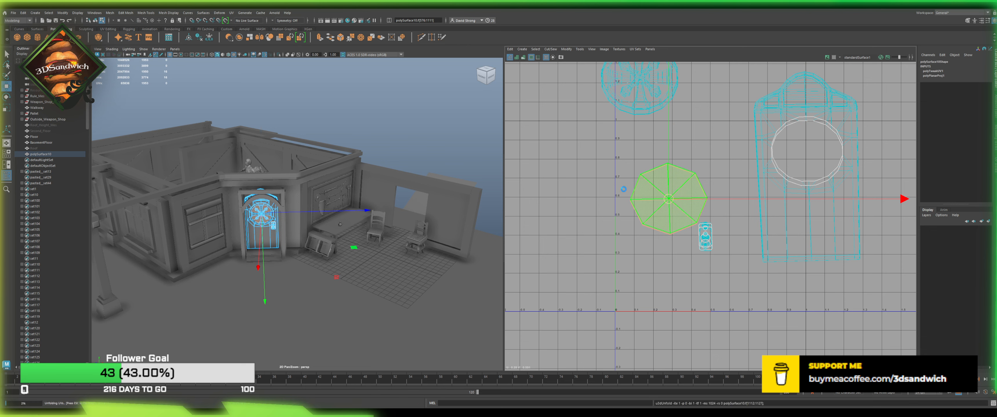
pyautogui.click(599, 191)
pyautogui.click(670, 199)
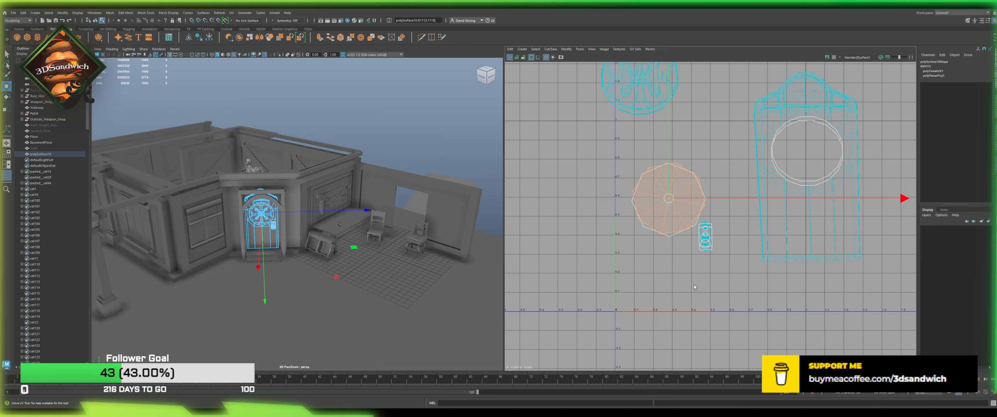
pyautogui.click(660, 297)
pyautogui.moveTo(643, 262); pyautogui.dragTo(672, 209)
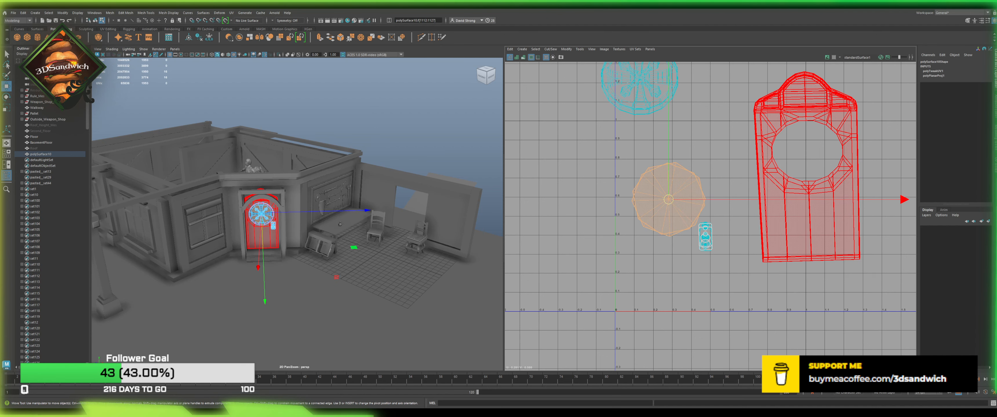
pyautogui.click(709, 163)
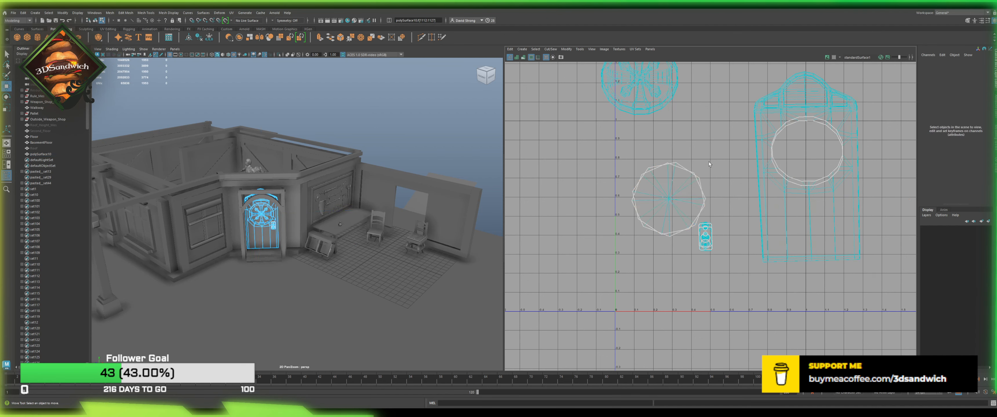
# Step: Separate the two octagonal shells, select both and straighten them with Orient Shells
pyautogui.click(669, 198)
pyautogui.moveTo(670, 198); pyautogui.dragTo(591, 236)
pyautogui.keyDown('shift'); pyautogui.click(673, 180); pyautogui.keyUp('shift')
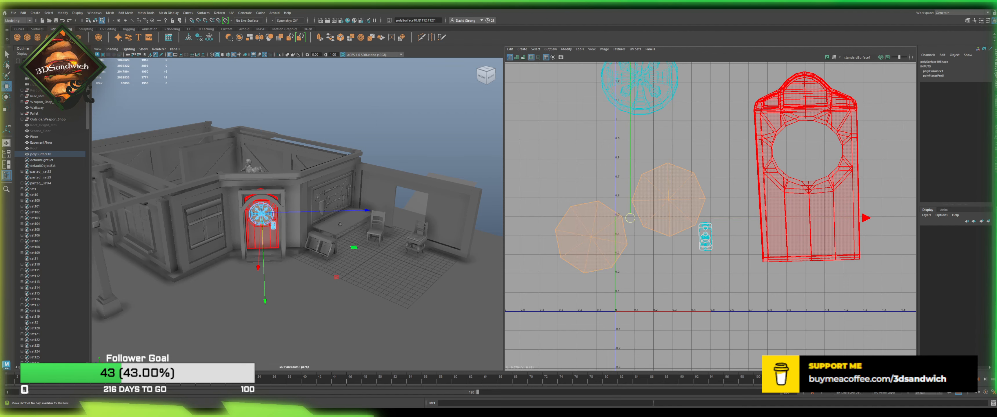
pyautogui.click(996, 137)
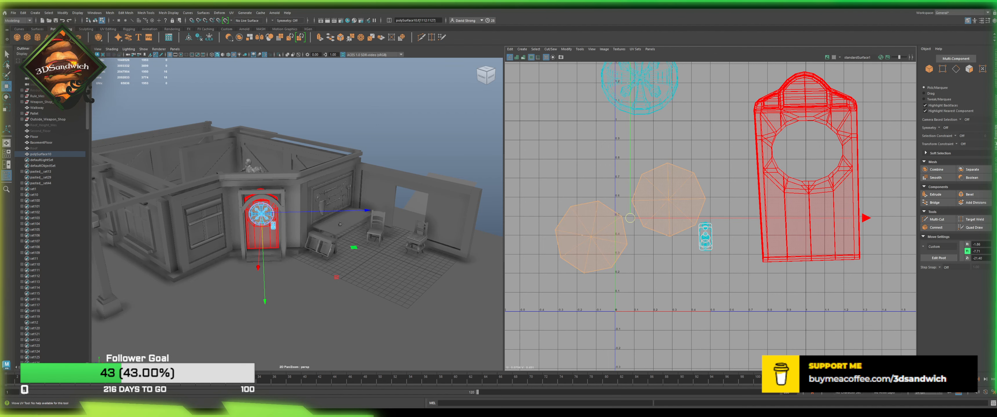
pyautogui.click(994, 169)
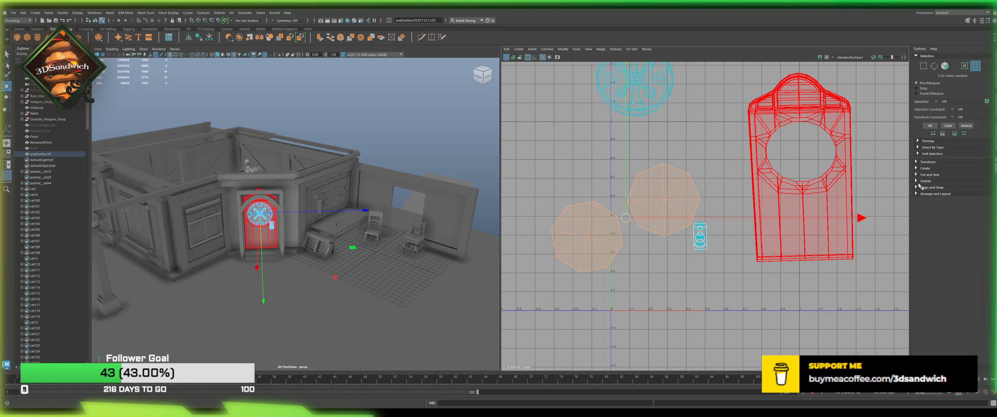
pyautogui.click(918, 181)
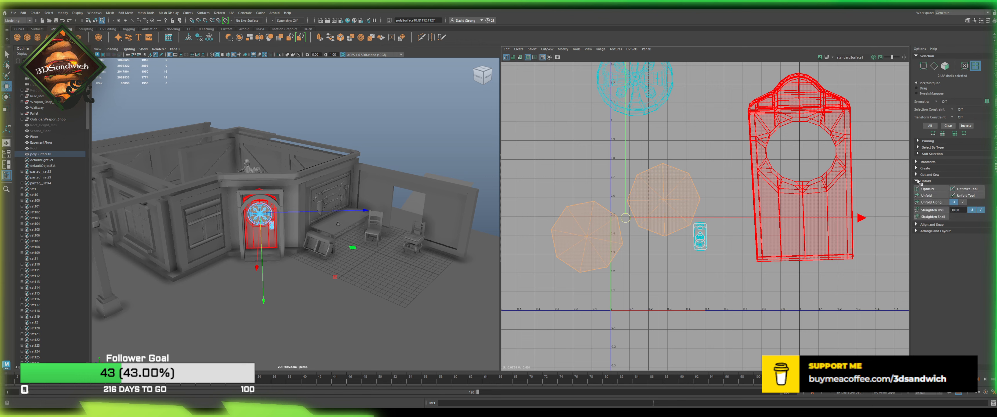
pyautogui.click(940, 231)
pyautogui.click(937, 262)
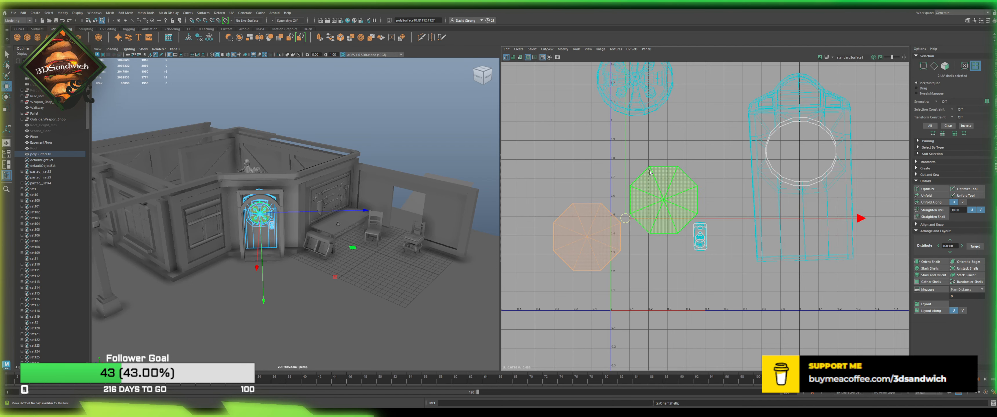
# Step: Stack the two matching octagonal shells onto each other with Stack Similar
pyautogui.click(662, 160)
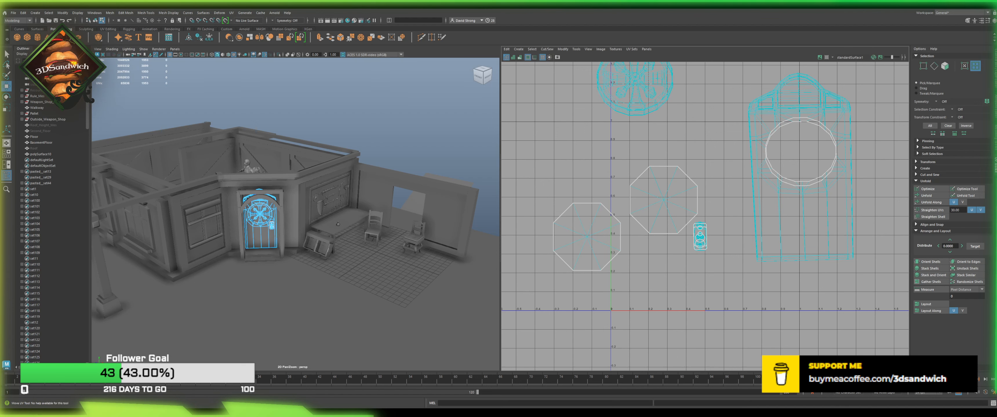
pyautogui.moveTo(655, 249); pyautogui.dragTo(585, 193)
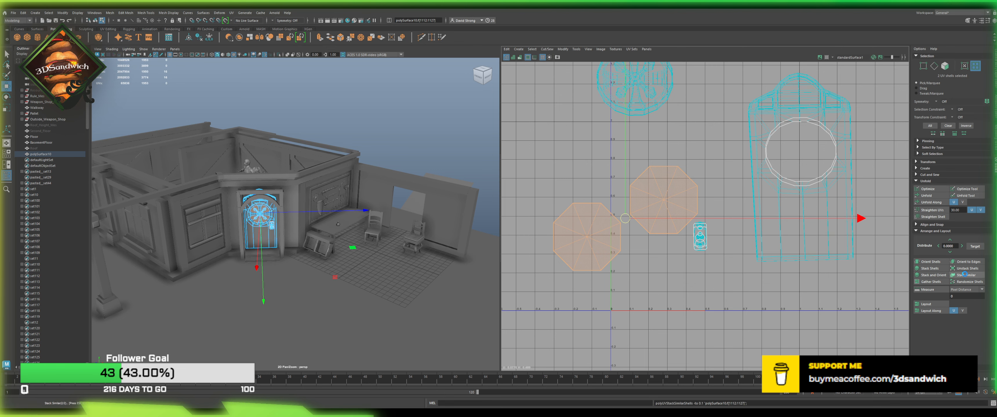
pyautogui.click(761, 197)
pyautogui.click(718, 248)
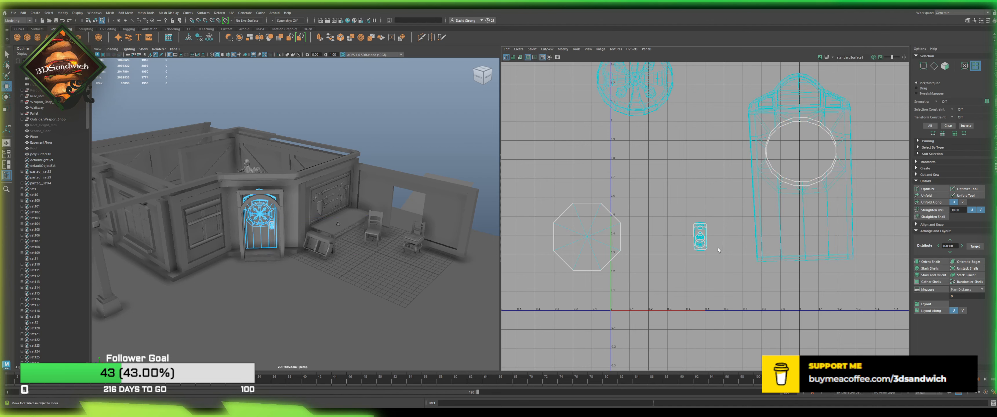
# Step: Move a small round shell out of the lock plate's UV cluster into empty space and examine it up close
pyautogui.click(700, 243)
pyautogui.moveTo(700, 243); pyautogui.dragTo(644, 177)
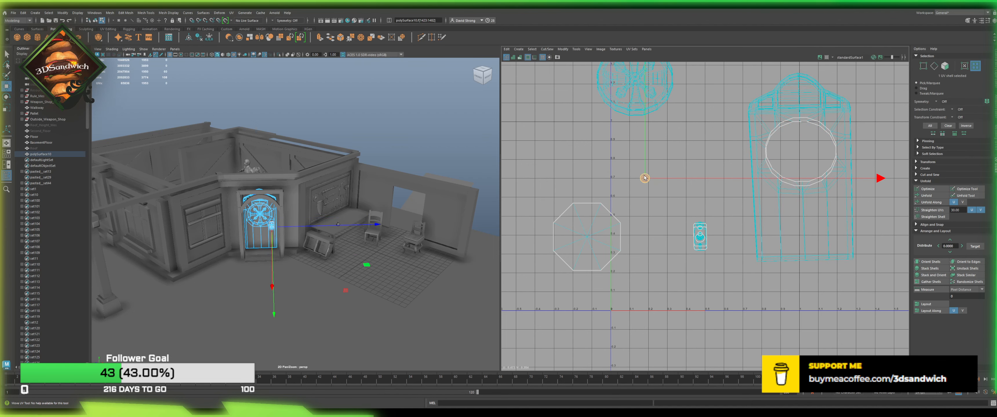
pyautogui.click(687, 159)
pyautogui.scroll(8, 657, 171)
pyautogui.click(642, 189)
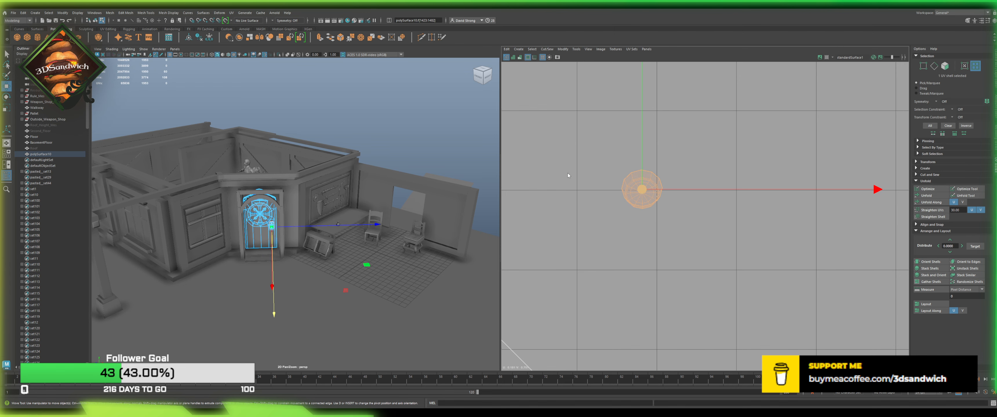
pyautogui.scroll(-6, 581, 171)
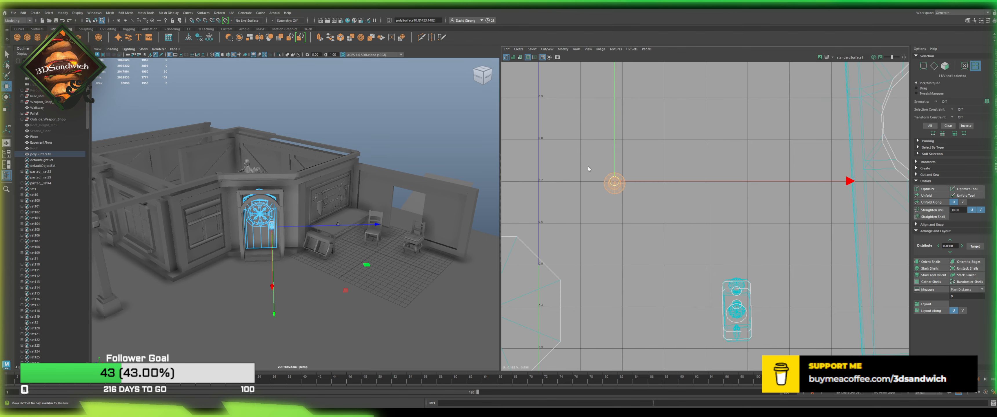
# Step: Move the two rectangular lock plate shells away from the knob and keyhole shells and unfold them
pyautogui.click(678, 243)
pyautogui.scroll(3, 663, 237)
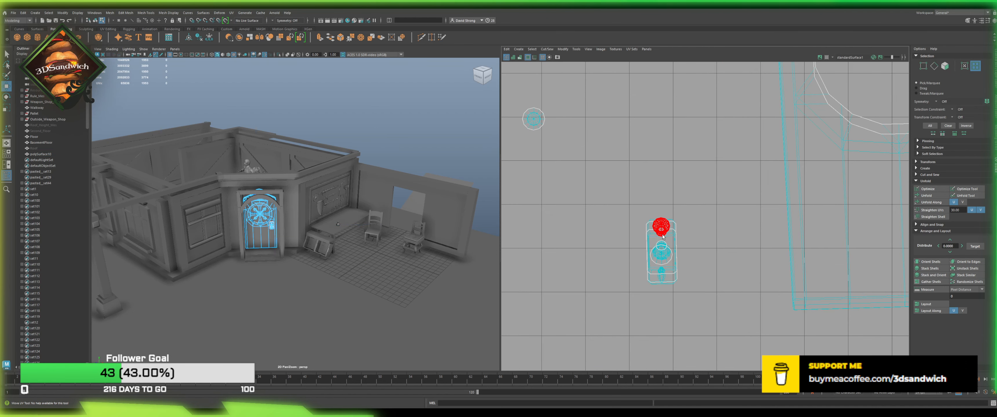
pyautogui.click(648, 230)
pyautogui.keyDown('shift'); pyautogui.click(647, 227); pyautogui.keyUp('shift')
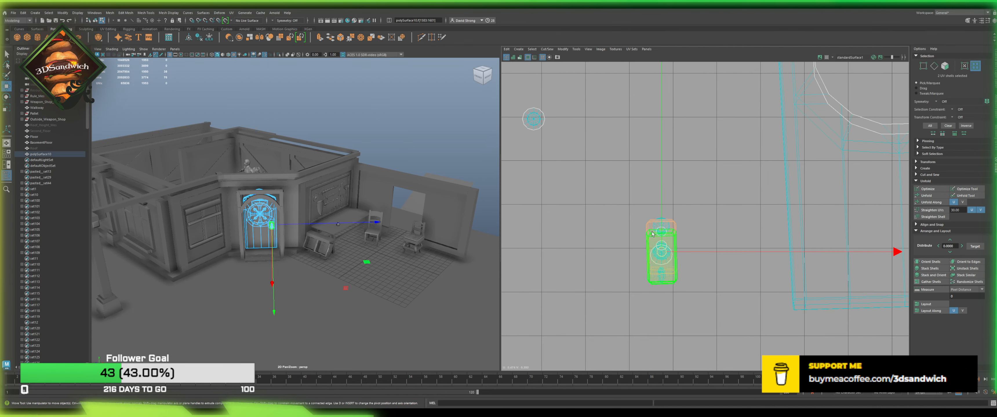
pyautogui.moveTo(661, 252); pyautogui.dragTo(606, 177)
pyautogui.hotkey('ctrl', 'u')
# Step: Separate the tilted lock plate shell from the upright one and align both with Orient Shells
pyautogui.click(652, 123)
pyautogui.click(618, 197)
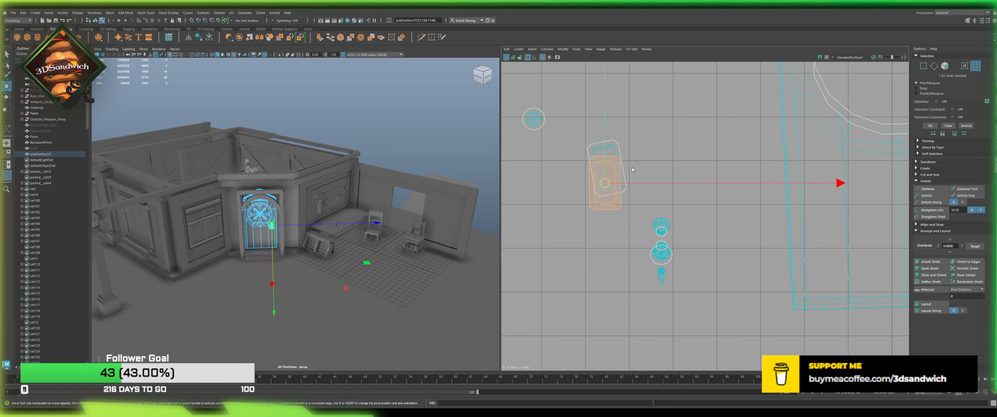
pyautogui.click(619, 162)
pyautogui.moveTo(609, 167); pyautogui.dragTo(611, 128)
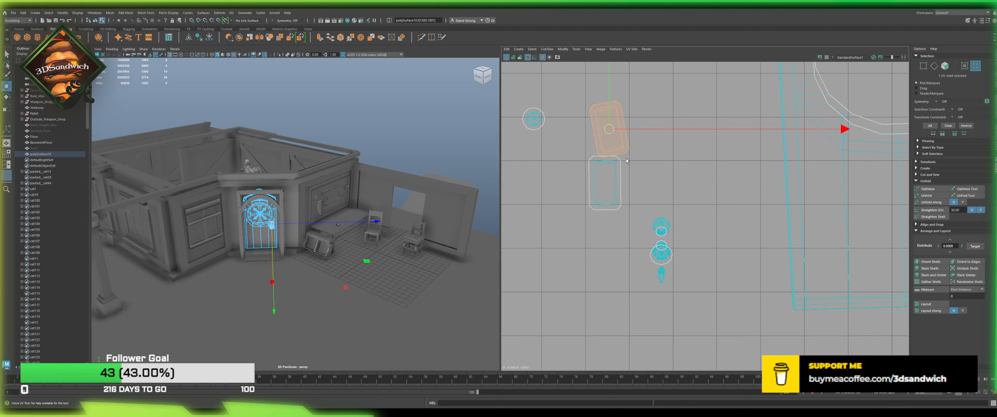
pyautogui.keyDown('shift'); pyautogui.click(605, 182); pyautogui.keyUp('shift')
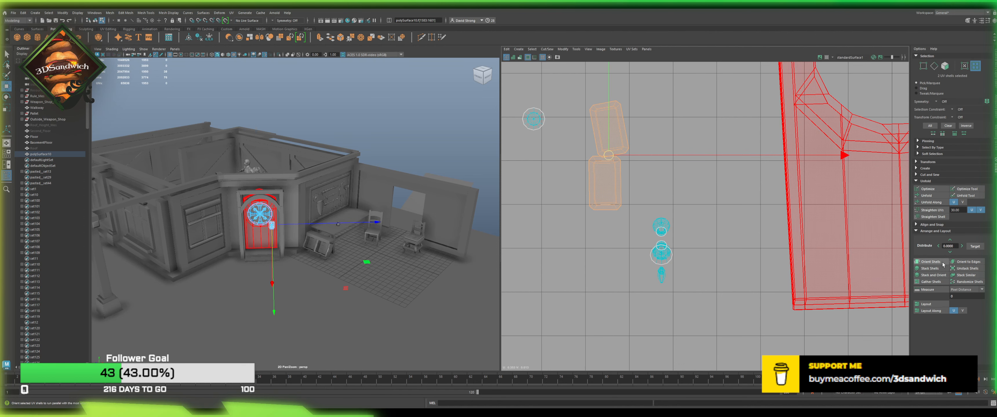
pyautogui.click(930, 262)
pyautogui.click(606, 126)
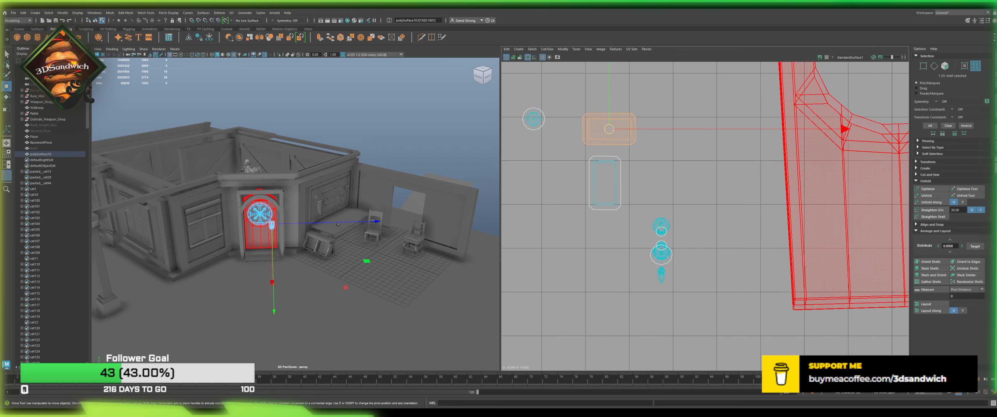
# Step: Rotate the sideways lock plate shell 90 degrees so it stands upright like the matching plate shell
pyautogui.click(928, 162)
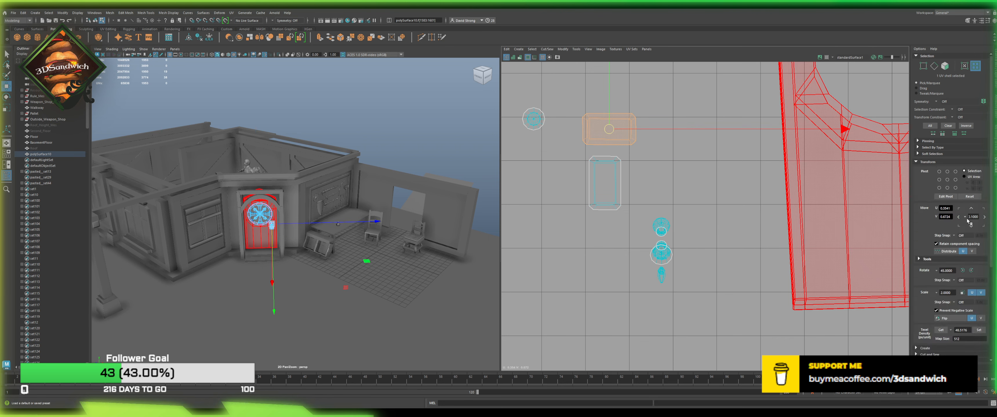
pyautogui.click(972, 271)
pyautogui.click(973, 271)
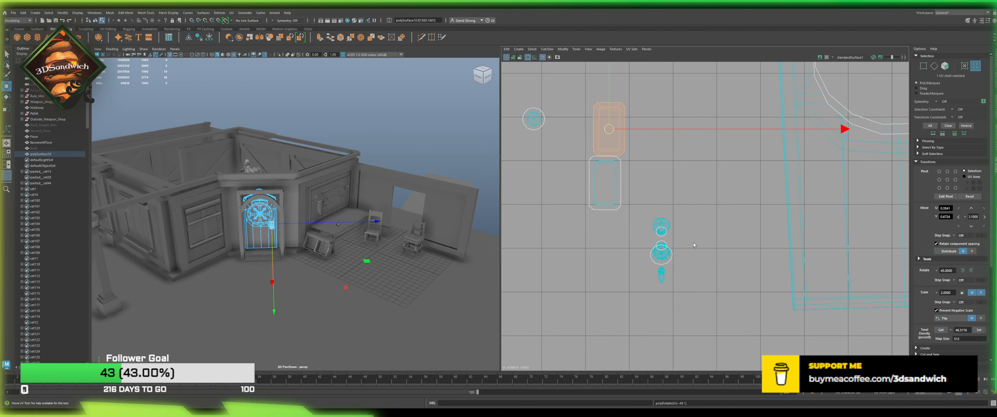
# Step: Move the overlapping round shell away from the doorknob shell into empty UV space and unfold the knob shell
pyautogui.scroll(4, 664, 256)
pyautogui.click(664, 257)
pyautogui.moveTo(664, 257); pyautogui.dragTo(763, 188)
pyautogui.click(759, 222)
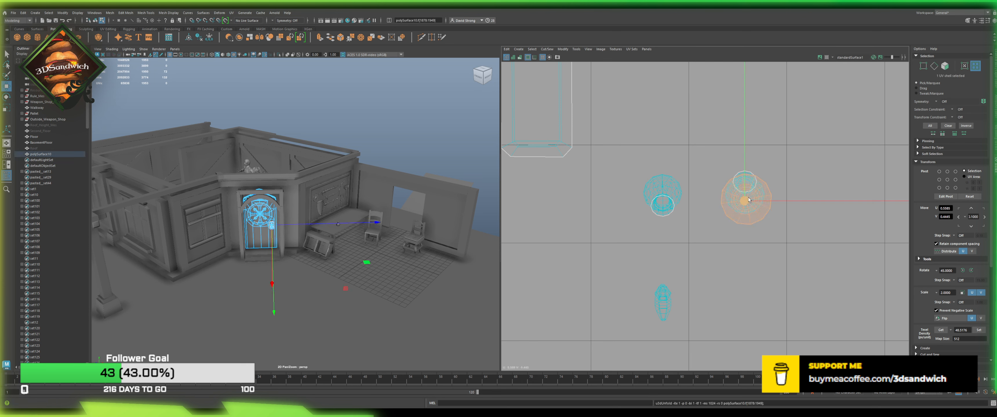
pyautogui.moveTo(744, 201); pyautogui.dragTo(691, 117)
pyautogui.click(738, 177)
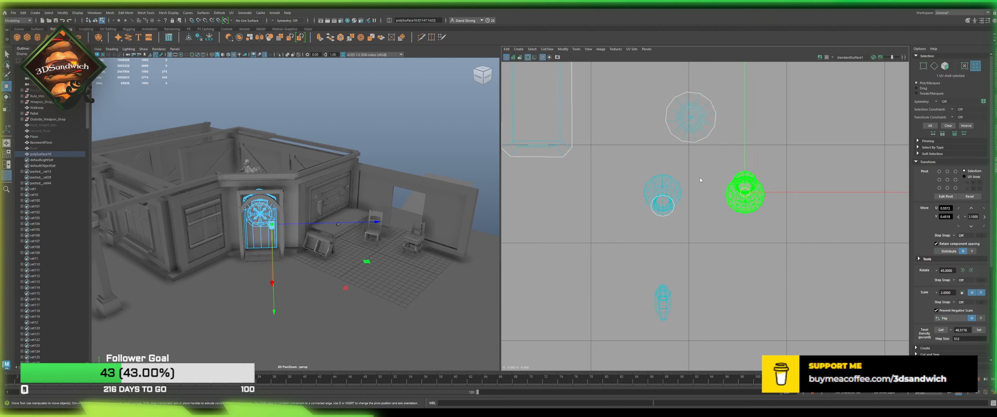
pyautogui.hotkey('ctrl', 'u')
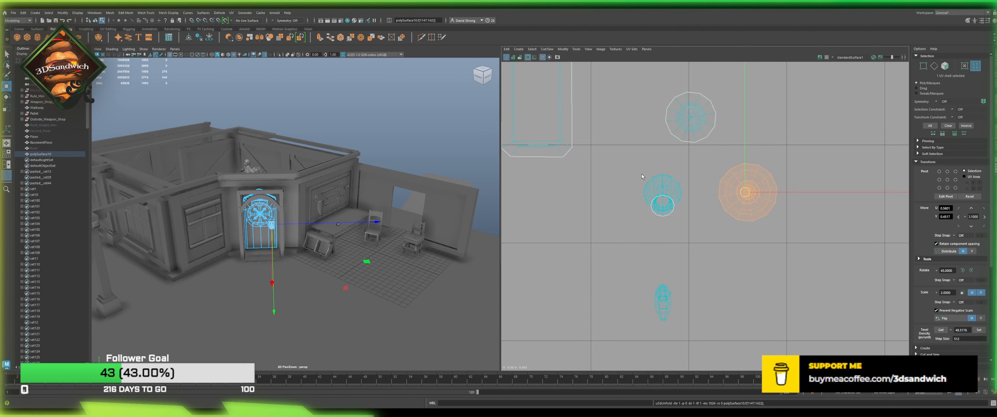
pyautogui.click(841, 218)
# Step: Cut the first doorknob's UVs along the edge loop where the round ball meets the neck
pyautogui.scroll(10, 757, 193)
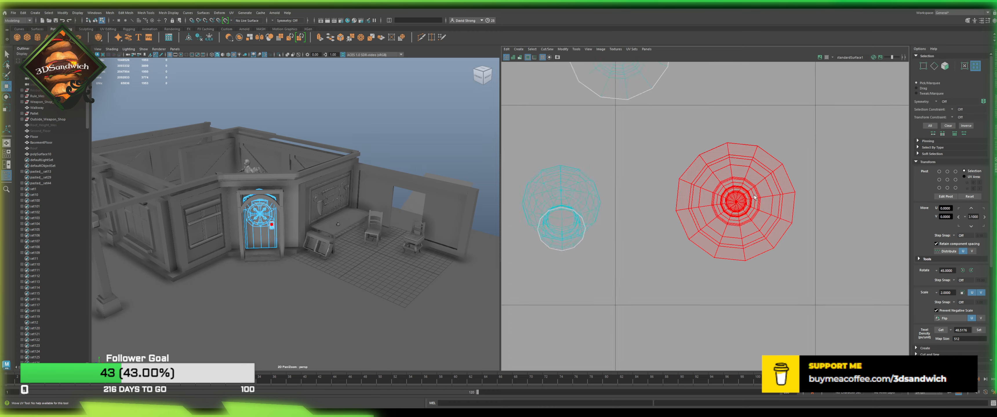
pyautogui.click(758, 200)
pyautogui.scroll(12, 272, 173)
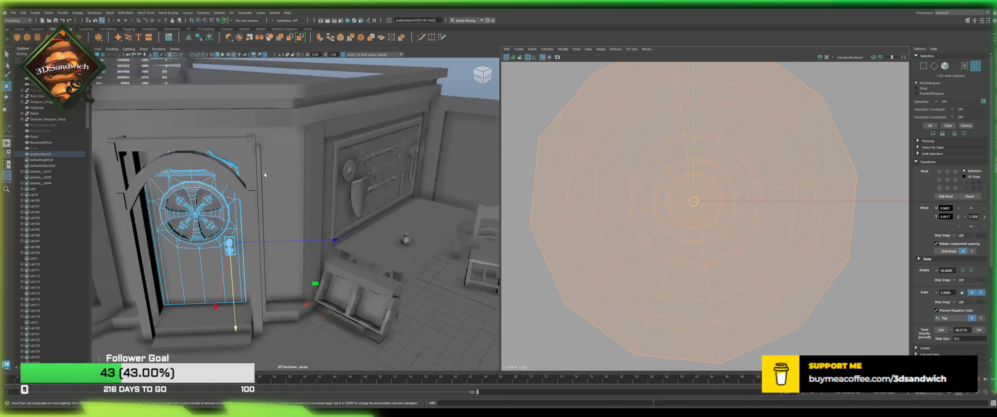
pyautogui.keyDown('alt'); pyautogui.moveTo(272, 173); pyautogui.dragTo(345, 149, button='middle'); pyautogui.keyUp('alt')
pyautogui.keyDown('alt'); pyautogui.moveTo(345, 149); pyautogui.dragTo(441, 230); pyautogui.keyUp('alt')
pyautogui.press('f')
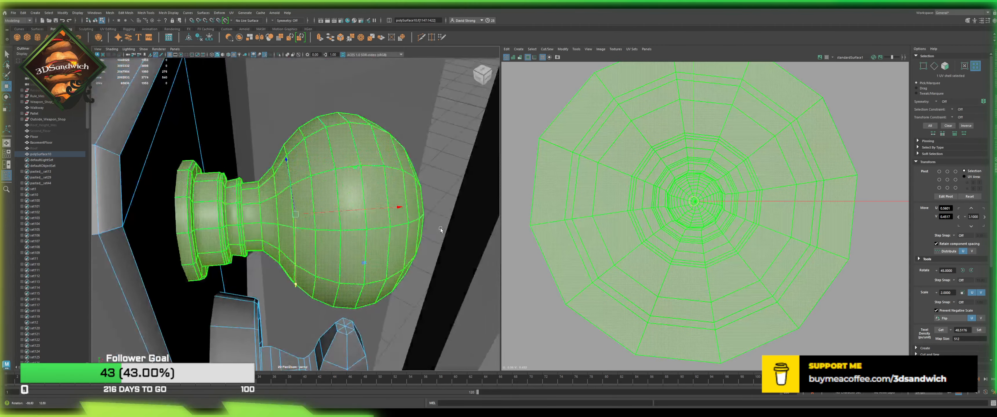
pyautogui.press('F10')
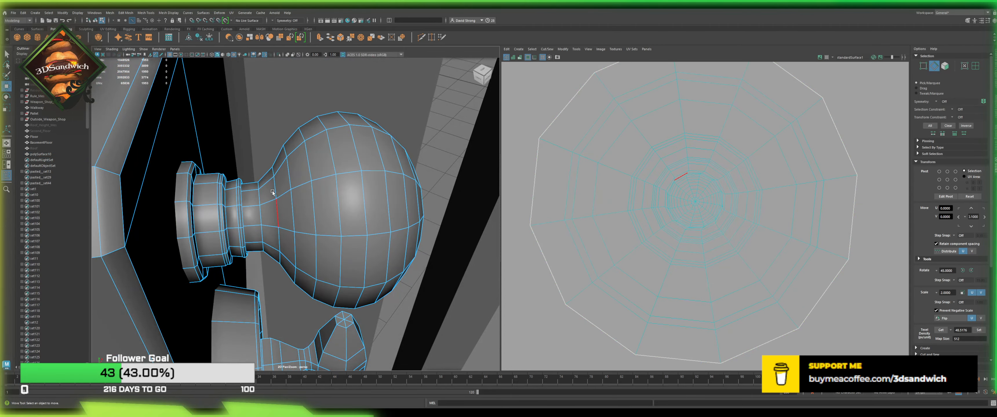
pyautogui.doubleClick(280, 209)
pyautogui.hotkey('shift', 'x')
pyautogui.hotkey('alt', 'F12')
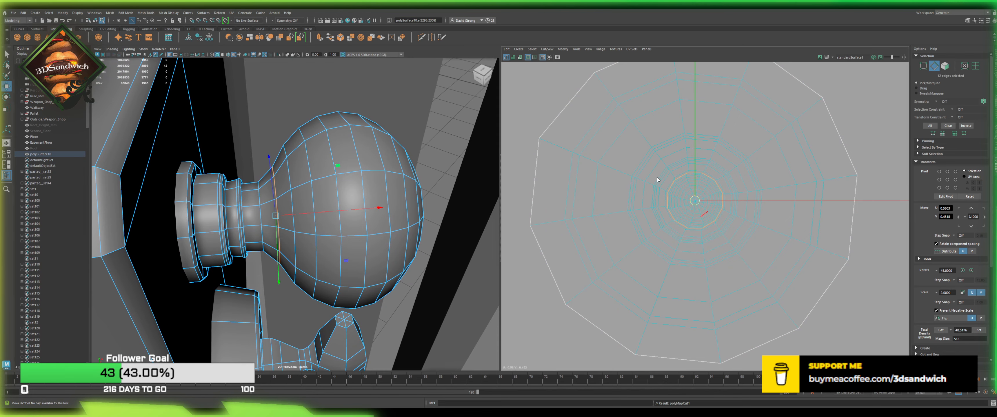
# Step: Check the cut on the first doorknob by selecting its ball shell and its neck-and-base shell in turn
pyautogui.click(696, 202)
pyautogui.press('w')
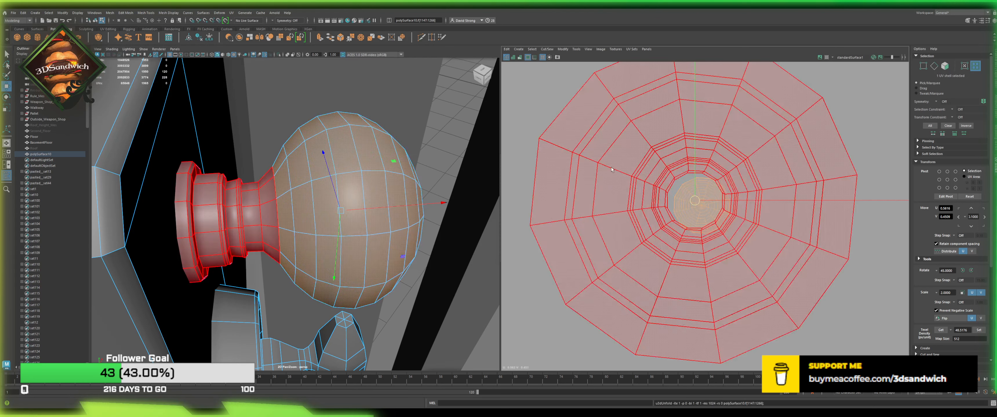
pyautogui.click(565, 158)
pyautogui.scroll(-8, 542, 159)
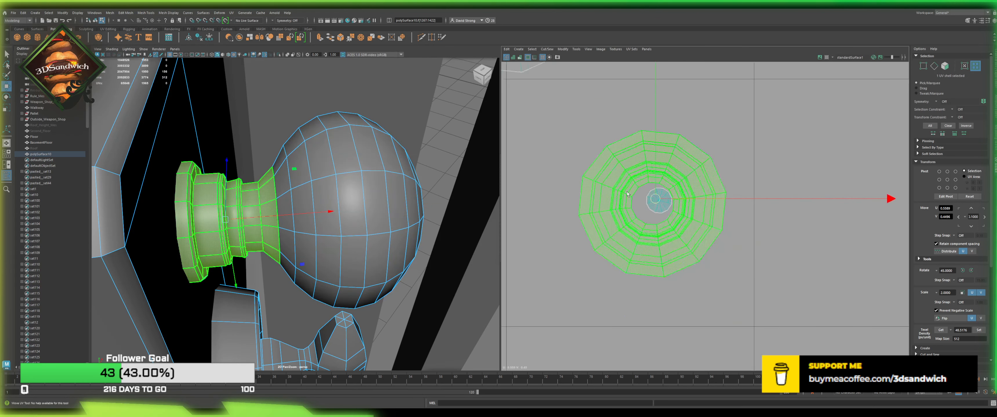
pyautogui.click(683, 168)
pyautogui.scroll(-4, 683, 169)
pyautogui.keyDown('alt'); pyautogui.moveTo(651, 216); pyautogui.dragTo(647, 191, button='middle'); pyautogui.keyUp('alt')
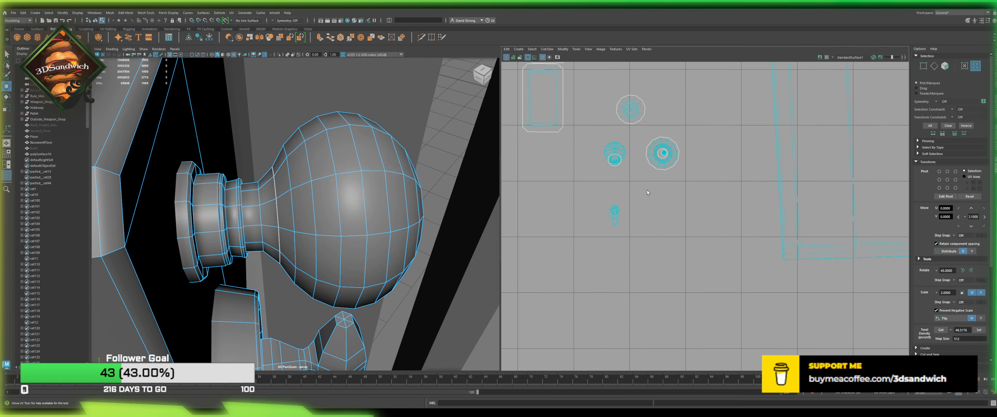
# Step: Cut the doorknob on the opposite side of the door along the edge loop between its ball and neck
pyautogui.click(615, 214)
pyautogui.click(615, 155)
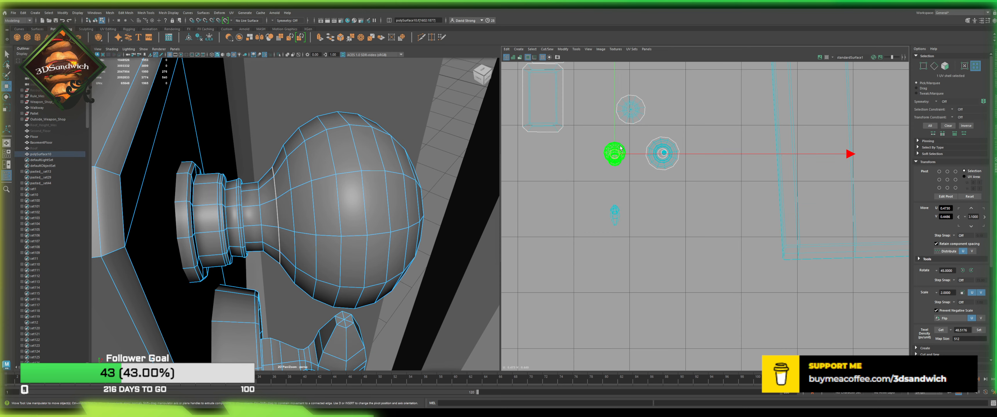
pyautogui.keyDown('alt'); pyautogui.moveTo(297, 205); pyautogui.dragTo(416, 213); pyautogui.keyUp('alt')
pyautogui.keyDown('alt'); pyautogui.moveTo(415, 213); pyautogui.dragTo(266, 153, button='middle'); pyautogui.keyUp('alt')
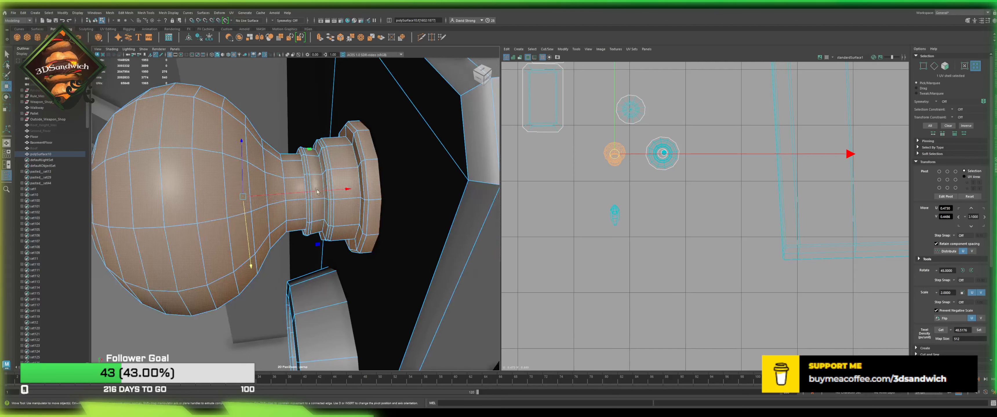
pyautogui.hotkey('alt', 'F9')
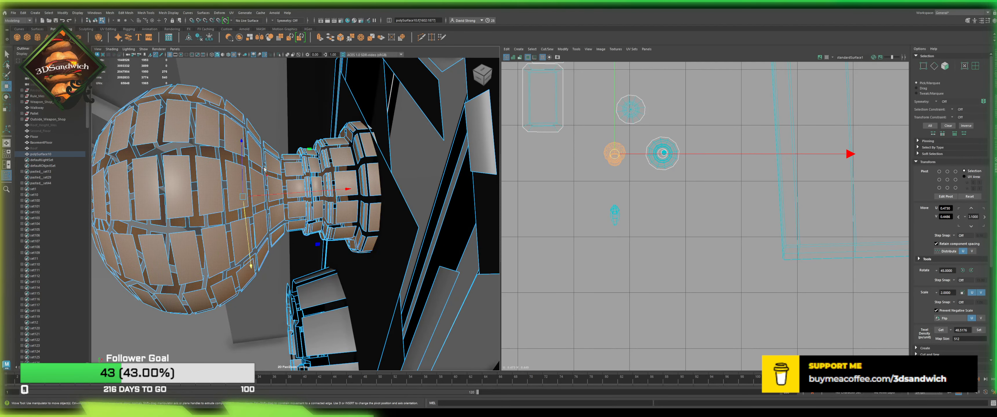
pyautogui.press('F11')
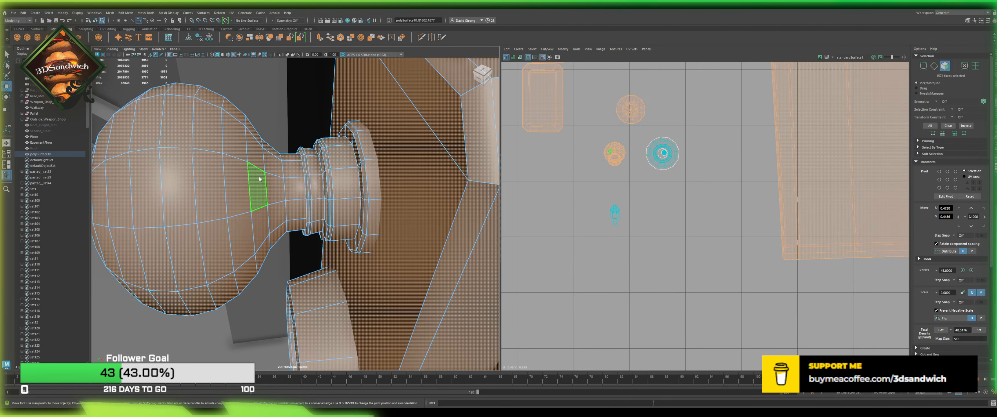
pyautogui.press('F10')
pyautogui.doubleClick(269, 182)
pyautogui.hotkey('shift', 'x')
pyautogui.hotkey('alt', 'F12')
pyautogui.click(614, 154)
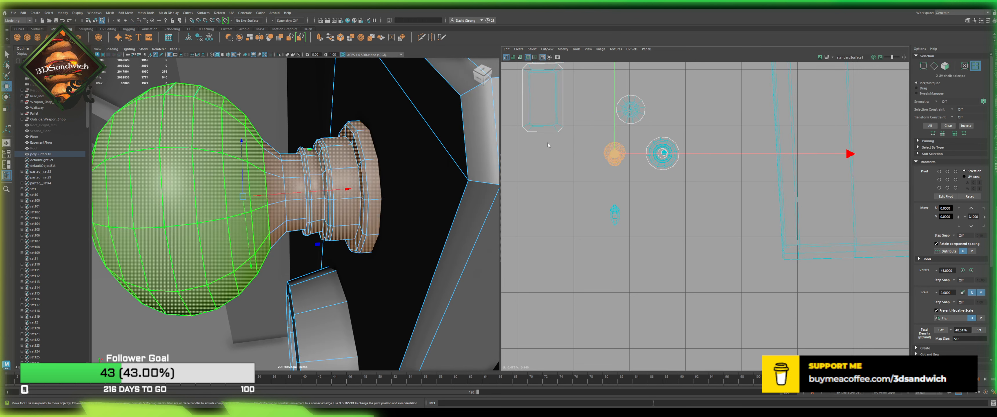
pyautogui.click(663, 207)
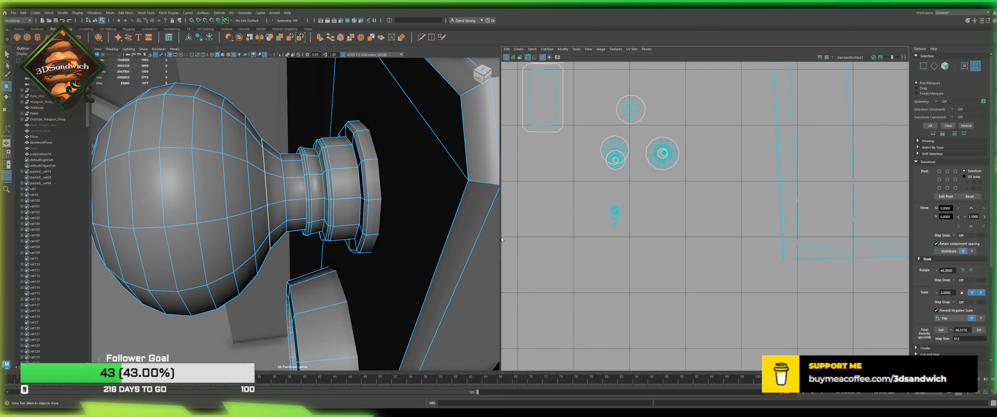
# Step: Examine the lock plate, doorknob and keyhole on the door and check which UV shells the plate and knob use
pyautogui.keyDown('alt'); pyautogui.moveTo(417, 266); pyautogui.dragTo(391, 205); pyautogui.keyUp('alt')
pyautogui.scroll(-5, 328, 170)
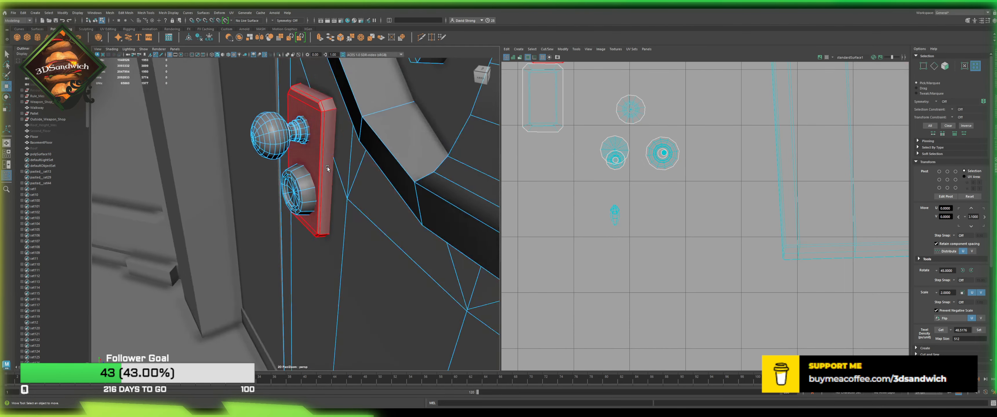
pyautogui.scroll(-4, 328, 170)
pyautogui.keyDown('alt'); pyautogui.moveTo(328, 169); pyautogui.dragTo(366, 200); pyautogui.keyUp('alt')
pyautogui.scroll(-8, 354, 175)
pyautogui.scroll(10, 318, 224)
pyautogui.scroll(-8, 329, 241)
pyautogui.scroll(5, 305, 188)
pyautogui.scroll(7, 305, 188)
pyautogui.keyDown('alt'); pyautogui.moveTo(366, 201); pyautogui.dragTo(368, 156, button='right'); pyautogui.keyUp('alt')
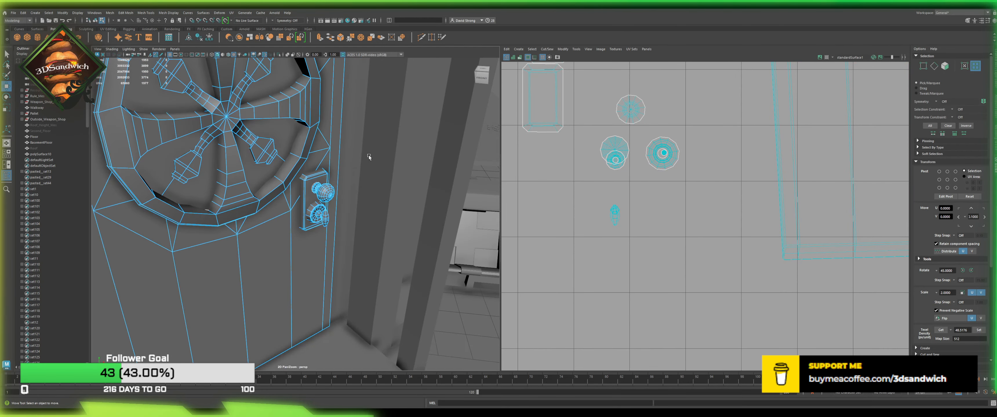
pyautogui.click(312, 181)
pyautogui.scroll(5, 322, 179)
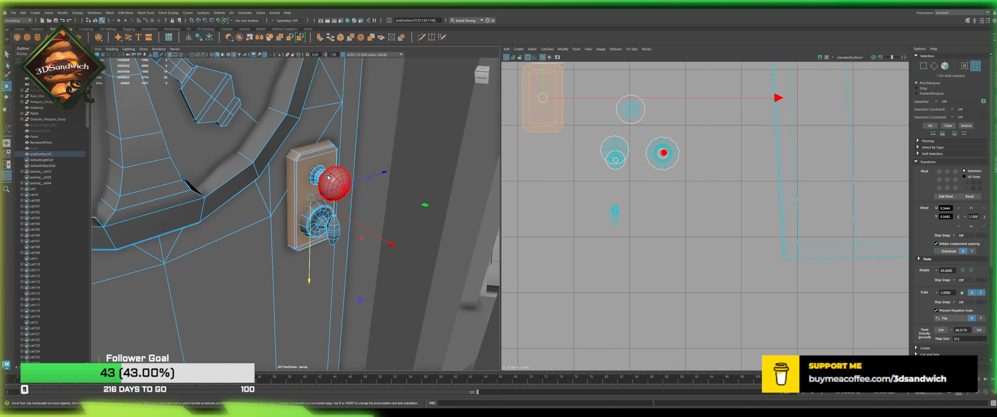
pyautogui.keyDown('shift'); pyautogui.click(330, 178); pyautogui.keyUp('shift')
pyautogui.keyDown('shift'); pyautogui.click(317, 175); pyautogui.keyUp('shift')
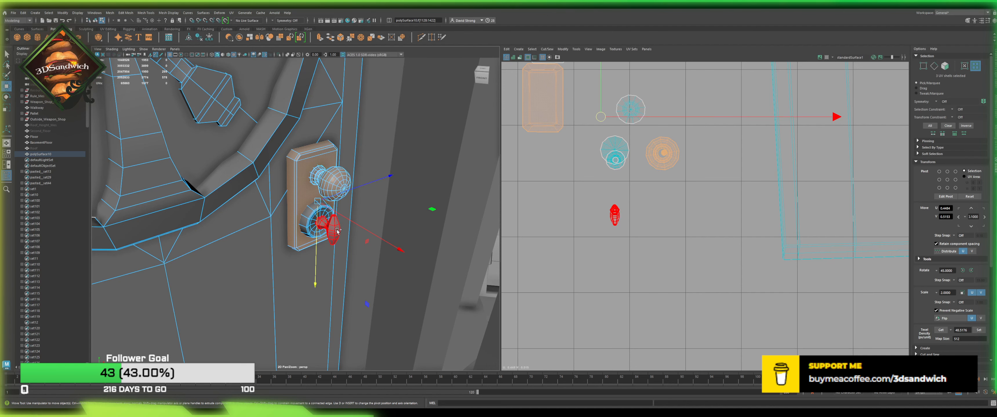
pyautogui.keyDown('alt'); pyautogui.moveTo(305, 205); pyautogui.dragTo(267, 179, button='right'); pyautogui.keyUp('alt')
# Step: Select the whole door object and move its pivot to the lower part of the round ornament
pyautogui.press('F8')
pyautogui.click(262, 186)
pyautogui.click(262, 186)
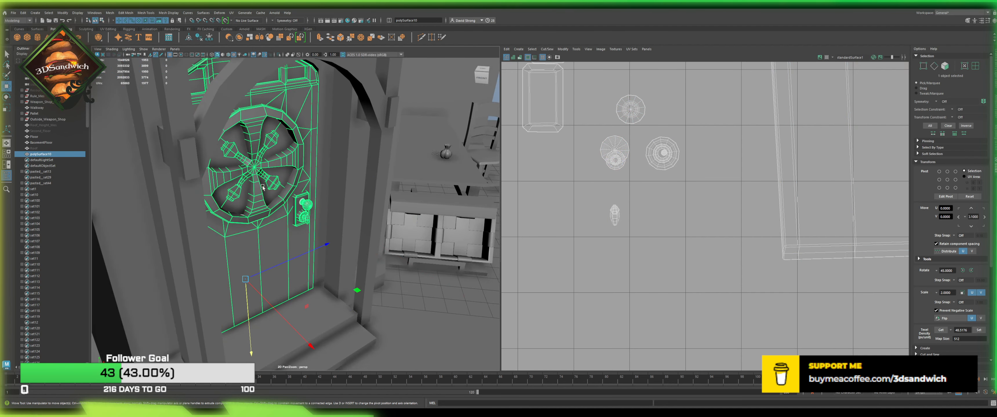
pyautogui.keyDown('alt'); pyautogui.moveTo(250, 237); pyautogui.dragTo(295, 219); pyautogui.keyUp('alt')
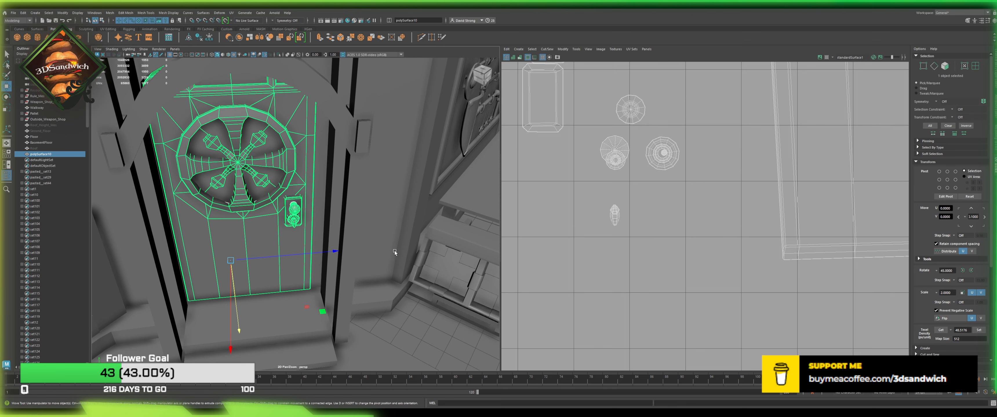
pyautogui.press('d')
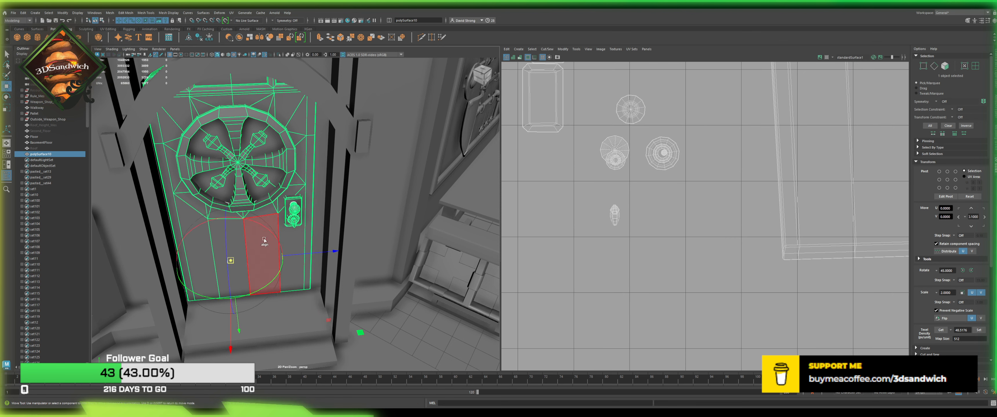
pyautogui.click(243, 182)
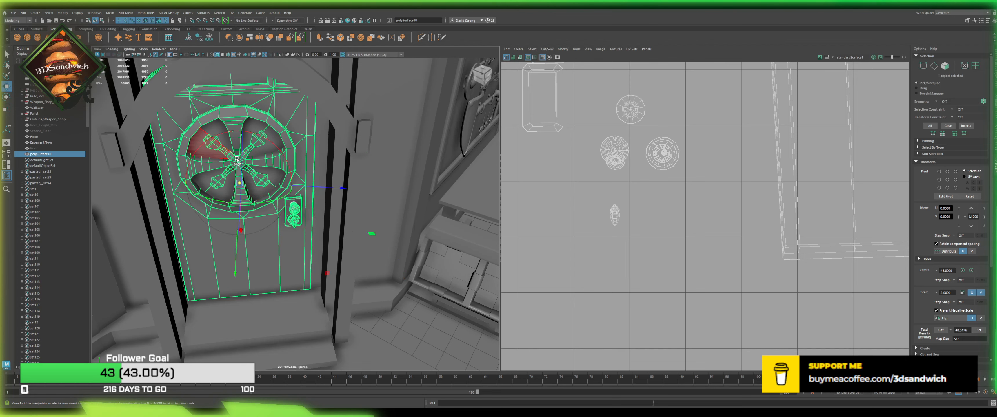
# Step: Try to freeze the door's transformations and realign its pivot axes, undoing the deletion of its history
pyautogui.press('F12')
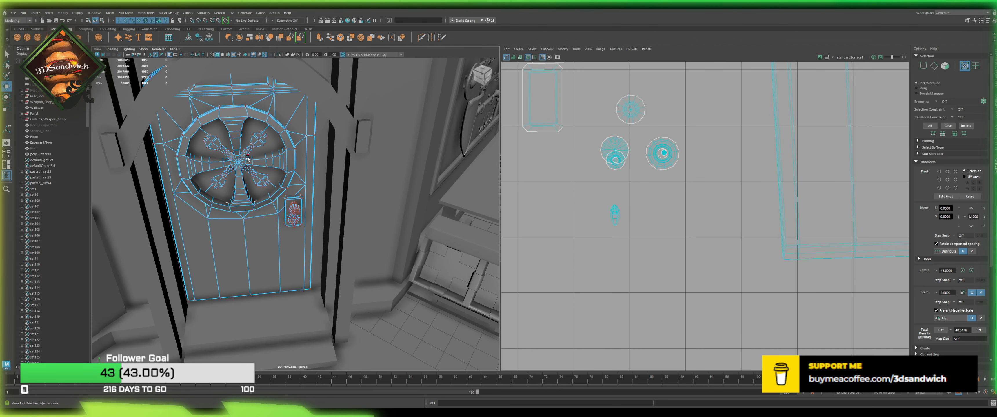
pyautogui.press('F8')
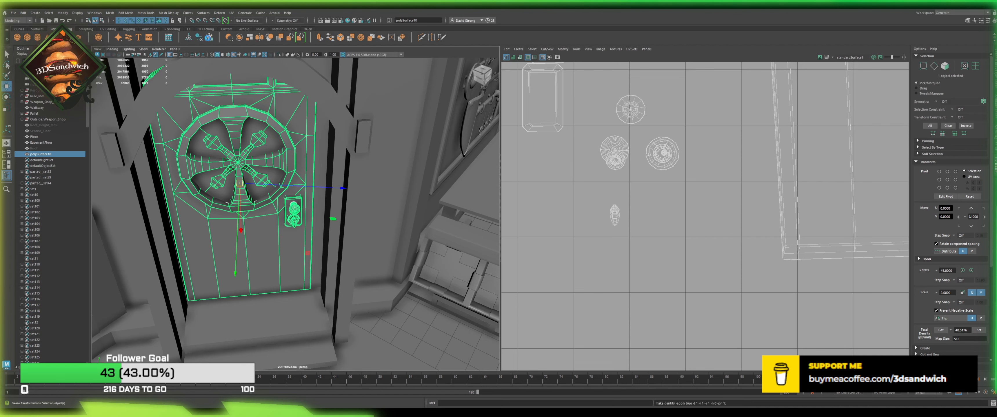
pyautogui.hotkey('ctrl', 'z')
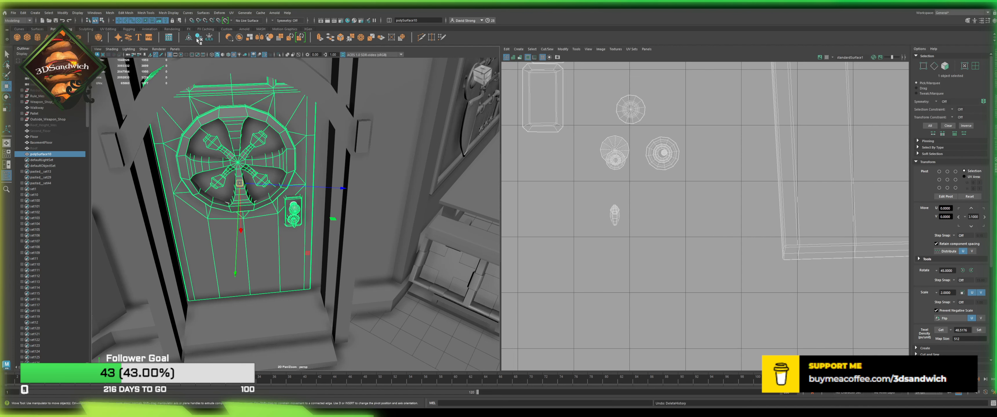
pyautogui.press('d')
pyautogui.keyDown('ctrl'); pyautogui.click(265, 173); pyautogui.keyUp('ctrl')
pyautogui.press('d')
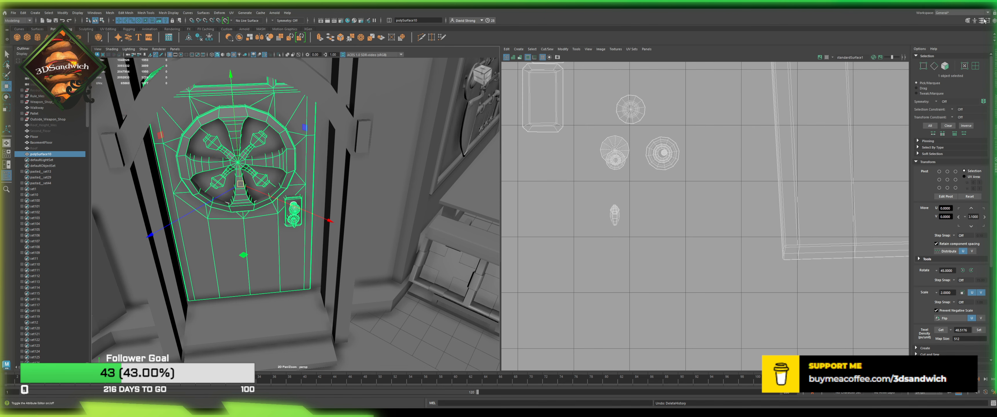
# Step: Undo the door's frozen transformations and rotate the door about its Y axis until it stands edge-on in the doorway
pyautogui.click(989, 20)
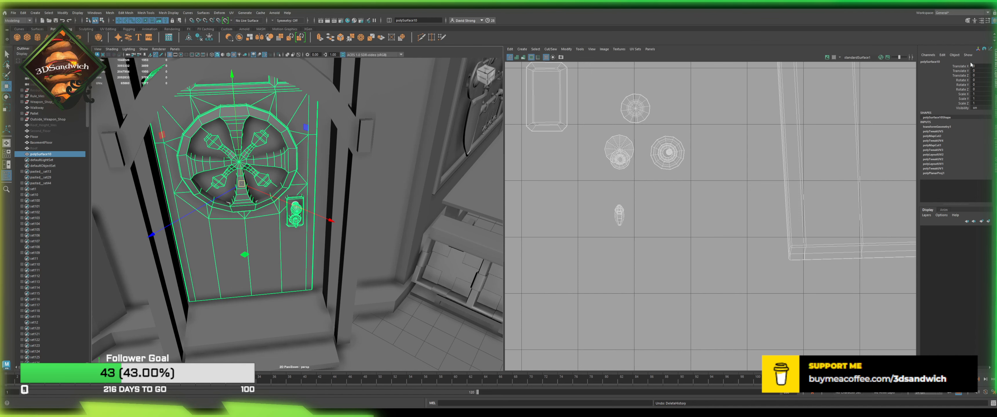
pyautogui.hotkey('ctrl', 'z')
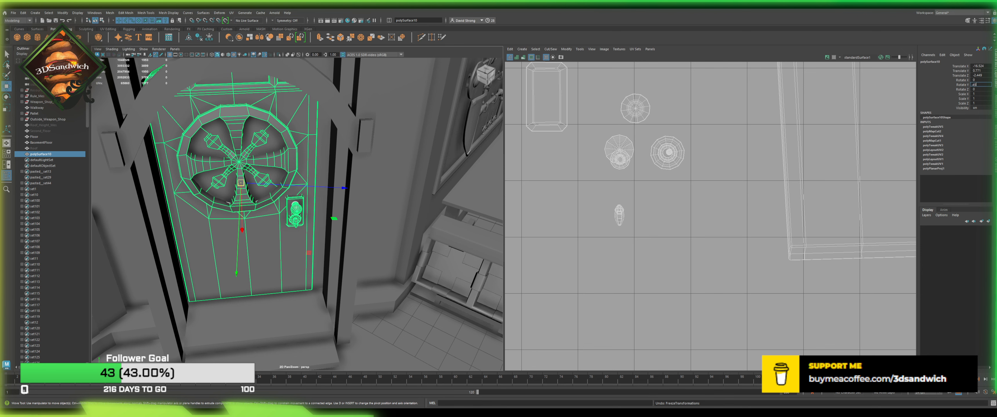
pyautogui.press('Return')
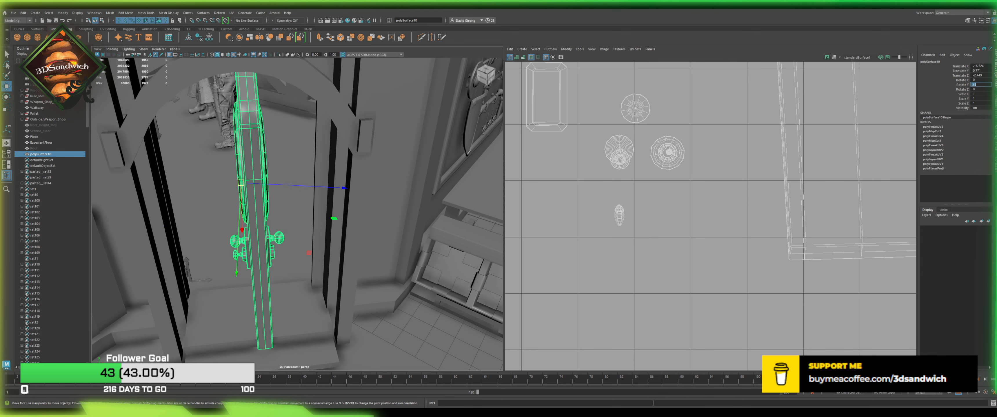
pyautogui.keyDown('alt'); pyautogui.moveTo(342, 311); pyautogui.dragTo(321, 312); pyautogui.keyUp('alt')
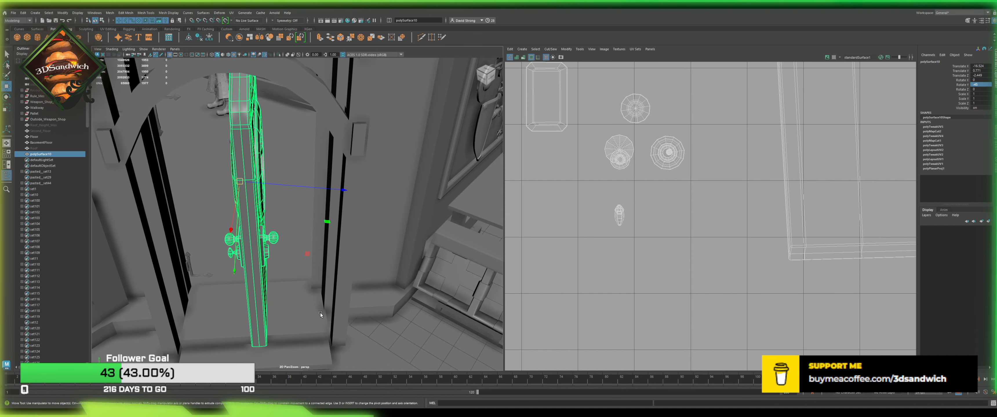
# Step: Rotate the door about its Y axis until it faces squarely into the arched doorway
pyautogui.press('e')
pyautogui.press('d')
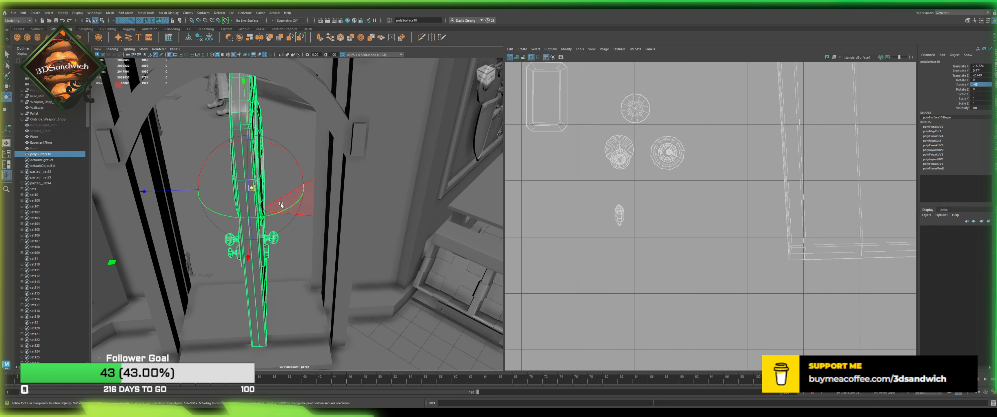
pyautogui.press('d')
pyautogui.moveTo(313, 237); pyautogui.dragTo(161, 253)
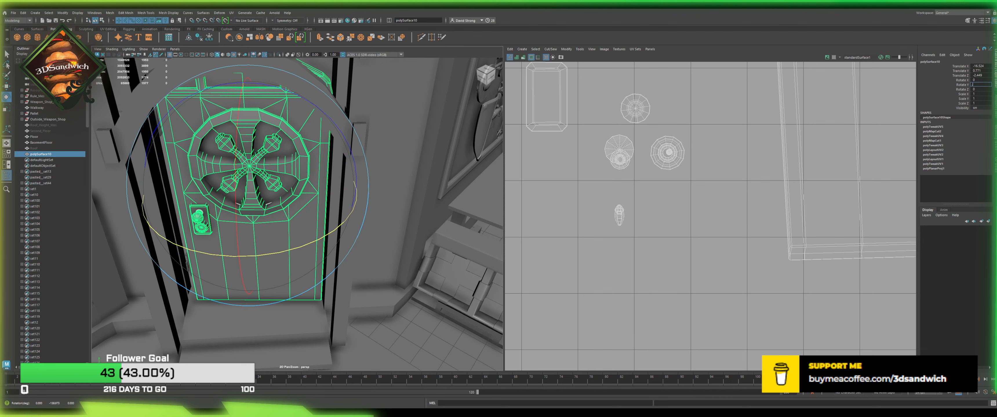
pyautogui.press('Return')
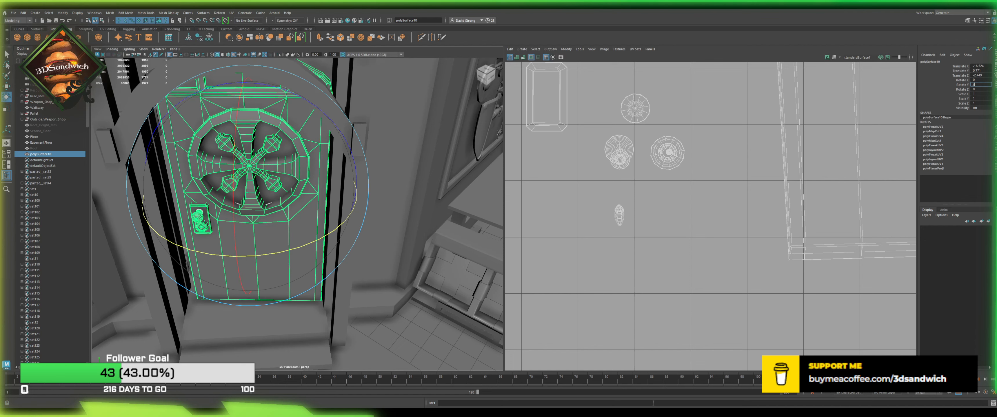
pyautogui.write('5')
pyautogui.press('Return')
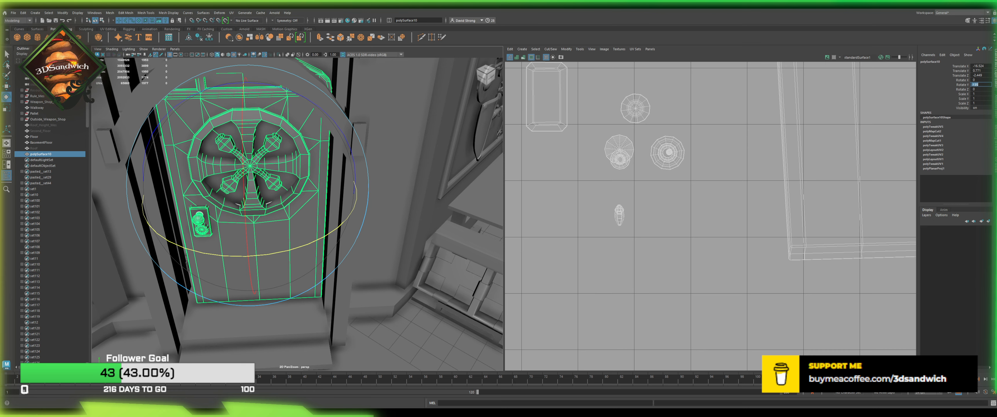
# Step: Move the door sideways and vertically until it sits centred in the doorway opening
pyautogui.keyDown('alt'); pyautogui.moveTo(349, 202); pyautogui.dragTo(406, 178); pyautogui.keyUp('alt')
pyautogui.press('w')
pyautogui.keyDown('alt'); pyautogui.moveTo(333, 248); pyautogui.dragTo(302, 267); pyautogui.keyUp('alt')
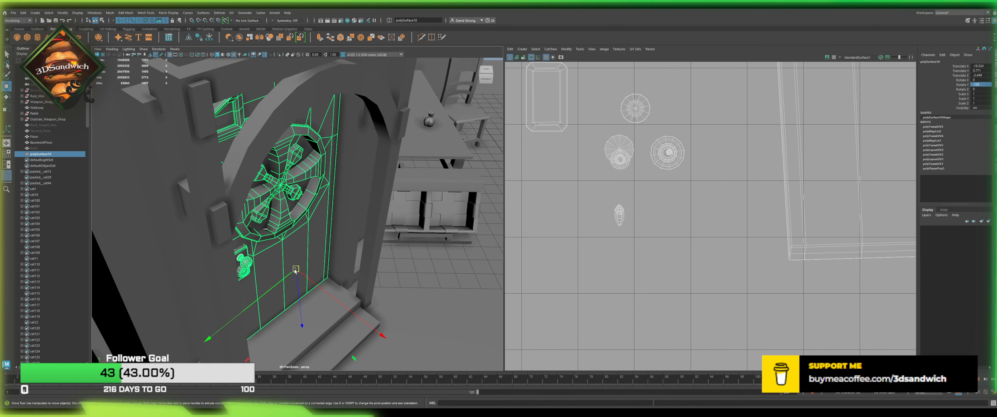
pyautogui.moveTo(324, 293); pyautogui.dragTo(372, 288)
pyautogui.moveTo(358, 231); pyautogui.dragTo(428, 234)
pyautogui.keyDown('alt'); pyautogui.moveTo(434, 269); pyautogui.dragTo(353, 290, button='middle'); pyautogui.keyUp('alt')
pyautogui.moveTo(339, 279); pyautogui.dragTo(343, 279)
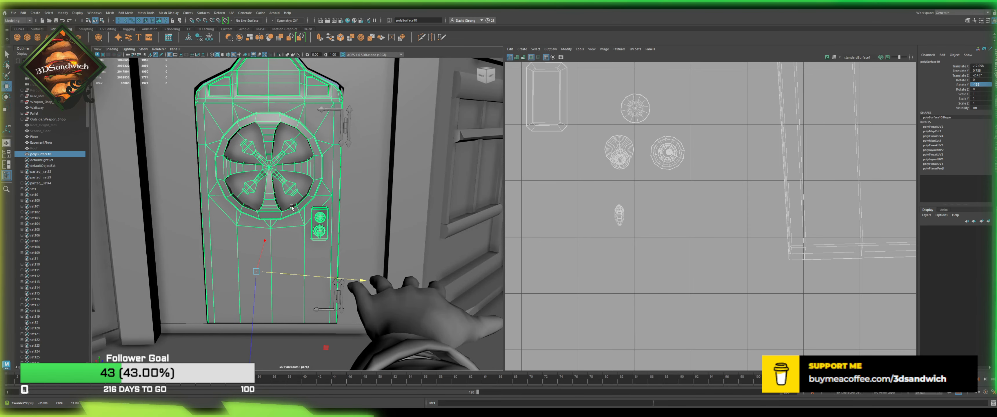
pyautogui.moveTo(256, 302); pyautogui.dragTo(256, 299)
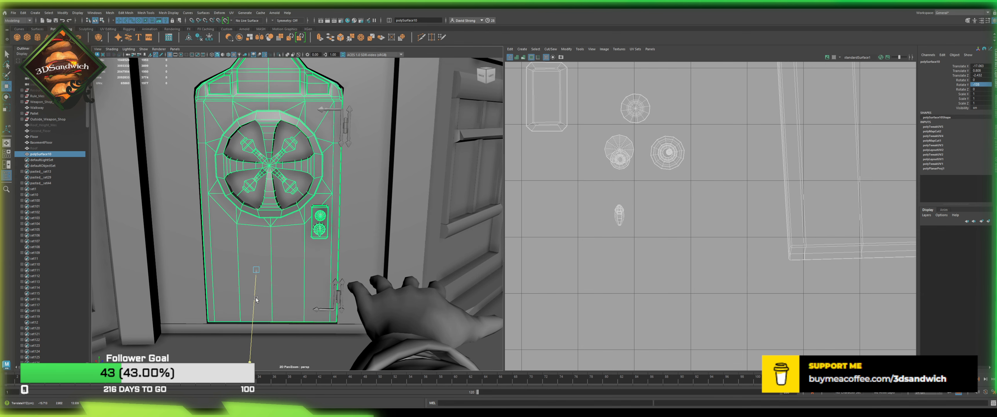
# Step: Check the door's fit in the frame from the inside and side, and nudge it through the wall's depth
pyautogui.keyDown('alt'); pyautogui.moveTo(223, 128); pyautogui.dragTo(209, 147, button='middle'); pyautogui.keyUp('alt')
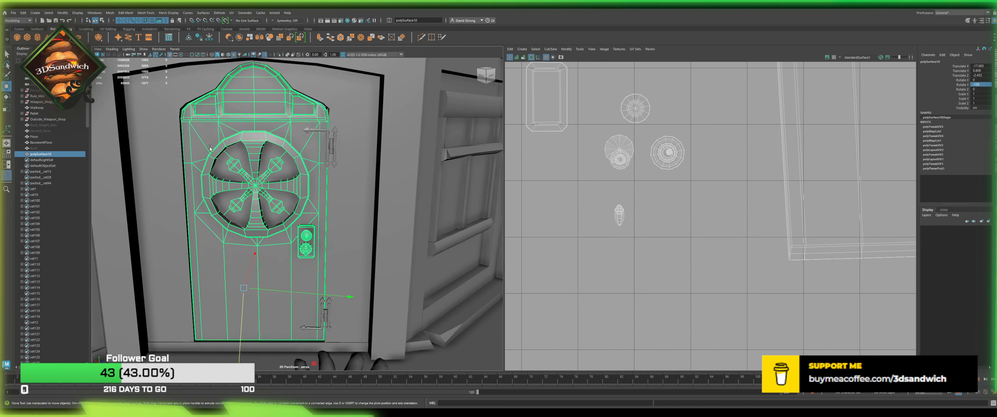
pyautogui.click(430, 180)
pyautogui.keyDown('alt'); pyautogui.moveTo(430, 180); pyautogui.dragTo(310, 168); pyautogui.keyUp('alt')
pyautogui.click(274, 211)
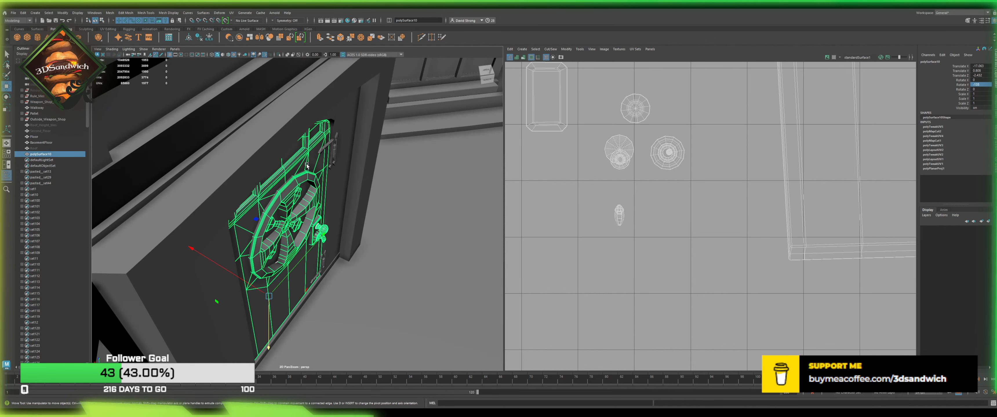
pyautogui.press('d')
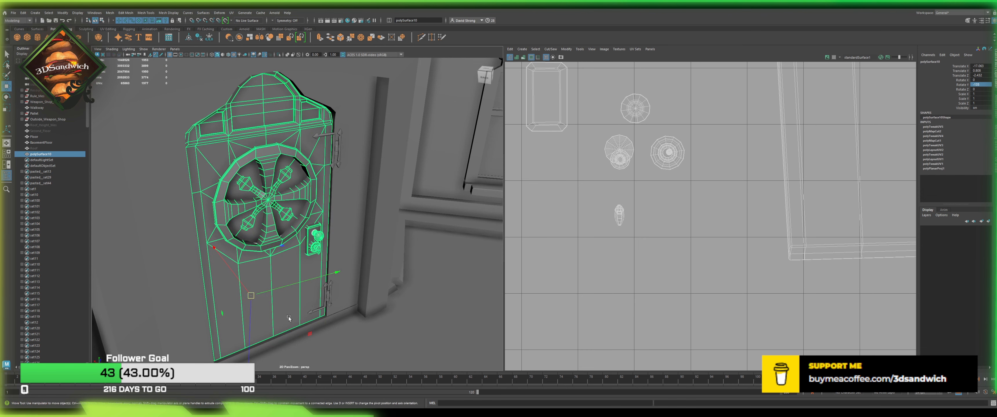
pyautogui.press('d')
pyautogui.click(286, 278)
pyautogui.keyDown('alt'); pyautogui.moveTo(287, 278); pyautogui.dragTo(345, 284); pyautogui.keyUp('alt')
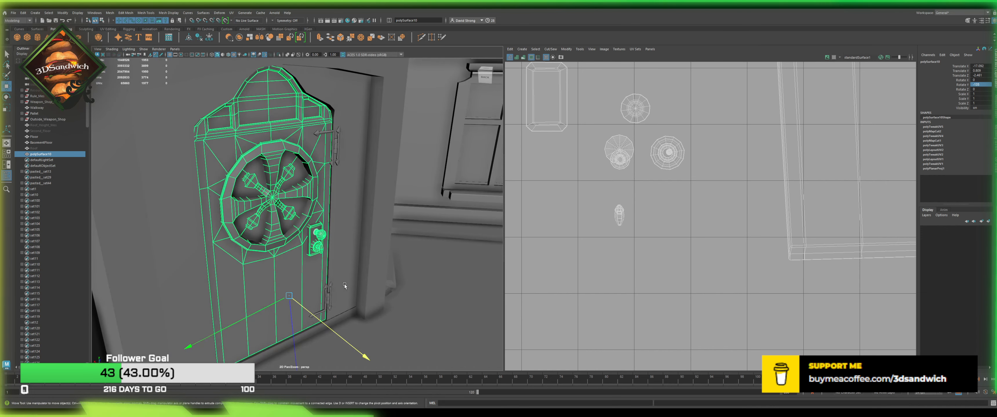
# Step: Inspect the fitted door from outside the weapon shop, select it again and save the scene
pyautogui.click(403, 273)
pyautogui.moveTo(404, 274)
pyautogui.keyDown('alt'); pyautogui.mouseDown()
pyautogui.moveTo(370, 287)
pyautogui.moveTo(314, 267)
pyautogui.moveTo(311, 294)
pyautogui.moveTo(410, 278)
pyautogui.mouseUp(); pyautogui.keyUp('alt')
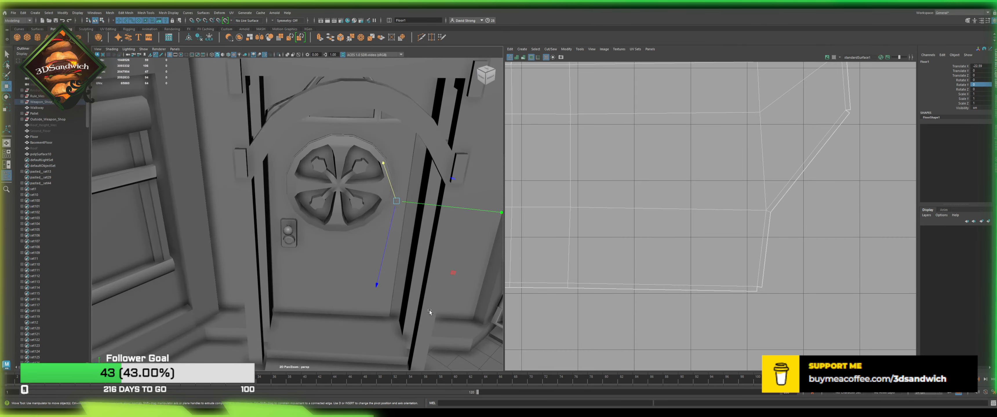
pyautogui.click(417, 278)
pyautogui.keyDown('alt'); pyautogui.moveTo(417, 278); pyautogui.dragTo(305, 199, button='right'); pyautogui.keyUp('alt')
pyautogui.keyDown('alt'); pyautogui.moveTo(306, 199); pyautogui.dragTo(281, 189); pyautogui.keyUp('alt')
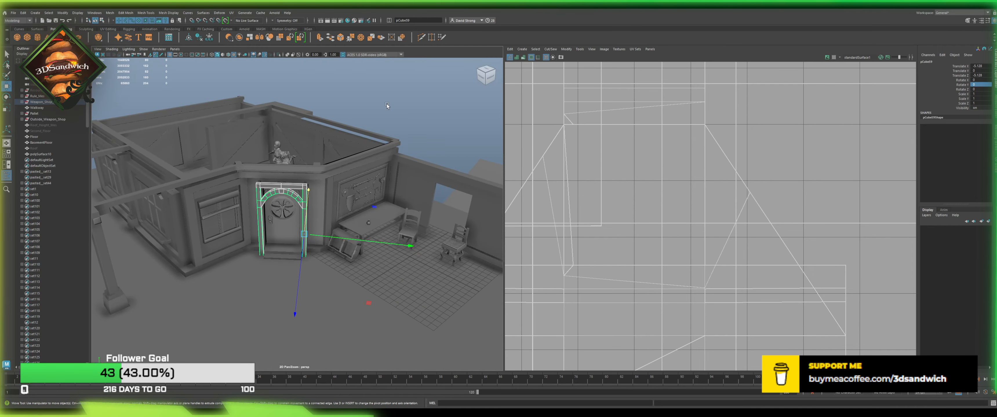
pyautogui.click(280, 223)
pyautogui.hotkey('ctrl', 's')
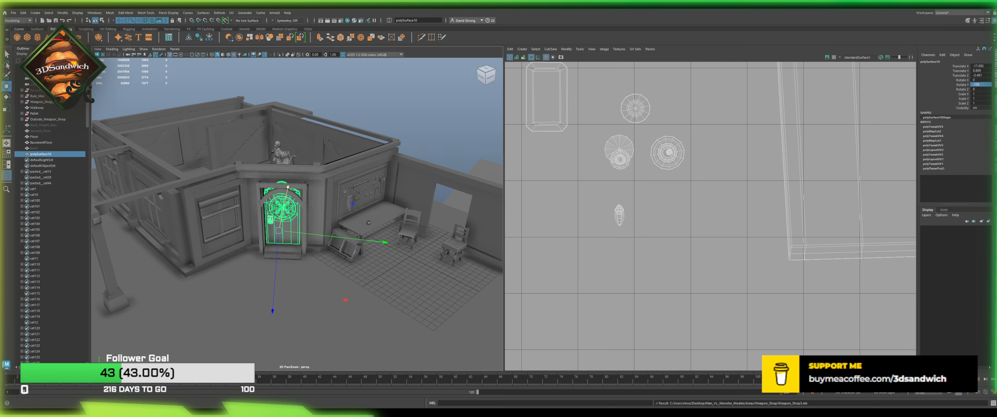
# Step: Locate the round ornament's UV shell and examine the matching faces on the door from several angles
pyautogui.scroll(-9, 595, 205)
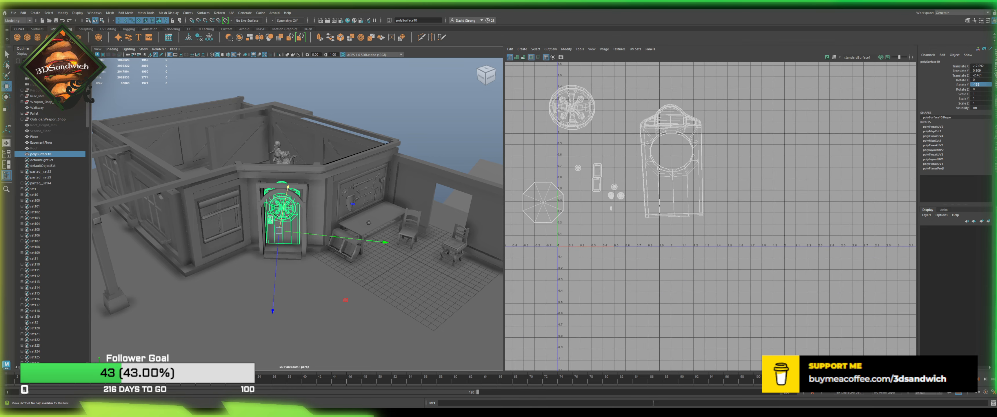
pyautogui.moveTo(581, 108); pyautogui.dragTo(600, 112, button='right')
pyautogui.click(593, 110)
pyautogui.press('f')
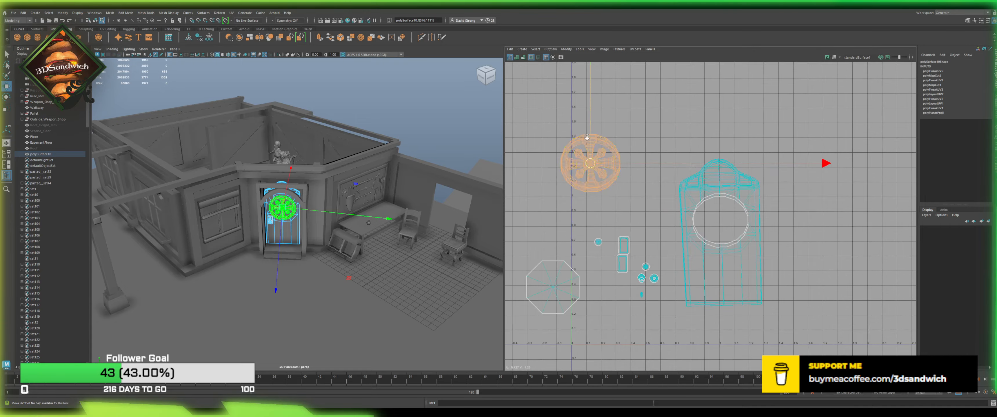
pyautogui.scroll(6, 569, 139)
pyautogui.moveTo(567, 101); pyautogui.dragTo(566, 120, button='right')
pyautogui.click(566, 120)
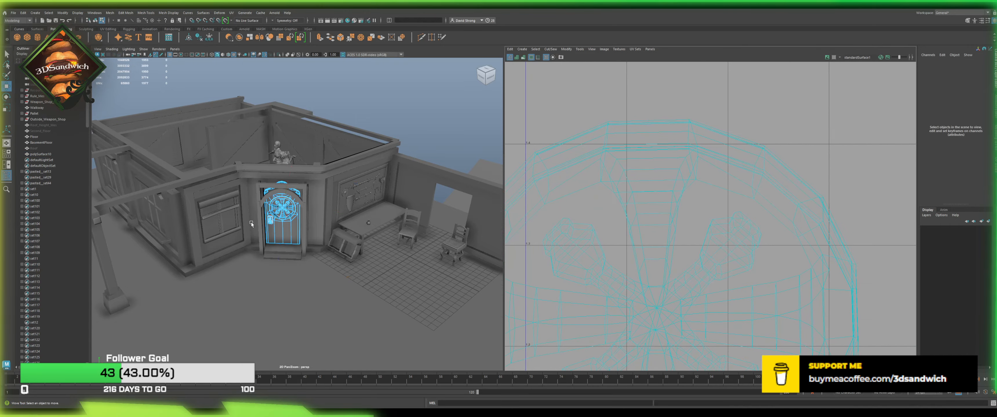
pyautogui.scroll(8, 268, 202)
pyautogui.keyDown('alt'); pyautogui.moveTo(268, 202); pyautogui.dragTo(283, 188); pyautogui.keyUp('alt')
pyautogui.scroll(5, 284, 188)
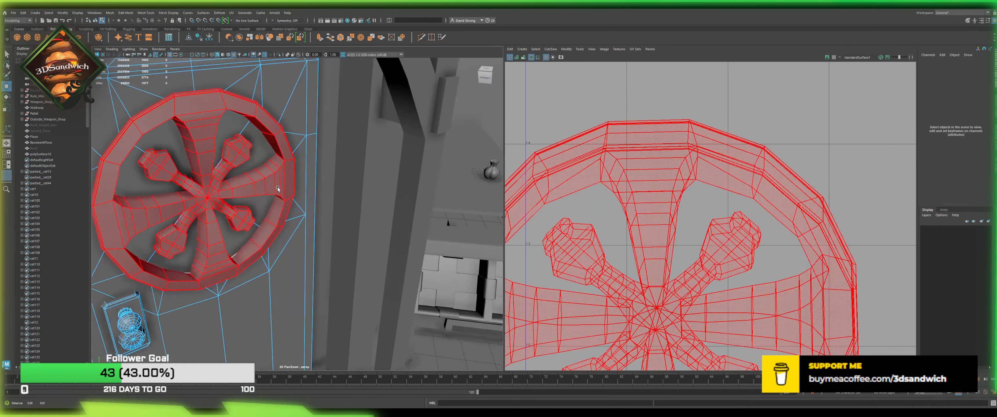
pyautogui.keyDown('alt'); pyautogui.moveTo(277, 189); pyautogui.dragTo(325, 206, button='middle'); pyautogui.keyUp('alt')
pyautogui.click(324, 206)
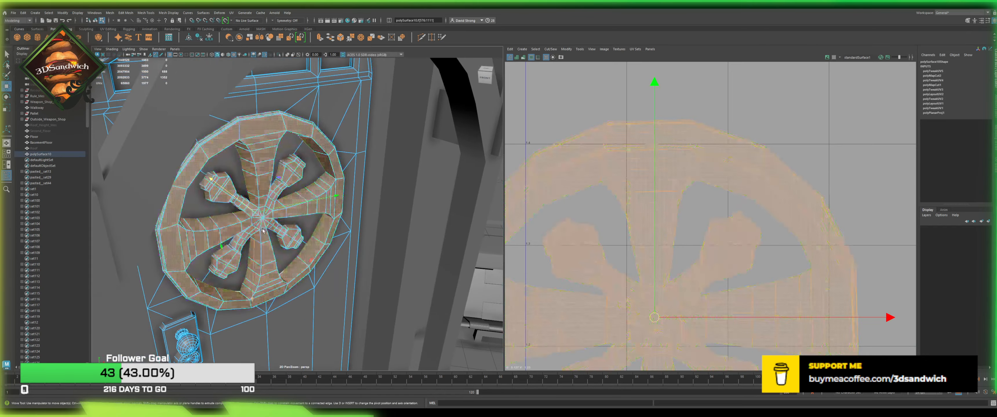
pyautogui.keyDown('alt'); pyautogui.moveTo(262, 231); pyautogui.dragTo(347, 220); pyautogui.keyUp('alt')
pyautogui.hotkey('ctrl', 'z')
pyautogui.scroll(5, 578, 166)
# Step: Cut the round ornament's UVs along the curved edge loops around the openings between its spokes
pyautogui.moveTo(565, 142); pyautogui.dragTo(569, 120, button='right')
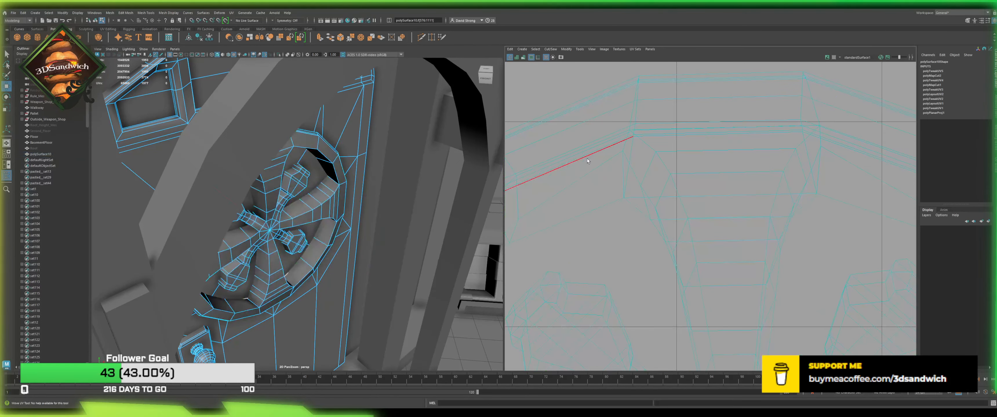
pyautogui.doubleClick(600, 169)
pyautogui.scroll(-3, 599, 169)
pyautogui.keyDown('alt'); pyautogui.moveTo(770, 197); pyautogui.dragTo(689, 159, button='middle'); pyautogui.keyUp('alt')
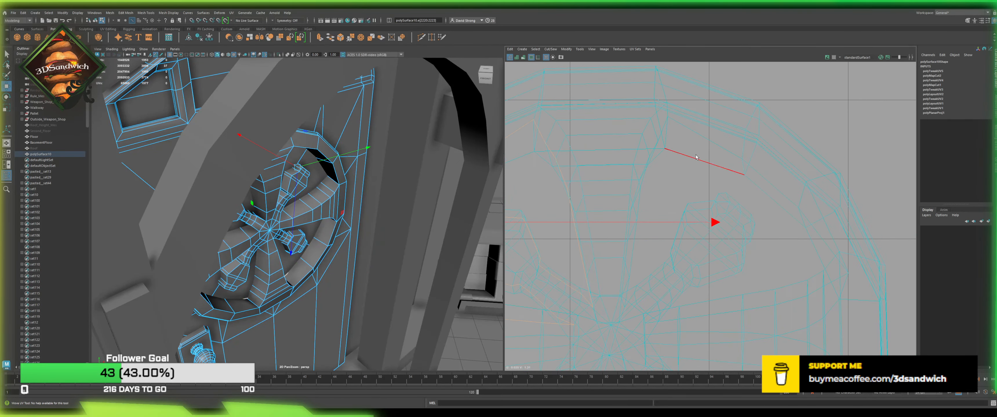
pyautogui.keyDown('shift'); pyautogui.doubleClick(725, 146); pyautogui.keyUp('shift')
pyautogui.scroll(-3, 724, 146)
pyautogui.keyDown('alt'); pyautogui.moveTo(754, 336); pyautogui.dragTo(732, 185, button='middle'); pyautogui.keyUp('alt')
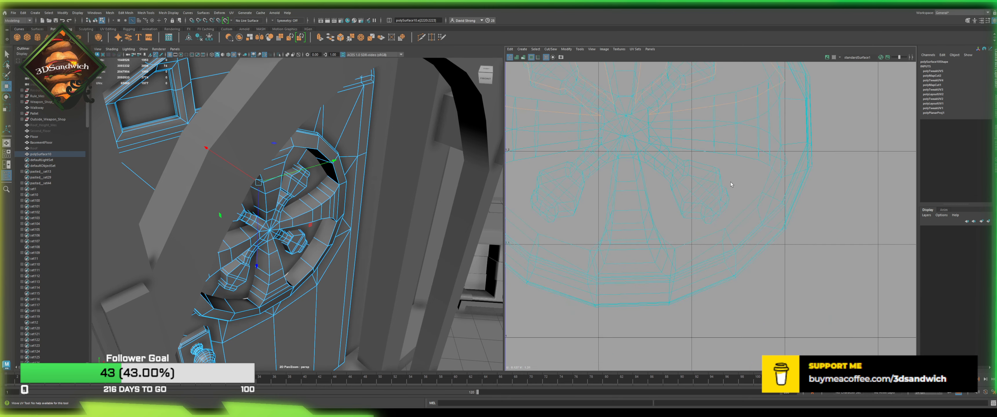
pyautogui.keyDown('shift'); pyautogui.doubleClick(747, 130); pyautogui.keyUp('shift')
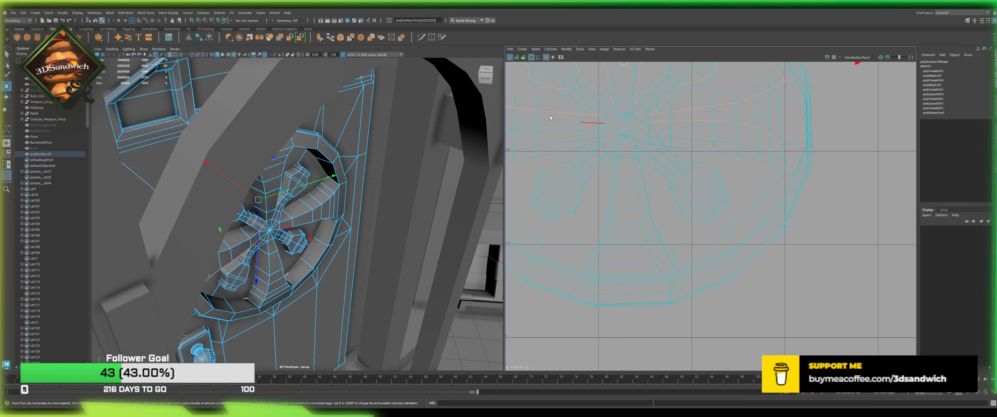
pyautogui.keyDown('shift'); pyautogui.doubleClick(556, 142); pyautogui.keyUp('shift')
pyautogui.scroll(-2, 639, 254)
pyautogui.scroll(2, 687, 208)
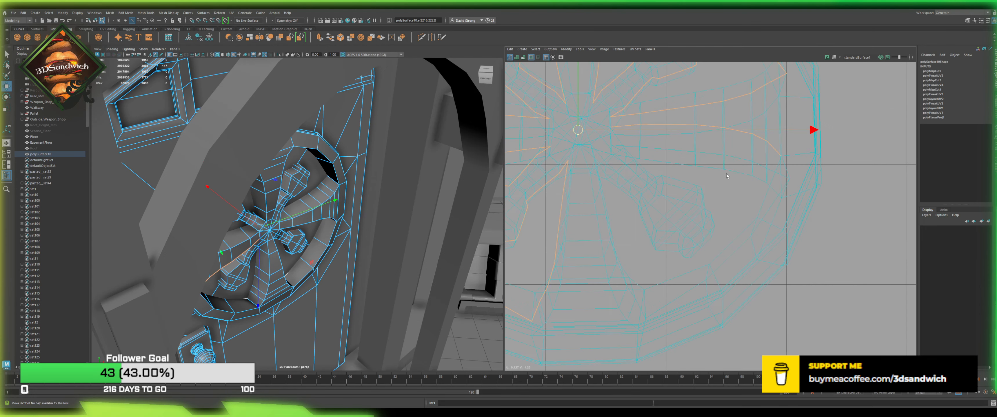
pyautogui.doubleClick(709, 152)
pyautogui.hotkey('shift', 'x')
# Step: Try to unfold the round ornament's whole UV shell, and undo the unfold
pyautogui.moveTo(709, 152); pyautogui.dragTo(684, 157, button='right')
pyautogui.click(683, 157)
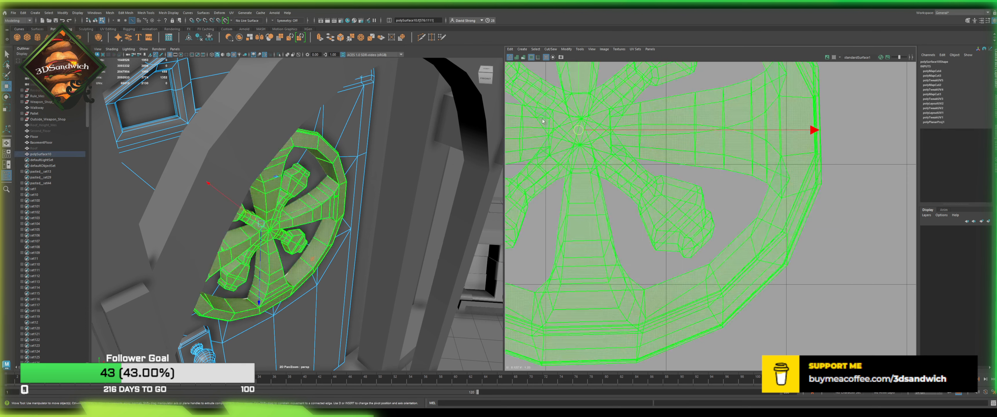
pyautogui.hotkey('ctrl', 'u')
pyautogui.scroll(-2, 648, 221)
pyautogui.scroll(-3, 649, 222)
pyautogui.hotkey('ctrl', 'z')
pyautogui.hotkey('ctrl', 'z')
pyautogui.hotkey('ctrl', 'z')
pyautogui.click(794, 209)
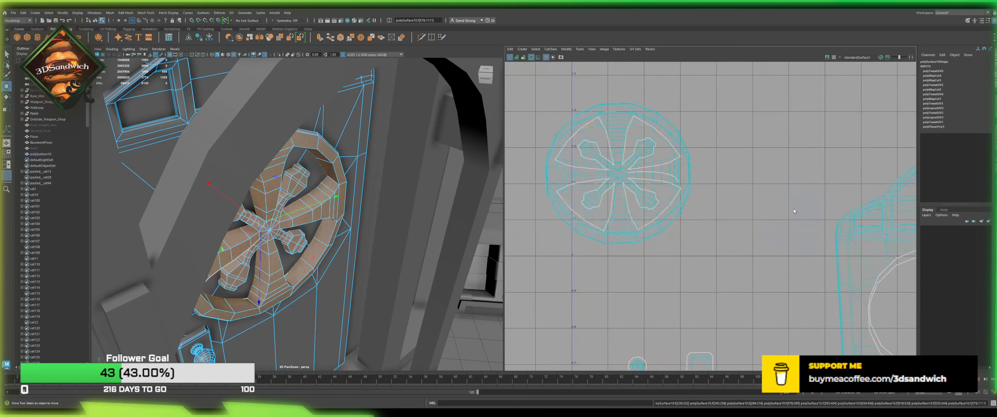
# Step: Isolate the round ornament's faces and cut its UVs along the middle edge loop of the outer rim
pyautogui.keyDown('alt'); pyautogui.moveTo(344, 227); pyautogui.dragTo(323, 170); pyautogui.keyUp('alt')
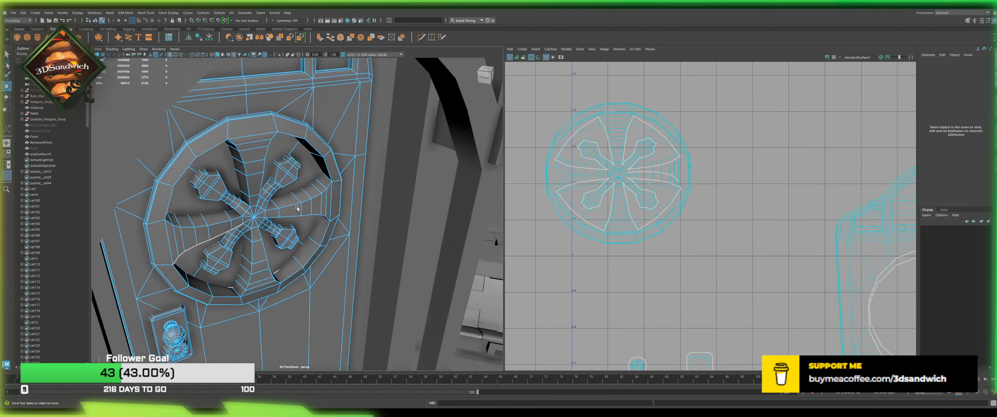
pyautogui.click(327, 160)
pyautogui.keyDown('alt'); pyautogui.moveTo(272, 157); pyautogui.dragTo(259, 127); pyautogui.keyUp('alt')
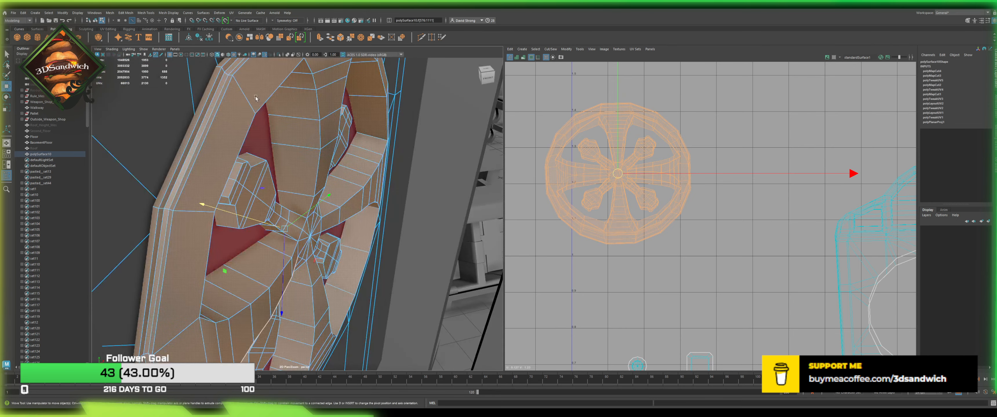
pyautogui.click(278, 55)
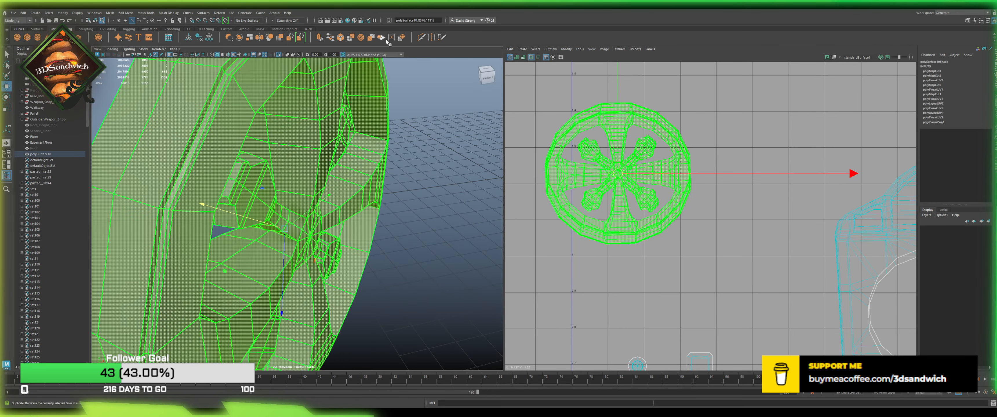
pyautogui.press('f')
pyautogui.press('F10')
pyautogui.doubleClick(250, 167)
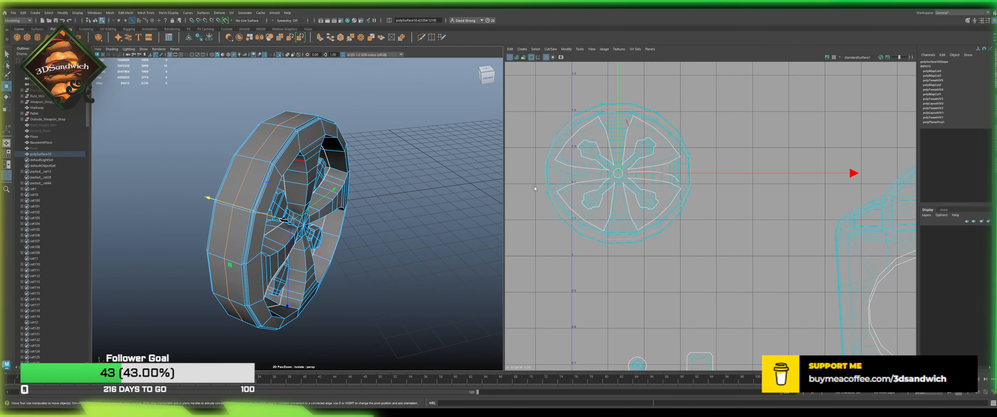
pyautogui.hotkey('shift', 'x')
# Step: Unfold the two halves of the round ornament separately and move the second UV shell below the first
pyautogui.scroll(2, 714, 165)
pyautogui.moveTo(715, 165); pyautogui.dragTo(673, 149, button='right')
pyautogui.click(601, 124)
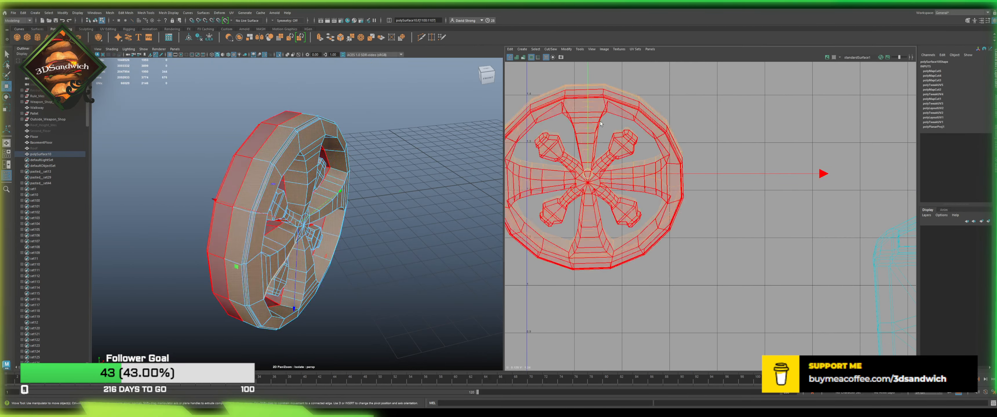
pyautogui.hotkey('ctrl', 'u')
pyautogui.scroll(-4, 585, 199)
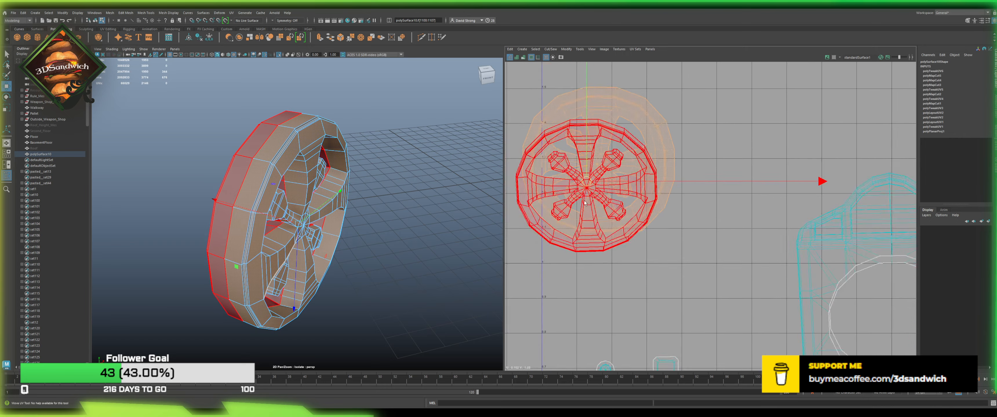
pyautogui.click(584, 199)
pyautogui.hotkey('ctrl', 'u')
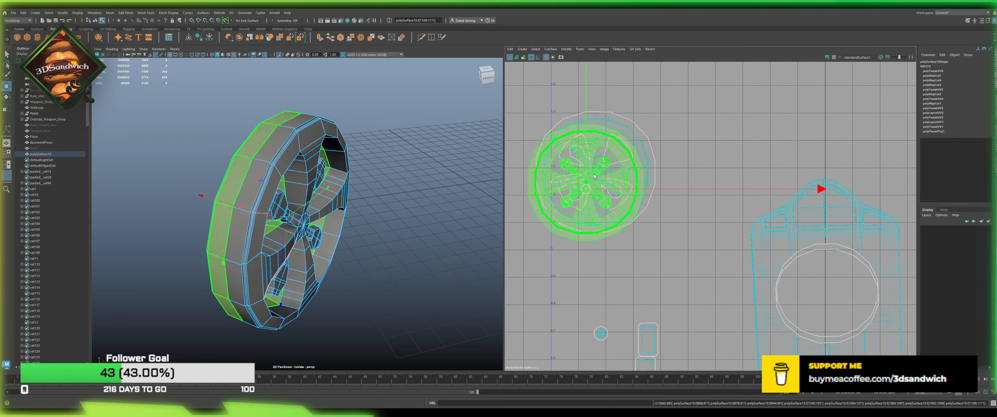
pyautogui.moveTo(586, 189); pyautogui.dragTo(554, 278)
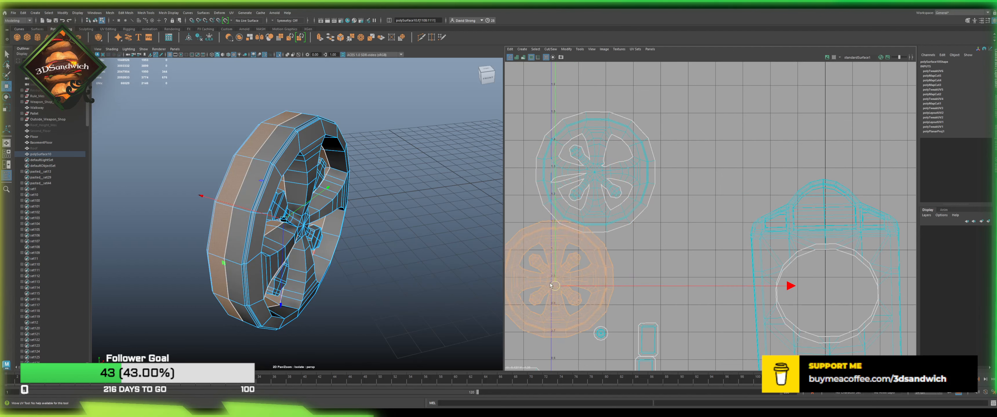
pyautogui.click(676, 164)
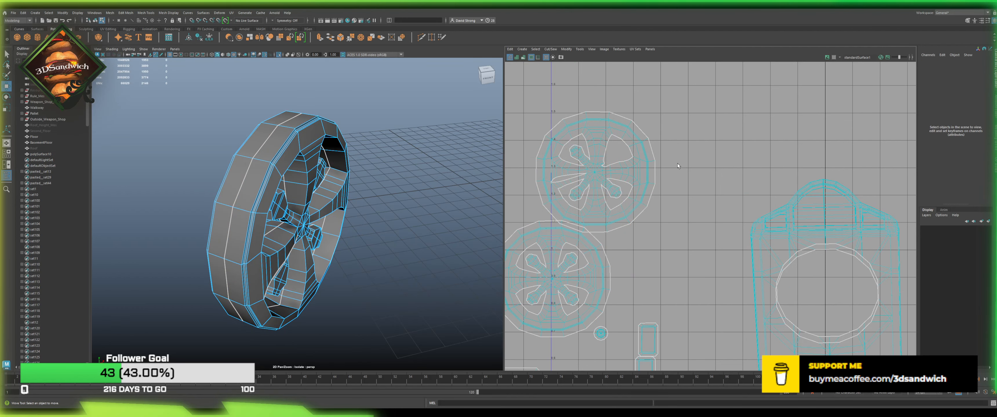
# Step: Sew the stray cut edges across one spoke in the round ornament's upper UV shell
pyautogui.scroll(6, 598, 185)
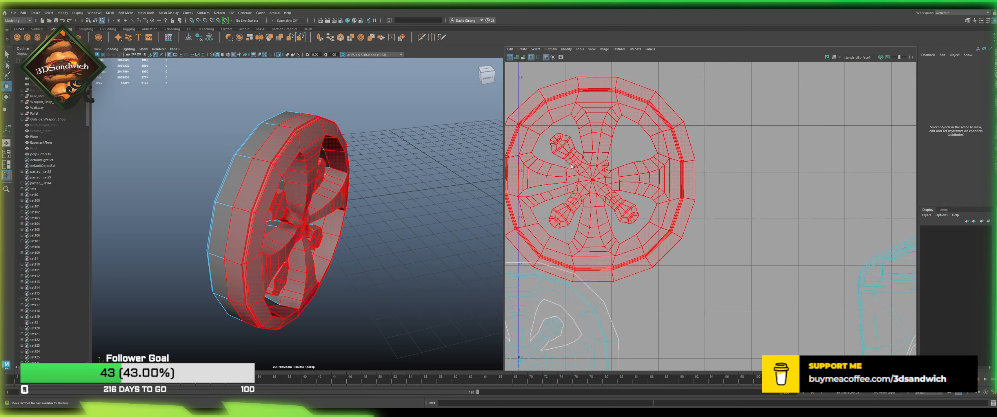
pyautogui.click(598, 184)
pyautogui.keyDown('alt'); pyautogui.moveTo(598, 184); pyautogui.dragTo(656, 175, button='middle'); pyautogui.keyUp('alt')
pyautogui.press('F10')
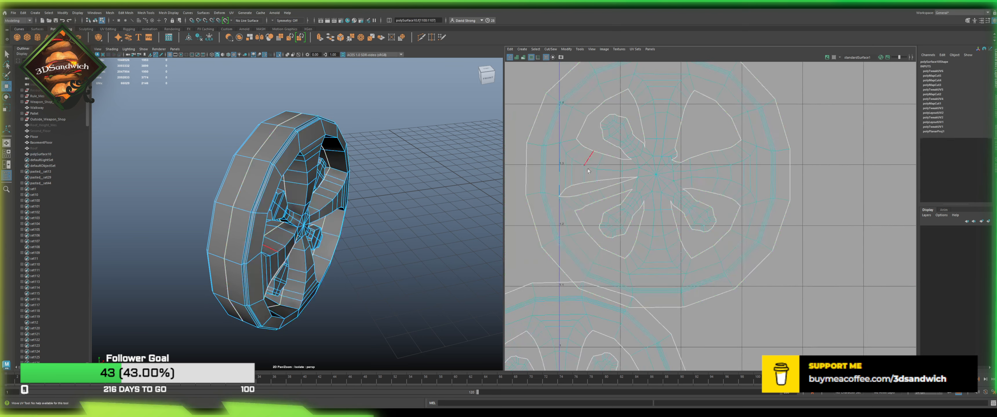
pyautogui.doubleClick(591, 183)
pyautogui.press('w')
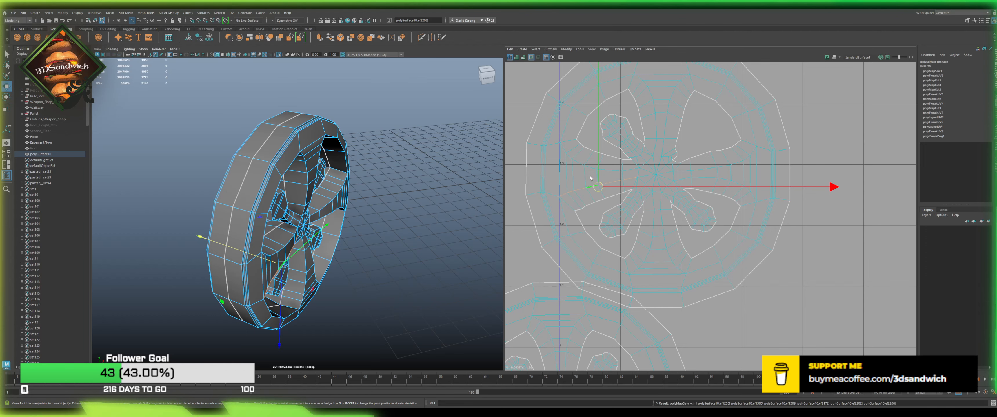
# Step: Examine the edges and faces around the round ornament's hub and spokes in the UVs and on the model
pyautogui.scroll(6, 640, 178)
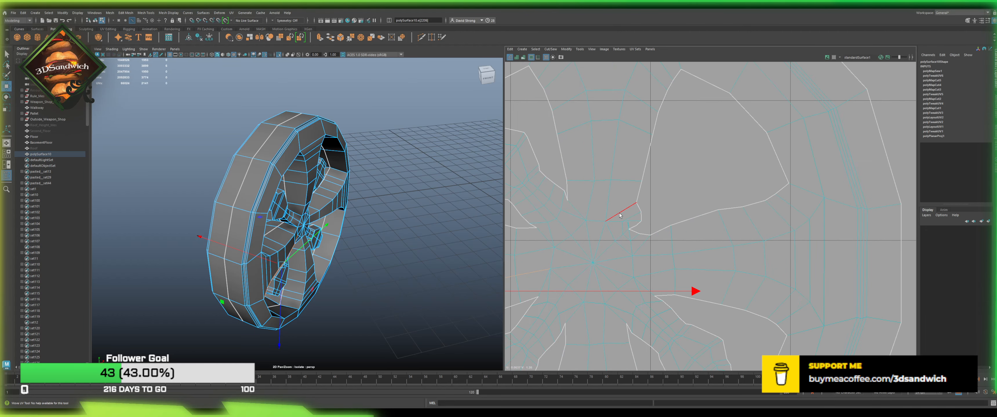
pyautogui.click(621, 213)
pyautogui.scroll(-3, 618, 194)
pyautogui.keyDown('alt'); pyautogui.moveTo(424, 177); pyautogui.dragTo(375, 165); pyautogui.keyUp('alt')
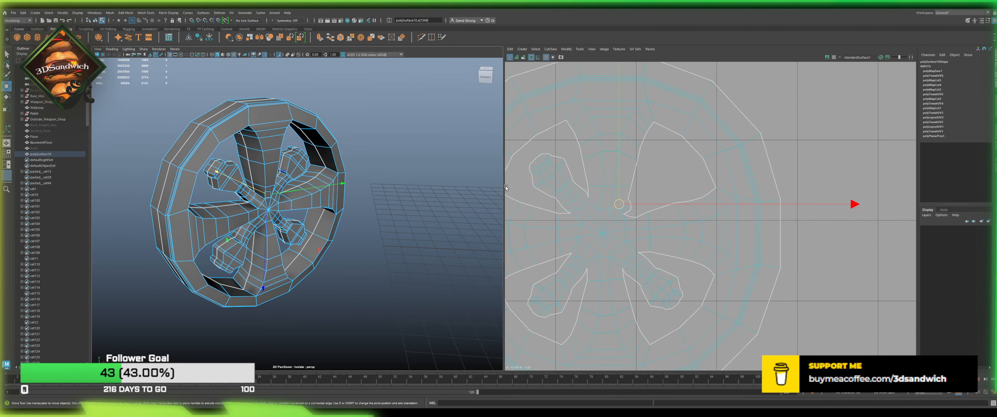
pyautogui.moveTo(627, 130); pyautogui.dragTo(627, 151, button='right')
pyautogui.click(626, 154)
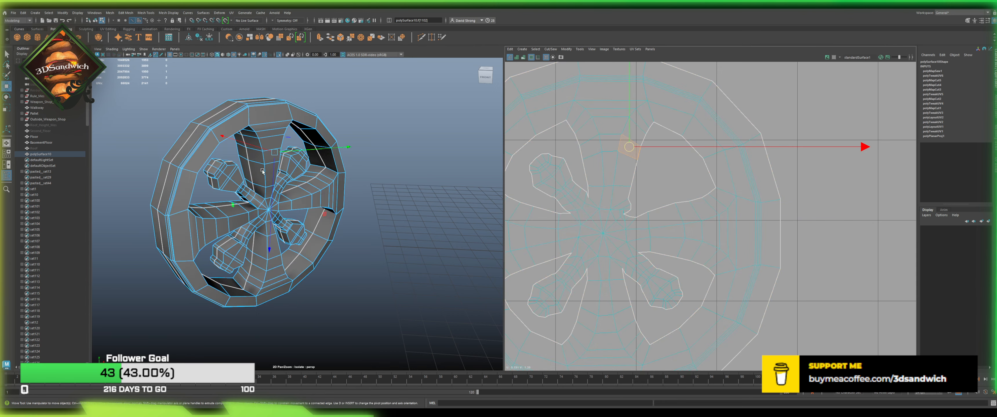
pyautogui.scroll(4, 263, 172)
pyautogui.click(298, 134)
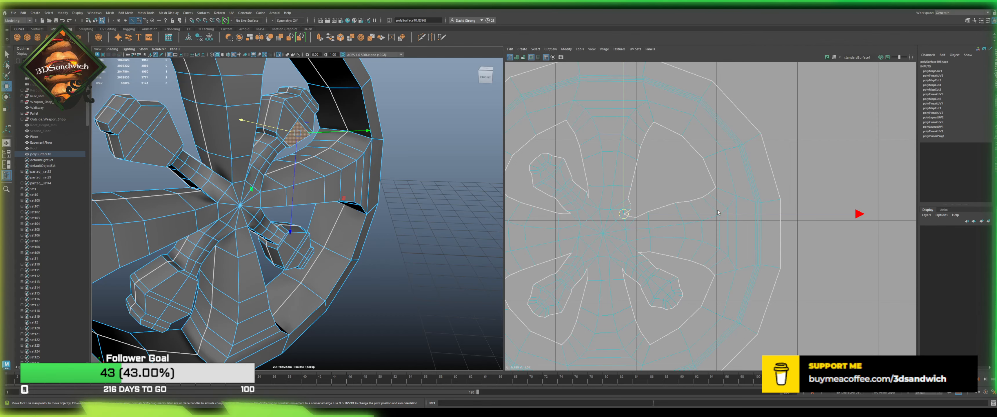
# Step: Reproject the UVs of the ornament's front half with a planar projection, then try unfolding them and undo the unfold
pyautogui.moveTo(719, 213); pyautogui.dragTo(738, 229, button='right')
pyautogui.click(735, 228)
pyautogui.scroll(-5, 603, 152)
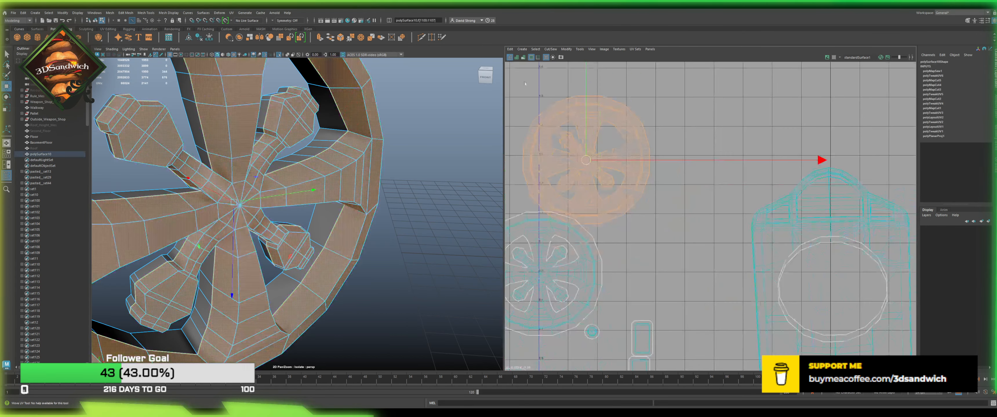
pyautogui.scroll(-5, 301, 149)
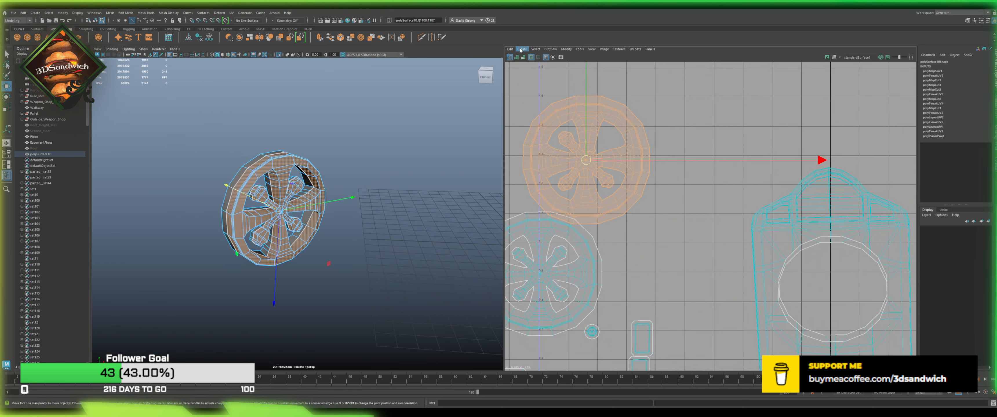
pyautogui.click(547, 77)
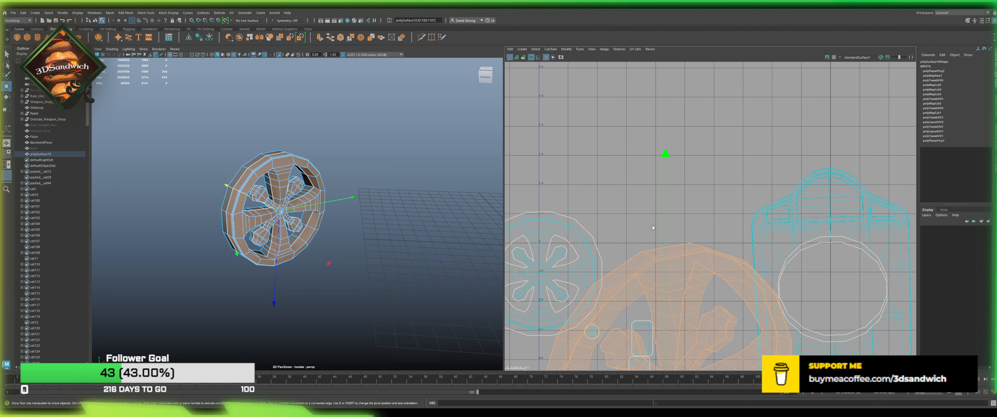
pyautogui.hotkey('ctrl', 'u')
pyautogui.hotkey('ctrl', 'z')
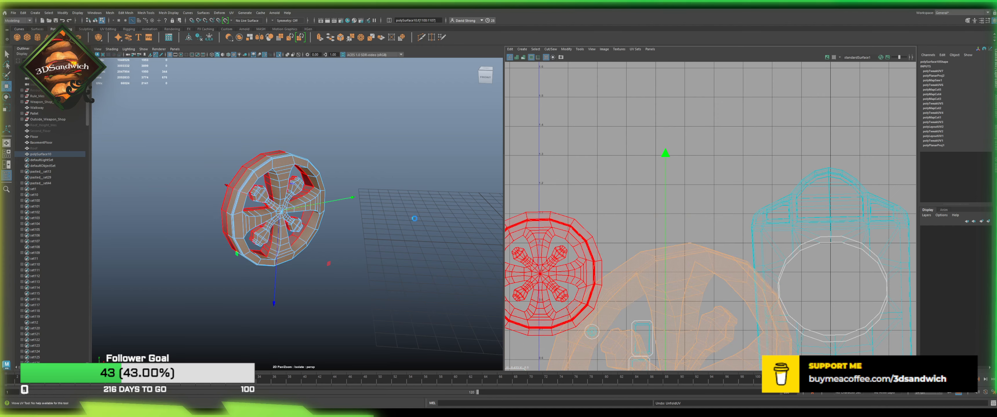
# Step: Move the newly projected ornament shell into the empty space above the other UV shells
pyautogui.scroll(6, 329, 201)
pyautogui.keyDown('alt'); pyautogui.moveTo(317, 194); pyautogui.dragTo(262, 206); pyautogui.keyUp('alt')
pyautogui.keyDown('alt'); pyautogui.moveTo(262, 206); pyautogui.dragTo(295, 226, button='middle'); pyautogui.keyUp('alt')
pyautogui.scroll(-5, 618, 197)
pyautogui.click(603, 234)
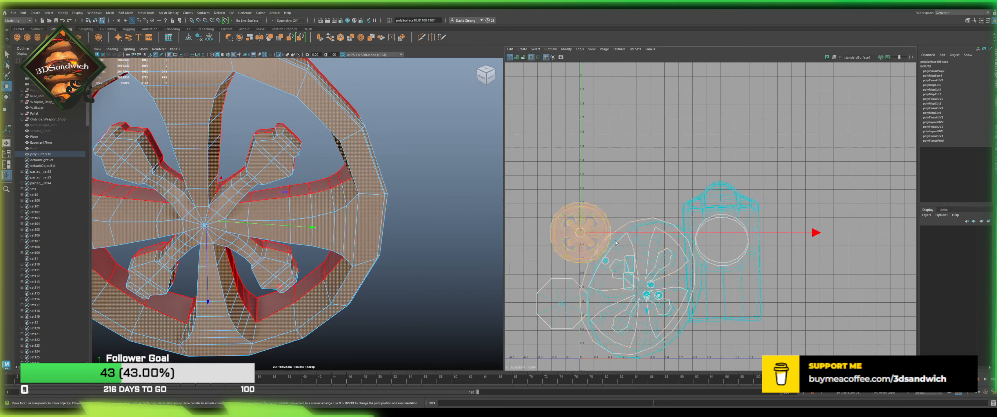
pyautogui.click(667, 253)
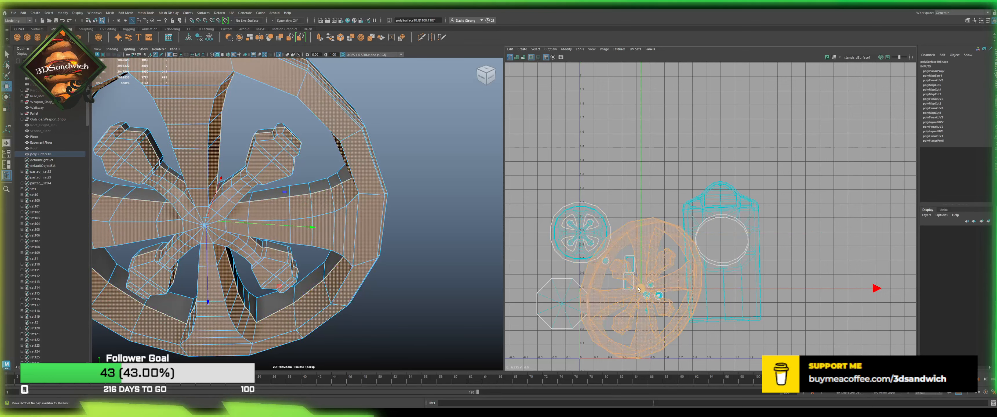
pyautogui.moveTo(638, 289); pyautogui.dragTo(626, 130)
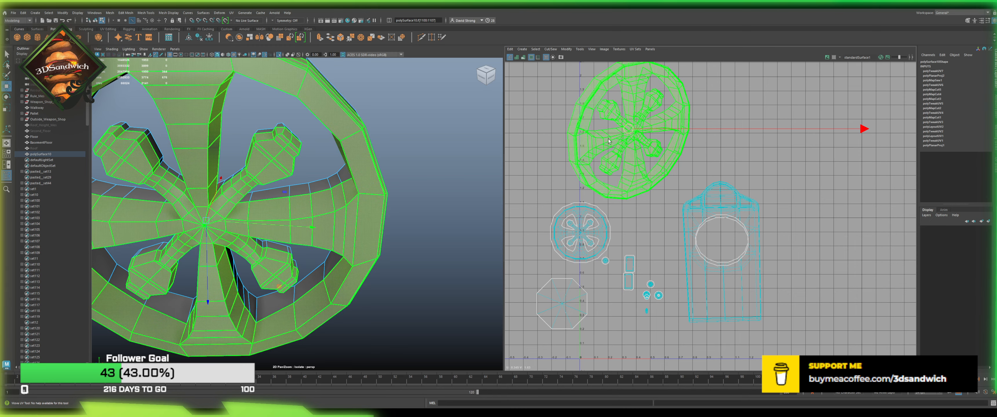
# Step: Cut the front half's UVs along the rim's narrow edge loop, unfold the outer ring, and move the spoked shell above it
pyautogui.keyDown('alt'); pyautogui.moveTo(610, 141); pyautogui.dragTo(615, 220, button='middle'); pyautogui.keyUp('alt')
pyautogui.keyDown('alt'); pyautogui.moveTo(601, 182); pyautogui.dragTo(670, 190, button='right'); pyautogui.keyUp('alt')
pyautogui.keyDown('alt'); pyautogui.moveTo(363, 178); pyautogui.dragTo(337, 177); pyautogui.keyUp('alt')
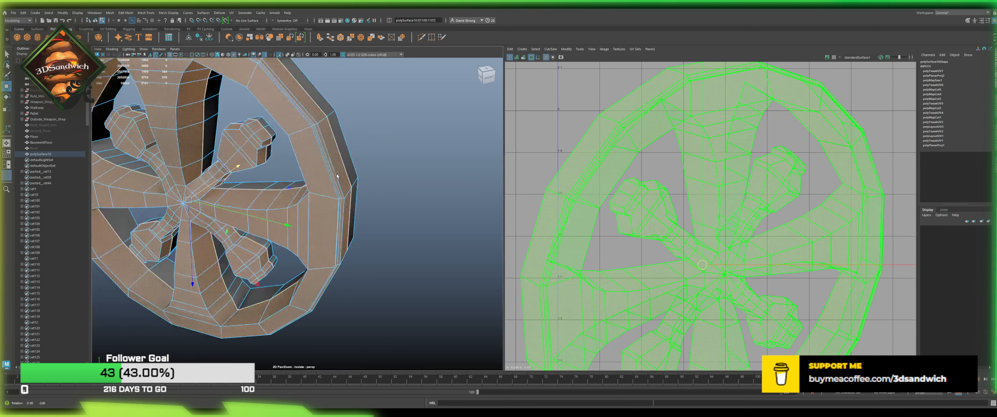
pyautogui.scroll(6, 333, 177)
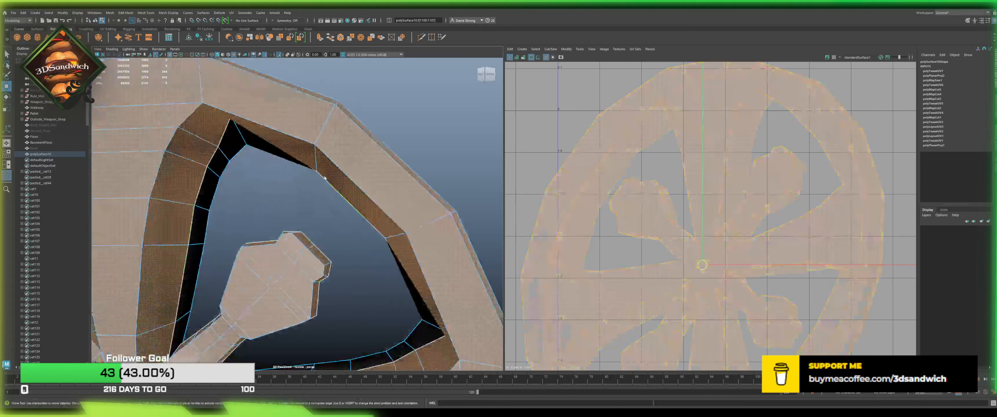
pyautogui.press('F10')
pyautogui.keyDown('alt'); pyautogui.moveTo(346, 168); pyautogui.dragTo(296, 219); pyautogui.keyUp('alt')
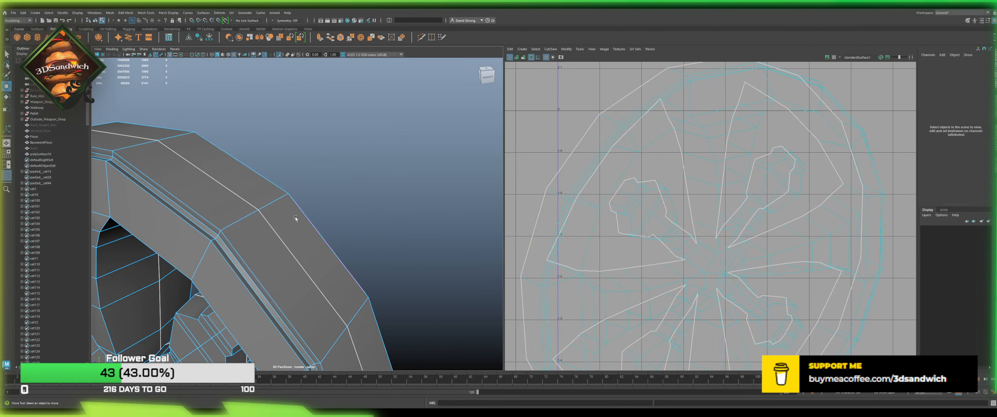
pyautogui.click(231, 263)
pyautogui.scroll(-4, 593, 180)
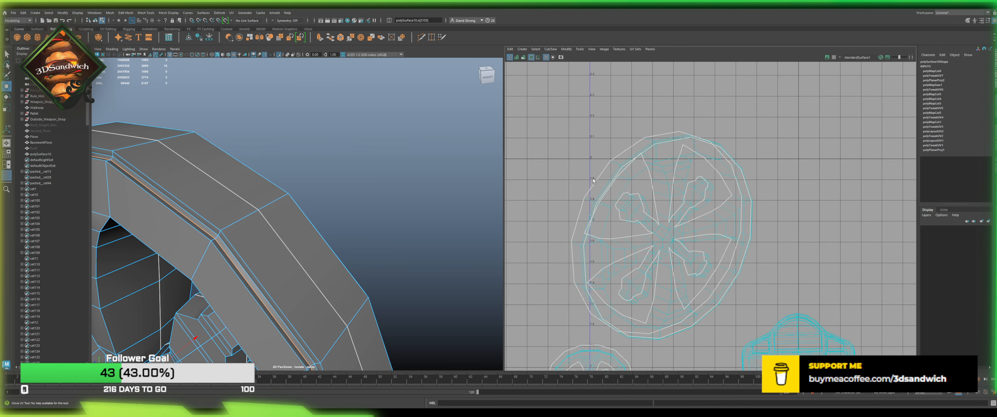
pyautogui.hotkey('alt', 'F12')
pyautogui.click(604, 181)
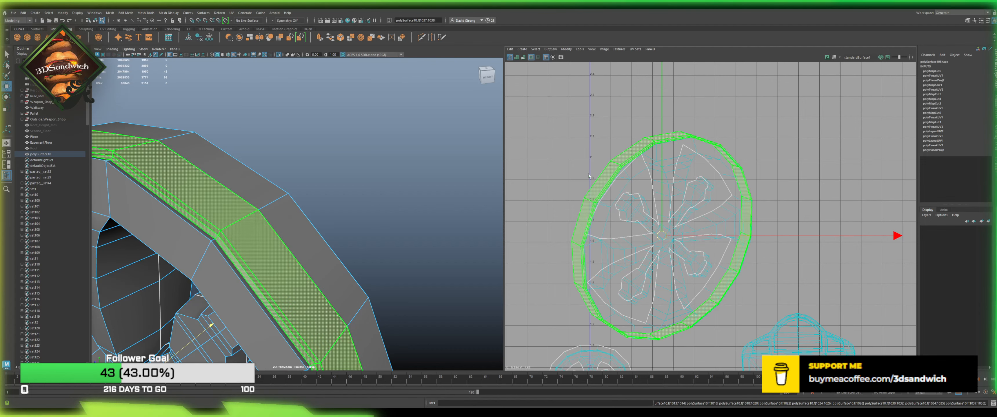
pyautogui.click(670, 232)
pyautogui.moveTo(649, 203); pyautogui.dragTo(612, 104)
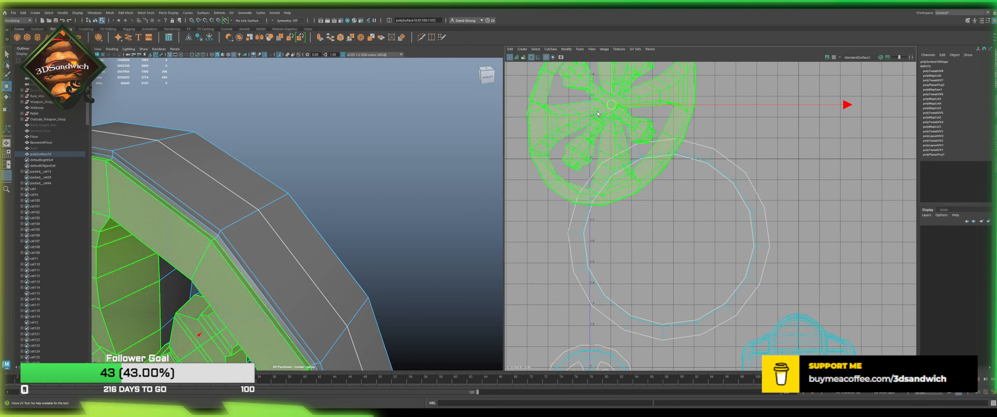
# Step: Cut the UVs along the edges around the hub where the four knobbed arms meet the spokes
pyautogui.keyDown('alt'); pyautogui.moveTo(612, 104); pyautogui.dragTo(622, 159, button='middle'); pyautogui.keyUp('alt')
pyautogui.keyDown('alt'); pyautogui.moveTo(205, 288); pyautogui.dragTo(313, 175, button='middle'); pyautogui.keyUp('alt')
pyautogui.keyDown('alt'); pyautogui.moveTo(313, 174); pyautogui.dragTo(367, 217); pyautogui.keyUp('alt')
pyautogui.scroll(5, 282, 267)
pyautogui.press('F10')
pyautogui.click(283, 256)
pyautogui.keyDown('shift'); pyautogui.click(303, 274); pyautogui.keyUp('shift')
pyautogui.keyDown('alt'); pyautogui.moveTo(303, 273); pyautogui.dragTo(277, 196); pyautogui.keyUp('alt')
pyautogui.keyDown('shift'); pyautogui.click(261, 235); pyautogui.keyUp('shift')
pyautogui.keyDown('shift'); pyautogui.click(280, 218); pyautogui.keyUp('shift')
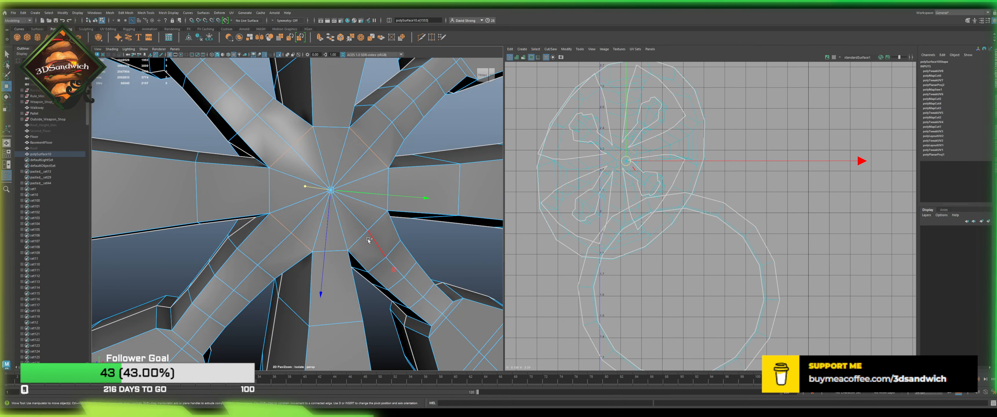
pyautogui.keyDown('alt'); pyautogui.moveTo(357, 238); pyautogui.dragTo(297, 225); pyautogui.keyUp('alt')
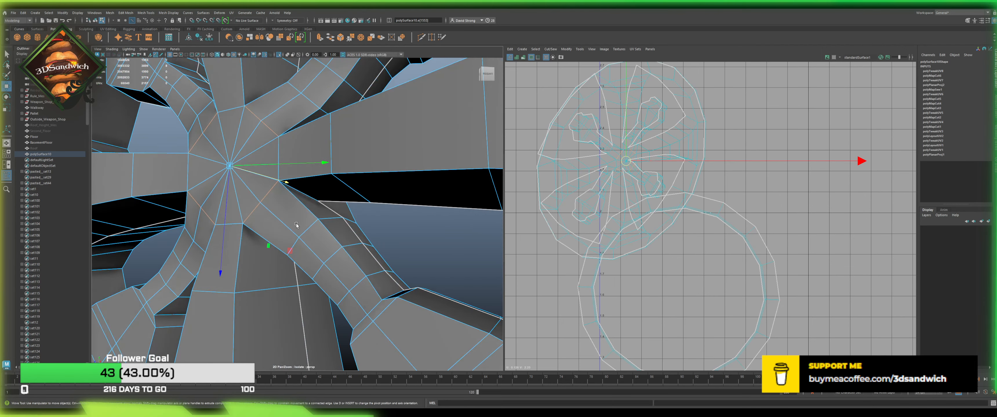
pyautogui.keyDown('alt'); pyautogui.moveTo(307, 193); pyautogui.dragTo(300, 273); pyautogui.keyUp('alt')
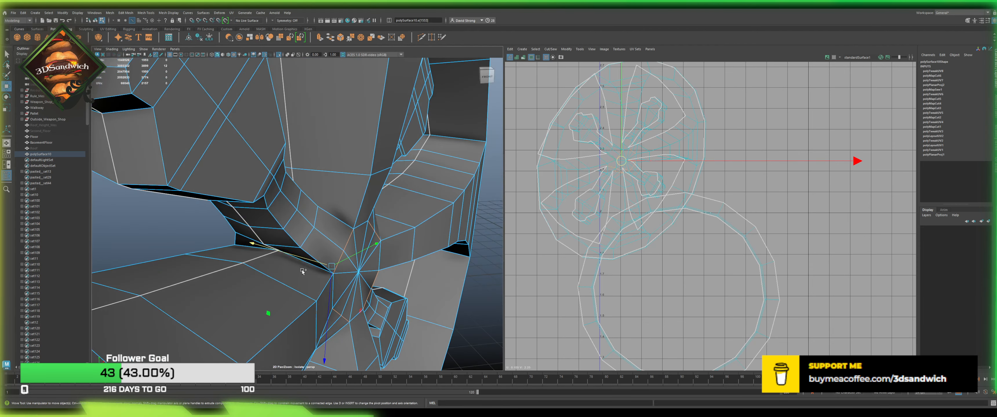
pyautogui.keyDown('alt'); pyautogui.moveTo(347, 237); pyautogui.dragTo(314, 254); pyautogui.keyUp('alt')
pyautogui.keyDown('shift'); pyautogui.click(300, 234); pyautogui.keyUp('shift')
pyautogui.keyDown('alt'); pyautogui.moveTo(381, 232); pyautogui.dragTo(347, 251); pyautogui.keyUp('alt')
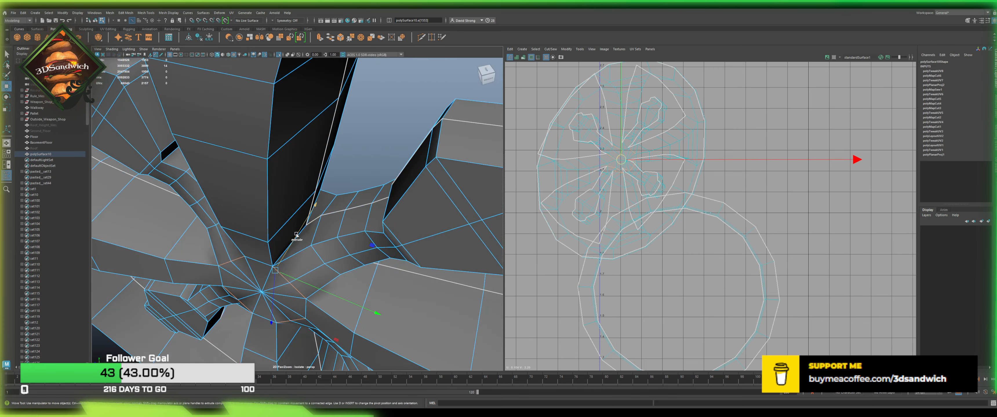
pyautogui.keyDown('shift'); pyautogui.click(284, 245); pyautogui.keyUp('shift')
pyautogui.keyDown('alt'); pyautogui.moveTo(284, 245); pyautogui.dragTo(298, 262); pyautogui.keyUp('alt')
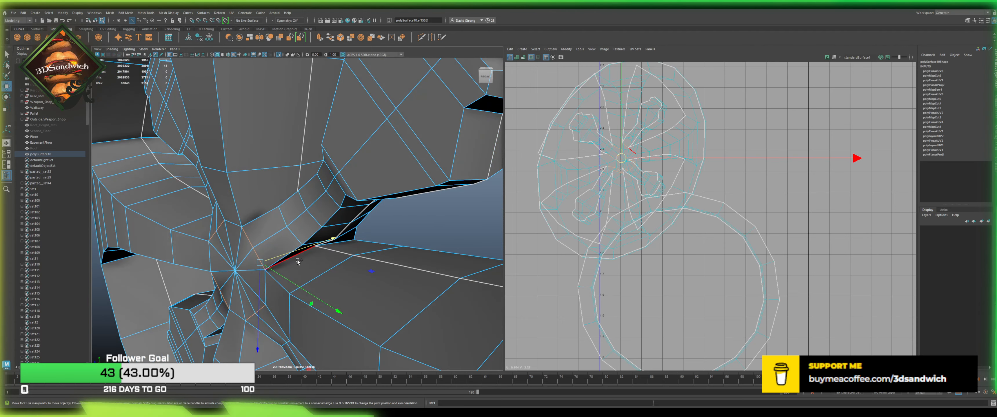
pyautogui.scroll(1, 656, 209)
pyautogui.hotkey('shift', 'x')
pyautogui.scroll(-5, 644, 212)
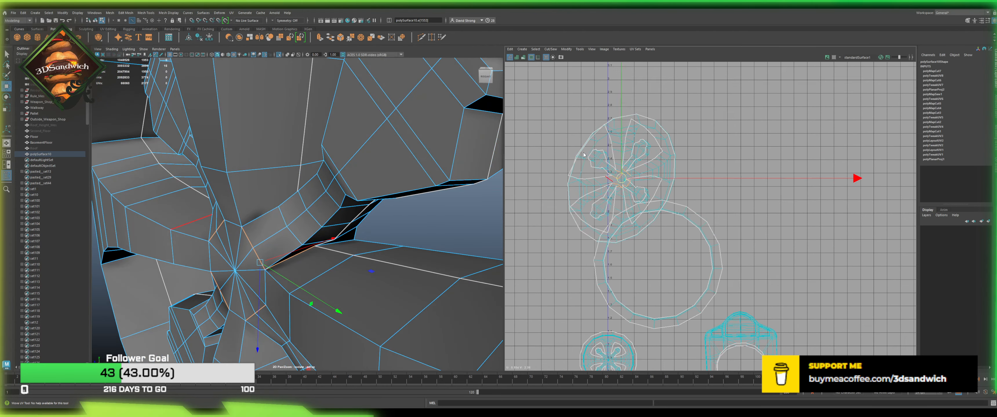
# Step: Unfold the spoked wheel's UV shell and move it away from the knobbed arms
pyautogui.moveTo(639, 201); pyautogui.dragTo(626, 154, button='right')
pyautogui.click(625, 141)
pyautogui.press('w')
pyautogui.hotkey('ctrl', 'u')
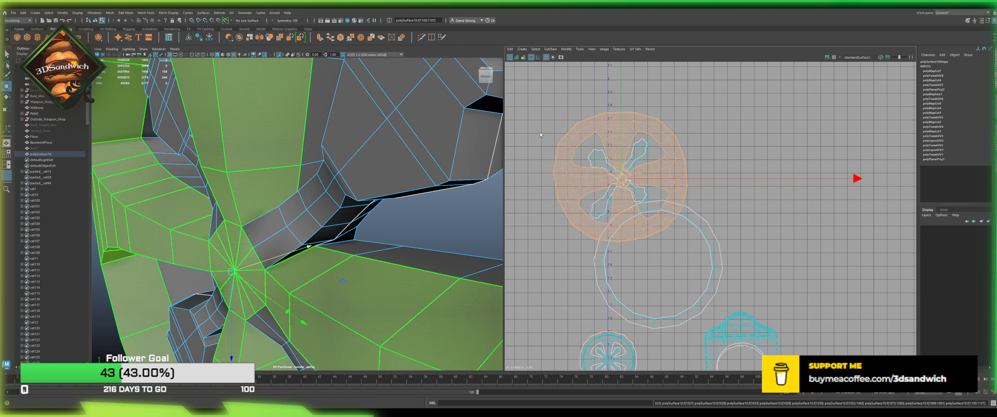
pyautogui.moveTo(621, 178); pyautogui.dragTo(757, 127)
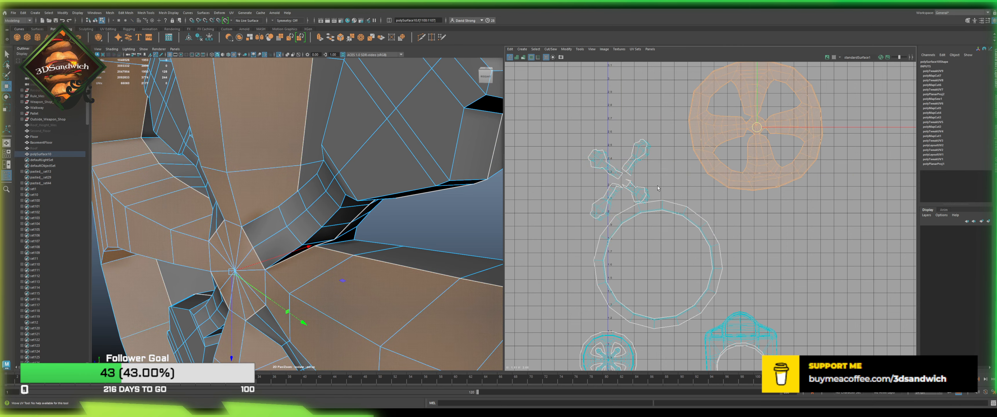
# Step: Unfold the UV shells of the four knobbed arms
pyautogui.click(605, 158)
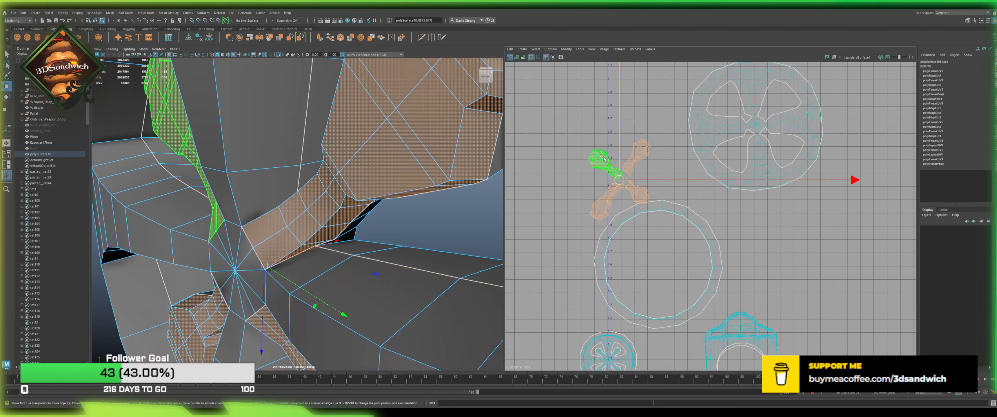
pyautogui.click(591, 128)
pyautogui.scroll(-3, 723, 186)
# Step: Move the UV shell of the ornament's other half next to the unfolded spoked wheel shell
pyautogui.click(693, 167)
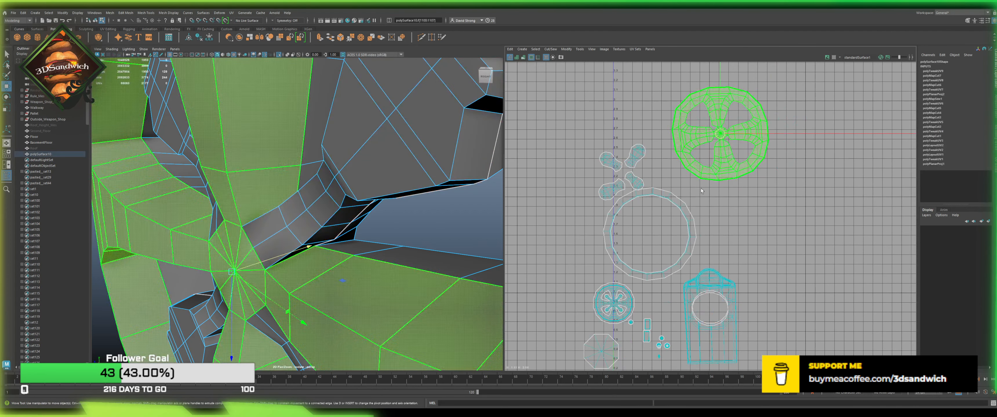
pyautogui.click(615, 305)
pyautogui.moveTo(615, 304); pyautogui.dragTo(740, 181)
pyautogui.click(774, 220)
pyautogui.scroll(3, 782, 131)
pyautogui.scroll(5, 716, 211)
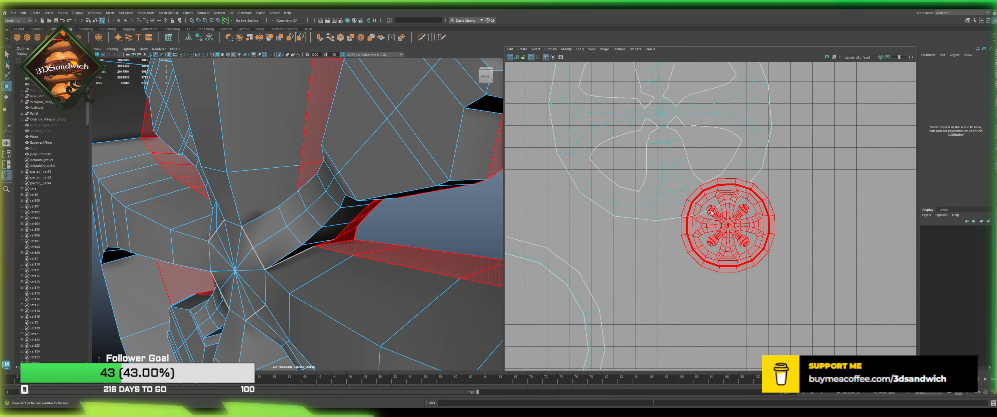
# Step: Select all of the round ornament's UV shells and optimize them
pyautogui.scroll(-8, 719, 220)
pyautogui.moveTo(752, 285); pyautogui.dragTo(577, 171)
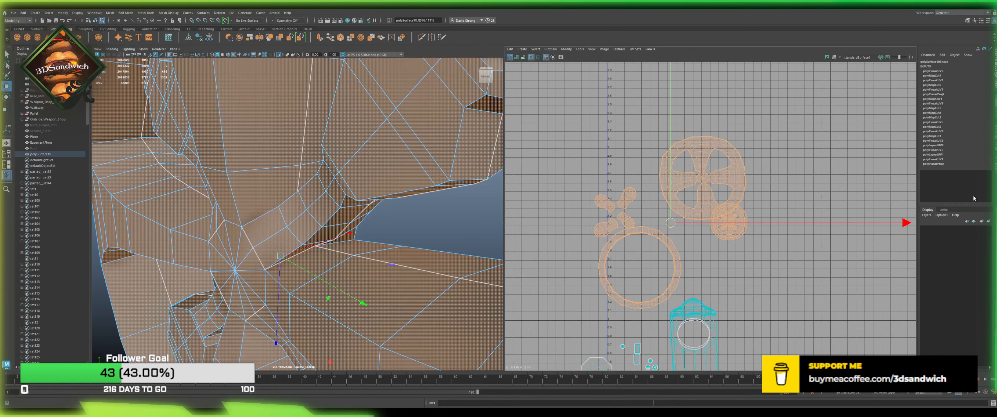
pyautogui.click(995, 165)
pyautogui.scroll(-5, 955, 233)
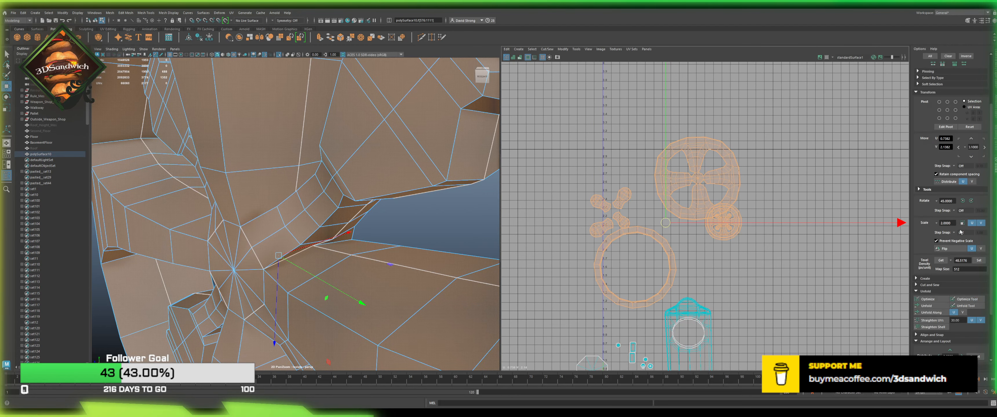
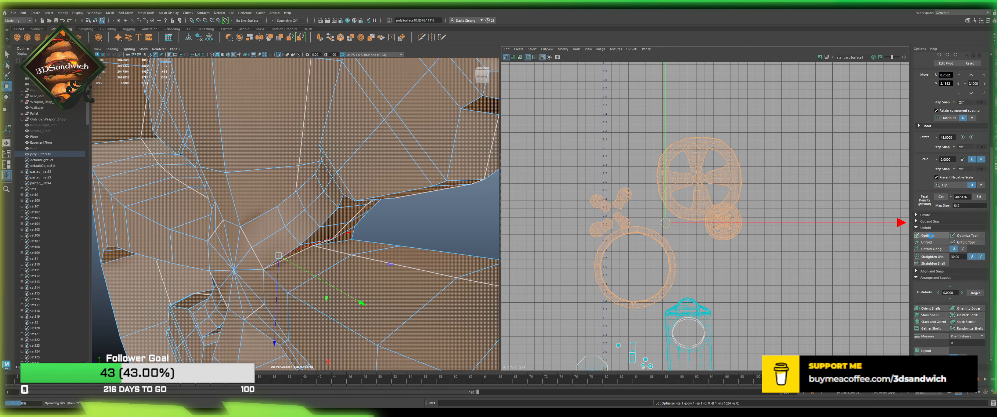
pyautogui.click(809, 180)
pyautogui.keyDown('alt'); pyautogui.moveTo(726, 227); pyautogui.dragTo(686, 74, button='middle'); pyautogui.keyUp('alt')
pyautogui.scroll(4, 654, 198)
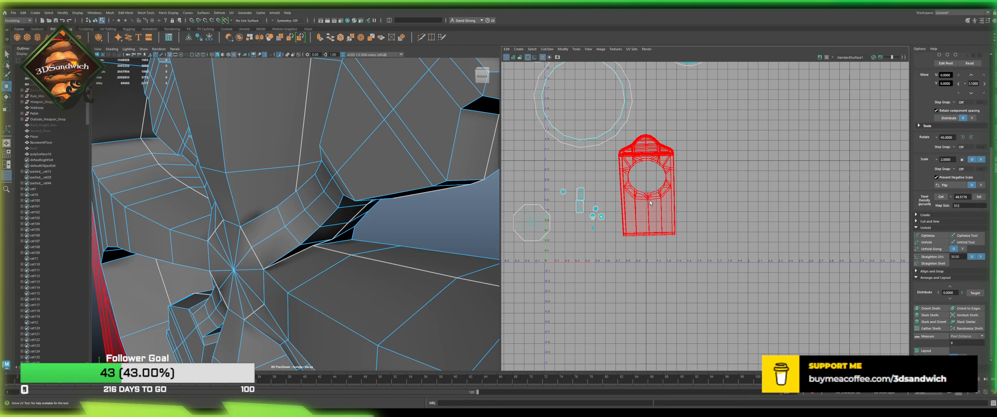
# Step: Select the door's UV shell and save the scene
pyautogui.click(651, 203)
pyautogui.hotkey('ctrl', 's')
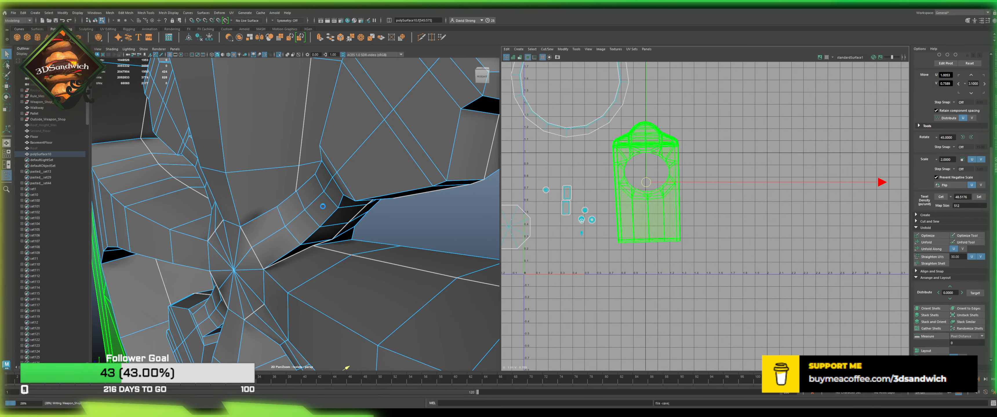
pyautogui.press('w')
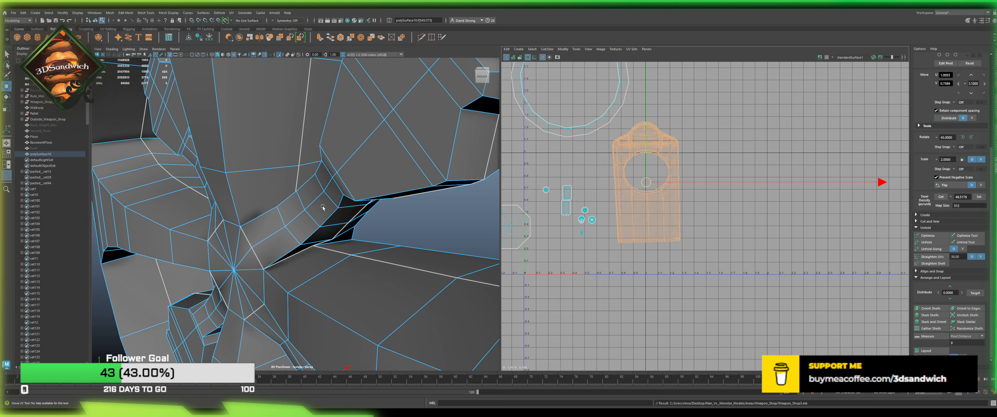
# Step: End the isolation of the round ornament so the whole doorway is shown, and clear the selection
pyautogui.scroll(-8, 332, 202)
pyautogui.keyDown('alt'); pyautogui.moveTo(333, 203); pyautogui.dragTo(298, 206); pyautogui.keyUp('alt')
pyautogui.scroll(3, 297, 205)
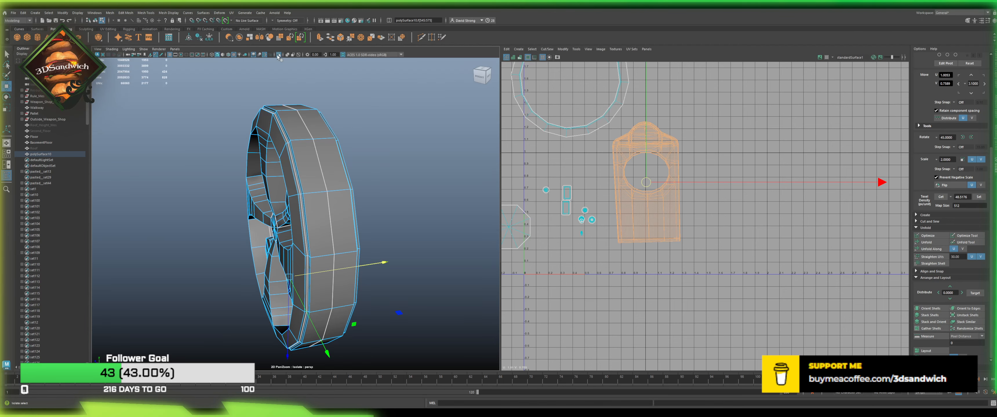
pyautogui.click(278, 56)
pyautogui.scroll(-5, 274, 206)
pyautogui.keyDown('alt'); pyautogui.moveTo(265, 223); pyautogui.dragTo(289, 215); pyautogui.keyUp('alt')
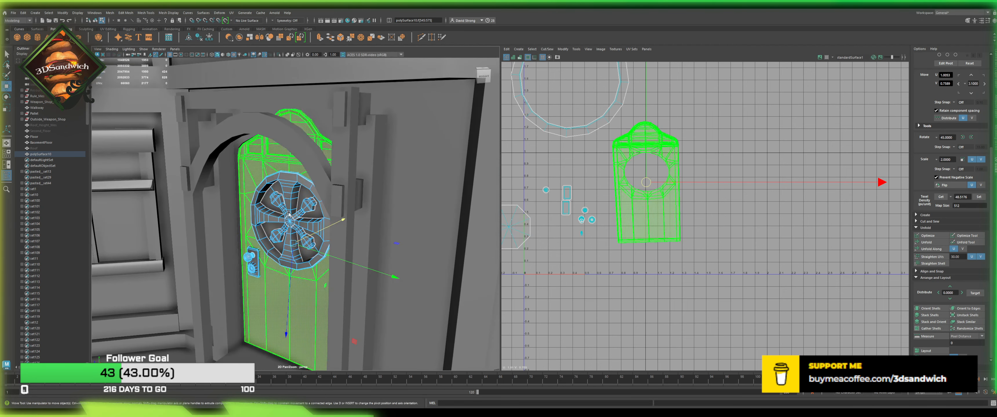
pyautogui.click(704, 189)
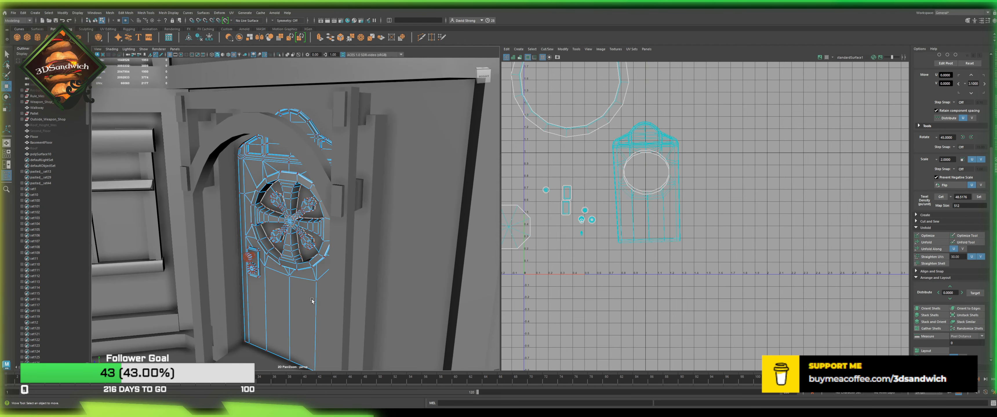
# Step: Select the door's UV shell and isolate the door in the 3D view, seen from its side
pyautogui.moveTo(641, 171); pyautogui.dragTo(662, 153, button='right')
pyautogui.click(662, 153)
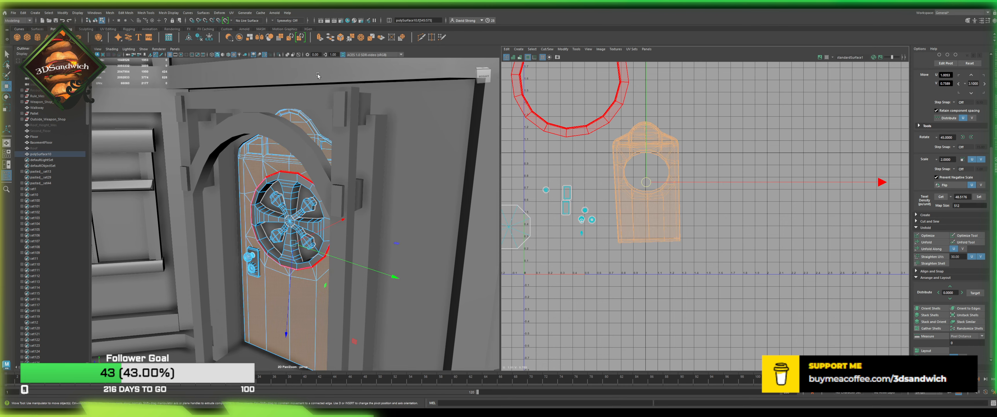
pyautogui.click(281, 55)
pyautogui.keyDown('alt'); pyautogui.moveTo(347, 164); pyautogui.dragTo(319, 176); pyautogui.keyUp('alt')
pyautogui.scroll(3, 327, 136)
pyautogui.keyDown('alt'); pyautogui.moveTo(320, 164); pyautogui.dragTo(301, 220, button='middle'); pyautogui.keyUp('alt')
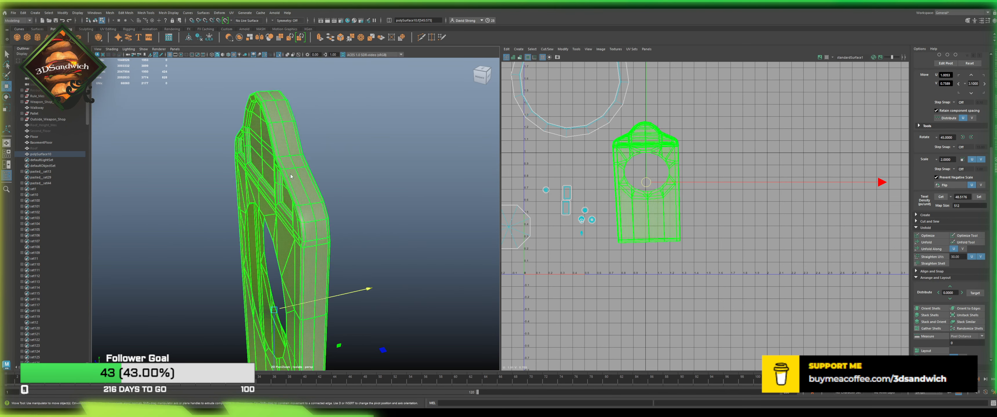
# Step: Cut the door's UVs along the edge loop of its side rim and move the two resulting shells apart
pyautogui.moveTo(301, 218); pyautogui.dragTo(302, 171, button='right')
pyautogui.click(301, 176)
pyautogui.hotkey('shift', 'x')
pyautogui.moveTo(614, 165); pyautogui.dragTo(638, 147, button='right')
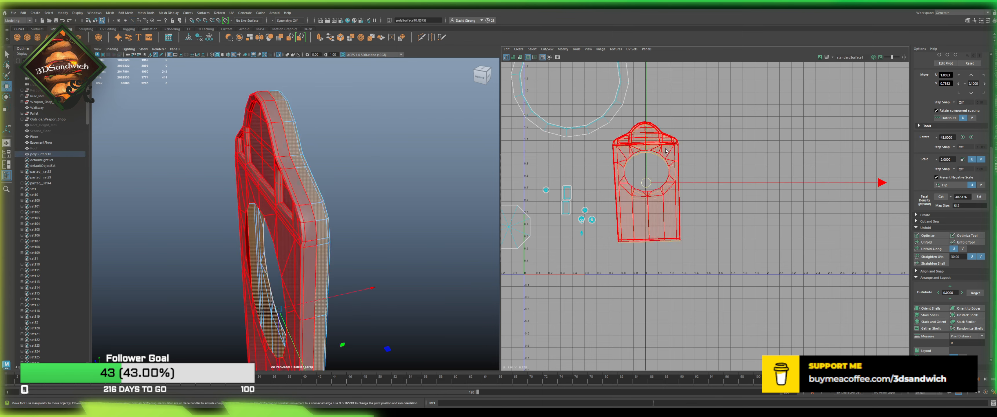
pyautogui.click(654, 183)
pyautogui.moveTo(656, 201); pyautogui.dragTo(695, 274)
pyautogui.click(647, 183)
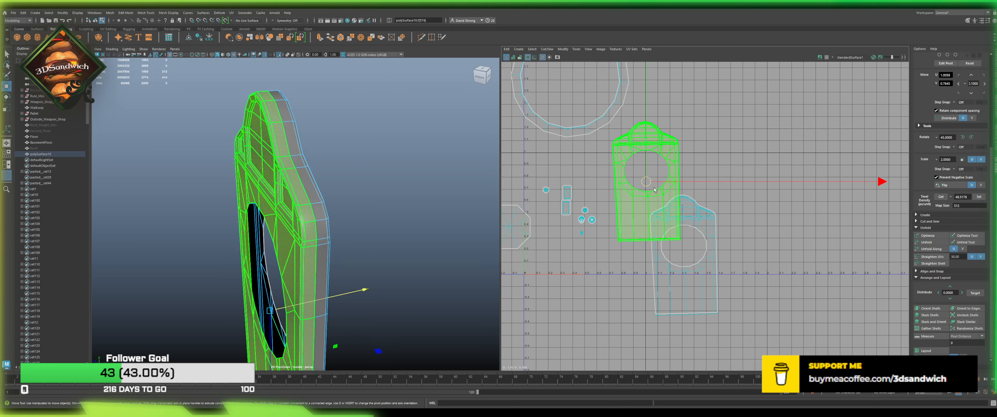
pyautogui.moveTo(649, 183); pyautogui.dragTo(648, 201)
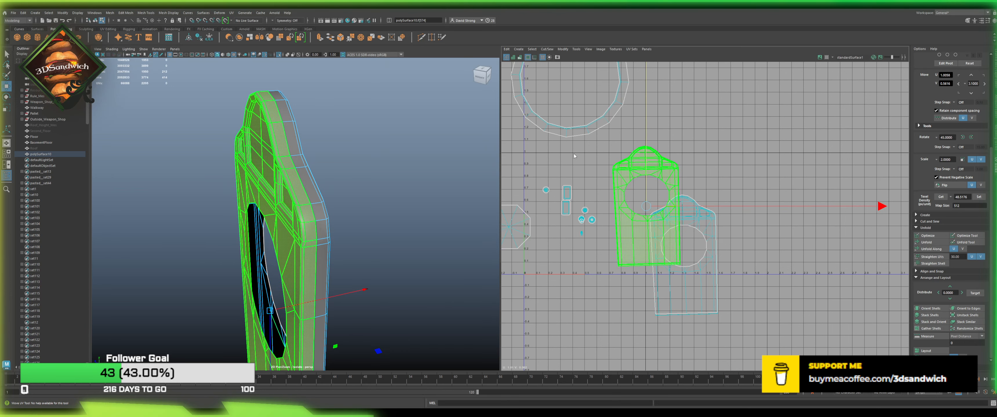
# Step: Unfold both UV shells of the door
pyautogui.hotkey('ctrl', 'u')
pyautogui.click(605, 141)
pyautogui.scroll(2, 609, 156)
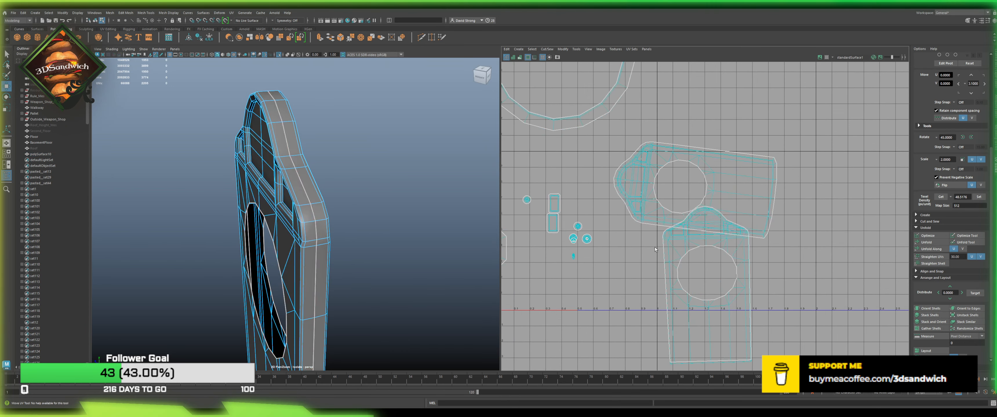
pyautogui.click(671, 275)
pyautogui.hotkey('ctrl', 'u')
# Step: Examine the recessed panels in the unfolded door shell and compare them with the matching faces on the model
pyautogui.scroll(8, 644, 161)
pyautogui.scroll(5, 642, 166)
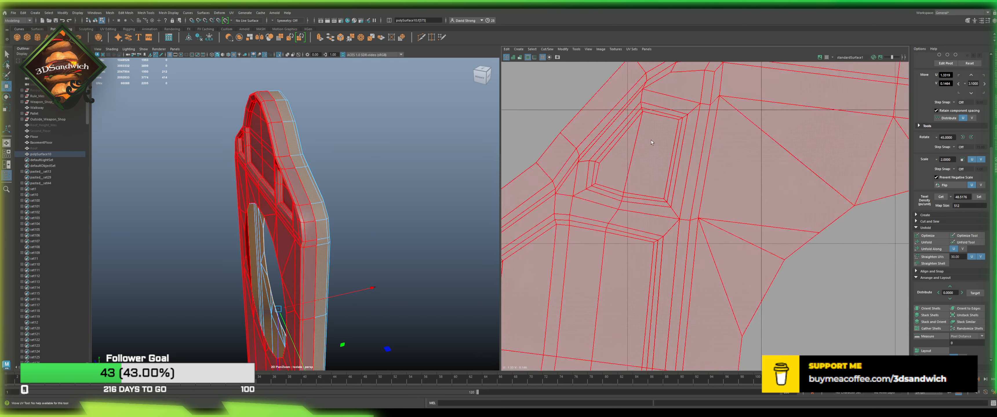
pyautogui.scroll(-10, 637, 212)
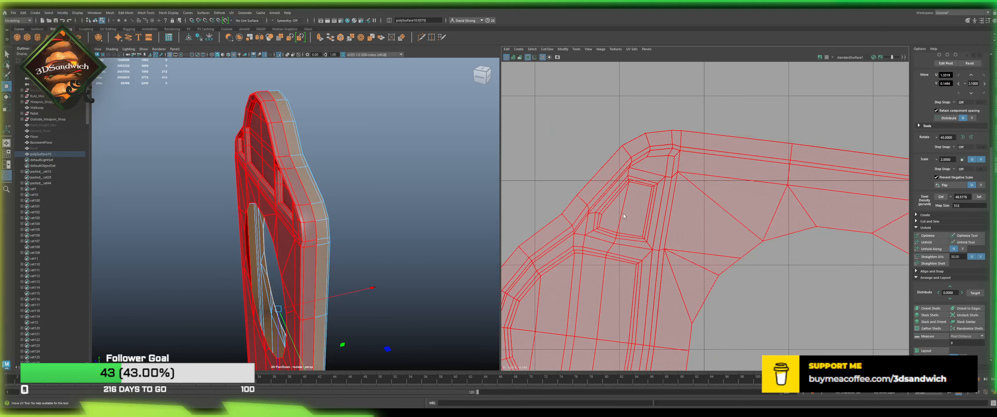
pyautogui.keyDown('alt'); pyautogui.moveTo(637, 212); pyautogui.dragTo(566, 166, button='middle'); pyautogui.keyUp('alt')
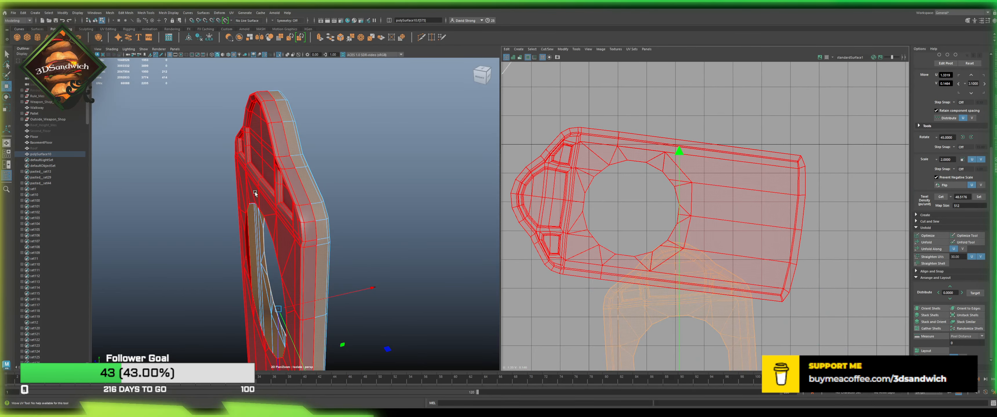
pyautogui.keyDown('alt'); pyautogui.moveTo(255, 193); pyautogui.dragTo(317, 146); pyautogui.keyUp('alt')
pyautogui.keyDown('alt'); pyautogui.moveTo(316, 145); pyautogui.dragTo(302, 200, button='middle'); pyautogui.keyUp('alt')
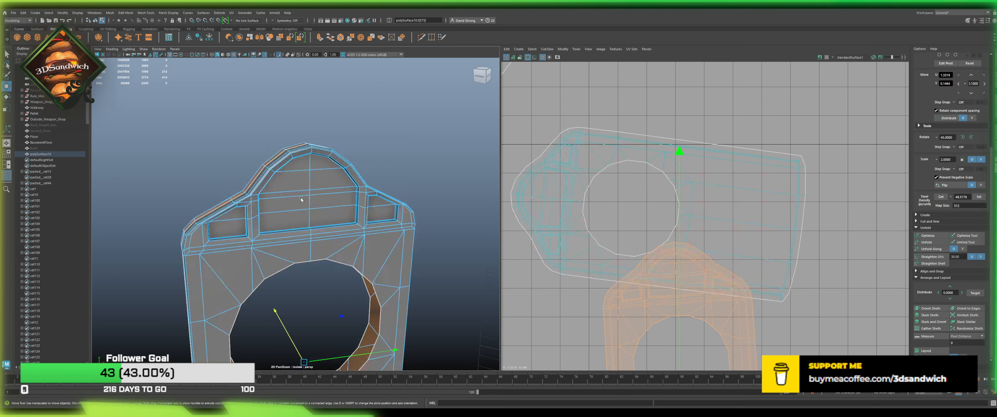
pyautogui.scroll(3, 295, 185)
pyautogui.click(290, 180)
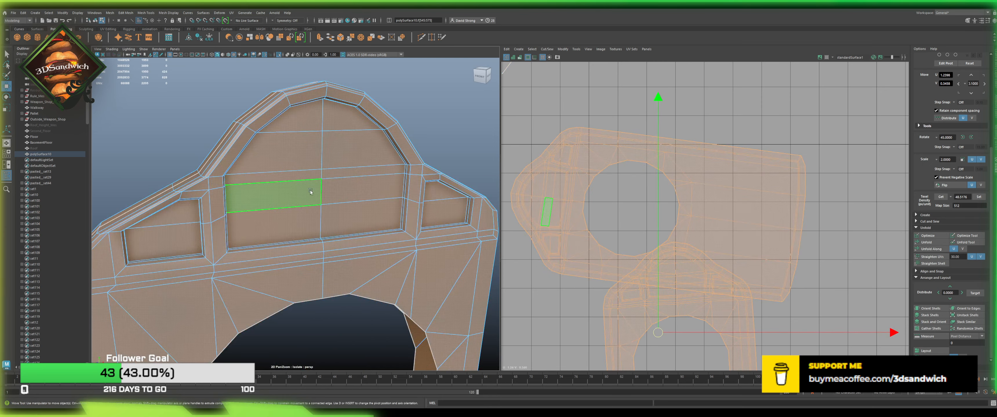
pyautogui.keyDown('alt'); pyautogui.moveTo(310, 190); pyautogui.dragTo(379, 185); pyautogui.keyUp('alt')
pyautogui.scroll(5, 358, 190)
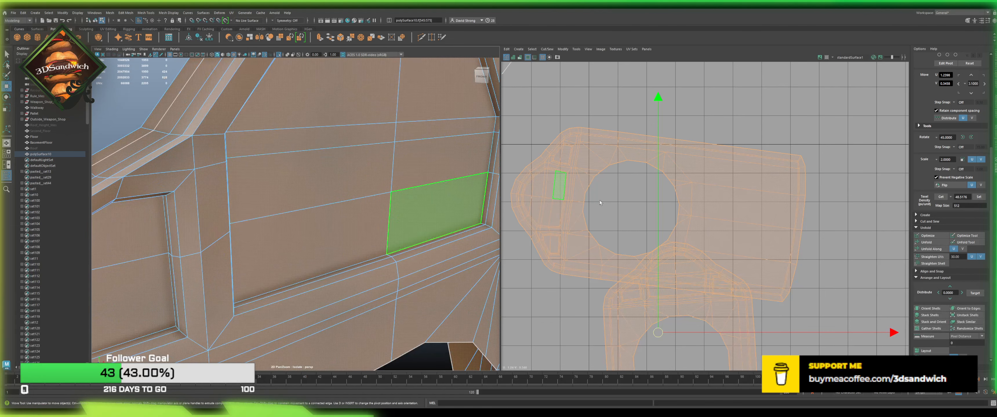
# Step: Select the short edges at both bottom corners of the sideways door UV shell
pyautogui.click(814, 153)
pyautogui.scroll(6, 803, 153)
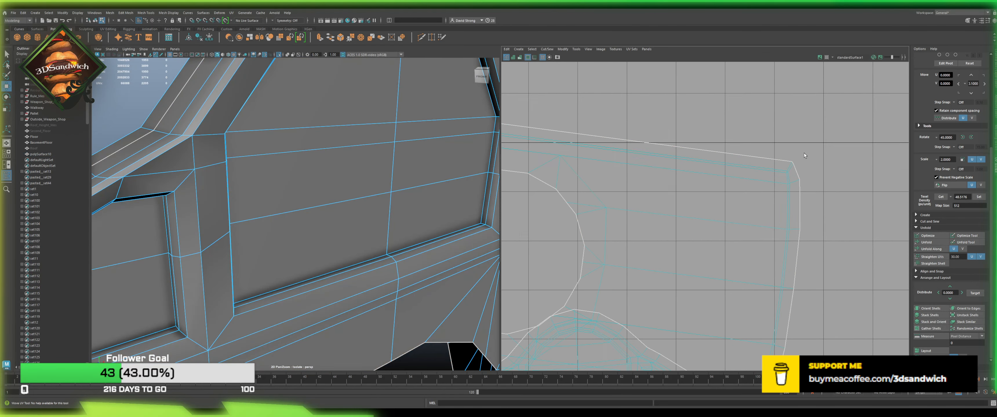
pyautogui.scroll(5, 783, 165)
pyautogui.press('F10')
pyautogui.click(779, 186)
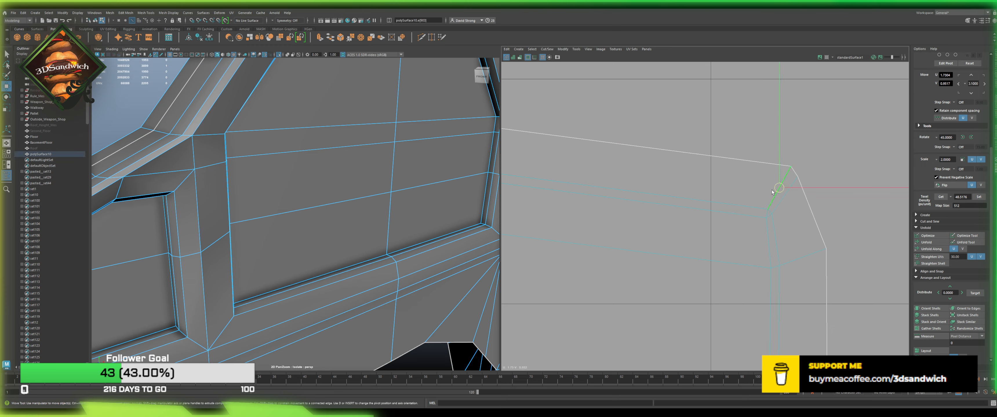
pyautogui.scroll(-5, 731, 168)
pyautogui.scroll(-8, 710, 156)
pyautogui.keyDown('alt'); pyautogui.moveTo(702, 305); pyautogui.dragTo(707, 265, button='middle'); pyautogui.keyUp('alt')
pyautogui.scroll(5, 706, 266)
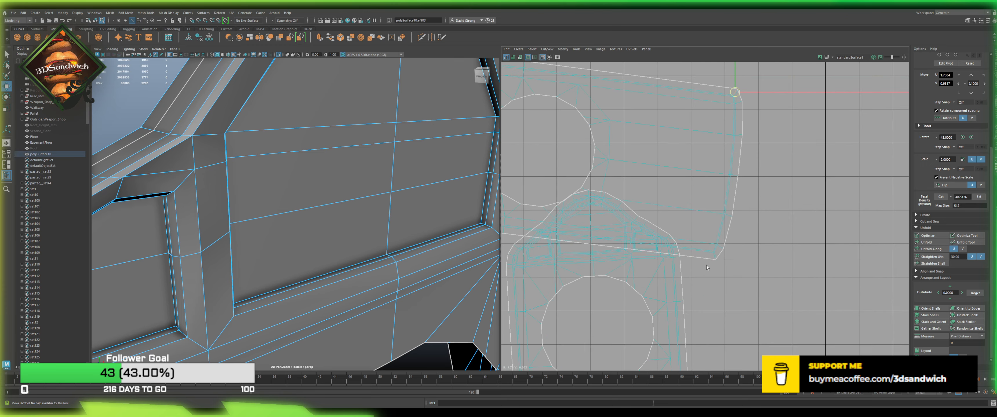
pyautogui.keyDown('shift'); pyautogui.click(715, 251); pyautogui.keyUp('shift')
pyautogui.scroll(-5, 714, 249)
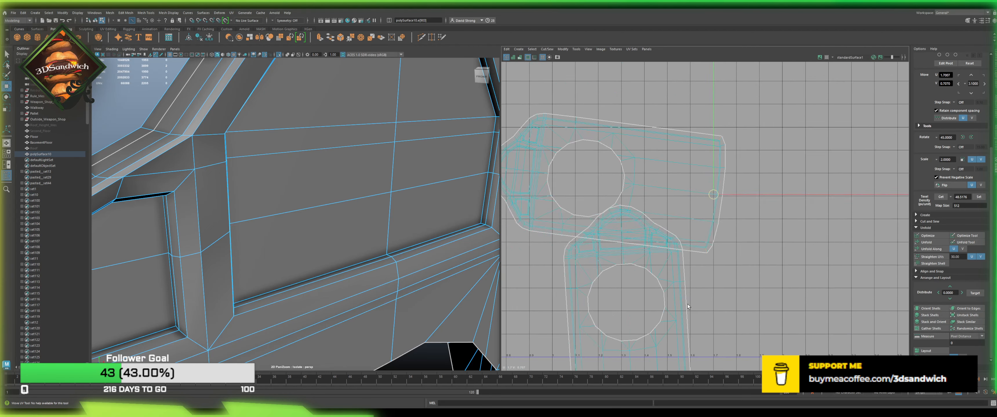
# Step: Cut the short edges at the bottom corners of the upright door UV shell
pyautogui.keyDown('alt'); pyautogui.moveTo(659, 360); pyautogui.dragTo(666, 174, button='middle'); pyautogui.keyUp('alt')
pyautogui.scroll(4, 716, 202)
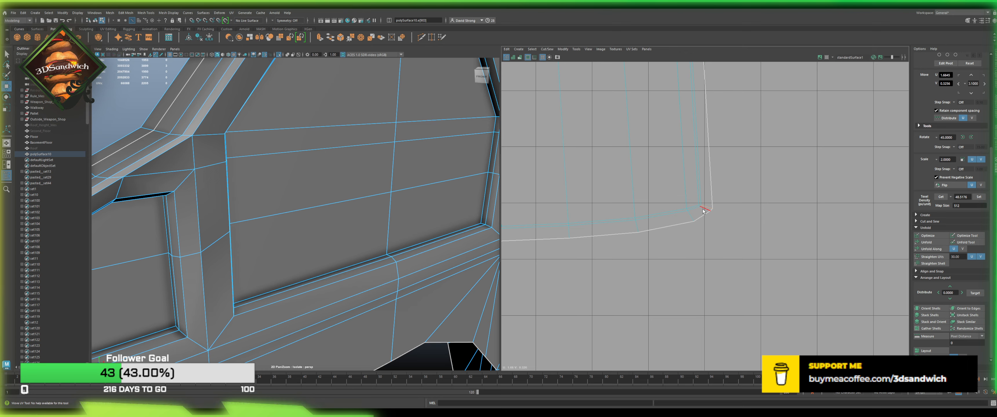
pyautogui.keyDown('alt'); pyautogui.moveTo(658, 232); pyautogui.dragTo(885, 219, button='middle'); pyautogui.keyUp('alt')
pyautogui.click(726, 230)
pyautogui.keyDown('shift'); pyautogui.click(658, 213); pyautogui.keyUp('shift')
pyautogui.press('w')
pyautogui.scroll(-4, 659, 267)
pyautogui.keyDown('alt'); pyautogui.moveTo(721, 218); pyautogui.dragTo(621, 335, button='middle'); pyautogui.keyUp('alt')
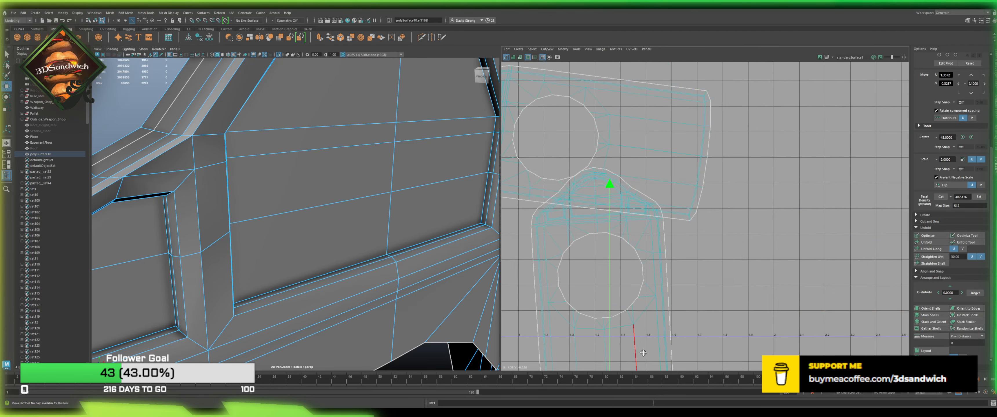
# Step: Cut the remaining bottom-corner edges of the sideways door UV shell
pyautogui.scroll(4, 663, 283)
pyautogui.click(671, 241)
pyautogui.scroll(1, 670, 241)
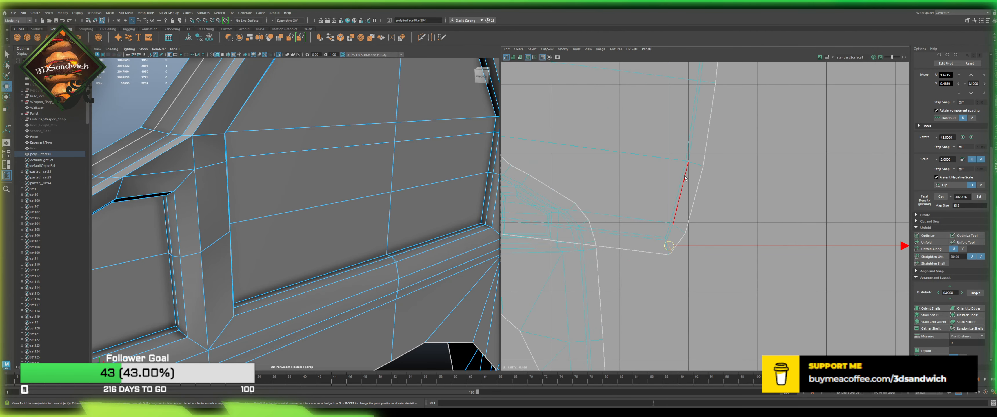
pyautogui.keyDown('alt'); pyautogui.moveTo(694, 105); pyautogui.dragTo(709, 361, button='middle'); pyautogui.keyUp('alt')
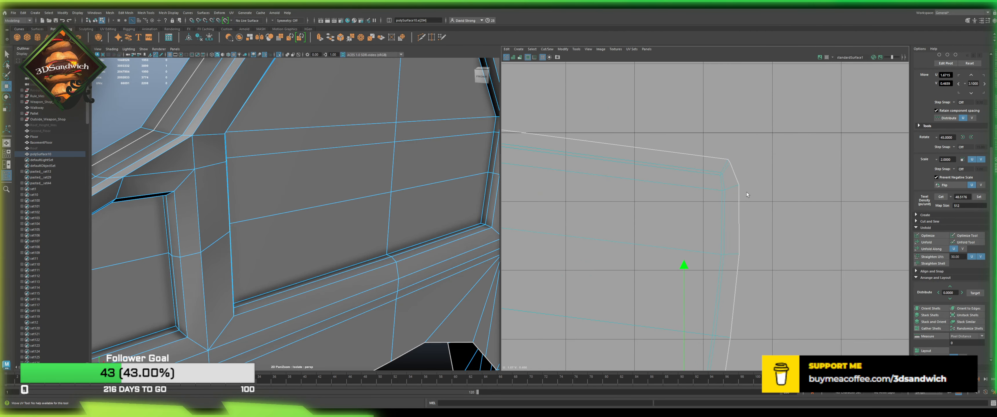
pyautogui.click(728, 169)
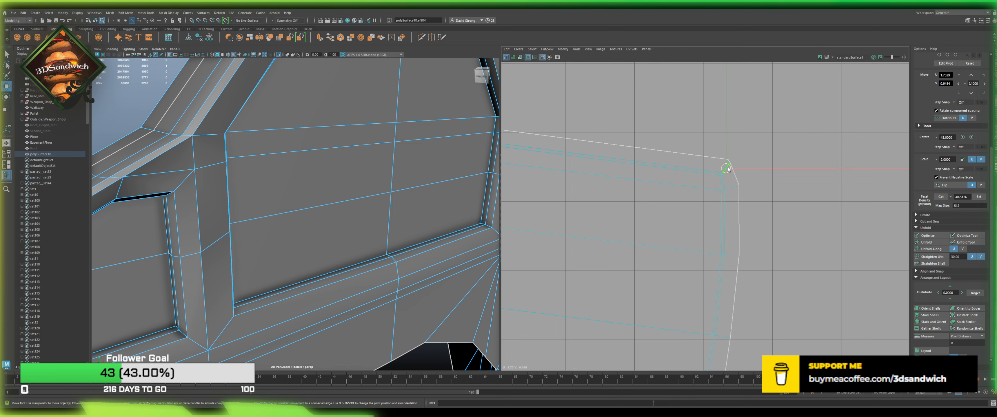
pyautogui.scroll(-6, 724, 182)
# Step: Orient both door UV shells so their sides line up with the UV axes
pyautogui.moveTo(715, 209); pyautogui.dragTo(728, 223, button='right')
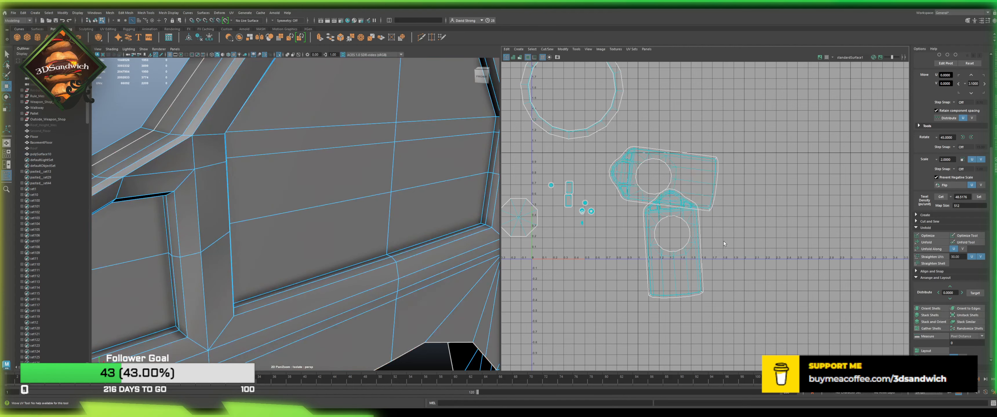
pyautogui.moveTo(687, 207); pyautogui.dragTo(665, 189)
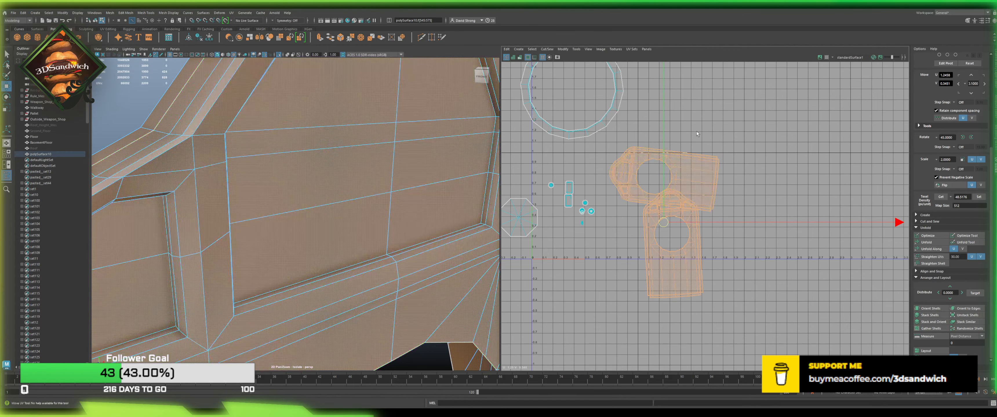
pyautogui.click(700, 167)
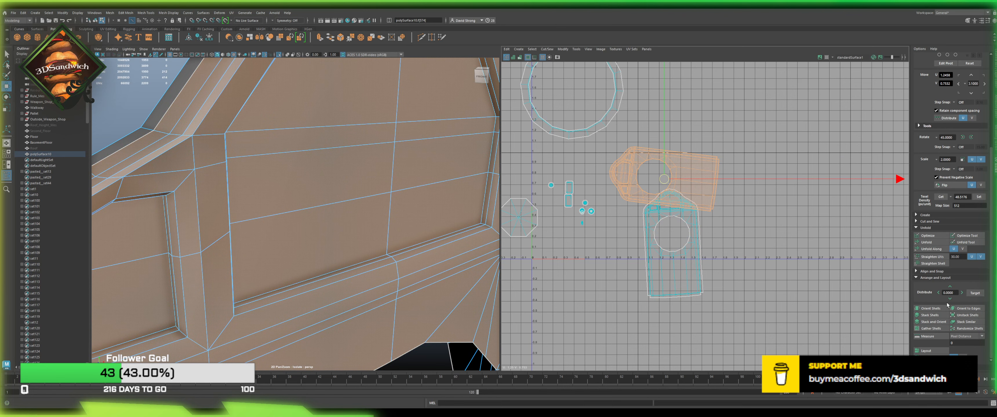
pyautogui.click(933, 309)
pyautogui.scroll(2, 951, 143)
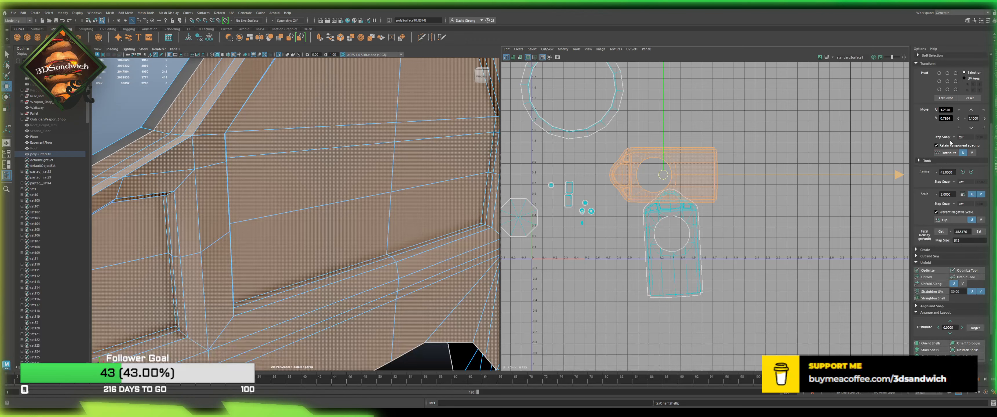
pyautogui.click(682, 213)
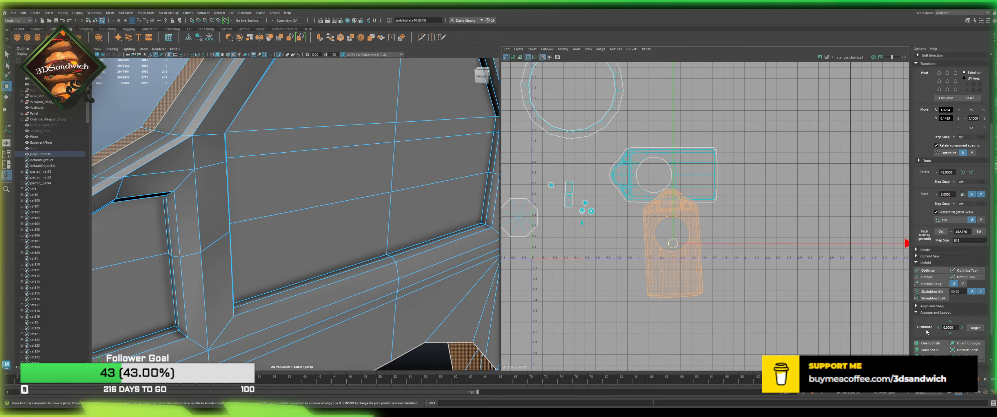
pyautogui.click(785, 210)
# Step: Rotate the sideways door UV shell 90 degrees clockwise in 45-degree steps so its arched top points up
pyautogui.click(692, 175)
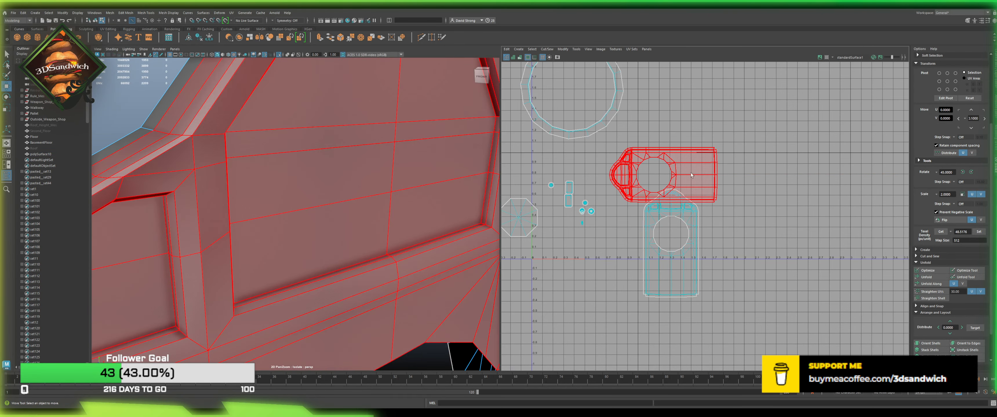
pyautogui.click(971, 173)
pyautogui.click(972, 173)
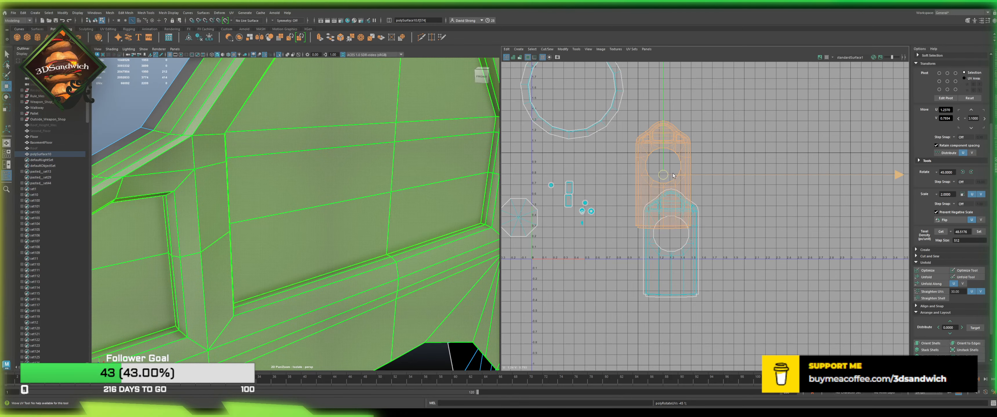
pyautogui.click(595, 236)
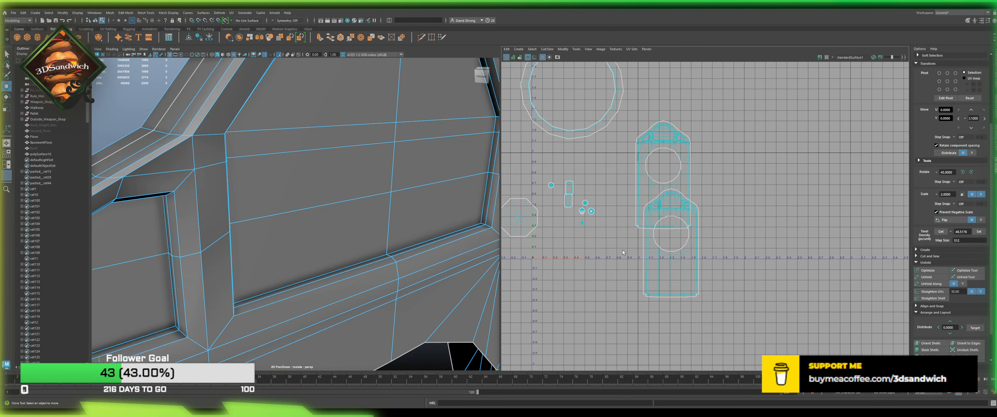
# Step: Select the smallest UV shell below the lock's round shells and end the isolated display of the door
pyautogui.scroll(5, 604, 240)
pyautogui.click(581, 221)
pyautogui.scroll(1, 593, 233)
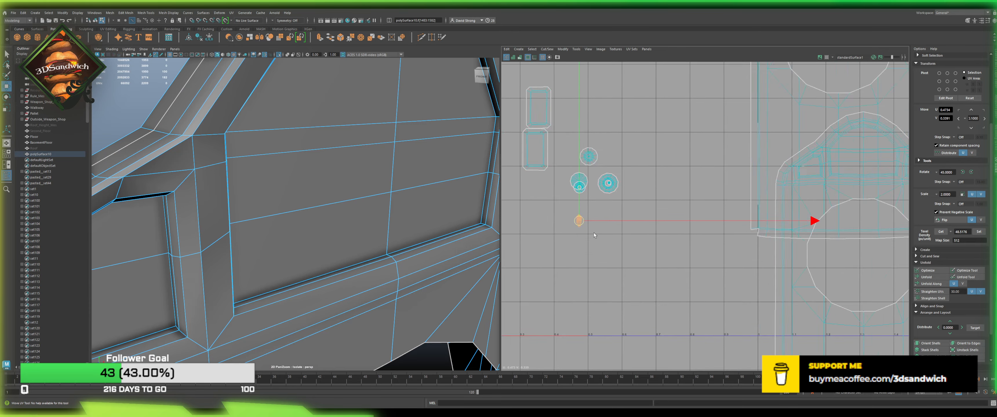
pyautogui.scroll(10, 569, 222)
pyautogui.press('f')
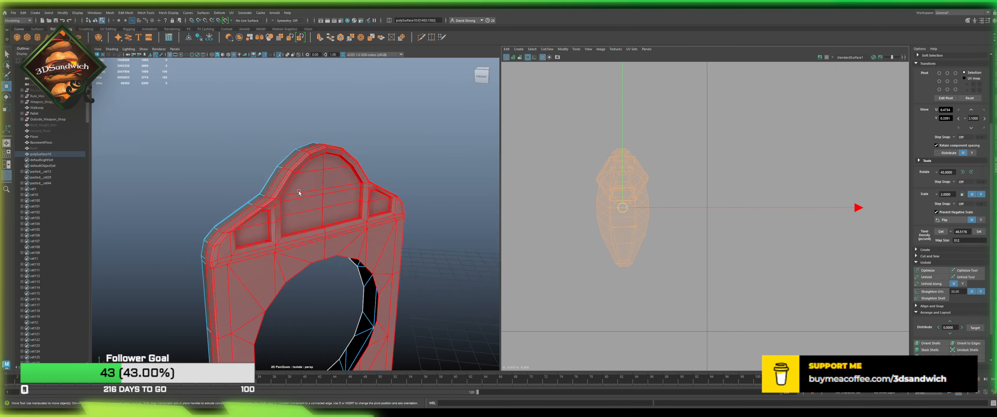
pyautogui.scroll(-6, 299, 192)
pyautogui.keyDown('alt'); pyautogui.moveTo(299, 192); pyautogui.dragTo(317, 162); pyautogui.keyUp('alt')
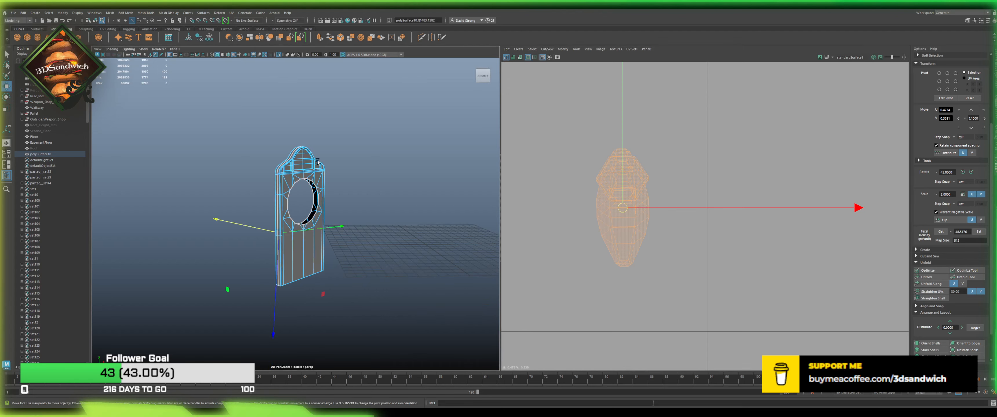
pyautogui.click(278, 57)
# Step: Frame the thumb-turn on the door's lock plate from close up and save the scene
pyautogui.keyDown('alt'); pyautogui.moveTo(263, 209); pyautogui.dragTo(327, 231); pyautogui.keyUp('alt')
pyautogui.scroll(5, 327, 231)
pyautogui.keyDown('alt'); pyautogui.moveTo(345, 280); pyautogui.dragTo(354, 206, button='middle'); pyautogui.keyUp('alt')
pyautogui.scroll(2, 355, 207)
pyautogui.scroll(8, 384, 234)
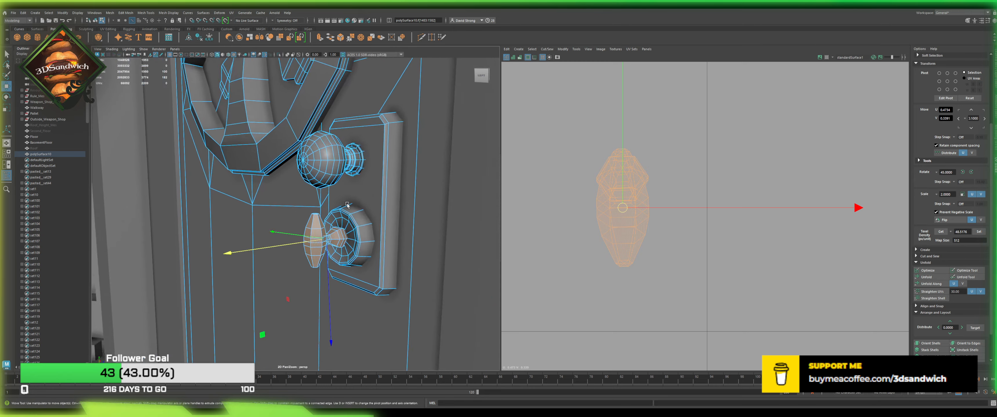
pyautogui.scroll(3, 342, 238)
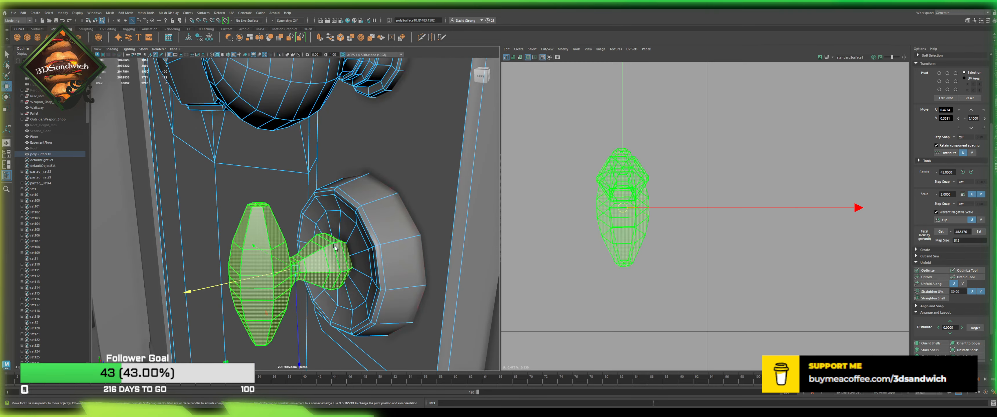
pyautogui.keyDown('alt'); pyautogui.moveTo(344, 259); pyautogui.dragTo(324, 218, button='middle'); pyautogui.keyUp('alt')
pyautogui.hotkey('ctrl', 's')
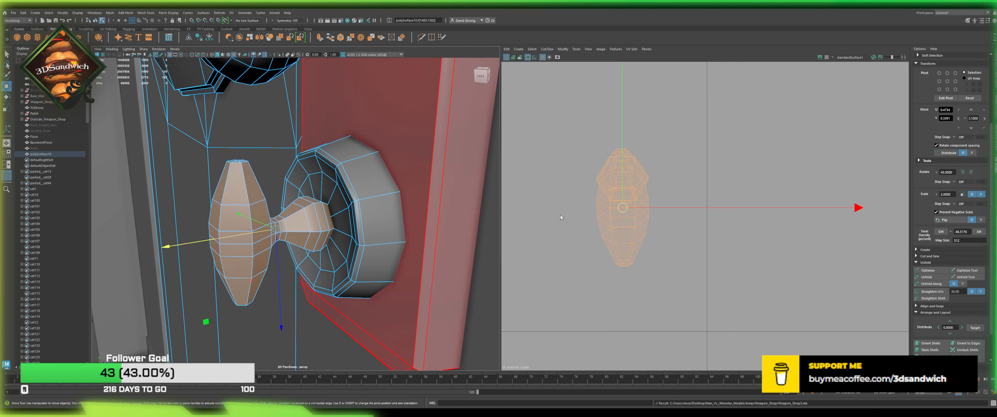
pyautogui.moveTo(250, 185)
pyautogui.keyDown('alt'); pyautogui.mouseDown()
pyautogui.moveTo(214, 185)
pyautogui.moveTo(298, 220)
pyautogui.mouseUp(); pyautogui.keyUp('alt')
pyautogui.press('f')
pyautogui.scroll(5, 266, 245)
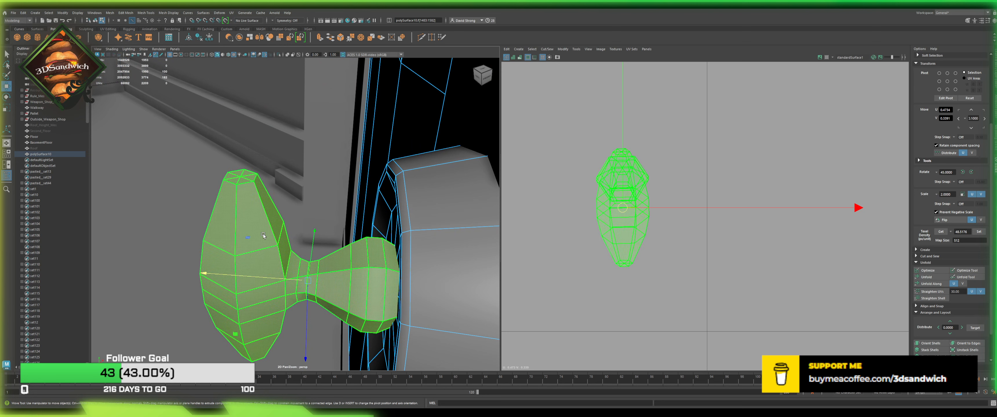
# Step: Select the edges around the thumb-turn's neck and the lengthwise edges along the underside of its stem as seam edges
pyautogui.press('F10')
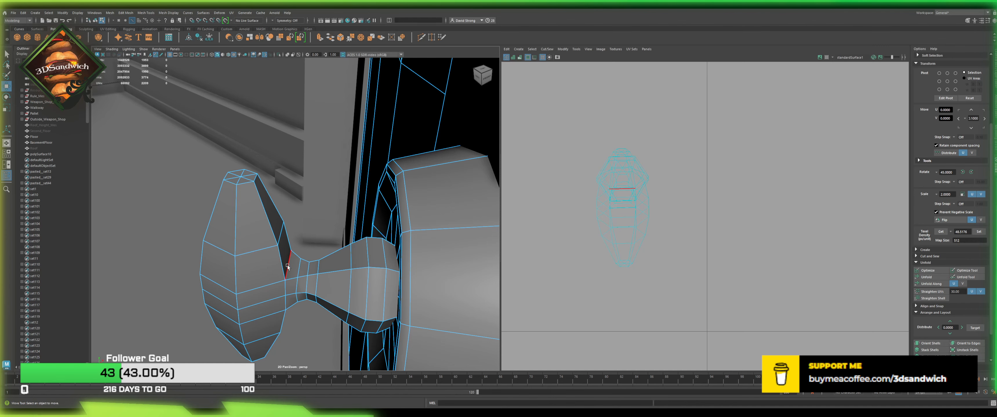
pyautogui.click(298, 269)
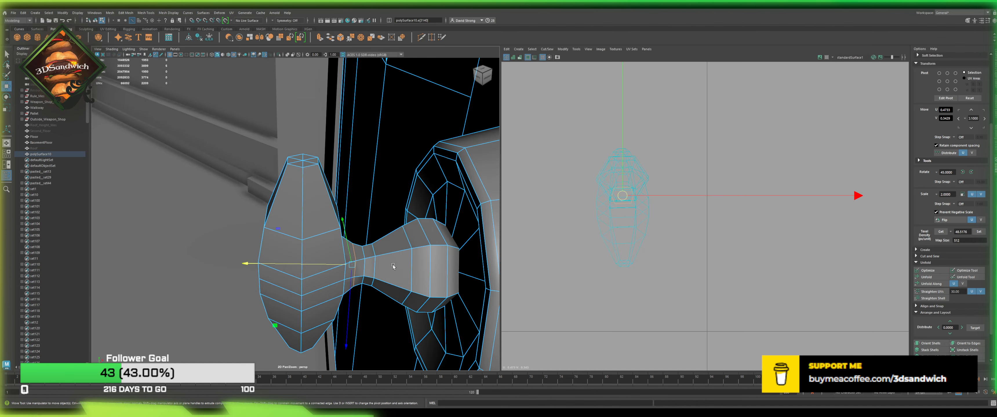
pyautogui.keyDown('alt'); pyautogui.moveTo(298, 268); pyautogui.dragTo(412, 198); pyautogui.keyUp('alt')
pyautogui.keyDown('alt'); pyautogui.moveTo(412, 198); pyautogui.dragTo(287, 341, button='middle'); pyautogui.keyUp('alt')
pyautogui.scroll(5, 323, 271)
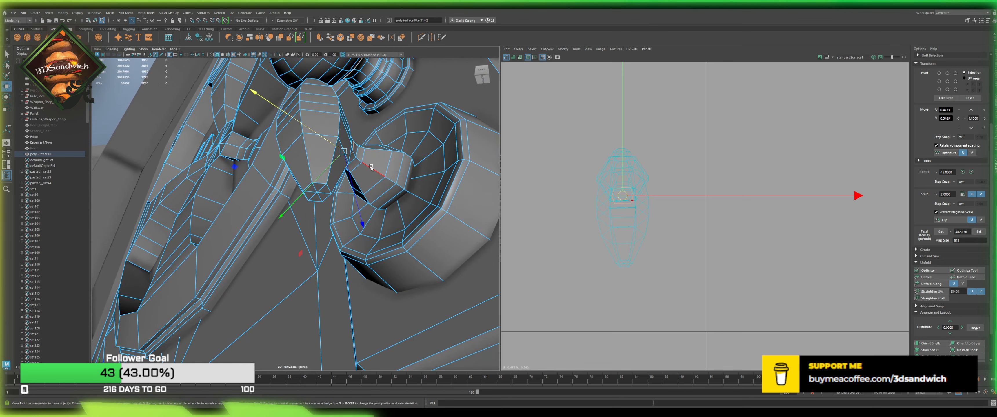
pyautogui.keyDown('shift'); pyautogui.doubleClick(371, 167); pyautogui.keyUp('shift')
pyautogui.keyDown('alt'); pyautogui.moveTo(372, 167); pyautogui.dragTo(314, 194); pyautogui.keyUp('alt')
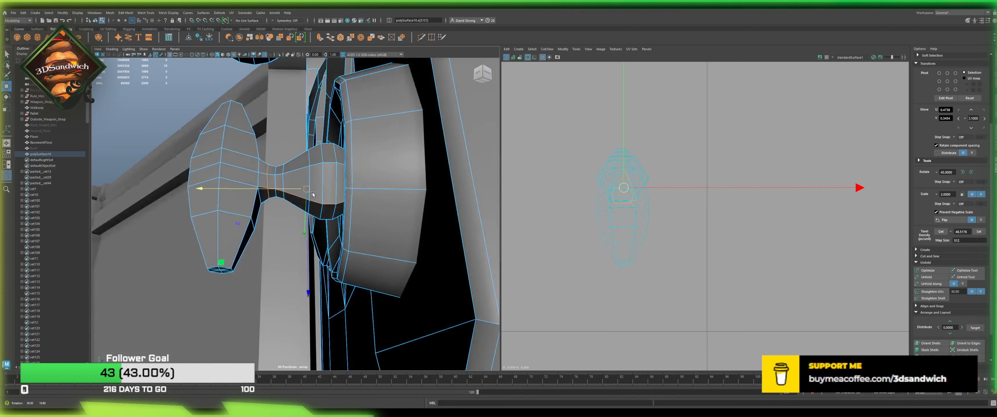
# Step: Add the thumb-turn grip's lower back edge and the edges around its lower end cap to the seam selection
pyautogui.scroll(4, 250, 202)
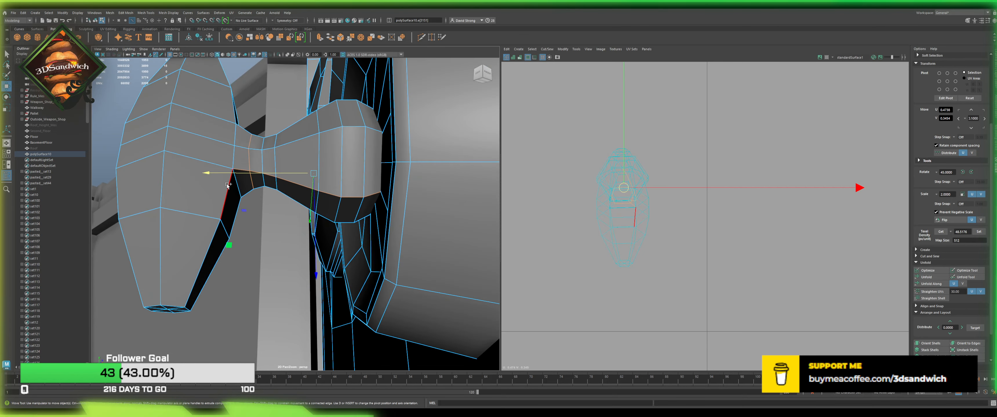
pyautogui.keyDown('shift'); pyautogui.click(225, 197); pyautogui.keyUp('shift')
pyautogui.keyDown('shift'); pyautogui.click(199, 238); pyautogui.keyUp('shift')
pyautogui.keyDown('alt'); pyautogui.moveTo(184, 297); pyautogui.dragTo(200, 246); pyautogui.keyUp('alt')
pyautogui.keyDown('shift'); pyautogui.click(218, 190); pyautogui.keyUp('shift')
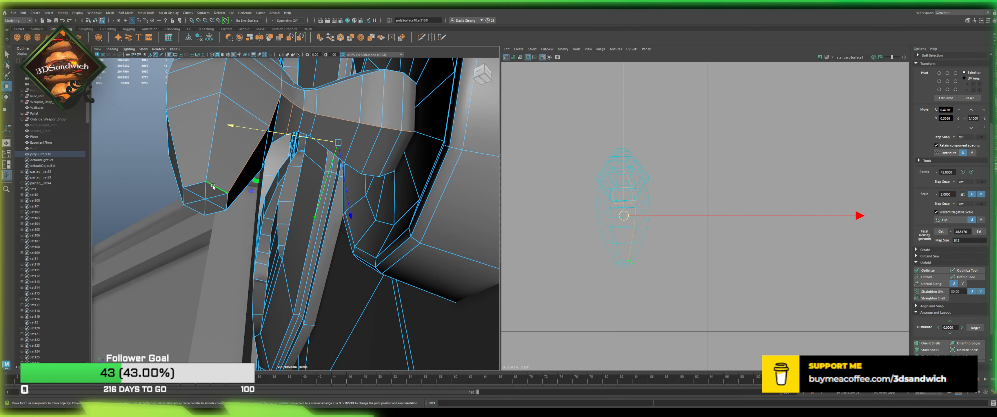
pyautogui.keyDown('shift'); pyautogui.click(211, 188); pyautogui.keyUp('shift')
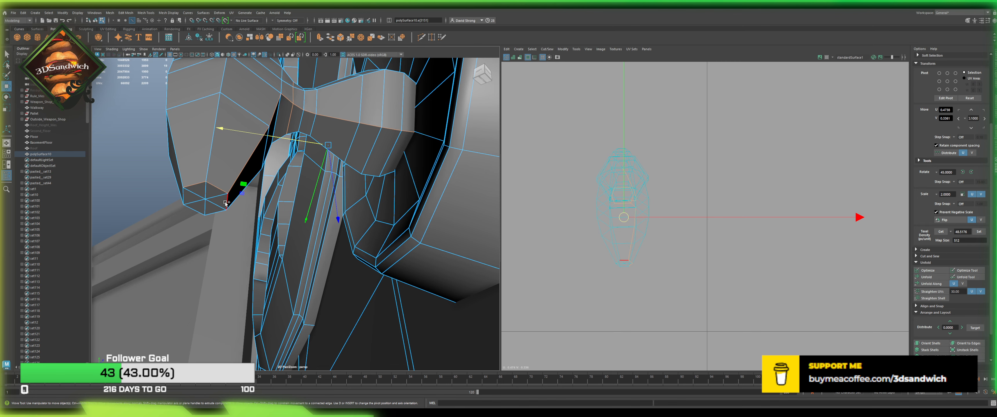
pyautogui.keyDown('shift'); pyautogui.click(219, 212); pyautogui.keyUp('shift')
pyautogui.keyDown('alt'); pyautogui.moveTo(219, 213); pyautogui.dragTo(248, 201); pyautogui.keyUp('alt')
pyautogui.keyDown('shift'); pyautogui.click(264, 203); pyautogui.keyUp('shift')
# Step: Add the edges around the thumb-turn grip's upper end cap to the seam selection
pyautogui.keyDown('alt'); pyautogui.moveTo(248, 201); pyautogui.dragTo(267, 205, button='right'); pyautogui.keyUp('alt')
pyautogui.keyDown('alt'); pyautogui.moveTo(267, 205); pyautogui.dragTo(313, 226); pyautogui.keyUp('alt')
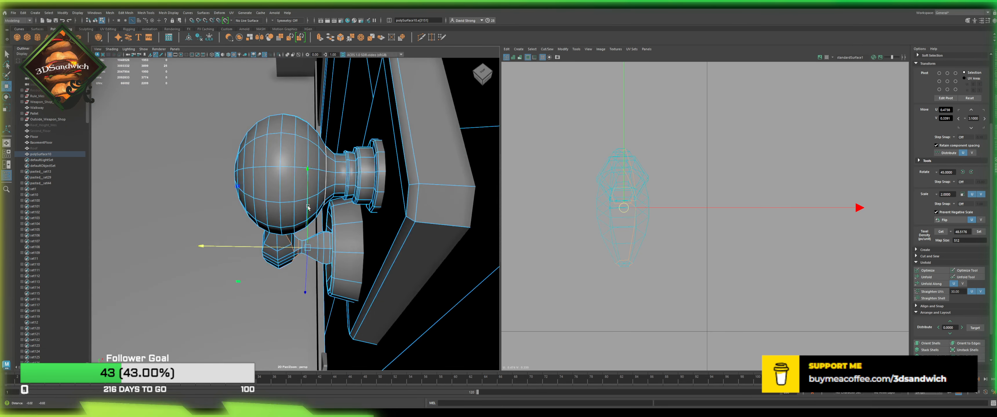
pyautogui.keyDown('alt'); pyautogui.moveTo(314, 227); pyautogui.dragTo(398, 248, button='right'); pyautogui.keyUp('alt')
pyautogui.keyDown('alt'); pyautogui.moveTo(398, 248); pyautogui.dragTo(412, 277); pyautogui.keyUp('alt')
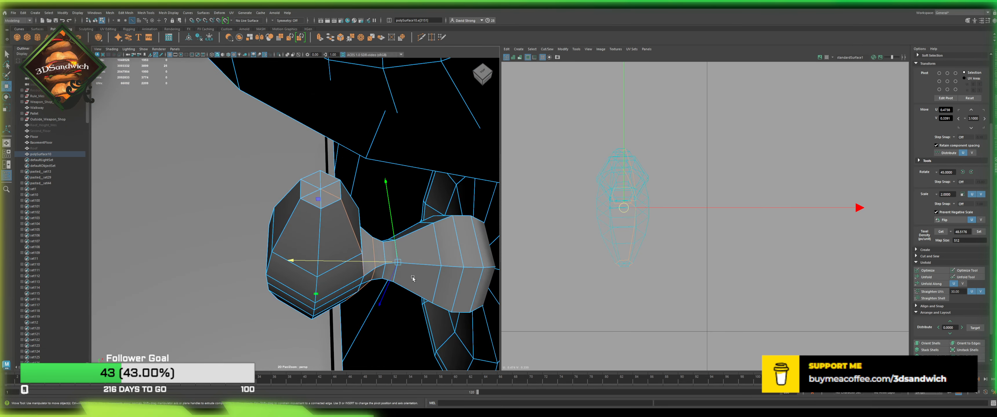
pyautogui.keyDown('shift'); pyautogui.click(333, 196); pyautogui.keyUp('shift')
pyautogui.keyDown('shift'); pyautogui.click(331, 204); pyautogui.keyUp('shift')
pyautogui.keyDown('shift'); pyautogui.click(311, 204); pyautogui.keyUp('shift')
pyautogui.keyDown('shift'); pyautogui.click(313, 175); pyautogui.keyUp('shift')
pyautogui.keyDown('shift'); pyautogui.click(331, 177); pyautogui.keyUp('shift')
pyautogui.keyDown('shift'); pyautogui.click(342, 189); pyautogui.keyUp('shift')
# Step: Cut the thumb-turn's UVs along the selected seam edges and unfold the resulting grip and stem shells
pyautogui.keyDown('alt'); pyautogui.moveTo(345, 306); pyautogui.dragTo(342, 236); pyautogui.keyUp('alt')
pyautogui.scroll(2, 665, 197)
pyautogui.hotkey('shift', 'x')
pyautogui.moveTo(664, 197); pyautogui.dragTo(685, 217, button='right')
pyautogui.moveTo(679, 281); pyautogui.dragTo(568, 167)
pyautogui.press('w')
pyautogui.hotkey('ctrl', 'u')
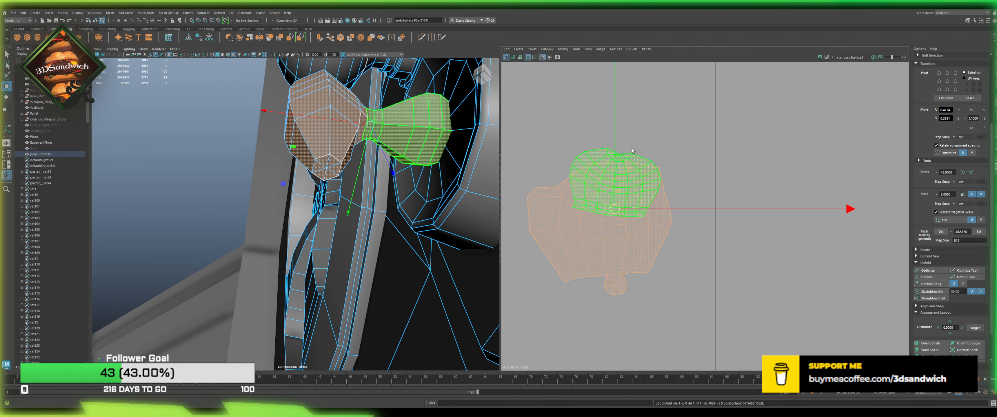
# Step: Move the stem's UV shell off the grip's shell into the empty space above it
pyautogui.click(543, 162)
pyautogui.click(608, 170)
pyautogui.moveTo(616, 181); pyautogui.dragTo(637, 104)
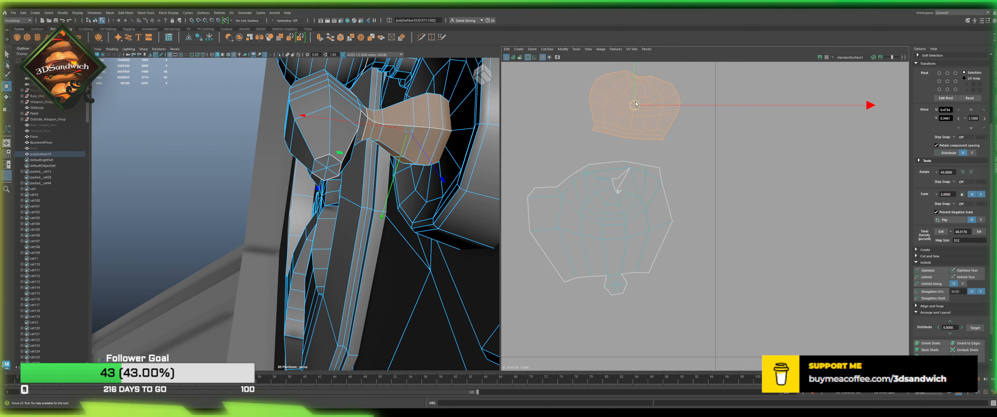
pyautogui.click(571, 120)
pyautogui.click(616, 110)
pyautogui.keyDown('alt'); pyautogui.moveTo(616, 109); pyautogui.dragTo(569, 212, button='middle'); pyautogui.keyUp('alt')
pyautogui.scroll(2, 585, 179)
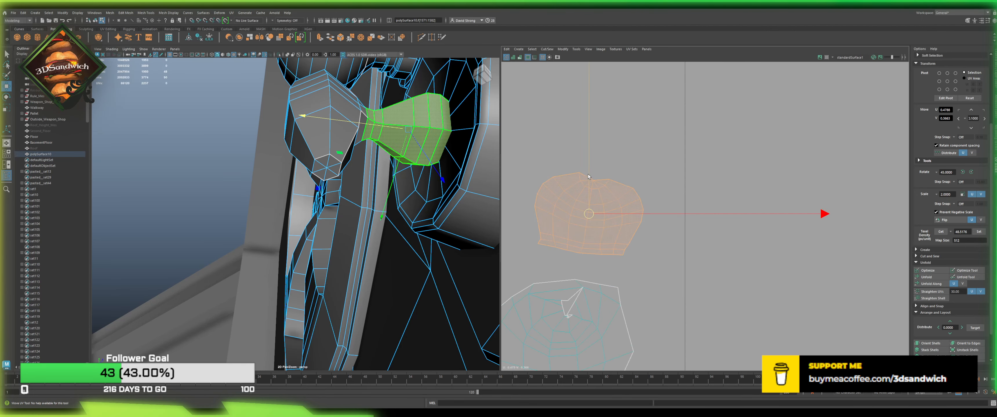
# Step: Cut the grip's UV shell along another edge at the back beside the neck and unfold the shell again
pyautogui.keyDown('alt'); pyautogui.moveTo(467, 167); pyautogui.dragTo(498, 203); pyautogui.keyUp('alt')
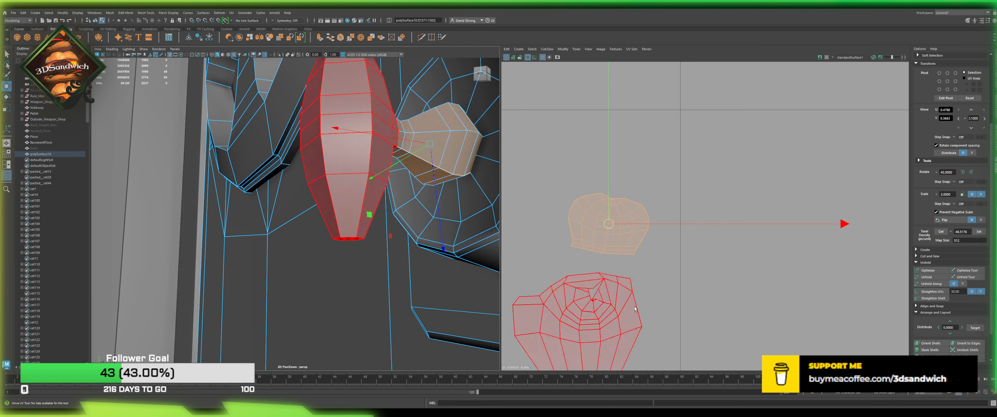
pyautogui.click(348, 166)
pyautogui.keyDown('alt'); pyautogui.moveTo(567, 337); pyautogui.dragTo(598, 288, button='middle'); pyautogui.keyUp('alt')
pyautogui.scroll(1, 597, 288)
pyautogui.moveTo(597, 289); pyautogui.dragTo(599, 271, button='right')
pyautogui.click(607, 267)
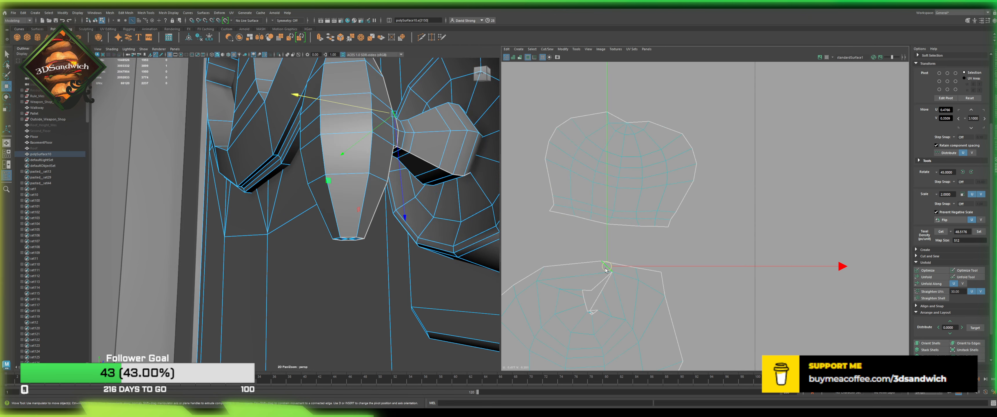
pyautogui.keyDown('alt'); pyautogui.moveTo(370, 230); pyautogui.dragTo(304, 257); pyautogui.keyUp('alt')
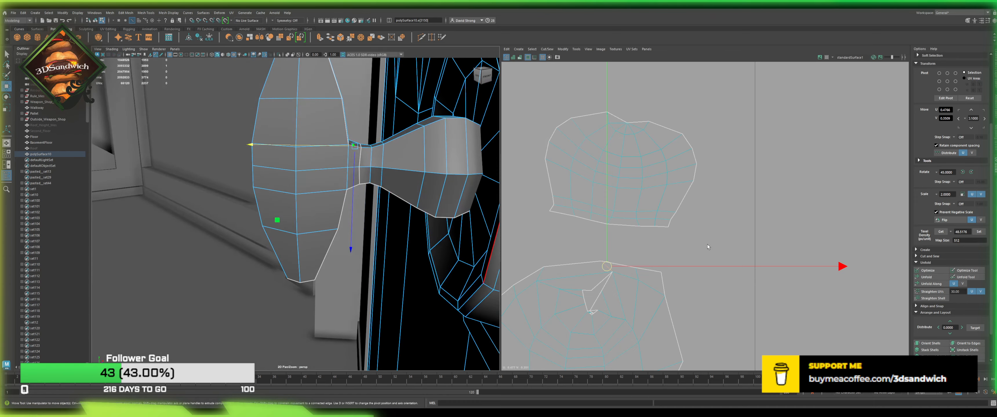
pyautogui.hotkey('shift', 'x')
pyautogui.moveTo(707, 244); pyautogui.dragTo(697, 234, button='right')
pyautogui.click(649, 275)
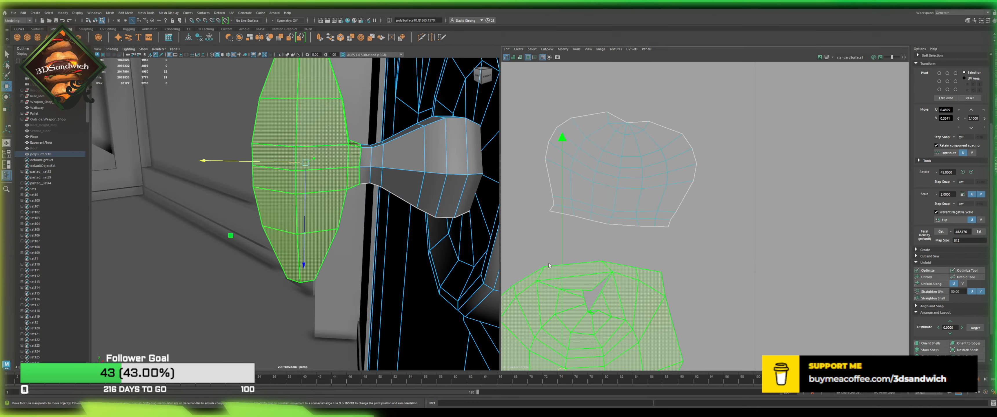
pyautogui.hotkey('ctrl', 'u')
pyautogui.click(777, 182)
pyautogui.scroll(-5, 704, 175)
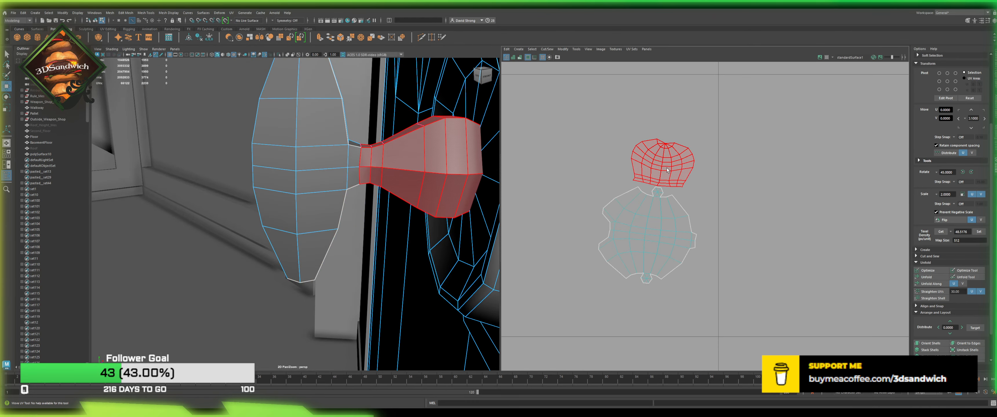
# Step: Select both the grip and stem UV shells and optimize them
pyautogui.click(692, 250)
pyautogui.click(738, 231)
pyautogui.moveTo(617, 165); pyautogui.dragTo(684, 222)
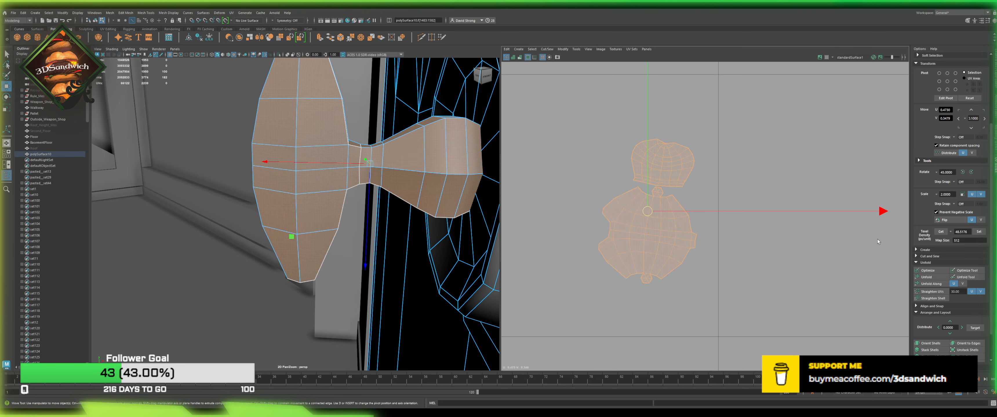
pyautogui.click(927, 271)
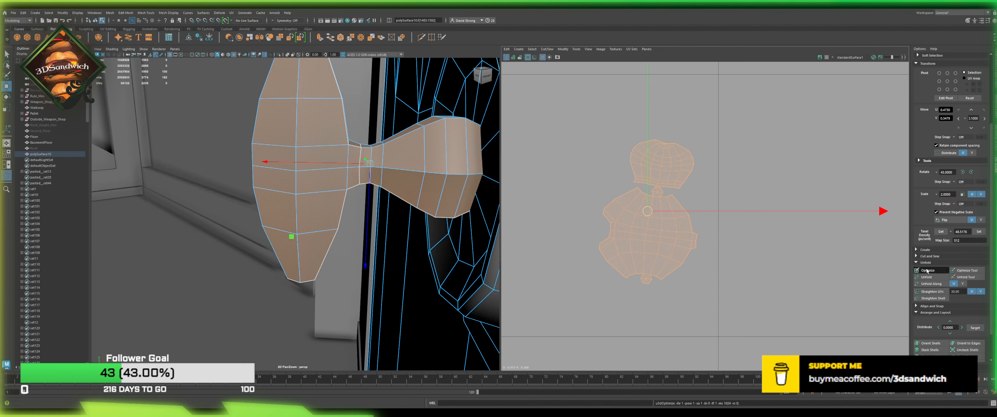
# Step: Sample the texel density of all the door's UV shells and apply it to every shell at map size 512
pyautogui.click(784, 258)
pyautogui.scroll(-6, 645, 222)
pyautogui.scroll(-4, 643, 223)
pyautogui.scroll(-6, 733, 263)
pyautogui.moveTo(620, 321); pyautogui.dragTo(825, 74)
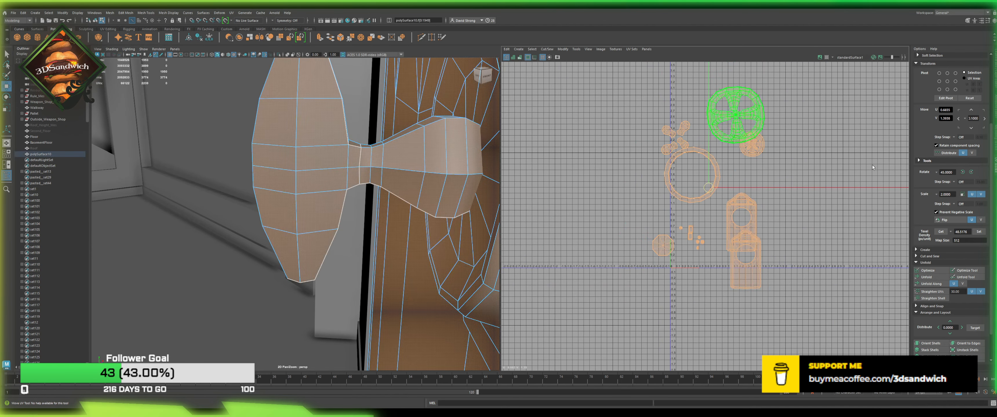
pyautogui.scroll(3, 964, 167)
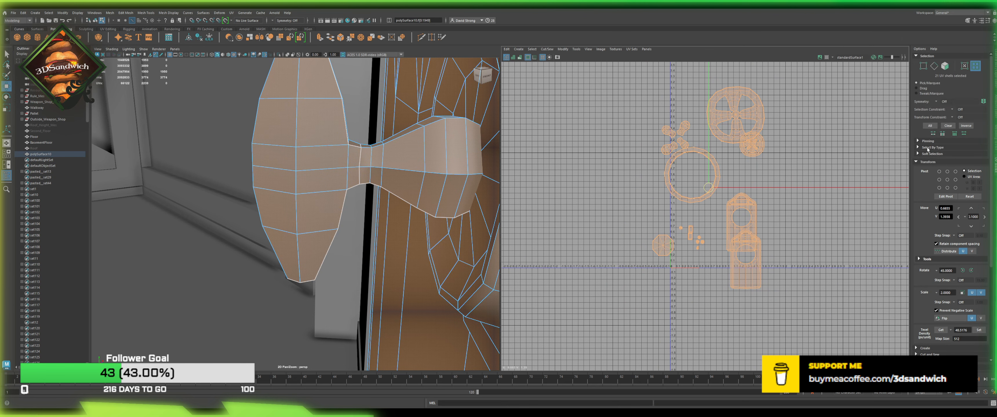
pyautogui.scroll(-1, 907, 188)
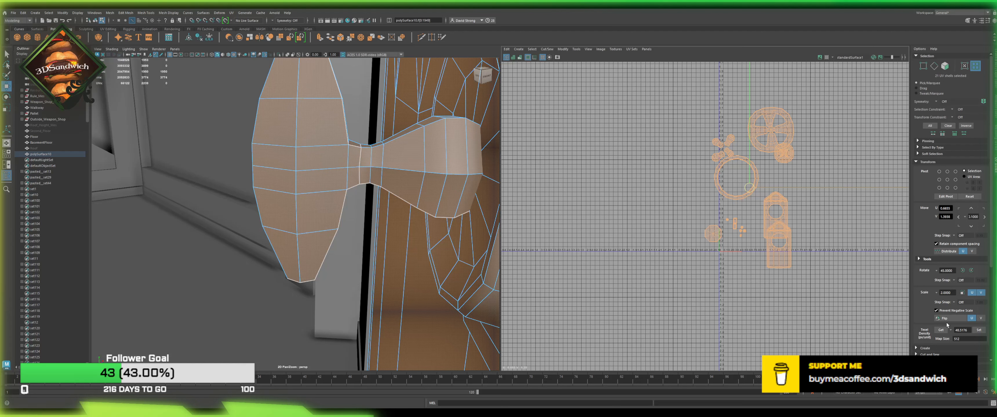
pyautogui.click(941, 330)
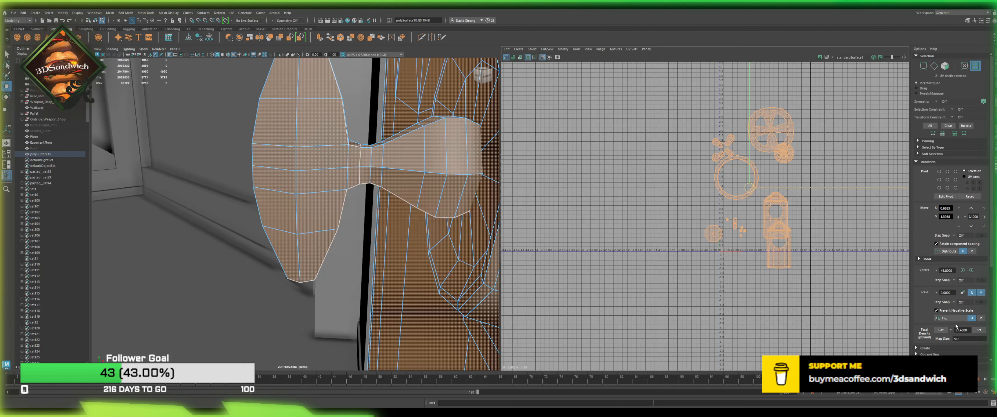
pyautogui.click(979, 330)
# Step: Lay out all the UV shells and display the checker pattern on the door to inspect the result
pyautogui.scroll(-4, 964, 297)
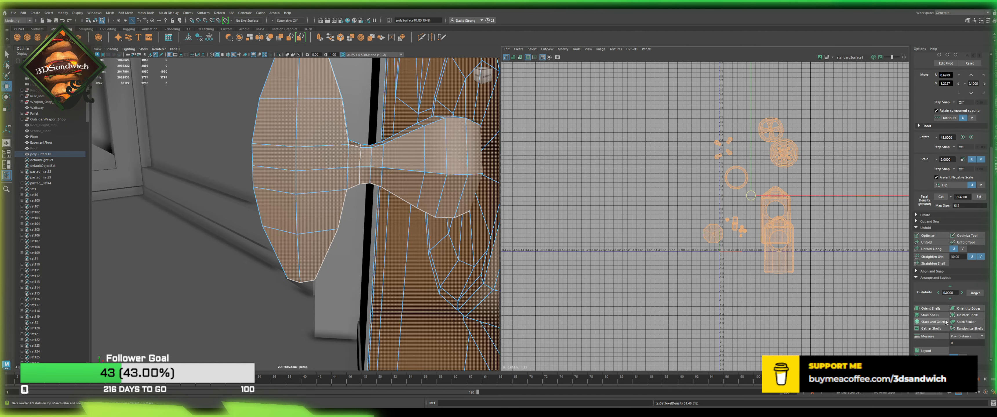
pyautogui.click(927, 350)
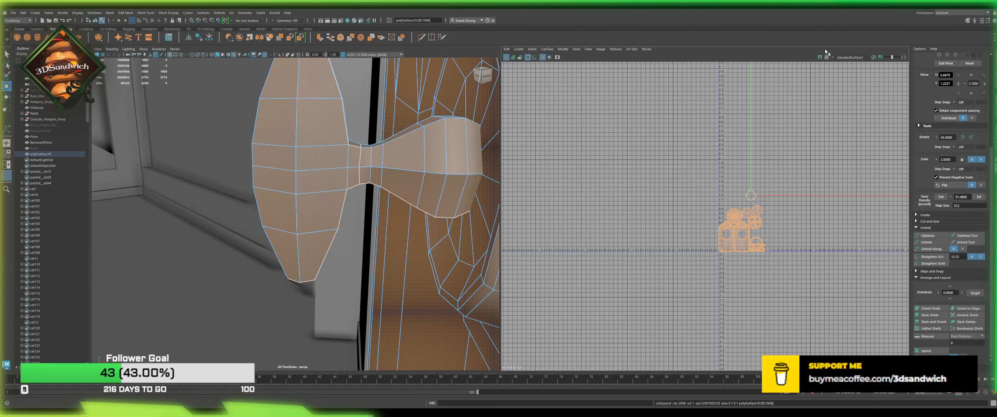
pyautogui.click(824, 64)
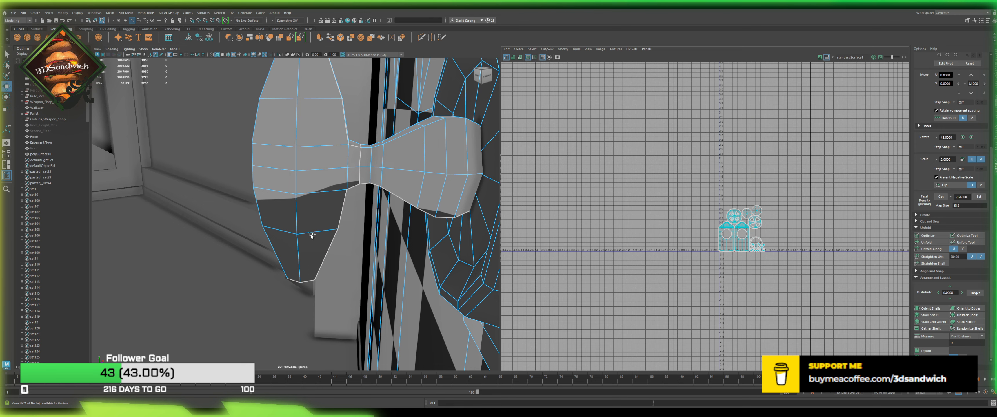
pyautogui.scroll(-3, 317, 213)
pyautogui.scroll(3, 309, 222)
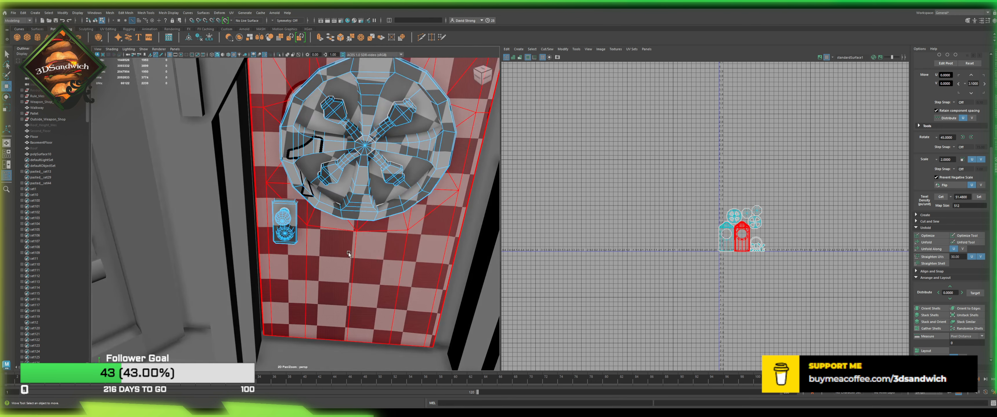
pyautogui.keyDown('alt'); pyautogui.moveTo(339, 194); pyautogui.dragTo(270, 296); pyautogui.keyUp('alt')
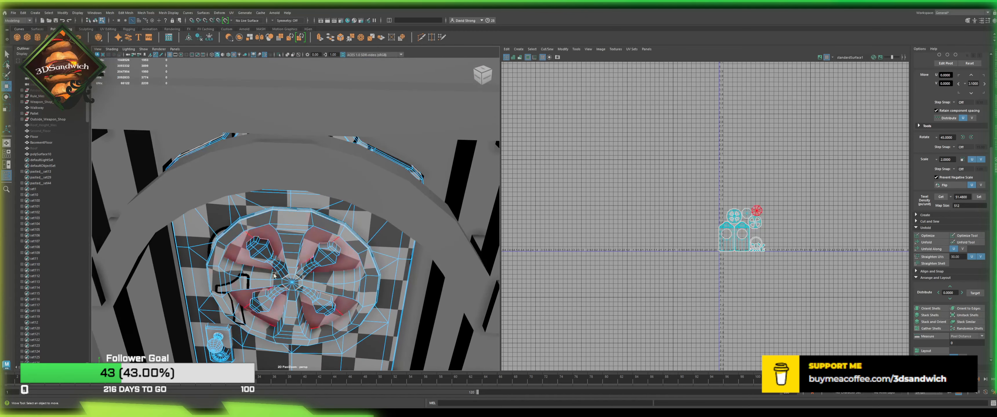
# Step: Return the door from UV component selection to object mode and deselect it by picking the surrounding doorway frame
pyautogui.click(377, 243)
pyautogui.keyDown('alt'); pyautogui.moveTo(329, 257); pyautogui.dragTo(360, 203); pyautogui.keyUp('alt')
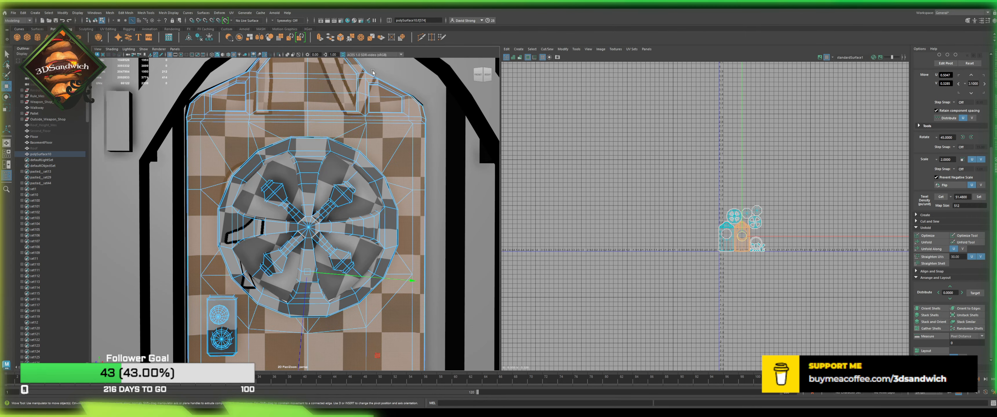
pyautogui.press('F8')
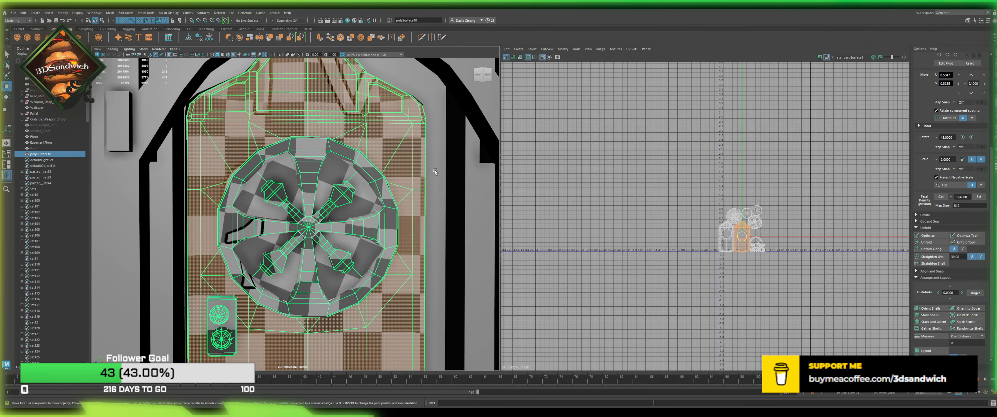
pyautogui.click(369, 135)
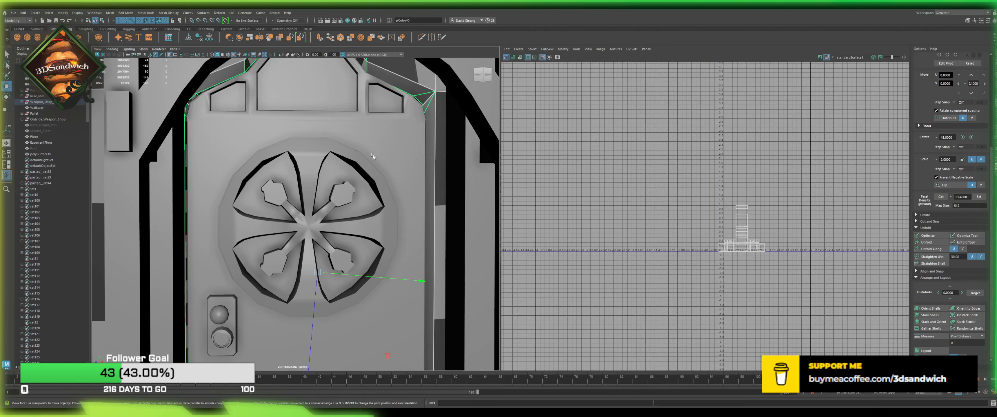
# Step: Inspect the weapon shop from outside and its interior walls around the two character figures
pyautogui.scroll(-12, 325, 198)
pyautogui.scroll(4, 326, 194)
pyautogui.keyDown('alt'); pyautogui.moveTo(322, 125); pyautogui.dragTo(309, 161); pyautogui.keyUp('alt')
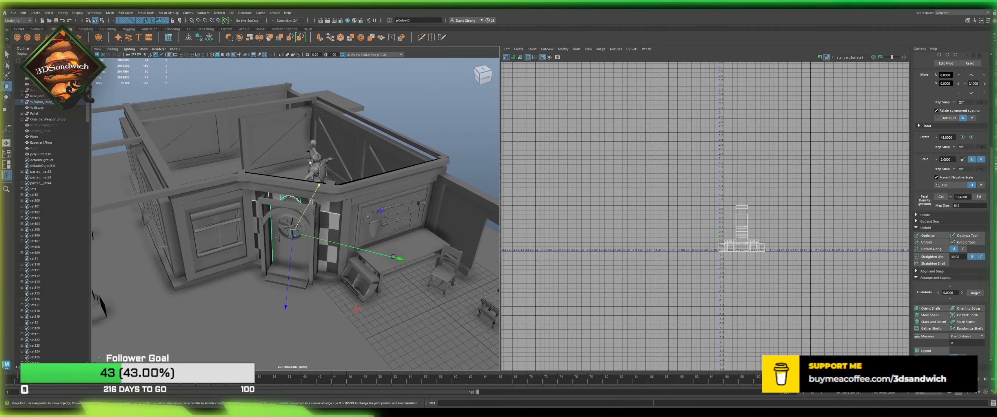
pyautogui.click(310, 162)
pyautogui.click(437, 130)
pyautogui.keyDown('alt'); pyautogui.moveTo(248, 220); pyautogui.dragTo(211, 180); pyautogui.keyUp('alt')
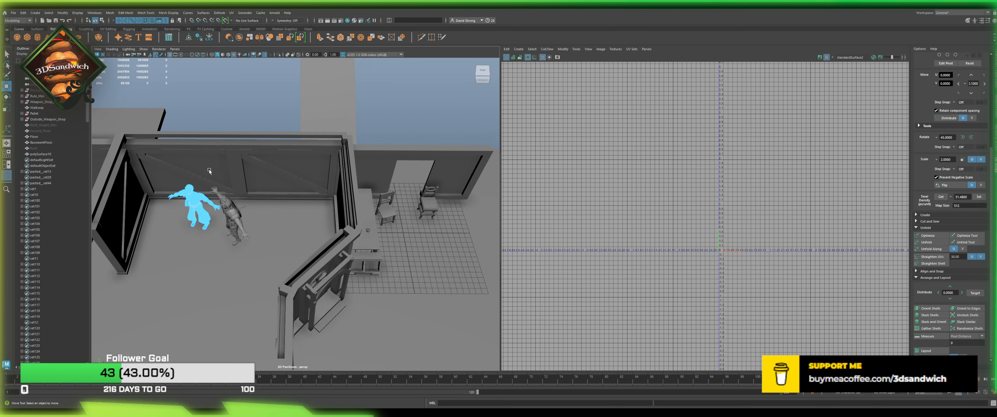
pyautogui.keyDown('shift'); pyautogui.click(226, 143); pyautogui.keyUp('shift')
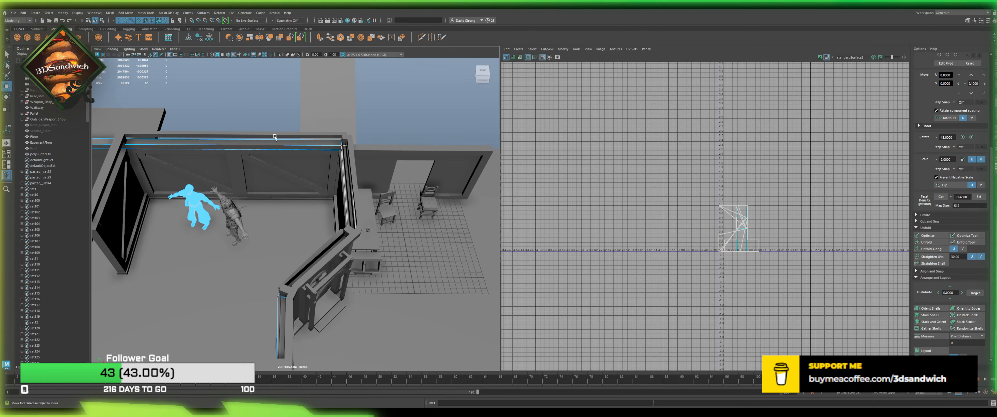
pyautogui.click(264, 106)
pyautogui.keyDown('alt'); pyautogui.moveTo(289, 126); pyautogui.dragTo(255, 198); pyautogui.keyUp('alt')
pyautogui.keyDown('alt'); pyautogui.moveTo(259, 214); pyautogui.dragTo(380, 207, button='middle'); pyautogui.keyUp('alt')
pyautogui.scroll(6, 380, 207)
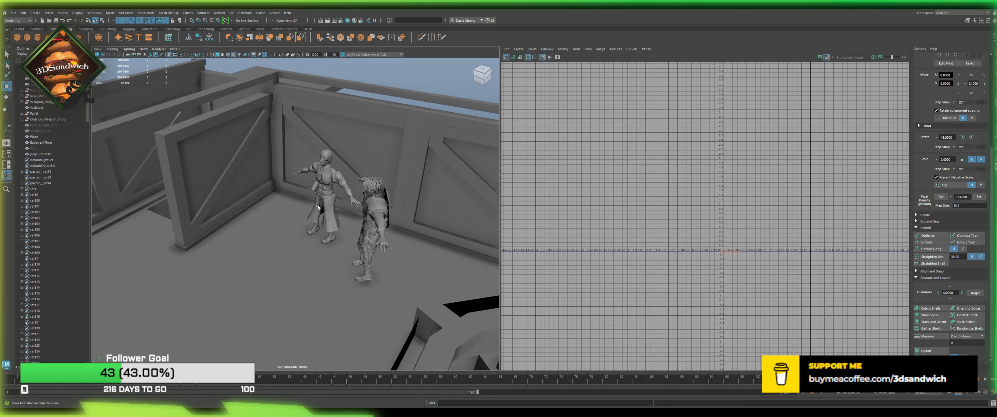
pyautogui.keyDown('alt'); pyautogui.moveTo(306, 206); pyautogui.dragTo(368, 212); pyautogui.keyUp('alt')
pyautogui.keyDown('alt'); pyautogui.moveTo(369, 212); pyautogui.dragTo(481, 311, button='middle'); pyautogui.keyUp('alt')
pyautogui.keyDown('alt'); pyautogui.moveTo(481, 309); pyautogui.dragTo(394, 216); pyautogui.keyUp('alt')
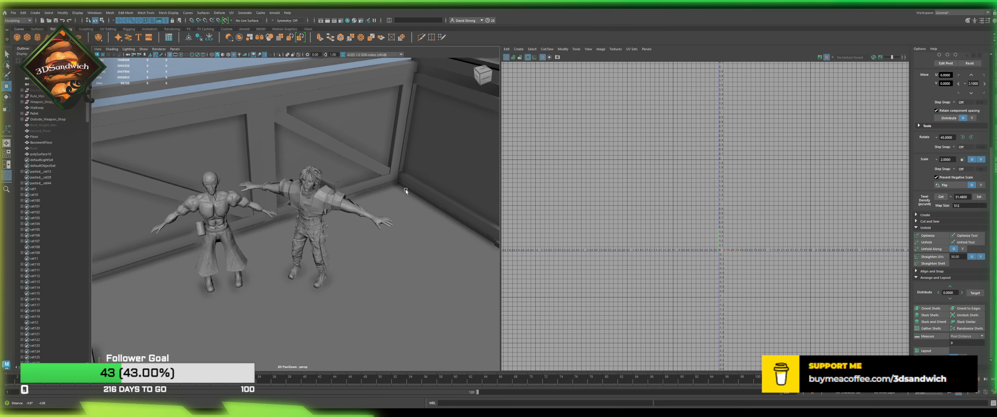
pyautogui.keyDown('alt'); pyautogui.moveTo(394, 216); pyautogui.dragTo(414, 146, button='middle'); pyautogui.keyUp('alt')
pyautogui.scroll(-2, 406, 146)
pyautogui.keyDown('alt'); pyautogui.moveTo(411, 188); pyautogui.dragTo(330, 210); pyautogui.keyUp('alt')
pyautogui.scroll(-8, 329, 235)
# Step: Save the weapon shop scene, leaving nothing selected
pyautogui.click(332, 211)
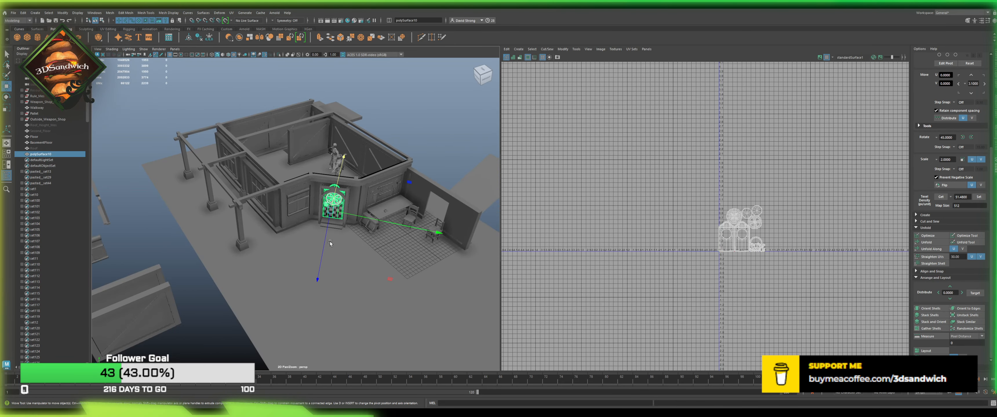
pyautogui.hotkey('ctrl', 's')
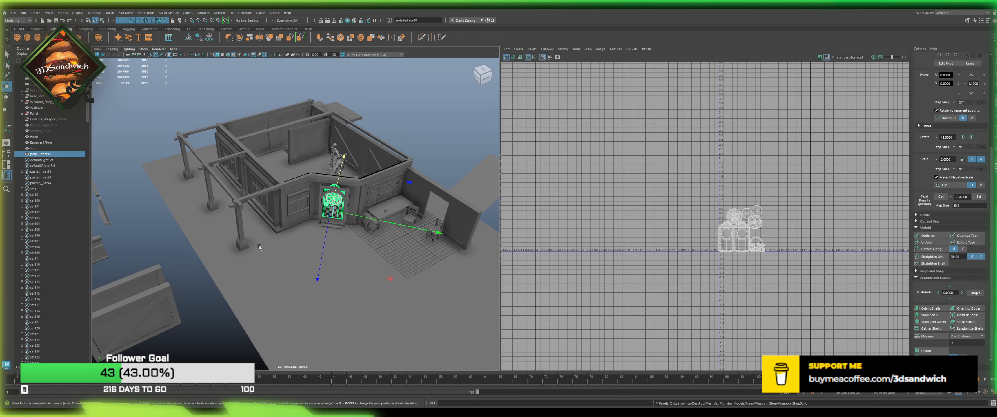
pyautogui.scroll(5, 259, 247)
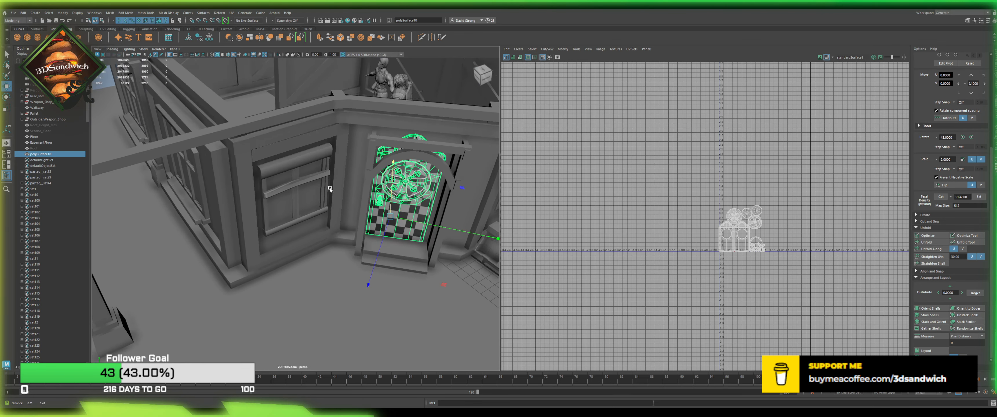
pyautogui.keyDown('alt'); pyautogui.moveTo(274, 284); pyautogui.dragTo(284, 207); pyautogui.keyUp('alt')
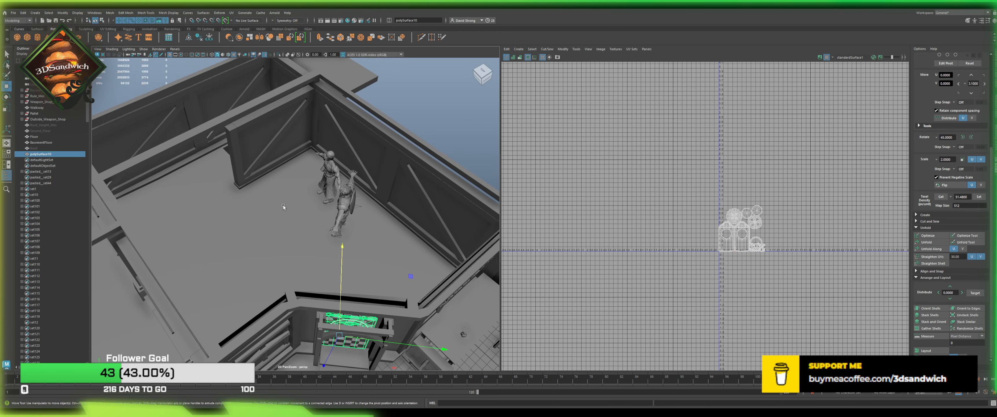
pyautogui.click(420, 134)
pyautogui.keyDown('alt'); pyautogui.moveTo(387, 159); pyautogui.dragTo(266, 223); pyautogui.keyUp('alt')
pyautogui.hotkey('ctrl', 's')
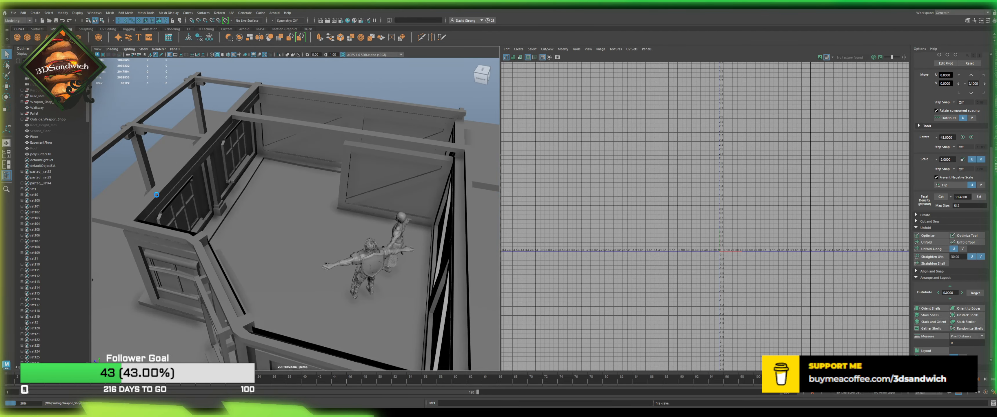
pyautogui.press('w')
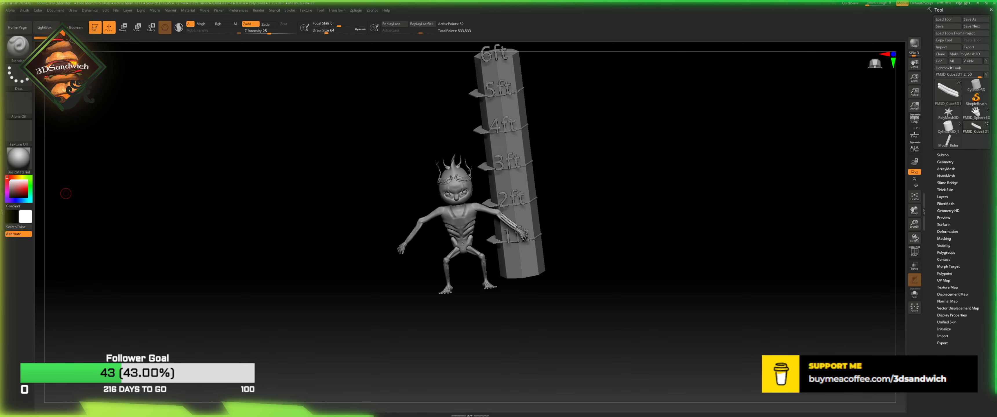
# Step: Switch to ZBrush, set the creature model's visible subtool count to 8 and create a subtool folder named Armor
pyautogui.keyDown('shift'); pyautogui.moveTo(66, 194); pyautogui.dragTo(66, 194); pyautogui.keyUp('shift')
pyautogui.moveTo(916, 237); pyautogui.dragTo(918, 240)
pyautogui.moveTo(914, 224); pyautogui.dragTo(795, 225)
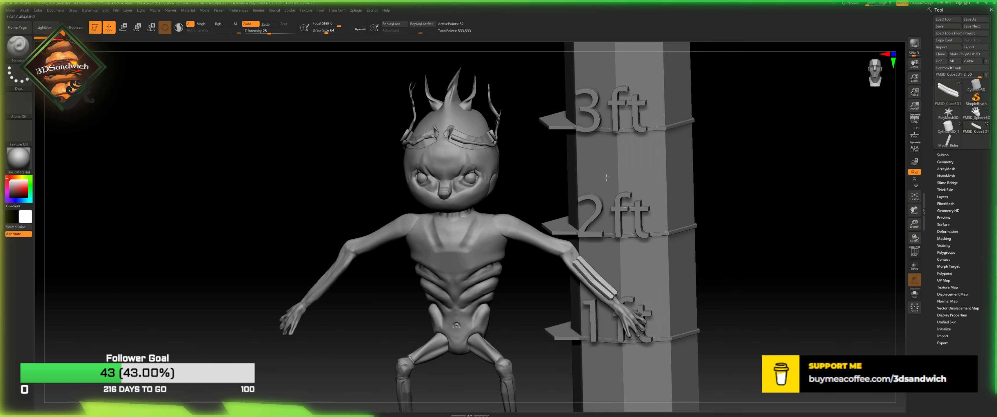
pyautogui.moveTo(764, 226); pyautogui.dragTo(768, 227)
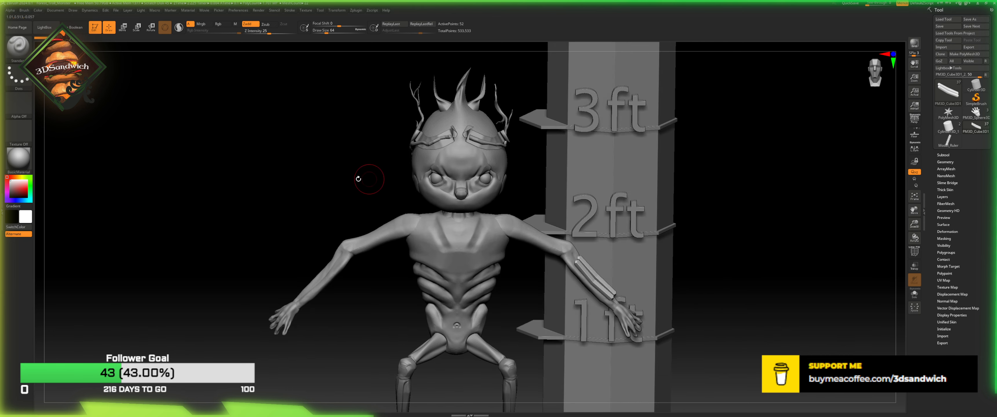
pyautogui.keyDown('shift'); pyautogui.moveTo(297, 175); pyautogui.dragTo(259, 186); pyautogui.keyUp('shift')
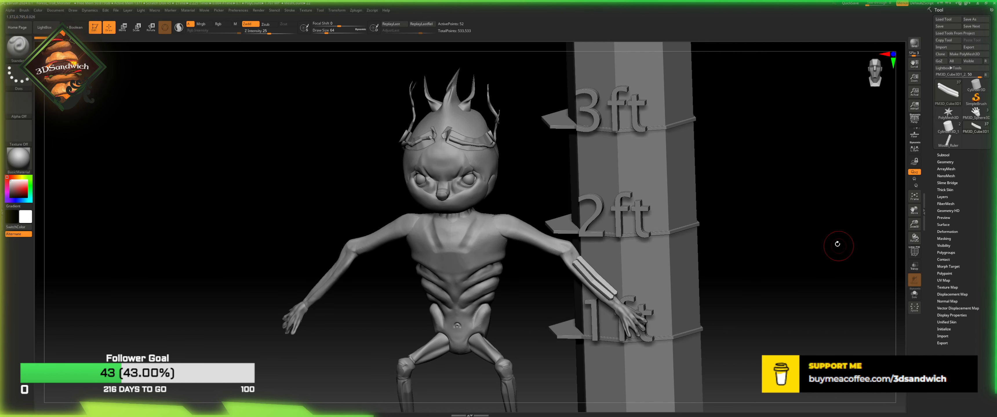
pyautogui.moveTo(825, 276); pyautogui.dragTo(811, 228)
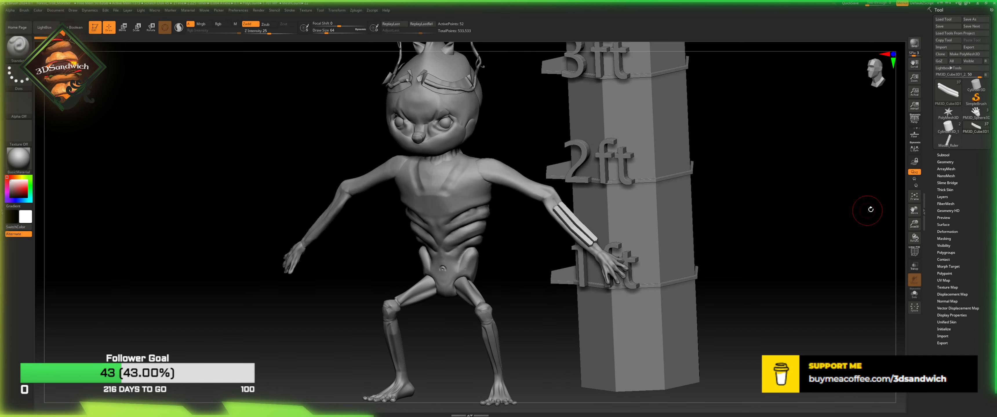
pyautogui.click(943, 154)
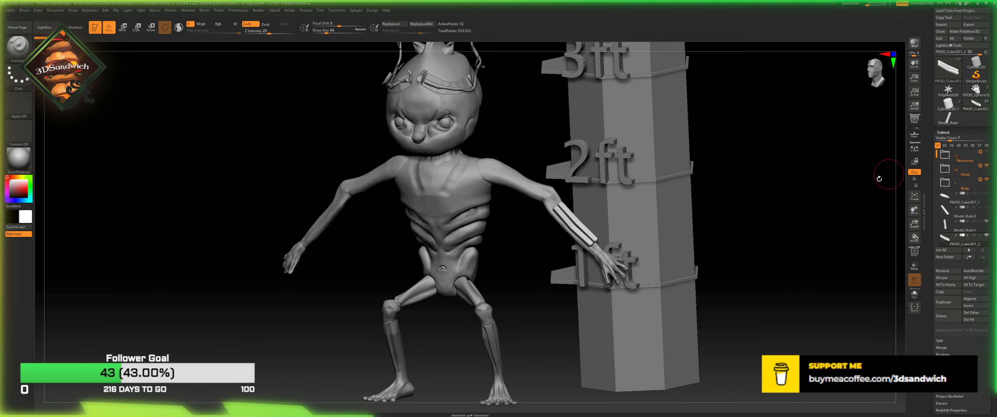
pyautogui.moveTo(817, 210); pyautogui.dragTo(820, 193)
pyautogui.moveTo(961, 210)
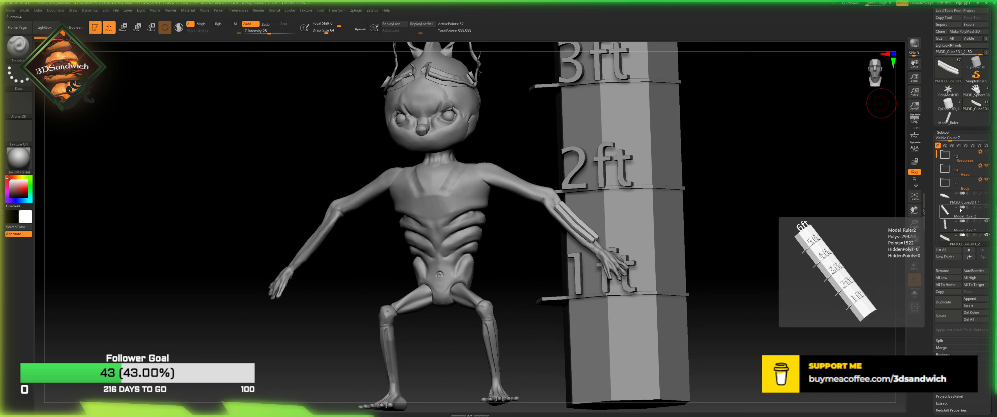
pyautogui.moveTo(951, 141)
pyautogui.mouseDown()
pyautogui.moveTo(967, 143)
pyautogui.moveTo(953, 142)
pyautogui.mouseUp()
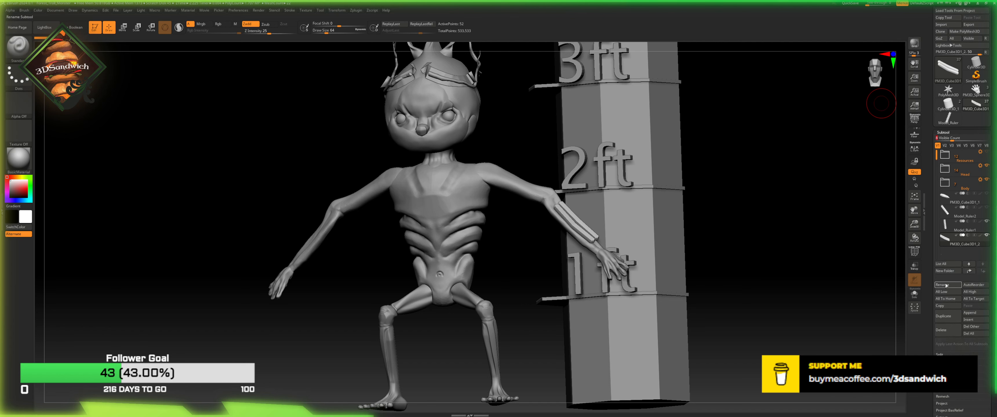
pyautogui.click(944, 271)
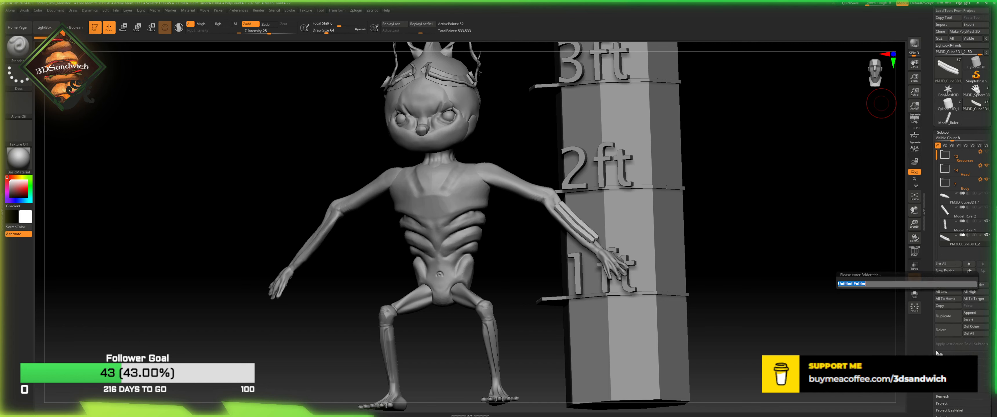
pyautogui.write('Armor')
pyautogui.press('Return')
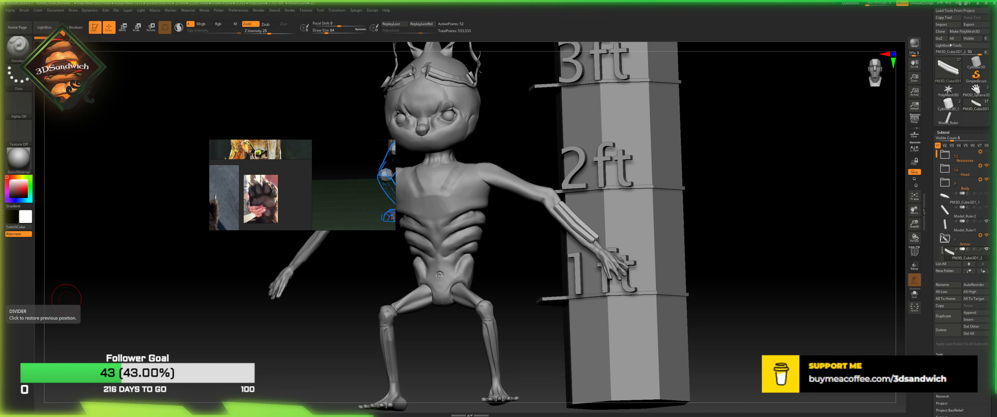
# Step: Examine the reference board's annotated creature concept, bark and paw images and compare them with the creature sculpt
pyautogui.moveTo(253, 182); pyautogui.dragTo(244, 269, button='right')
pyautogui.scroll(-8, 245, 267)
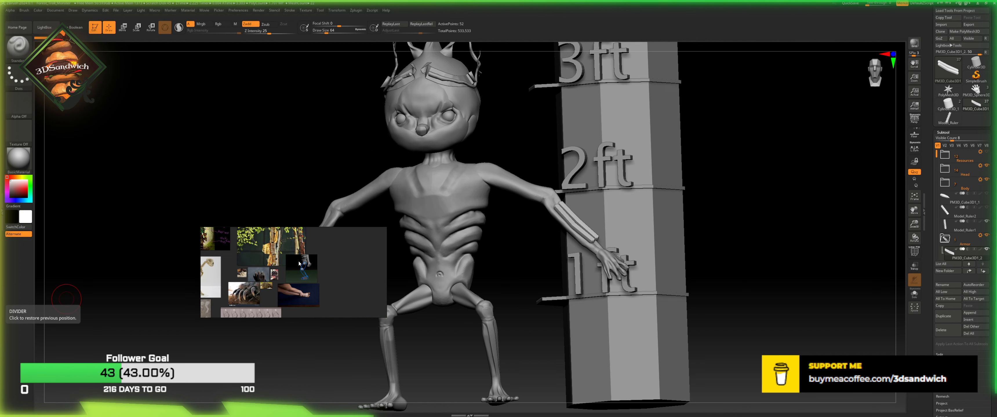
pyautogui.moveTo(225, 219); pyautogui.dragTo(214, 200)
pyautogui.moveTo(234, 226); pyautogui.dragTo(234, 136)
pyautogui.scroll(6, 238, 235)
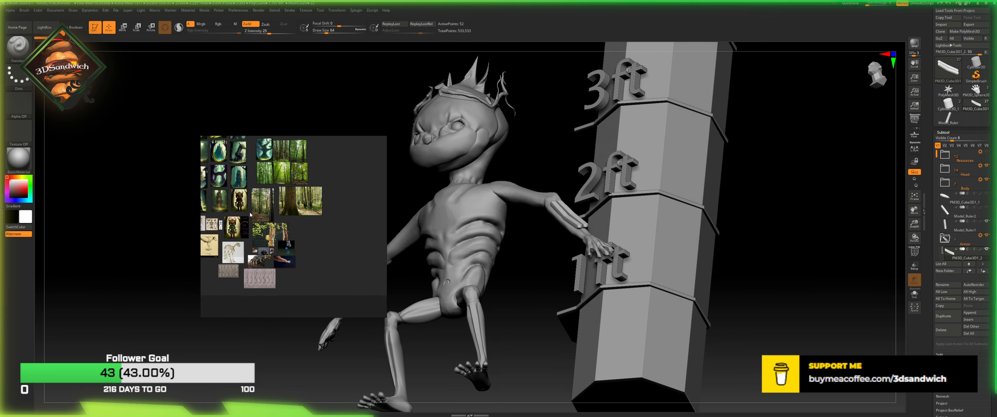
pyautogui.scroll(3, 275, 254)
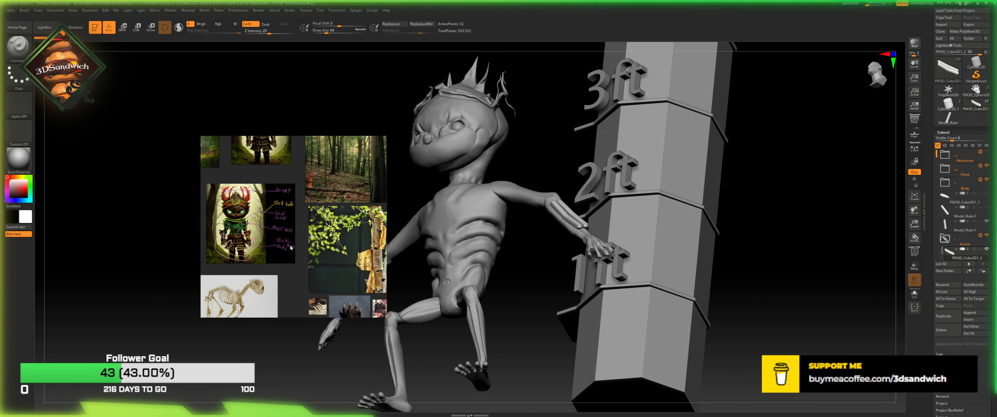
pyautogui.scroll(-4, 282, 219)
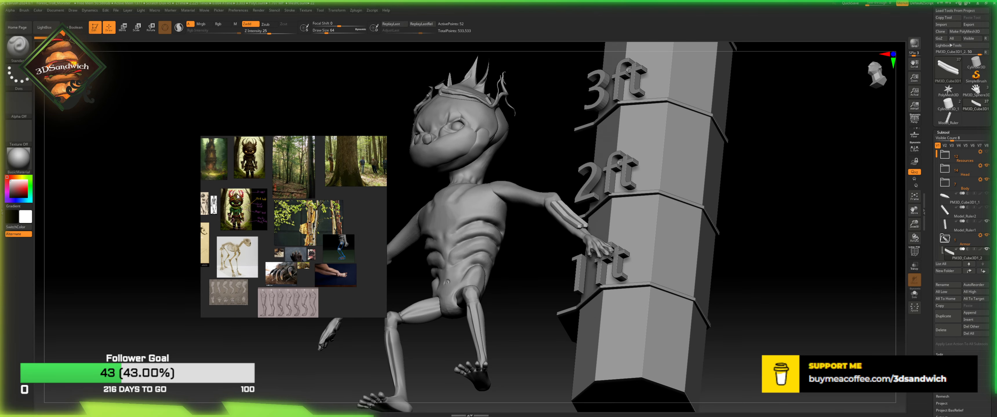
pyautogui.scroll(2, 353, 237)
pyautogui.scroll(3, 353, 238)
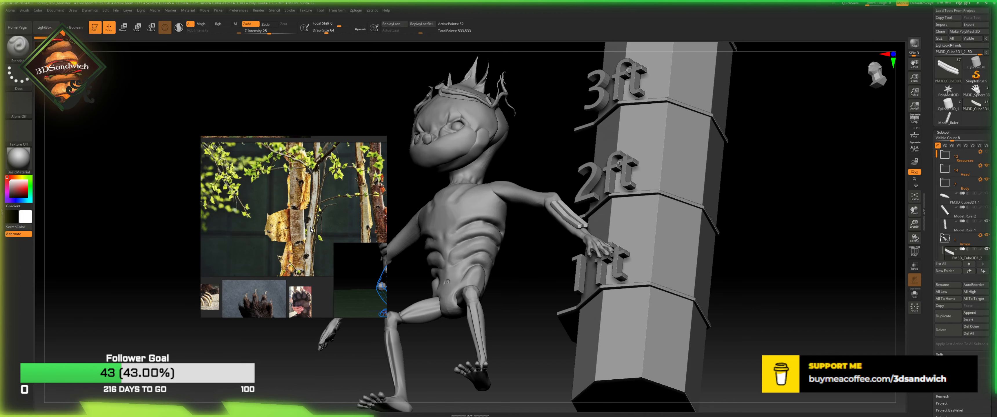
pyautogui.moveTo(382, 203); pyautogui.dragTo(0, 167, button='right')
pyautogui.moveTo(291, 186); pyautogui.dragTo(294, 201)
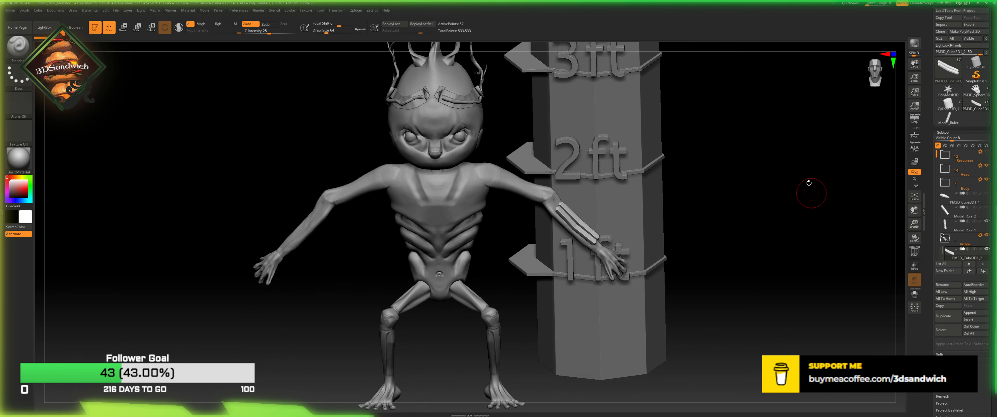
pyautogui.keyDown('alt'); pyautogui.moveTo(809, 183); pyautogui.dragTo(764, 126); pyautogui.keyUp('alt')
pyautogui.moveTo(756, 217); pyautogui.dragTo(728, 192)
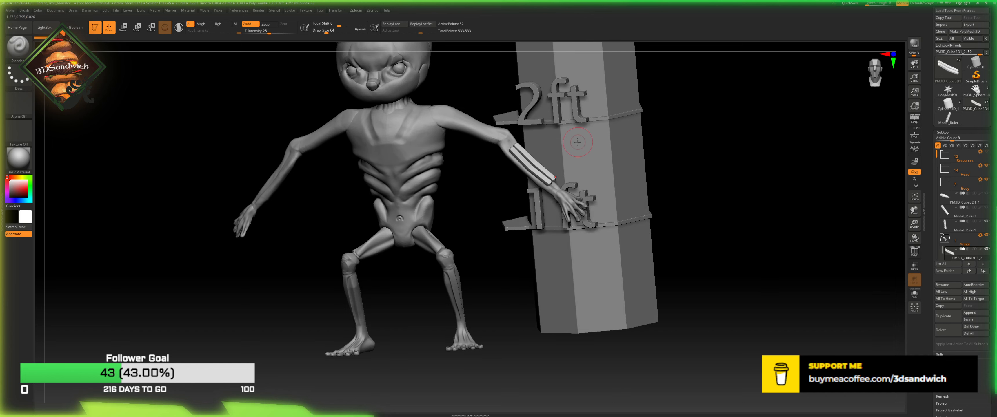
pyautogui.keyDown('alt'); pyautogui.moveTo(686, 146); pyautogui.dragTo(680, 207); pyautogui.keyUp('alt')
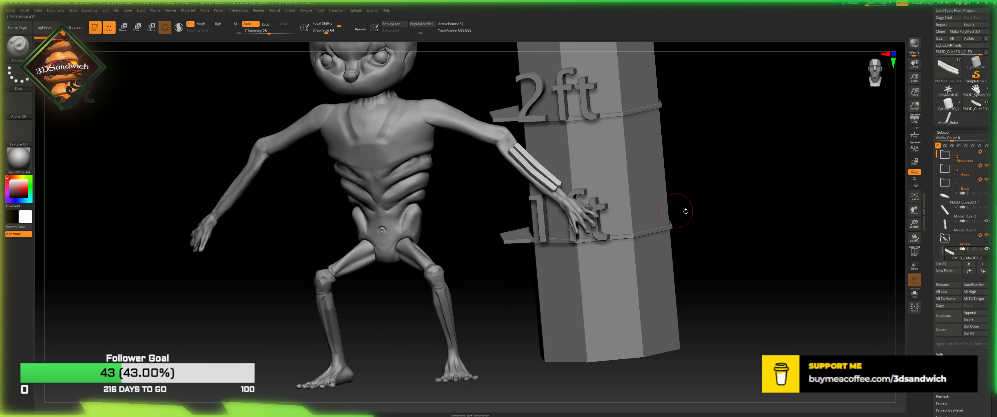
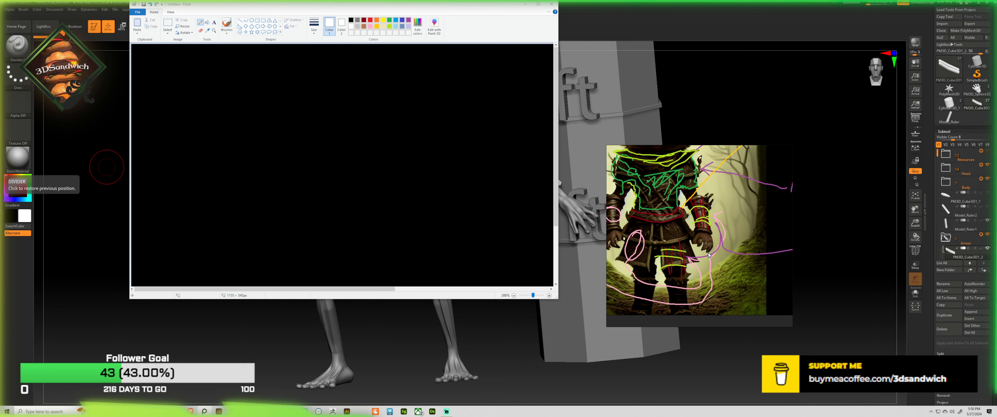
# Step: Frame the concept's armored body on the reference board and set a thicker line for sketching in white in Paint
pyautogui.scroll(-4, 719, 220)
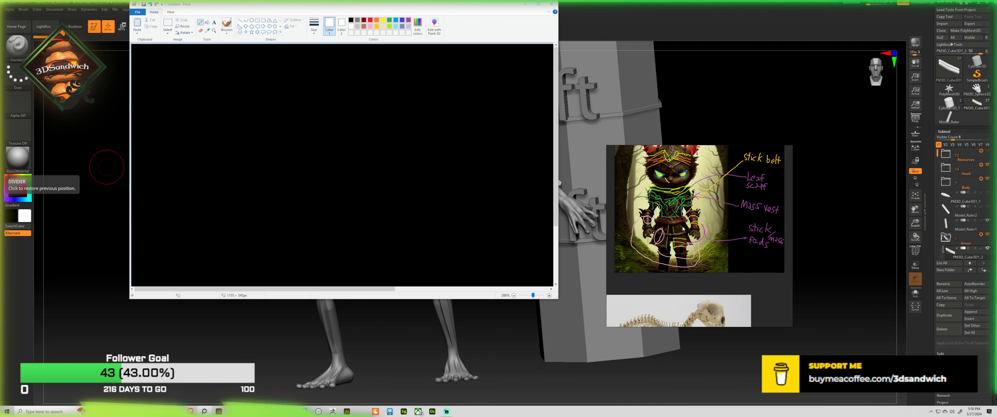
pyautogui.scroll(3, 696, 230)
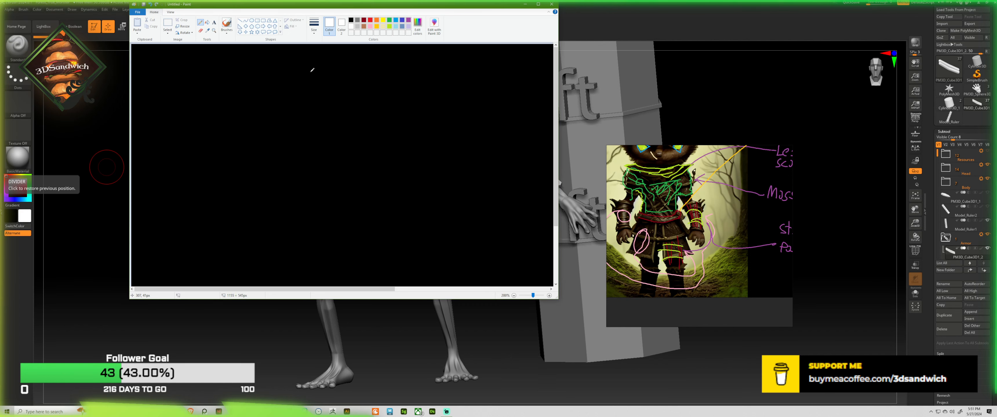
pyautogui.moveTo(308, 83)
pyautogui.mouseDown()
pyautogui.moveTo(332, 81)
pyautogui.moveTo(296, 111)
pyautogui.moveTo(305, 186)
pyautogui.mouseUp()
pyautogui.hotkey('ctrl', 'z')
pyautogui.hotkey('ctrl', 'z')
pyautogui.click(314, 27)
pyautogui.click(308, 60)
pyautogui.moveTo(276, 92); pyautogui.dragTo(314, 189)
pyautogui.hotkey('ctrl', 'z')
pyautogui.click(314, 28)
pyautogui.click(314, 44)
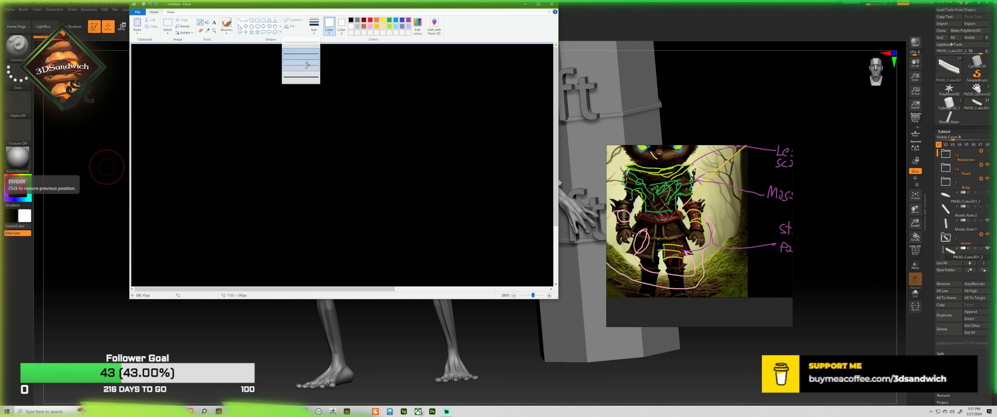
# Step: Sketch two slanted sticks side by side in white, with rounded ends and small knots along the first one
pyautogui.moveTo(264, 106); pyautogui.dragTo(319, 199)
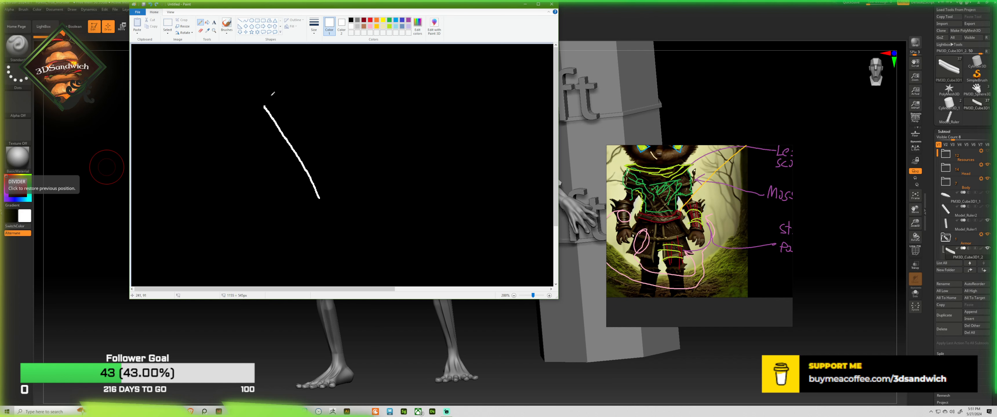
pyautogui.moveTo(277, 93)
pyautogui.mouseDown()
pyautogui.moveTo(298, 134)
pyautogui.moveTo(308, 125)
pyautogui.moveTo(331, 180)
pyautogui.moveTo(305, 198)
pyautogui.moveTo(321, 193)
pyautogui.moveTo(323, 214)
pyautogui.moveTo(337, 219)
pyautogui.moveTo(329, 178)
pyautogui.mouseUp()
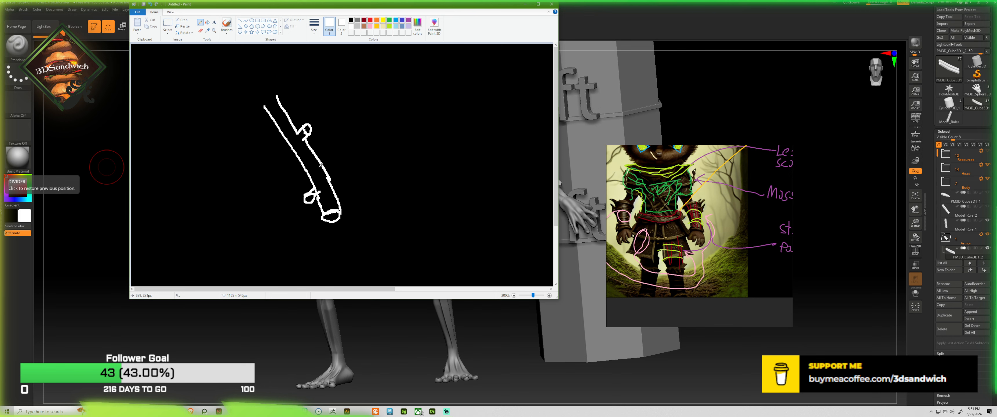
pyautogui.moveTo(275, 97)
pyautogui.mouseDown()
pyautogui.moveTo(267, 91)
pyautogui.moveTo(279, 96)
pyautogui.mouseUp()
pyautogui.moveTo(340, 212)
pyautogui.mouseDown()
pyautogui.moveTo(358, 218)
pyautogui.moveTo(324, 130)
pyautogui.moveTo(301, 90)
pyautogui.moveTo(279, 88)
pyautogui.moveTo(286, 82)
pyautogui.mouseUp()
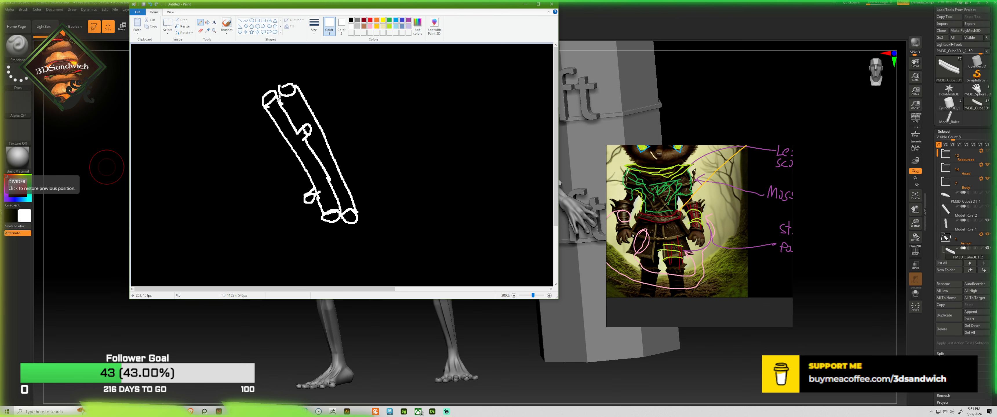
# Step: Sketch the upper arm, forearm and wrist outlines in white around the two sticks
pyautogui.moveTo(158, 92); pyautogui.dragTo(238, 114)
pyautogui.moveTo(159, 87)
pyautogui.mouseDown()
pyautogui.moveTo(176, 109)
pyautogui.moveTo(247, 112)
pyautogui.moveTo(302, 198)
pyautogui.mouseUp()
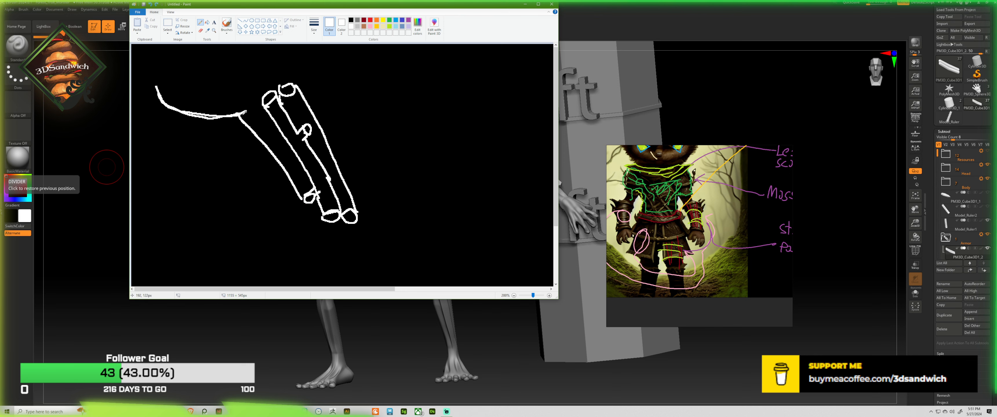
pyautogui.hotkey('ctrl', 'z')
pyautogui.moveTo(245, 112)
pyautogui.mouseDown()
pyautogui.moveTo(258, 163)
pyautogui.moveTo(318, 242)
pyautogui.mouseUp()
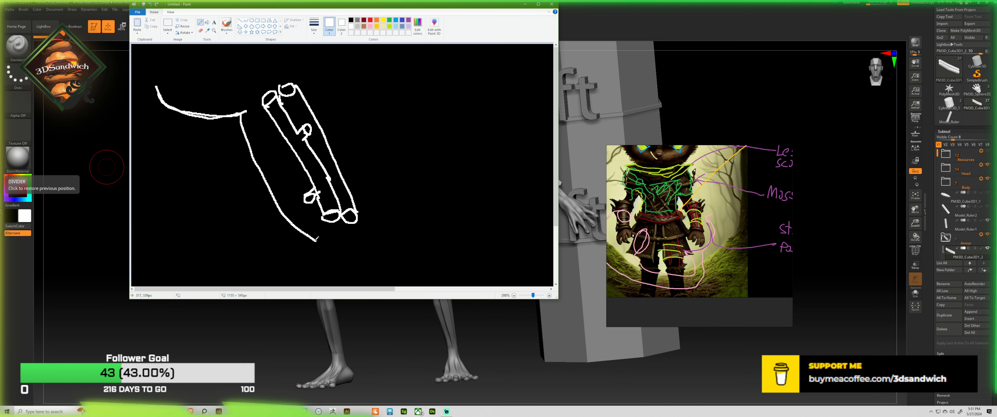
pyautogui.hotkey('ctrl', 'z')
pyautogui.moveTo(246, 112)
pyautogui.mouseDown()
pyautogui.moveTo(262, 103)
pyautogui.moveTo(254, 111)
pyautogui.moveTo(272, 162)
pyautogui.moveTo(306, 214)
pyautogui.moveTo(352, 254)
pyautogui.moveTo(431, 268)
pyautogui.moveTo(388, 211)
pyautogui.moveTo(351, 124)
pyautogui.moveTo(309, 79)
pyautogui.mouseUp()
pyautogui.moveTo(175, 60); pyautogui.dragTo(269, 67)
pyautogui.hotkey('ctrl', 'z')
pyautogui.moveTo(167, 65)
pyautogui.mouseDown()
pyautogui.moveTo(187, 51)
pyautogui.moveTo(312, 71)
pyautogui.mouseUp()
# Step: Handwrite the label "Arm" in white beside the arm sketch
pyautogui.moveTo(400, 100)
pyautogui.mouseDown()
pyautogui.moveTo(427, 72)
pyautogui.moveTo(444, 109)
pyautogui.mouseUp()
pyautogui.moveTo(418, 85)
pyautogui.mouseDown()
pyautogui.moveTo(447, 88)
pyautogui.moveTo(414, 70)
pyautogui.moveTo(417, 102)
pyautogui.mouseUp()
pyautogui.hotkey('ctrl', 'z')
pyautogui.hotkey('ctrl', 'z')
pyautogui.moveTo(401, 85)
pyautogui.mouseDown()
pyautogui.moveTo(421, 81)
pyautogui.moveTo(421, 98)
pyautogui.mouseUp()
pyautogui.moveTo(421, 91)
pyautogui.mouseDown()
pyautogui.moveTo(433, 80)
pyautogui.moveTo(444, 99)
pyautogui.mouseUp()
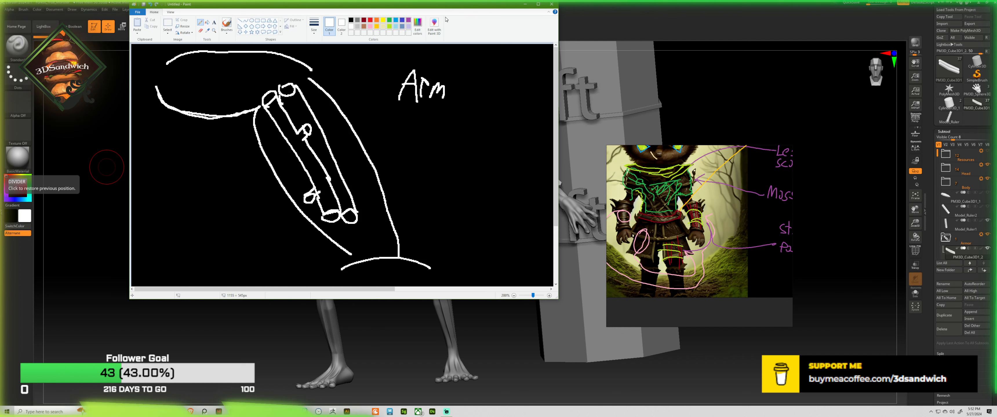
# Step: Add a third stick to the arm sketch, then mark the sticks' middle with a pink circle and curved arrow
pyautogui.moveTo(302, 81)
pyautogui.mouseDown()
pyautogui.moveTo(370, 226)
pyautogui.moveTo(349, 140)
pyautogui.moveTo(303, 76)
pyautogui.moveTo(312, 87)
pyautogui.mouseUp()
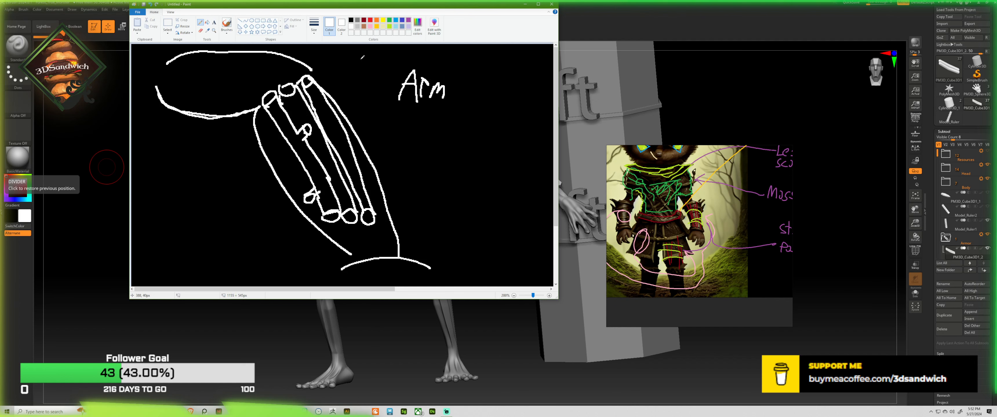
pyautogui.click(371, 27)
pyautogui.moveTo(339, 126)
pyautogui.mouseDown()
pyautogui.moveTo(321, 154)
pyautogui.moveTo(322, 134)
pyautogui.mouseUp()
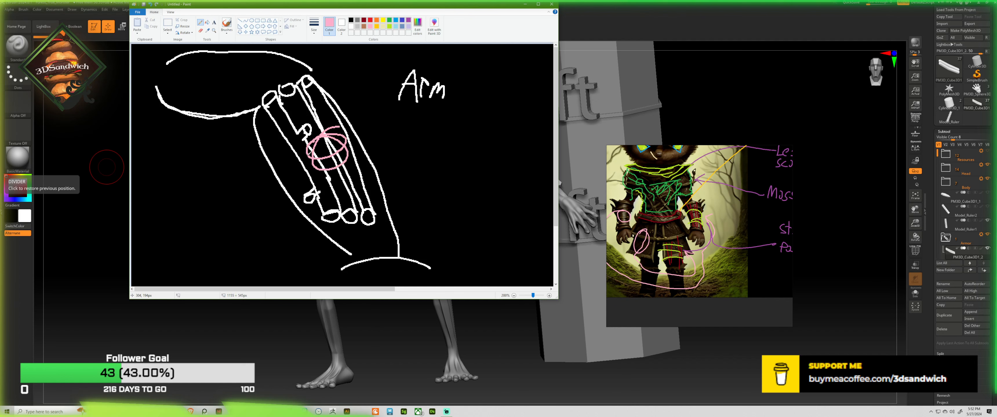
pyautogui.moveTo(315, 153)
pyautogui.mouseDown()
pyautogui.moveTo(260, 209)
pyautogui.moveTo(288, 219)
pyautogui.moveTo(292, 200)
pyautogui.moveTo(276, 202)
pyautogui.mouseUp()
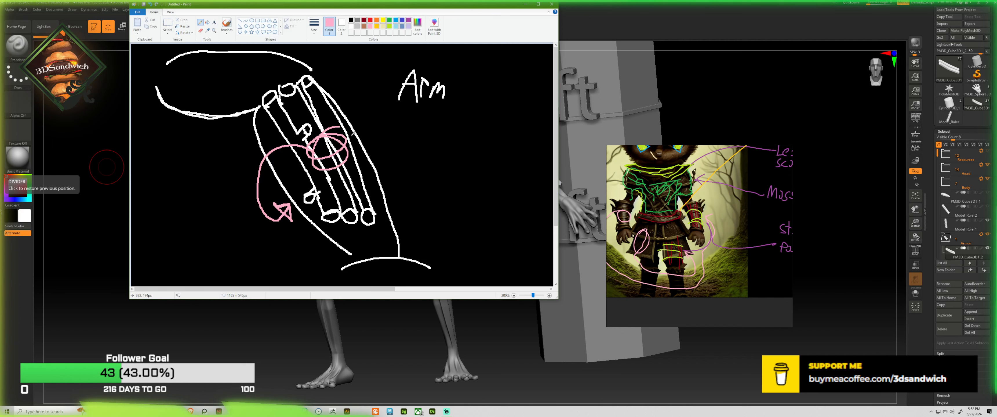
# Step: Draw two zigzag-filled lime green bands across the three sticks on the forearm sketch
pyautogui.click(389, 26)
pyautogui.moveTo(257, 146)
pyautogui.mouseDown()
pyautogui.moveTo(307, 119)
pyautogui.moveTo(360, 123)
pyautogui.mouseUp()
pyautogui.moveTo(258, 149)
pyautogui.mouseDown()
pyautogui.moveTo(277, 134)
pyautogui.moveTo(355, 116)
pyautogui.moveTo(261, 147)
pyautogui.moveTo(306, 116)
pyautogui.moveTo(354, 115)
pyautogui.mouseUp()
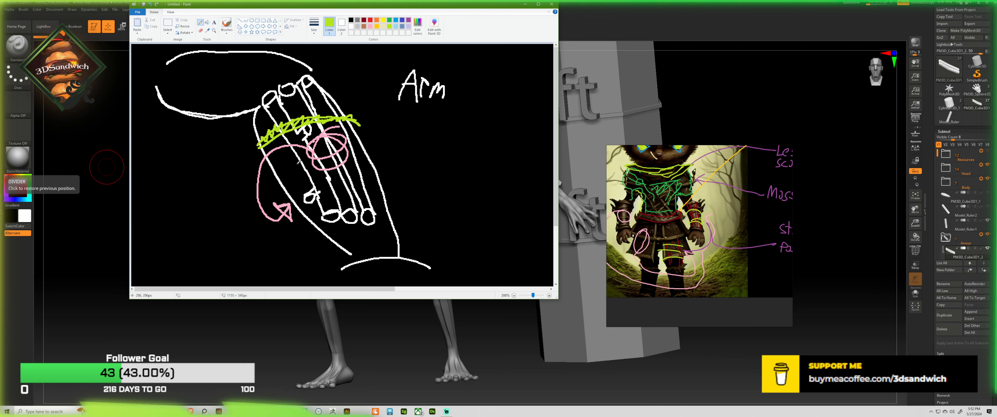
pyautogui.moveTo(274, 188)
pyautogui.mouseDown()
pyautogui.moveTo(325, 161)
pyautogui.moveTo(379, 163)
pyautogui.mouseUp()
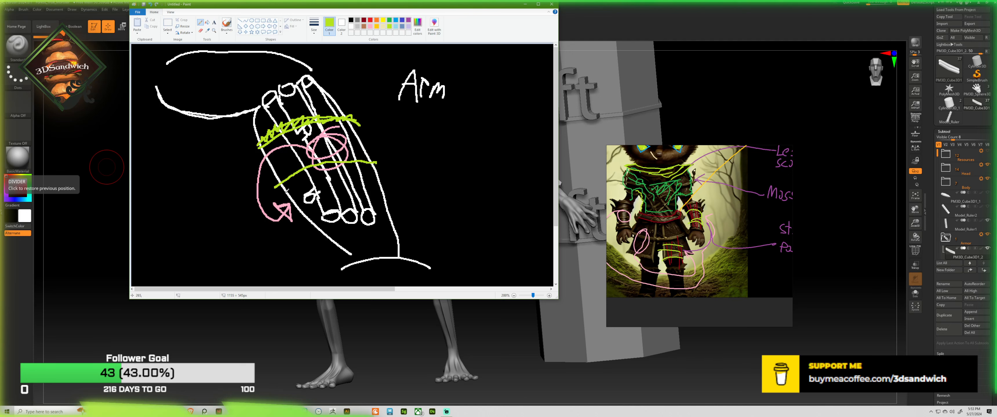
pyautogui.moveTo(284, 195)
pyautogui.mouseDown()
pyautogui.moveTo(321, 175)
pyautogui.moveTo(379, 166)
pyautogui.mouseUp()
pyautogui.moveTo(289, 190)
pyautogui.mouseDown()
pyautogui.moveTo(323, 166)
pyautogui.moveTo(377, 165)
pyautogui.mouseUp()
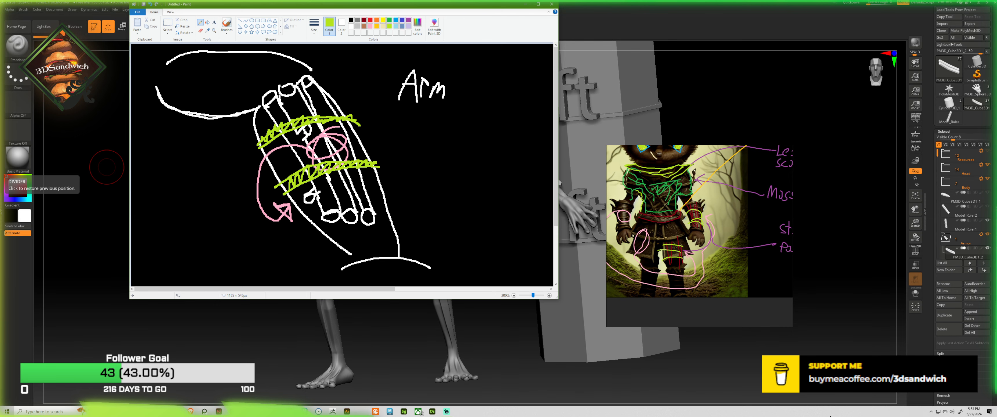
# Step: Switch to ZBrush, select the forearm sticks' subtool and scale it narrower along Z
pyautogui.click(612, 2)
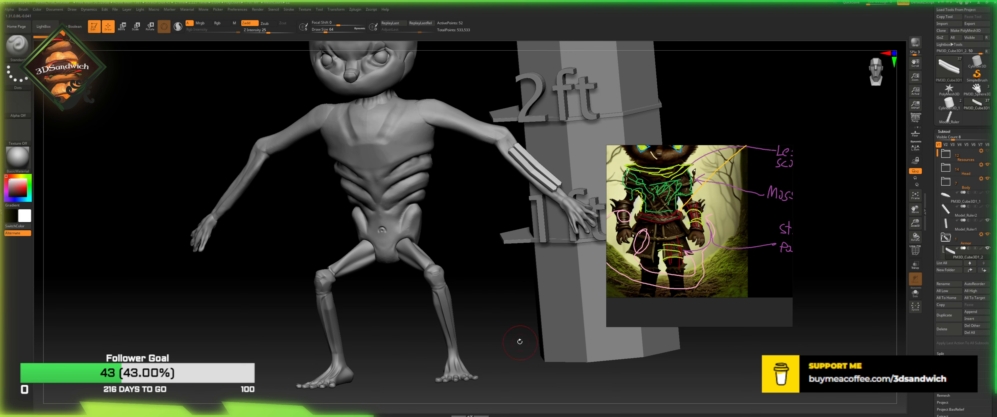
pyautogui.keyDown('alt'); pyautogui.click(576, 317); pyautogui.keyUp('alt')
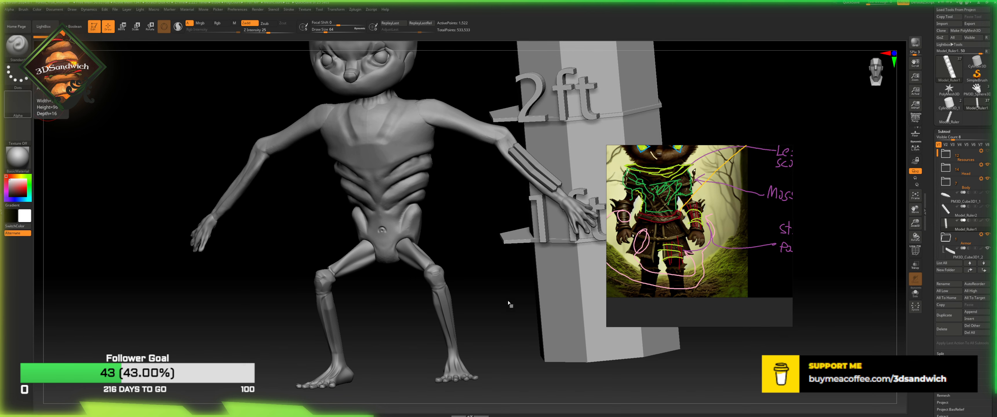
pyautogui.click(950, 251)
pyautogui.moveTo(565, 91)
pyautogui.keyDown('alt'); pyautogui.mouseDown()
pyautogui.moveTo(442, 148)
pyautogui.moveTo(460, 140)
pyautogui.moveTo(468, 149)
pyautogui.moveTo(231, 109)
pyautogui.mouseUp(); pyautogui.keyUp('alt')
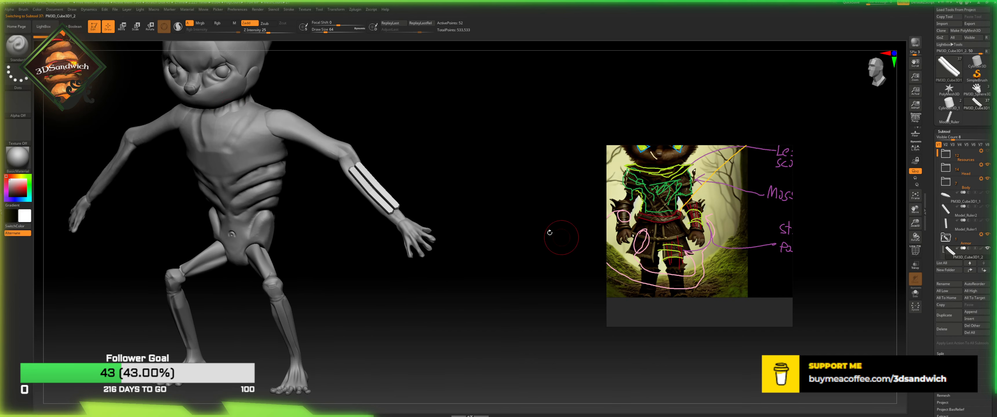
pyautogui.press('w')
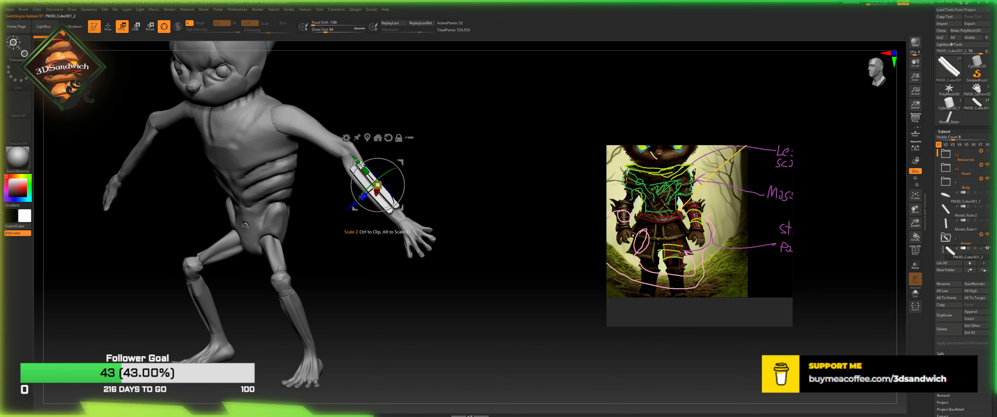
pyautogui.moveTo(362, 196); pyautogui.dragTo(352, 210)
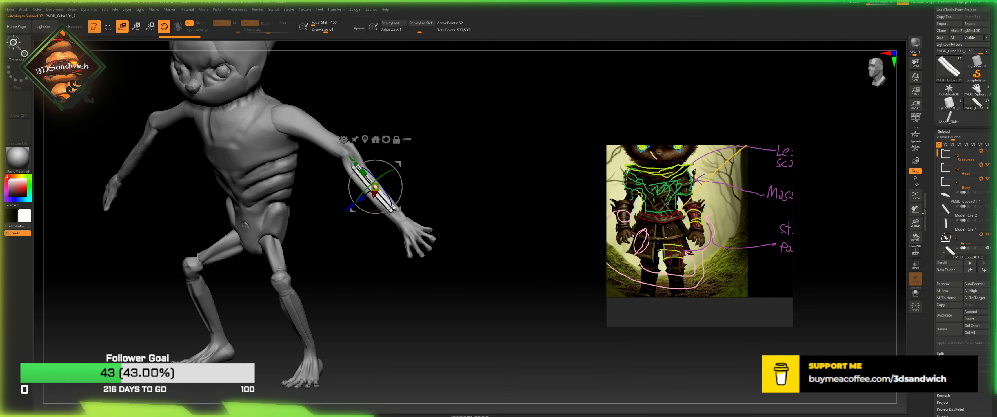
# Step: Show the polyframe on the forearm sticks and mask the outer one with ZModeler's Mask action set to Island
pyautogui.press('f')
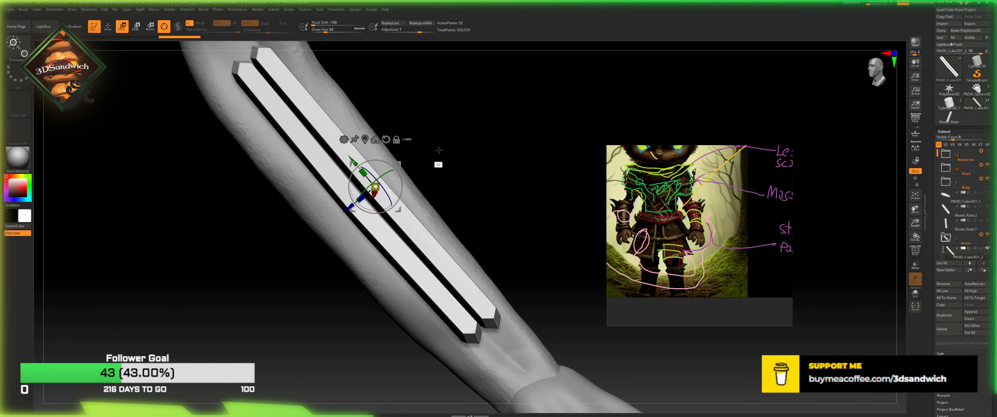
pyautogui.moveTo(439, 150); pyautogui.dragTo(353, 169)
pyautogui.moveTo(397, 140); pyautogui.dragTo(429, 151)
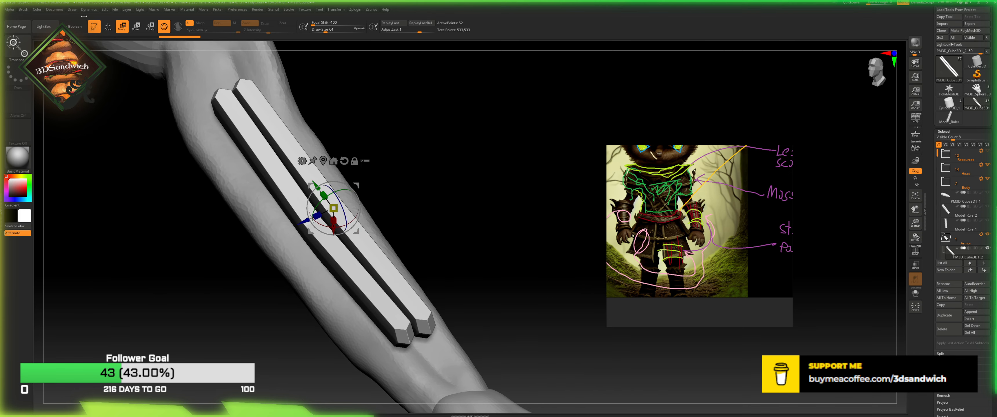
pyautogui.click(114, 33)
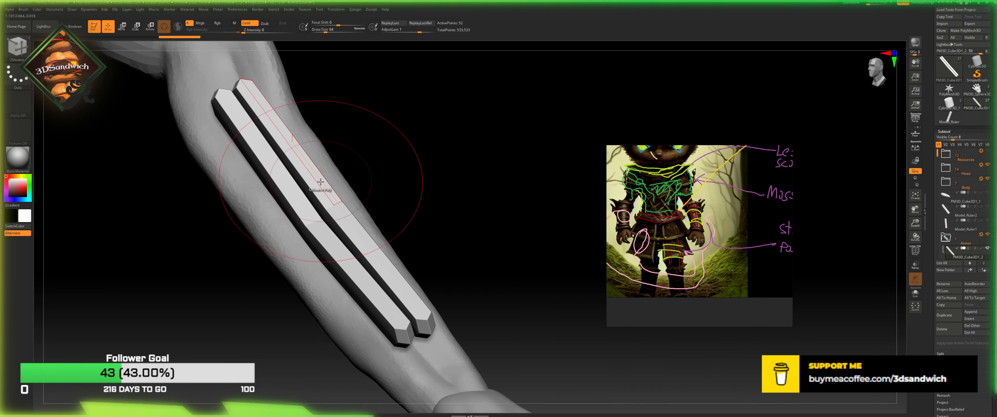
pyautogui.press('space')
pyautogui.click(915, 251)
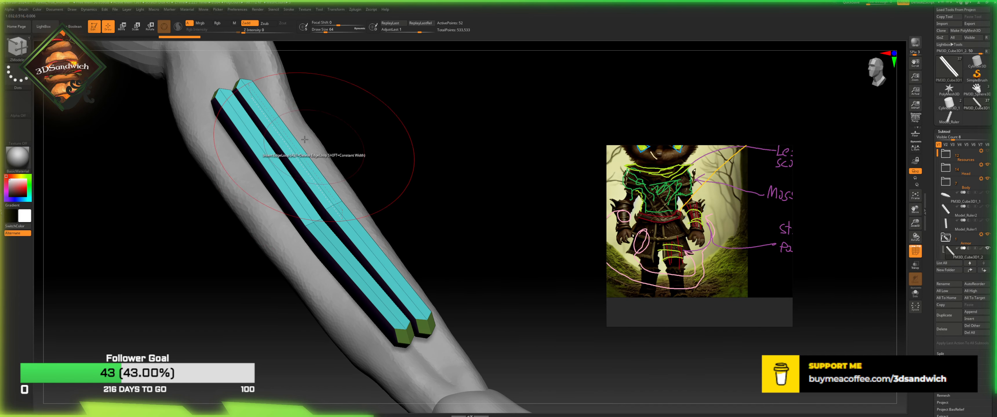
pyautogui.press('space')
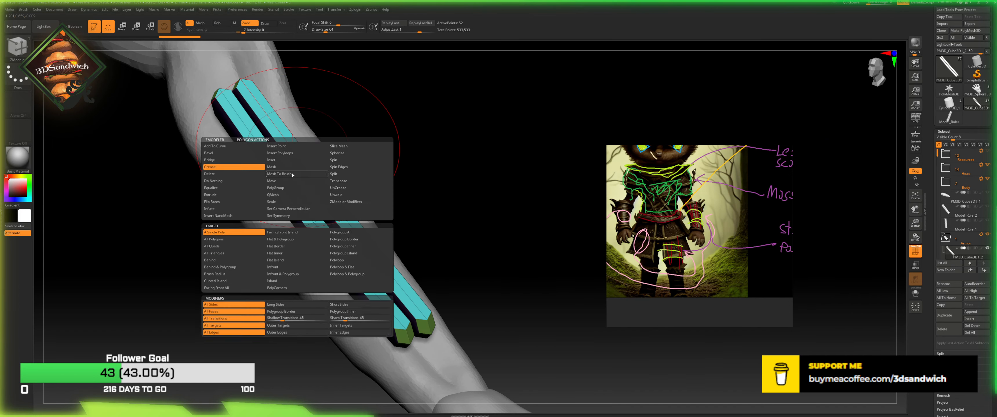
pyautogui.click(271, 166)
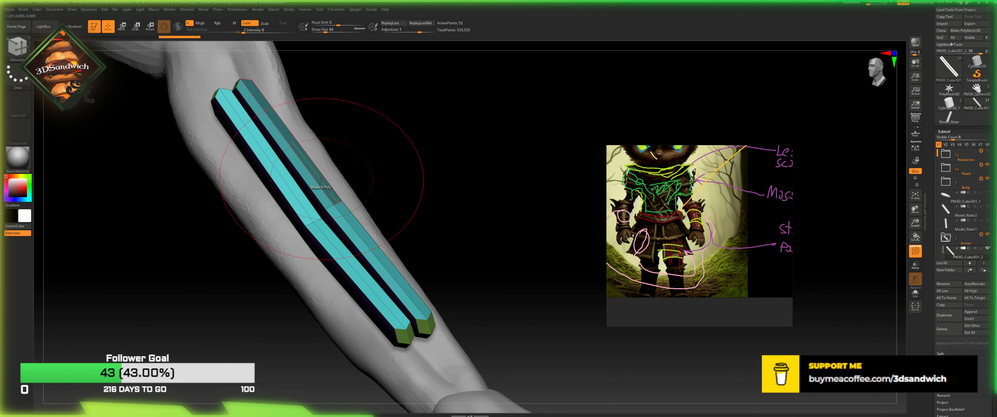
pyautogui.press('space')
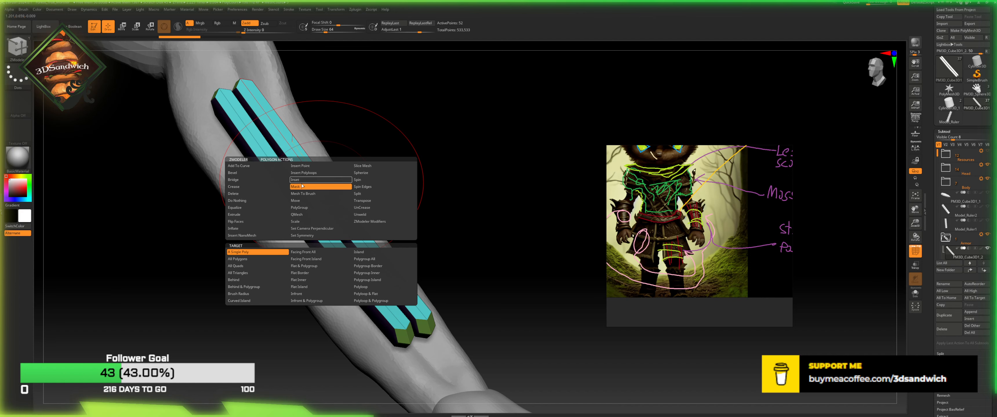
pyautogui.click(358, 253)
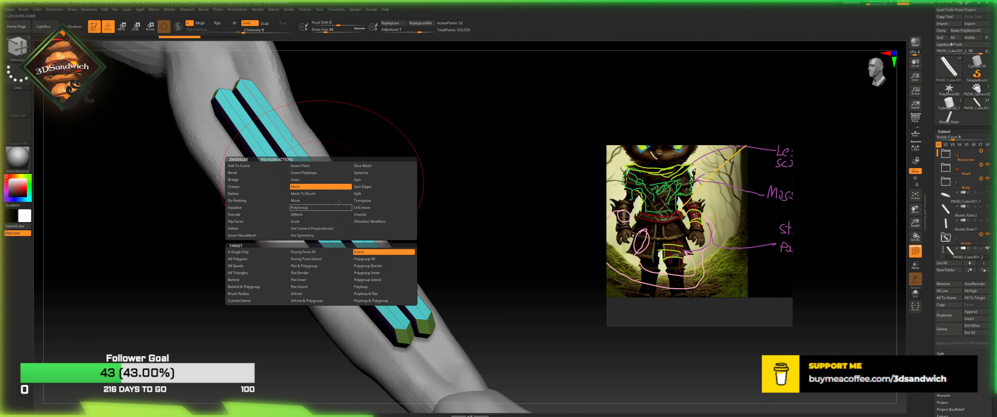
pyautogui.click(340, 217)
# Step: Duplicate the unmasked forearm stick and place the copy beside it as a third stick
pyautogui.press('w')
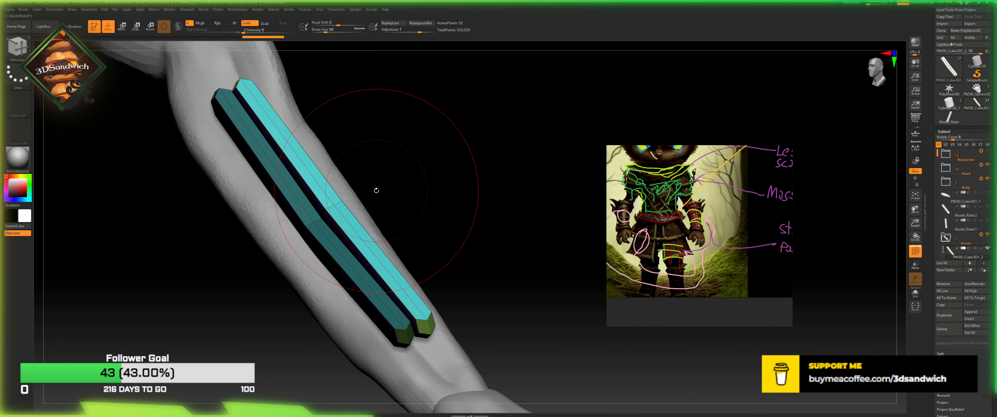
pyautogui.keyDown('ctrl'); pyautogui.moveTo(319, 224); pyautogui.dragTo(315, 219); pyautogui.keyUp('ctrl')
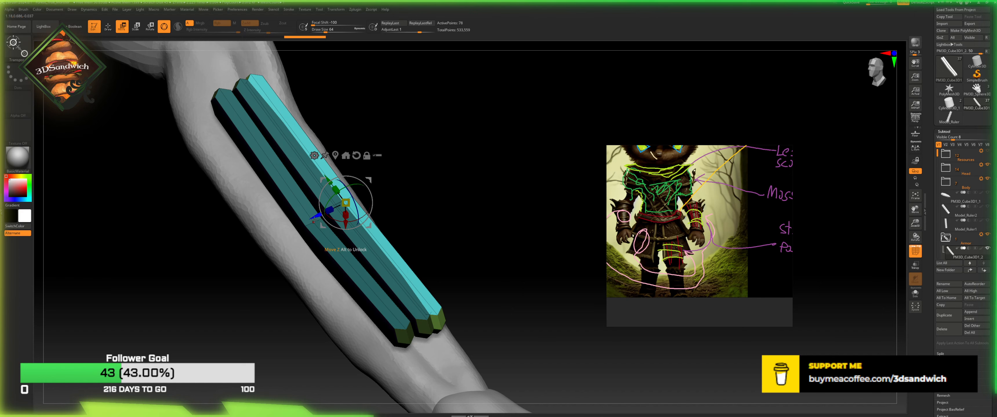
pyautogui.moveTo(421, 158); pyautogui.dragTo(369, 144)
pyautogui.moveTo(370, 176)
pyautogui.mouseDown()
pyautogui.moveTo(379, 184)
pyautogui.moveTo(382, 174)
pyautogui.mouseUp()
pyautogui.click(108, 26)
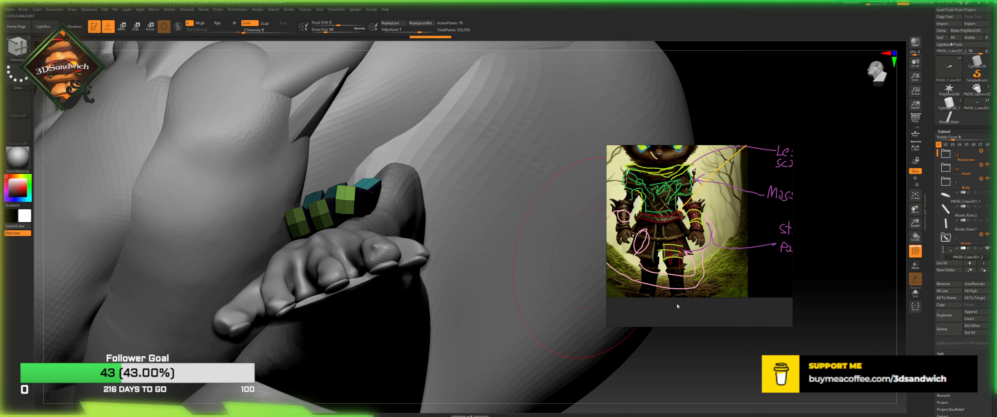
# Step: Fit the third stick's wrist end closer to the forearm using the Move Topological brush at small draw sizes
pyautogui.moveTo(762, 353); pyautogui.dragTo(597, 223)
pyautogui.moveTo(414, 200); pyautogui.dragTo(417, 179)
pyautogui.press('b')
pyautogui.press('m')
pyautogui.press('t')
pyautogui.moveTo(329, 31); pyautogui.dragTo(319, 31)
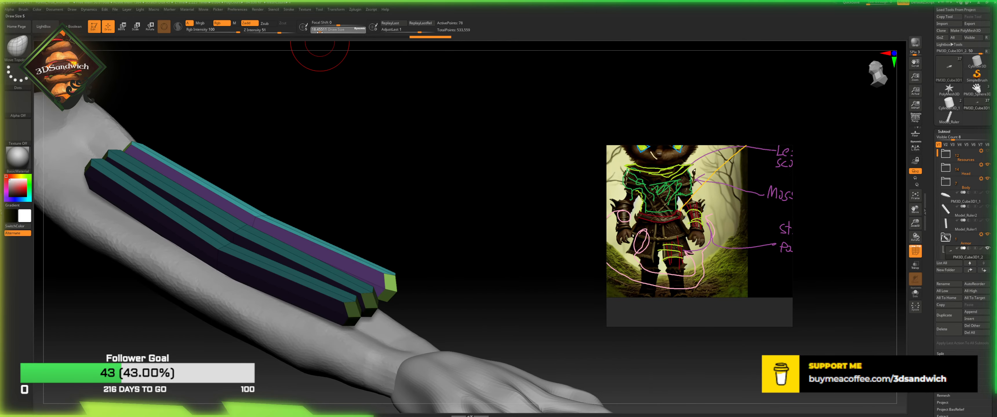
pyautogui.moveTo(380, 286)
pyautogui.mouseDown()
pyautogui.moveTo(389, 276)
pyautogui.moveTo(424, 281)
pyautogui.mouseUp()
pyautogui.moveTo(388, 276); pyautogui.dragTo(303, 230)
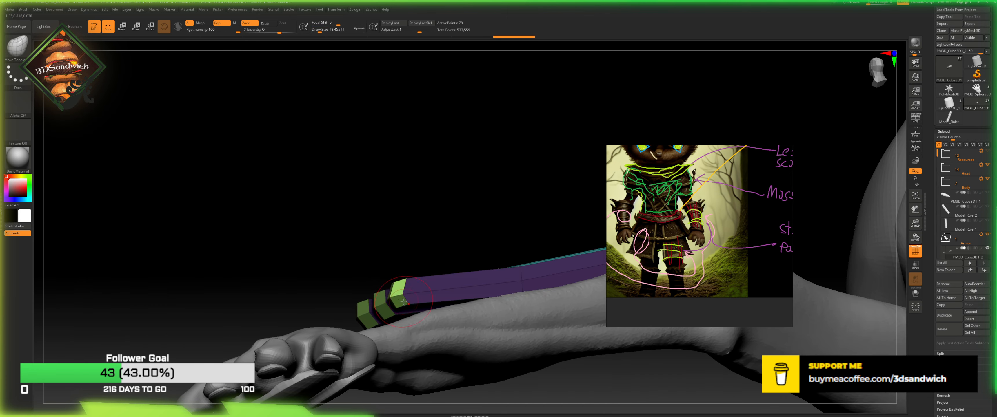
pyautogui.moveTo(399, 301)
pyautogui.mouseDown()
pyautogui.moveTo(401, 289)
pyautogui.moveTo(400, 318)
pyautogui.mouseUp()
pyautogui.moveTo(400, 293); pyautogui.dragTo(401, 289)
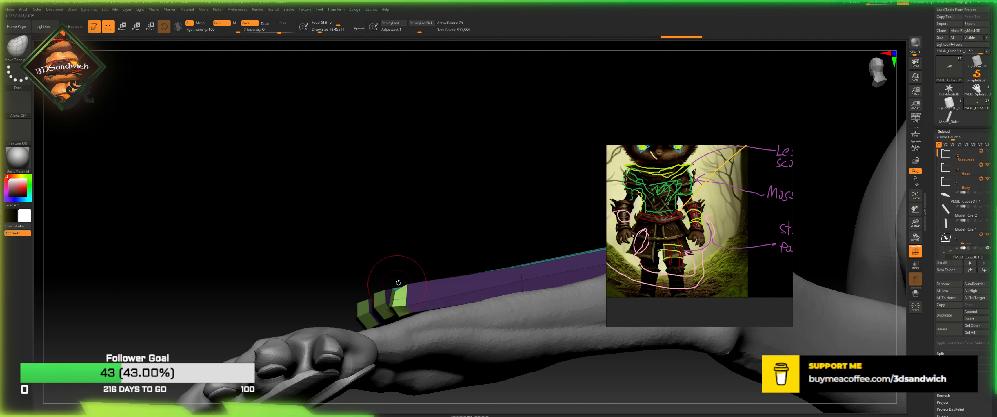
pyautogui.click(317, 31)
pyautogui.moveTo(346, 134); pyautogui.dragTo(418, 166)
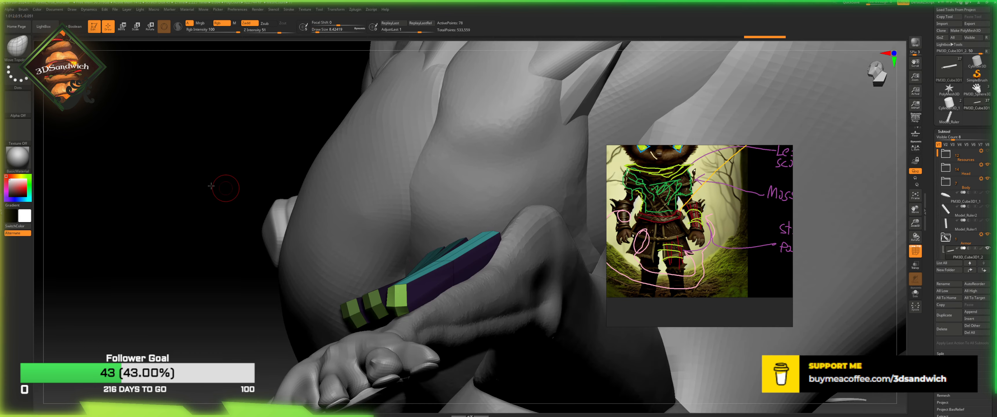
# Step: Set the brush's draw size to about 46 and adjust the third stick's elbow end against the forearm
pyautogui.moveTo(211, 185); pyautogui.dragTo(289, 78)
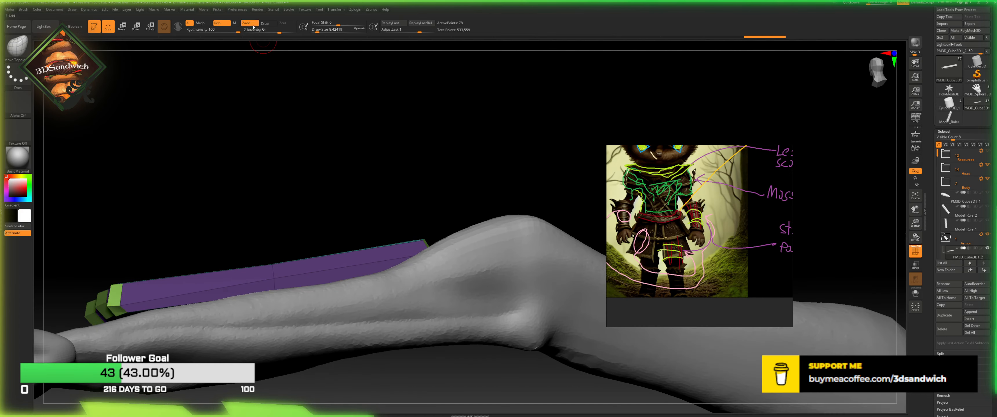
pyautogui.moveTo(318, 31); pyautogui.dragTo(324, 31)
pyautogui.moveTo(430, 185)
pyautogui.mouseDown()
pyautogui.moveTo(408, 193)
pyautogui.moveTo(415, 241)
pyautogui.moveTo(389, 202)
pyautogui.mouseUp()
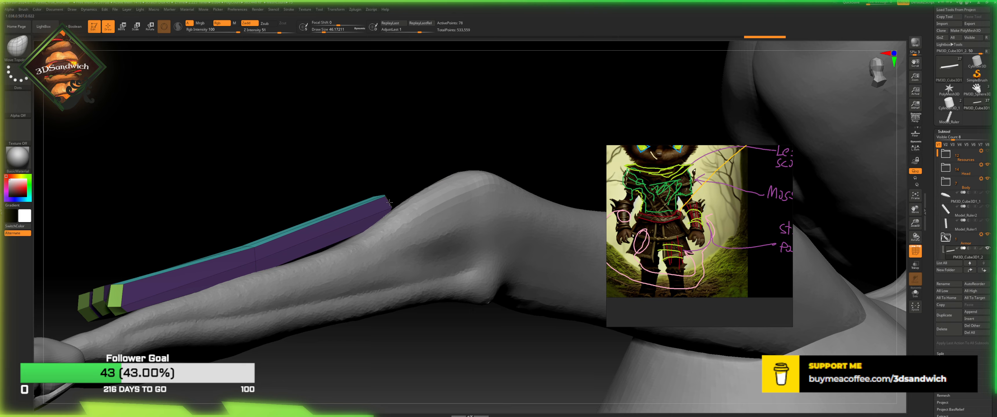
# Step: Adjust the elbow and wrist ends of the middle forearm slat with the Move Topological brush
pyautogui.moveTo(414, 151); pyautogui.dragTo(440, 185)
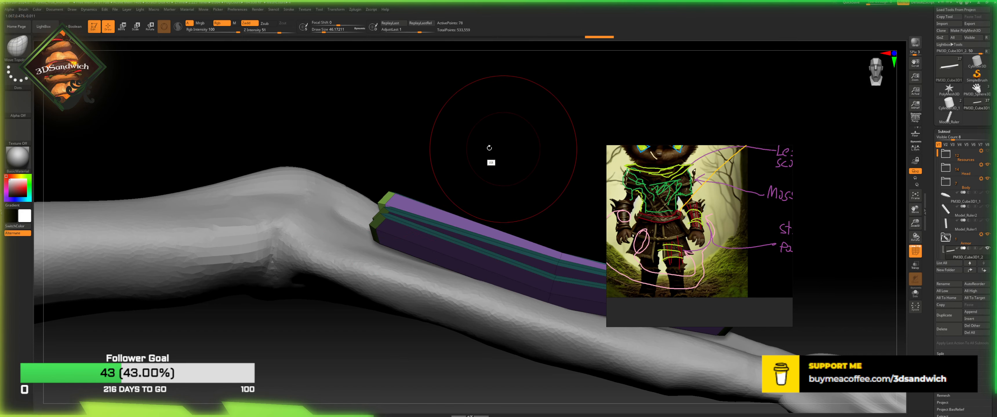
pyautogui.moveTo(486, 155)
pyautogui.mouseDown()
pyautogui.moveTo(419, 176)
pyautogui.moveTo(476, 134)
pyautogui.moveTo(482, 116)
pyautogui.moveTo(473, 161)
pyautogui.mouseUp()
pyautogui.keyDown('ctrl'); pyautogui.click(479, 162); pyautogui.keyUp('ctrl')
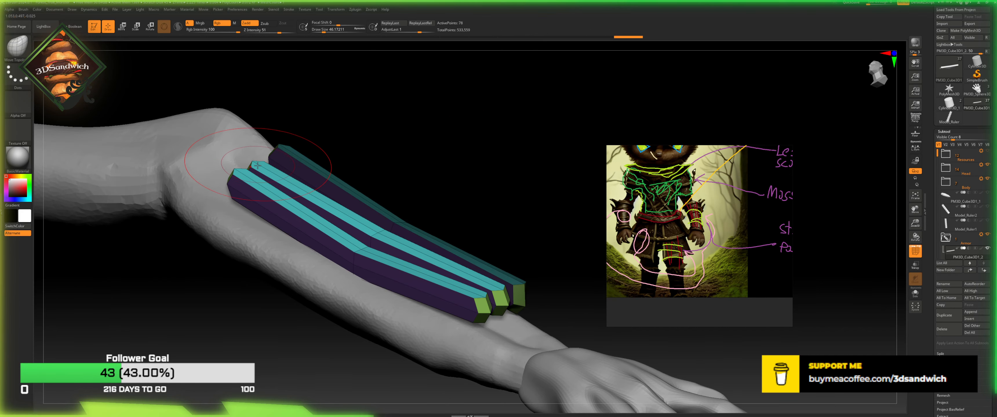
pyautogui.moveTo(257, 163); pyautogui.dragTo(259, 153)
pyautogui.moveTo(500, 288); pyautogui.dragTo(502, 284)
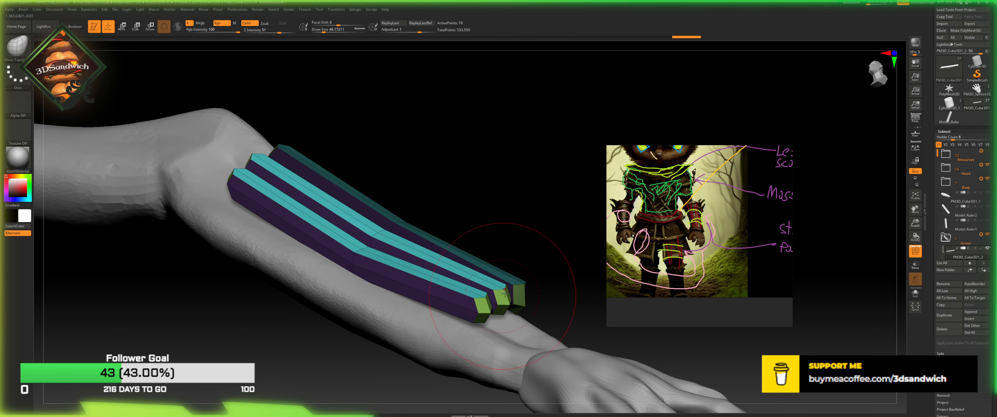
# Step: Push the wrist and elbow ends of the nearest slat down closer to the forearm
pyautogui.moveTo(545, 263); pyautogui.dragTo(523, 241)
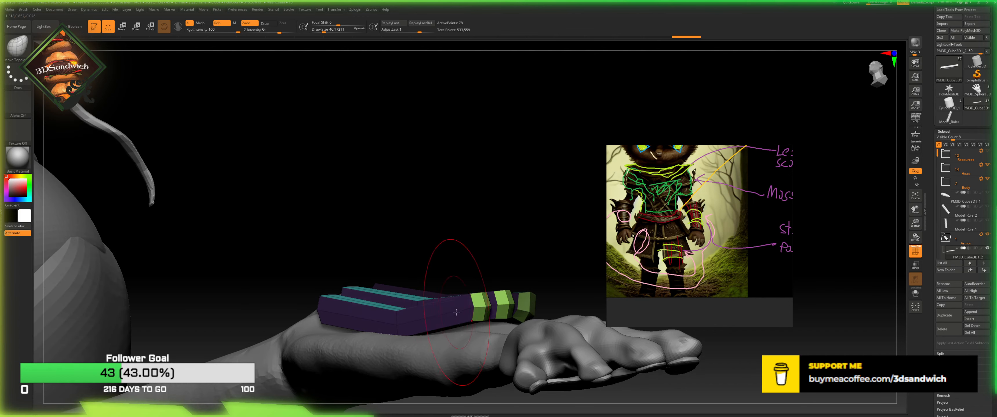
pyautogui.moveTo(481, 306); pyautogui.dragTo(502, 320)
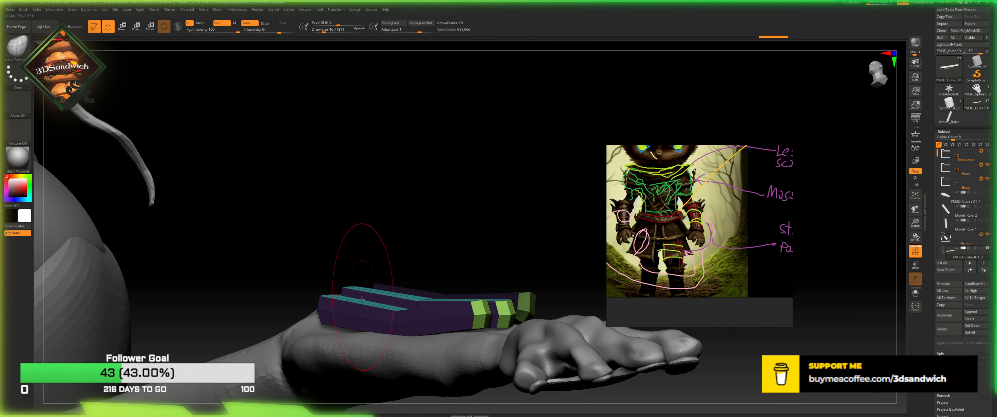
pyautogui.moveTo(321, 308); pyautogui.dragTo(316, 321)
pyautogui.moveTo(403, 239)
pyautogui.mouseDown()
pyautogui.moveTo(397, 254)
pyautogui.moveTo(428, 310)
pyautogui.mouseUp()
# Step: Mask the other two slats with ZModeler's Mask Island action, leaving only the slat nearest the torso unmasked
pyautogui.press('b')
pyautogui.press('z')
pyautogui.press('m')
pyautogui.click(345, 332)
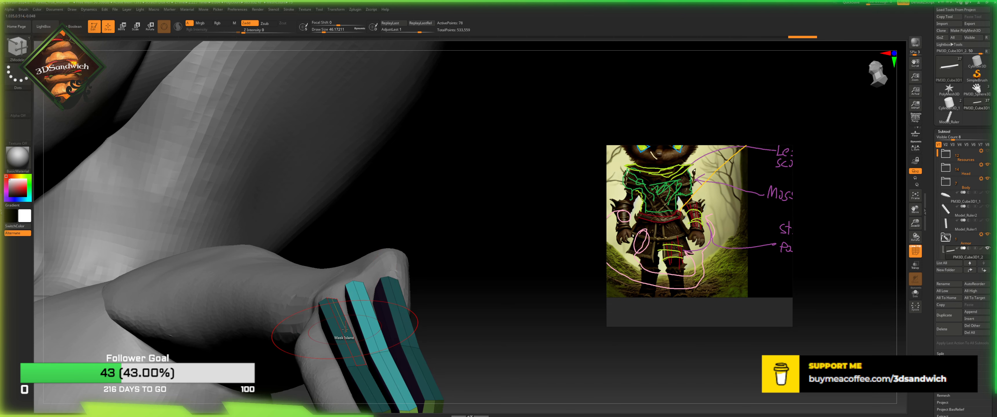
pyautogui.keyDown('ctrl'); pyautogui.click(465, 278); pyautogui.keyUp('ctrl')
pyautogui.keyDown('alt'); pyautogui.moveTo(459, 232); pyautogui.dragTo(476, 216); pyautogui.keyUp('alt')
pyautogui.keyDown('ctrl'); pyautogui.moveTo(504, 232); pyautogui.dragTo(529, 221); pyautogui.keyUp('ctrl')
pyautogui.click(355, 268)
pyautogui.keyDown('ctrl'); pyautogui.click(487, 231); pyautogui.keyUp('ctrl')
# Step: Reorient the unlocked gizmo on the unmasked slat, lock it again, and scale the slat narrower across its width
pyautogui.press('e')
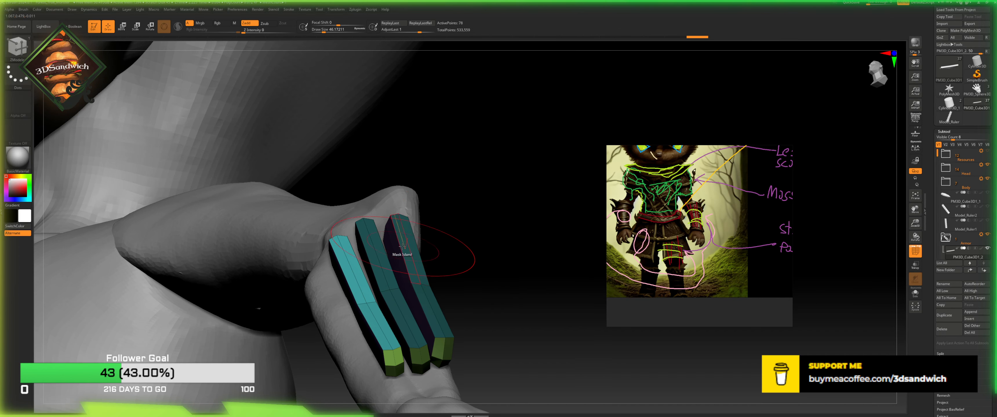
pyautogui.click(421, 243)
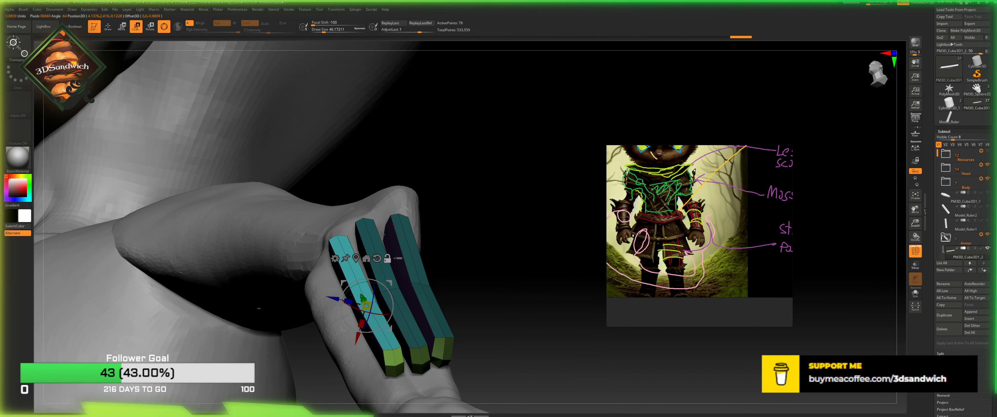
pyautogui.click(377, 258)
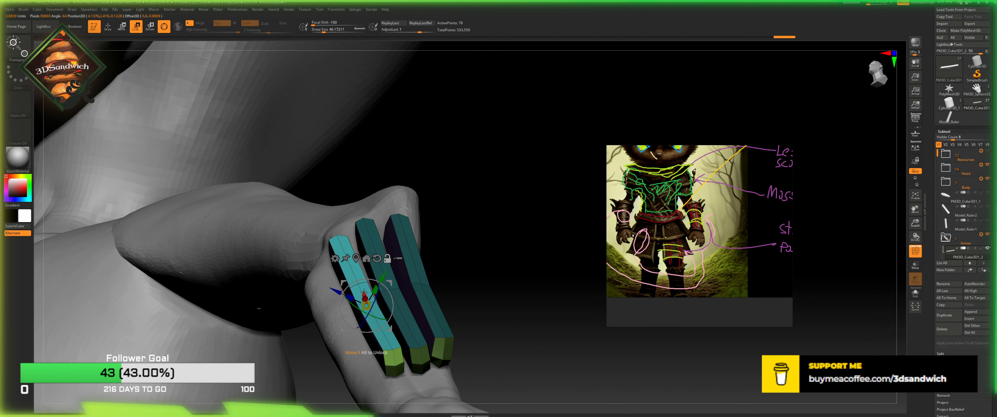
pyautogui.moveTo(363, 285); pyautogui.dragTo(350, 293)
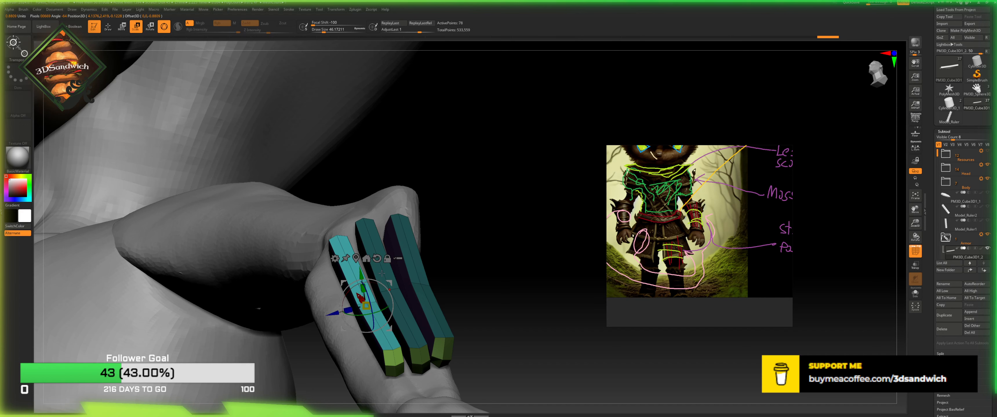
pyautogui.moveTo(381, 307); pyautogui.dragTo(338, 312)
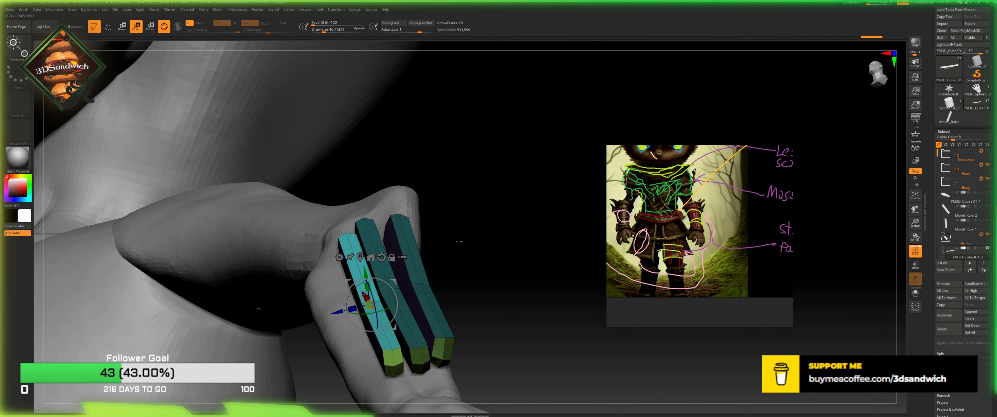
pyautogui.moveTo(460, 241); pyautogui.dragTo(388, 313)
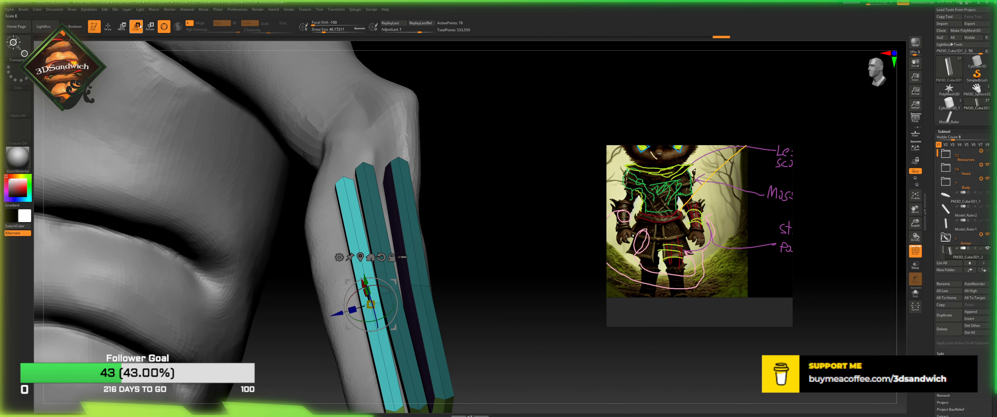
# Step: Clear the mask and shift the elbow ends of the slats sideways with the Move Topological brush to even their spacing
pyautogui.press('w')
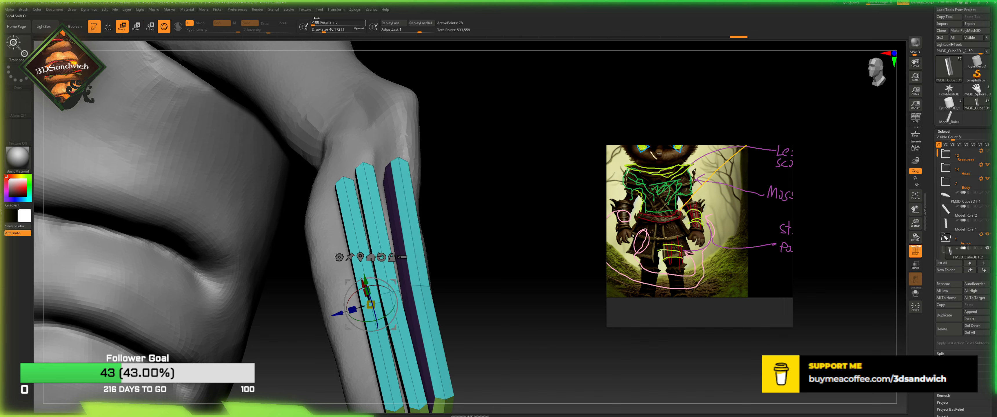
pyautogui.press('q')
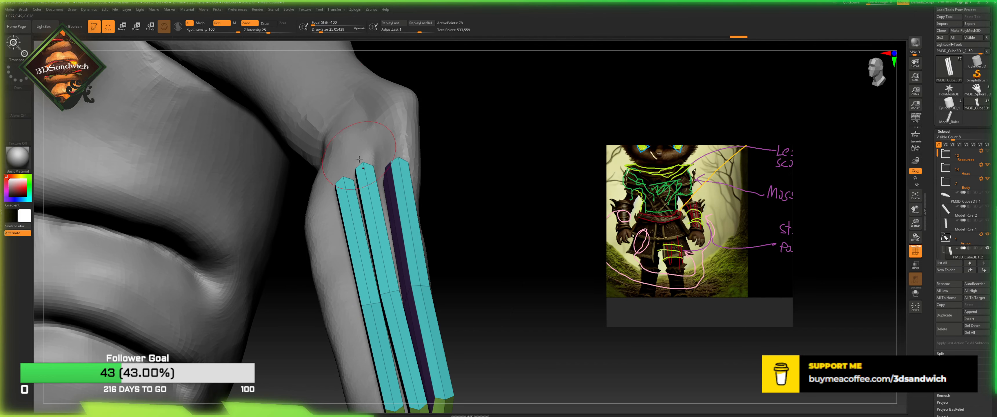
pyautogui.moveTo(388, 185); pyautogui.dragTo(367, 187)
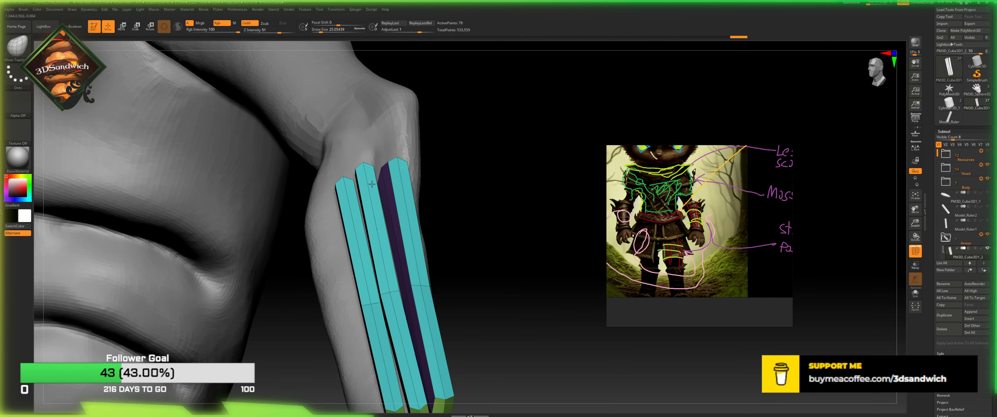
pyautogui.moveTo(433, 161)
pyautogui.mouseDown()
pyautogui.moveTo(403, 162)
pyautogui.moveTo(439, 164)
pyautogui.mouseUp()
pyautogui.moveTo(353, 190); pyautogui.dragTo(364, 193)
pyautogui.hotkey('ctrl', 'z')
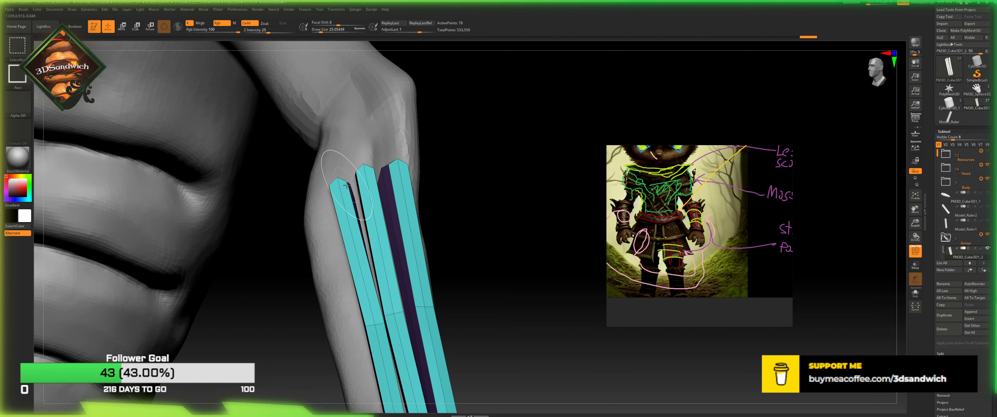
# Step: Isolate the slats in Solo mode and reshape their end corners with the Move Topological brush at Draw Size about 13
pyautogui.click(916, 294)
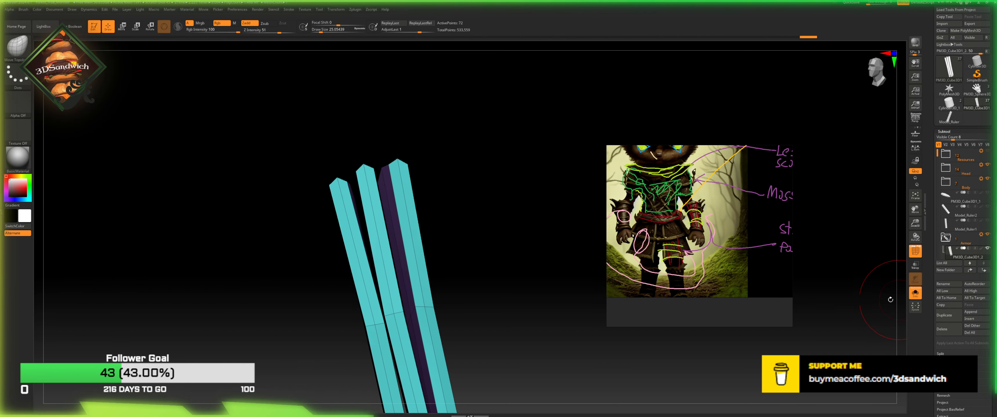
pyautogui.keyDown('ctrl'); pyautogui.keyDown('shift'); pyautogui.click(408, 187); pyautogui.keyUp('shift'); pyautogui.keyUp('ctrl')
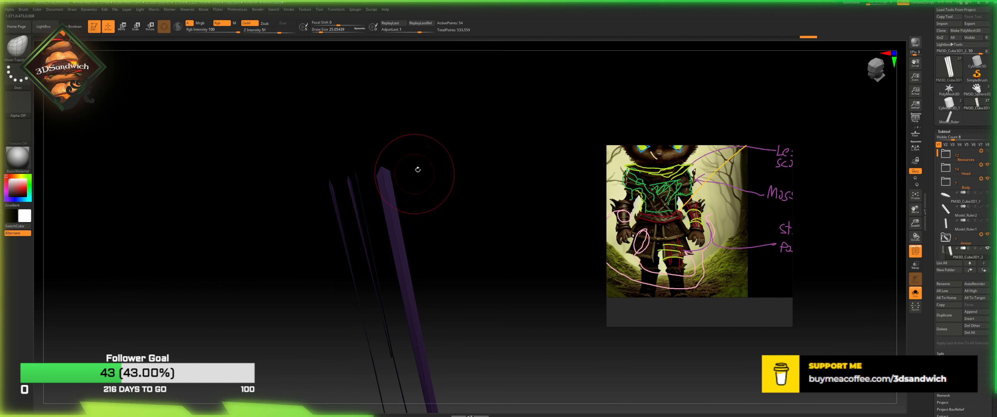
pyautogui.keyDown('ctrl'); pyautogui.keyDown('shift'); pyautogui.click(453, 155); pyautogui.keyUp('shift'); pyautogui.keyUp('ctrl')
pyautogui.moveTo(321, 30); pyautogui.dragTo(318, 30)
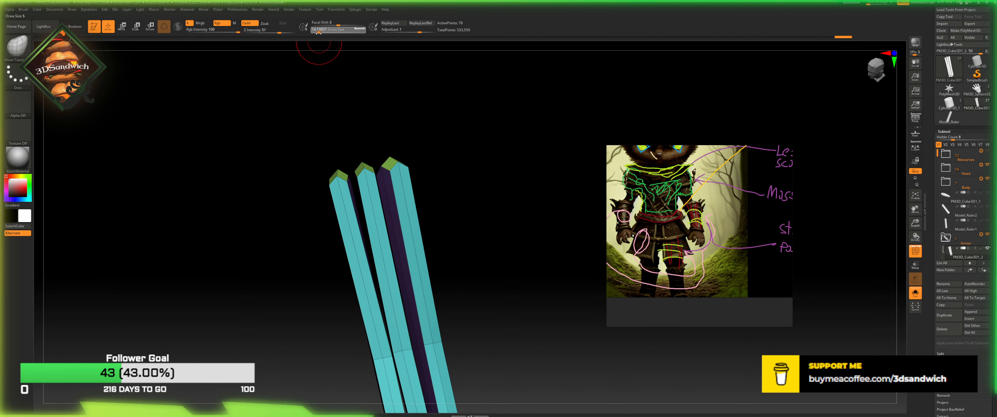
pyautogui.moveTo(346, 175); pyautogui.dragTo(357, 172)
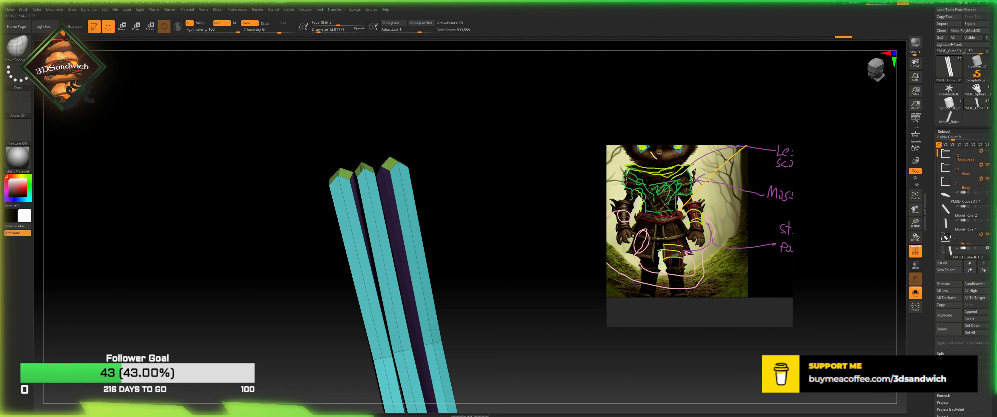
pyautogui.moveTo(395, 131); pyautogui.dragTo(437, 199)
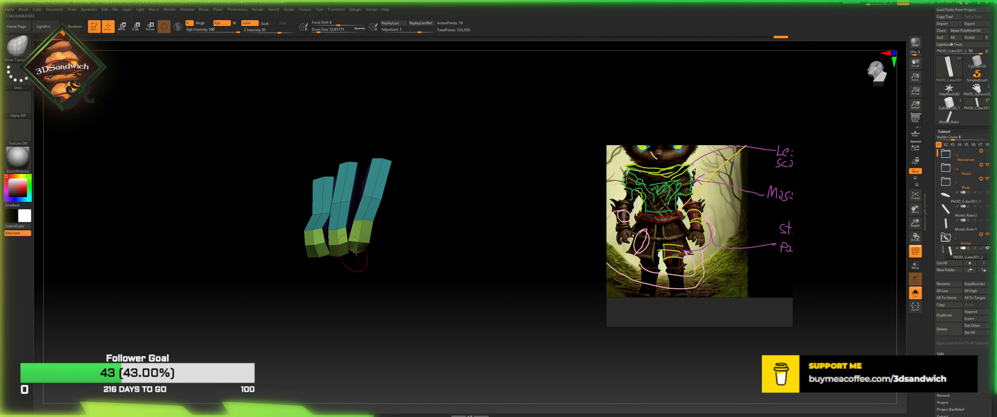
pyautogui.moveTo(356, 252)
pyautogui.mouseDown()
pyautogui.moveTo(389, 252)
pyautogui.moveTo(383, 263)
pyautogui.moveTo(380, 249)
pyautogui.moveTo(356, 249)
pyautogui.moveTo(372, 257)
pyautogui.mouseUp()
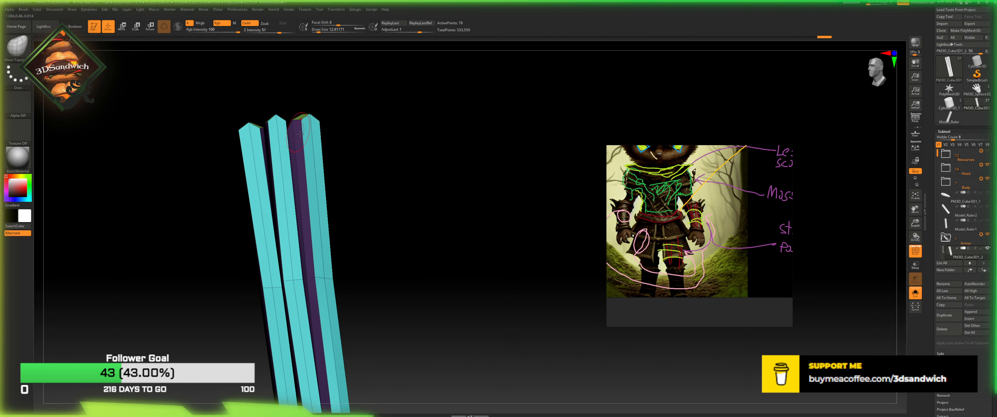
# Step: Insert a single edge loop across each of the three slats with ZModeler, at a different height on each one
pyautogui.press('b')
pyautogui.press('z')
pyautogui.press('m')
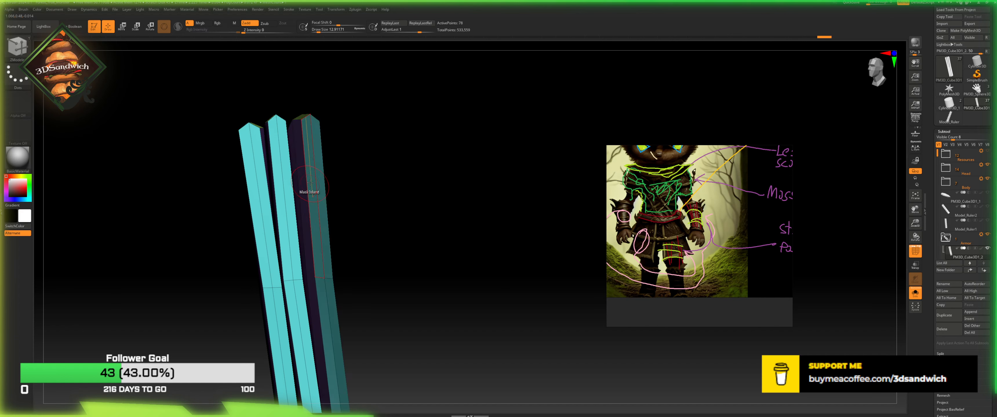
pyautogui.press('space')
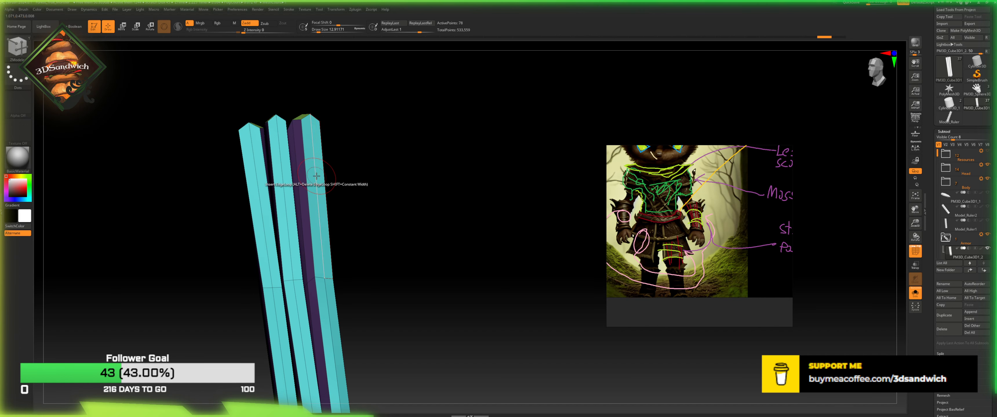
pyautogui.click(315, 174)
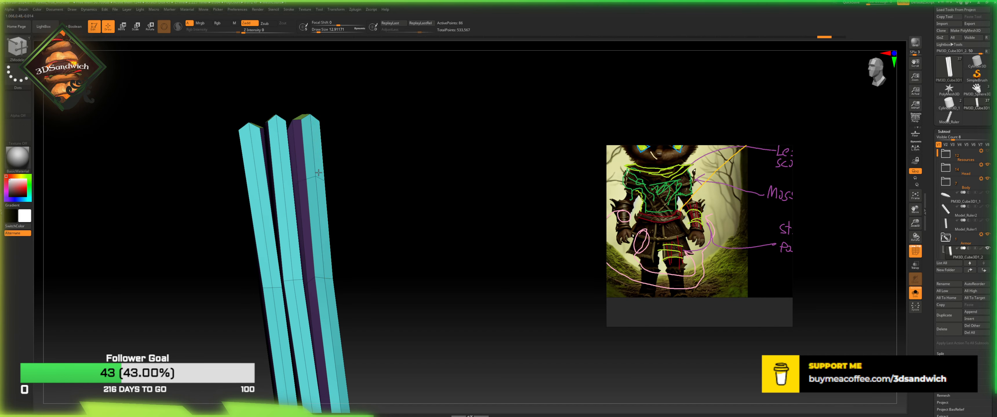
pyautogui.click(262, 237)
pyautogui.click(305, 354)
pyautogui.moveTo(380, 318); pyautogui.dragTo(378, 282)
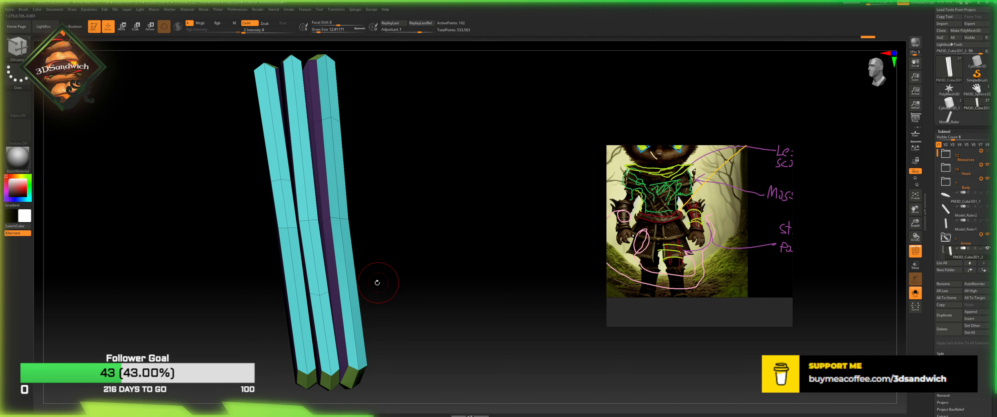
pyautogui.press('space')
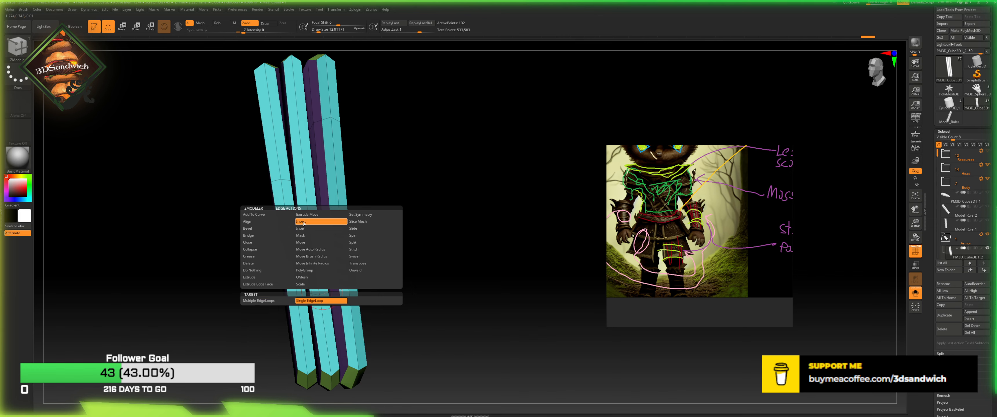
pyautogui.click(258, 301)
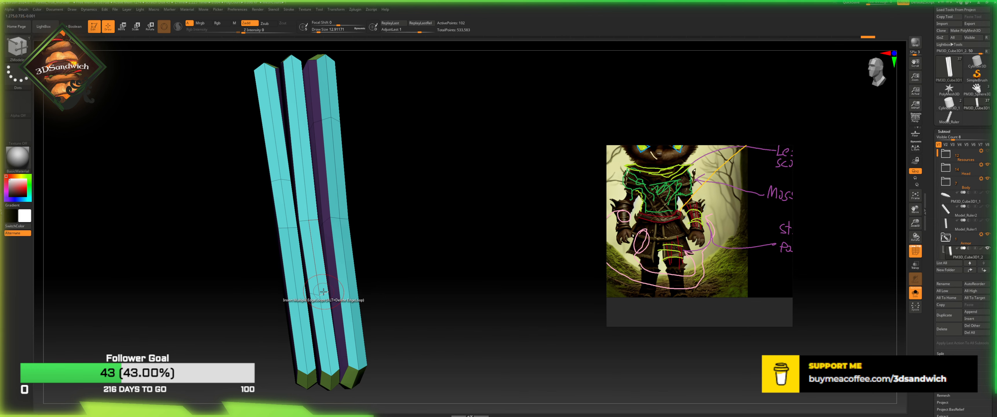
pyautogui.click(323, 286)
pyautogui.hotkey('ctrl', 'z')
pyautogui.click(316, 294)
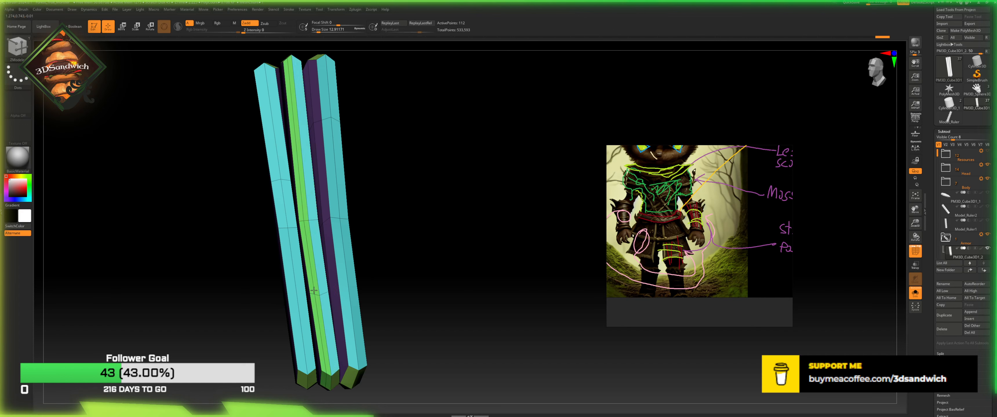
pyautogui.hotkey('ctrl', 'z')
# Step: Bevel the inserted edge loop on each of the three slats into a narrow band, using ZModeler's Bevel with Two Rows
pyautogui.press('space')
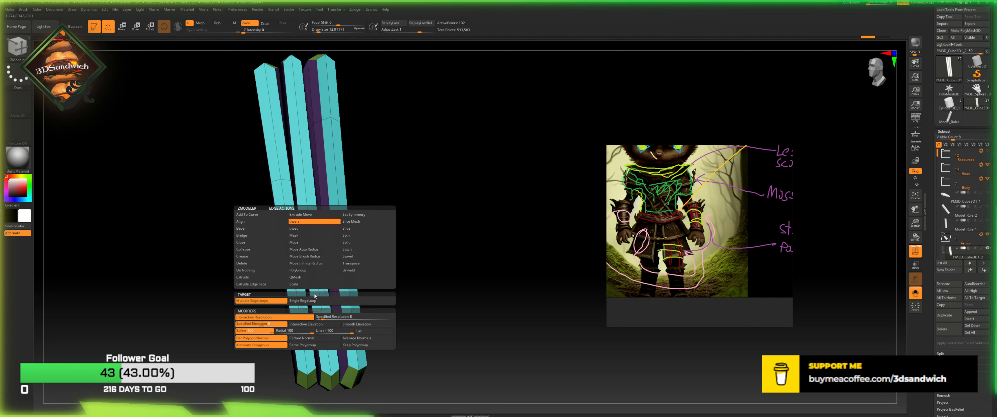
pyautogui.click(258, 229)
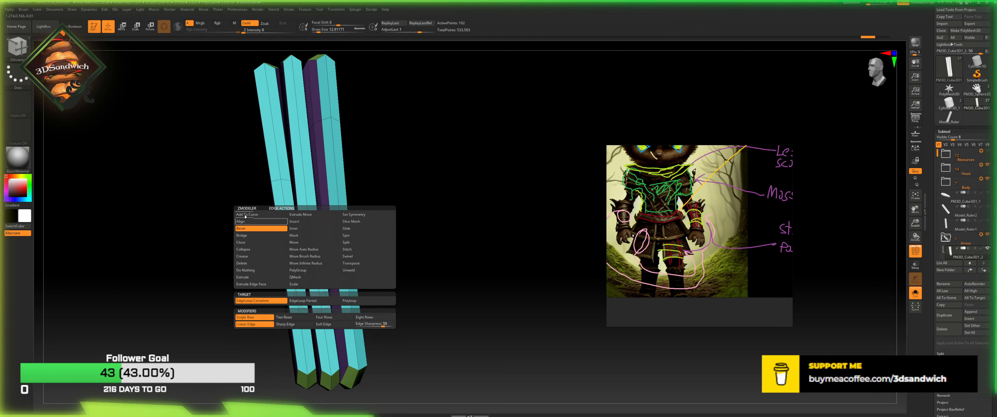
pyautogui.click(292, 318)
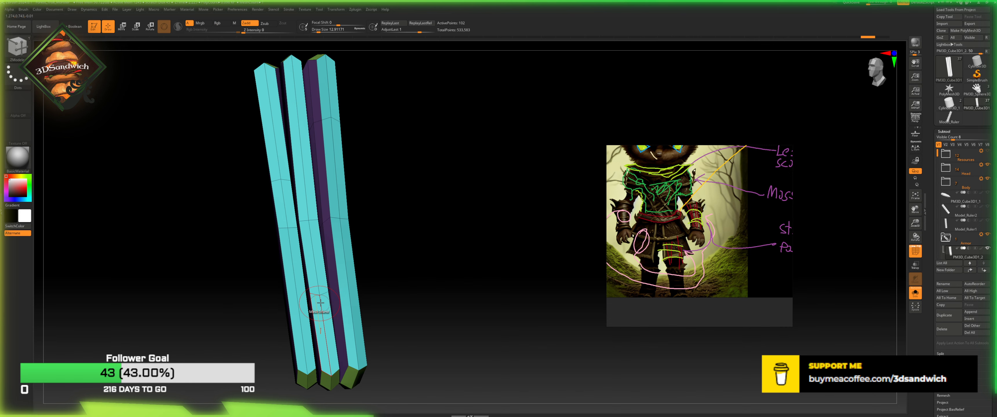
pyautogui.moveTo(323, 295); pyautogui.dragTo(322, 287)
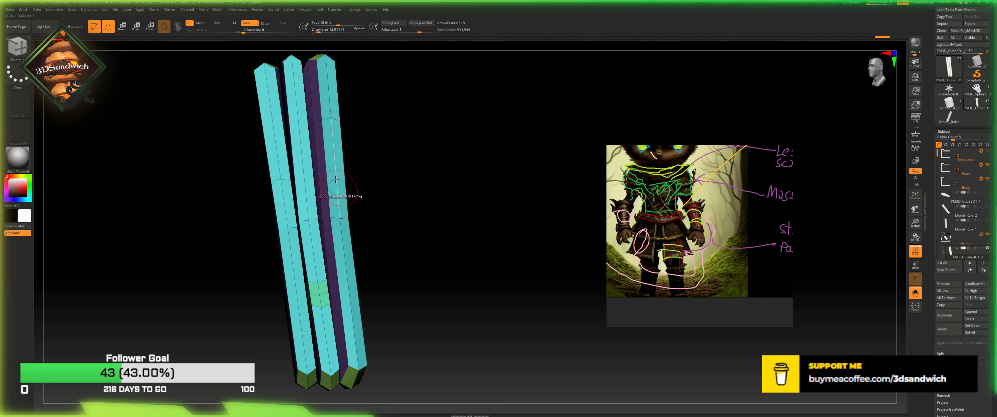
pyautogui.moveTo(329, 119); pyautogui.dragTo(333, 129)
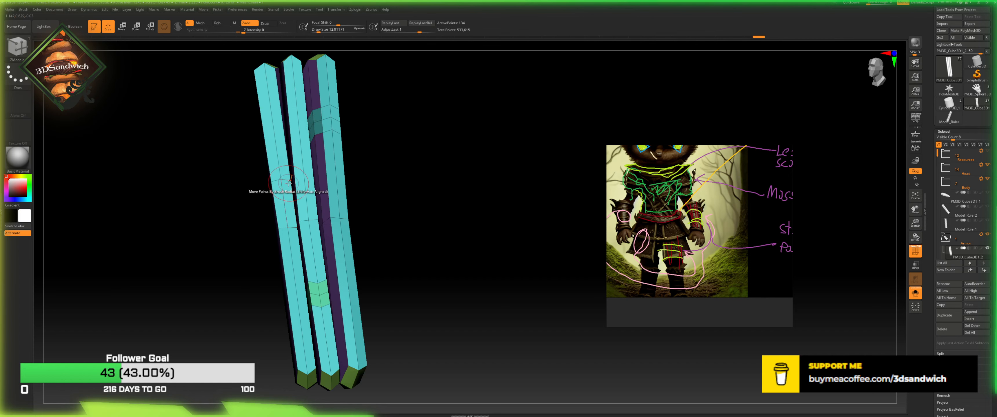
pyautogui.moveTo(284, 181); pyautogui.dragTo(285, 188)
pyautogui.keyDown('alt'); pyautogui.moveTo(379, 122); pyautogui.dragTo(271, 173); pyautogui.keyUp('alt')
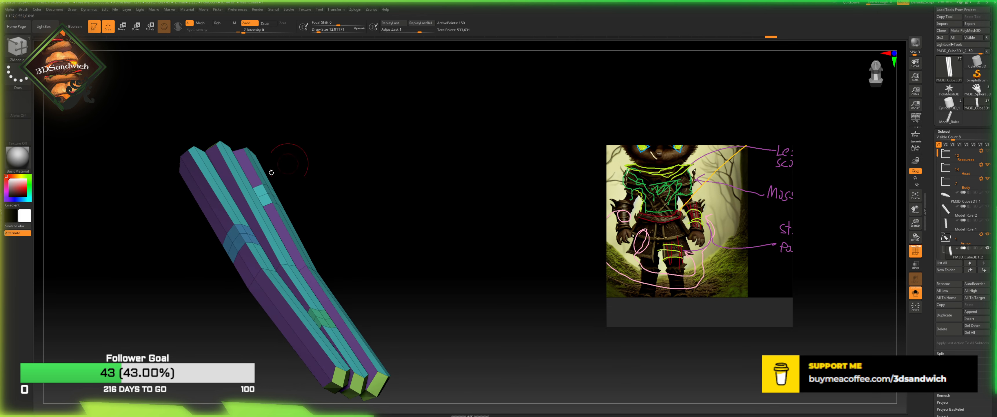
# Step: Assign the front faces of the left slat's band to a separate polygroup using ZModeler's PolyGroup on single polygons
pyautogui.press('space')
pyautogui.click(239, 208)
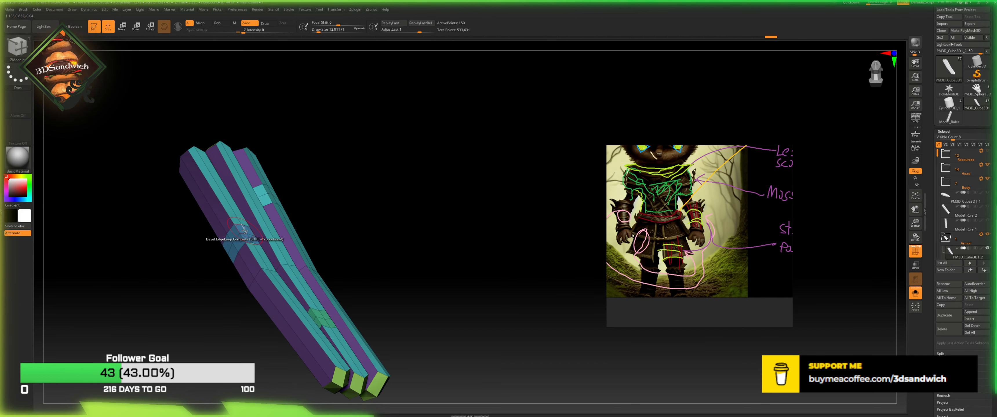
pyautogui.click(244, 230)
pyautogui.hotkey('ctrl', 'z')
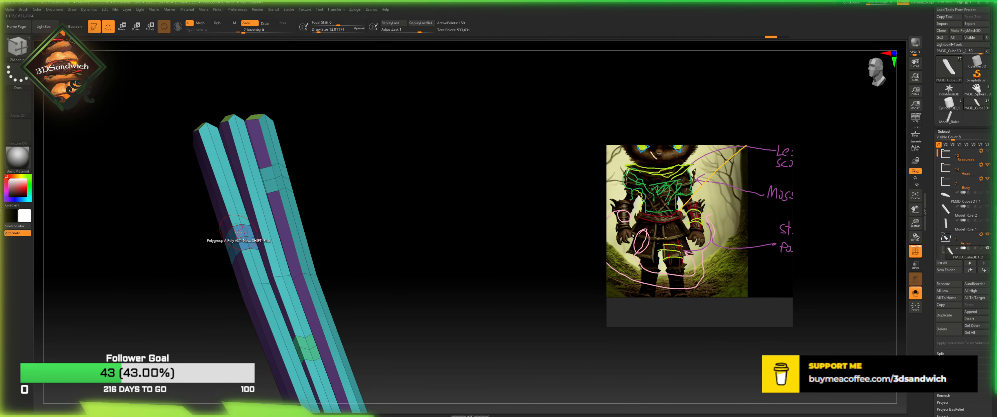
pyautogui.press('space')
pyautogui.click(227, 216)
pyautogui.click(229, 209)
pyautogui.click(243, 244)
pyautogui.click(252, 244)
pyautogui.click(248, 232)
# Step: Regroup the outward-facing faces of the right slat's band into the same polygroup, using ZModeler's PolyGroup action
pyautogui.moveTo(303, 161); pyautogui.dragTo(309, 187)
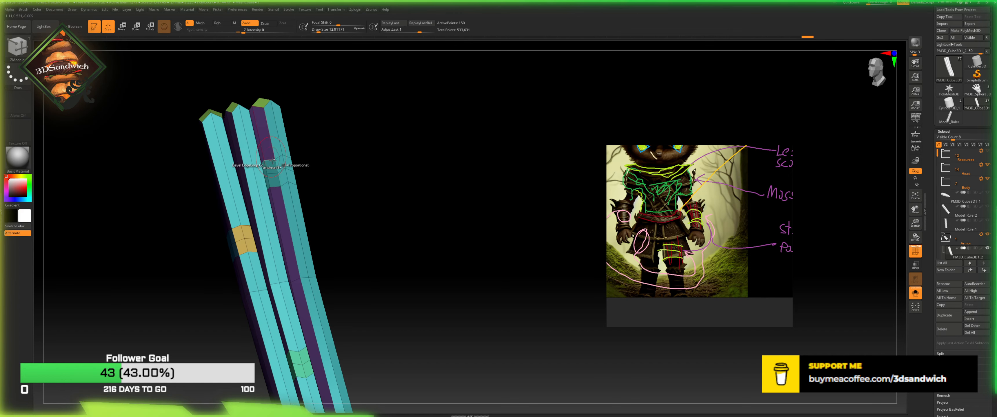
pyautogui.hotkey('ctrl', 'z')
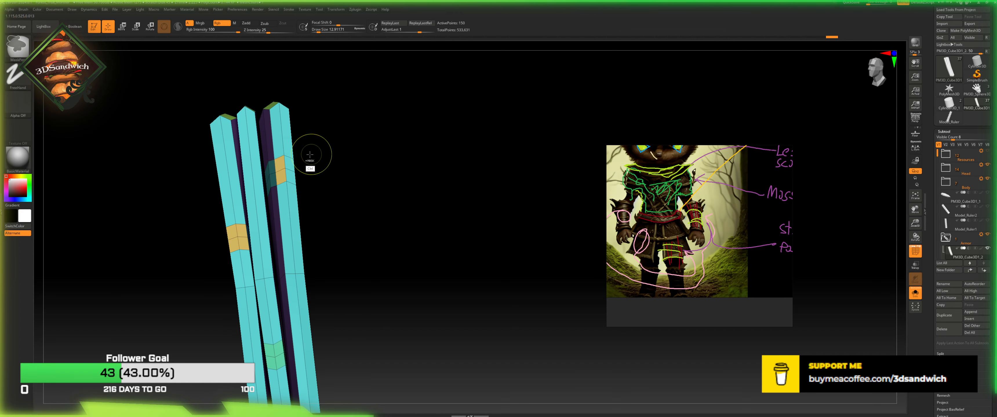
pyautogui.click(292, 163)
pyautogui.moveTo(307, 171); pyautogui.dragTo(302, 170)
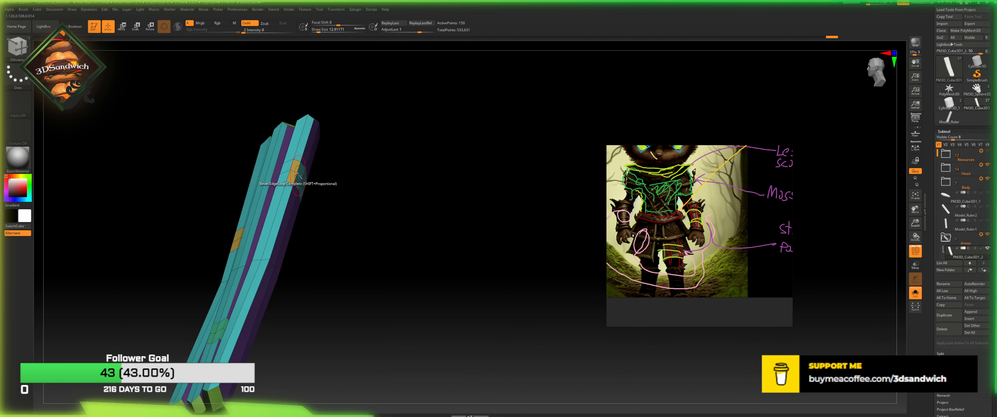
pyautogui.moveTo(328, 231); pyautogui.dragTo(286, 299)
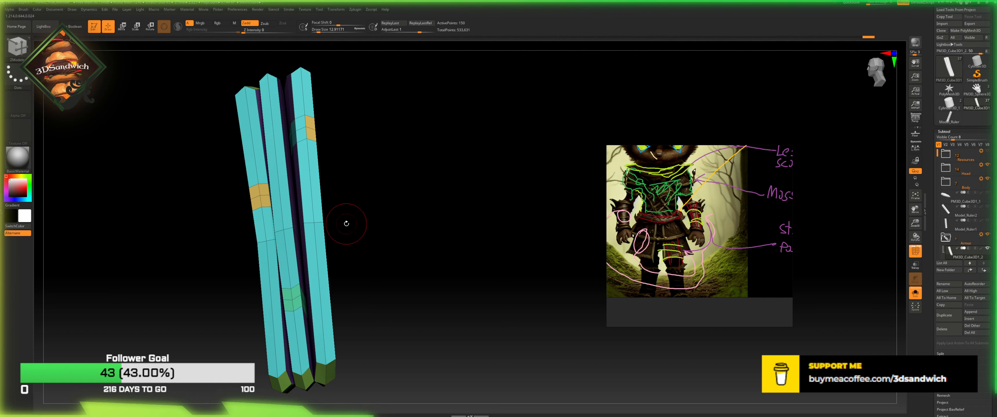
pyautogui.moveTo(345, 223); pyautogui.dragTo(399, 174)
pyautogui.press('ctrl')
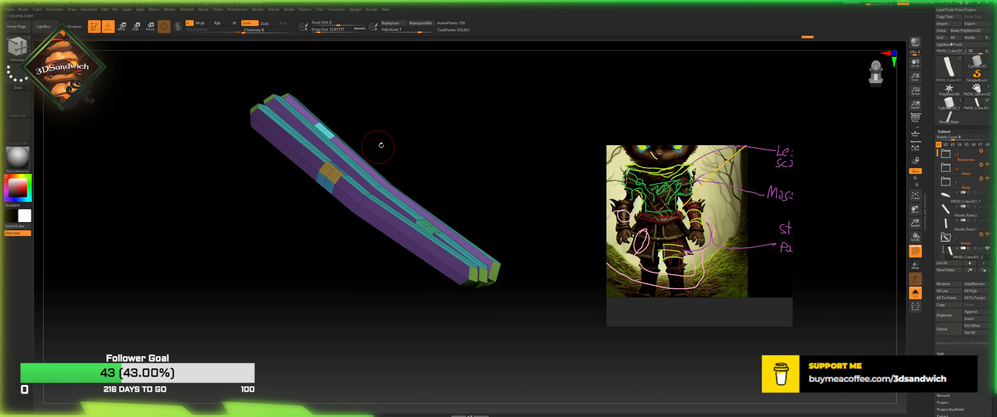
pyautogui.moveTo(379, 149); pyautogui.dragTo(412, 148)
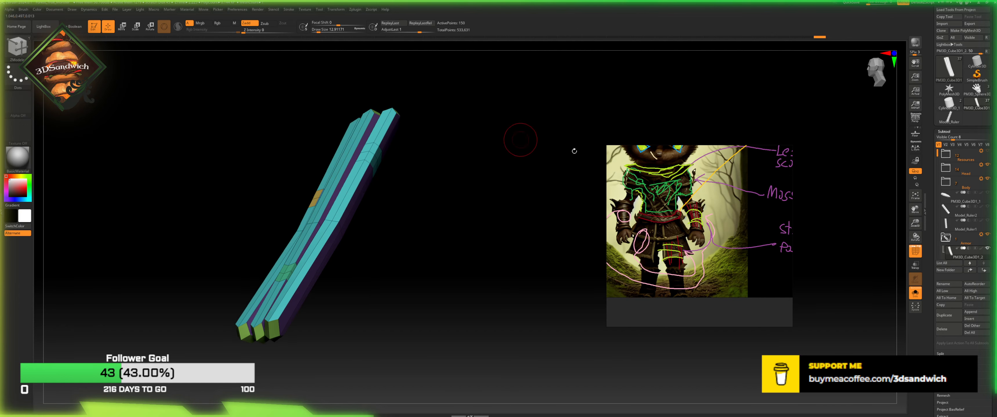
# Step: Turn off Solo mode and add the front faces of the middle slat's band to the same polygroup as the other bands
pyautogui.click(916, 293)
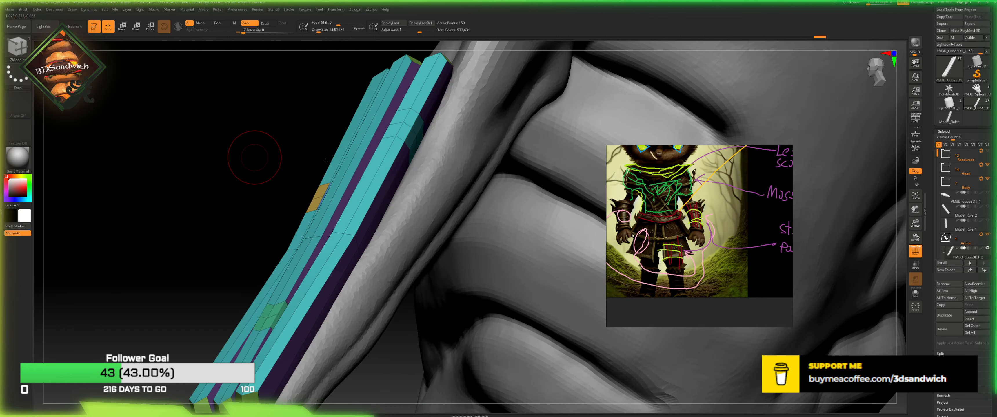
pyautogui.moveTo(327, 161); pyautogui.dragTo(363, 148)
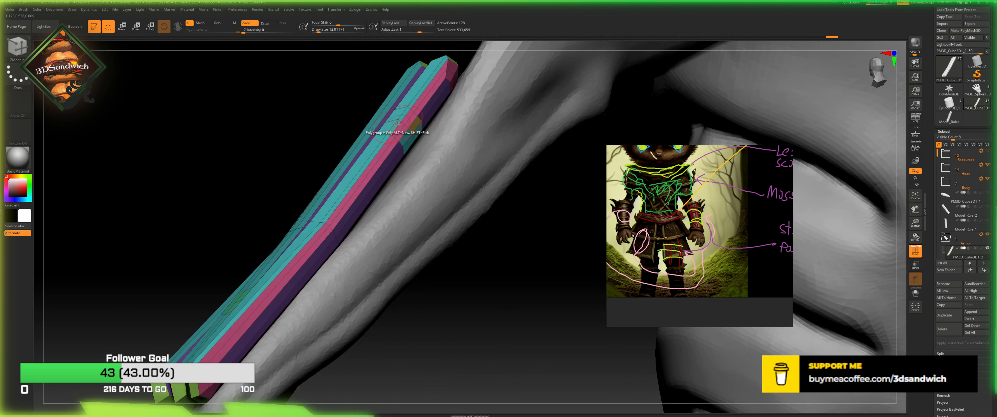
pyautogui.moveTo(314, 131); pyautogui.dragTo(378, 122)
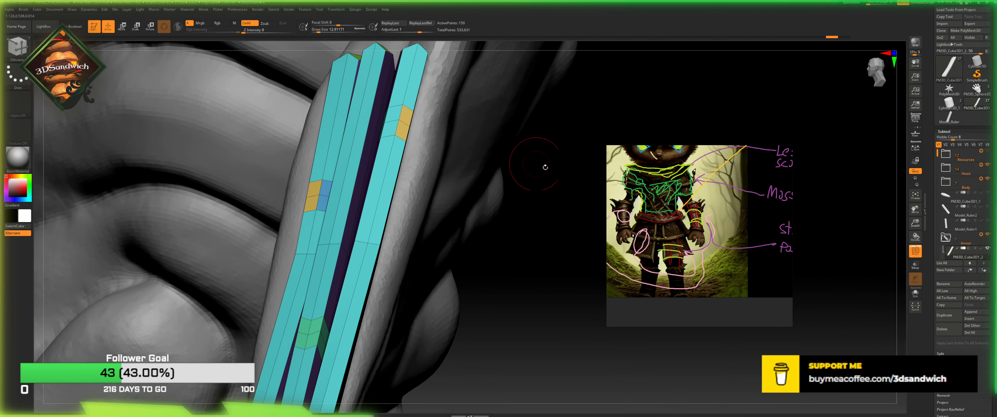
pyautogui.moveTo(556, 160); pyautogui.dragTo(409, 132)
pyautogui.click(409, 133)
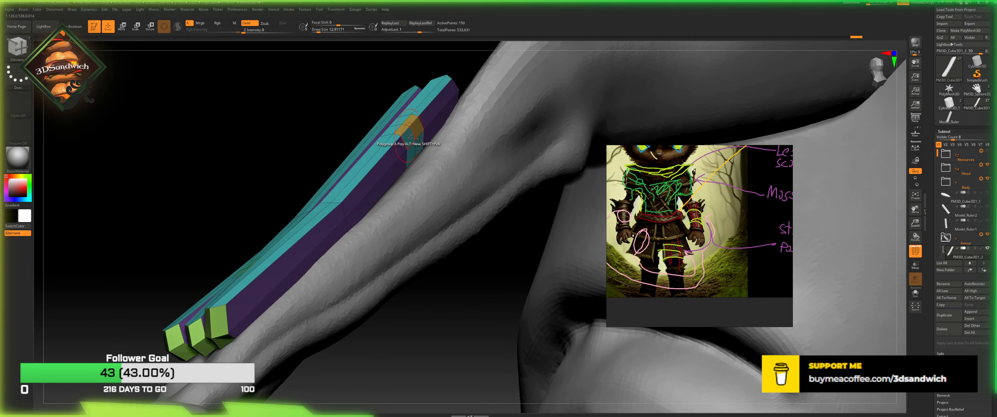
pyautogui.moveTo(185, 225); pyautogui.dragTo(349, 271)
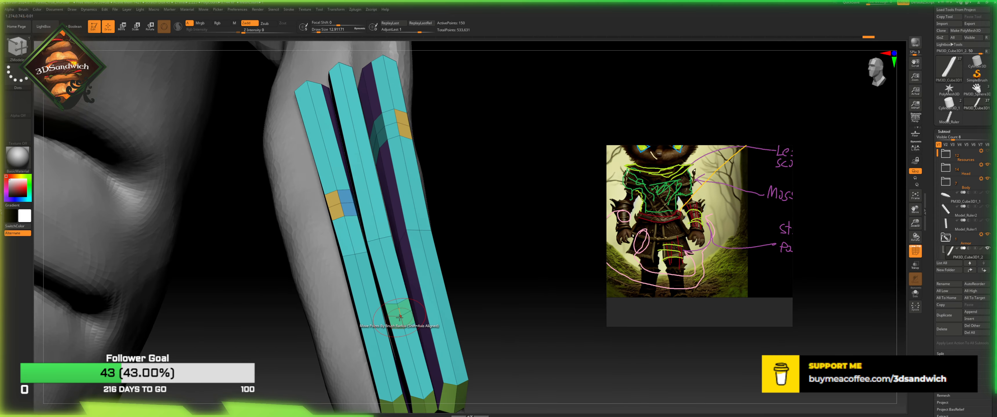
pyautogui.click(404, 308)
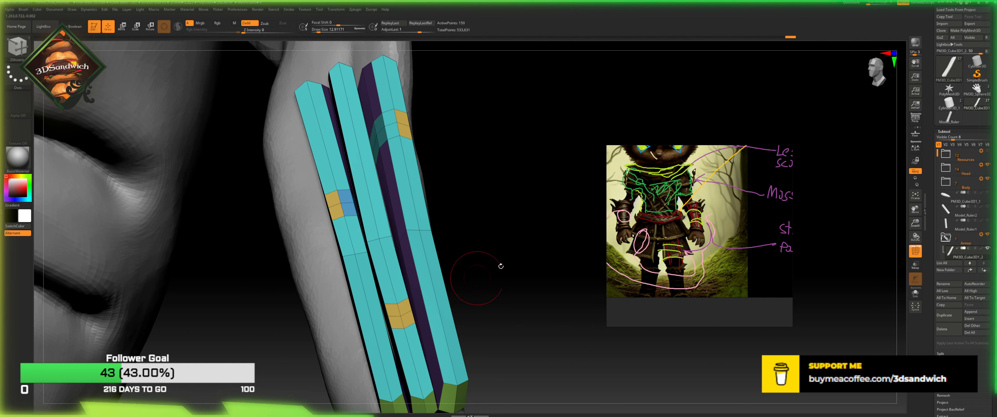
# Step: Extrude the regrouped band faces on all three slats outward into blocky studs with QMesh targeting Polygroup All
pyautogui.moveTo(505, 250); pyautogui.dragTo(430, 244)
pyautogui.press('space')
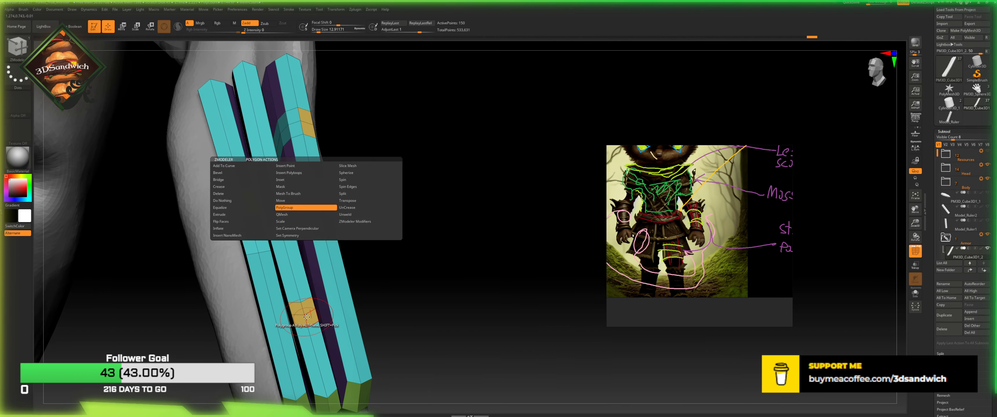
pyautogui.click(286, 213)
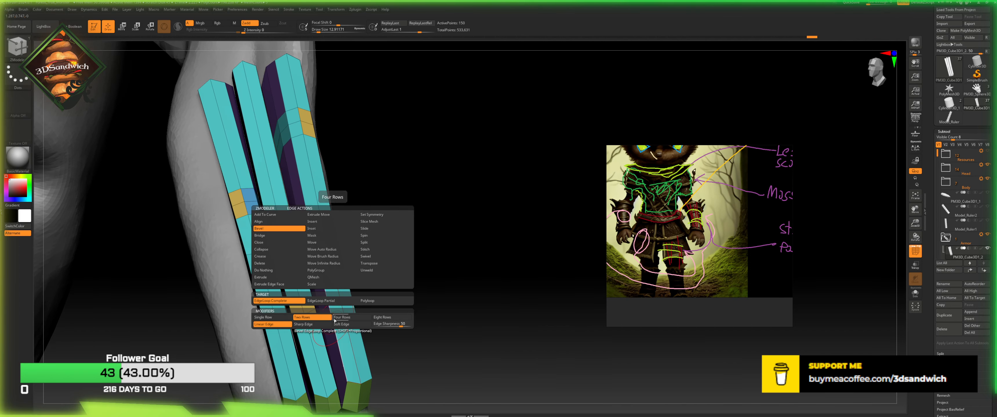
pyautogui.press('space')
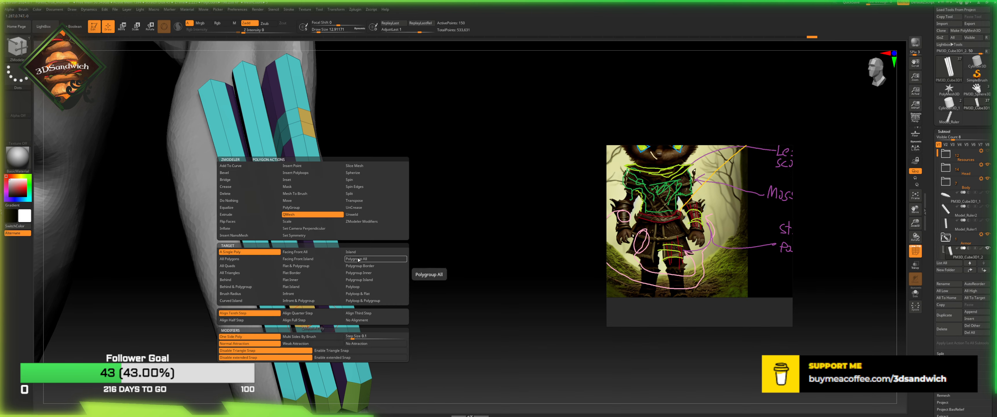
pyautogui.click(370, 265)
pyautogui.moveTo(315, 310); pyautogui.dragTo(313, 300)
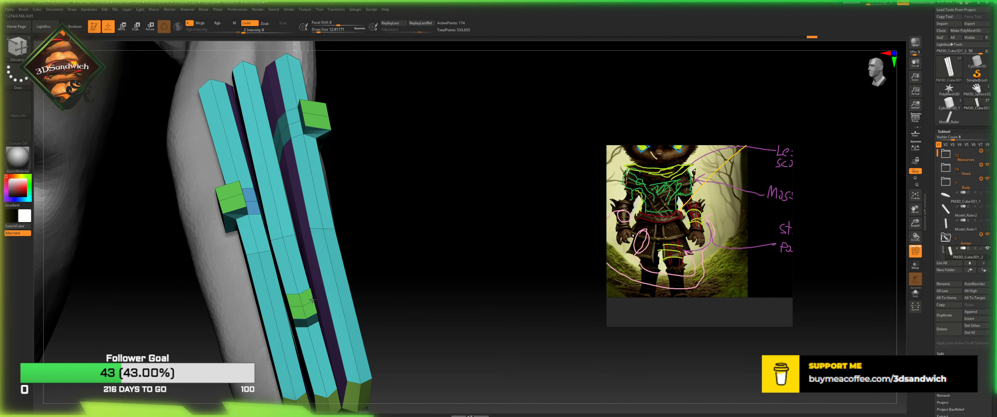
# Step: Reshape the middle slat's stud into a rough hexagon with the Move Topological brush at Draw Size about 3.7
pyautogui.moveTo(382, 246); pyautogui.dragTo(367, 285)
pyautogui.press('b')
pyautogui.press('m')
pyautogui.press('t')
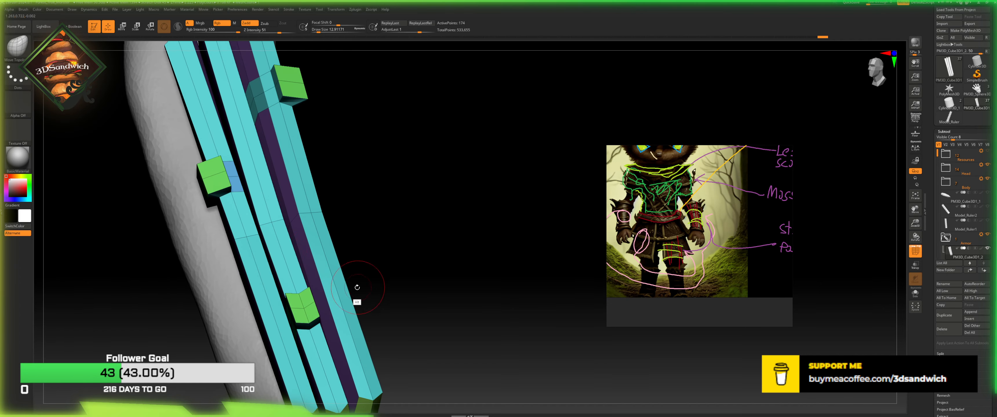
pyautogui.click(315, 32)
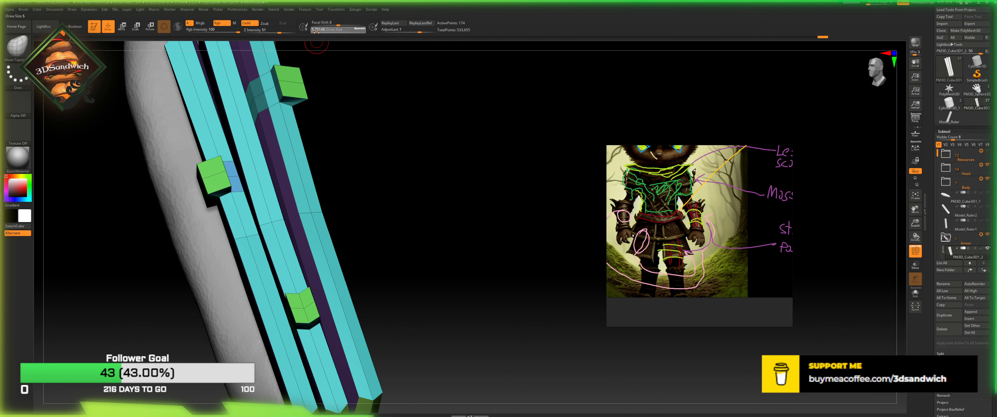
pyautogui.moveTo(398, 189); pyautogui.dragTo(400, 213)
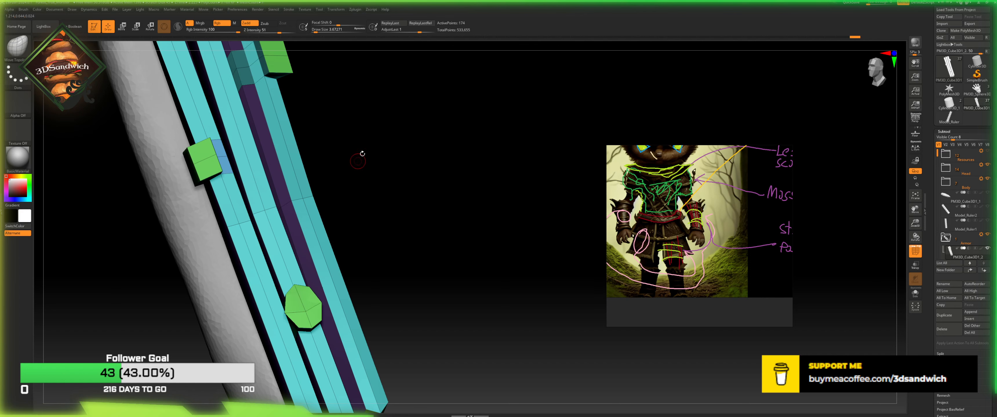
# Step: Pull the corners and edge midpoints of the left slat's stud into a rough hexagon with the Move Topological brush
pyautogui.moveTo(362, 154)
pyautogui.mouseDown()
pyautogui.moveTo(372, 140)
pyautogui.moveTo(449, 278)
pyautogui.mouseUp()
pyautogui.moveTo(281, 274); pyautogui.dragTo(275, 265)
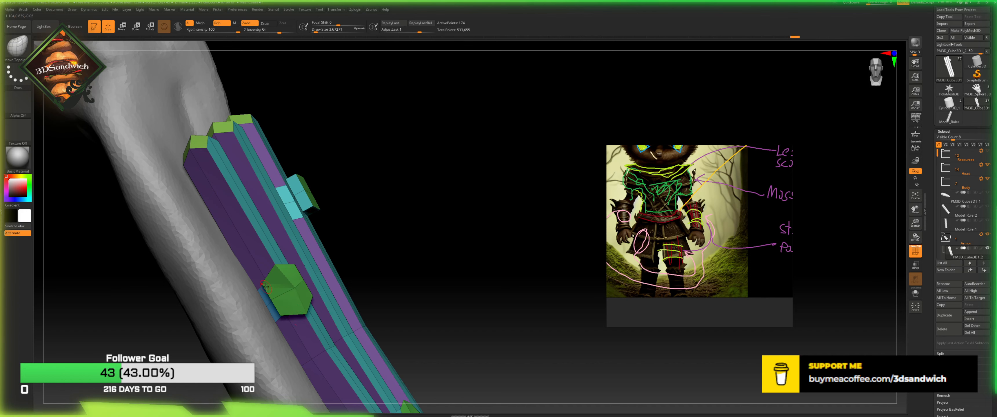
pyautogui.moveTo(360, 236); pyautogui.dragTo(363, 215)
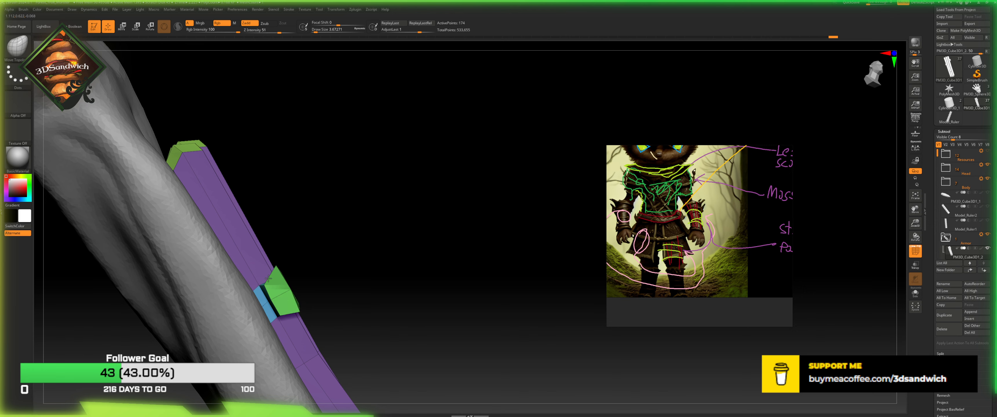
pyautogui.moveTo(317, 266); pyautogui.dragTo(271, 301)
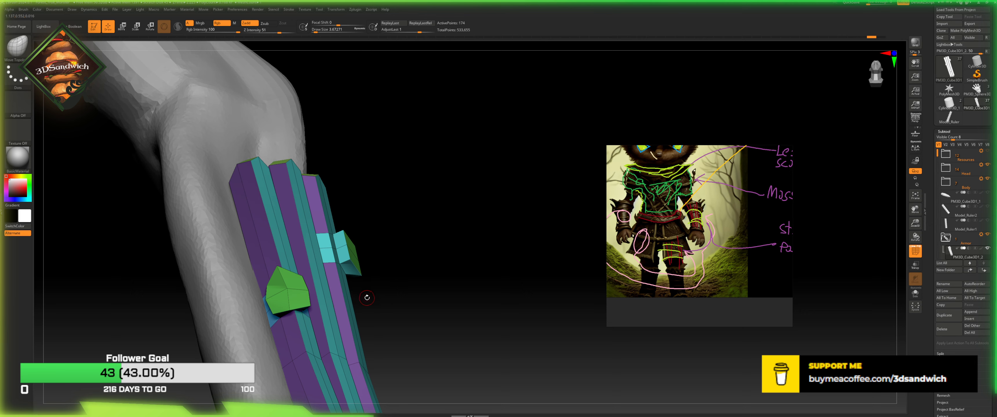
pyautogui.moveTo(362, 284); pyautogui.dragTo(338, 302)
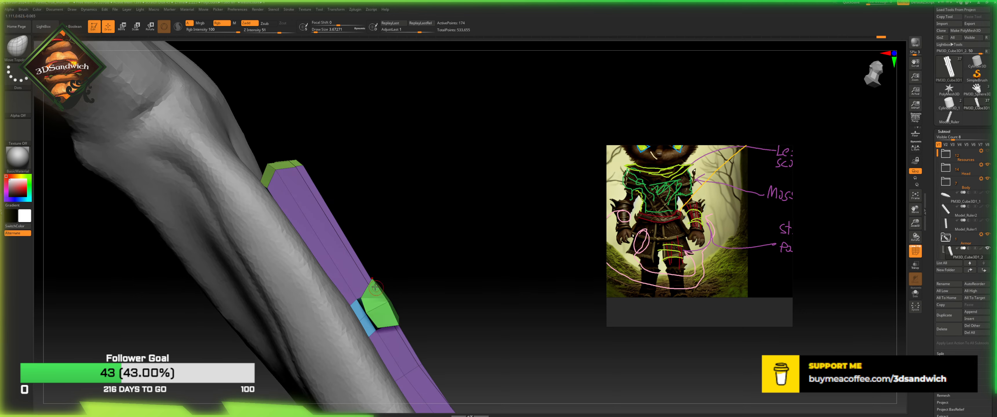
# Step: Push the edges and corners of the right slat's stud into a faceted hexagonal shape with the Move Topological brush
pyautogui.moveTo(401, 266); pyautogui.dragTo(378, 212)
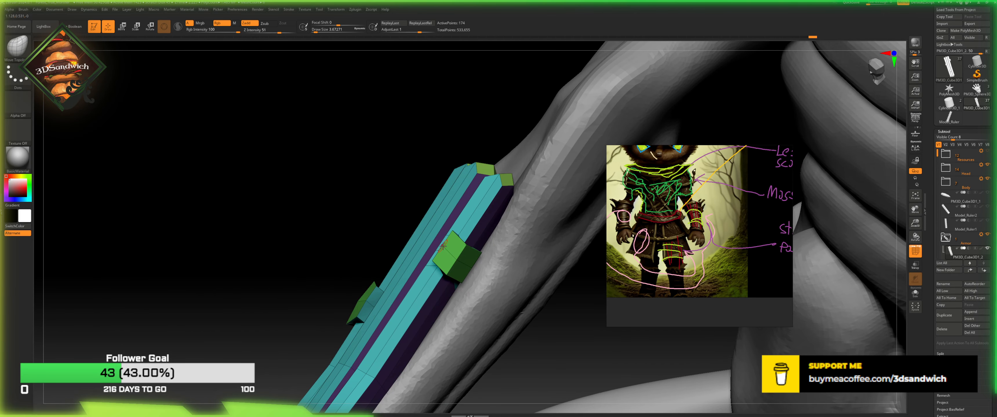
pyautogui.moveTo(443, 246); pyautogui.dragTo(431, 236)
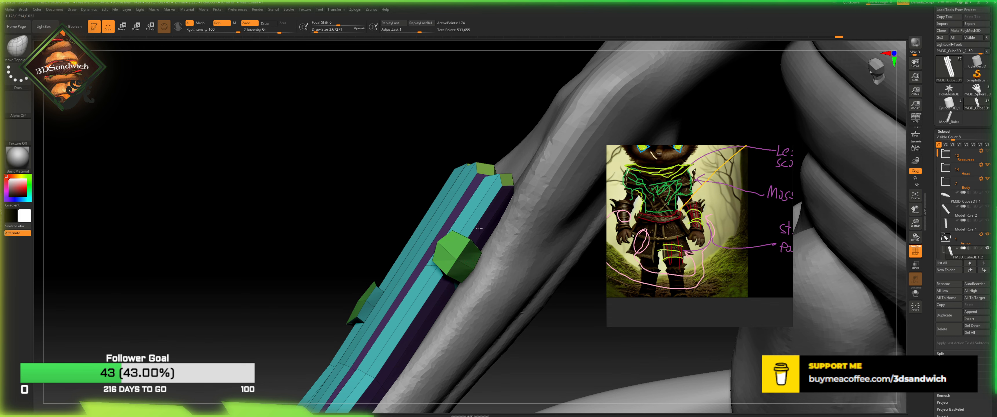
pyautogui.moveTo(359, 190); pyautogui.dragTo(405, 242)
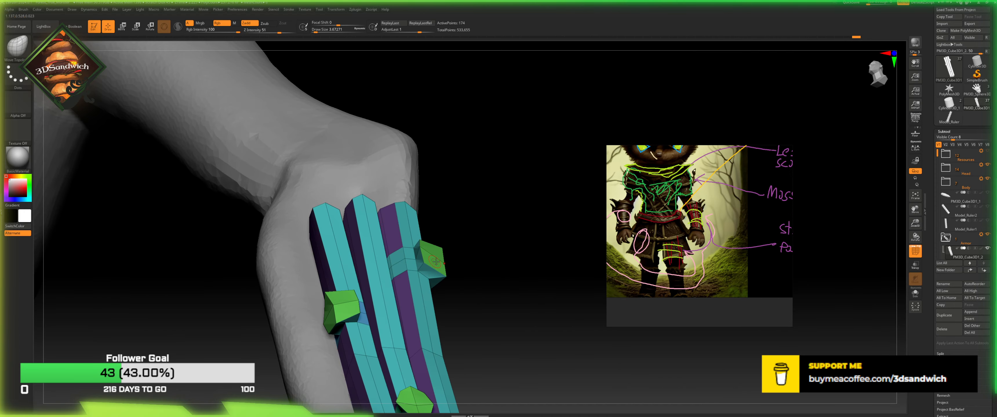
pyautogui.moveTo(444, 264); pyautogui.dragTo(428, 279)
pyautogui.keyDown('alt'); pyautogui.moveTo(409, 158); pyautogui.dragTo(304, 157); pyautogui.keyUp('alt')
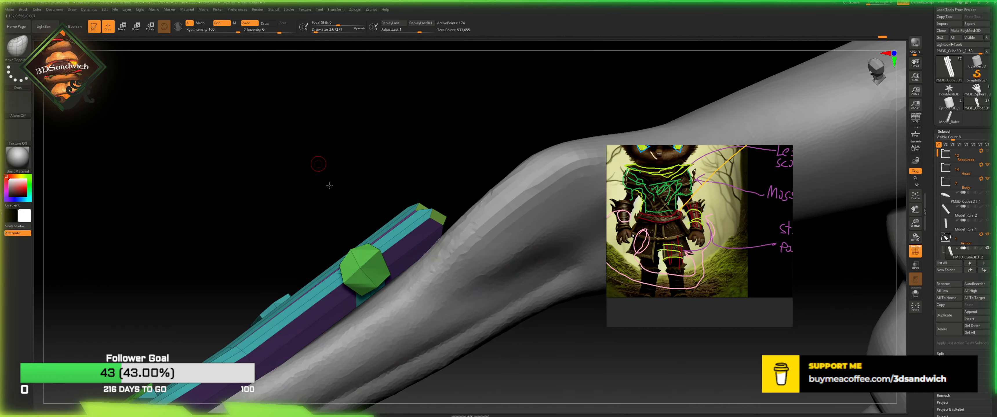
# Step: Extrude all three studs further outward with ZModeler's QMesh targeting Polygroup All
pyautogui.moveTo(327, 187); pyautogui.dragTo(330, 257)
pyautogui.press('b')
pyautogui.press('z')
pyautogui.press('m')
pyautogui.press('space')
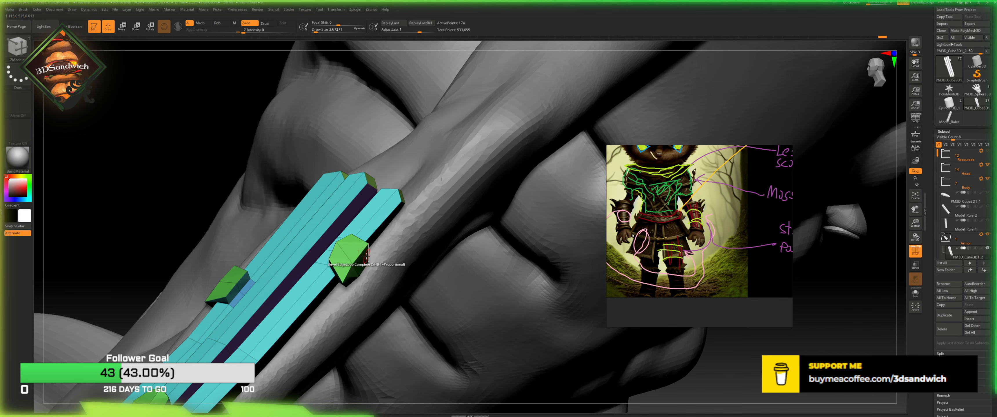
pyautogui.press('space')
pyautogui.press('space')
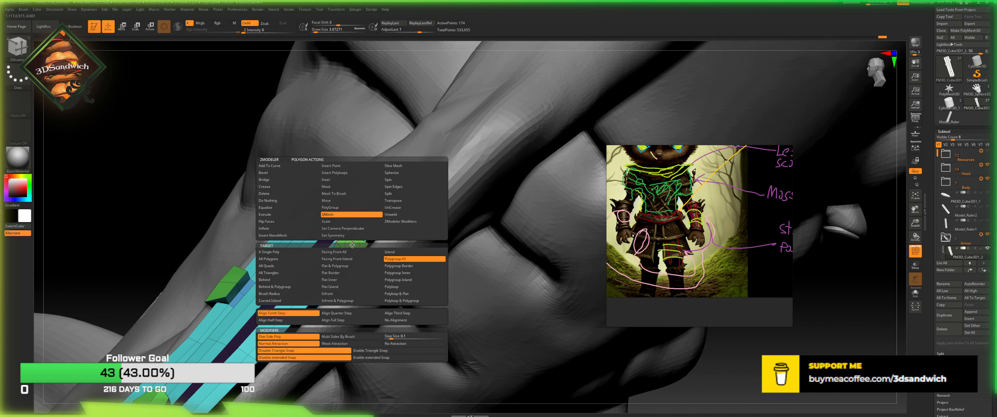
pyautogui.moveTo(346, 244); pyautogui.dragTo(426, 226)
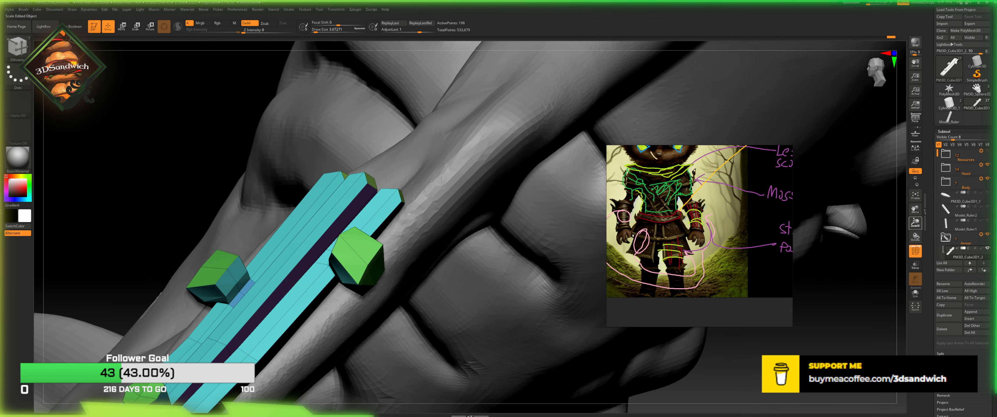
# Step: Pull the corners of the left and right slats' stud caps outward with the Move Topological brush to sharpen their faceted outlines
pyautogui.moveTo(917, 225); pyautogui.dragTo(617, 325)
pyautogui.moveTo(623, 356); pyautogui.dragTo(384, 271)
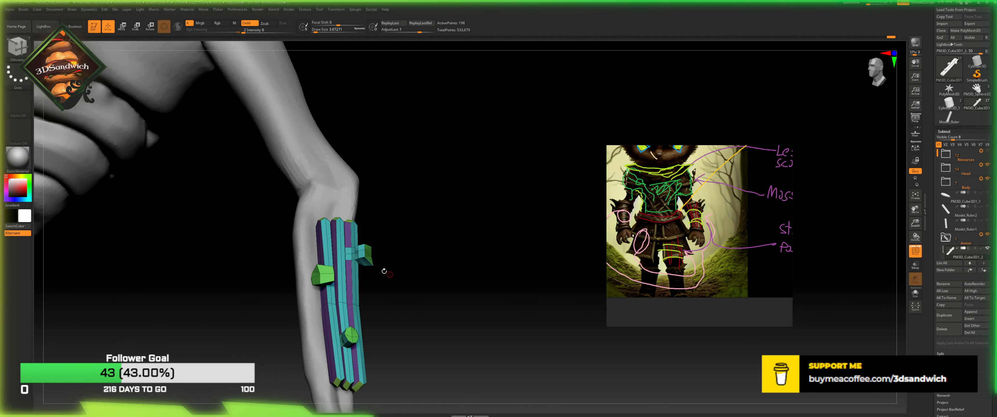
pyautogui.moveTo(915, 223); pyautogui.dragTo(561, 295)
pyautogui.moveTo(449, 320)
pyautogui.keyDown('alt'); pyautogui.mouseDown()
pyautogui.moveTo(483, 244)
pyautogui.moveTo(495, 259)
pyautogui.mouseUp(); pyautogui.keyUp('alt')
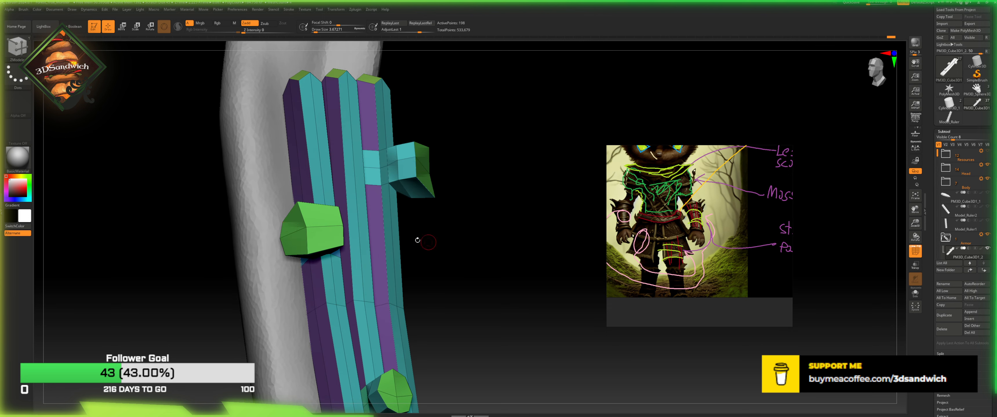
pyautogui.press('b')
pyautogui.press('m')
pyautogui.press('t')
pyautogui.moveTo(312, 251); pyautogui.dragTo(312, 265)
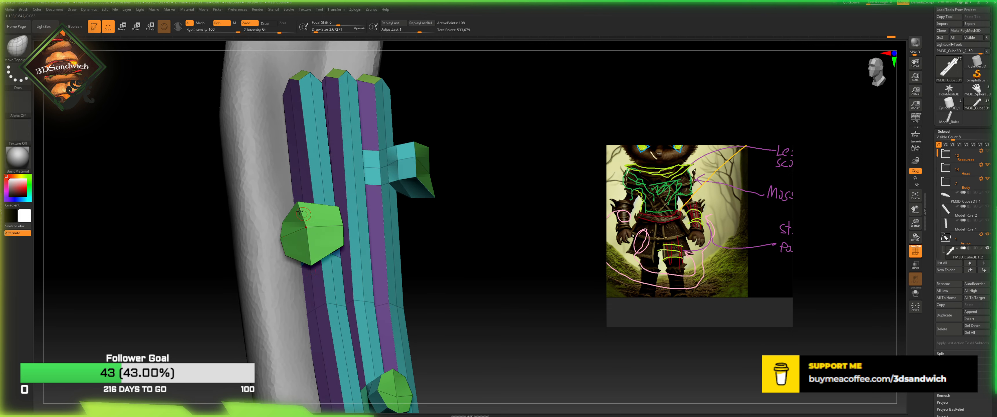
pyautogui.moveTo(464, 143)
pyautogui.mouseDown()
pyautogui.moveTo(388, 186)
pyautogui.moveTo(393, 206)
pyautogui.mouseUp()
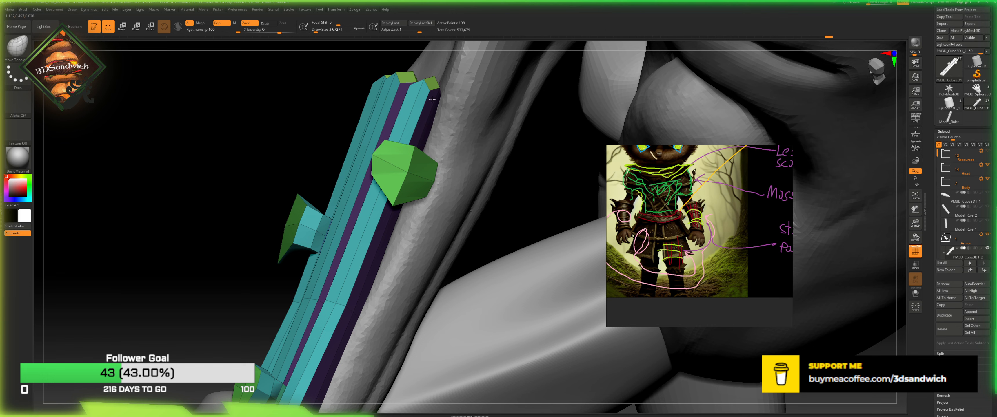
pyautogui.moveTo(412, 152); pyautogui.dragTo(438, 107)
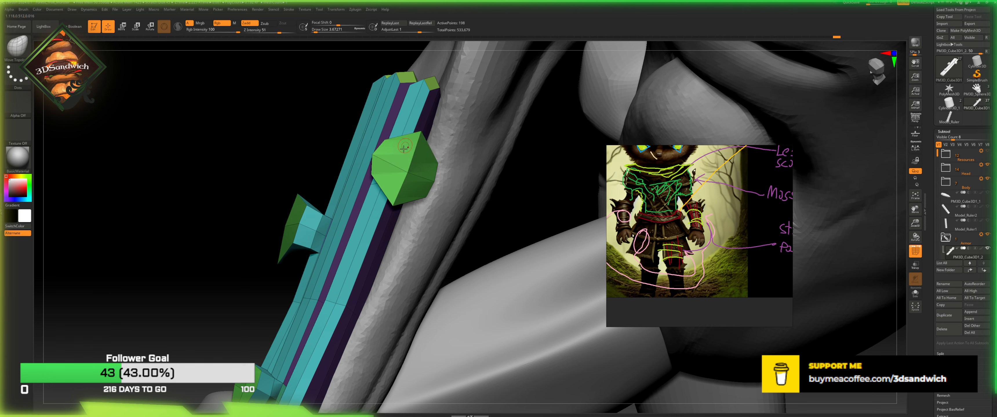
# Step: Mask the stud caps with ZModeler's Mask action targeting Polygroup All, and invert the mask so only the caps stay editable
pyautogui.press('b')
pyautogui.press('z')
pyautogui.press('m')
pyautogui.press('space')
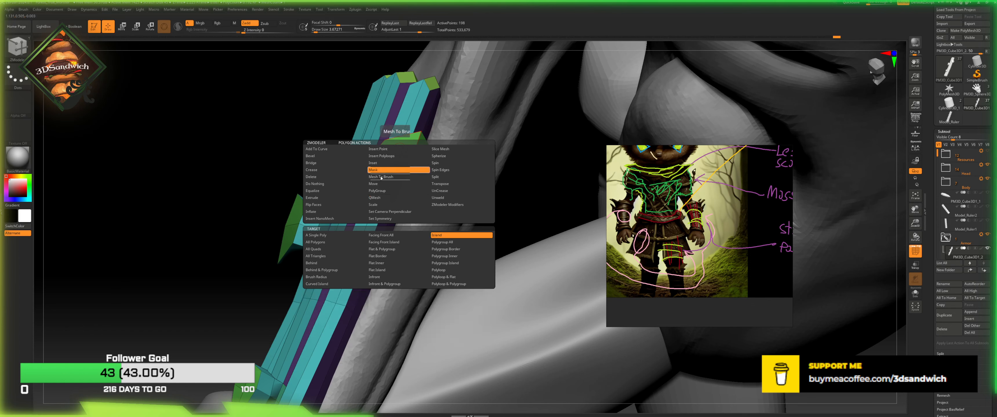
pyautogui.press('ctrl')
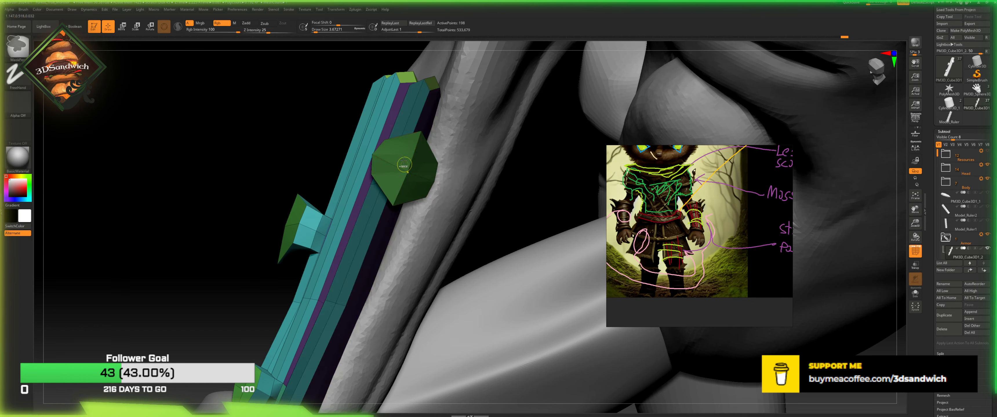
pyautogui.hotkey('ctrl', 'z')
pyautogui.press('space')
pyautogui.click(440, 245)
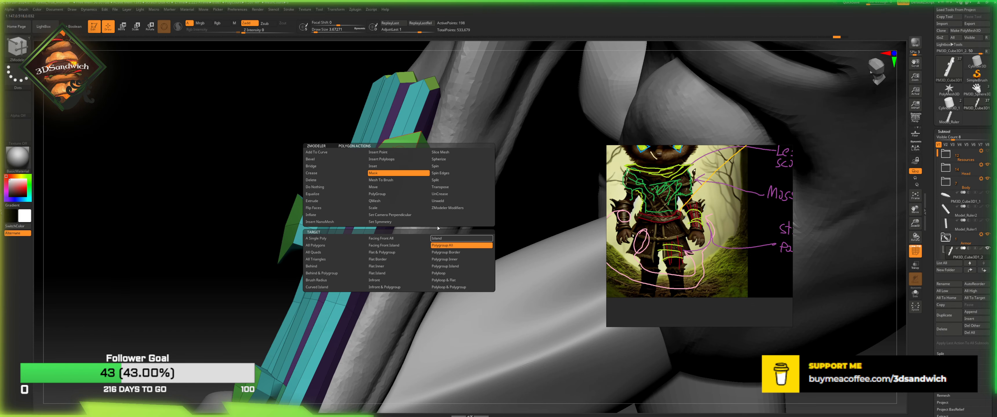
pyautogui.click(402, 156)
pyautogui.keyDown('ctrl'); pyautogui.click(259, 148); pyautogui.keyUp('ctrl')
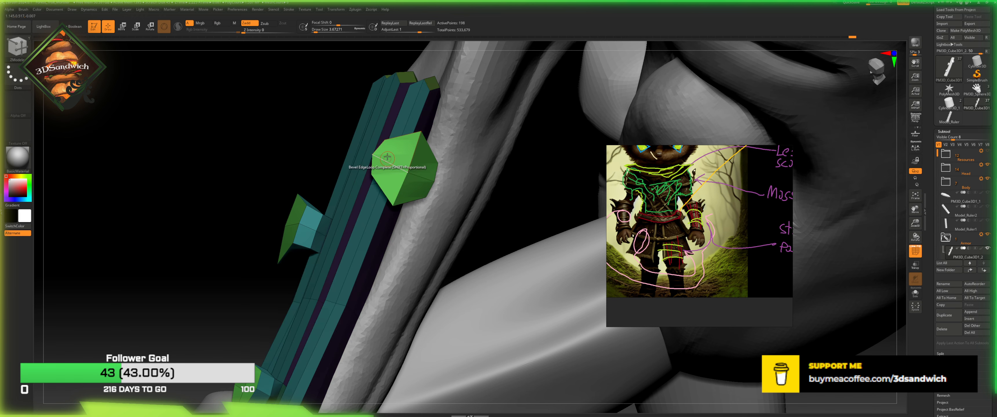
# Step: Apply a slight Deformation adjustment to the unmasked stud caps and inspect the studs around the forearm
pyautogui.press('space')
pyautogui.scroll(-5, 940, 294)
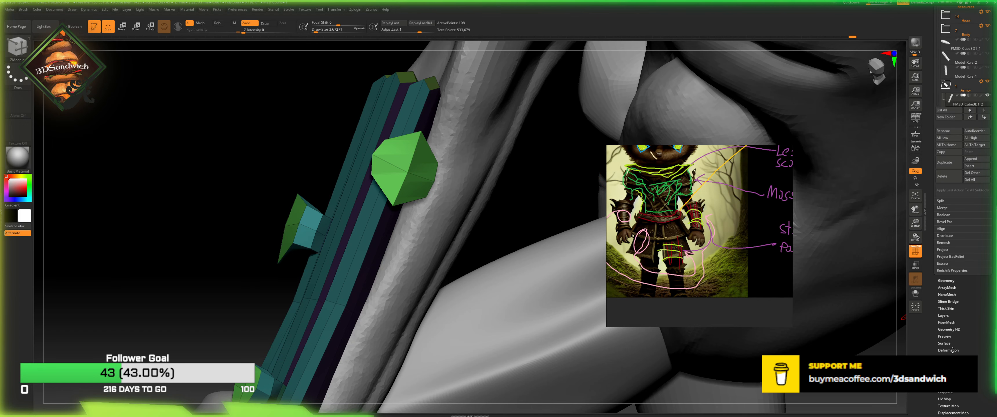
pyautogui.click(950, 350)
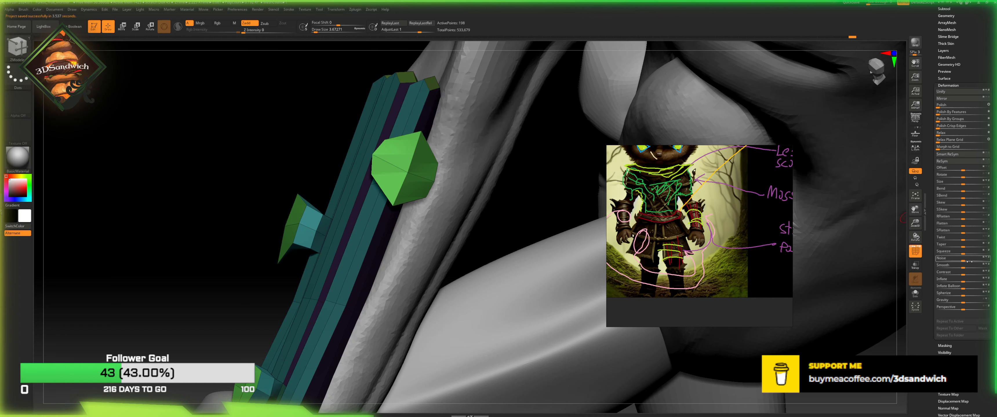
pyautogui.moveTo(957, 274); pyautogui.dragTo(966, 274)
pyautogui.moveTo(203, 238); pyautogui.dragTo(329, 241)
pyautogui.moveTo(466, 230); pyautogui.dragTo(438, 241)
# Step: Switch to a flat white standard material, select the Move Topological brush and inspect the slats against the arm
pyautogui.click(12, 161)
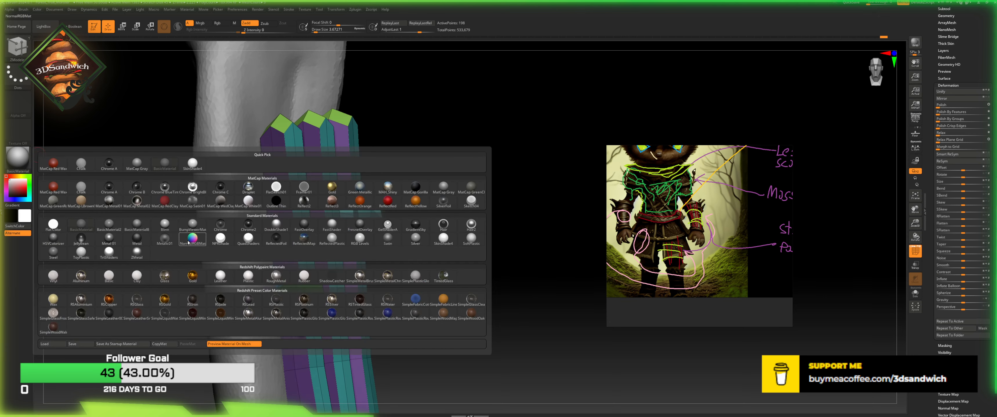
pyautogui.click(221, 239)
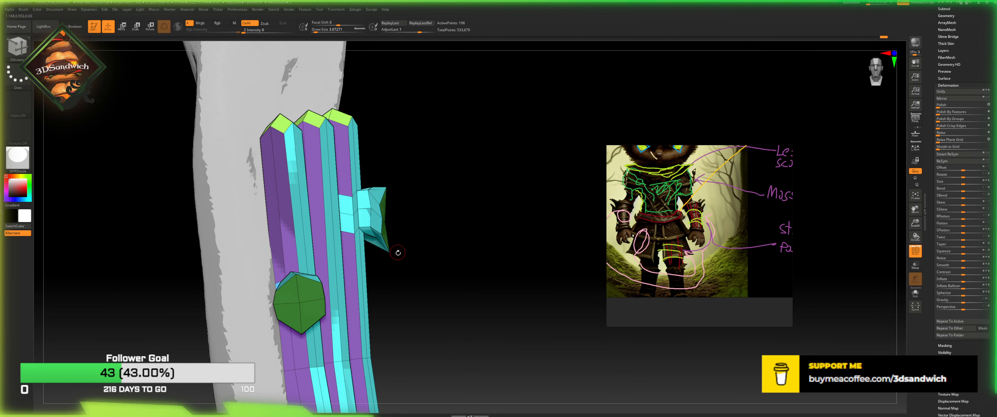
pyautogui.press('b')
pyautogui.press('m')
pyautogui.press('t')
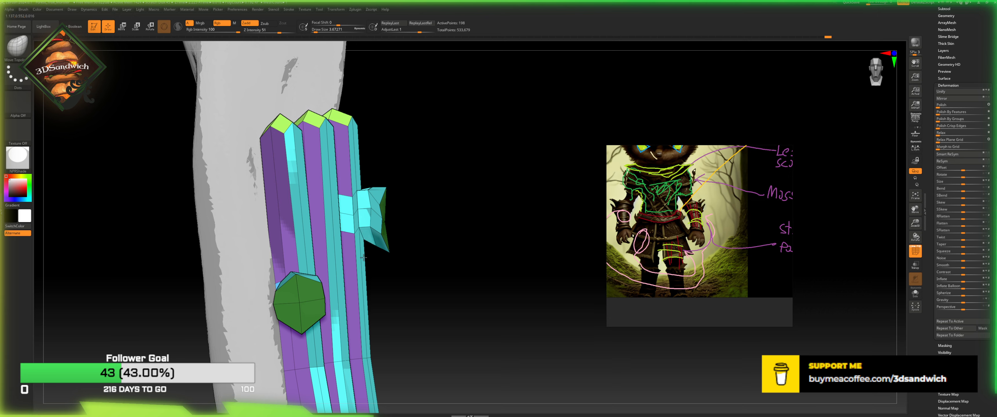
pyautogui.moveTo(387, 278); pyautogui.dragTo(393, 240)
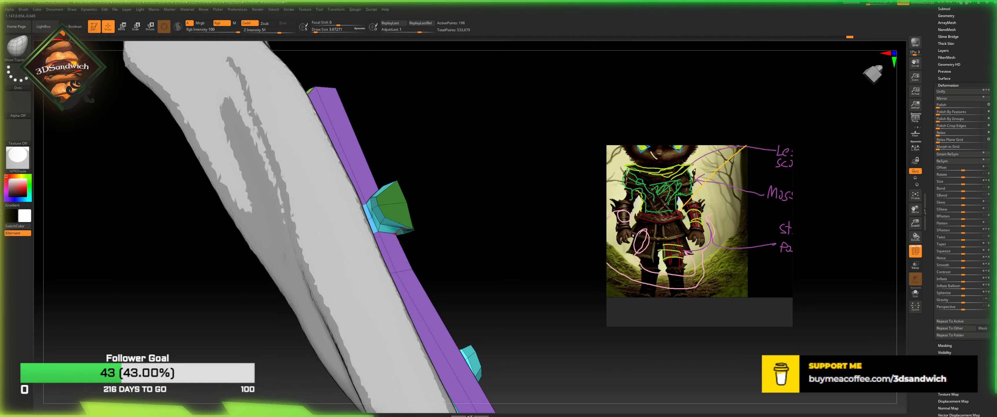
pyautogui.moveTo(470, 271); pyautogui.dragTo(448, 237)
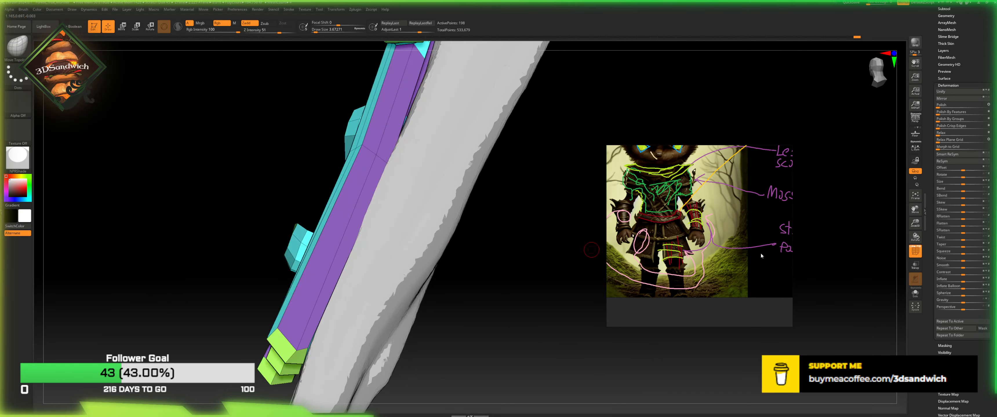
# Step: Isolate the forearm guard in Solo mode and orient it so the side studs can be edited
pyautogui.click(916, 293)
pyautogui.moveTo(514, 276)
pyautogui.mouseDown()
pyautogui.moveTo(543, 292)
pyautogui.moveTo(350, 299)
pyautogui.moveTo(379, 285)
pyautogui.mouseUp()
pyautogui.moveTo(315, 242); pyautogui.dragTo(453, 297)
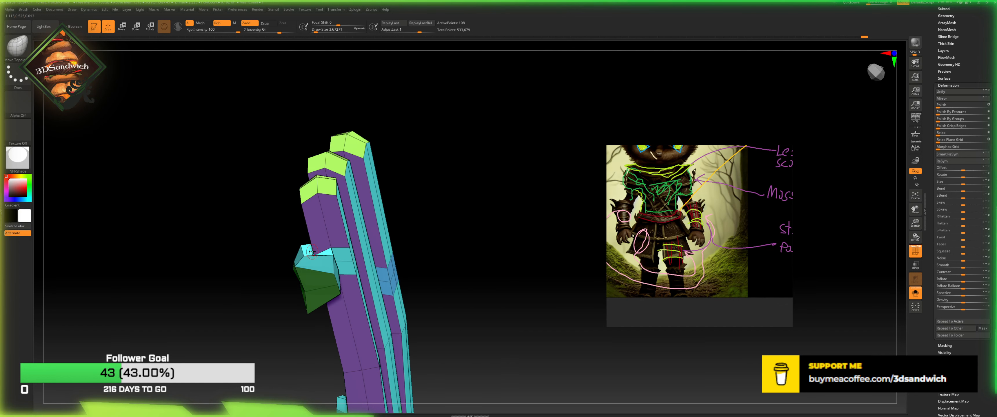
pyautogui.moveTo(313, 225); pyautogui.dragTo(389, 247)
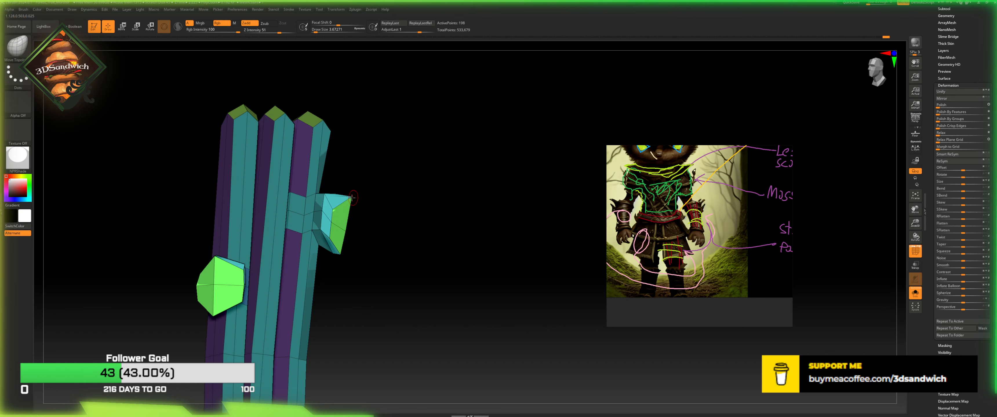
pyautogui.moveTo(357, 204)
pyautogui.mouseDown()
pyautogui.moveTo(258, 217)
pyautogui.moveTo(335, 225)
pyautogui.mouseUp()
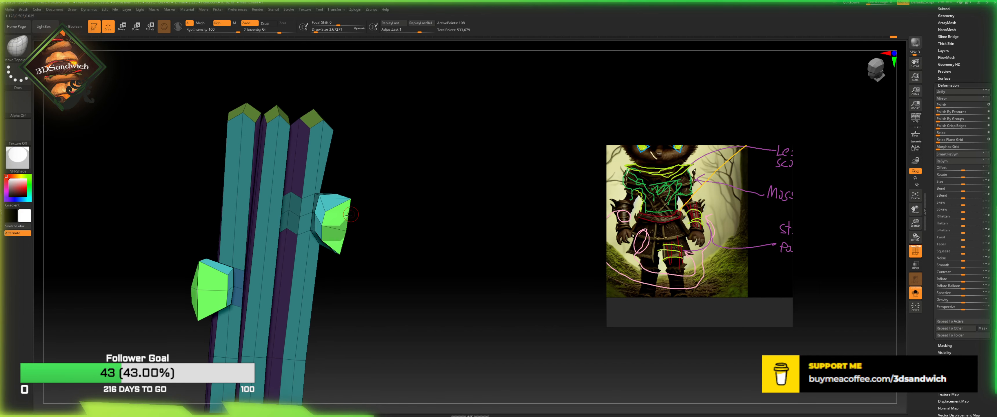
# Step: Try to extrude the unmasked stud caps with ZModeler's QMesh targeting Polygroup All, and undo it
pyautogui.press('b')
pyautogui.press('z')
pyautogui.press('m')
pyautogui.press('space')
pyautogui.click(314, 215)
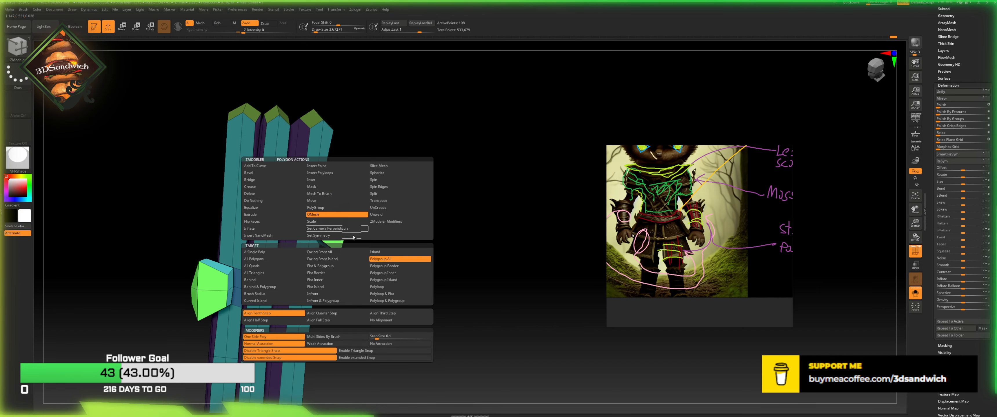
pyautogui.moveTo(340, 226); pyautogui.dragTo(334, 226)
pyautogui.hotkey('ctrl', 'z')
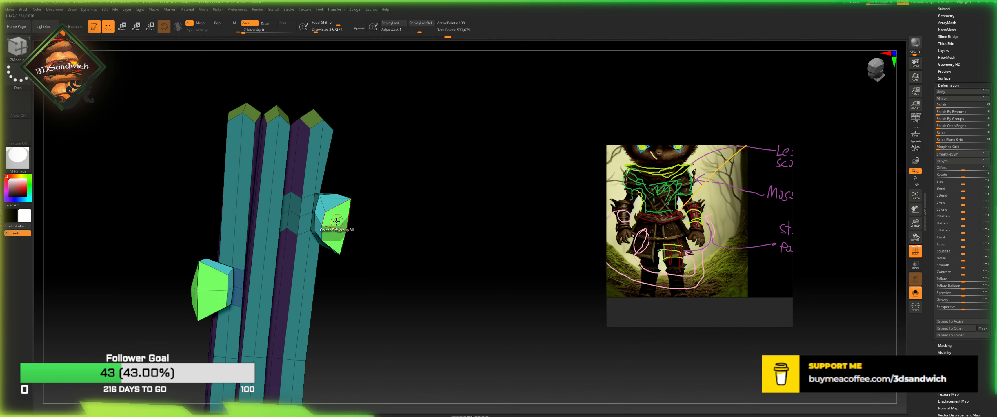
# Step: Try to extrude the stud caps with QMesh set to No Attraction, stepping back and forward through the edit history
pyautogui.press('space')
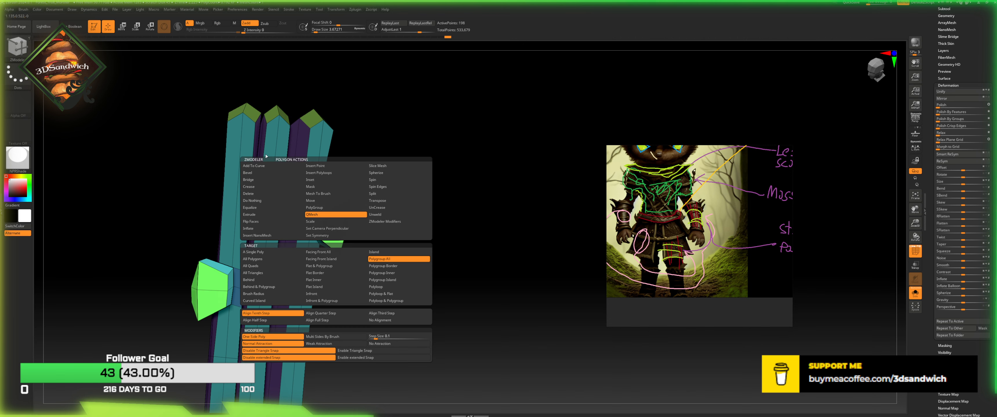
pyautogui.click(374, 343)
pyautogui.click(371, 302)
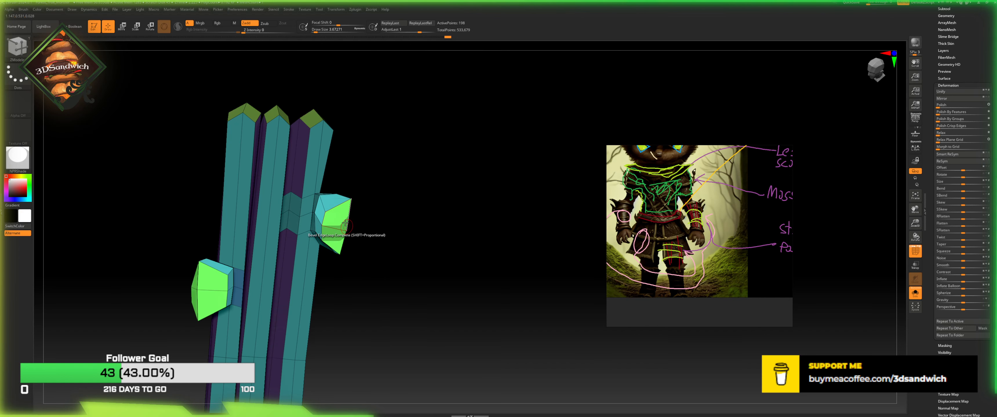
pyautogui.moveTo(335, 227); pyautogui.dragTo(335, 215)
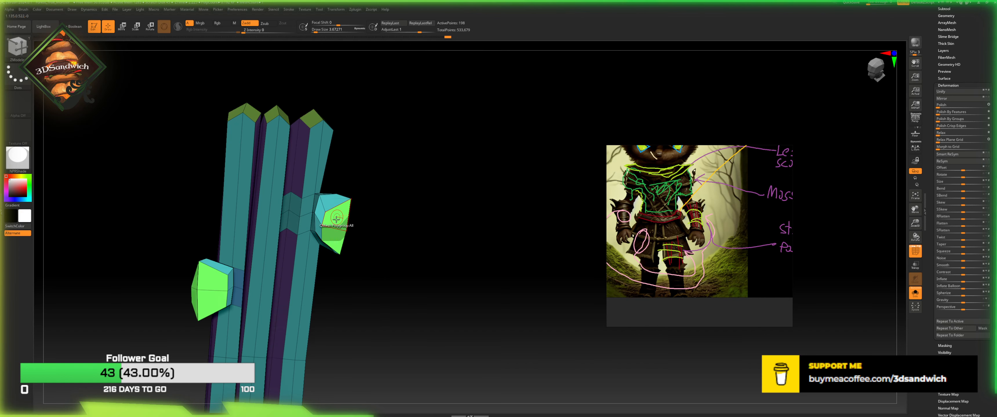
pyautogui.hotkey('ctrl', 'z')
pyautogui.hotkey('ctrl', 'z')
pyautogui.hotkey('ctrl', 'shift', 'z')
pyautogui.hotkey('ctrl', 'z')
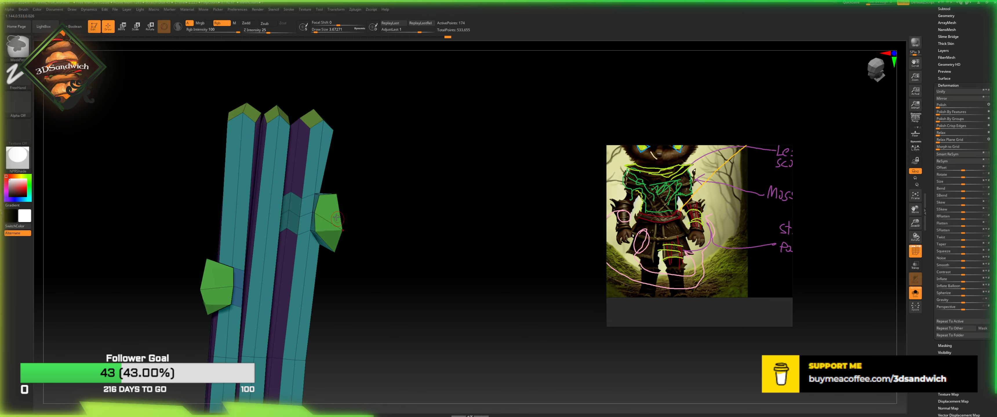
pyautogui.hotkey('ctrl', 'shift', 'z')
# Step: Extrude the stud caps further outward with ZModeler's Extrude action targeting Polygroup All
pyautogui.rightClick(336, 219)
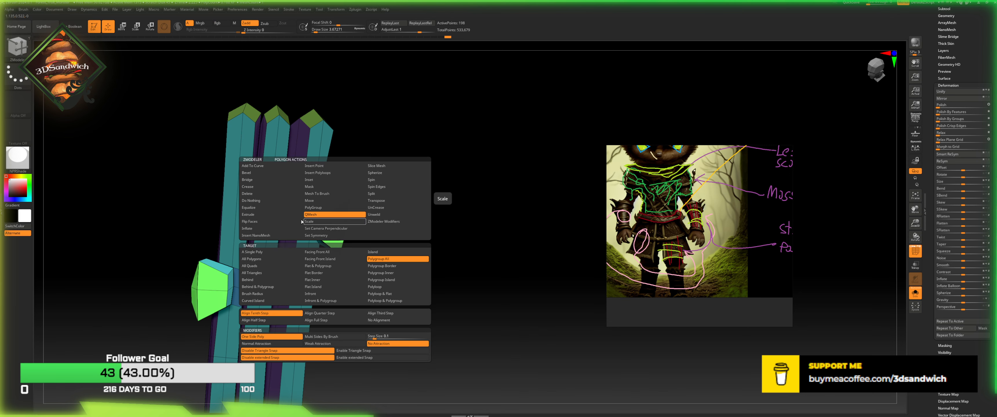
pyautogui.click(248, 229)
pyautogui.click(251, 221)
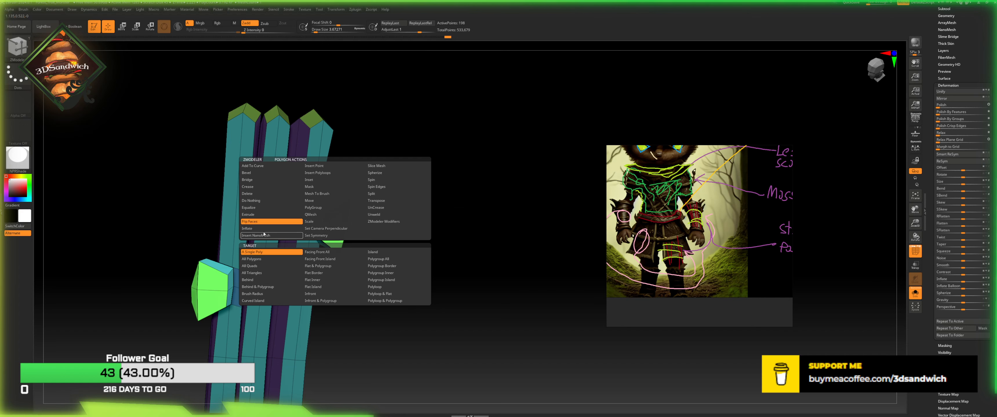
pyautogui.click(248, 229)
pyautogui.click(249, 221)
pyautogui.click(249, 215)
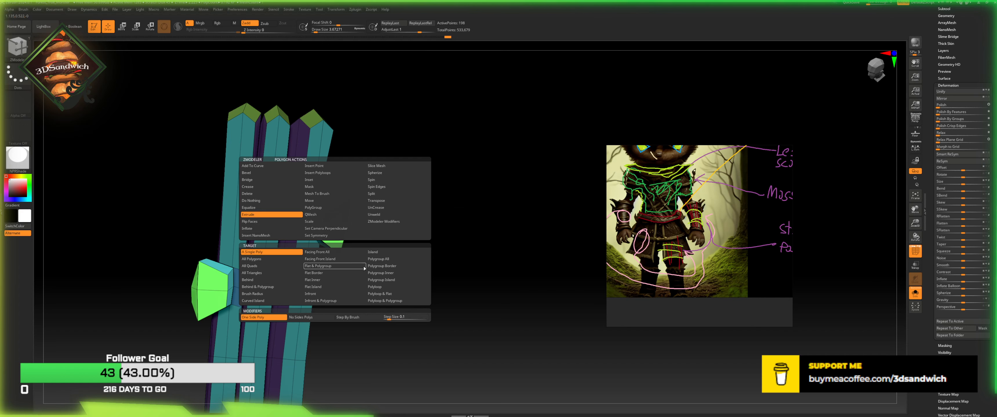
pyautogui.click(389, 294)
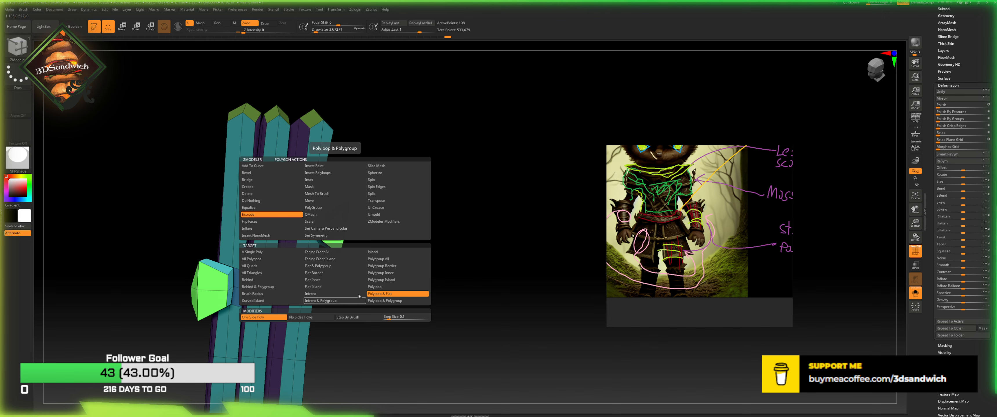
pyautogui.click(253, 216)
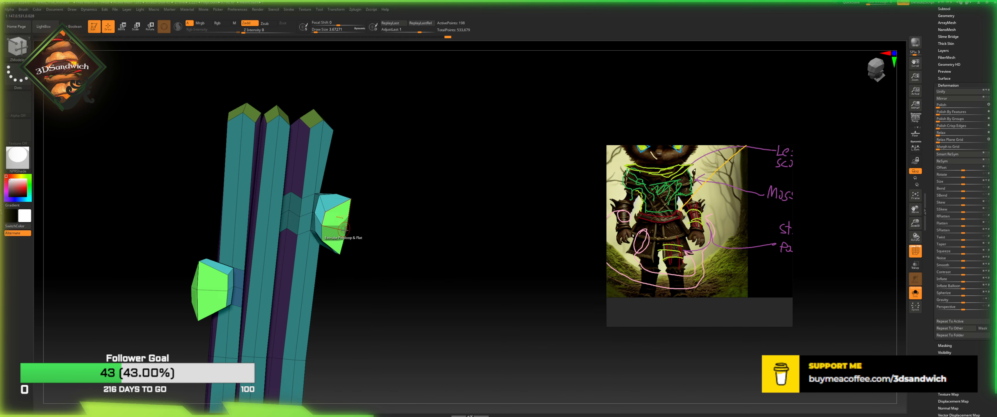
pyautogui.press('space')
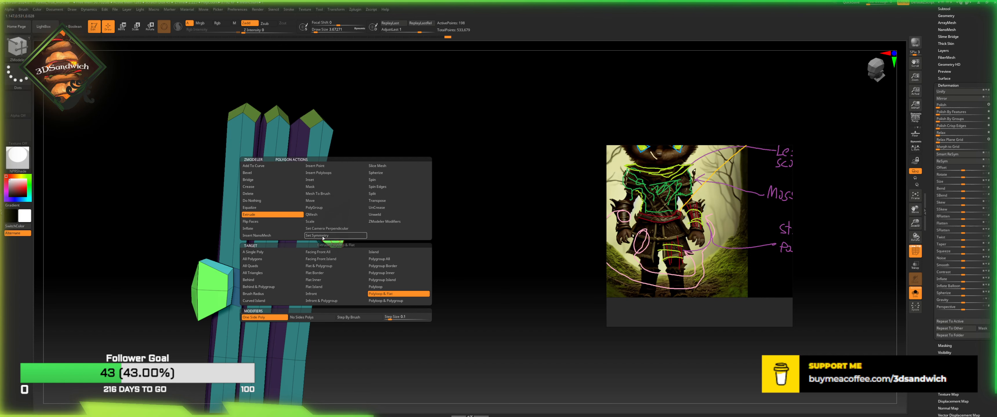
pyautogui.click(374, 260)
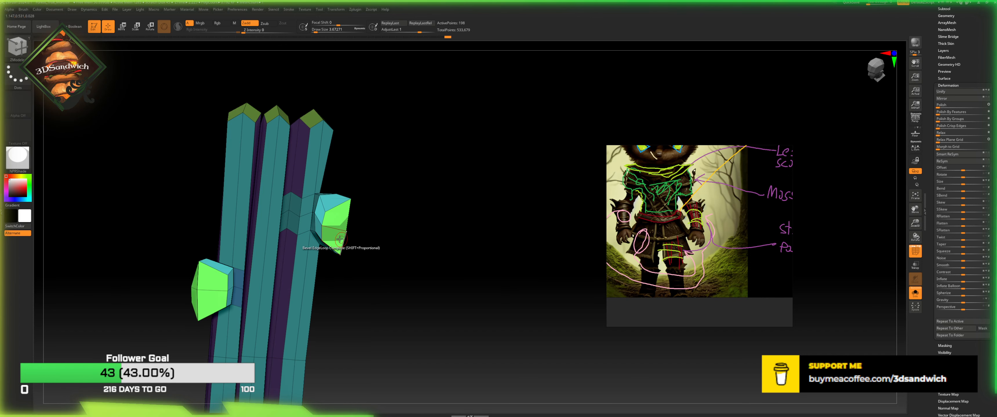
pyautogui.moveTo(355, 244); pyautogui.dragTo(349, 248)
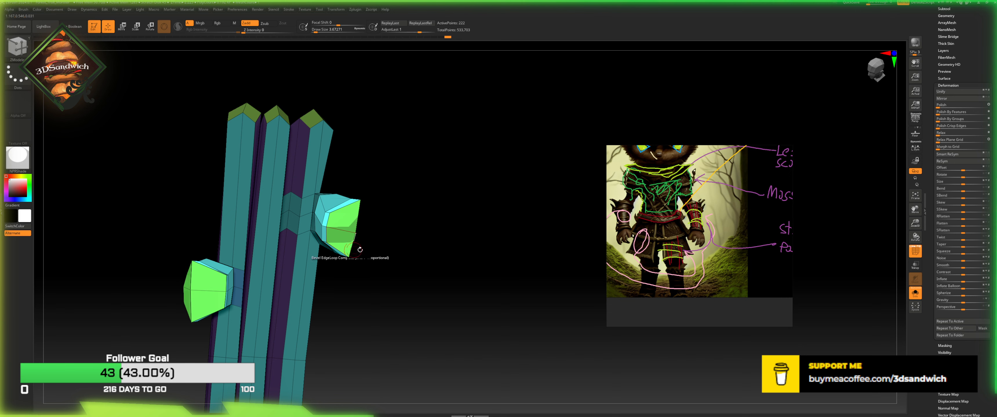
# Step: Try a Deformation adjustment that shrinks the stud caps, undo it, and clear the mask from the forearm guard
pyautogui.moveTo(963, 266)
pyautogui.mouseDown()
pyautogui.moveTo(973, 275)
pyautogui.moveTo(956, 277)
pyautogui.mouseUp()
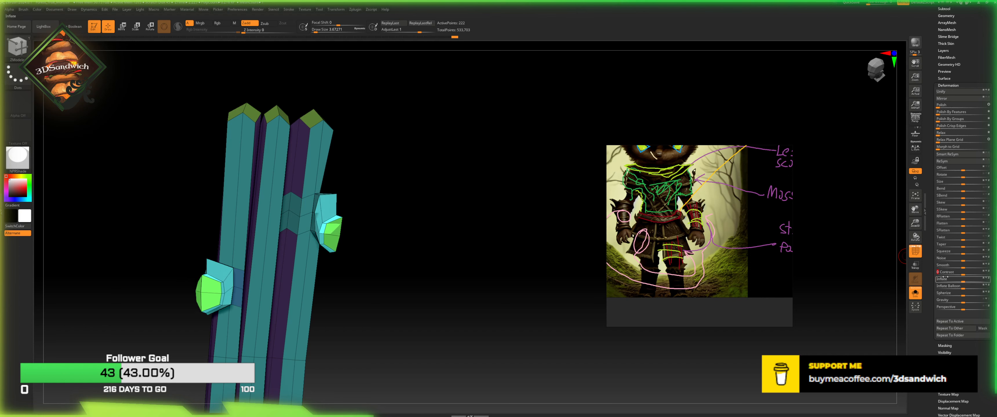
pyautogui.hotkey('ctrl', 'z')
pyautogui.keyDown('ctrl'); pyautogui.moveTo(470, 281); pyautogui.dragTo(400, 243); pyautogui.keyUp('ctrl')
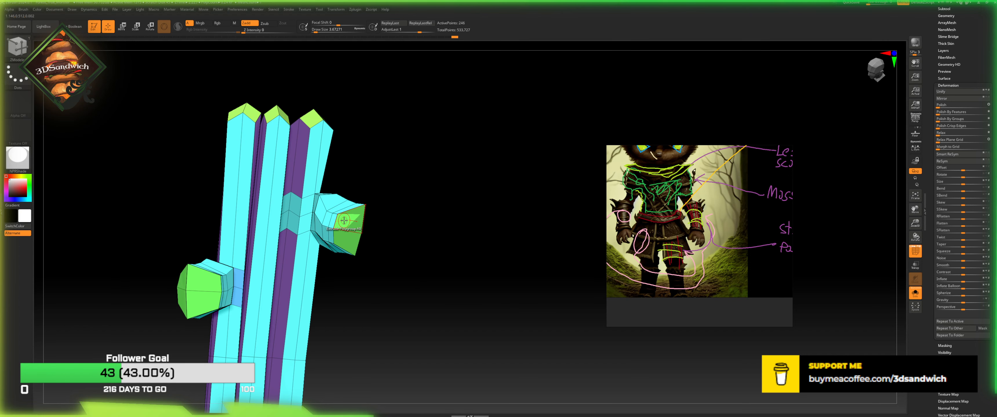
# Step: Mask everything except the green stud caps with ZModeler and apply a negative Contrast deformation to sink the caps
pyautogui.press('space')
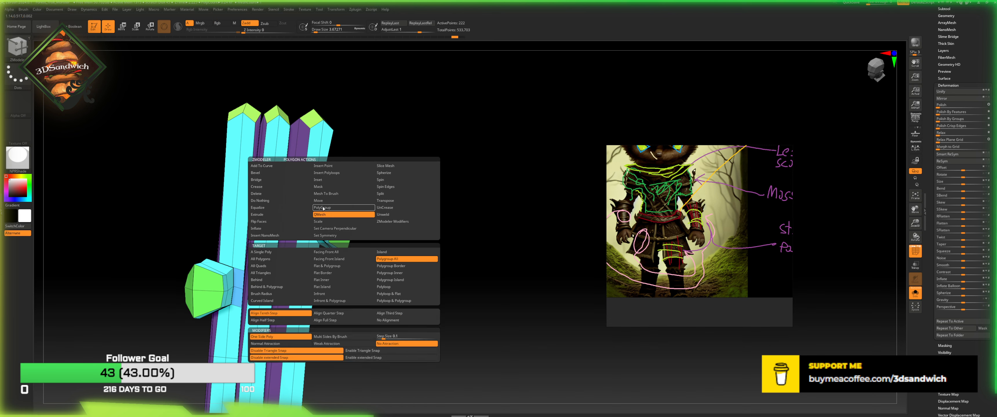
pyautogui.click(325, 235)
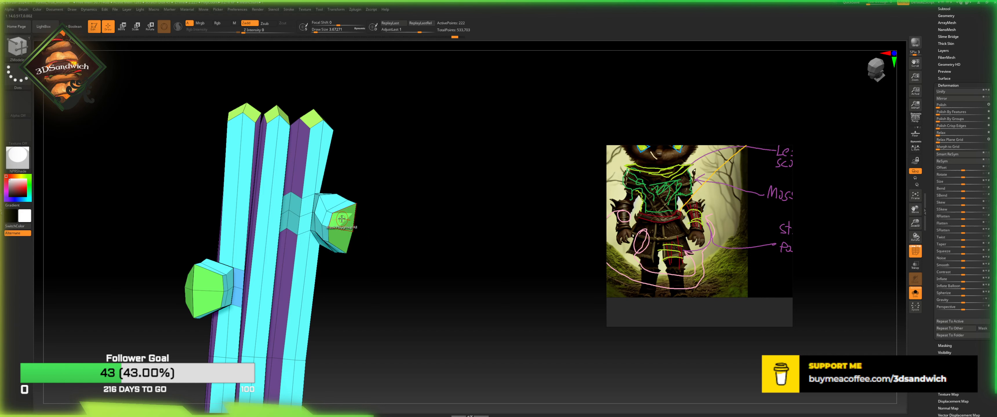
pyautogui.click(341, 219)
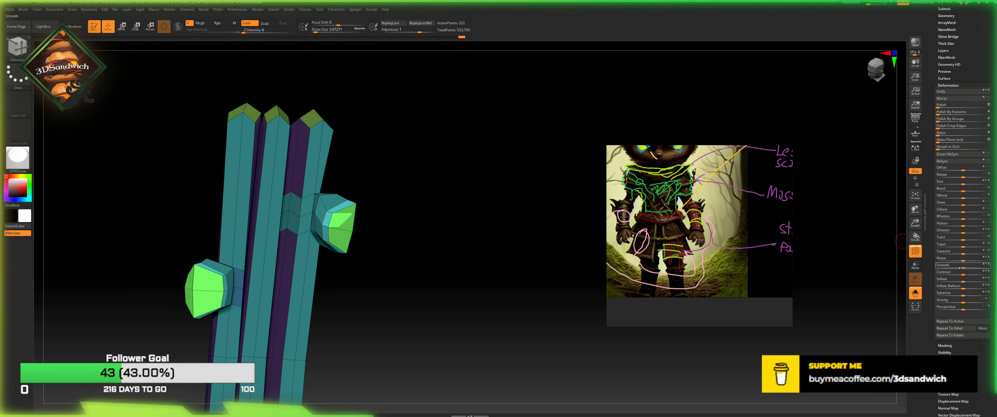
pyautogui.moveTo(963, 272); pyautogui.dragTo(953, 272)
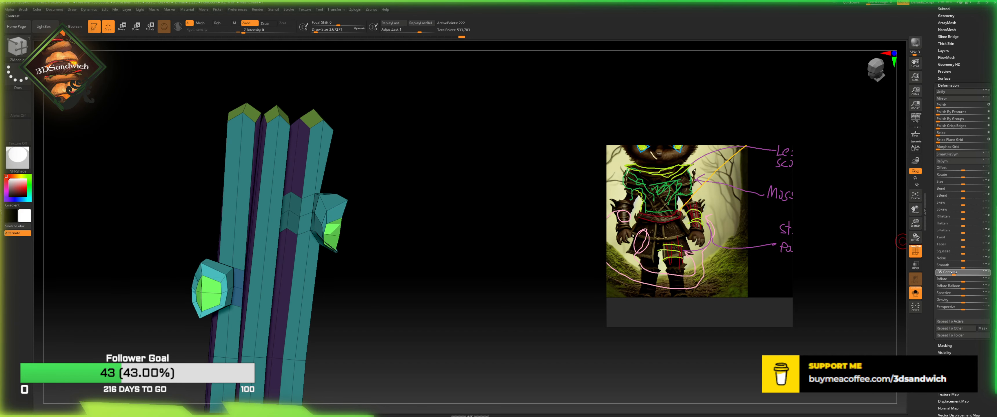
# Step: Reshape the cap of the upper stud from several angles with the Move Topological brush
pyautogui.moveTo(458, 276); pyautogui.dragTo(444, 276)
pyautogui.press('b')
pyautogui.press('m')
pyautogui.press('t')
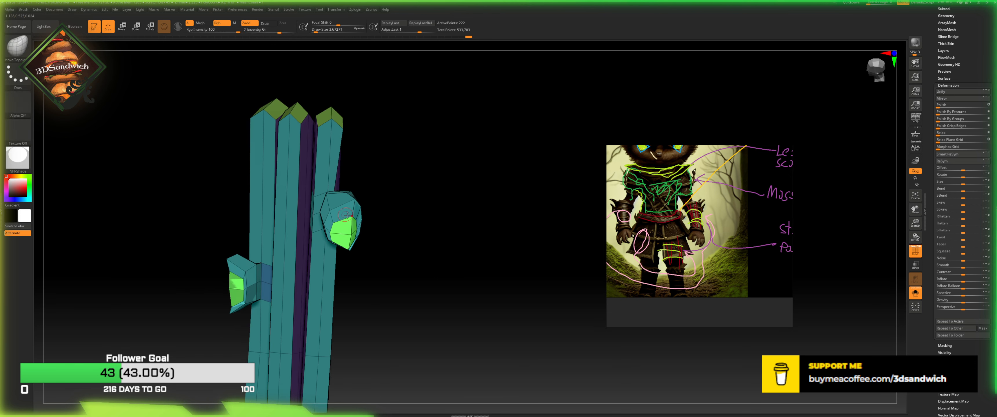
pyautogui.moveTo(378, 205); pyautogui.dragTo(375, 198)
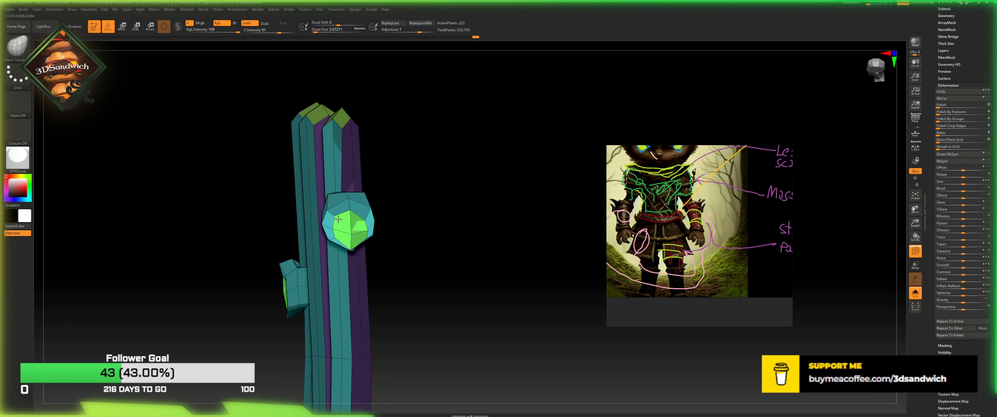
pyautogui.moveTo(363, 221)
pyautogui.mouseDown()
pyautogui.moveTo(361, 237)
pyautogui.moveTo(368, 225)
pyautogui.mouseUp()
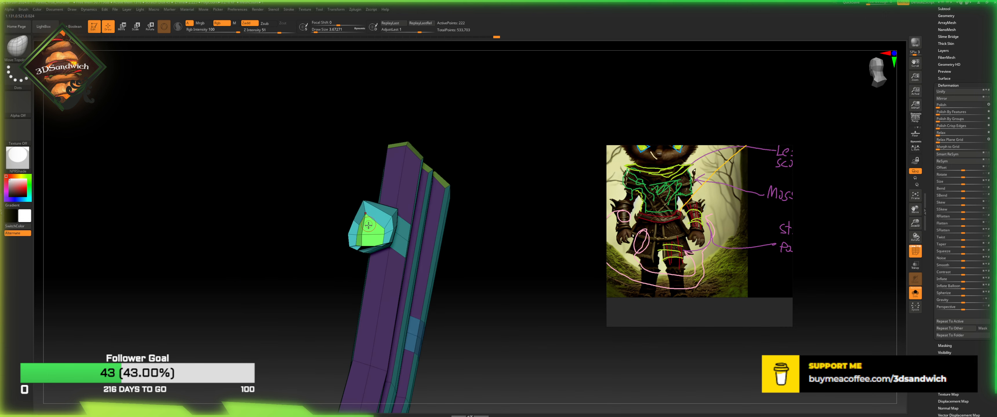
pyautogui.moveTo(369, 150)
pyautogui.mouseDown()
pyautogui.moveTo(401, 174)
pyautogui.moveTo(401, 147)
pyautogui.moveTo(409, 193)
pyautogui.moveTo(369, 240)
pyautogui.mouseUp()
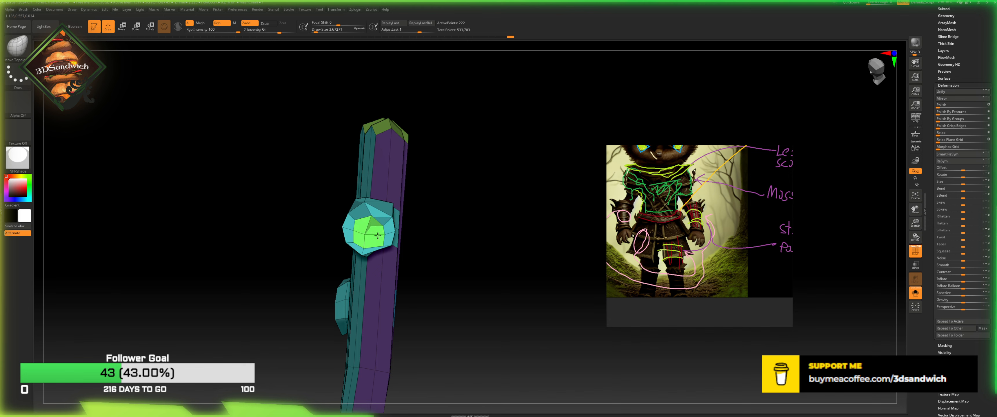
pyautogui.moveTo(418, 217); pyautogui.dragTo(358, 244)
# Step: Set the Draw Size to about 25 and shift the cap of the lowest stud toward the centre of its rim
pyautogui.moveTo(418, 295); pyautogui.dragTo(384, 179)
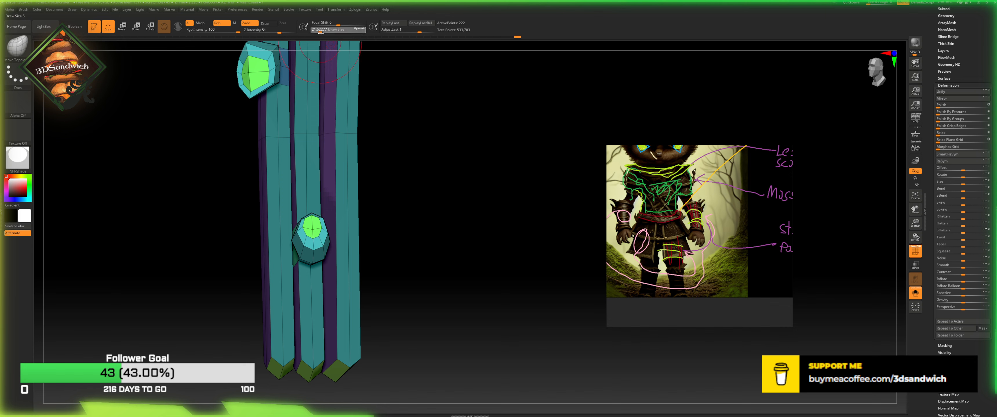
pyautogui.moveTo(320, 33); pyautogui.dragTo(321, 34)
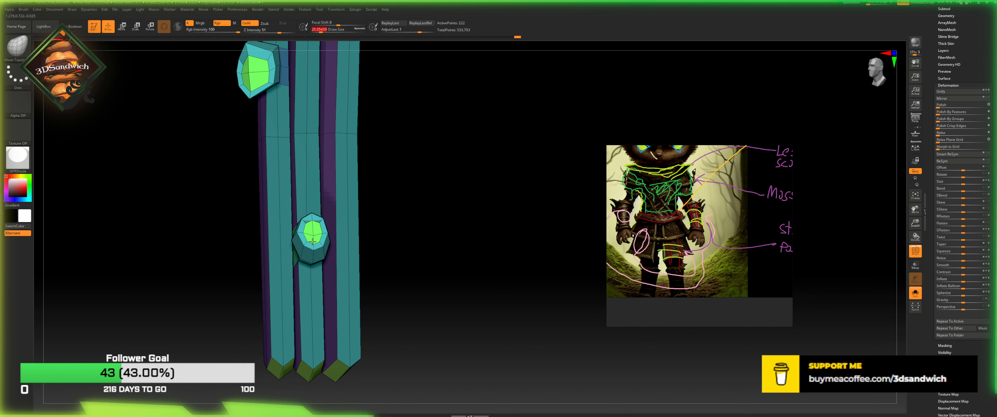
pyautogui.moveTo(387, 228); pyautogui.dragTo(307, 219)
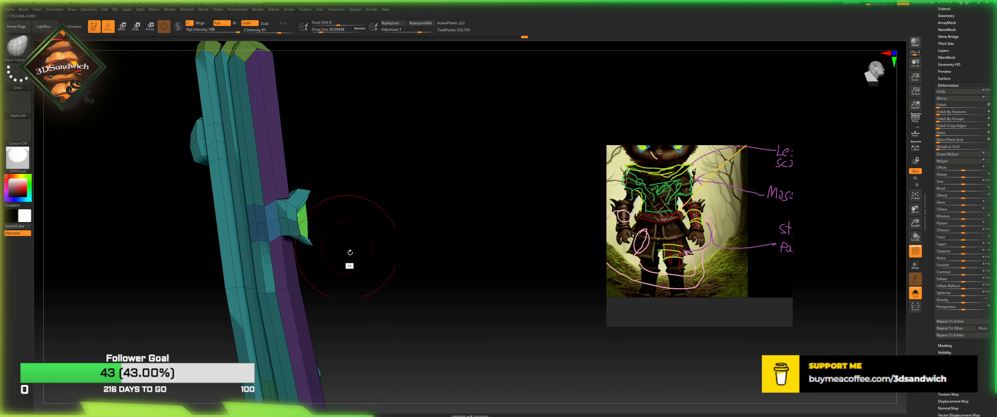
pyautogui.moveTo(350, 252); pyautogui.dragTo(360, 279)
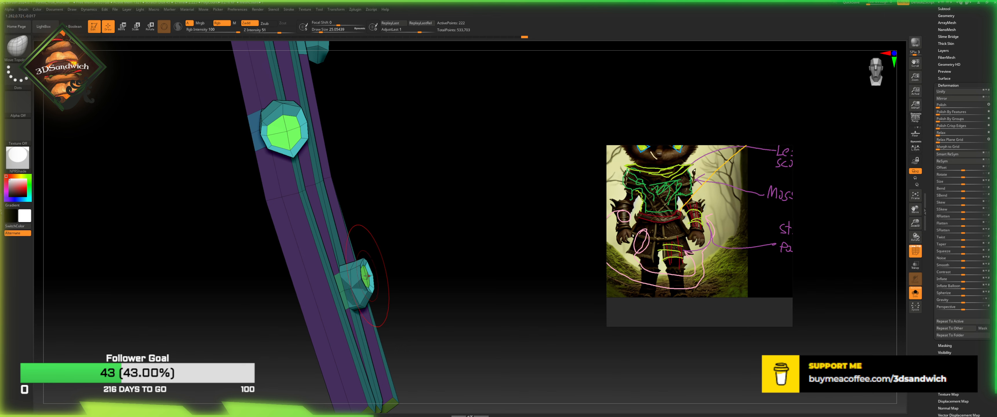
# Step: Insert an edge loop around the upper stud with ZModeler's edge Insert action, undoing the stray change
pyautogui.moveTo(376, 244)
pyautogui.mouseDown()
pyautogui.moveTo(374, 350)
pyautogui.moveTo(341, 214)
pyautogui.moveTo(383, 212)
pyautogui.moveTo(327, 182)
pyautogui.mouseUp()
pyautogui.press('b')
pyautogui.press('z')
pyautogui.press('m')
pyautogui.press('space')
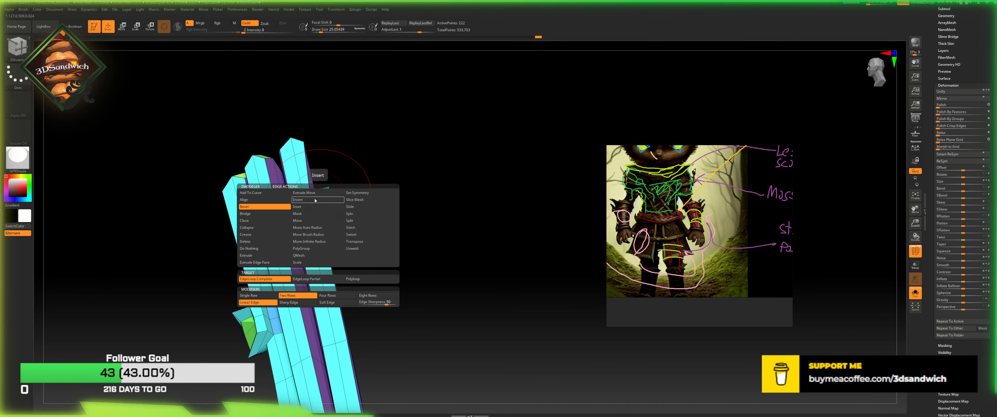
pyautogui.click(255, 217)
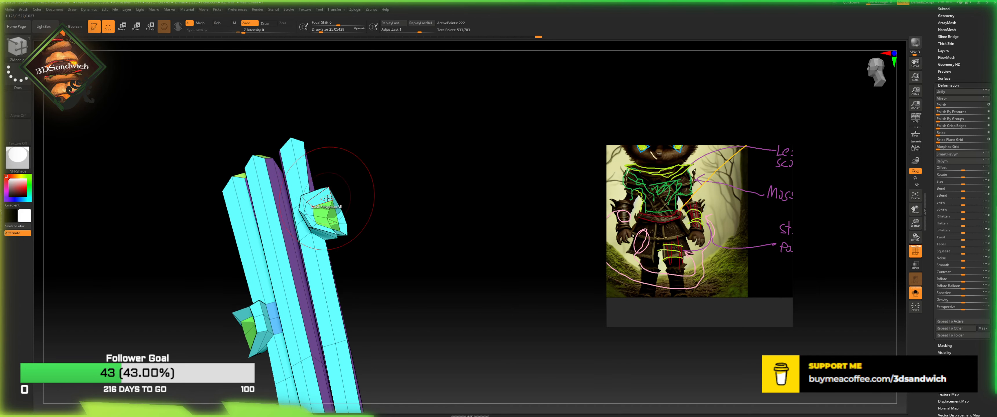
pyautogui.press('space')
pyautogui.click(264, 301)
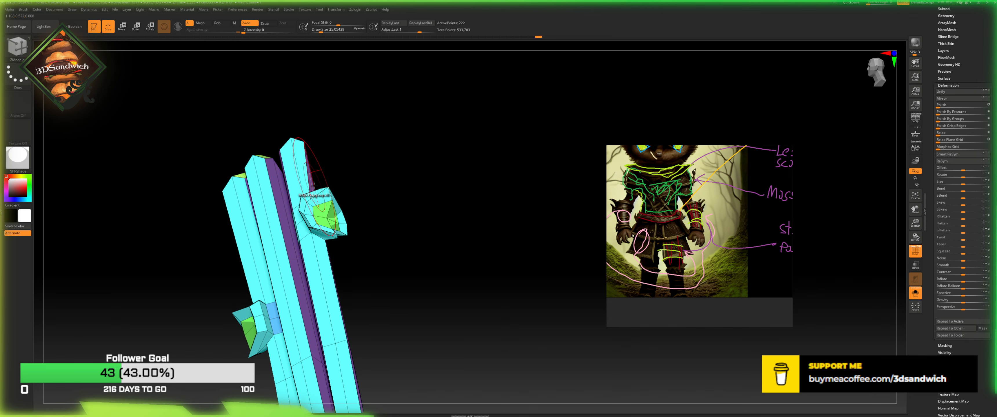
pyautogui.moveTo(344, 173); pyautogui.dragTo(302, 166)
pyautogui.hotkey('ctrl', 'z')
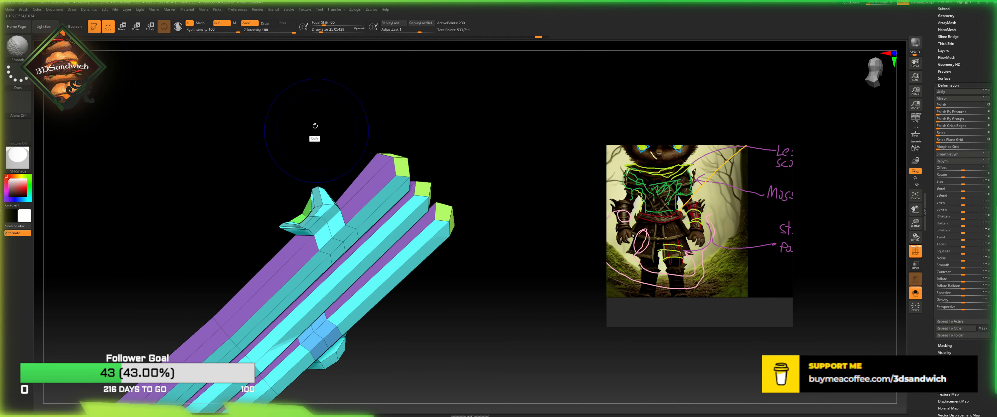
# Step: Lower the Smooth brush's Z Intensity, set its Draw Size to 16, and smooth the upper stud and its base
pyautogui.click(259, 30)
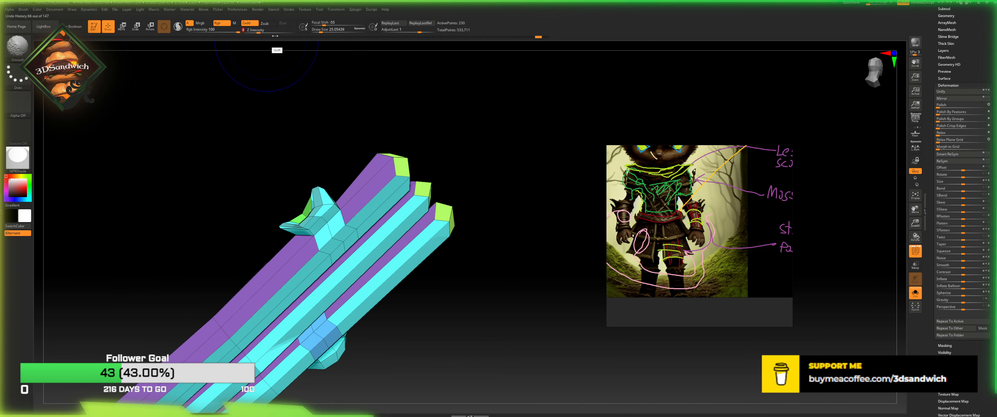
pyautogui.click(319, 30)
pyautogui.moveTo(333, 208)
pyautogui.keyDown('shift'); pyautogui.mouseDown()
pyautogui.moveTo(283, 225)
pyautogui.moveTo(307, 219)
pyautogui.mouseUp(); pyautogui.keyUp('shift')
pyautogui.moveTo(336, 246); pyautogui.dragTo(320, 221)
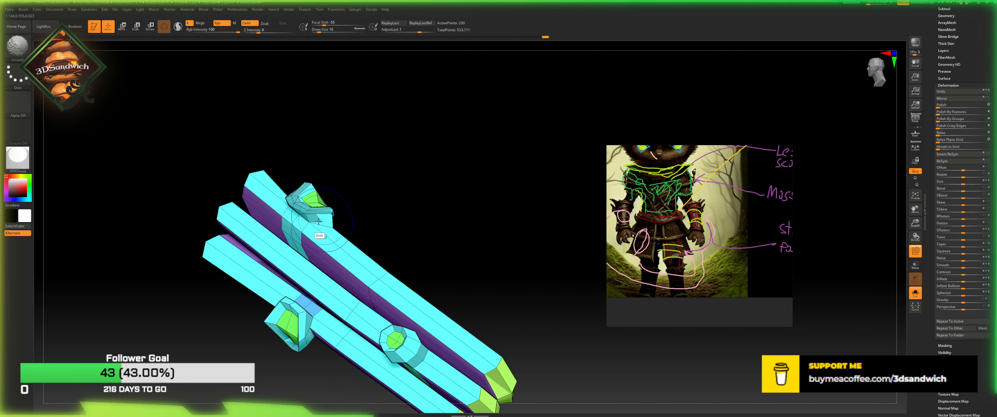
# Step: Insert edge loops around the rims of the other two studs and smooth the studs with Z Intensity 3
pyautogui.click(299, 328)
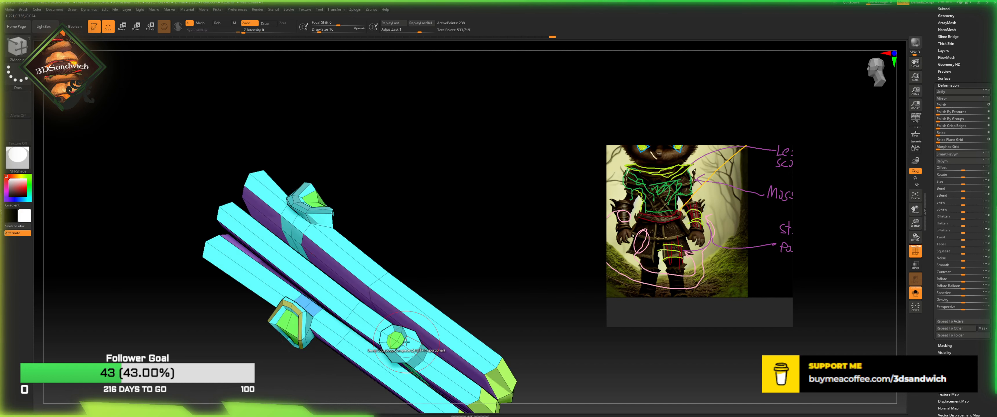
pyautogui.moveTo(417, 220)
pyautogui.mouseDown()
pyautogui.moveTo(463, 214)
pyautogui.moveTo(402, 227)
pyautogui.mouseUp()
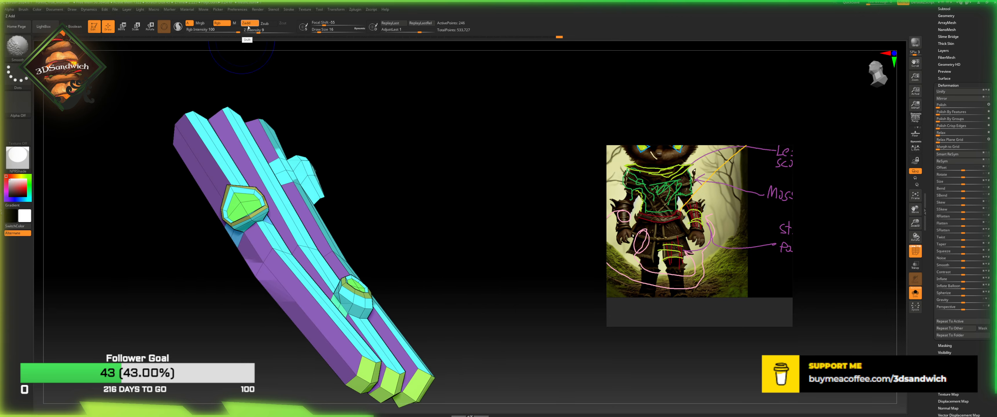
pyautogui.moveTo(247, 29); pyautogui.dragTo(243, 29)
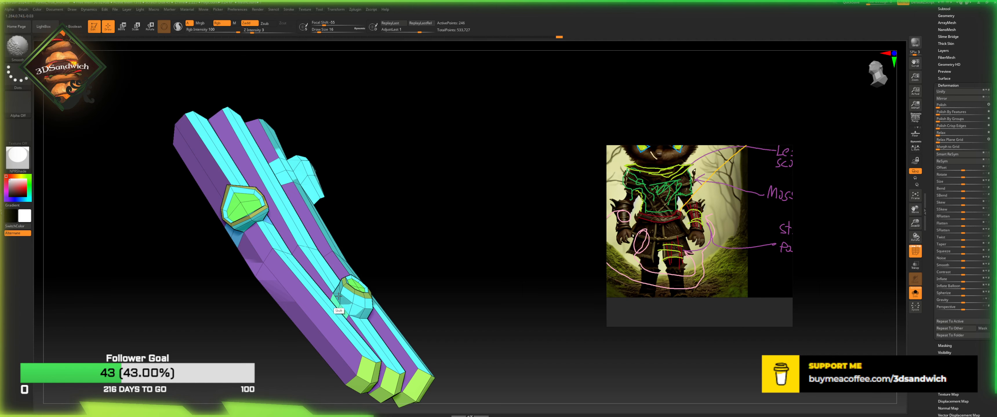
pyautogui.moveTo(340, 163); pyautogui.dragTo(300, 180)
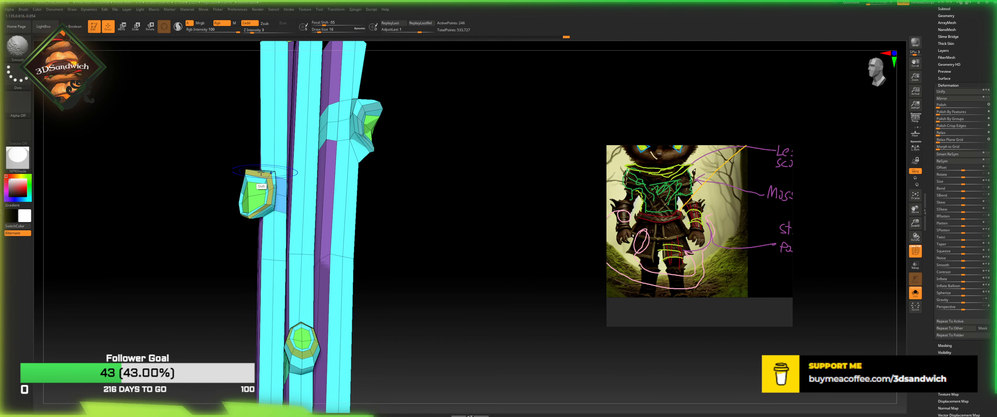
pyautogui.keyDown('alt'); pyautogui.moveTo(400, 213); pyautogui.dragTo(383, 206); pyautogui.keyUp('alt')
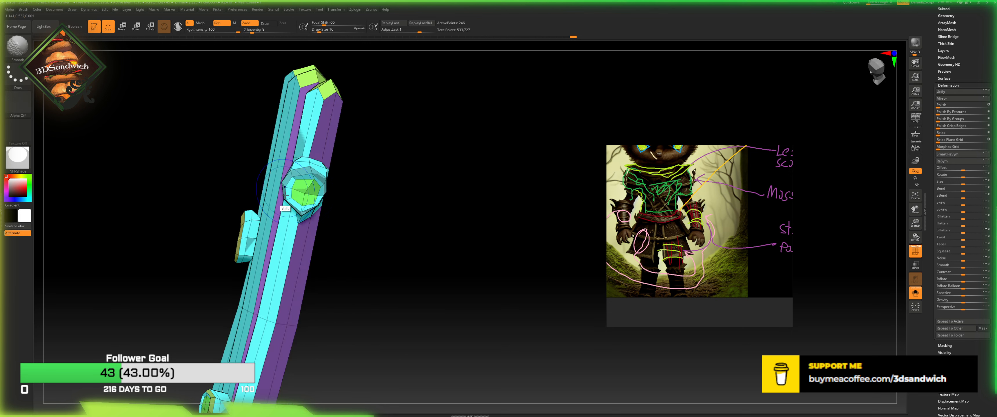
# Step: Change the model's display material to BasicMaterial
pyautogui.click(25, 163)
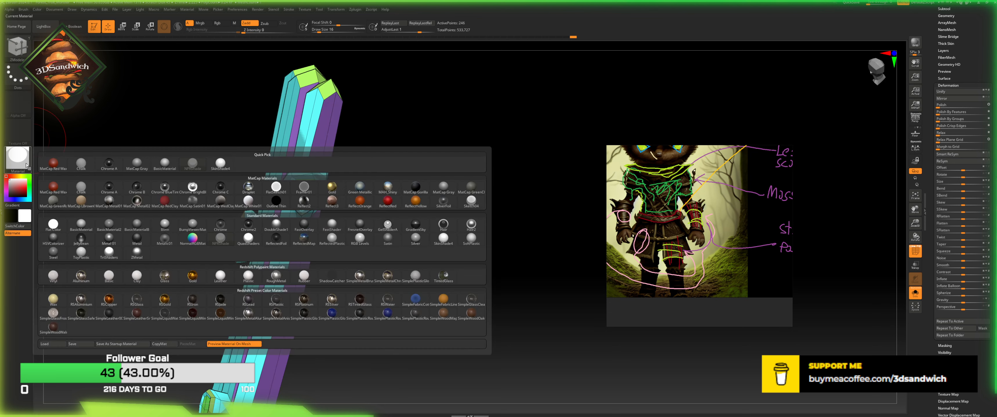
pyautogui.click(105, 225)
pyautogui.click(25, 163)
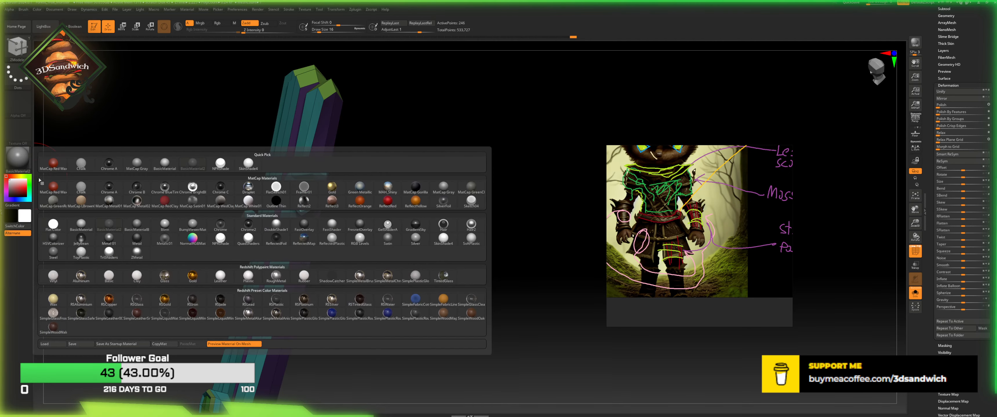
pyautogui.click(81, 225)
pyautogui.moveTo(81, 188); pyautogui.dragTo(134, 171)
# Step: Try to pull the upper stud with the Move Topological brush at a Draw Size of about 43, and undo it
pyautogui.moveTo(338, 223)
pyautogui.mouseDown()
pyautogui.moveTo(400, 265)
pyautogui.moveTo(405, 257)
pyautogui.moveTo(379, 268)
pyautogui.moveTo(370, 232)
pyautogui.moveTo(330, 203)
pyautogui.moveTo(313, 210)
pyautogui.moveTo(206, 119)
pyautogui.mouseUp()
pyautogui.press('b')
pyautogui.press('m')
pyautogui.press('t')
pyautogui.moveTo(323, 32); pyautogui.dragTo(323, 32)
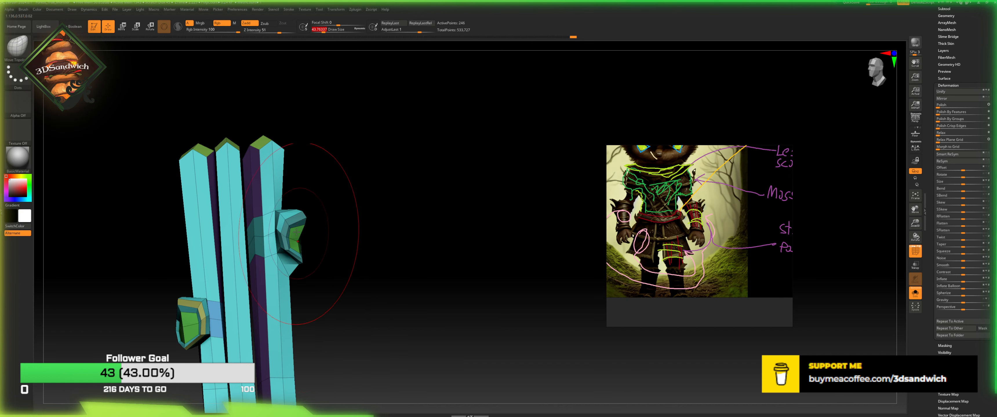
pyautogui.moveTo(312, 232); pyautogui.dragTo(316, 234)
pyautogui.moveTo(300, 225)
pyautogui.mouseDown()
pyautogui.moveTo(315, 229)
pyautogui.moveTo(308, 251)
pyautogui.mouseUp()
pyautogui.hotkey('ctrl', 'z')
# Step: Set ZModeler's polygon Mask action to target A Single Poly
pyautogui.press('b')
pyautogui.press('z')
pyautogui.press('m')
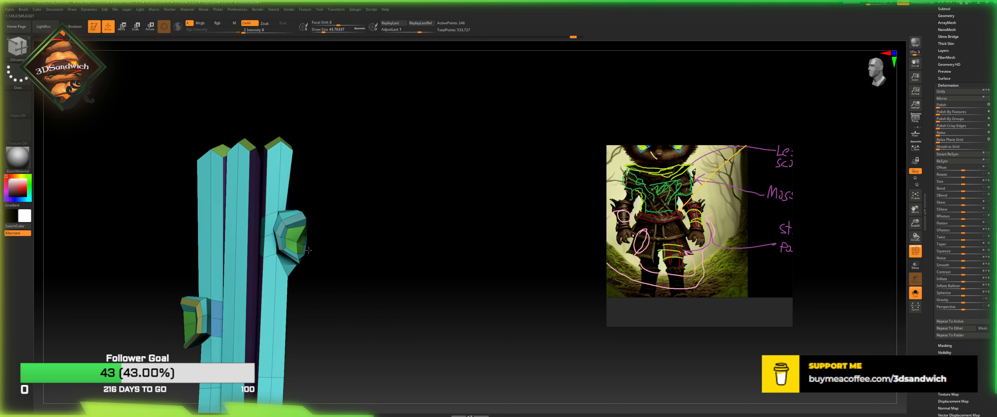
pyautogui.press('space')
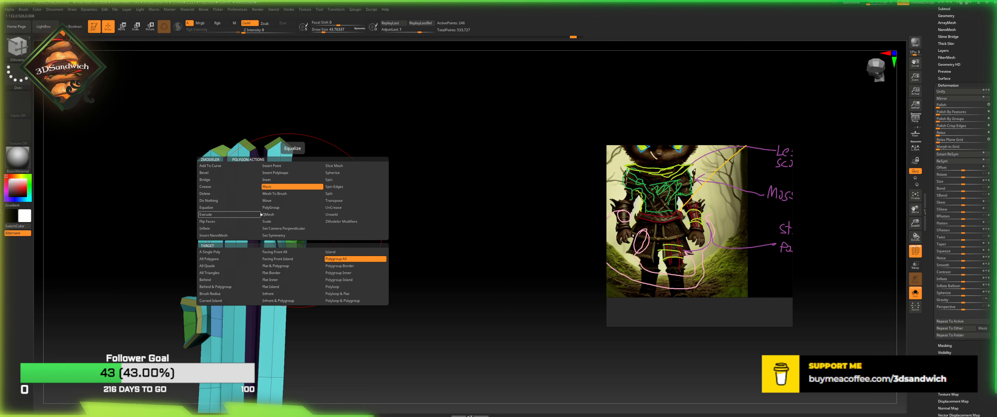
pyautogui.click(240, 259)
pyautogui.moveTo(350, 217)
pyautogui.mouseDown()
pyautogui.moveTo(362, 207)
pyautogui.moveTo(331, 223)
pyautogui.mouseUp()
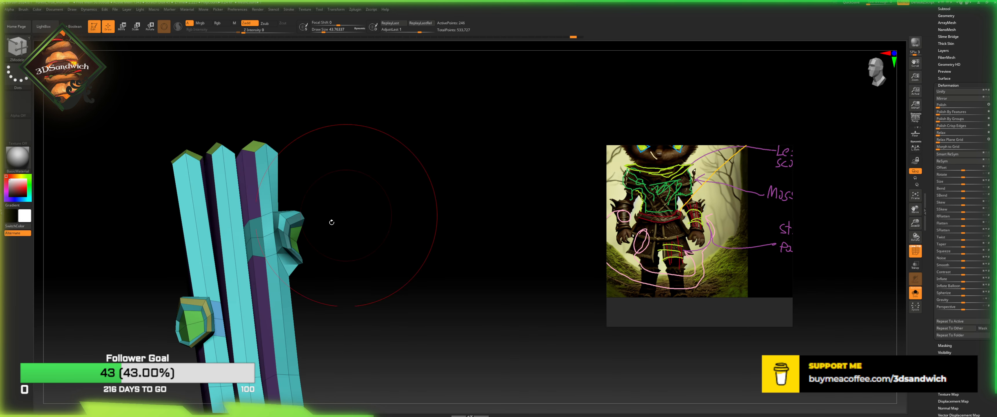
# Step: Set ZModeler's Mask action to target Polyloop and mask the polygon loop around the upper stud
pyautogui.press('space')
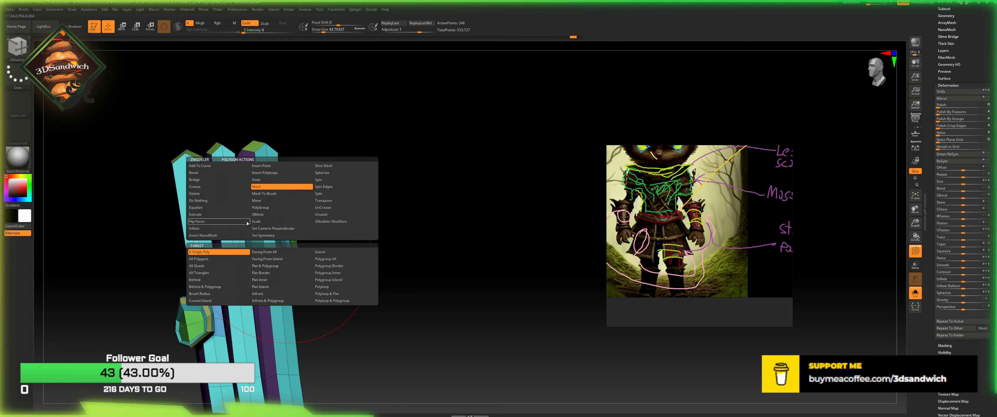
pyautogui.click(331, 288)
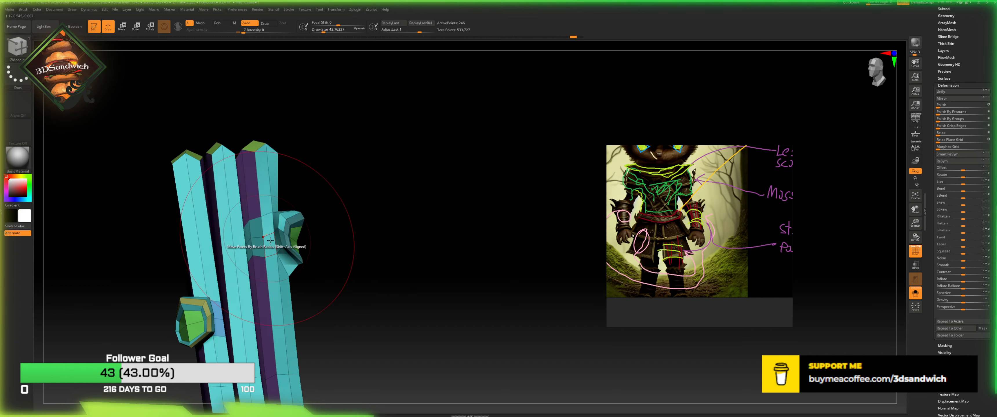
pyautogui.moveTo(333, 255); pyautogui.dragTo(312, 224)
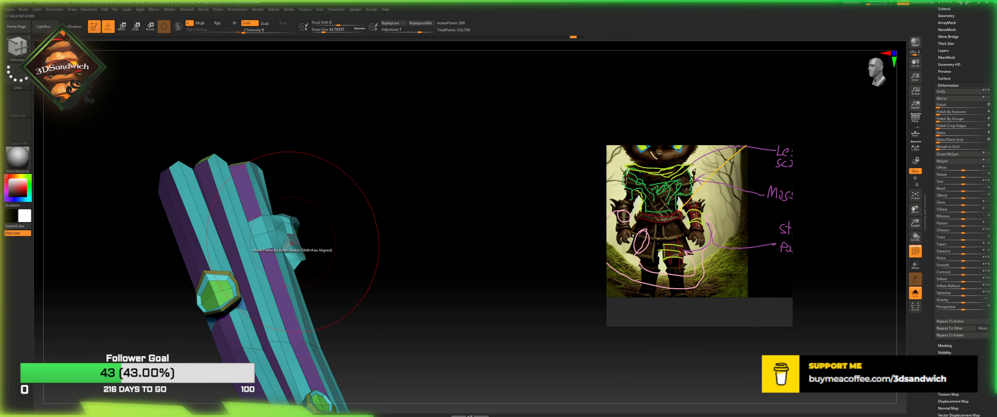
pyautogui.press('space')
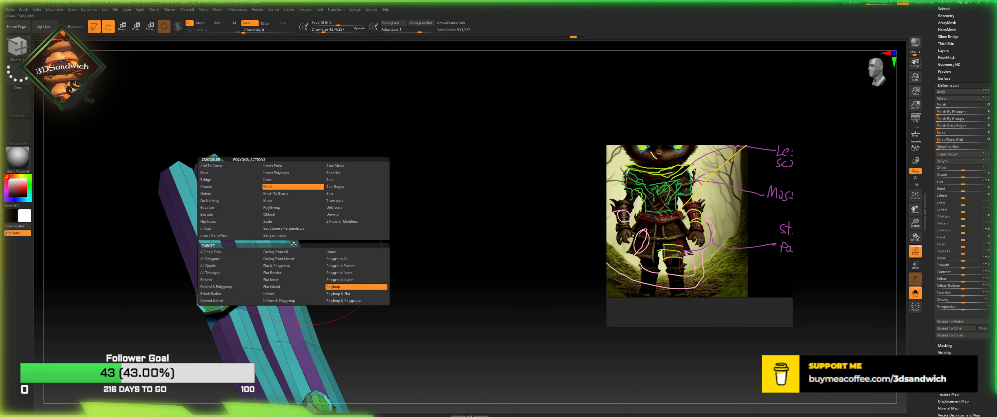
pyautogui.click(296, 239)
pyautogui.moveTo(296, 240); pyautogui.dragTo(279, 243, button='right')
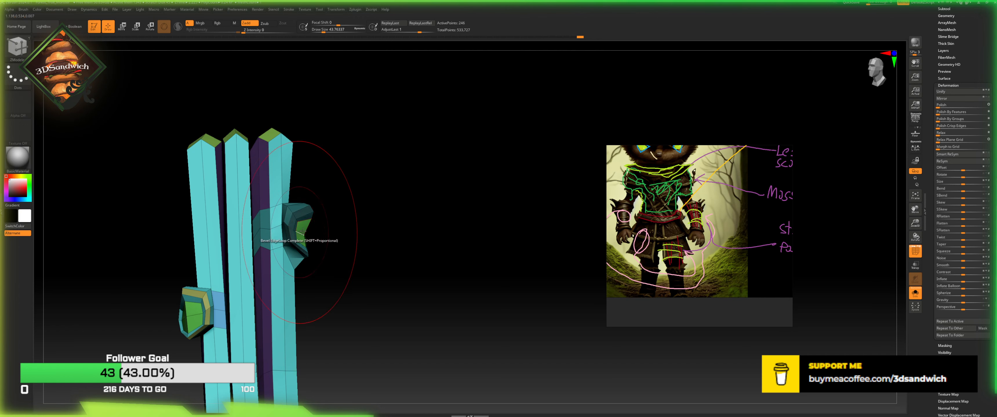
pyautogui.moveTo(302, 231); pyautogui.dragTo(300, 227, button='right')
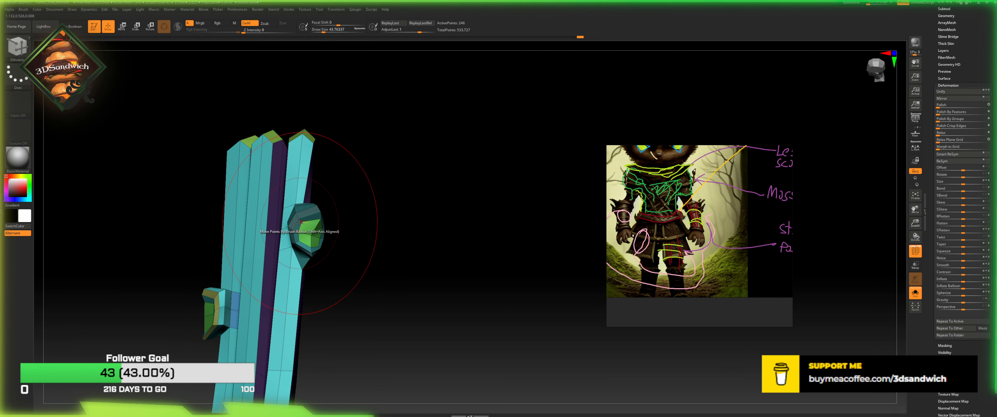
# Step: Set the Mask action's target to A Single Poly, isolate the upper stud's head with an inverted mask, and centre the gizmo on it
pyautogui.press('space')
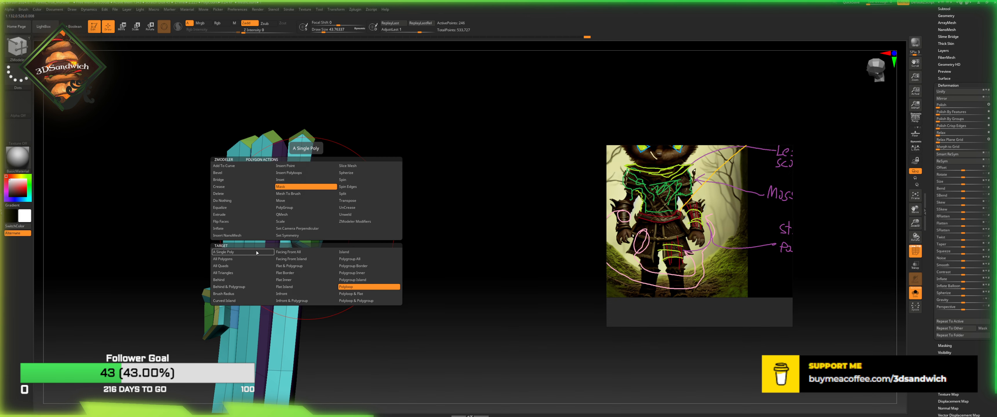
pyautogui.click(256, 251)
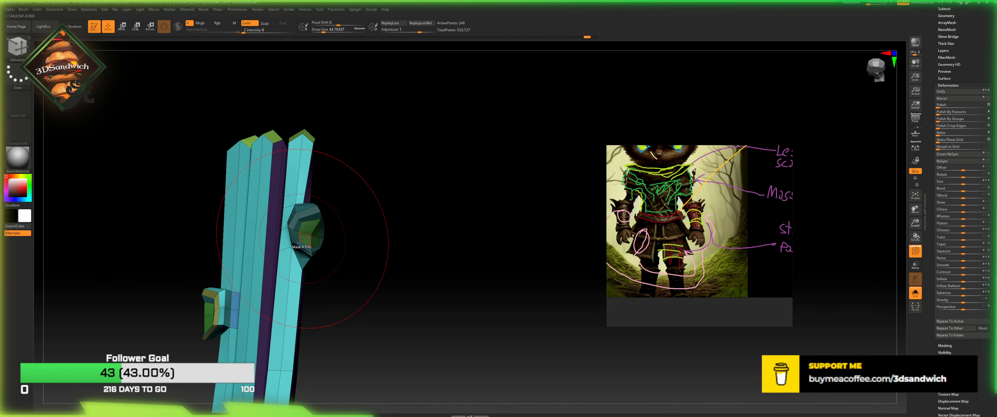
pyautogui.press('w')
pyautogui.moveTo(396, 211); pyautogui.dragTo(315, 193)
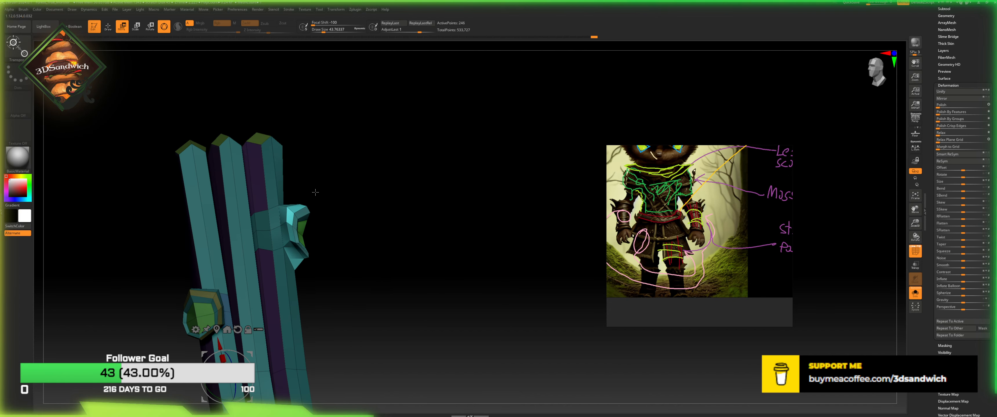
pyautogui.click(217, 330)
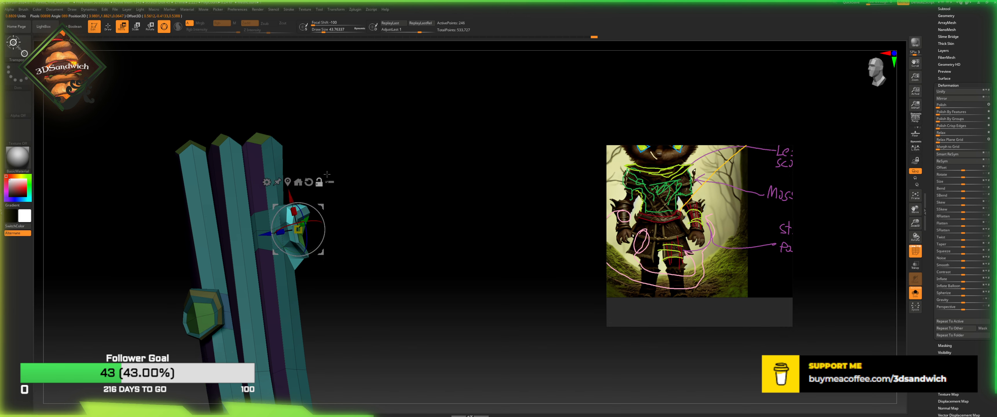
# Step: Hide the polyframe and turn off Solo to show the guard in place on the arm
pyautogui.moveTo(334, 202); pyautogui.dragTo(818, 208)
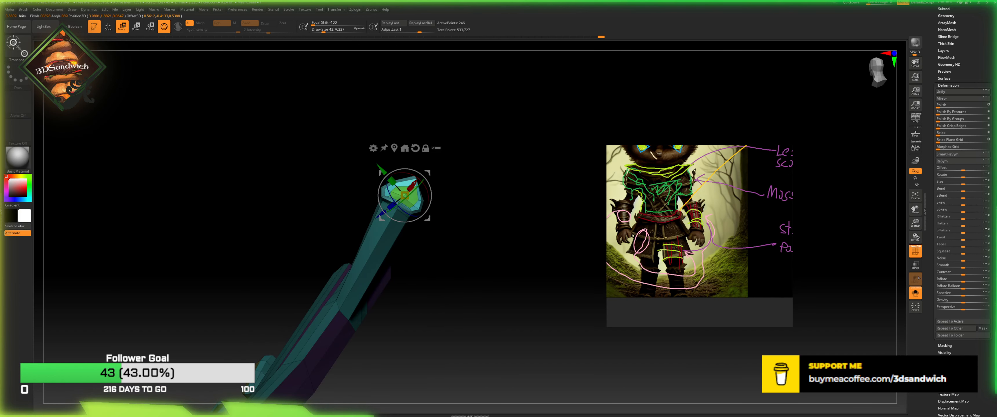
pyautogui.click(916, 251)
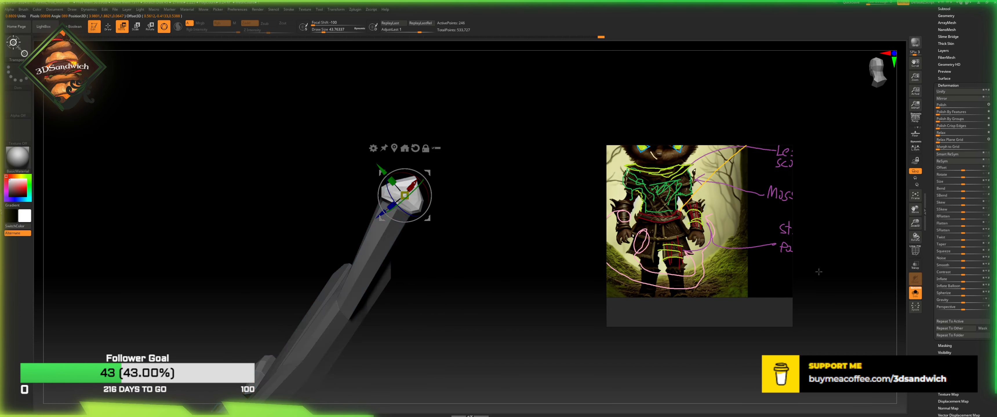
pyautogui.click(919, 294)
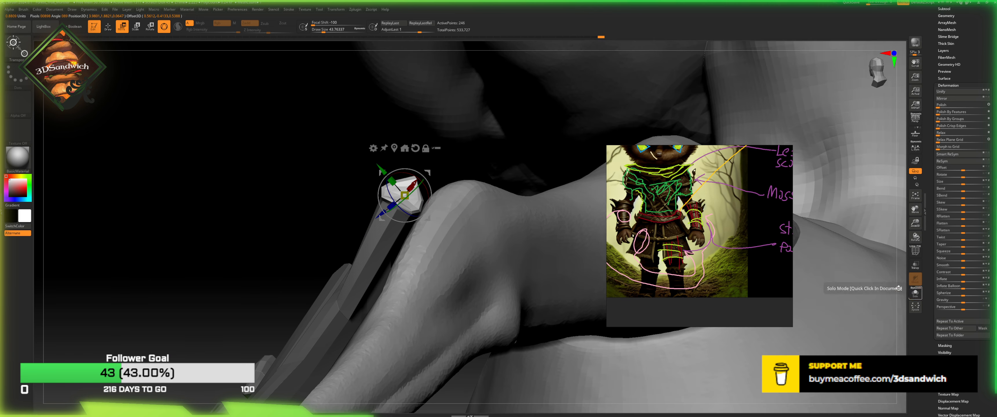
pyautogui.click(917, 291)
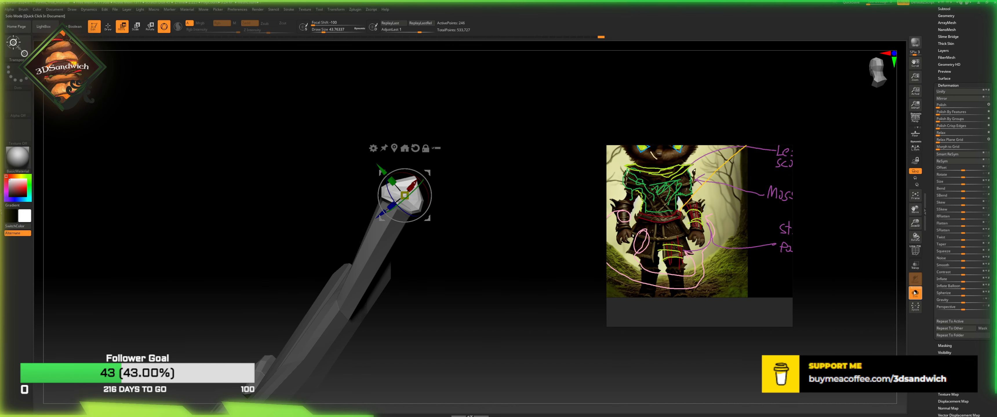
pyautogui.click(915, 293)
pyautogui.moveTo(252, 217); pyautogui.dragTo(253, 219)
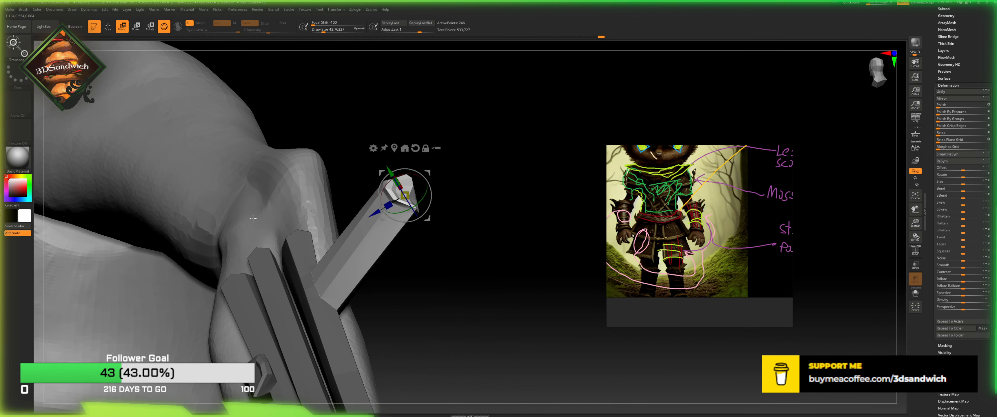
# Step: Scale the upper stud's unmasked head down to about 0.6, reposition it over the slat, and clear the mask
pyautogui.moveTo(486, 213); pyautogui.dragTo(495, 203)
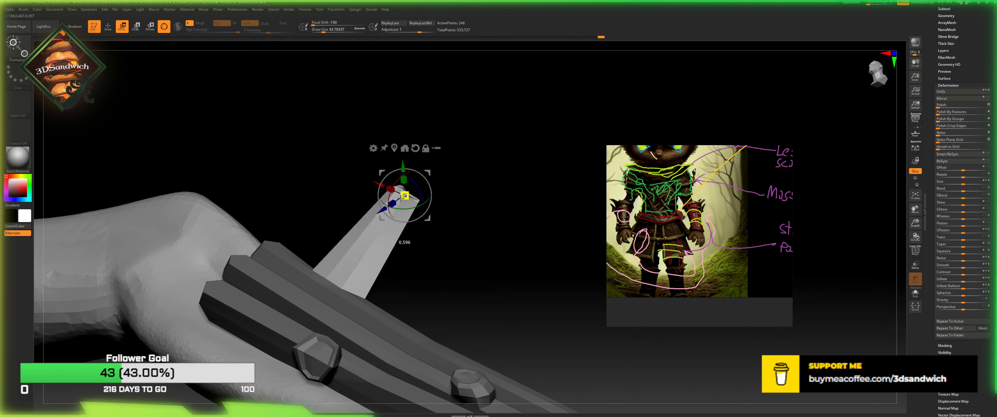
pyautogui.moveTo(389, 190); pyautogui.dragTo(391, 191)
pyautogui.moveTo(442, 176); pyautogui.dragTo(411, 182)
pyautogui.moveTo(425, 173); pyautogui.dragTo(371, 222)
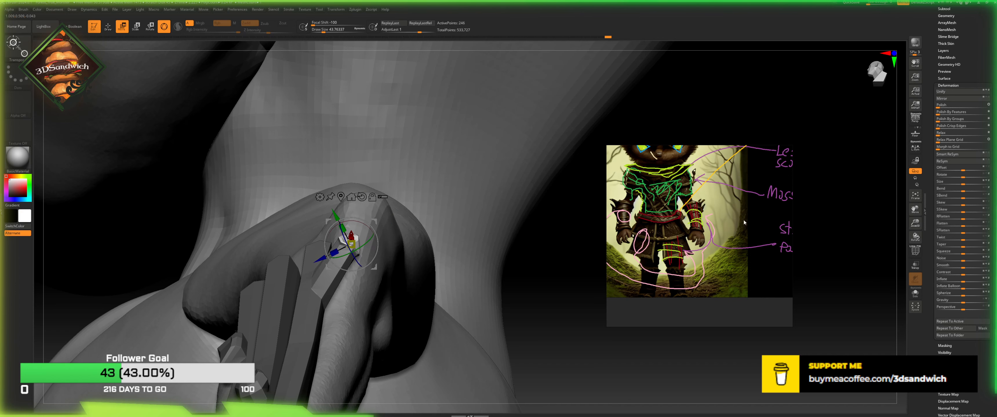
pyautogui.moveTo(912, 222); pyautogui.dragTo(501, 229)
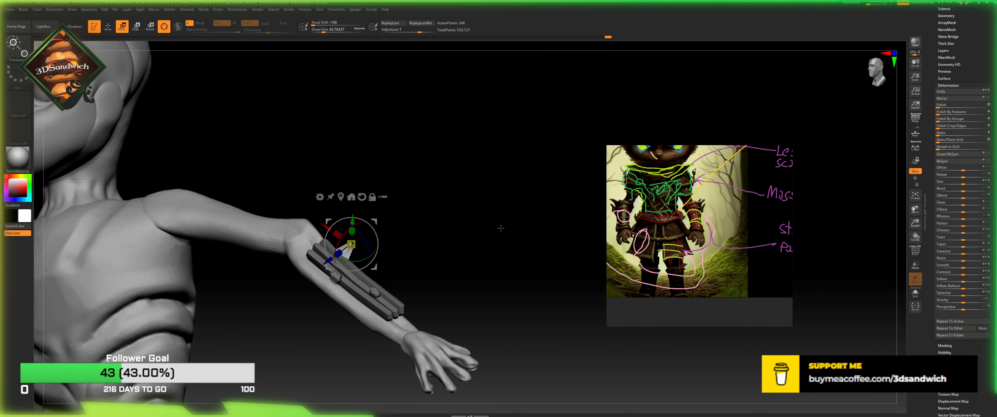
pyautogui.moveTo(915, 224); pyautogui.dragTo(770, 280)
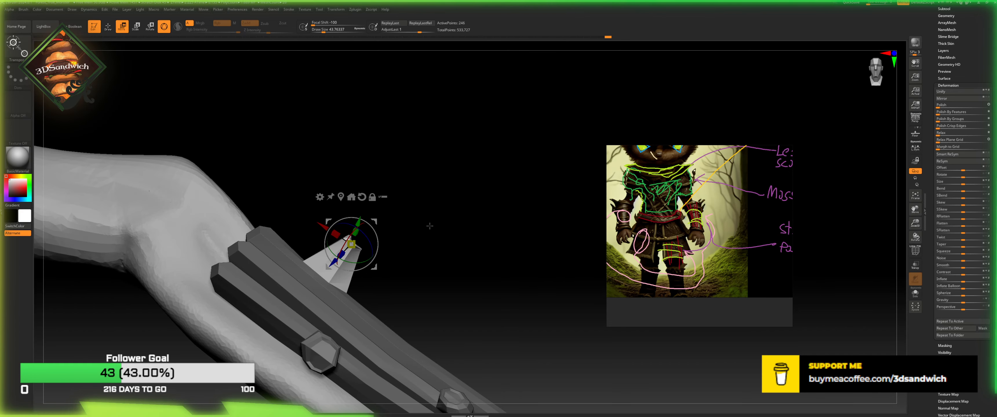
pyautogui.moveTo(429, 228); pyautogui.dragTo(419, 219)
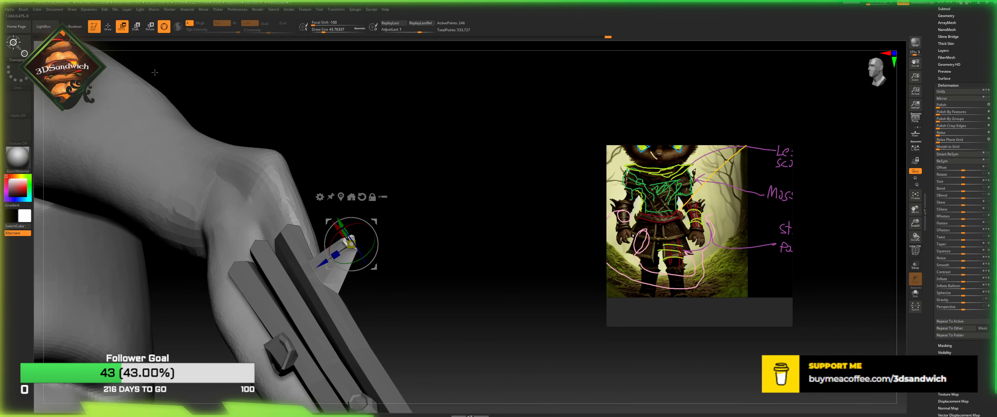
pyautogui.click(109, 28)
pyautogui.moveTo(430, 252); pyautogui.dragTo(424, 265)
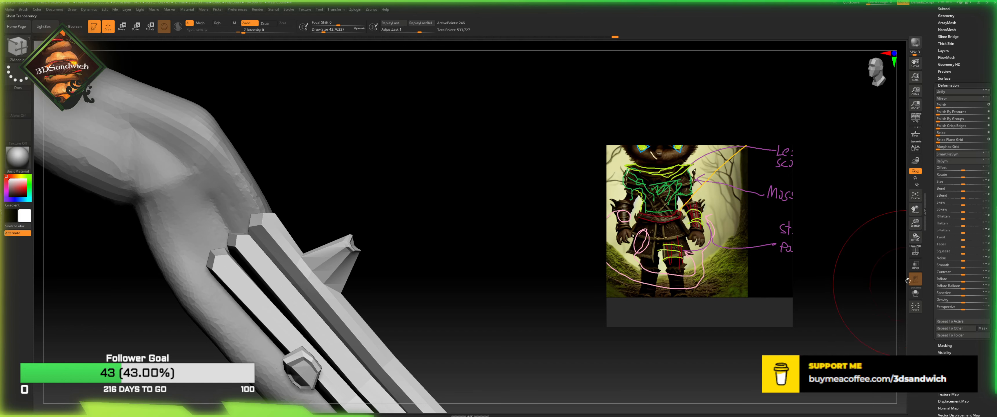
# Step: Show the polyframe again and select the Move Topological brush with a Draw Size of about 21
pyautogui.click(911, 294)
pyautogui.click(911, 294)
pyautogui.click(916, 251)
pyautogui.moveTo(320, 31); pyautogui.dragTo(317, 31)
pyautogui.press('b')
pyautogui.press('m')
pyautogui.press('t')
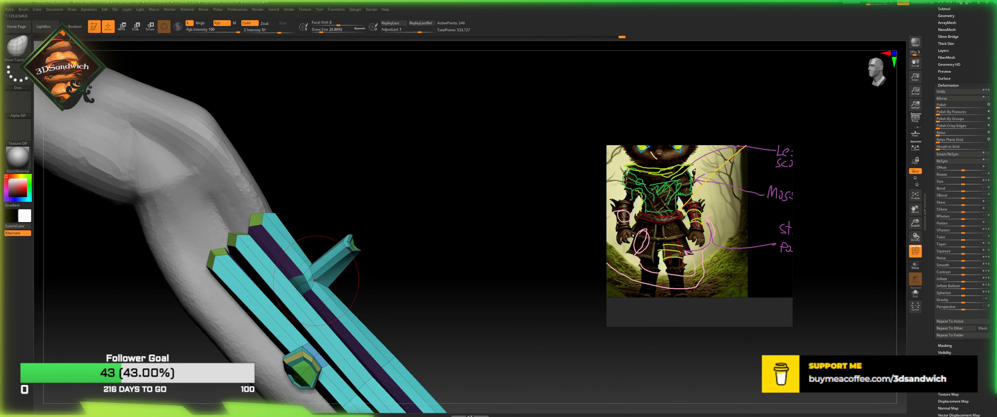
# Step: Insert an edge loop around the upper stud's stem with ZModeler's Insert action targeting Single EdgeLoop
pyautogui.press('b')
pyautogui.press('z')
pyautogui.press('m')
pyautogui.press('space')
pyautogui.click(315, 222)
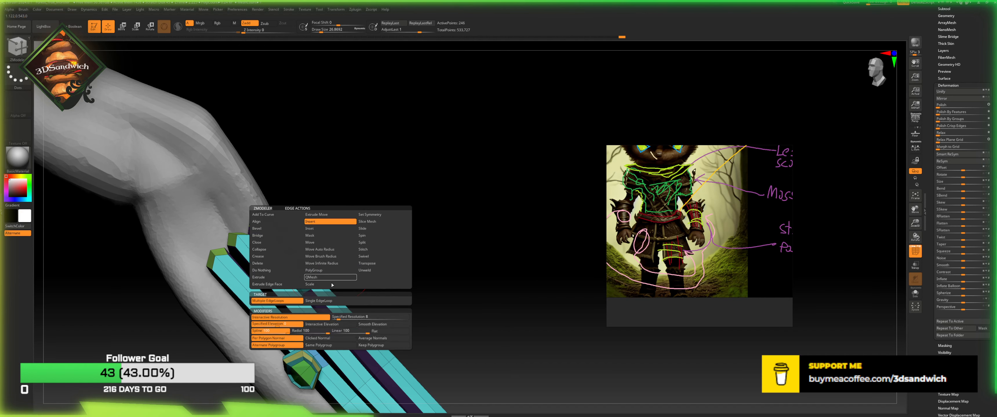
pyautogui.click(322, 301)
pyautogui.click(368, 268)
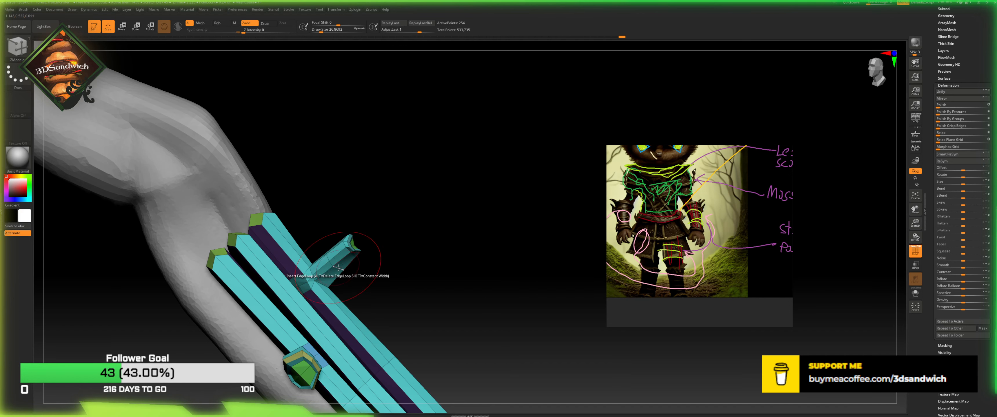
# Step: Set ZModeler's edge action to Swivel with the EdgeLoop target and narrow the upper stud's stem at the new loop
pyautogui.press('space')
pyautogui.click(361, 265)
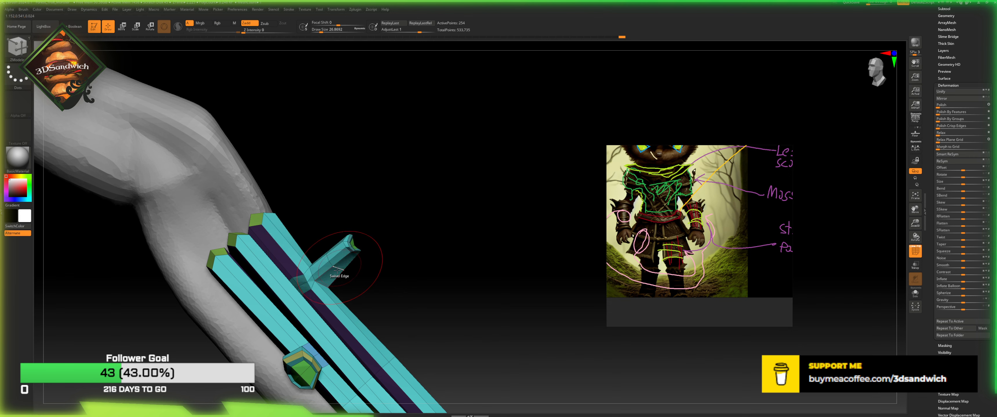
pyautogui.press('space')
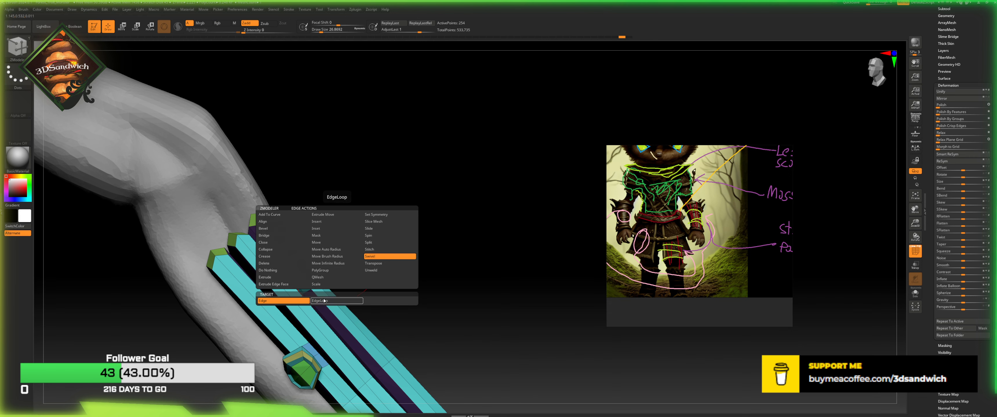
pyautogui.click(324, 301)
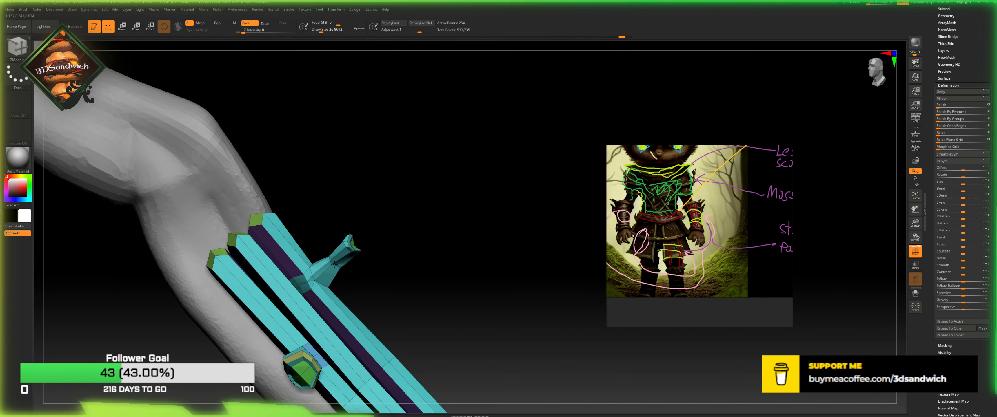
# Step: Bevel the edge loop around the upper stud's stem into a band
pyautogui.press('space')
pyautogui.click(284, 229)
pyautogui.keyDown('alt'); pyautogui.moveTo(384, 260); pyautogui.dragTo(419, 203); pyautogui.keyUp('alt')
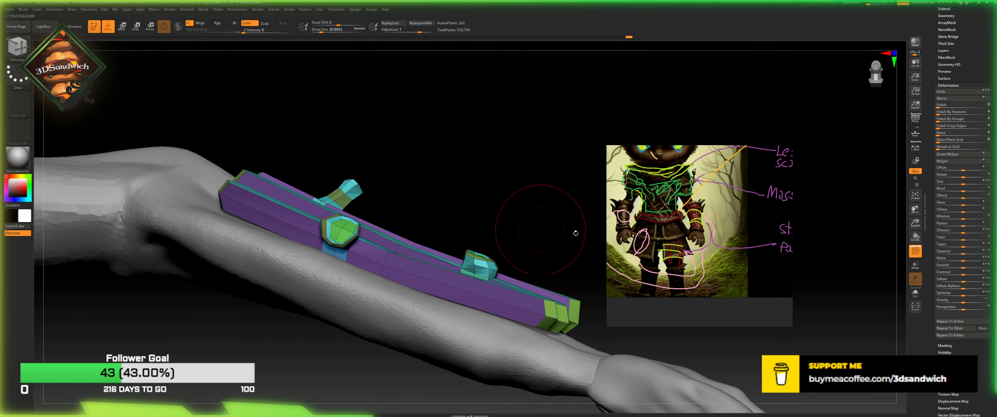
# Step: Set ZModeler's polygon Mask action to target Polyloop and mask the loops around the middle stud's head
pyautogui.moveTo(915, 229); pyautogui.dragTo(916, 278)
pyautogui.rightClick(308, 245)
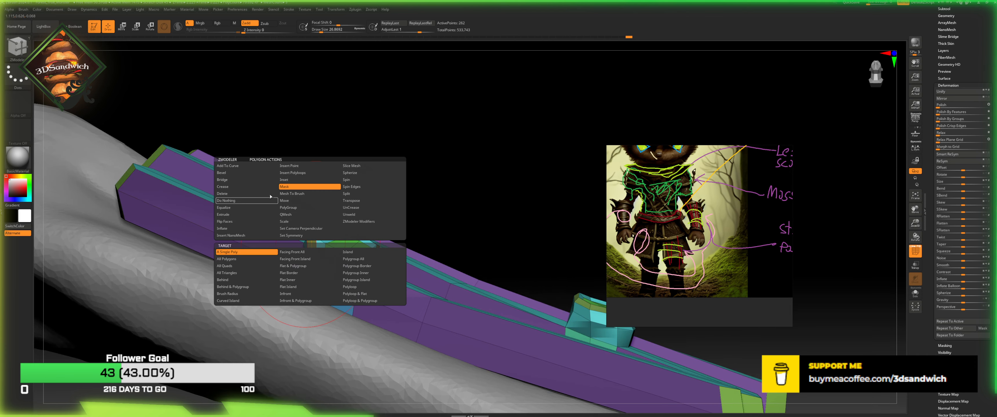
pyautogui.click(229, 222)
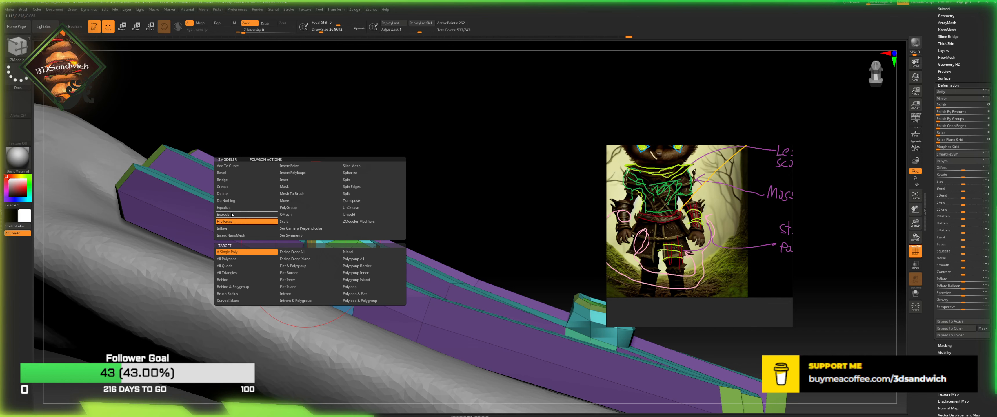
pyautogui.click(294, 201)
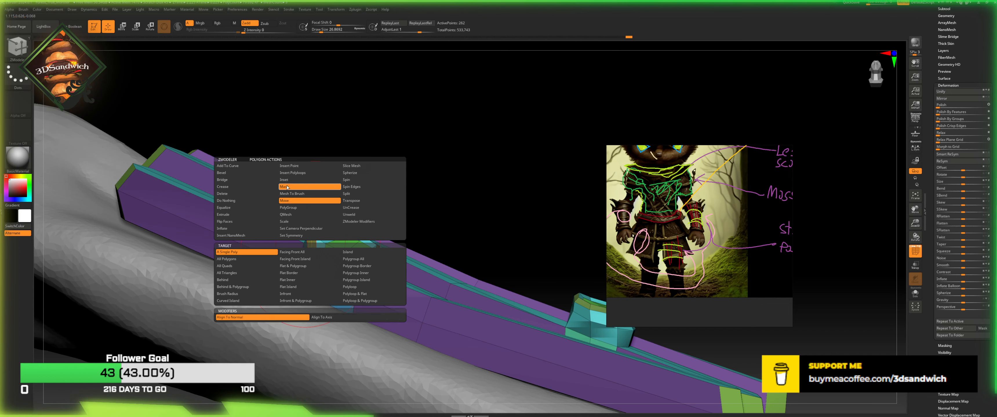
pyautogui.click(287, 188)
pyautogui.click(349, 287)
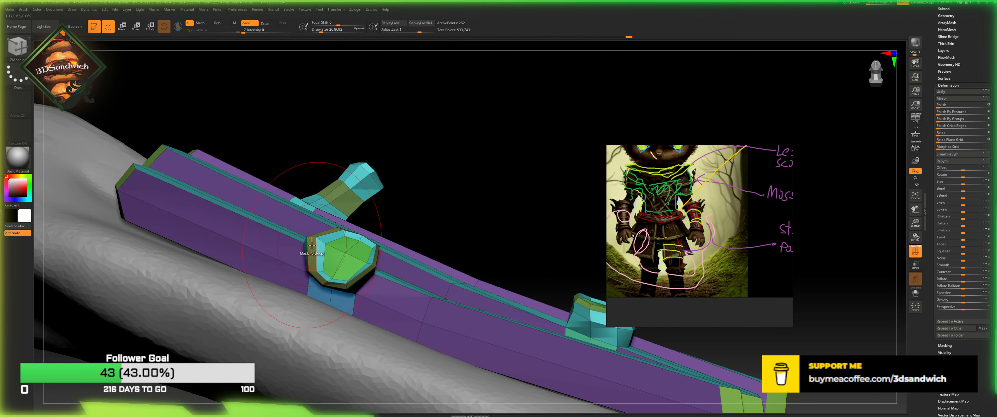
pyautogui.click(313, 244)
pyautogui.click(320, 248)
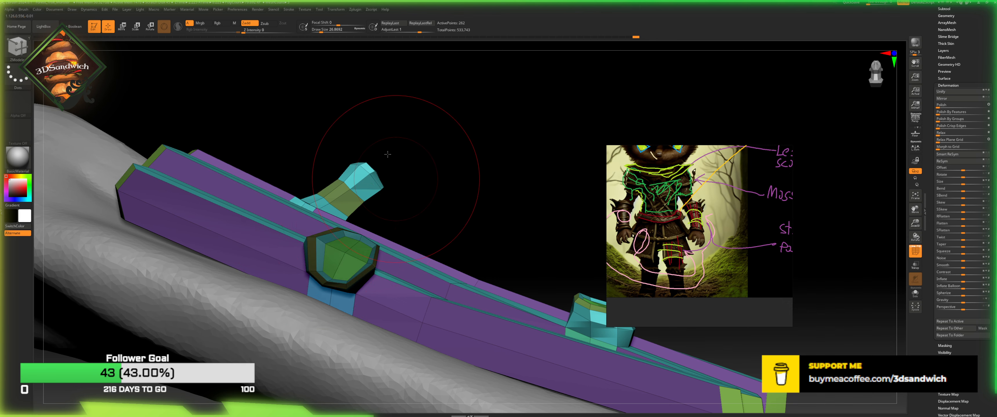
# Step: Mask the rest of the middle stud's head with the A Single Poly target, invert the mask, and centre the gizmo on the head
pyautogui.moveTo(390, 156); pyautogui.dragTo(337, 268)
pyautogui.click(352, 252)
pyautogui.press('space')
pyautogui.click(249, 253)
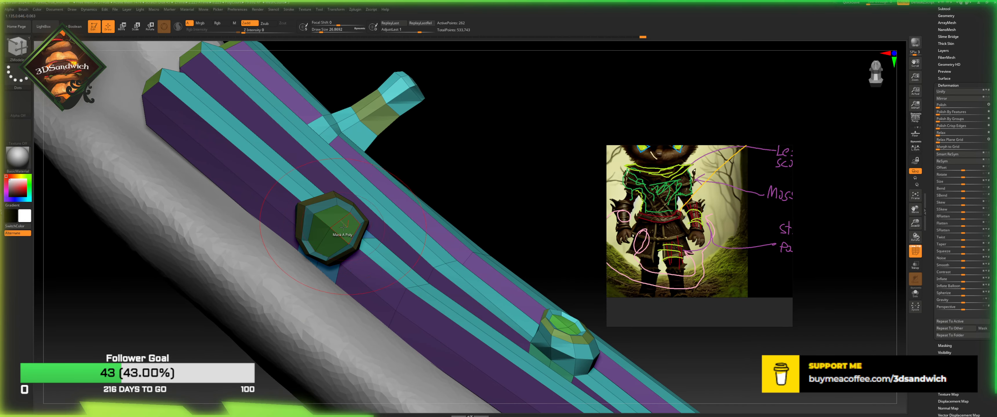
pyautogui.keyDown('ctrl'); pyautogui.click(439, 171); pyautogui.keyUp('ctrl')
pyautogui.press('w')
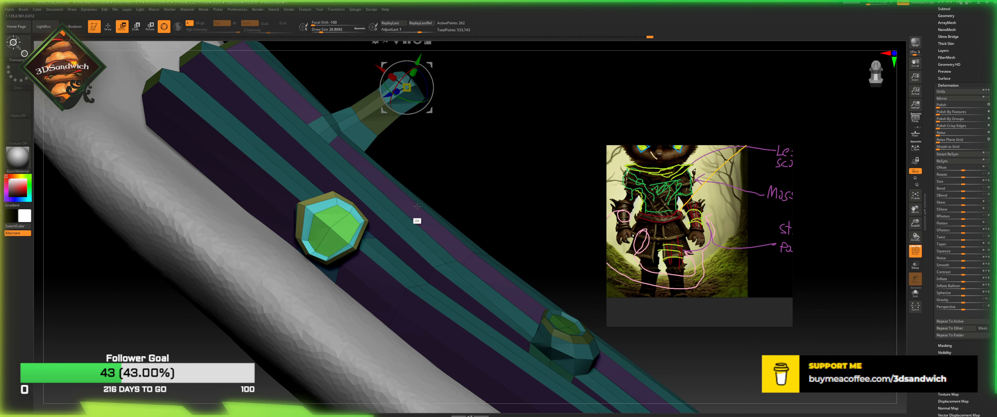
pyautogui.keyDown('alt'); pyautogui.moveTo(417, 206); pyautogui.dragTo(386, 268, button='right'); pyautogui.keyUp('alt')
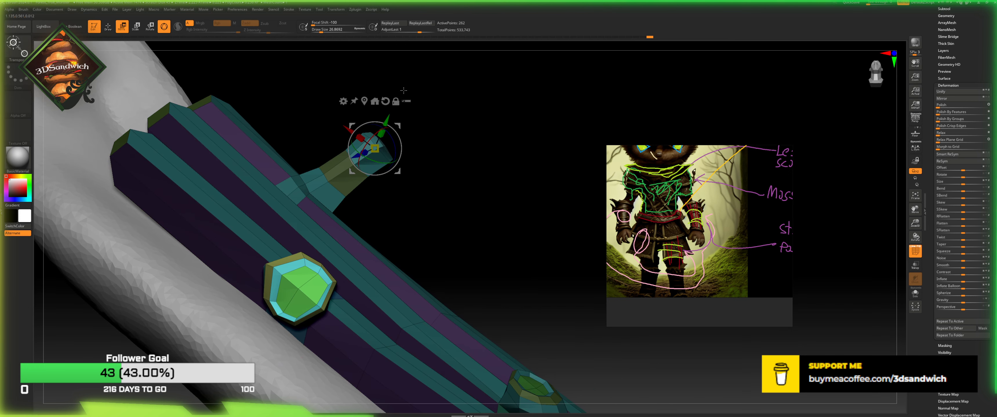
pyautogui.click(368, 101)
# Step: Rotate, shrink and shift the middle stud's head with the gizmo so it stands out from its slat on a tapered stem
pyautogui.moveTo(423, 216); pyautogui.dragTo(414, 203, button='right')
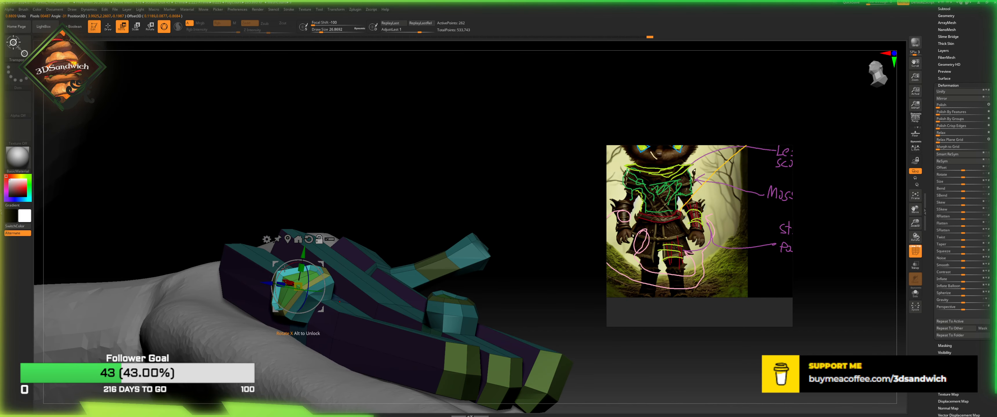
pyautogui.moveTo(284, 268); pyautogui.dragTo(298, 289)
pyautogui.moveTo(285, 257); pyautogui.dragTo(269, 272)
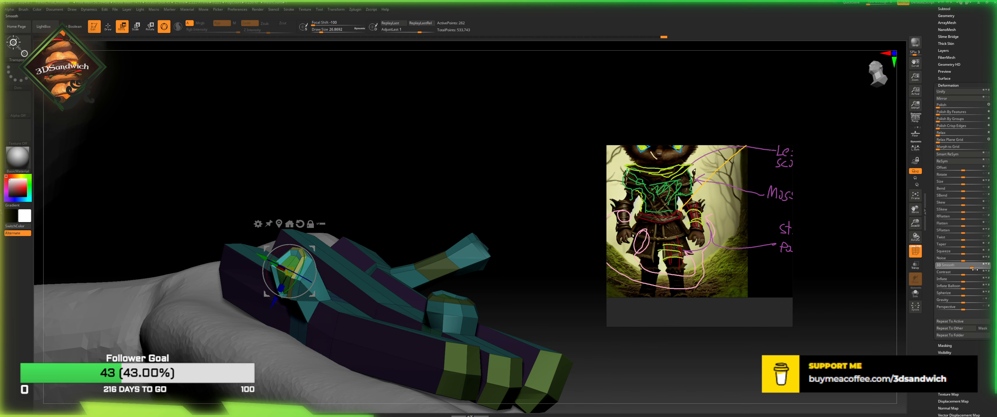
pyautogui.moveTo(970, 270); pyautogui.dragTo(970, 270)
# Step: Clear the mask and insert a single edge loop around the middle stud's stem with ZModeler
pyautogui.click(109, 26)
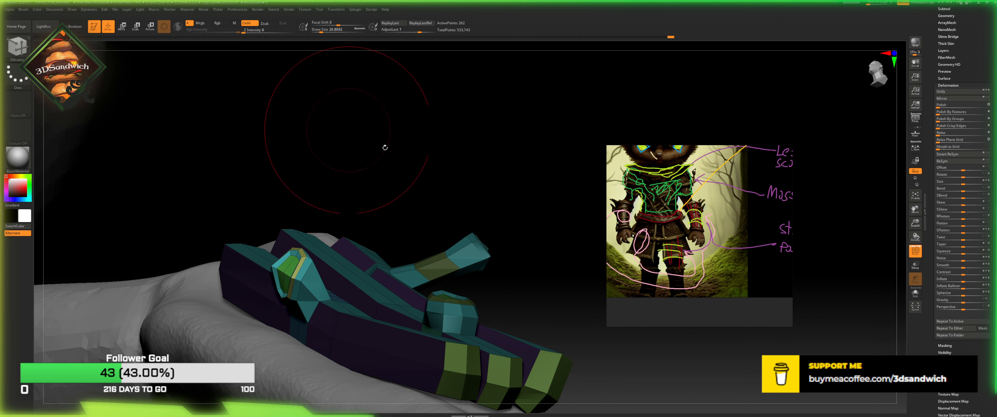
pyautogui.keyDown('ctrl'); pyautogui.click(530, 232); pyautogui.keyUp('ctrl')
pyautogui.press('b')
pyautogui.press('z')
pyautogui.press('m')
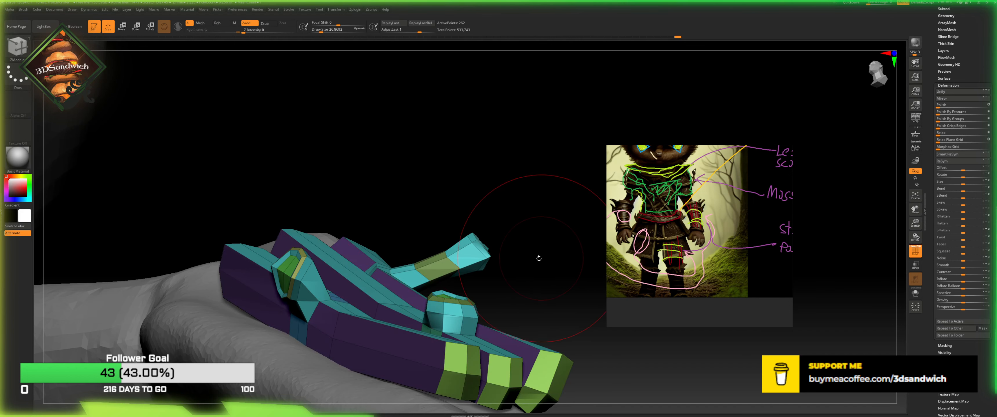
pyautogui.press('space')
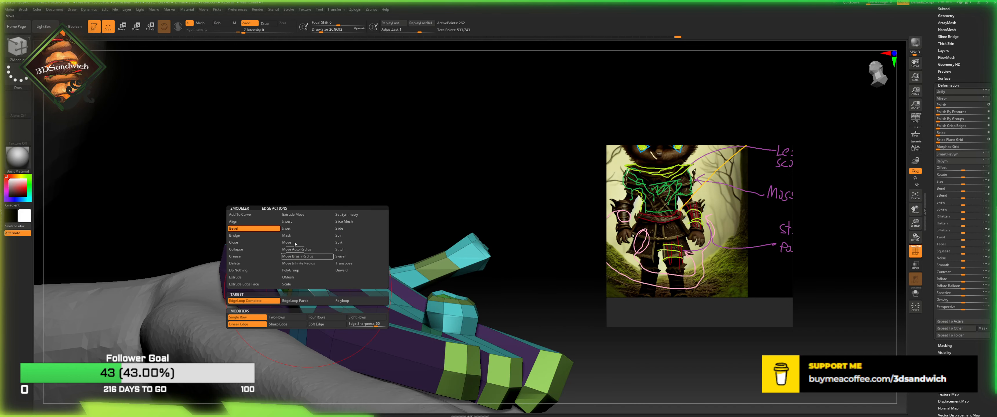
pyautogui.click(306, 222)
pyautogui.click(310, 289)
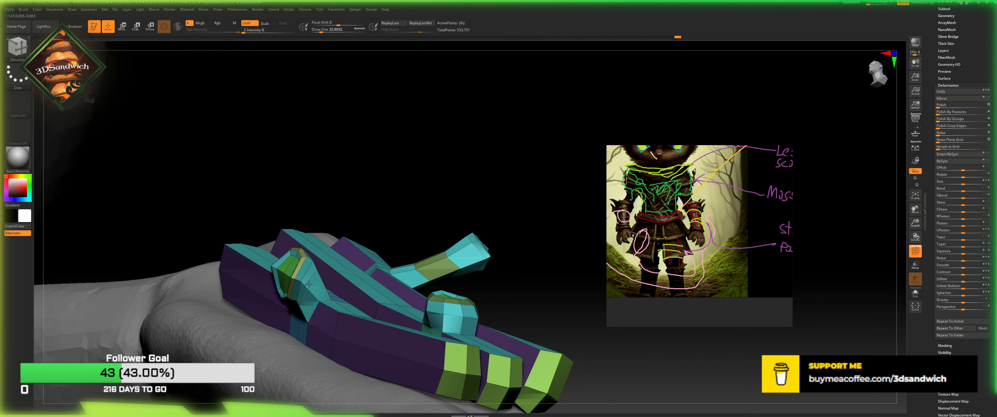
# Step: Swivel the edge loop on the middle stud's stem to pinch it in below the head
pyautogui.press('space')
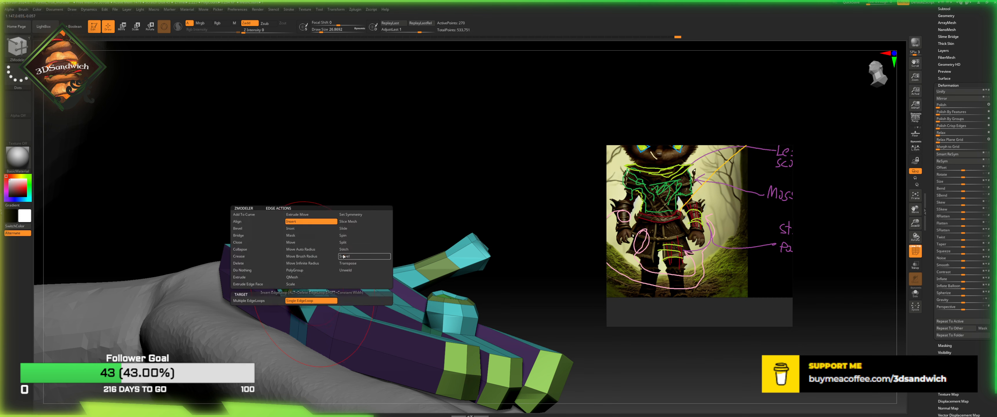
pyautogui.click(343, 257)
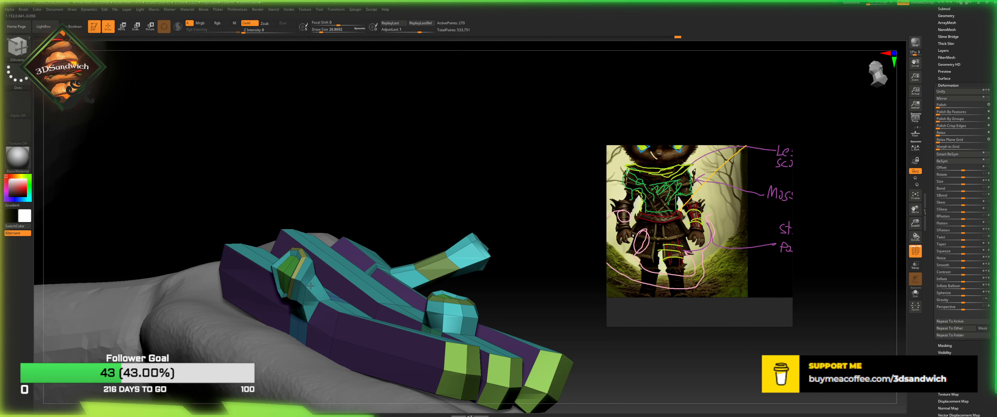
pyautogui.moveTo(384, 205); pyautogui.dragTo(392, 205)
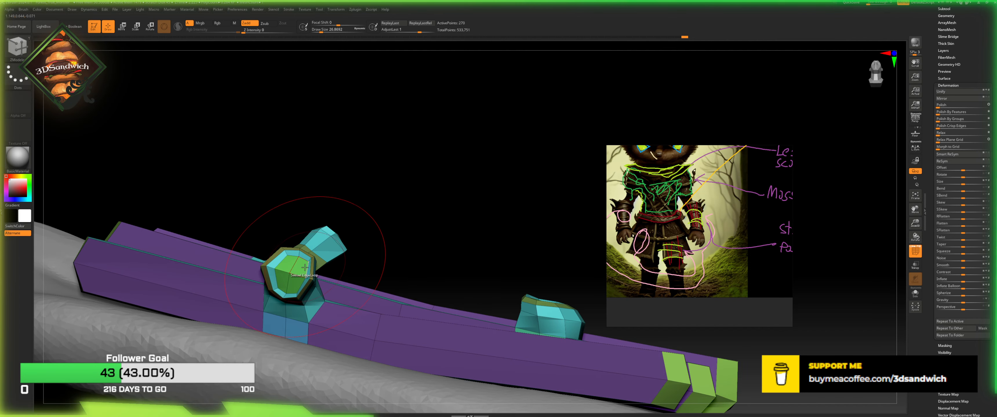
# Step: Set ZModeler's edge action to Crease with target EdgeLoop Complete and crease the rim of the middle stud's head
pyautogui.press('space')
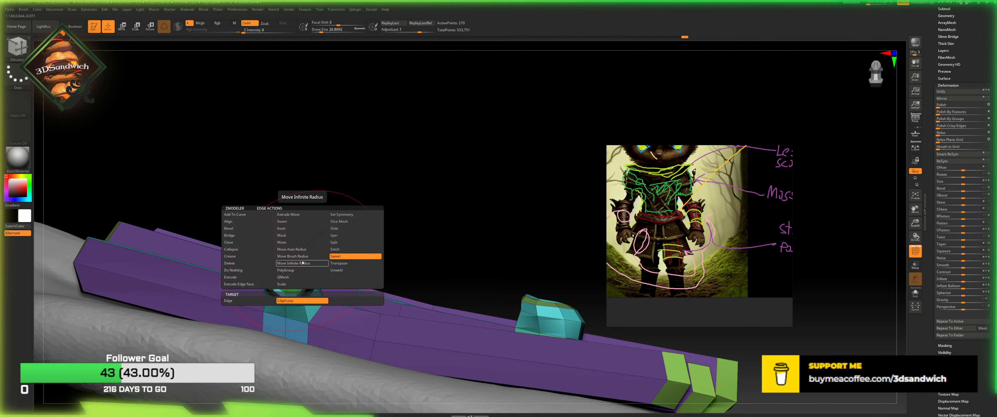
pyautogui.click(233, 256)
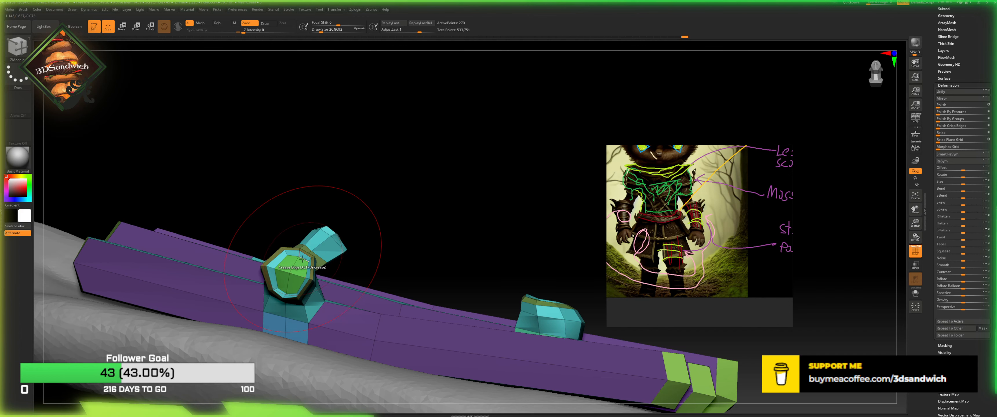
pyautogui.press('space')
pyautogui.click(264, 308)
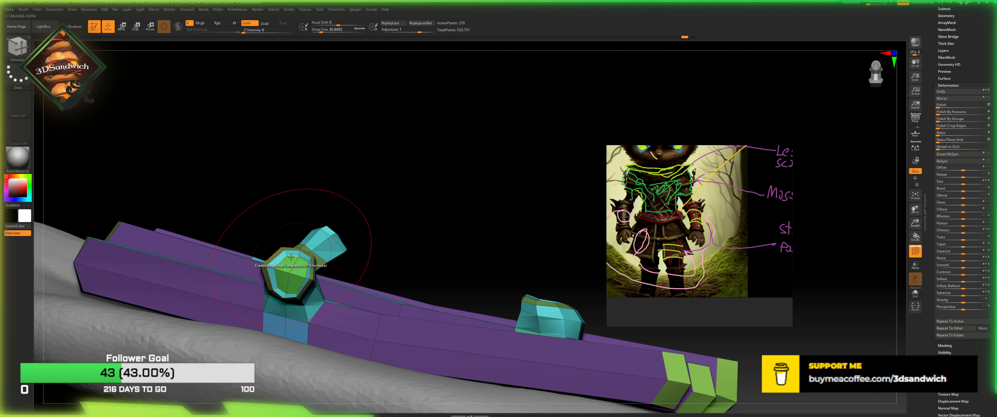
pyautogui.press('space')
pyautogui.click(290, 251)
pyautogui.click(290, 251)
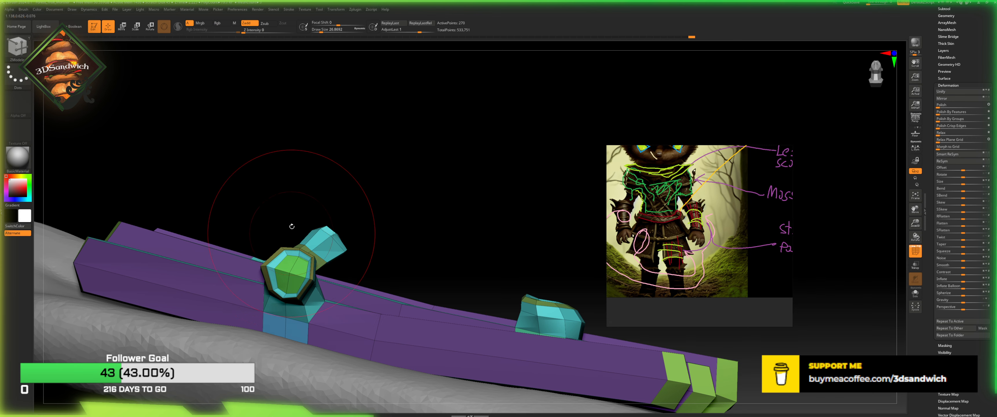
# Step: Crease the complete edge loops around the upper stud's head
pyautogui.moveTo(292, 226)
pyautogui.mouseDown()
pyautogui.moveTo(277, 258)
pyautogui.moveTo(294, 246)
pyautogui.mouseUp()
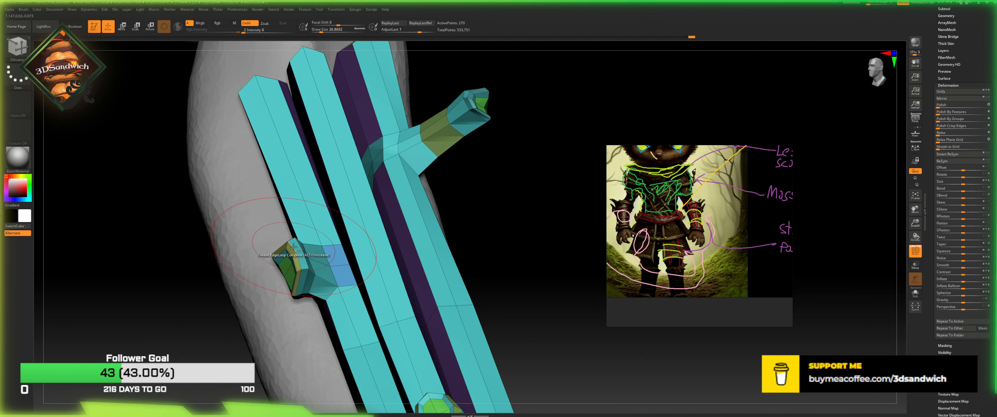
pyautogui.moveTo(441, 276); pyautogui.dragTo(457, 189)
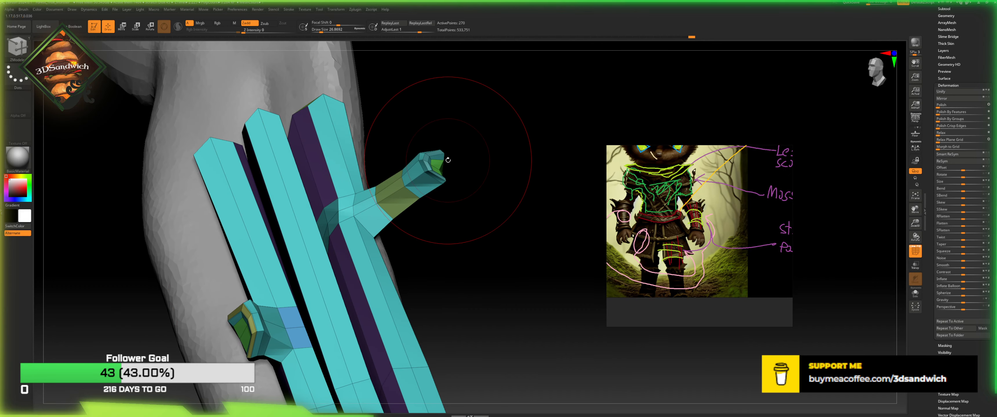
pyautogui.click(432, 181)
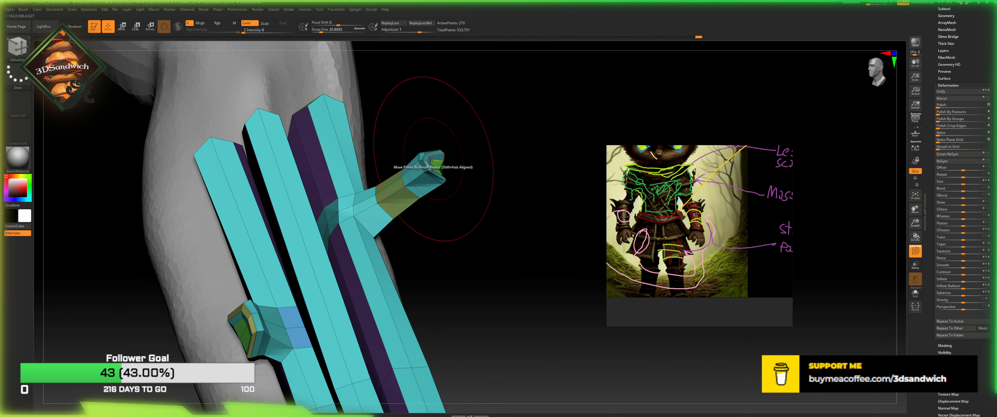
pyautogui.click(428, 159)
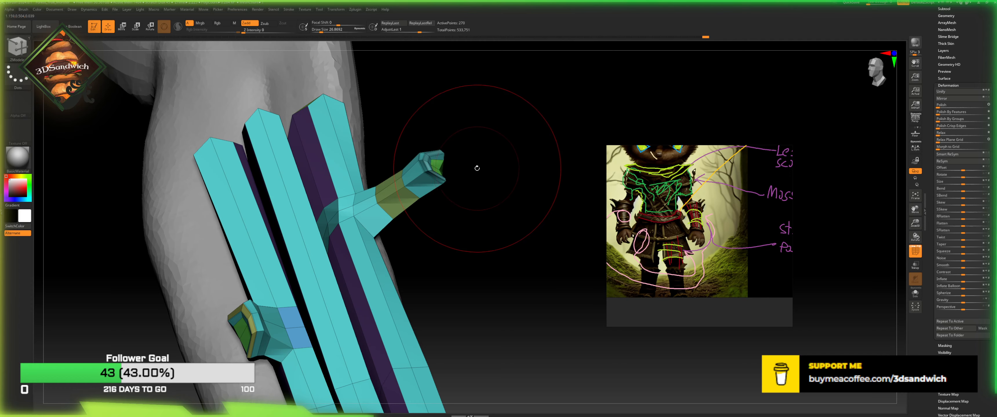
# Step: Examine the shapes of the three studs and their stems from several sides of the arm
pyautogui.moveTo(478, 168); pyautogui.dragTo(441, 251)
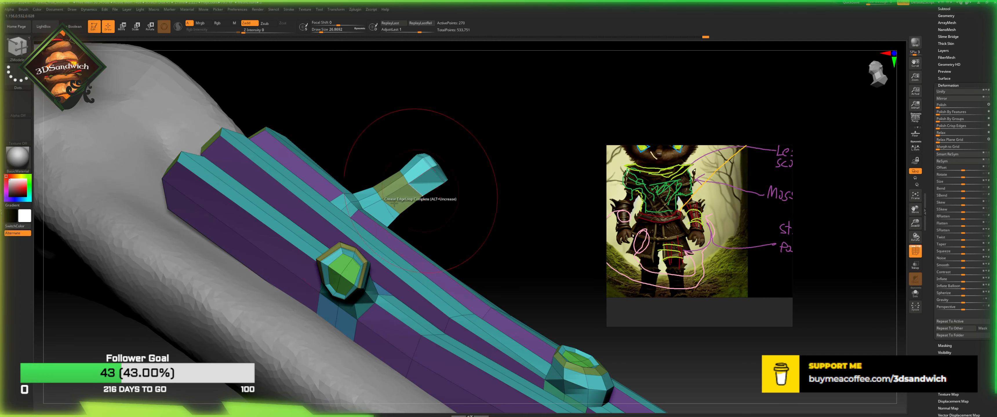
pyautogui.moveTo(482, 138); pyautogui.dragTo(348, 217)
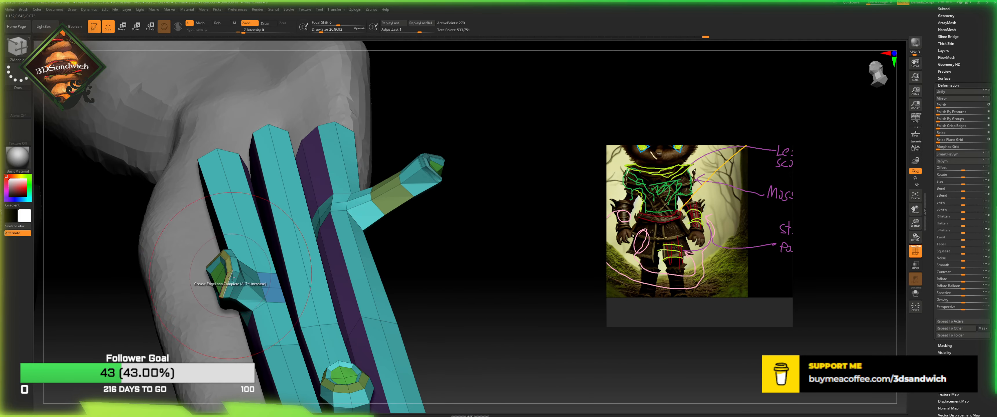
pyautogui.press('space')
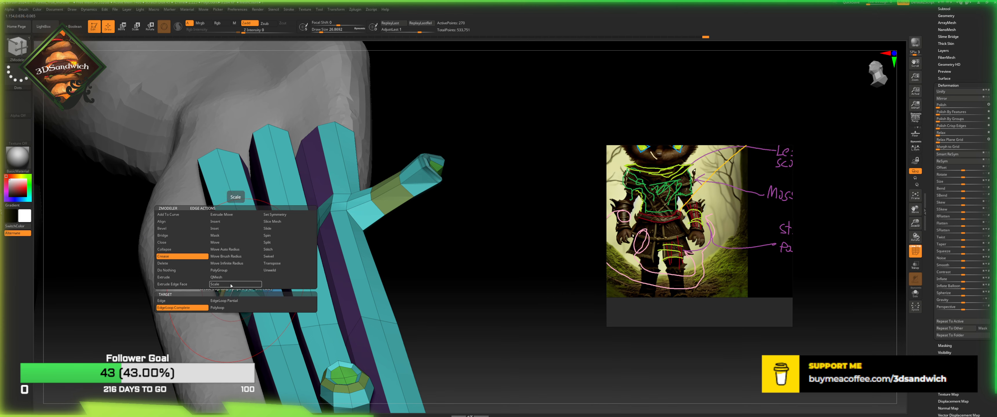
pyautogui.moveTo(121, 323); pyautogui.dragTo(193, 306)
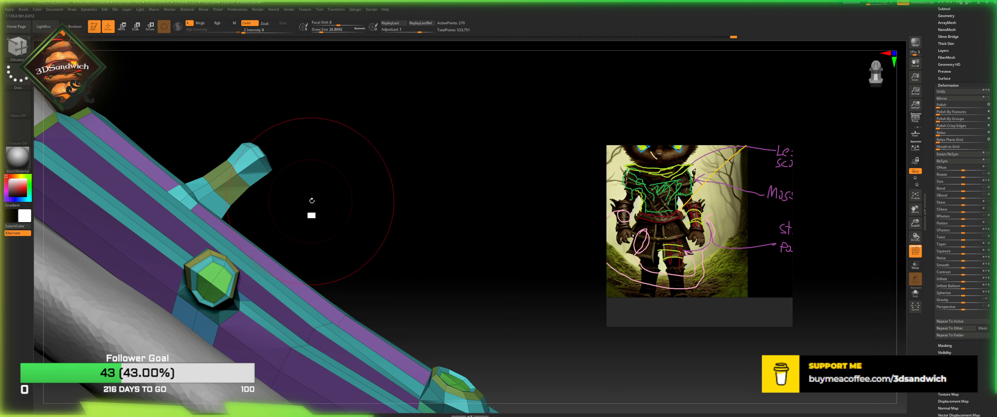
pyautogui.keyDown('alt'); pyautogui.moveTo(311, 200); pyautogui.dragTo(256, 261); pyautogui.keyUp('alt')
pyautogui.moveTo(256, 261); pyautogui.dragTo(204, 240, button='right')
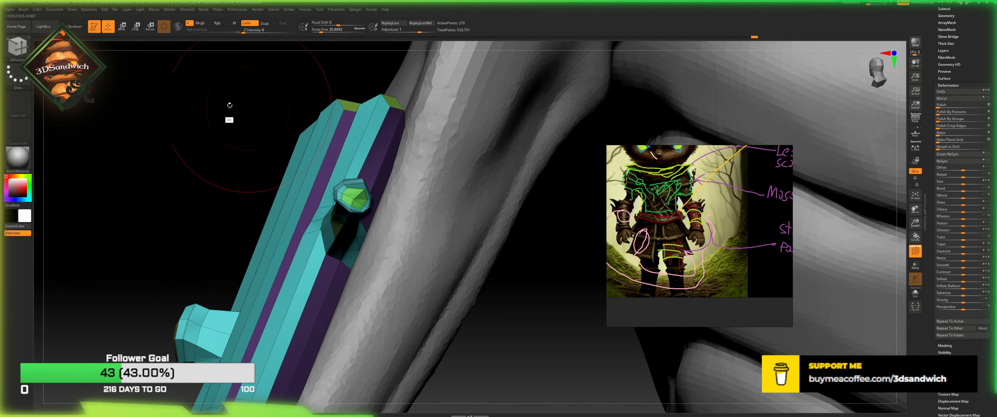
pyautogui.moveTo(194, 182); pyautogui.dragTo(184, 176)
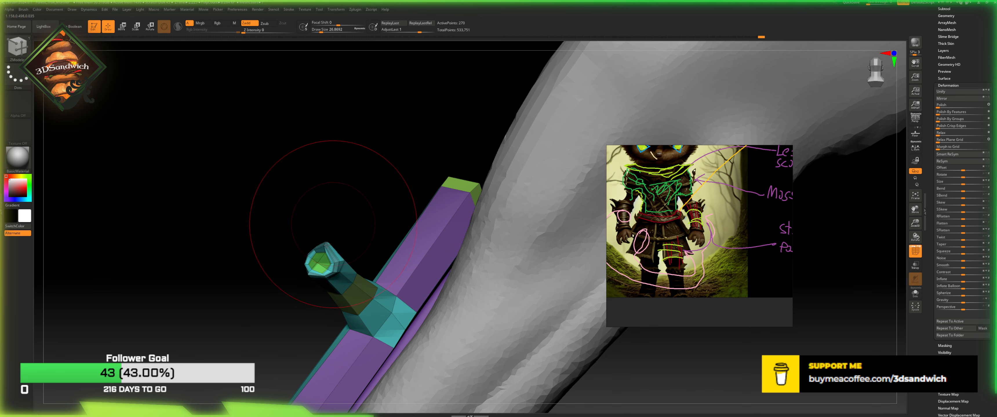
pyautogui.moveTo(333, 218); pyautogui.dragTo(328, 251)
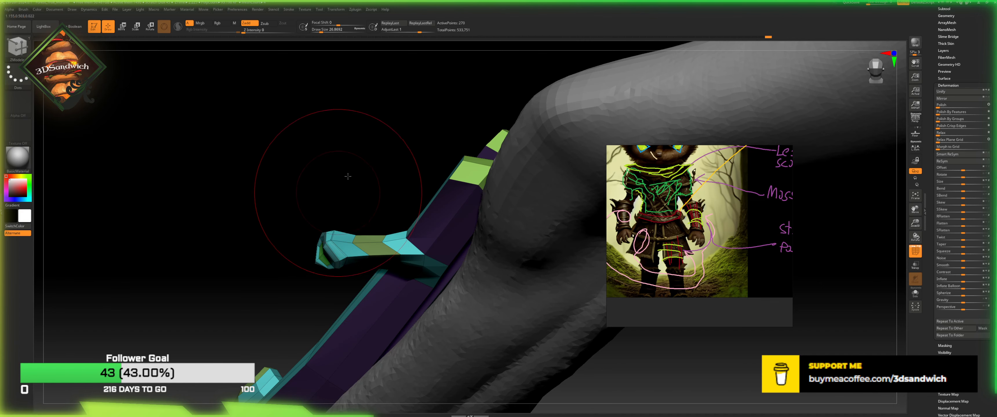
pyautogui.moveTo(323, 171); pyautogui.dragTo(436, 244)
pyautogui.moveTo(318, 118); pyautogui.dragTo(417, 148)
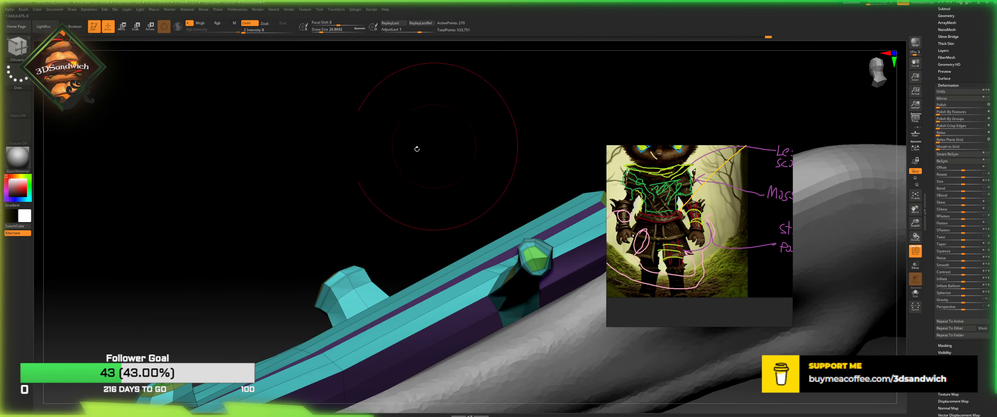
pyautogui.moveTo(406, 181); pyautogui.dragTo(440, 178)
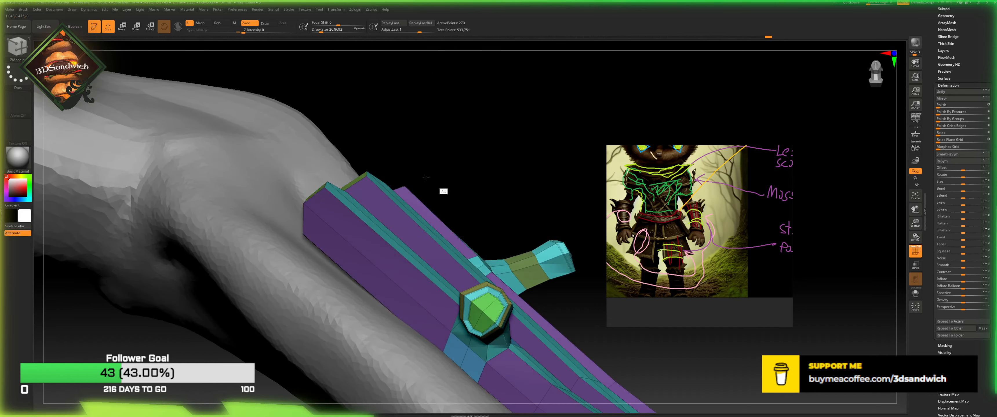
pyautogui.moveTo(512, 165); pyautogui.dragTo(109, 87)
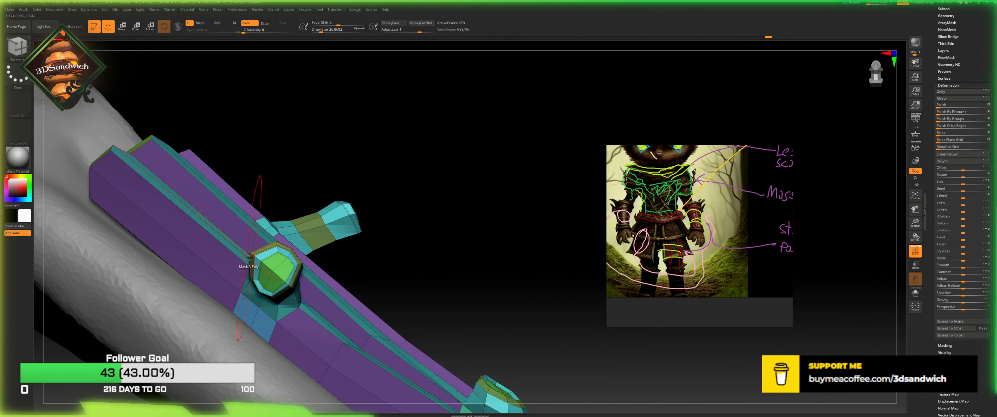
pyautogui.moveTo(423, 199); pyautogui.dragTo(421, 205)
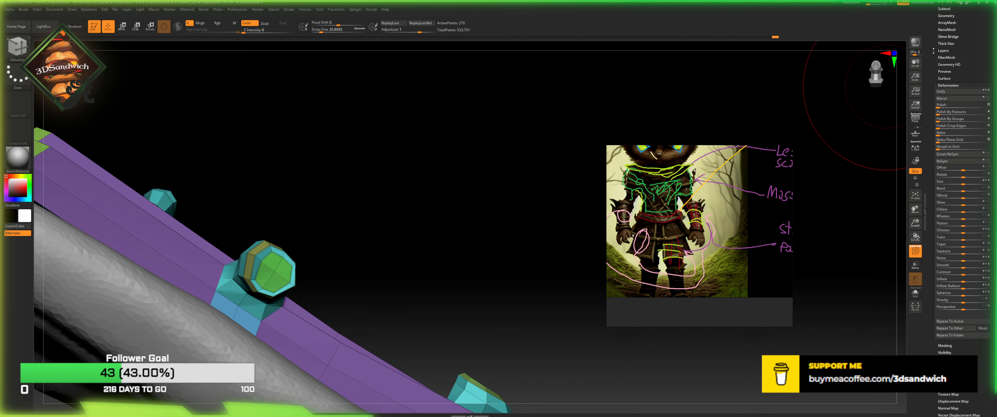
# Step: Preview the slats and studs smoothed with Dynamic Subdiv and without PolyFrame, then restore the faceted PolyFrame display
pyautogui.scroll(3, 933, 50)
pyautogui.click(946, 62)
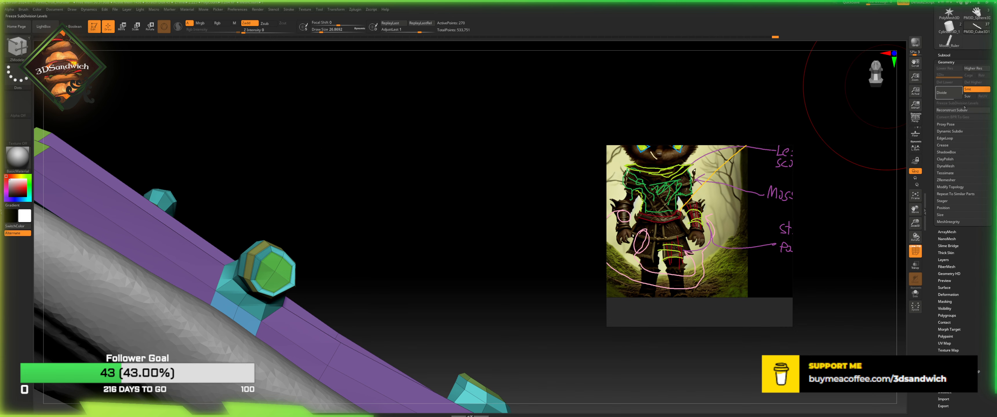
pyautogui.click(960, 132)
pyautogui.click(943, 138)
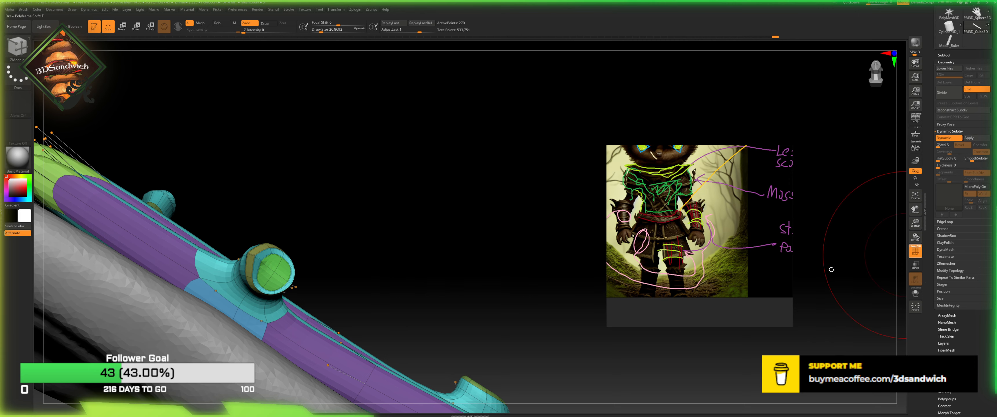
pyautogui.hotkey('shift', 'f')
pyautogui.moveTo(394, 229); pyautogui.dragTo(482, 231)
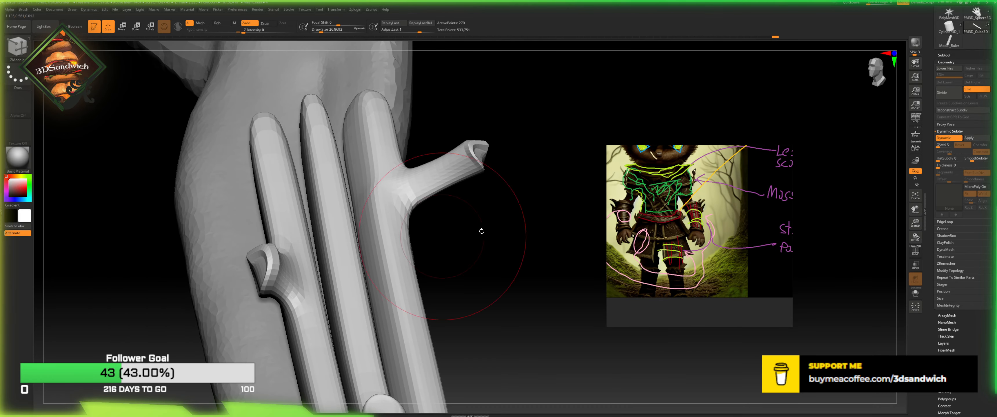
pyautogui.click(944, 138)
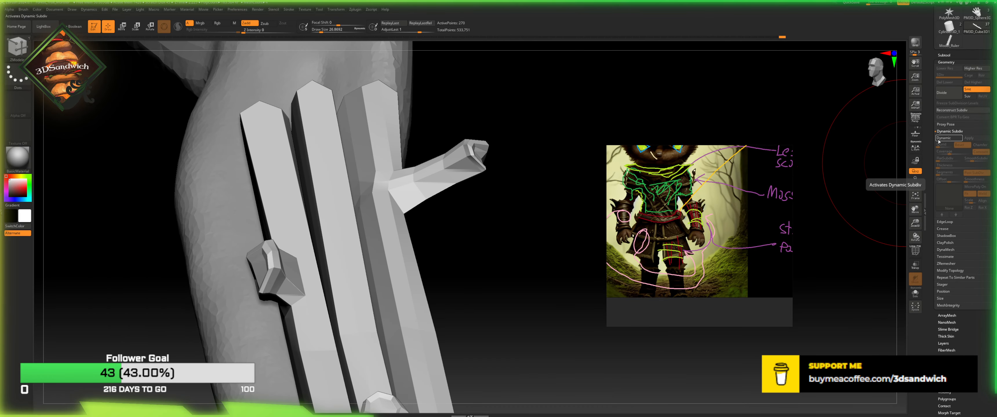
pyautogui.click(915, 251)
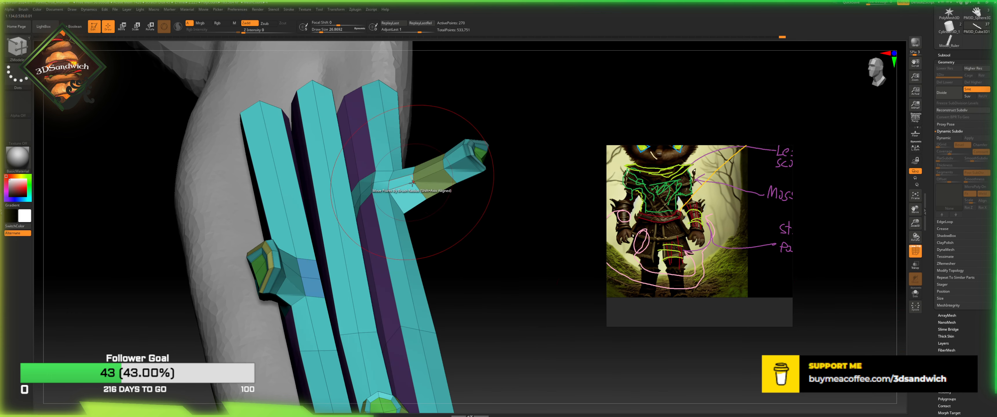
# Step: Swivel the edge loop around the lower stud's stem inward to narrow it beneath the head
pyautogui.moveTo(469, 217); pyautogui.dragTo(444, 207)
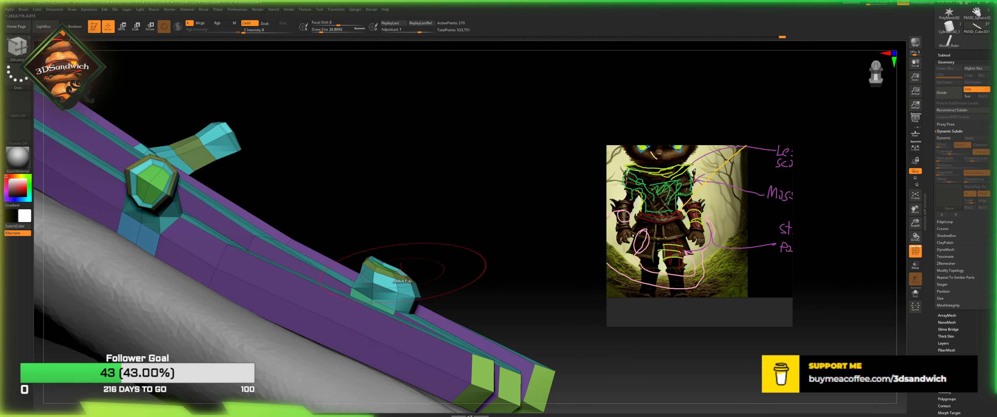
pyautogui.press('space')
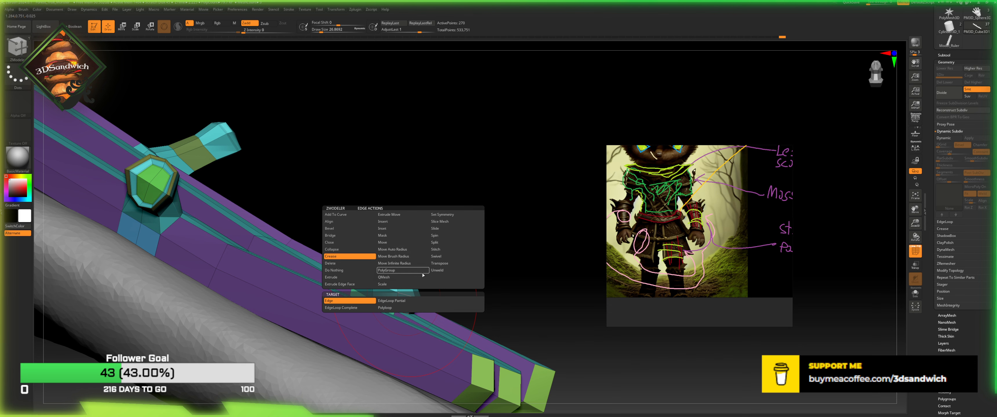
pyautogui.click(440, 257)
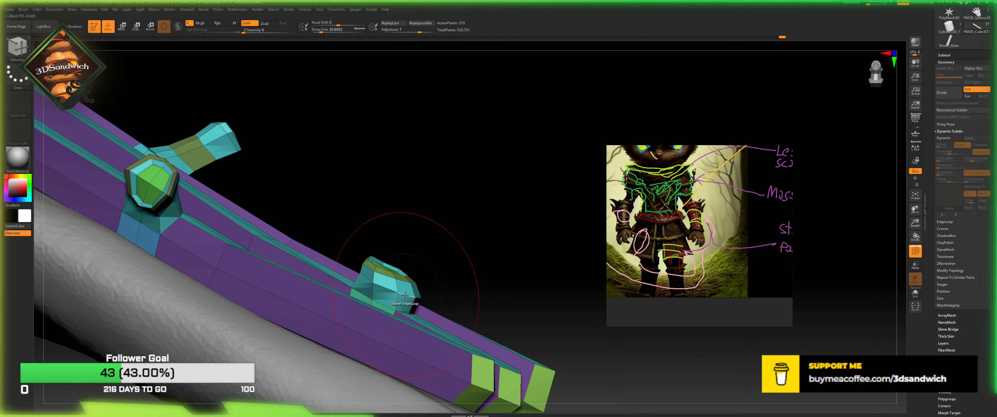
pyautogui.moveTo(395, 299); pyautogui.dragTo(392, 299)
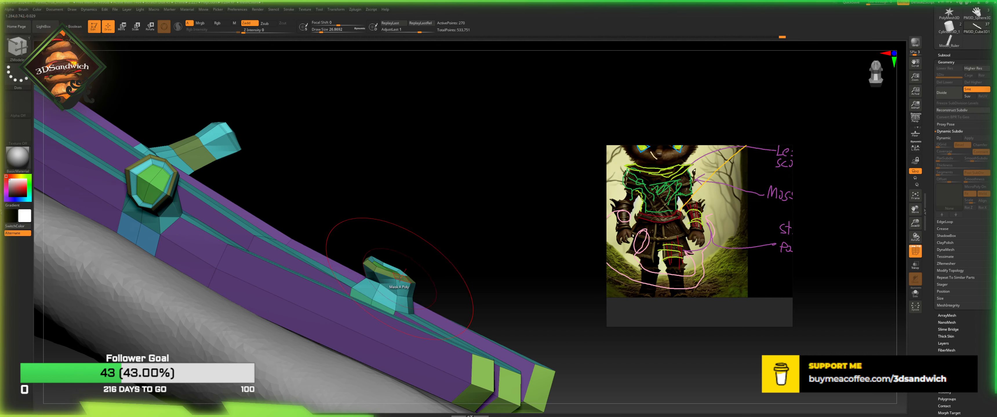
# Step: Set the ZModeler polygon action to Mask with the Polyloop target and mask the loops around the lower stud's head
pyautogui.press('space')
pyautogui.click(318, 214)
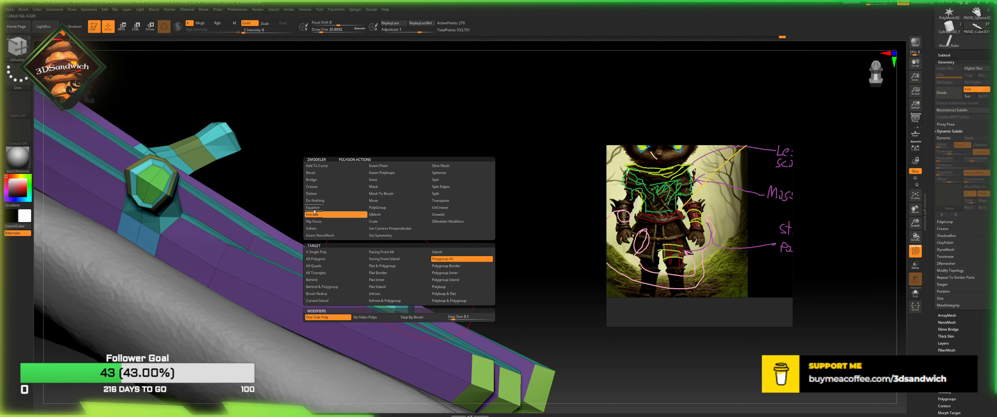
pyautogui.click(314, 194)
pyautogui.click(375, 188)
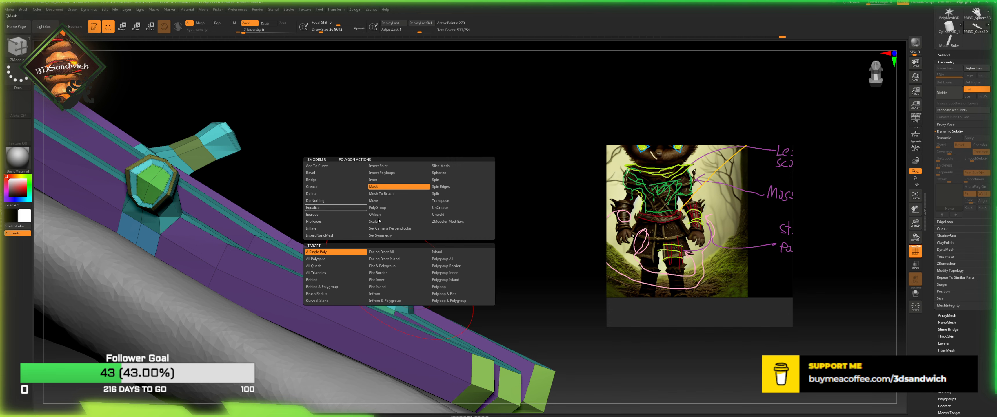
pyautogui.click(441, 288)
pyautogui.moveTo(442, 285); pyautogui.dragTo(425, 211)
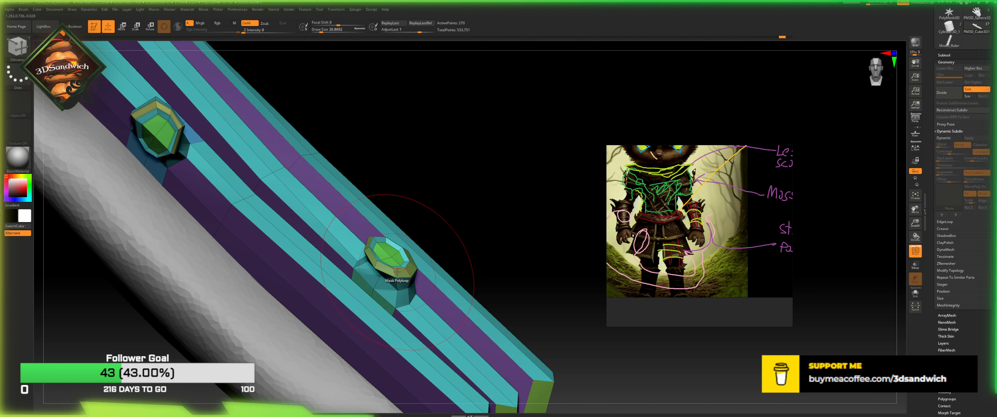
pyautogui.press('space')
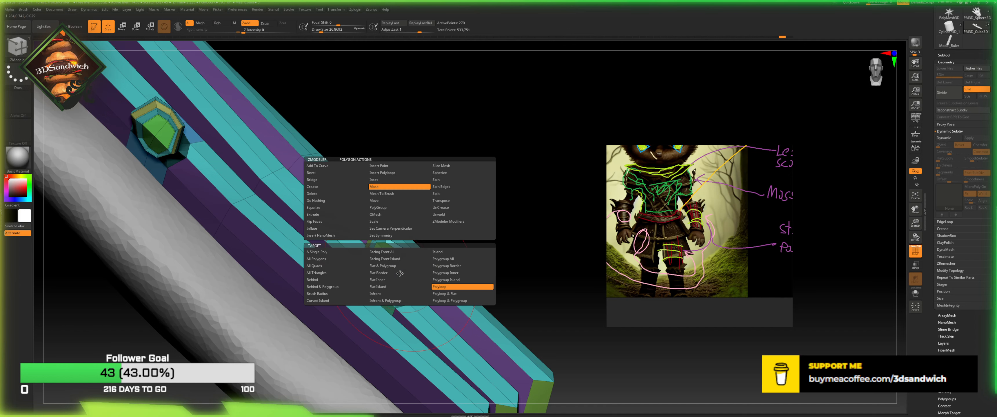
pyautogui.click(401, 276)
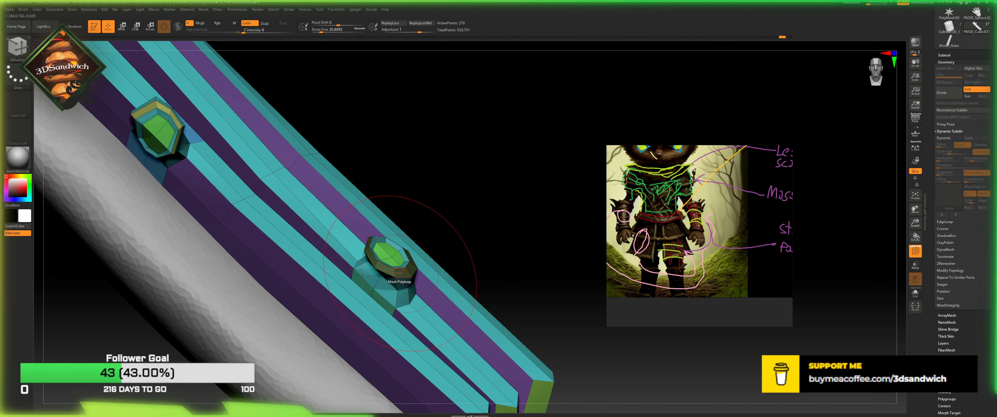
pyautogui.click(403, 255)
# Step: Mask the remaining faces on the lower stud's cap with the A Single Poly target and invert the mask
pyautogui.moveTo(437, 217); pyautogui.dragTo(403, 237)
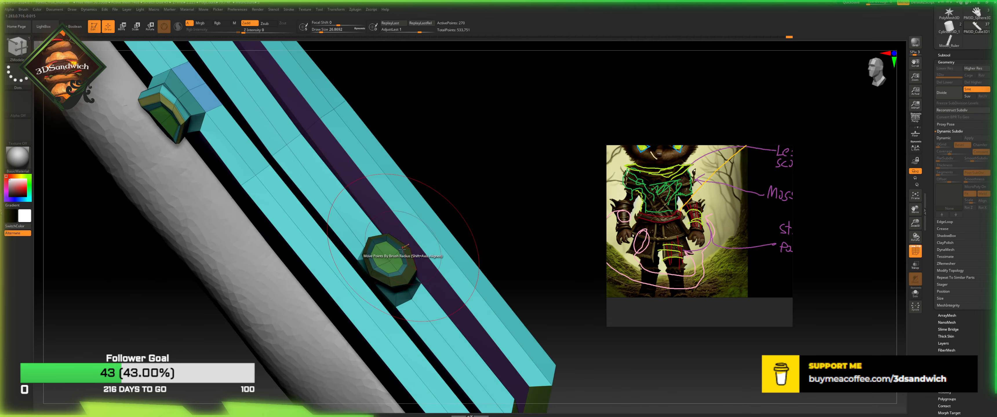
pyautogui.press('space')
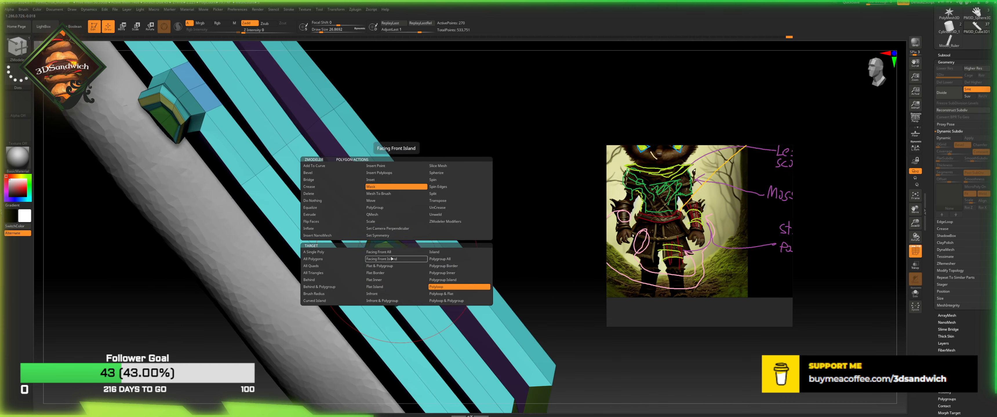
pyautogui.click(340, 259)
pyautogui.click(341, 254)
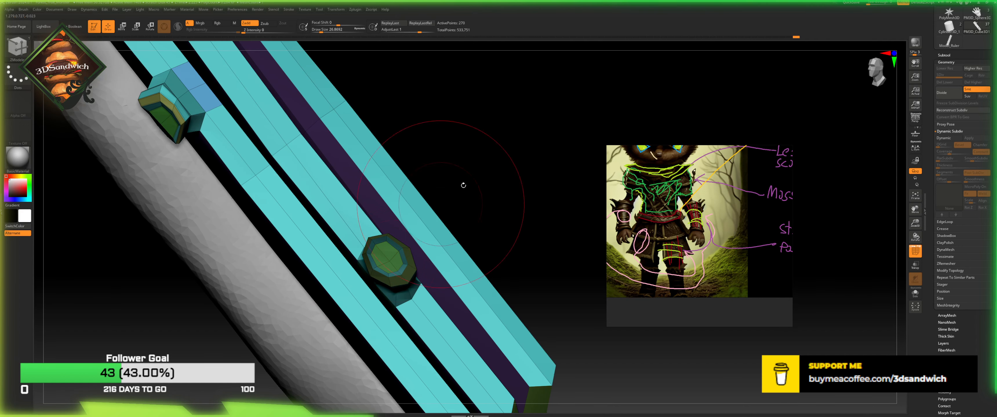
pyautogui.moveTo(463, 185); pyautogui.dragTo(443, 157)
# Step: Center the move gizmo on the unmasked head, pull it outward to lengthen the lower stud, and clear the mask
pyautogui.press('w')
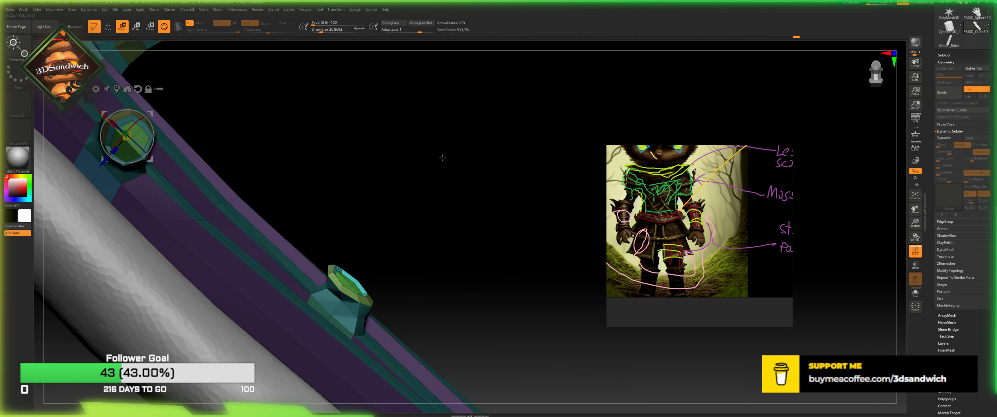
pyautogui.click(130, 89)
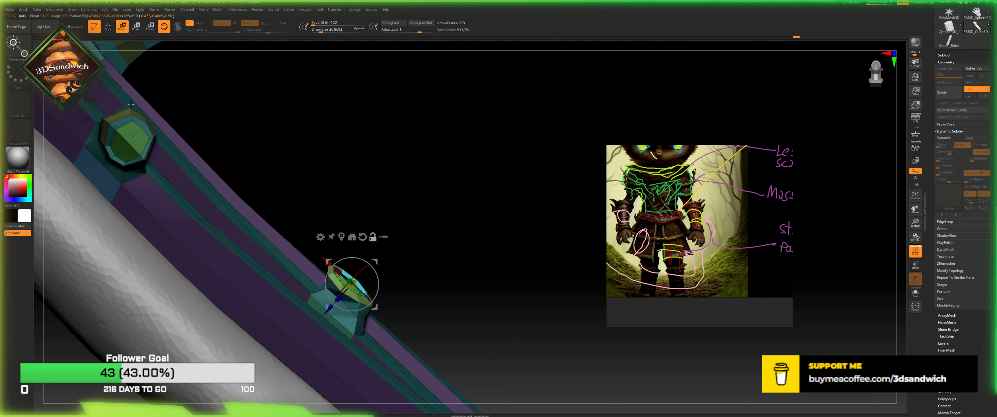
pyautogui.moveTo(415, 217); pyautogui.dragTo(419, 211)
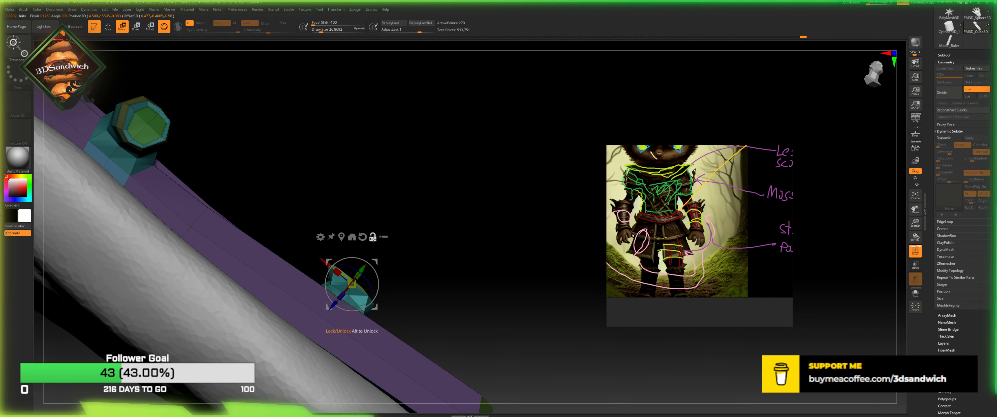
pyautogui.moveTo(331, 305); pyautogui.dragTo(359, 275)
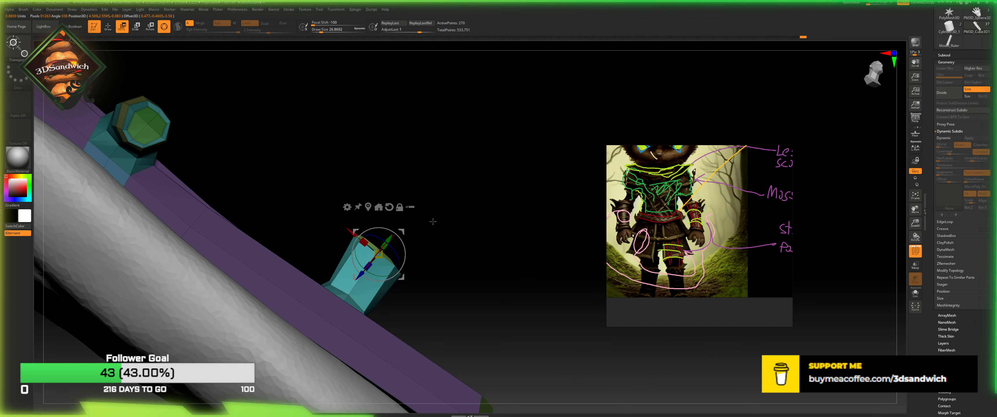
pyautogui.moveTo(433, 222); pyautogui.dragTo(375, 226)
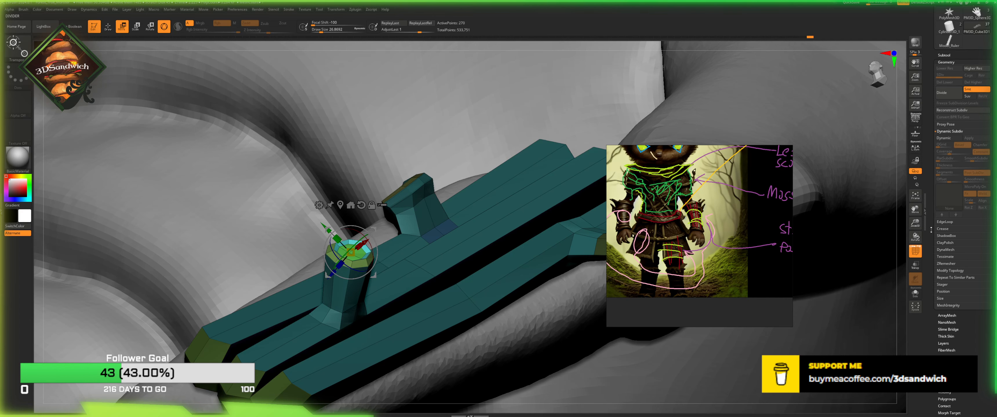
pyautogui.moveTo(917, 237); pyautogui.dragTo(435, 224)
pyautogui.press('q')
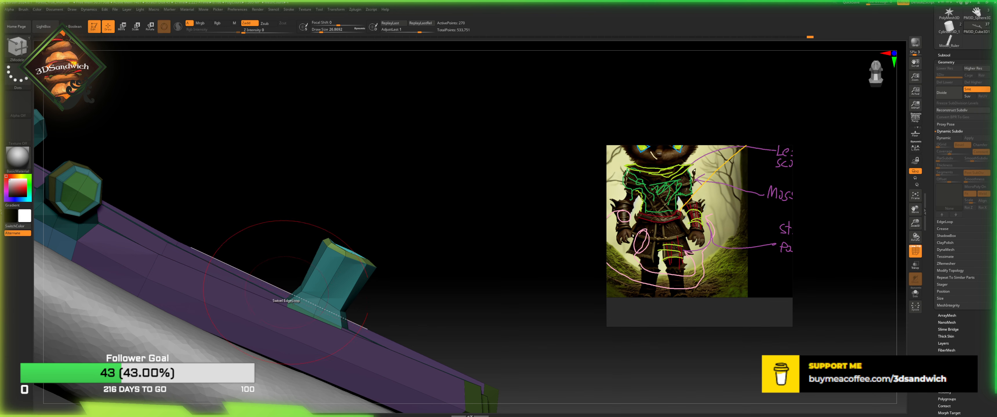
# Step: Bevel the edge loop around the lower stud's stem with ZModeler to form a separate band
pyautogui.press('b')
pyautogui.press('z')
pyautogui.press('m')
pyautogui.press('space')
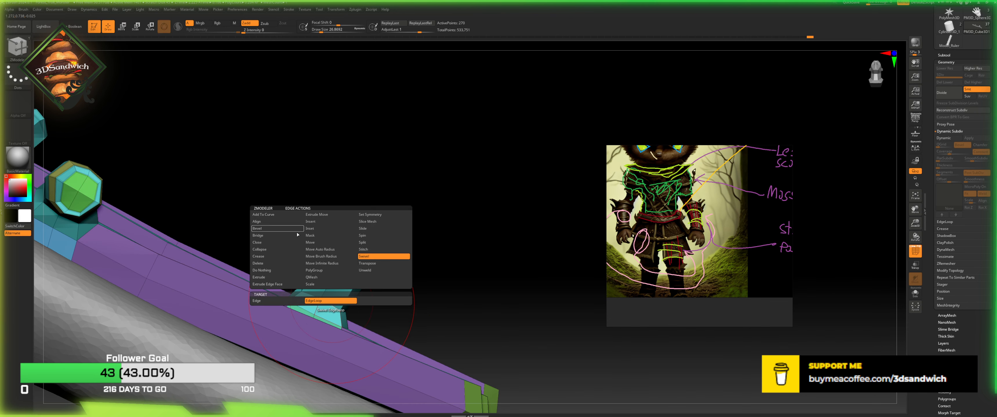
pyautogui.click(286, 232)
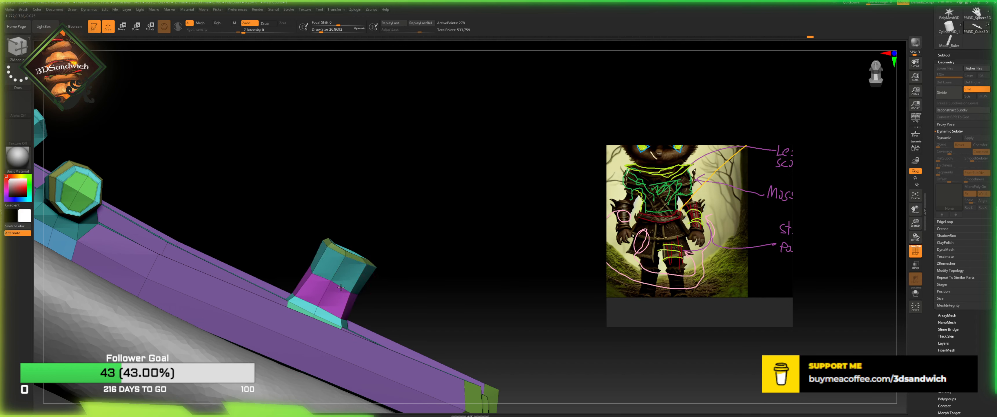
# Step: Set the ZModeler polygon action to Spherize with the Polyloop target for the lower stud's stem band
pyautogui.press('space')
pyautogui.press('space')
pyautogui.click(373, 173)
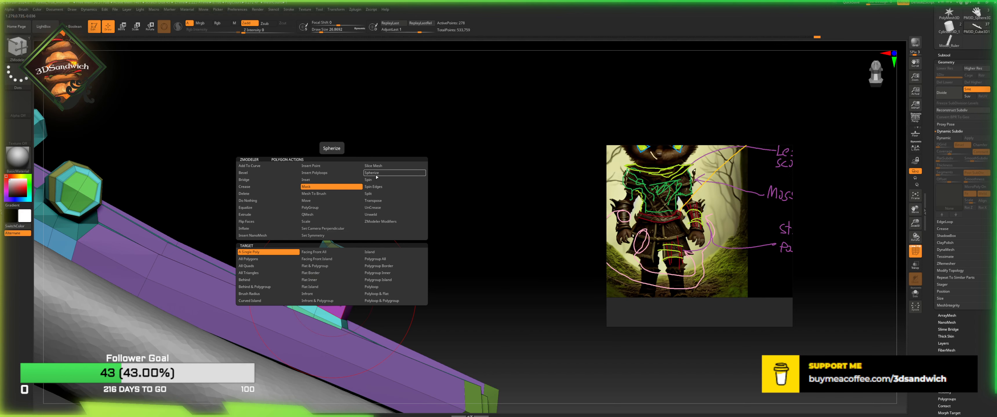
pyautogui.click(373, 280)
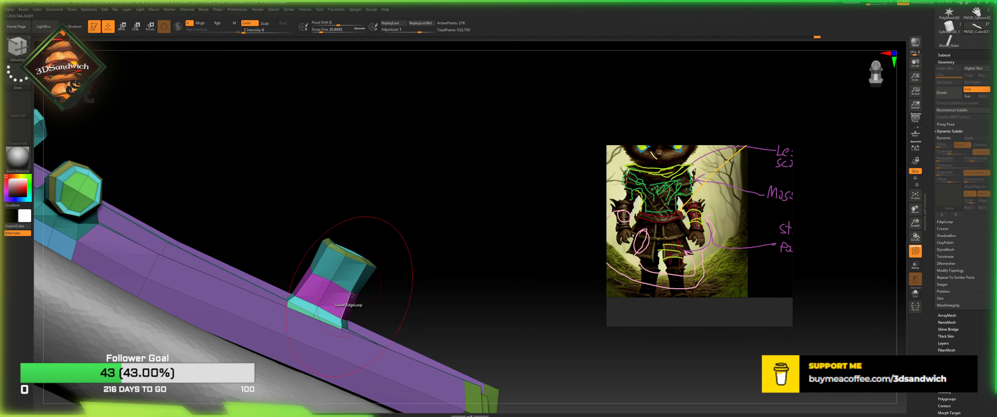
pyautogui.press('space')
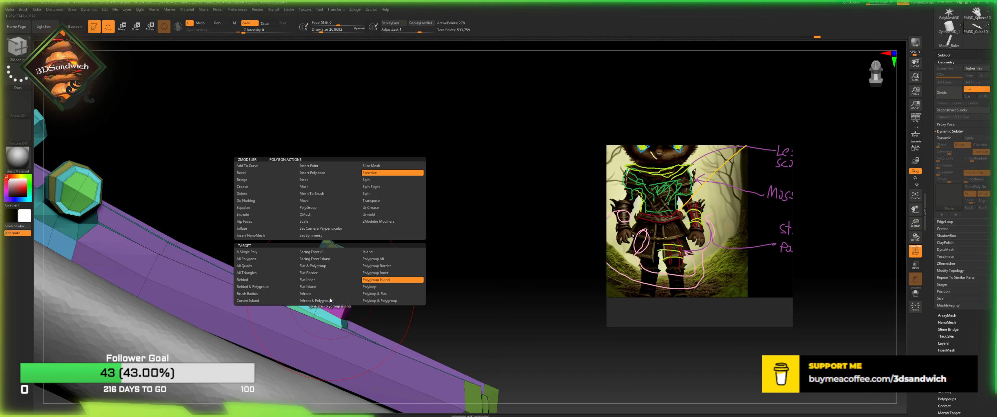
pyautogui.click(370, 287)
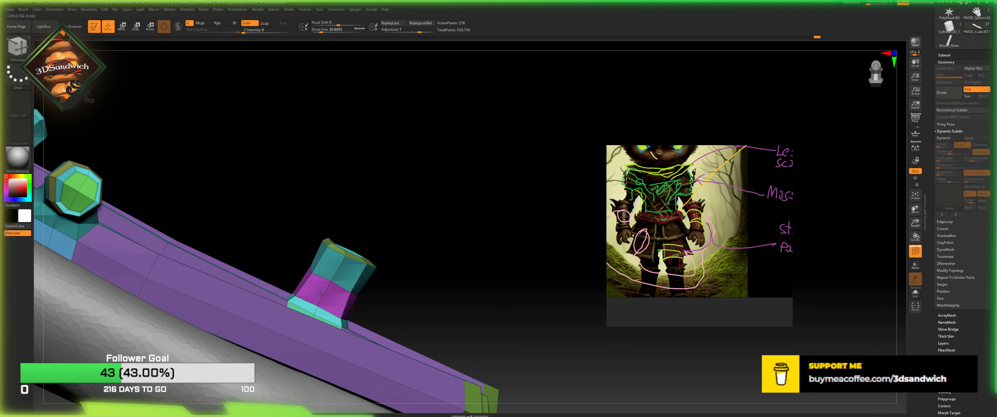
# Step: Set the ZModeler edge action to Move Brush Radius and the point action to Move
pyautogui.press('space')
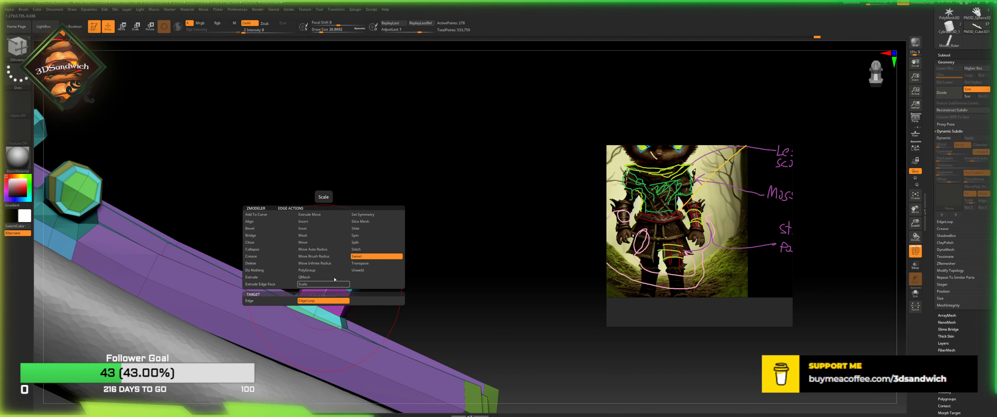
pyautogui.click(357, 249)
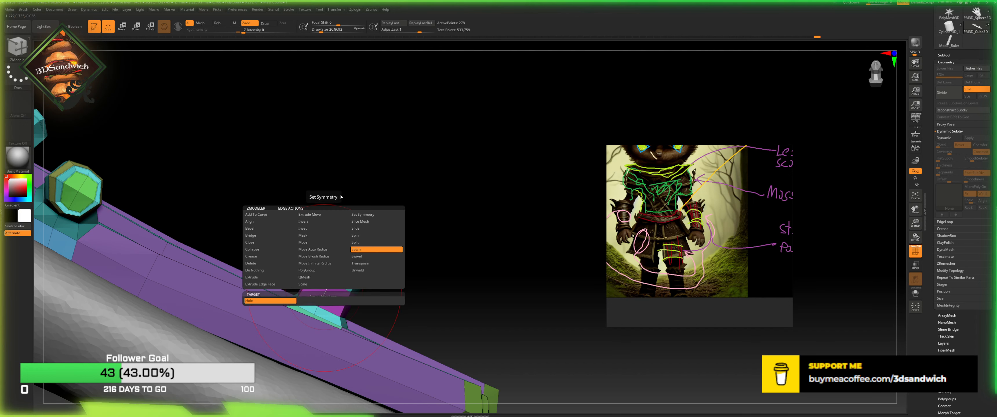
pyautogui.click(355, 236)
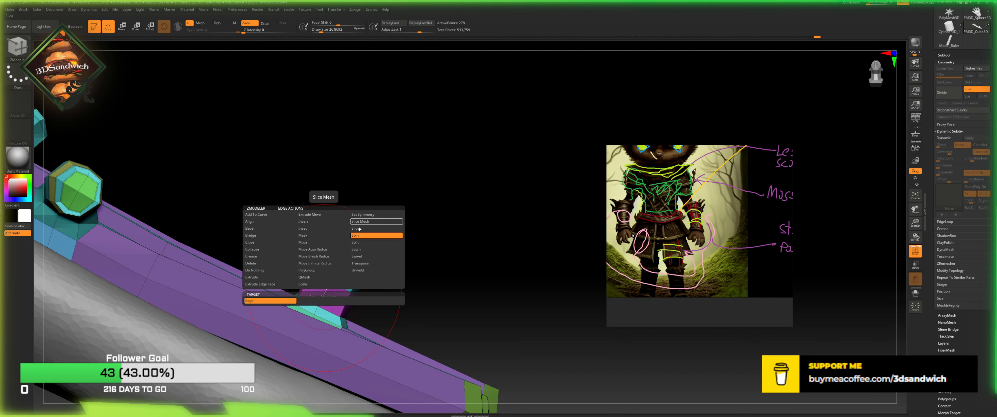
pyautogui.click(314, 257)
pyautogui.press('space')
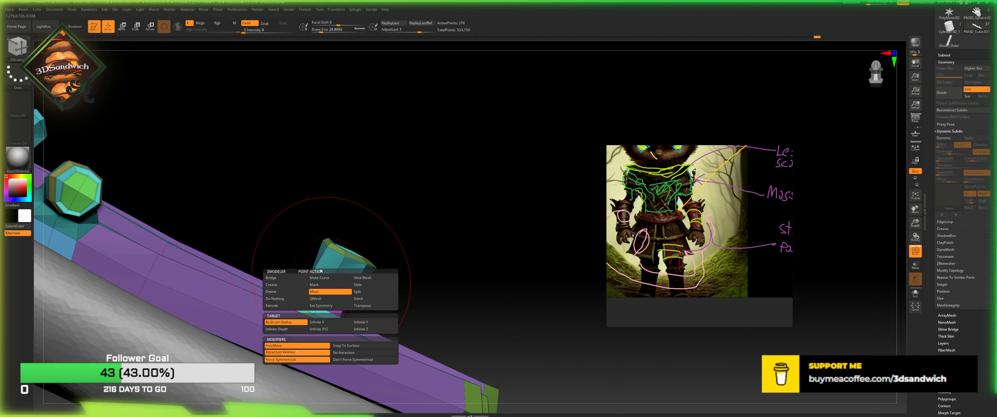
pyautogui.click(321, 287)
pyautogui.press('space')
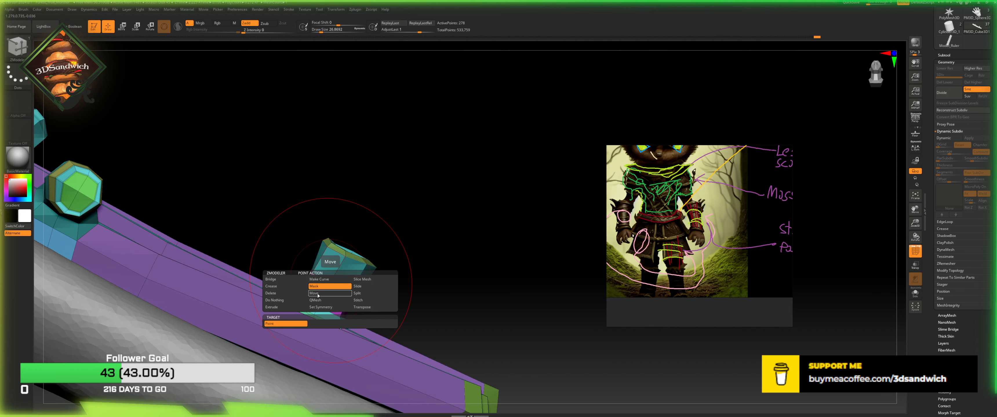
pyautogui.click(320, 294)
# Step: Undo the stray stroke on the stem, reduce the draw size to about 4.3, and try Spherize Polyloop on its band
pyautogui.moveTo(329, 282); pyautogui.dragTo(328, 286)
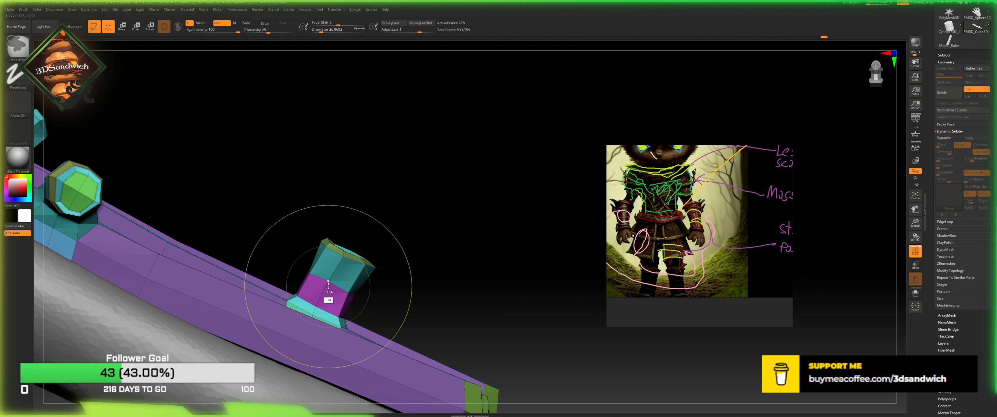
pyautogui.hotkey('ctrl', 'z')
pyautogui.press('space')
pyautogui.moveTo(326, 33); pyautogui.dragTo(316, 32)
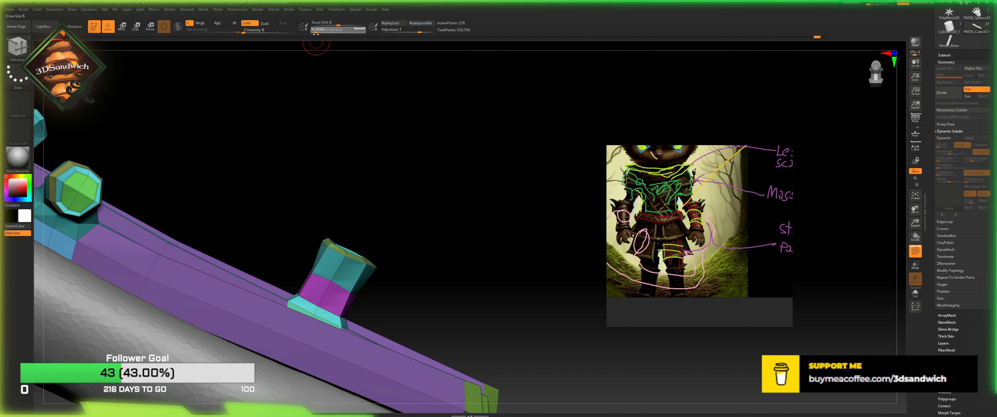
pyautogui.moveTo(331, 282); pyautogui.dragTo(326, 286)
# Step: Try Adjust Last on the stem band while previewing the slats with Dynamic Subdiv, and restore the faceted display
pyautogui.moveTo(404, 30); pyautogui.dragTo(420, 31)
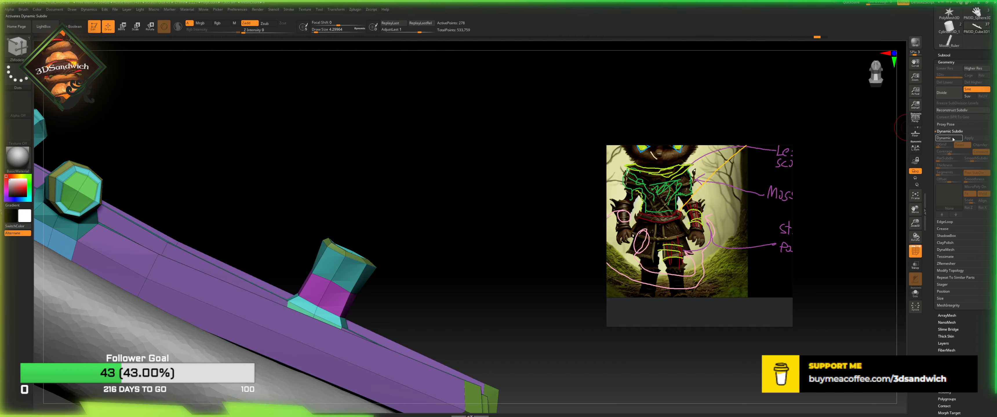
pyautogui.click(953, 139)
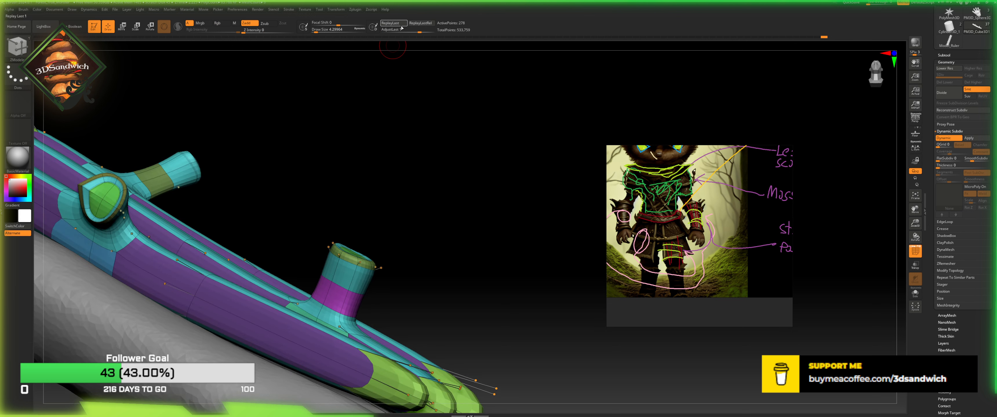
pyautogui.moveTo(402, 30)
pyautogui.mouseDown()
pyautogui.moveTo(390, 32)
pyautogui.moveTo(419, 30)
pyautogui.mouseUp()
pyautogui.moveTo(332, 282); pyautogui.dragTo(324, 278)
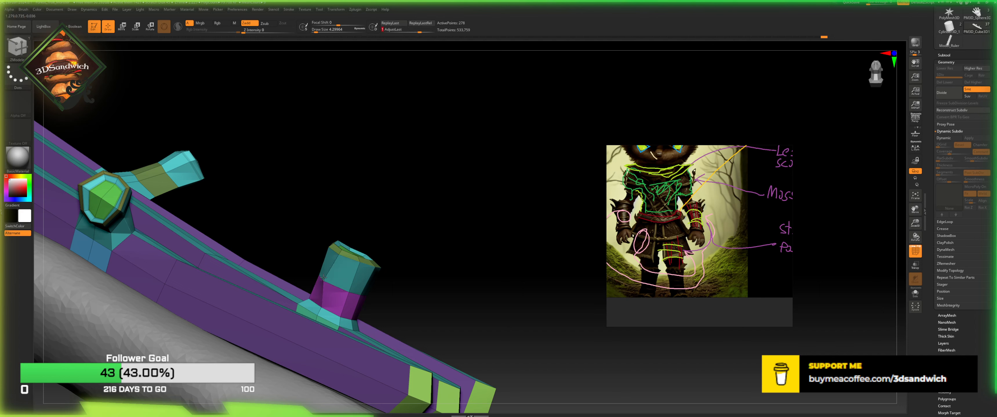
# Step: Move the points around the lower stud's stem band outward by brush radius to round out its pinched upper edge
pyautogui.moveTo(394, 225)
pyautogui.mouseDown()
pyautogui.moveTo(405, 230)
pyautogui.moveTo(360, 284)
pyautogui.mouseUp()
pyautogui.moveTo(436, 255); pyautogui.dragTo(352, 288)
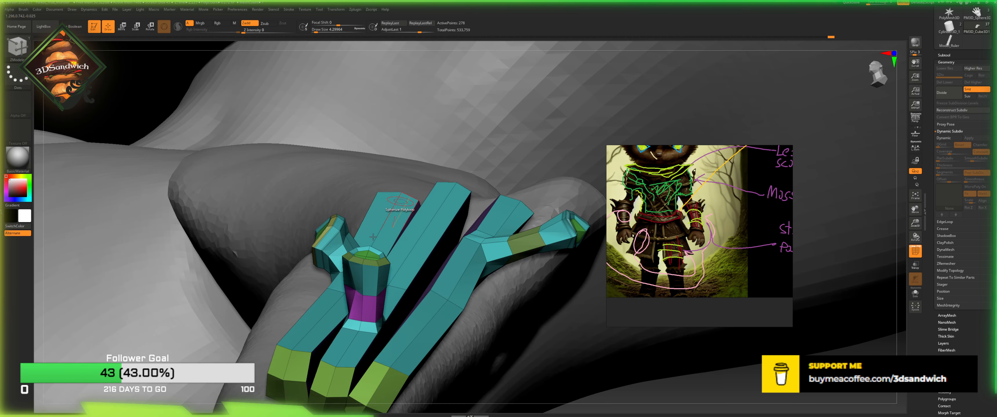
pyautogui.moveTo(706, 384); pyautogui.dragTo(379, 257)
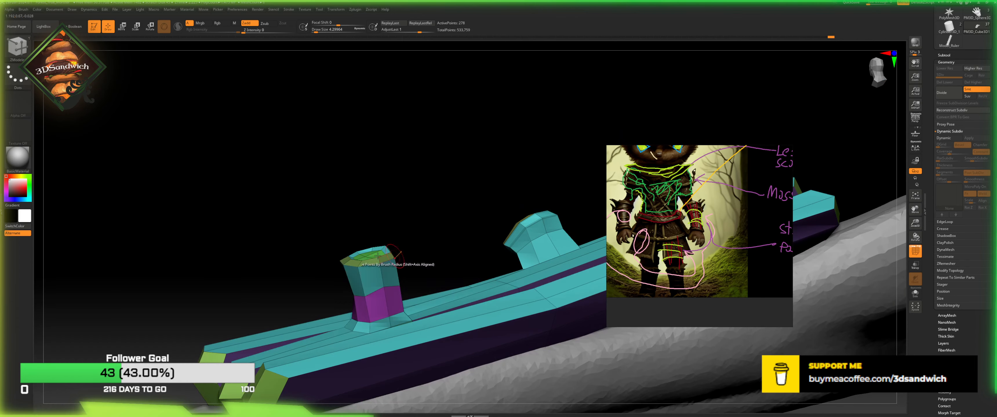
pyautogui.click(351, 288)
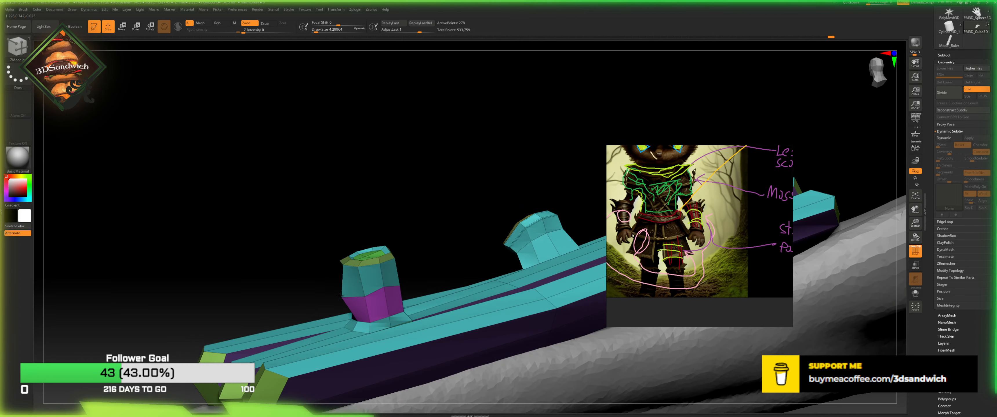
pyautogui.moveTo(397, 190); pyautogui.dragTo(336, 226)
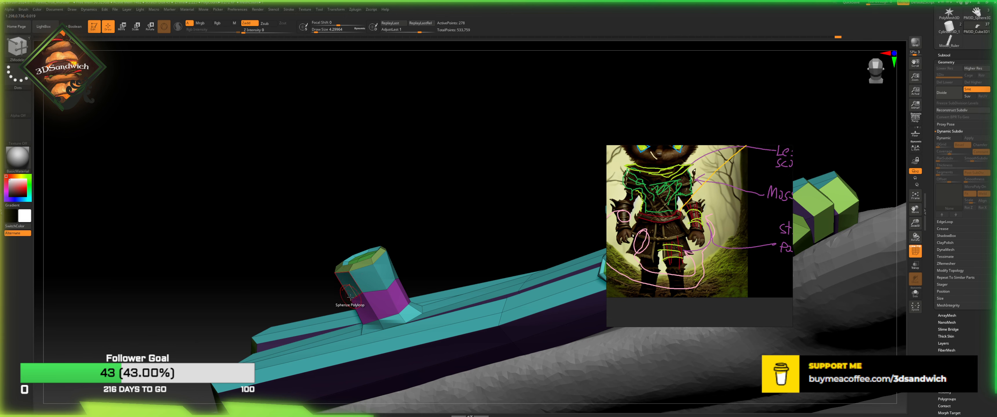
pyautogui.moveTo(352, 300); pyautogui.dragTo(348, 304)
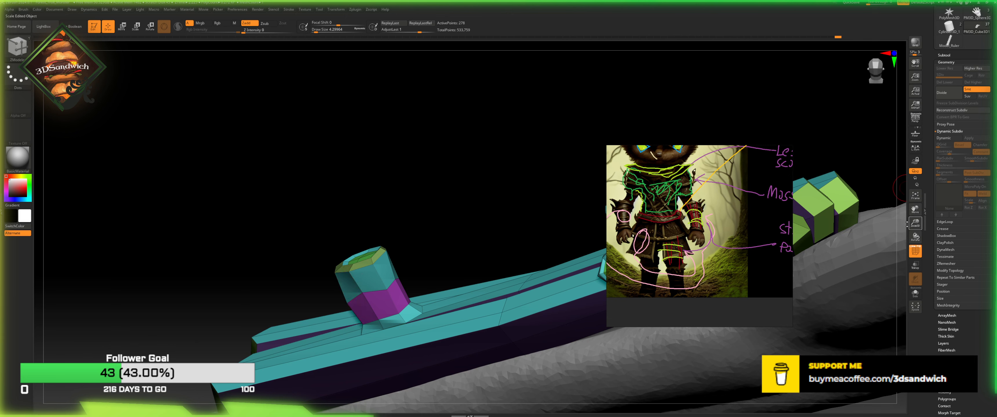
# Step: Preview the slats and studs with Dynamic Subdiv, and restore the faceted display
pyautogui.moveTo(907, 225); pyautogui.dragTo(810, 201)
pyautogui.keyDown('alt'); pyautogui.moveTo(416, 187); pyautogui.dragTo(358, 200); pyautogui.keyUp('alt')
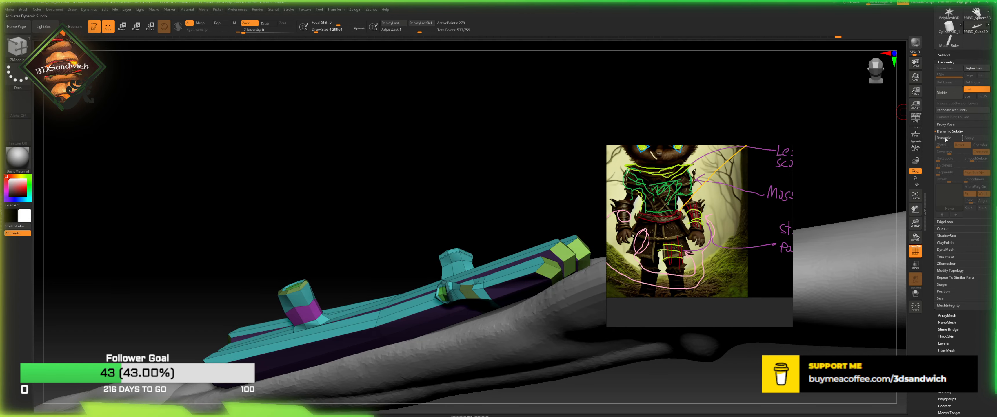
pyautogui.click(943, 139)
pyautogui.moveTo(499, 175); pyautogui.dragTo(522, 187)
pyautogui.click(944, 138)
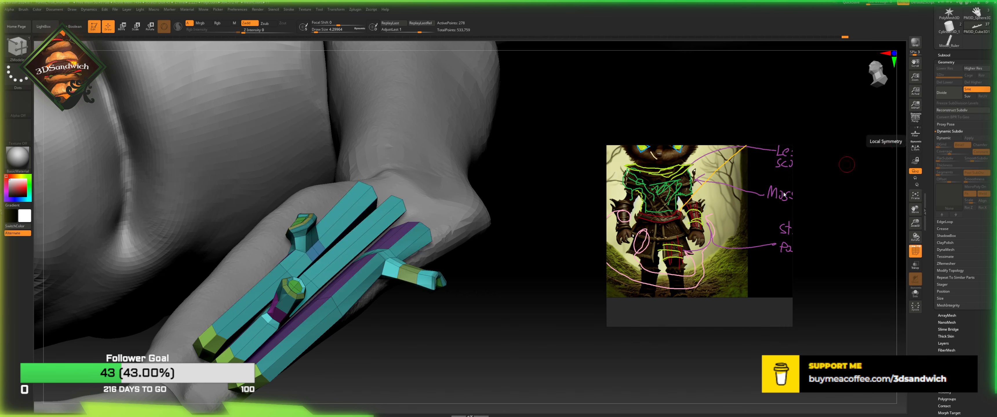
# Step: Set the ZModeler polygon action to PolyGroup with the A Single Poly target and regroup the outermost slat's wrist-side end faces
pyautogui.keyDown('alt'); pyautogui.moveTo(557, 356); pyautogui.dragTo(658, 231); pyautogui.keyUp('alt')
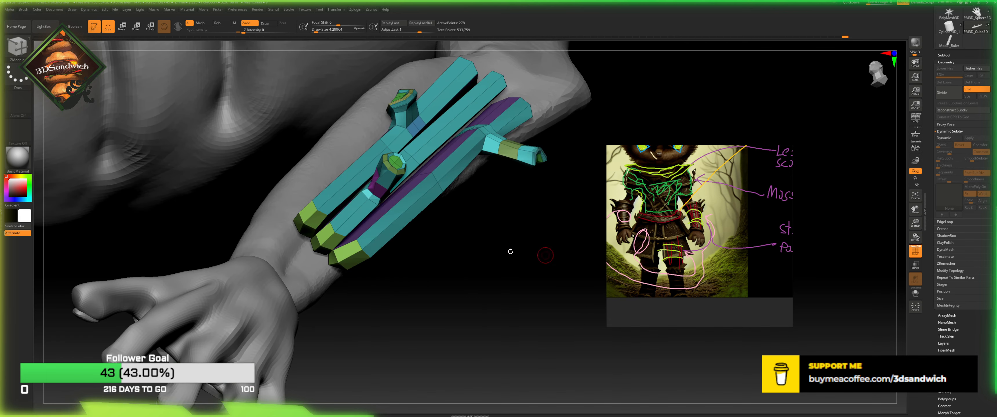
pyautogui.moveTo(420, 299); pyautogui.dragTo(382, 305)
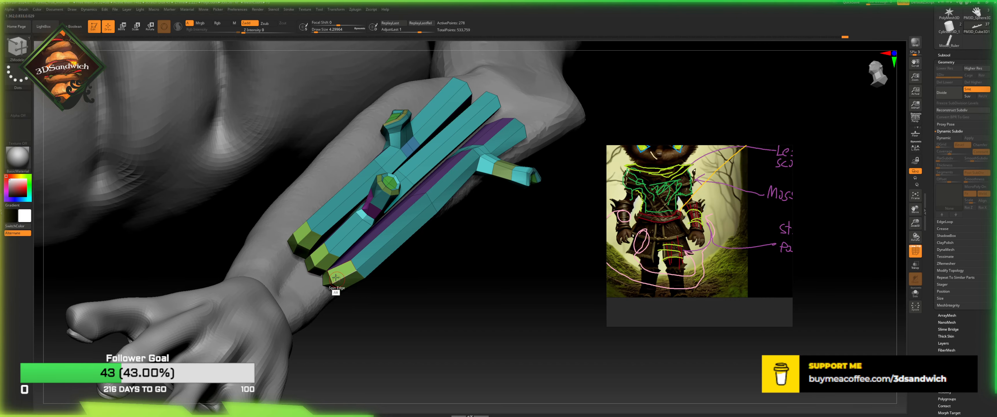
pyautogui.press('space')
pyautogui.click(338, 213)
pyautogui.press('space')
pyautogui.click(317, 213)
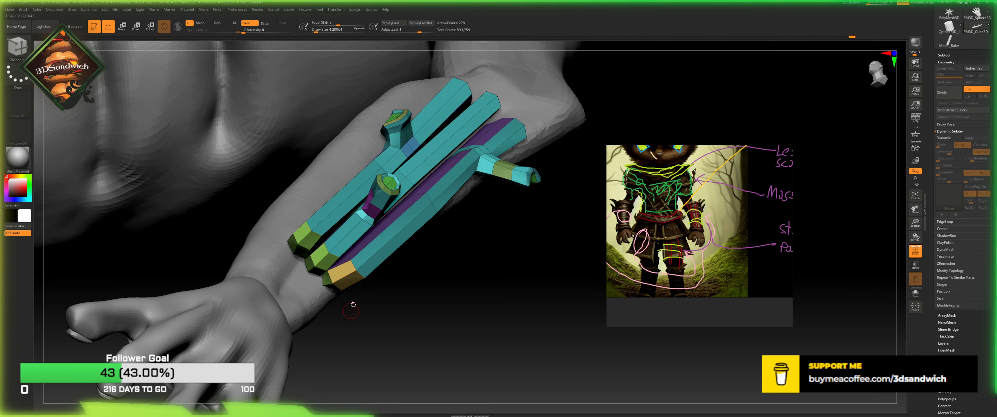
pyautogui.moveTo(354, 304); pyautogui.dragTo(345, 274)
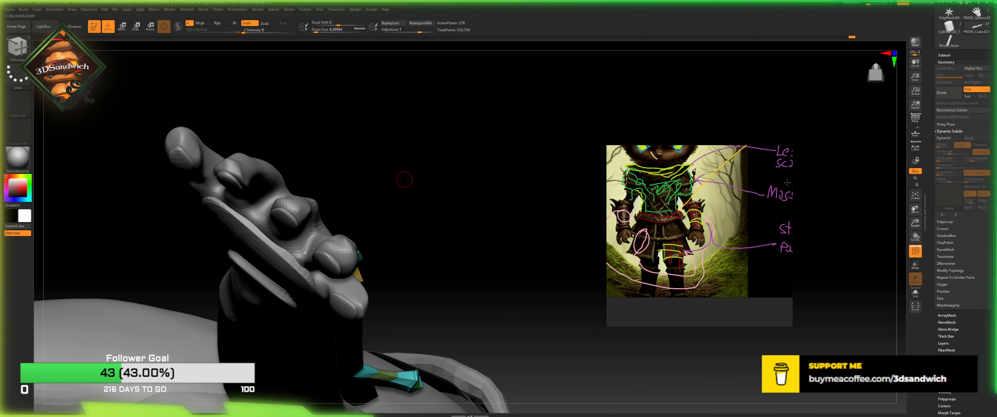
# Step: Isolate the slats with Solo and assign the other two slats' wrist-side end faces to the same polygroup
pyautogui.moveTo(796, 184); pyautogui.dragTo(929, 262)
pyautogui.click(917, 265)
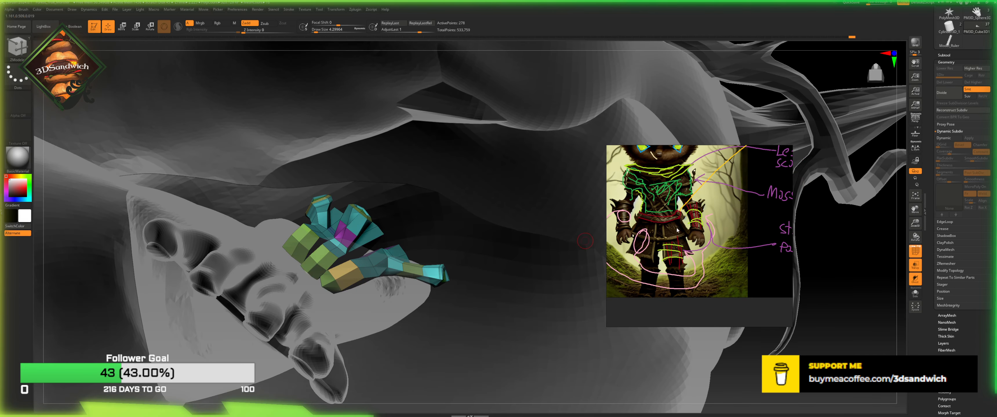
pyautogui.click(916, 267)
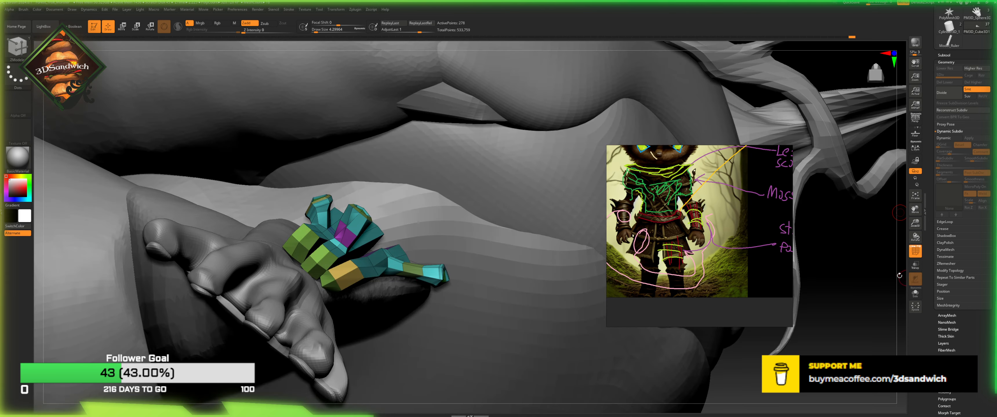
pyautogui.click(914, 293)
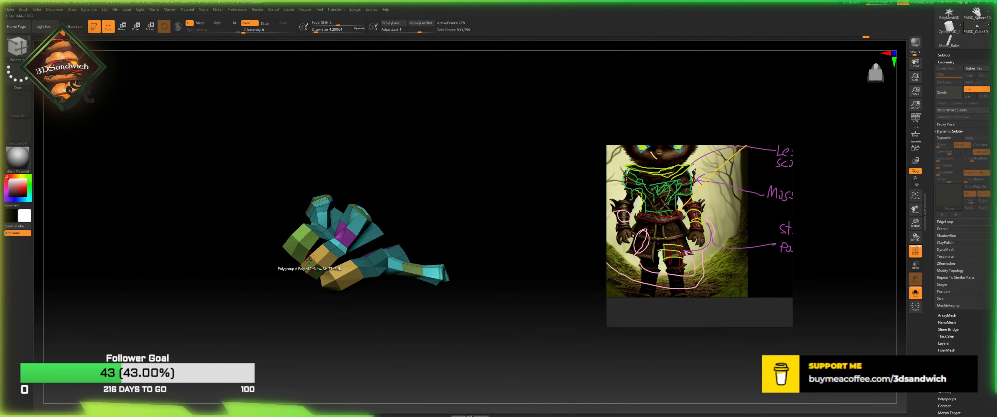
pyautogui.click(321, 255)
pyautogui.click(302, 234)
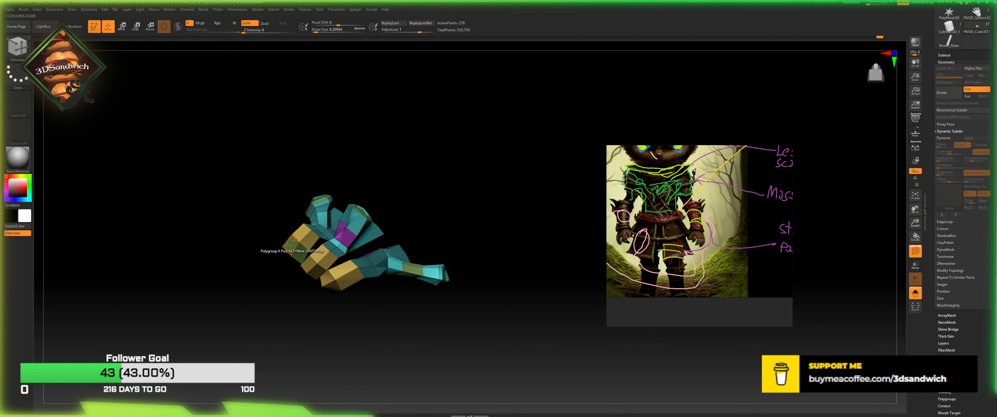
# Step: Try QMesh with the Polygroup All target on the slats' wrist-side ends, and undo it
pyautogui.press('space')
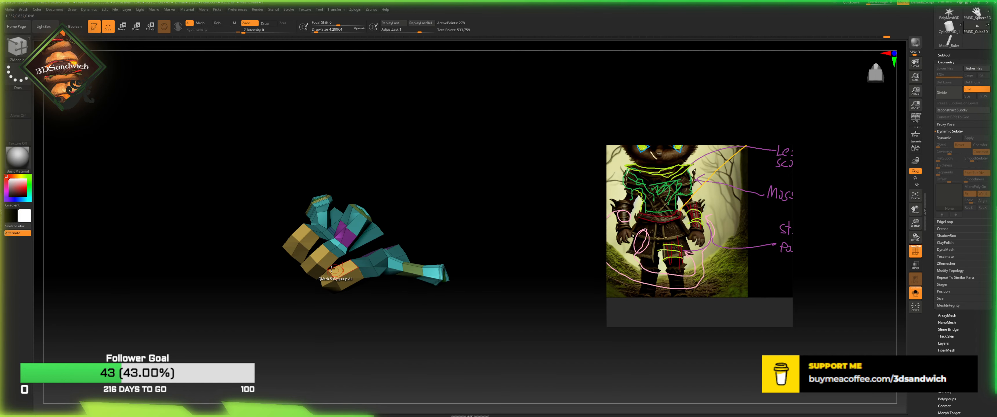
pyautogui.moveTo(328, 262); pyautogui.dragTo(322, 267)
pyautogui.hotkey('ctrl', 'z')
# Step: Extrude the slats' wrist-side end faces with the Polygroup All target and One Side Poly
pyautogui.press('space')
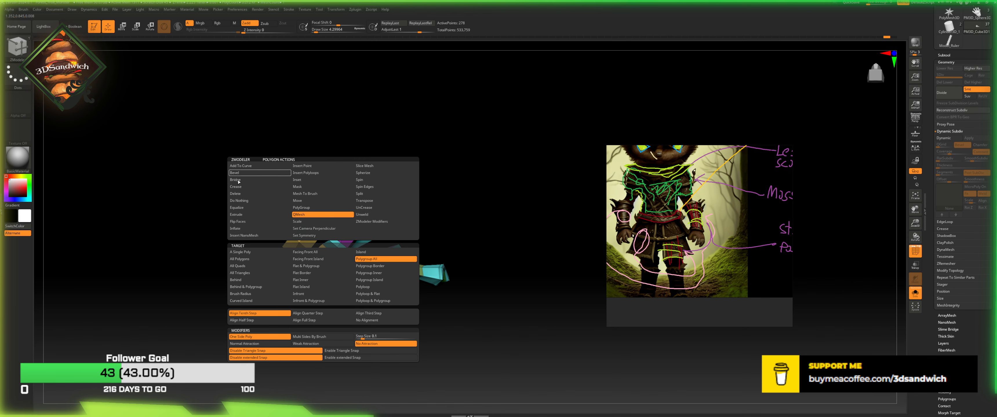
pyautogui.click(248, 215)
pyautogui.moveTo(267, 252); pyautogui.dragTo(368, 341)
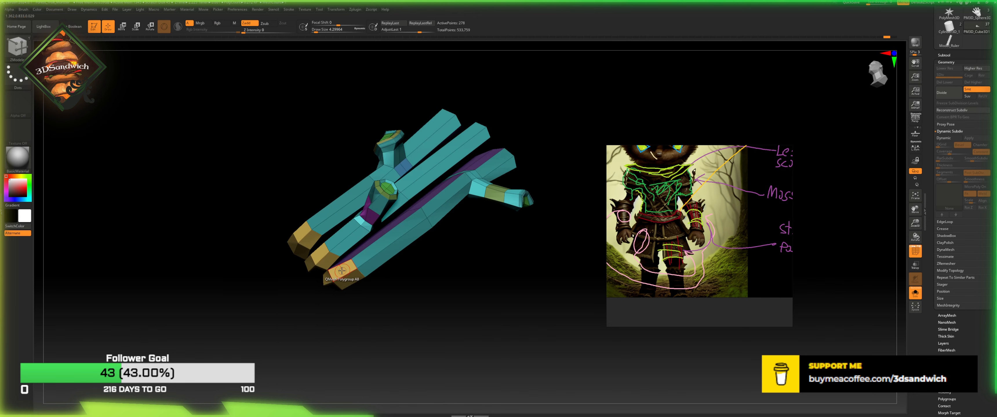
pyautogui.press('space')
pyautogui.click(278, 188)
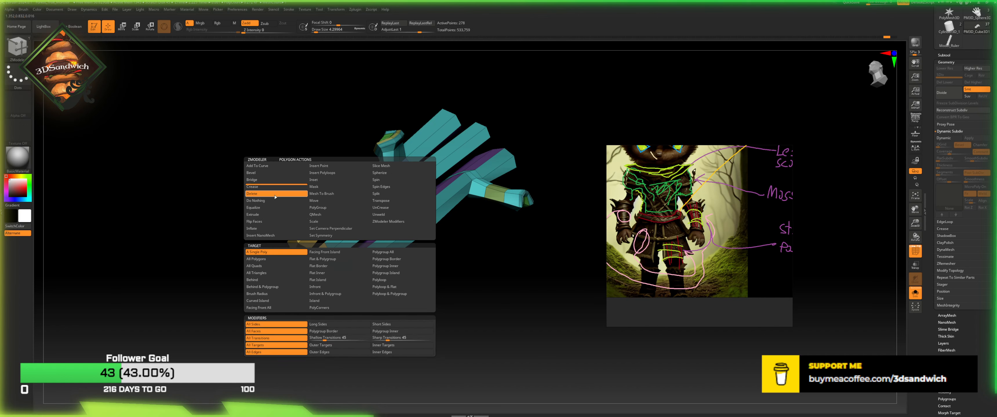
pyautogui.click(254, 214)
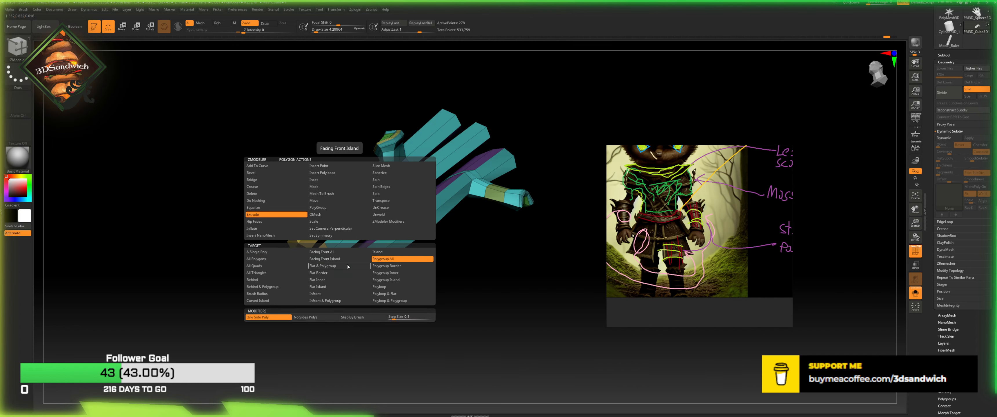
pyautogui.moveTo(345, 274); pyautogui.dragTo(367, 269)
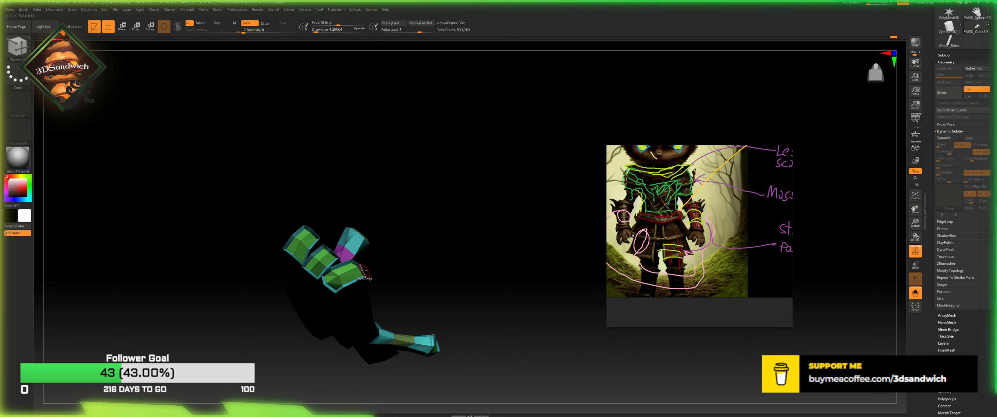
# Step: Bevel the complete edge loops around the wrist-side ends of all three slats
pyautogui.press('space')
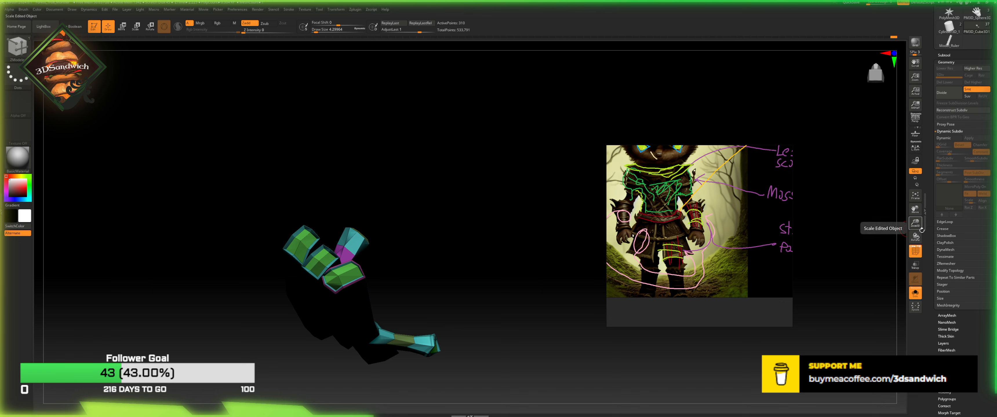
pyautogui.moveTo(918, 225); pyautogui.dragTo(746, 228)
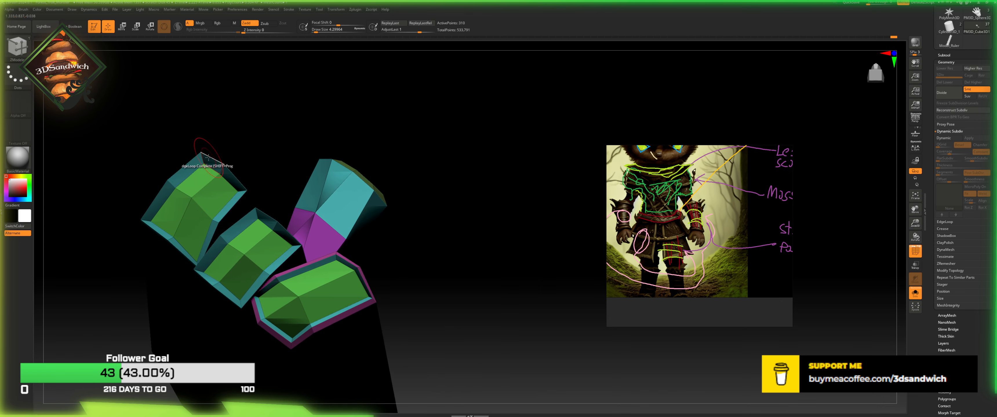
pyautogui.click(215, 169)
pyautogui.click(267, 215)
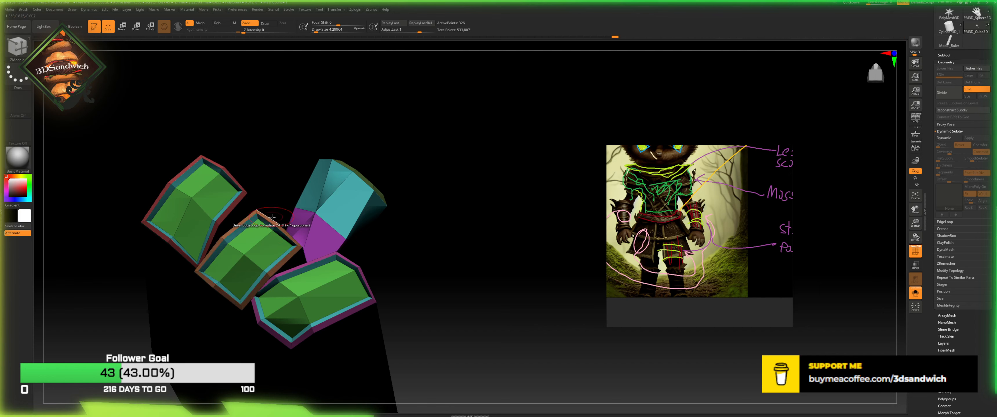
# Step: Preview the beveled wrist-side slat ends with Dynamic Subdiv, and restore the faceted display
pyautogui.moveTo(444, 255); pyautogui.dragTo(516, 265)
pyautogui.click(943, 139)
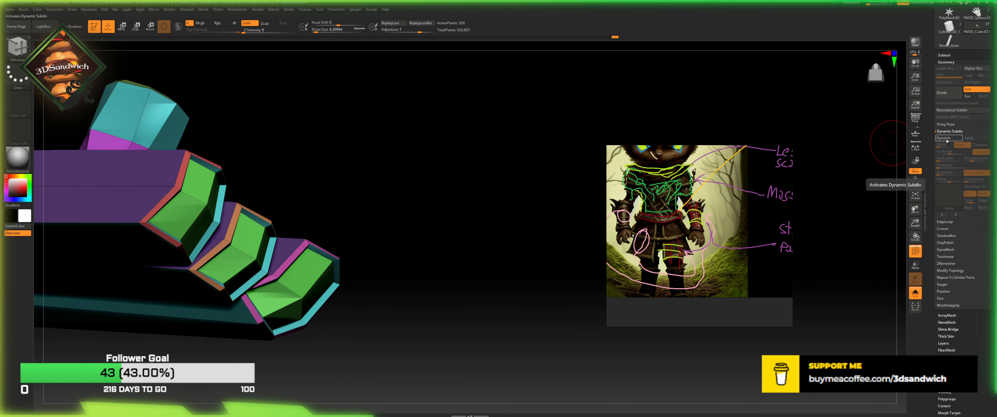
pyautogui.moveTo(507, 241); pyautogui.dragTo(515, 269)
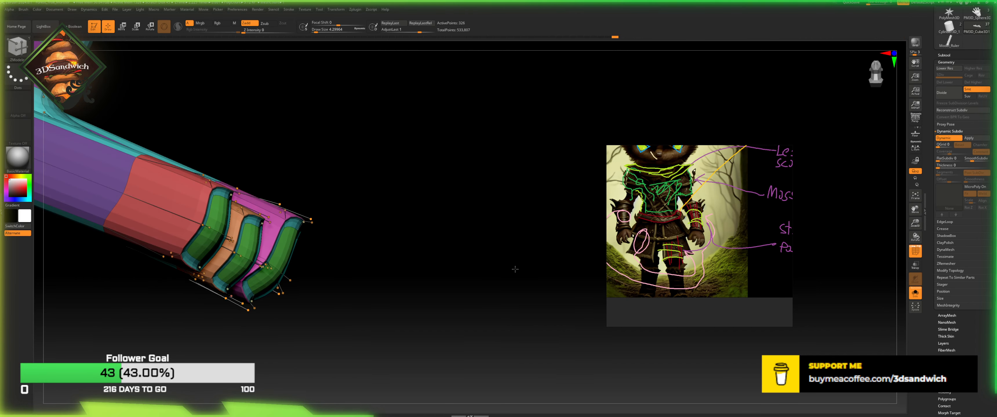
pyautogui.click(948, 140)
# Step: Switch to the Move Topological brush and examine the beveled slat ends from the side and from below
pyautogui.moveTo(453, 257); pyautogui.dragTo(488, 265)
pyautogui.press('b')
pyautogui.press('m')
pyautogui.press('t')
pyautogui.moveTo(268, 254)
pyautogui.mouseDown()
pyautogui.moveTo(338, 301)
pyautogui.moveTo(314, 337)
pyautogui.moveTo(319, 292)
pyautogui.moveTo(331, 337)
pyautogui.moveTo(320, 238)
pyautogui.mouseUp()
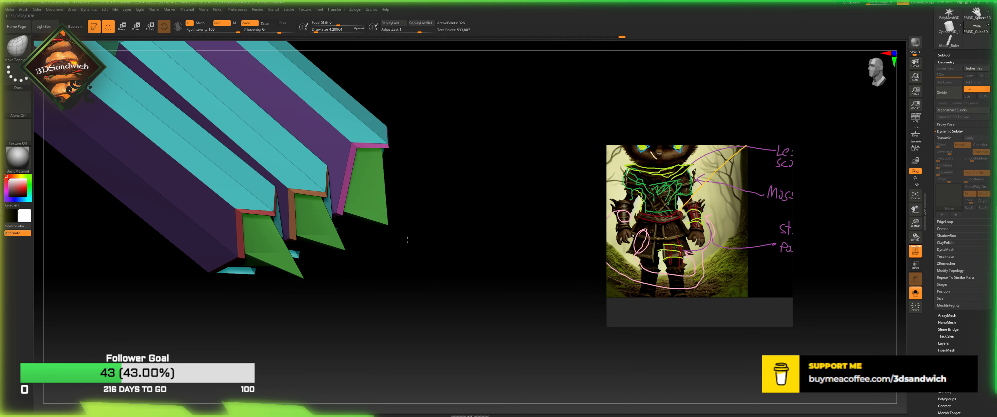
pyautogui.keyDown('alt'); pyautogui.moveTo(435, 256); pyautogui.dragTo(417, 309); pyautogui.keyUp('alt')
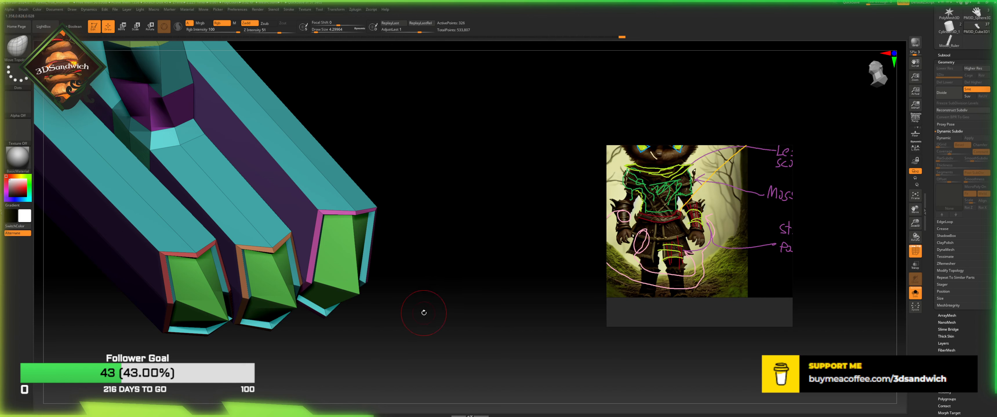
pyautogui.moveTo(357, 353); pyautogui.dragTo(297, 332)
# Step: Return to the ZModeler brush and assign the slats' elbow-side end faces to their own polygroup with the A Single Poly target
pyautogui.moveTo(511, 186); pyautogui.dragTo(322, 214)
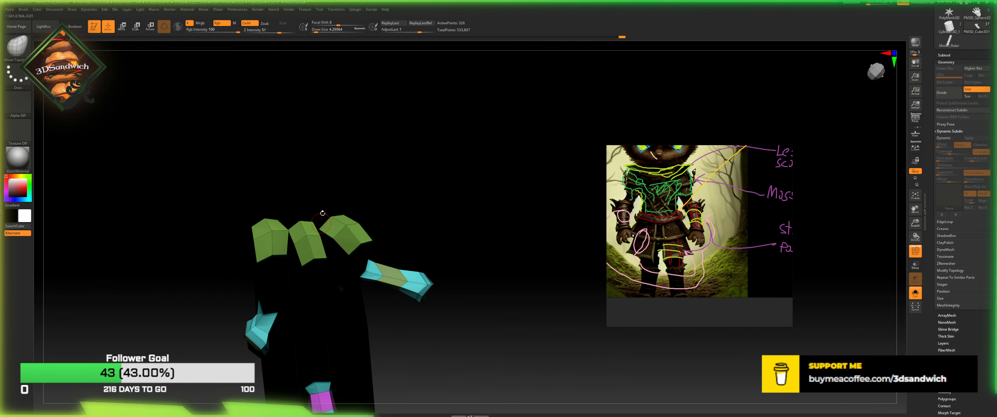
pyautogui.press('b')
pyautogui.press('z')
pyautogui.press('m')
pyautogui.press('space')
pyautogui.click(334, 208)
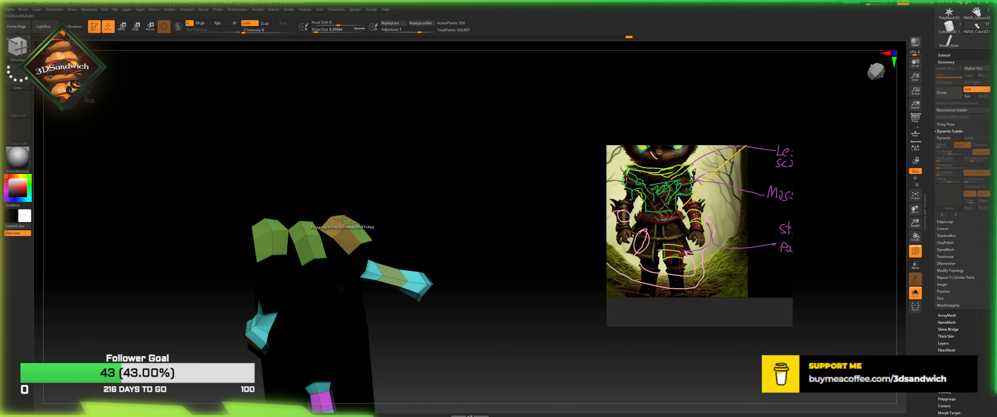
pyautogui.hotkey('ctrl', 'z')
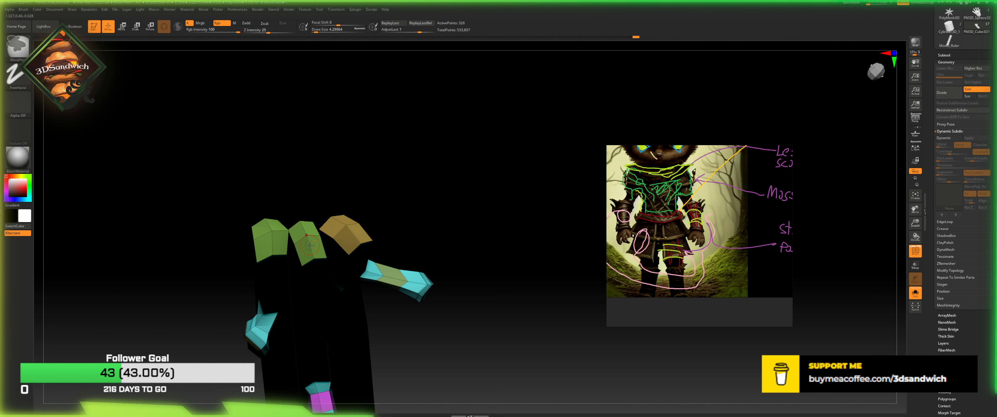
pyautogui.click(315, 247)
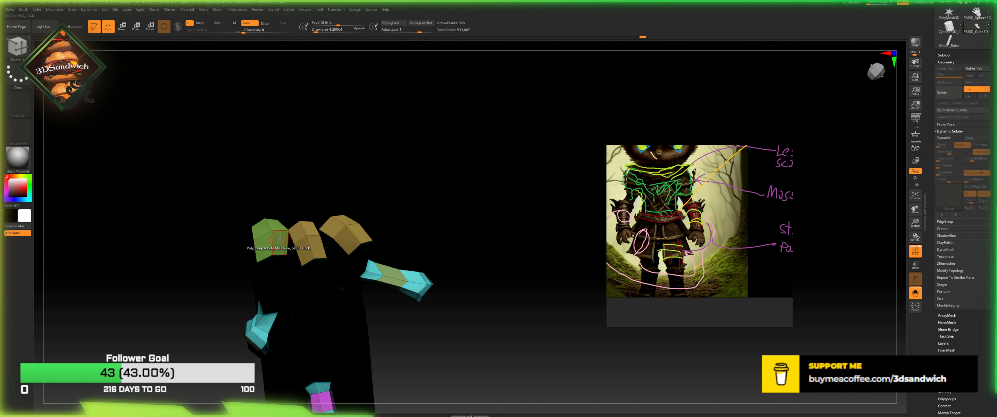
# Step: Extrude the slats' elbow-side end faces with the Polygroup All target
pyautogui.press('space')
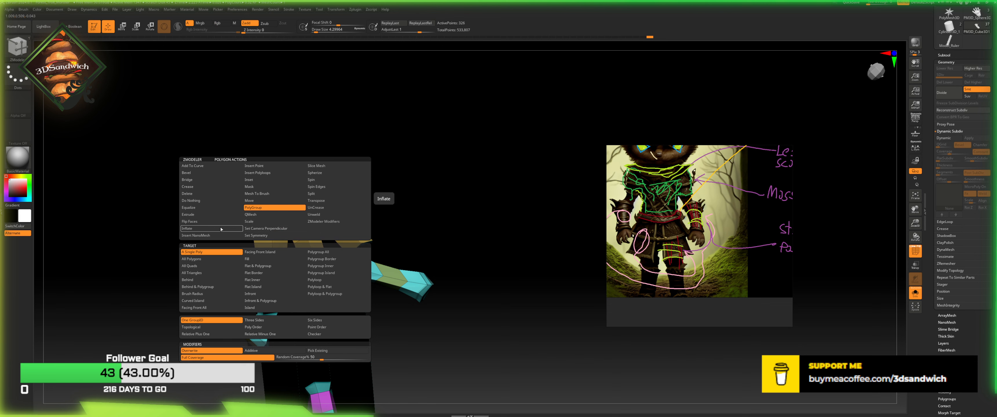
pyautogui.click(188, 215)
pyautogui.click(319, 254)
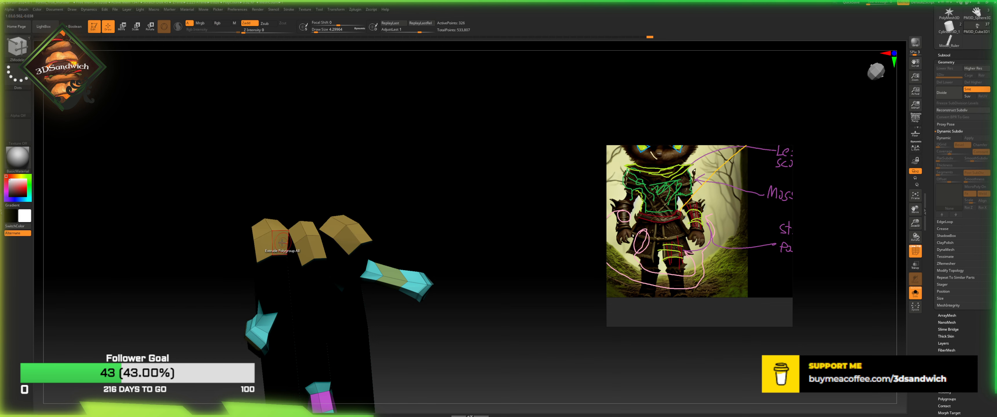
pyautogui.moveTo(282, 243); pyautogui.dragTo(265, 267)
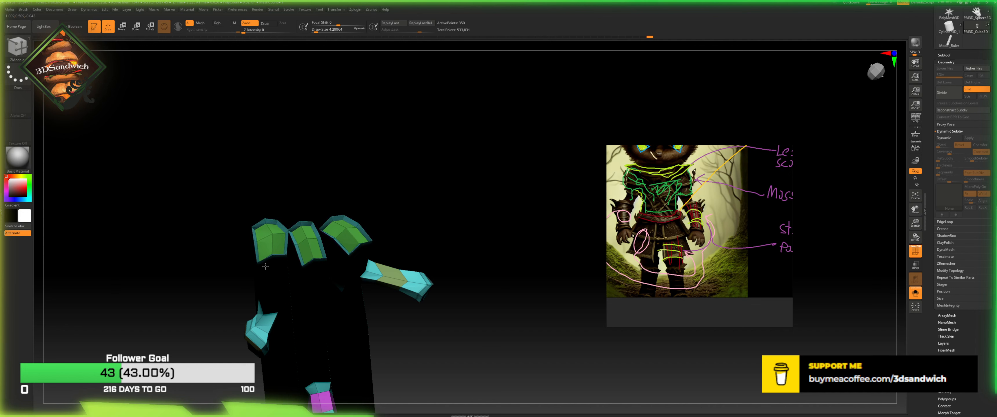
# Step: Bevel the complete edge loops around the extruded elbow-side ends of all three slats
pyautogui.press('space')
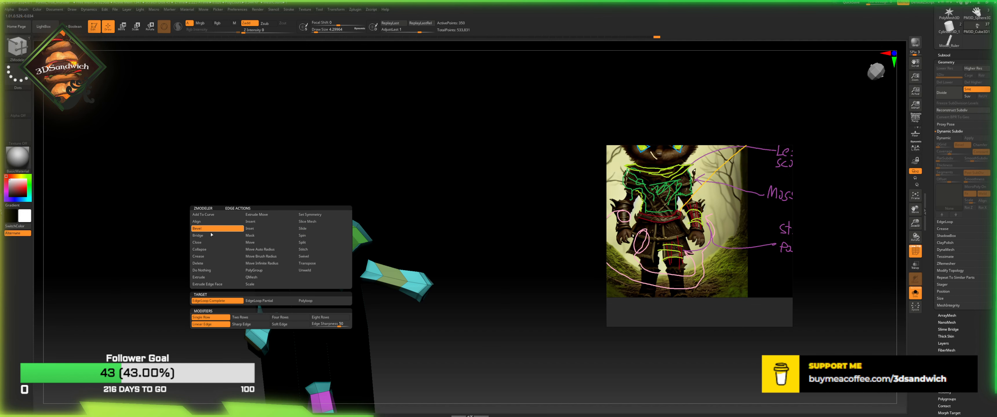
pyautogui.click(219, 229)
pyautogui.moveTo(271, 218); pyautogui.dragTo(272, 217)
pyautogui.click(289, 223)
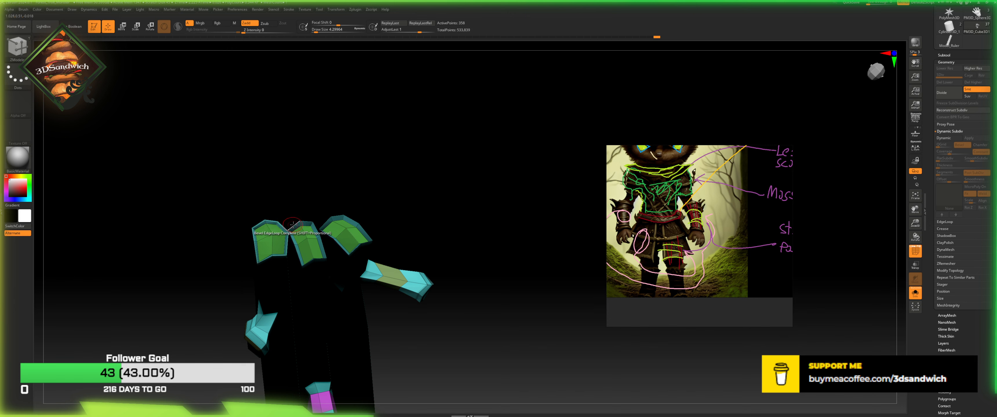
pyautogui.click(359, 213)
pyautogui.moveTo(359, 214); pyautogui.dragTo(354, 189)
# Step: Switch to the Move Topological brush, preview the beveled elbow-side ends with Dynamic Subdiv, and restore the faceted display
pyautogui.moveTo(452, 339)
pyautogui.keyDown('alt'); pyautogui.mouseDown()
pyautogui.moveTo(448, 263)
pyautogui.moveTo(415, 210)
pyautogui.mouseUp(); pyautogui.keyUp('alt')
pyautogui.press('b')
pyautogui.press('m')
pyautogui.press('t')
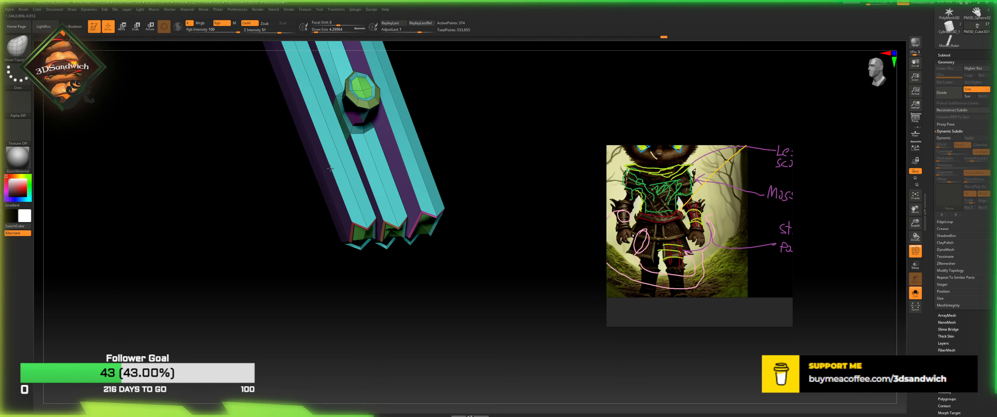
pyautogui.moveTo(466, 142); pyautogui.dragTo(851, 139)
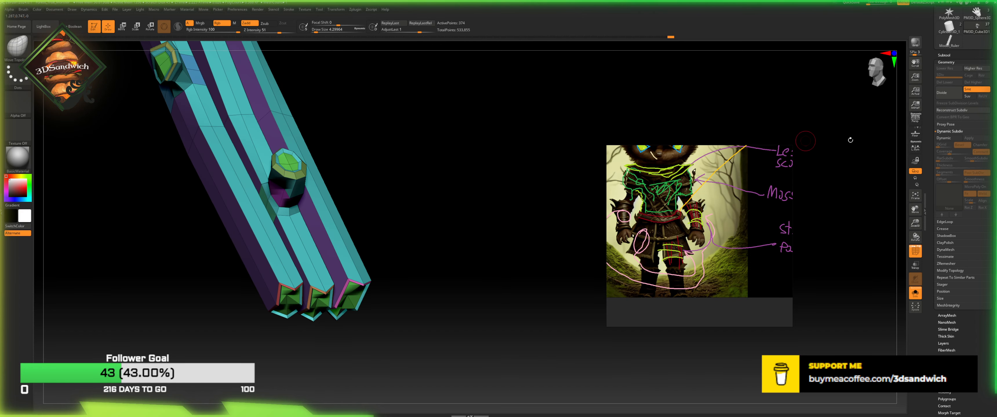
pyautogui.click(945, 140)
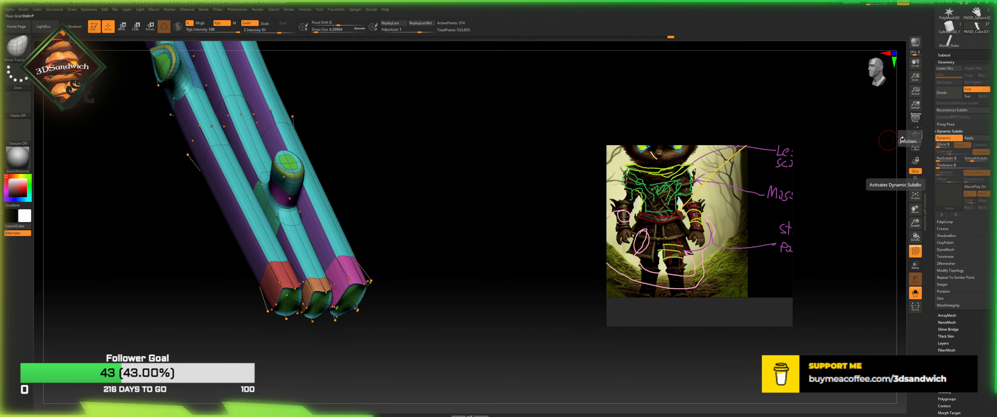
pyautogui.click(945, 138)
# Step: Return to the ZModeler brush, work on the slats' edges with another edge action, and check the ends from the wrist side
pyautogui.moveTo(465, 173)
pyautogui.mouseDown()
pyautogui.moveTo(459, 230)
pyautogui.moveTo(449, 232)
pyautogui.mouseUp()
pyautogui.press('b')
pyautogui.press('z')
pyautogui.press('m')
pyautogui.press('space')
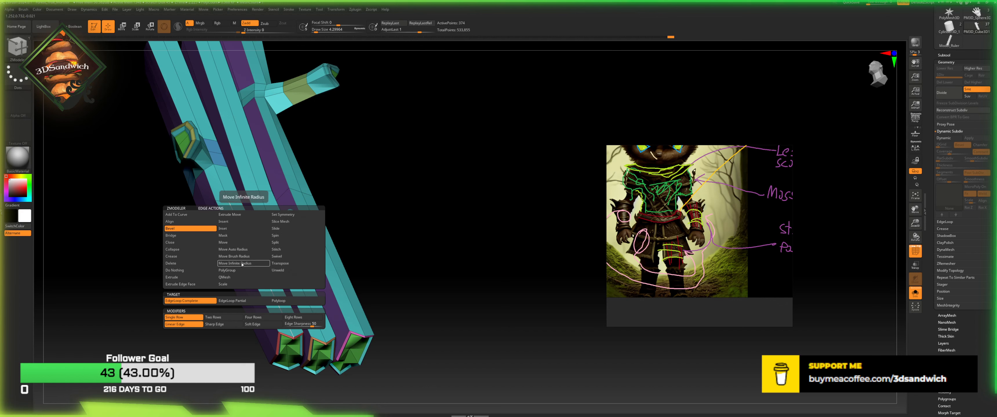
pyautogui.click(283, 256)
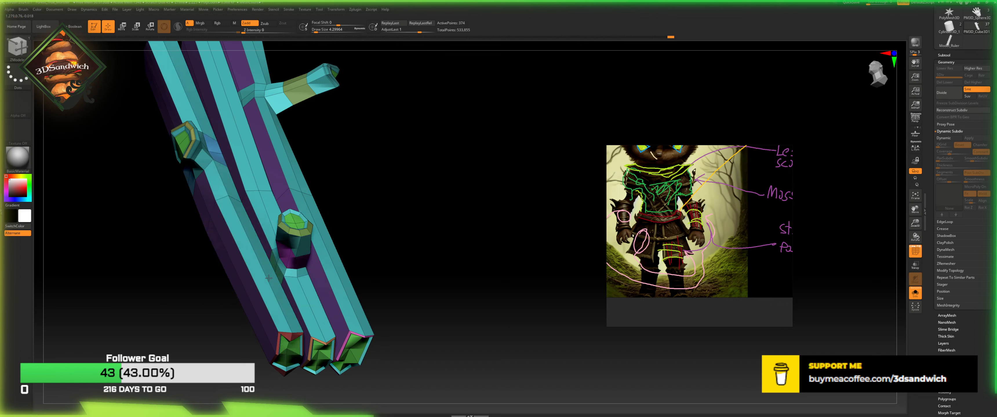
pyautogui.moveTo(250, 301); pyautogui.dragTo(246, 300)
pyautogui.moveTo(301, 287); pyautogui.dragTo(351, 295)
pyautogui.moveTo(366, 268)
pyautogui.mouseDown()
pyautogui.moveTo(344, 304)
pyautogui.moveTo(328, 287)
pyautogui.mouseUp()
pyautogui.moveTo(347, 326); pyautogui.dragTo(314, 292)
pyautogui.moveTo(363, 238); pyautogui.dragTo(326, 235)
pyautogui.keyDown('alt'); pyautogui.moveTo(398, 201); pyautogui.dragTo(336, 173); pyautogui.keyUp('alt')
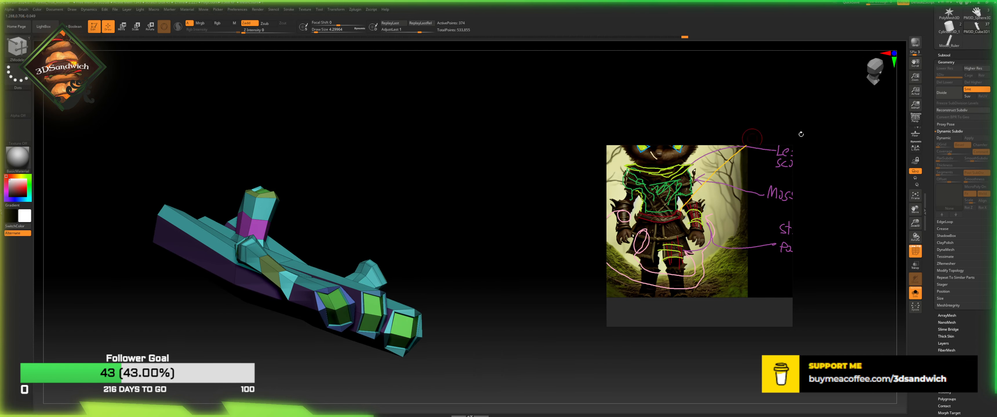
pyautogui.moveTo(504, 273); pyautogui.dragTo(502, 293)
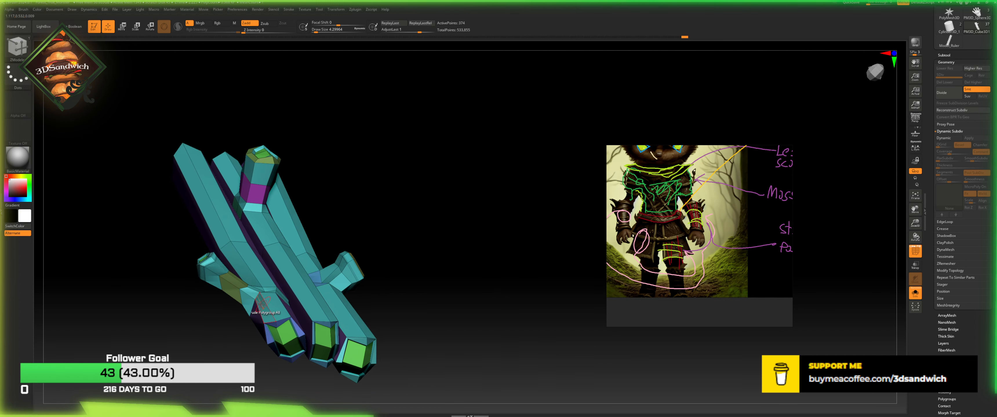
# Step: Change the material to NPRShade and check the smoothed wrist-side slat ends with Dynamic Subdiv and the Move Topological brush
pyautogui.click(17, 157)
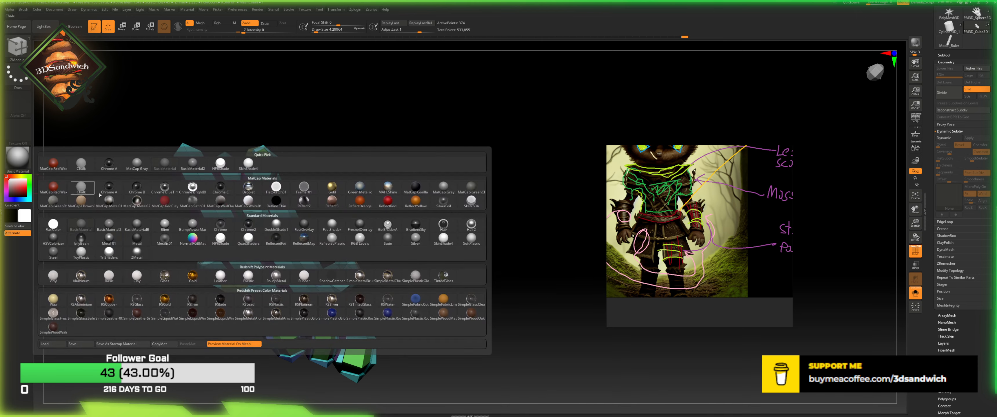
pyautogui.click(232, 241)
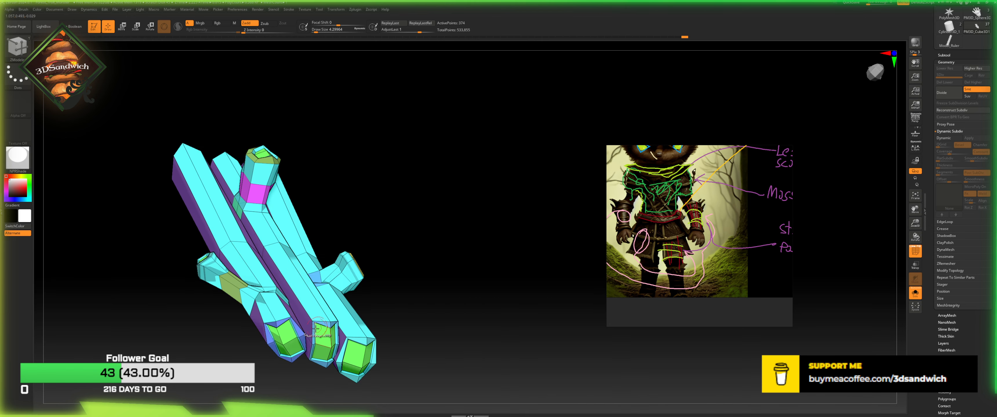
pyautogui.click(948, 138)
pyautogui.moveTo(473, 290)
pyautogui.mouseDown()
pyautogui.moveTo(462, 356)
pyautogui.moveTo(462, 281)
pyautogui.moveTo(479, 274)
pyautogui.moveTo(418, 298)
pyautogui.moveTo(443, 309)
pyautogui.moveTo(415, 346)
pyautogui.mouseUp()
pyautogui.press('b')
pyautogui.press('m')
pyautogui.press('t')
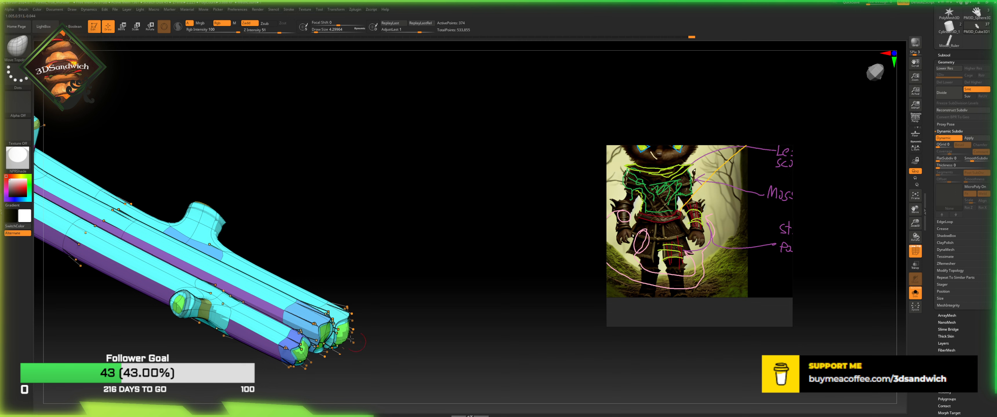
pyautogui.moveTo(370, 319); pyautogui.dragTo(319, 336)
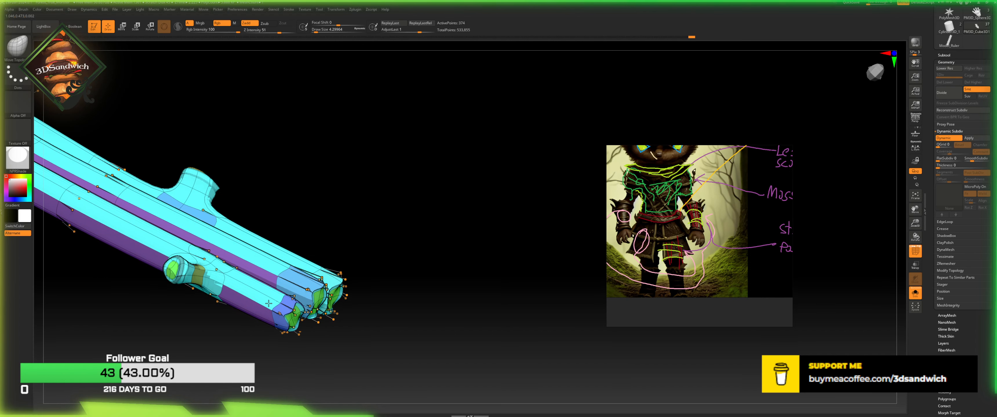
# Step: Go over the smoothed elbow-side slat ends with the Move Topological brush, and turn off Dynamic Subdiv
pyautogui.moveTo(382, 230); pyautogui.dragTo(358, 218)
pyautogui.keyDown('alt'); pyautogui.moveTo(358, 218); pyautogui.dragTo(626, 301); pyautogui.keyUp('alt')
pyautogui.keyDown('alt'); pyautogui.moveTo(277, 153); pyautogui.dragTo(351, 218); pyautogui.keyUp('alt')
pyautogui.moveTo(161, 226); pyautogui.dragTo(202, 230)
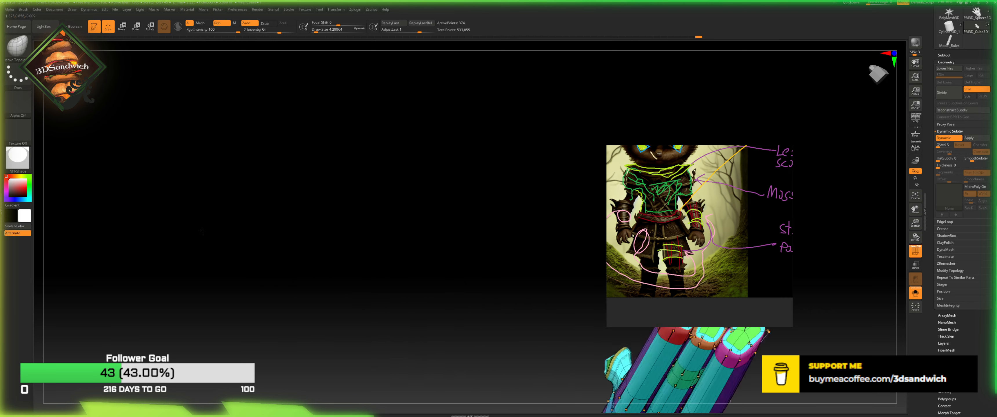
pyautogui.keyDown('alt'); pyautogui.moveTo(346, 225); pyautogui.dragTo(448, 196); pyautogui.keyUp('alt')
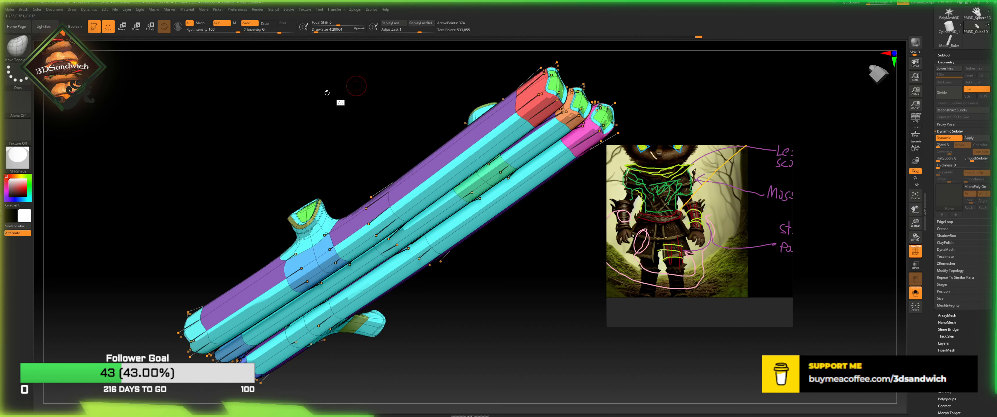
pyautogui.keyDown('alt'); pyautogui.moveTo(327, 92); pyautogui.dragTo(411, 192); pyautogui.keyUp('alt')
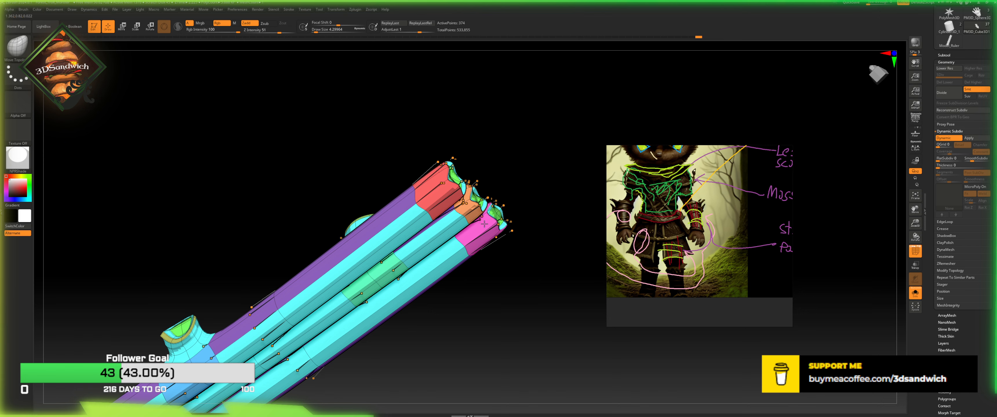
pyautogui.moveTo(546, 158); pyautogui.dragTo(891, 176)
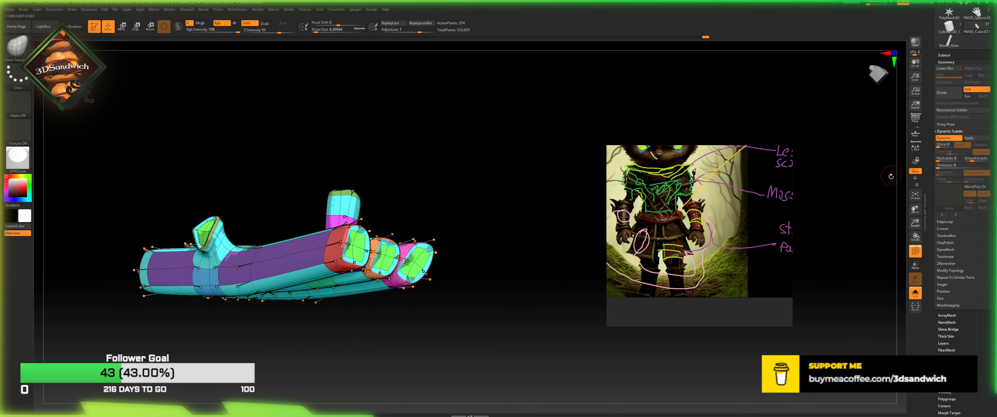
pyautogui.click(936, 138)
# Step: Duplicate the slats' subtool and hide the other copy
pyautogui.moveTo(483, 206); pyautogui.dragTo(473, 237)
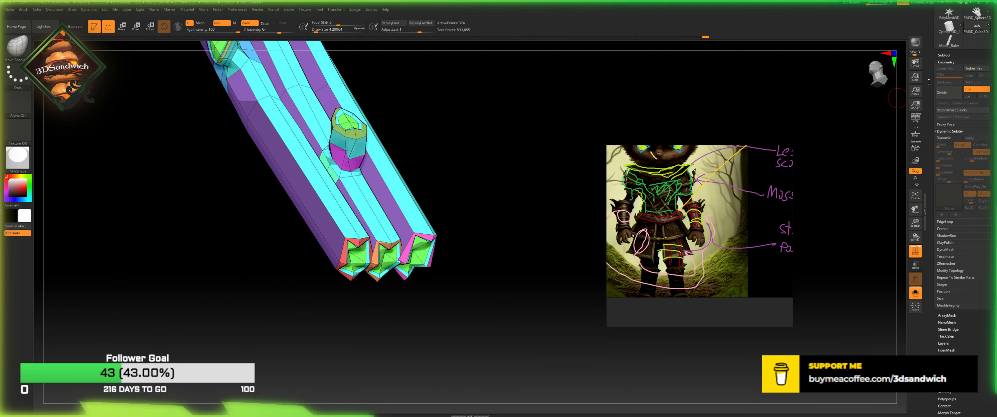
pyautogui.click(951, 56)
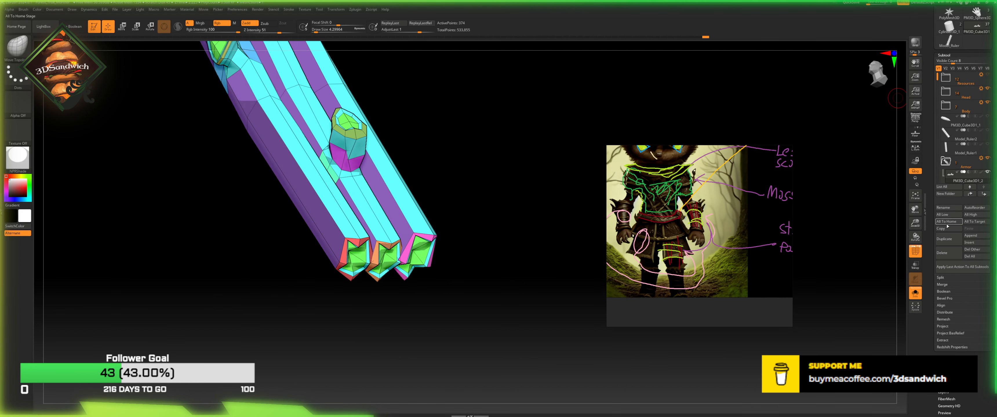
pyautogui.click(945, 240)
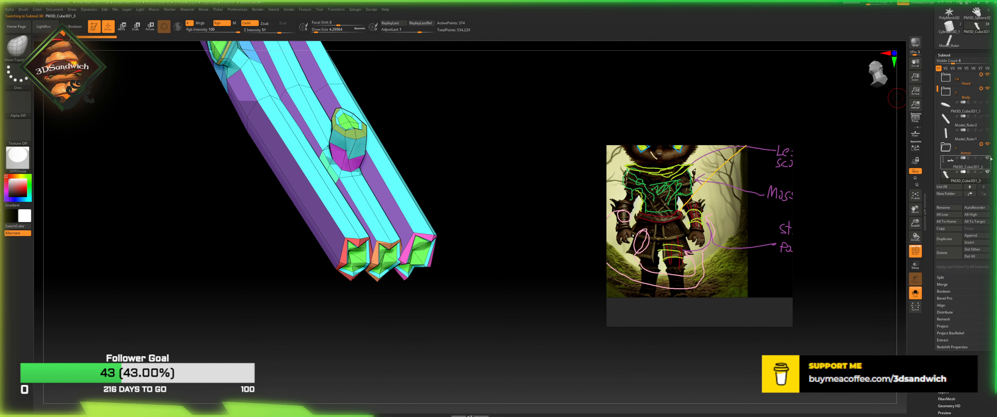
pyautogui.moveTo(503, 256); pyautogui.dragTo(522, 262)
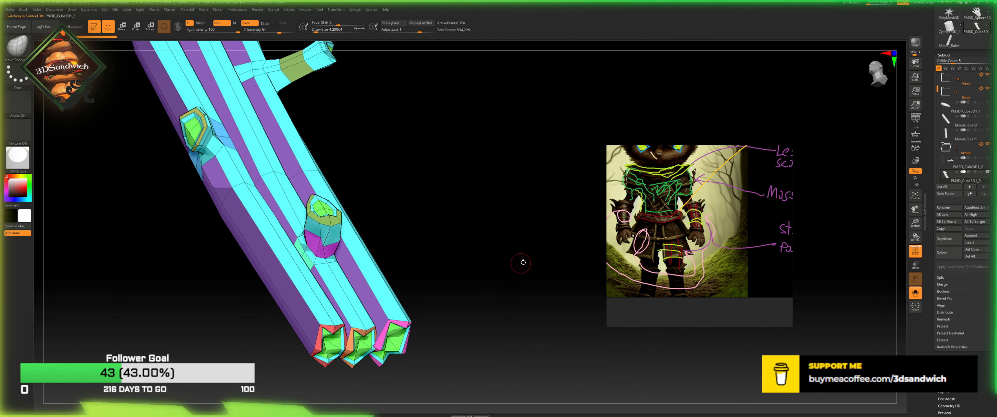
# Step: Rename the active slat subtool as Stick_Wrist_Armor
pyautogui.click(944, 208)
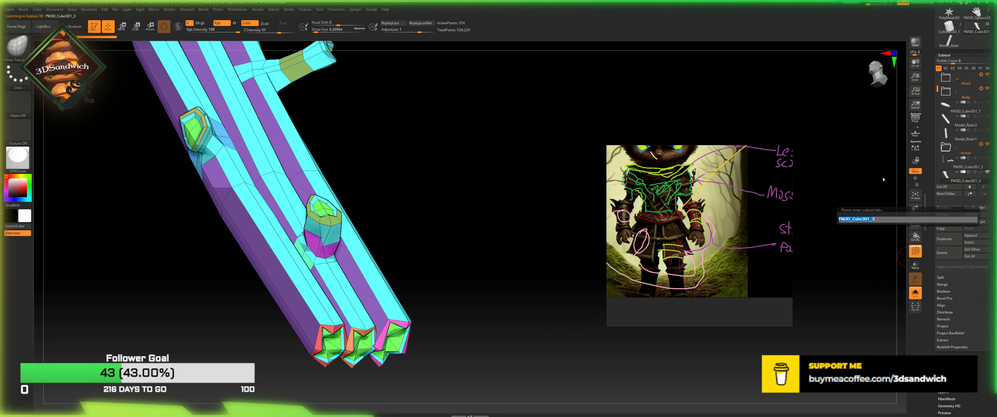
pyautogui.write('Stick_')
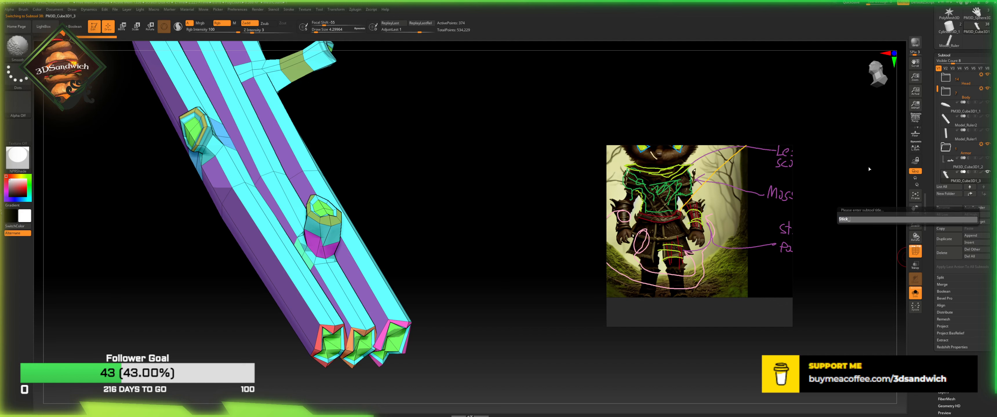
pyautogui.write('Wrist_Armor')
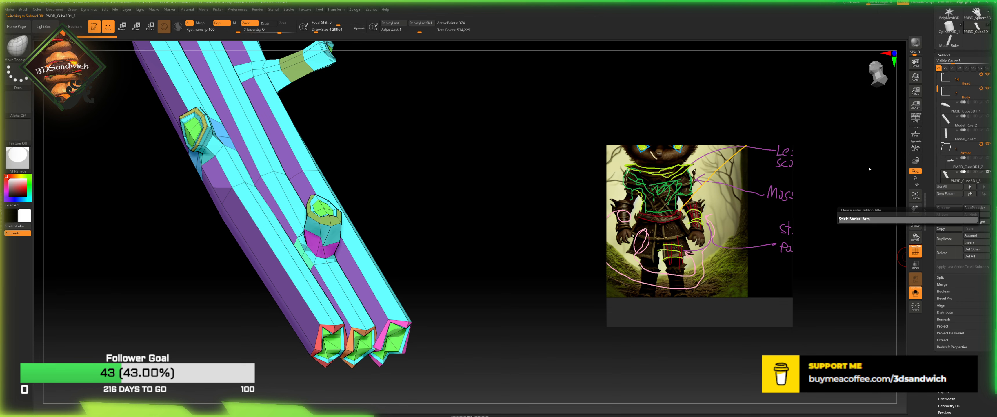
pyautogui.press('Return')
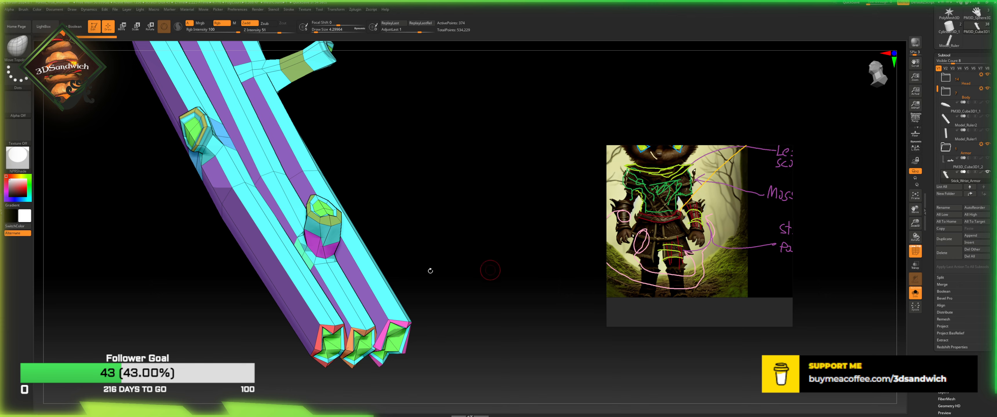
# Step: Change the slats' display material to the shaded Blinn material
pyautogui.click(17, 157)
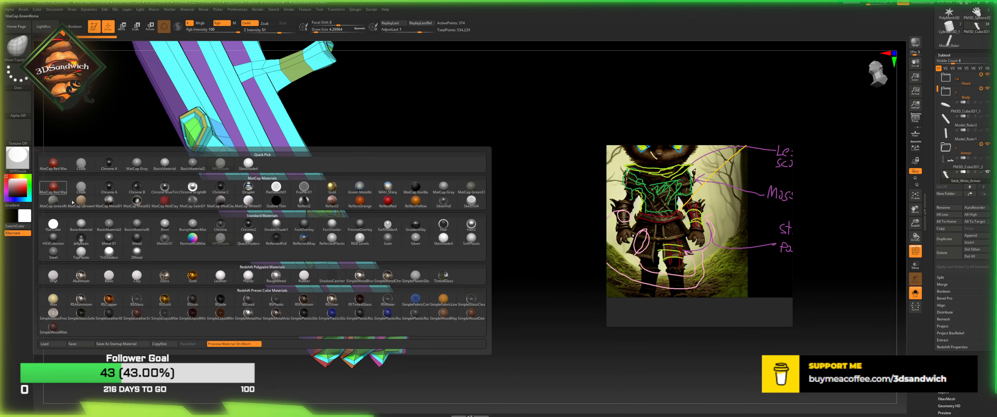
pyautogui.click(165, 225)
pyautogui.moveTo(368, 270); pyautogui.dragTo(475, 282)
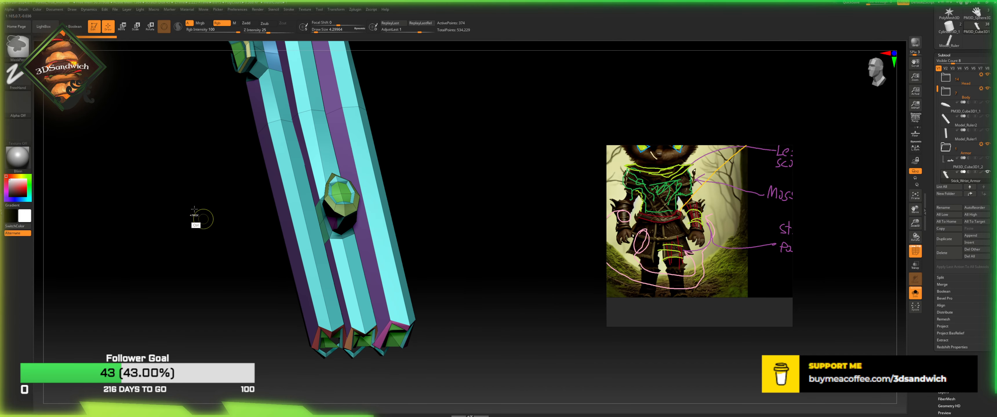
# Step: Try to cut across the slats' elbow-side ends with the KnifeCurve brush
pyautogui.keyDown('ctrl'); pyautogui.keyDown('shift'); pyautogui.click(18, 55); pyautogui.keyUp('shift'); pyautogui.keyUp('ctrl')
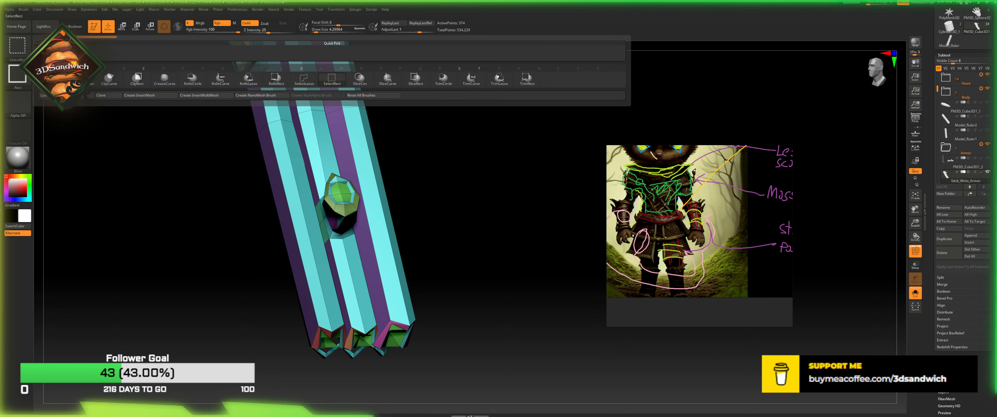
pyautogui.click(219, 83)
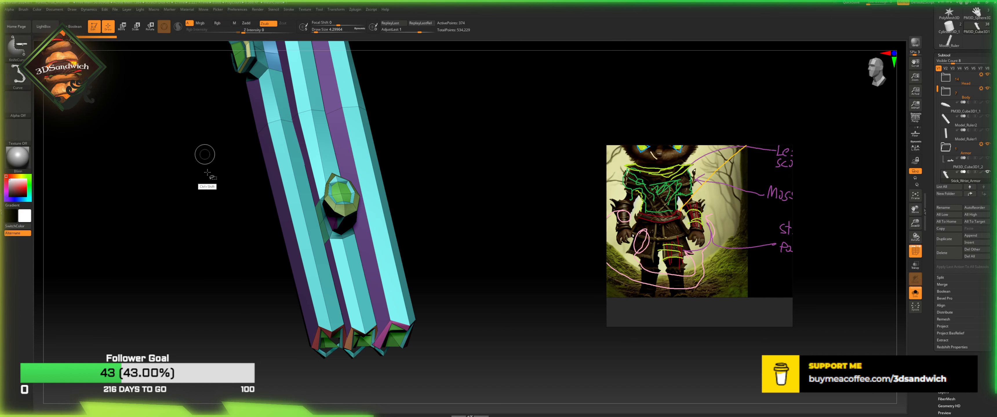
pyautogui.moveTo(258, 298)
pyautogui.keyDown('ctrl'); pyautogui.keyDown('shift'); pyautogui.mouseDown()
pyautogui.moveTo(541, 368)
pyautogui.moveTo(518, 371)
pyautogui.mouseUp(); pyautogui.keyUp('shift'); pyautogui.keyUp('ctrl')
pyautogui.hotkey('ctrl', 'z')
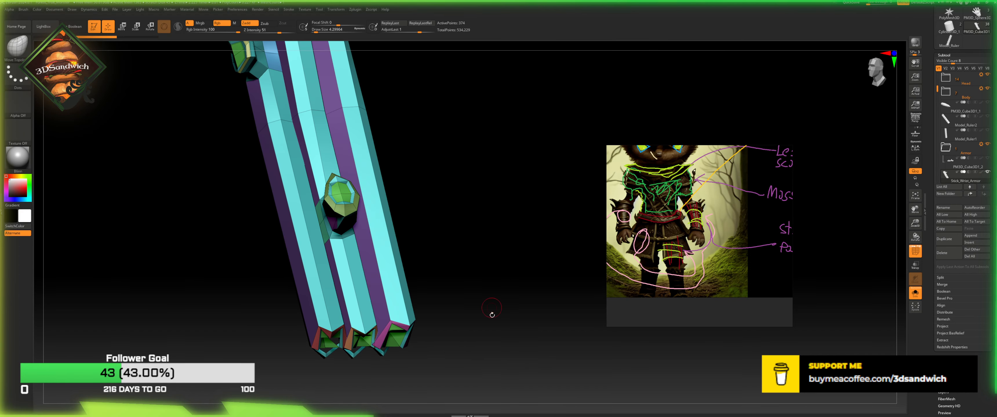
# Step: Regroup the slats' polygroups with Auto Groups so each separate slat gets its own group
pyautogui.click(874, 71)
pyautogui.click(877, 73)
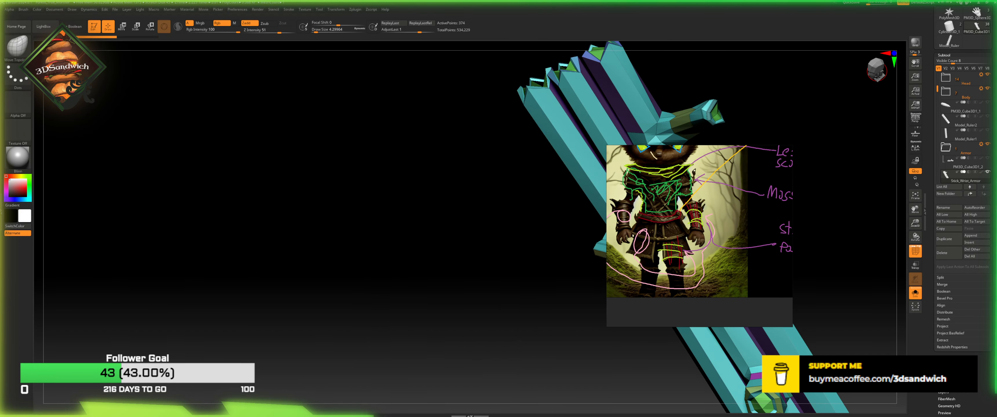
pyautogui.click(883, 73)
pyautogui.click(915, 196)
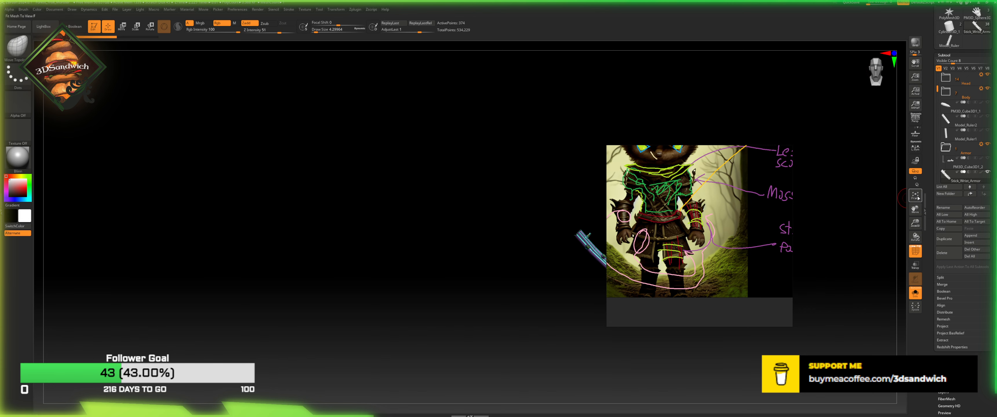
pyautogui.click(914, 196)
pyautogui.keyDown('alt'); pyautogui.moveTo(332, 235); pyautogui.dragTo(194, 148); pyautogui.keyUp('alt')
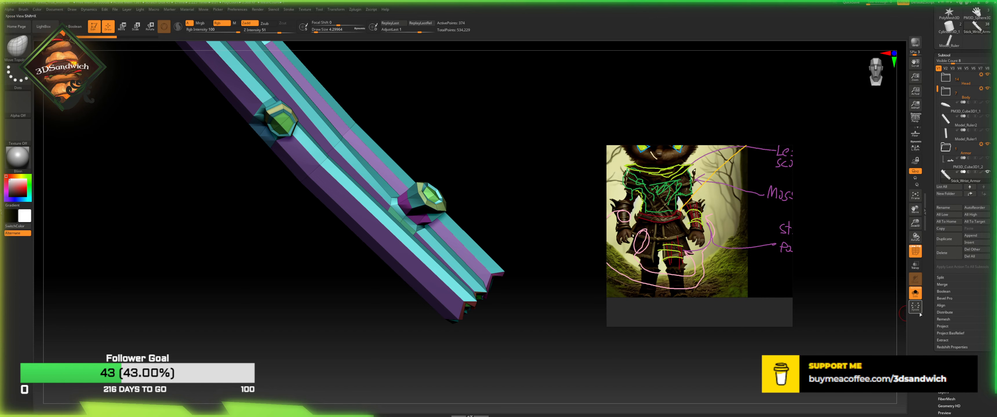
pyautogui.scroll(-5, 939, 283)
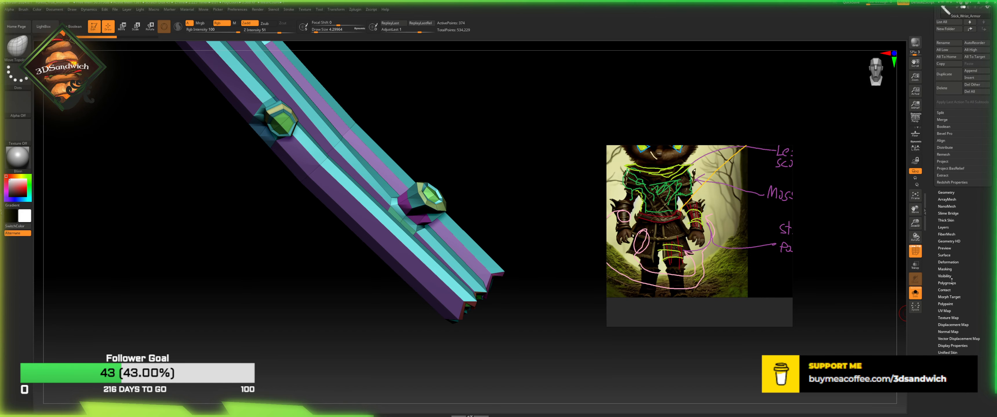
pyautogui.click(952, 283)
pyautogui.click(950, 112)
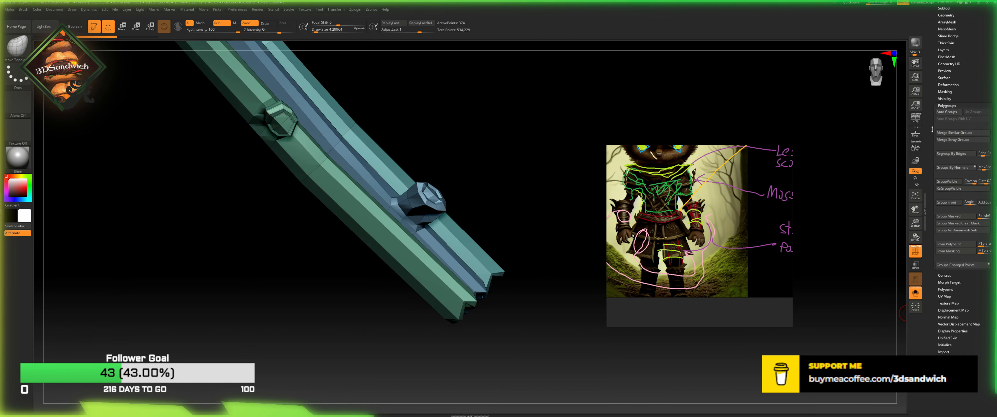
# Step: Isolate the outer slat by its polygroup and select the KnifeLasso brush for cutting
pyautogui.moveTo(554, 202); pyautogui.dragTo(506, 253)
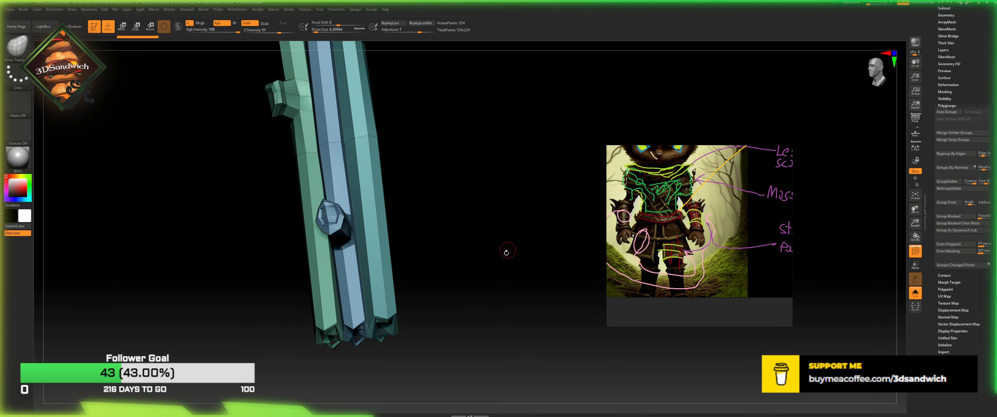
pyautogui.keyDown('ctrl'); pyautogui.keyDown('shift'); pyautogui.click(351, 132); pyautogui.keyUp('shift'); pyautogui.keyUp('ctrl')
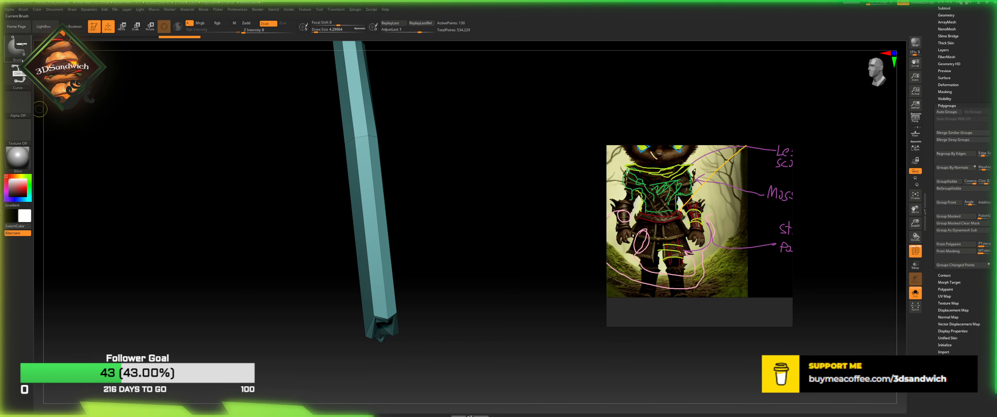
pyautogui.keyDown('ctrl'); pyautogui.keyDown('shift'); pyautogui.click(17, 46); pyautogui.keyUp('shift'); pyautogui.keyUp('ctrl')
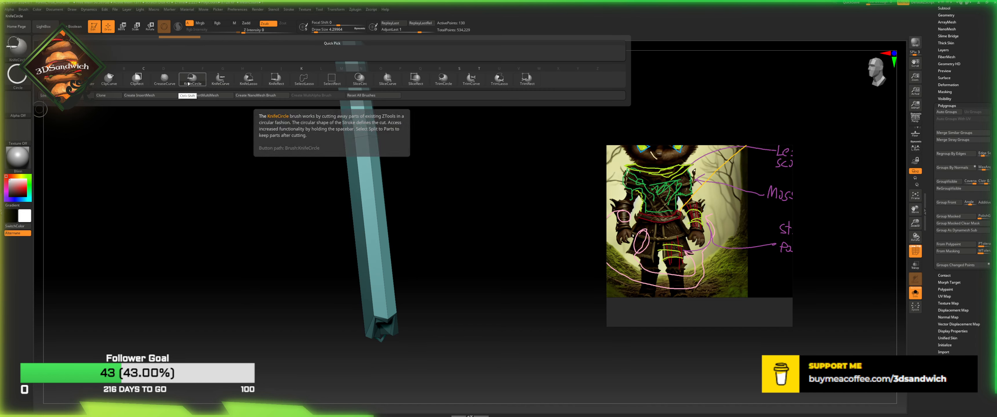
pyautogui.click(248, 79)
# Step: Try to cut straight across the isolated slat's lower end with KnifeLasso
pyautogui.moveTo(360, 302)
pyautogui.keyDown('ctrl'); pyautogui.keyDown('shift'); pyautogui.mouseDown()
pyautogui.moveTo(422, 310)
pyautogui.moveTo(394, 285)
pyautogui.mouseUp(); pyautogui.keyUp('shift'); pyautogui.keyUp('ctrl')
pyautogui.hotkey('ctrl', 'z')
pyautogui.moveTo(393, 284); pyautogui.dragTo(422, 285)
pyautogui.moveTo(868, 63); pyautogui.dragTo(689, 126)
pyautogui.keyDown('alt'); pyautogui.moveTo(348, 302); pyautogui.dragTo(598, 114); pyautogui.keyUp('alt')
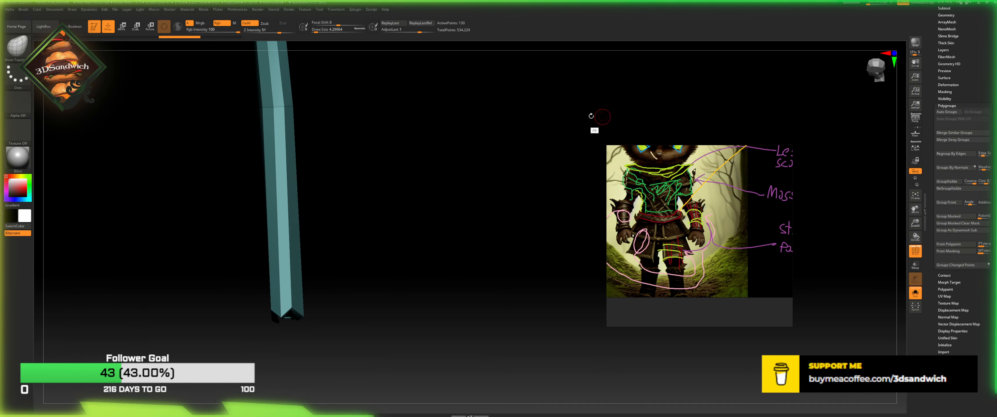
pyautogui.moveTo(213, 358)
pyautogui.keyDown('ctrl'); pyautogui.mouseDown()
pyautogui.moveTo(261, 279)
pyautogui.moveTo(340, 235)
pyautogui.moveTo(247, 315)
pyautogui.mouseUp(); pyautogui.keyUp('ctrl')
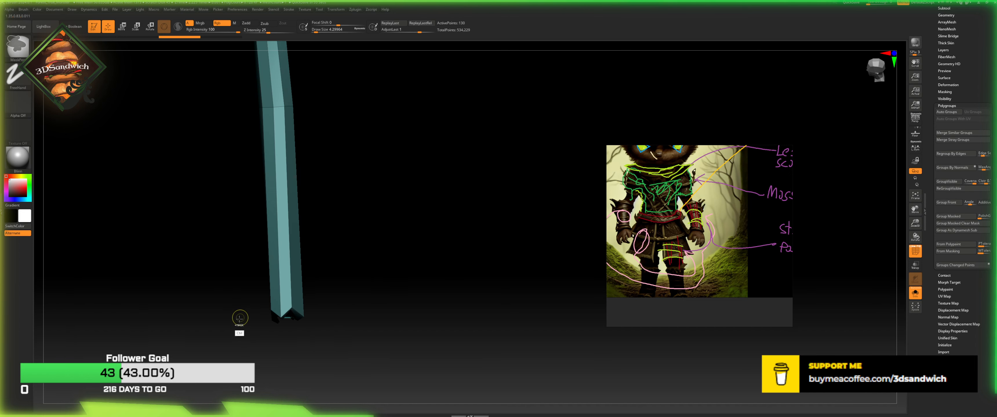
pyautogui.moveTo(249, 352)
pyautogui.keyDown('ctrl'); pyautogui.keyDown('shift'); pyautogui.mouseDown()
pyautogui.moveTo(248, 316)
pyautogui.moveTo(321, 374)
pyautogui.mouseUp(); pyautogui.keyUp('shift'); pyautogui.keyUp('ctrl')
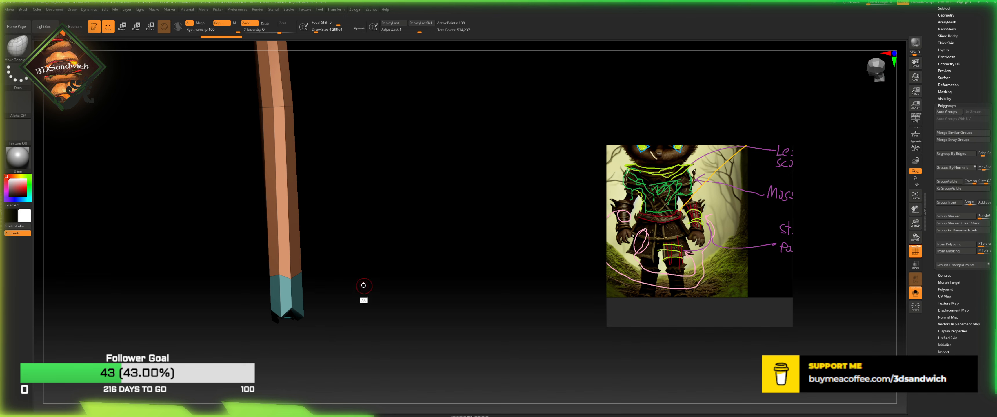
pyautogui.moveTo(241, 332)
pyautogui.keyDown('ctrl'); pyautogui.keyDown('shift'); pyautogui.mouseDown()
pyautogui.moveTo(249, 293)
pyautogui.moveTo(287, 252)
pyautogui.moveTo(310, 285)
pyautogui.moveTo(267, 245)
pyautogui.moveTo(323, 256)
pyautogui.moveTo(514, 167)
pyautogui.mouseUp(); pyautogui.keyUp('shift'); pyautogui.keyUp('ctrl')
pyautogui.moveTo(889, 62); pyautogui.dragTo(869, 67)
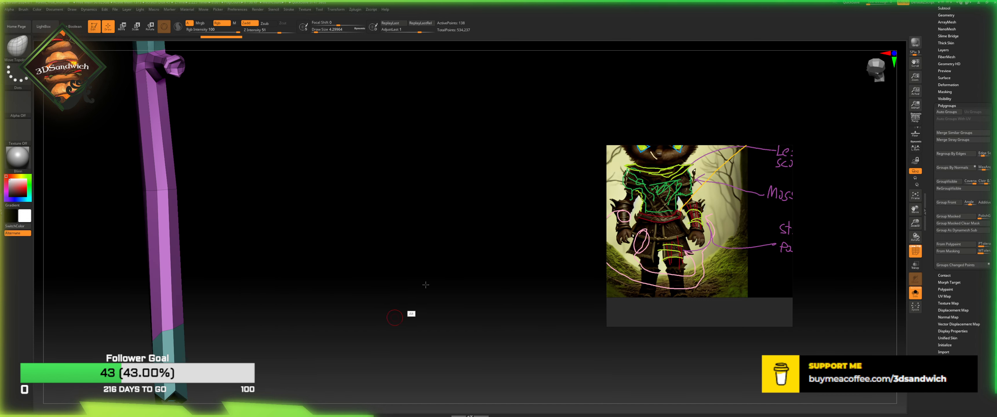
pyautogui.keyDown('alt'); pyautogui.moveTo(426, 285); pyautogui.dragTo(445, 261); pyautogui.keyUp('alt')
pyautogui.hotkey('ctrl', 'z')
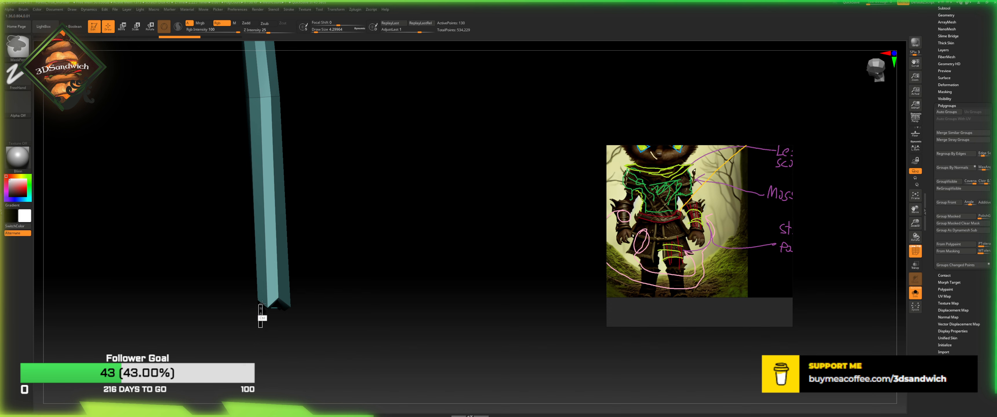
pyautogui.keyDown('ctrl'); pyautogui.moveTo(266, 296); pyautogui.dragTo(261, 329); pyautogui.keyUp('ctrl')
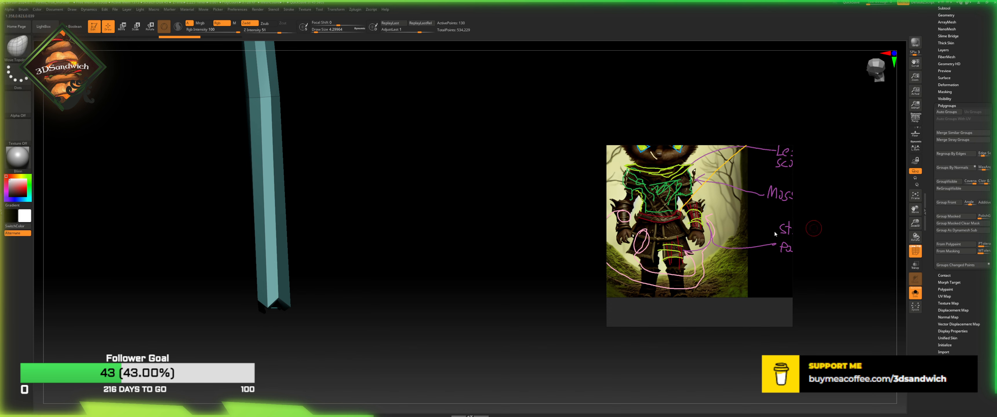
pyautogui.keyDown('alt'); pyautogui.moveTo(389, 260); pyautogui.dragTo(420, 274); pyautogui.keyUp('alt')
# Step: Slice a diagonal facet into the isolated slat's lower end with KnifeLasso, splitting it into its own polygroup
pyautogui.click(16, 47)
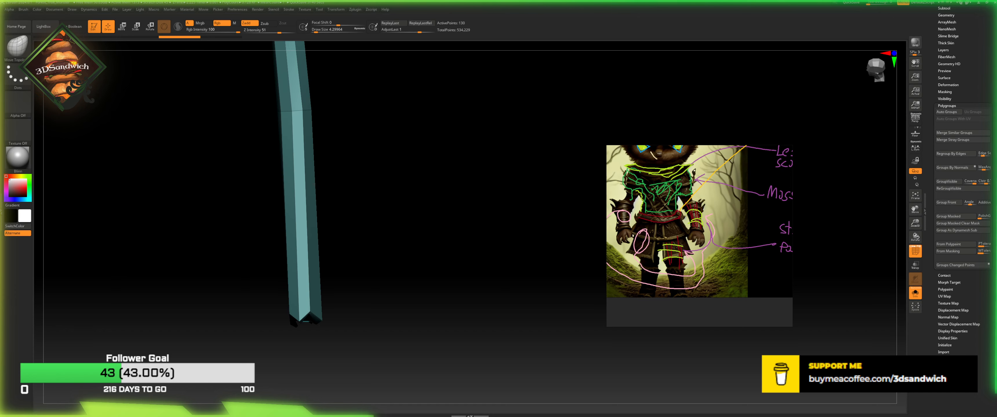
pyautogui.click(16, 47)
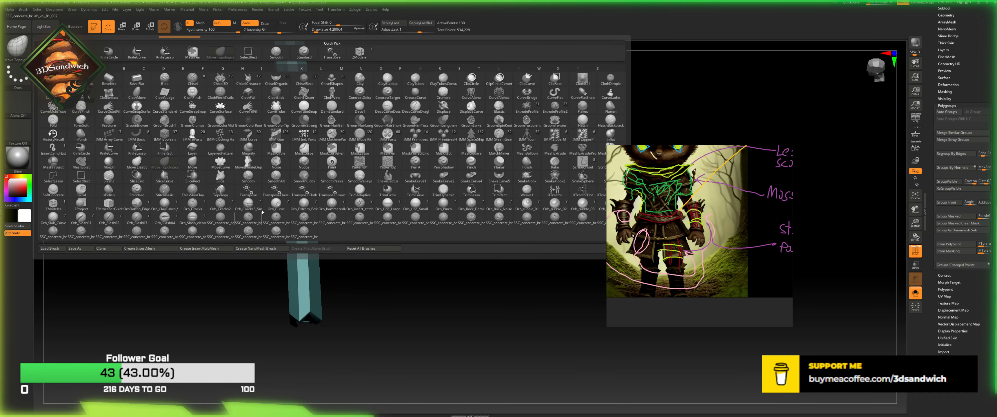
pyautogui.click(272, 205)
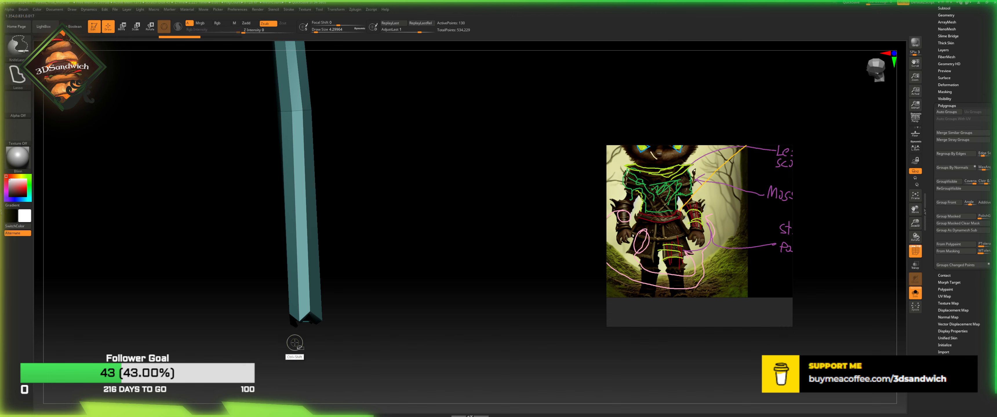
pyautogui.hotkey('ctrl', 'shift')
pyautogui.moveTo(313, 273); pyautogui.dragTo(329, 257)
pyautogui.moveTo(341, 311)
pyautogui.mouseDown()
pyautogui.moveTo(341, 260)
pyautogui.moveTo(343, 301)
pyautogui.moveTo(350, 259)
pyautogui.moveTo(347, 293)
pyautogui.moveTo(308, 267)
pyautogui.moveTo(340, 224)
pyautogui.moveTo(341, 236)
pyautogui.mouseUp()
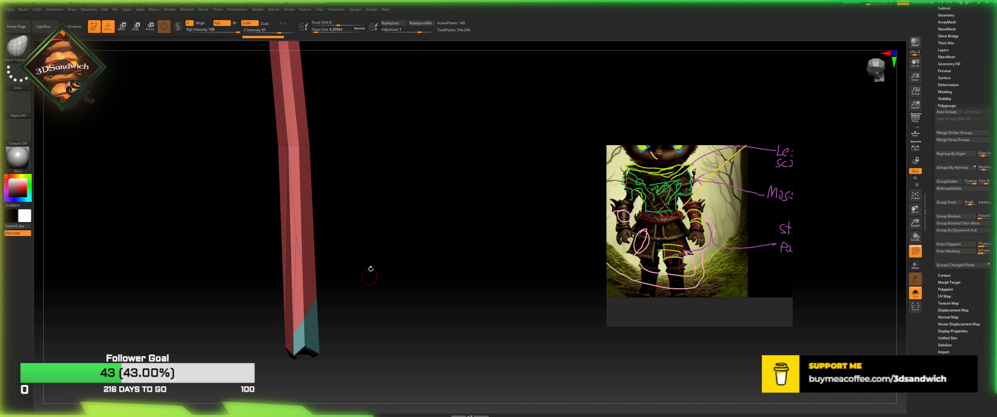
# Step: Slice across the slat above the diagonal facet so its middle section forms a separate polygroup
pyautogui.hotkey('ctrl', 'z')
pyautogui.moveTo(321, 263)
pyautogui.keyDown('ctrl'); pyautogui.keyDown('shift'); pyautogui.mouseDown()
pyautogui.moveTo(310, 263)
pyautogui.moveTo(285, 230)
pyautogui.mouseUp(); pyautogui.keyUp('shift'); pyautogui.keyUp('ctrl')
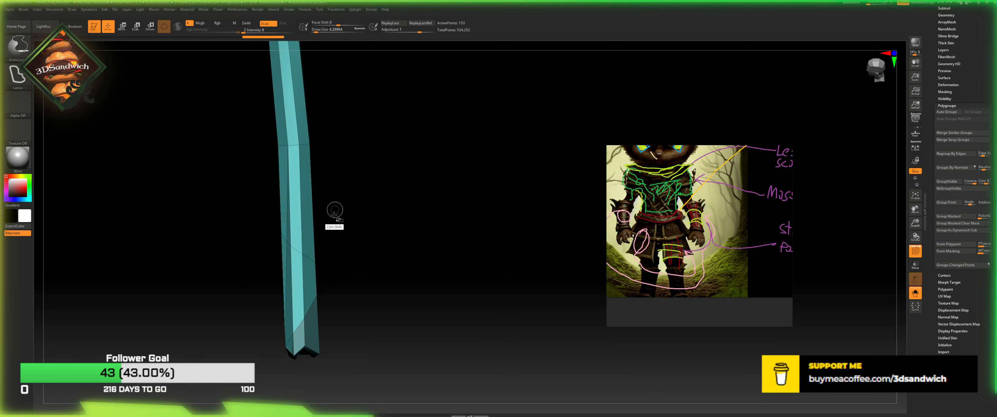
pyautogui.hotkey('ctrl', 'z')
pyautogui.keyDown('ctrl'); pyautogui.keyDown('shift'); pyautogui.moveTo(332, 263); pyautogui.dragTo(258, 225); pyautogui.keyUp('shift'); pyautogui.keyUp('ctrl')
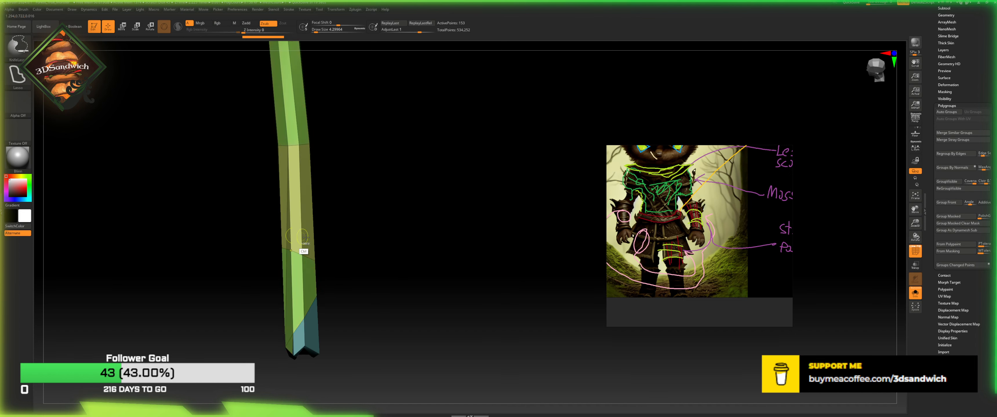
# Step: Try further KnifeLasso cuts around the slat's diagonal end facet
pyautogui.moveTo(331, 213)
pyautogui.keyDown('alt'); pyautogui.mouseDown()
pyautogui.moveTo(323, 270)
pyautogui.moveTo(322, 219)
pyautogui.moveTo(318, 258)
pyautogui.moveTo(264, 325)
pyautogui.mouseUp(); pyautogui.keyUp('alt')
pyautogui.keyDown('ctrl'); pyautogui.keyDown('shift'); pyautogui.moveTo(313, 271); pyautogui.dragTo(242, 371); pyautogui.keyUp('shift'); pyautogui.keyUp('ctrl')
pyautogui.moveTo(331, 269)
pyautogui.keyDown('alt'); pyautogui.mouseDown()
pyautogui.moveTo(313, 202)
pyautogui.moveTo(330, 236)
pyautogui.moveTo(267, 258)
pyautogui.moveTo(237, 328)
pyautogui.mouseUp(); pyautogui.keyUp('alt')
pyautogui.hotkey('ctrl', 'z')
pyautogui.moveTo(329, 247)
pyautogui.mouseDown()
pyautogui.moveTo(305, 238)
pyautogui.moveTo(285, 258)
pyautogui.moveTo(269, 254)
pyautogui.moveTo(329, 245)
pyautogui.moveTo(313, 256)
pyautogui.mouseUp()
pyautogui.hotkey('ctrl', 'z')
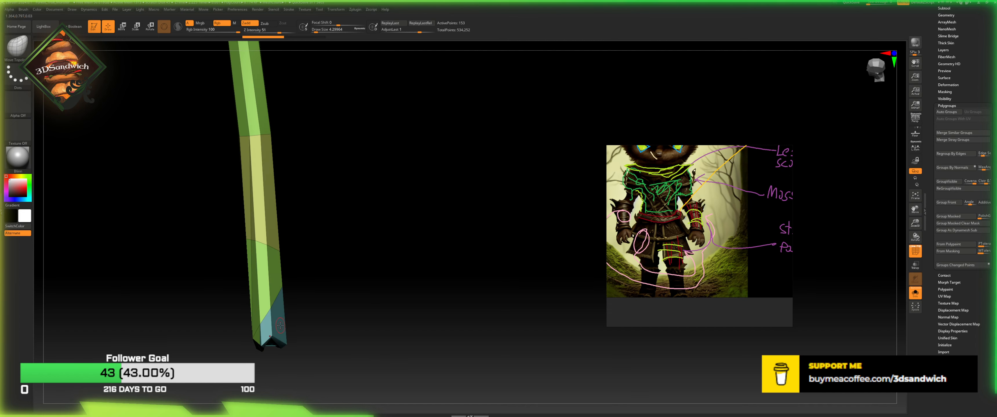
# Step: Switch to the ZModeler brush for polygon actions and slice another facet at the slat's tip
pyautogui.press('b')
pyautogui.press('z')
pyautogui.press('m')
pyautogui.press('space')
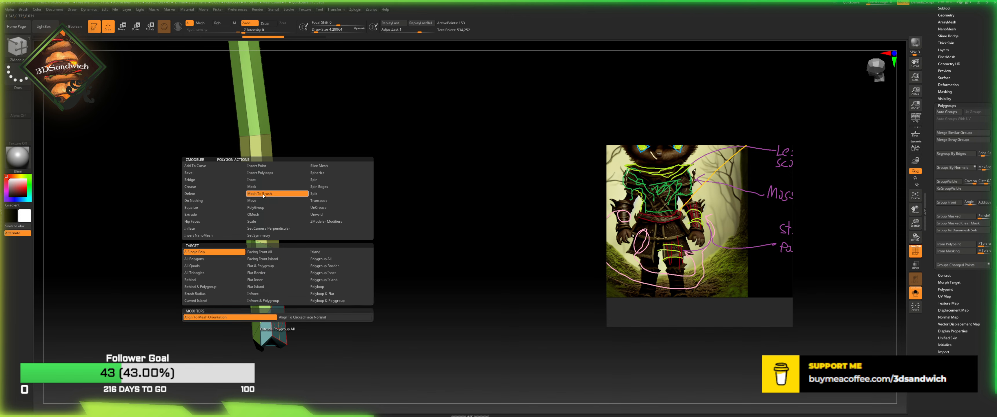
pyautogui.moveTo(316, 317); pyautogui.dragTo(305, 316)
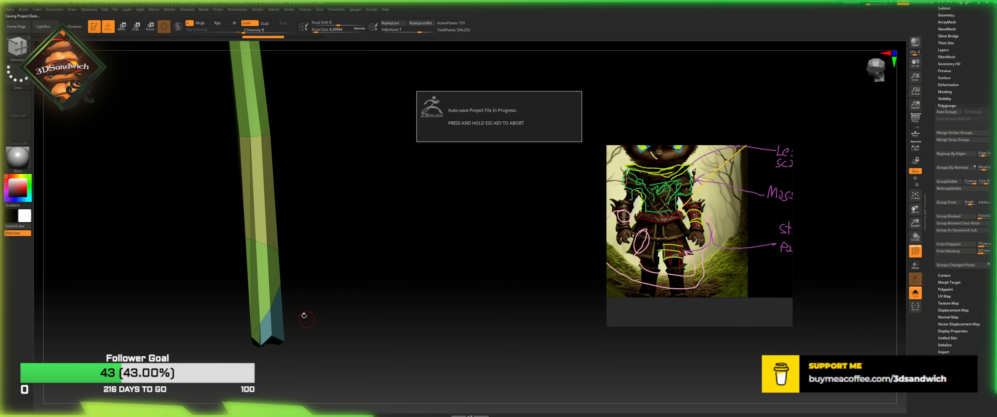
pyautogui.moveTo(299, 312)
pyautogui.mouseDown()
pyautogui.moveTo(278, 271)
pyautogui.moveTo(287, 270)
pyautogui.moveTo(297, 315)
pyautogui.moveTo(452, 379)
pyautogui.moveTo(396, 346)
pyautogui.moveTo(420, 349)
pyautogui.mouseUp()
pyautogui.moveTo(234, 231)
pyautogui.keyDown('ctrl'); pyautogui.mouseDown()
pyautogui.moveTo(257, 236)
pyautogui.moveTo(282, 204)
pyautogui.mouseUp(); pyautogui.keyUp('ctrl')
pyautogui.moveTo(280, 176); pyautogui.dragTo(267, 281)
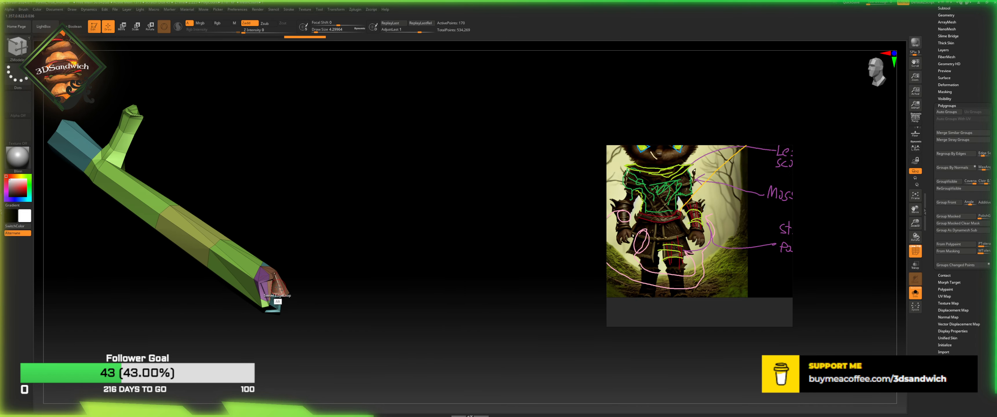
# Step: Delete the cut-off polygroup at the slat's tip with ZModeler's Delete Polygroup All action
pyautogui.press('space')
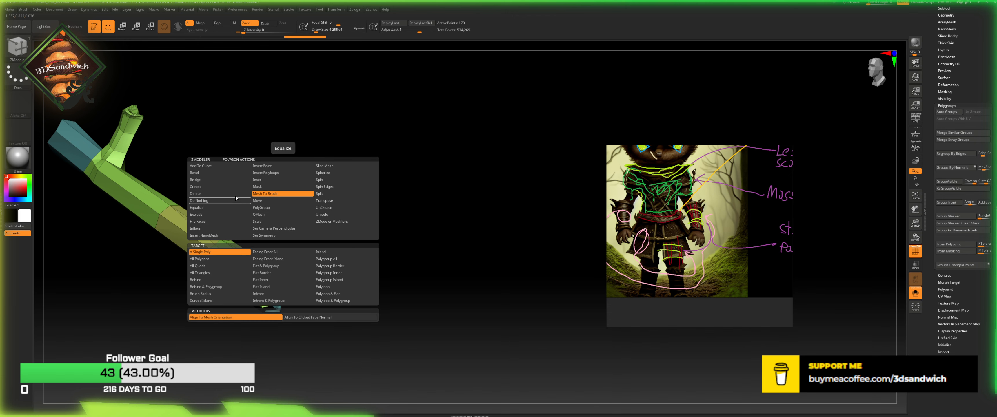
pyautogui.click(214, 196)
pyautogui.moveTo(222, 286); pyautogui.dragTo(206, 260)
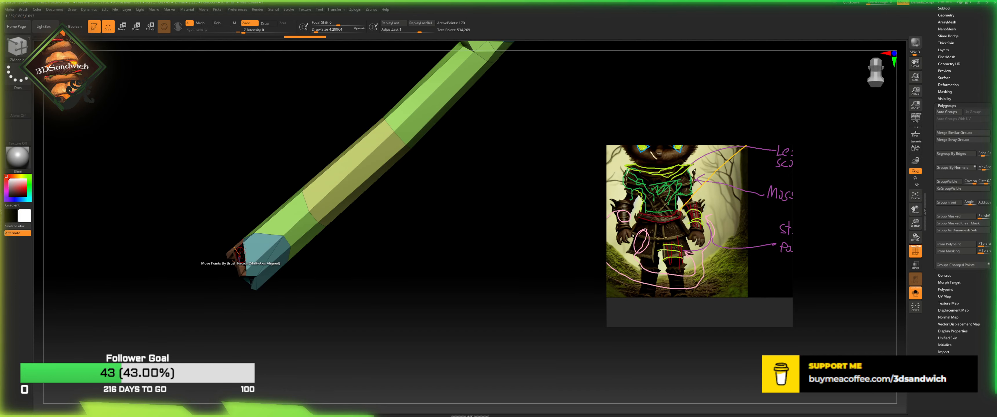
pyautogui.press('space')
pyautogui.click(286, 258)
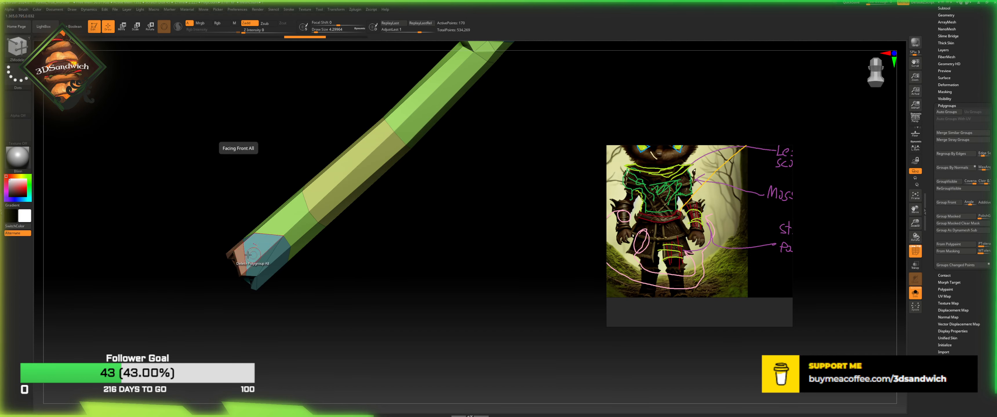
pyautogui.click(238, 264)
pyautogui.moveTo(228, 296); pyautogui.dragTo(271, 228)
pyautogui.moveTo(464, 138)
pyautogui.mouseDown()
pyautogui.moveTo(409, 205)
pyautogui.moveTo(424, 209)
pyautogui.moveTo(374, 236)
pyautogui.moveTo(414, 256)
pyautogui.mouseUp()
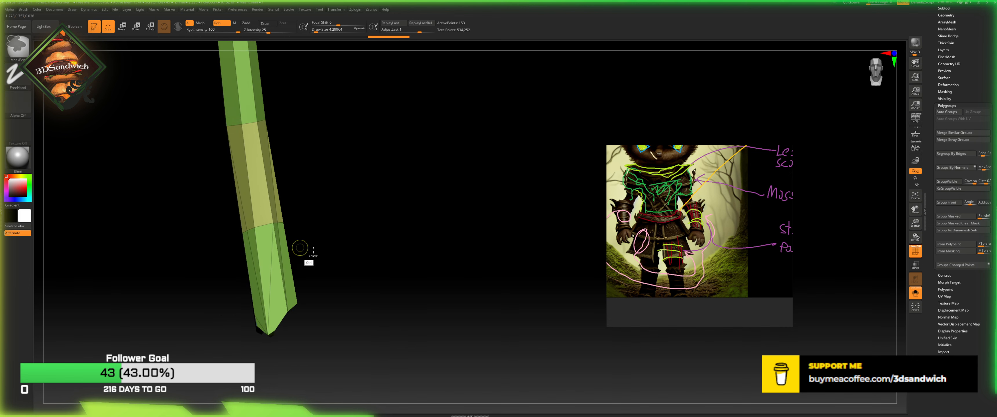
# Step: Try to cut a large notch into the slat's edge and delete the separated polygroup
pyautogui.moveTo(321, 262)
pyautogui.keyDown('ctrl'); pyautogui.keyDown('shift'); pyautogui.mouseDown()
pyautogui.moveTo(242, 234)
pyautogui.moveTo(316, 172)
pyautogui.mouseUp(); pyautogui.keyUp('shift'); pyautogui.keyUp('ctrl')
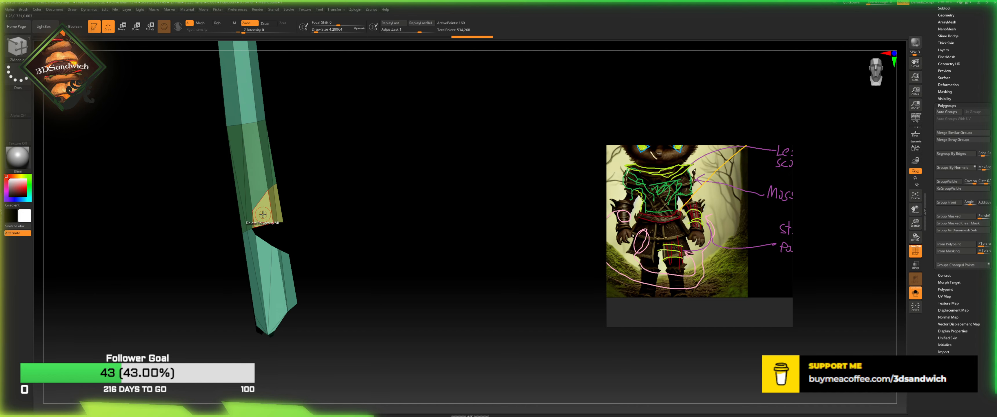
pyautogui.moveTo(310, 191); pyautogui.dragTo(244, 226)
pyautogui.hotkey('ctrl', 'z')
pyautogui.click(264, 241)
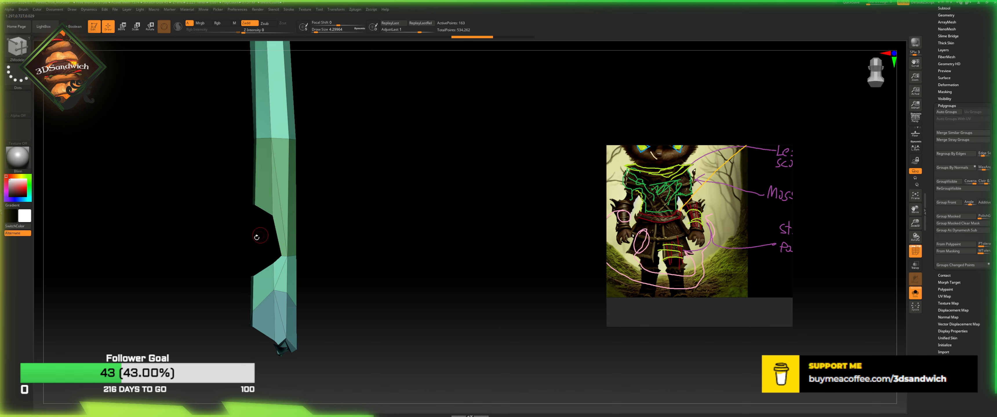
pyautogui.moveTo(265, 241); pyautogui.dragTo(281, 242)
pyautogui.hotkey('ctrl', 'z')
pyautogui.hotkey('ctrl', 'z')
pyautogui.hotkey('ctrl', 'z')
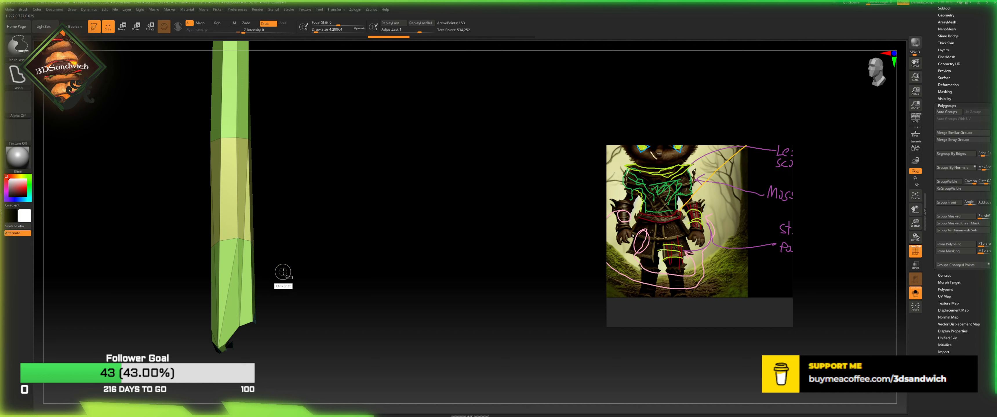
# Step: Cut a smaller notch into the slat's edge above its beveled end and delete the cut-out polygroup
pyautogui.moveTo(281, 273)
pyautogui.keyDown('ctrl'); pyautogui.mouseDown()
pyautogui.moveTo(234, 228)
pyautogui.moveTo(281, 205)
pyautogui.mouseUp(); pyautogui.keyUp('ctrl')
pyautogui.click(248, 249)
pyautogui.moveTo(248, 249); pyautogui.dragTo(242, 230)
pyautogui.press('b')
pyautogui.press('m')
pyautogui.press('t')
pyautogui.moveTo(244, 232); pyautogui.dragTo(222, 234, button='right')
pyautogui.moveTo(253, 243); pyautogui.dragTo(258, 234)
pyautogui.moveTo(282, 221); pyautogui.dragTo(268, 220, button='right')
pyautogui.moveTo(253, 209); pyautogui.dragTo(250, 210)
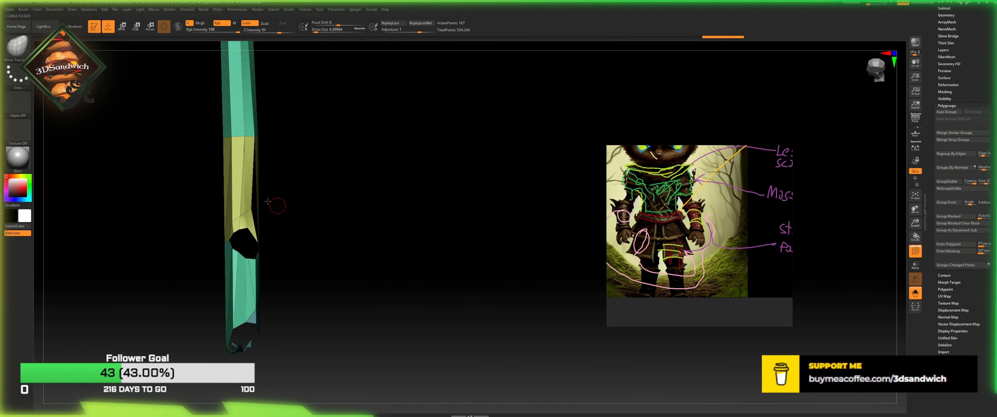
# Step: Set the ZModeler edge action to Bridge and apply it to the slat's edges just above the notch
pyautogui.moveTo(274, 202)
pyautogui.mouseDown(button='right')
pyautogui.moveTo(244, 202)
pyautogui.moveTo(273, 200)
pyautogui.moveTo(250, 202)
pyautogui.moveTo(260, 205)
pyautogui.mouseUp(button='right')
pyautogui.keyDown('shift'); pyautogui.moveTo(247, 248); pyautogui.dragTo(247, 261); pyautogui.keyUp('shift')
pyautogui.moveTo(297, 239); pyautogui.dragTo(276, 235, button='right')
pyautogui.keyDown('shift'); pyautogui.moveTo(276, 234); pyautogui.dragTo(281, 204); pyautogui.keyUp('shift')
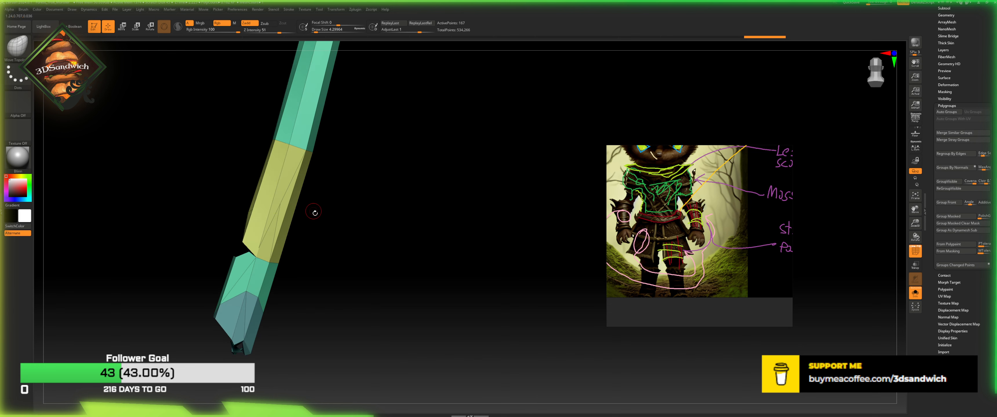
pyautogui.moveTo(314, 214); pyautogui.dragTo(307, 212, button='right')
pyautogui.press('space')
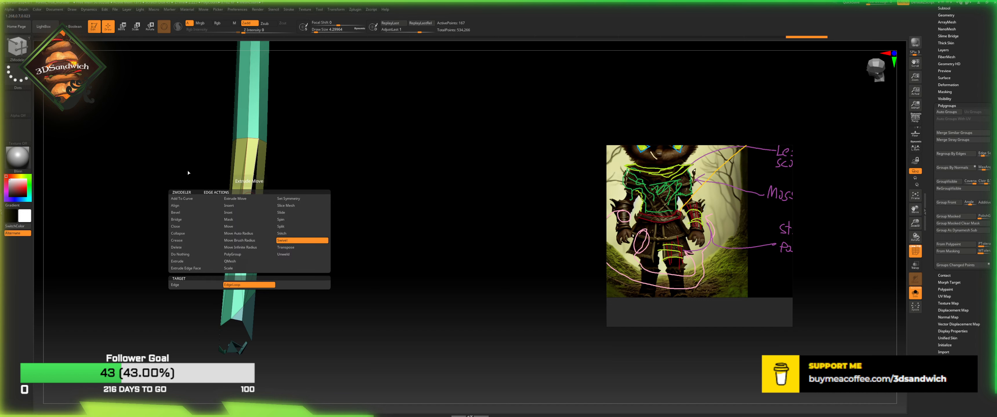
pyautogui.click(195, 219)
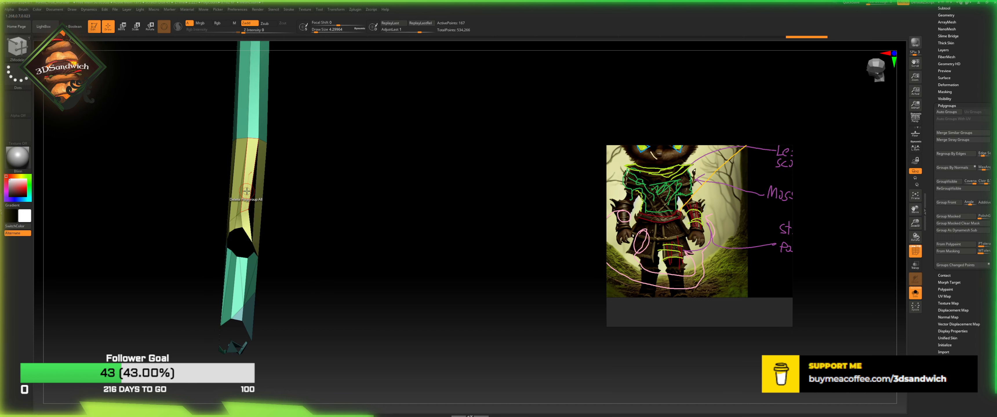
pyautogui.click(255, 196)
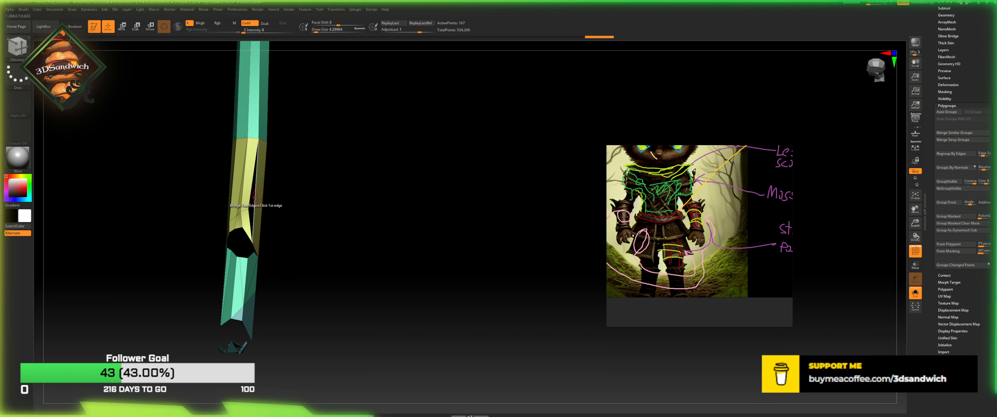
# Step: Unhide the remaining slats and inspect the open notch beside them
pyautogui.keyDown('ctrl'); pyautogui.keyDown('shift'); pyautogui.click(300, 193); pyautogui.keyUp('shift'); pyautogui.keyUp('ctrl')
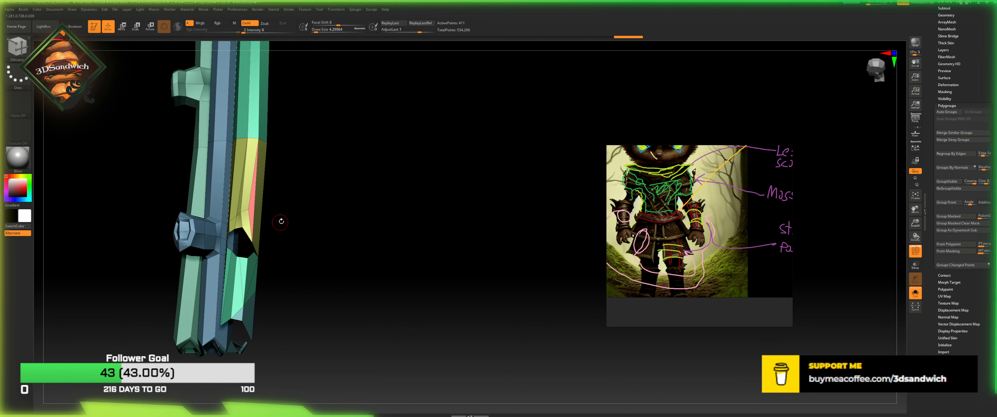
pyautogui.moveTo(281, 222); pyautogui.dragTo(271, 202)
pyautogui.keyDown('ctrl'); pyautogui.keyDown('shift'); pyautogui.click(257, 216); pyautogui.keyUp('shift'); pyautogui.keyUp('ctrl')
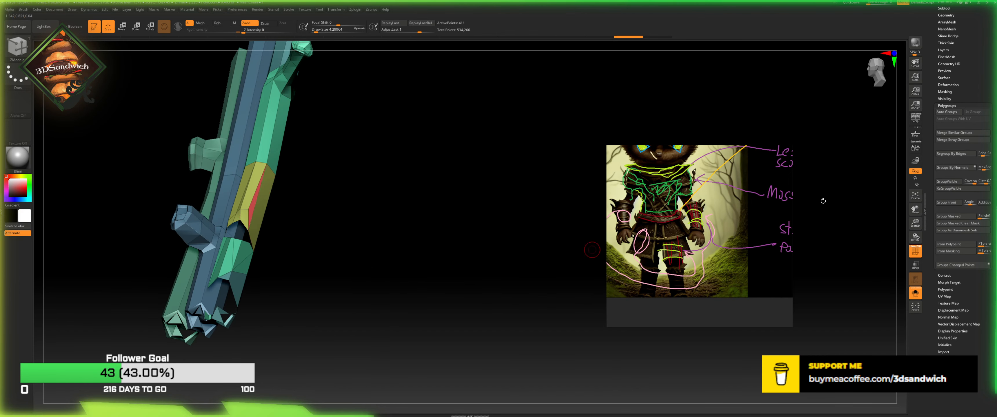
pyautogui.scroll(2, 928, 78)
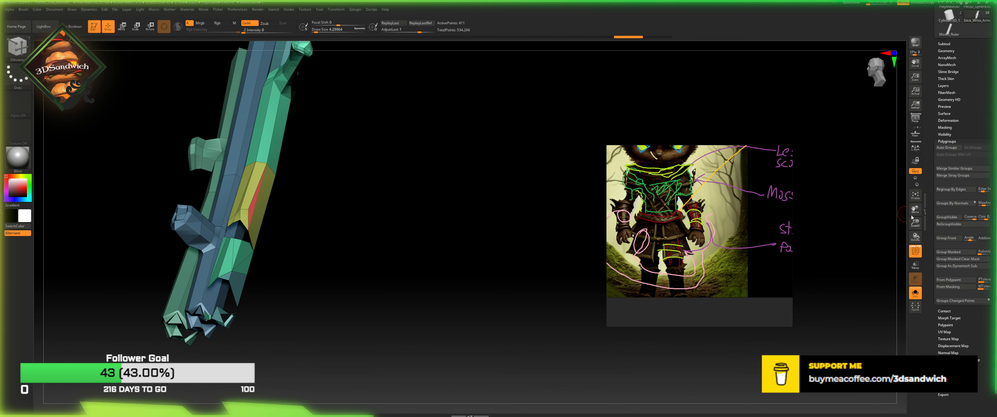
pyautogui.moveTo(906, 214); pyautogui.dragTo(893, 219)
pyautogui.moveTo(408, 251); pyautogui.dragTo(394, 256)
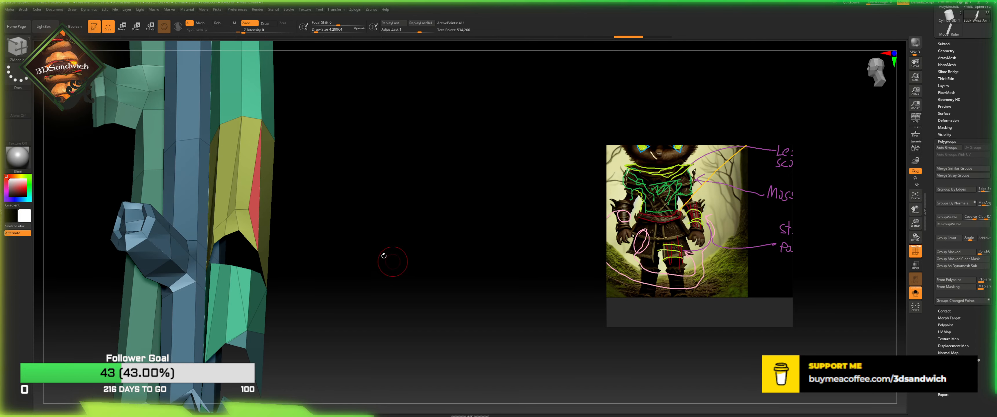
# Step: Set the ZModeler edge action to Close with the Convex Hole target and test it on the open notch's edge
pyautogui.press('space')
pyautogui.click(231, 235)
pyautogui.keyDown('alt'); pyautogui.moveTo(287, 221); pyautogui.dragTo(275, 189); pyautogui.keyUp('alt')
pyautogui.hotkey('ctrl', 'z')
pyautogui.press('space')
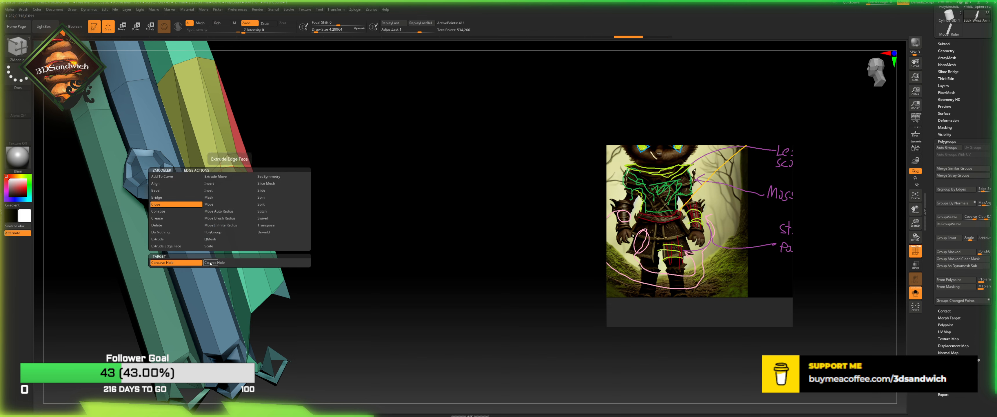
pyautogui.click(229, 264)
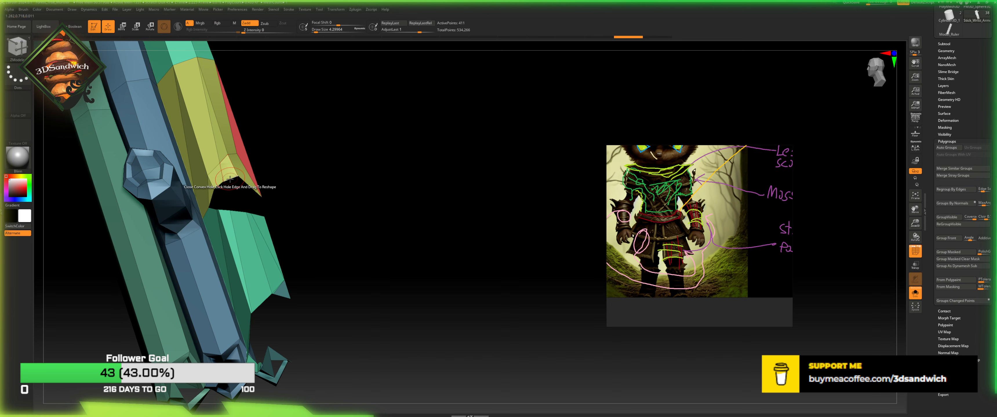
pyautogui.click(288, 214)
pyautogui.hotkey('ctrl', 'z')
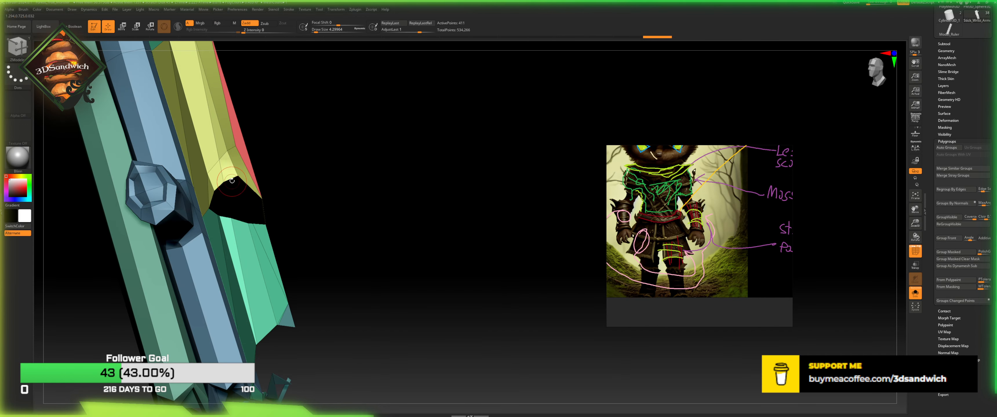
# Step: Adjust the Close action's Resolution and fill the open notch and the open hole at the slat's beveled end
pyautogui.press('space')
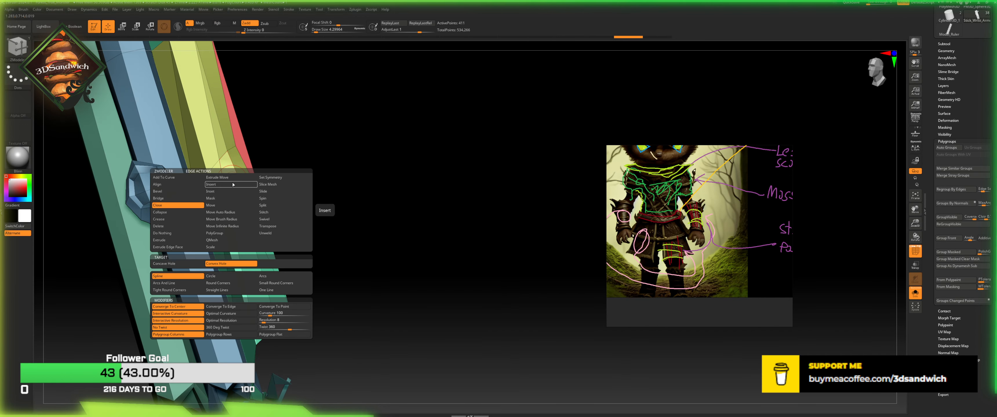
pyautogui.click(267, 322)
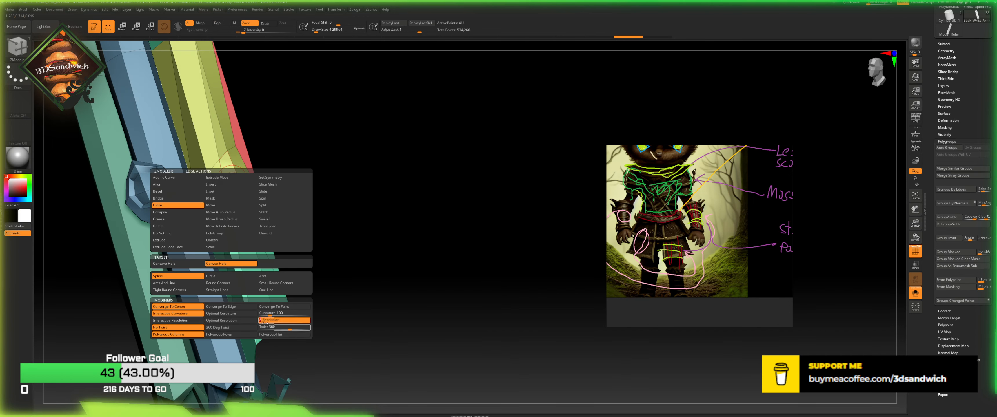
pyautogui.click(266, 282)
pyautogui.click(240, 185)
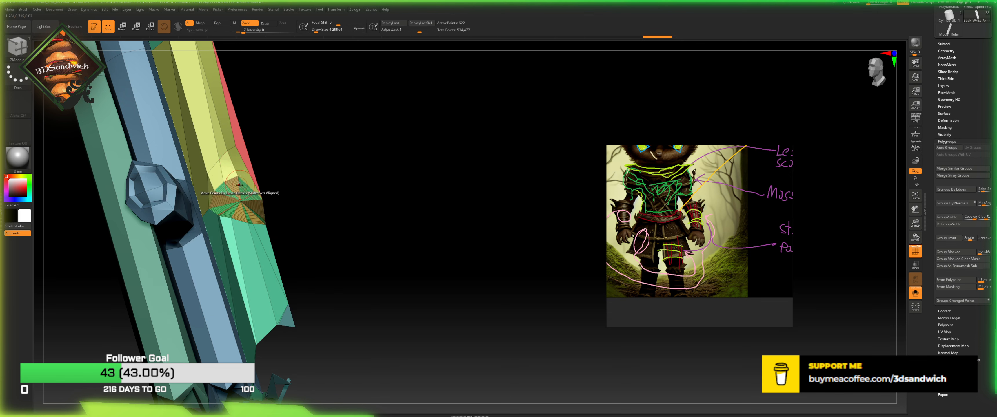
pyautogui.click(268, 335)
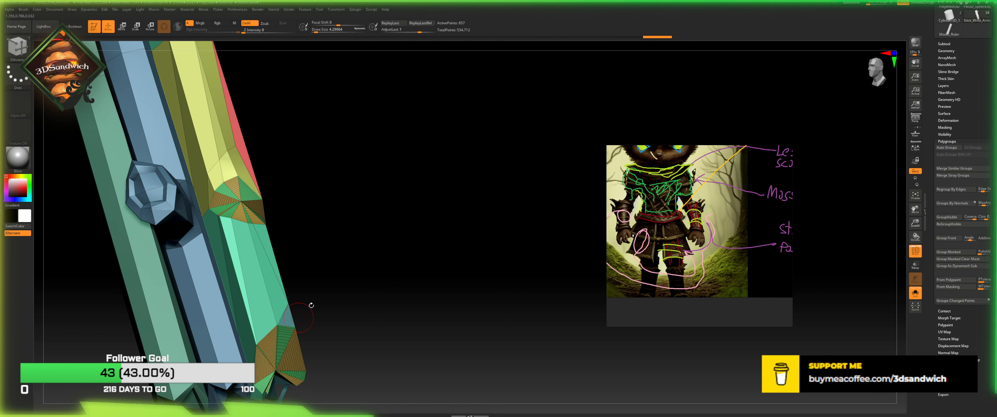
# Step: Switch to the Clay brush in Zsub mode and turn off the polyframe display
pyautogui.moveTo(310, 305); pyautogui.dragTo(360, 284)
pyautogui.press('space')
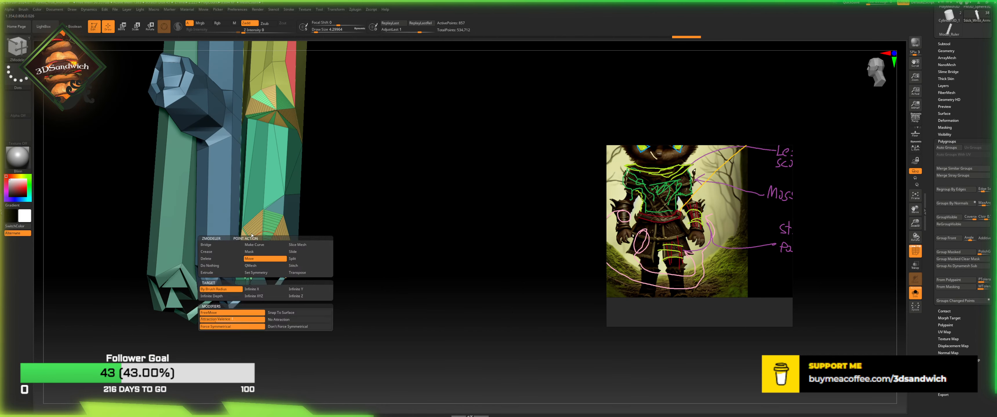
pyautogui.click(20, 49)
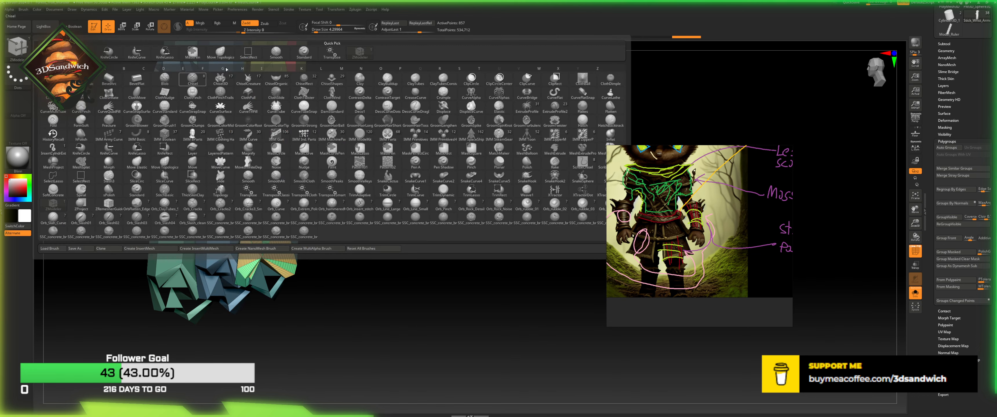
pyautogui.click(359, 80)
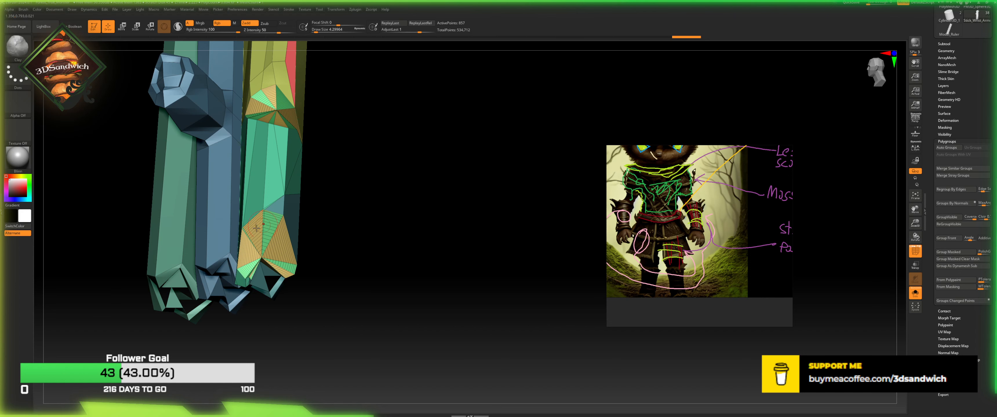
pyautogui.click(267, 25)
pyautogui.click(918, 252)
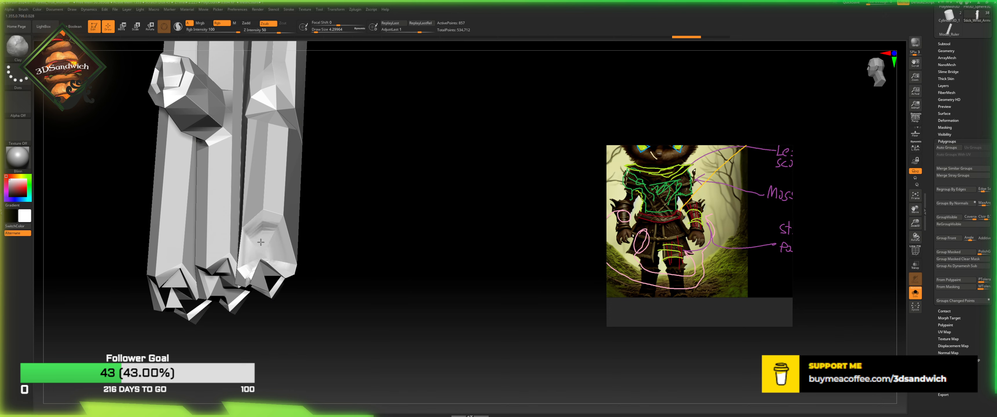
# Step: Carve recesses into the filled beveled end and the filled notch of the slat with the Clay brush
pyautogui.moveTo(261, 243); pyautogui.dragTo(288, 262)
pyautogui.moveTo(307, 263)
pyautogui.mouseDown()
pyautogui.moveTo(311, 206)
pyautogui.moveTo(306, 256)
pyautogui.mouseUp()
pyautogui.moveTo(246, 267); pyautogui.dragTo(256, 254)
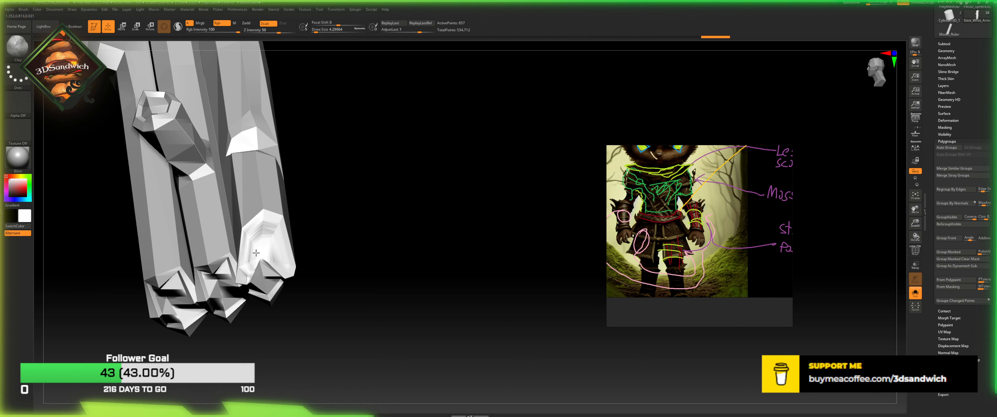
pyautogui.moveTo(315, 227)
pyautogui.mouseDown()
pyautogui.moveTo(263, 250)
pyautogui.moveTo(274, 237)
pyautogui.mouseUp()
pyautogui.moveTo(307, 232)
pyautogui.mouseDown()
pyautogui.moveTo(269, 249)
pyautogui.moveTo(262, 282)
pyautogui.mouseUp()
pyautogui.moveTo(276, 229); pyautogui.dragTo(267, 257)
pyautogui.moveTo(232, 214); pyautogui.dragTo(306, 241)
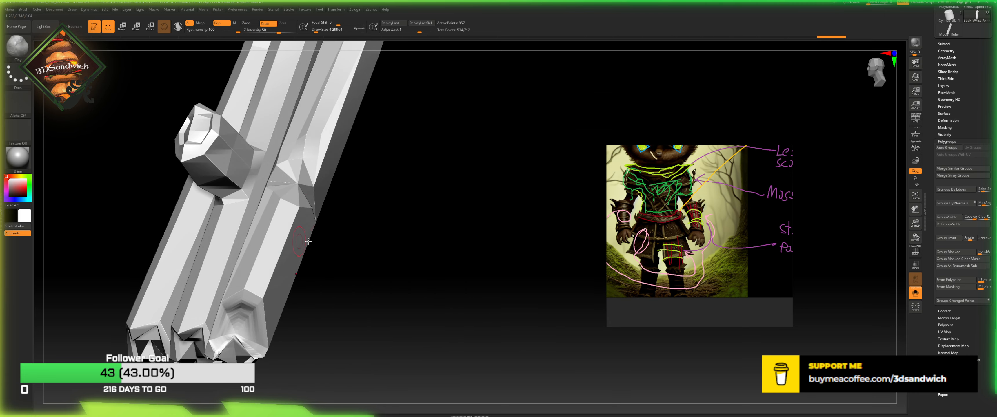
pyautogui.moveTo(301, 195)
pyautogui.mouseDown()
pyautogui.moveTo(277, 189)
pyautogui.moveTo(300, 185)
pyautogui.mouseUp()
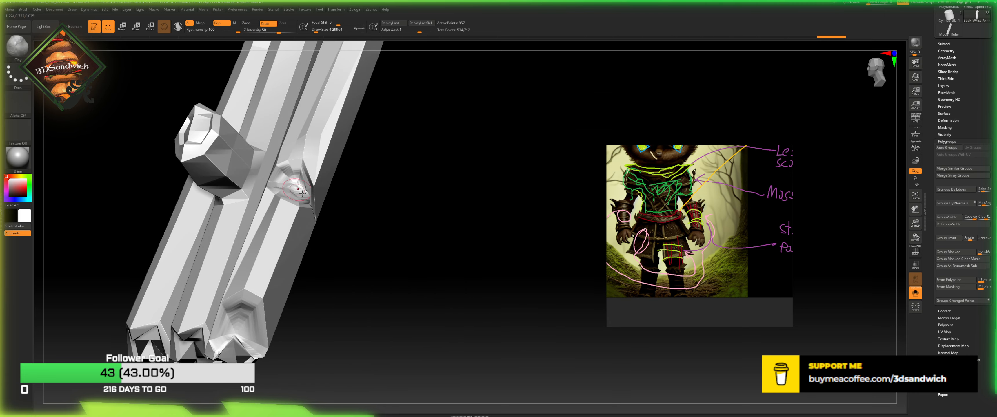
# Step: Check the whole slat bundle and save the project over Forest_Troll_Monster.zpr
pyautogui.keyDown('alt'); pyautogui.moveTo(355, 196); pyautogui.dragTo(339, 222); pyautogui.keyUp('alt')
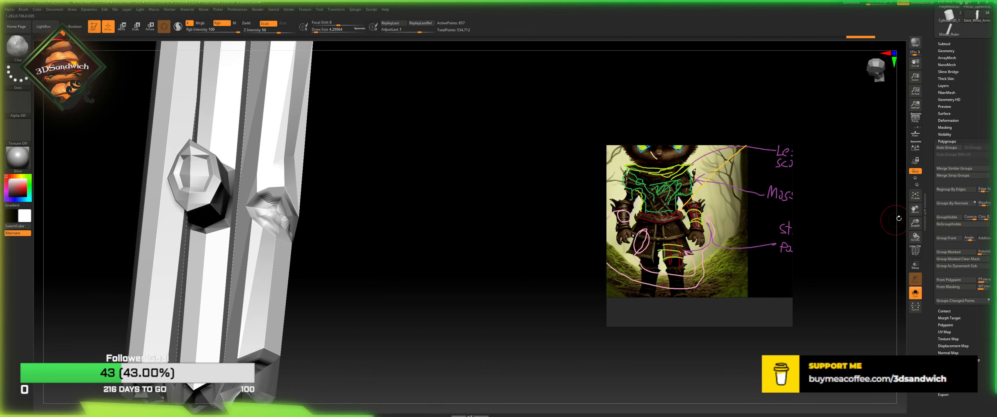
pyautogui.moveTo(917, 224); pyautogui.dragTo(774, 198)
pyautogui.moveTo(434, 223); pyautogui.dragTo(431, 275)
pyautogui.moveTo(919, 220); pyautogui.dragTo(929, 248)
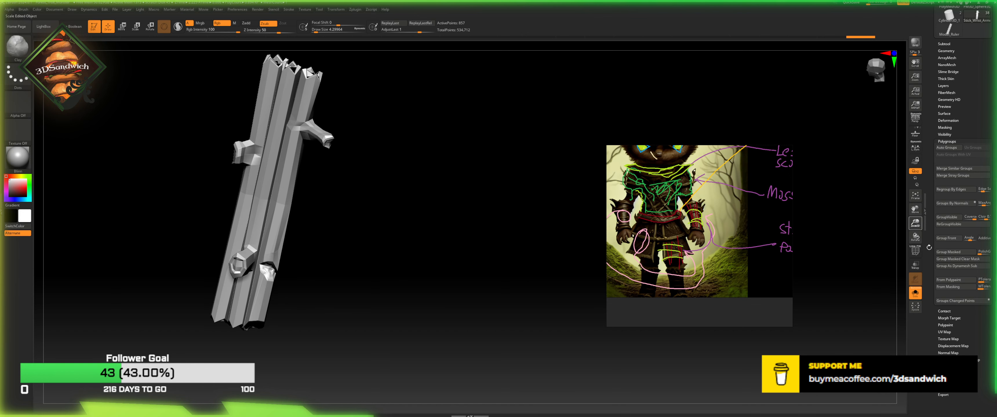
pyautogui.keyDown('alt'); pyautogui.moveTo(514, 219); pyautogui.dragTo(520, 249); pyautogui.keyUp('alt')
pyautogui.hotkey('ctrl', 's')
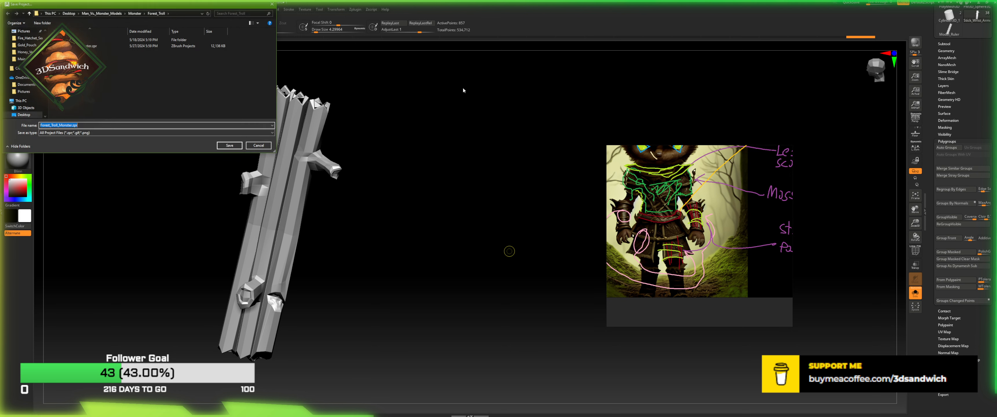
pyautogui.press('Return')
pyautogui.press('Return')
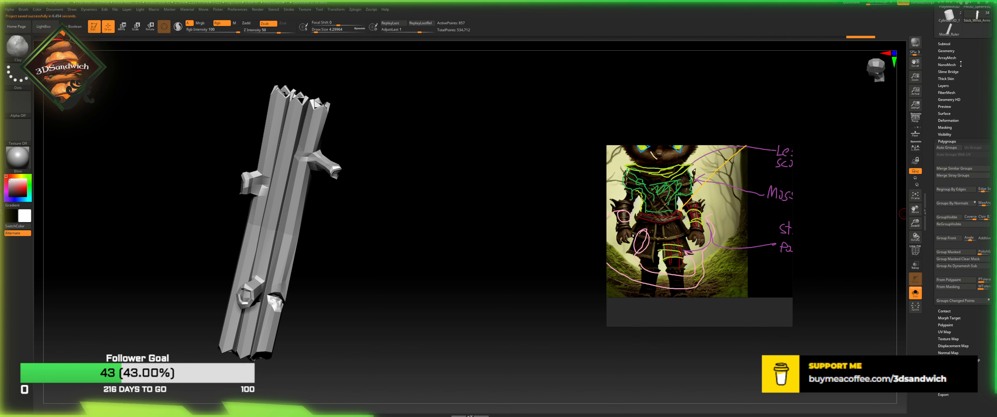
# Step: Preview the slats smoothed with Dynamic Subdiv, trying different FlatSubdiv amounts, and turn the preview off
pyautogui.click(947, 51)
pyautogui.click(950, 127)
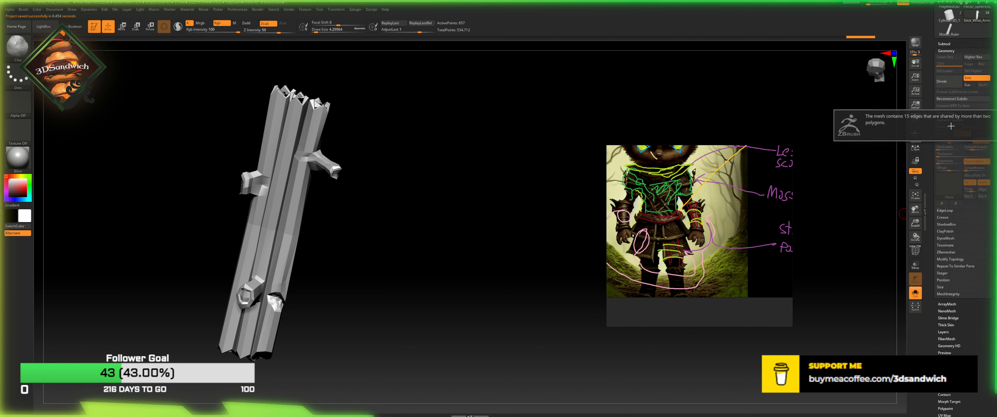
pyautogui.moveTo(455, 237); pyautogui.dragTo(570, 192)
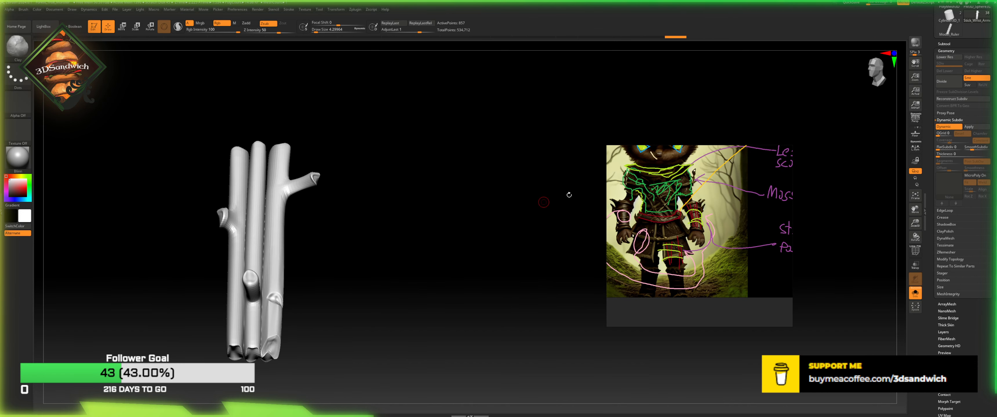
pyautogui.moveTo(939, 148); pyautogui.dragTo(944, 147)
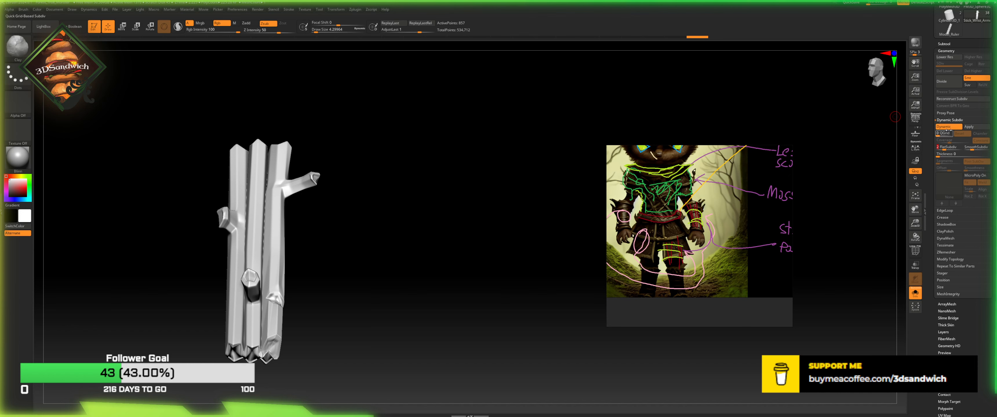
pyautogui.moveTo(940, 148); pyautogui.dragTo(936, 147)
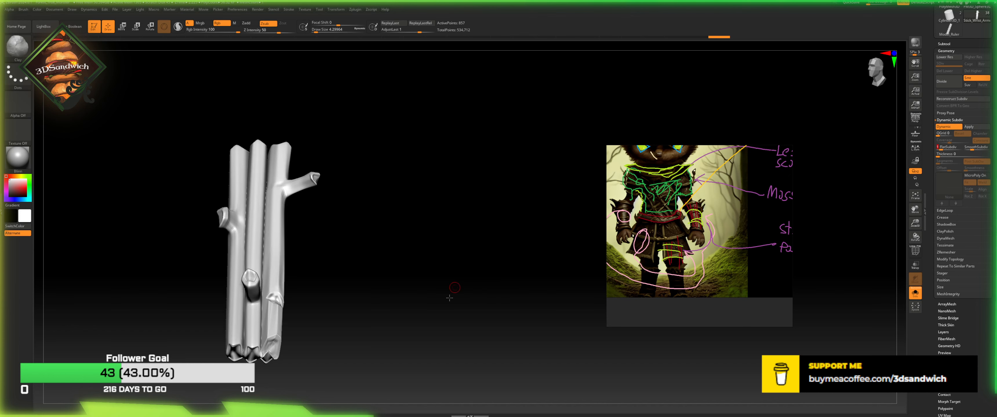
pyautogui.moveTo(450, 298); pyautogui.dragTo(489, 328)
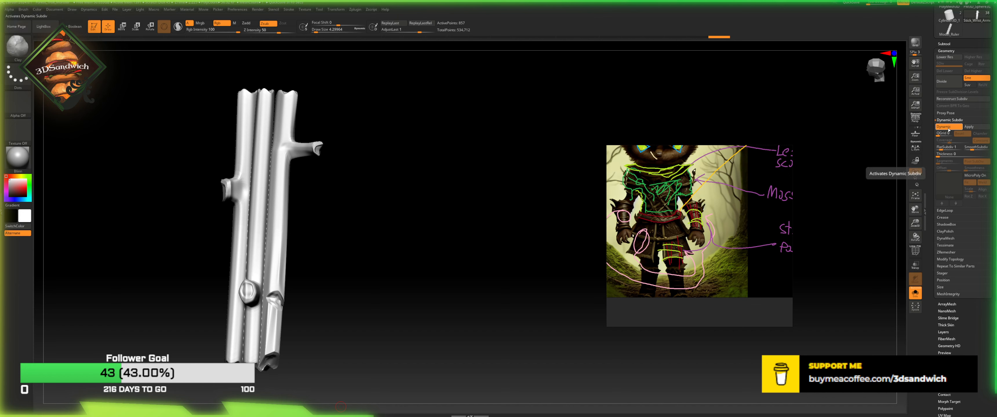
pyautogui.click(943, 127)
# Step: Show the polyframe, regroup the slats with Auto Groups, and isolate the slat with the long branch stub
pyautogui.click(918, 252)
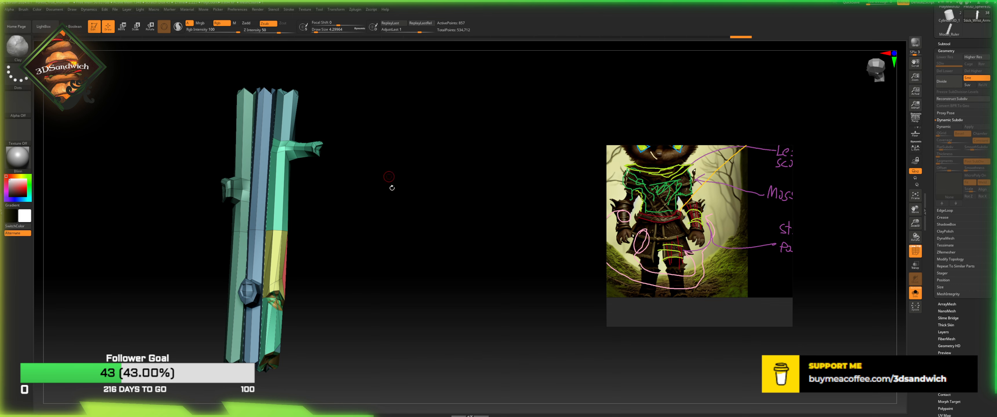
pyautogui.moveTo(389, 177); pyautogui.dragTo(394, 182)
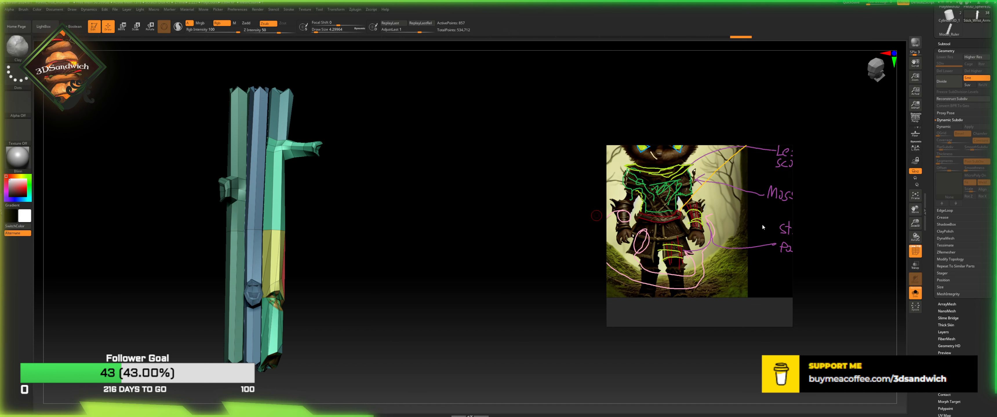
pyautogui.scroll(-5, 943, 341)
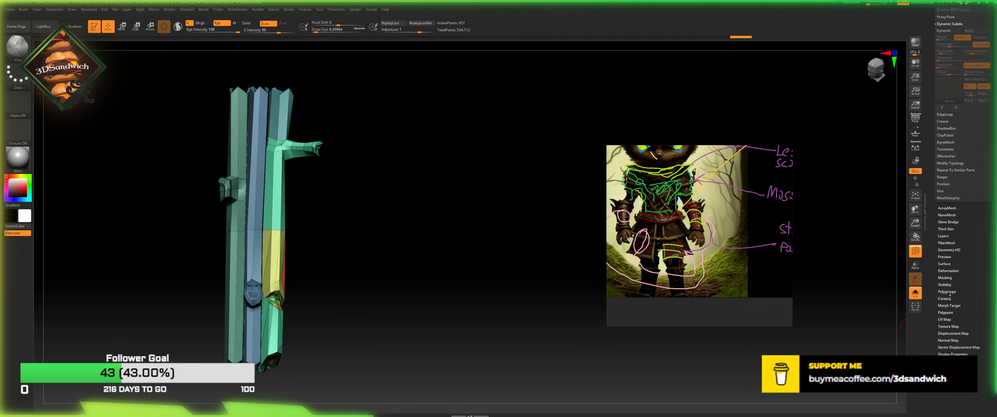
pyautogui.click(948, 293)
pyautogui.click(947, 106)
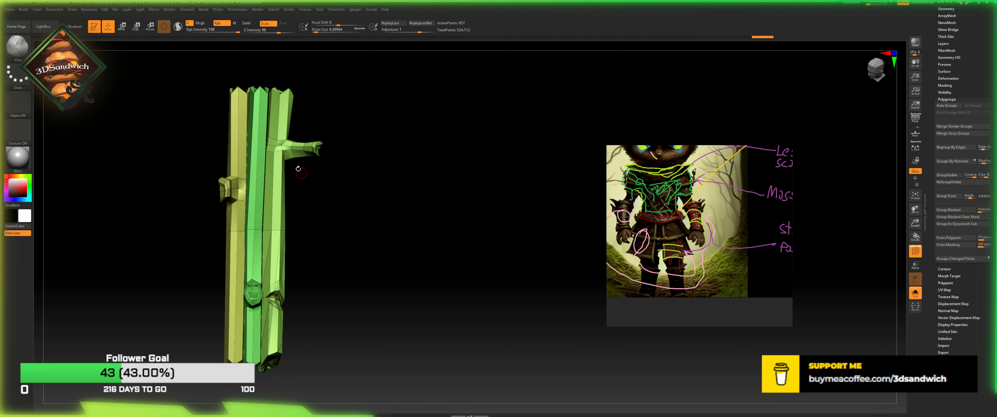
pyautogui.keyDown('ctrl'); pyautogui.keyDown('shift'); pyautogui.click(279, 135); pyautogui.keyUp('shift'); pyautogui.keyUp('ctrl')
# Step: Try to slice a chip from the isolated slat's upper end
pyautogui.keyDown('alt'); pyautogui.moveTo(319, 116); pyautogui.dragTo(389, 222); pyautogui.keyUp('alt')
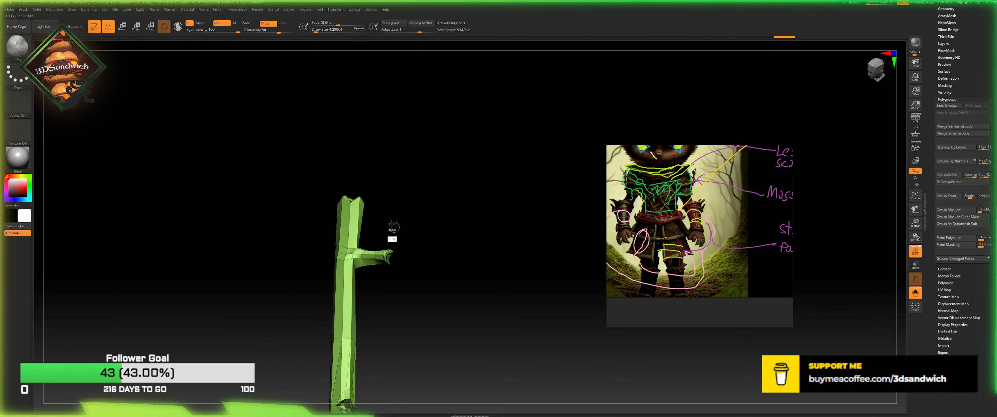
pyautogui.moveTo(916, 209); pyautogui.dragTo(914, 272)
pyautogui.moveTo(438, 122)
pyautogui.keyDown('alt'); pyautogui.mouseDown()
pyautogui.moveTo(461, 195)
pyautogui.moveTo(456, 220)
pyautogui.mouseUp(); pyautogui.keyUp('alt')
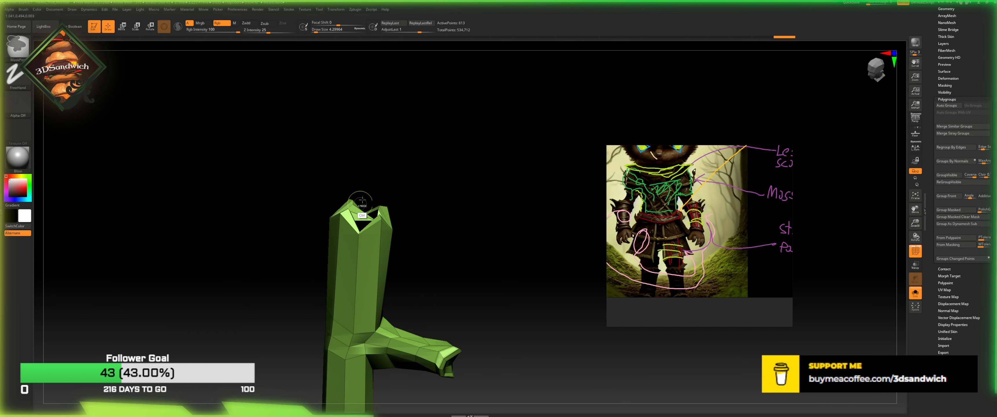
pyautogui.moveTo(379, 174)
pyautogui.keyDown('ctrl'); pyautogui.keyDown('shift'); pyautogui.mouseDown()
pyautogui.moveTo(360, 217)
pyautogui.moveTo(381, 250)
pyautogui.moveTo(423, 205)
pyautogui.mouseUp(); pyautogui.keyUp('shift'); pyautogui.keyUp('ctrl')
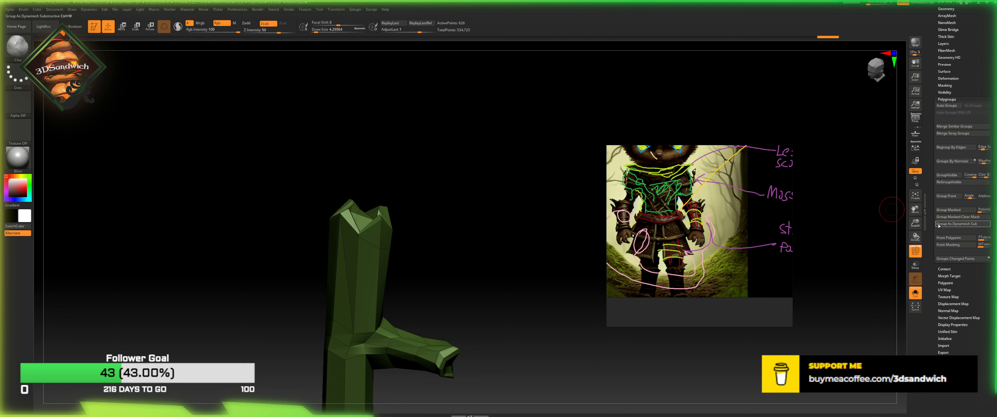
pyautogui.click(915, 252)
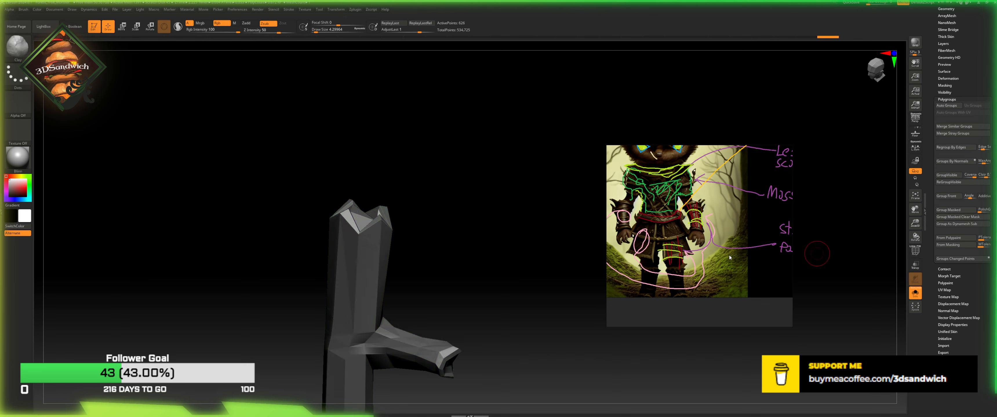
pyautogui.click(917, 252)
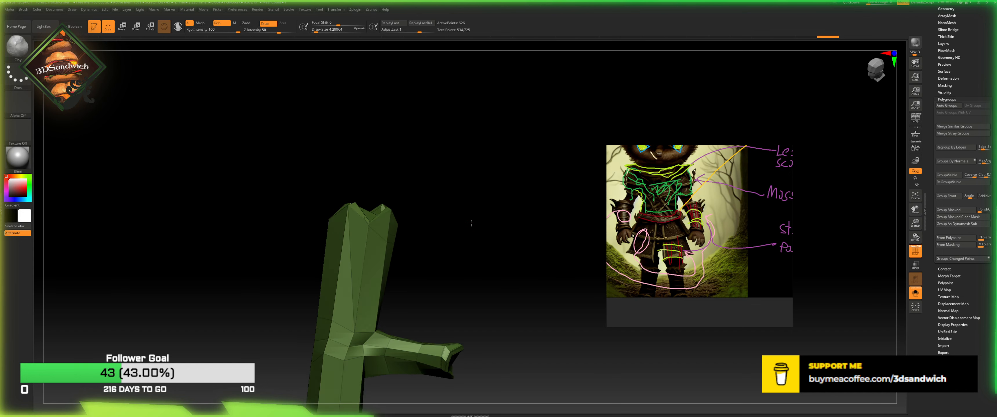
pyautogui.hotkey('ctrl', 'z')
# Step: Unhide all the slats and try a lasso cut on the branched slat's upper end
pyautogui.hotkey('ctrl', 'shift')
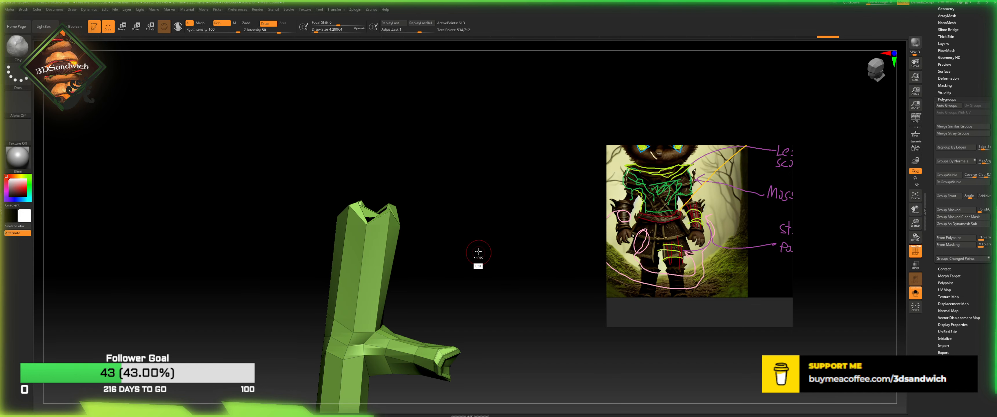
pyautogui.keyDown('ctrl'); pyautogui.keyDown('shift'); pyautogui.click(498, 268); pyautogui.keyUp('shift'); pyautogui.keyUp('ctrl')
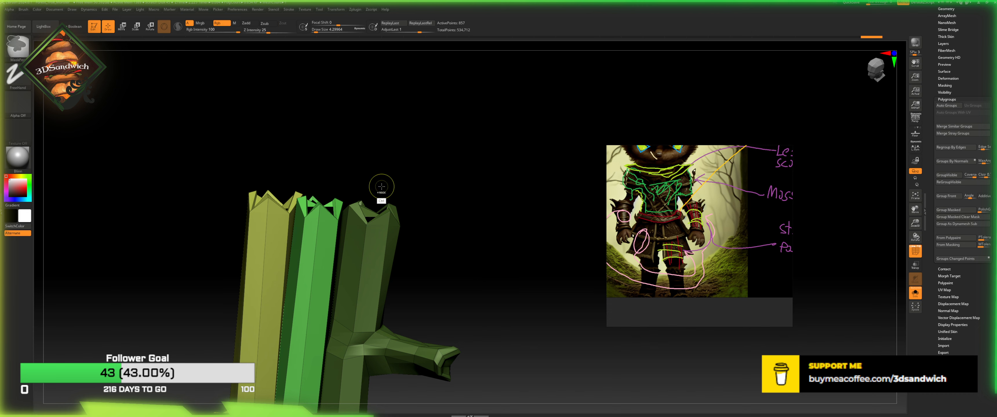
pyautogui.moveTo(386, 181)
pyautogui.keyDown('ctrl'); pyautogui.keyDown('shift'); pyautogui.mouseDown()
pyautogui.moveTo(390, 256)
pyautogui.moveTo(378, 185)
pyautogui.mouseUp(); pyautogui.keyUp('shift'); pyautogui.keyUp('ctrl')
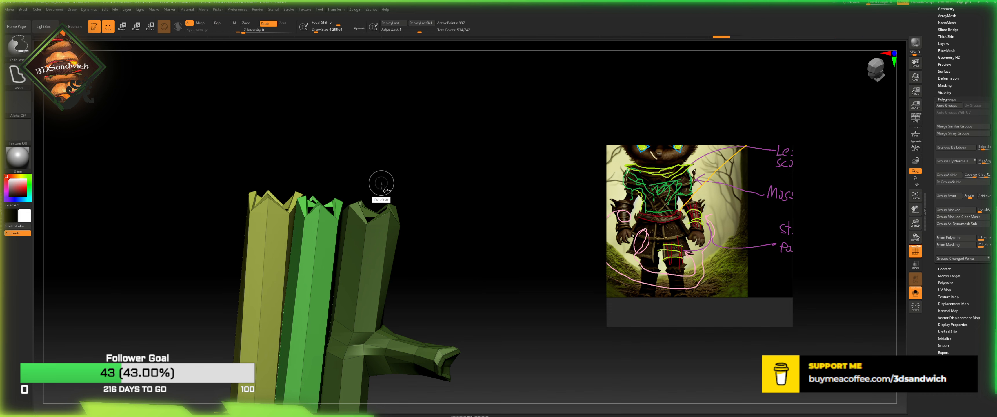
pyautogui.moveTo(432, 218)
pyautogui.keyDown('ctrl'); pyautogui.mouseDown()
pyautogui.moveTo(414, 207)
pyautogui.moveTo(429, 229)
pyautogui.moveTo(385, 186)
pyautogui.moveTo(388, 238)
pyautogui.mouseUp(); pyautogui.keyUp('ctrl')
pyautogui.hotkey('ctrl', 'z')
# Step: Slice the branch-side corner of the slat's upper end into its own polygroup and delete it with ZModeler
pyautogui.moveTo(392, 196)
pyautogui.mouseDown()
pyautogui.moveTo(436, 201)
pyautogui.moveTo(441, 216)
pyautogui.moveTo(407, 229)
pyautogui.moveTo(400, 274)
pyautogui.moveTo(417, 223)
pyautogui.moveTo(428, 301)
pyautogui.moveTo(440, 195)
pyautogui.moveTo(441, 220)
pyautogui.moveTo(416, 187)
pyautogui.moveTo(359, 204)
pyautogui.moveTo(427, 207)
pyautogui.moveTo(441, 229)
pyautogui.moveTo(416, 208)
pyautogui.mouseUp()
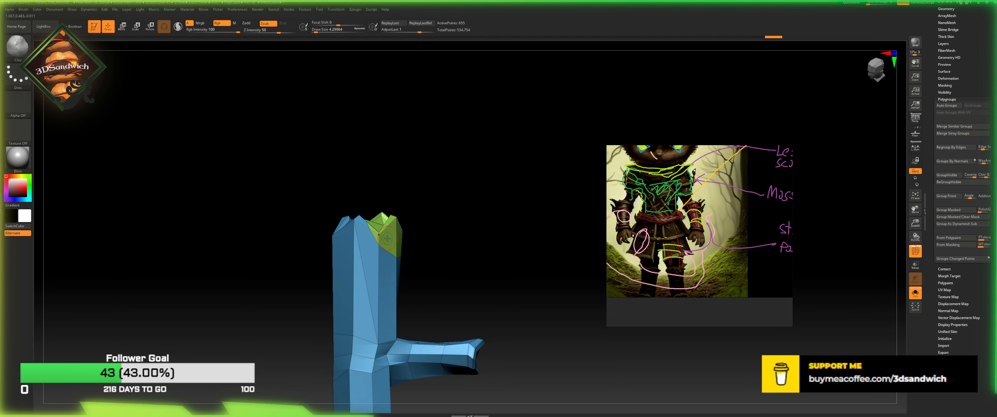
pyautogui.press('b')
pyautogui.press('z')
pyautogui.press('m')
pyautogui.press('space')
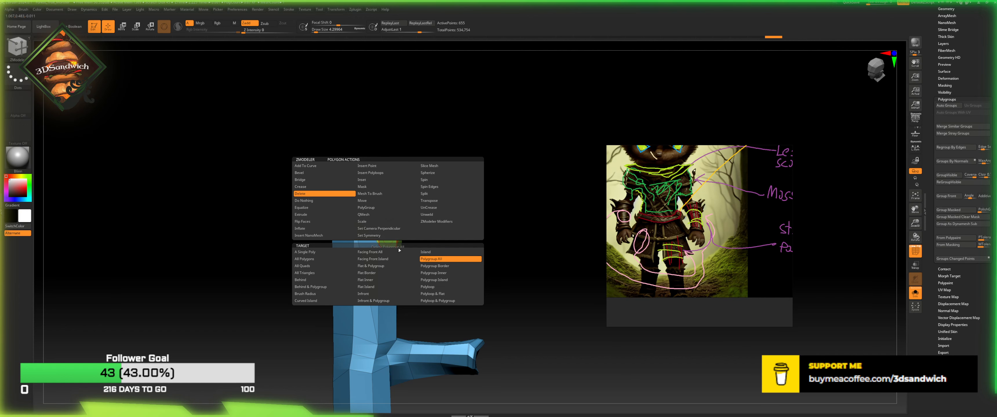
pyautogui.click(389, 241)
# Step: Make a lasso slice across the slat's upper end on the side opposite the branch to split off a polygroup
pyautogui.press('ctrl')
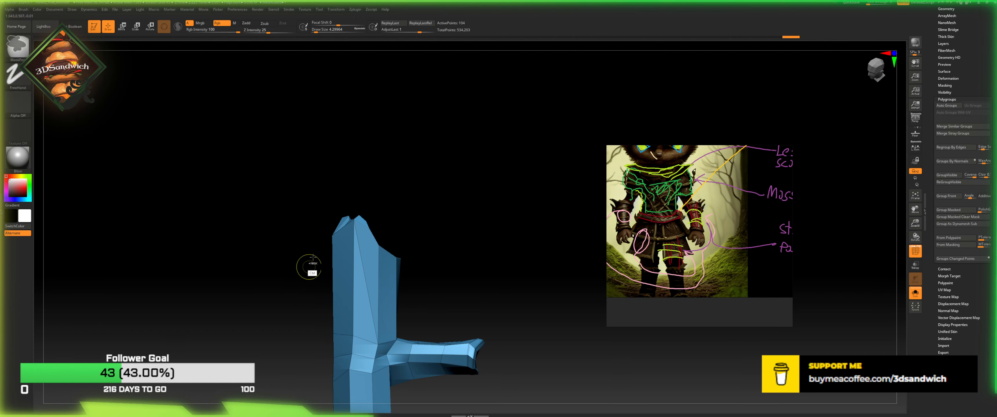
pyautogui.hotkey('ctrl', 'shift')
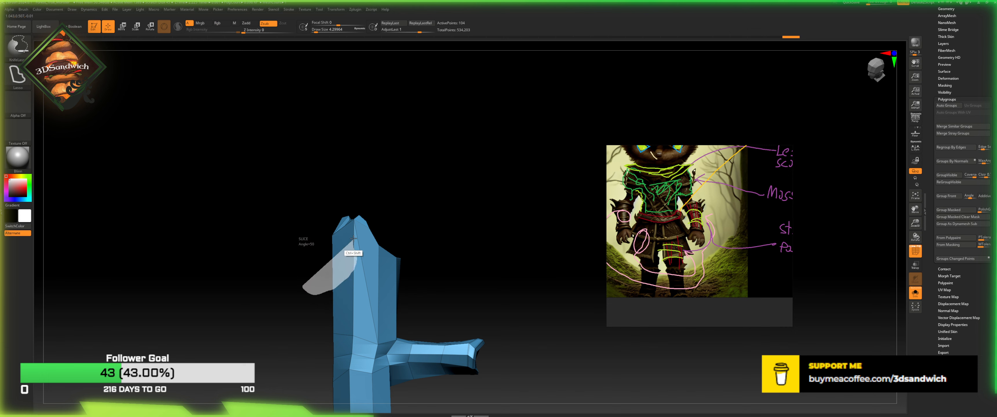
pyautogui.keyDown('ctrl'); pyautogui.keyDown('shift'); pyautogui.moveTo(354, 230); pyautogui.dragTo(357, 207); pyautogui.keyUp('shift'); pyautogui.keyUp('ctrl')
pyautogui.hotkey('ctrl', 'z')
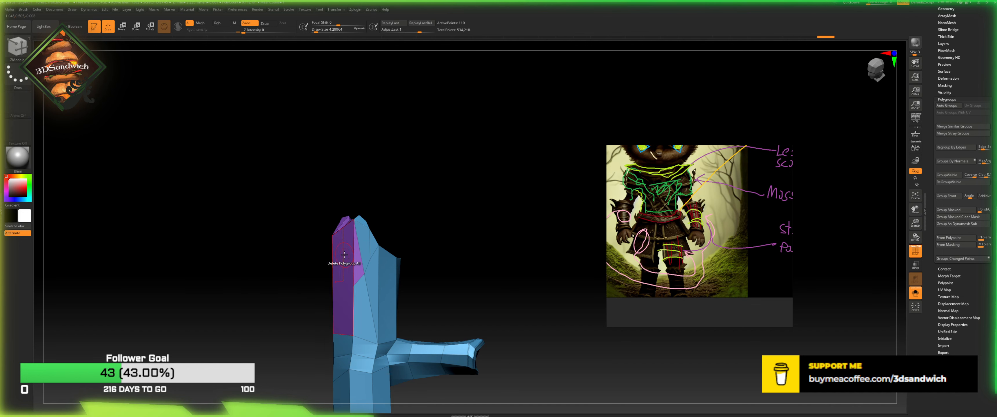
# Step: Delete the polygroup at the blue stick's upper end with ZModeler and unhide the neighbouring sticks
pyautogui.press('space')
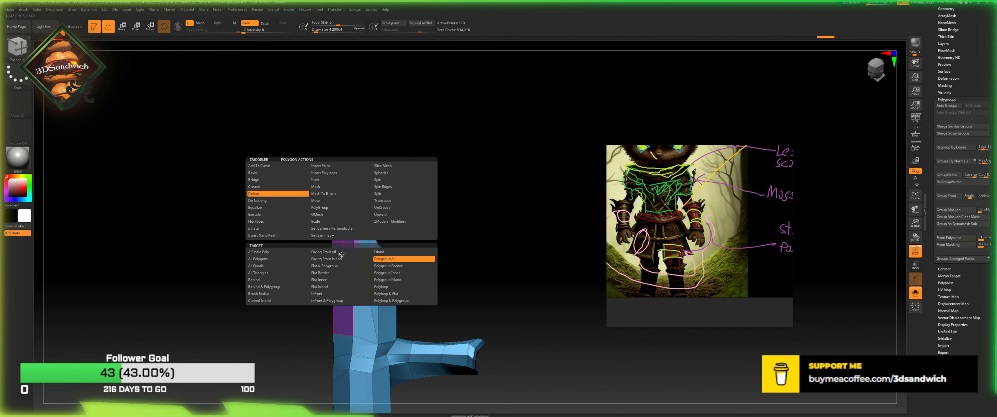
pyautogui.moveTo(356, 216); pyautogui.dragTo(348, 252)
pyautogui.keyDown('ctrl'); pyautogui.keyDown('shift'); pyautogui.click(422, 189); pyautogui.keyUp('shift'); pyautogui.keyUp('ctrl')
# Step: Cap the open cut at the blue stick's upper end with the Close Convex Hole action, adjusting its curvature and resolution modifiers
pyautogui.click(349, 223)
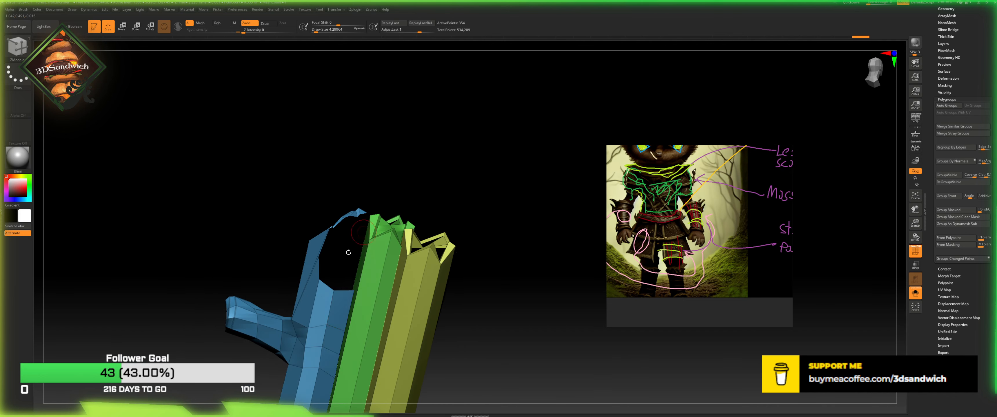
pyautogui.press('space')
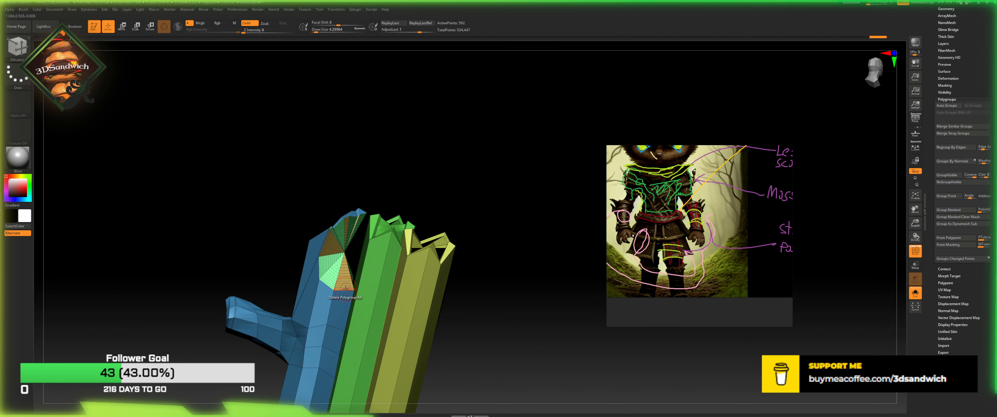
pyautogui.press('space')
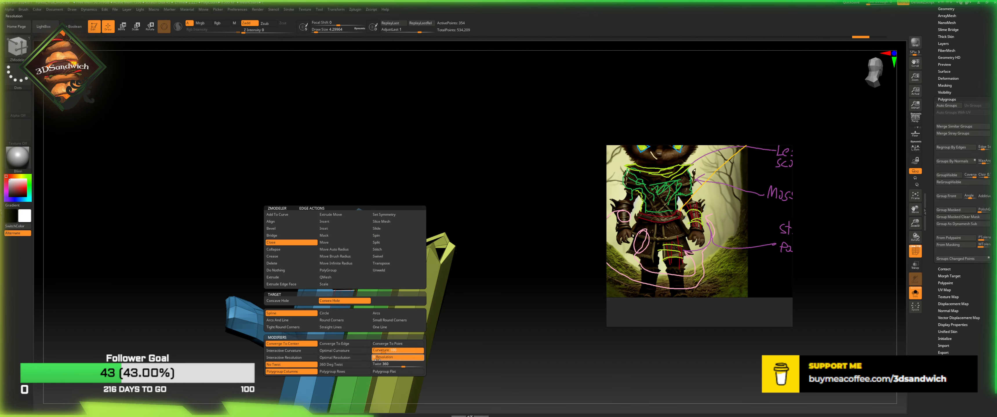
pyautogui.moveTo(331, 199); pyautogui.dragTo(342, 240)
pyautogui.press('space')
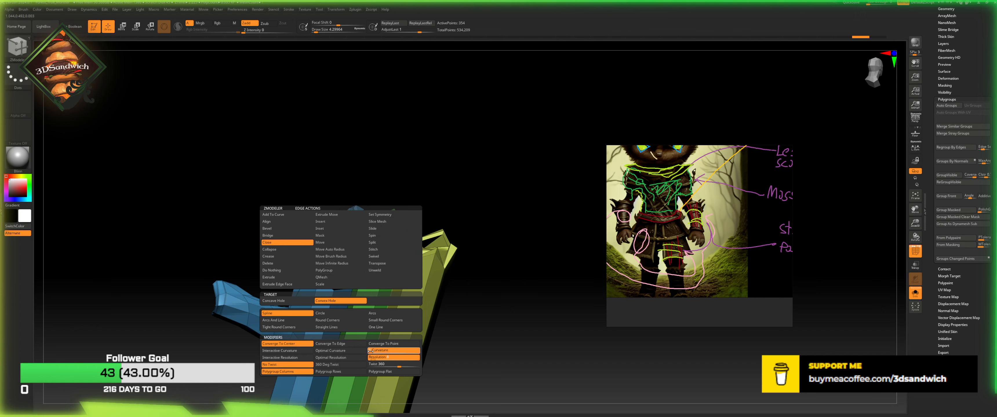
pyautogui.click(341, 222)
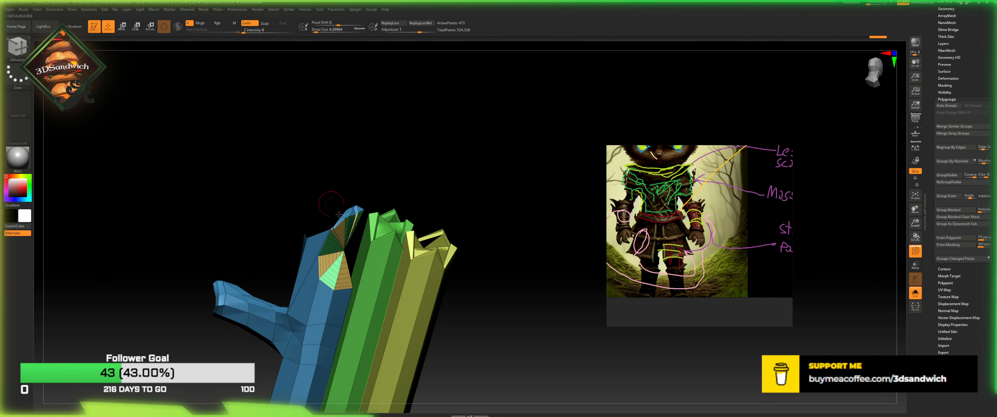
pyautogui.moveTo(339, 214); pyautogui.dragTo(151, 87, button='right')
pyautogui.click(356, 263)
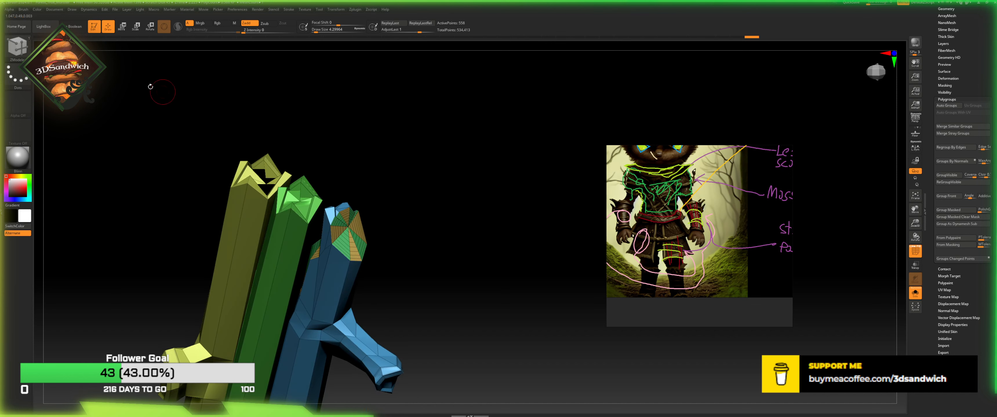
# Step: Roughen the blue stick's capped cut with the Clay brush using the Color Spray stroke
pyautogui.click(17, 48)
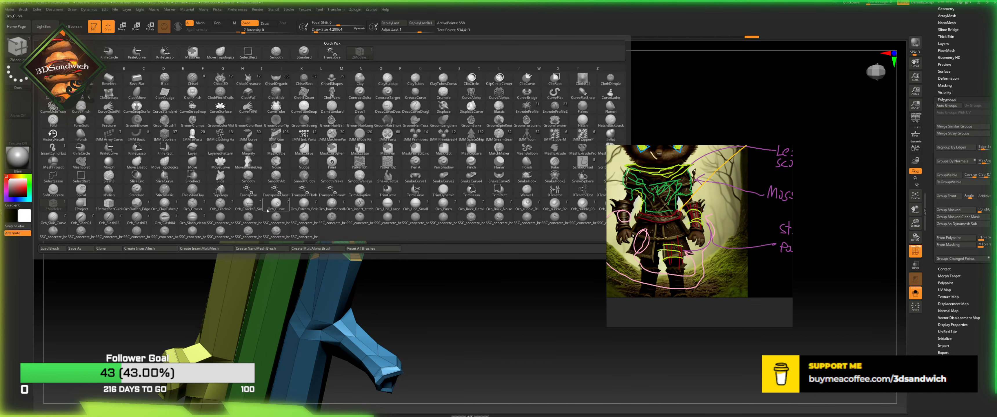
pyautogui.click(349, 82)
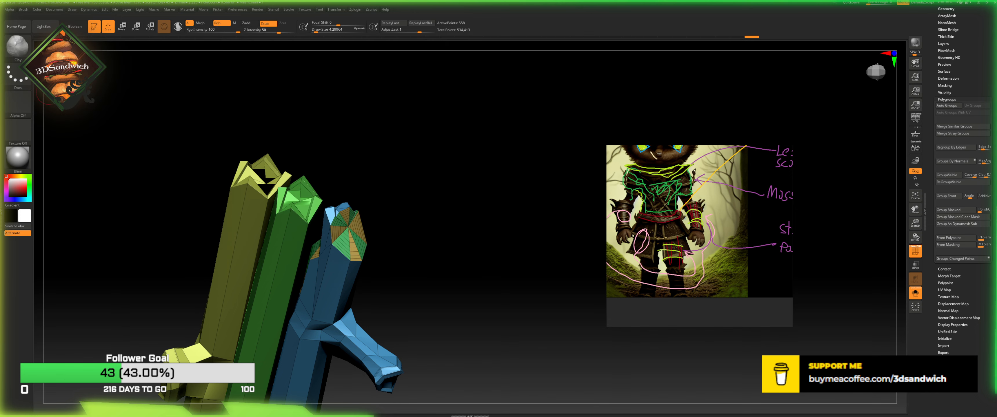
pyautogui.click(17, 73)
pyautogui.click(159, 80)
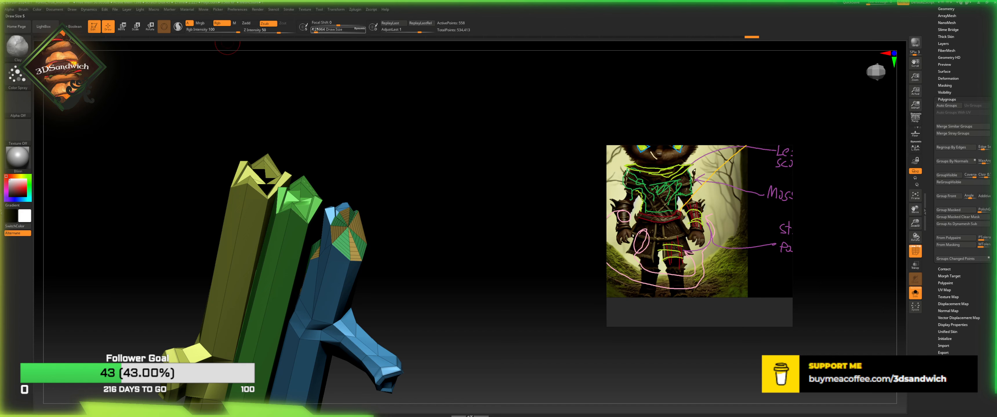
pyautogui.moveTo(351, 225); pyautogui.dragTo(352, 241)
pyautogui.moveTo(352, 241)
pyautogui.mouseDown(button='right')
pyautogui.moveTo(342, 246)
pyautogui.moveTo(327, 197)
pyautogui.moveTo(339, 225)
pyautogui.moveTo(387, 217)
pyautogui.moveTo(434, 171)
pyautogui.moveTo(479, 162)
pyautogui.moveTo(465, 201)
pyautogui.moveTo(477, 197)
pyautogui.moveTo(459, 214)
pyautogui.moveTo(452, 169)
pyautogui.moveTo(460, 195)
pyautogui.moveTo(457, 188)
pyautogui.moveTo(502, 195)
pyautogui.moveTo(546, 242)
pyautogui.moveTo(543, 287)
pyautogui.moveTo(566, 301)
pyautogui.moveTo(546, 297)
pyautogui.mouseUp(button='right')
# Step: Undo the recent edits back to the isolated blue stick that still has its green tip polygroup
pyautogui.press('ctrl')
pyautogui.press('ctrl')
pyautogui.hotkey('ctrl', 'z')
pyautogui.hotkey('ctrl', 'z')
pyautogui.hotkey('ctrl', 'z')
pyautogui.hotkey('ctrl', 'z')
pyautogui.hotkey('ctrl', 'z')
pyautogui.hotkey('ctrl', 'z')
pyautogui.hotkey('ctrl', 'z')
pyautogui.hotkey('ctrl', 'z')
pyautogui.hotkey('ctrl', 'z')
pyautogui.hotkey('ctrl', 'z')
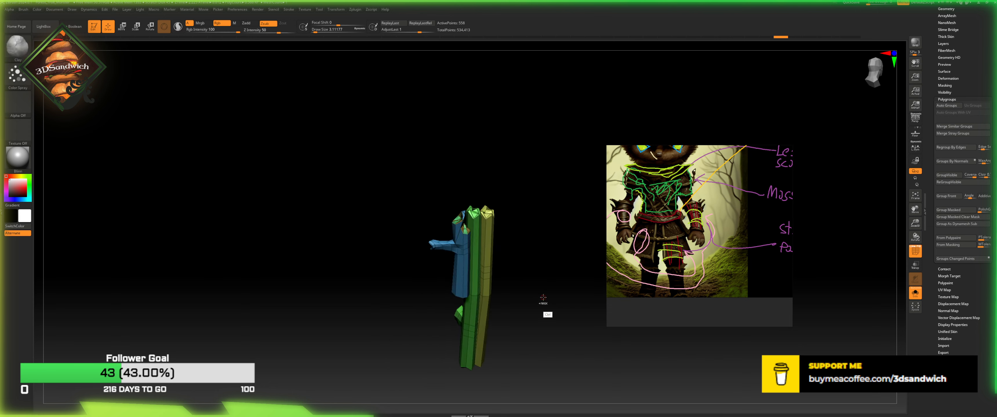
pyautogui.hotkey('ctrl', 'z')
pyautogui.hotkey('ctrl', 'z')
pyautogui.hotkey('ctrl', 'z')
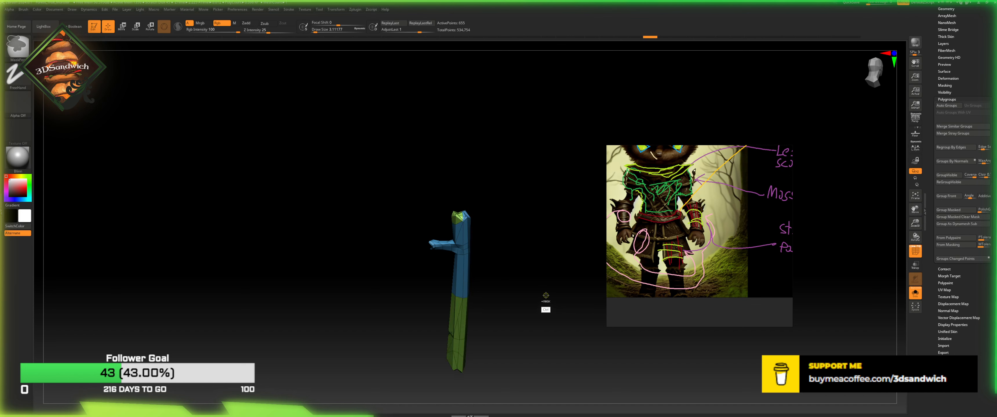
# Step: Switch to the ZModeler brush and set its polygon action to PolyGroup with the Fill target
pyautogui.moveTo(560, 285); pyautogui.dragTo(584, 230, button='right')
pyautogui.keyDown('alt'); pyautogui.moveTo(556, 172); pyautogui.dragTo(526, 240, button='right'); pyautogui.keyUp('alt')
pyautogui.moveTo(526, 240); pyautogui.dragTo(497, 231, button='right')
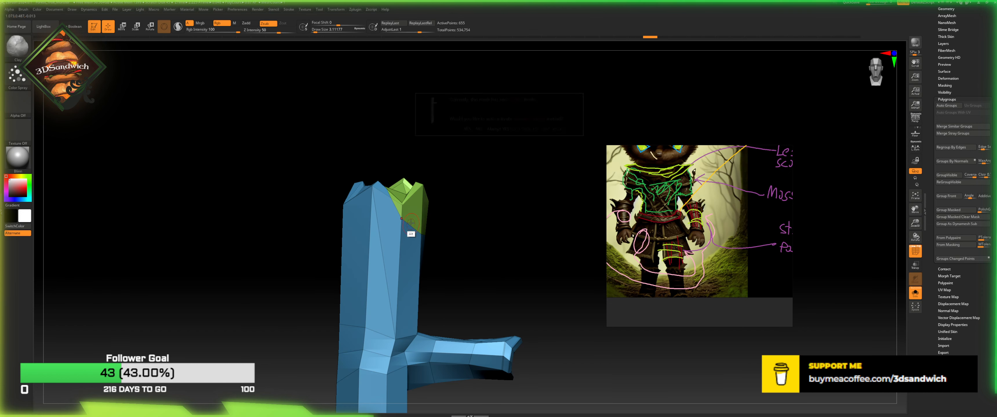
pyautogui.press('b')
pyautogui.press('z')
pyautogui.press('m')
pyautogui.press('space')
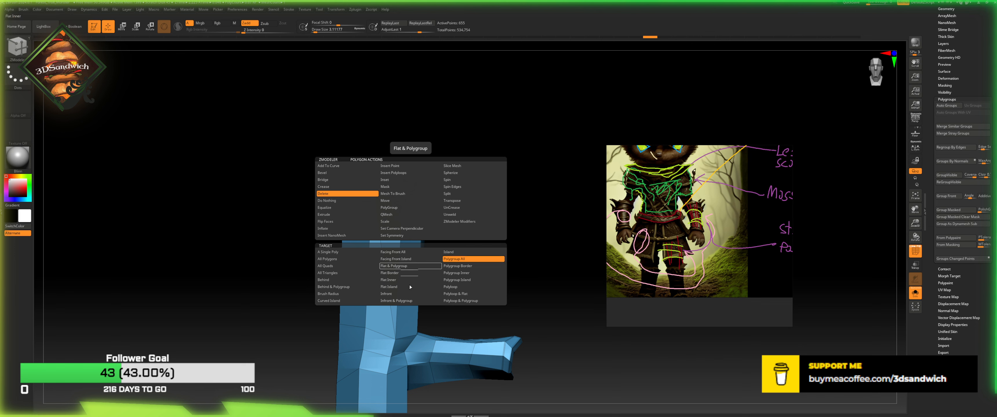
pyautogui.click(394, 209)
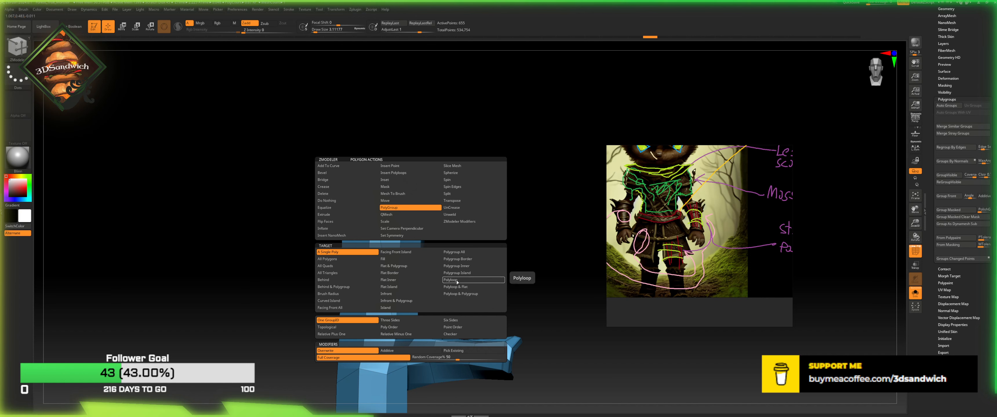
pyautogui.click(387, 259)
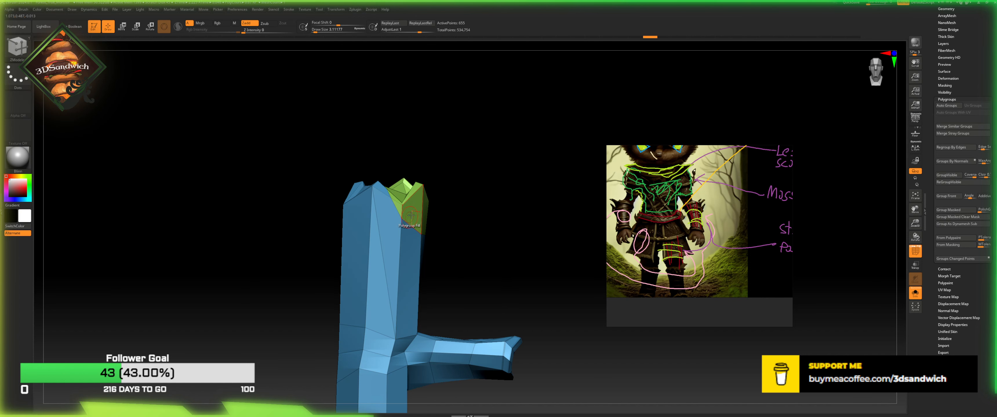
pyautogui.moveTo(455, 205)
pyautogui.mouseDown()
pyautogui.moveTo(433, 213)
pyautogui.moveTo(479, 246)
pyautogui.moveTo(482, 259)
pyautogui.moveTo(445, 209)
pyautogui.mouseUp()
# Step: Delete the green polygroup at the isolated stick's upper end
pyautogui.press('space')
pyautogui.press('space')
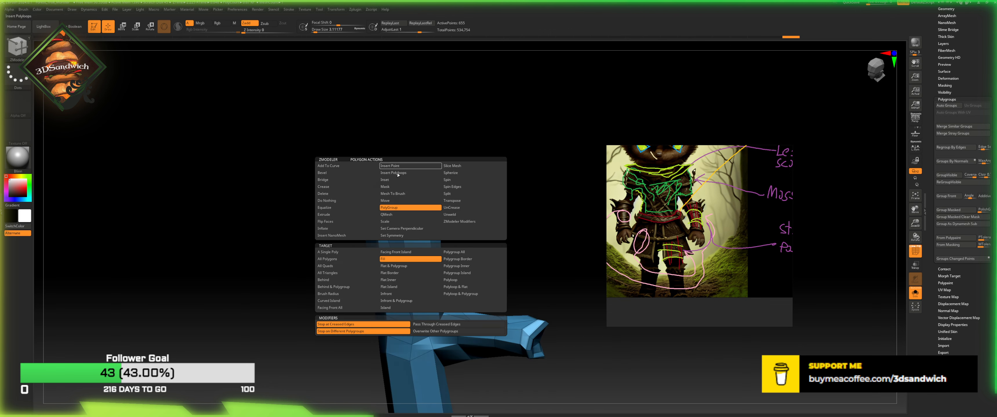
pyautogui.click(330, 193)
pyautogui.click(416, 203)
pyautogui.moveTo(459, 201); pyautogui.dragTo(446, 182)
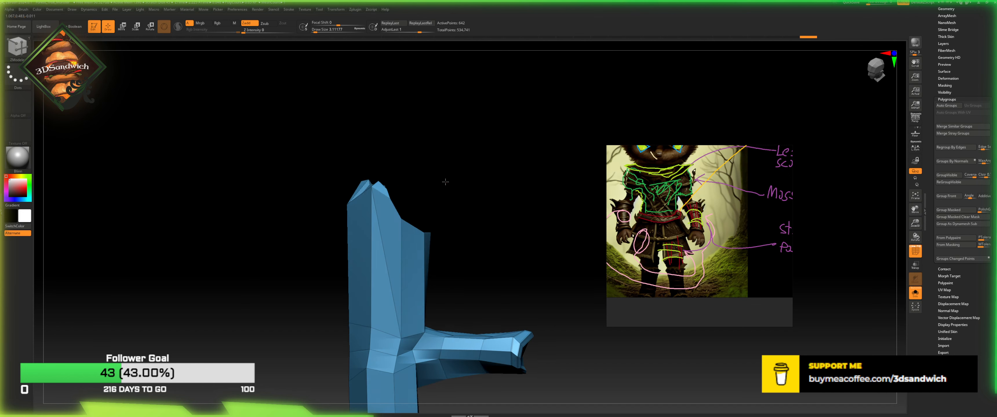
# Step: Try several freehand cuts that split off the isolated stick's tip as a new polygroup, undoing each attempt
pyautogui.keyDown('ctrl'); pyautogui.keyDown('shift'); pyautogui.moveTo(301, 325); pyautogui.dragTo(391, 258); pyautogui.keyUp('shift'); pyautogui.keyUp('ctrl')
pyautogui.click(376, 261)
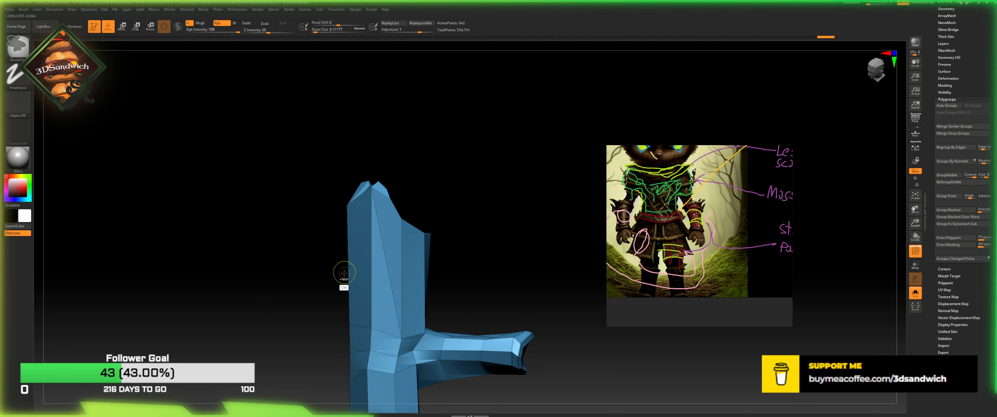
pyautogui.press('shift')
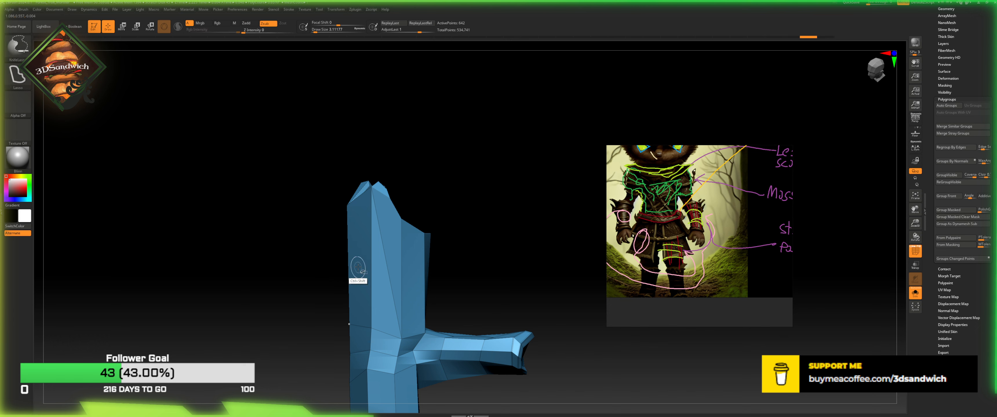
pyautogui.moveTo(368, 263)
pyautogui.keyDown('ctrl'); pyautogui.keyDown('shift'); pyautogui.mouseDown()
pyautogui.moveTo(403, 213)
pyautogui.moveTo(385, 176)
pyautogui.mouseUp(); pyautogui.keyUp('shift'); pyautogui.keyUp('ctrl')
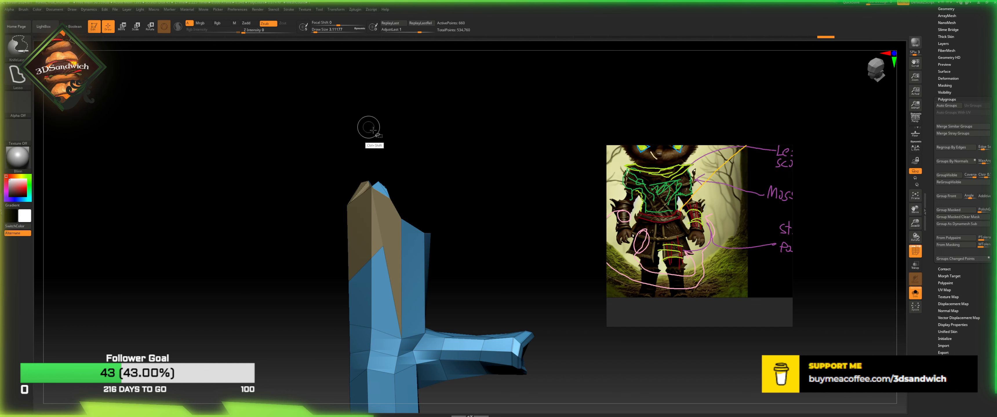
pyautogui.hotkey('ctrl', 'z')
pyautogui.moveTo(300, 287)
pyautogui.keyDown('ctrl'); pyautogui.keyDown('shift'); pyautogui.mouseDown()
pyautogui.moveTo(373, 256)
pyautogui.moveTo(381, 117)
pyautogui.mouseUp(); pyautogui.keyUp('shift'); pyautogui.keyUp('ctrl')
pyautogui.hotkey('ctrl', 'z')
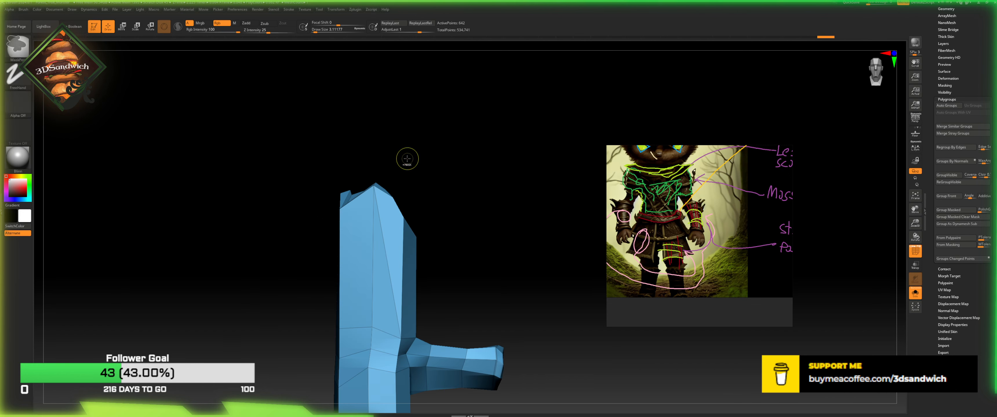
pyautogui.moveTo(349, 316)
pyautogui.keyDown('ctrl'); pyautogui.keyDown('shift'); pyautogui.mouseDown()
pyautogui.moveTo(389, 248)
pyautogui.moveTo(358, 139)
pyautogui.moveTo(381, 150)
pyautogui.moveTo(335, 155)
pyautogui.moveTo(378, 151)
pyautogui.mouseUp(); pyautogui.keyUp('shift'); pyautogui.keyUp('ctrl')
pyautogui.hotkey('ctrl', 'z')
# Step: Slice the isolated stick's upper end diagonally and delete the cut-off polygroup
pyautogui.moveTo(320, 308)
pyautogui.keyDown('ctrl'); pyautogui.mouseDown()
pyautogui.moveTo(380, 270)
pyautogui.moveTo(388, 228)
pyautogui.mouseUp(); pyautogui.keyUp('ctrl')
pyautogui.moveTo(674, 111); pyautogui.dragTo(660, 75)
pyautogui.moveTo(324, 308)
pyautogui.keyDown('ctrl'); pyautogui.mouseDown()
pyautogui.moveTo(390, 275)
pyautogui.moveTo(333, 280)
pyautogui.moveTo(384, 232)
pyautogui.moveTo(383, 156)
pyautogui.moveTo(394, 282)
pyautogui.moveTo(377, 153)
pyautogui.mouseUp(); pyautogui.keyUp('ctrl')
pyautogui.moveTo(426, 184); pyautogui.dragTo(409, 189)
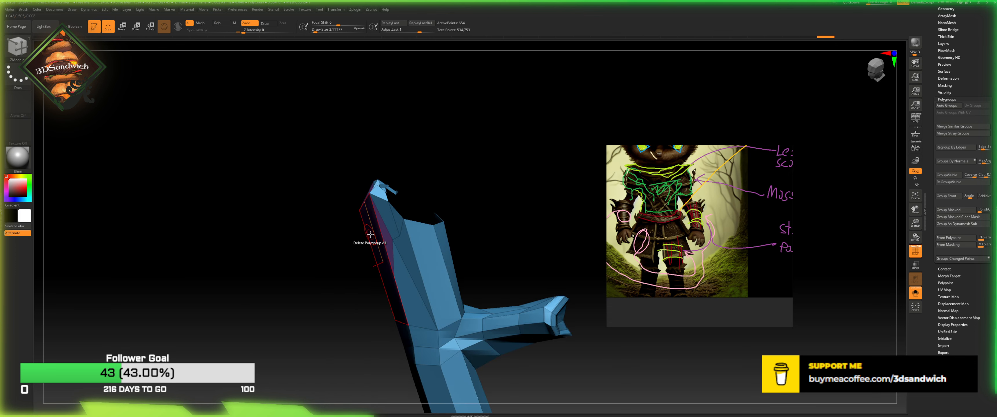
# Step: Unhide the neighbouring sticks of the bundle
pyautogui.press('space')
pyautogui.moveTo(429, 120); pyautogui.dragTo(471, 174)
pyautogui.keyDown('ctrl'); pyautogui.keyDown('shift'); pyautogui.click(438, 169); pyautogui.keyUp('shift'); pyautogui.keyUp('ctrl')
# Step: Cap the open diagonal cut at the blue stick's upper end with the ZModeler Close Convex Hole action
pyautogui.moveTo(329, 155); pyautogui.dragTo(348, 300)
pyautogui.keyDown('alt'); pyautogui.moveTo(231, 300); pyautogui.dragTo(316, 128); pyautogui.keyUp('alt')
pyautogui.moveTo(280, 280)
pyautogui.mouseDown()
pyautogui.moveTo(286, 248)
pyautogui.moveTo(293, 288)
pyautogui.mouseUp()
pyautogui.moveTo(429, 336); pyautogui.dragTo(477, 218)
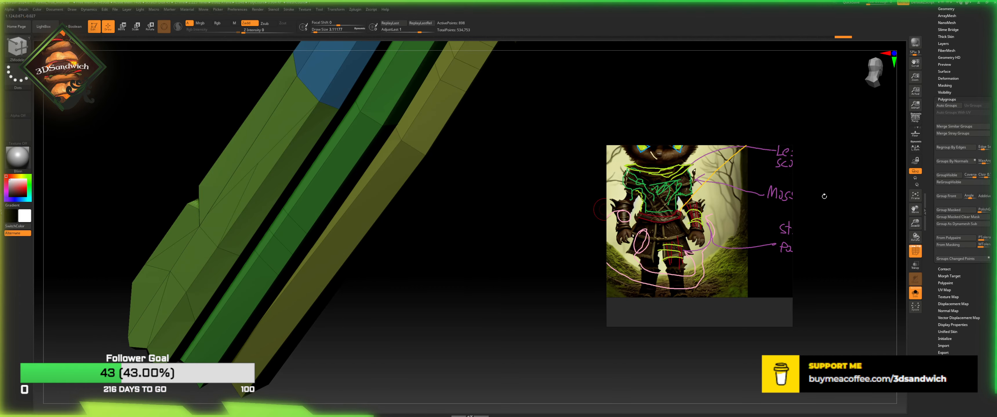
pyautogui.click(914, 196)
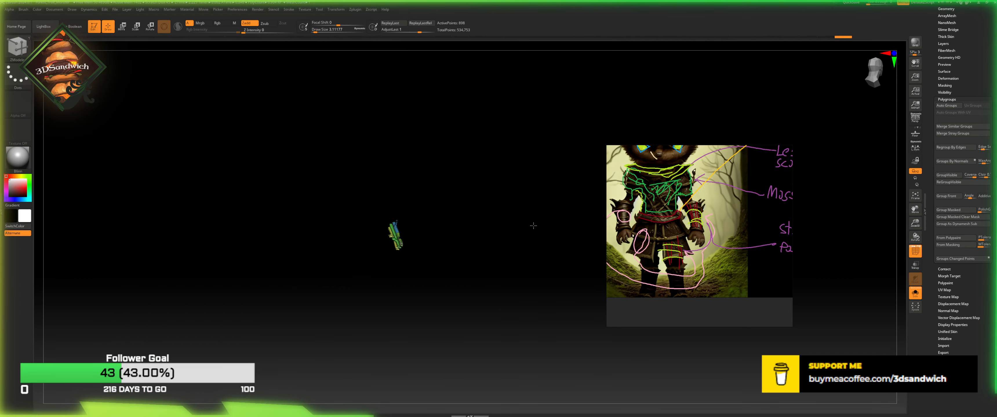
pyautogui.moveTo(533, 226); pyautogui.dragTo(536, 240)
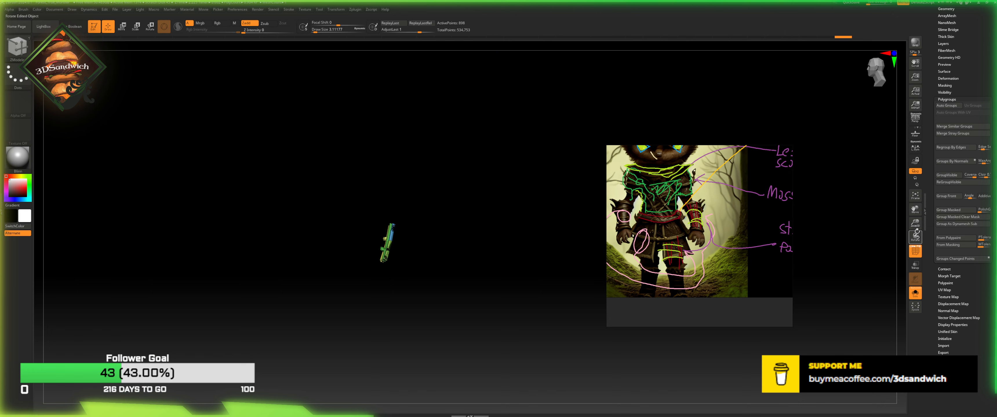
pyautogui.moveTo(917, 233); pyautogui.dragTo(909, 333)
pyautogui.keyDown('alt'); pyautogui.moveTo(495, 325); pyautogui.dragTo(492, 270); pyautogui.keyUp('alt')
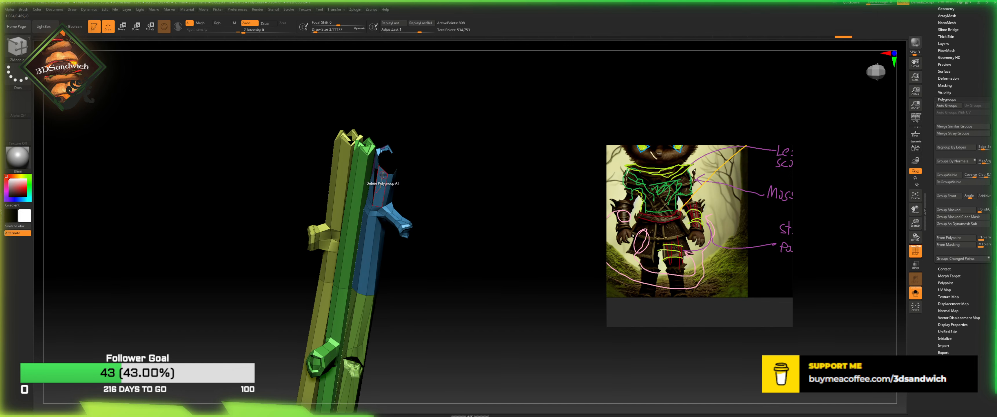
pyautogui.moveTo(436, 166); pyautogui.dragTo(406, 184)
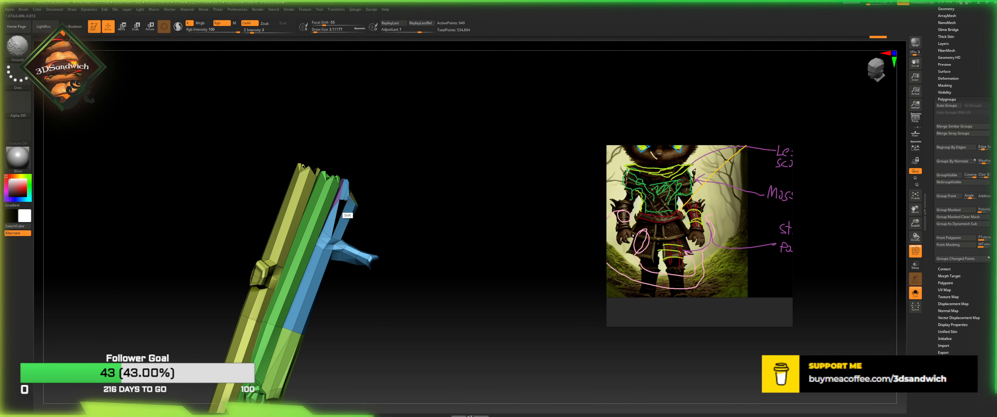
pyautogui.moveTo(916, 223); pyautogui.dragTo(916, 226)
pyautogui.press('shift')
pyautogui.moveTo(433, 197); pyautogui.dragTo(395, 172)
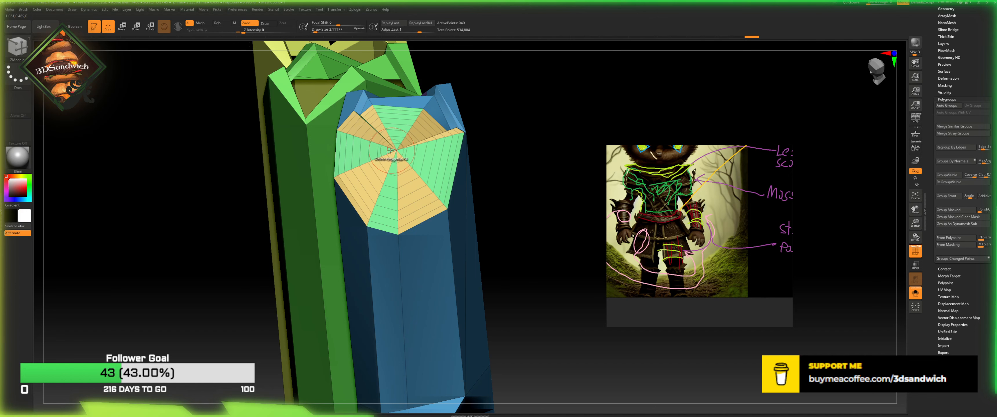
# Step: Try reshaping the centre of the blue stick's cap with the Move Topological brush
pyautogui.press('b')
pyautogui.press('m')
pyautogui.press('t')
pyautogui.click(398, 156)
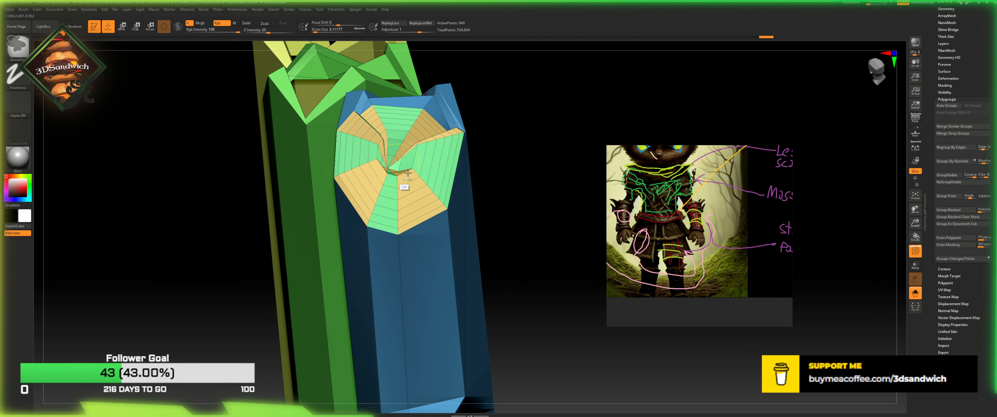
# Step: Roughen the blue stick's cap with the Clay brush using the Color Spray stroke, and save the project
pyautogui.click(18, 46)
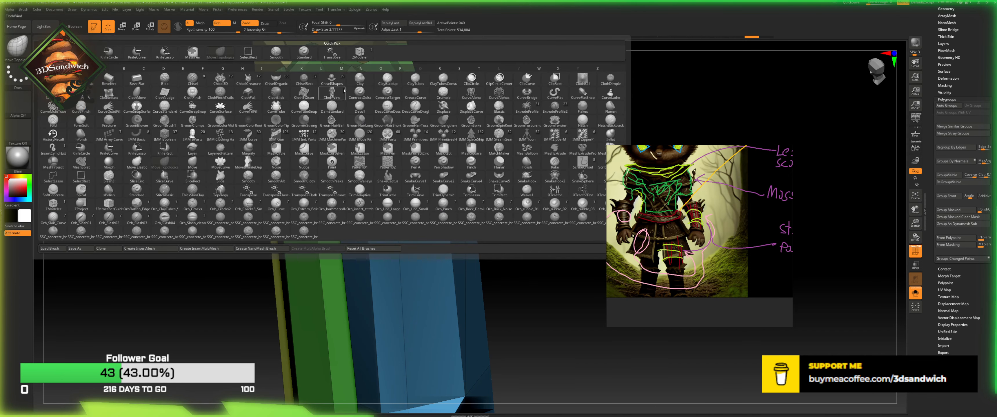
pyautogui.click(362, 80)
pyautogui.moveTo(424, 175); pyautogui.dragTo(420, 177)
pyautogui.moveTo(364, 198); pyautogui.dragTo(406, 185)
pyautogui.hotkey('ctrl', 's')
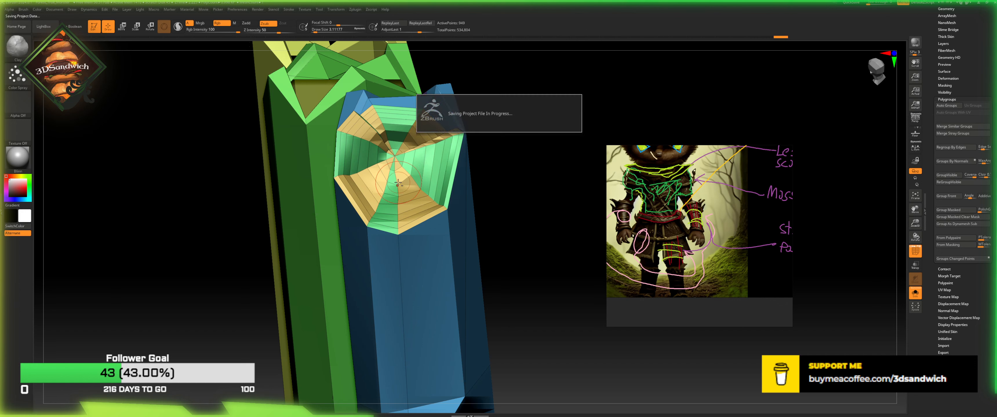
# Step: Delete the polygroup on the side of the blue stick's upper end facing away from the cap with ZModeler
pyautogui.press('b')
pyautogui.press('z')
pyautogui.press('m')
pyautogui.moveTo(500, 181)
pyautogui.mouseDown()
pyautogui.moveTo(510, 186)
pyautogui.moveTo(505, 154)
pyautogui.moveTo(546, 127)
pyautogui.moveTo(510, 150)
pyautogui.moveTo(519, 143)
pyautogui.mouseUp()
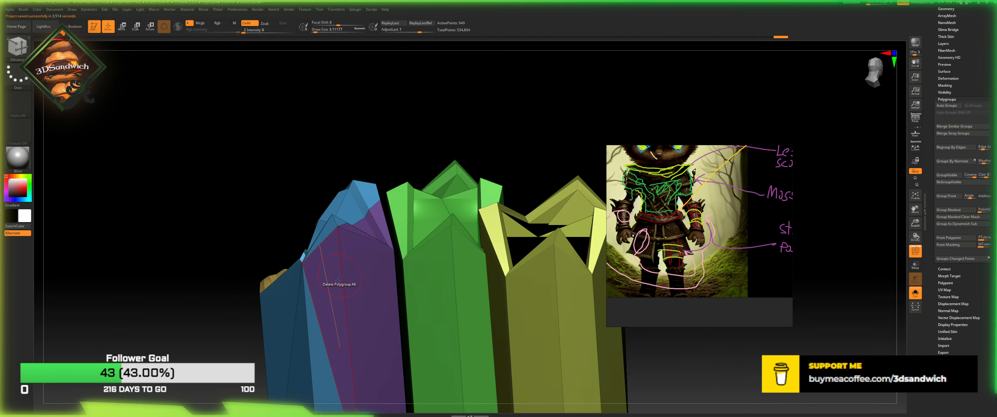
pyautogui.click(366, 291)
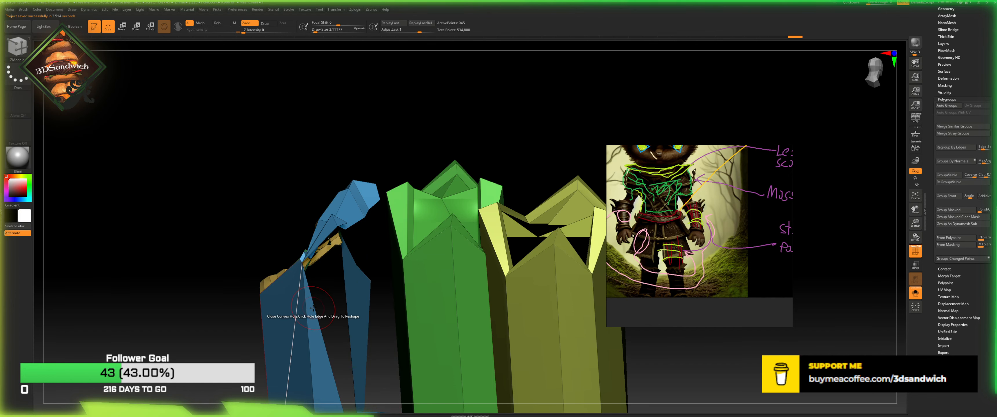
pyautogui.moveTo(278, 203); pyautogui.dragTo(352, 183)
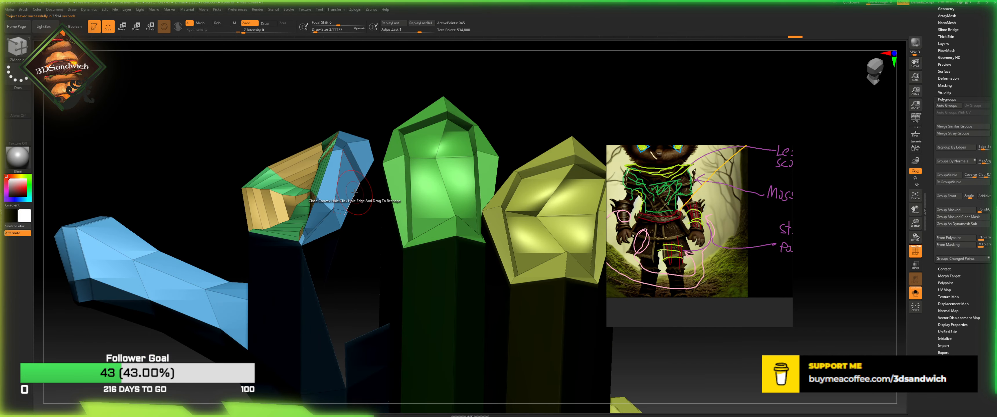
# Step: Cap the open hole on the far side of the blue stick's upper end with the ZModeler Close Convex Hole action
pyautogui.press('space')
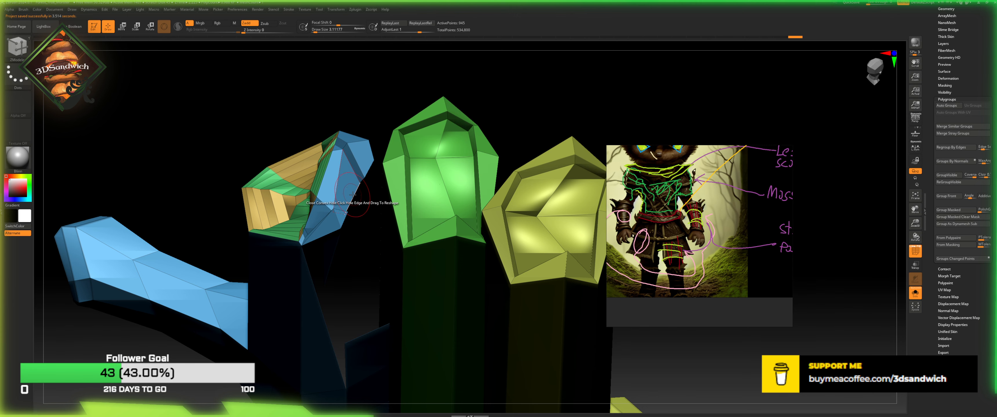
pyautogui.click(352, 195)
pyautogui.moveTo(372, 126)
pyautogui.mouseDown()
pyautogui.moveTo(363, 99)
pyautogui.moveTo(344, 168)
pyautogui.mouseUp()
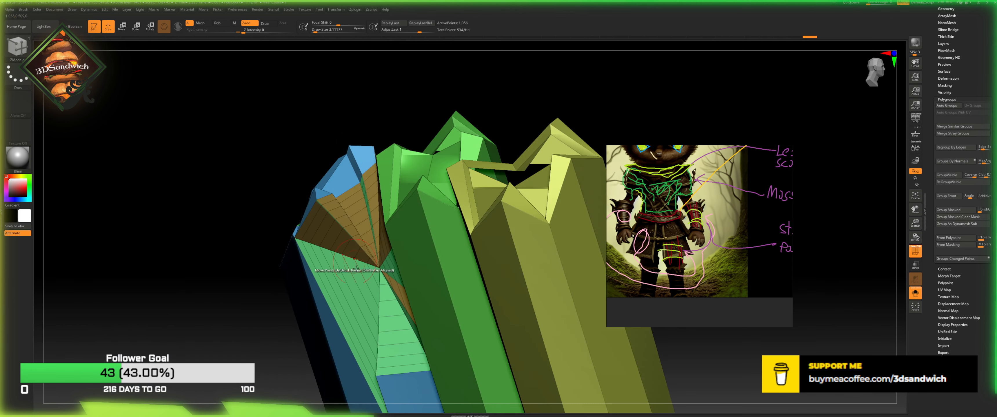
# Step: Push in the lower edge of the blue stick's new cap with the Move Topological brush to form a notch
pyautogui.press('b')
pyautogui.press('m')
pyautogui.press('t')
pyautogui.press('b')
pyautogui.press('c')
pyautogui.press('l')
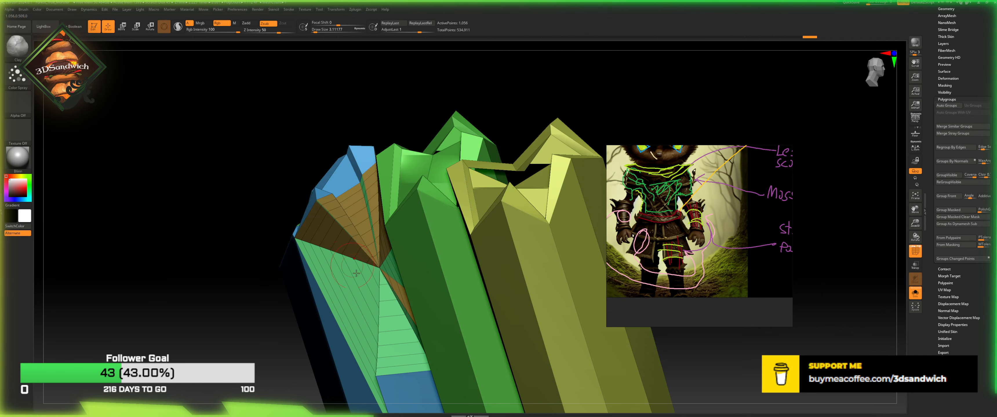
pyautogui.moveTo(356, 273); pyautogui.dragTo(371, 365)
pyautogui.moveTo(276, 325); pyautogui.dragTo(174, 216)
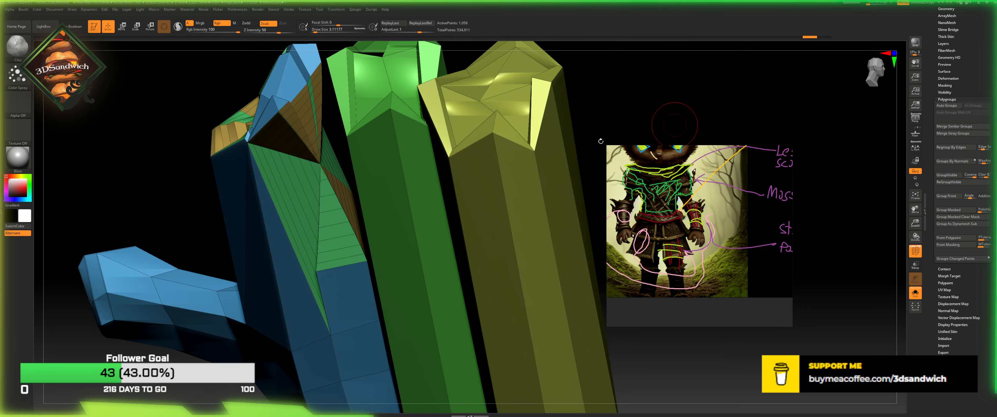
pyautogui.press('b')
pyautogui.press('m')
pyautogui.press('t')
pyautogui.moveTo(319, 276); pyautogui.dragTo(345, 278)
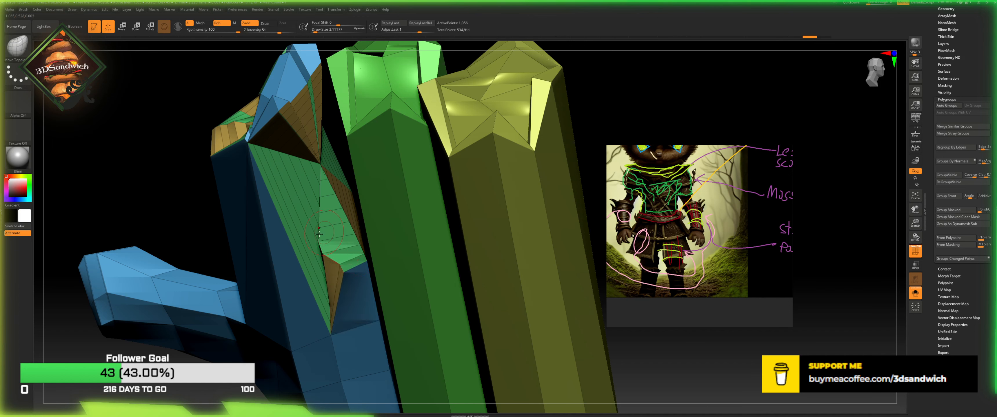
pyautogui.moveTo(325, 241)
pyautogui.mouseDown()
pyautogui.moveTo(360, 231)
pyautogui.moveTo(328, 244)
pyautogui.mouseUp()
pyautogui.hotkey('ctrl', 'z')
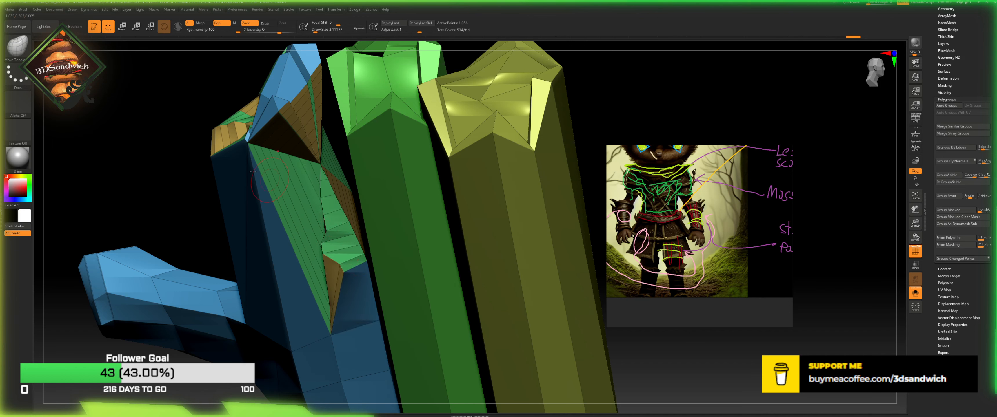
# Step: Turn on Dynamic Subdiv to preview the sticks smoothed
pyautogui.moveTo(954, 51); pyautogui.dragTo(953, 85)
pyautogui.click(947, 44)
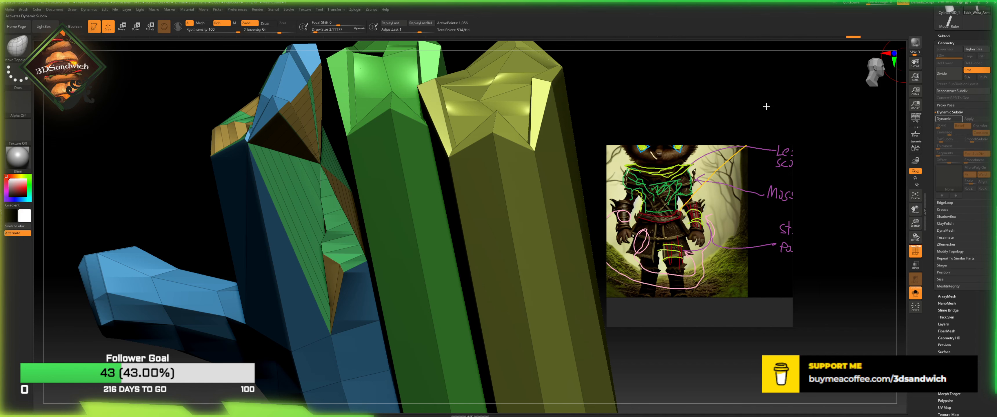
pyautogui.press('d')
# Step: Roughen the blue stick's new cap with the Clay brush using the Color Spray stroke, and smooth its middle
pyautogui.click(15, 54)
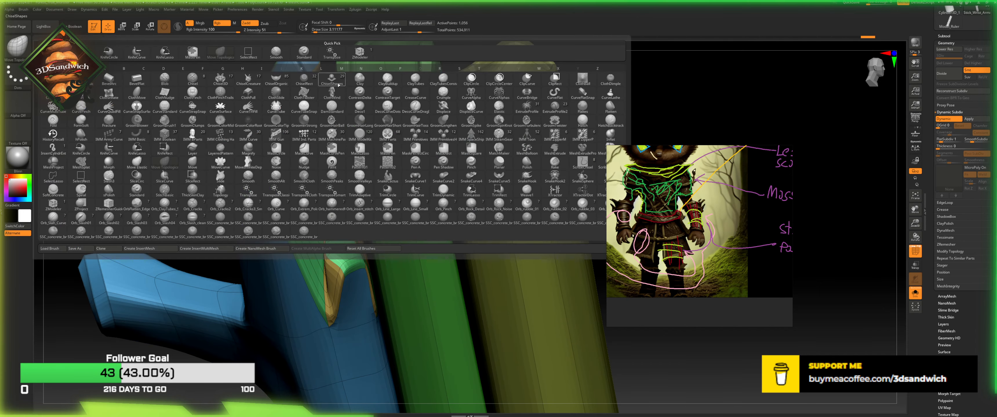
pyautogui.click(388, 79)
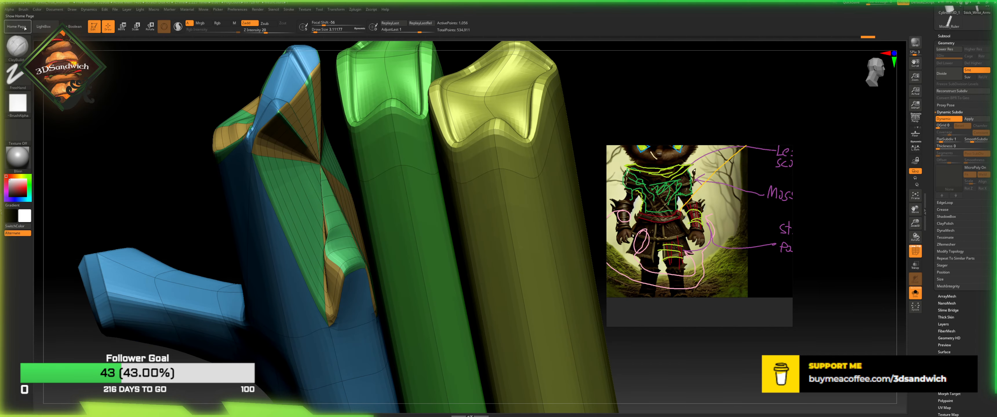
pyautogui.click(16, 47)
pyautogui.click(300, 39)
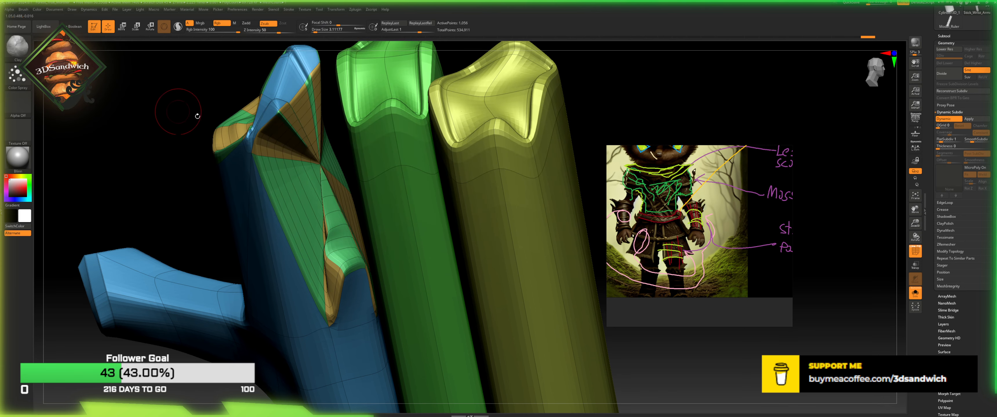
pyautogui.moveTo(329, 201)
pyautogui.mouseDown()
pyautogui.moveTo(332, 256)
pyautogui.moveTo(301, 174)
pyautogui.mouseUp()
pyautogui.hotkey('ctrl', 'z')
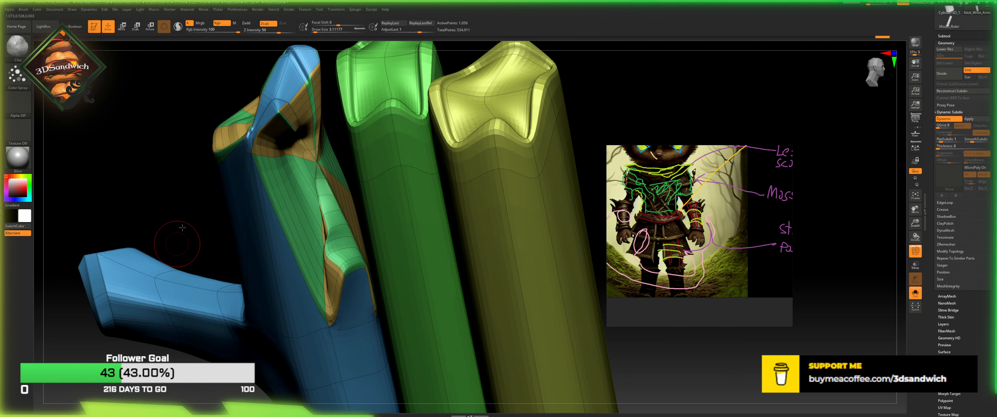
pyautogui.moveTo(183, 227); pyautogui.dragTo(192, 207)
pyautogui.moveTo(317, 209)
pyautogui.keyDown('shift'); pyautogui.mouseDown()
pyautogui.moveTo(333, 273)
pyautogui.moveTo(327, 259)
pyautogui.mouseUp(); pyautogui.keyUp('shift')
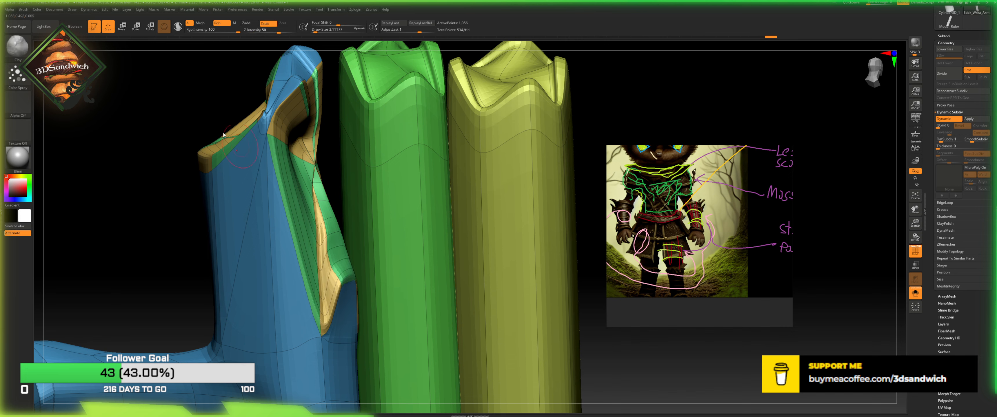
# Step: Turn off Dynamic Subdiv and continue smoothing and roughening the blue stick's splintered cap with the Clay brush
pyautogui.moveTo(305, 195)
pyautogui.mouseDown()
pyautogui.moveTo(307, 170)
pyautogui.moveTo(309, 197)
pyautogui.mouseUp()
pyautogui.hotkey('ctrl', 'z')
pyautogui.hotkey('shift', 'd')
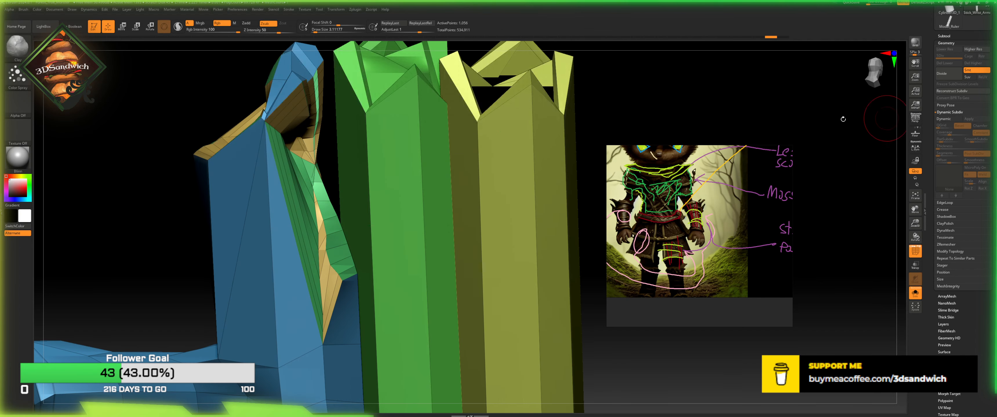
pyautogui.moveTo(679, 101); pyautogui.dragTo(620, 111)
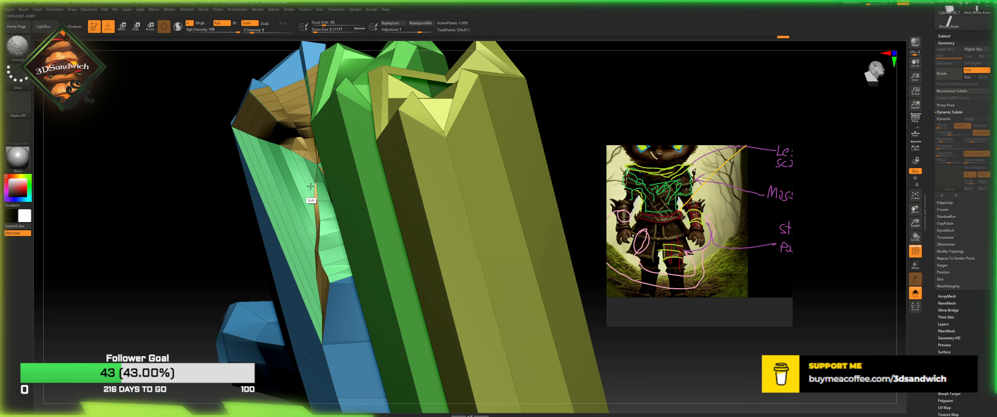
pyautogui.keyDown('shift'); pyautogui.moveTo(306, 190); pyautogui.dragTo(301, 247); pyautogui.keyUp('shift')
pyautogui.moveTo(215, 277); pyautogui.dragTo(269, 273)
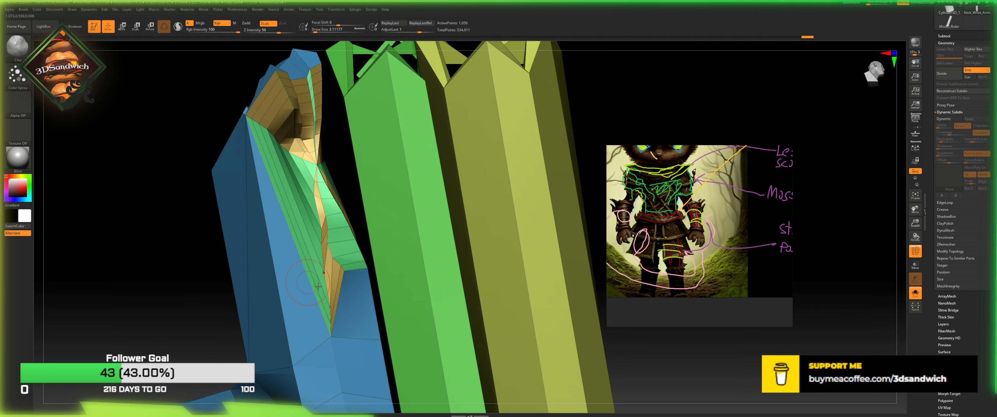
pyautogui.moveTo(283, 154)
pyautogui.mouseDown()
pyautogui.moveTo(275, 145)
pyautogui.moveTo(304, 150)
pyautogui.moveTo(301, 138)
pyautogui.moveTo(314, 162)
pyautogui.mouseUp()
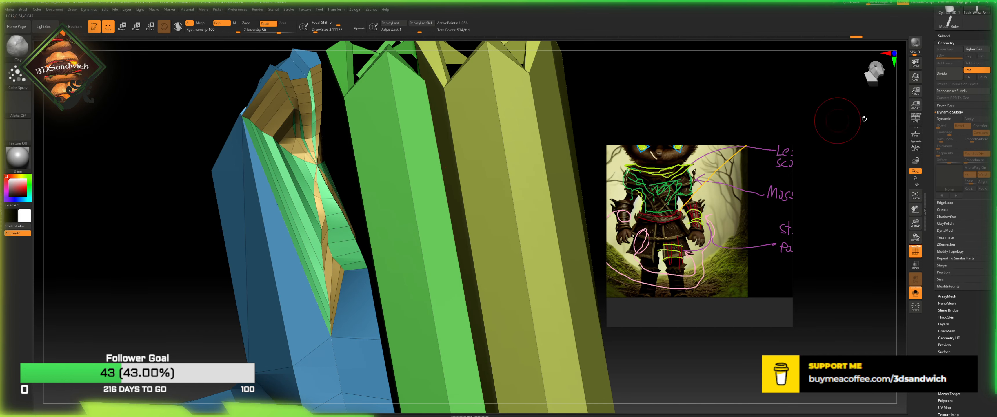
# Step: Inspect the whole bundle of sticks from several sides with the polygroup colours hidden
pyautogui.click(915, 196)
pyautogui.moveTo(739, 335); pyautogui.dragTo(851, 274)
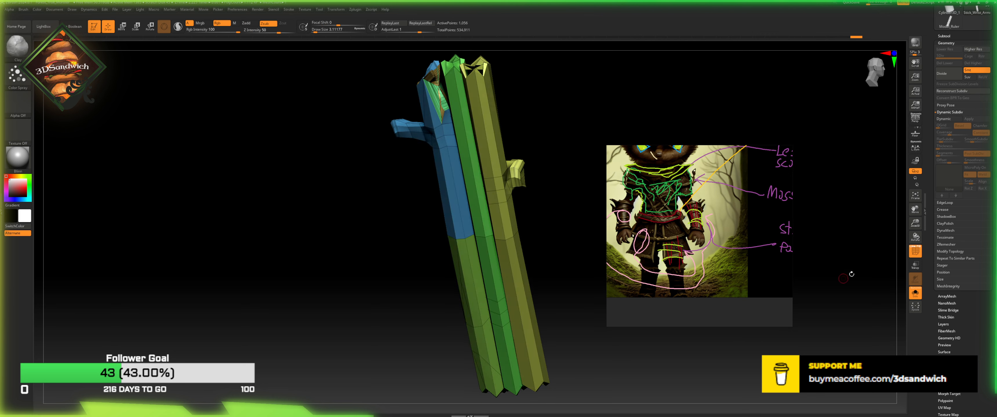
pyautogui.click(915, 252)
pyautogui.moveTo(645, 105); pyautogui.dragTo(546, 150)
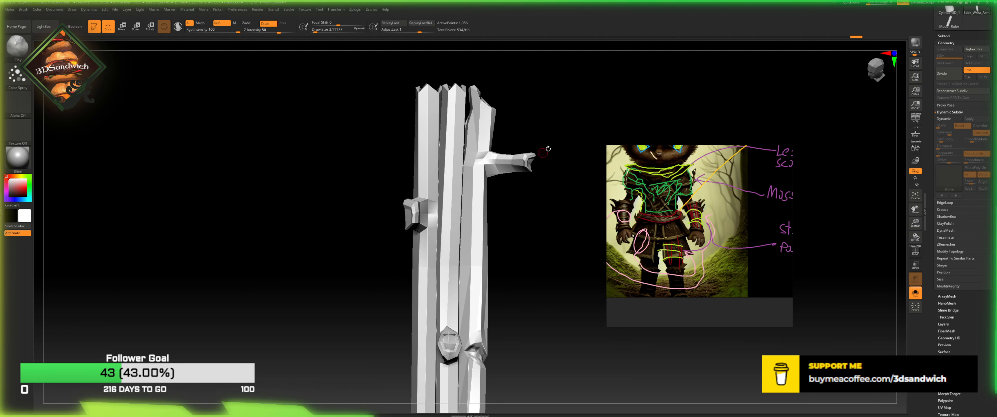
pyautogui.keyDown('alt'); pyautogui.moveTo(513, 309); pyautogui.dragTo(488, 200); pyautogui.keyUp('alt')
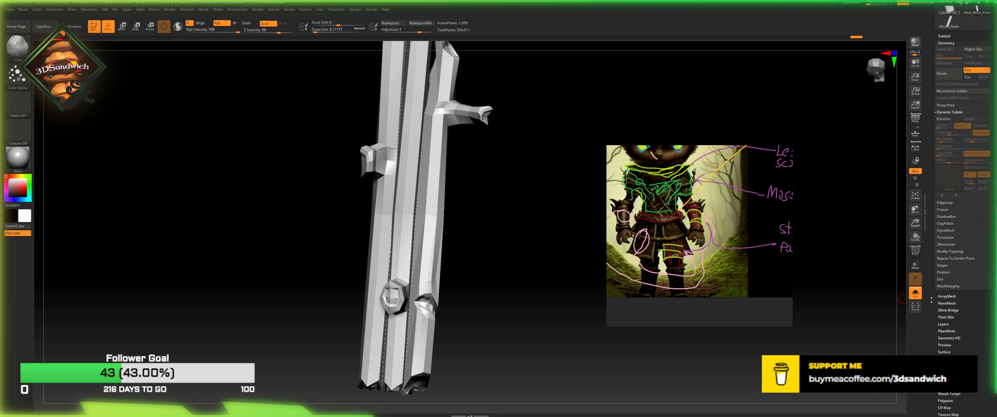
# Step: Give each stick its own polygroup with Auto Groups and save the project, replacing Forest_Troll_Monster.zpr
pyautogui.click(947, 381)
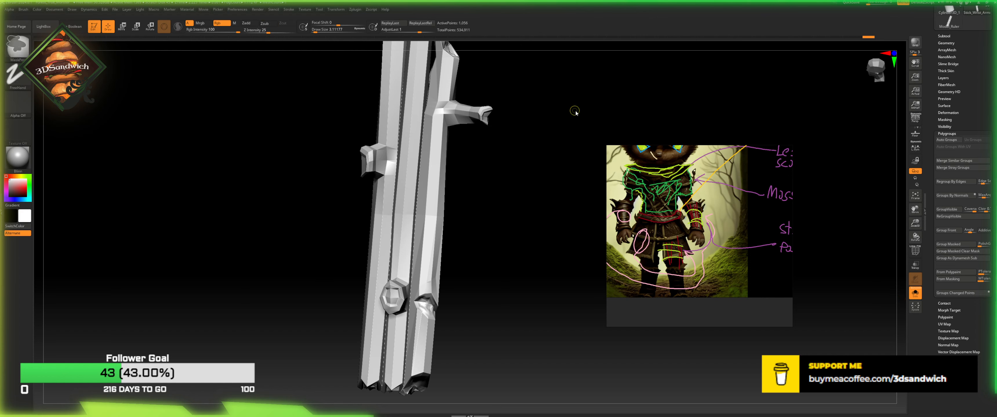
pyautogui.hotkey('ctrl', 's')
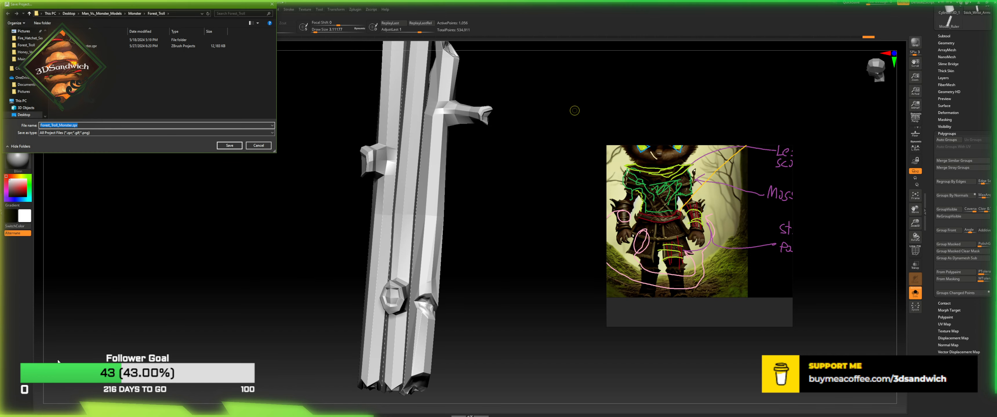
pyautogui.click(230, 145)
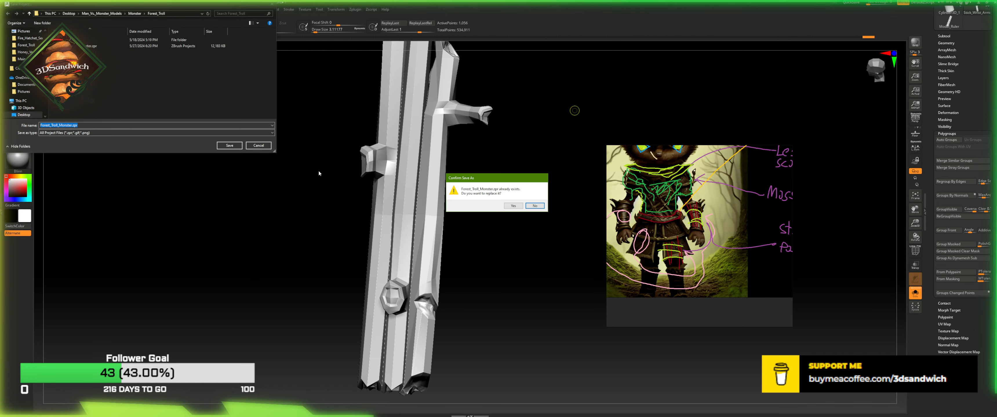
pyautogui.click(514, 206)
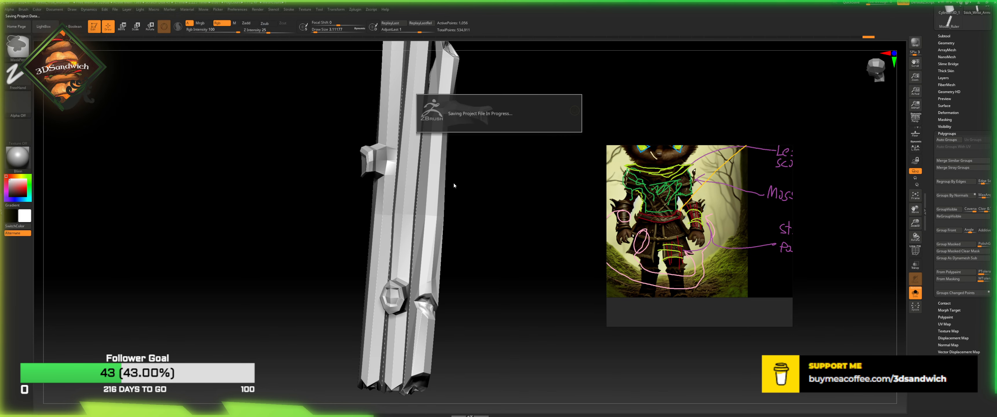
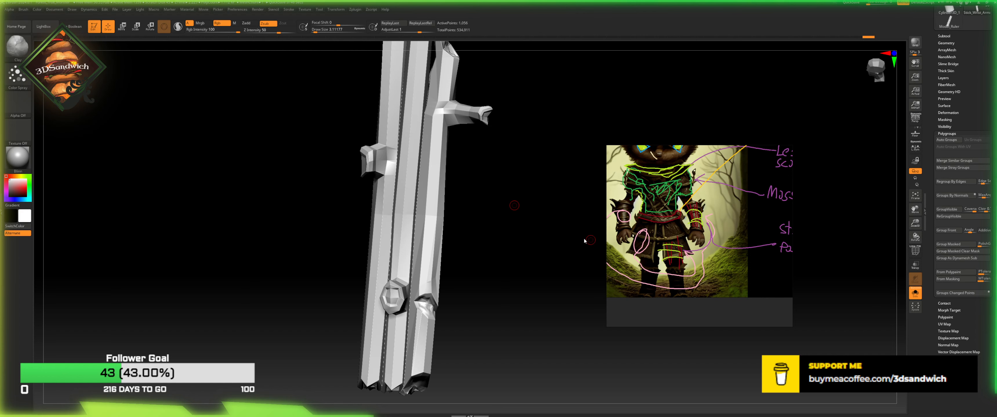
# Step: Show the polygroup colours and isolate the purple middle stick
pyautogui.moveTo(534, 280); pyautogui.dragTo(519, 245)
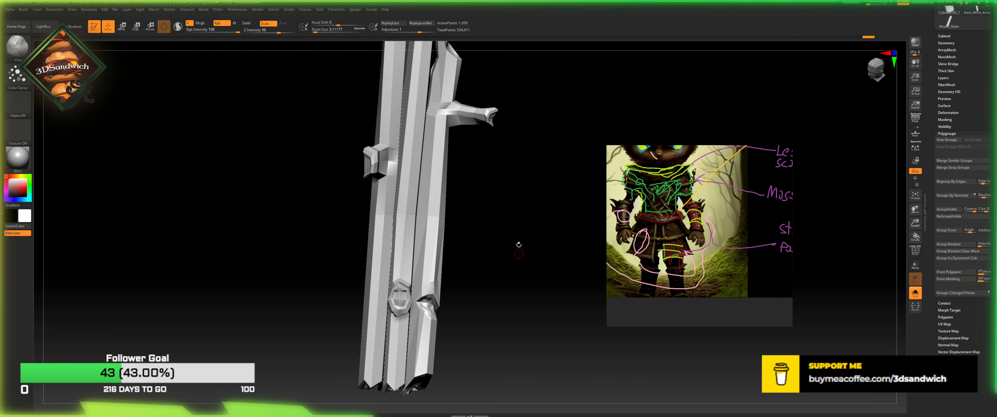
pyautogui.click(915, 252)
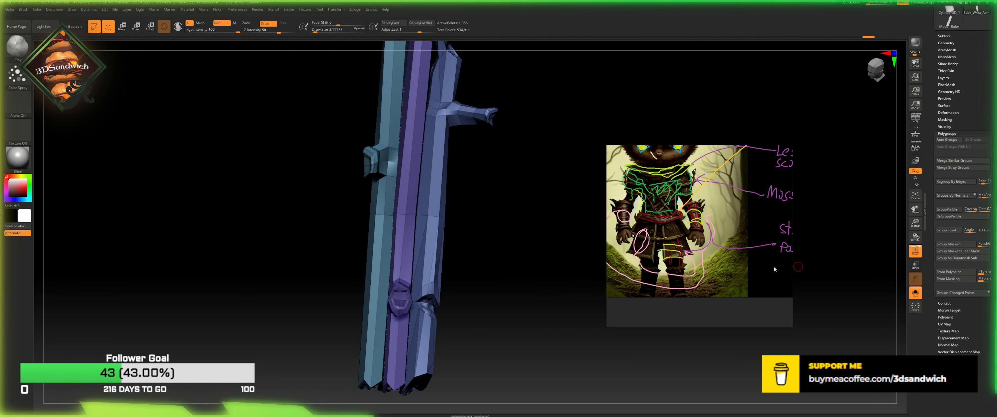
pyautogui.keyDown('ctrl'); pyautogui.keyDown('shift'); pyautogui.click(406, 217); pyautogui.keyUp('shift'); pyautogui.keyUp('ctrl')
# Step: Slice the isolated stick so its lower end, the knot's tip and a strip along its upper side form a separate polygroup
pyautogui.keyDown('alt'); pyautogui.moveTo(452, 314); pyautogui.dragTo(448, 253); pyautogui.keyUp('alt')
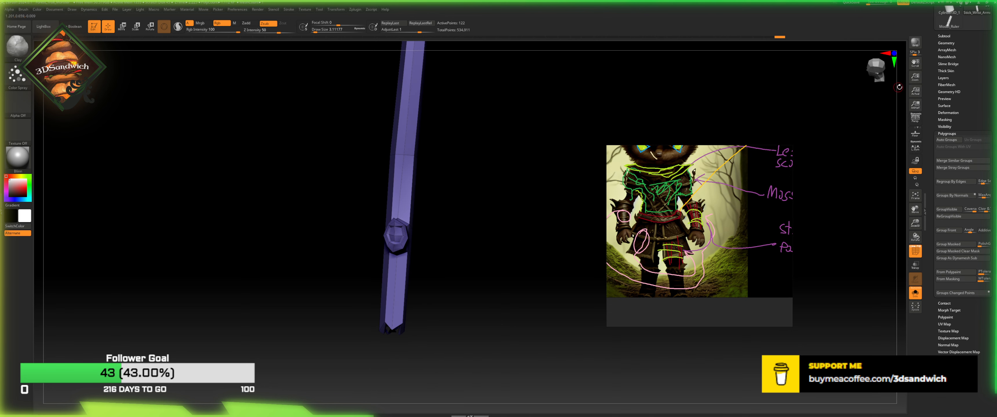
pyautogui.moveTo(890, 75); pyautogui.dragTo(887, 72)
pyautogui.keyDown('alt'); pyautogui.moveTo(404, 320); pyautogui.dragTo(411, 253); pyautogui.keyUp('alt')
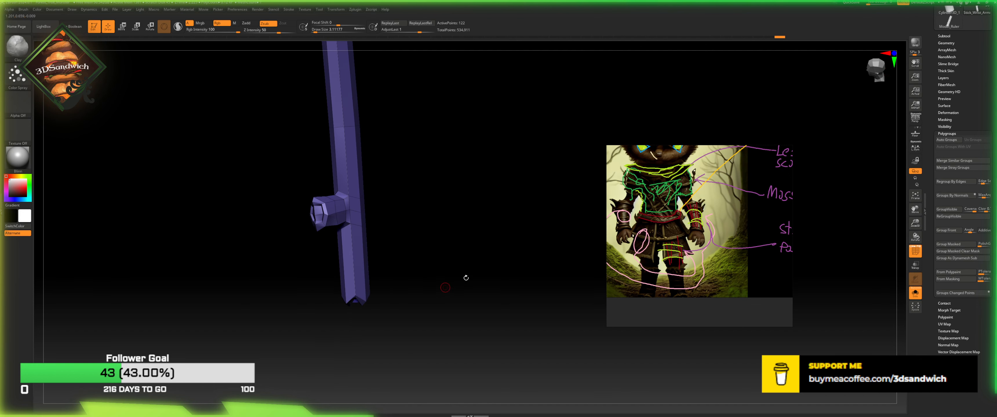
pyautogui.moveTo(915, 227); pyautogui.dragTo(914, 257)
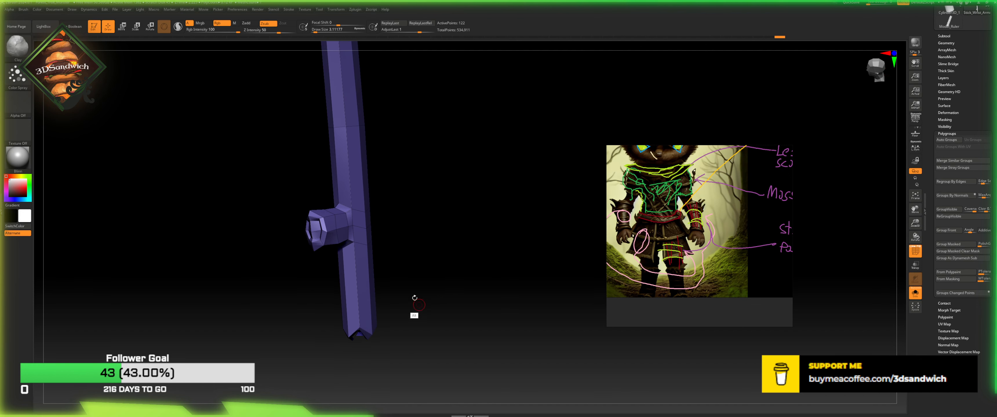
pyautogui.keyDown('alt'); pyautogui.moveTo(411, 286); pyautogui.dragTo(414, 237); pyautogui.keyUp('alt')
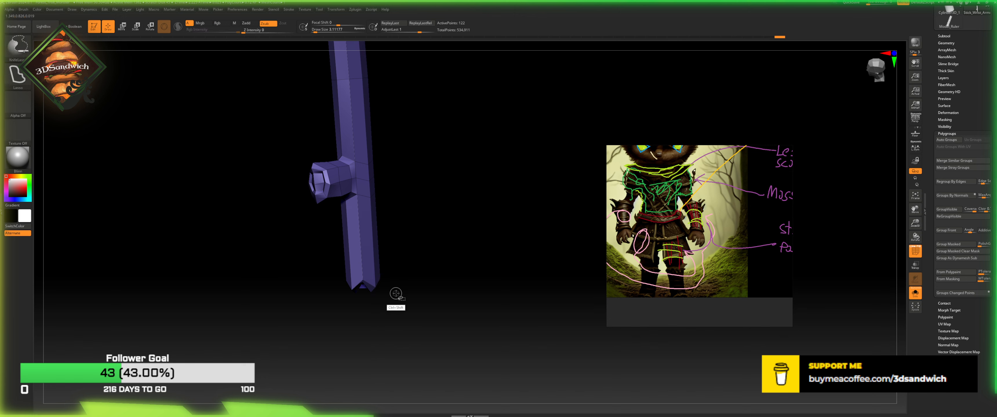
pyautogui.keyDown('ctrl'); pyautogui.keyDown('shift'); pyautogui.moveTo(391, 291); pyautogui.dragTo(329, 263); pyautogui.keyUp('shift'); pyautogui.keyUp('ctrl')
pyautogui.moveTo(345, 323)
pyautogui.mouseDown()
pyautogui.moveTo(360, 286)
pyautogui.moveTo(383, 286)
pyautogui.moveTo(402, 244)
pyautogui.mouseUp()
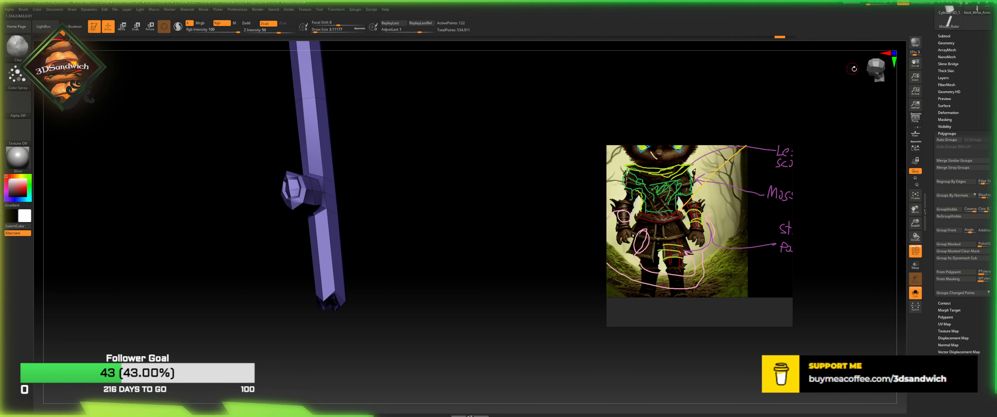
pyautogui.moveTo(855, 69); pyautogui.dragTo(871, 69)
pyautogui.moveTo(446, 214); pyautogui.dragTo(551, 112)
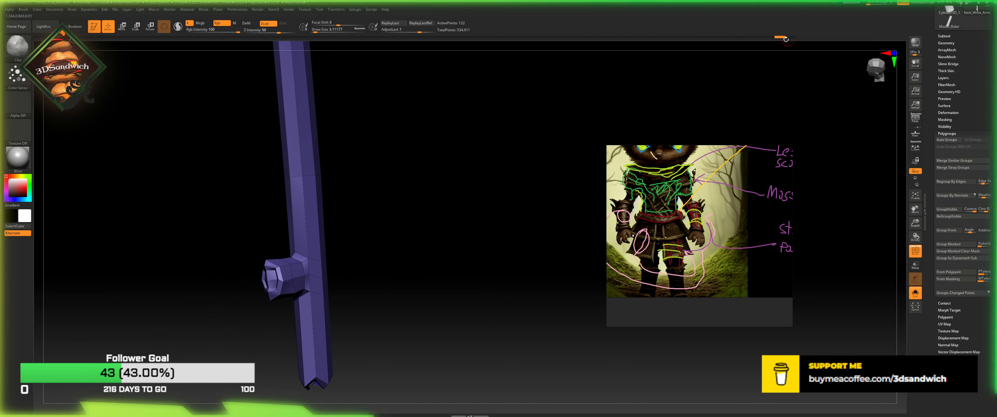
pyautogui.moveTo(786, 39); pyautogui.dragTo(797, 41)
pyautogui.moveTo(601, 157); pyautogui.dragTo(567, 144)
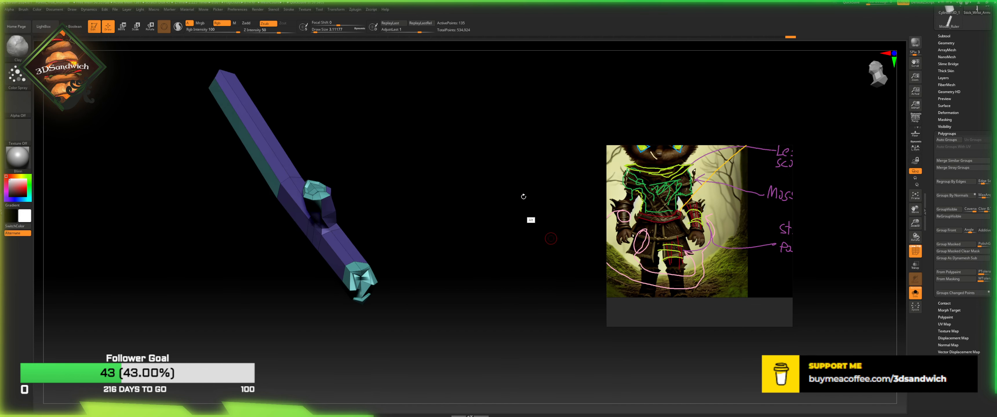
# Step: Give the strip along the isolated stick's upper side its own polygroup with ZModeler's PolyGroup polygon action
pyautogui.keyDown('alt'); pyautogui.moveTo(523, 196); pyautogui.dragTo(424, 241); pyautogui.keyUp('alt')
pyautogui.press('b')
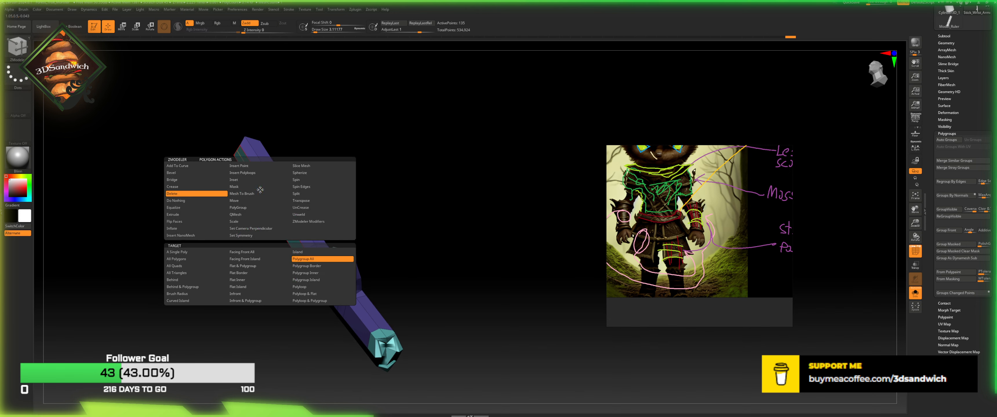
pyautogui.press('z')
pyautogui.press('m')
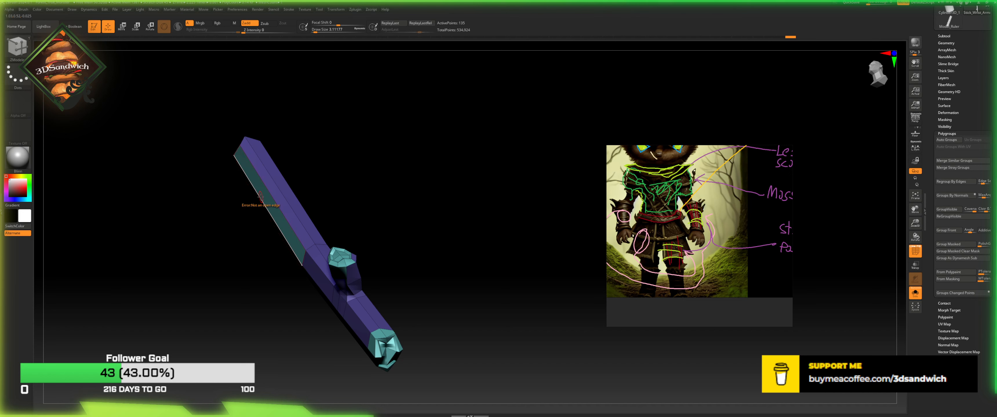
pyautogui.moveTo(326, 171); pyautogui.dragTo(349, 148)
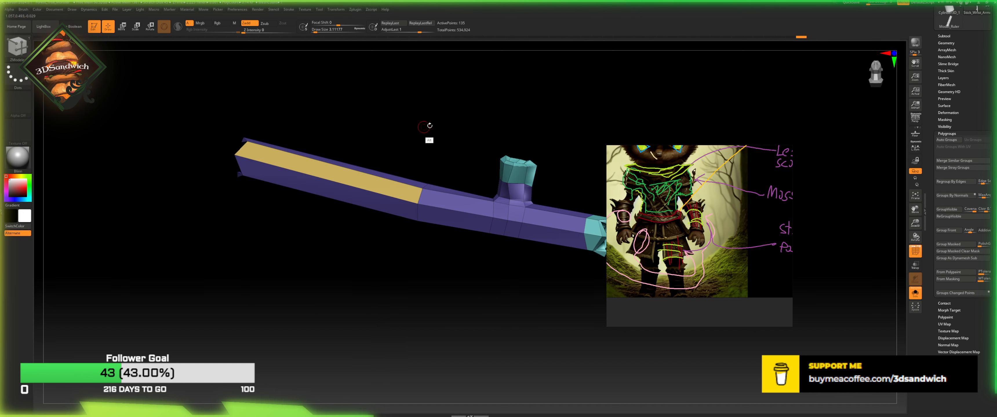
# Step: Delete the teal polygroup at the stick's lower end and the knot's tip with ZModeler's Delete polygon action
pyautogui.moveTo(430, 126); pyautogui.dragTo(332, 149)
pyautogui.press('space')
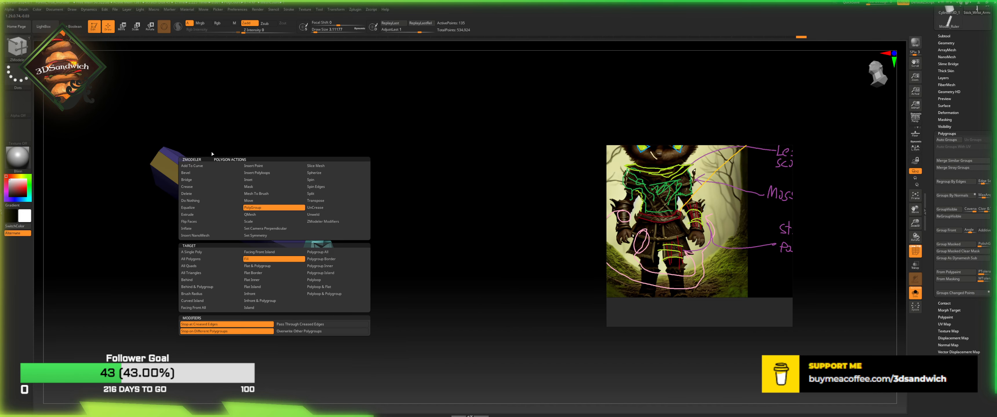
pyautogui.click(209, 194)
pyautogui.click(280, 199)
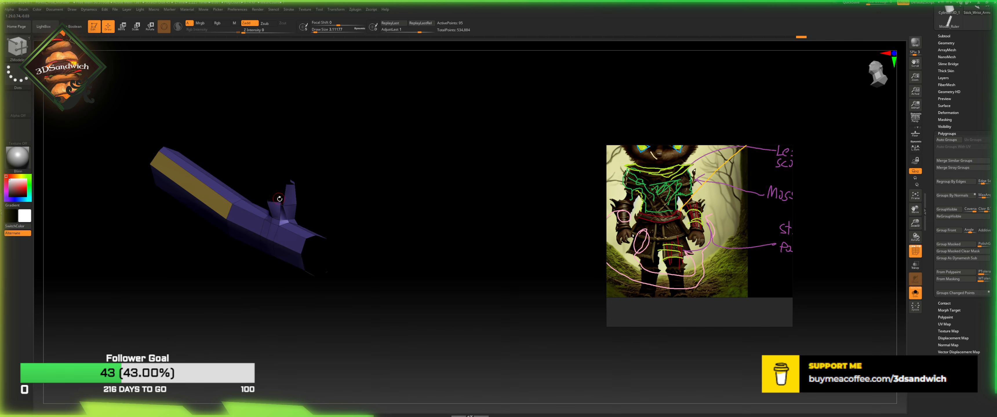
# Step: Close the open holes at the knot's tip and the stick's lower end with ZModeler's Close edge action
pyautogui.moveTo(326, 221); pyautogui.dragTo(289, 228)
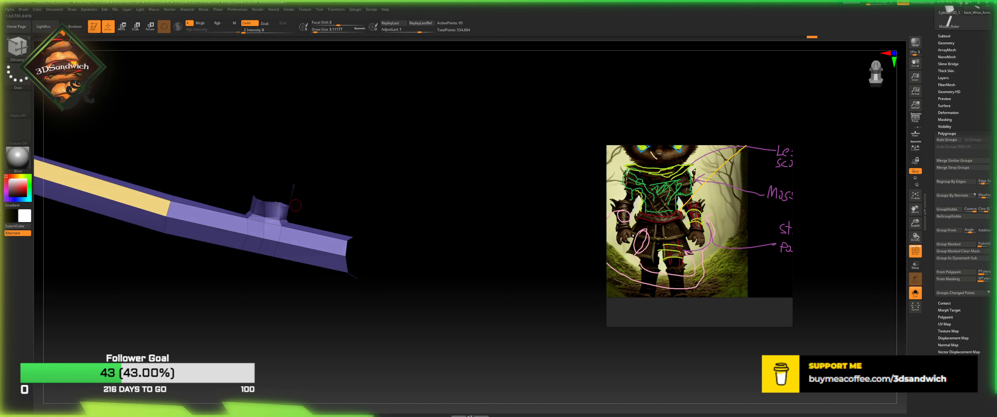
pyautogui.press('space')
pyautogui.click(217, 243)
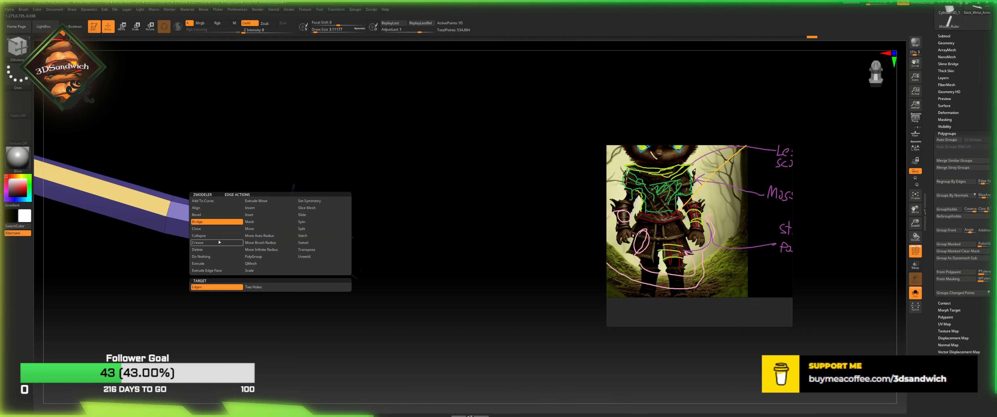
pyautogui.click(213, 229)
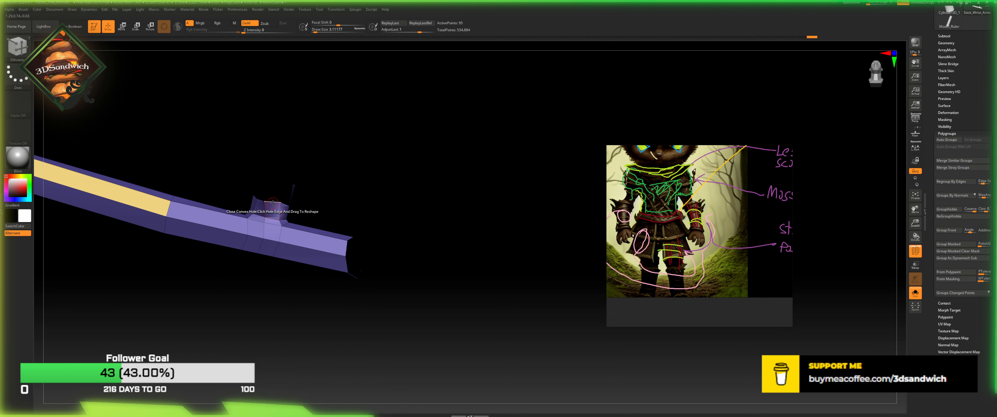
pyautogui.click(273, 202)
pyautogui.moveTo(325, 198); pyautogui.dragTo(326, 190)
pyautogui.click(342, 252)
pyautogui.moveTo(360, 217); pyautogui.dragTo(356, 244)
# Step: Roughen the new caps on the stick's end and knot with the cracked-pattern brush at draw size 14.2 and Z Intensity 27
pyautogui.press('b')
pyautogui.press('m')
pyautogui.press('t')
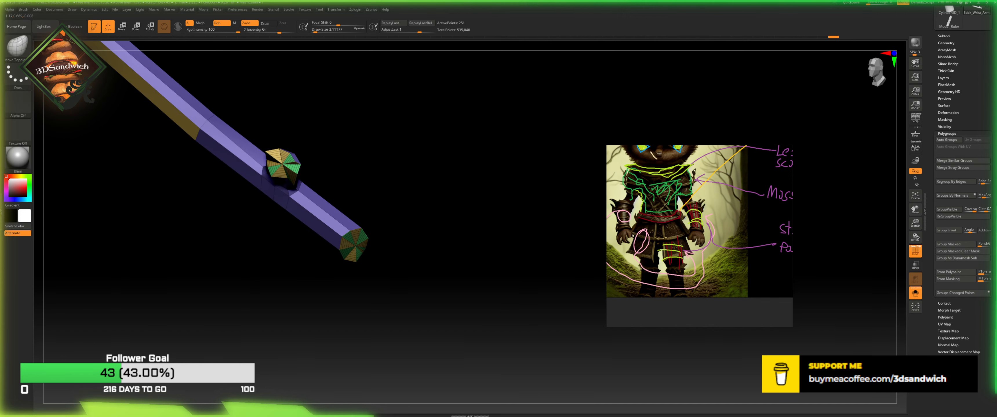
pyautogui.press('b')
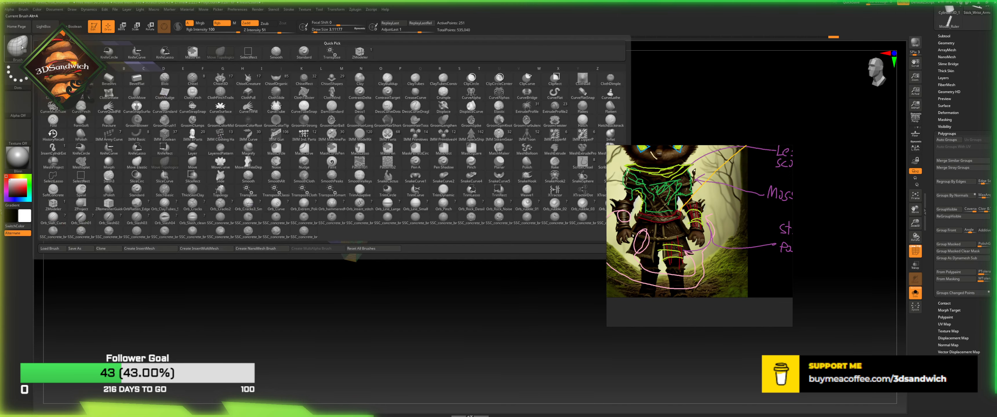
pyautogui.click(389, 168)
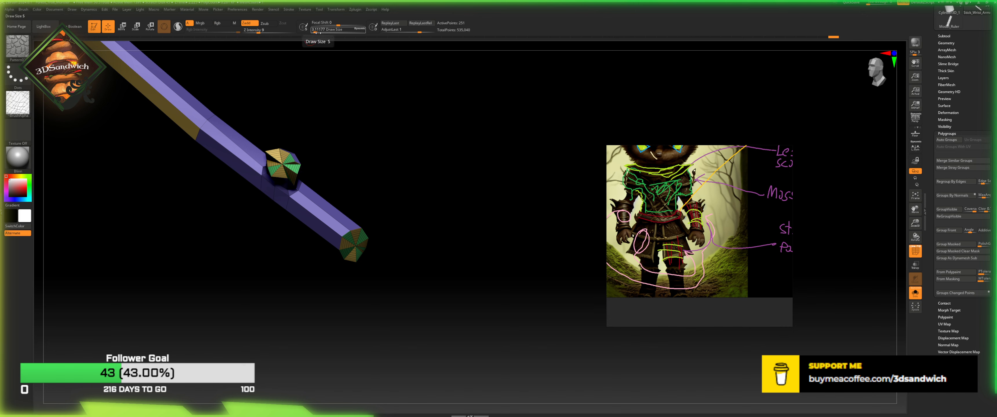
pyautogui.moveTo(315, 32); pyautogui.dragTo(319, 32)
pyautogui.moveTo(405, 192); pyautogui.dragTo(399, 180)
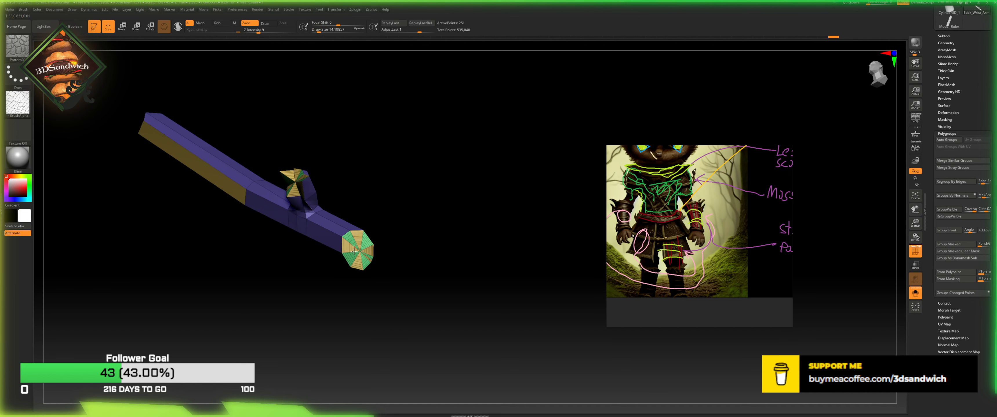
pyautogui.click(270, 32)
pyautogui.moveTo(355, 250); pyautogui.dragTo(357, 236)
pyautogui.moveTo(320, 170)
pyautogui.keyDown('shift'); pyautogui.mouseDown()
pyautogui.moveTo(336, 170)
pyautogui.moveTo(293, 184)
pyautogui.mouseUp(); pyautogui.keyUp('shift')
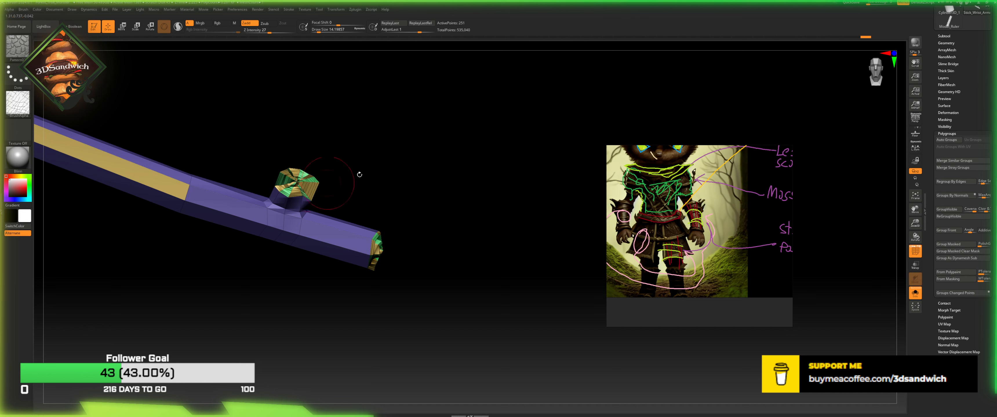
# Step: Bring all the sticks back into view and turn off Dynamic Subdiv for the bundle
pyautogui.click(955, 43)
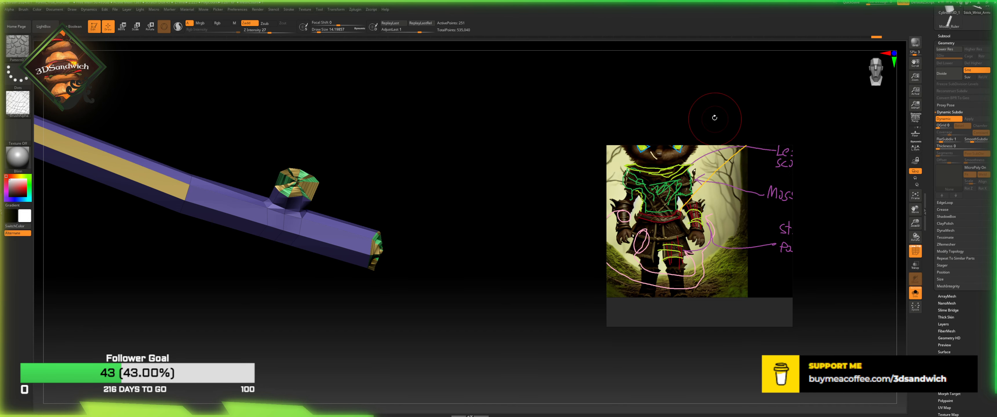
pyautogui.moveTo(492, 128); pyautogui.dragTo(489, 169)
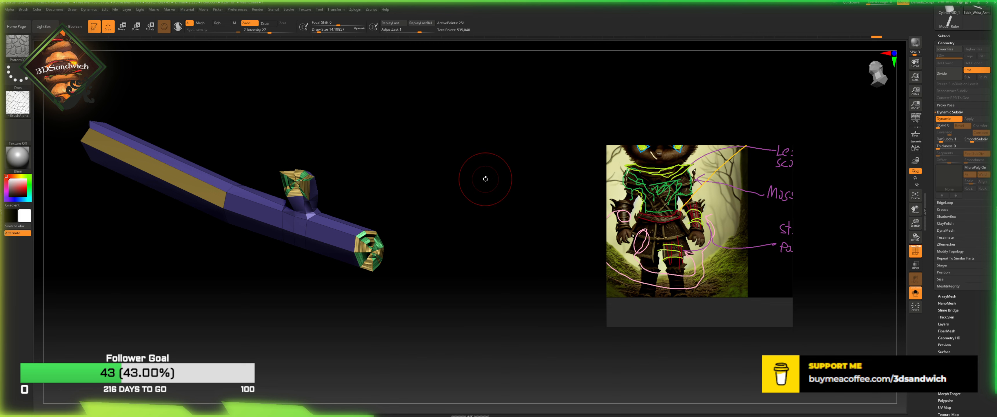
pyautogui.press('ctrl')
pyautogui.press('ctrl')
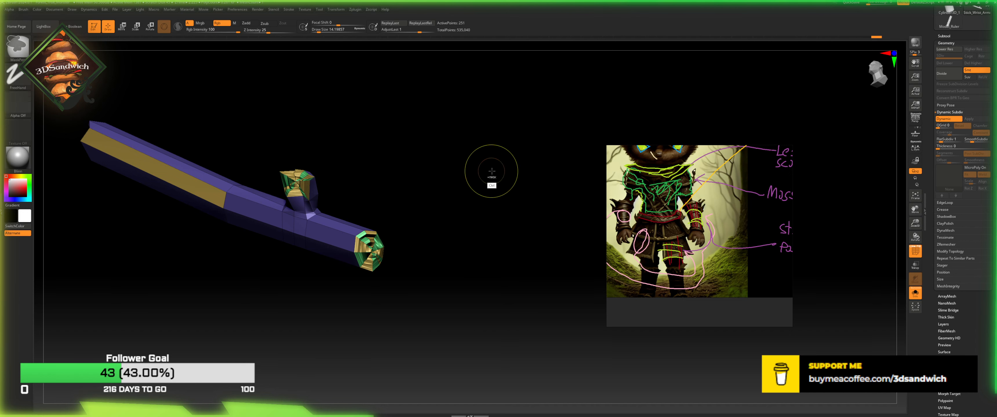
pyautogui.keyDown('ctrl'); pyautogui.keyDown('shift'); pyautogui.click(491, 172); pyautogui.keyUp('shift'); pyautogui.keyUp('ctrl')
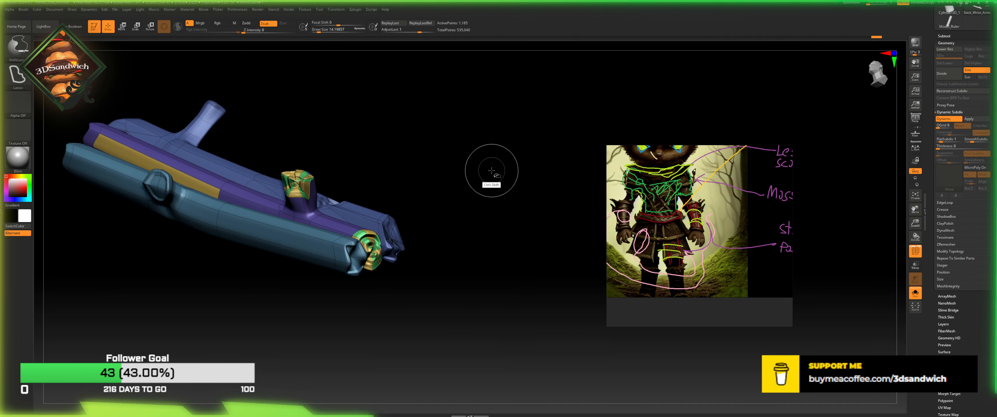
pyautogui.moveTo(495, 171); pyautogui.dragTo(485, 175)
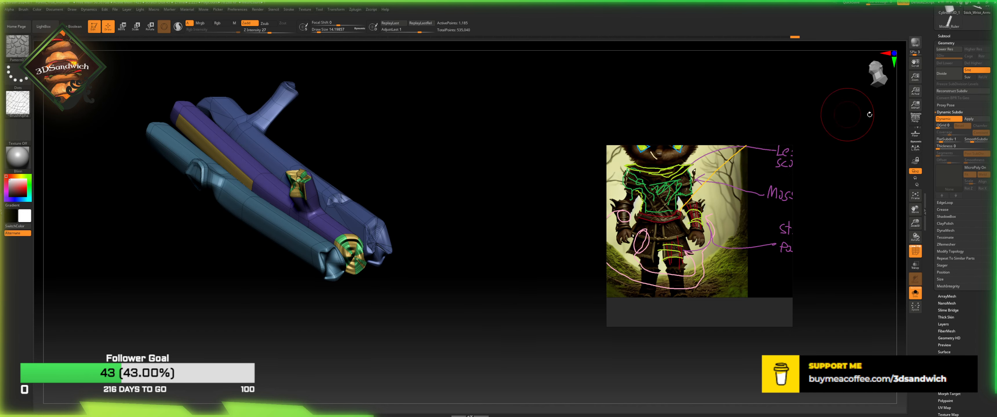
pyautogui.click(941, 120)
pyautogui.moveTo(485, 175); pyautogui.dragTo(549, 193)
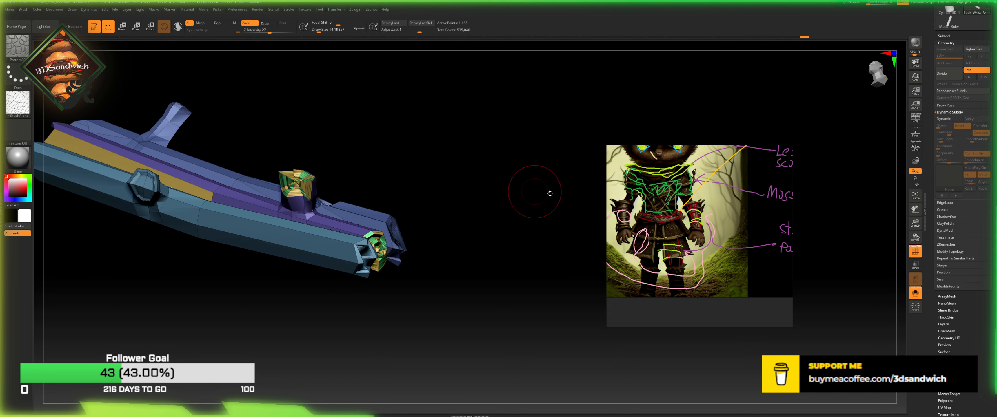
# Step: Hide the polygroup colours and inspect the roughened end and knot of the middle stick within the bundle
pyautogui.click(916, 252)
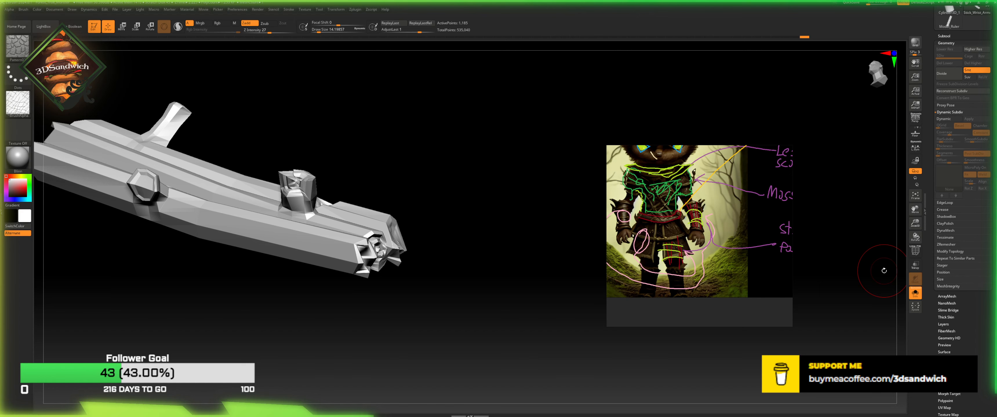
pyautogui.moveTo(301, 191)
pyautogui.keyDown('shift'); pyautogui.mouseDown()
pyautogui.moveTo(297, 184)
pyautogui.moveTo(368, 205)
pyautogui.moveTo(344, 235)
pyautogui.mouseUp(); pyautogui.keyUp('shift')
pyautogui.moveTo(405, 189); pyautogui.dragTo(387, 242)
pyautogui.keyDown('ctrl'); pyautogui.keyDown('shift'); pyautogui.click(318, 220); pyautogui.keyUp('shift'); pyautogui.keyUp('ctrl')
pyautogui.moveTo(307, 275)
pyautogui.keyDown('alt'); pyautogui.mouseDown()
pyautogui.moveTo(291, 315)
pyautogui.moveTo(302, 323)
pyautogui.mouseUp(); pyautogui.keyUp('alt')
pyautogui.keyDown('ctrl'); pyautogui.keyDown('shift'); pyautogui.click(303, 323); pyautogui.keyUp('shift'); pyautogui.keyUp('ctrl')
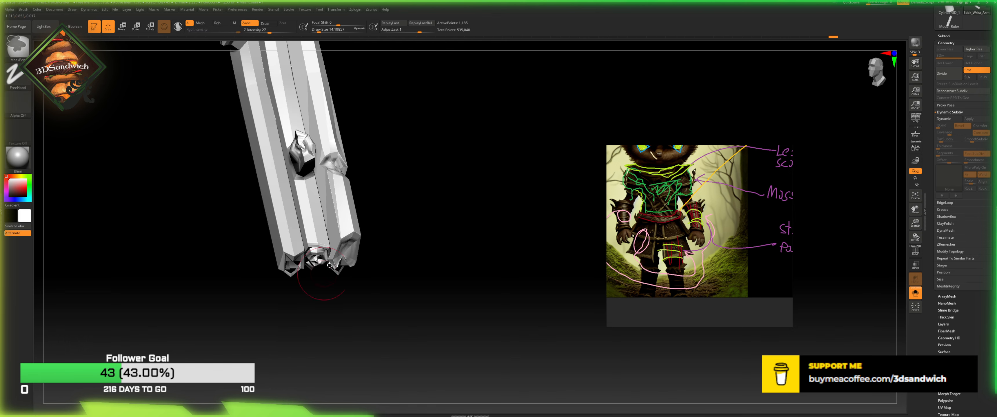
pyautogui.keyDown('alt'); pyautogui.moveTo(397, 209); pyautogui.dragTo(391, 274); pyautogui.keyUp('alt')
# Step: Soften the rough tip of the middle stick's knot with a polish brush at a reduced draw size
pyautogui.click(17, 45)
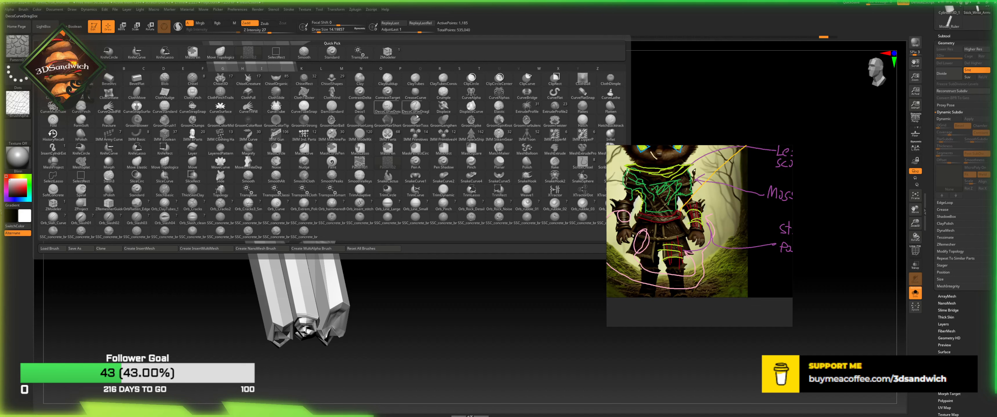
pyautogui.click(526, 166)
pyautogui.moveTo(526, 166); pyautogui.dragTo(550, 166)
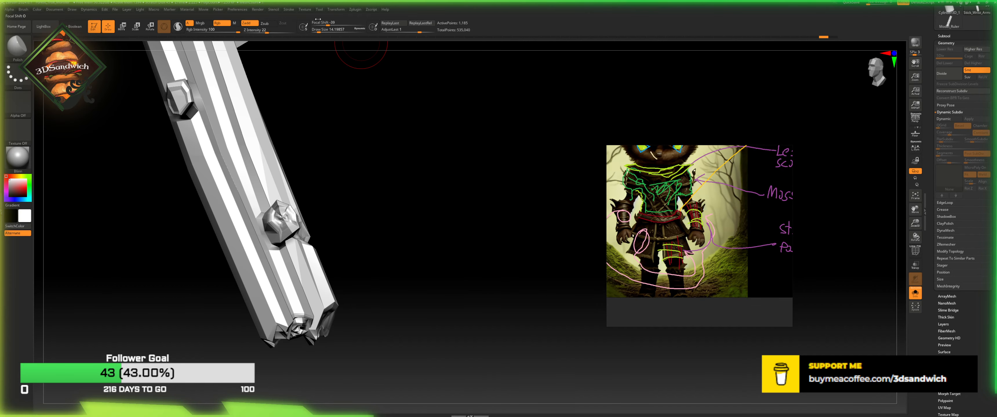
pyautogui.click(316, 31)
pyautogui.press('shift')
pyautogui.keyDown('shift'); pyautogui.moveTo(281, 215); pyautogui.dragTo(280, 219); pyautogui.keyUp('shift')
pyautogui.keyDown('shift'); pyautogui.click(262, 31); pyautogui.keyUp('shift')
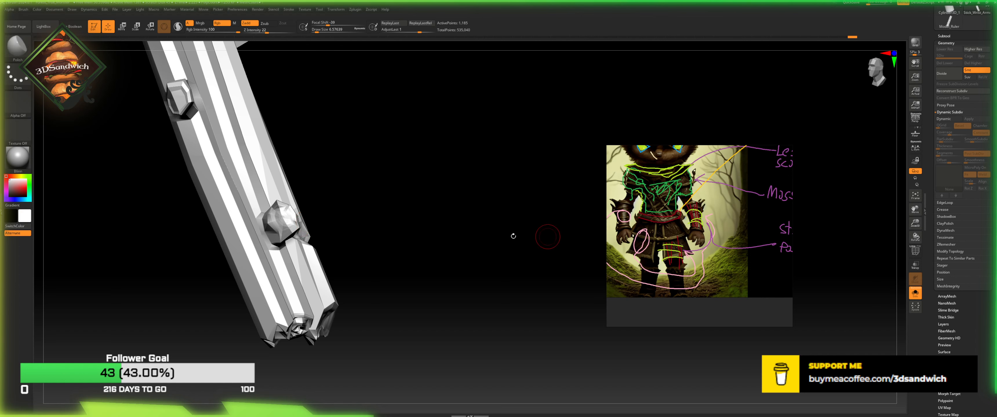
# Step: Show the wireframe and set ZModeler's edge action to Crease at the middle stick's knot
pyautogui.click(916, 251)
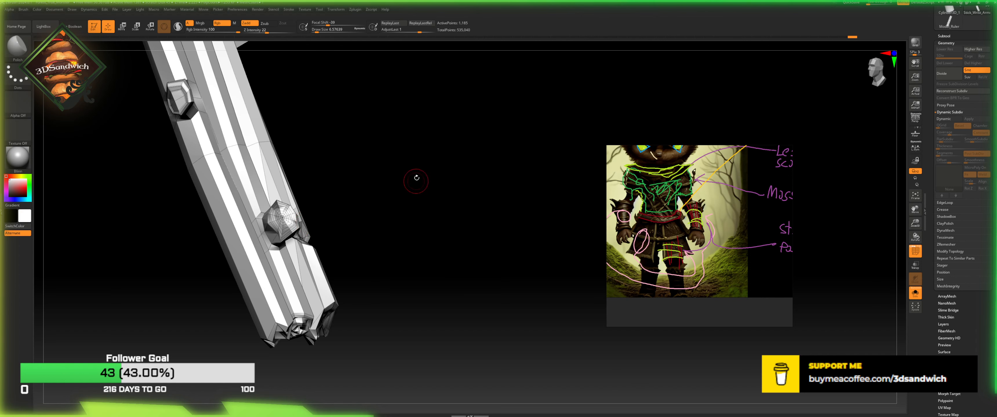
pyautogui.moveTo(417, 178)
pyautogui.mouseDown()
pyautogui.moveTo(415, 144)
pyautogui.moveTo(425, 165)
pyautogui.mouseUp()
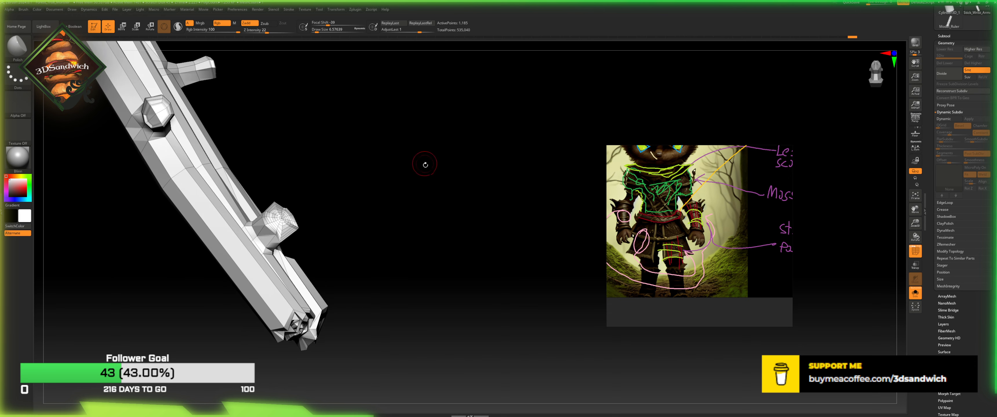
pyautogui.moveTo(915, 224); pyautogui.dragTo(917, 268)
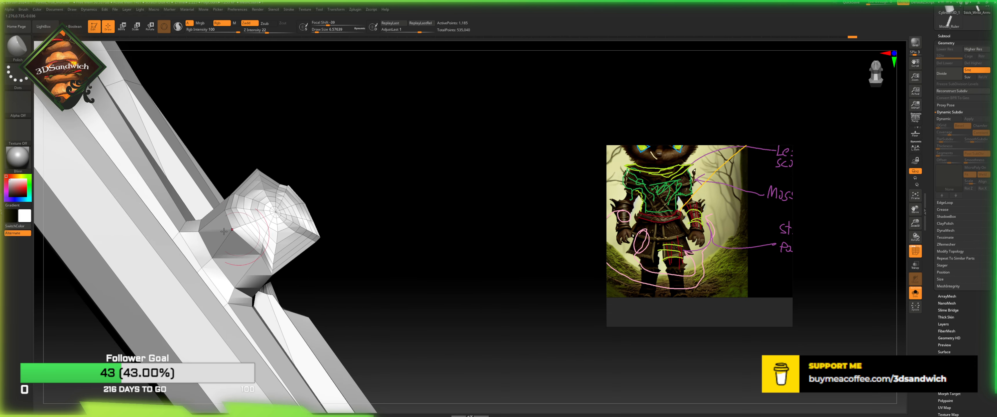
pyautogui.press('b')
pyautogui.press('z')
pyautogui.press('m')
pyautogui.press('space')
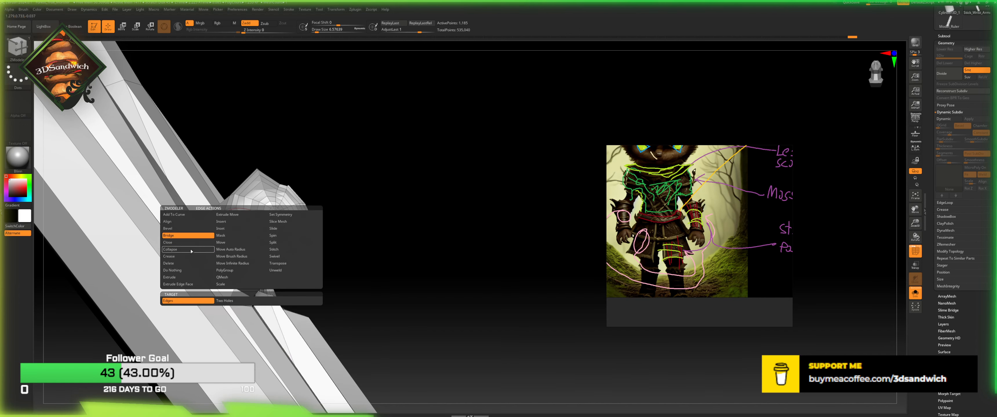
pyautogui.click(184, 257)
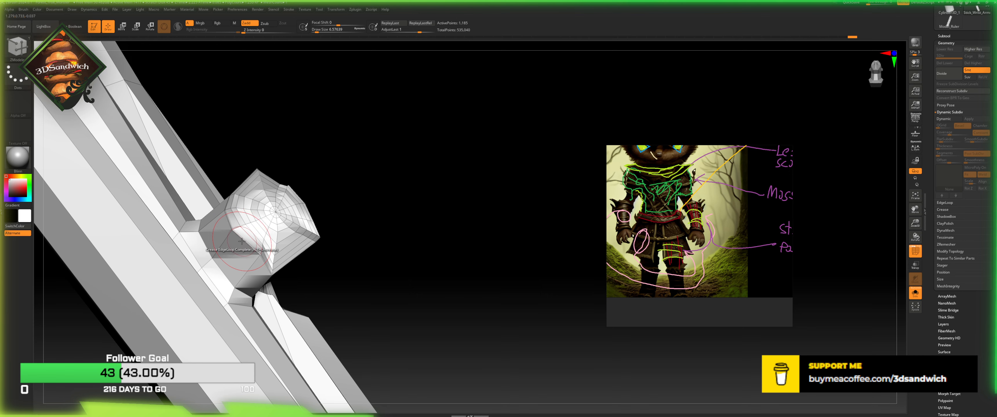
# Step: Try creasing an edge loop beside the outer stick's broken knot and undo it
pyautogui.moveTo(304, 253)
pyautogui.mouseDown()
pyautogui.moveTo(336, 230)
pyautogui.moveTo(336, 256)
pyautogui.mouseUp()
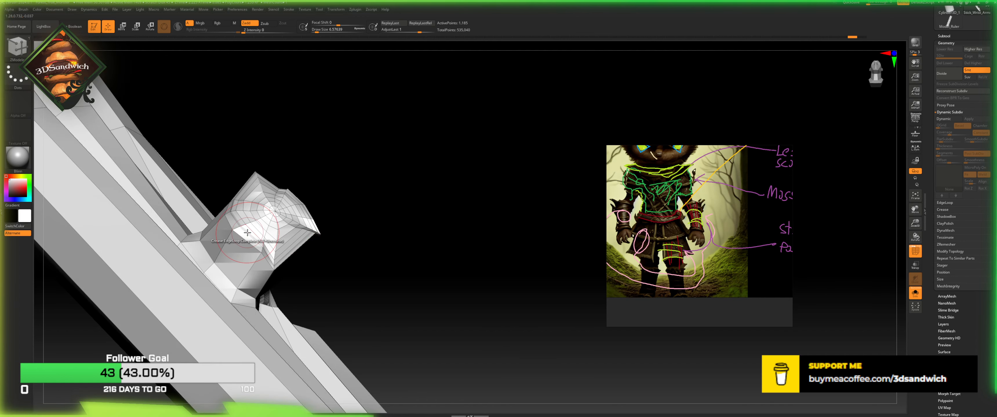
pyautogui.moveTo(343, 201); pyautogui.dragTo(429, 256)
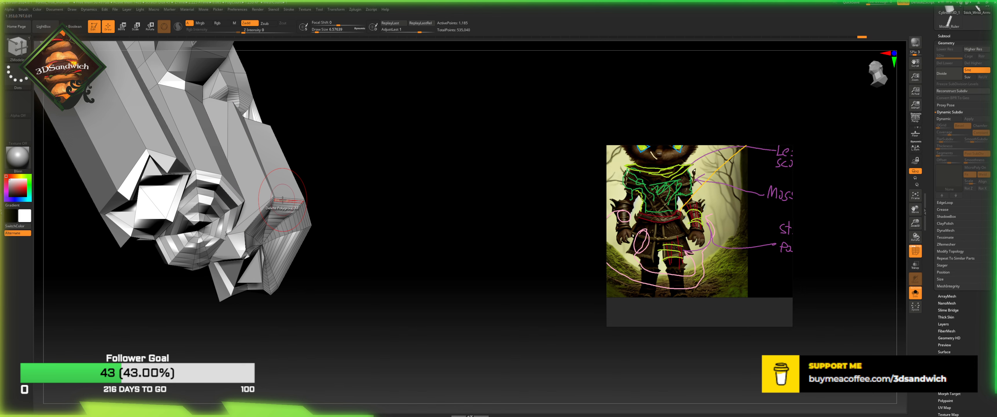
pyautogui.moveTo(346, 180); pyautogui.dragTo(217, 242)
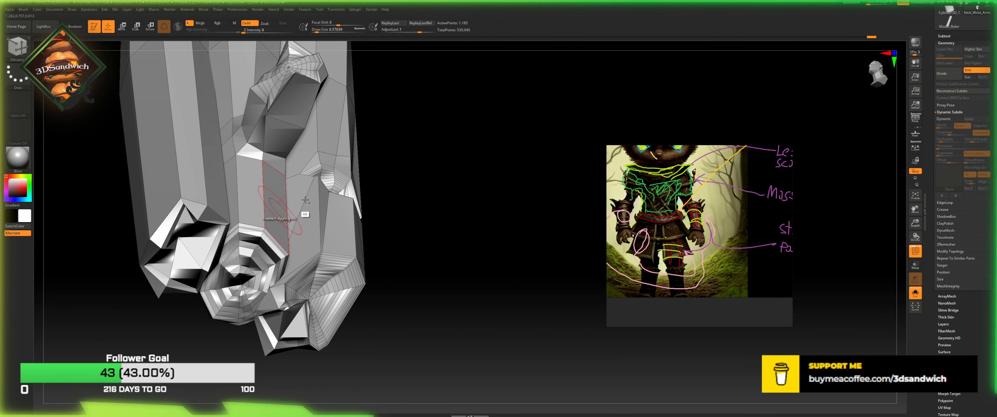
pyautogui.moveTo(418, 238); pyautogui.dragTo(360, 234)
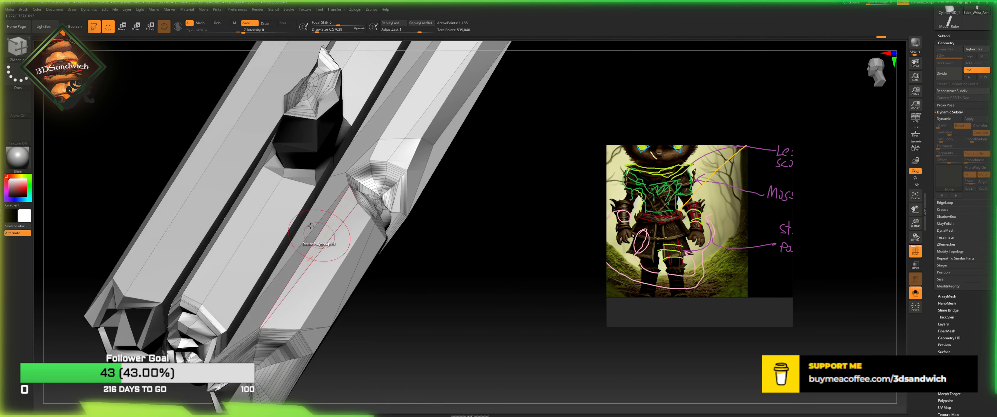
pyautogui.click(396, 163)
pyautogui.hotkey('ctrl', 'z')
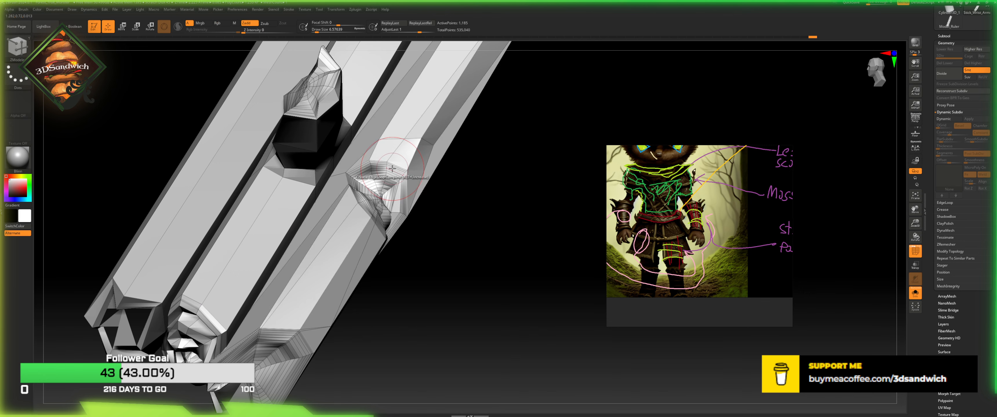
pyautogui.moveTo(474, 214); pyautogui.dragTo(477, 235)
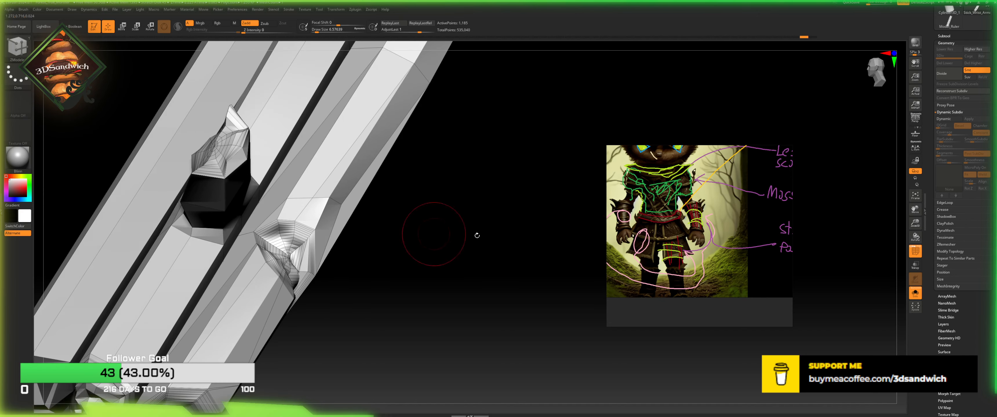
# Step: Crease complete edge loops around the broken knot and splintered end of the outer stick
pyautogui.moveTo(920, 235); pyautogui.dragTo(920, 275)
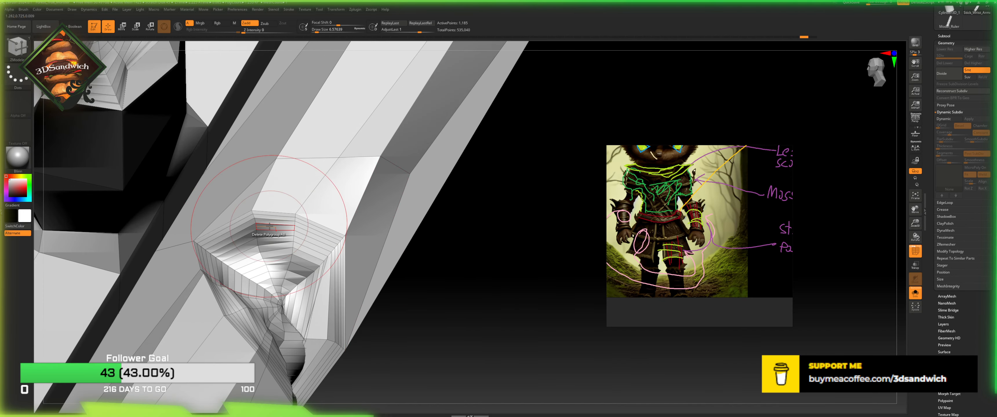
pyautogui.click(262, 215)
pyautogui.moveTo(915, 223); pyautogui.dragTo(915, 240)
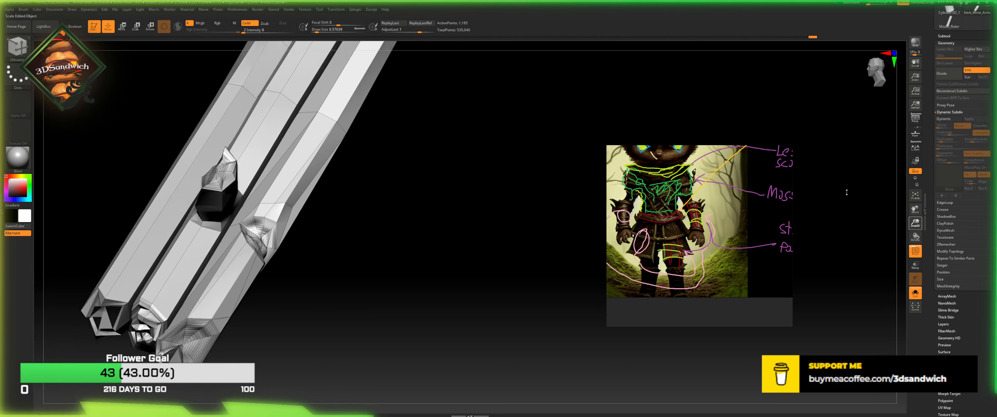
pyautogui.moveTo(450, 236); pyautogui.dragTo(462, 261)
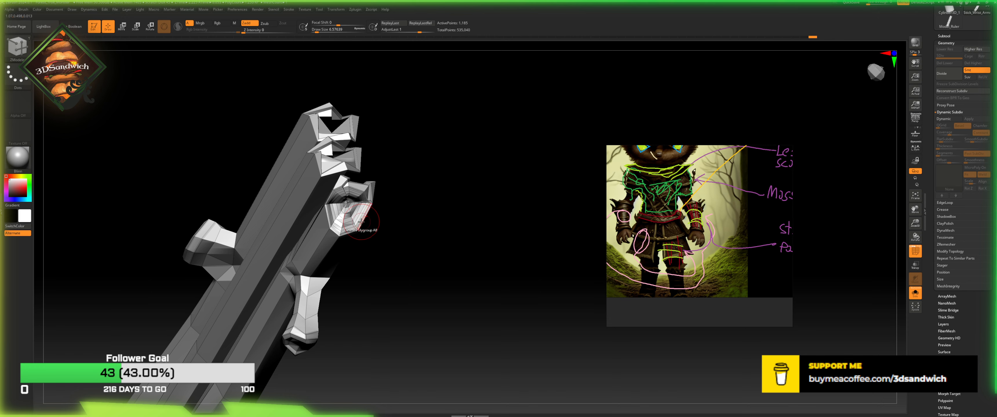
pyautogui.moveTo(420, 225); pyautogui.dragTo(410, 299)
pyautogui.moveTo(407, 241); pyautogui.dragTo(372, 237)
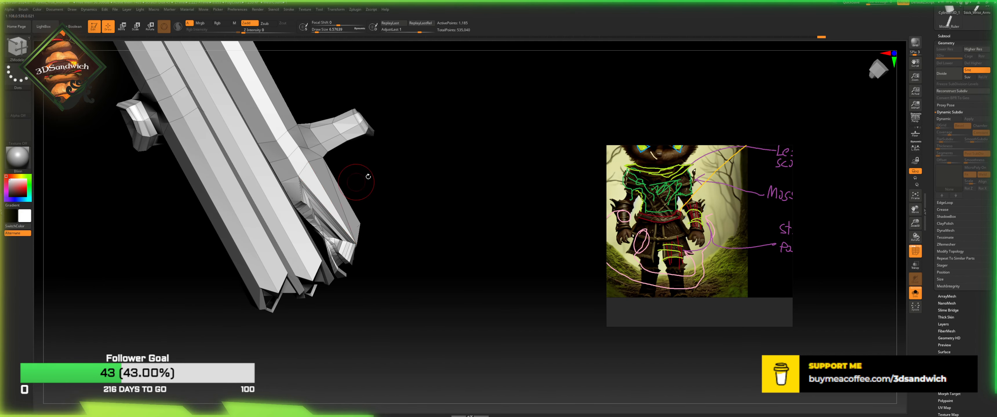
pyautogui.moveTo(368, 176); pyautogui.dragTo(376, 151)
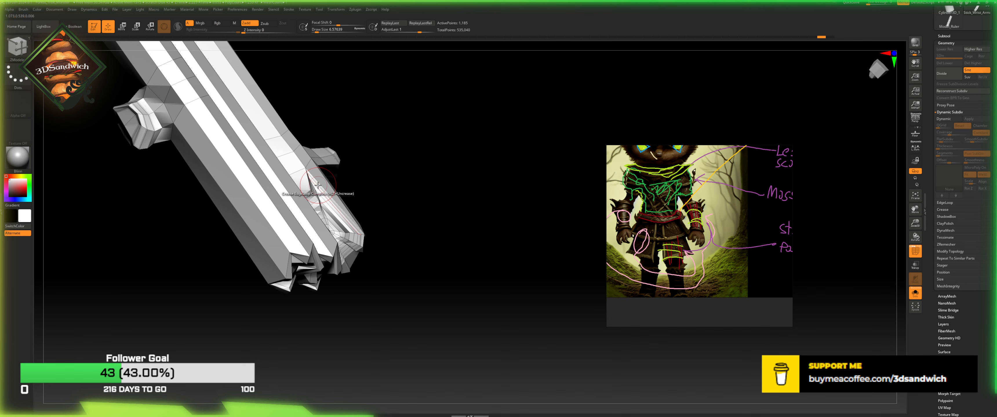
pyautogui.click(317, 185)
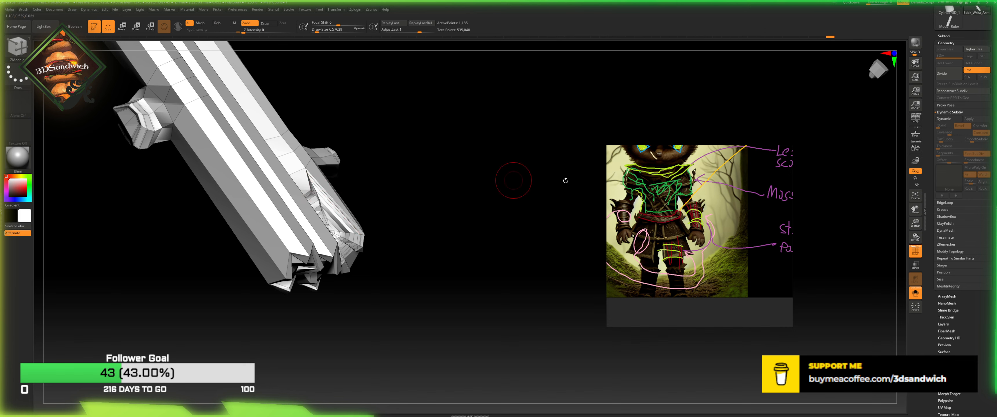
# Step: Preview the stick bundle smoothed with Dynamic Subdiv, set FlatSubdiv to 0, and turn the preview off
pyautogui.click(950, 119)
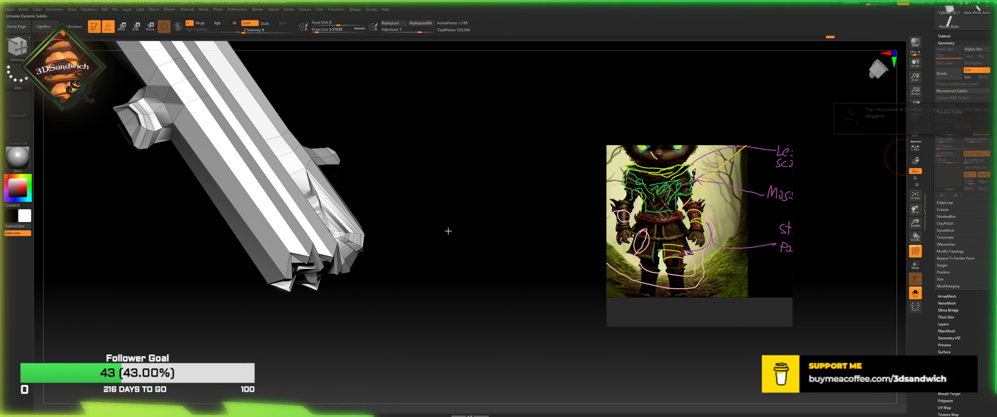
pyautogui.moveTo(458, 252); pyautogui.dragTo(441, 155)
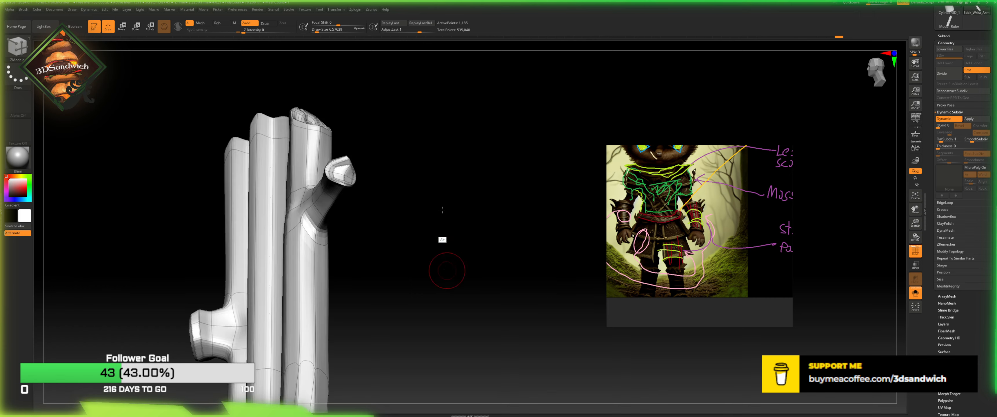
pyautogui.keyDown('alt'); pyautogui.moveTo(443, 240); pyautogui.dragTo(455, 93); pyautogui.keyUp('alt')
pyautogui.keyDown('alt'); pyautogui.moveTo(454, 317); pyautogui.dragTo(465, 128); pyautogui.keyUp('alt')
pyautogui.moveTo(460, 209); pyautogui.dragTo(513, 208)
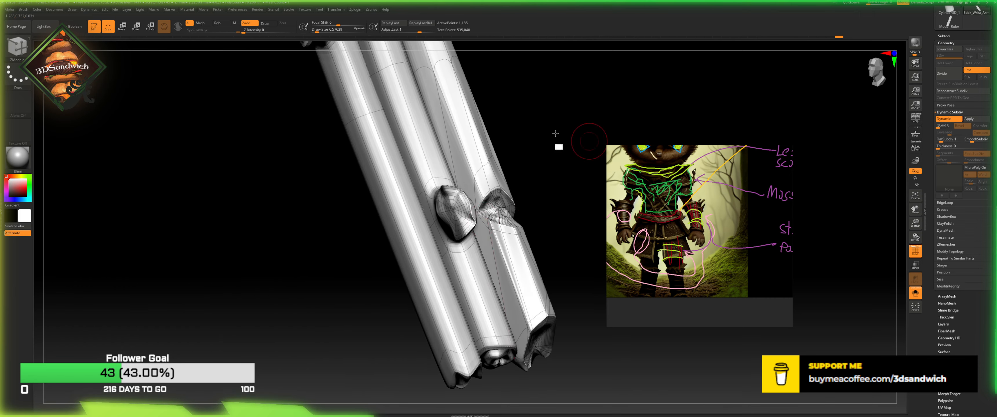
pyautogui.keyDown('alt'); pyautogui.moveTo(560, 147); pyautogui.dragTo(443, 161); pyautogui.keyUp('alt')
pyautogui.moveTo(940, 139); pyautogui.dragTo(888, 143)
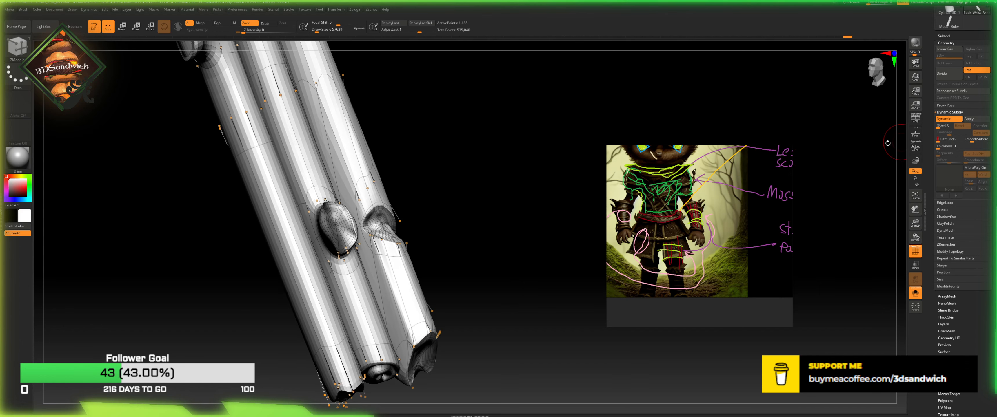
pyautogui.keyDown('alt'); pyautogui.moveTo(435, 205); pyautogui.dragTo(436, 250); pyautogui.keyUp('alt')
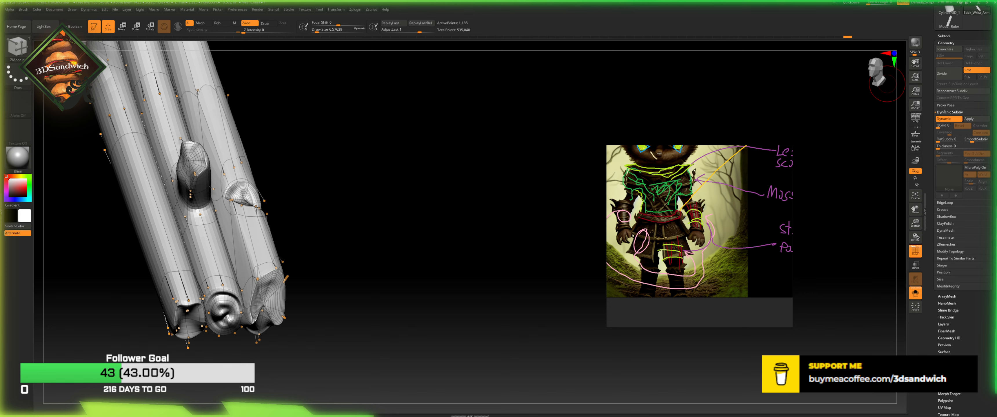
pyautogui.click(942, 119)
# Step: Show the polygroup colours and auto-group the mesh so each stick gets its own polygroup
pyautogui.moveTo(422, 183); pyautogui.dragTo(467, 196)
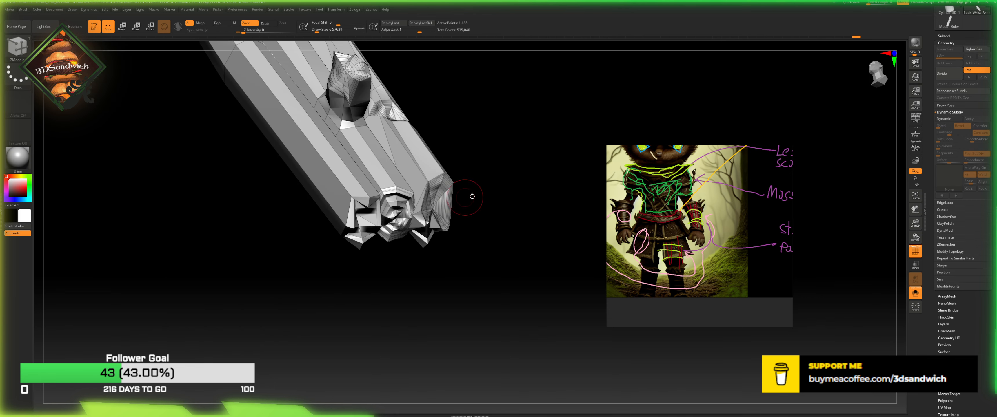
pyautogui.keyDown('alt'); pyautogui.moveTo(511, 170); pyautogui.dragTo(471, 259); pyautogui.keyUp('alt')
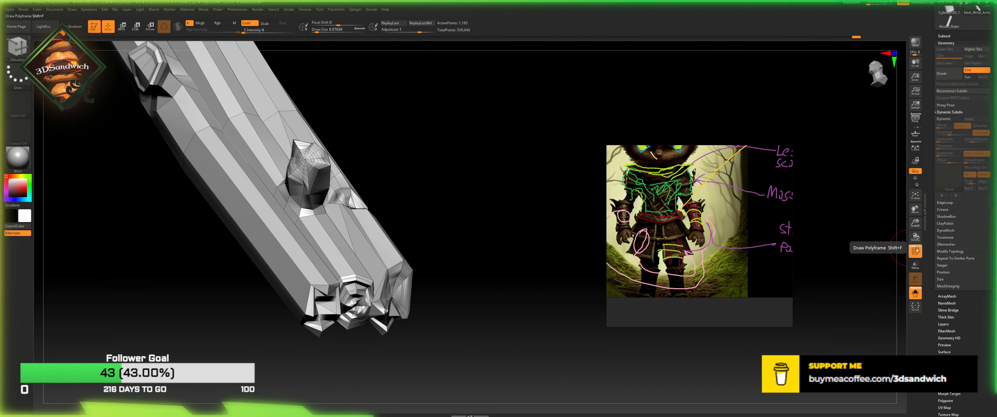
pyautogui.click(916, 249)
pyautogui.moveTo(493, 234); pyautogui.dragTo(517, 260)
pyautogui.keyDown('alt'); pyautogui.moveTo(503, 332); pyautogui.dragTo(550, 220); pyautogui.keyUp('alt')
pyautogui.moveTo(549, 221); pyautogui.dragTo(582, 250)
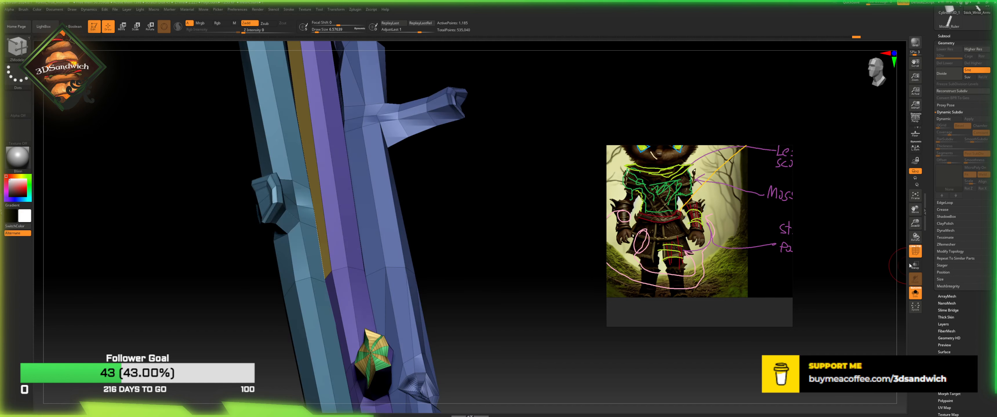
pyautogui.scroll(-8, 945, 208)
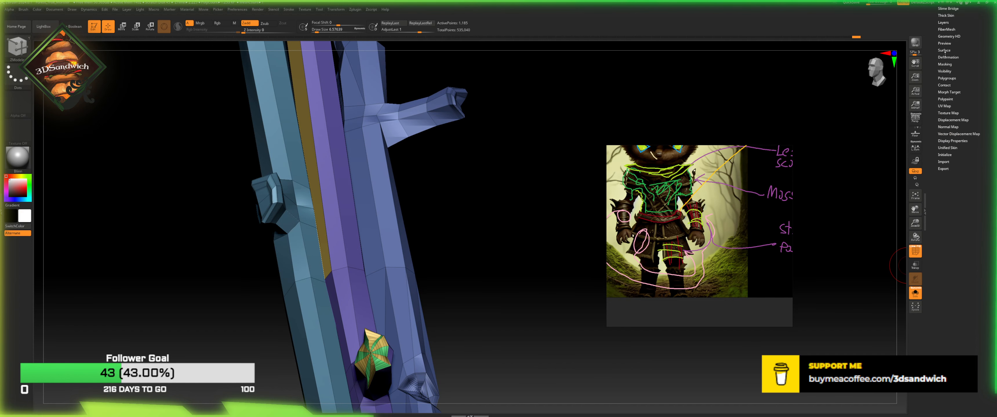
pyautogui.scroll(4, 945, 55)
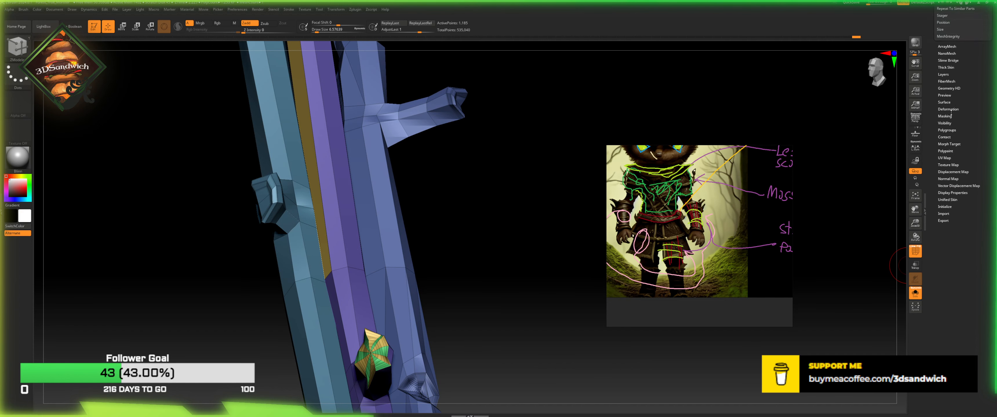
pyautogui.click(943, 131)
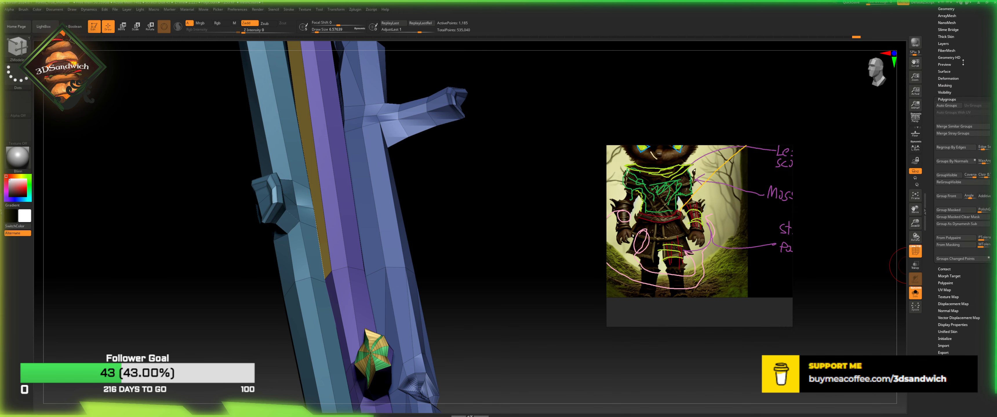
pyautogui.click(949, 106)
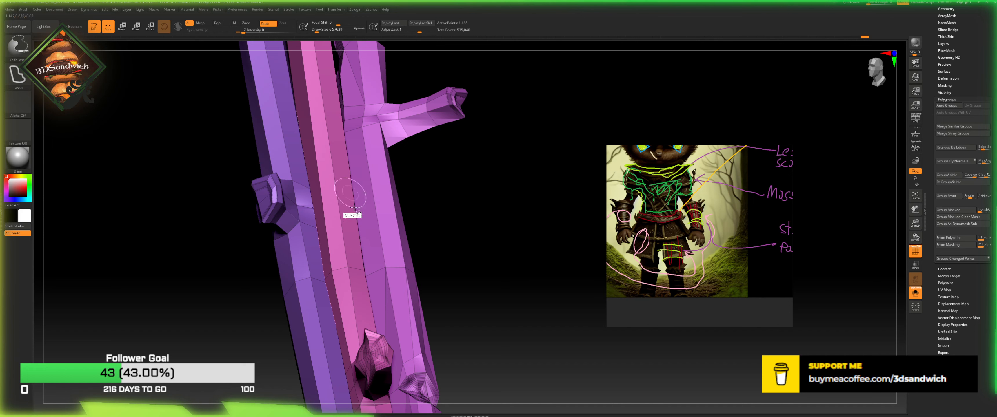
# Step: Isolate the middle stick and frame it in the view
pyautogui.keyDown('ctrl'); pyautogui.keyDown('shift'); pyautogui.click(350, 283); pyautogui.keyUp('shift'); pyautogui.keyUp('ctrl')
pyautogui.moveTo(865, 75); pyautogui.dragTo(856, 77)
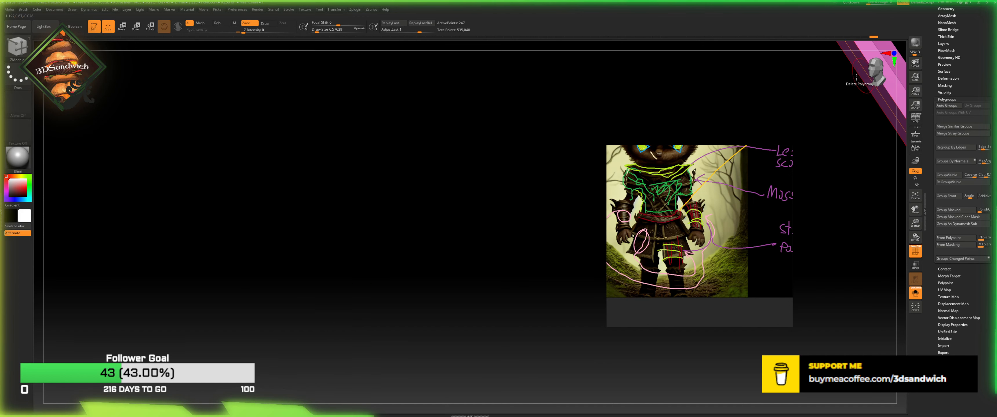
pyautogui.click(915, 197)
pyautogui.keyDown('alt'); pyautogui.moveTo(503, 187); pyautogui.dragTo(359, 185); pyautogui.keyUp('alt')
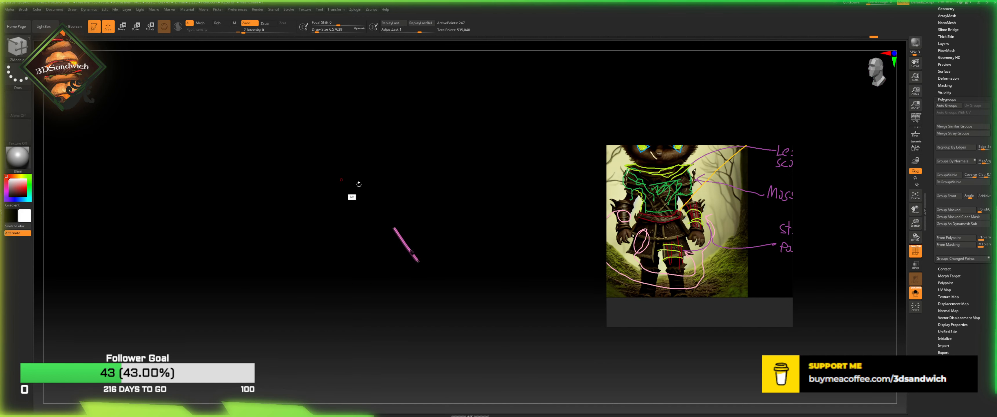
pyautogui.moveTo(917, 230); pyautogui.dragTo(918, 283)
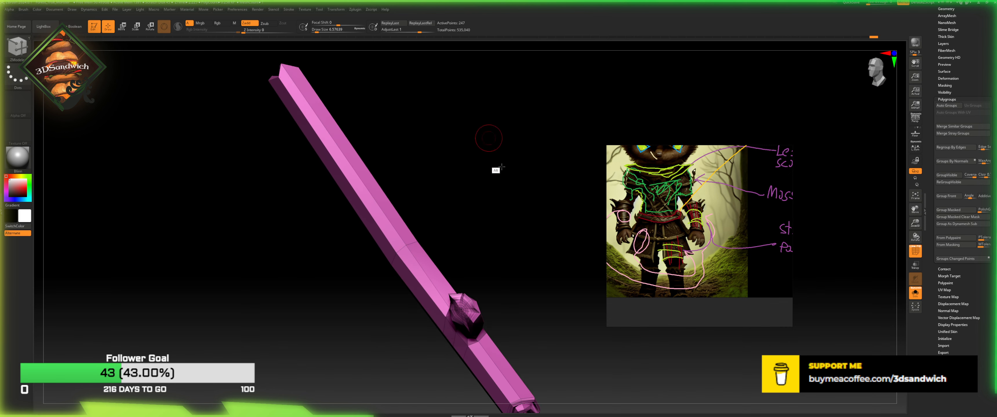
# Step: Slice diagonally across the middle stick's plain end and delete the cut-off tip as a polygroup
pyautogui.keyDown('alt'); pyautogui.moveTo(496, 153); pyautogui.dragTo(567, 304); pyautogui.keyUp('alt')
pyautogui.moveTo(321, 227)
pyautogui.keyDown('ctrl'); pyautogui.keyDown('shift'); pyautogui.mouseDown()
pyautogui.moveTo(350, 262)
pyautogui.moveTo(372, 263)
pyautogui.moveTo(349, 183)
pyautogui.mouseUp(); pyautogui.keyUp('shift'); pyautogui.keyUp('ctrl')
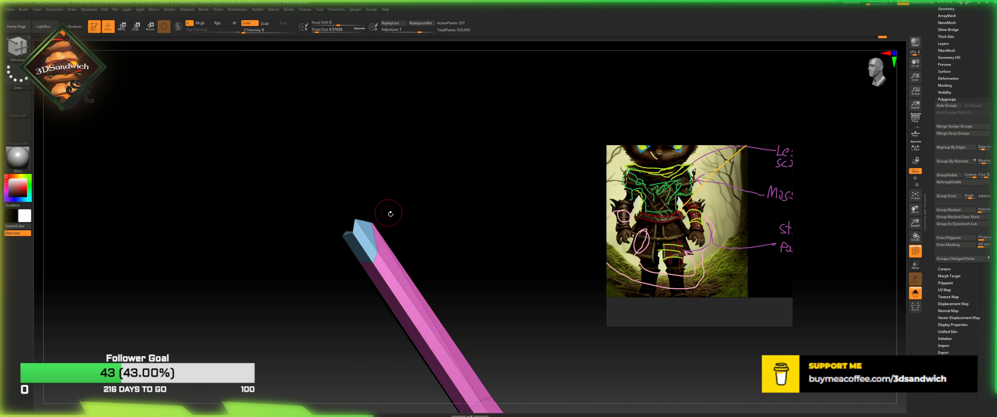
pyautogui.press('space')
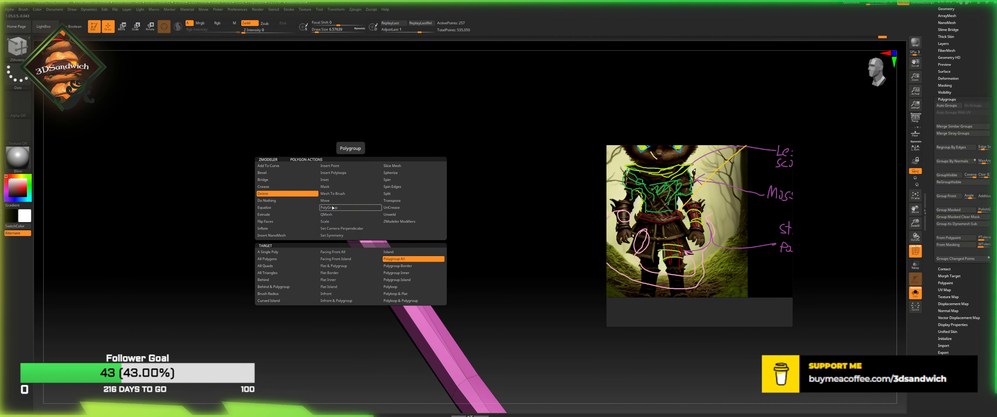
pyautogui.keyDown('alt'); pyautogui.moveTo(515, 335); pyautogui.dragTo(428, 312); pyautogui.keyUp('alt')
pyautogui.hotkey('ctrl', 'z')
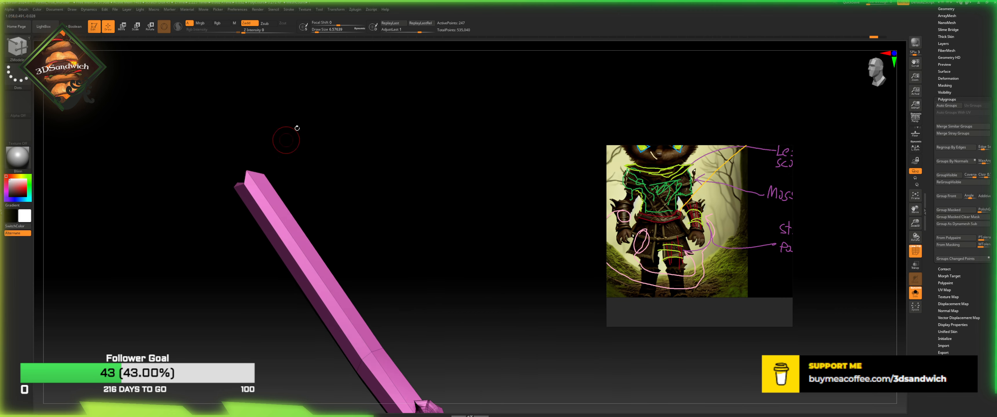
pyautogui.hotkey('ctrl', 'shift', 'z')
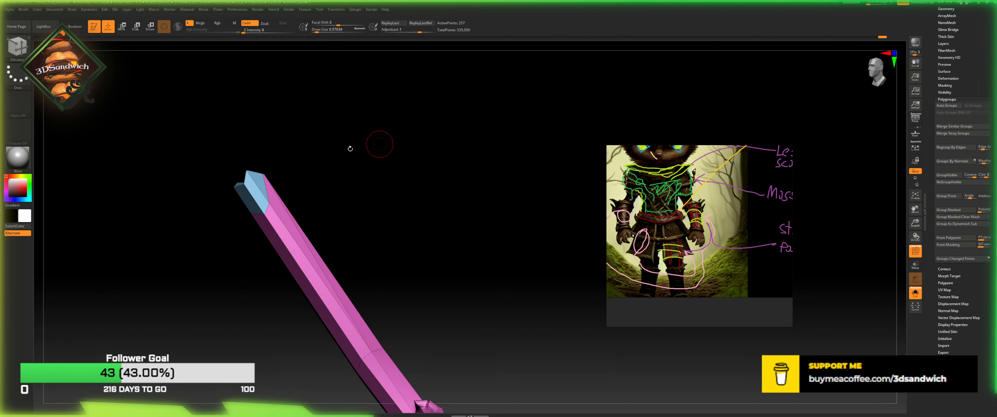
pyautogui.press('space')
pyautogui.click(257, 194)
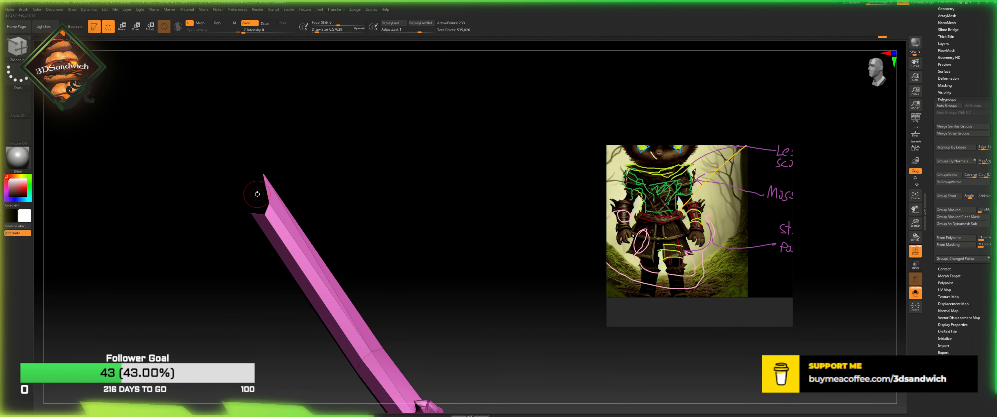
# Step: Set ZModeler's edge action to Close with the Convex Hole target and the Polygroup Flat modifier
pyautogui.moveTo(271, 165)
pyautogui.mouseDown()
pyautogui.moveTo(296, 178)
pyautogui.moveTo(318, 158)
pyautogui.moveTo(269, 167)
pyautogui.mouseUp()
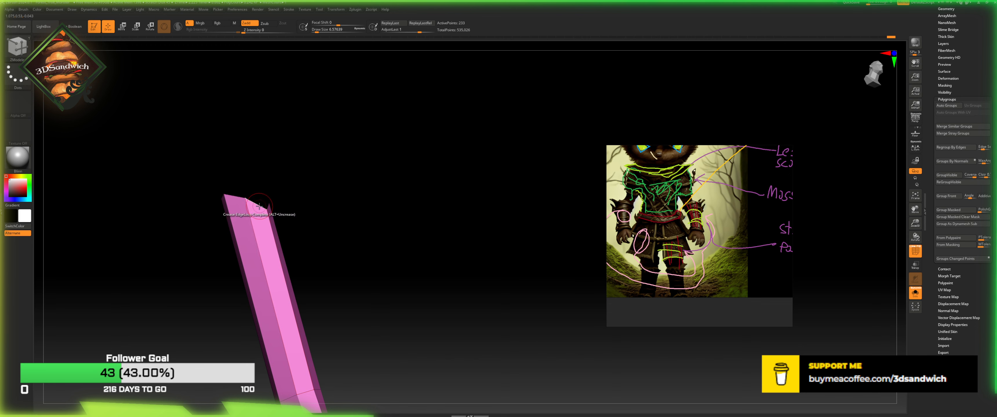
pyautogui.press('space')
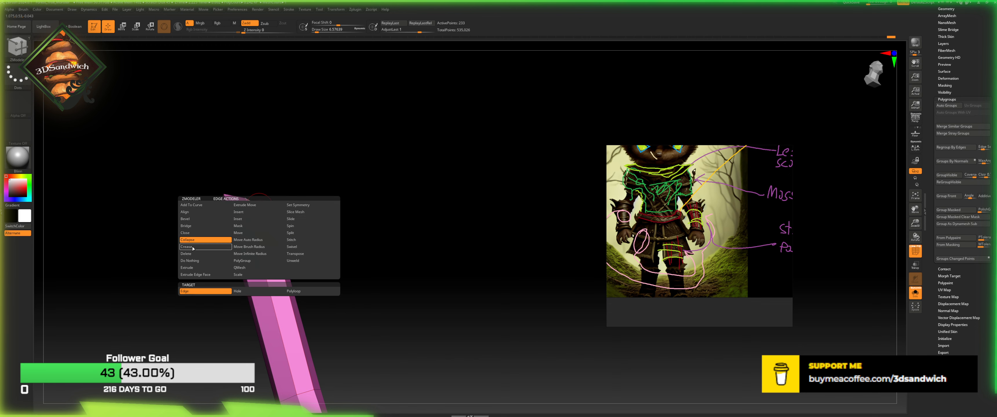
pyautogui.moveTo(195, 254)
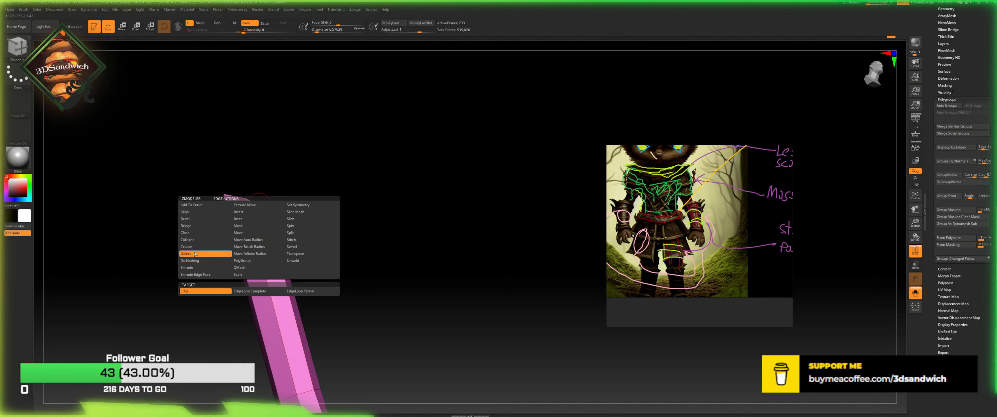
pyautogui.click(190, 233)
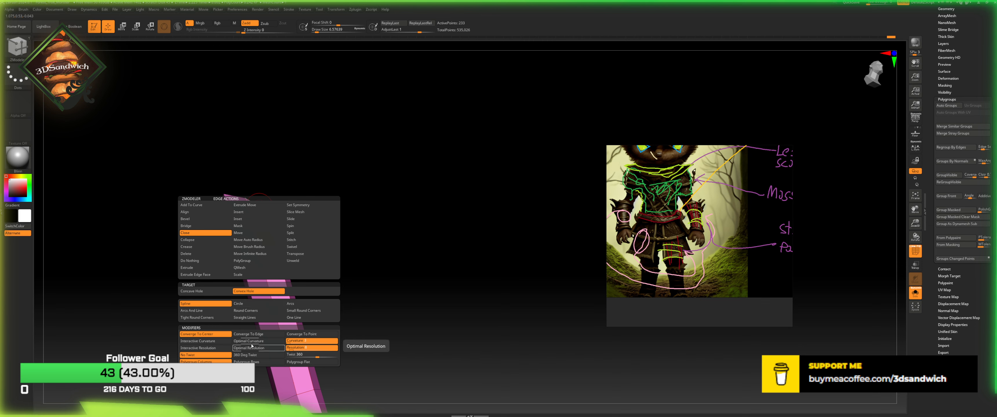
pyautogui.click(257, 362)
pyautogui.click(297, 364)
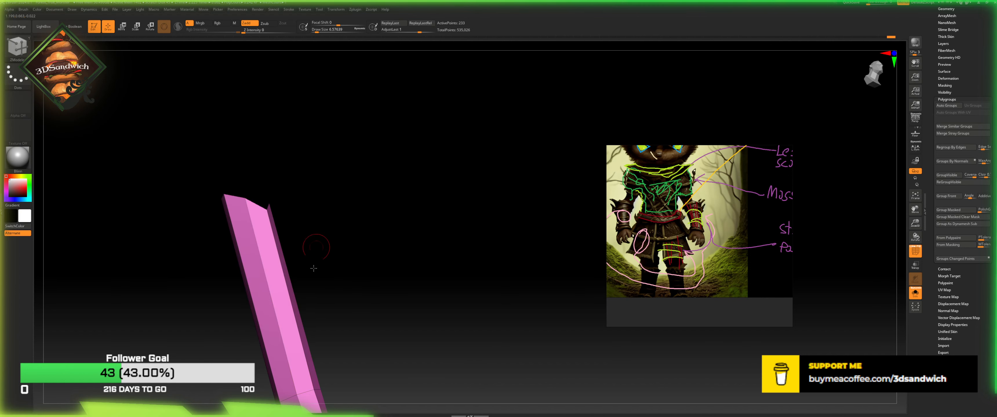
# Step: Try closing the middle stick's cut end with the current resolution and undo it
pyautogui.keyDown('shift'); pyautogui.moveTo(319, 252); pyautogui.dragTo(288, 244); pyautogui.keyUp('shift')
pyautogui.click(254, 206)
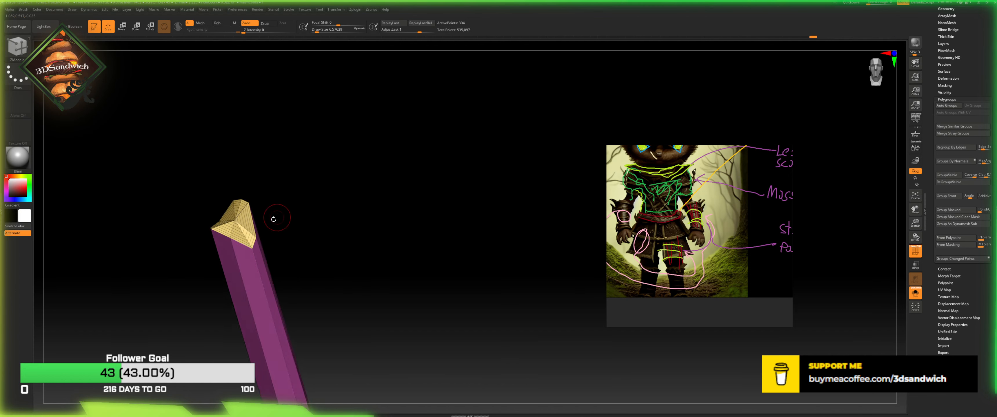
pyautogui.hotkey('ctrl', 'z')
# Step: Switch the Close action to Optimal Resolution and cap the open cut end of the middle stick
pyautogui.press('space')
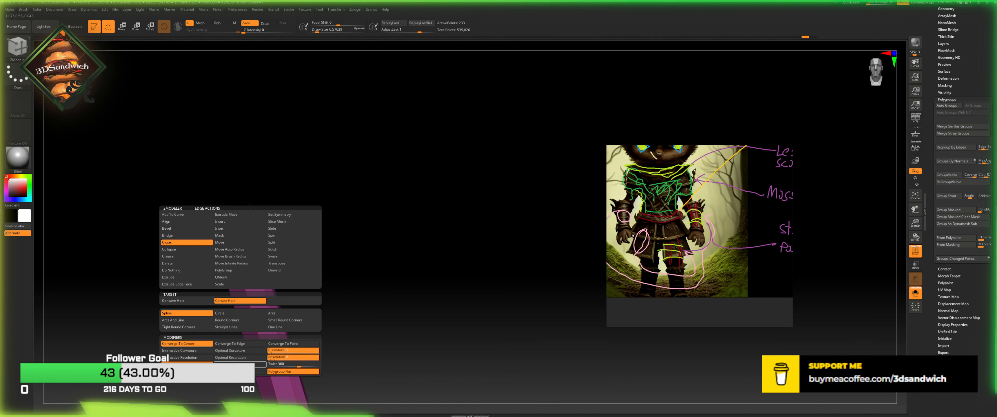
pyautogui.click(231, 358)
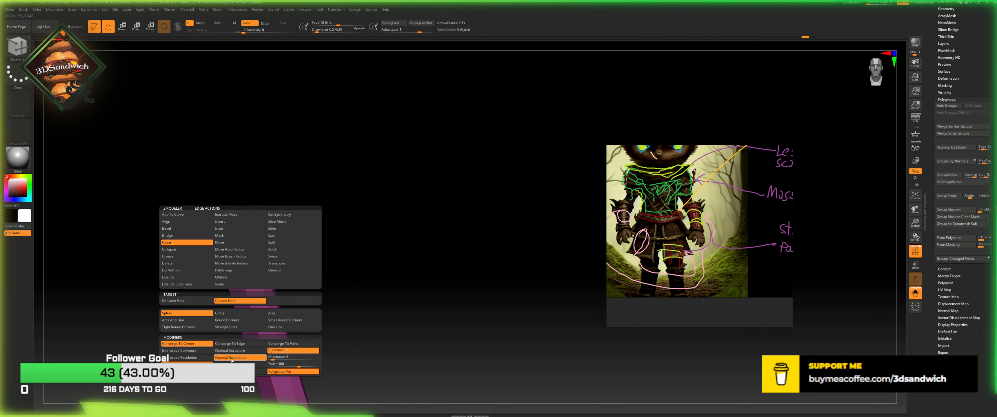
pyautogui.click(251, 248)
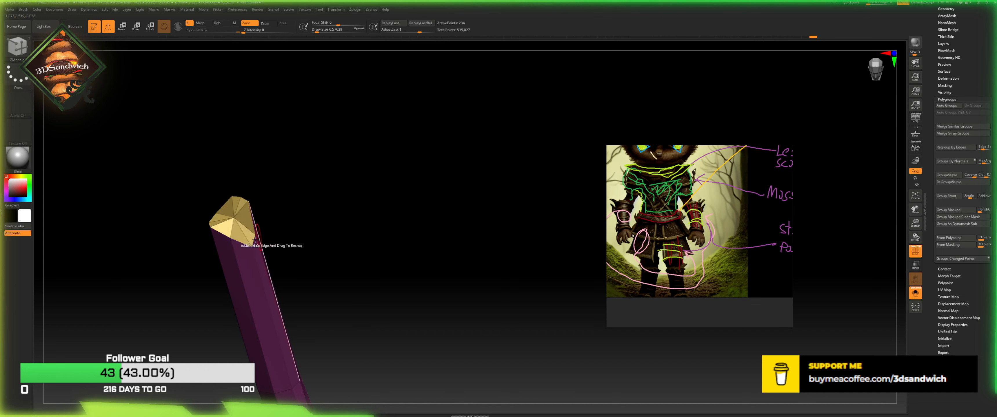
# Step: Try capping the middle stick's cut end with the Close action's Interactive Resolution modifier, and undo the cap
pyautogui.hotkey('ctrl', 'z')
pyautogui.press('space')
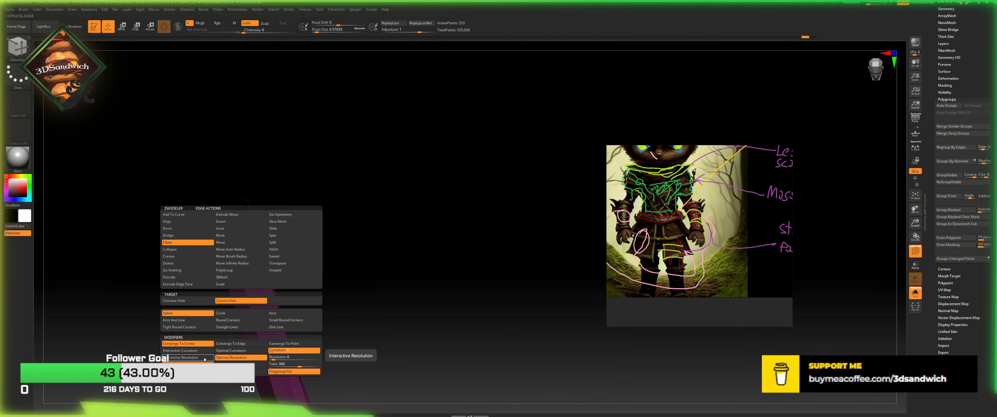
pyautogui.click(188, 358)
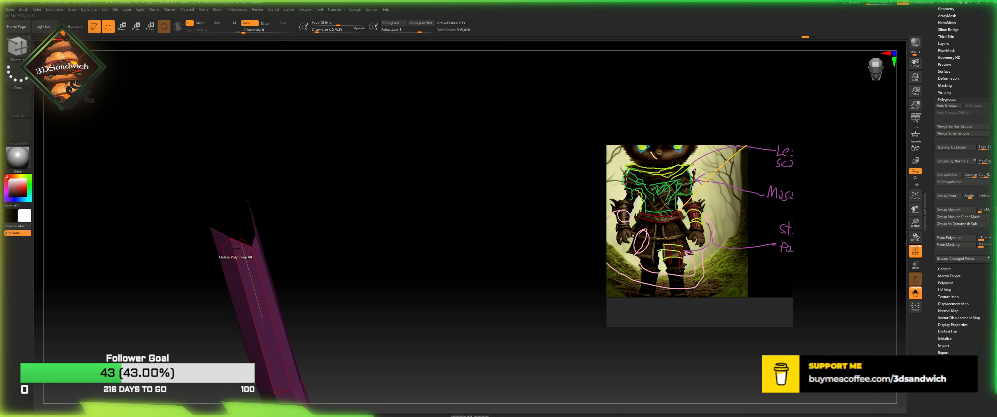
pyautogui.click(241, 242)
pyautogui.moveTo(271, 229); pyautogui.dragTo(272, 200)
pyautogui.hotkey('ctrl', 'z')
# Step: Try capping the middle stick's cut end using the Converge To Point modifier
pyautogui.press('space')
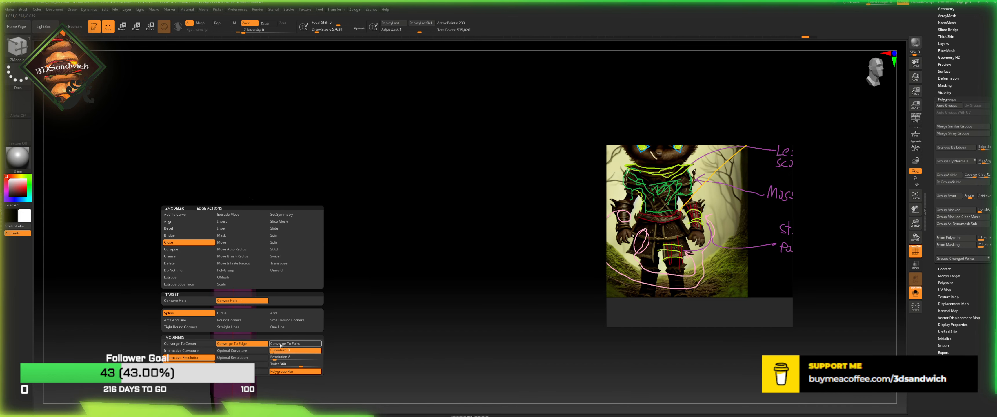
pyautogui.click(245, 248)
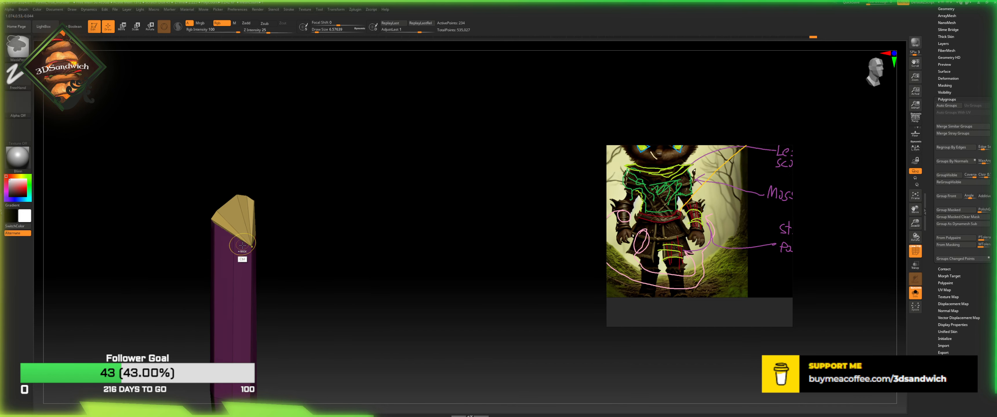
pyautogui.press('space')
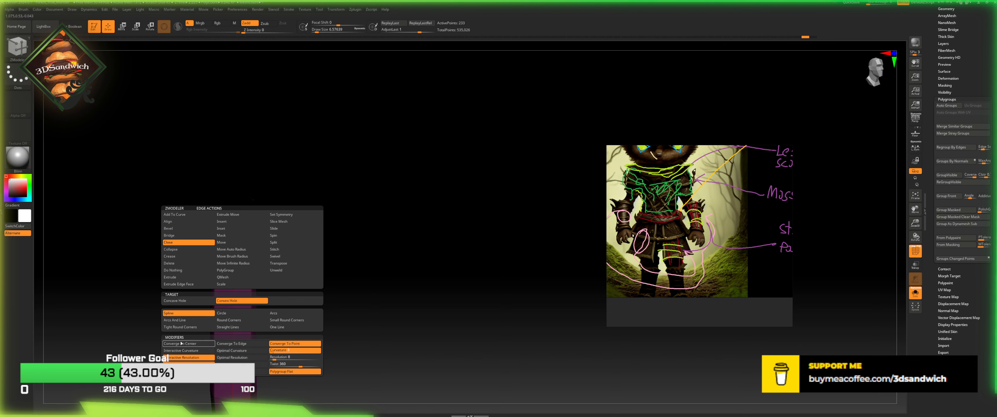
# Step: Set Close to Converge To Center, test Polygroup Rows and Polygroup Columns caps on the cut end, and undo the cap
pyautogui.click(181, 343)
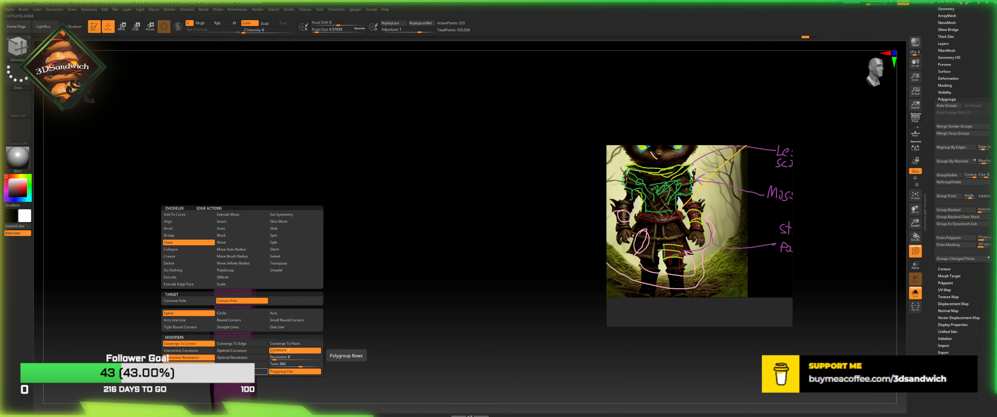
pyautogui.click(237, 372)
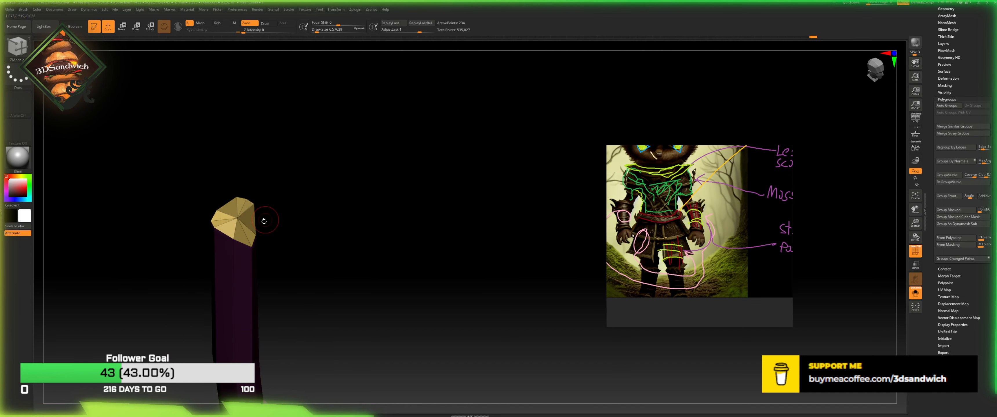
pyautogui.press('space')
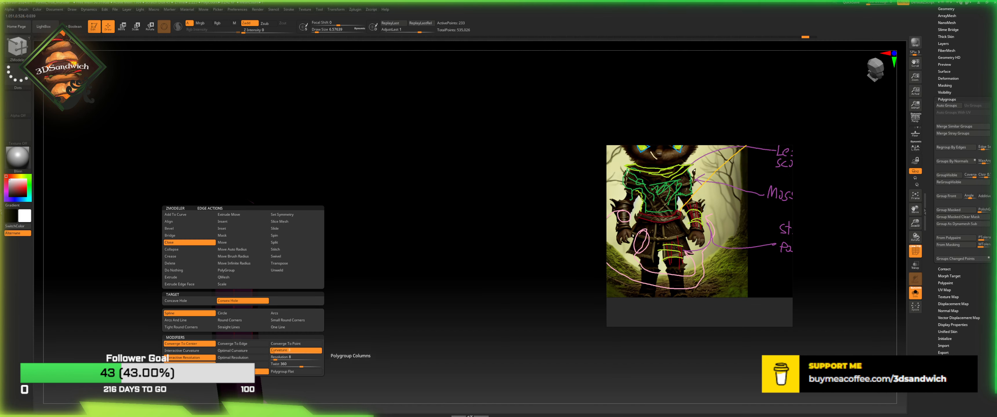
pyautogui.click(248, 240)
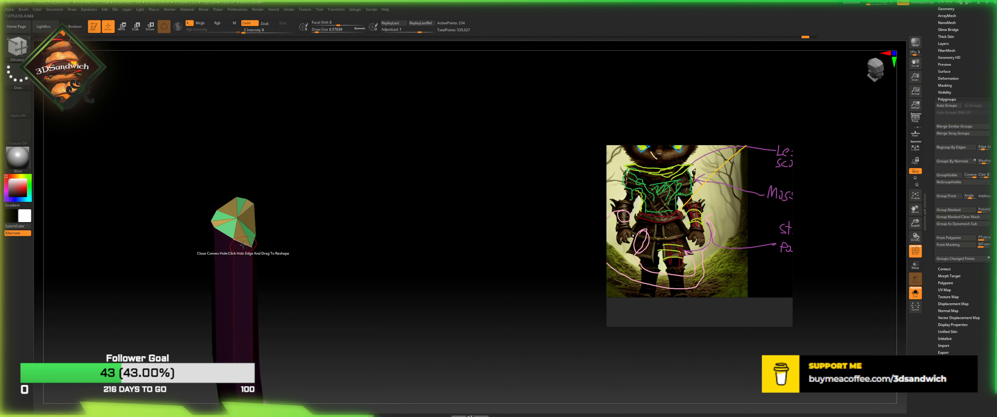
pyautogui.keyDown('alt'); pyautogui.moveTo(274, 226); pyautogui.dragTo(266, 258); pyautogui.keyUp('alt')
pyautogui.hotkey('ctrl', 'z')
# Step: Raise the Close action's Resolution, undo the first test, and cap the middle stick's cut end with a denser mesh
pyautogui.press('space')
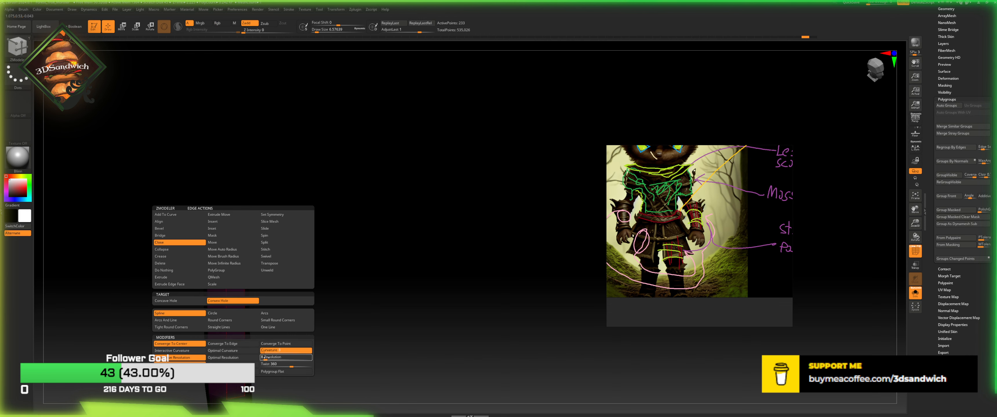
pyautogui.moveTo(267, 361); pyautogui.dragTo(270, 361)
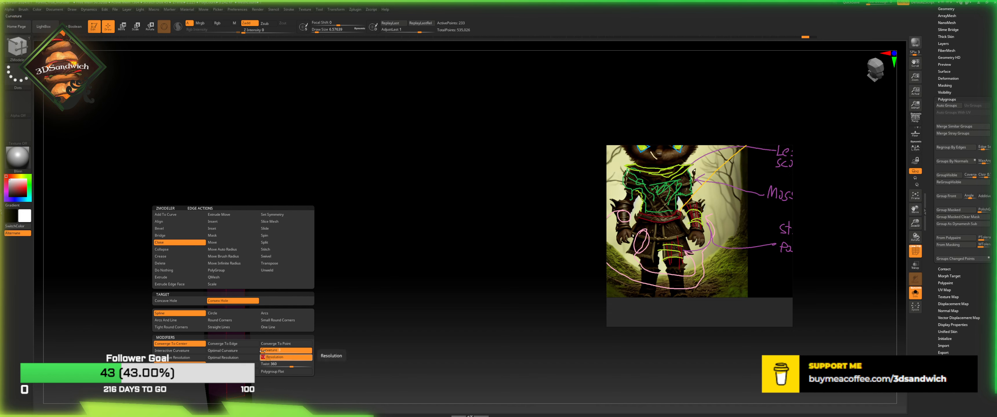
pyautogui.click(234, 250)
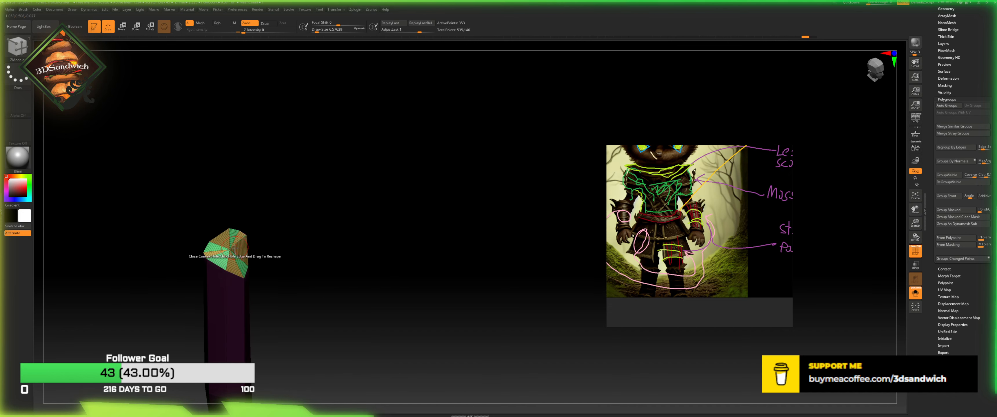
pyautogui.hotkey('ctrl', 'z')
pyautogui.press('space')
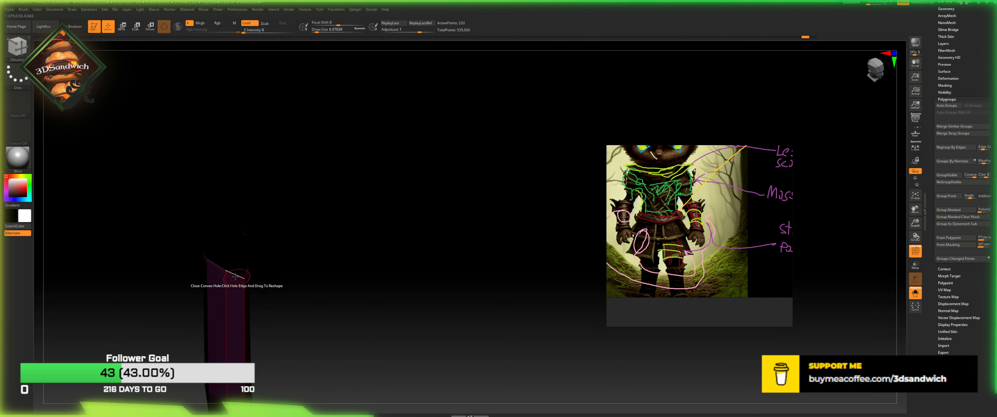
pyautogui.click(235, 270)
pyautogui.press('space')
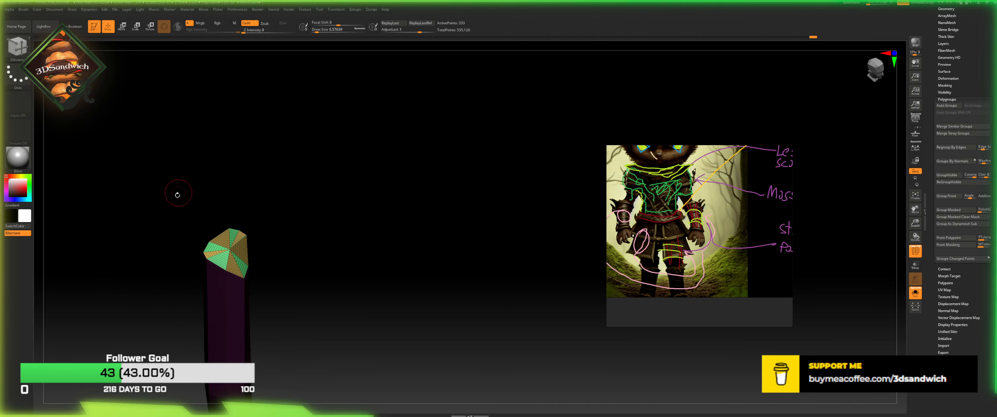
# Step: Carve a rough hollow into the middle stick's capped end with an Orb brush, and build up its rim using Zadd
pyautogui.press('b')
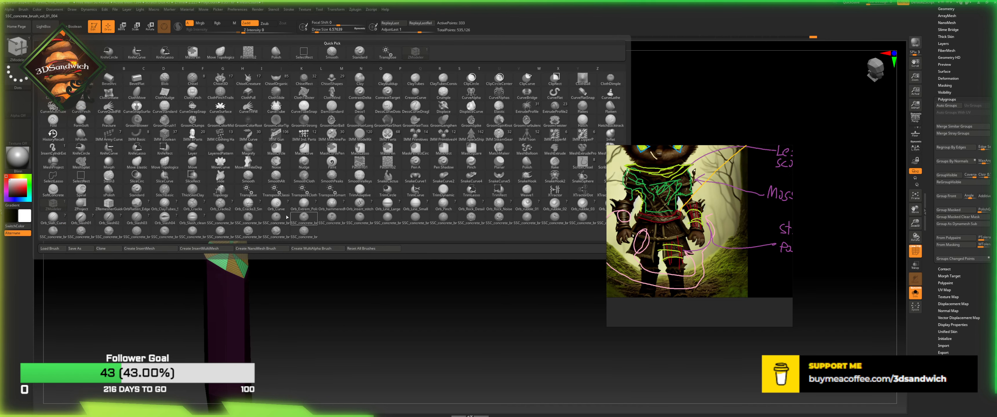
pyautogui.click(275, 204)
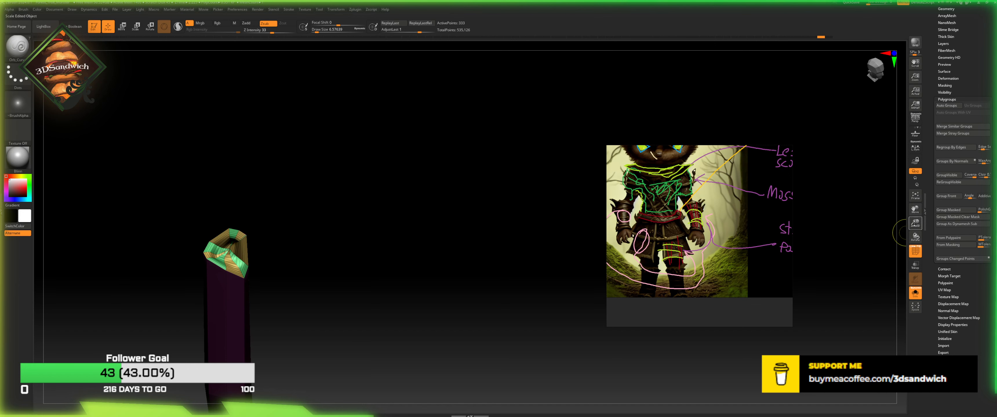
pyautogui.moveTo(916, 224); pyautogui.dragTo(868, 231)
pyautogui.click(251, 23)
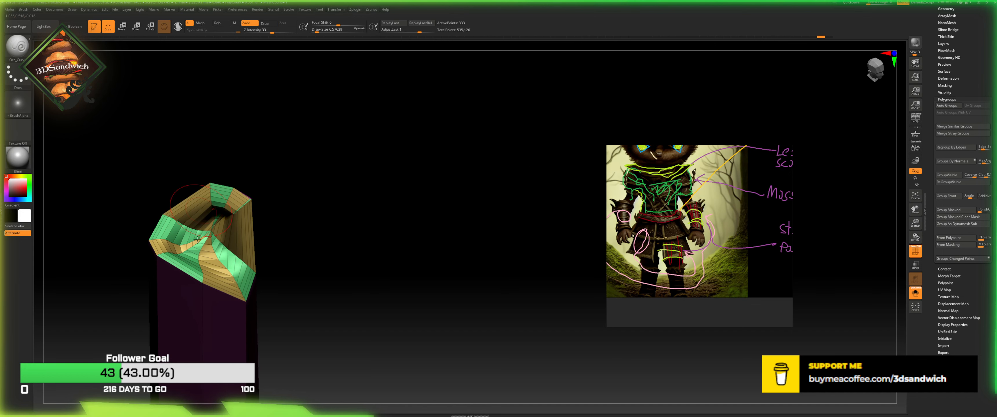
pyautogui.moveTo(233, 290)
pyautogui.mouseDown()
pyautogui.moveTo(246, 270)
pyautogui.moveTo(233, 205)
pyautogui.moveTo(171, 229)
pyautogui.mouseUp()
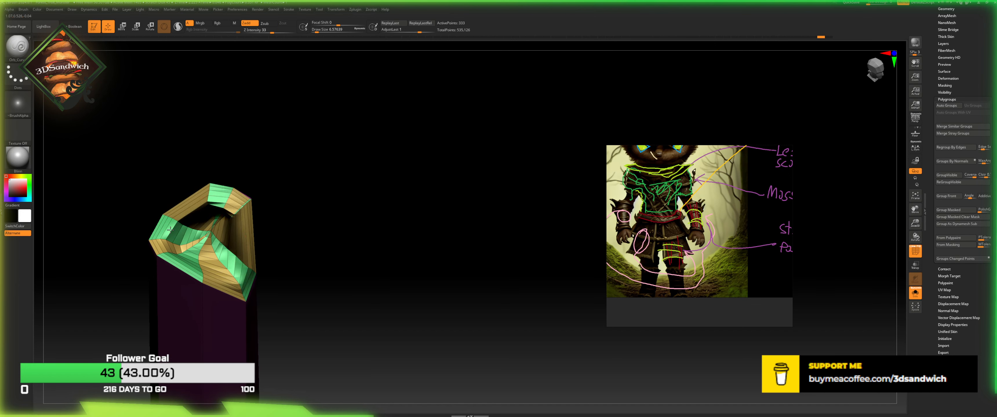
# Step: Crease the edge loops around the middle stick's broken end with ZModeler's Crease EdgeLoop Complete action
pyautogui.press('b')
pyautogui.press('z')
pyautogui.press('m')
pyautogui.press('space')
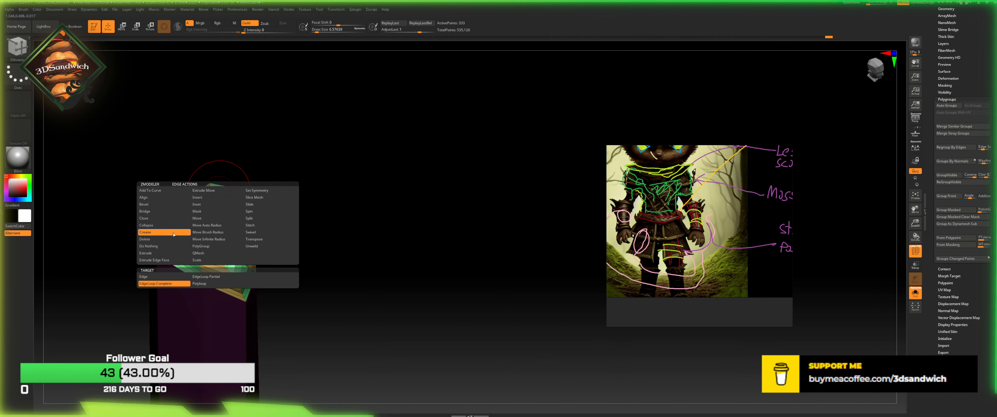
pyautogui.click(207, 206)
pyautogui.click(163, 233)
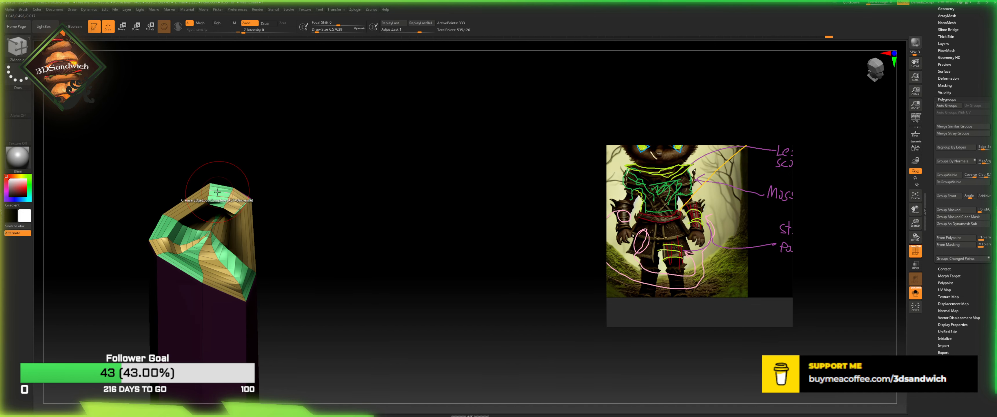
pyautogui.click(217, 191)
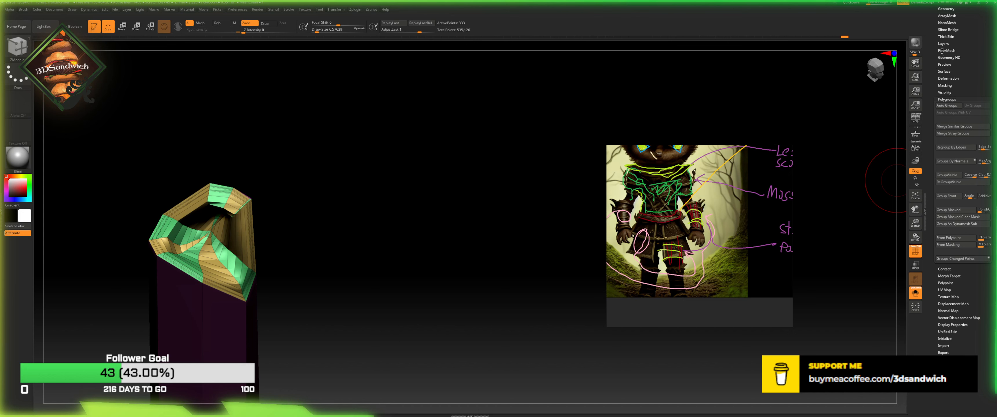
# Step: Unhide the rest of the stick bundle and regroup all its parts with Auto Groups
pyautogui.click(914, 196)
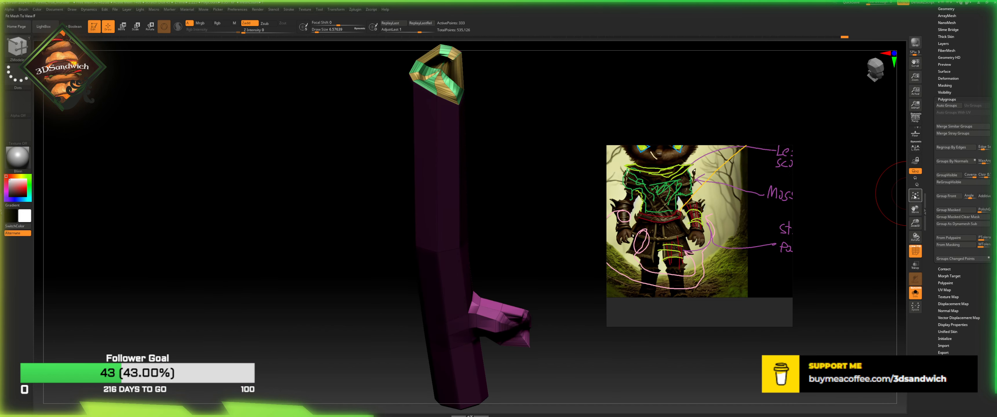
pyautogui.keyDown('alt'); pyautogui.moveTo(573, 354); pyautogui.dragTo(435, 304); pyautogui.keyUp('alt')
pyautogui.moveTo(449, 252); pyautogui.dragTo(488, 325)
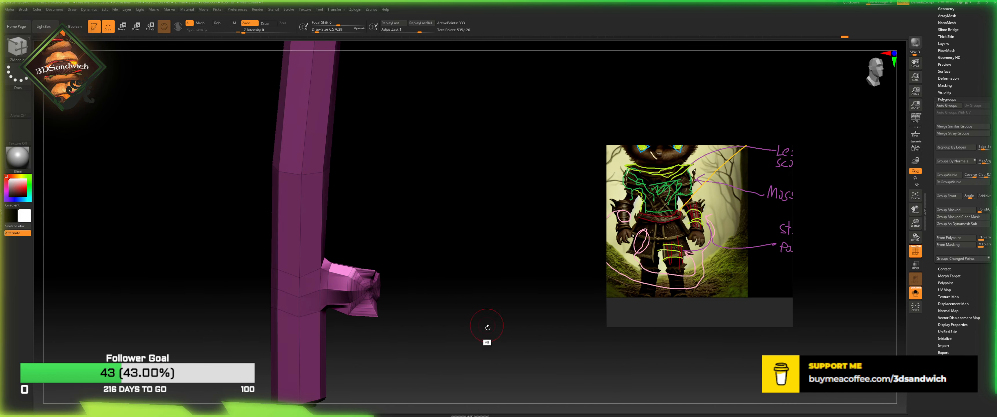
pyautogui.keyDown('alt'); pyautogui.moveTo(500, 254); pyautogui.dragTo(496, 355); pyautogui.keyUp('alt')
pyautogui.keyDown('ctrl'); pyautogui.keyDown('shift'); pyautogui.click(513, 286); pyautogui.keyUp('shift'); pyautogui.keyUp('ctrl')
pyautogui.moveTo(519, 282)
pyautogui.mouseDown()
pyautogui.moveTo(501, 274)
pyautogui.moveTo(516, 271)
pyautogui.mouseUp()
pyautogui.keyDown('alt'); pyautogui.moveTo(516, 268); pyautogui.dragTo(503, 228); pyautogui.keyUp('alt')
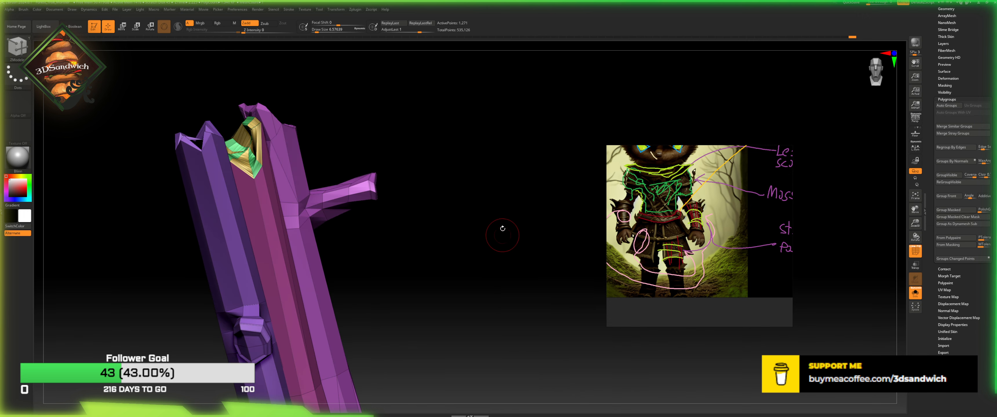
pyautogui.click(957, 107)
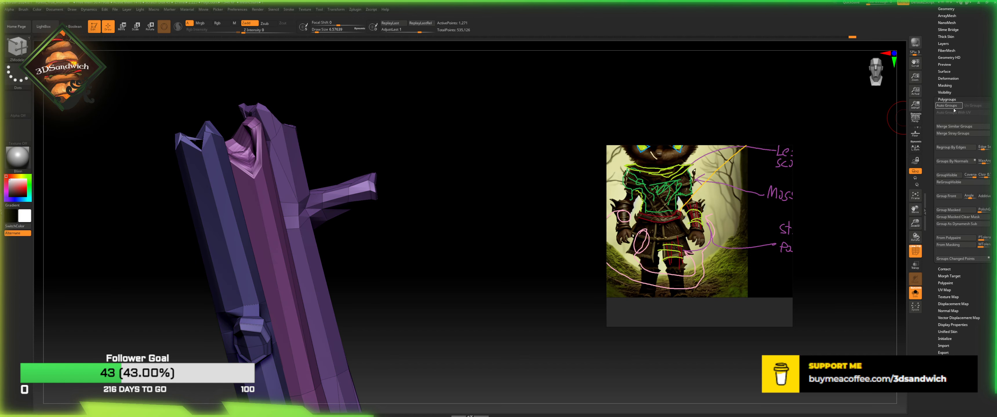
# Step: Isolate the outer blue stick and examine its jagged end and side knot from several angles
pyautogui.keyDown('ctrl'); pyautogui.keyDown('shift'); pyautogui.click(263, 313); pyautogui.keyUp('shift'); pyautogui.keyUp('ctrl')
pyautogui.moveTo(371, 256); pyautogui.dragTo(554, 101)
pyautogui.moveTo(777, 82); pyautogui.dragTo(778, 81)
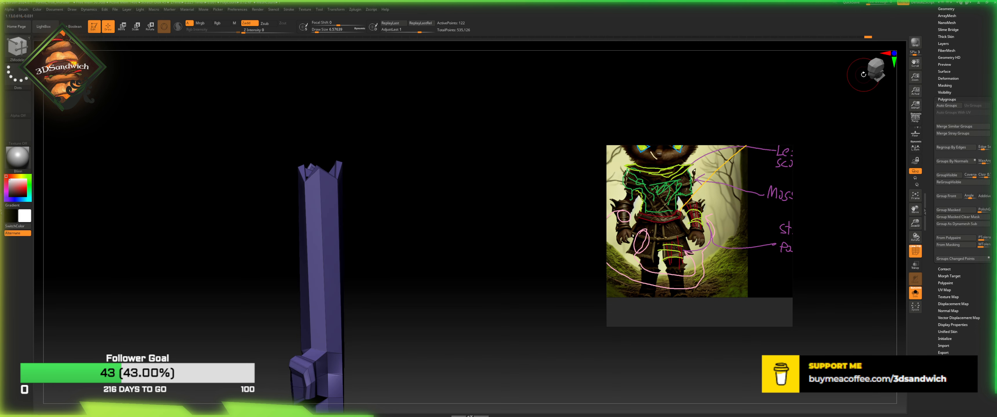
pyautogui.click(880, 64)
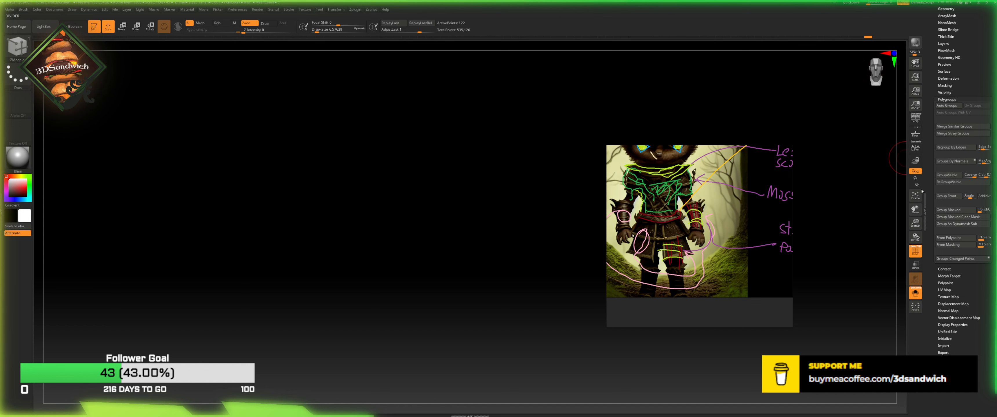
pyautogui.click(915, 196)
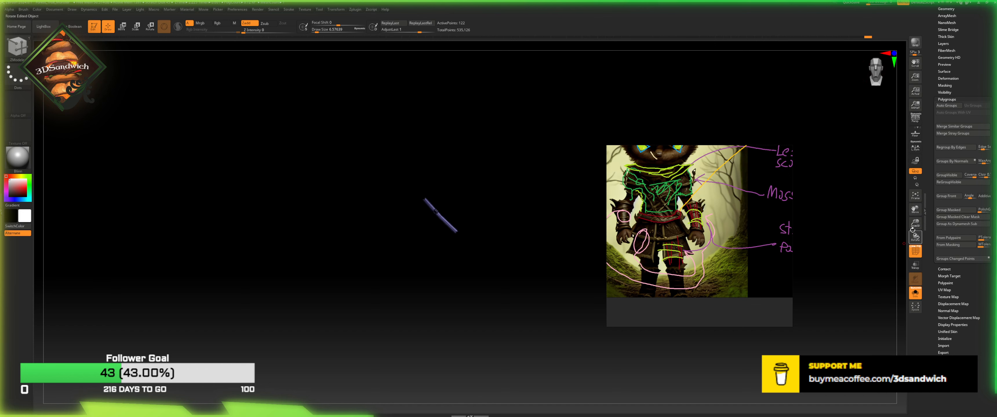
pyautogui.moveTo(913, 226); pyautogui.dragTo(931, 413)
pyautogui.keyDown('alt'); pyautogui.moveTo(416, 191); pyautogui.dragTo(417, 204); pyautogui.keyUp('alt')
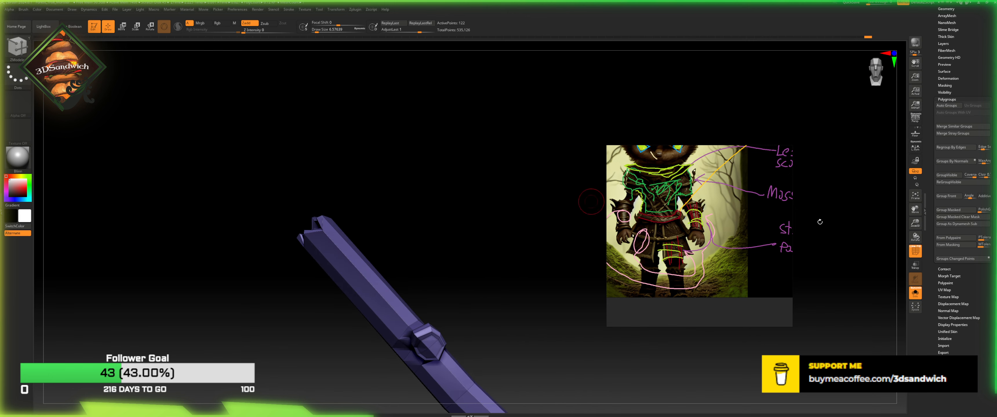
pyautogui.moveTo(915, 224); pyautogui.dragTo(915, 238)
pyautogui.keyDown('alt'); pyautogui.moveTo(408, 151); pyautogui.dragTo(527, 267); pyautogui.keyUp('alt')
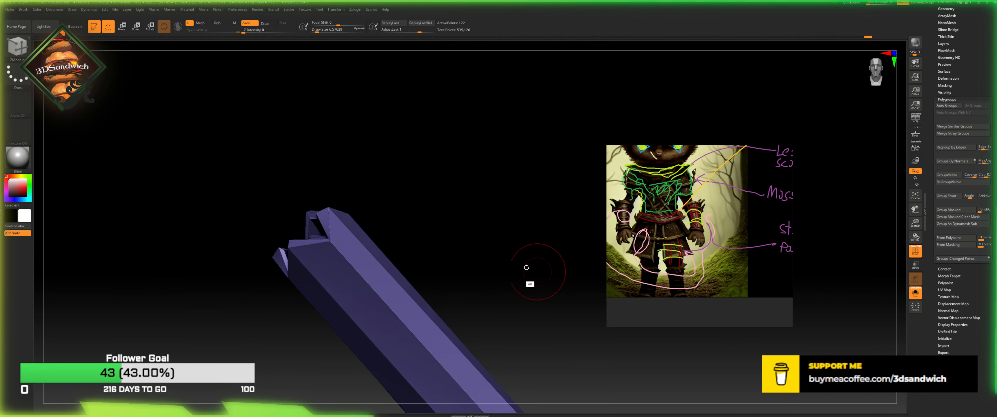
pyautogui.moveTo(916, 220); pyautogui.dragTo(916, 205)
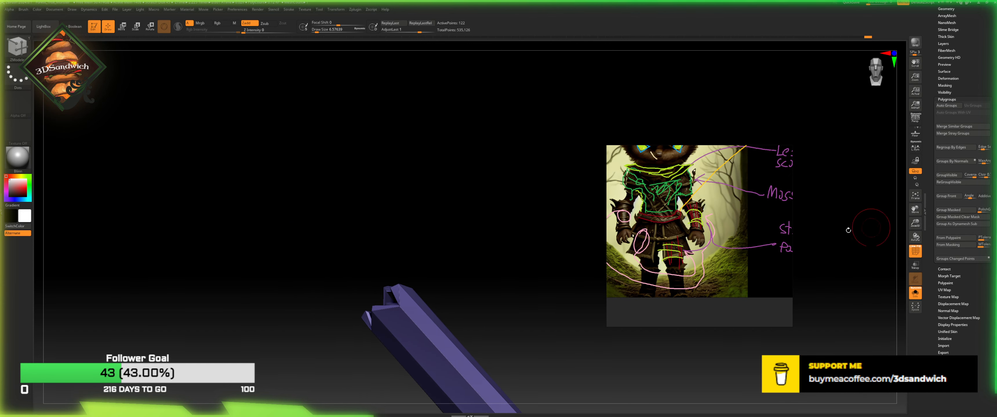
pyautogui.keyDown('alt'); pyautogui.moveTo(370, 206); pyautogui.dragTo(315, 153); pyautogui.keyUp('alt')
pyautogui.moveTo(472, 239)
pyautogui.mouseDown()
pyautogui.moveTo(449, 265)
pyautogui.moveTo(483, 250)
pyautogui.moveTo(474, 291)
pyautogui.moveTo(495, 268)
pyautogui.moveTo(476, 271)
pyautogui.moveTo(468, 250)
pyautogui.mouseUp()
pyautogui.moveTo(416, 201); pyautogui.dragTo(524, 196)
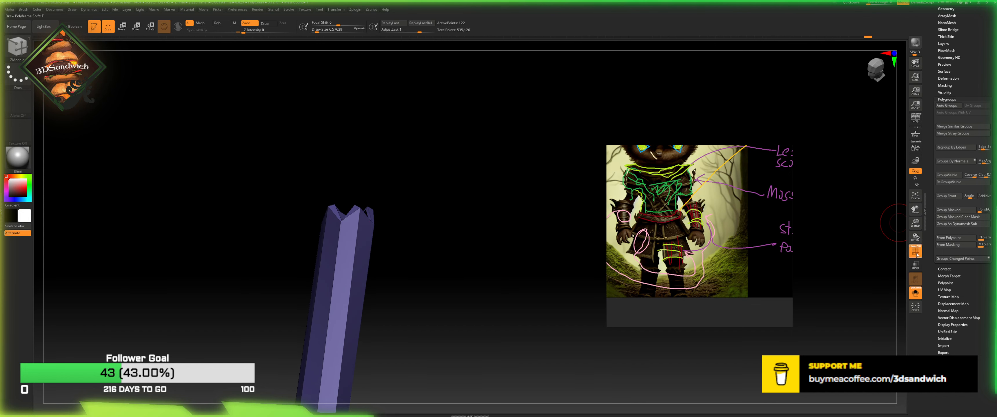
# Step: Show all the sticks again and compare the bundle with the polyframe display off and on
pyautogui.keyDown('ctrl'); pyautogui.keyDown('shift'); pyautogui.click(474, 168); pyautogui.keyUp('shift'); pyautogui.keyUp('ctrl')
pyautogui.moveTo(474, 168); pyautogui.dragTo(497, 200)
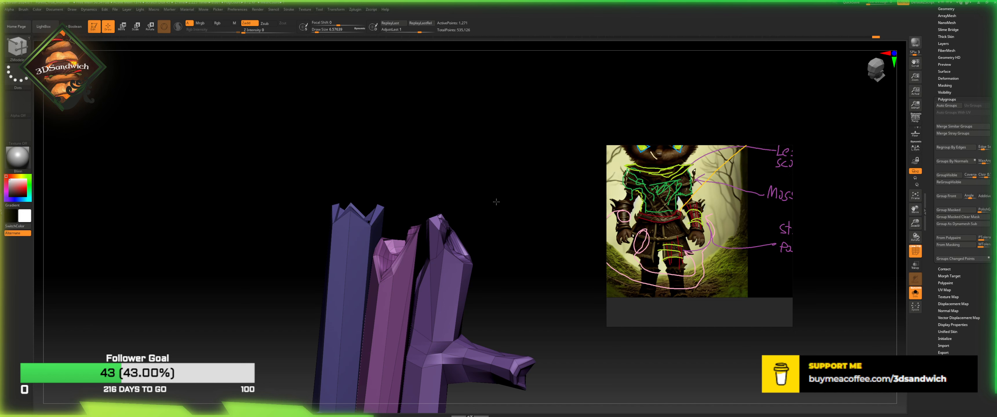
pyautogui.click(913, 253)
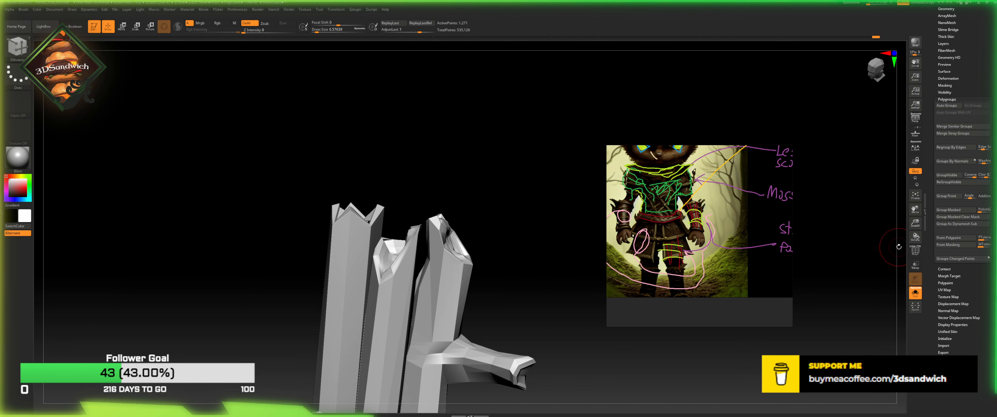
pyautogui.click(912, 252)
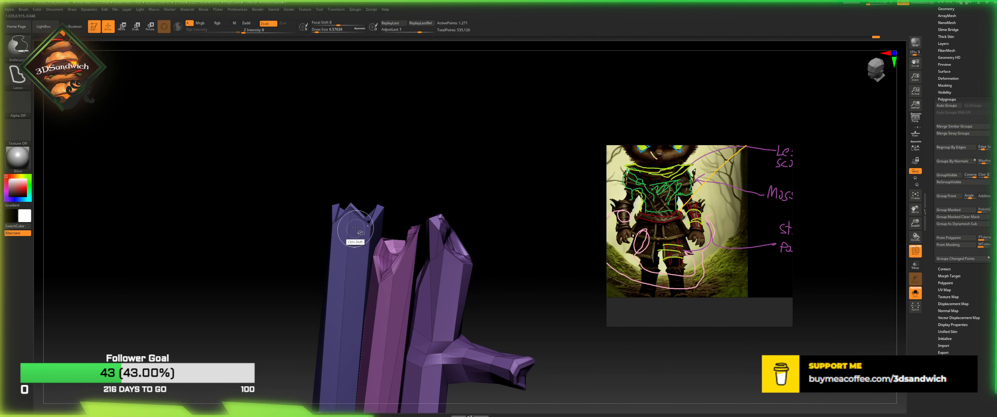
# Step: Isolate the outer blue stick and slice across it just below its jagged end, creating a separate polygroup at the tip
pyautogui.keyDown('ctrl'); pyautogui.keyDown('shift'); pyautogui.click(378, 218); pyautogui.keyUp('shift'); pyautogui.keyUp('ctrl')
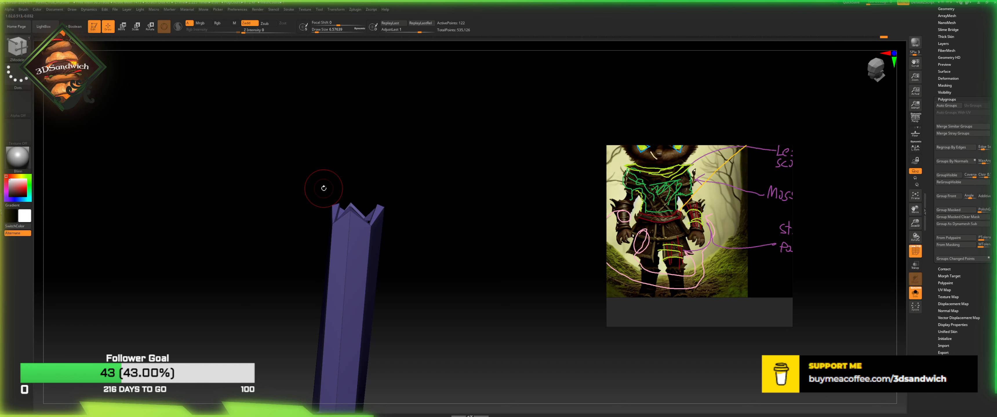
pyautogui.moveTo(327, 188)
pyautogui.keyDown('ctrl'); pyautogui.keyDown('shift'); pyautogui.mouseDown()
pyautogui.moveTo(316, 268)
pyautogui.moveTo(341, 271)
pyautogui.moveTo(315, 160)
pyautogui.mouseUp(); pyautogui.keyUp('shift'); pyautogui.keyUp('ctrl')
pyautogui.moveTo(293, 282)
pyautogui.keyDown('ctrl'); pyautogui.keyDown('shift'); pyautogui.mouseDown()
pyautogui.moveTo(343, 248)
pyautogui.moveTo(415, 155)
pyautogui.mouseUp(); pyautogui.keyUp('shift'); pyautogui.keyUp('ctrl')
pyautogui.hotkey('ctrl', 'z')
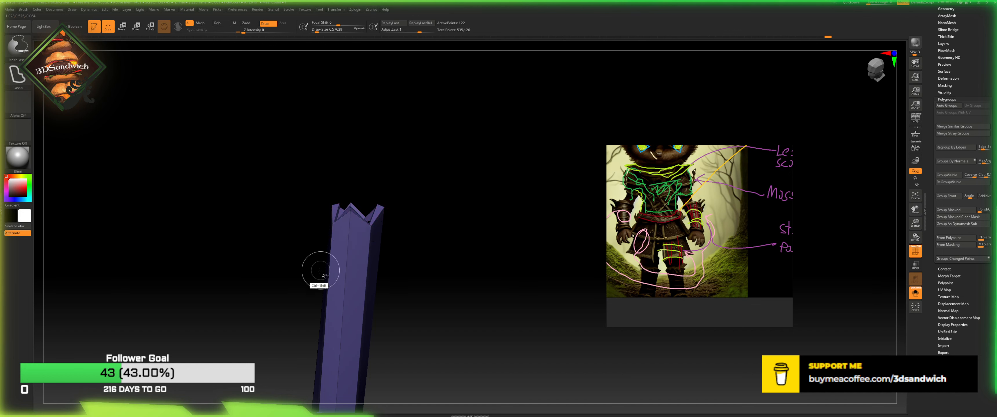
pyautogui.moveTo(309, 273)
pyautogui.keyDown('ctrl'); pyautogui.keyDown('shift'); pyautogui.mouseDown()
pyautogui.moveTo(387, 180)
pyautogui.moveTo(432, 202)
pyautogui.moveTo(413, 213)
pyautogui.mouseUp(); pyautogui.keyUp('shift'); pyautogui.keyUp('ctrl')
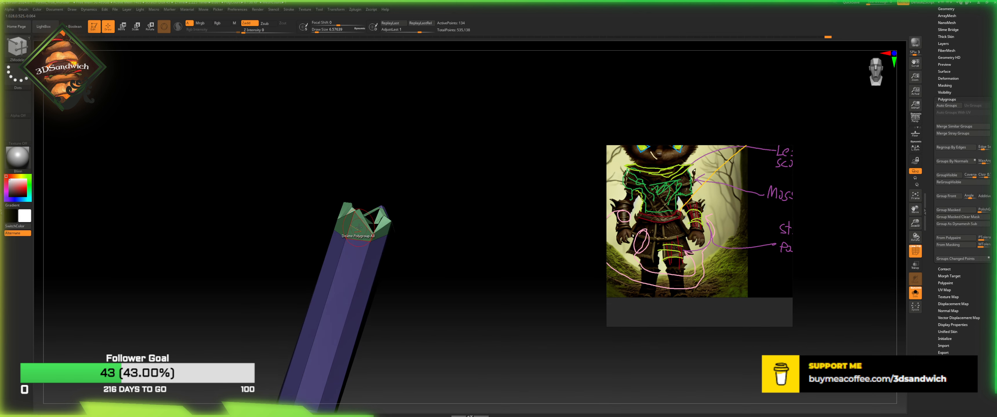
# Step: Try to delete the sliced tip with ZModeler's Delete Polygroup All action and undo the deletion
pyautogui.press('space')
pyautogui.press('space')
pyautogui.click(353, 227)
pyautogui.moveTo(370, 191); pyautogui.dragTo(375, 234)
pyautogui.press('space')
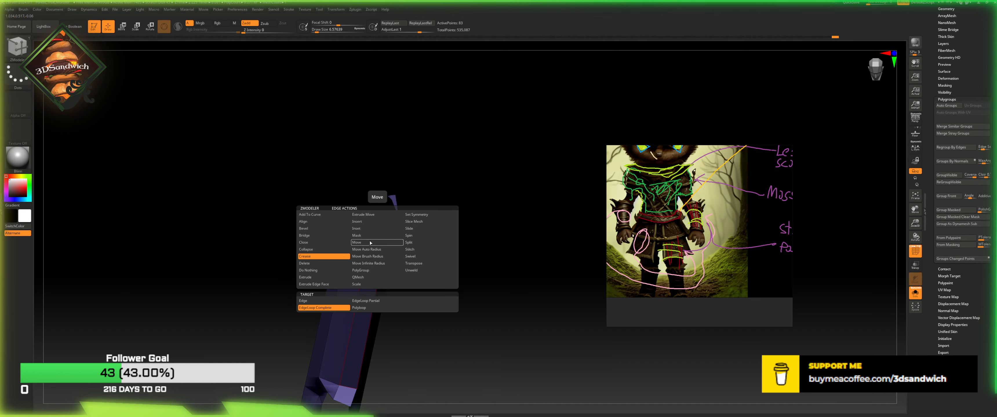
pyautogui.click(316, 261)
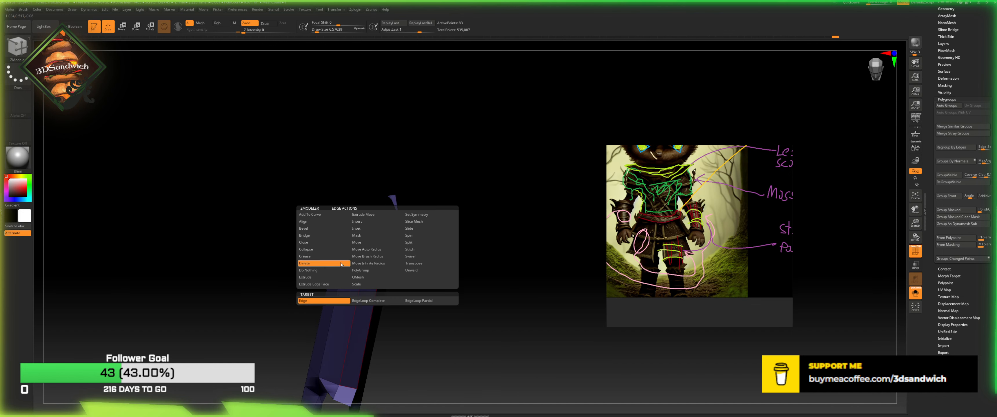
pyautogui.keyDown('alt'); pyautogui.moveTo(451, 292); pyautogui.dragTo(472, 202); pyautogui.keyUp('alt')
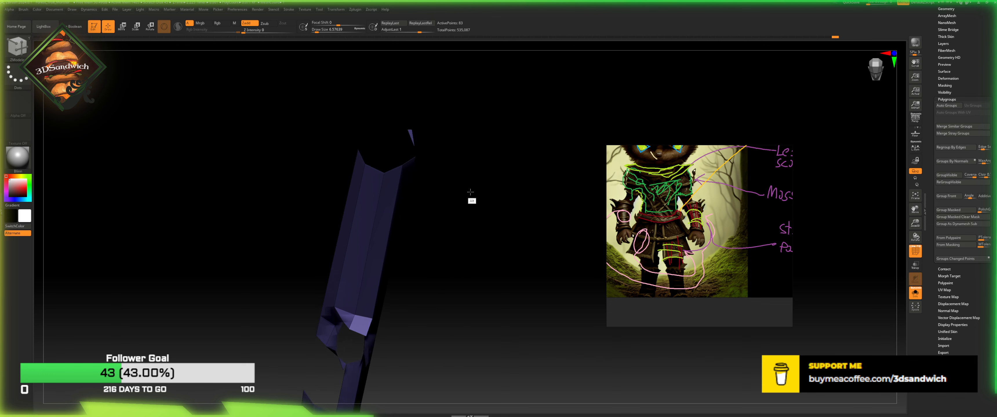
pyautogui.hotkey('ctrl', 'z')
# Step: Give the jagged tip its own polygroup, distinct from the side knot, with ZModeler's polygon PolyGroup action
pyautogui.keyDown('alt'); pyautogui.moveTo(459, 236); pyautogui.dragTo(443, 297); pyautogui.keyUp('alt')
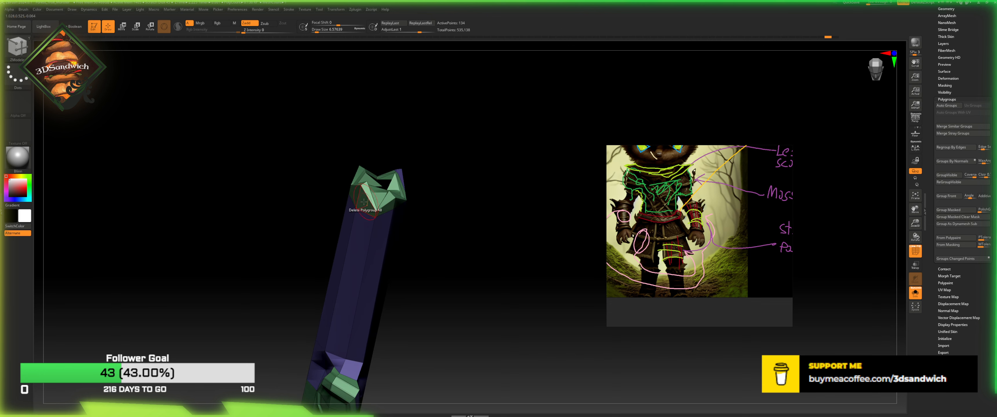
pyautogui.press('space')
pyautogui.click(343, 264)
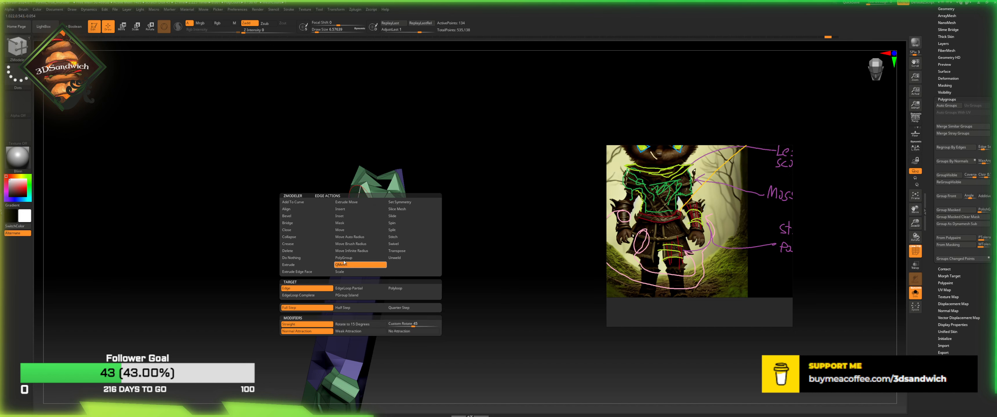
pyautogui.click(344, 258)
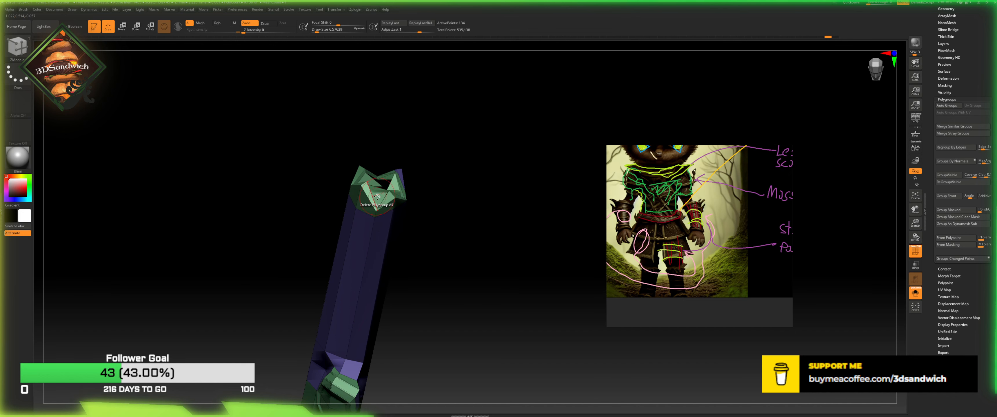
pyautogui.press('space')
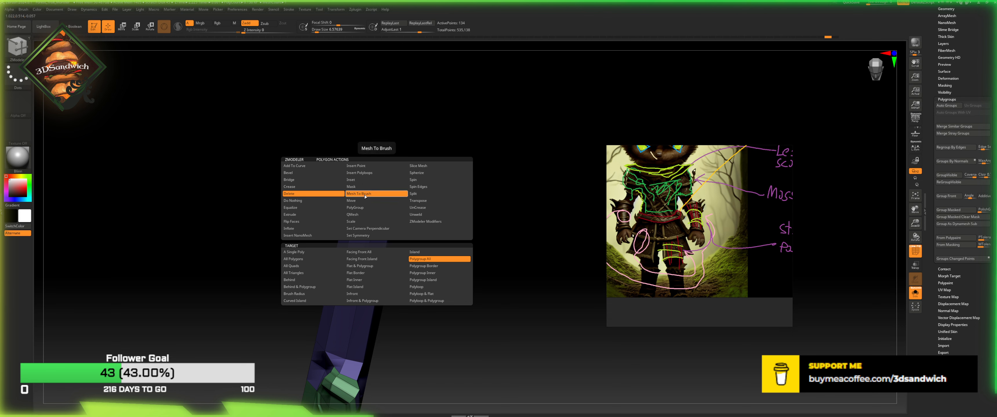
pyautogui.click(364, 208)
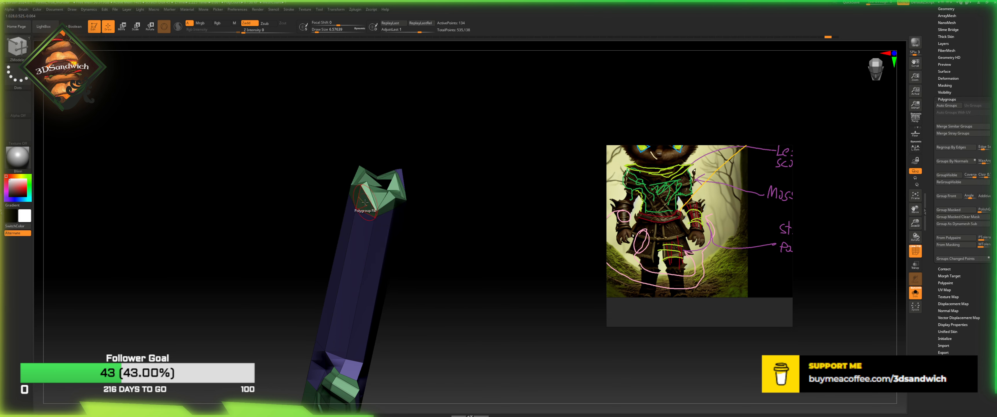
pyautogui.click(365, 203)
# Step: Delete the blue stick's regrouped jagged tip with ZModeler's polygon Delete action
pyautogui.press('space')
pyautogui.click(310, 201)
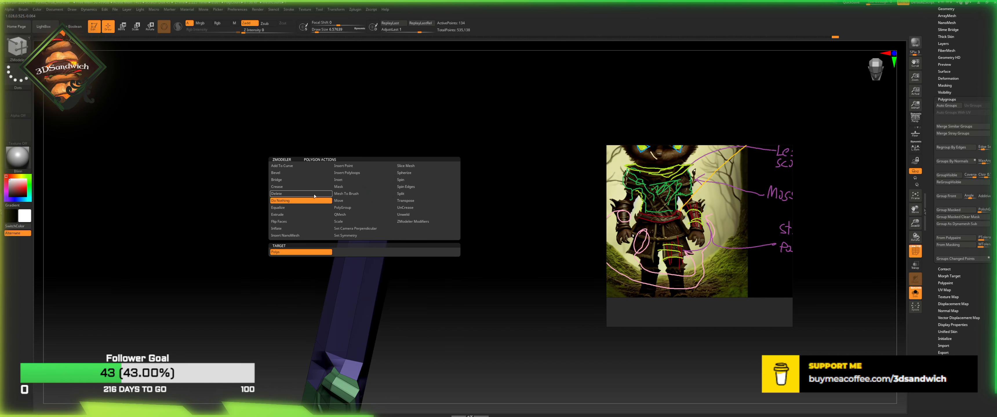
pyautogui.click(310, 194)
pyautogui.click(373, 202)
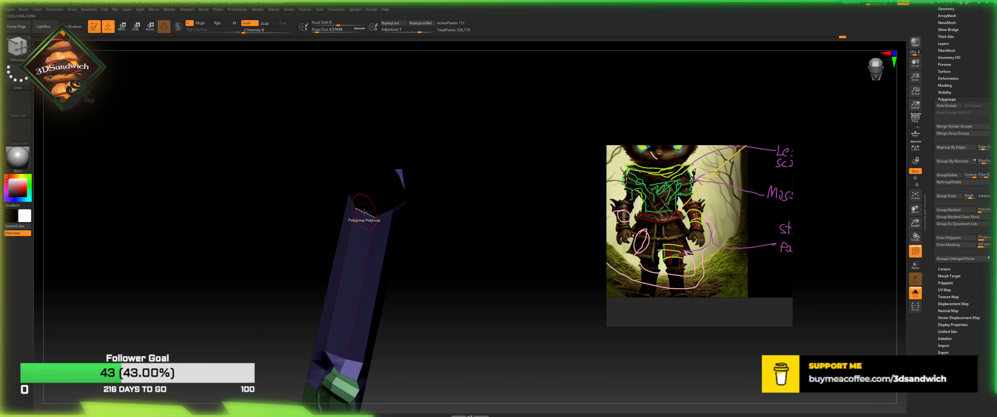
# Step: Cap the blue stick's open end with ZModeler's edge Close action targeting Convex Hole
pyautogui.press('space')
pyautogui.click(311, 232)
pyautogui.click(308, 240)
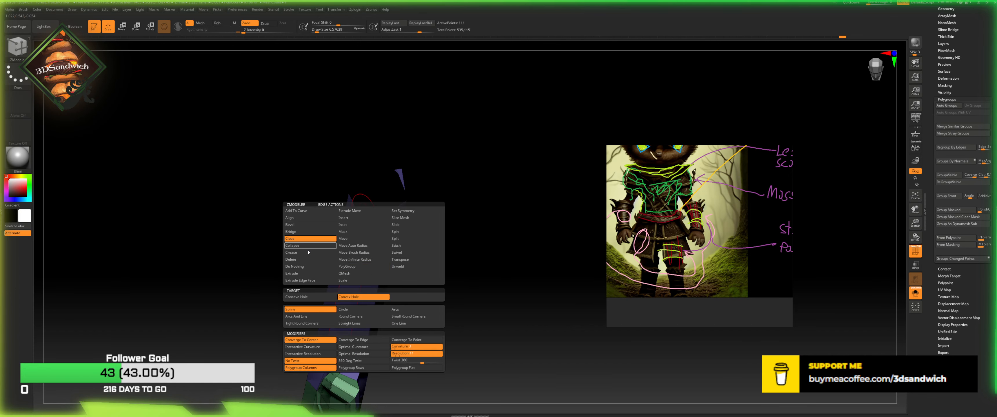
pyautogui.click(366, 216)
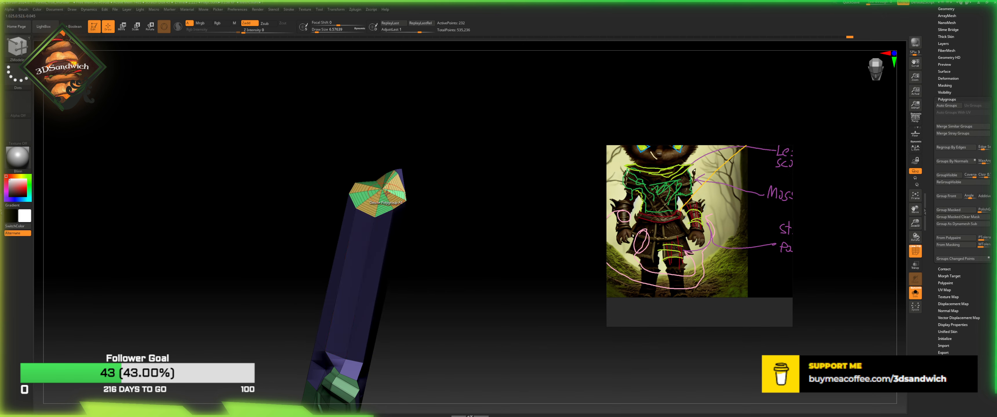
# Step: Try a DamStandard stroke on the blue stick's new cap and undo it
pyautogui.press('b')
pyautogui.press('m')
pyautogui.press('t')
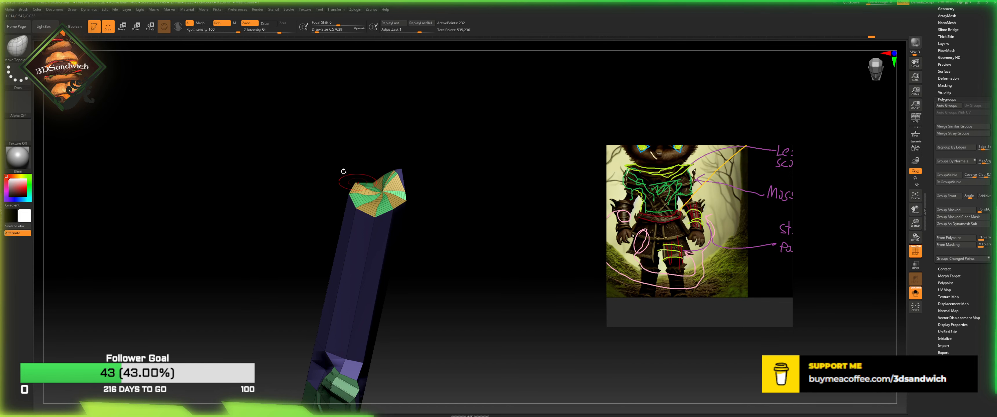
pyautogui.click(24, 52)
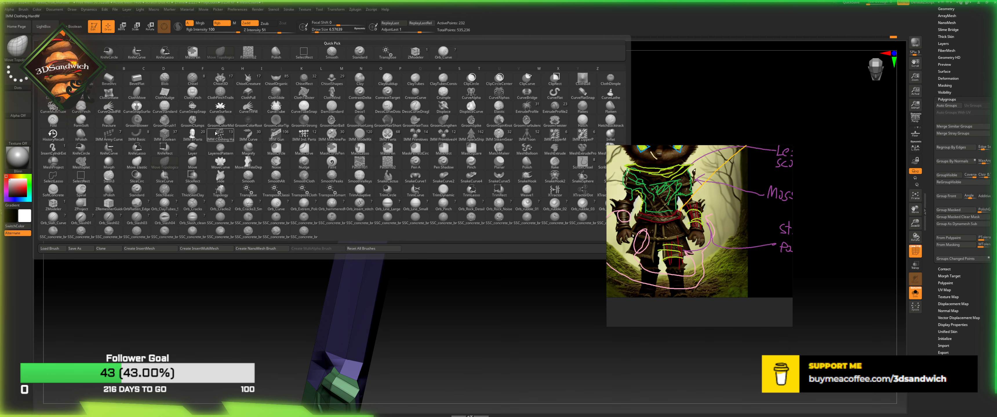
pyautogui.press('d')
pyautogui.click(335, 111)
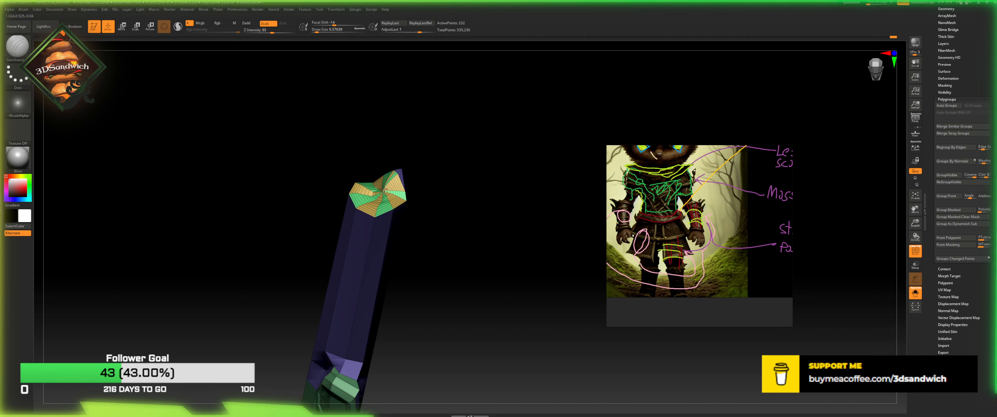
pyautogui.moveTo(381, 202); pyautogui.dragTo(383, 203)
pyautogui.hotkey('ctrl', 'z')
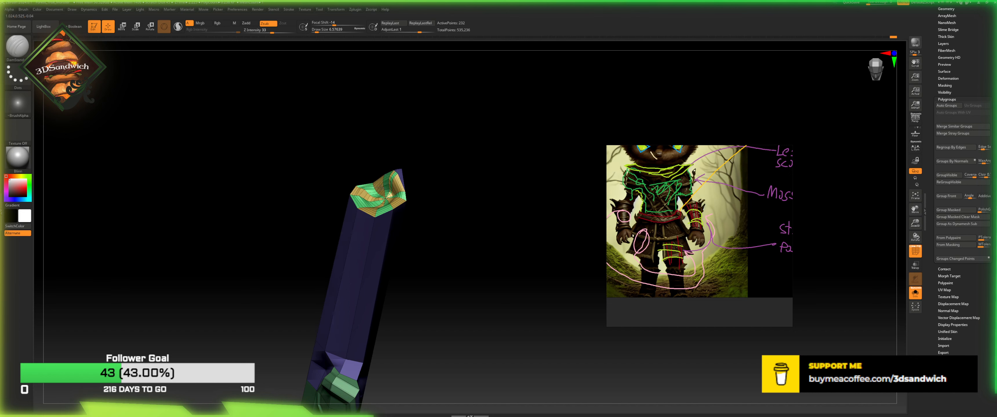
# Step: Try the Color Spray stroke with ZModeler on the stick's cap and restore the FreeHand stroke
pyautogui.moveTo(405, 147); pyautogui.dragTo(409, 189)
pyautogui.press('b')
pyautogui.press('z')
pyautogui.press('m')
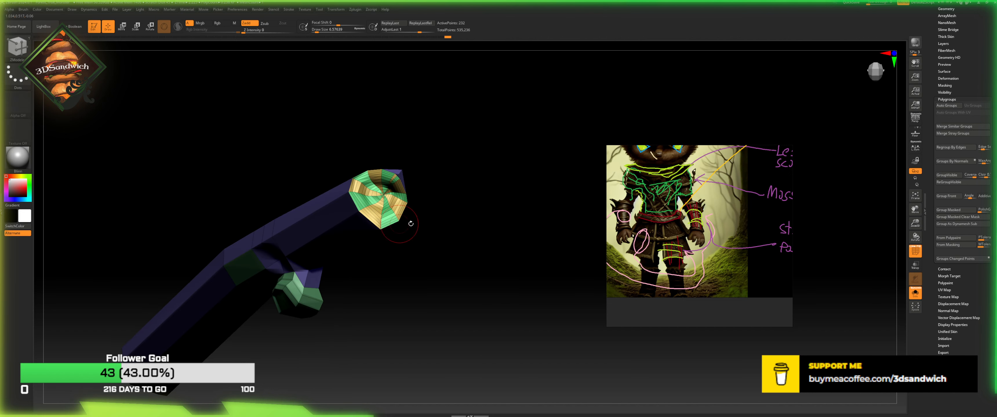
pyautogui.moveTo(917, 212); pyautogui.dragTo(912, 217)
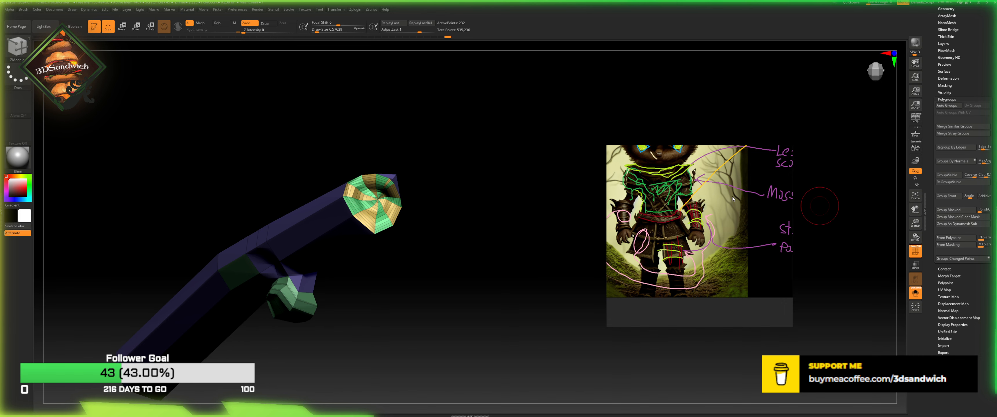
pyautogui.click(18, 75)
pyautogui.click(129, 83)
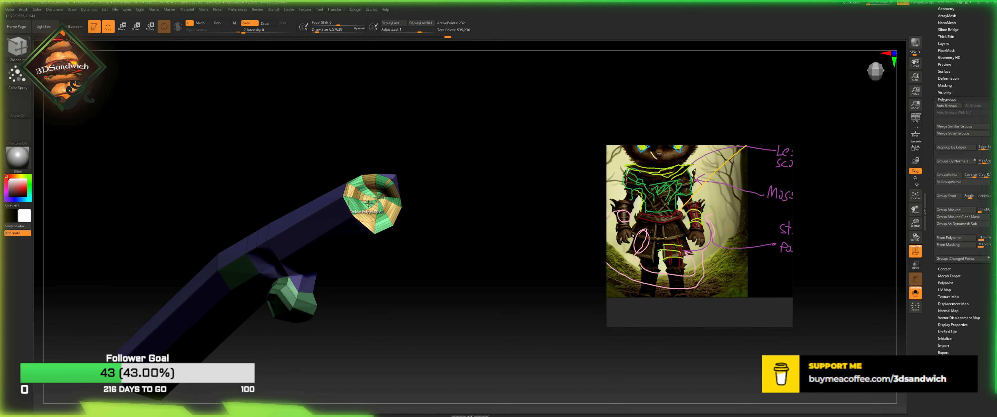
pyautogui.click(374, 209)
pyautogui.click(24, 80)
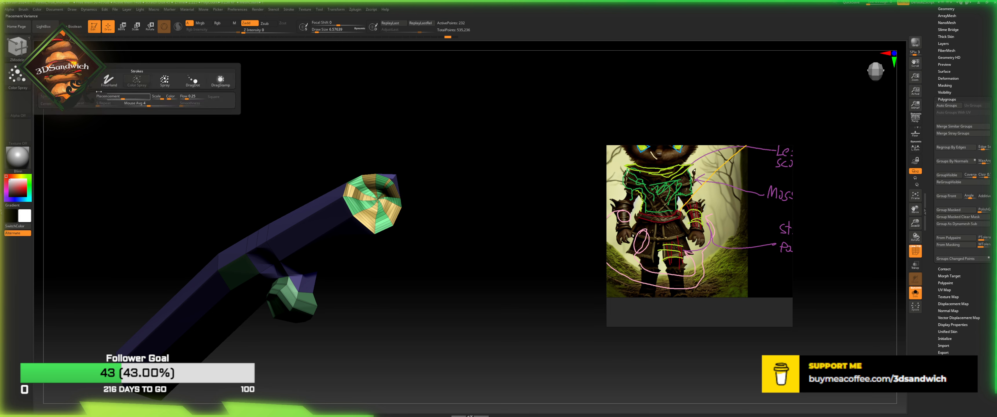
pyautogui.click(110, 81)
# Step: Roughen the blue stick's cap into an uneven broken surface using the DamStandard brush with the Color Spray stroke
pyautogui.click(19, 50)
pyautogui.press('d')
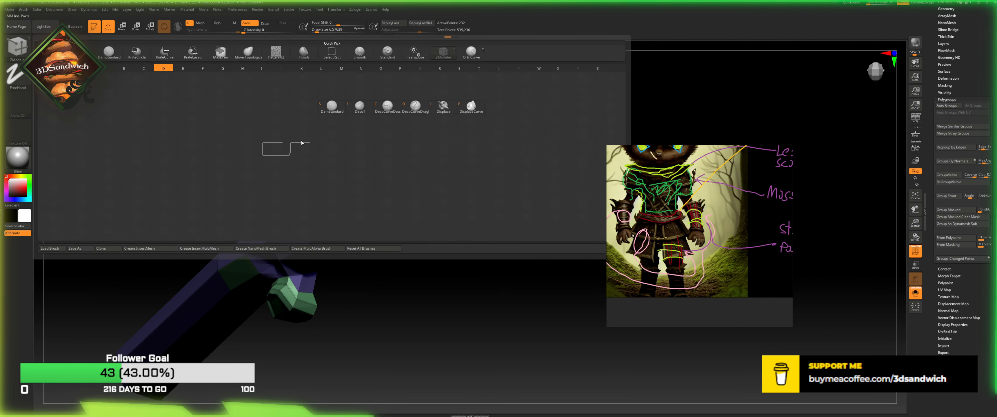
pyautogui.click(332, 105)
pyautogui.click(19, 77)
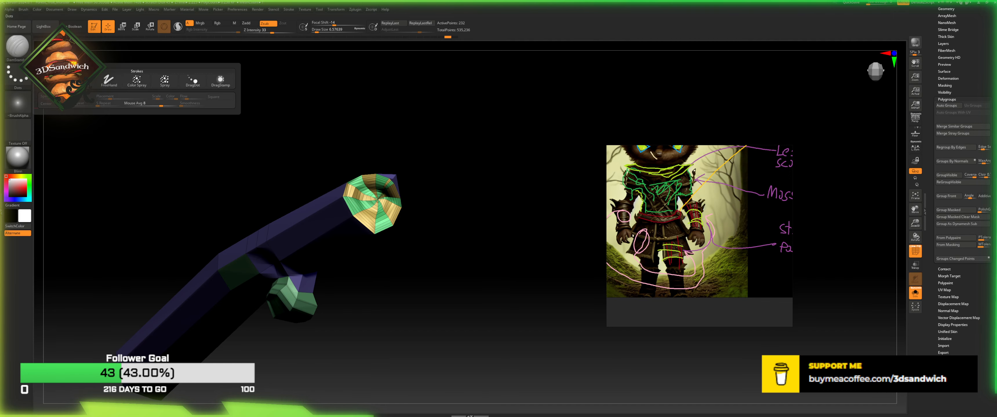
pyautogui.click(139, 83)
pyautogui.moveTo(370, 198); pyautogui.dragTo(429, 182)
# Step: Return to the ZModeler brush and choose the Crease edge action at the rim of the blue stick's roughened end
pyautogui.press('b')
pyautogui.press('z')
pyautogui.press('m')
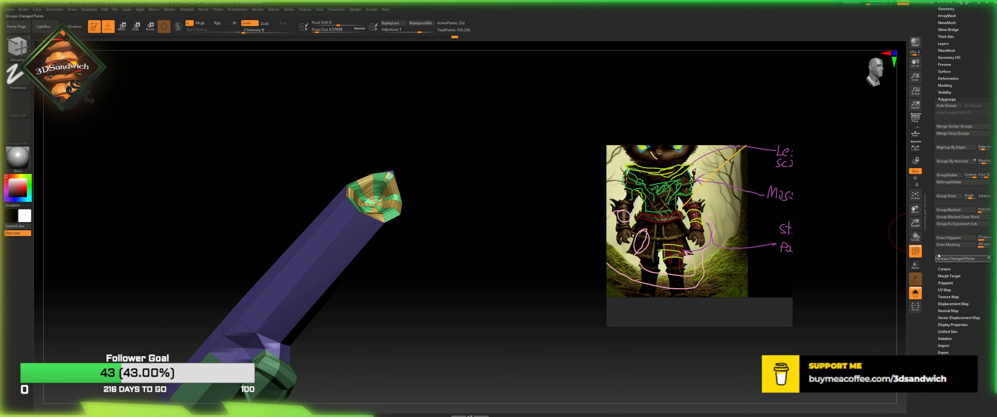
pyautogui.click(928, 239)
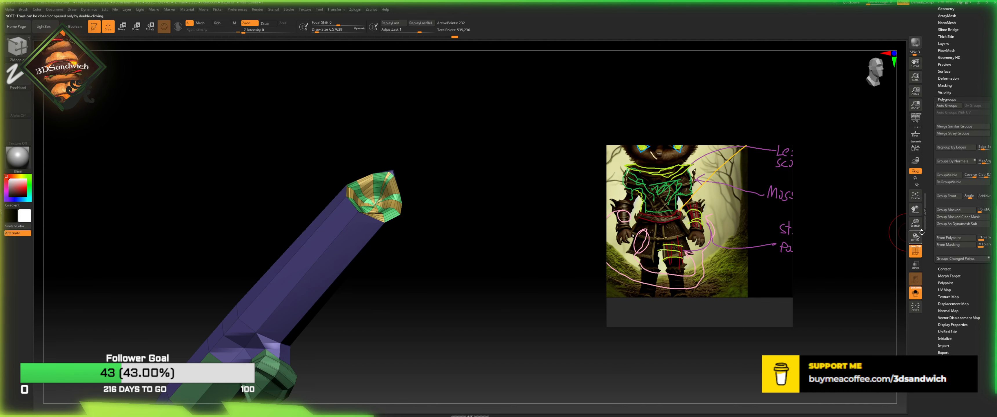
pyautogui.keyDown('alt'); pyautogui.moveTo(523, 149); pyautogui.dragTo(529, 192); pyautogui.keyUp('alt')
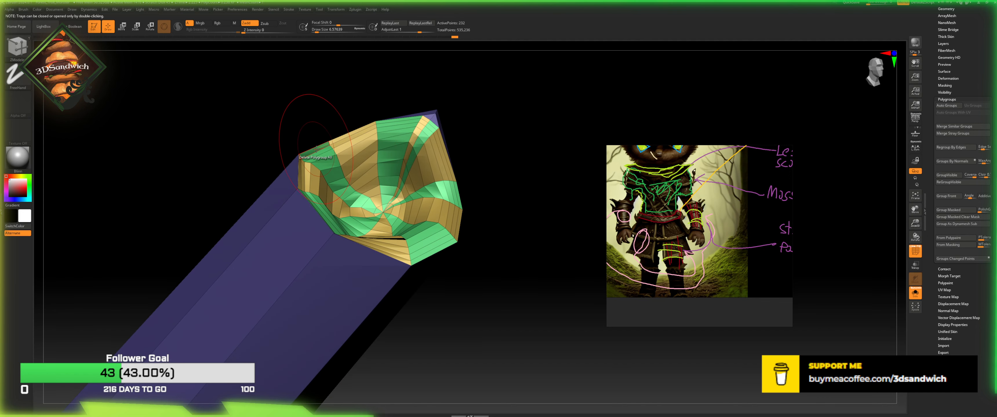
pyautogui.press('space')
pyautogui.press('space')
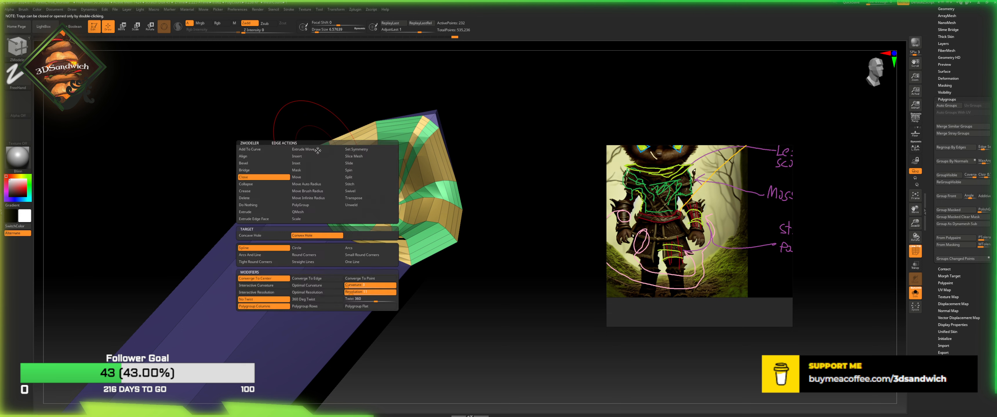
pyautogui.click(256, 192)
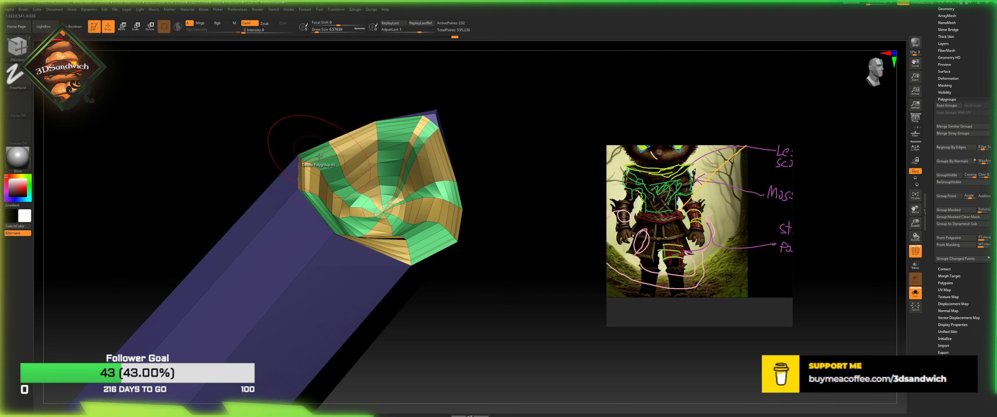
# Step: Turn on Dynamic Subdiv smoothing and unhide the rest of the stick bundle
pyautogui.scroll(2, 940, 66)
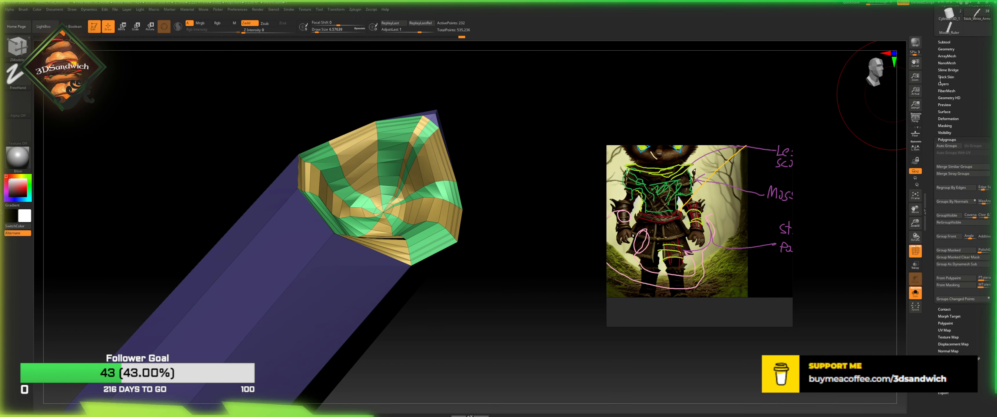
pyautogui.click(946, 50)
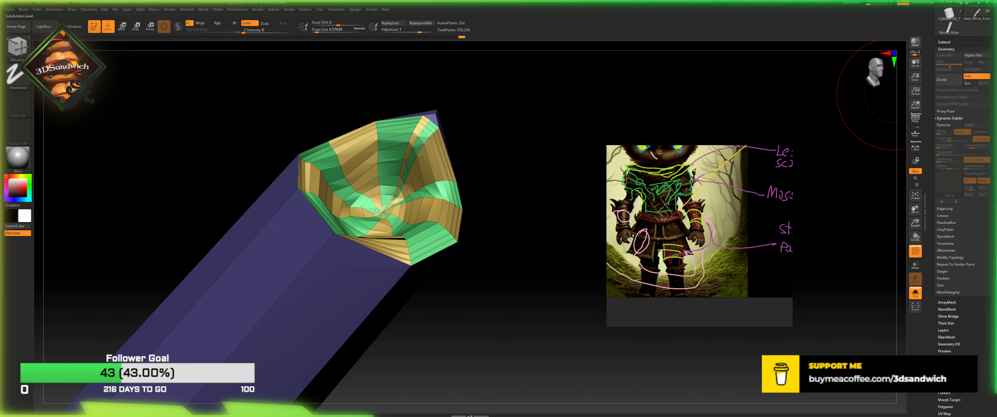
pyautogui.click(948, 125)
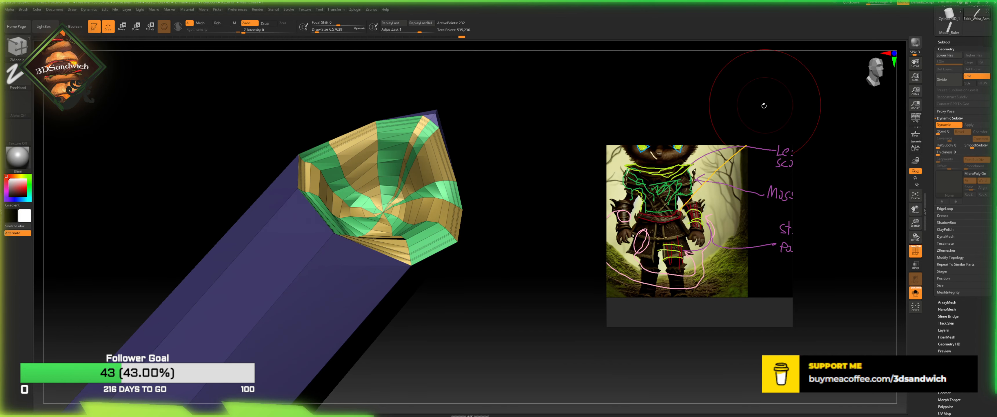
pyautogui.moveTo(764, 106); pyautogui.dragTo(758, 124)
pyautogui.hotkey('ctrl', 'shift')
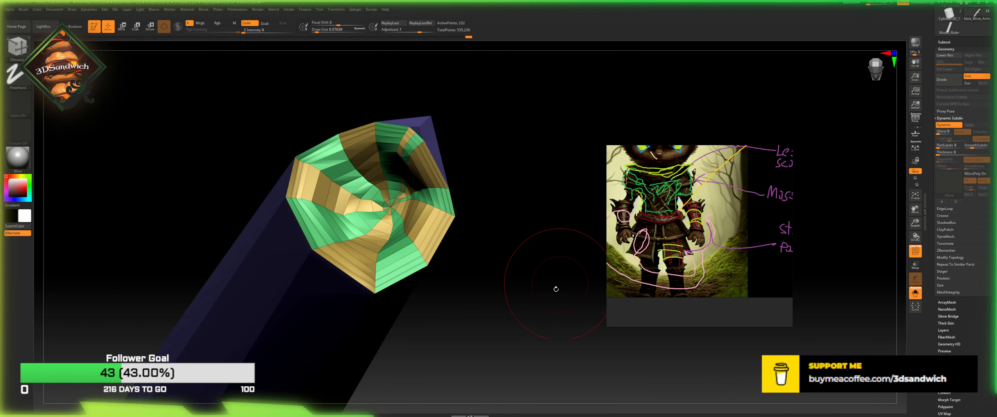
pyautogui.hotkey('ctrl', 'shift')
pyautogui.keyDown('ctrl'); pyautogui.keyDown('shift'); pyautogui.click(559, 328); pyautogui.keyUp('shift'); pyautogui.keyUp('ctrl')
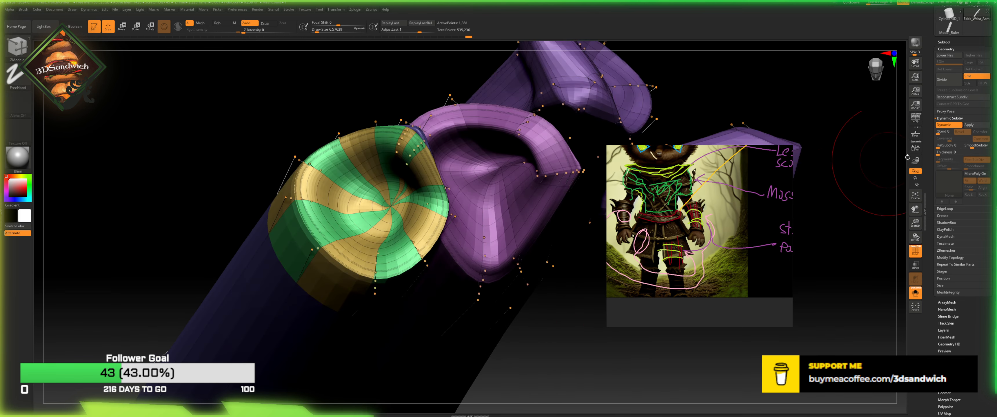
# Step: Examine the smoothed stick bundle from several angles, including its knots and both broken ends
pyautogui.click(913, 195)
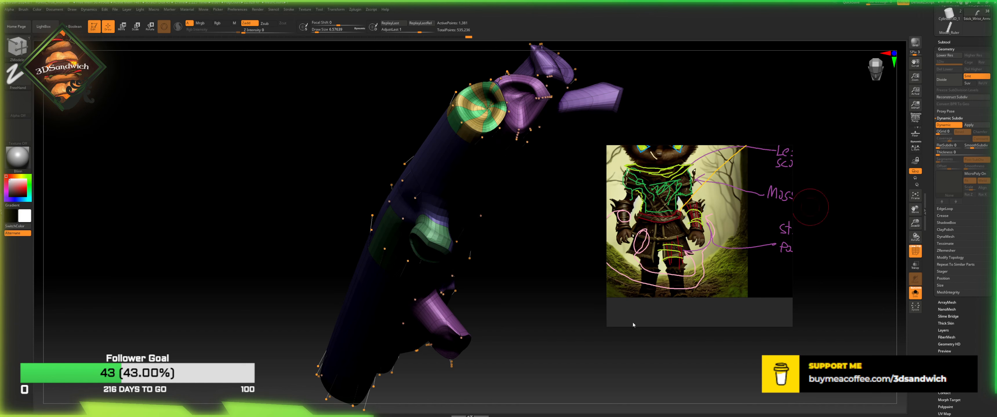
pyautogui.moveTo(619, 338); pyautogui.dragTo(762, 253)
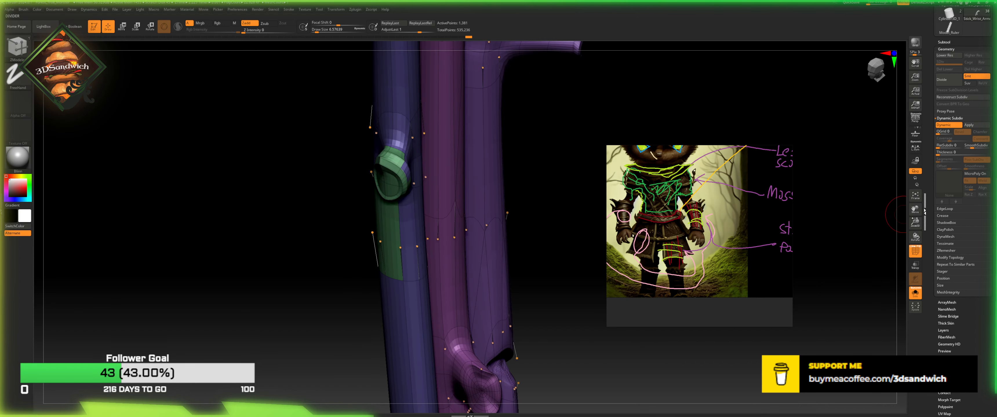
pyautogui.click(925, 212)
pyautogui.moveTo(915, 224); pyautogui.dragTo(875, 201)
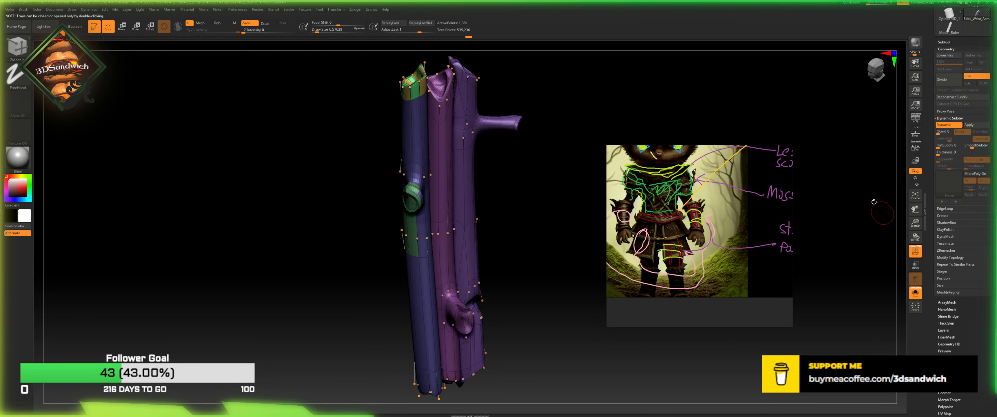
pyautogui.keyDown('alt'); pyautogui.moveTo(620, 89); pyautogui.dragTo(570, 110); pyautogui.keyUp('alt')
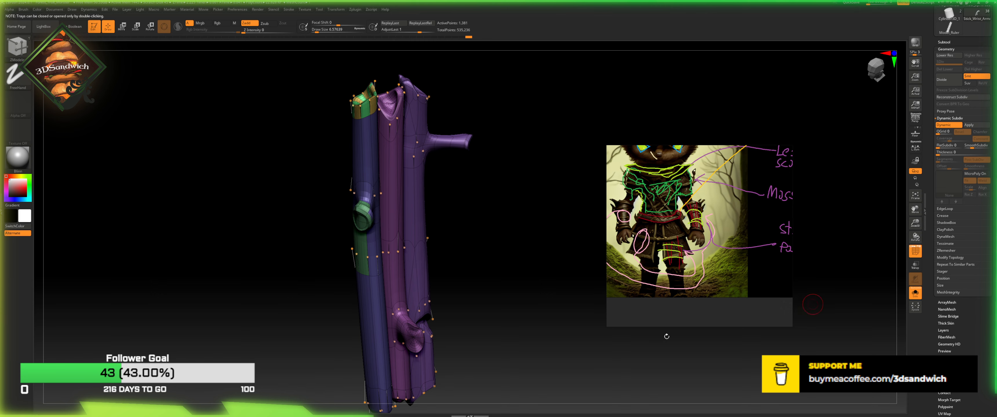
pyautogui.moveTo(667, 337); pyautogui.dragTo(504, 194)
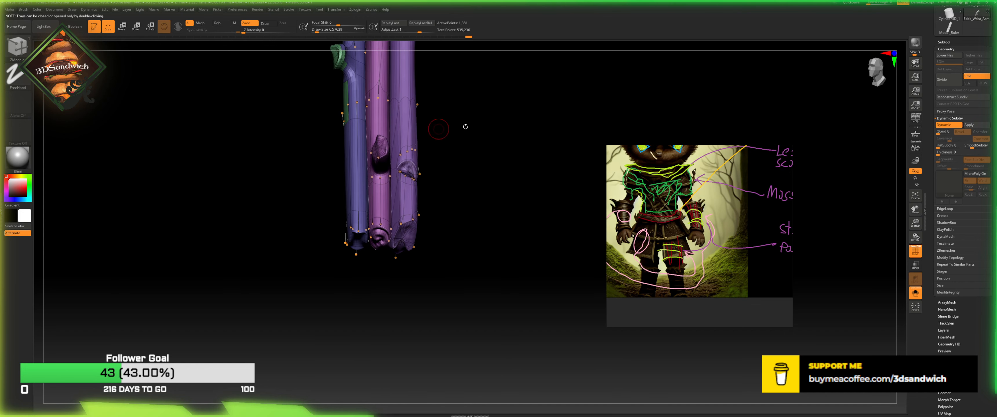
pyautogui.moveTo(465, 127); pyautogui.dragTo(477, 177)
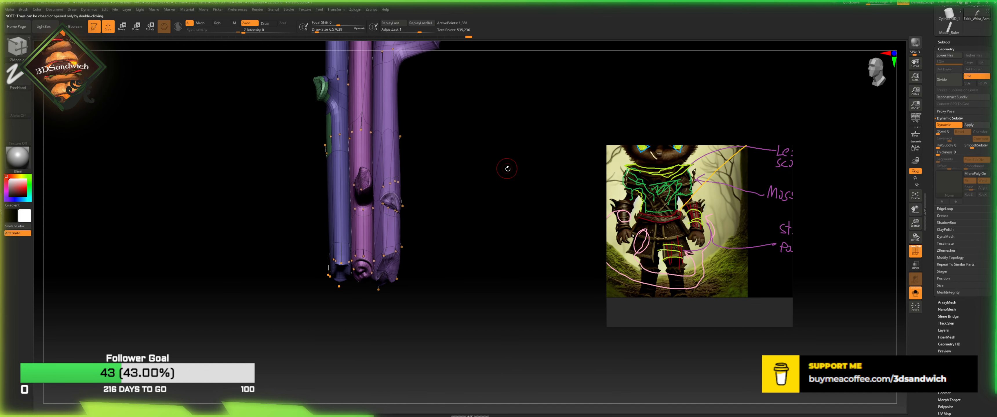
pyautogui.moveTo(473, 187); pyautogui.dragTo(489, 210)
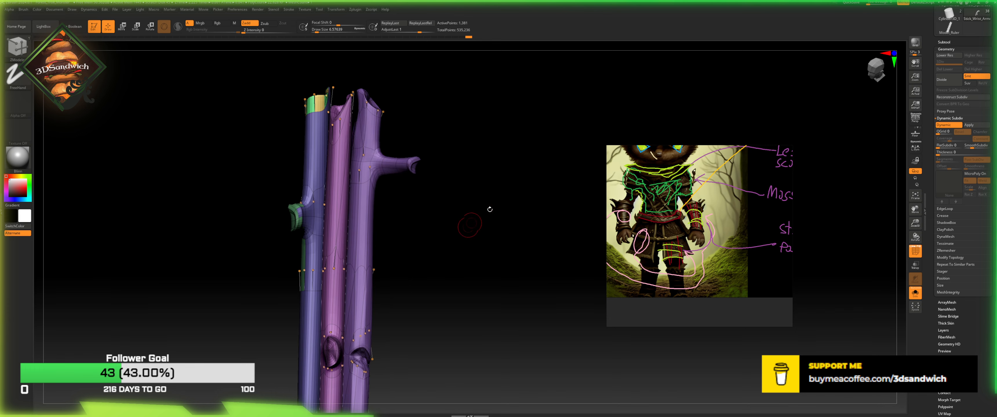
# Step: Preview the bundle without polyframes using Dynamic Subdiv at QGrid 4, and turn Dynamic Subdiv off
pyautogui.click(972, 148)
pyautogui.click(936, 132)
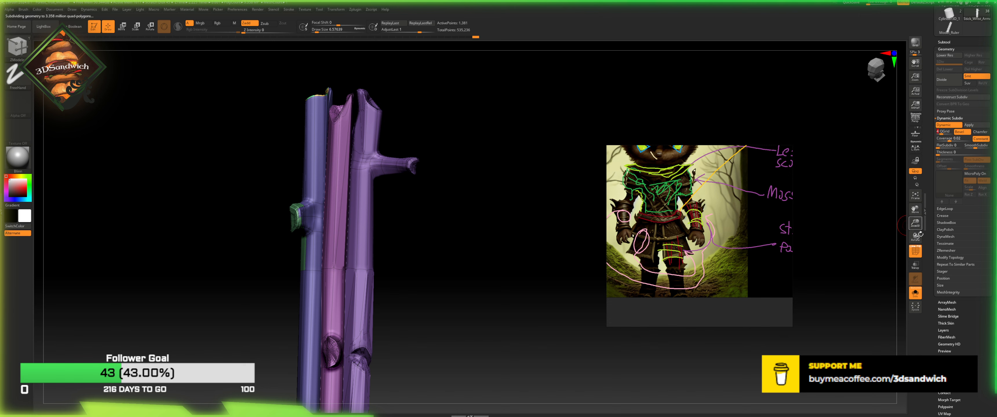
pyautogui.click(915, 252)
pyautogui.moveTo(541, 236); pyautogui.dragTo(536, 269)
pyautogui.click(949, 125)
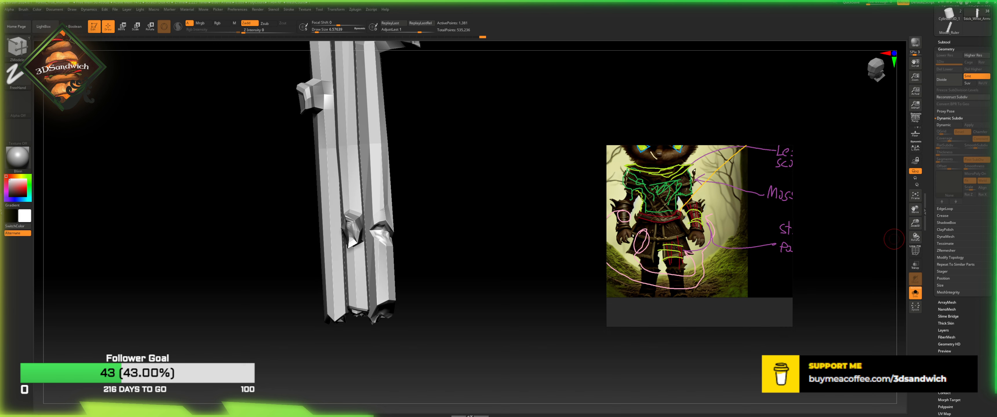
# Step: Assign automatic polygroups to the sticks with polyframes shown, and isolate the stick at the bundle's outer edge with the side branch stub
pyautogui.click(947, 49)
pyautogui.click(949, 140)
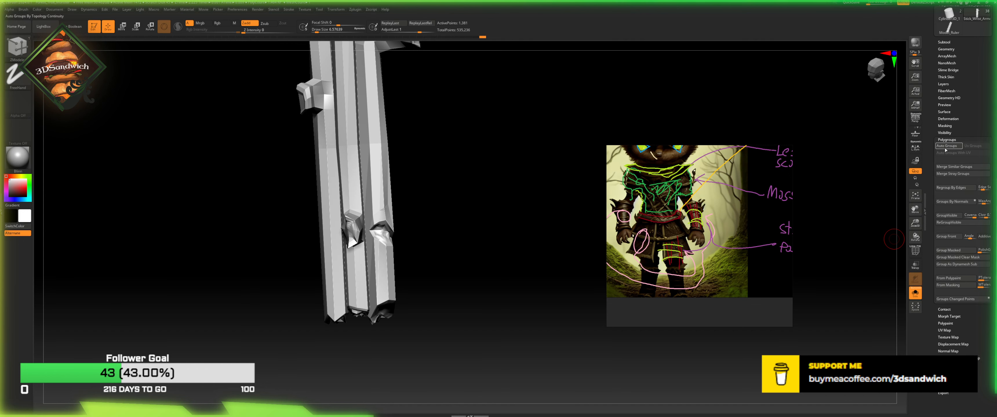
pyautogui.click(915, 251)
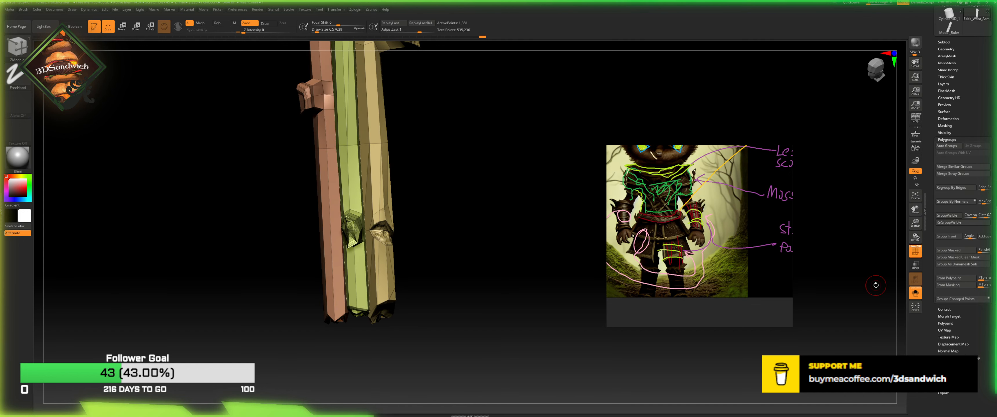
pyautogui.press('space')
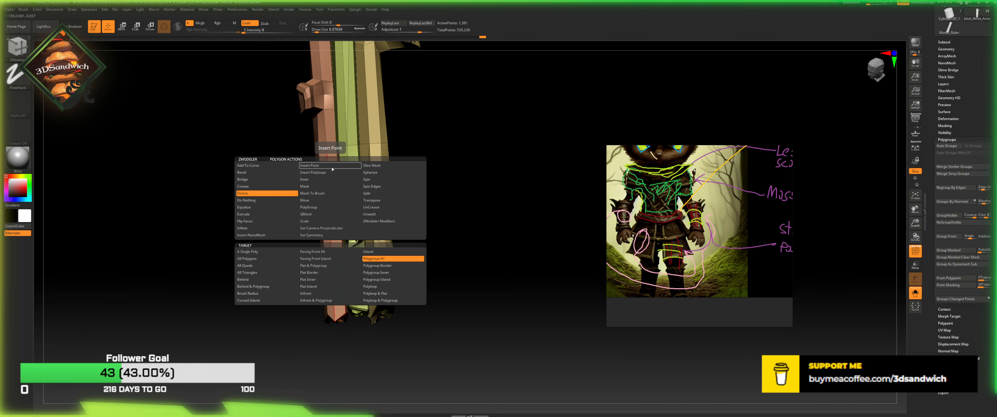
pyautogui.click(330, 168)
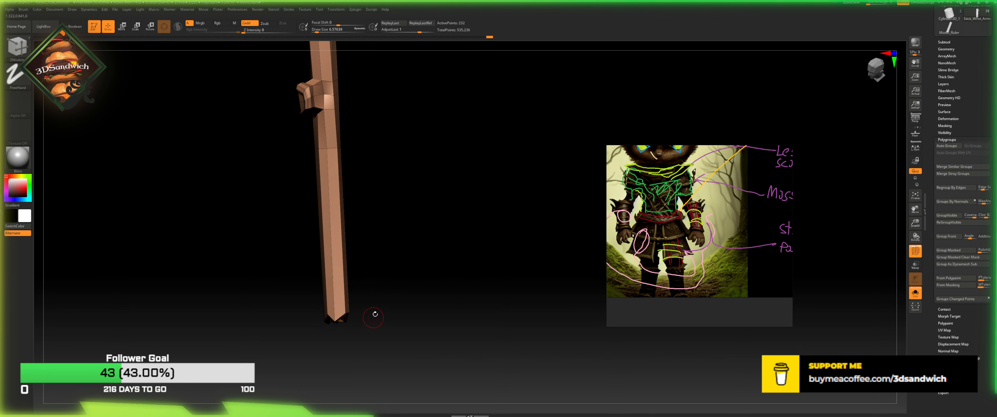
# Step: Slice the isolated stick's lower end diagonally and delete the cut-off polygroup with ZModeler
pyautogui.moveTo(871, 74)
pyautogui.mouseDown()
pyautogui.moveTo(815, 122)
pyautogui.moveTo(207, 251)
pyautogui.moveTo(285, 278)
pyautogui.moveTo(449, 205)
pyautogui.moveTo(587, 235)
pyautogui.moveTo(519, 258)
pyautogui.moveTo(520, 235)
pyautogui.moveTo(438, 259)
pyautogui.moveTo(472, 244)
pyautogui.moveTo(467, 258)
pyautogui.mouseUp()
pyautogui.press('ctrl')
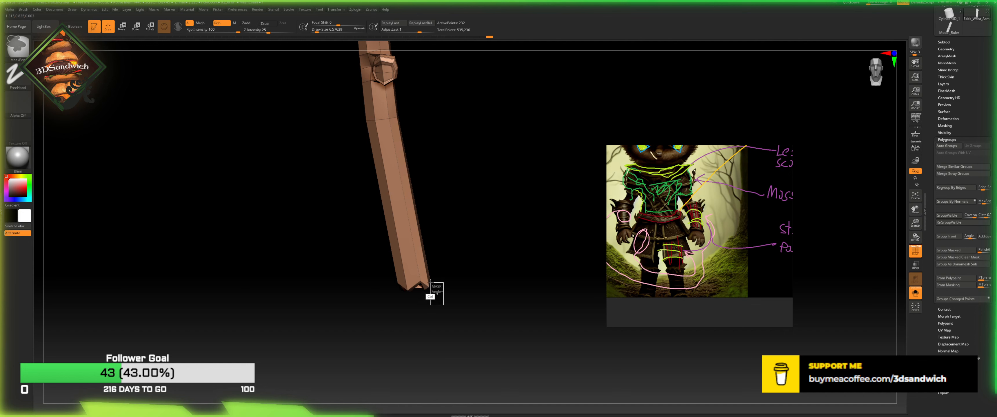
pyautogui.hotkey('ctrl', 'shift')
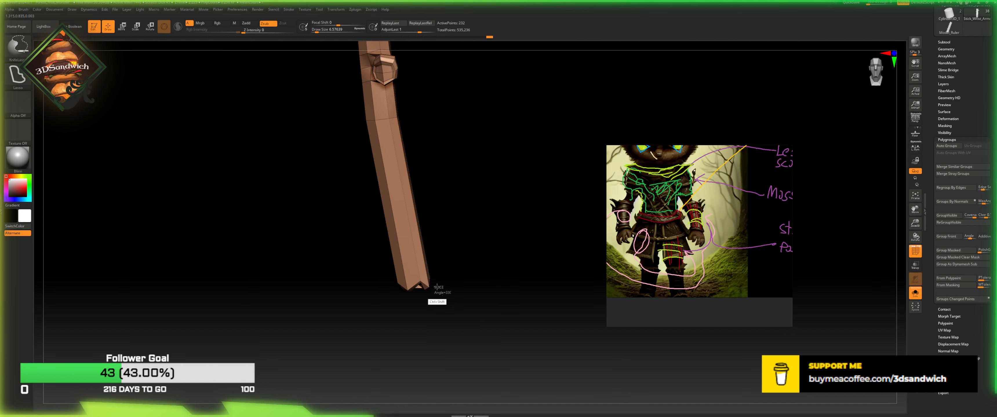
pyautogui.moveTo(444, 299); pyautogui.dragTo(336, 207)
pyautogui.moveTo(486, 218); pyautogui.dragTo(479, 203)
pyautogui.press('space')
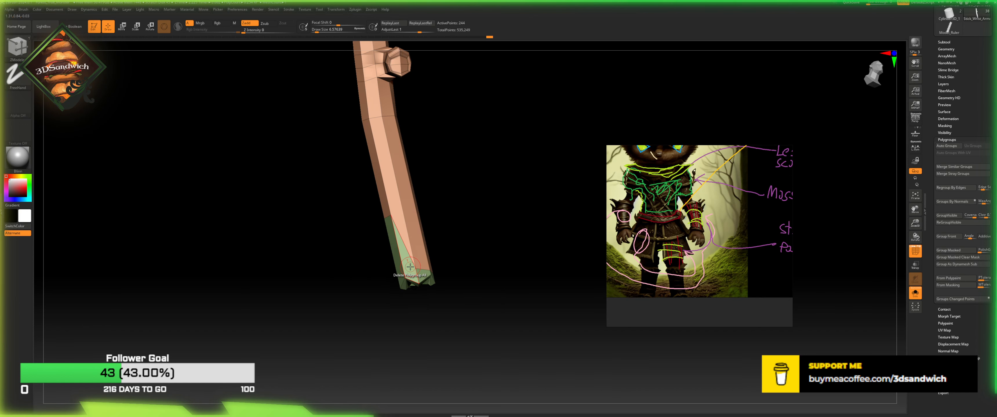
pyautogui.click(409, 271)
pyautogui.keyDown('alt'); pyautogui.moveTo(446, 226); pyautogui.dragTo(428, 209); pyautogui.keyUp('alt')
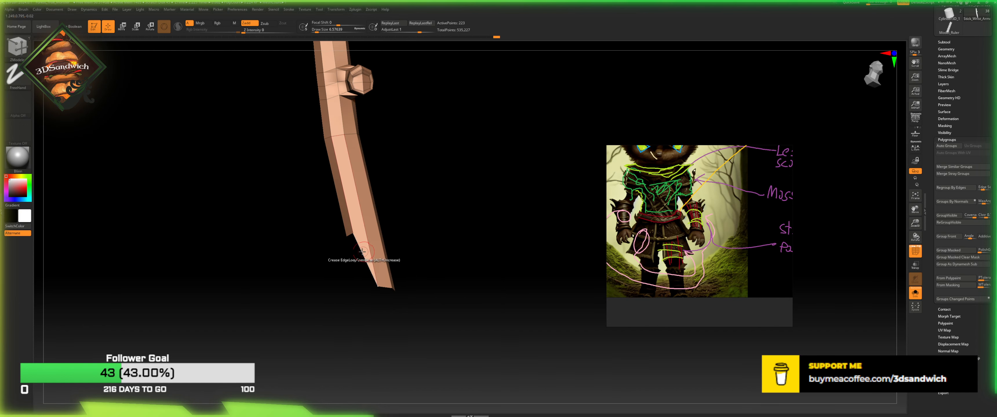
# Step: Cap the stick's sliced lower end with the ZModeler Close edge action targeting Convex Hole
pyautogui.press('space')
pyautogui.click(303, 242)
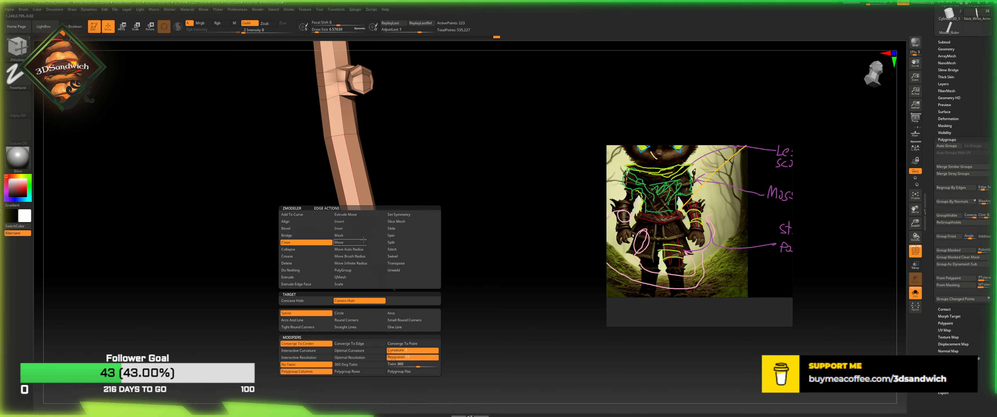
pyautogui.click(358, 244)
pyautogui.moveTo(409, 297); pyautogui.dragTo(394, 174)
pyautogui.moveTo(389, 232); pyautogui.dragTo(377, 265)
# Step: Crease the complete edge loop around the rim of the stick's capped lower end with ZModeler
pyautogui.press('shift')
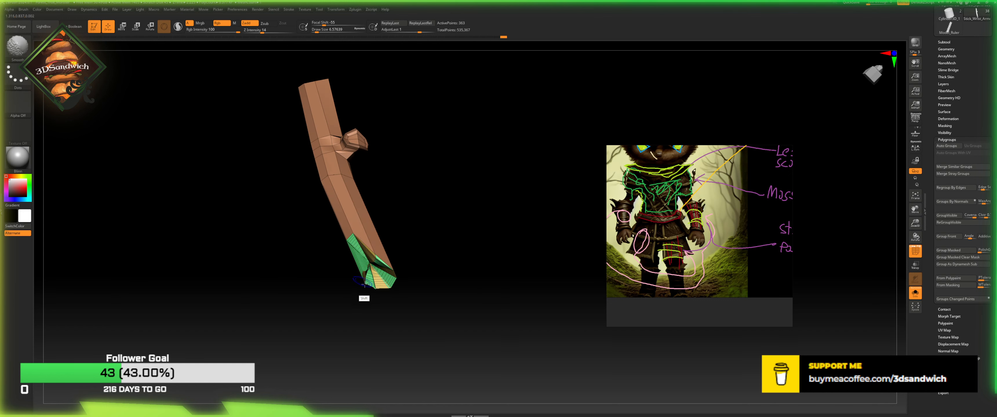
pyautogui.moveTo(364, 286); pyautogui.dragTo(358, 284)
pyautogui.press('shift')
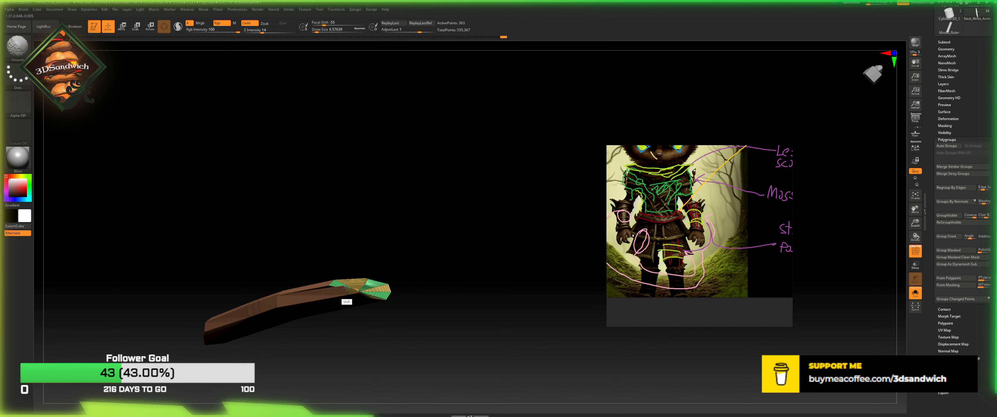
pyautogui.moveTo(380, 241)
pyautogui.mouseDown()
pyautogui.moveTo(395, 246)
pyautogui.moveTo(399, 237)
pyautogui.mouseUp()
pyautogui.moveTo(505, 223); pyautogui.dragTo(391, 253)
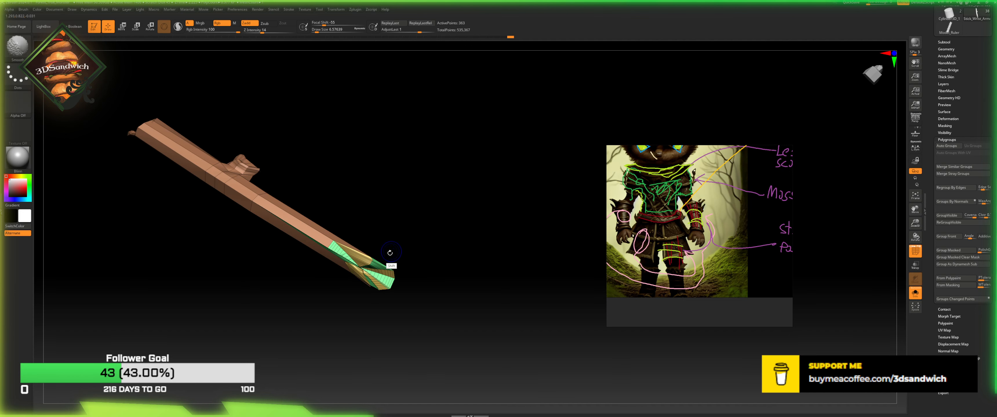
pyautogui.moveTo(370, 185); pyautogui.dragTo(371, 138)
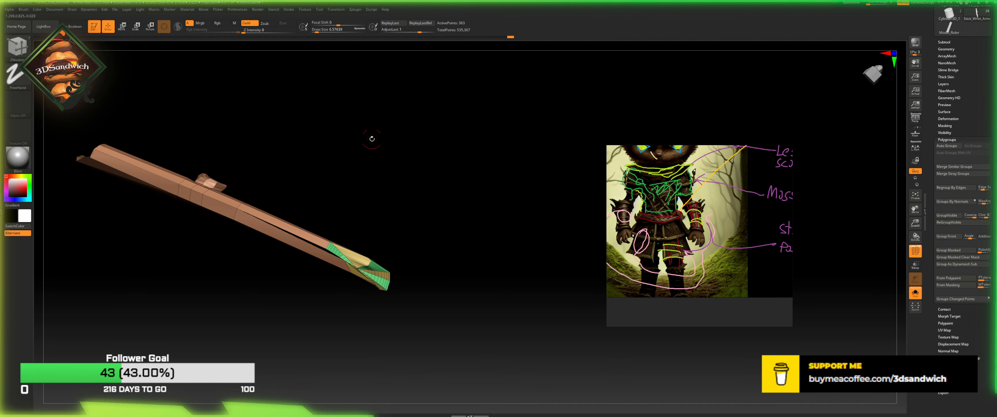
pyautogui.moveTo(920, 223); pyautogui.dragTo(888, 266)
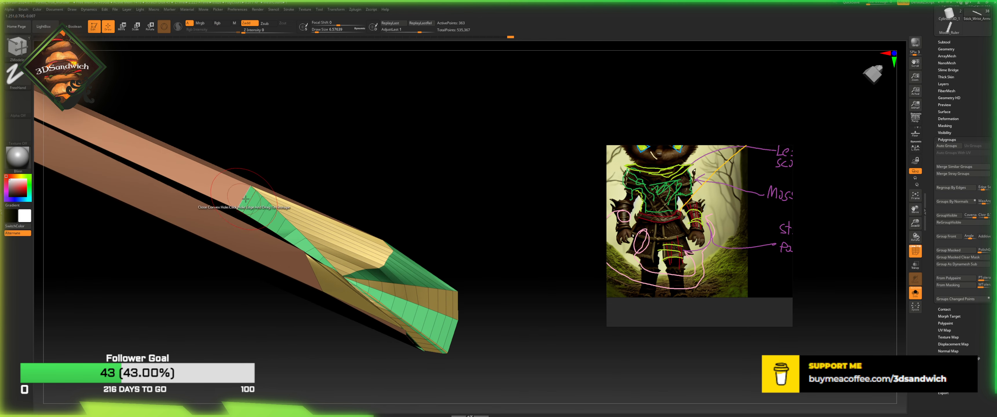
pyautogui.press('space')
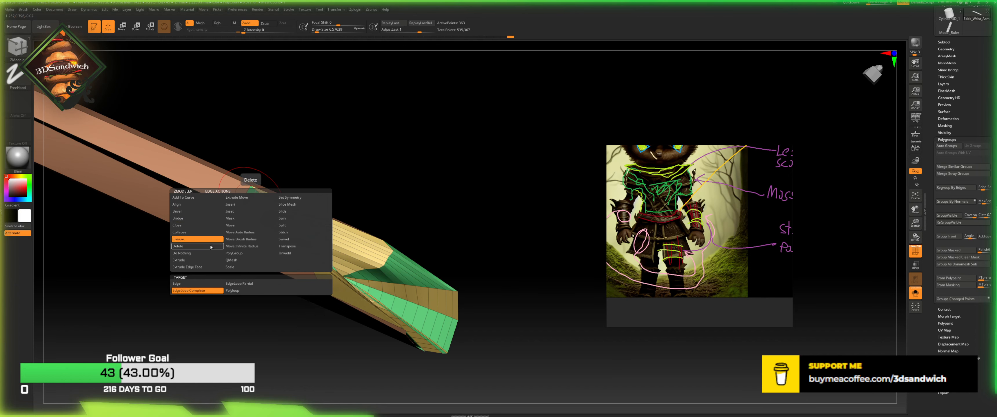
pyautogui.click(179, 246)
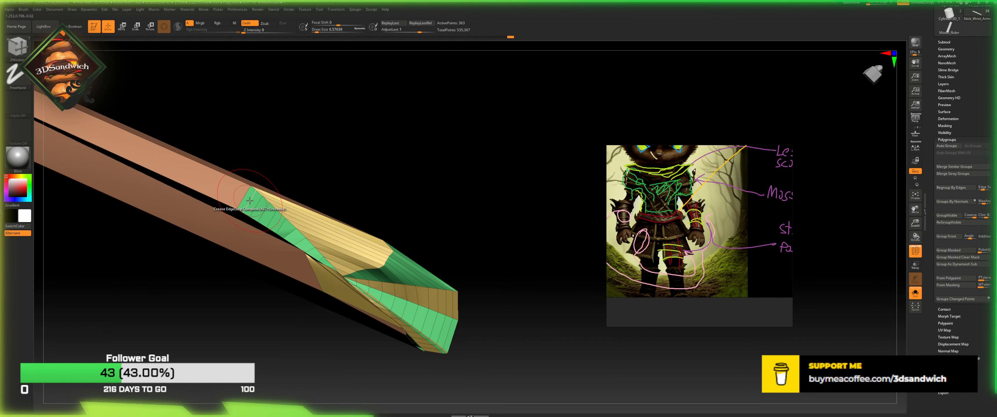
pyautogui.click(256, 205)
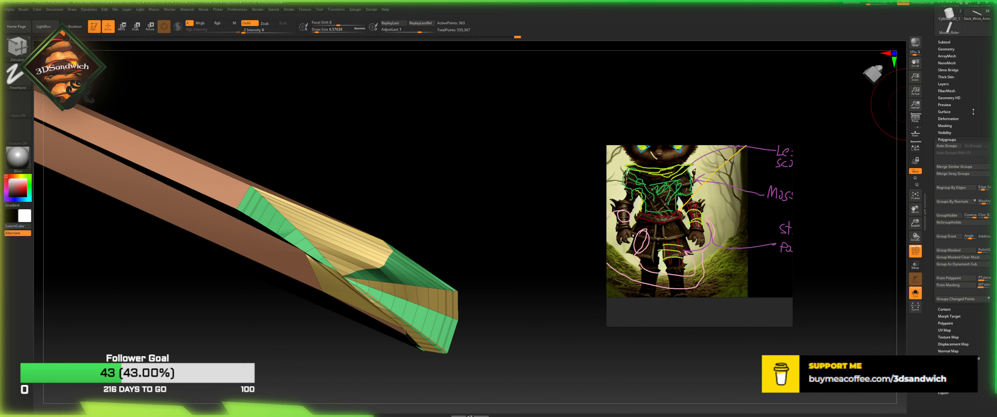
# Step: Turn Dynamic Subdiv on for the newly capped stick and unhide the other sticks
pyautogui.click(946, 49)
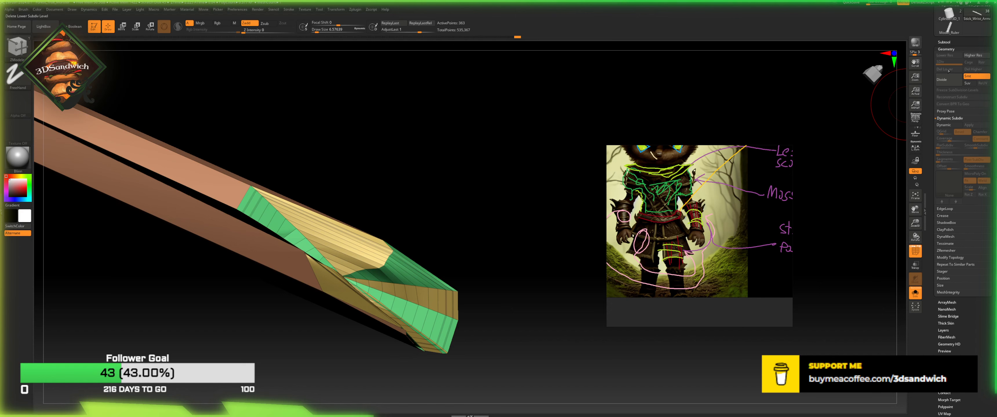
pyautogui.click(949, 125)
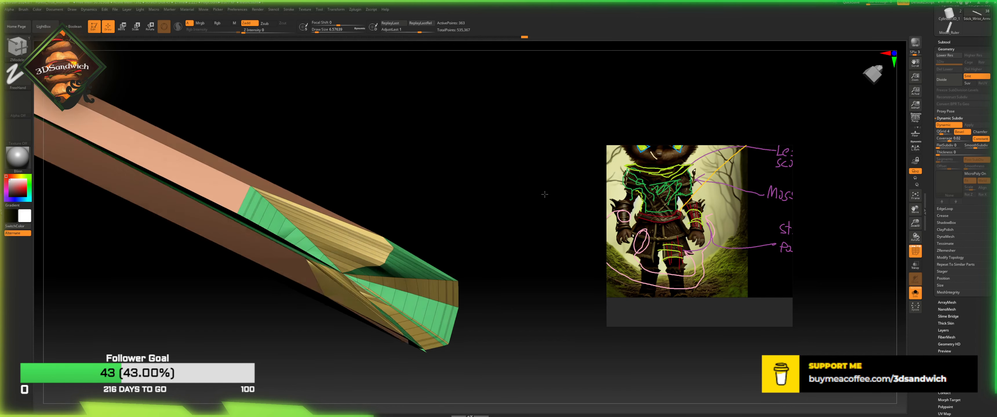
pyautogui.moveTo(545, 195); pyautogui.dragTo(623, 168)
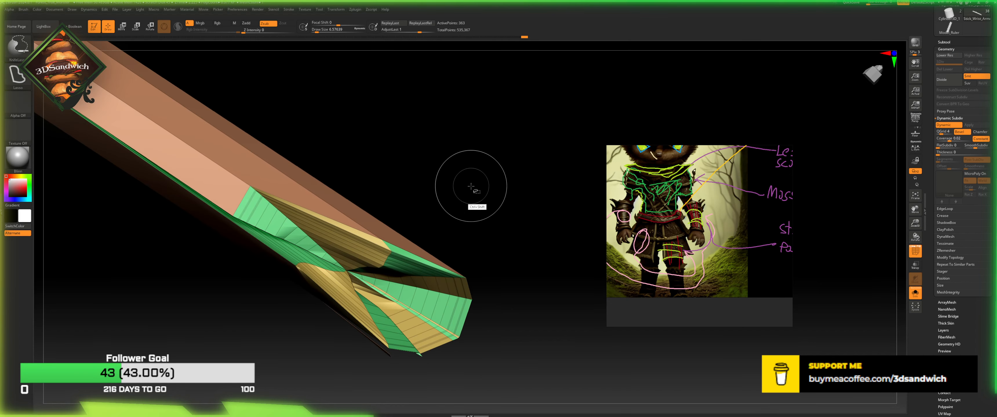
pyautogui.keyDown('ctrl'); pyautogui.keyDown('shift'); pyautogui.click(473, 187); pyautogui.keyUp('shift'); pyautogui.keyUp('ctrl')
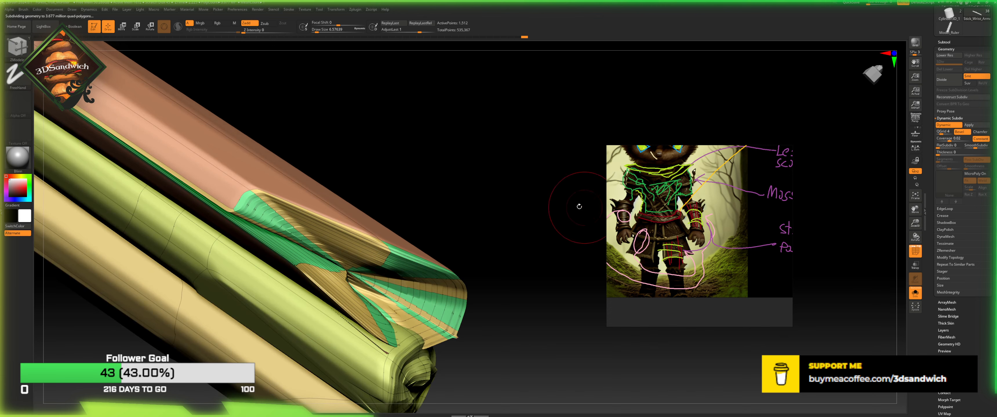
# Step: Compare the smoothing at QGrid 0 and QGrid 1 with polyframes hidden, keeping QGrid 1 with a lower Coverage
pyautogui.moveTo(947, 132); pyautogui.dragTo(937, 132)
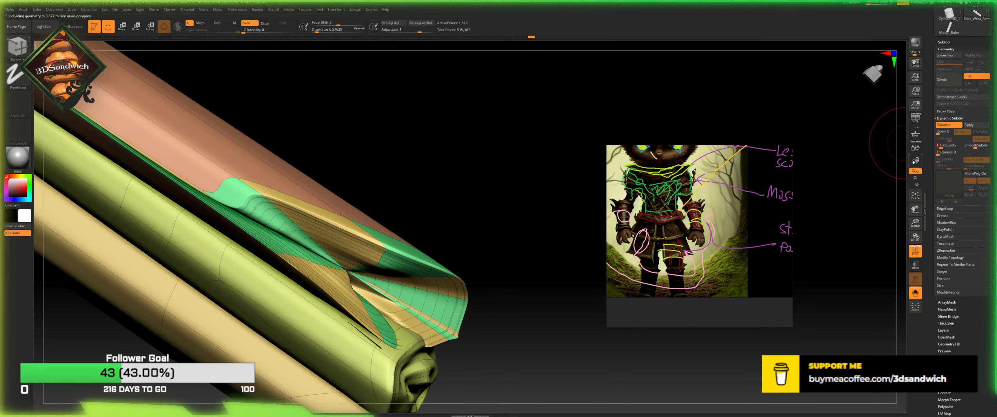
pyautogui.click(916, 252)
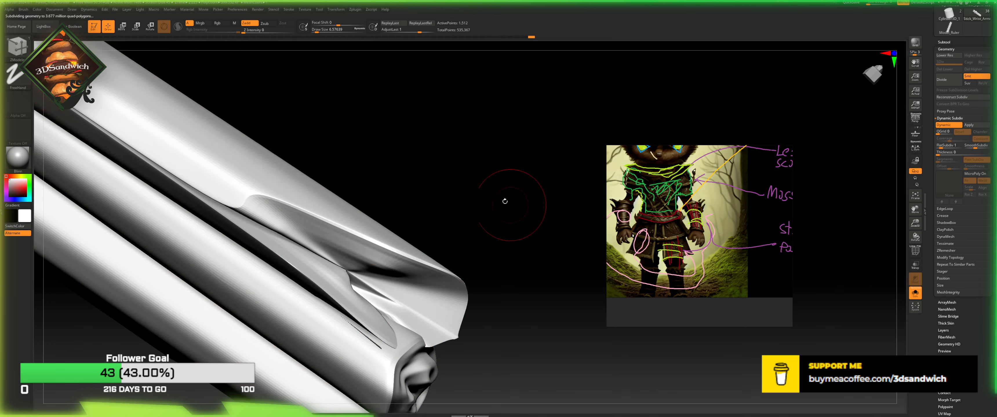
pyautogui.click(937, 131)
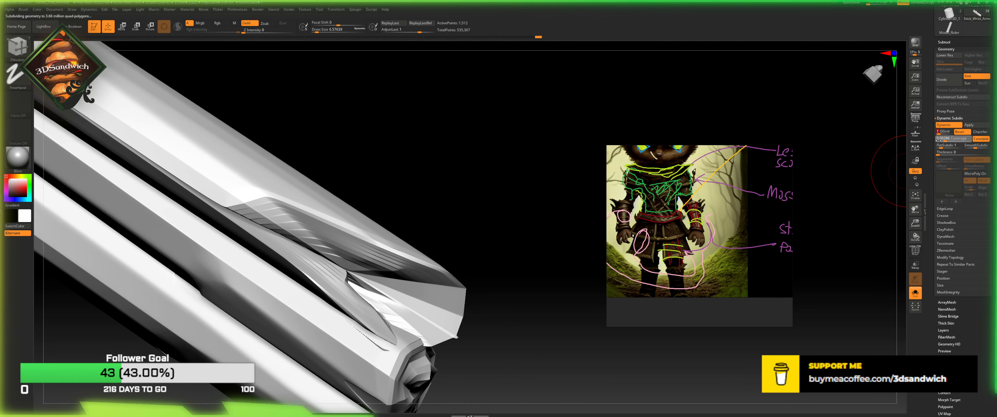
pyautogui.moveTo(936, 138)
pyautogui.mouseDown()
pyautogui.moveTo(929, 137)
pyautogui.moveTo(937, 138)
pyautogui.mouseUp()
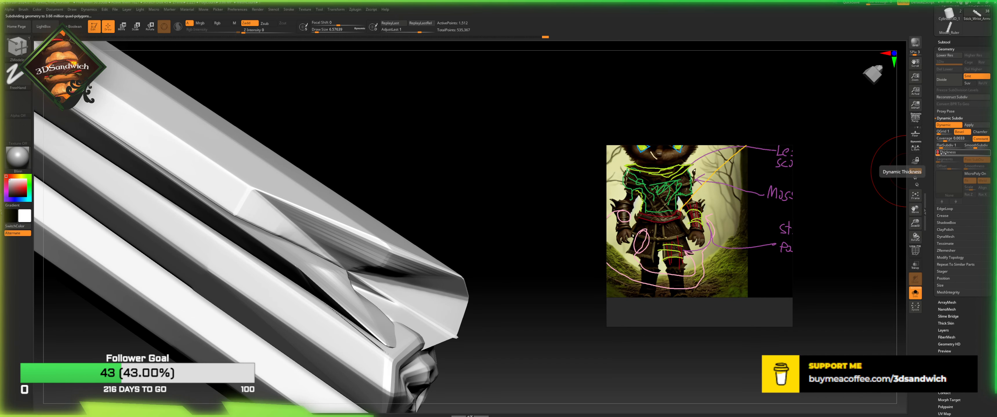
pyautogui.moveTo(509, 166); pyautogui.dragTo(513, 186)
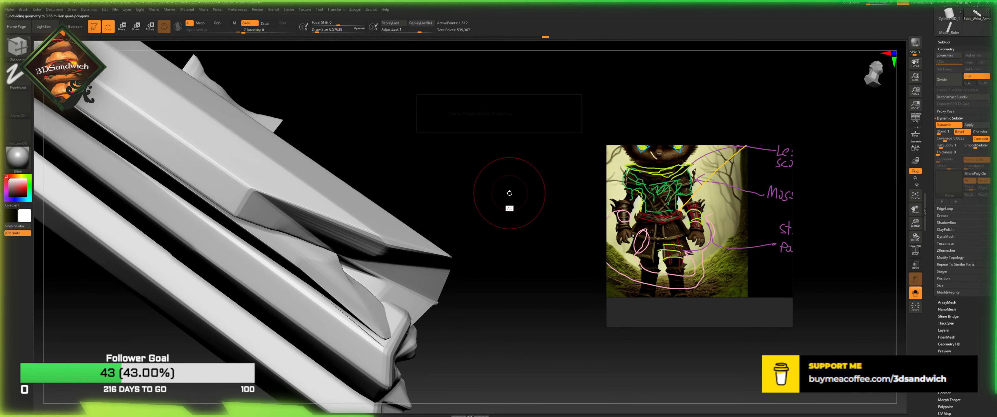
# Step: Save the project and set the sticks' Dynamic Subdiv QGrid to 0
pyautogui.hotkey('ctrl', 's')
pyautogui.moveTo(945, 132)
pyautogui.mouseDown()
pyautogui.moveTo(930, 136)
pyautogui.moveTo(943, 154)
pyautogui.moveTo(932, 153)
pyautogui.moveTo(966, 146)
pyautogui.moveTo(941, 145)
pyautogui.mouseUp()
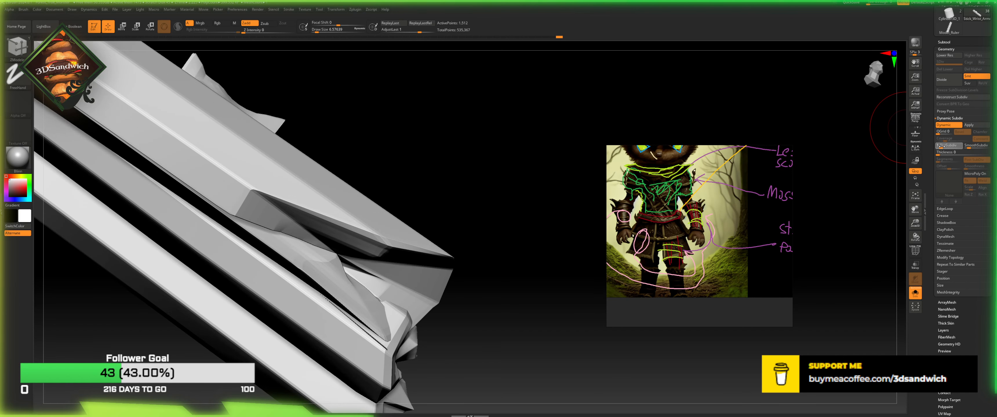
# Step: Leave Solo mode and compare the forearm sticks with Dynamic Subdiv off and on, with polyframes shown
pyautogui.click(915, 197)
pyautogui.click(916, 293)
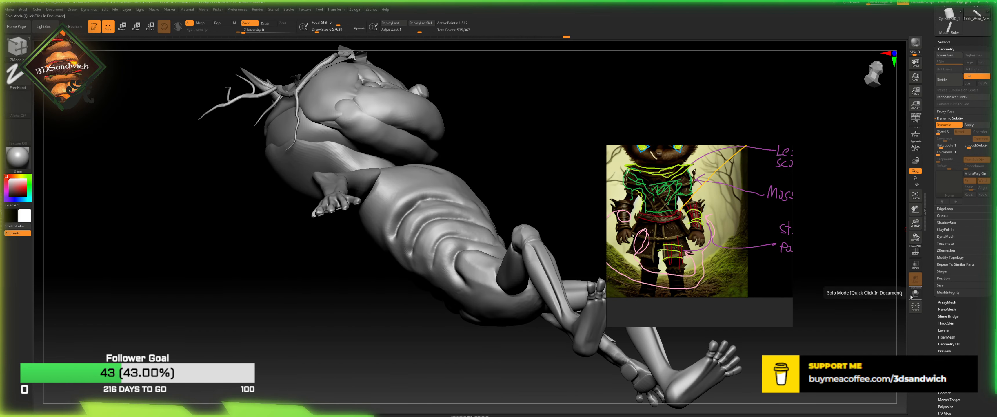
pyautogui.moveTo(524, 165); pyautogui.dragTo(901, 106)
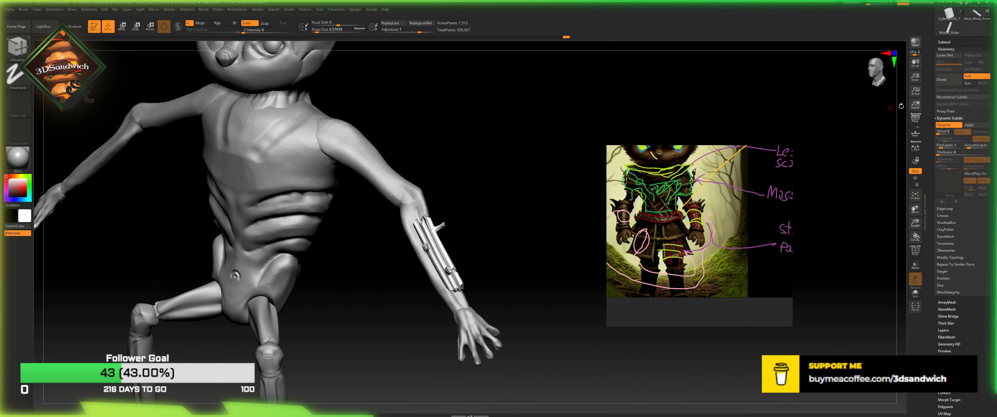
pyautogui.click(943, 125)
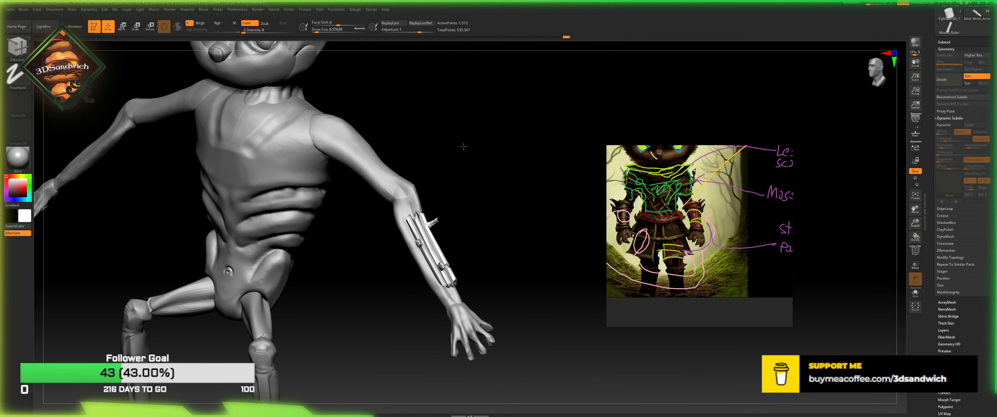
pyautogui.moveTo(916, 237); pyautogui.dragTo(909, 258)
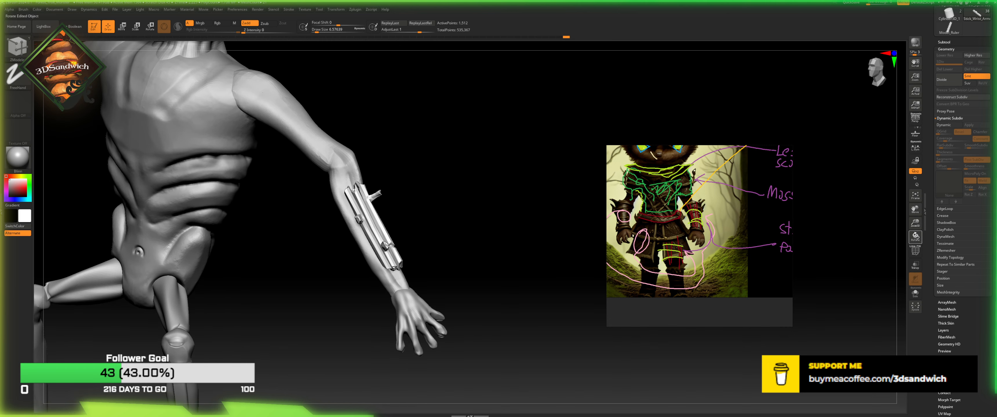
pyautogui.click(913, 252)
pyautogui.moveTo(916, 225); pyautogui.dragTo(486, 236)
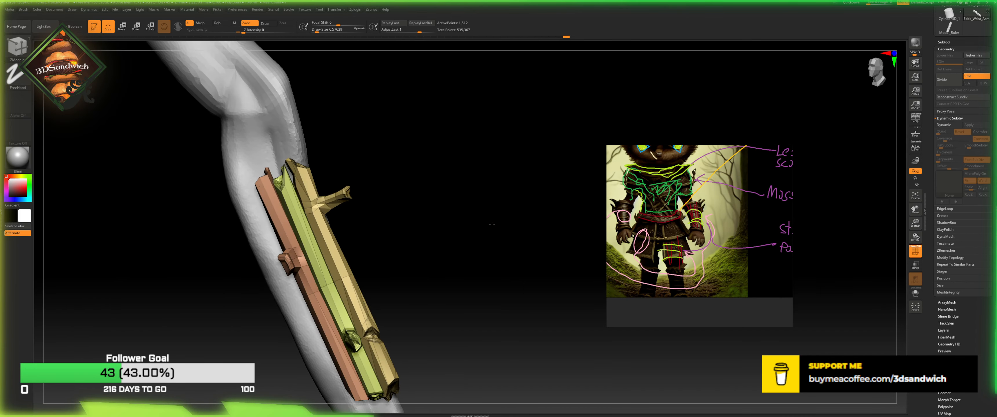
pyautogui.click(942, 124)
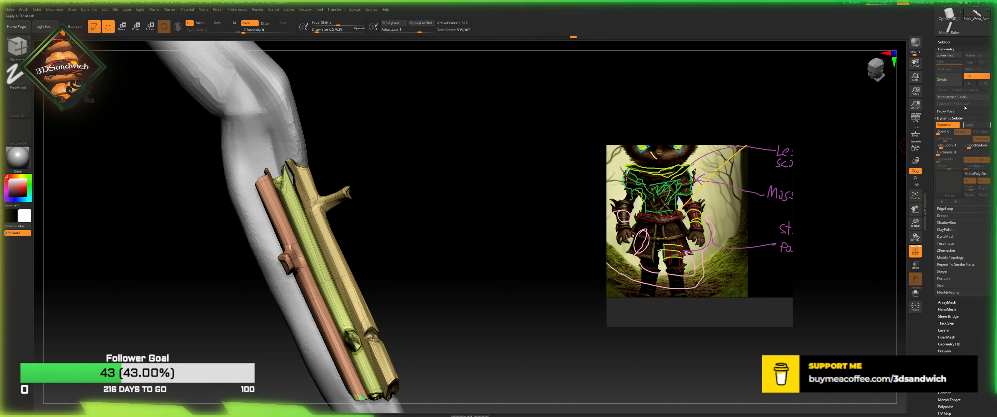
# Step: Try applying Dynamic Subdiv to the original sticks and stepping down through the resulting subdivision levels
pyautogui.click(977, 124)
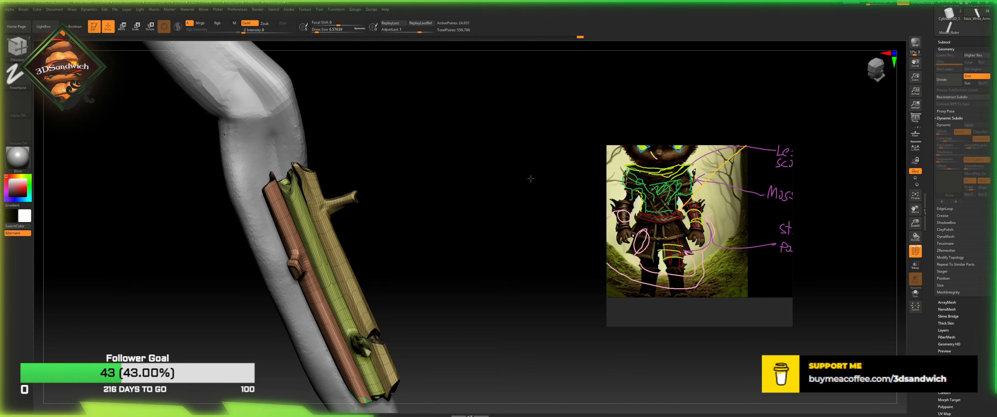
pyautogui.moveTo(531, 179); pyautogui.dragTo(550, 170)
pyautogui.hotkey('ctrl', 'z')
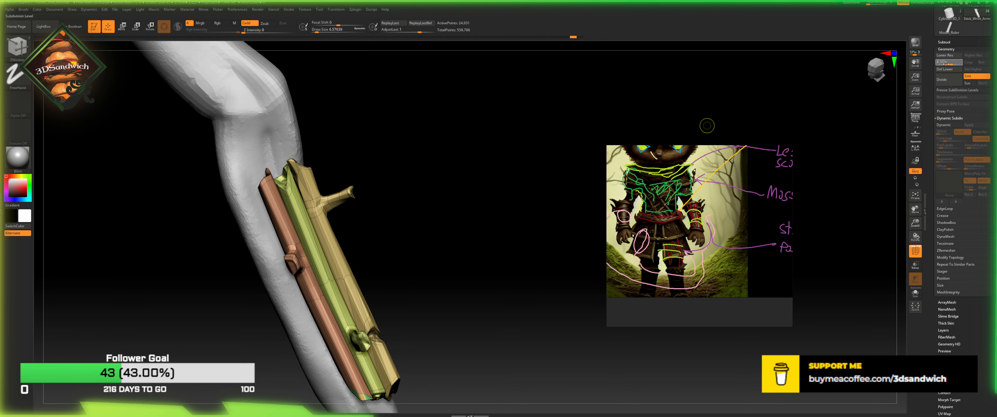
pyautogui.click(946, 56)
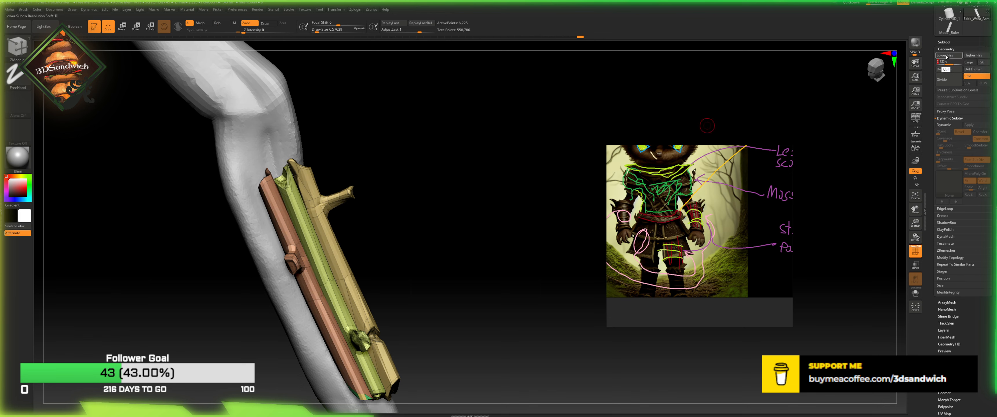
pyautogui.click(946, 56)
# Step: Duplicate the stick wrist armor subtool and return to its geometry settings
pyautogui.click(944, 42)
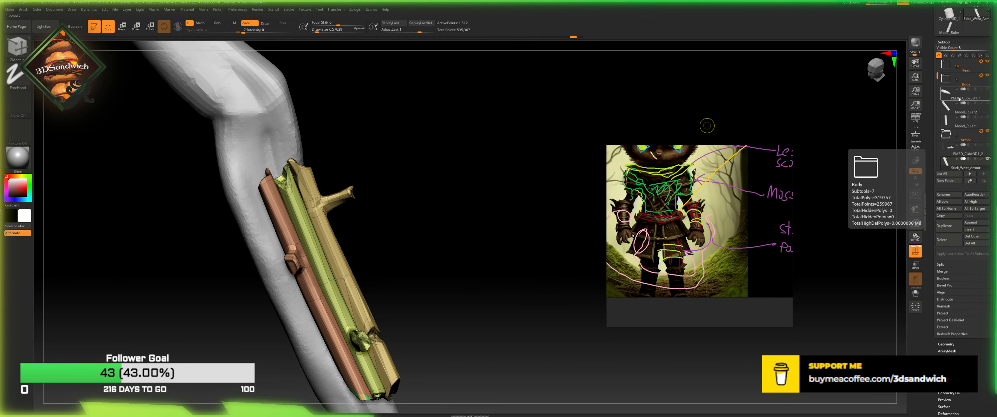
pyautogui.click(944, 226)
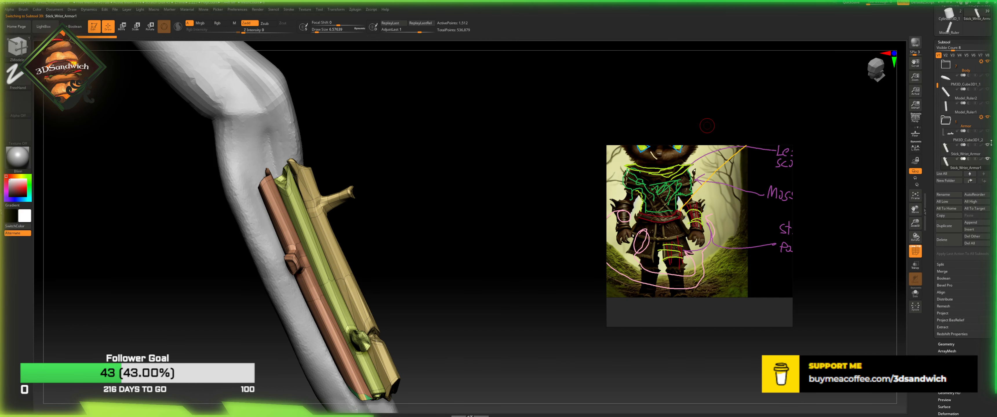
pyautogui.click(947, 350)
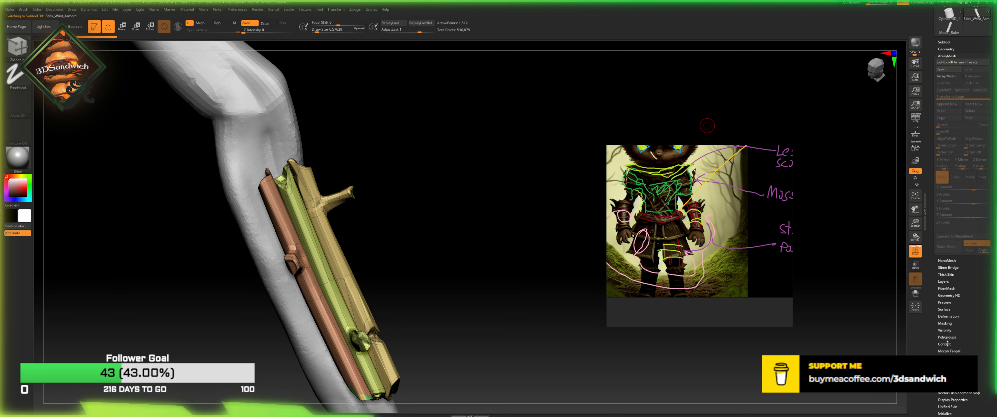
pyautogui.click(947, 49)
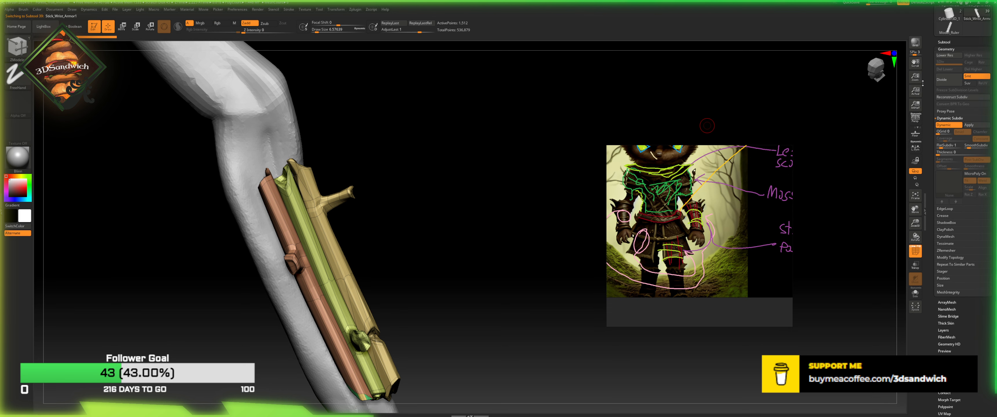
# Step: Set FlatSubdiv to 2, adjust SmoothSubdiv, and apply Dynamic Subdiv to convert it into real subdivision levels
pyautogui.click(944, 125)
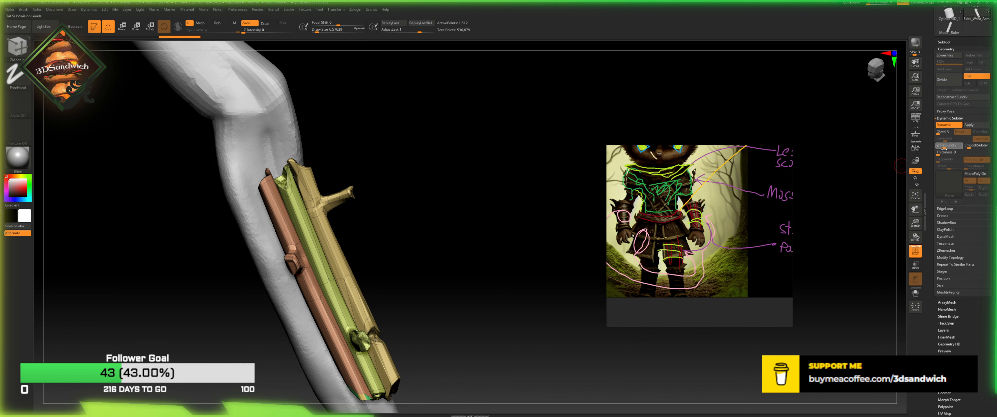
pyautogui.click(968, 145)
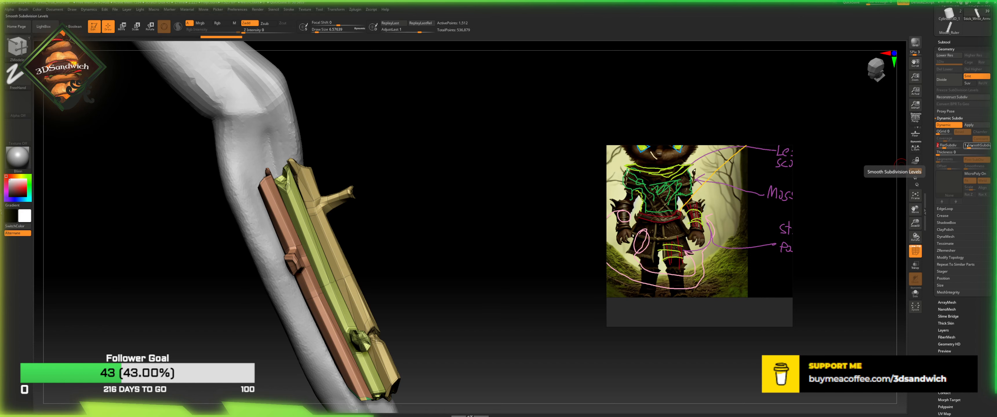
pyautogui.click(970, 125)
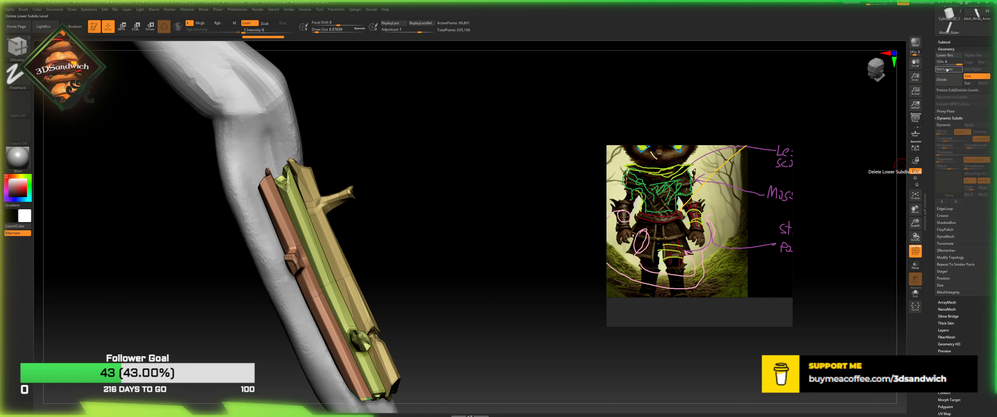
# Step: Restore the subdivision levels after a trial deletion, switch to level 2 and delete only the lower levels
pyautogui.click(947, 70)
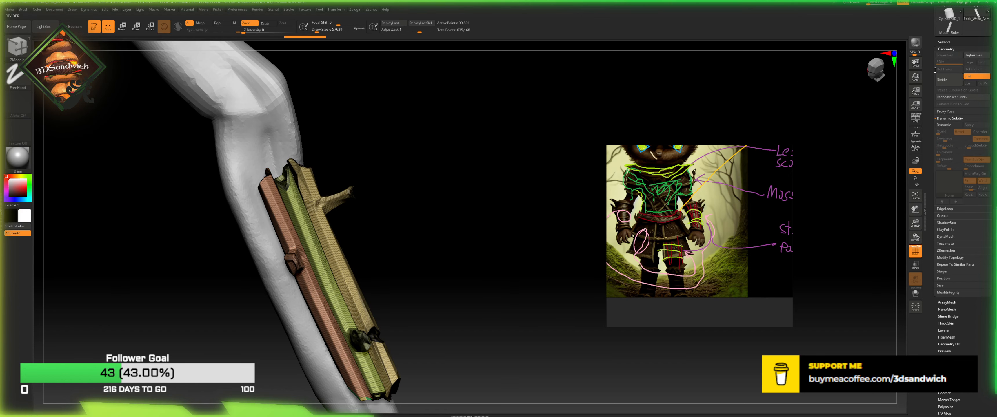
pyautogui.hotkey('ctrl', 'z')
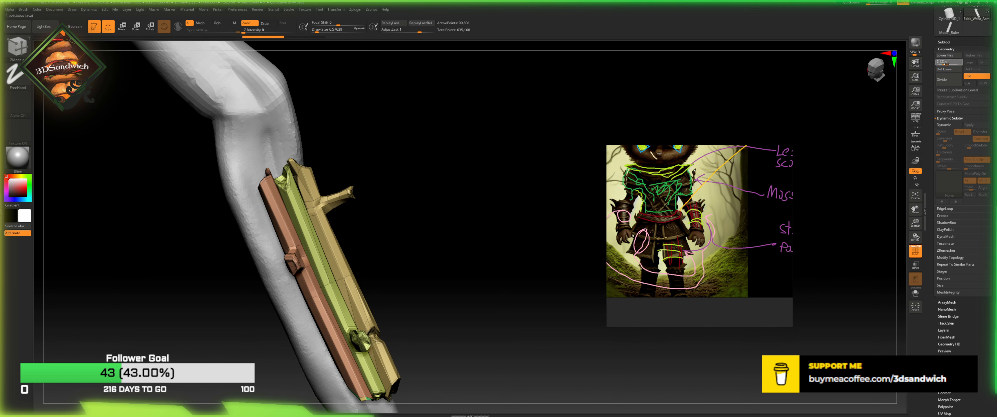
pyautogui.click(945, 63)
pyautogui.click(946, 70)
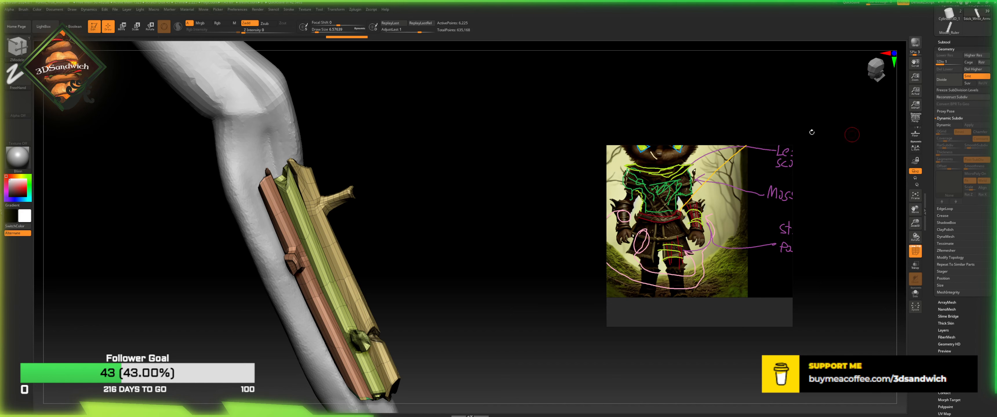
# Step: Bend the straight sticks into a slightly wavy shape with the SnakeHook brush, undoing the last unwanted stroke
pyautogui.click(17, 49)
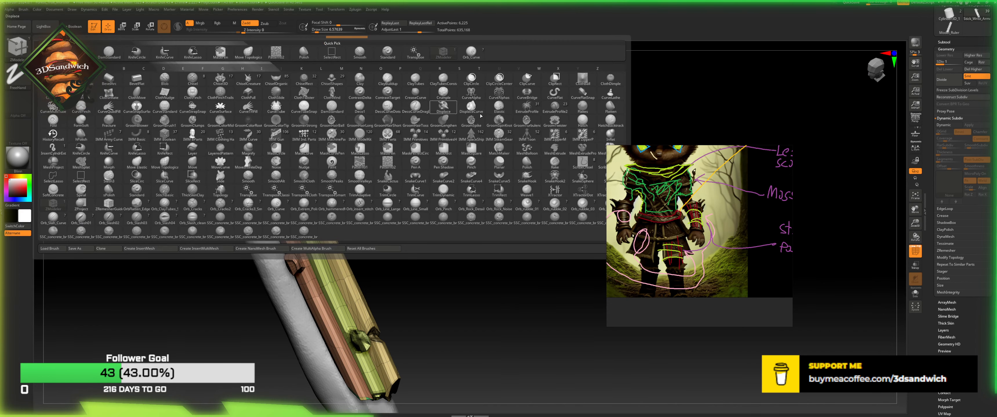
pyautogui.click(527, 177)
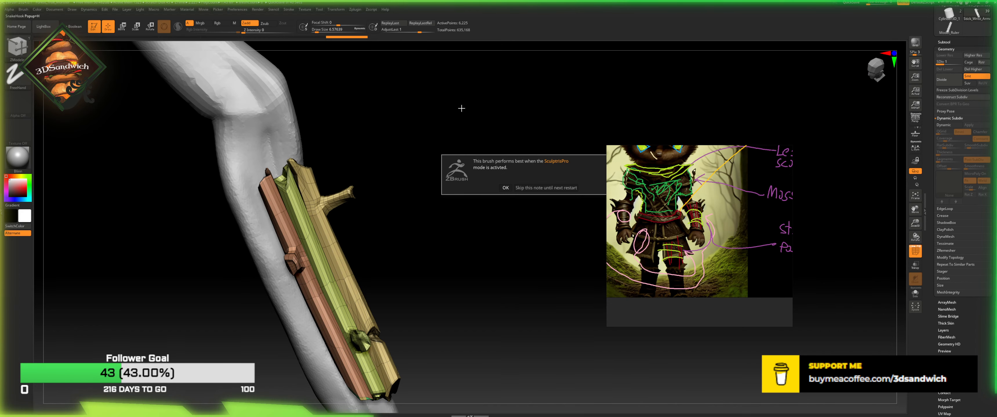
pyautogui.click(575, 189)
pyautogui.moveTo(330, 30); pyautogui.dragTo(336, 30)
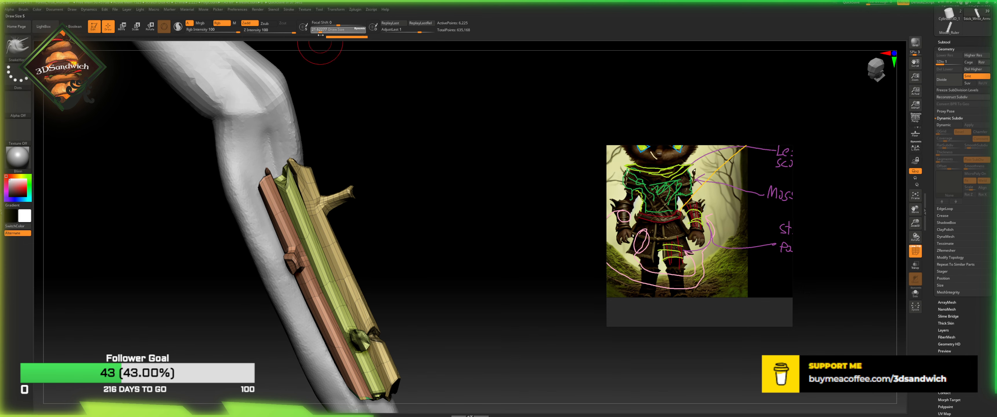
pyautogui.moveTo(418, 239)
pyautogui.mouseDown()
pyautogui.moveTo(410, 241)
pyautogui.moveTo(418, 229)
pyautogui.mouseUp()
pyautogui.moveTo(303, 232)
pyautogui.mouseDown()
pyautogui.moveTo(279, 225)
pyautogui.moveTo(305, 213)
pyautogui.mouseUp()
pyautogui.moveTo(321, 259); pyautogui.dragTo(339, 253)
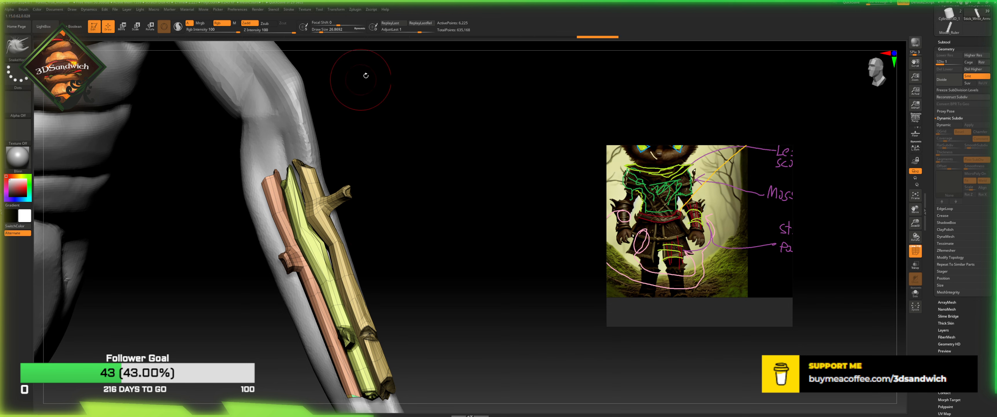
pyautogui.hotkey('ctrl', 'z')
# Step: Set Focal Shift to -24 and Draw Size to about 65, and bend the sticks further along the forearm
pyautogui.click(332, 24)
pyautogui.click(325, 32)
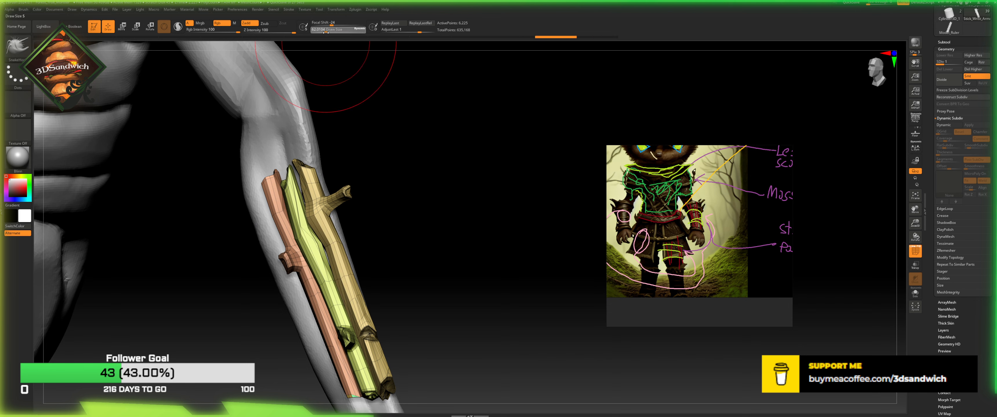
pyautogui.moveTo(326, 32); pyautogui.dragTo(327, 32)
pyautogui.moveTo(316, 266); pyautogui.dragTo(396, 257)
pyautogui.moveTo(359, 317); pyautogui.dragTo(354, 318)
pyautogui.moveTo(402, 258)
pyautogui.mouseDown()
pyautogui.moveTo(350, 226)
pyautogui.moveTo(298, 263)
pyautogui.moveTo(430, 185)
pyautogui.mouseUp()
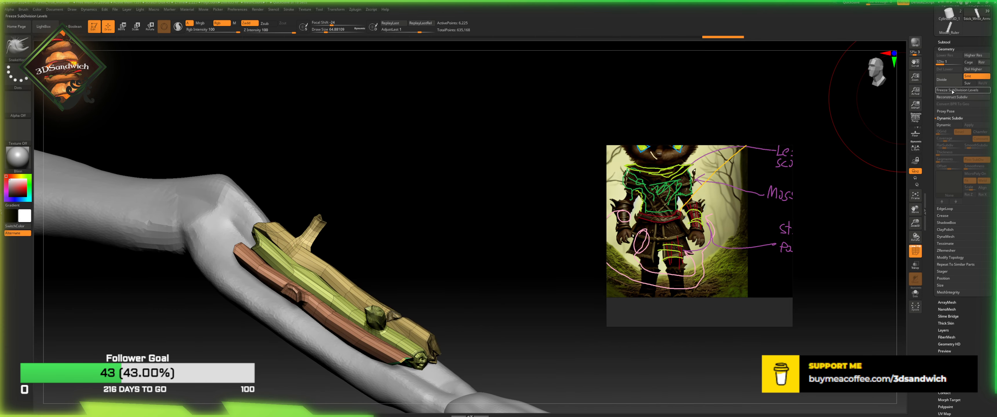
# Step: Delete the bent sticks' higher subdivision levels and preview them with Dynamic Subdiv on
pyautogui.click(949, 125)
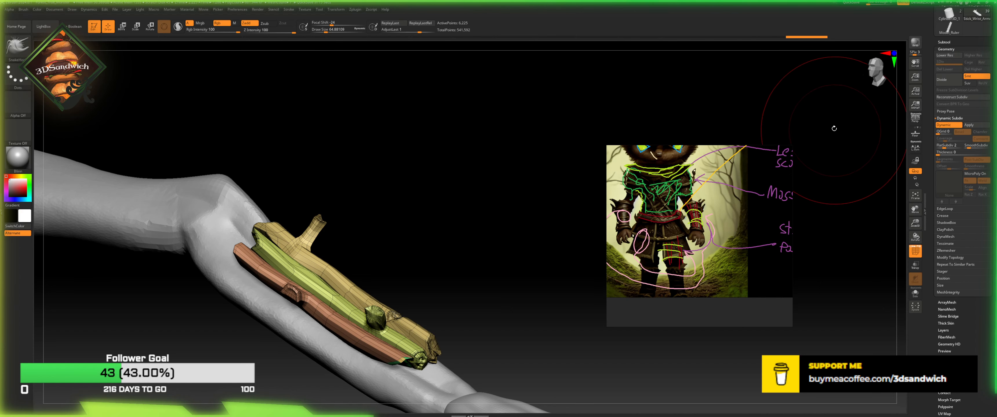
pyautogui.moveTo(871, 73); pyautogui.dragTo(836, 126)
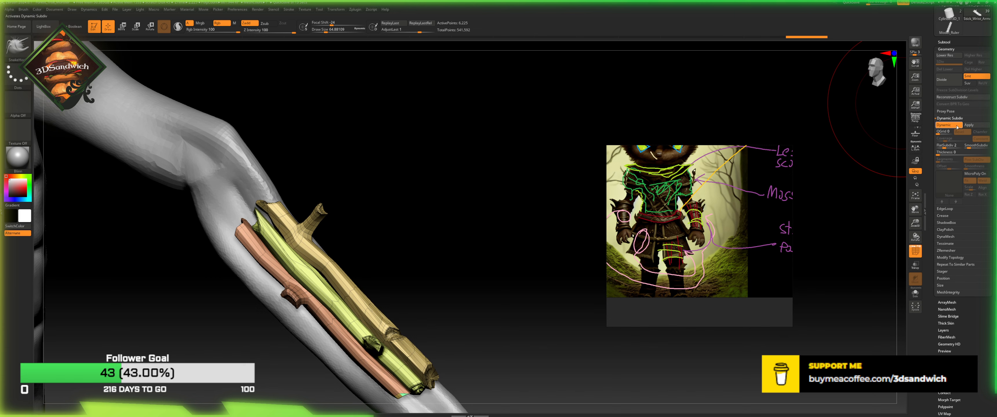
pyautogui.click(949, 125)
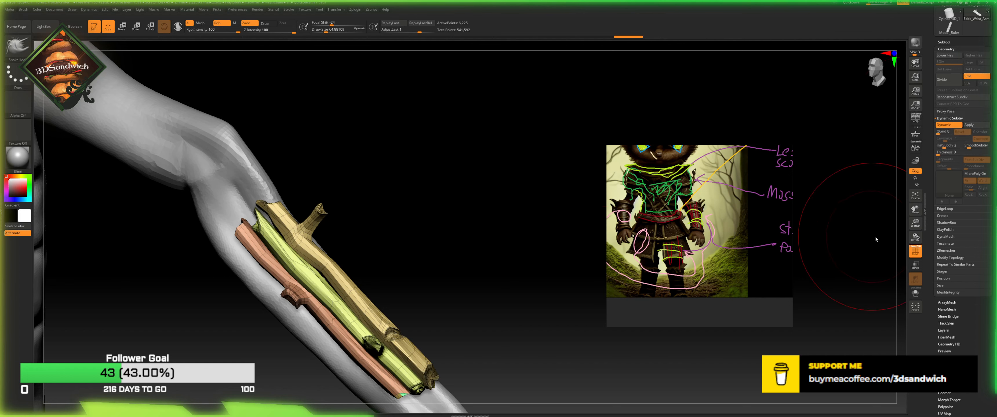
# Step: Hide the polyframes and check the bent forearm sticks in a view of the whole character
pyautogui.click(913, 247)
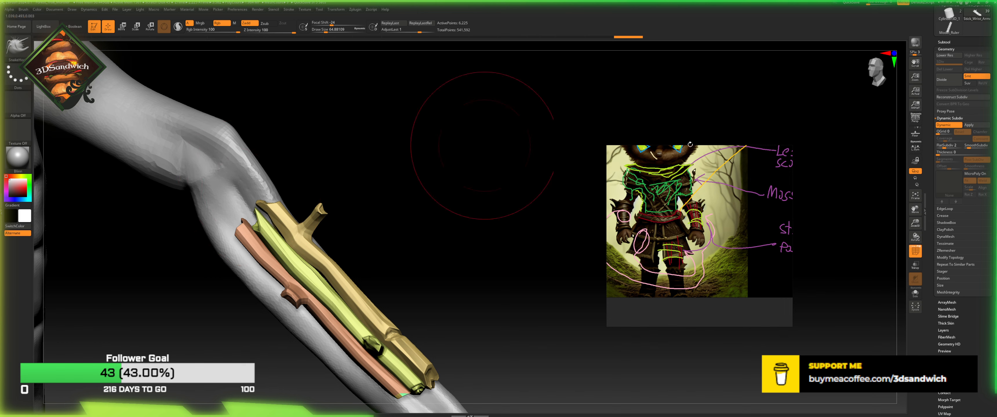
pyautogui.click(916, 251)
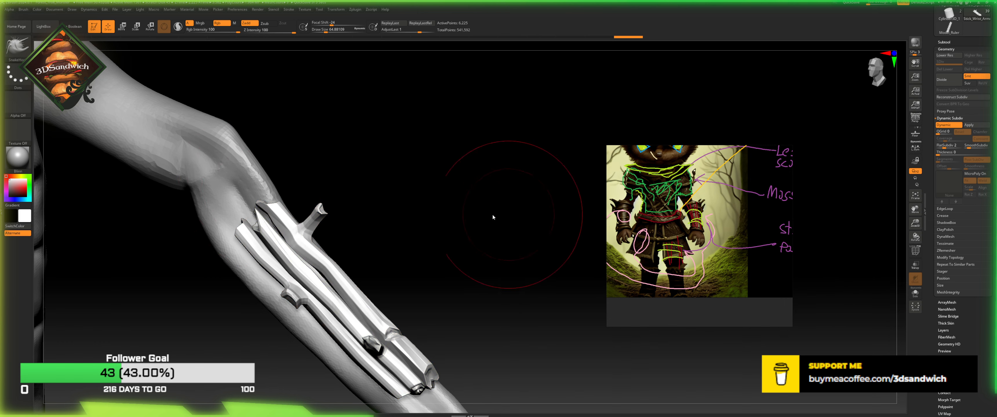
pyautogui.moveTo(442, 190); pyautogui.dragTo(468, 186)
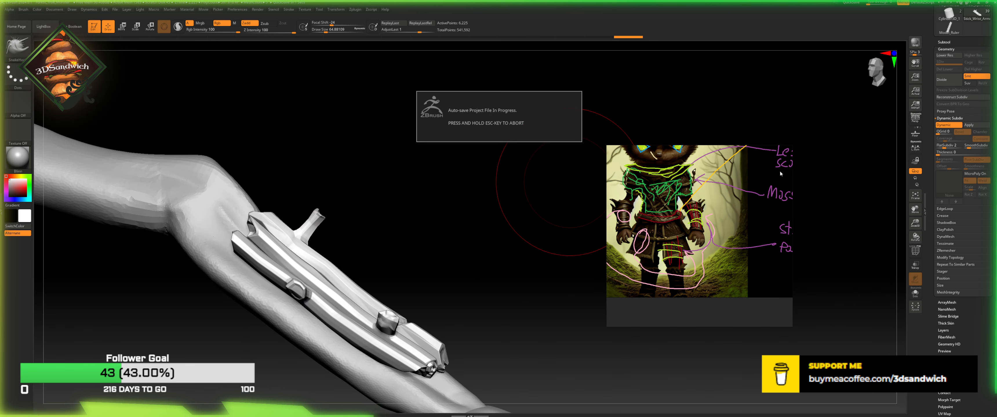
pyautogui.click(915, 196)
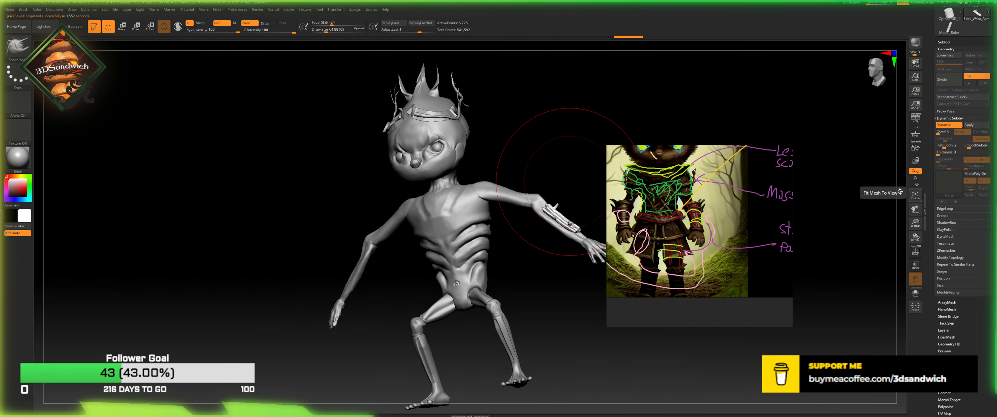
pyautogui.moveTo(574, 98); pyautogui.dragTo(512, 171)
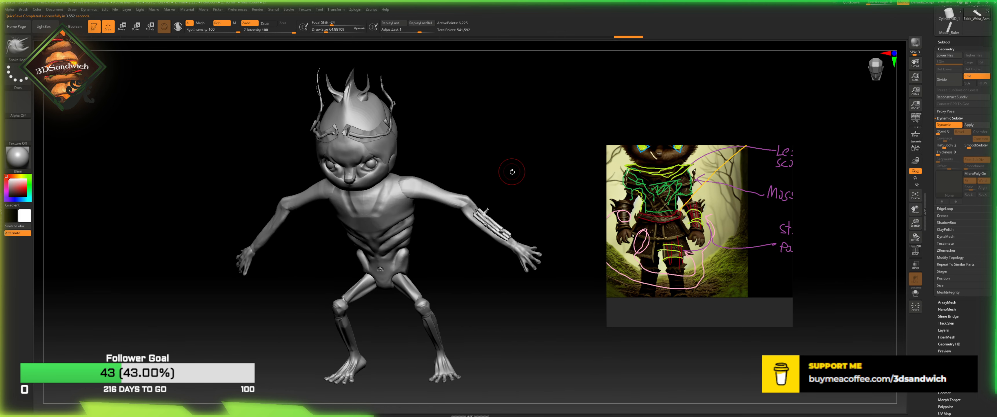
# Step: Duplicate the bent stick bundle on the forearm with the transform gizmo
pyautogui.press('w')
pyautogui.moveTo(488, 221); pyautogui.dragTo(482, 217)
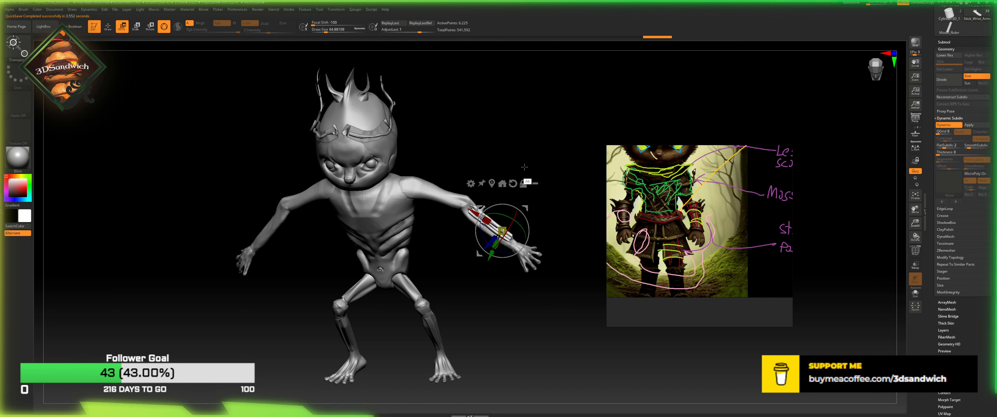
pyautogui.moveTo(528, 182)
pyautogui.mouseDown()
pyautogui.moveTo(508, 156)
pyautogui.moveTo(495, 172)
pyautogui.moveTo(497, 182)
pyautogui.moveTo(512, 174)
pyautogui.mouseUp()
pyautogui.moveTo(918, 225); pyautogui.dragTo(928, 315)
pyautogui.click(421, 186)
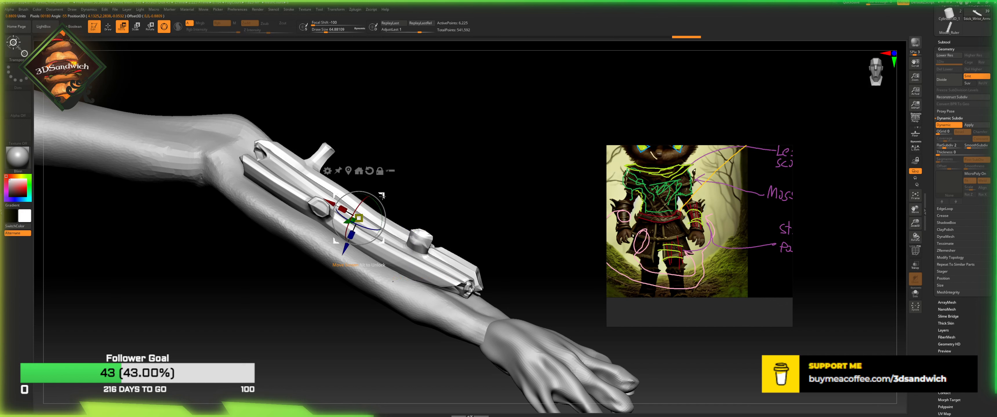
pyautogui.keyDown('ctrl'); pyautogui.moveTo(382, 197); pyautogui.dragTo(308, 285); pyautogui.keyUp('ctrl')
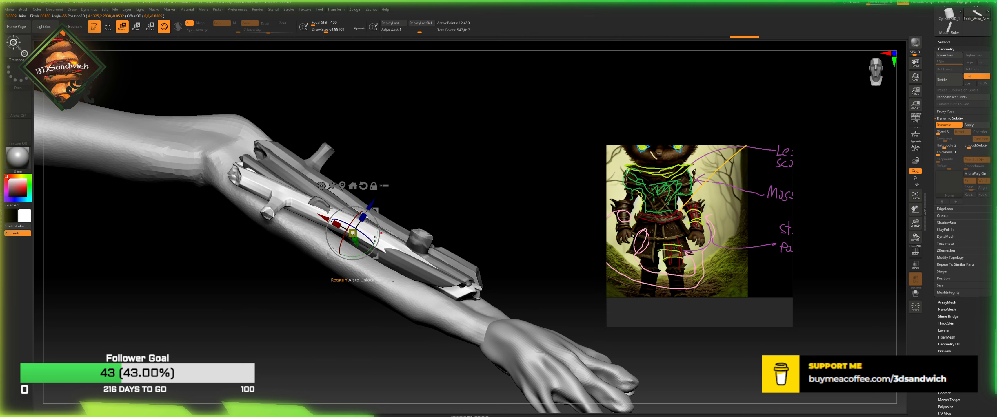
# Step: Rotate and move the duplicated stick bundle away from the original to the underside of the forearm
pyautogui.moveTo(375, 239); pyautogui.dragTo(378, 236)
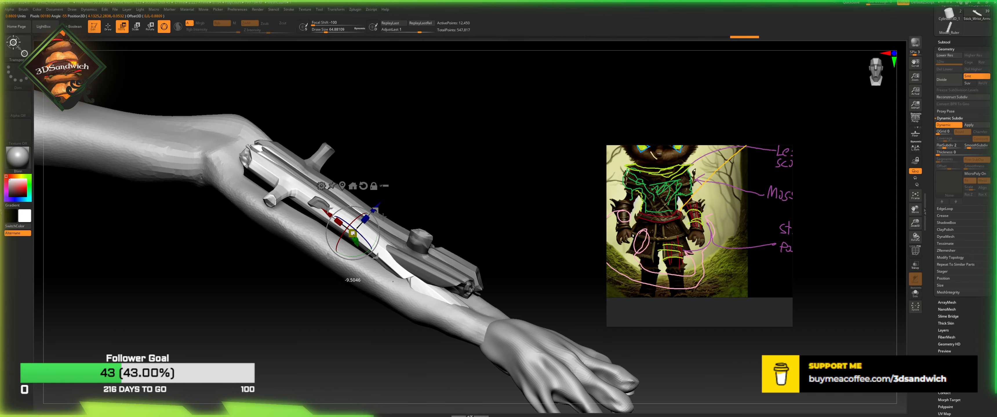
pyautogui.moveTo(381, 206); pyautogui.dragTo(345, 246)
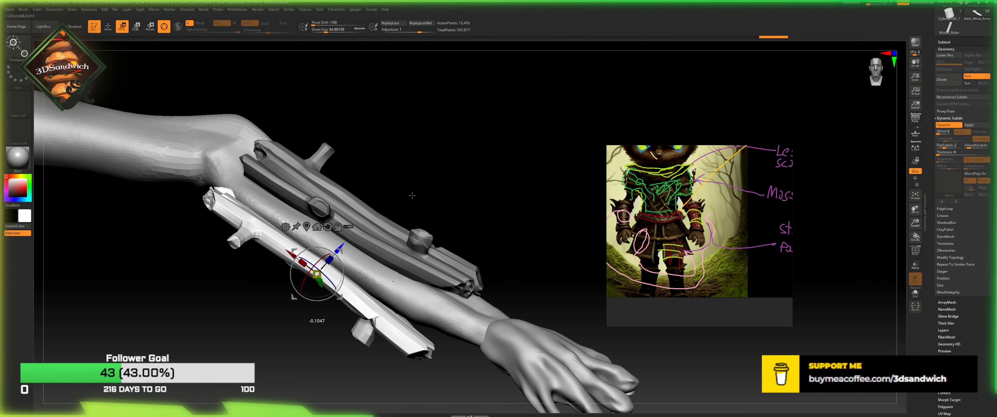
pyautogui.moveTo(412, 196); pyautogui.dragTo(348, 248)
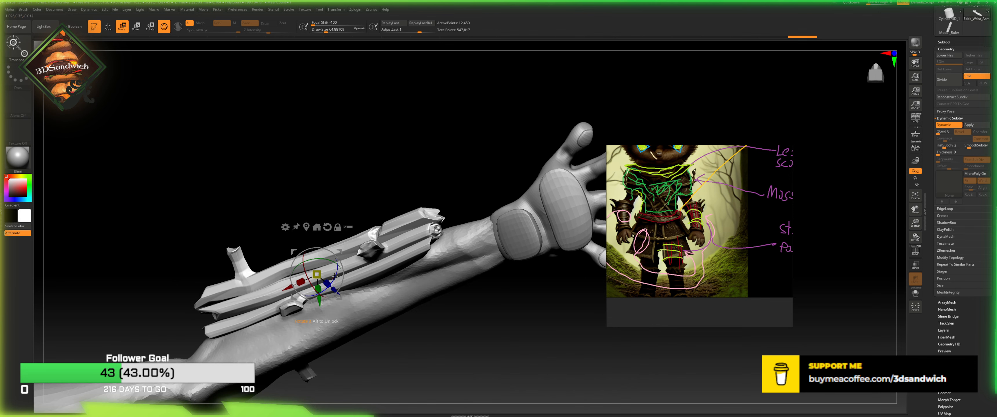
pyautogui.moveTo(335, 277); pyautogui.dragTo(338, 235)
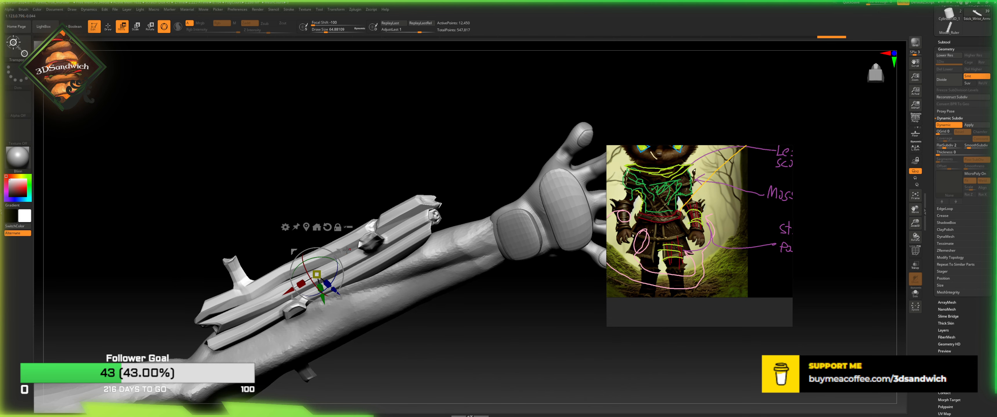
pyautogui.moveTo(343, 274); pyautogui.dragTo(347, 291)
pyautogui.moveTo(358, 214); pyautogui.dragTo(352, 265)
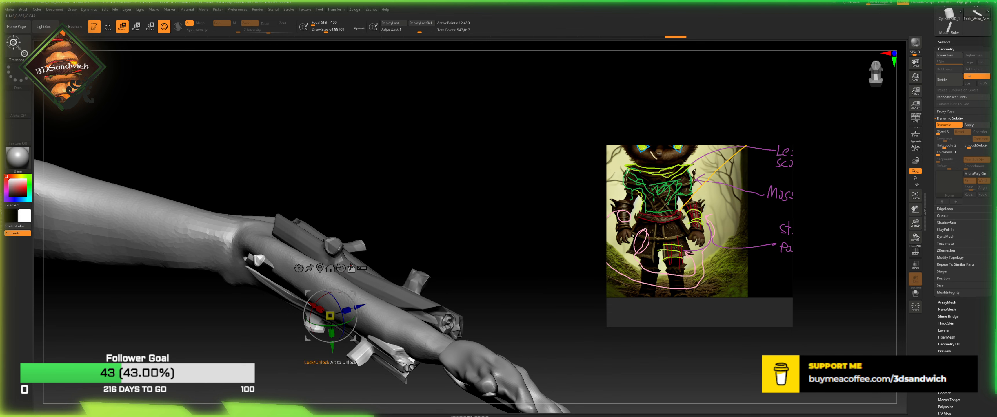
pyautogui.moveTo(330, 292); pyautogui.dragTo(341, 287)
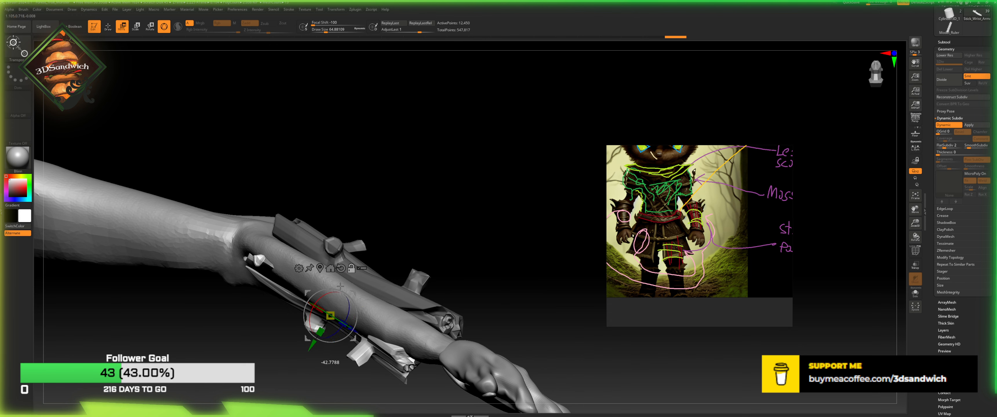
pyautogui.click(354, 264)
pyautogui.hotkey('ctrl', 'z')
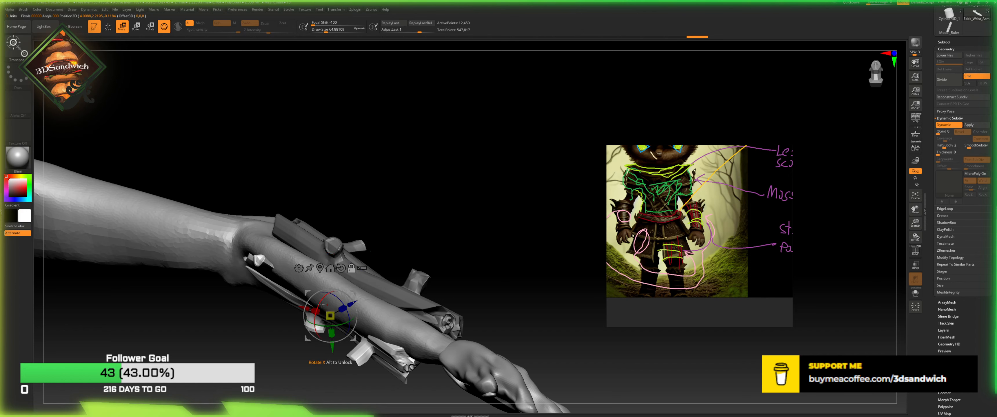
# Step: Adjust the rotation and position of the second stick bundle against the inner forearm from several viewing angles
pyautogui.moveTo(367, 246); pyautogui.dragTo(336, 259, button='right')
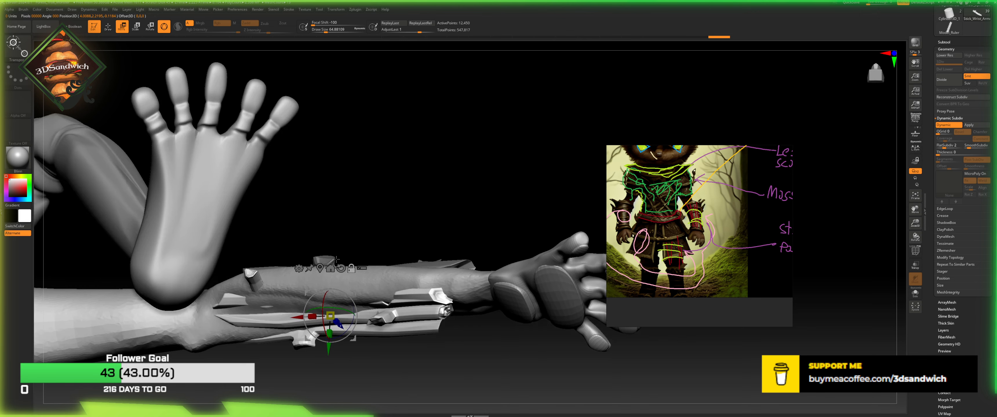
pyautogui.moveTo(384, 216); pyautogui.dragTo(337, 286, button='right')
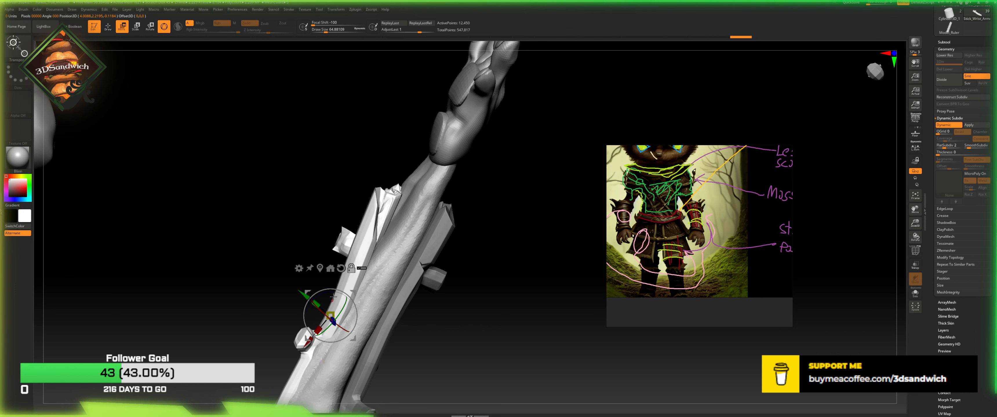
pyautogui.moveTo(333, 296); pyautogui.dragTo(327, 289)
pyautogui.moveTo(322, 242); pyautogui.dragTo(353, 267, button='right')
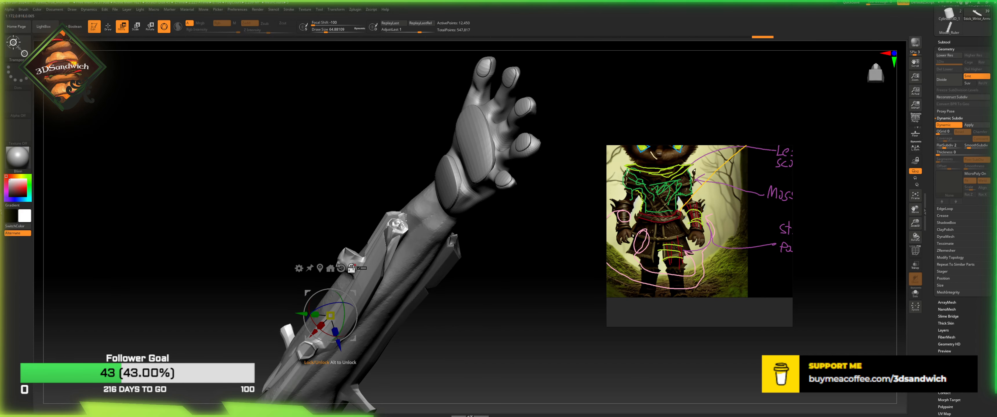
pyautogui.moveTo(308, 312); pyautogui.dragTo(298, 309)
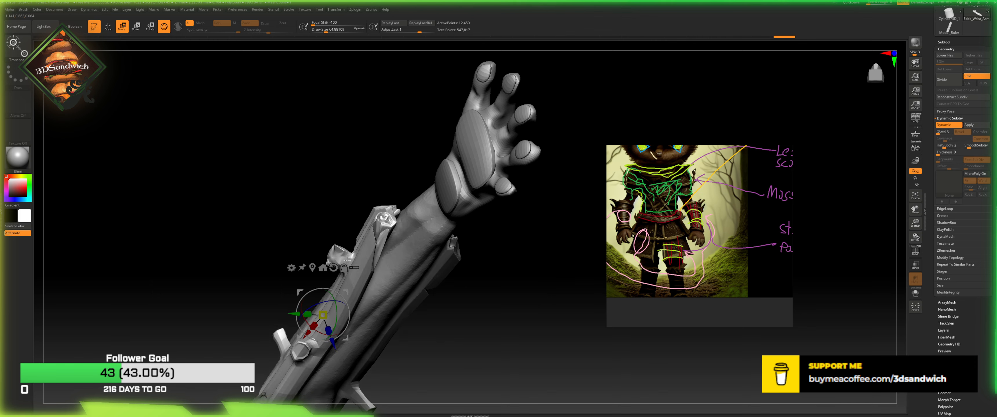
# Step: Reposition the second bundle along the palm side of the forearm and tilt it to follow the arm's direction
pyautogui.moveTo(336, 322); pyautogui.dragTo(357, 206, button='right')
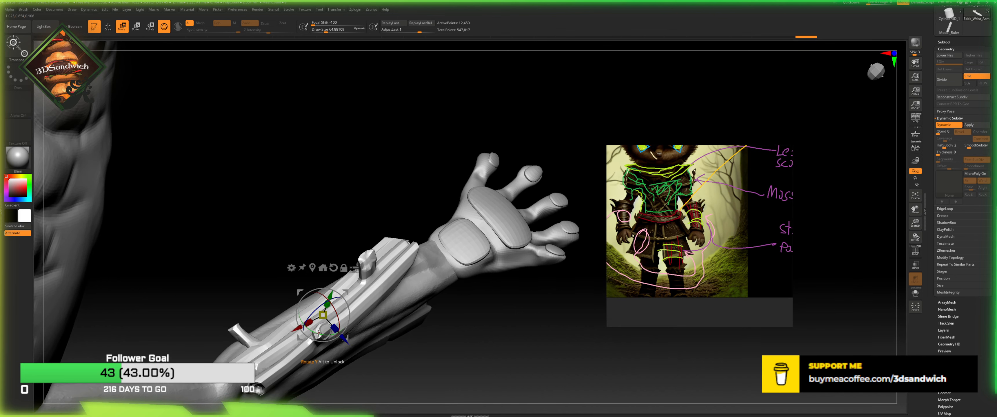
pyautogui.moveTo(318, 334); pyautogui.dragTo(327, 269)
pyautogui.moveTo(373, 180); pyautogui.dragTo(368, 117, button='right')
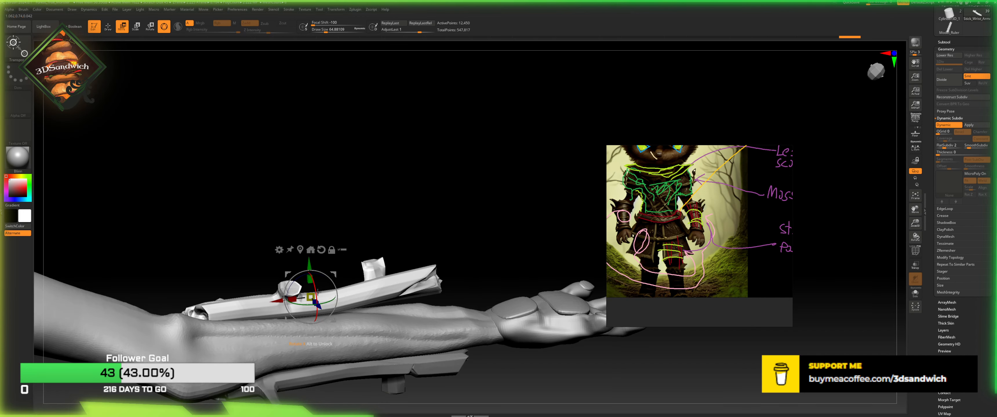
pyautogui.moveTo(318, 293); pyautogui.dragTo(323, 274)
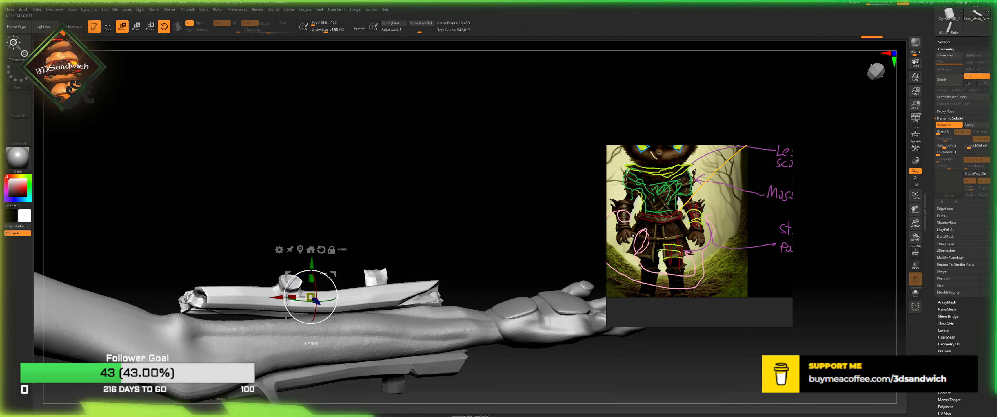
pyautogui.moveTo(324, 273)
pyautogui.mouseDown(button='right')
pyautogui.moveTo(377, 251)
pyautogui.moveTo(333, 260)
pyautogui.mouseUp(button='right')
# Step: Set Draw Size to about 112 and bend the second stick bundle toward the forearm with the SnakeHook brush
pyautogui.click(109, 27)
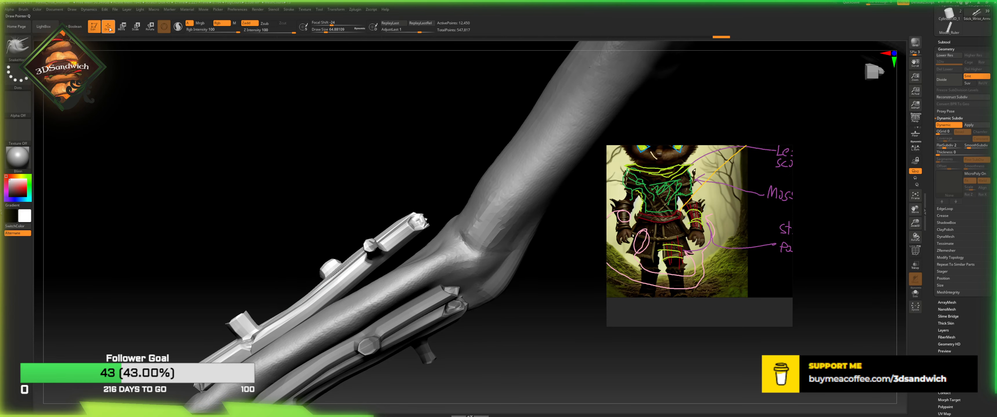
pyautogui.click(22, 49)
pyautogui.moveTo(325, 32); pyautogui.dragTo(331, 32)
pyautogui.moveTo(390, 245); pyautogui.dragTo(400, 257)
# Step: Move the second stick bundle closer to the forearm in a front view of the character
pyautogui.moveTo(414, 209)
pyautogui.mouseDown(button='right')
pyautogui.moveTo(420, 228)
pyautogui.moveTo(448, 205)
pyautogui.moveTo(453, 180)
pyautogui.moveTo(468, 179)
pyautogui.moveTo(861, 200)
pyautogui.mouseUp(button='right')
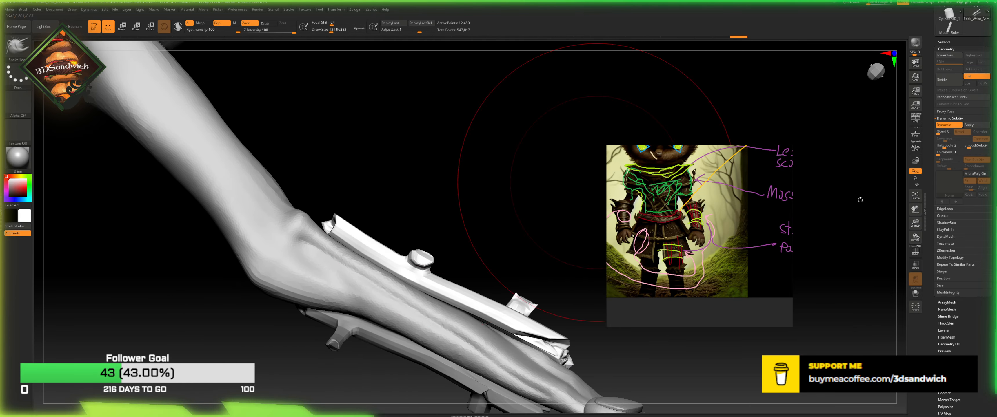
pyautogui.click(916, 196)
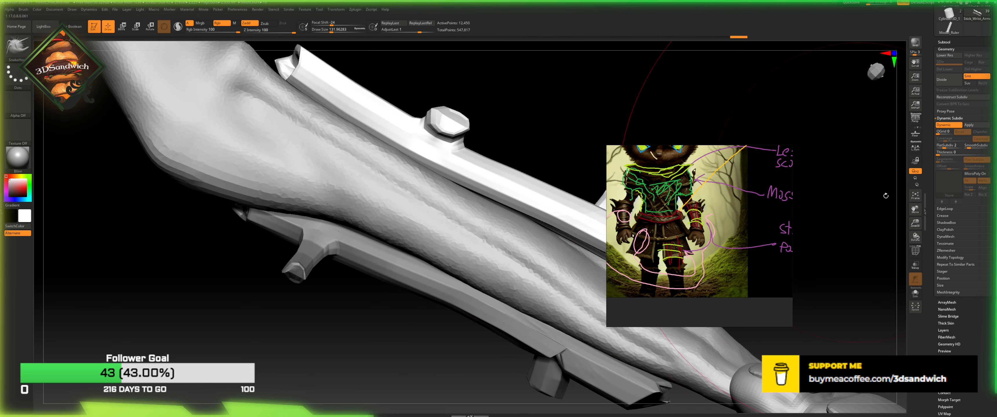
pyautogui.click(914, 197)
pyautogui.click(881, 73)
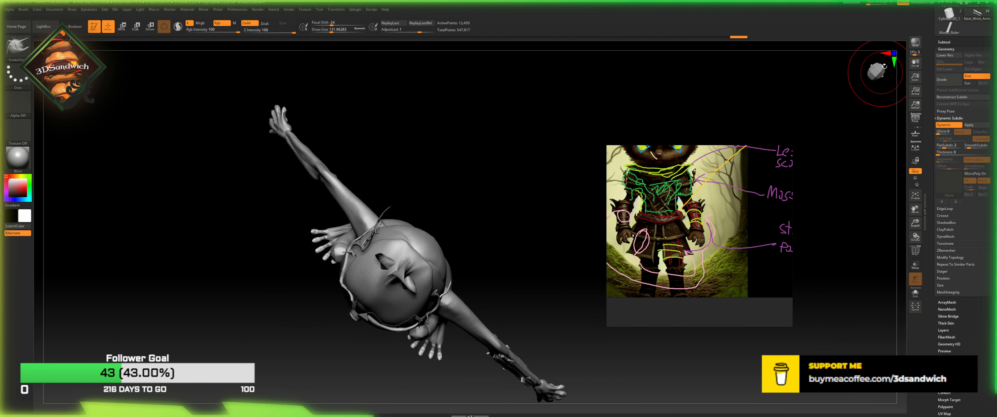
pyautogui.keyDown('alt'); pyautogui.moveTo(463, 131); pyautogui.dragTo(373, 65); pyautogui.keyUp('alt')
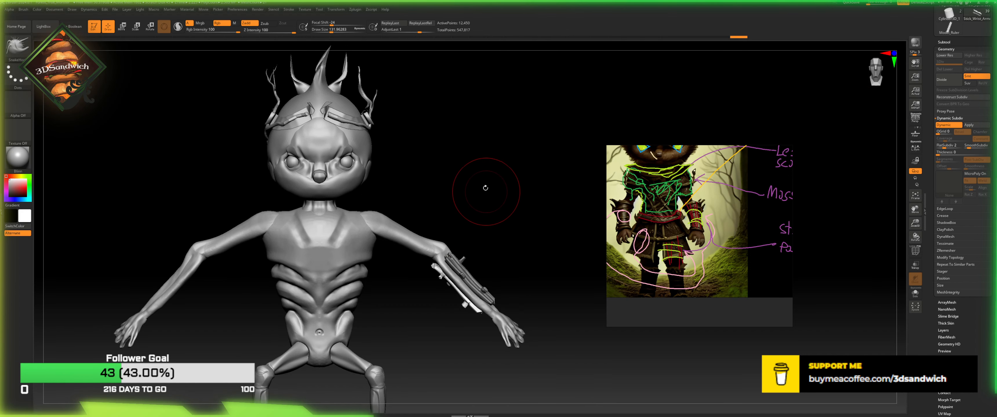
pyautogui.press('w')
pyautogui.moveTo(503, 239); pyautogui.dragTo(474, 248)
pyautogui.moveTo(435, 303); pyautogui.dragTo(434, 284)
pyautogui.moveTo(513, 191); pyautogui.dragTo(602, 141)
pyautogui.moveTo(851, 72); pyautogui.dragTo(826, 81)
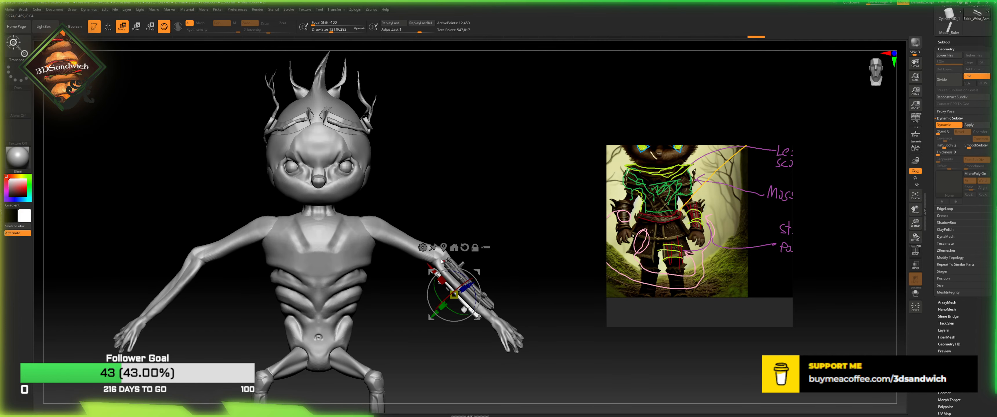
pyautogui.moveTo(433, 268); pyautogui.dragTo(435, 272)
pyautogui.keyDown('alt'); pyautogui.moveTo(877, 140); pyautogui.dragTo(830, 122); pyautogui.keyUp('alt')
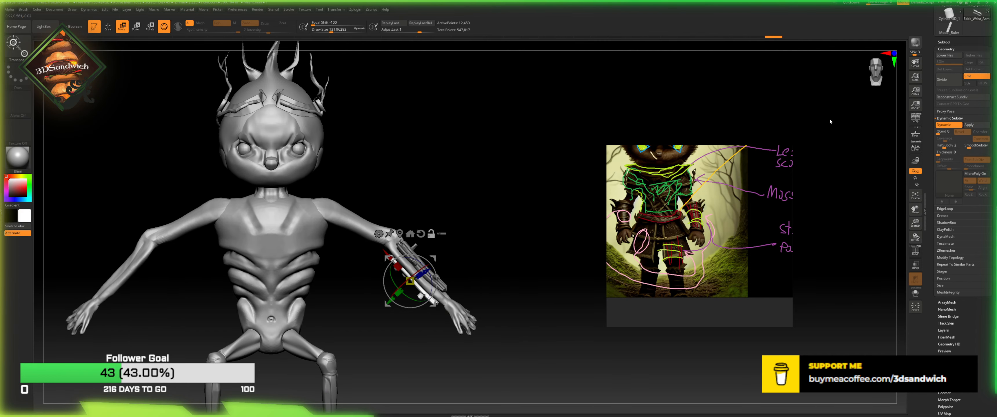
# Step: Turn on perspective view and fine-tune the second bundle's rotation so it lies along the forearm
pyautogui.click(916, 124)
pyautogui.moveTo(500, 214); pyautogui.dragTo(405, 275)
pyautogui.moveTo(437, 248); pyautogui.dragTo(468, 169)
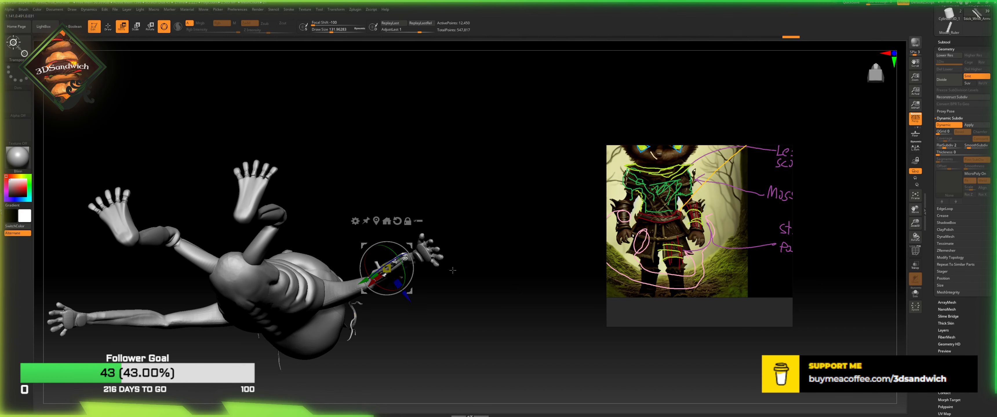
pyautogui.moveTo(467, 299); pyautogui.dragTo(475, 342)
pyautogui.moveTo(492, 266); pyautogui.dragTo(795, 205)
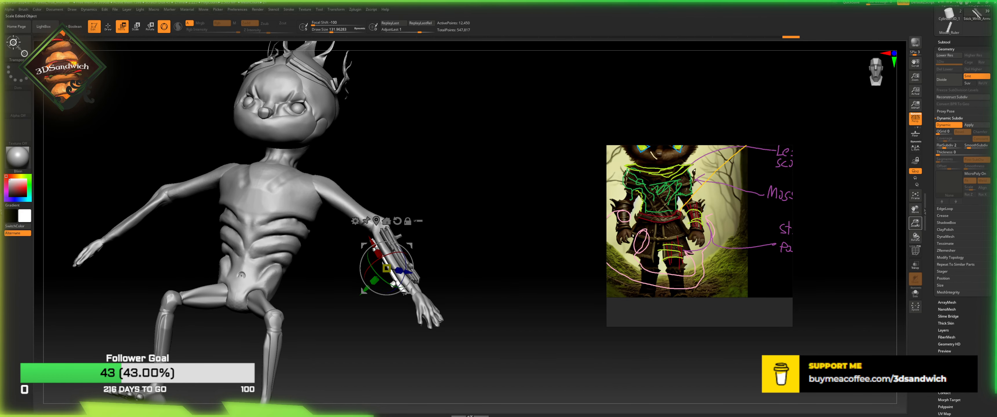
pyautogui.moveTo(917, 223); pyautogui.dragTo(663, 243)
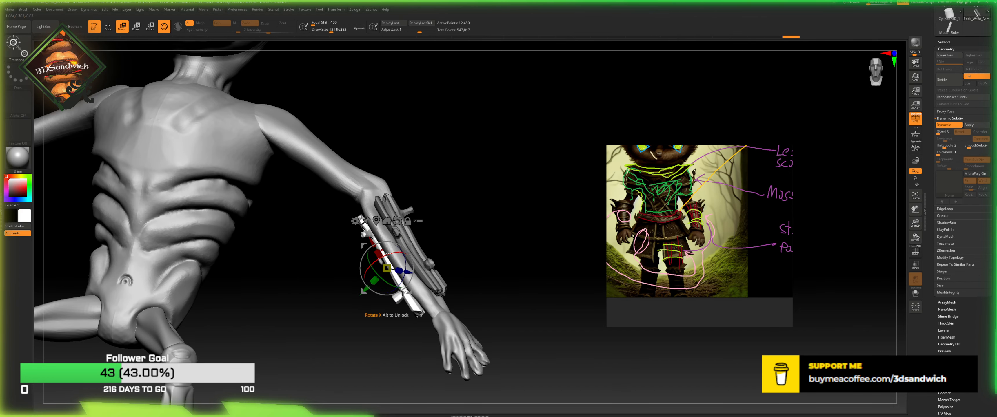
pyautogui.moveTo(387, 254); pyautogui.dragTo(391, 252)
pyautogui.moveTo(437, 197); pyautogui.dragTo(434, 220)
# Step: Create another copy of the stick bundle with the gizmo, and rotate and move it around the forearm beside the others
pyautogui.moveTo(418, 252)
pyautogui.keyDown('ctrl'); pyautogui.mouseDown()
pyautogui.moveTo(432, 240)
pyautogui.moveTo(433, 270)
pyautogui.moveTo(413, 276)
pyautogui.mouseUp(); pyautogui.keyUp('ctrl')
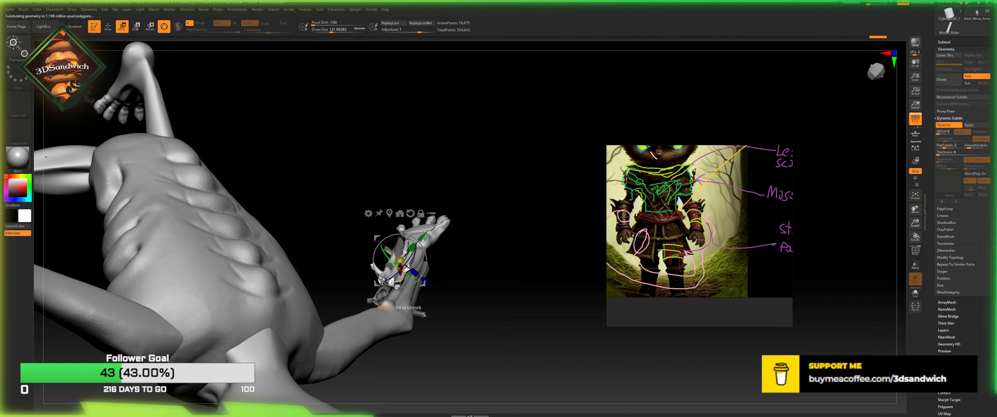
pyautogui.moveTo(423, 243); pyautogui.dragTo(430, 251)
pyautogui.moveTo(500, 216)
pyautogui.mouseDown()
pyautogui.moveTo(463, 184)
pyautogui.moveTo(451, 198)
pyautogui.mouseUp()
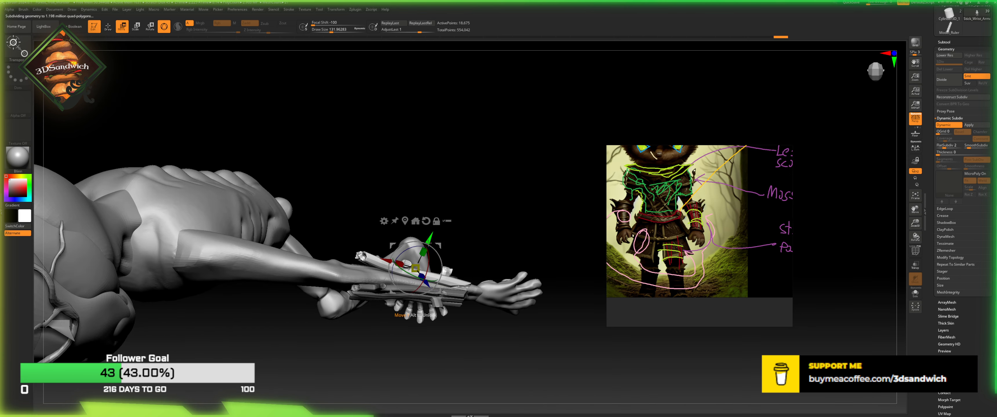
pyautogui.moveTo(412, 249); pyautogui.dragTo(411, 245)
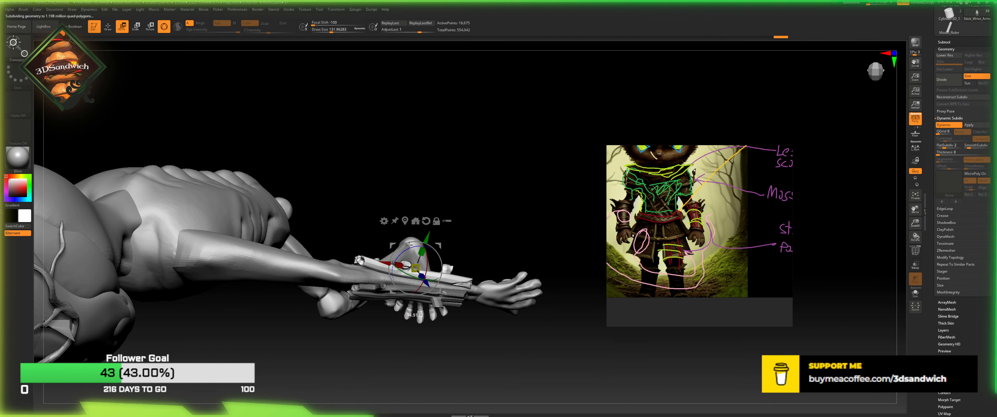
pyautogui.moveTo(447, 218); pyautogui.dragTo(430, 247)
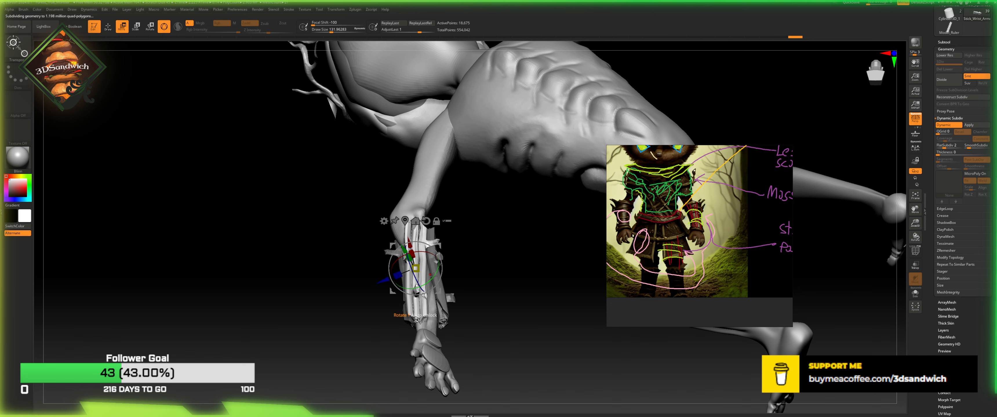
pyautogui.moveTo(434, 276); pyautogui.dragTo(426, 248)
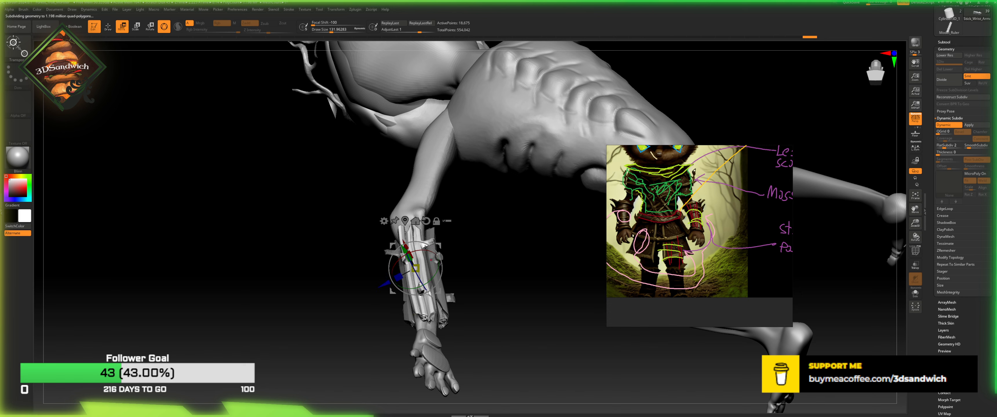
# Step: Bend the third stick bundle with the SnakeHook brush so it wraps closely around the forearm
pyautogui.click(108, 26)
pyautogui.moveTo(244, 299); pyautogui.dragTo(301, 268)
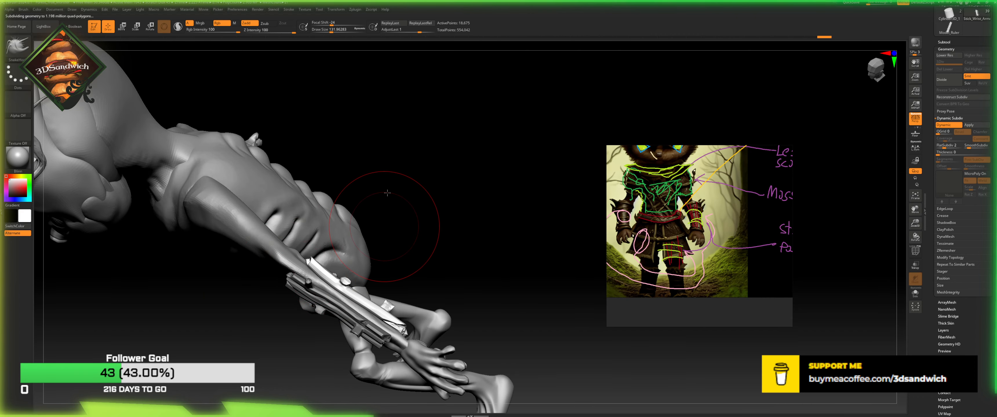
pyautogui.moveTo(388, 193); pyautogui.dragTo(376, 167)
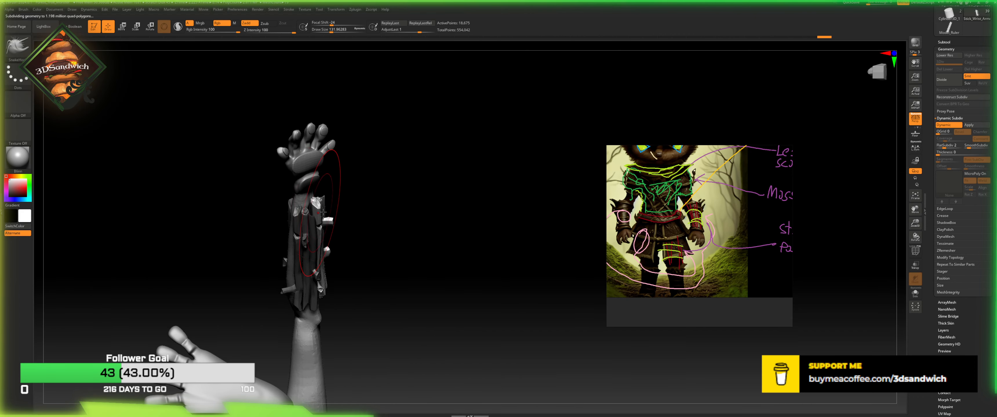
pyautogui.moveTo(319, 205)
pyautogui.mouseDown()
pyautogui.moveTo(358, 218)
pyautogui.moveTo(352, 182)
pyautogui.moveTo(376, 179)
pyautogui.moveTo(379, 190)
pyautogui.moveTo(302, 201)
pyautogui.mouseUp()
pyautogui.moveTo(347, 198)
pyautogui.mouseDown()
pyautogui.moveTo(305, 196)
pyautogui.moveTo(341, 205)
pyautogui.moveTo(325, 248)
pyautogui.mouseUp()
pyautogui.moveTo(321, 221); pyautogui.dragTo(319, 227)
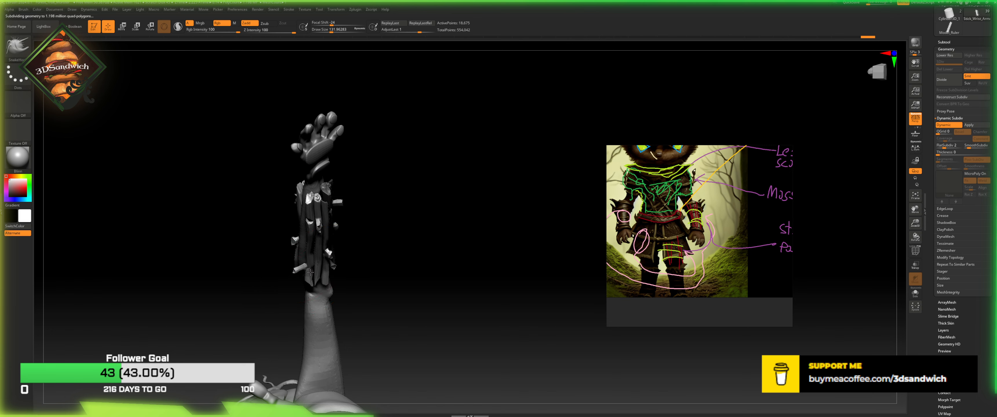
# Step: Enlarge the SnakeHook brush to about 41 and examine the wrapped forearm bundles from several angles, then view the whole character
pyautogui.moveTo(358, 247); pyautogui.dragTo(344, 140)
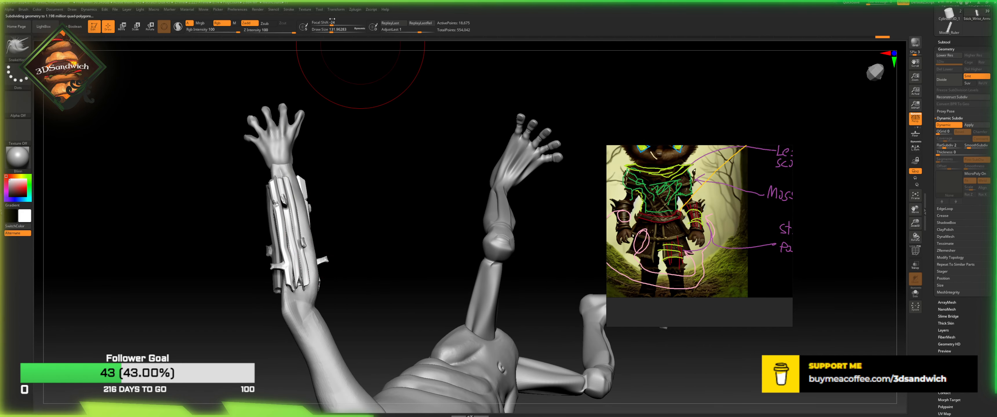
pyautogui.moveTo(333, 25); pyautogui.dragTo(324, 29)
pyautogui.moveTo(334, 177); pyautogui.dragTo(333, 201)
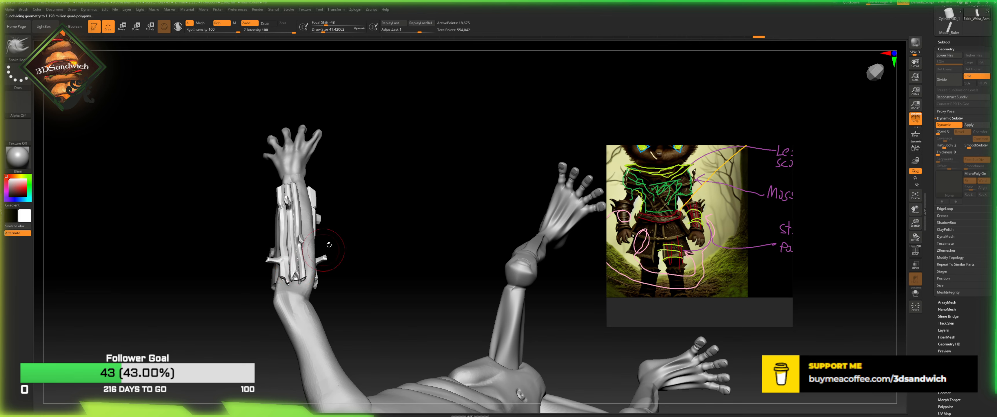
pyautogui.moveTo(333, 255); pyautogui.dragTo(800, 168)
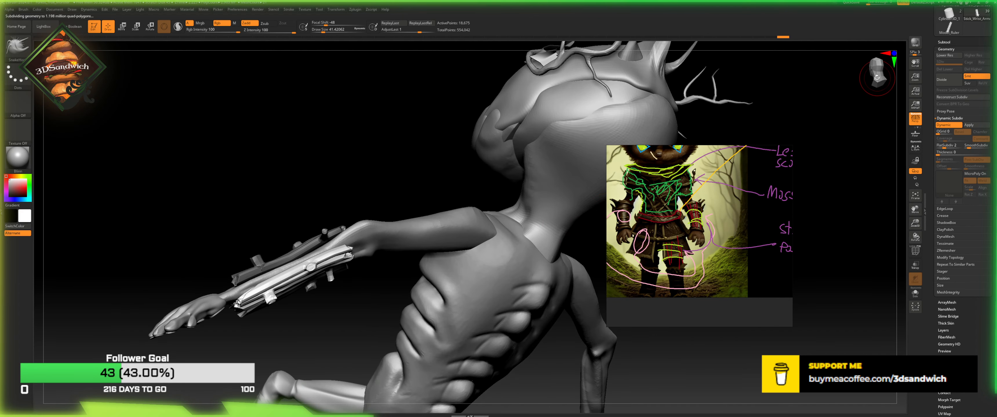
pyautogui.moveTo(878, 77); pyautogui.dragTo(902, 182)
pyautogui.click(915, 198)
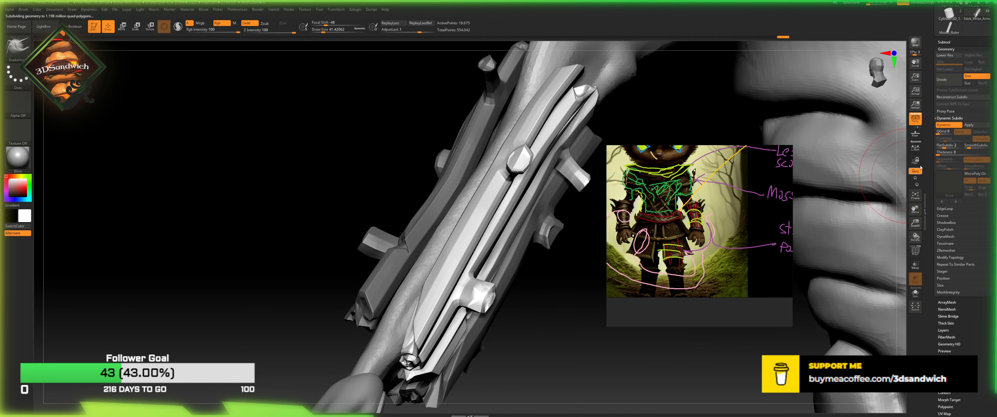
pyautogui.click(914, 196)
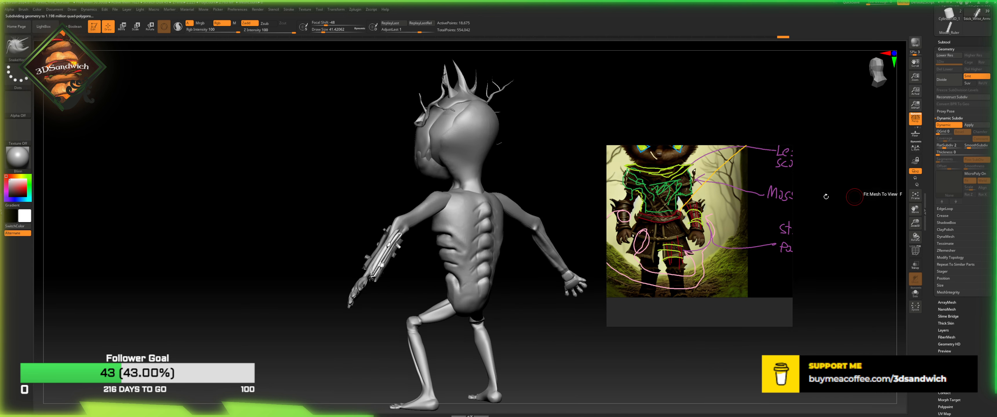
# Step: Duplicate the stick bundle with the gizmo and move the copy off the forearm up to the upper arm
pyautogui.moveTo(587, 346); pyautogui.dragTo(371, 170)
pyautogui.press('w')
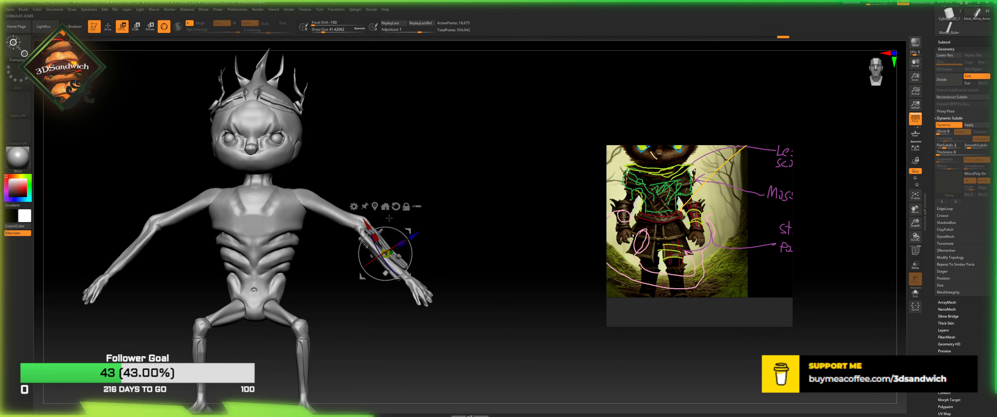
pyautogui.keyDown('ctrl'); pyautogui.moveTo(407, 231); pyautogui.dragTo(392, 245); pyautogui.keyUp('ctrl')
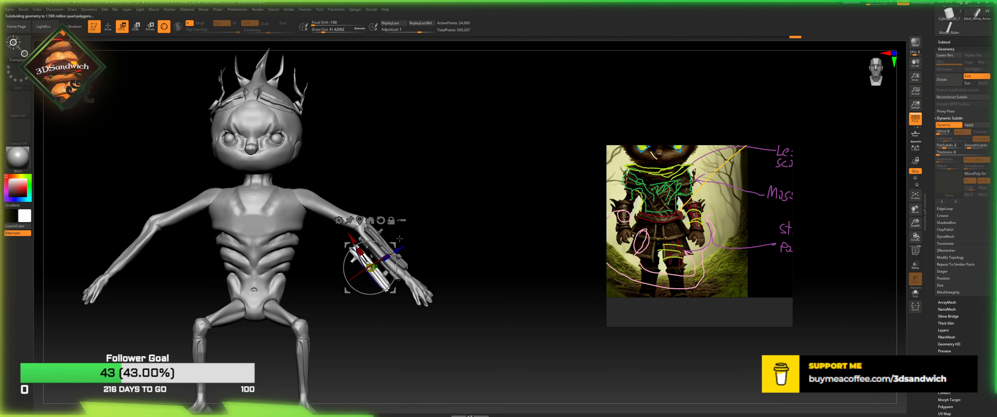
pyautogui.moveTo(824, 64); pyautogui.dragTo(824, 96)
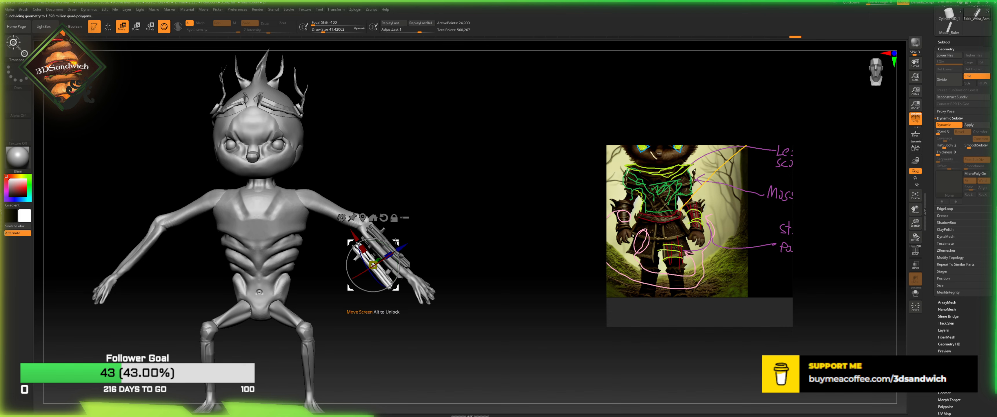
pyautogui.moveTo(395, 241); pyautogui.dragTo(439, 226)
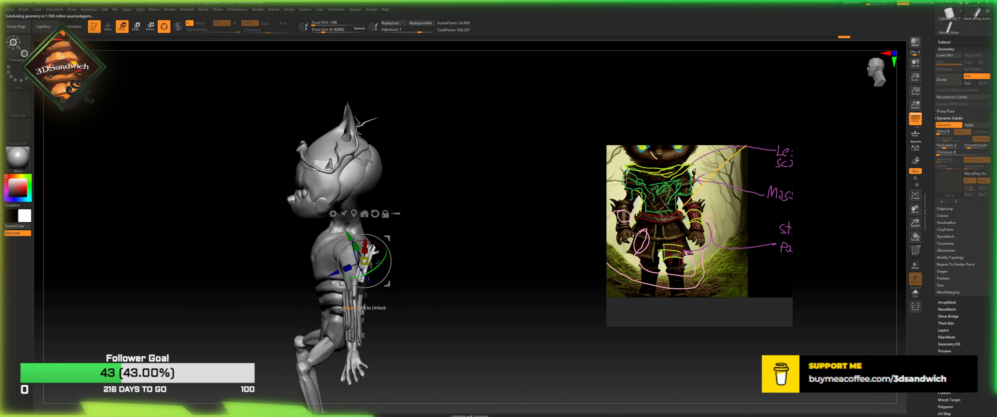
# Step: Rotate and move the copied bundle so it lies along the outer side of the upper arm
pyautogui.moveTo(379, 264); pyautogui.dragTo(385, 259)
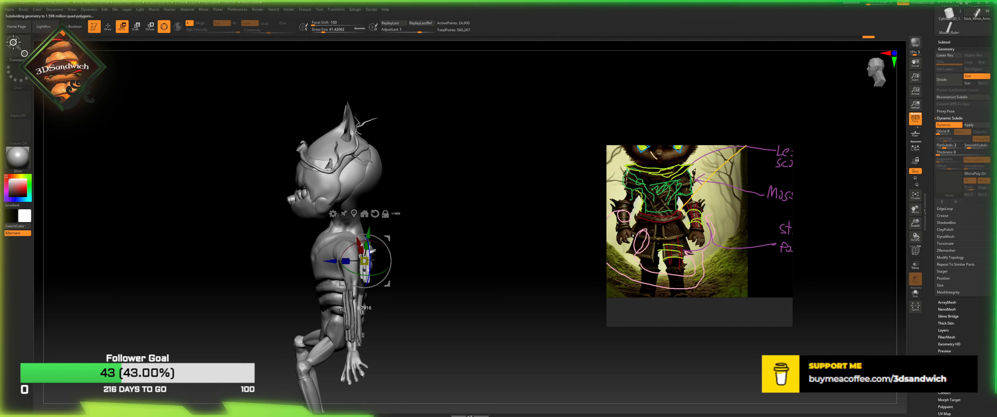
pyautogui.moveTo(387, 239); pyautogui.dragTo(371, 233)
pyautogui.moveTo(371, 233); pyautogui.dragTo(437, 246, button='right')
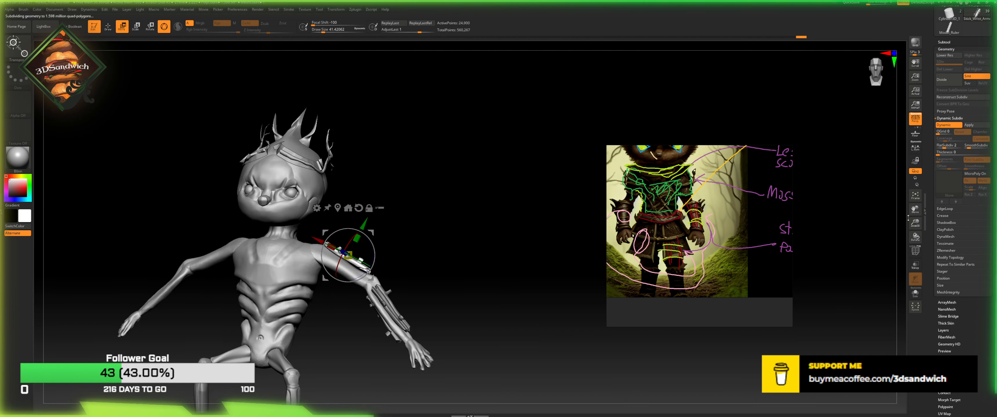
pyautogui.moveTo(915, 223); pyautogui.dragTo(915, 263)
pyautogui.moveTo(543, 216); pyautogui.dragTo(487, 217)
pyautogui.moveTo(403, 225); pyautogui.dragTo(370, 246)
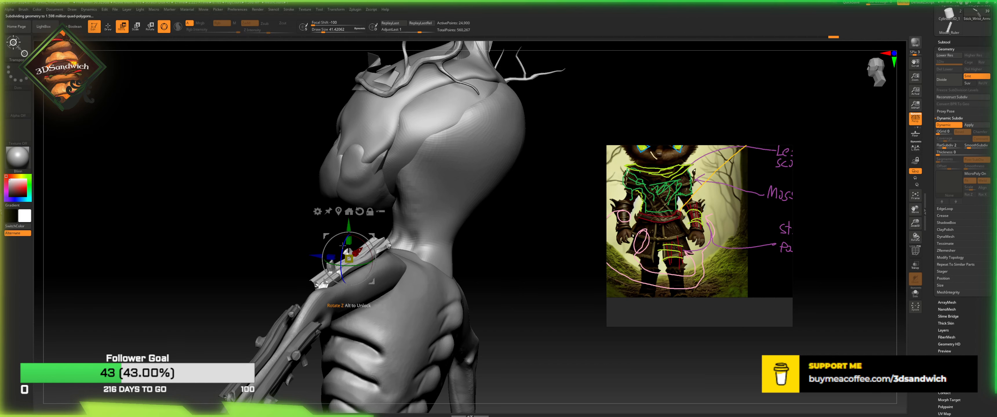
pyautogui.moveTo(292, 204); pyautogui.dragTo(343, 233)
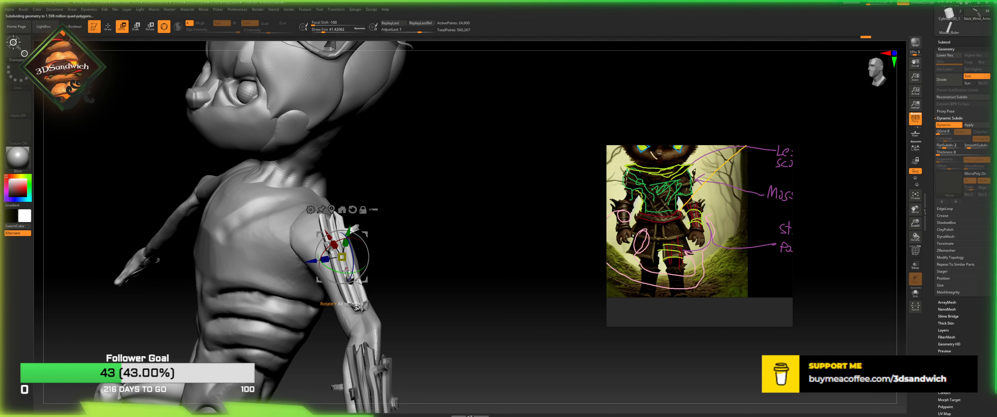
pyautogui.moveTo(386, 236); pyautogui.dragTo(411, 216)
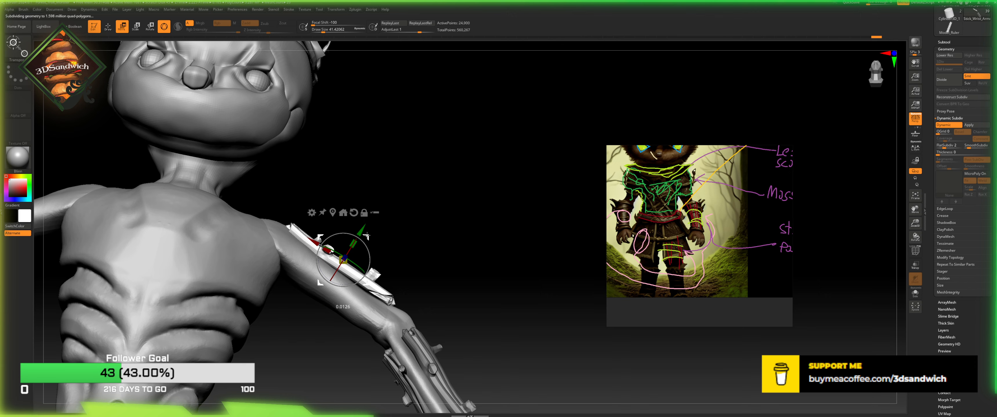
pyautogui.moveTo(364, 233)
pyautogui.mouseDown()
pyautogui.moveTo(404, 231)
pyautogui.moveTo(350, 235)
pyautogui.mouseUp()
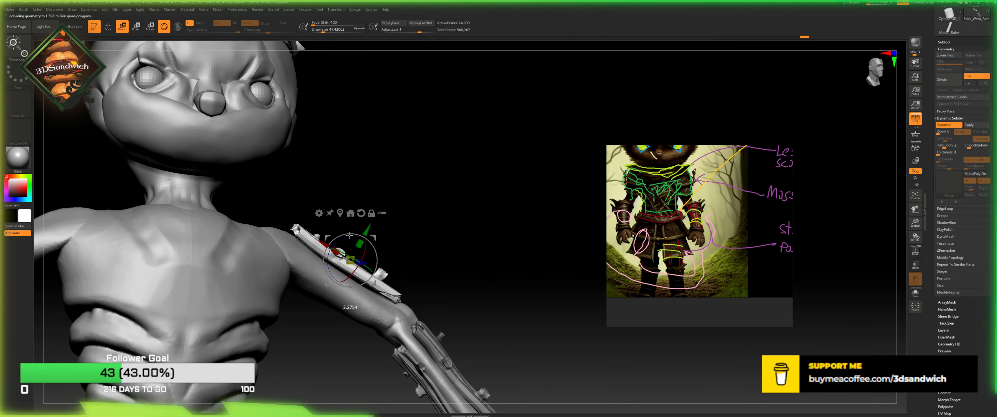
# Step: Create another copy of the bundle and place it on the front of the upper arm beside the first
pyautogui.moveTo(383, 207); pyautogui.dragTo(422, 225)
pyautogui.moveTo(328, 264)
pyautogui.mouseDown()
pyautogui.moveTo(336, 254)
pyautogui.moveTo(337, 270)
pyautogui.mouseUp()
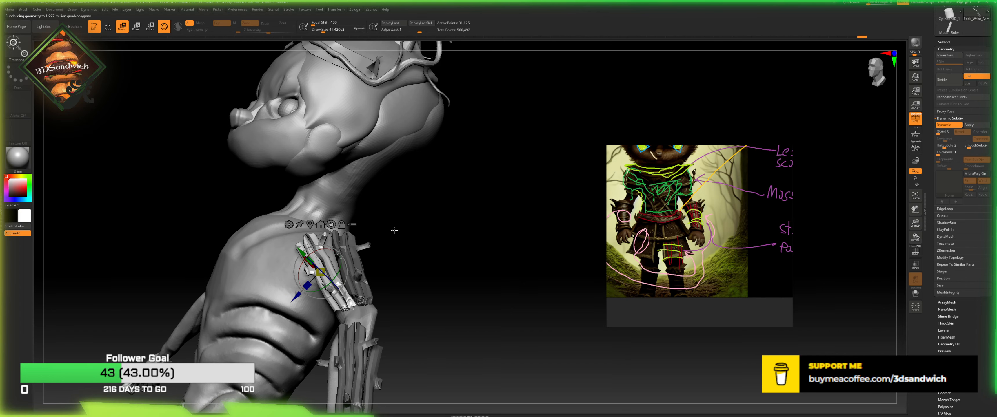
pyautogui.moveTo(351, 242); pyautogui.dragTo(405, 230)
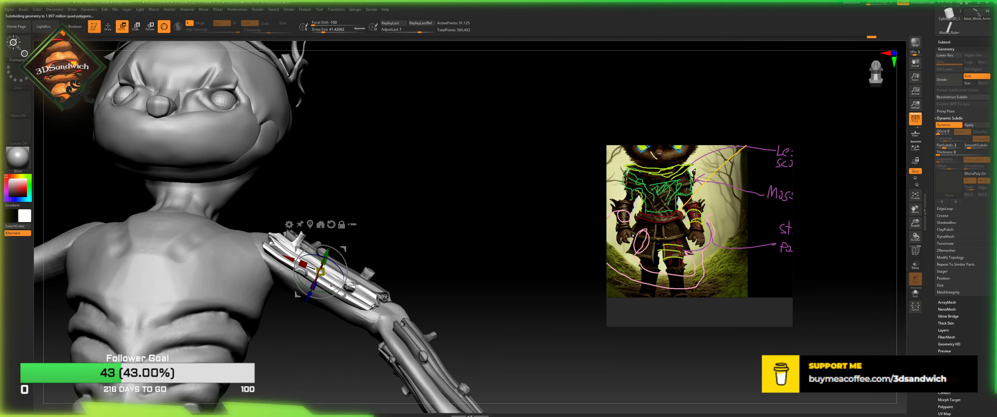
pyautogui.moveTo(329, 293); pyautogui.dragTo(329, 295)
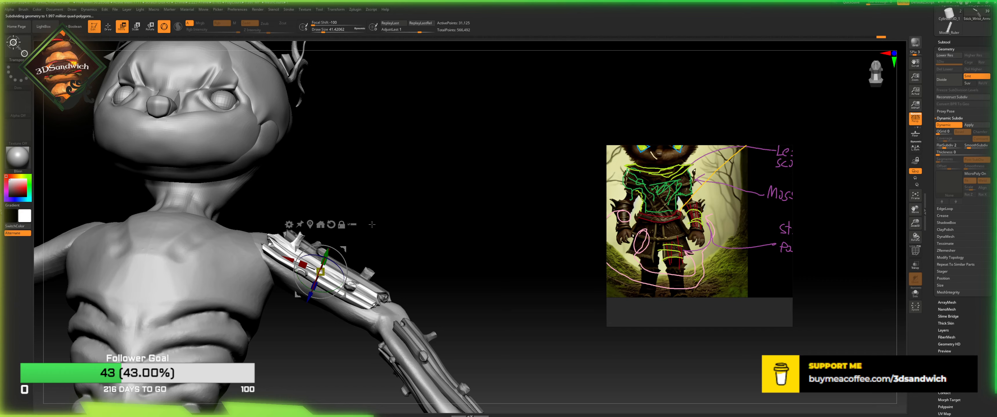
pyautogui.moveTo(372, 225); pyautogui.dragTo(339, 269)
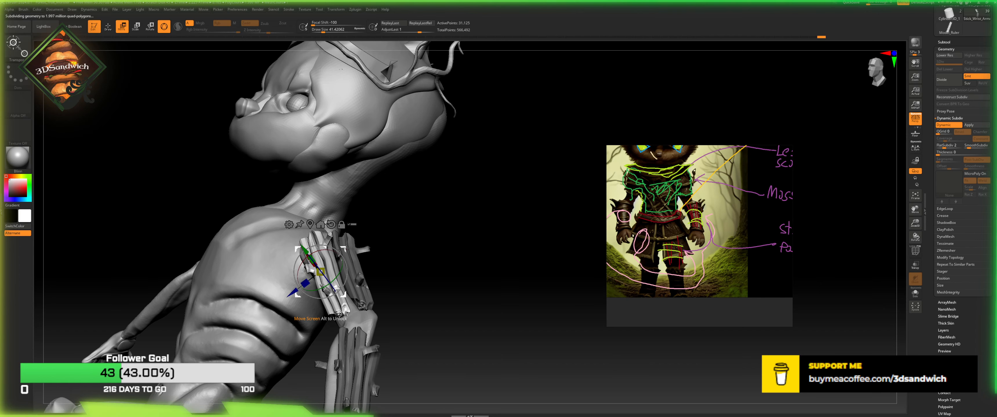
# Step: Duplicate the bundle once more and shift the new copy around to the back of the upper arm
pyautogui.moveTo(409, 218); pyautogui.dragTo(388, 230)
pyautogui.moveTo(479, 217); pyautogui.dragTo(417, 231)
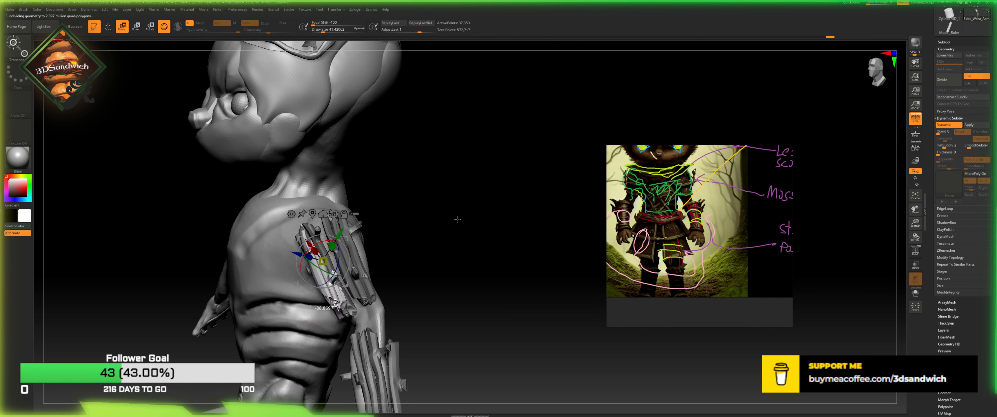
pyautogui.moveTo(452, 199); pyautogui.dragTo(450, 196)
pyautogui.moveTo(330, 239); pyautogui.dragTo(394, 248)
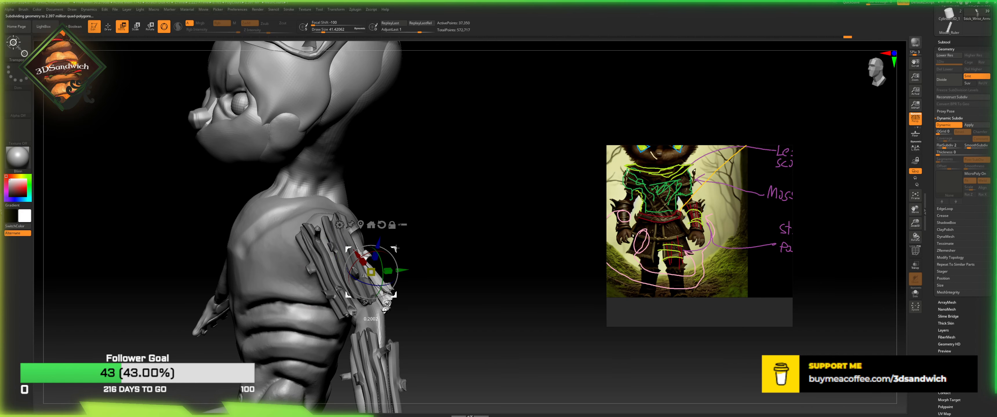
# Step: Rotate and reposition the rear bundle from back and side views so it lies along the upper arm
pyautogui.moveTo(476, 244); pyautogui.dragTo(349, 267)
pyautogui.keyDown('alt'); pyautogui.moveTo(364, 192); pyautogui.dragTo(377, 171); pyautogui.keyUp('alt')
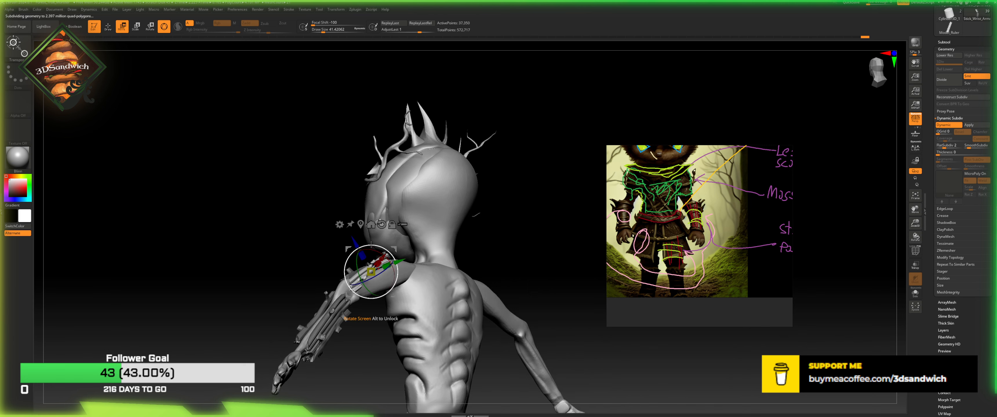
pyautogui.moveTo(381, 252); pyautogui.dragTo(378, 249)
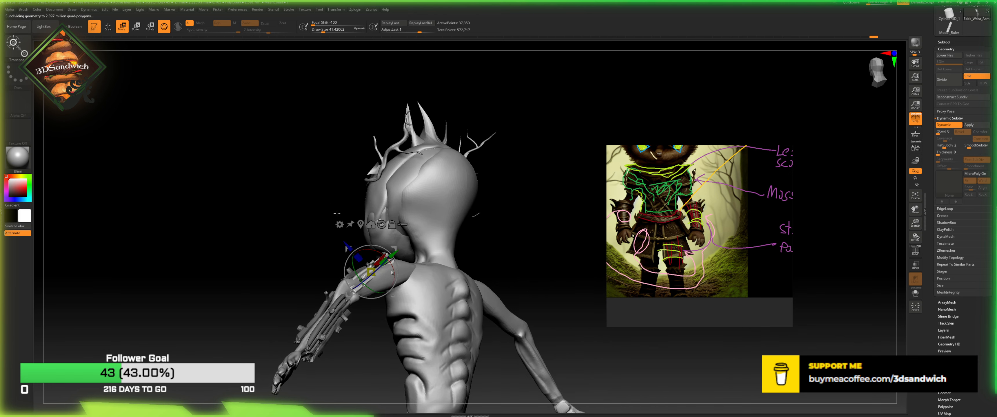
pyautogui.moveTo(337, 213); pyautogui.dragTo(401, 246)
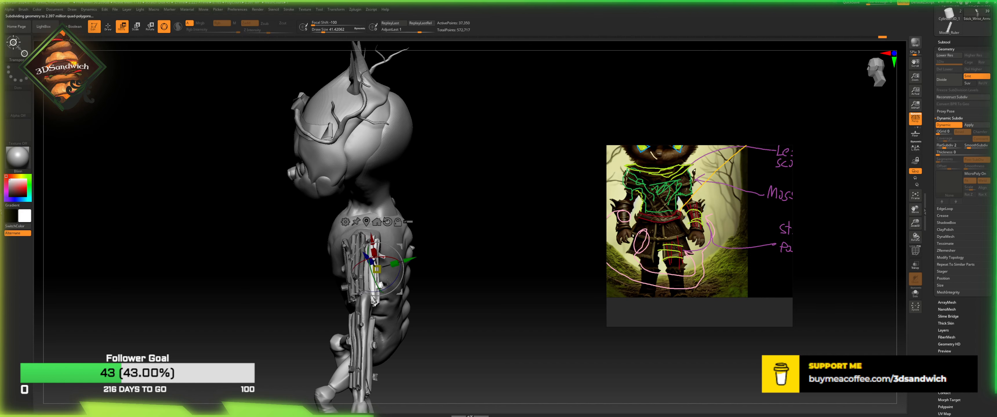
pyautogui.moveTo(388, 290); pyautogui.dragTo(388, 245)
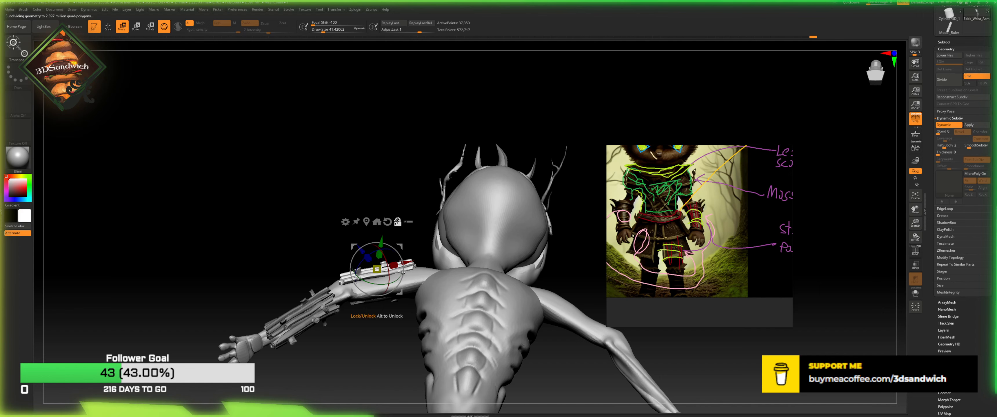
pyautogui.moveTo(400, 196); pyautogui.dragTo(393, 215)
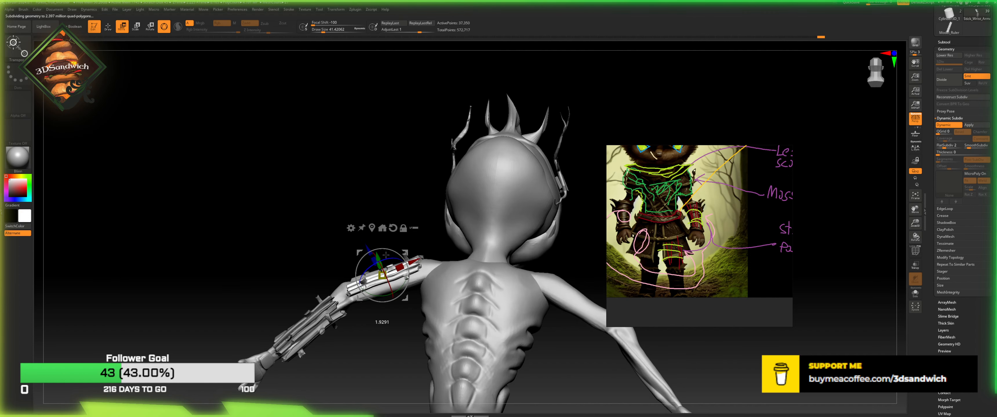
pyautogui.moveTo(411, 248); pyautogui.dragTo(350, 165)
# Step: Return to draw mode, choose the Move Topological brush and enlarge its draw size for shaping the upper-arm bundles
pyautogui.click(110, 26)
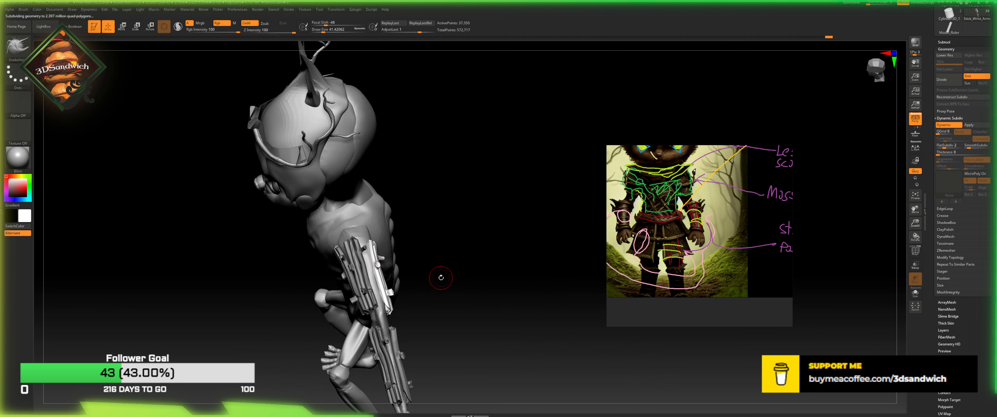
pyautogui.moveTo(441, 278)
pyautogui.mouseDown()
pyautogui.moveTo(450, 285)
pyautogui.moveTo(426, 270)
pyautogui.mouseUp()
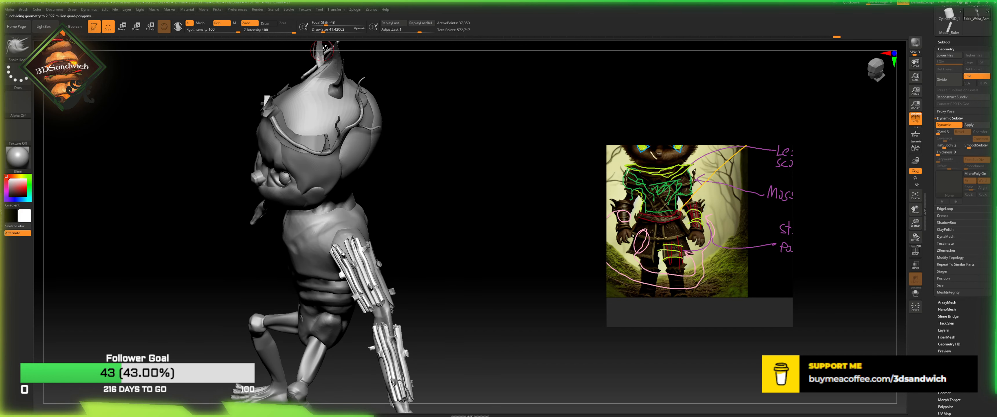
pyautogui.moveTo(323, 33); pyautogui.dragTo(323, 33)
pyautogui.moveTo(915, 221); pyautogui.dragTo(859, 297)
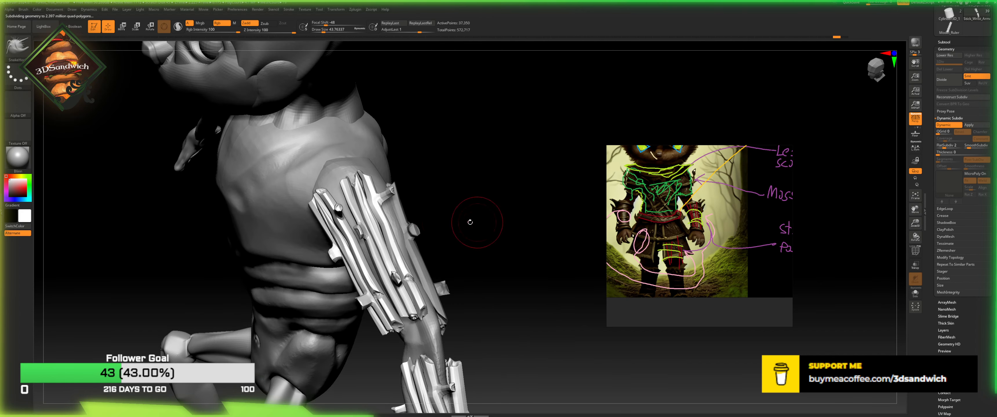
pyautogui.click(14, 50)
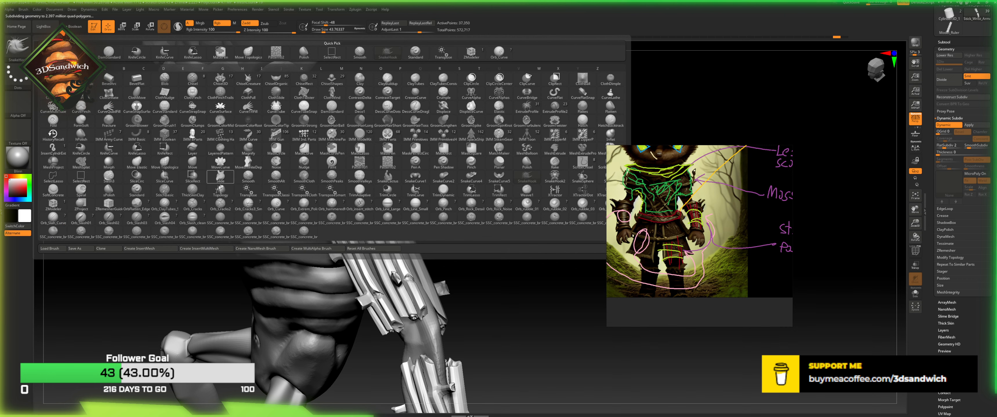
pyautogui.click(164, 162)
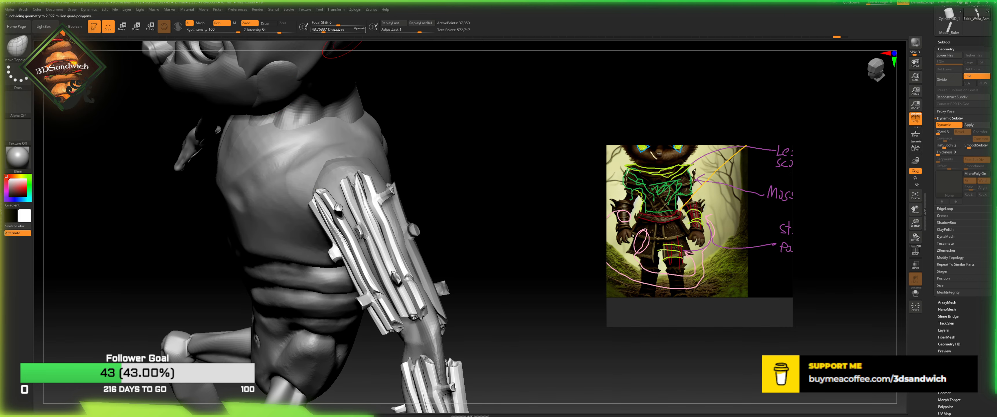
pyautogui.moveTo(323, 32); pyautogui.dragTo(328, 32)
# Step: Pull the sticks on the outer side of the upper arm into place with Move Topological, following the arm's contour
pyautogui.moveTo(421, 305); pyautogui.dragTo(422, 307)
pyautogui.hotkey('ctrl', 'z')
pyautogui.keyDown('alt'); pyautogui.moveTo(493, 299); pyautogui.dragTo(461, 262); pyautogui.keyUp('alt')
pyautogui.moveTo(500, 283); pyautogui.dragTo(530, 316)
pyautogui.moveTo(508, 244); pyautogui.dragTo(369, 269)
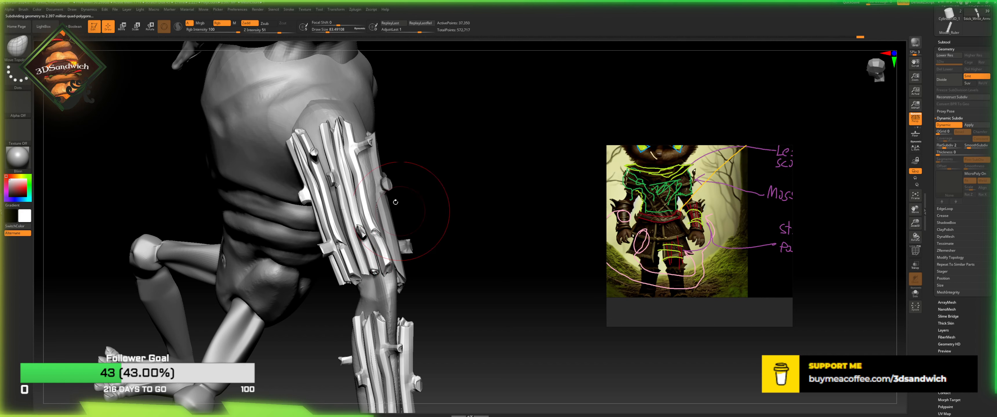
pyautogui.moveTo(438, 208); pyautogui.dragTo(361, 202)
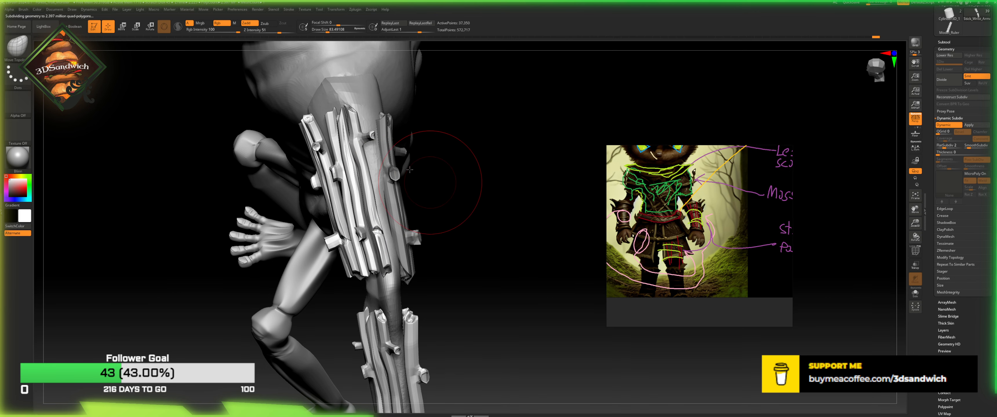
pyautogui.moveTo(410, 170); pyautogui.dragTo(393, 176)
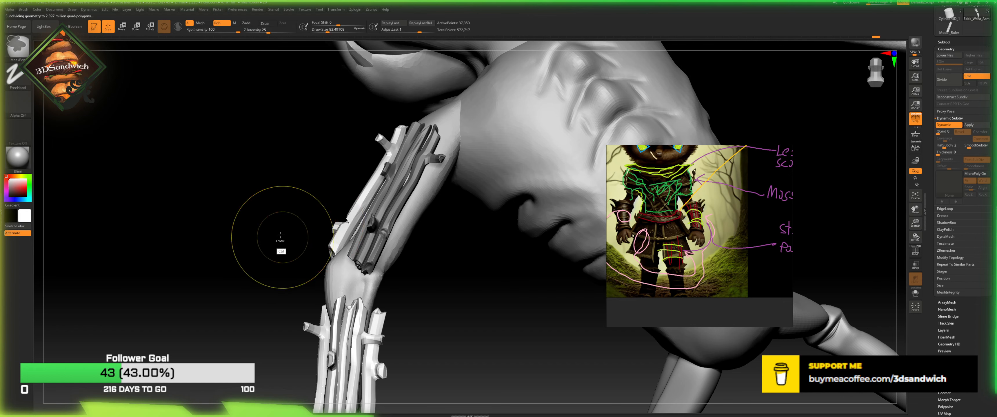
# Step: Reshape the remaining upper-arm sticks near the elbow and shoulder, checking their fit around the whole arm
pyautogui.keyDown('ctrl'); pyautogui.moveTo(282, 239); pyautogui.dragTo(305, 215); pyautogui.keyUp('ctrl')
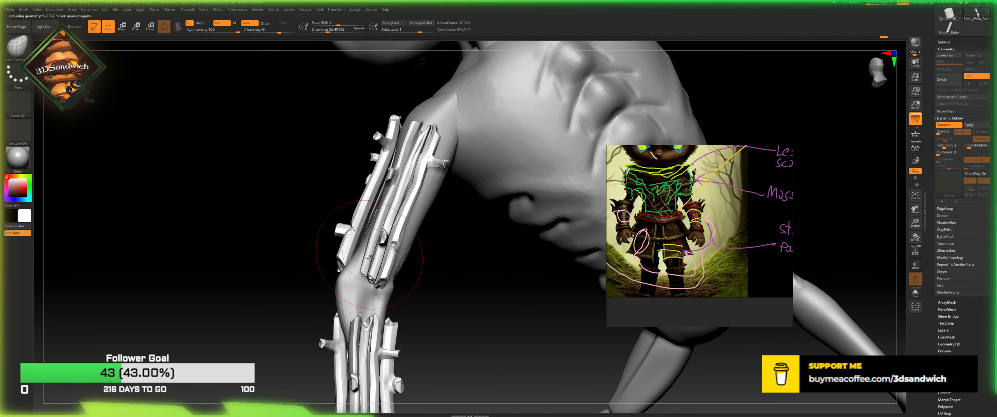
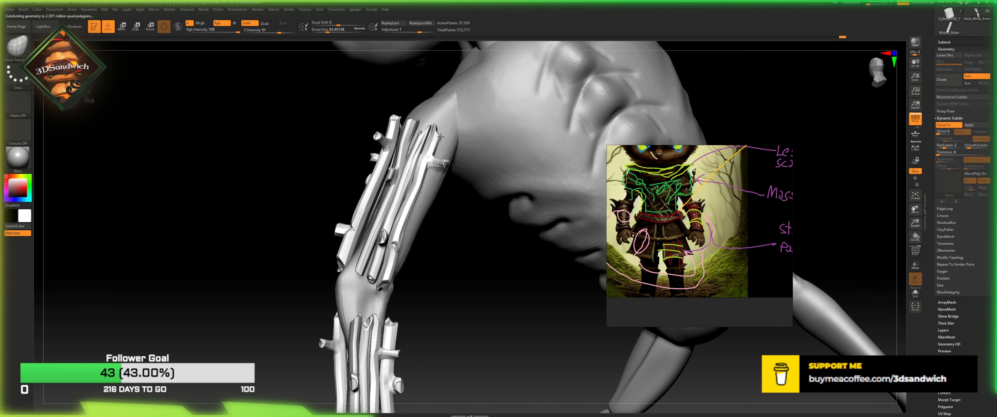
pyautogui.moveTo(370, 118)
pyautogui.mouseDown()
pyautogui.moveTo(393, 119)
pyautogui.moveTo(377, 119)
pyautogui.mouseUp()
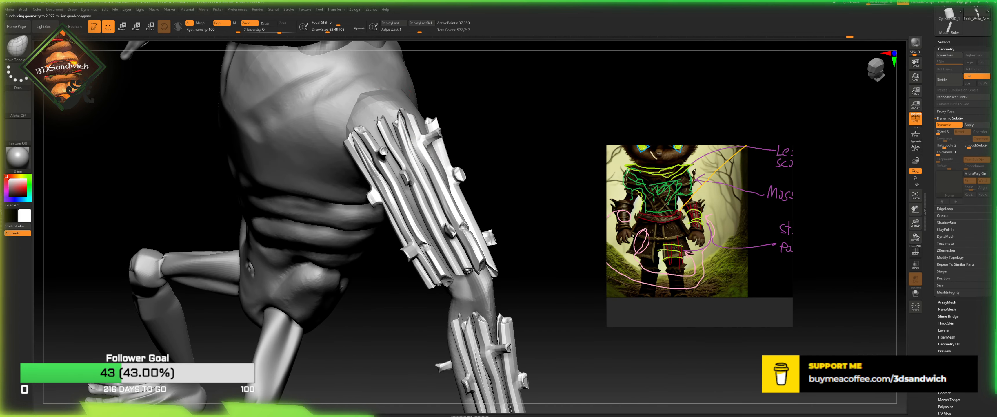
pyautogui.moveTo(448, 96); pyautogui.dragTo(421, 109)
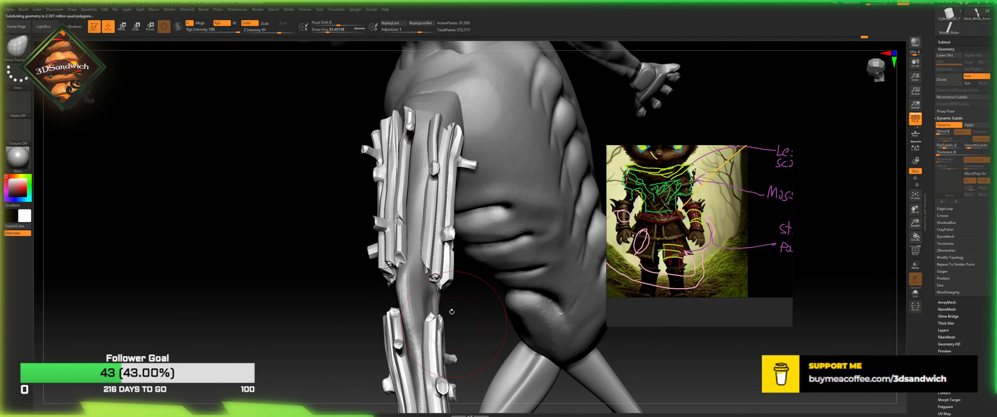
pyautogui.moveTo(451, 312); pyautogui.dragTo(397, 197)
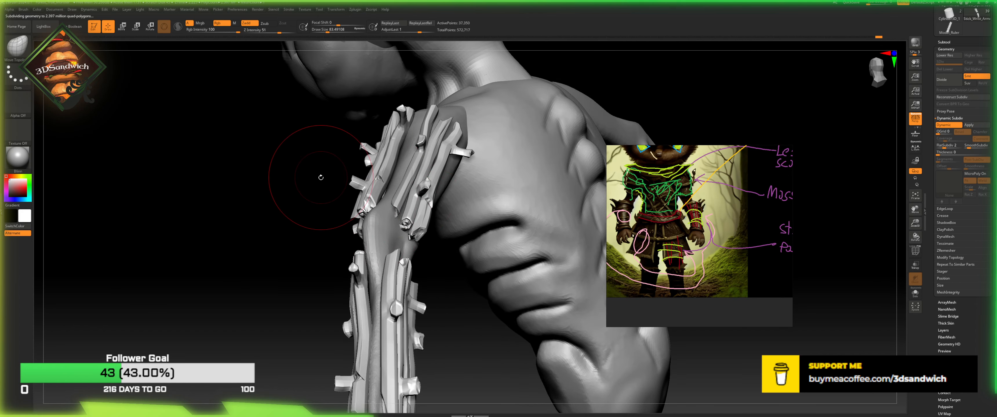
pyautogui.moveTo(323, 167)
pyautogui.mouseDown()
pyautogui.moveTo(456, 156)
pyautogui.moveTo(499, 163)
pyautogui.moveTo(453, 196)
pyautogui.moveTo(457, 178)
pyautogui.moveTo(438, 221)
pyautogui.mouseUp()
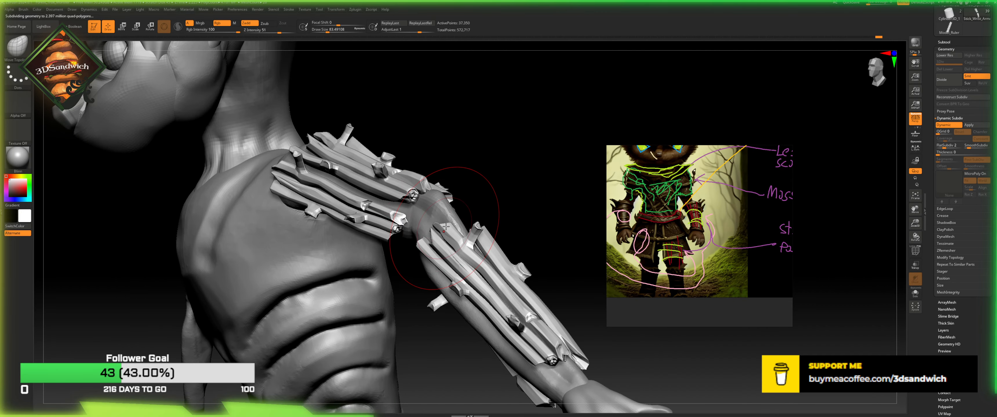
pyautogui.keyDown('alt'); pyautogui.moveTo(537, 181); pyautogui.dragTo(433, 136); pyautogui.keyUp('alt')
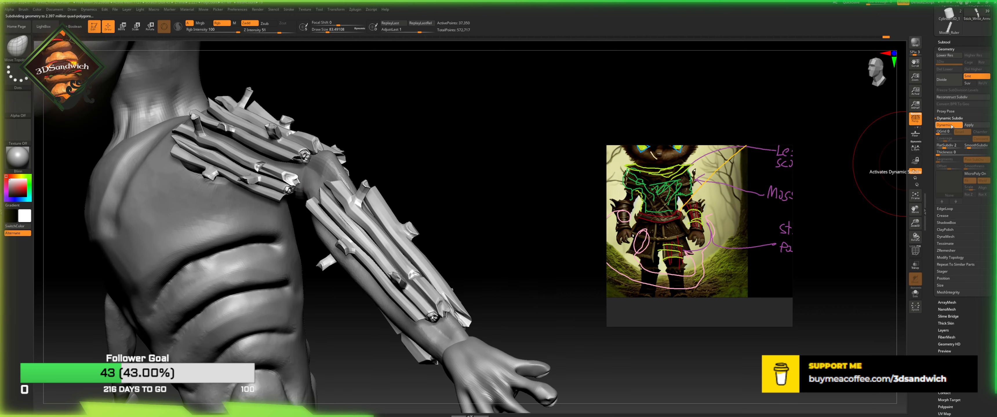
# Step: Turn off dynamic subdivision for the stick armor and frame the full figure from the front
pyautogui.click(948, 125)
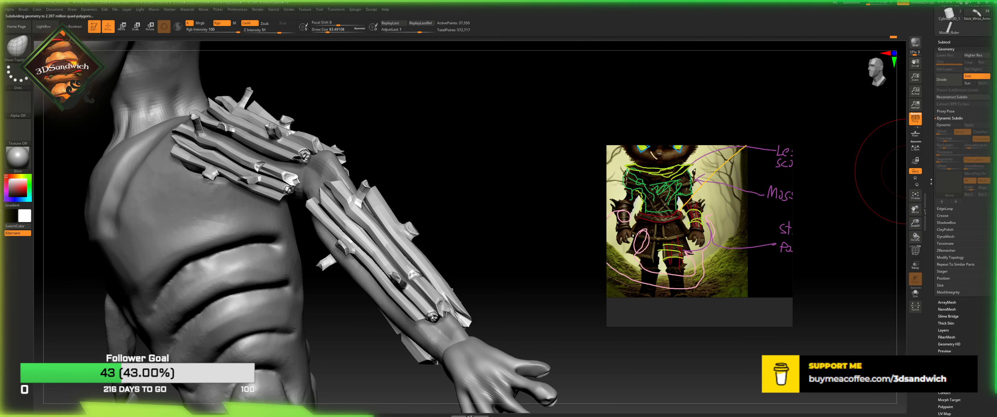
pyautogui.click(916, 198)
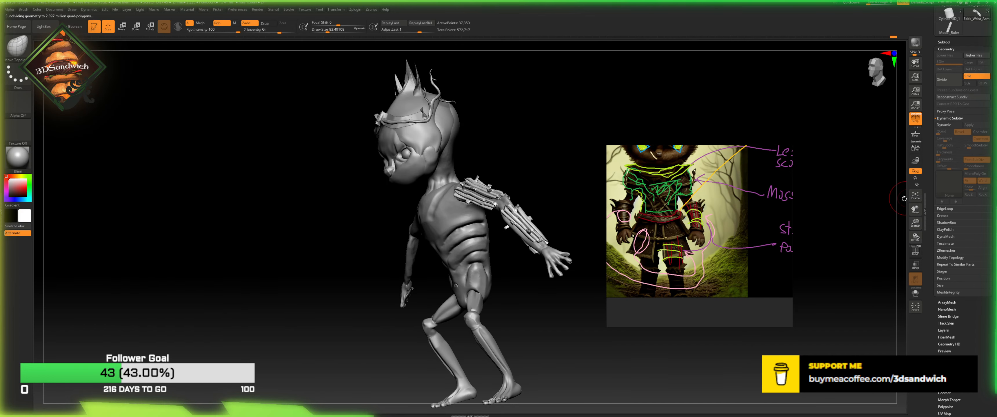
pyautogui.click(885, 69)
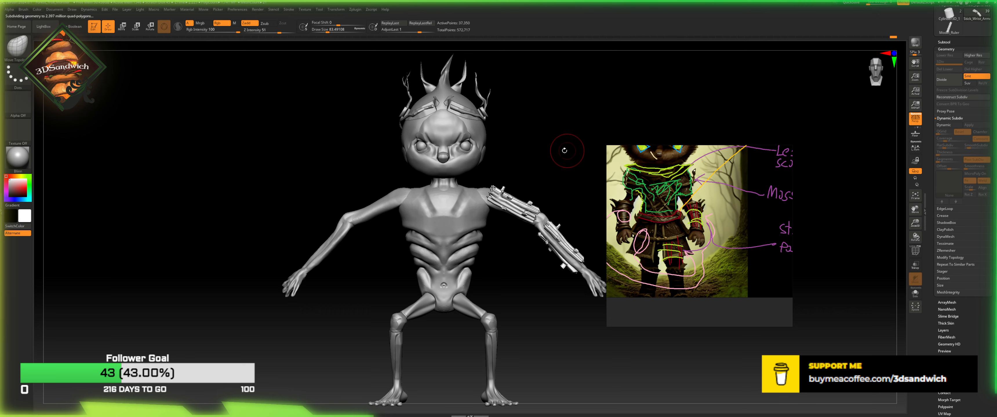
pyautogui.keyDown('alt'); pyautogui.moveTo(584, 144); pyautogui.dragTo(561, 156); pyautogui.keyUp('alt')
# Step: Place the armor's transform gizmo on the body's centre axis and reset its orientation
pyautogui.press('w')
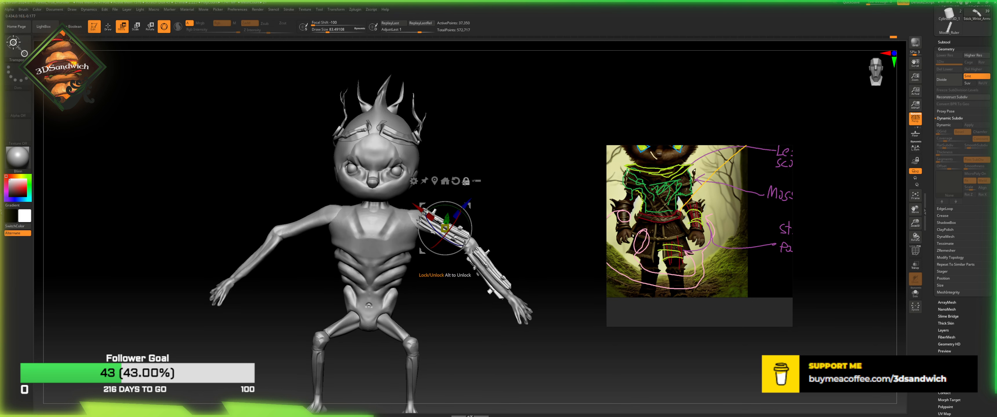
pyautogui.click(435, 180)
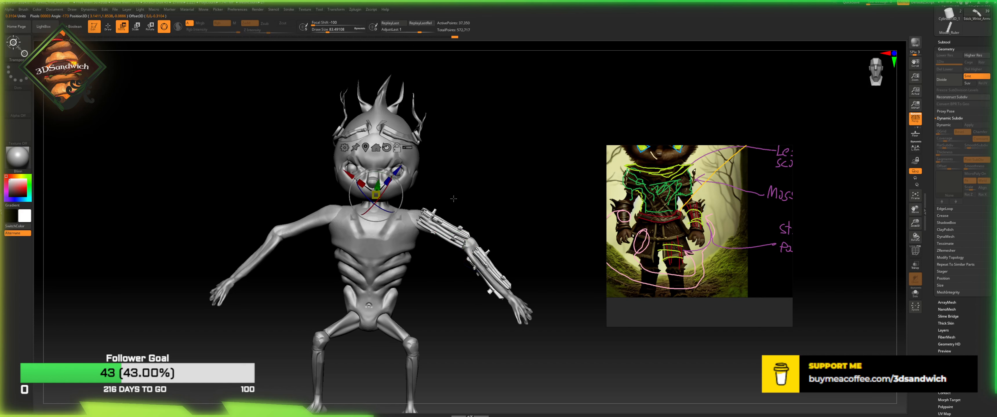
pyautogui.click(386, 148)
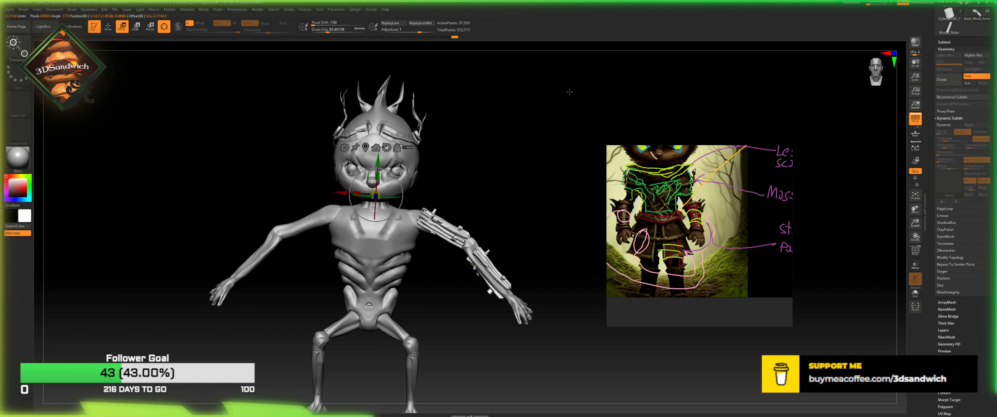
# Step: Flip the stick armor onto the opposite arm with the Mirror deformation
pyautogui.click(945, 42)
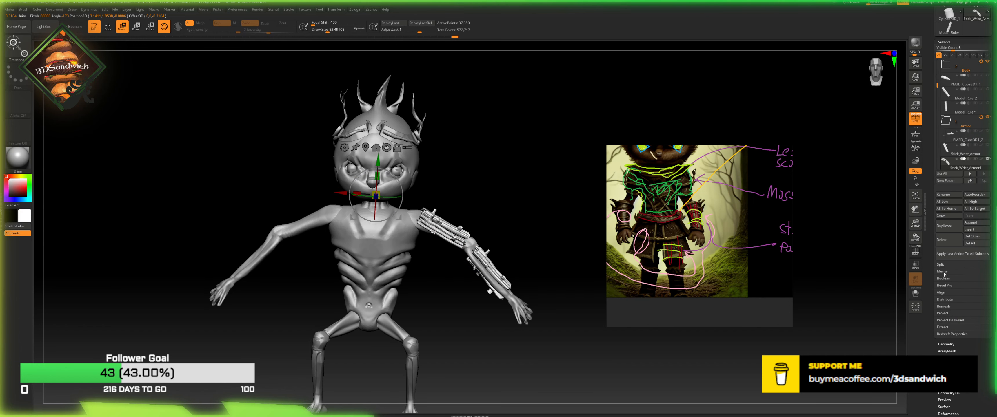
pyautogui.click(947, 414)
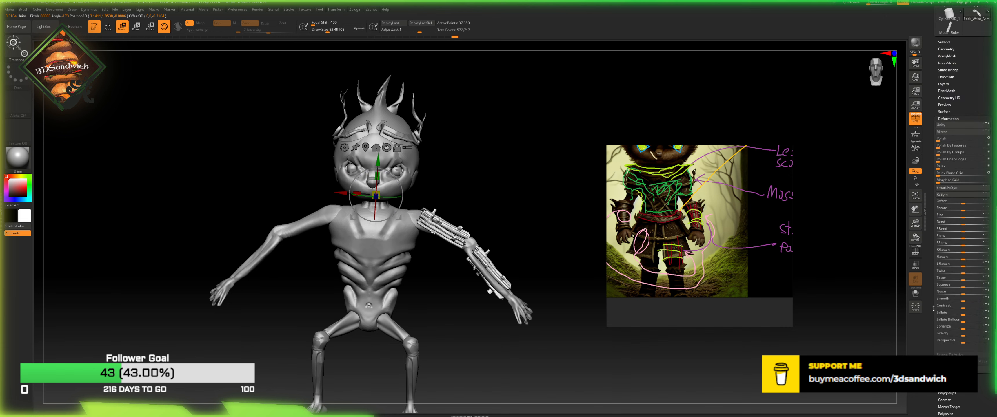
pyautogui.click(949, 132)
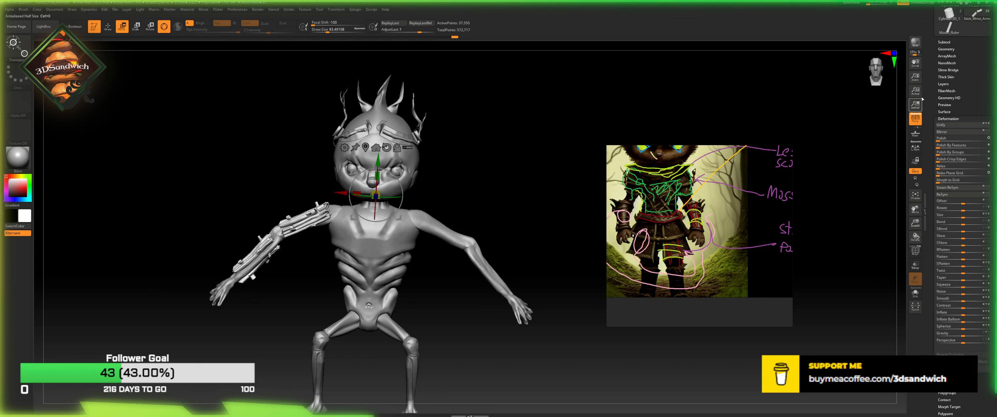
# Step: Apply Mirror And Weld to the stick armor so both arms carry it
pyautogui.click(946, 49)
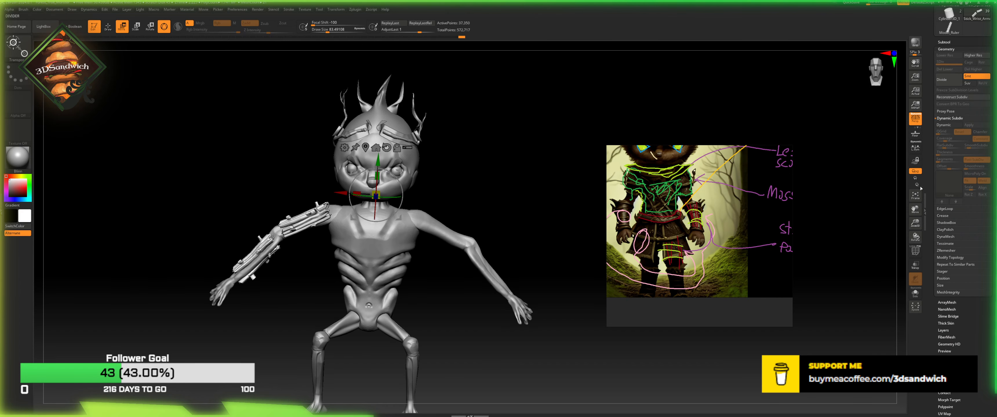
pyautogui.click(946, 251)
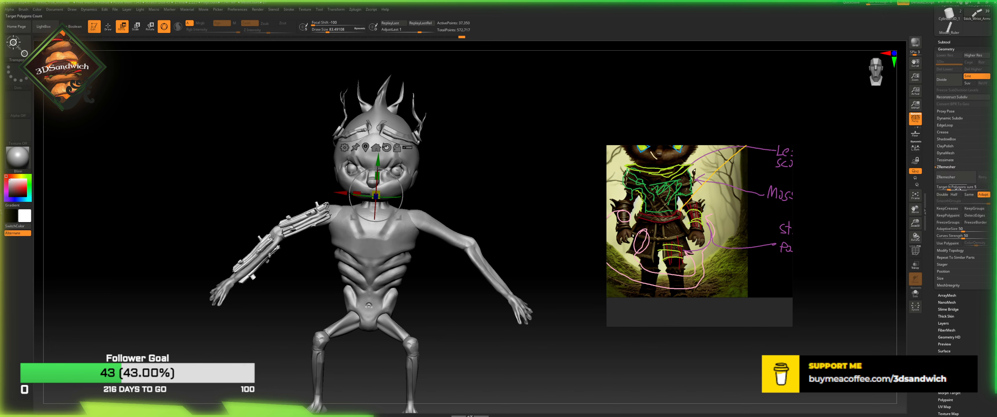
pyautogui.click(948, 251)
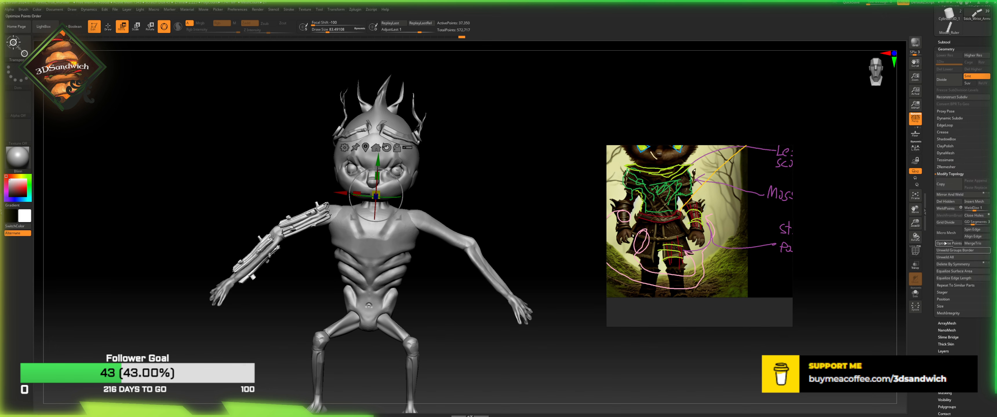
pyautogui.click(952, 194)
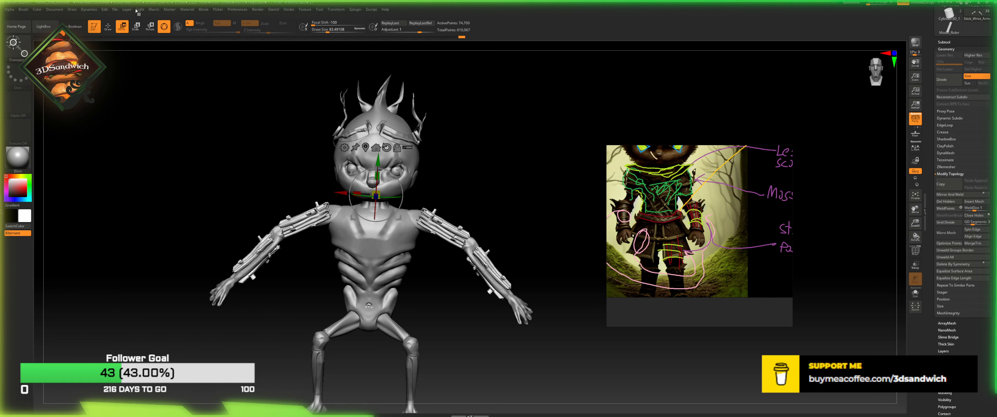
# Step: Return to draw mode, move the reference image out of view and save the project over Forest_Troll_Monster
pyautogui.press('q')
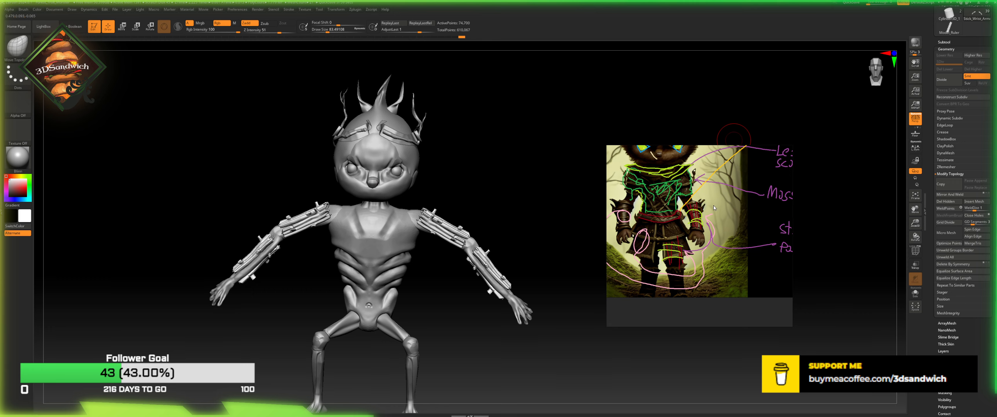
pyautogui.moveTo(715, 208); pyautogui.dragTo(0, 194, button='right')
pyautogui.moveTo(656, 216)
pyautogui.mouseDown()
pyautogui.moveTo(643, 226)
pyautogui.moveTo(654, 223)
pyautogui.mouseUp()
pyautogui.hotkey('ctrl', 's')
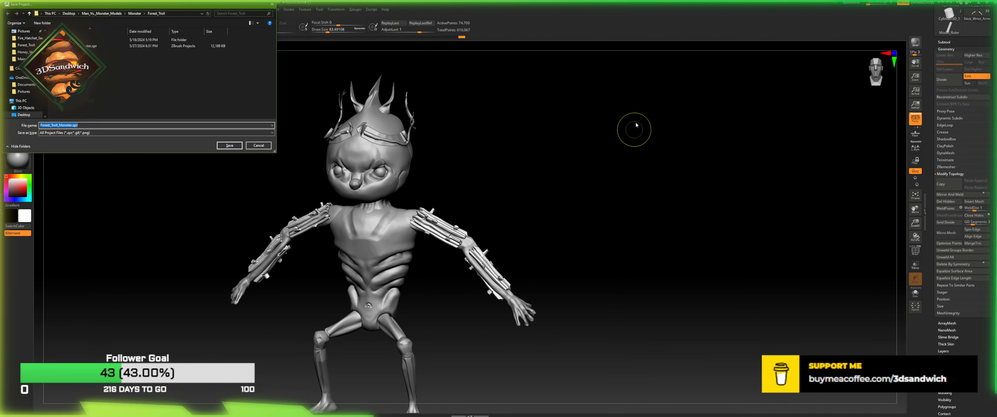
pyautogui.press('Return')
pyautogui.press('Return')
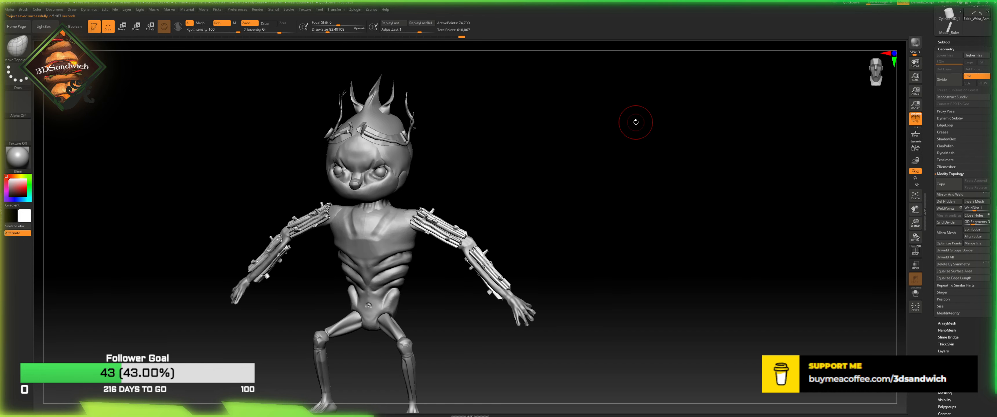
# Step: Pick a dark brown colour (red 62, green 45, blue 19) and fill the stick armor with it
pyautogui.moveTo(557, 272); pyautogui.dragTo(489, 209)
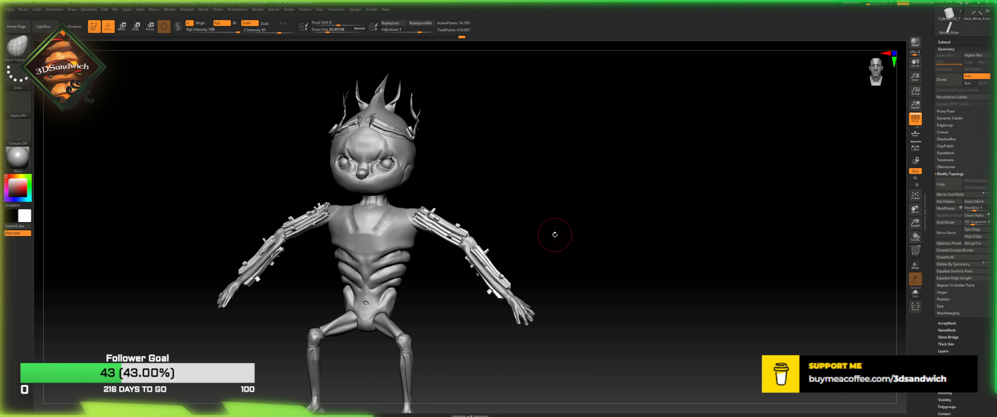
pyautogui.moveTo(600, 229); pyautogui.dragTo(515, 247)
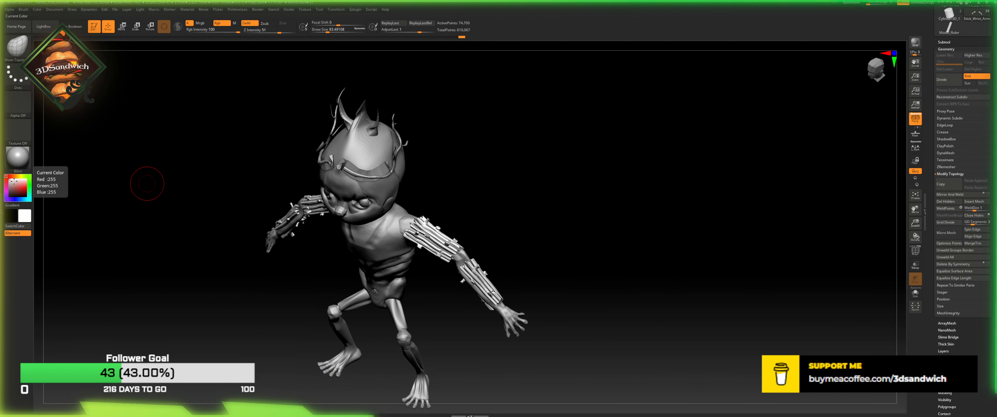
pyautogui.click(17, 177)
pyautogui.moveTo(16, 177); pyautogui.dragTo(18, 192)
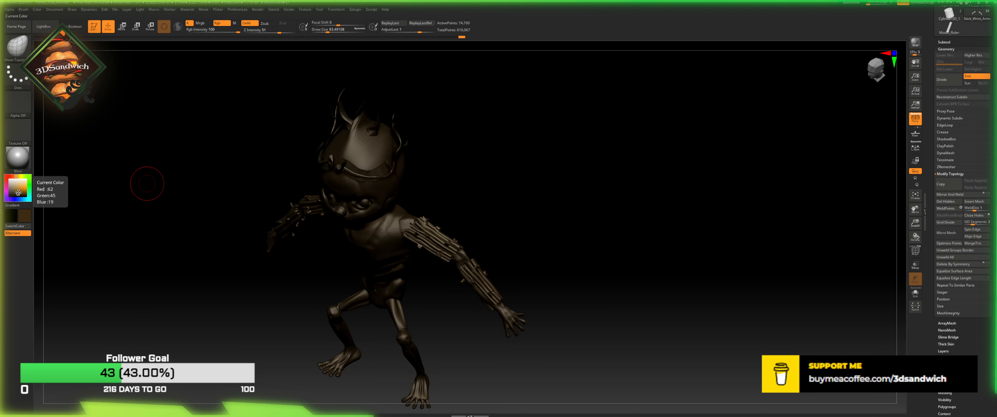
pyautogui.click(37, 10)
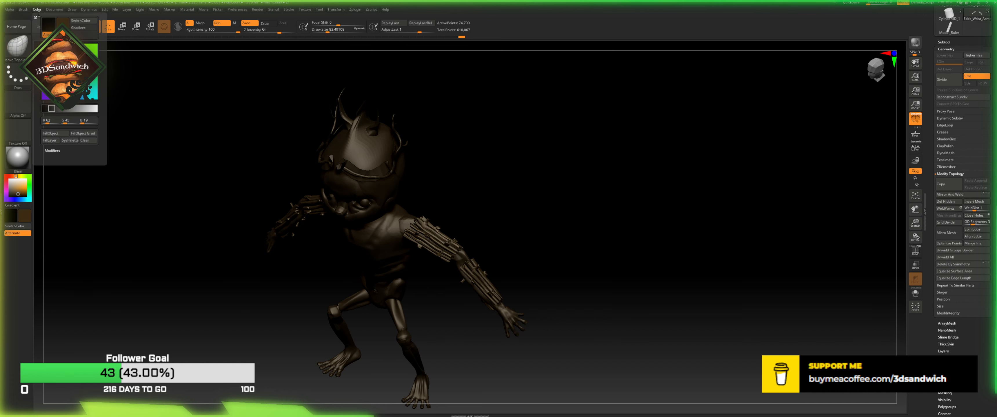
pyautogui.click(5, 174)
pyautogui.moveTo(85, 196); pyautogui.dragTo(470, 105)
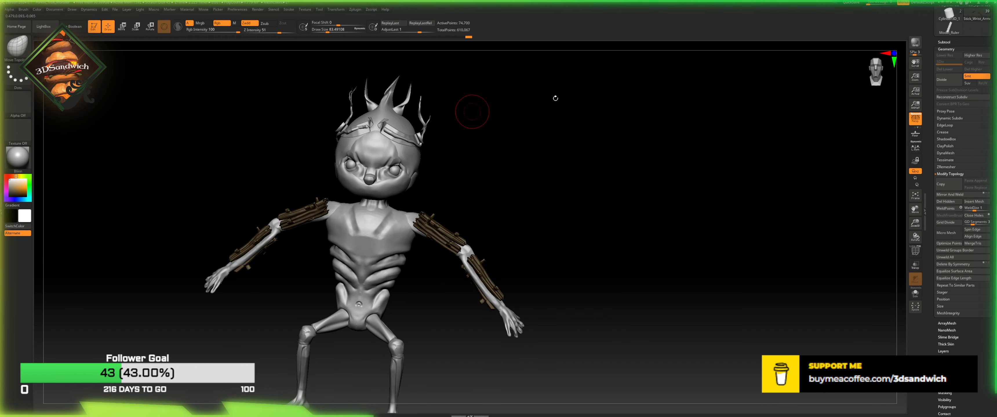
# Step: Check the brown armor around the figure, restore the front view and save the coloured version over Forest_Troll_Monster
pyautogui.click(893, 73)
pyautogui.moveTo(583, 194); pyautogui.dragTo(441, 273)
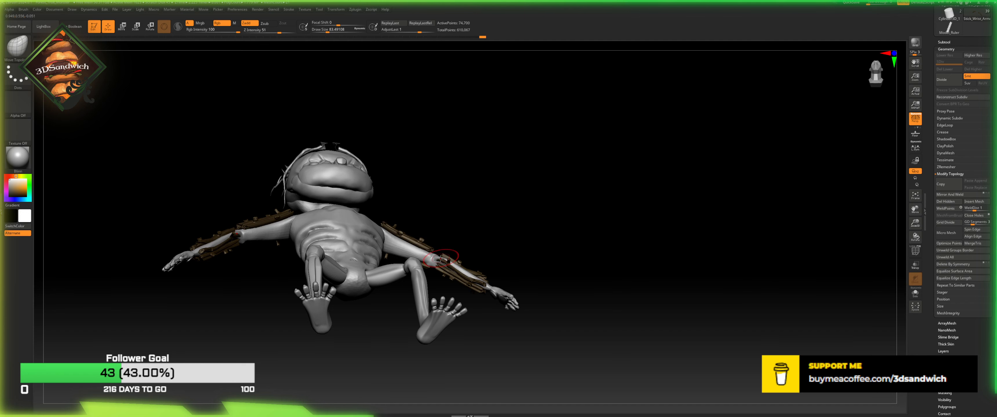
pyautogui.keyDown('shift'); pyautogui.moveTo(462, 250); pyautogui.dragTo(458, 270); pyautogui.keyUp('shift')
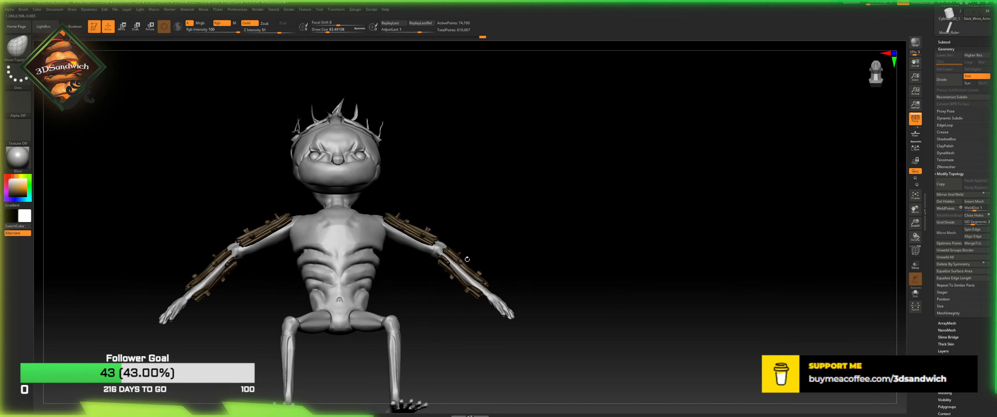
pyautogui.moveTo(474, 216); pyautogui.dragTo(513, 212)
pyautogui.click(874, 71)
pyautogui.keyDown('alt'); pyautogui.moveTo(600, 219); pyautogui.dragTo(634, 190); pyautogui.keyUp('alt')
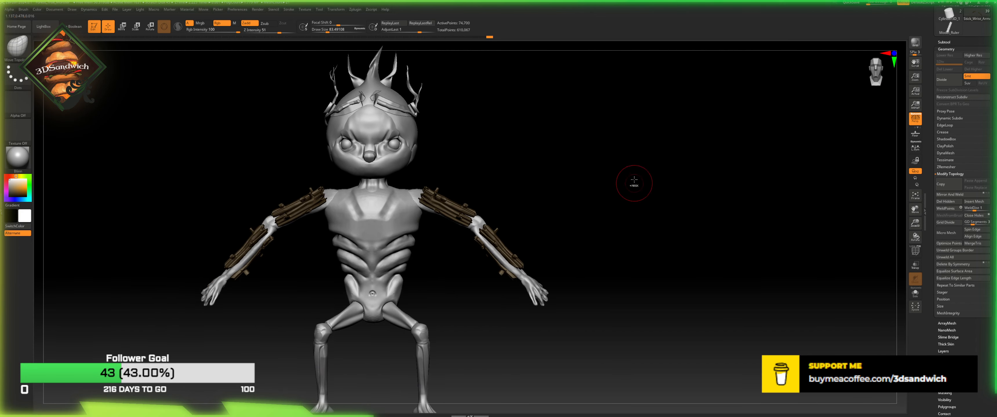
pyautogui.hotkey('ctrl', 's')
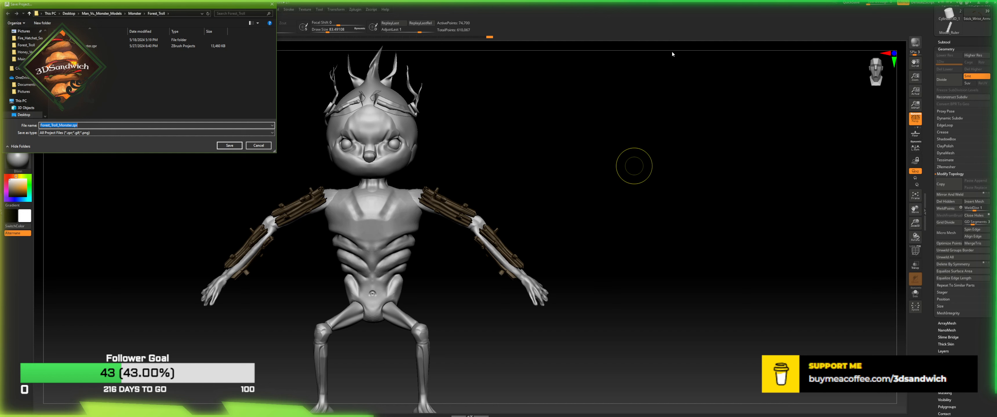
pyautogui.press('Return')
pyautogui.press('y')
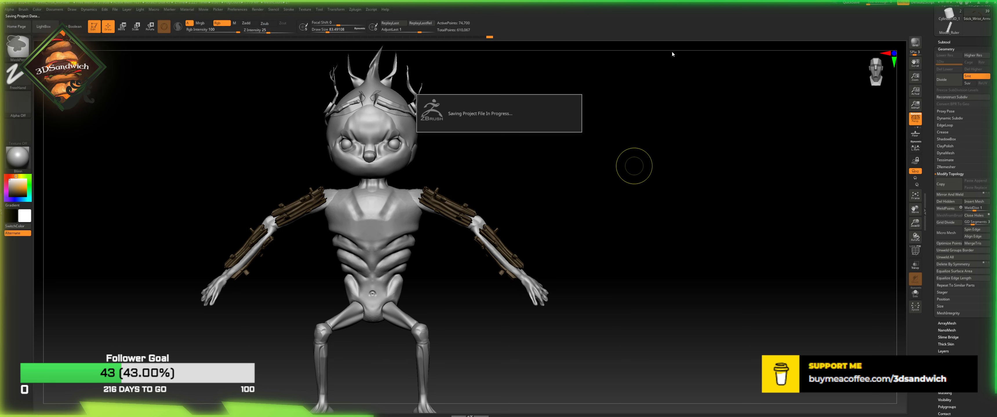